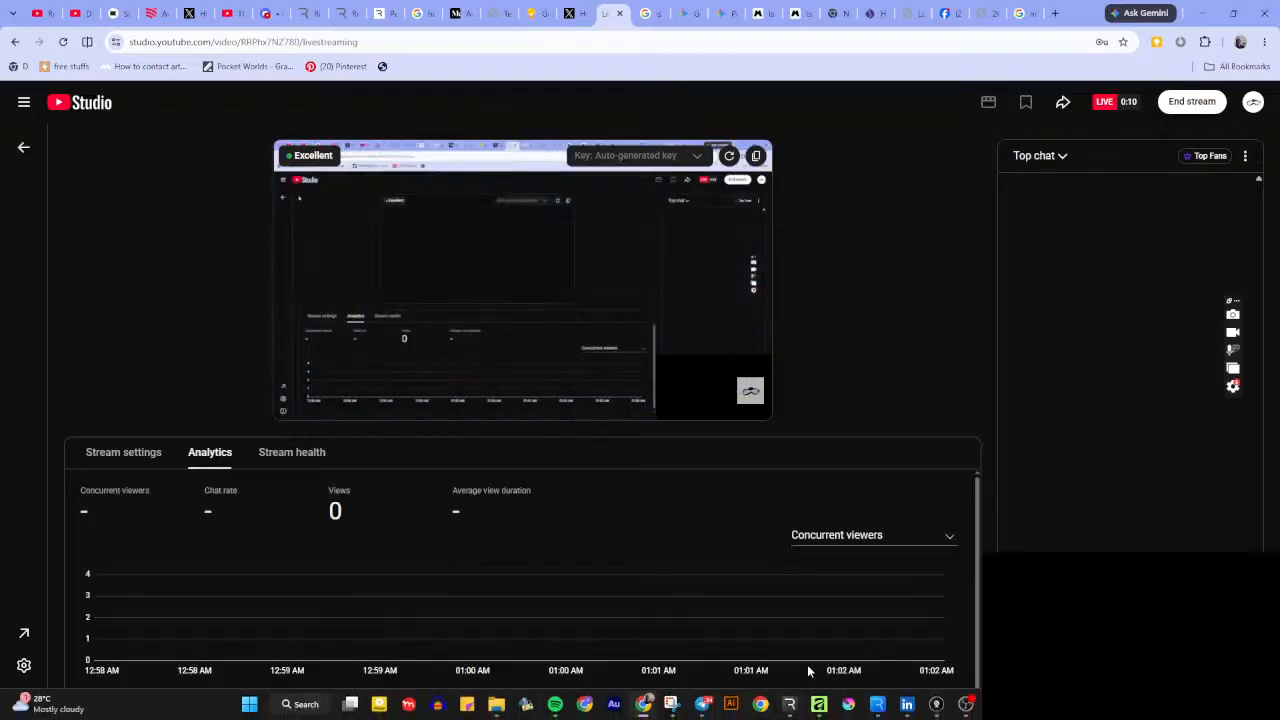
{"action": "mouse_move", "coordinate": [928, 708]}
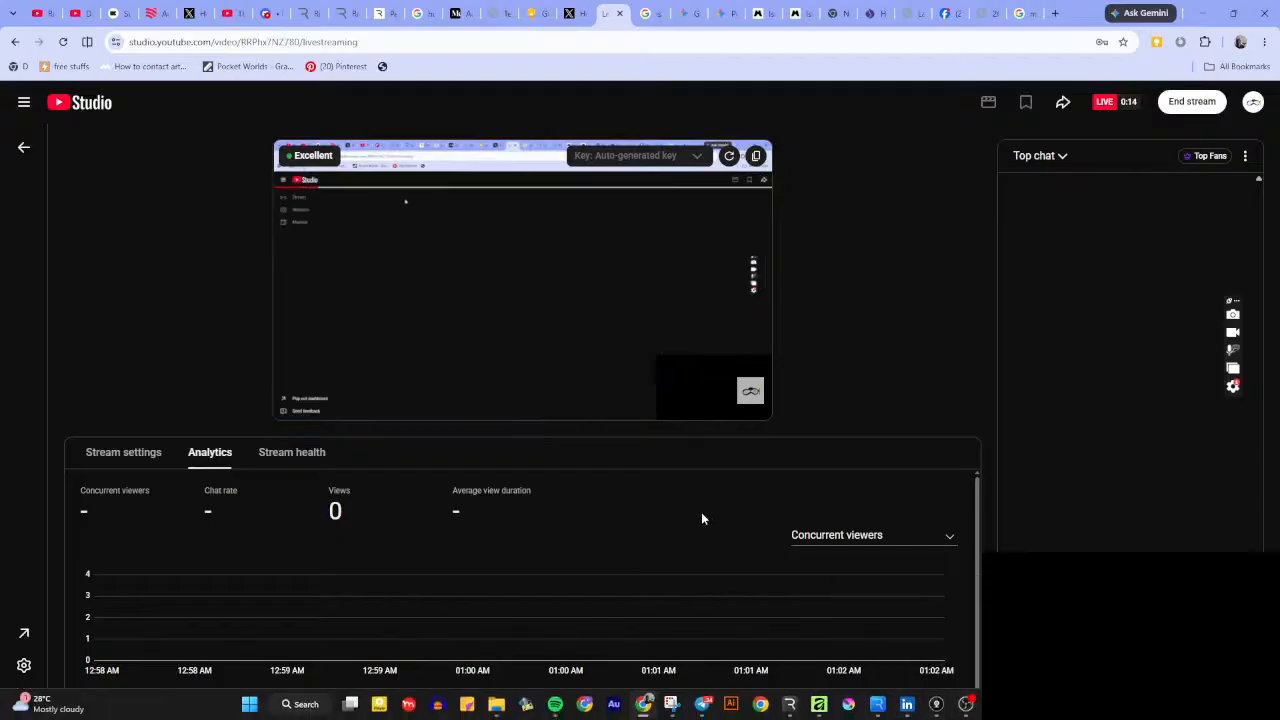
{"action": "key", "text": "alt+Tab"}
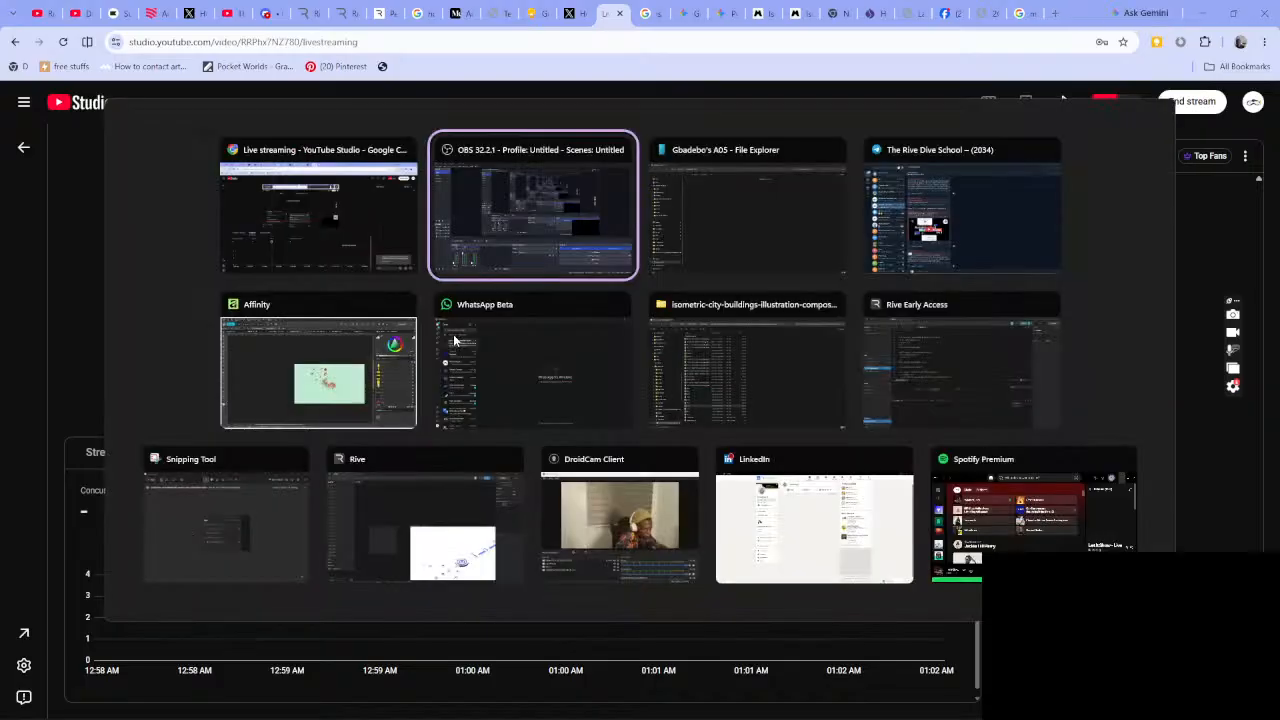
{"action": "left_click", "coordinate": [918, 234]}
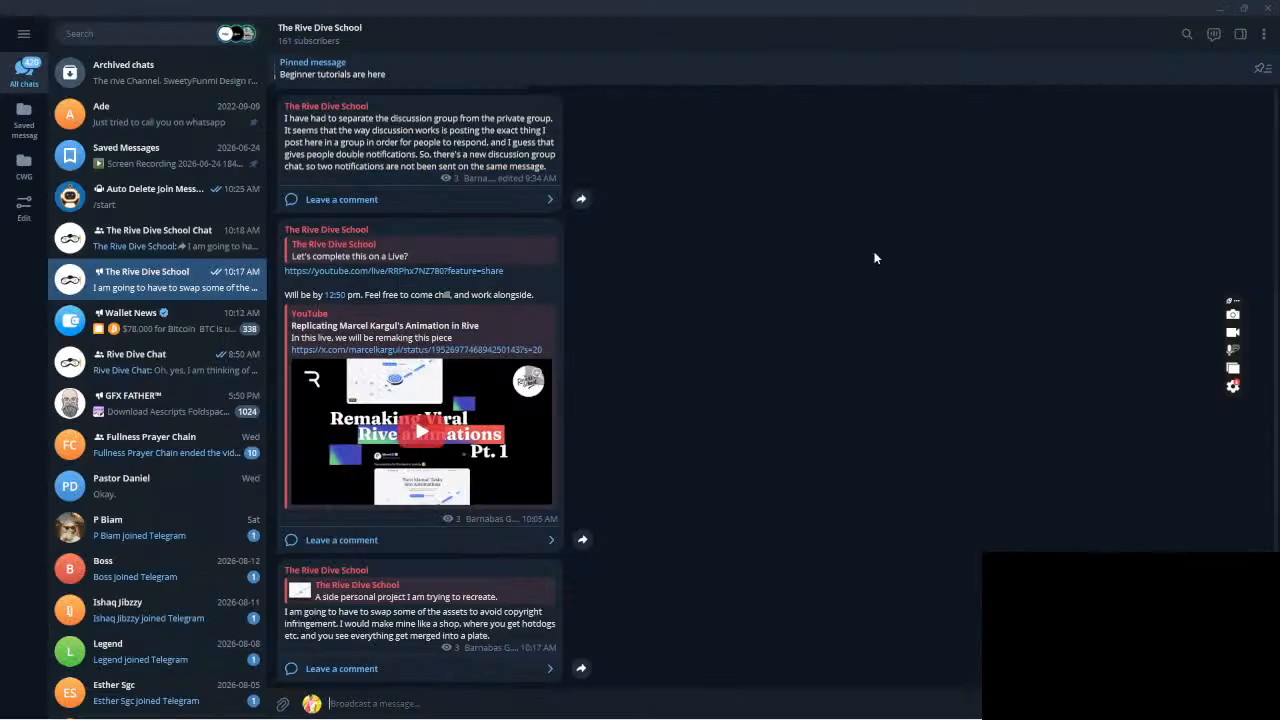
{"action": "key", "text": "alt+Tab"}
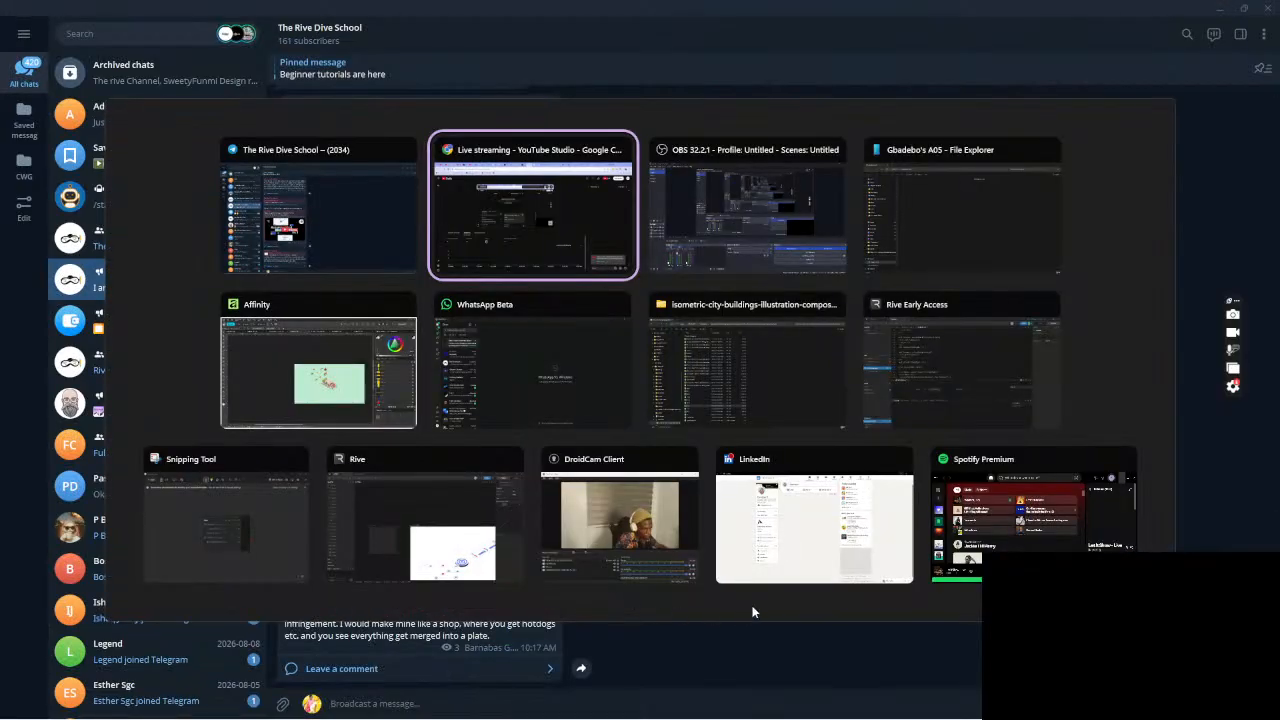
{"action": "left_click", "coordinate": [678, 494]}
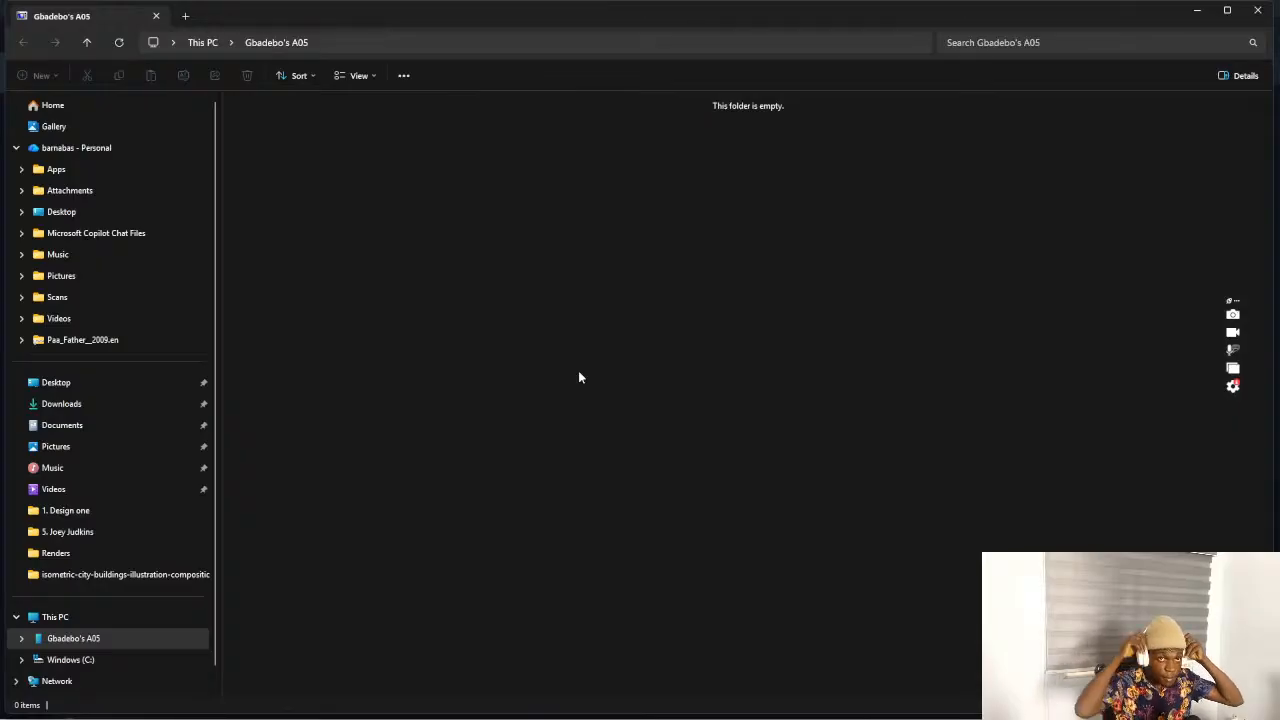
Check the running stream in OBS and its live preview and audio state in YouTube Studio
{"action": "mouse_move", "coordinate": [1080, 718]}
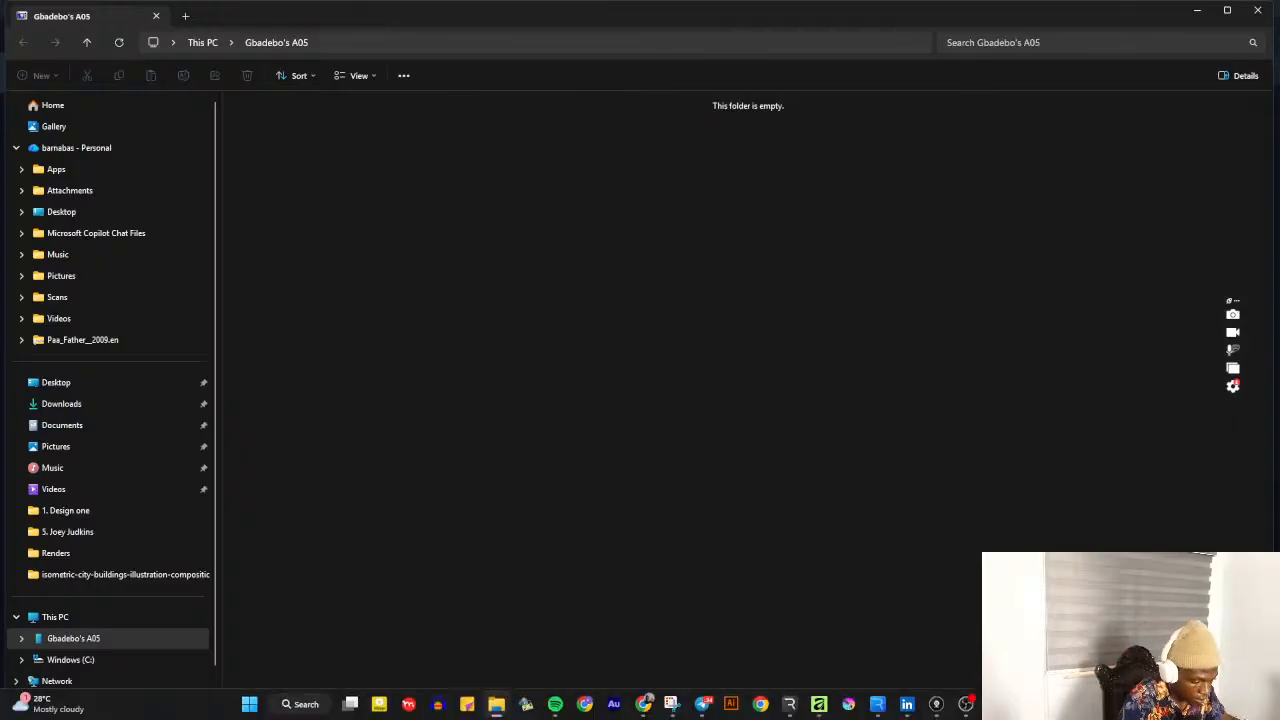
{"action": "left_click", "coordinate": [969, 705]}
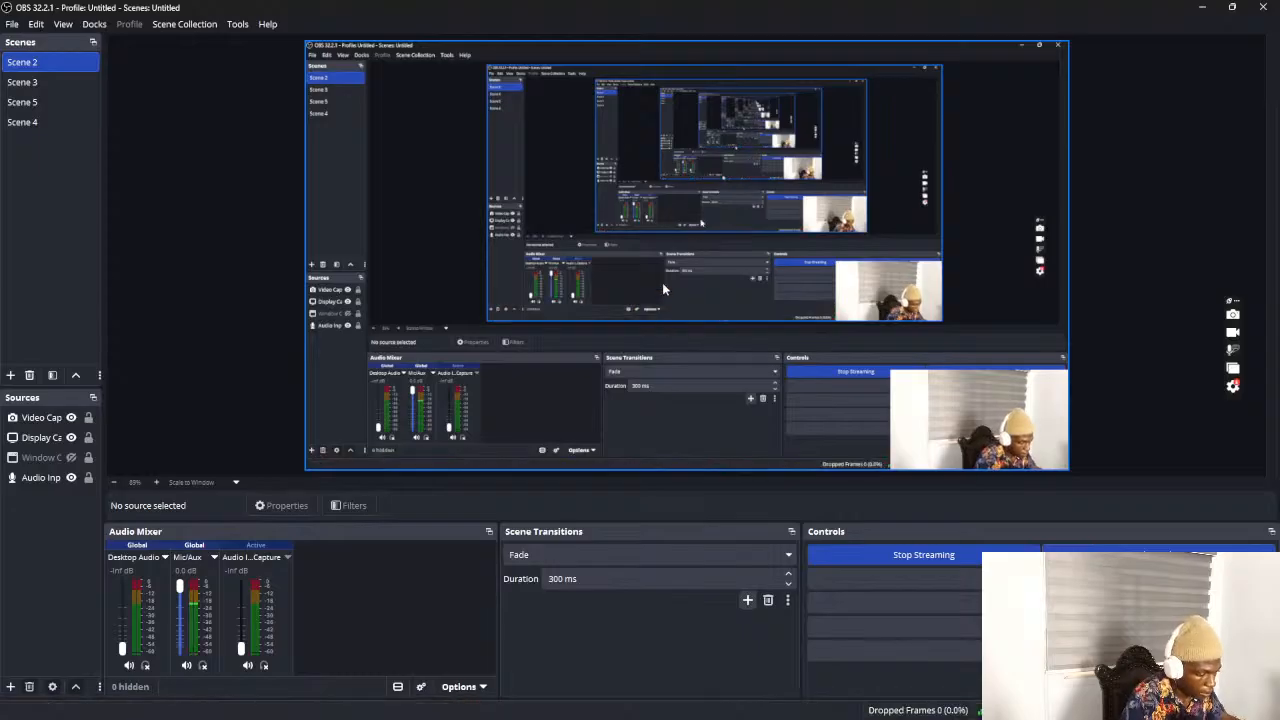
{"action": "key", "text": "alt+Tab"}
{"action": "key", "text": "Tab"}
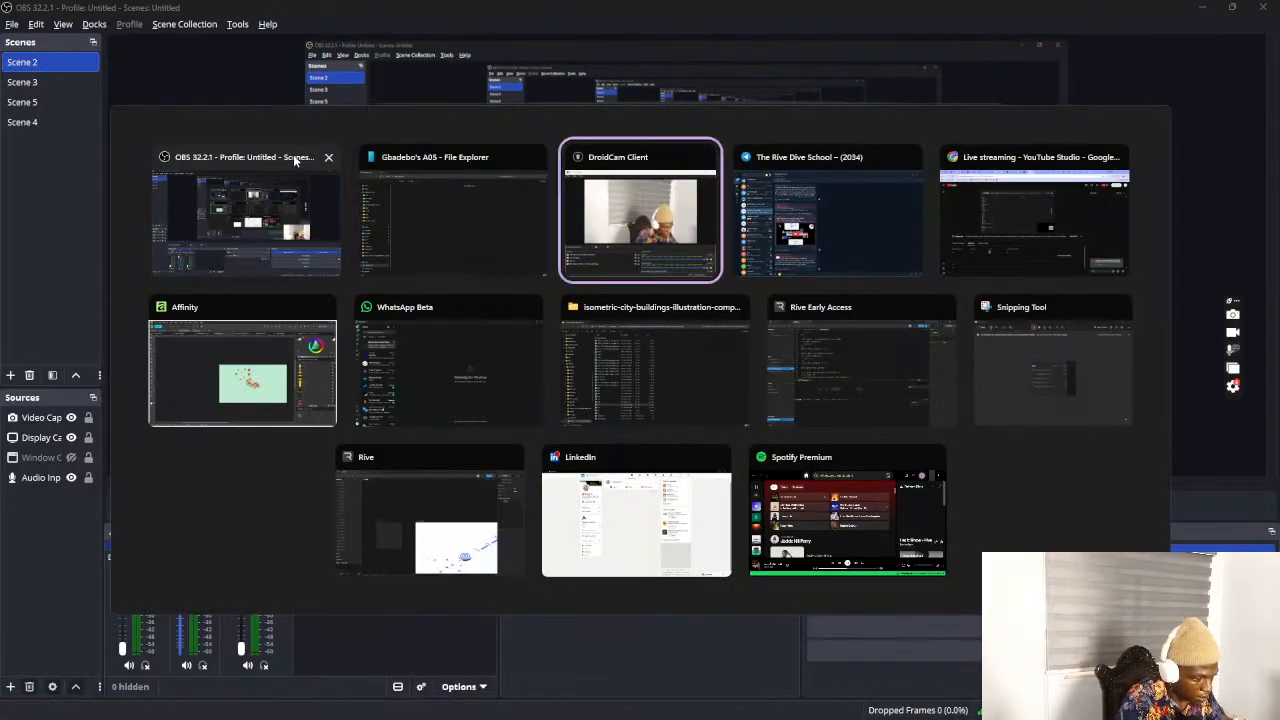
{"action": "left_click", "coordinate": [1024, 222]}
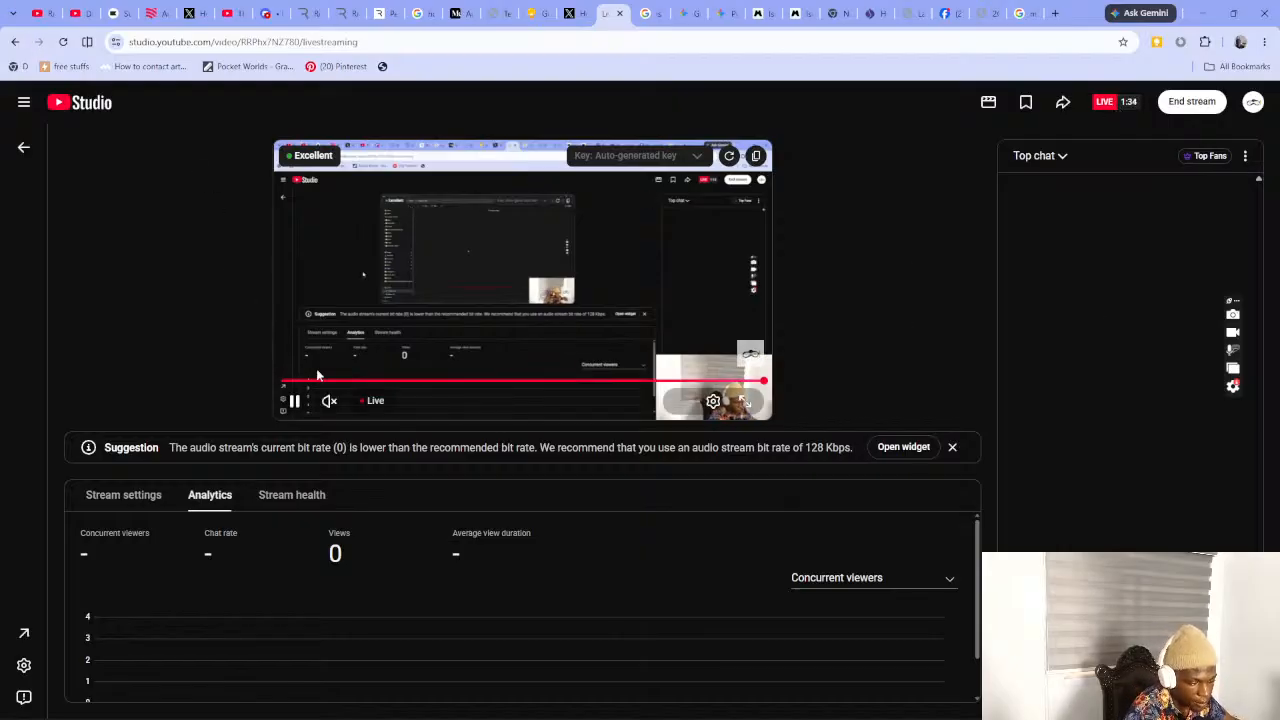
{"action": "mouse_move", "coordinate": [329, 397]}
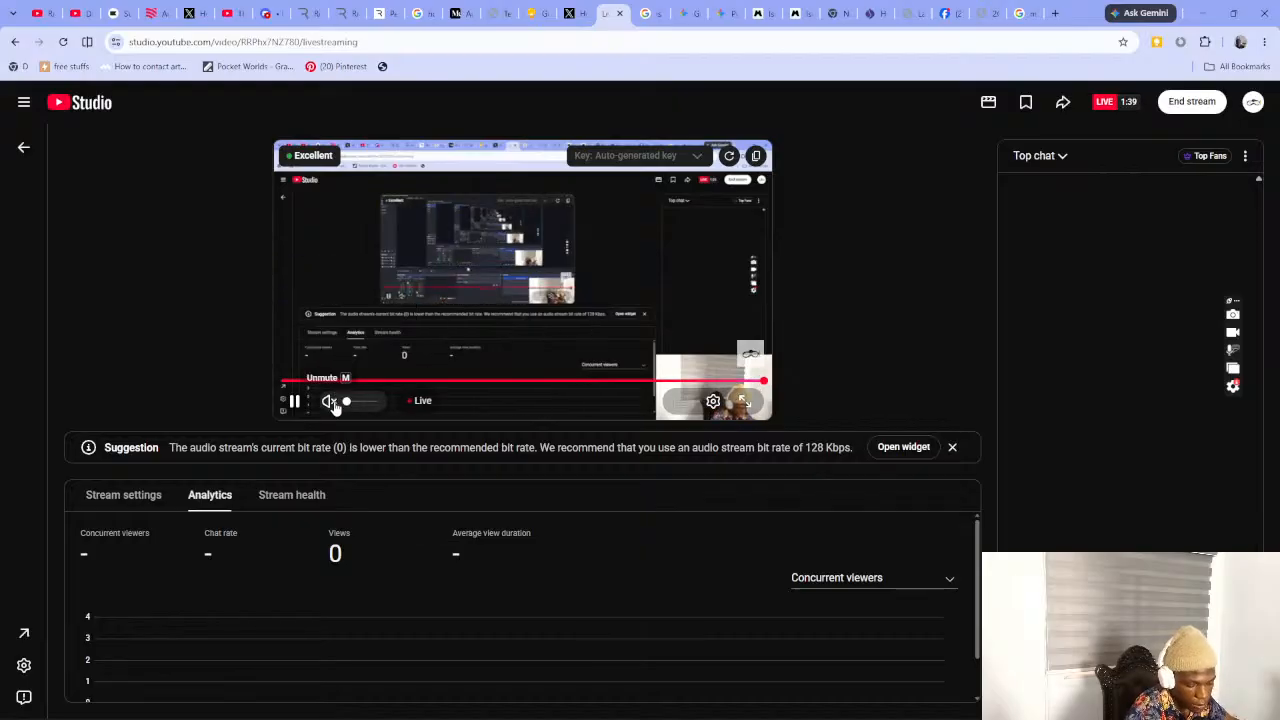
{"action": "key", "text": "alt+Tab"}
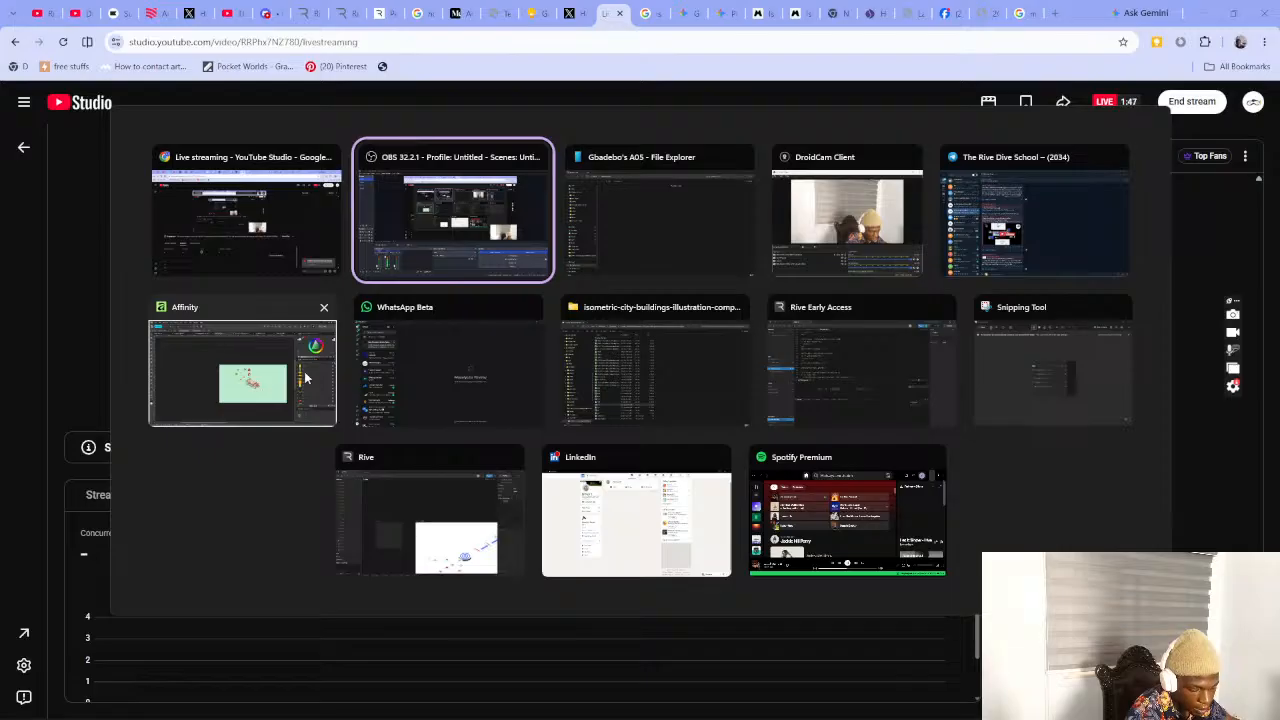
{"action": "key", "text": "alt+Tab"}
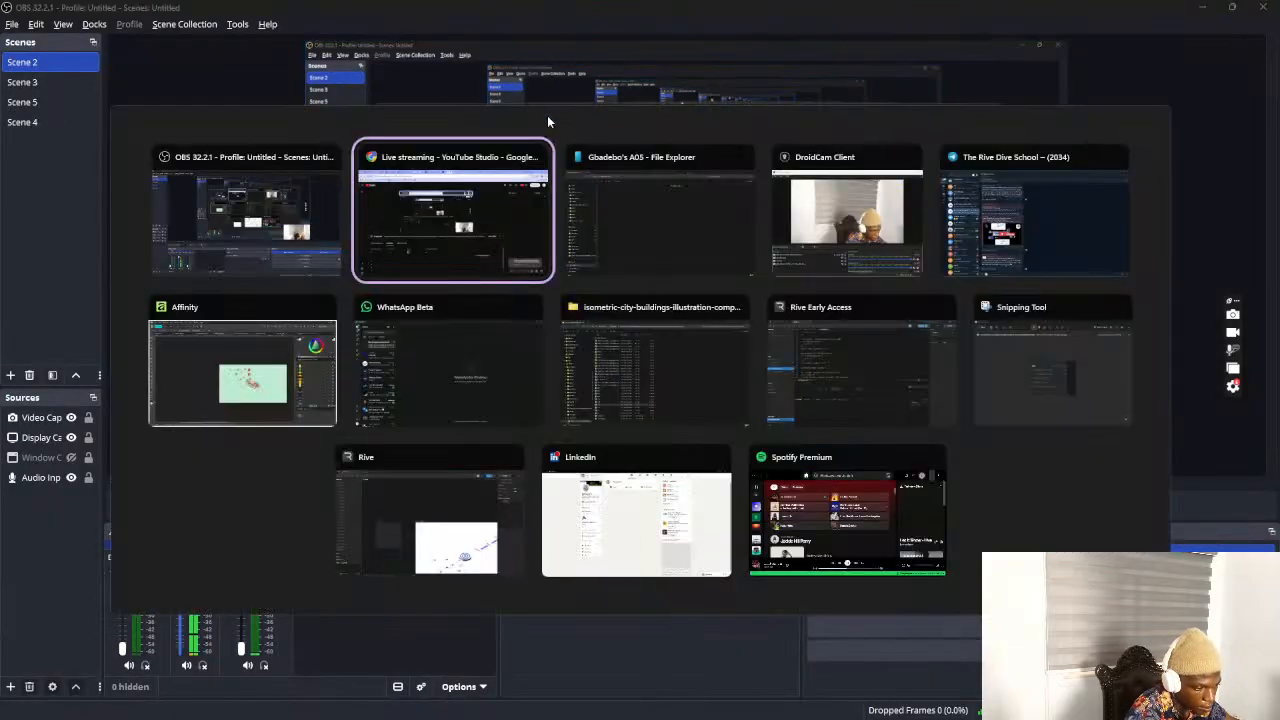
{"action": "left_click", "coordinate": [550, 152]}
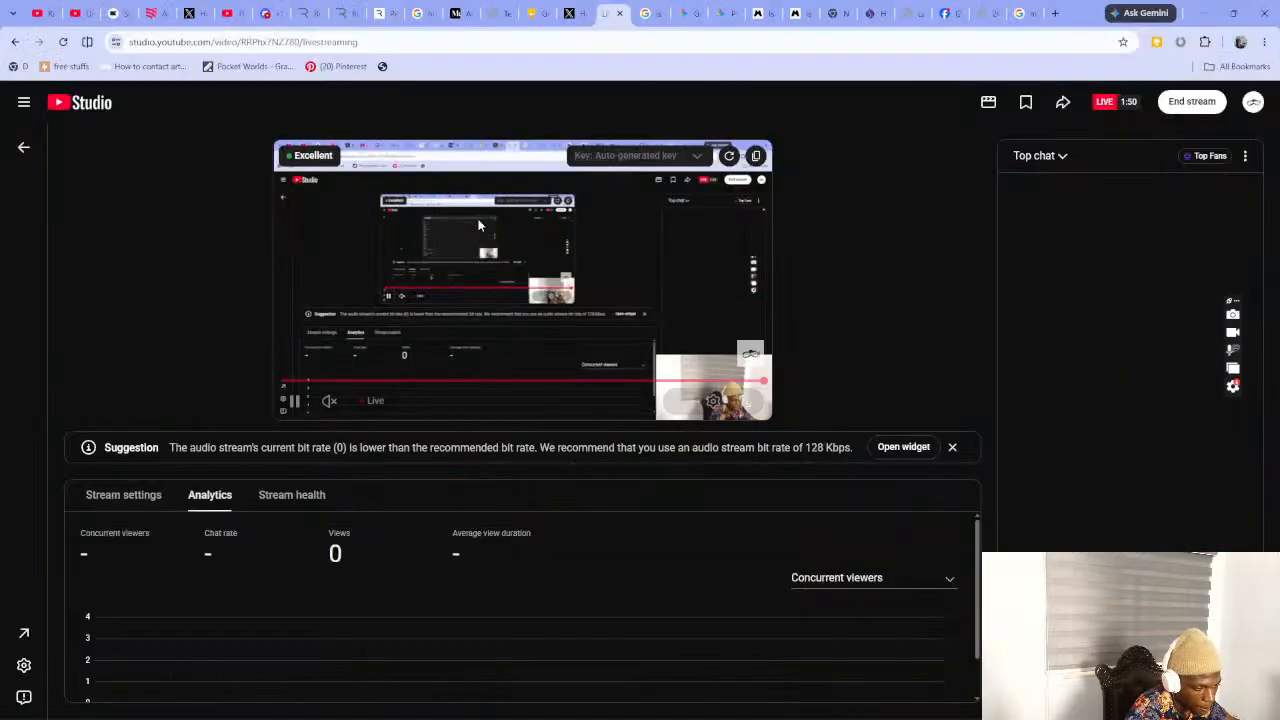
Search X for the reference animation's designer, open the profile and view the pinned "Turn Manual Tasks into Automations" animation
{"action": "left_click", "coordinate": [576, 15]}
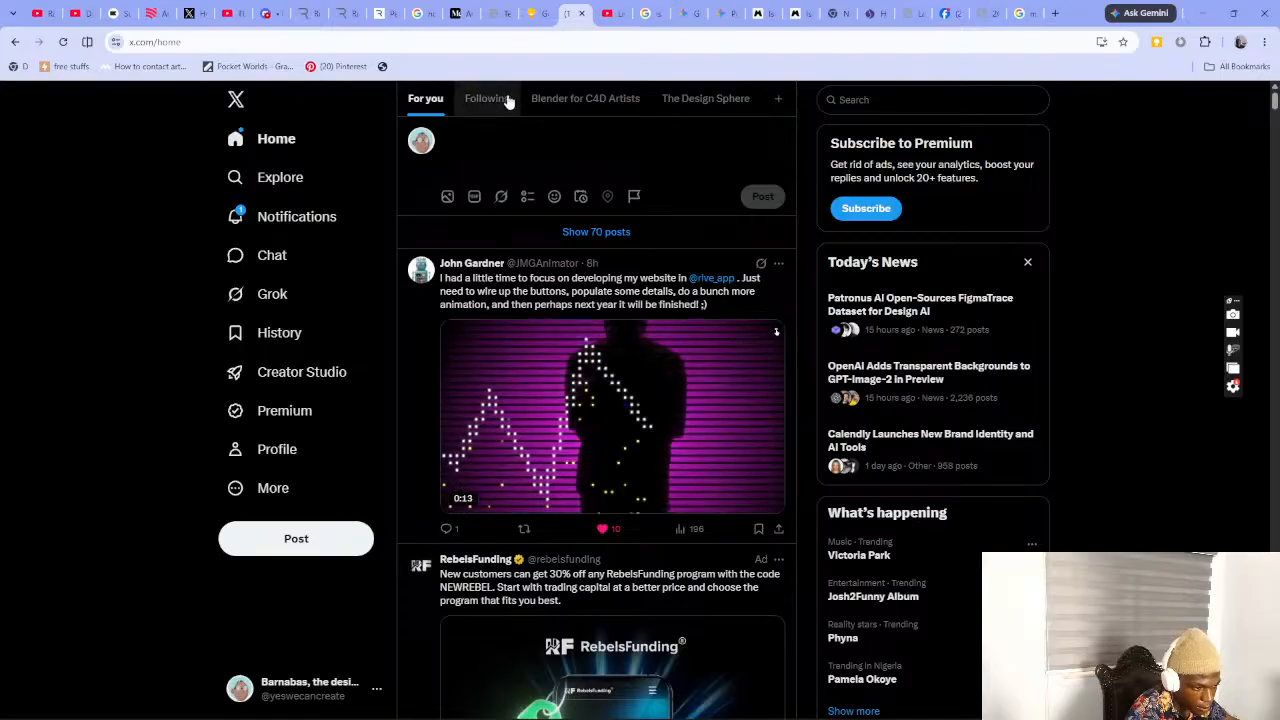
{"action": "left_click", "coordinate": [199, 10]}
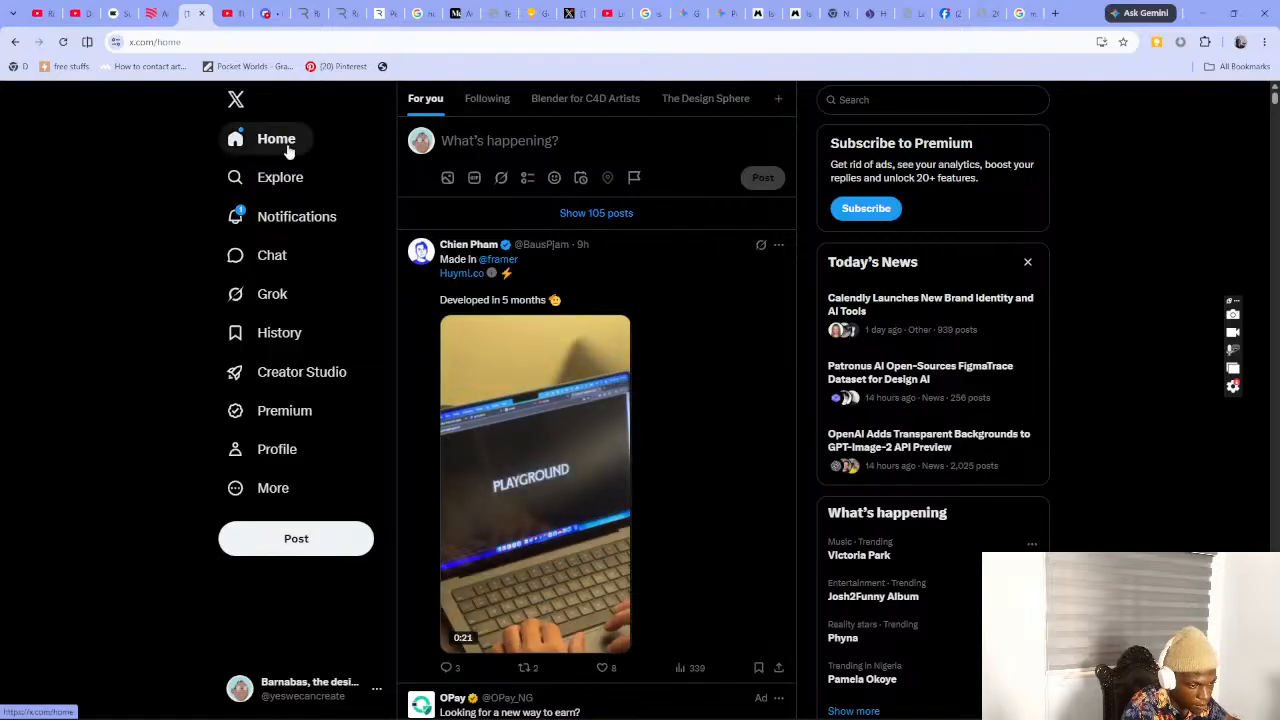
{"action": "left_click", "coordinate": [277, 177]}
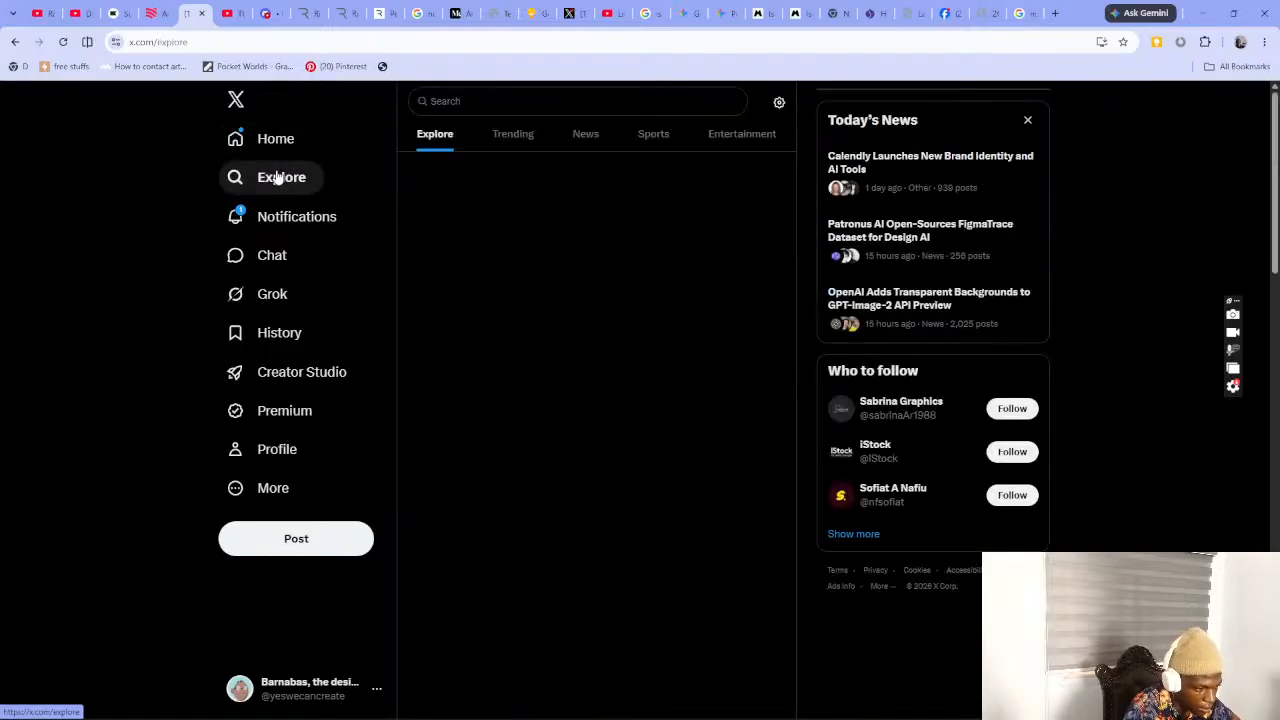
{"action": "left_click", "coordinate": [503, 101]}
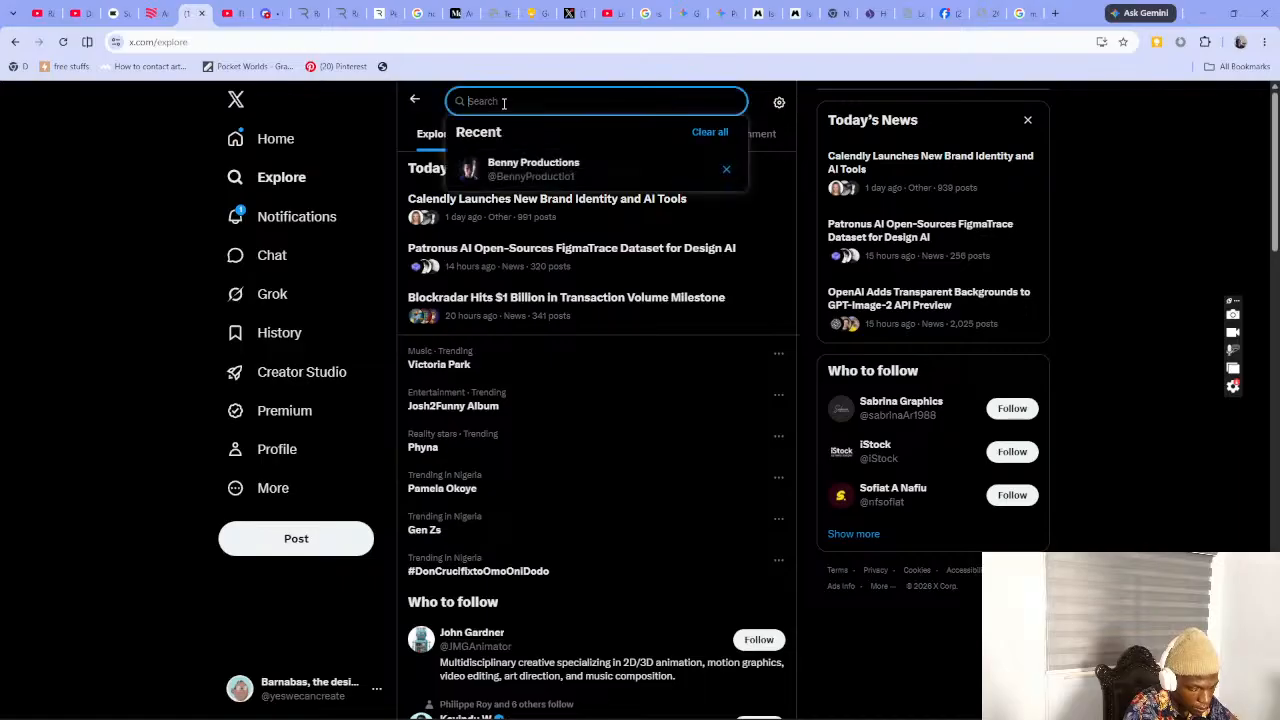
{"action": "type", "text": "marc"}
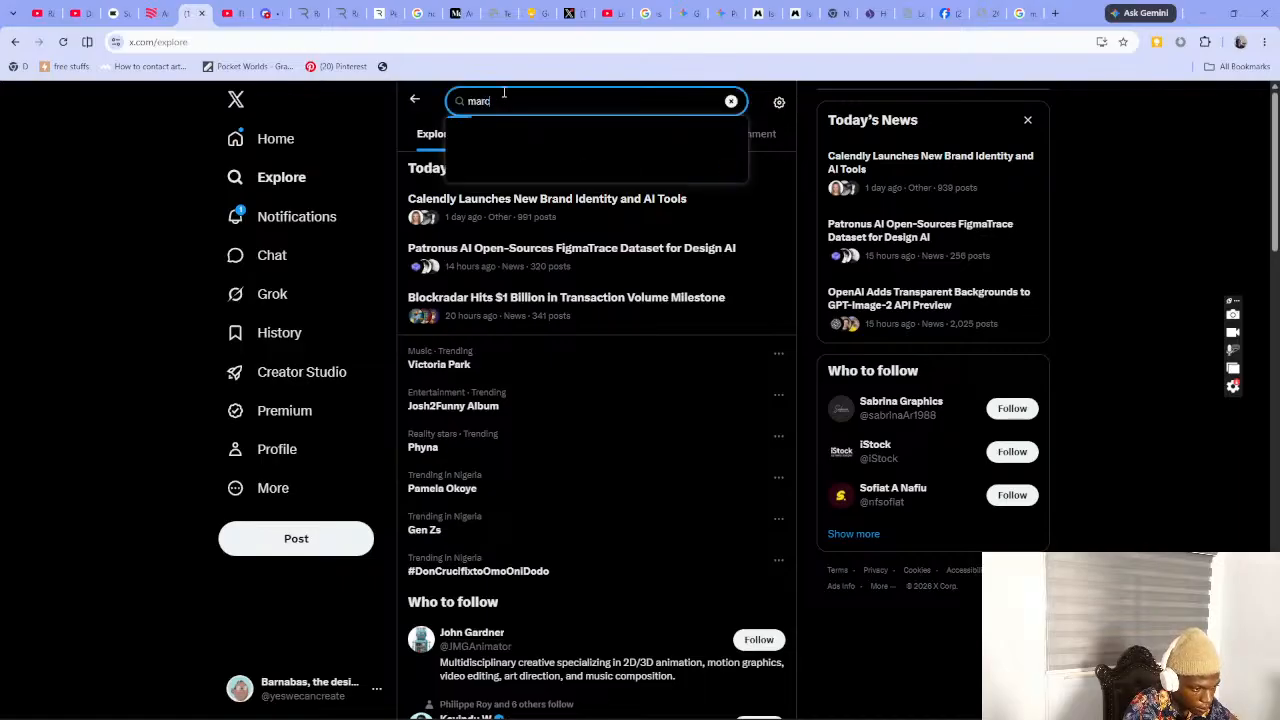
{"action": "key", "text": "BackSpace"}
{"action": "key", "text": "BackSpace"}
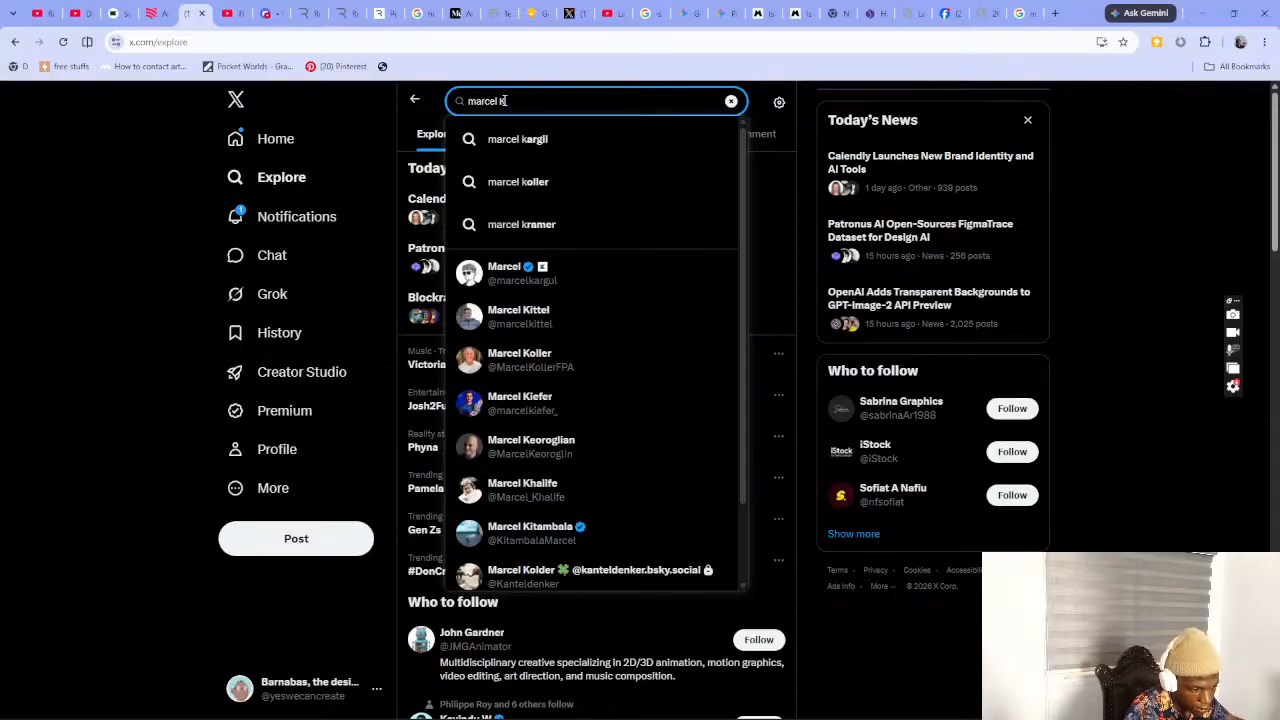
{"action": "left_click", "coordinate": [496, 272]}
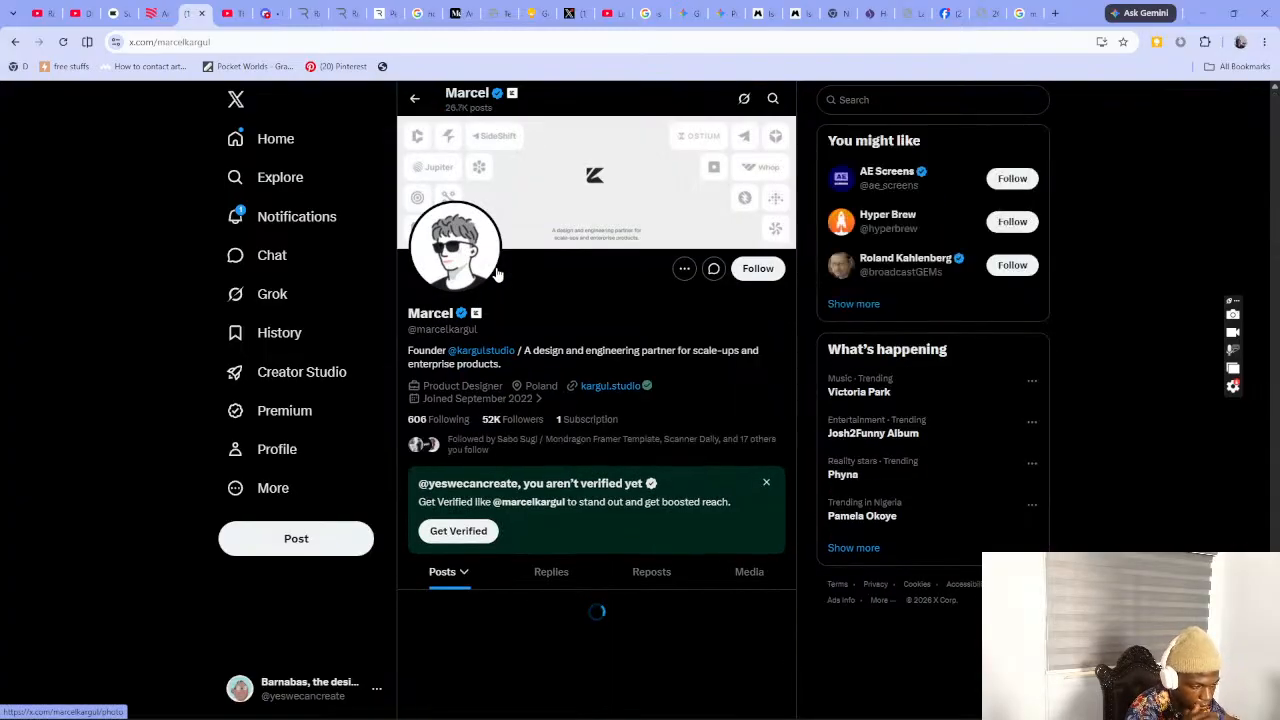
{"action": "scroll", "coordinate": [496, 300], "scroll_direction": "down", "scroll_amount": 3}
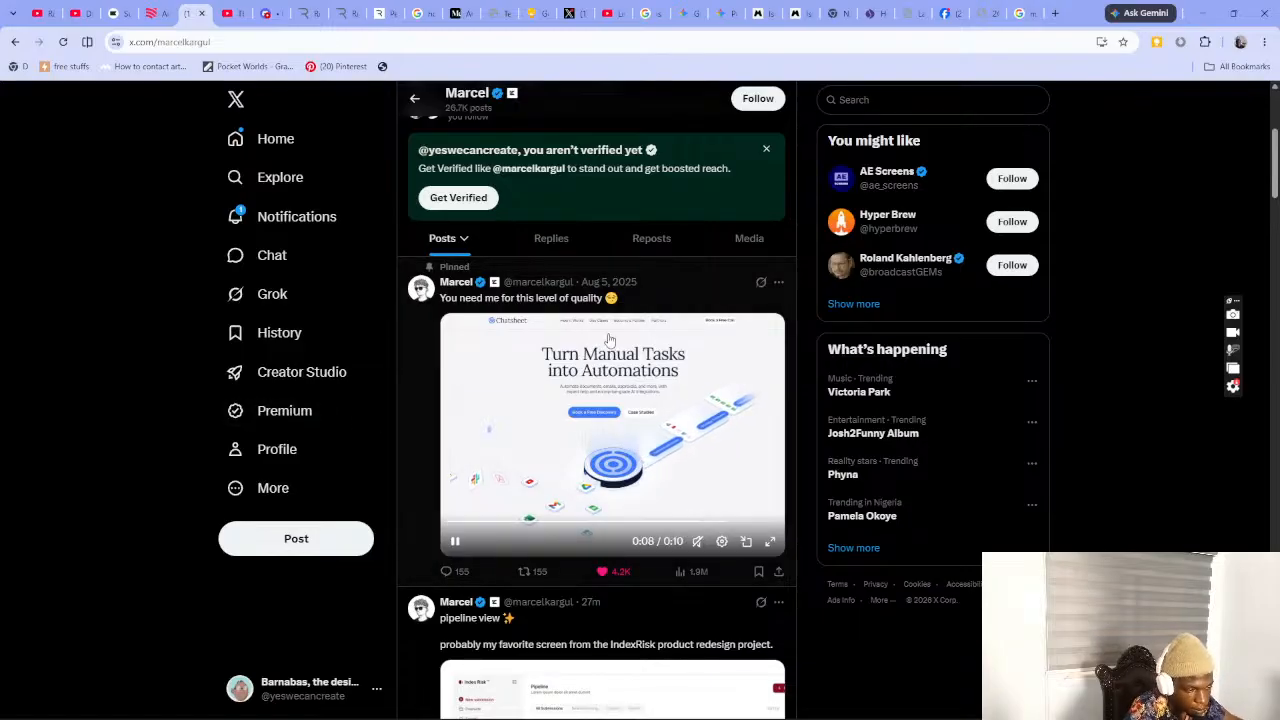
Switch to Affinity and look over the layout of the food items and café building in 3370.eps
{"action": "key", "text": "alt+Tab"}
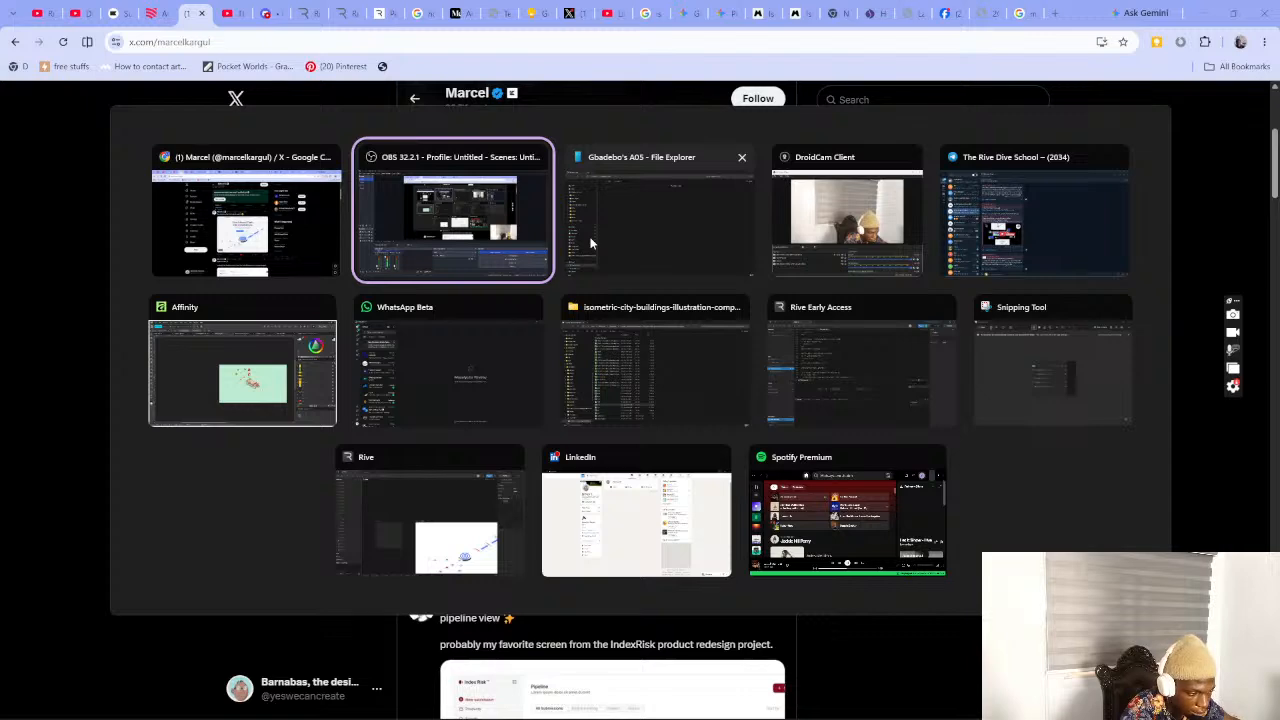
{"action": "left_click", "coordinate": [243, 384]}
{"action": "scroll", "coordinate": [728, 398], "scroll_direction": "up", "scroll_amount": 5}
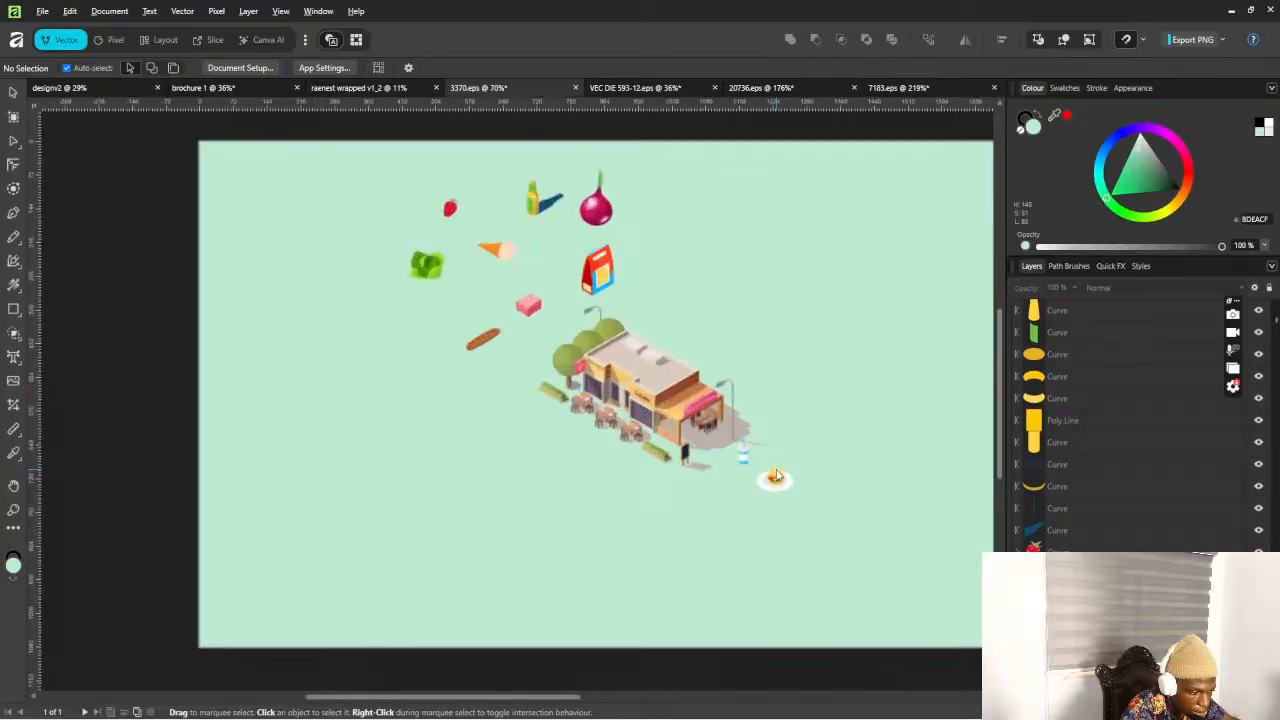
{"action": "scroll", "coordinate": [452, 355], "scroll_direction": "down", "scroll_amount": 3}
{"action": "scroll", "coordinate": [438, 286], "scroll_direction": "up", "scroll_amount": 2}
{"action": "scroll", "coordinate": [438, 286], "scroll_direction": "down", "scroll_amount": 3}
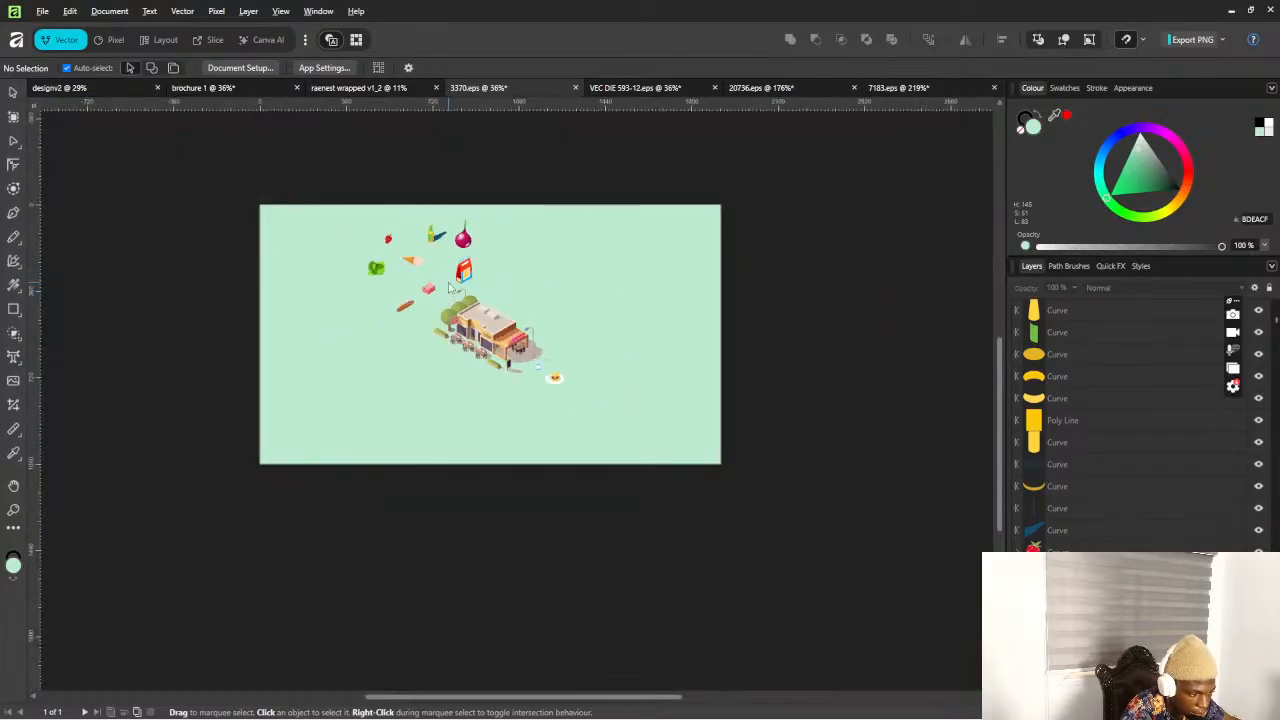
{"action": "scroll", "coordinate": [442, 330], "scroll_direction": "up", "scroll_amount": 3}
{"action": "scroll", "coordinate": [446, 372], "scroll_direction": "down", "scroll_amount": 2}
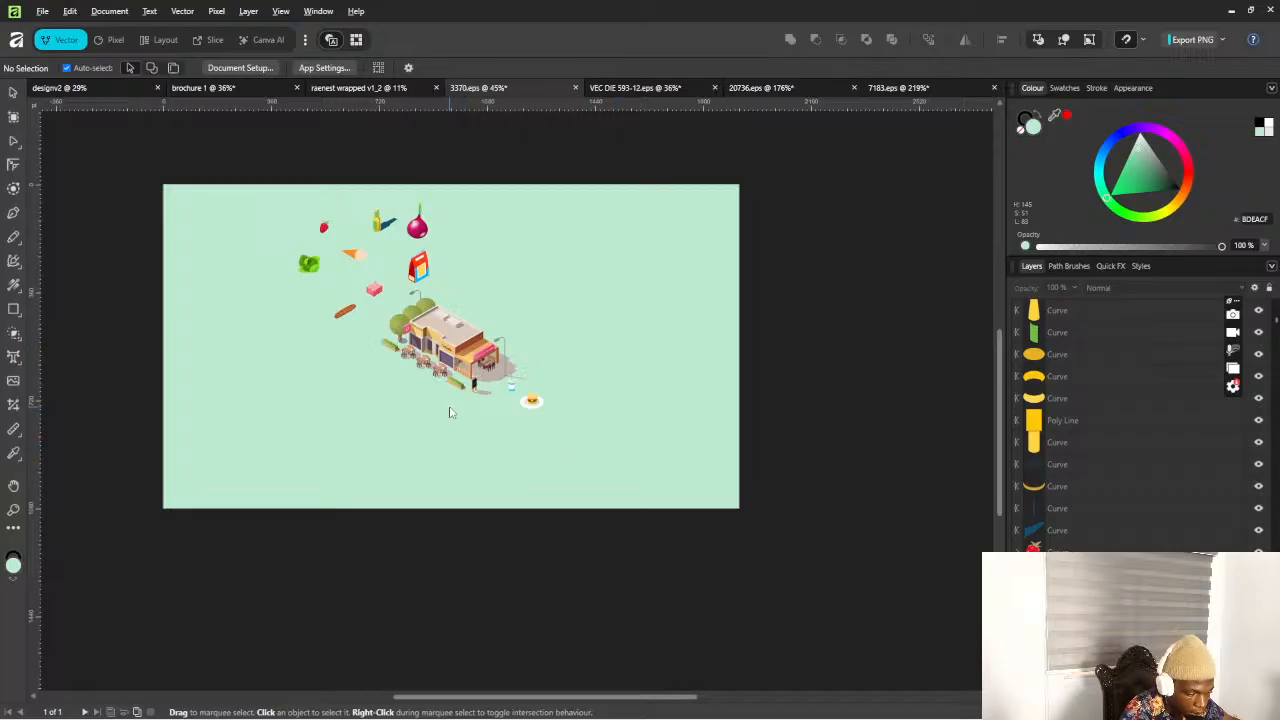
Examine the drink cup and plated burger beside the café up close and within the full composition
{"action": "scroll", "coordinate": [430, 365], "scroll_direction": "up", "scroll_amount": 3}
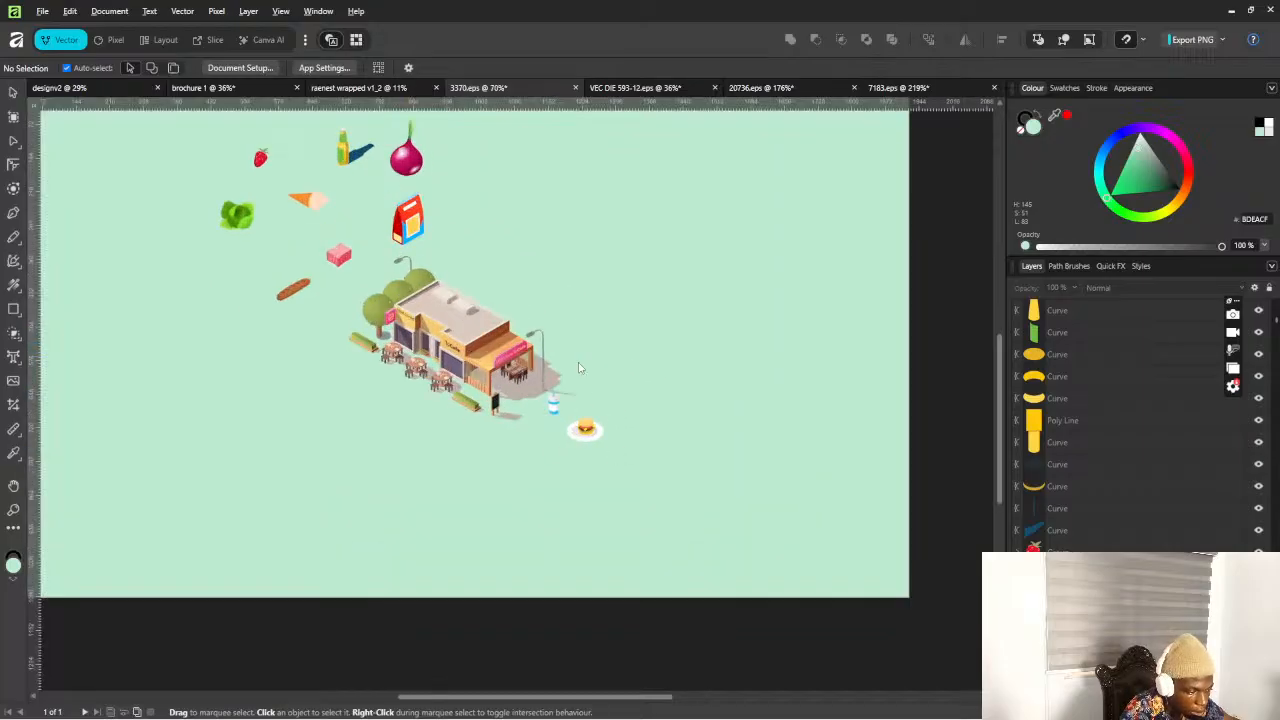
{"action": "scroll", "coordinate": [531, 422], "scroll_direction": "up", "scroll_amount": 4}
{"action": "scroll", "coordinate": [531, 422], "scroll_direction": "down", "scroll_amount": 2}
{"action": "scroll", "coordinate": [520, 410], "scroll_direction": "up", "scroll_amount": 2}
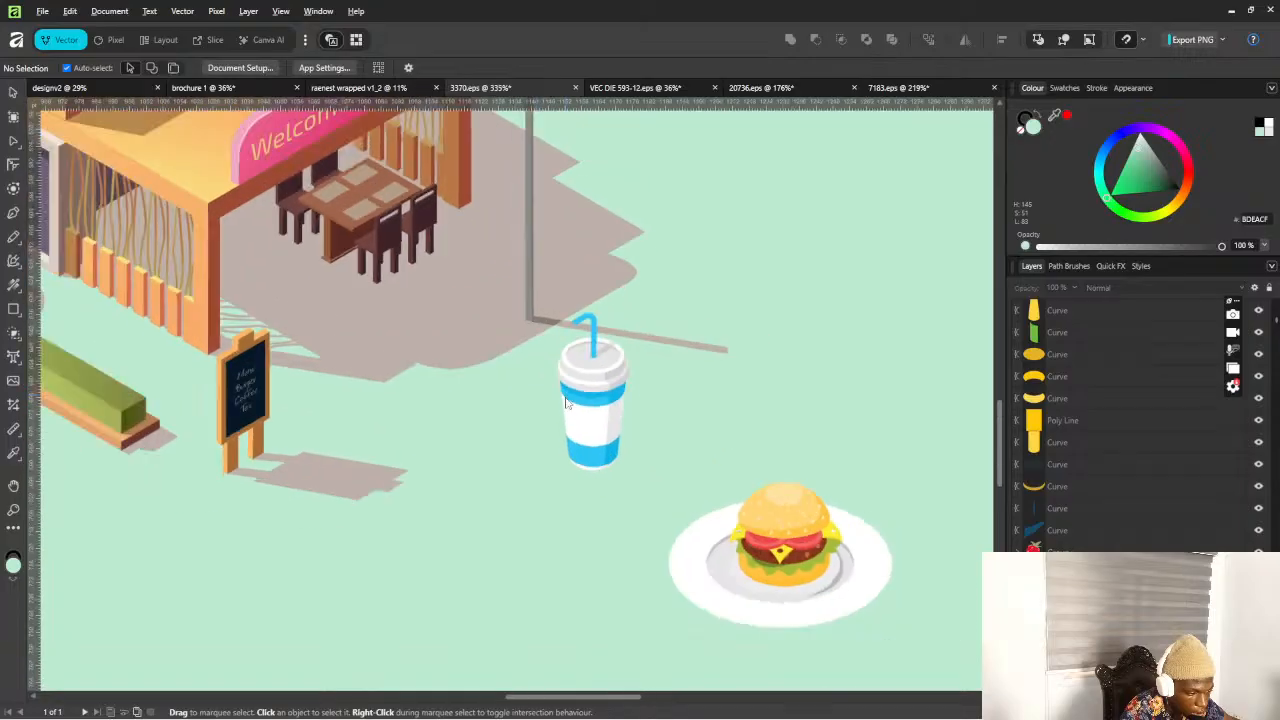
{"action": "scroll", "coordinate": [500, 400], "scroll_direction": "down", "scroll_amount": 4}
{"action": "scroll", "coordinate": [490, 392], "scroll_direction": "down", "scroll_amount": 3}
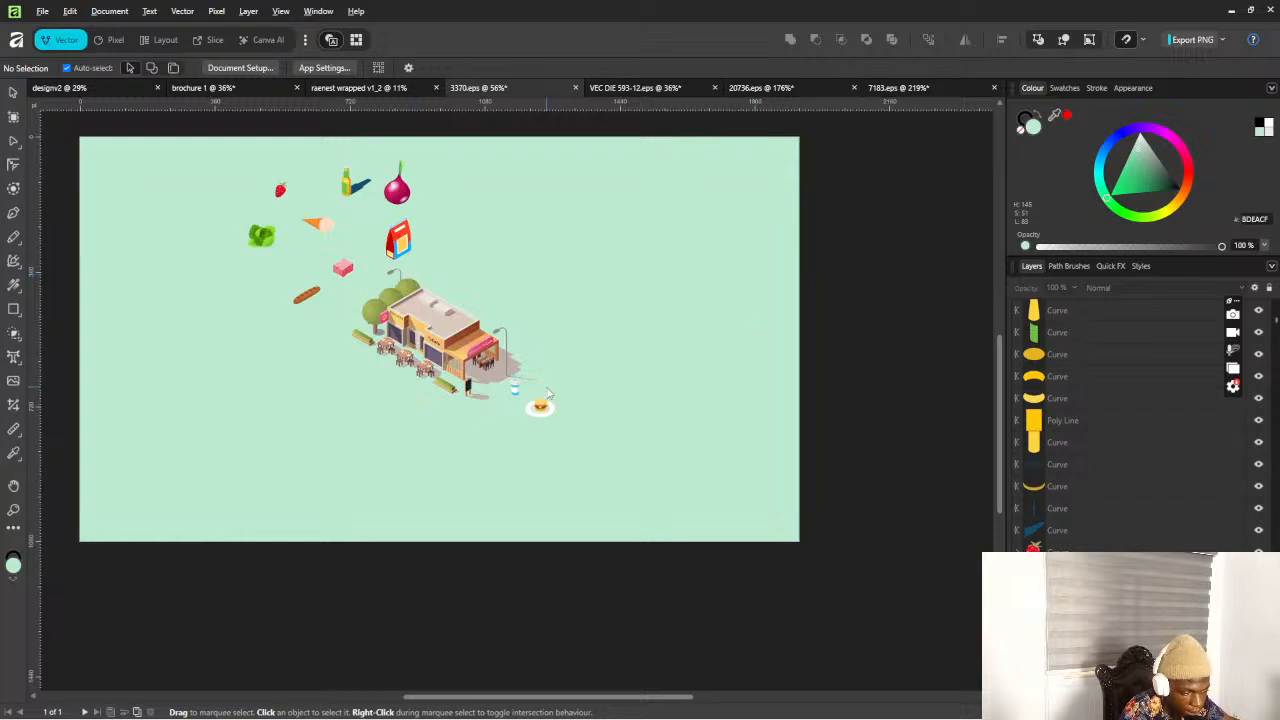
{"action": "scroll", "coordinate": [466, 385], "scroll_direction": "up", "scroll_amount": 4}
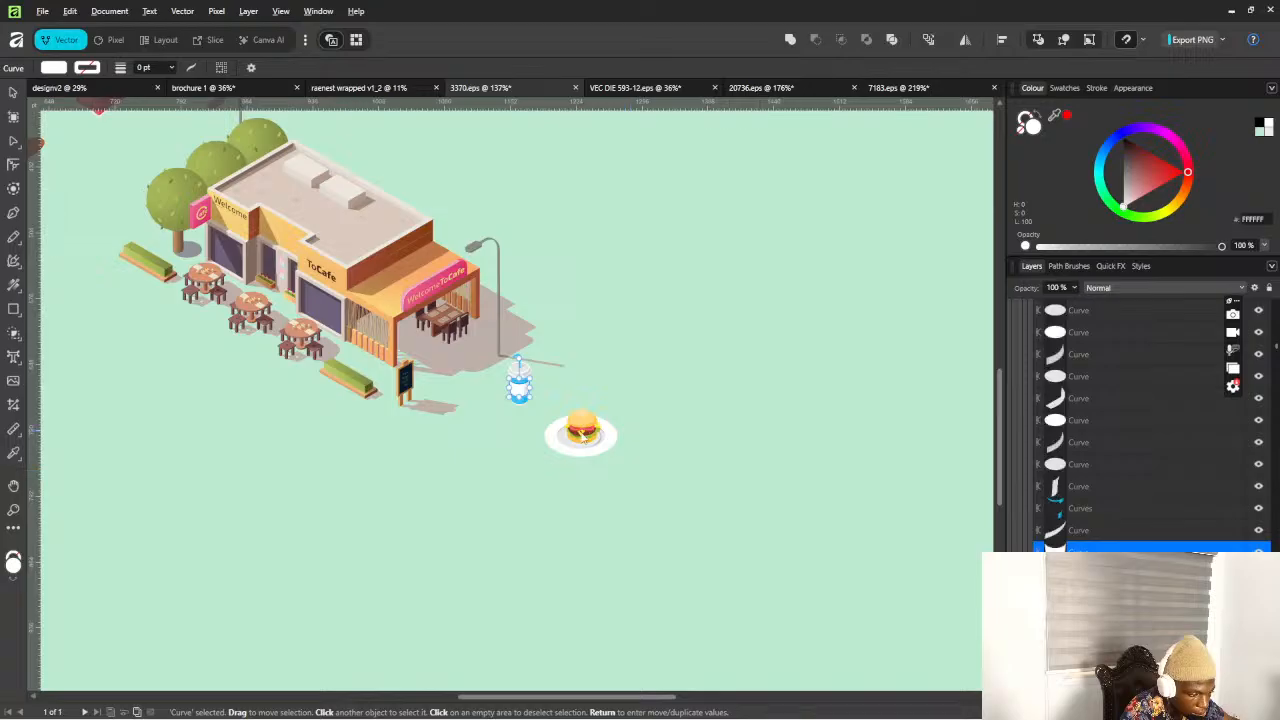
{"action": "key", "text": "alt"}
{"action": "scroll", "coordinate": [581, 428], "scroll_direction": "down", "scroll_amount": 3}
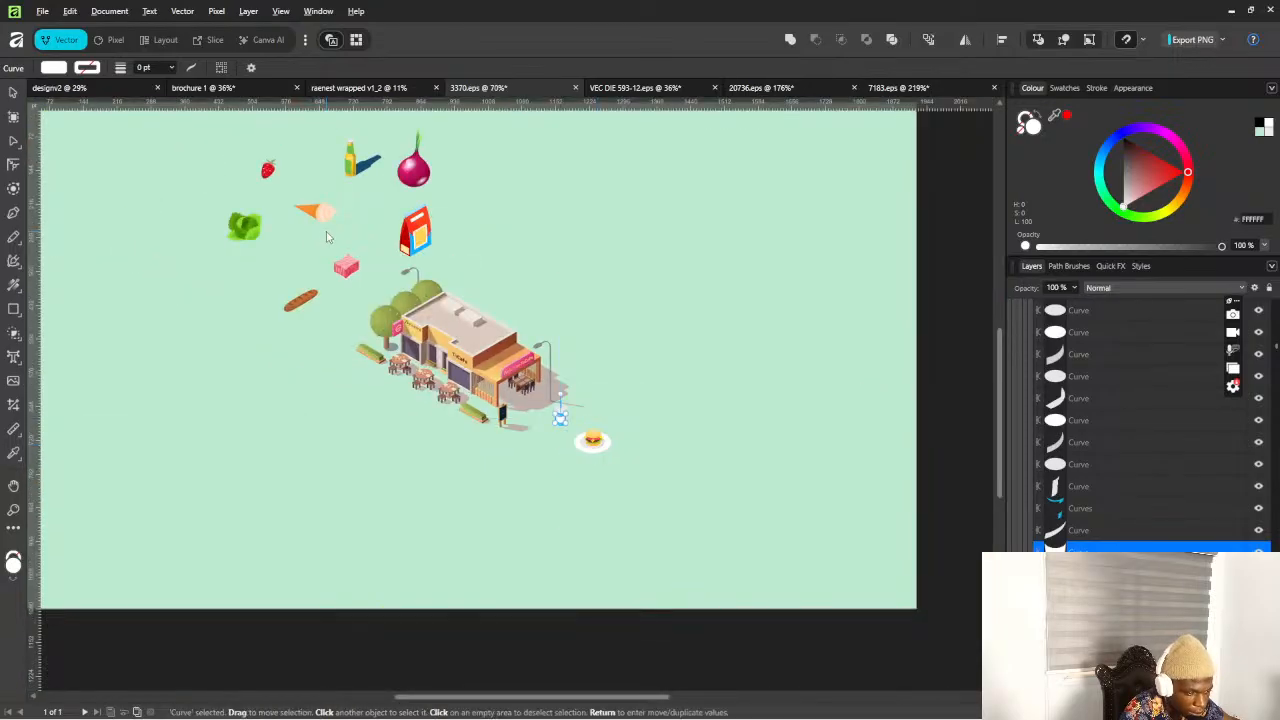
Review the source illustrations in 20736.eps and VEC DIE 593-12.eps, then return to 3370.eps and select the drink cup's curve
{"action": "left_click", "coordinate": [758, 88]}
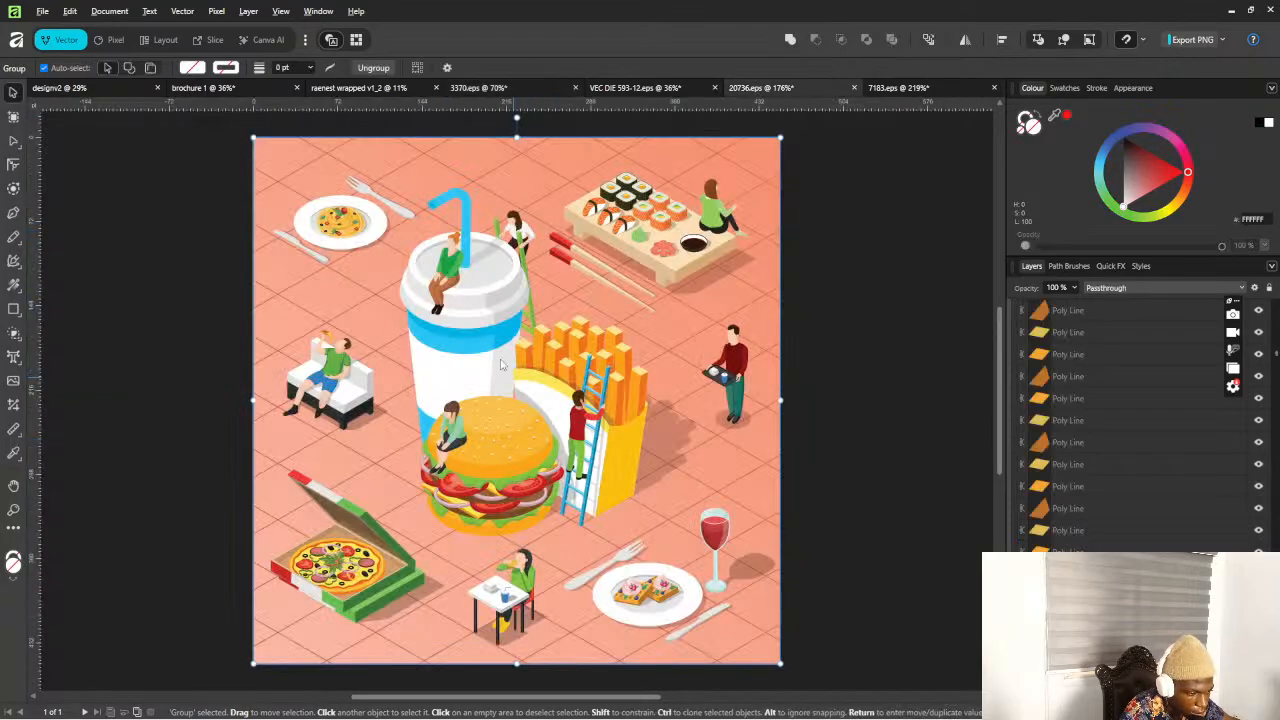
{"action": "left_click", "coordinate": [581, 92]}
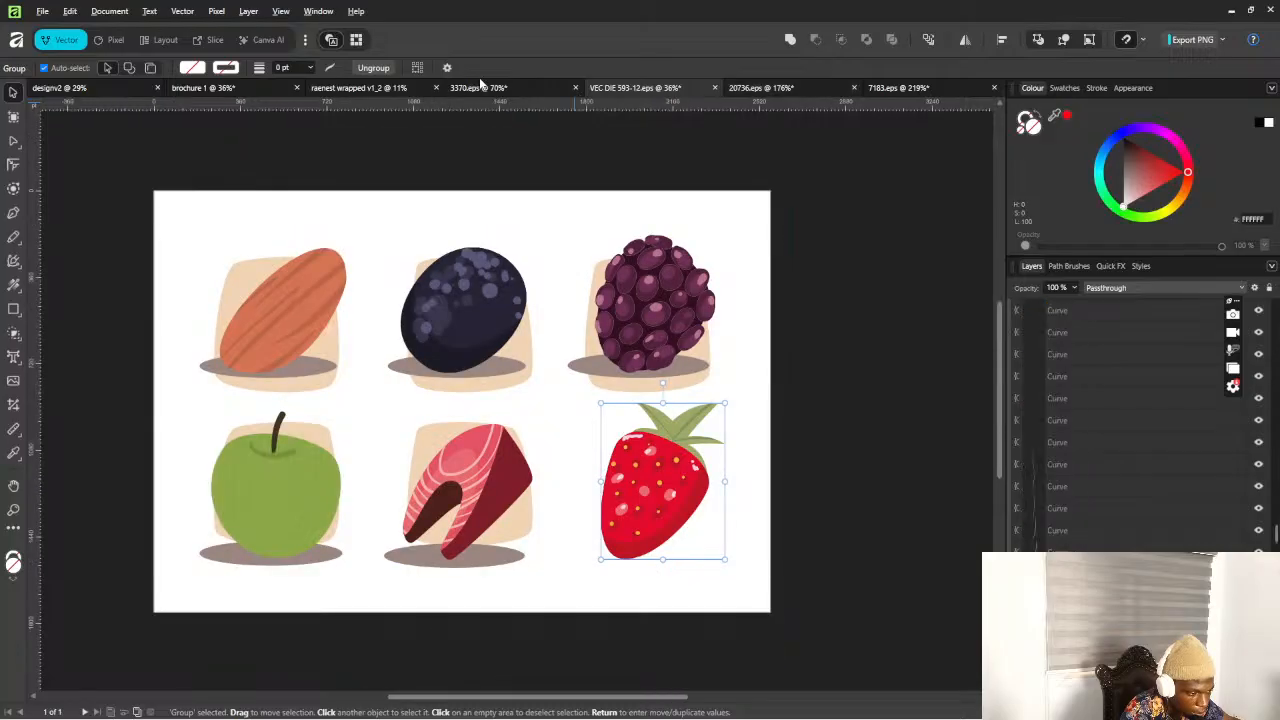
{"action": "left_click", "coordinate": [484, 88]}
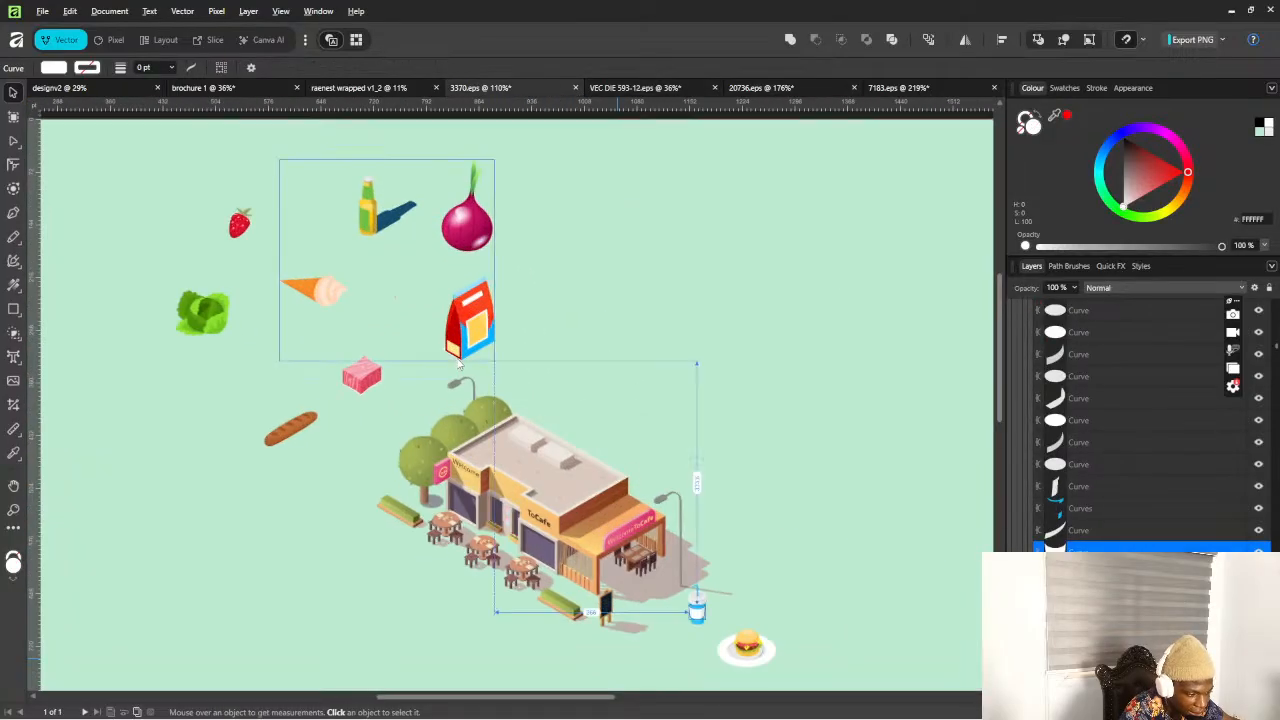
{"action": "scroll", "coordinate": [587, 458], "scroll_direction": "up", "scroll_amount": 3}
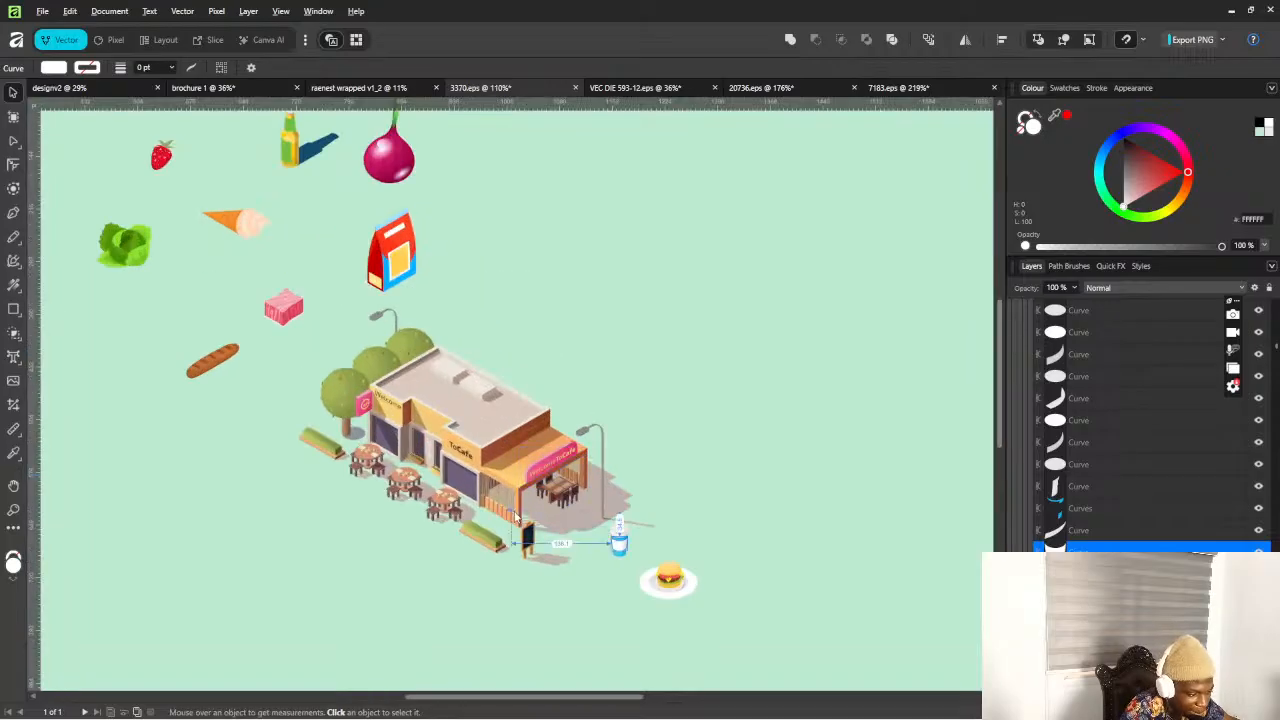
{"action": "left_click", "coordinate": [619, 540]}
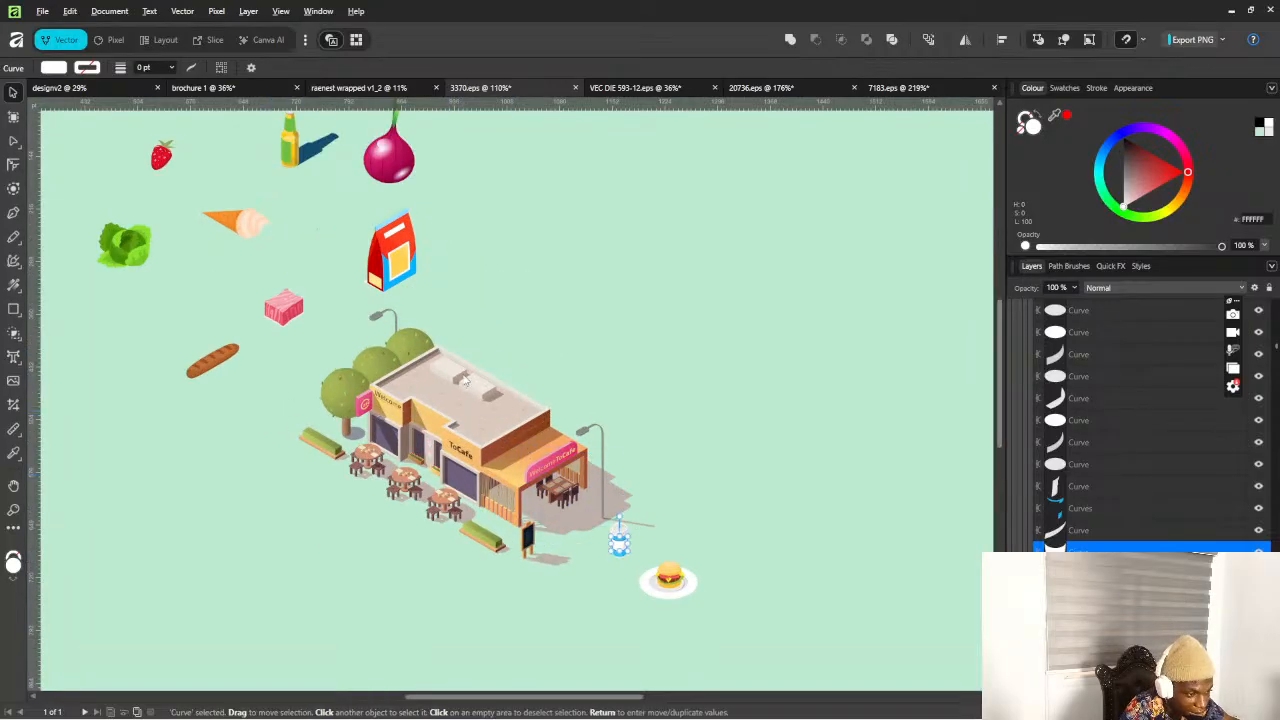
Bring up 7183.eps and check the running stream in OBS
{"action": "left_click", "coordinate": [905, 88]}
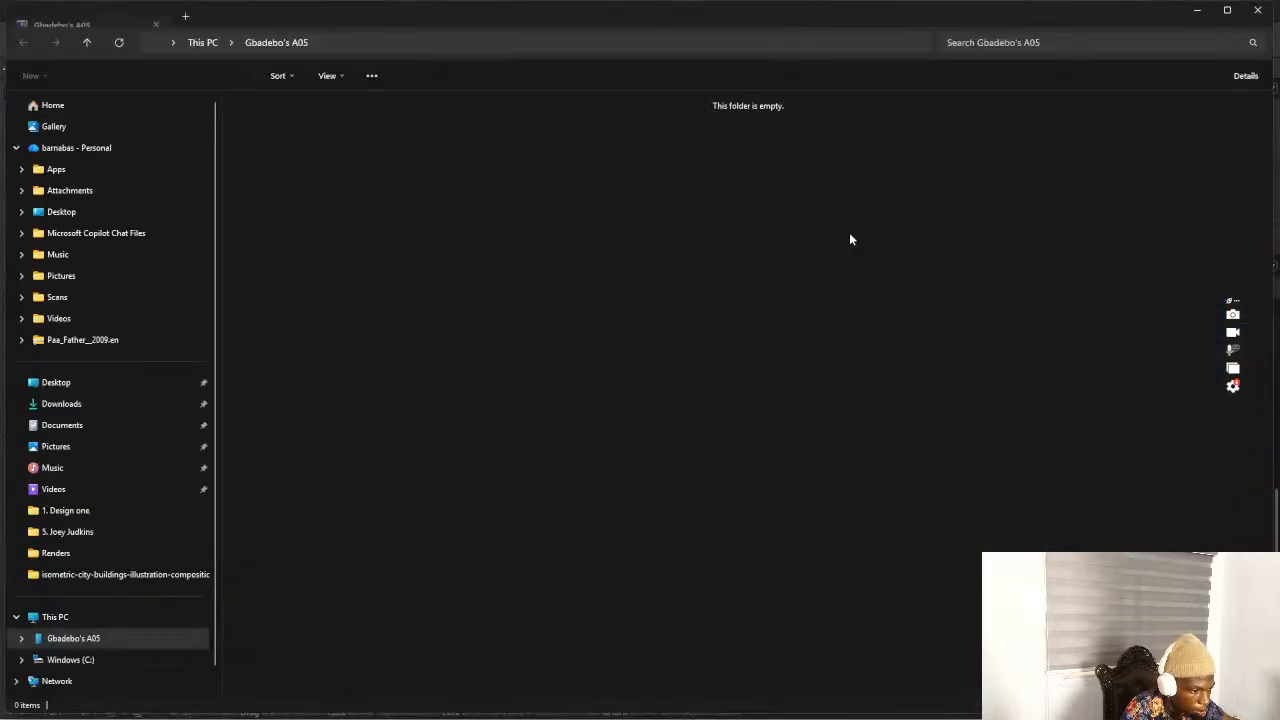
{"action": "mouse_move", "coordinate": [933, 690]}
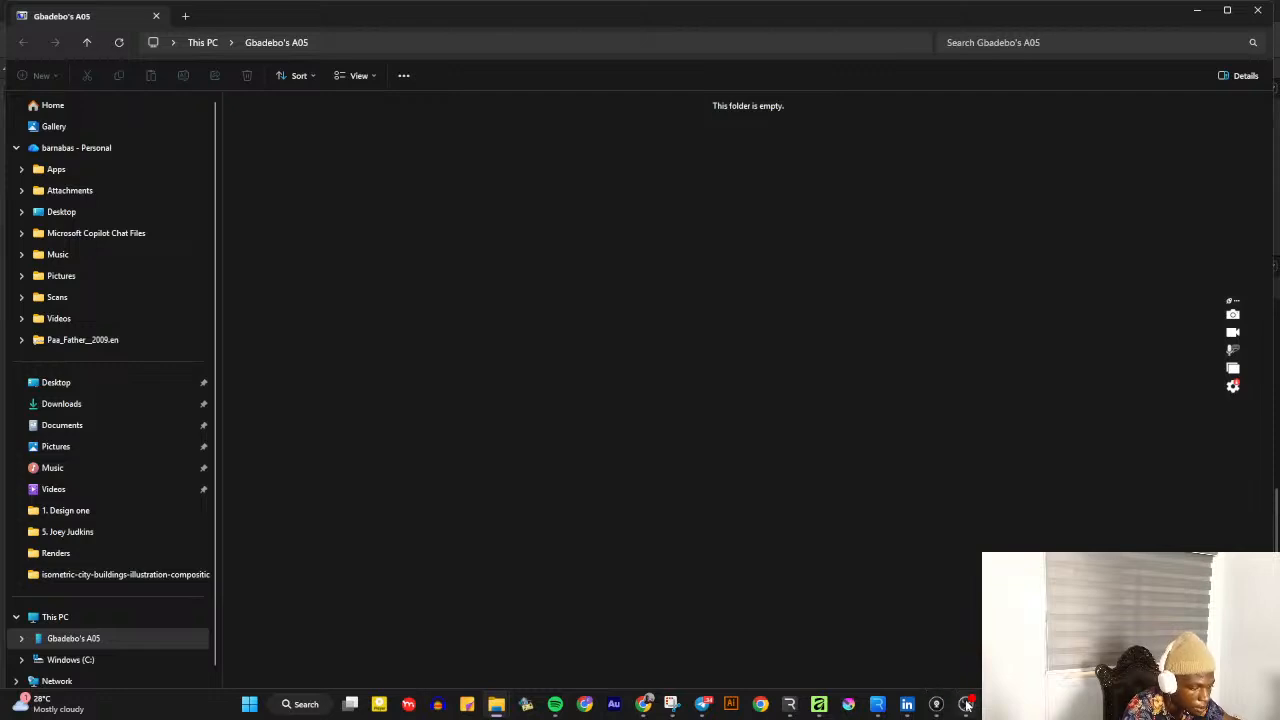
{"action": "mouse_move", "coordinate": [908, 707]}
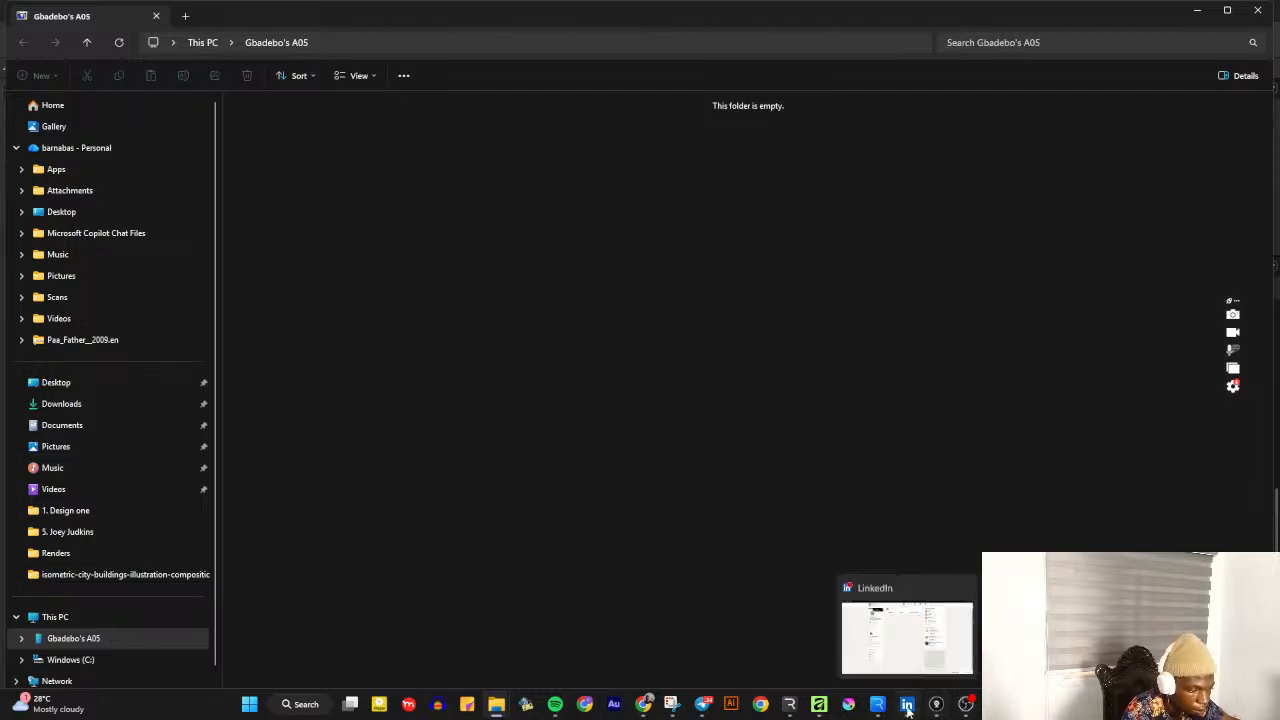
{"action": "left_click", "coordinate": [937, 705]}
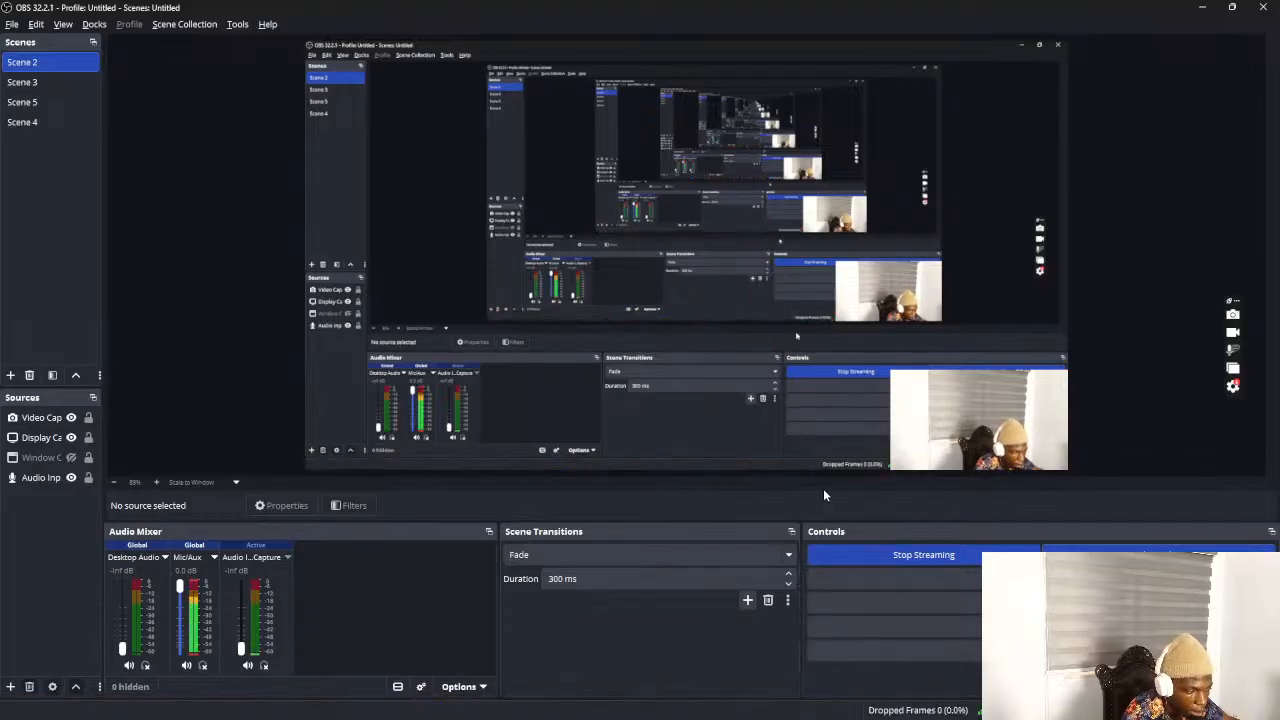
{"action": "key", "text": "alt+Tab"}
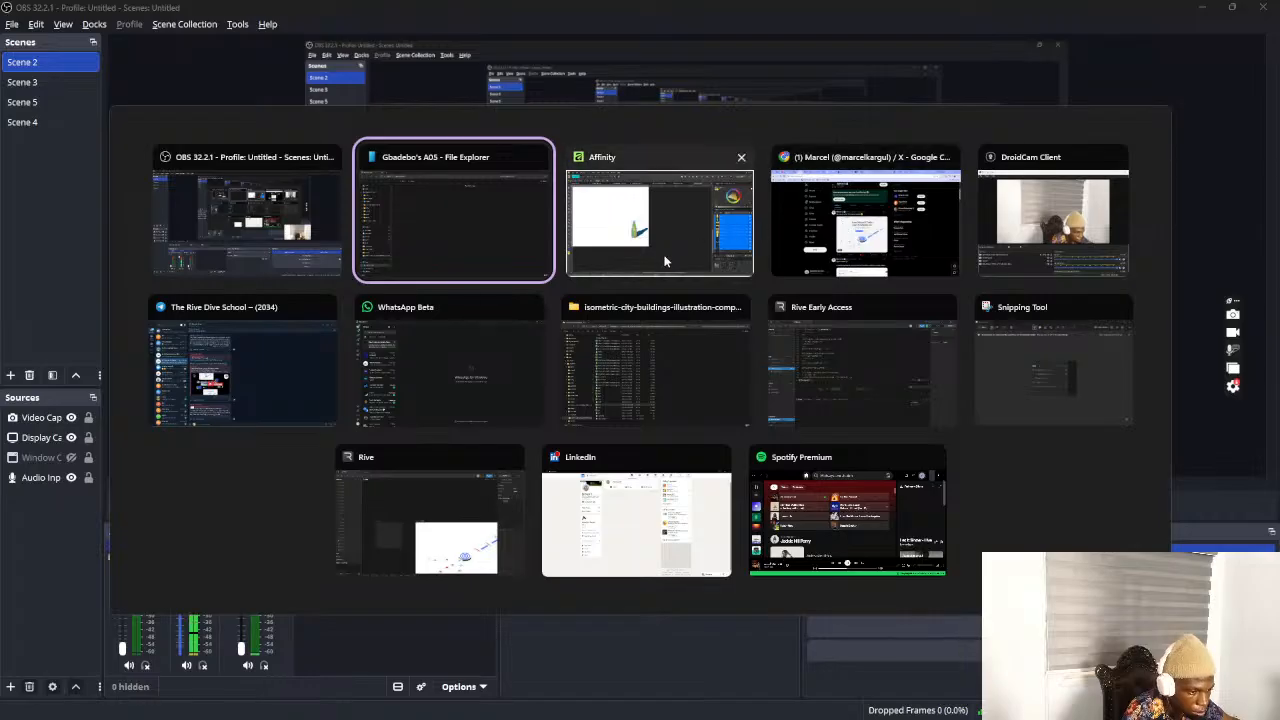
Switch to the livestream page in YouTube Studio and check the metric options of the analytics chart
{"action": "left_click", "coordinate": [850, 222]}
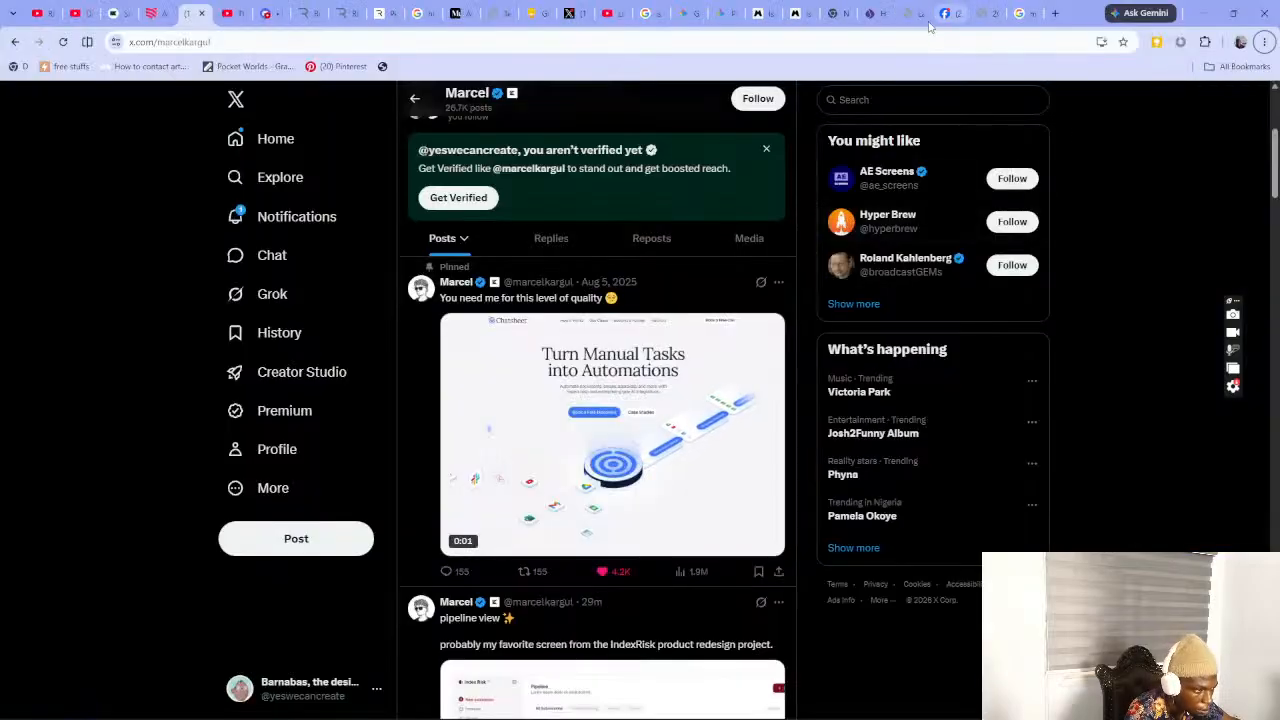
{"action": "left_click", "coordinate": [612, 13]}
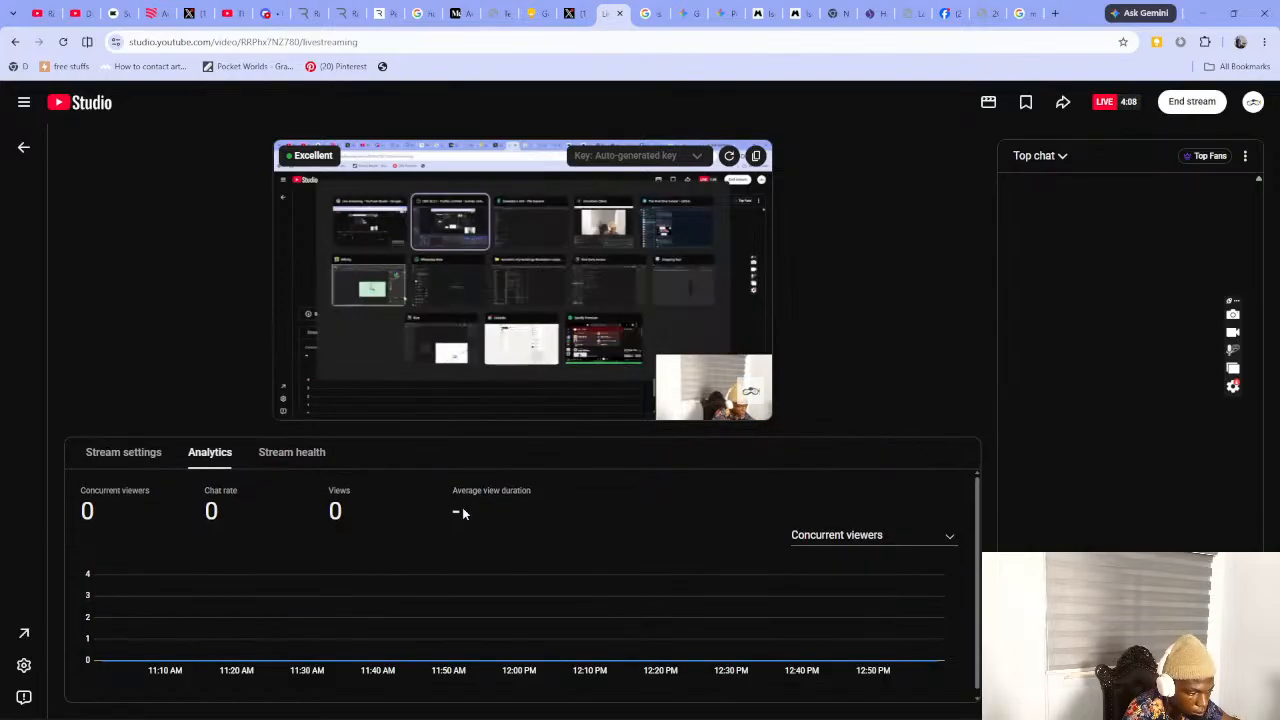
{"action": "left_click", "coordinate": [829, 538]}
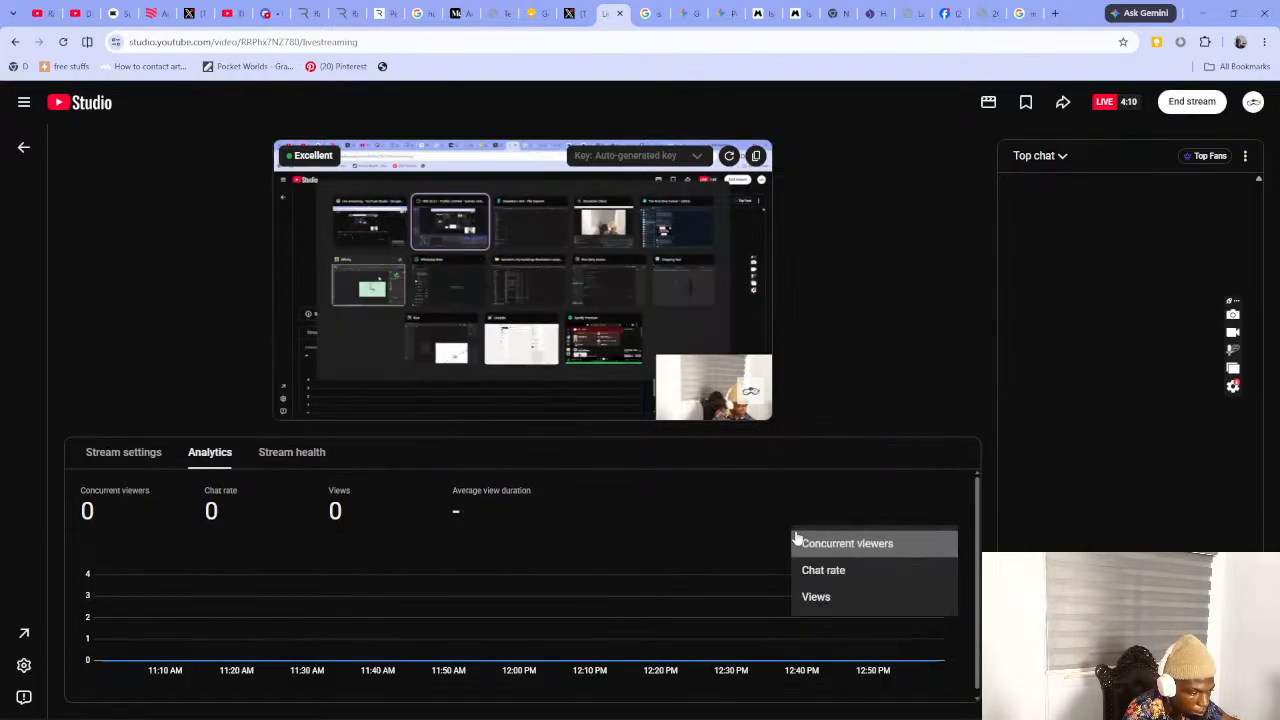
{"action": "left_click", "coordinate": [732, 513]}
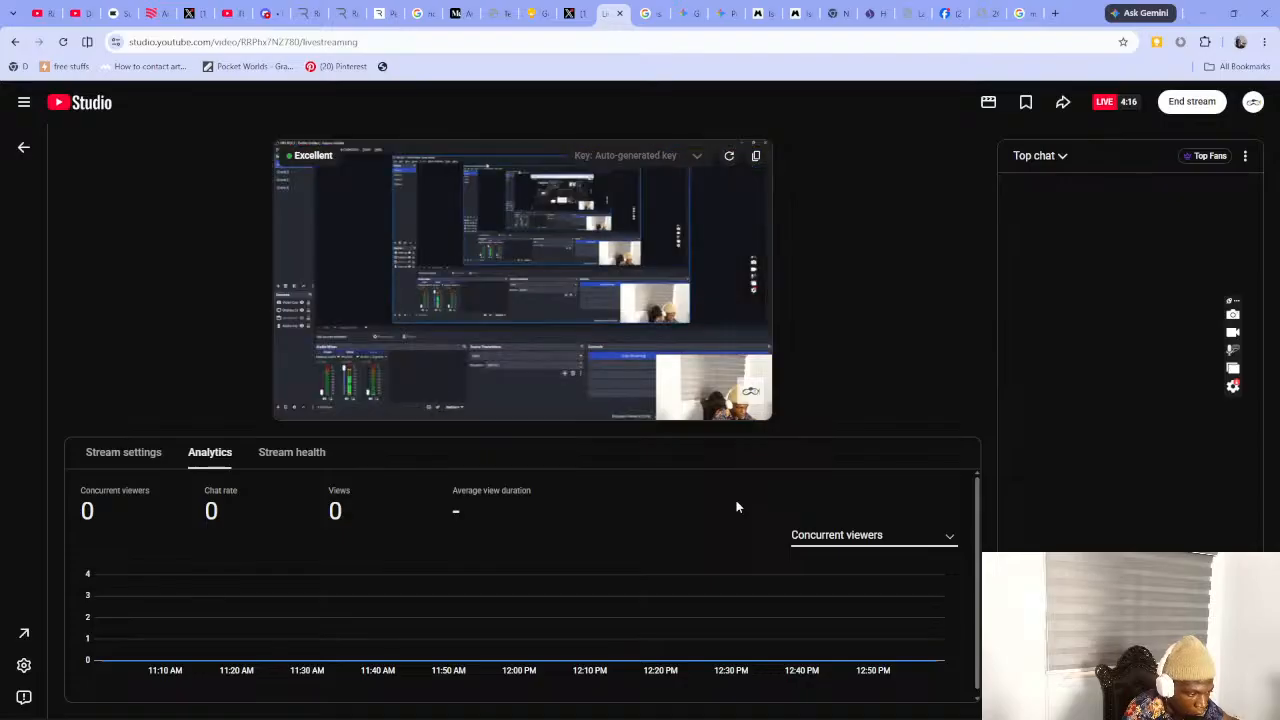
Compare the OBS output with the YouTube Studio preview and skip the preview ahead to the live broadcast
{"action": "key", "text": "alt+Tab"}
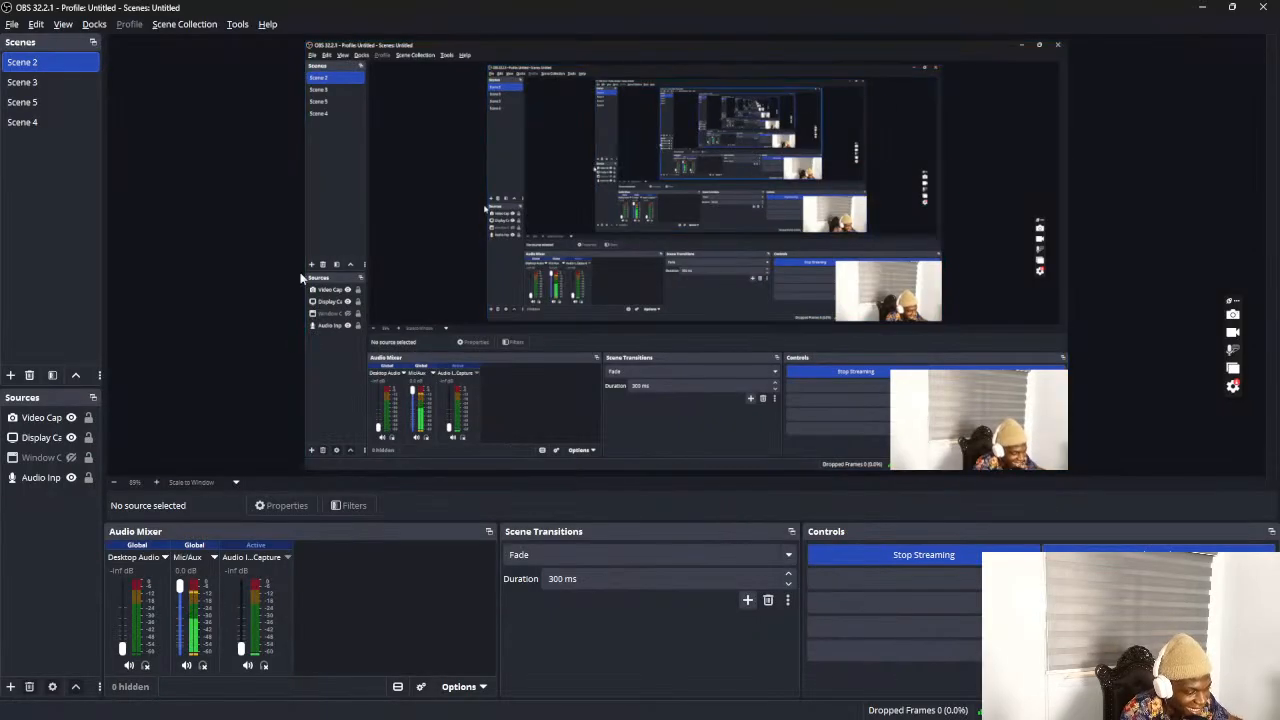
{"action": "key", "text": "alt+Tab"}
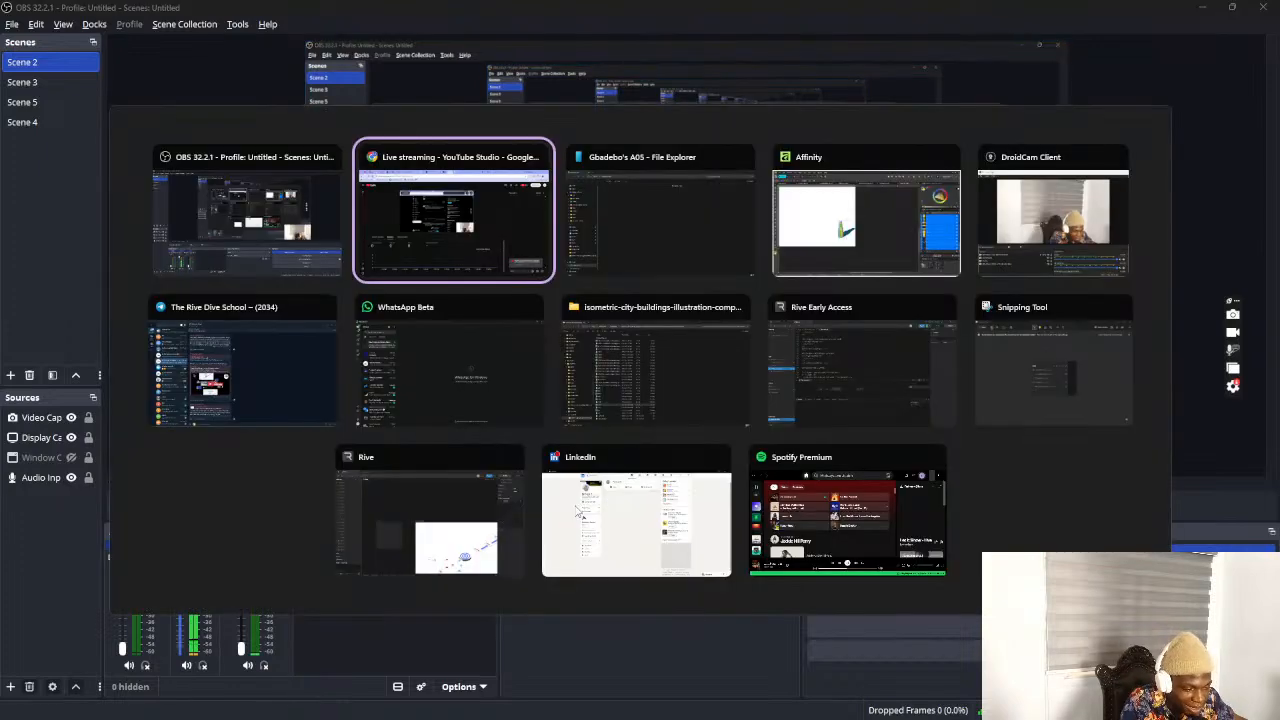
{"action": "key", "text": "alt+Tab"}
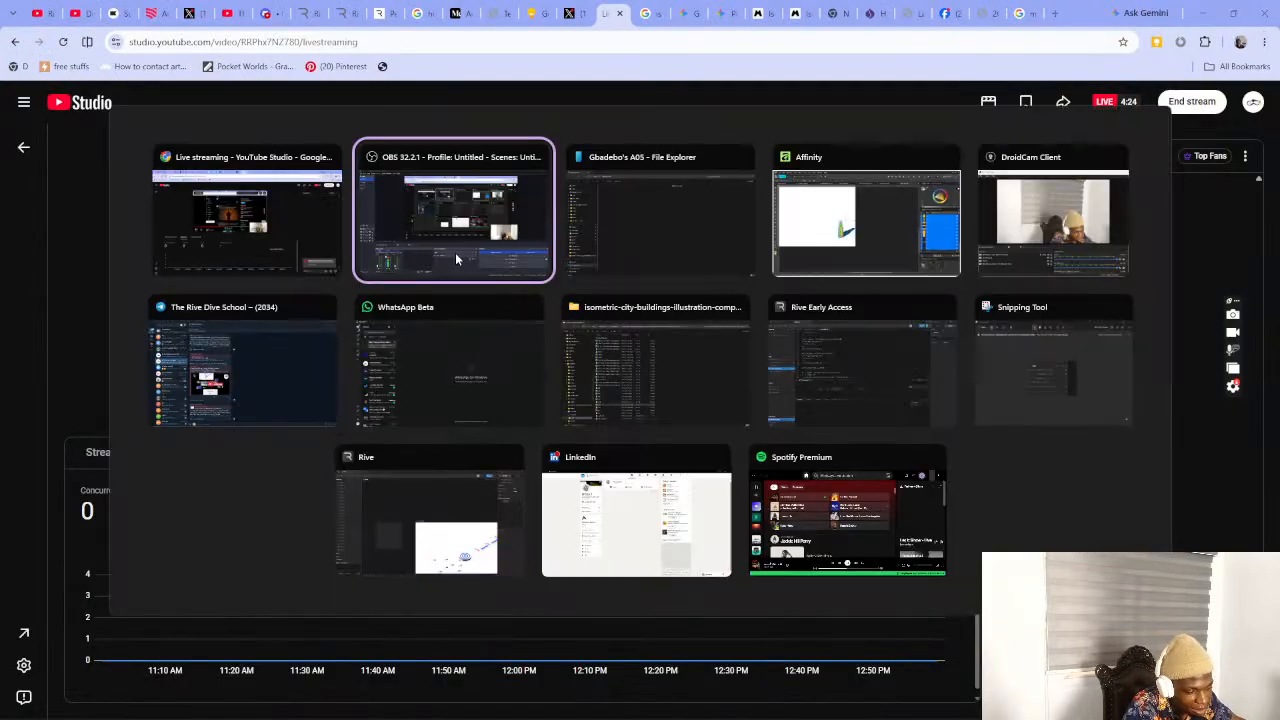
{"action": "key", "text": "alt+Tab"}
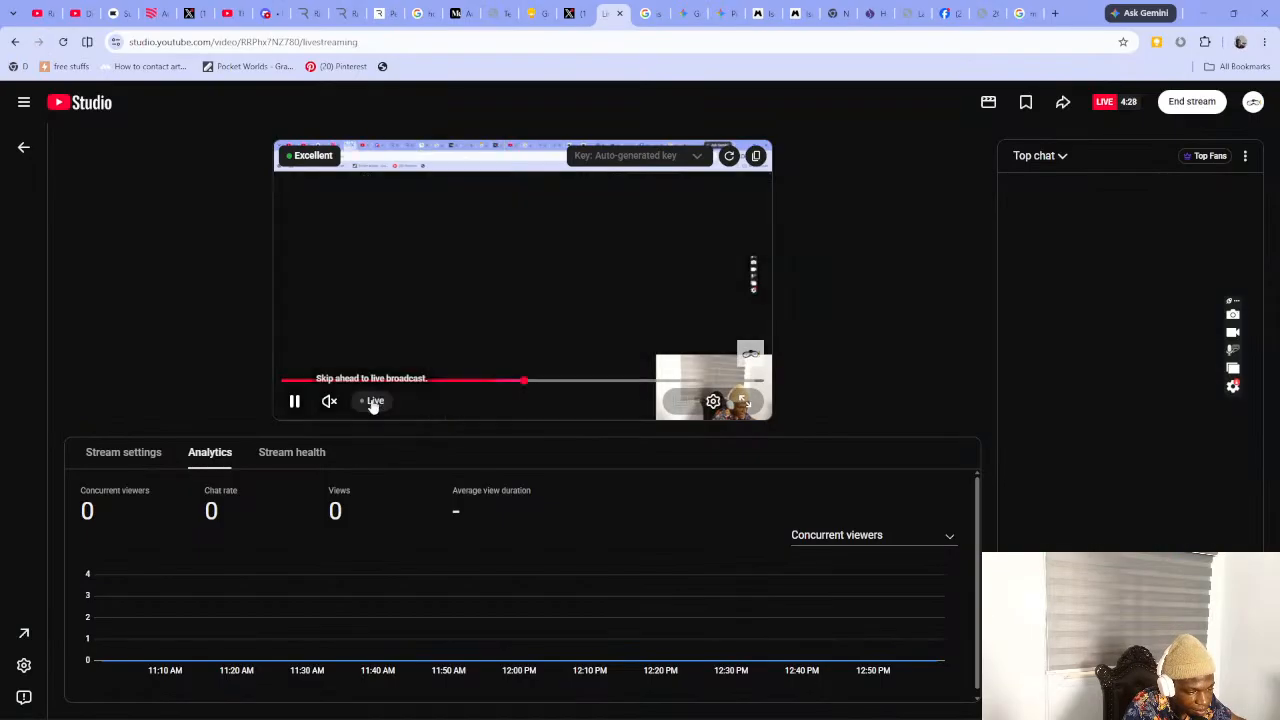
{"action": "left_click", "coordinate": [375, 401]}
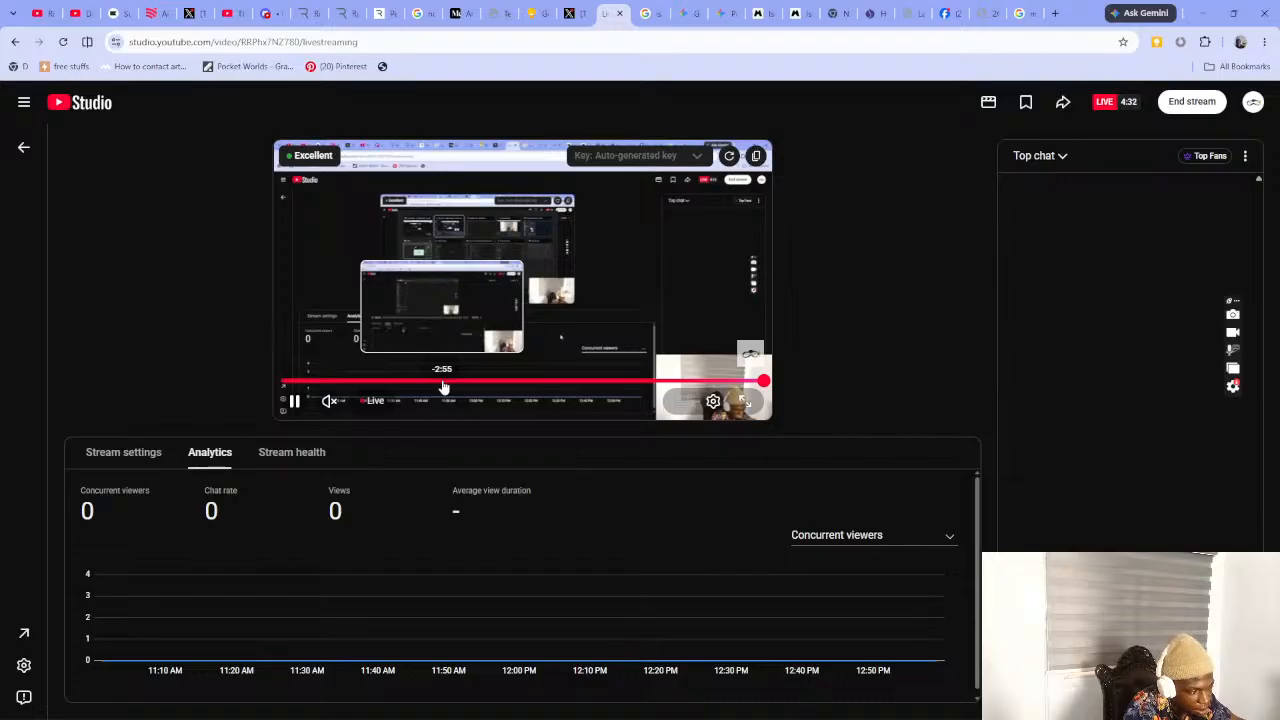
Look through the livestream's stream health, stream settings and analytics in YouTube Studio
{"action": "left_click", "coordinate": [272, 458]}
{"action": "left_click", "coordinate": [153, 458]}
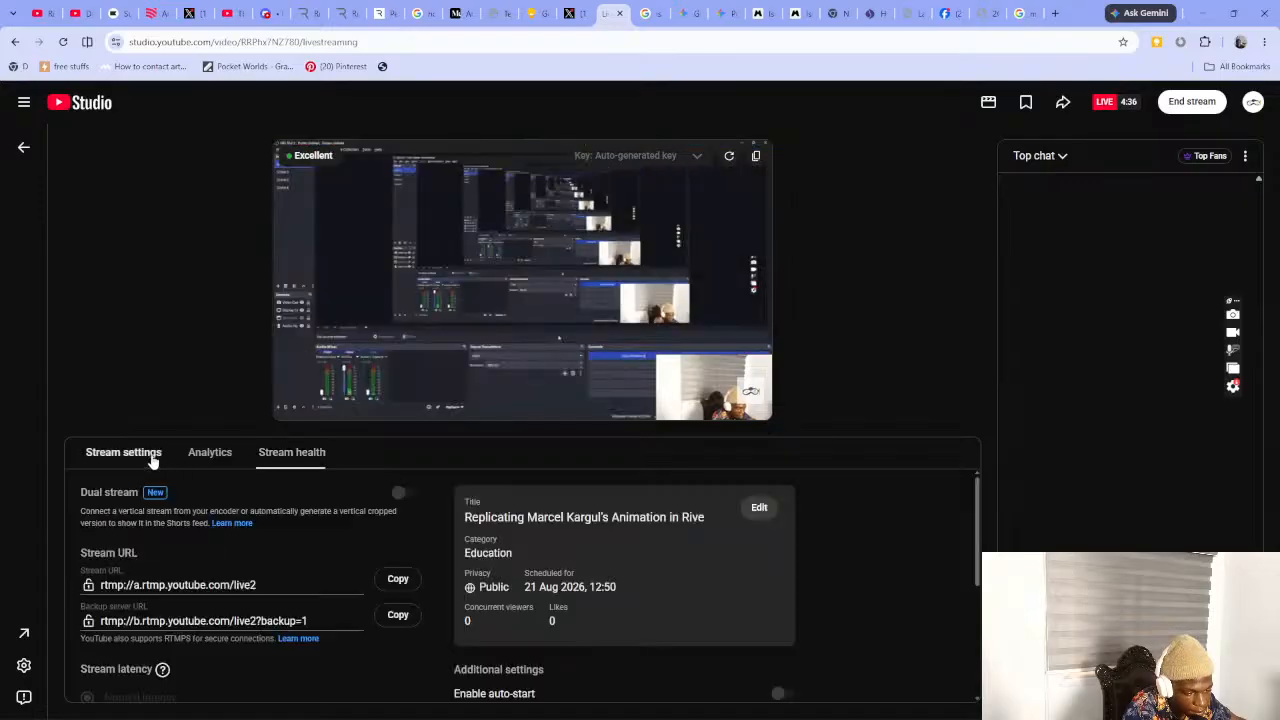
{"action": "left_click", "coordinate": [194, 456]}
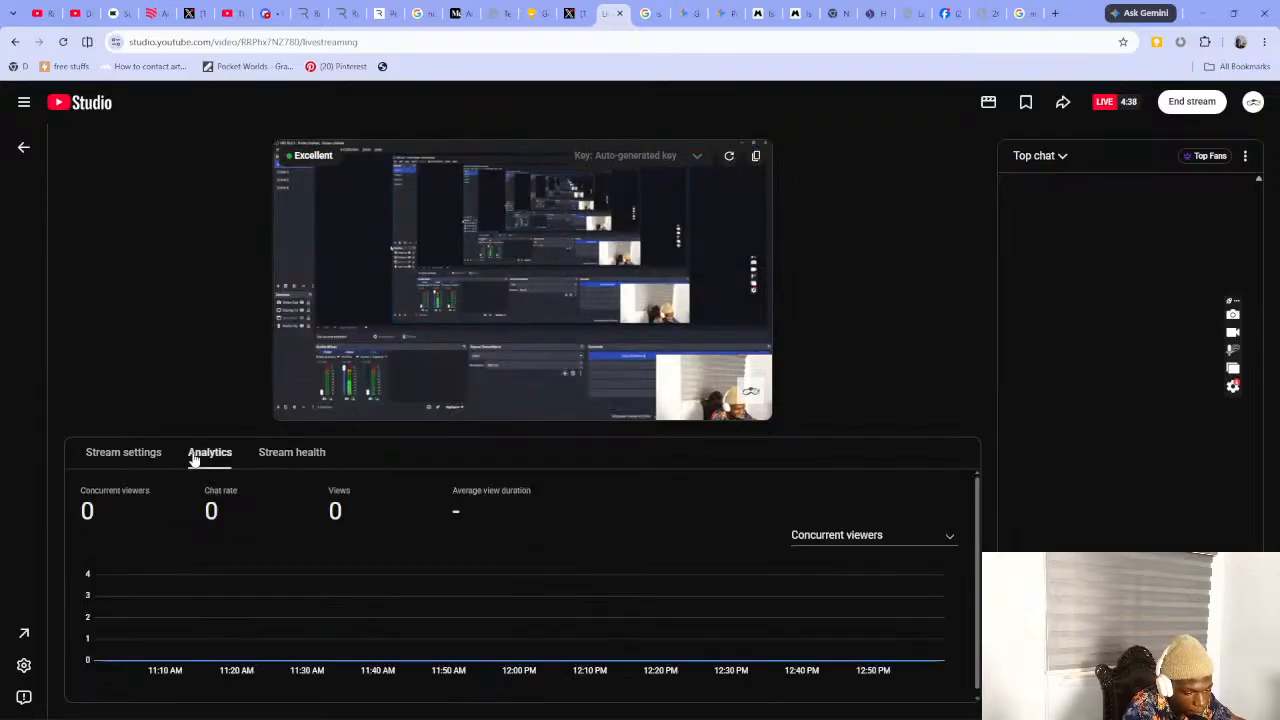
Switch back to Affinity, return to 3370.eps and select the café building's roof shape
{"action": "key", "text": "alt+Tab"}
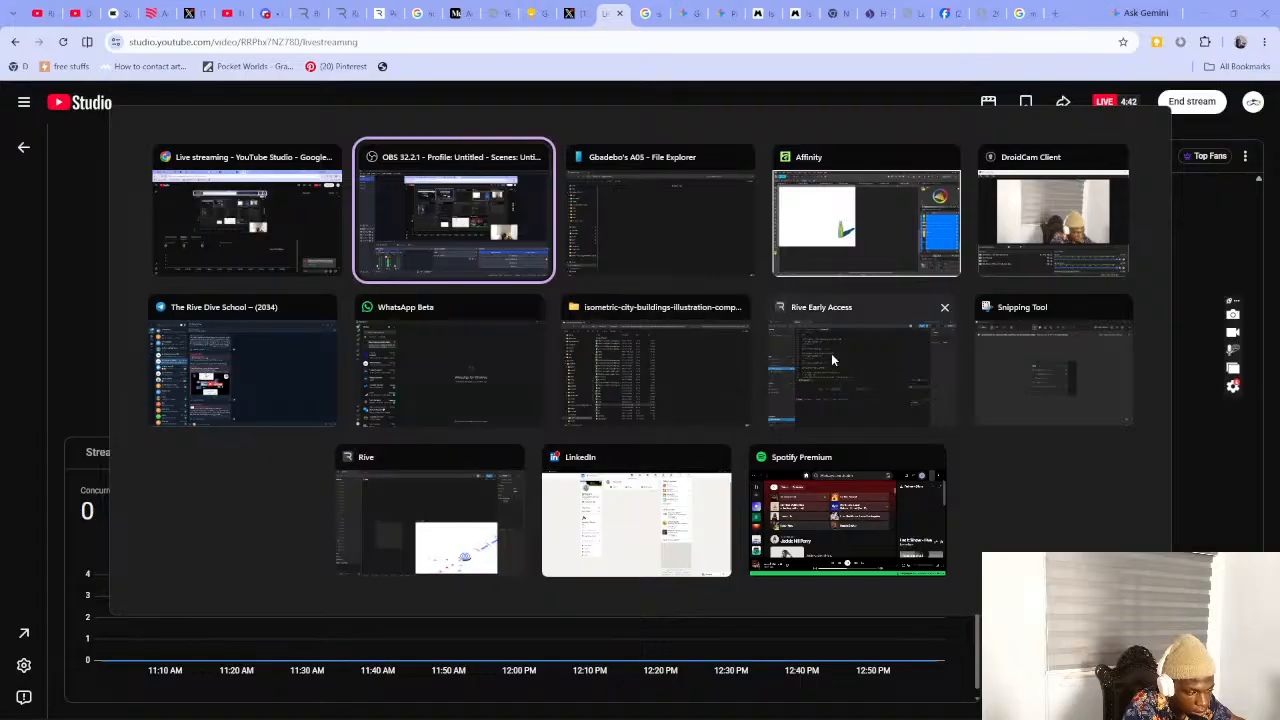
{"action": "left_click", "coordinate": [784, 228]}
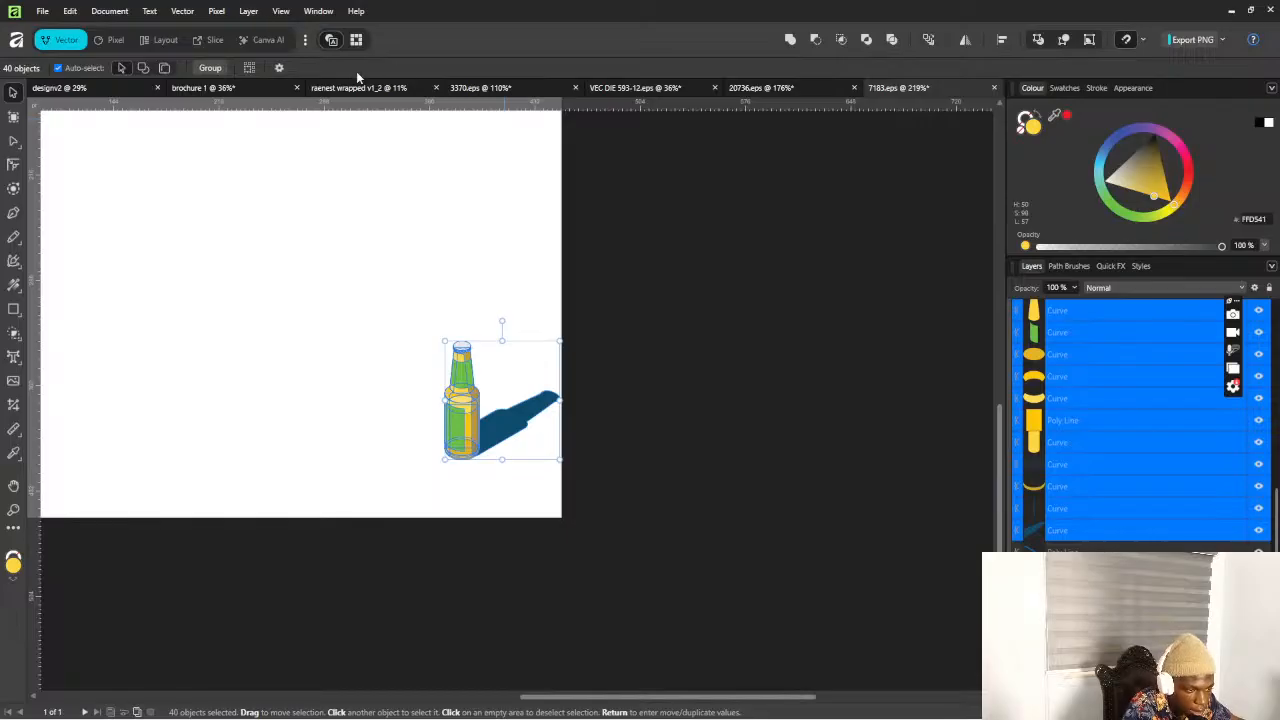
{"action": "left_click", "coordinate": [473, 89]}
{"action": "left_click", "coordinate": [491, 89]}
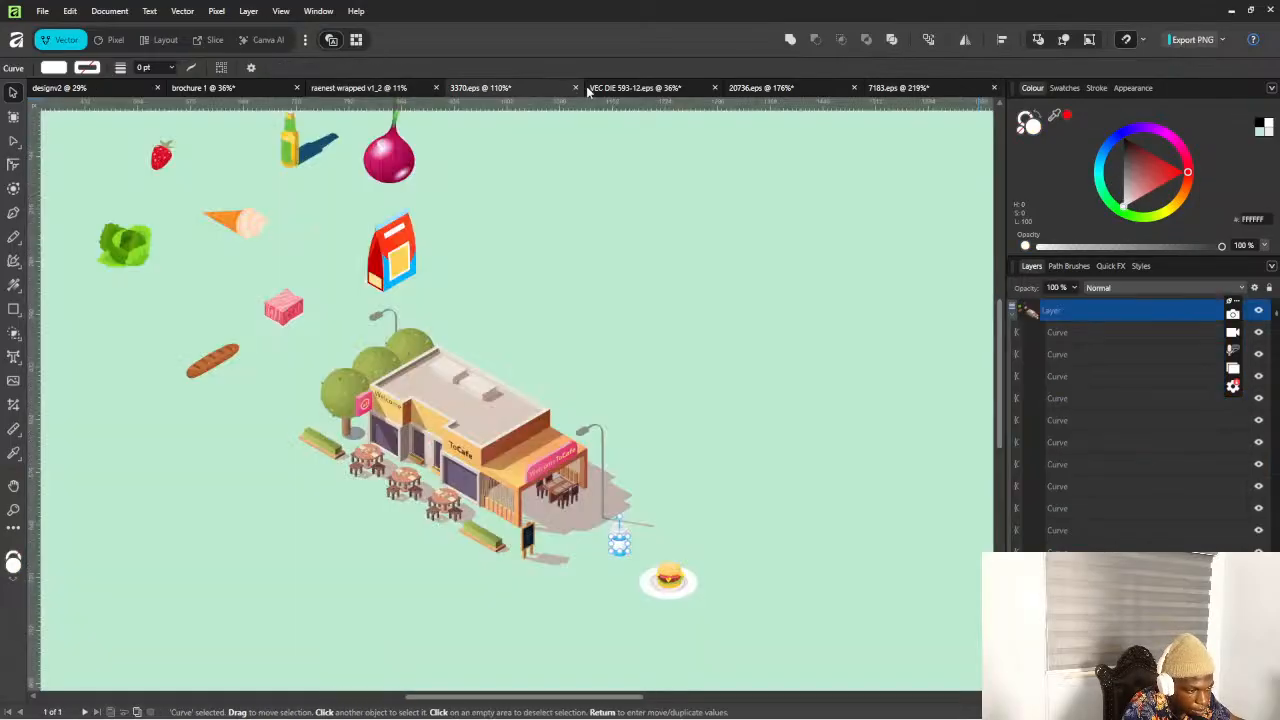
{"action": "scroll", "coordinate": [612, 450], "scroll_direction": "down", "scroll_amount": 2}
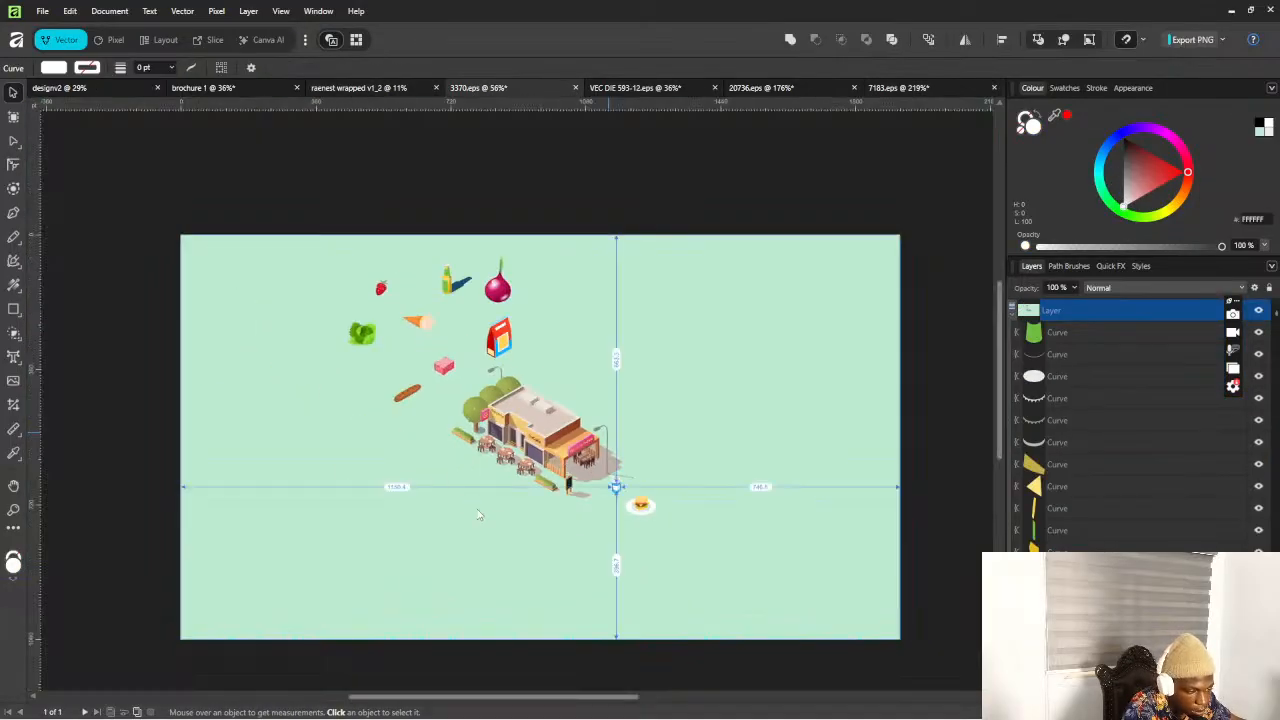
{"action": "scroll", "coordinate": [445, 425], "scroll_direction": "up", "scroll_amount": 4}
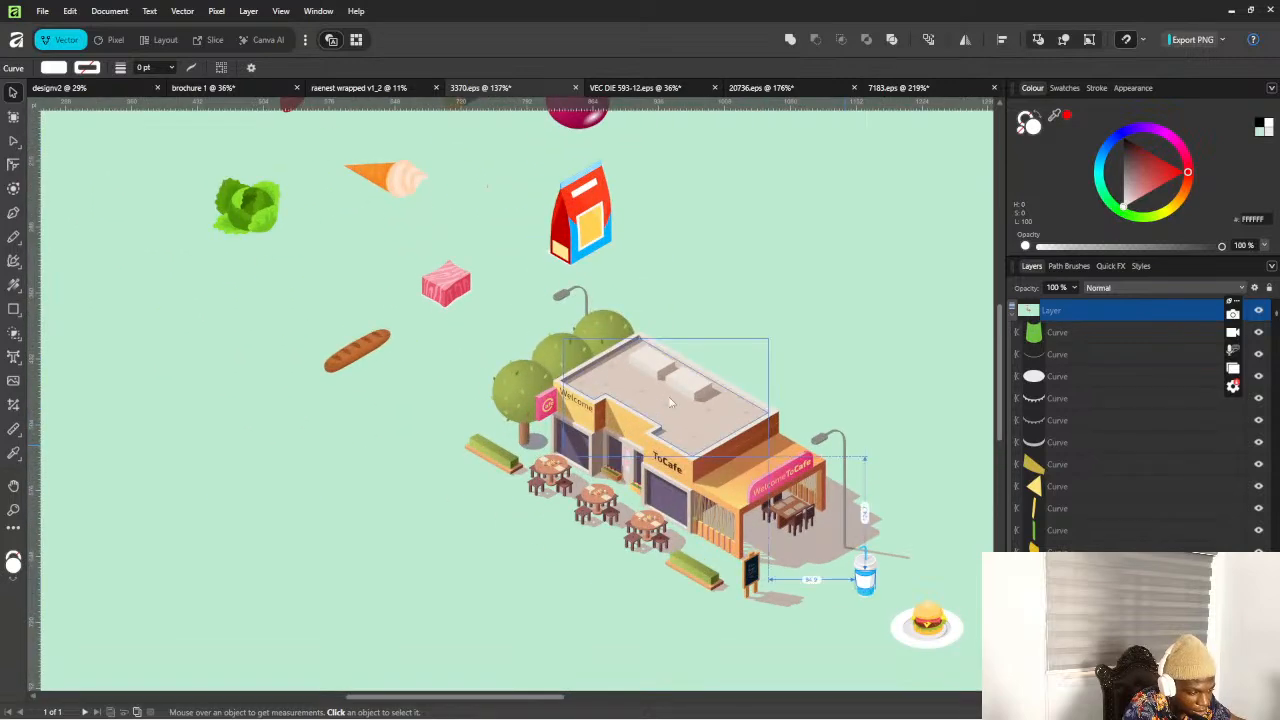
{"action": "left_click", "coordinate": [555, 400]}
Examine the arrangement of the food items around the café building at different magnifications in 3370.eps
{"action": "scroll", "coordinate": [560, 415], "scroll_direction": "down", "scroll_amount": 4}
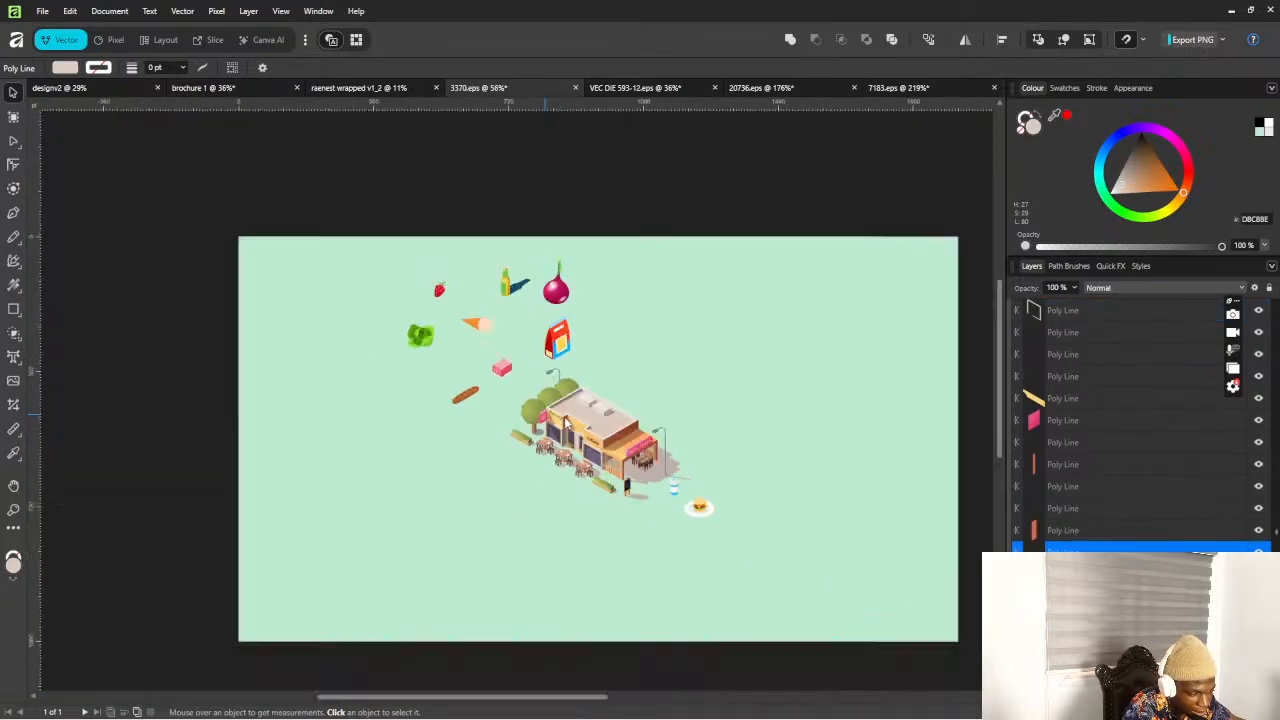
{"action": "scroll", "coordinate": [565, 424], "scroll_direction": "down", "scroll_amount": 1}
{"action": "scroll", "coordinate": [570, 440], "scroll_direction": "up", "scroll_amount": 3}
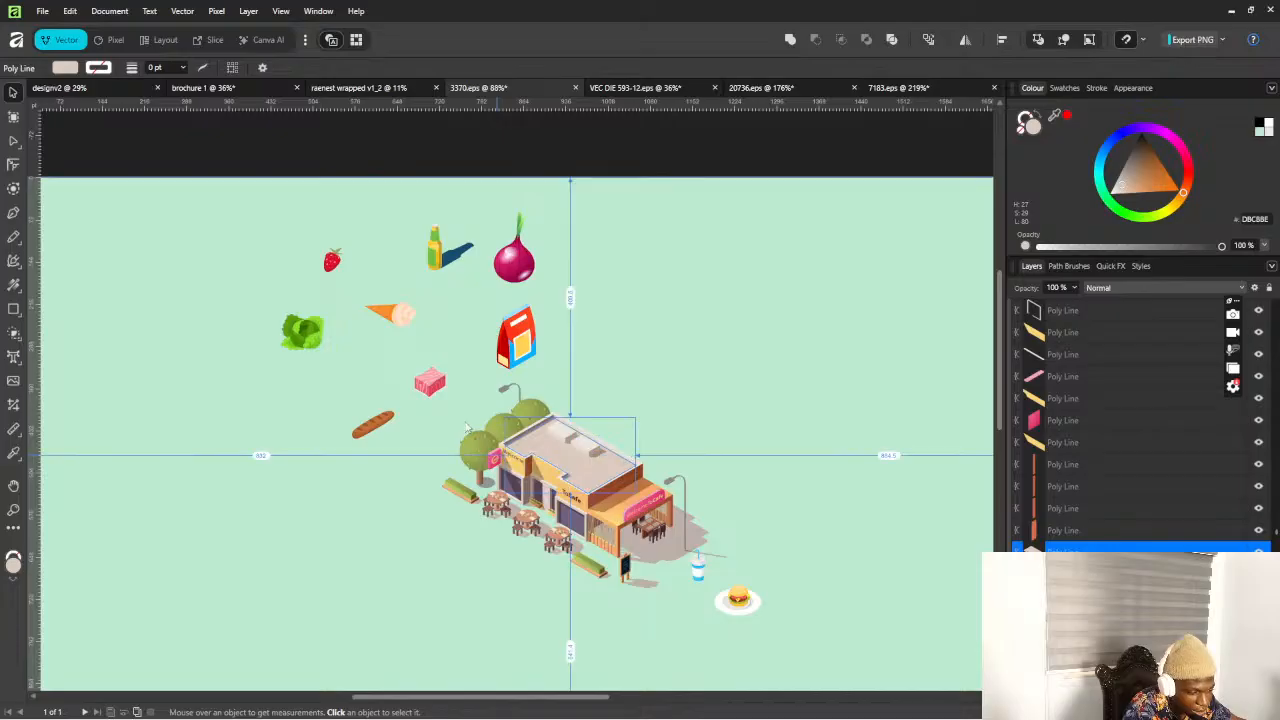
{"action": "scroll", "coordinate": [469, 424], "scroll_direction": "down", "scroll_amount": 3}
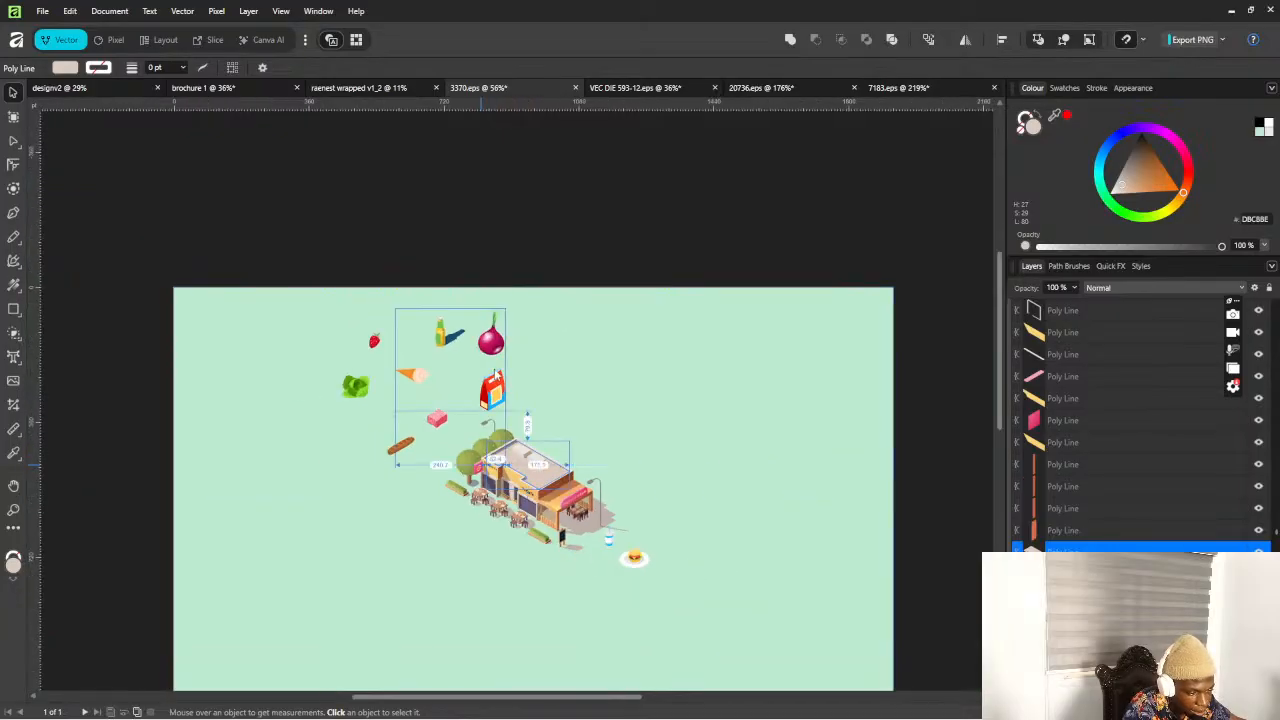
{"action": "scroll", "coordinate": [410, 480], "scroll_direction": "up", "scroll_amount": 2}
{"action": "scroll", "coordinate": [440, 510], "scroll_direction": "down", "scroll_amount": 1}
{"action": "scroll", "coordinate": [463, 538], "scroll_direction": "up", "scroll_amount": 2}
{"action": "scroll", "coordinate": [463, 538], "scroll_direction": "down", "scroll_amount": 3}
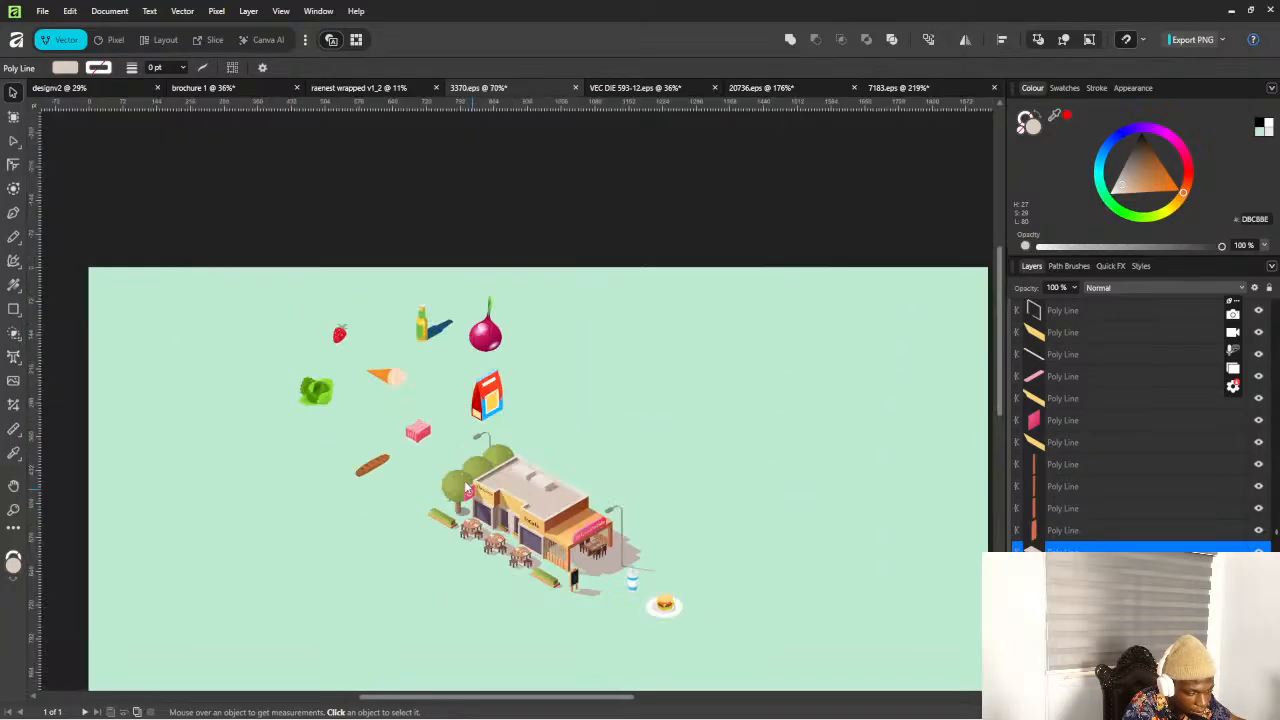
{"action": "scroll", "coordinate": [420, 480], "scroll_direction": "up", "scroll_amount": 2}
{"action": "scroll", "coordinate": [390, 518], "scroll_direction": "down", "scroll_amount": 1}
{"action": "scroll", "coordinate": [390, 518], "scroll_direction": "up", "scroll_amount": 1}
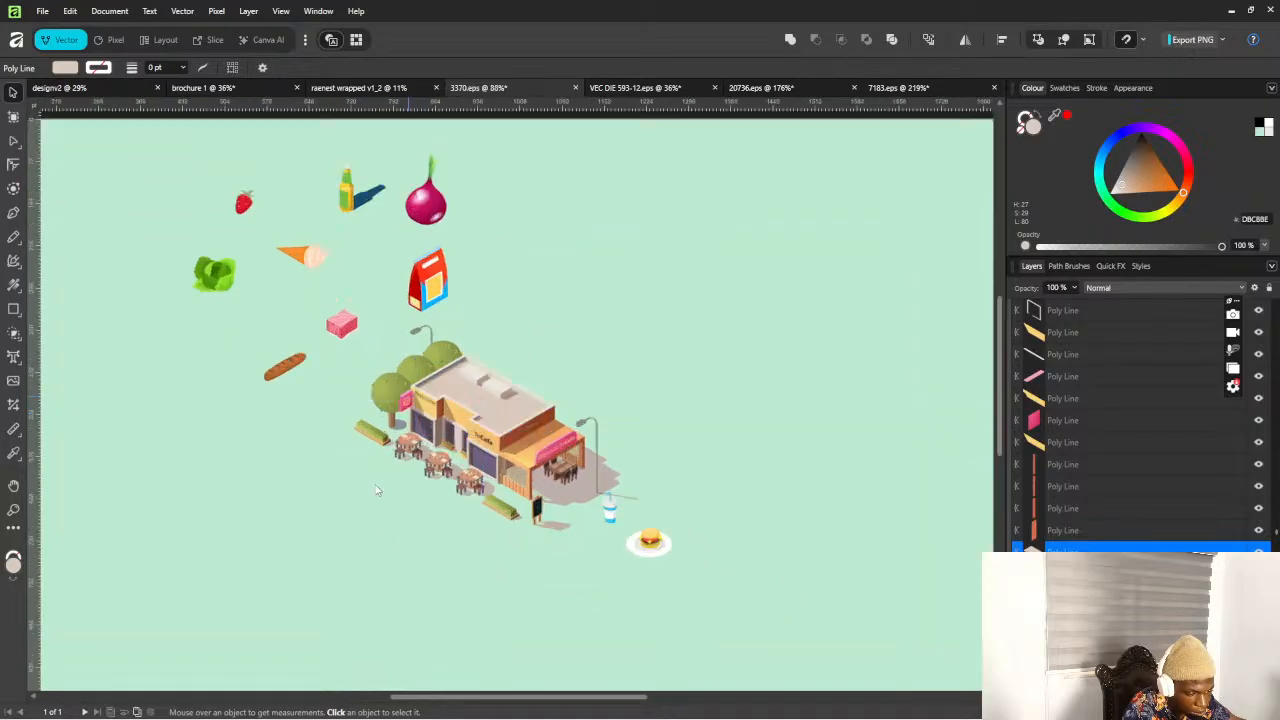
{"action": "scroll", "coordinate": [371, 477], "scroll_direction": "down", "scroll_amount": 1}
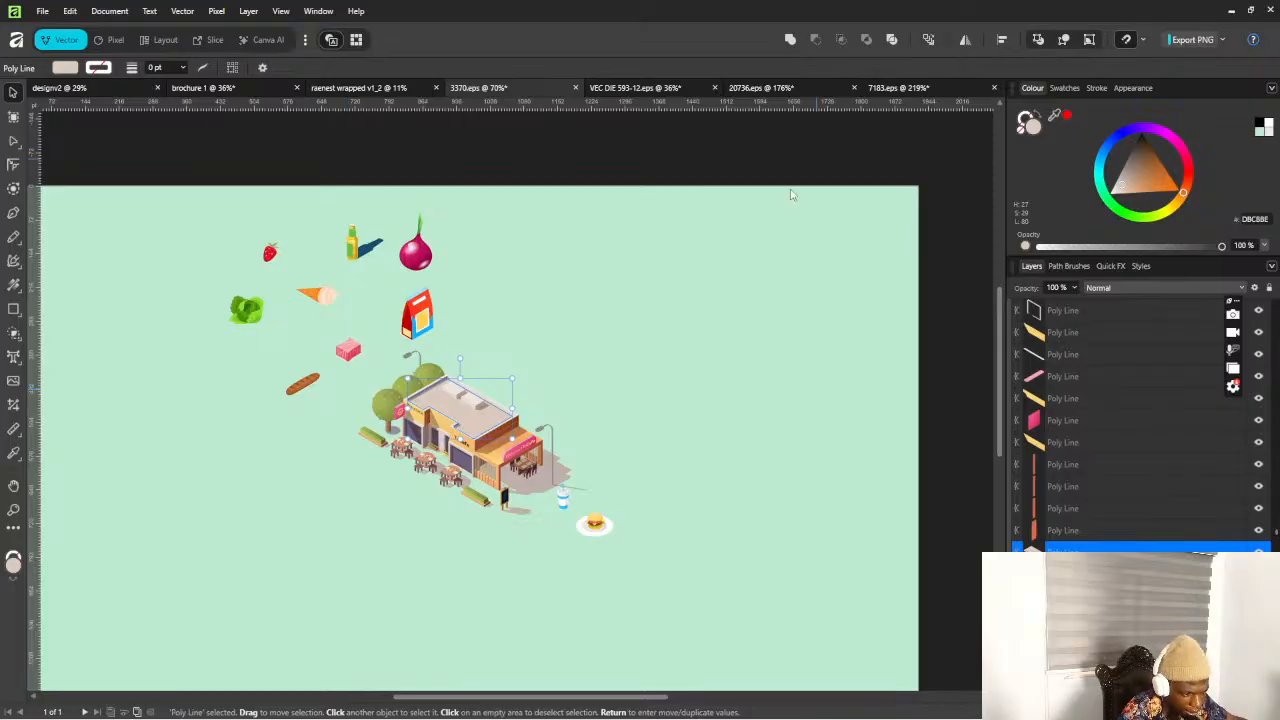
Switch to the isometric city buildings folder in File Explorer and open the 3370 EPS file in Affinity
{"action": "mouse_move", "coordinate": [545, 712]}
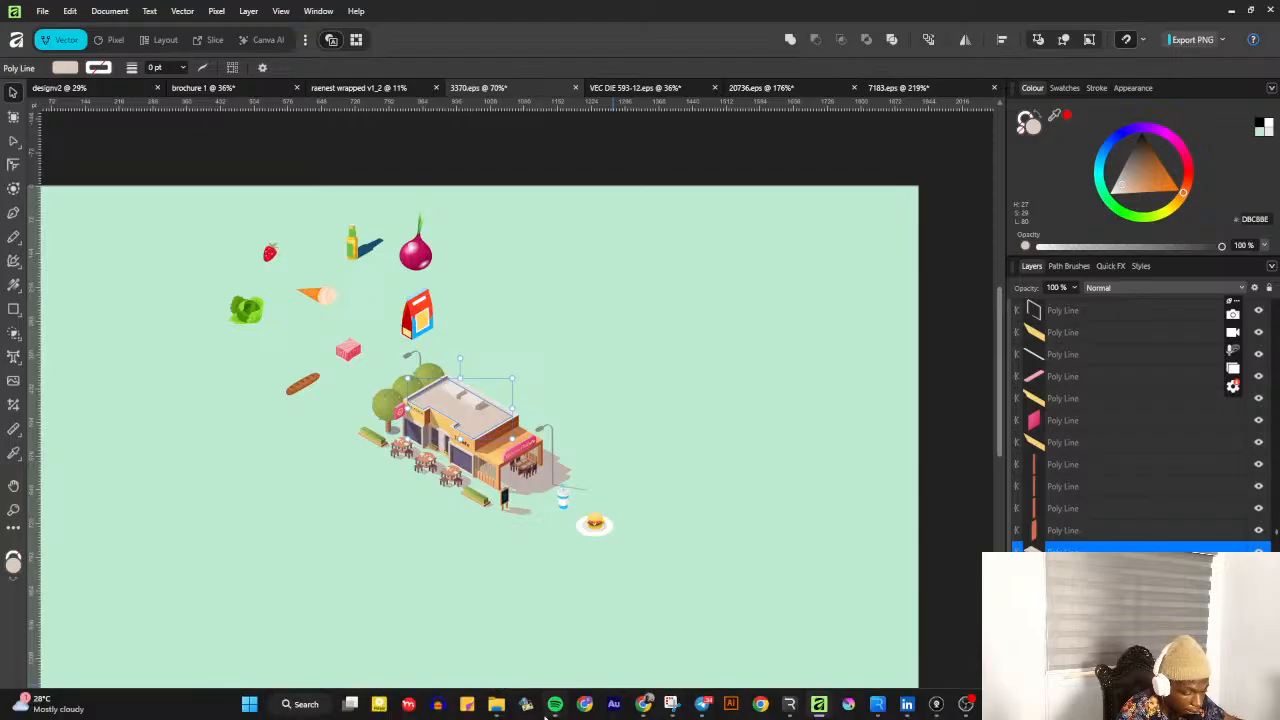
{"action": "mouse_move", "coordinate": [496, 690]}
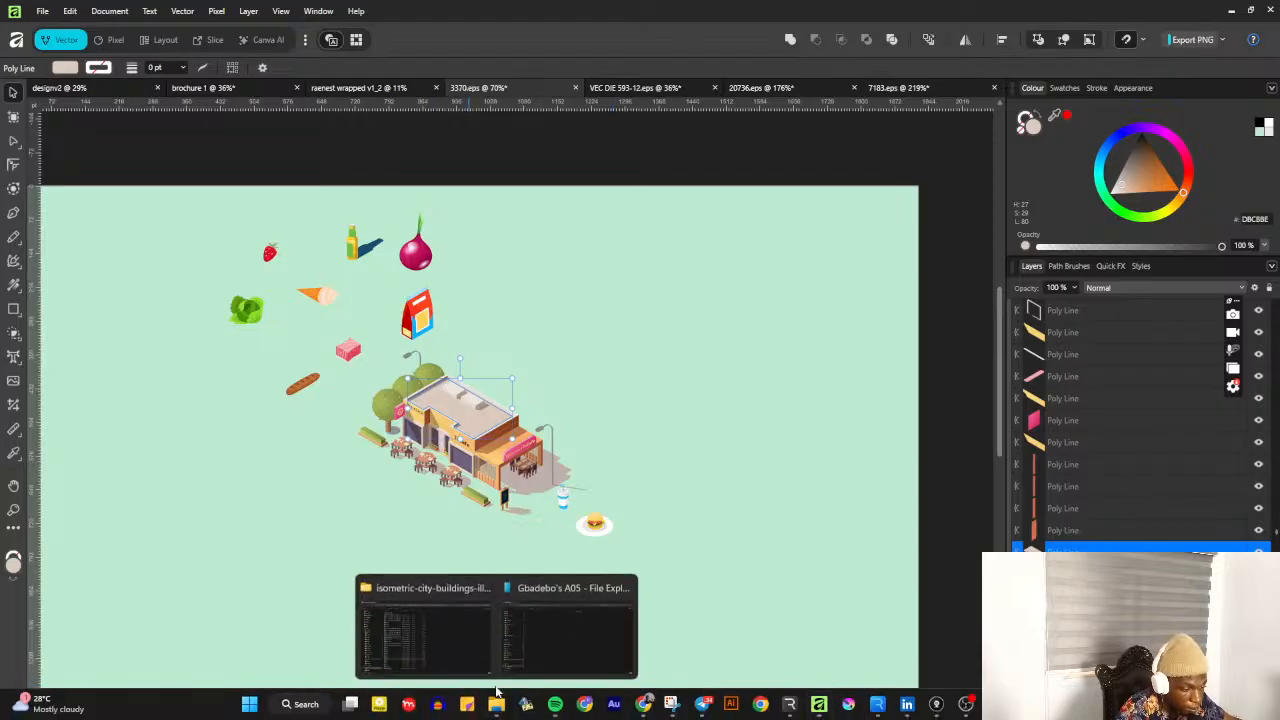
{"action": "left_click", "coordinate": [465, 608]}
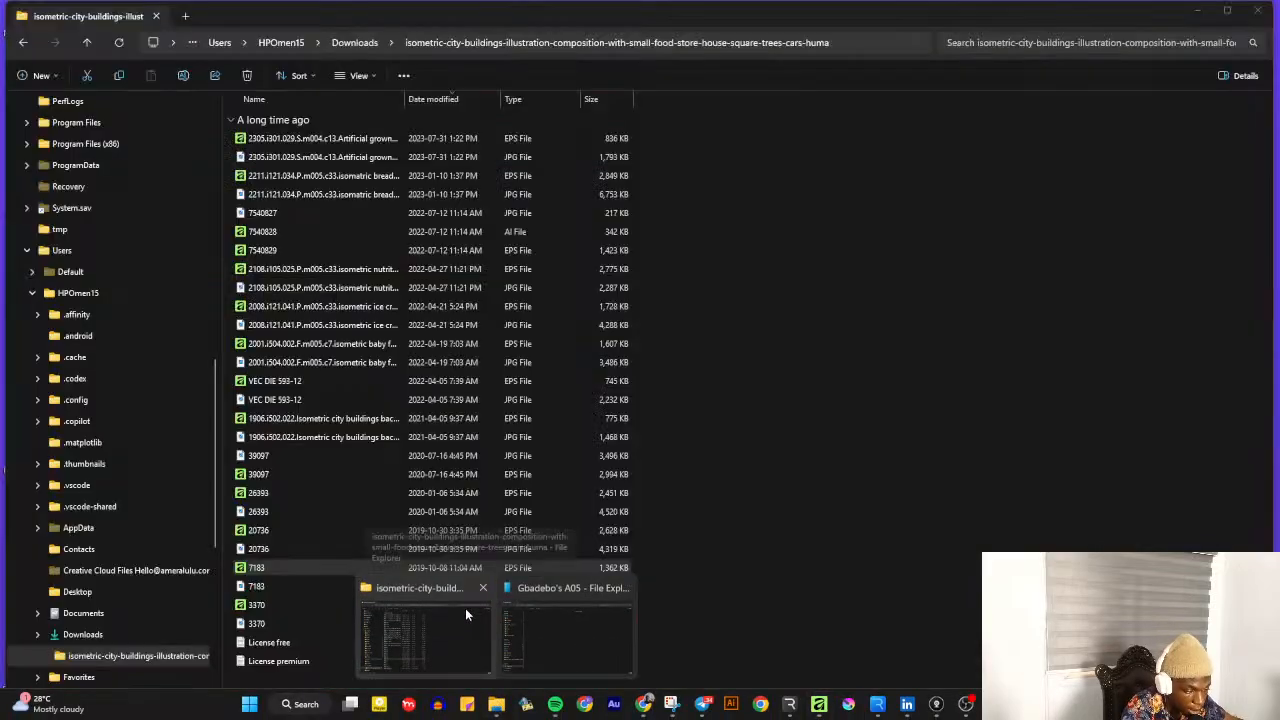
{"action": "double_click", "coordinate": [287, 602]}
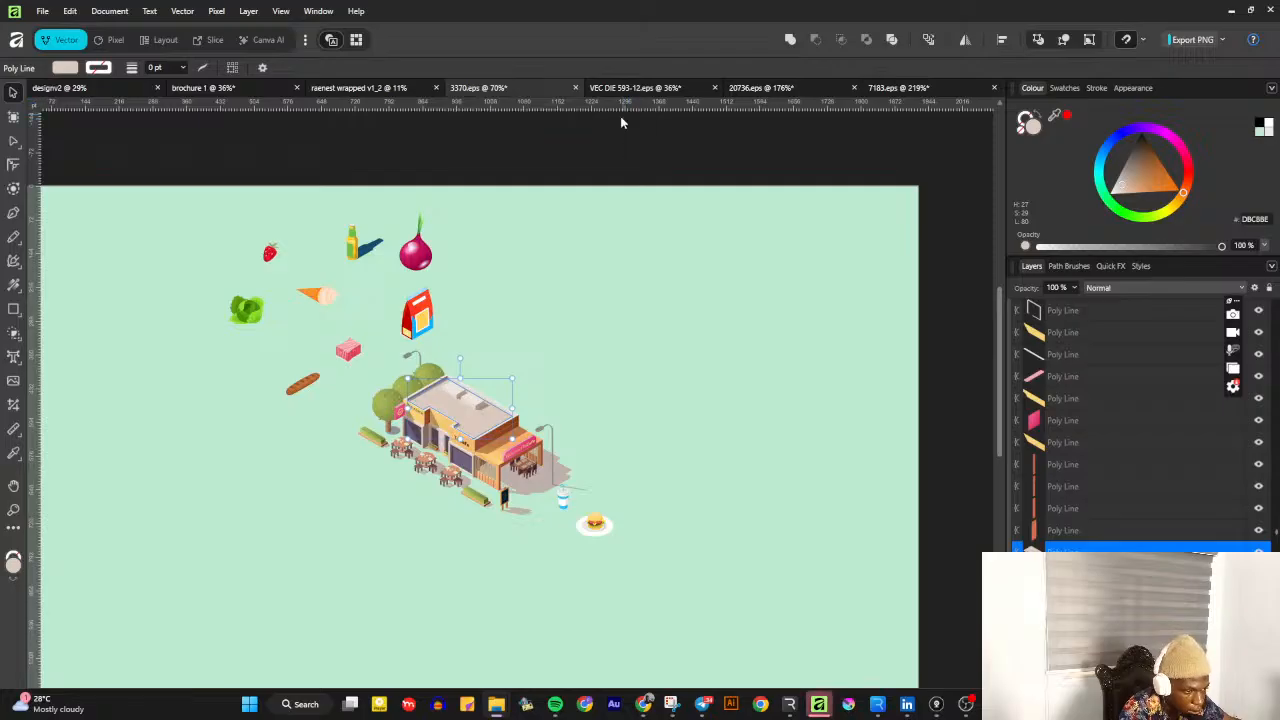
Return to the folder and pick the 20736 EPS file, then view the selected bottle artwork in 7183.eps in Affinity
{"action": "key", "text": "alt+Tab"}
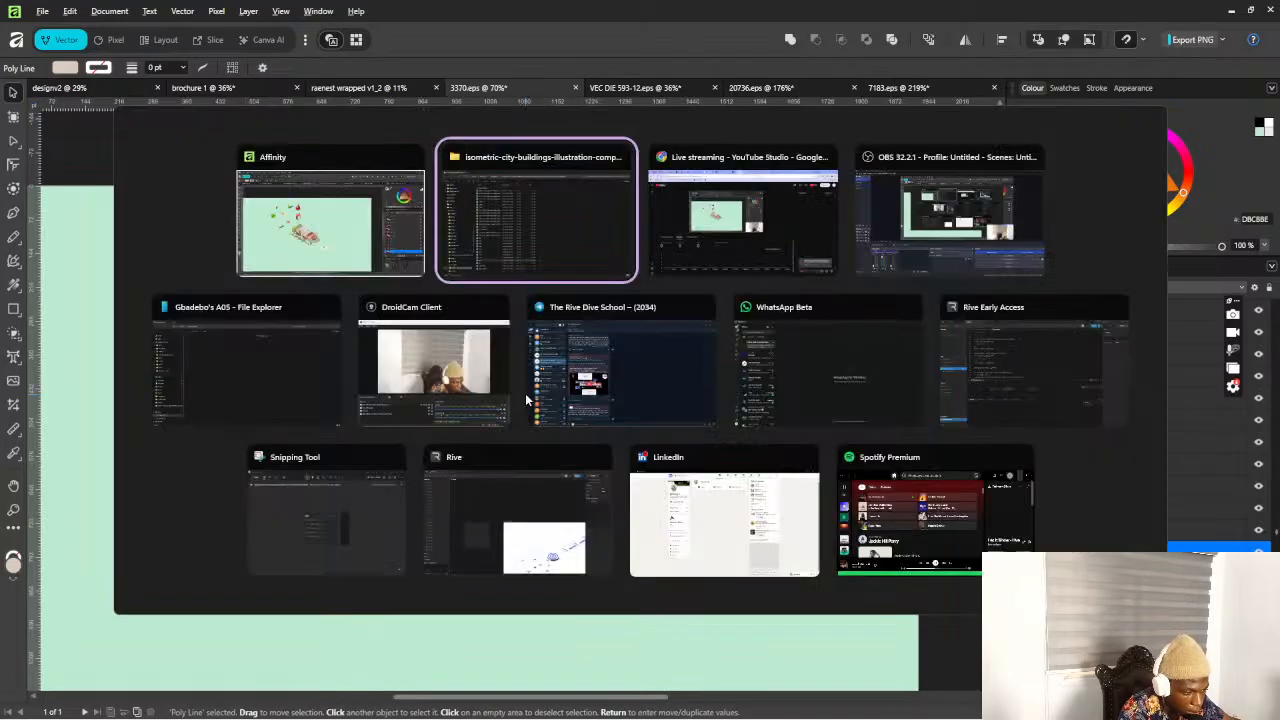
{"action": "left_click", "coordinate": [498, 201]}
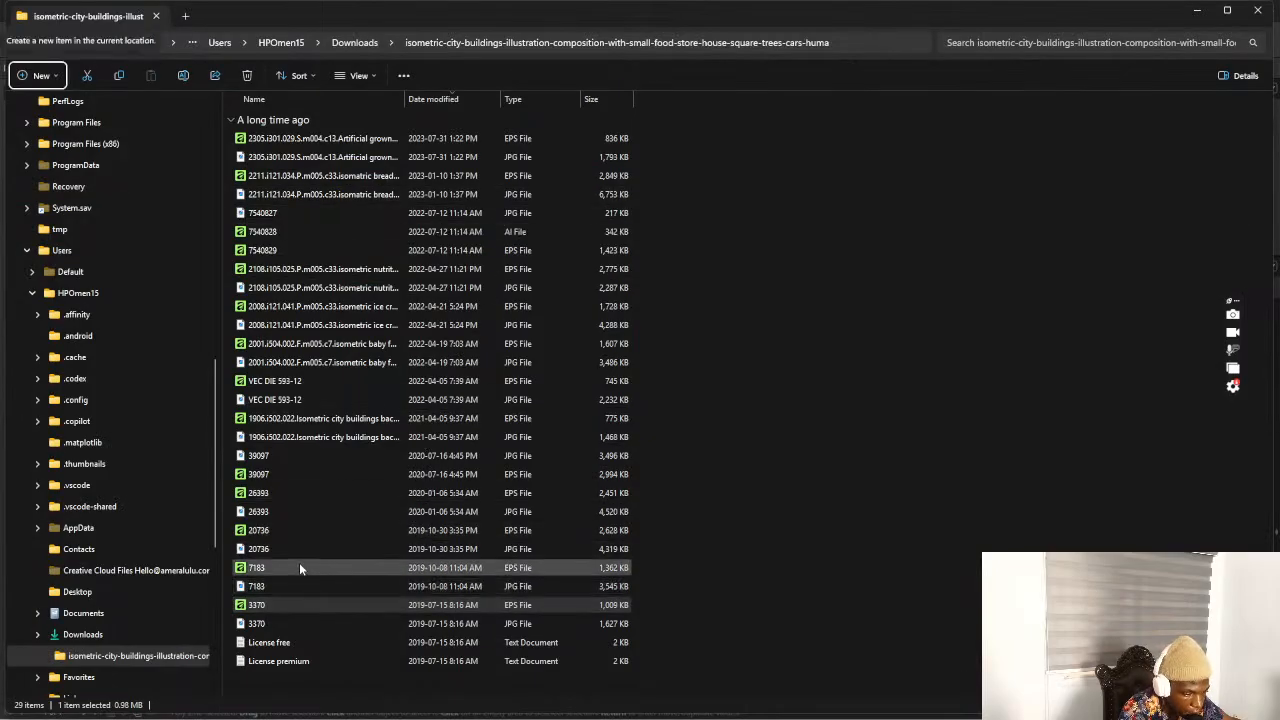
{"action": "left_click", "coordinate": [293, 532]}
{"action": "key", "text": "alt+Tab"}
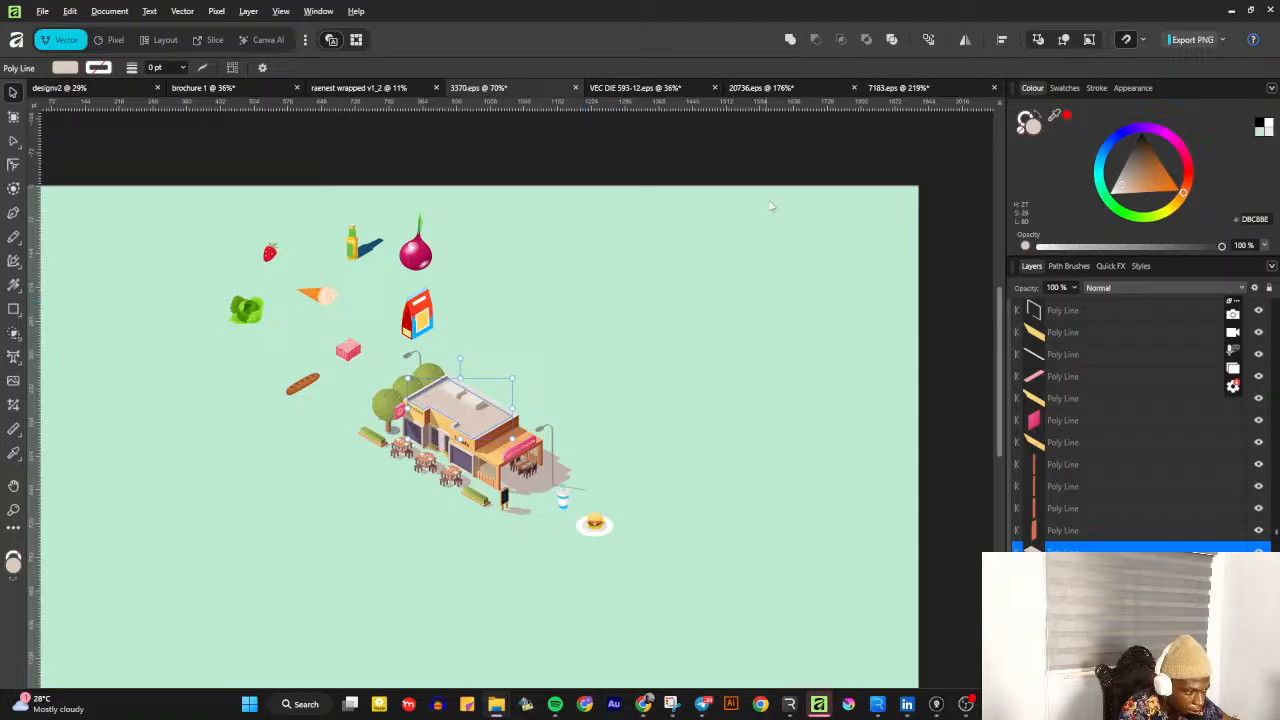
{"action": "left_click", "coordinate": [886, 92]}
{"action": "key", "text": "ctrl+a"}
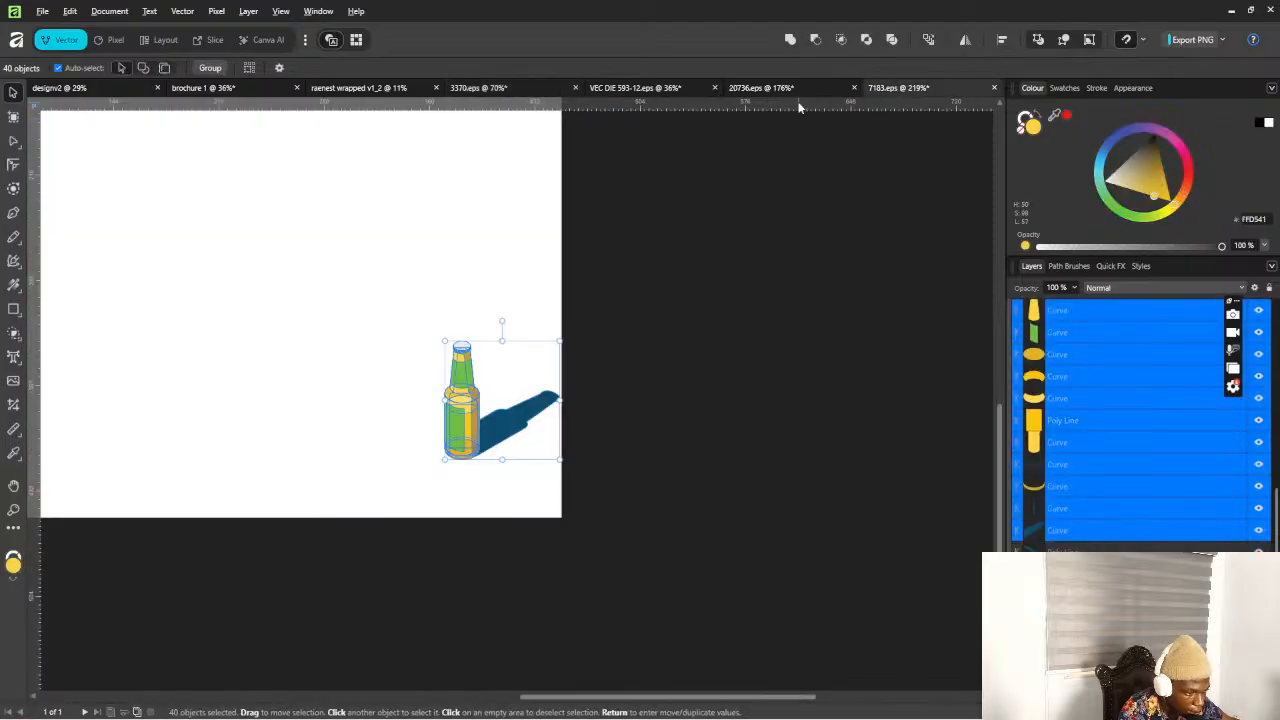
Close 20736.eps, 7183.eps and VEC DIE 593-12.eps without saving their changes
{"action": "left_click", "coordinate": [772, 91]}
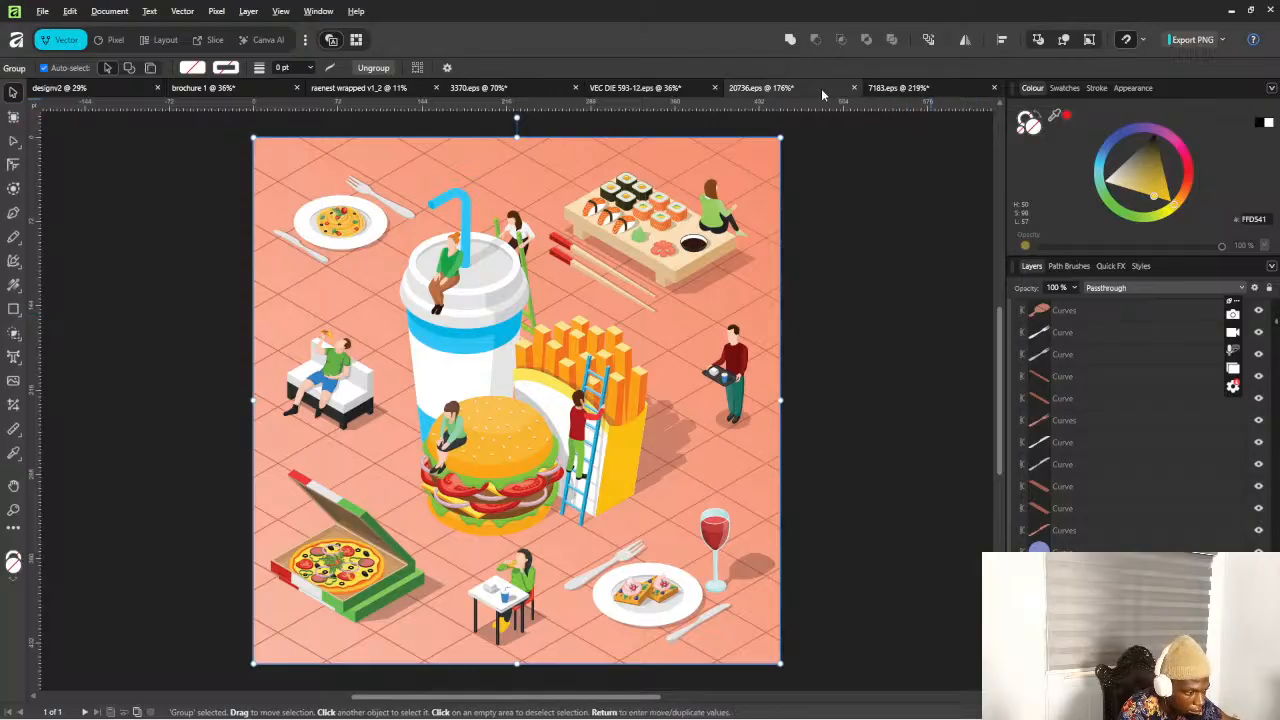
{"action": "left_click", "coordinate": [853, 88]}
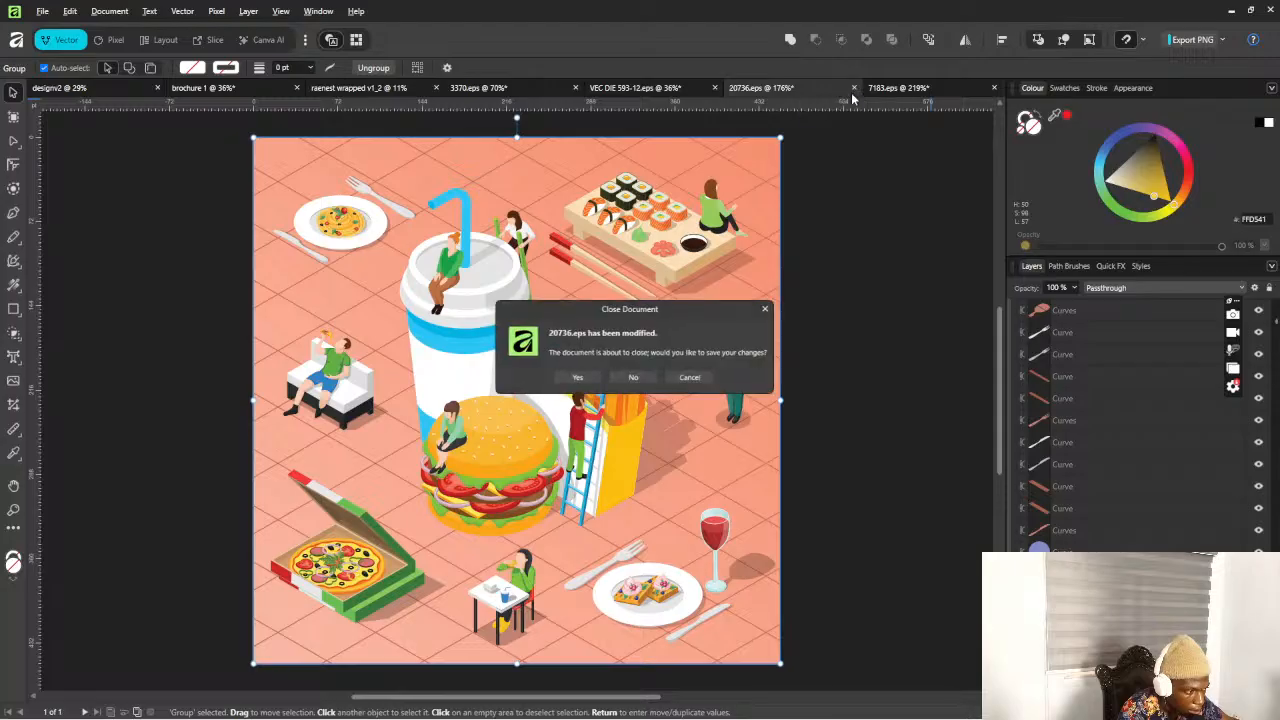
{"action": "left_click", "coordinate": [637, 379]}
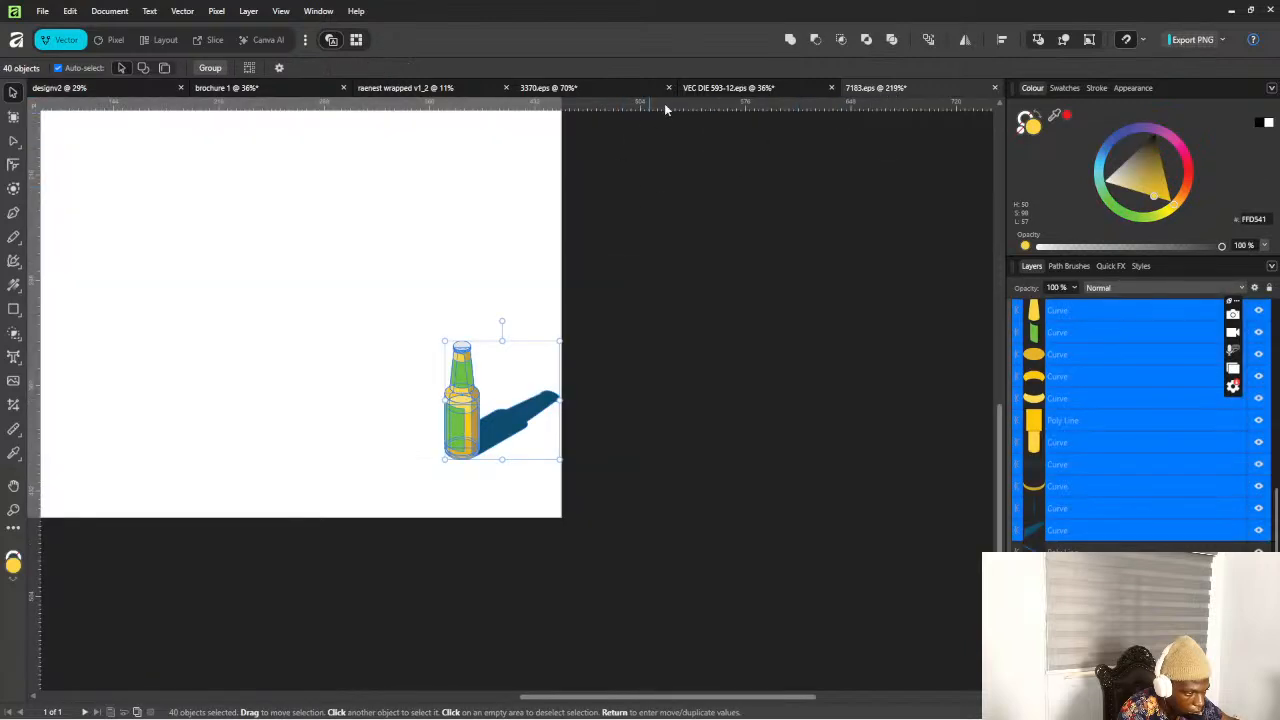
{"action": "left_click", "coordinate": [994, 88]}
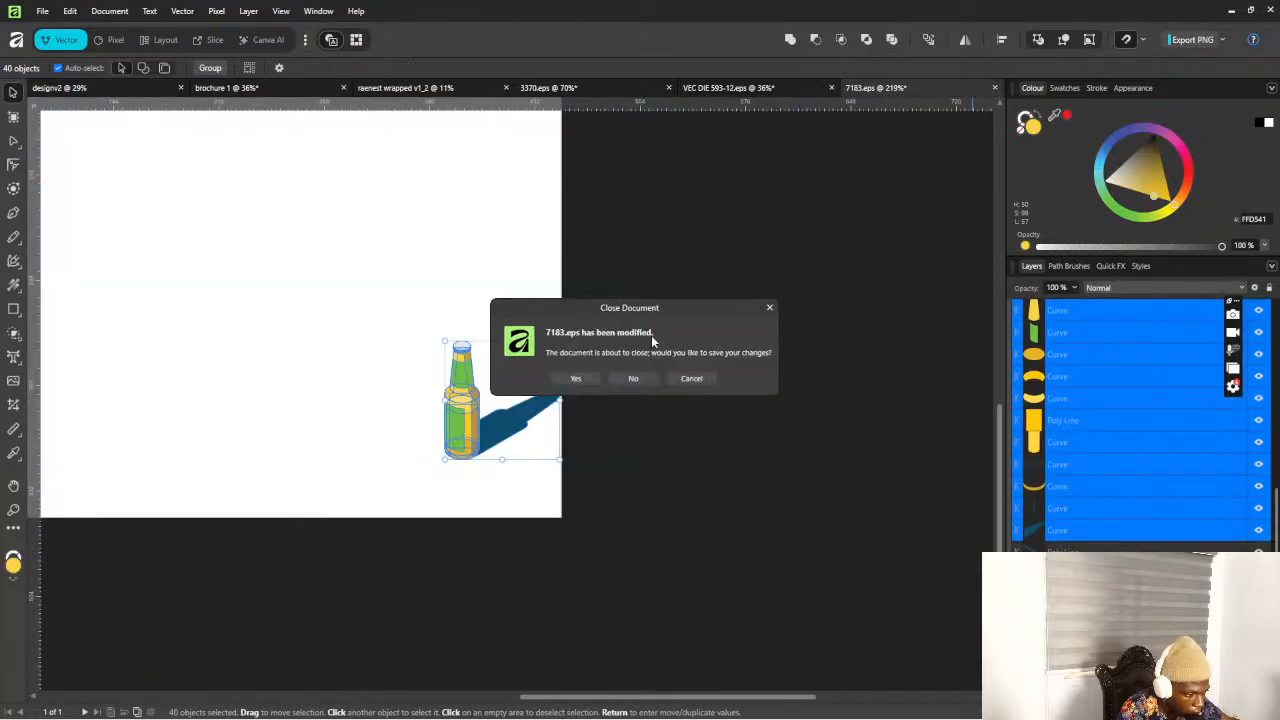
{"action": "left_click", "coordinate": [632, 379]}
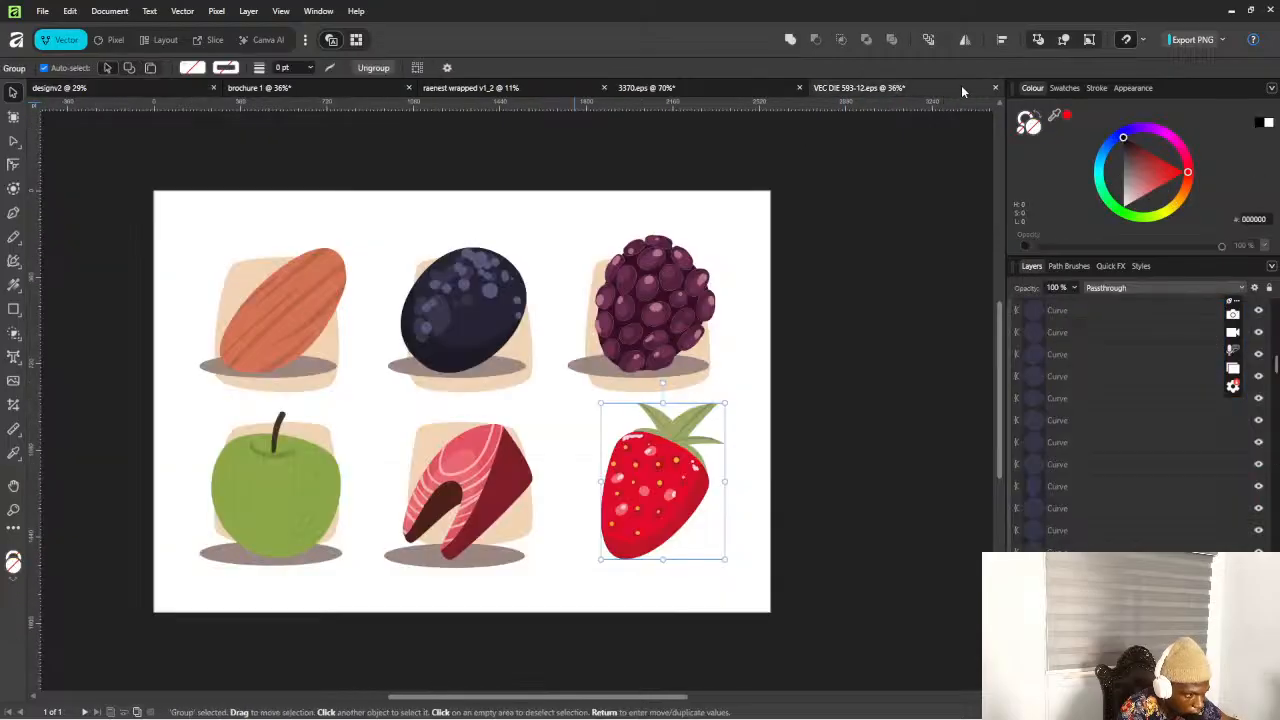
{"action": "left_click", "coordinate": [994, 88]}
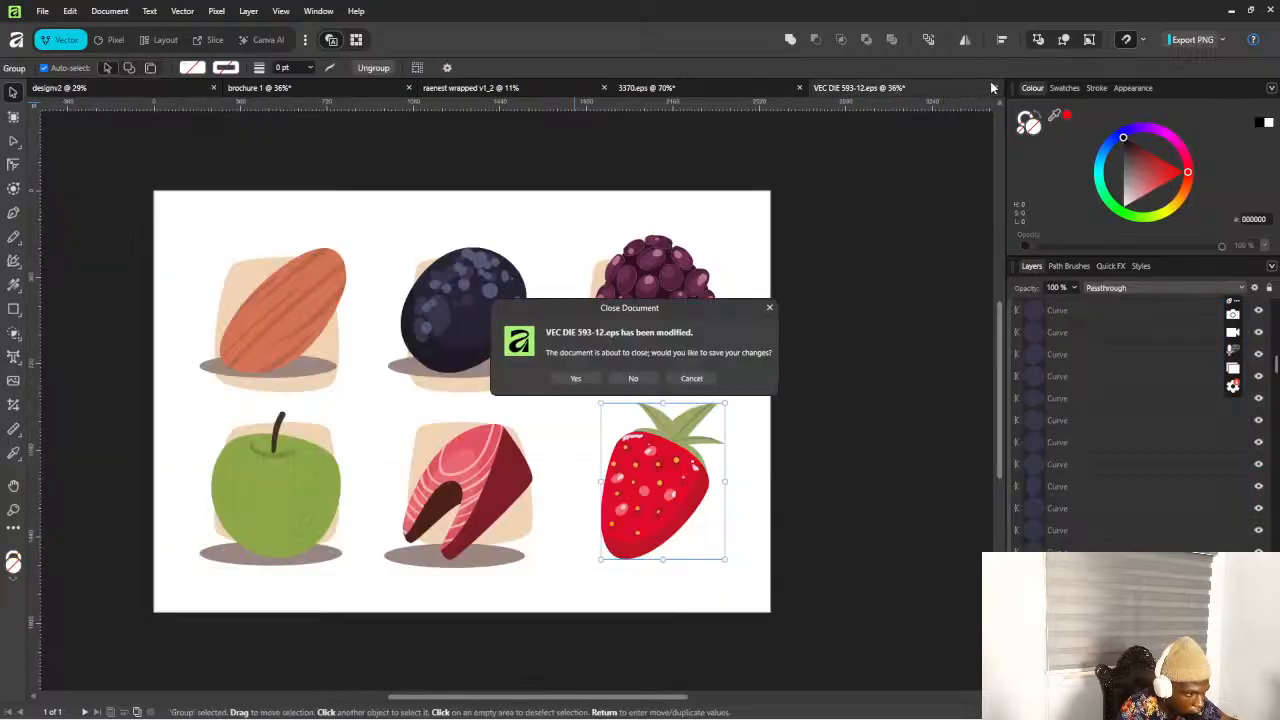
{"action": "left_click", "coordinate": [632, 379]}
Switch to the isometric city buildings folder in File Explorer and open the 26393 EPS file in Affinity
{"action": "key", "text": "alt+Tab"}
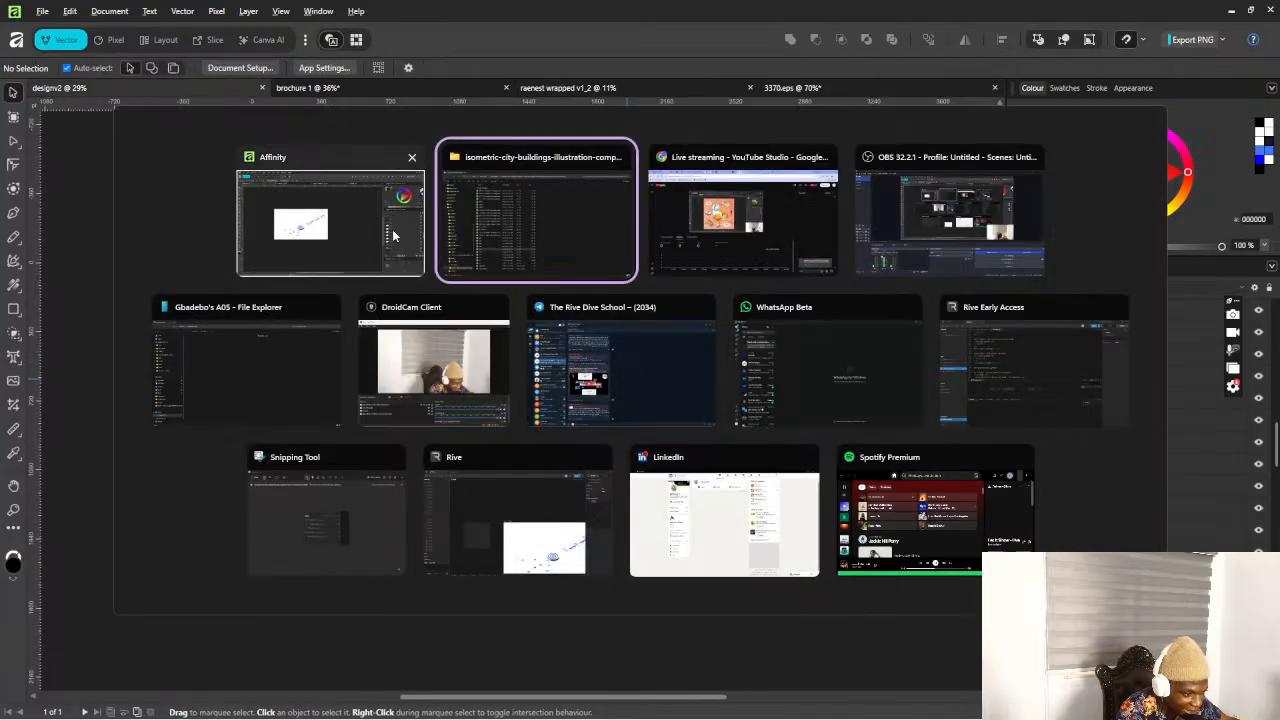
{"action": "left_click", "coordinate": [478, 216]}
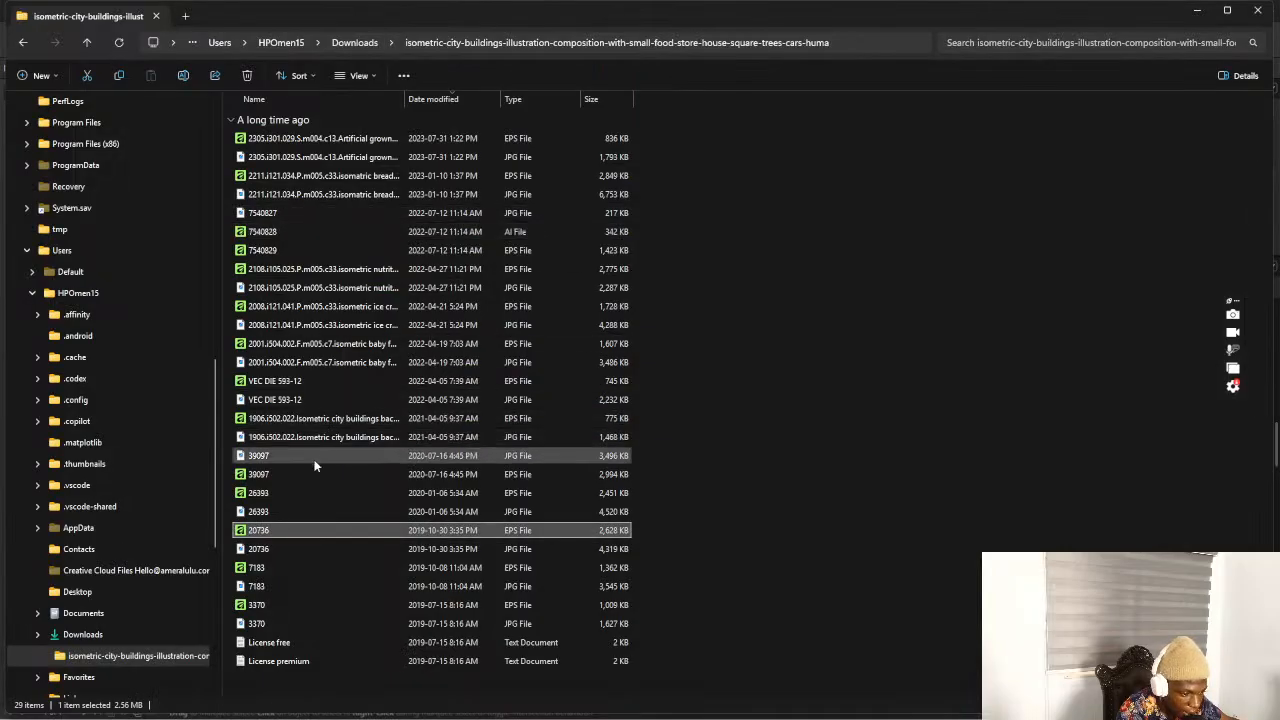
{"action": "double_click", "coordinate": [280, 492]}
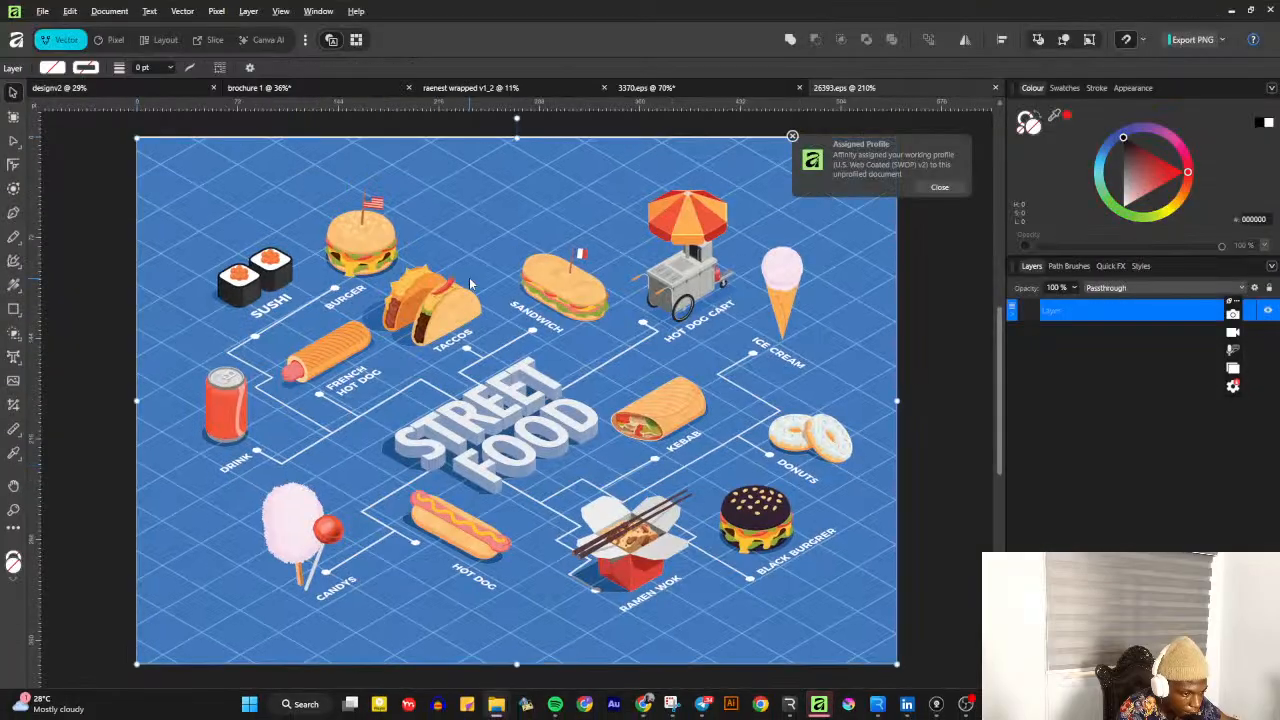
Delete the blue background behind the street food illustrations in 26393.eps
{"action": "scroll", "coordinate": [466, 525], "scroll_direction": "up", "scroll_amount": 3}
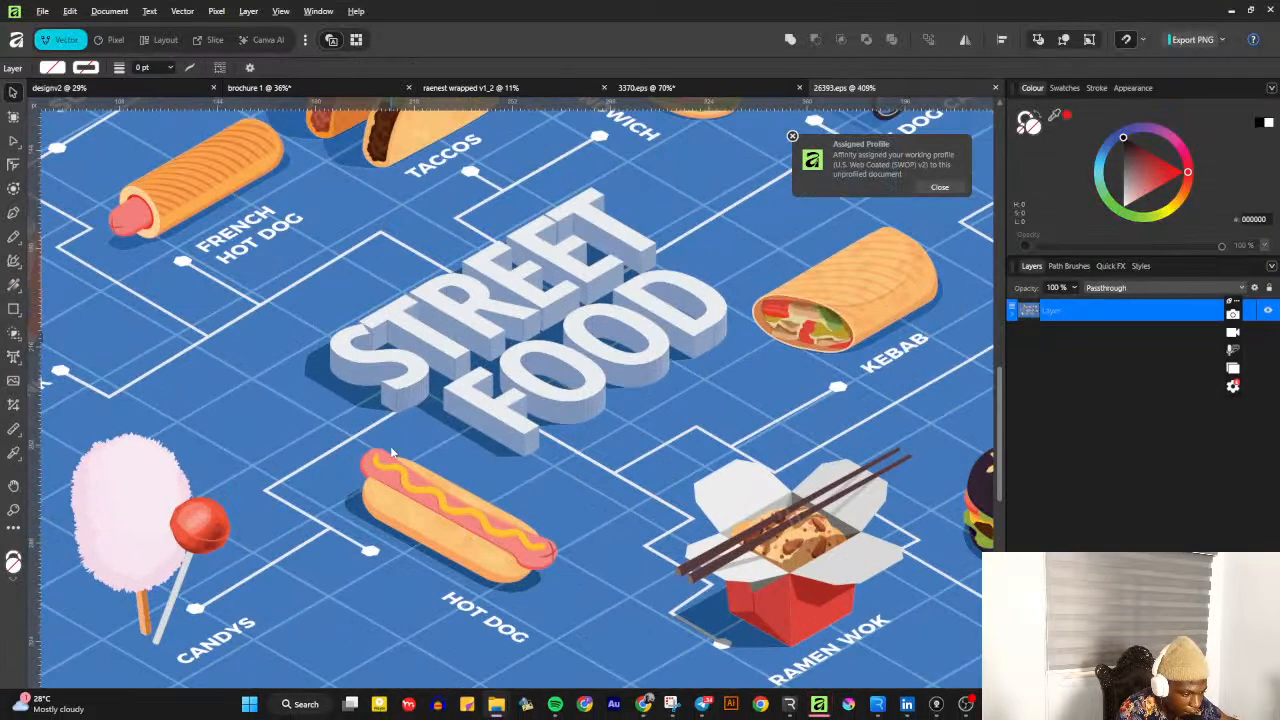
{"action": "scroll", "coordinate": [443, 451], "scroll_direction": "down", "scroll_amount": 5}
{"action": "scroll", "coordinate": [449, 514], "scroll_direction": "up", "scroll_amount": 5}
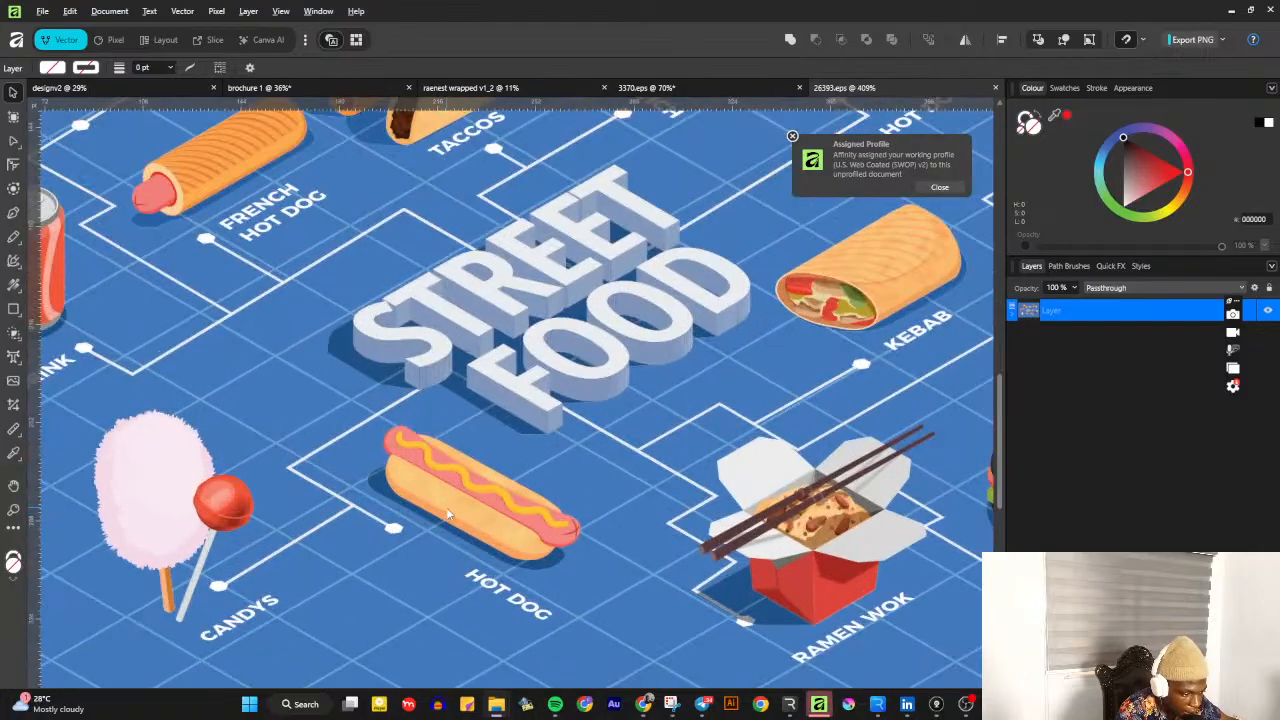
{"action": "scroll", "coordinate": [449, 514], "scroll_direction": "down", "scroll_amount": 5}
{"action": "left_click_drag", "start_coordinate": [174, 546], "coordinate": [286, 612]}
{"action": "left_click_drag", "start_coordinate": [340, 628], "coordinate": [310, 624]}
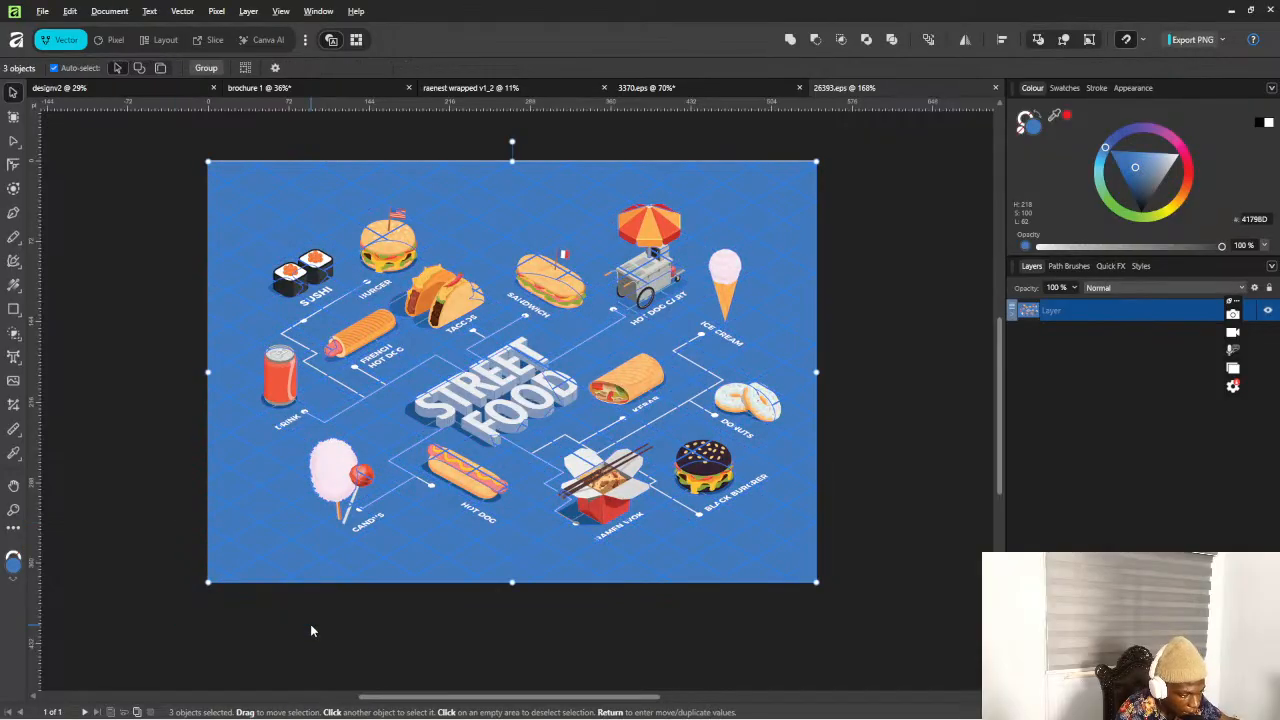
{"action": "key", "text": "Delete"}
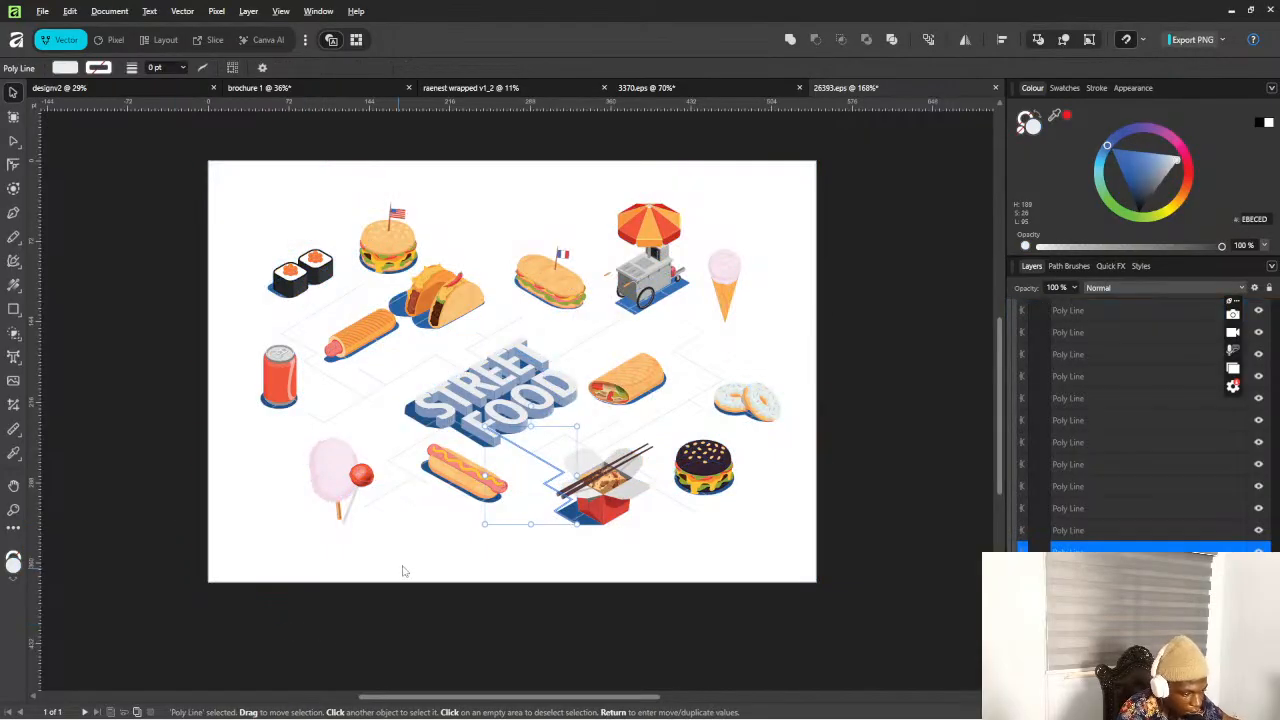
Delete the connector line running from the STREET FOOD lettering to the ramen wok box, leaving nothing selected
{"action": "left_click", "coordinate": [486, 499]}
{"action": "scroll", "coordinate": [486, 499], "scroll_direction": "up", "scroll_amount": 3}
{"action": "scroll", "coordinate": [486, 490], "scroll_direction": "down", "scroll_amount": 2}
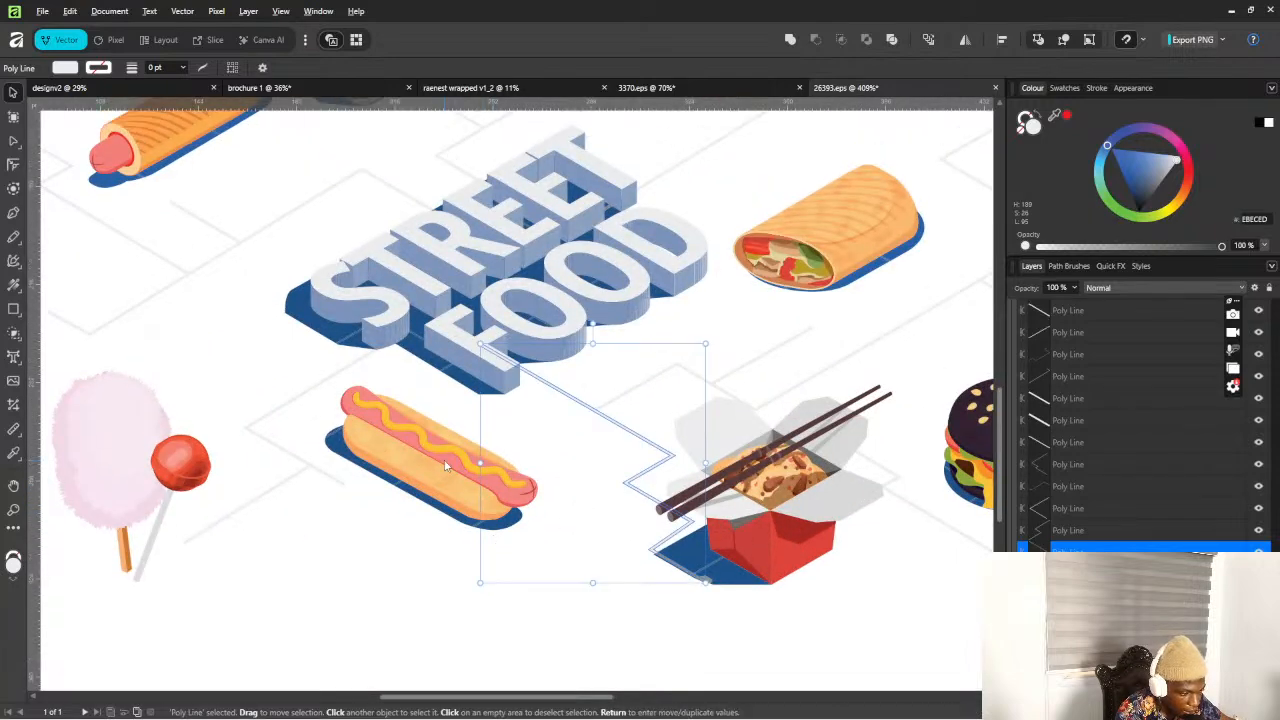
{"action": "scroll", "coordinate": [486, 458], "scroll_direction": "up", "scroll_amount": 2}
{"action": "key", "text": "Delete"}
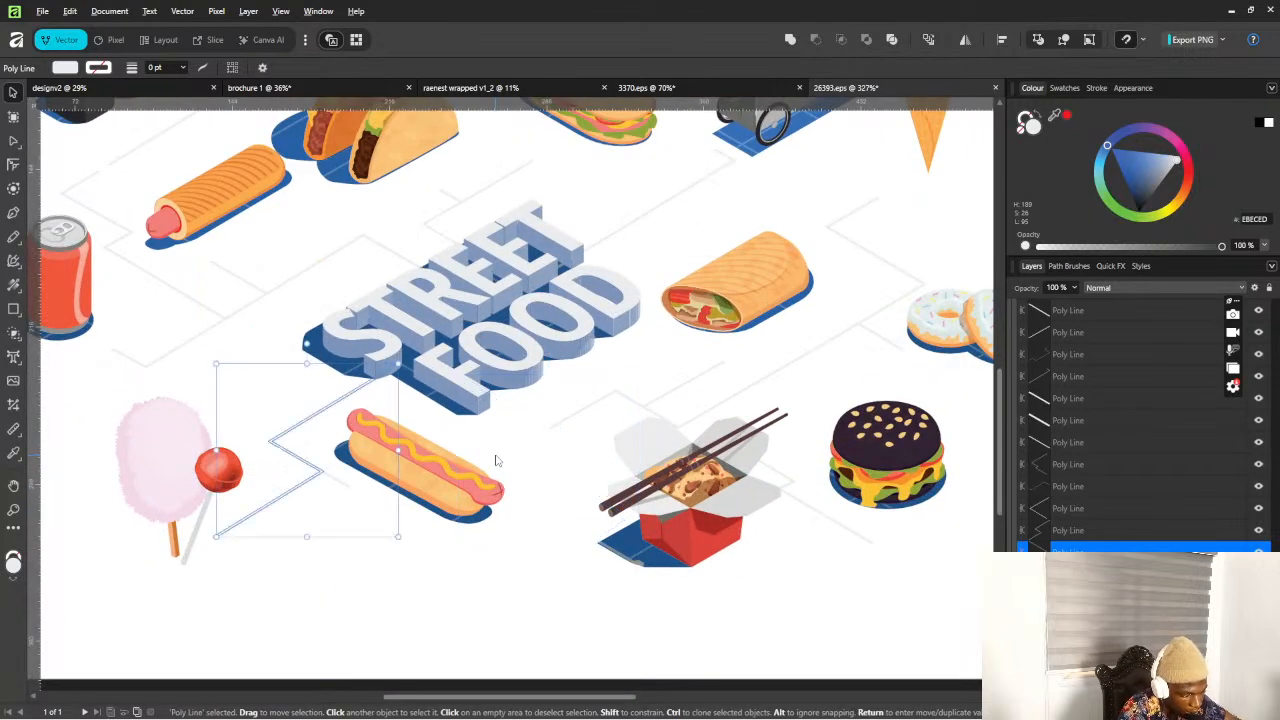
{"action": "left_click", "coordinate": [552, 487]}
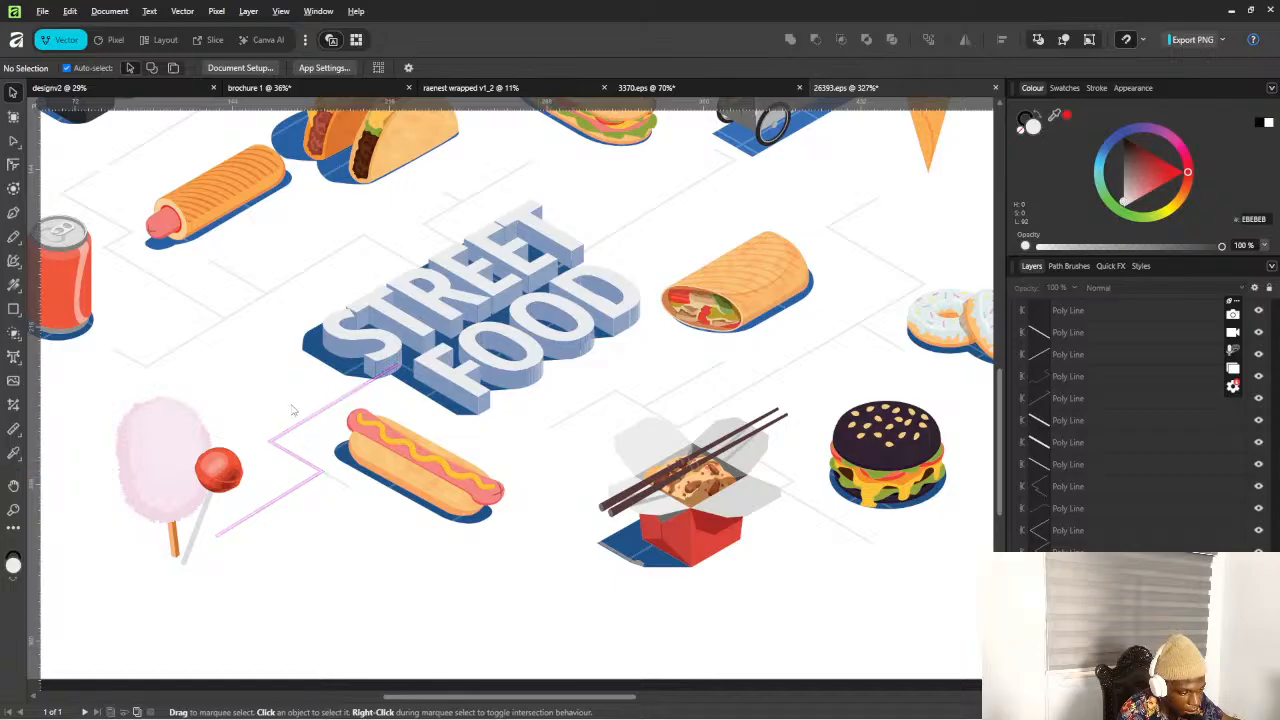
Group the mustard-topped hot dog below the STREET FOOD lettering and copy it into 3370.eps
{"action": "left_click_drag", "start_coordinate": [343, 418], "coordinate": [516, 541]}
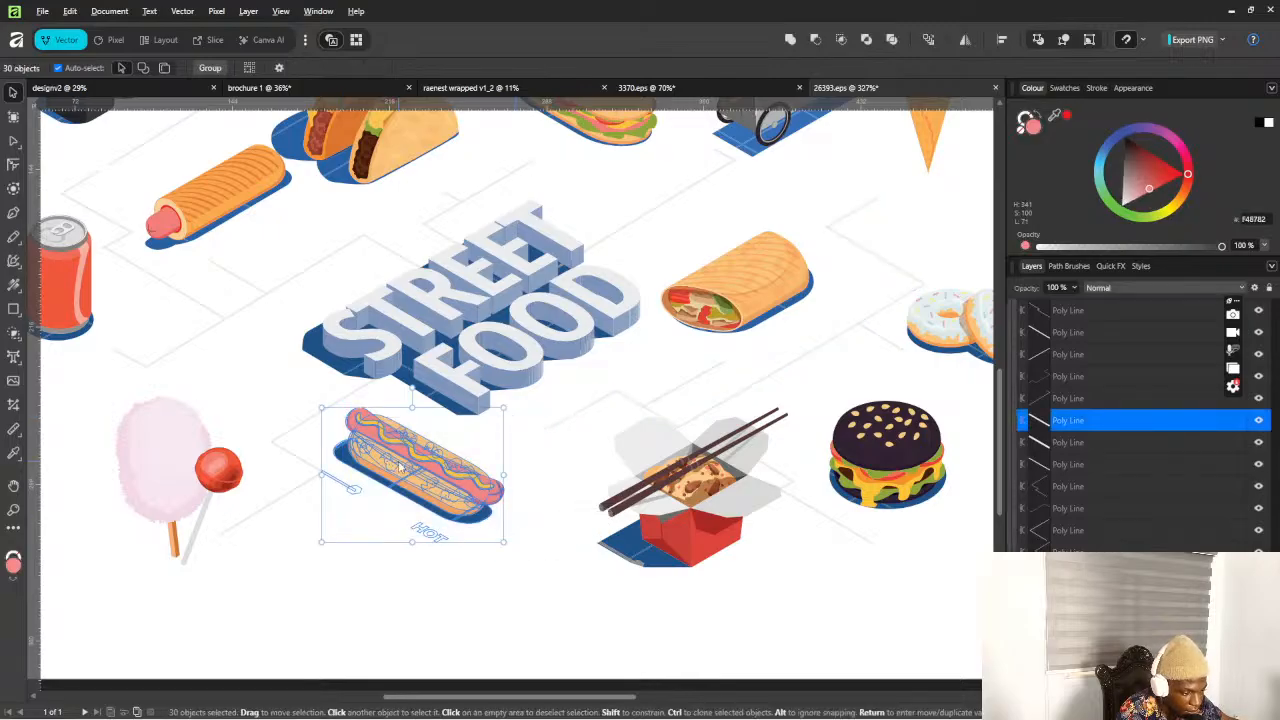
{"action": "key", "text": "ctrl+g"}
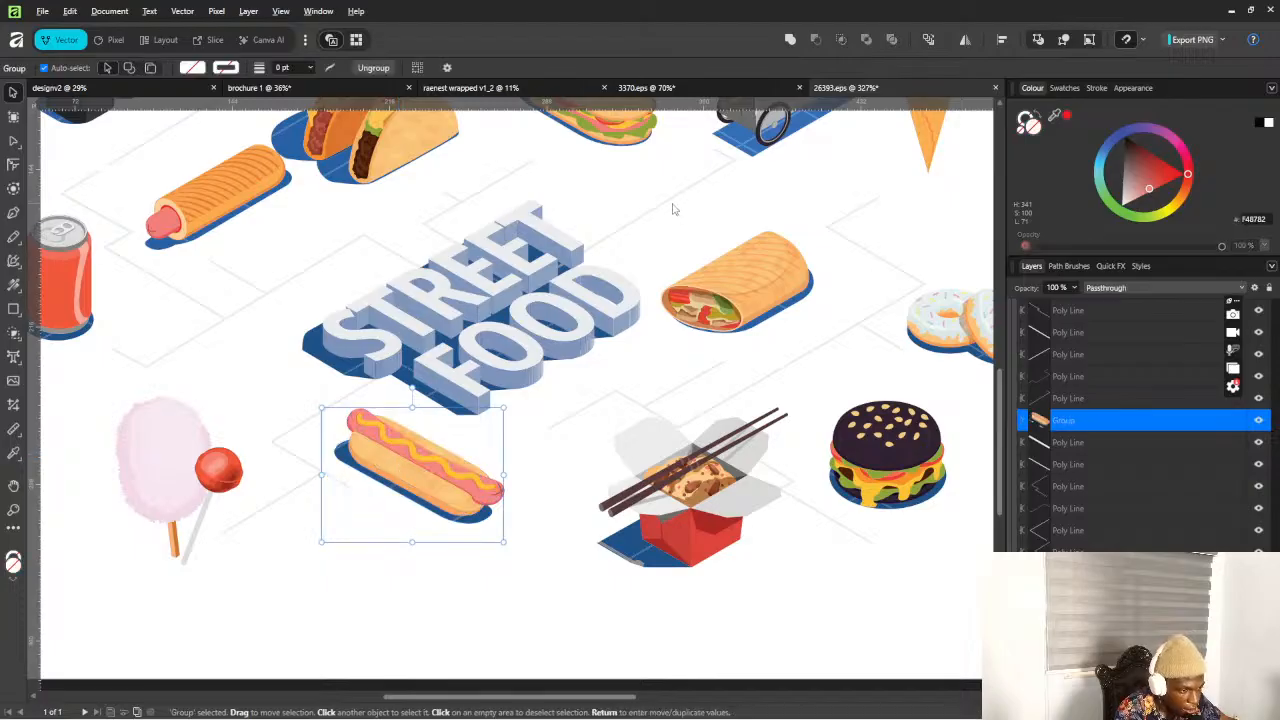
{"action": "left_click", "coordinate": [643, 88]}
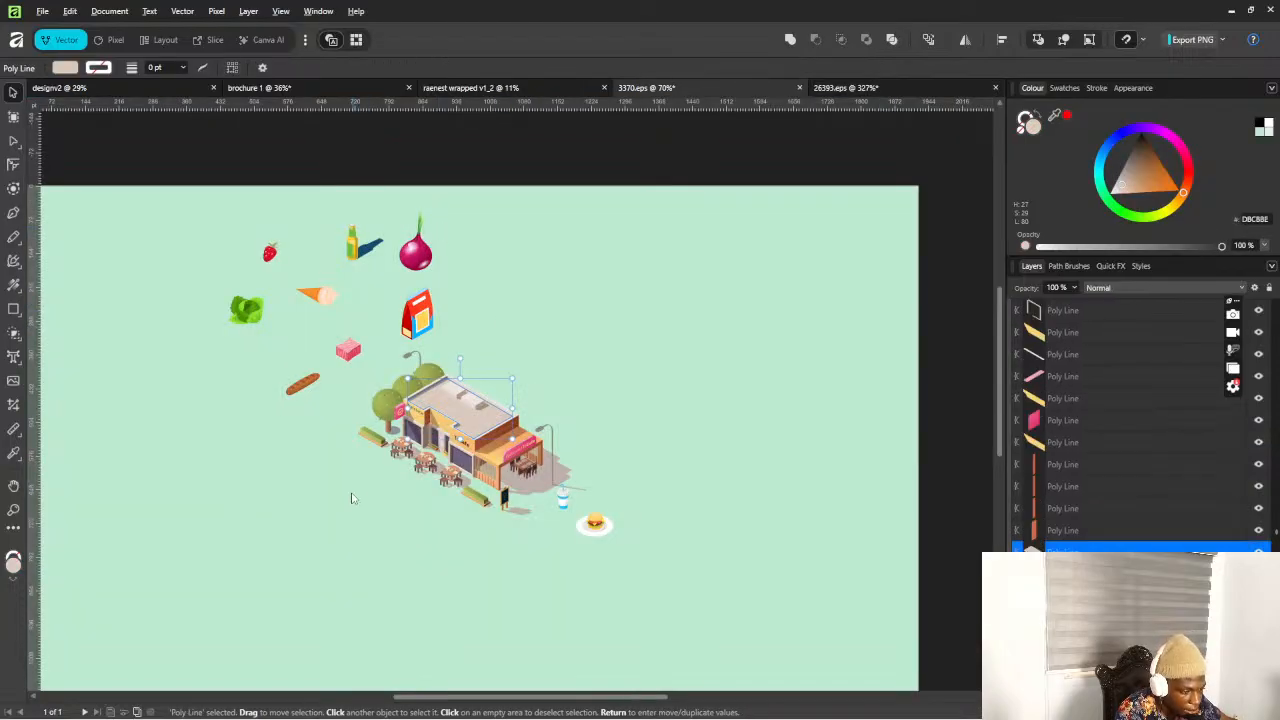
{"action": "key", "text": "ctrl+v"}
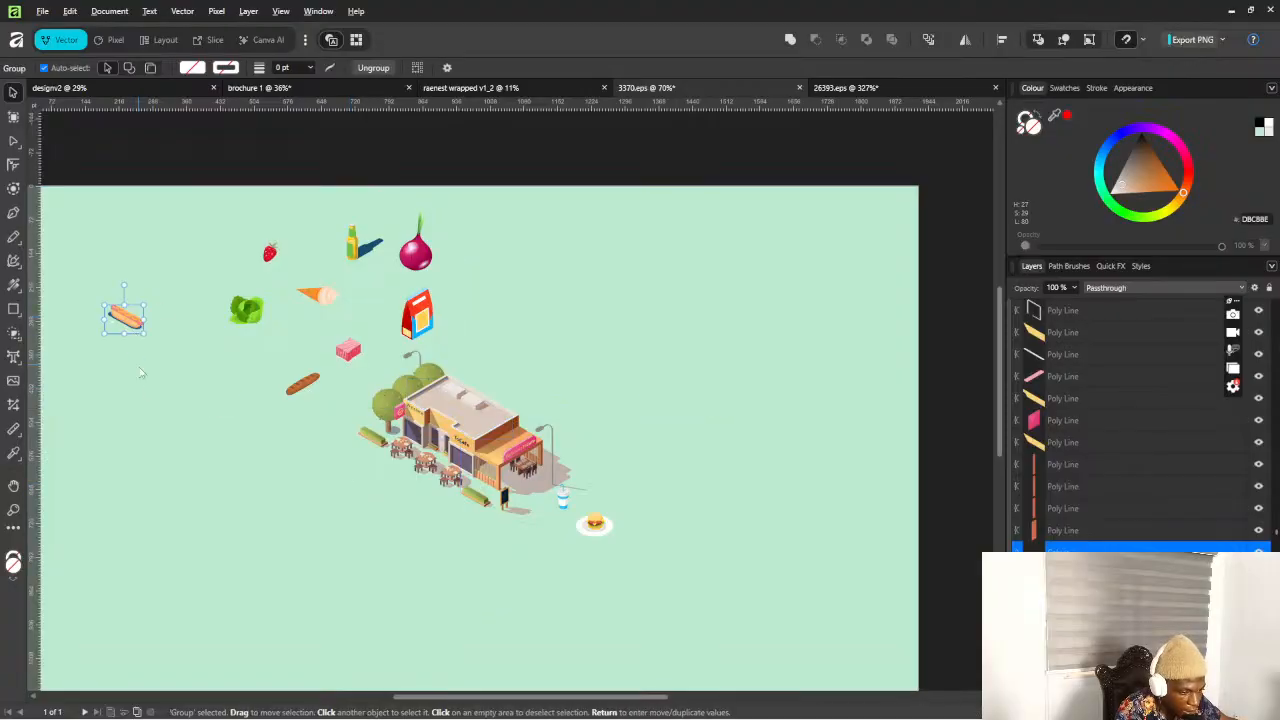
Remove the leftover HOT lettering and white connector piece from the pasted hot dog group
{"action": "scroll", "coordinate": [141, 373], "scroll_direction": "up", "scroll_amount": 5}
{"action": "left_click", "coordinate": [226, 453]}
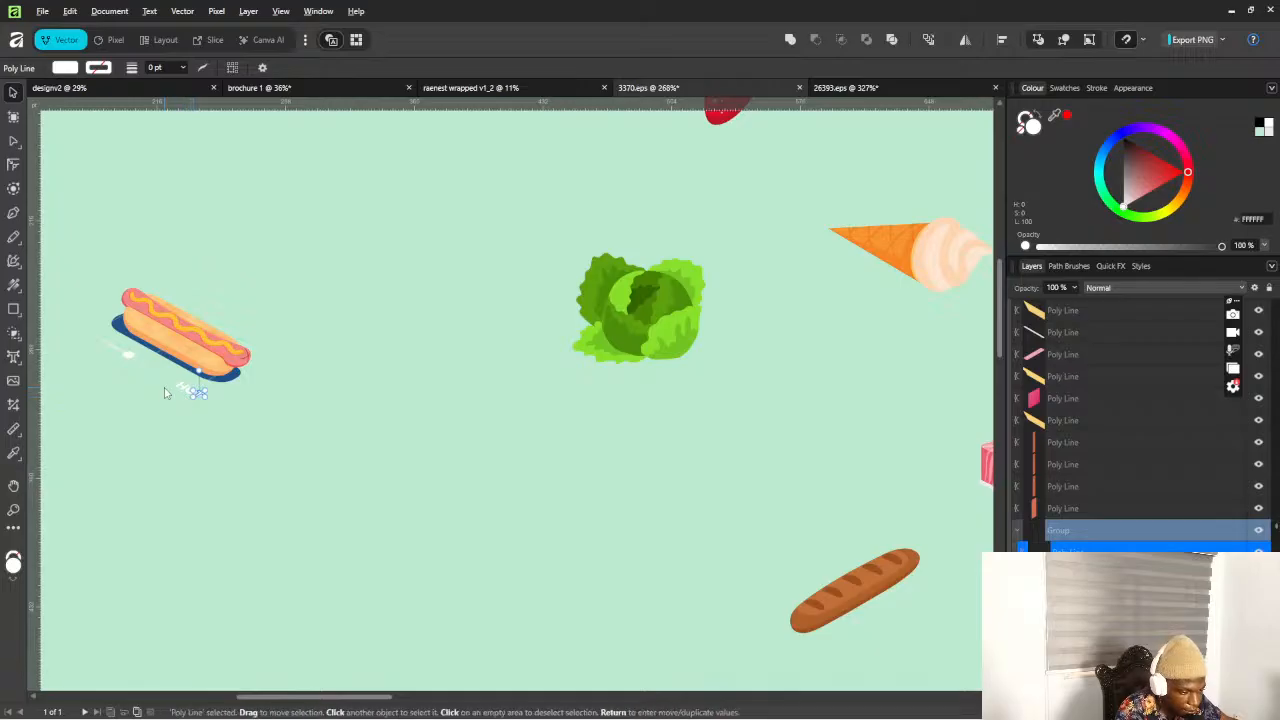
{"action": "left_click_drag", "start_coordinate": [166, 378], "coordinate": [206, 427]}
{"action": "key", "text": "Delete"}
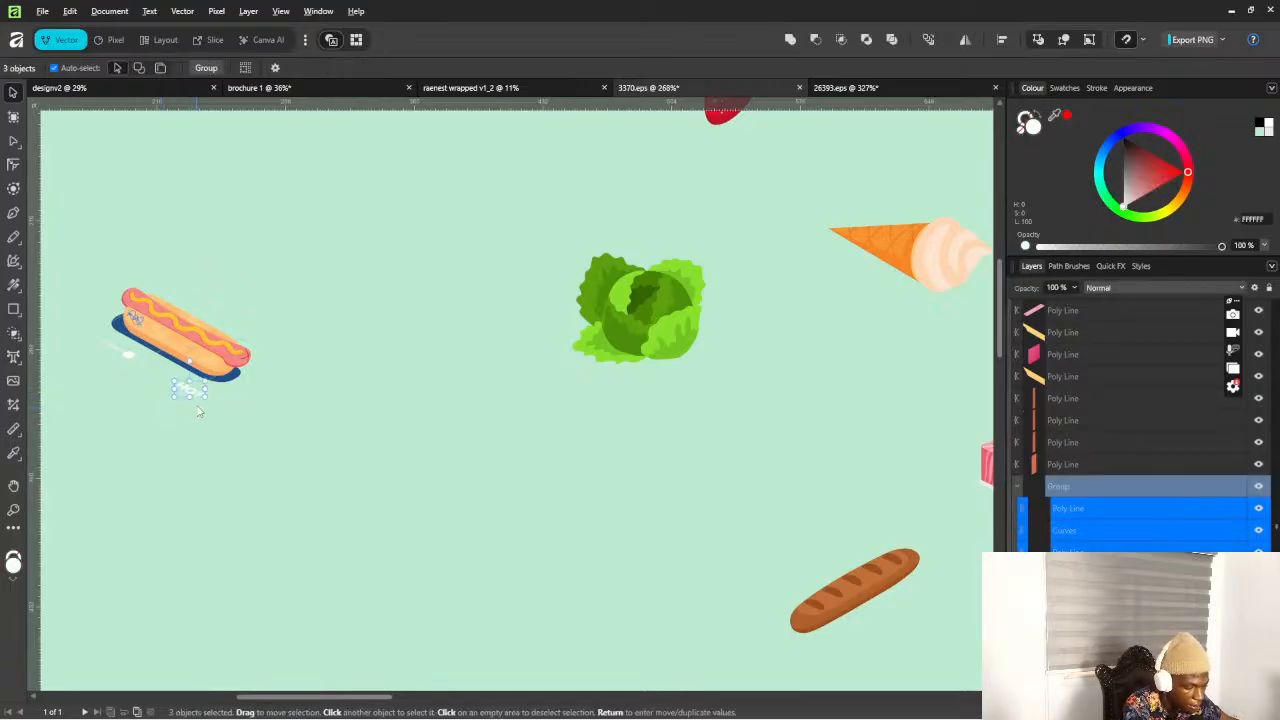
{"action": "left_click_drag", "start_coordinate": [103, 343], "coordinate": [137, 371]}
Try deleting the main blue shadow shape under the hot dog, and undo the deletion
{"action": "left_click", "coordinate": [123, 334]}
{"action": "key", "text": "Delete"}
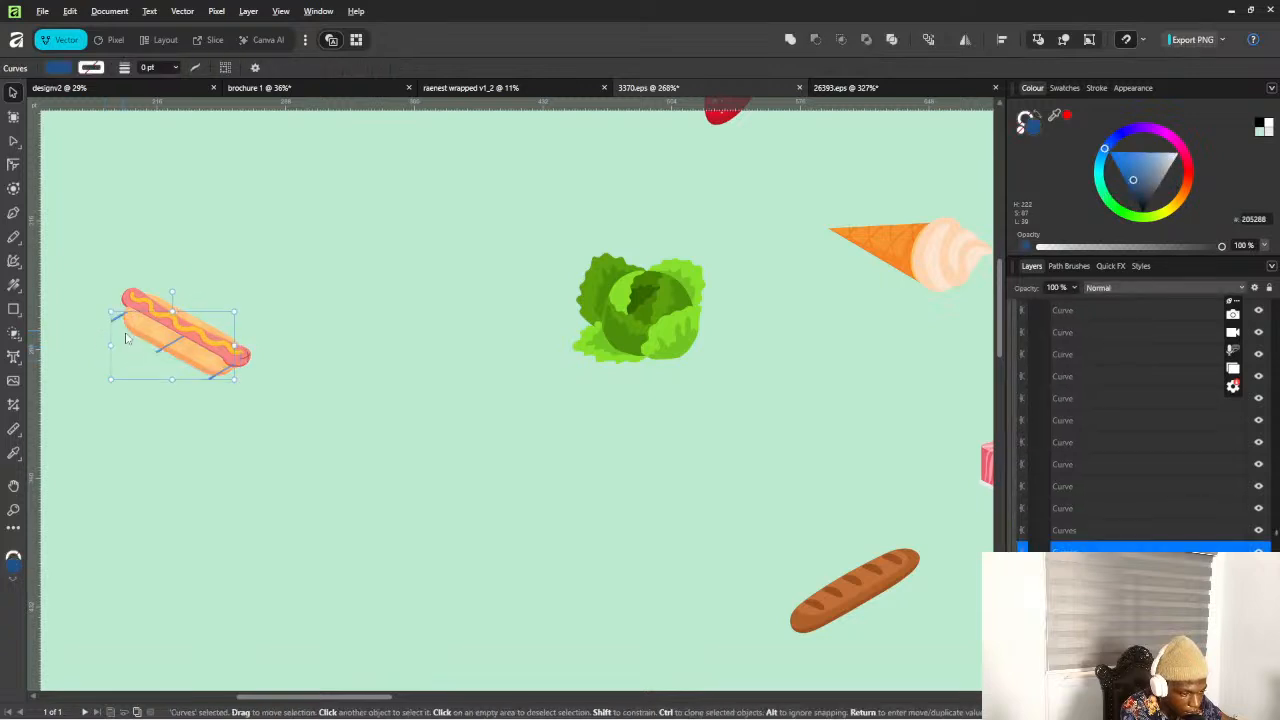
{"action": "key", "text": "ctrl+z"}
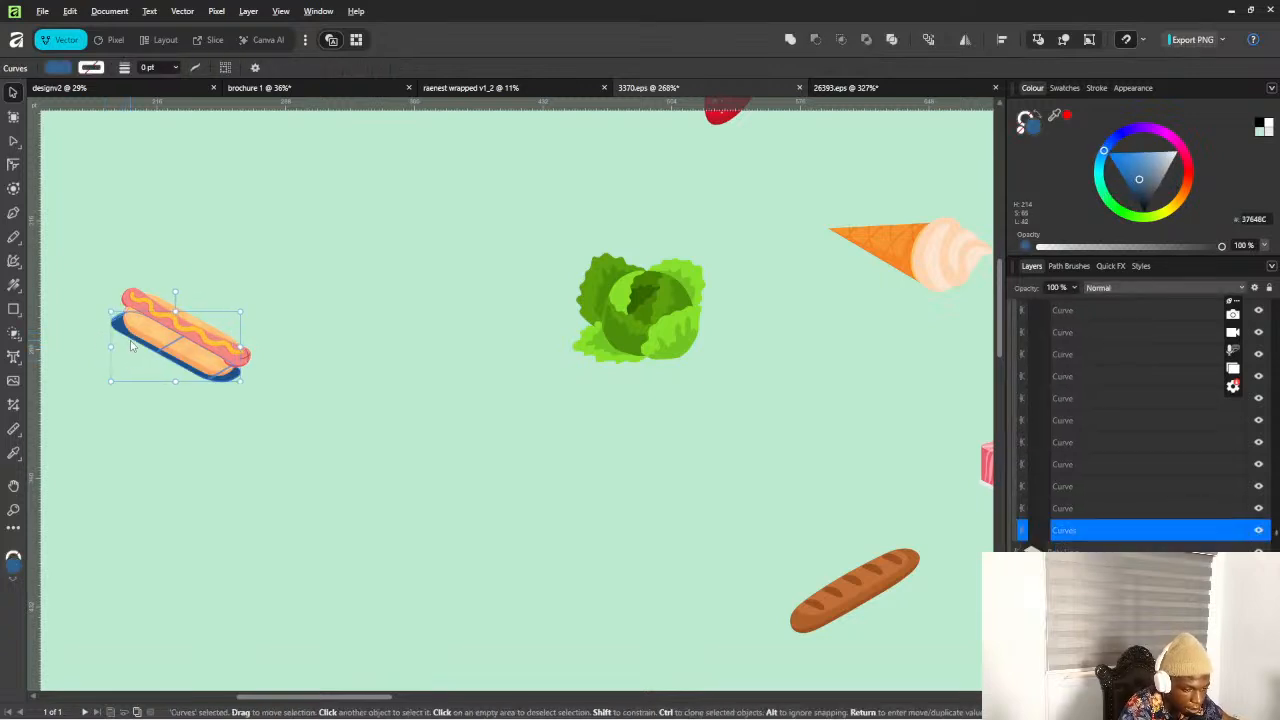
Combine the two overlapping blue shadow shapes under the hot dog into one curve and deselect it
{"action": "scroll", "coordinate": [127, 340], "scroll_direction": "up", "scroll_amount": 3}
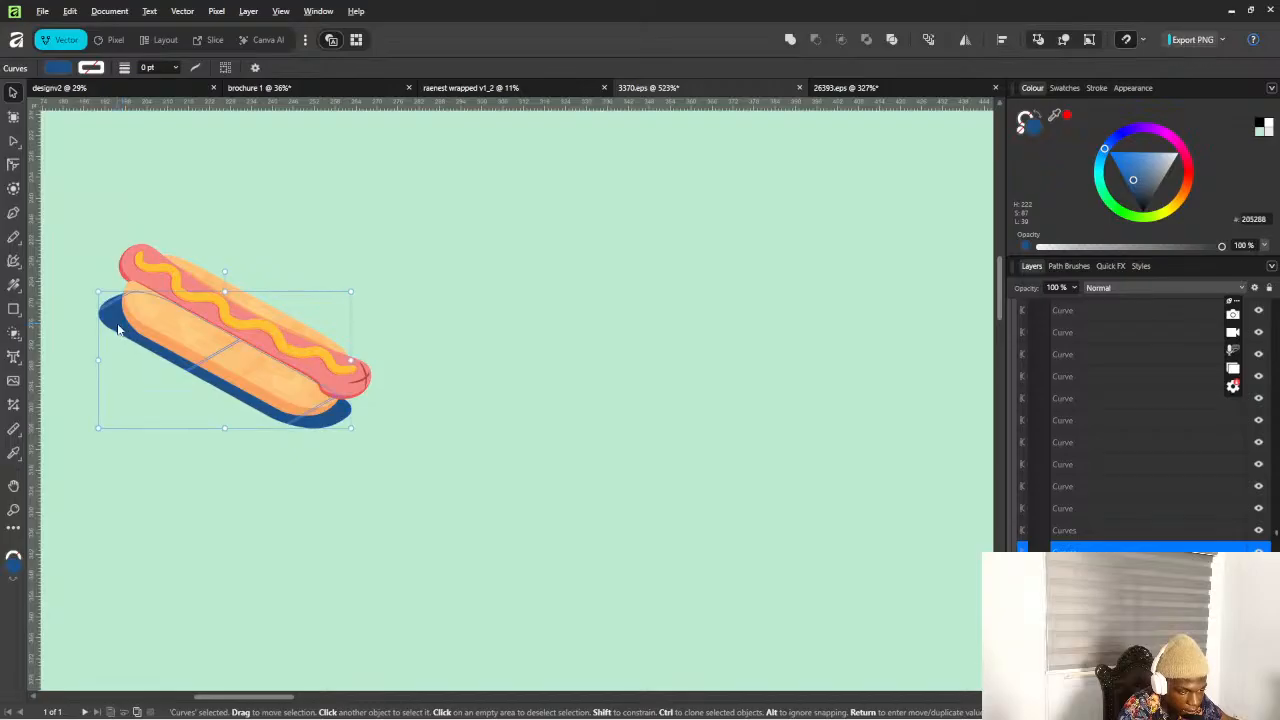
{"action": "key", "text": "ctrl+d"}
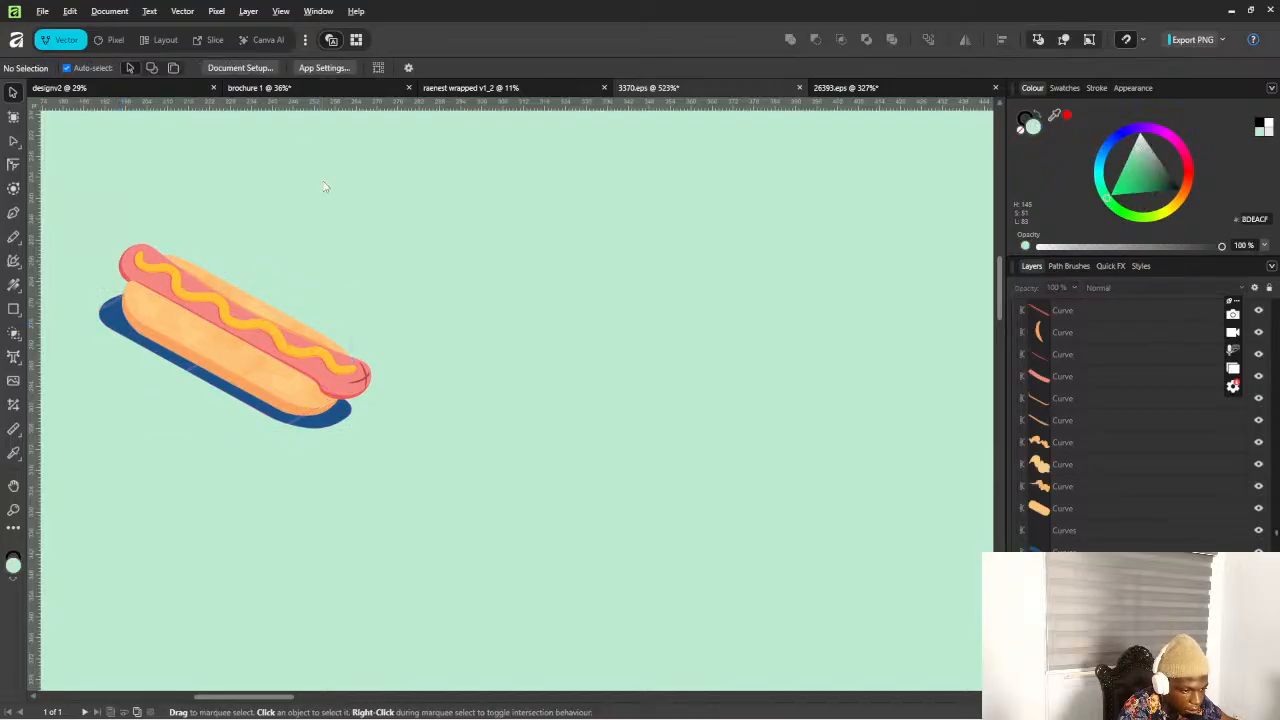
{"action": "left_click_drag", "start_coordinate": [76, 307], "coordinate": [211, 376]}
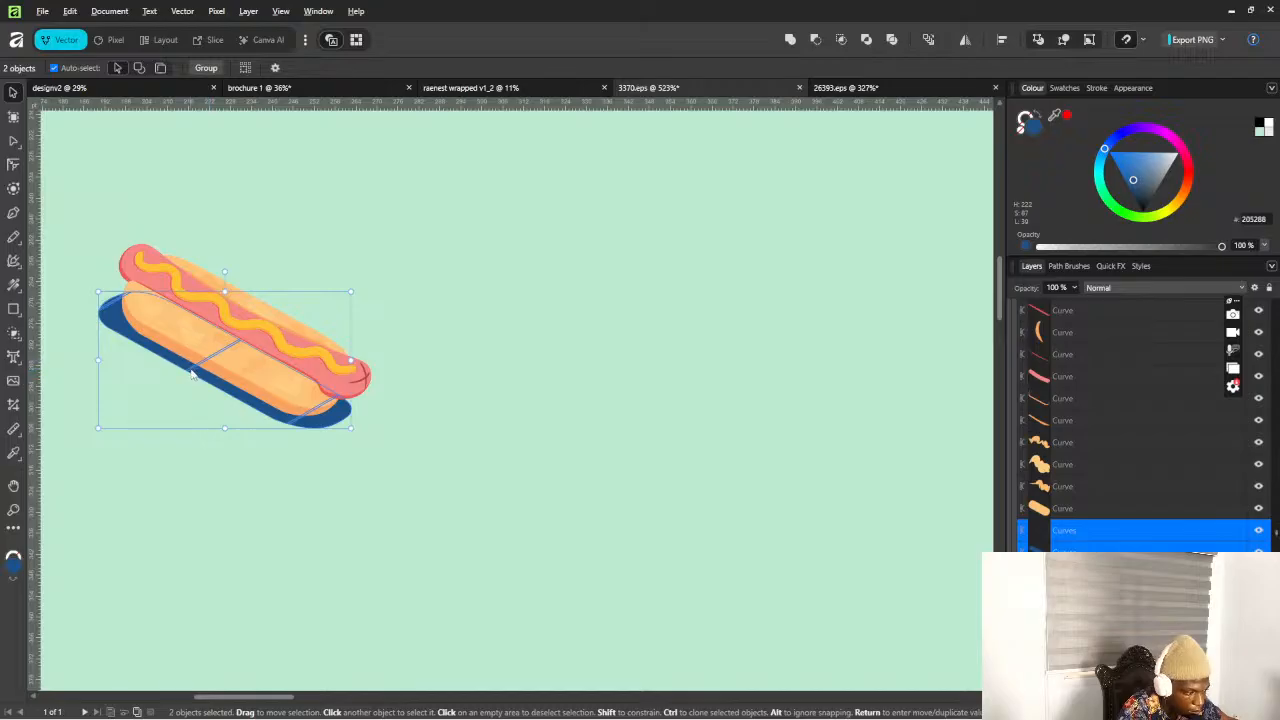
{"action": "left_click", "coordinate": [272, 416]}
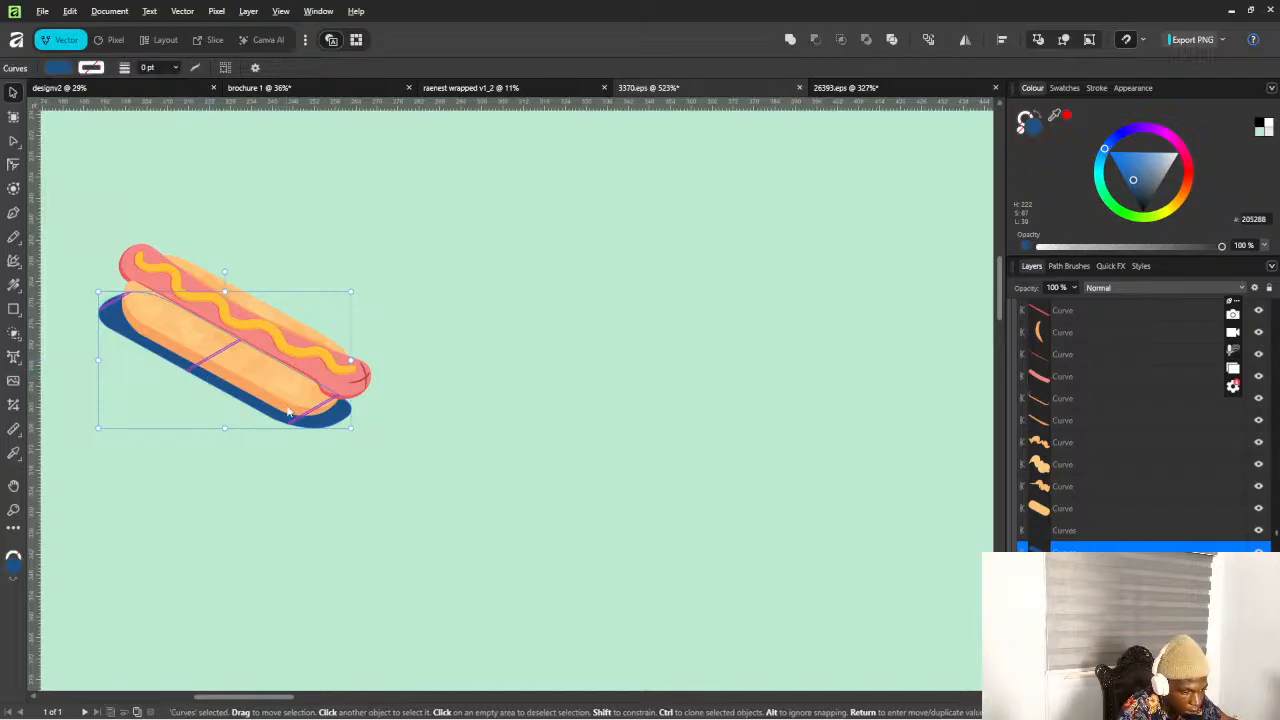
{"action": "left_click", "coordinate": [194, 371]}
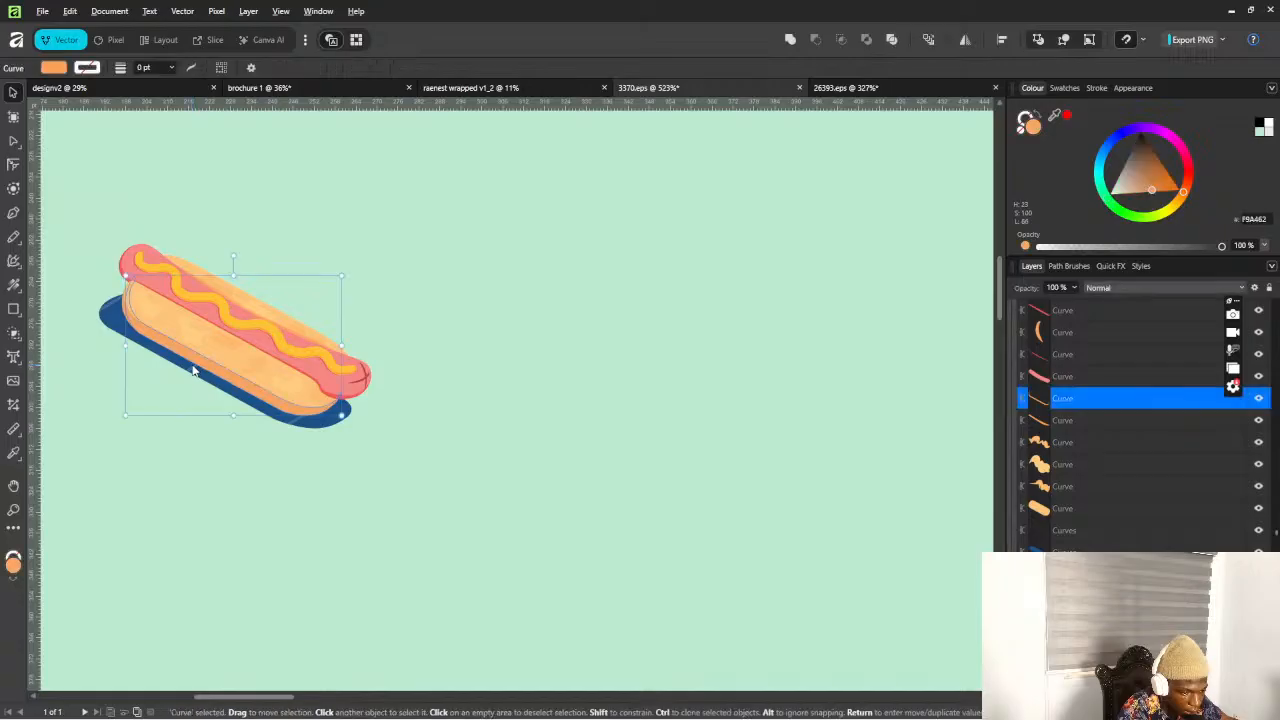
{"action": "left_click", "coordinate": [193, 374]}
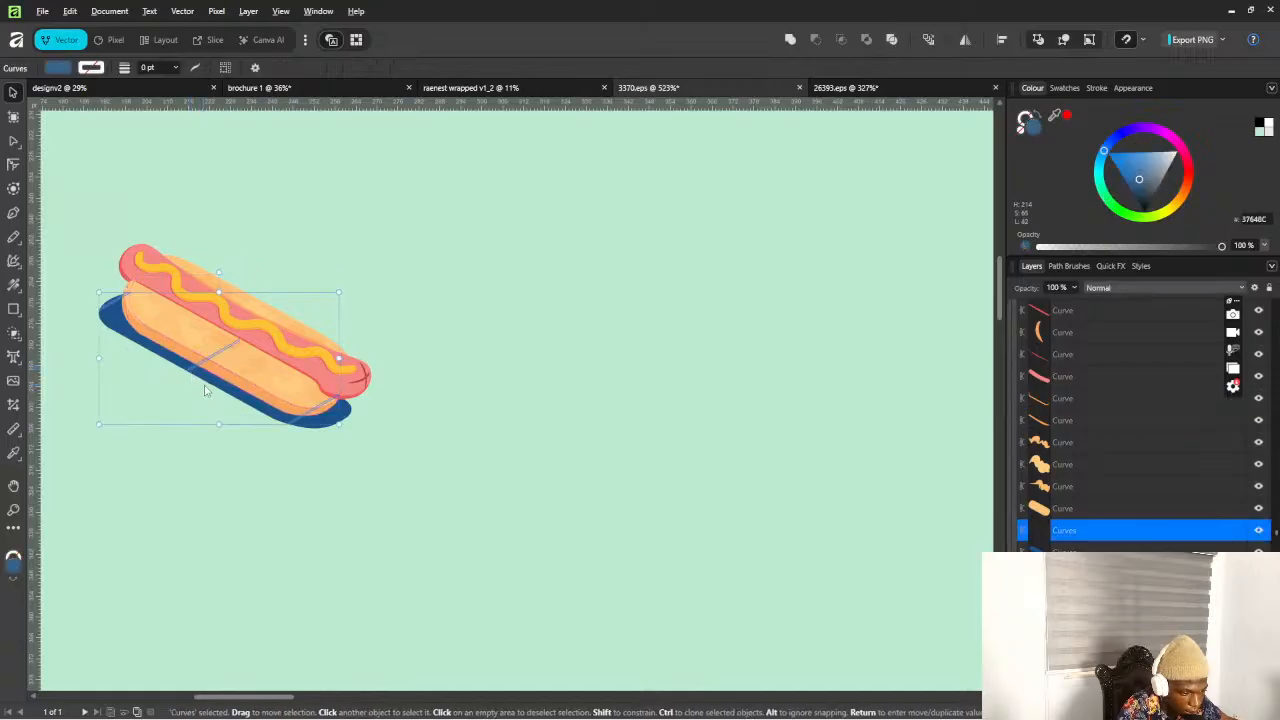
{"action": "left_click", "coordinate": [207, 390], "text": "shift"}
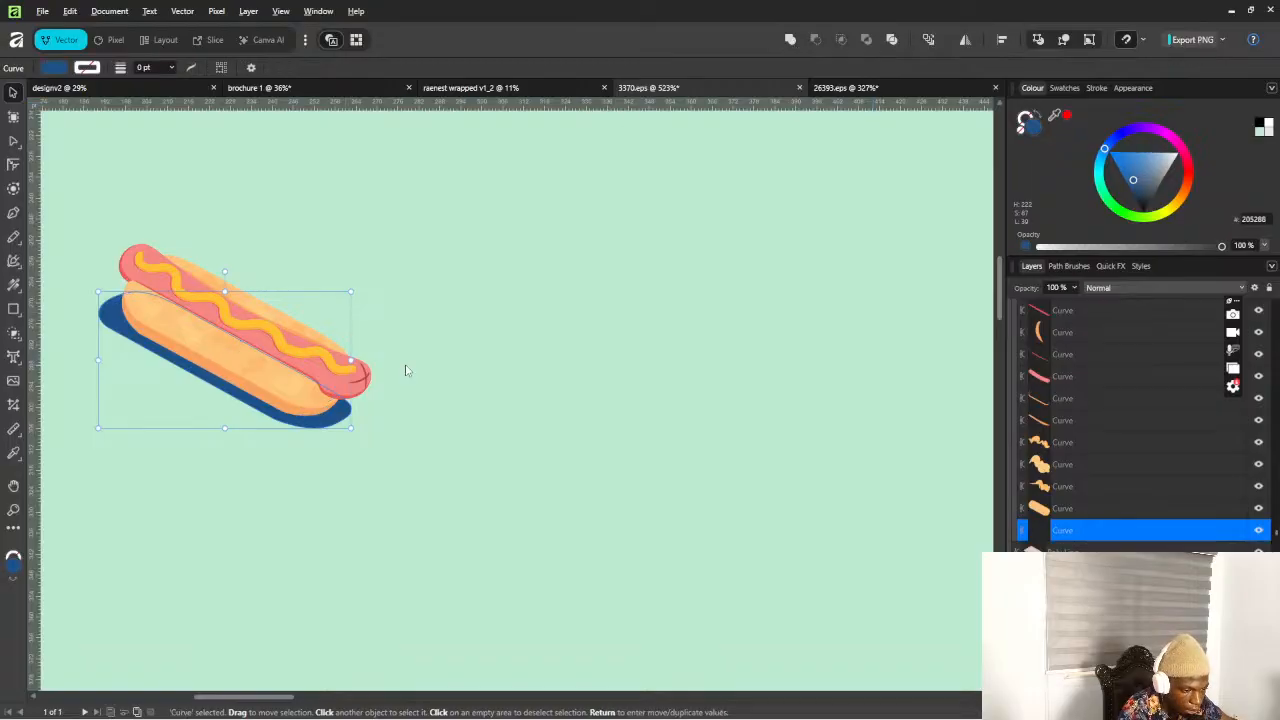
{"action": "left_click", "coordinate": [257, 488]}
Review the hot dog among the other food items, the café building, the drink cup and the plated burger in 3370.eps
{"action": "scroll", "coordinate": [480, 540], "scroll_direction": "down", "scroll_amount": 8}
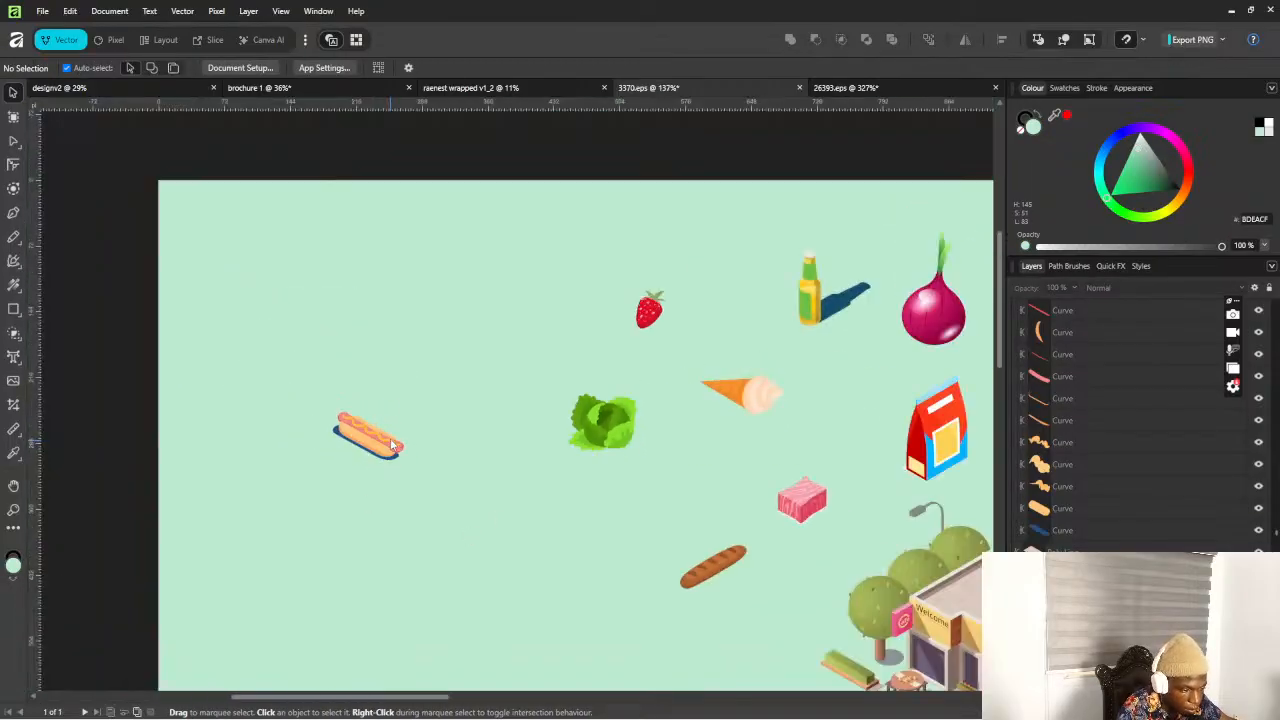
{"action": "scroll", "coordinate": [504, 514], "scroll_direction": "up", "scroll_amount": 4}
{"action": "scroll", "coordinate": [504, 514], "scroll_direction": "down", "scroll_amount": 6}
{"action": "scroll", "coordinate": [662, 510], "scroll_direction": "up", "scroll_amount": 4}
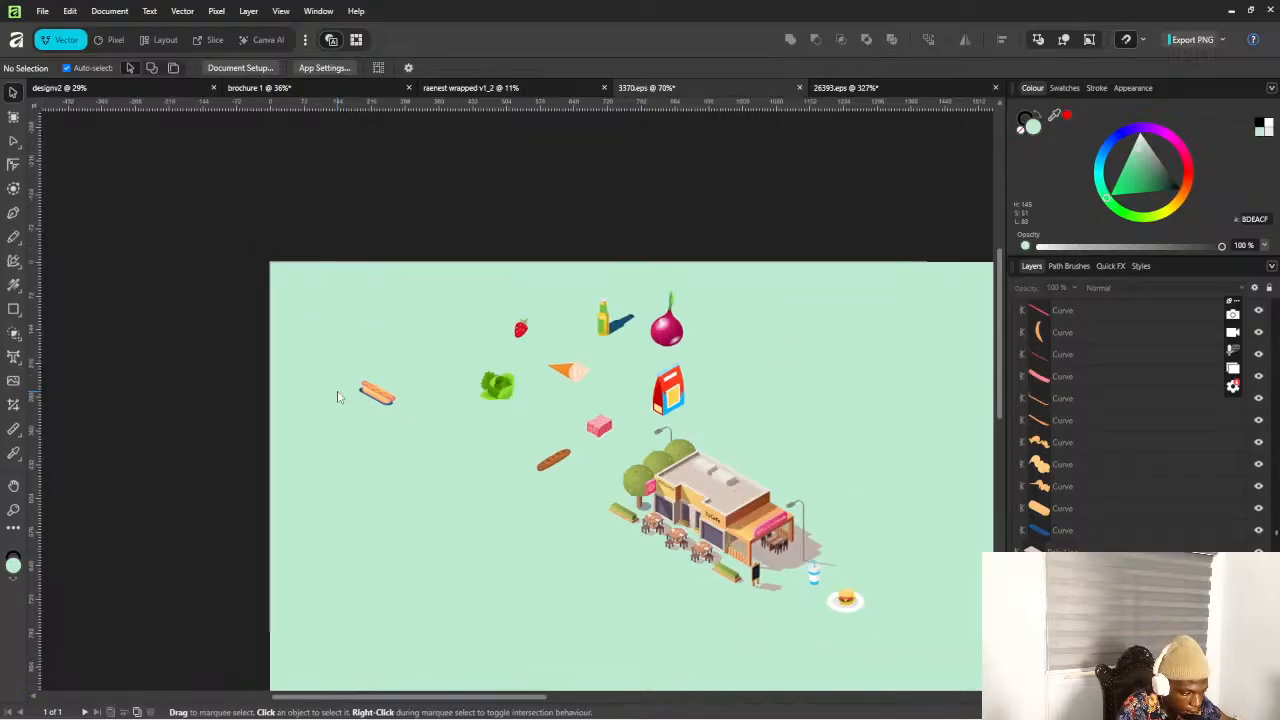
{"action": "scroll", "coordinate": [662, 508], "scroll_direction": "down", "scroll_amount": 6}
{"action": "scroll", "coordinate": [752, 540], "scroll_direction": "up", "scroll_amount": 5}
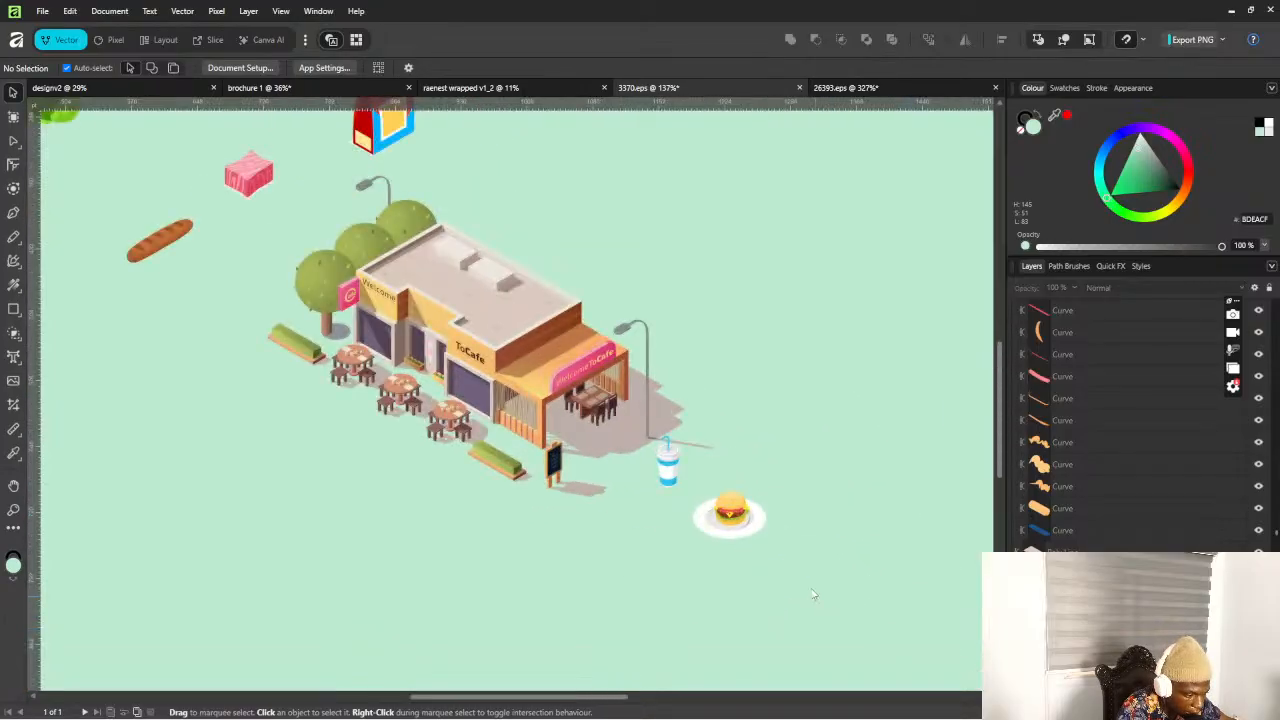
{"action": "scroll", "coordinate": [784, 600], "scroll_direction": "up", "scroll_amount": 3}
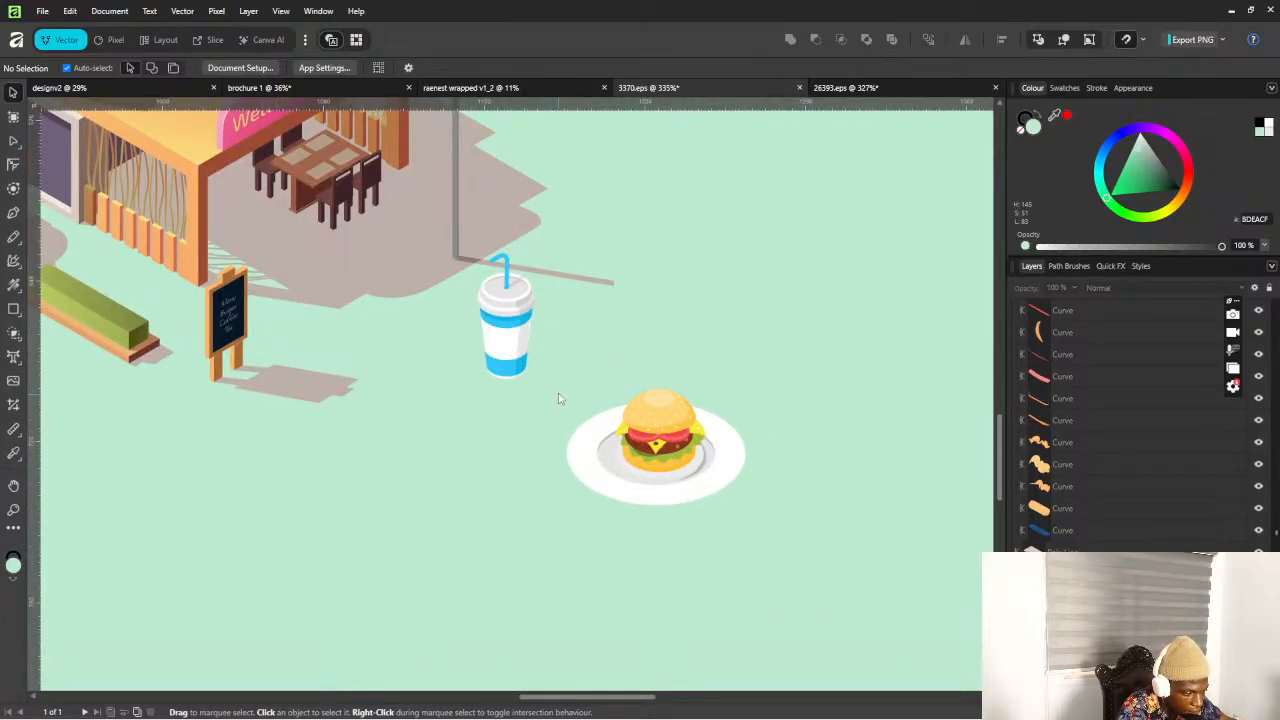
Try to select the plate together with the burger standing on it
{"action": "left_click_drag", "start_coordinate": [558, 398], "coordinate": [810, 518]}
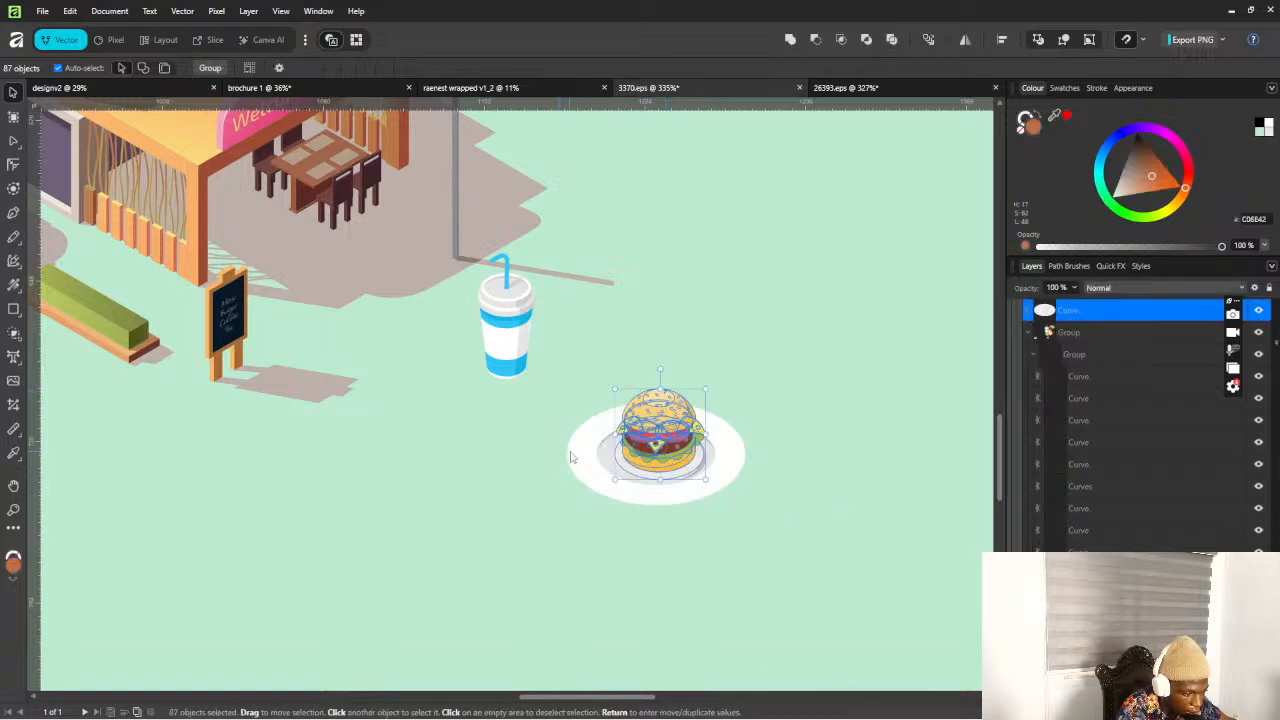
{"action": "key", "text": "ctrl+x"}
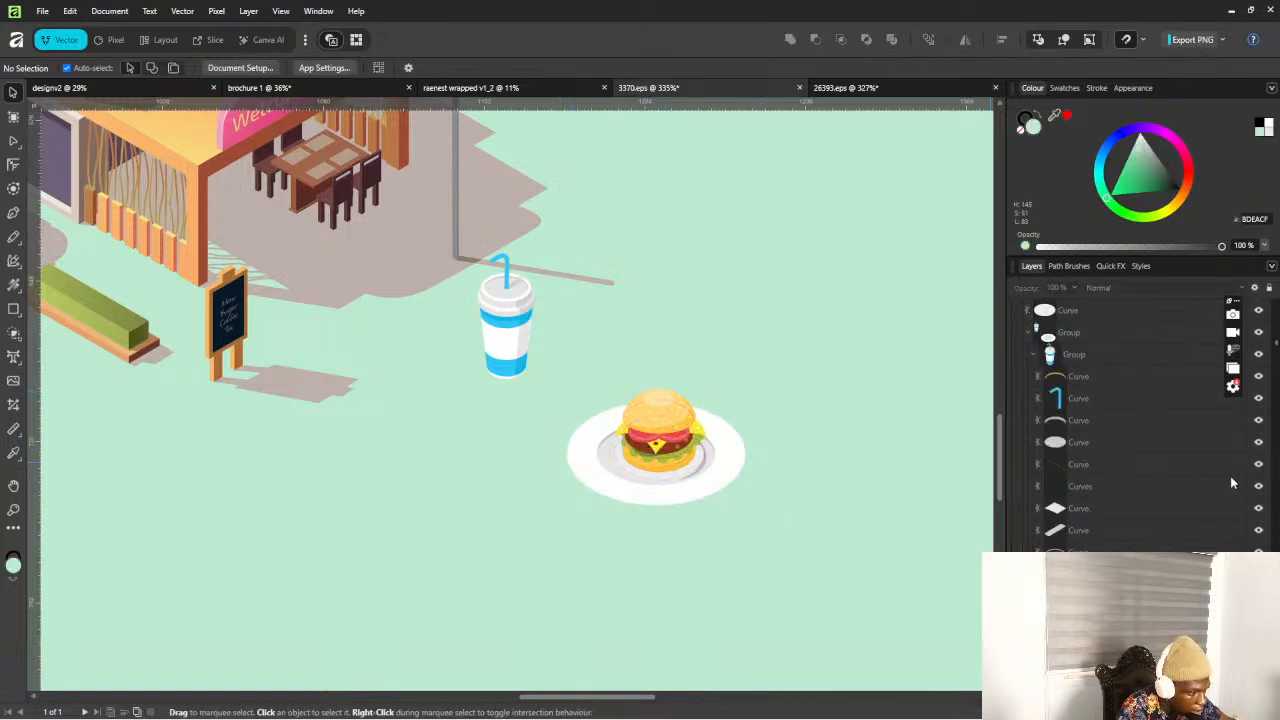
{"action": "mouse_move", "coordinate": [1226, 718]}
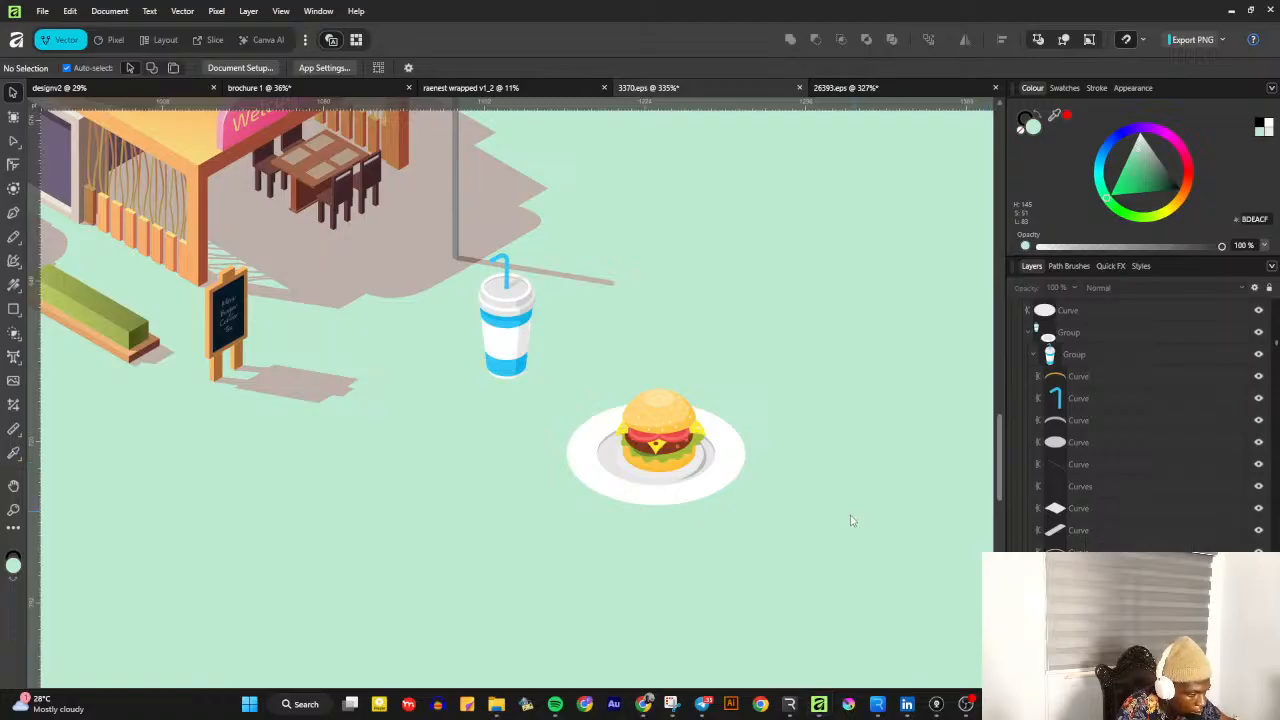
{"action": "left_click", "coordinate": [1099, 312]}
{"action": "scroll", "coordinate": [678, 518], "scroll_direction": "up", "scroll_amount": 2}
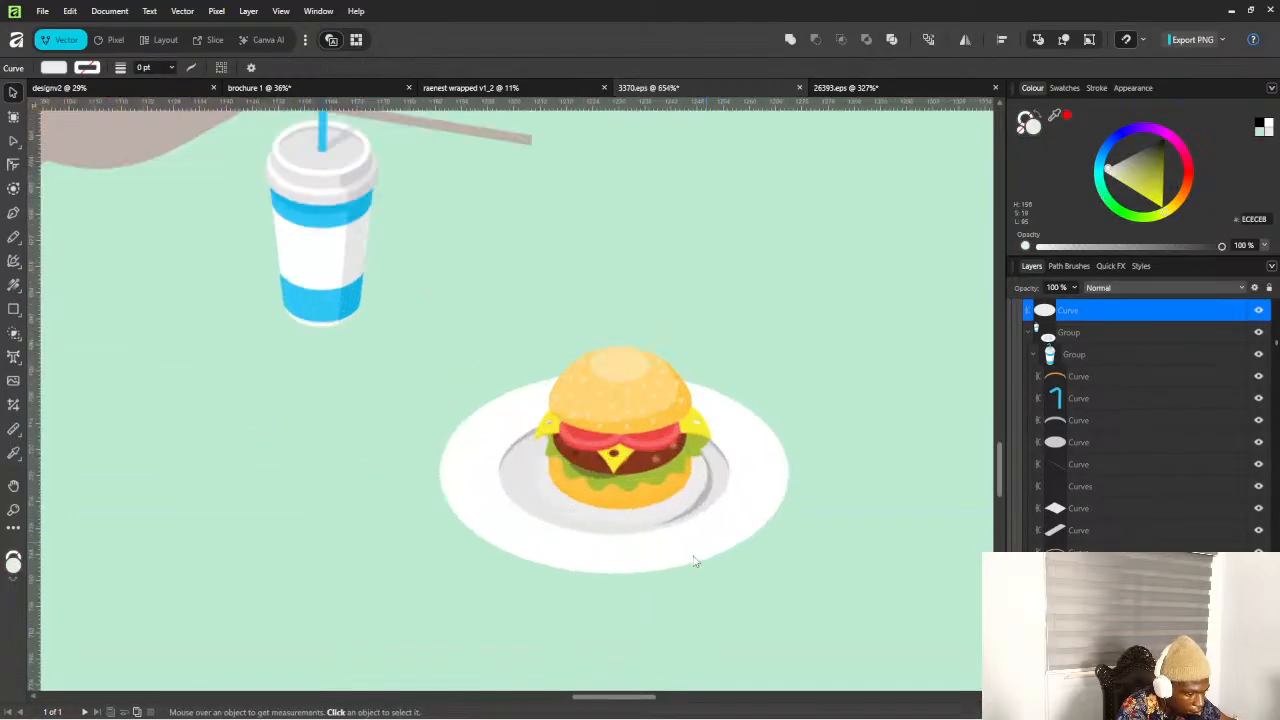
{"action": "left_click_drag", "start_coordinate": [334, 460], "coordinate": [511, 566]}
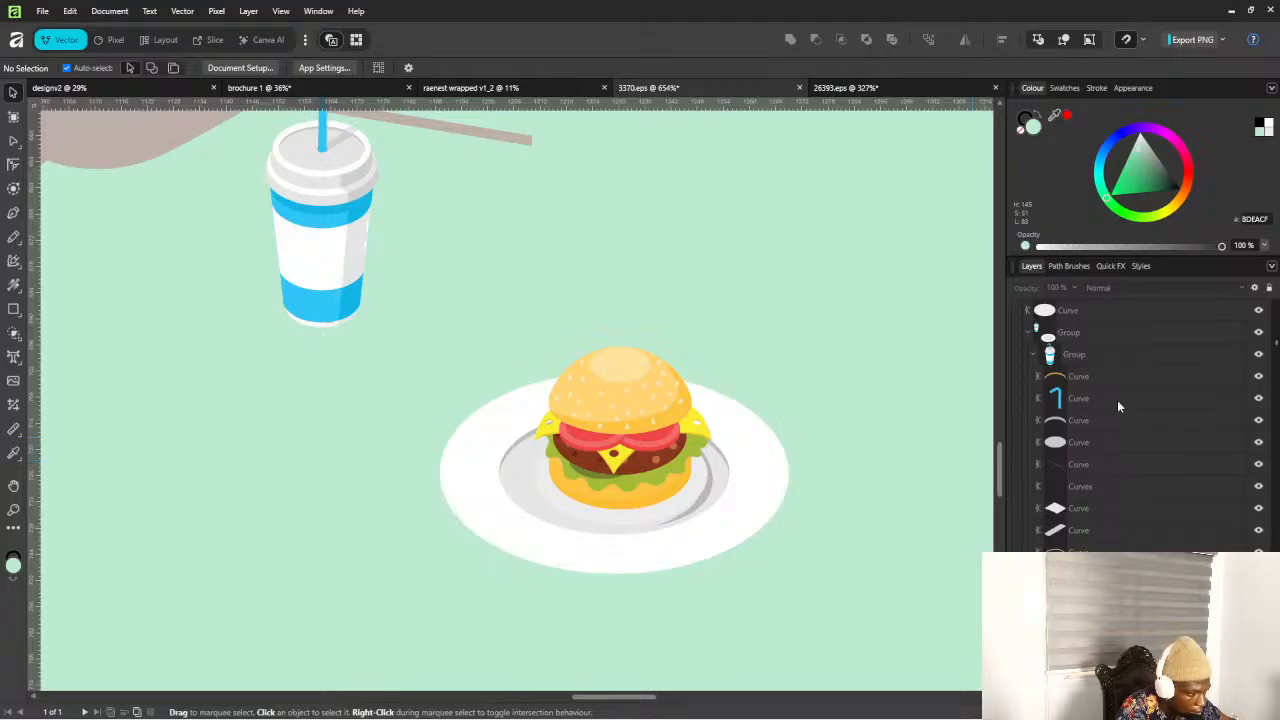
Unlock the plate group beneath the burger so that its curves can be selected
{"action": "left_click", "coordinate": [1032, 352]}
{"action": "left_click", "coordinate": [1030, 336]}
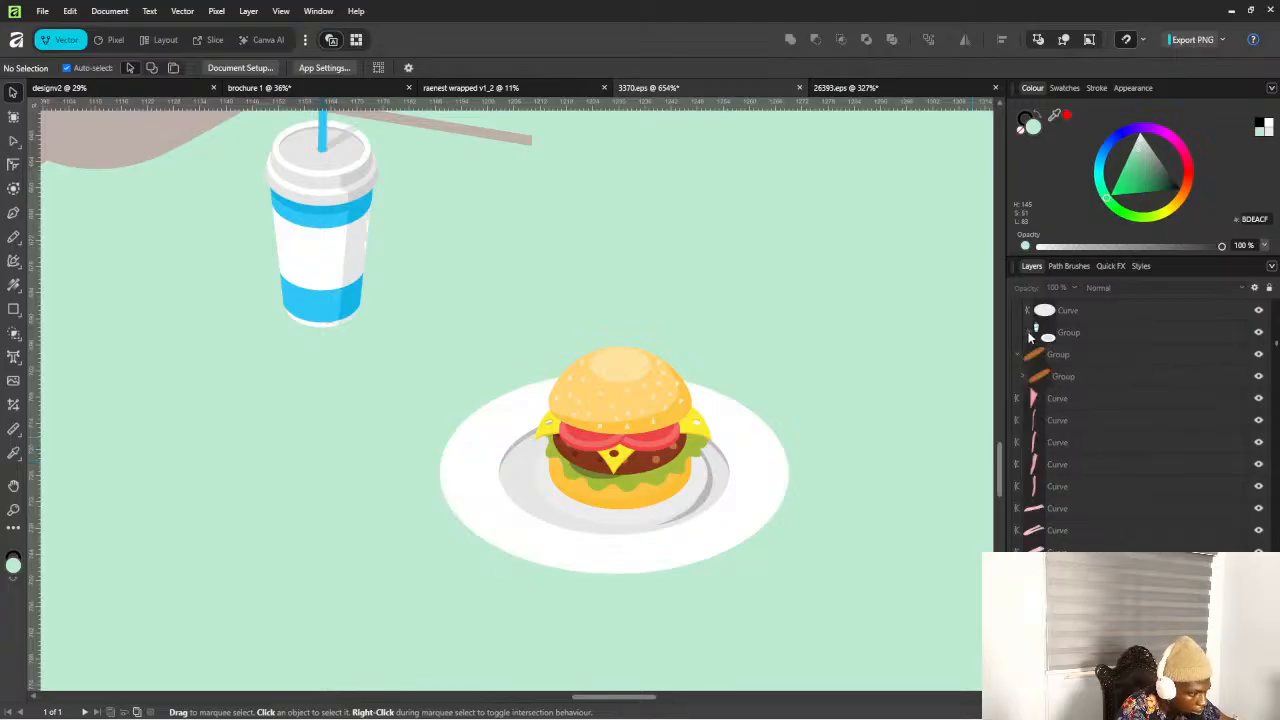
{"action": "left_click", "coordinate": [1033, 338]}
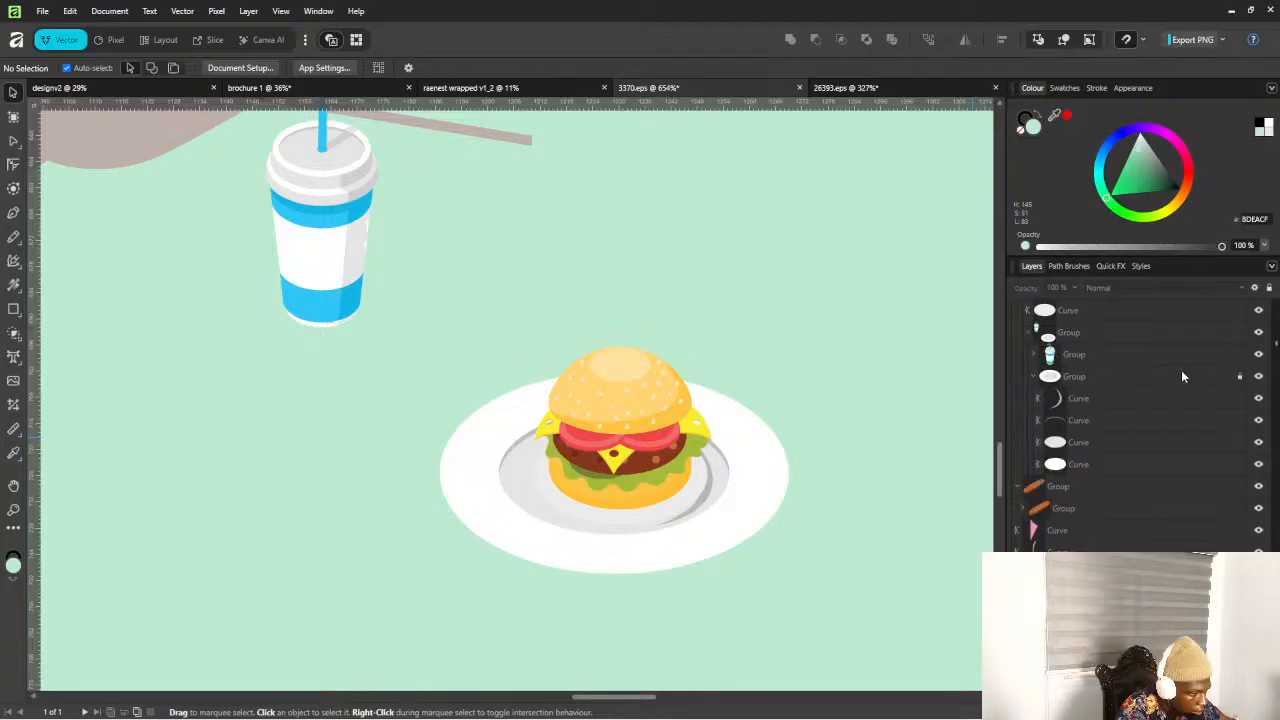
{"action": "left_click", "coordinate": [1228, 377]}
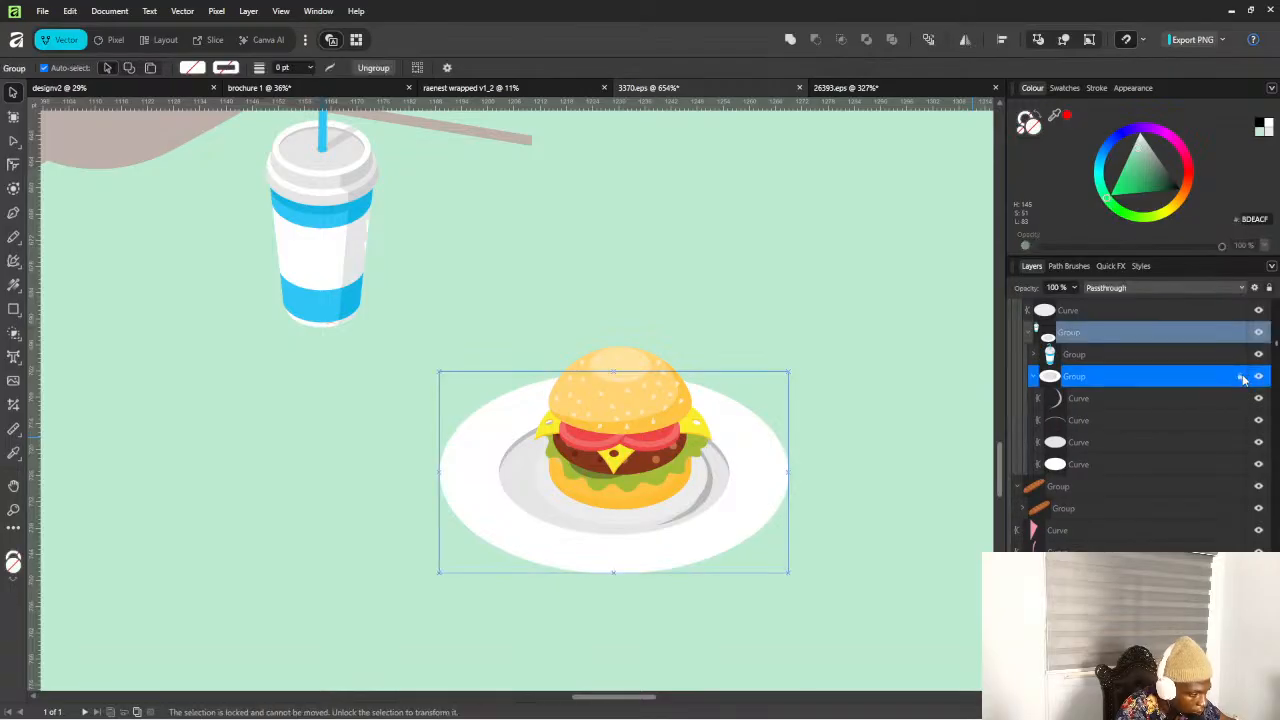
{"action": "scroll", "coordinate": [513, 456], "scroll_direction": "down", "scroll_amount": 2}
{"action": "left_click", "coordinate": [409, 466]}
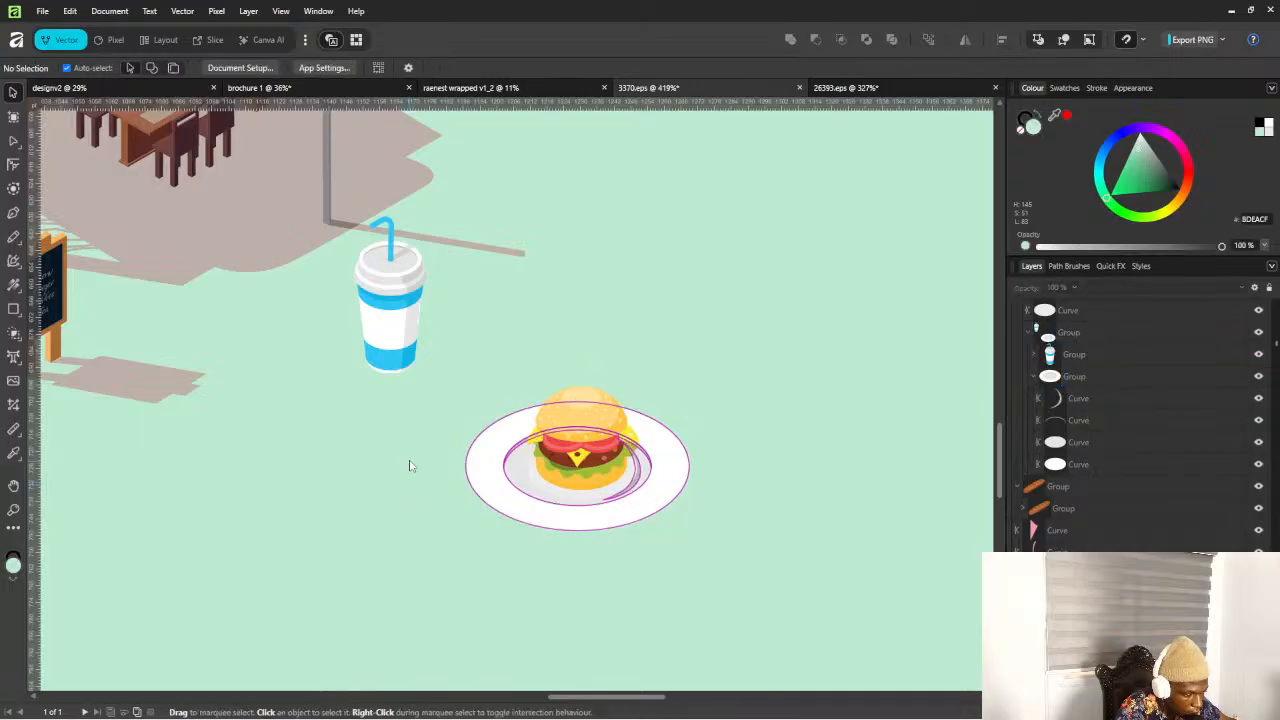
Duplicate the plate without the burger and place the copy diagonally below the burger, further from the café
{"action": "left_click_drag", "start_coordinate": [409, 454], "coordinate": [660, 516]}
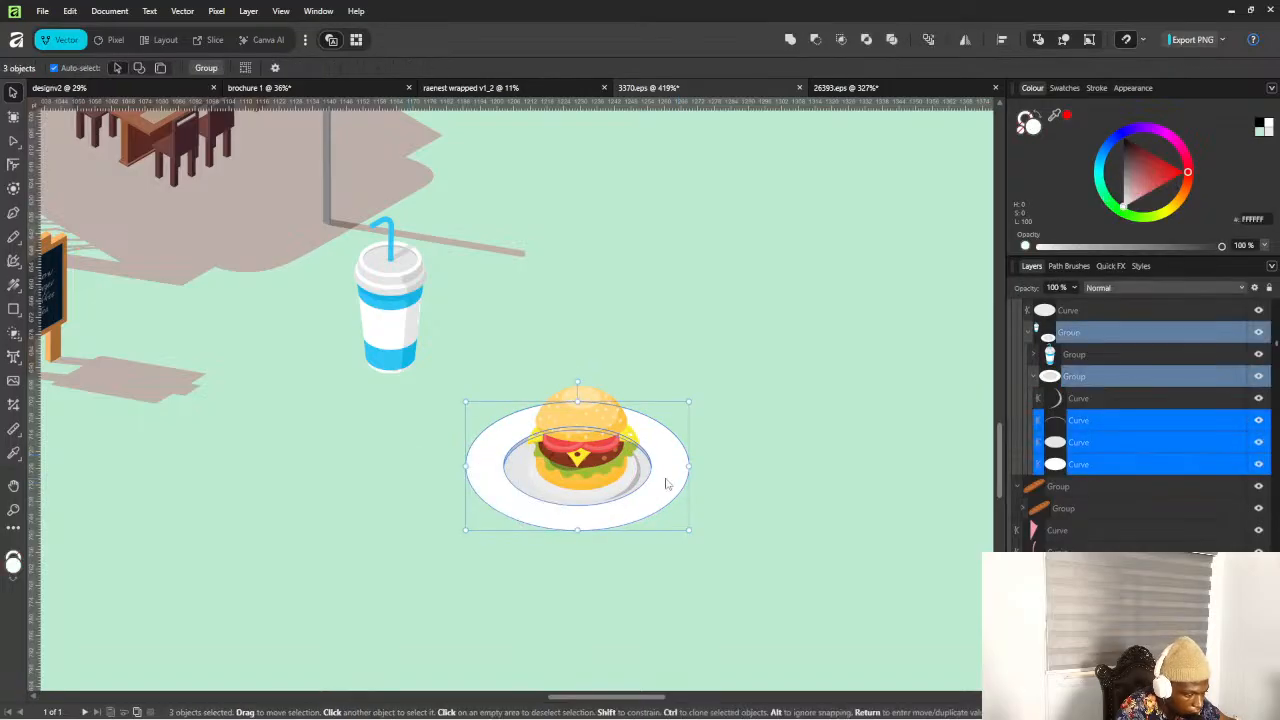
{"action": "left_click_drag", "start_coordinate": [714, 479], "coordinate": [633, 515]}
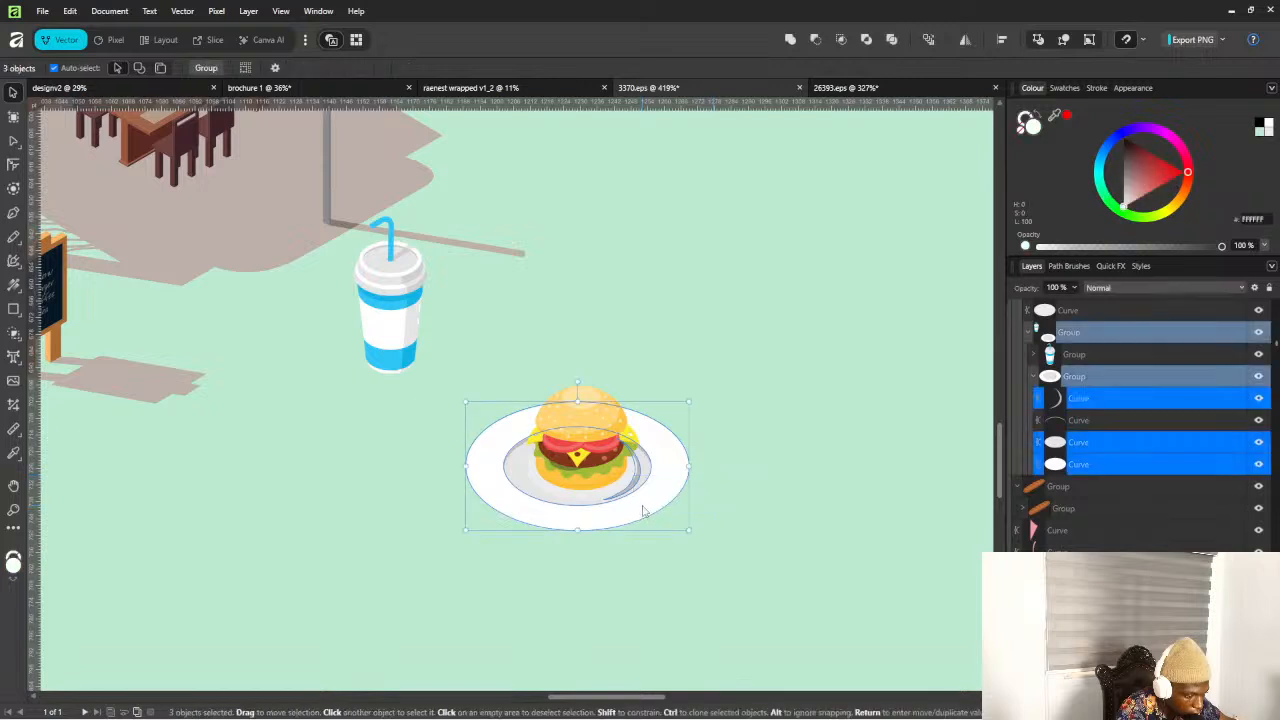
{"action": "scroll", "coordinate": [643, 510], "scroll_direction": "down", "scroll_amount": 4}
{"action": "left_click_drag", "start_coordinate": [643, 507], "coordinate": [719, 551]}
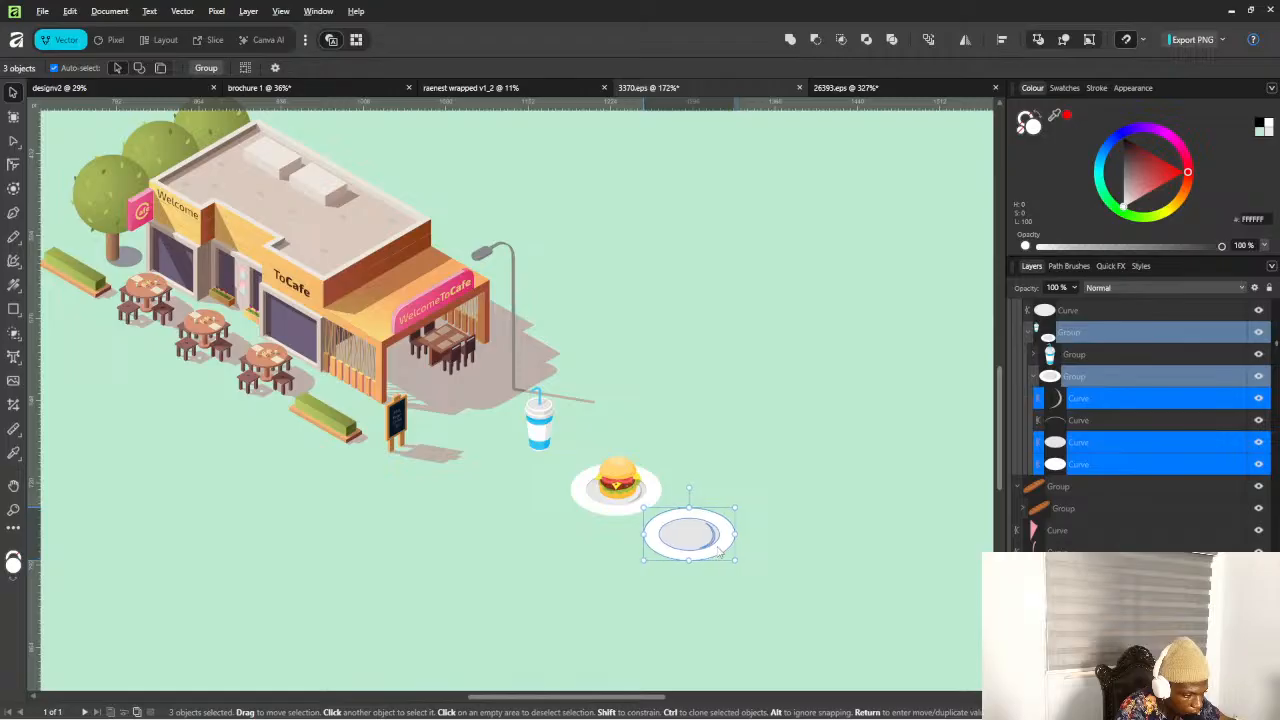
{"action": "scroll", "coordinate": [741, 530], "scroll_direction": "up", "scroll_amount": 3}
Move the hot dog from the far side of the artboard onto the empty plate beside the burger
{"action": "scroll", "coordinate": [741, 530], "scroll_direction": "down", "scroll_amount": 7}
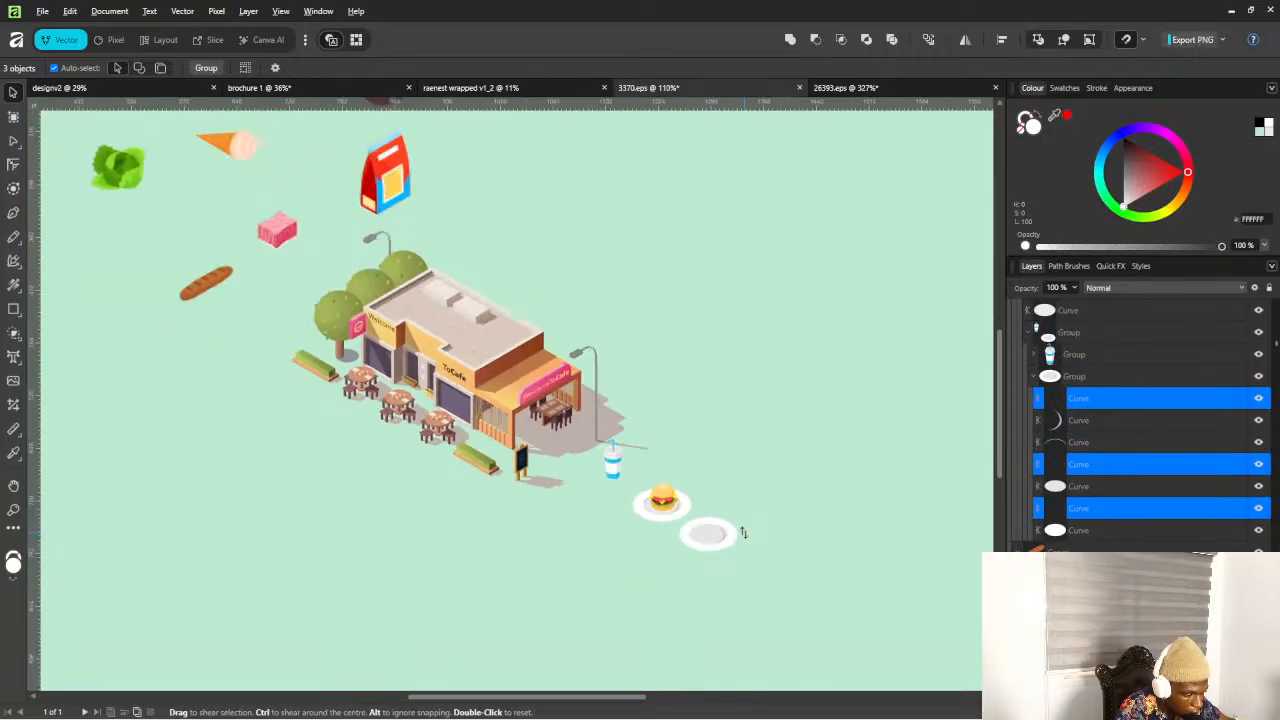
{"action": "left_click_drag", "start_coordinate": [190, 277], "coordinate": [275, 362]}
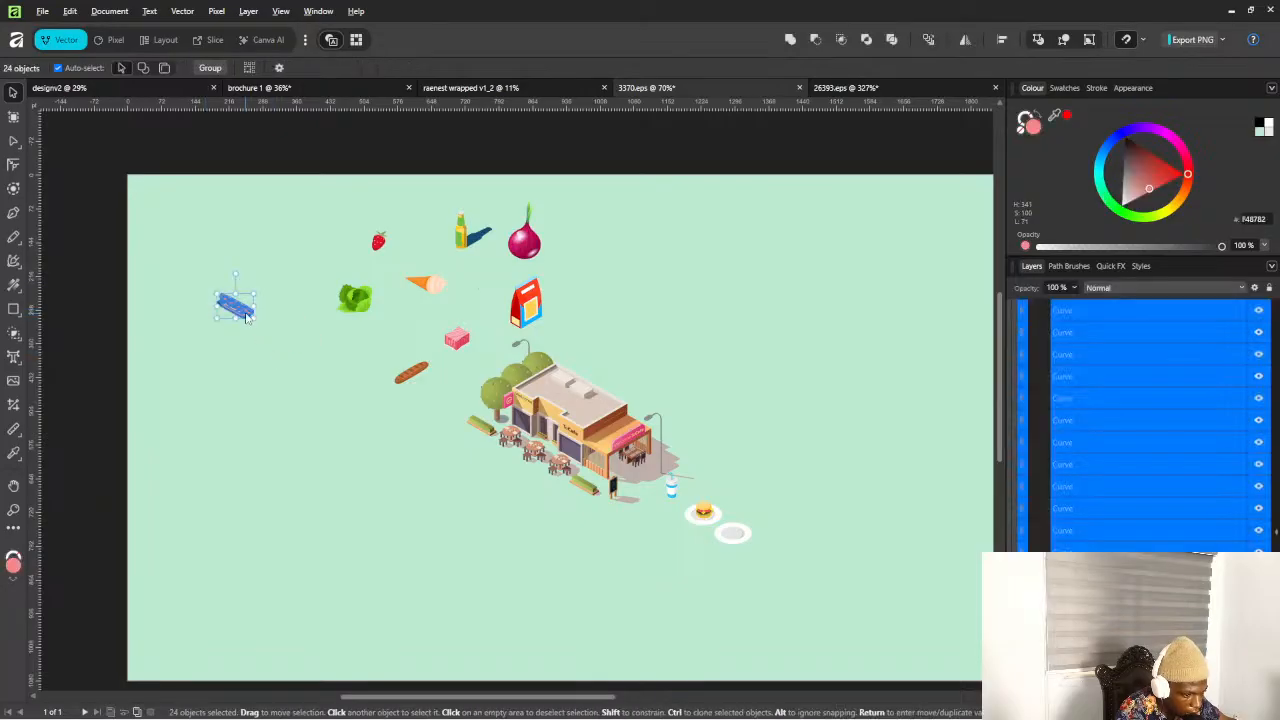
{"action": "left_click_drag", "start_coordinate": [230, 310], "coordinate": [743, 531]}
{"action": "scroll", "coordinate": [756, 545], "scroll_direction": "up", "scroll_amount": 5}
{"action": "scroll", "coordinate": [723, 530], "scroll_direction": "up", "scroll_amount": 2}
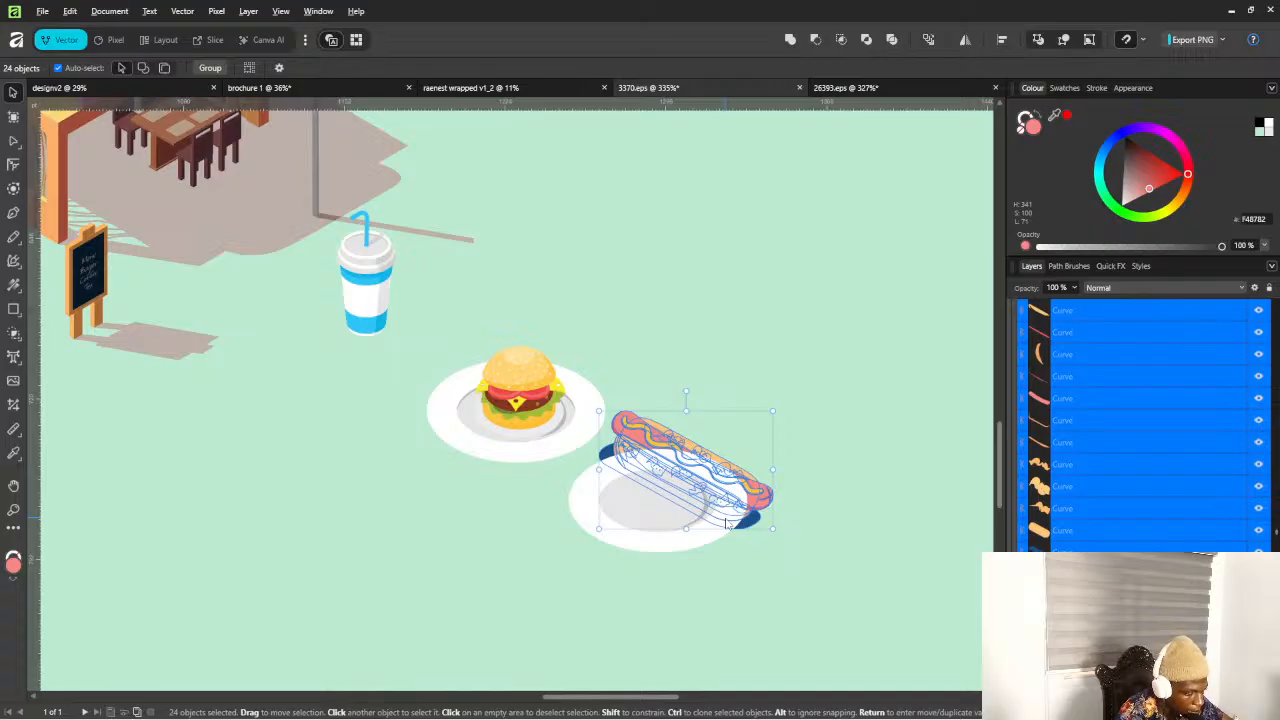
Raise the hot dog group in the stacking order so it sits in front of the duplicated plate
{"action": "left_click", "coordinate": [823, 495]}
{"action": "left_click", "coordinate": [682, 493]}
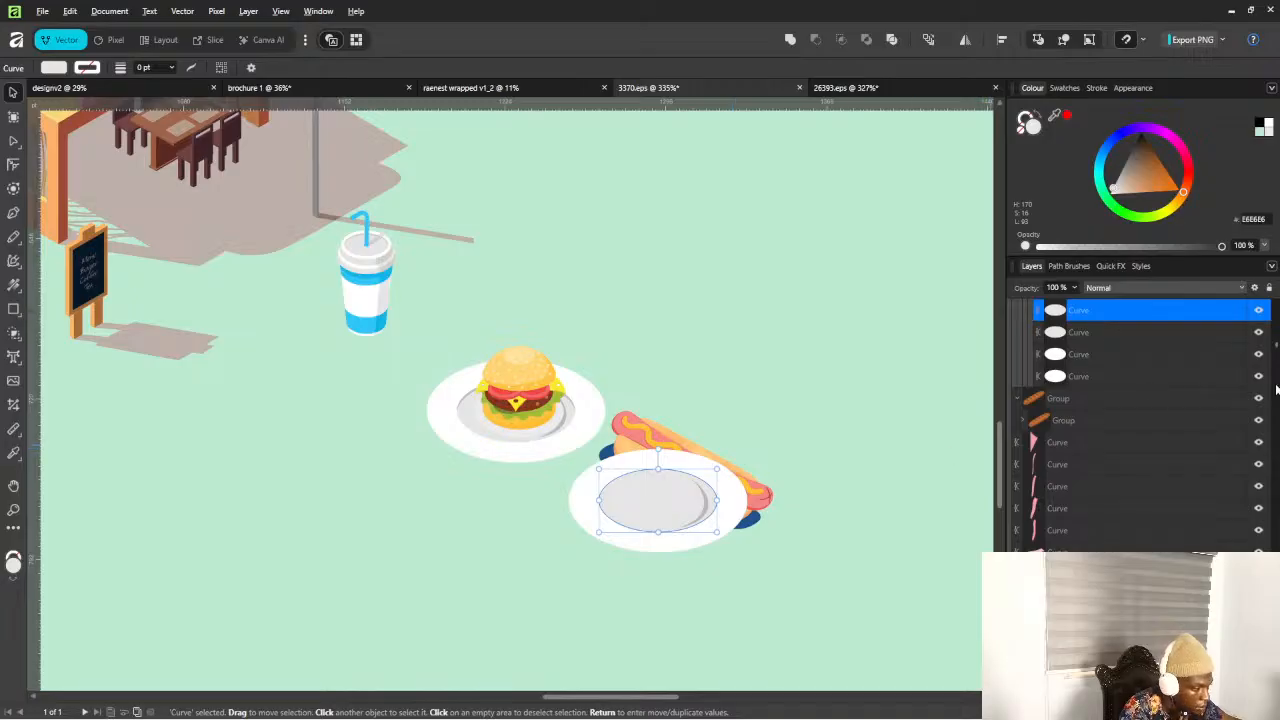
{"action": "scroll", "coordinate": [1080, 425], "scroll_direction": "up", "scroll_amount": 10}
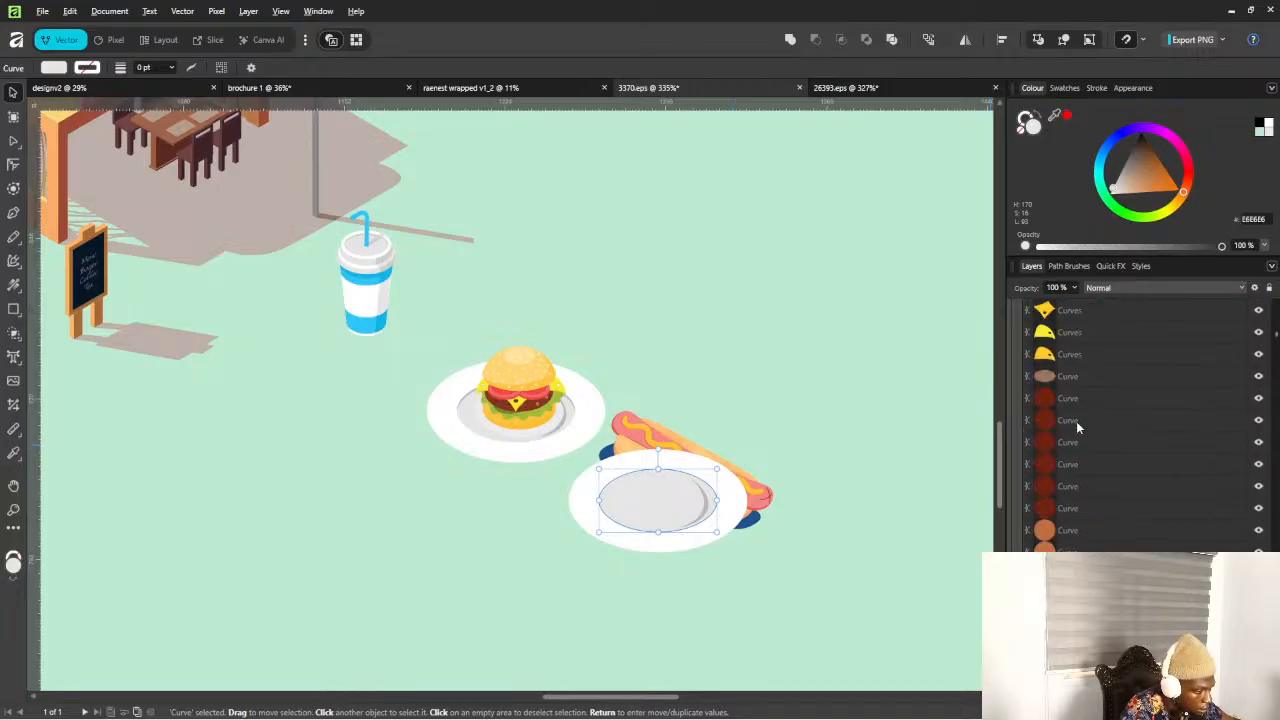
{"action": "scroll", "coordinate": [1076, 422], "scroll_direction": "up", "scroll_amount": 5}
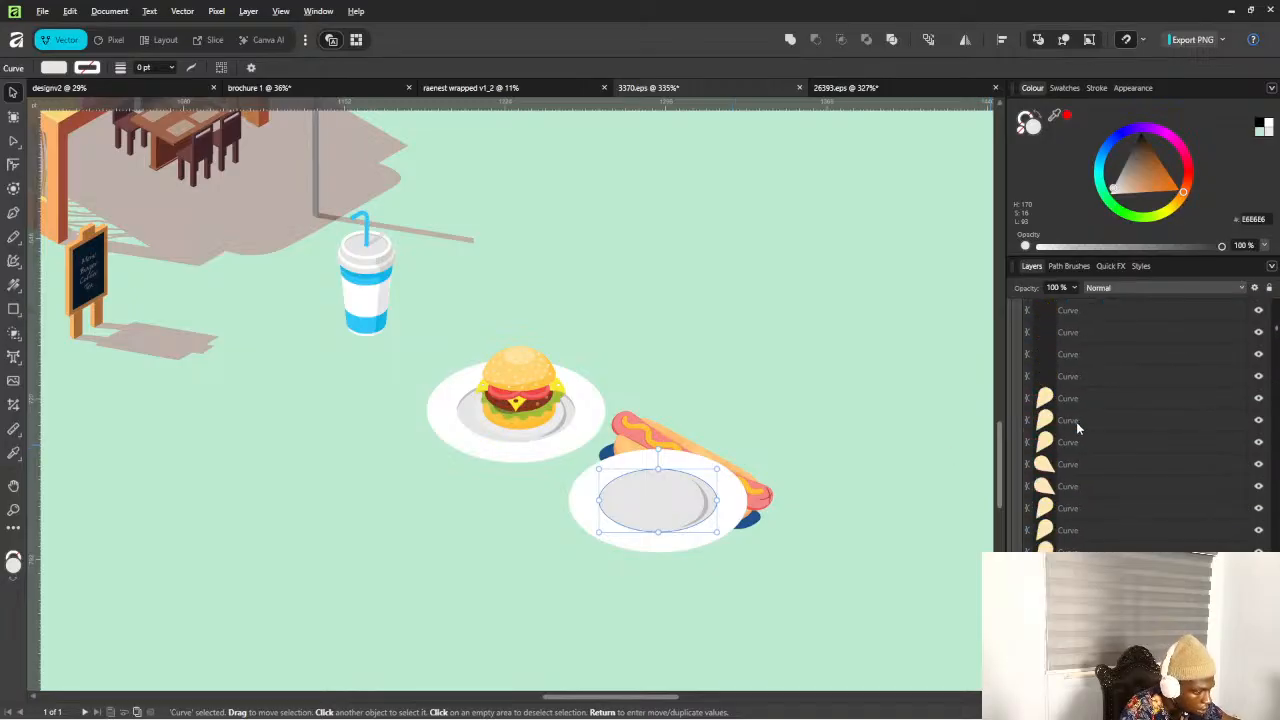
{"action": "left_click", "coordinate": [755, 500]}
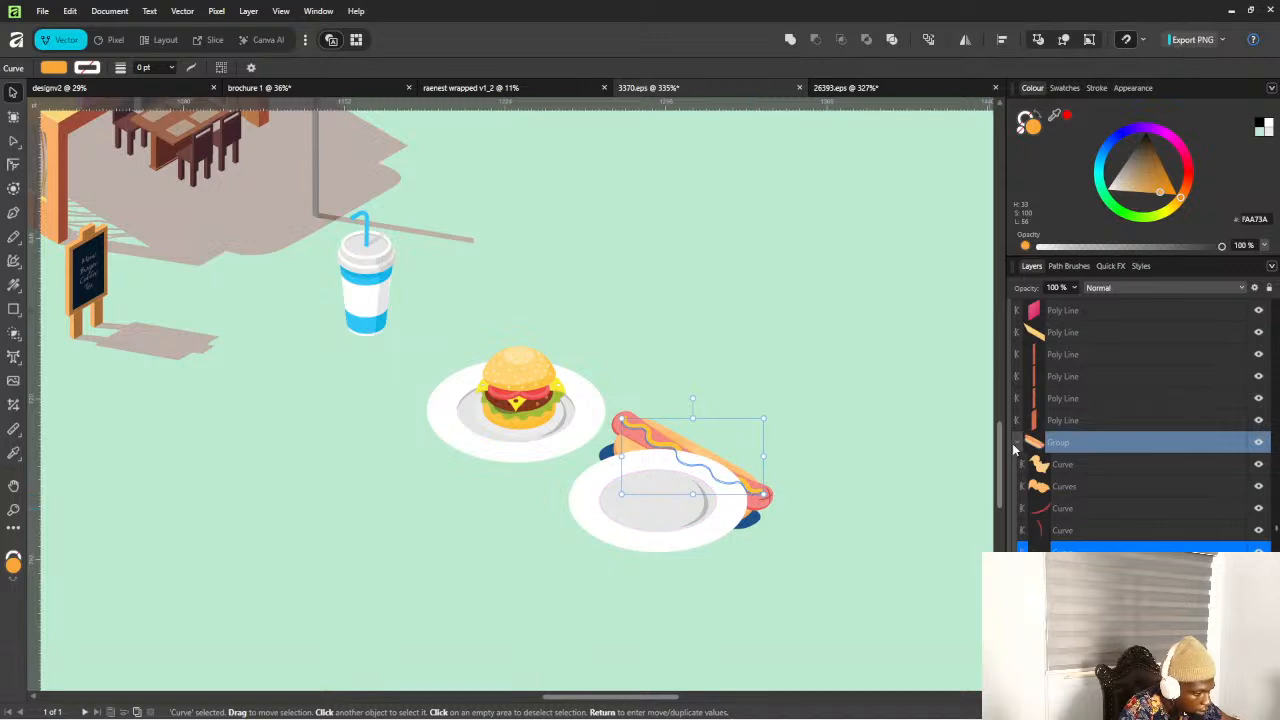
{"action": "left_click", "coordinate": [1014, 443]}
{"action": "left_click", "coordinate": [1060, 446]}
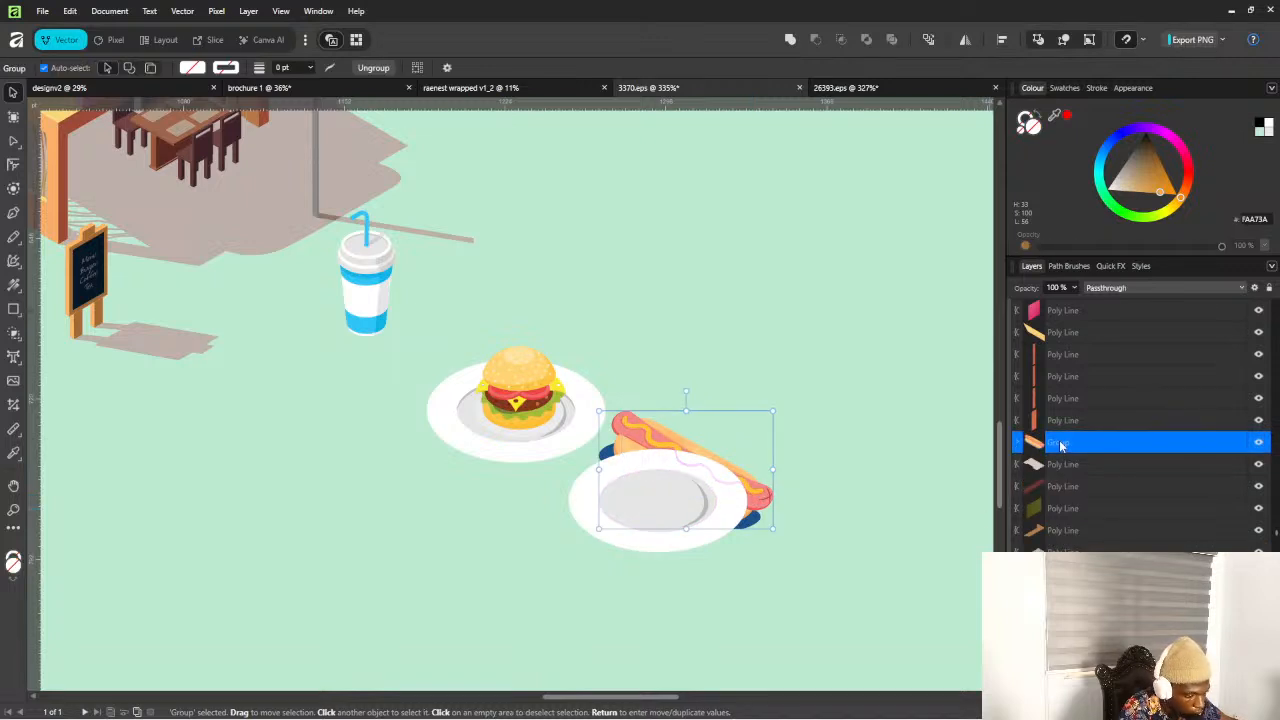
{"action": "key", "text": "ctrl+]"}
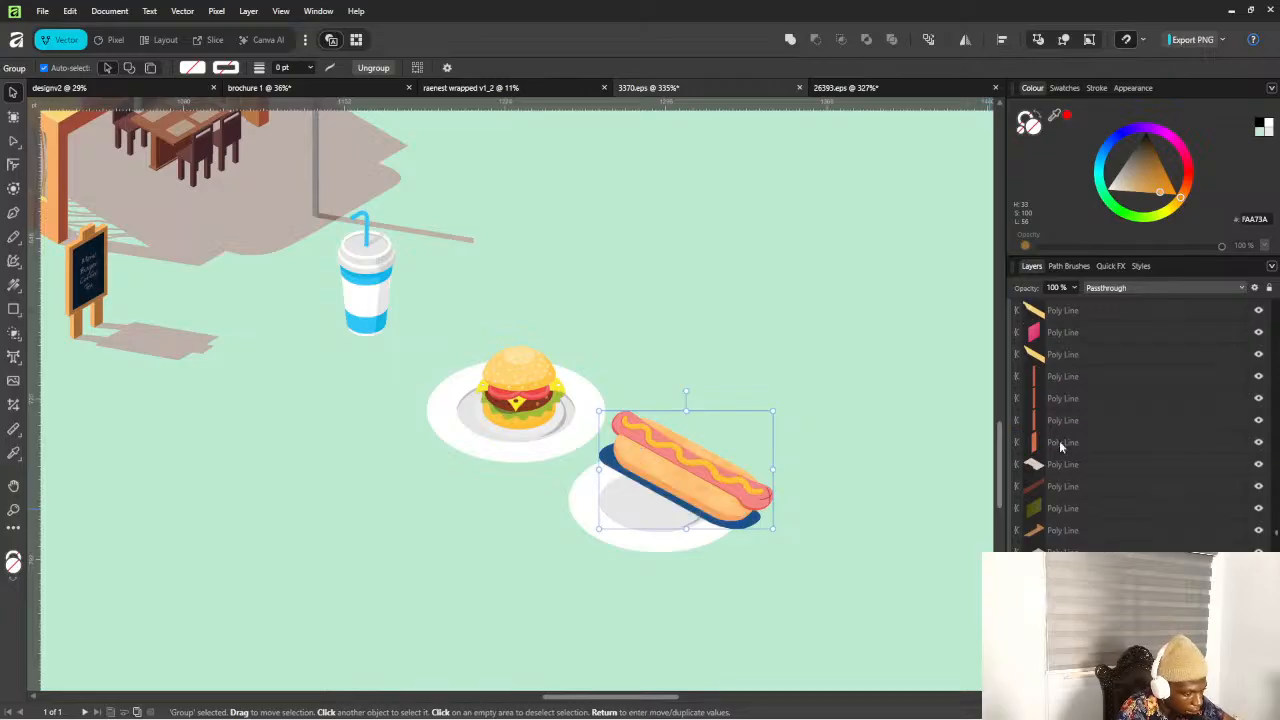
Scale the hot dog down to fit inside the plate, centre it there, and deselect it
{"action": "scroll", "coordinate": [736, 520], "scroll_direction": "down", "scroll_amount": 1}
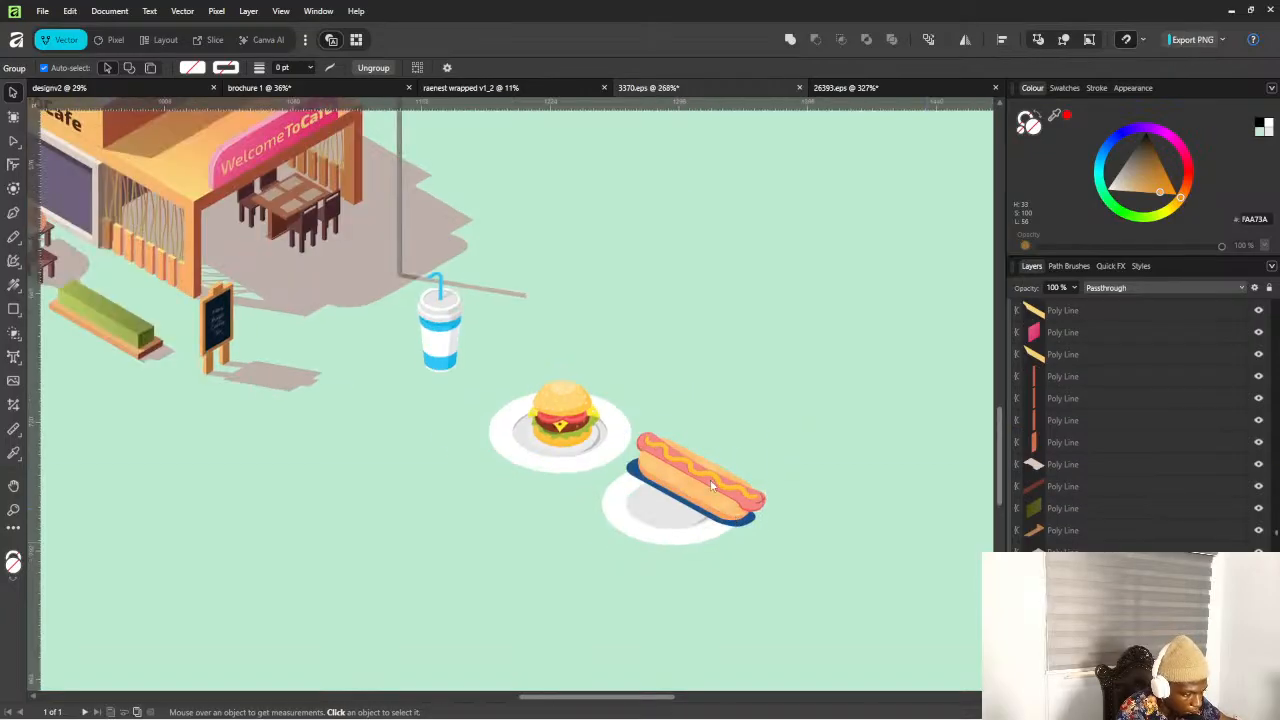
{"action": "left_click_drag", "start_coordinate": [703, 473], "coordinate": [680, 483]}
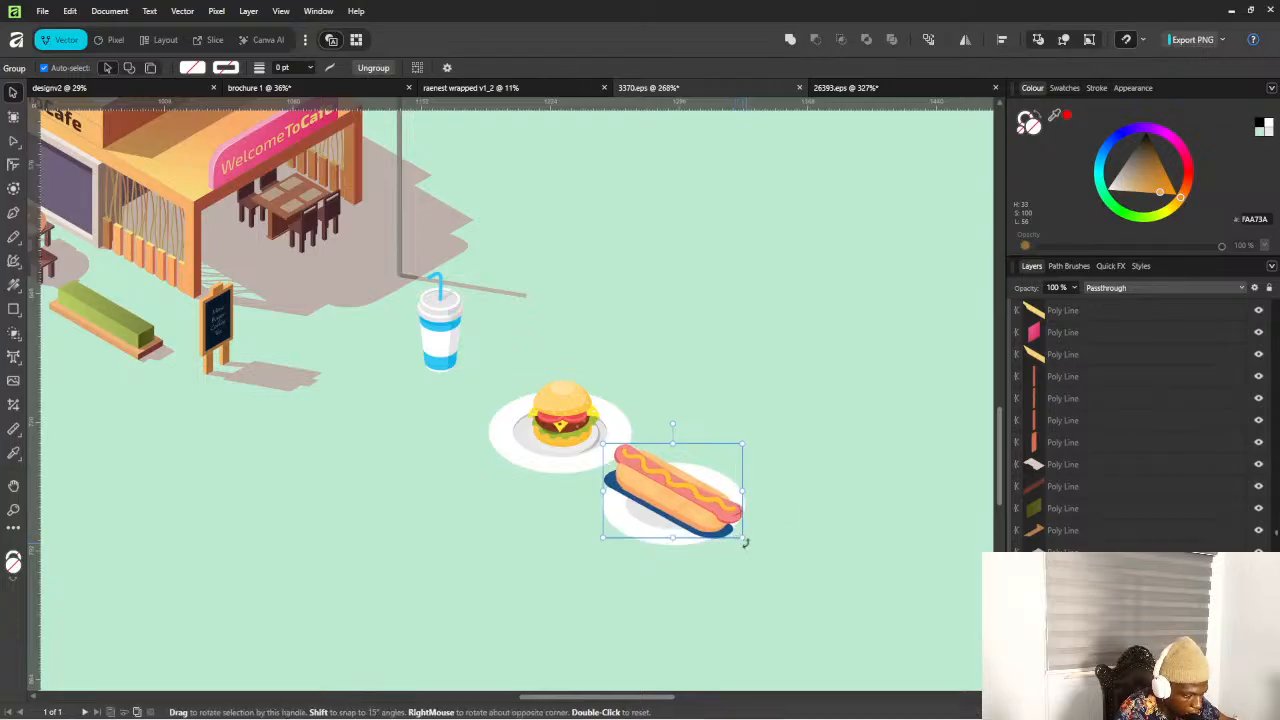
{"action": "left_click_drag", "start_coordinate": [737, 538], "coordinate": [687, 505]}
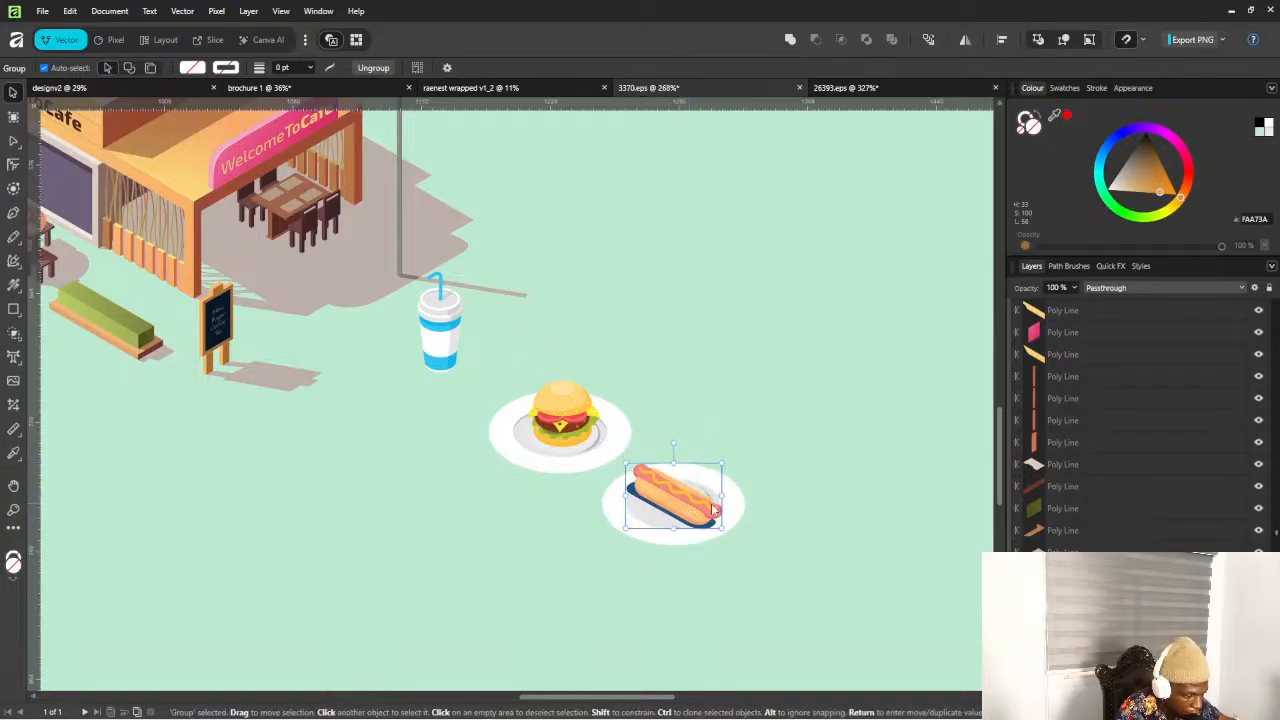
{"action": "left_click", "coordinate": [766, 508]}
Examine the plated hot dog, burger and drink cup beside the café together with the remaining food items
{"action": "scroll", "coordinate": [771, 514], "scroll_direction": "down", "scroll_amount": 1}
{"action": "scroll", "coordinate": [771, 514], "scroll_direction": "down", "scroll_amount": 3}
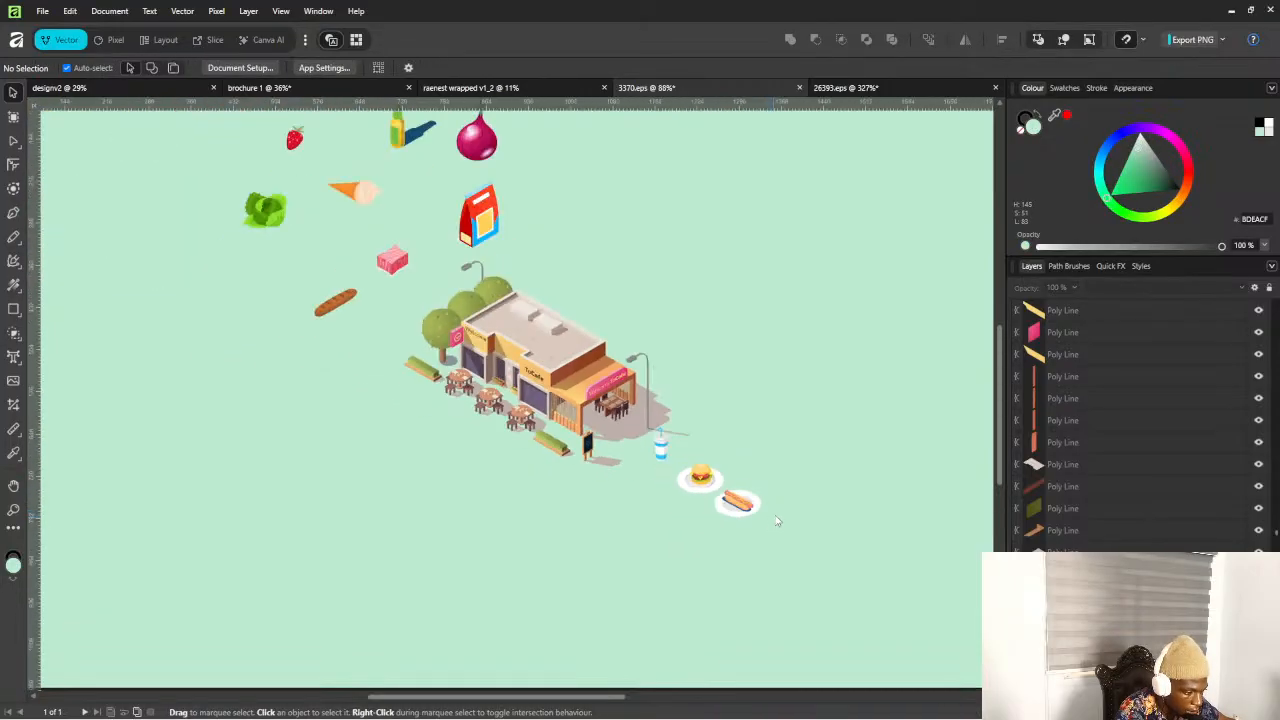
{"action": "scroll", "coordinate": [779, 522], "scroll_direction": "down", "scroll_amount": 2}
{"action": "scroll", "coordinate": [784, 536], "scroll_direction": "up", "scroll_amount": 2}
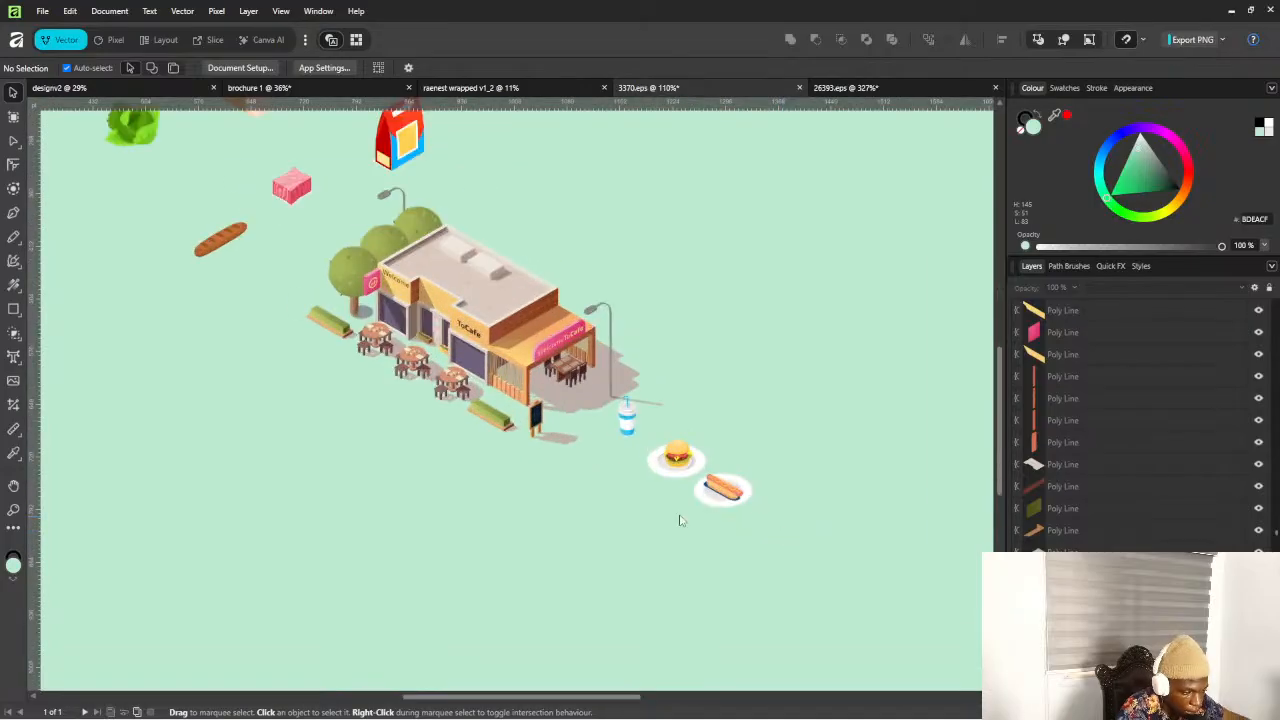
{"action": "scroll", "coordinate": [670, 535], "scroll_direction": "down", "scroll_amount": 2}
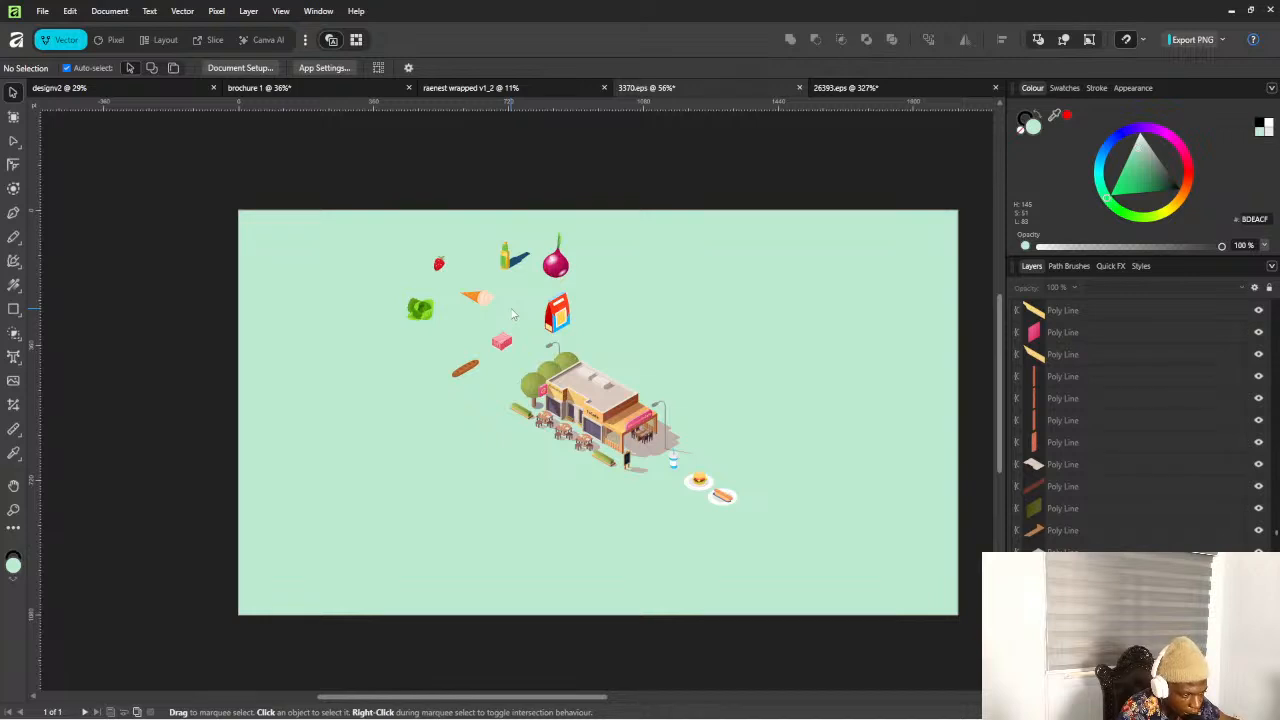
{"action": "scroll", "coordinate": [471, 374], "scroll_direction": "up", "scroll_amount": 4}
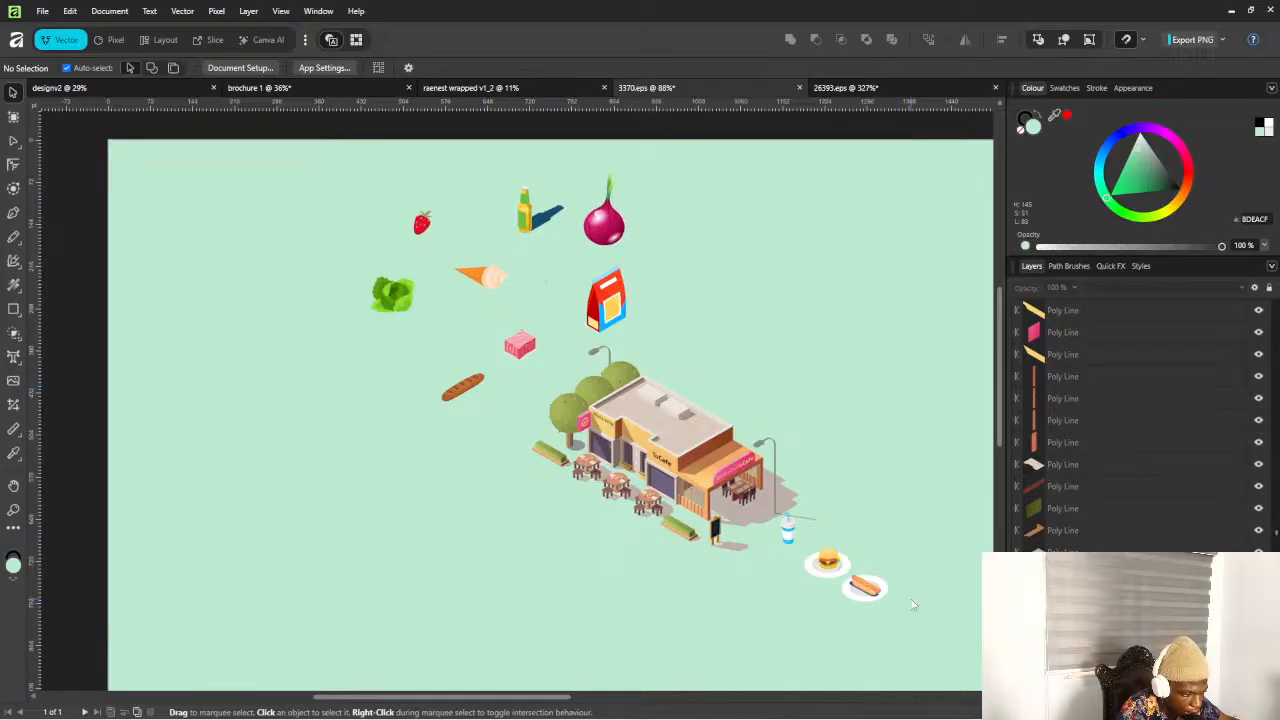
{"action": "scroll", "coordinate": [953, 633], "scroll_direction": "up", "scroll_amount": 3}
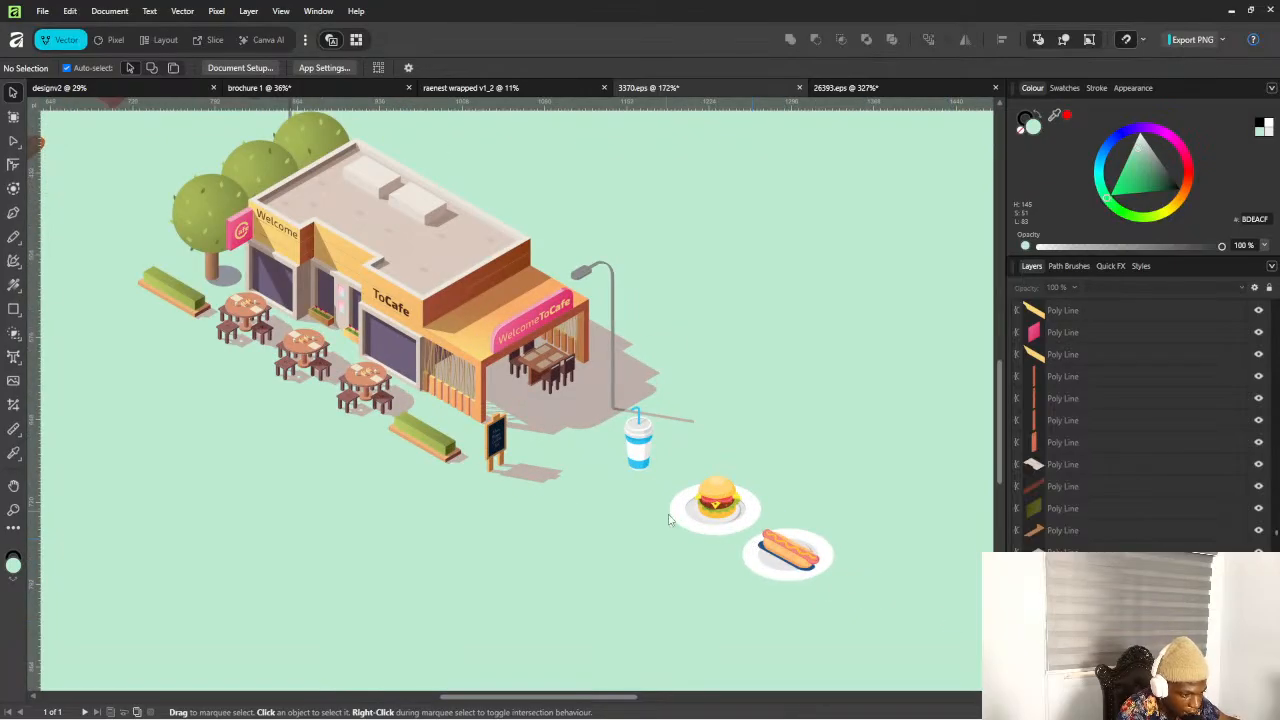
{"action": "scroll", "coordinate": [815, 572], "scroll_direction": "up", "scroll_amount": 2}
{"action": "scroll", "coordinate": [815, 572], "scroll_direction": "down", "scroll_amount": 3}
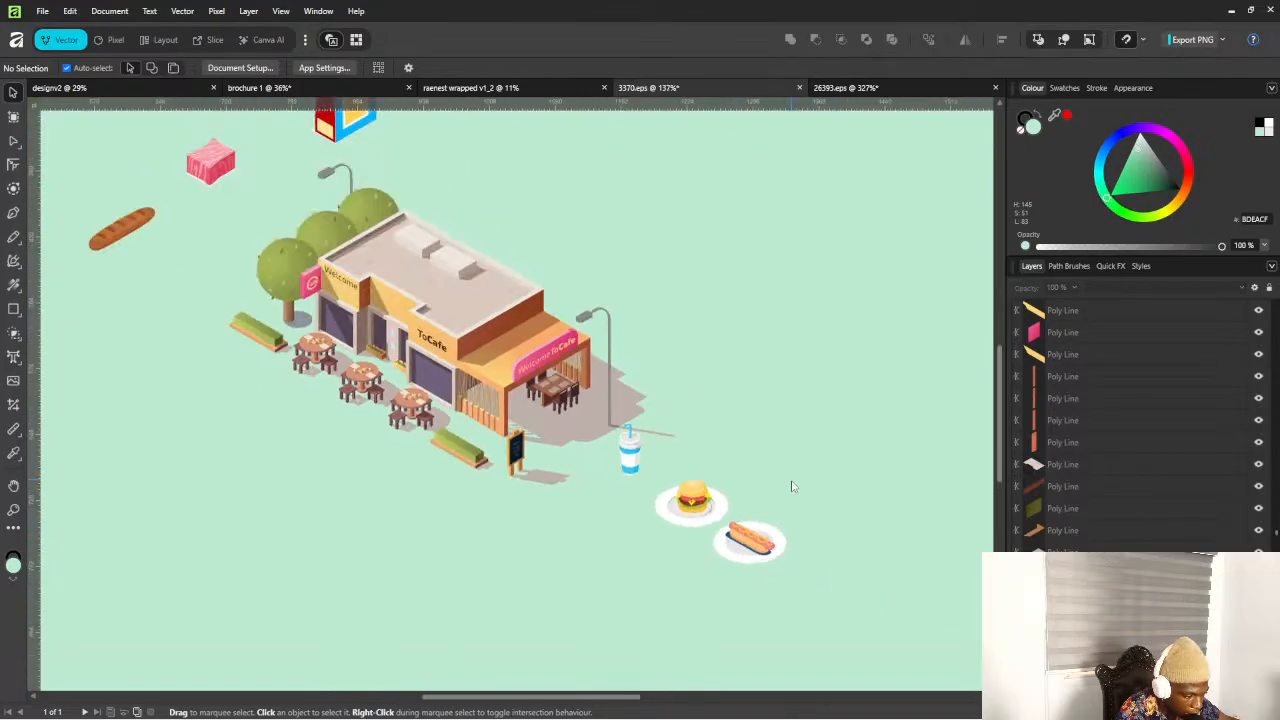
Duplicate the hot dog with its plate, place the copy in the empty area below the burger, and deselect it
{"action": "left_click_drag", "start_coordinate": [791, 479], "coordinate": [740, 588]}
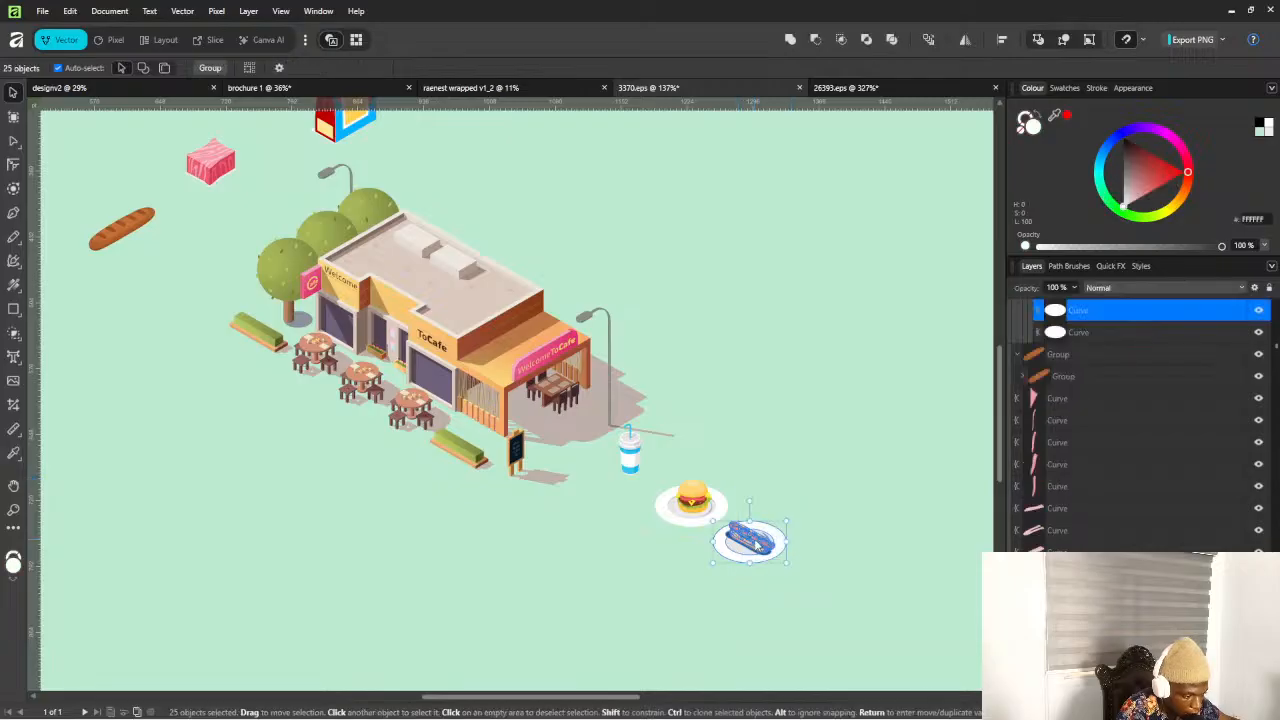
{"action": "left_click_drag", "start_coordinate": [757, 543], "coordinate": [652, 594], "text": "ctrl"}
{"action": "key", "text": "ctrl+d"}
{"action": "scroll", "coordinate": [627, 590], "scroll_direction": "up", "scroll_amount": 1}
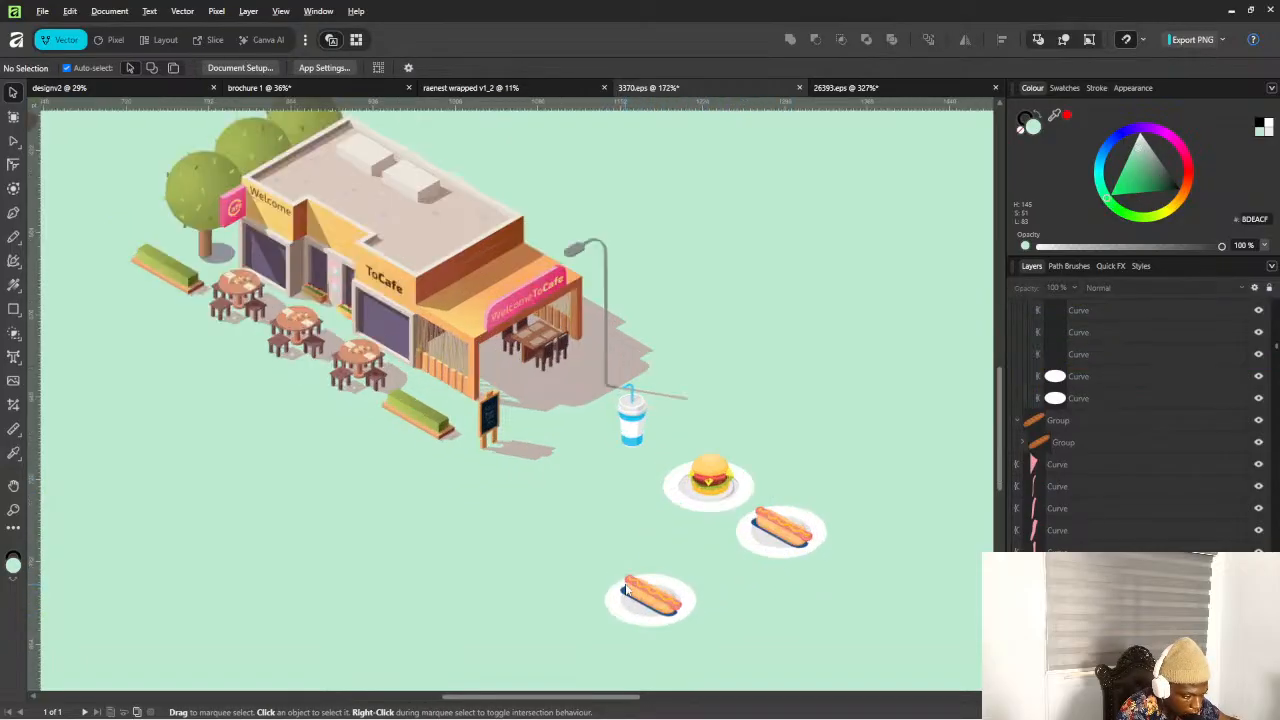
Delete the plate, the blue shadow and the front bun surface from the duplicated hot dog
{"action": "scroll", "coordinate": [627, 590], "scroll_direction": "up", "scroll_amount": 5}
{"action": "left_click_drag", "start_coordinate": [394, 533], "coordinate": [605, 624]}
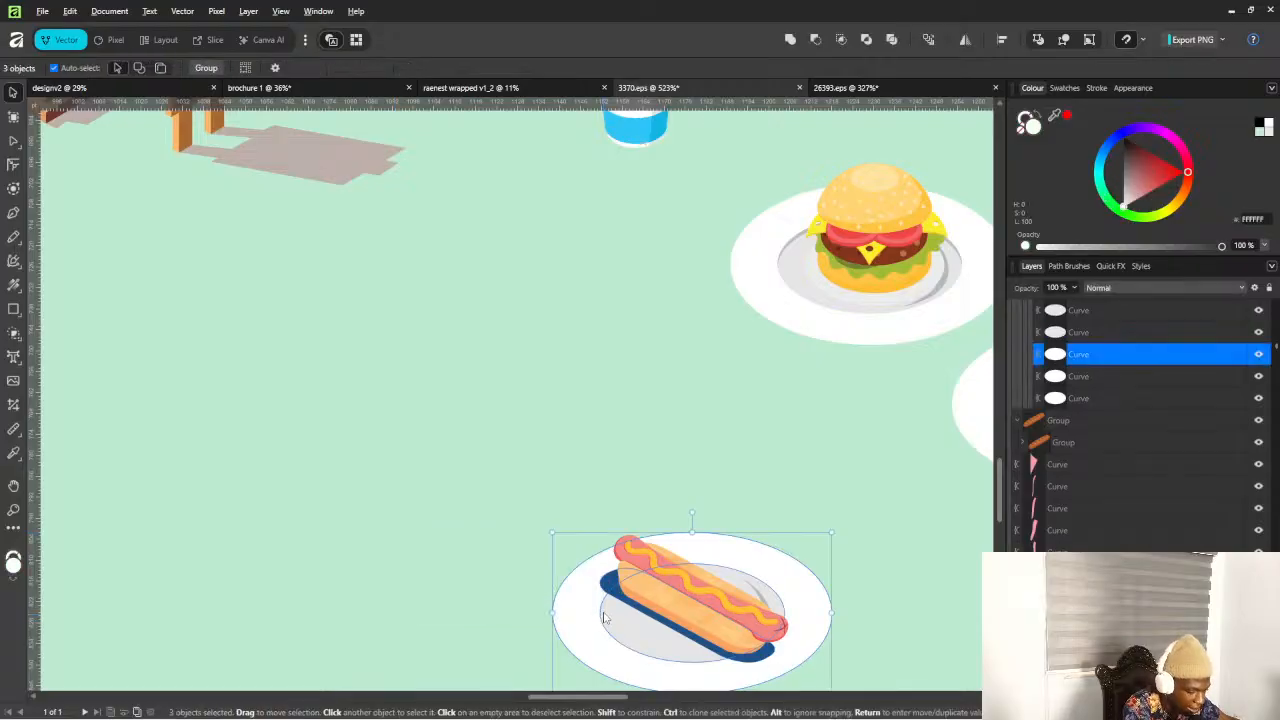
{"action": "key", "text": "Delete"}
{"action": "left_click", "coordinate": [674, 592]}
{"action": "key", "text": "Delete"}
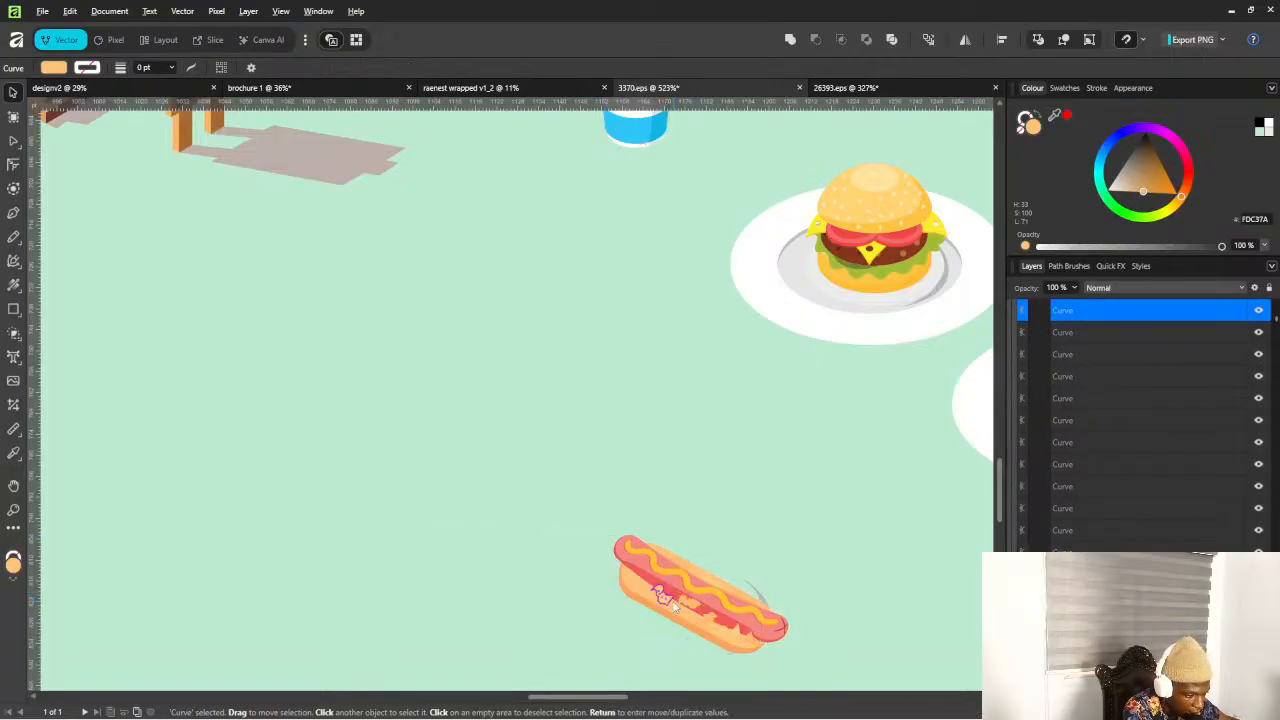
Delete the front bun texture patch and the remaining bun body surfaces from the duplicated hot dog
{"action": "left_click", "coordinate": [665, 596]}
{"action": "key", "text": "Delete"}
{"action": "left_click", "coordinate": [678, 613]}
{"action": "key", "text": "Delete"}
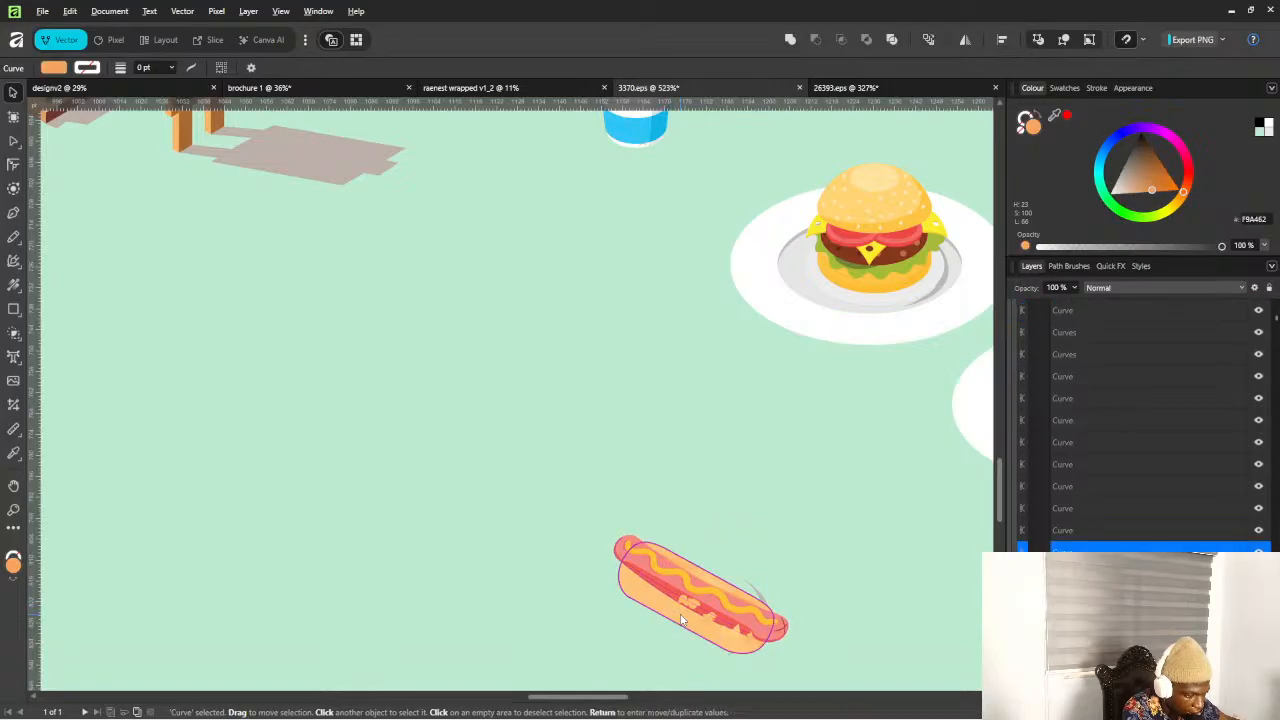
{"action": "left_click", "coordinate": [683, 615]}
{"action": "key", "text": "Delete"}
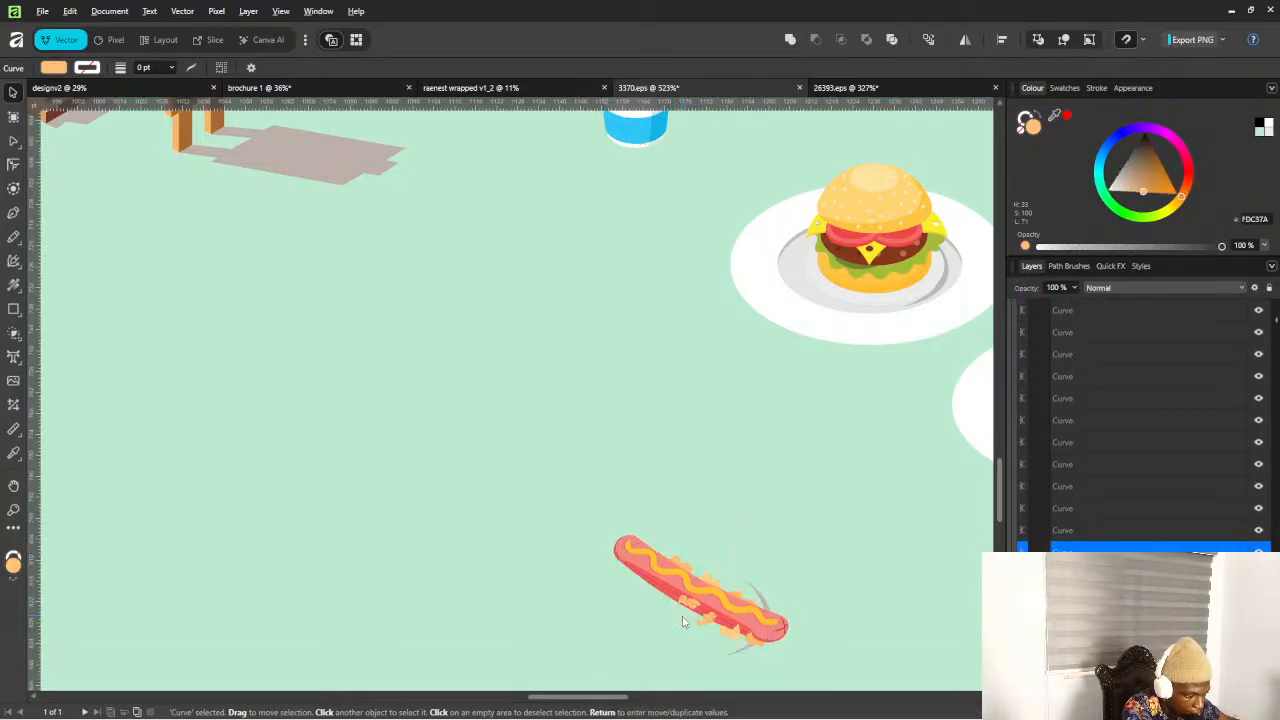
Delete the orange bun patches along the sausage's lower edge and the grey shadow shape beside it
{"action": "left_click", "coordinate": [727, 630]}
{"action": "left_click", "coordinate": [752, 641]}
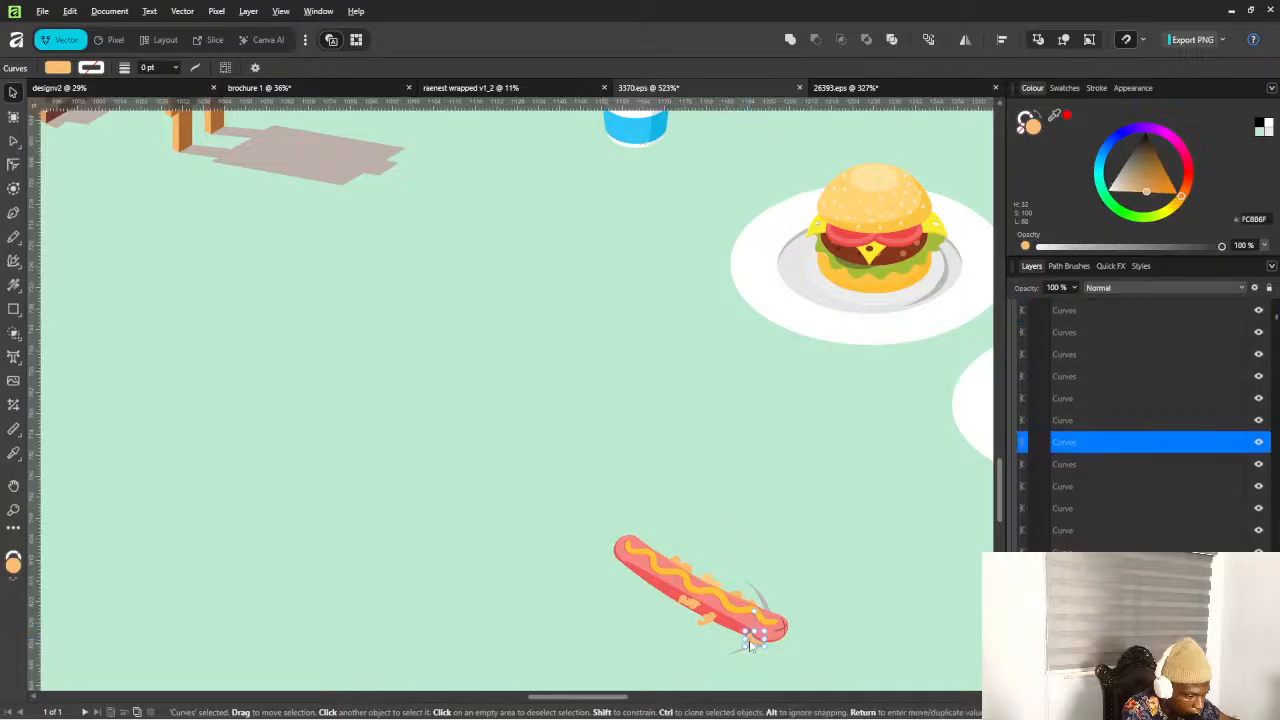
{"action": "key", "text": "Delete"}
{"action": "left_click", "coordinate": [748, 649]}
{"action": "key", "text": "Delete"}
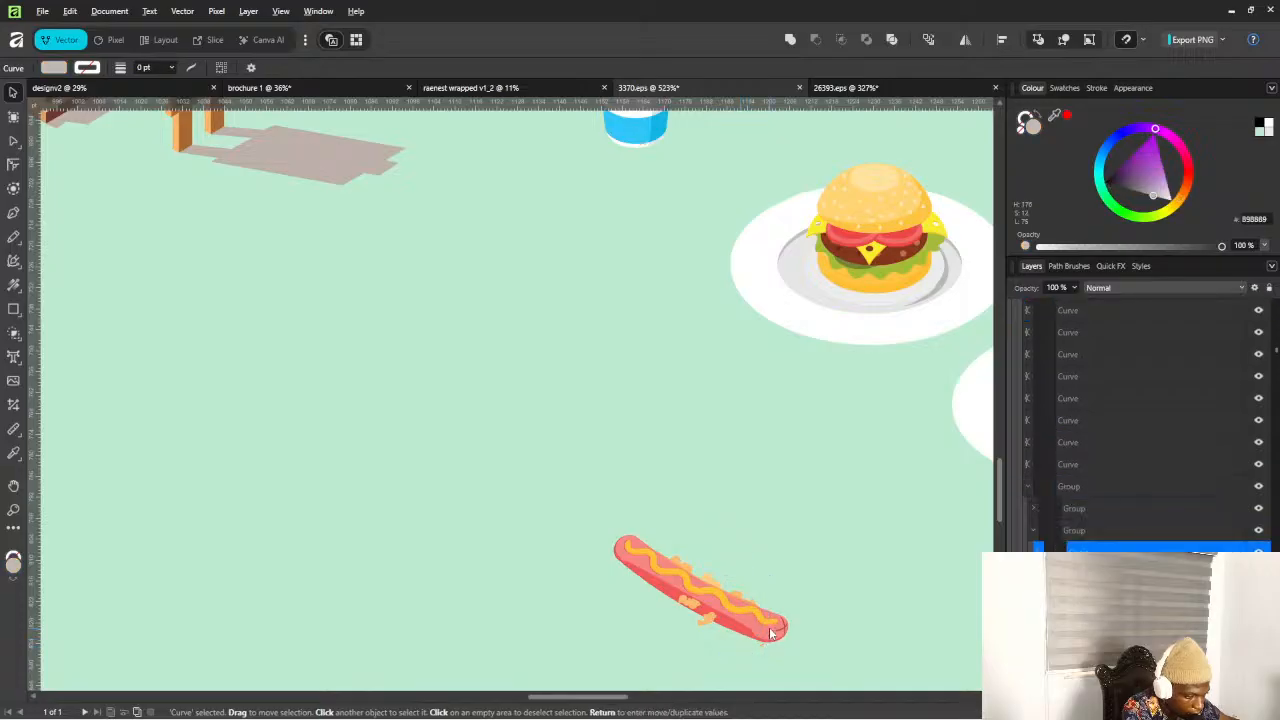
{"action": "left_click", "coordinate": [711, 622]}
{"action": "key", "text": "Delete"}
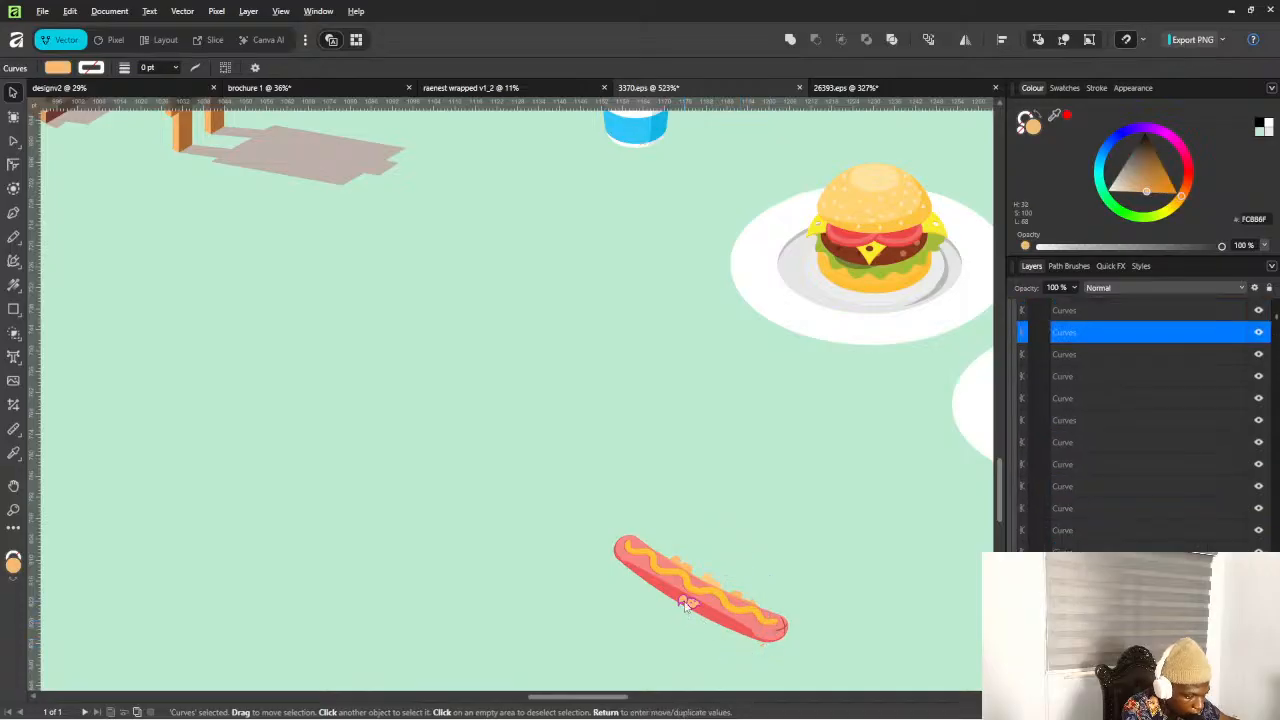
{"action": "left_click", "coordinate": [685, 603]}
{"action": "key", "text": "Delete"}
{"action": "key", "text": "Delete"}
Delete the leftover orange bun patches along the sausage's upper edge
{"action": "left_click", "coordinate": [711, 584]}
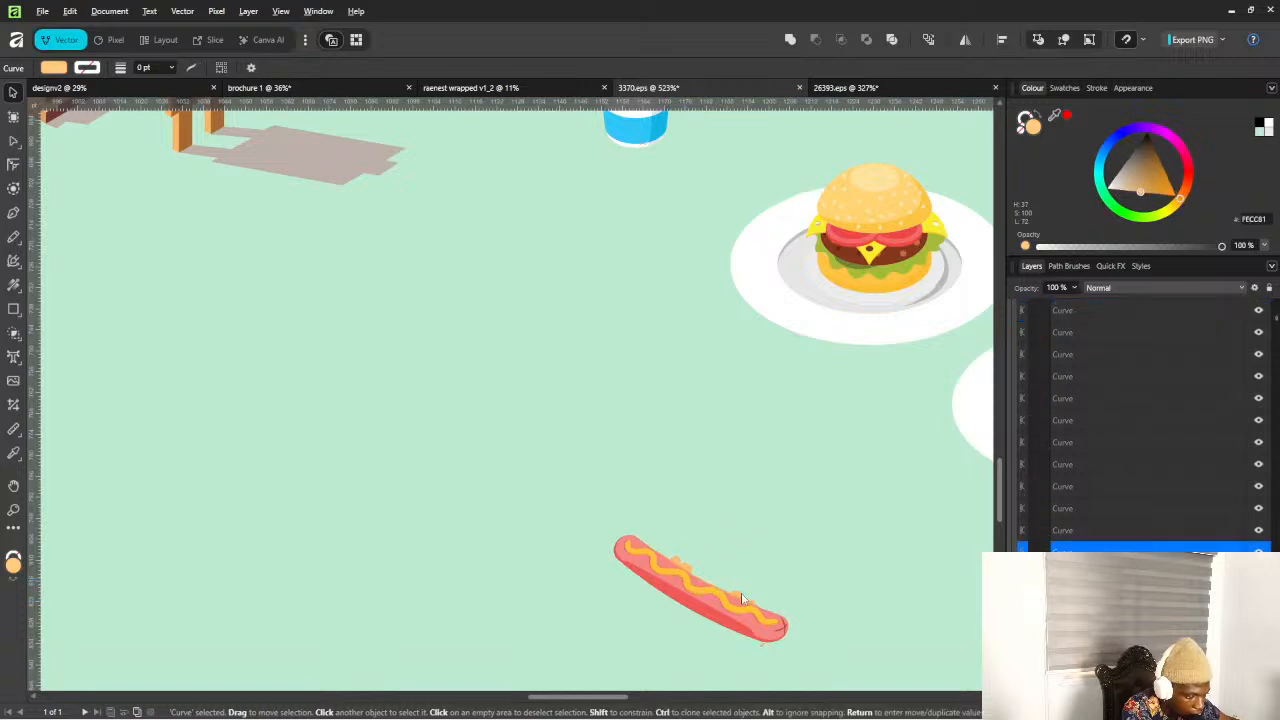
{"action": "left_click", "coordinate": [737, 600]}
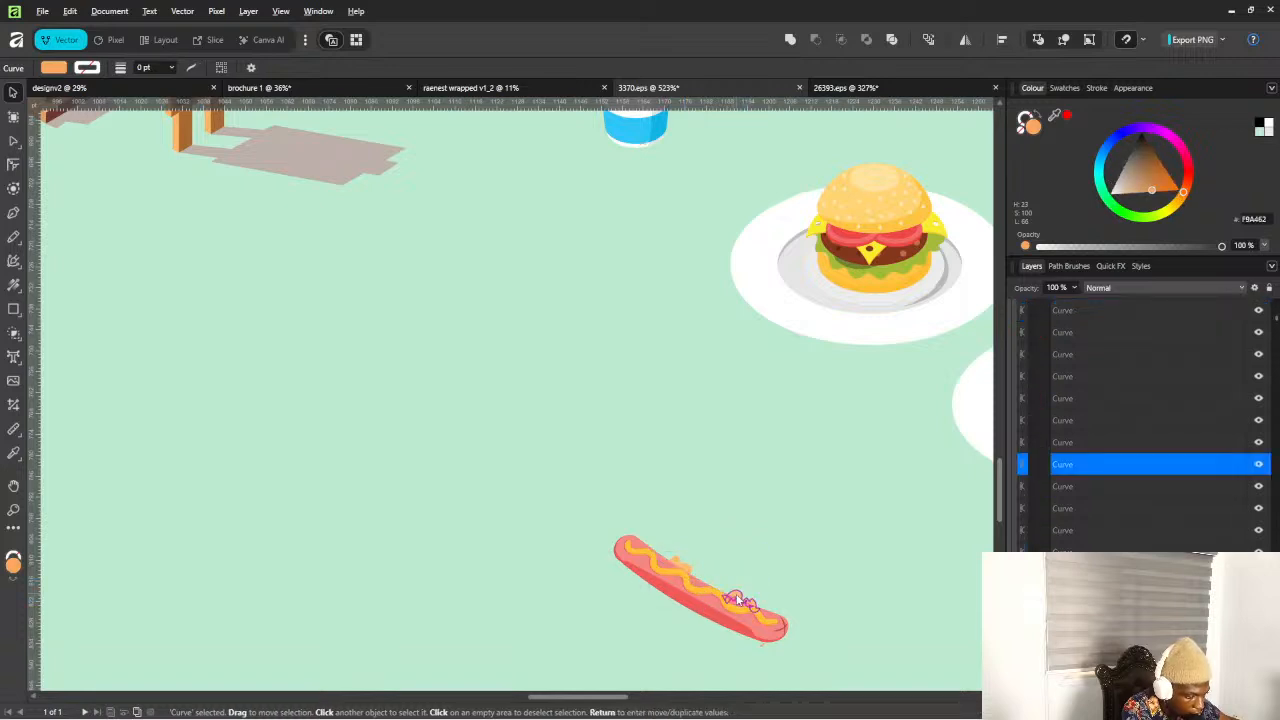
{"action": "left_click", "coordinate": [738, 601]}
{"action": "left_click", "coordinate": [685, 568]}
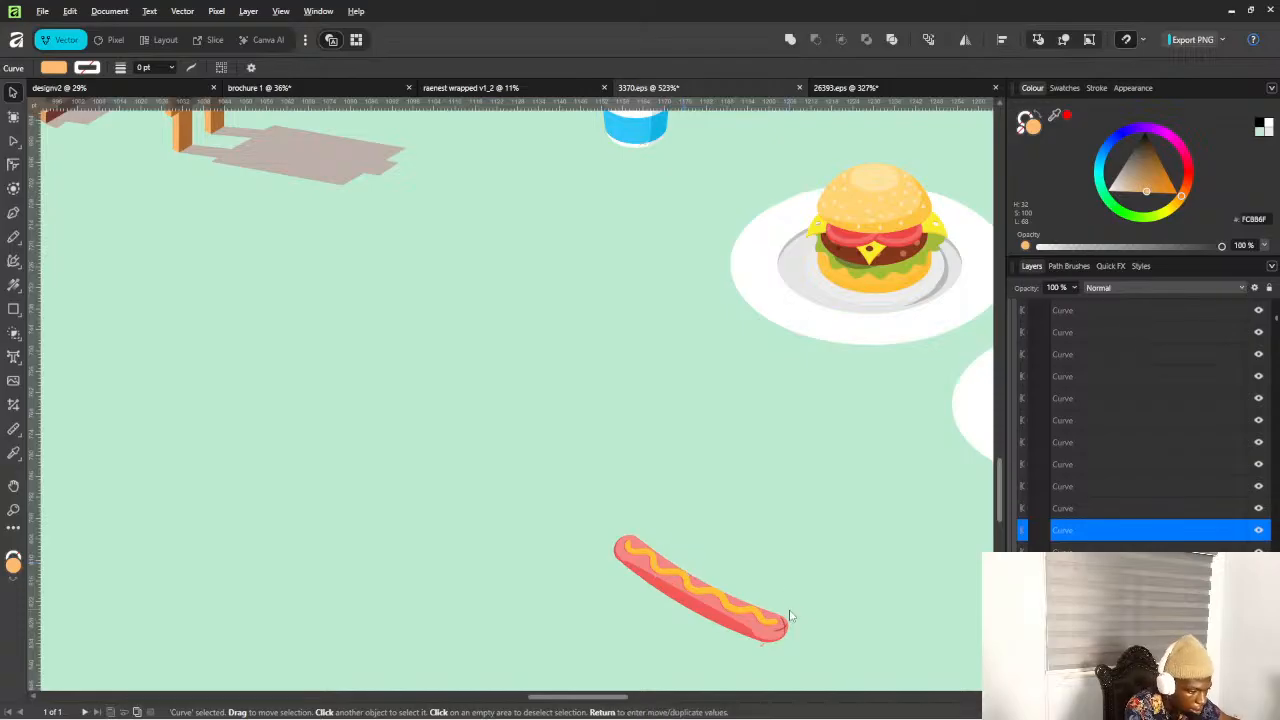
Delete the wavy mustard line and its dark red shadow from the sausage, and clear the selection
{"action": "left_click", "coordinate": [711, 597]}
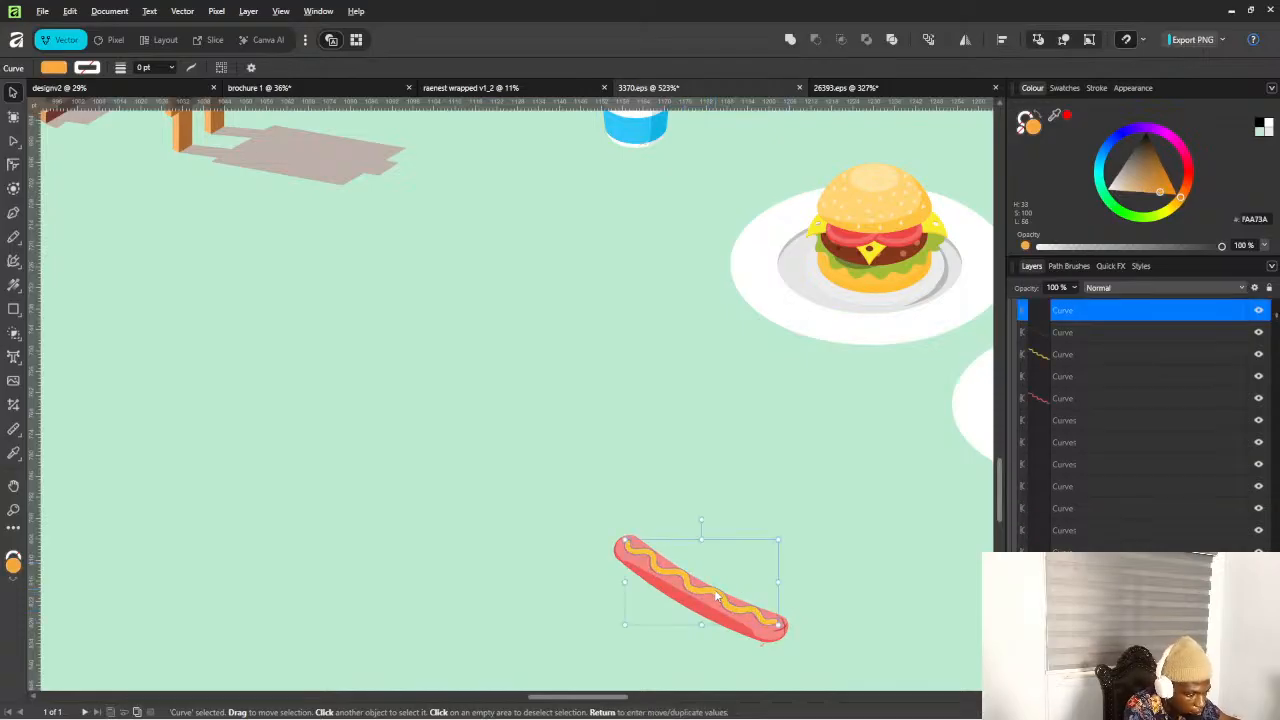
{"action": "key", "text": "Delete"}
{"action": "left_click", "coordinate": [684, 573]}
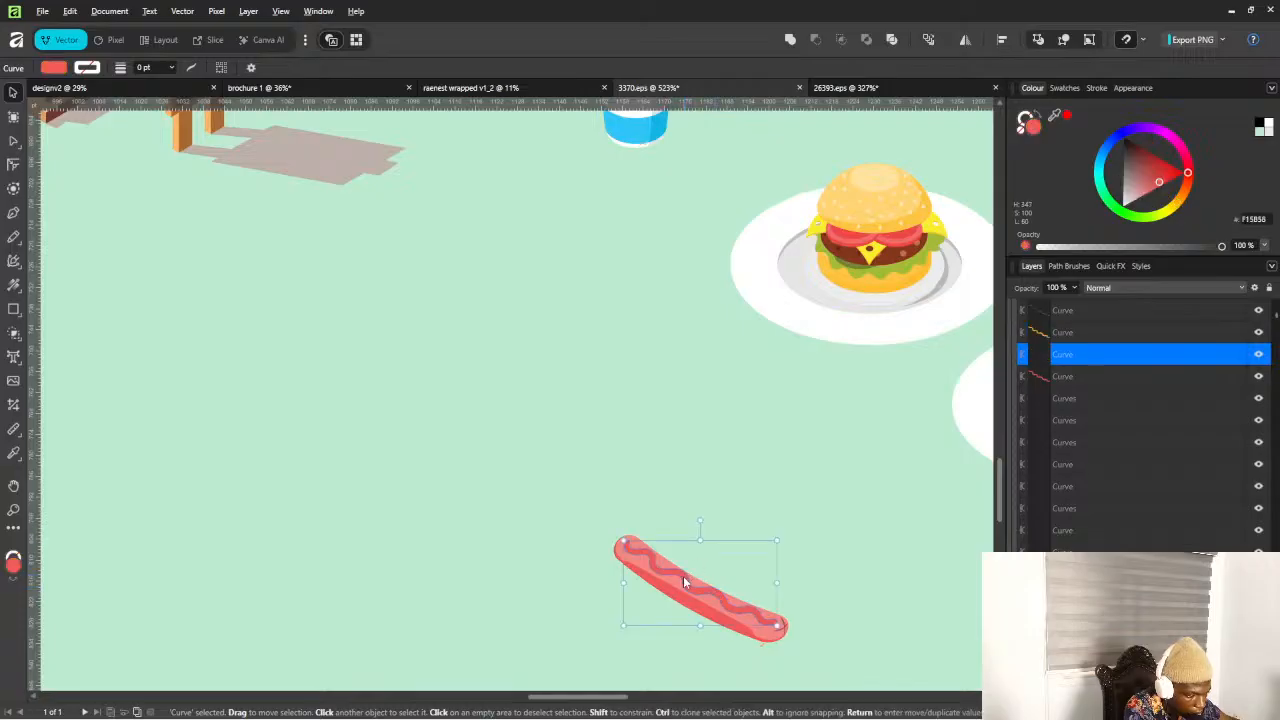
{"action": "key", "text": "Delete"}
{"action": "left_click", "coordinate": [680, 523]}
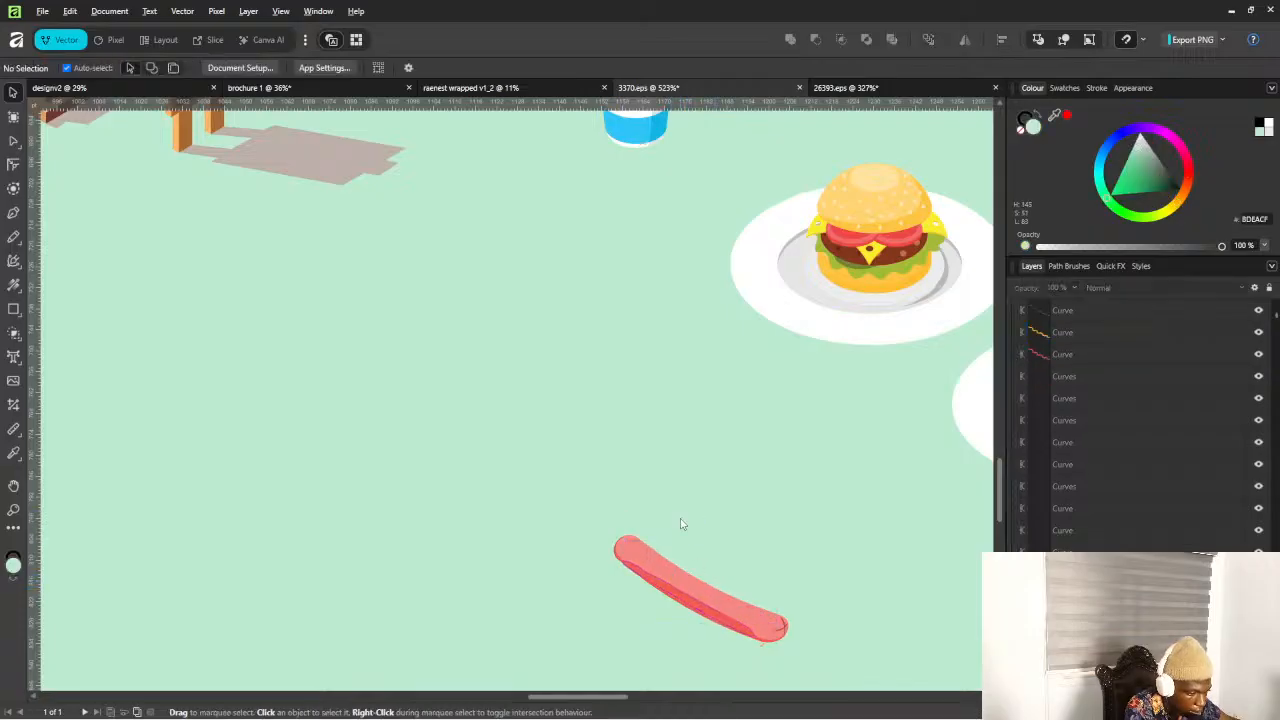
Move the bare sausage from below the plated hot dog to the empty spot just above the bread loaf
{"action": "scroll", "coordinate": [722, 560], "scroll_direction": "down", "scroll_amount": 1}
{"action": "scroll", "coordinate": [722, 565], "scroll_direction": "down", "scroll_amount": 2}
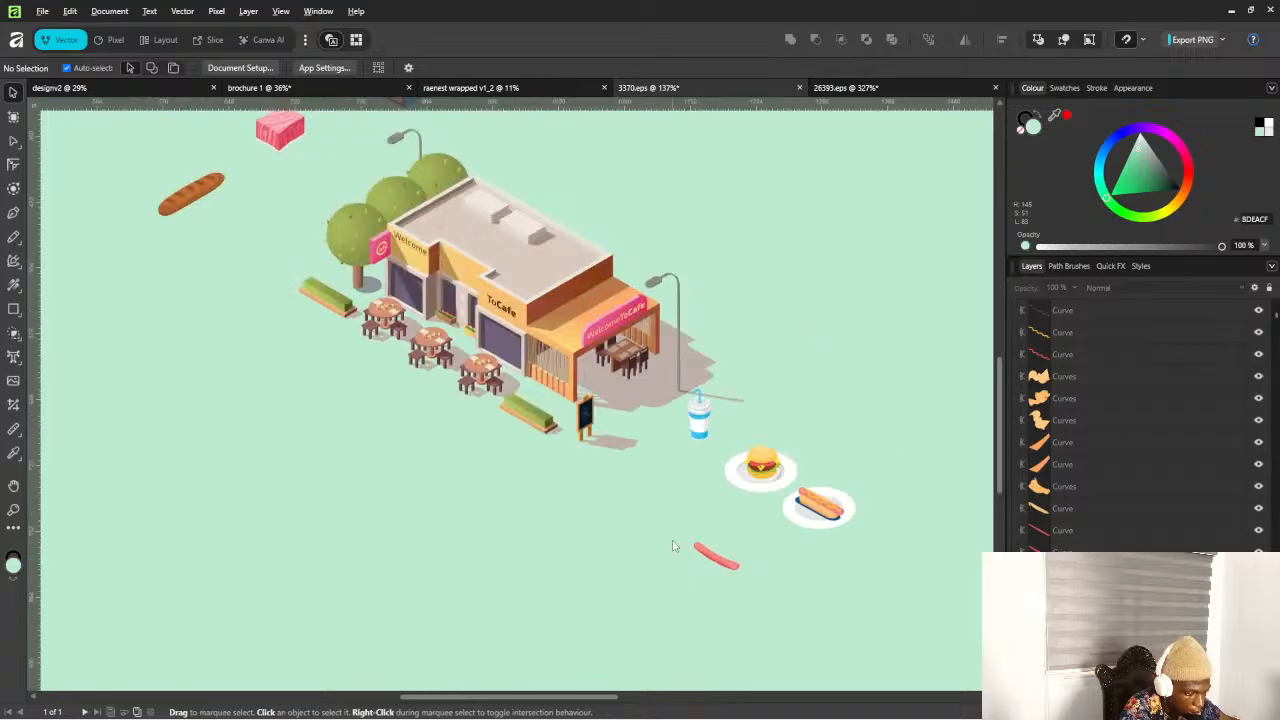
{"action": "left_click_drag", "start_coordinate": [672, 526], "coordinate": [174, 164]}
{"action": "key", "text": "n"}
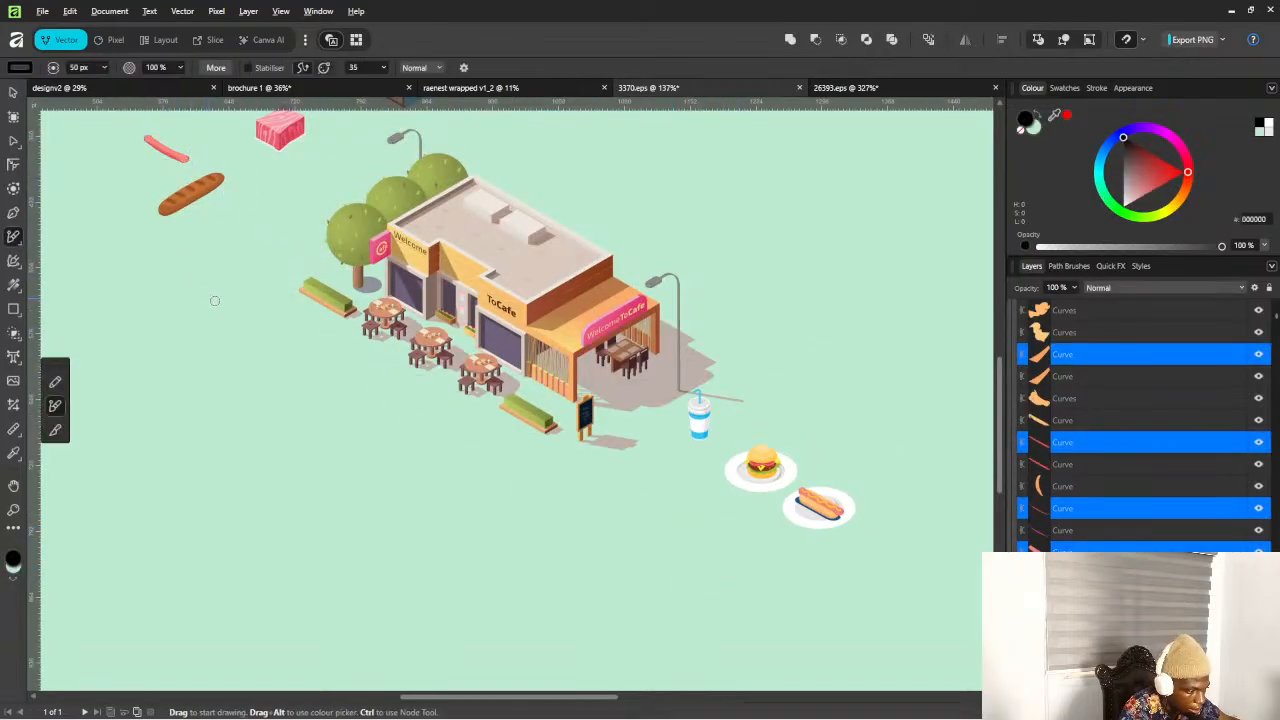
{"action": "mouse_move", "coordinate": [243, 306]}
{"action": "left_mouse_down"}
{"action": "mouse_move", "coordinate": [303, 354]}
{"action": "mouse_move", "coordinate": [393, 476]}
{"action": "left_mouse_up"}
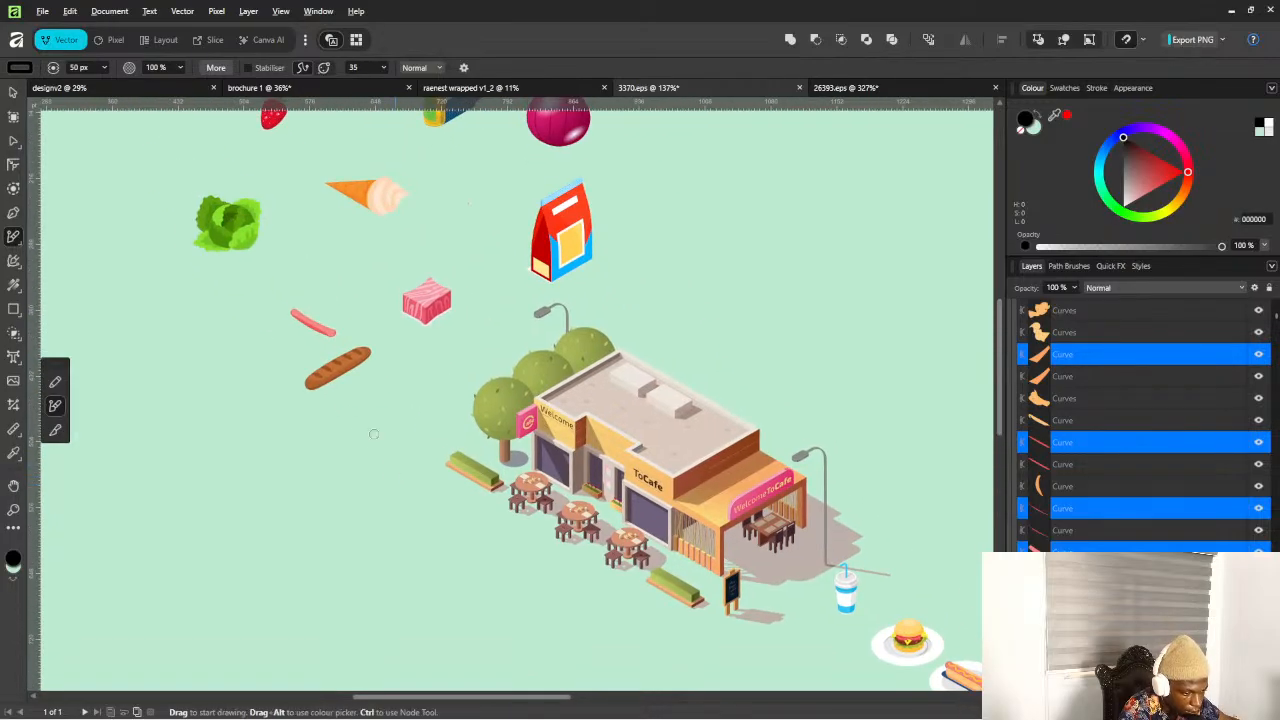
{"action": "key", "text": "v"}
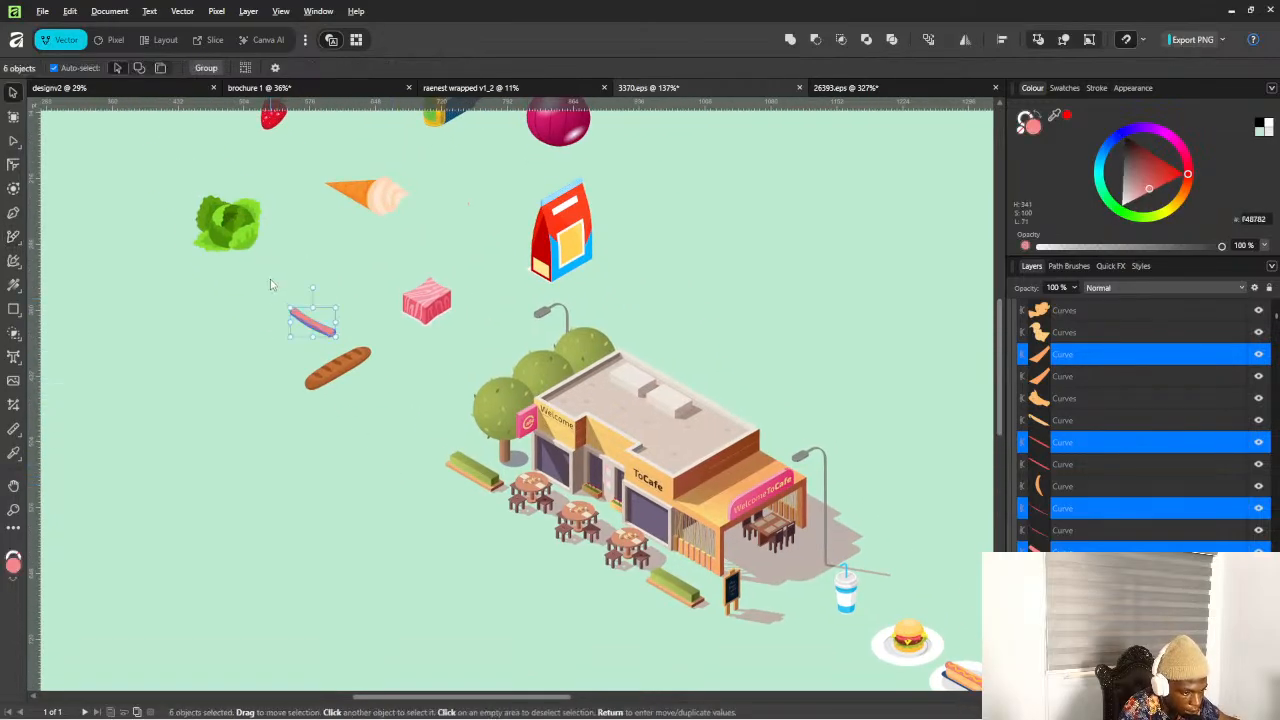
Group the parts of the sausage and name the group "hot dog"
{"action": "left_click_drag", "start_coordinate": [272, 281], "coordinate": [338, 343]}
{"action": "key", "text": "ctrl+g"}
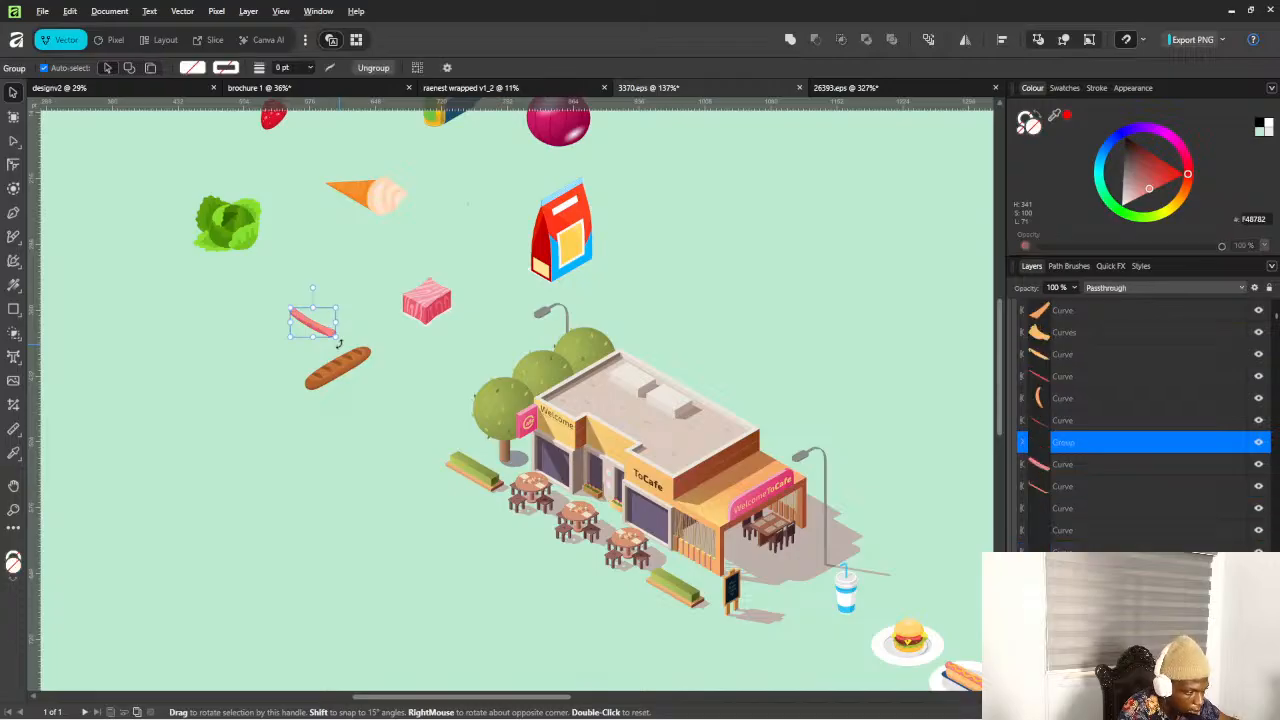
{"action": "double_click", "coordinate": [1063, 446]}
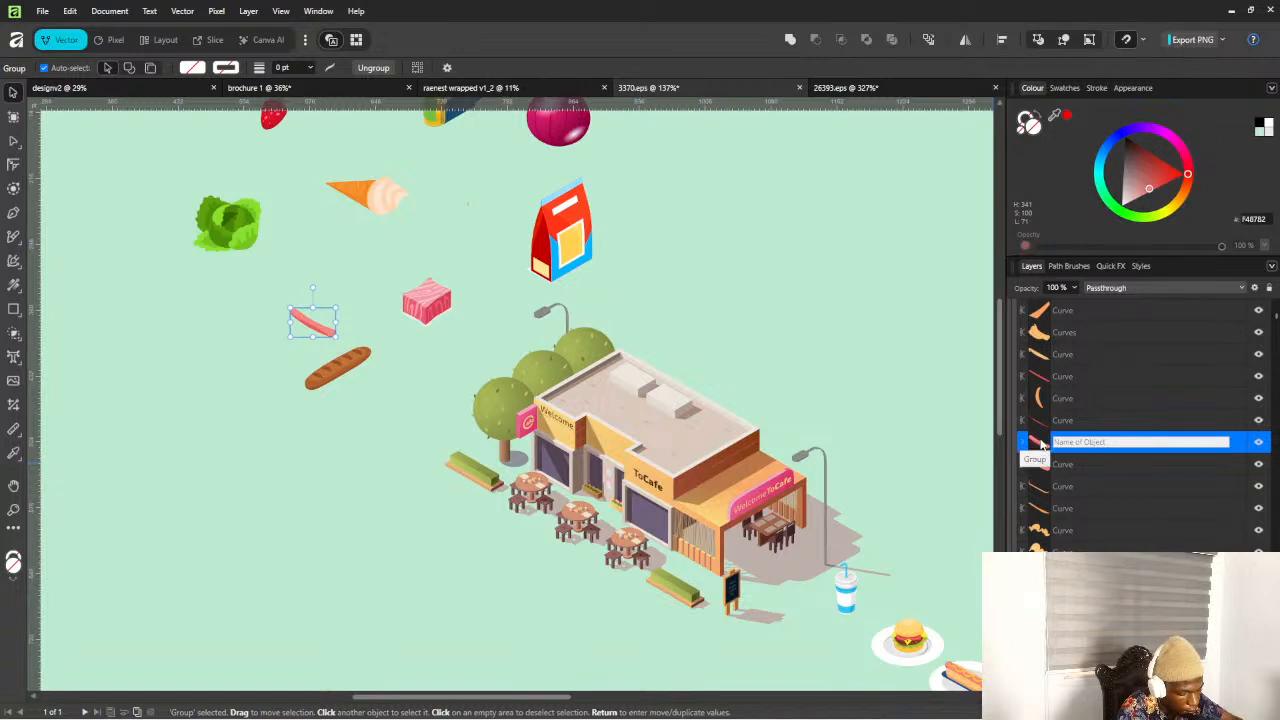
{"action": "type", "text": "hot dog"}
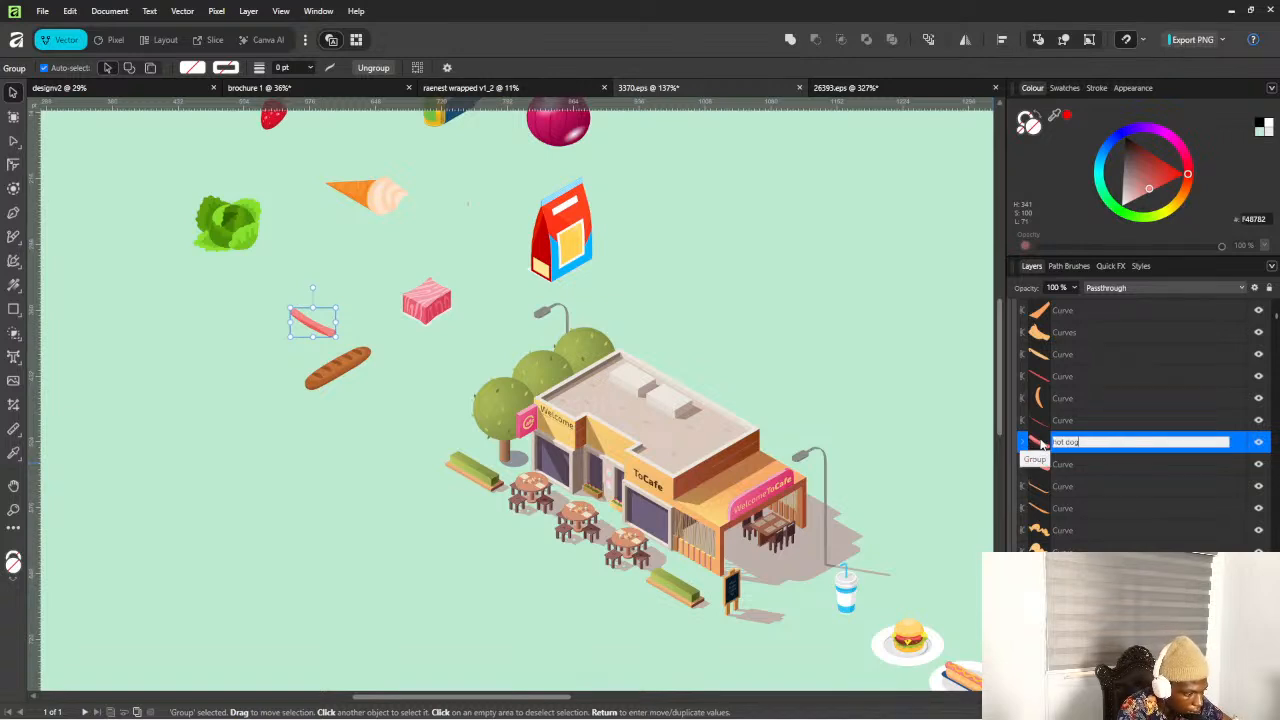
{"action": "key", "text": "Return"}
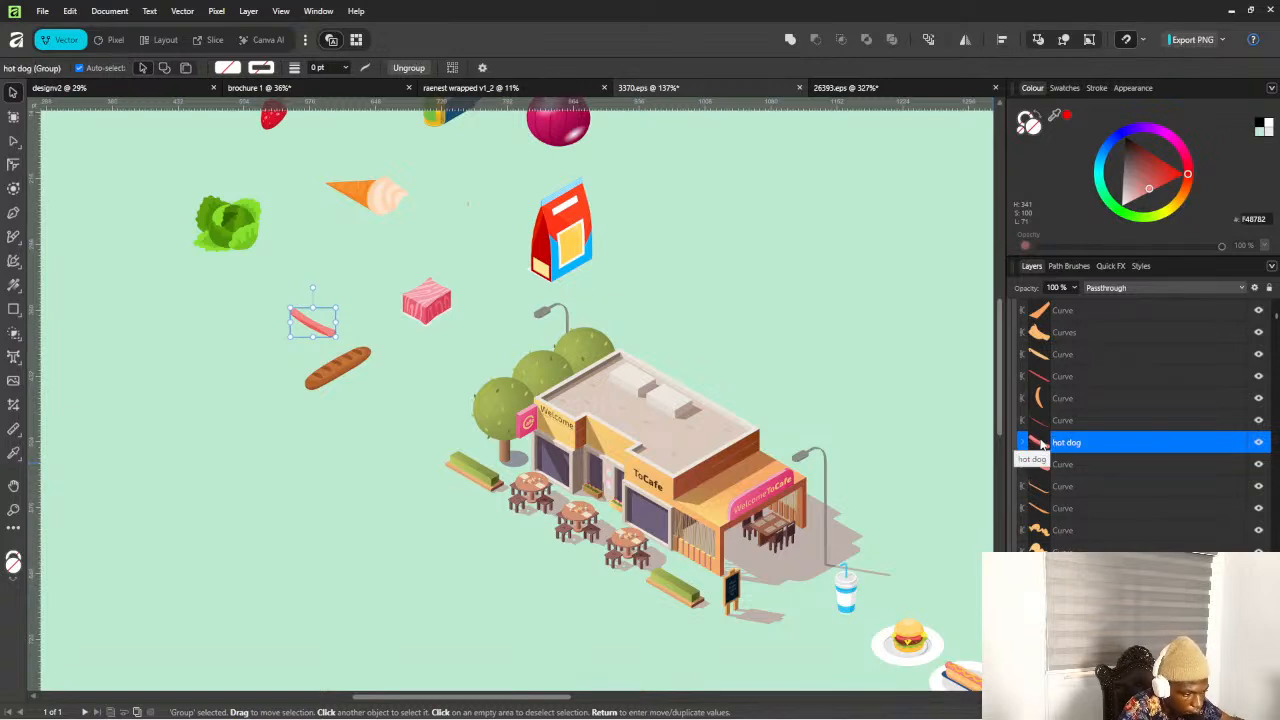
Enlarge the sausage slightly and position it between the lettuce, the meat cube and the bread loaf
{"action": "left_click", "coordinate": [443, 455]}
{"action": "scroll", "coordinate": [848, 492], "scroll_direction": "down", "scroll_amount": 4}
{"action": "scroll", "coordinate": [848, 492], "scroll_direction": "up", "scroll_amount": 4}
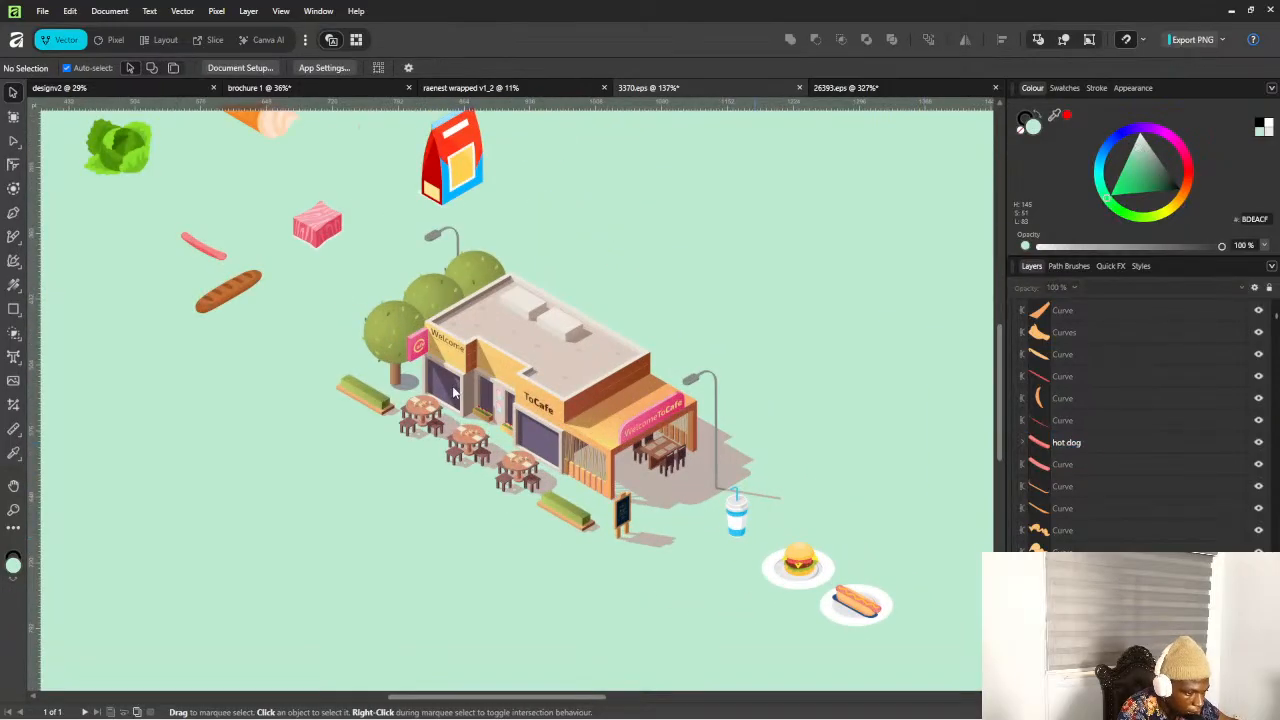
{"action": "scroll", "coordinate": [379, 390], "scroll_direction": "down", "scroll_amount": 5}
{"action": "scroll", "coordinate": [379, 390], "scroll_direction": "up", "scroll_amount": 4}
{"action": "left_click_drag", "start_coordinate": [340, 358], "coordinate": [446, 410]}
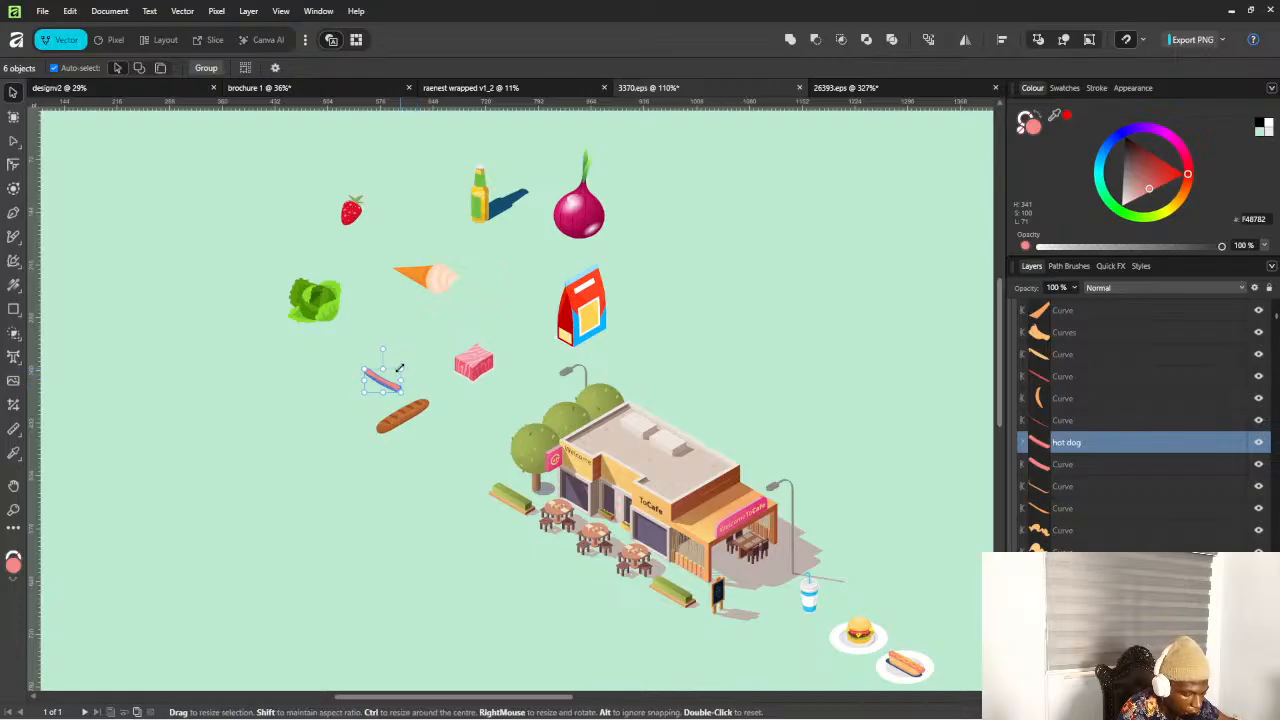
{"action": "left_click_drag", "start_coordinate": [405, 365], "coordinate": [381, 377]}
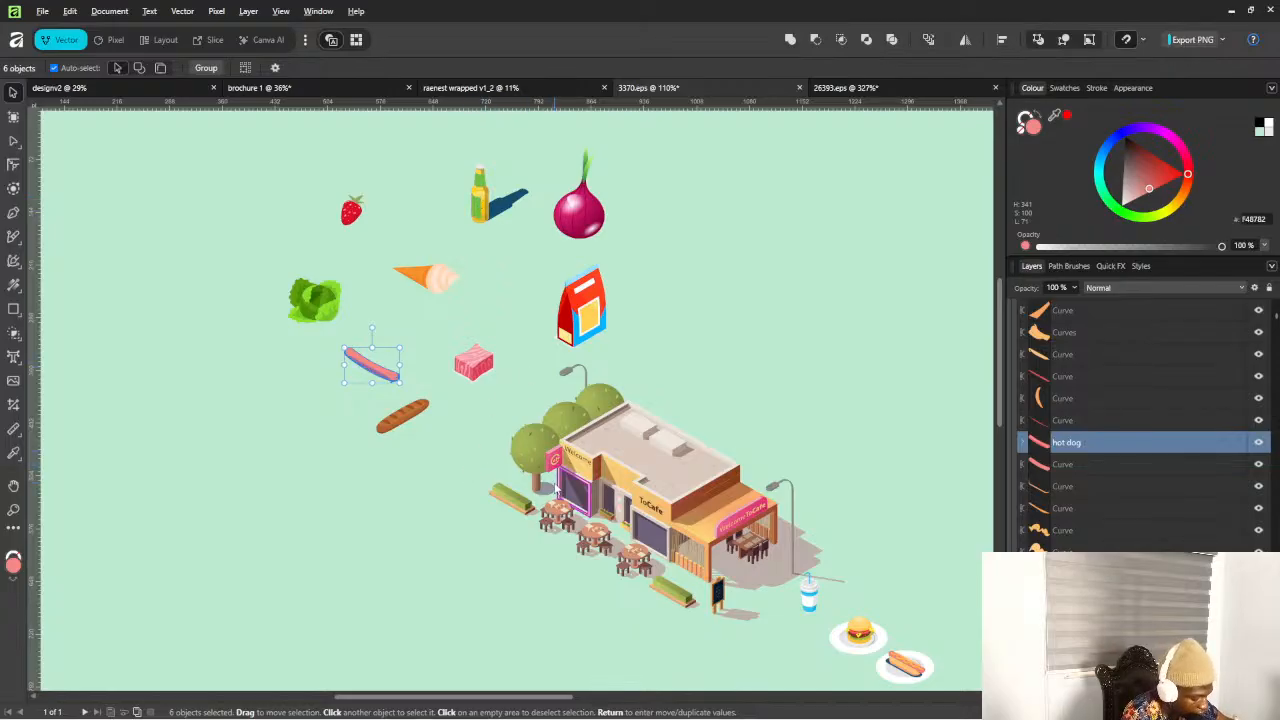
Open the 1906.i502.022 isometric city buildings EPS from its Downloads folder, inspect the artwork for usable items, and close it
{"action": "key", "text": "alt+Tab"}
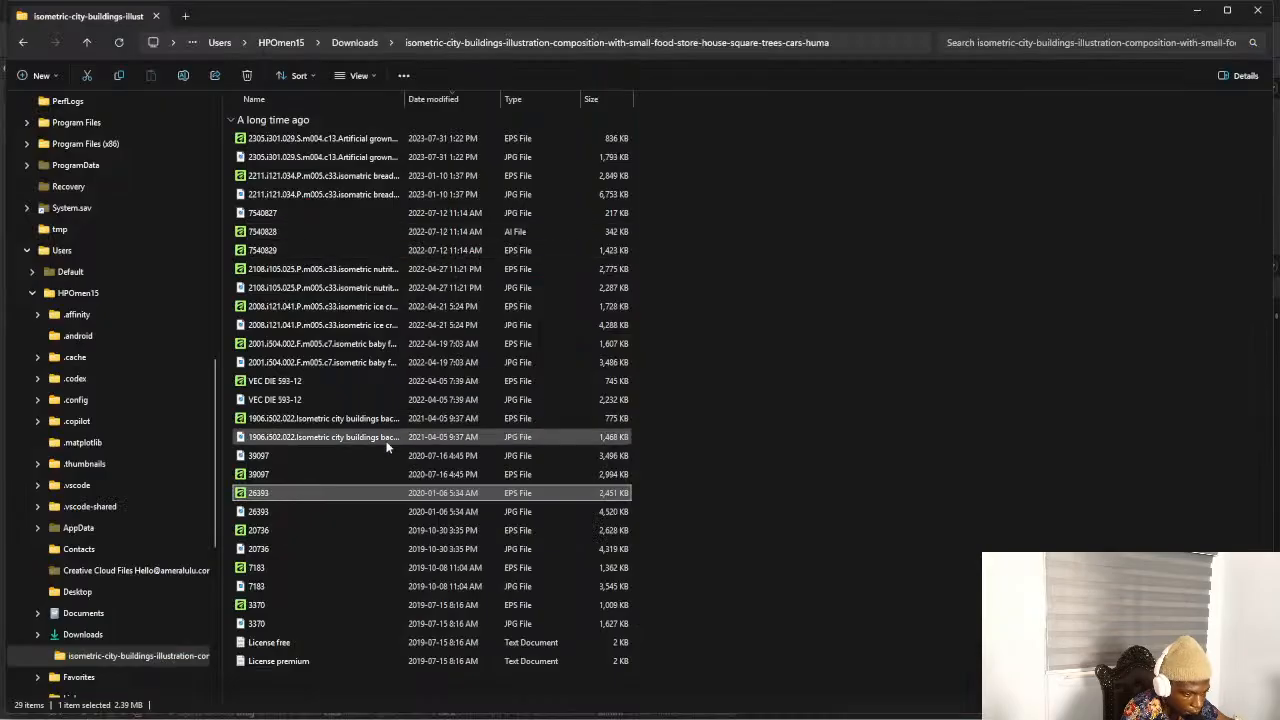
{"action": "left_click", "coordinate": [300, 477]}
{"action": "left_click", "coordinate": [310, 424]}
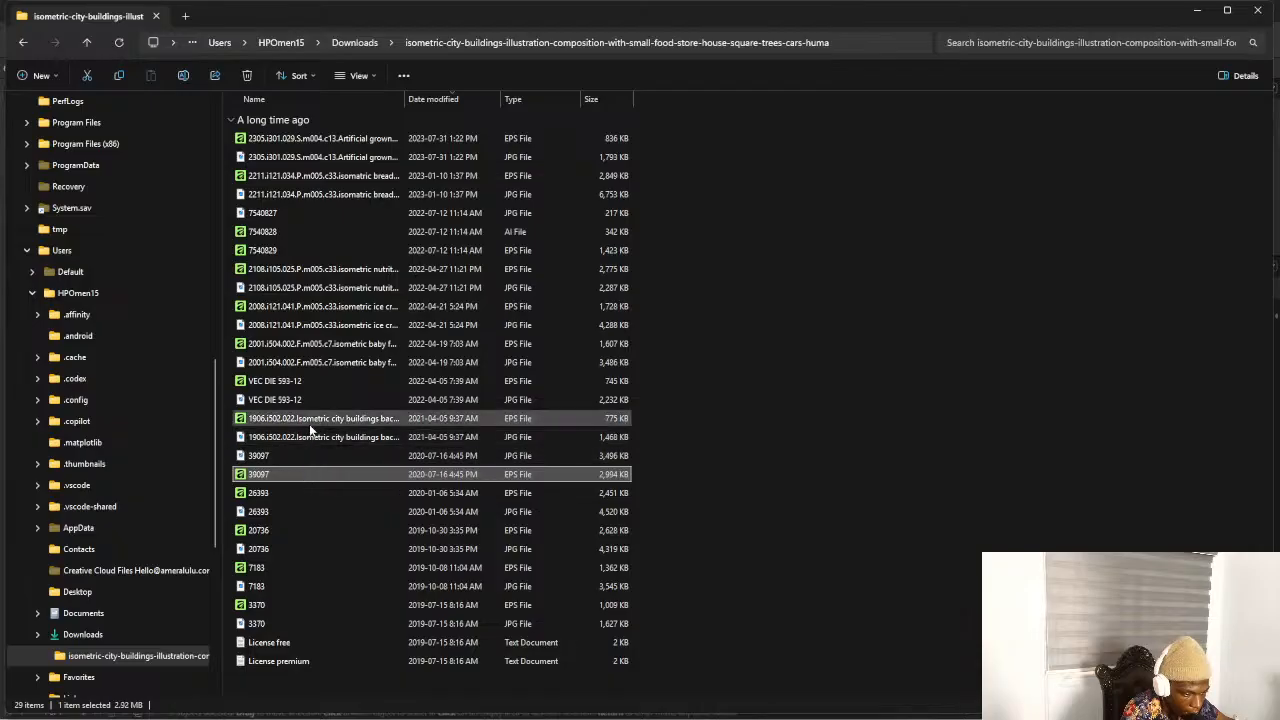
{"action": "double_click", "coordinate": [310, 428]}
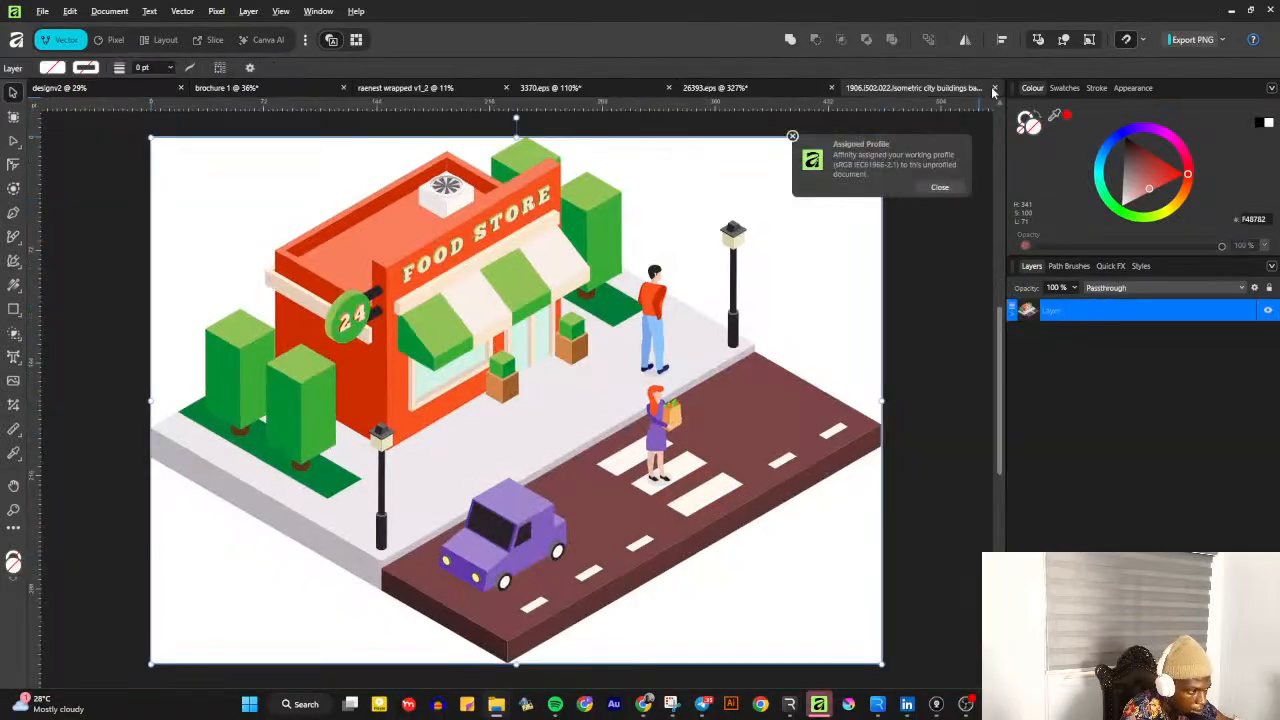
{"action": "left_click", "coordinate": [996, 88]}
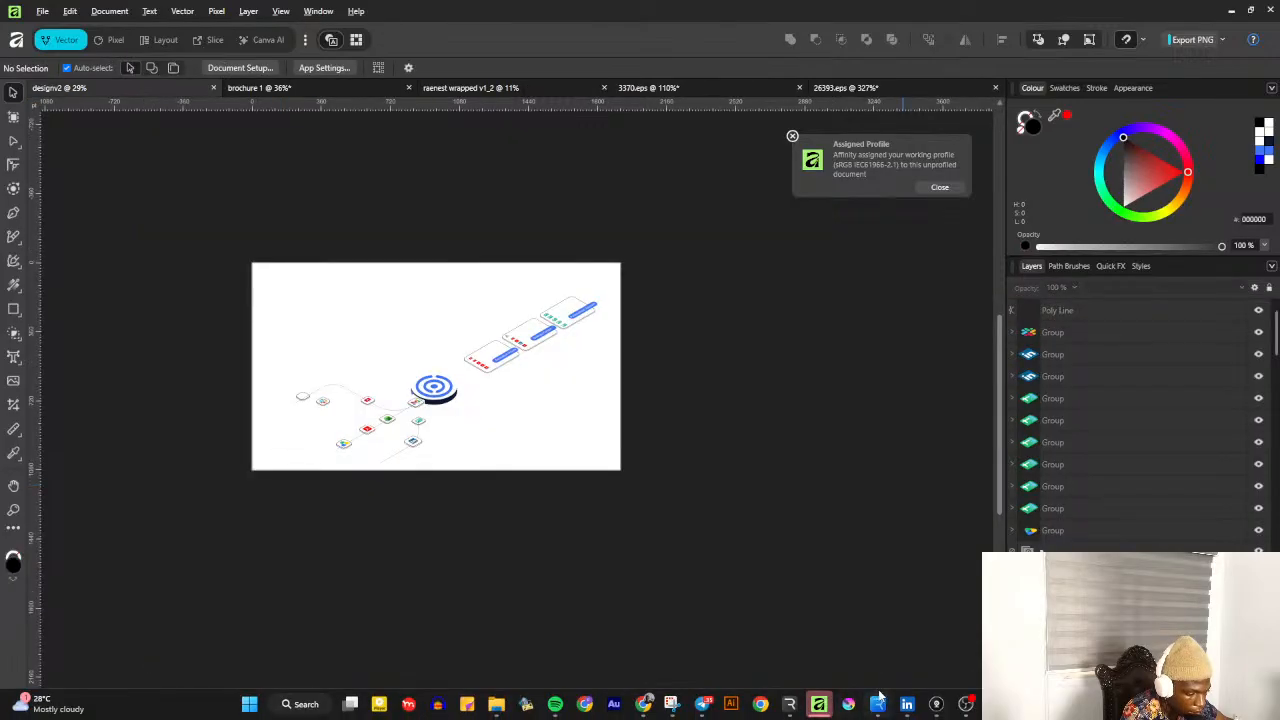
Check the live stream in OBS and its analytics in YouTube Studio, and return to Affinity
{"action": "left_click", "coordinate": [966, 705]}
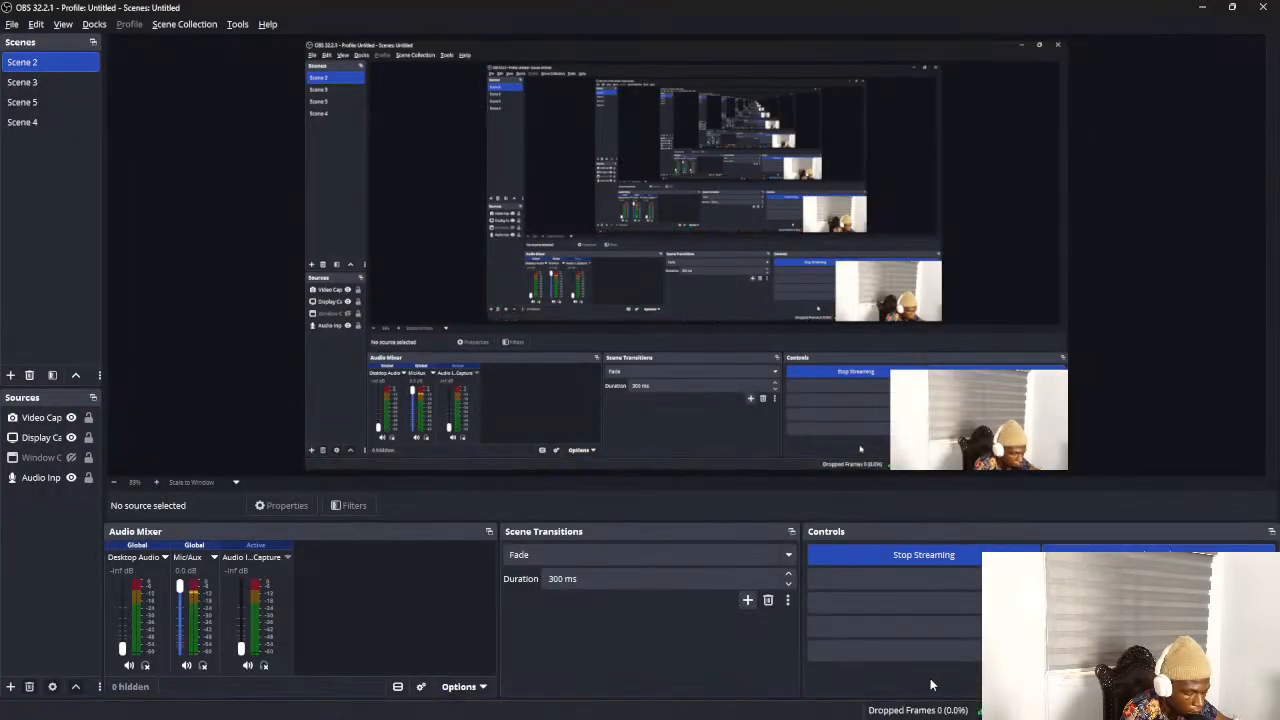
{"action": "key", "text": "super+Tab"}
{"action": "left_click", "coordinate": [882, 250]}
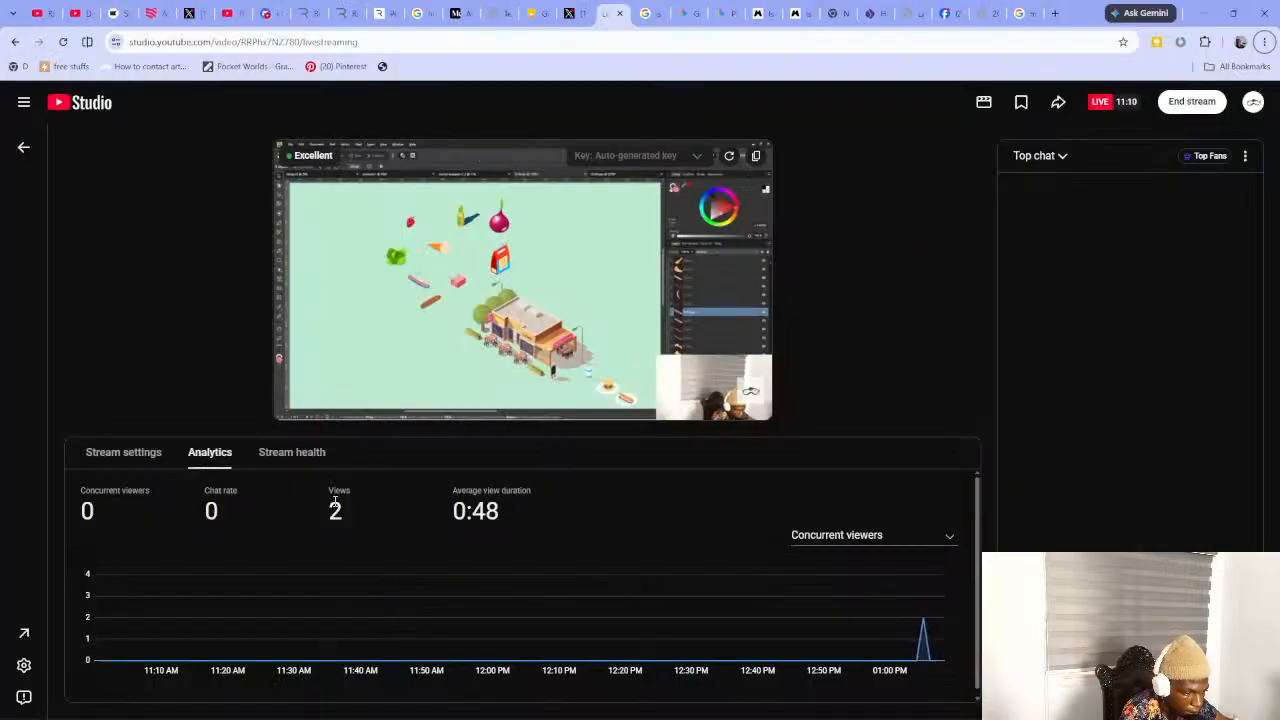
{"action": "key", "text": "alt+Tab"}
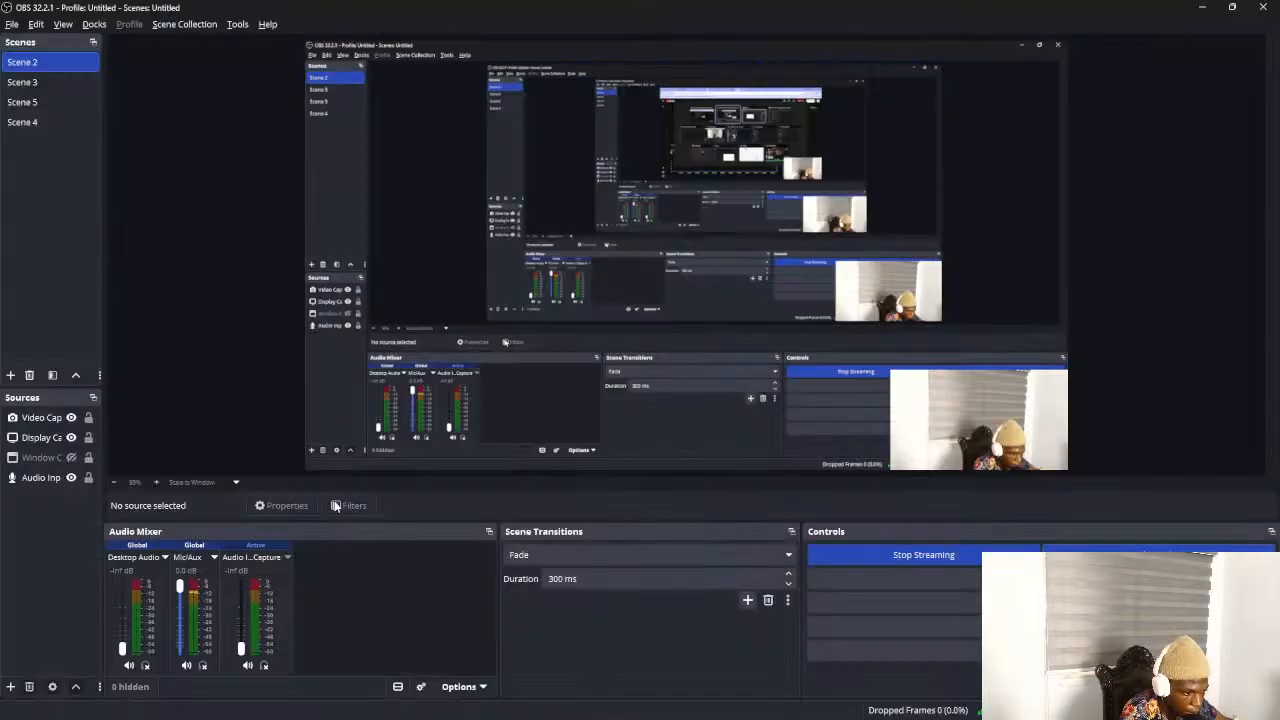
{"action": "key", "text": "super+Tab"}
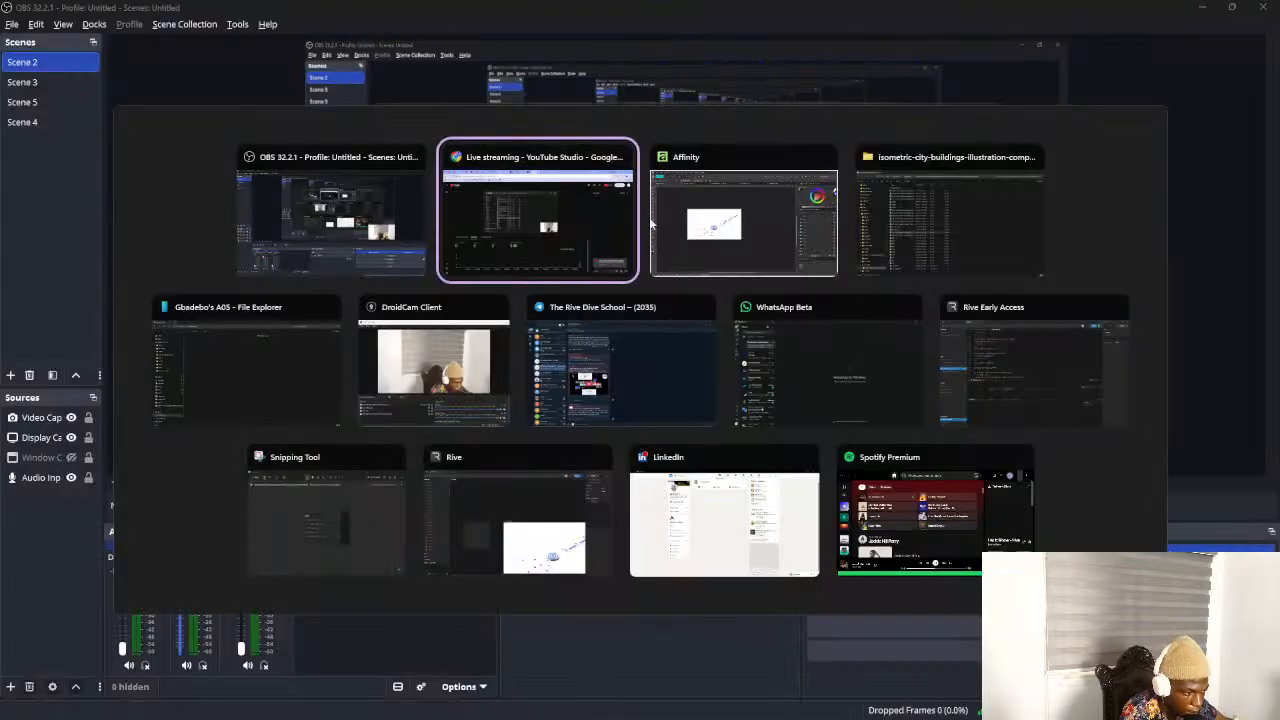
{"action": "left_click", "coordinate": [545, 254]}
{"action": "key", "text": "super+Tab"}
{"action": "left_click", "coordinate": [705, 240]}
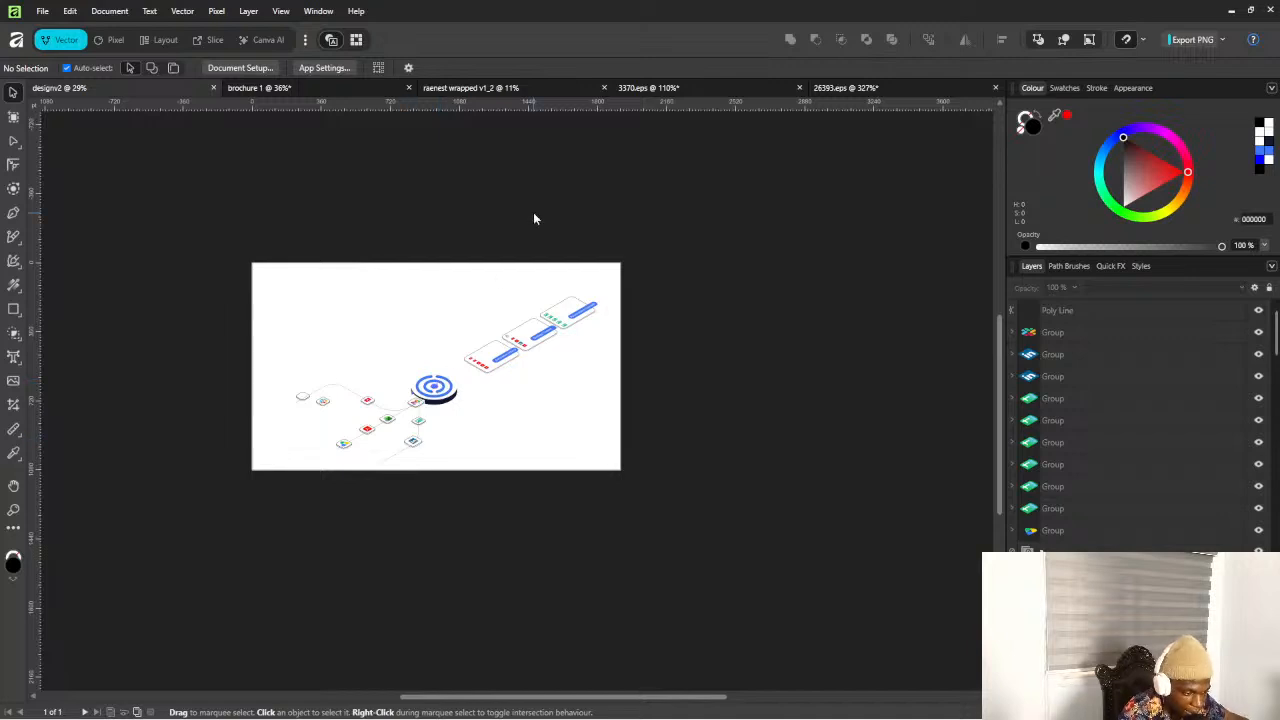
Return to the 3370.eps document and review the food items arranged around the café
{"action": "left_click", "coordinate": [703, 86]}
{"action": "scroll", "coordinate": [414, 351], "scroll_direction": "down", "scroll_amount": 1}
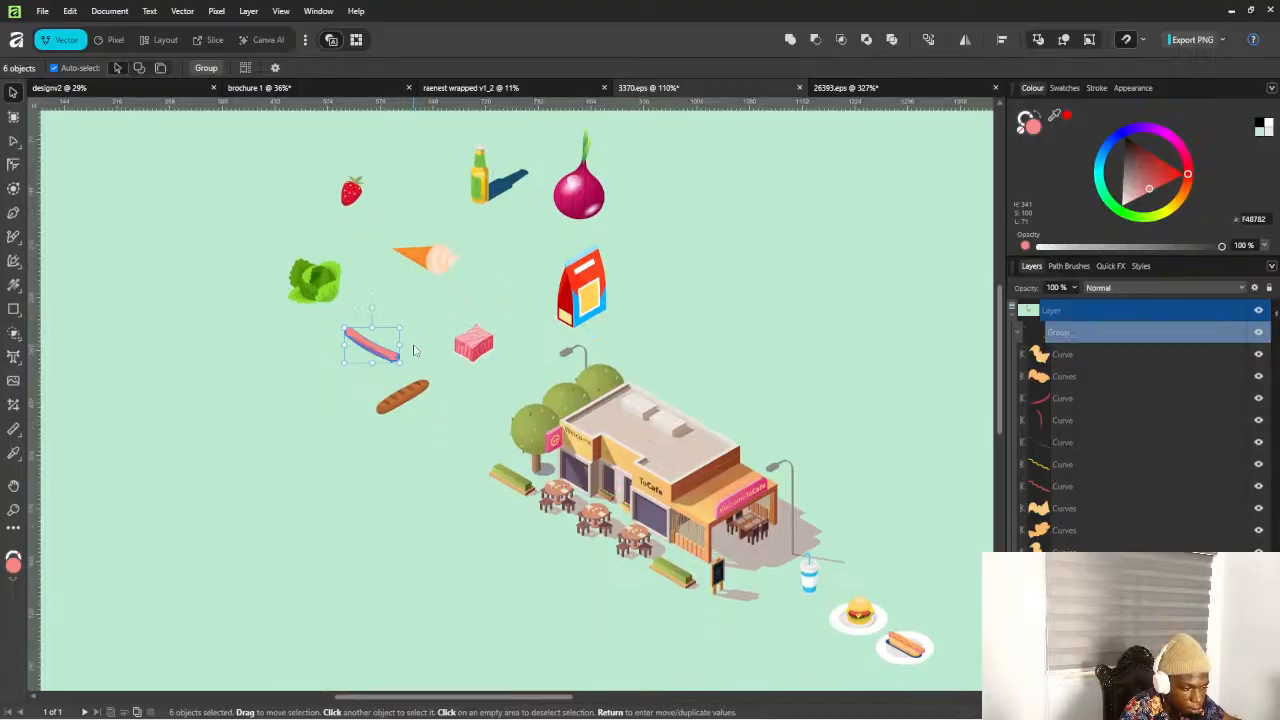
{"action": "scroll", "coordinate": [404, 343], "scroll_direction": "down", "scroll_amount": 3}
{"action": "scroll", "coordinate": [400, 252], "scroll_direction": "up", "scroll_amount": 3}
Open the VEC DIE 593-12 EPS from the isometric city buildings Downloads folder, inspect its food illustrations, and close it
{"action": "key", "text": "alt+Tab"}
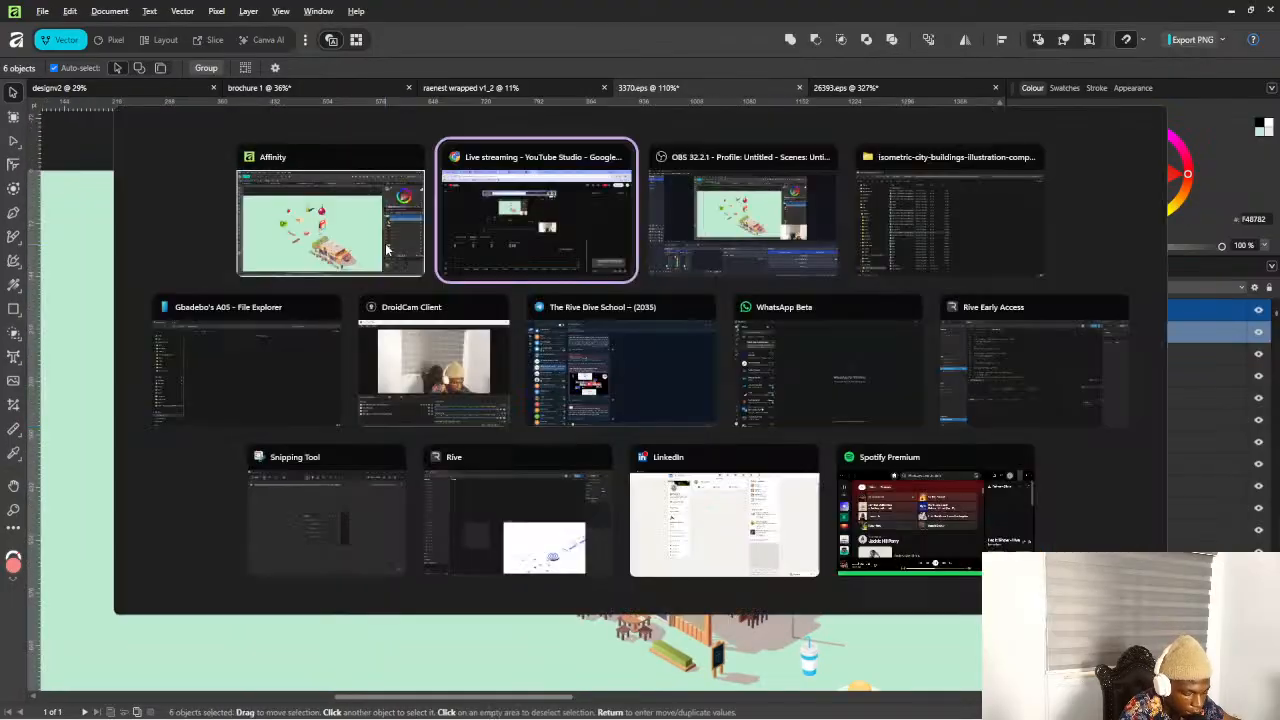
{"action": "left_click", "coordinate": [336, 238]}
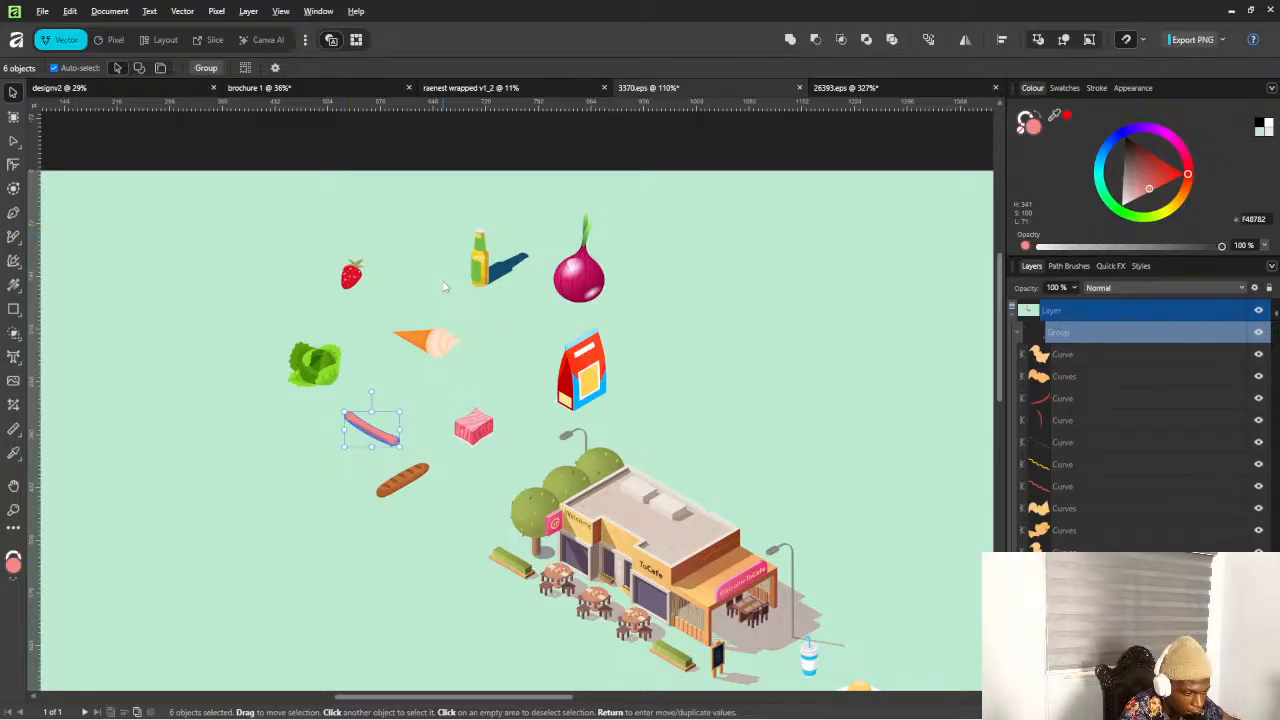
{"action": "key", "text": "alt+Tab"}
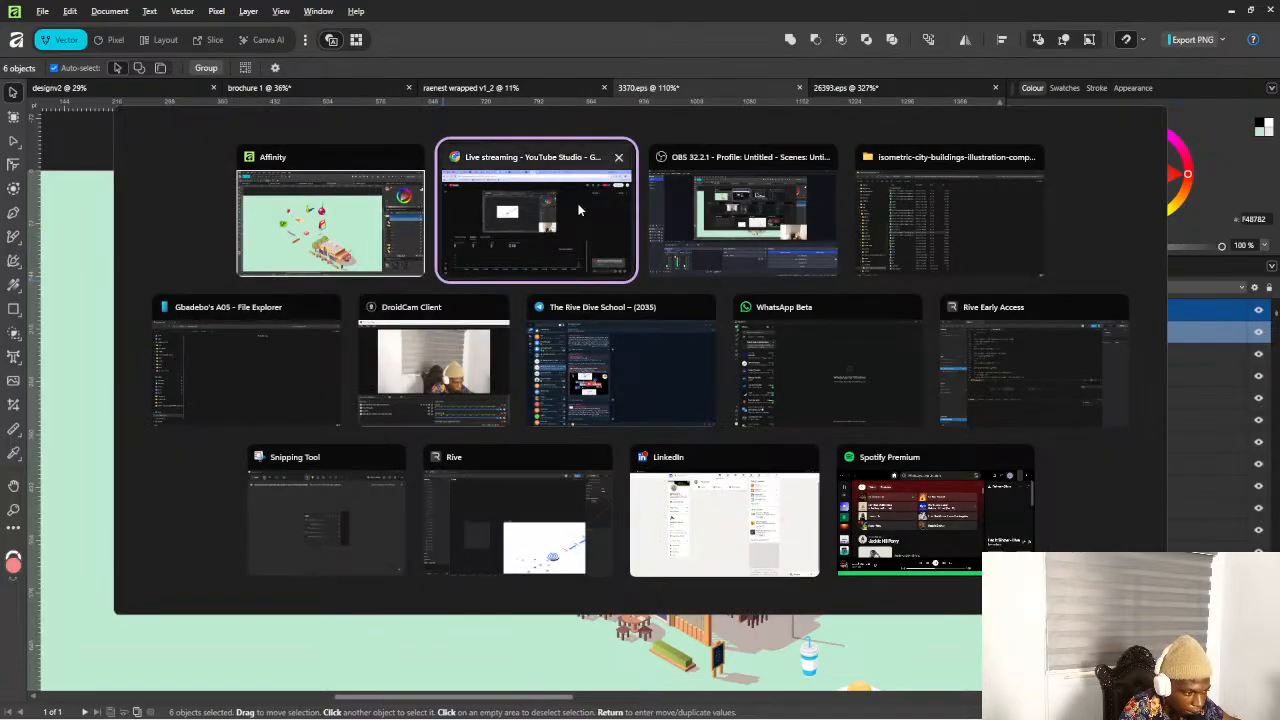
{"action": "left_click", "coordinate": [865, 224]}
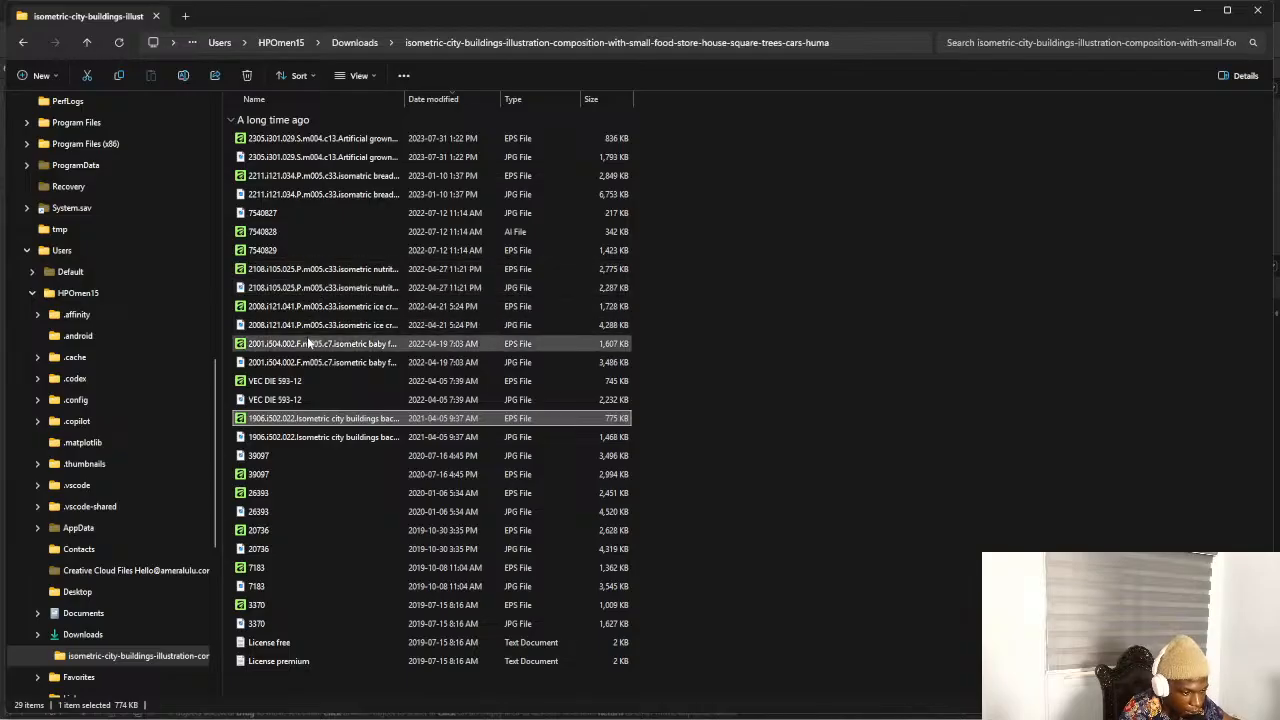
{"action": "double_click", "coordinate": [291, 380]}
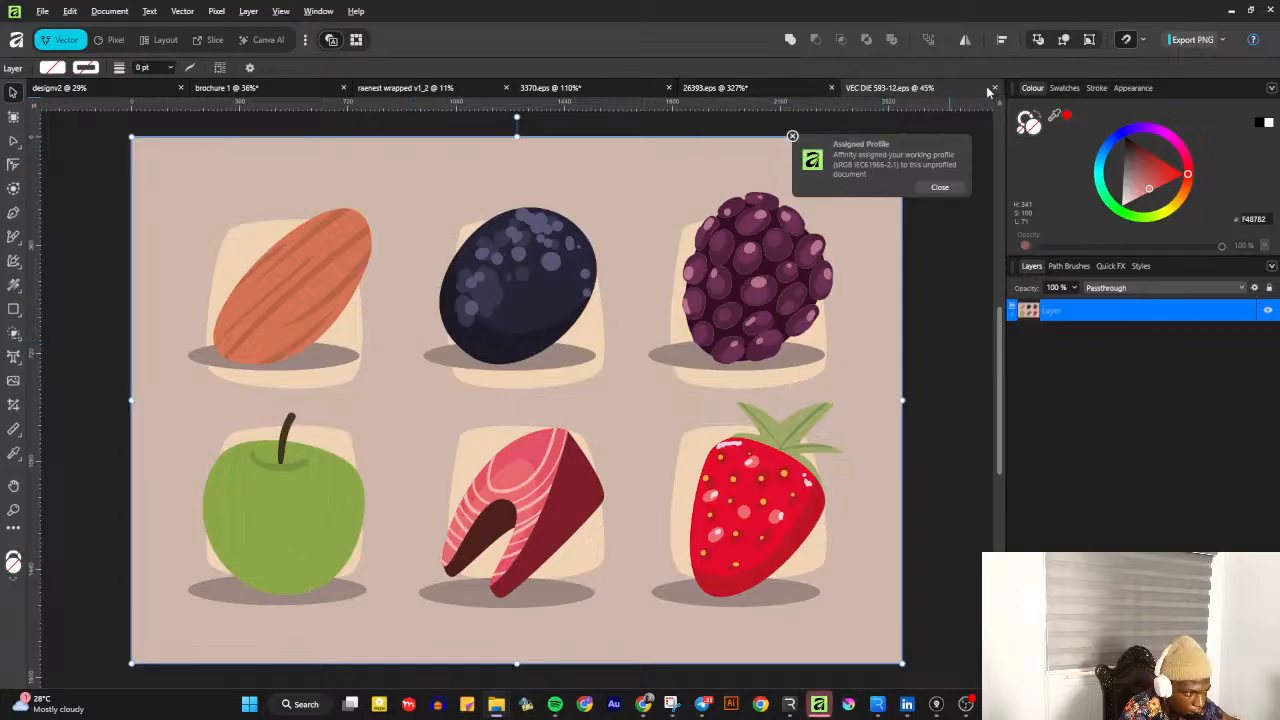
Open the 2001.i504.002 isometric baby food EPS from the same folder, inspect its items, and close it
{"action": "key", "text": "alt+Tab"}
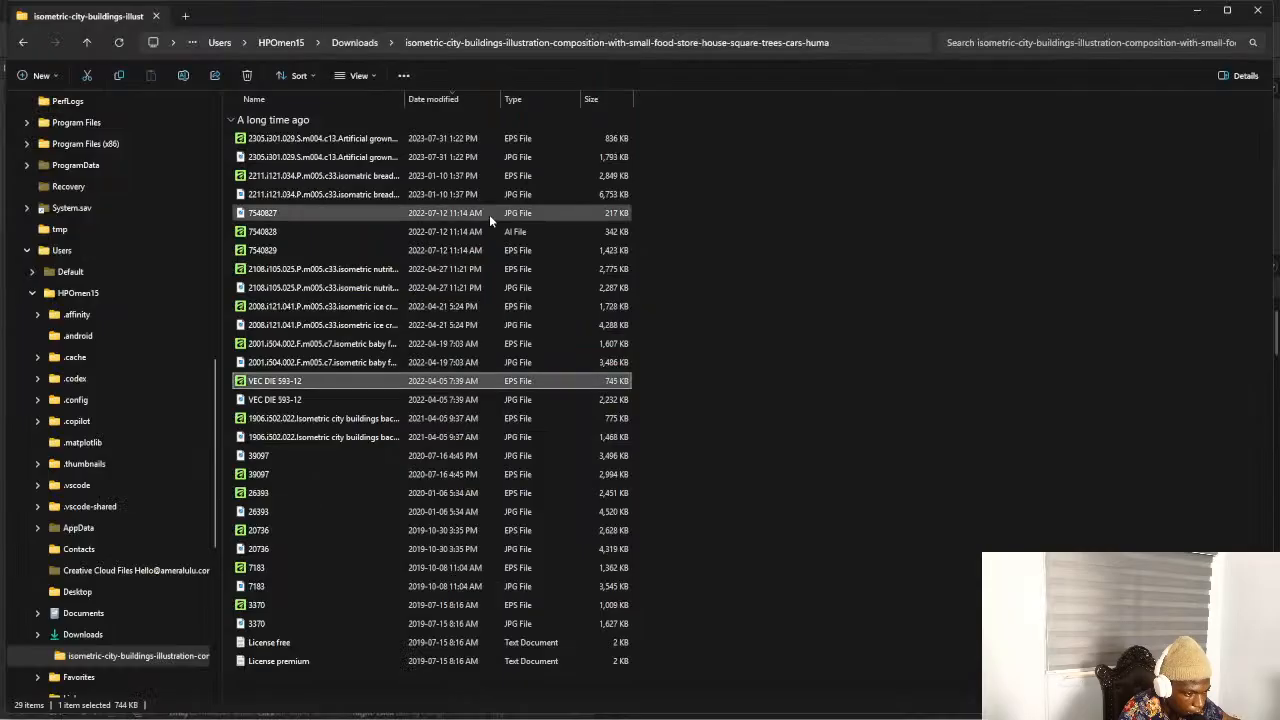
{"action": "left_click", "coordinate": [299, 343]}
{"action": "double_click", "coordinate": [299, 343]}
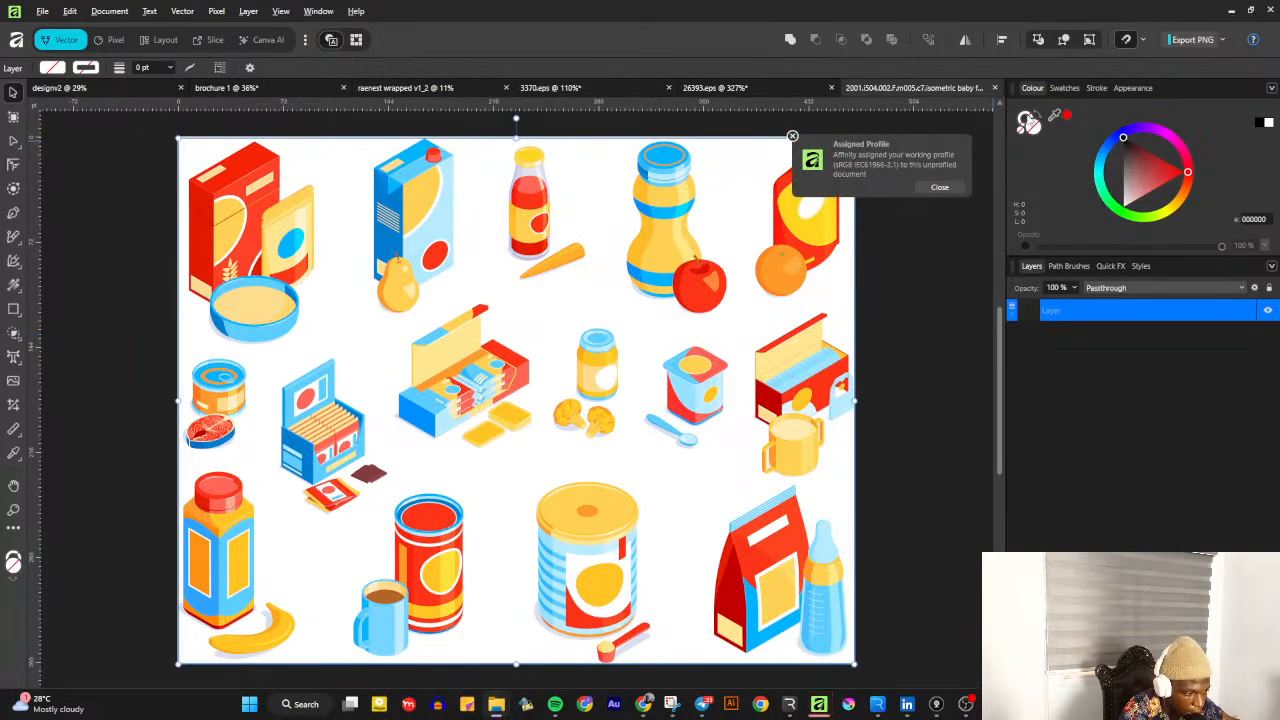
{"action": "left_click", "coordinate": [997, 90]}
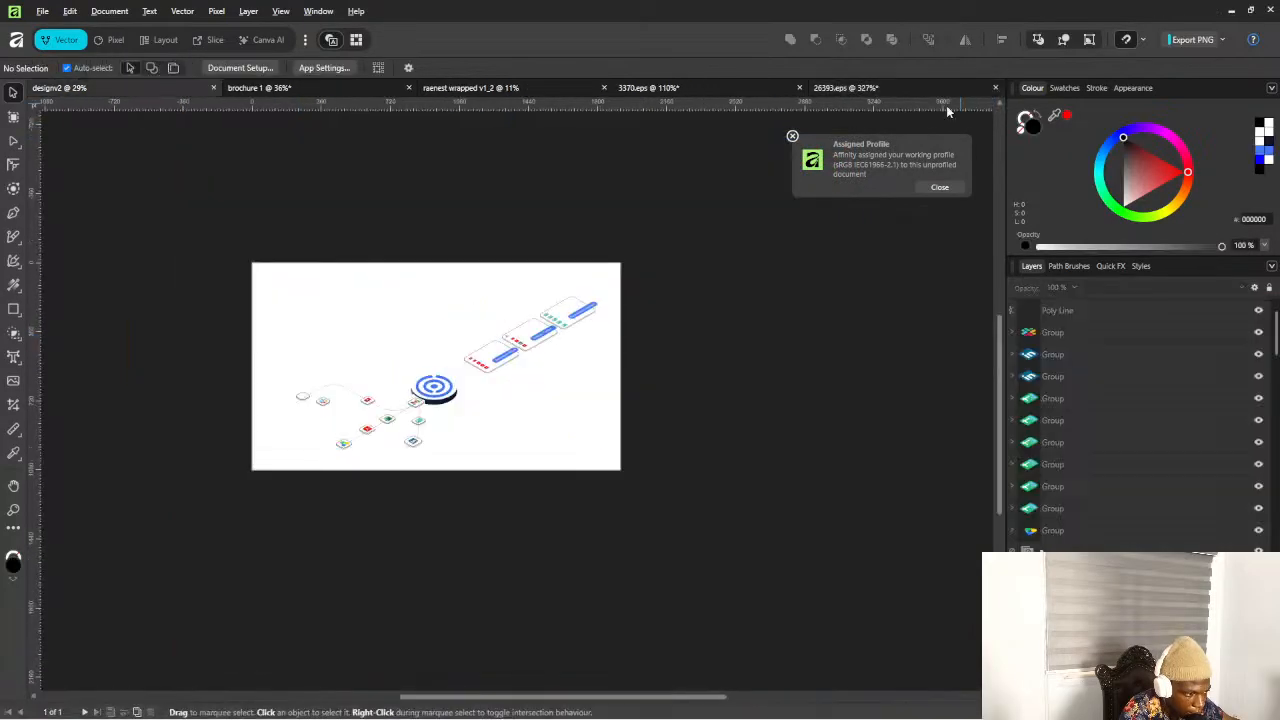
Open the 2008.i121.041 isometric ice cream EPS from the same folder, inspect its artwork, and close it
{"action": "key", "text": "super+Tab"}
{"action": "left_click", "coordinate": [520, 215]}
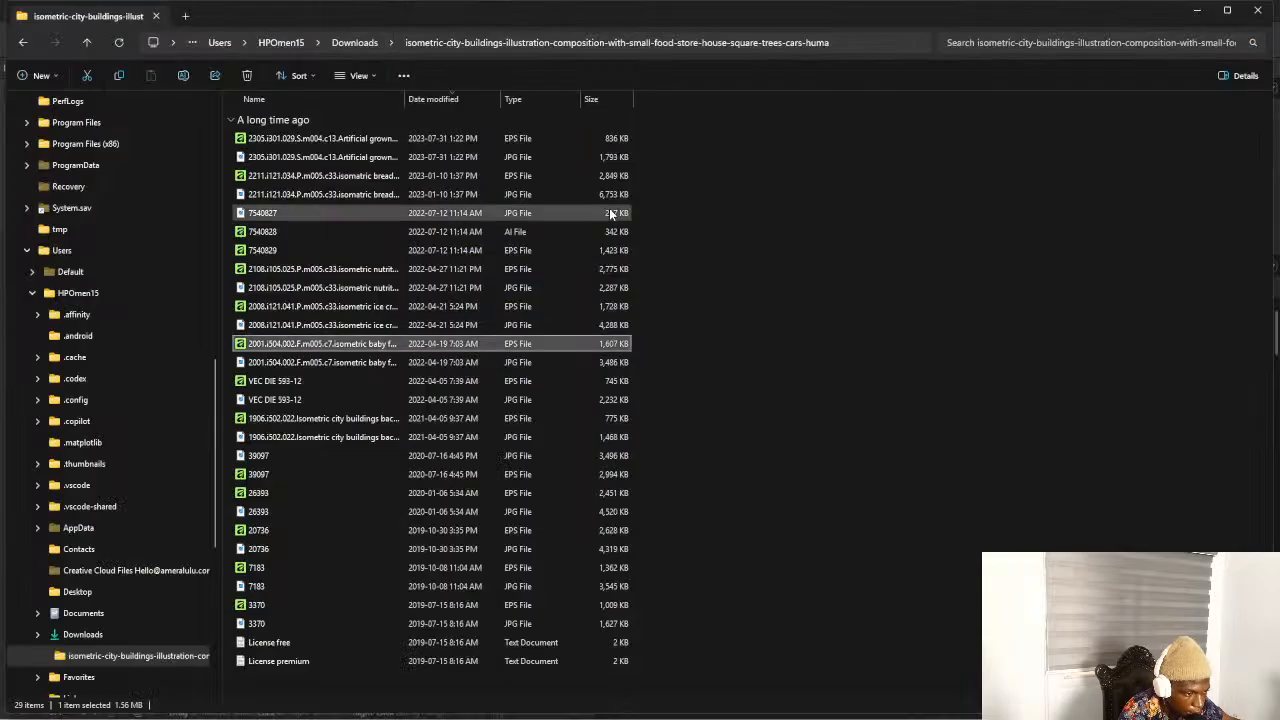
{"action": "left_click", "coordinate": [362, 307]}
{"action": "double_click", "coordinate": [362, 307]}
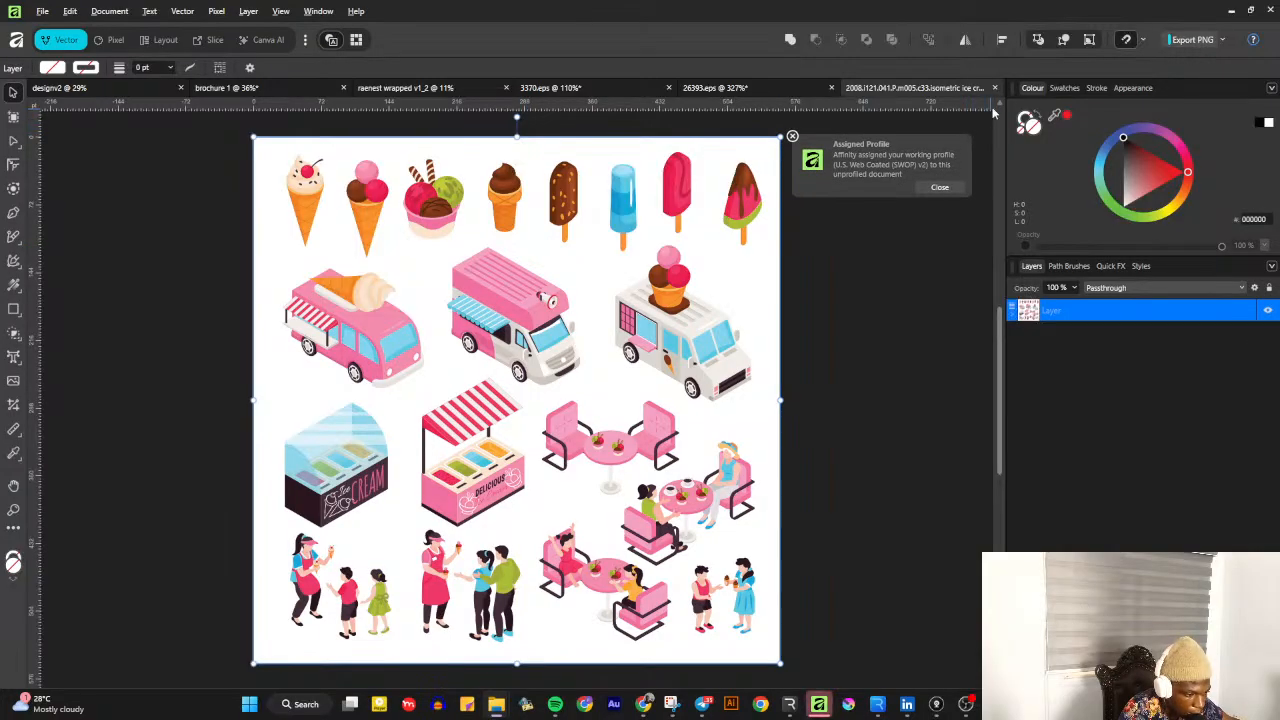
{"action": "left_click", "coordinate": [995, 88]}
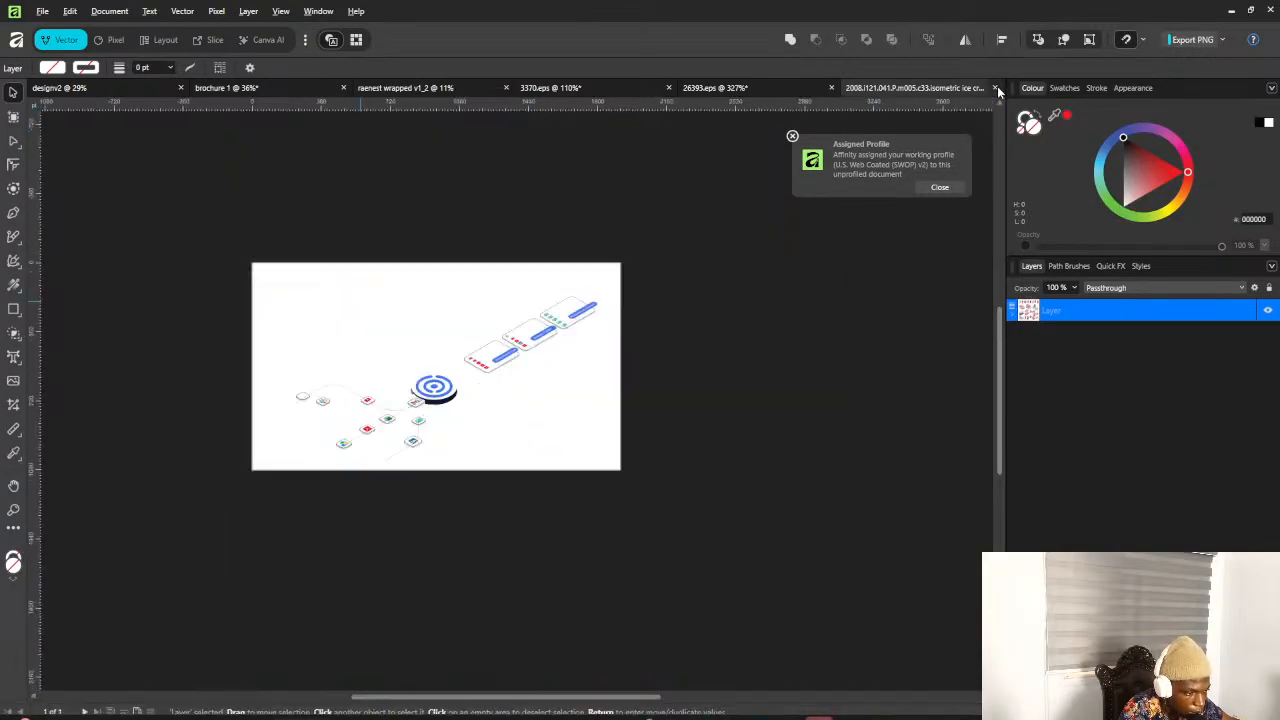
Open the 2108.i105.025 isometric nutritionist set EPS from the same folder and inspect its fruits and vegetables
{"action": "key", "text": "alt+Tab"}
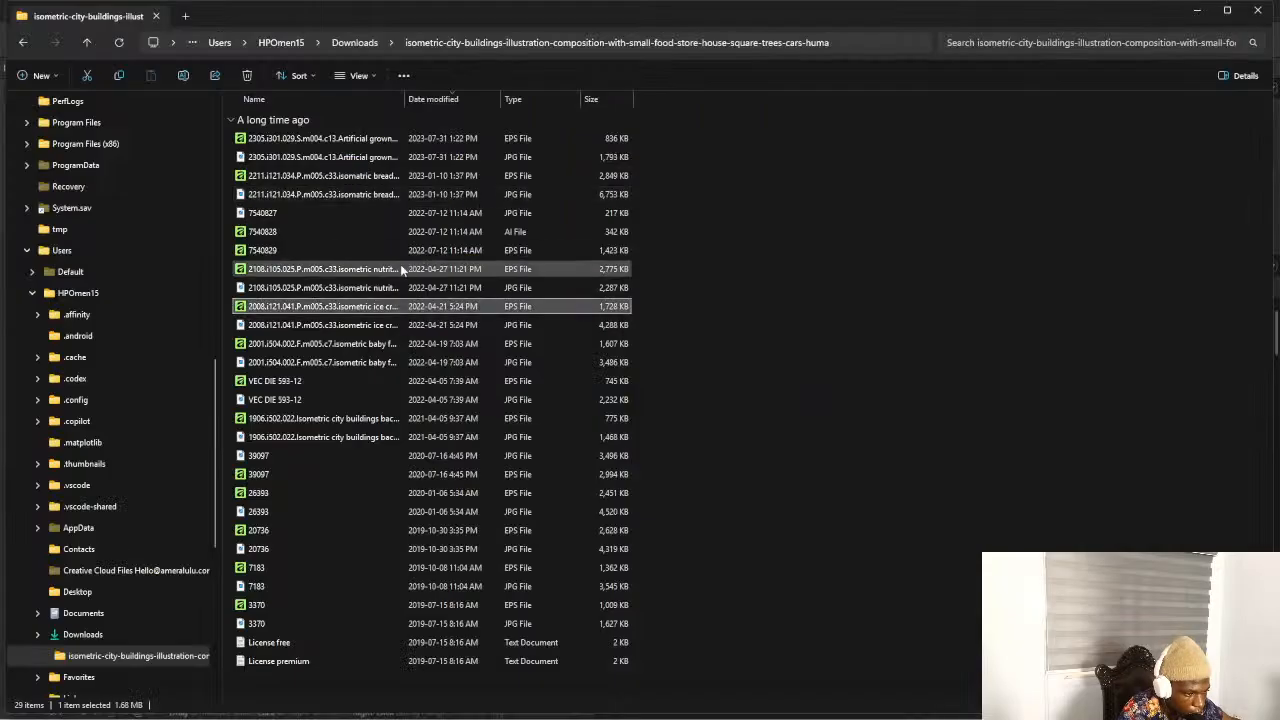
{"action": "left_click", "coordinate": [403, 270]}
{"action": "double_click", "coordinate": [403, 270]}
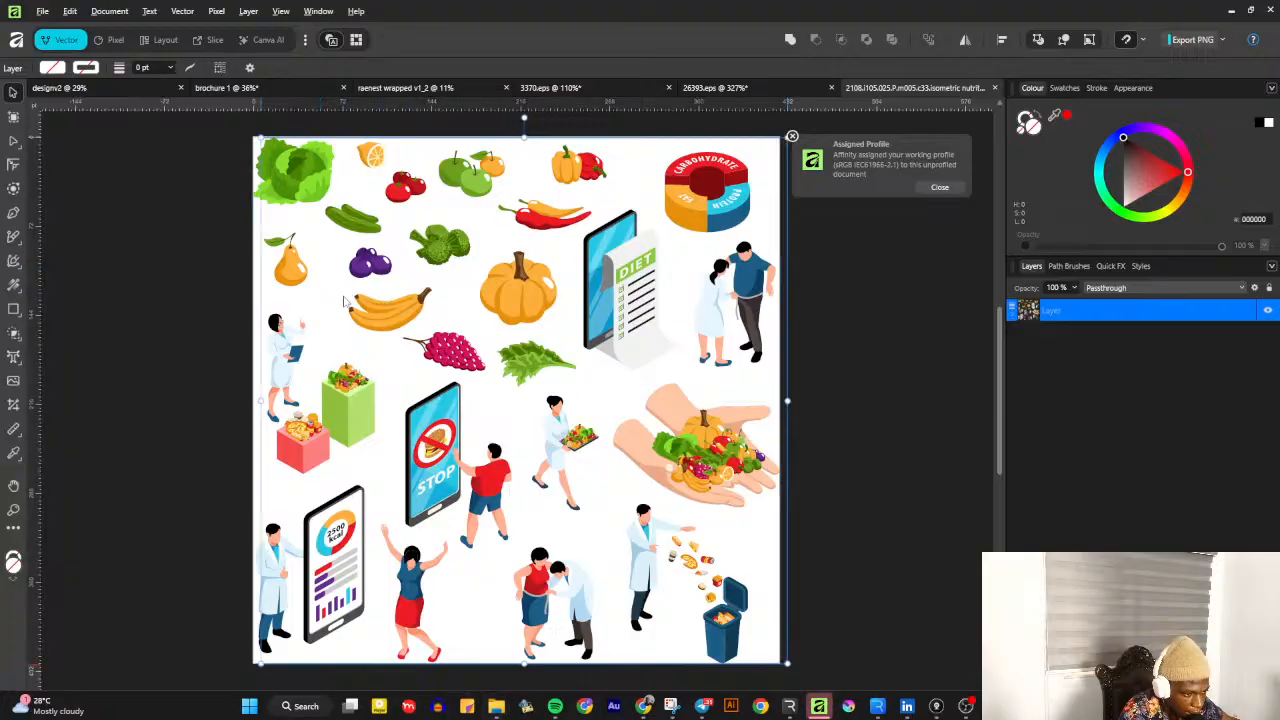
{"action": "mouse_move", "coordinate": [337, 302]}
{"action": "left_mouse_down"}
{"action": "mouse_move", "coordinate": [315, 302]}
{"action": "mouse_move", "coordinate": [347, 309]}
{"action": "left_mouse_up"}
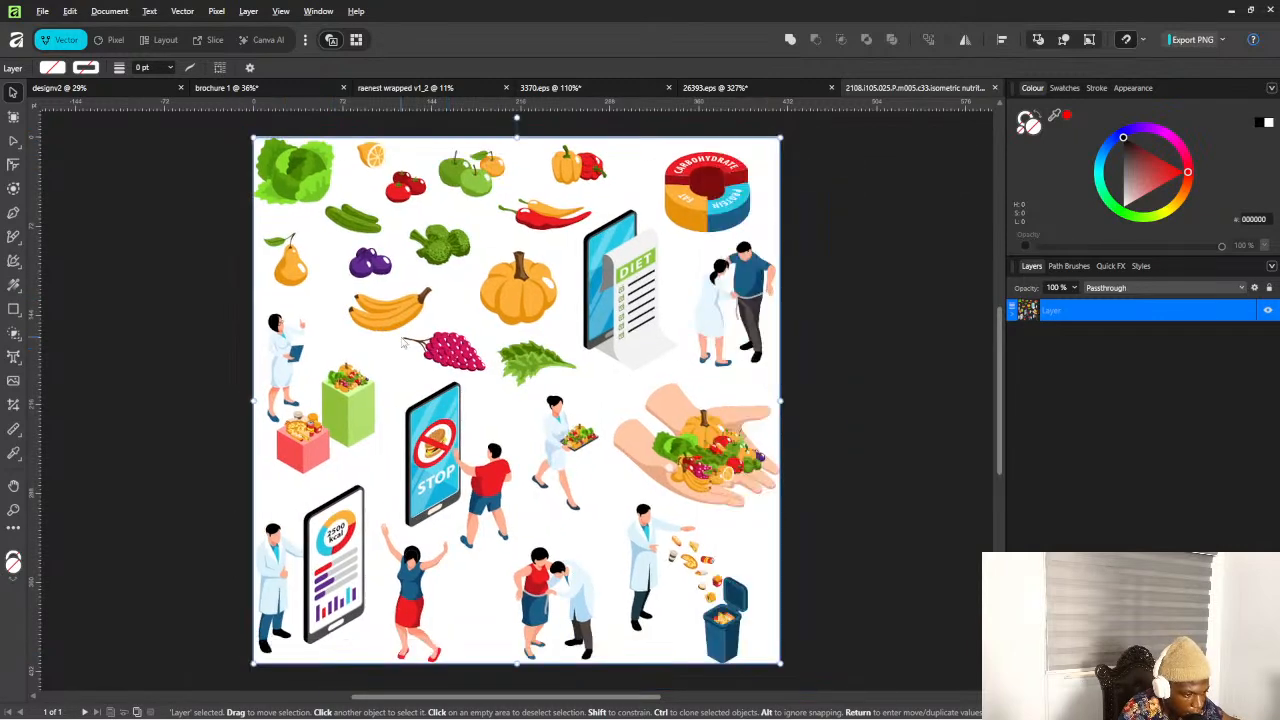
Select all the curves of the banana bunch, without the neighbouring purple fruit, and copy them
{"action": "double_click", "coordinate": [440, 302]}
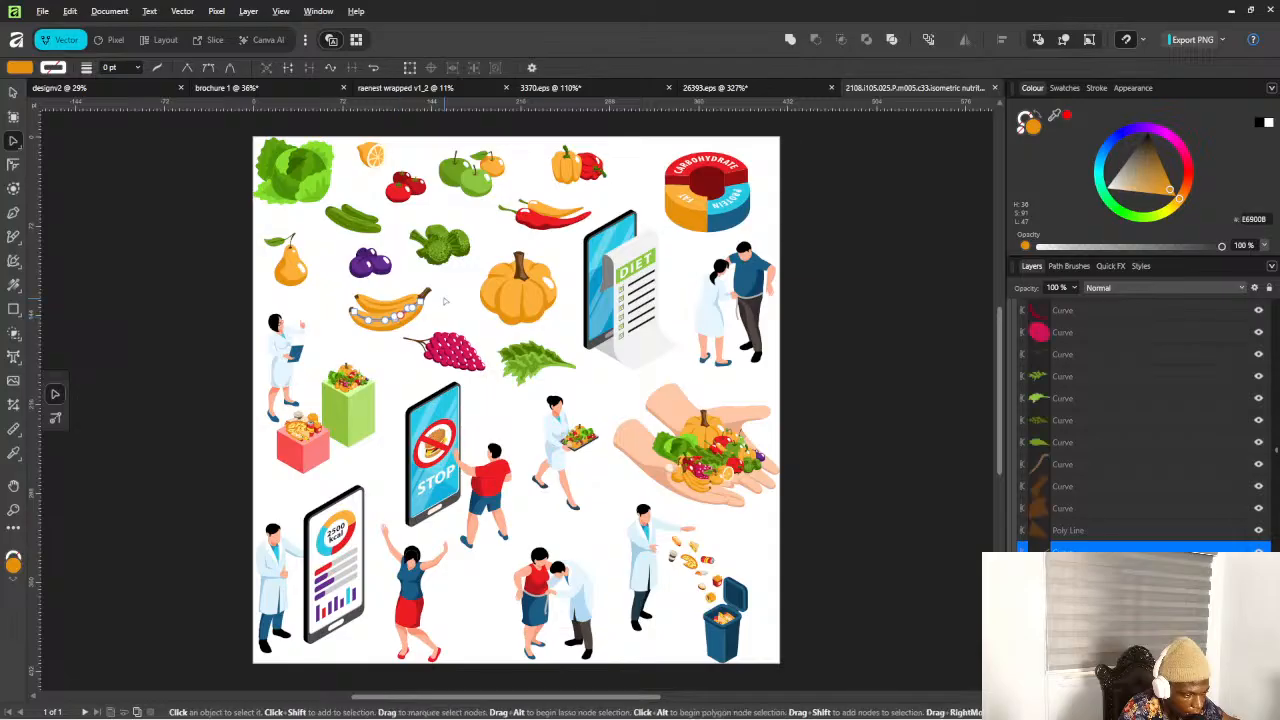
{"action": "left_click", "coordinate": [445, 301]}
{"action": "left_click_drag", "start_coordinate": [344, 290], "coordinate": [437, 328]}
{"action": "left_click", "coordinate": [13, 91]}
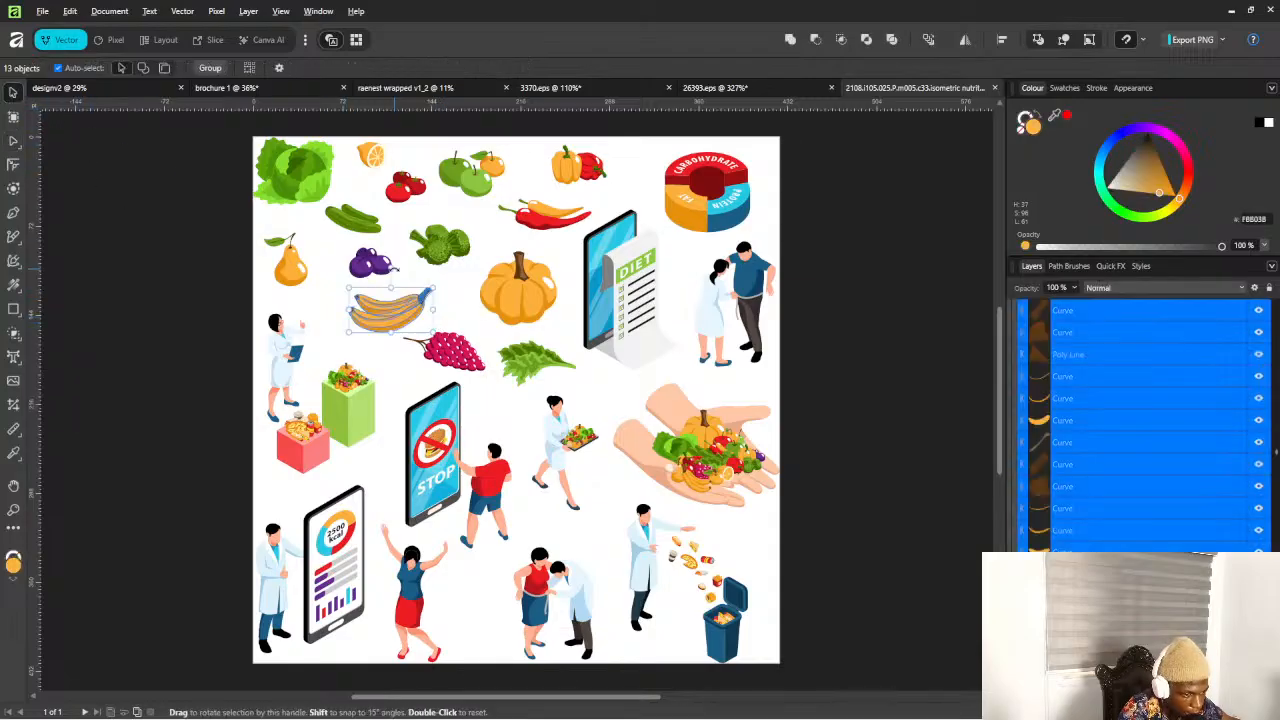
{"action": "left_click", "coordinate": [403, 314]}
{"action": "scroll", "coordinate": [403, 314], "scroll_direction": "up", "scroll_amount": 3}
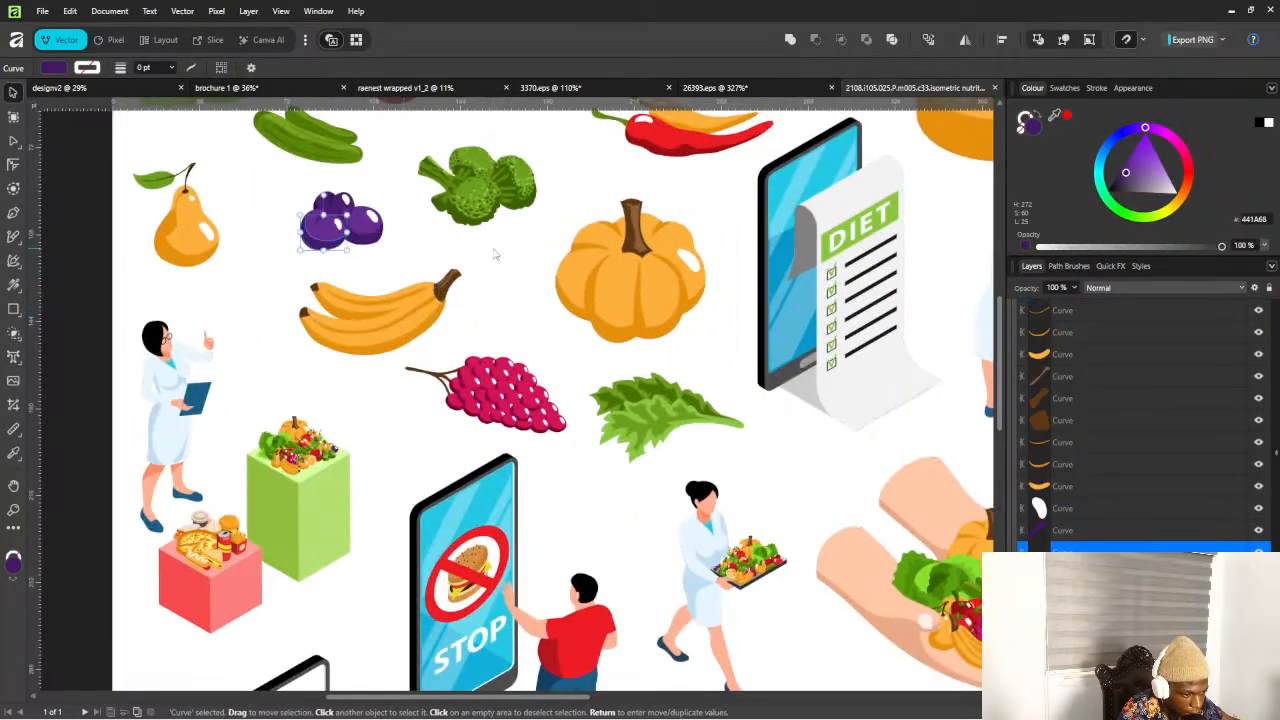
{"action": "left_click_drag", "start_coordinate": [492, 249], "coordinate": [232, 350]}
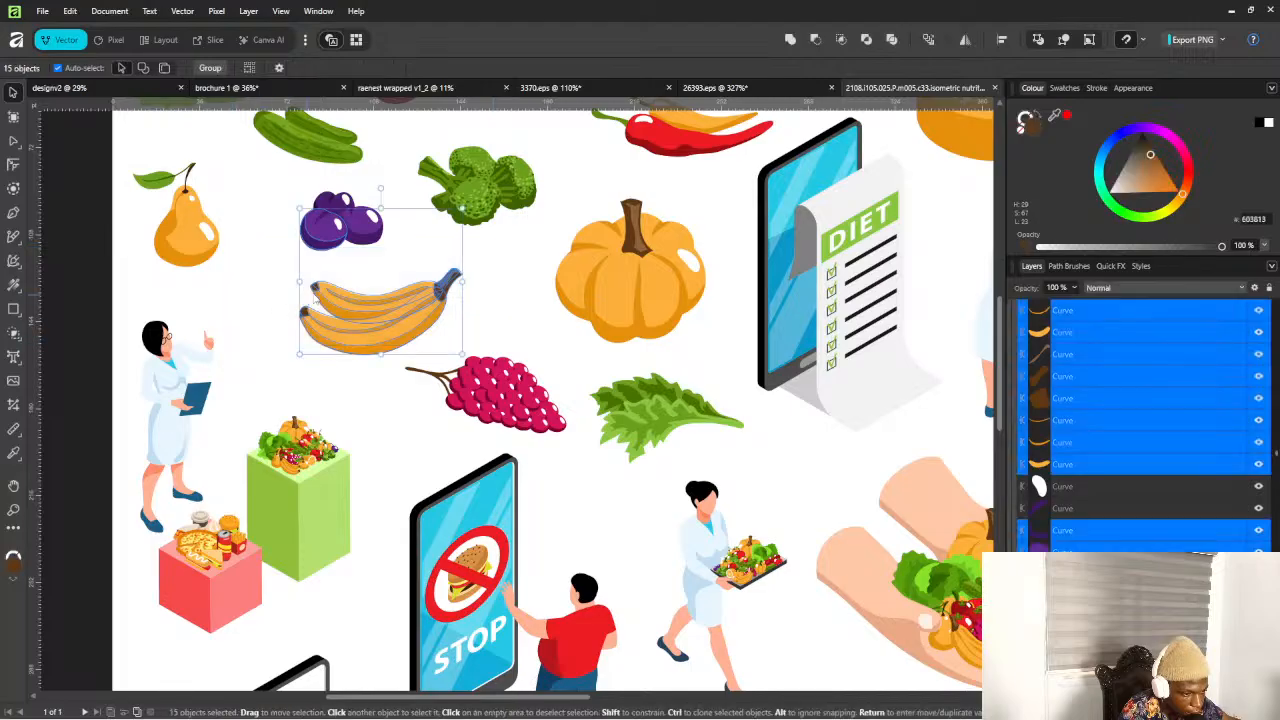
{"action": "left_click_drag", "start_coordinate": [297, 278], "coordinate": [456, 342]}
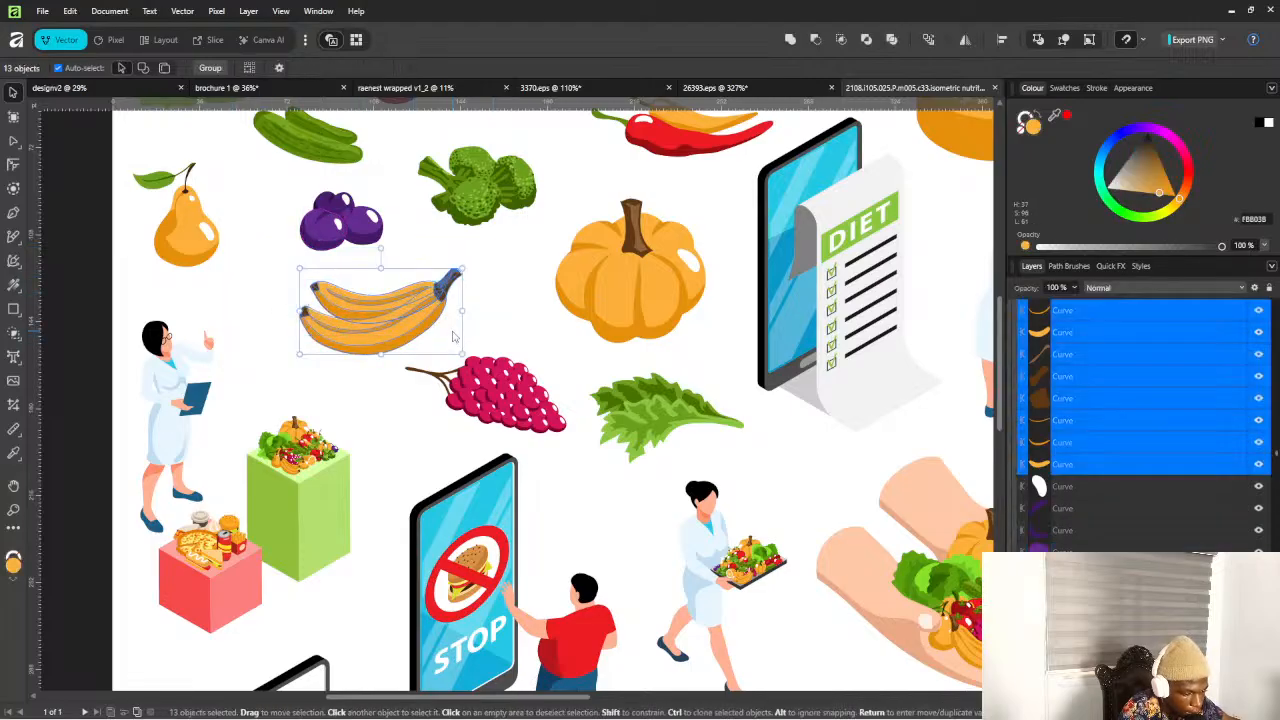
Paste the banana bunch into 3370.eps and position it beside the strawberry, above the lettuce
{"action": "left_click", "coordinate": [660, 88]}
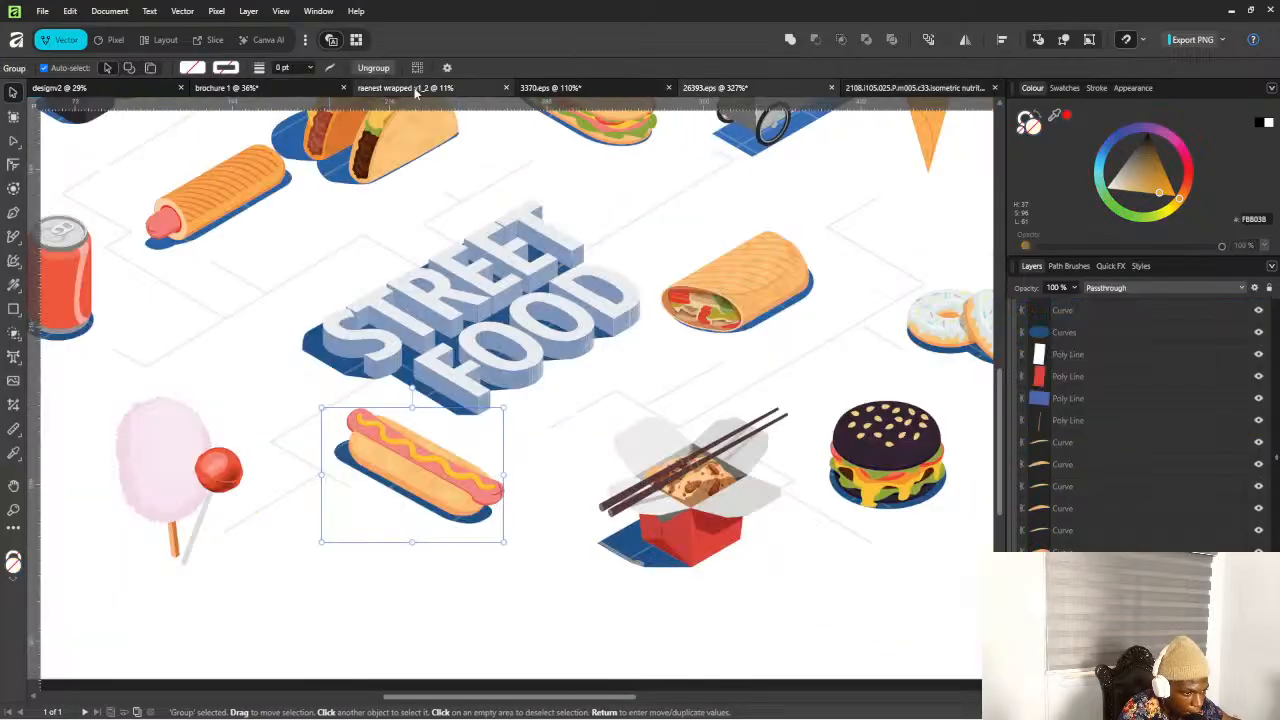
{"action": "left_click", "coordinate": [562, 90]}
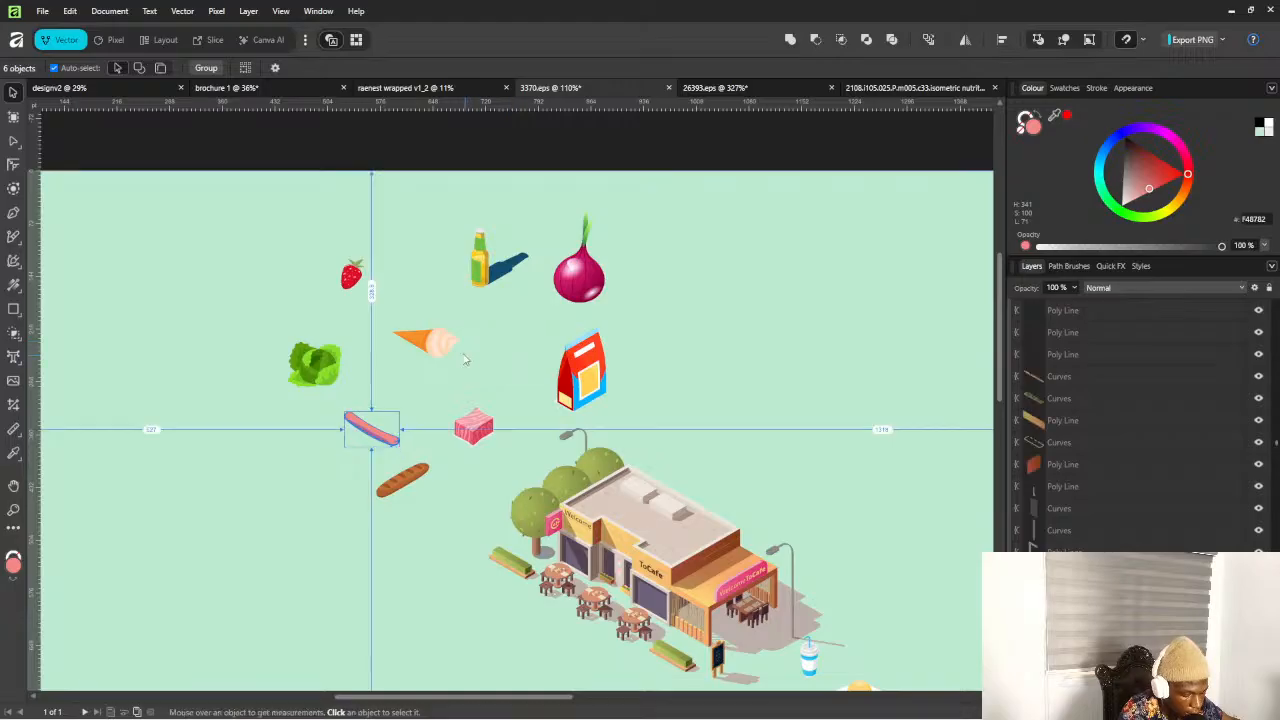
{"action": "key", "text": "ctrl+v"}
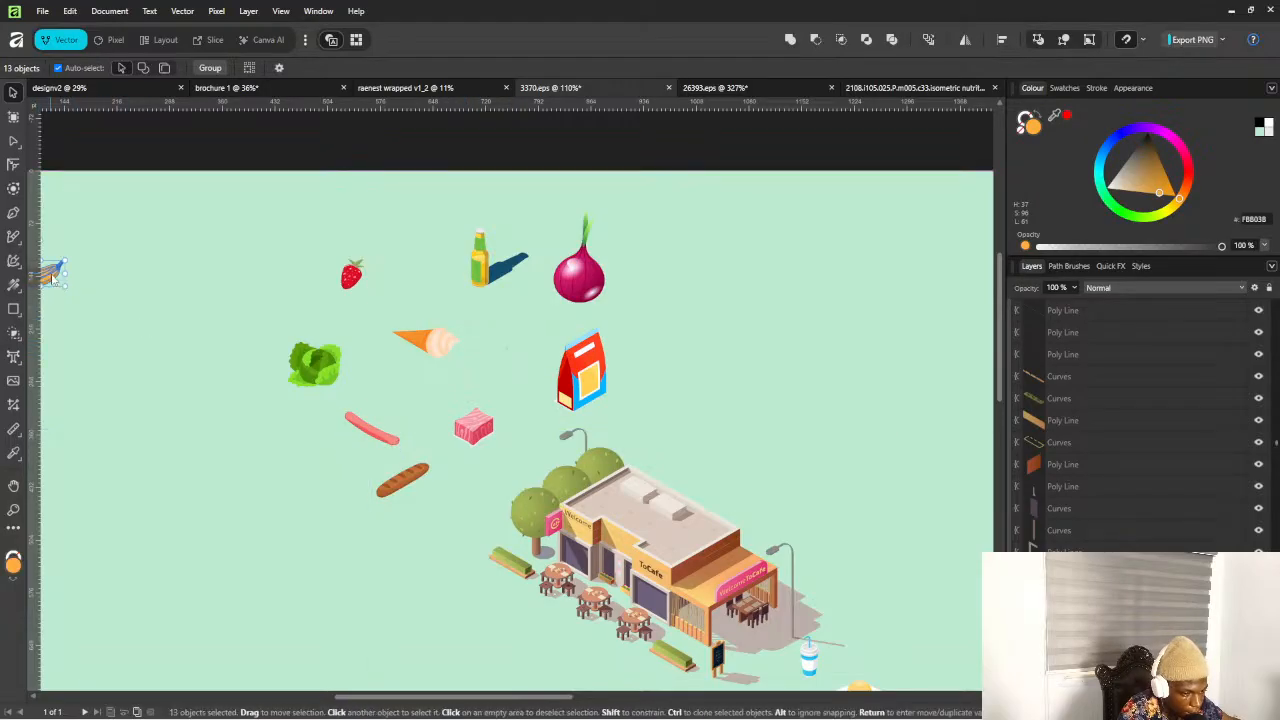
{"action": "left_click_drag", "start_coordinate": [50, 280], "coordinate": [286, 315]}
{"action": "scroll", "coordinate": [633, 363], "scroll_direction": "down", "scroll_amount": 5}
{"action": "scroll", "coordinate": [680, 420], "scroll_direction": "up", "scroll_amount": 4}
{"action": "scroll", "coordinate": [711, 476], "scroll_direction": "down", "scroll_amount": 1}
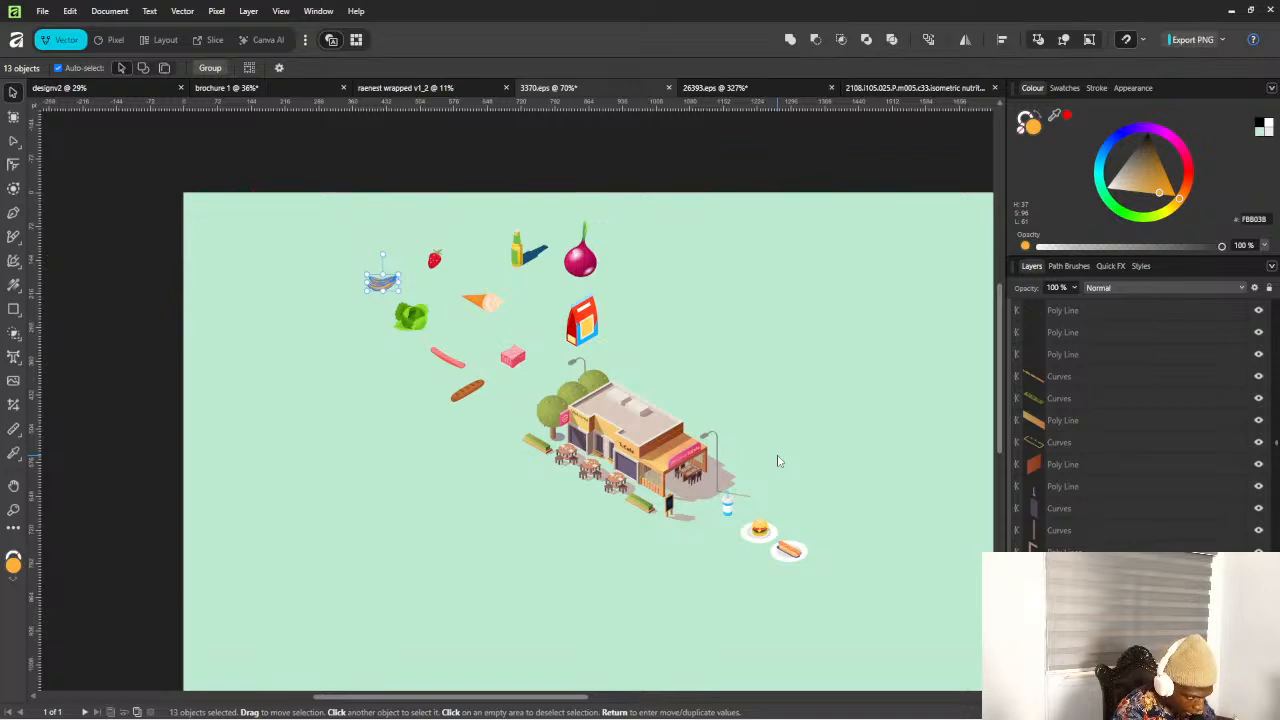
Close the isometric nutritionist set document without saving its changes
{"action": "left_click", "coordinate": [877, 88]}
{"action": "scroll", "coordinate": [666, 430], "scroll_direction": "down", "scroll_amount": 2}
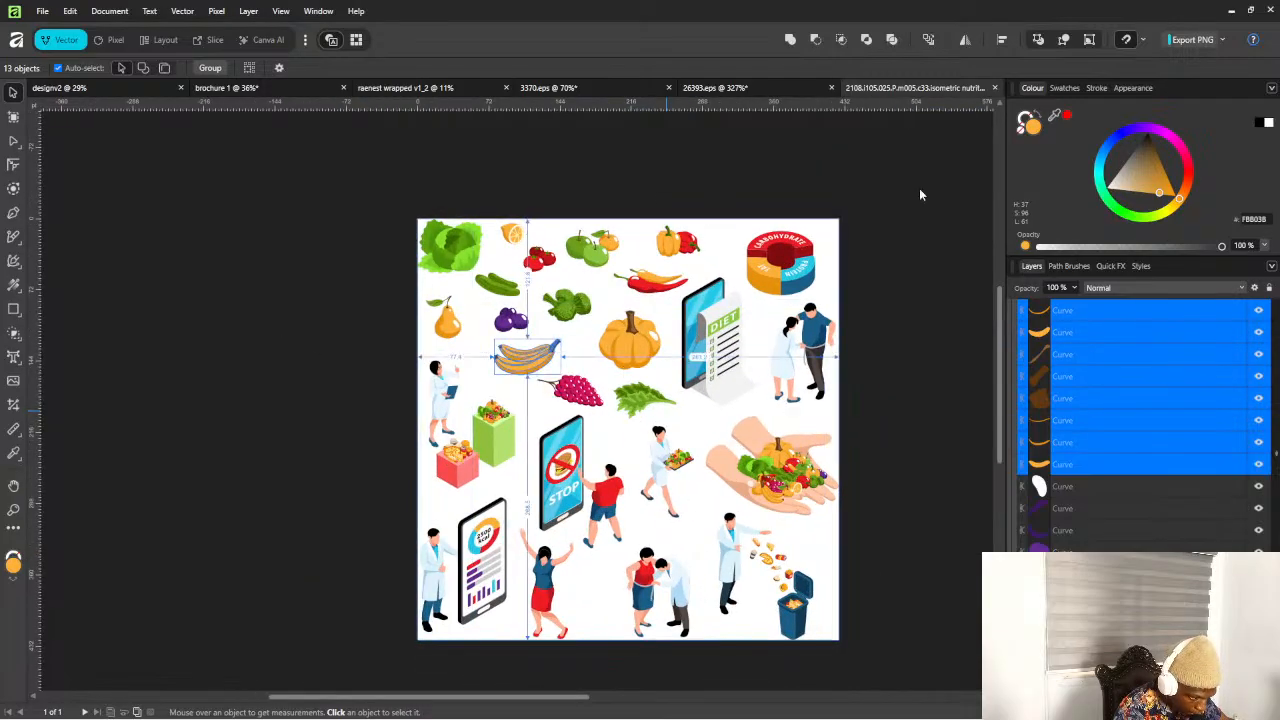
{"action": "left_click", "coordinate": [995, 88]}
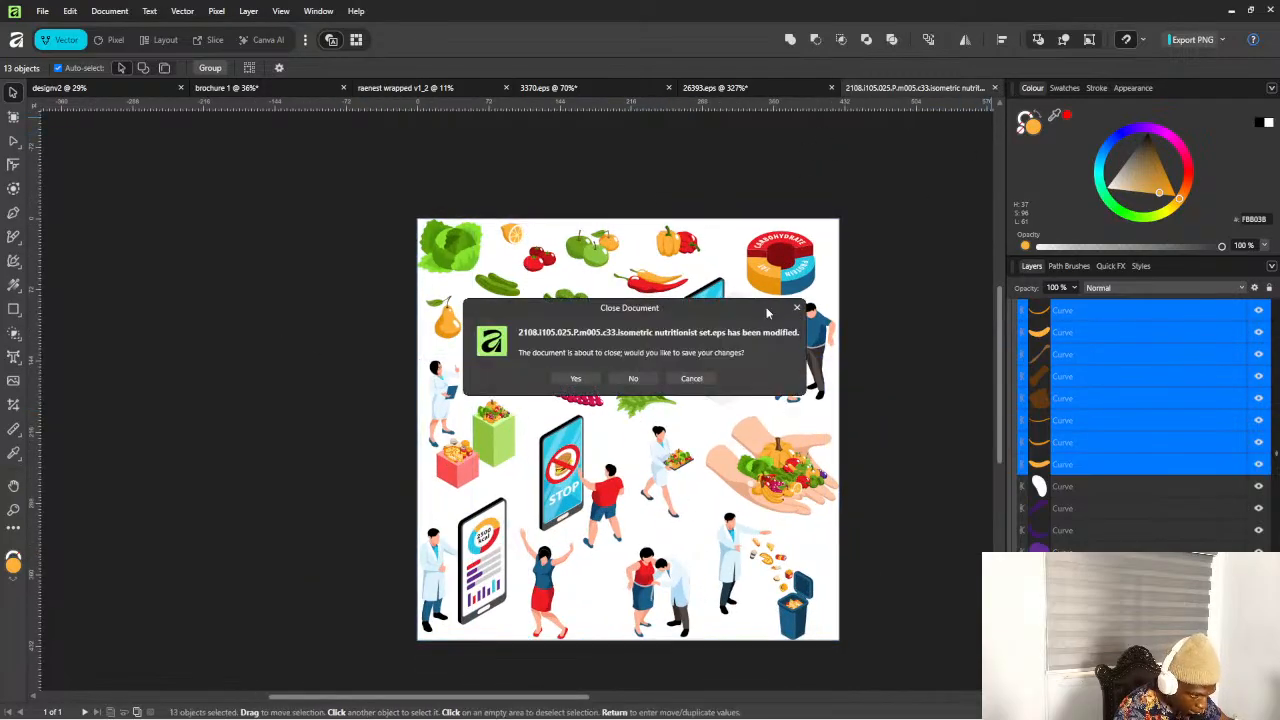
{"action": "left_click", "coordinate": [634, 370]}
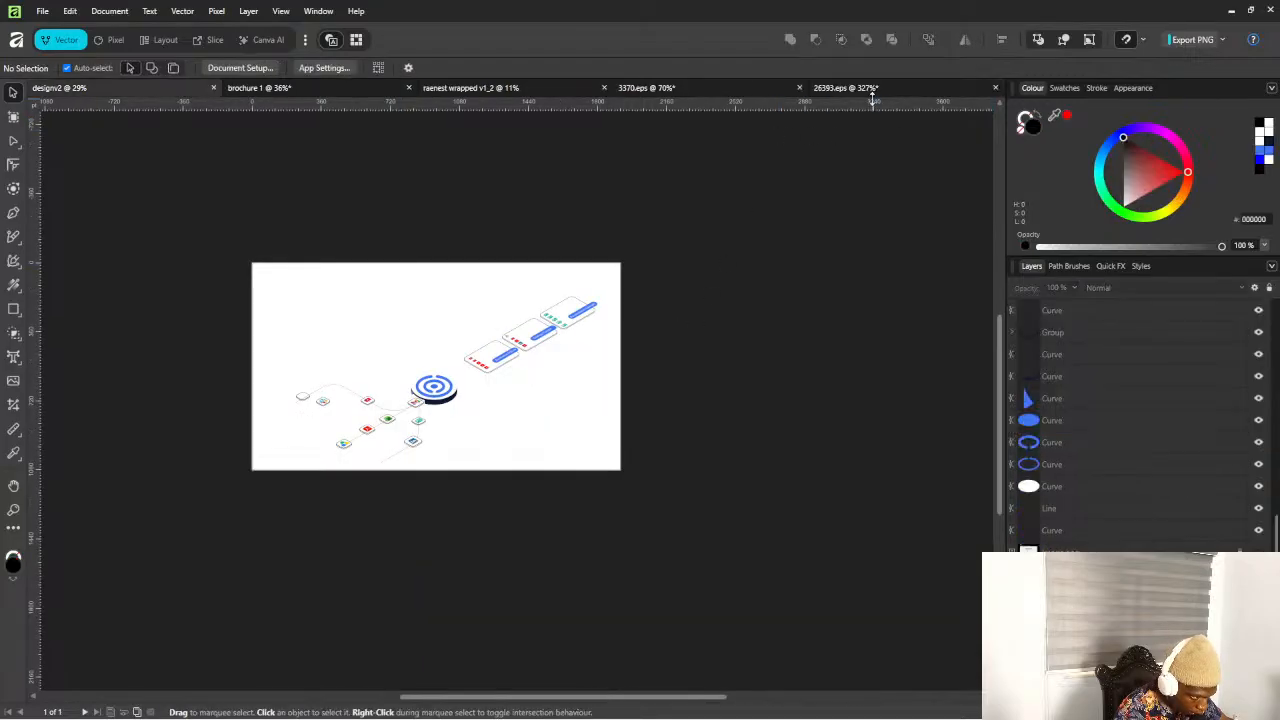
Review the street food artwork in 26393.eps and close that document without saving its changes
{"action": "left_click", "coordinate": [872, 88]}
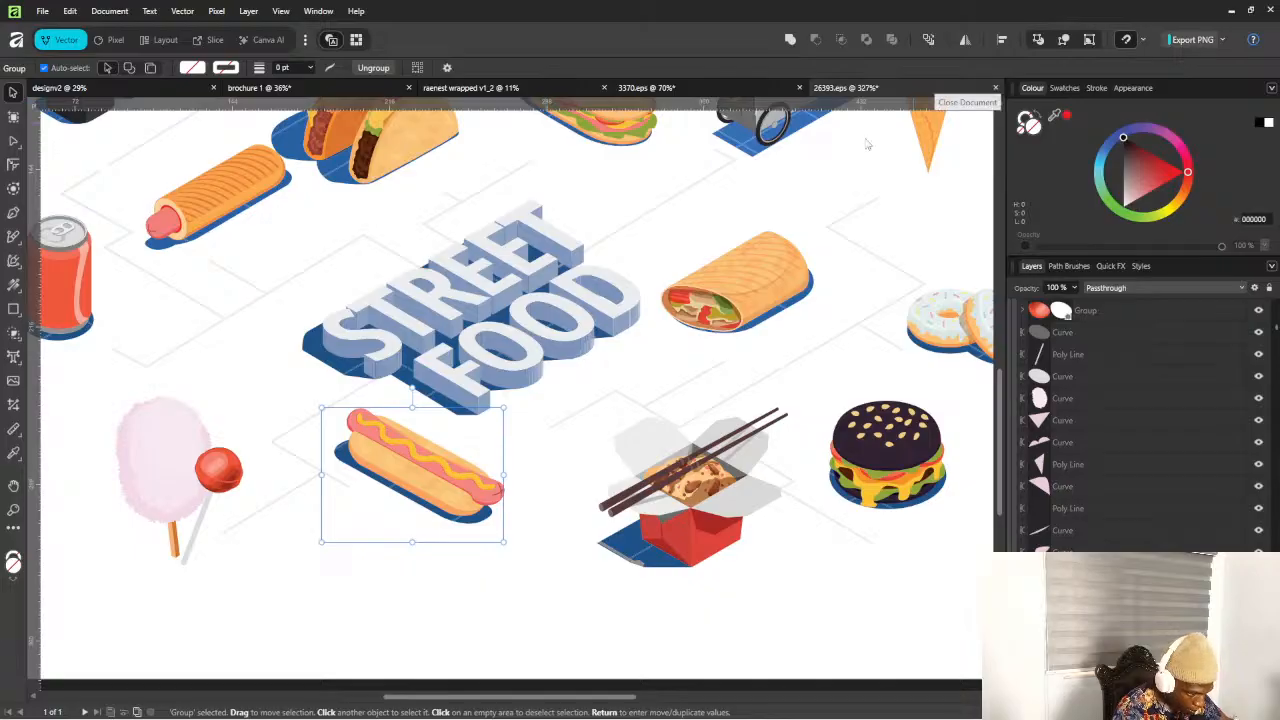
{"action": "scroll", "coordinate": [868, 144], "scroll_direction": "down", "scroll_amount": 5}
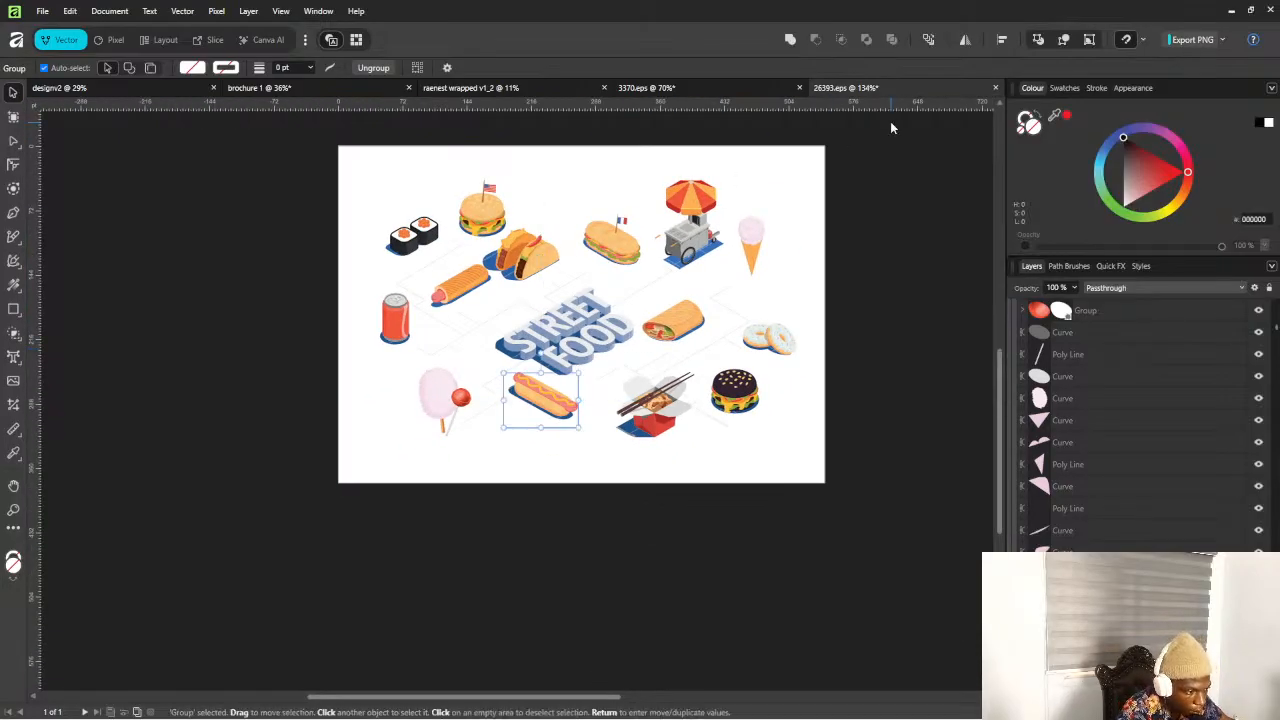
{"action": "left_click", "coordinate": [995, 88]}
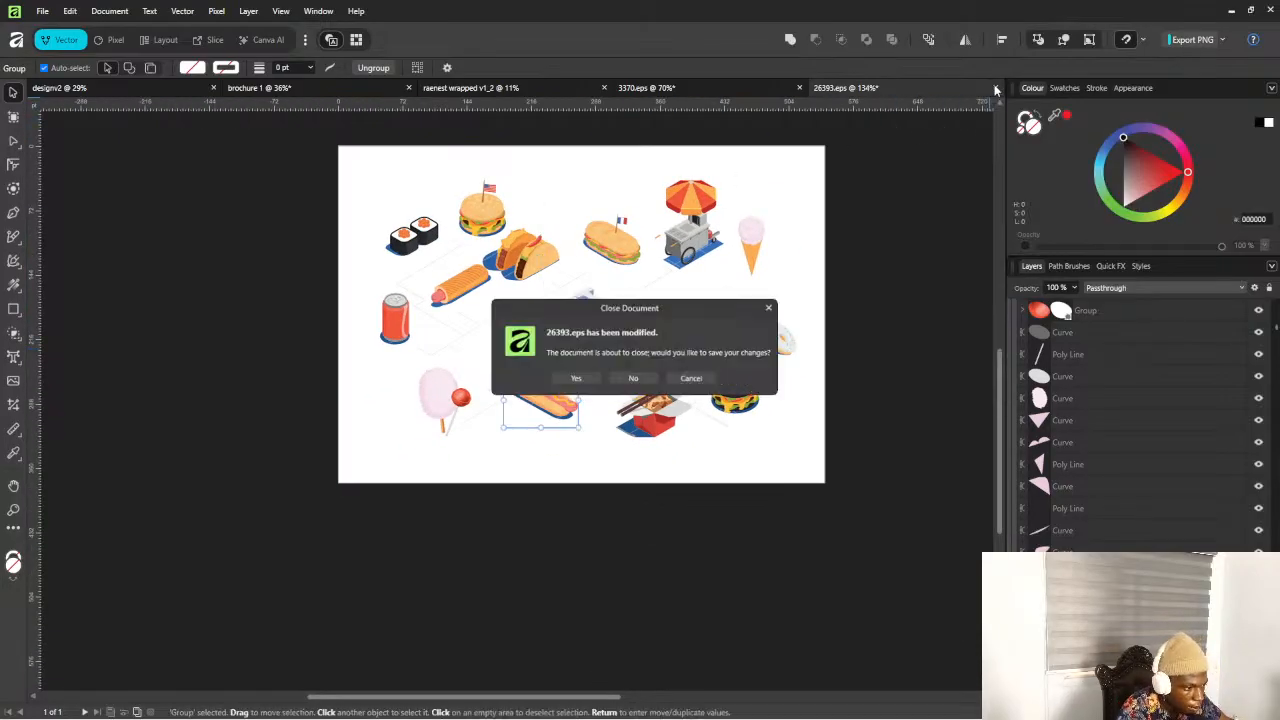
{"action": "left_click", "coordinate": [631, 379]}
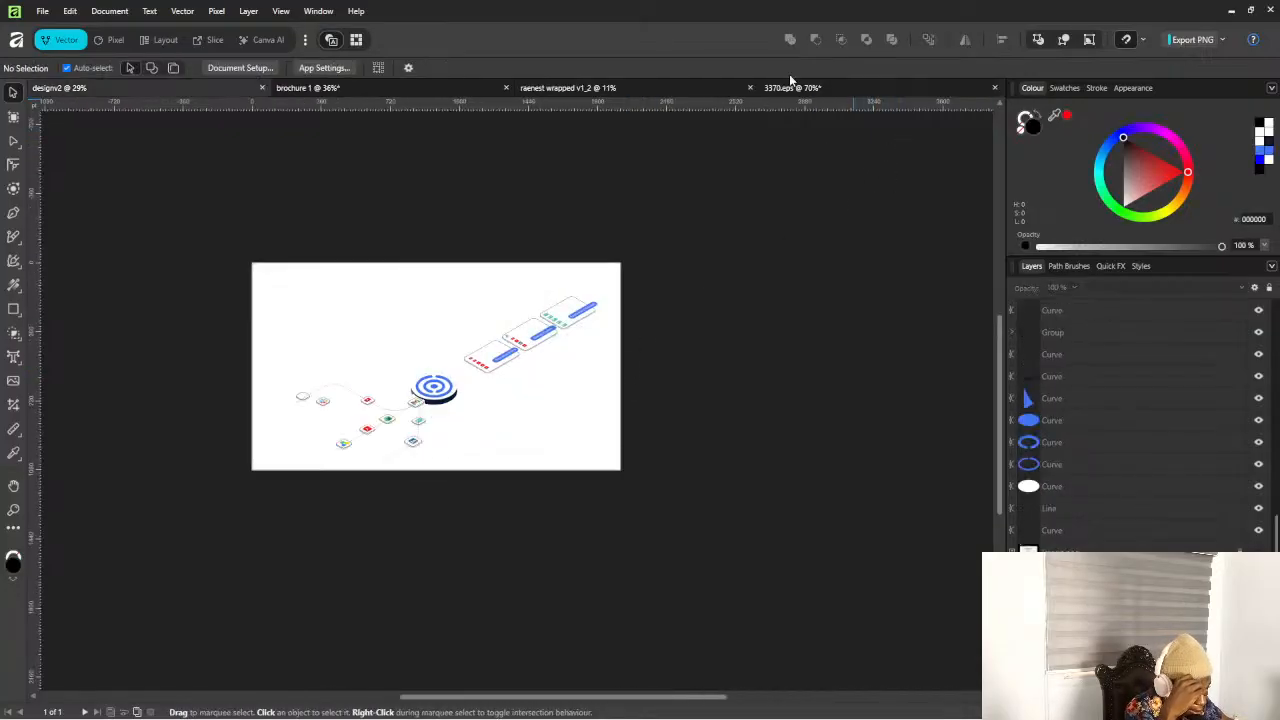
Check the live stream analytics in YouTube Studio, and return to 3370.eps in Affinity to review the whole food arrangement
{"action": "left_click", "coordinate": [791, 85]}
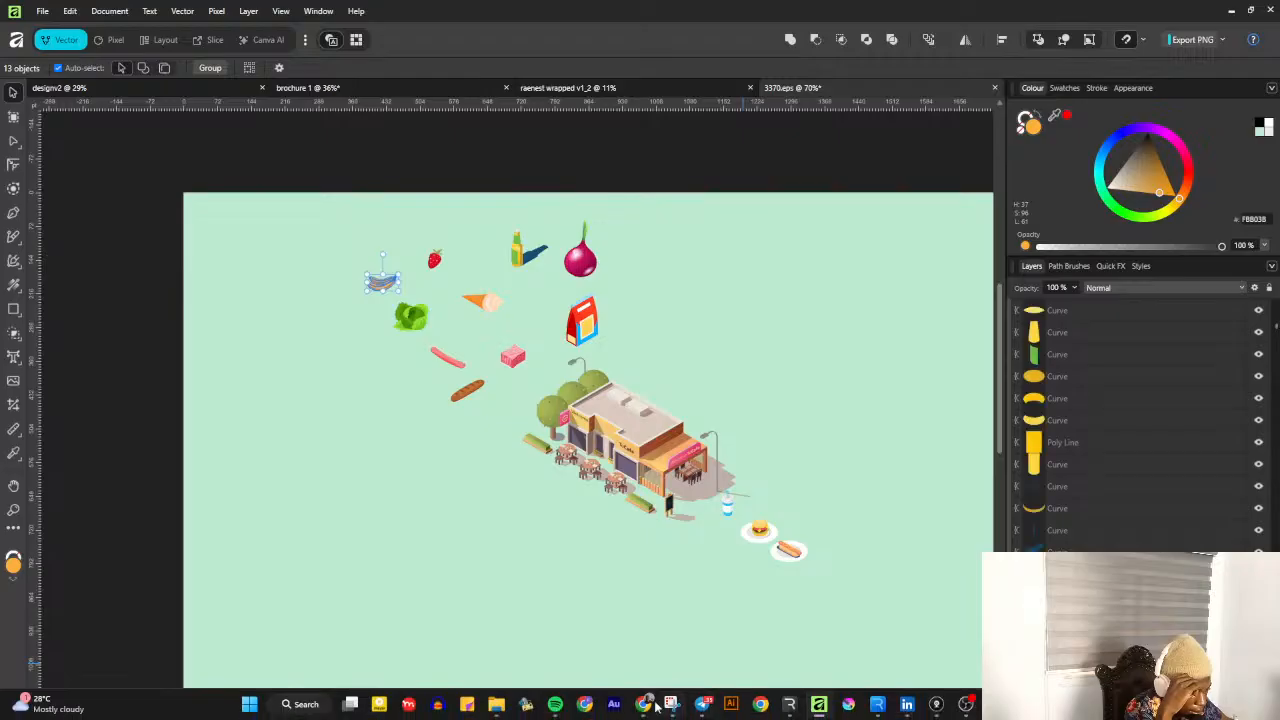
{"action": "left_click", "coordinate": [655, 708]}
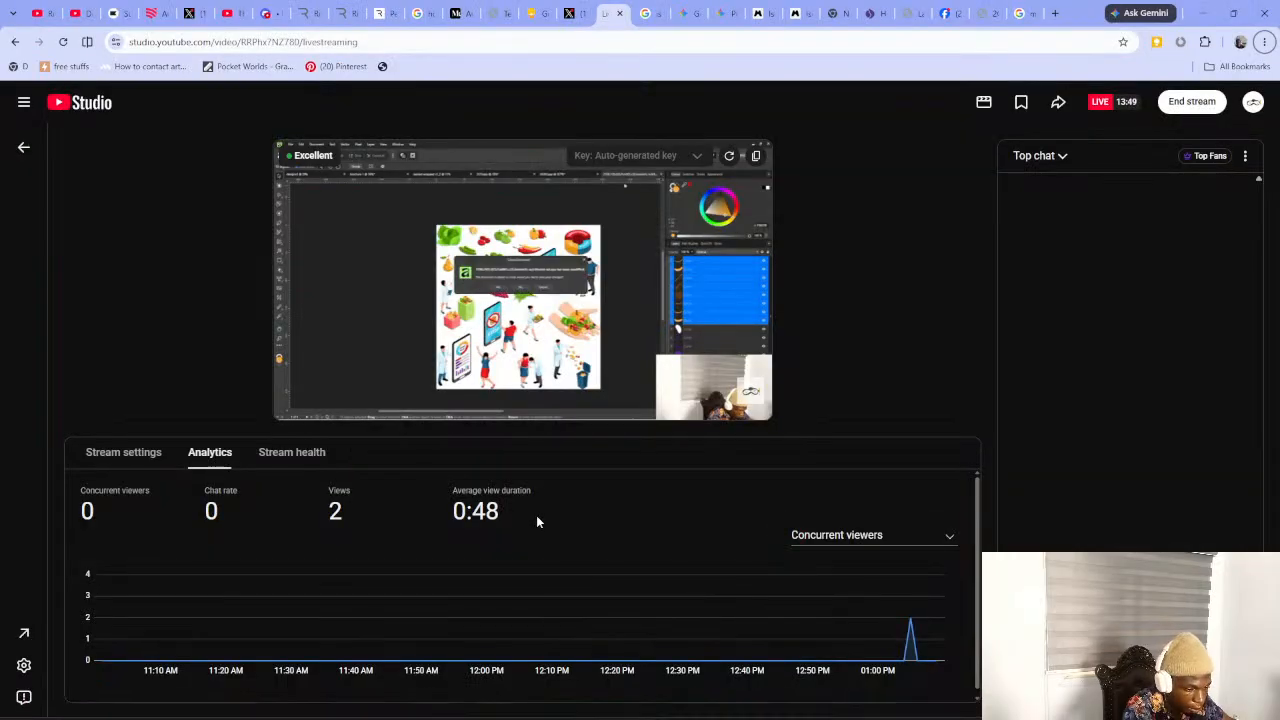
{"action": "key", "text": "alt+Tab"}
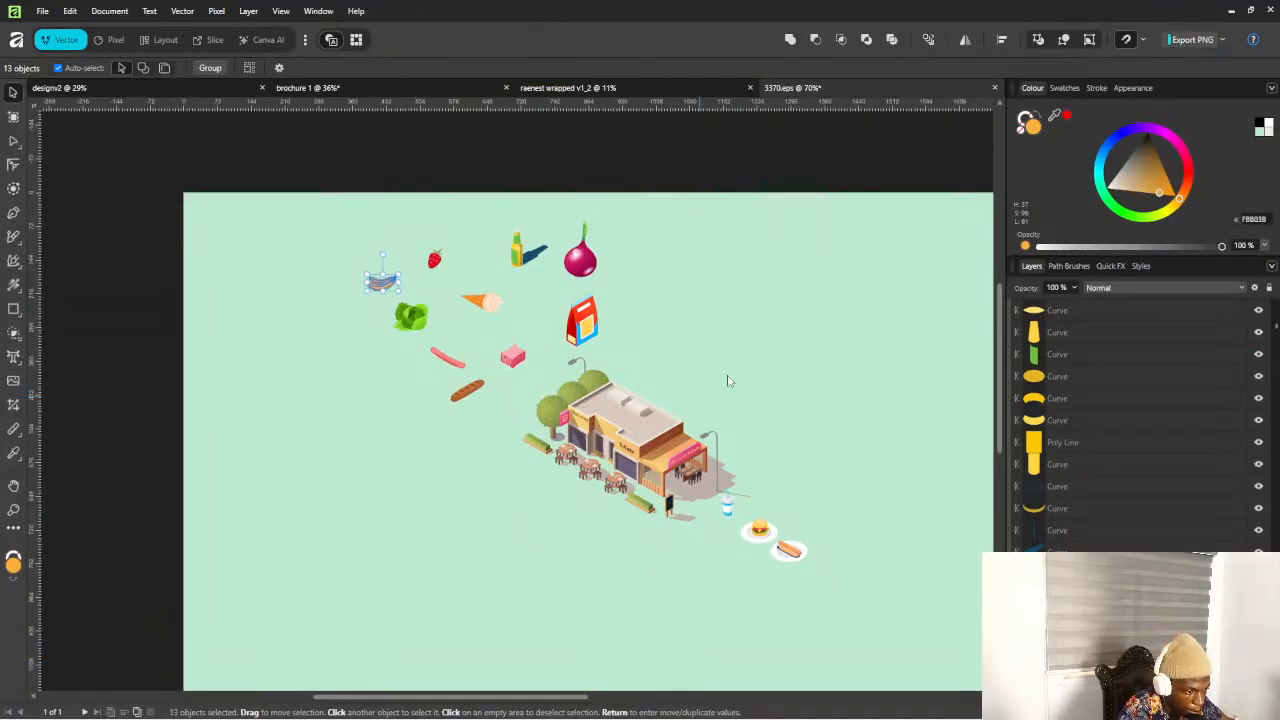
{"action": "scroll", "coordinate": [621, 410], "scroll_direction": "down", "scroll_amount": 2}
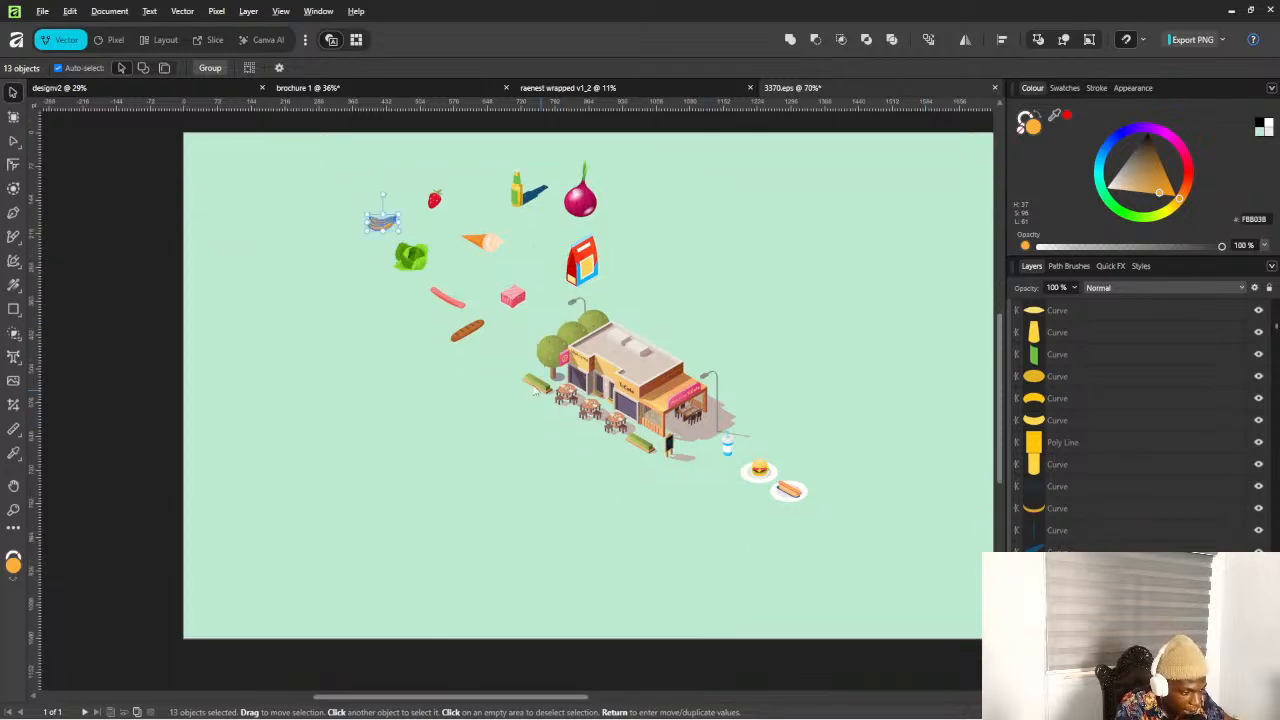
{"action": "scroll", "coordinate": [477, 354], "scroll_direction": "down", "scroll_amount": 4}
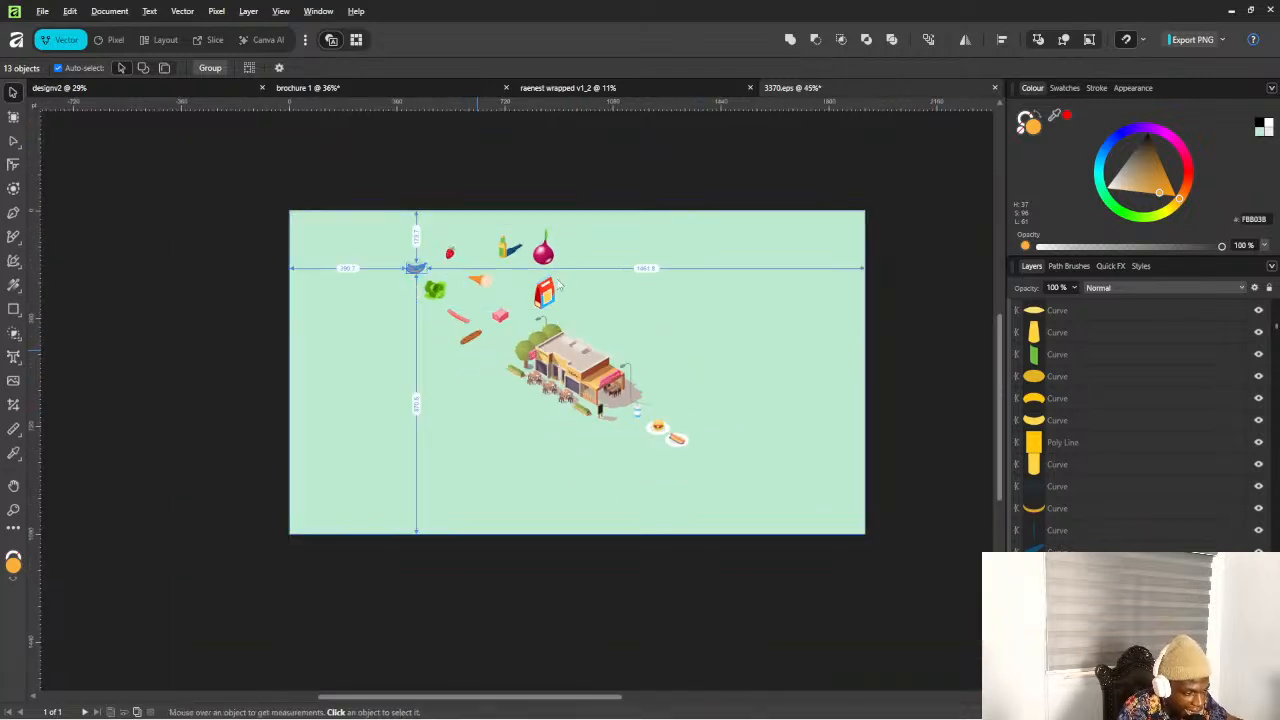
Group the onion's seven objects and move the onion between the bottle and the red snack bag in 3370.eps
{"action": "scroll", "coordinate": [520, 270], "scroll_direction": "up", "scroll_amount": 2}
{"action": "scroll", "coordinate": [520, 270], "scroll_direction": "up", "scroll_amount": 3}
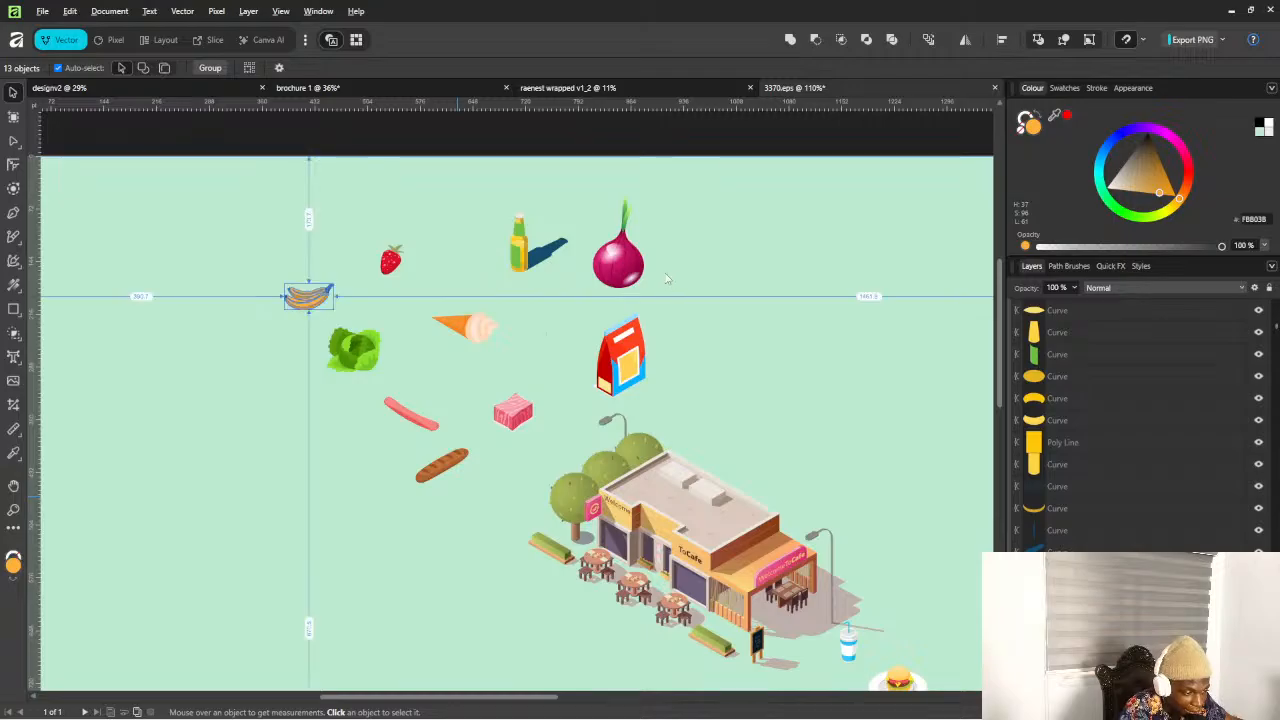
{"action": "left_click", "coordinate": [600, 272]}
{"action": "left_click", "coordinate": [591, 210]}
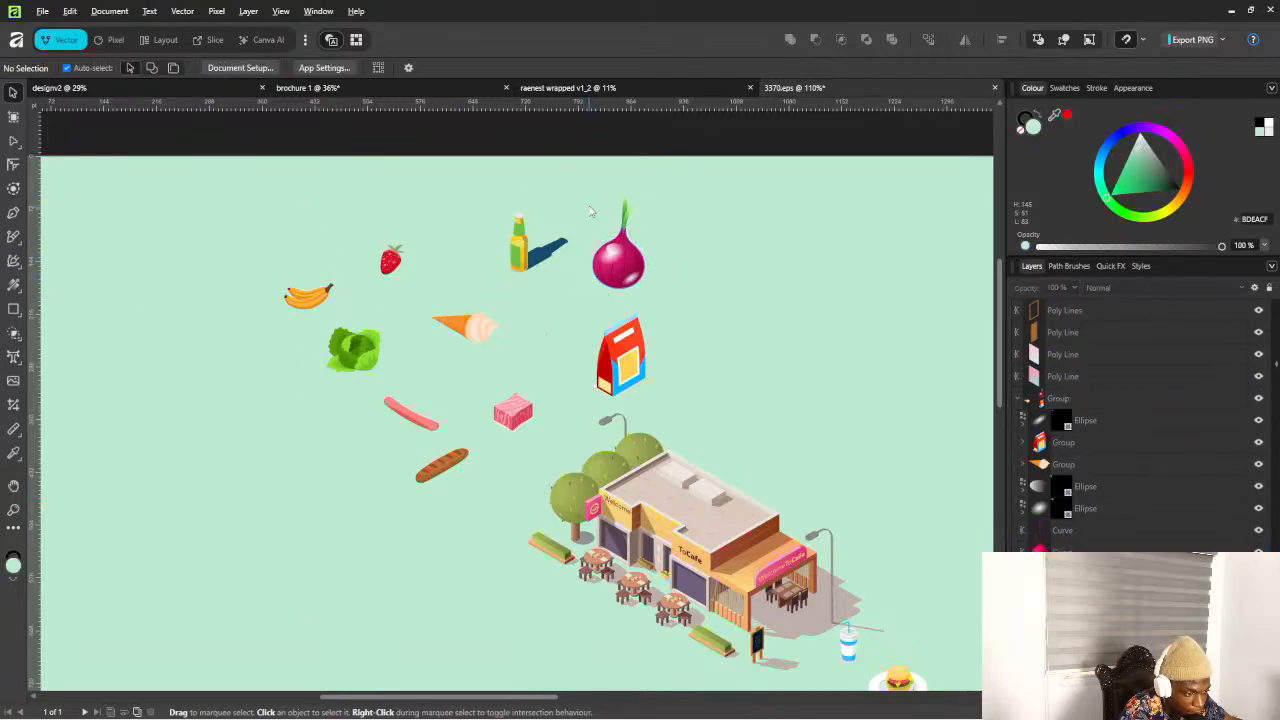
{"action": "left_click_drag", "start_coordinate": [598, 188], "coordinate": [669, 291]}
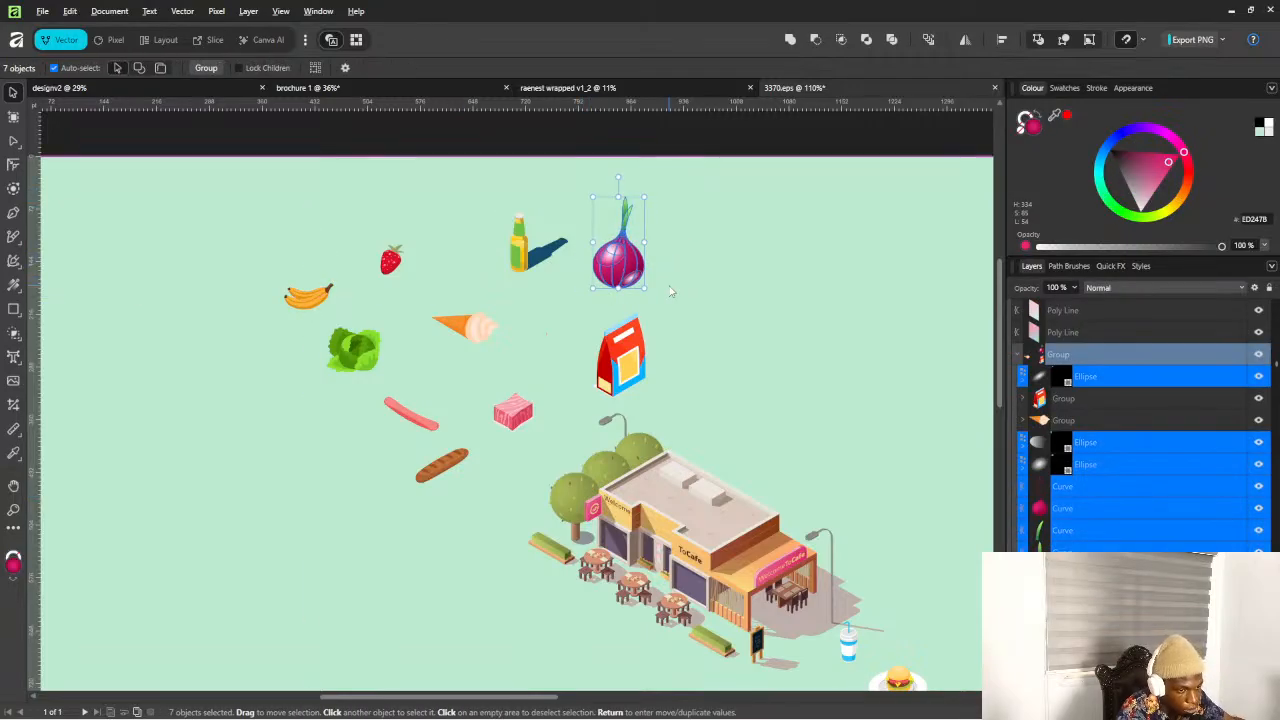
{"action": "key", "text": "ctrl+g"}
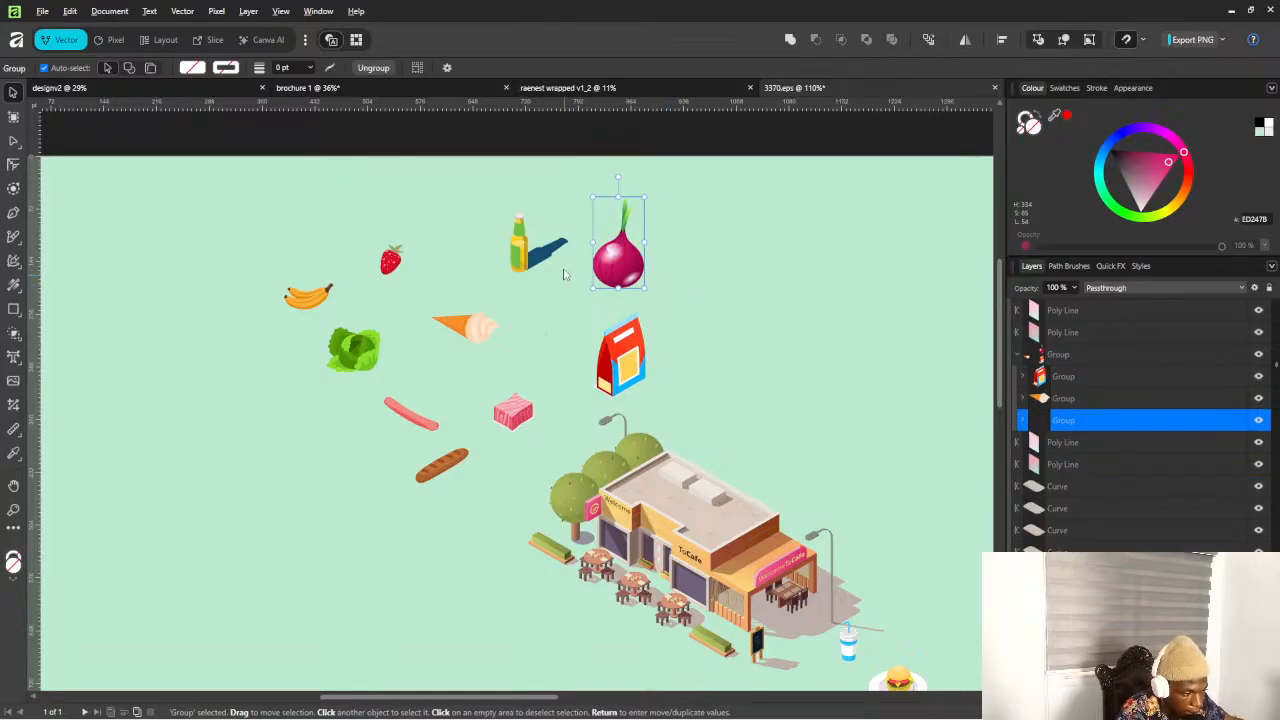
{"action": "left_click_drag", "start_coordinate": [632, 277], "coordinate": [582, 318]}
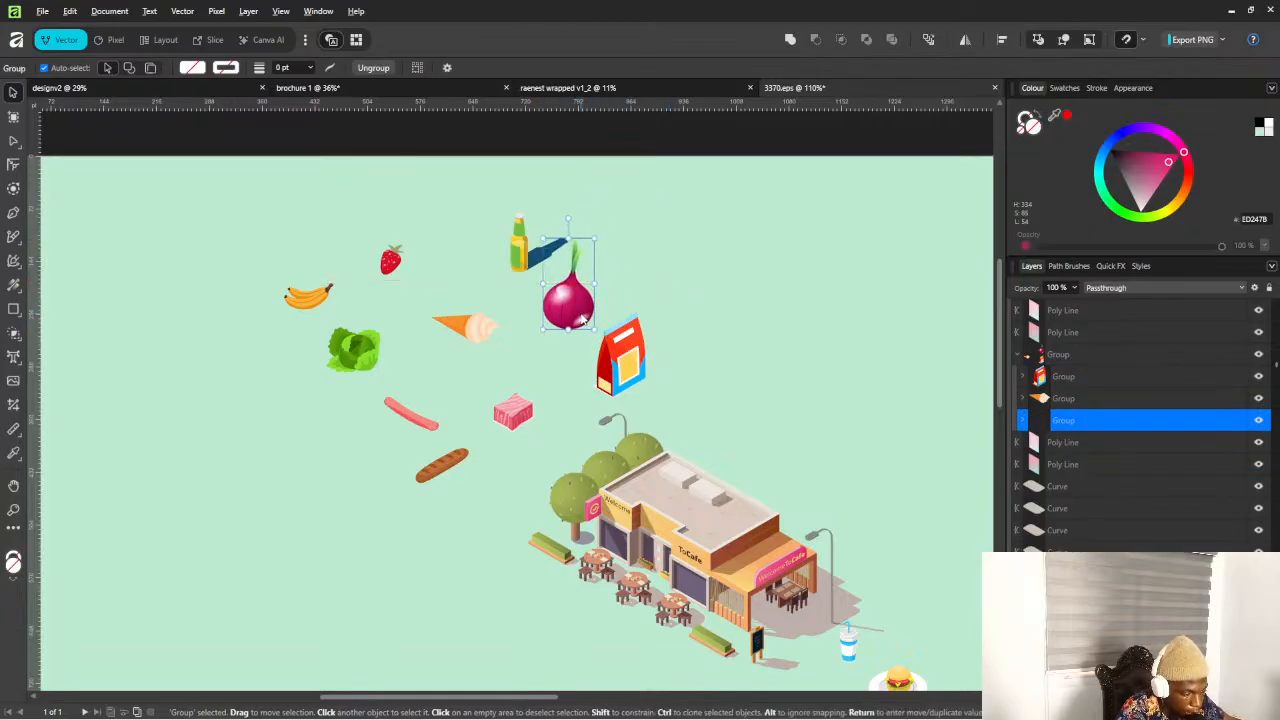
{"action": "left_click", "coordinate": [650, 289]}
{"action": "scroll", "coordinate": [655, 352], "scroll_direction": "down", "scroll_amount": 4}
{"action": "scroll", "coordinate": [680, 365], "scroll_direction": "up", "scroll_amount": 2}
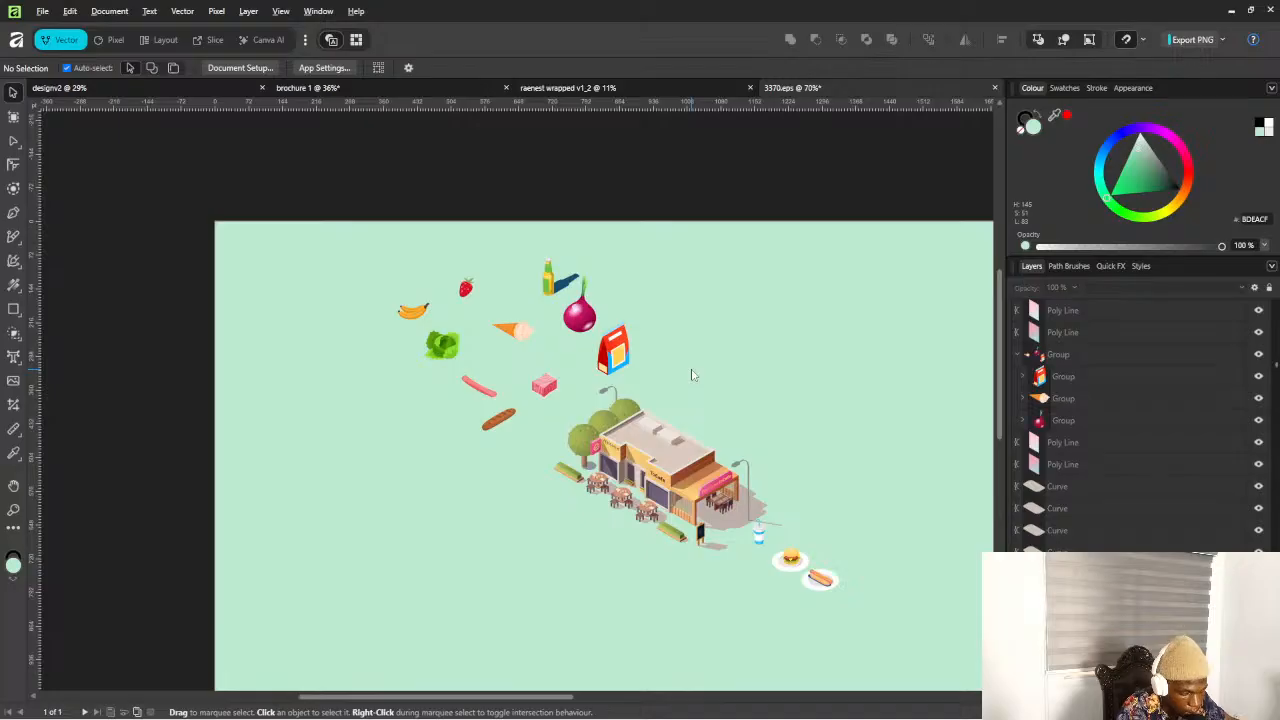
Check the live stream in YouTube Studio, and open 7540829.eps from the isometric city buildings folder in Affinity
{"action": "key", "text": "alt+Tab"}
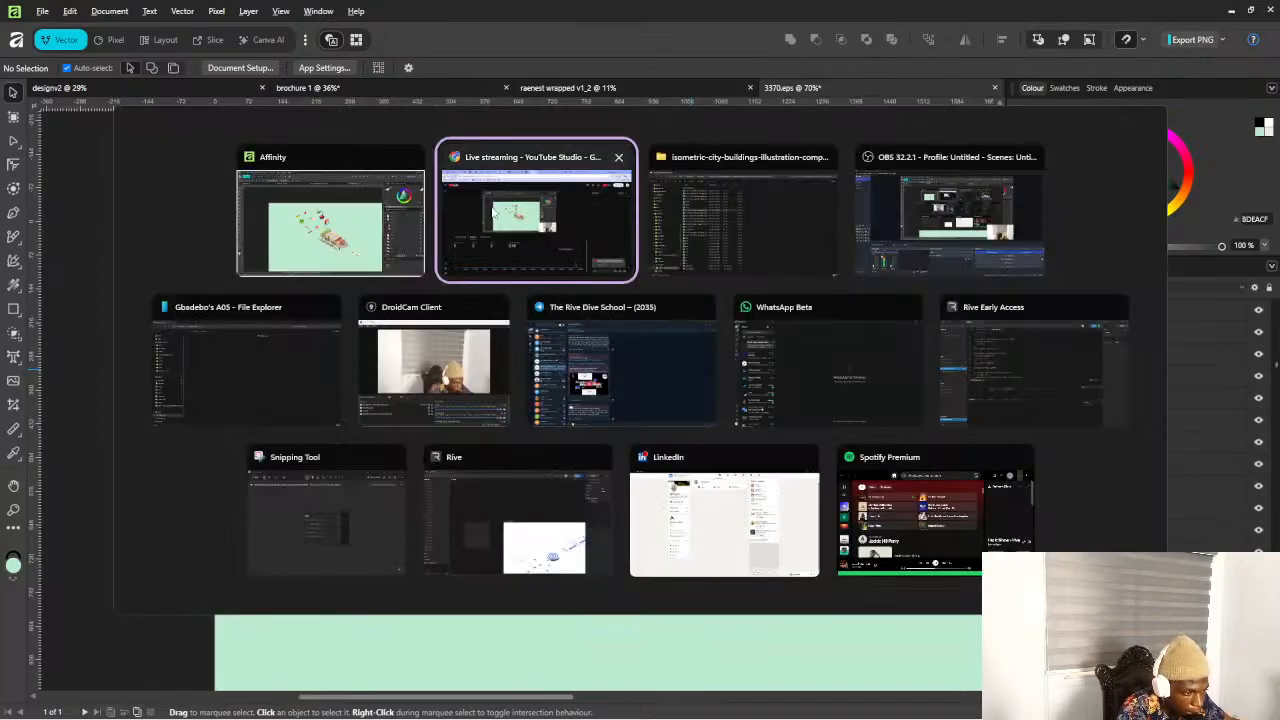
{"action": "left_click", "coordinate": [567, 182]}
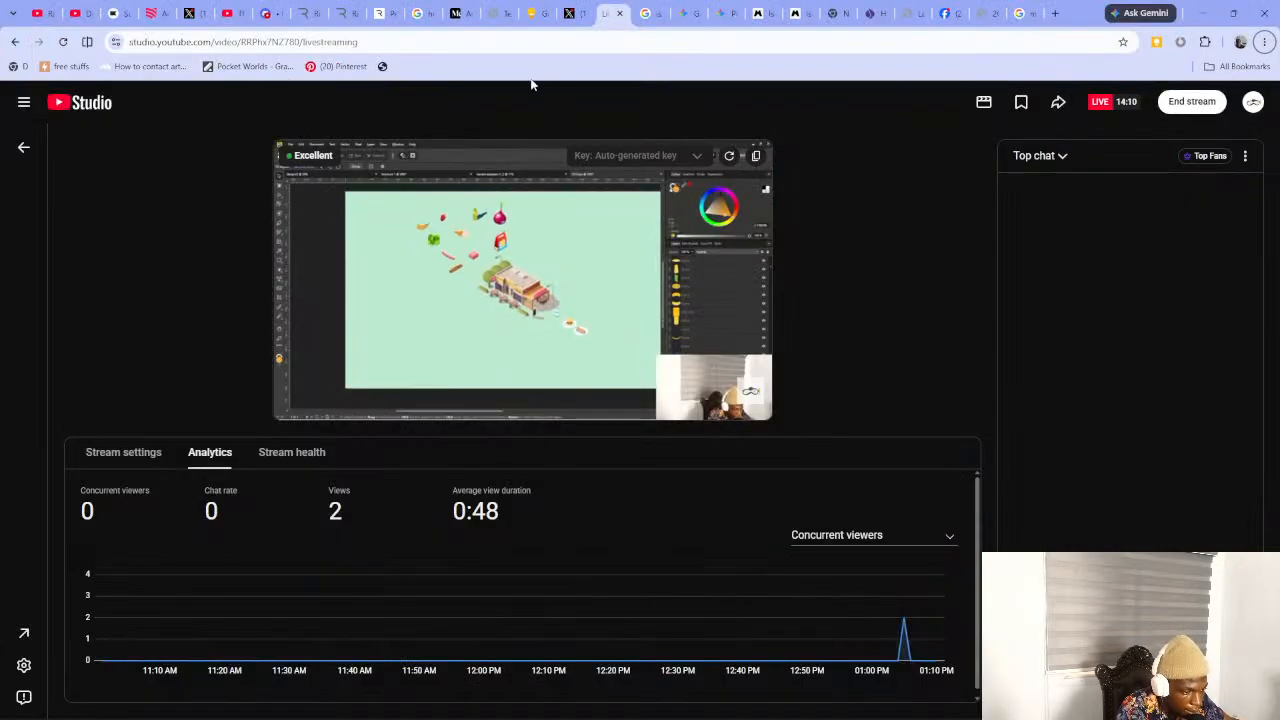
{"action": "key", "text": "alt+Tab"}
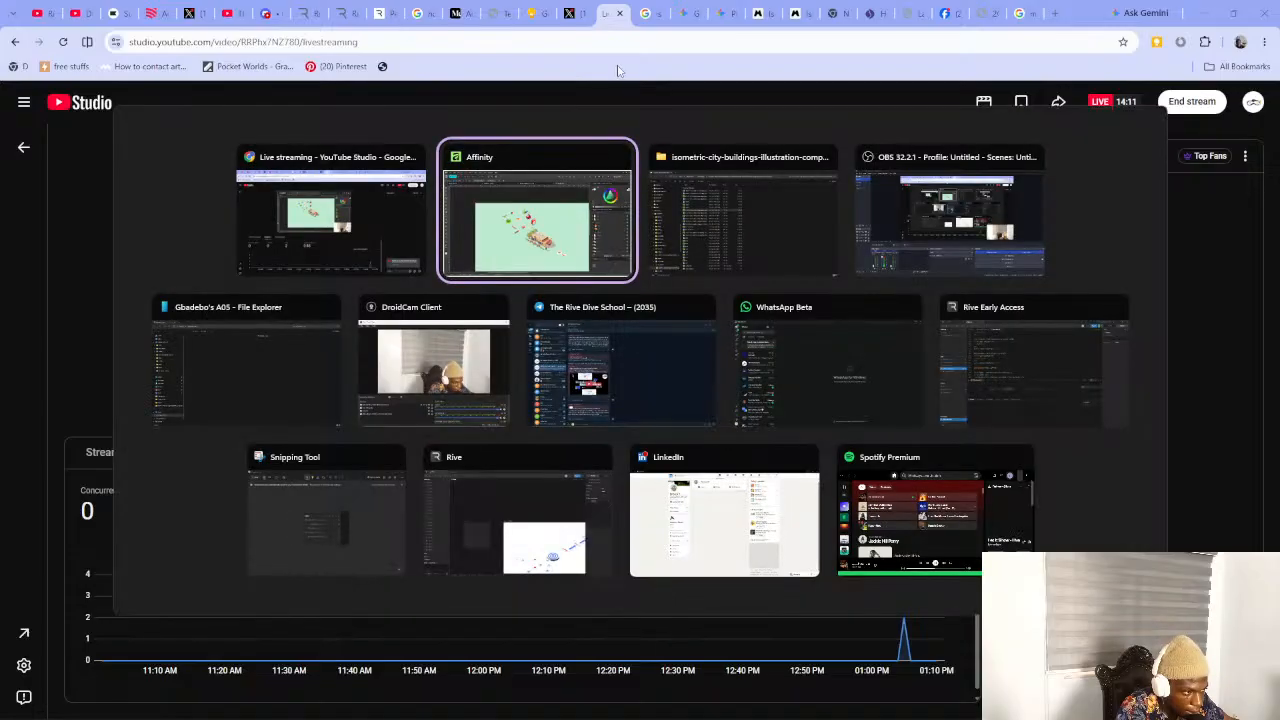
{"action": "left_click", "coordinate": [795, 225]}
{"action": "double_click", "coordinate": [279, 252]}
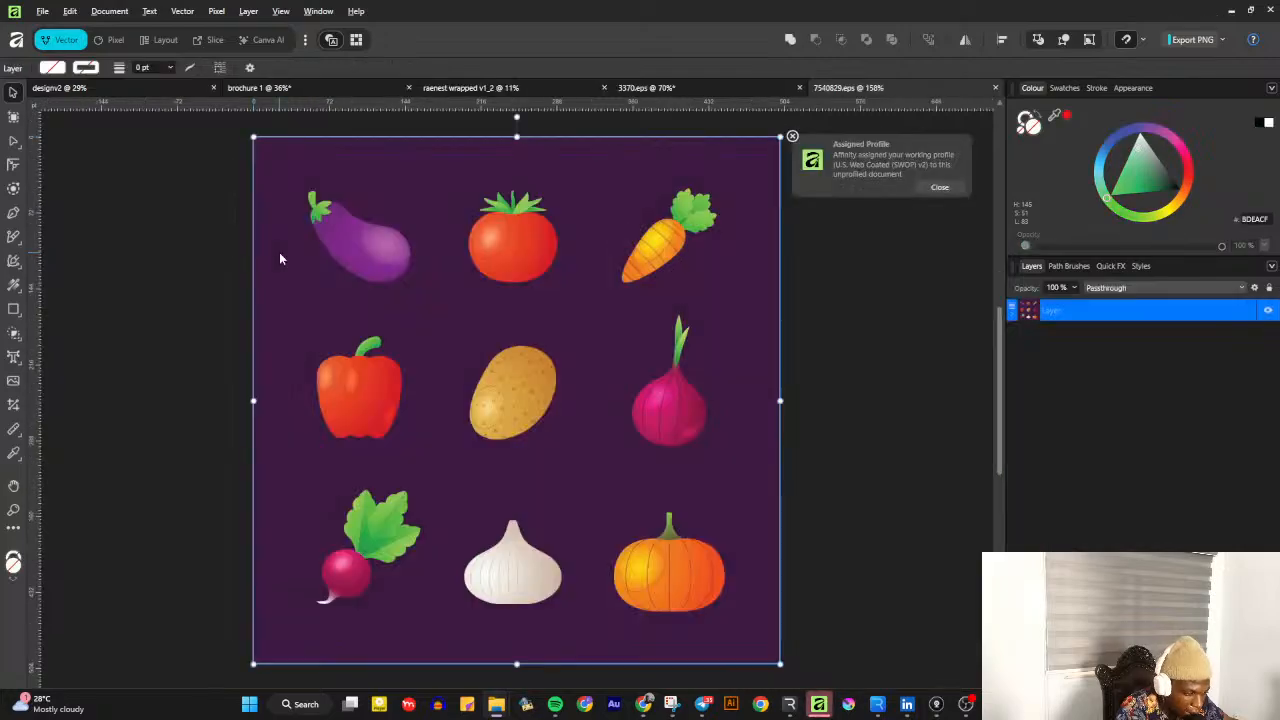
Open the 2211.i121.034 isometric bread EPS from the same folder in Affinity and review its bakery artwork
{"action": "key", "text": "alt+Tab"}
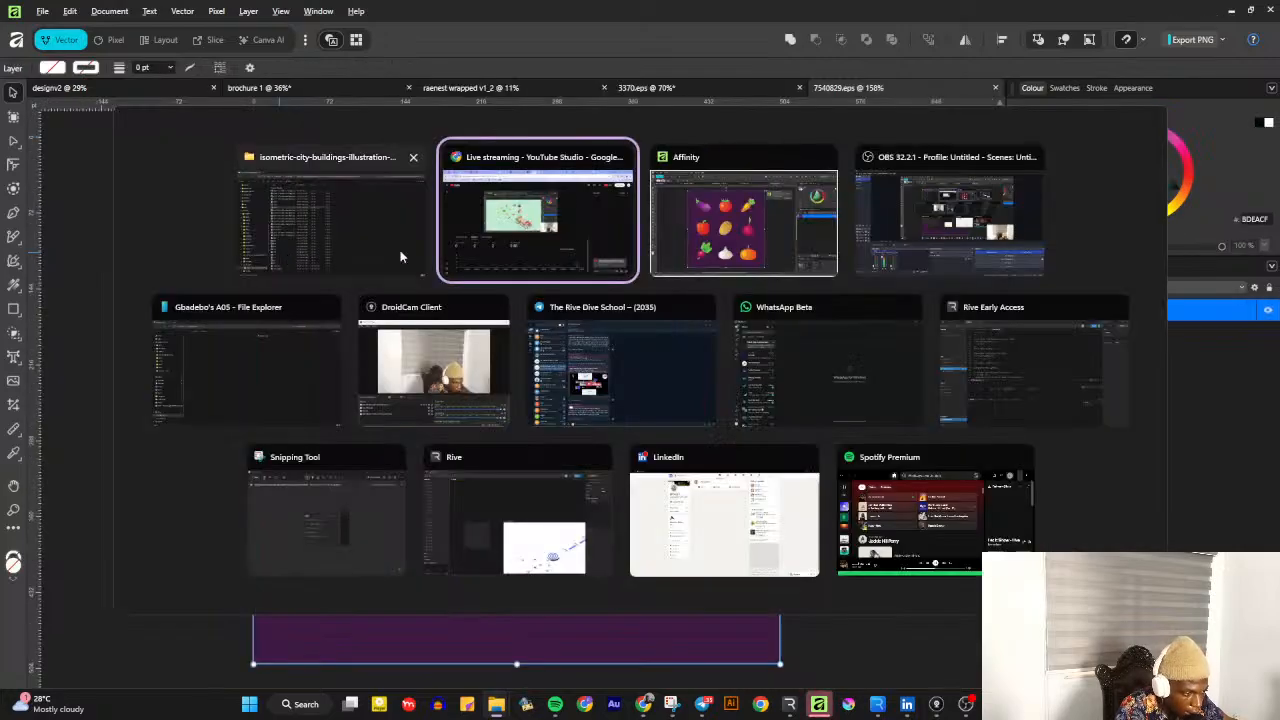
{"action": "left_click", "coordinate": [292, 215]}
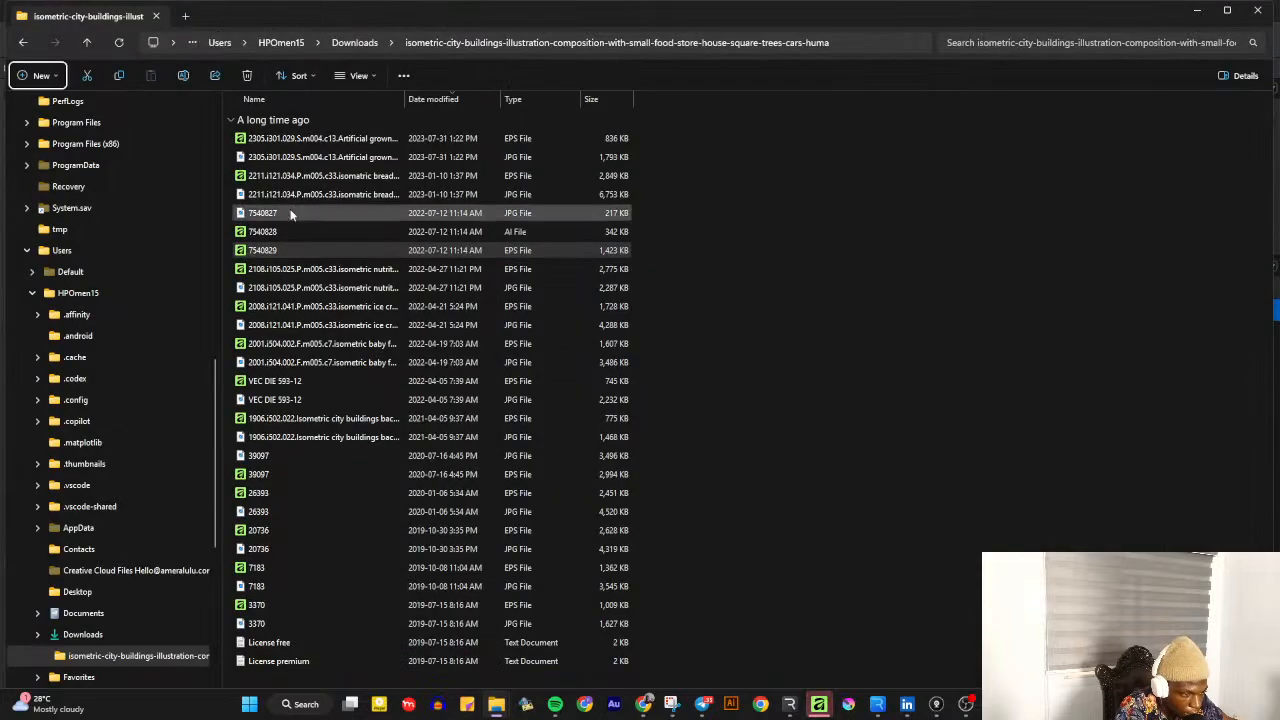
{"action": "left_click", "coordinate": [305, 177]}
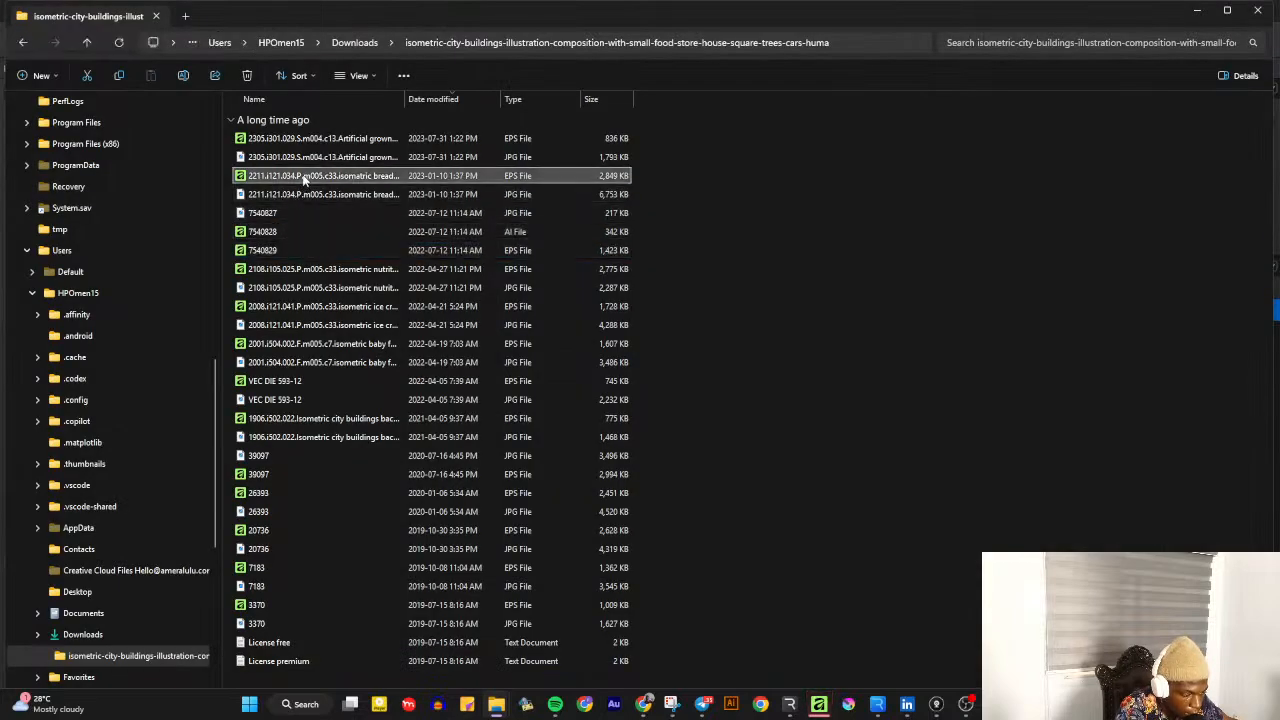
{"action": "double_click", "coordinate": [304, 177]}
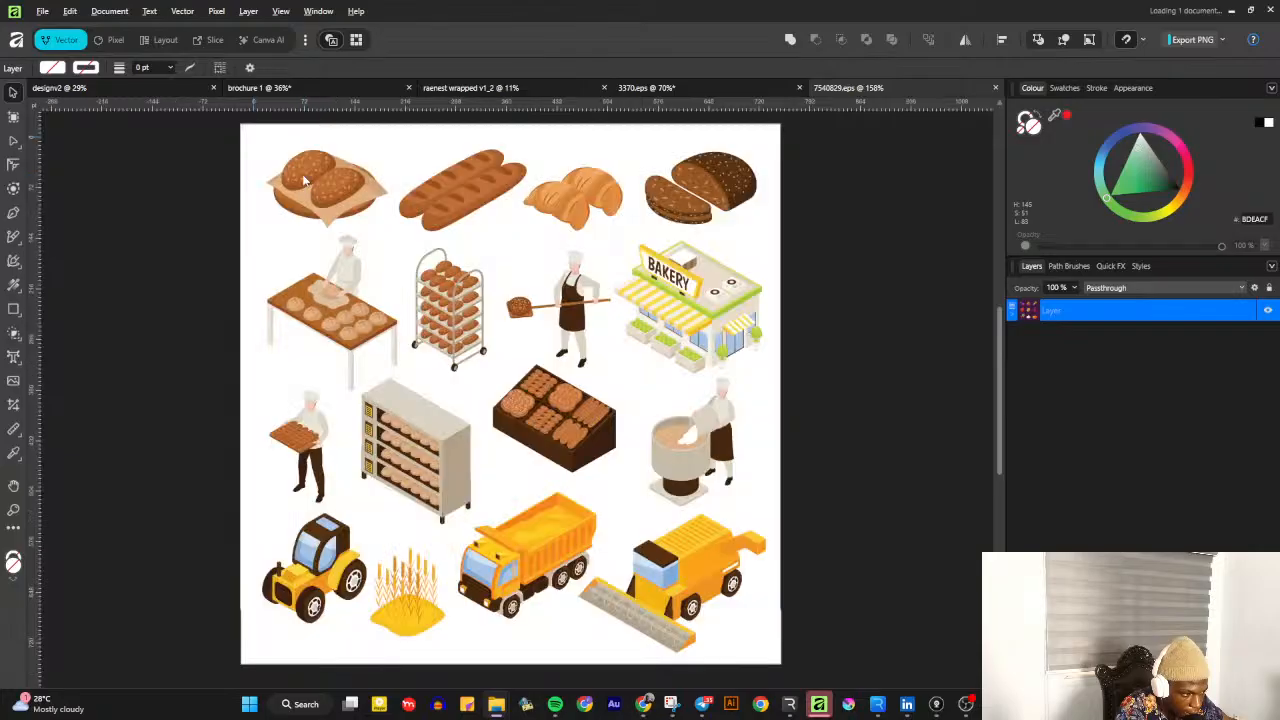
{"action": "scroll", "coordinate": [515, 308], "scroll_direction": "down", "scroll_amount": 3}
{"action": "scroll", "coordinate": [490, 310], "scroll_direction": "up", "scroll_amount": 3}
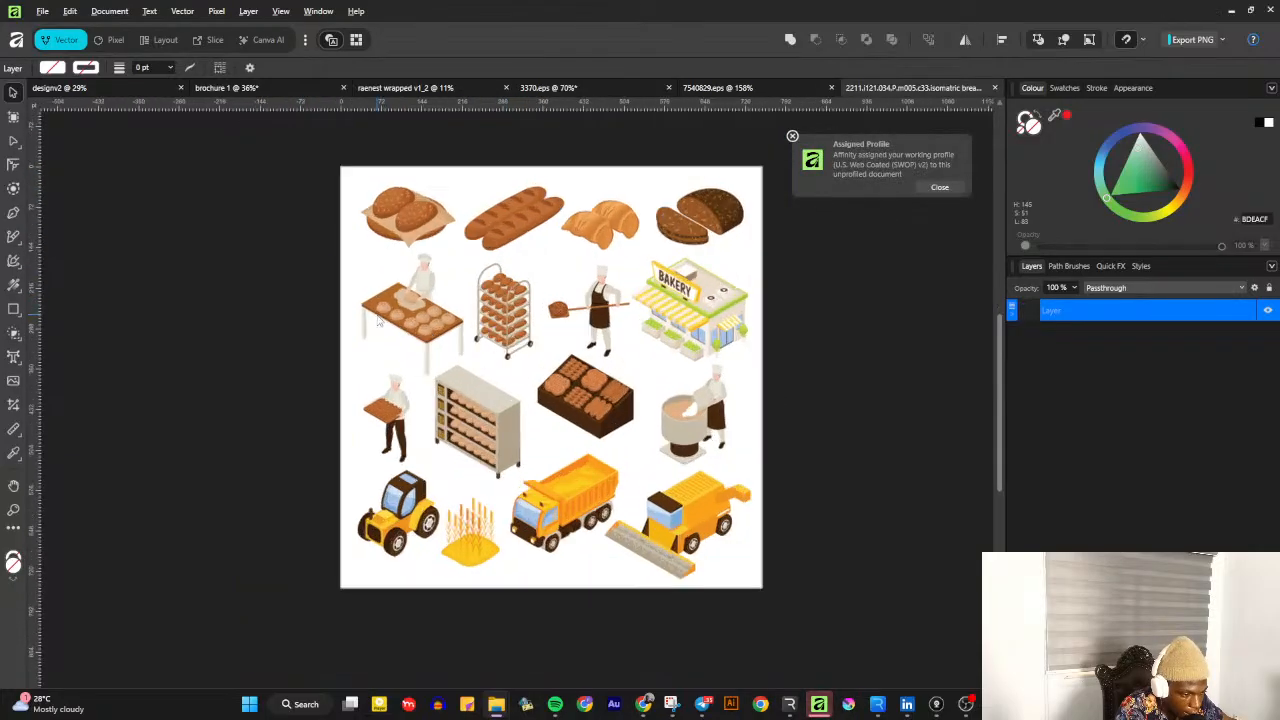
{"action": "scroll", "coordinate": [408, 214], "scroll_direction": "up", "scroll_amount": 2}
{"action": "scroll", "coordinate": [420, 275], "scroll_direction": "up", "scroll_amount": 1}
{"action": "scroll", "coordinate": [352, 288], "scroll_direction": "up", "scroll_amount": 2}
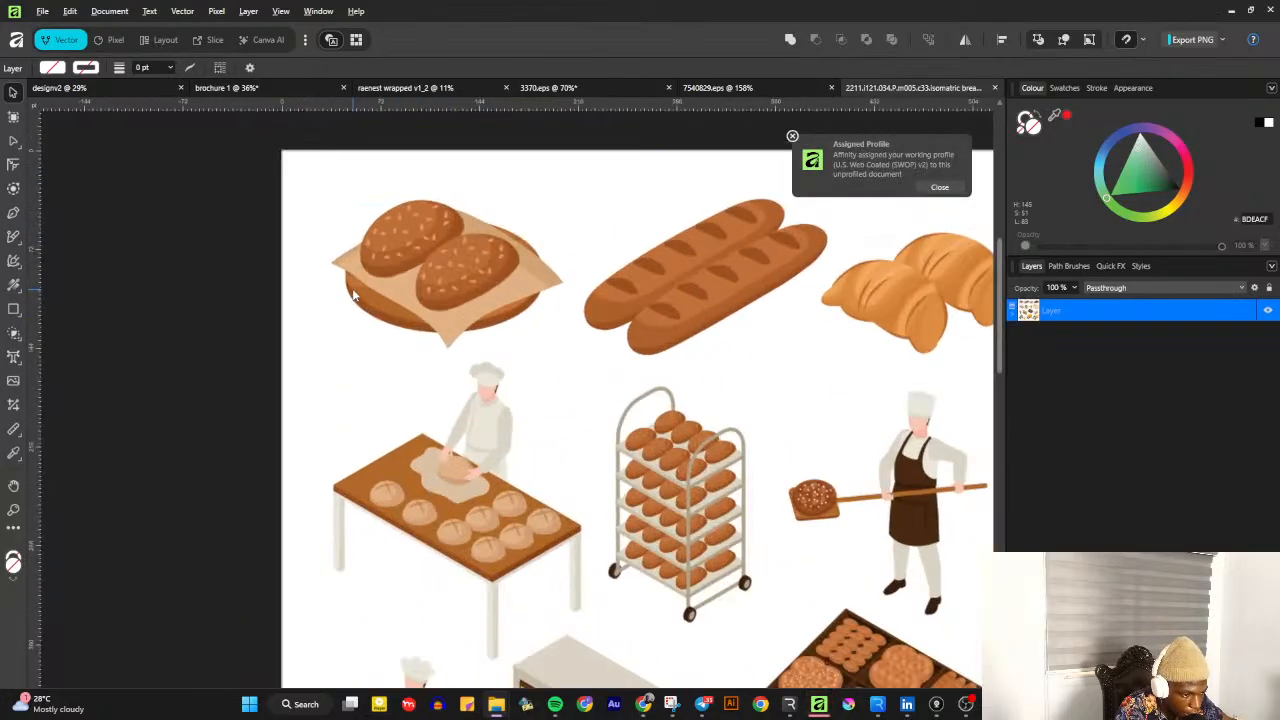
{"action": "scroll", "coordinate": [350, 270], "scroll_direction": "down", "scroll_amount": 4}
{"action": "scroll", "coordinate": [347, 255], "scroll_direction": "up", "scroll_amount": 3}
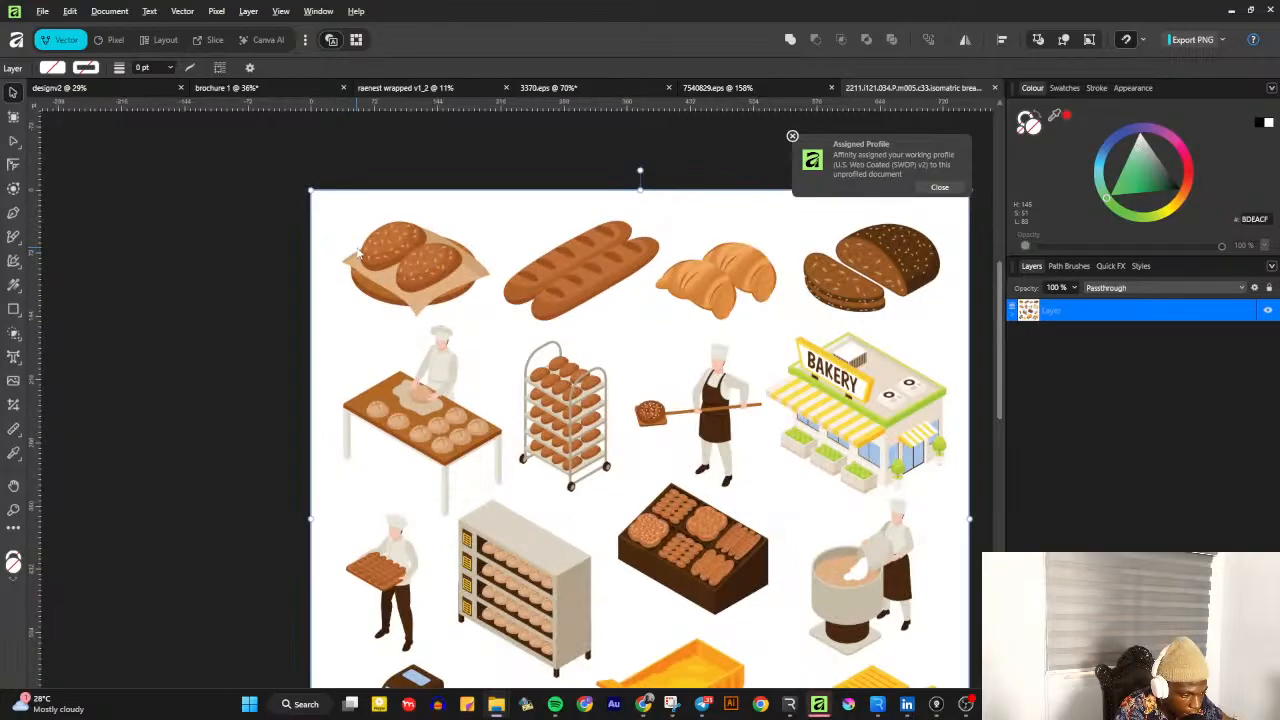
Ungroup the bakery artwork and delete its white background rectangle
{"action": "key", "text": "ctrl+shift+g"}
{"action": "left_click", "coordinate": [338, 165]}
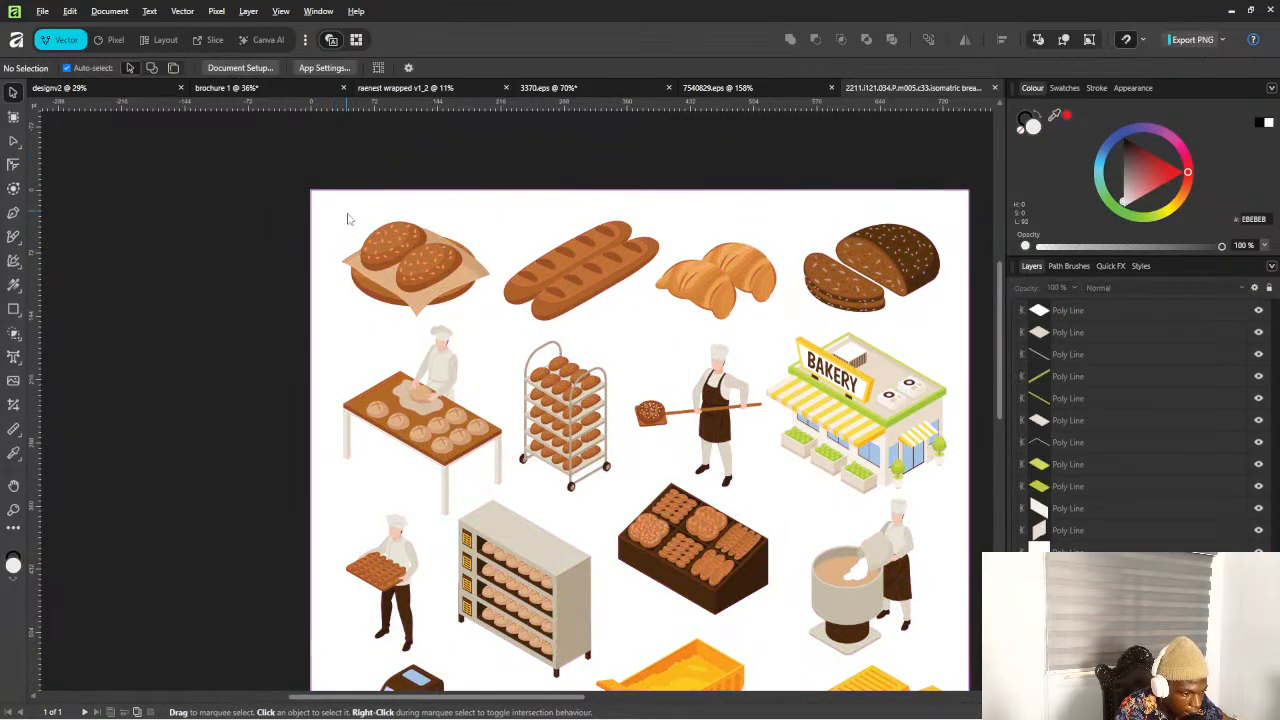
{"action": "left_click", "coordinate": [343, 205]}
{"action": "left_click", "coordinate": [404, 254]}
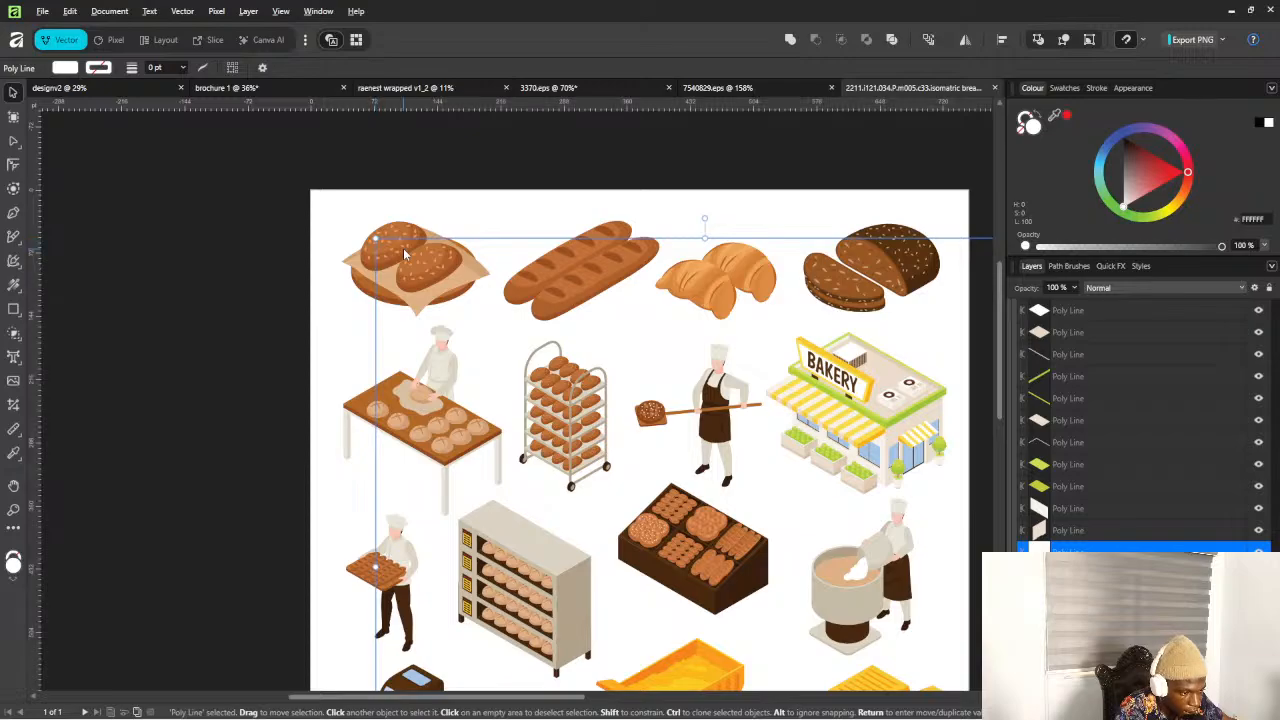
{"action": "key", "text": "Delete"}
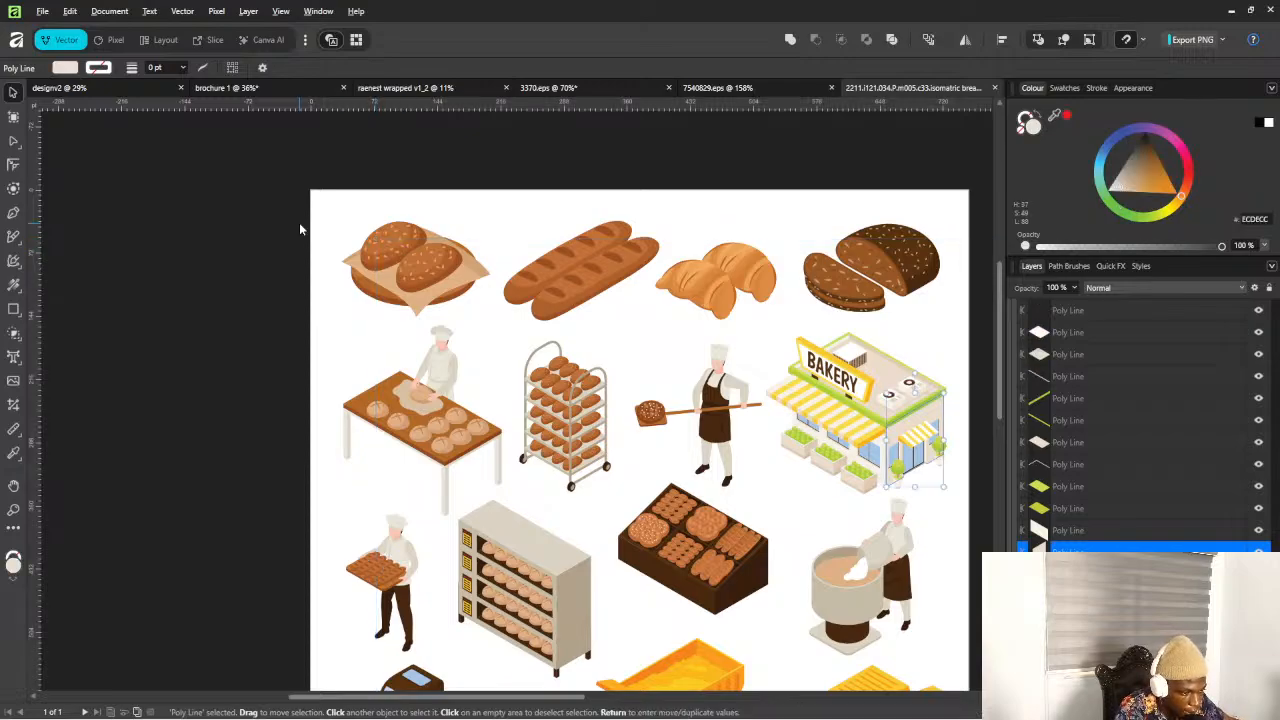
Copy the two seeded buns with their tray from the bakery artwork and paste them into 3370.eps above the strawberry
{"action": "left_click_drag", "start_coordinate": [300, 229], "coordinate": [467, 330]}
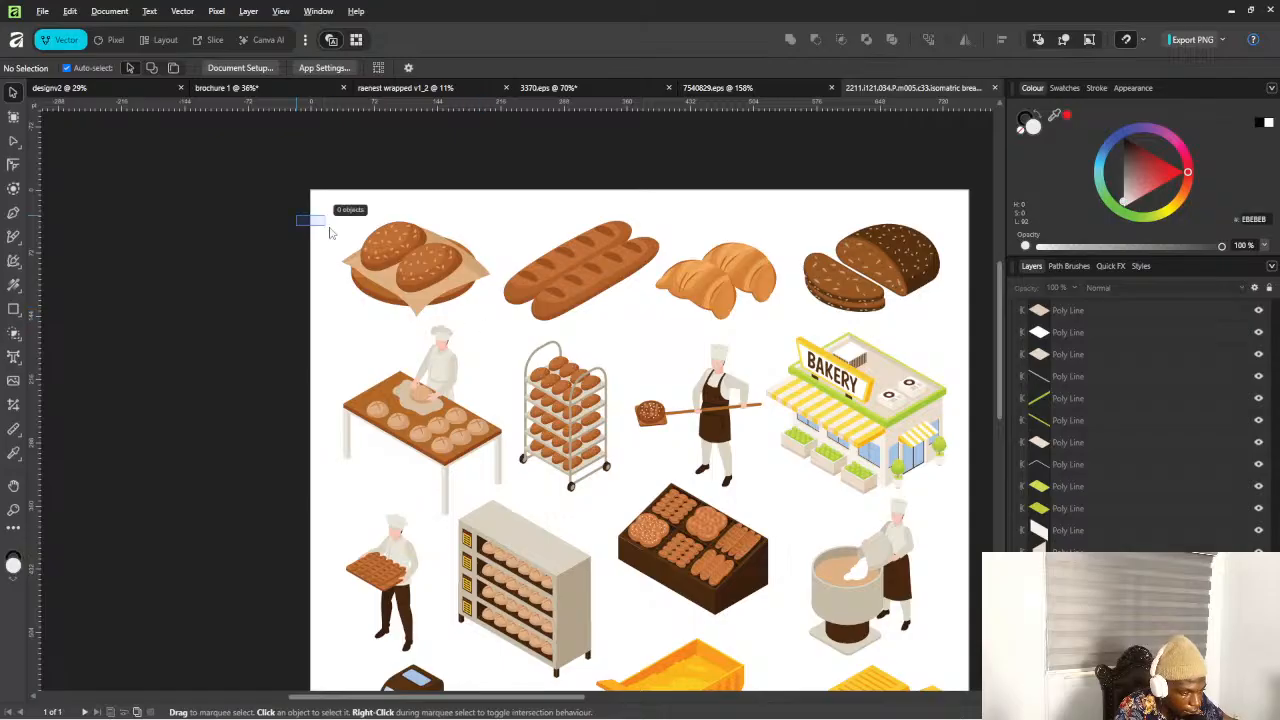
{"action": "left_click_drag", "start_coordinate": [300, 216], "coordinate": [447, 295]}
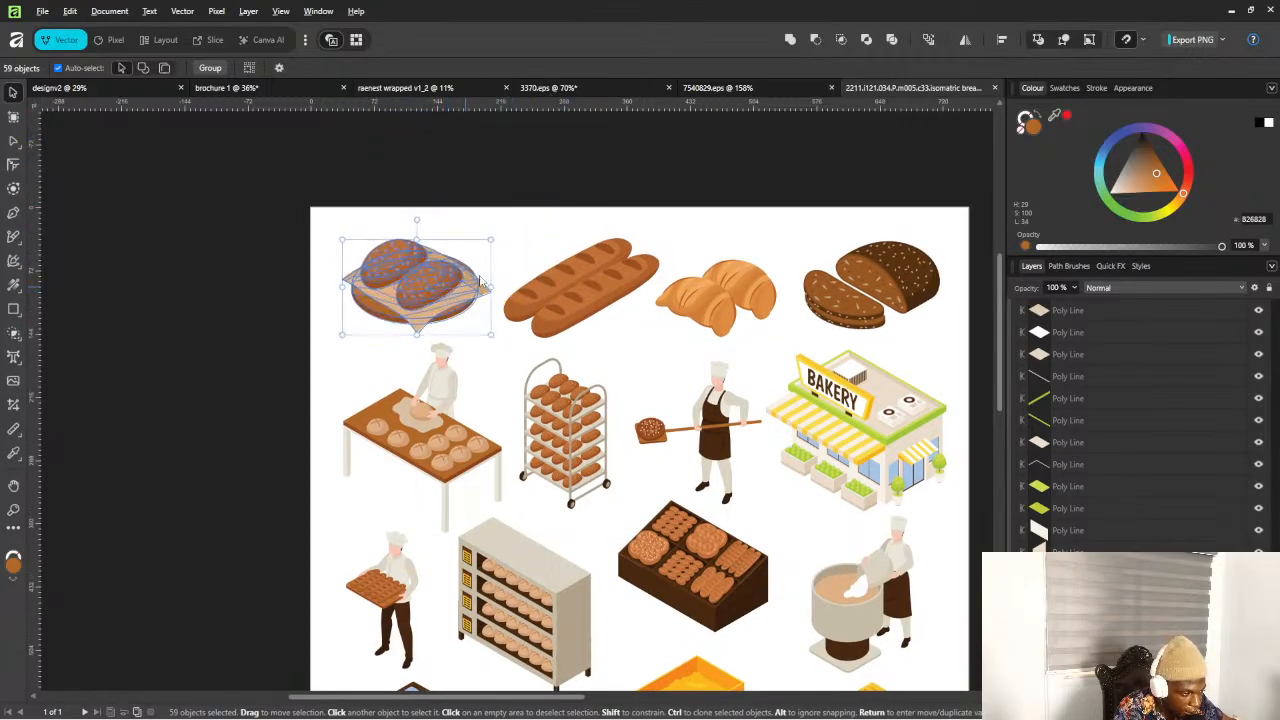
{"action": "left_click", "coordinate": [549, 88]}
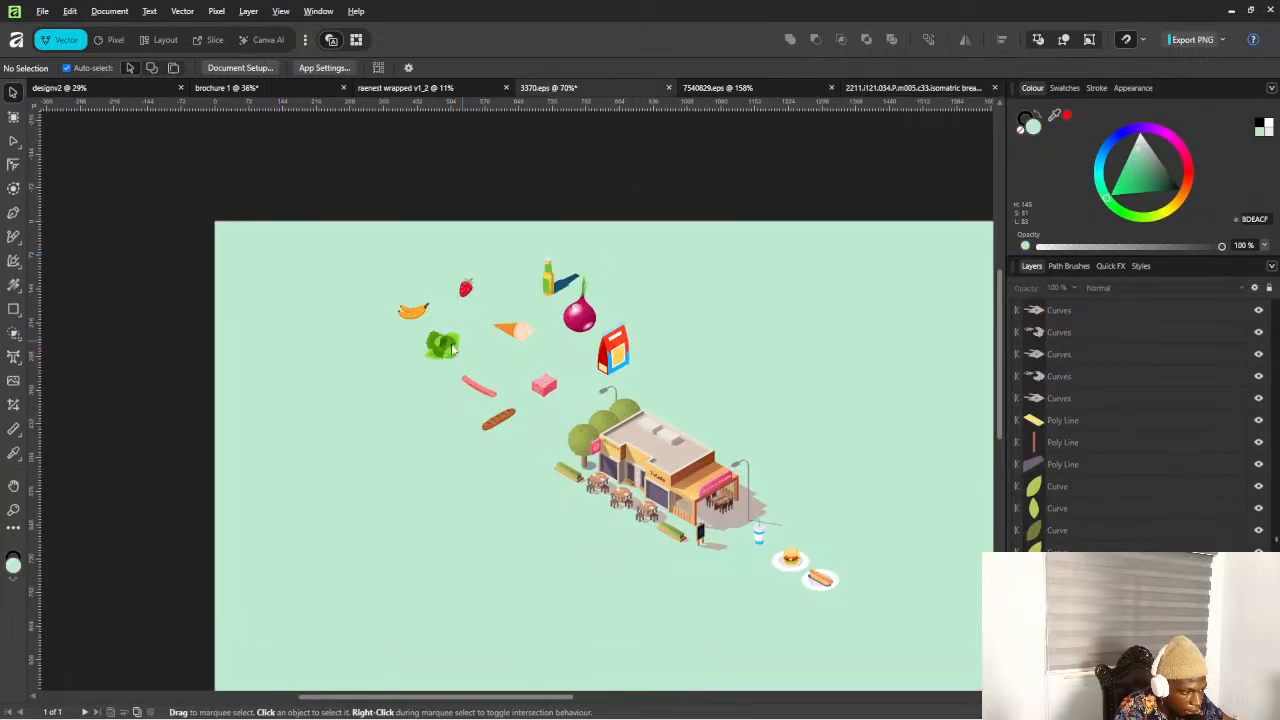
{"action": "key", "text": "ctrl+v"}
{"action": "left_click_drag", "start_coordinate": [263, 246], "coordinate": [482, 270]}
{"action": "scroll", "coordinate": [484, 268], "scroll_direction": "up", "scroll_amount": 2}
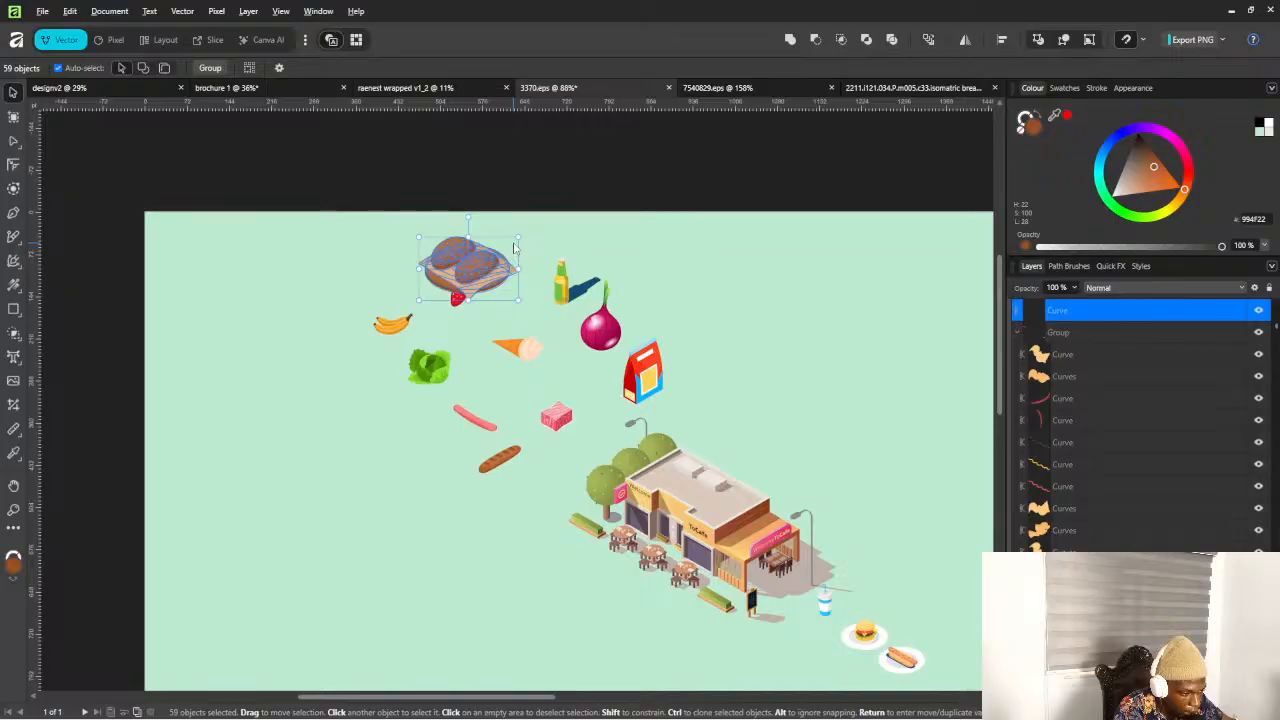
Scale the pasted buns down to match the other food items and place them between the strawberry and the bottle
{"action": "mouse_move", "coordinate": [517, 237]}
{"action": "left_mouse_down"}
{"action": "mouse_move", "coordinate": [477, 264]}
{"action": "mouse_move", "coordinate": [509, 267]}
{"action": "mouse_move", "coordinate": [529, 247]}
{"action": "left_mouse_up"}
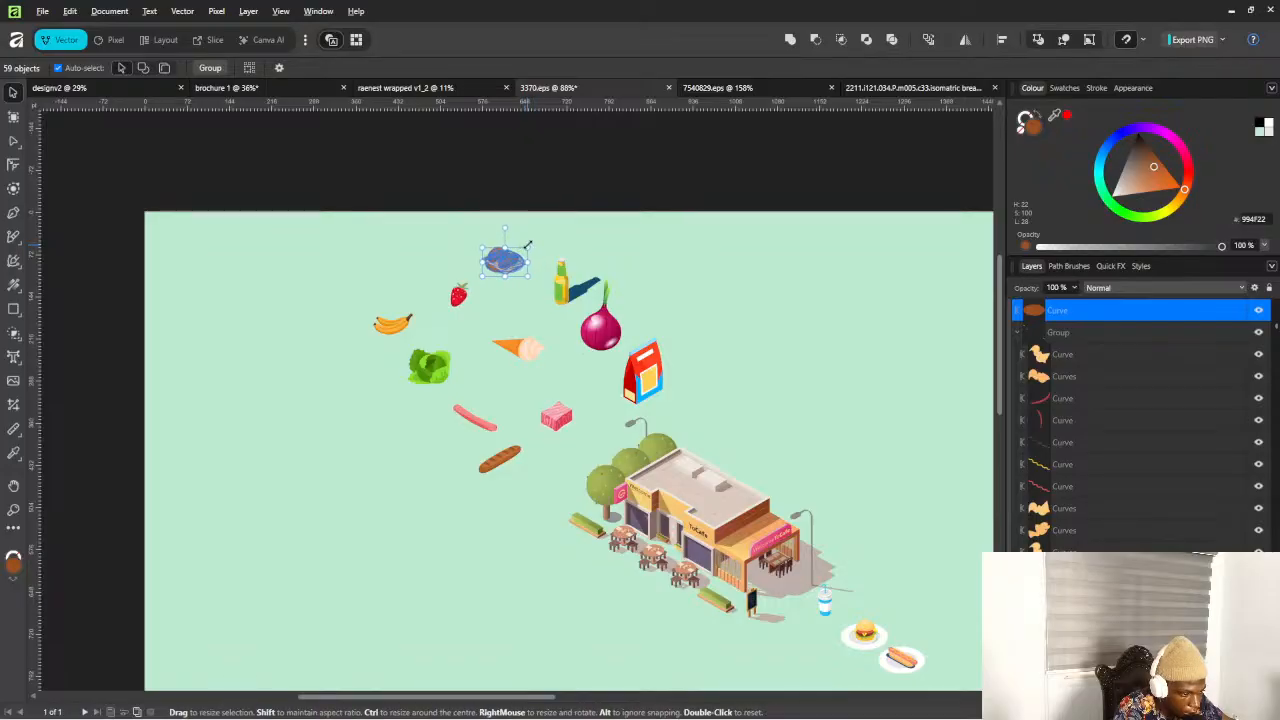
{"action": "left_click", "coordinate": [592, 244]}
{"action": "left_click", "coordinate": [505, 262]}
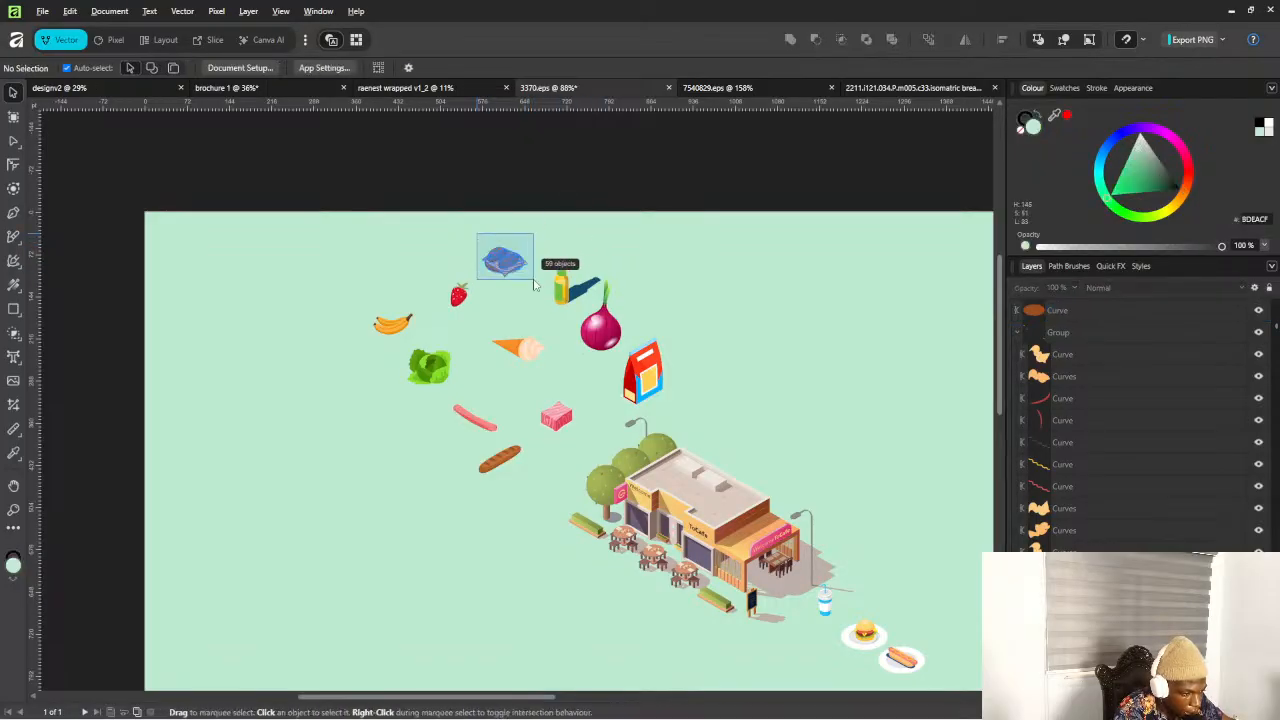
{"action": "scroll", "coordinate": [505, 262], "scroll_direction": "up", "scroll_amount": 10}
{"action": "left_click_drag", "start_coordinate": [421, 240], "coordinate": [486, 244]}
{"action": "scroll", "coordinate": [502, 362], "scroll_direction": "down", "scroll_amount": 4}
{"action": "scroll", "coordinate": [502, 362], "scroll_direction": "down", "scroll_amount": 9}
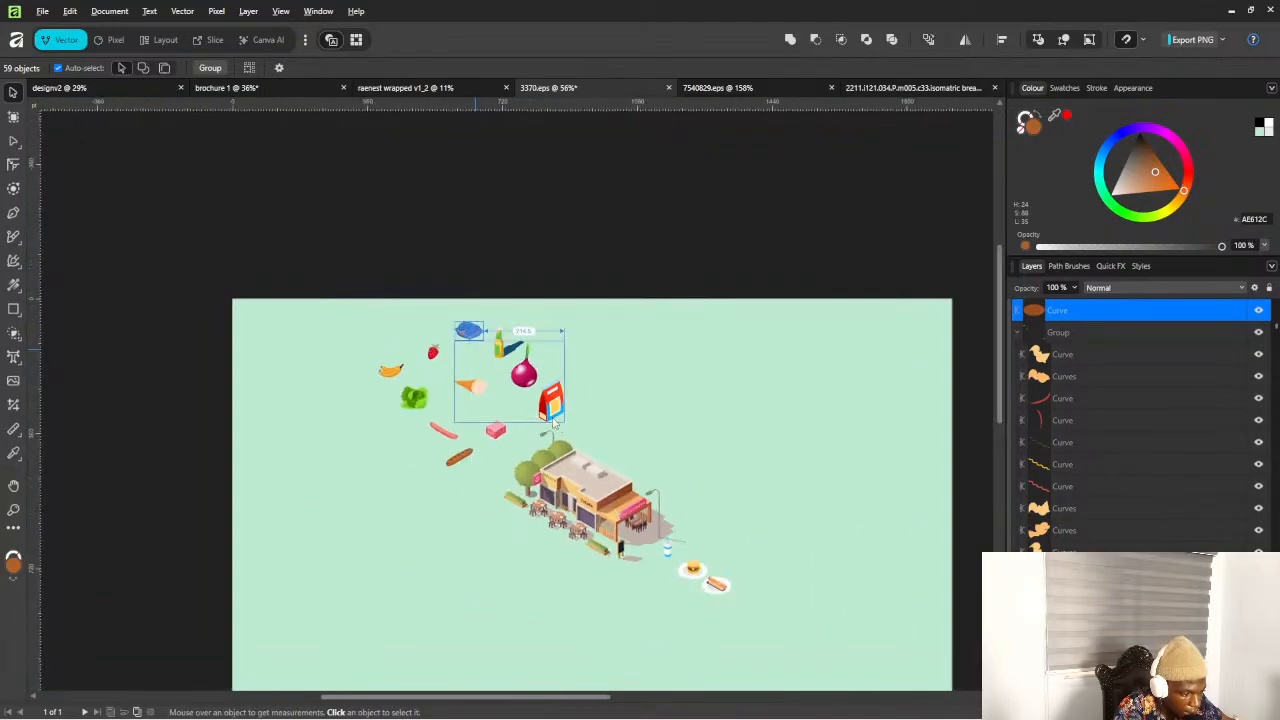
Delete the three white highlight ellipses from the onion's bulb
{"action": "scroll", "coordinate": [602, 369], "scroll_direction": "up", "scroll_amount": 5}
{"action": "scroll", "coordinate": [395, 390], "scroll_direction": "down", "scroll_amount": 3}
{"action": "scroll", "coordinate": [395, 390], "scroll_direction": "up", "scroll_amount": 7}
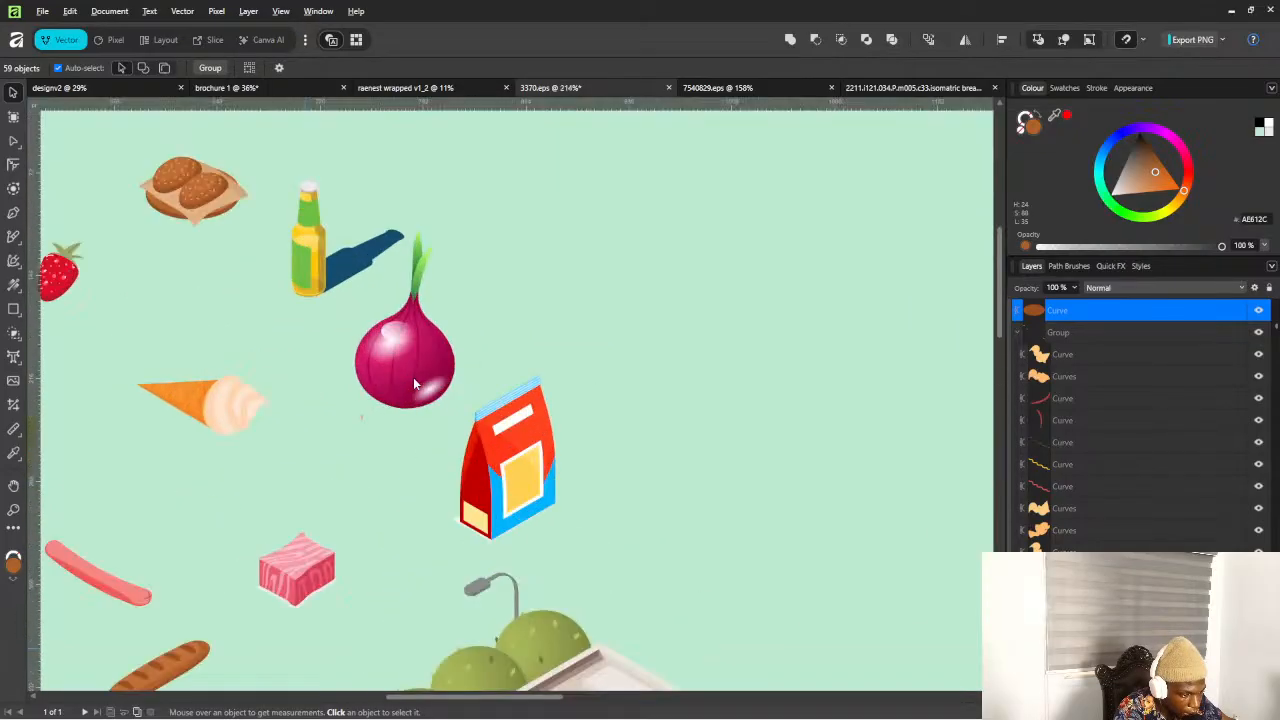
{"action": "left_click", "coordinate": [428, 372]}
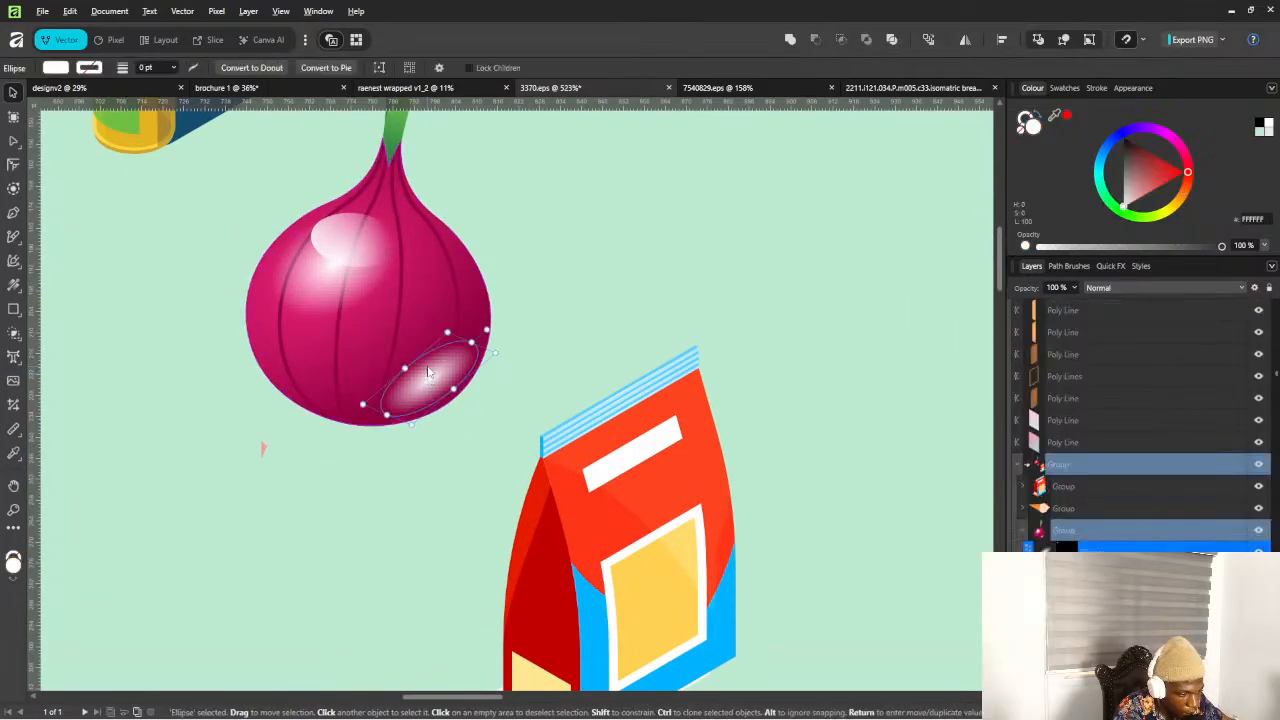
{"action": "key", "text": "Delete"}
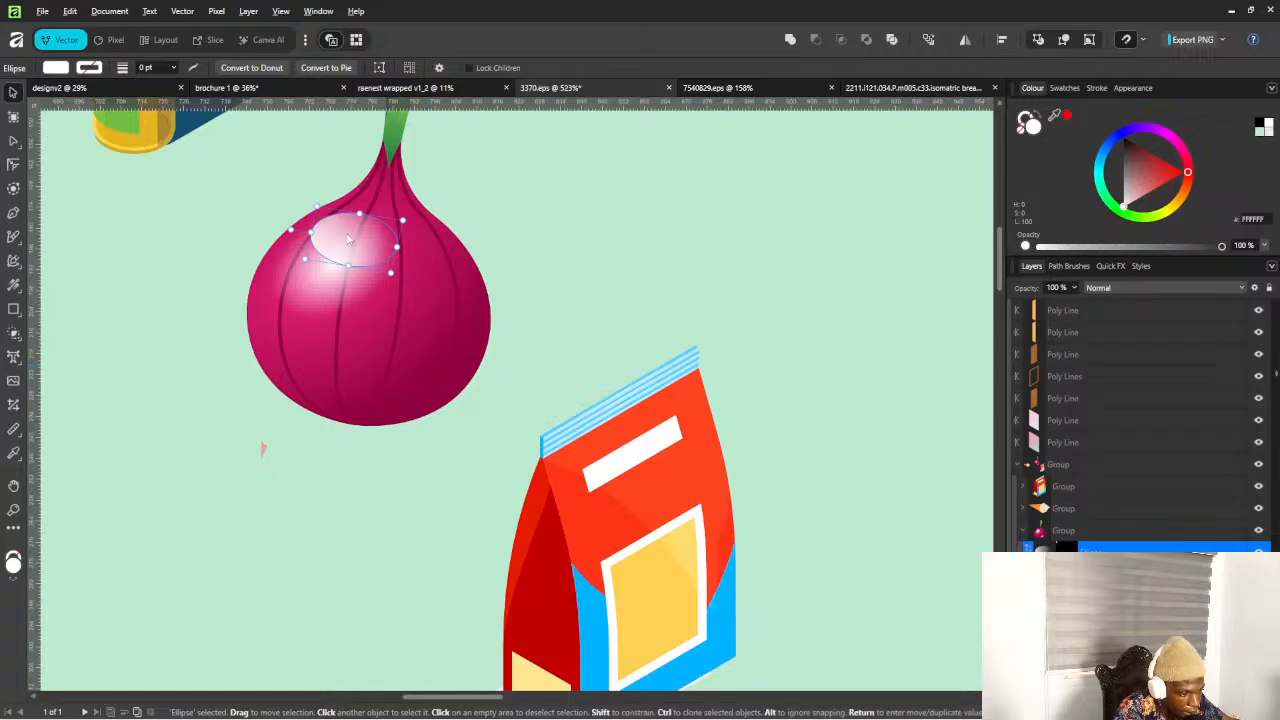
{"action": "key", "text": "ctrl+z"}
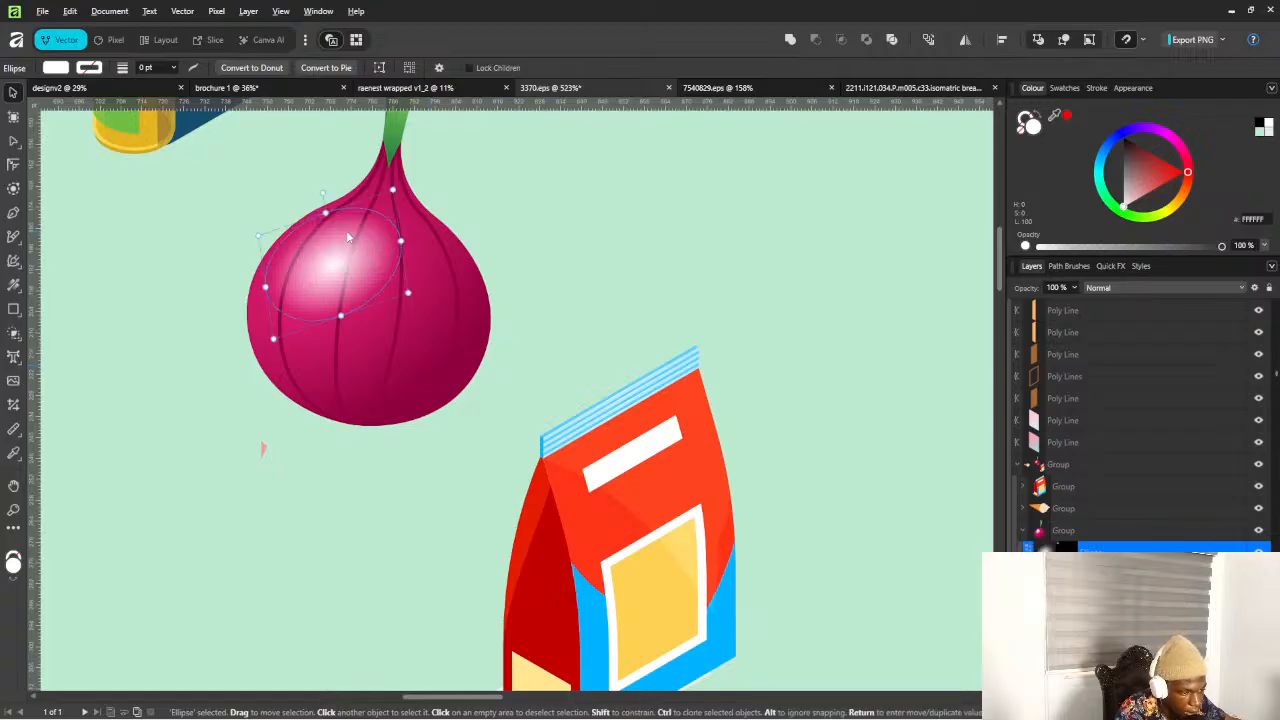
{"action": "key", "text": "ctrl+z"}
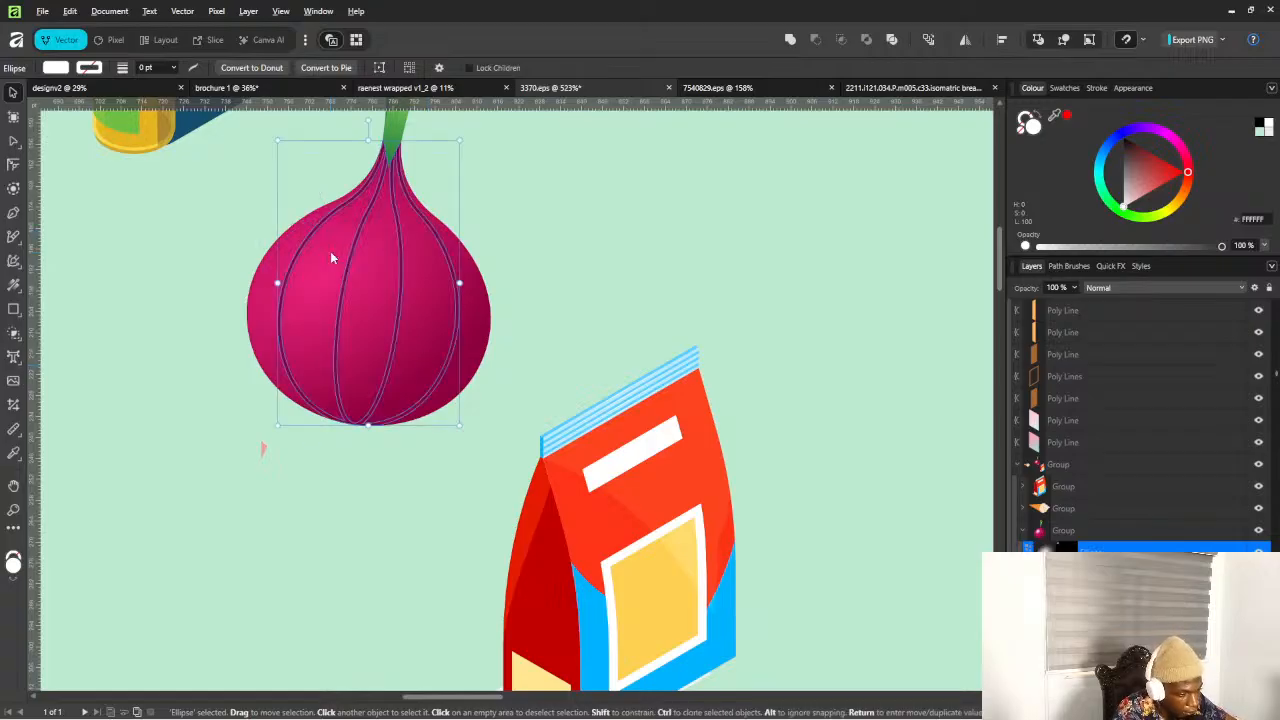
Fill the onion's bulb and both of its leaves with lime green from the Colours swatches
{"action": "left_click", "coordinate": [488, 283]}
{"action": "left_click", "coordinate": [470, 299]}
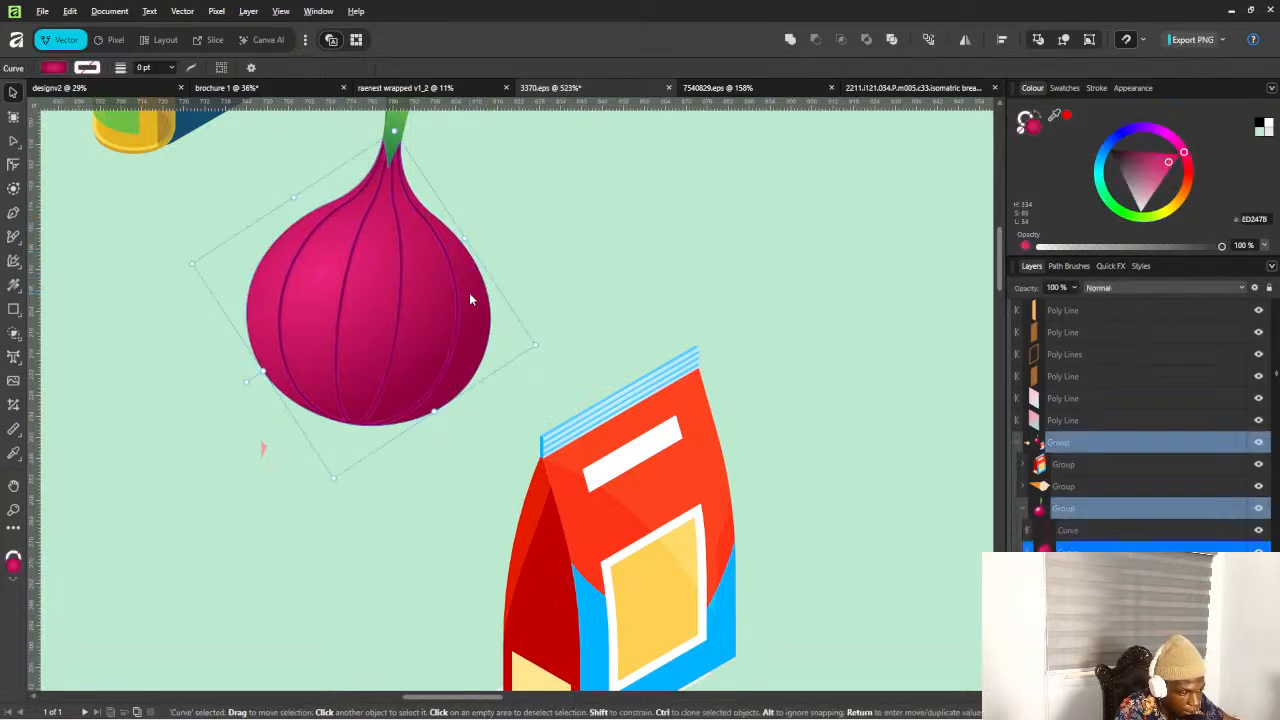
{"action": "scroll", "coordinate": [469, 300], "scroll_direction": "down", "scroll_amount": 3}
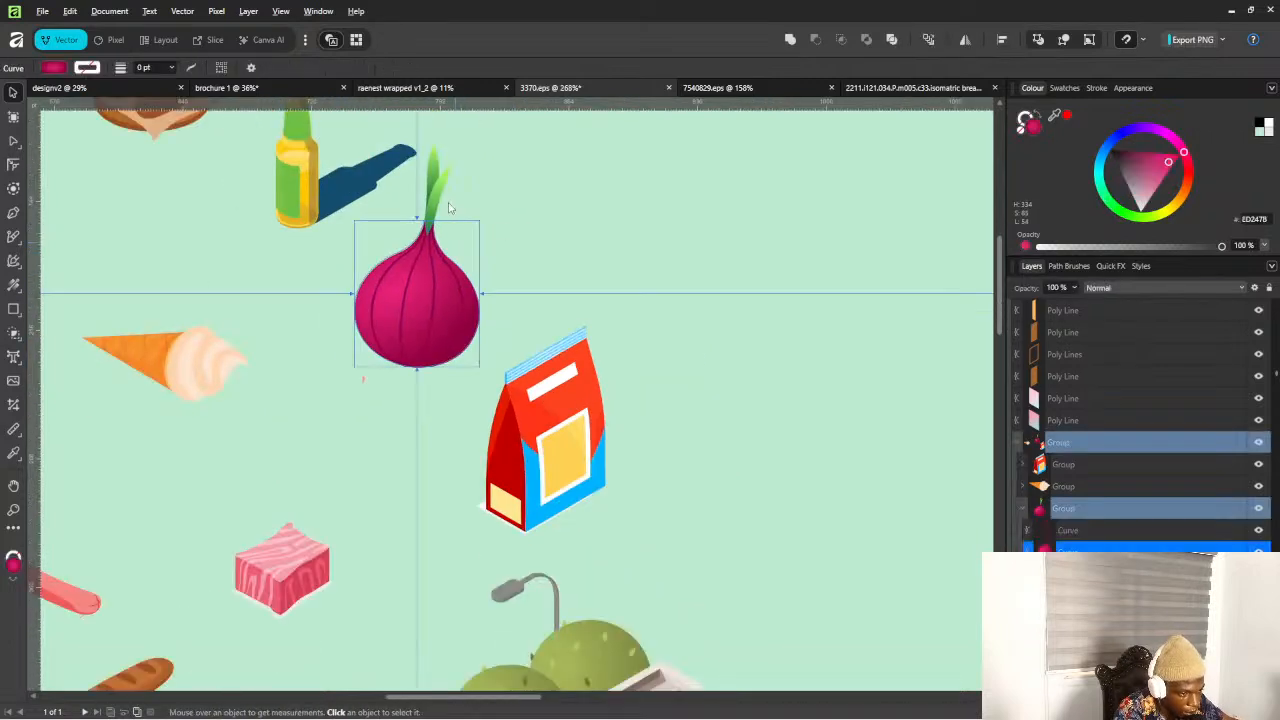
{"action": "scroll", "coordinate": [447, 207], "scroll_direction": "up", "scroll_amount": 3}
{"action": "left_click", "coordinate": [421, 183], "text": "shift"}
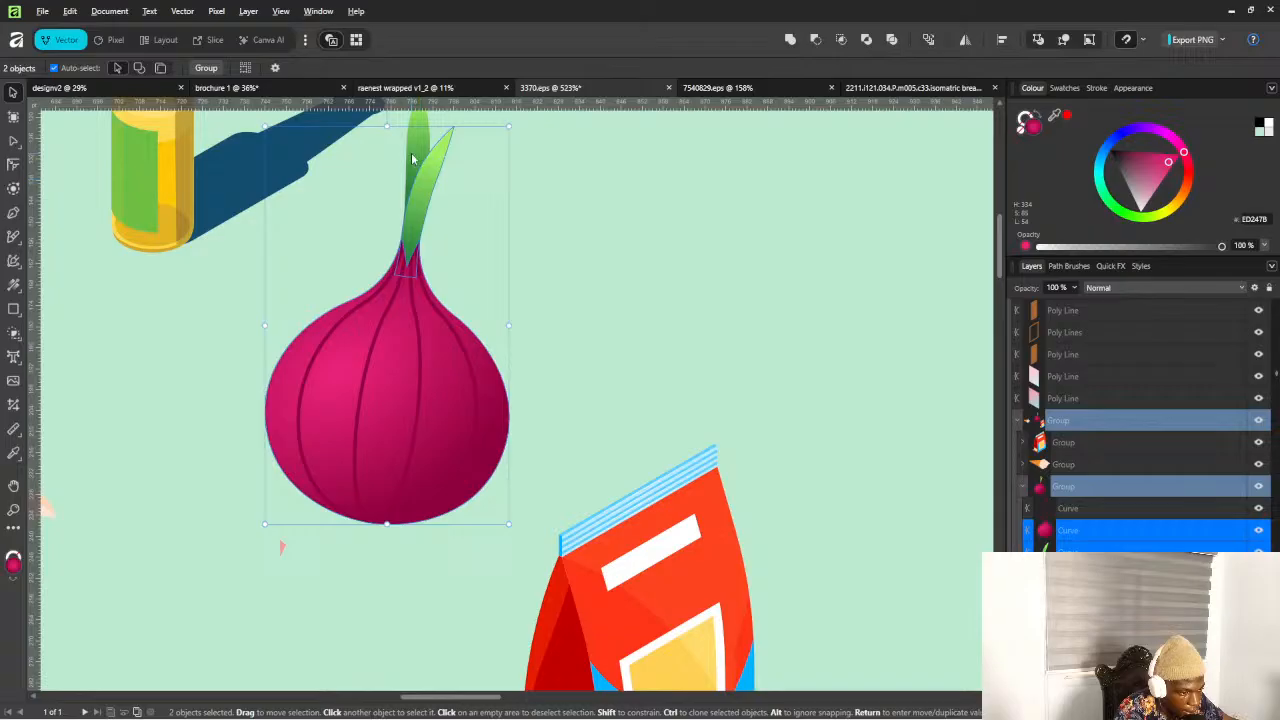
{"action": "left_click", "coordinate": [411, 158], "text": "shift"}
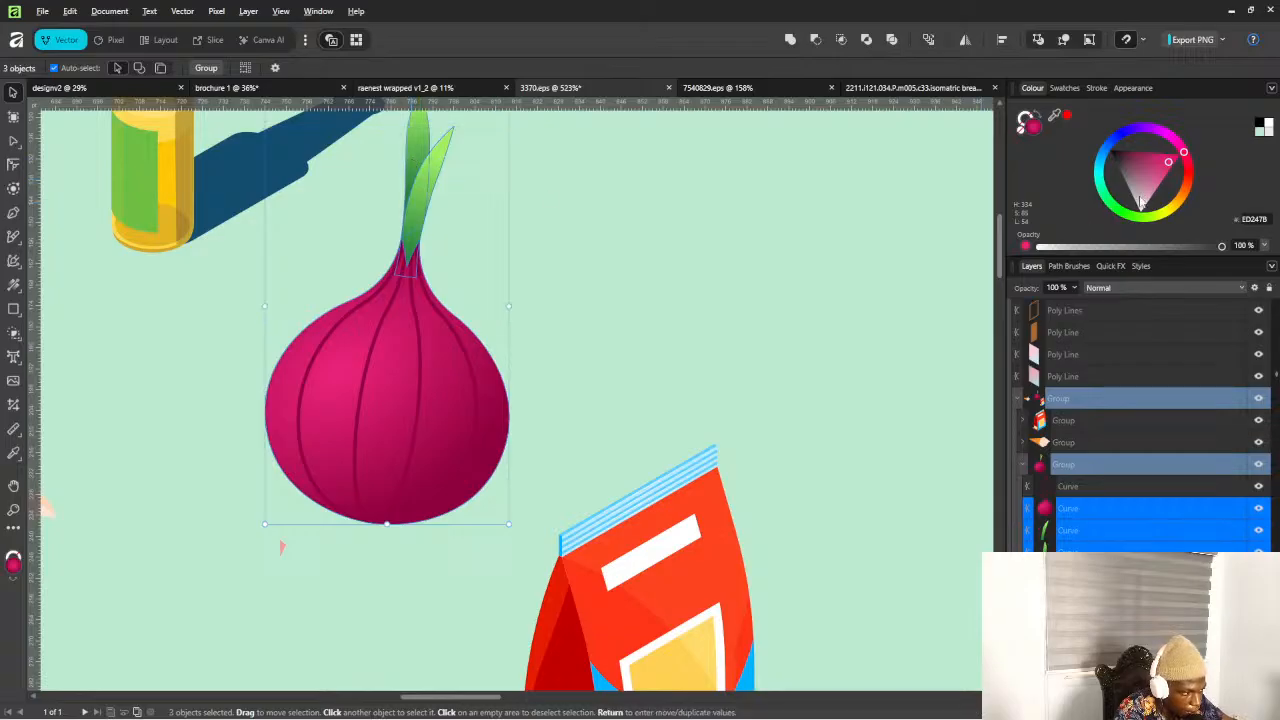
{"action": "left_click", "coordinate": [1065, 88]}
{"action": "left_click", "coordinate": [1055, 190]}
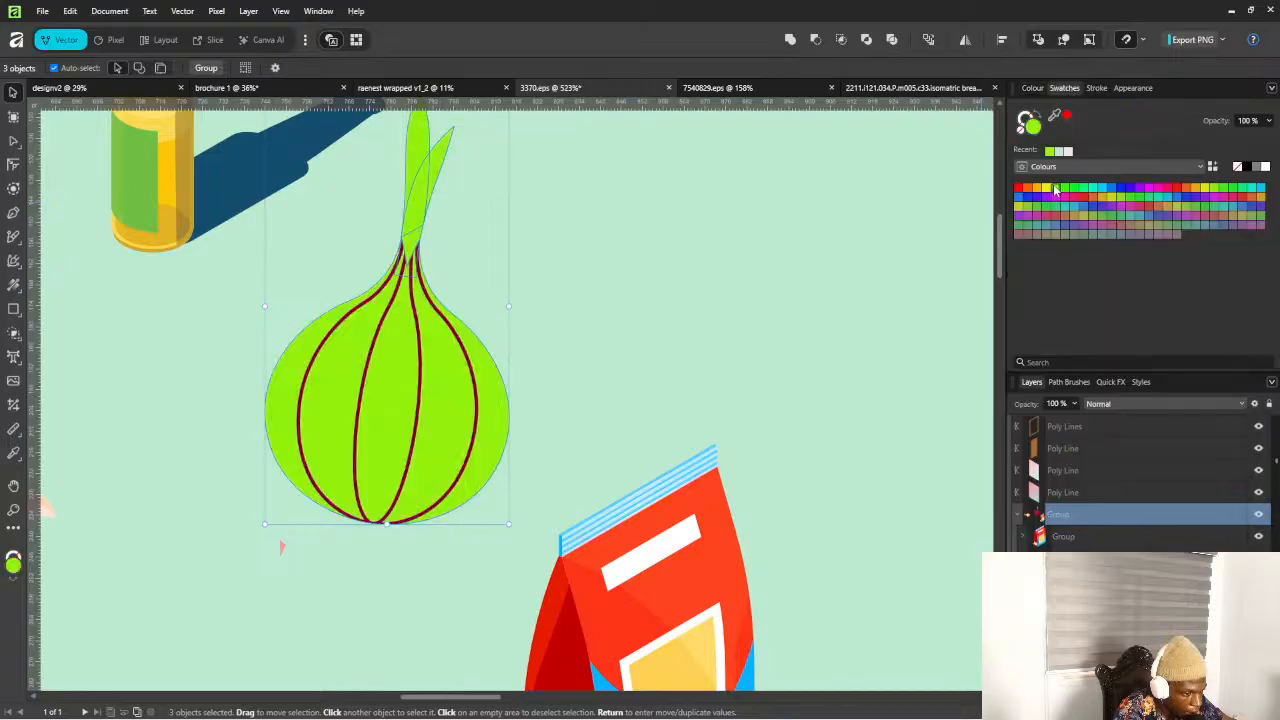
{"action": "left_click", "coordinate": [685, 290]}
Examine the food items around the café in 3370.eps, including a close look at the strawberry
{"action": "scroll", "coordinate": [674, 326], "scroll_direction": "down", "scroll_amount": 8}
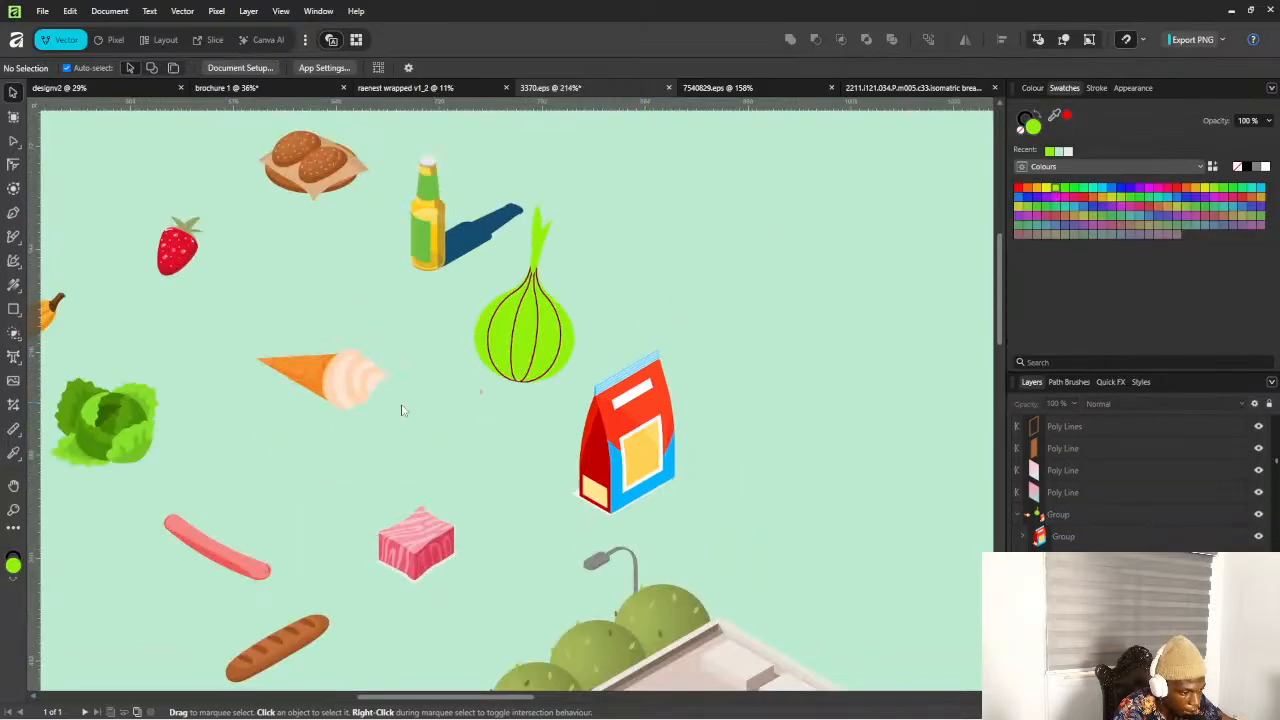
{"action": "scroll", "coordinate": [463, 371], "scroll_direction": "up", "scroll_amount": 6}
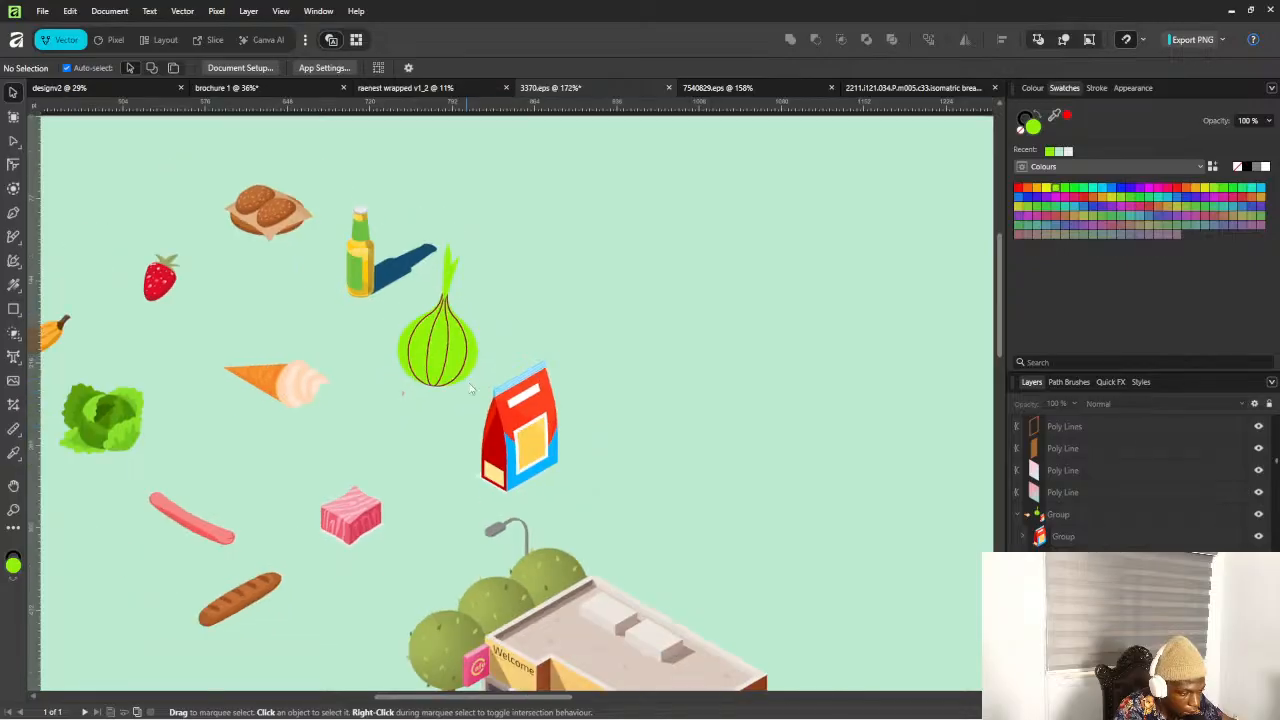
{"action": "scroll", "coordinate": [463, 371], "scroll_direction": "down", "scroll_amount": 6}
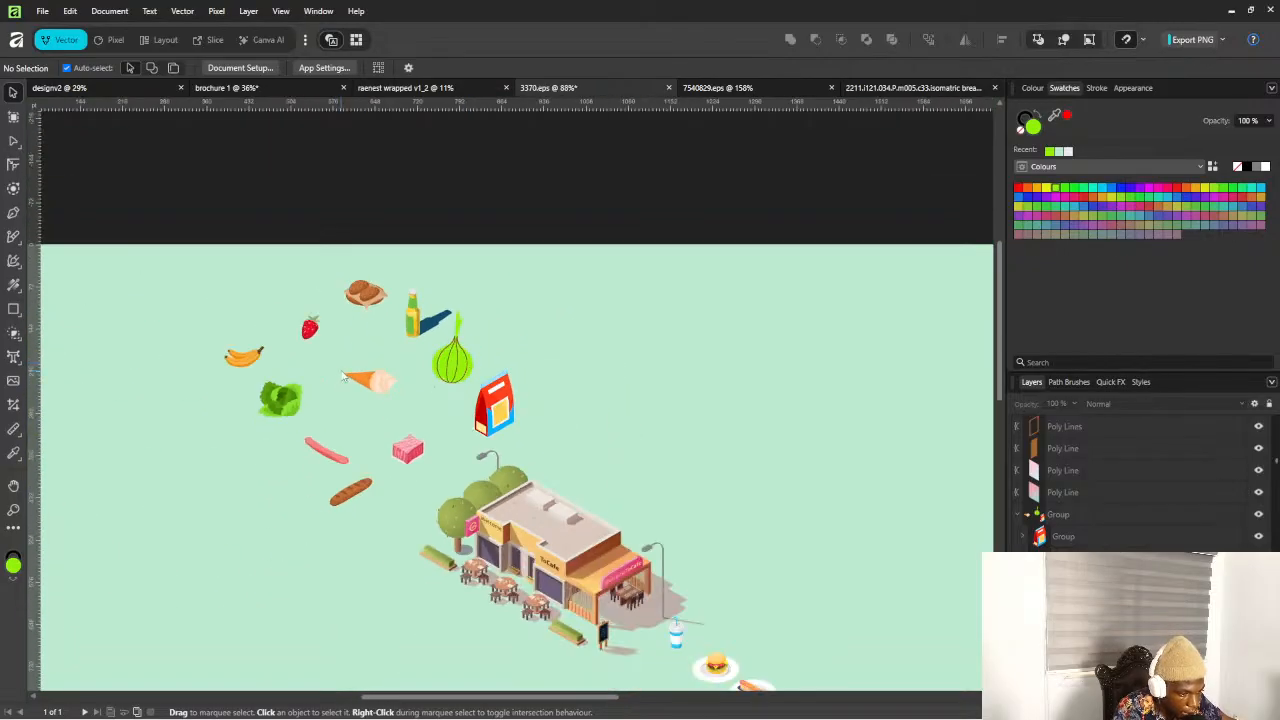
{"action": "scroll", "coordinate": [267, 255], "scroll_direction": "up", "scroll_amount": 5}
{"action": "scroll", "coordinate": [267, 255], "scroll_direction": "up", "scroll_amount": 6}
{"action": "scroll", "coordinate": [280, 292], "scroll_direction": "down", "scroll_amount": 5}
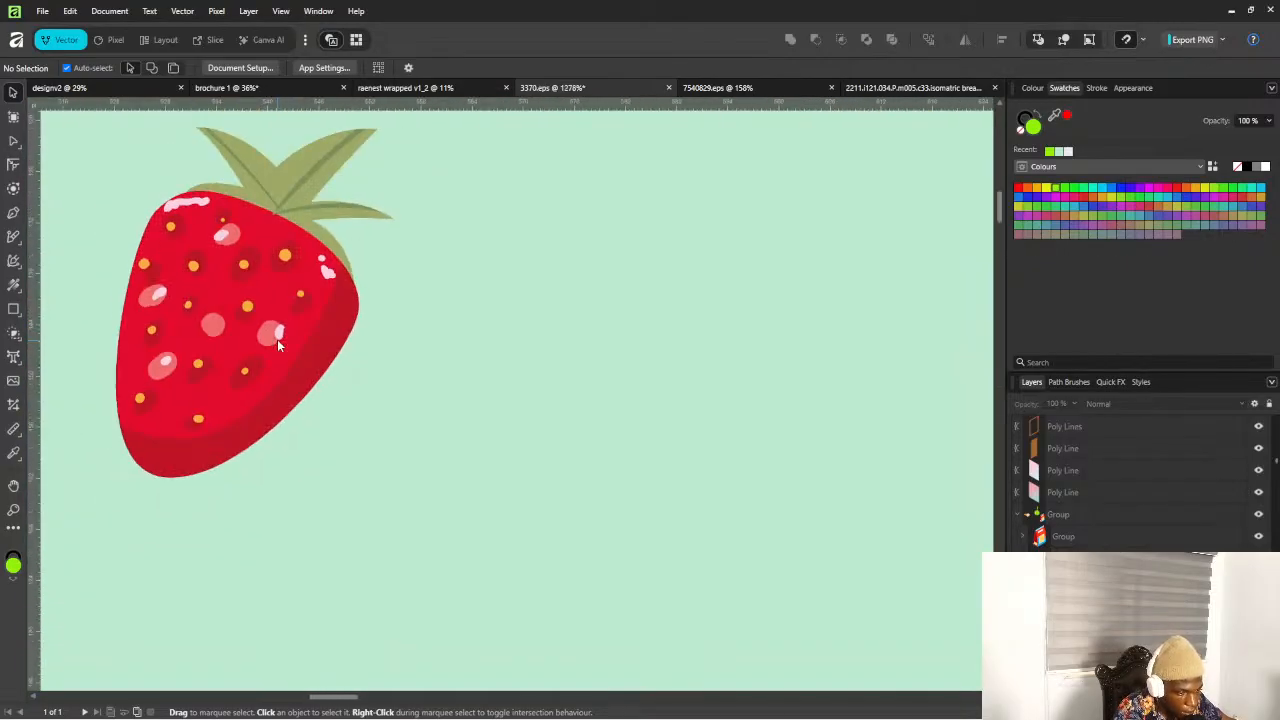
{"action": "scroll", "coordinate": [313, 285], "scroll_direction": "down", "scroll_amount": 8}
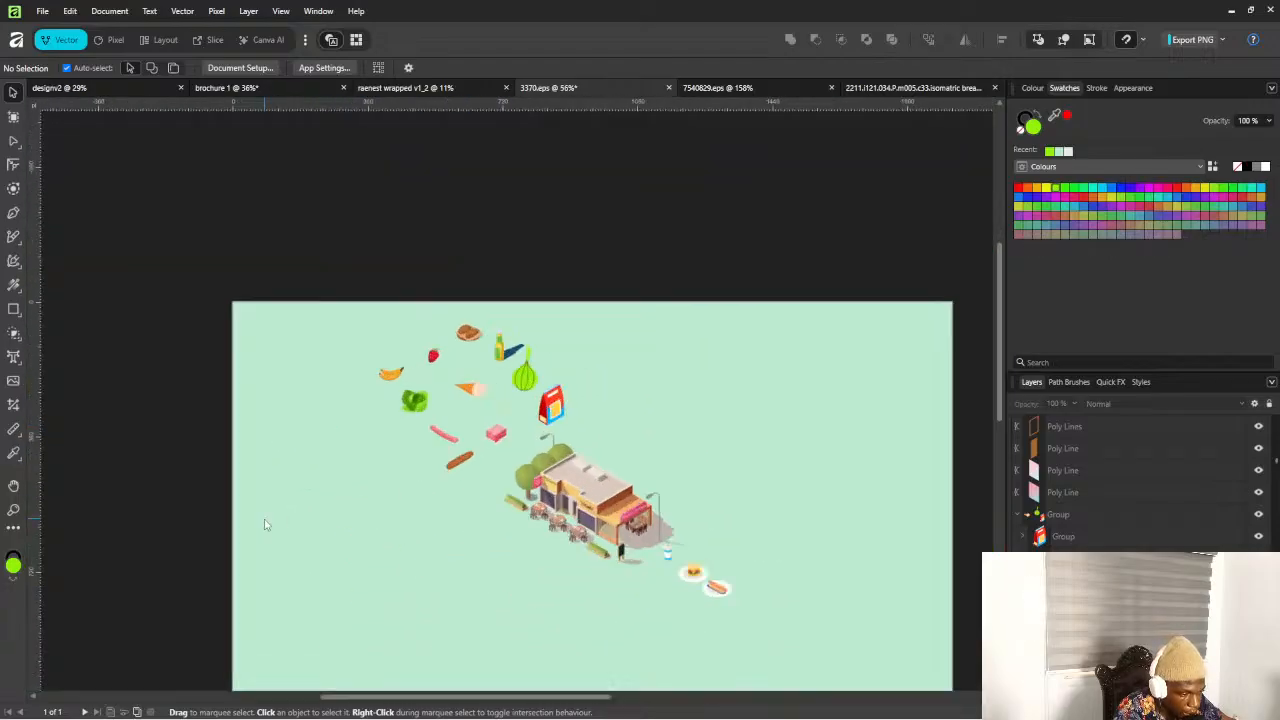
{"action": "scroll", "coordinate": [560, 440], "scroll_direction": "down", "scroll_amount": 4}
{"action": "scroll", "coordinate": [700, 480], "scroll_direction": "up", "scroll_amount": 3}
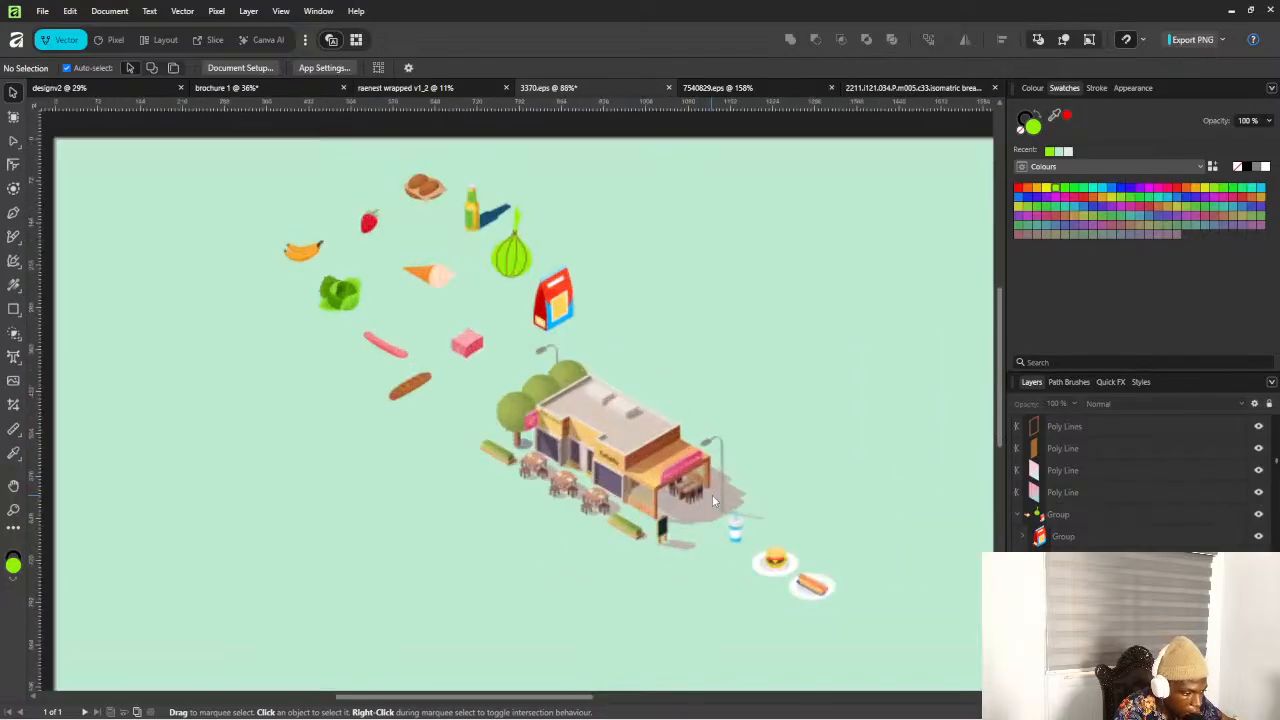
{"action": "scroll", "coordinate": [730, 495], "scroll_direction": "down", "scroll_amount": 1}
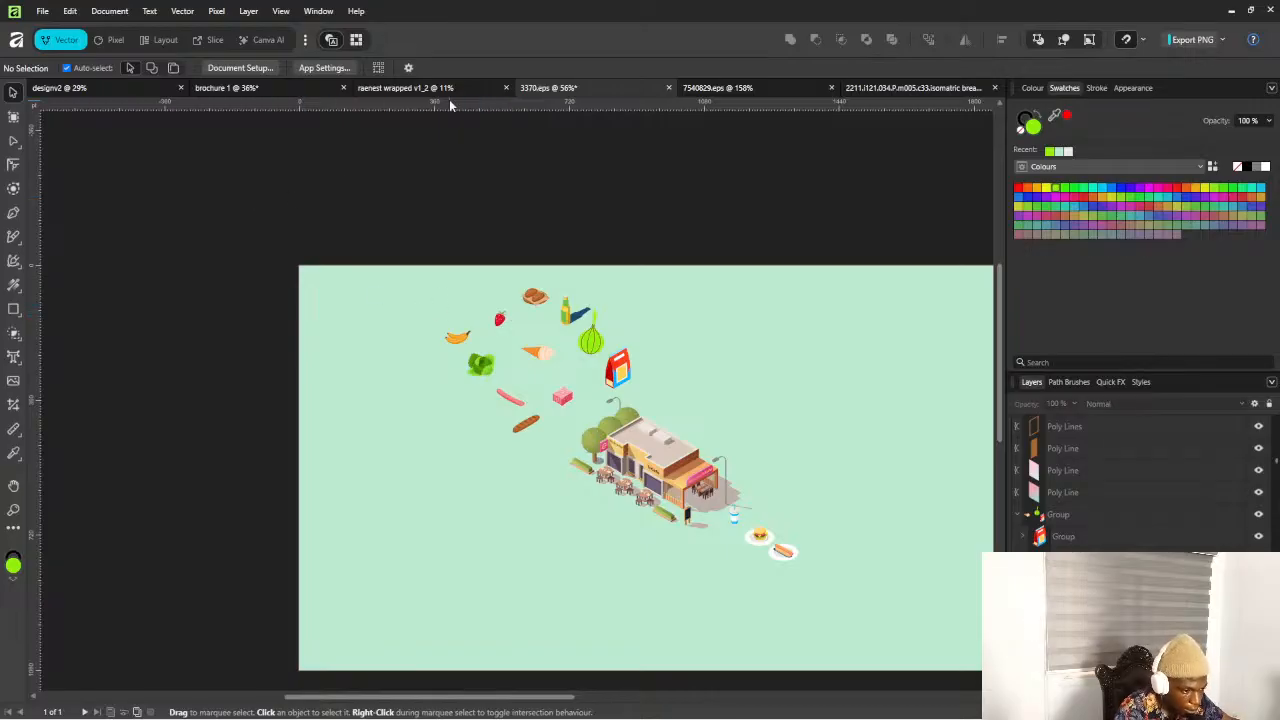
Open the 2305.i301.029 artificial-meat EPS and 20736.eps from the isometric city buildings folder to inspect their food artwork, and close both documents
{"action": "key", "text": "alt+Tab"}
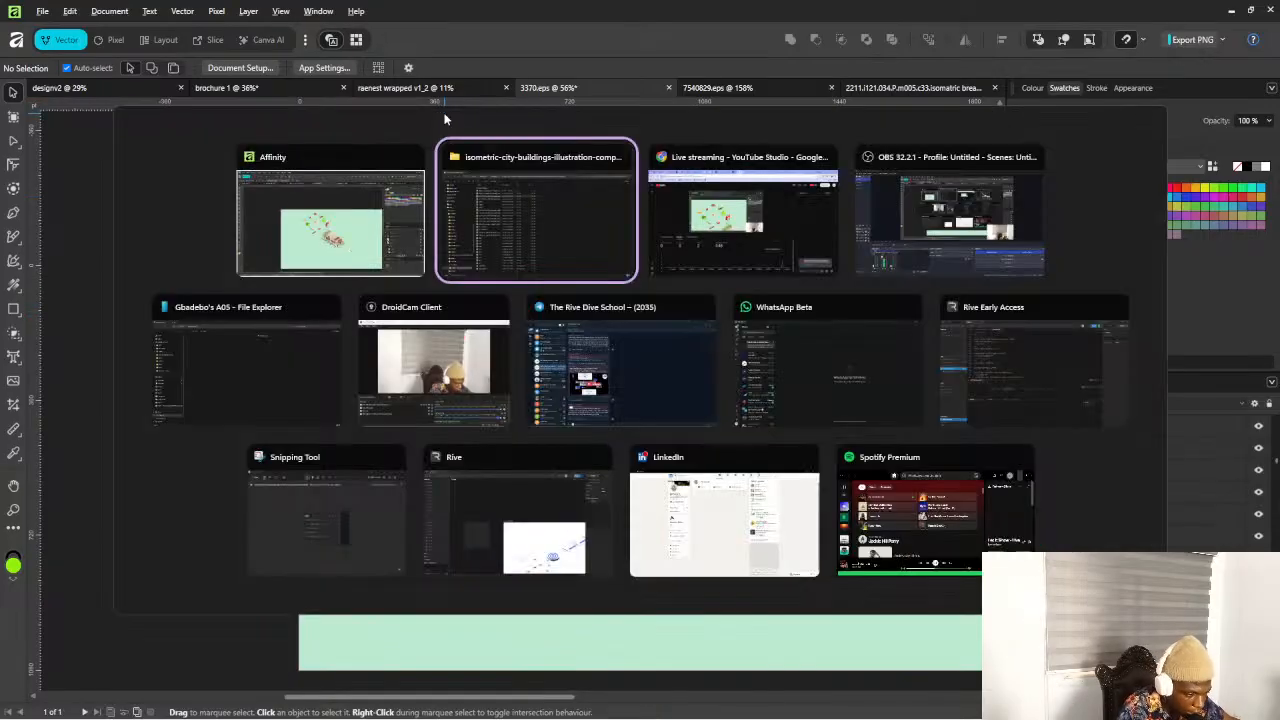
{"action": "left_click", "coordinate": [523, 238]}
{"action": "double_click", "coordinate": [325, 138]}
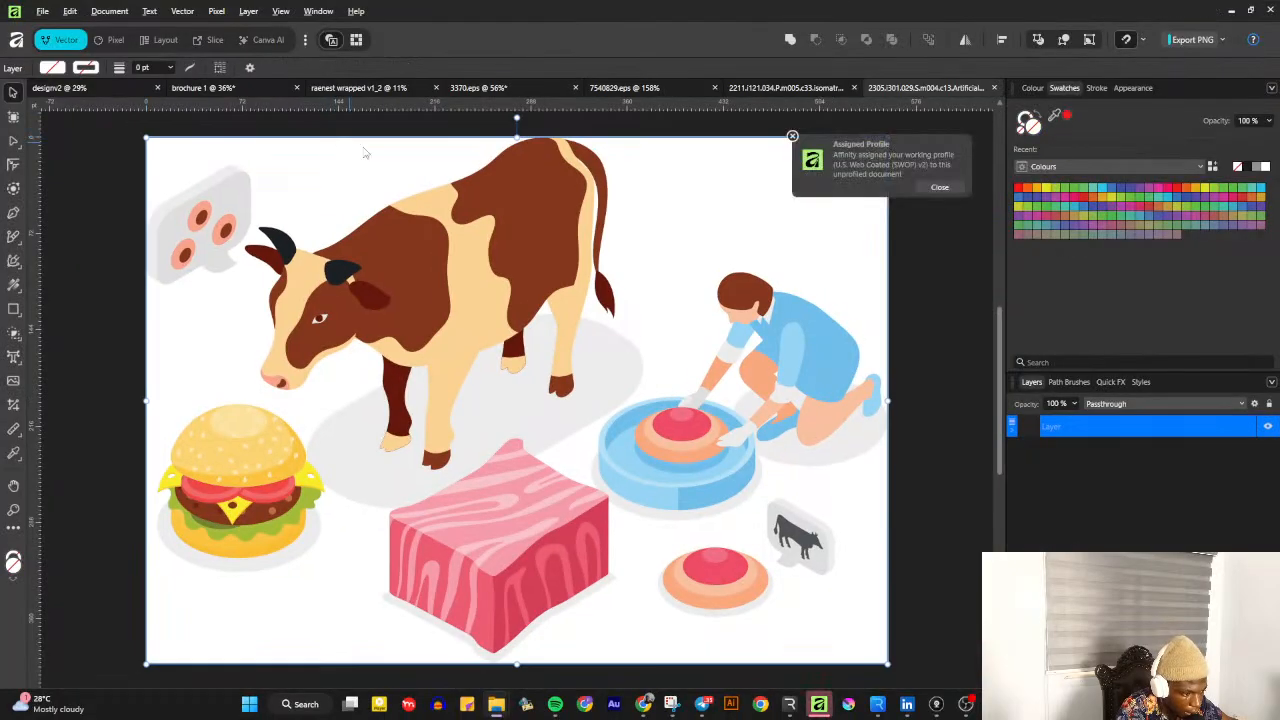
{"action": "key", "text": "alt+Tab"}
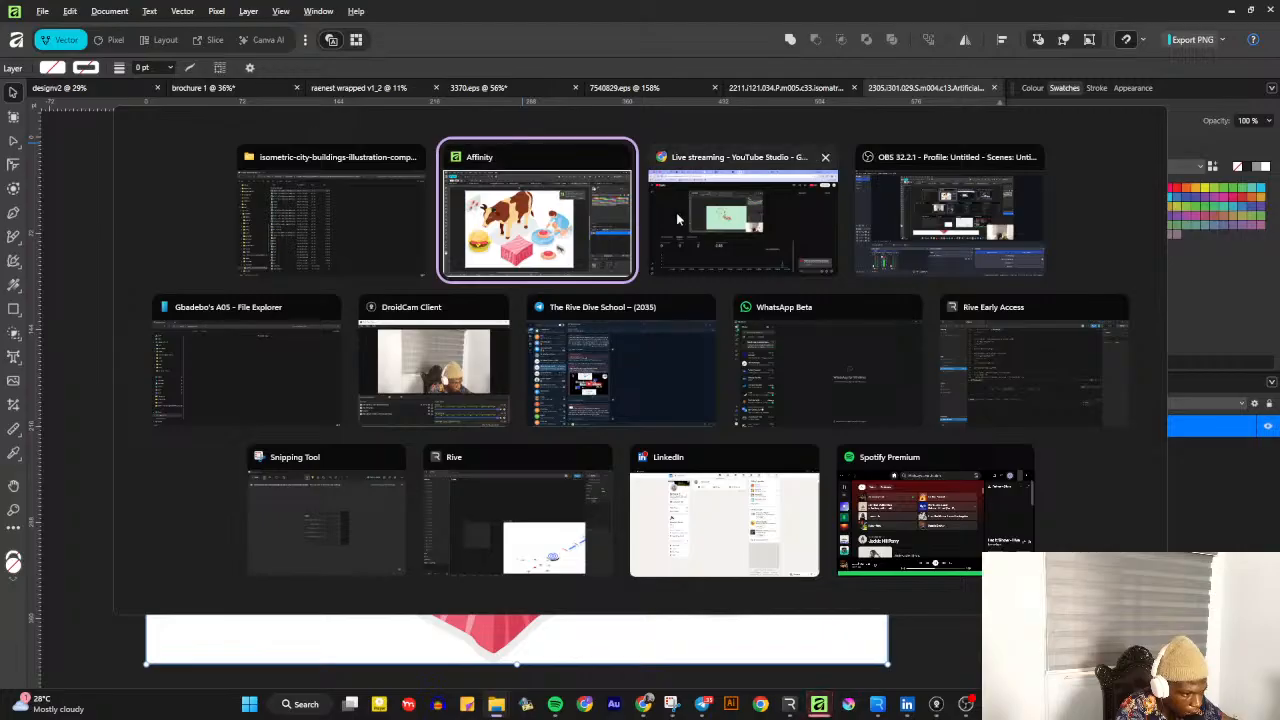
{"action": "left_click", "coordinate": [347, 226]}
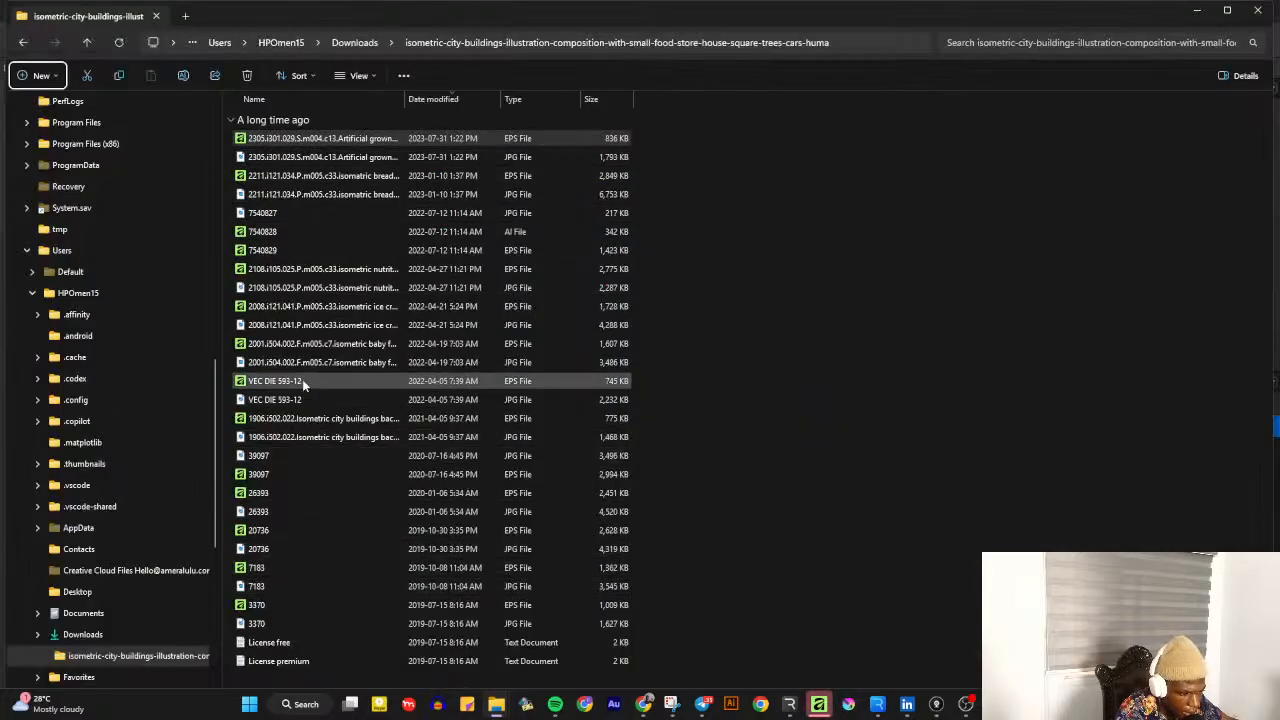
{"action": "double_click", "coordinate": [292, 530]}
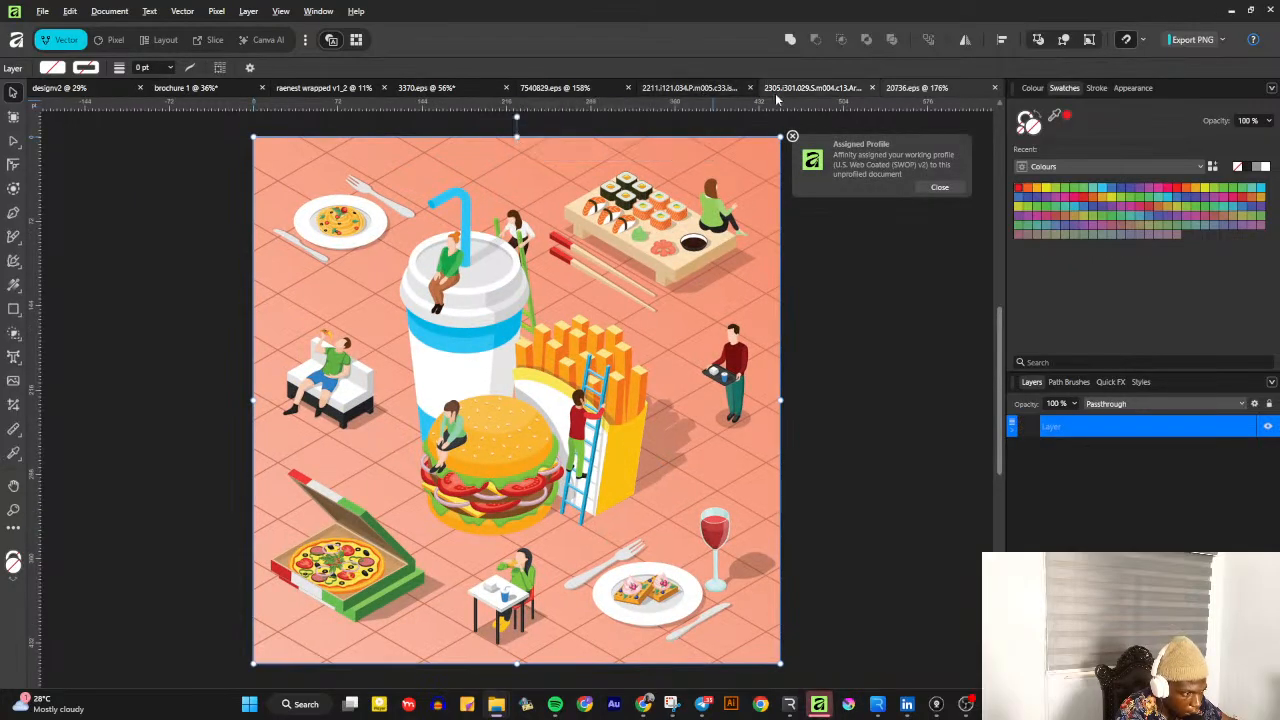
{"action": "left_click", "coordinate": [805, 88]}
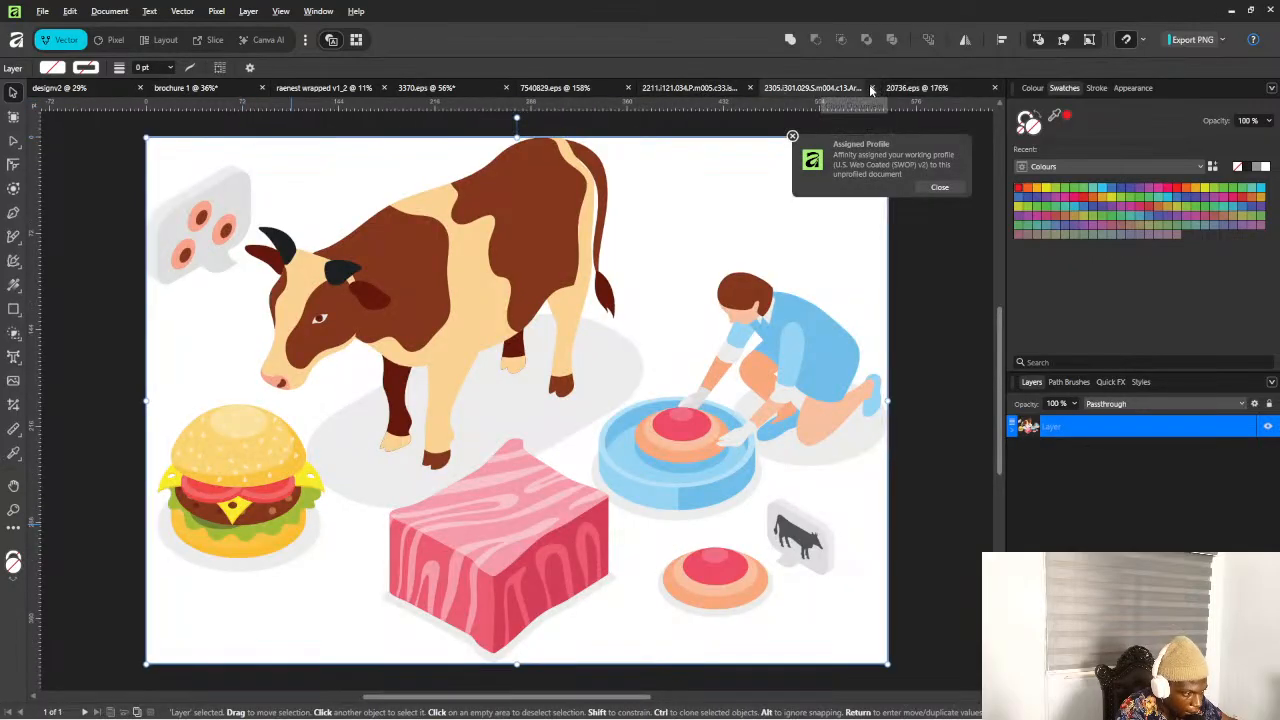
{"action": "left_click", "coordinate": [873, 88]}
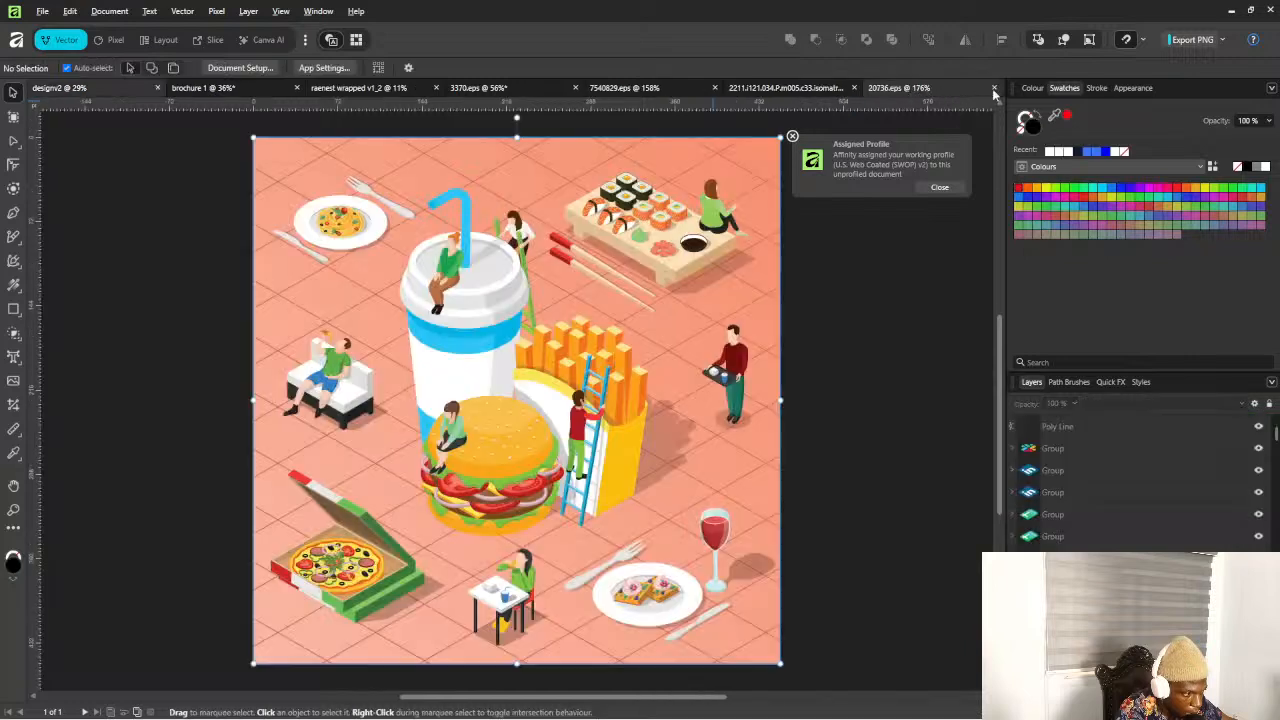
{"action": "left_click", "coordinate": [992, 88]}
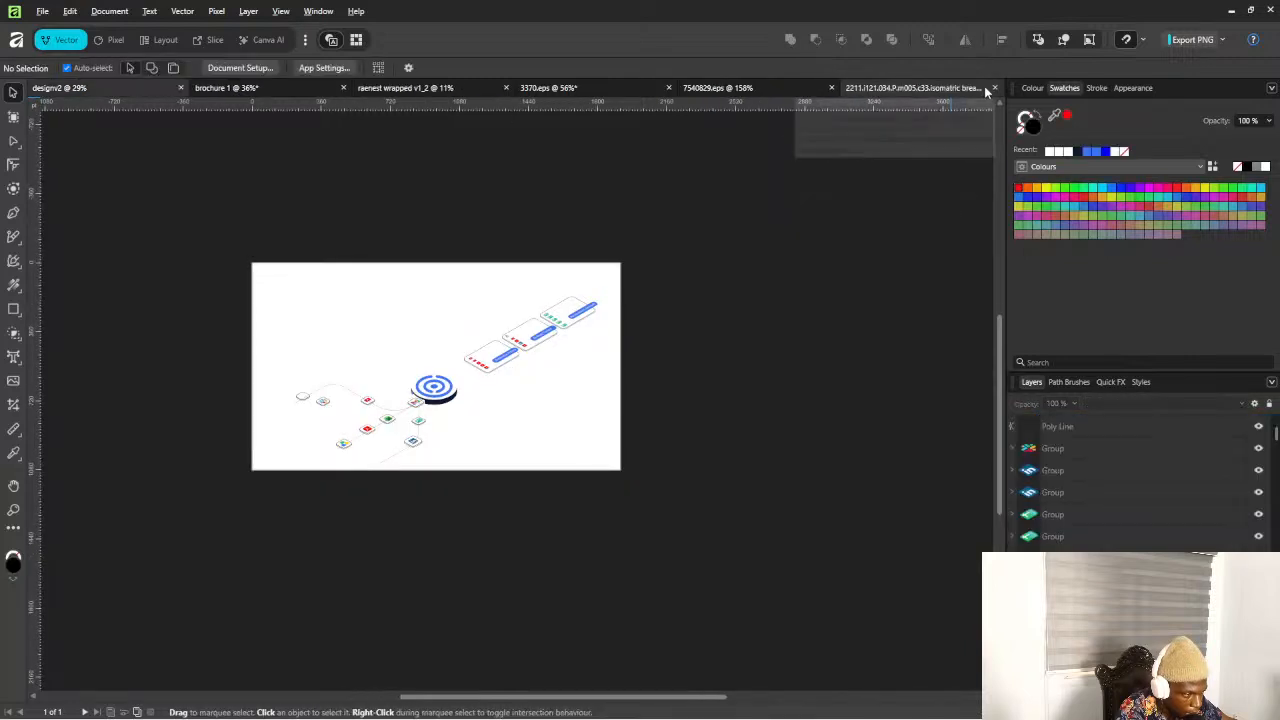
{"action": "left_click", "coordinate": [994, 88]}
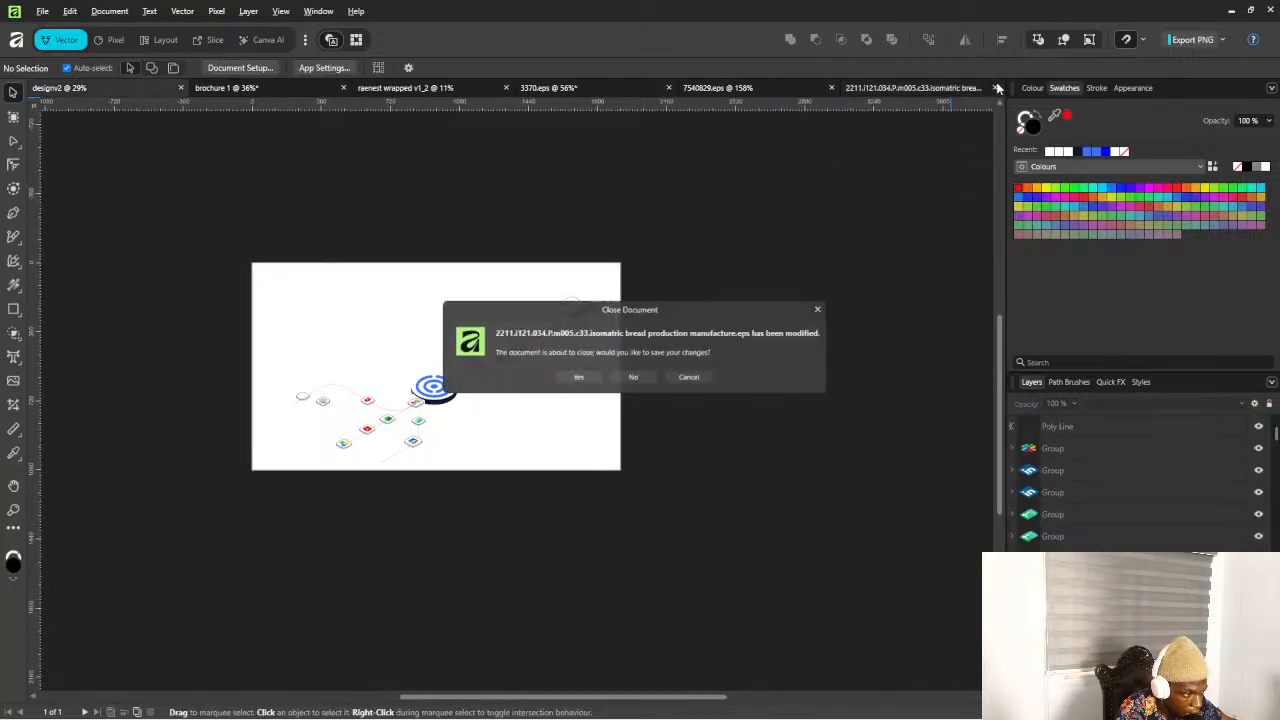
{"action": "left_click", "coordinate": [582, 378]}
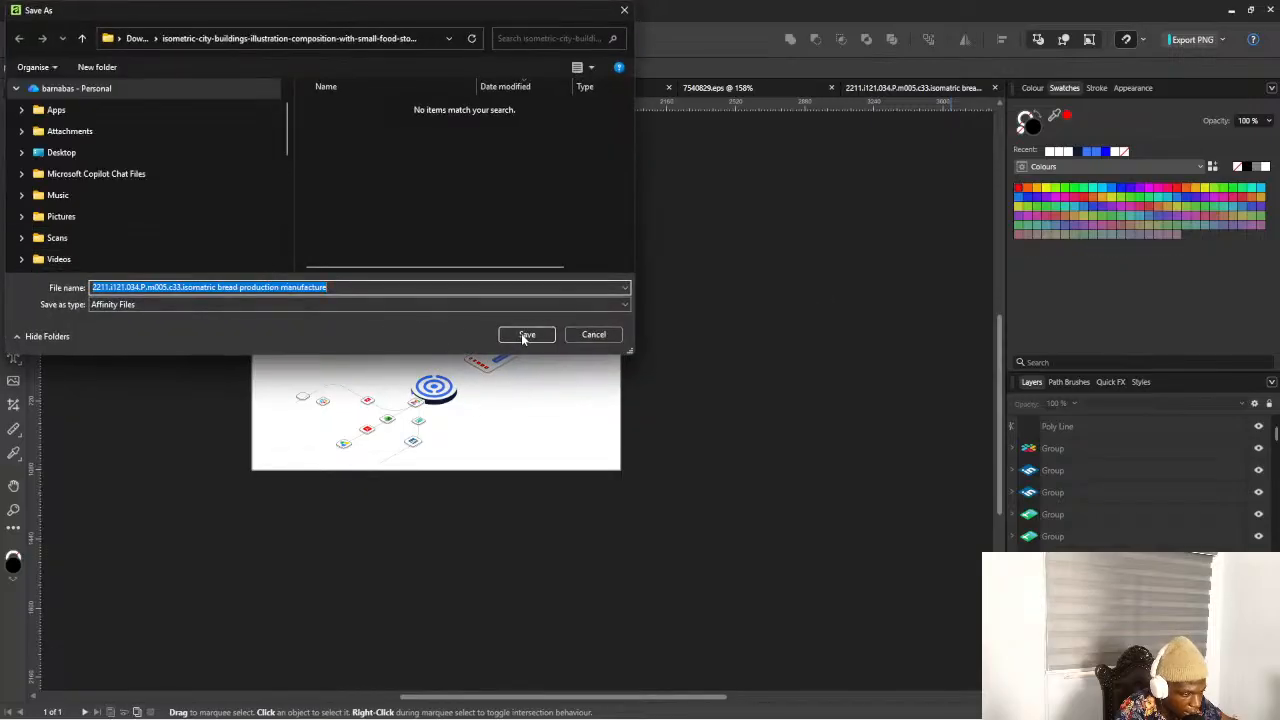
{"action": "left_click", "coordinate": [575, 337]}
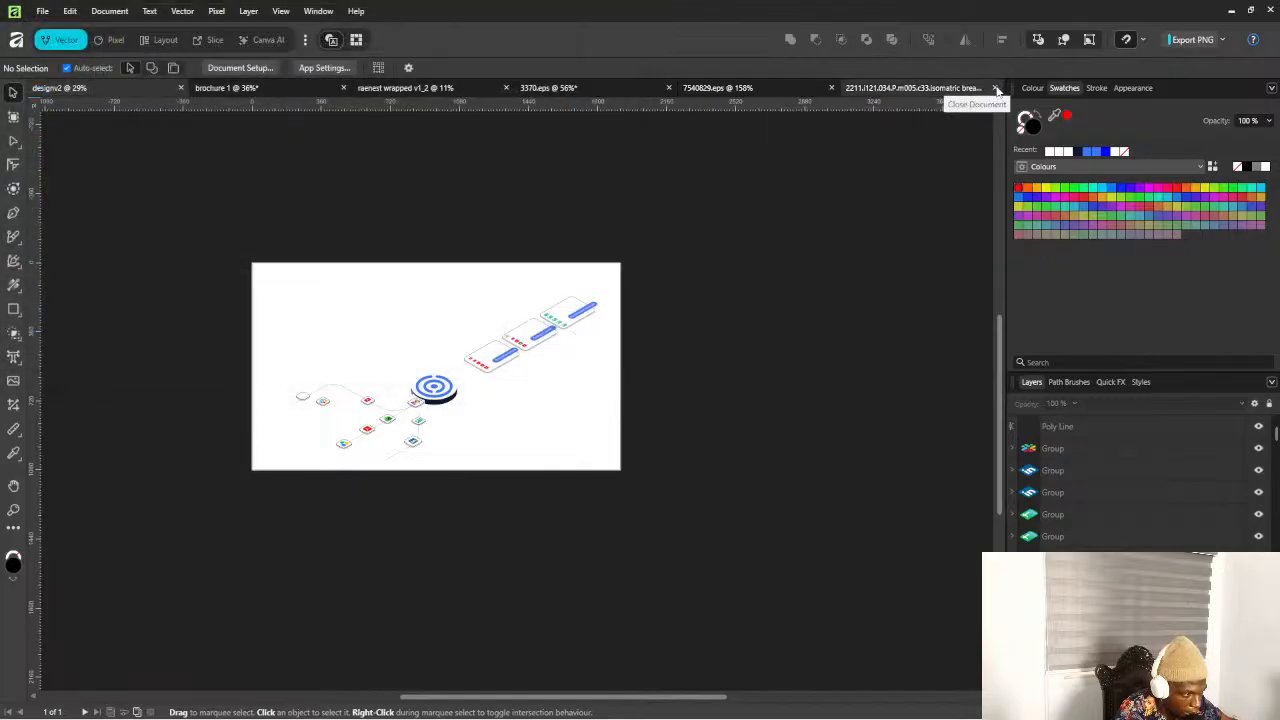
Close the isometric bread production document without saving its changes and return to 3370.eps
{"action": "left_click", "coordinate": [994, 88]}
{"action": "left_click", "coordinate": [617, 379]}
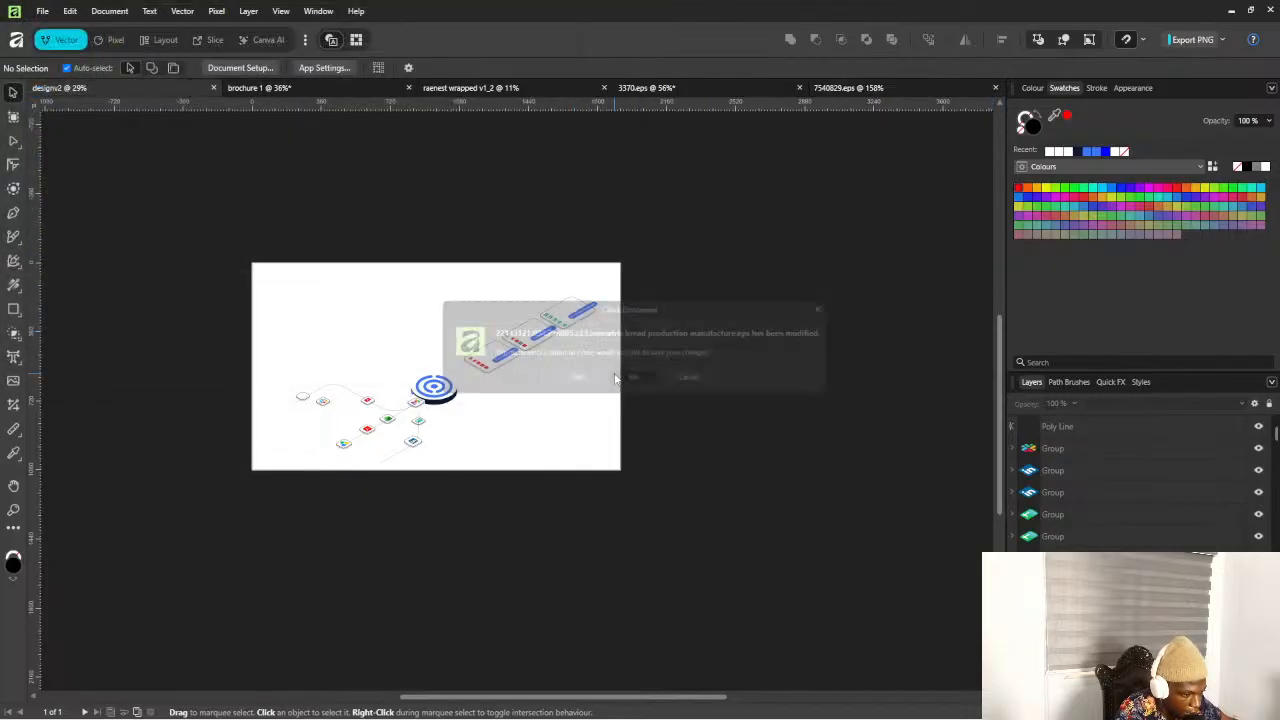
{"action": "left_click", "coordinate": [680, 87]}
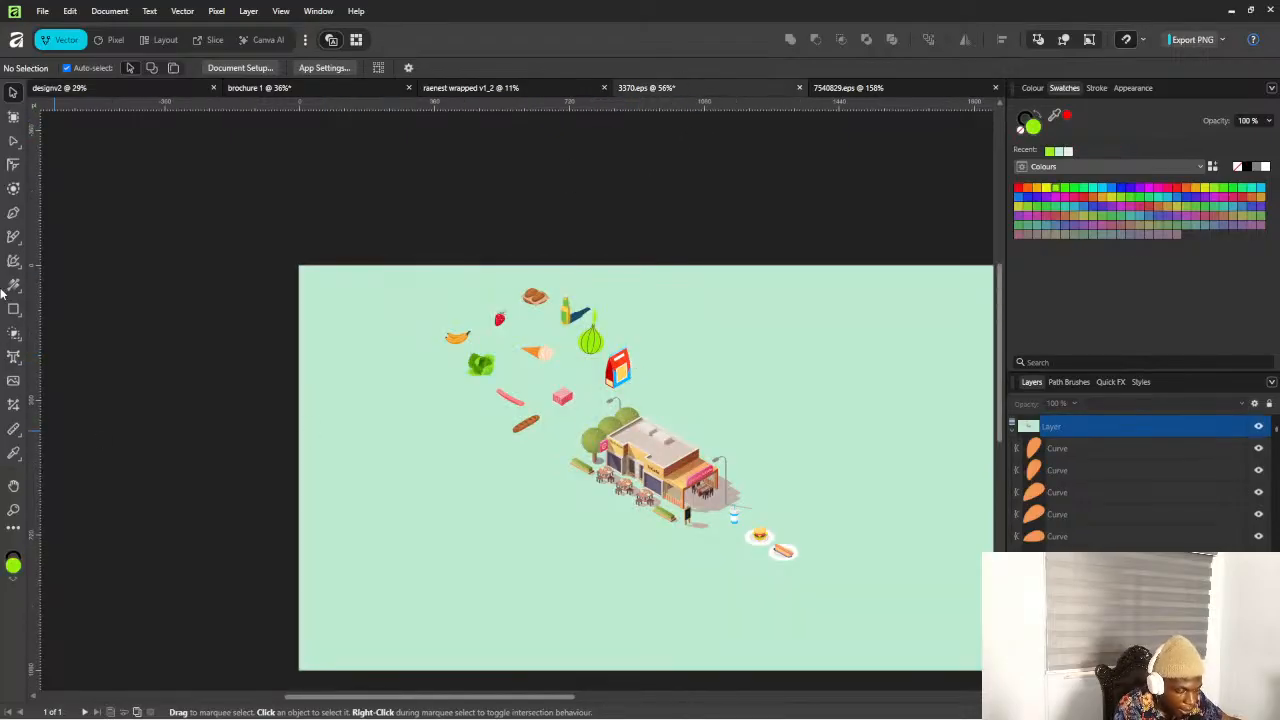
{"action": "key", "text": "alt+Tab"}
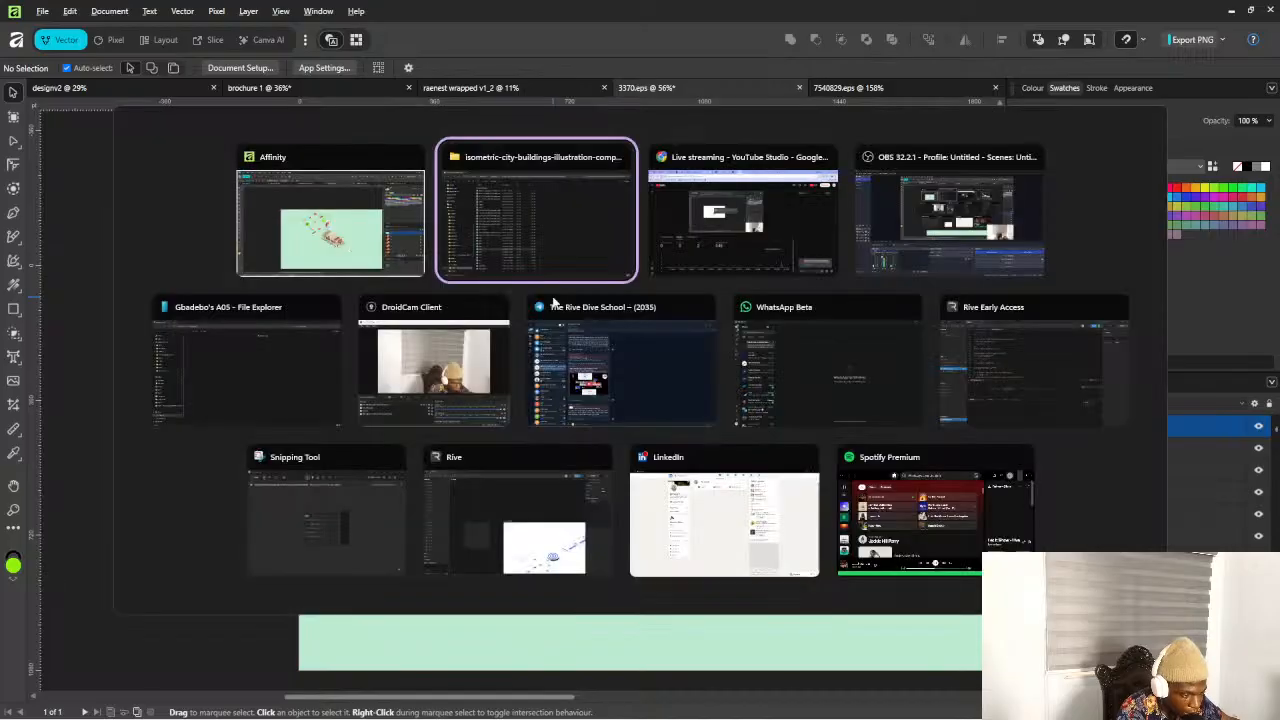
{"action": "key", "text": "alt+Tab"}
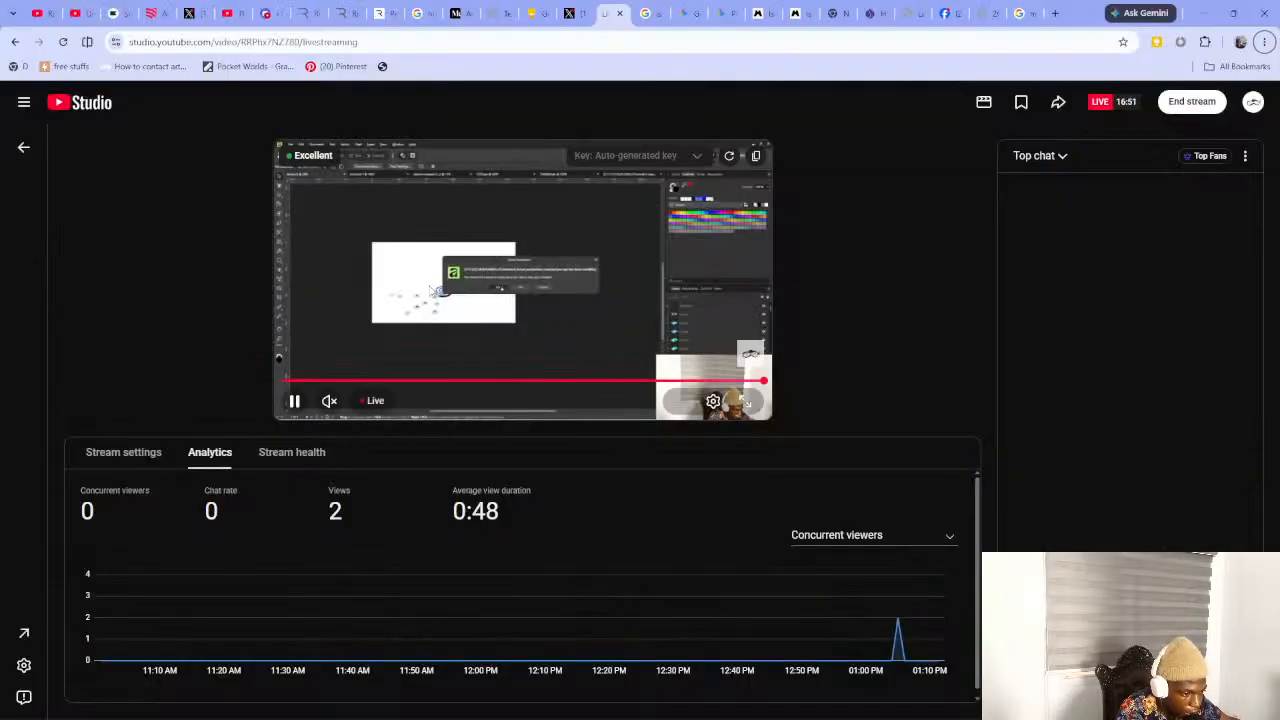
{"action": "key", "text": "alt+Tab"}
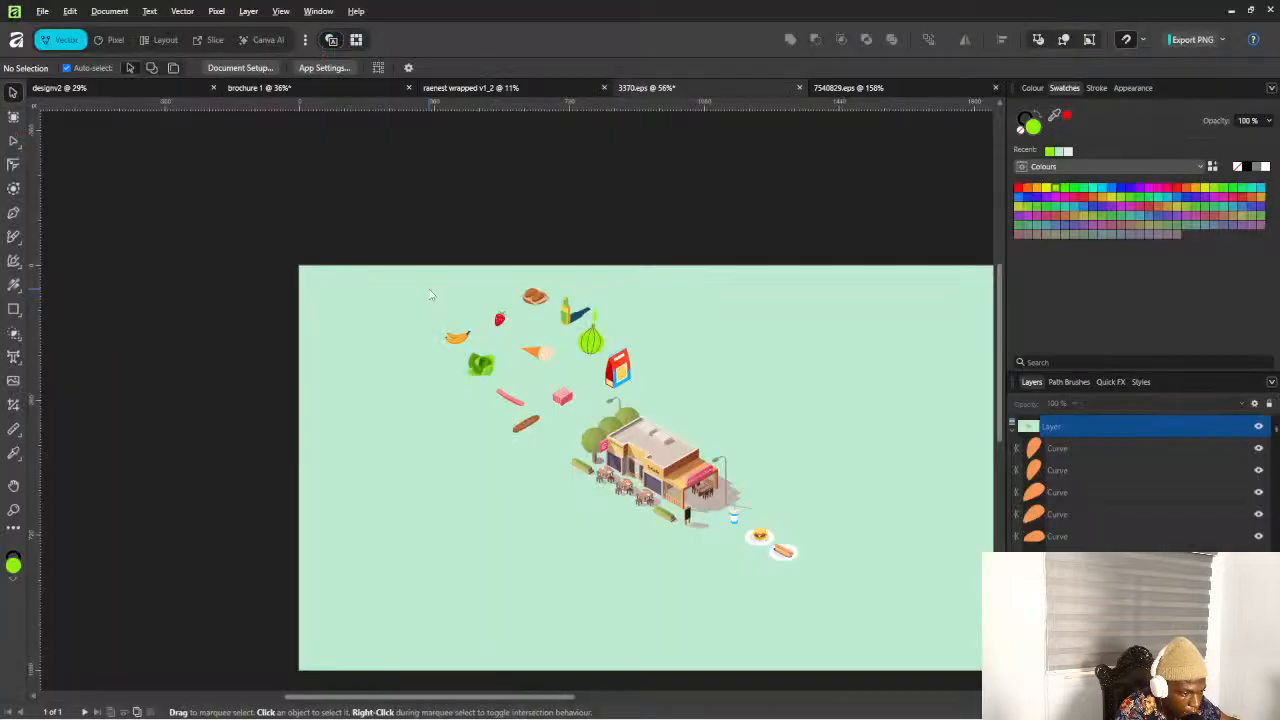
{"action": "scroll", "coordinate": [659, 442], "scroll_direction": "down", "scroll_amount": 3}
{"action": "scroll", "coordinate": [723, 482], "scroll_direction": "up", "scroll_amount": 4}
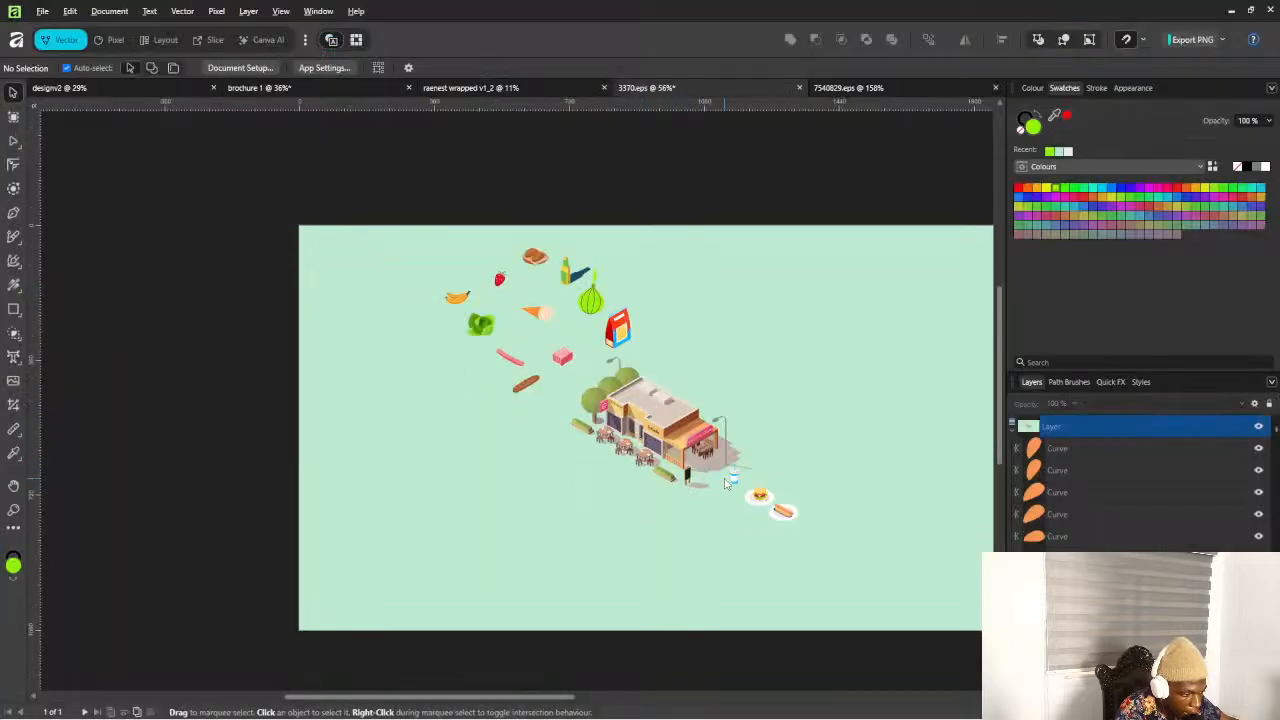
{"action": "scroll", "coordinate": [655, 450], "scroll_direction": "down", "scroll_amount": 2}
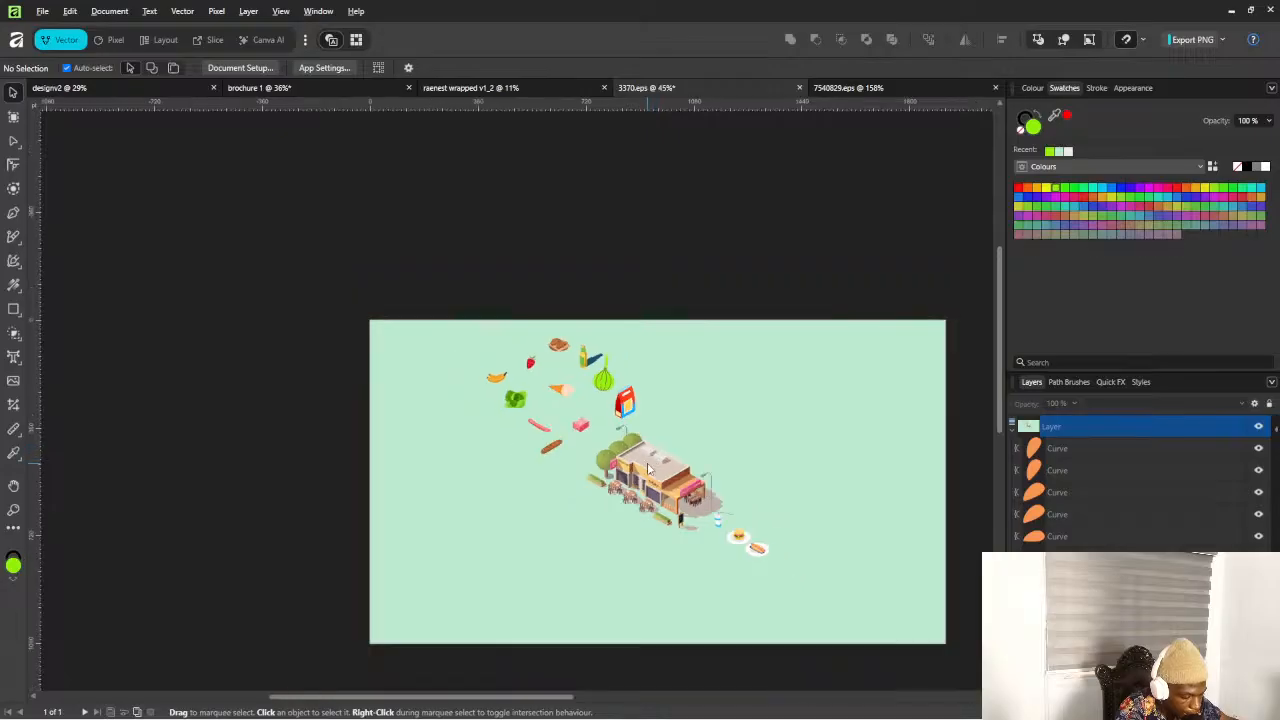
{"action": "scroll", "coordinate": [548, 428], "scroll_direction": "up", "scroll_amount": 4}
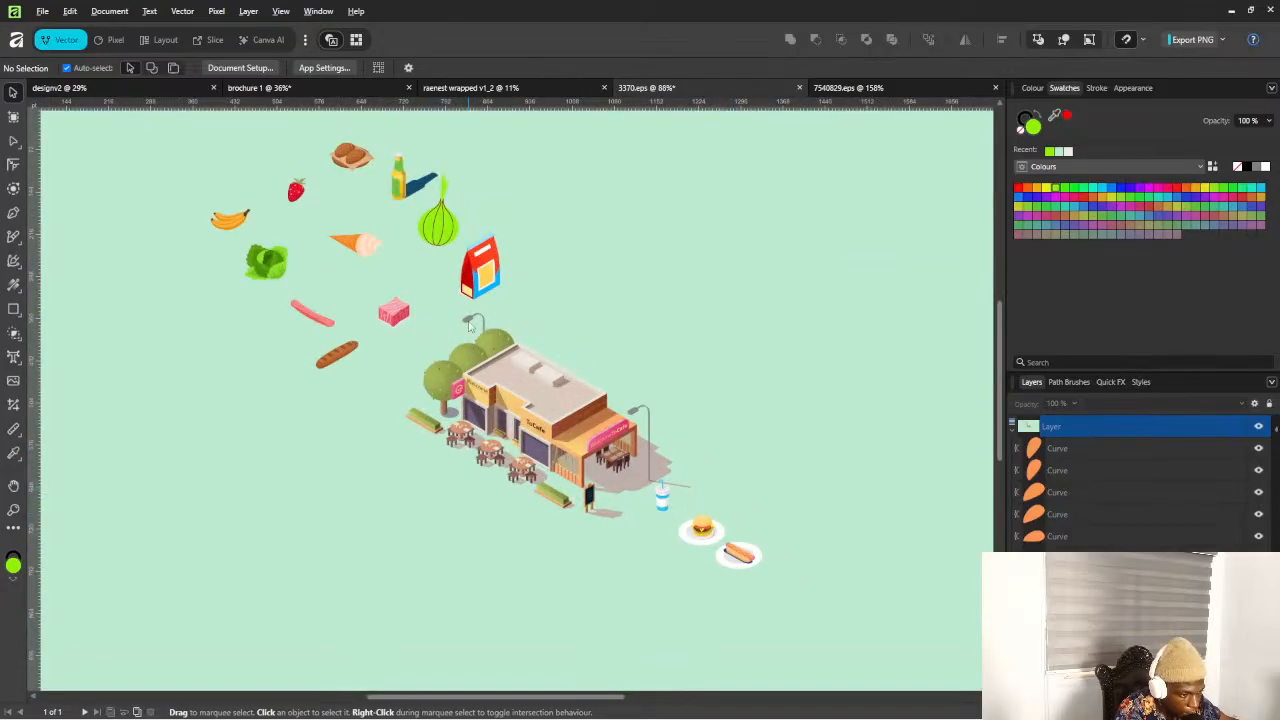
Switch to Spotify
{"action": "key", "text": "alt+Tab"}
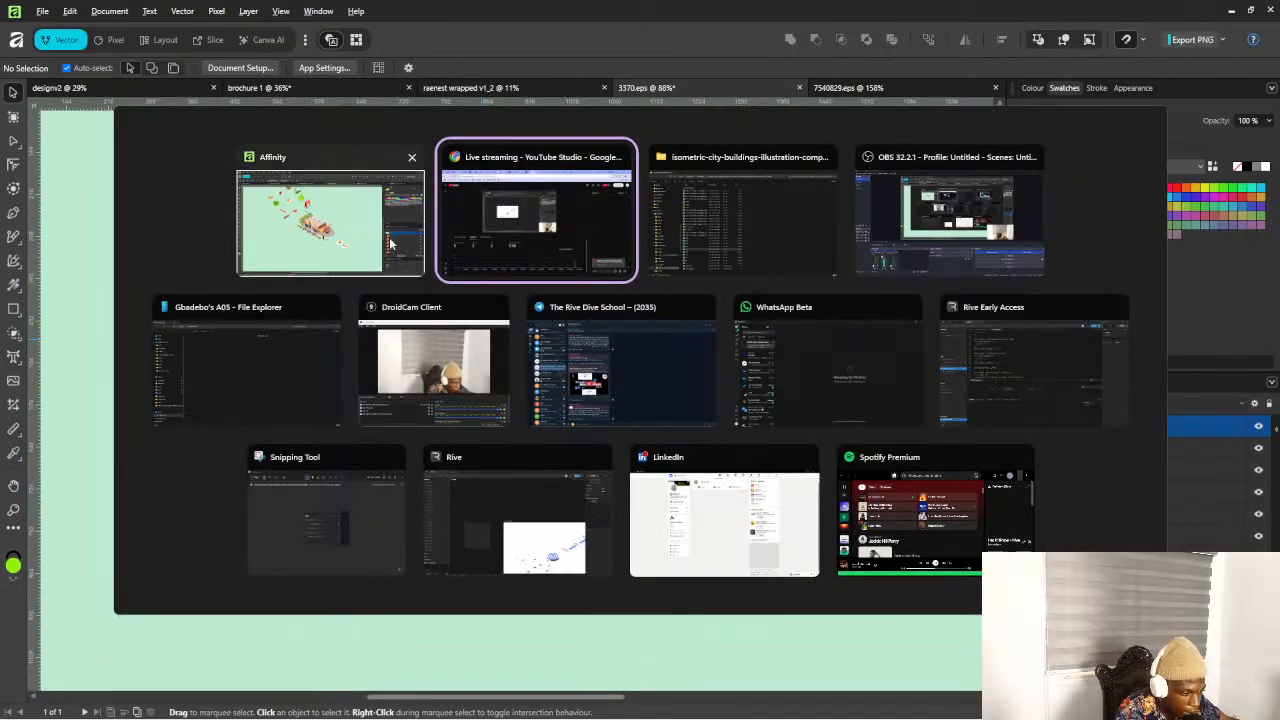
{"action": "left_click", "coordinate": [338, 244]}
{"action": "mouse_move", "coordinate": [932, 686]}
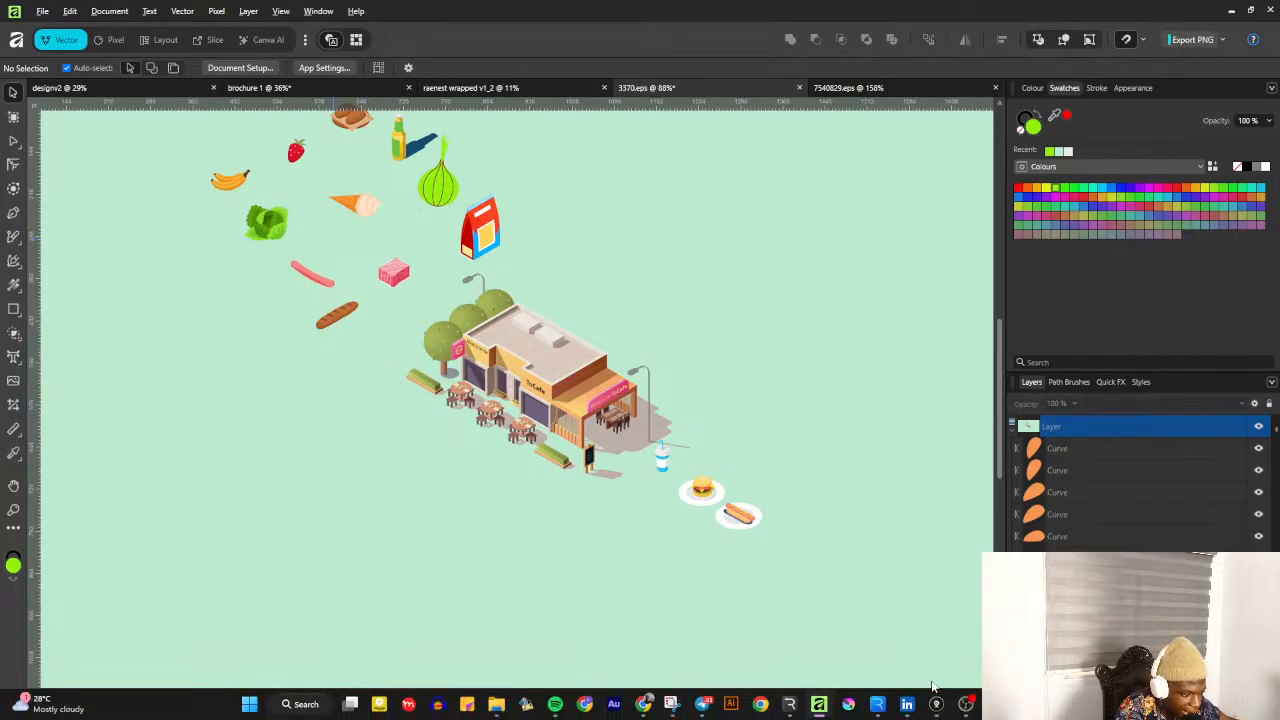
{"action": "left_click", "coordinate": [555, 704]}
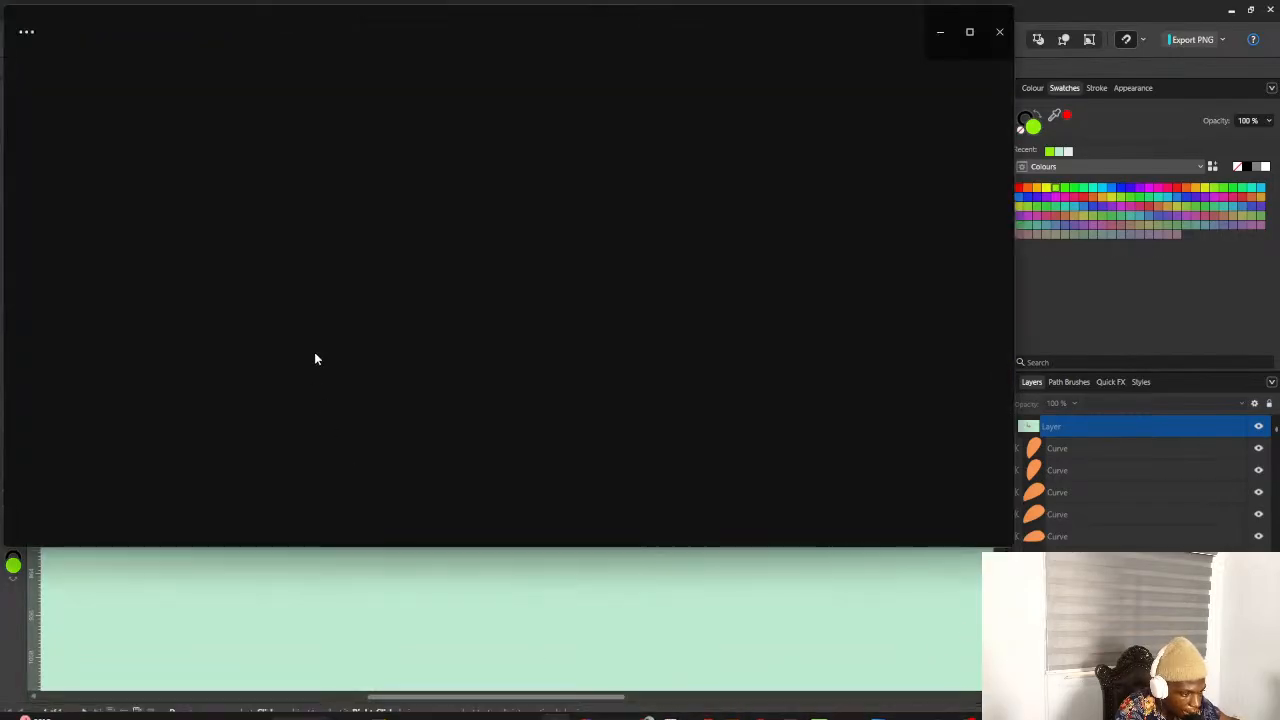
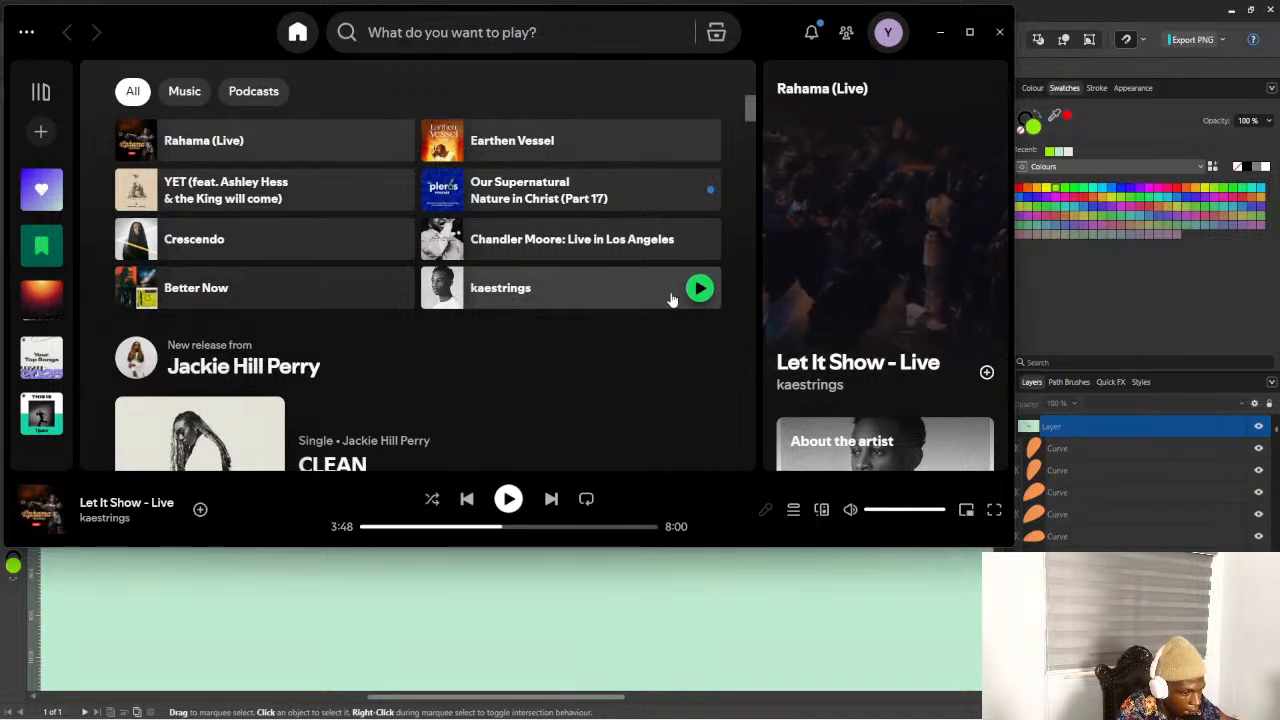
Start playing the popular tracks of the artist kaestrings and return to the 3370.eps document in Affinity
{"action": "left_click", "coordinate": [566, 247]}
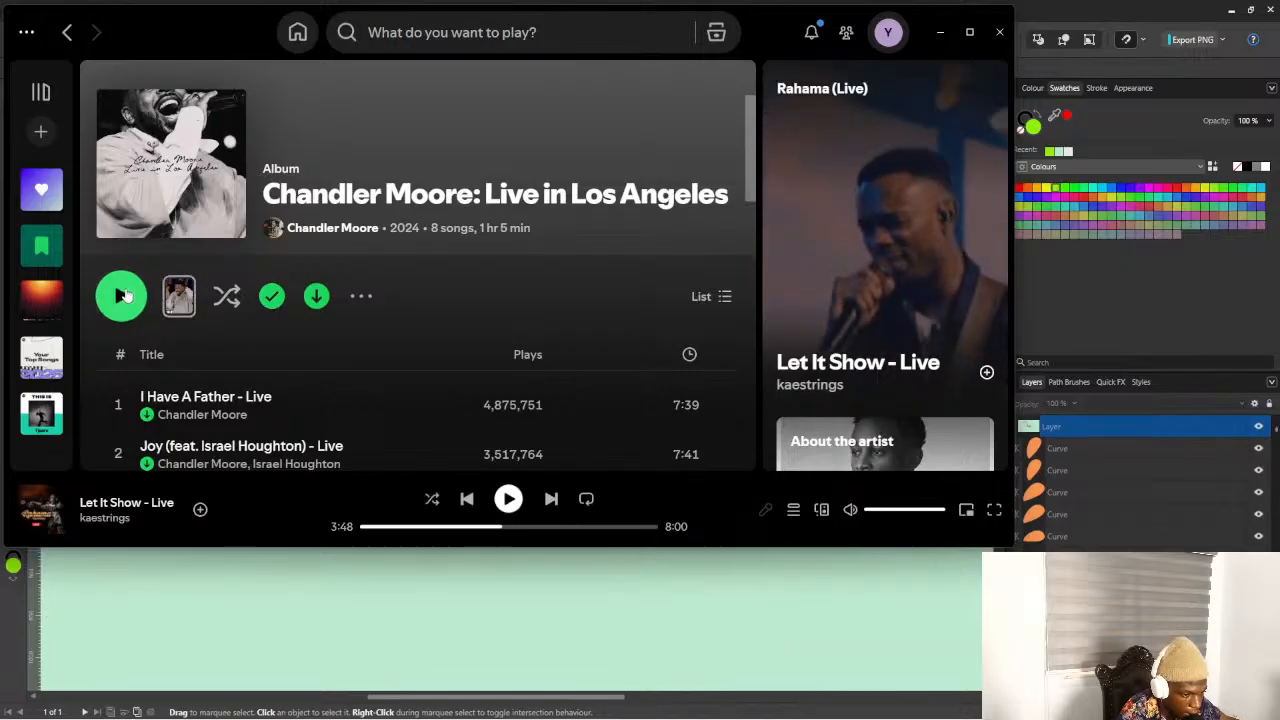
{"action": "left_click", "coordinate": [67, 33]}
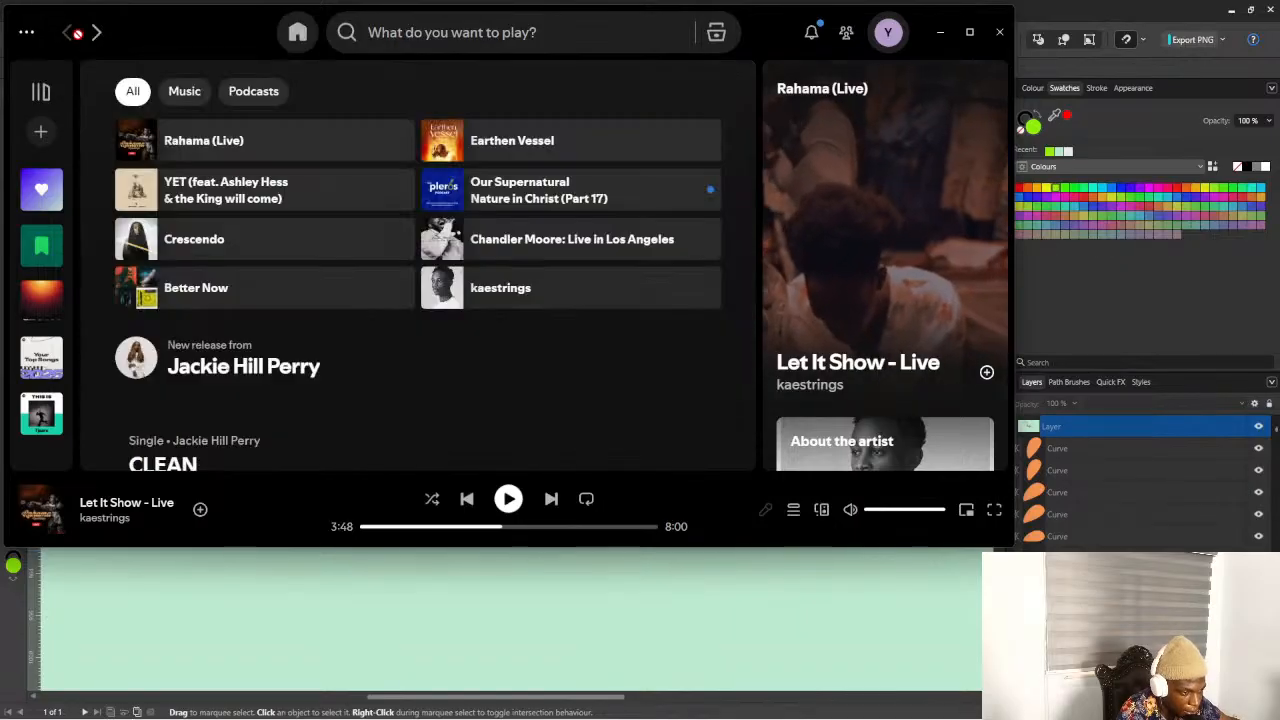
{"action": "left_click", "coordinate": [509, 290]}
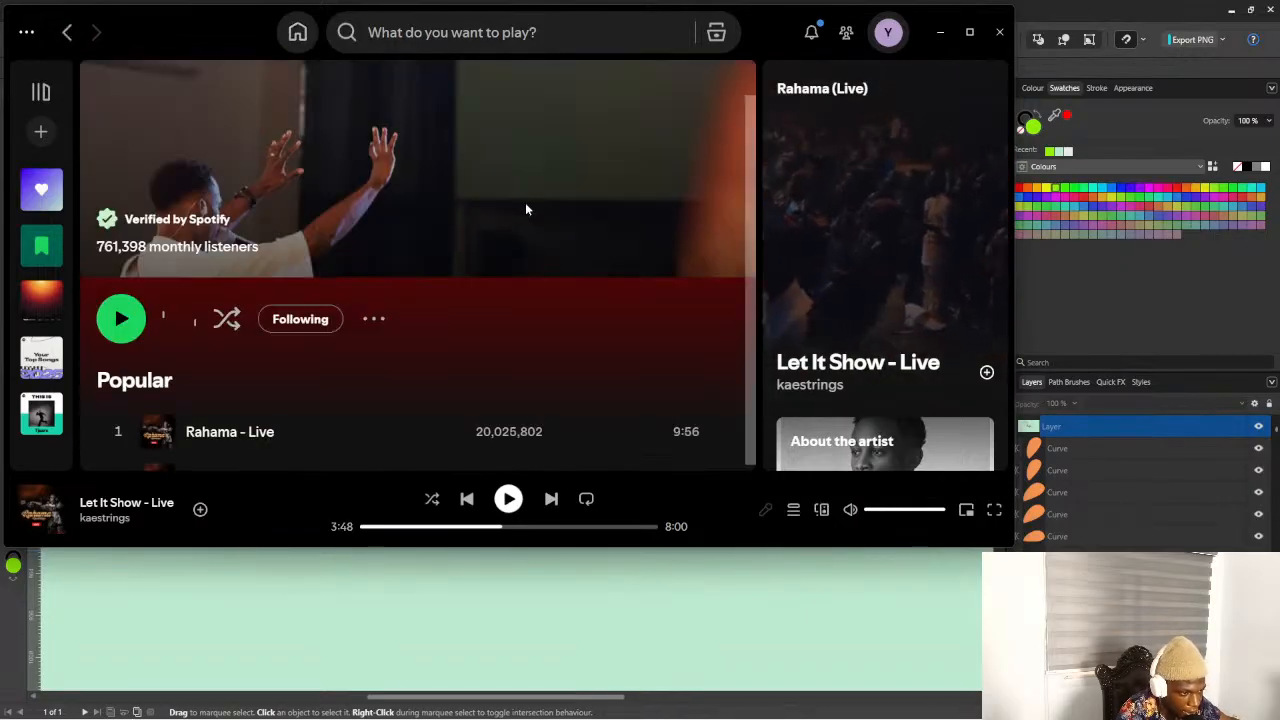
{"action": "left_click", "coordinate": [123, 317]}
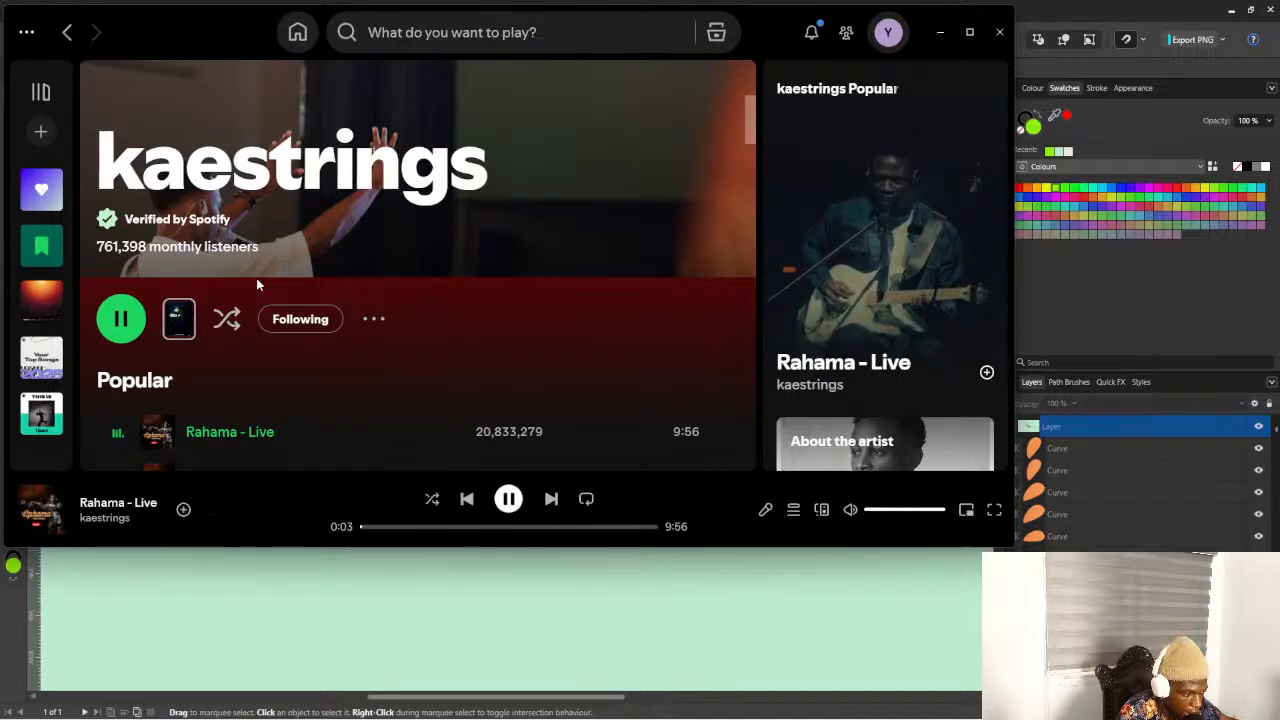
{"action": "left_click", "coordinate": [940, 32]}
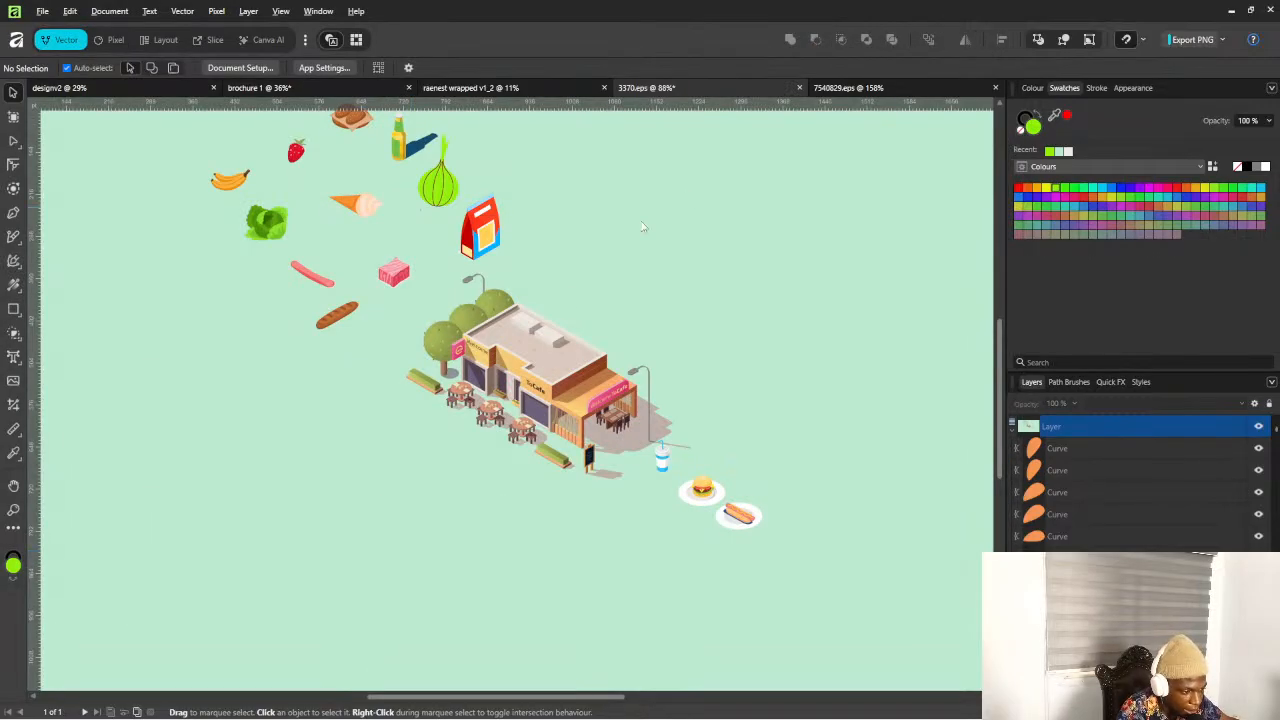
{"action": "scroll", "coordinate": [610, 452], "scroll_direction": "down", "scroll_amount": 5}
{"action": "scroll", "coordinate": [606, 420], "scroll_direction": "up", "scroll_amount": 6}
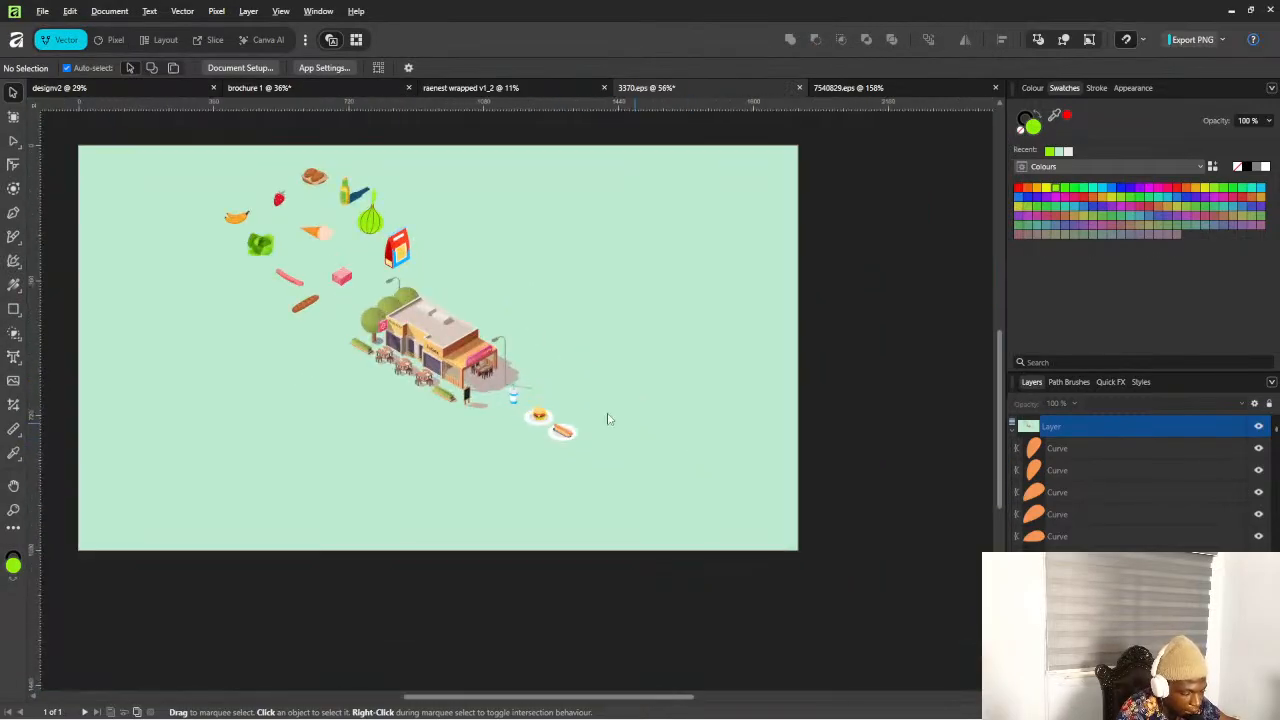
Switch to Telegram and reply to the latest post in The Rive Dive School with "I am live everyone, in case you wanna join"
{"action": "key", "text": "alt+Tab"}
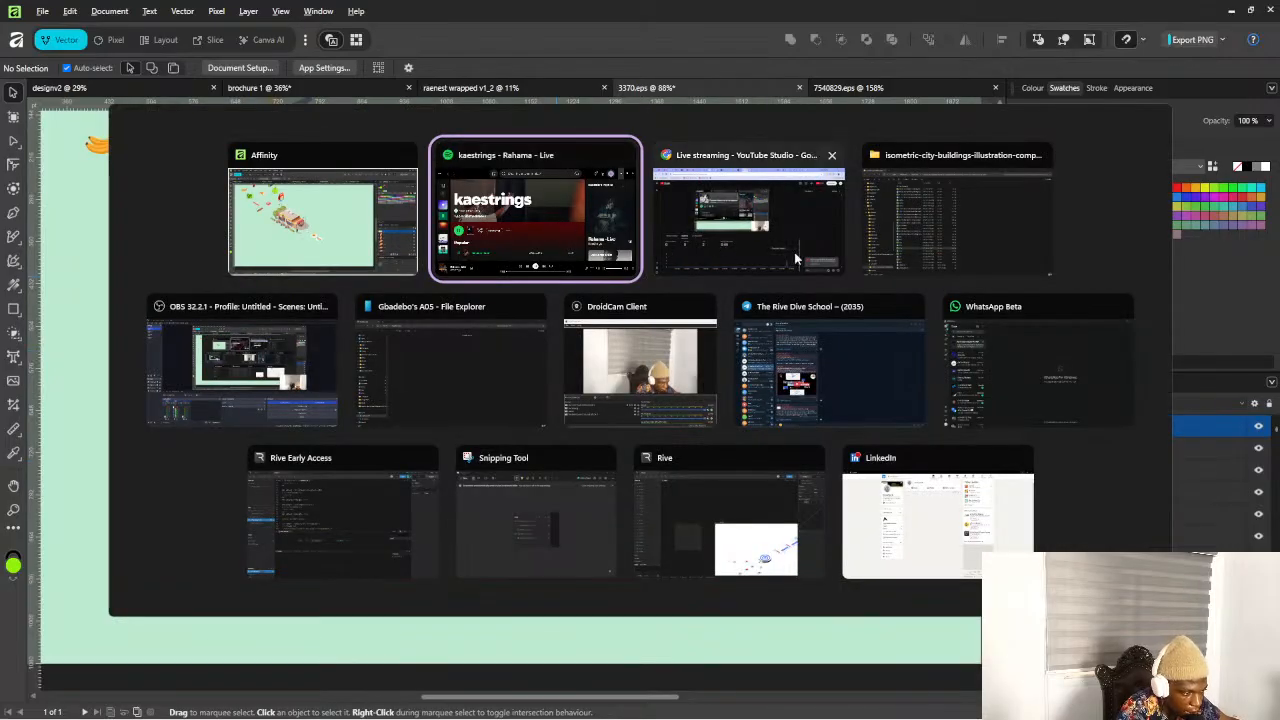
{"action": "left_click", "coordinate": [790, 370]}
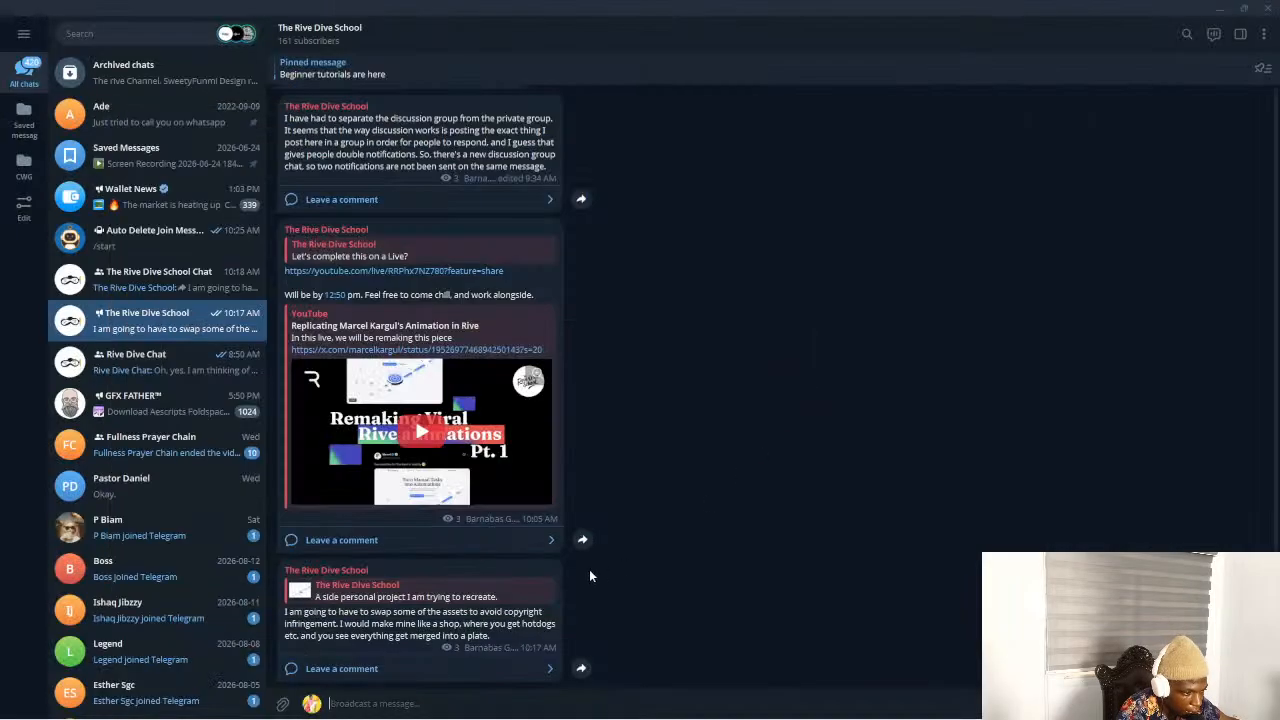
{"action": "right_click", "coordinate": [547, 628]}
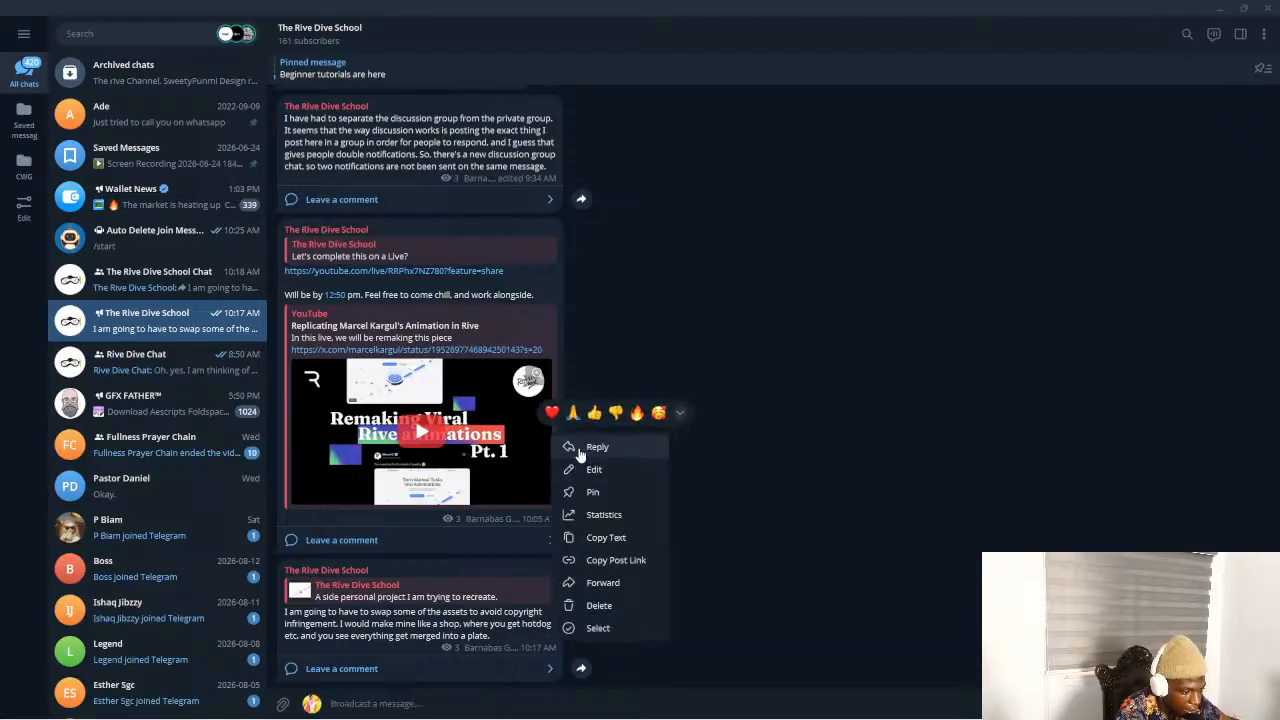
{"action": "left_click", "coordinate": [578, 447]}
{"action": "type", "text": "I"}
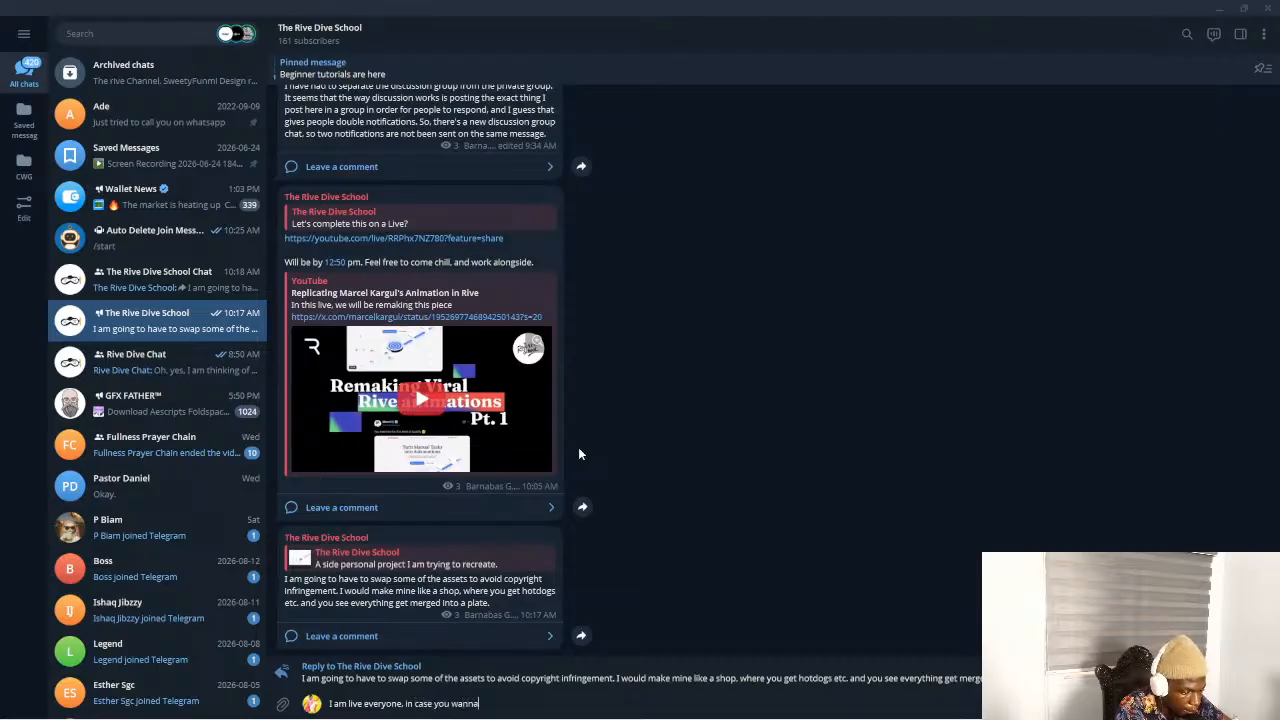
{"action": "key", "text": "Return"}
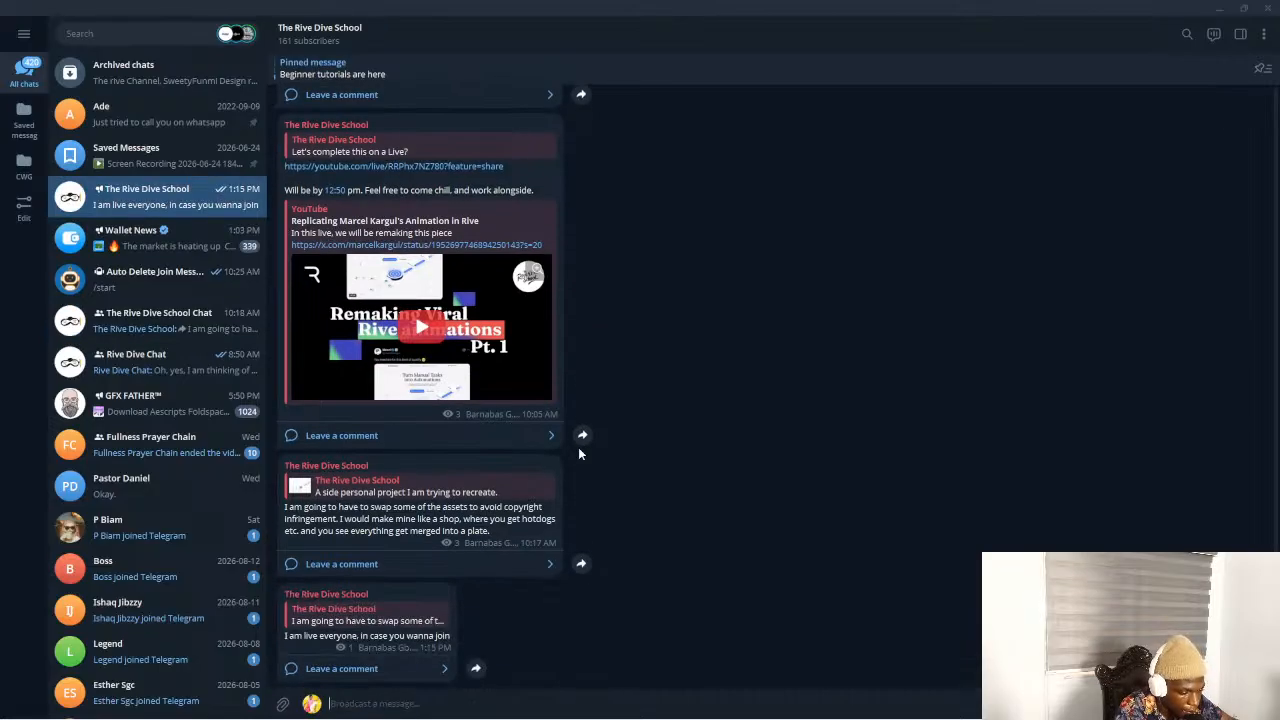
Switch to Chrome and open the share-your-work channel of the Rive server in Discord
{"action": "key", "text": "alt+Tab"}
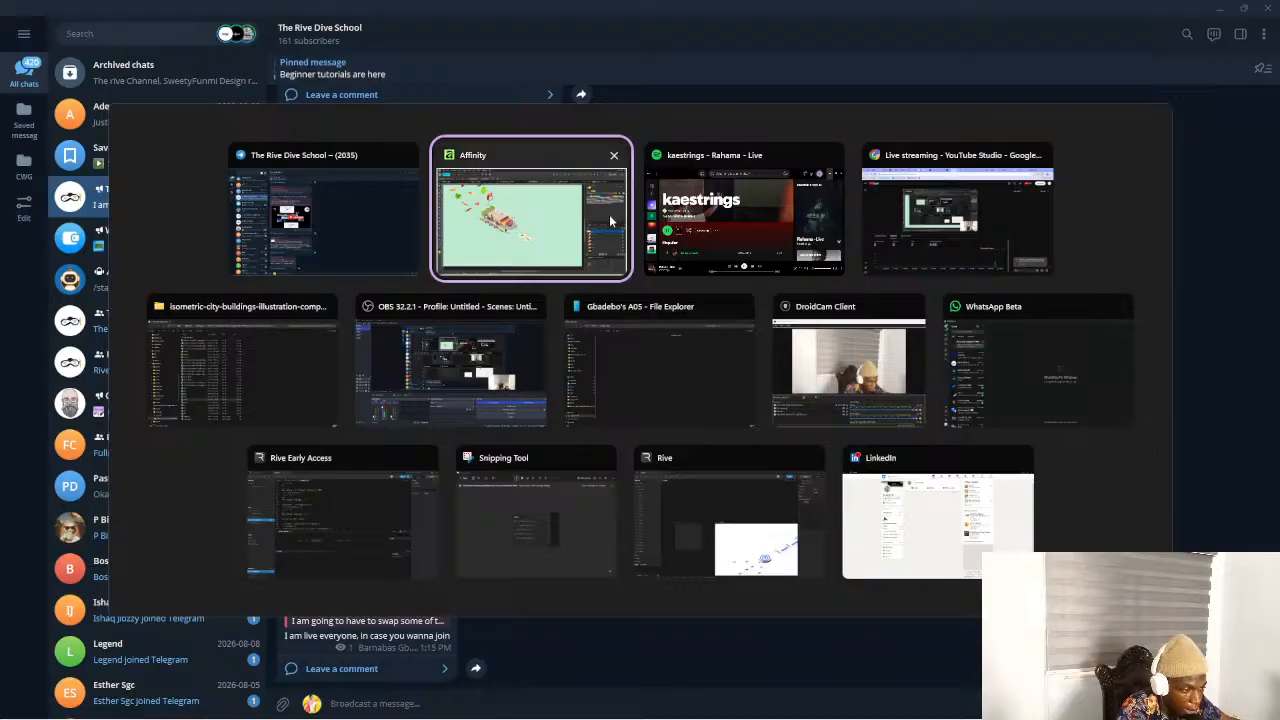
{"action": "left_click", "coordinate": [922, 216]}
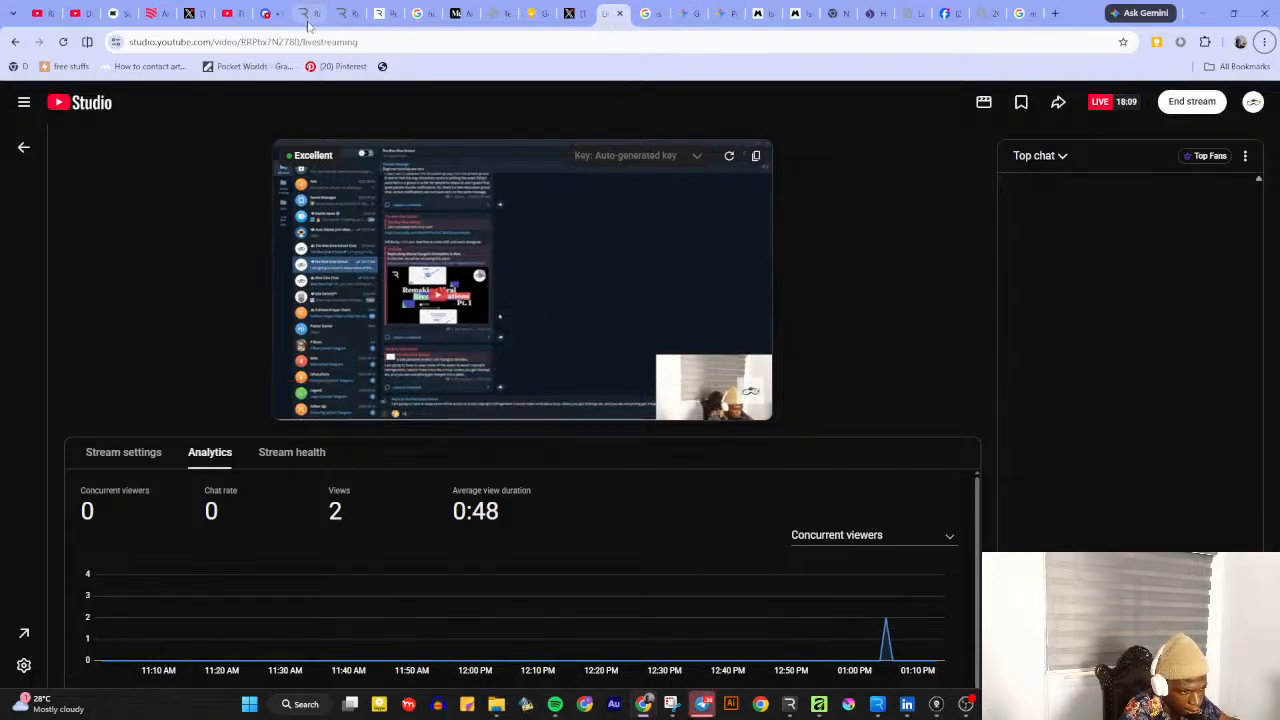
{"action": "left_click", "coordinate": [350, 14]}
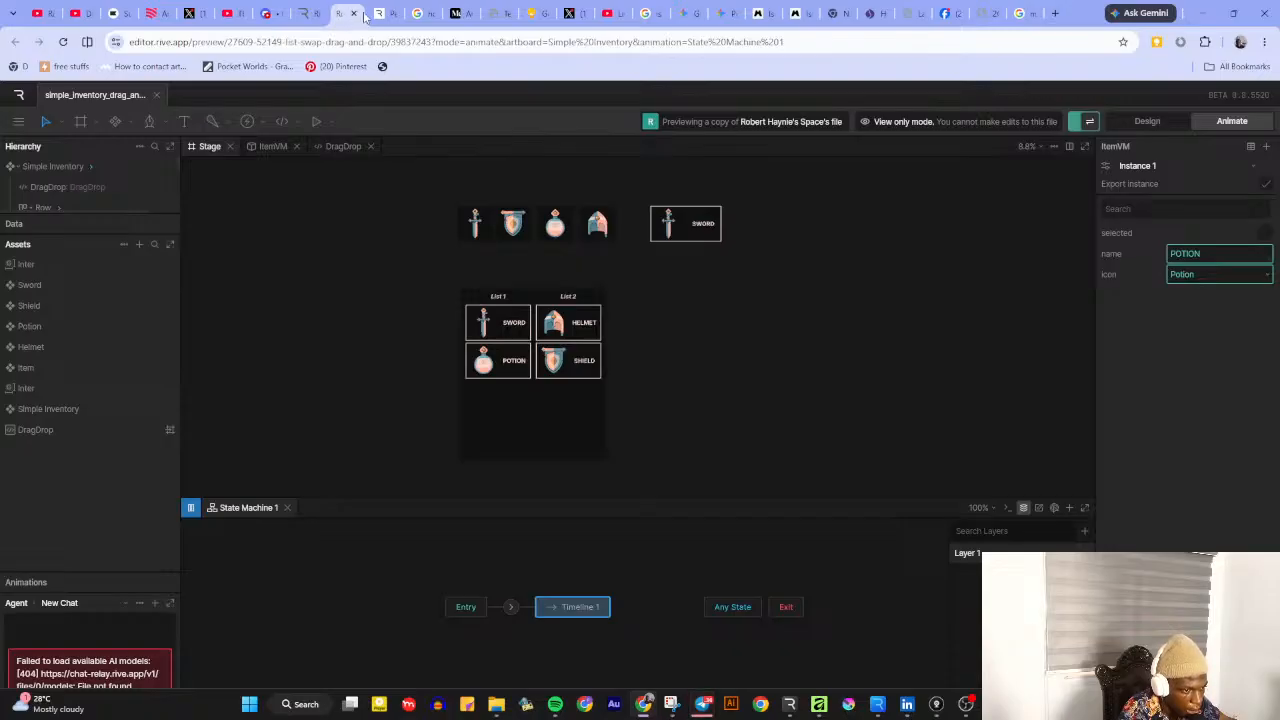
{"action": "left_click", "coordinate": [380, 14]}
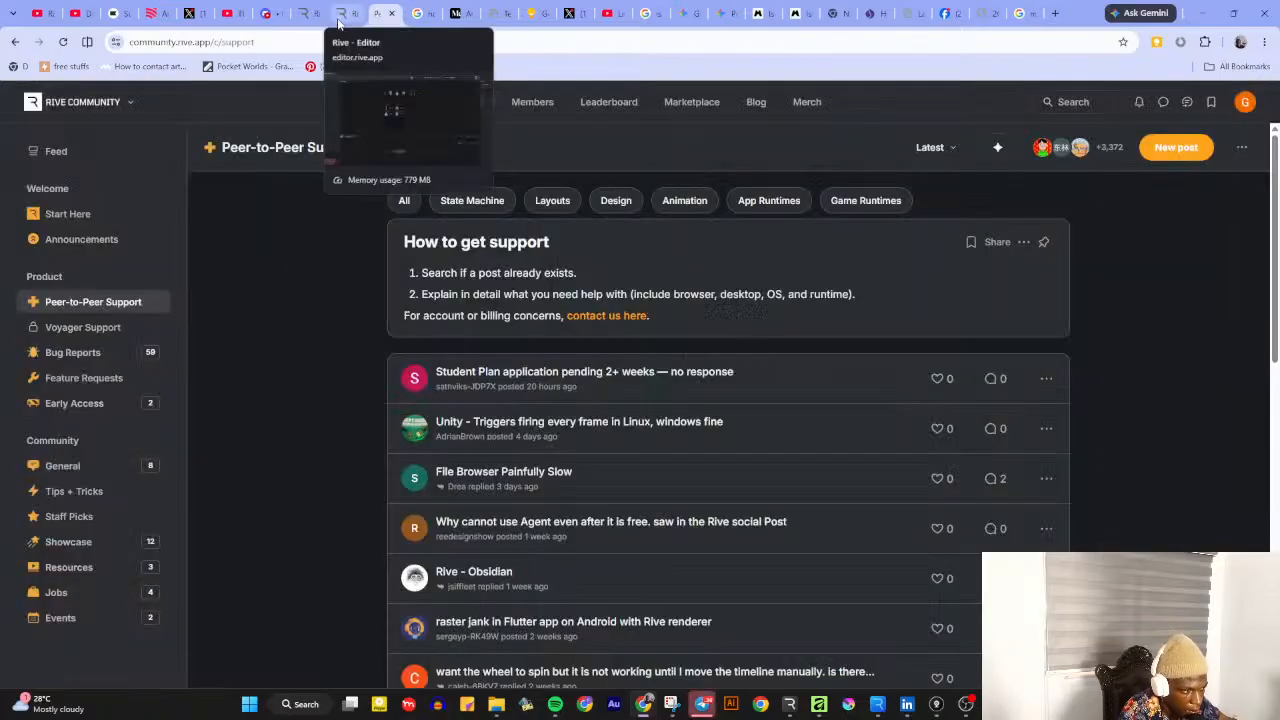
{"action": "left_click", "coordinate": [341, 16]}
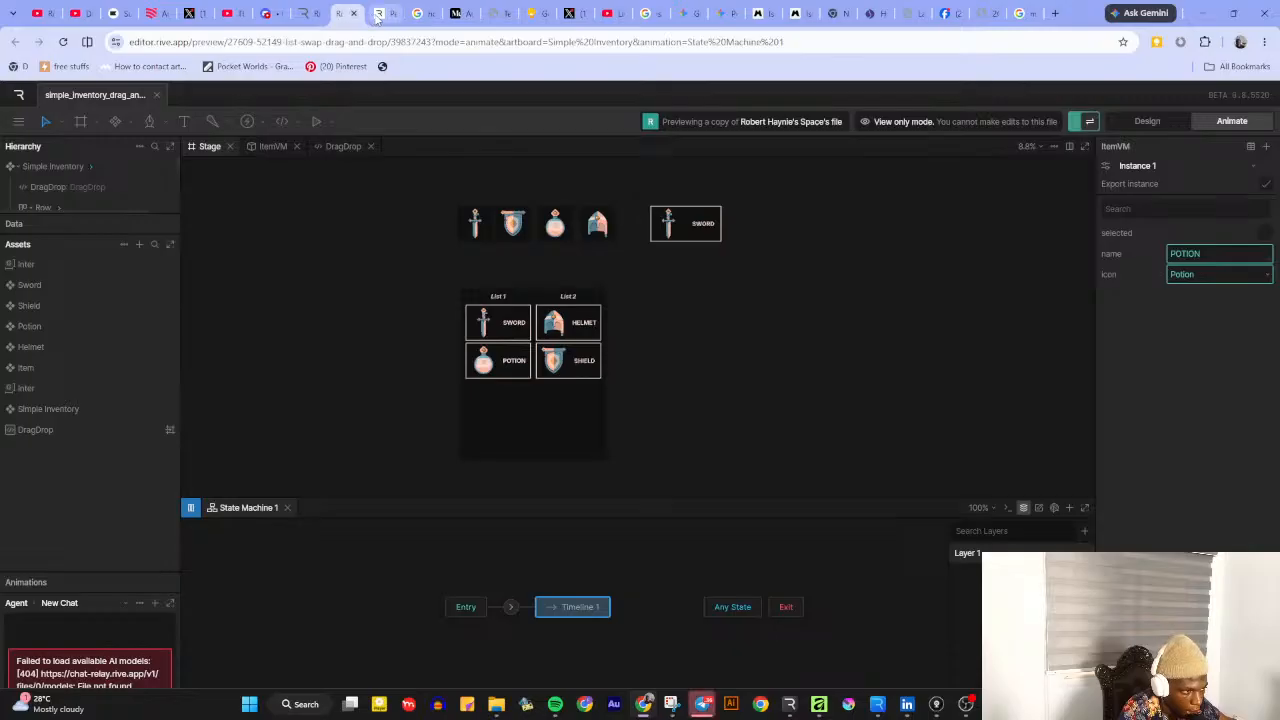
{"action": "left_click", "coordinate": [268, 14]}
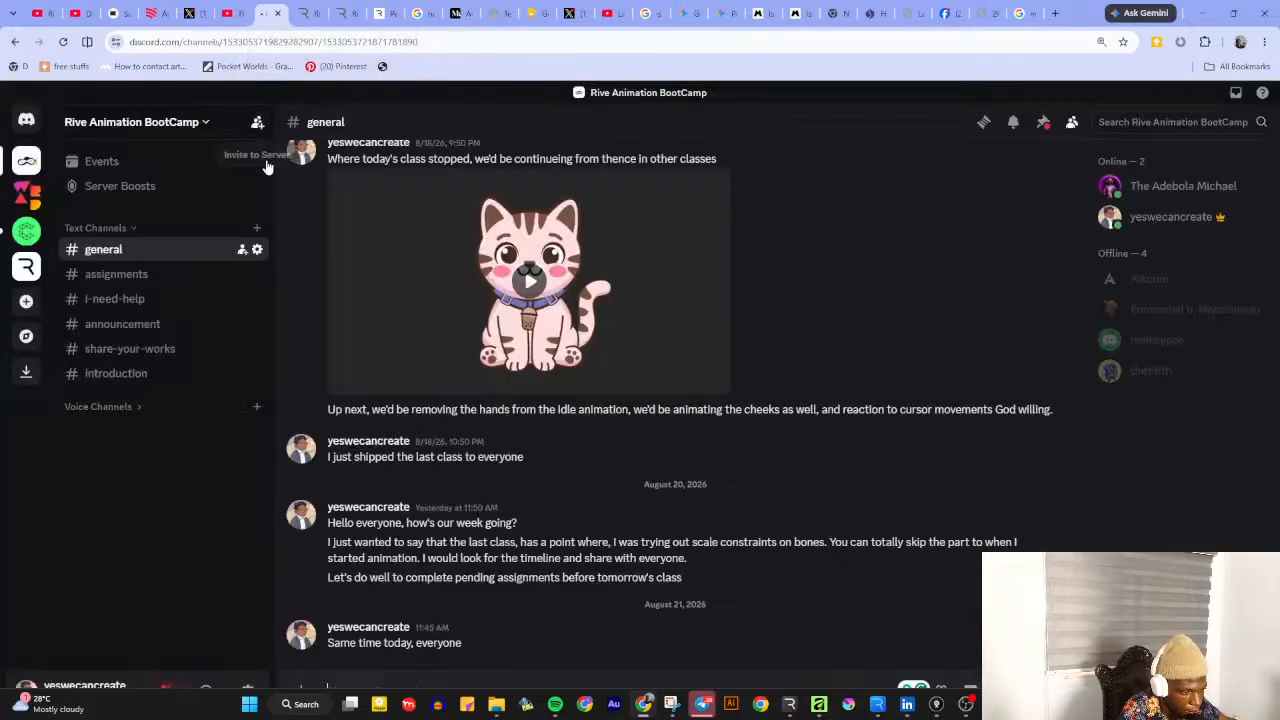
{"action": "left_click", "coordinate": [27, 267]}
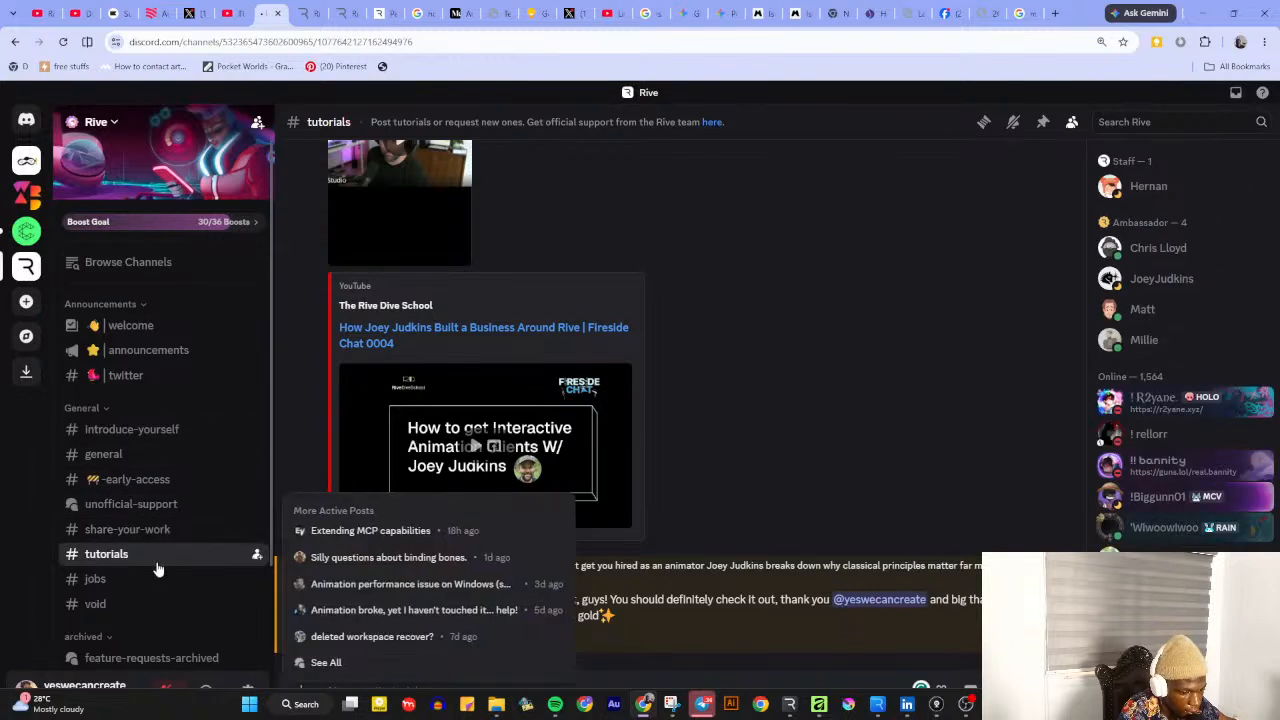
{"action": "left_click", "coordinate": [128, 530]}
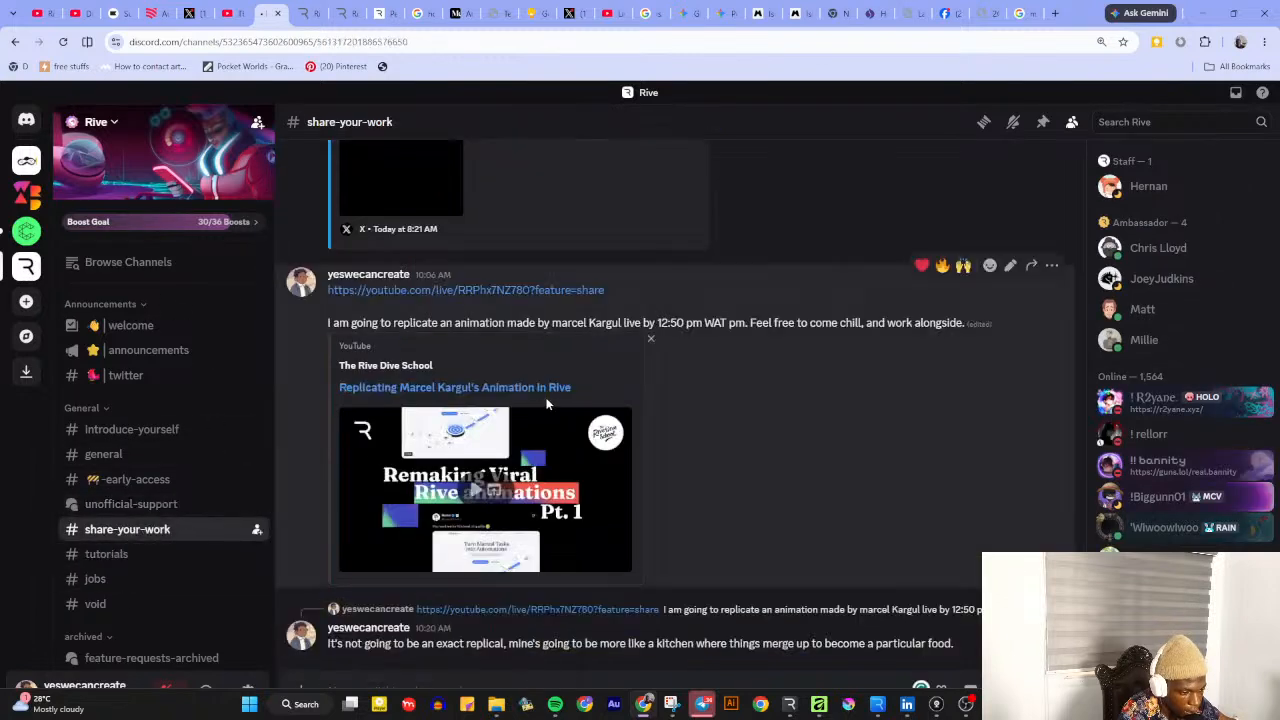
Reply to the message about the kitchen-like version with "I am live, everyone, in case you want to join in", correcting its flagged words before sending
{"action": "right_click", "coordinate": [735, 640]}
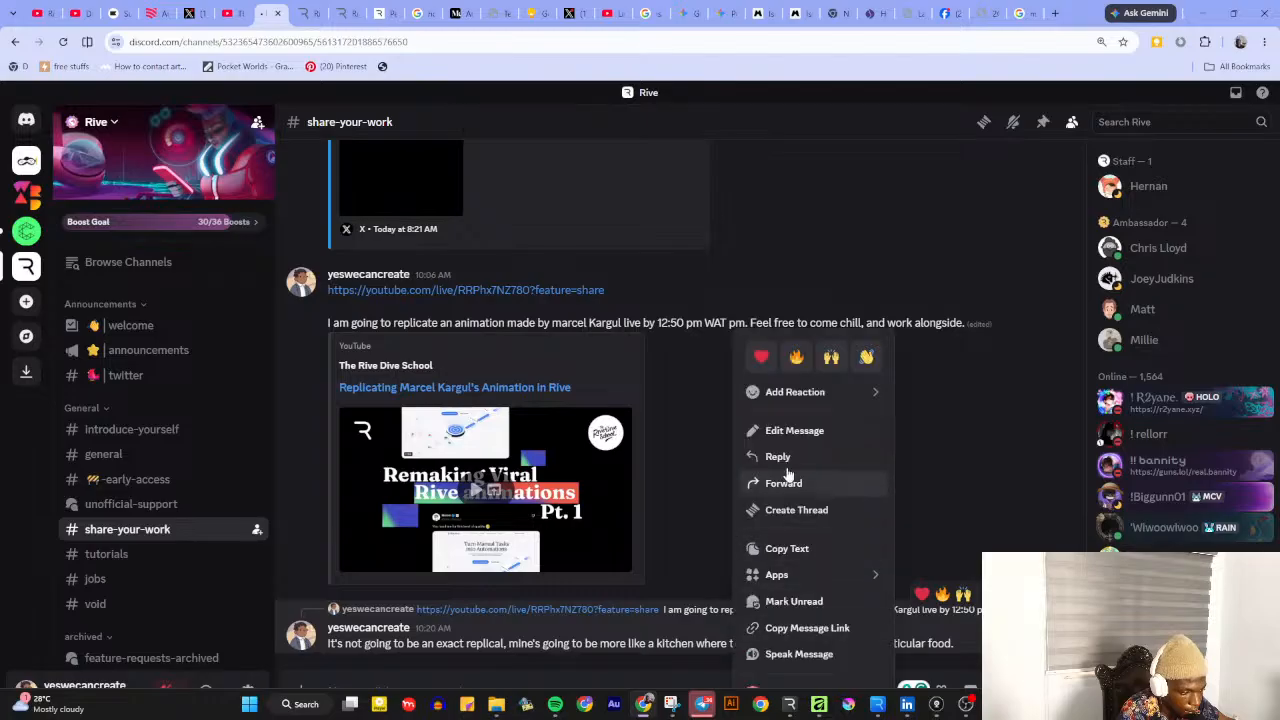
{"action": "left_click", "coordinate": [776, 456]}
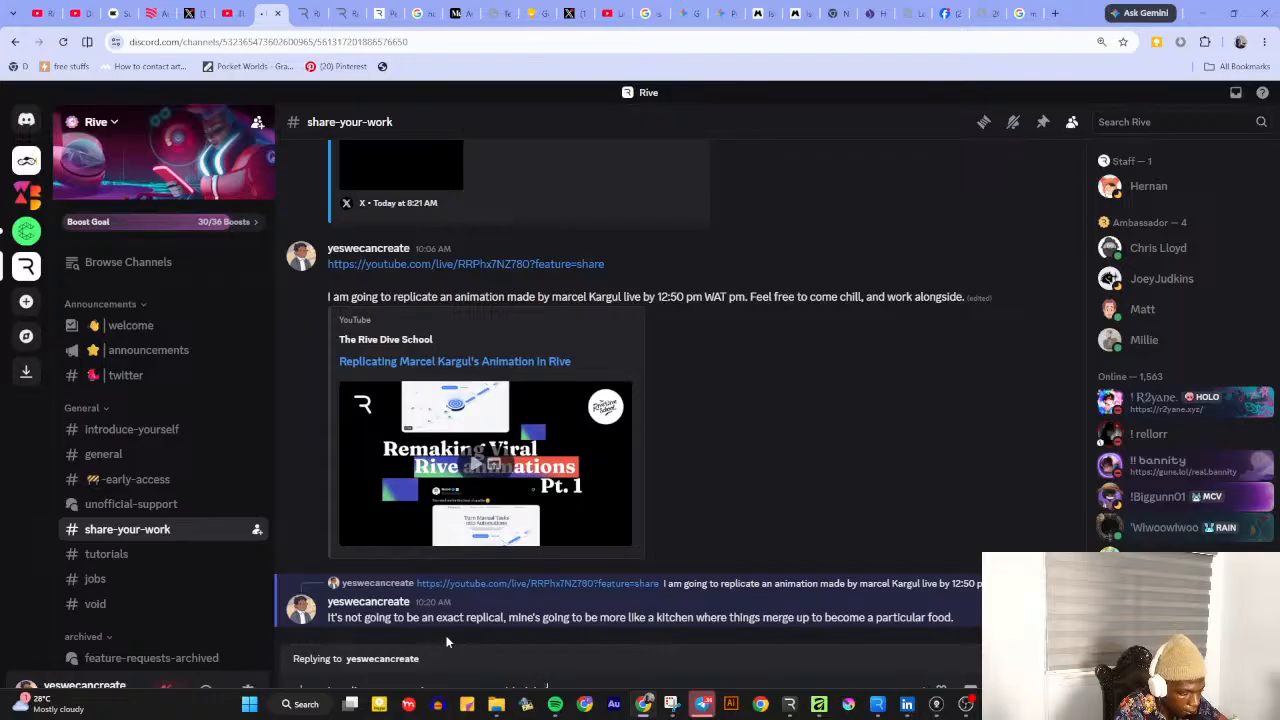
{"action": "left_click", "coordinate": [706, 707]}
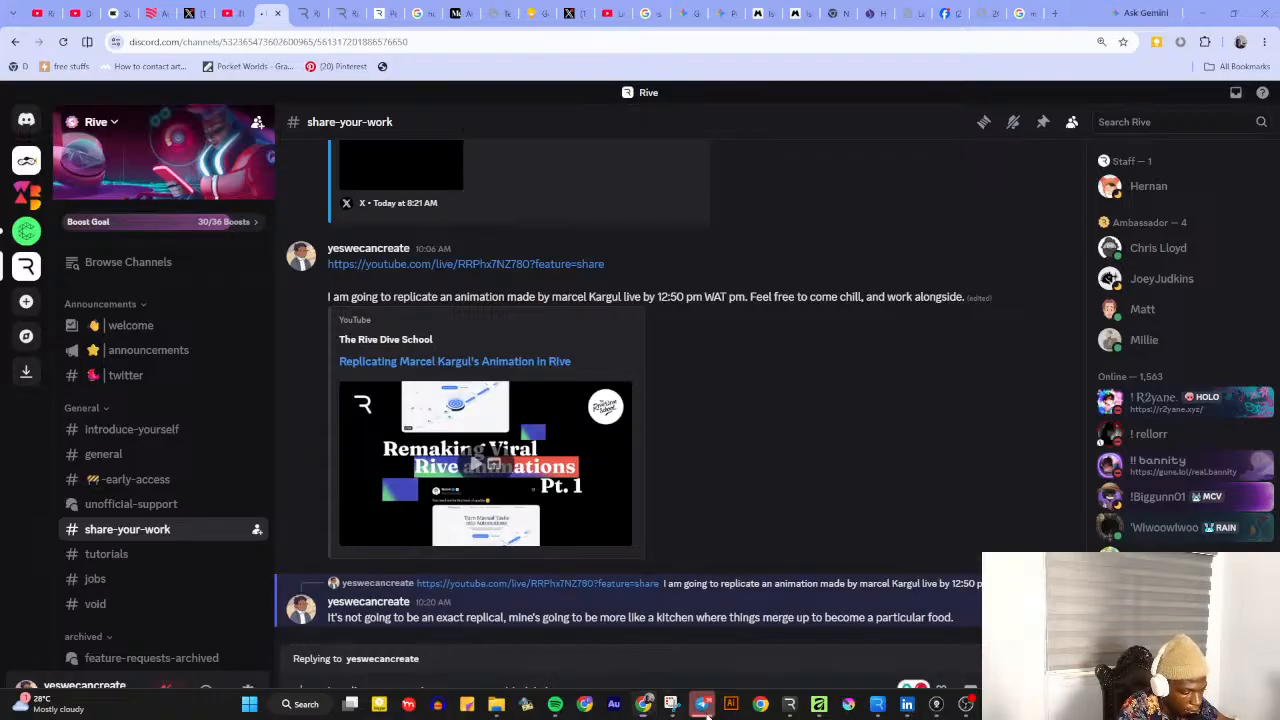
{"action": "key", "text": "alt+Tab"}
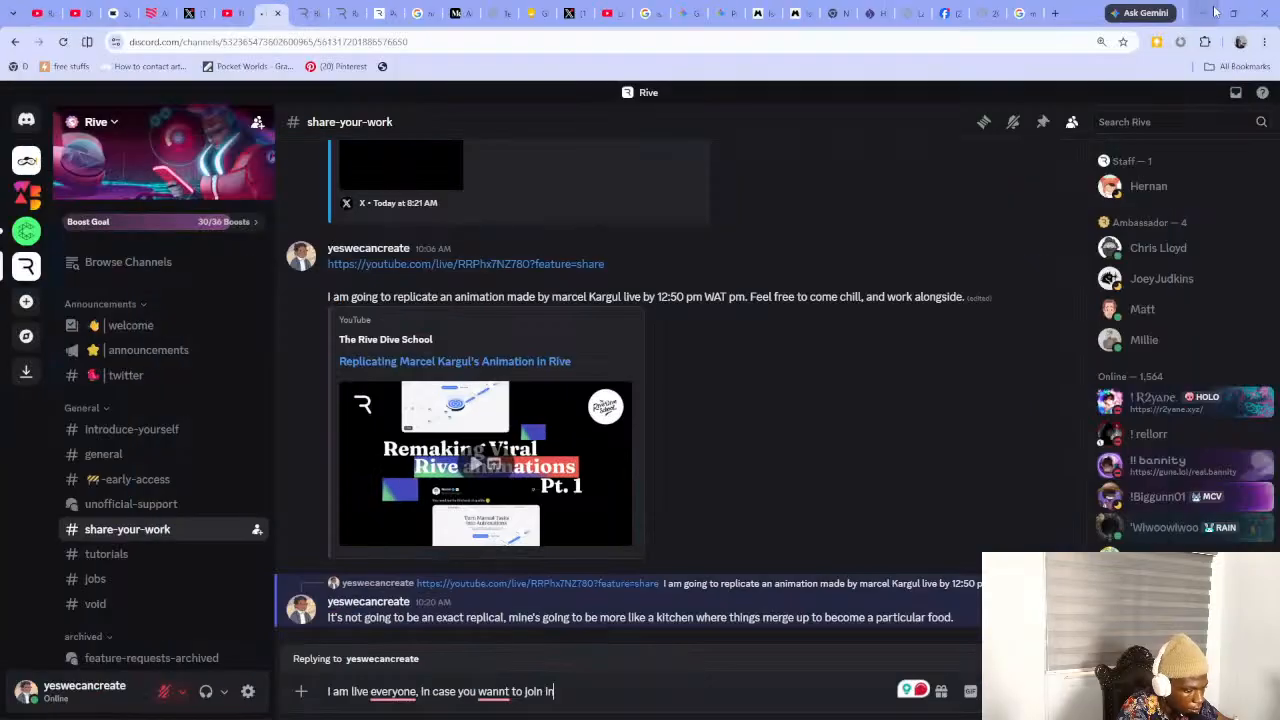
{"action": "mouse_move", "coordinate": [498, 689]}
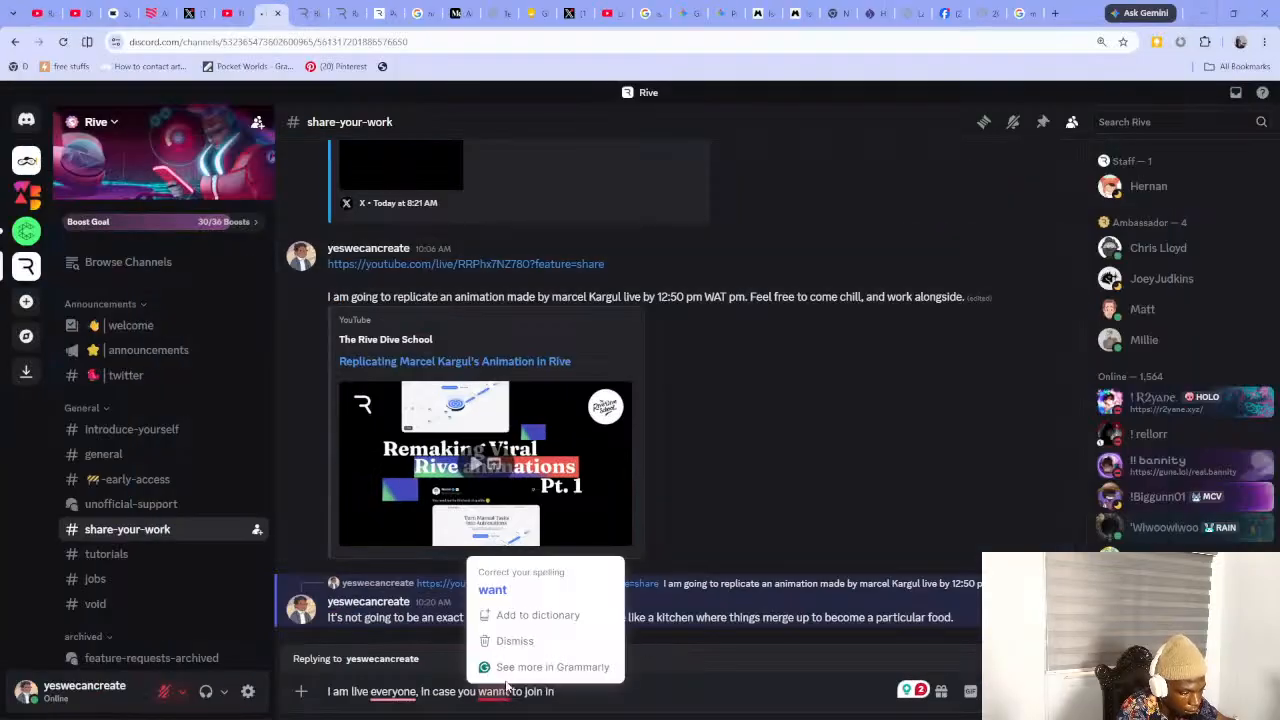
{"action": "left_click", "coordinate": [495, 590]}
{"action": "mouse_move", "coordinate": [404, 684]}
{"action": "left_click", "coordinate": [409, 616]}
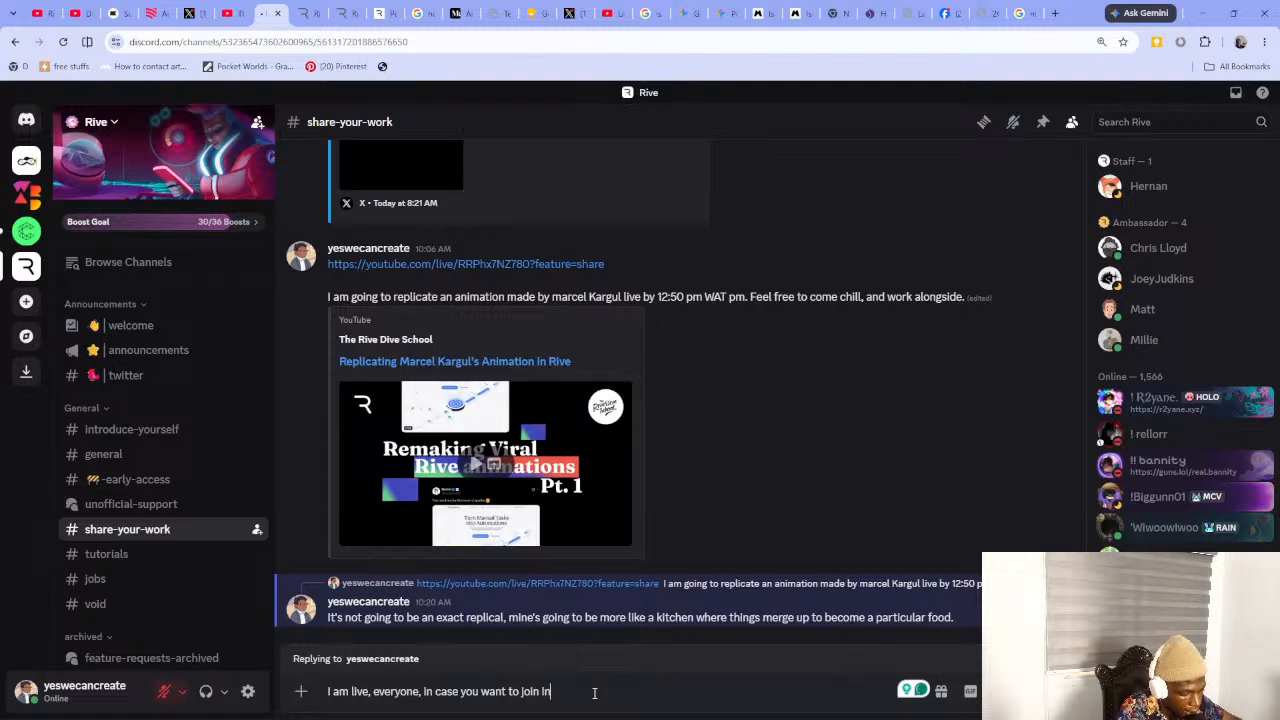
{"action": "key", "text": "Return"}
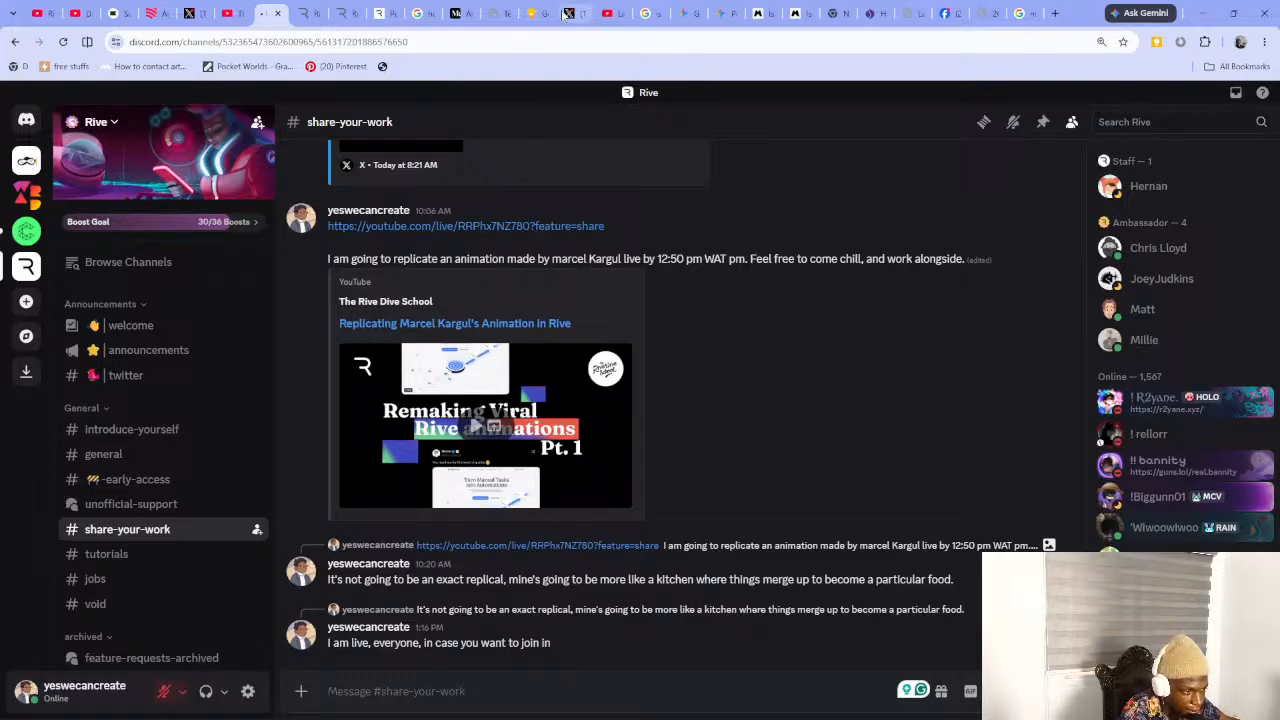
Switch to Affinity and examine the overall arrangement of food items around the café in 3370.eps
{"action": "key", "text": "alt+Tab"}
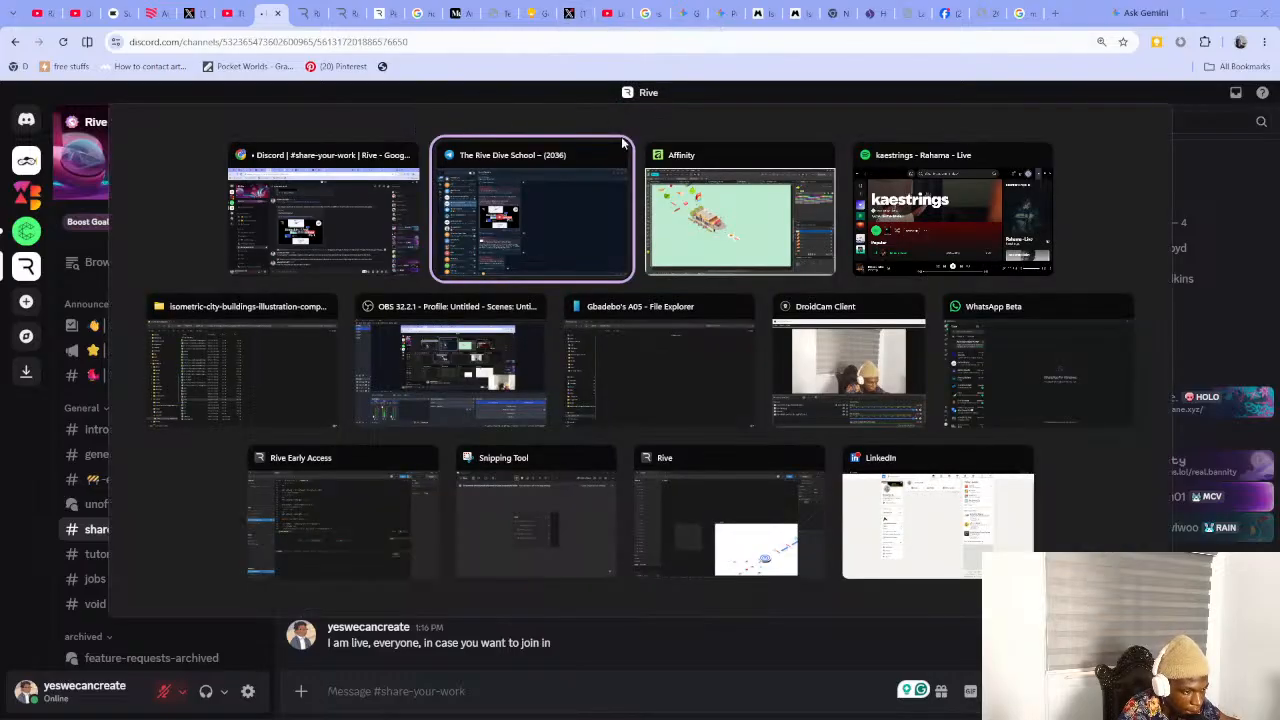
{"action": "left_click", "coordinate": [676, 231]}
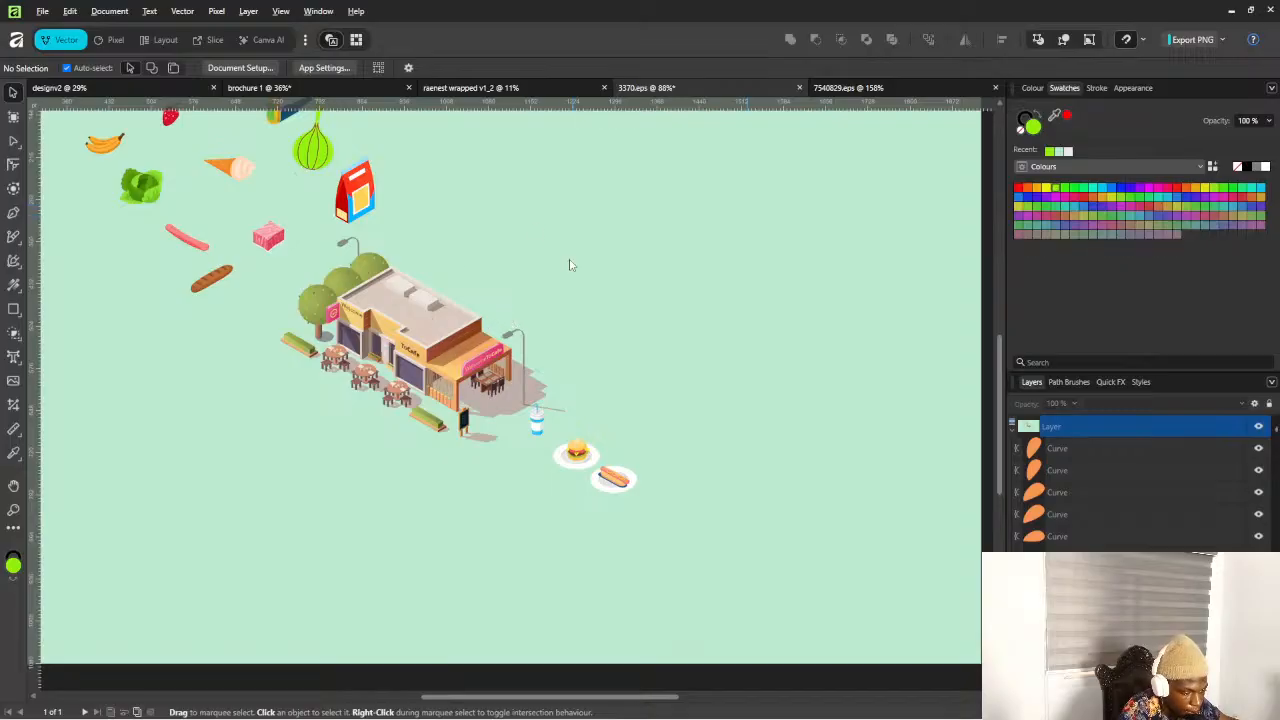
{"action": "scroll", "coordinate": [547, 271], "scroll_direction": "down", "scroll_amount": 4}
{"action": "scroll", "coordinate": [399, 252], "scroll_direction": "up", "scroll_amount": 3}
{"action": "scroll", "coordinate": [463, 180], "scroll_direction": "down", "scroll_amount": 2}
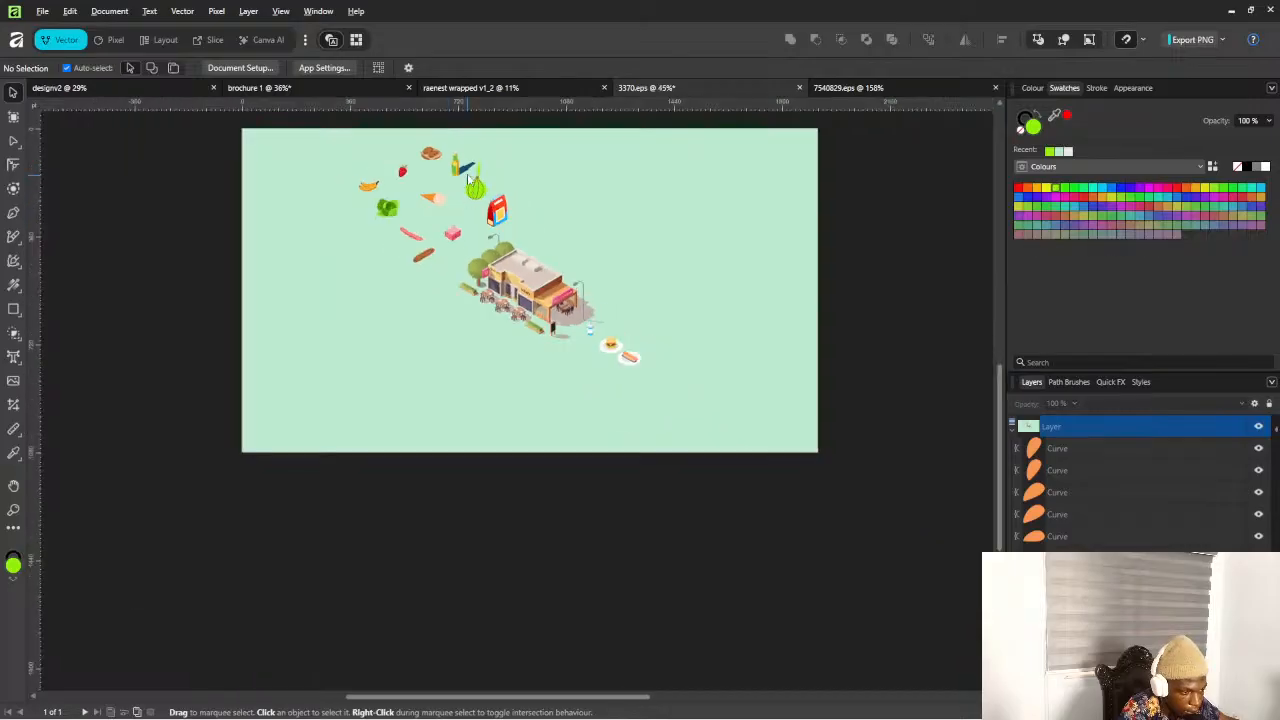
{"action": "scroll", "coordinate": [467, 178], "scroll_direction": "up", "scroll_amount": 3}
{"action": "scroll", "coordinate": [406, 204], "scroll_direction": "down", "scroll_amount": 4}
{"action": "scroll", "coordinate": [325, 211], "scroll_direction": "up", "scroll_amount": 5}
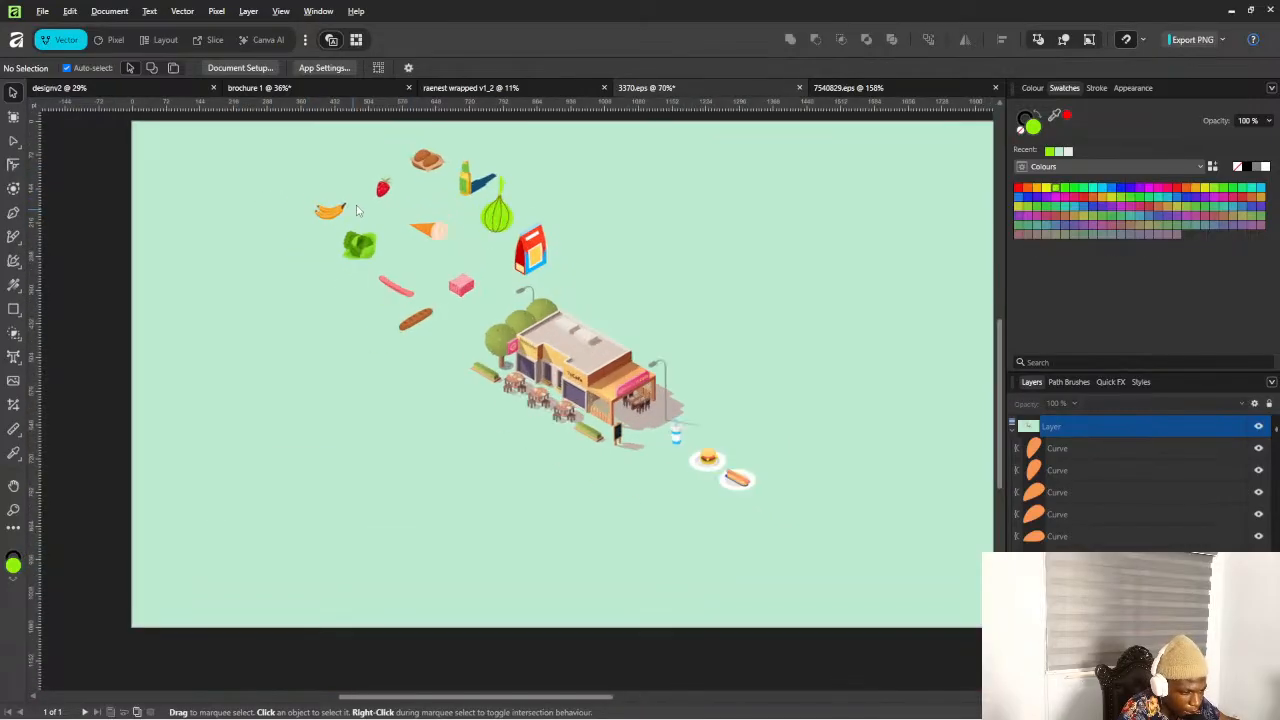
{"action": "scroll", "coordinate": [263, 250], "scroll_direction": "down", "scroll_amount": 2}
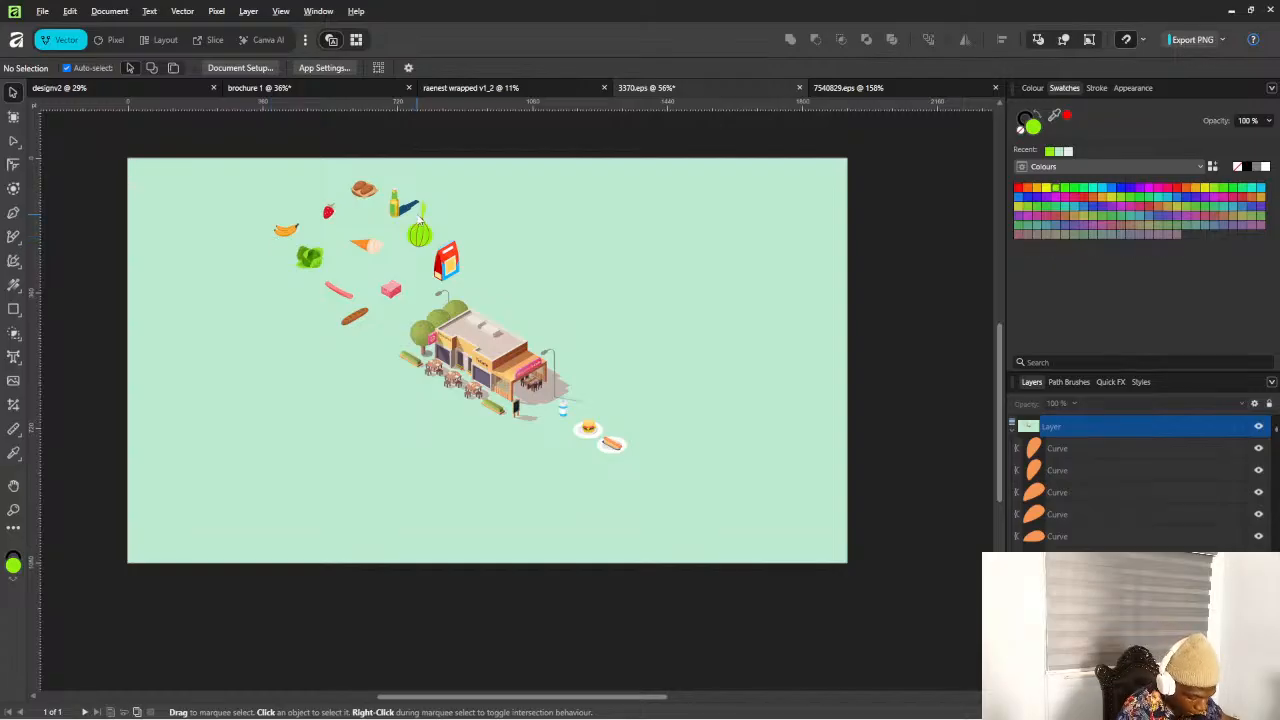
{"action": "key", "text": "alt+Tab"}
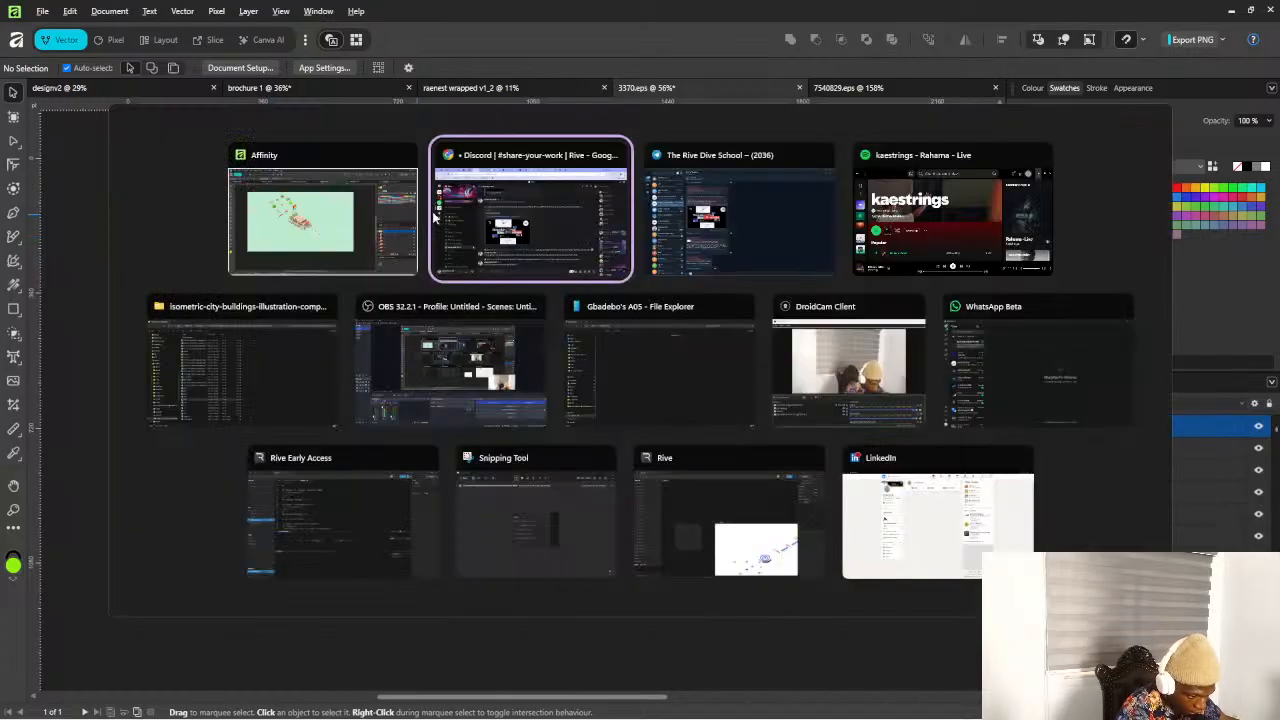
{"action": "left_click", "coordinate": [334, 229]}
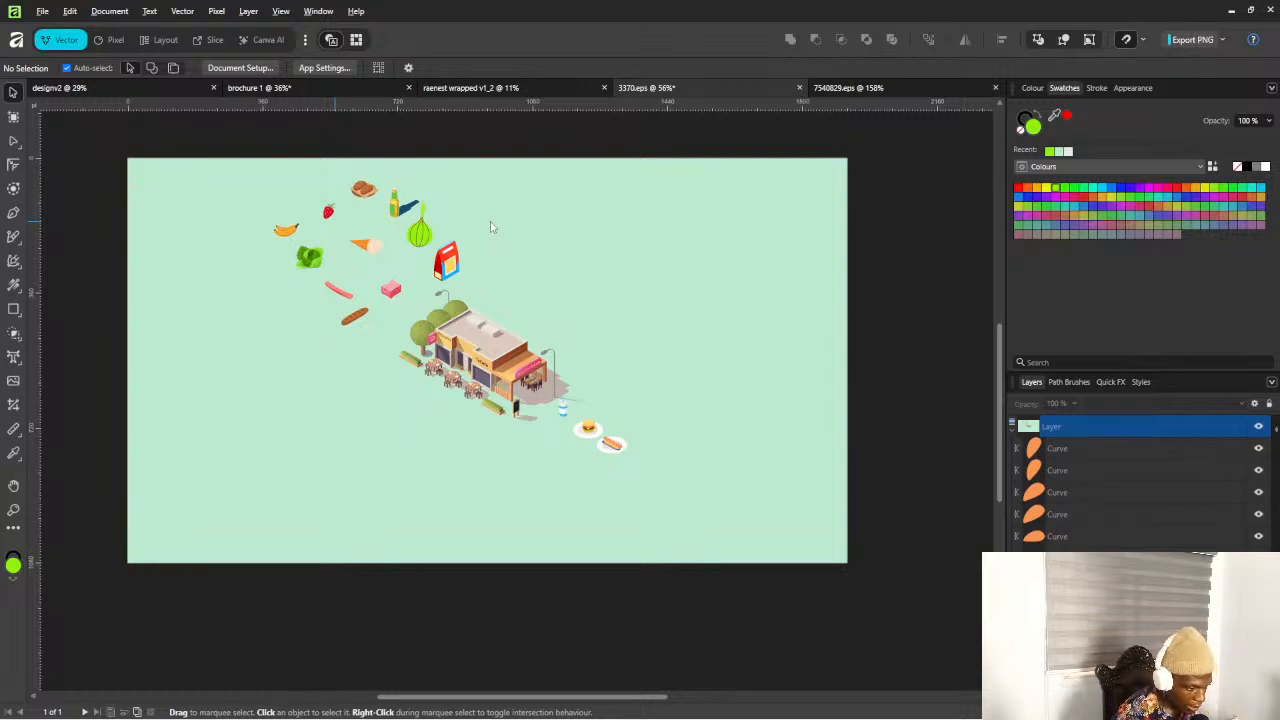
Switch to OBS to check the running stream and its audio levels, and return to Affinity
{"action": "key", "text": "alt+Tab"}
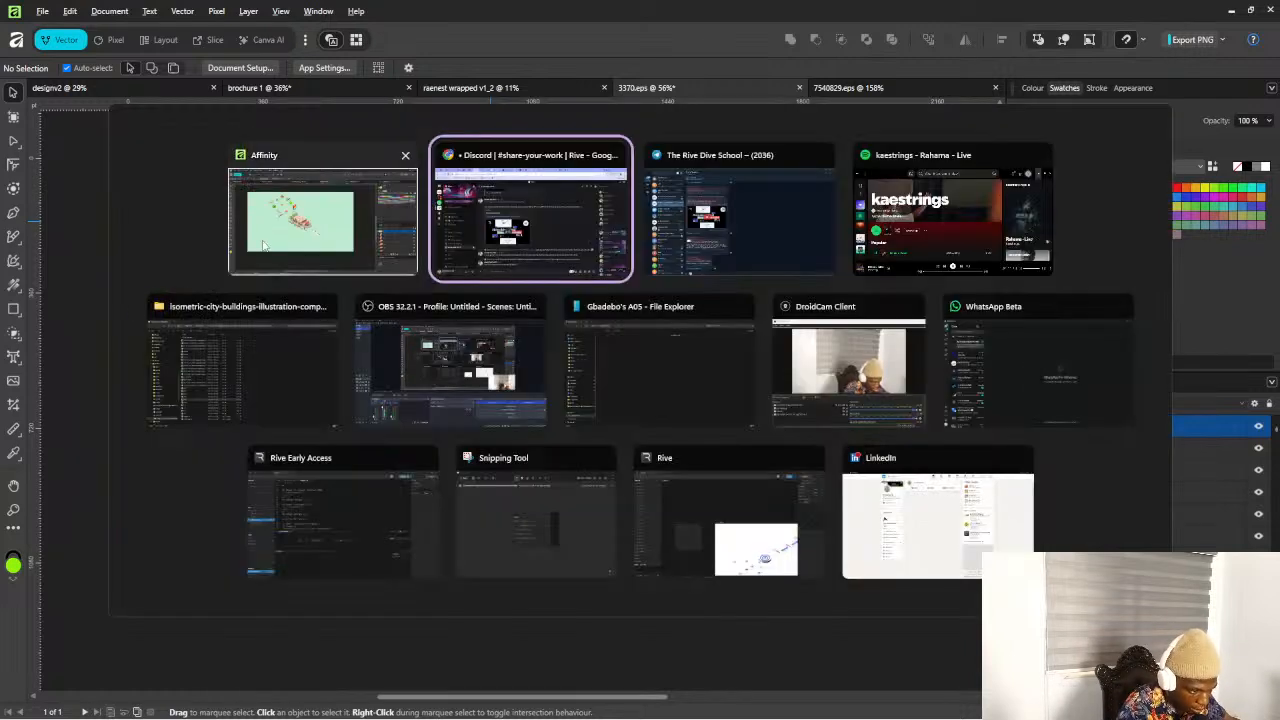
{"action": "left_click", "coordinate": [456, 392]}
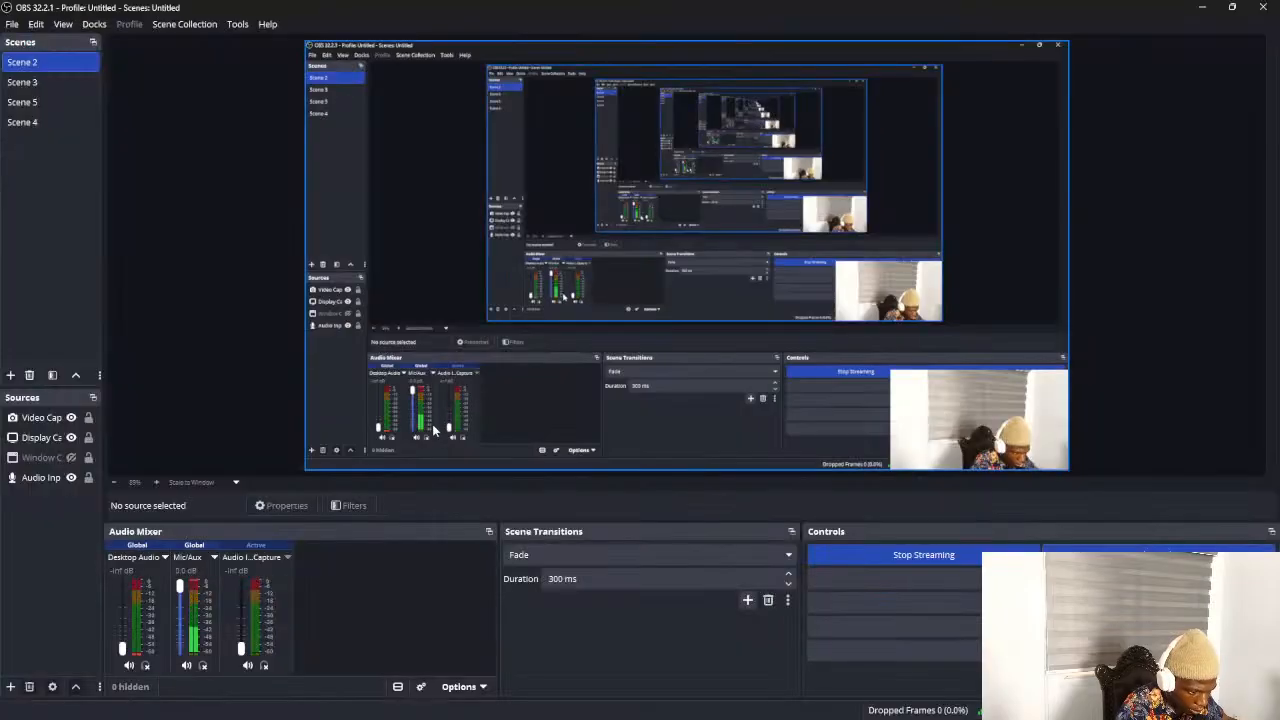
{"action": "key", "text": "alt+Tab"}
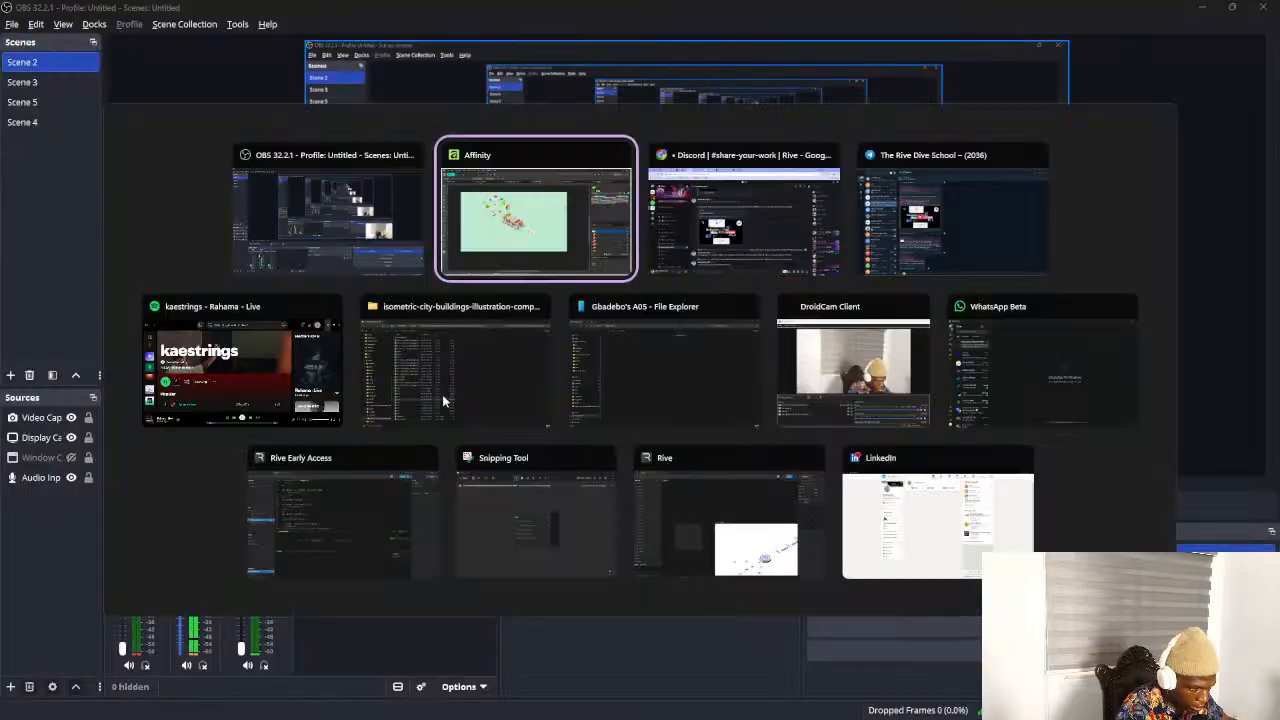
{"action": "left_click", "coordinate": [468, 224]}
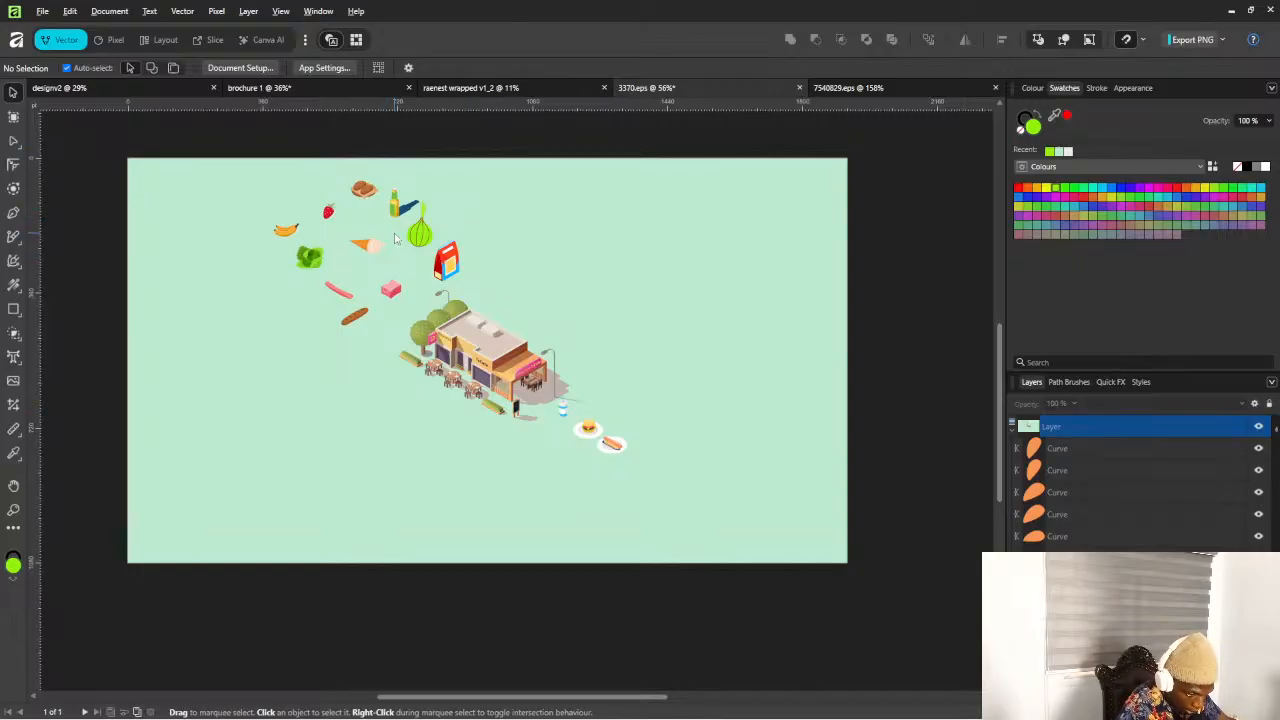
Switch to Chrome and look back through the "isometric burger shop" image results on Magnific
{"action": "key", "text": "alt"}
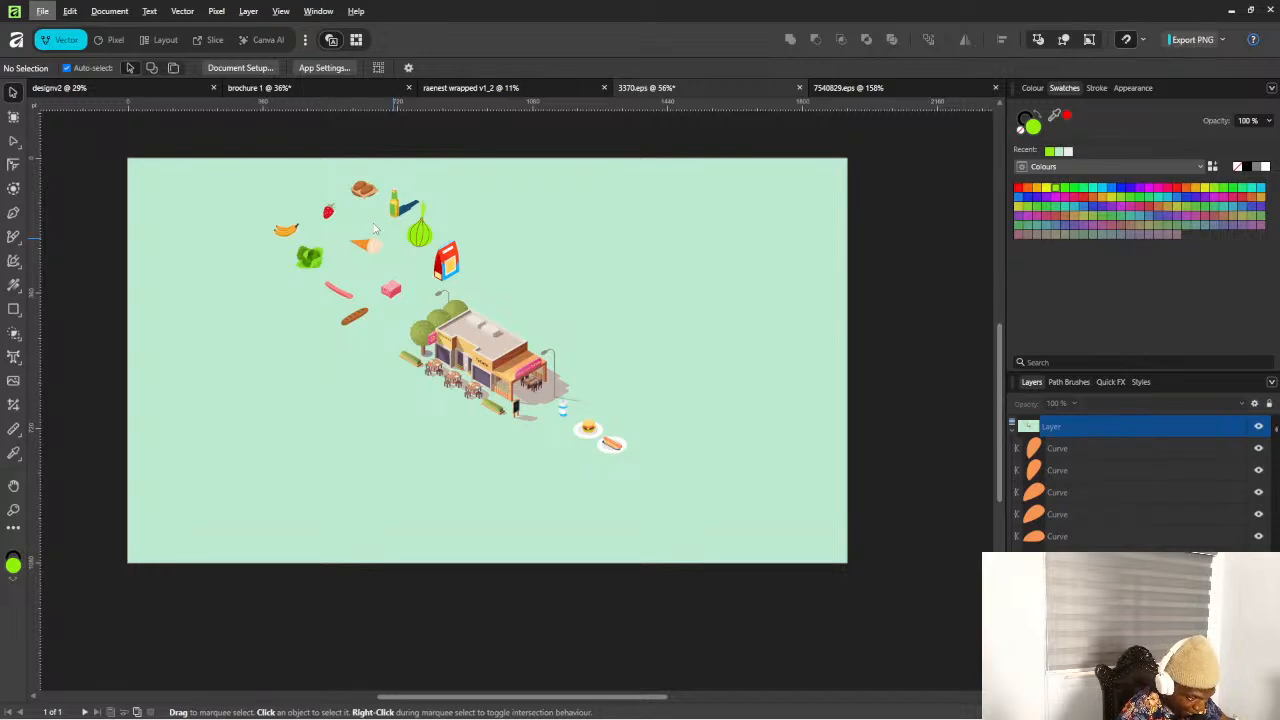
{"action": "key", "text": "alt+Tab"}
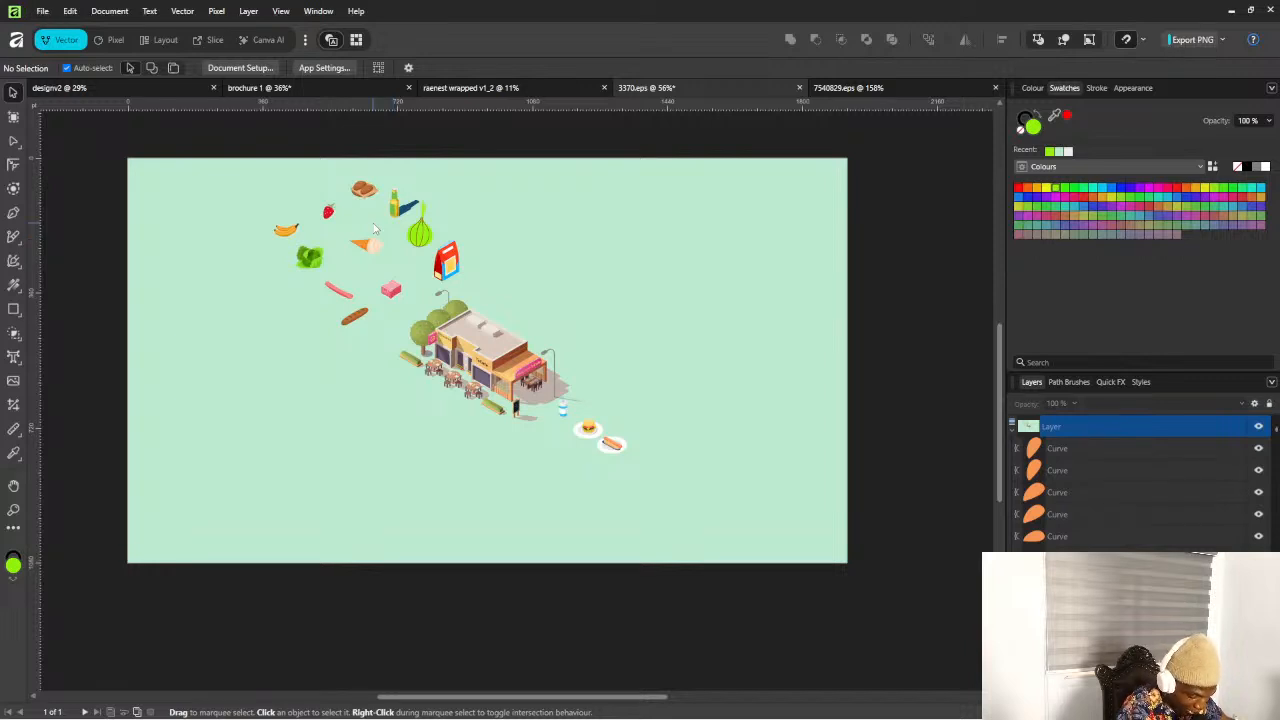
{"action": "mouse_move", "coordinate": [627, 217]}
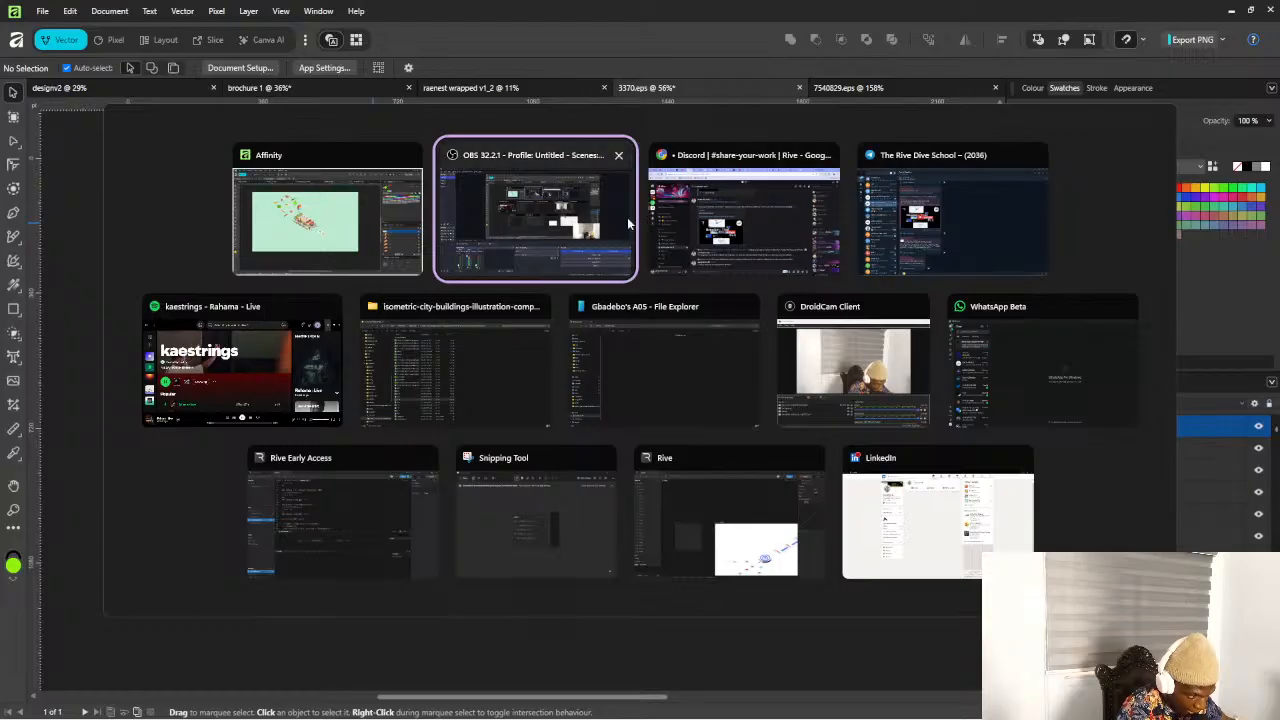
{"action": "left_click", "coordinate": [722, 216]}
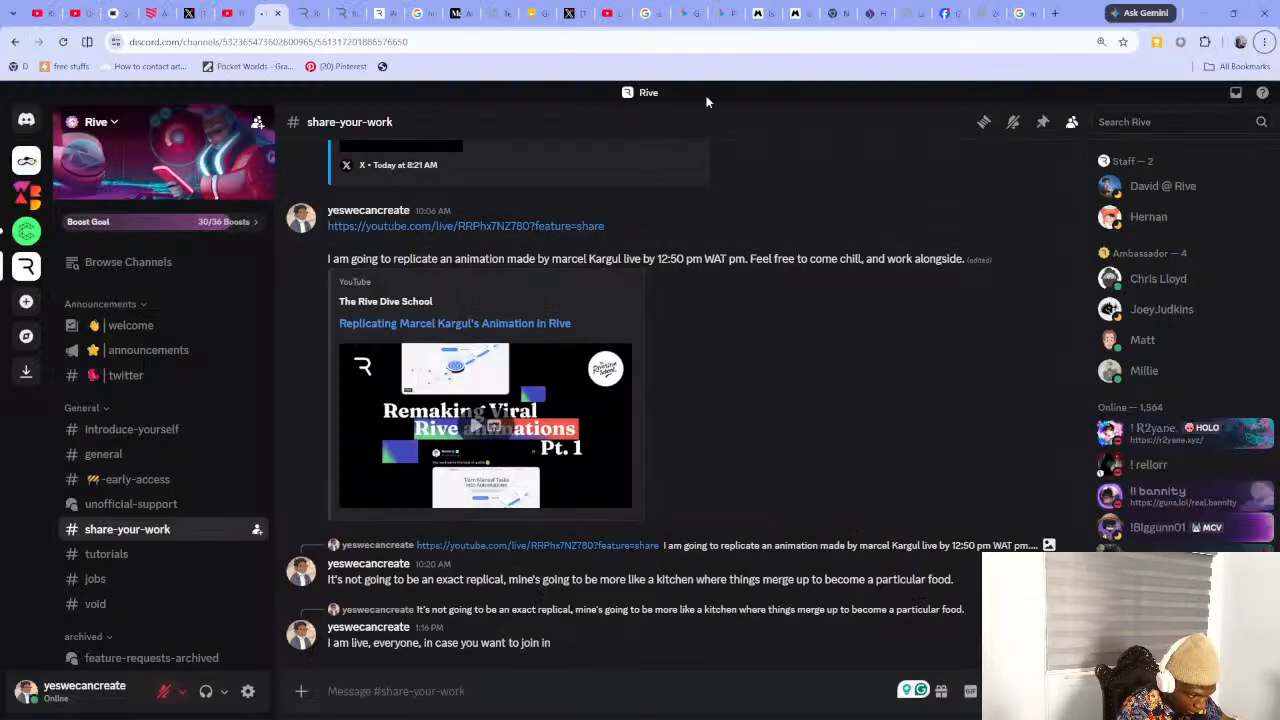
{"action": "left_click", "coordinate": [764, 14]}
{"action": "scroll", "coordinate": [570, 340], "scroll_direction": "up", "scroll_amount": 10}
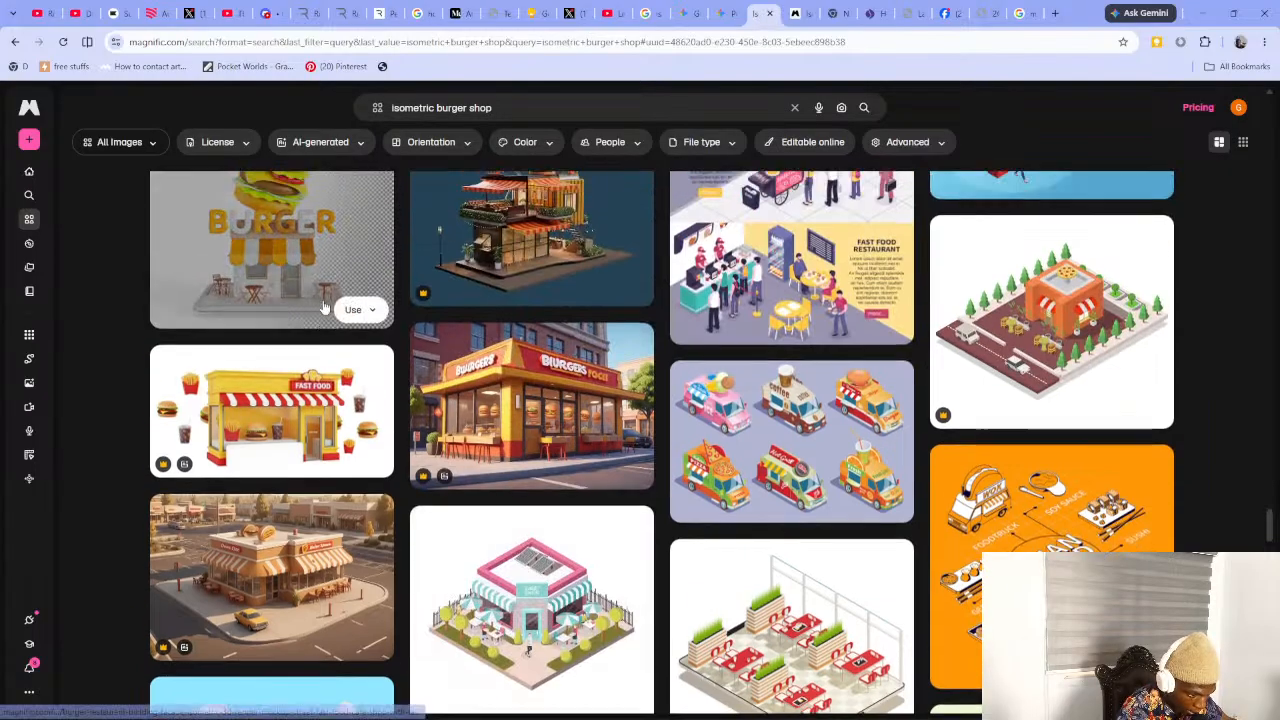
{"action": "scroll", "coordinate": [500, 318], "scroll_direction": "up", "scroll_amount": 10}
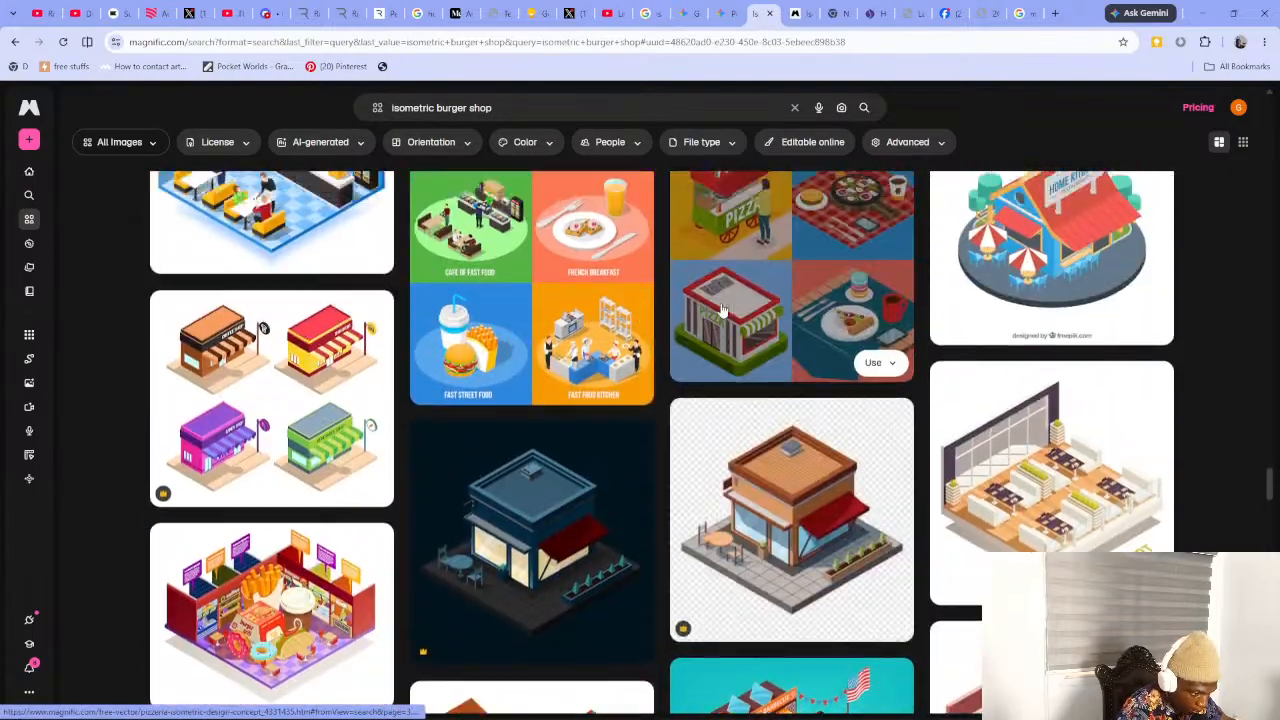
{"action": "scroll", "coordinate": [500, 300], "scroll_direction": "up", "scroll_amount": 3}
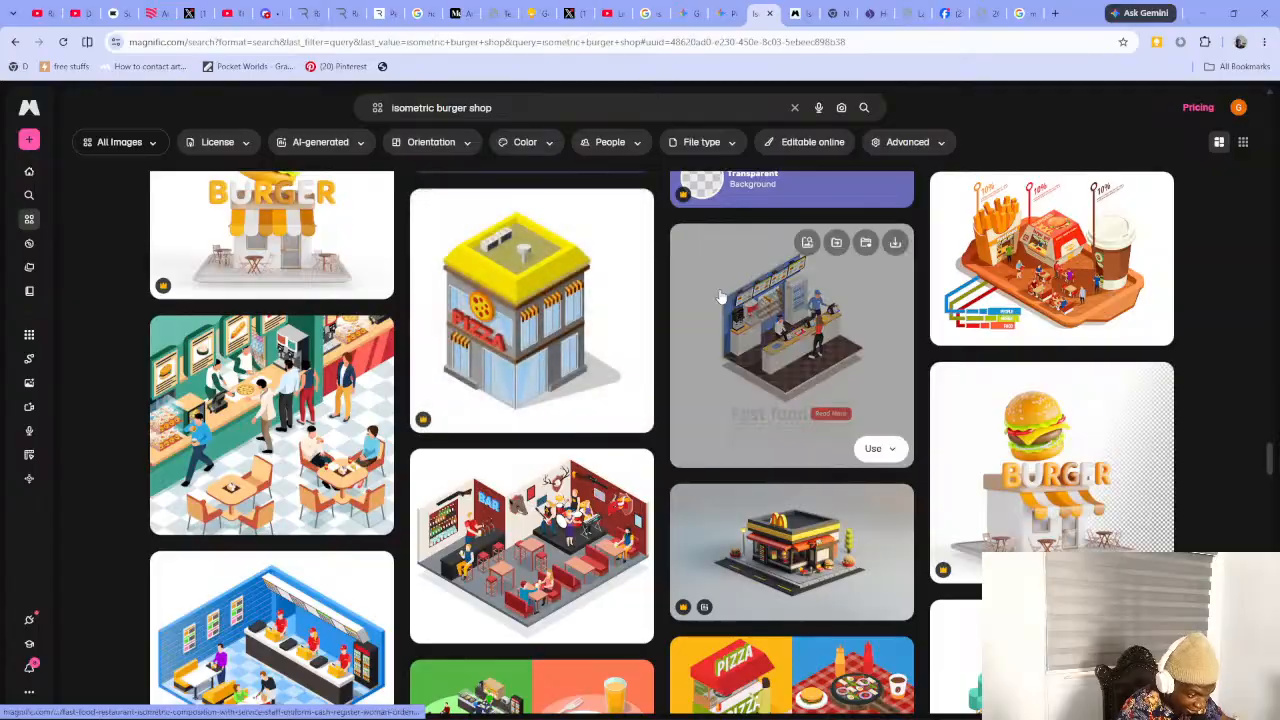
{"action": "scroll", "coordinate": [686, 268], "scroll_direction": "up", "scroll_amount": 10}
{"action": "scroll", "coordinate": [686, 265], "scroll_direction": "up", "scroll_amount": 10}
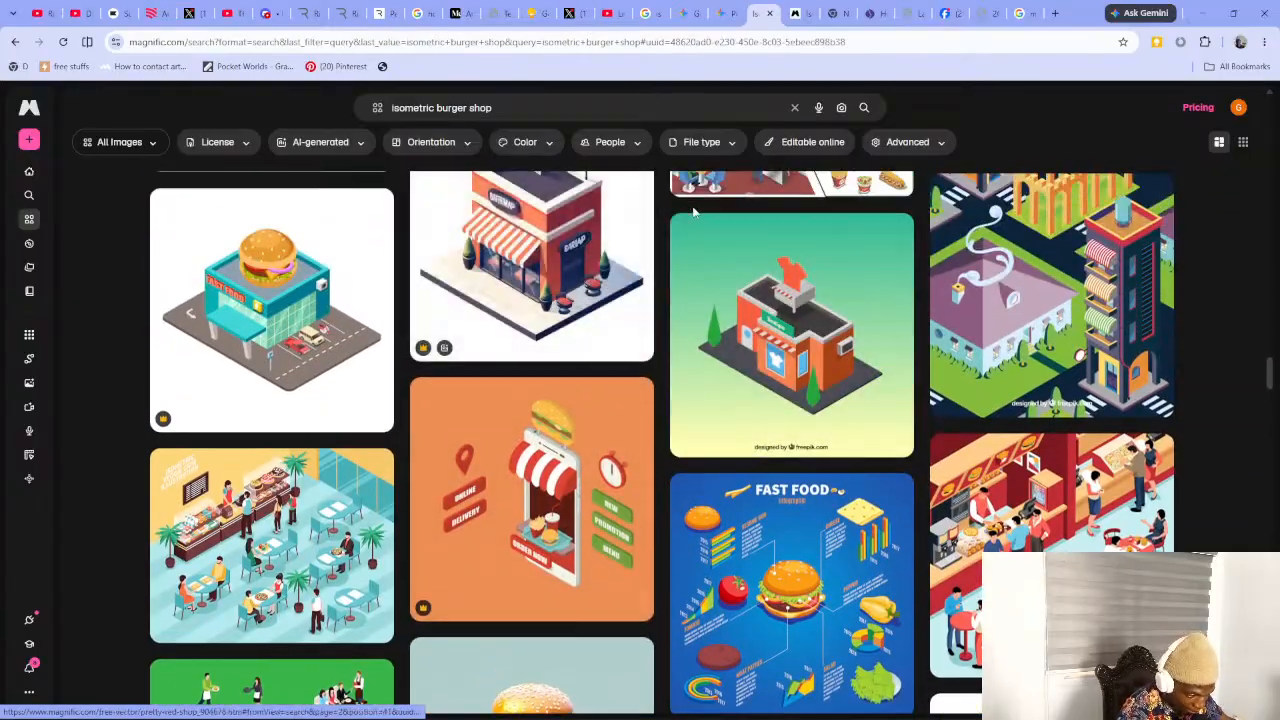
{"action": "scroll", "coordinate": [512, 202], "scroll_direction": "up", "scroll_amount": 2}
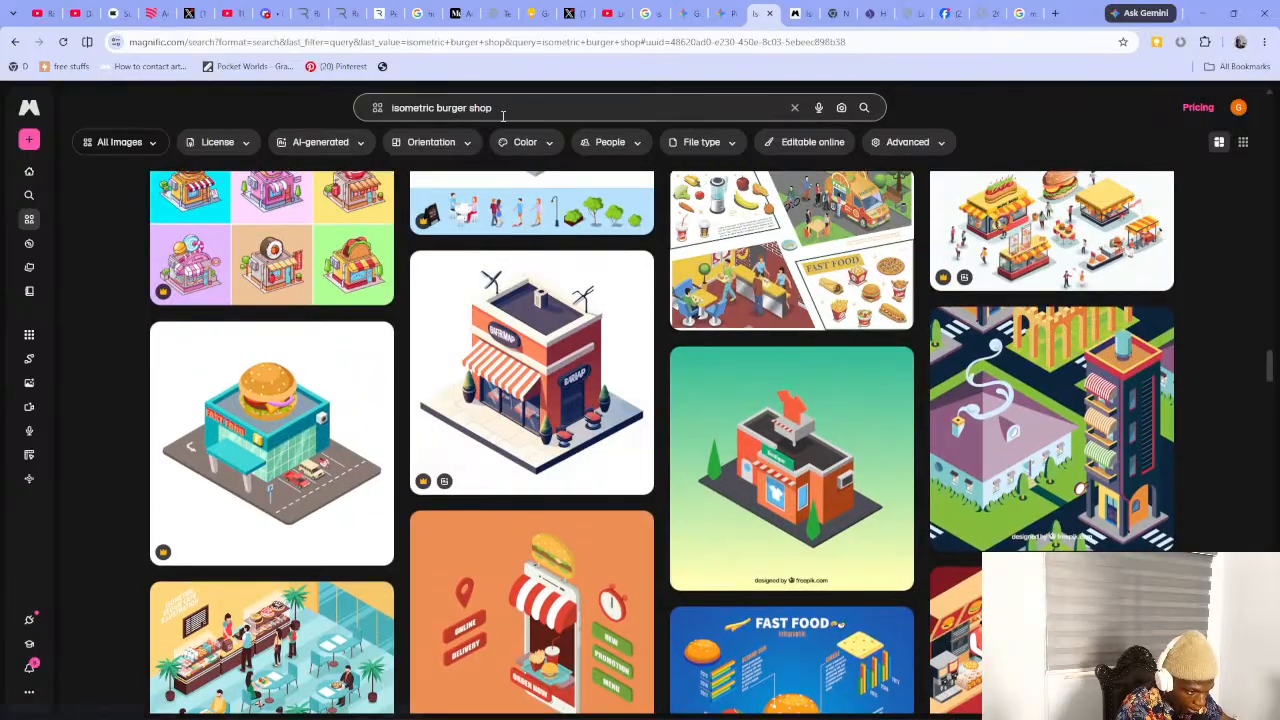
Search Magnific for "isometric onions"
{"action": "left_click", "coordinate": [512, 108]}
{"action": "left_click_drag", "start_coordinate": [512, 108], "coordinate": [459, 108]}
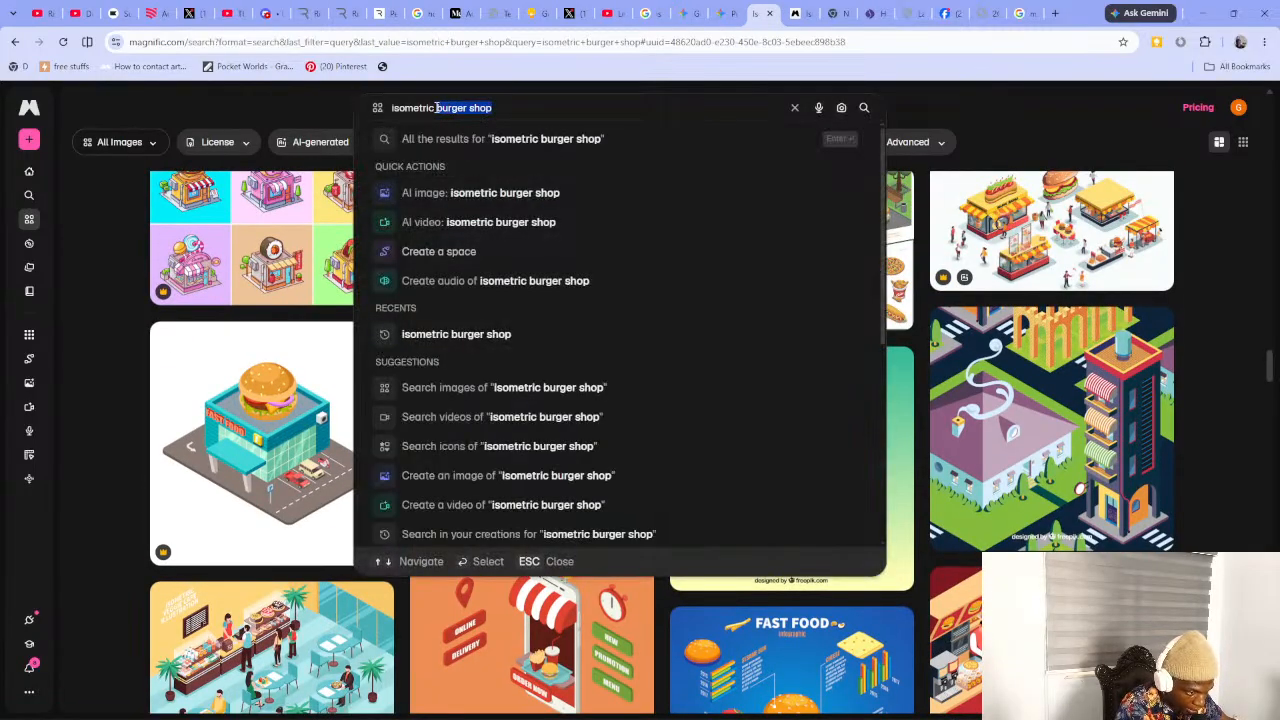
{"action": "type", "text": "oni"}
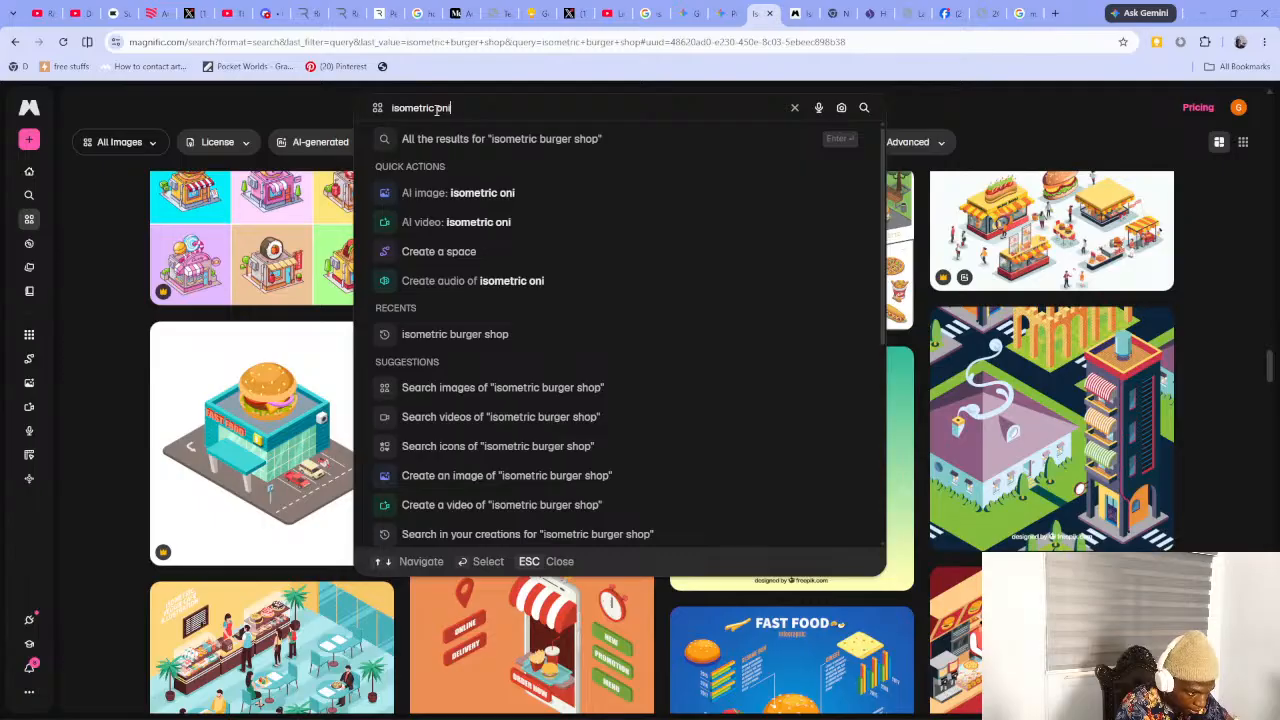
{"action": "type", "text": "io"}
{"action": "key", "text": "BackSpace"}
{"action": "key", "text": "BackSpace"}
{"action": "type", "text": "ons"}
{"action": "key", "text": "Return"}
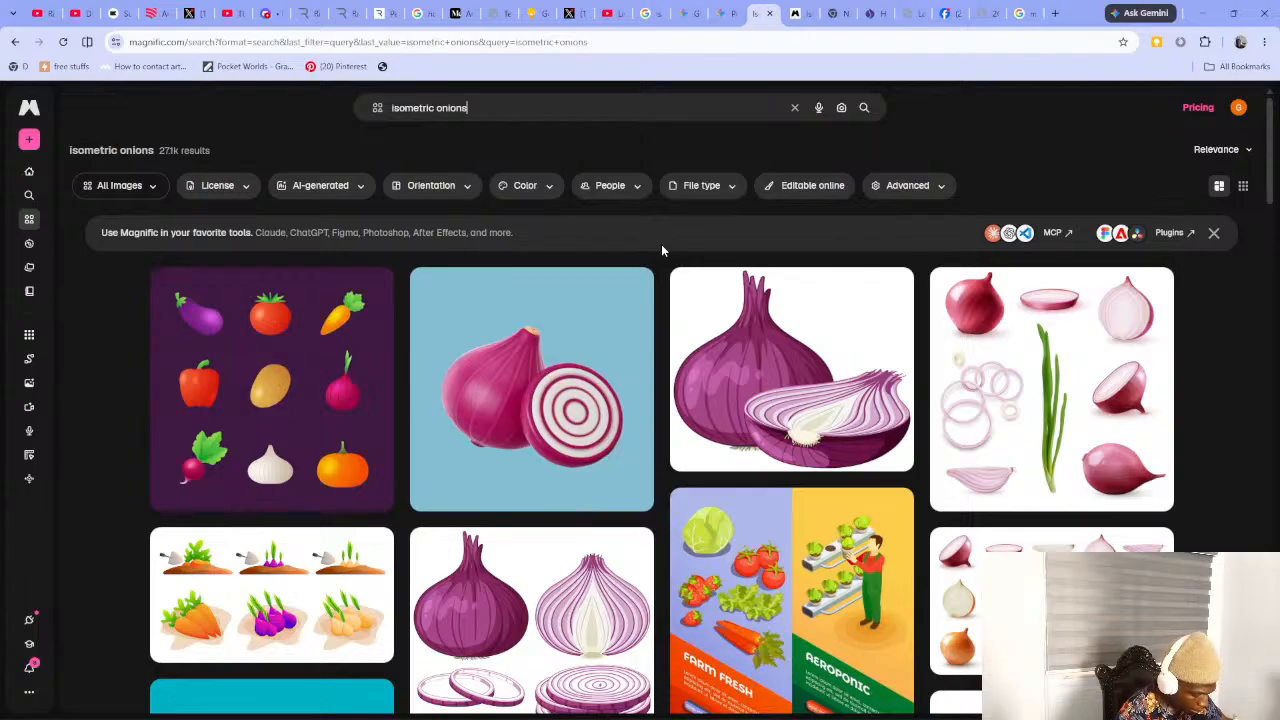
Check the food items in the Affinity artwork, and return to Chrome to search Magnific for "isometric butter"
{"action": "key", "text": "alt+Tab"}
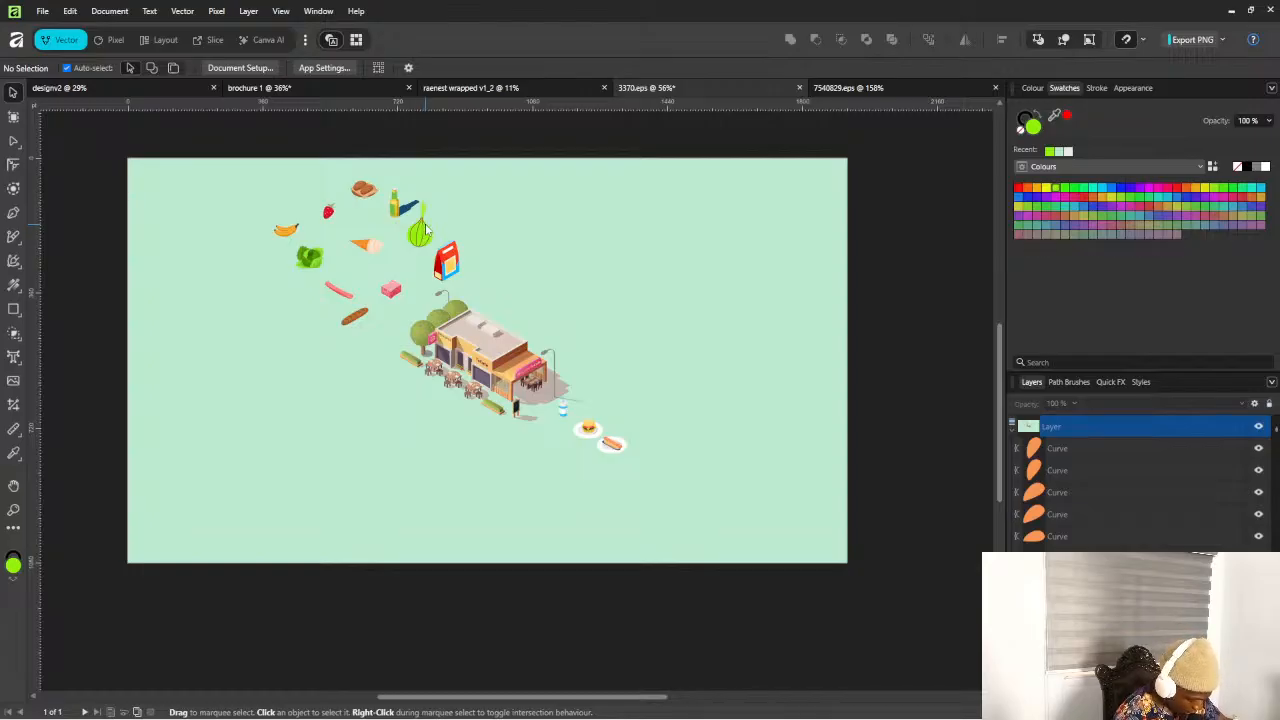
{"action": "key", "text": "alt+Tab"}
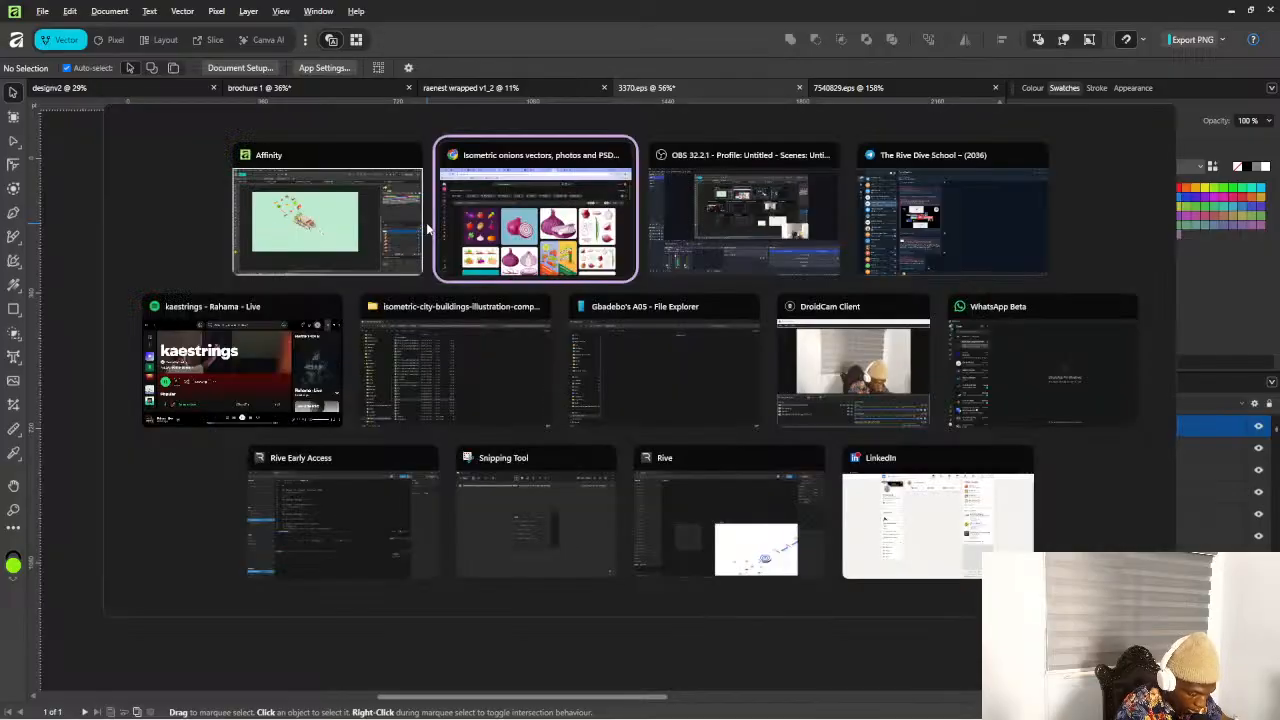
{"action": "left_click", "coordinate": [498, 108]}
{"action": "left_click_drag", "start_coordinate": [498, 108], "coordinate": [452, 107]}
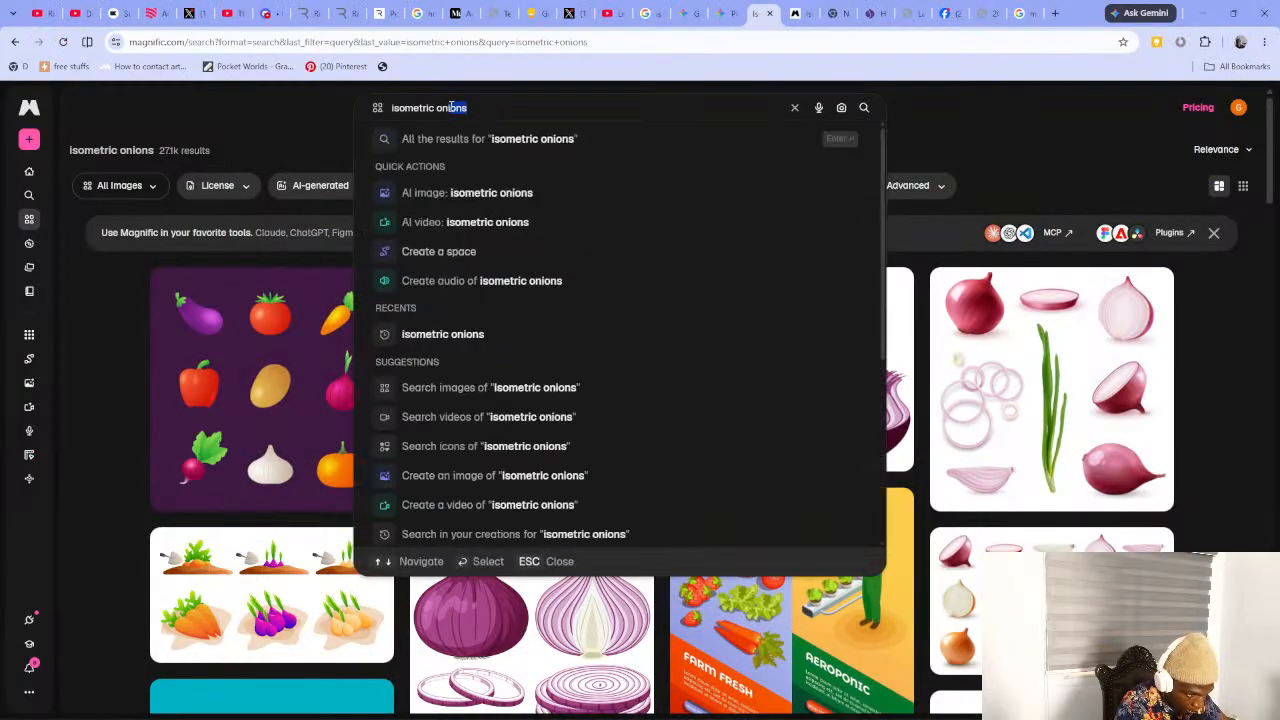
{"action": "type", "text": "butter"}
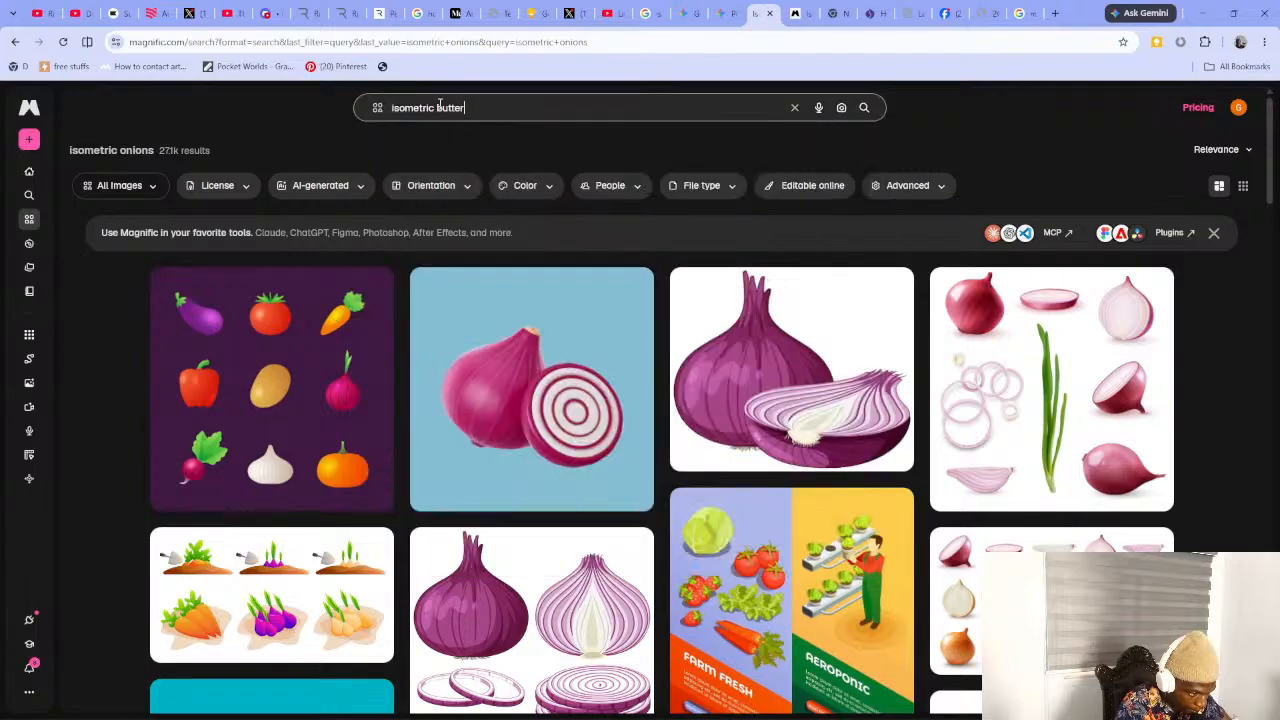
{"action": "key", "text": "Return"}
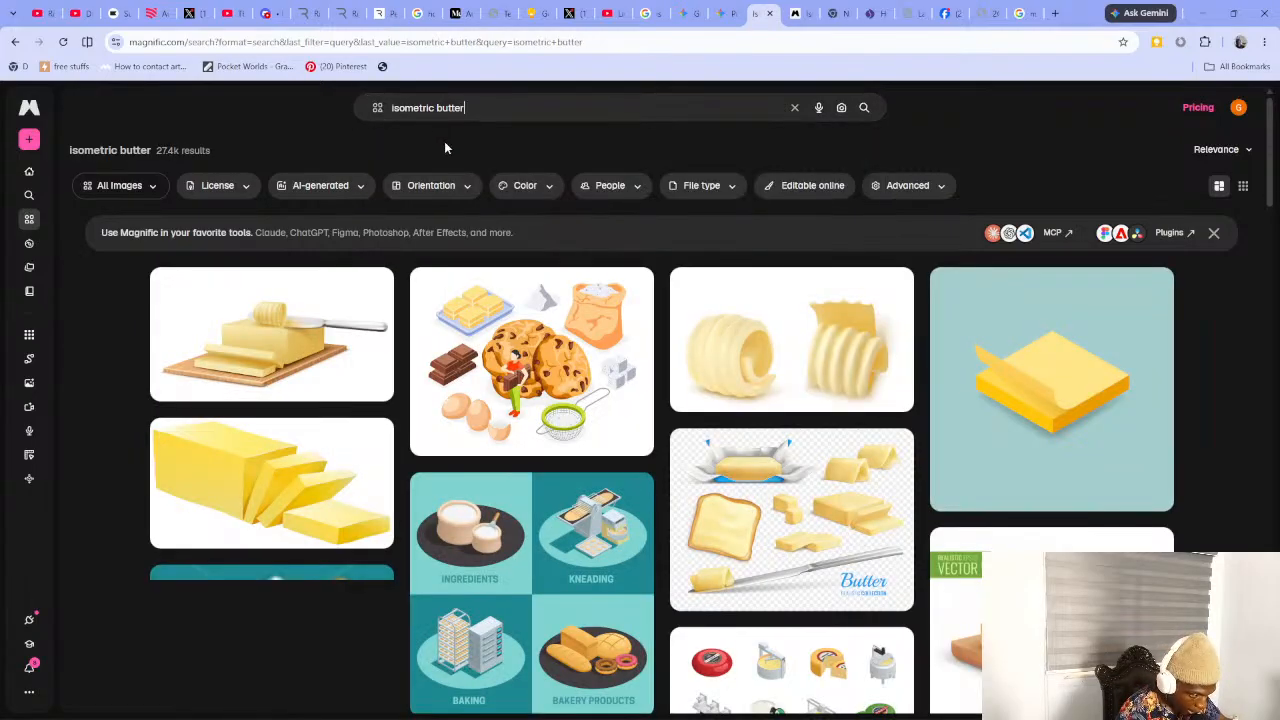
Try to download the isometric butter block on a round lilac plate from the butter results, and dismiss the premium offer
{"action": "scroll", "coordinate": [524, 268], "scroll_direction": "down", "scroll_amount": 1}
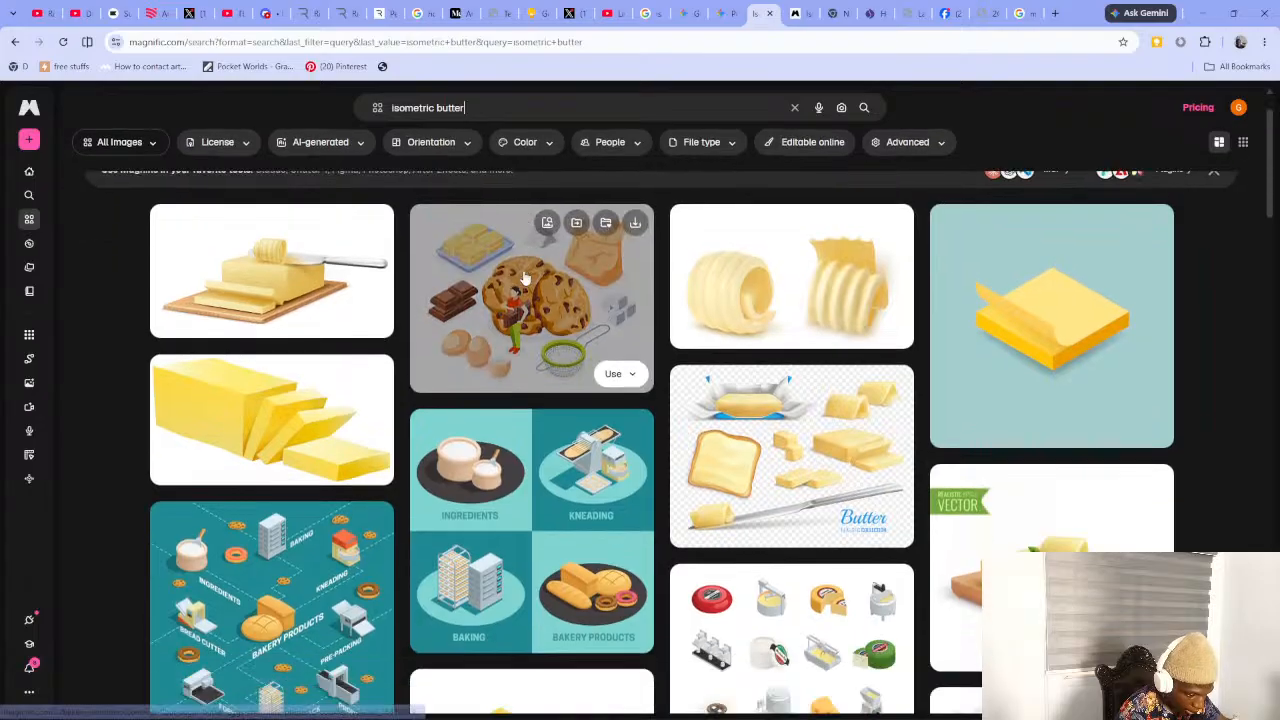
{"action": "scroll", "coordinate": [524, 278], "scroll_direction": "down", "scroll_amount": 1}
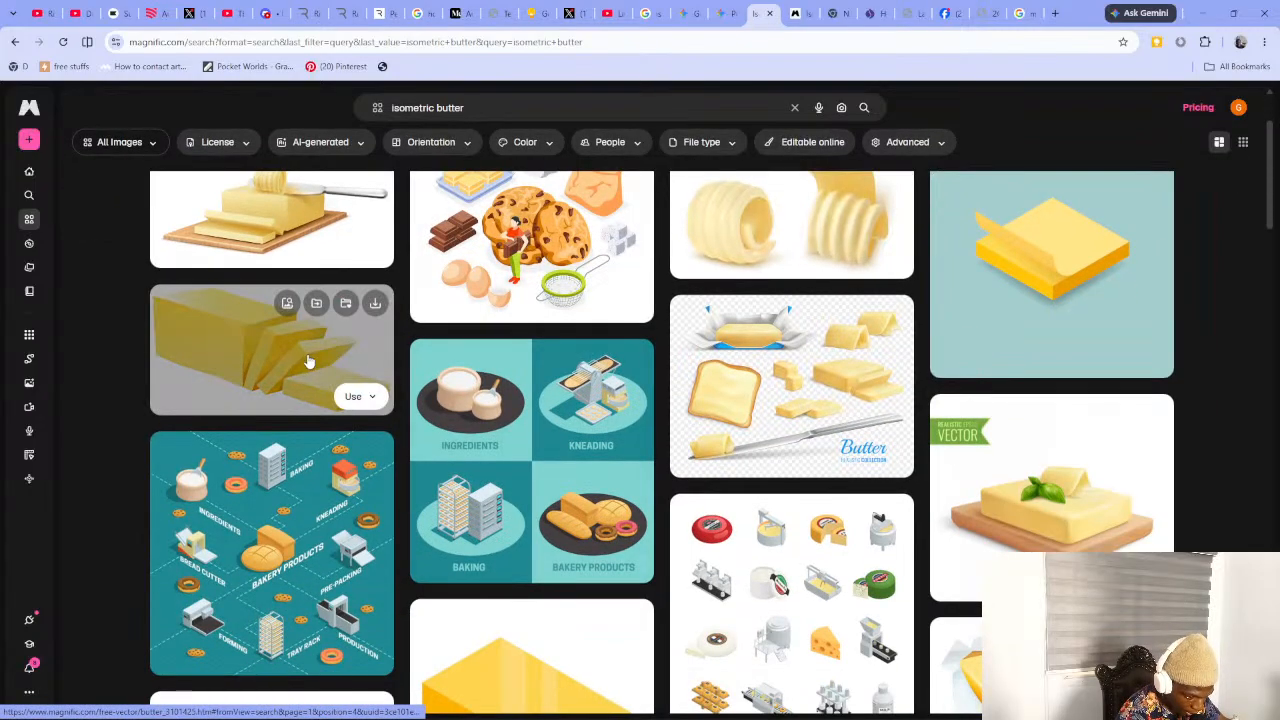
{"action": "scroll", "coordinate": [661, 470], "scroll_direction": "down", "scroll_amount": 1}
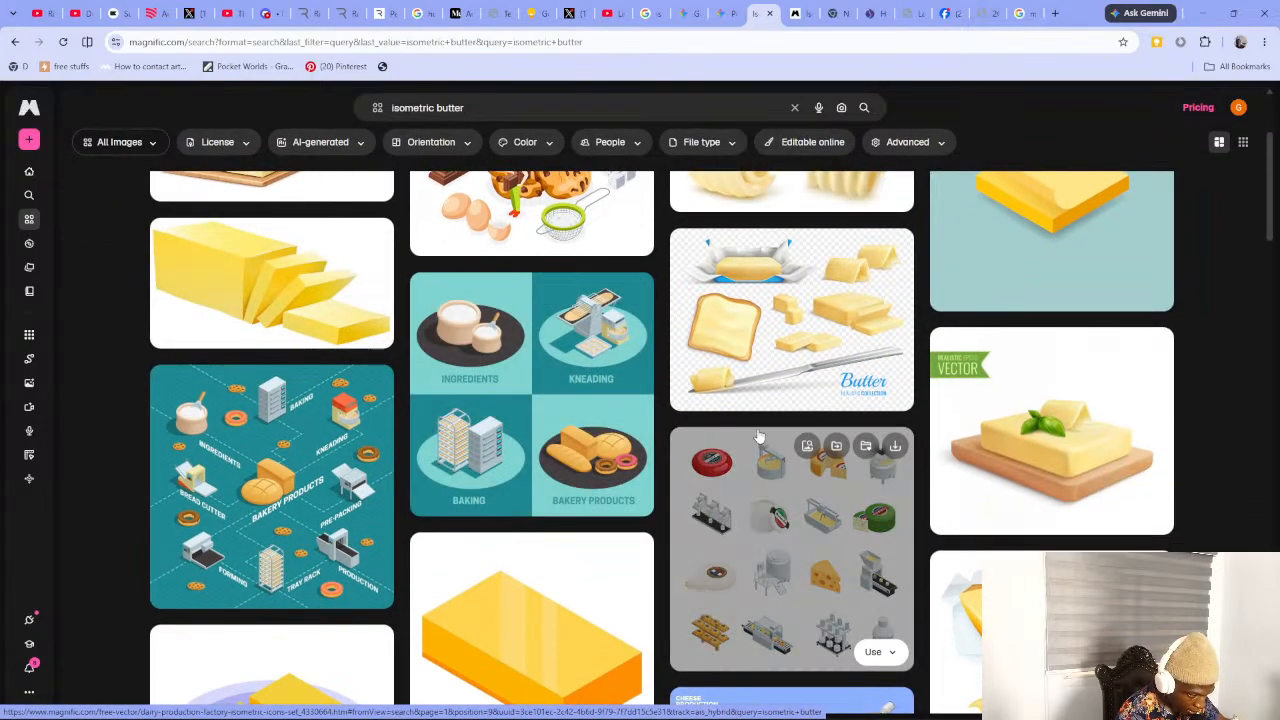
{"action": "scroll", "coordinate": [759, 437], "scroll_direction": "down", "scroll_amount": 4}
{"action": "scroll", "coordinate": [480, 330], "scroll_direction": "down", "scroll_amount": 2}
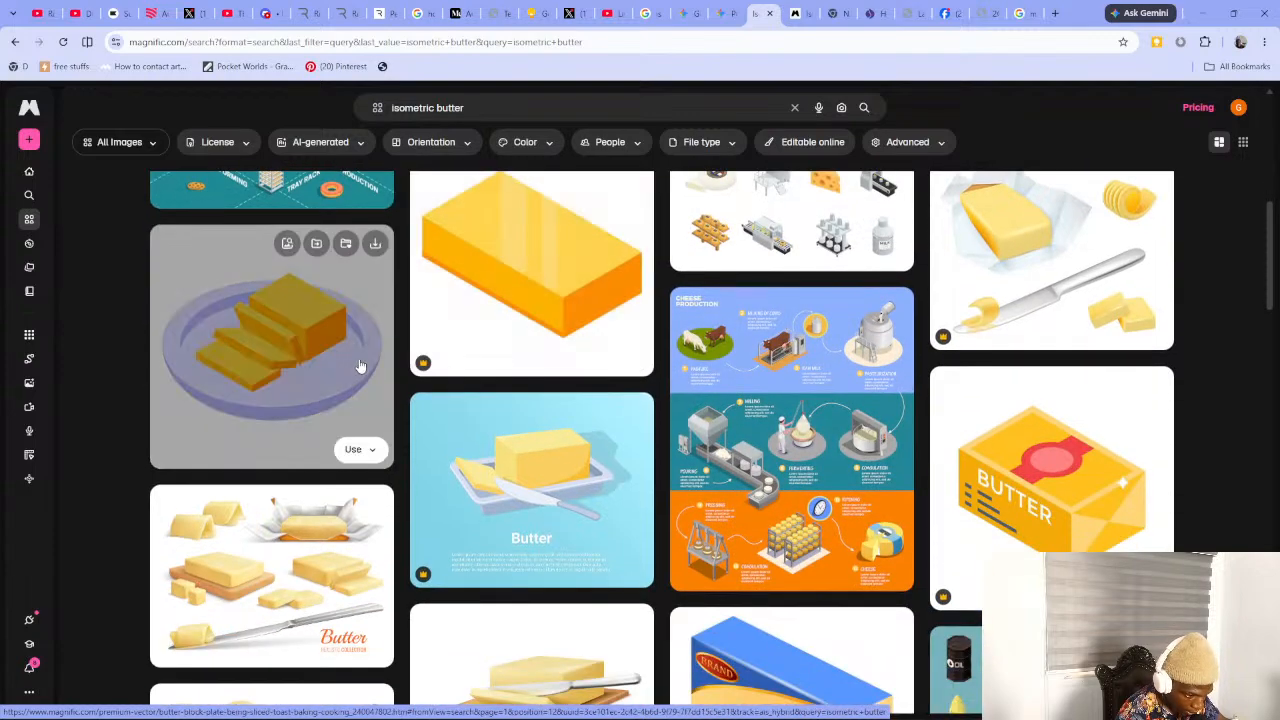
{"action": "scroll", "coordinate": [565, 415], "scroll_direction": "down", "scroll_amount": 4}
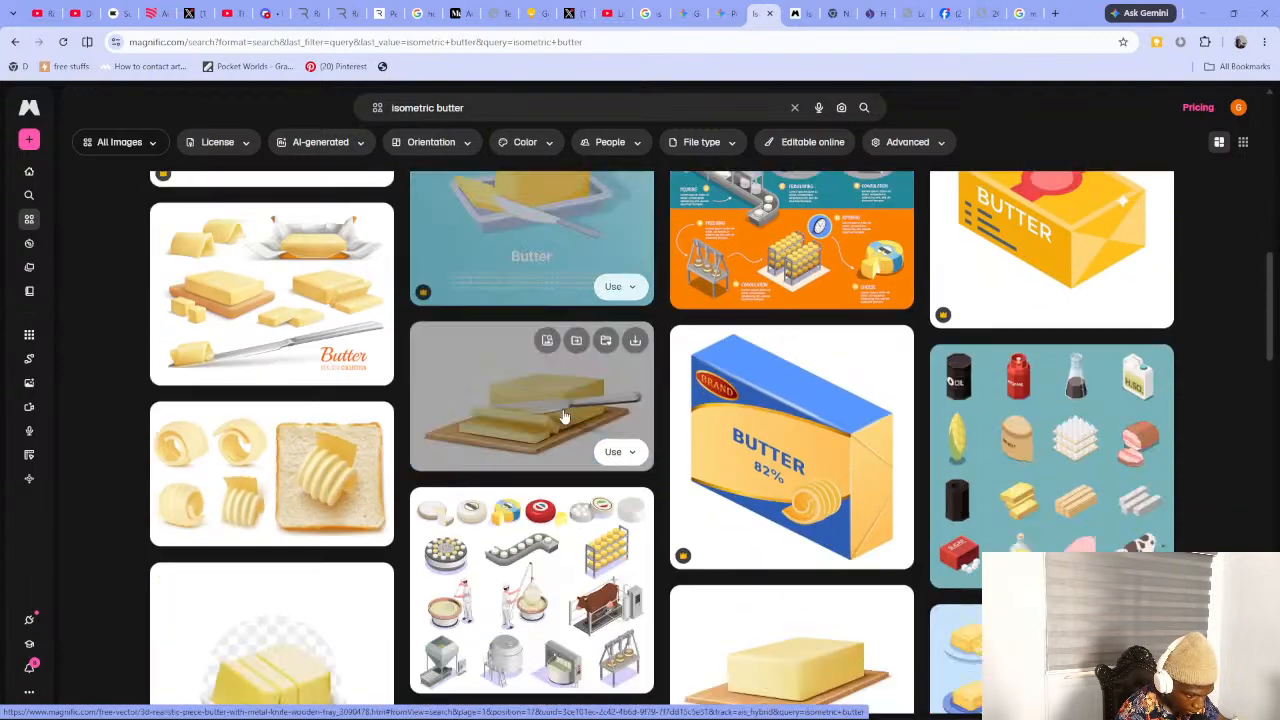
{"action": "scroll", "coordinate": [570, 408], "scroll_direction": "down", "scroll_amount": 3}
{"action": "scroll", "coordinate": [586, 388], "scroll_direction": "down", "scroll_amount": 2}
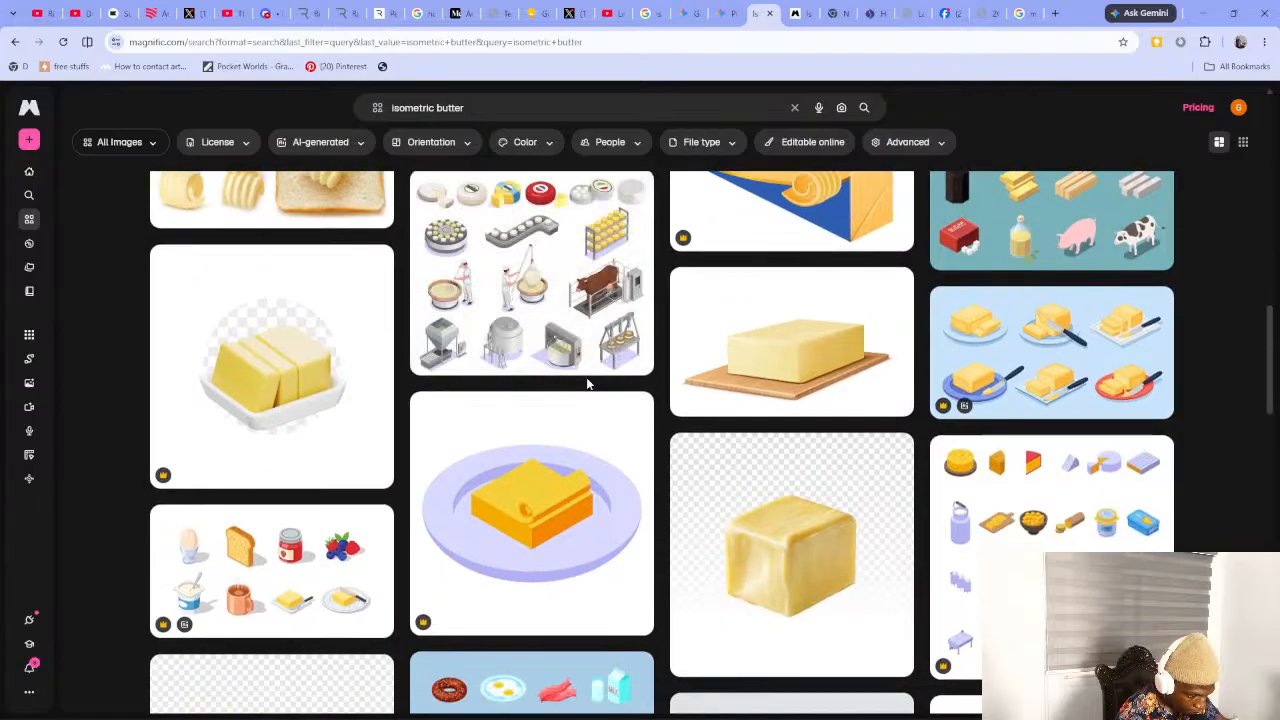
{"action": "scroll", "coordinate": [588, 385], "scroll_direction": "down", "scroll_amount": 2}
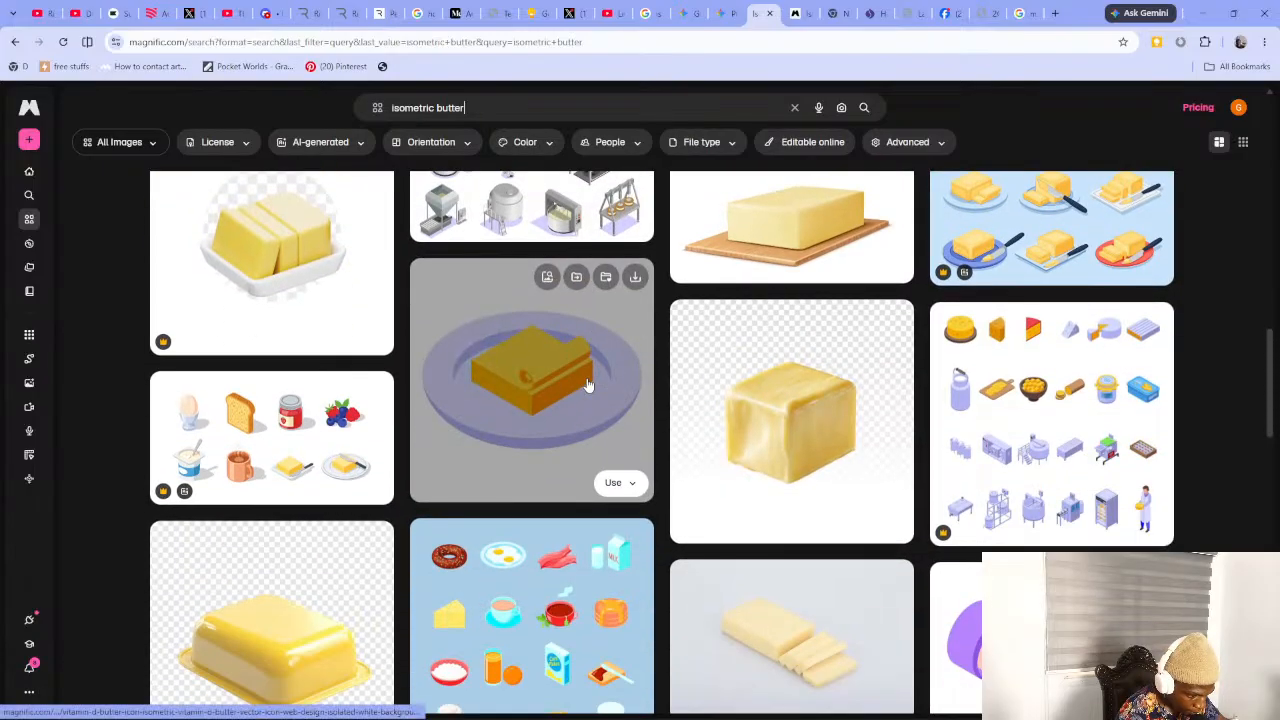
{"action": "left_click", "coordinate": [635, 277]}
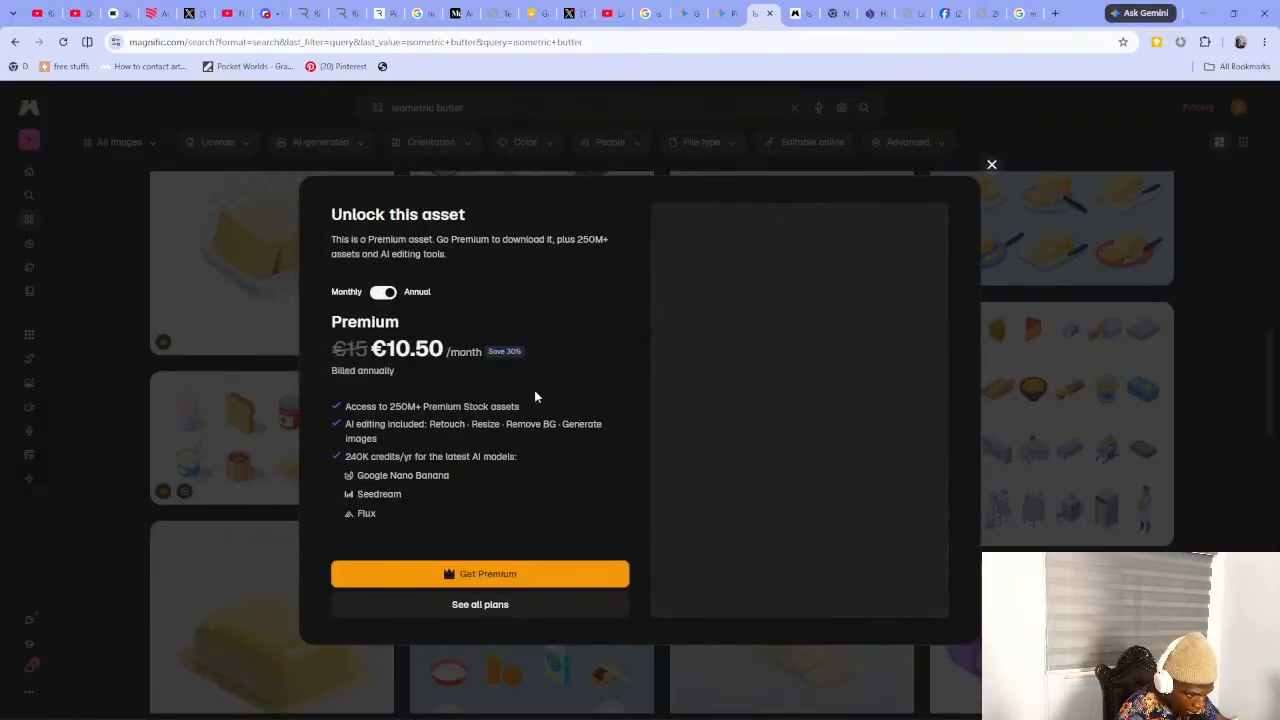
{"action": "left_click", "coordinate": [989, 166]}
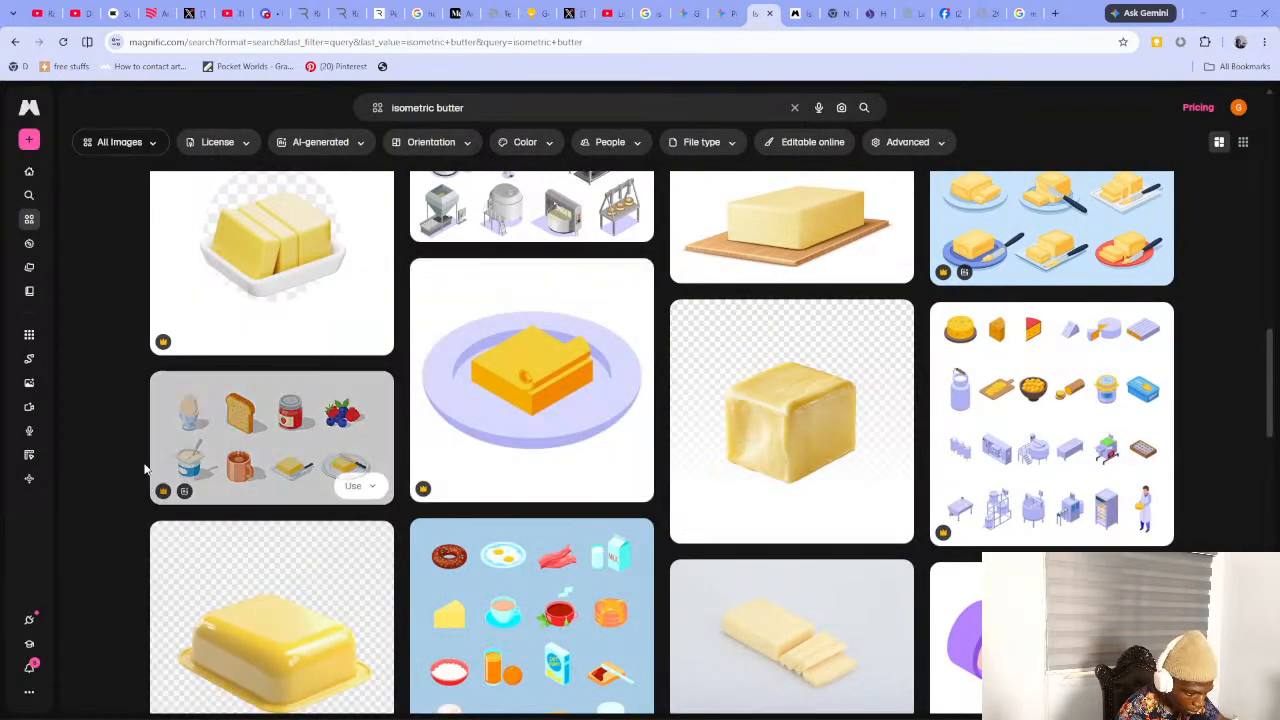
Look through the "isometric butter" results on Magnific for a suitable butter illustration, and go back over the earlier results
{"action": "scroll", "coordinate": [251, 449], "scroll_direction": "down", "scroll_amount": 2}
{"action": "scroll", "coordinate": [565, 455], "scroll_direction": "down", "scroll_amount": 1}
{"action": "scroll", "coordinate": [565, 455], "scroll_direction": "down", "scroll_amount": 2}
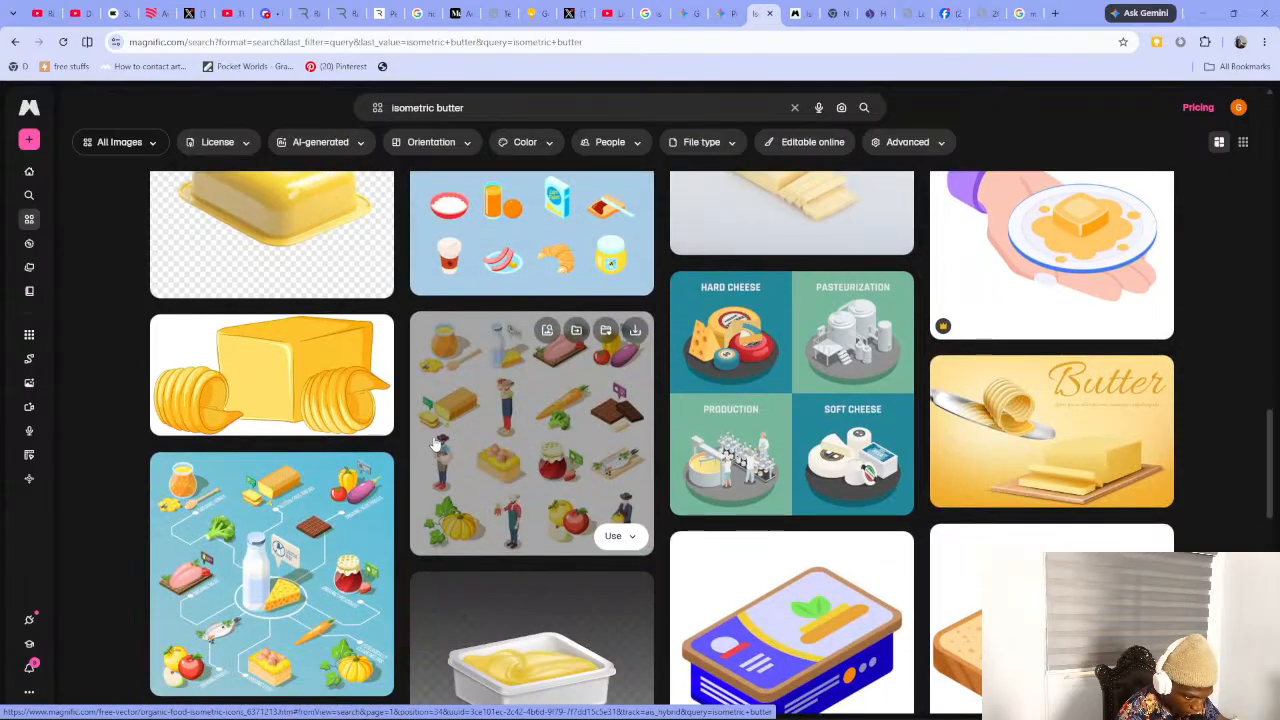
{"action": "scroll", "coordinate": [639, 462], "scroll_direction": "down", "scroll_amount": 1}
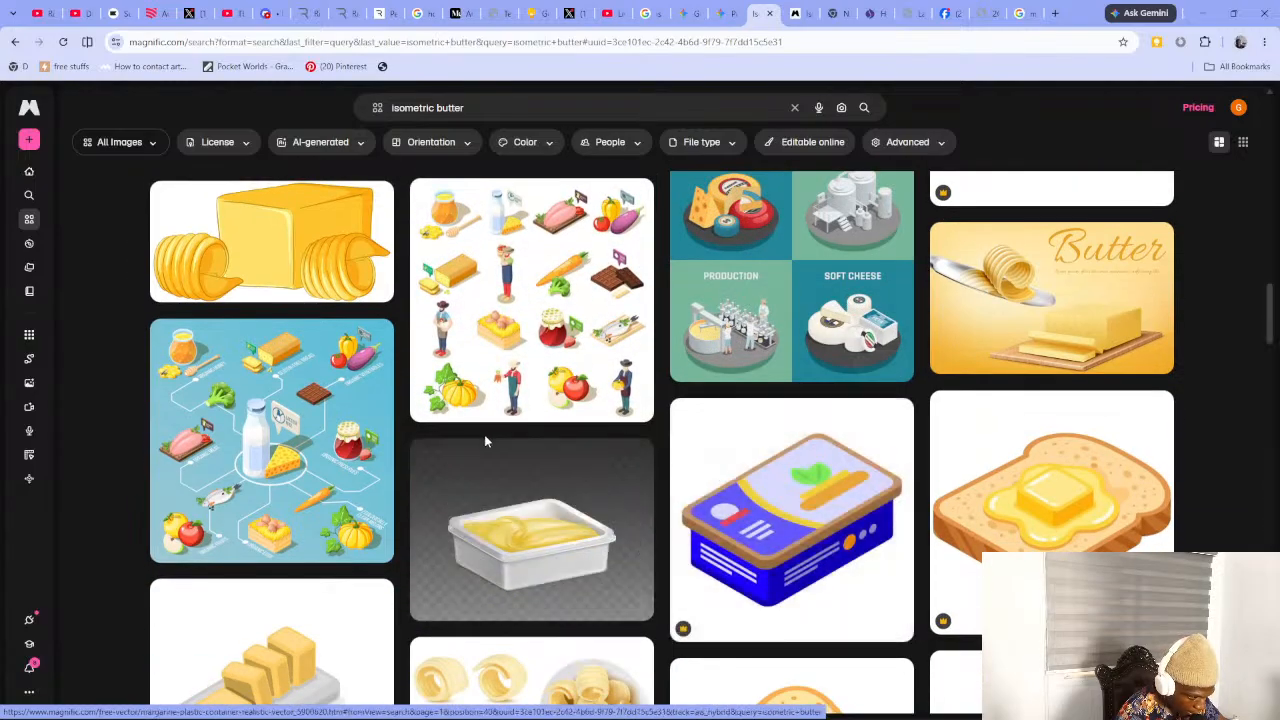
{"action": "scroll", "coordinate": [486, 460], "scroll_direction": "down", "scroll_amount": 4}
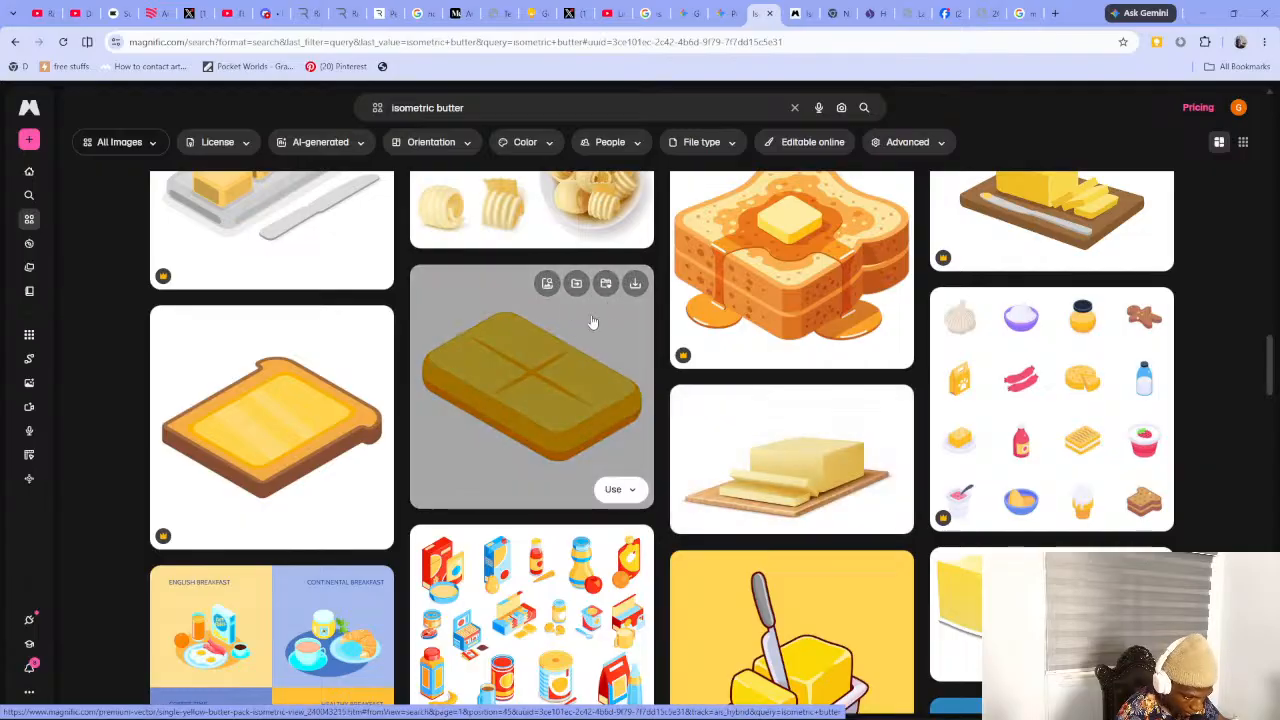
{"action": "scroll", "coordinate": [557, 318], "scroll_direction": "down", "scroll_amount": 1}
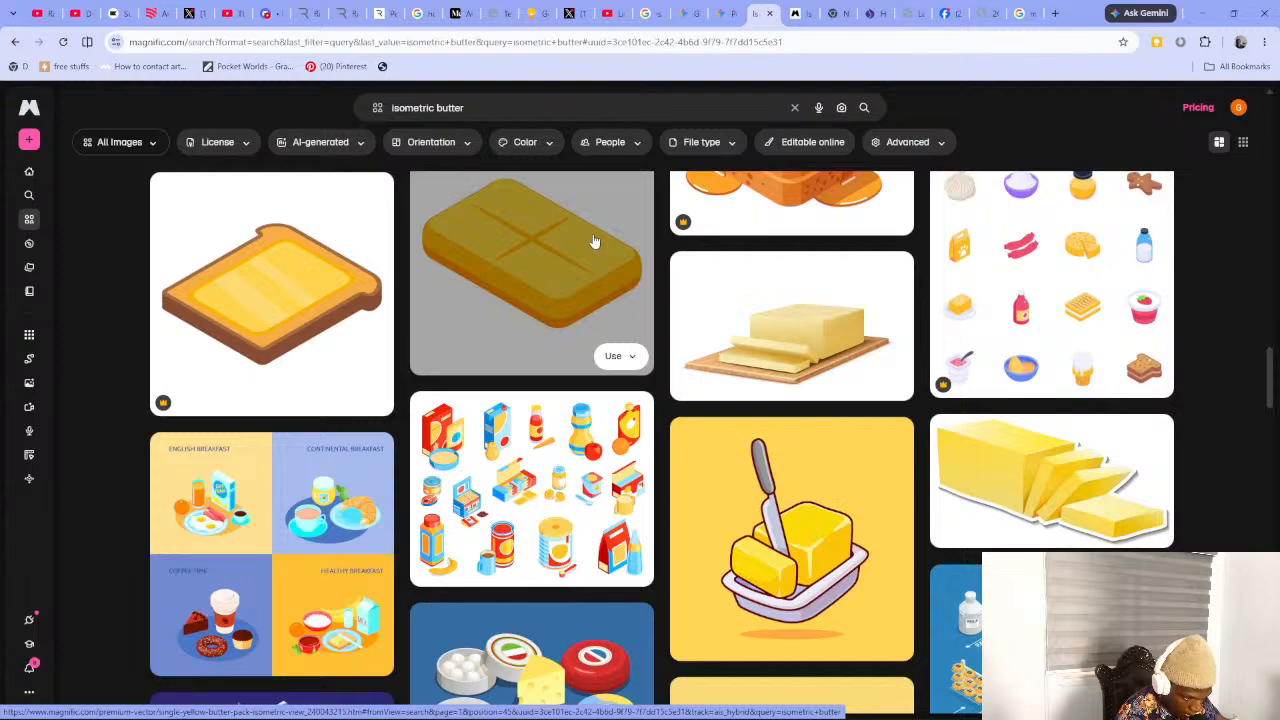
{"action": "scroll", "coordinate": [594, 241], "scroll_direction": "down", "scroll_amount": 1}
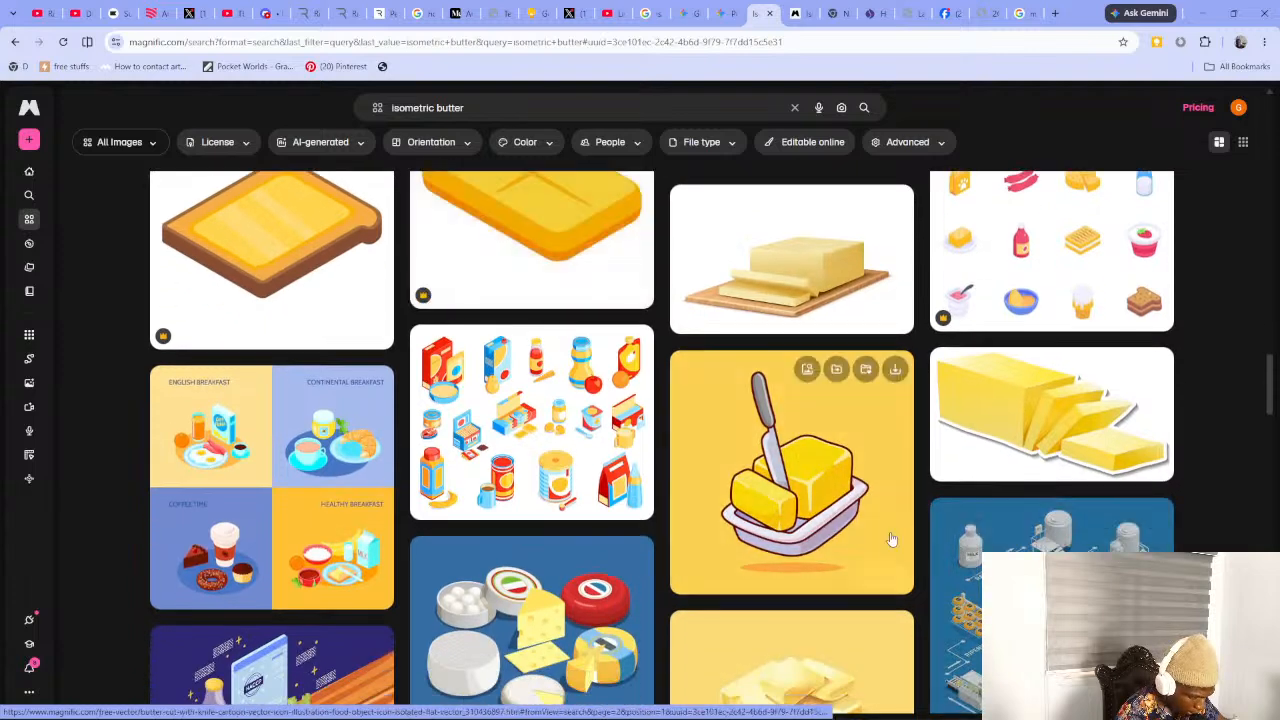
{"action": "scroll", "coordinate": [501, 358], "scroll_direction": "down", "scroll_amount": 1}
{"action": "scroll", "coordinate": [501, 358], "scroll_direction": "down", "scroll_amount": 5}
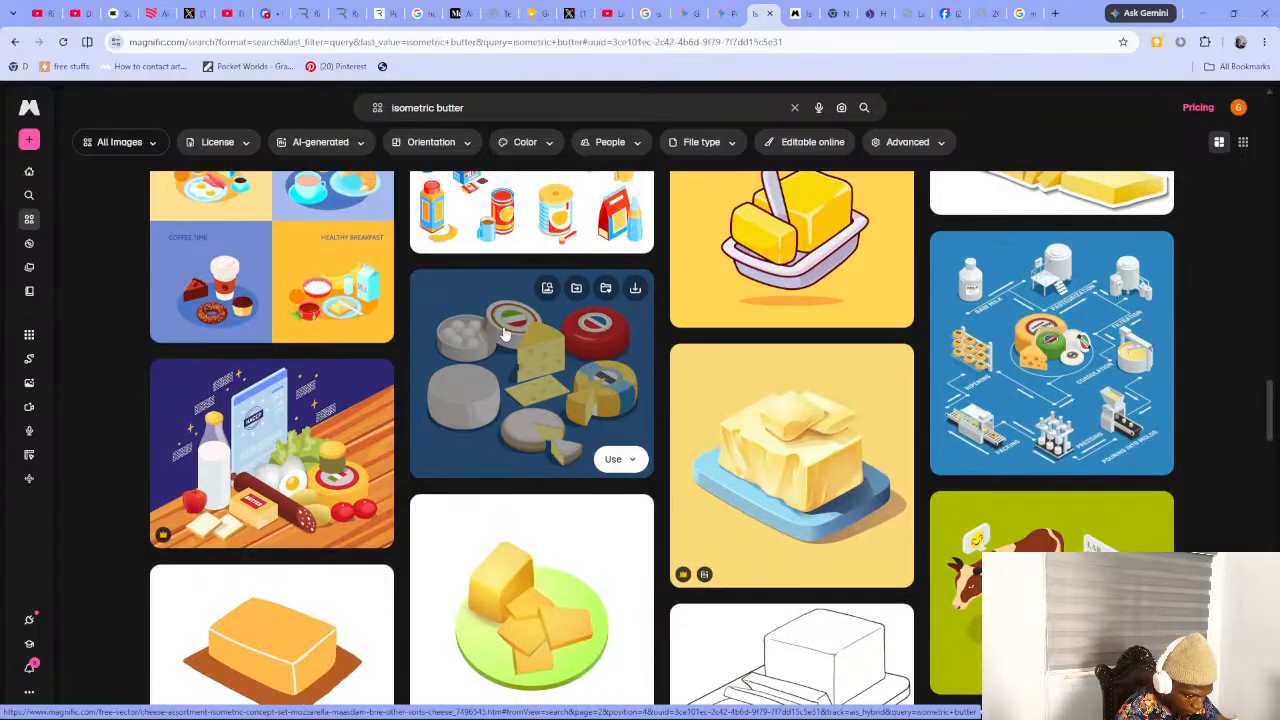
{"action": "scroll", "coordinate": [530, 355], "scroll_direction": "up", "scroll_amount": 1}
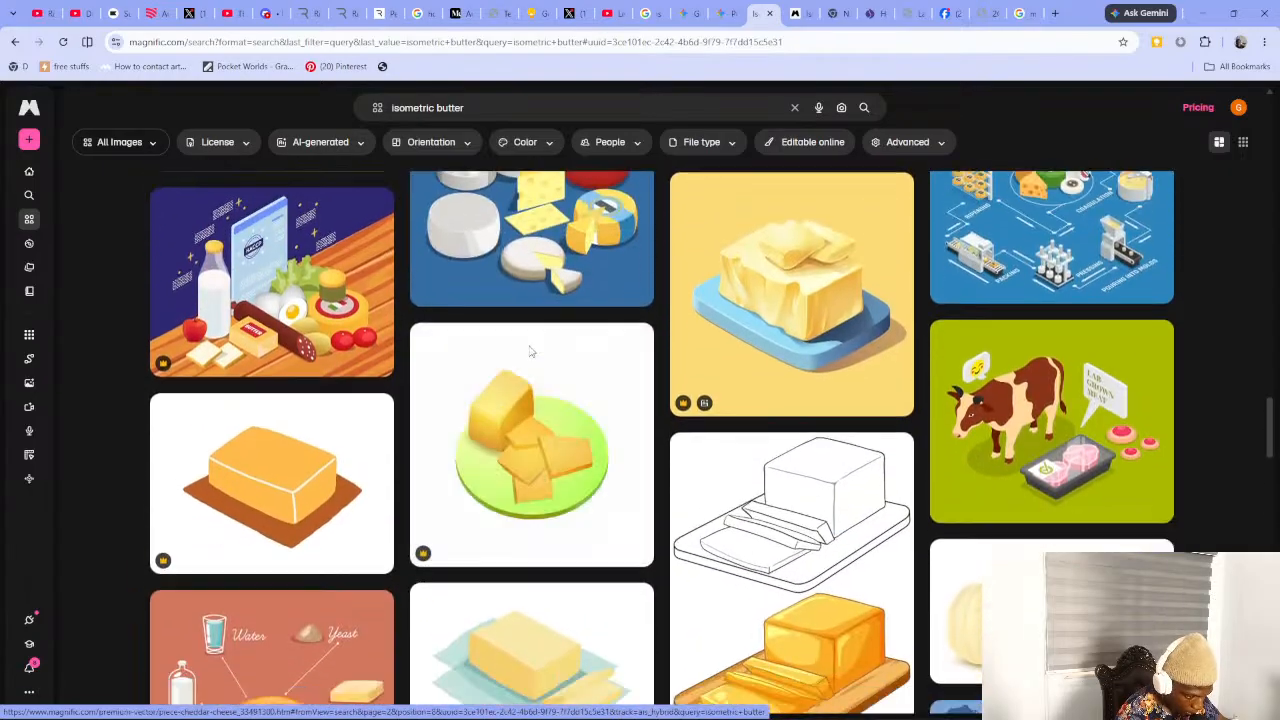
{"action": "scroll", "coordinate": [540, 390], "scroll_direction": "down", "scroll_amount": 3}
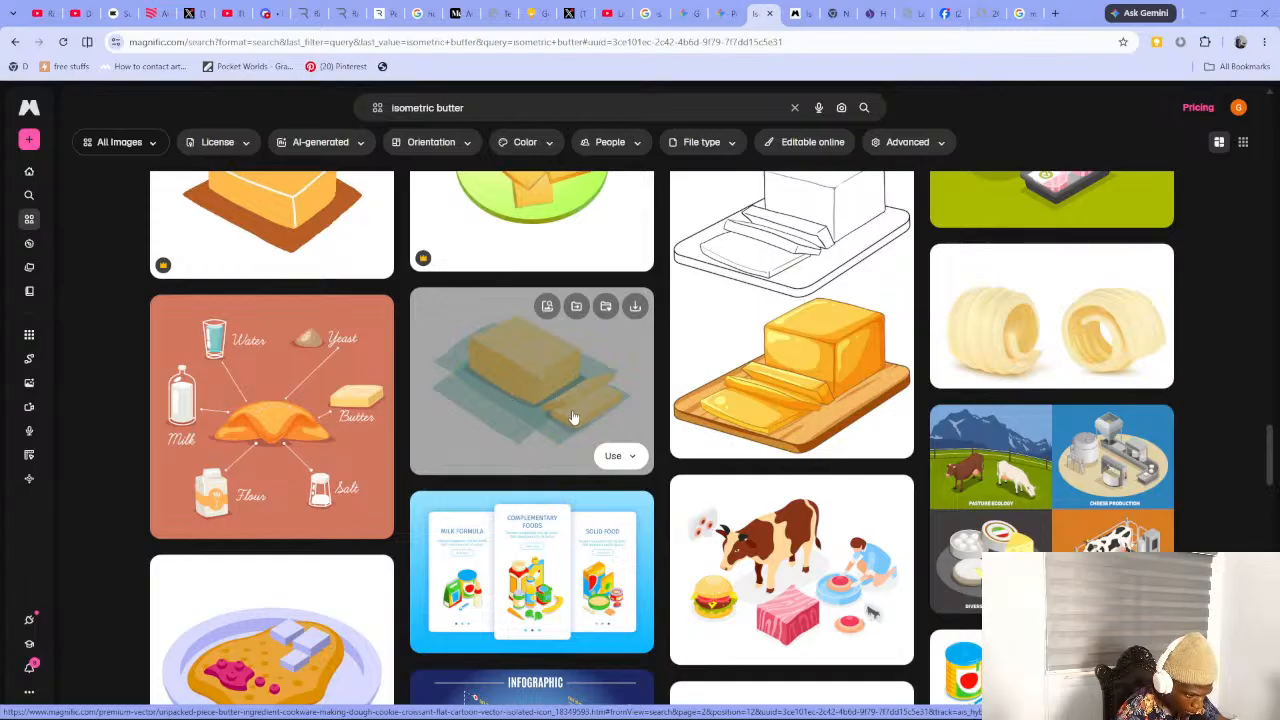
{"action": "scroll", "coordinate": [560, 400], "scroll_direction": "down", "scroll_amount": 5}
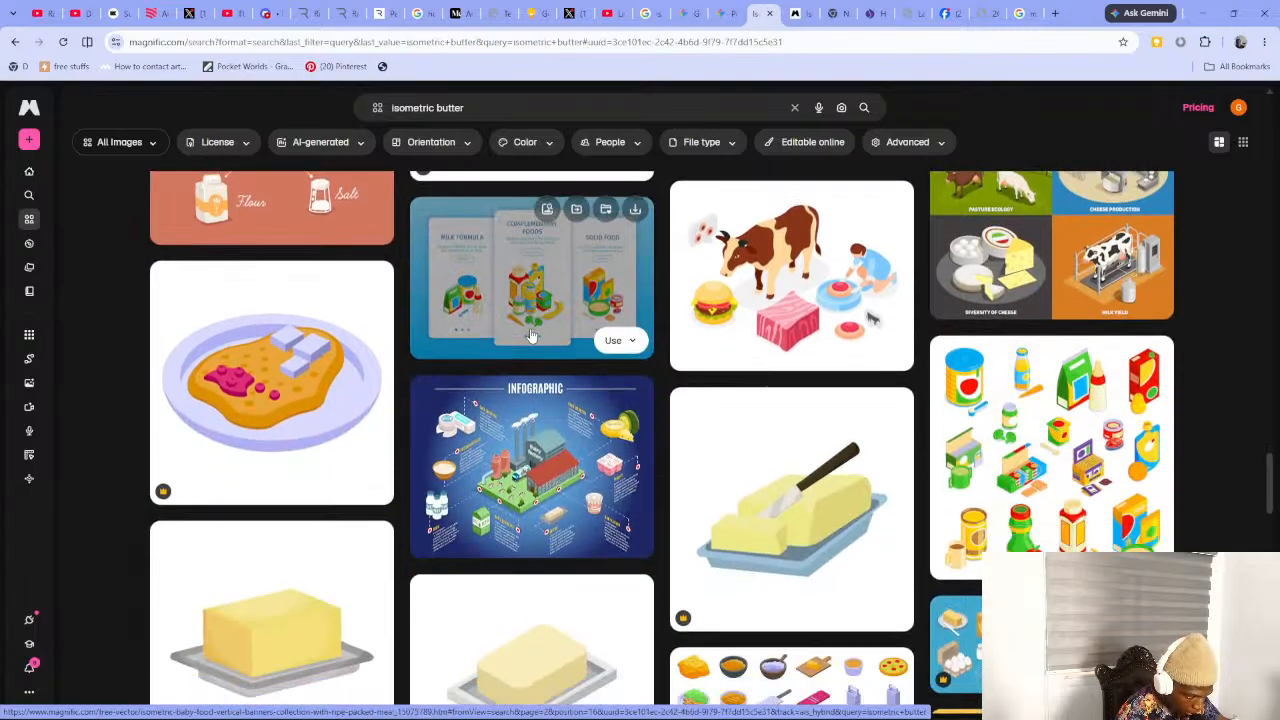
{"action": "scroll", "coordinate": [531, 336], "scroll_direction": "down", "scroll_amount": 5}
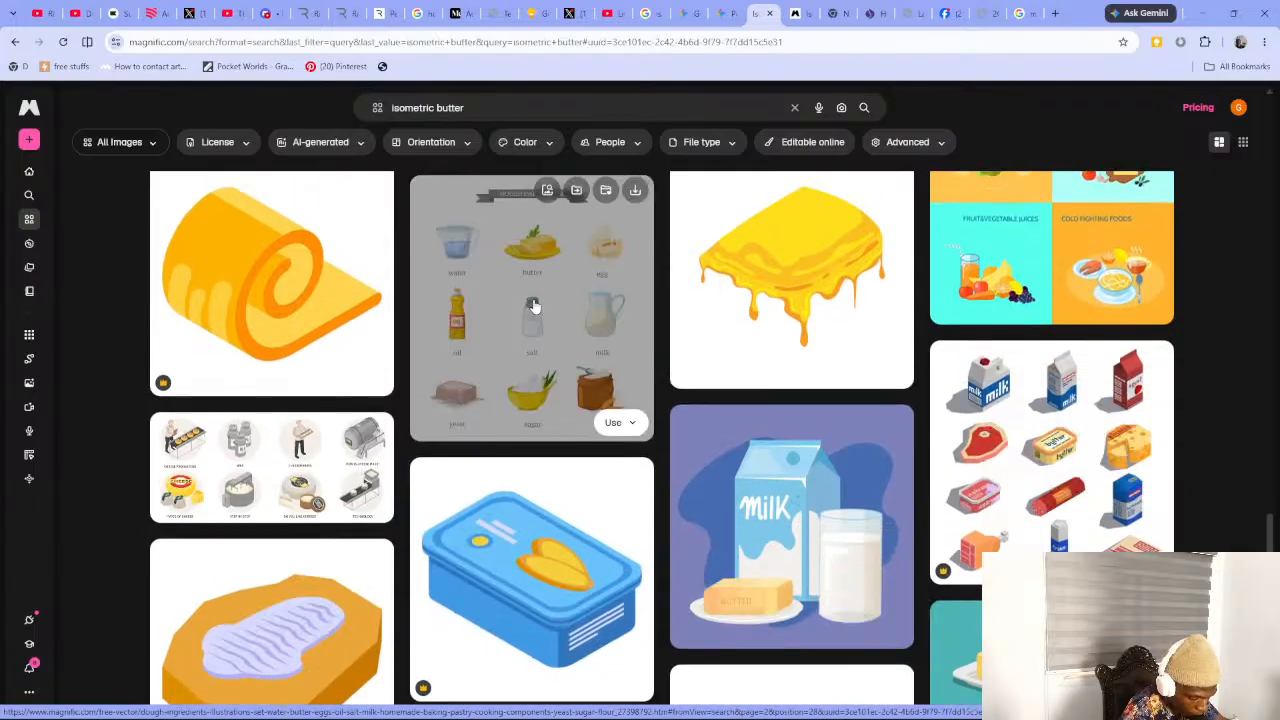
{"action": "scroll", "coordinate": [534, 300], "scroll_direction": "down", "scroll_amount": 4}
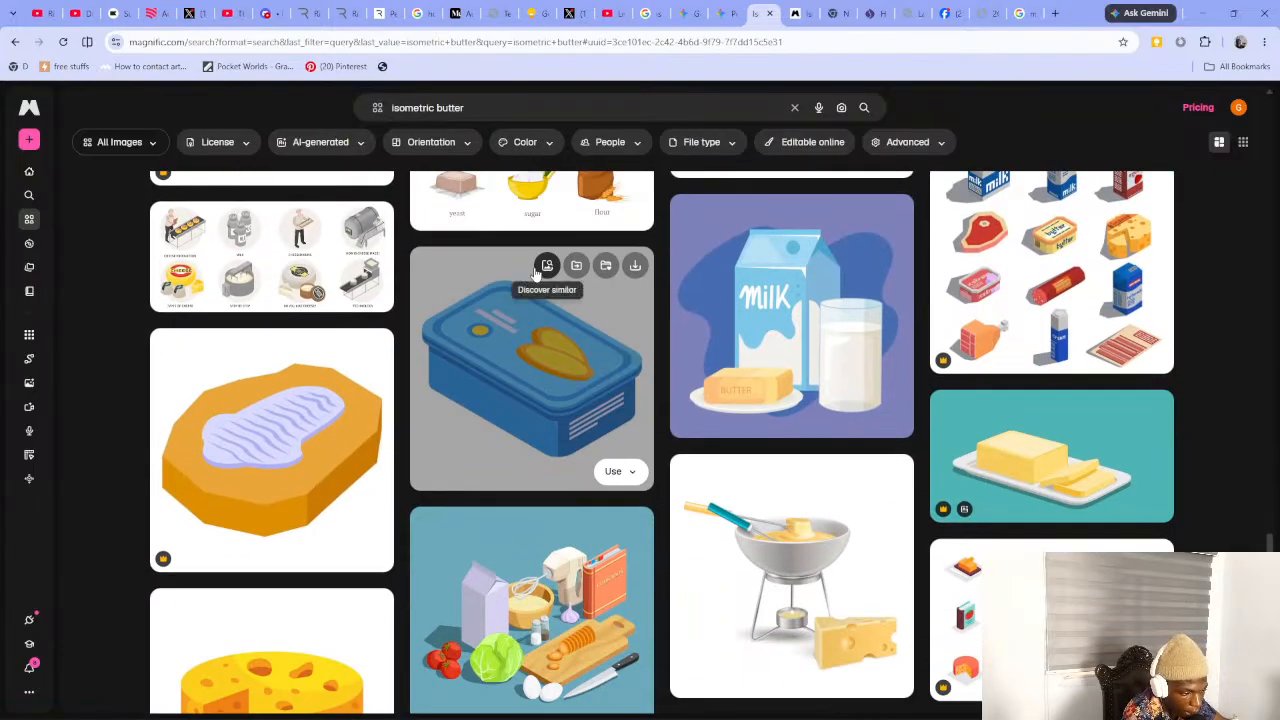
{"action": "scroll", "coordinate": [471, 251], "scroll_direction": "down", "scroll_amount": 3}
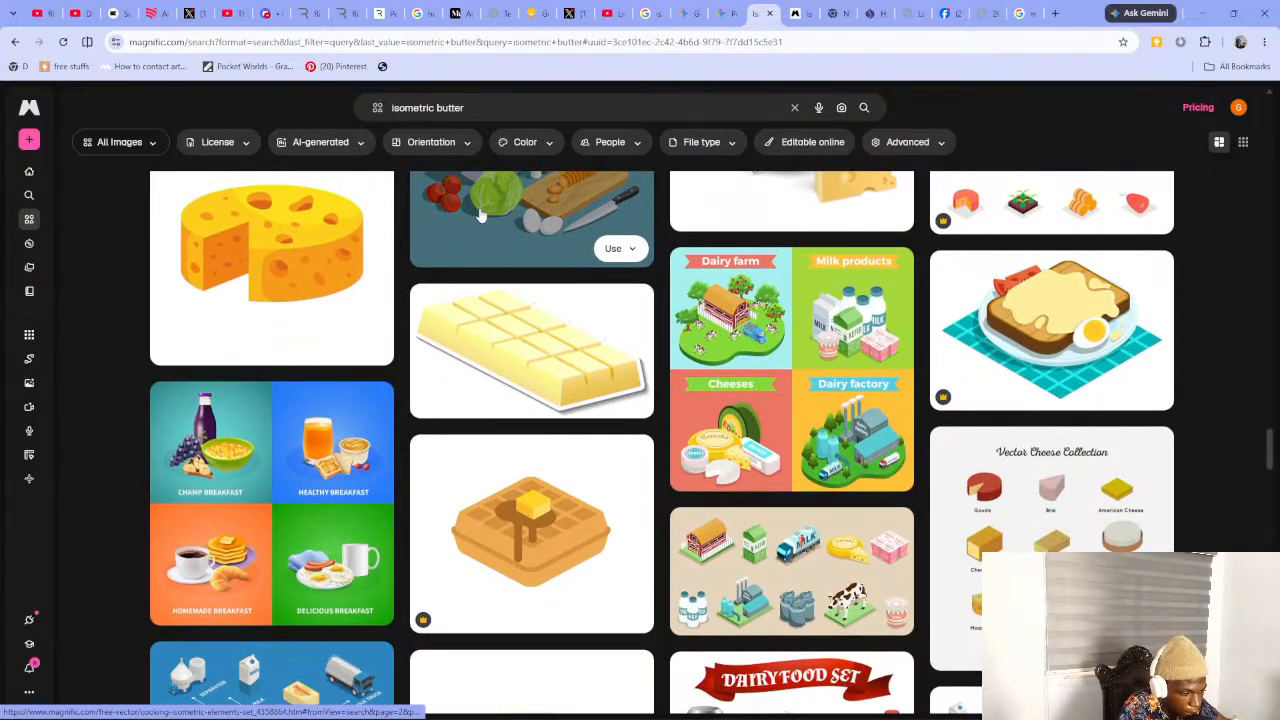
{"action": "scroll", "coordinate": [513, 258], "scroll_direction": "down", "scroll_amount": 5}
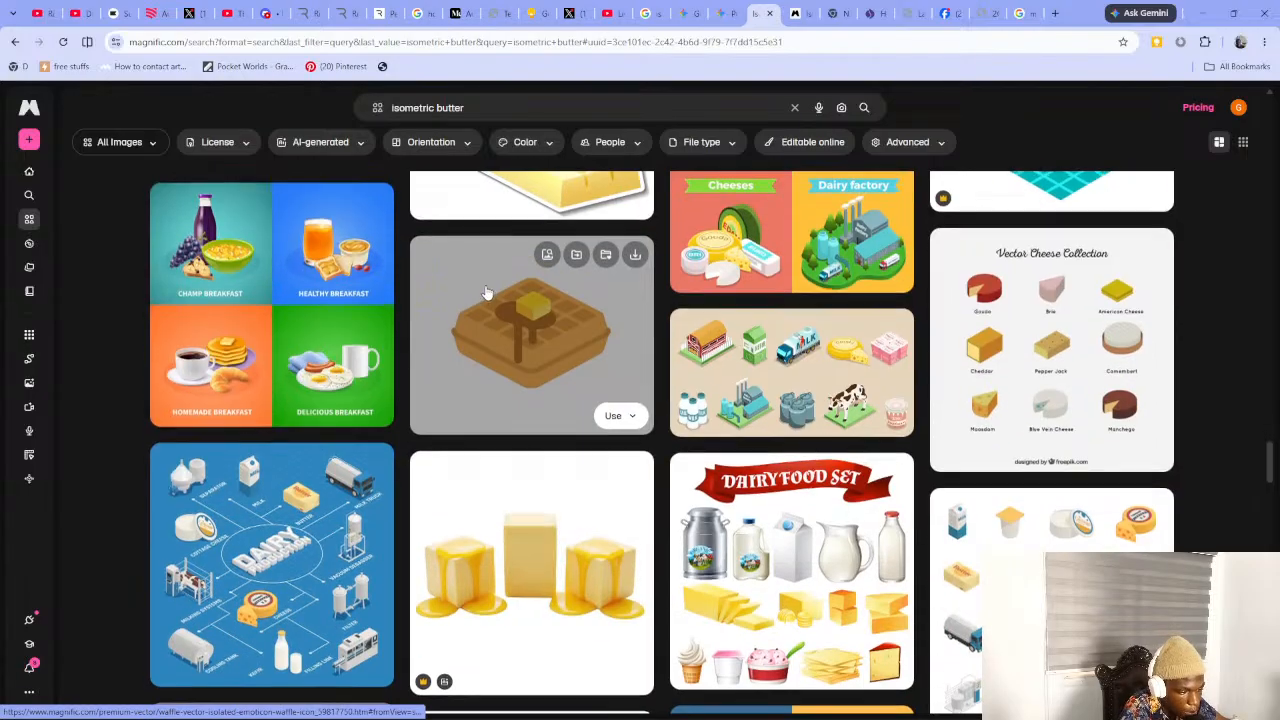
{"action": "scroll", "coordinate": [530, 300], "scroll_direction": "down", "scroll_amount": 1}
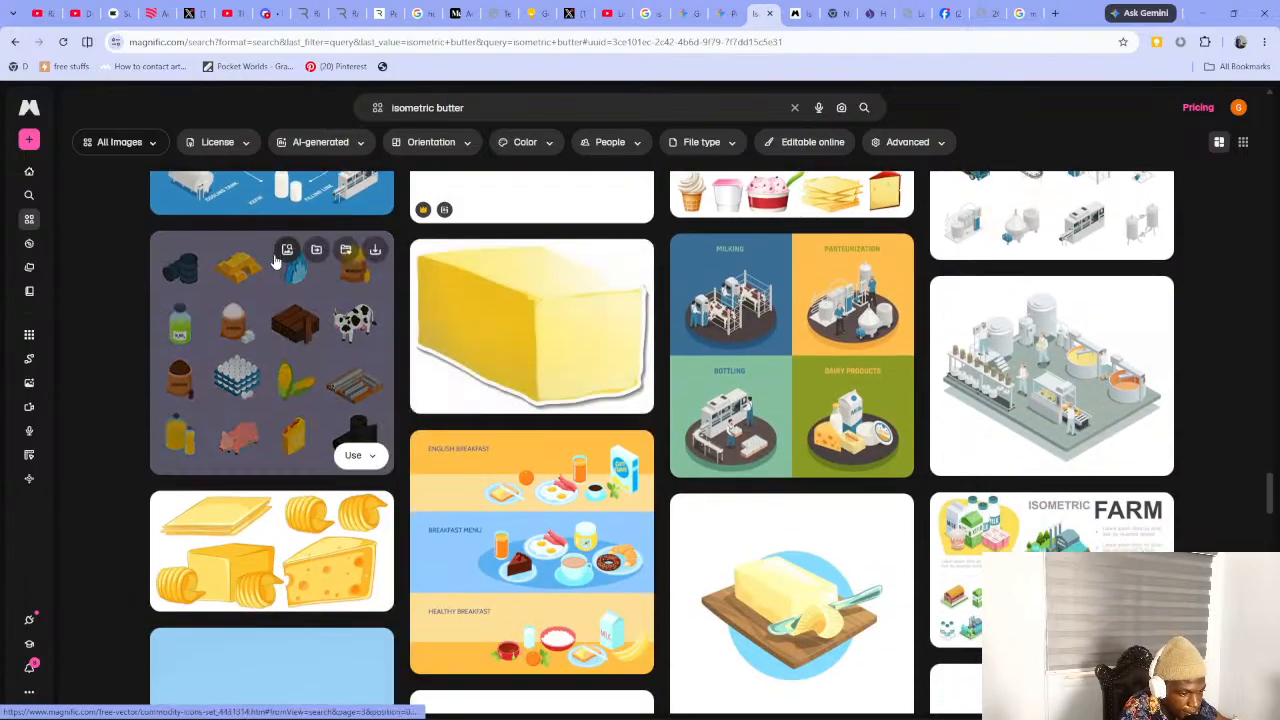
{"action": "scroll", "coordinate": [460, 250], "scroll_direction": "down", "scroll_amount": 3}
{"action": "scroll", "coordinate": [458, 251], "scroll_direction": "down", "scroll_amount": 1}
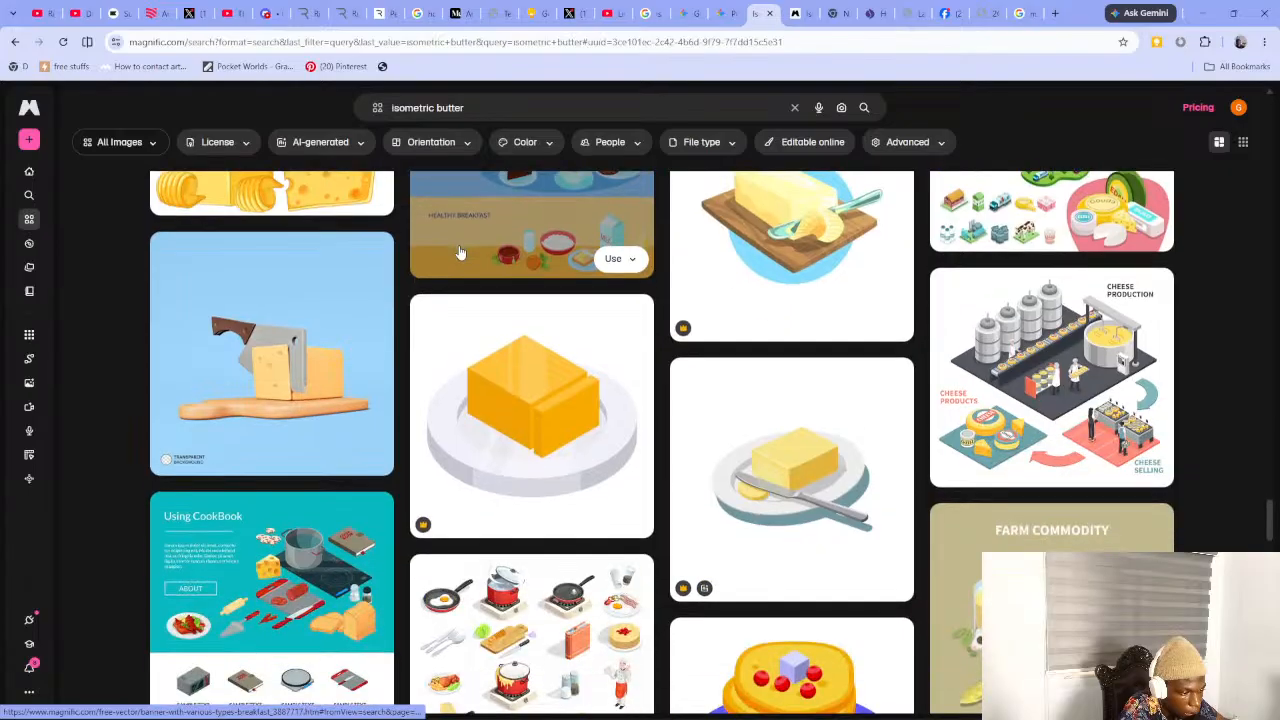
{"action": "scroll", "coordinate": [515, 350], "scroll_direction": "down", "scroll_amount": 15}
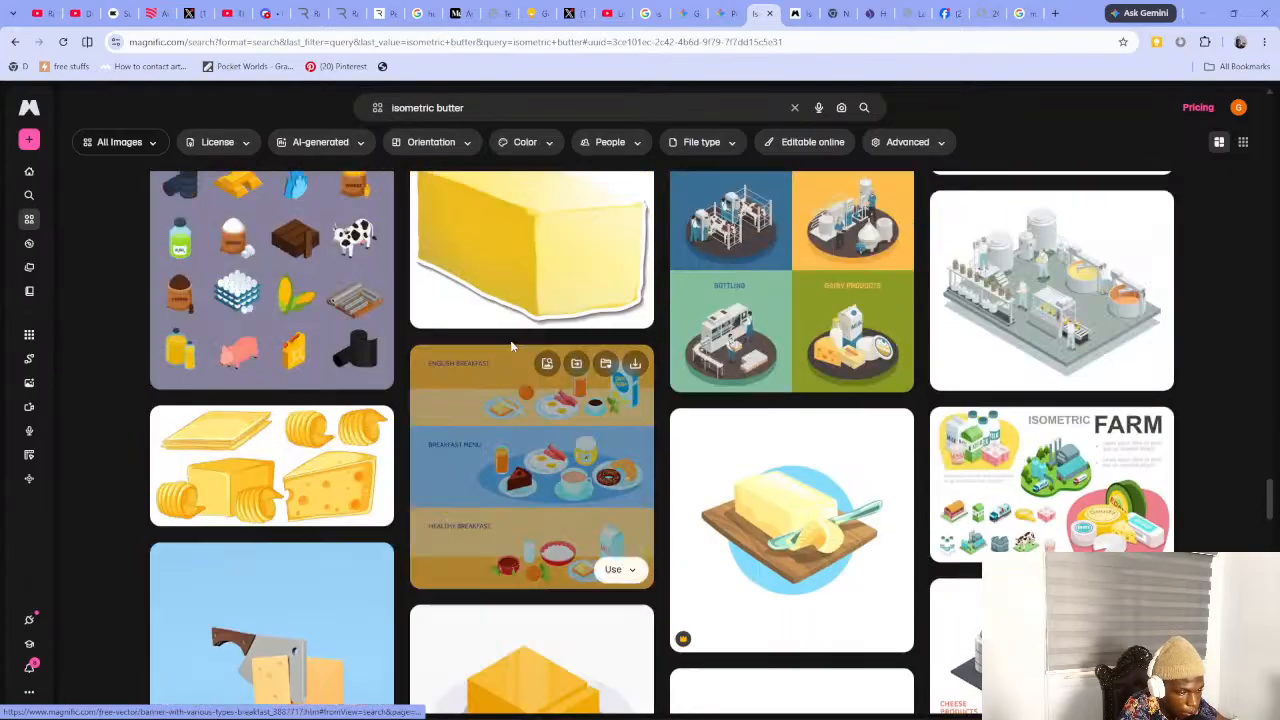
{"action": "scroll", "coordinate": [511, 347], "scroll_direction": "down", "scroll_amount": 20}
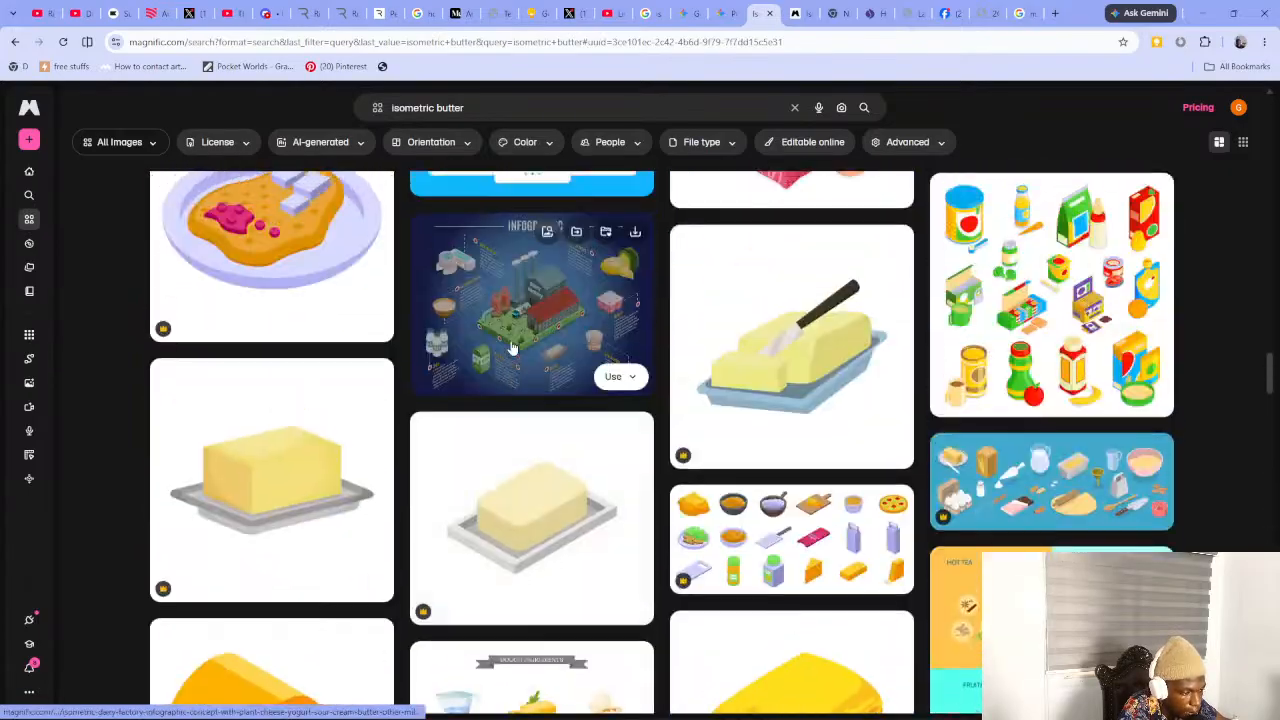
{"action": "scroll", "coordinate": [511, 347], "scroll_direction": "down", "scroll_amount": 3}
{"action": "scroll", "coordinate": [545, 380], "scroll_direction": "up", "scroll_amount": 5}
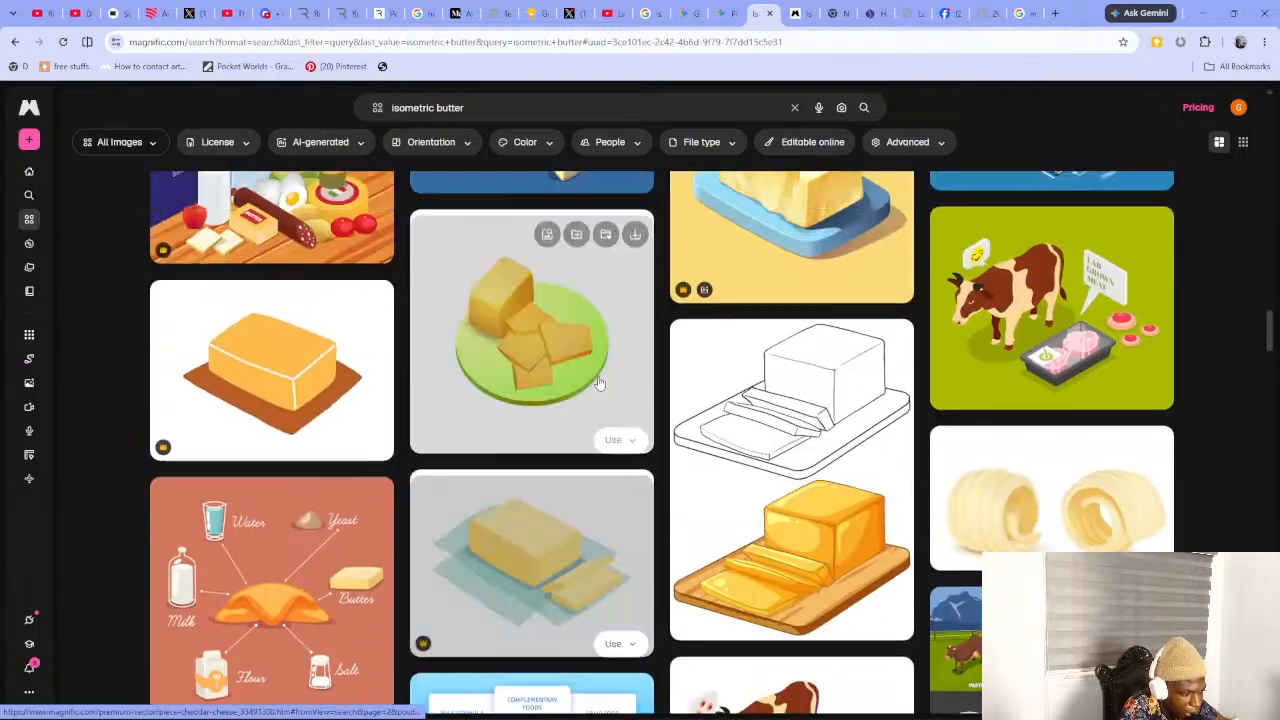
Filter the isometric butter search results to show only images with a Free license
{"action": "scroll", "coordinate": [680, 384], "scroll_direction": "up", "scroll_amount": 10}
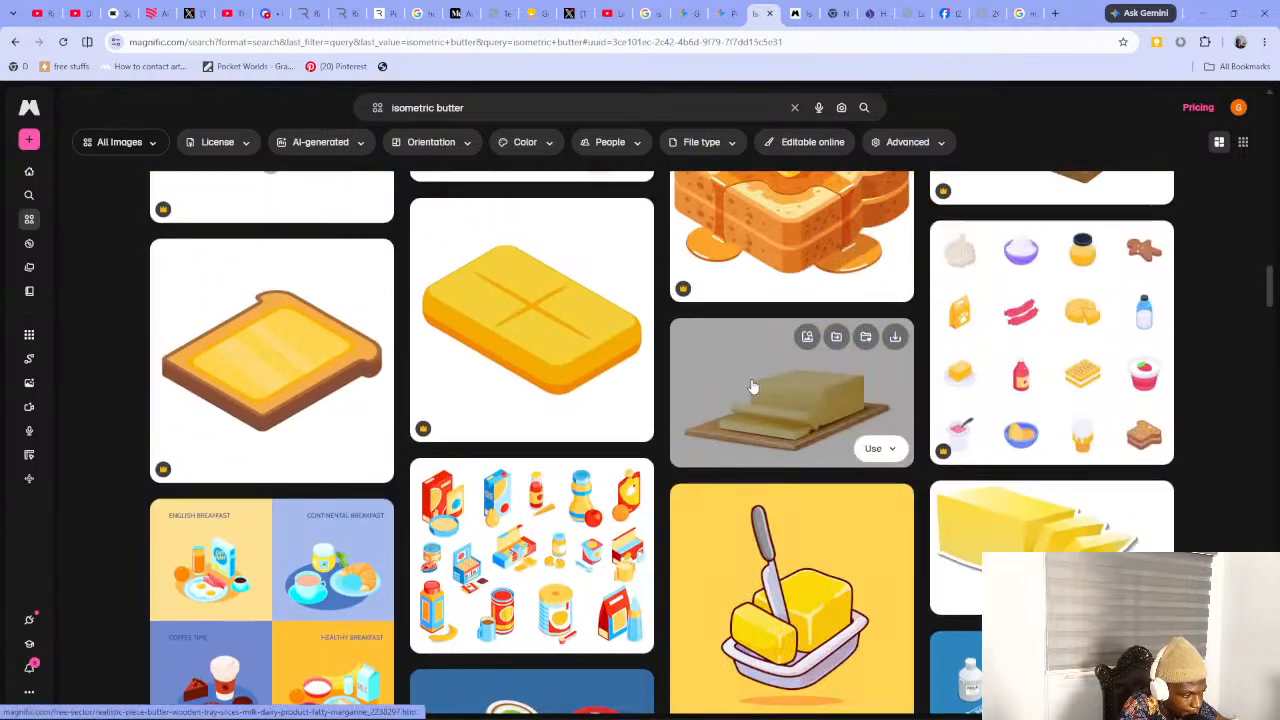
{"action": "scroll", "coordinate": [451, 494], "scroll_direction": "down", "scroll_amount": 3}
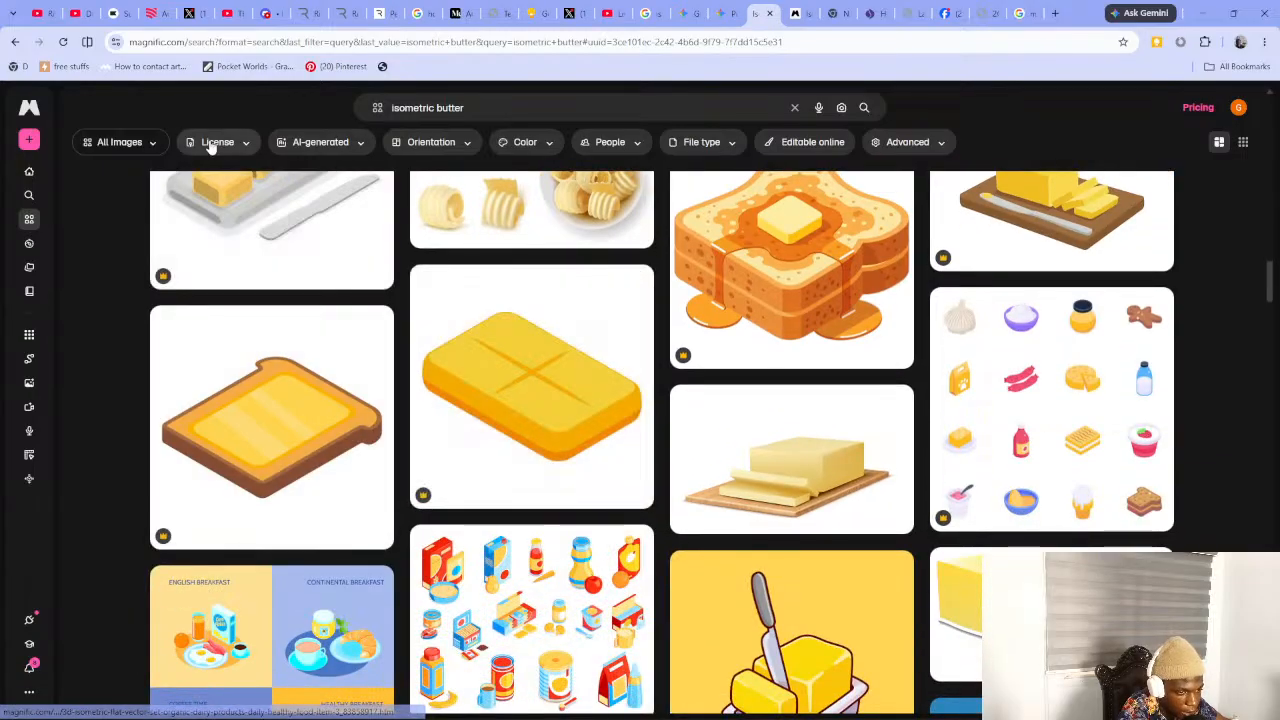
{"action": "left_click", "coordinate": [219, 143]}
{"action": "left_click", "coordinate": [230, 174]}
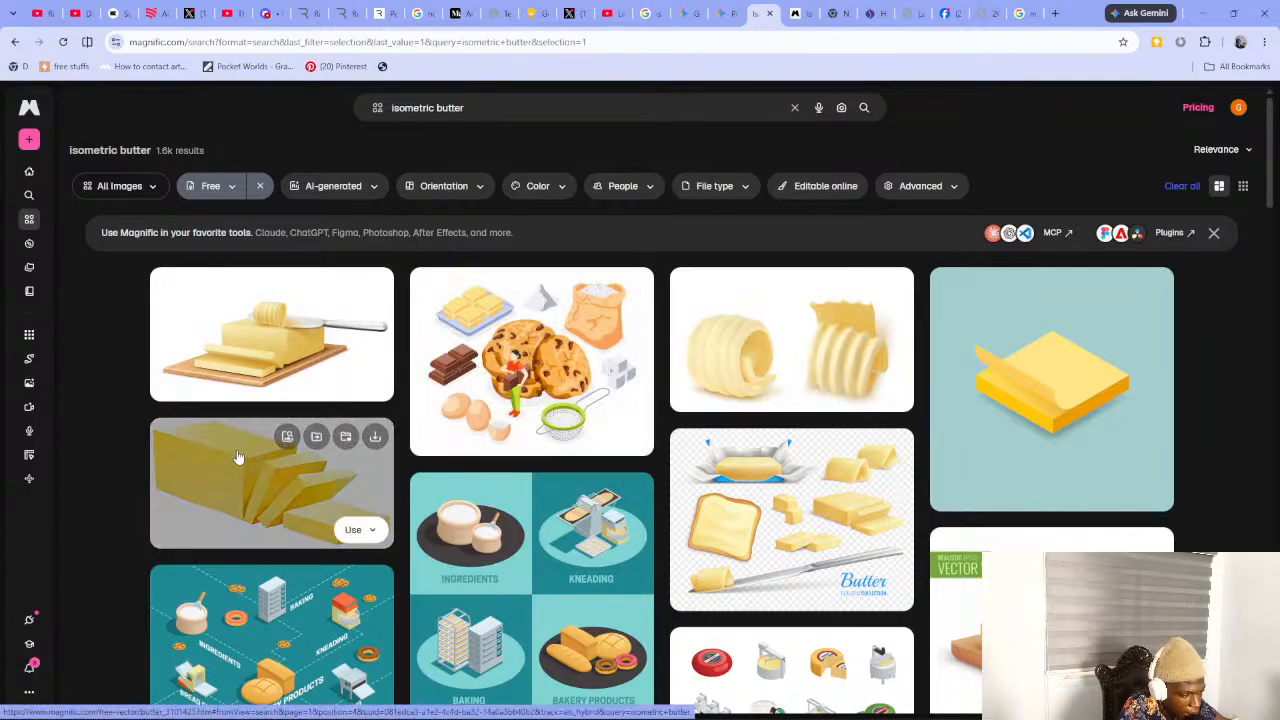
Examine the free isometric butter results for a suitable butter illustration
{"action": "scroll", "coordinate": [258, 460], "scroll_direction": "down", "scroll_amount": 3}
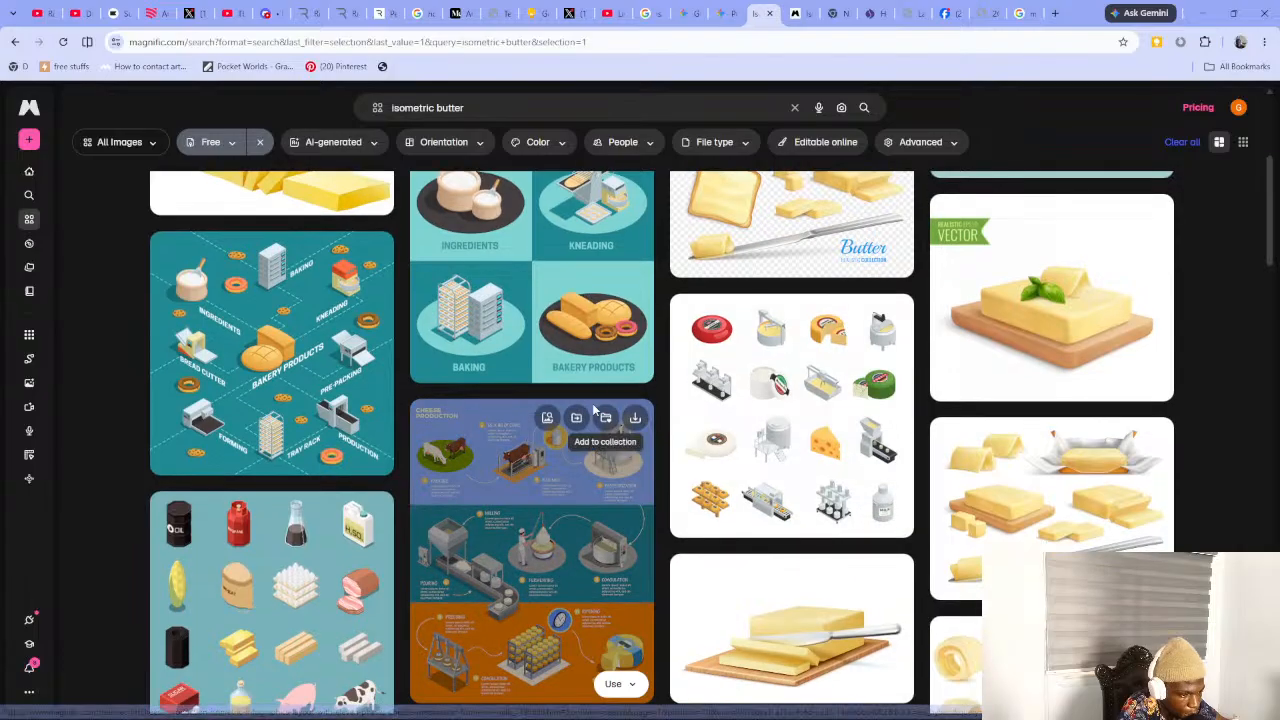
{"action": "scroll", "coordinate": [588, 420], "scroll_direction": "down", "scroll_amount": 1}
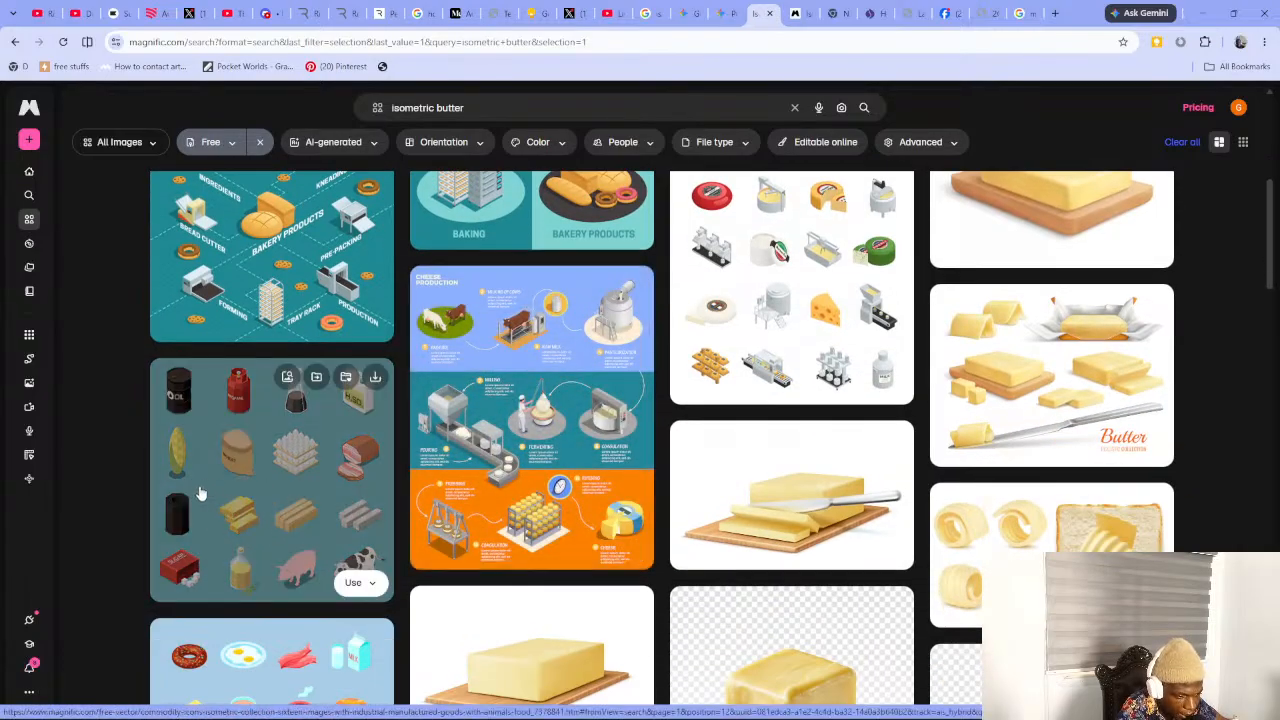
{"action": "scroll", "coordinate": [752, 480], "scroll_direction": "down", "scroll_amount": 2}
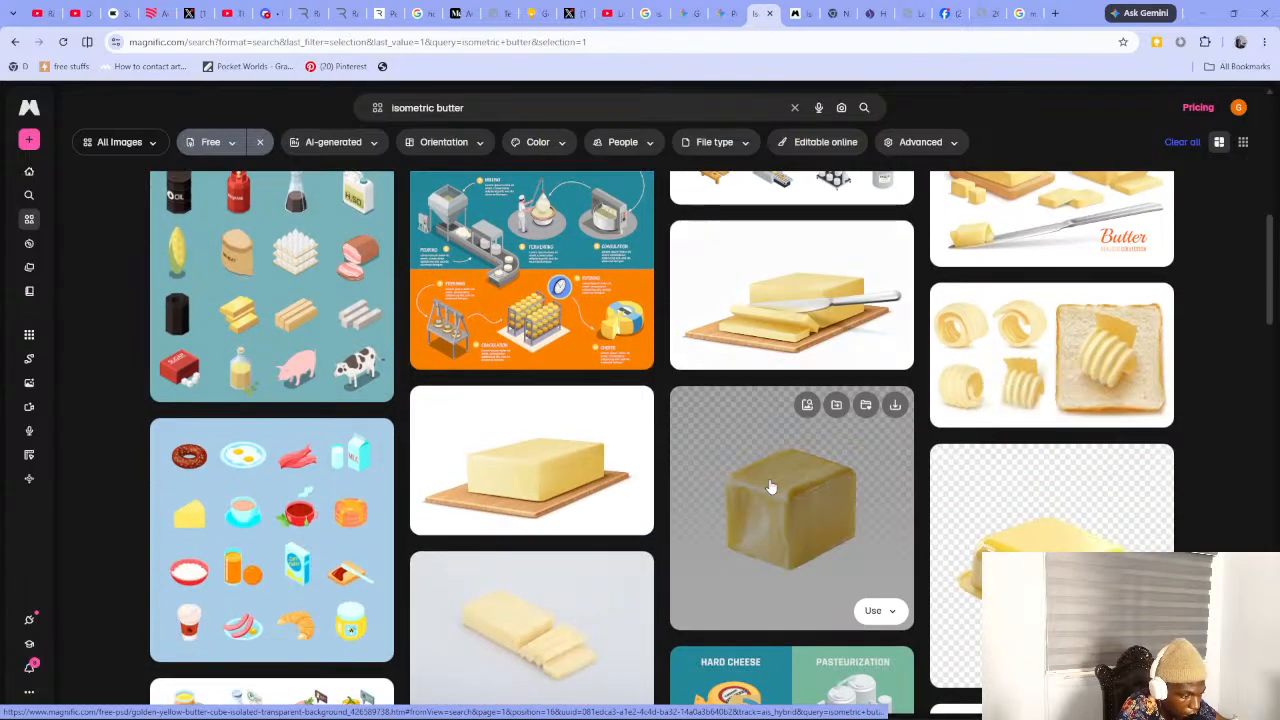
{"action": "scroll", "coordinate": [755, 490], "scroll_direction": "down", "scroll_amount": 1}
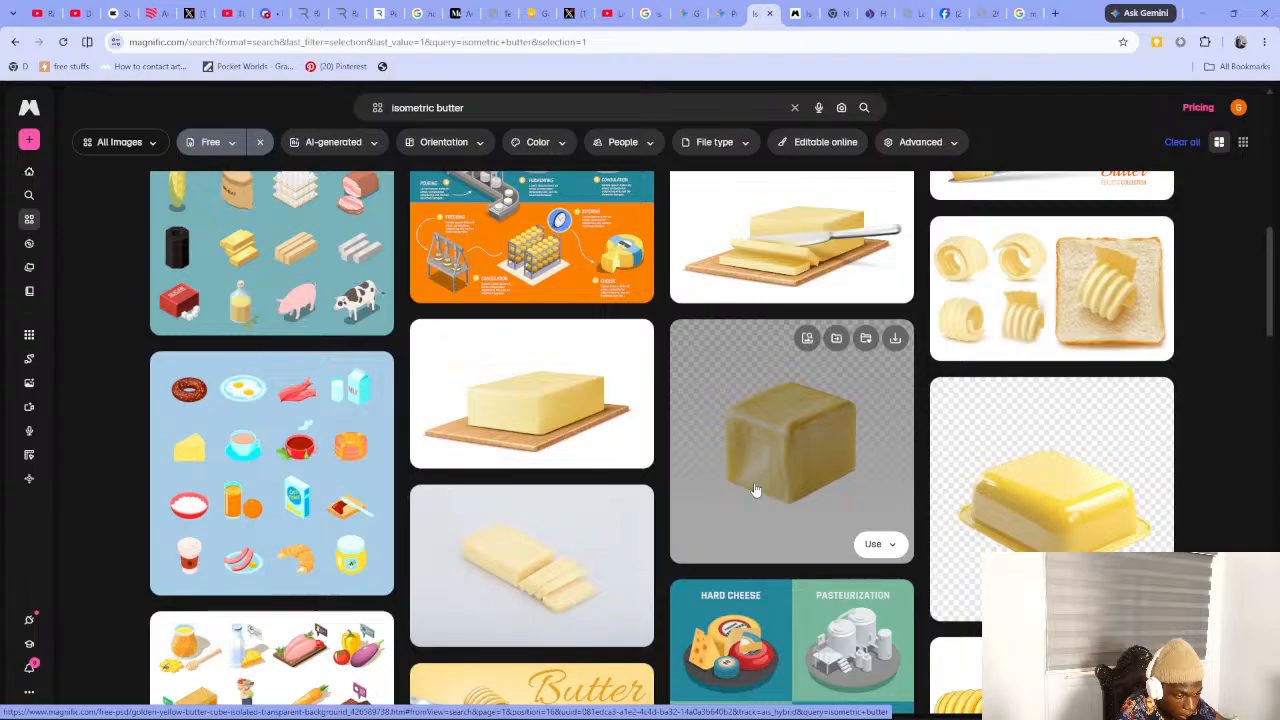
{"action": "scroll", "coordinate": [755, 490], "scroll_direction": "down", "scroll_amount": 2}
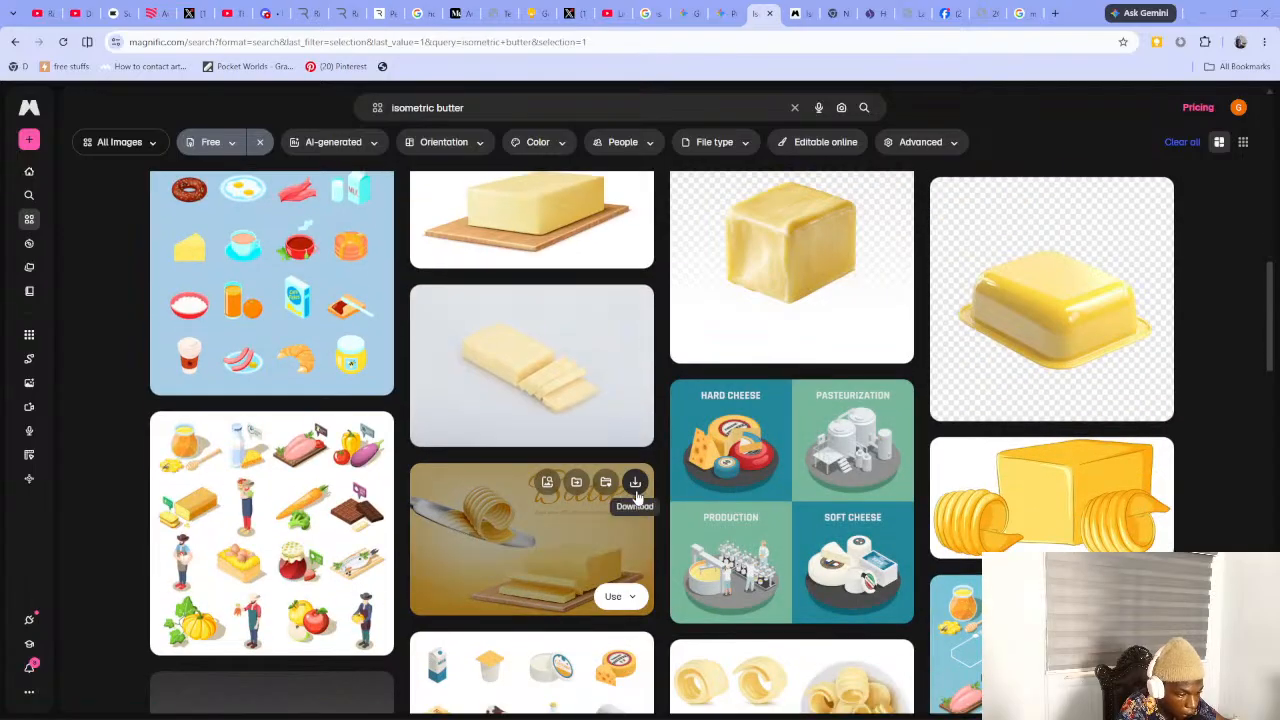
{"action": "scroll", "coordinate": [715, 413], "scroll_direction": "down", "scroll_amount": 2}
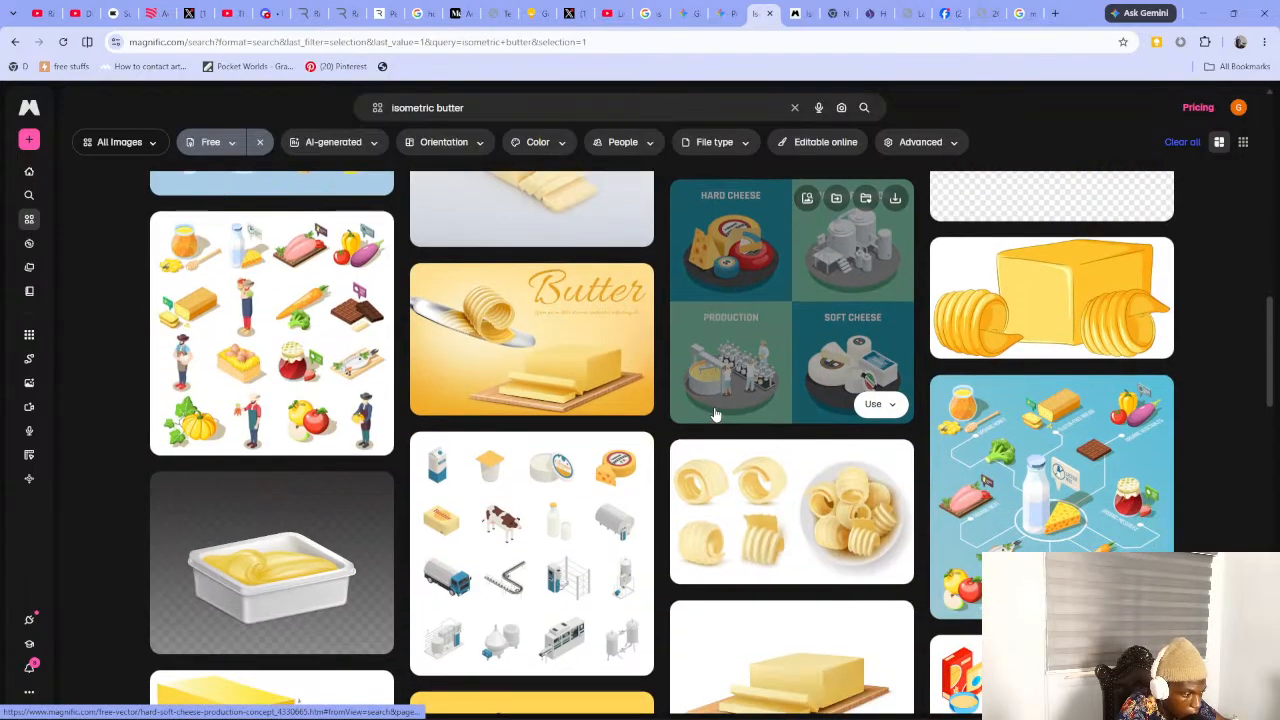
{"action": "scroll", "coordinate": [715, 413], "scroll_direction": "down", "scroll_amount": 3}
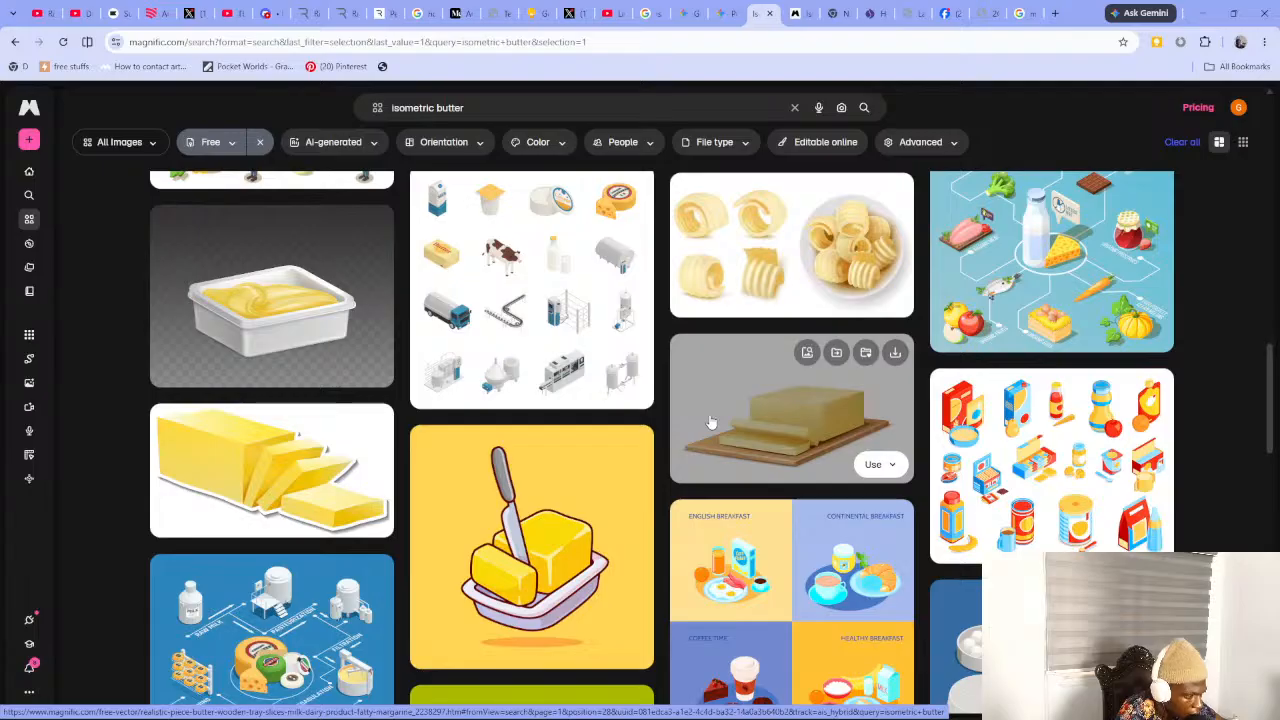
{"action": "scroll", "coordinate": [710, 422], "scroll_direction": "down", "scroll_amount": 2}
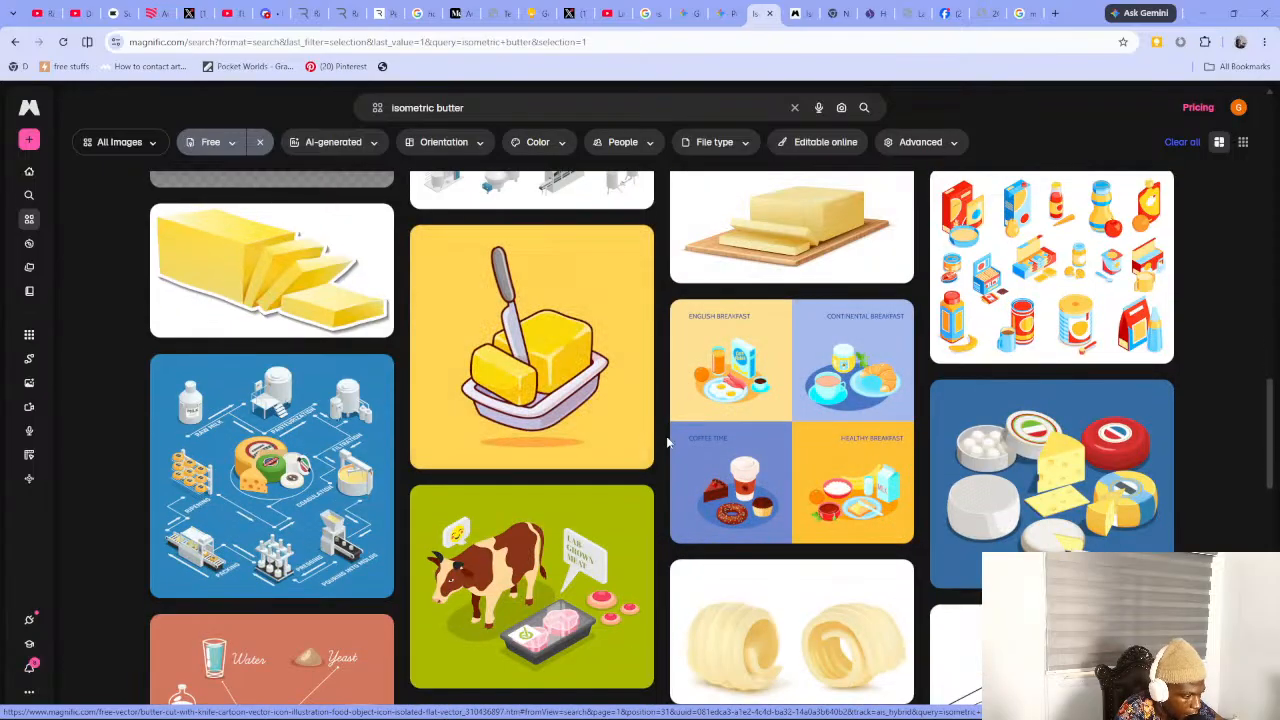
{"action": "scroll", "coordinate": [659, 450], "scroll_direction": "down", "scroll_amount": 3}
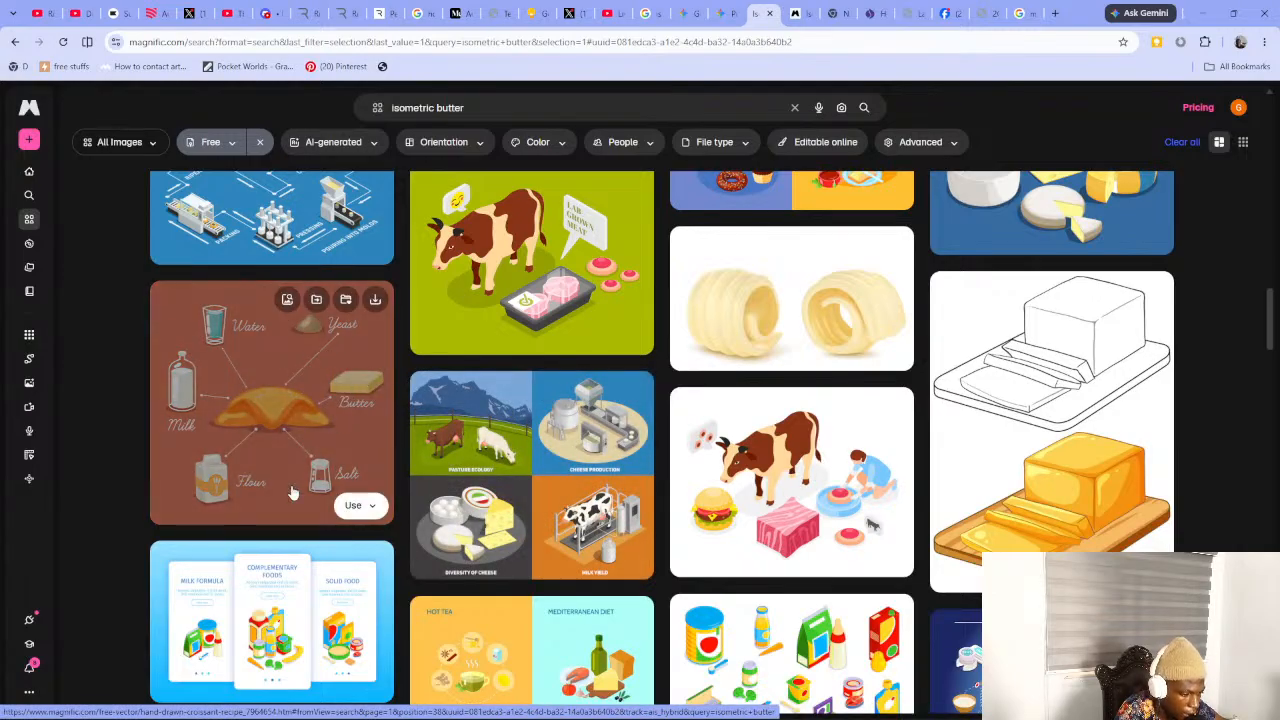
{"action": "scroll", "coordinate": [515, 578], "scroll_direction": "down", "scroll_amount": 2}
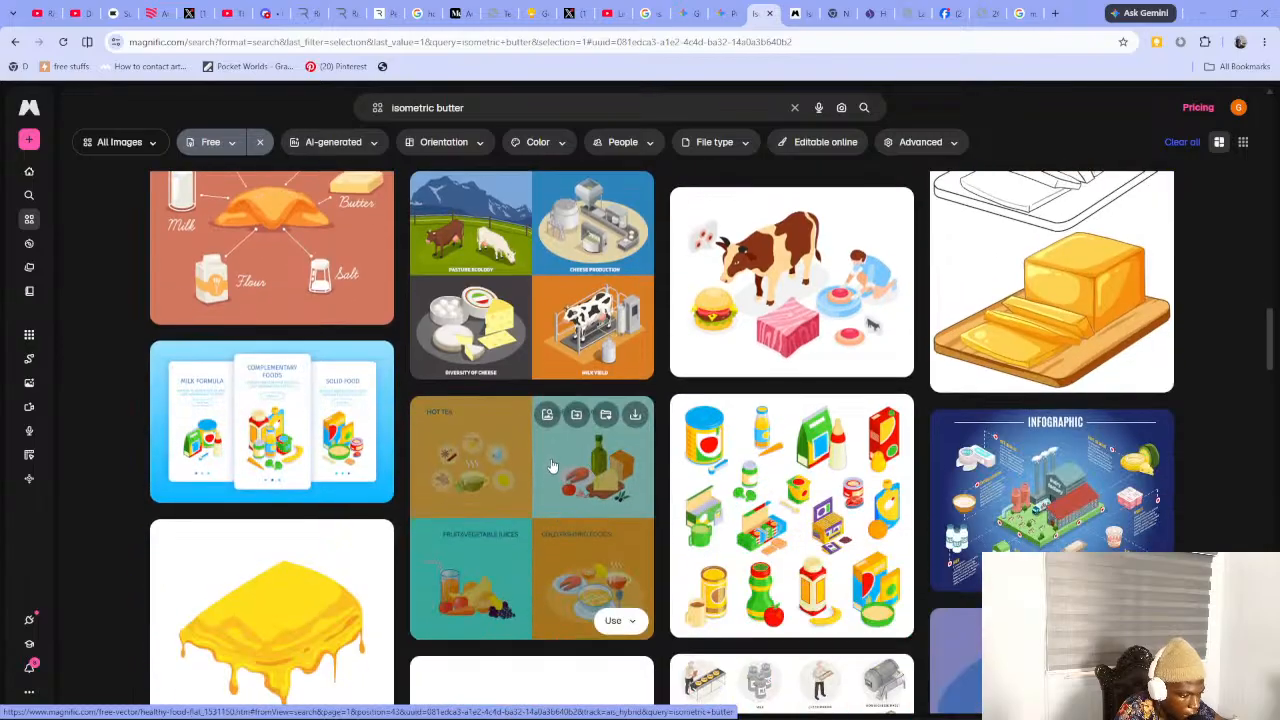
{"action": "scroll", "coordinate": [552, 466], "scroll_direction": "down", "scroll_amount": 4}
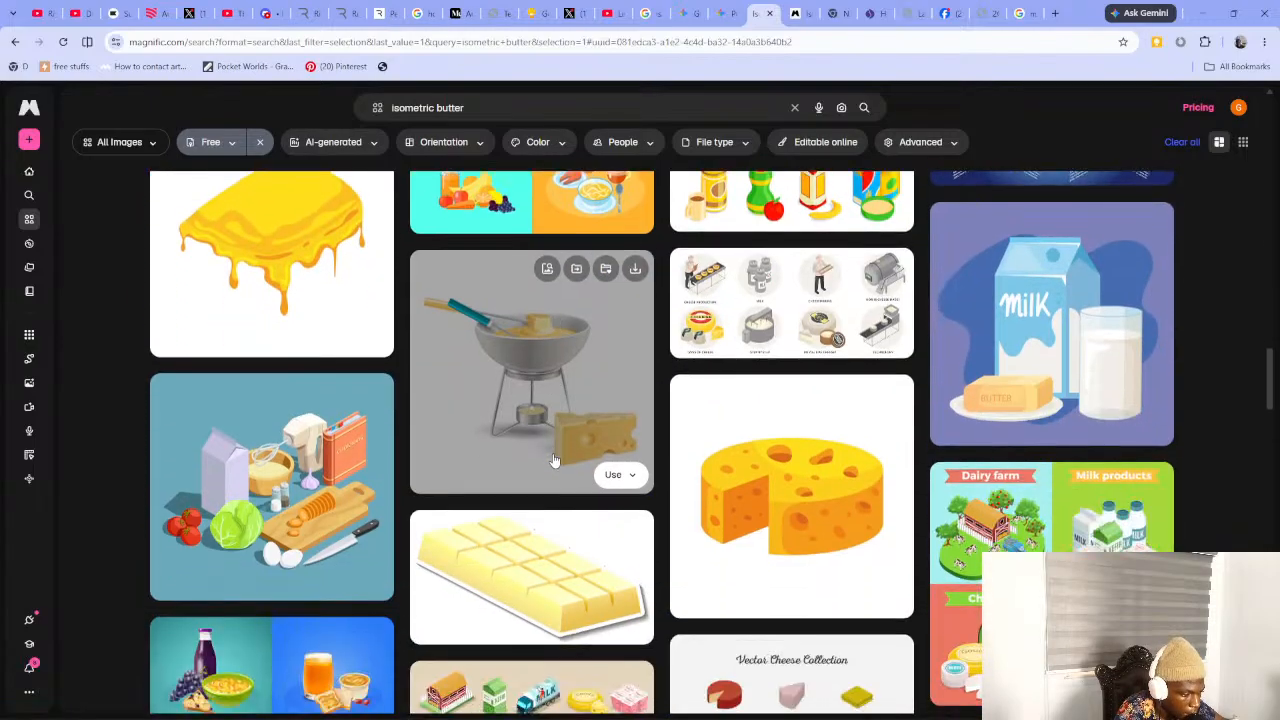
{"action": "scroll", "coordinate": [553, 460], "scroll_direction": "down", "scroll_amount": 3}
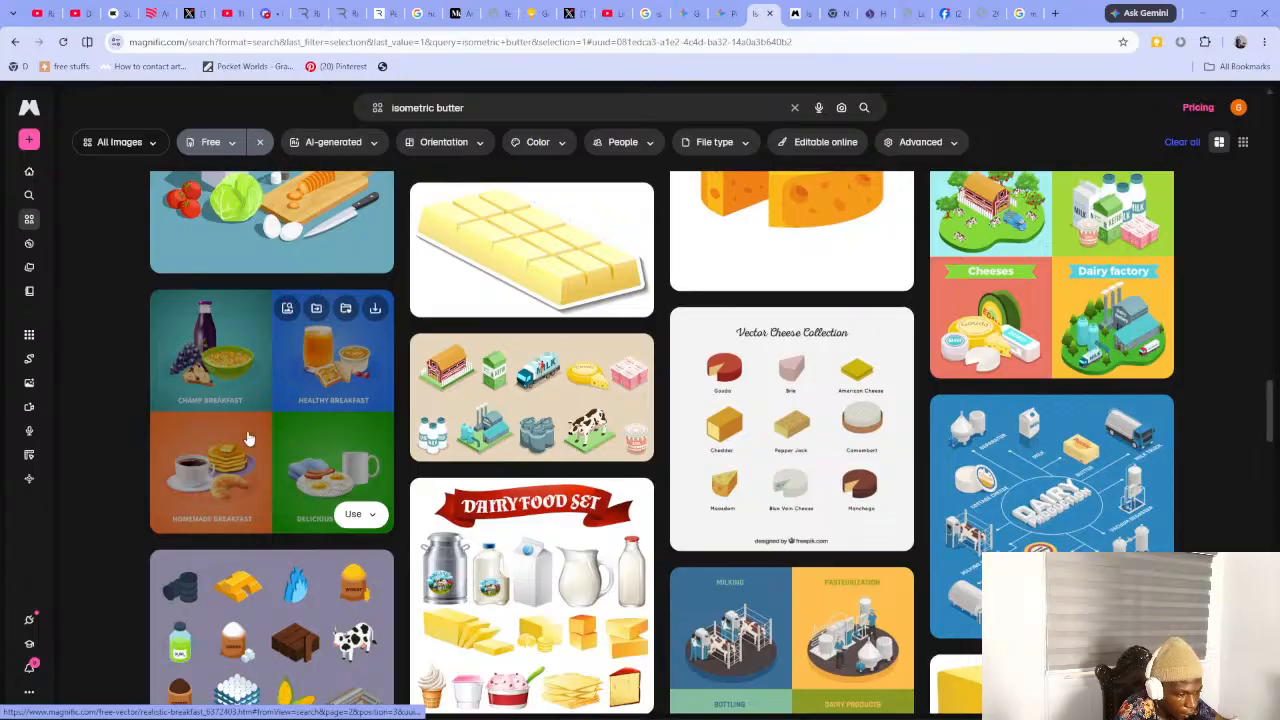
{"action": "scroll", "coordinate": [249, 438], "scroll_direction": "down", "scroll_amount": 1}
{"action": "scroll", "coordinate": [320, 420], "scroll_direction": "down", "scroll_amount": 2}
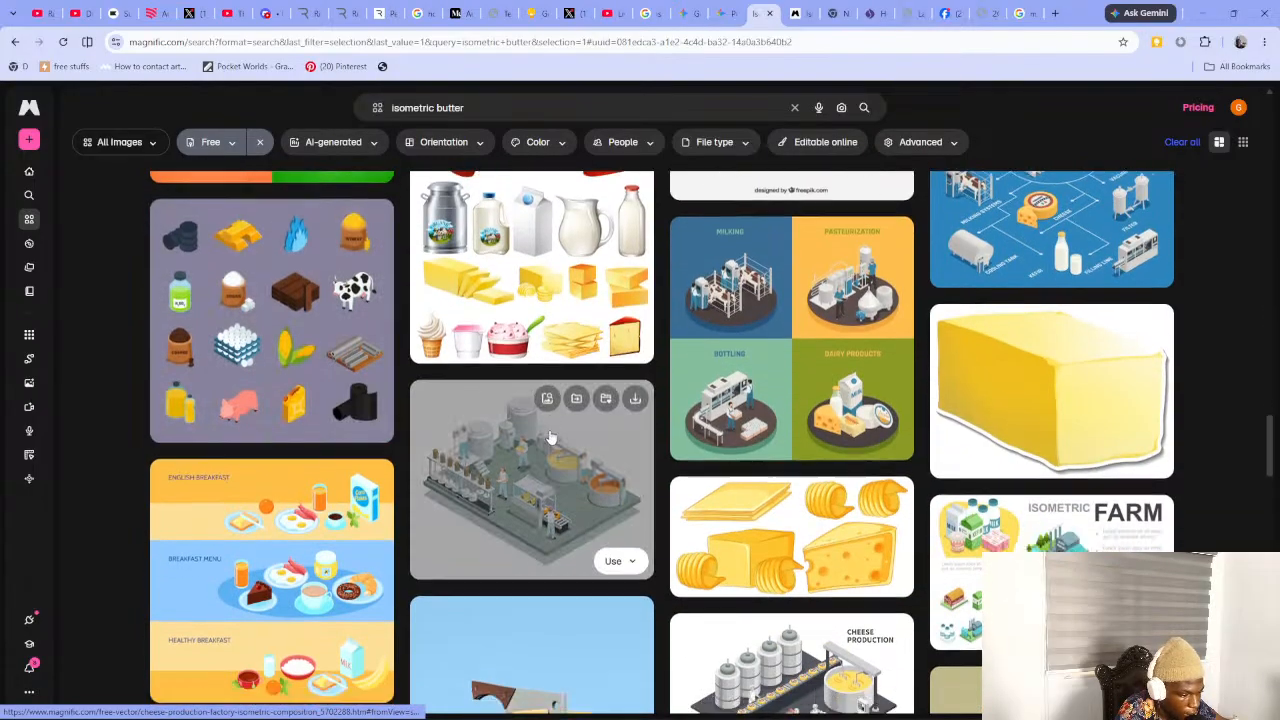
{"action": "scroll", "coordinate": [330, 470], "scroll_direction": "down", "scroll_amount": 2}
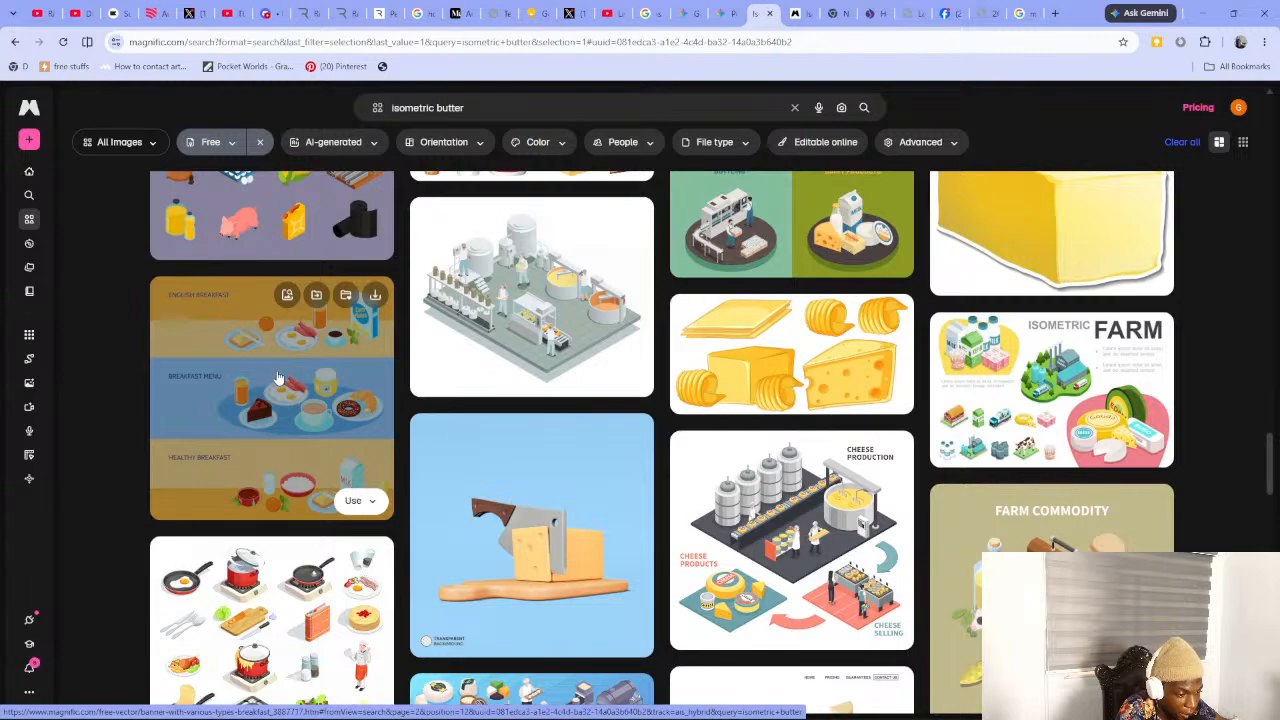
{"action": "scroll", "coordinate": [302, 395], "scroll_direction": "down", "scroll_amount": 3}
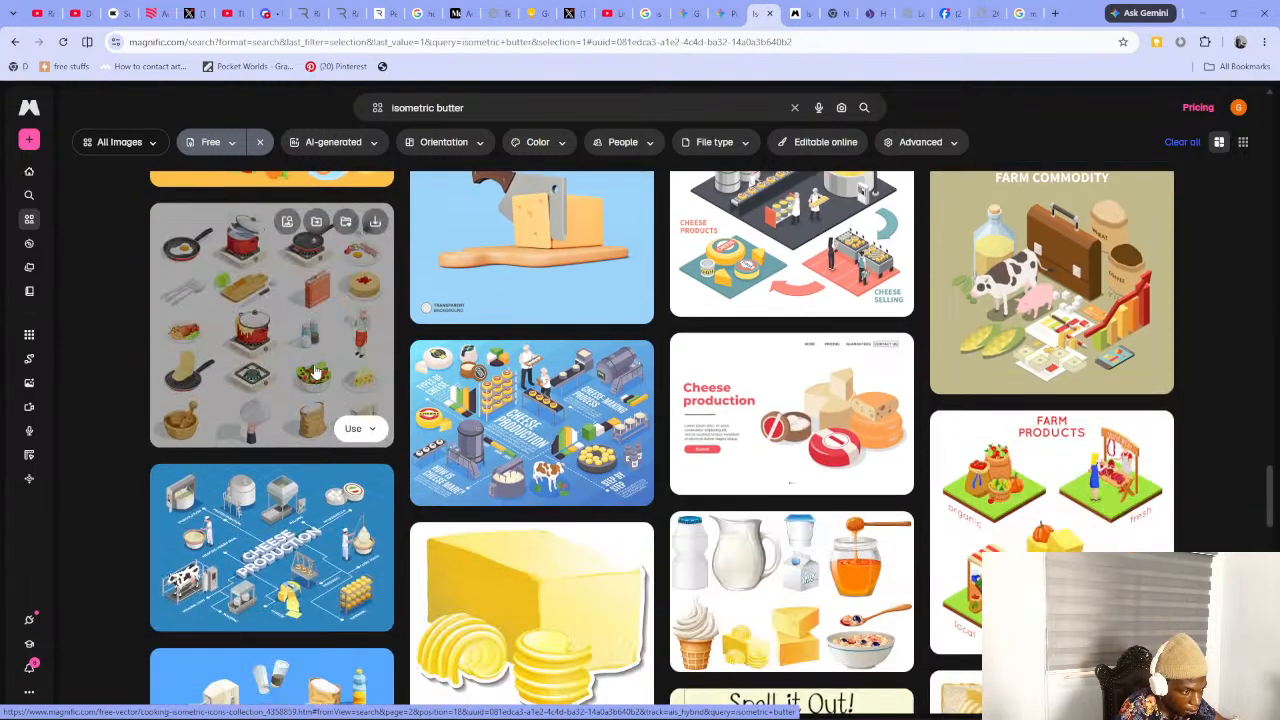
Switch to the YouTube Studio live stream page and bring the stream preview up to the live point
{"action": "left_click", "coordinate": [605, 13]}
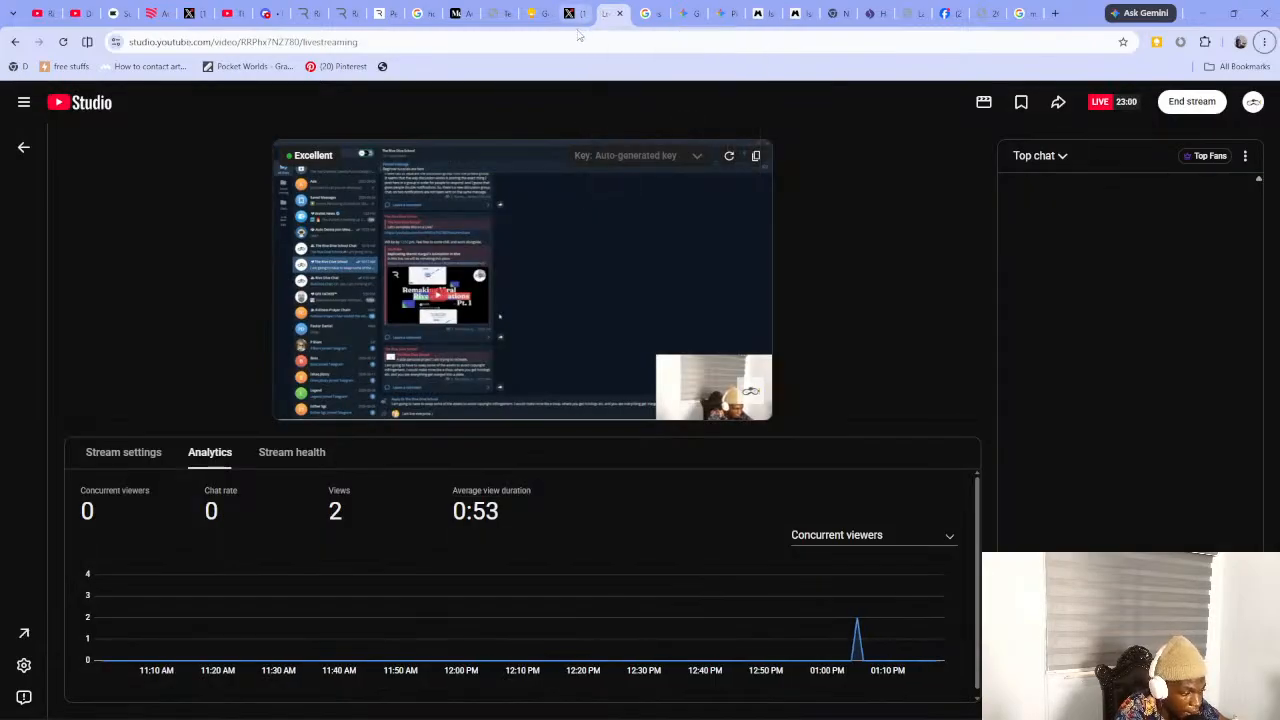
{"action": "key", "text": "alt+Tab"}
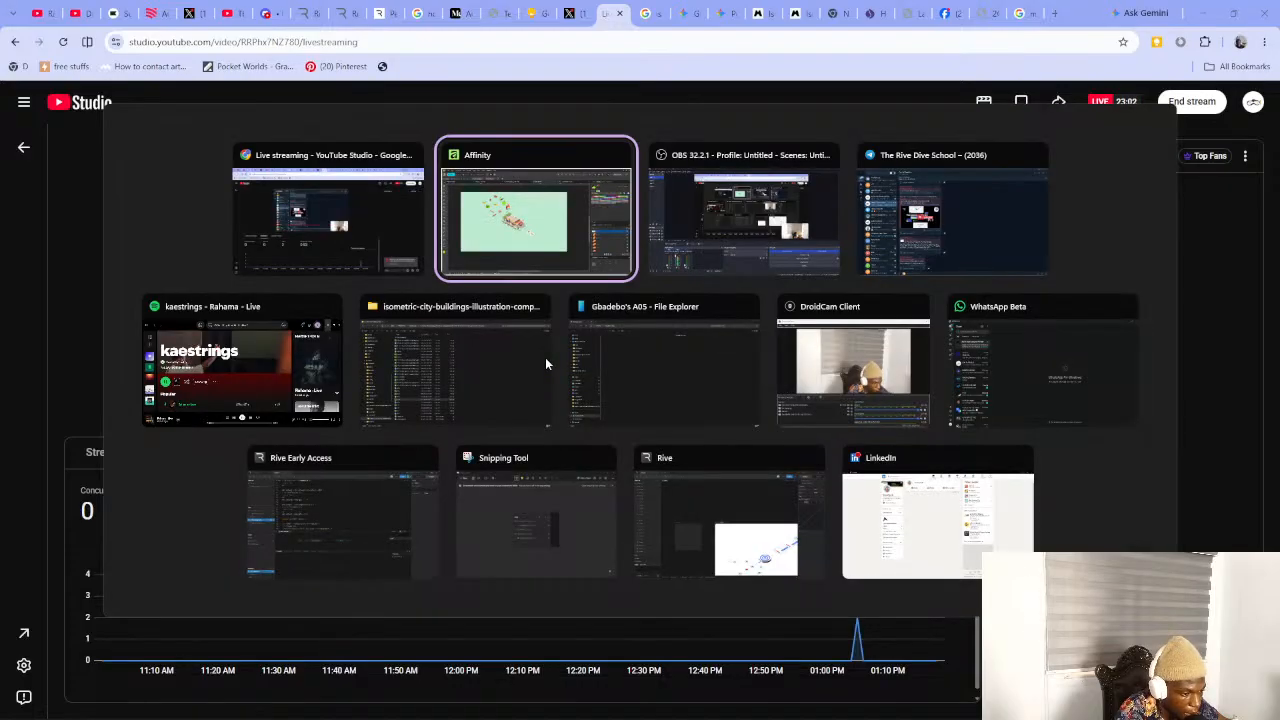
{"action": "left_click", "coordinate": [284, 204]}
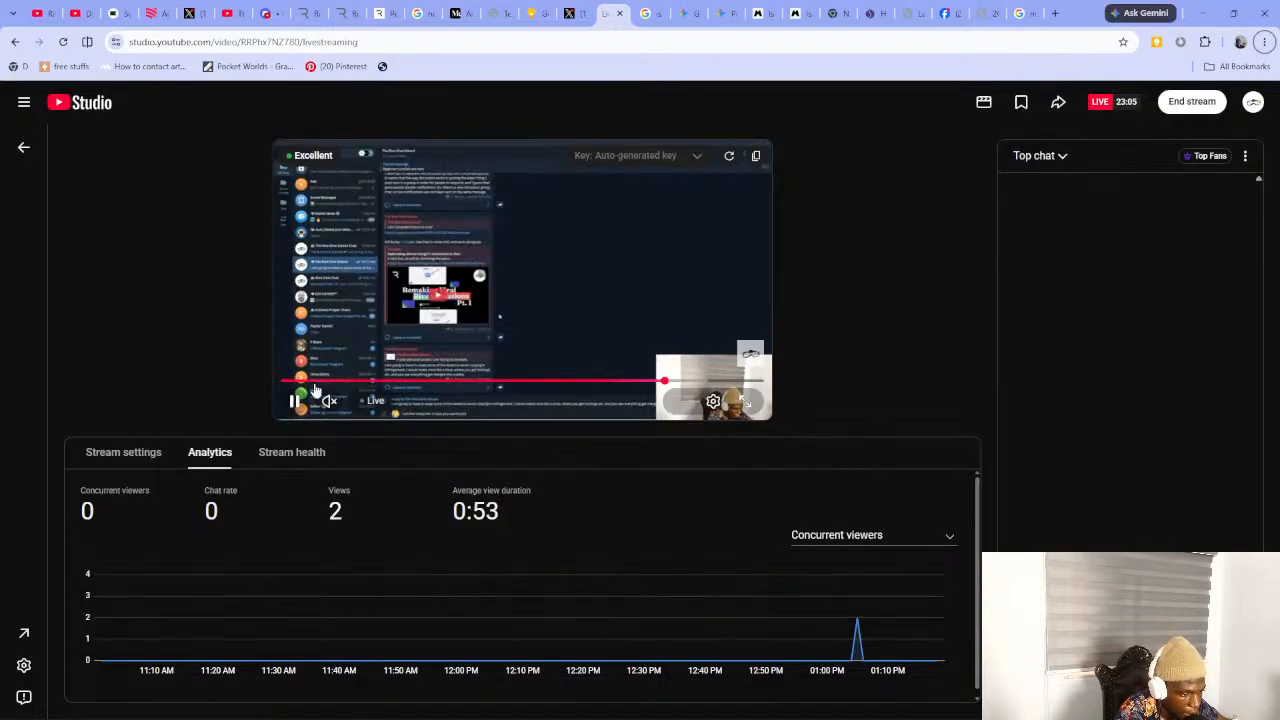
{"action": "left_click", "coordinate": [420, 403]}
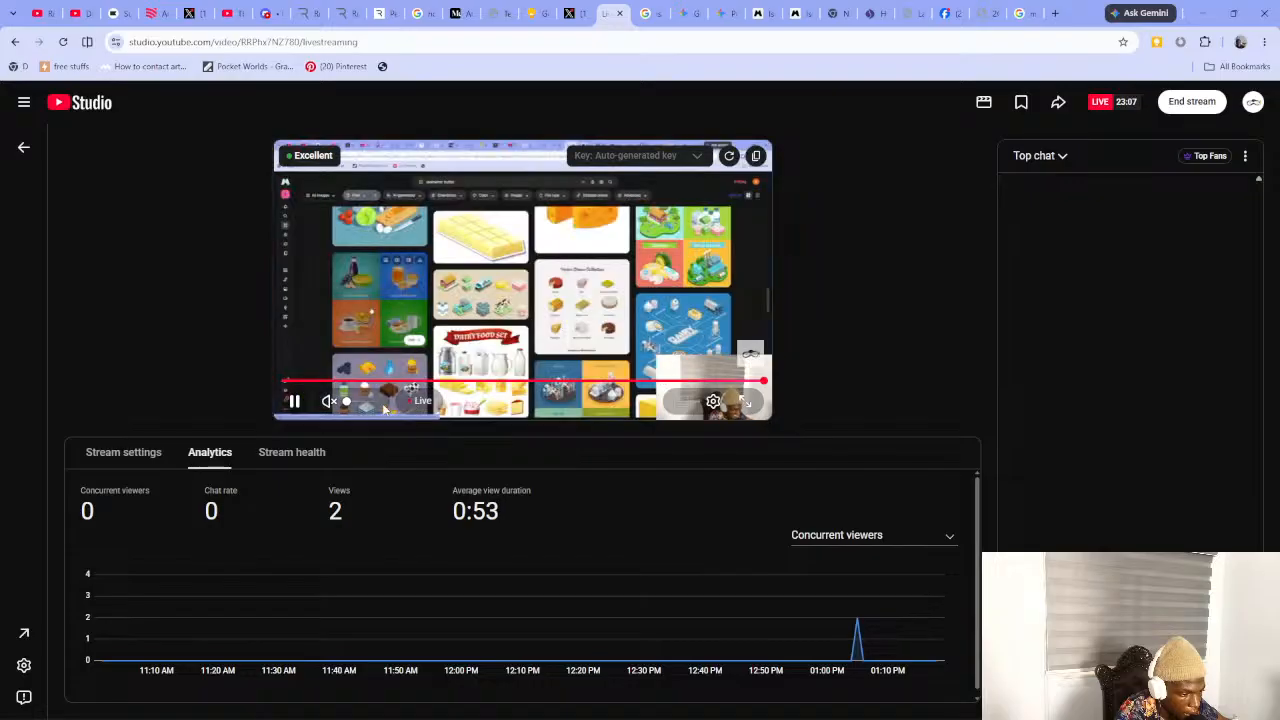
{"action": "key", "text": "alt+Tab"}
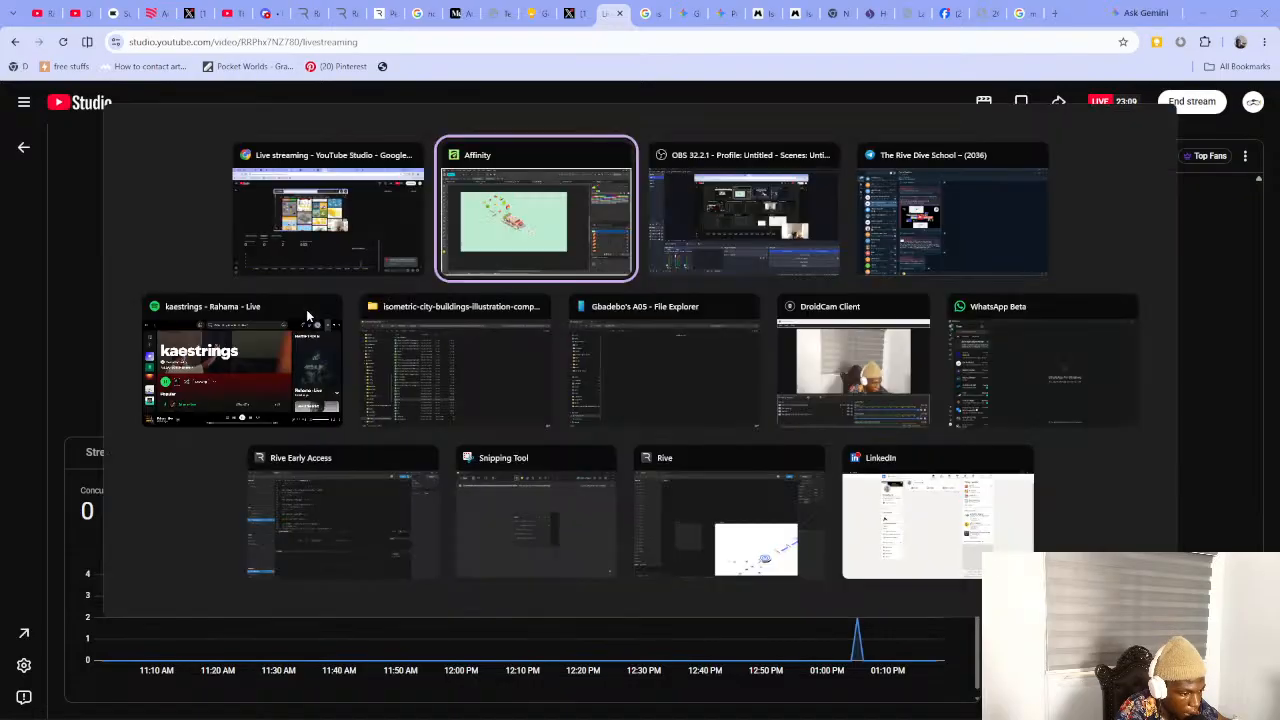
{"action": "key", "text": "alt+Tab"}
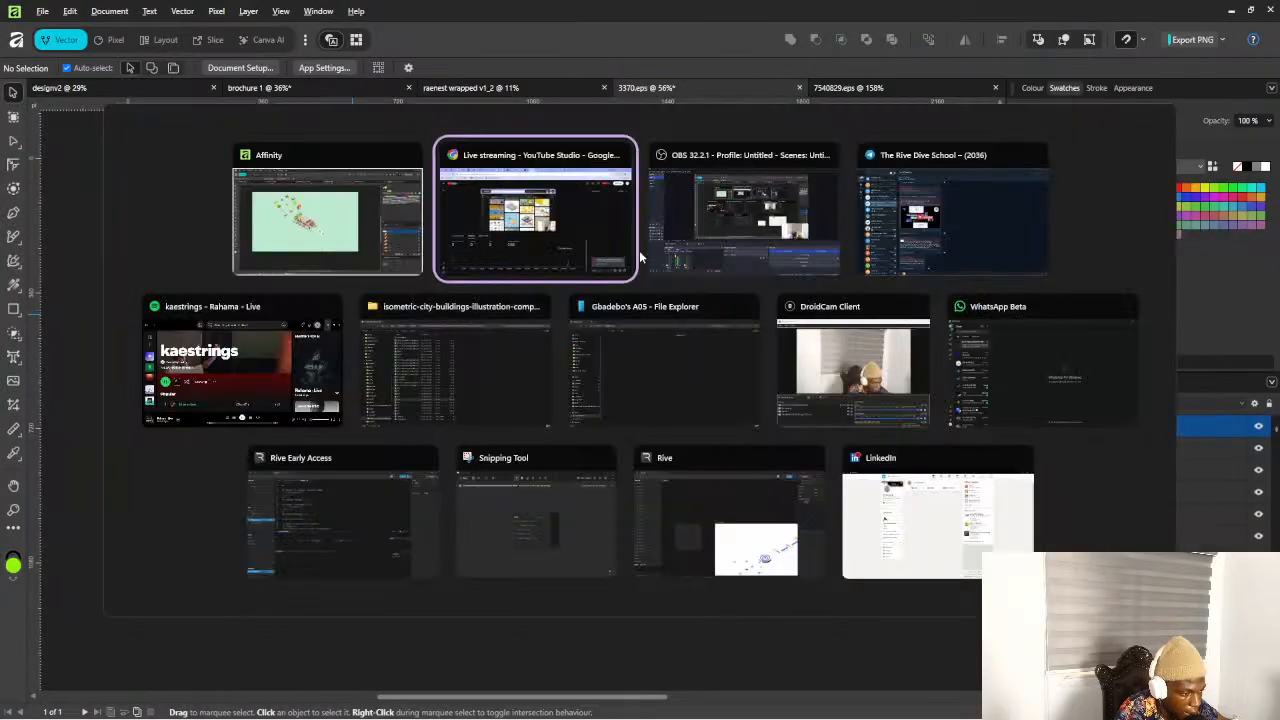
{"action": "left_click", "coordinate": [573, 220]}
{"action": "key", "text": "alt+Tab"}
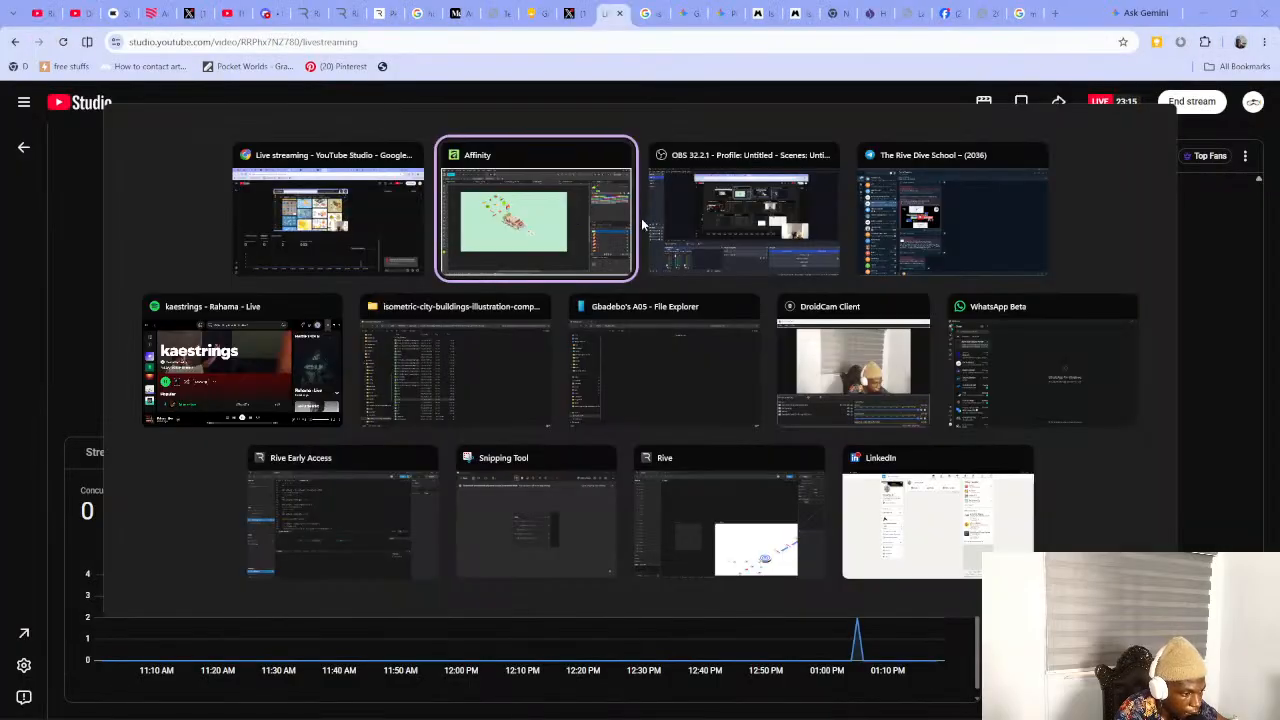
{"action": "left_click", "coordinate": [570, 243]}
{"action": "key", "text": "alt+Tab"}
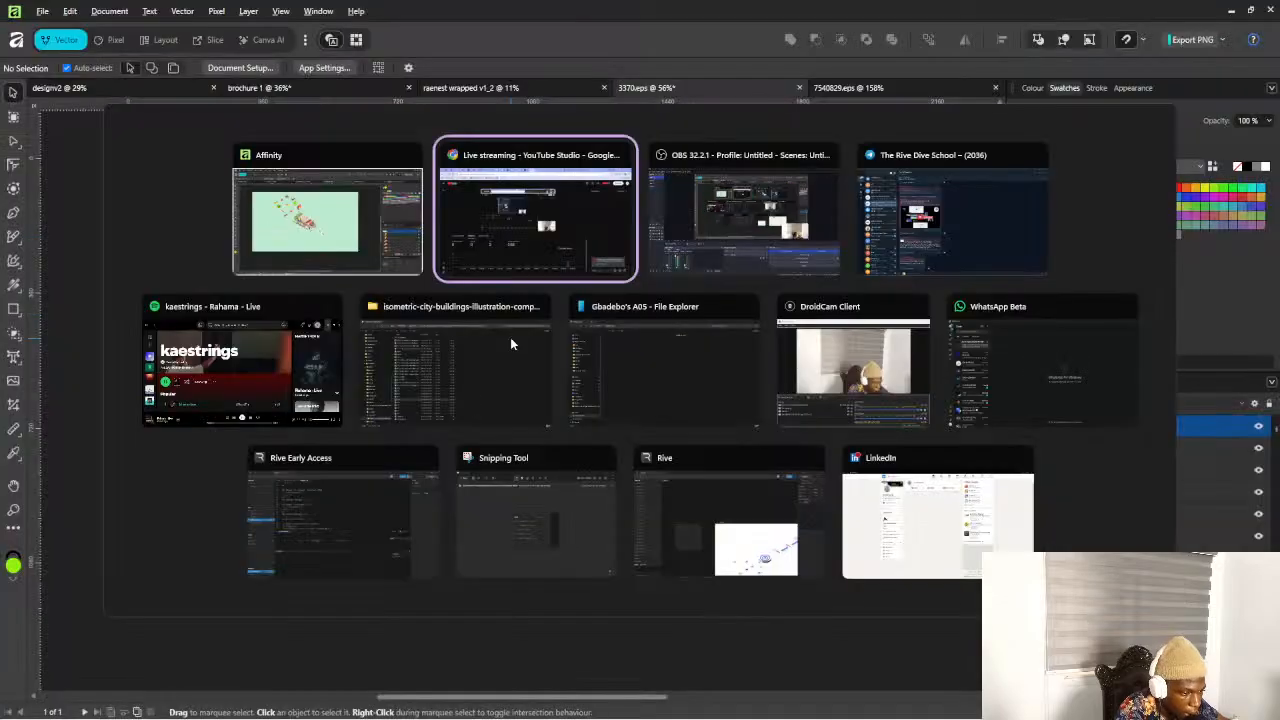
{"action": "key", "text": "alt+Tab"}
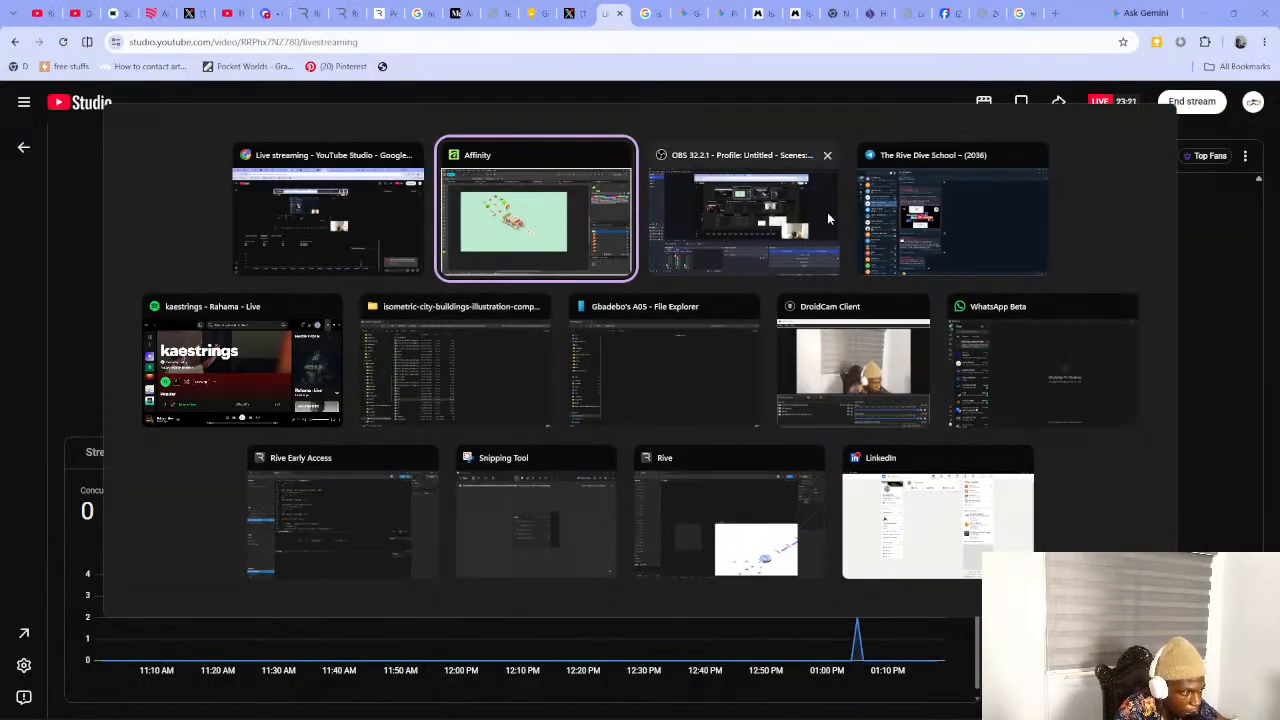
{"action": "key", "text": "alt+Tab"}
{"action": "key", "text": "alt+Tab"}
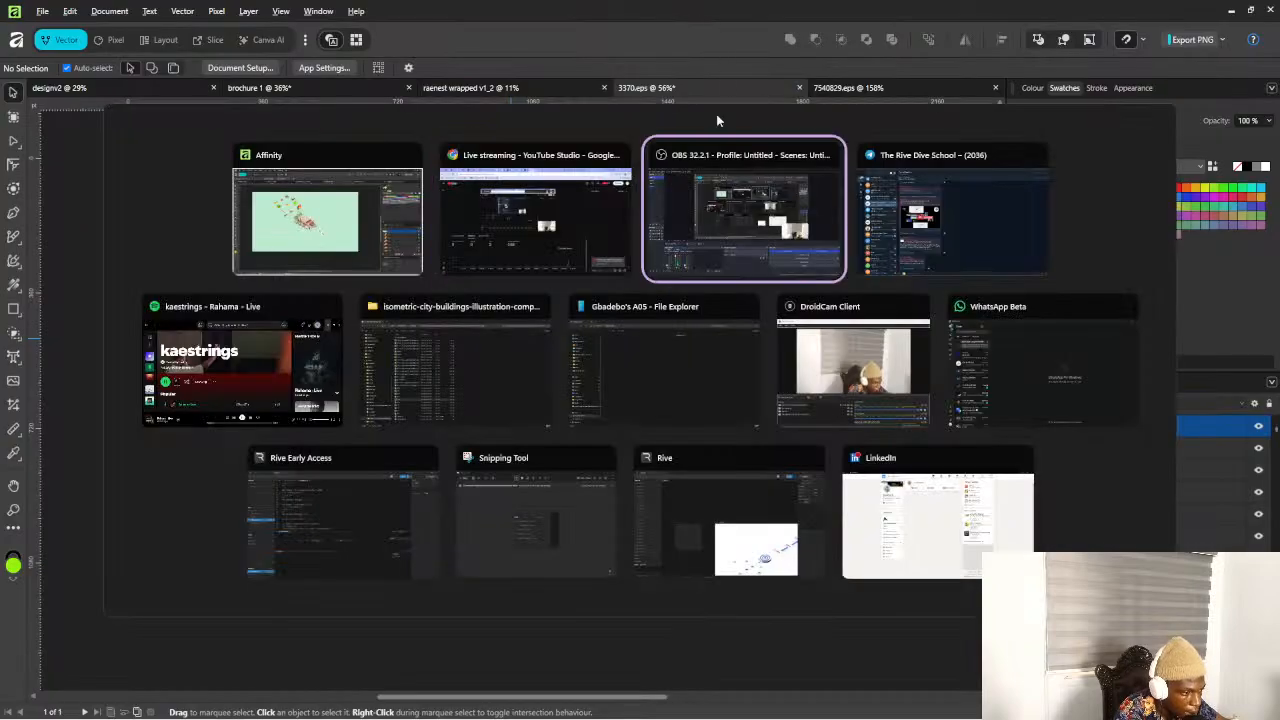
{"action": "left_click", "coordinate": [564, 214]}
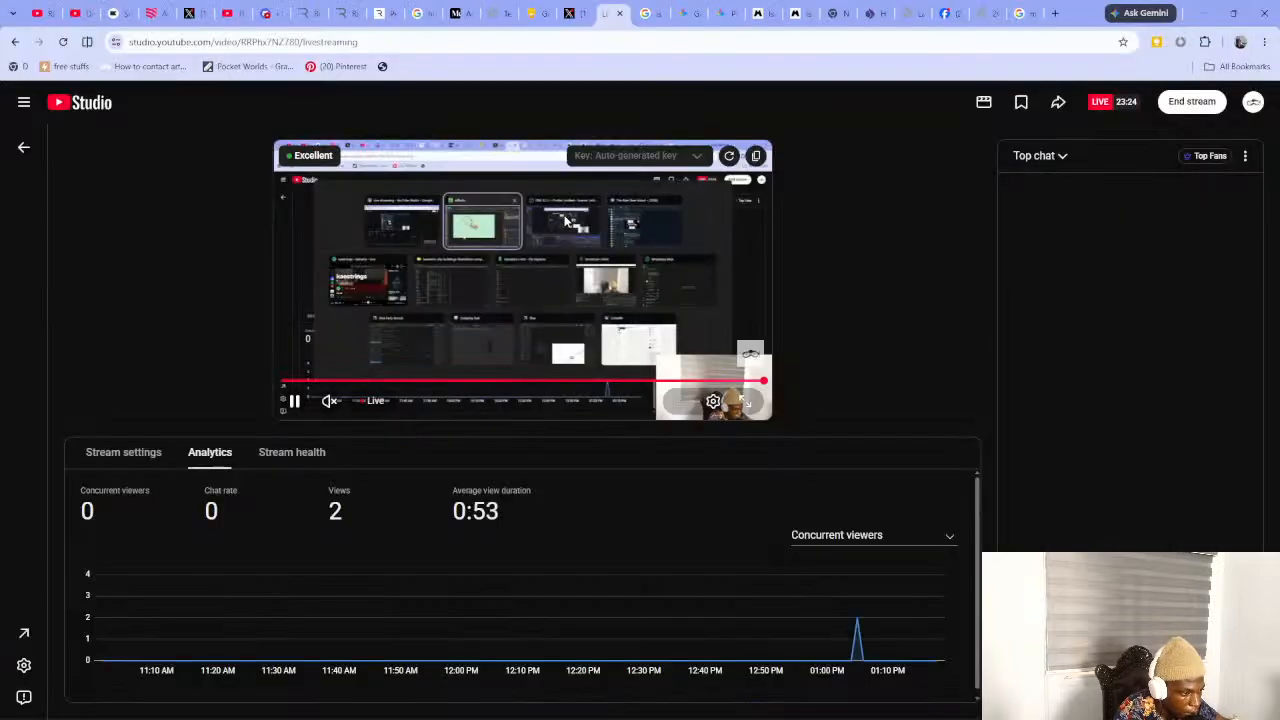
Return to the Magnific results for isometric butter and examine further free images for a usable illustration
{"action": "left_click", "coordinate": [768, 11]}
{"action": "scroll", "coordinate": [726, 298], "scroll_direction": "down", "scroll_amount": 10}
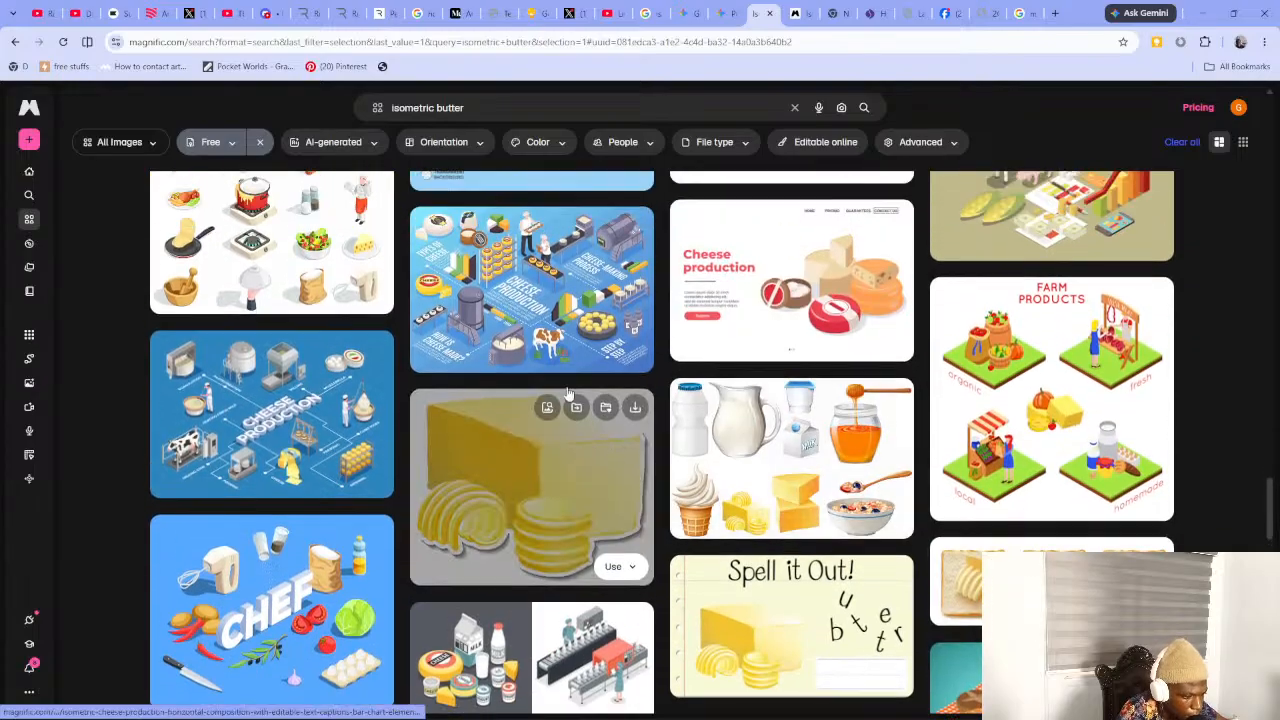
{"action": "scroll", "coordinate": [228, 278], "scroll_direction": "down", "scroll_amount": 4}
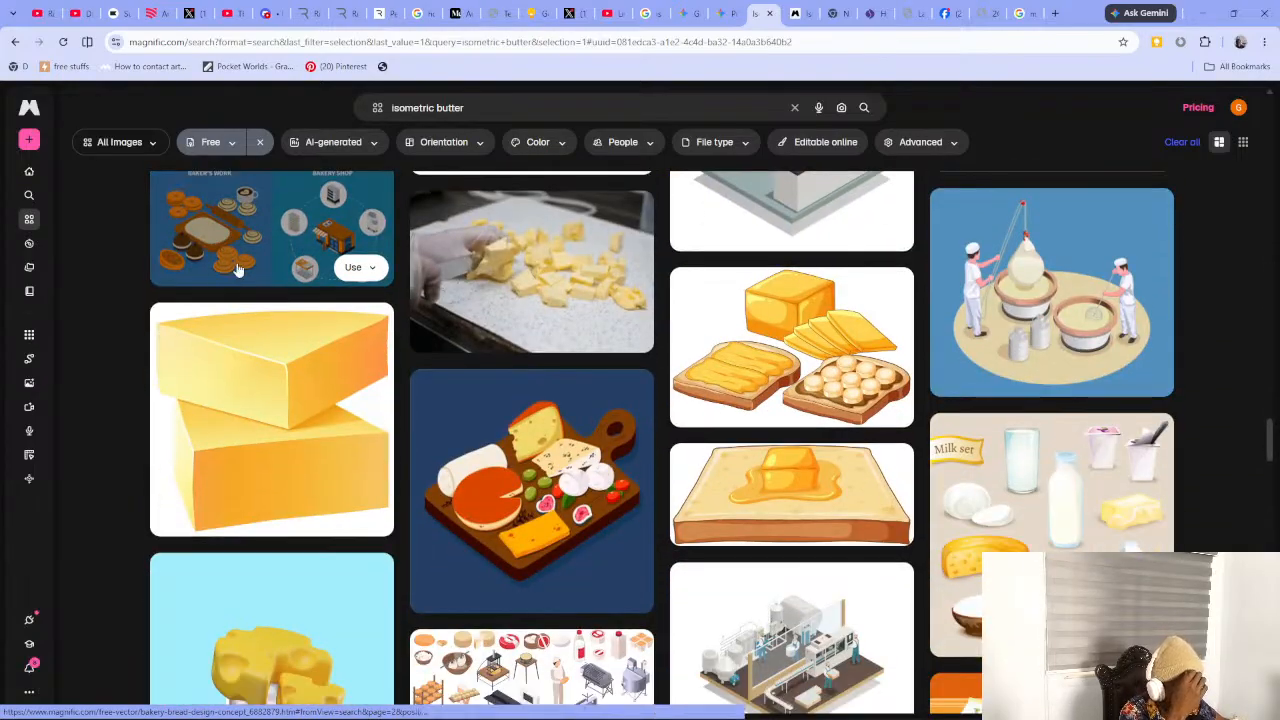
{"action": "scroll", "coordinate": [419, 202], "scroll_direction": "down", "scroll_amount": 2}
{"action": "scroll", "coordinate": [419, 202], "scroll_direction": "down", "scroll_amount": 8}
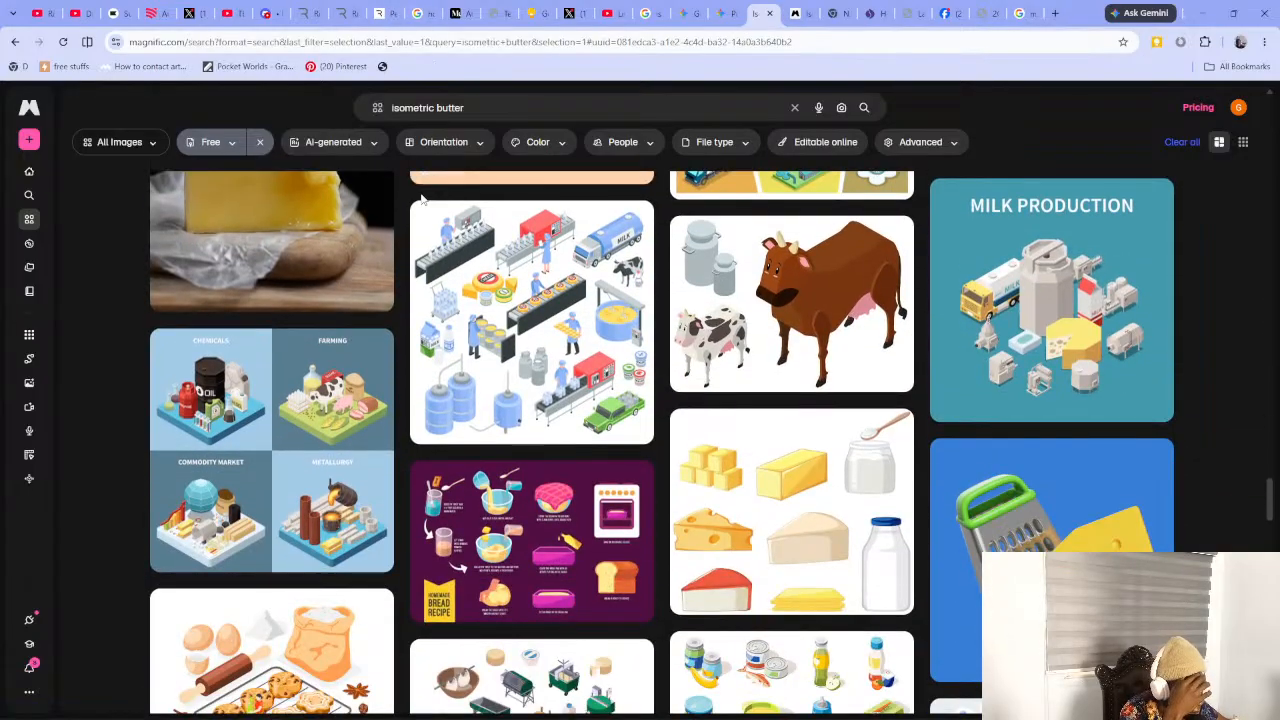
{"action": "scroll", "coordinate": [422, 200], "scroll_direction": "down", "scroll_amount": 5}
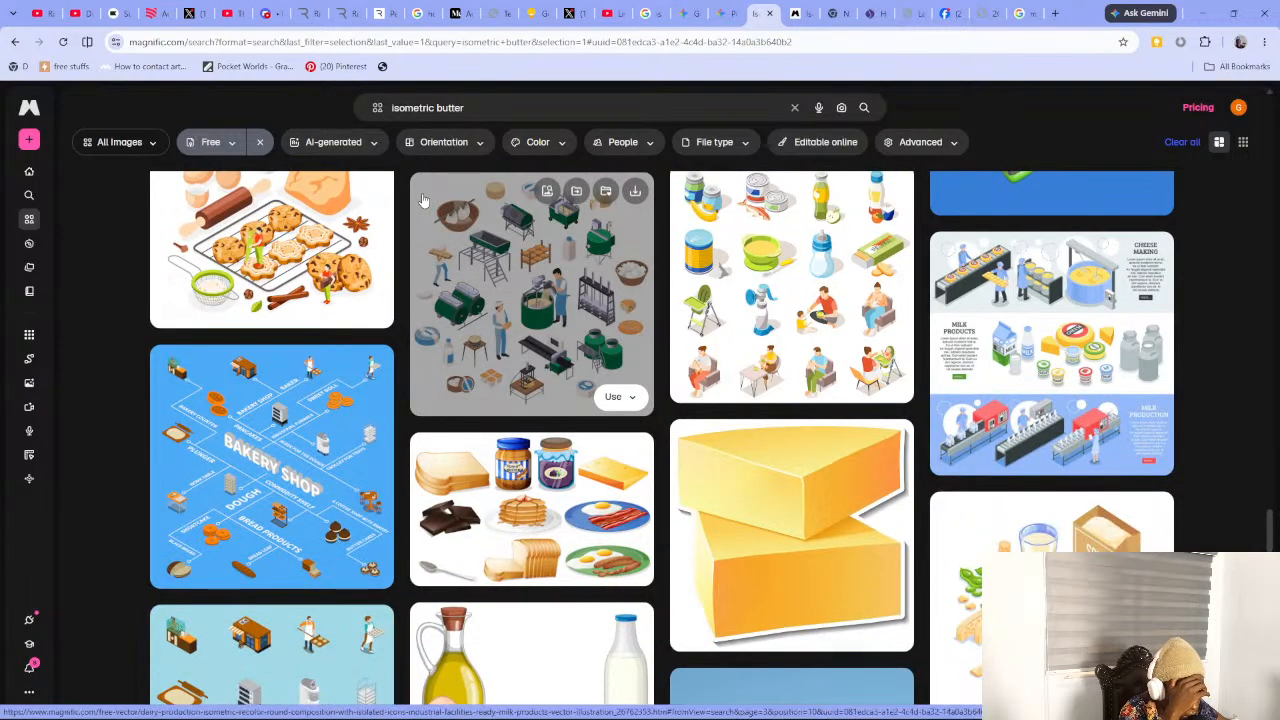
{"action": "scroll", "coordinate": [422, 200], "scroll_direction": "down", "scroll_amount": 2}
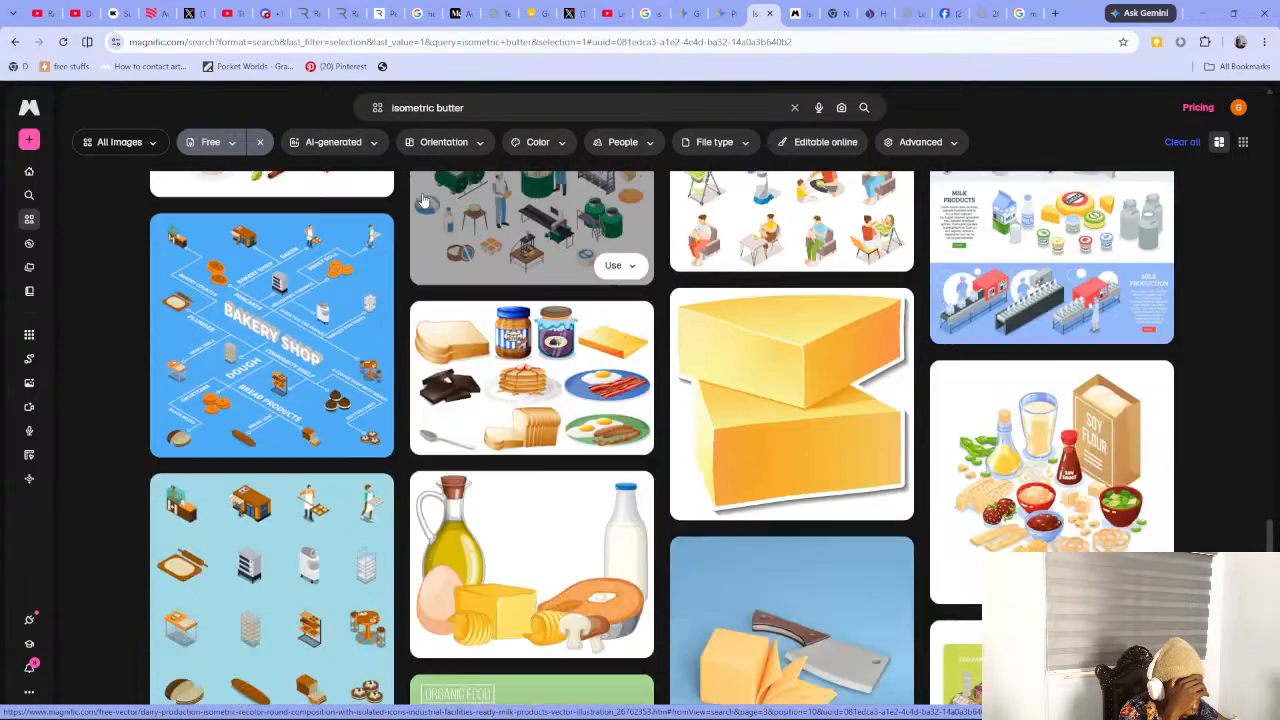
{"action": "scroll", "coordinate": [422, 200], "scroll_direction": "down", "scroll_amount": 3}
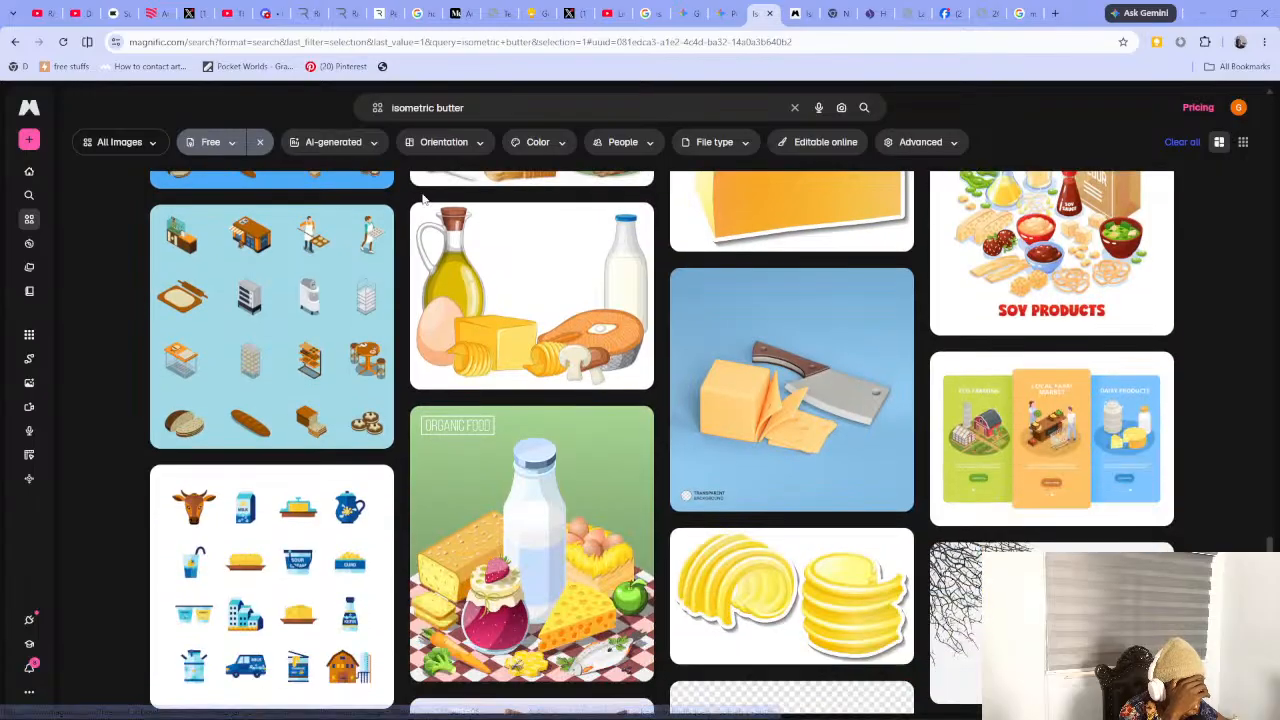
Examine the rest of the free isometric butter results and return to the beginning of the list
{"action": "scroll", "coordinate": [422, 200], "scroll_direction": "down", "scroll_amount": 5}
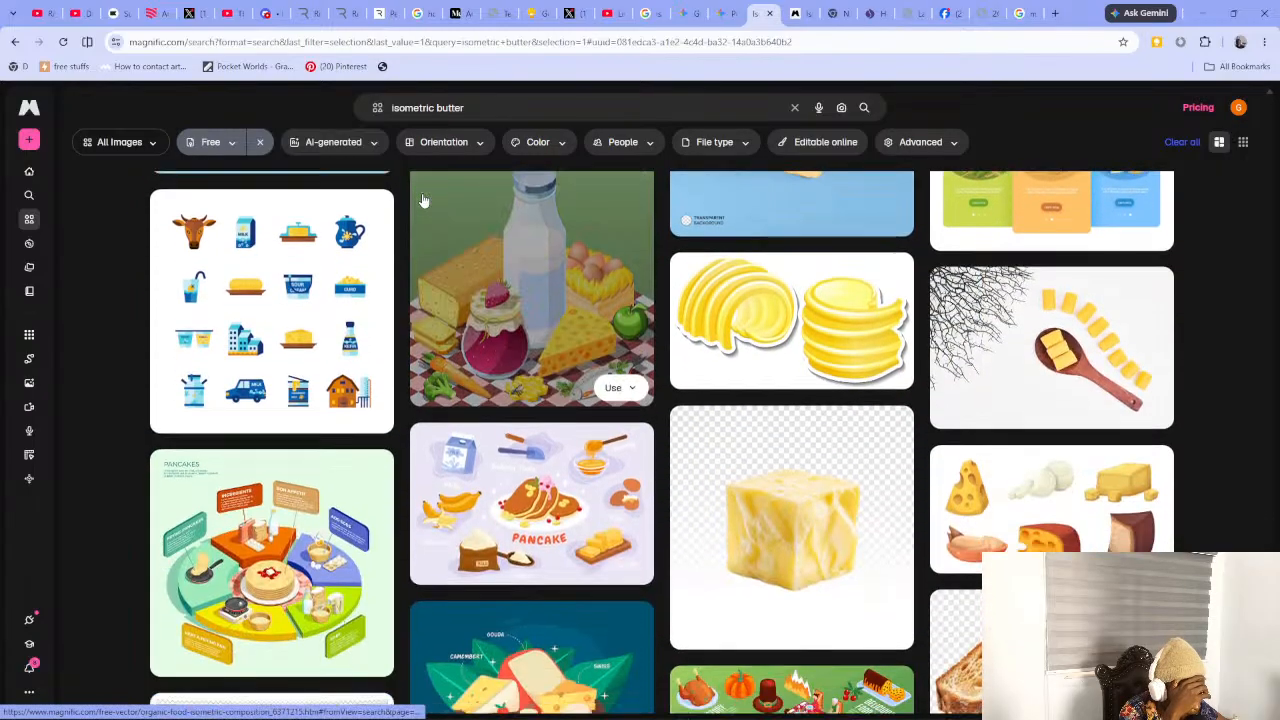
{"action": "scroll", "coordinate": [422, 200], "scroll_direction": "down", "scroll_amount": 4}
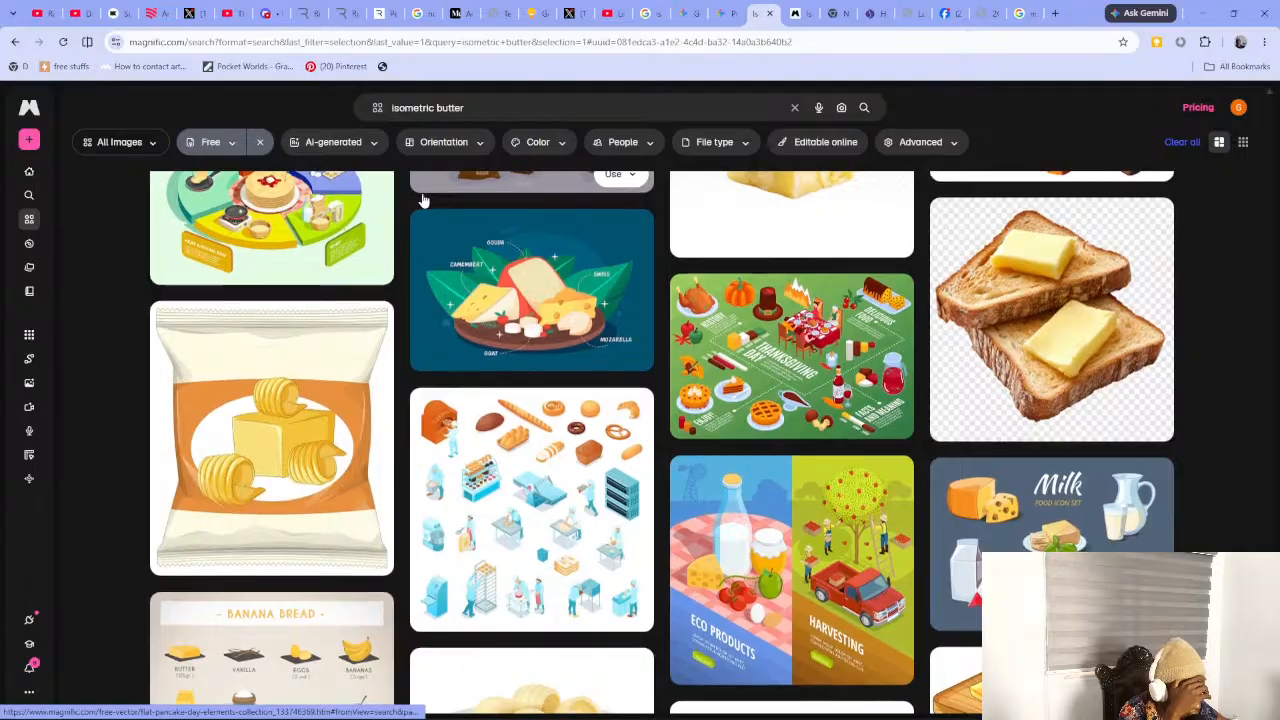
{"action": "scroll", "coordinate": [422, 200], "scroll_direction": "down", "scroll_amount": 4}
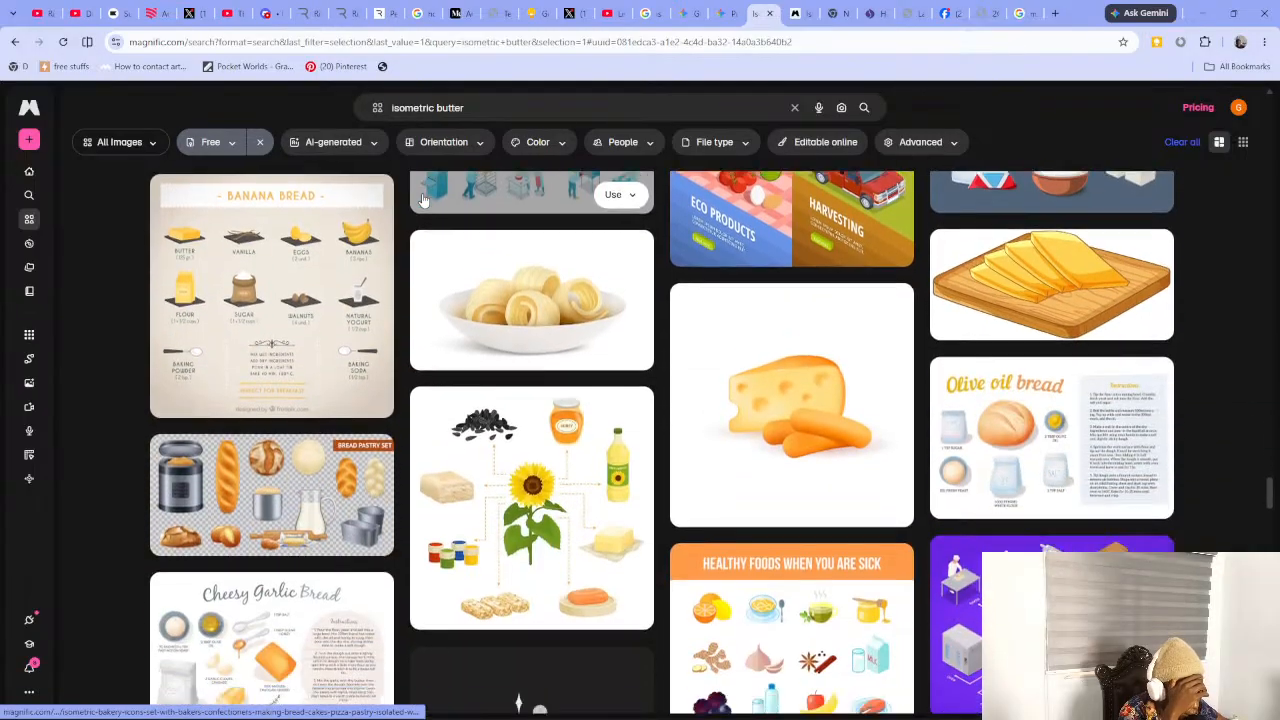
{"action": "scroll", "coordinate": [526, 263], "scroll_direction": "up", "scroll_amount": 1}
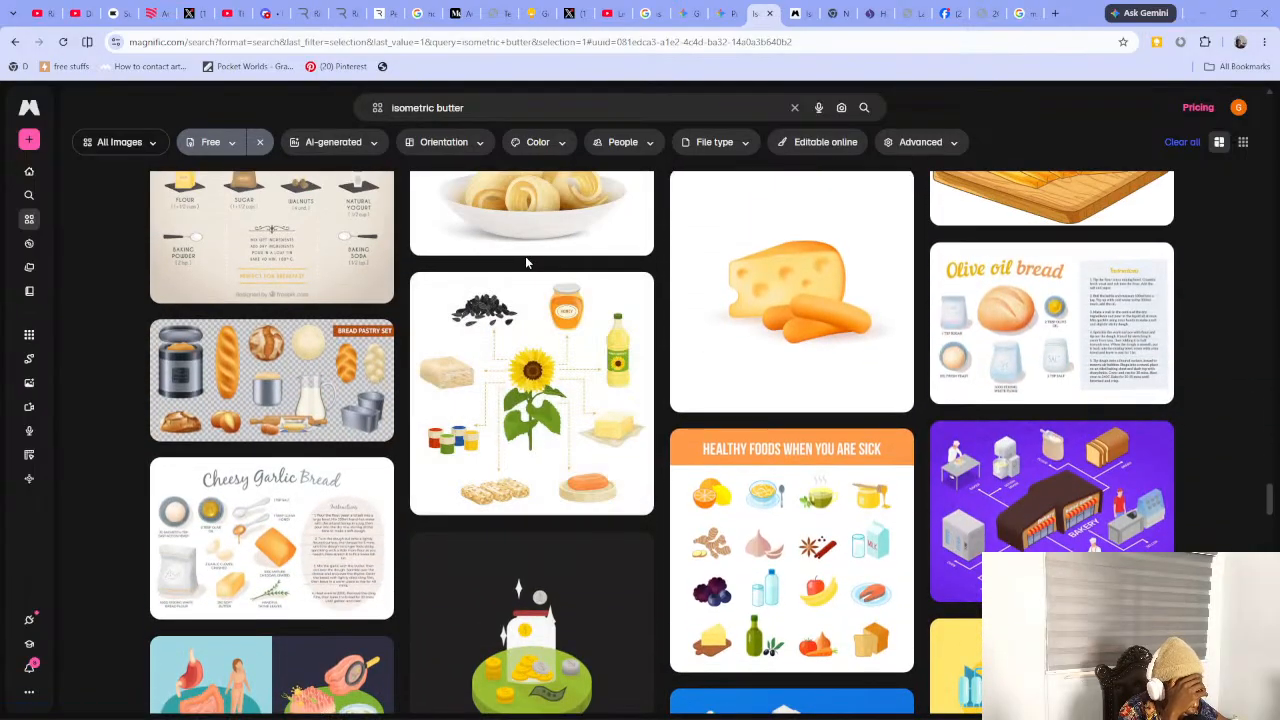
{"action": "scroll", "coordinate": [543, 256], "scroll_direction": "down", "scroll_amount": 3}
{"action": "scroll", "coordinate": [610, 285], "scroll_direction": "up", "scroll_amount": 1}
{"action": "scroll", "coordinate": [626, 300], "scroll_direction": "down", "scroll_amount": 2}
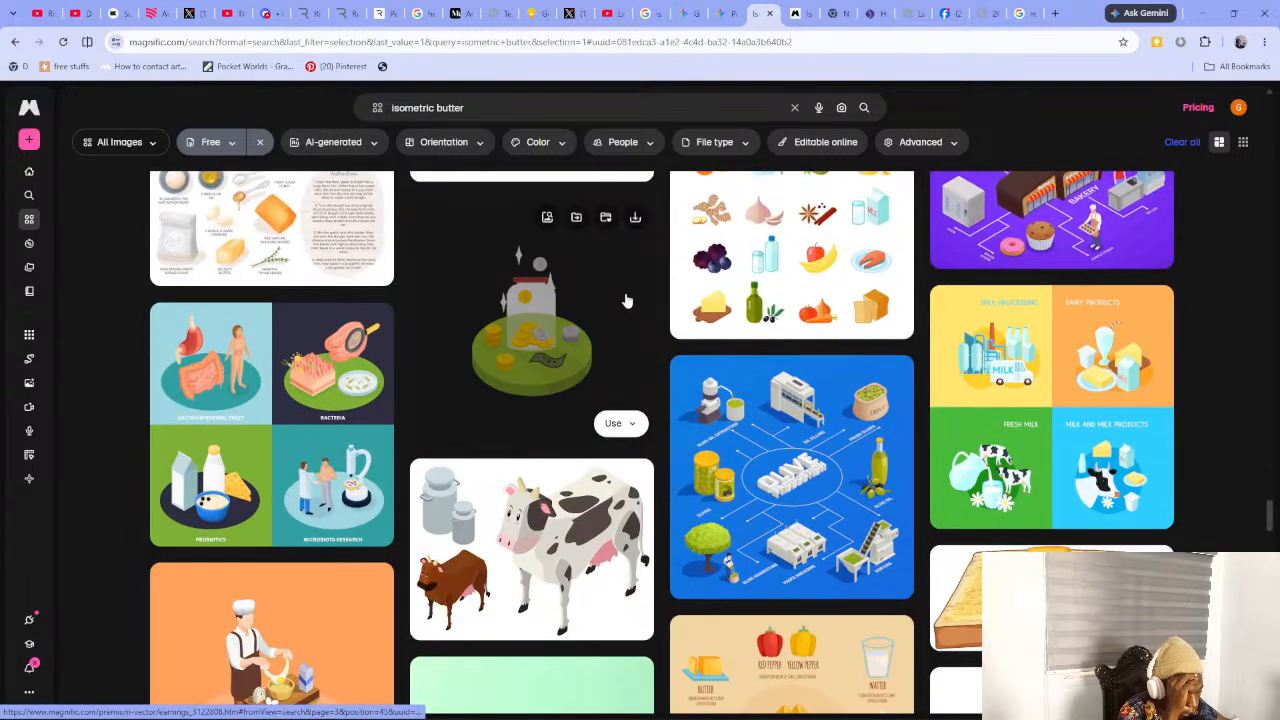
{"action": "scroll", "coordinate": [626, 300], "scroll_direction": "down", "scroll_amount": 3}
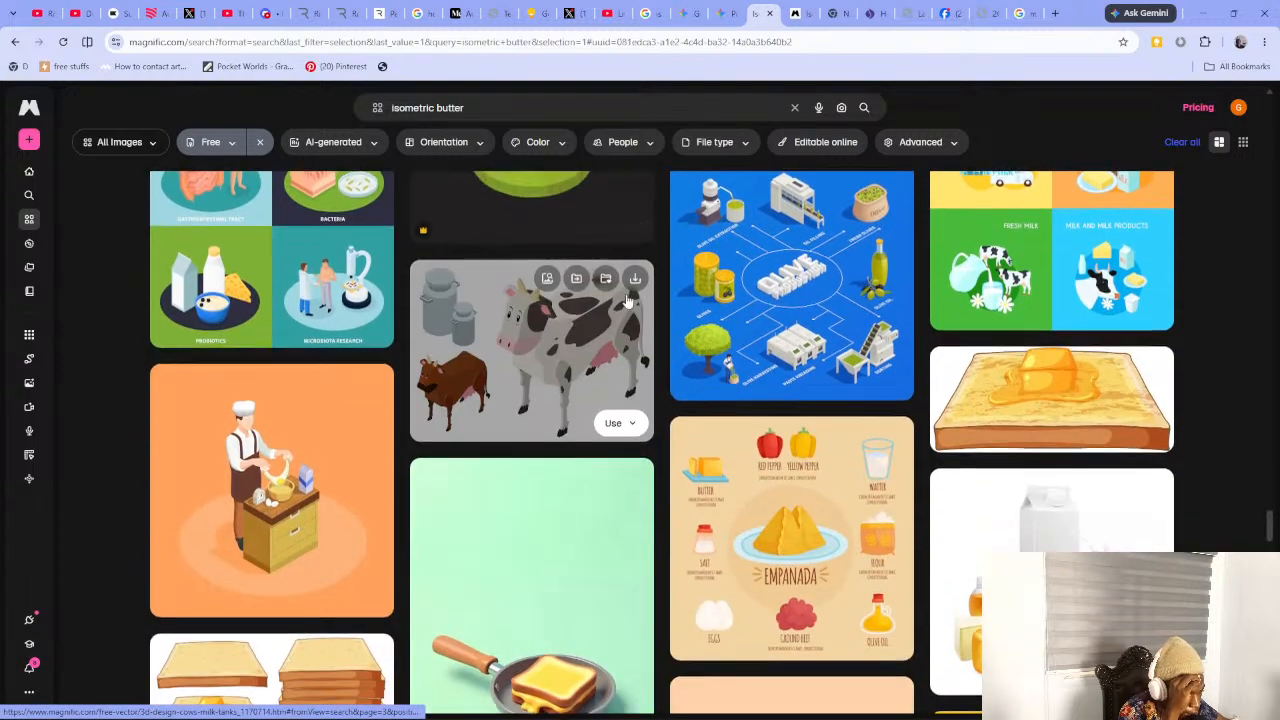
{"action": "scroll", "coordinate": [628, 300], "scroll_direction": "up", "scroll_amount": 7}
{"action": "scroll", "coordinate": [628, 300], "scroll_direction": "up", "scroll_amount": 1}
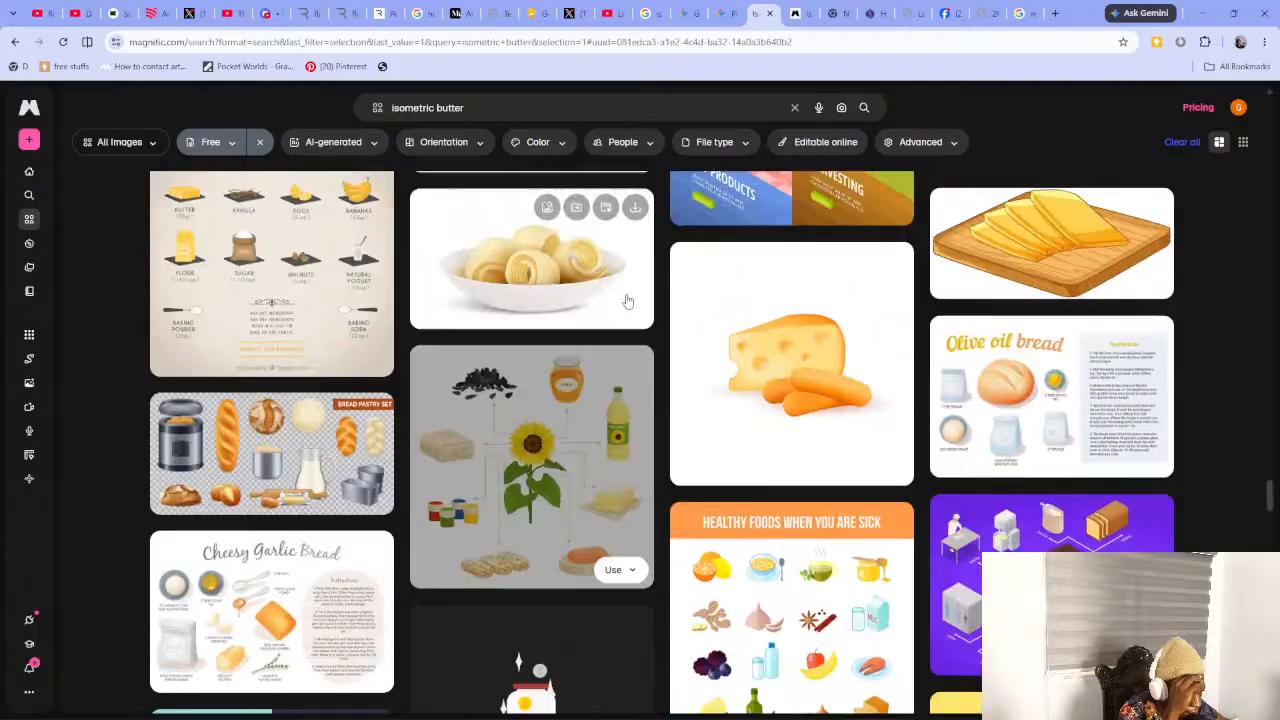
{"action": "scroll", "coordinate": [628, 300], "scroll_direction": "down", "scroll_amount": 12}
{"action": "scroll", "coordinate": [600, 300], "scroll_direction": "up", "scroll_amount": 9}
{"action": "scroll", "coordinate": [573, 283], "scroll_direction": "down", "scroll_amount": 15}
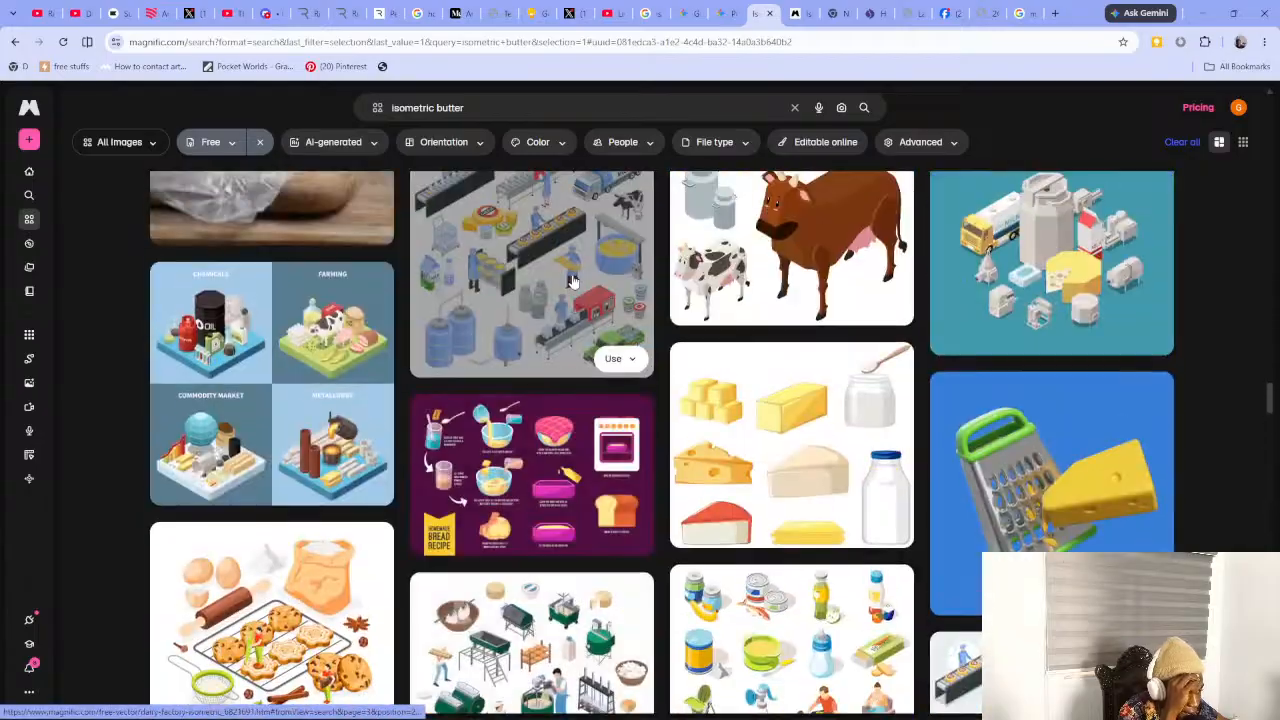
{"action": "scroll", "coordinate": [573, 283], "scroll_direction": "up", "scroll_amount": 20}
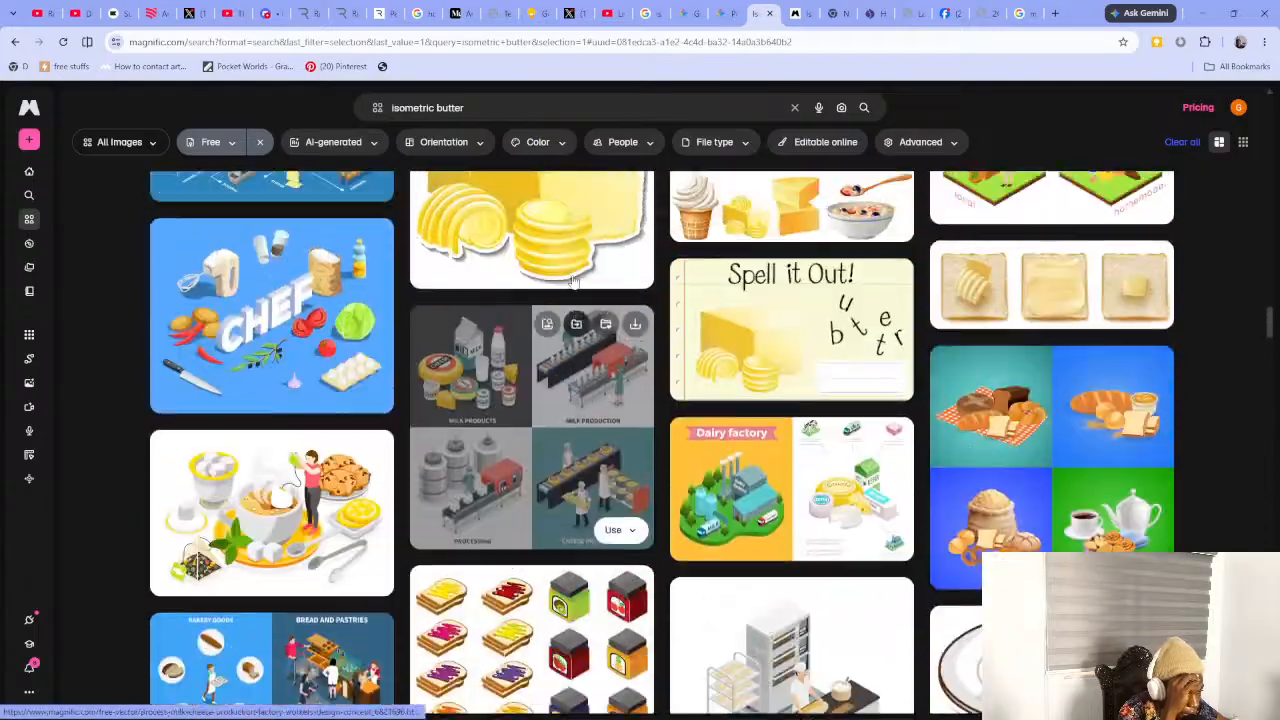
{"action": "scroll", "coordinate": [573, 283], "scroll_direction": "up", "scroll_amount": 15}
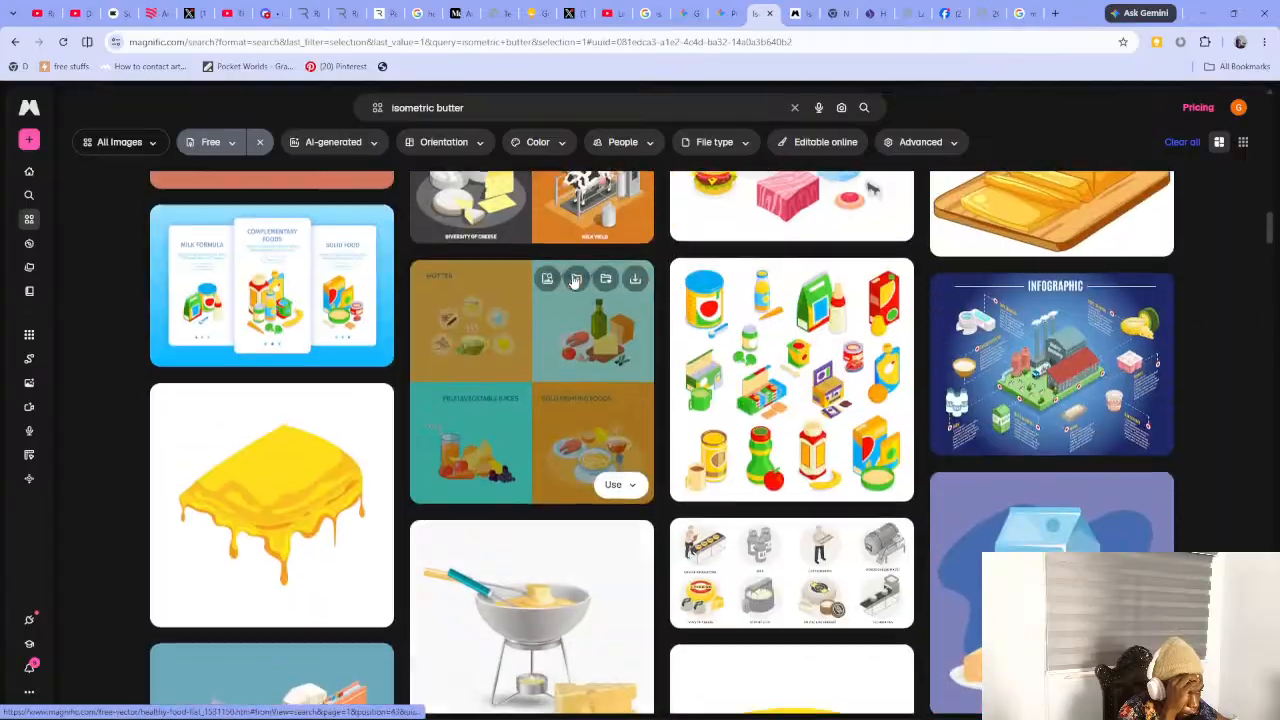
{"action": "scroll", "coordinate": [573, 283], "scroll_direction": "up", "scroll_amount": 15}
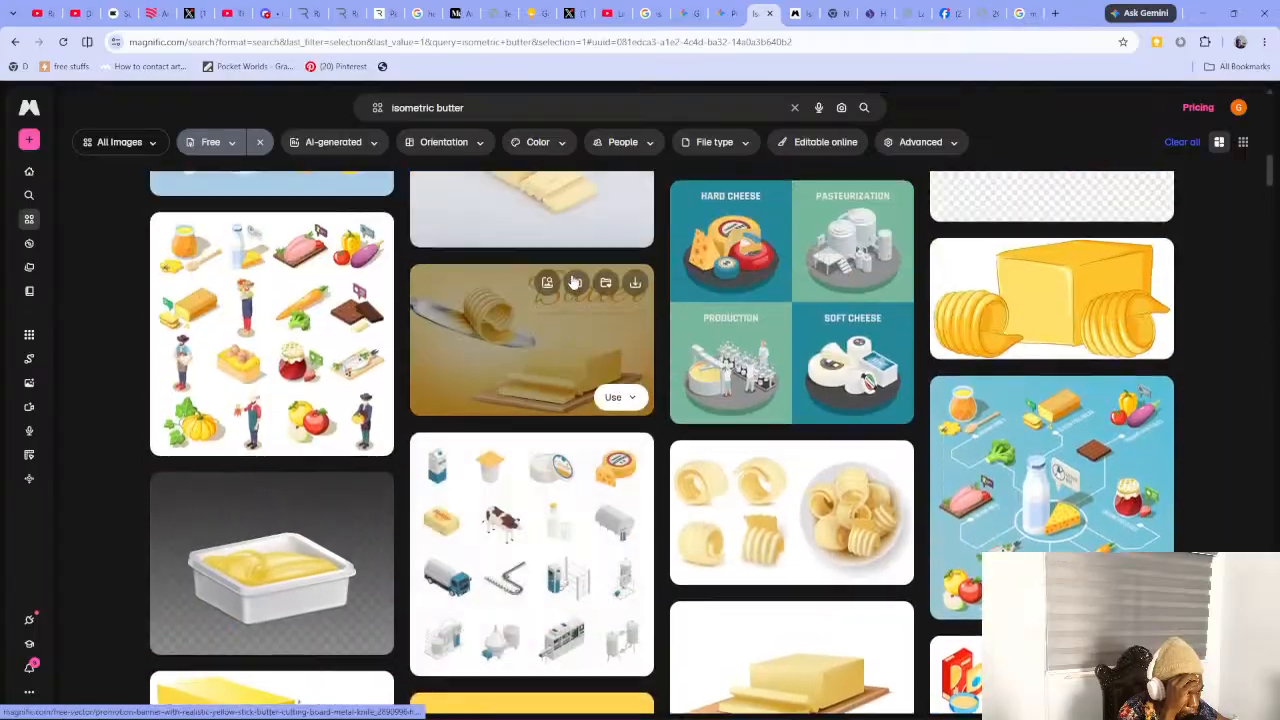
{"action": "scroll", "coordinate": [573, 283], "scroll_direction": "up", "scroll_amount": 3}
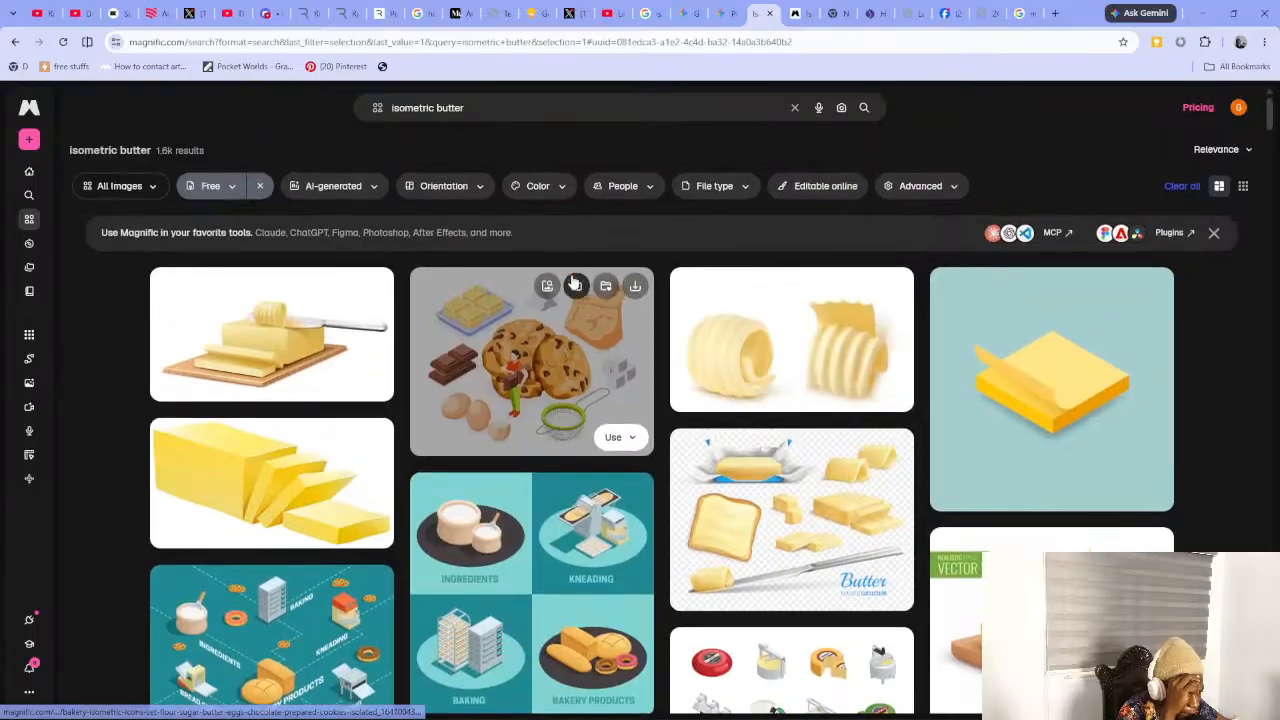
Download the free yellow isometric block illustration on the teal background and show post-it.zip in the Downloads folder
{"action": "scroll", "coordinate": [573, 283], "scroll_direction": "down", "scroll_amount": 8}
{"action": "scroll", "coordinate": [676, 362], "scroll_direction": "down", "scroll_amount": 10}
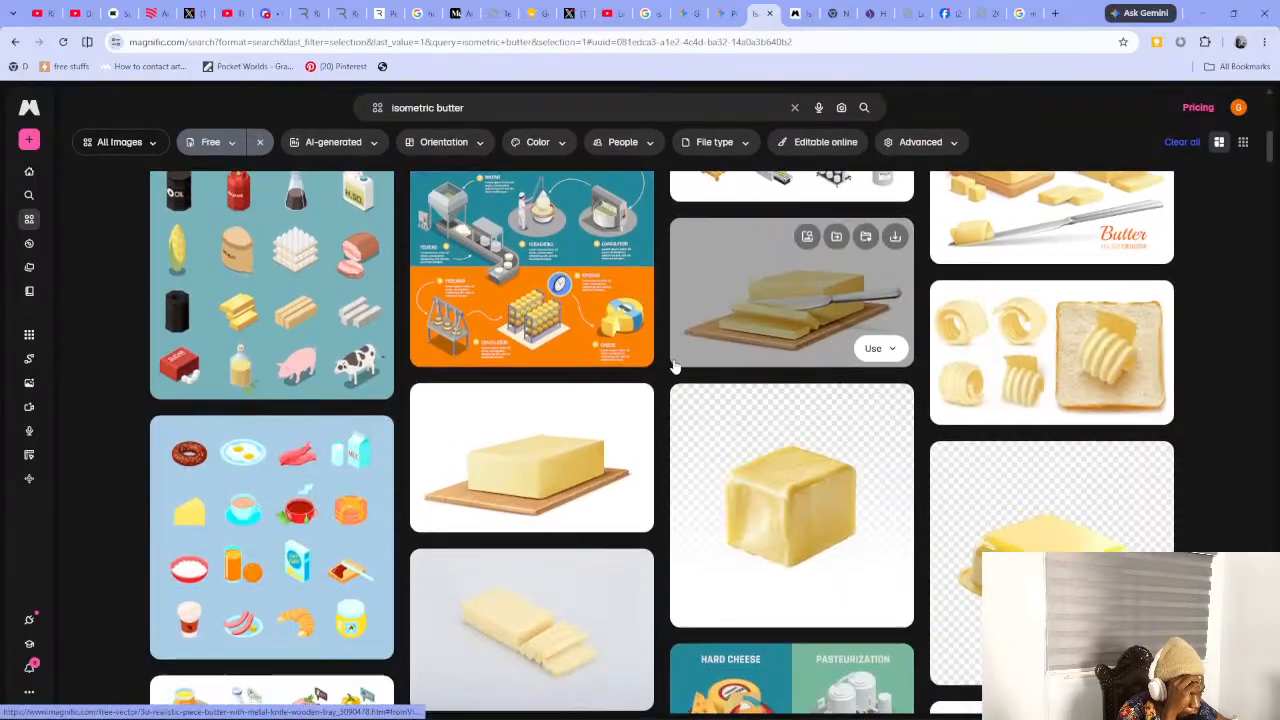
{"action": "scroll", "coordinate": [676, 366], "scroll_direction": "down", "scroll_amount": 2}
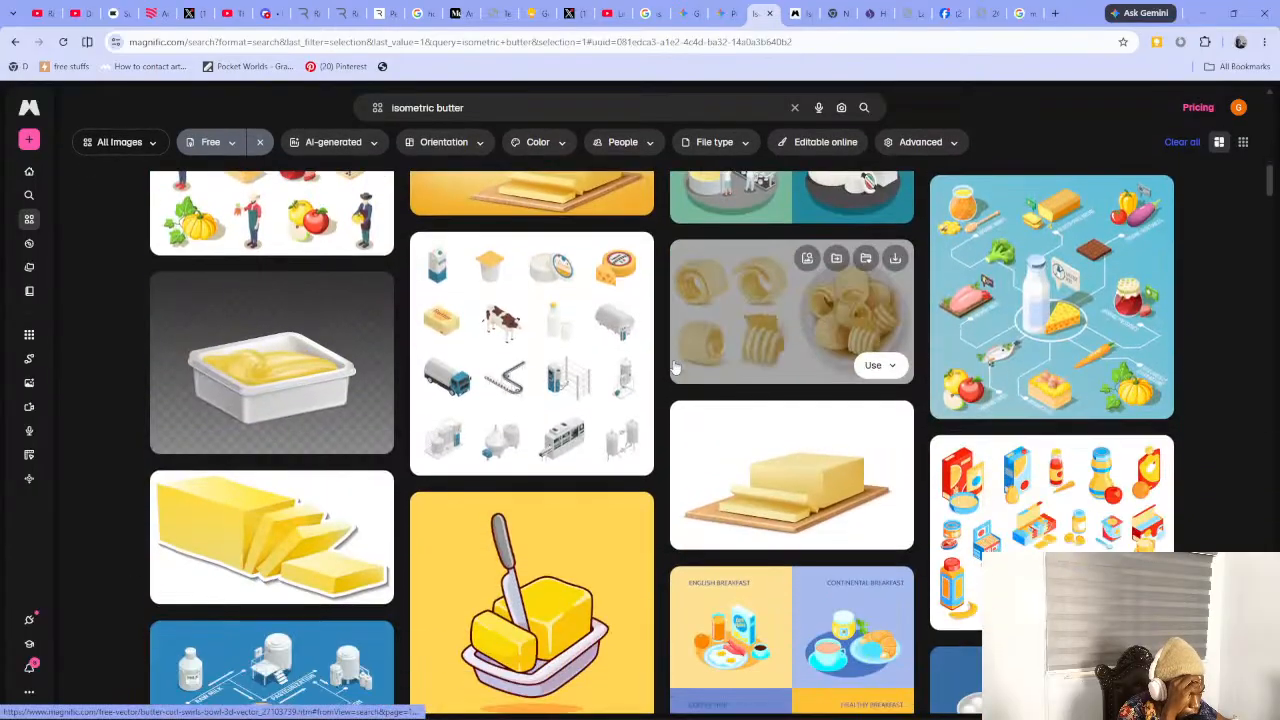
{"action": "scroll", "coordinate": [560, 340], "scroll_direction": "up", "scroll_amount": 4}
{"action": "scroll", "coordinate": [518, 332], "scroll_direction": "up", "scroll_amount": 4}
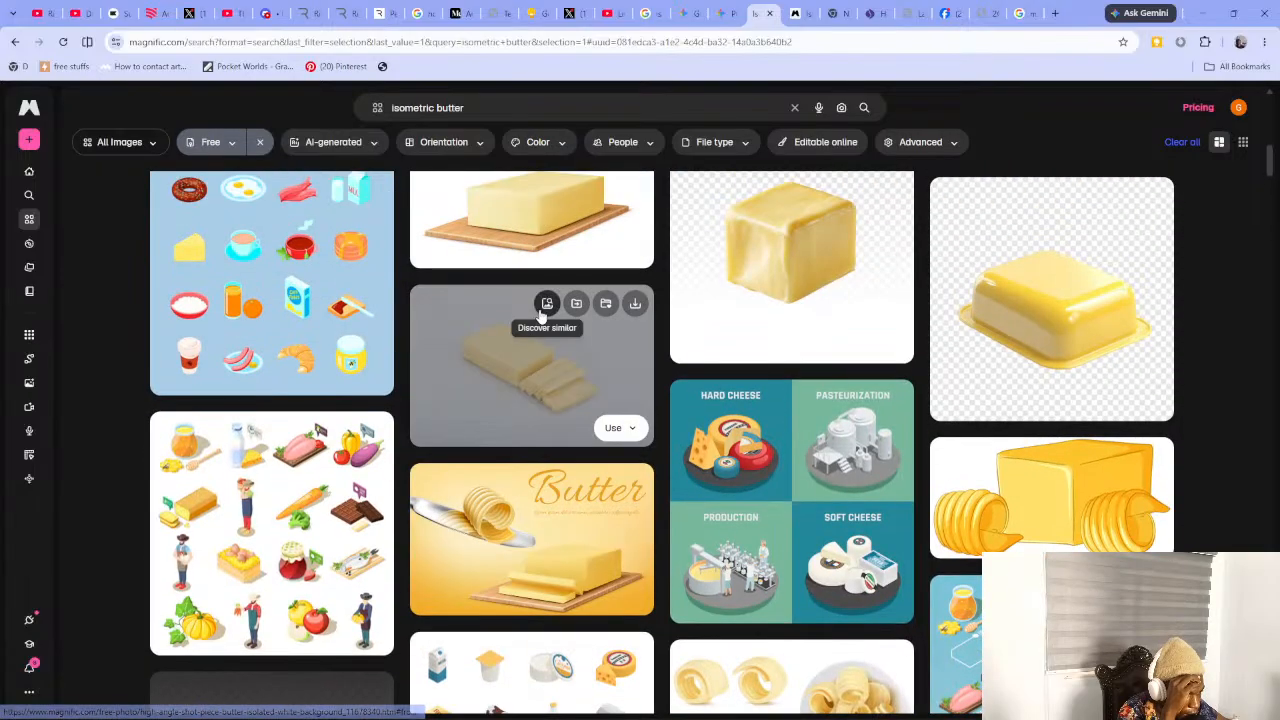
{"action": "scroll", "coordinate": [604, 316], "scroll_direction": "up", "scroll_amount": 10}
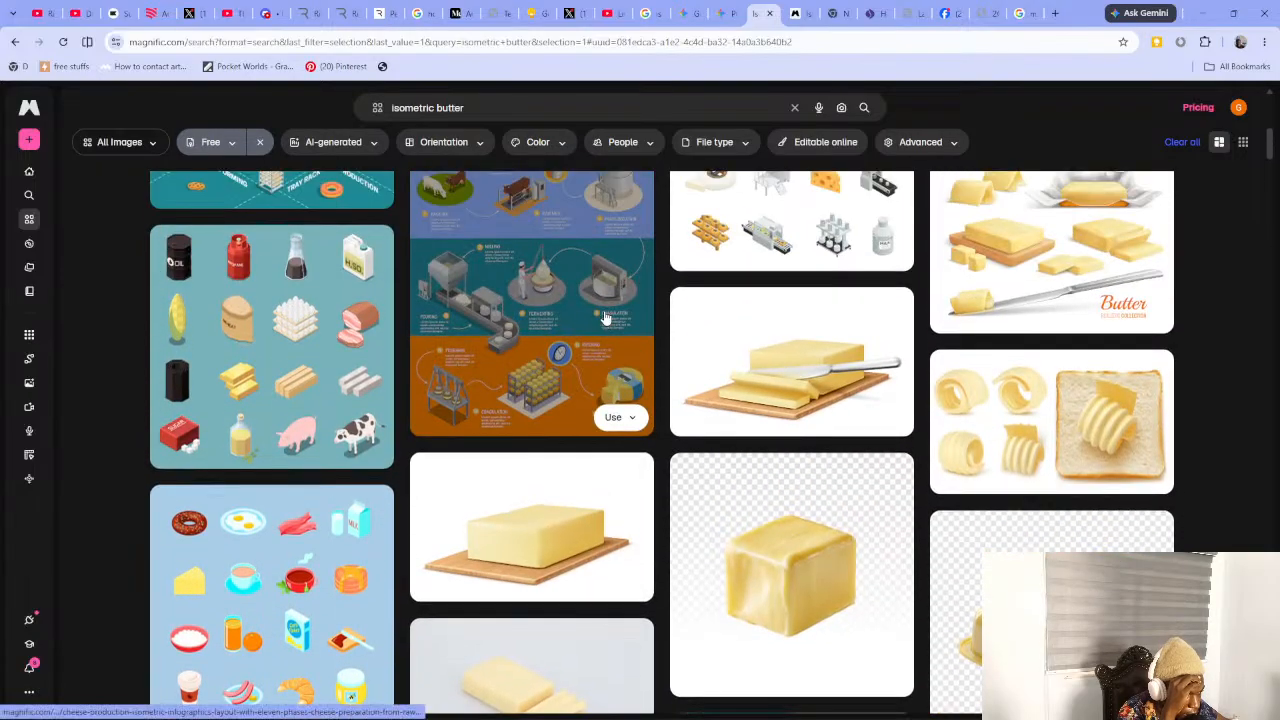
{"action": "scroll", "coordinate": [549, 310], "scroll_direction": "up", "scroll_amount": 3}
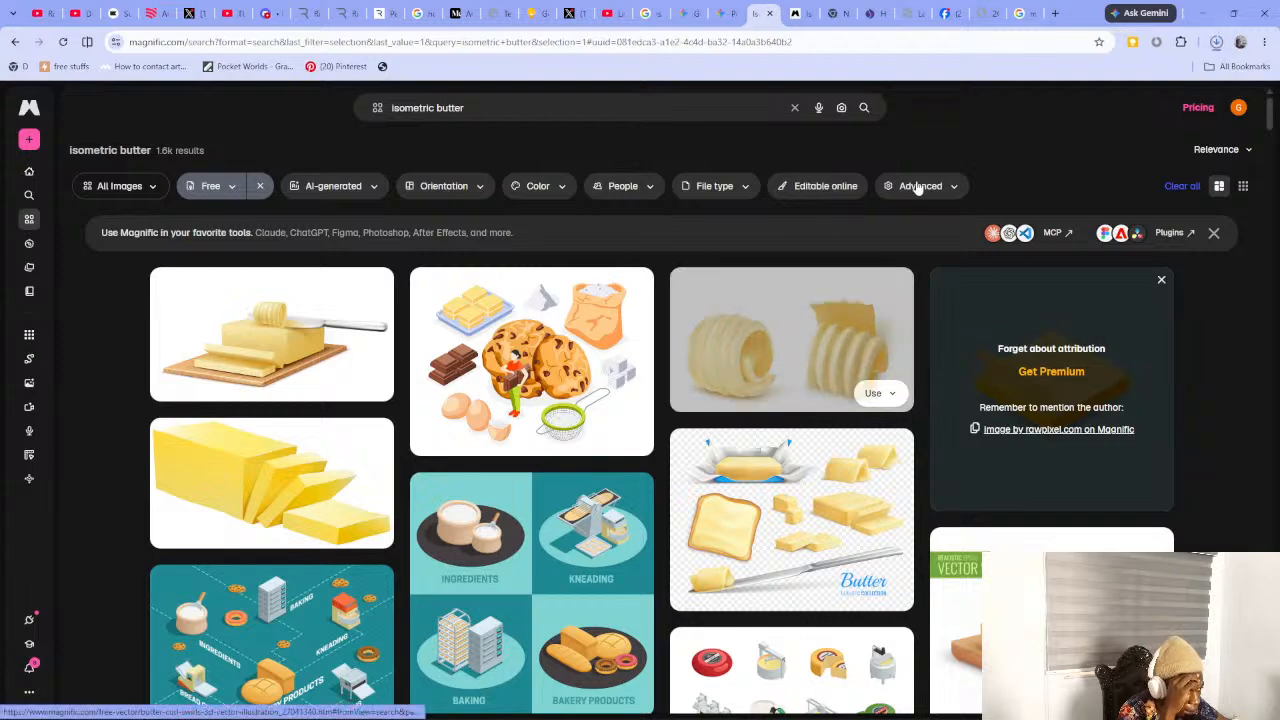
{"action": "left_click", "coordinate": [1218, 44]}
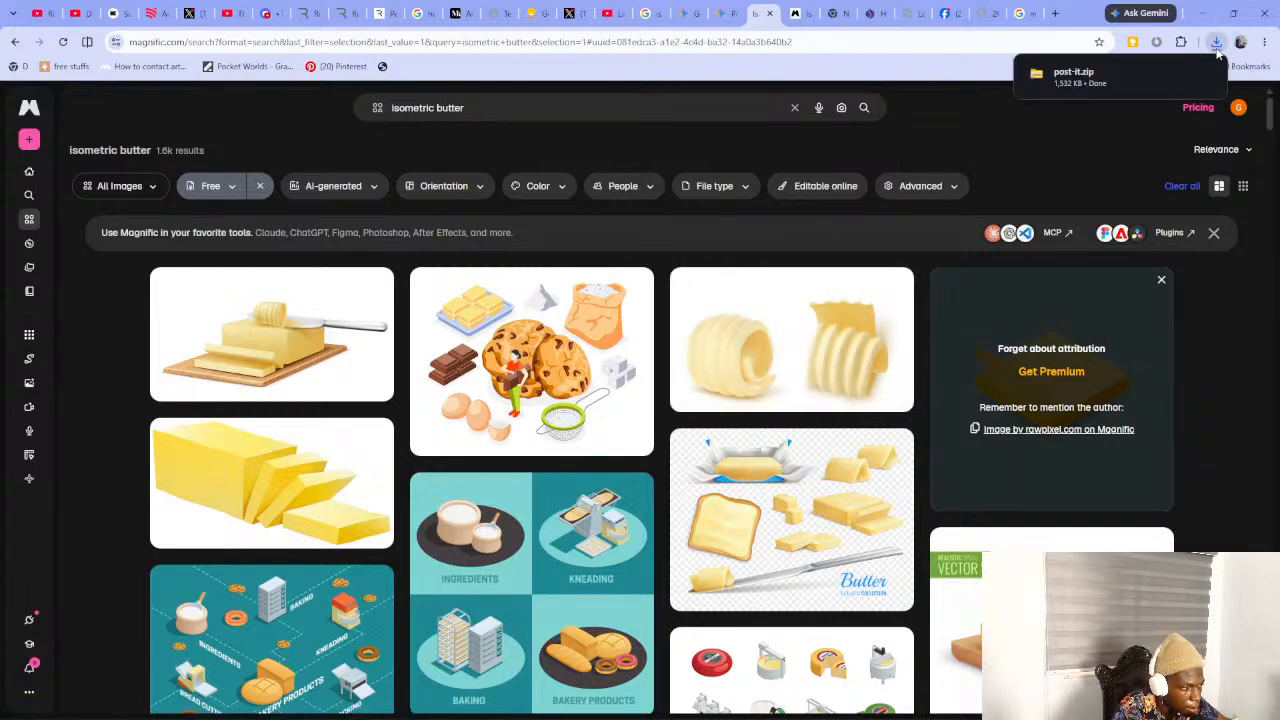
{"action": "left_click", "coordinate": [1180, 77]}
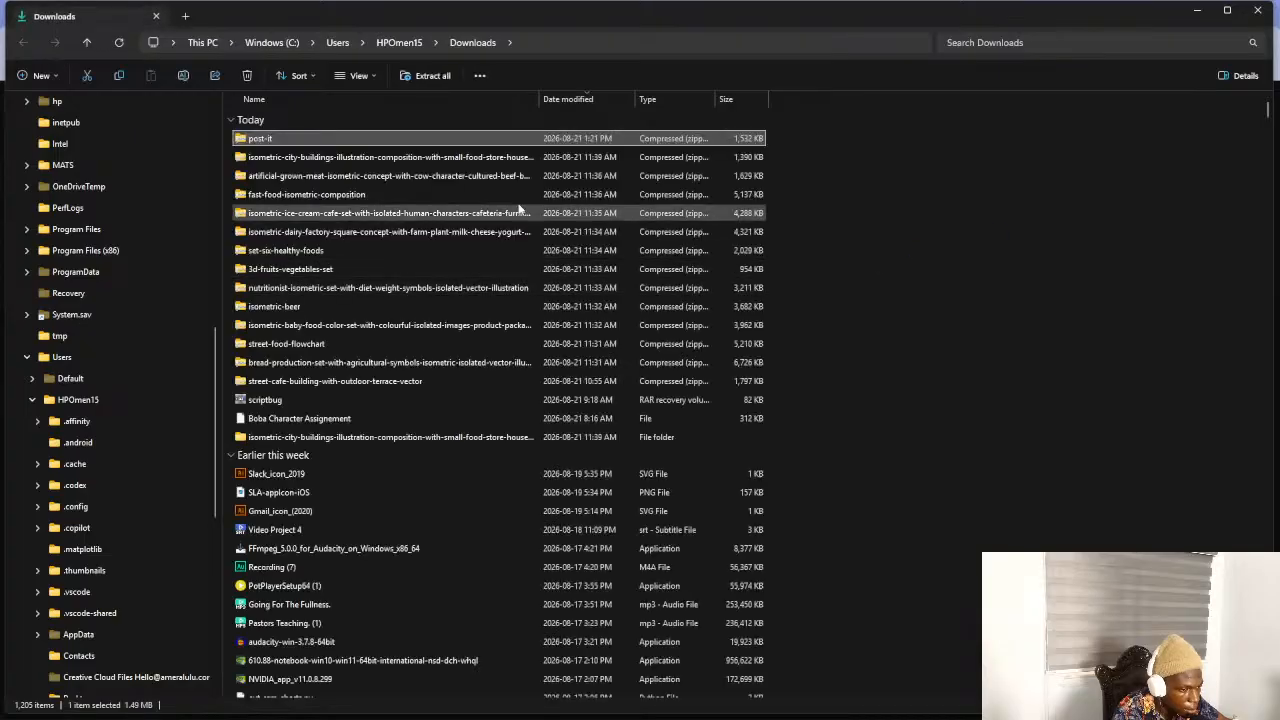
Extract post-it.zip into its own post-it folder with WinRAR and open the 59983 EPS file in Affinity
{"action": "right_click", "coordinate": [418, 145]}
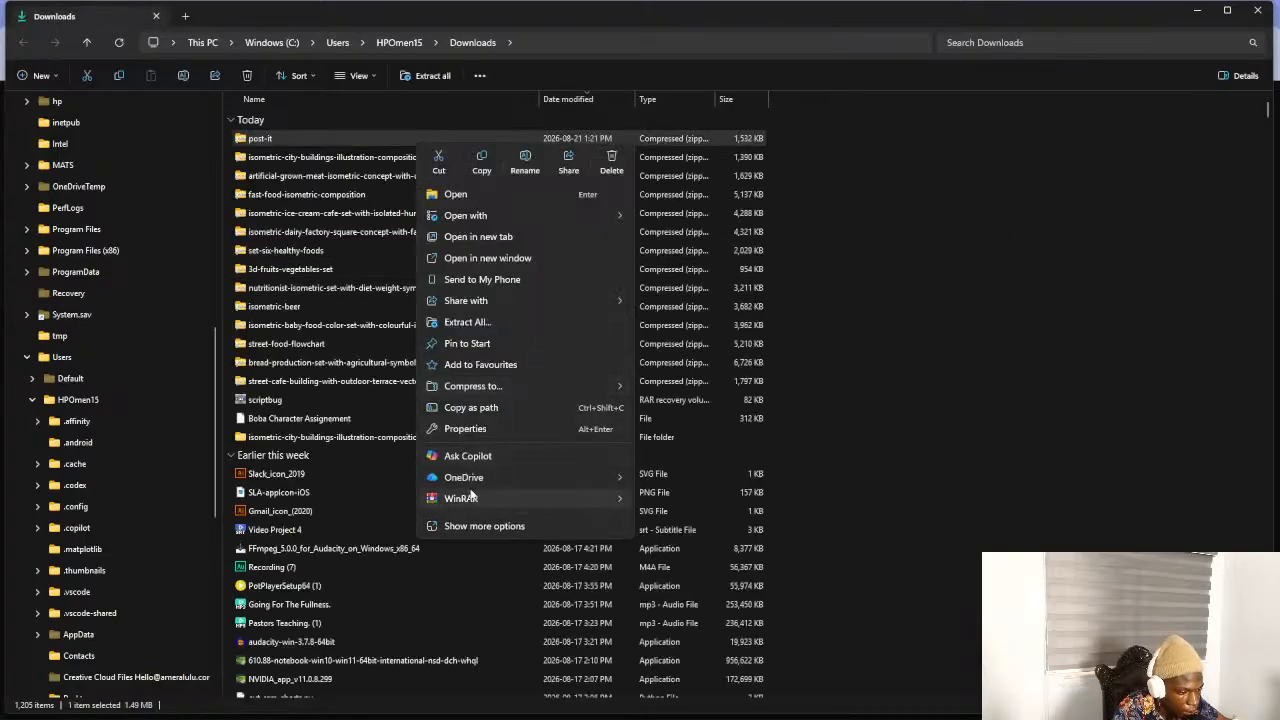
{"action": "mouse_move", "coordinate": [596, 505]}
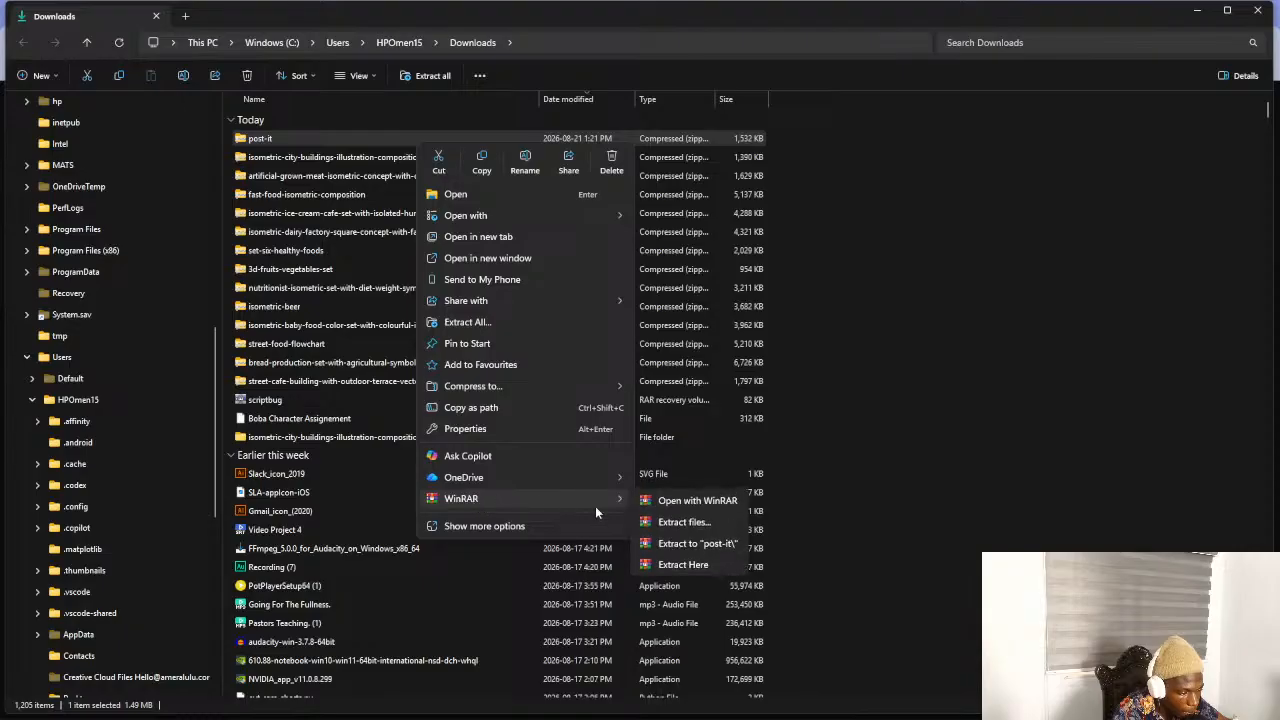
{"action": "left_click", "coordinate": [696, 546]}
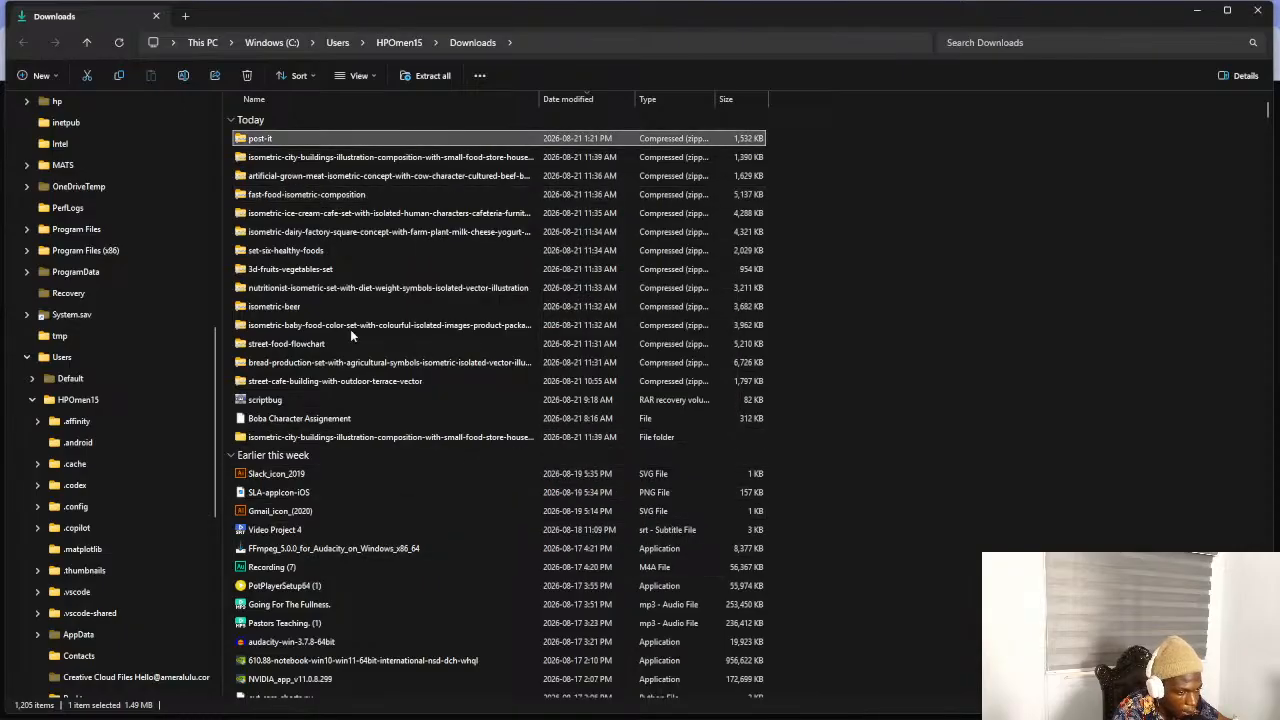
{"action": "double_click", "coordinate": [303, 440]}
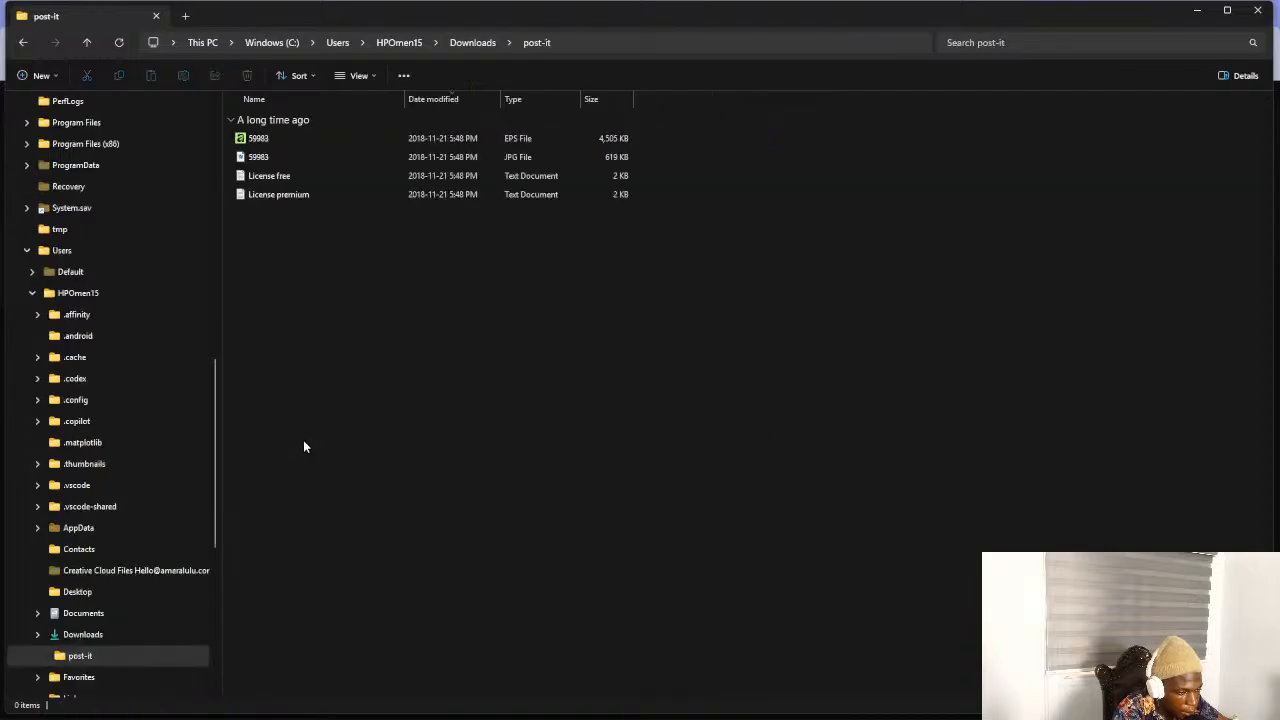
{"action": "double_click", "coordinate": [273, 138]}
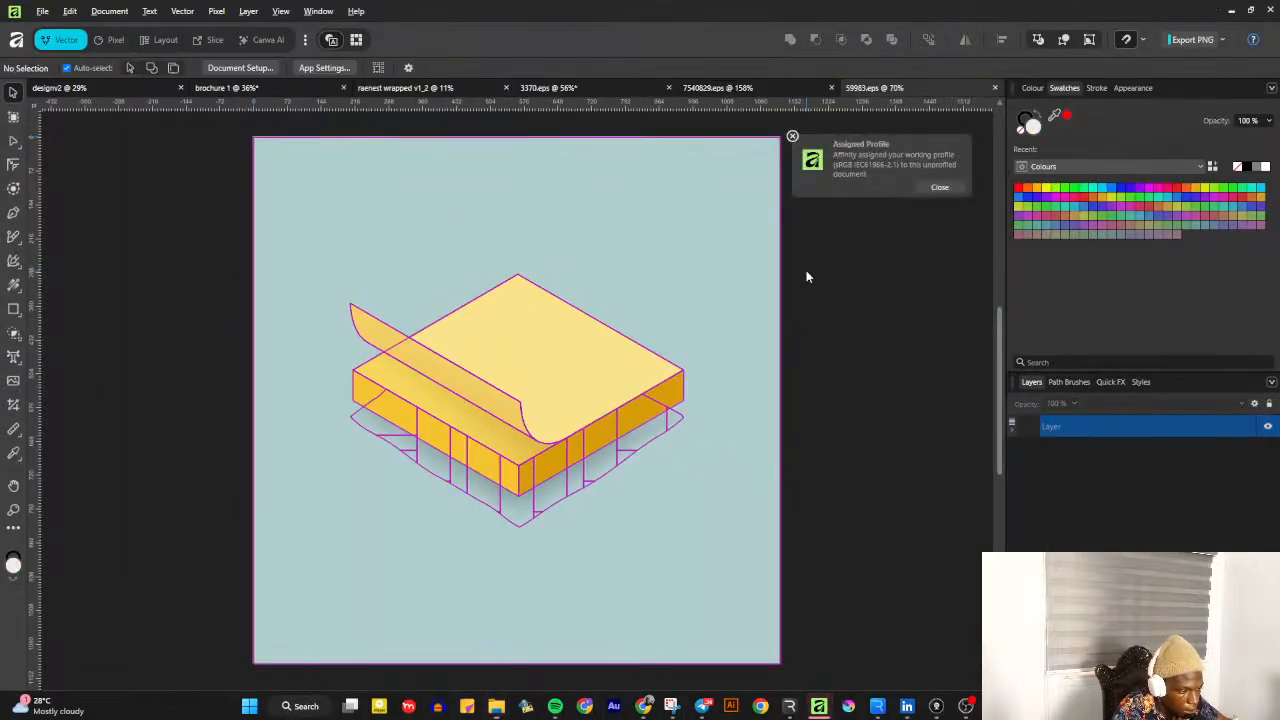
Delete the shadow image pieces beneath the left side of the yellow block
{"action": "left_click", "coordinate": [478, 373]}
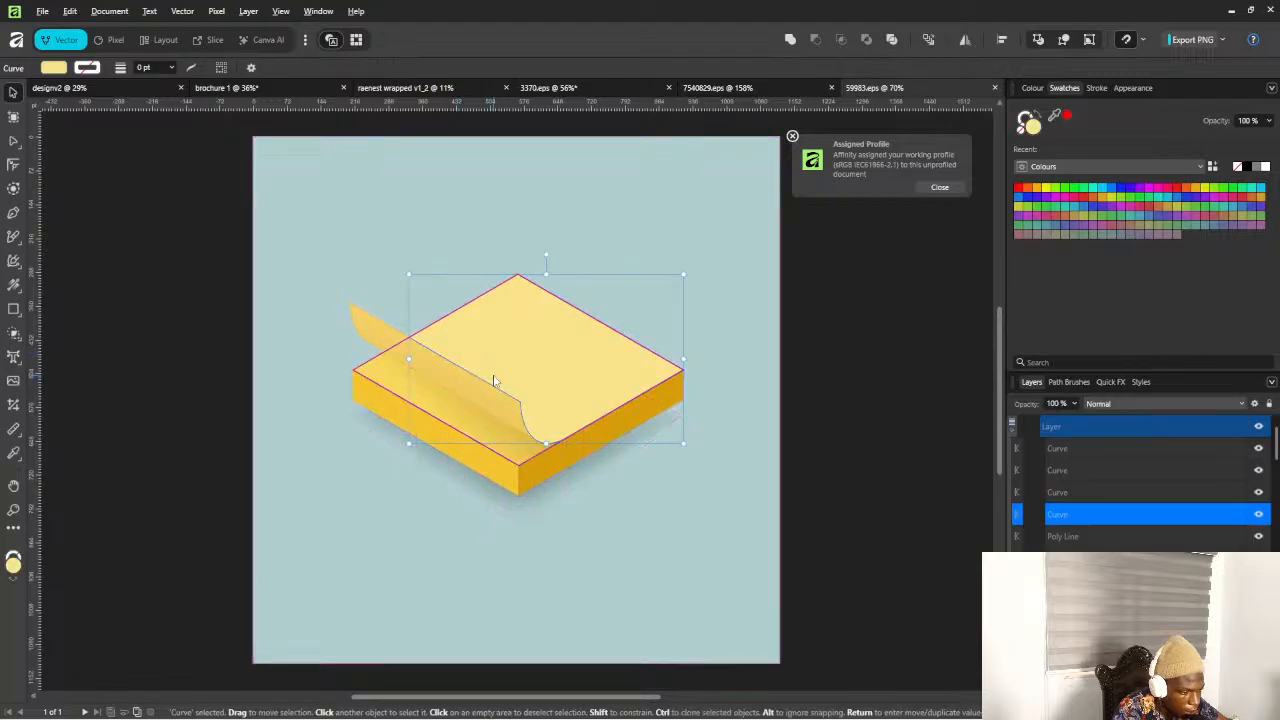
{"action": "scroll", "coordinate": [502, 381], "scroll_direction": "down", "scroll_amount": 3}
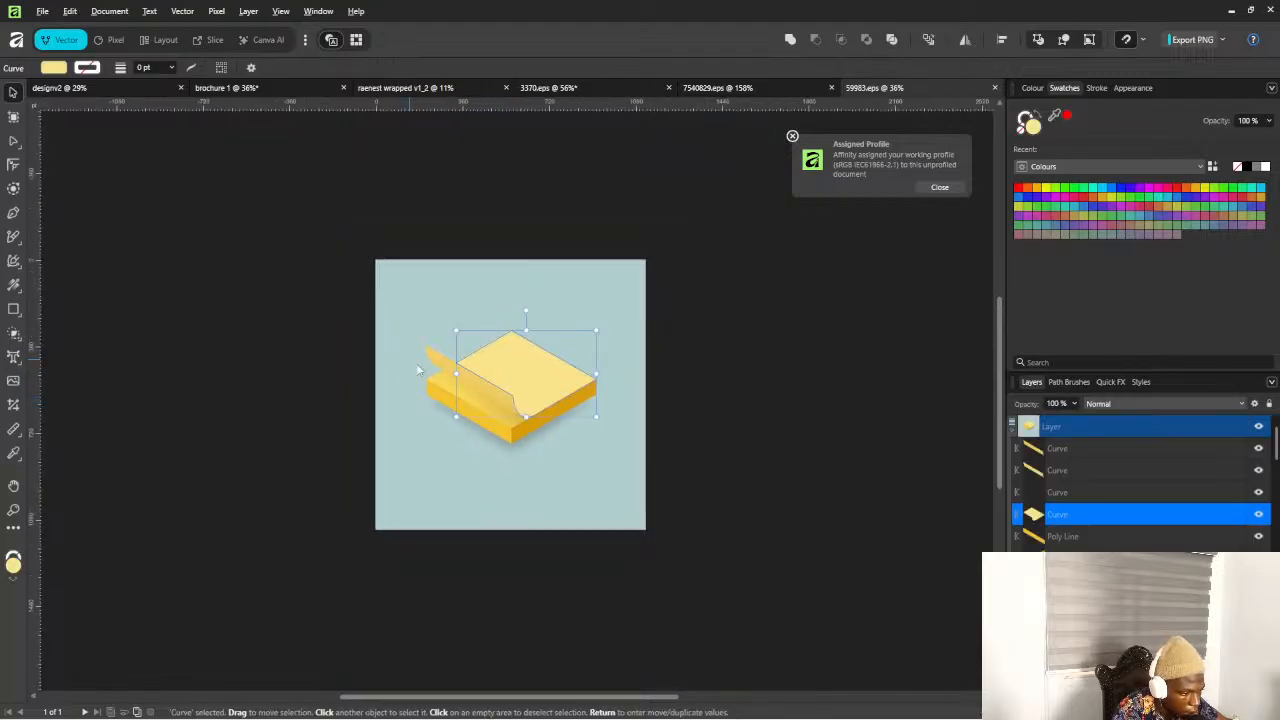
{"action": "scroll", "coordinate": [530, 450], "scroll_direction": "up", "scroll_amount": 5}
{"action": "scroll", "coordinate": [507, 447], "scroll_direction": "up", "scroll_amount": 1}
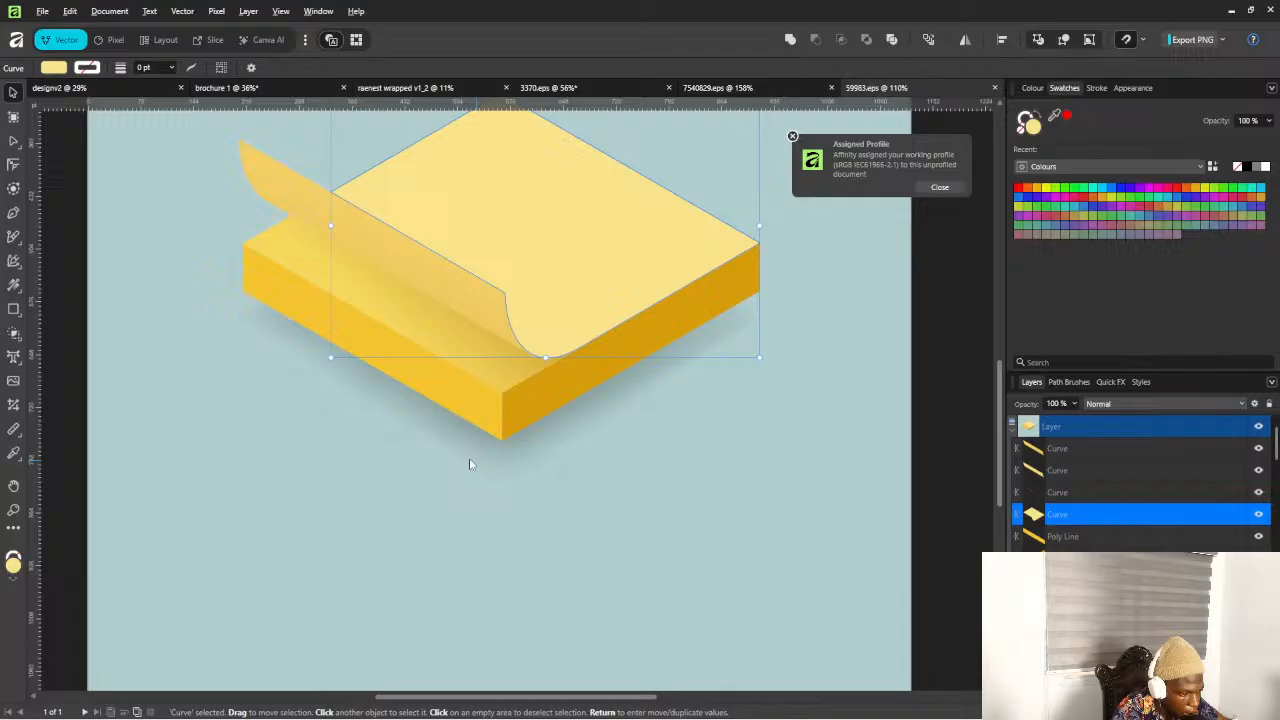
{"action": "left_click", "coordinate": [433, 423]}
{"action": "scroll", "coordinate": [448, 412], "scroll_direction": "down", "scroll_amount": 1}
{"action": "scroll", "coordinate": [449, 416], "scroll_direction": "down", "scroll_amount": 1}
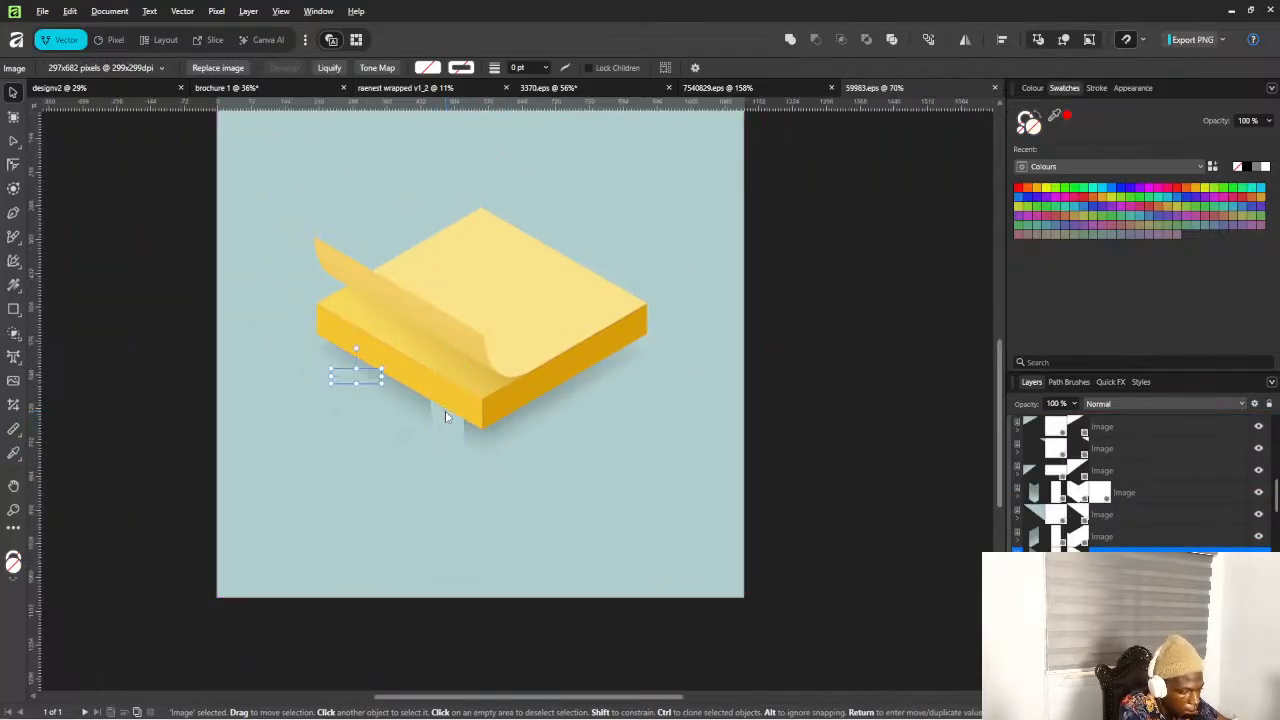
{"action": "left_click", "coordinate": [409, 403]}
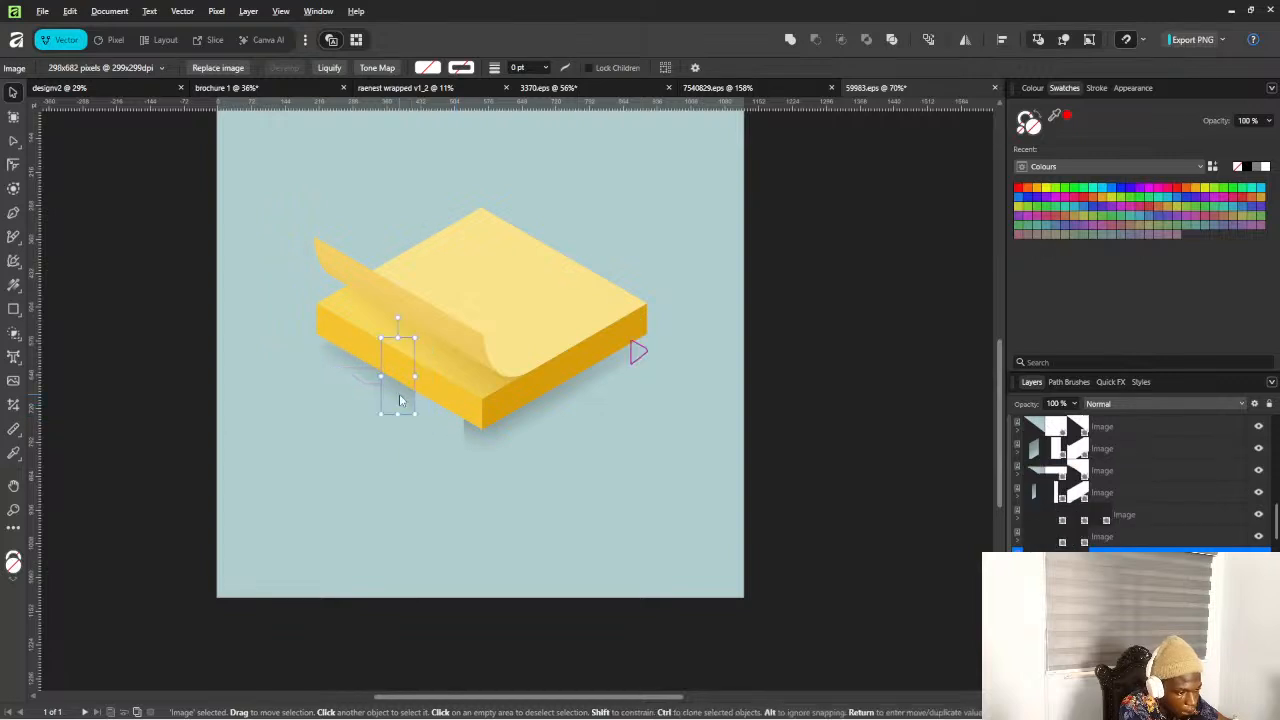
{"action": "key", "text": "Delete"}
{"action": "left_click", "coordinate": [368, 381]}
{"action": "key", "text": "Delete"}
{"action": "key", "text": "Delete"}
{"action": "left_click", "coordinate": [363, 369]}
{"action": "key", "text": "Delete"}
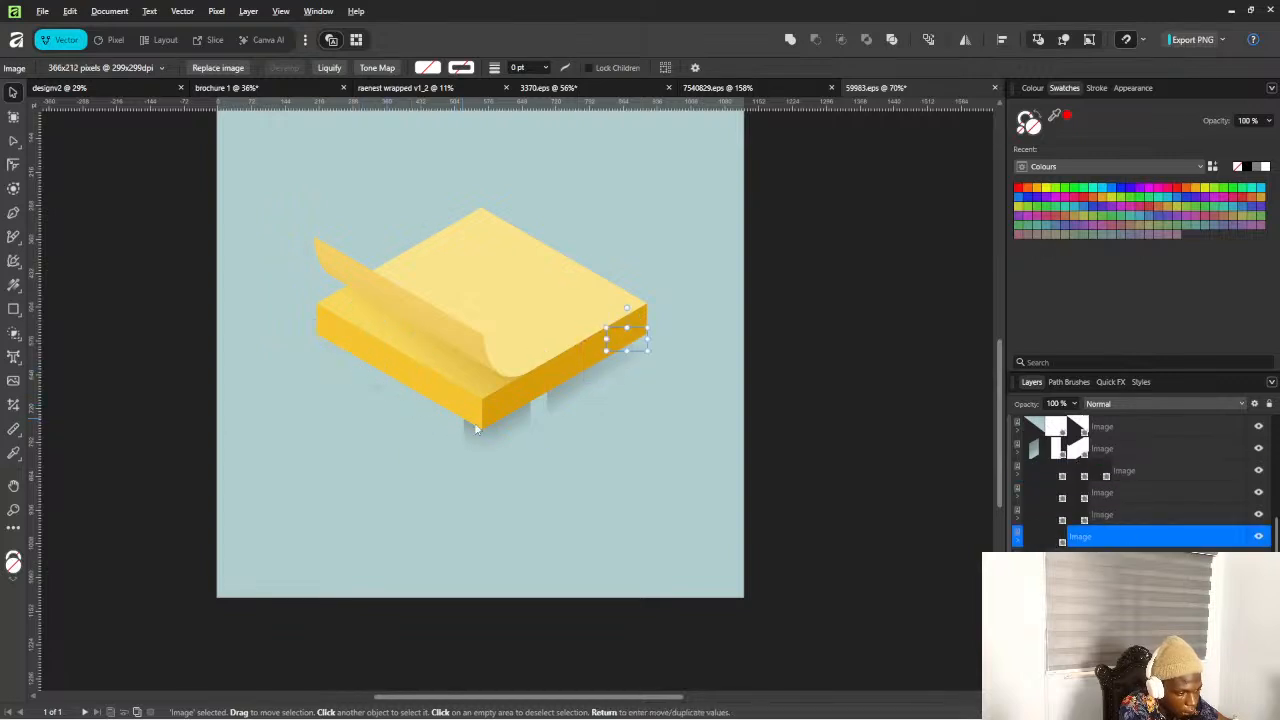
Delete the shadow image pieces beneath the front corner and right side of the yellow block
{"action": "key", "text": "Delete"}
{"action": "key", "text": "Delete"}
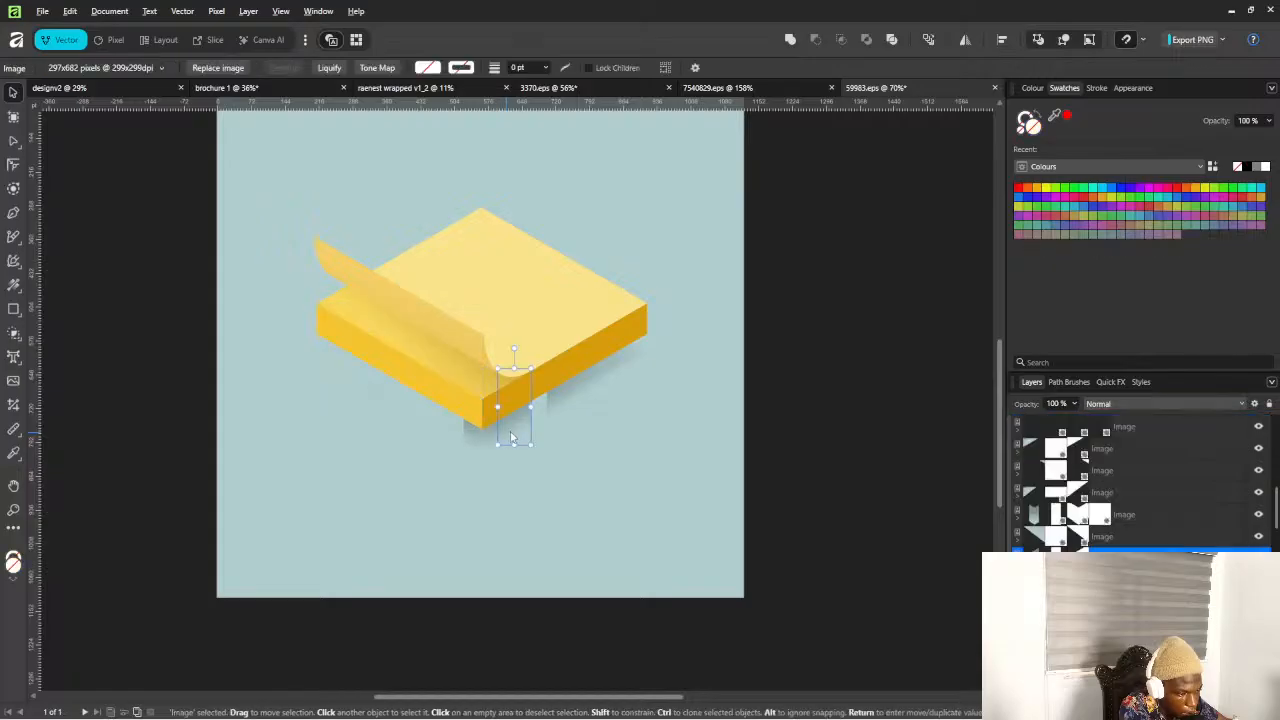
{"action": "left_click", "coordinate": [491, 435]}
{"action": "key", "text": "Delete"}
{"action": "left_click", "coordinate": [576, 391]}
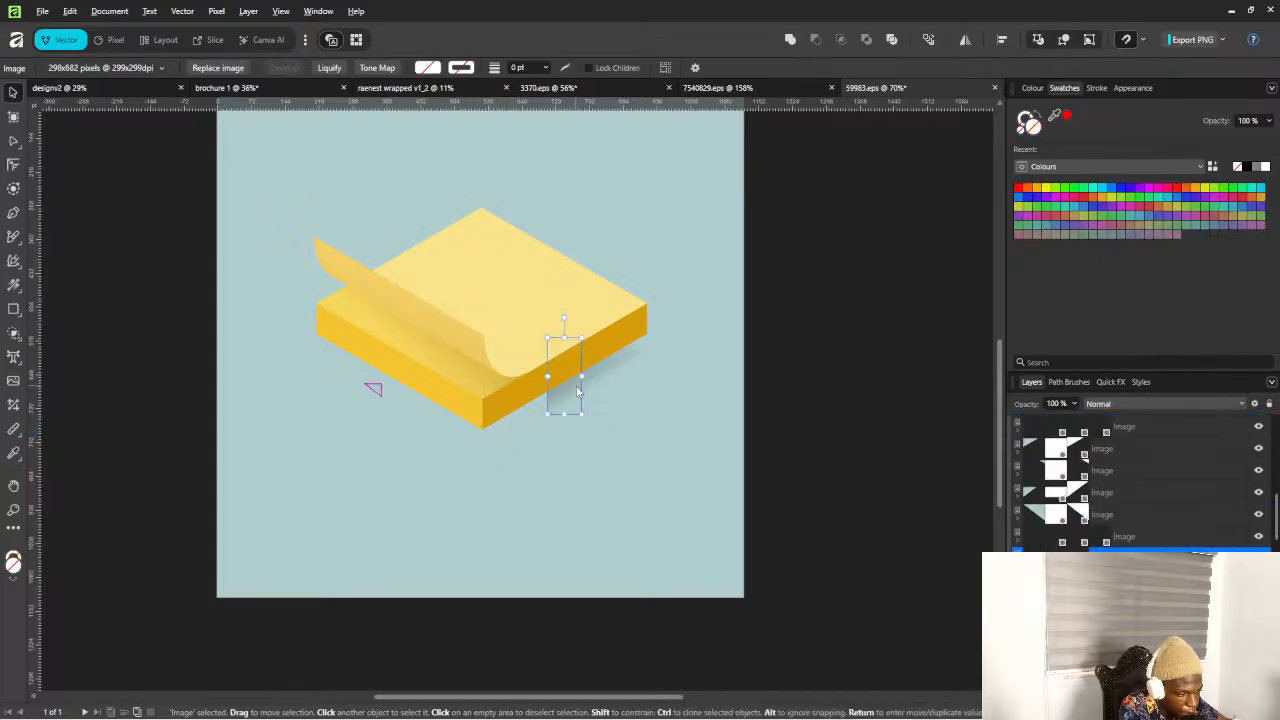
{"action": "key", "text": "Delete"}
{"action": "key", "text": "Delete"}
{"action": "key", "text": "Delete"}
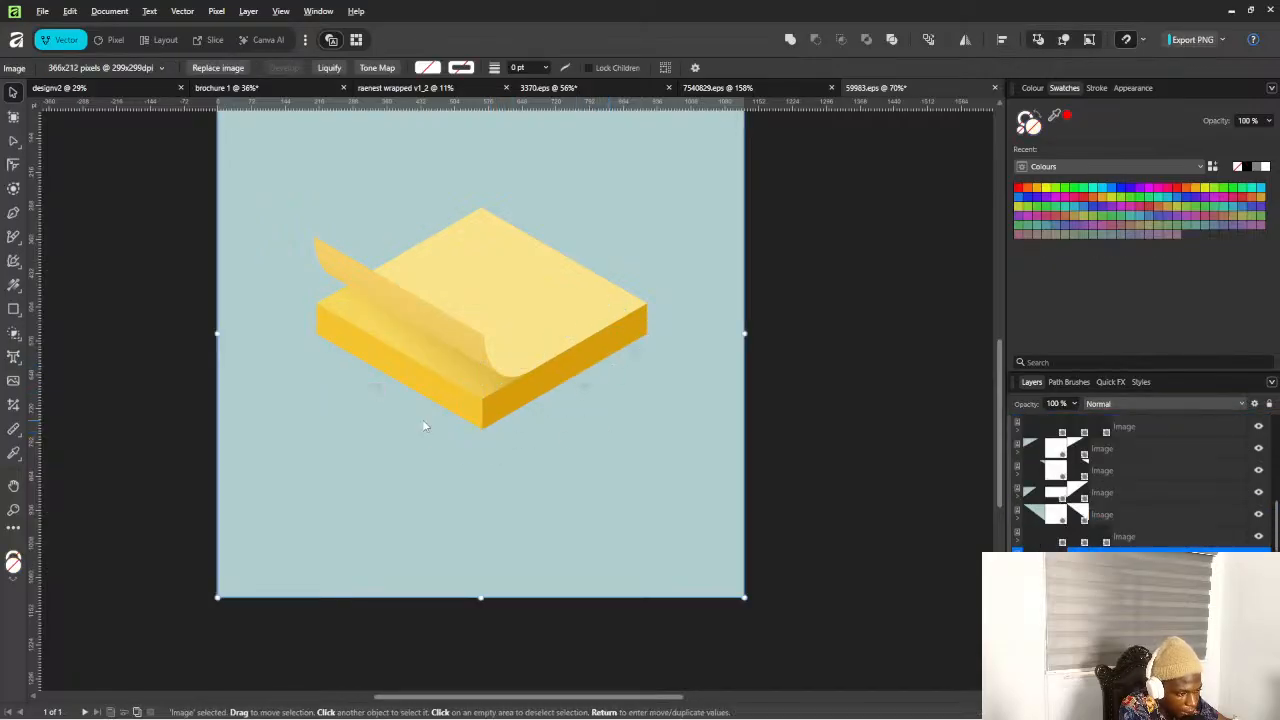
Delete the shadow fragments along the block's right edge and the pale blue background shape
{"action": "left_click", "coordinate": [645, 355]}
{"action": "key", "text": "Delete"}
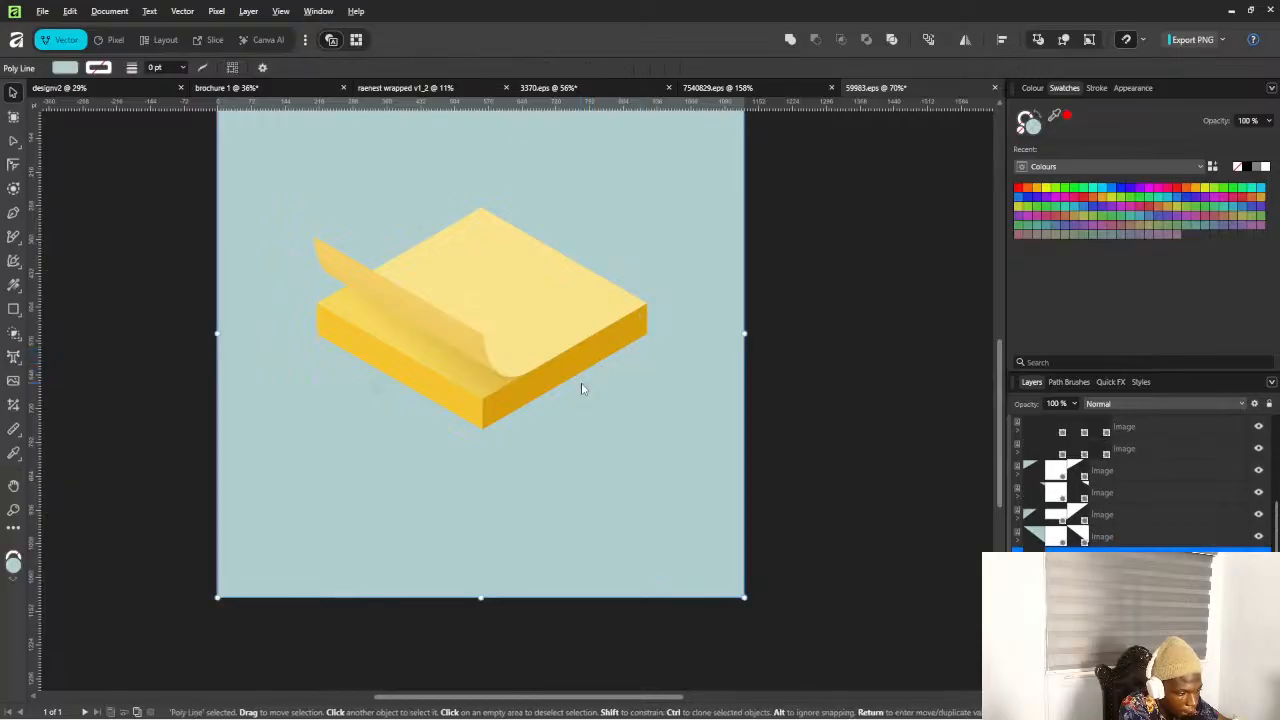
{"action": "left_click", "coordinate": [581, 382]}
{"action": "key", "text": "Delete"}
{"action": "left_click", "coordinate": [539, 480]}
{"action": "key", "text": "Delete"}
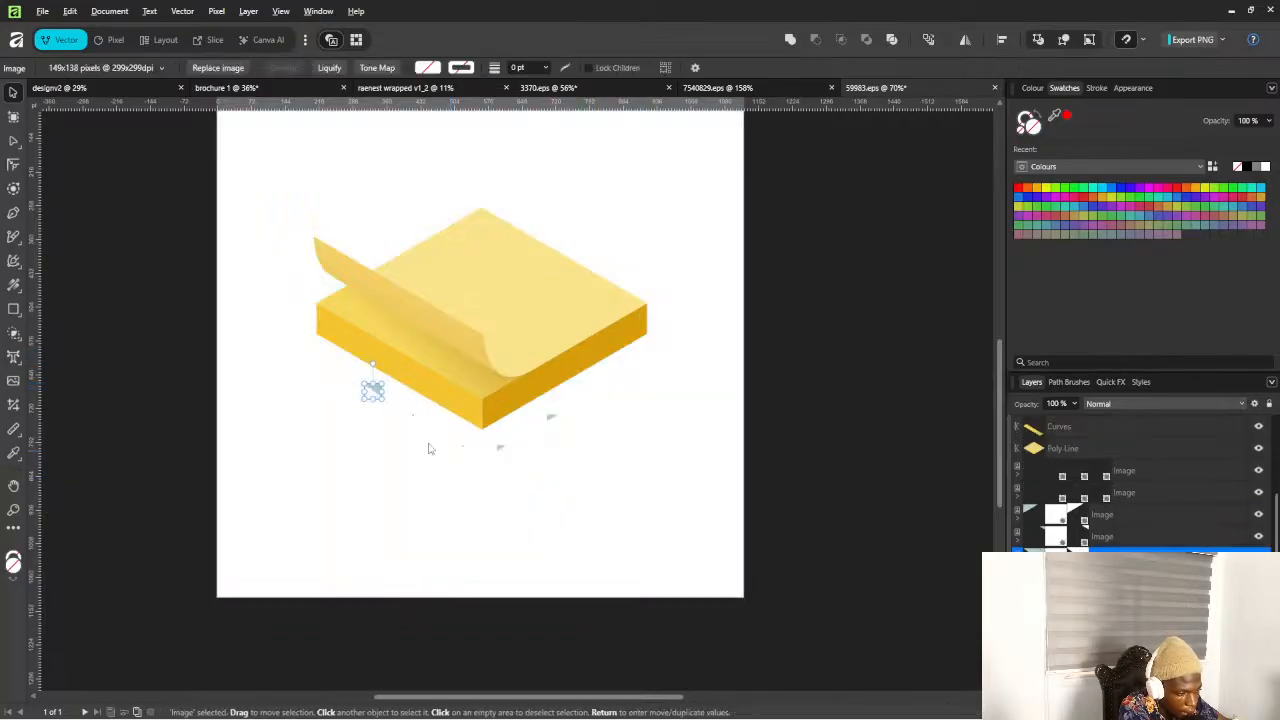
Delete the remaining grey shadow image fragments beneath the yellow block
{"action": "key", "text": "Delete"}
{"action": "key", "text": "Delete"}
{"action": "key", "text": "Delete"}
{"action": "key", "text": "Delete"}
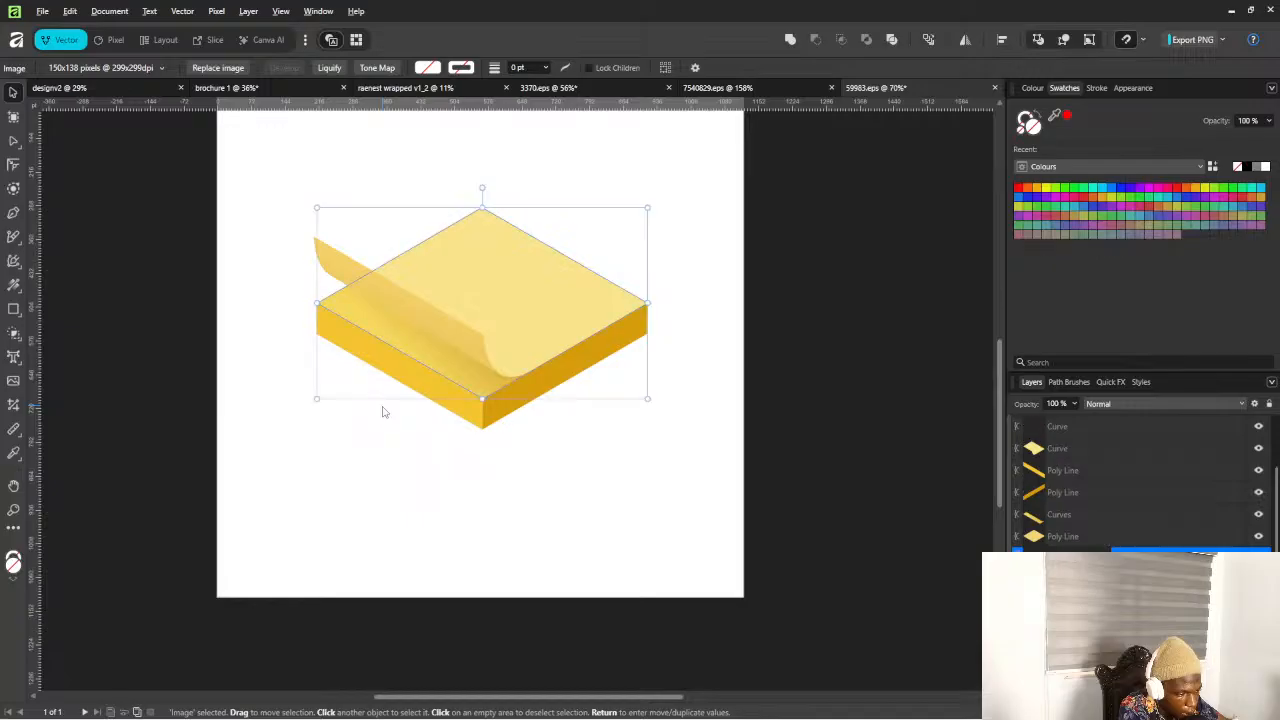
Select all the shapes of the yellow block and group them
{"action": "left_click", "coordinate": [524, 473]}
{"action": "left_click", "coordinate": [451, 287]}
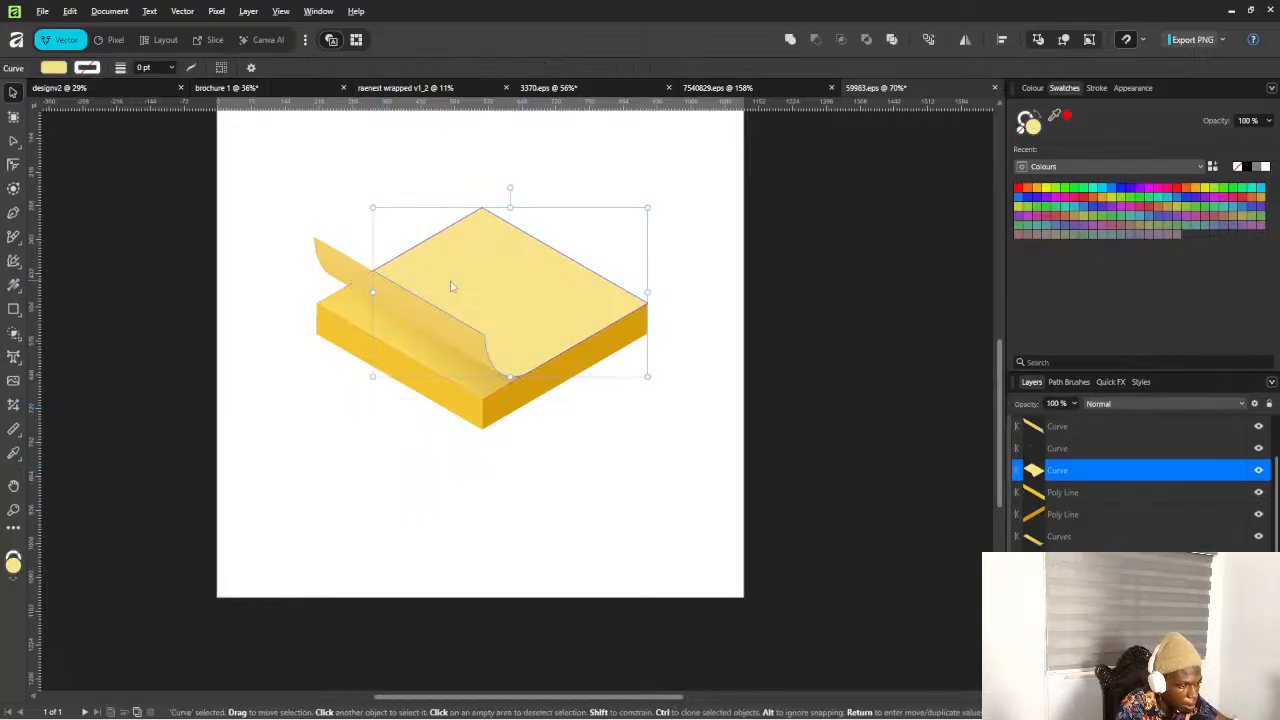
{"action": "scroll", "coordinate": [571, 347], "scroll_direction": "down", "scroll_amount": 3}
{"action": "left_click_drag", "start_coordinate": [386, 270], "coordinate": [662, 456]}
{"action": "key", "text": "ctrl+g"}
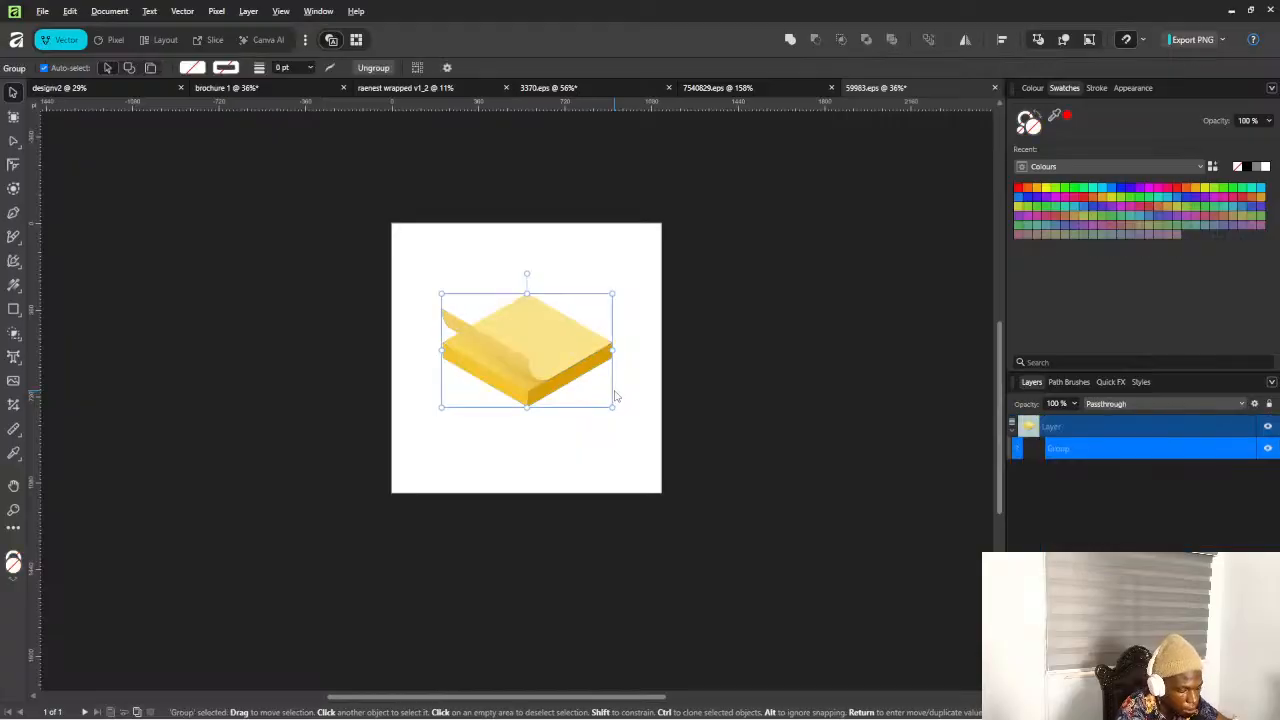
Paste the yellow block group into the 3370.eps document and scale it down to a small item placed above the banana
{"action": "left_click", "coordinate": [536, 88]}
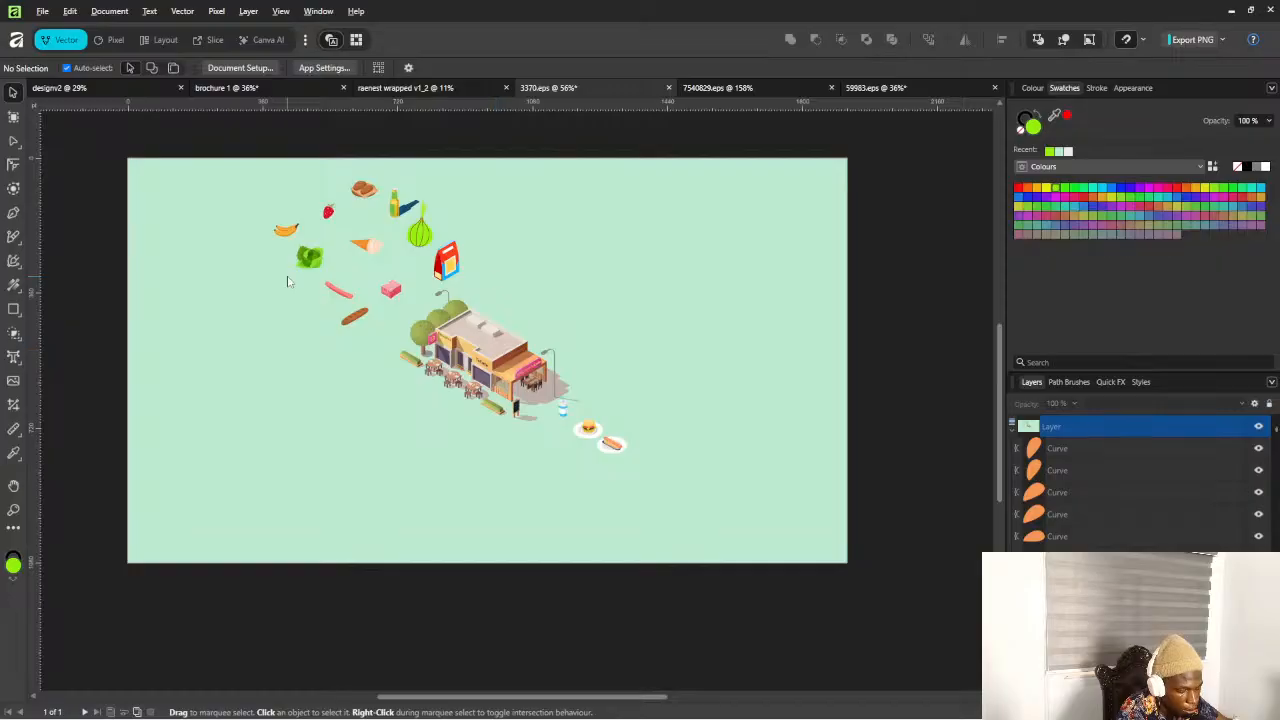
{"action": "key", "text": "ctrl+v"}
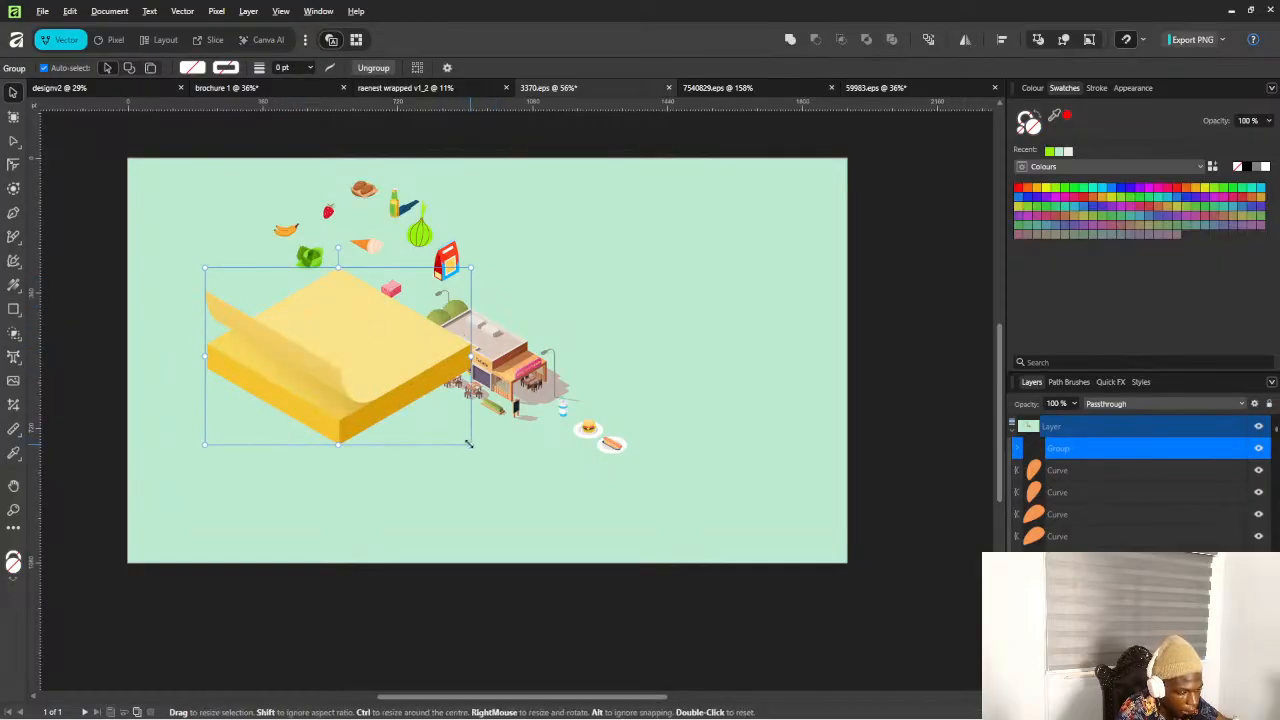
{"action": "left_click_drag", "start_coordinate": [470, 445], "coordinate": [281, 200]}
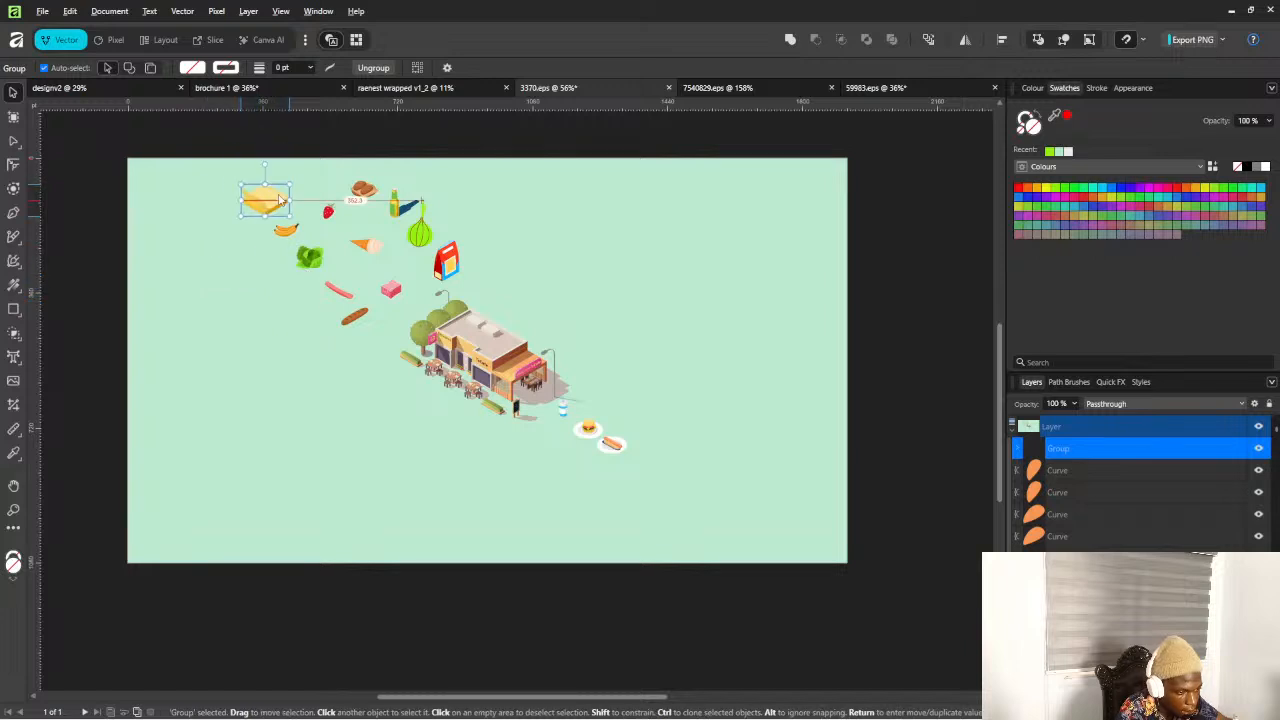
Examine the arrangement of the food items around the café building, including the plated burger and hot dog
{"action": "scroll", "coordinate": [431, 389], "scroll_direction": "down", "scroll_amount": 3}
{"action": "scroll", "coordinate": [324, 295], "scroll_direction": "up", "scroll_amount": 4}
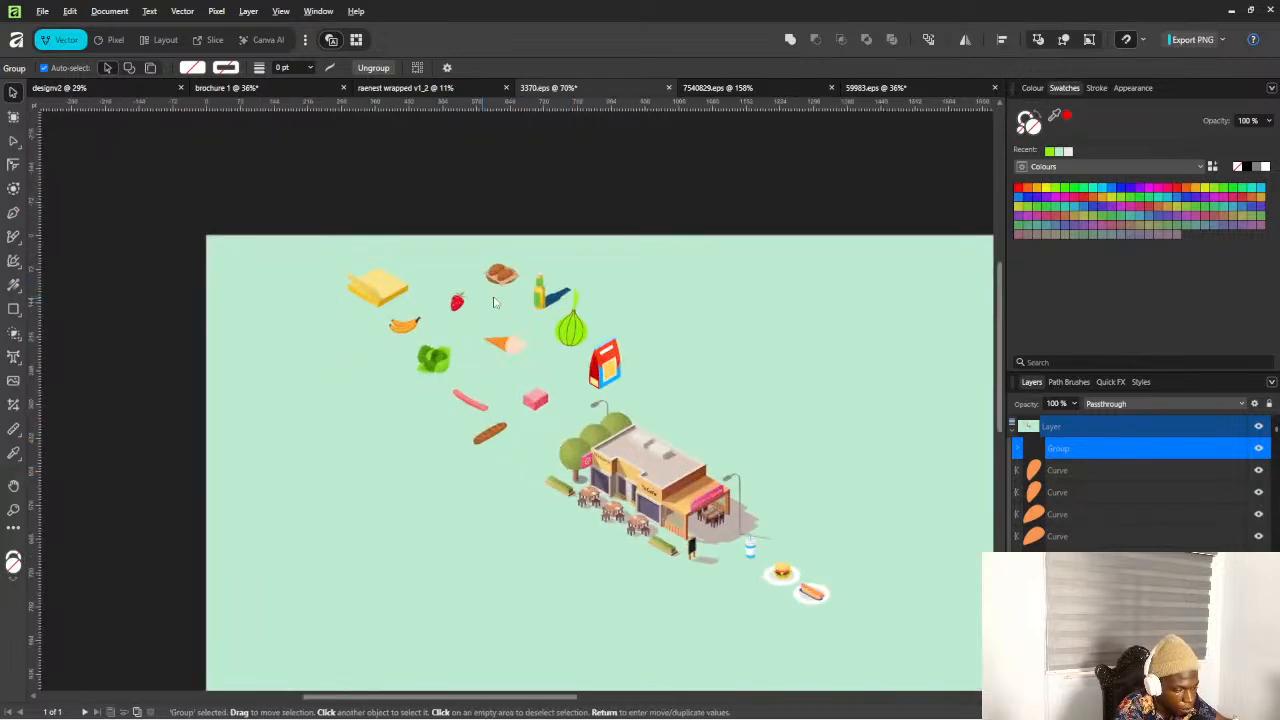
{"action": "scroll", "coordinate": [545, 304], "scroll_direction": "down", "scroll_amount": 1}
{"action": "scroll", "coordinate": [437, 293], "scroll_direction": "up", "scroll_amount": 1}
{"action": "scroll", "coordinate": [437, 293], "scroll_direction": "down", "scroll_amount": 3}
{"action": "scroll", "coordinate": [611, 322], "scroll_direction": "up", "scroll_amount": 2}
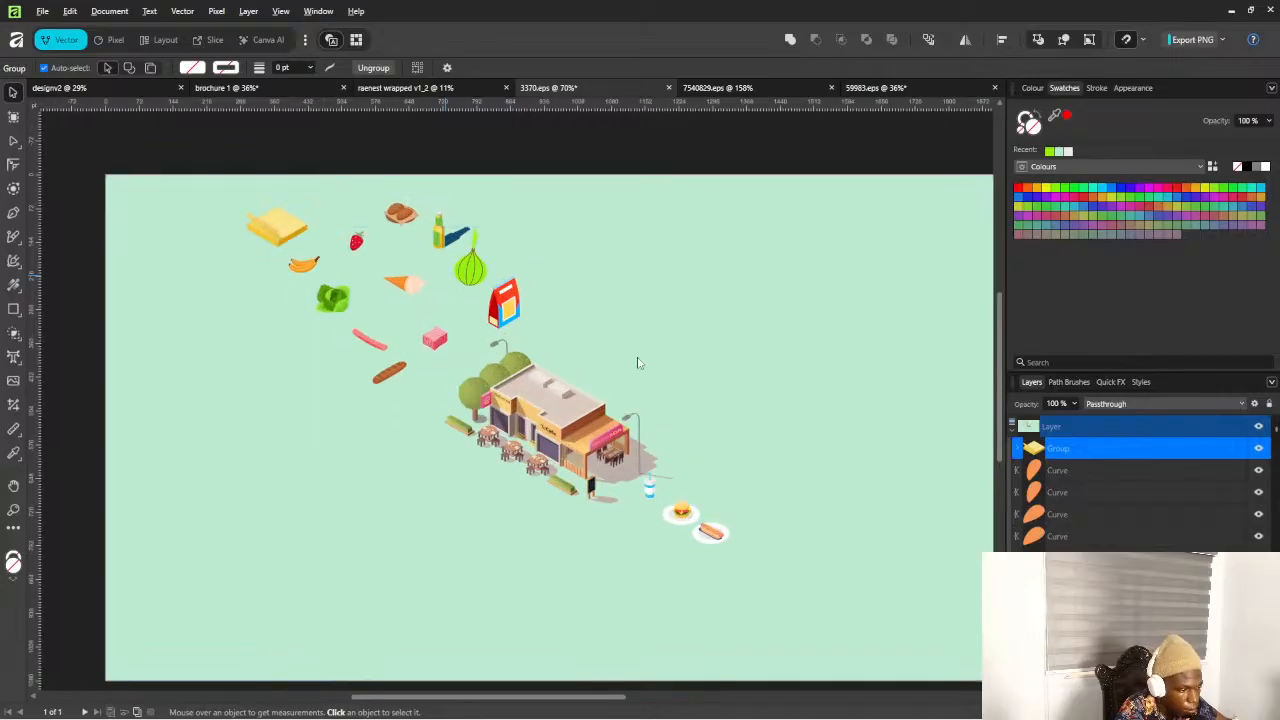
{"action": "scroll", "coordinate": [548, 565], "scroll_direction": "up", "scroll_amount": 1}
{"action": "scroll", "coordinate": [519, 464], "scroll_direction": "down", "scroll_amount": 2}
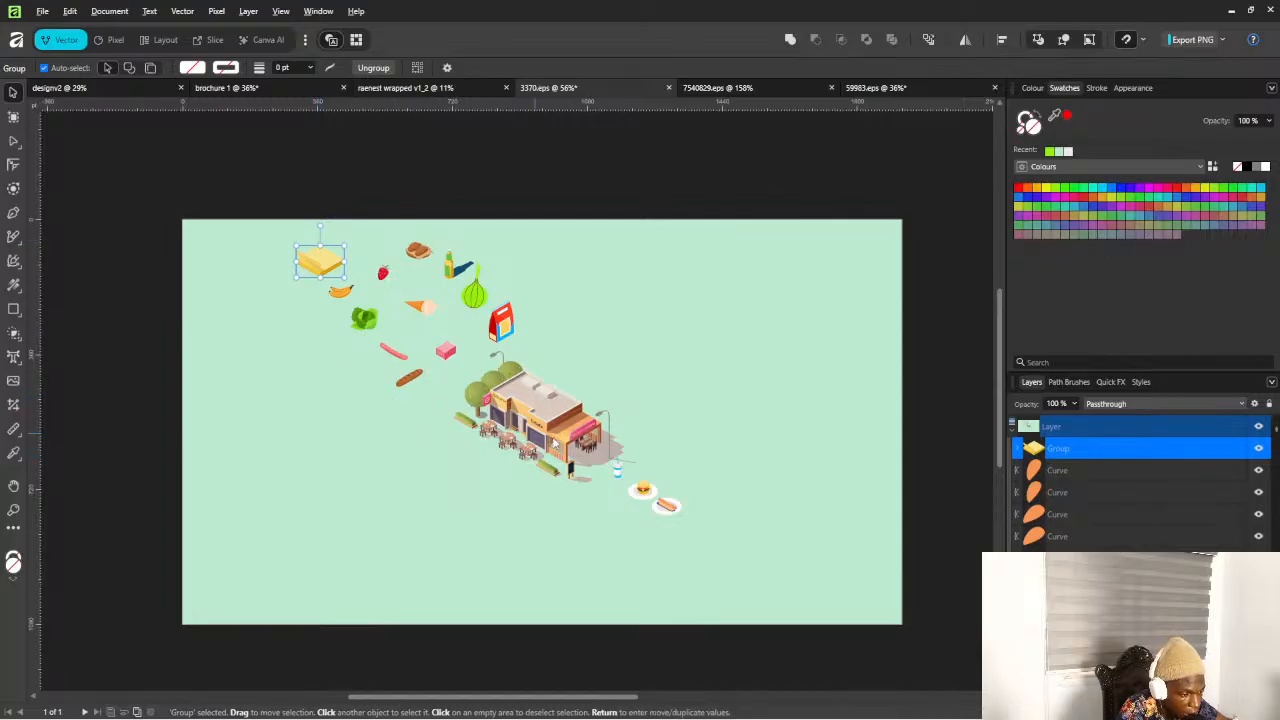
{"action": "scroll", "coordinate": [677, 487], "scroll_direction": "down", "scroll_amount": 1}
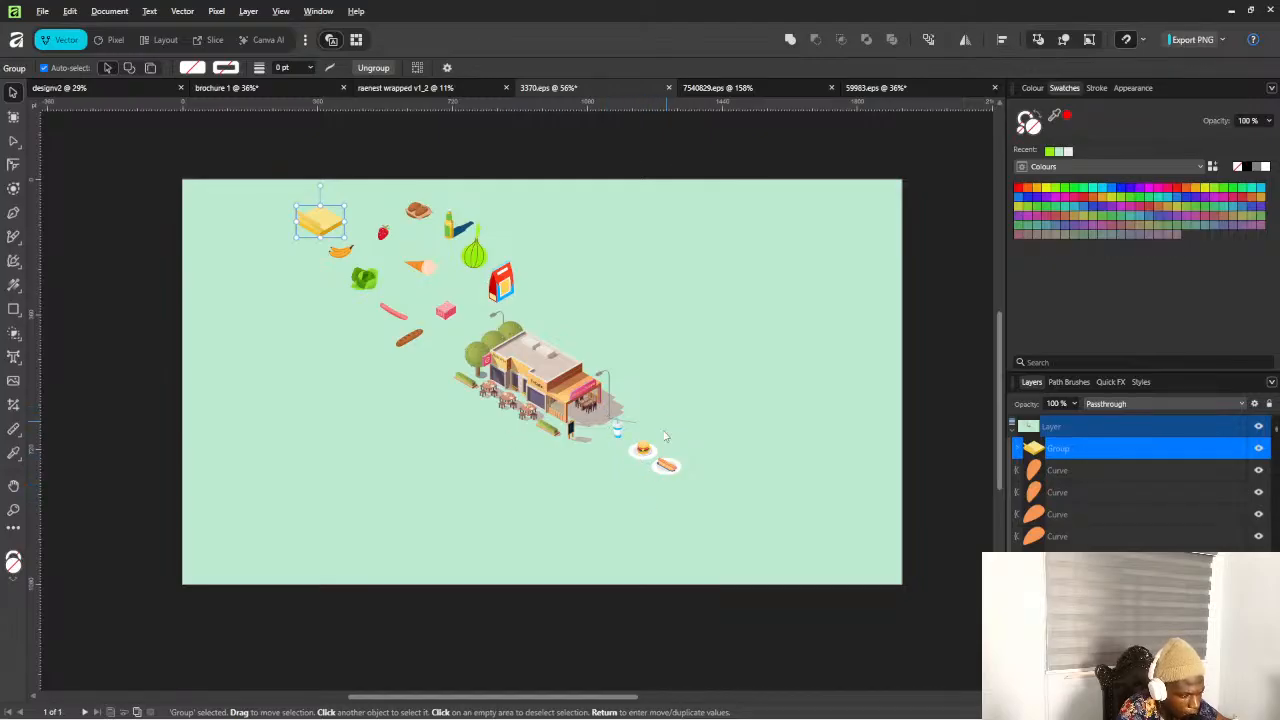
{"action": "scroll", "coordinate": [612, 430], "scroll_direction": "up", "scroll_amount": 5}
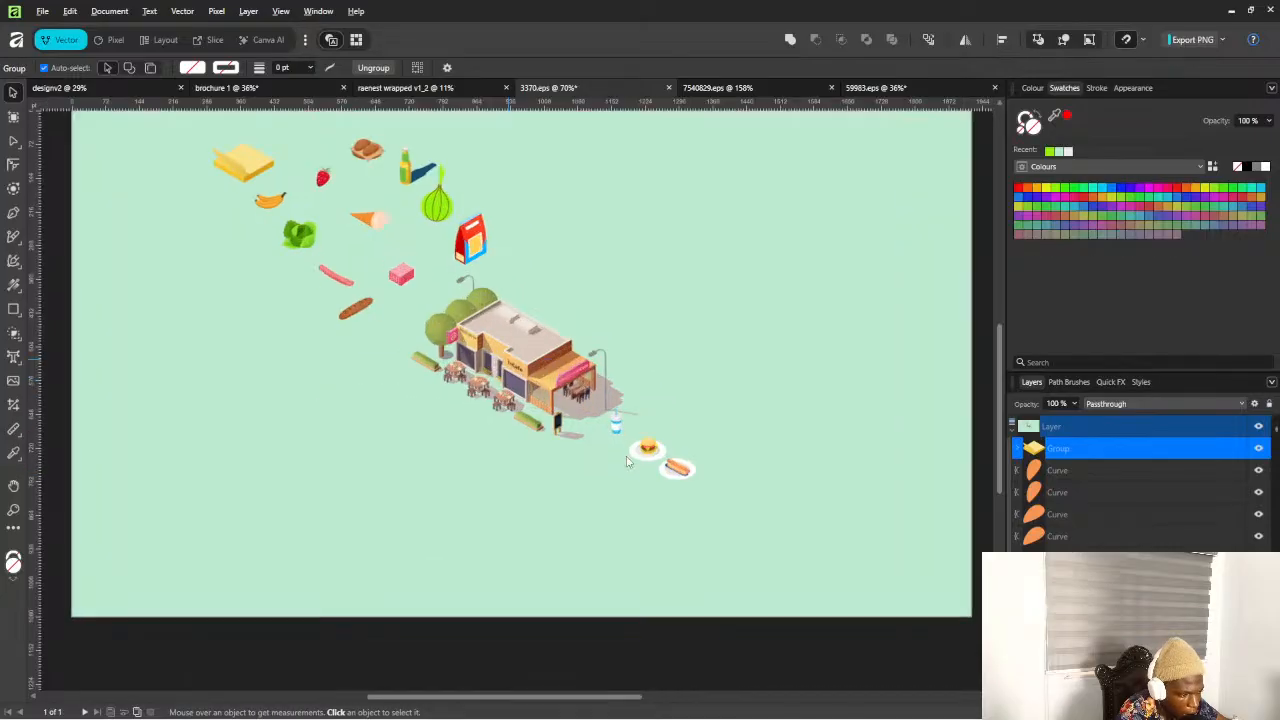
{"action": "left_click_drag", "start_coordinate": [615, 432], "coordinate": [638, 475]}
{"action": "left_click_drag", "start_coordinate": [769, 452], "coordinate": [655, 504]}
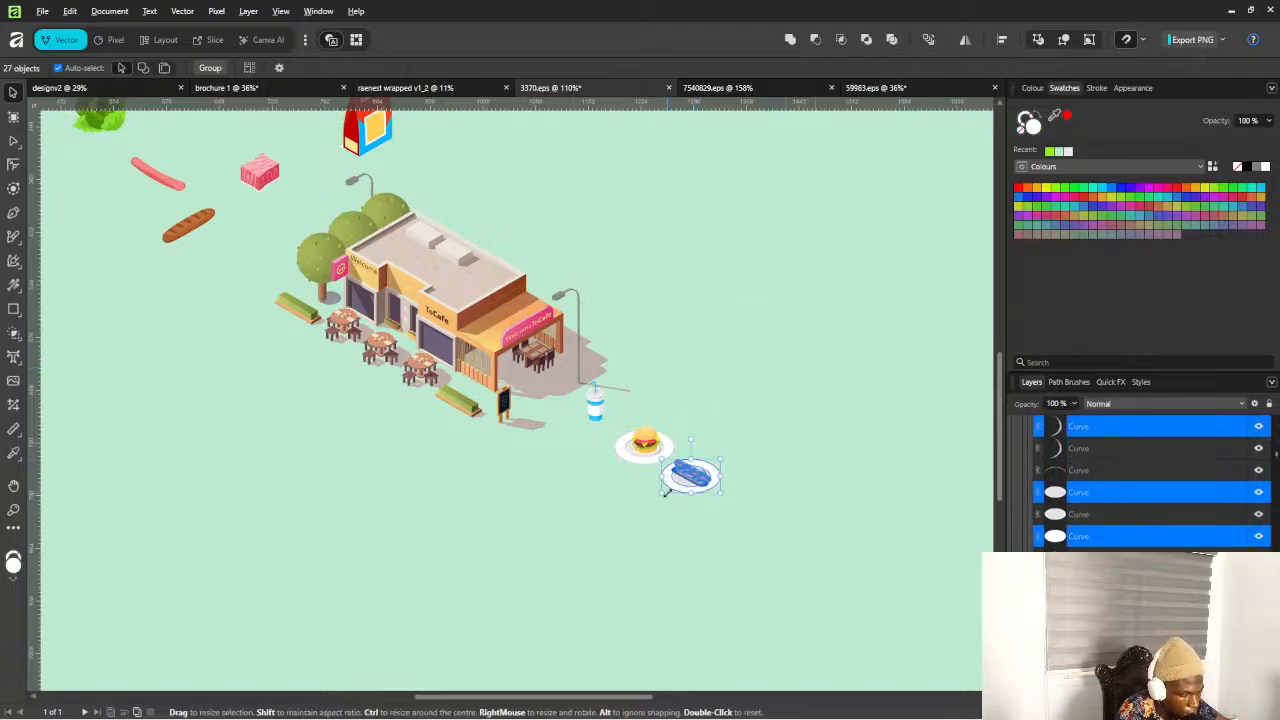
{"action": "left_click", "coordinate": [680, 537]}
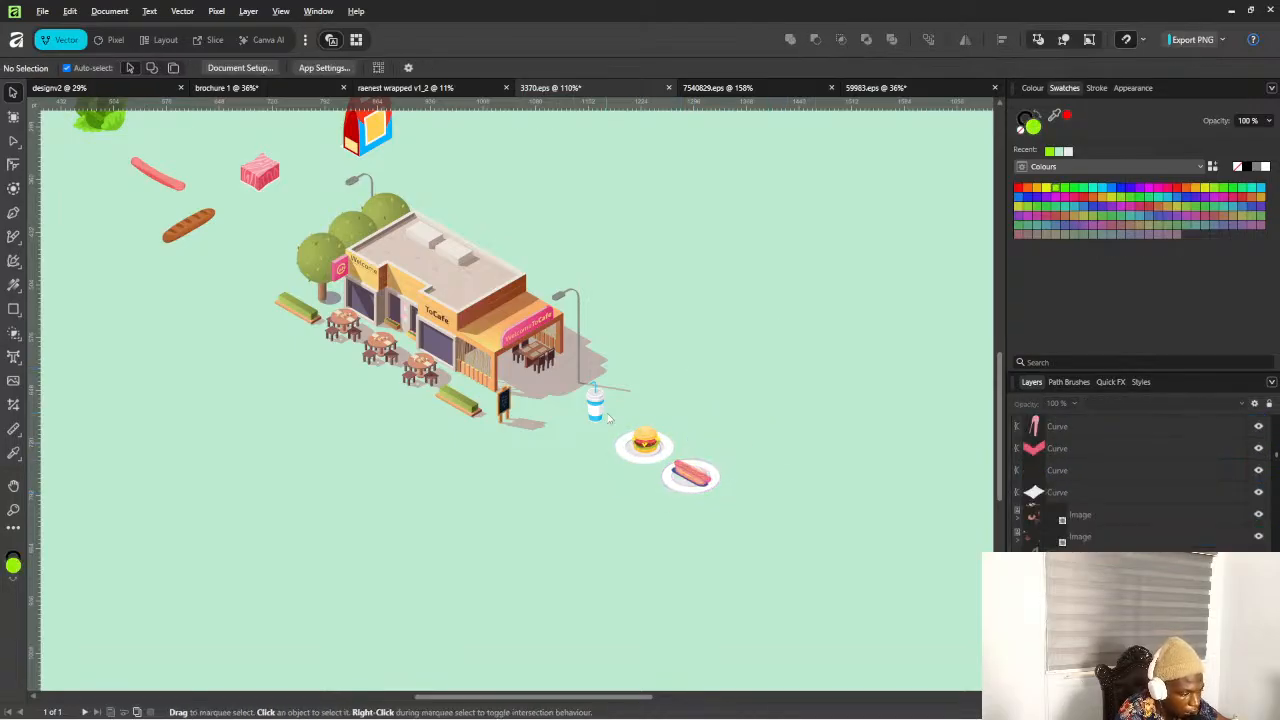
{"action": "scroll", "coordinate": [596, 426], "scroll_direction": "down", "scroll_amount": 4}
{"action": "scroll", "coordinate": [480, 347], "scroll_direction": "up", "scroll_amount": 2}
{"action": "scroll", "coordinate": [545, 370], "scroll_direction": "down", "scroll_amount": 3}
{"action": "scroll", "coordinate": [570, 418], "scroll_direction": "up", "scroll_amount": 2}
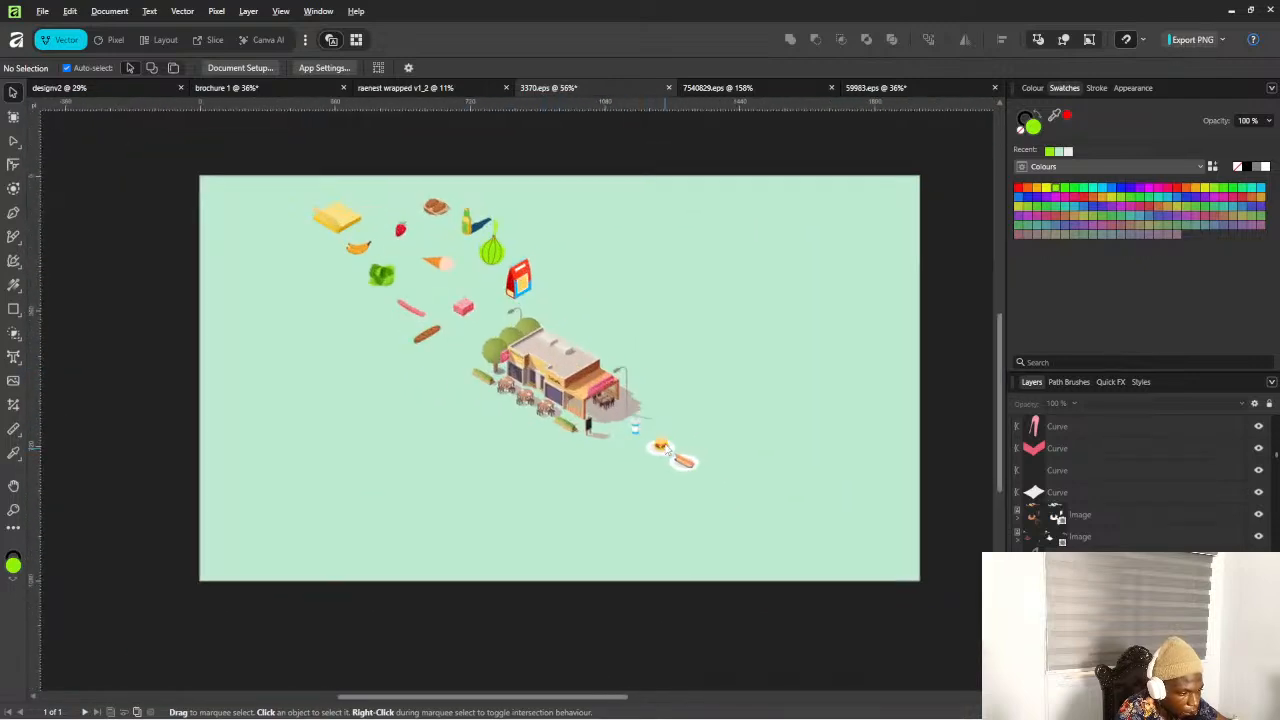
{"action": "scroll", "coordinate": [540, 347], "scroll_direction": "up", "scroll_amount": 2}
{"action": "scroll", "coordinate": [545, 380], "scroll_direction": "down", "scroll_amount": 3}
{"action": "scroll", "coordinate": [575, 420], "scroll_direction": "up", "scroll_amount": 2}
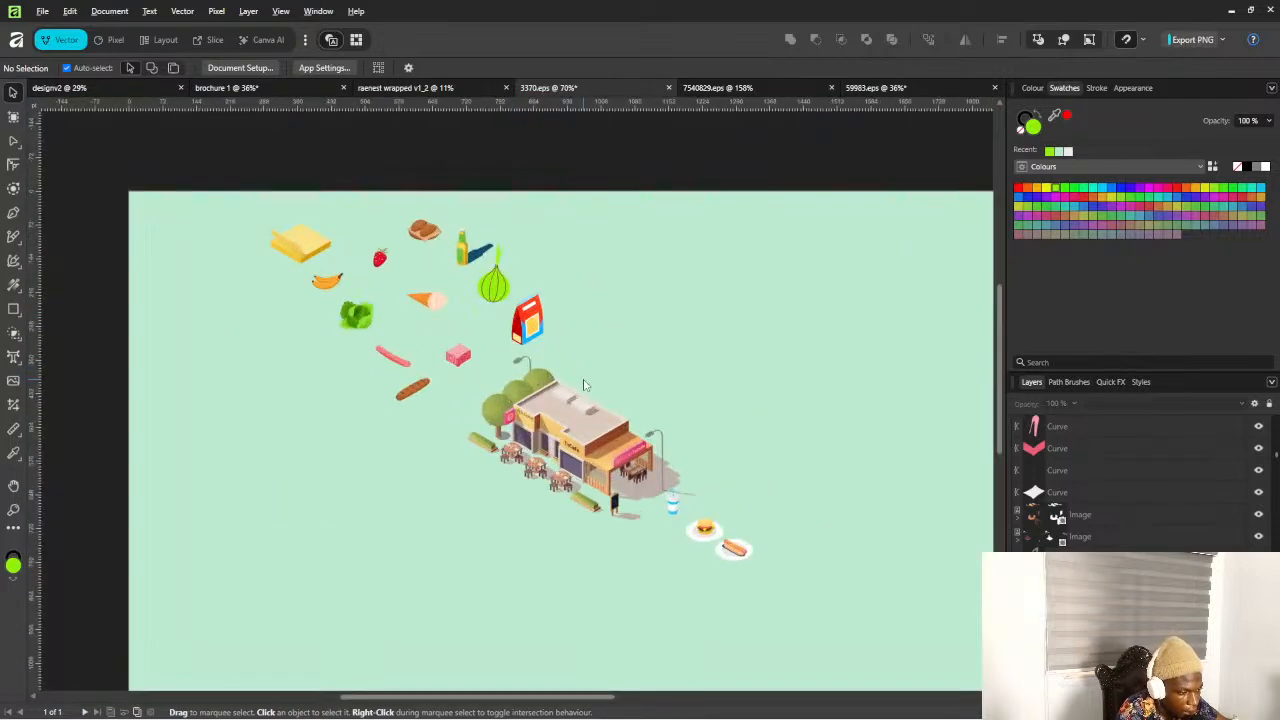
{"action": "scroll", "coordinate": [558, 398], "scroll_direction": "down", "scroll_amount": 2}
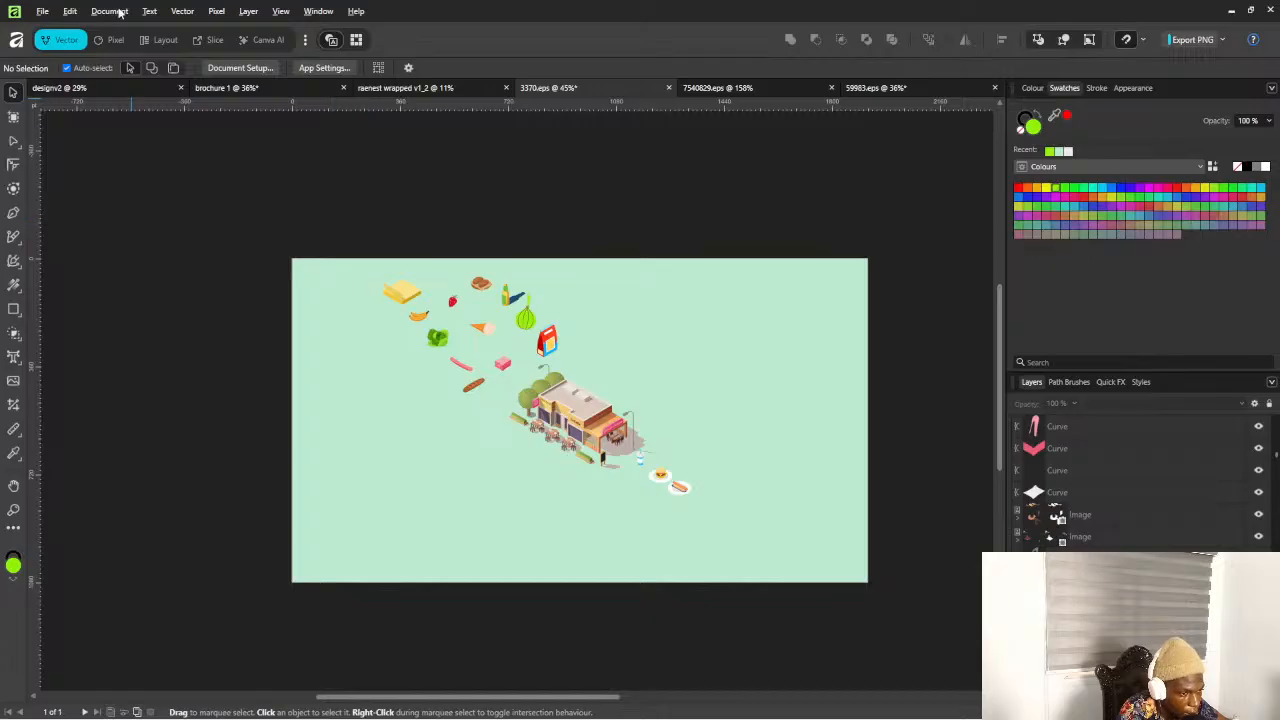
Show the Isometric panel and configure the document's grid as Isometric with a plane set
{"action": "left_click", "coordinate": [258, 12]}
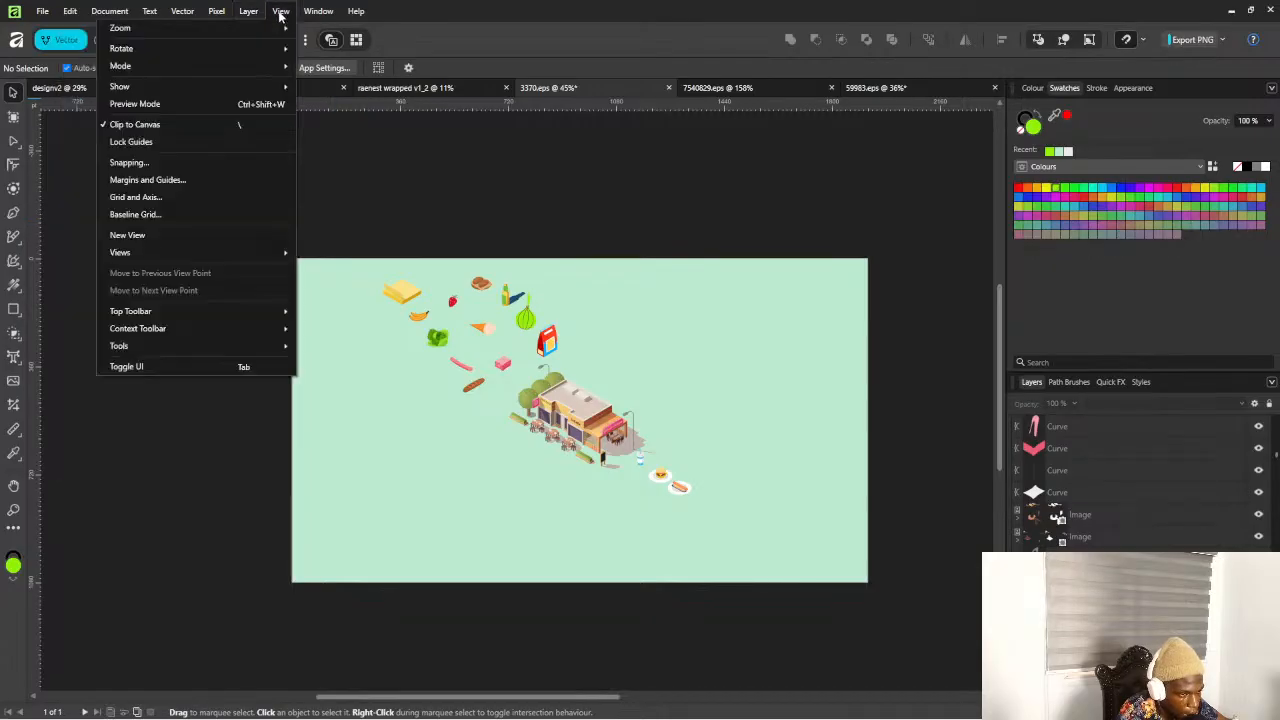
{"action": "mouse_move", "coordinate": [318, 12]}
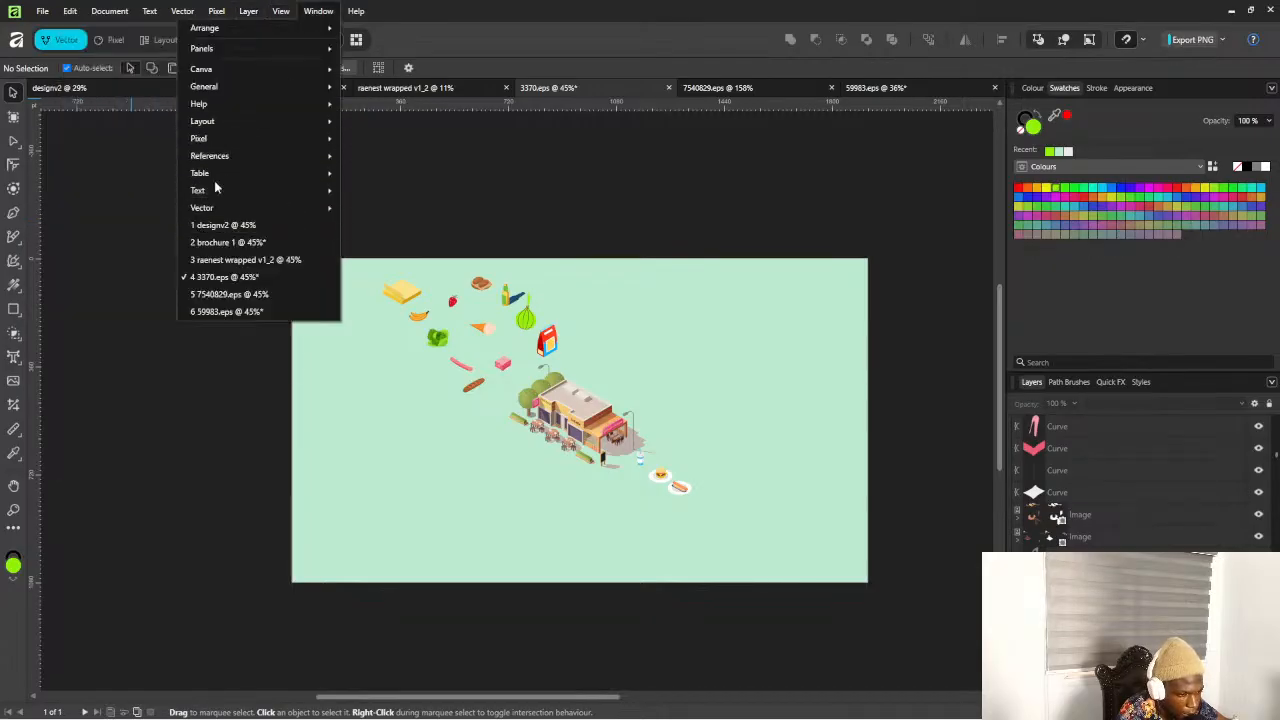
{"action": "mouse_move", "coordinate": [213, 209]}
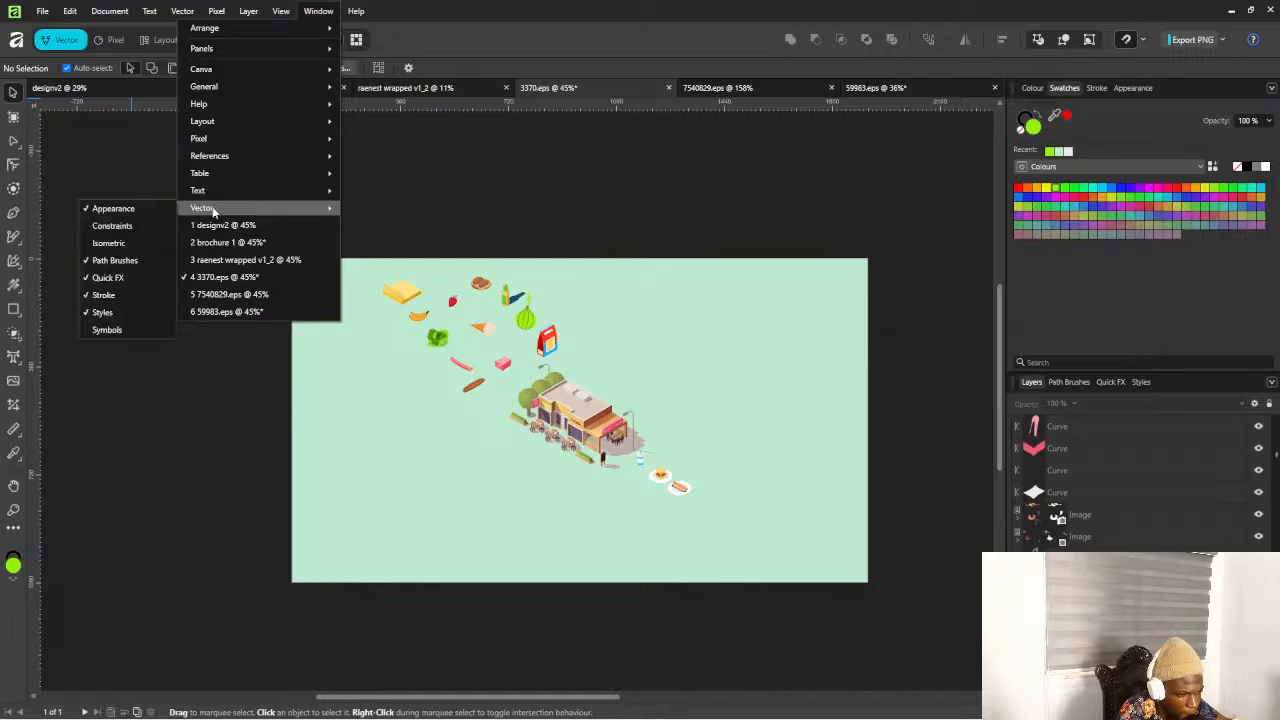
{"action": "left_click", "coordinate": [110, 243]}
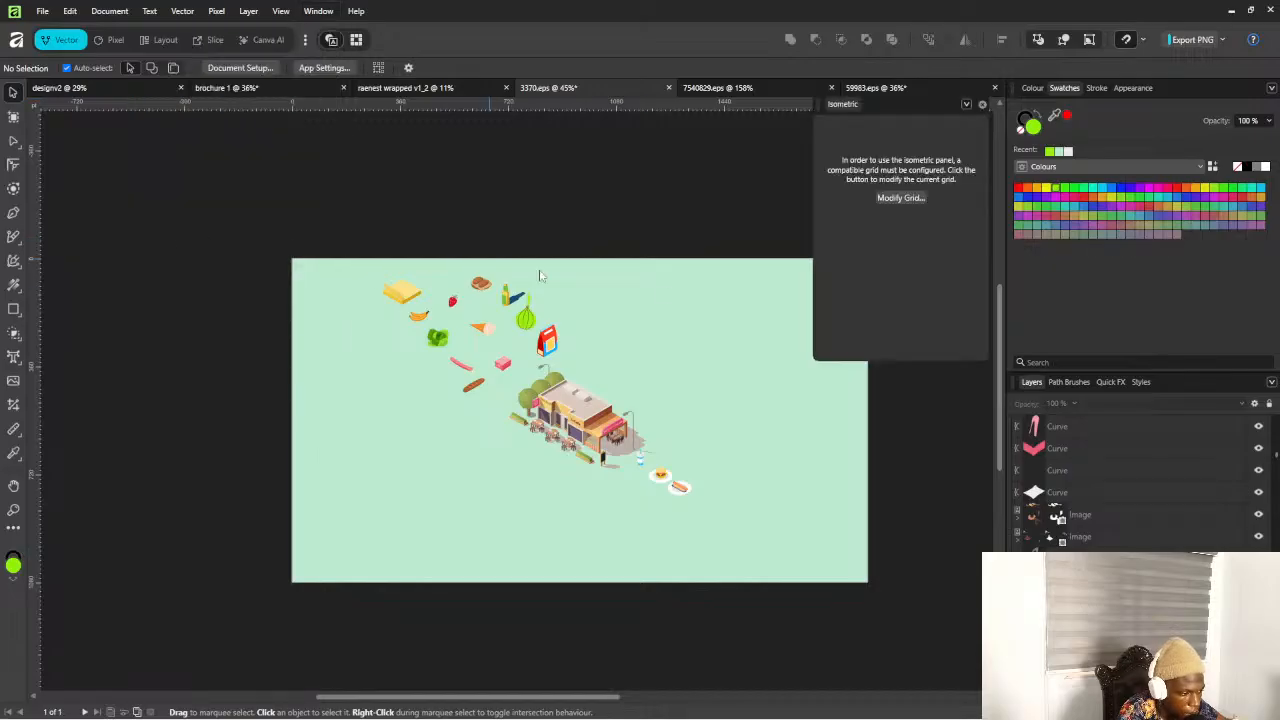
{"action": "left_click", "coordinate": [899, 198]}
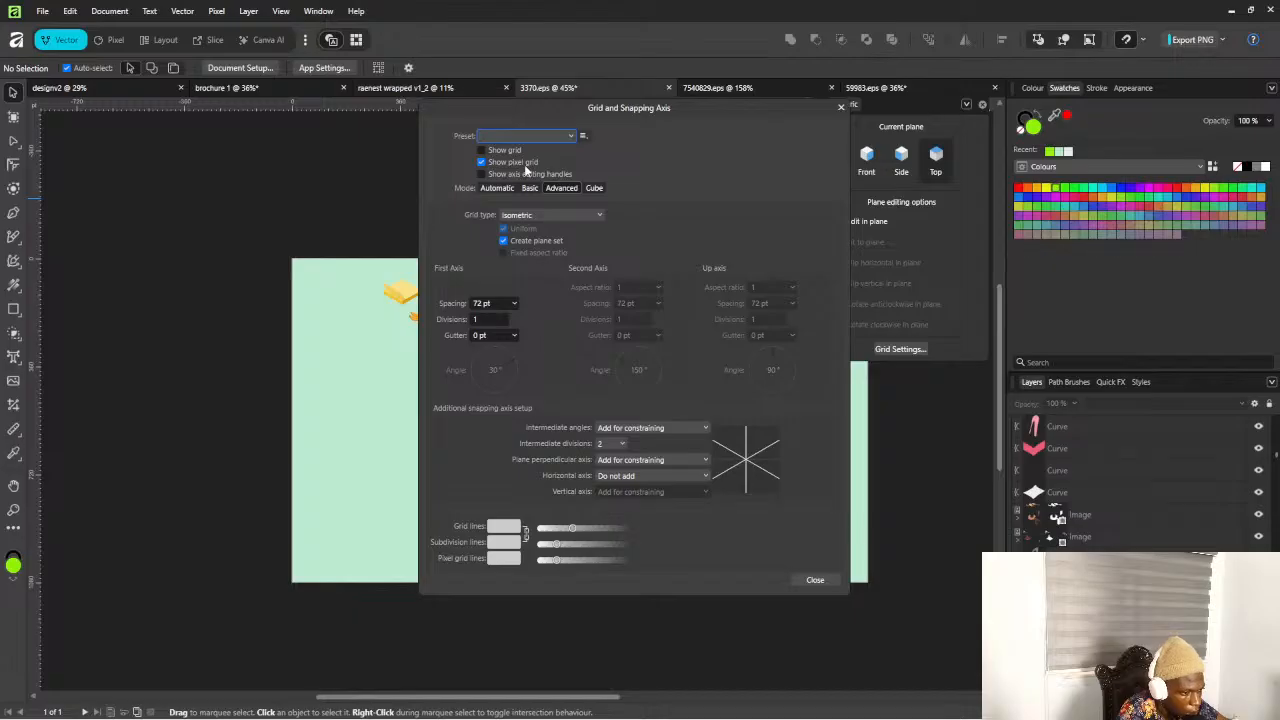
{"action": "left_click", "coordinate": [815, 580]}
Set the current isometric plane to Side and draw a tall green rectangle over the café building
{"action": "scroll", "coordinate": [612, 420], "scroll_direction": "down", "scroll_amount": 2}
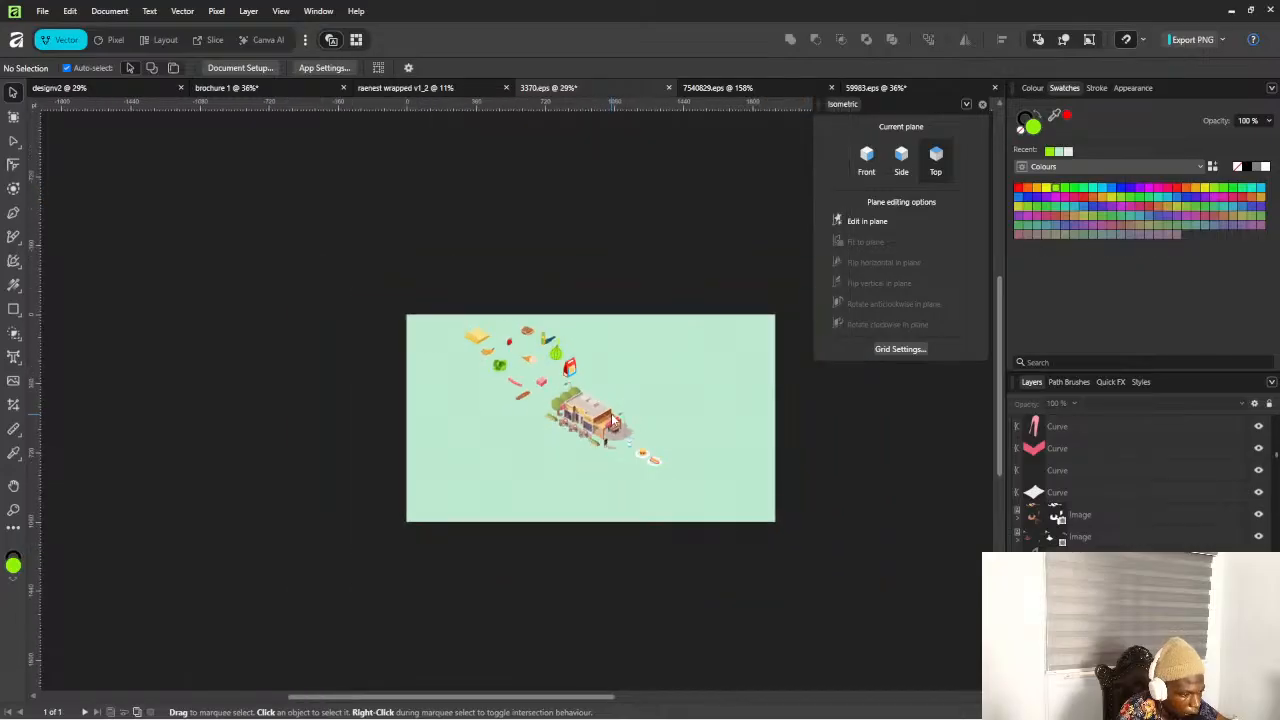
{"action": "scroll", "coordinate": [660, 404], "scroll_direction": "up", "scroll_amount": 4}
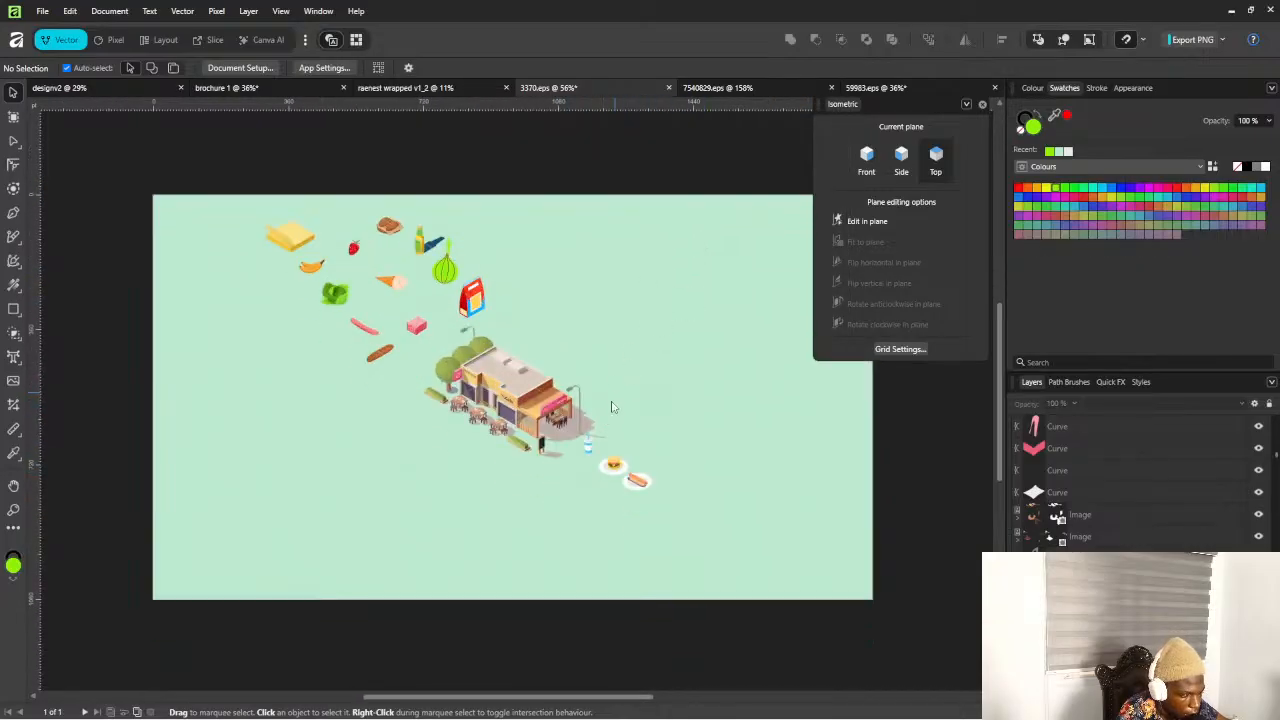
{"action": "scroll", "coordinate": [650, 370], "scroll_direction": "up", "scroll_amount": 2}
{"action": "scroll", "coordinate": [640, 385], "scroll_direction": "down", "scroll_amount": 2}
{"action": "scroll", "coordinate": [635, 390], "scroll_direction": "up", "scroll_amount": 2}
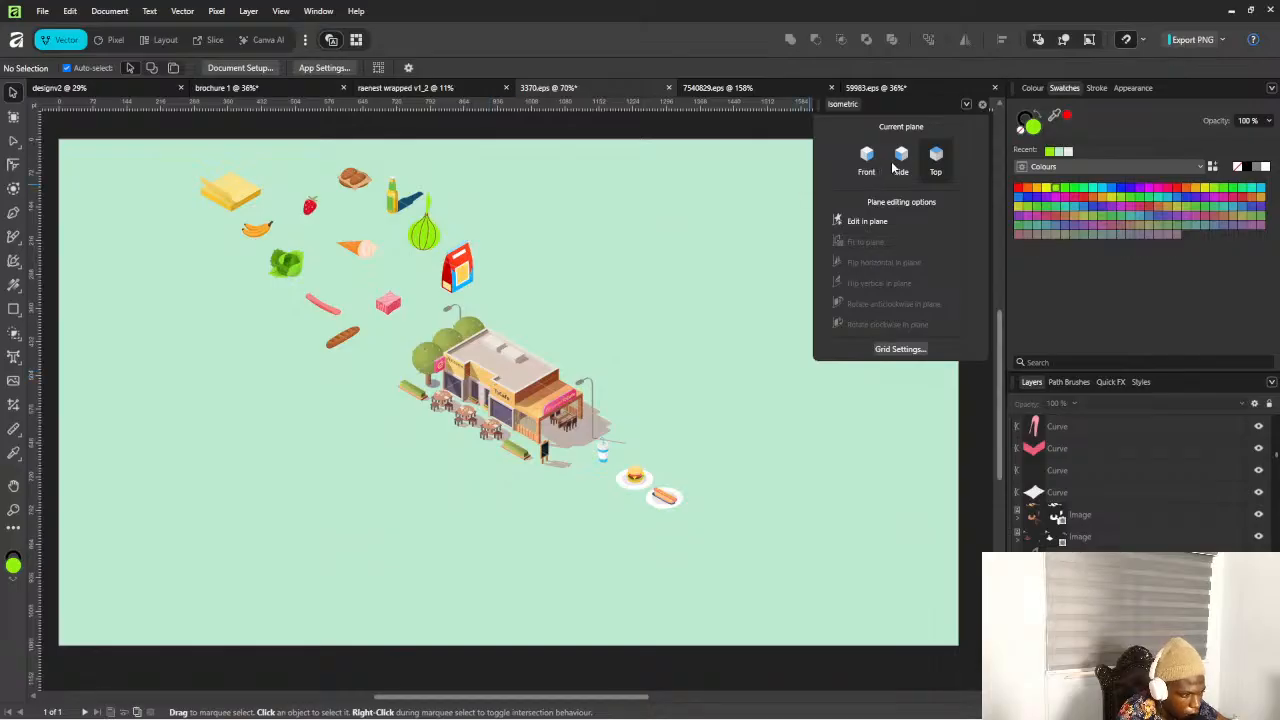
{"action": "left_click", "coordinate": [899, 162]}
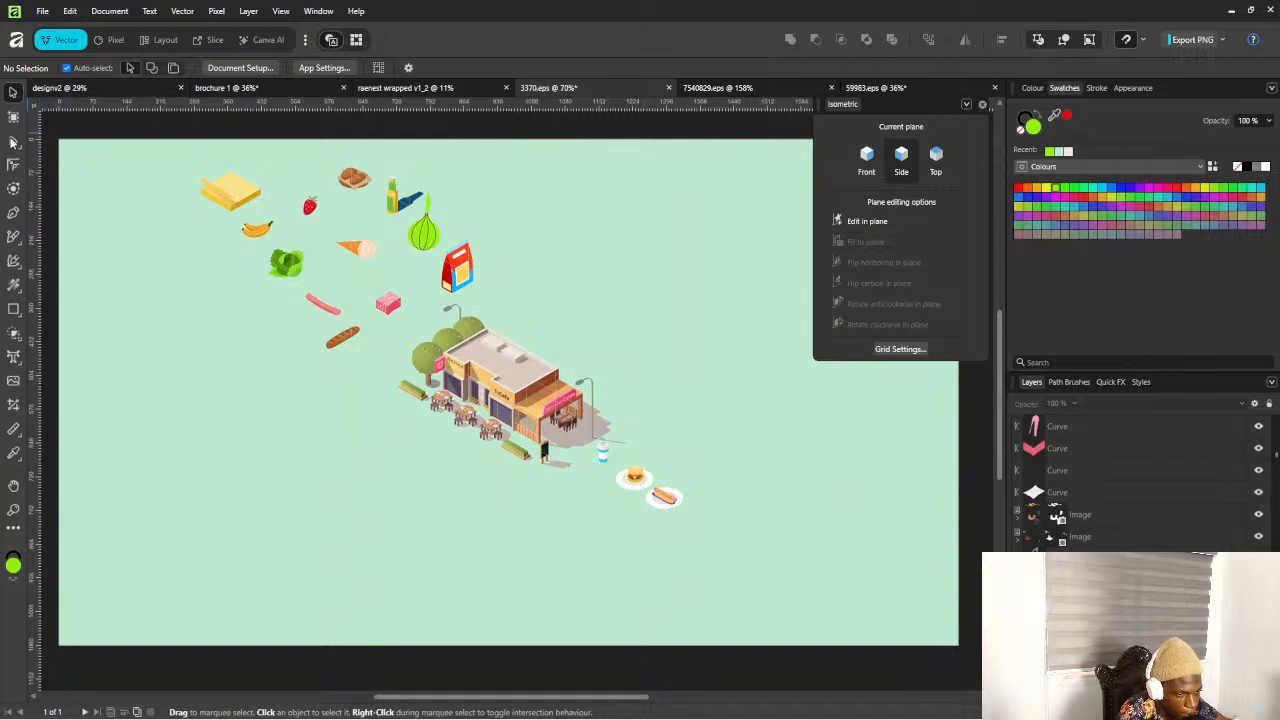
{"action": "left_click", "coordinate": [14, 310]}
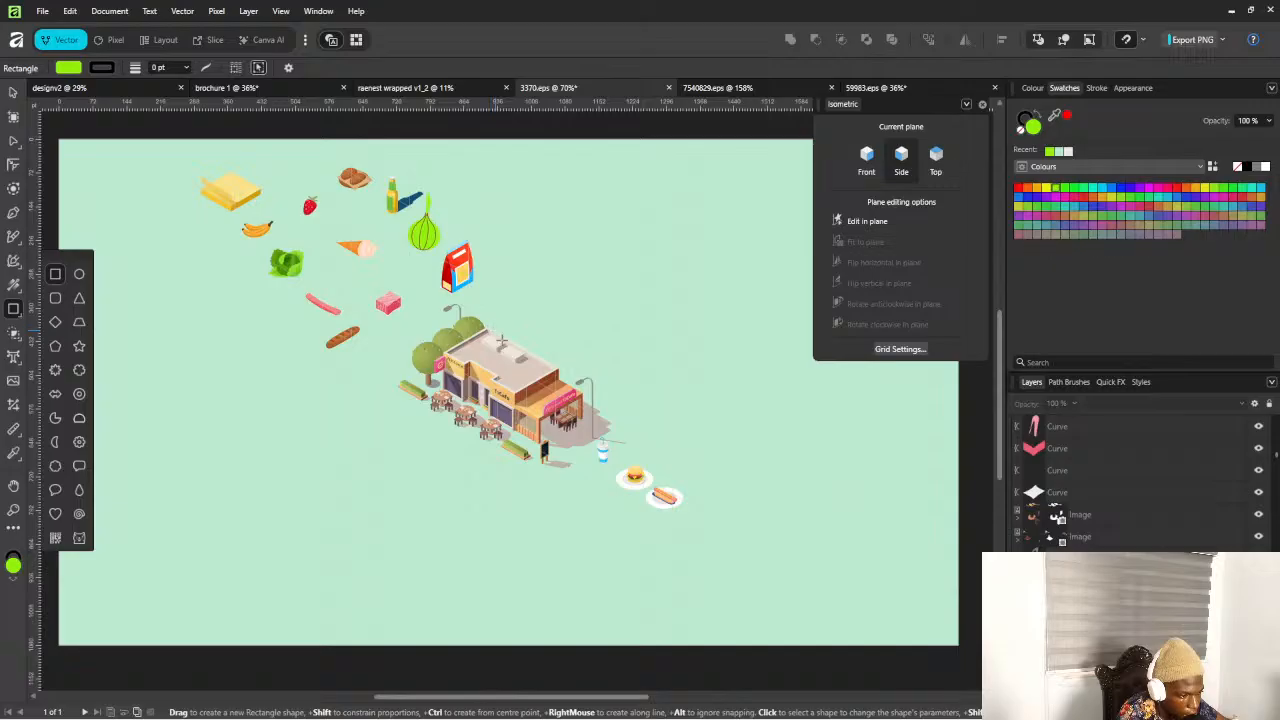
{"action": "left_click_drag", "start_coordinate": [497, 331], "coordinate": [585, 465]}
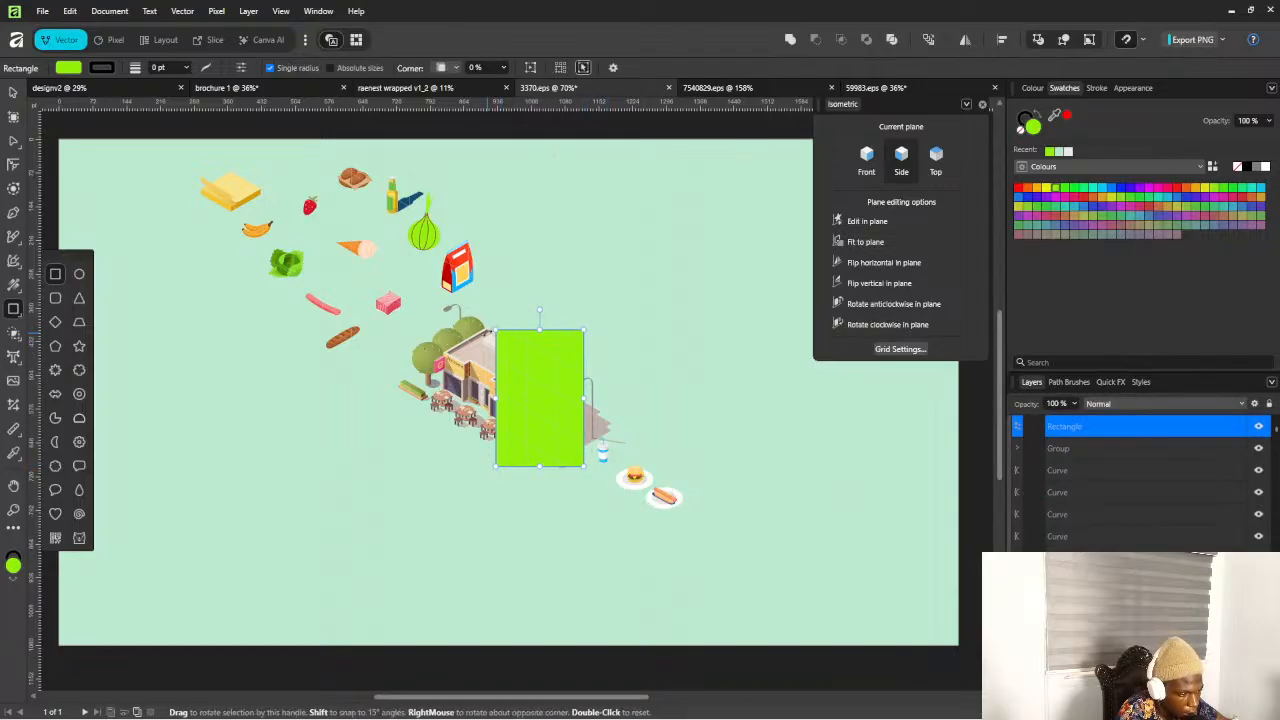
{"action": "left_click_drag", "start_coordinate": [491, 328], "coordinate": [493, 291]}
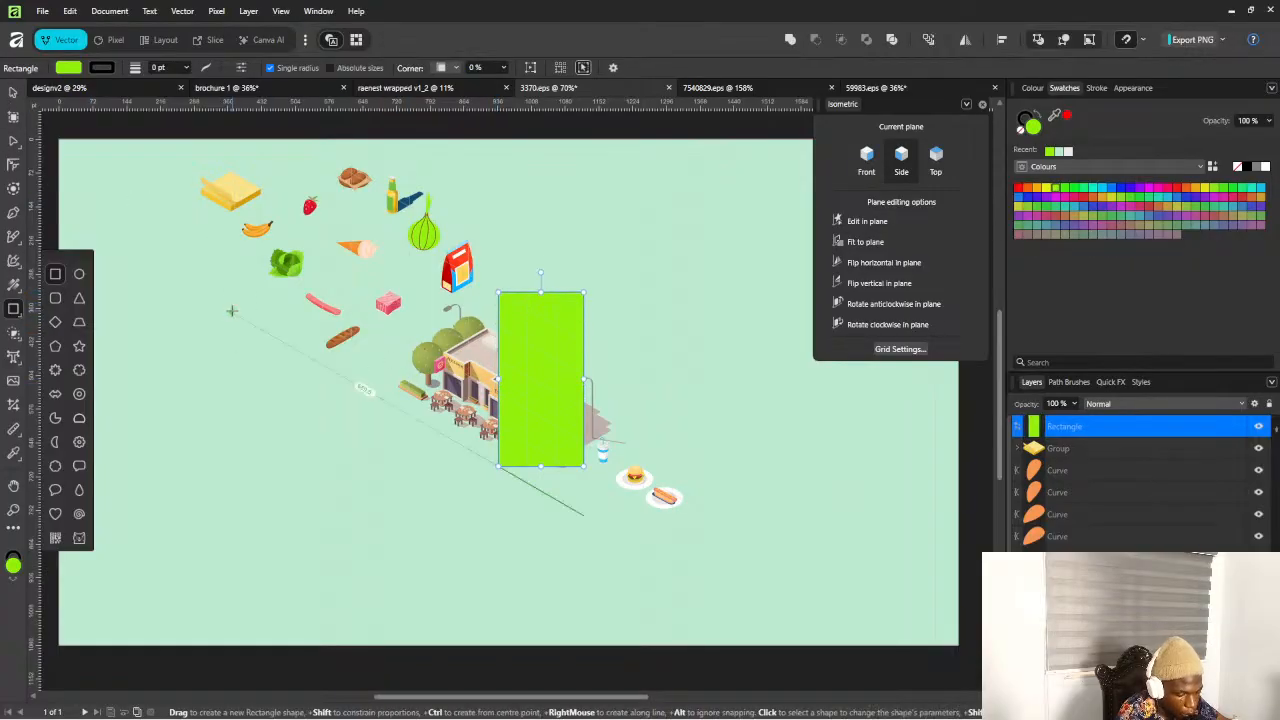
Fit the green rectangle to the side plane and stretch it wider and taller
{"action": "key", "text": "v"}
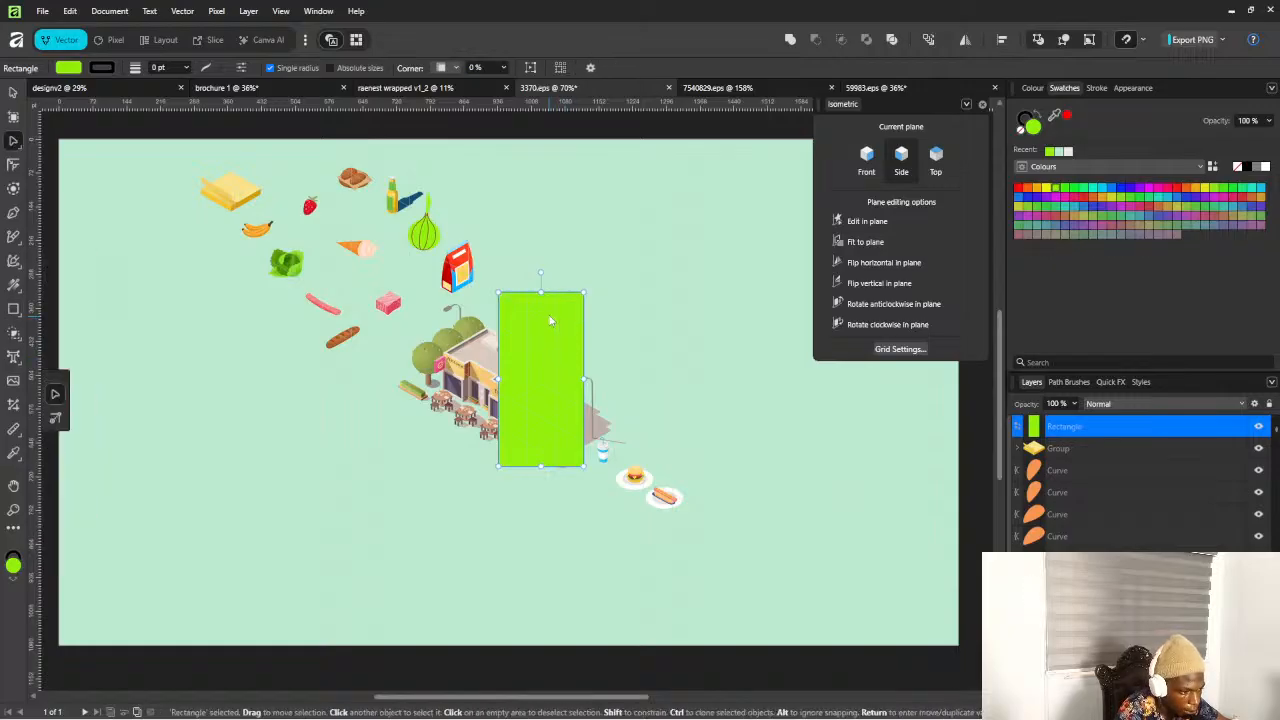
{"action": "left_click", "coordinate": [846, 240]}
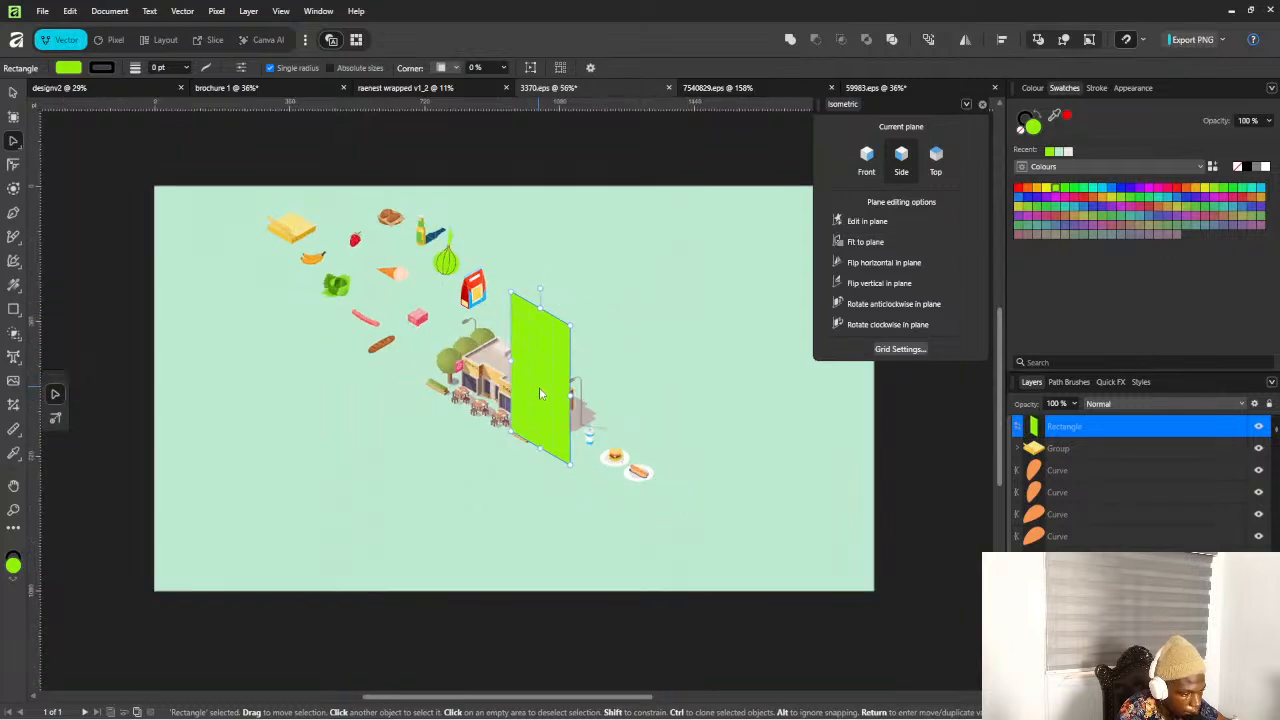
{"action": "scroll", "coordinate": [541, 379], "scroll_direction": "up", "scroll_amount": 2}
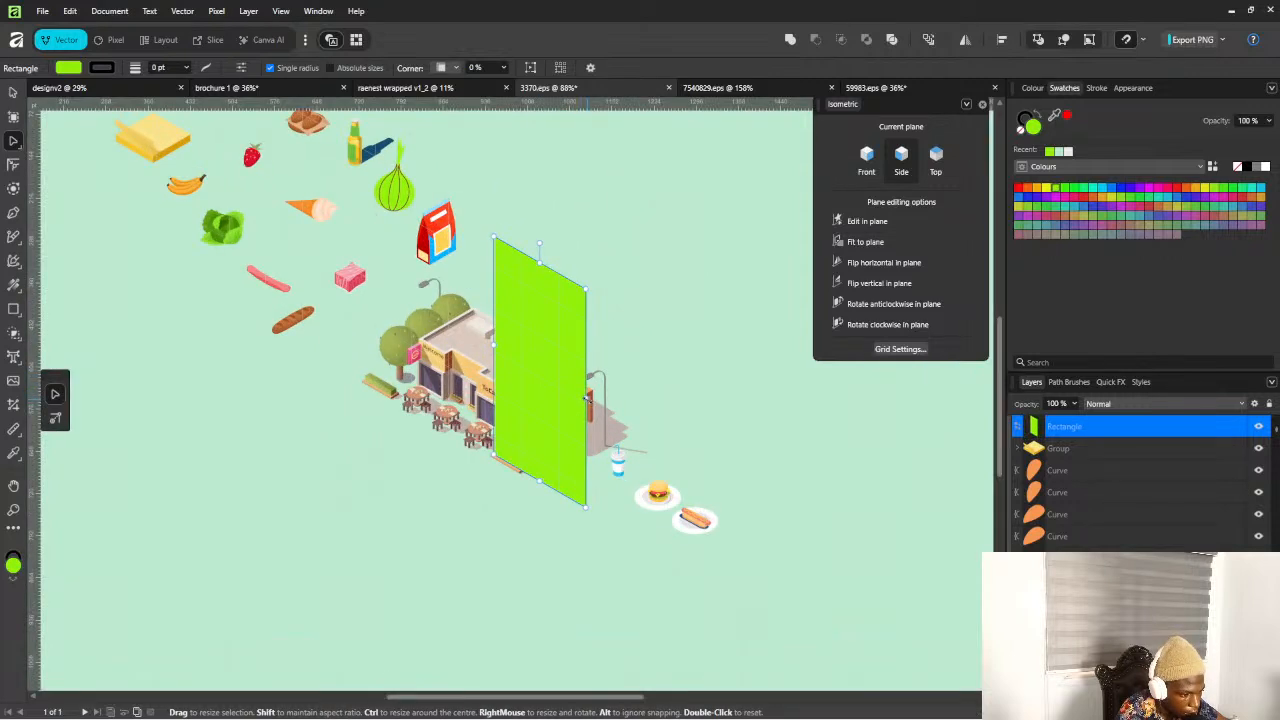
{"action": "left_click_drag", "start_coordinate": [586, 398], "coordinate": [620, 406]}
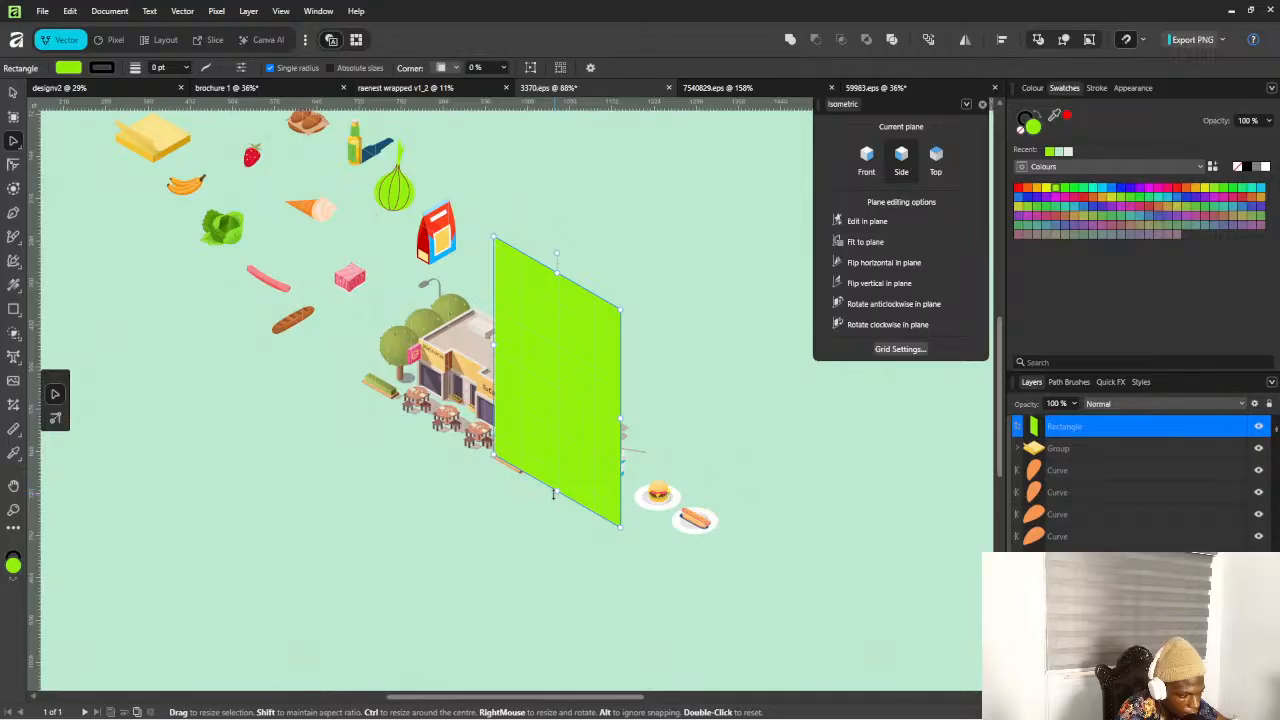
{"action": "left_click_drag", "start_coordinate": [553, 493], "coordinate": [552, 512]}
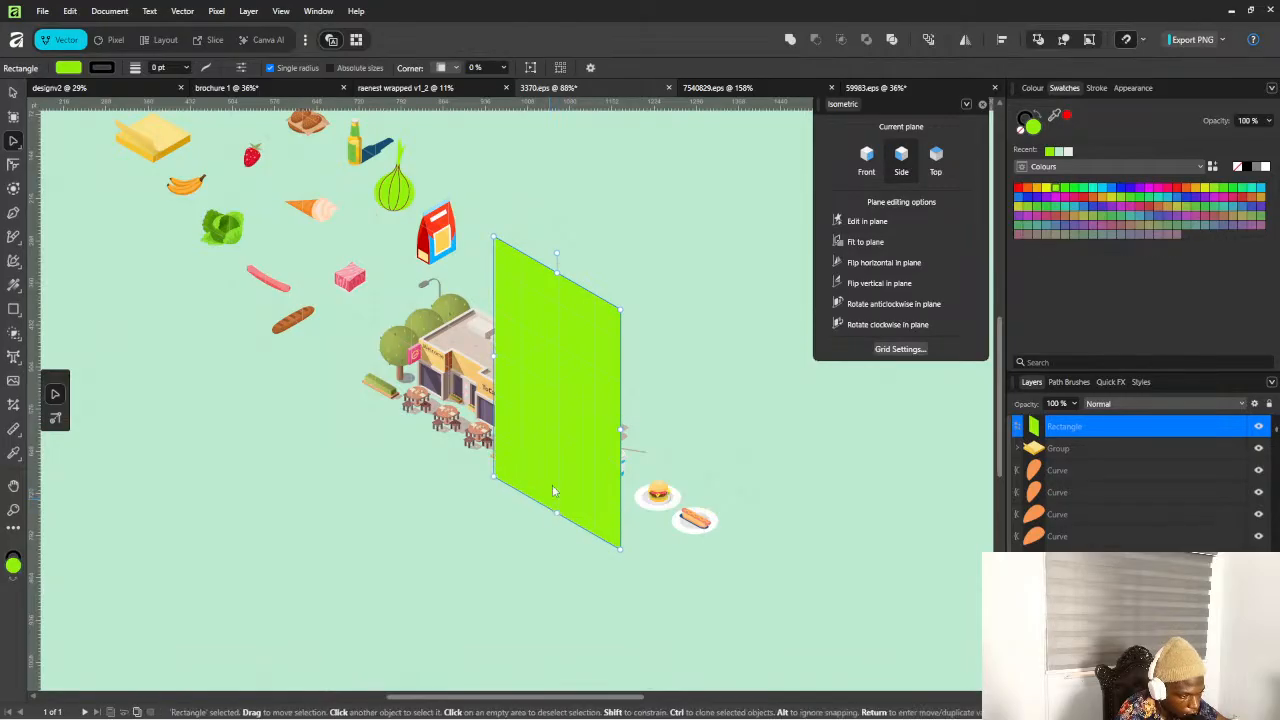
Move the fitted green rectangle up and to the left so it covers the front of the café building
{"action": "scroll", "coordinate": [576, 369], "scroll_direction": "down", "scroll_amount": 3}
{"action": "scroll", "coordinate": [585, 349], "scroll_direction": "up", "scroll_amount": 2}
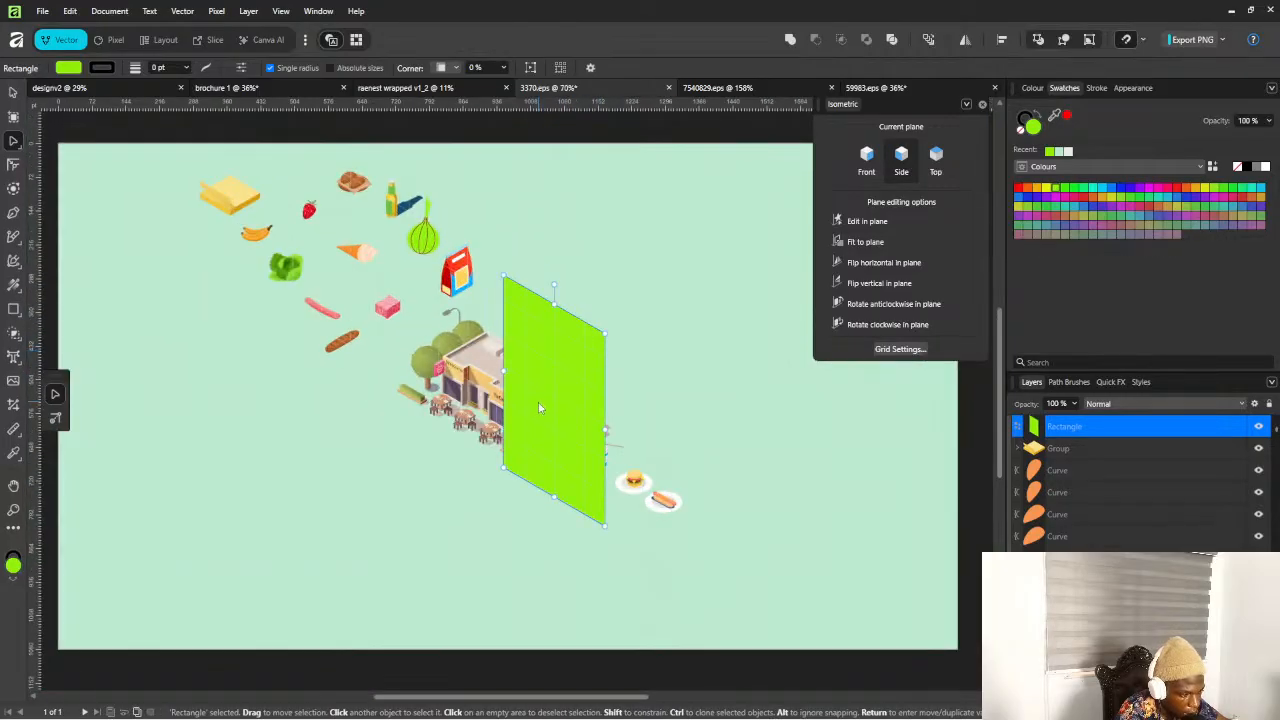
{"action": "left_click_drag", "start_coordinate": [538, 407], "coordinate": [492, 381]}
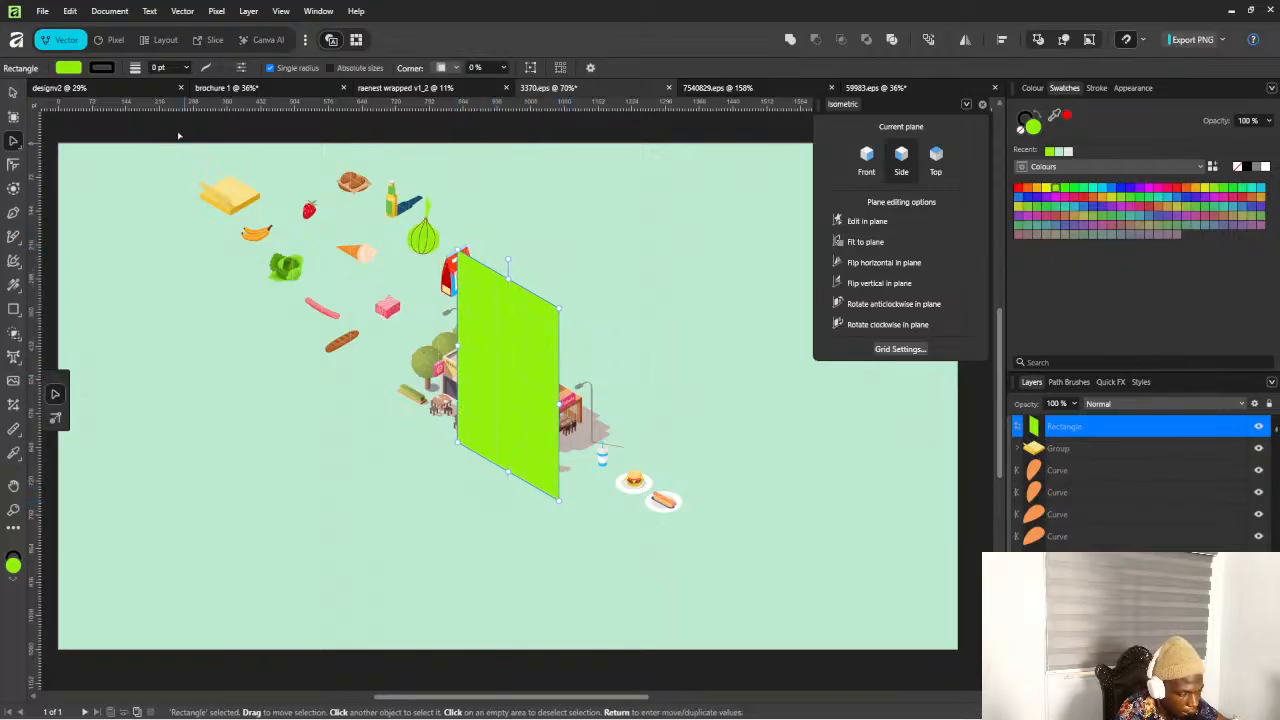
{"action": "left_click", "coordinate": [101, 87]}
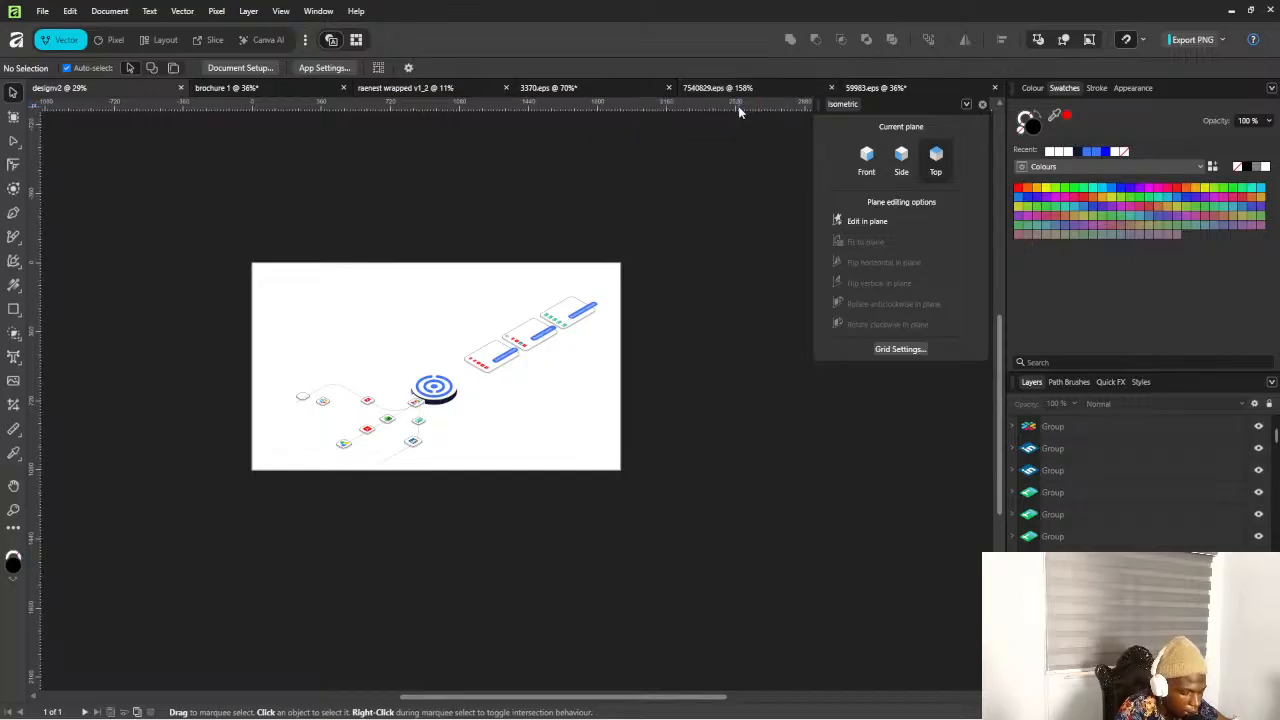
{"action": "left_click", "coordinate": [612, 89]}
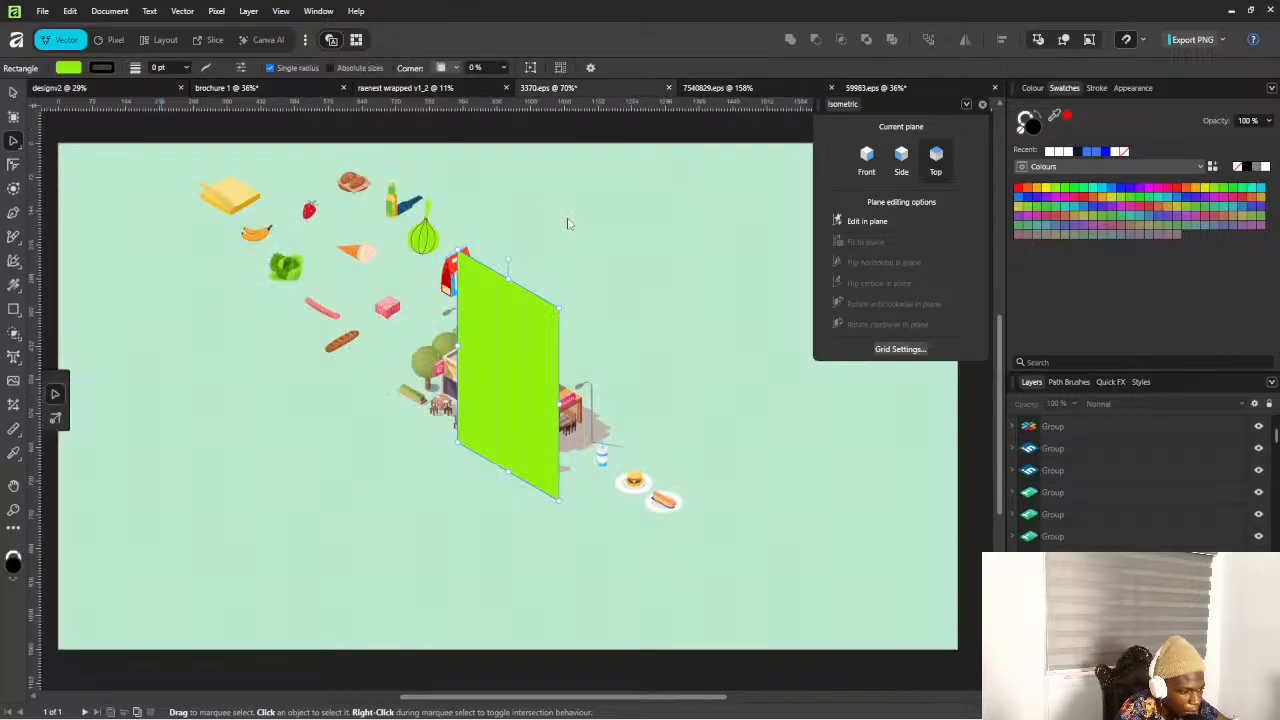
Reduce the height and width of the green side-plane rectangle so it stands as a shorter wall in front of the café
{"action": "scroll", "coordinate": [461, 302], "scroll_direction": "down", "scroll_amount": 4}
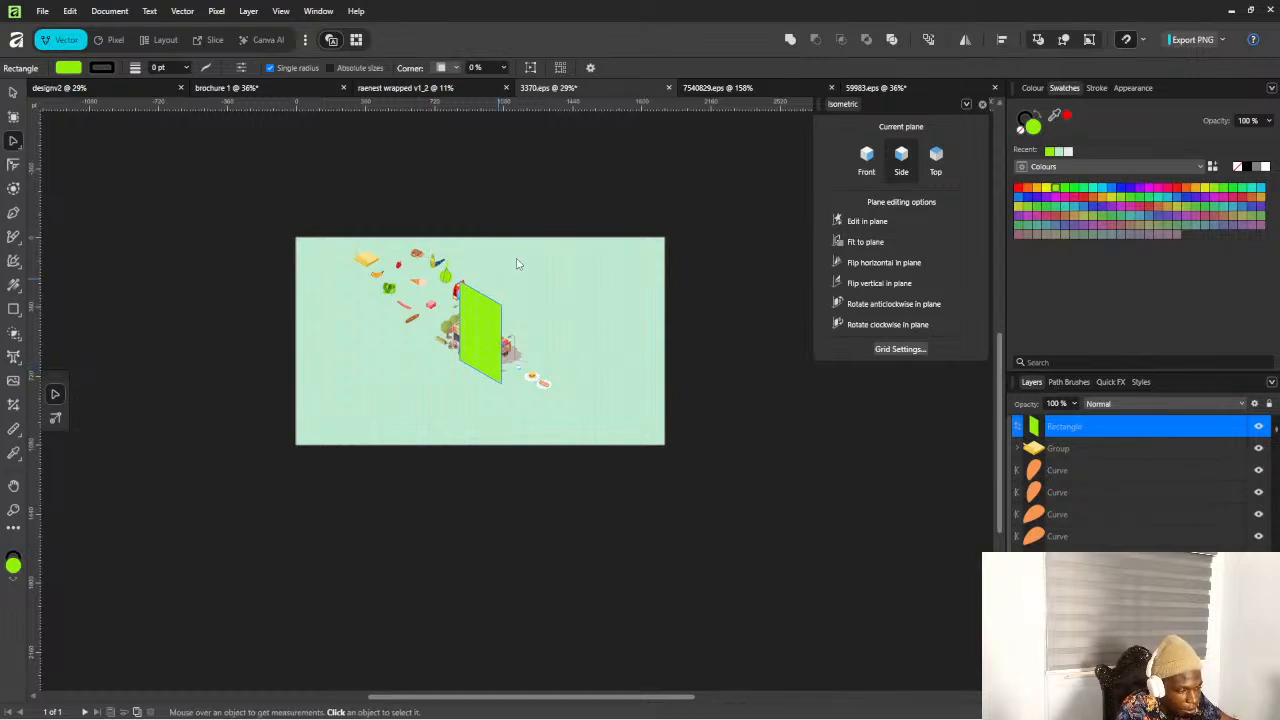
{"action": "scroll", "coordinate": [463, 334], "scroll_direction": "up", "scroll_amount": 5}
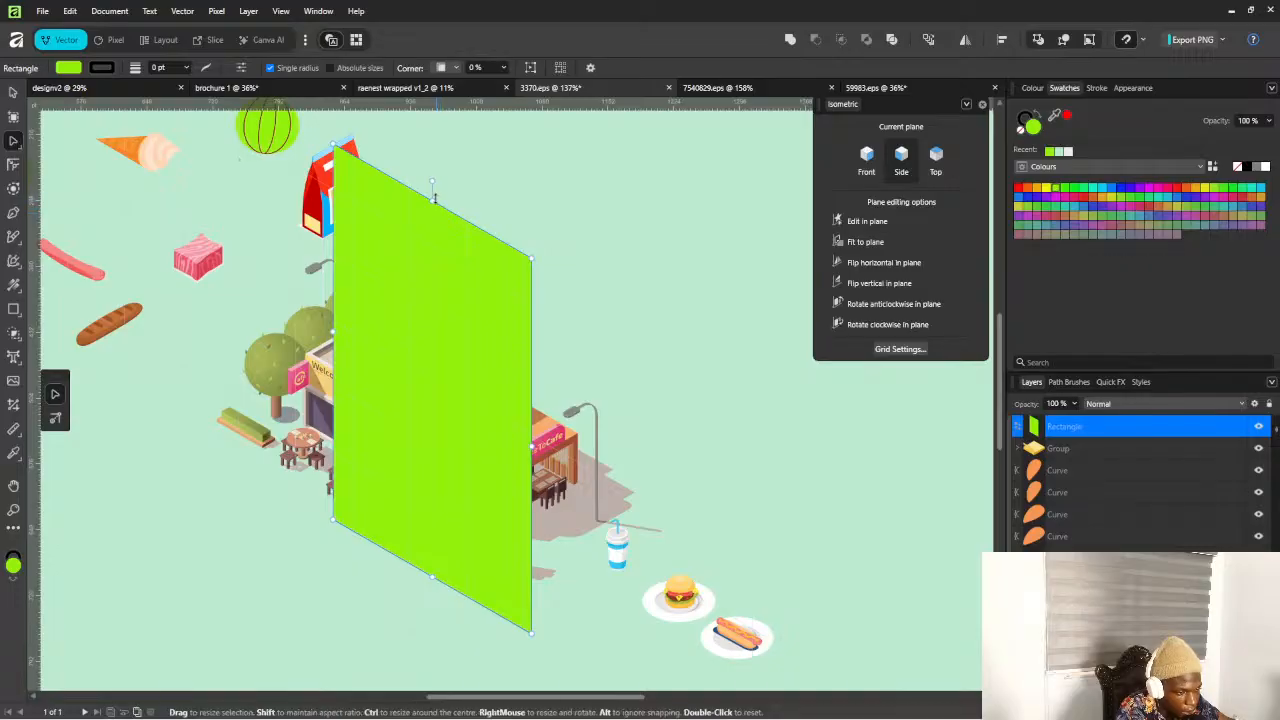
{"action": "left_click_drag", "start_coordinate": [434, 193], "coordinate": [427, 383]}
{"action": "left_click_drag", "start_coordinate": [531, 543], "coordinate": [482, 514]}
Duplicate the green rectangle and place the copy behind the original, offset along the isometric direction as the box's parallel back wall
{"action": "scroll", "coordinate": [521, 517], "scroll_direction": "down", "scroll_amount": 2}
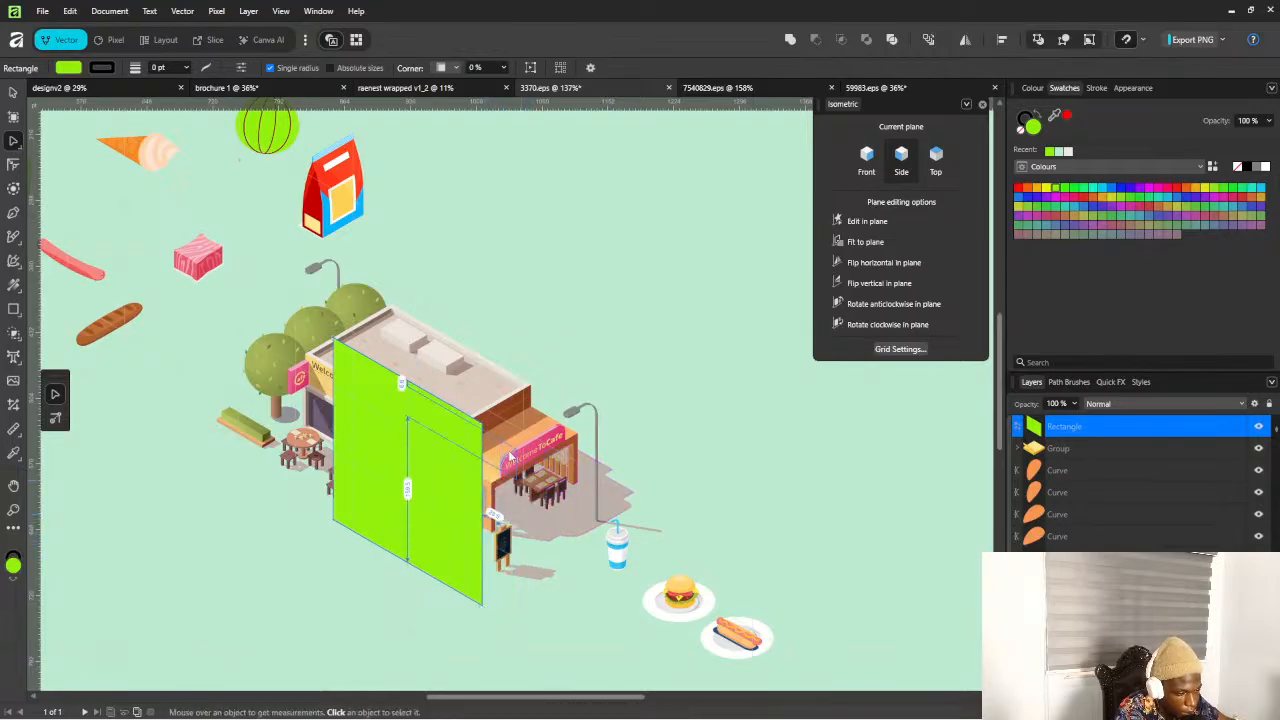
{"action": "scroll", "coordinate": [513, 452], "scroll_direction": "up", "scroll_amount": 5}
{"action": "scroll", "coordinate": [513, 452], "scroll_direction": "down", "scroll_amount": 3}
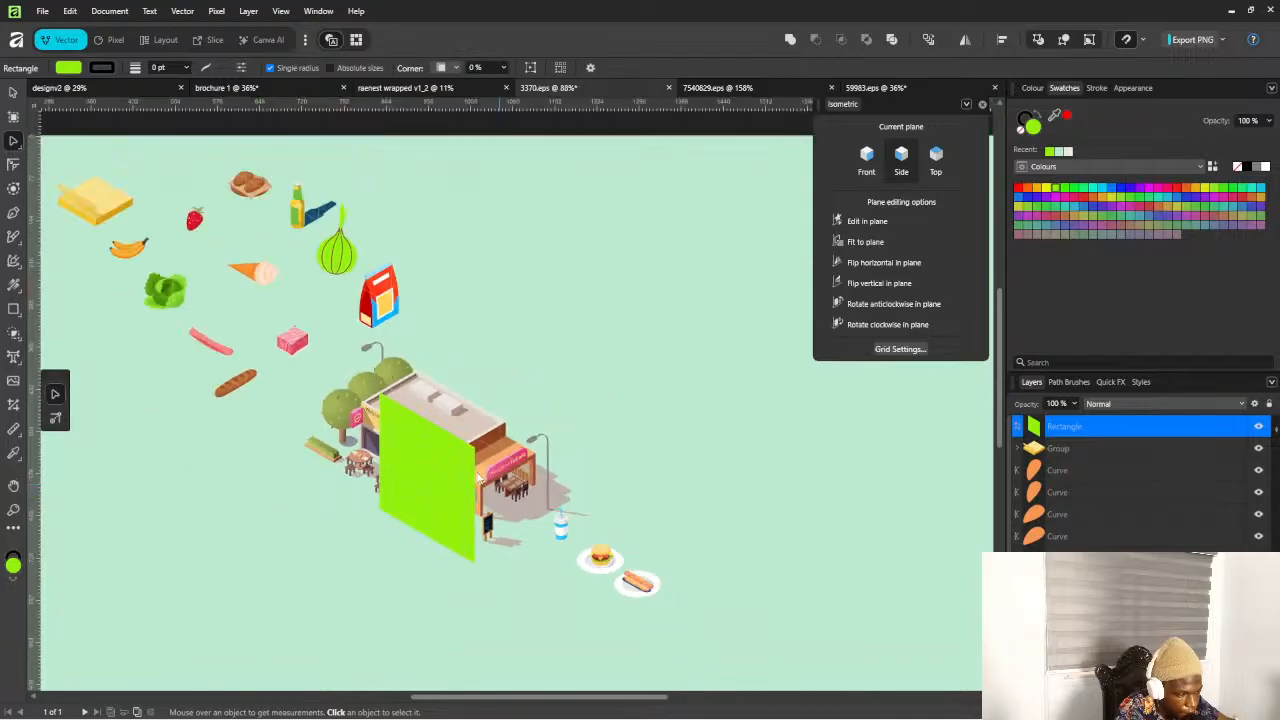
{"action": "scroll", "coordinate": [402, 460], "scroll_direction": "up", "scroll_amount": 2}
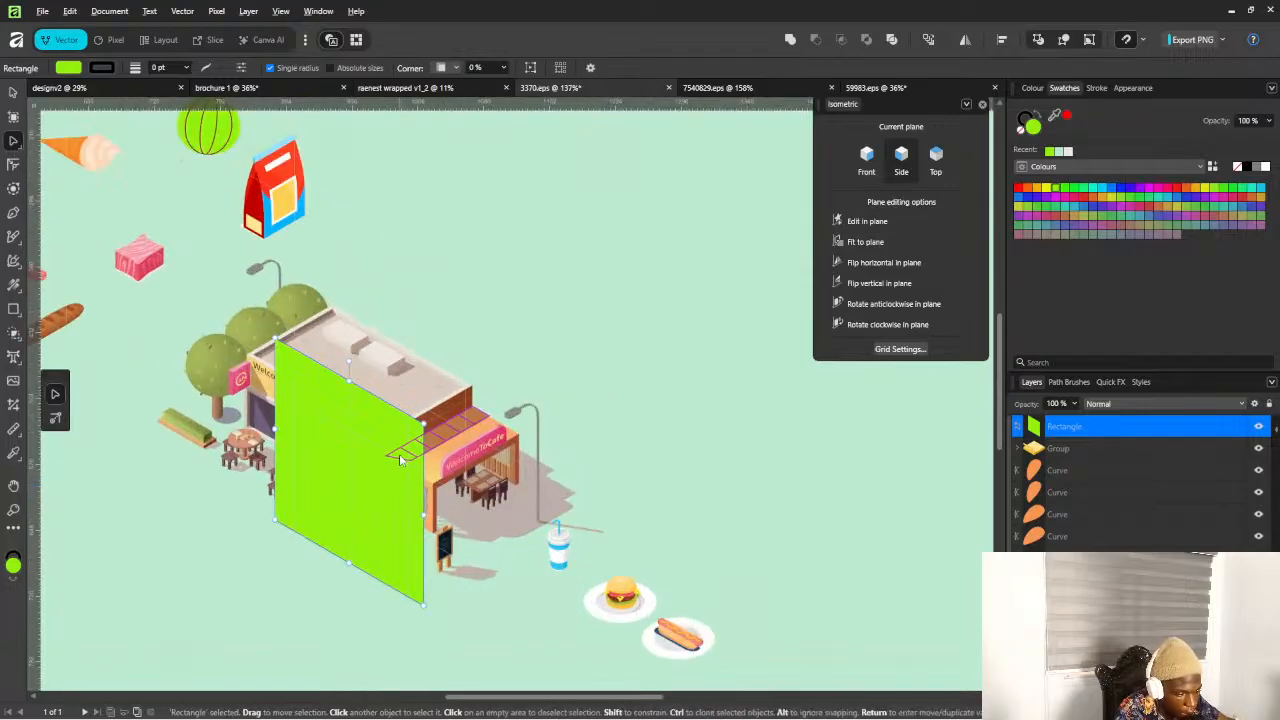
{"action": "mouse_move", "coordinate": [402, 460]}
{"action": "left_mouse_down", "text": "ctrl"}
{"action": "mouse_move", "coordinate": [425, 437]}
{"action": "mouse_move", "coordinate": [529, 400]}
{"action": "left_mouse_up", "text": "ctrl"}
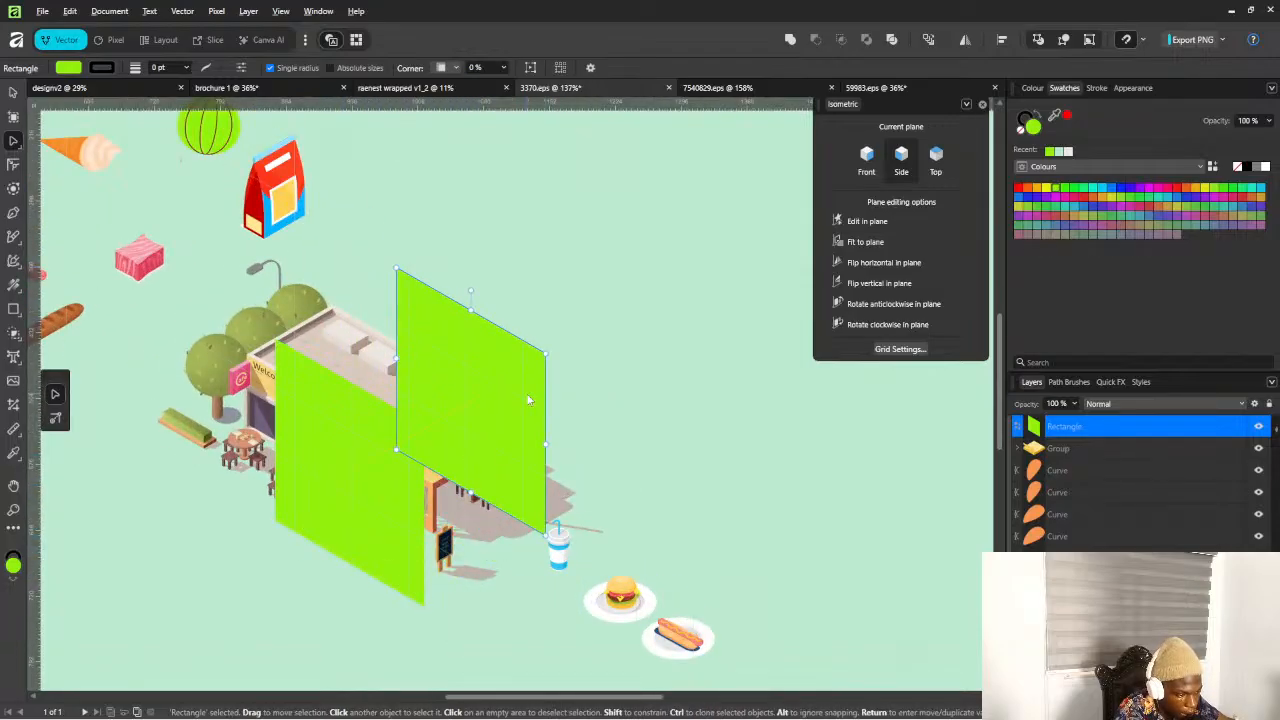
Set the current isometric plane to Front and draw a closed four-sided Pen tool face joining the near vertical edges of both green rectangles
{"action": "left_click", "coordinate": [371, 427]}
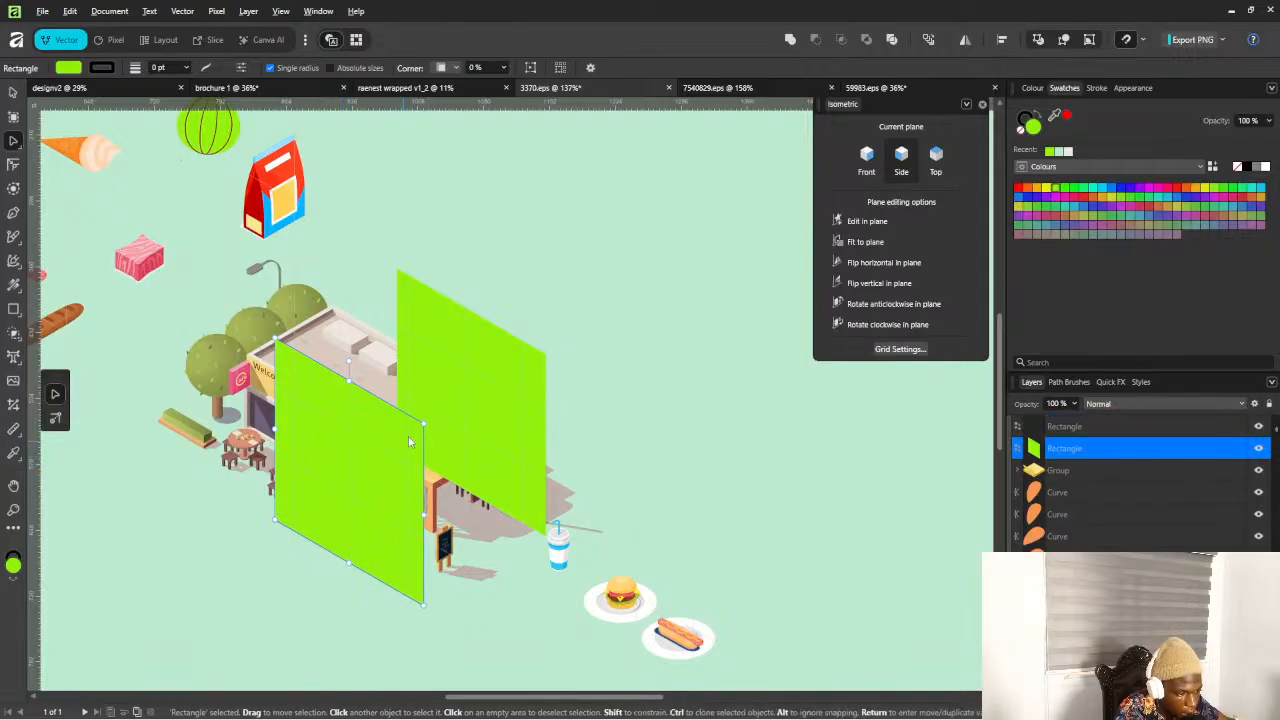
{"action": "left_click", "coordinate": [13, 214]}
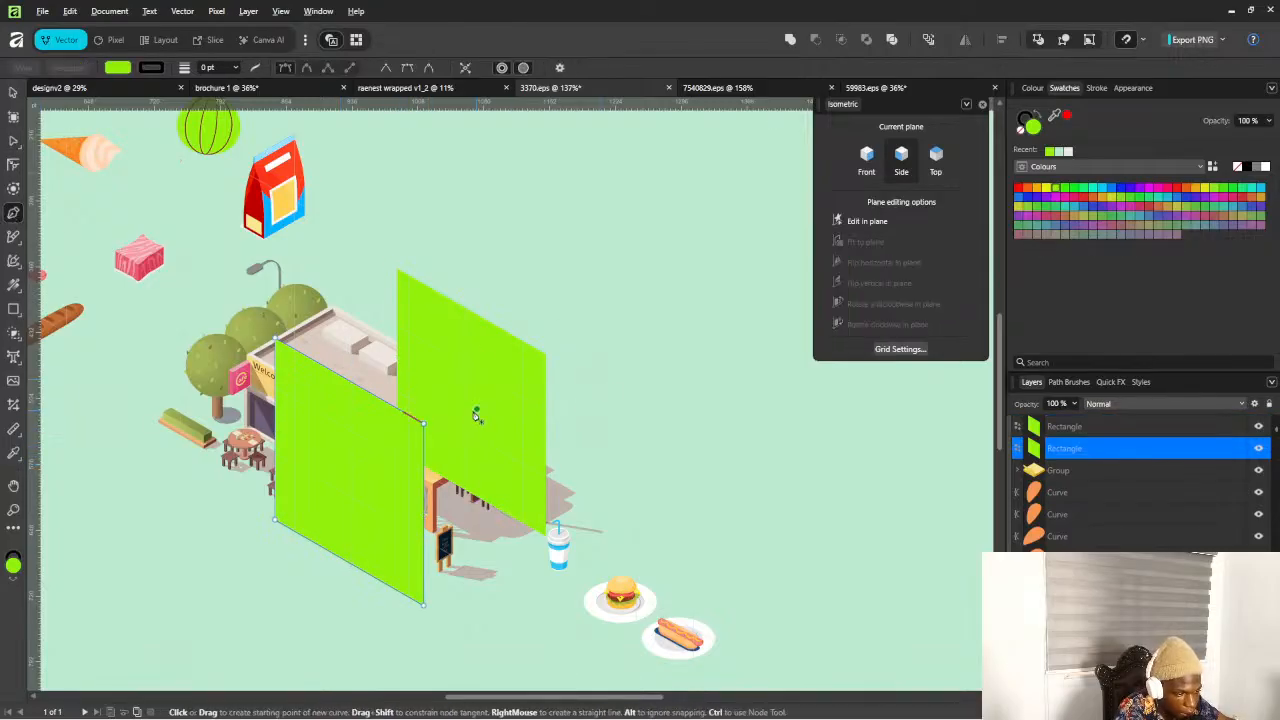
{"action": "left_click", "coordinate": [870, 160]}
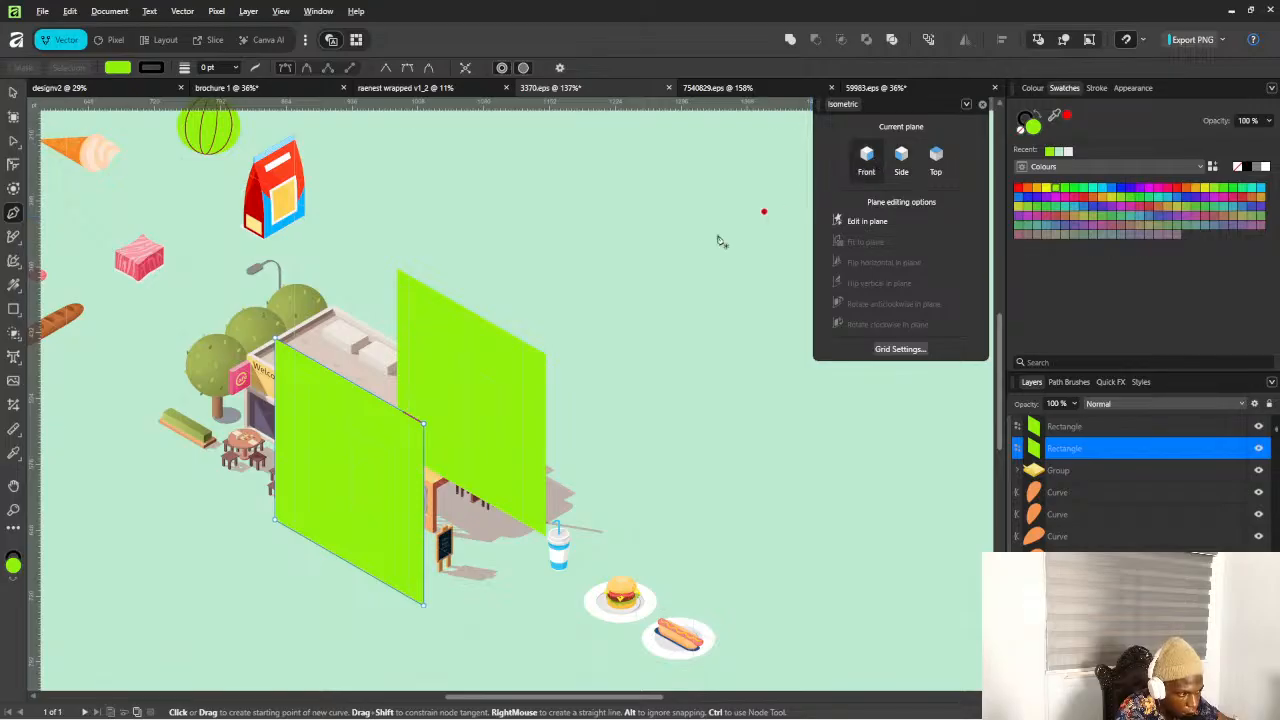
{"action": "left_click", "coordinate": [424, 424]}
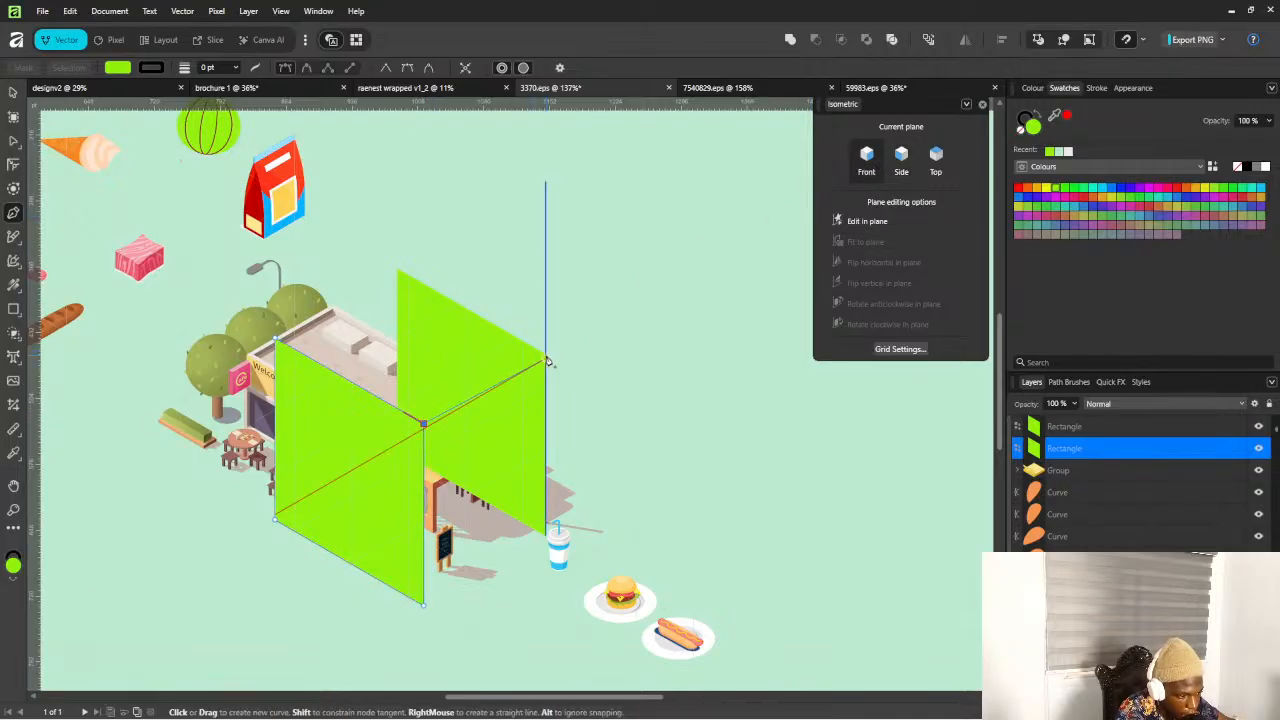
{"action": "left_click", "coordinate": [545, 358]}
{"action": "left_click", "coordinate": [546, 535]}
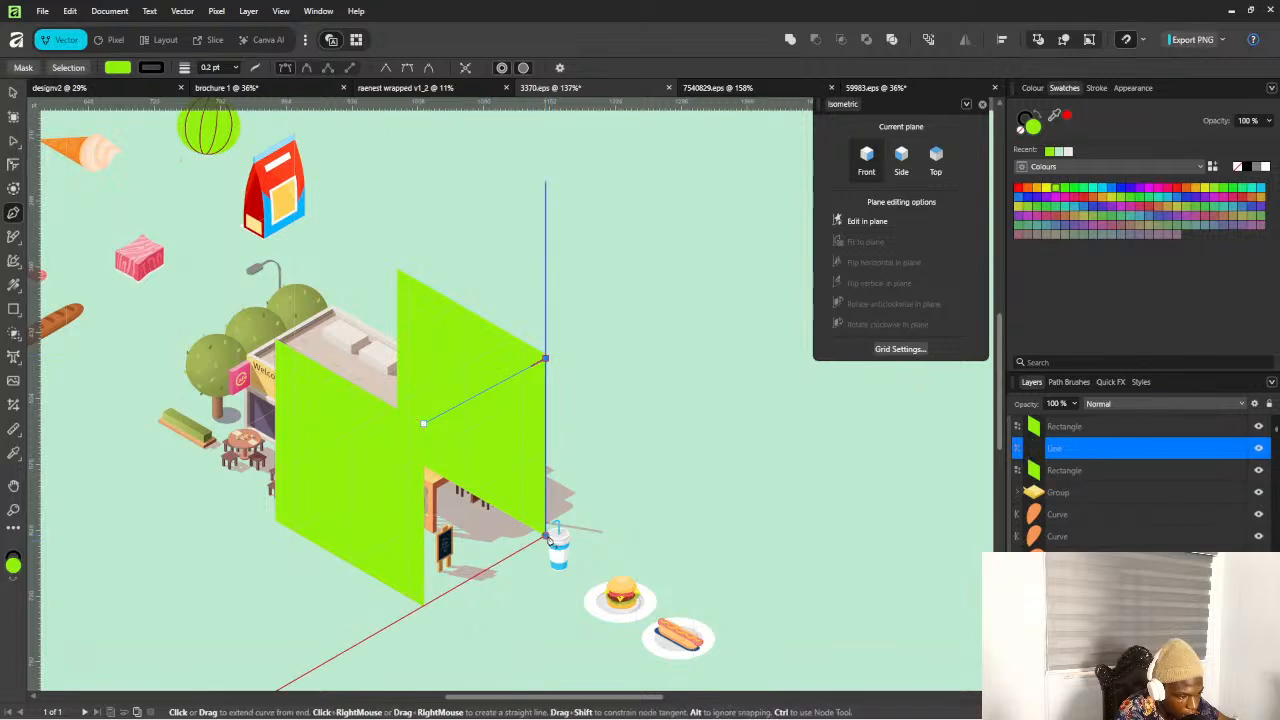
{"action": "left_click", "coordinate": [424, 606]}
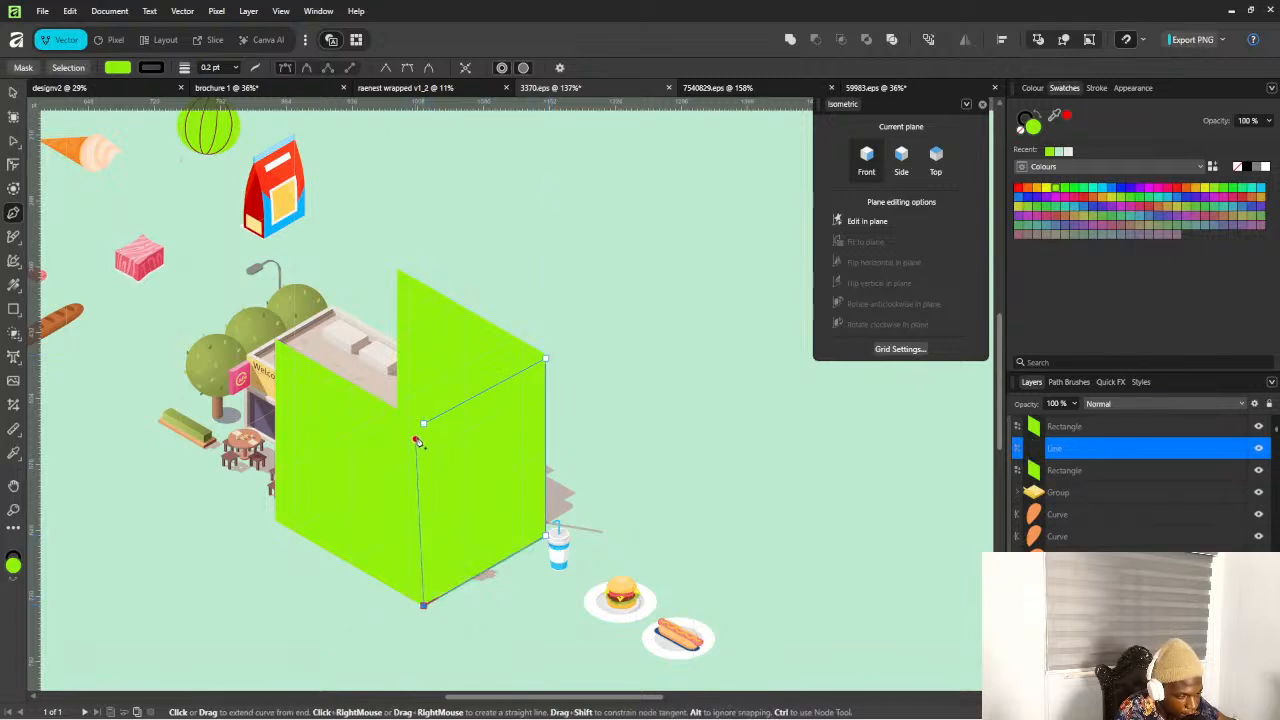
{"action": "left_click", "coordinate": [423, 424]}
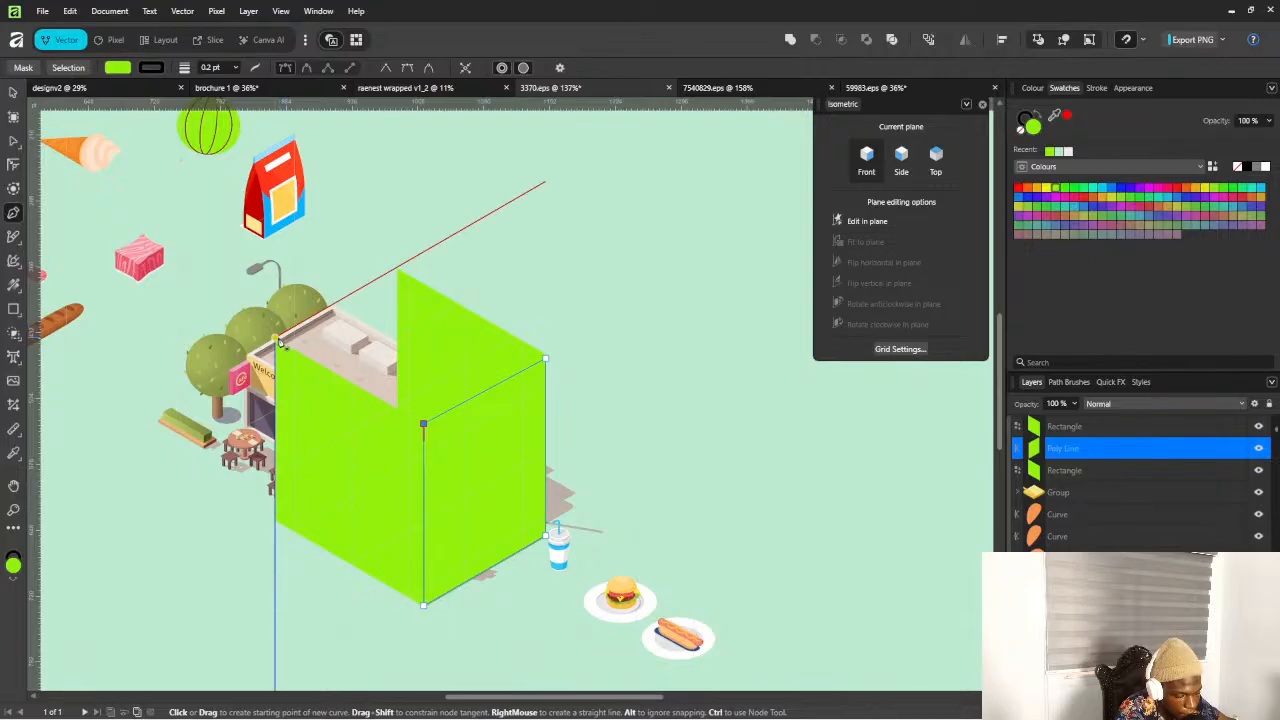
Draw a closed four-sided Pen tool shape across the upper corners of both rectangles to form the box's top face, and deselect it
{"action": "left_click", "coordinate": [396, 268]}
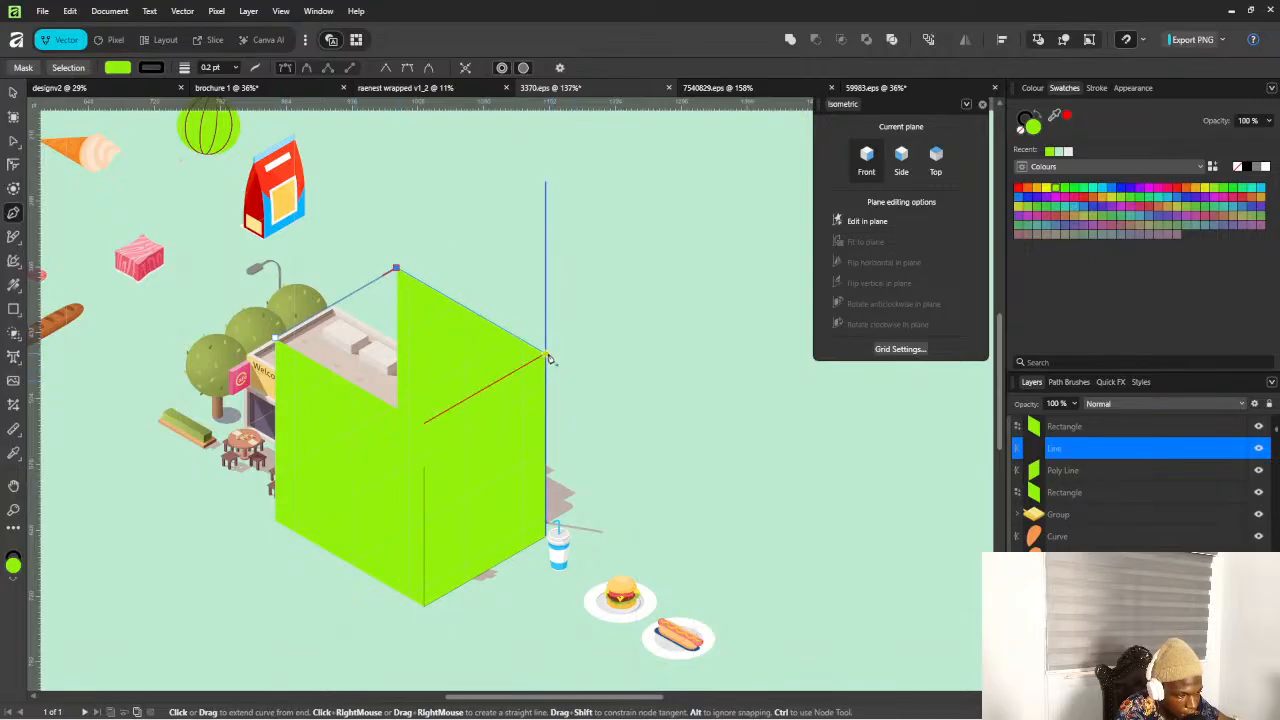
{"action": "left_click", "coordinate": [545, 352]}
{"action": "left_click", "coordinate": [424, 423]}
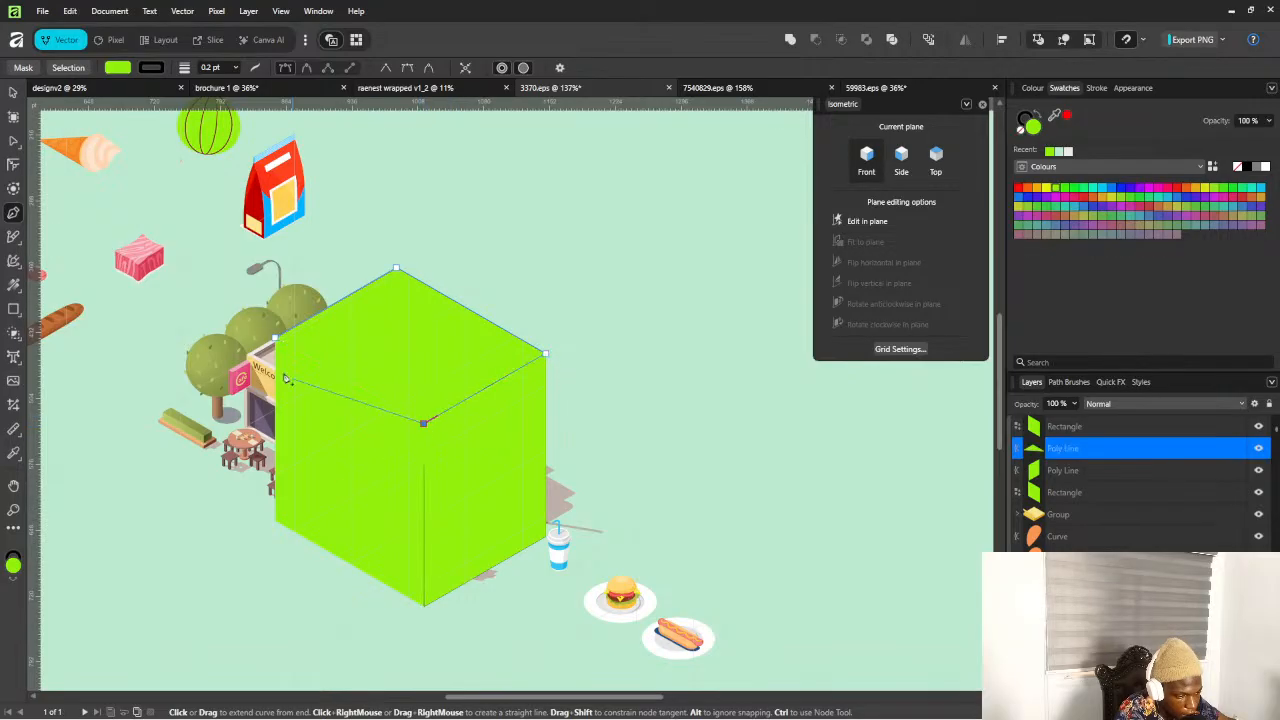
{"action": "left_click", "coordinate": [275, 341]}
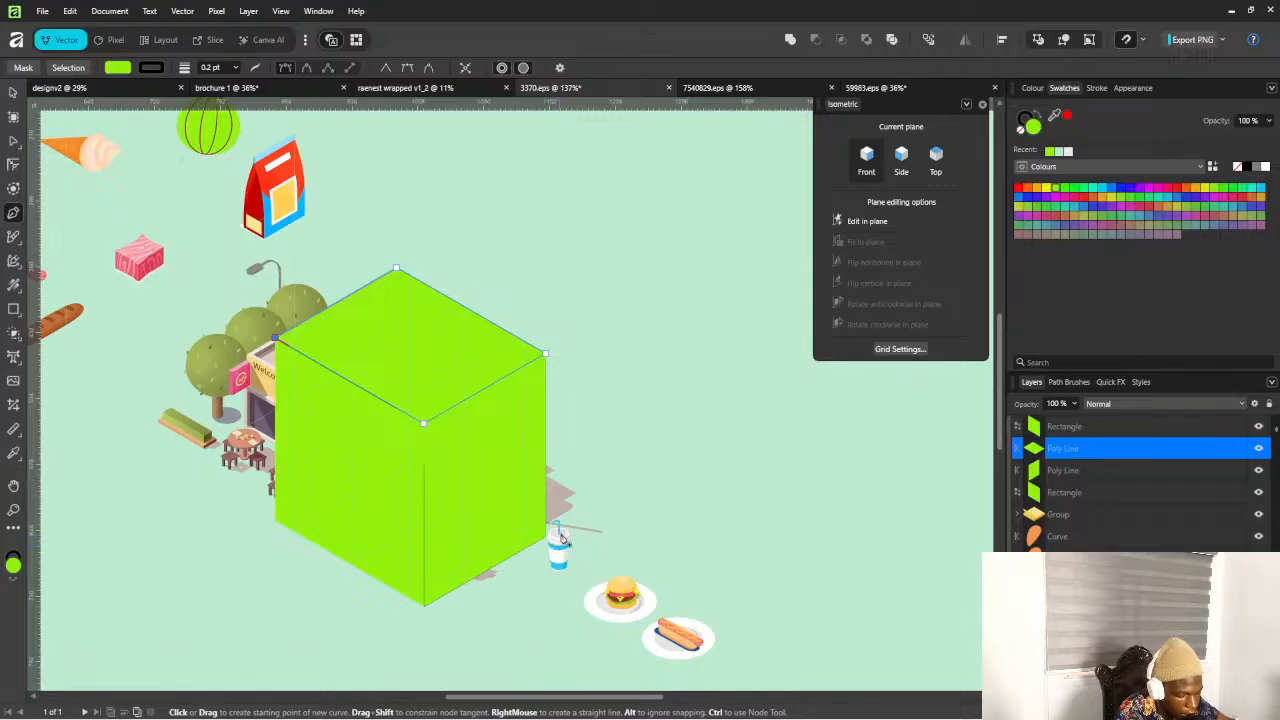
{"action": "key", "text": "v"}
{"action": "left_click", "coordinate": [611, 449]}
Remove the black outline from the front-plane face of the green box
{"action": "scroll", "coordinate": [453, 494], "scroll_direction": "down", "scroll_amount": 2}
{"action": "scroll", "coordinate": [480, 521], "scroll_direction": "up", "scroll_amount": 5}
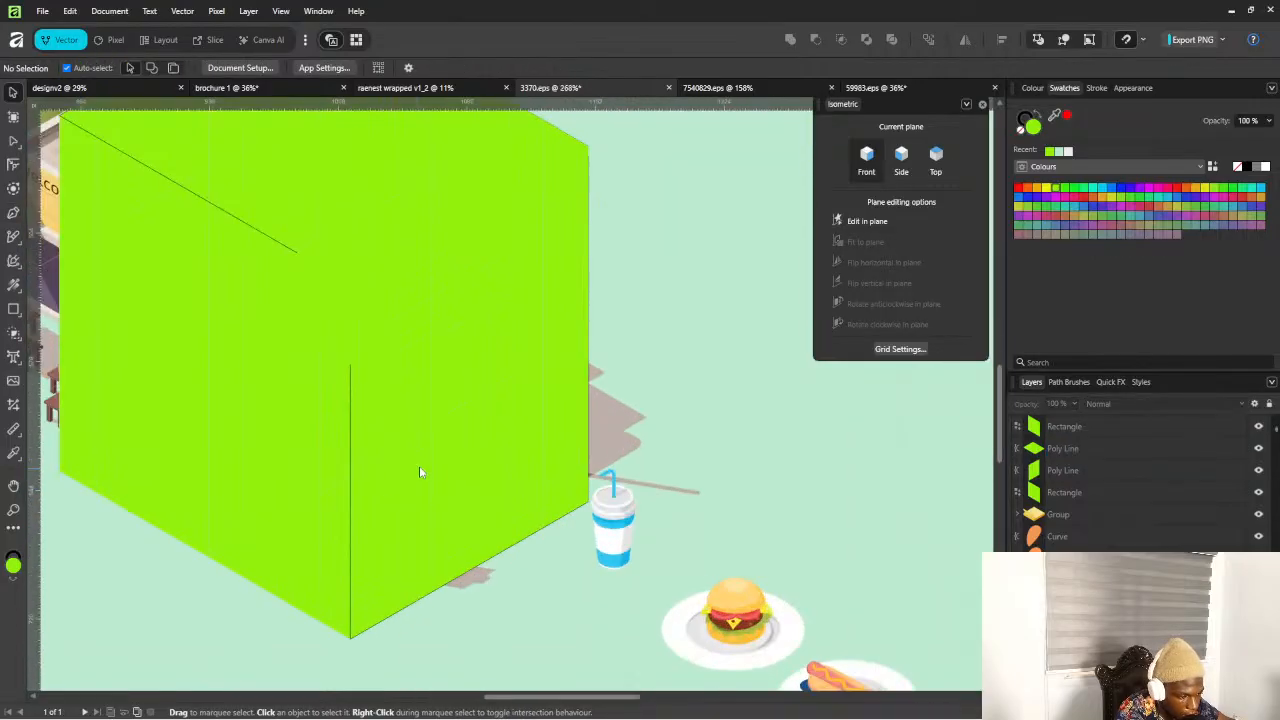
{"action": "left_click", "coordinate": [445, 463]}
{"action": "scroll", "coordinate": [463, 460], "scroll_direction": "down", "scroll_amount": 2}
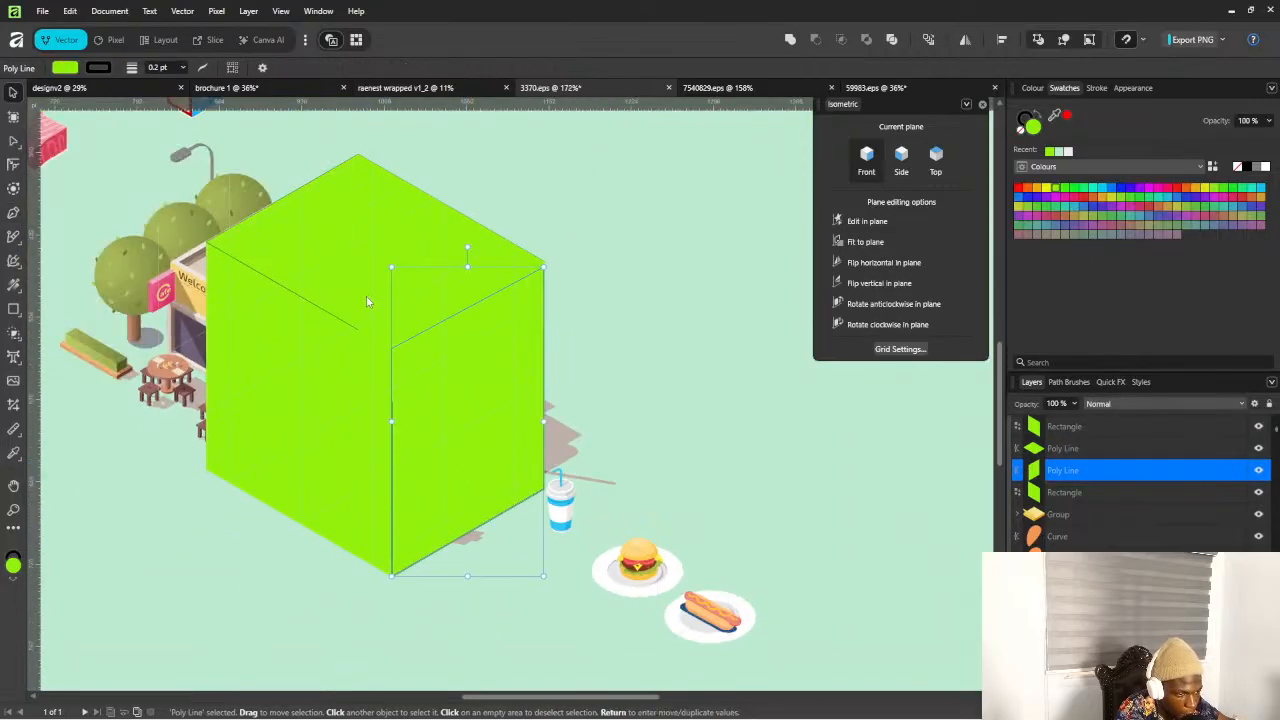
{"action": "left_click", "coordinate": [367, 300], "text": "shift"}
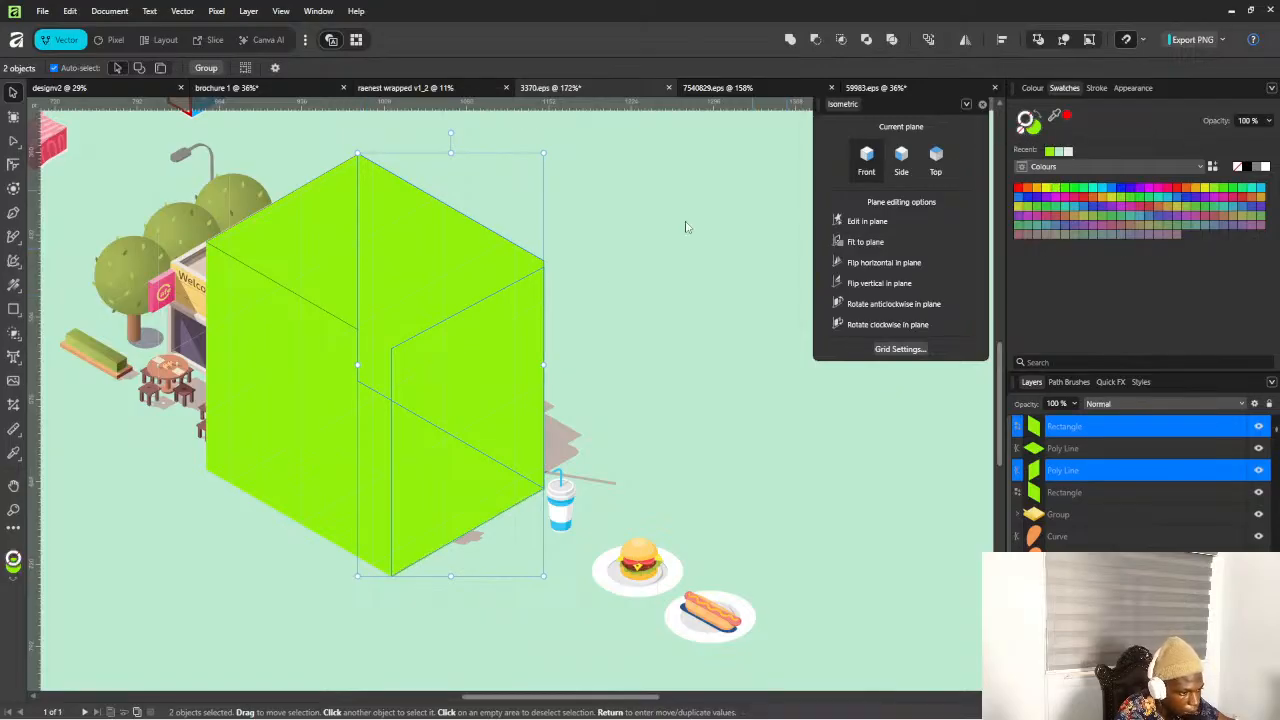
{"action": "left_click", "coordinate": [636, 270]}
Remove the black outline from the top face of the green box
{"action": "left_click", "coordinate": [388, 224]}
{"action": "left_click", "coordinate": [254, 178]}
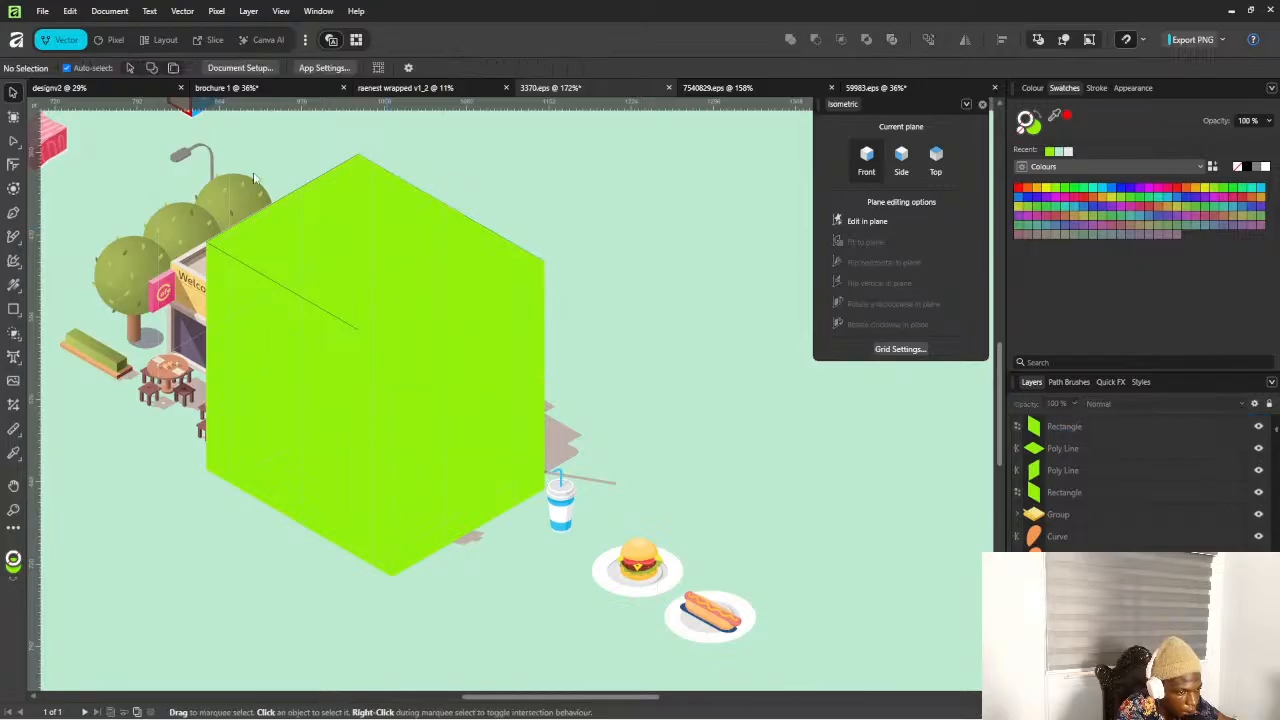
{"action": "left_click", "coordinate": [267, 213]}
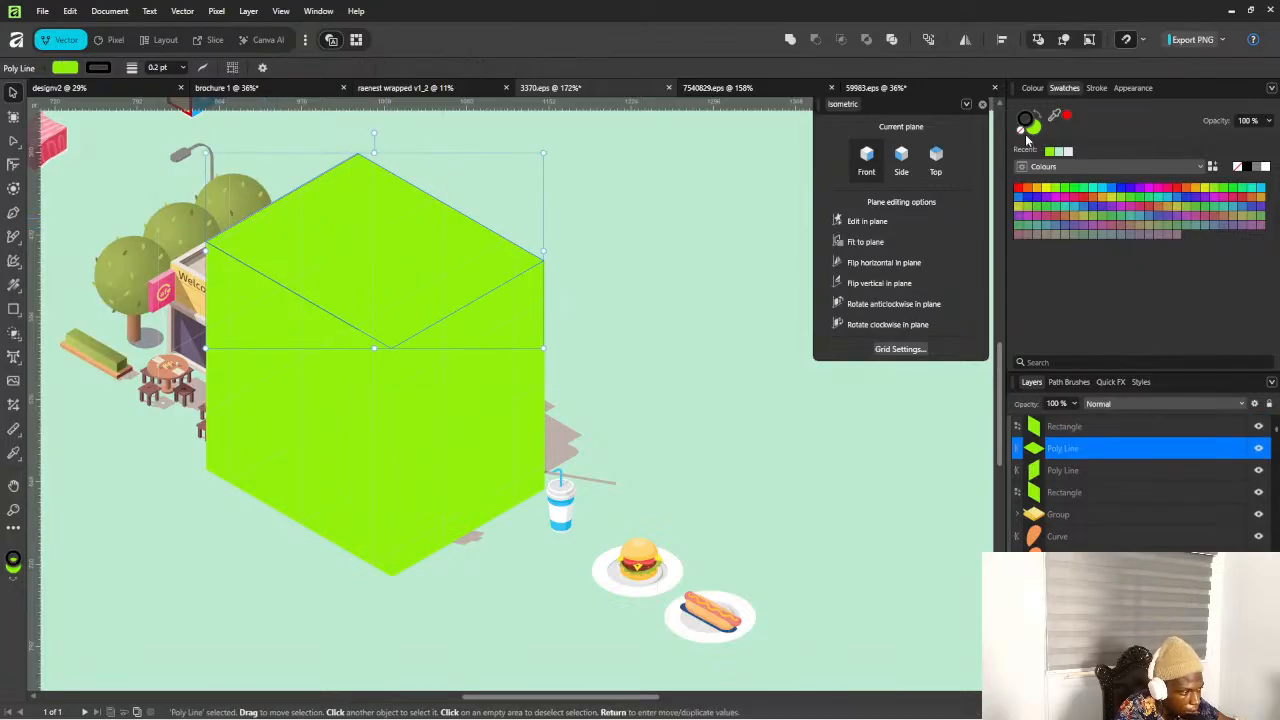
{"action": "left_click", "coordinate": [651, 158]}
Select all four green box faces together and move them off the café onto the empty background below and to its left
{"action": "scroll", "coordinate": [605, 265], "scroll_direction": "down", "scroll_amount": 2}
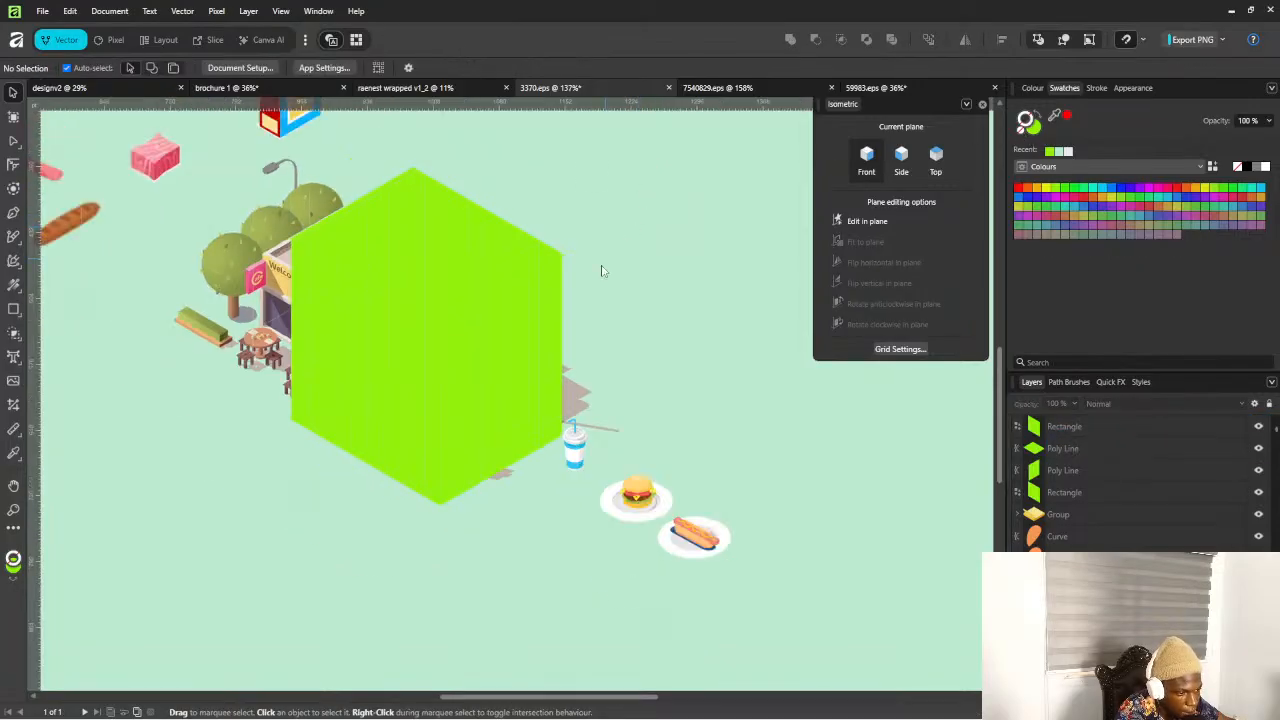
{"action": "scroll", "coordinate": [601, 271], "scroll_direction": "down", "scroll_amount": 3}
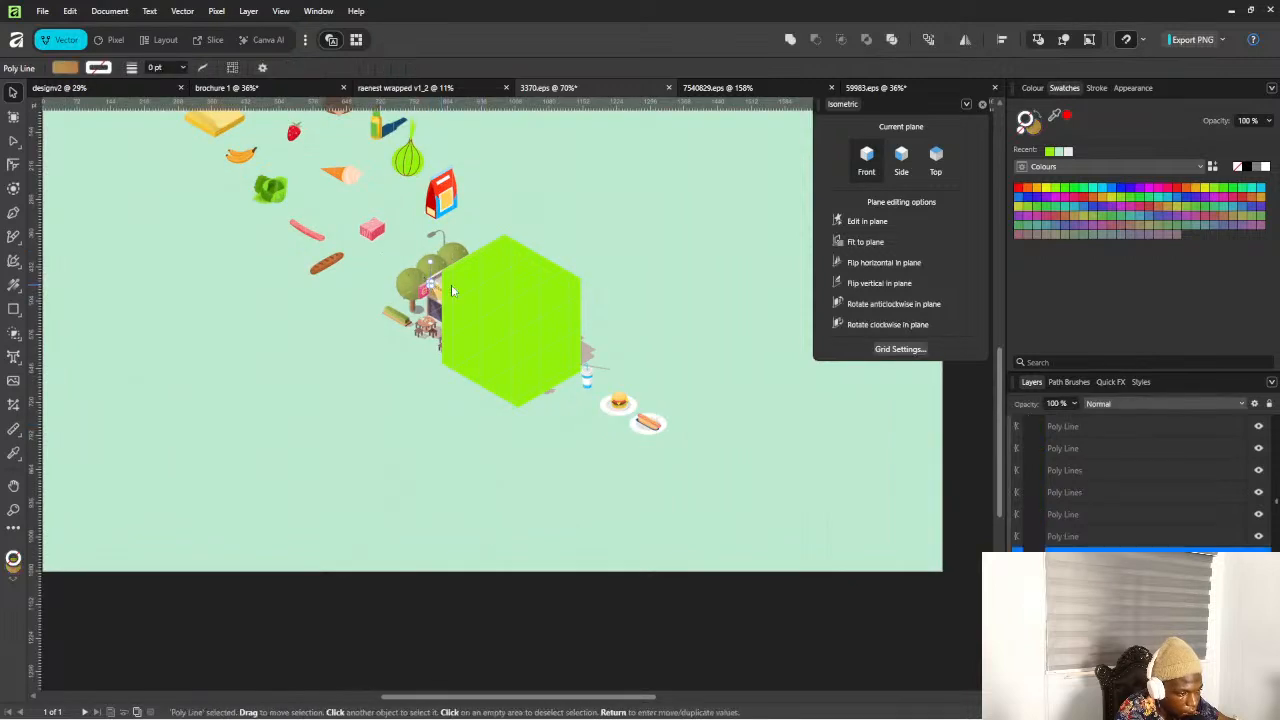
{"action": "left_click", "coordinate": [512, 292]}
{"action": "left_click", "coordinate": [500, 360], "text": "shift"}
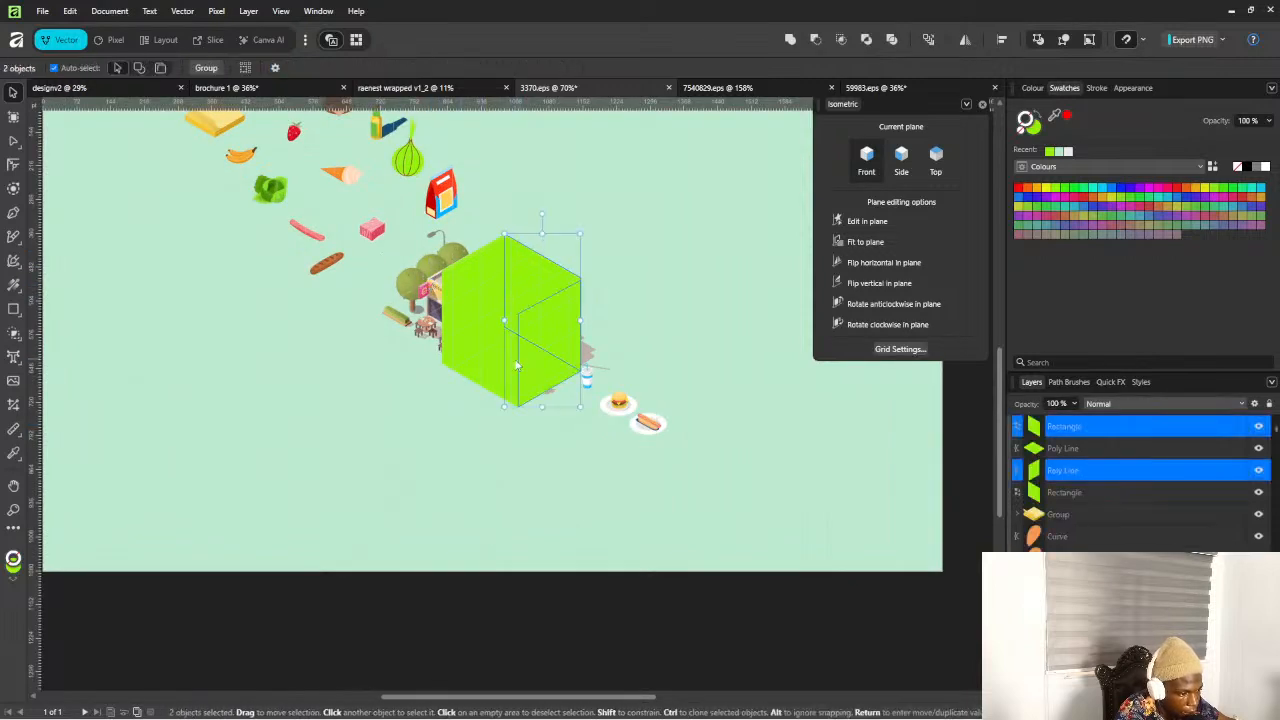
{"action": "left_click", "coordinate": [481, 354], "text": "shift"}
{"action": "left_click", "coordinate": [517, 296]}
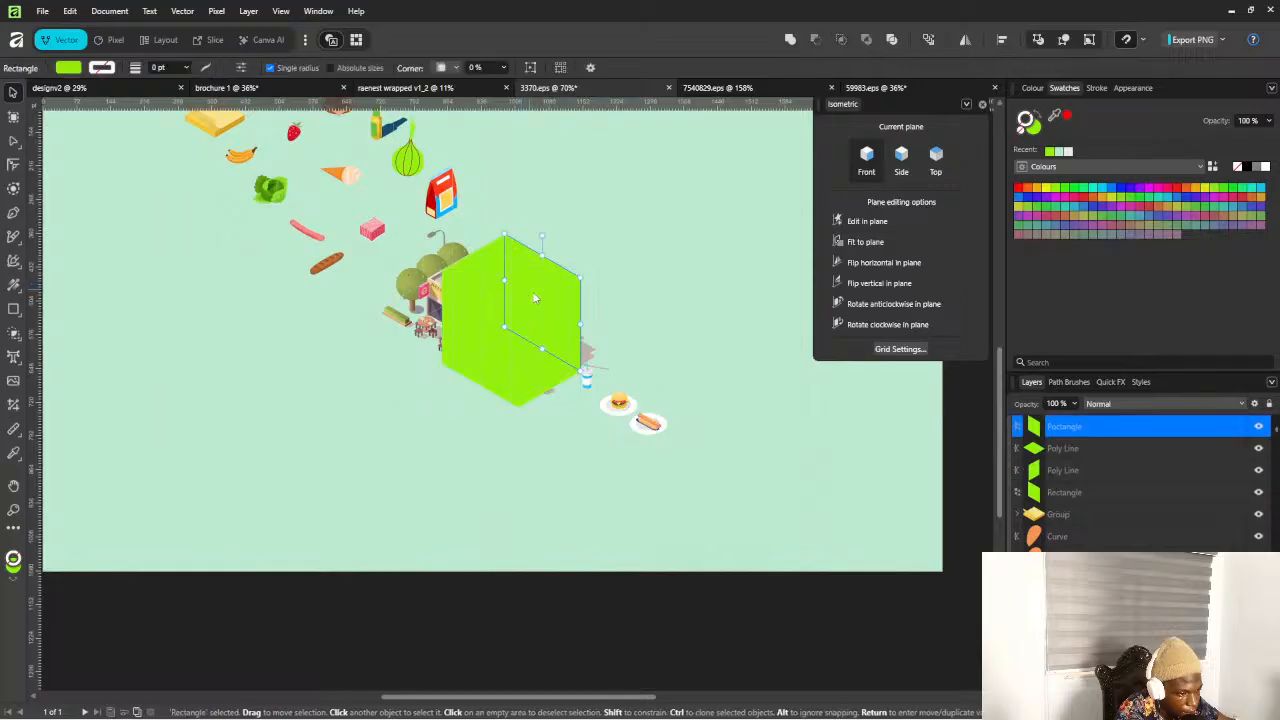
{"action": "left_click", "coordinate": [508, 368], "text": "shift"}
{"action": "left_click", "coordinate": [485, 368], "text": "shift"}
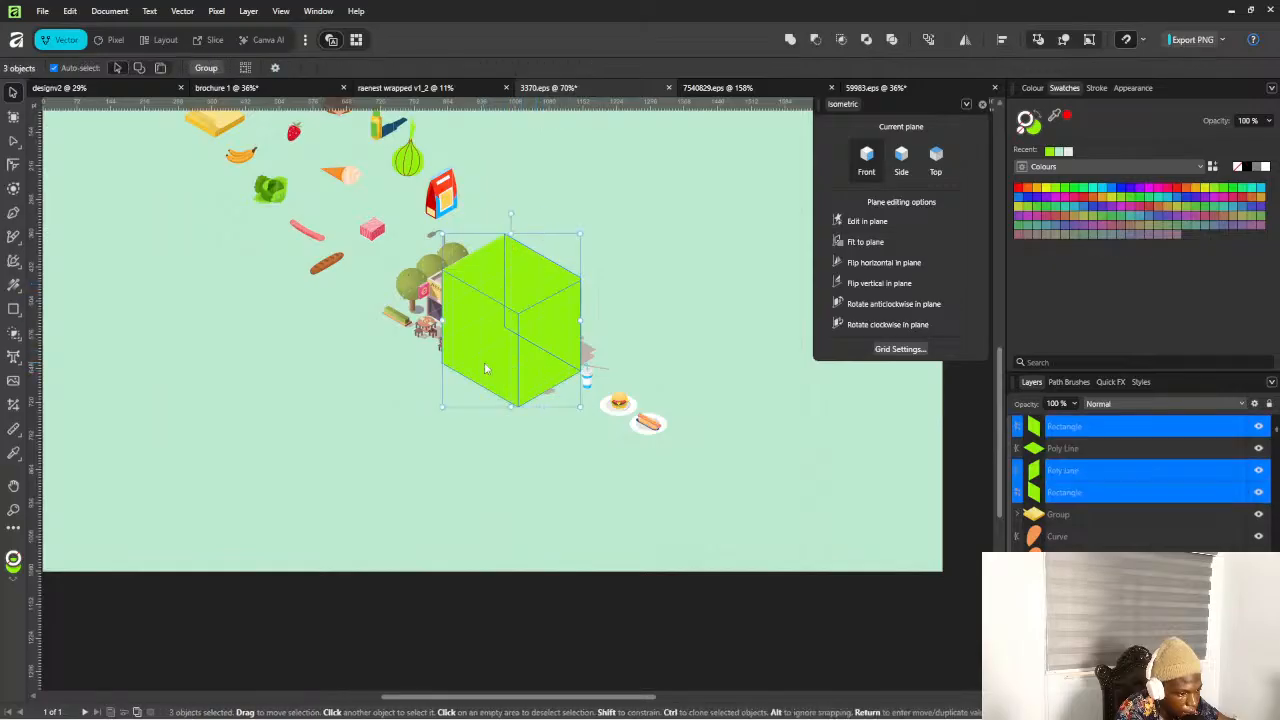
{"action": "left_click", "coordinate": [506, 281], "text": "shift"}
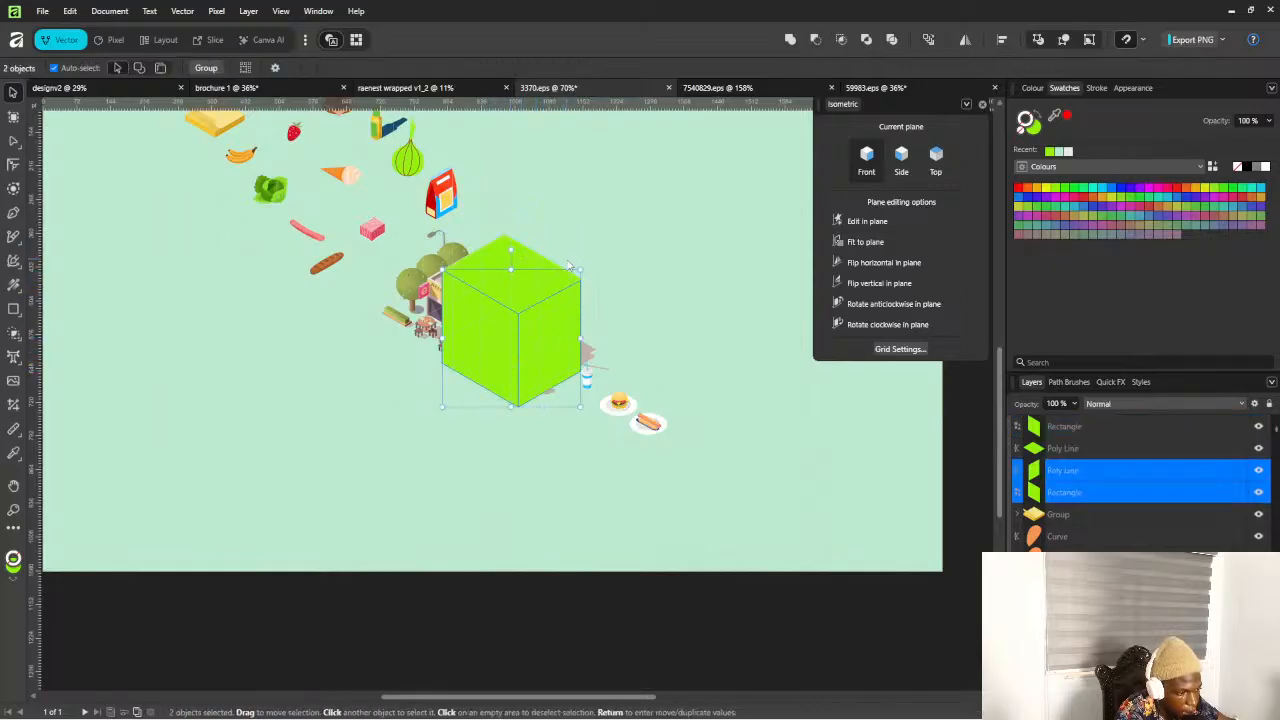
{"action": "left_click", "coordinate": [548, 283], "text": "shift"}
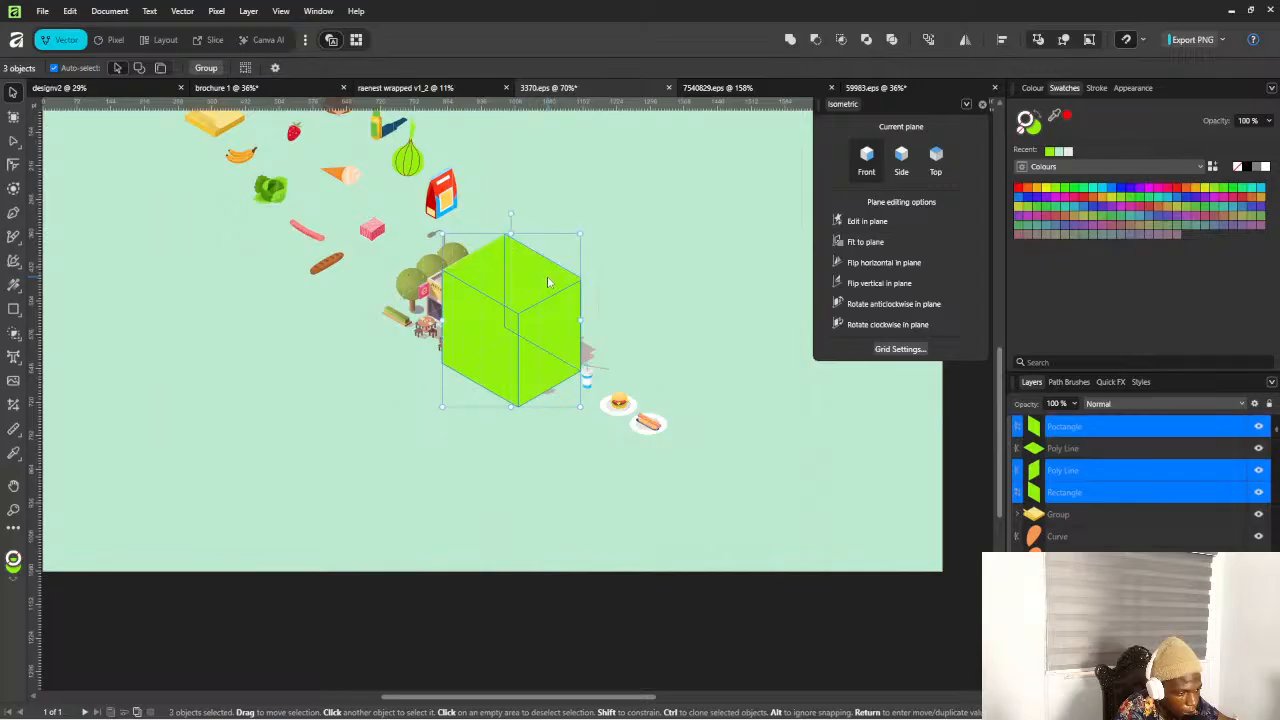
{"action": "left_click", "coordinate": [480, 259], "text": "shift"}
{"action": "left_click_drag", "start_coordinate": [535, 285], "coordinate": [271, 387]}
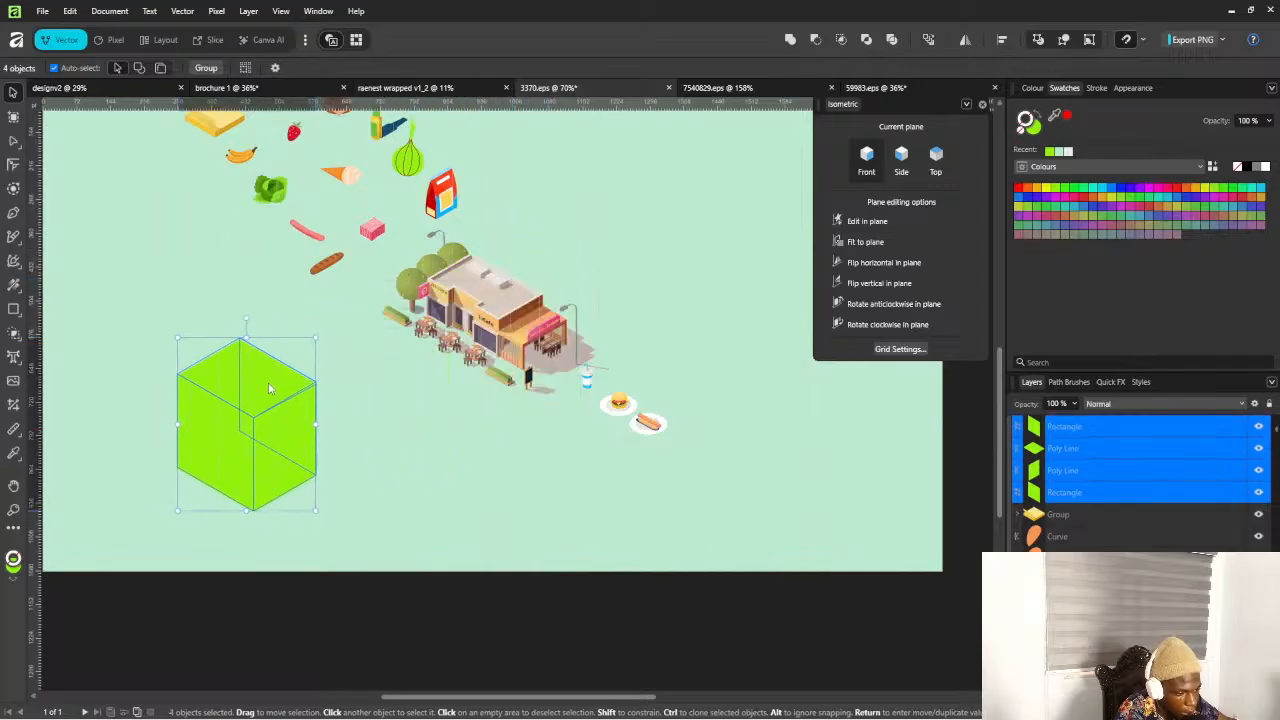
Select the café artwork on the canvas and identify individual curves of its lamp post and tree among the layers
{"action": "left_click", "coordinate": [438, 419]}
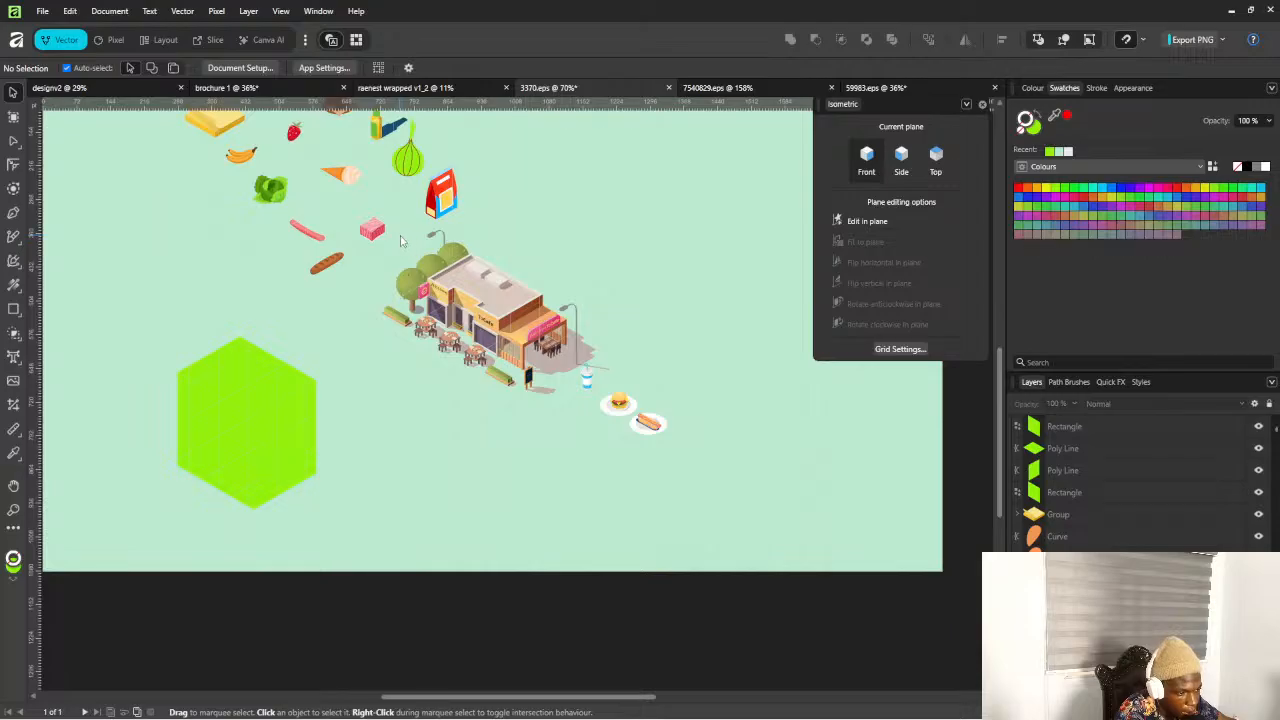
{"action": "left_click_drag", "start_coordinate": [401, 240], "coordinate": [558, 395]}
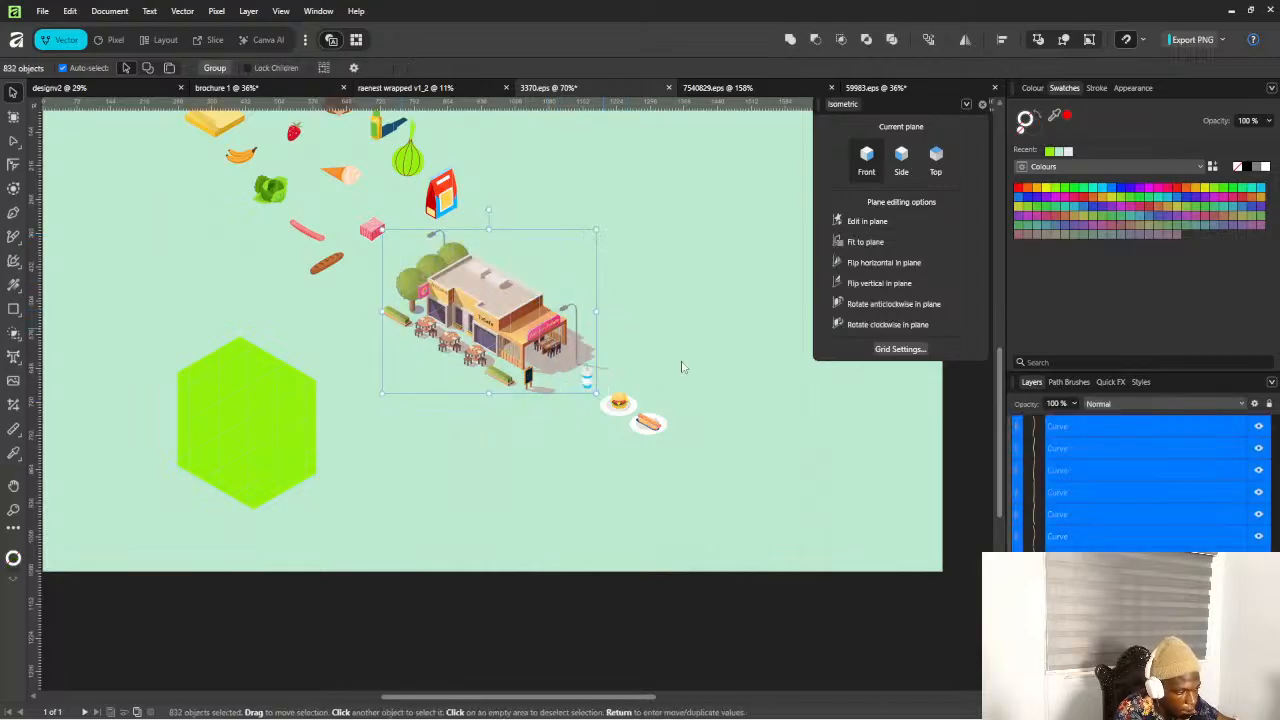
{"action": "scroll", "coordinate": [1122, 543], "scroll_direction": "up", "scroll_amount": 2}
{"action": "scroll", "coordinate": [1114, 508], "scroll_direction": "down", "scroll_amount": 1}
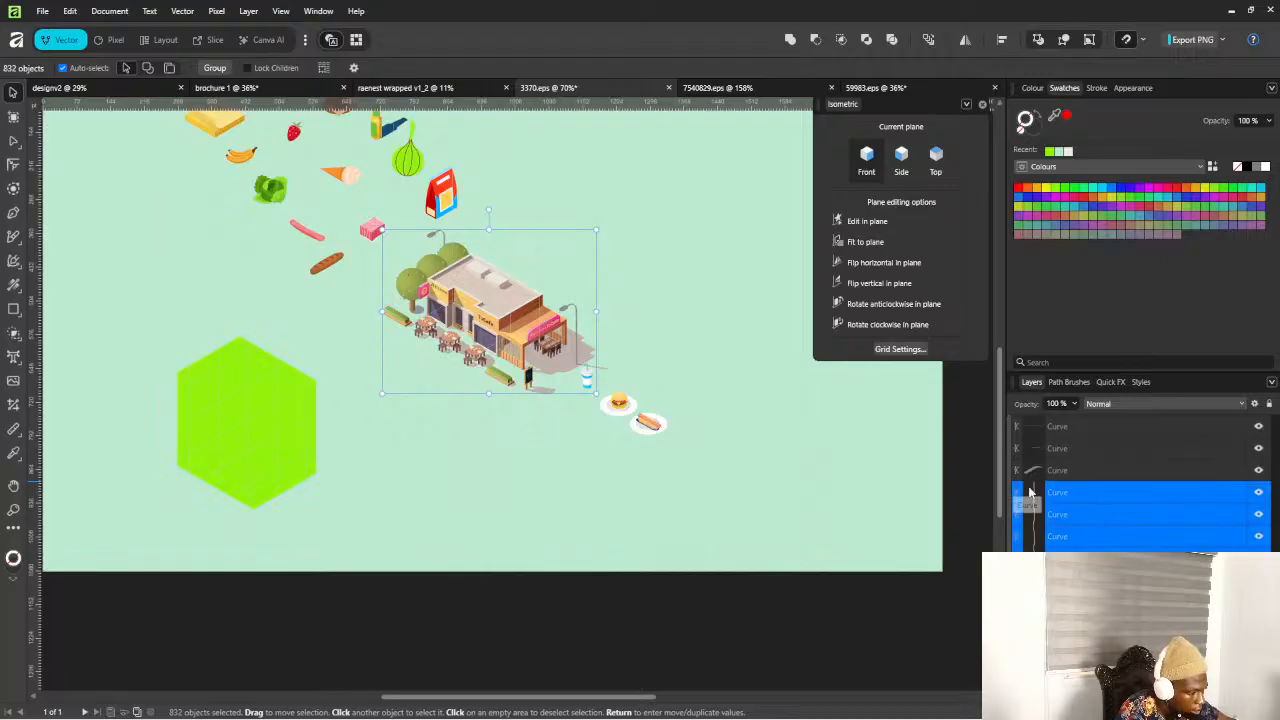
{"action": "left_click", "coordinate": [1111, 472]}
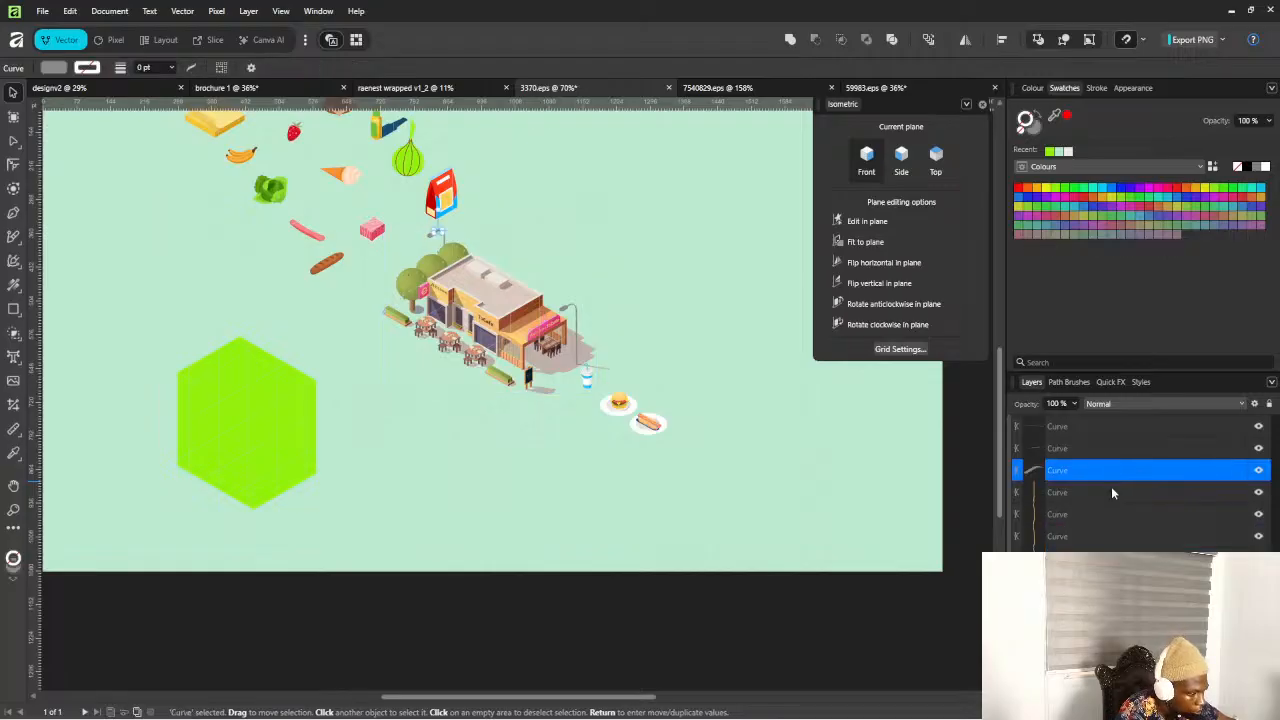
{"action": "left_click", "coordinate": [1112, 492]}
{"action": "left_click", "coordinate": [447, 253]}
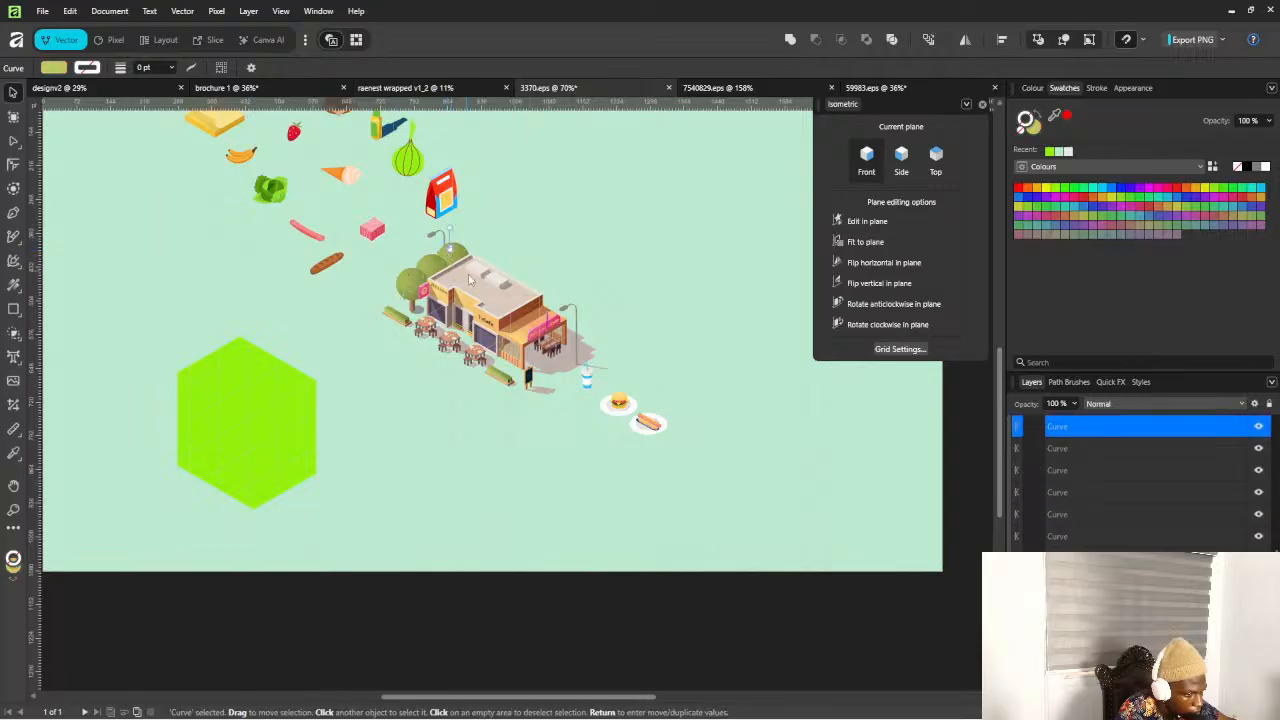
Look through the layer list for the café artwork's loose curves and poly lines, and minimise the file window that opens
{"action": "scroll", "coordinate": [1060, 454], "scroll_direction": "up", "scroll_amount": 3}
{"action": "scroll", "coordinate": [1070, 458], "scroll_direction": "up", "scroll_amount": 10}
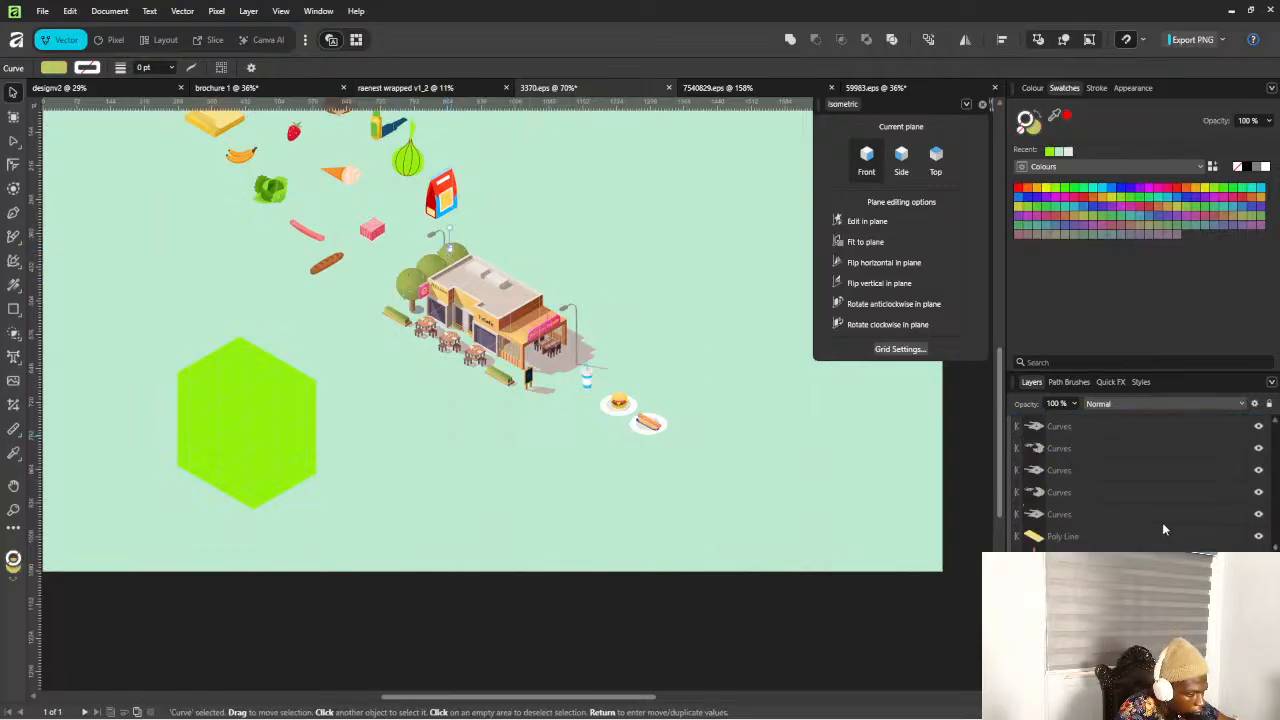
{"action": "scroll", "coordinate": [1128, 502], "scroll_direction": "up", "scroll_amount": 10}
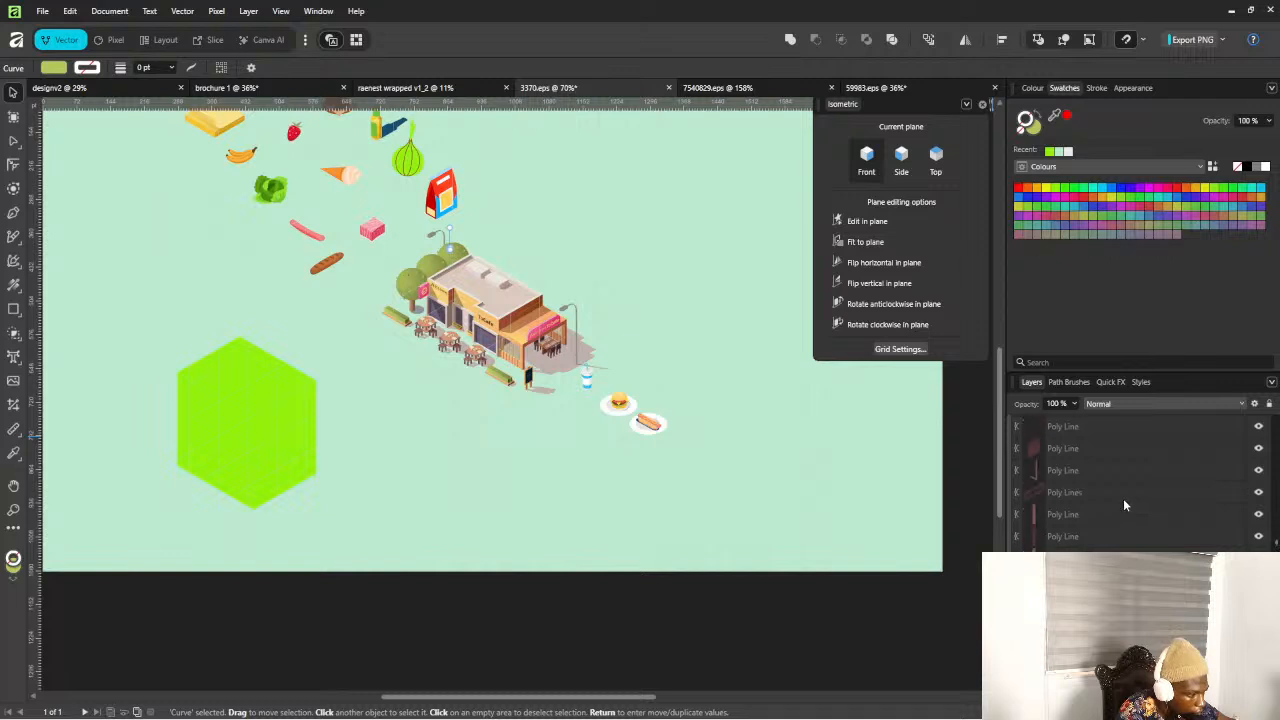
{"action": "scroll", "coordinate": [1123, 498], "scroll_direction": "up", "scroll_amount": 10}
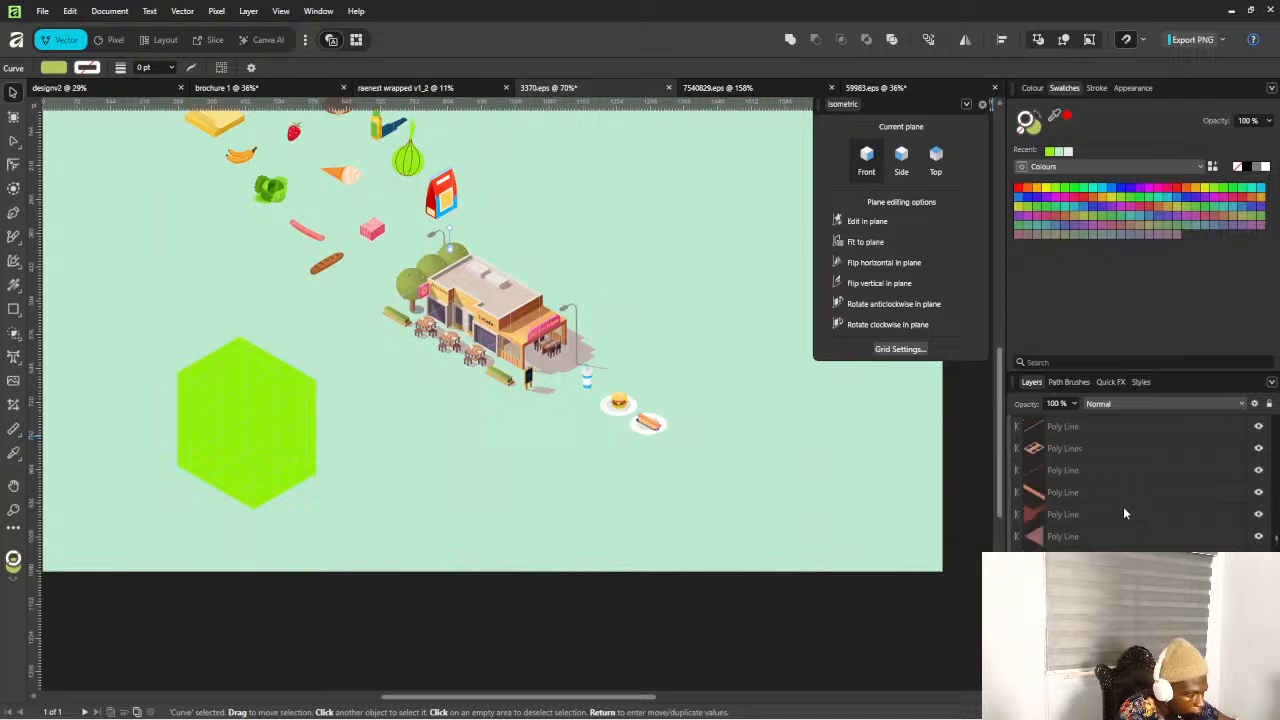
{"action": "scroll", "coordinate": [1123, 513], "scroll_direction": "up", "scroll_amount": 10}
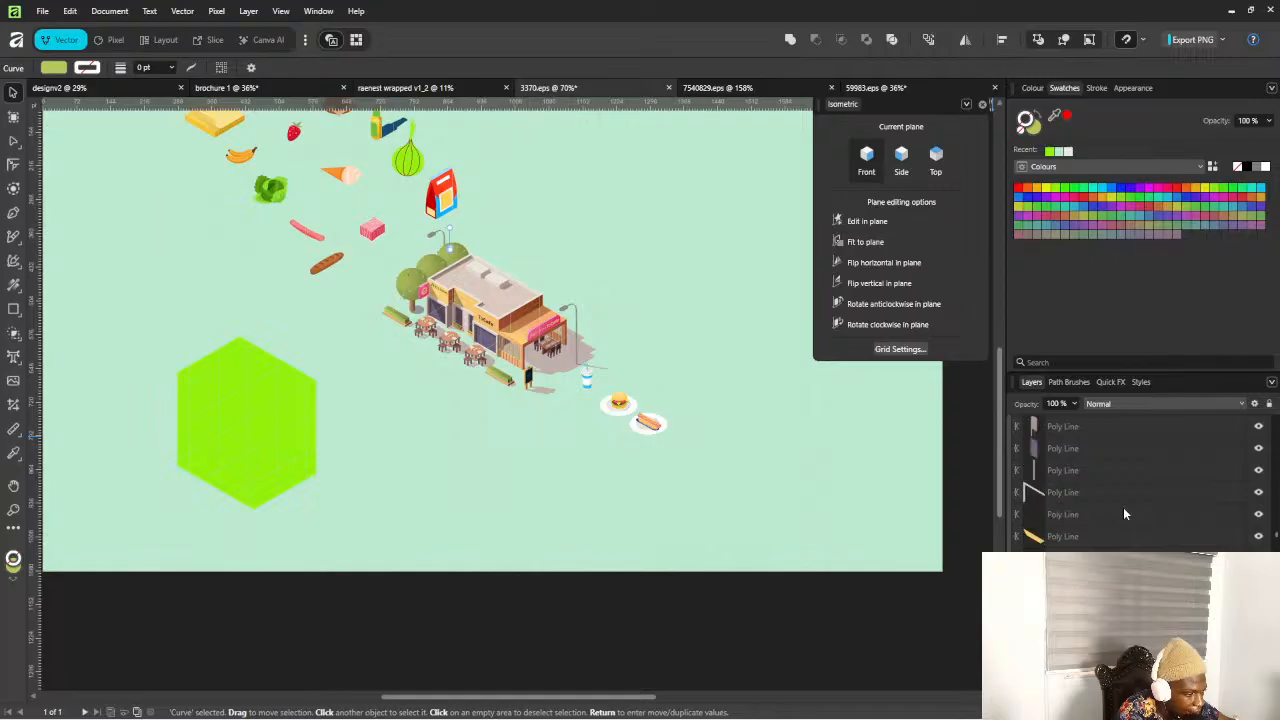
{"action": "scroll", "coordinate": [1123, 513], "scroll_direction": "up", "scroll_amount": 10}
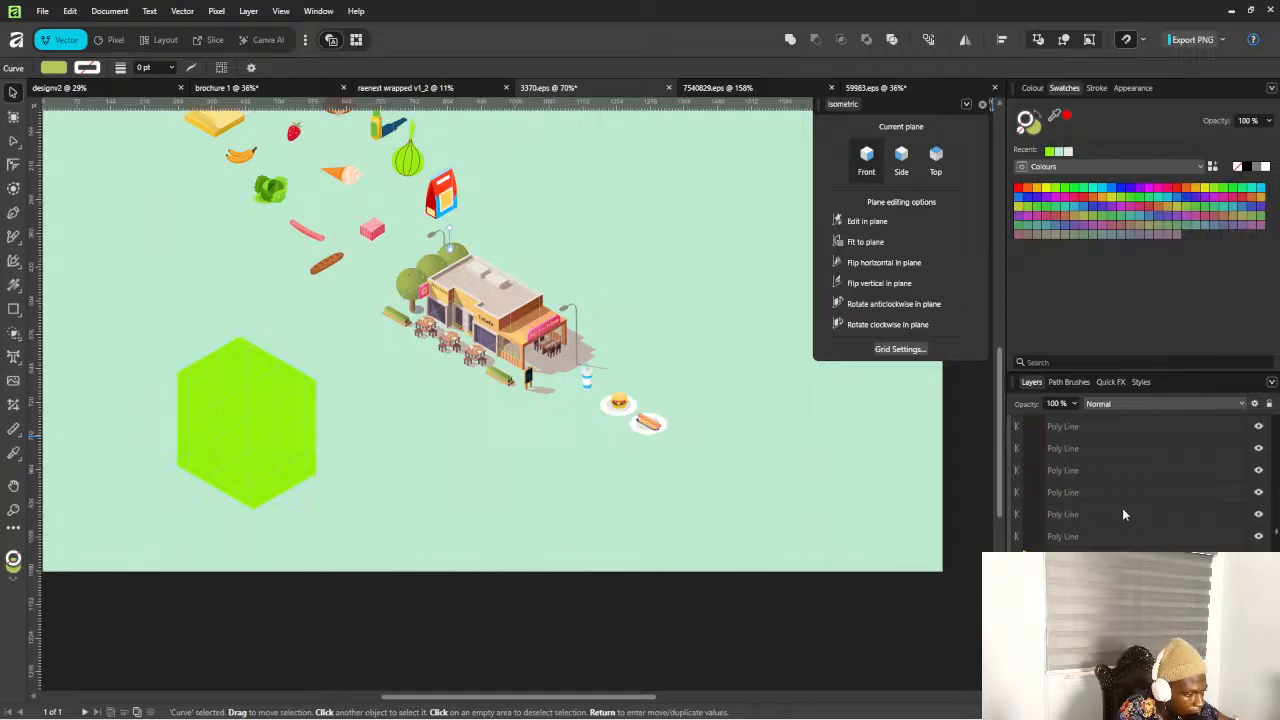
{"action": "scroll", "coordinate": [1123, 513], "scroll_direction": "up", "scroll_amount": 10}
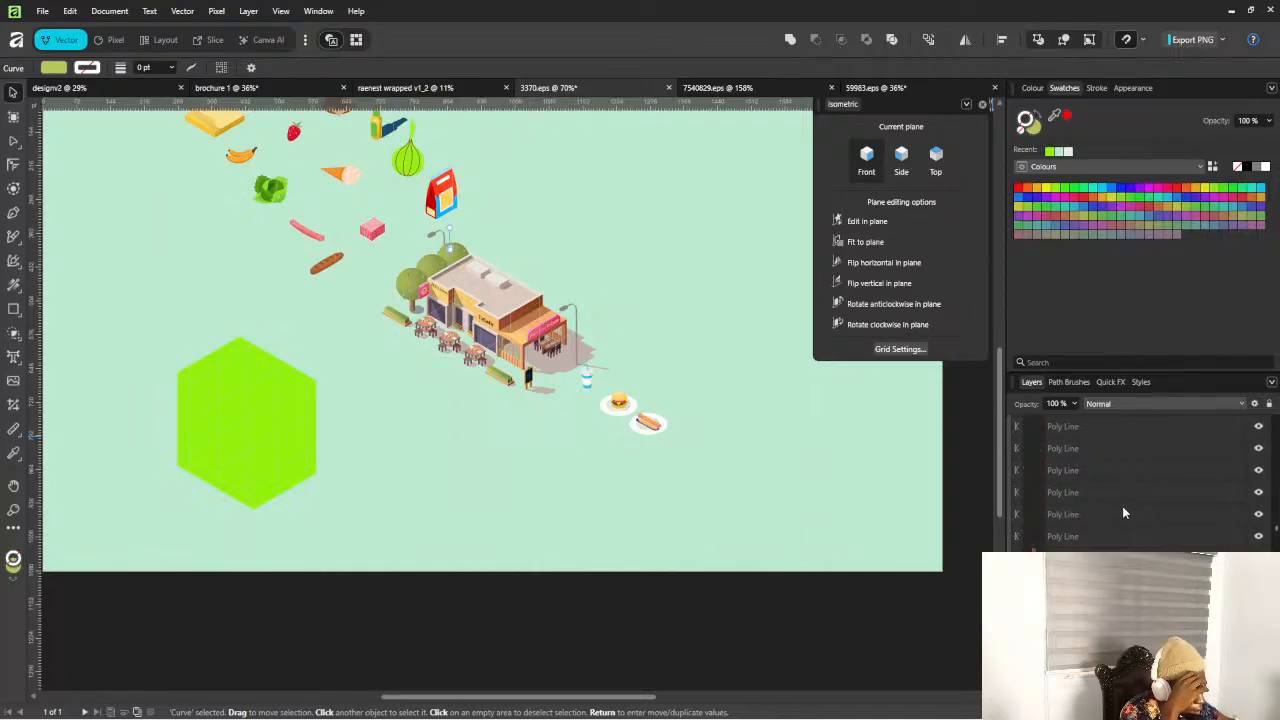
{"action": "scroll", "coordinate": [1123, 513], "scroll_direction": "up", "scroll_amount": 10}
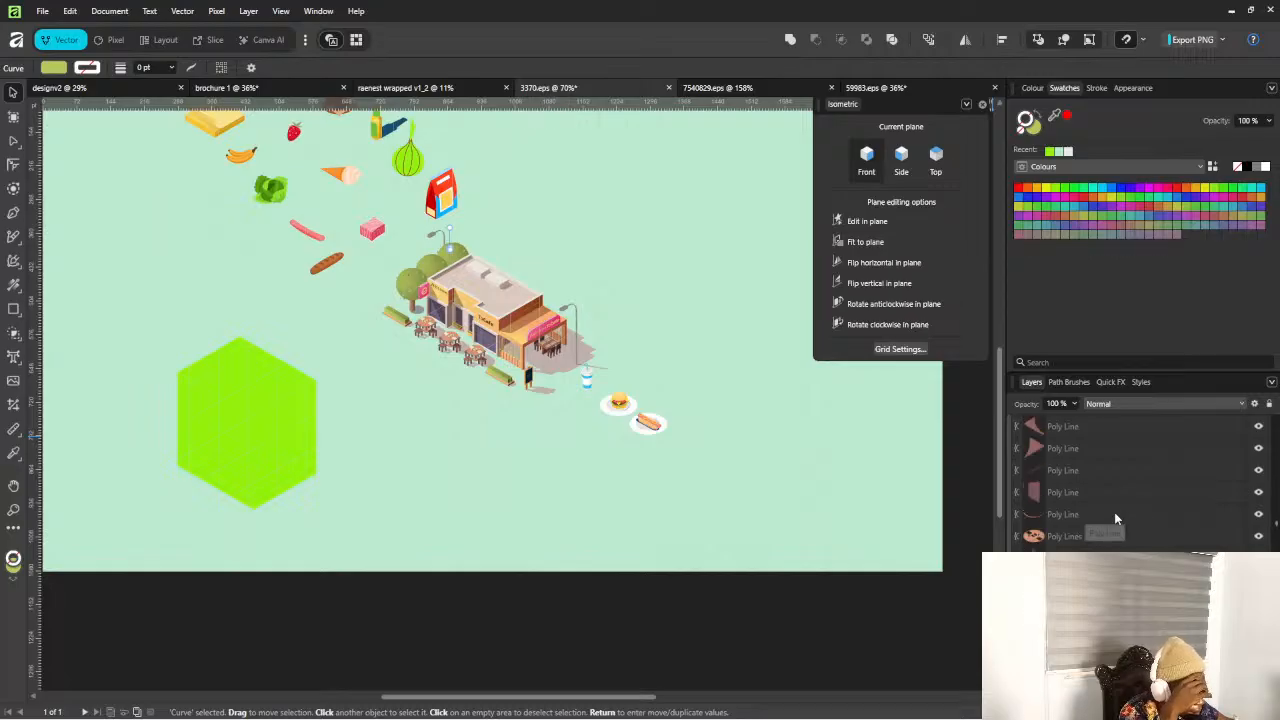
{"action": "scroll", "coordinate": [1115, 514], "scroll_direction": "up", "scroll_amount": 10}
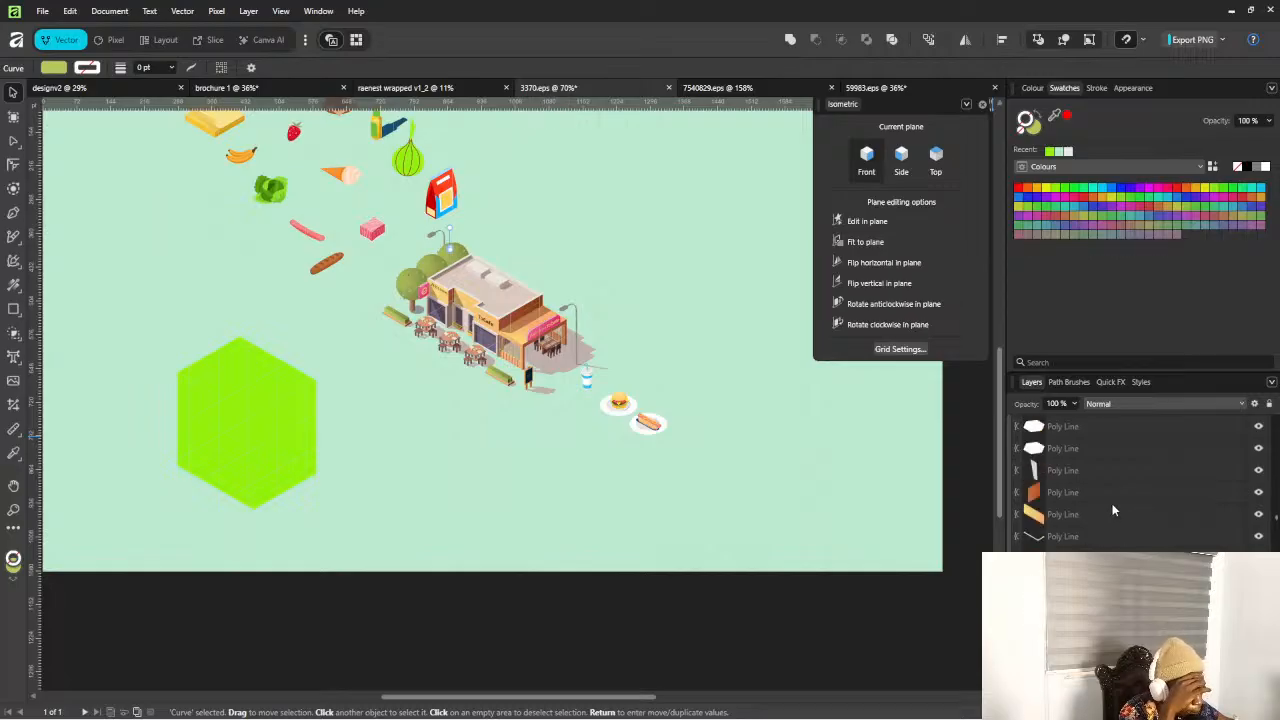
{"action": "scroll", "coordinate": [1113, 510], "scroll_direction": "up", "scroll_amount": 8}
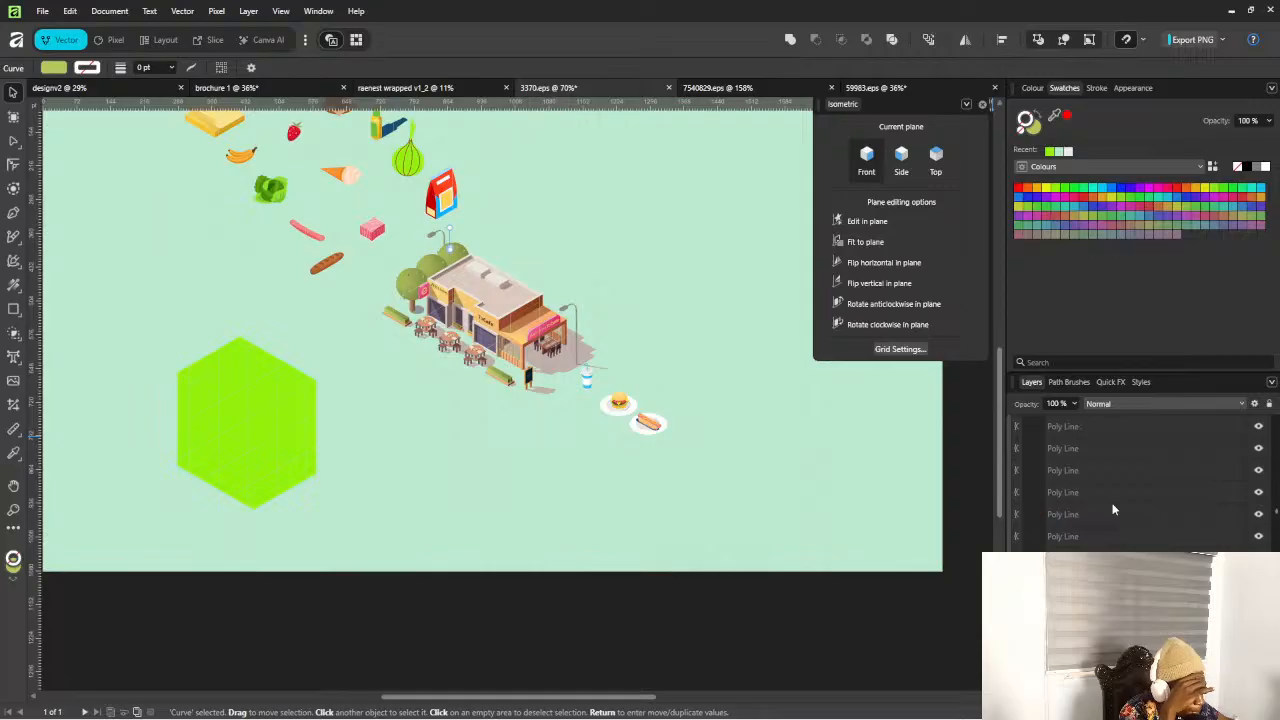
{"action": "scroll", "coordinate": [1113, 510], "scroll_direction": "up", "scroll_amount": 5}
{"action": "scroll", "coordinate": [1113, 510], "scroll_direction": "up", "scroll_amount": 4}
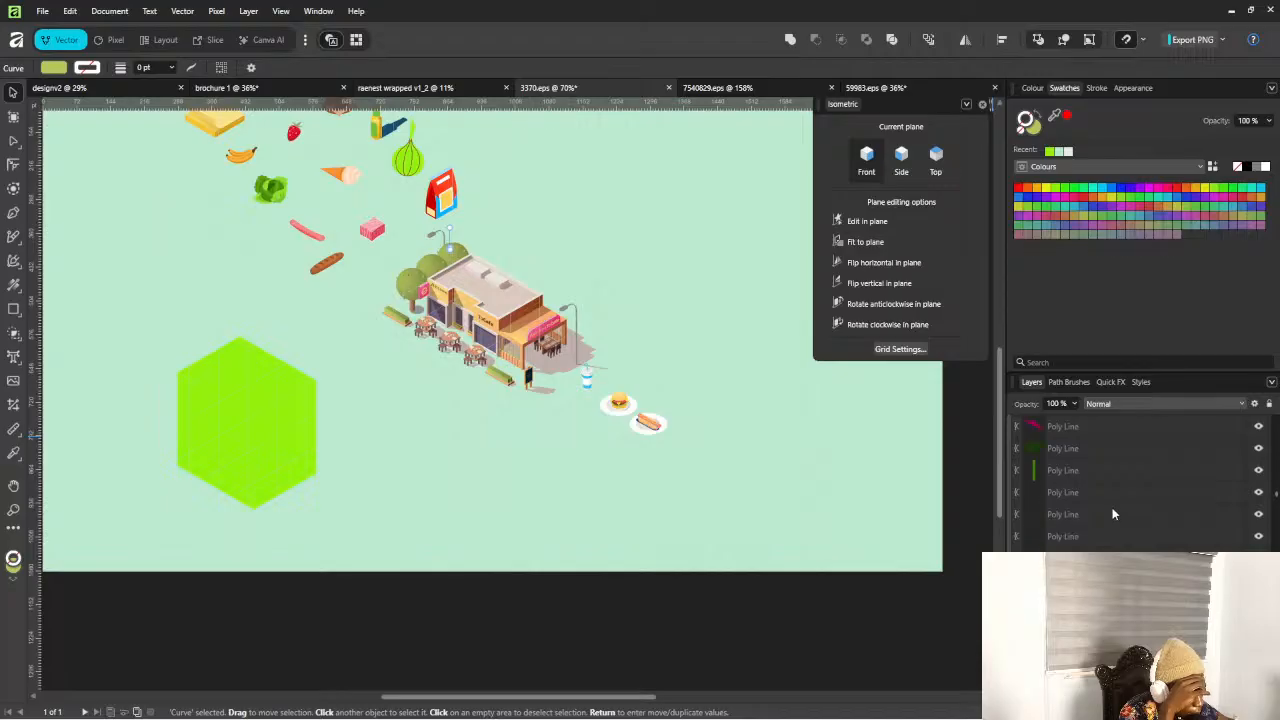
{"action": "scroll", "coordinate": [1112, 508], "scroll_direction": "up", "scroll_amount": 5}
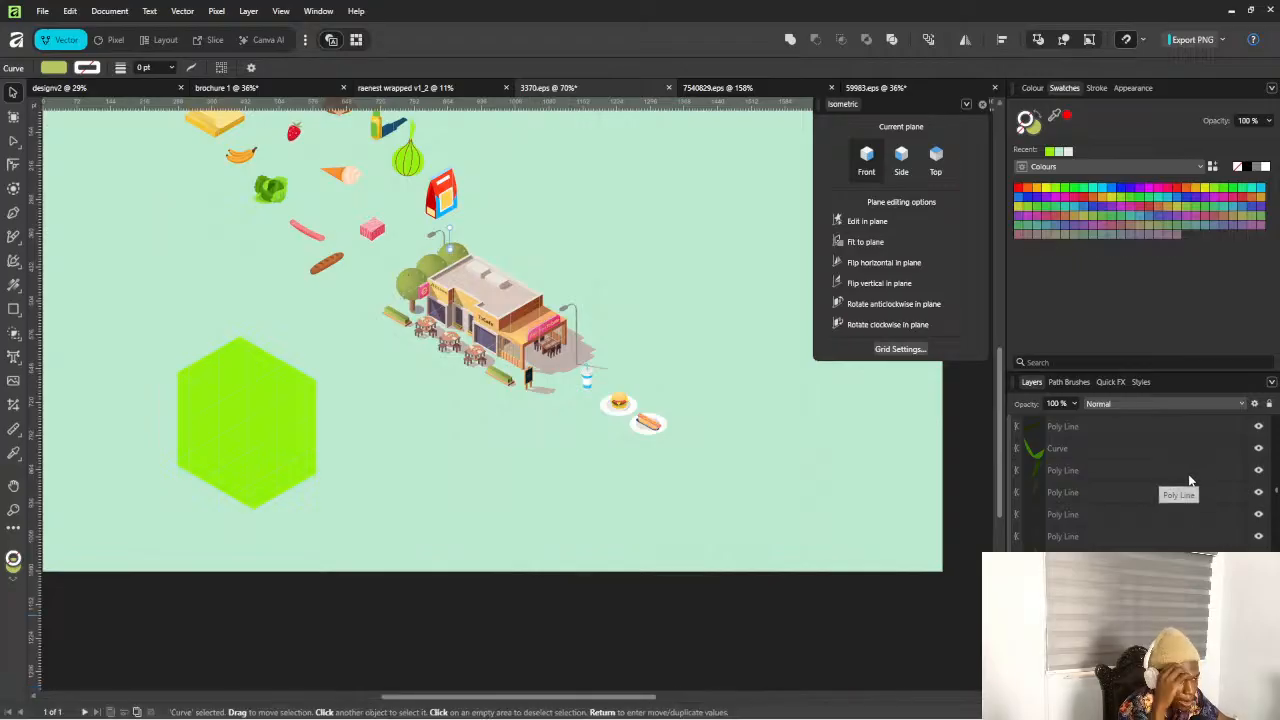
{"action": "scroll", "coordinate": [1193, 484], "scroll_direction": "up", "scroll_amount": 3}
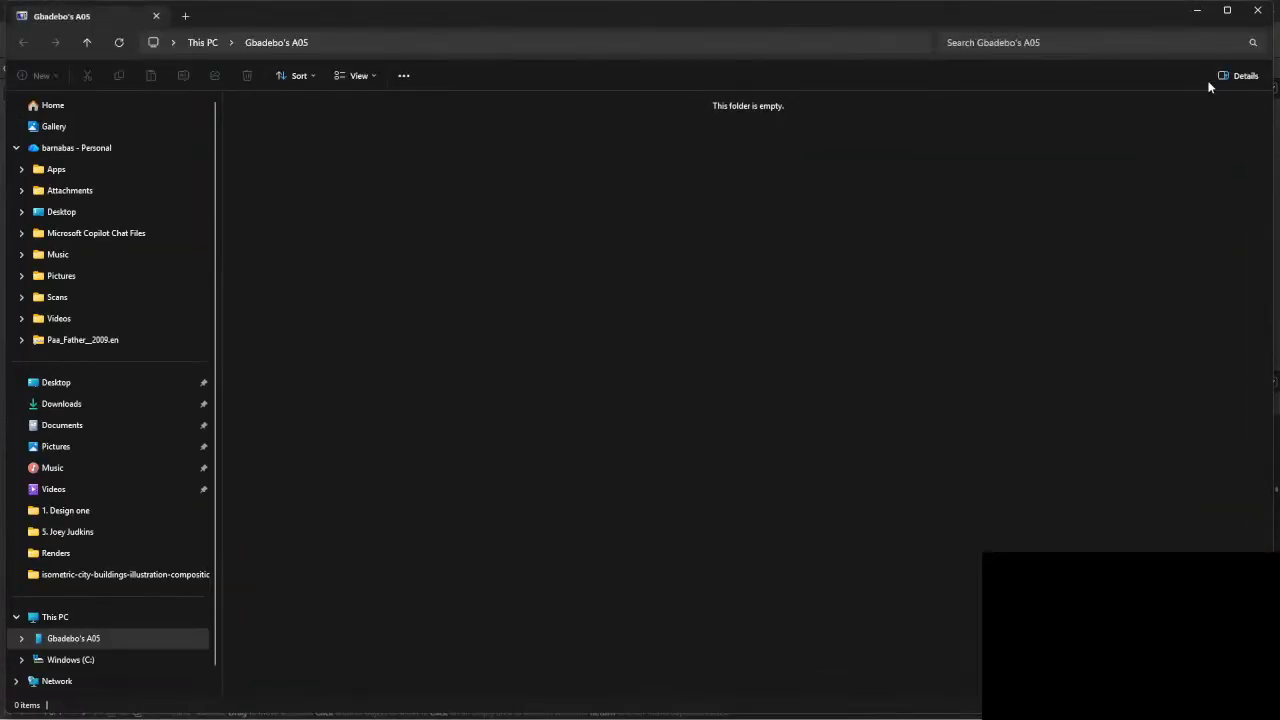
{"action": "left_click", "coordinate": [1201, 11]}
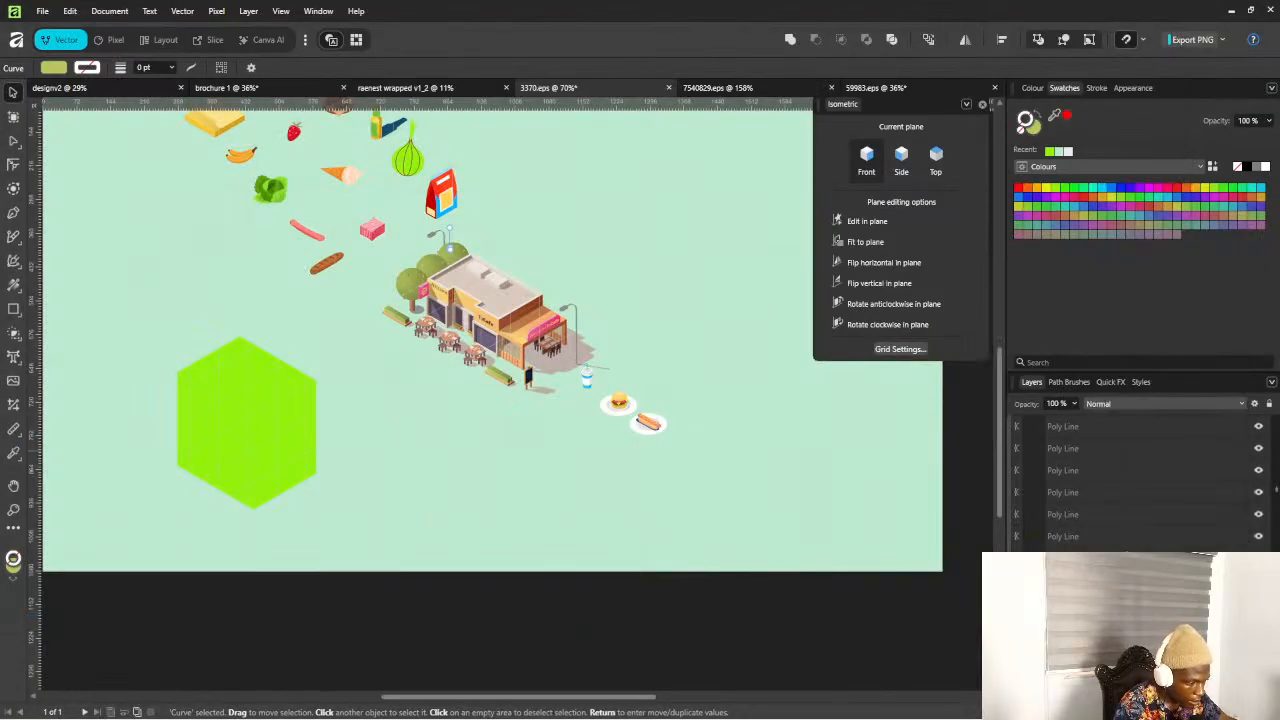
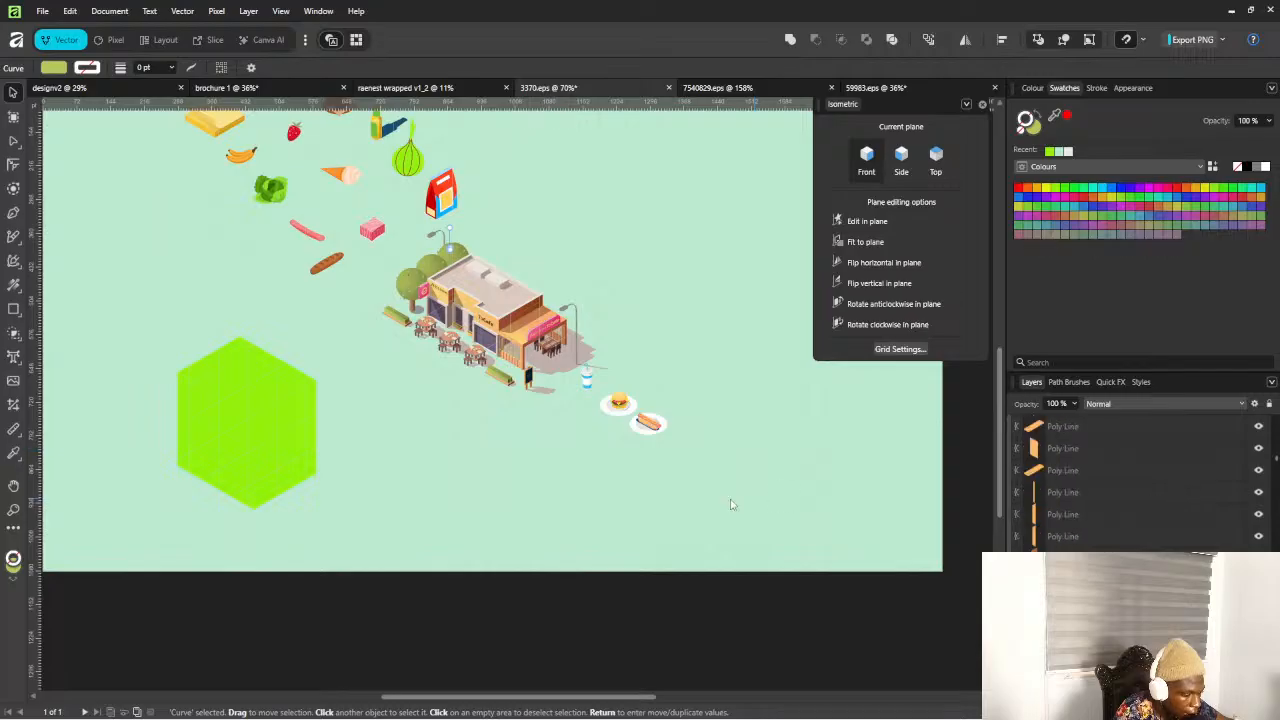
Examine the plated burger up close and locate its curves among the layers
{"action": "left_click", "coordinate": [612, 455]}
{"action": "scroll", "coordinate": [587, 379], "scroll_direction": "up", "scroll_amount": 2}
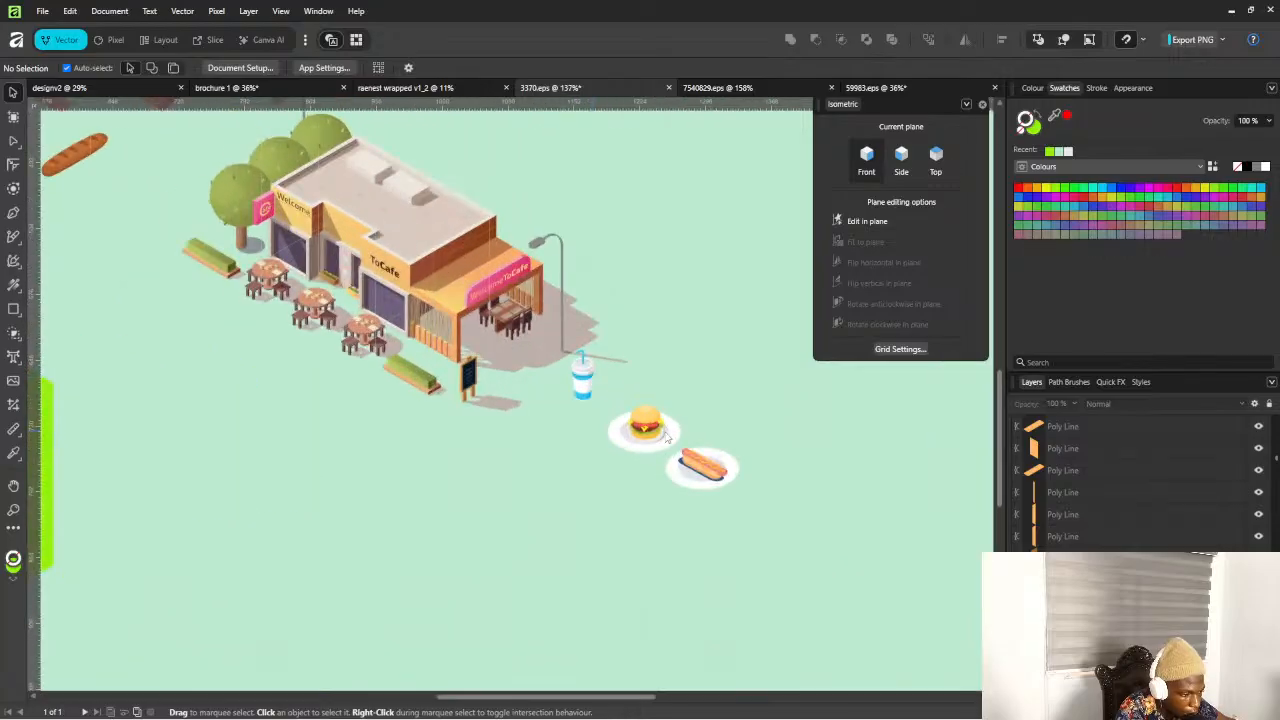
{"action": "left_click", "coordinate": [648, 430]}
{"action": "scroll", "coordinate": [1148, 473], "scroll_direction": "up", "scroll_amount": 10}
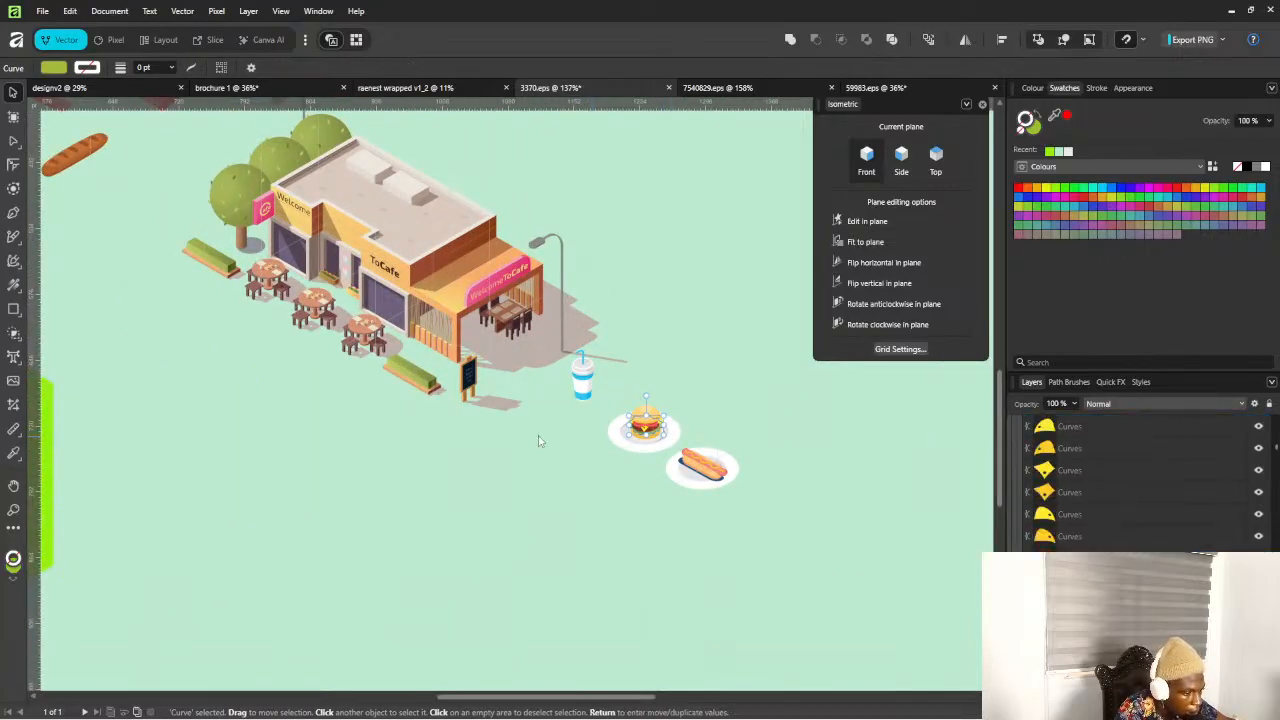
{"action": "scroll", "coordinate": [580, 447], "scroll_direction": "up", "scroll_amount": 2}
{"action": "scroll", "coordinate": [728, 505], "scroll_direction": "up", "scroll_amount": 5}
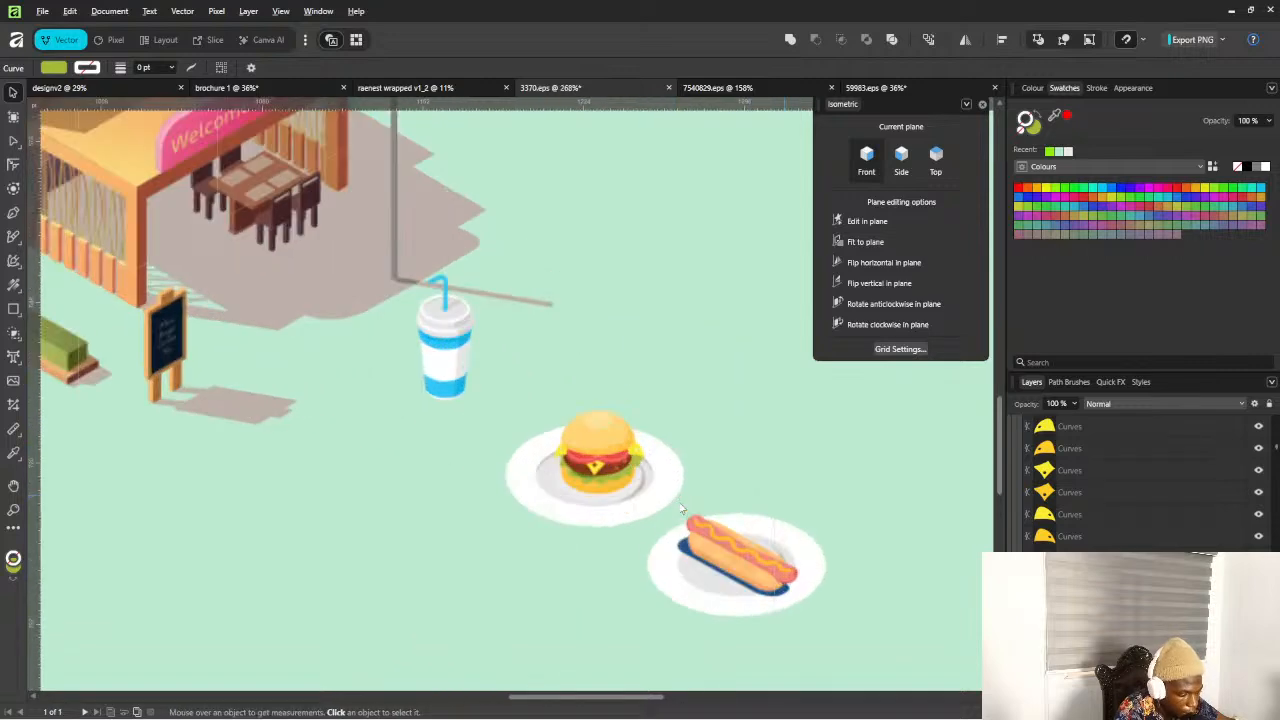
{"action": "scroll", "coordinate": [428, 397], "scroll_direction": "down", "scroll_amount": 1}
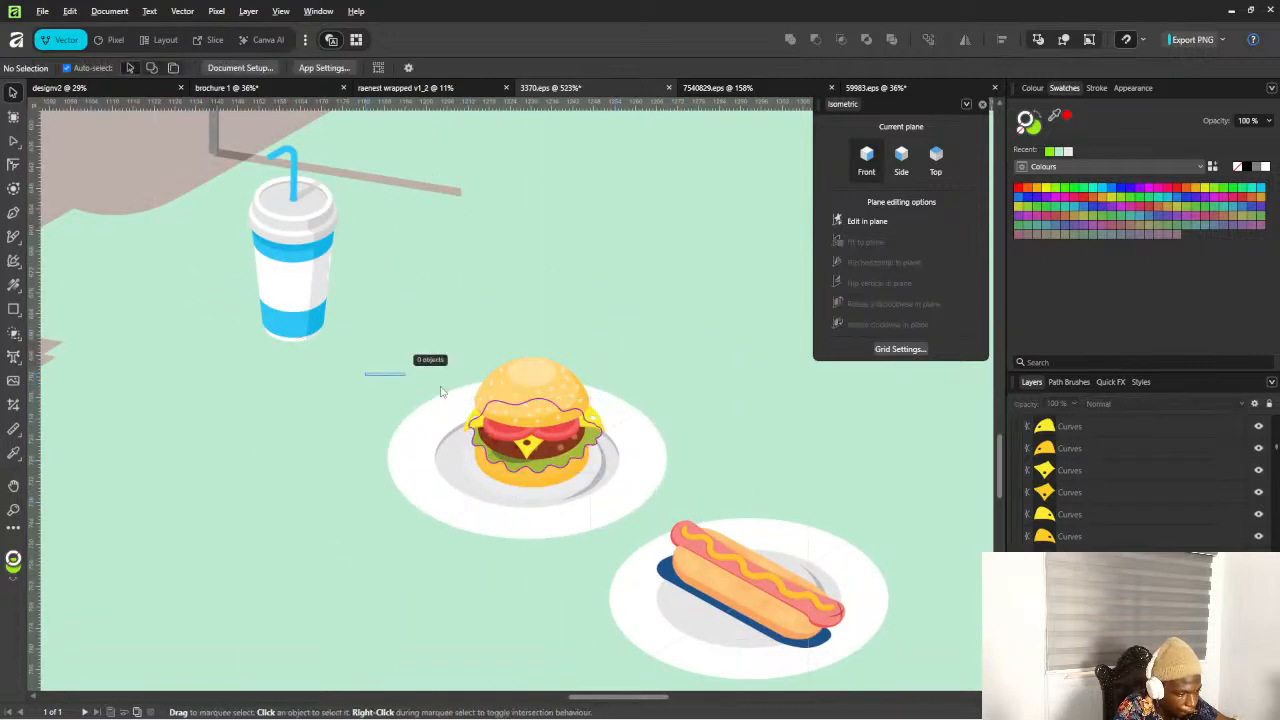
{"action": "left_click_drag", "start_coordinate": [366, 372], "coordinate": [620, 545]}
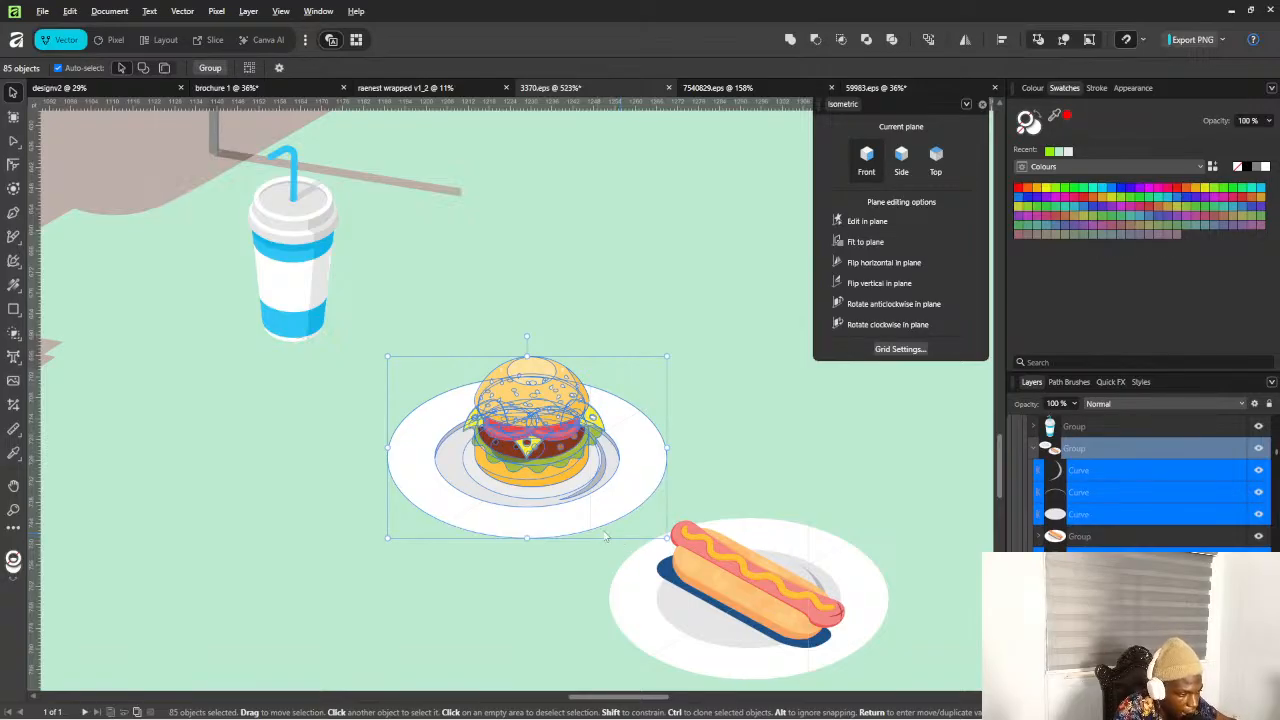
{"action": "left_click", "coordinate": [337, 414]}
{"action": "left_click_drag", "start_coordinate": [357, 354], "coordinate": [602, 540]}
{"action": "left_click", "coordinate": [636, 546]}
{"action": "key", "text": "a"}
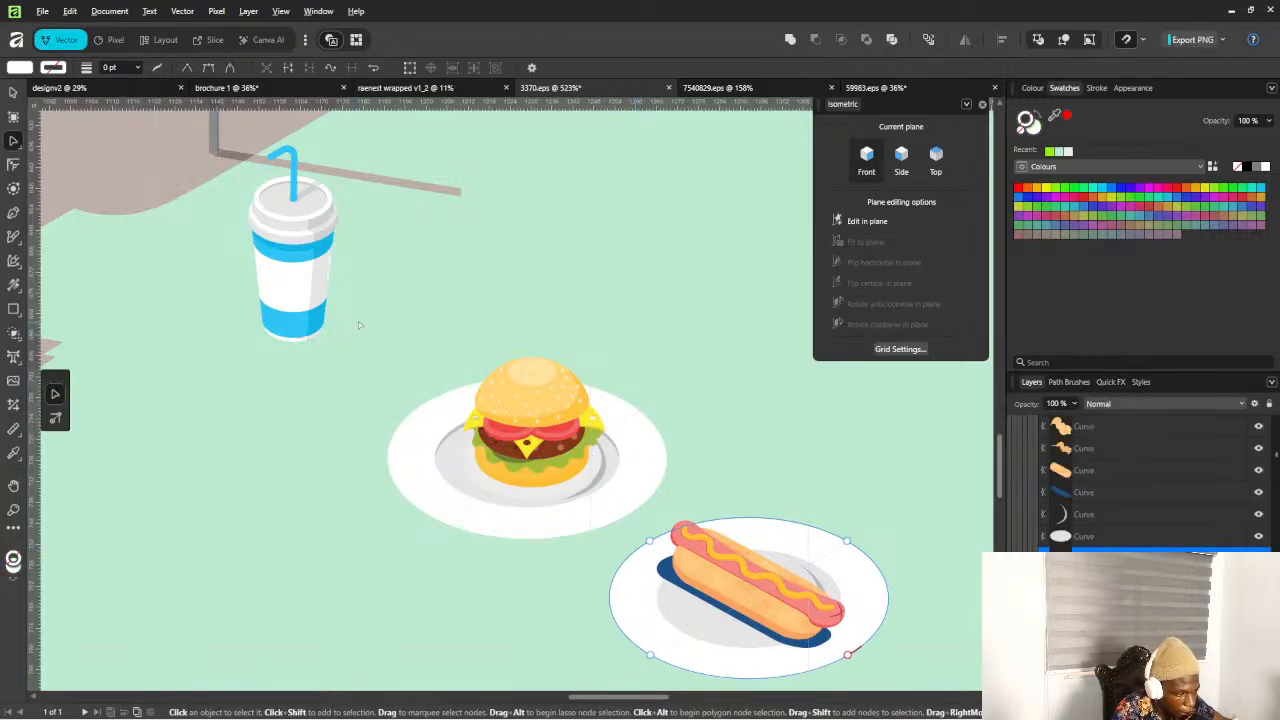
{"action": "left_click_drag", "start_coordinate": [348, 324], "coordinate": [657, 525]}
{"action": "left_click", "coordinate": [694, 443]}
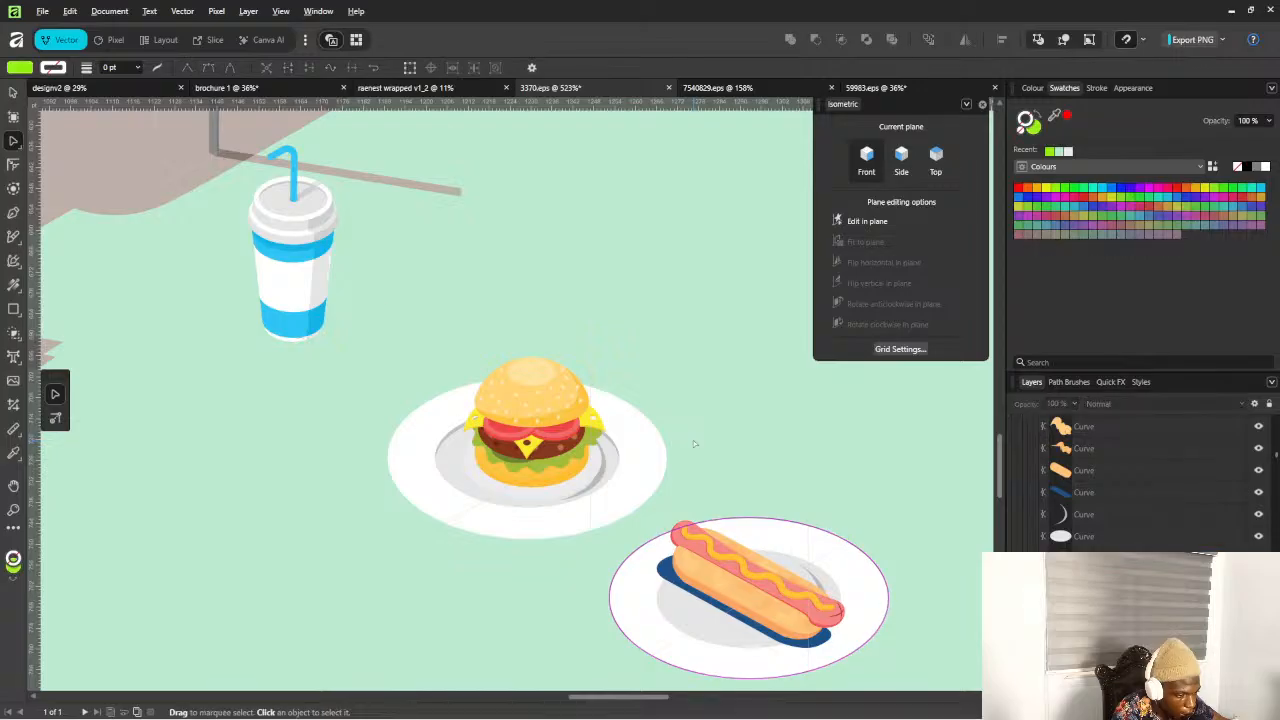
Select all pieces of the burger and its plate, group them, and clear the selection
{"action": "left_click", "coordinate": [13, 96]}
{"action": "left_click_drag", "start_coordinate": [377, 329], "coordinate": [646, 535]}
{"action": "key", "text": "ctrl+g"}
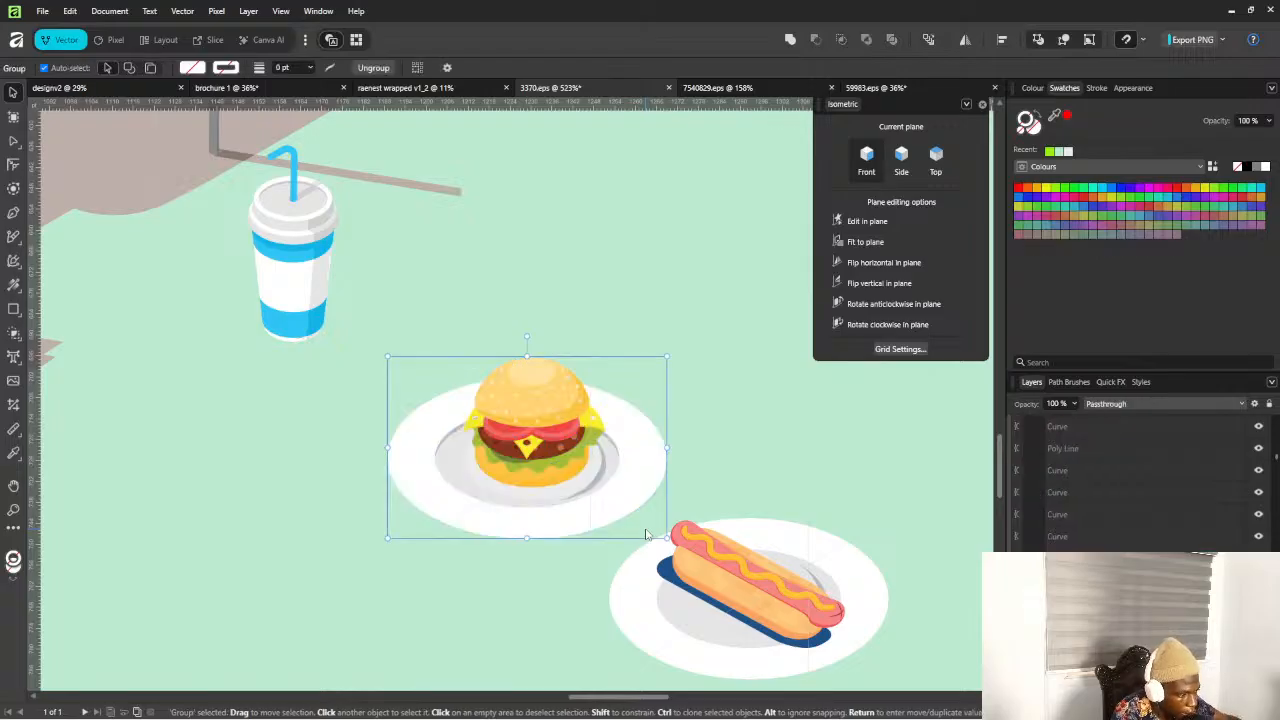
{"action": "left_click", "coordinate": [836, 497]}
Select the grouped burger and plate, find its entry among the layers and lock it
{"action": "scroll", "coordinate": [790, 480], "scroll_direction": "down", "scroll_amount": 1}
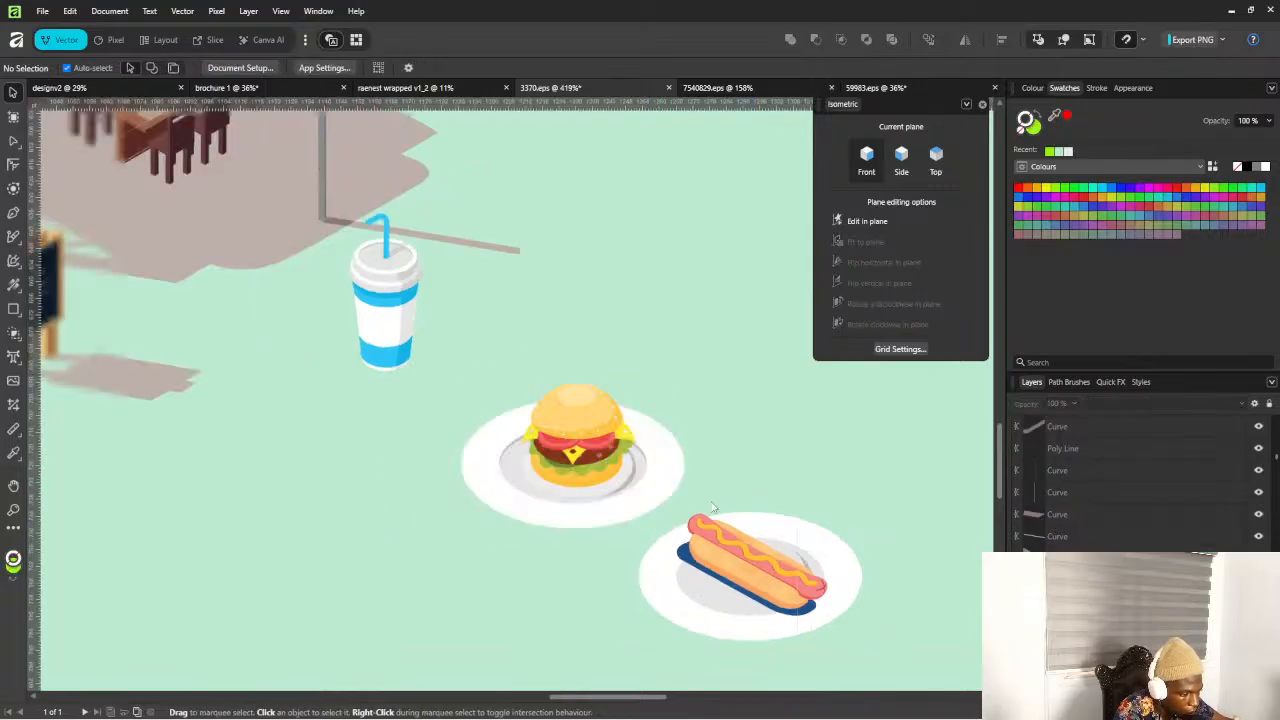
{"action": "left_click", "coordinate": [575, 430]}
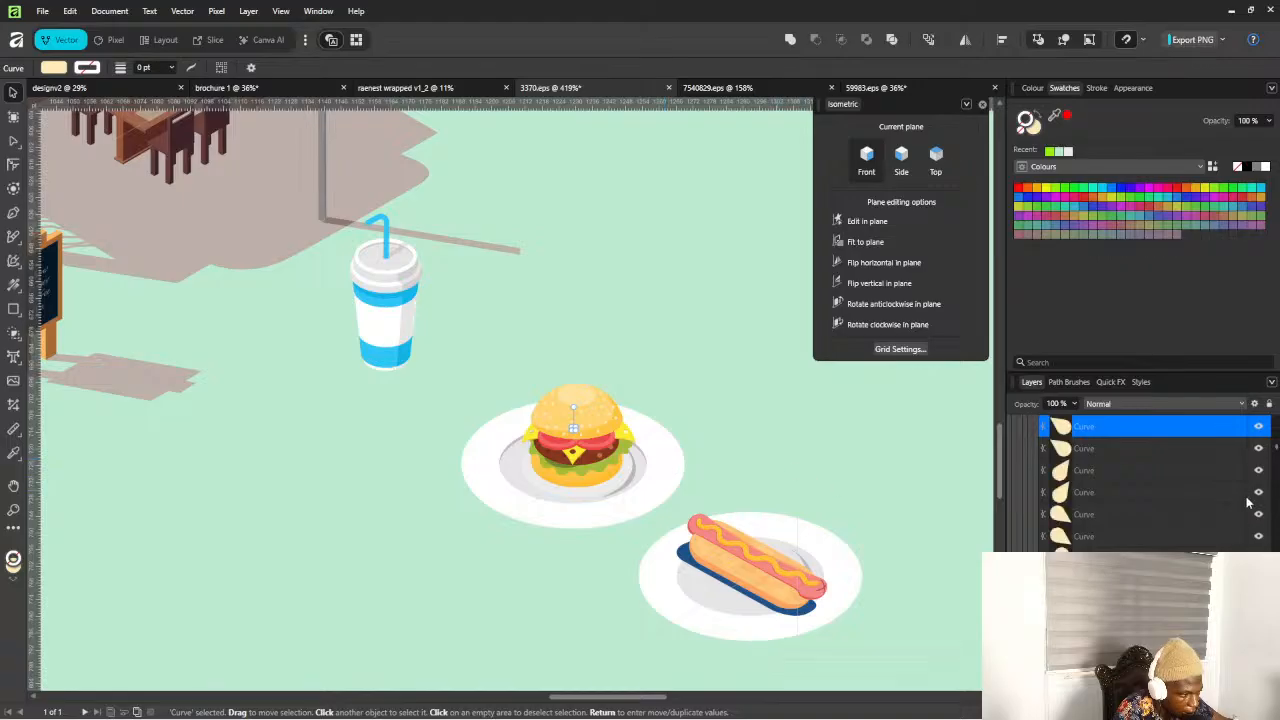
{"action": "scroll", "coordinate": [1110, 489], "scroll_direction": "up", "scroll_amount": 5}
{"action": "scroll", "coordinate": [1046, 488], "scroll_direction": "up", "scroll_amount": 5}
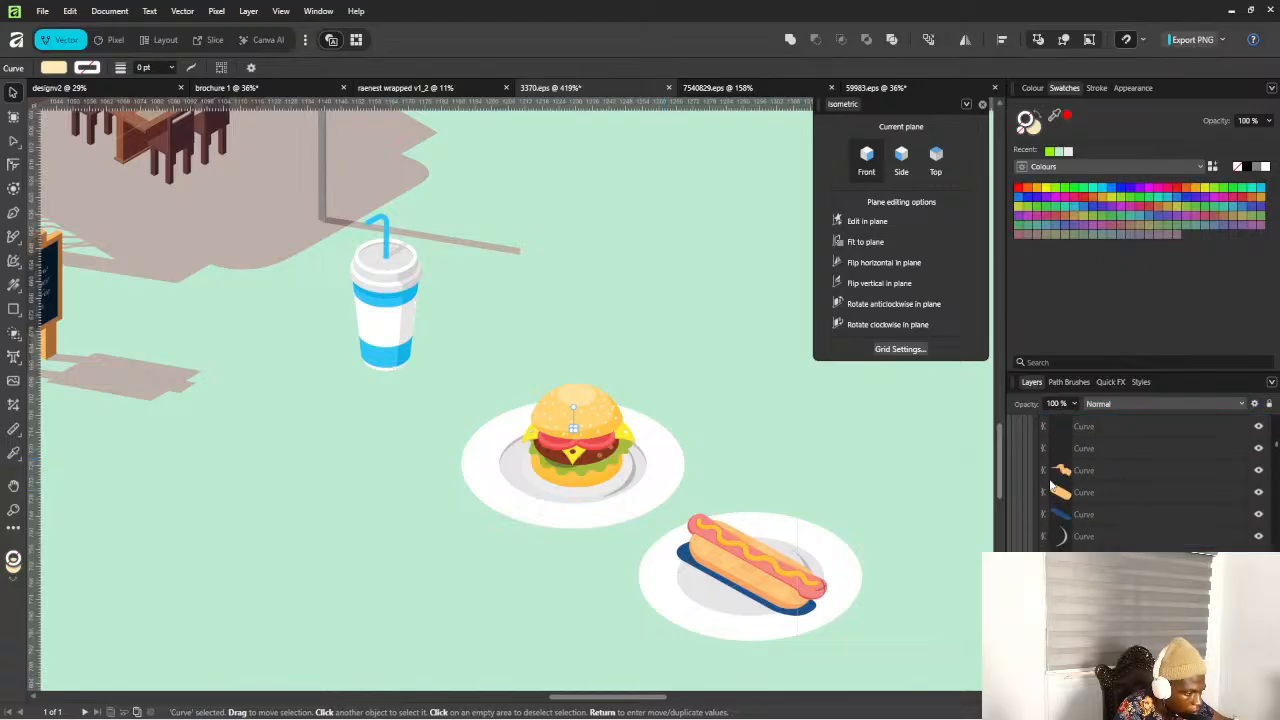
{"action": "left_click", "coordinate": [670, 488]}
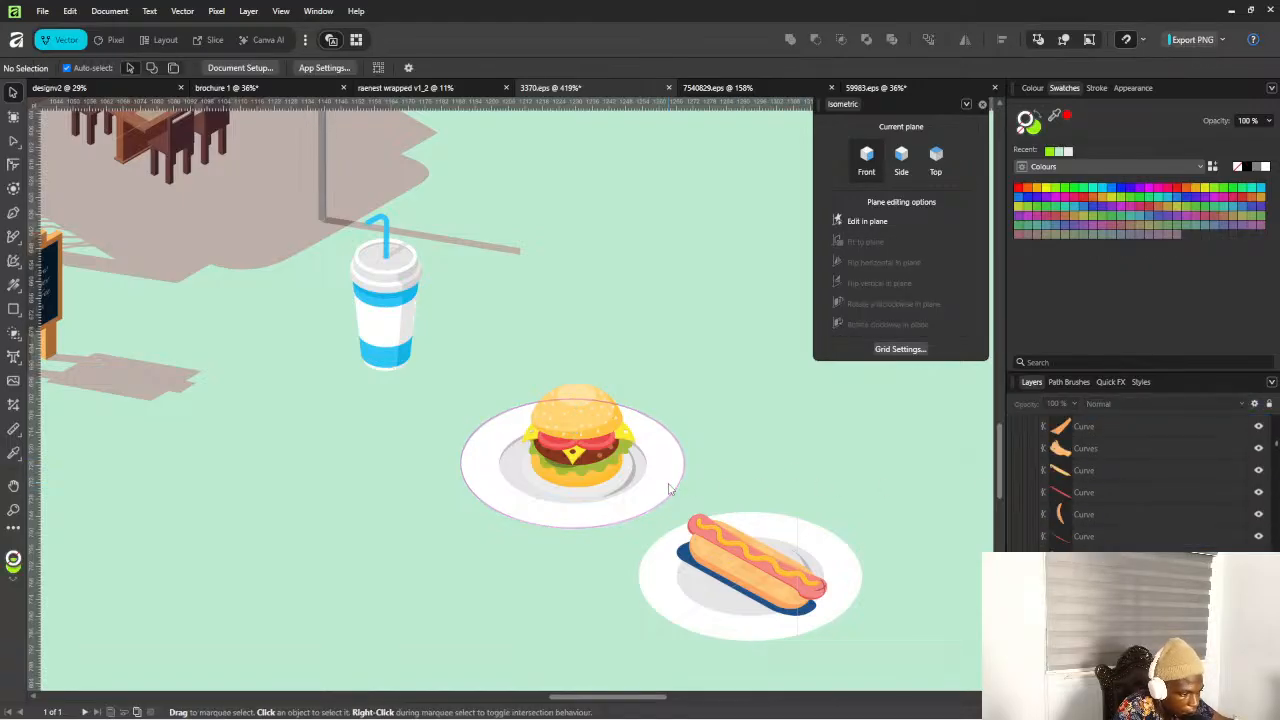
{"action": "left_click", "coordinate": [676, 488]}
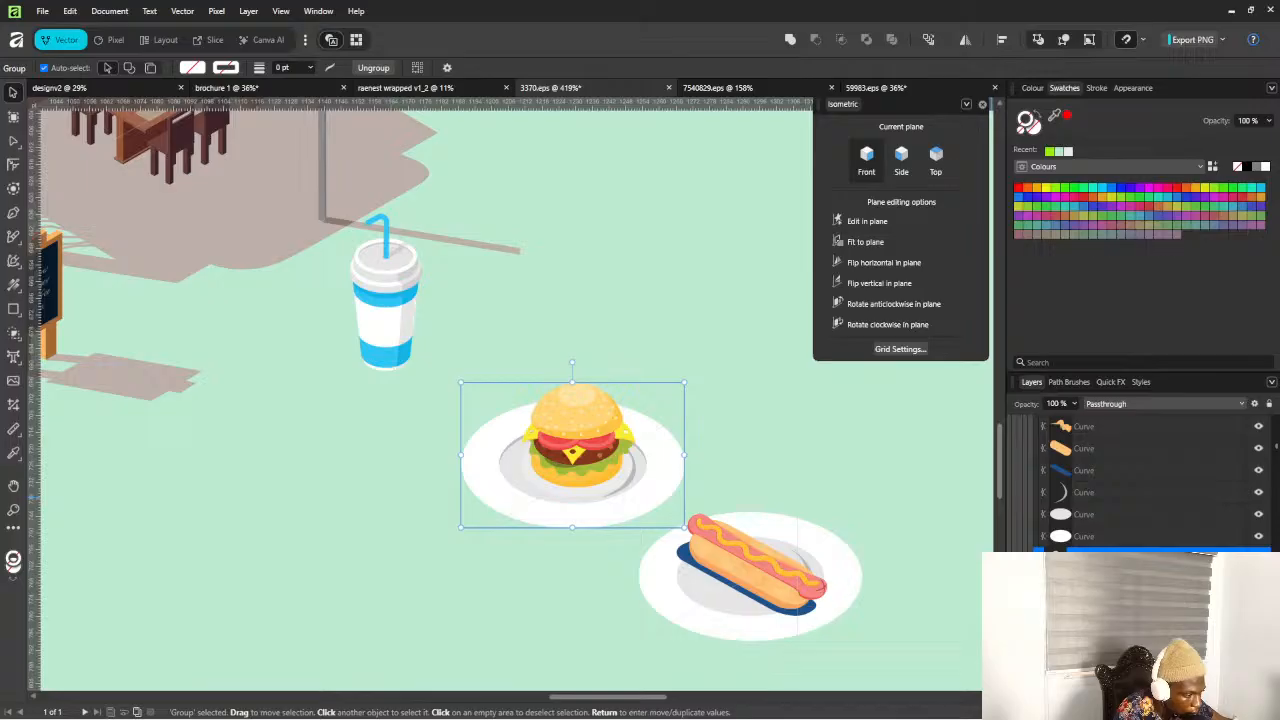
{"action": "left_click", "coordinate": [1245, 558]}
Select a curve of the hot dog on its plate and collapse the layer group containing both plates of food
{"action": "left_click", "coordinate": [833, 563]}
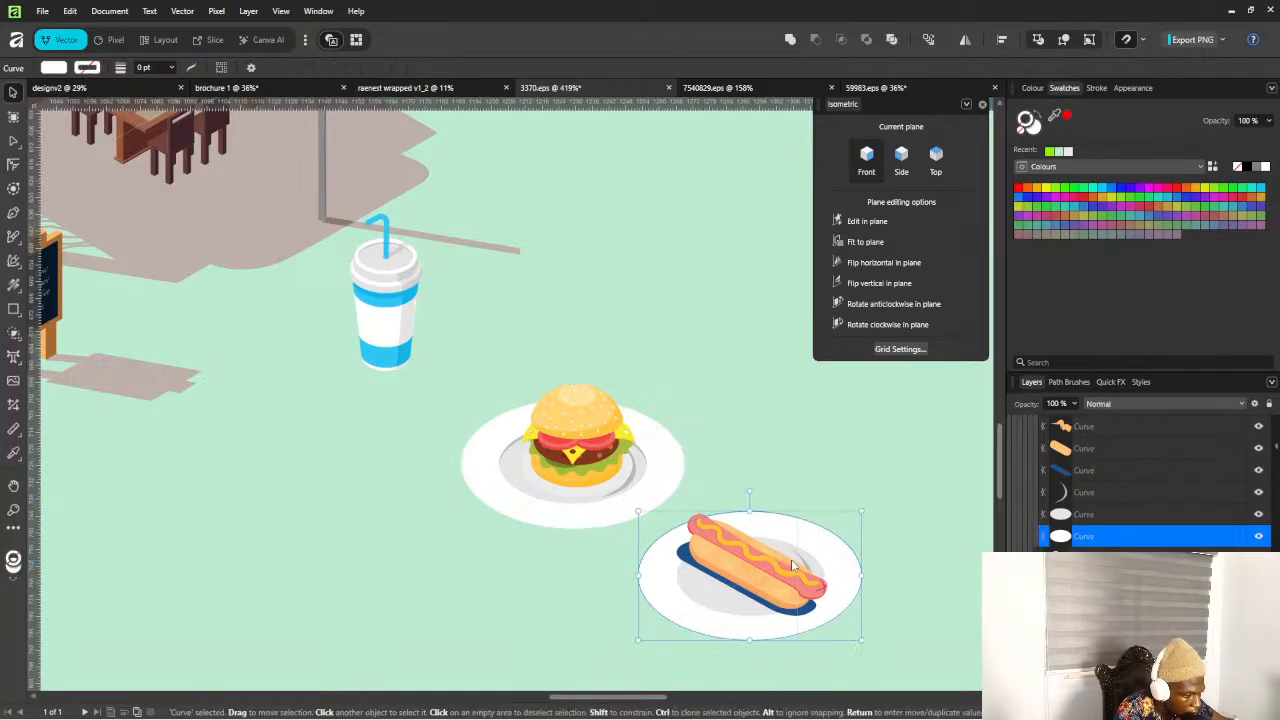
{"action": "left_click", "coordinate": [770, 567]}
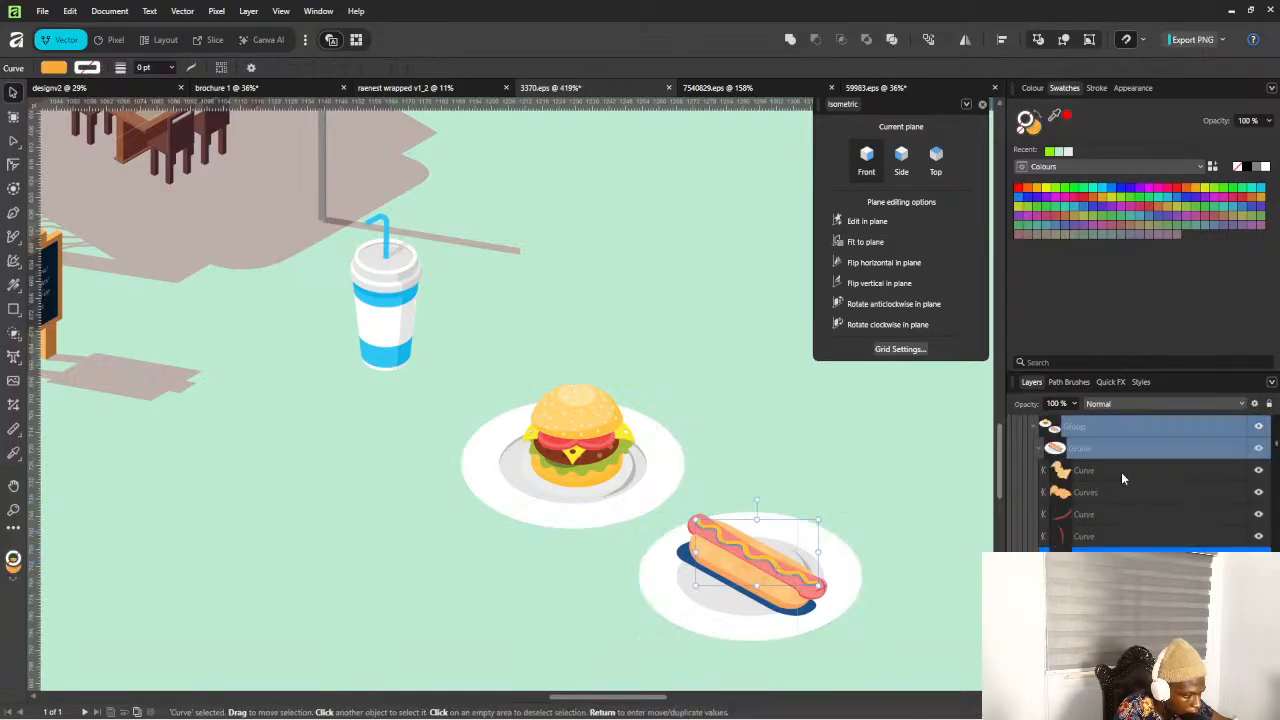
{"action": "left_click", "coordinate": [1034, 427]}
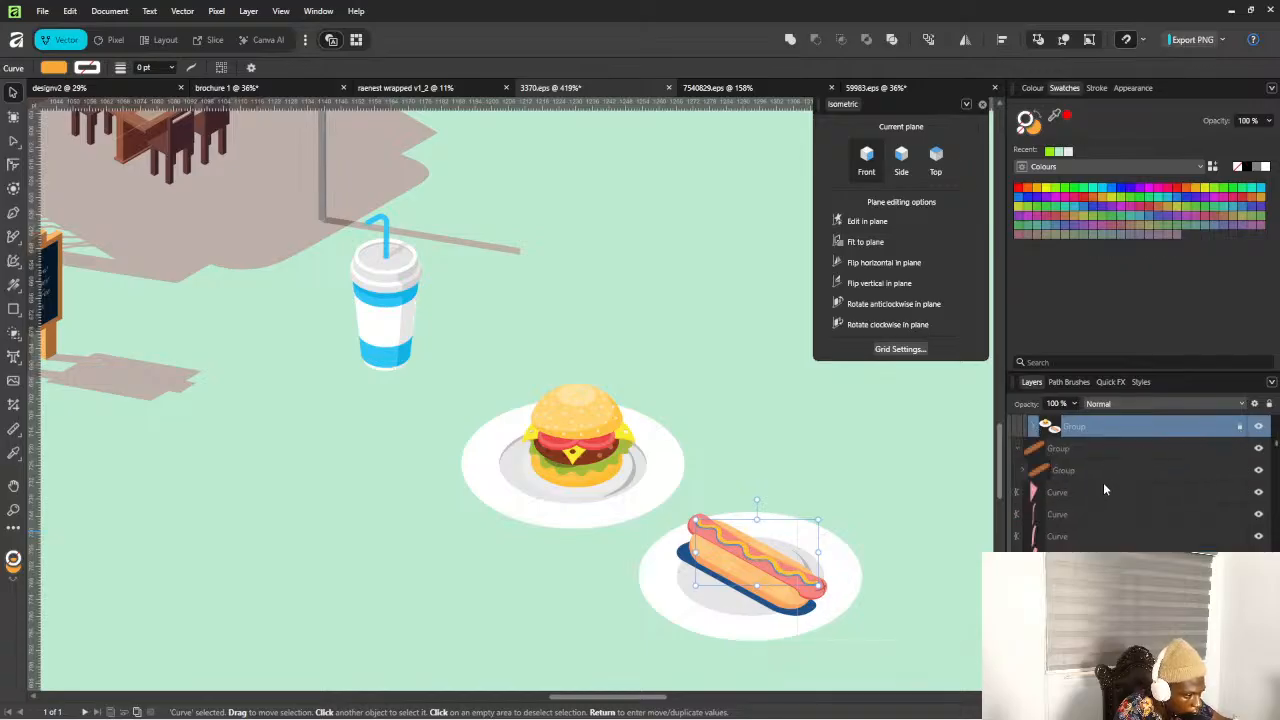
Collapse the nested group holding the cup and plated food, and the bread group, in the layer list
{"action": "scroll", "coordinate": [1060, 485], "scroll_direction": "up", "scroll_amount": 2}
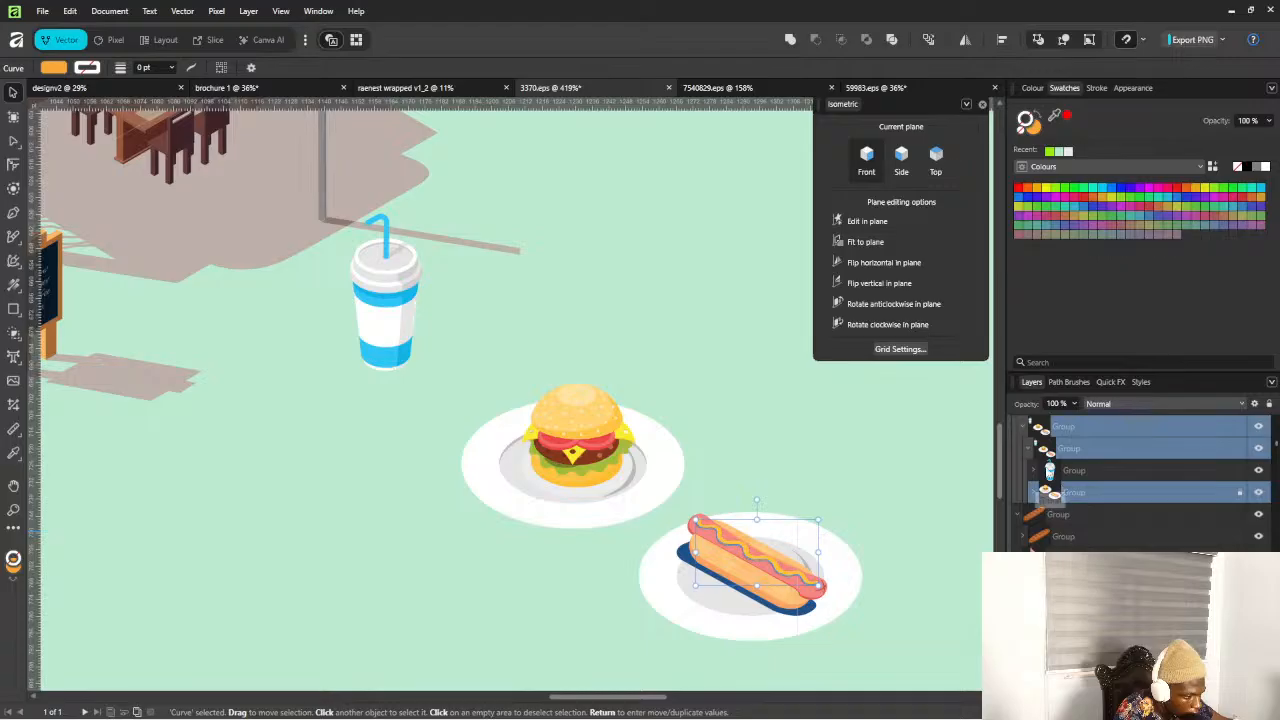
{"action": "left_click", "coordinate": [1030, 449]}
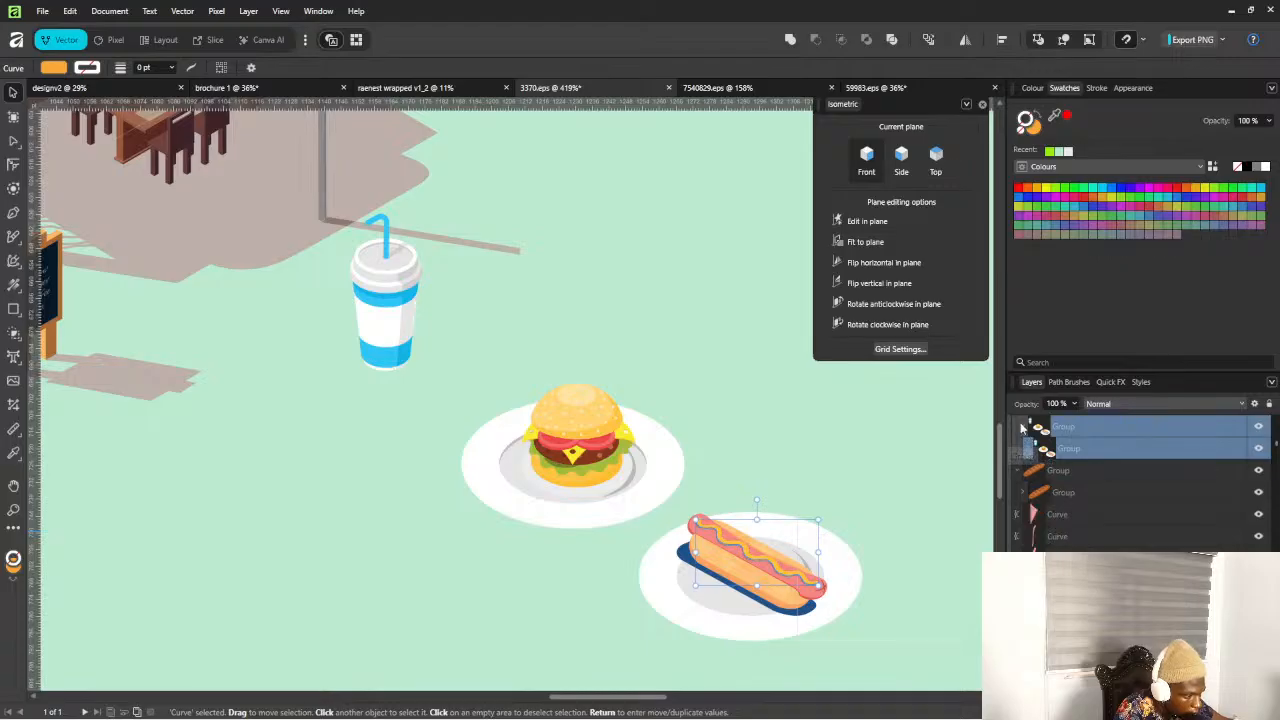
{"action": "left_click", "coordinate": [1022, 428]}
{"action": "scroll", "coordinate": [1028, 468], "scroll_direction": "up", "scroll_amount": 2}
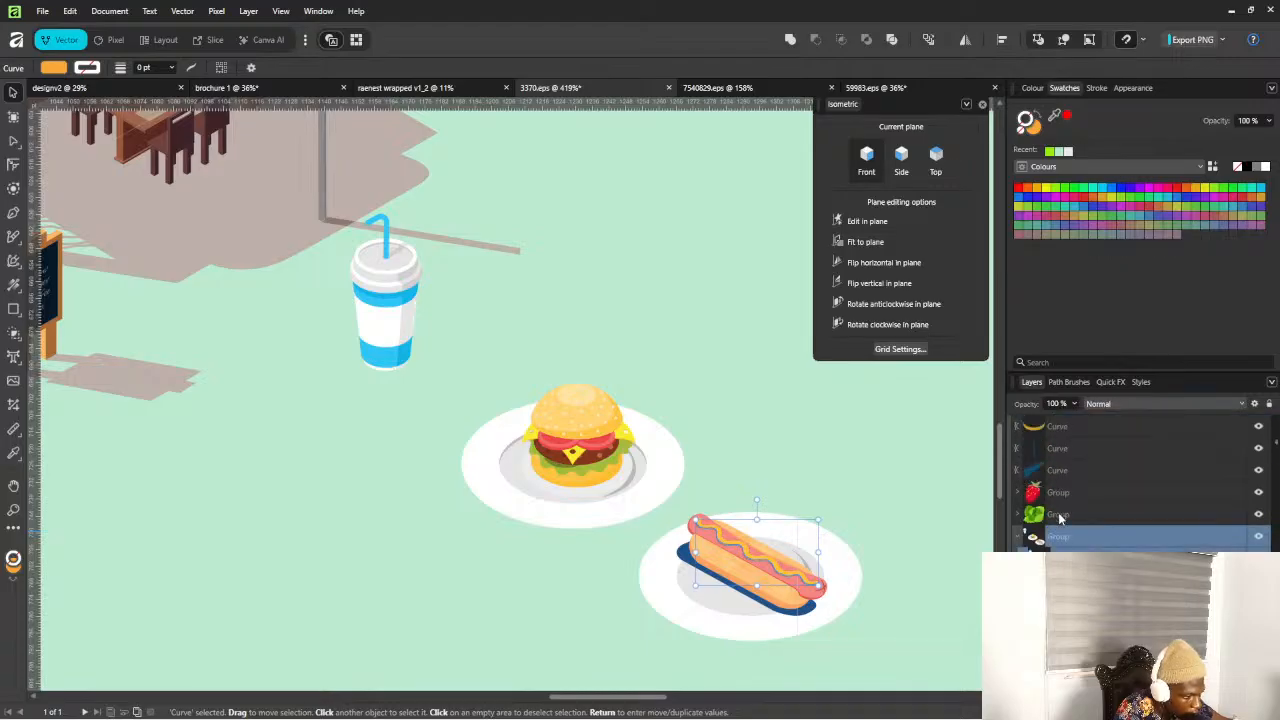
{"action": "scroll", "coordinate": [1040, 522], "scroll_direction": "down", "scroll_amount": 2}
{"action": "scroll", "coordinate": [1040, 522], "scroll_direction": "down", "scroll_amount": 2}
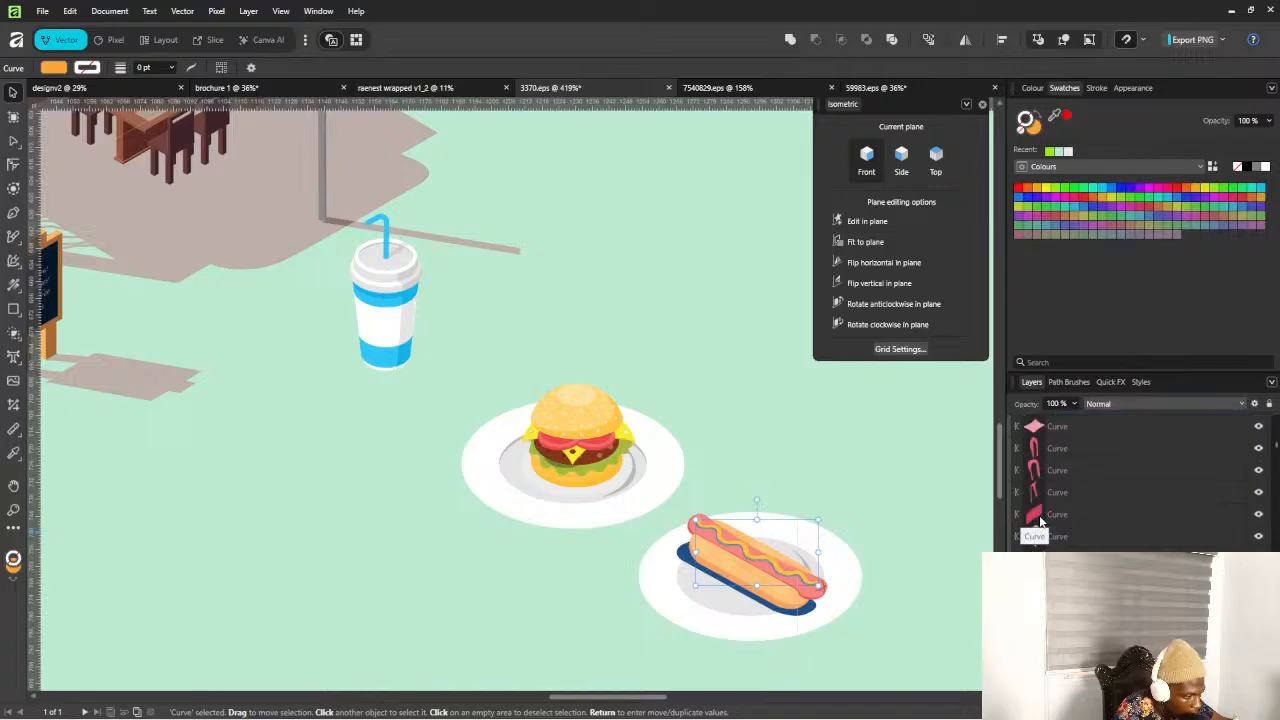
{"action": "scroll", "coordinate": [1040, 522], "scroll_direction": "up", "scroll_amount": 2}
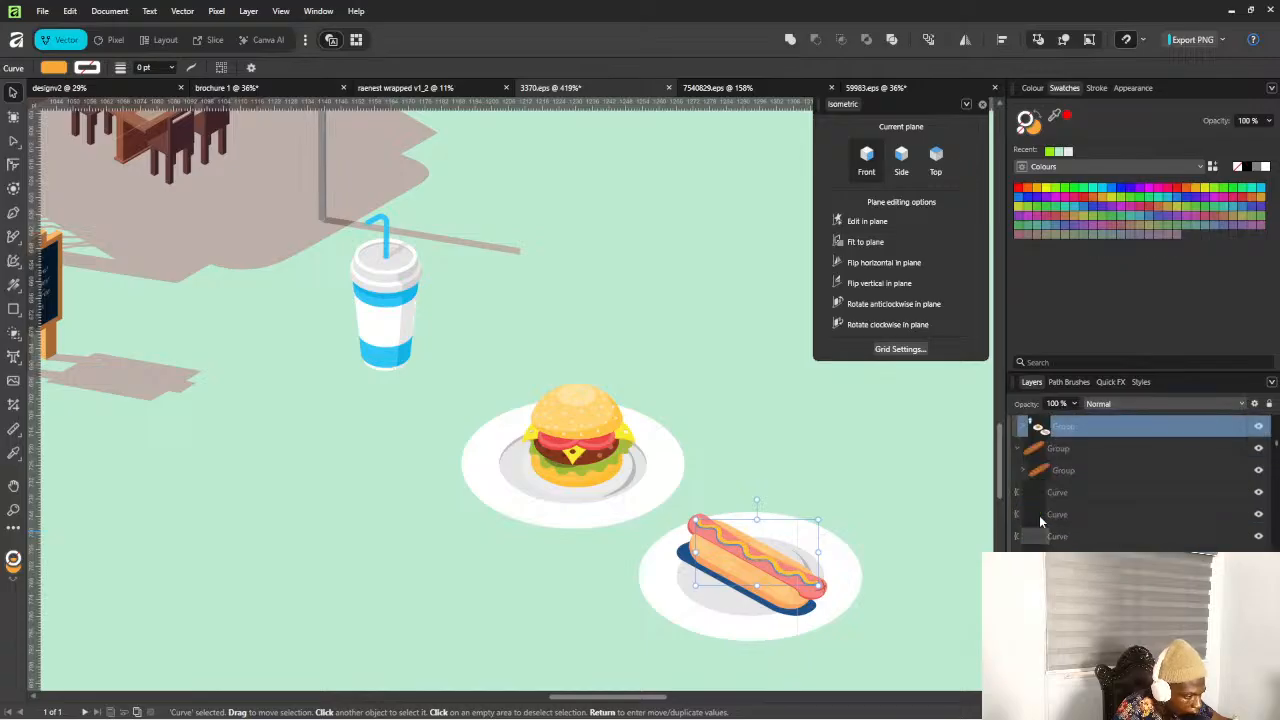
{"action": "left_click", "coordinate": [1017, 449]}
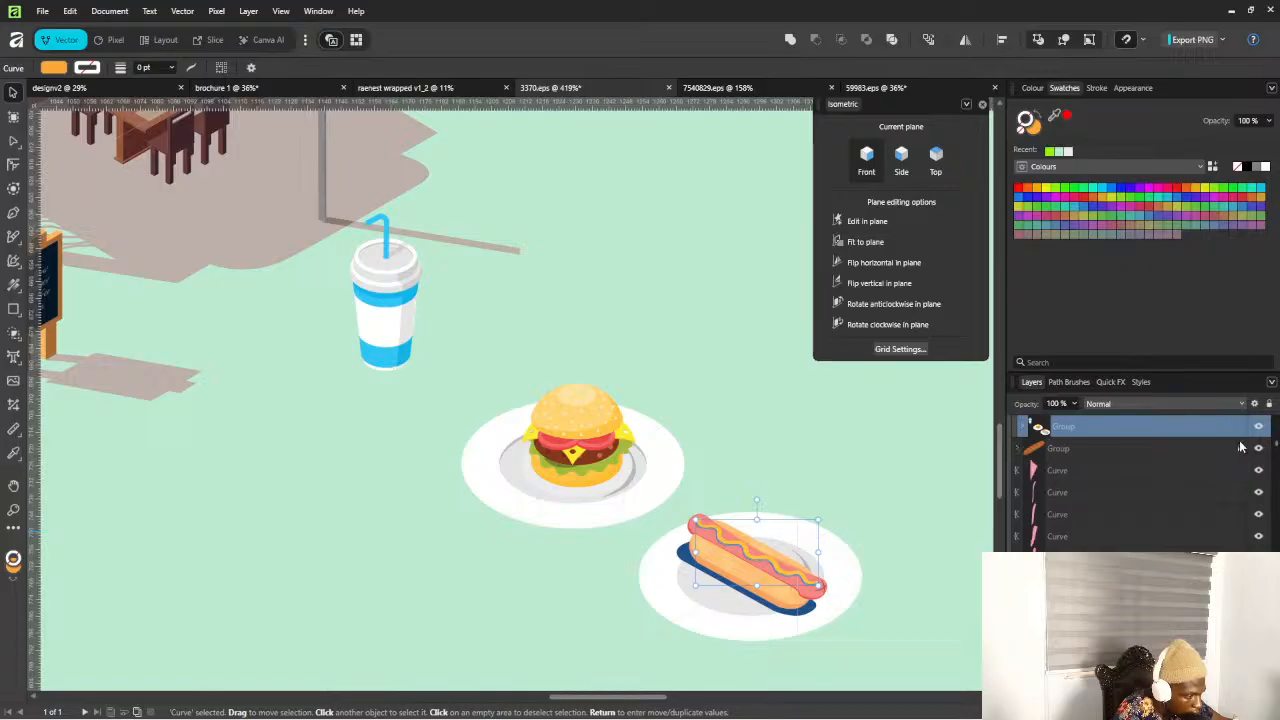
Lock the bread, lettuce and strawberry groups and the group holding the cup and both plates
{"action": "scroll", "coordinate": [1168, 462], "scroll_direction": "up", "scroll_amount": 2}
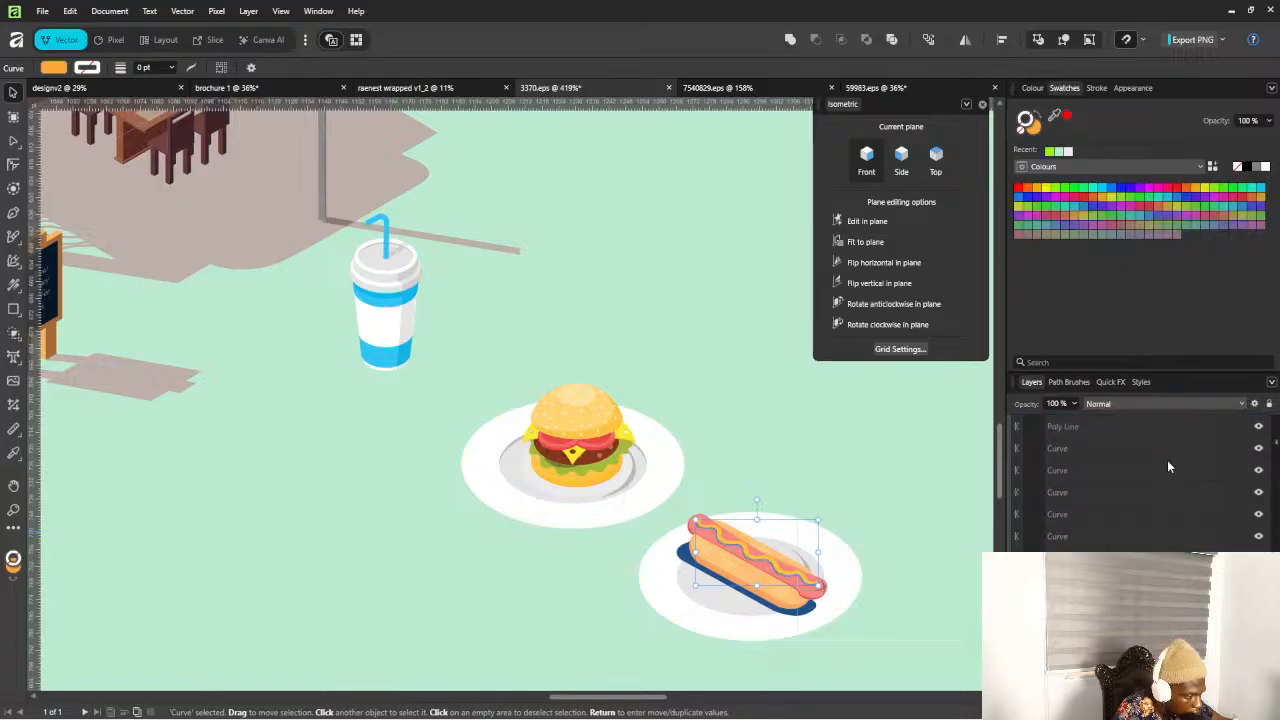
{"action": "left_click", "coordinate": [1235, 498]}
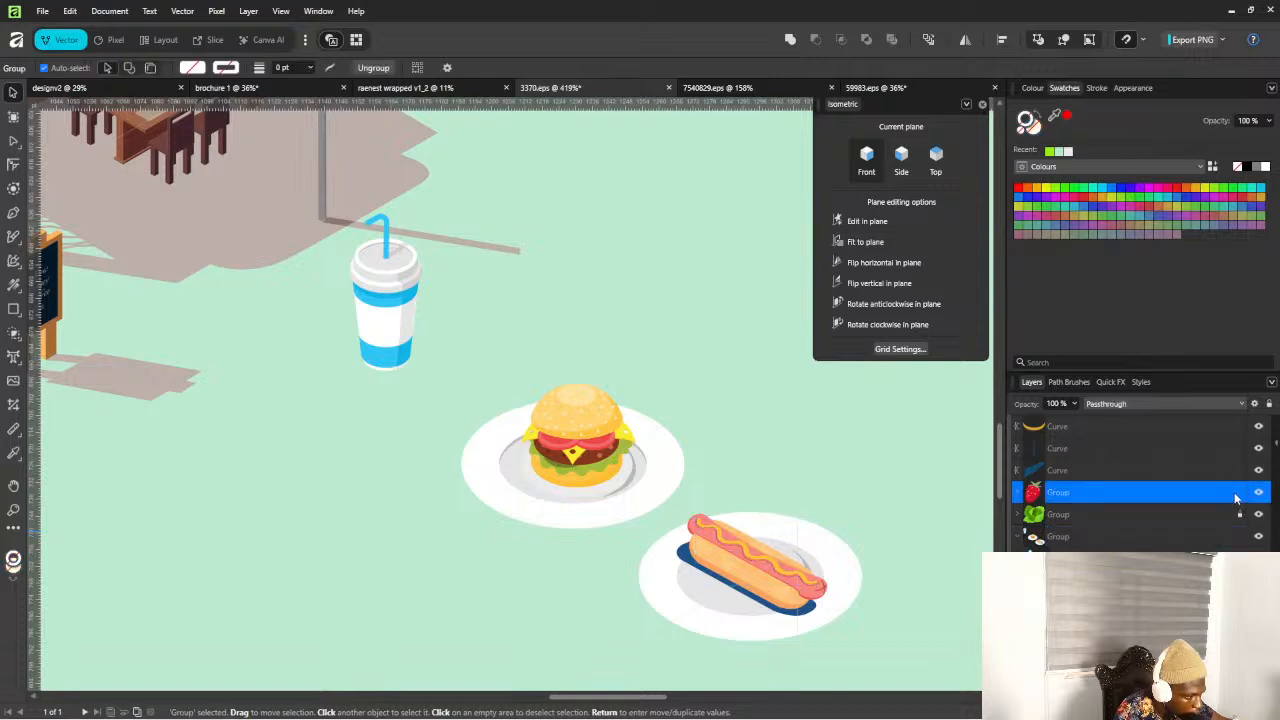
{"action": "left_click", "coordinate": [1236, 537]}
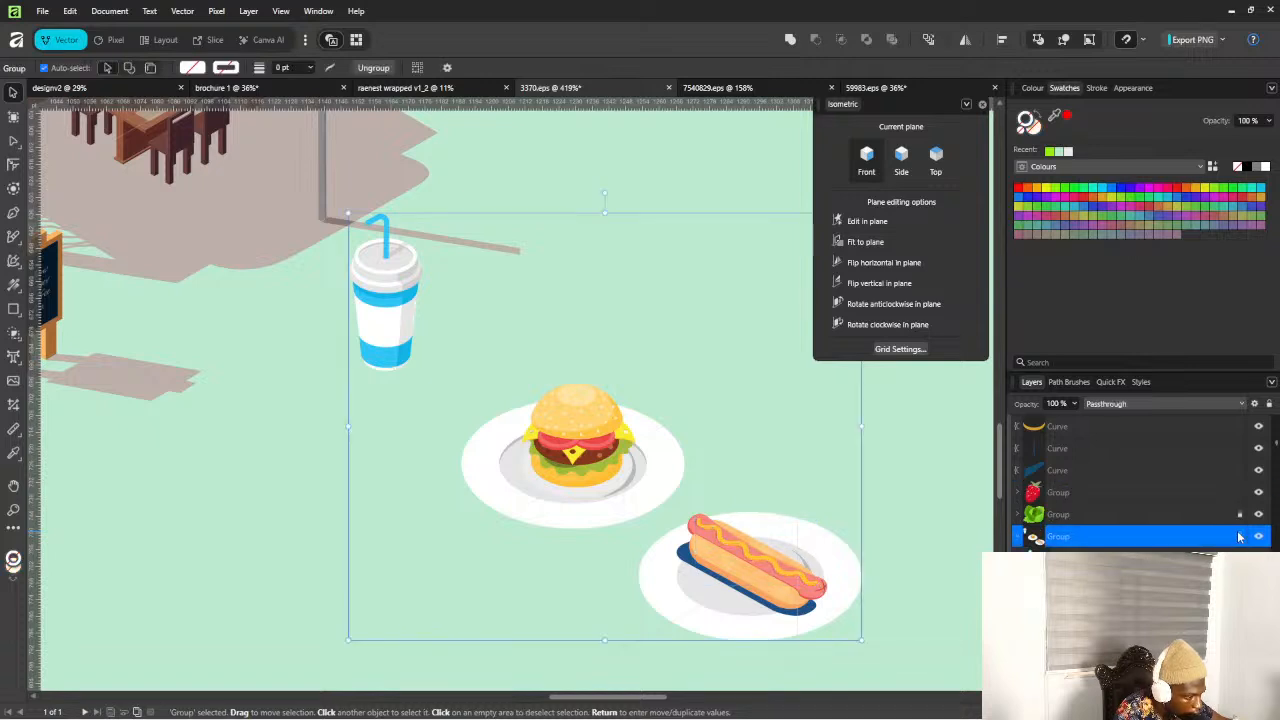
{"action": "left_click", "coordinate": [1240, 537]}
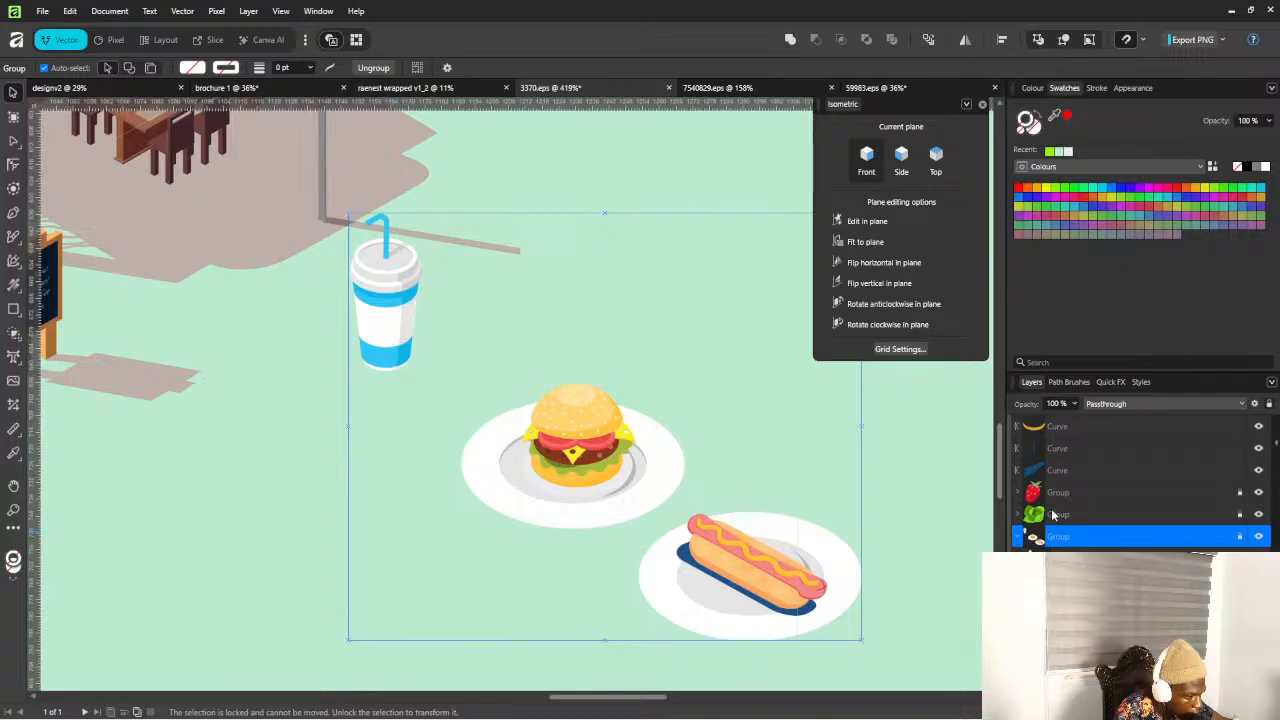
Select the café building together with its trees, tables and hedges, and delete them
{"action": "scroll", "coordinate": [1034, 537], "scroll_direction": "down", "scroll_amount": 3}
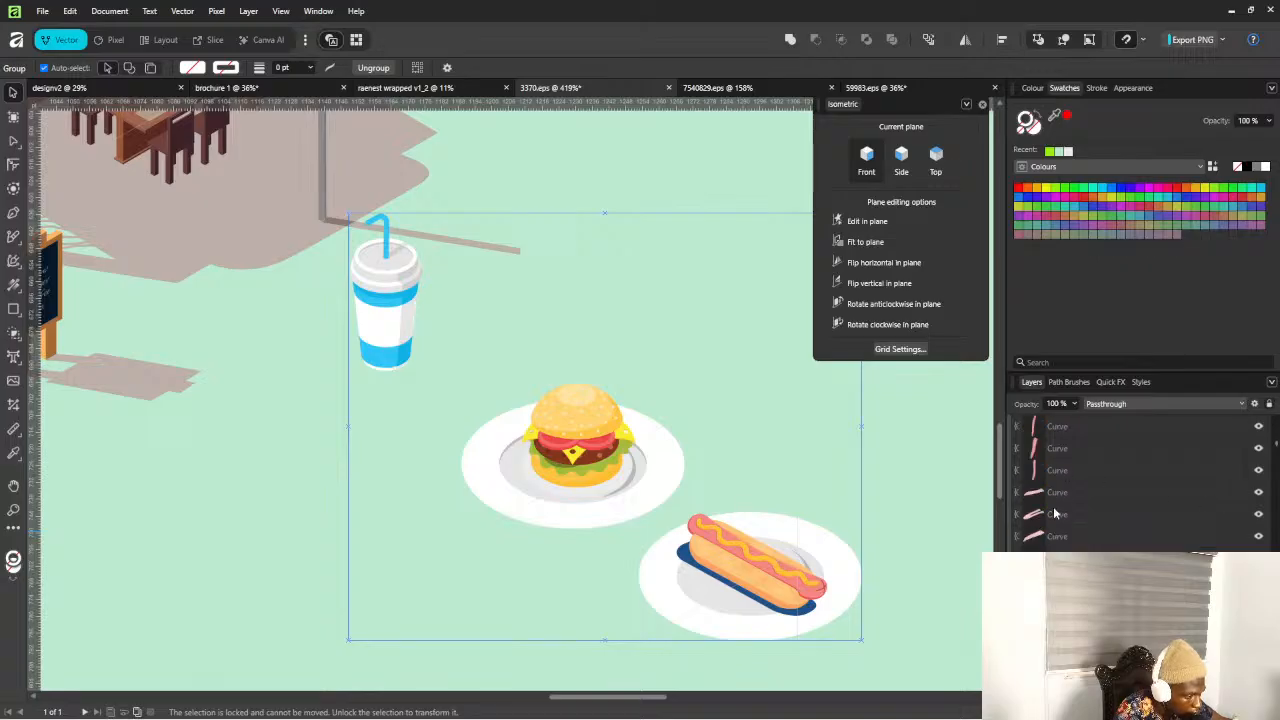
{"action": "scroll", "coordinate": [1055, 512], "scroll_direction": "up", "scroll_amount": 4}
{"action": "scroll", "coordinate": [1055, 512], "scroll_direction": "down", "scroll_amount": 3}
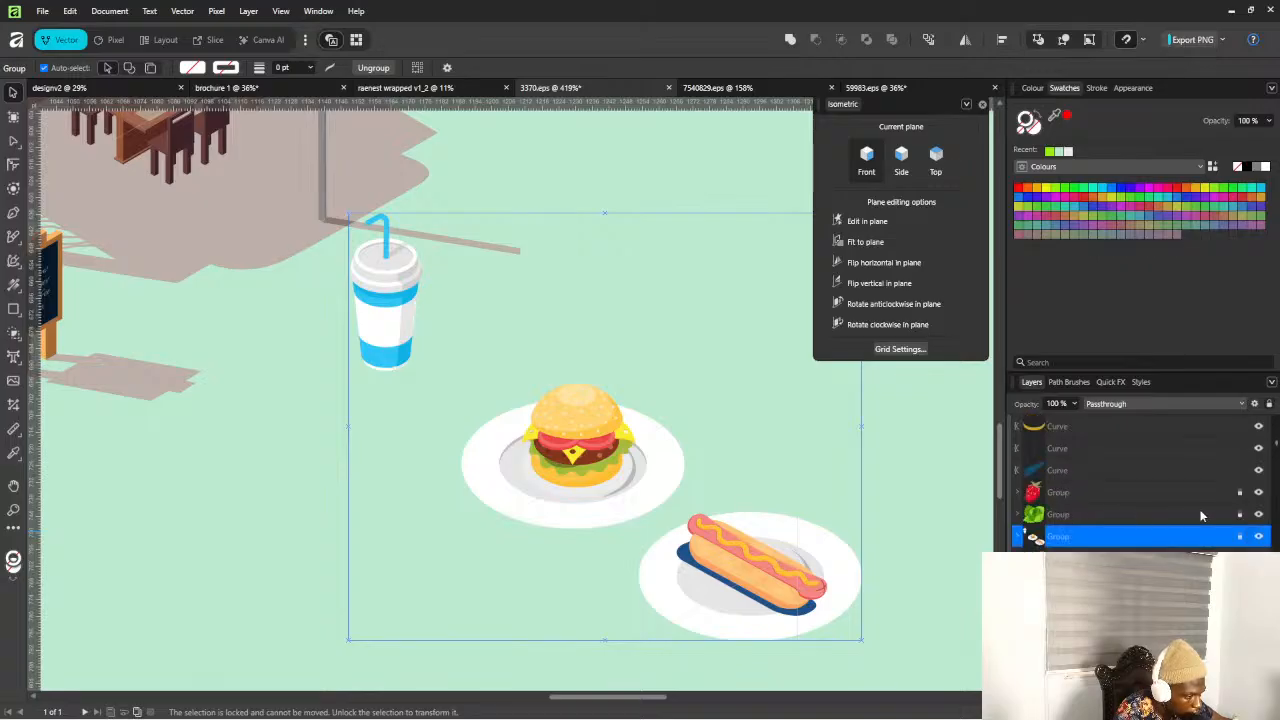
{"action": "scroll", "coordinate": [1150, 496], "scroll_direction": "up", "scroll_amount": 3}
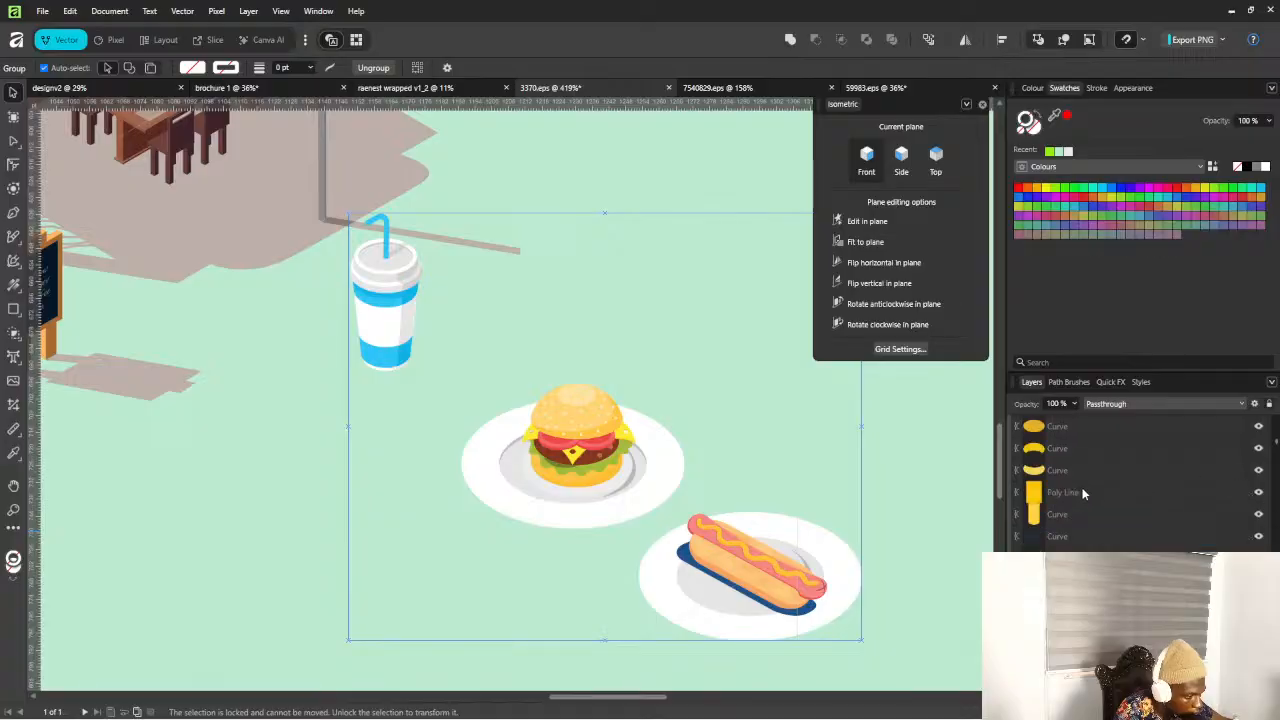
{"action": "scroll", "coordinate": [1070, 500], "scroll_direction": "down", "scroll_amount": 5}
{"action": "scroll", "coordinate": [825, 556], "scroll_direction": "down", "scroll_amount": 1}
{"action": "scroll", "coordinate": [825, 556], "scroll_direction": "down", "scroll_amount": 5}
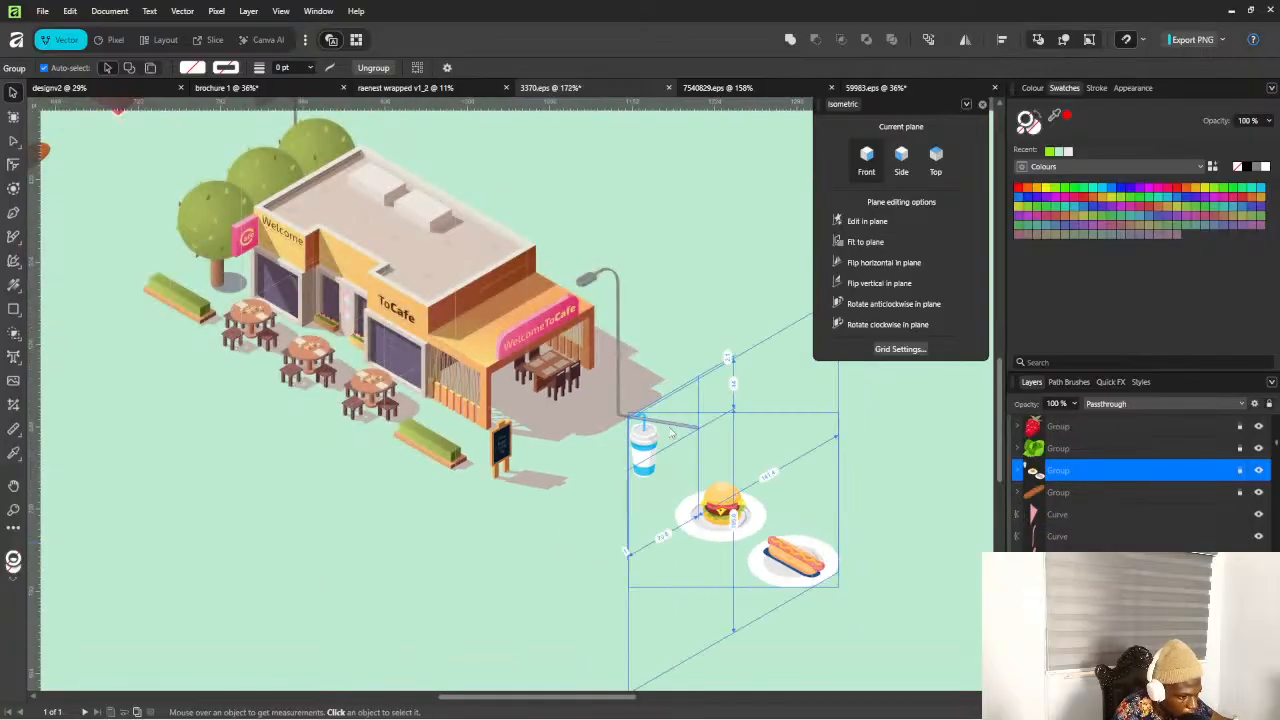
{"action": "left_click_drag", "start_coordinate": [306, 199], "coordinate": [516, 416]}
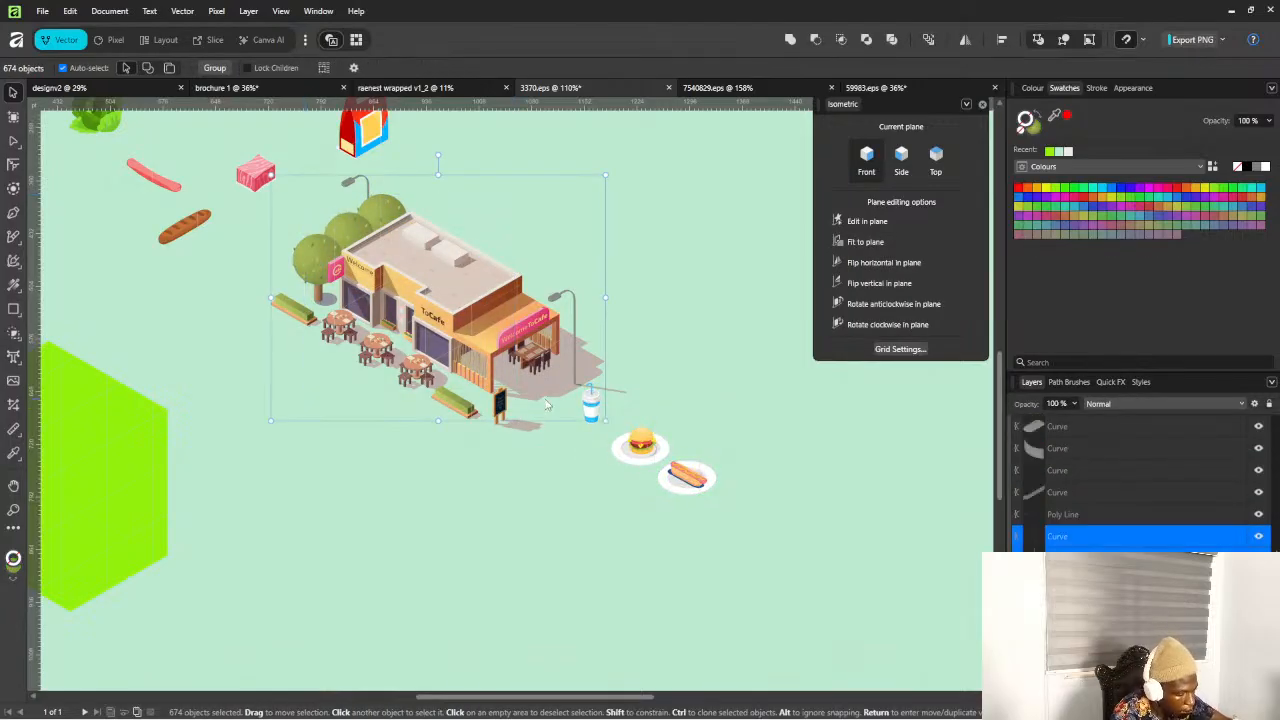
{"action": "key", "text": "Delete"}
Delete the leftover café furniture, signboard shadow and the street lamp beside the paper cup
{"action": "left_click_drag", "start_coordinate": [493, 283], "coordinate": [557, 496]}
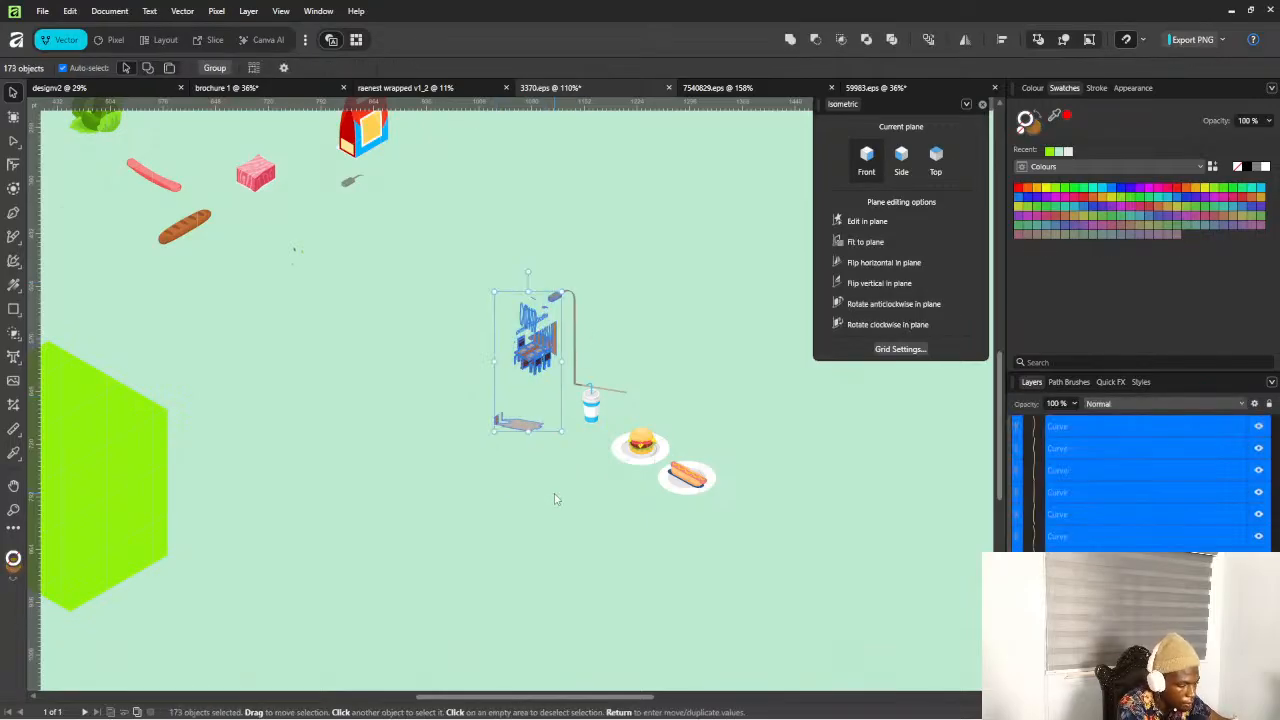
{"action": "key", "text": "Delete"}
{"action": "left_click_drag", "start_coordinate": [535, 252], "coordinate": [575, 350]}
{"action": "key", "text": "Delete"}
Delete the remaining lamp head and stray café fragments below the red package
{"action": "left_click", "coordinate": [299, 247]}
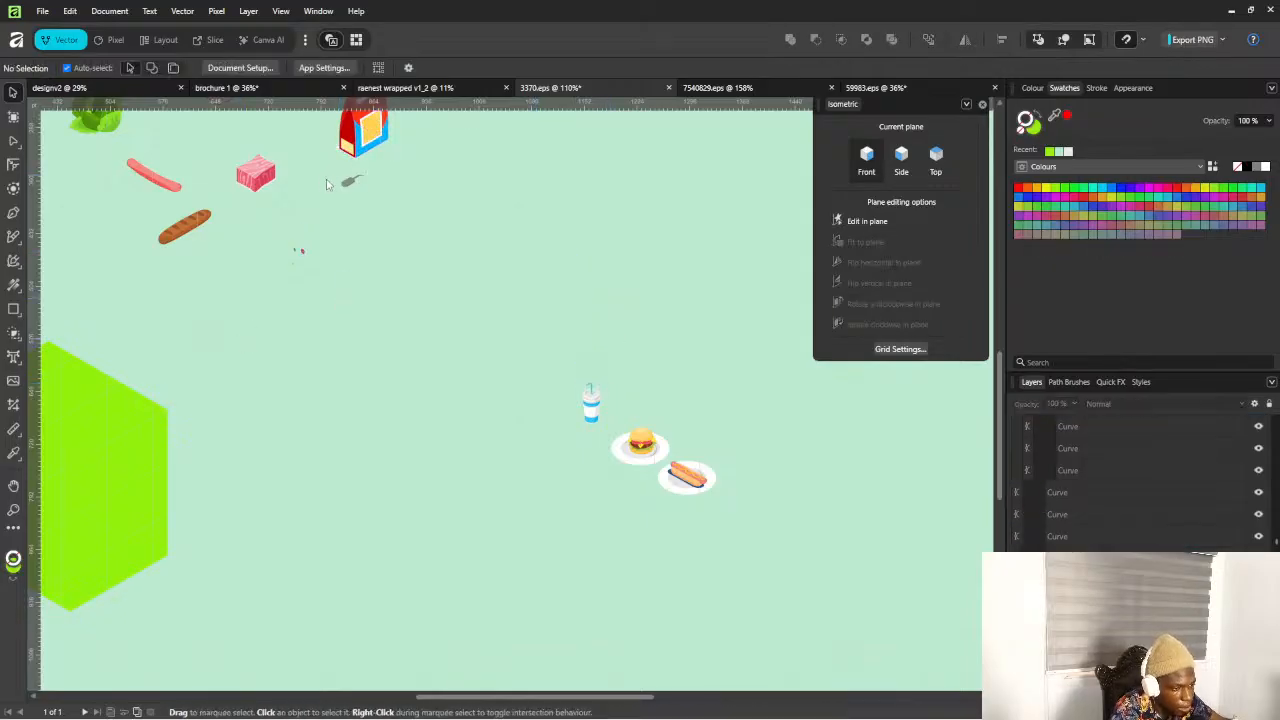
{"action": "left_click_drag", "start_coordinate": [320, 172], "coordinate": [419, 253]}
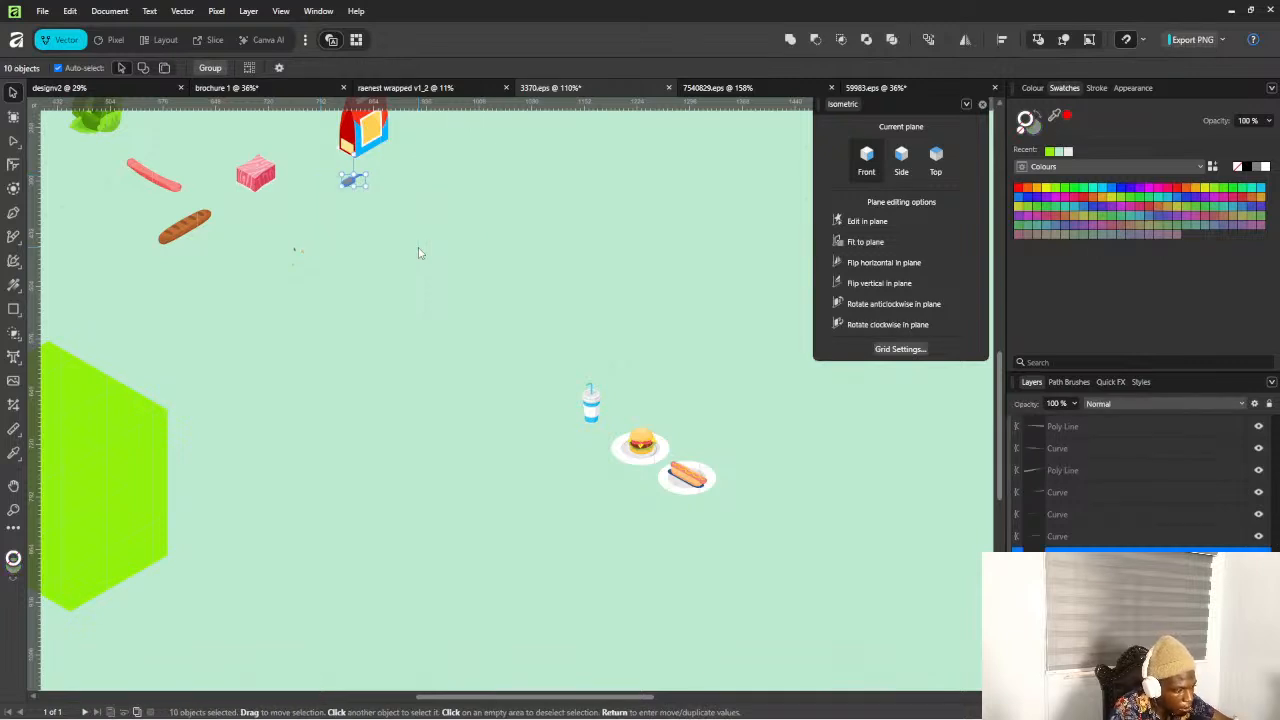
{"action": "key", "text": "Delete"}
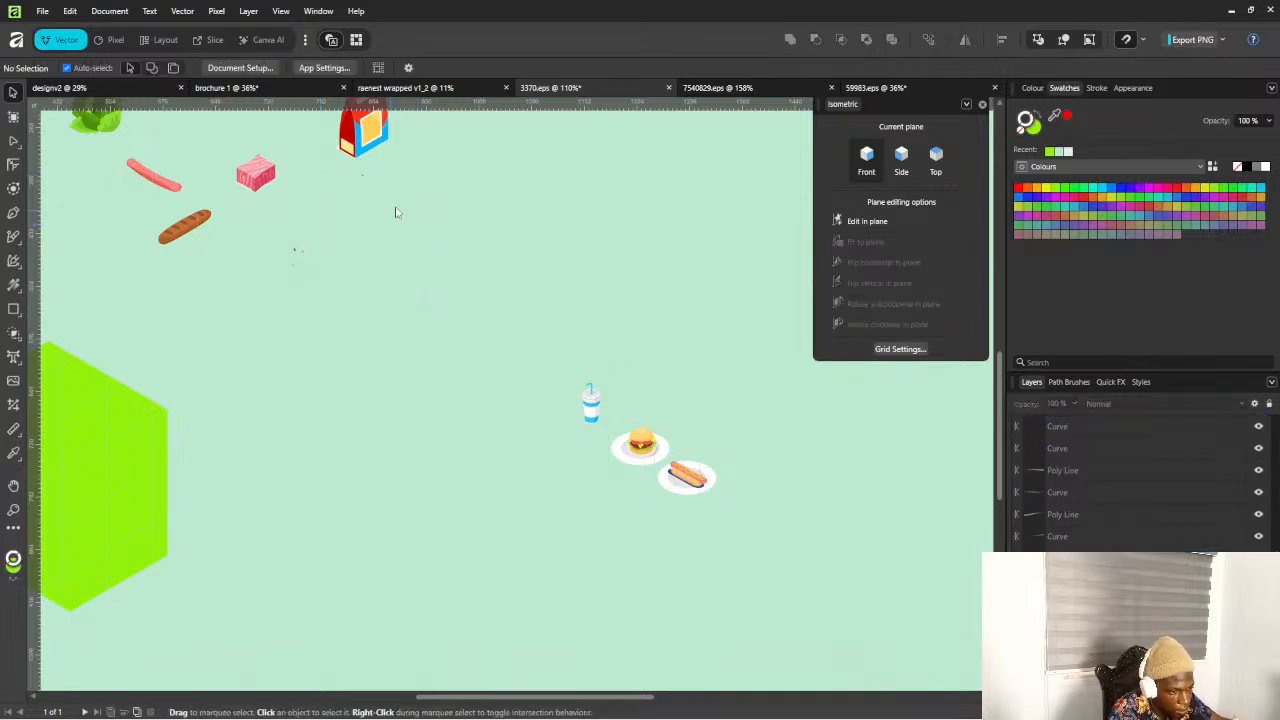
{"action": "left_click_drag", "start_coordinate": [396, 174], "coordinate": [314, 220]}
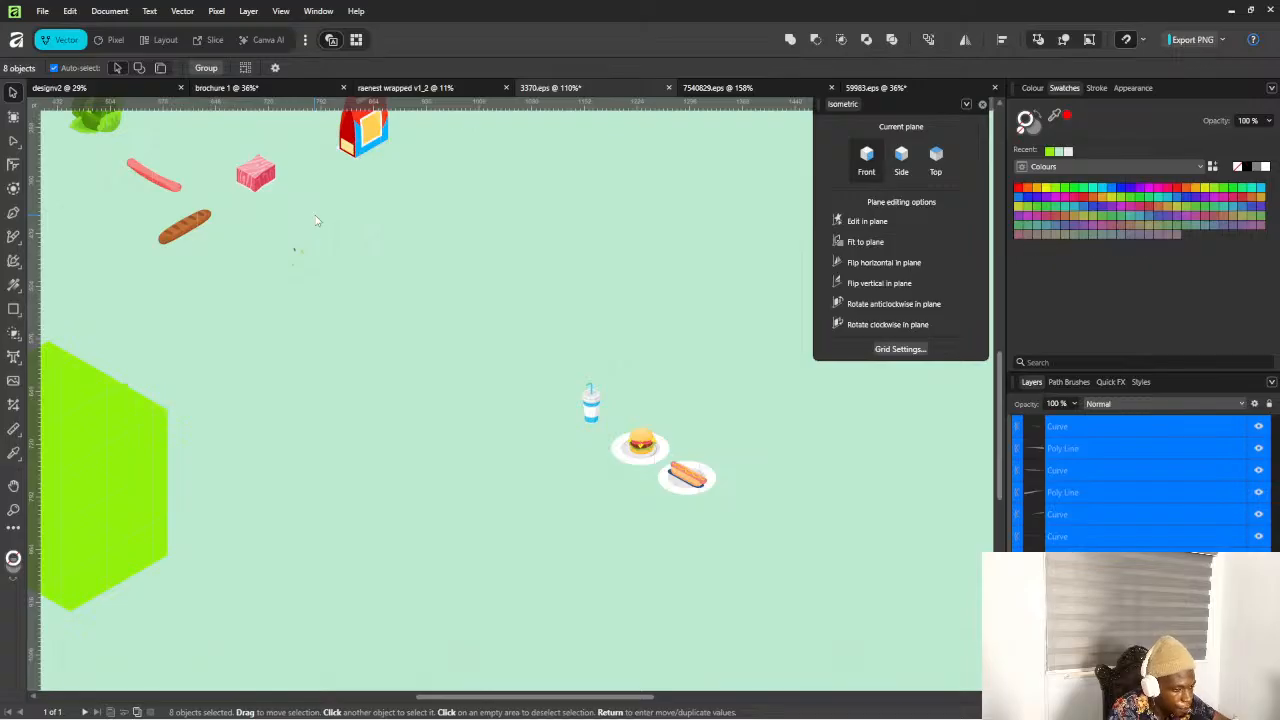
{"action": "key", "text": "Delete"}
Delete curves from the striped seal at the top of the red package
{"action": "scroll", "coordinate": [493, 385], "scroll_direction": "down", "scroll_amount": 3}
{"action": "scroll", "coordinate": [415, 244], "scroll_direction": "up", "scroll_amount": 3}
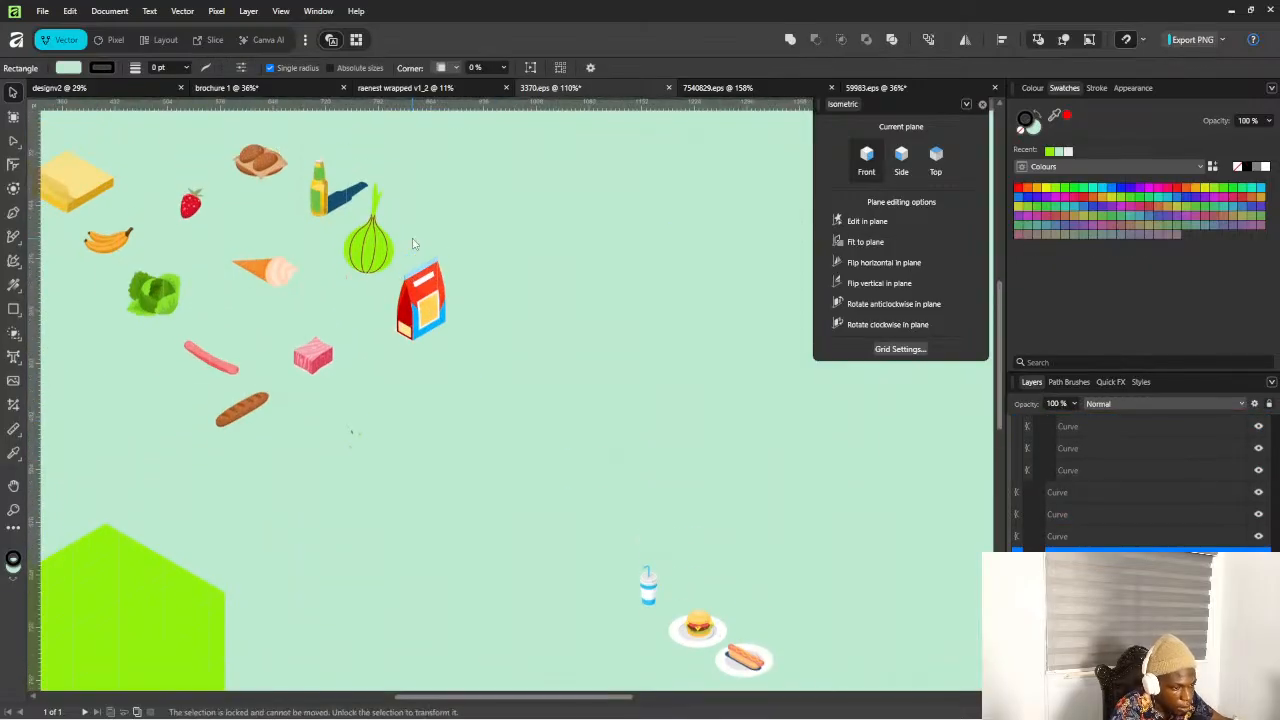
{"action": "scroll", "coordinate": [412, 243], "scroll_direction": "up", "scroll_amount": 5}
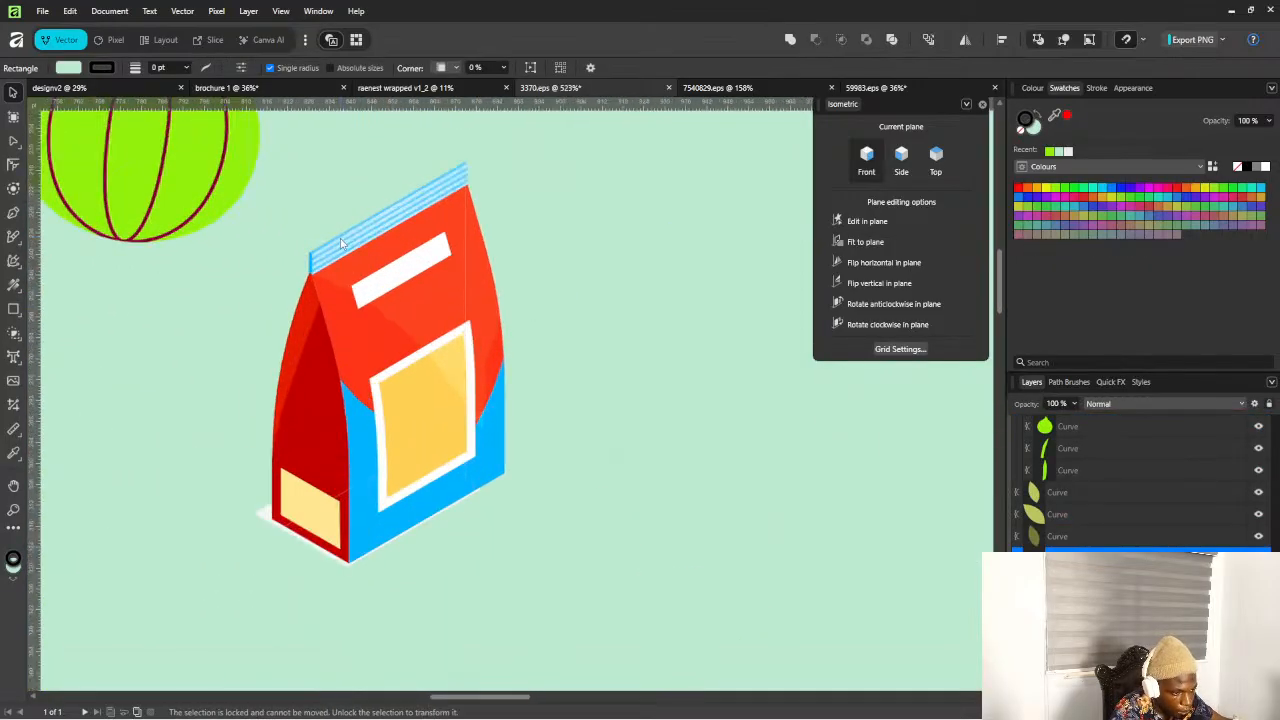
{"action": "scroll", "coordinate": [340, 243], "scroll_direction": "up", "scroll_amount": 4}
{"action": "left_click", "coordinate": [352, 263]}
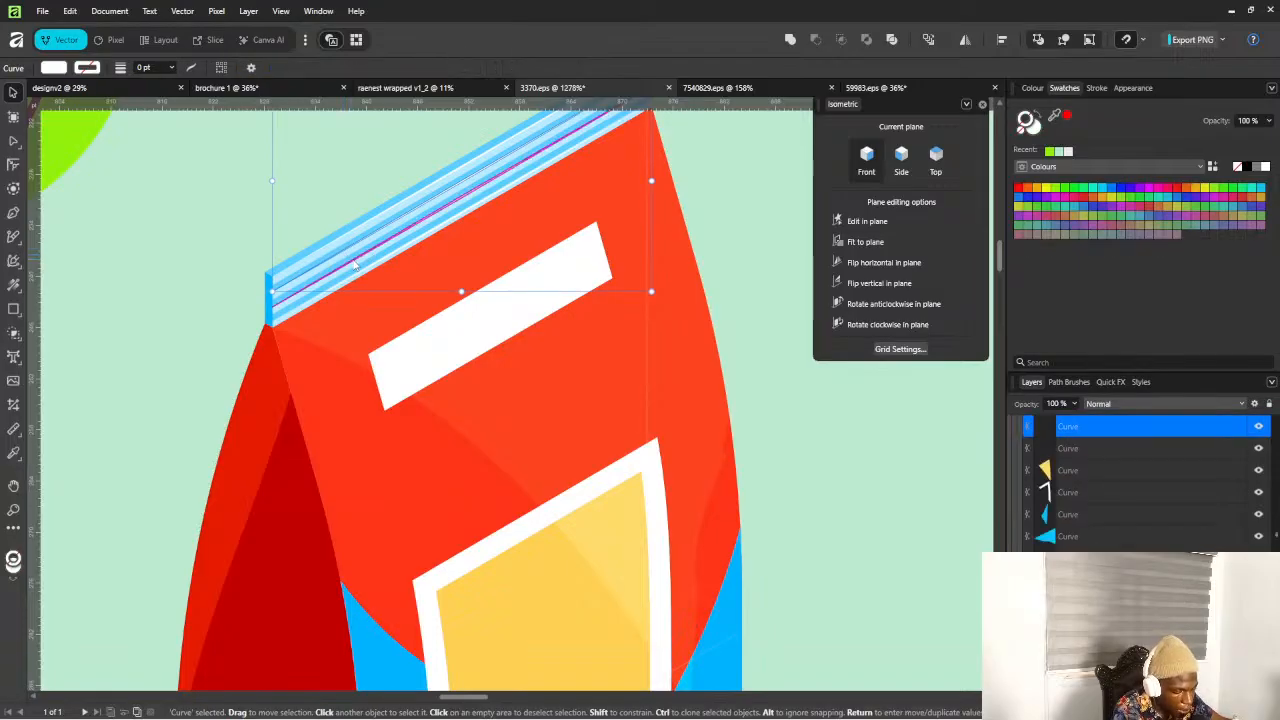
{"action": "key", "text": "Delete"}
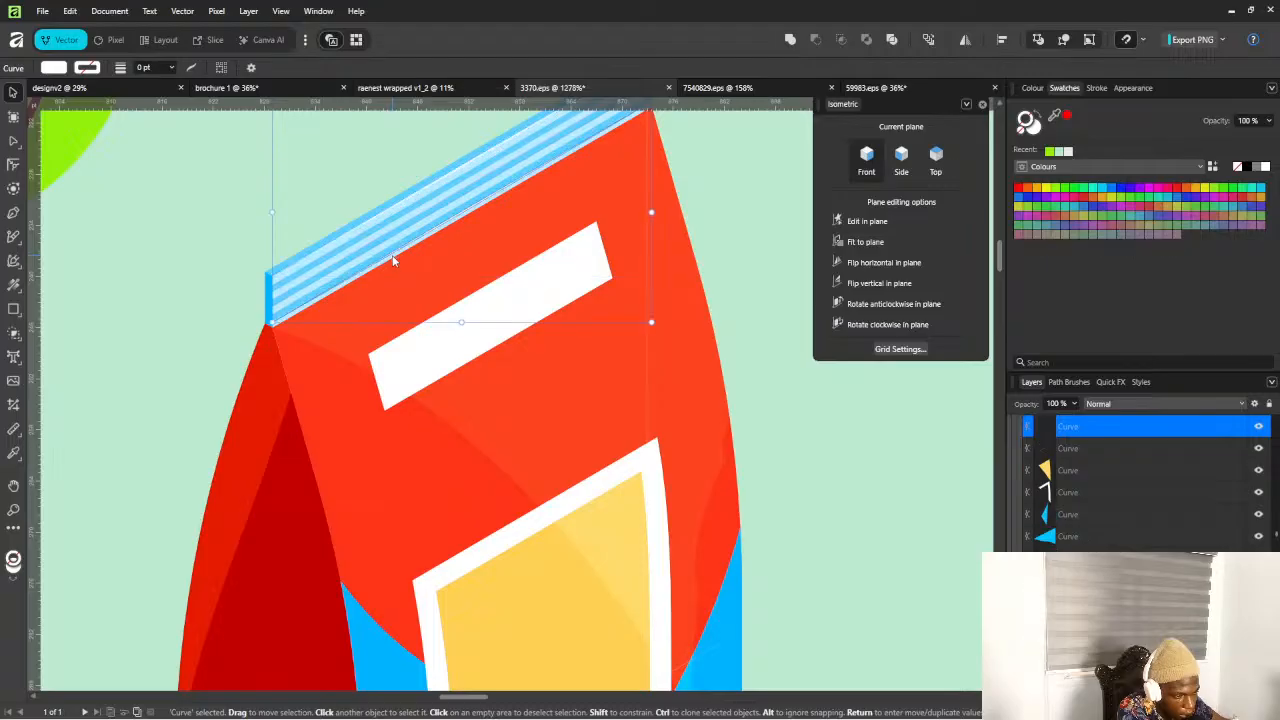
{"action": "key", "text": "Delete"}
Select all pieces of the red package with its white base and collapse their groups in the layer list
{"action": "scroll", "coordinate": [650, 392], "scroll_direction": "down", "scroll_amount": 6}
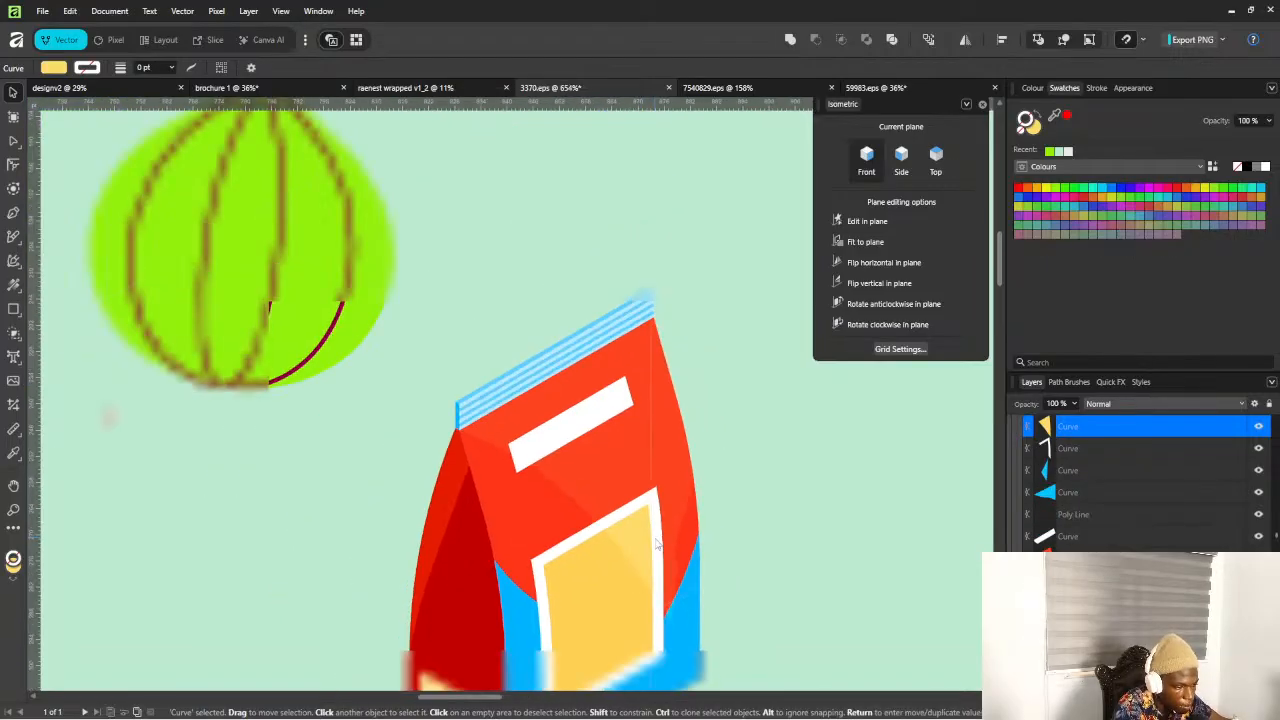
{"action": "scroll", "coordinate": [568, 547], "scroll_direction": "up", "scroll_amount": 3}
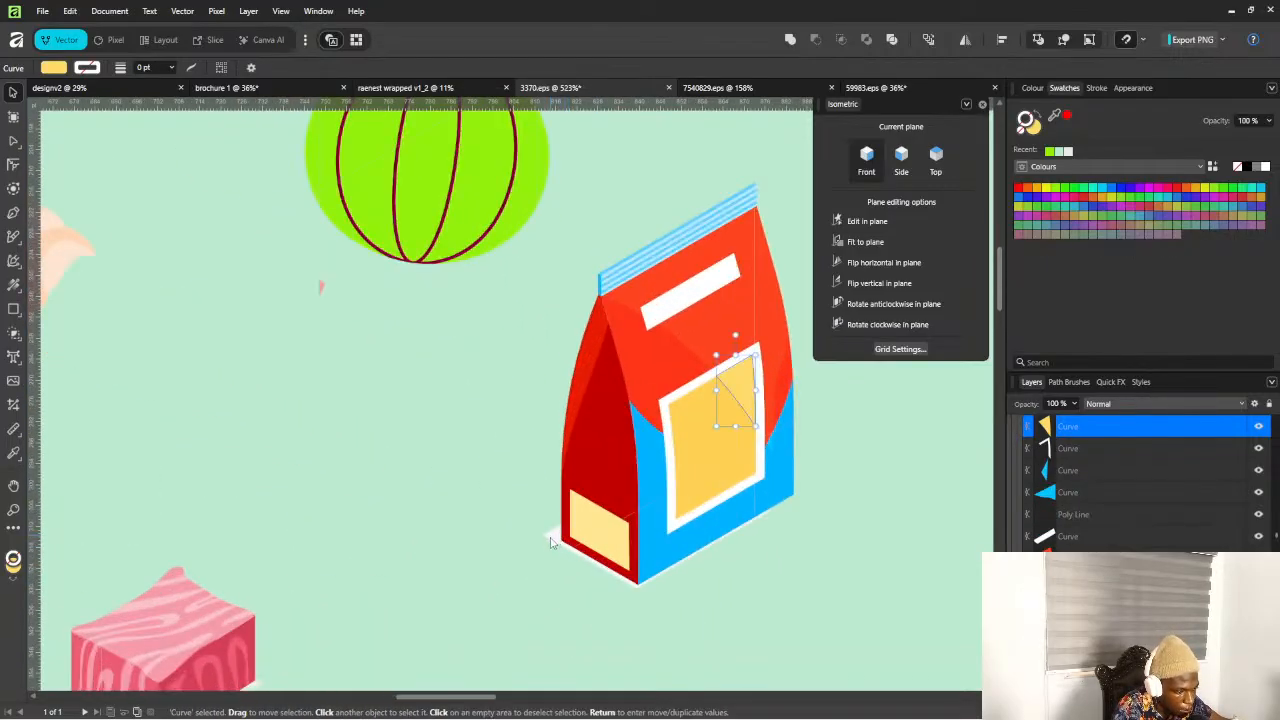
{"action": "left_click", "coordinate": [551, 543]}
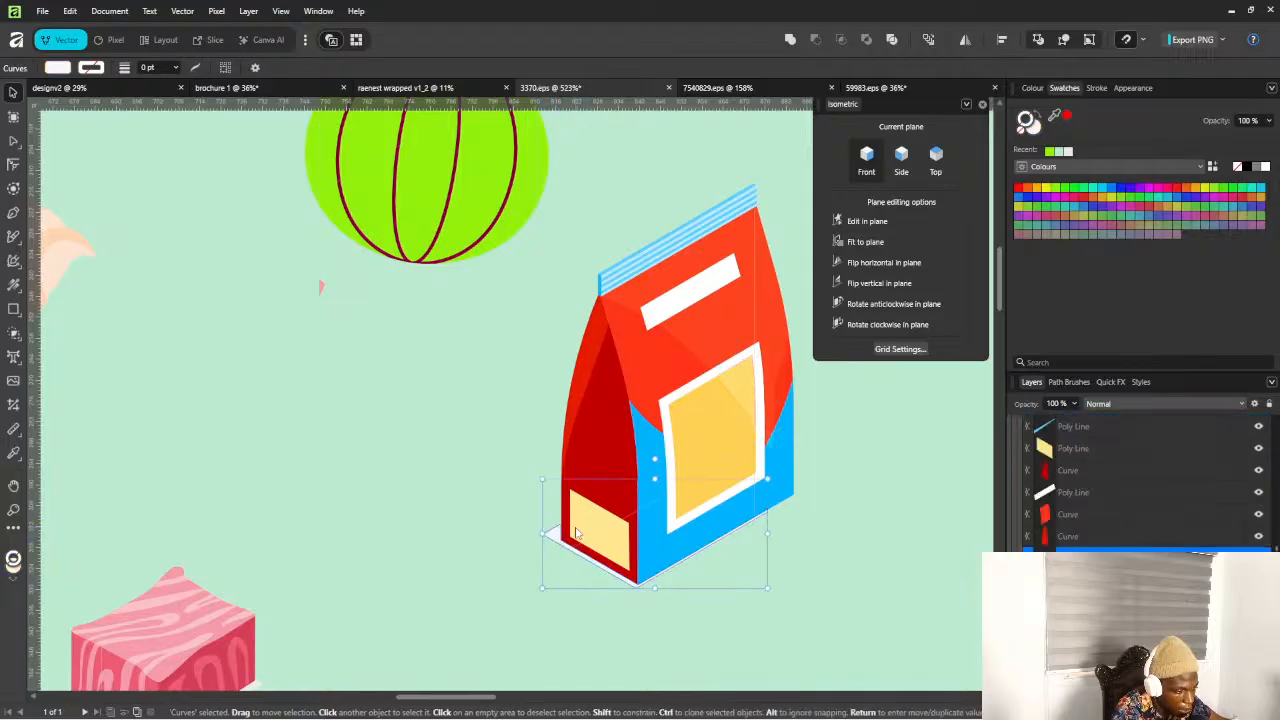
{"action": "scroll", "coordinate": [576, 533], "scroll_direction": "down", "scroll_amount": 2}
{"action": "left_click_drag", "start_coordinate": [560, 348], "coordinate": [768, 570]}
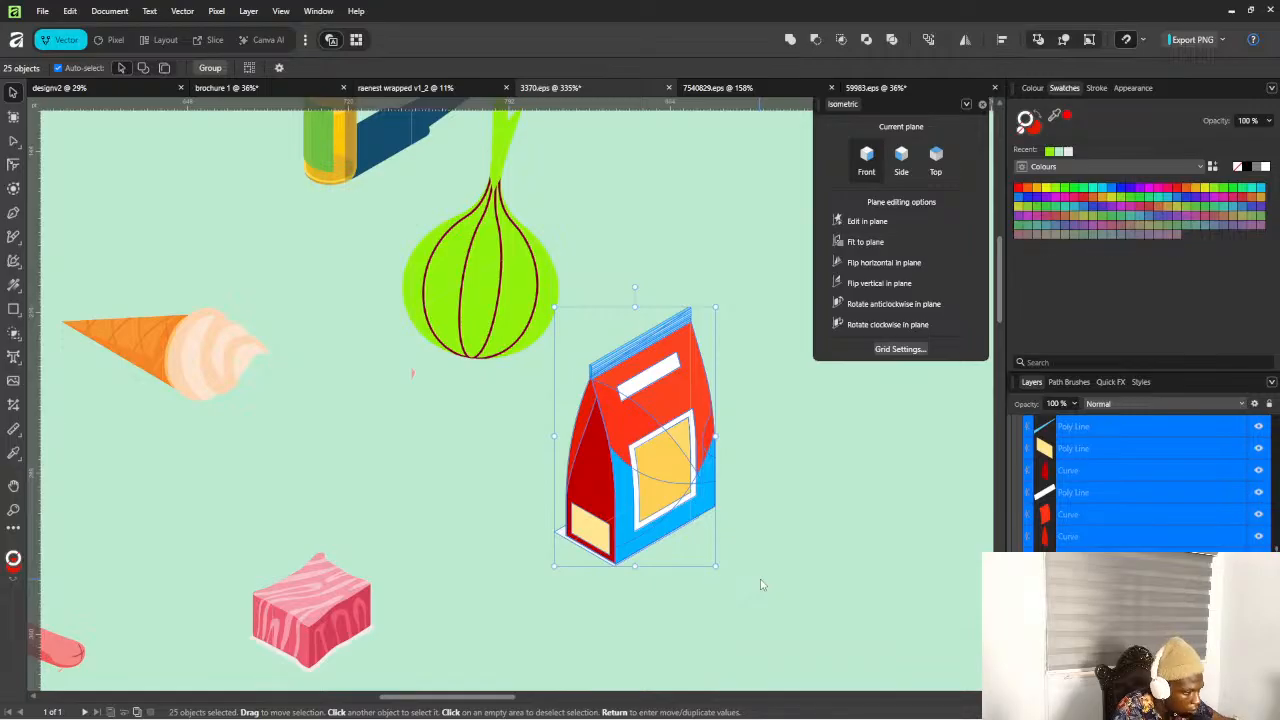
{"action": "scroll", "coordinate": [1209, 503], "scroll_direction": "up", "scroll_amount": 7}
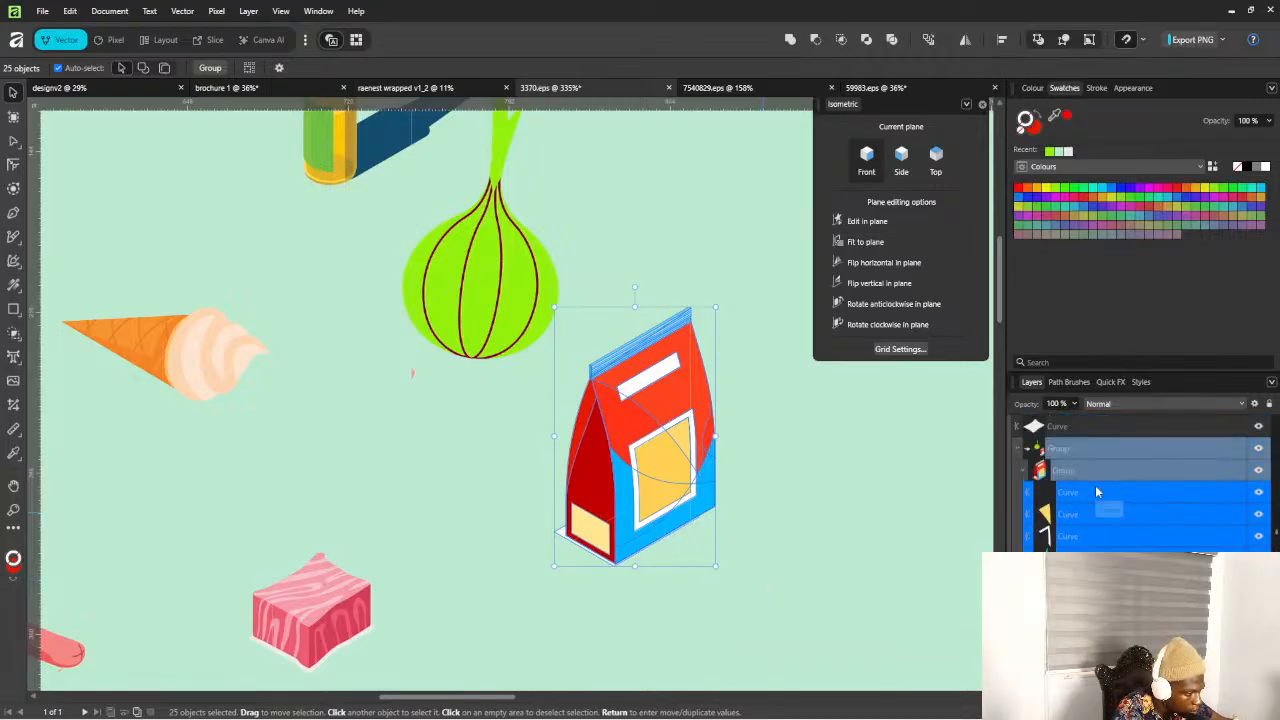
{"action": "left_click", "coordinate": [1027, 470]}
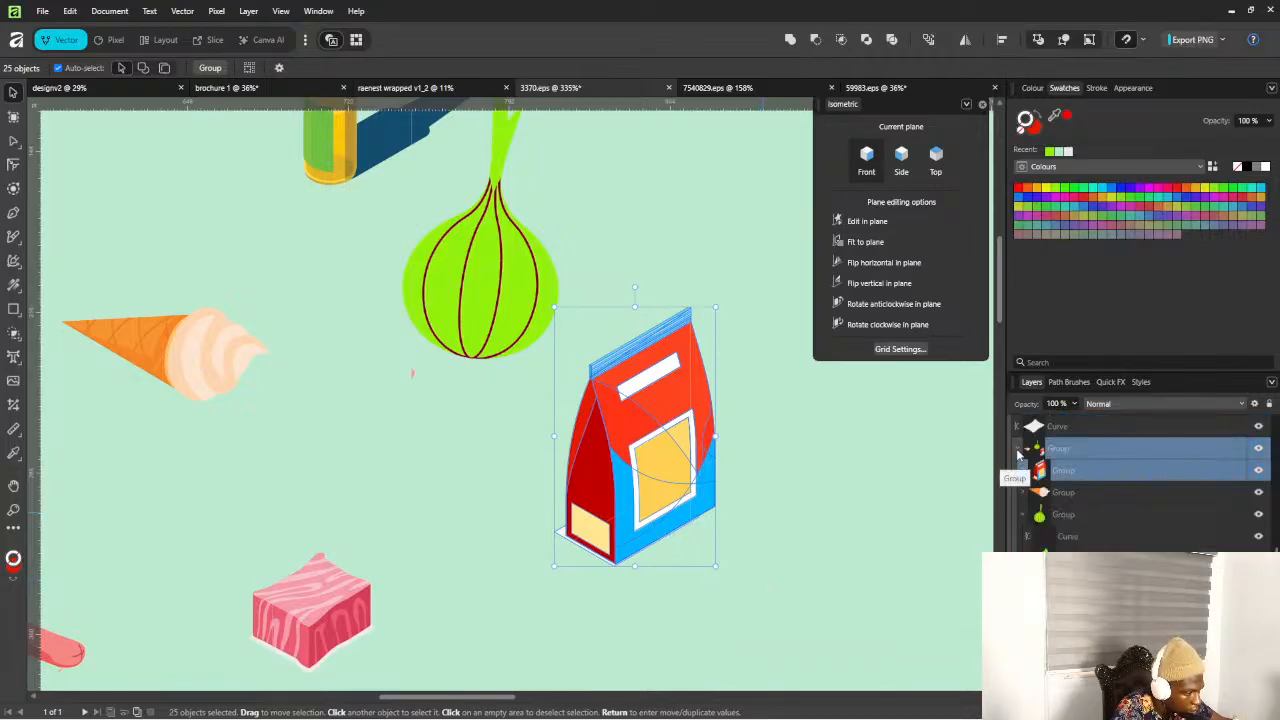
{"action": "left_click", "coordinate": [1019, 451]}
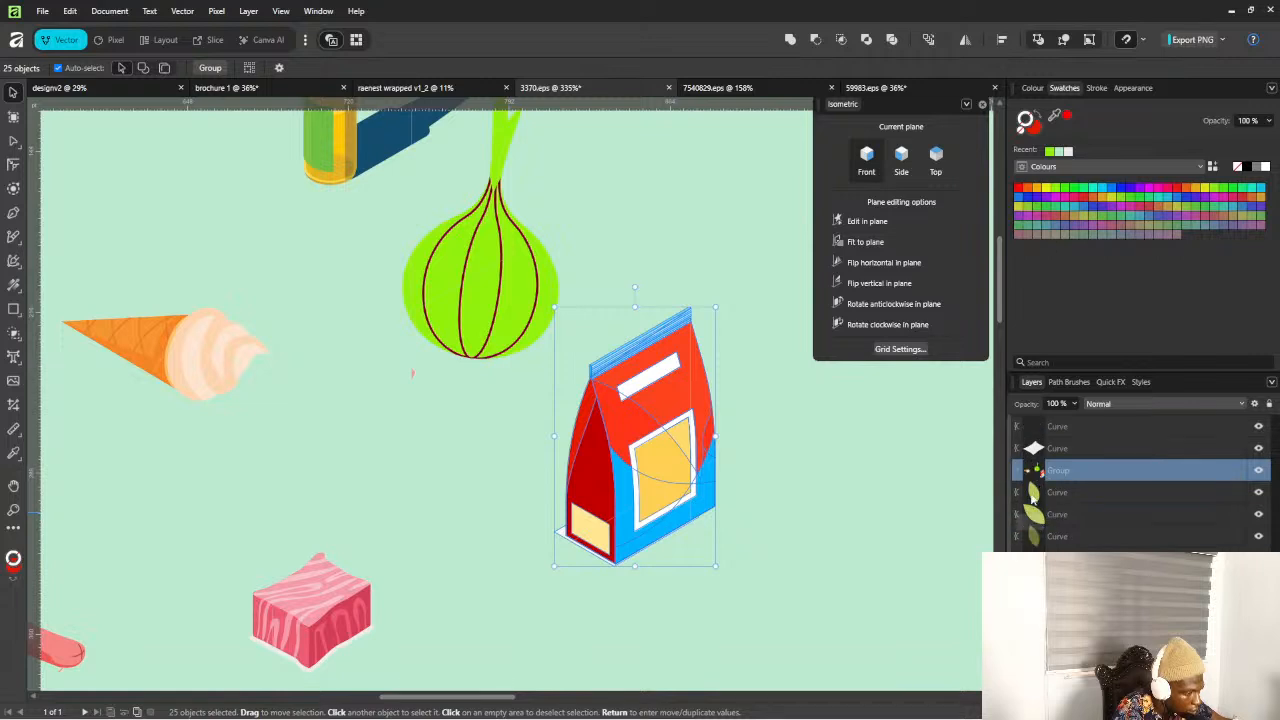
Delete the three green leaf curves directly below the food group in the layer stack
{"action": "left_click", "coordinate": [1035, 492]}
{"action": "left_click", "coordinate": [1055, 514], "text": "shift"}
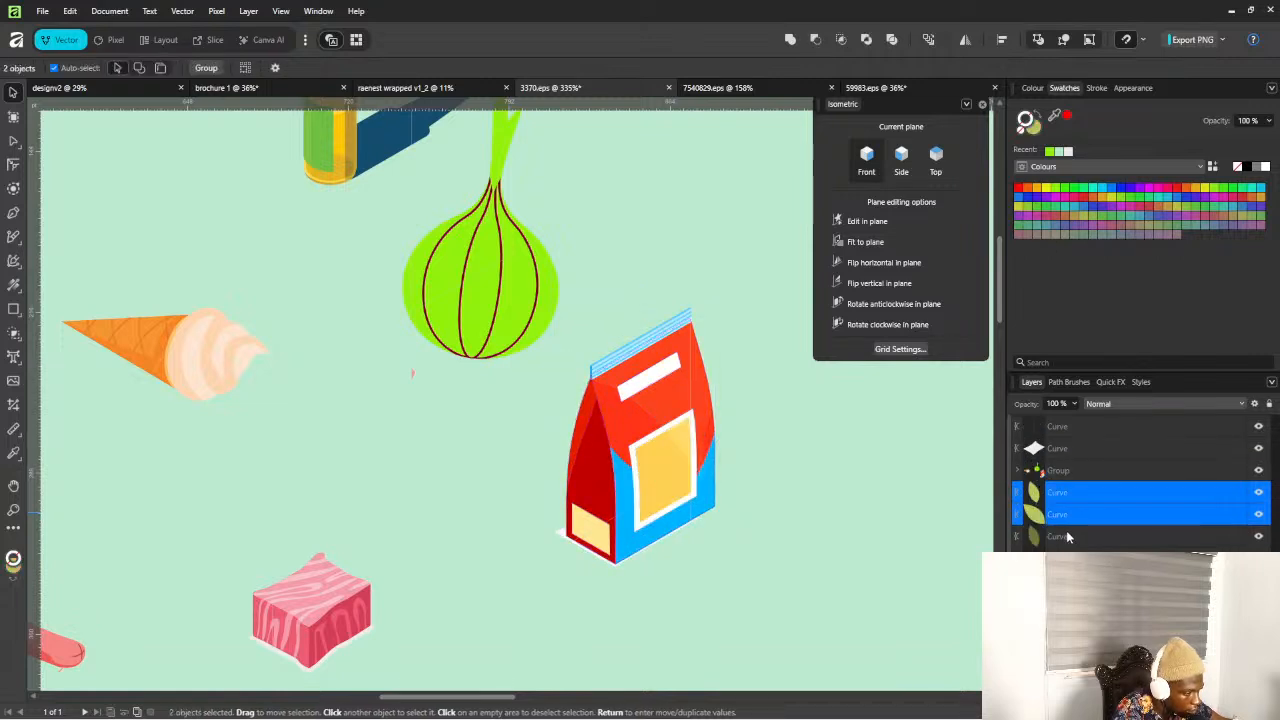
{"action": "left_click", "coordinate": [1070, 537], "text": "shift"}
{"action": "key", "text": "Delete"}
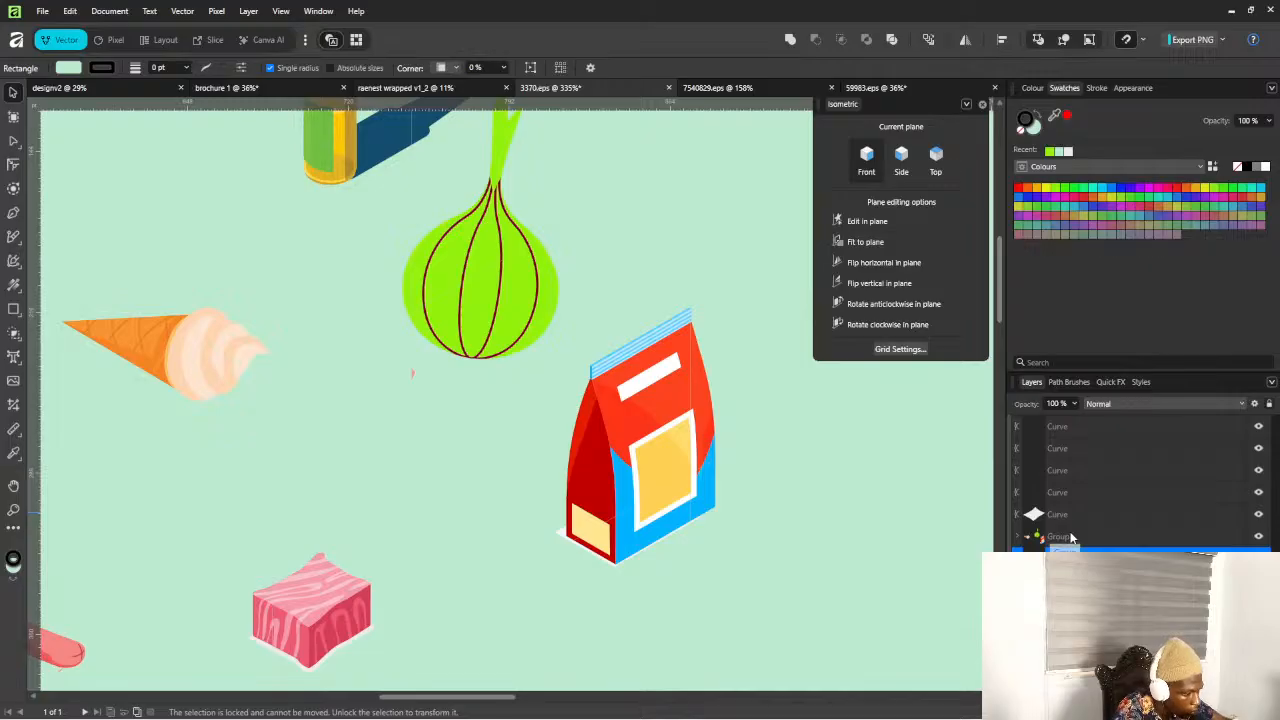
Select the white base curve beneath the pink meat cube
{"action": "left_click", "coordinate": [1060, 514]}
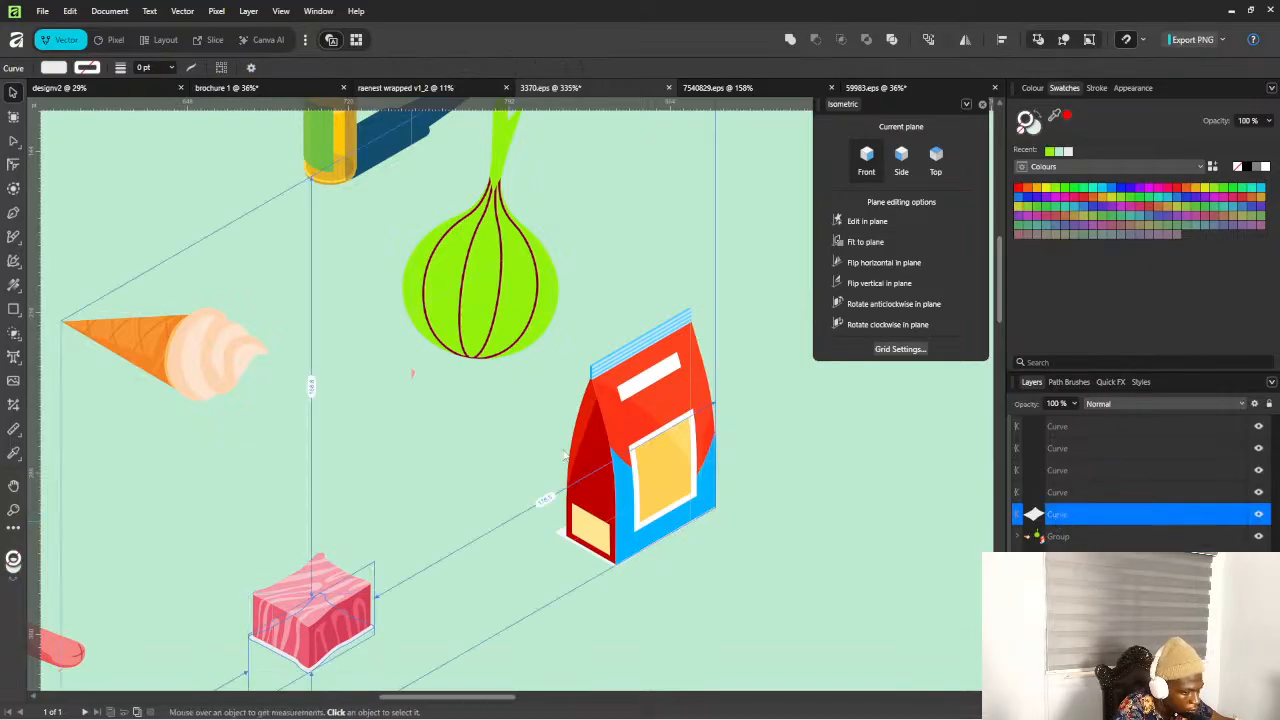
{"action": "scroll", "coordinate": [585, 430], "scroll_direction": "down", "scroll_amount": 4}
{"action": "scroll", "coordinate": [585, 430], "scroll_direction": "down", "scroll_amount": 1}
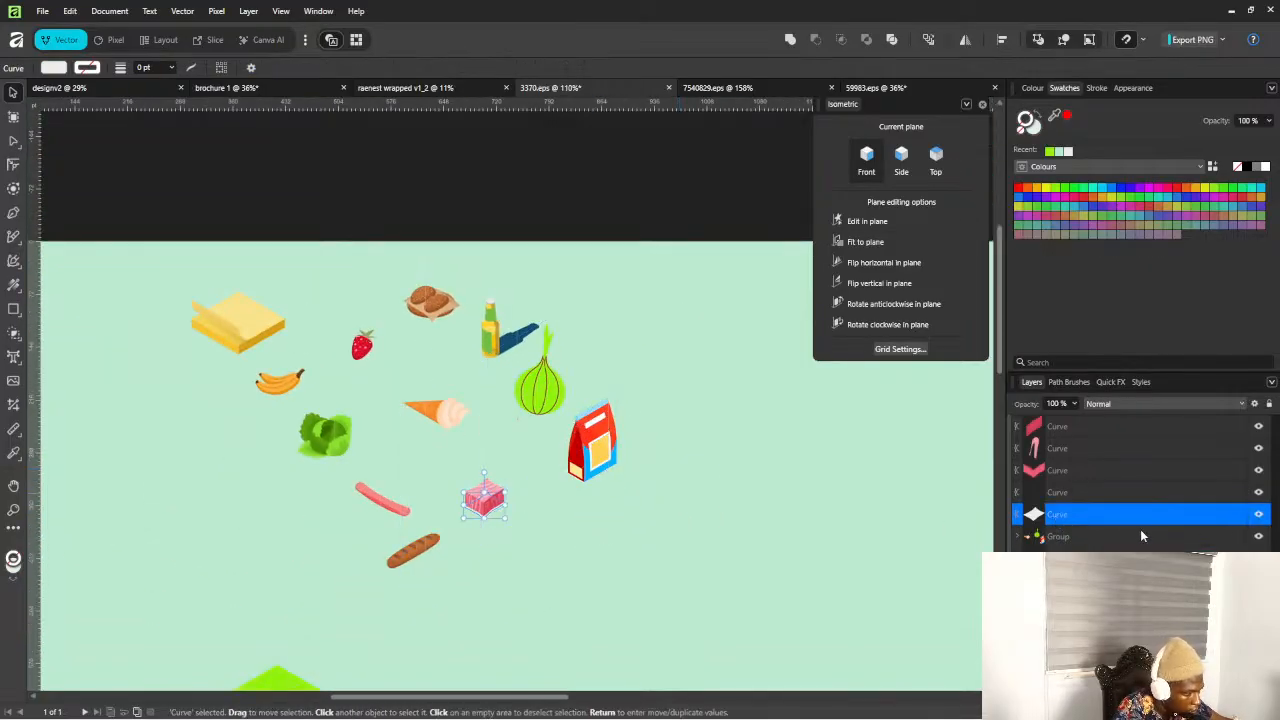
Select all the pieces of the pink meat cube with its white base and group them
{"action": "left_click", "coordinate": [1066, 492]}
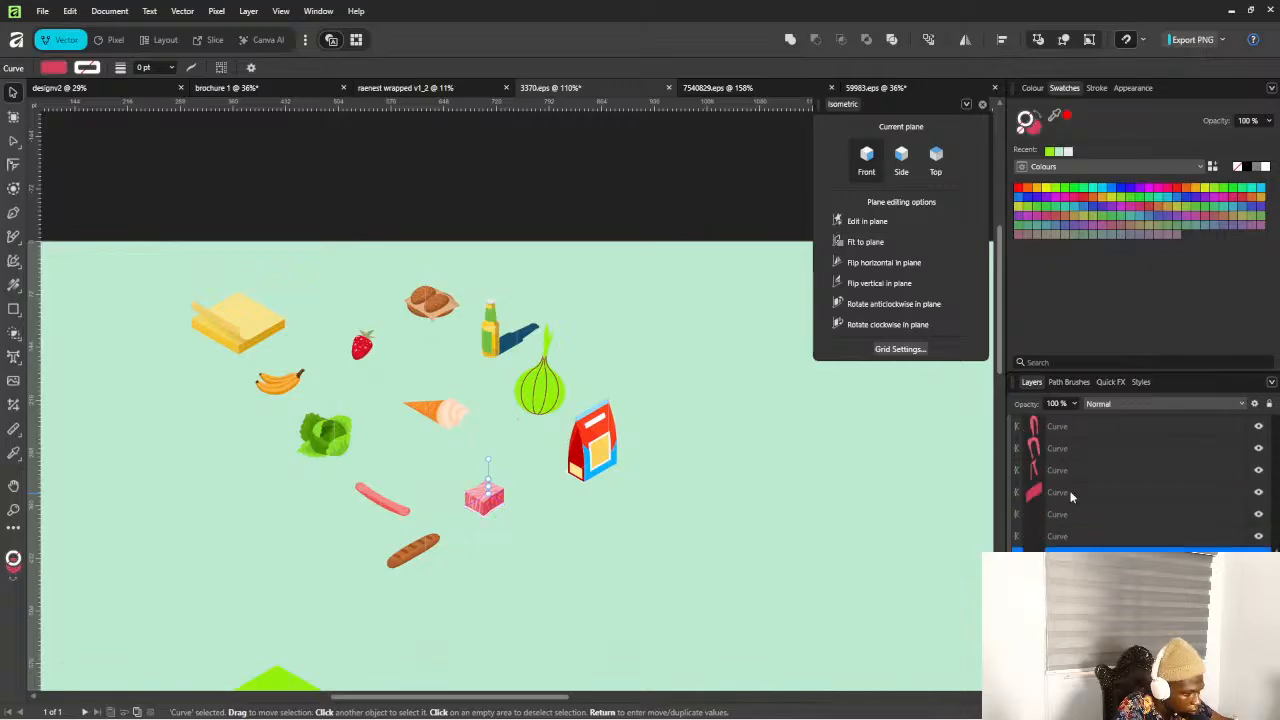
{"action": "scroll", "coordinate": [1065, 505], "scroll_direction": "up", "scroll_amount": 2}
{"action": "scroll", "coordinate": [460, 505], "scroll_direction": "up", "scroll_amount": 3}
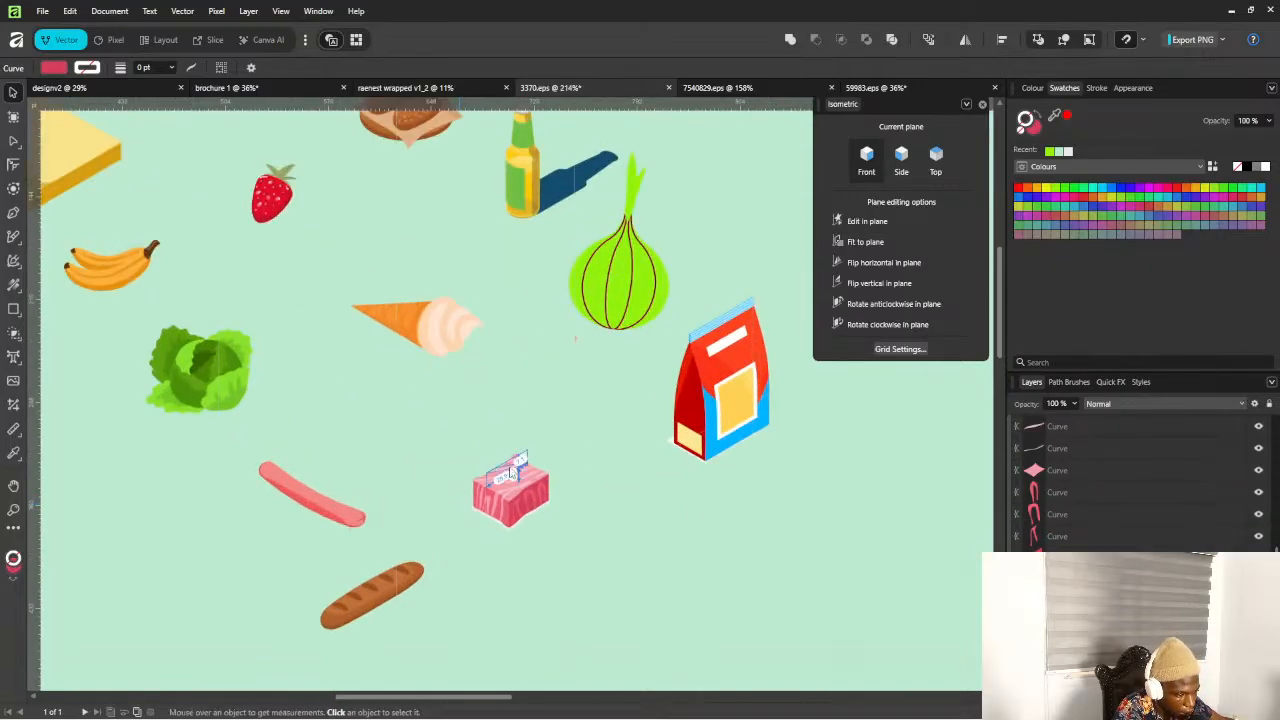
{"action": "scroll", "coordinate": [498, 466], "scroll_direction": "up", "scroll_amount": 3}
{"action": "left_click_drag", "start_coordinate": [423, 460], "coordinate": [662, 614]}
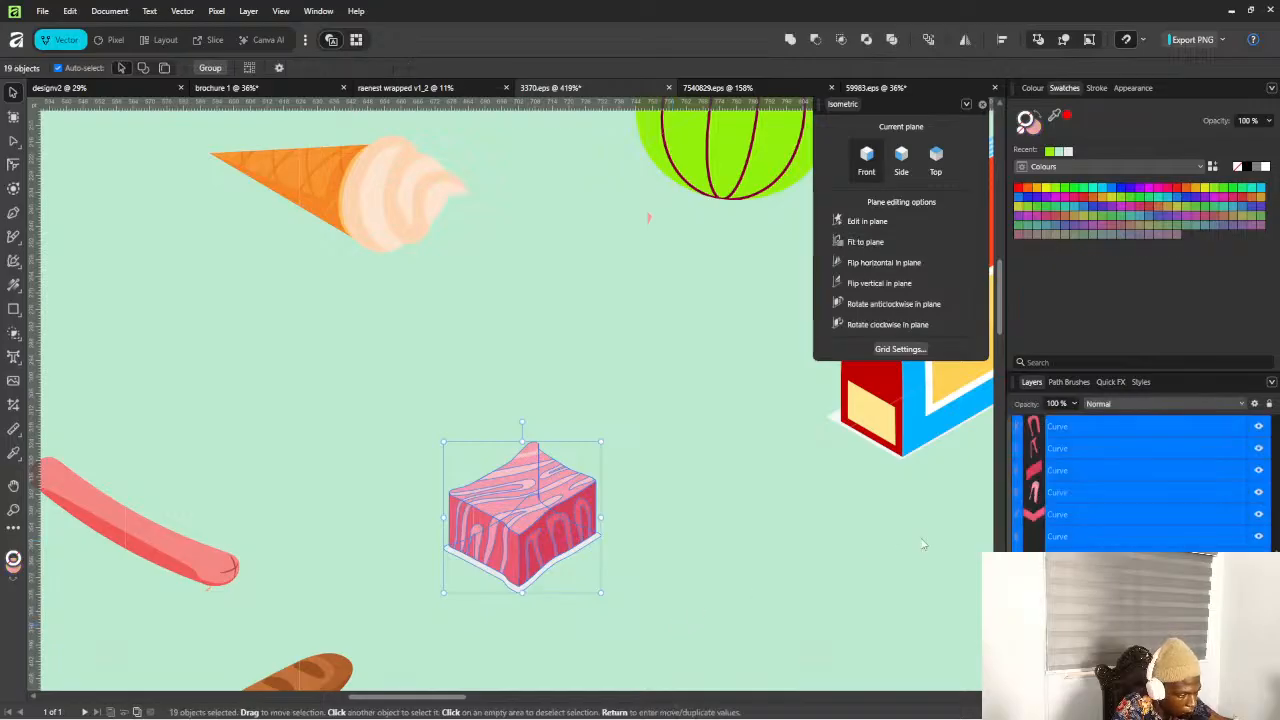
{"action": "scroll", "coordinate": [1118, 484], "scroll_direction": "up", "scroll_amount": 5}
{"action": "scroll", "coordinate": [1118, 484], "scroll_direction": "down", "scroll_amount": 3}
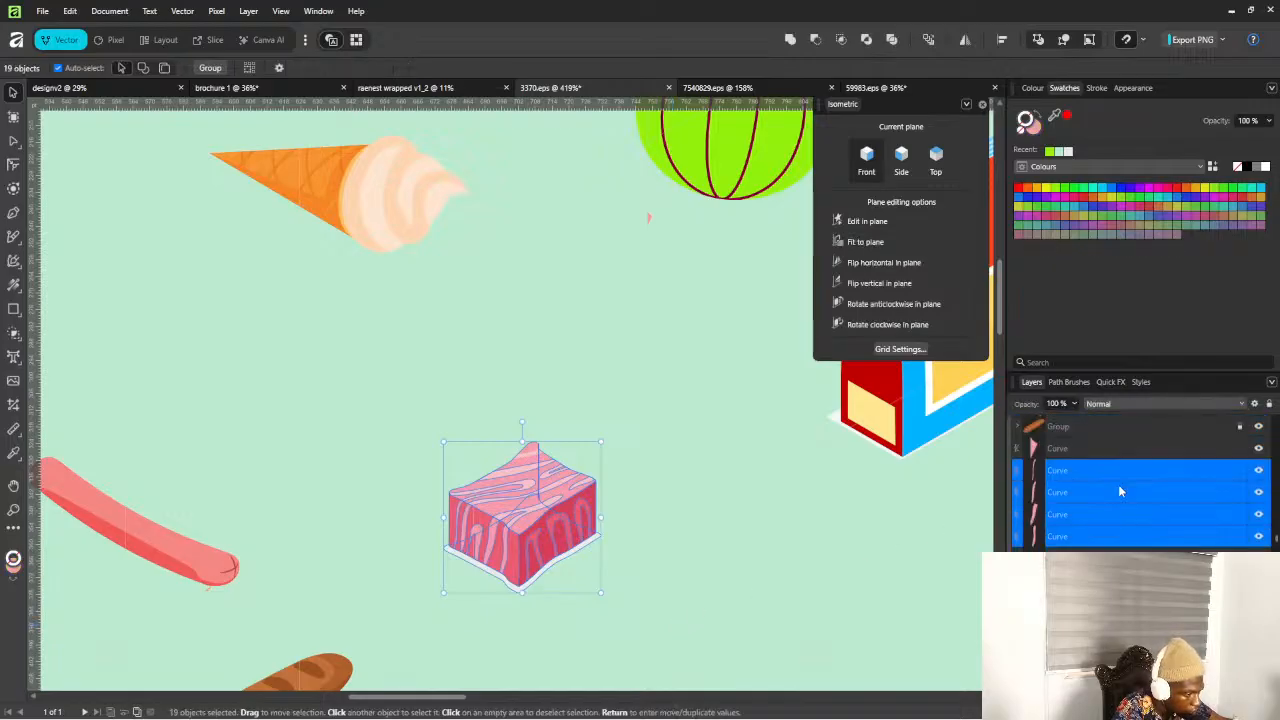
{"action": "scroll", "coordinate": [1118, 484], "scroll_direction": "up", "scroll_amount": 1}
{"action": "mouse_move", "coordinate": [410, 401]}
{"action": "left_mouse_down"}
{"action": "mouse_move", "coordinate": [602, 594]}
{"action": "mouse_move", "coordinate": [660, 623]}
{"action": "left_mouse_up"}
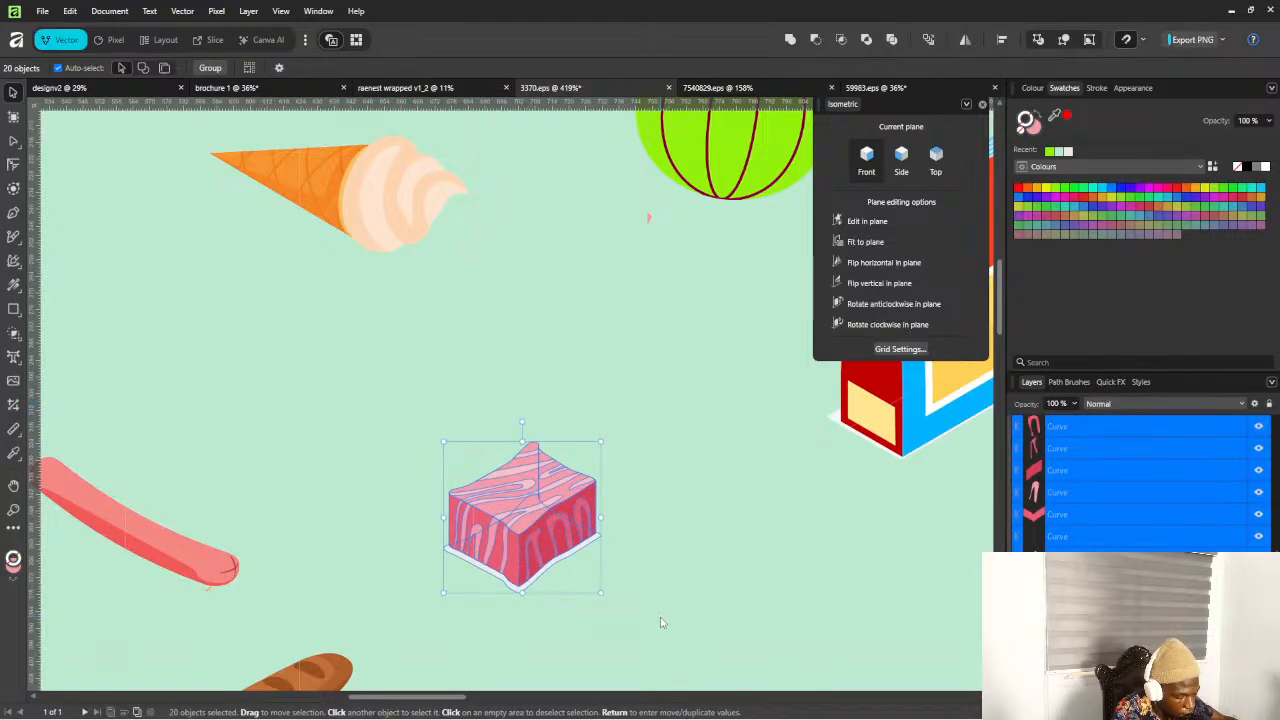
{"action": "key", "text": "ctrl+g"}
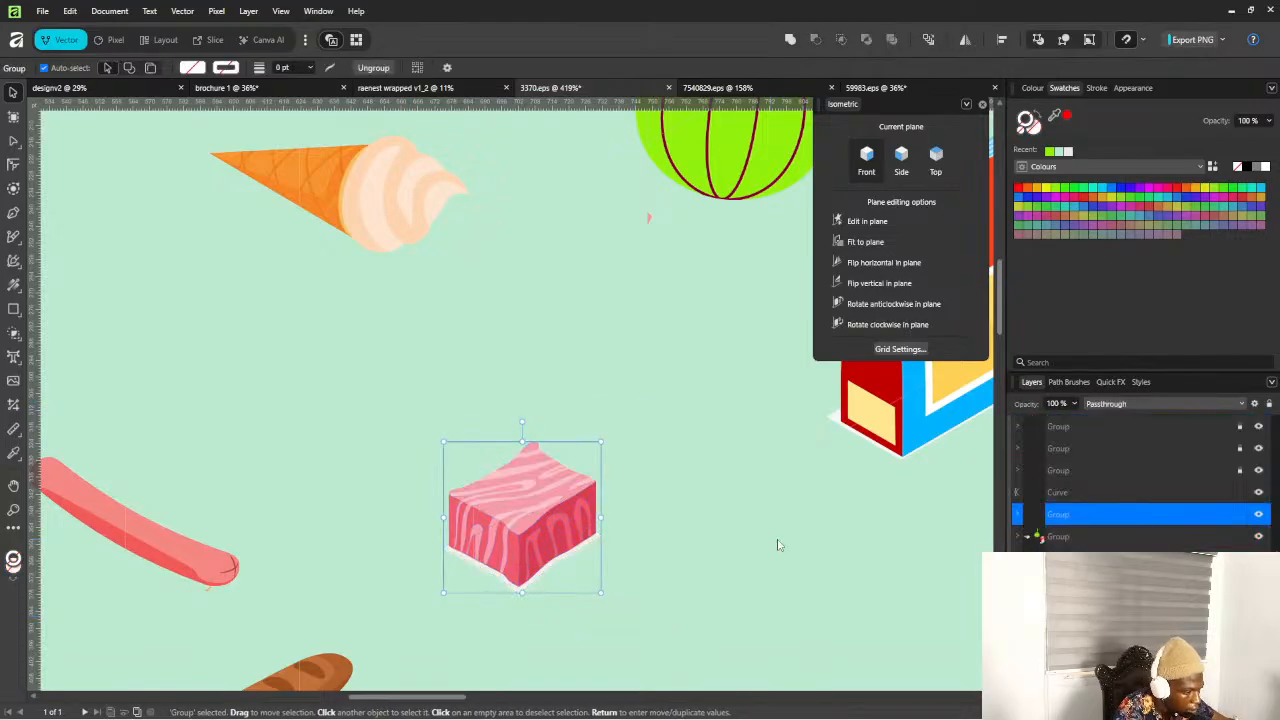
Name the meat cube group "beef" and delete the stray pink curve directly above it in the layer stack
{"action": "double_click", "coordinate": [1060, 514]}
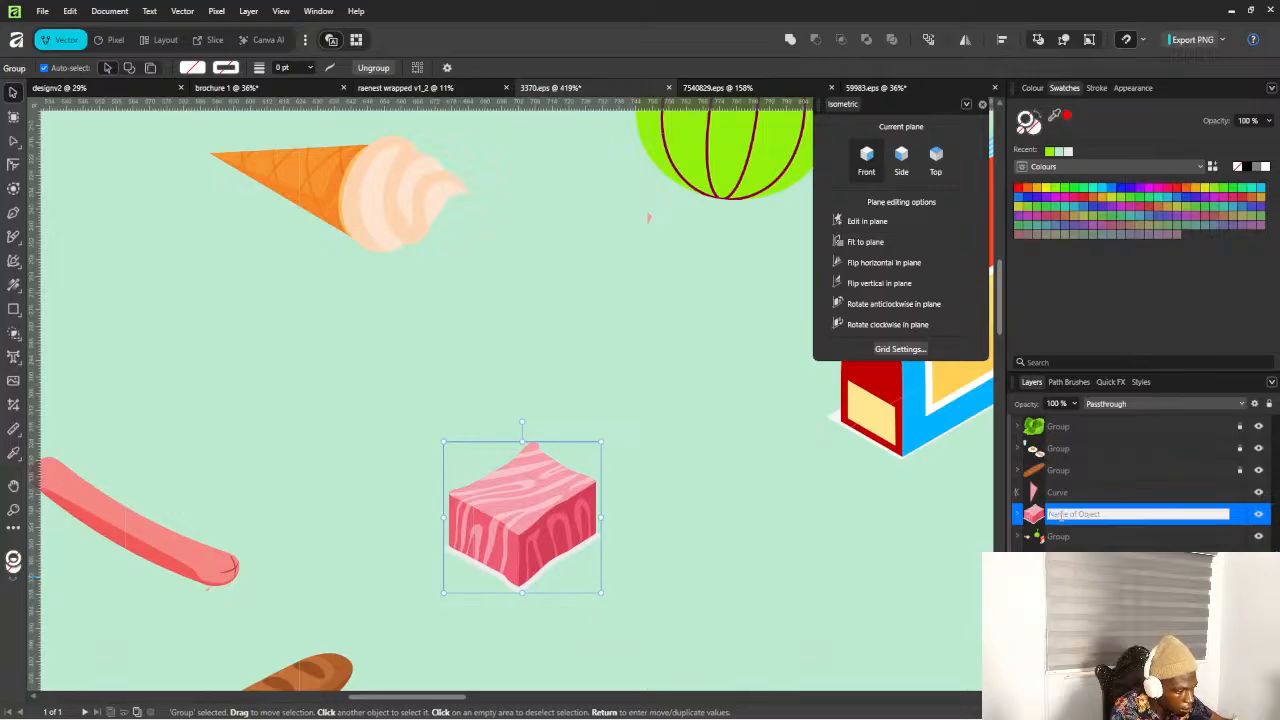
{"action": "type", "text": "beef"}
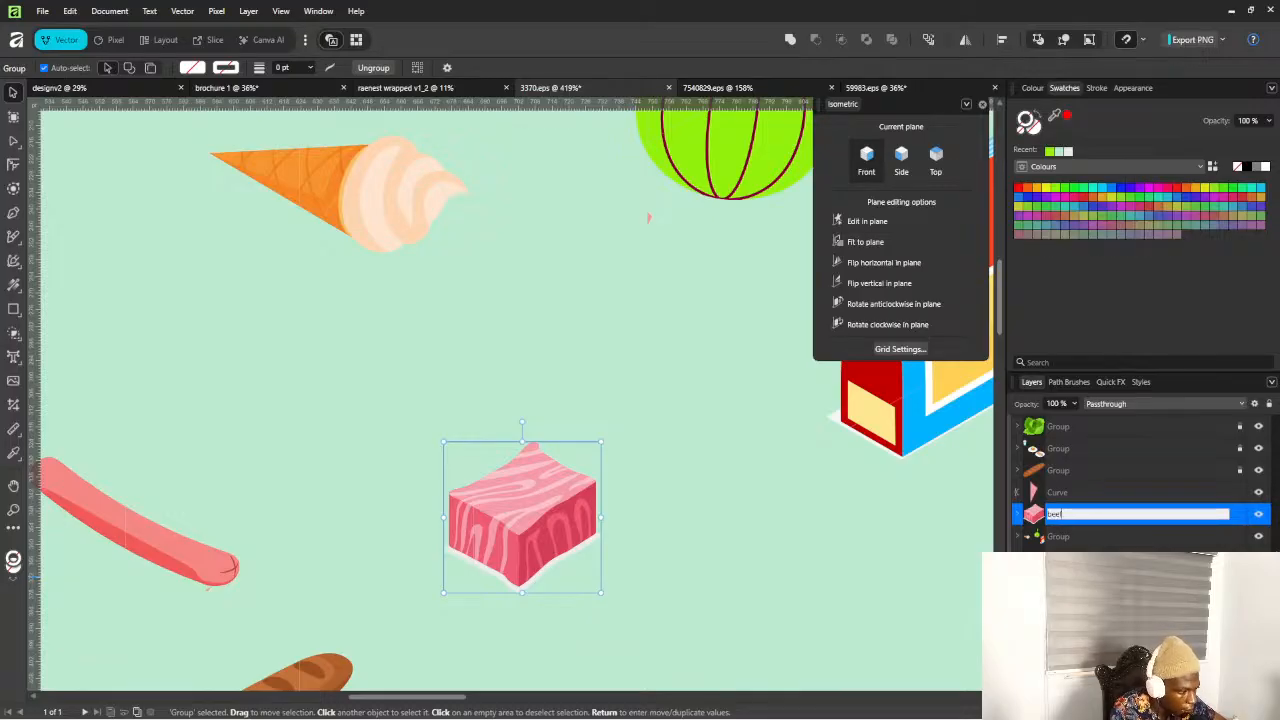
{"action": "key", "text": "Return"}
{"action": "left_click", "coordinate": [1063, 501]}
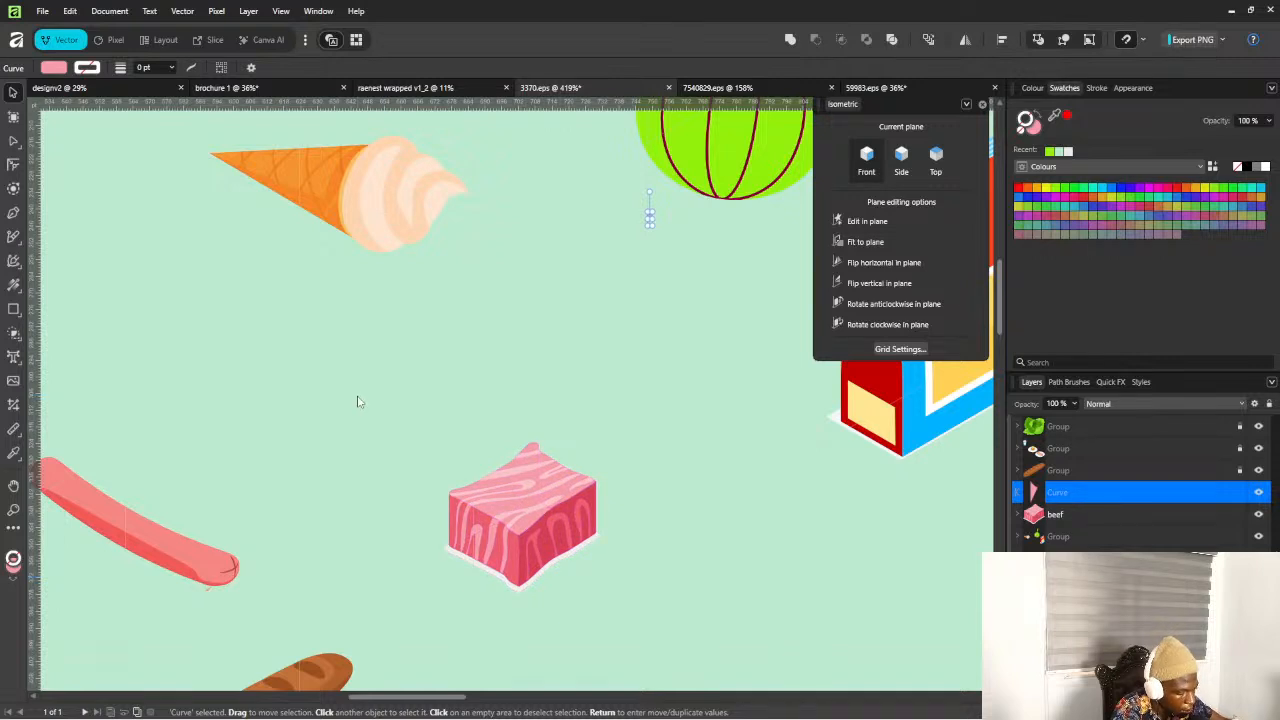
{"action": "key", "text": "Delete"}
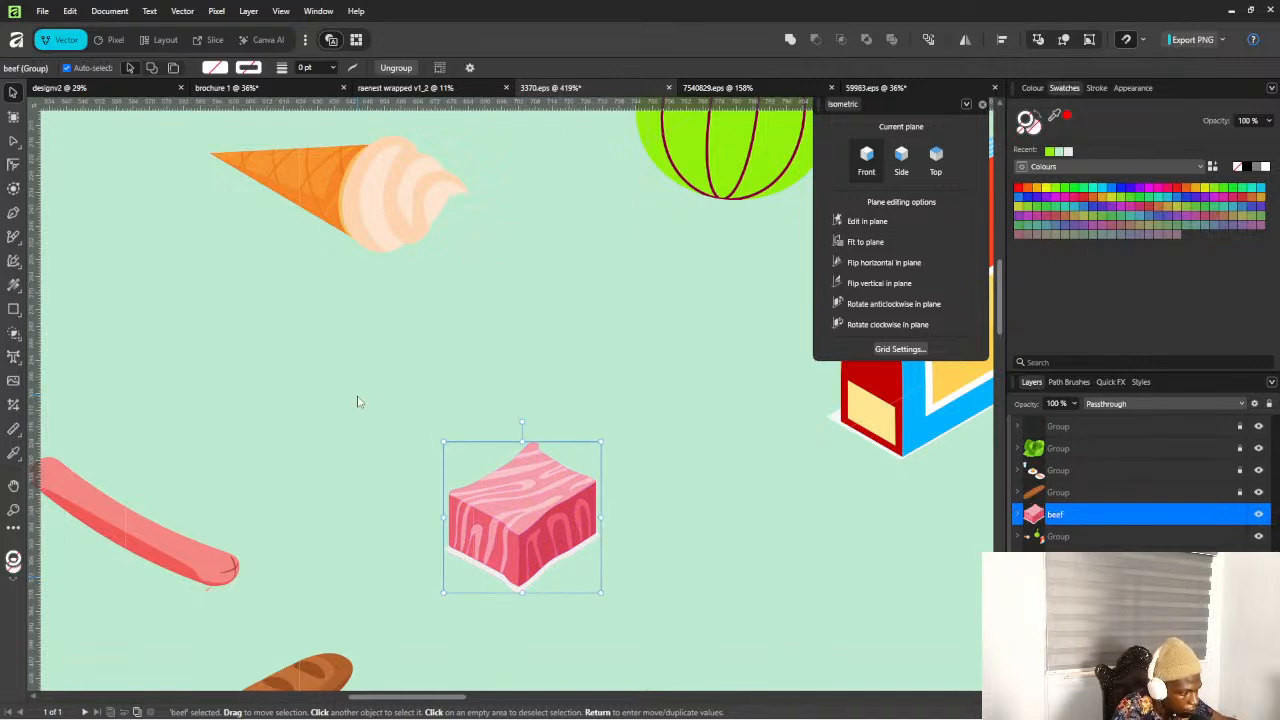
Move the four green box faces up beside the food artwork, just below the red package
{"action": "left_click", "coordinate": [1082, 424]}
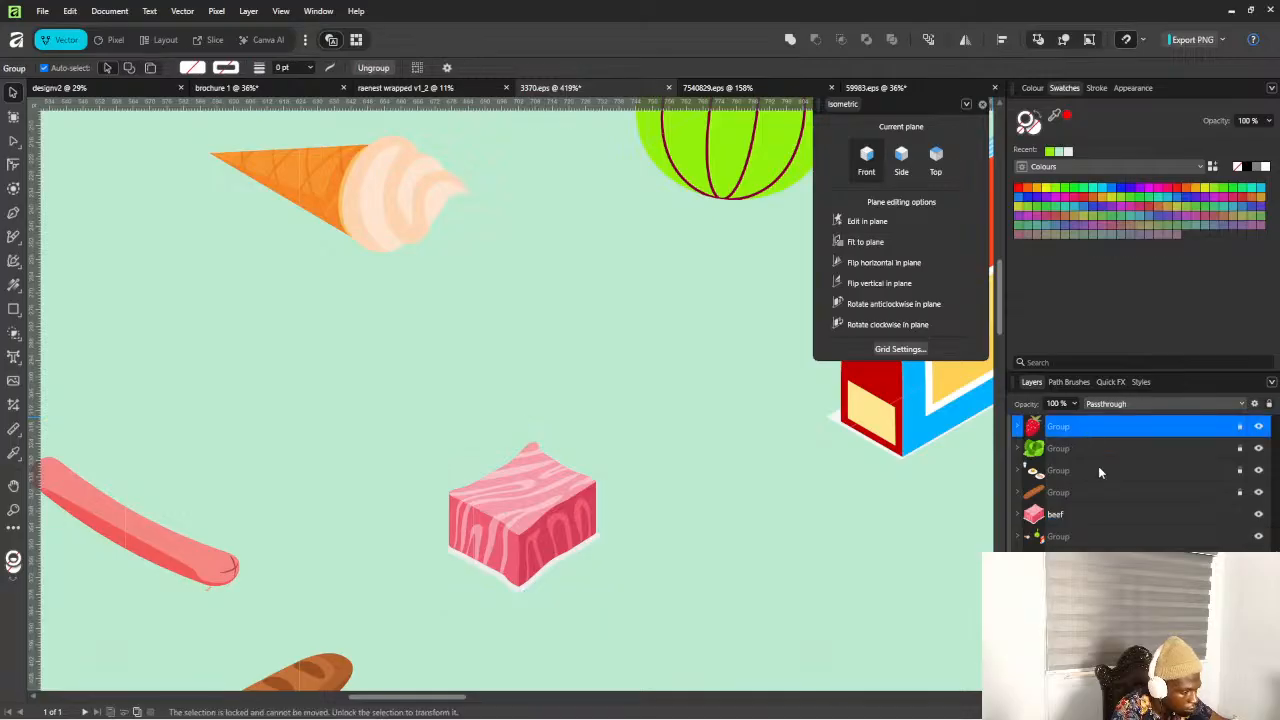
{"action": "left_click", "coordinate": [966, 544]}
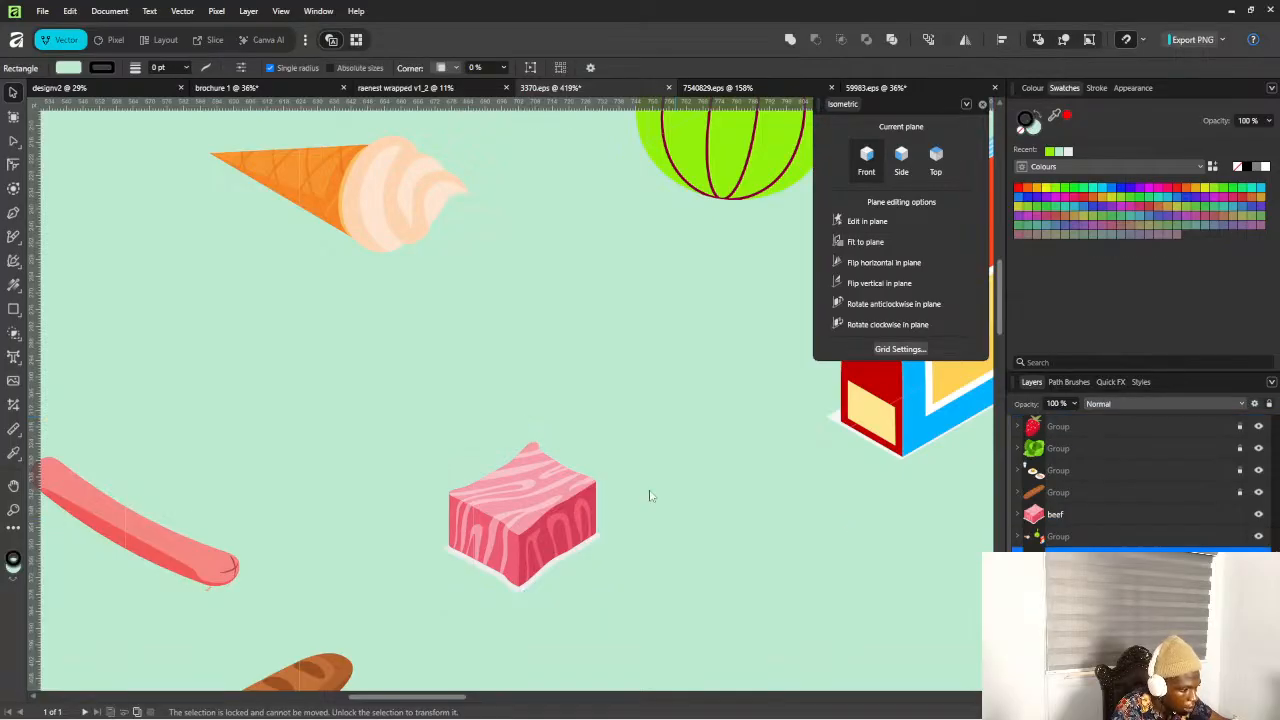
{"action": "scroll", "coordinate": [649, 495], "scroll_direction": "down", "scroll_amount": 8}
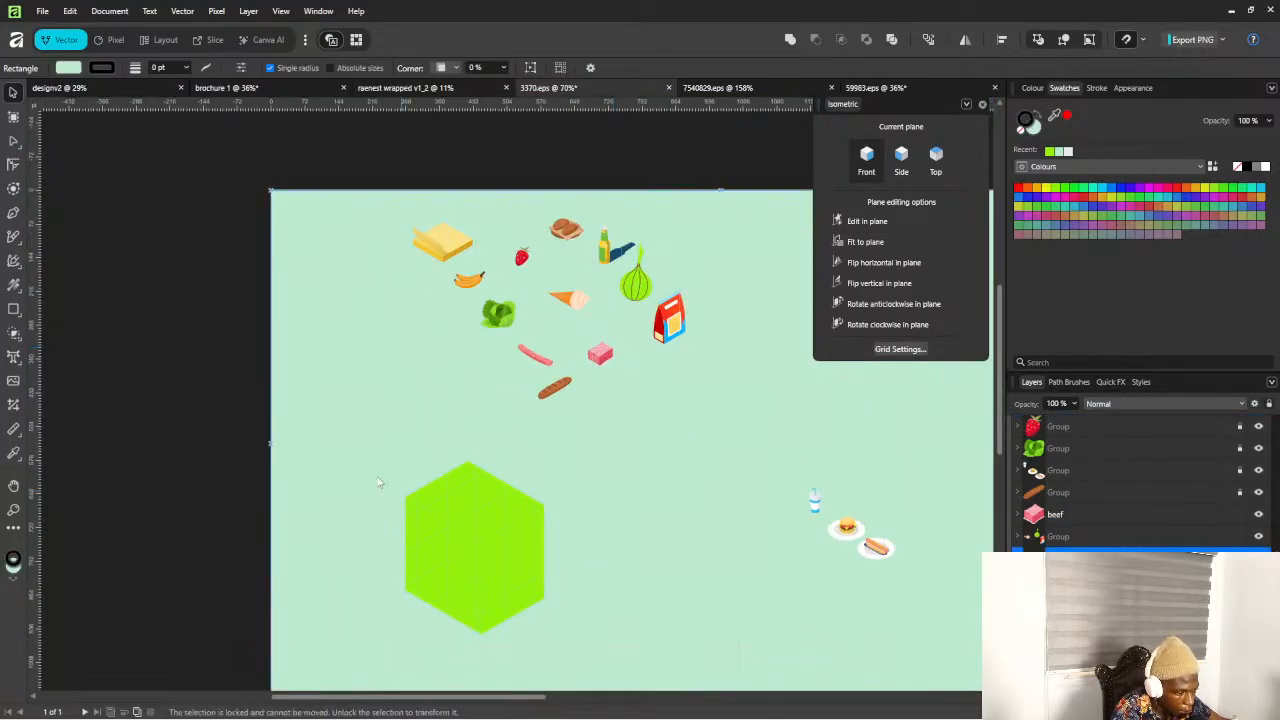
{"action": "left_click_drag", "start_coordinate": [340, 455], "coordinate": [612, 618]}
{"action": "left_click_drag", "start_coordinate": [470, 508], "coordinate": [706, 385]}
{"action": "scroll", "coordinate": [643, 446], "scroll_direction": "down", "scroll_amount": 5}
{"action": "scroll", "coordinate": [695, 461], "scroll_direction": "up", "scroll_amount": 6}
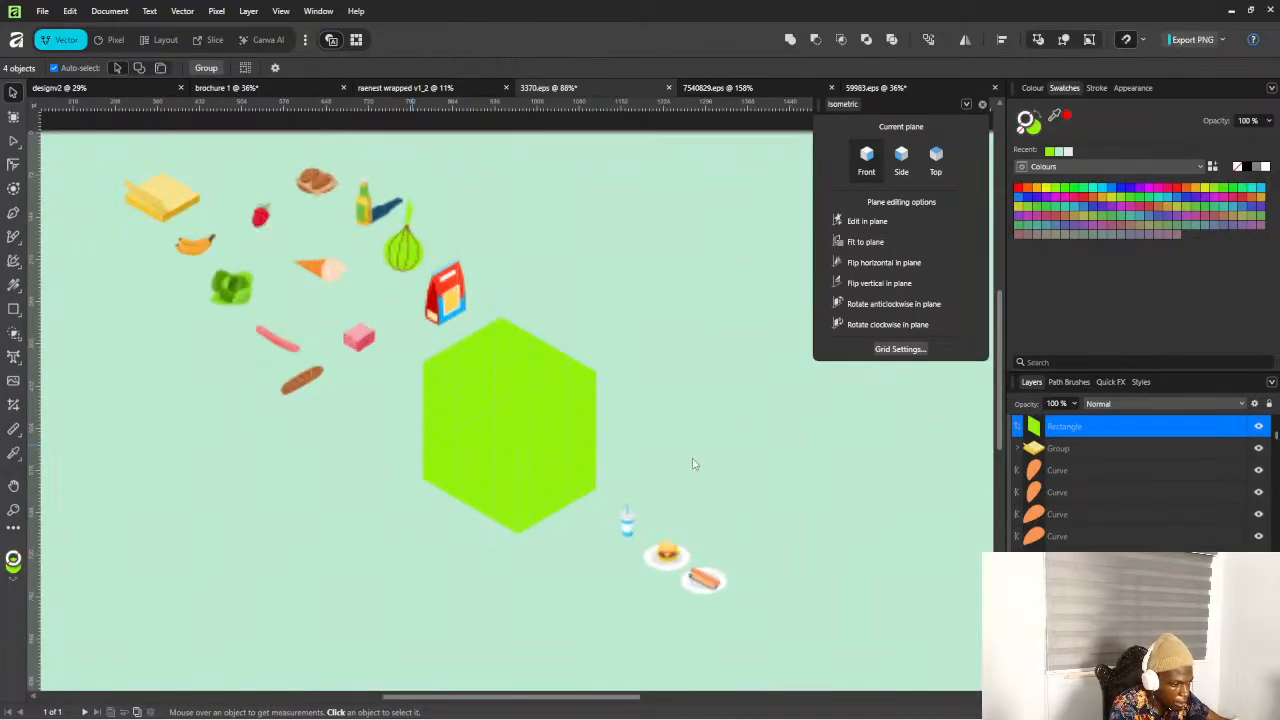
Swap the fill and stroke of all four green box faces and remove their fill
{"action": "scroll", "coordinate": [564, 450], "scroll_direction": "up", "scroll_amount": 3}
{"action": "left_click", "coordinate": [514, 386]}
{"action": "left_click", "coordinate": [354, 244]}
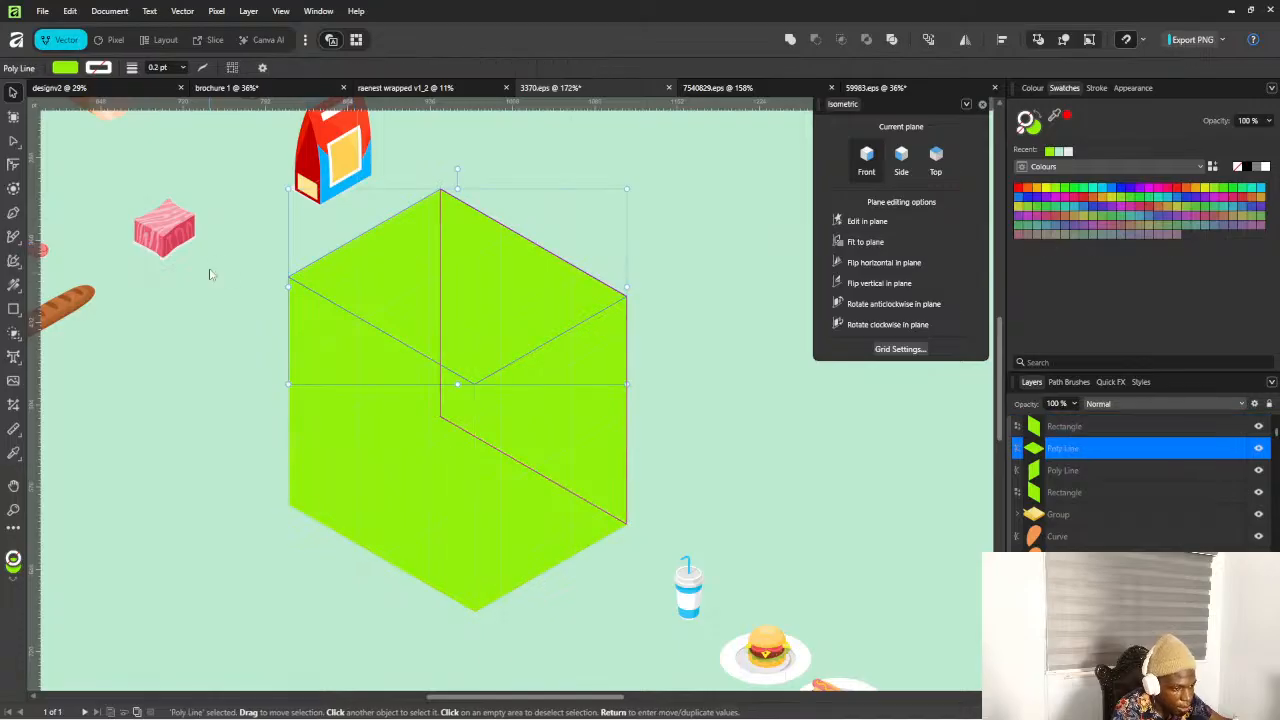
{"action": "left_click", "coordinate": [241, 274]}
{"action": "left_click_drag", "start_coordinate": [264, 242], "coordinate": [674, 540]}
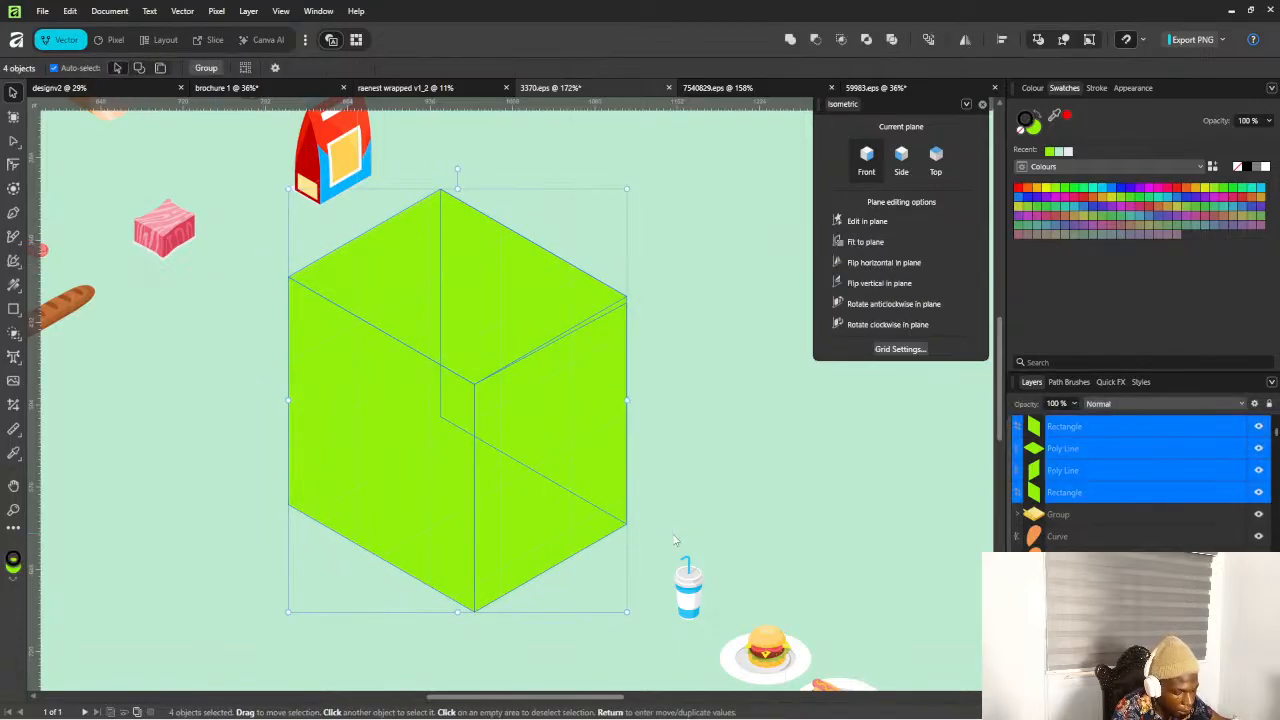
{"action": "key", "text": "shift+x"}
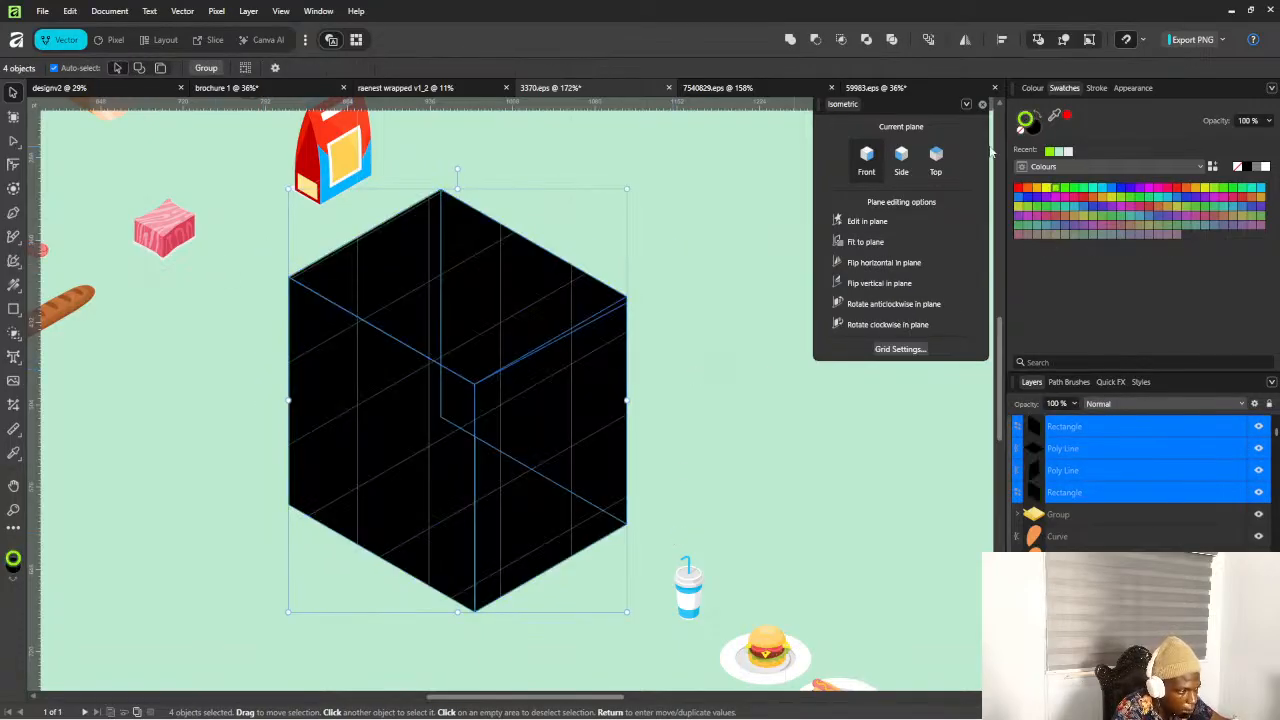
{"action": "left_click", "coordinate": [1022, 130]}
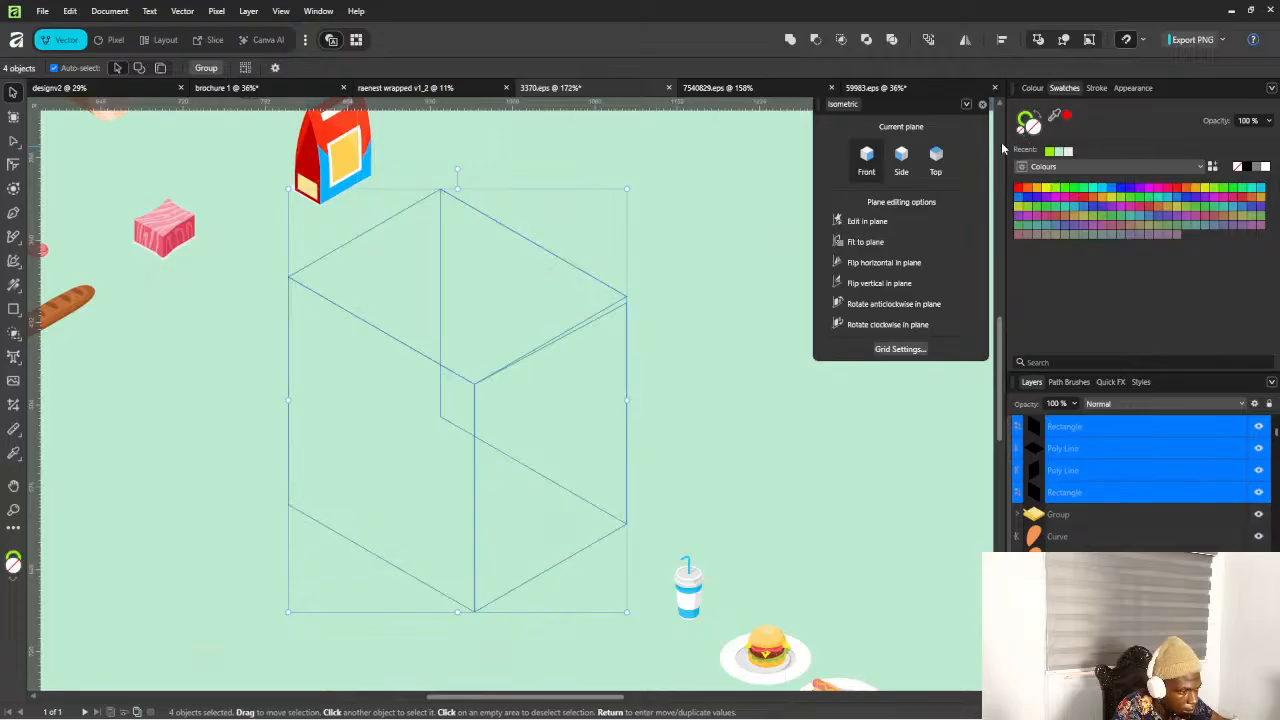
{"action": "left_click", "coordinate": [735, 290]}
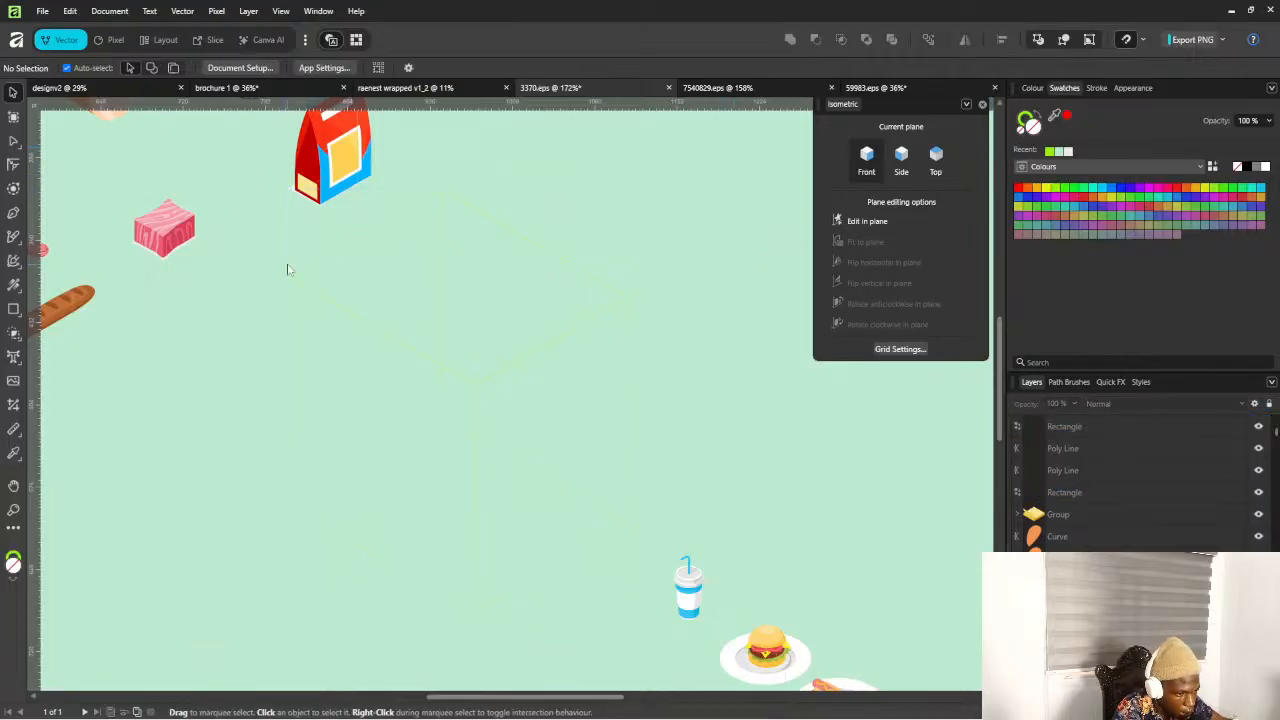
Set the outlines of the four box faces to black
{"action": "left_click_drag", "start_coordinate": [279, 239], "coordinate": [672, 466]}
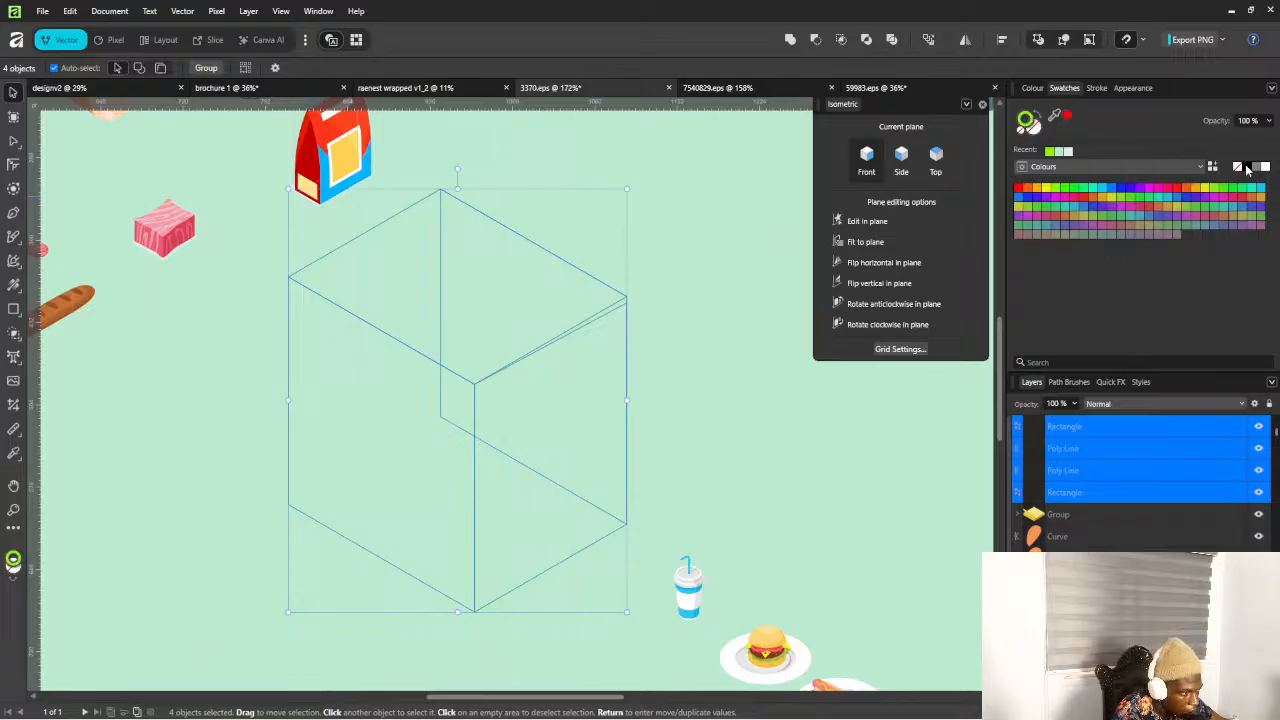
{"action": "left_click", "coordinate": [1247, 169]}
{"action": "left_click", "coordinate": [700, 257]}
Delete the box's top and right-side poly line faces, leaving the two rectangle faces
{"action": "scroll", "coordinate": [604, 338], "scroll_direction": "up", "scroll_amount": 2}
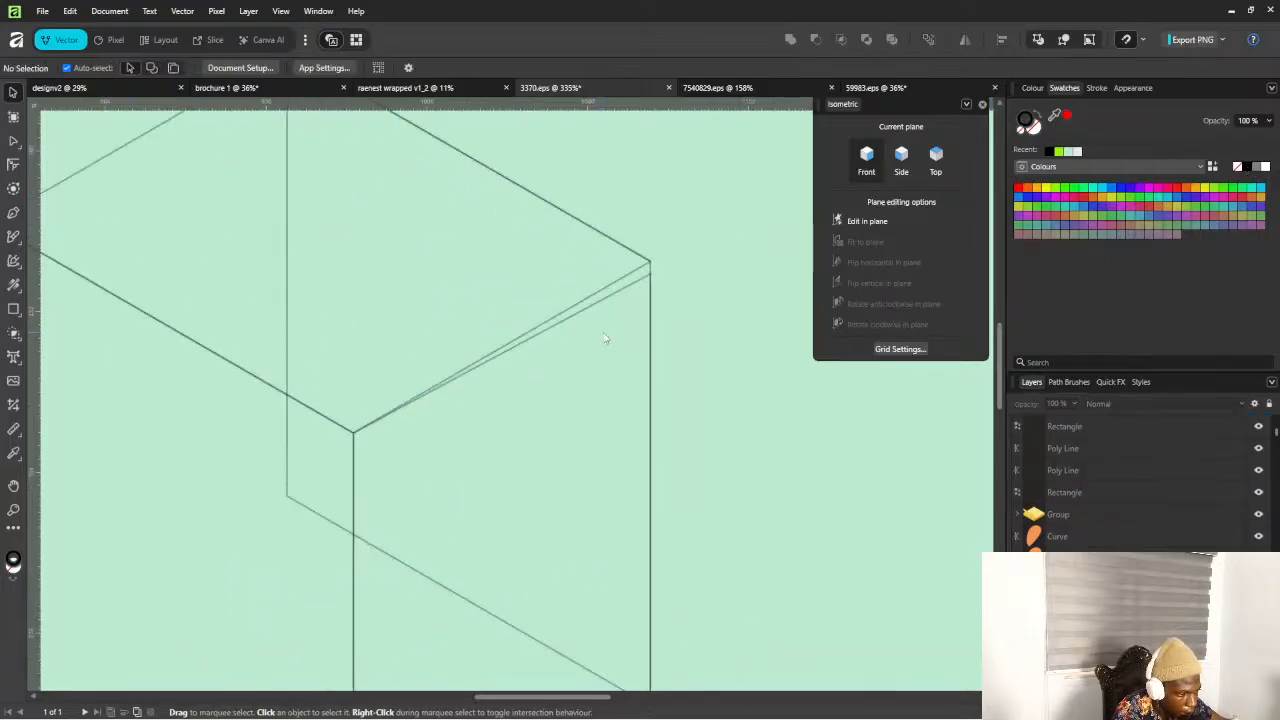
{"action": "scroll", "coordinate": [618, 263], "scroll_direction": "down", "scroll_amount": 2}
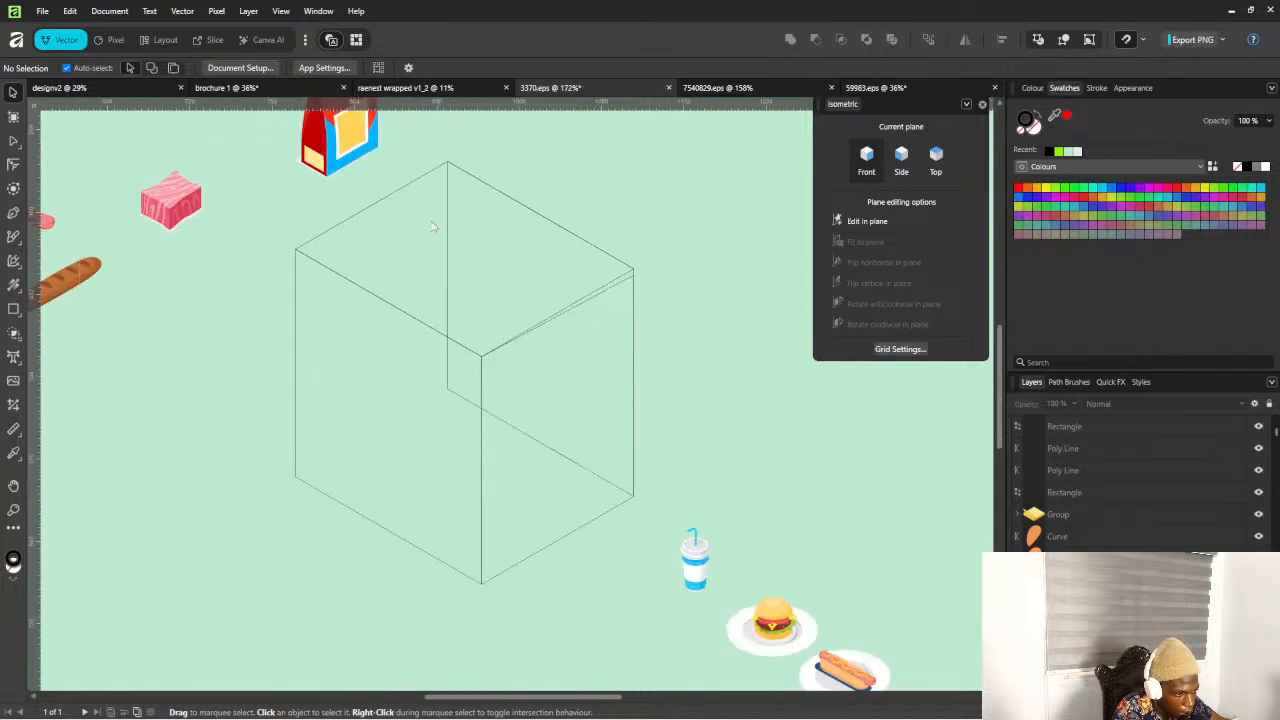
{"action": "left_click", "coordinate": [400, 230]}
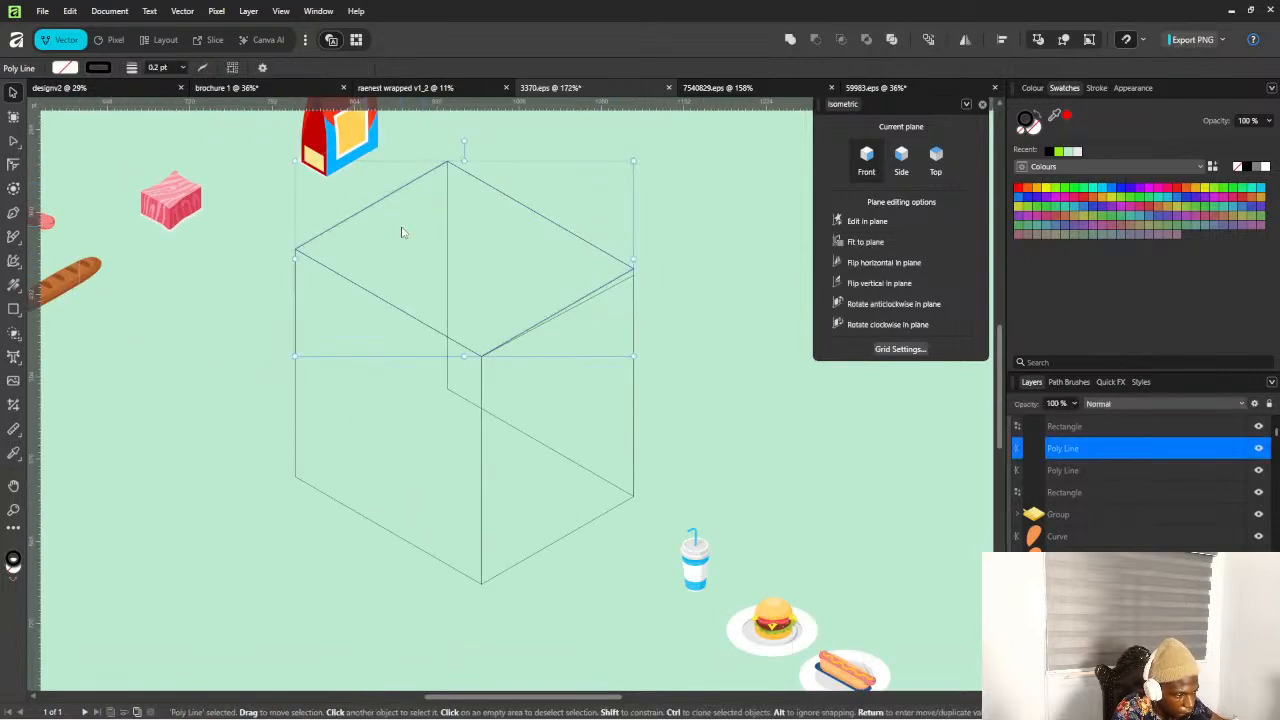
{"action": "left_click", "coordinate": [608, 297]}
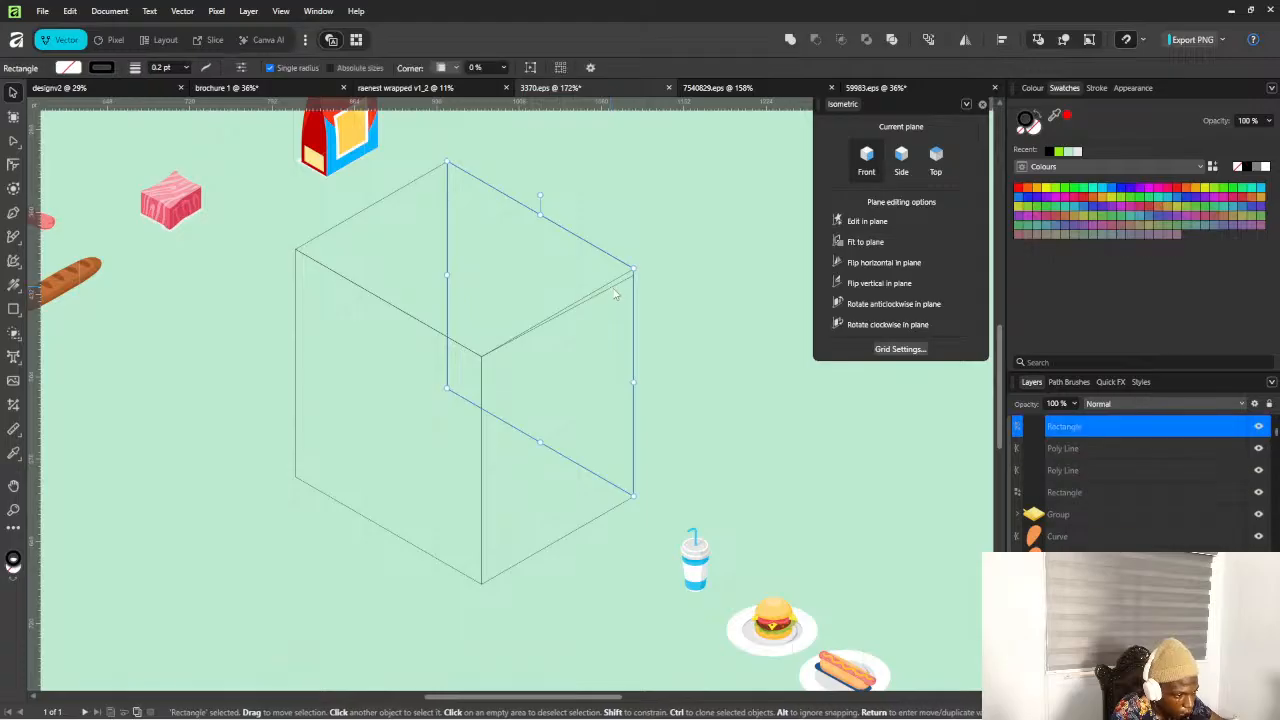
{"action": "left_click_drag", "start_coordinate": [316, 190], "coordinate": [365, 241]}
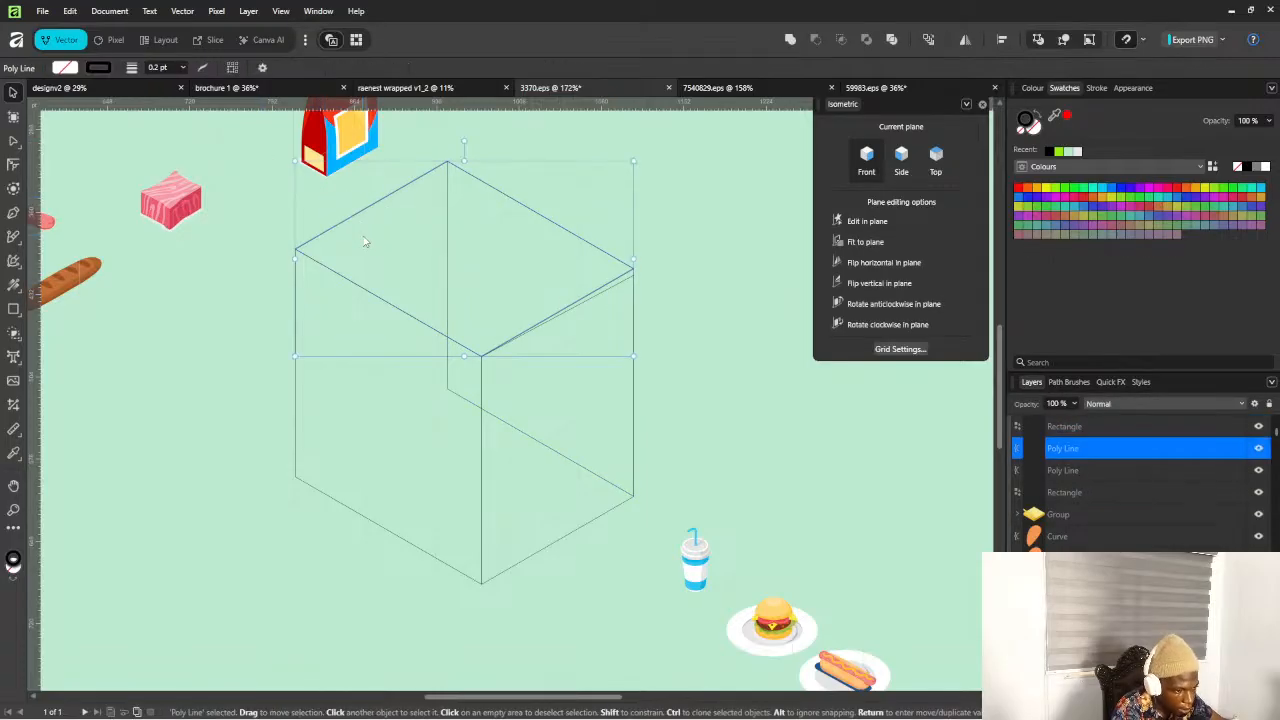
{"action": "key", "text": "Delete"}
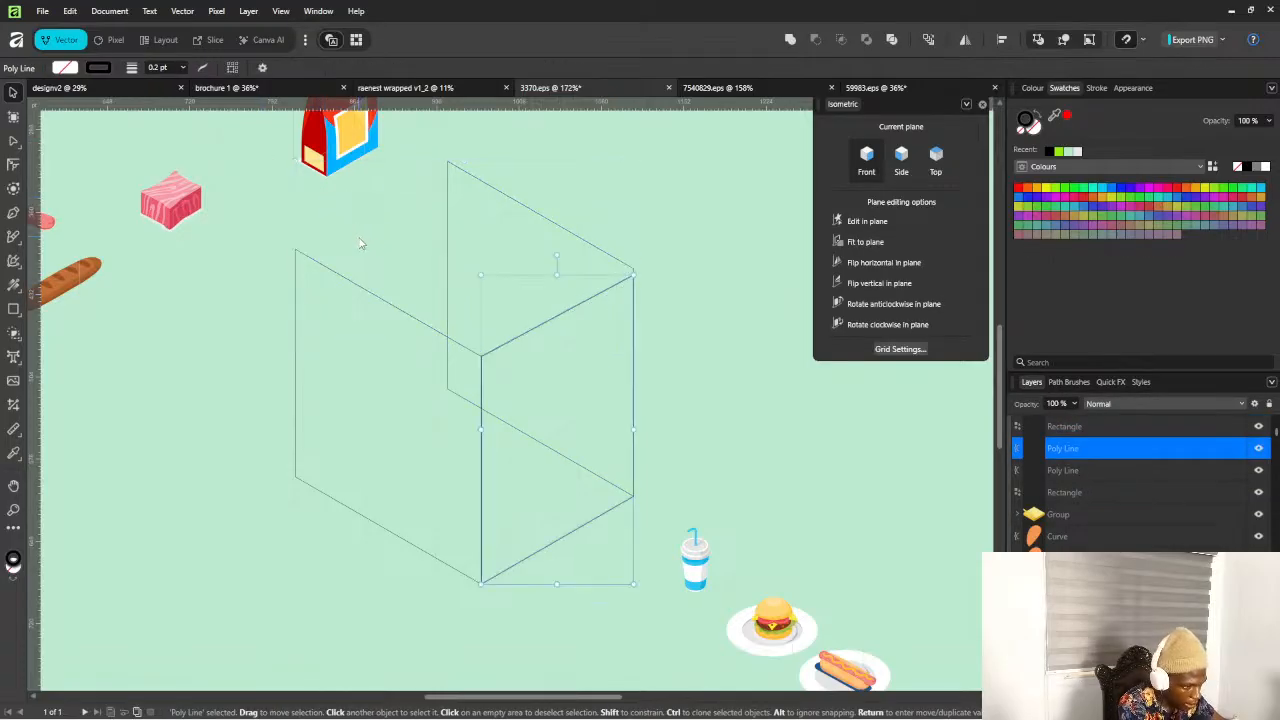
{"action": "key", "text": "Delete"}
{"action": "left_click", "coordinate": [691, 382]}
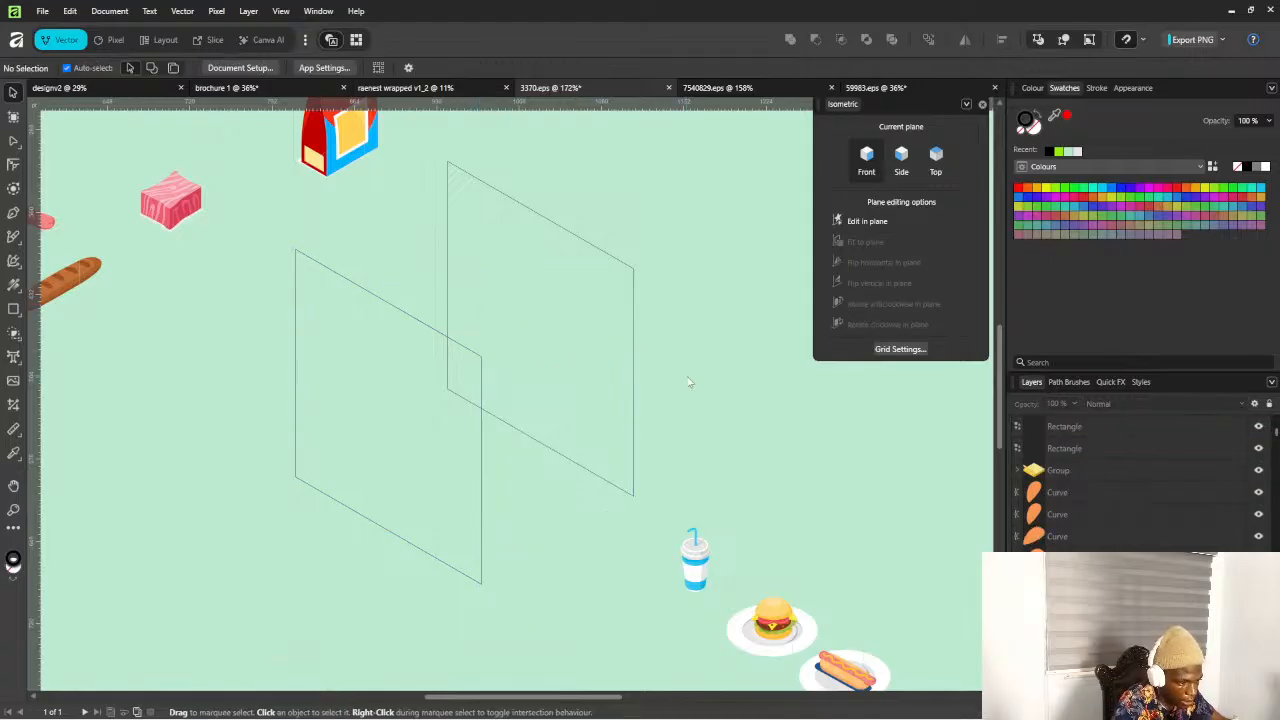
Draw a rectangle matching the height of the near face's right edge and fit it to the Front isometric plane
{"action": "scroll", "coordinate": [540, 372], "scroll_direction": "down", "scroll_amount": 4}
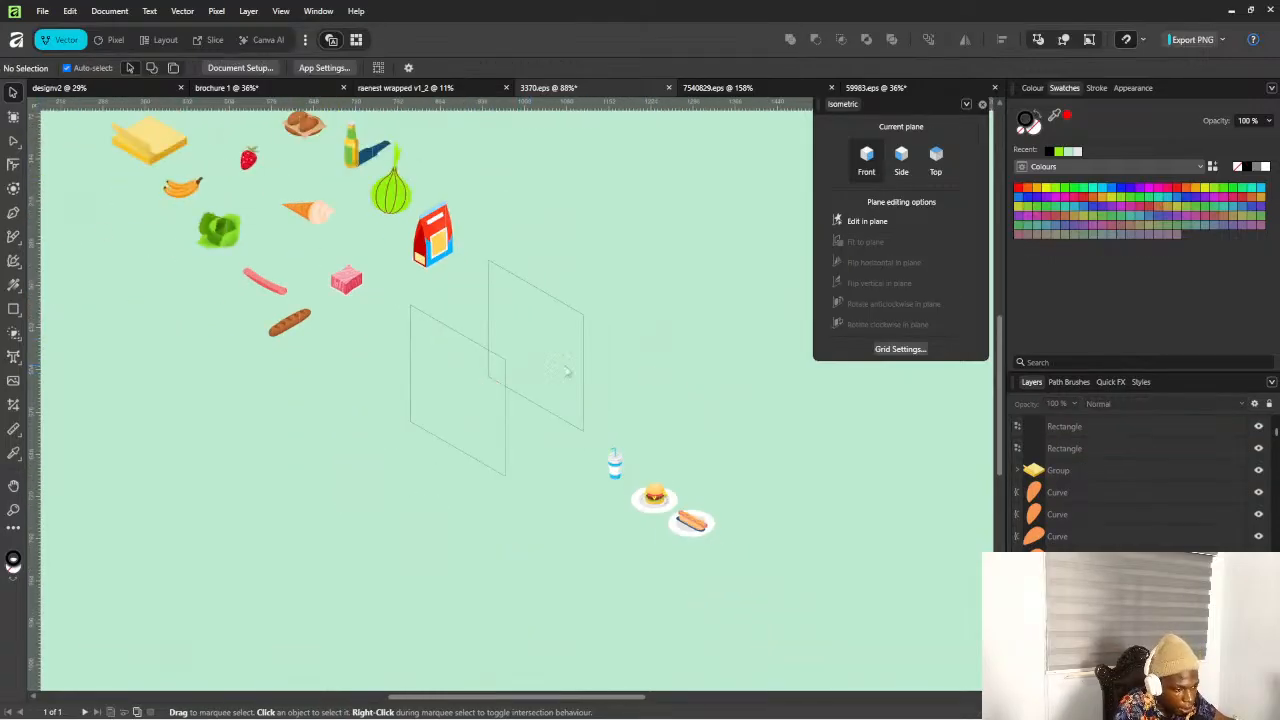
{"action": "scroll", "coordinate": [564, 372], "scroll_direction": "up", "scroll_amount": 4}
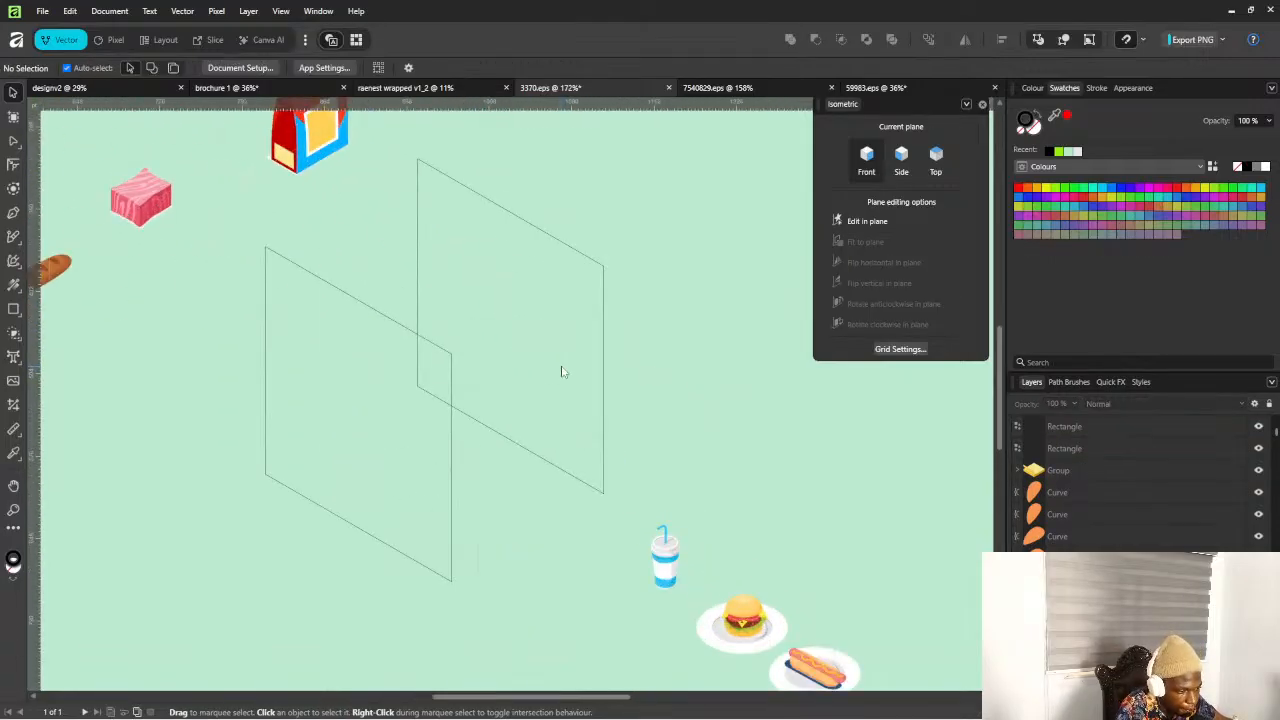
{"action": "left_click", "coordinate": [14, 313]}
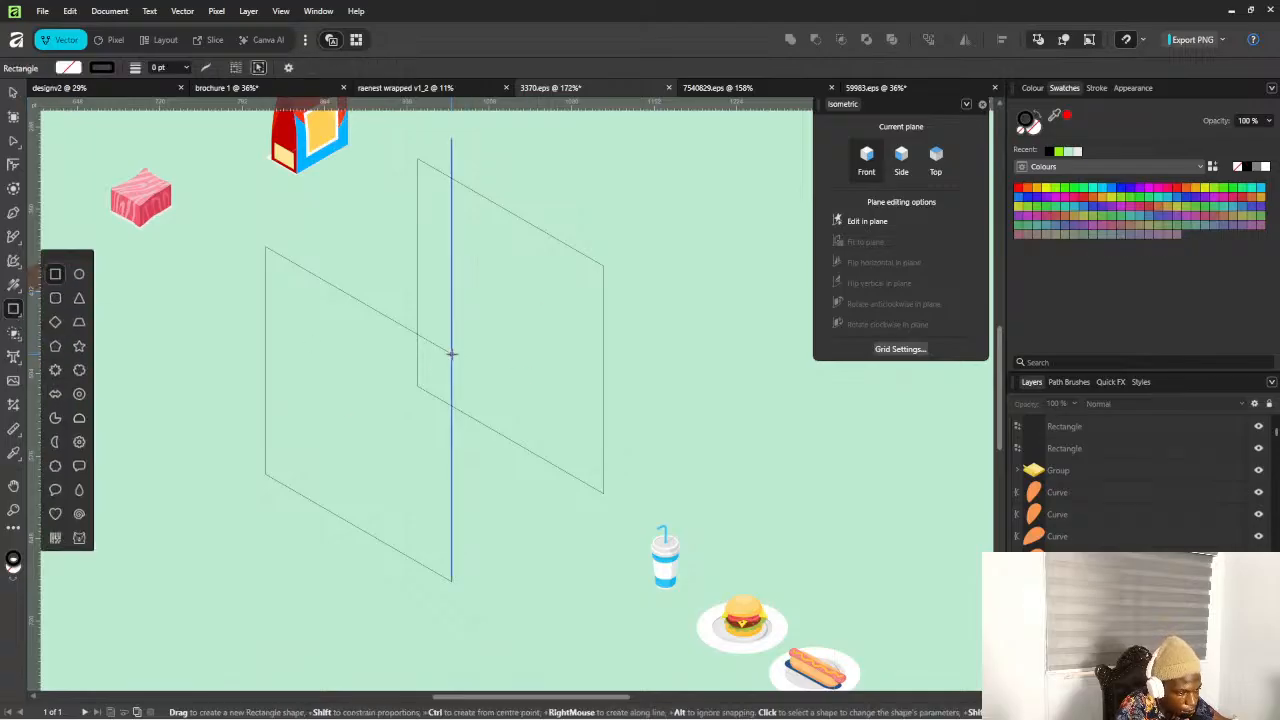
{"action": "left_click_drag", "start_coordinate": [452, 353], "coordinate": [643, 584]}
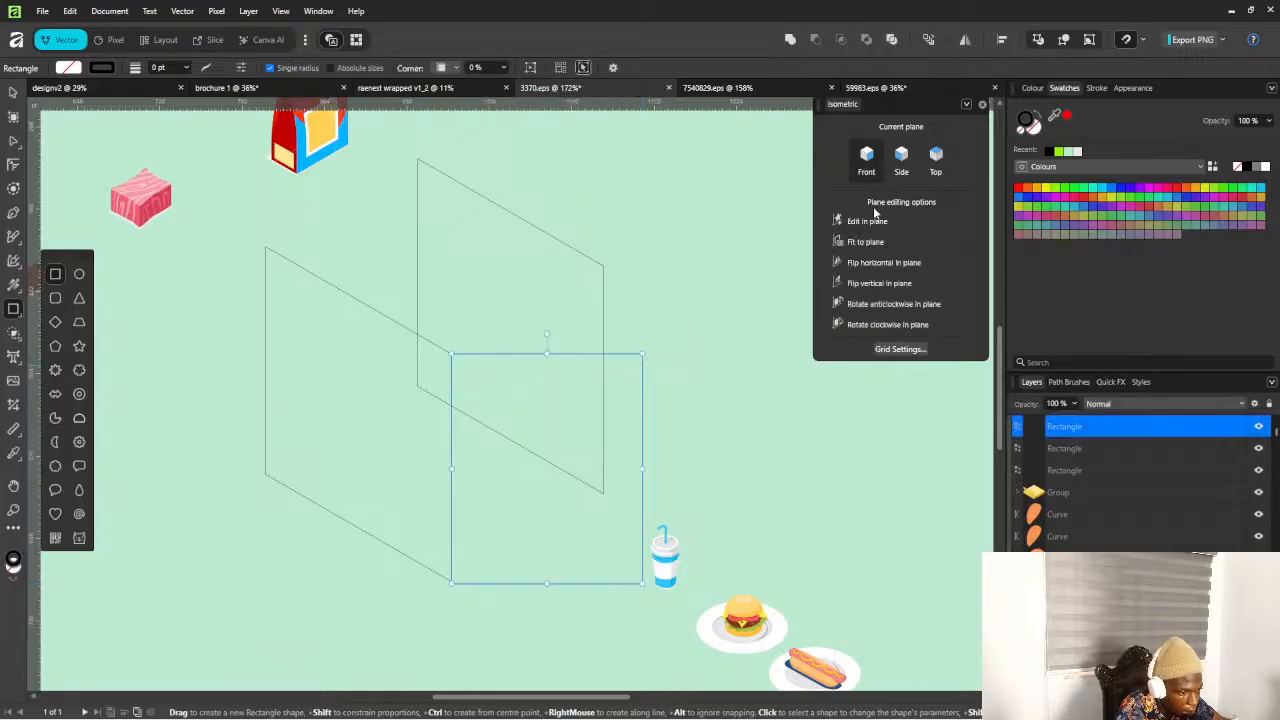
{"action": "scroll", "coordinate": [494, 617], "scroll_direction": "up", "scroll_amount": 3}
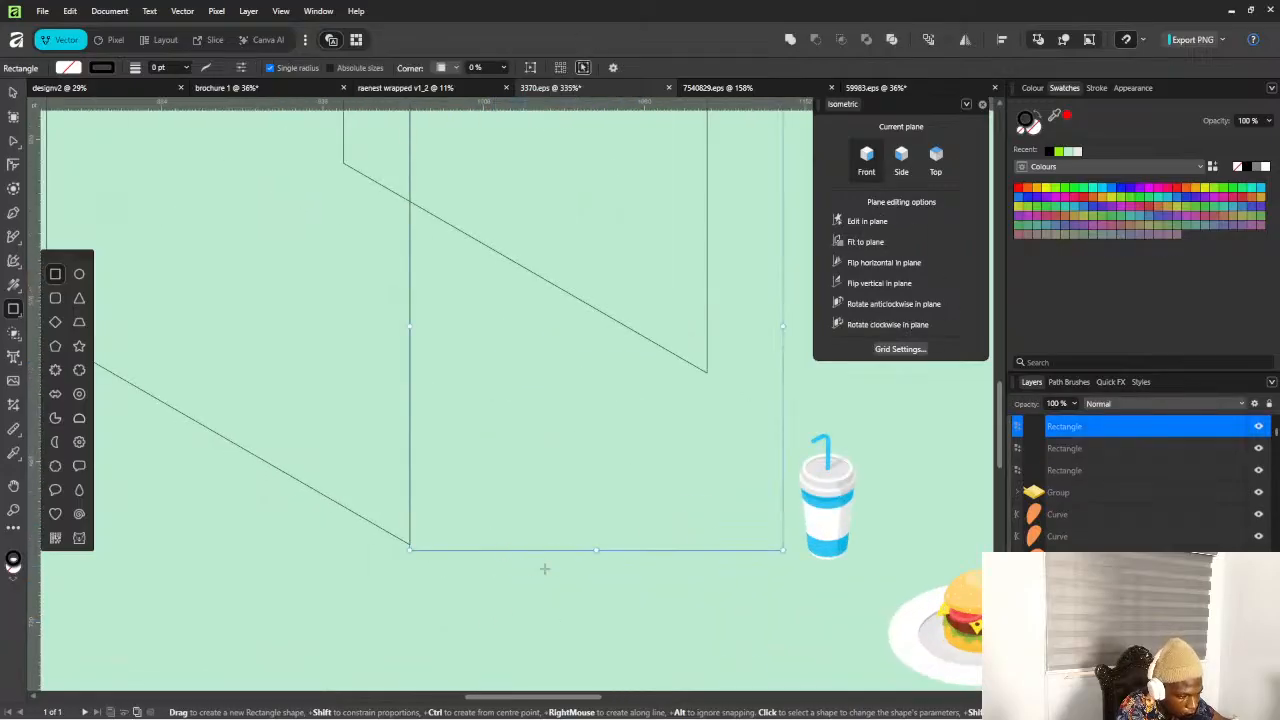
{"action": "left_click_drag", "start_coordinate": [596, 551], "coordinate": [597, 545]}
{"action": "scroll", "coordinate": [583, 552], "scroll_direction": "down", "scroll_amount": 3}
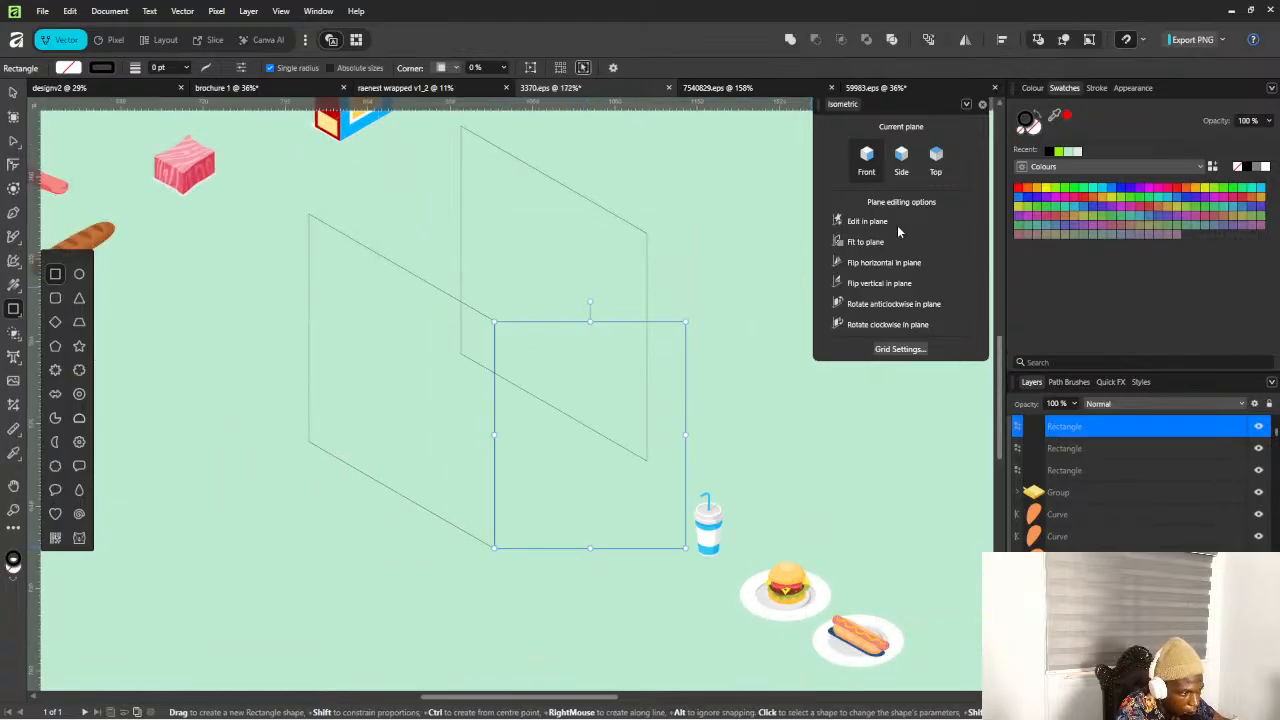
{"action": "left_click", "coordinate": [848, 243]}
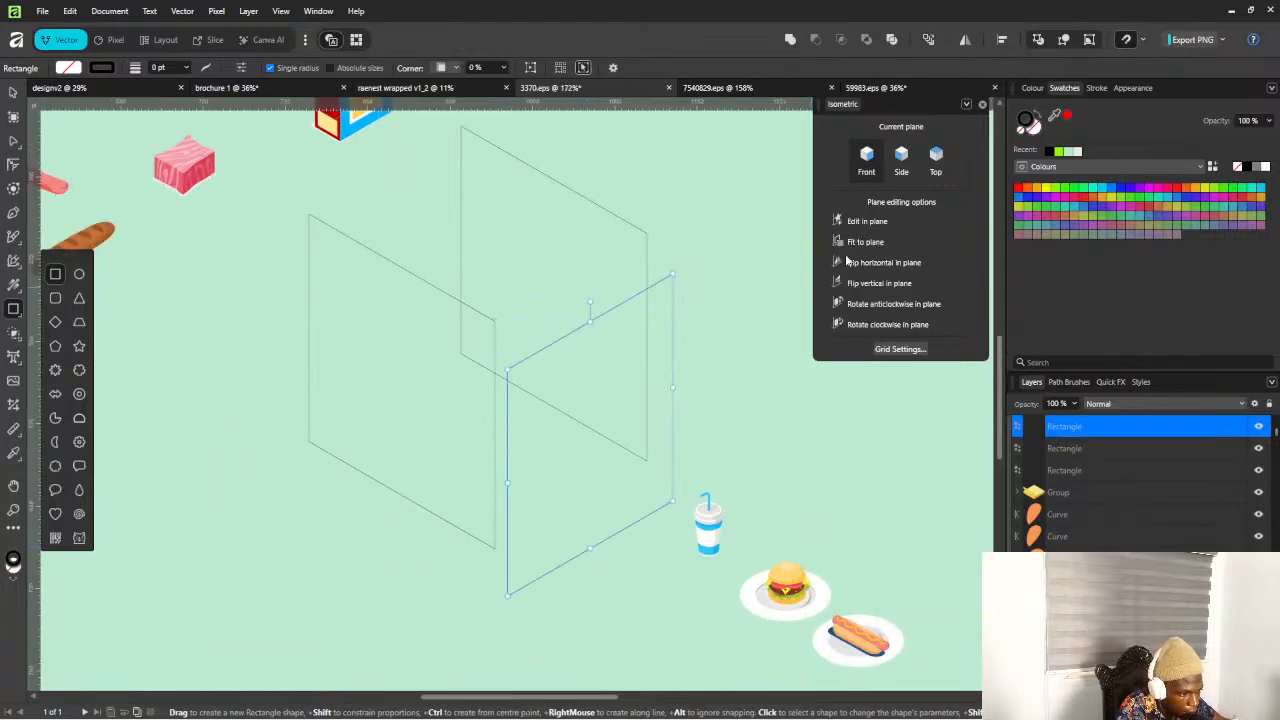
{"action": "left_click", "coordinate": [14, 93]}
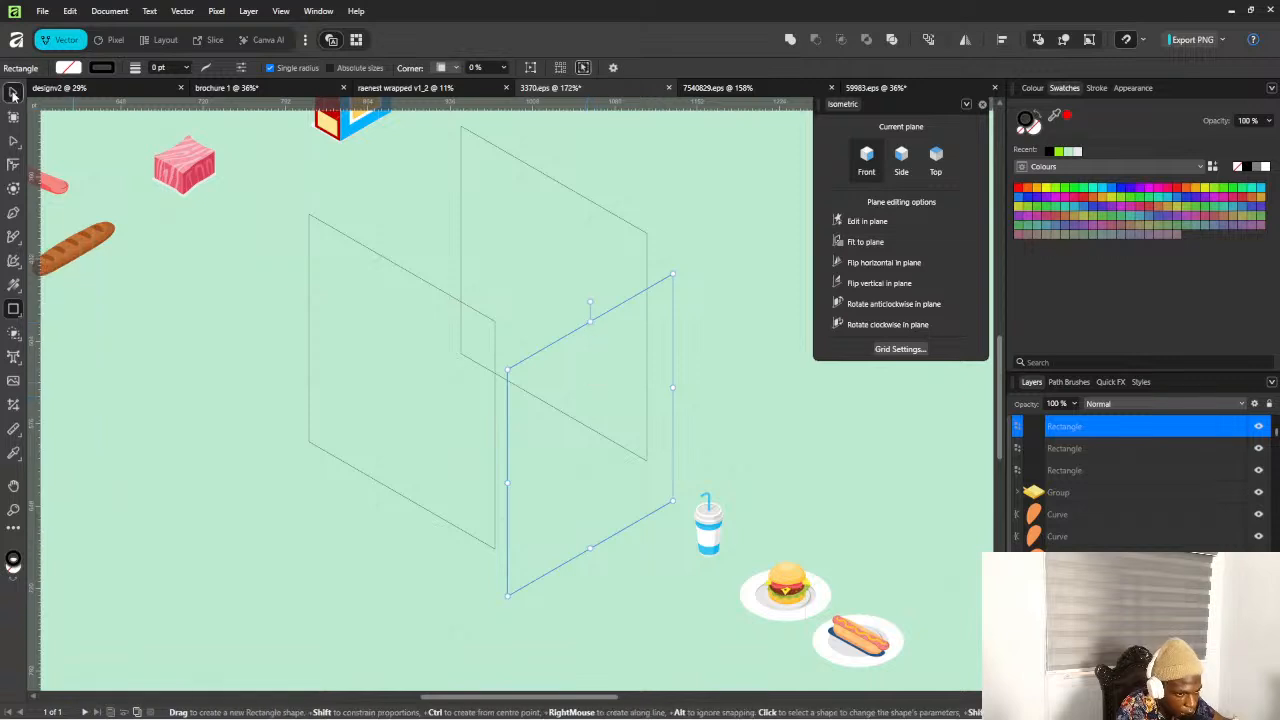
Snap the new Front-plane rectangle to the near face's right edge and set its outline width to 0.4 pt
{"action": "left_click_drag", "start_coordinate": [597, 474], "coordinate": [587, 433]}
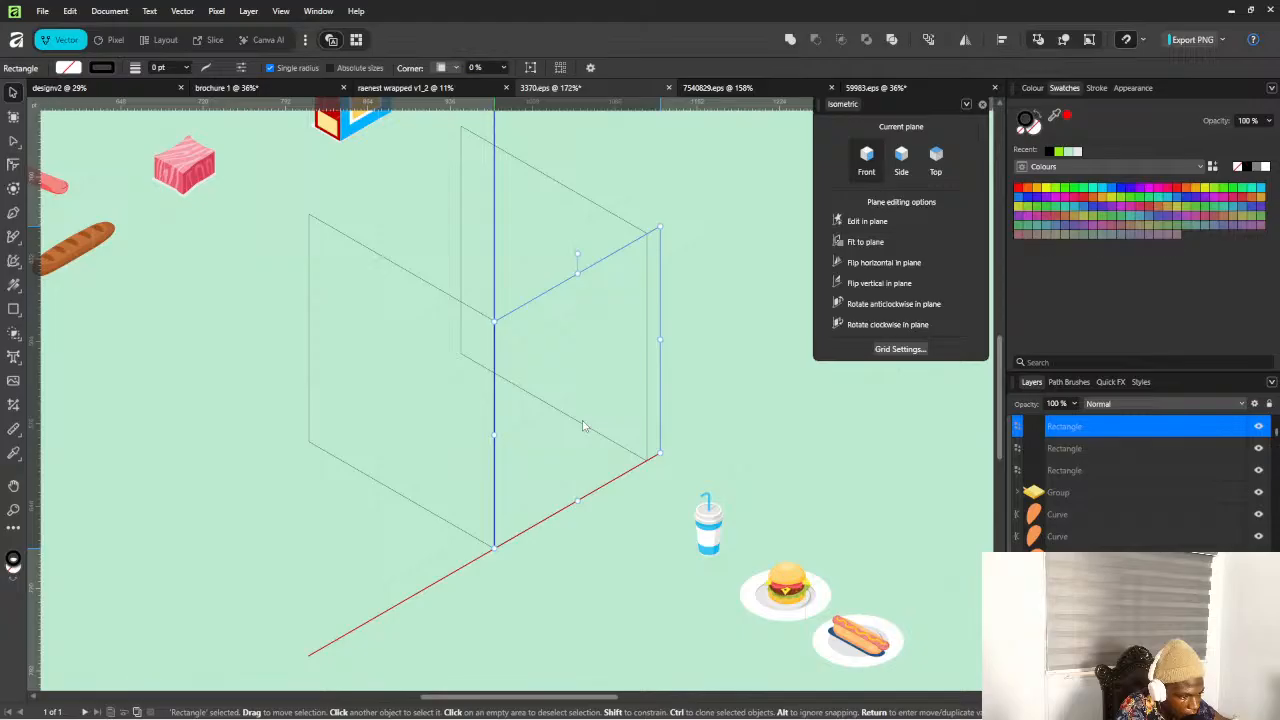
{"action": "left_click_drag", "start_coordinate": [583, 426], "coordinate": [583, 426]}
{"action": "left_click", "coordinate": [595, 210]}
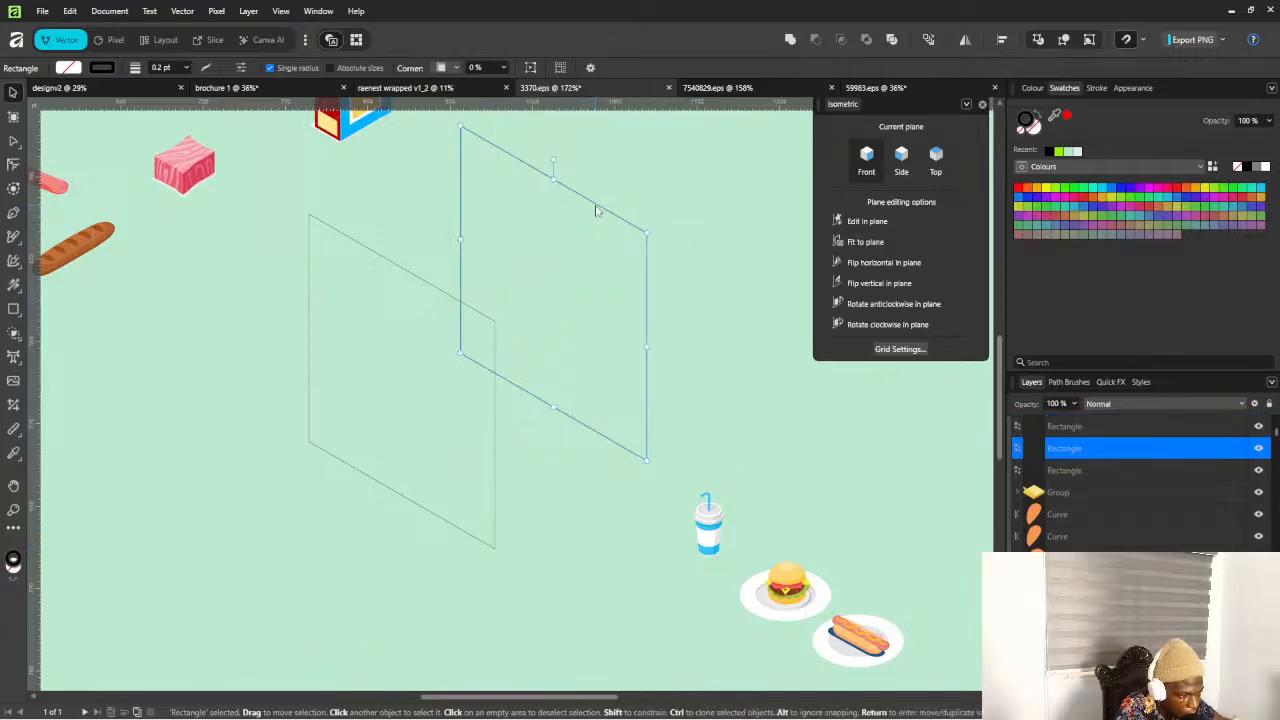
{"action": "left_click", "coordinate": [560, 480]}
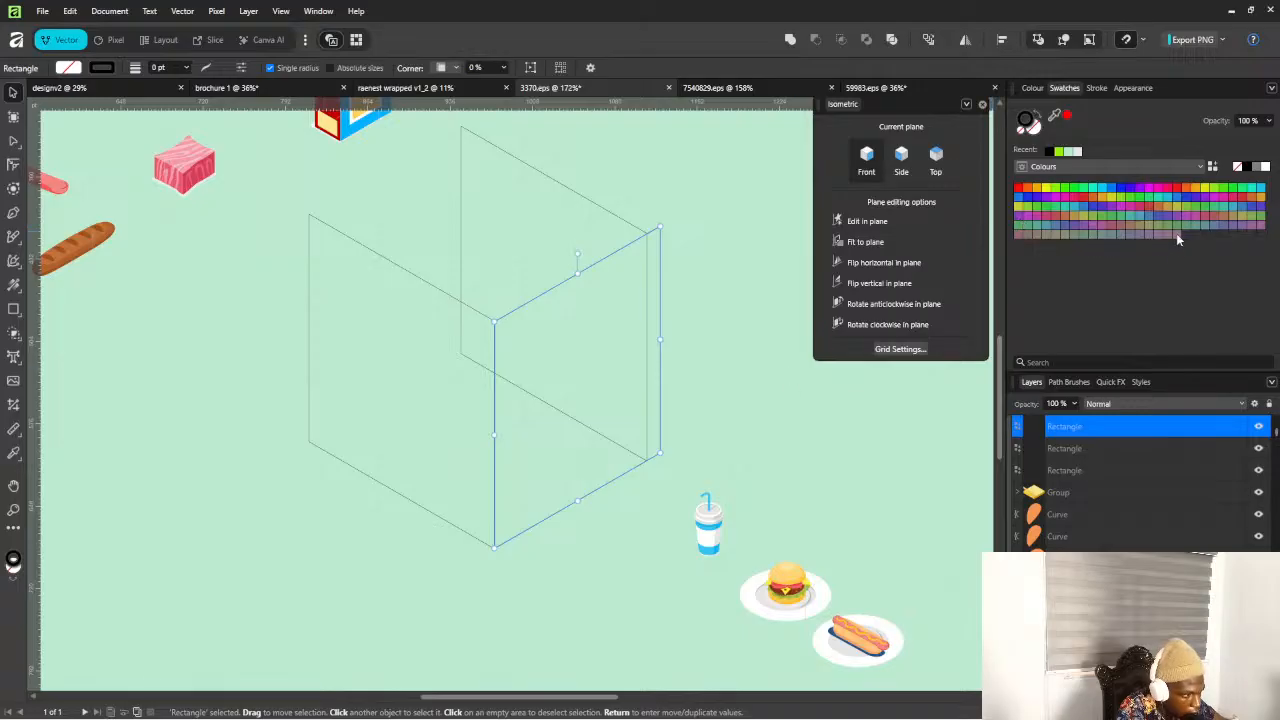
{"action": "left_click", "coordinate": [1096, 88]}
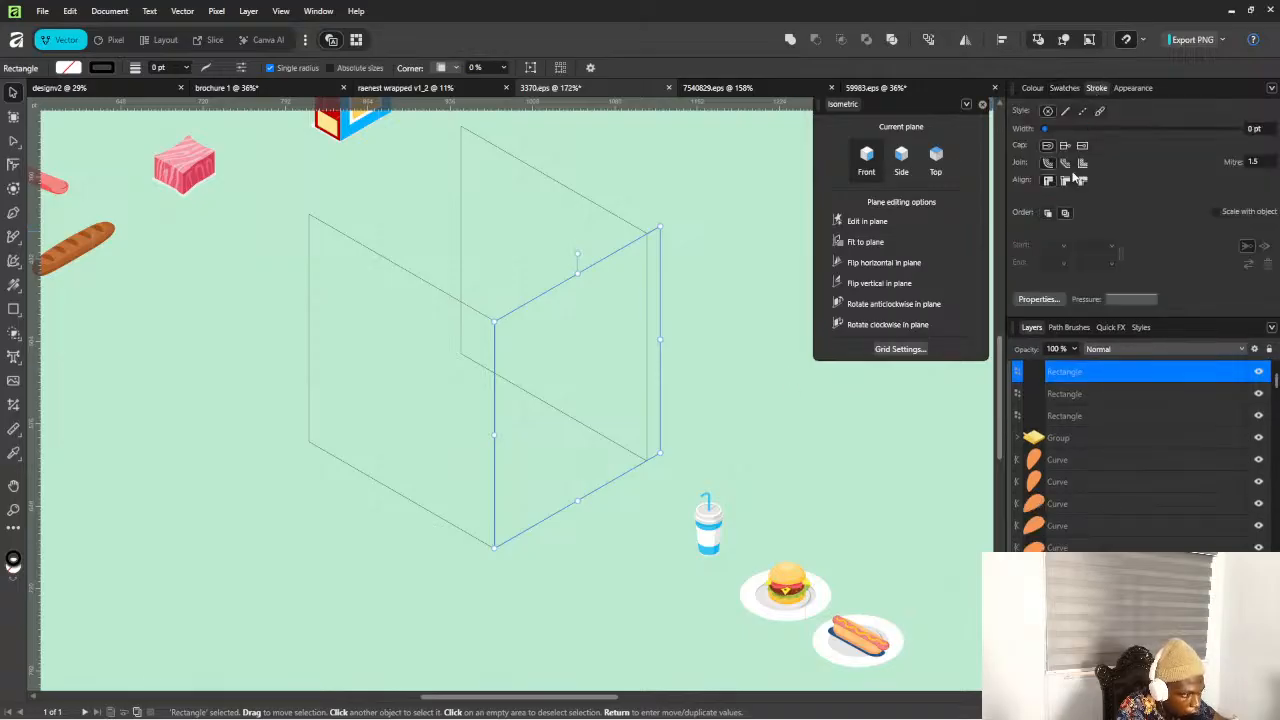
{"action": "left_click_drag", "start_coordinate": [1050, 126], "coordinate": [1060, 128]}
{"action": "left_click", "coordinate": [583, 222]}
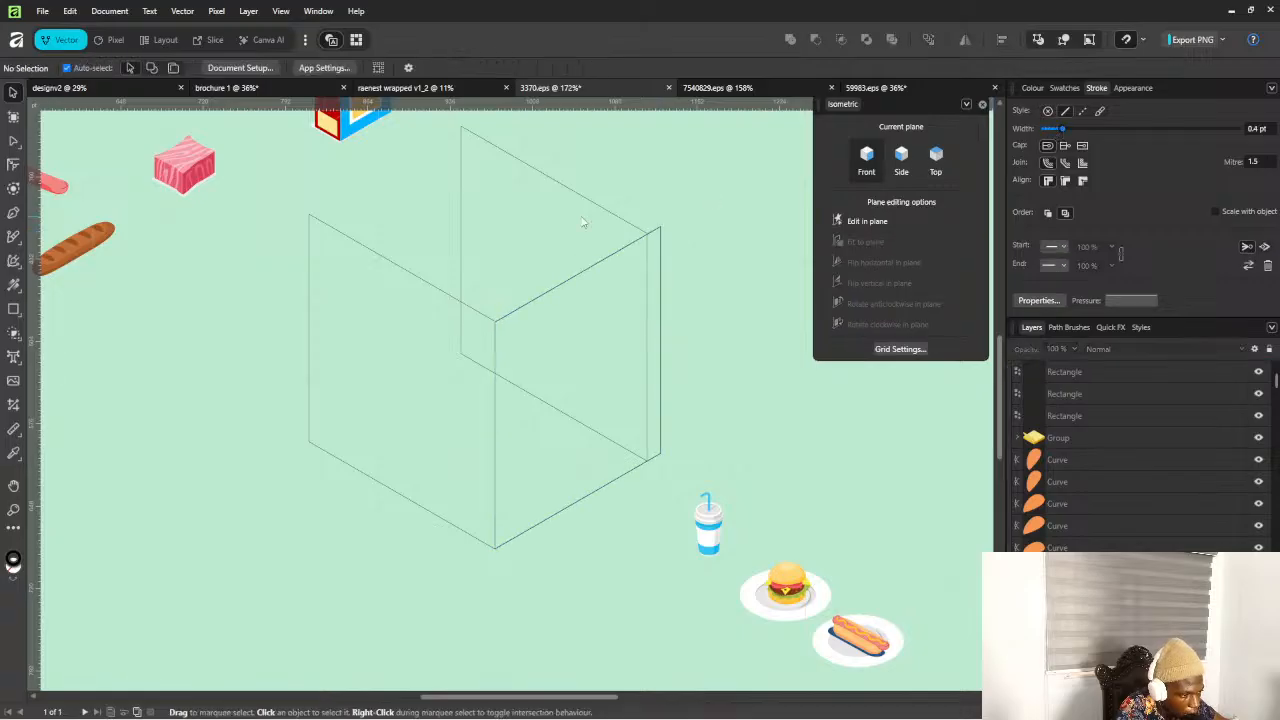
Snap the rear face to the right face's far edge and close the box's open left-rear side with a copy of the right face
{"action": "left_click_drag", "start_coordinate": [599, 213], "coordinate": [611, 214]}
{"action": "left_click", "coordinate": [634, 511]}
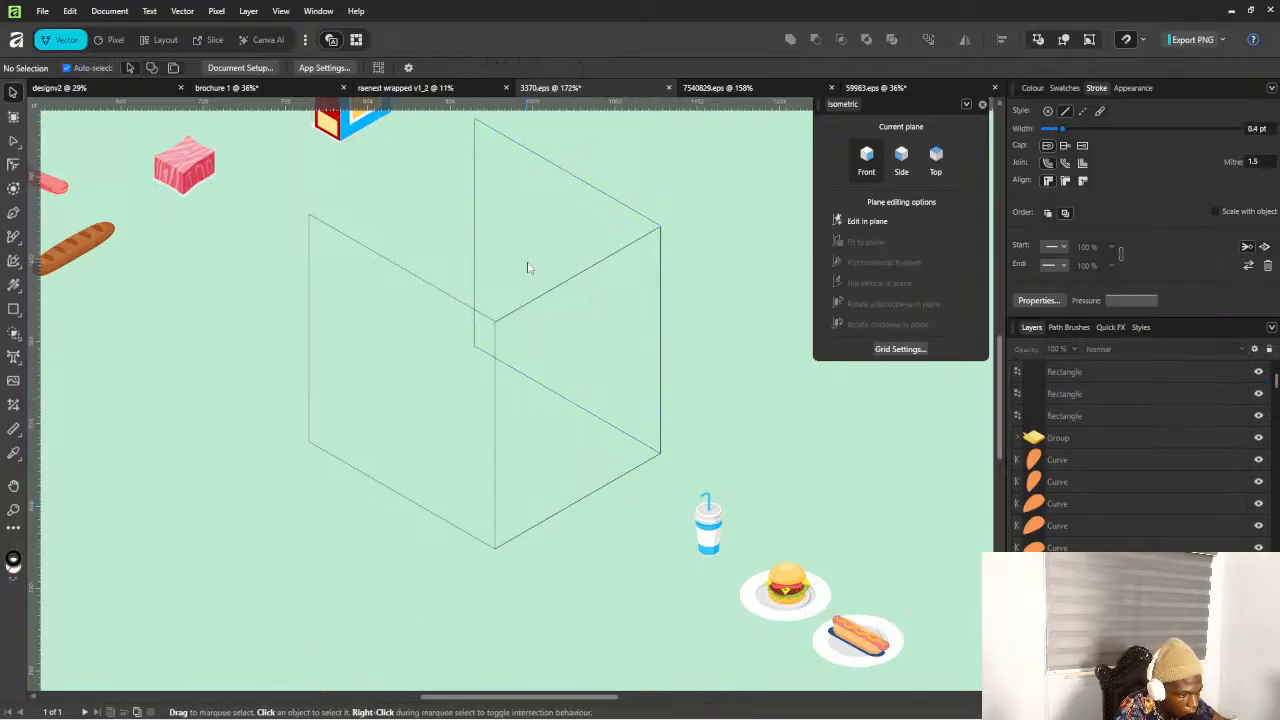
{"action": "left_click", "coordinate": [553, 296]}
{"action": "left_click_drag", "start_coordinate": [553, 296], "coordinate": [368, 190]}
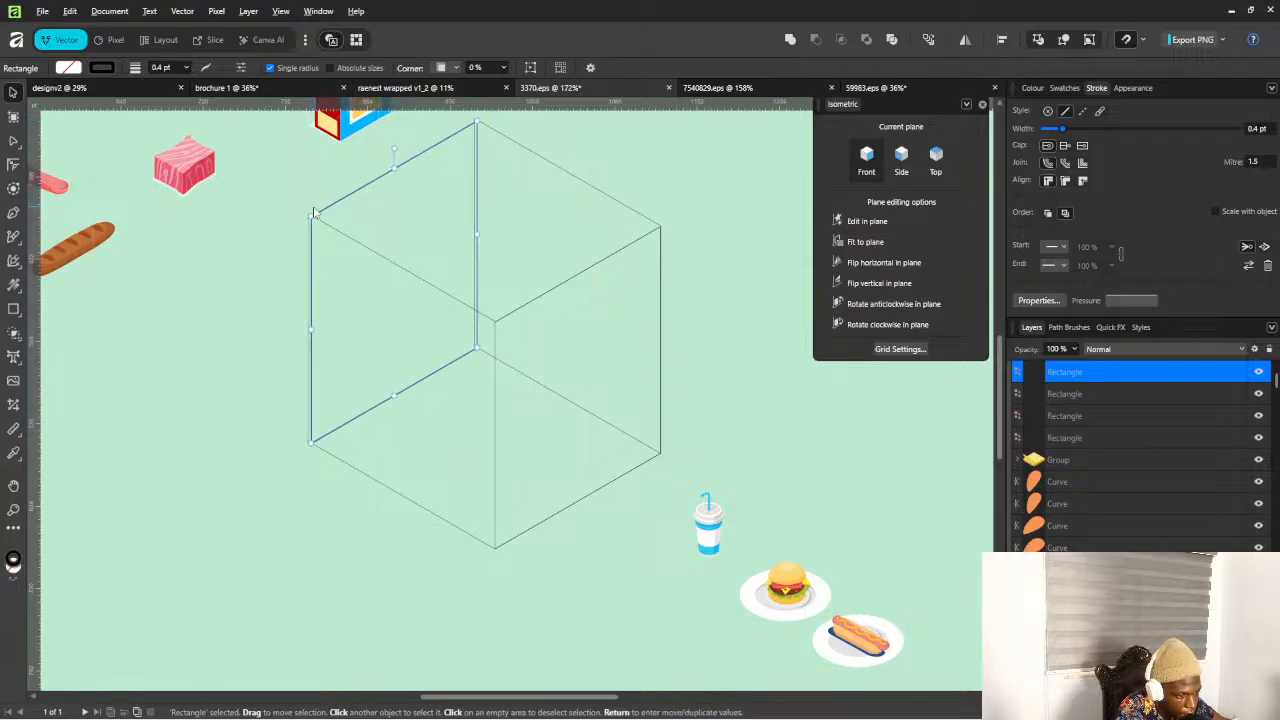
{"action": "scroll", "coordinate": [337, 346], "scroll_direction": "up", "scroll_amount": 5}
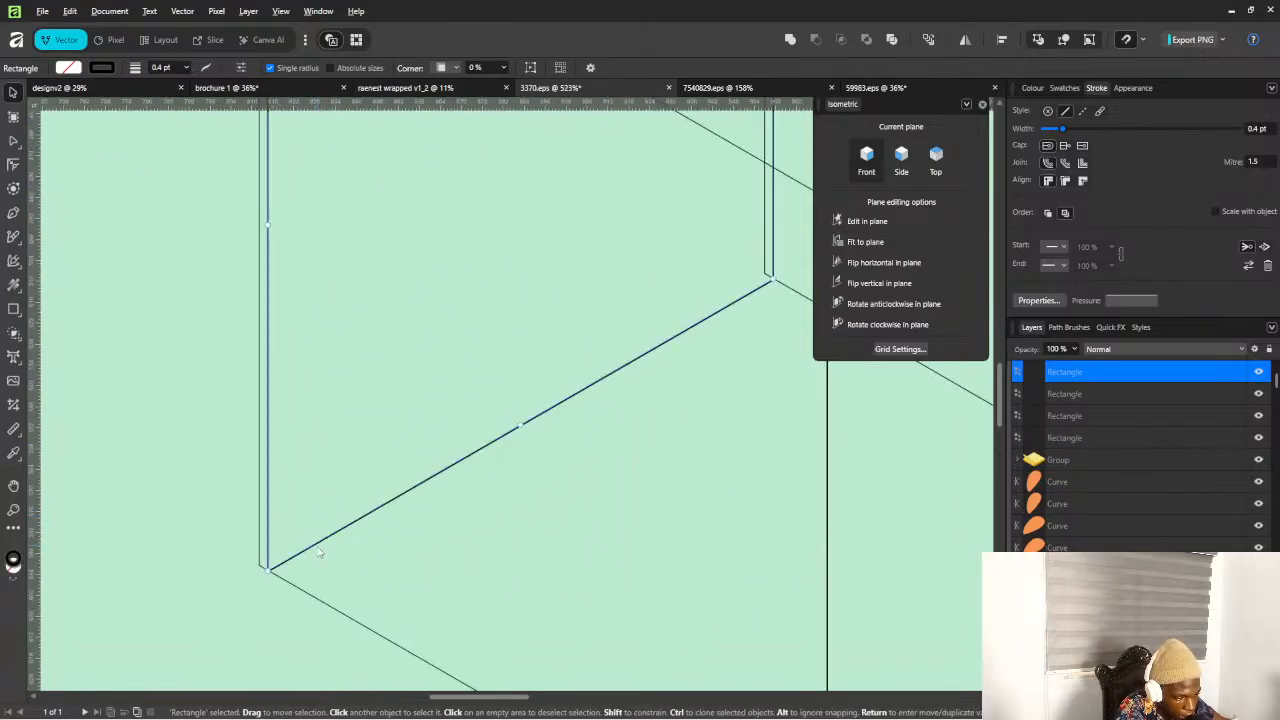
{"action": "left_click_drag", "start_coordinate": [313, 539], "coordinate": [306, 537]}
{"action": "scroll", "coordinate": [517, 543], "scroll_direction": "down", "scroll_amount": 5}
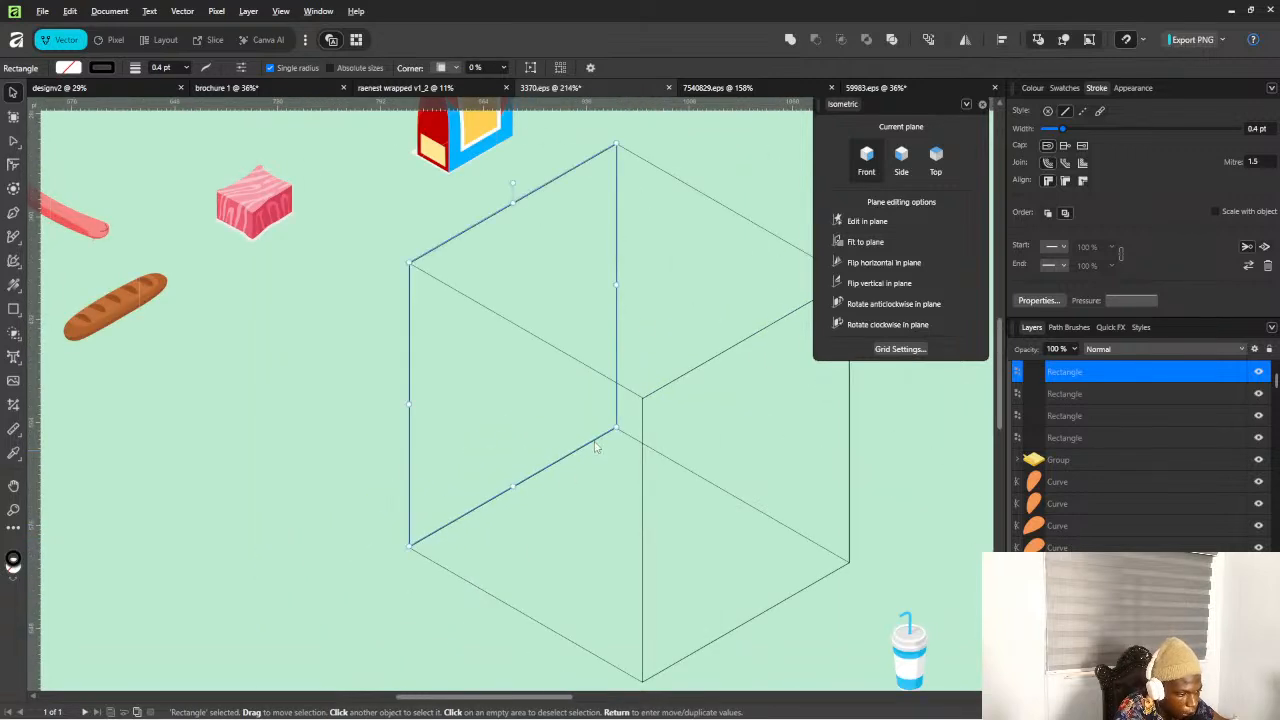
Switch to the browser to check the live stream's analytics in YouTube Studio, and return to Affinity
{"action": "key", "text": "alt+Tab"}
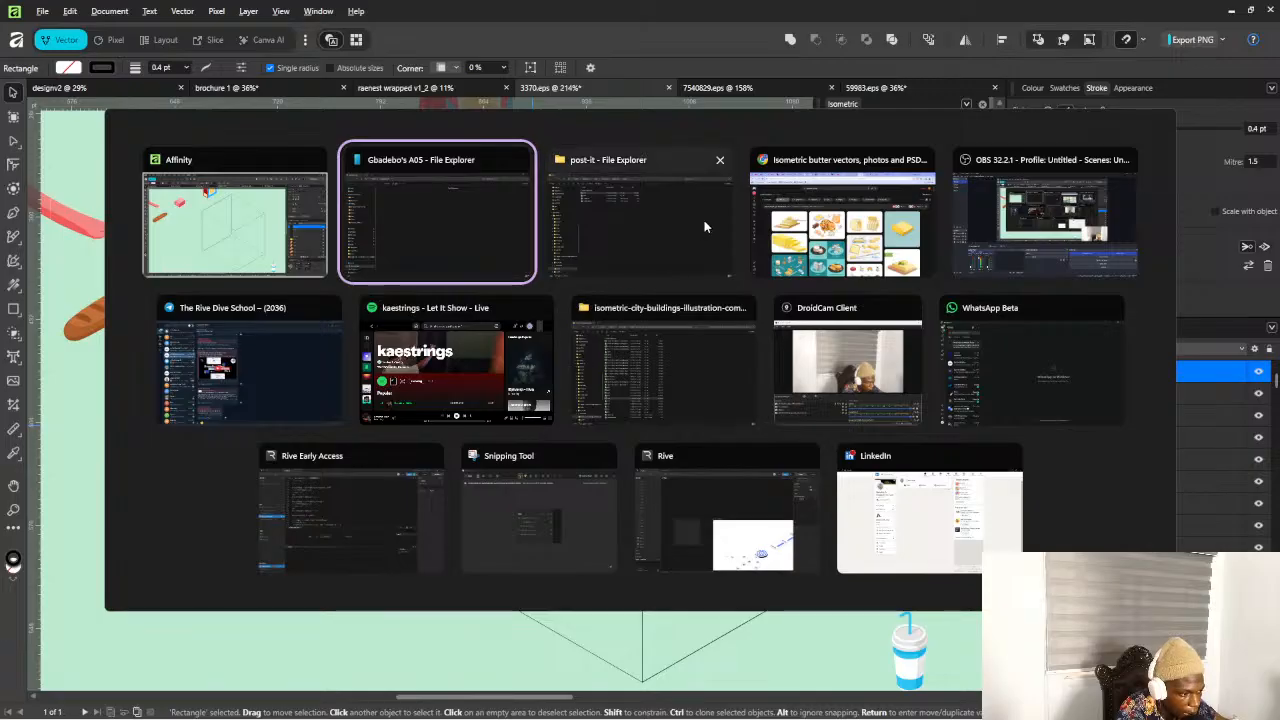
{"action": "left_click", "coordinate": [848, 210]}
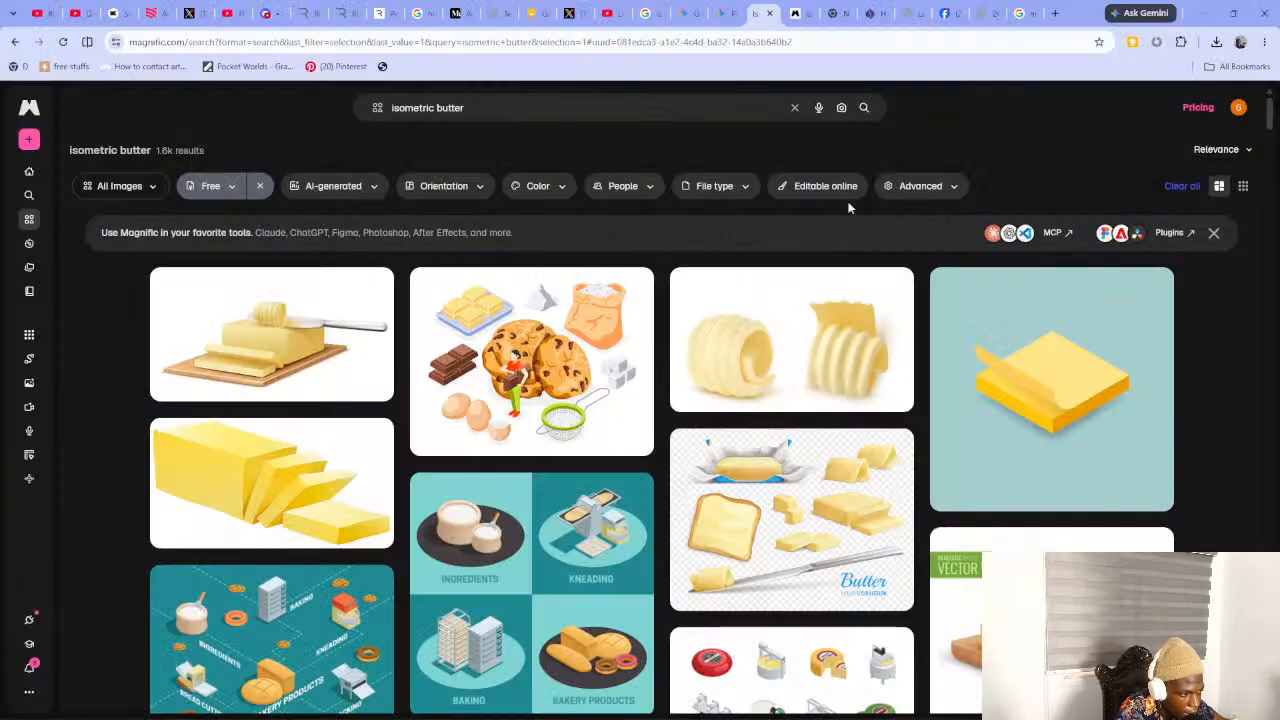
{"action": "left_click", "coordinate": [620, 14]}
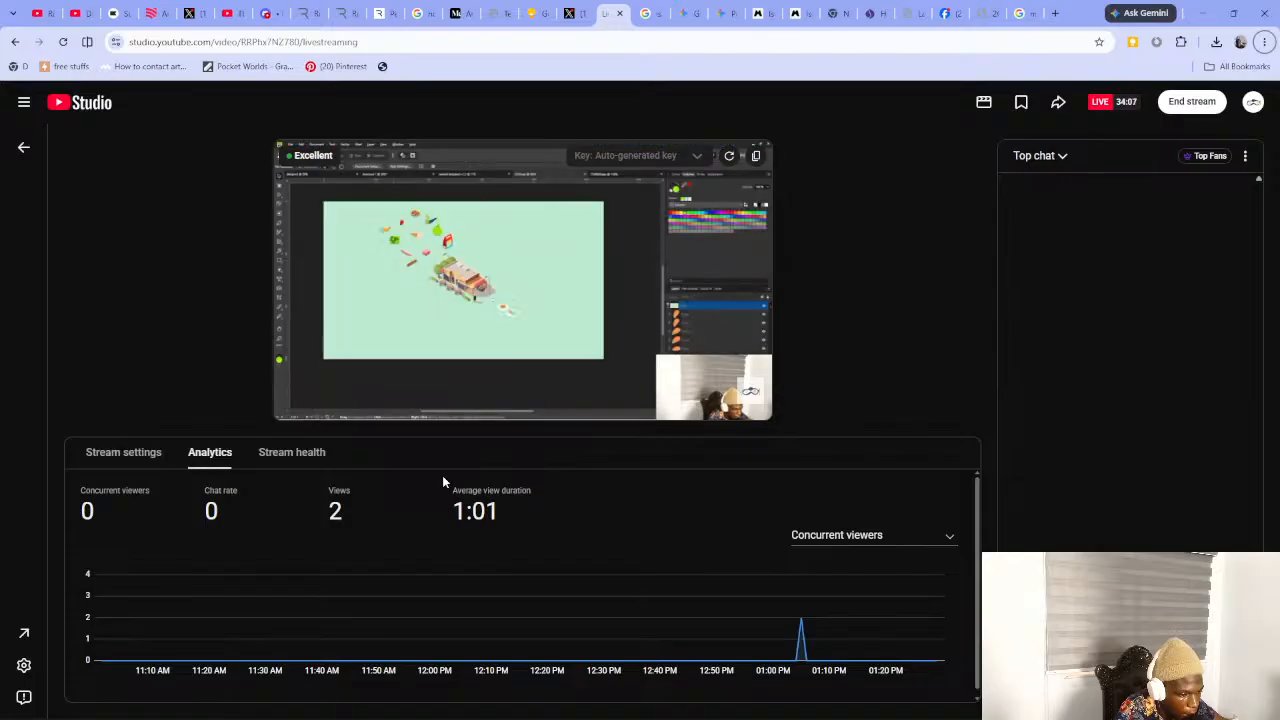
{"action": "key", "text": "alt+Tab"}
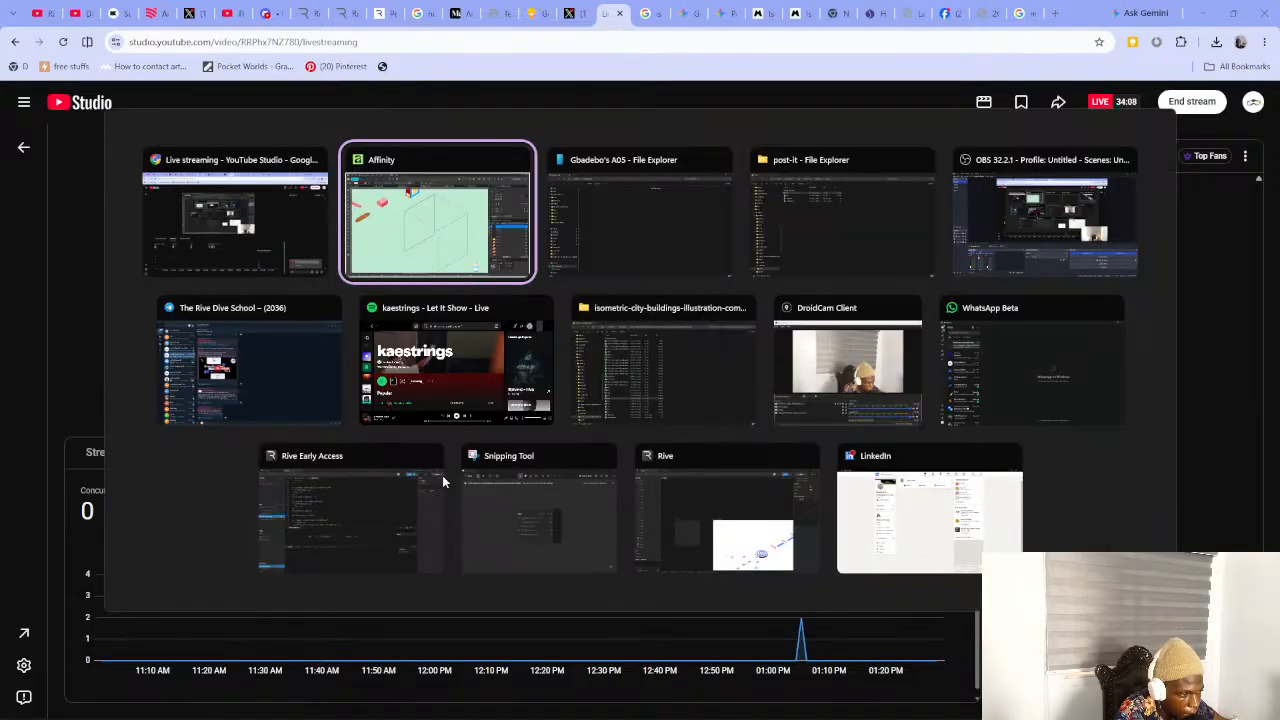
{"action": "left_click", "coordinate": [409, 238]}
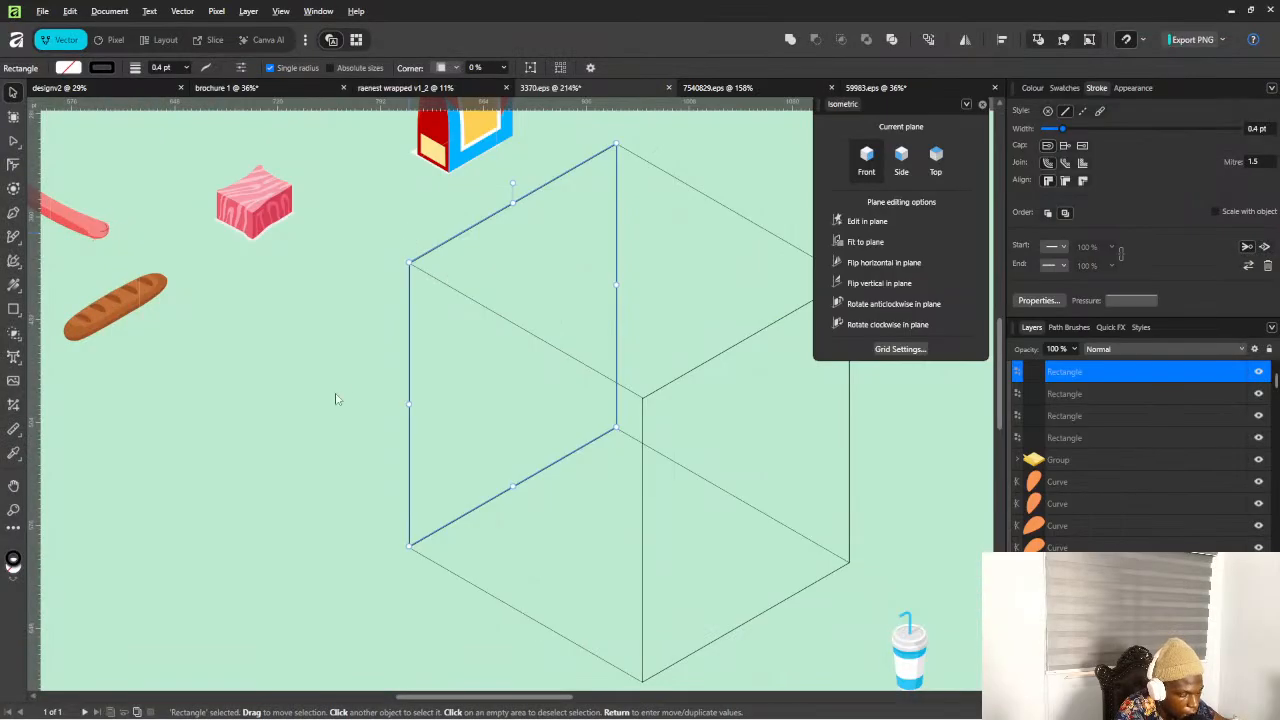
Examine the completed wireframe box's shape and its size against the food artwork on the canvas
{"action": "left_click", "coordinate": [356, 365]}
{"action": "scroll", "coordinate": [360, 360], "scroll_direction": "down", "scroll_amount": 6}
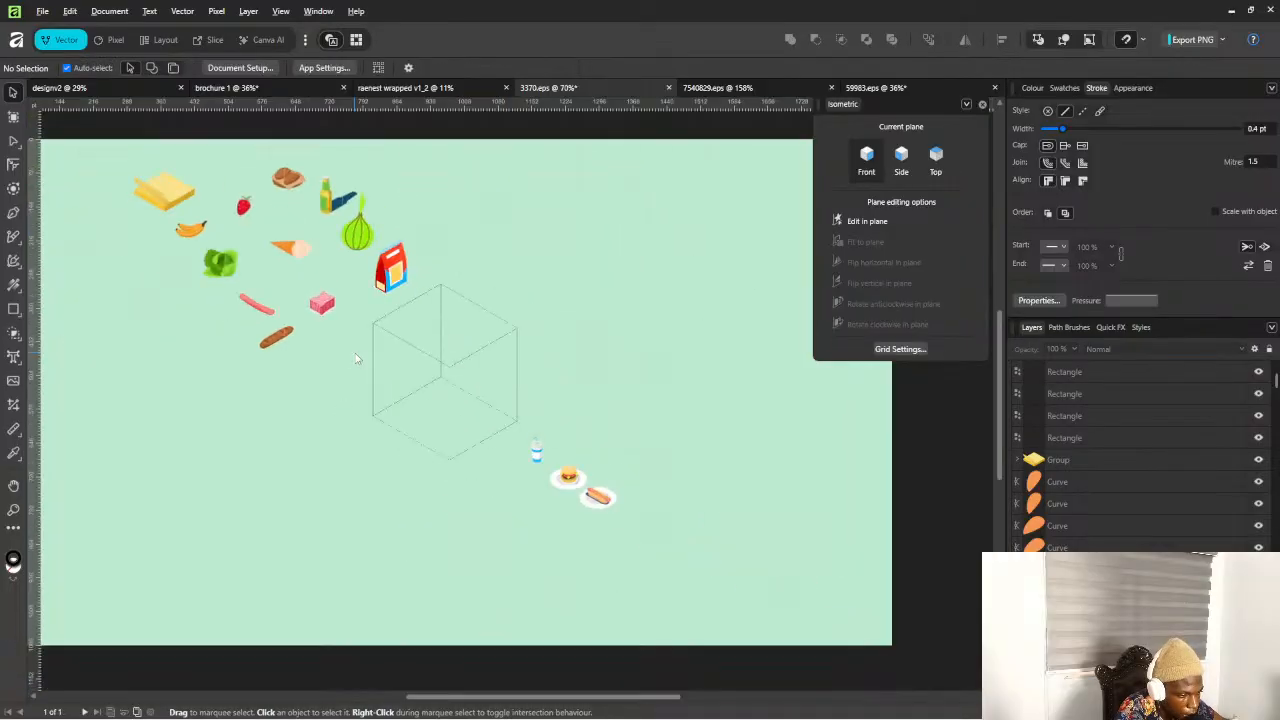
{"action": "scroll", "coordinate": [360, 366], "scroll_direction": "up", "scroll_amount": 4}
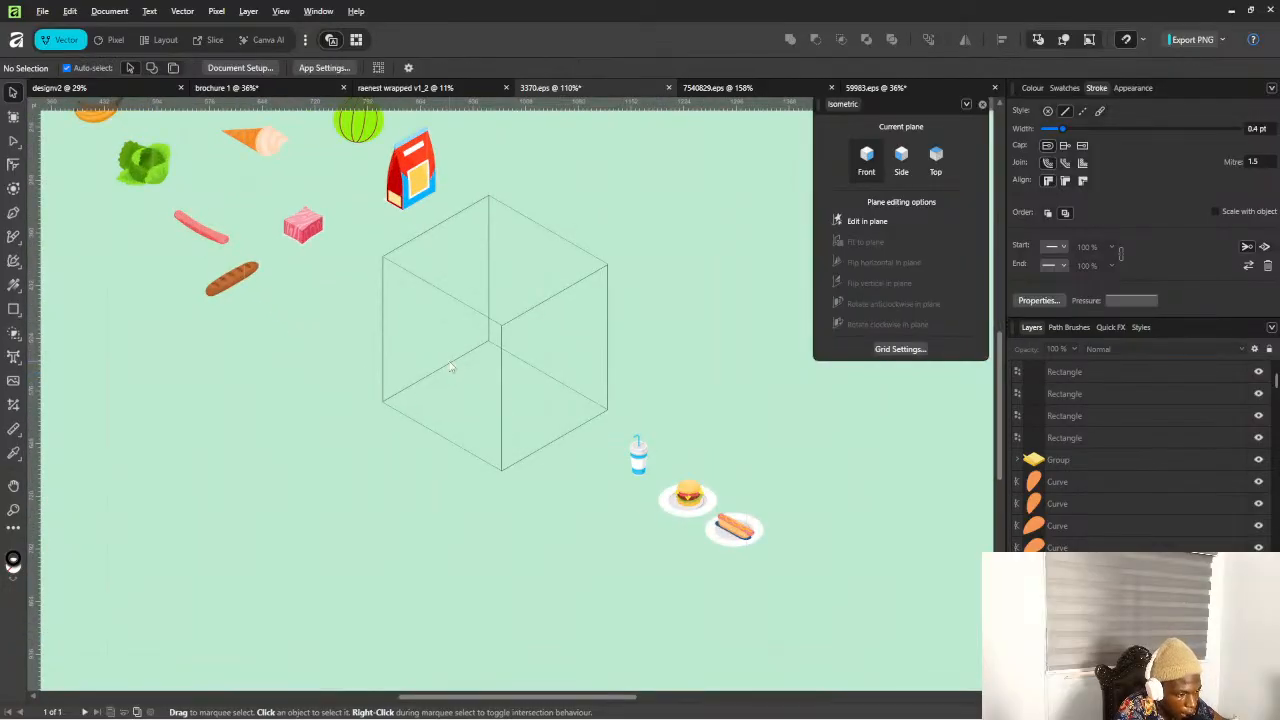
{"action": "scroll", "coordinate": [470, 366], "scroll_direction": "down", "scroll_amount": 1}
{"action": "scroll", "coordinate": [460, 340], "scroll_direction": "up", "scroll_amount": 2}
{"action": "scroll", "coordinate": [440, 335], "scroll_direction": "down", "scroll_amount": 3}
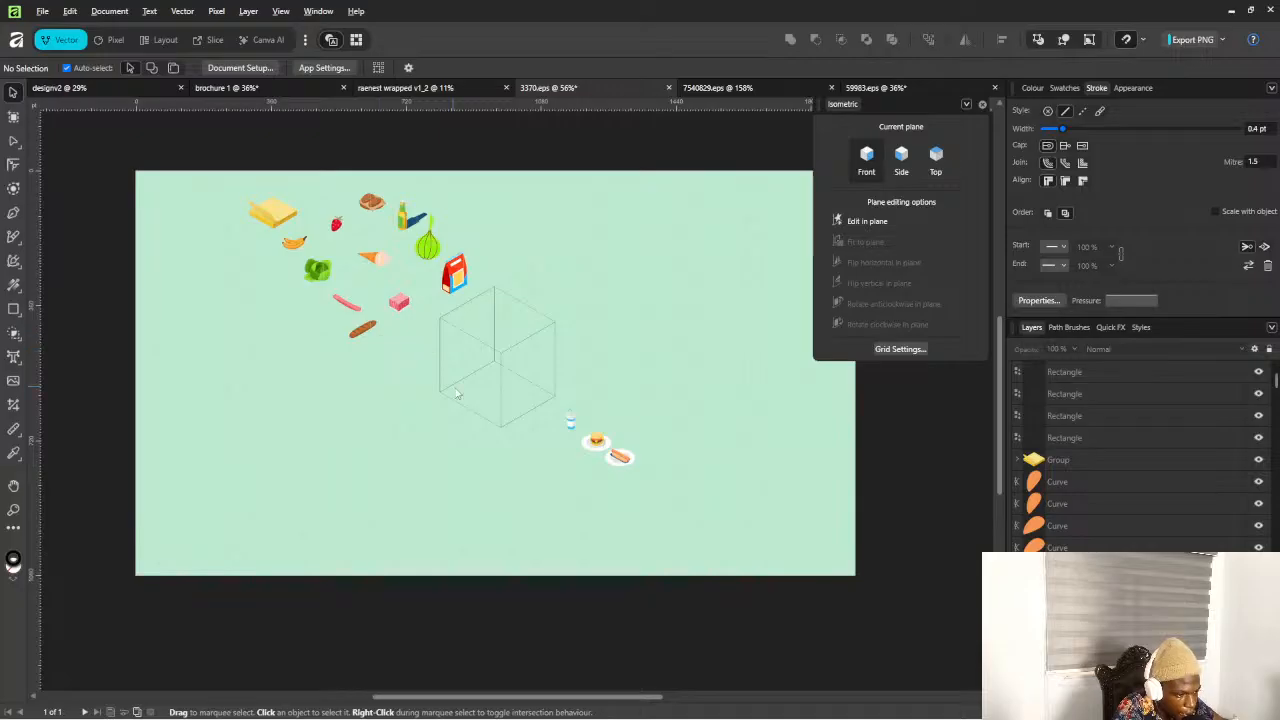
{"action": "scroll", "coordinate": [452, 370], "scroll_direction": "up", "scroll_amount": 2}
{"action": "scroll", "coordinate": [440, 357], "scroll_direction": "down", "scroll_amount": 2}
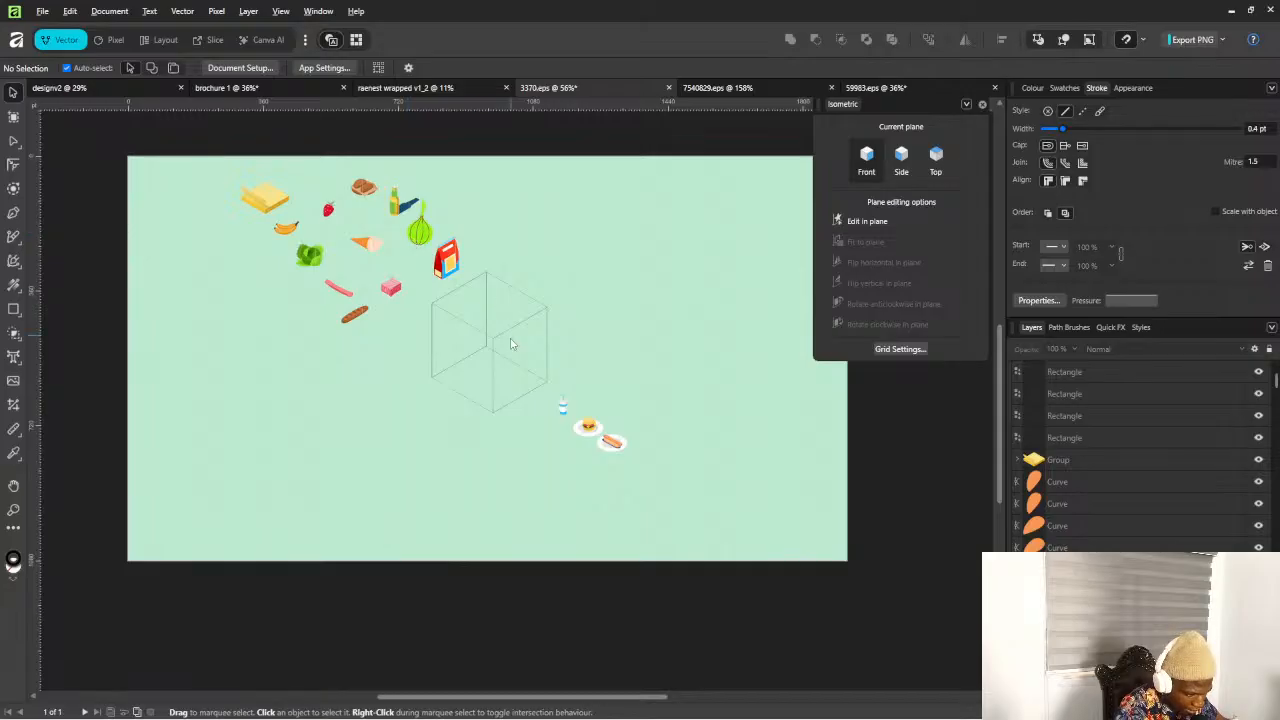
{"action": "scroll", "coordinate": [449, 366], "scroll_direction": "up", "scroll_amount": 6}
{"action": "scroll", "coordinate": [483, 340], "scroll_direction": "down", "scroll_amount": 6}
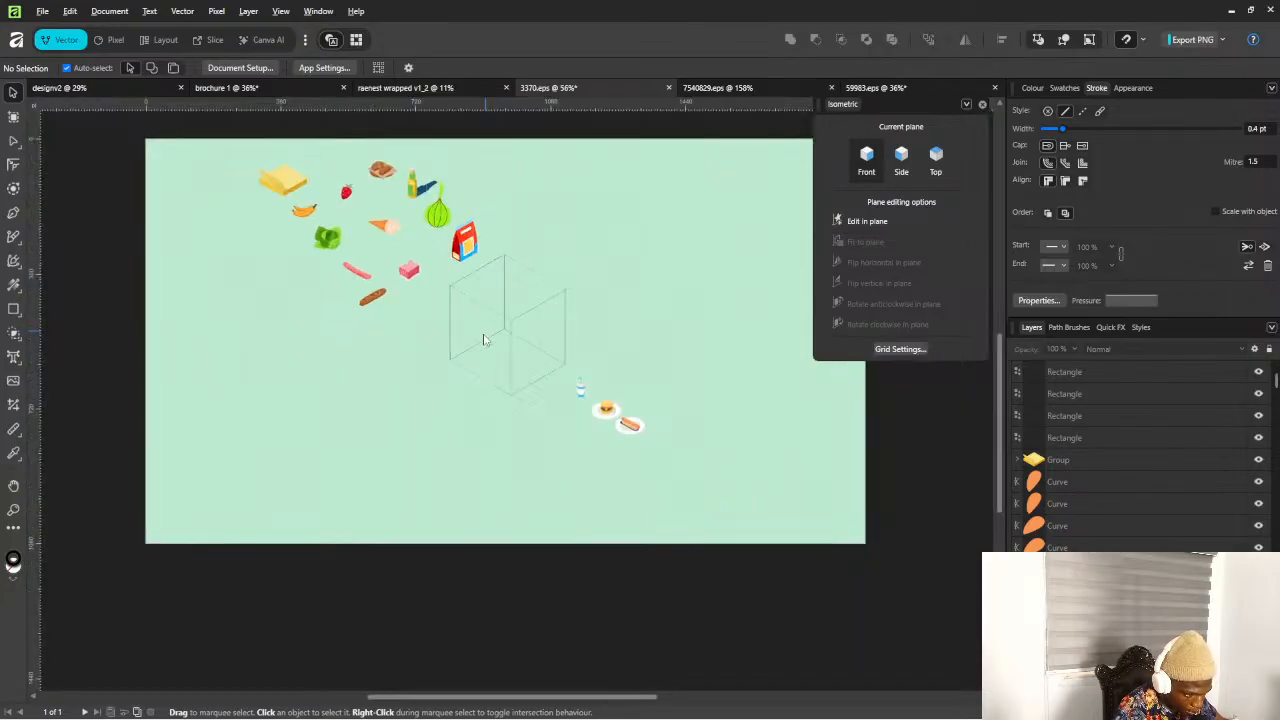
{"action": "scroll", "coordinate": [483, 340], "scroll_direction": "up", "scroll_amount": 8}
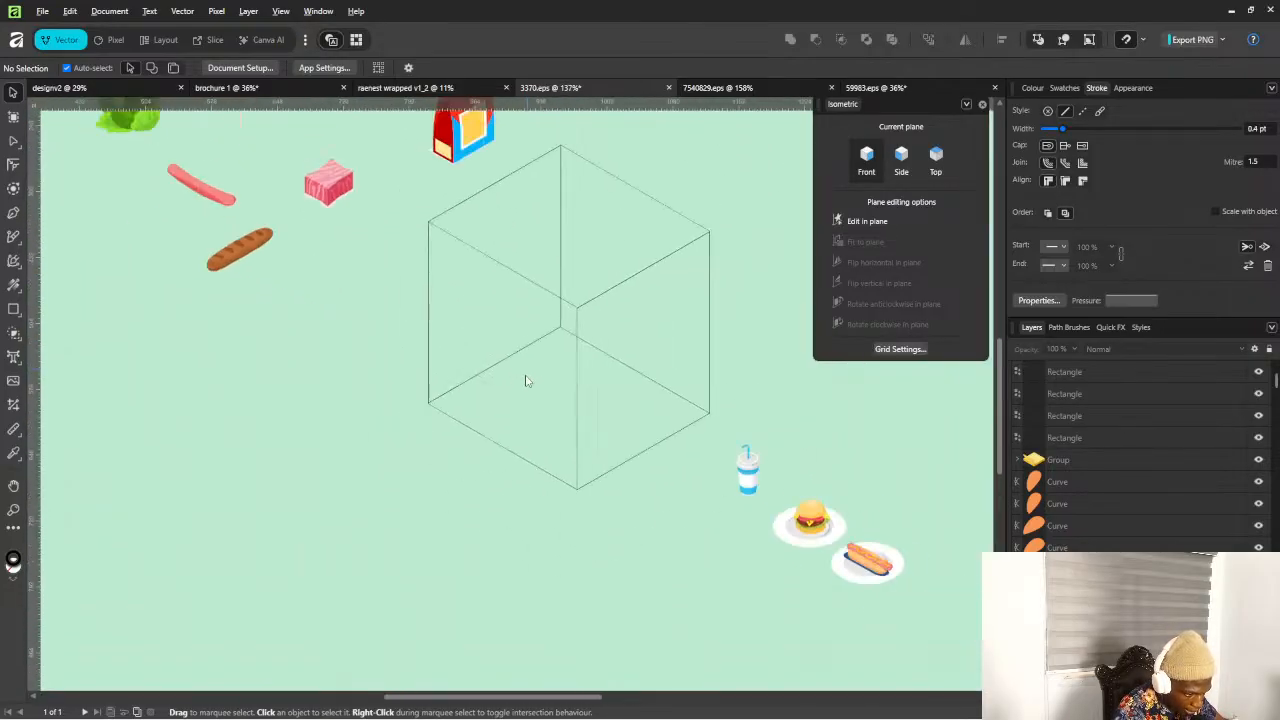
{"action": "scroll", "coordinate": [486, 371], "scroll_direction": "down", "scroll_amount": 3}
{"action": "scroll", "coordinate": [480, 380], "scroll_direction": "up", "scroll_amount": 4}
{"action": "scroll", "coordinate": [486, 366], "scroll_direction": "down", "scroll_amount": 5}
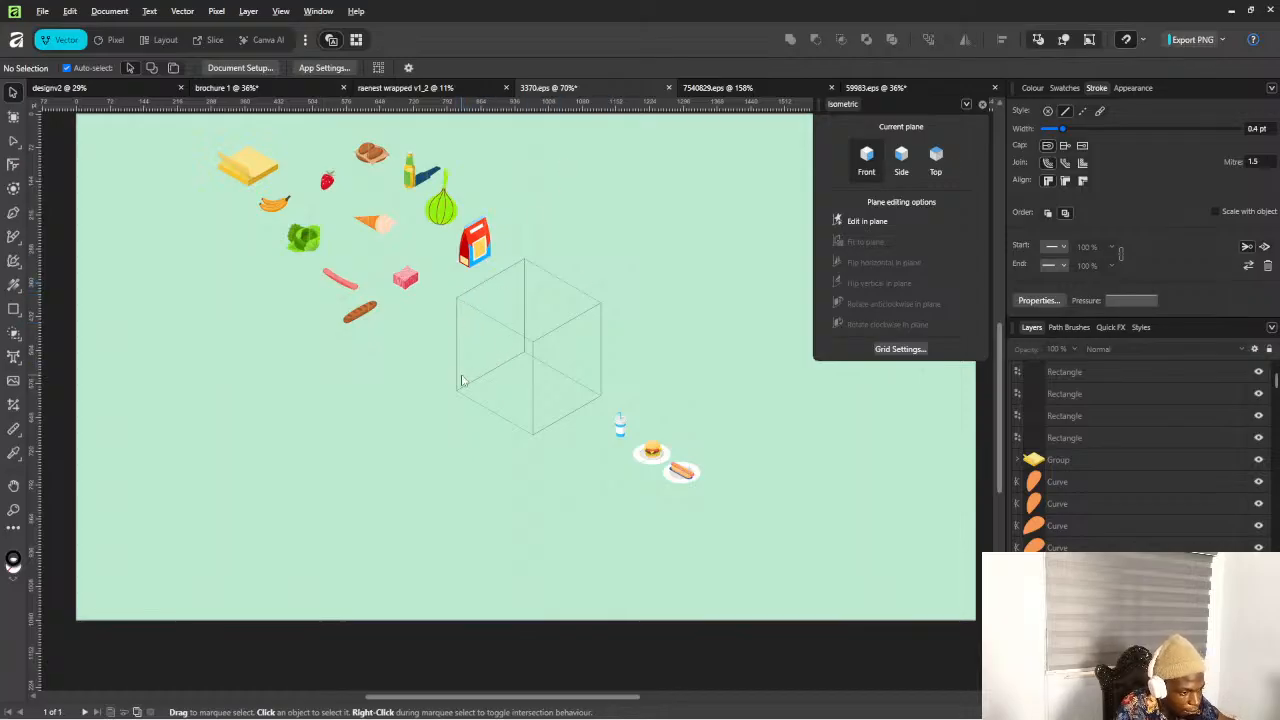
{"action": "scroll", "coordinate": [483, 383], "scroll_direction": "up", "scroll_amount": 3}
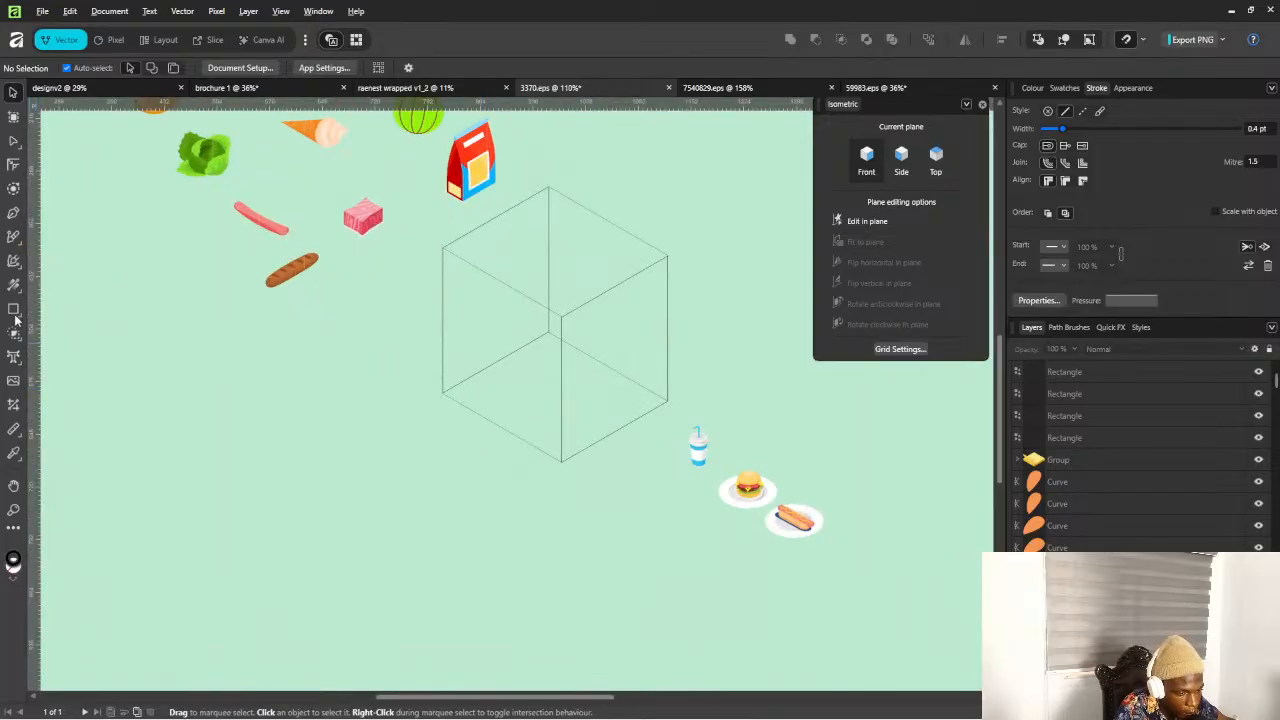
{"action": "left_click", "coordinate": [498, 288]}
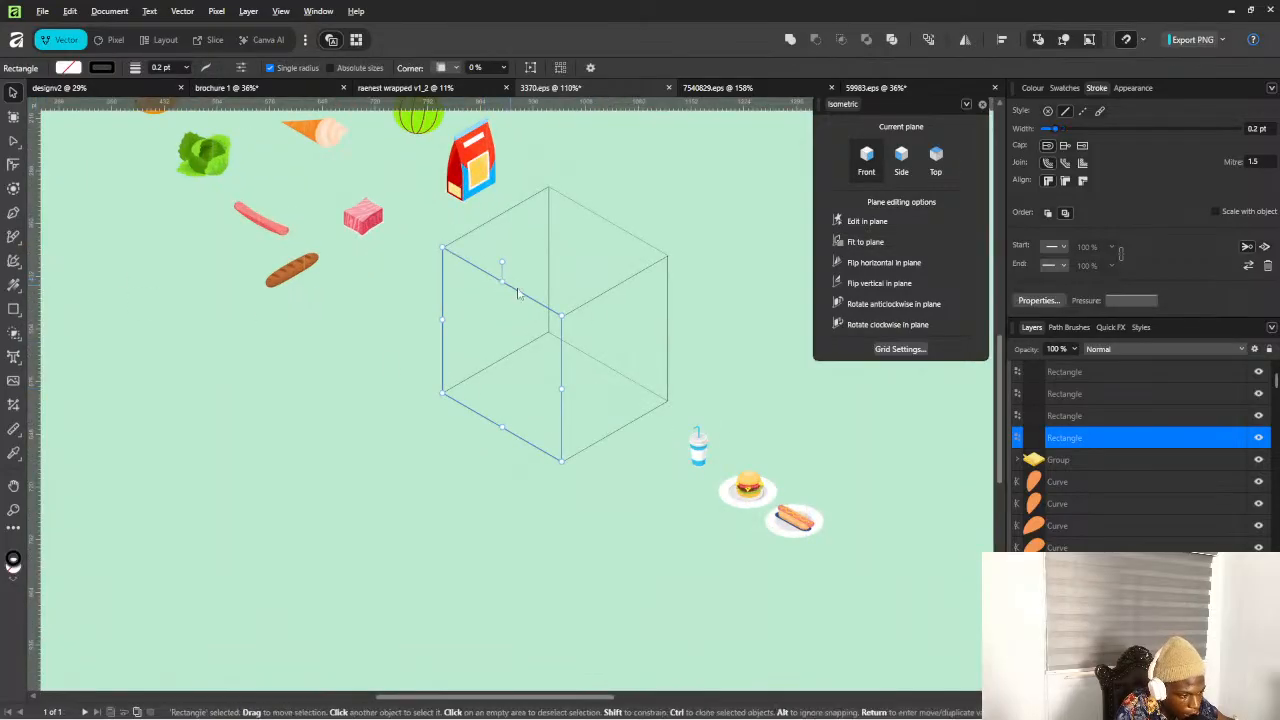
{"action": "scroll", "coordinate": [512, 300], "scroll_direction": "up", "scroll_amount": 3}
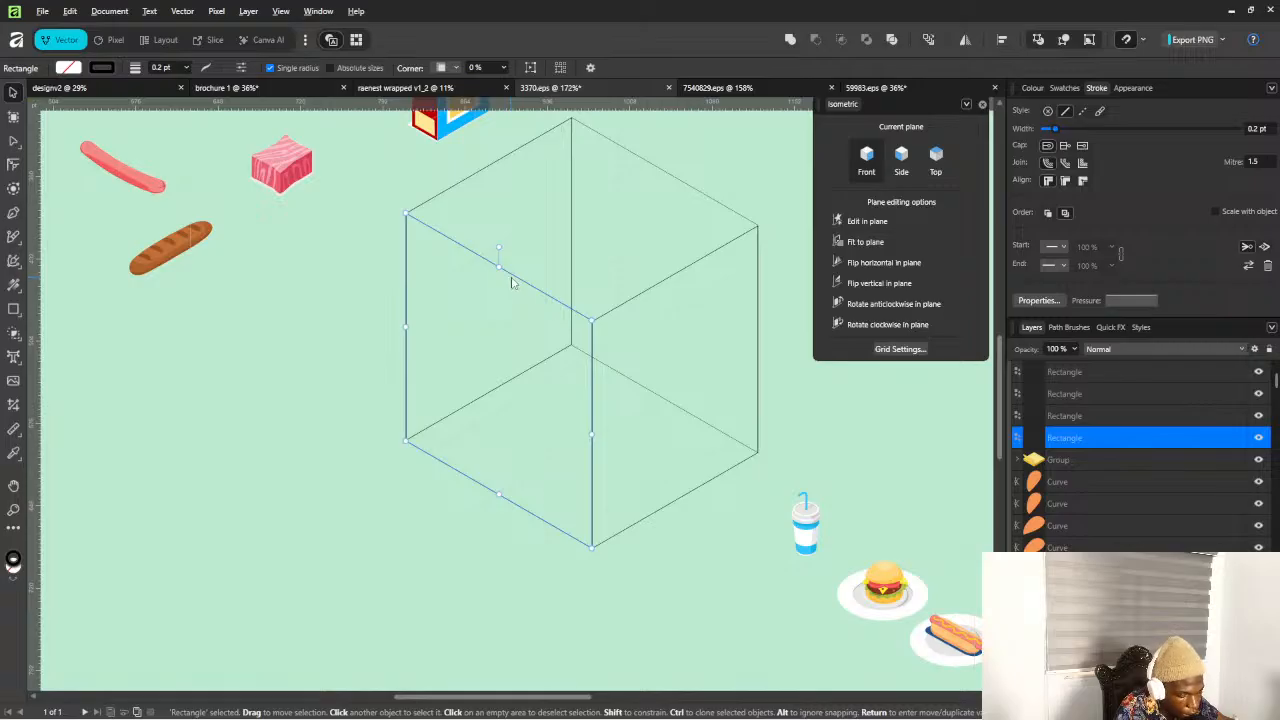
{"action": "left_click", "coordinate": [511, 283]}
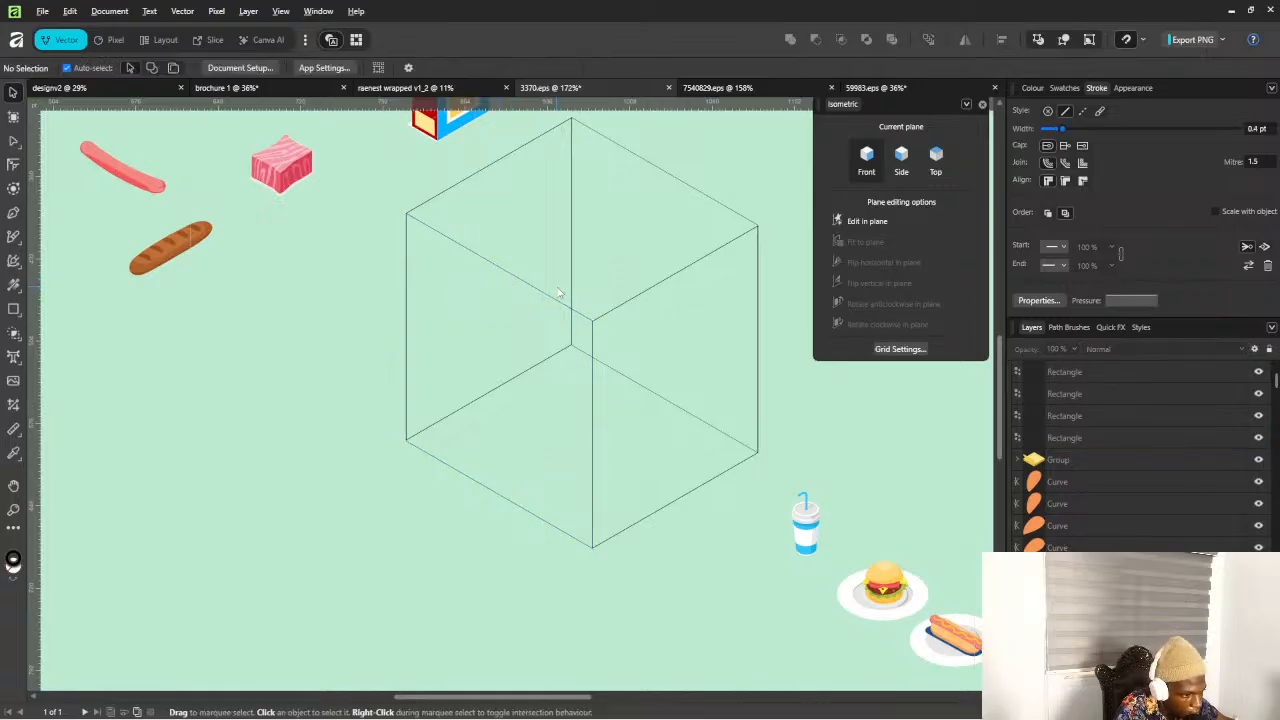
{"action": "left_click", "coordinate": [543, 299]}
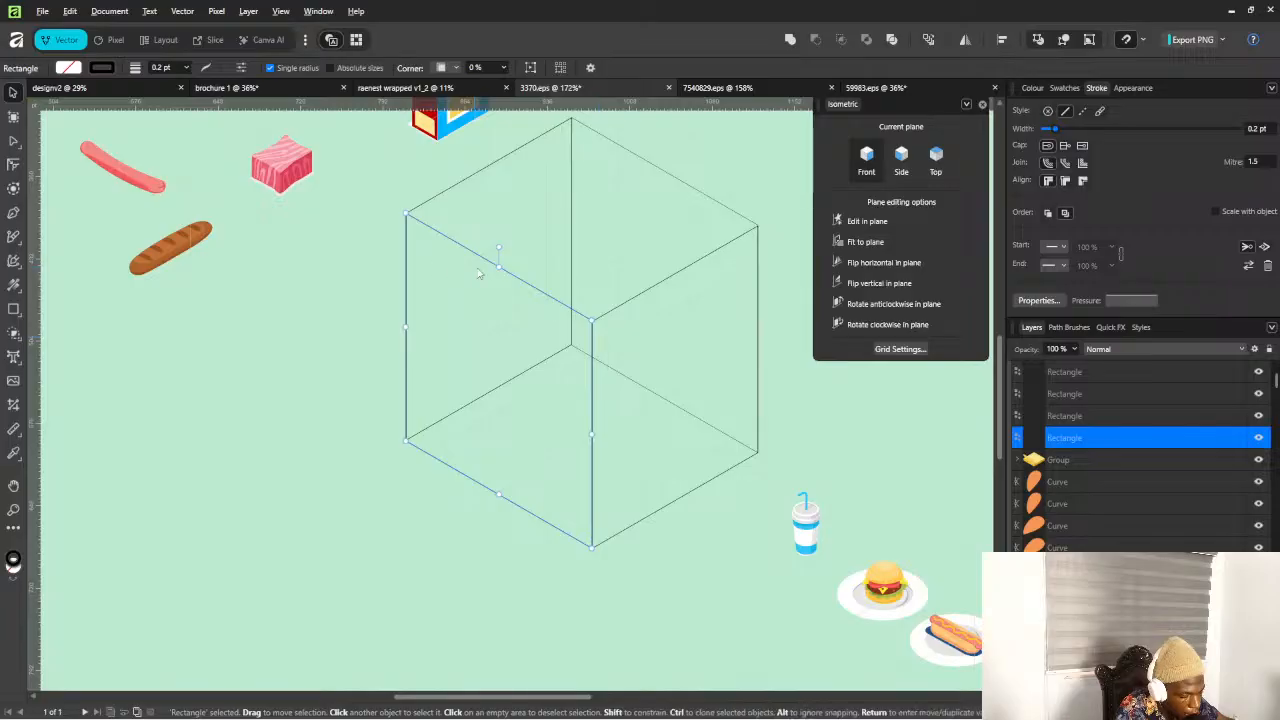
{"action": "left_click_drag", "start_coordinate": [406, 326], "coordinate": [451, 352]}
{"action": "key", "text": "ctrl+z"}
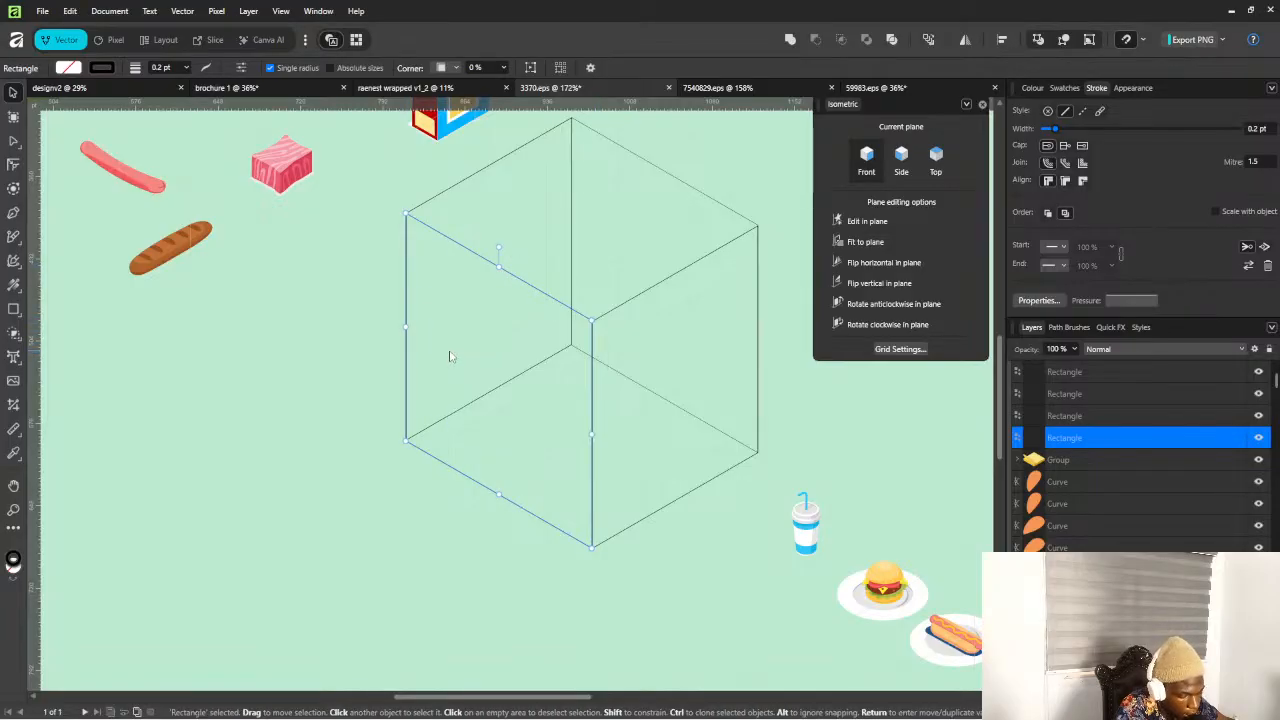
Duplicate the box's near left face and narrow the copy from both sides so it sits inside the face
{"action": "key", "text": "ctrl+j"}
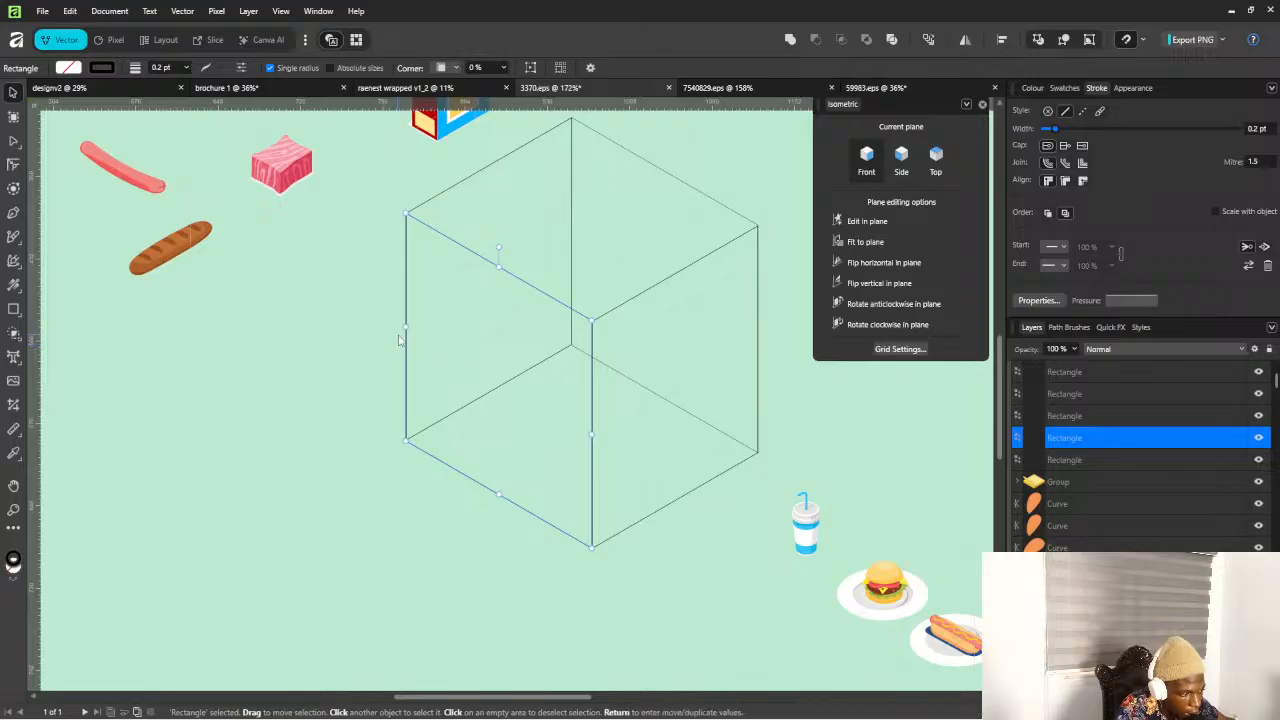
{"action": "left_click_drag", "start_coordinate": [412, 327], "coordinate": [458, 348]}
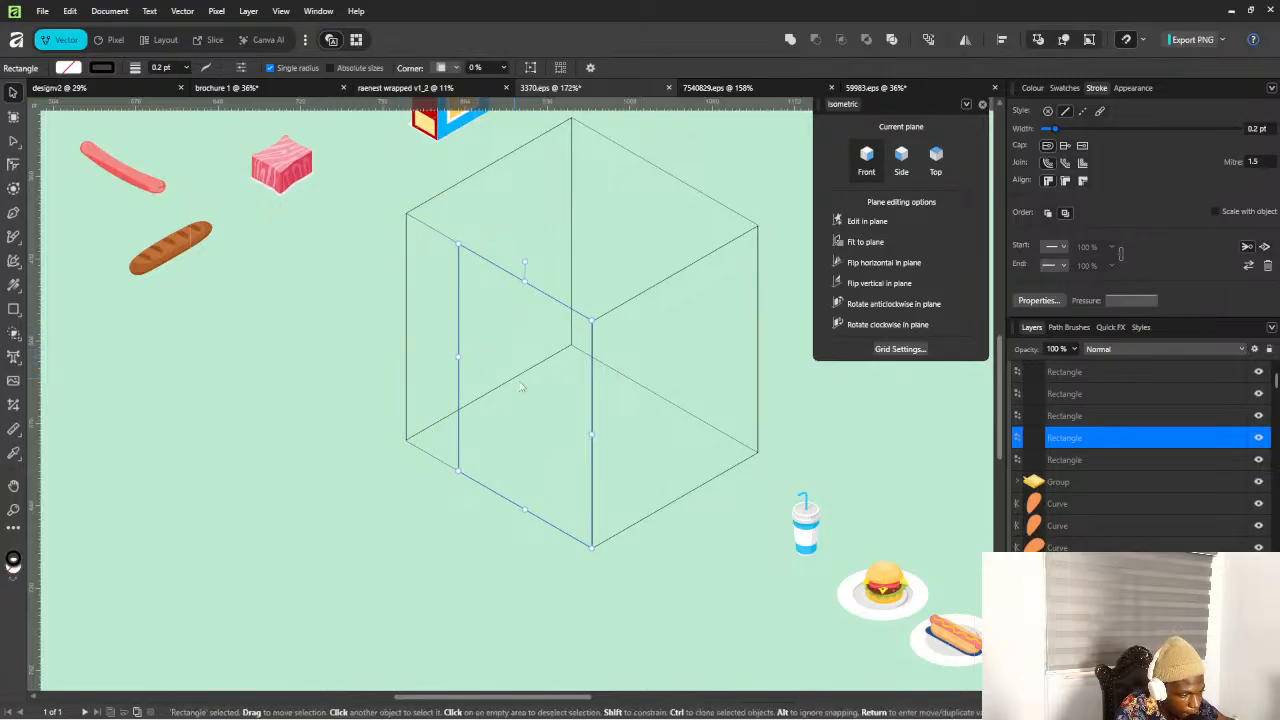
{"action": "left_click_drag", "start_coordinate": [591, 436], "coordinate": [538, 405]}
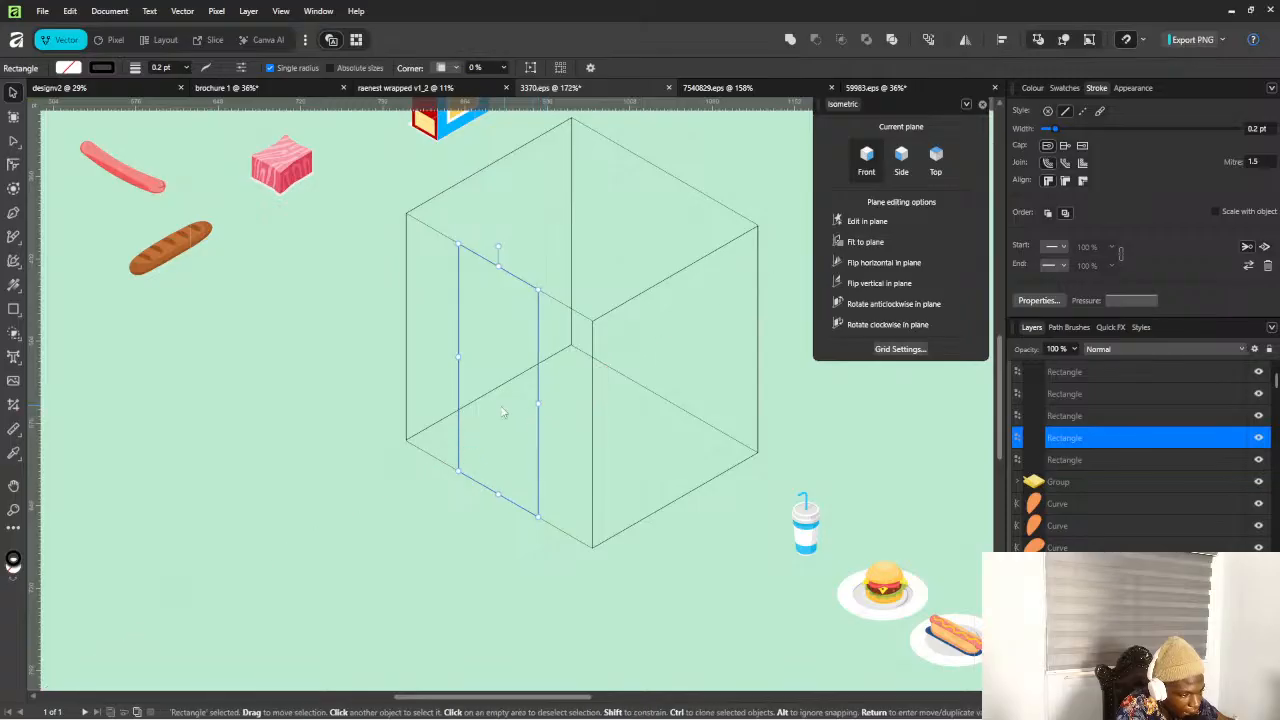
{"action": "left_click_drag", "start_coordinate": [458, 357], "coordinate": [440, 348]}
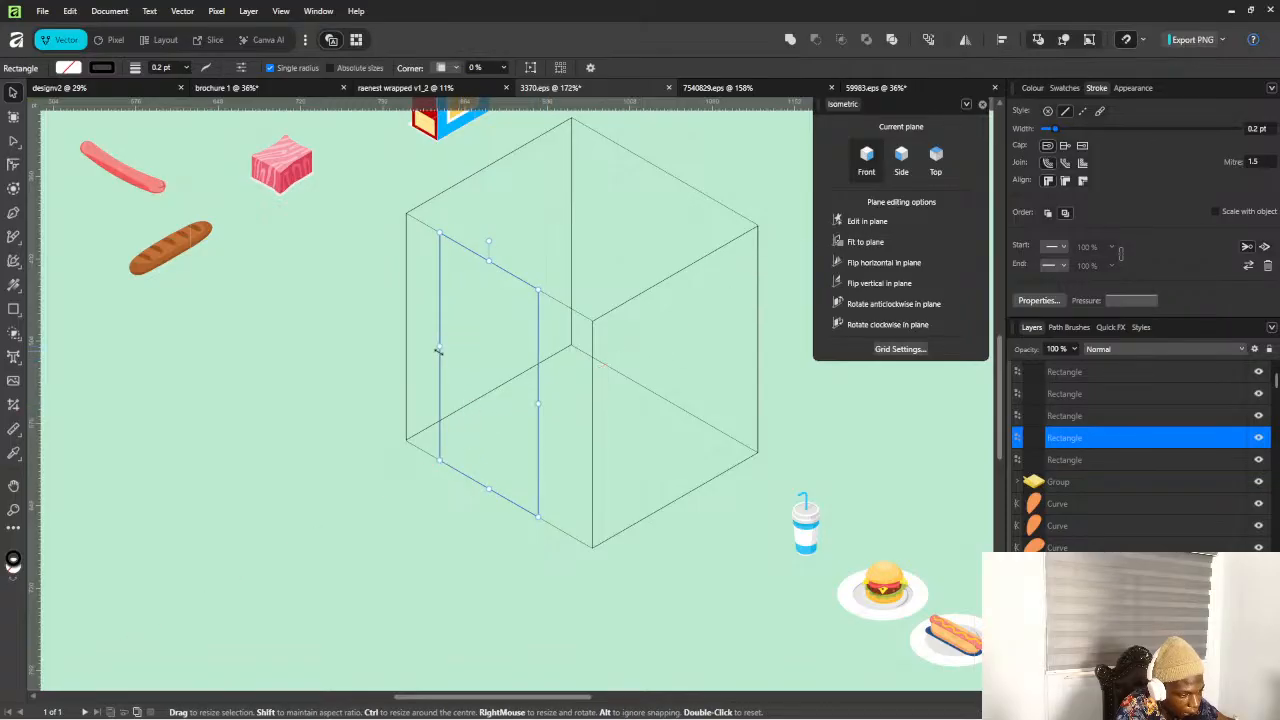
Lower the narrowed copy's upper edge to about half the face height and adjust its sides to form a doorway outline
{"action": "left_click_drag", "start_coordinate": [489, 262], "coordinate": [507, 382]}
{"action": "left_click_drag", "start_coordinate": [540, 463], "coordinate": [518, 452]}
{"action": "mouse_move", "coordinate": [439, 408]}
{"action": "left_mouse_down"}
{"action": "mouse_move", "coordinate": [459, 415]}
{"action": "mouse_move", "coordinate": [441, 404]}
{"action": "left_mouse_up"}
{"action": "left_click_drag", "start_coordinate": [517, 450], "coordinate": [541, 463]}
{"action": "left_click", "coordinate": [500, 536]}
{"action": "scroll", "coordinate": [500, 528], "scroll_direction": "down", "scroll_amount": 3}
{"action": "scroll", "coordinate": [503, 443], "scroll_direction": "down", "scroll_amount": 3}
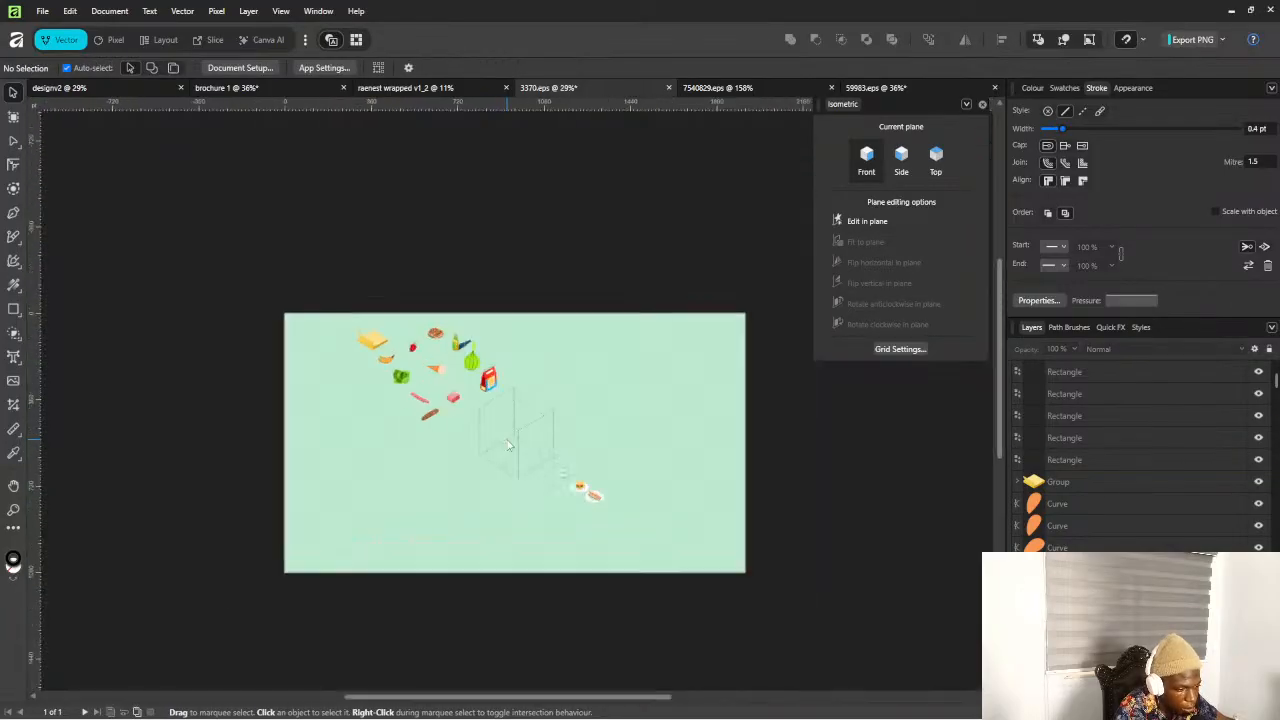
{"action": "scroll", "coordinate": [520, 440], "scroll_direction": "up", "scroll_amount": 4}
{"action": "scroll", "coordinate": [531, 437], "scroll_direction": "up", "scroll_amount": 5}
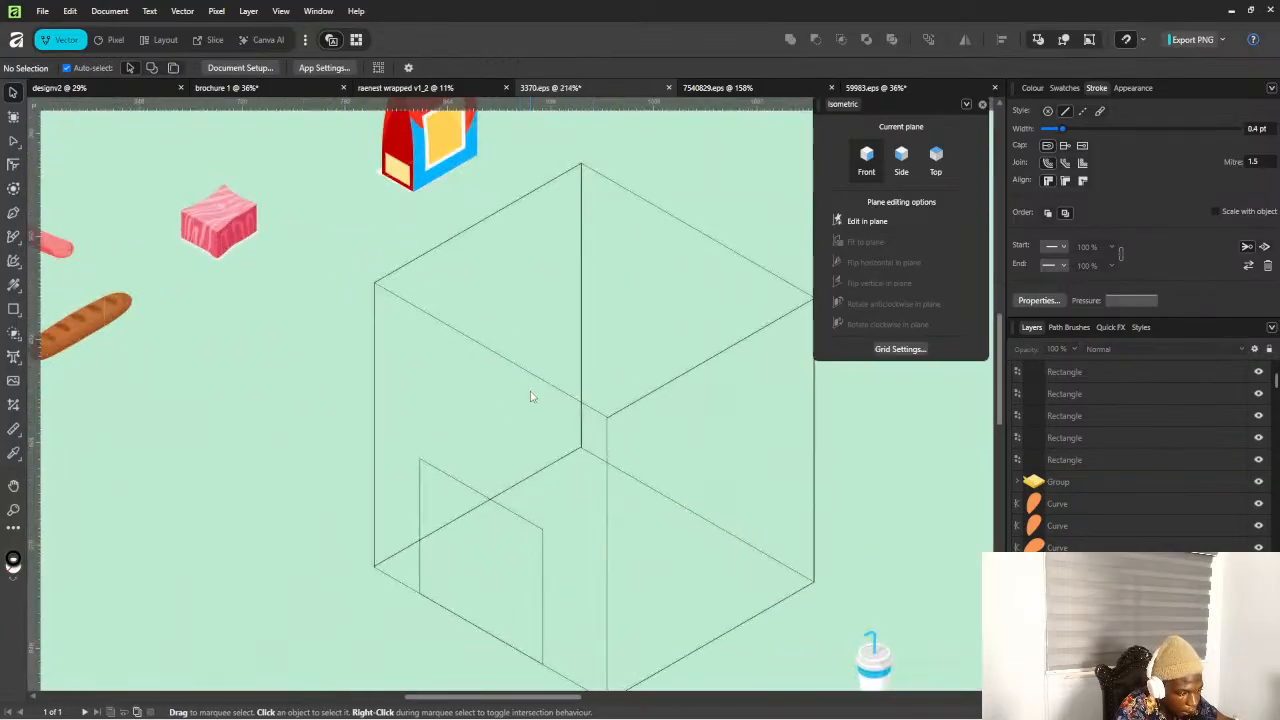
{"action": "scroll", "coordinate": [550, 455], "scroll_direction": "down", "scroll_amount": 4}
{"action": "scroll", "coordinate": [572, 322], "scroll_direction": "up", "scroll_amount": 2}
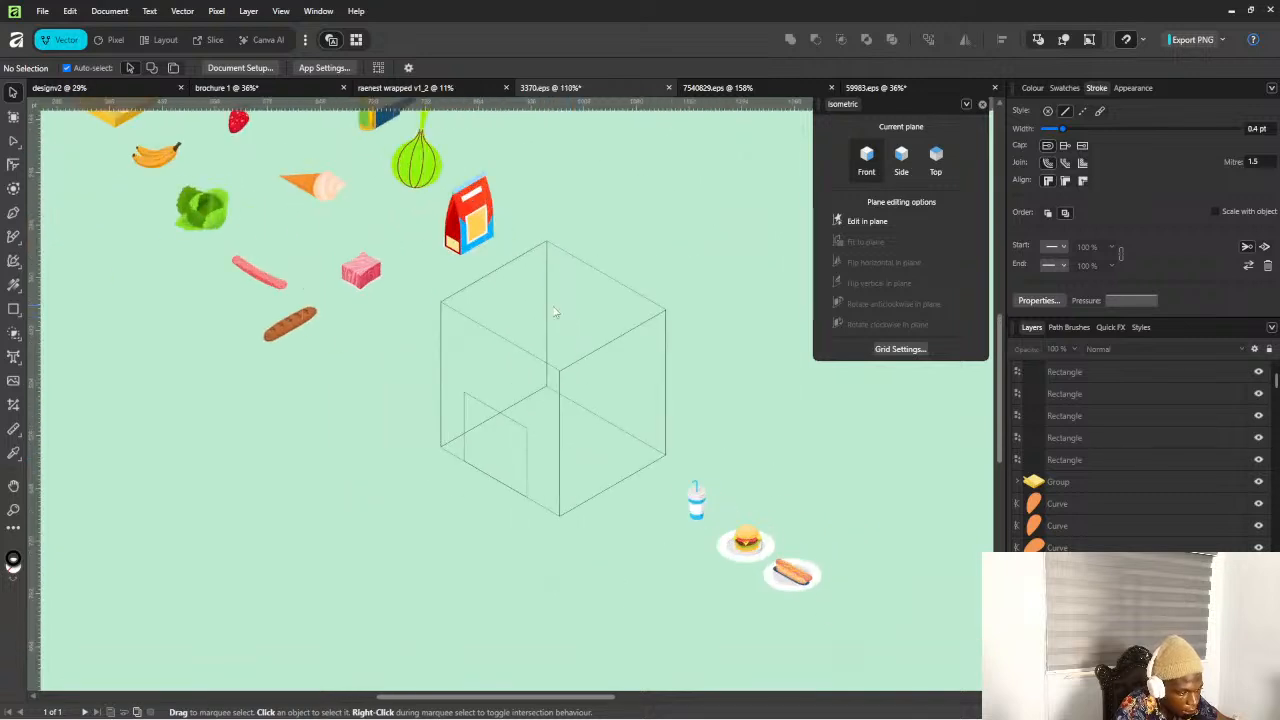
{"action": "scroll", "coordinate": [555, 312], "scroll_direction": "up", "scroll_amount": 4}
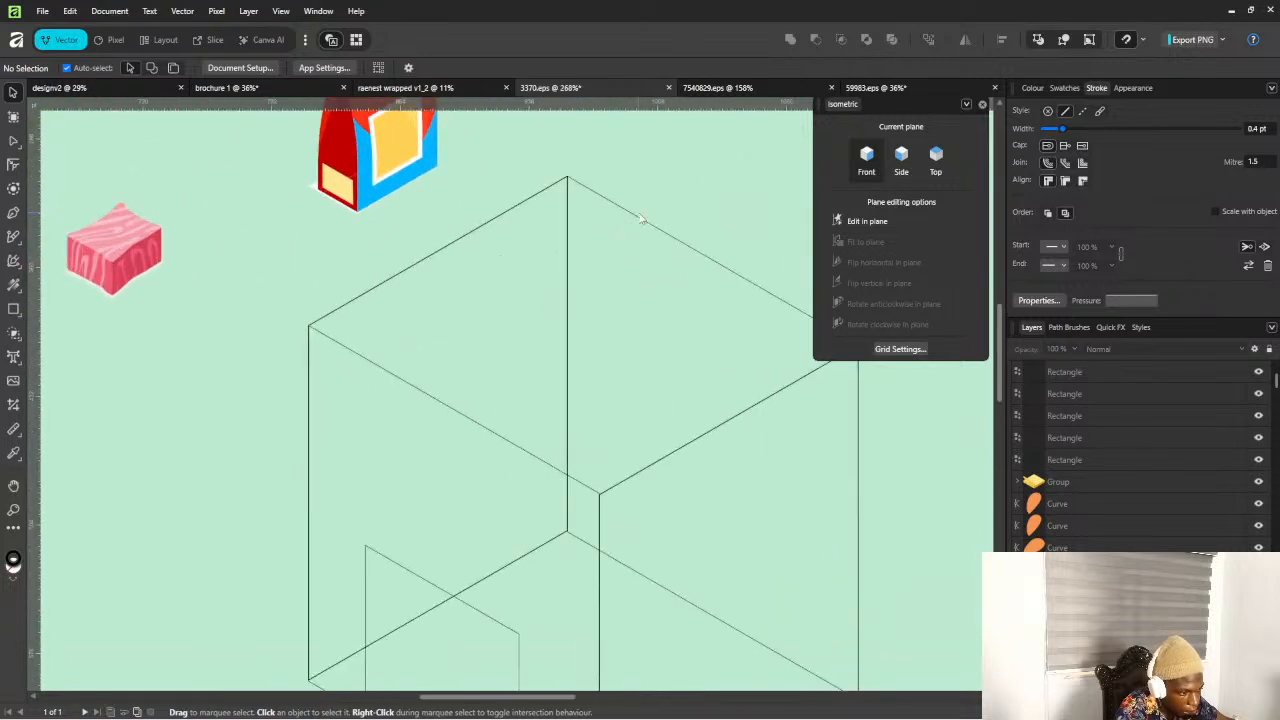
Examine the outlines of the wireframe box's two rear faces and how their upper edges meet
{"action": "left_click", "coordinate": [640, 221]}
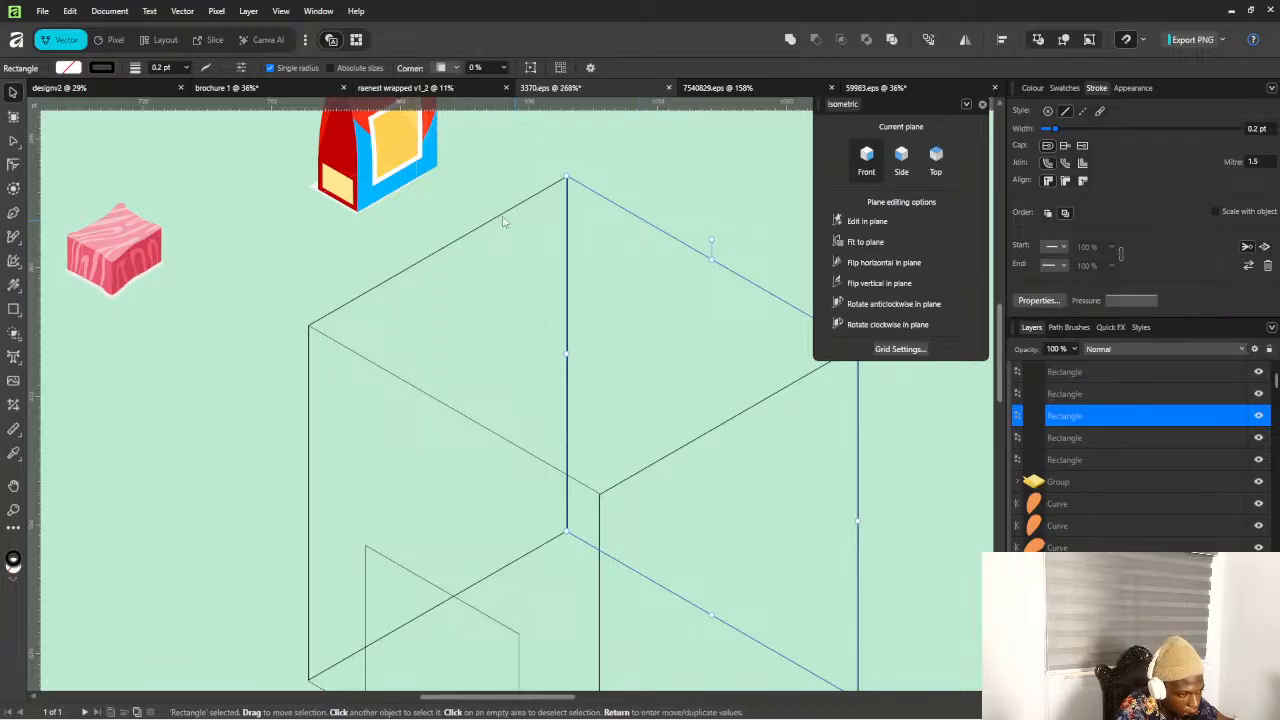
{"action": "left_click", "coordinate": [494, 221]}
{"action": "scroll", "coordinate": [523, 294], "scroll_direction": "down", "scroll_amount": 4}
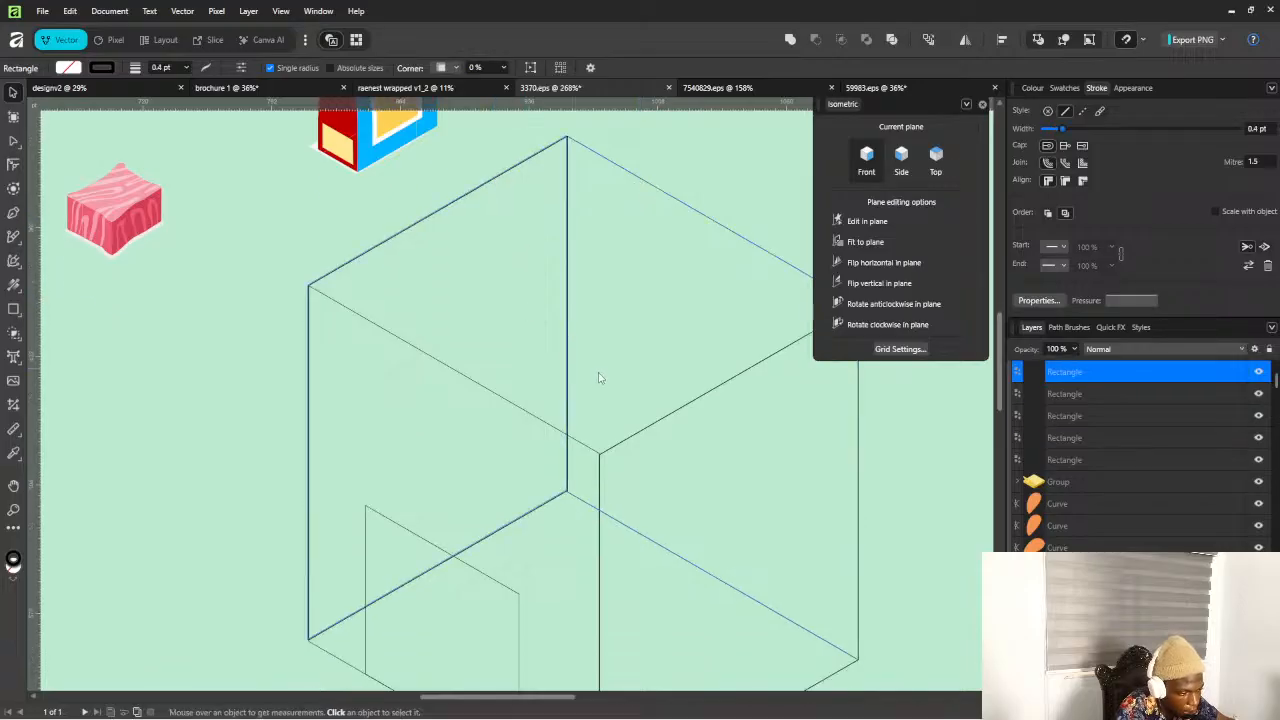
{"action": "scroll", "coordinate": [597, 374], "scroll_direction": "up", "scroll_amount": 3}
{"action": "scroll", "coordinate": [648, 489], "scroll_direction": "down", "scroll_amount": 2}
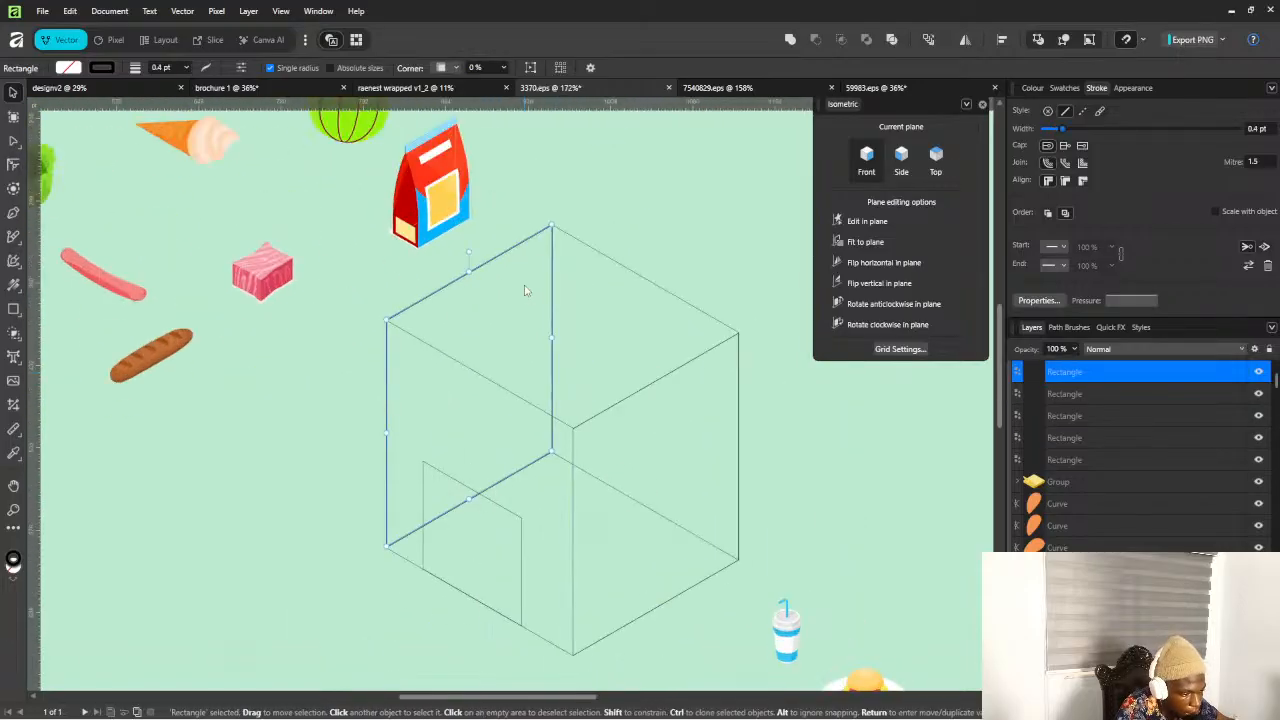
{"action": "scroll", "coordinate": [410, 300], "scroll_direction": "up", "scroll_amount": 2}
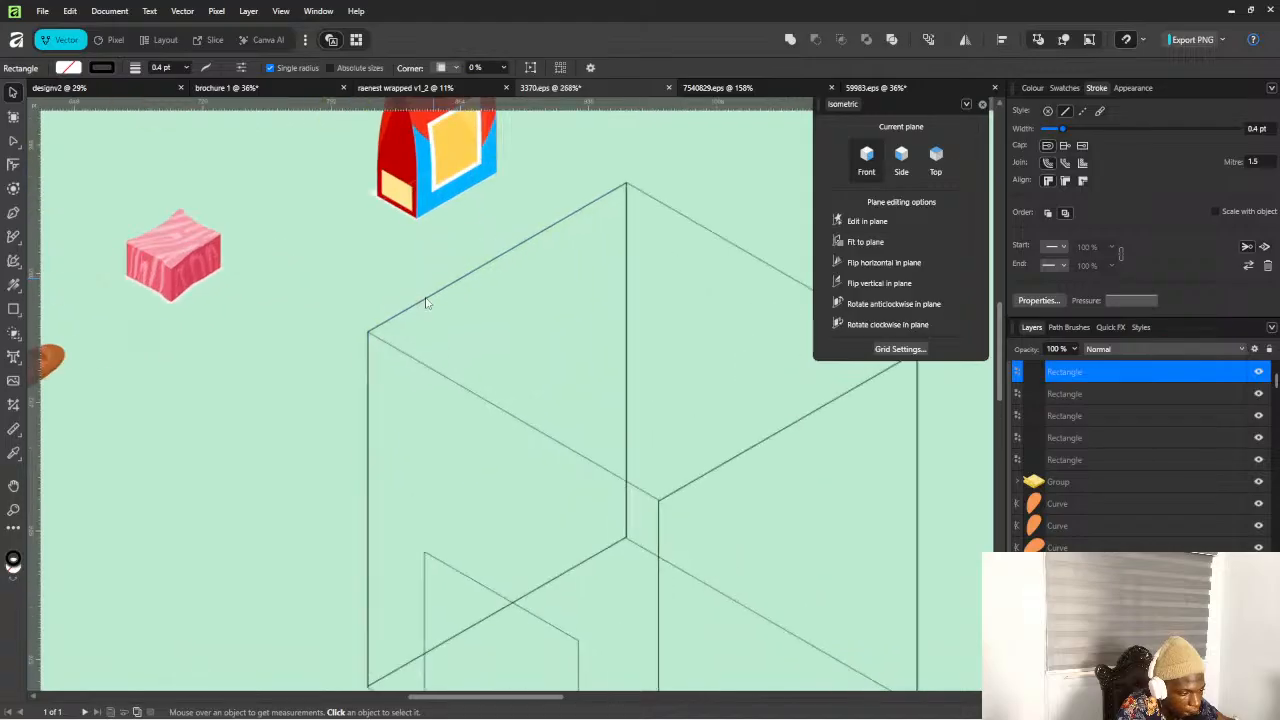
{"action": "left_click", "coordinate": [241, 386]}
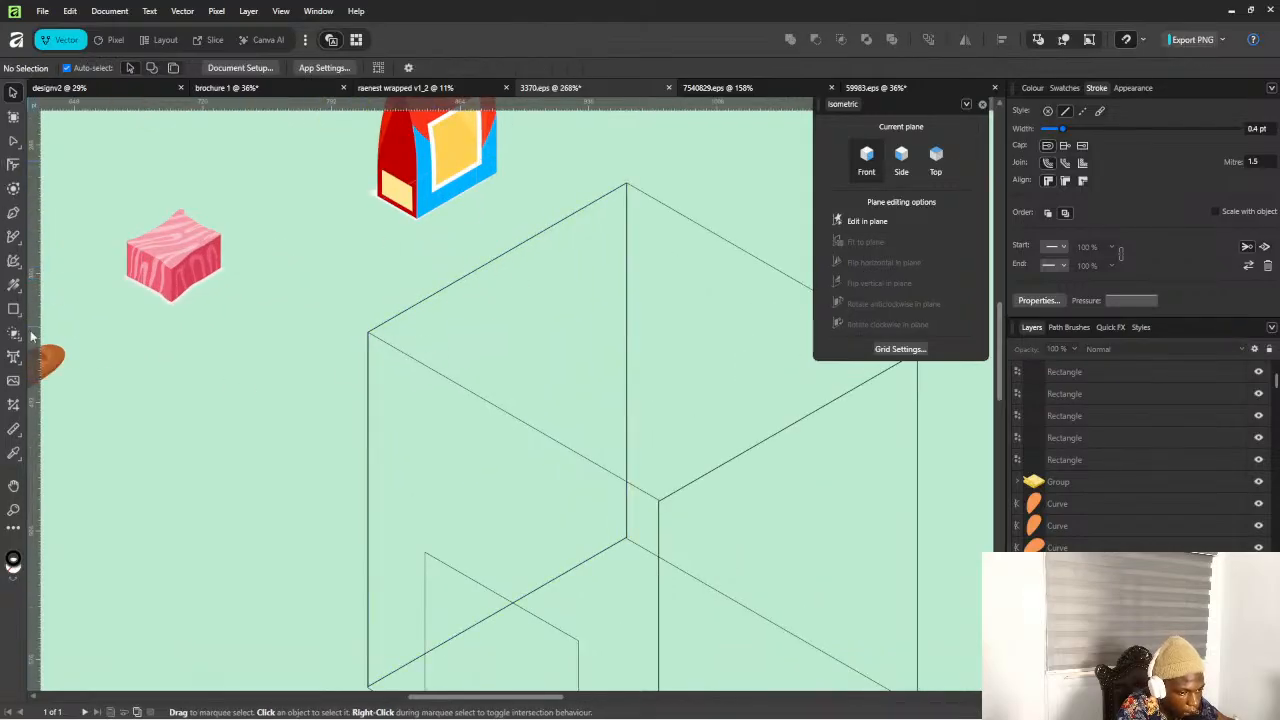
{"action": "scroll", "coordinate": [304, 273], "scroll_direction": "down", "scroll_amount": 4}
{"action": "scroll", "coordinate": [509, 375], "scroll_direction": "up", "scroll_amount": 2}
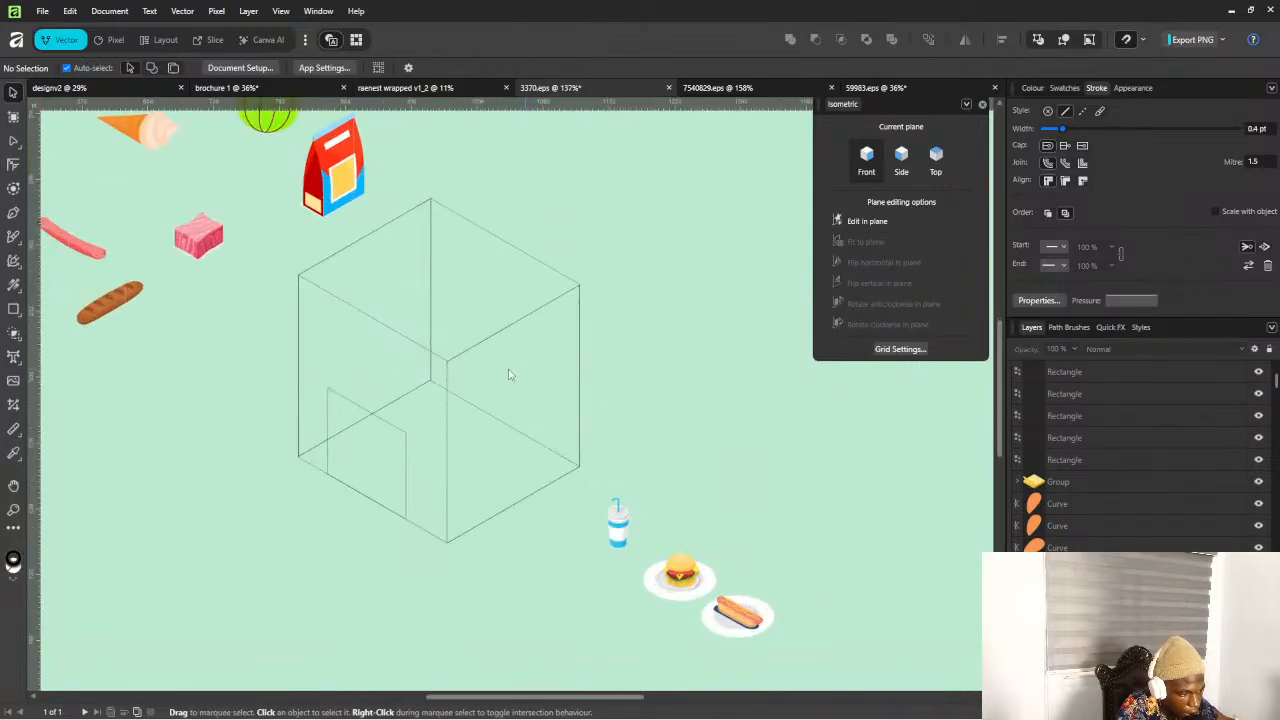
Draw a rectangle across the upper part of the box and fit it to the Top isometric plane
{"action": "left_click", "coordinate": [16, 310]}
{"action": "left_click_drag", "start_coordinate": [283, 225], "coordinate": [578, 409]}
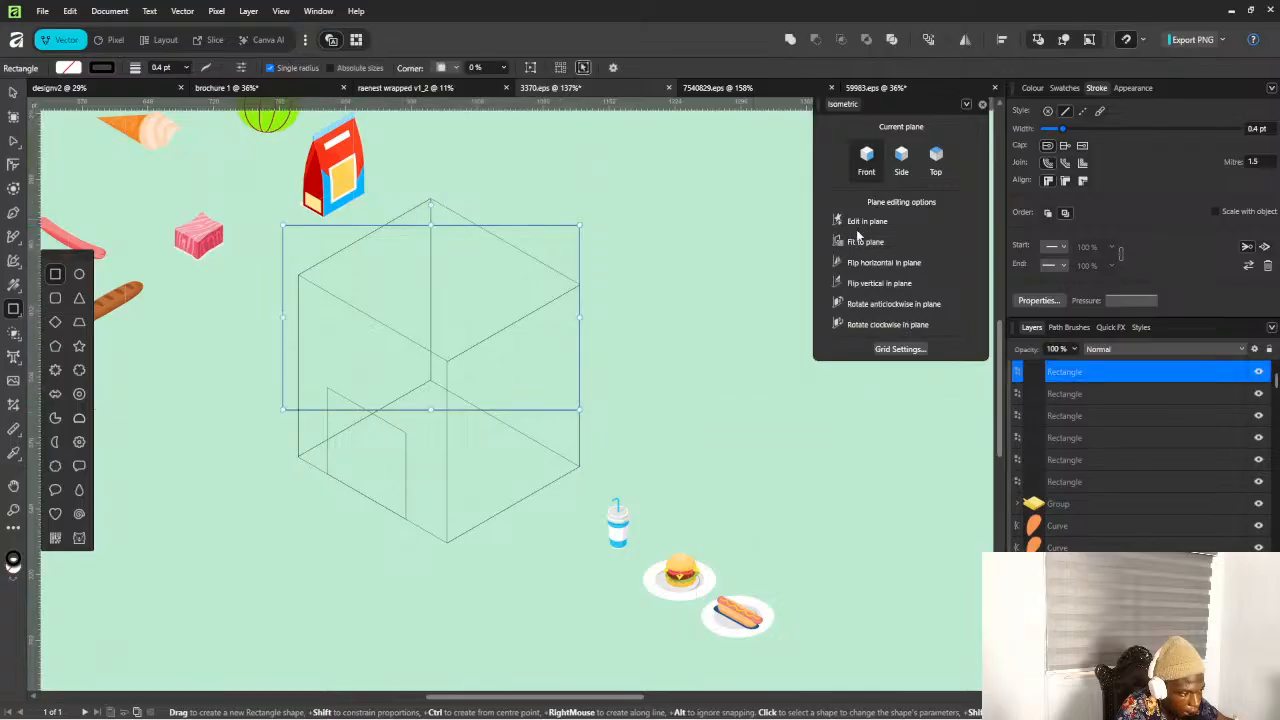
{"action": "left_click", "coordinate": [938, 157]}
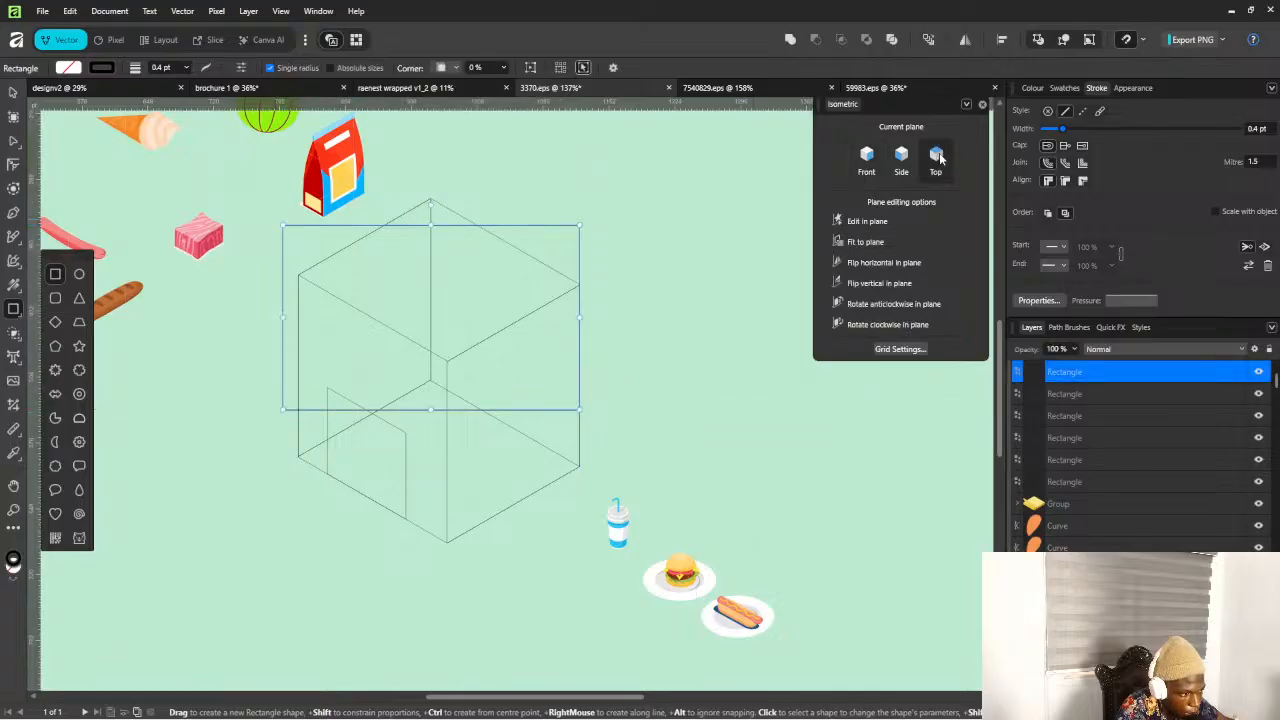
{"action": "left_click", "coordinate": [880, 243]}
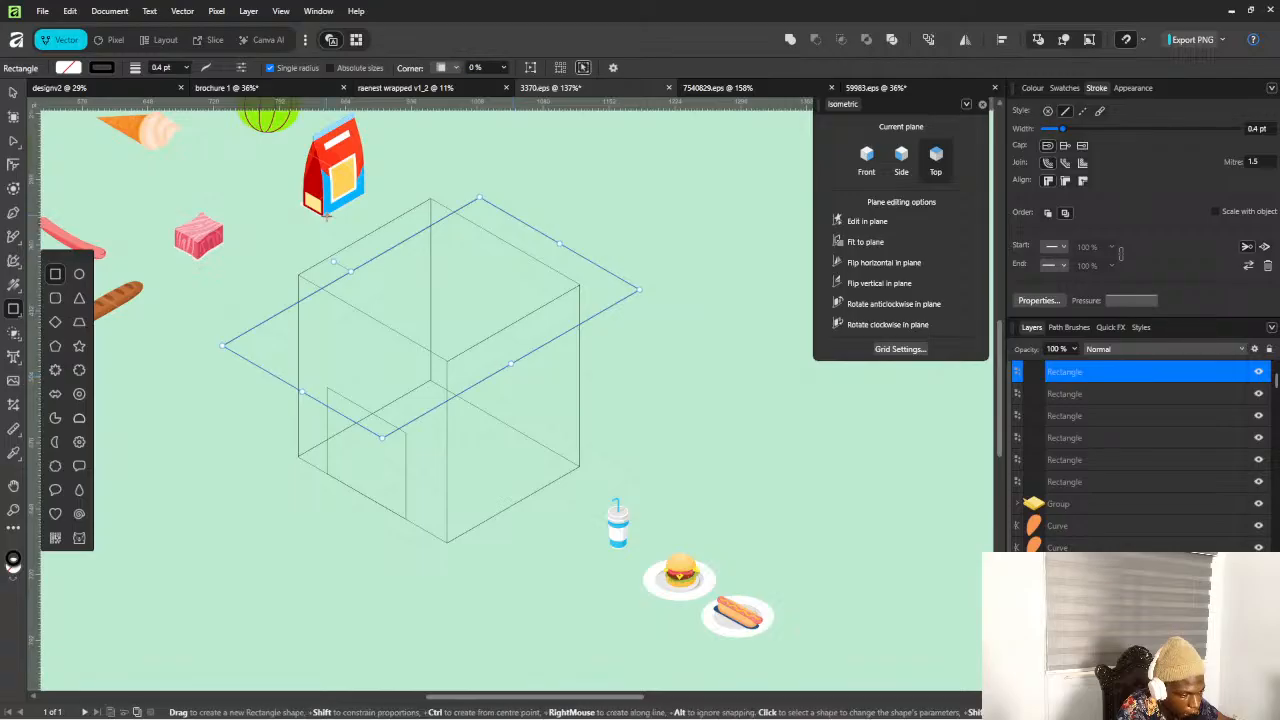
Resize the top-plane rectangle from all four sides so it matches the box's upper edges as its top face
{"action": "left_click_drag", "start_coordinate": [343, 271], "coordinate": [333, 247]}
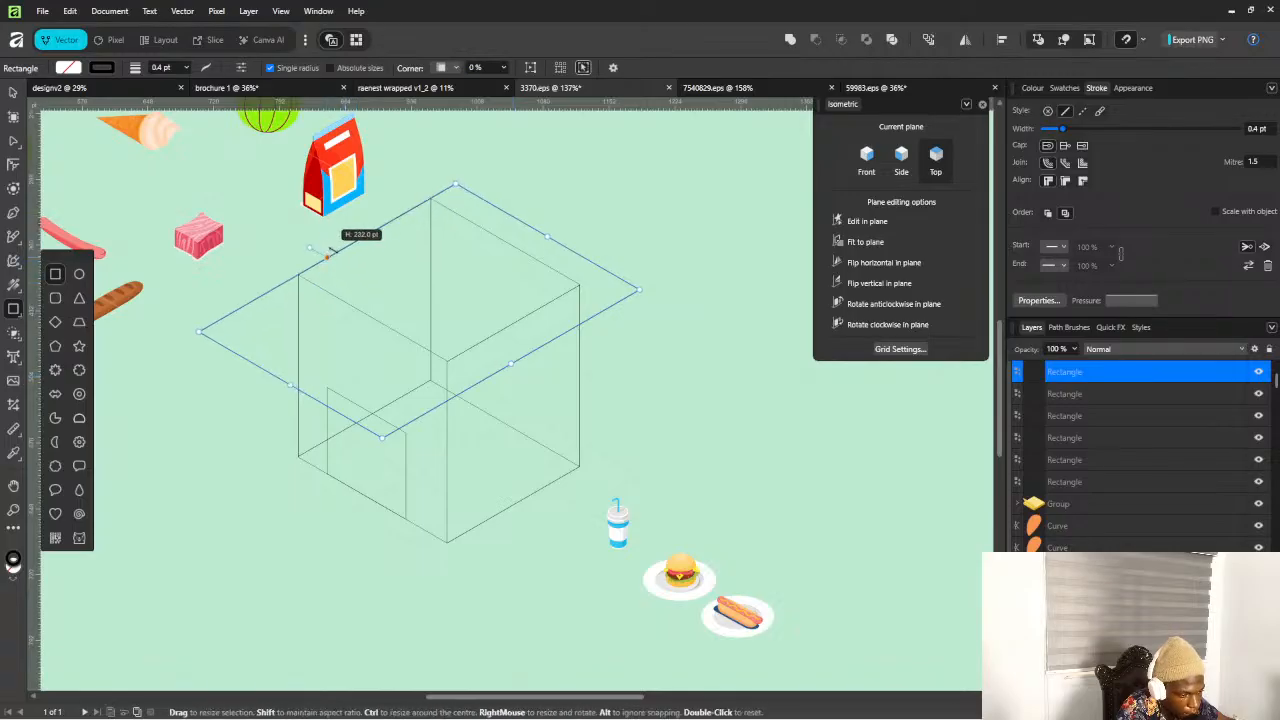
{"action": "left_click_drag", "start_coordinate": [511, 364], "coordinate": [492, 336]}
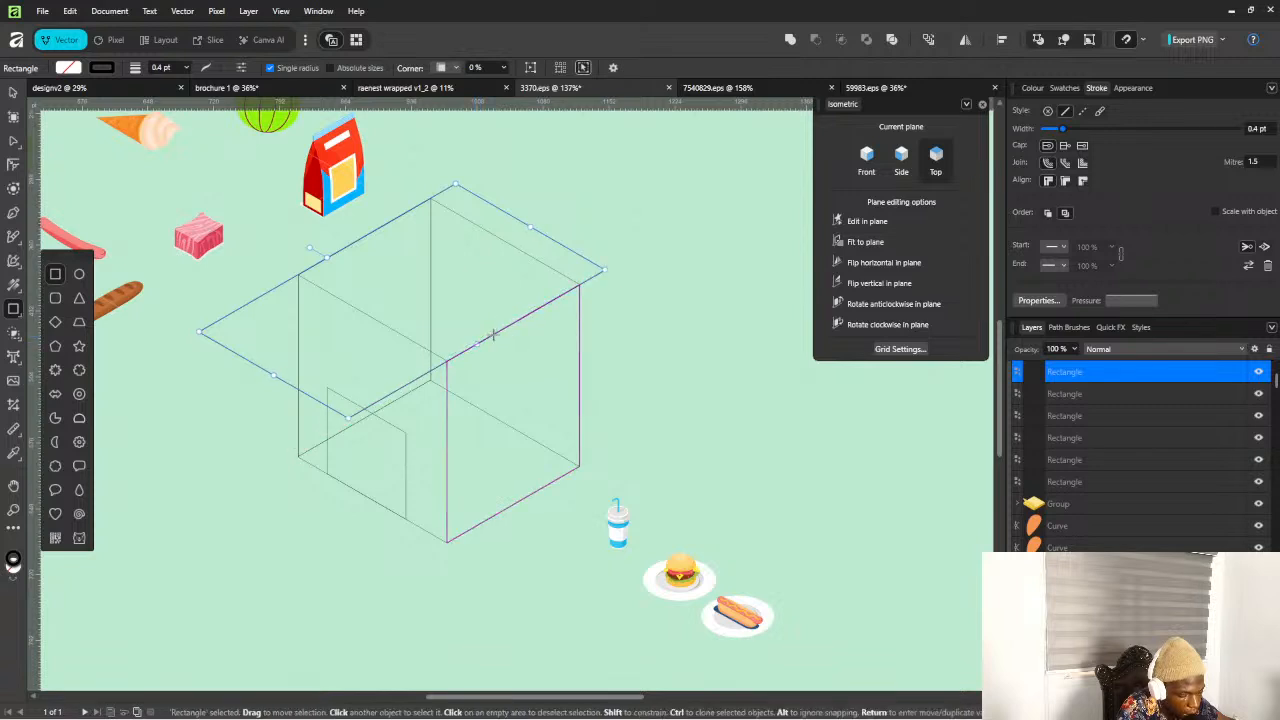
{"action": "scroll", "coordinate": [560, 272], "scroll_direction": "up", "scroll_amount": 2}
{"action": "left_click_drag", "start_coordinate": [523, 212], "coordinate": [492, 231]}
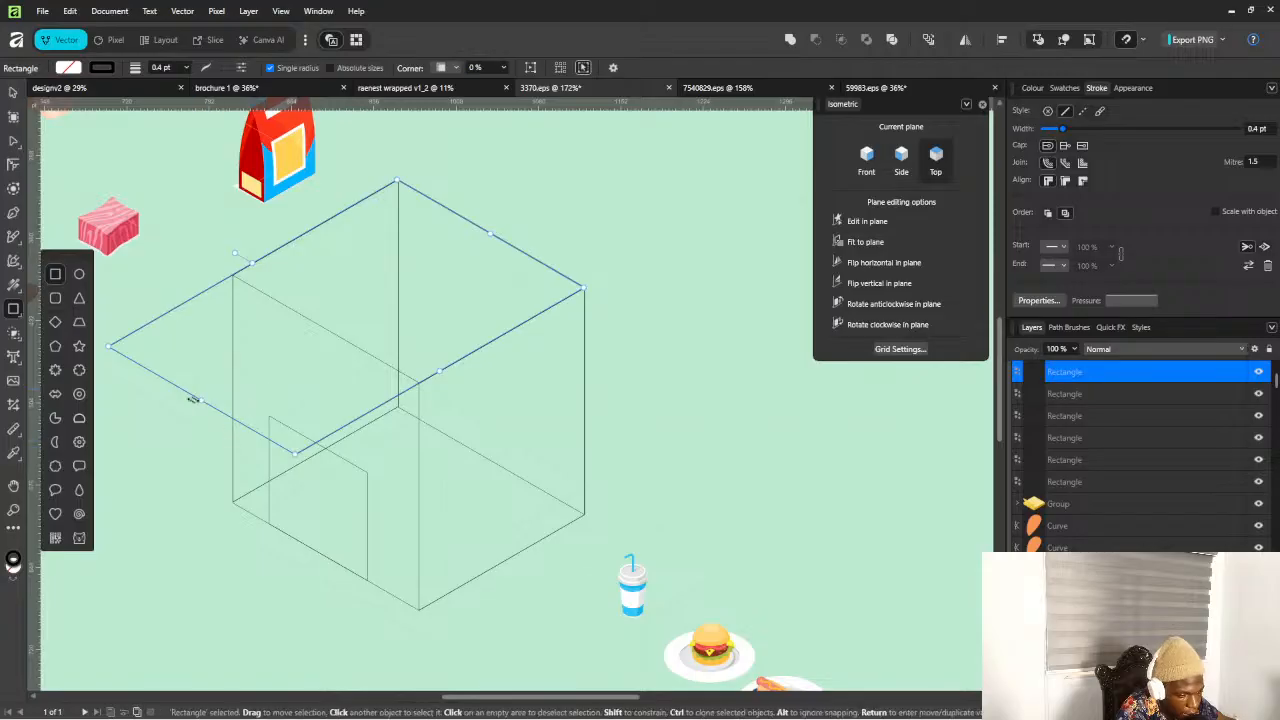
{"action": "left_click_drag", "start_coordinate": [200, 401], "coordinate": [301, 300]}
{"action": "scroll", "coordinate": [406, 317], "scroll_direction": "down", "scroll_amount": 1}
Snap the top face's rear edge exactly onto the upper edge of the box's rear face, about 168 pt wide, and deselect it
{"action": "scroll", "coordinate": [403, 291], "scroll_direction": "up", "scroll_amount": 8}
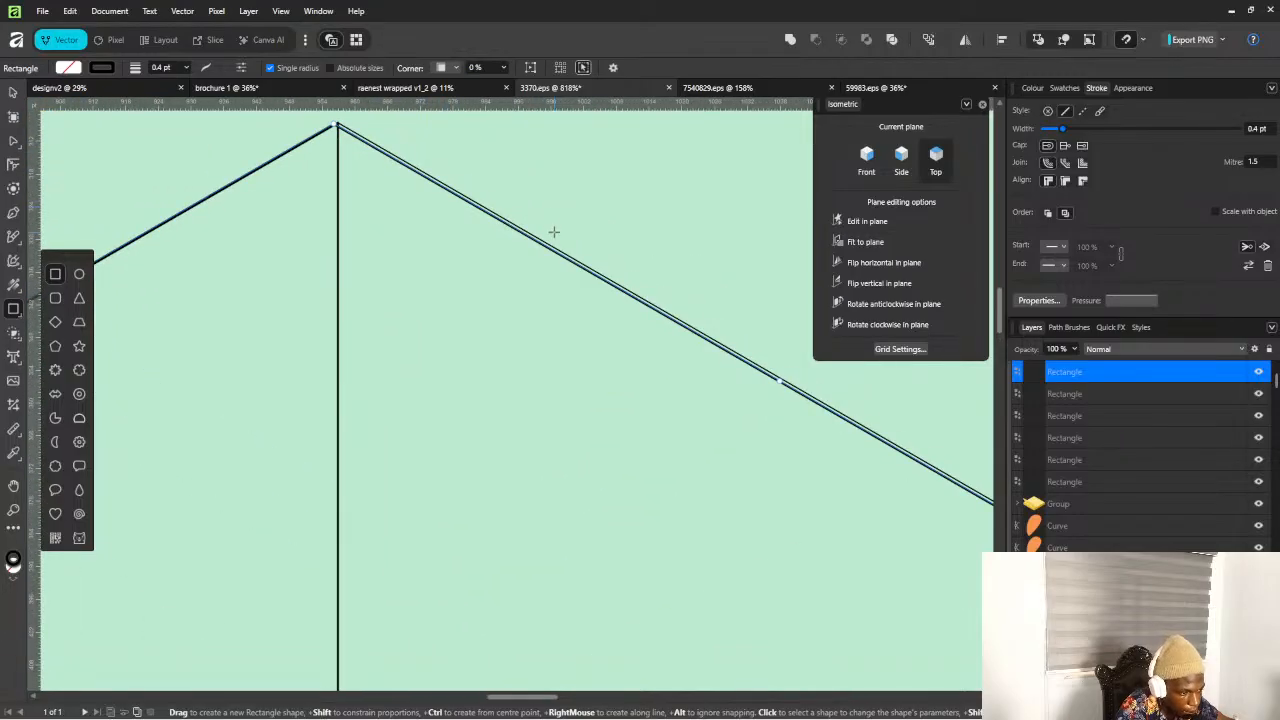
{"action": "scroll", "coordinate": [561, 260], "scroll_direction": "down", "scroll_amount": 3}
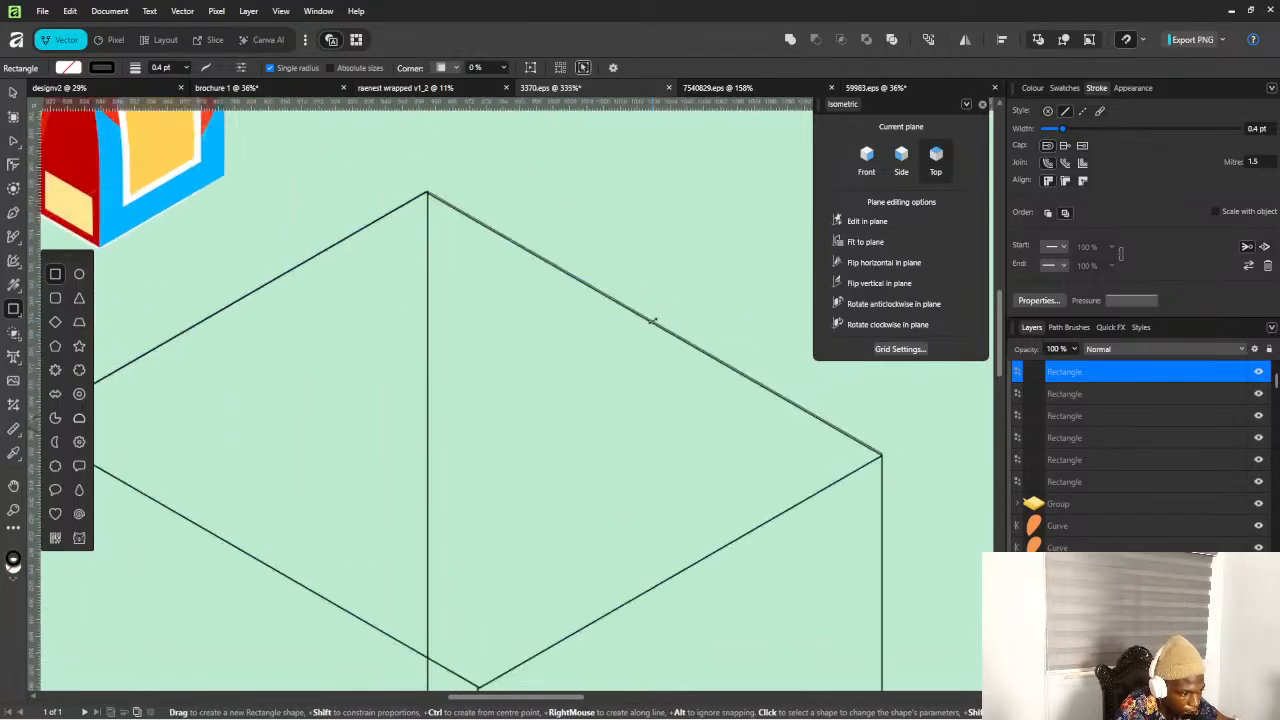
{"action": "scroll", "coordinate": [653, 373], "scroll_direction": "up", "scroll_amount": 3}
{"action": "scroll", "coordinate": [411, 297], "scroll_direction": "down", "scroll_amount": 3}
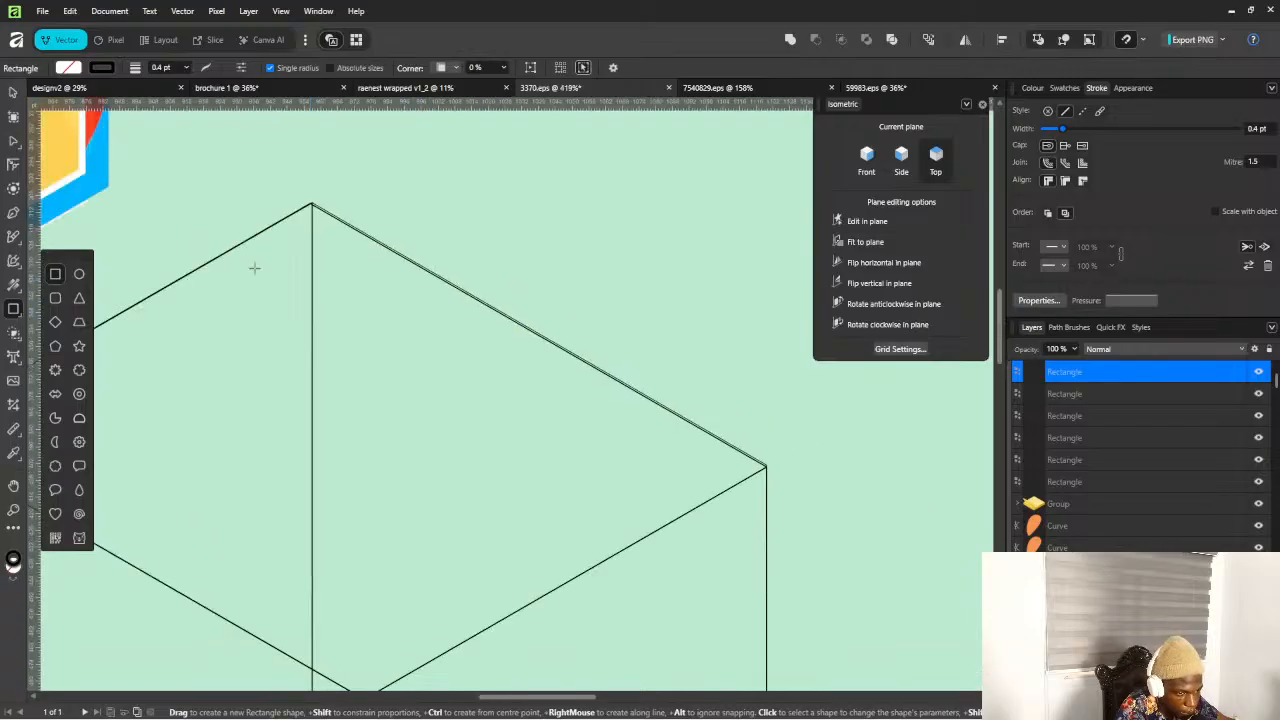
{"action": "left_click", "coordinate": [10, 93]}
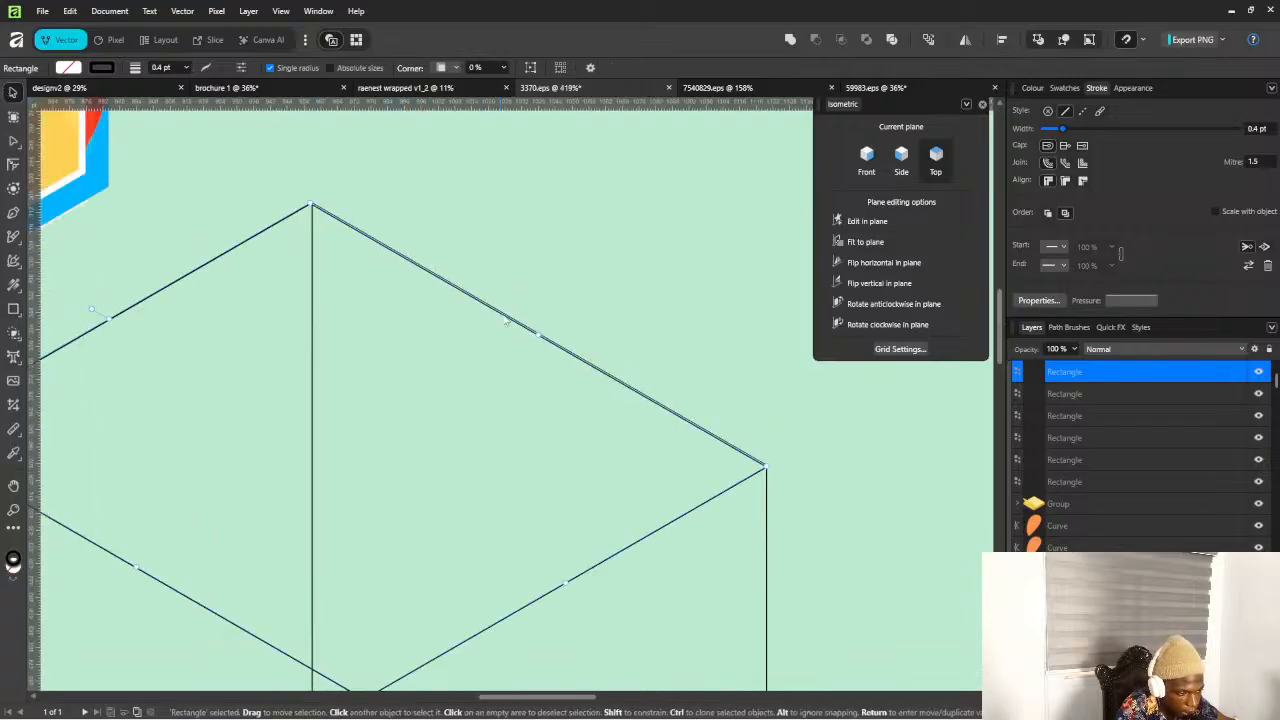
{"action": "scroll", "coordinate": [507, 321], "scroll_direction": "up", "scroll_amount": 3}
{"action": "scroll", "coordinate": [501, 355], "scroll_direction": "down", "scroll_amount": 3}
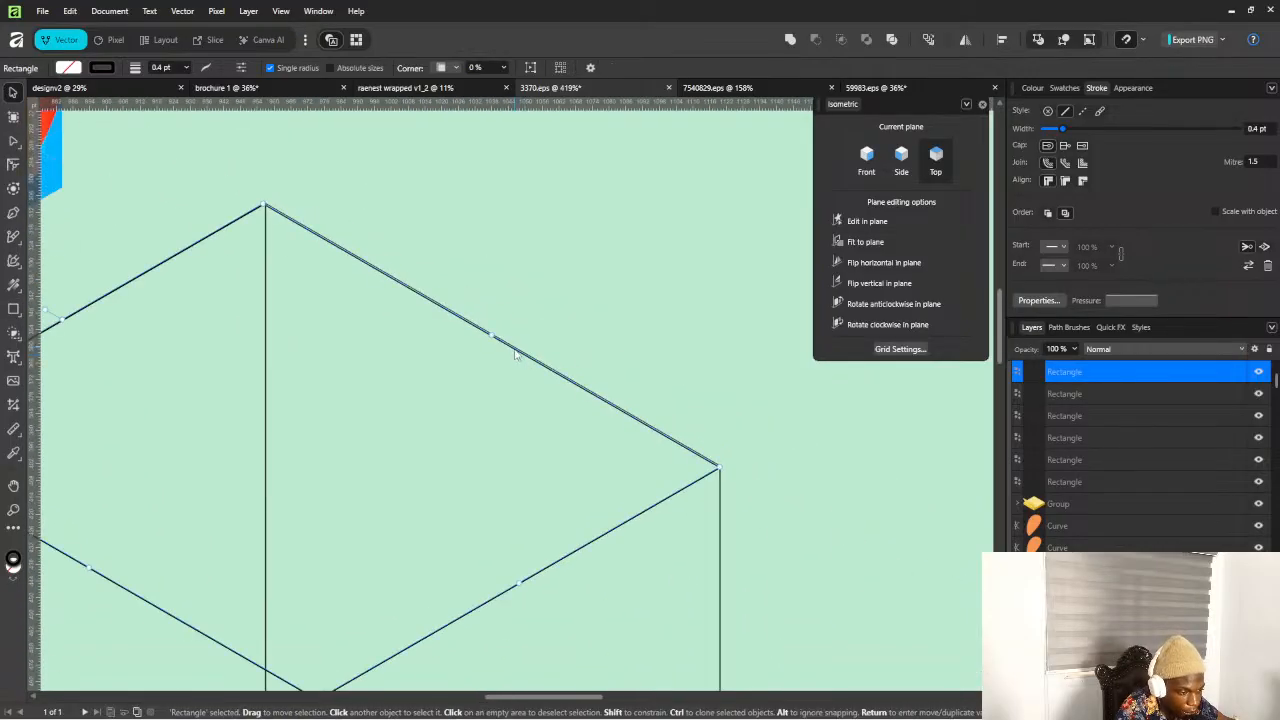
{"action": "scroll", "coordinate": [489, 334], "scroll_direction": "up", "scroll_amount": 2}
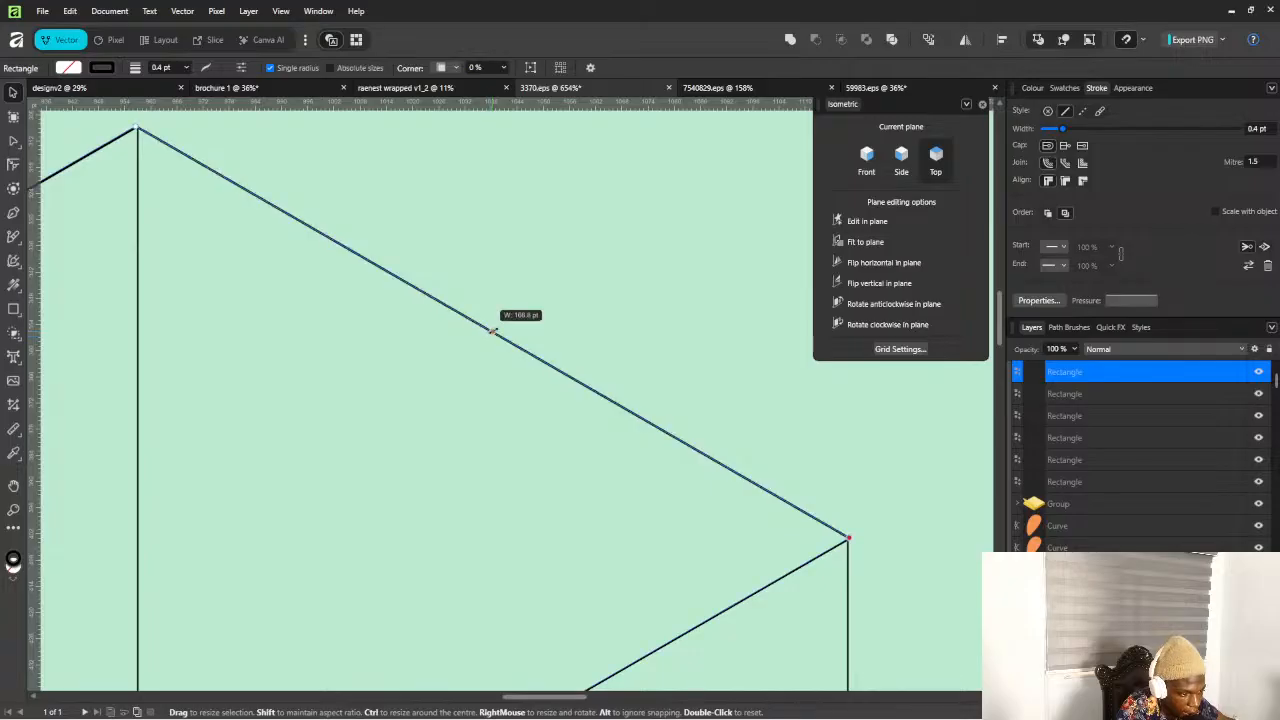
{"action": "left_click", "coordinate": [586, 340]}
Examine the box with its top face and doorway in proportion to the food artwork across the canvas
{"action": "scroll", "coordinate": [494, 408], "scroll_direction": "down", "scroll_amount": 2}
{"action": "scroll", "coordinate": [494, 408], "scroll_direction": "down", "scroll_amount": 3}
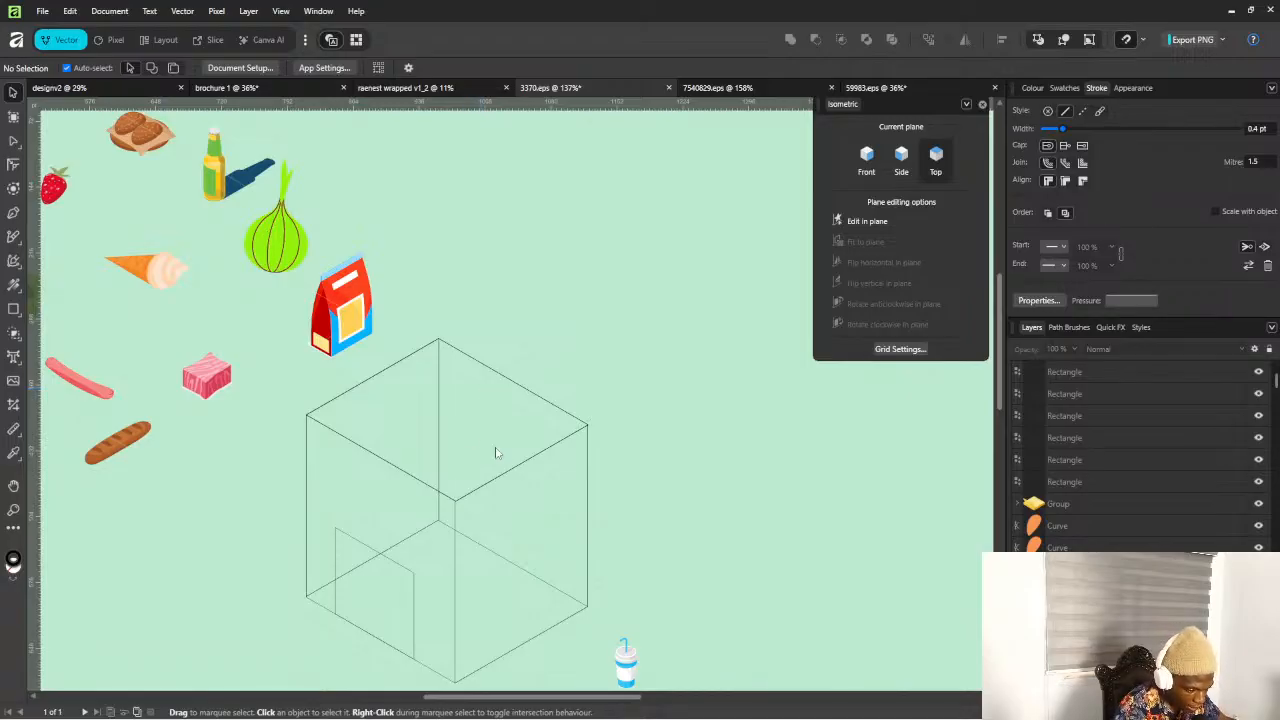
{"action": "scroll", "coordinate": [499, 453], "scroll_direction": "down", "scroll_amount": 2}
{"action": "scroll", "coordinate": [475, 515], "scroll_direction": "up", "scroll_amount": 2}
{"action": "scroll", "coordinate": [557, 412], "scroll_direction": "down", "scroll_amount": 2}
{"action": "scroll", "coordinate": [466, 464], "scroll_direction": "up", "scroll_amount": 2}
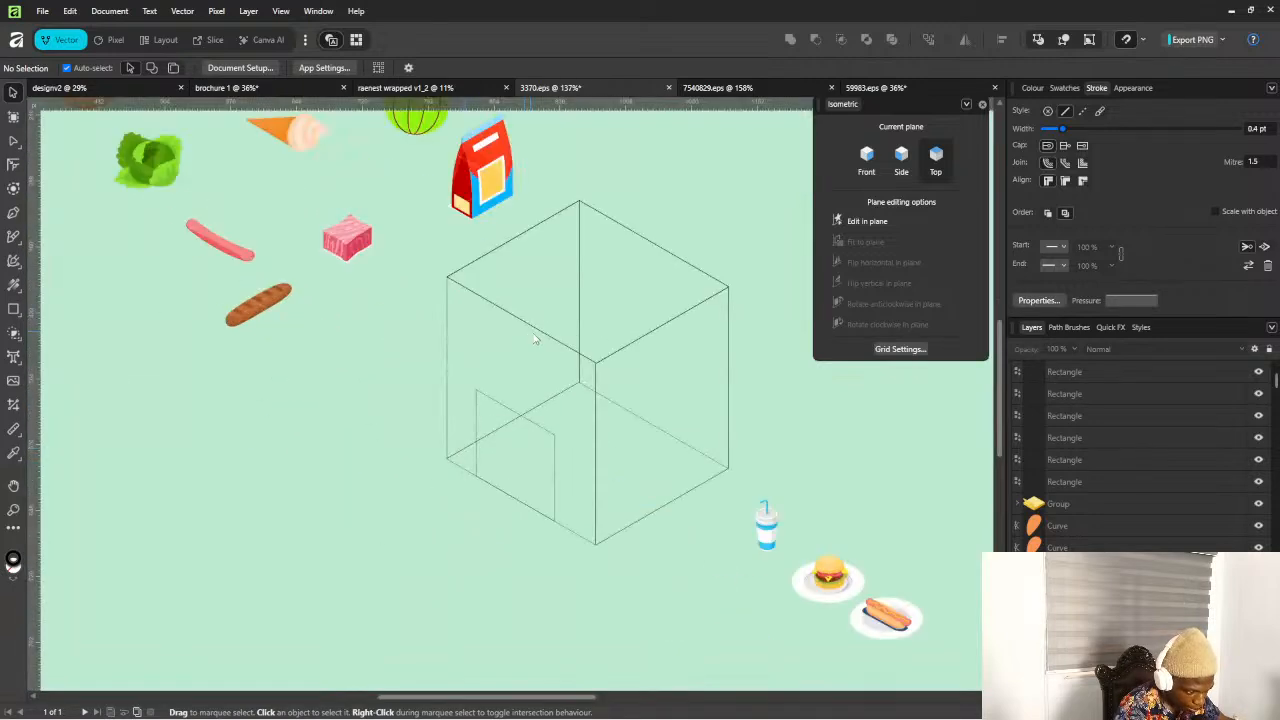
{"action": "scroll", "coordinate": [537, 342], "scroll_direction": "down", "scroll_amount": 2}
{"action": "scroll", "coordinate": [580, 401], "scroll_direction": "up", "scroll_amount": 2}
{"action": "scroll", "coordinate": [590, 417], "scroll_direction": "down", "scroll_amount": 2}
{"action": "scroll", "coordinate": [685, 390], "scroll_direction": "up", "scroll_amount": 2}
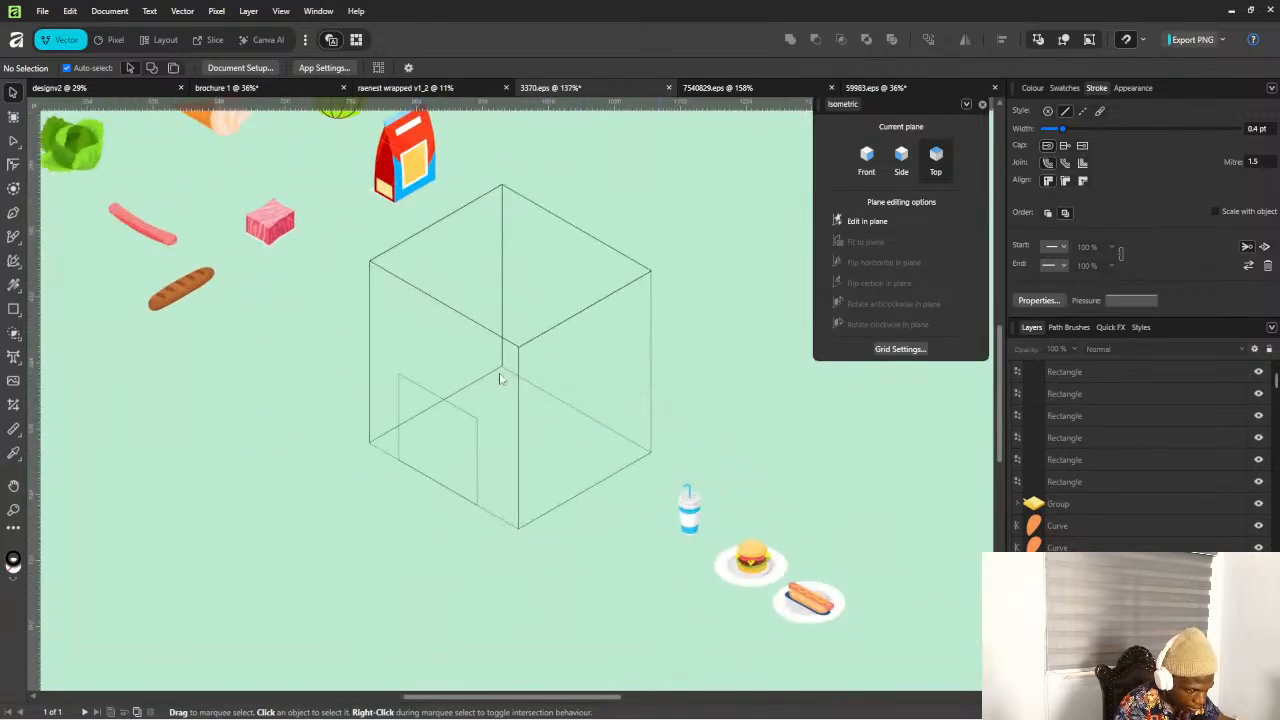
{"action": "scroll", "coordinate": [500, 378], "scroll_direction": "down", "scroll_amount": 3}
{"action": "scroll", "coordinate": [517, 344], "scroll_direction": "up", "scroll_amount": 2}
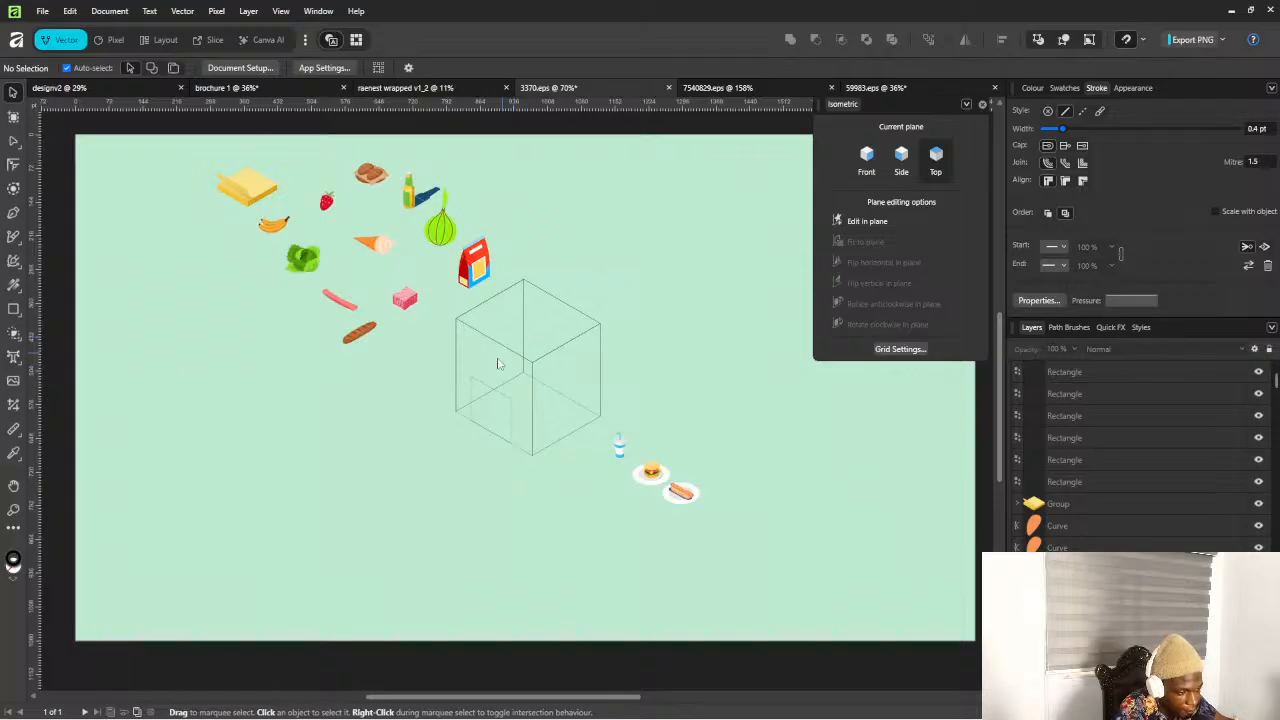
{"action": "scroll", "coordinate": [485, 402], "scroll_direction": "up", "scroll_amount": 5}
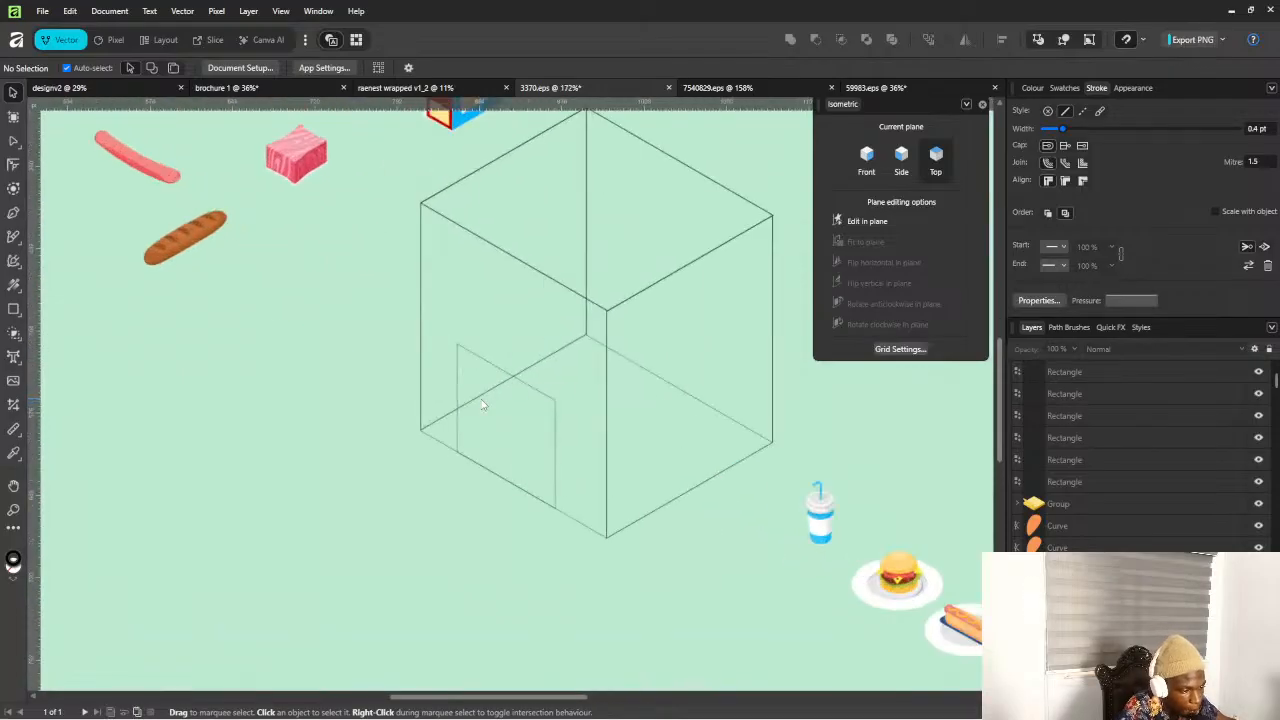
Raise the upper edge of the doorway outline on the box's near left face to make the doorway taller
{"action": "left_click", "coordinate": [519, 366]}
{"action": "left_click_drag", "start_coordinate": [517, 357], "coordinate": [545, 335]}
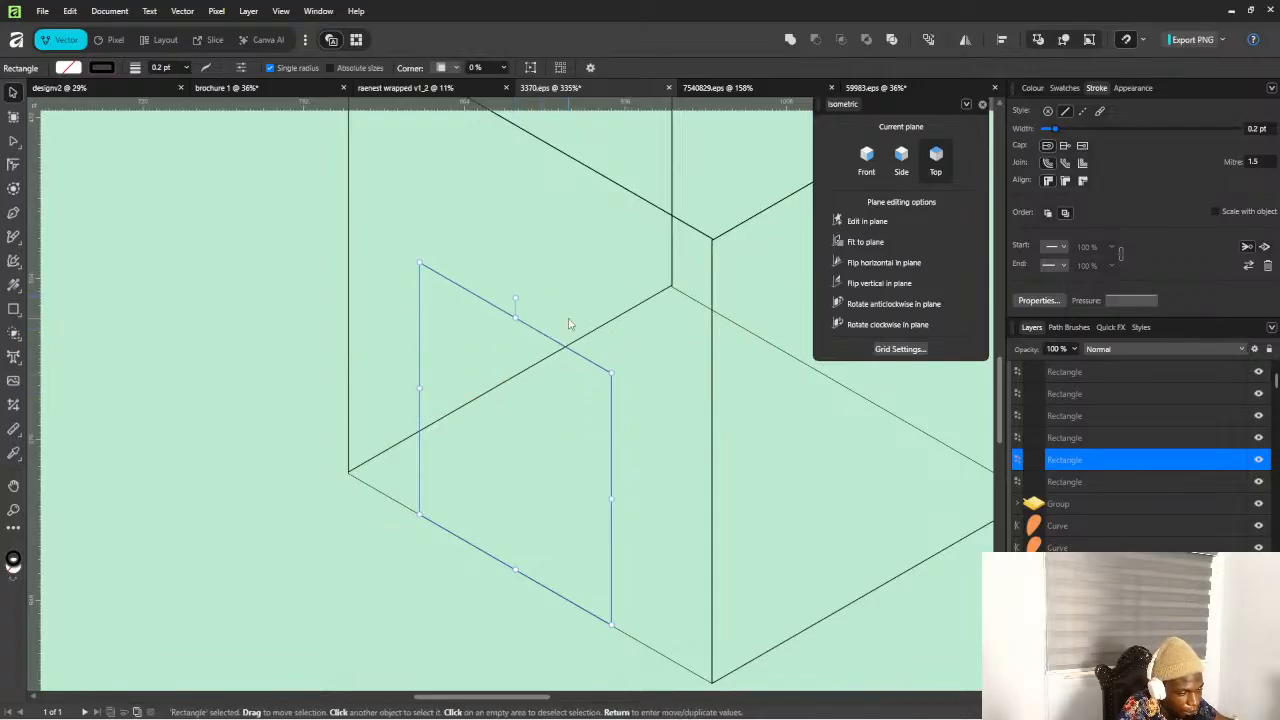
{"action": "scroll", "coordinate": [553, 342], "scroll_direction": "down", "scroll_amount": 4}
{"action": "left_click", "coordinate": [566, 338]}
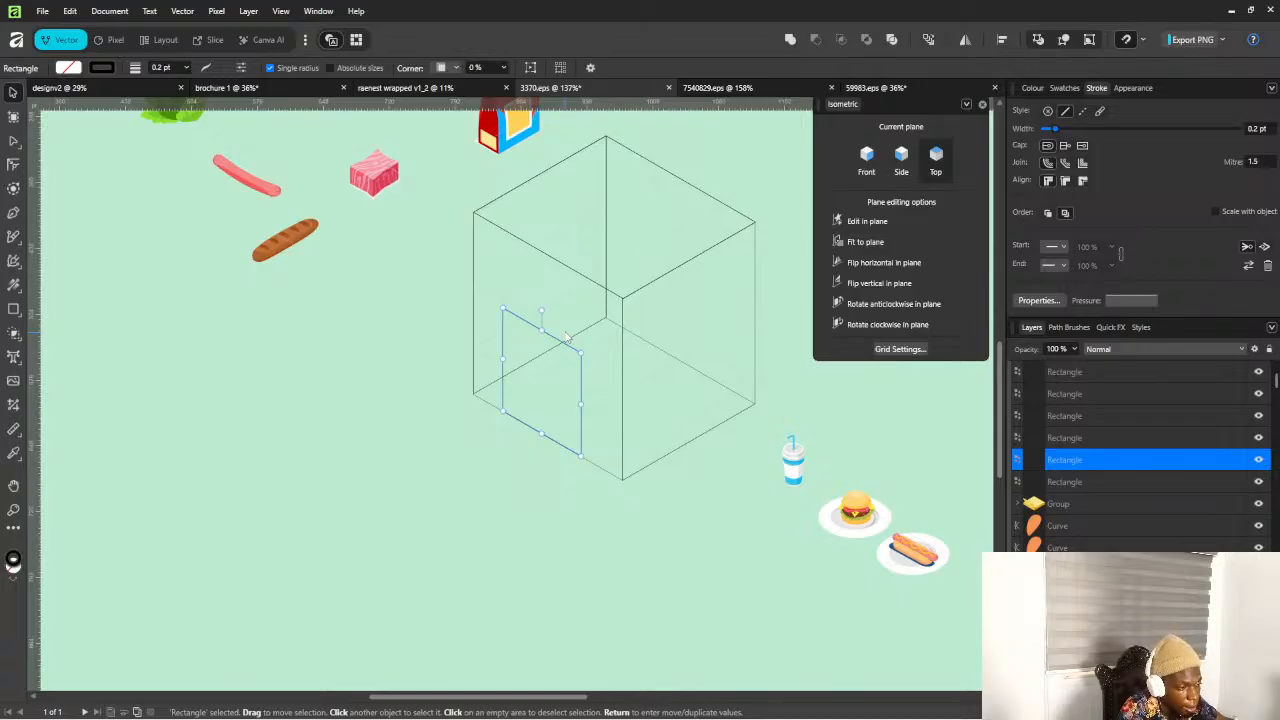
Switch to the browser to check the live stream in YouTube Studio, return to Affinity and deselect the doorway
{"action": "key", "text": "alt+Tab"}
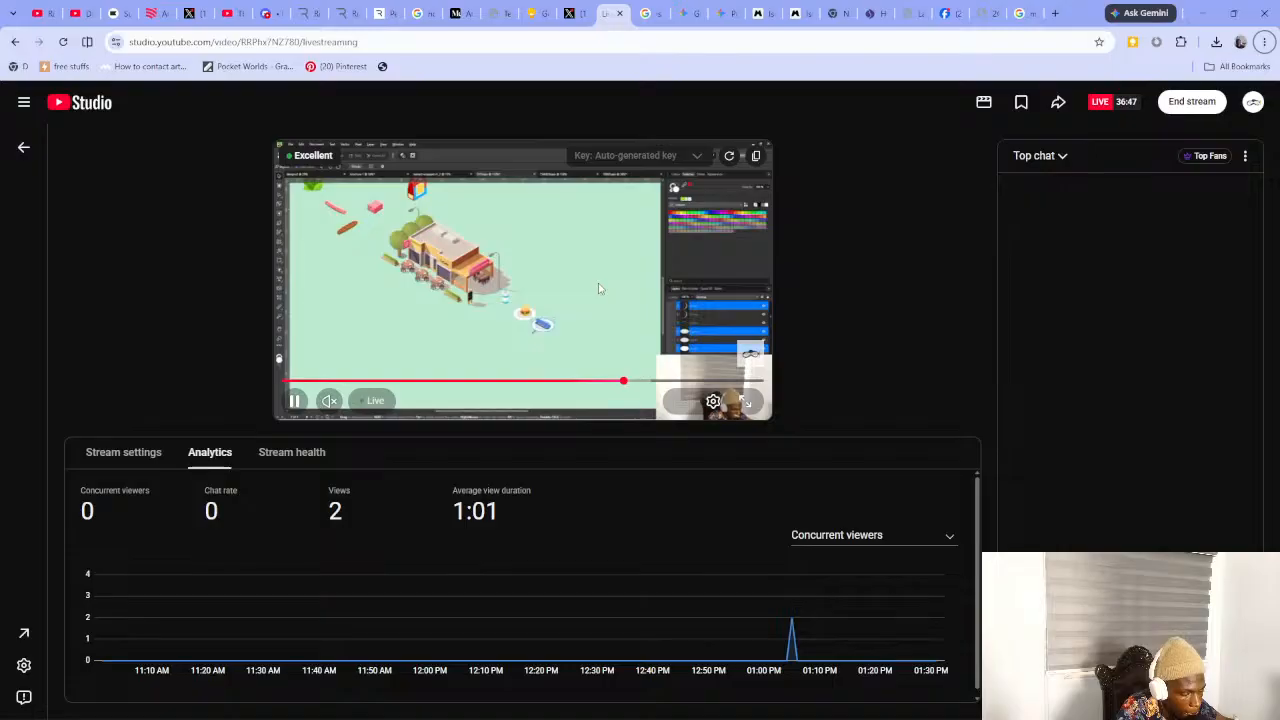
{"action": "key", "text": "alt+Tab"}
{"action": "left_click", "coordinate": [539, 492]}
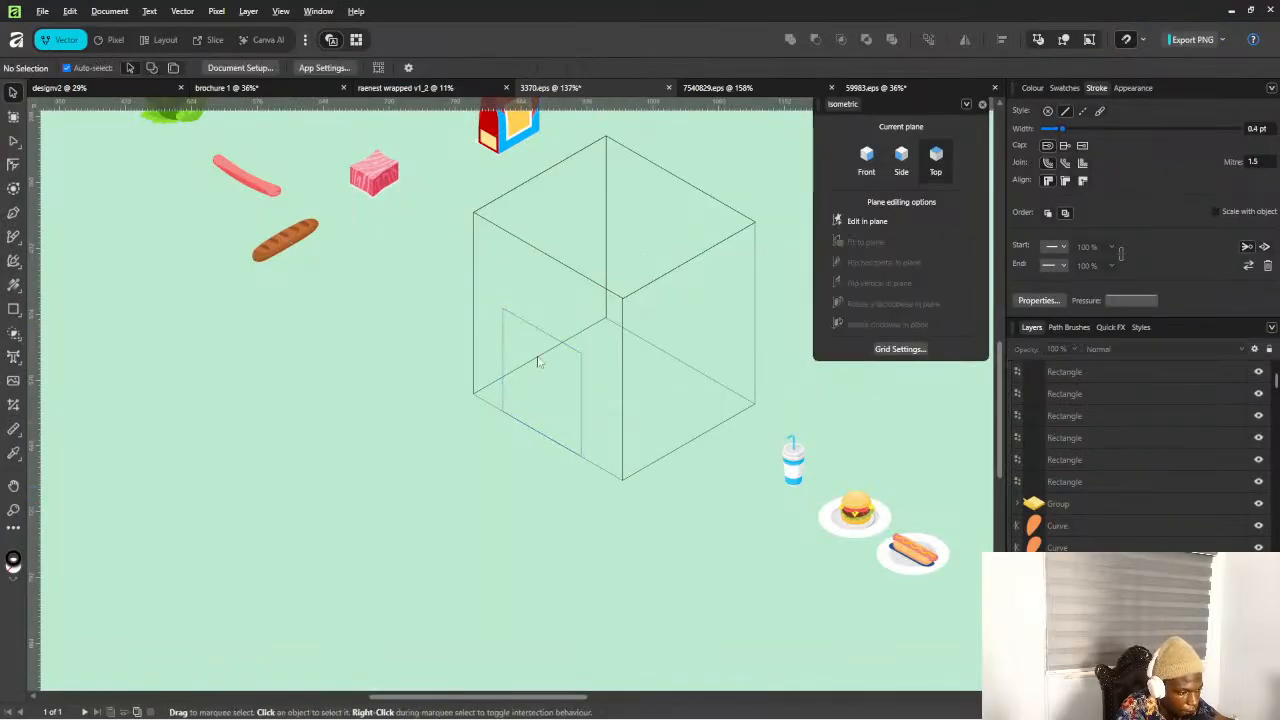
Select the butter block's top face inside its group and bring up its fill colour
{"action": "scroll", "coordinate": [541, 363], "scroll_direction": "down", "scroll_amount": 5}
{"action": "scroll", "coordinate": [521, 368], "scroll_direction": "up", "scroll_amount": 3}
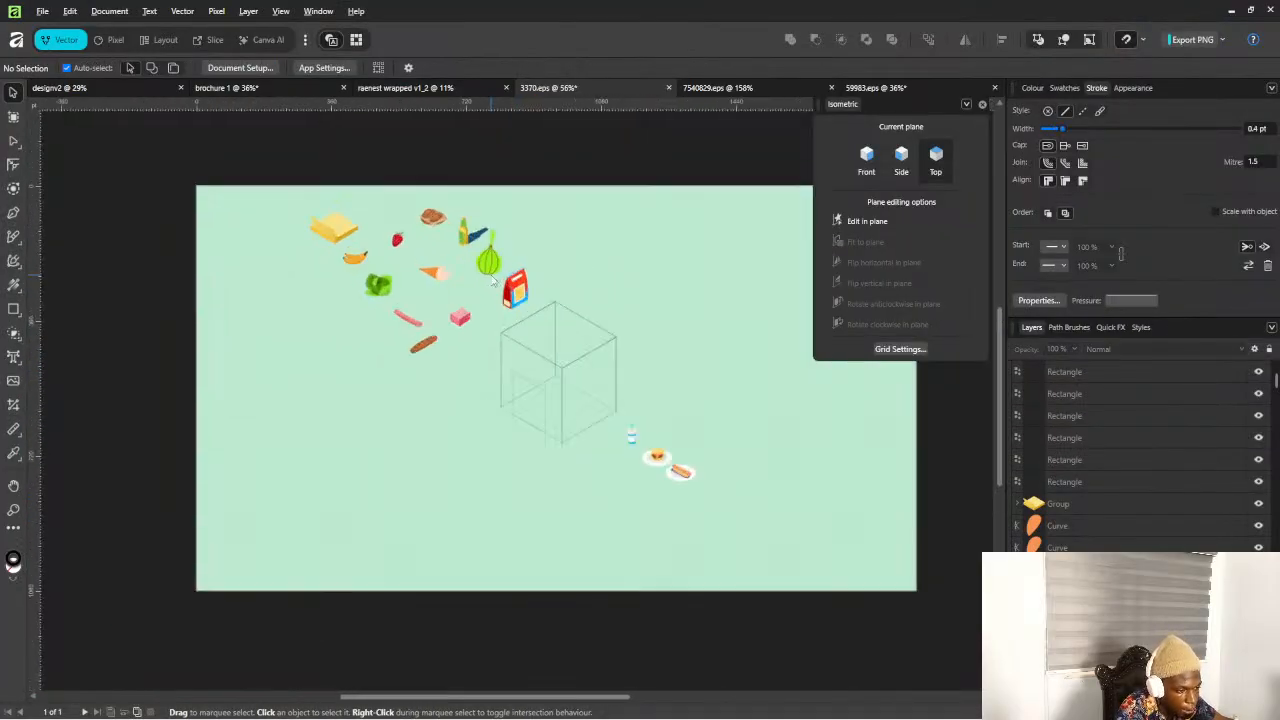
{"action": "scroll", "coordinate": [487, 270], "scroll_direction": "up", "scroll_amount": 2}
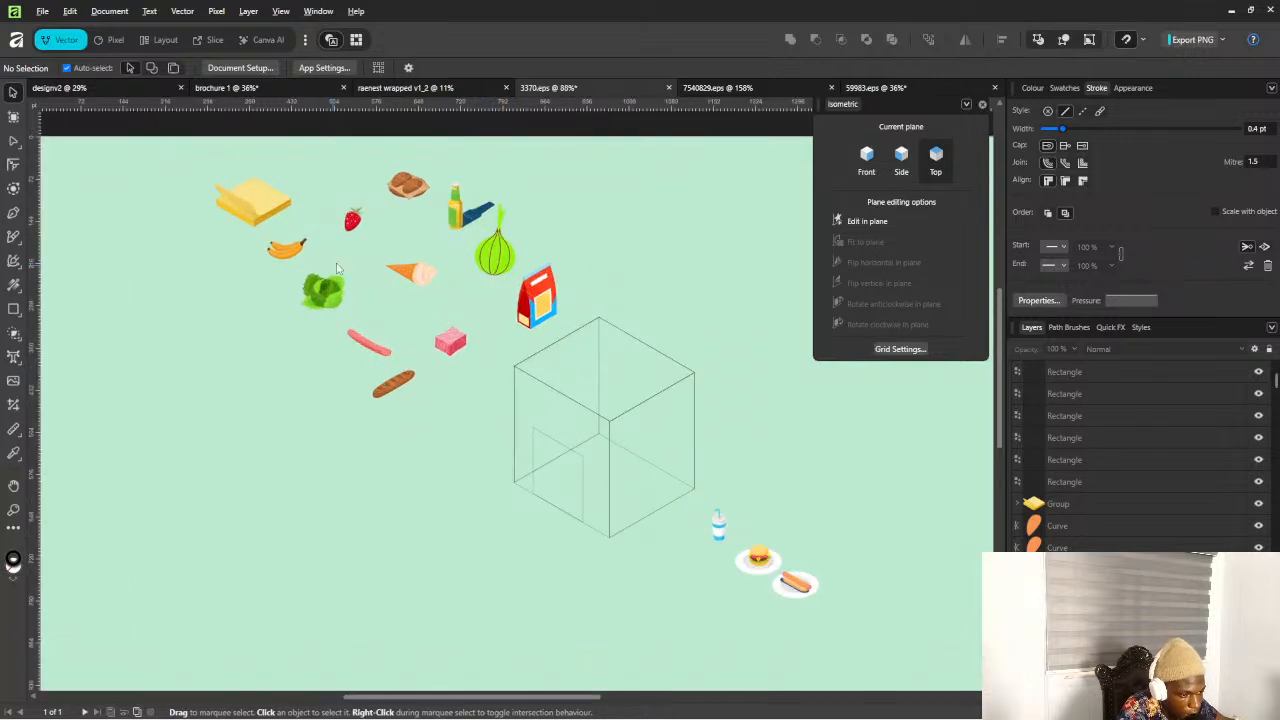
{"action": "scroll", "coordinate": [257, 215], "scroll_direction": "up", "scroll_amount": 2}
{"action": "double_click", "coordinate": [262, 218]}
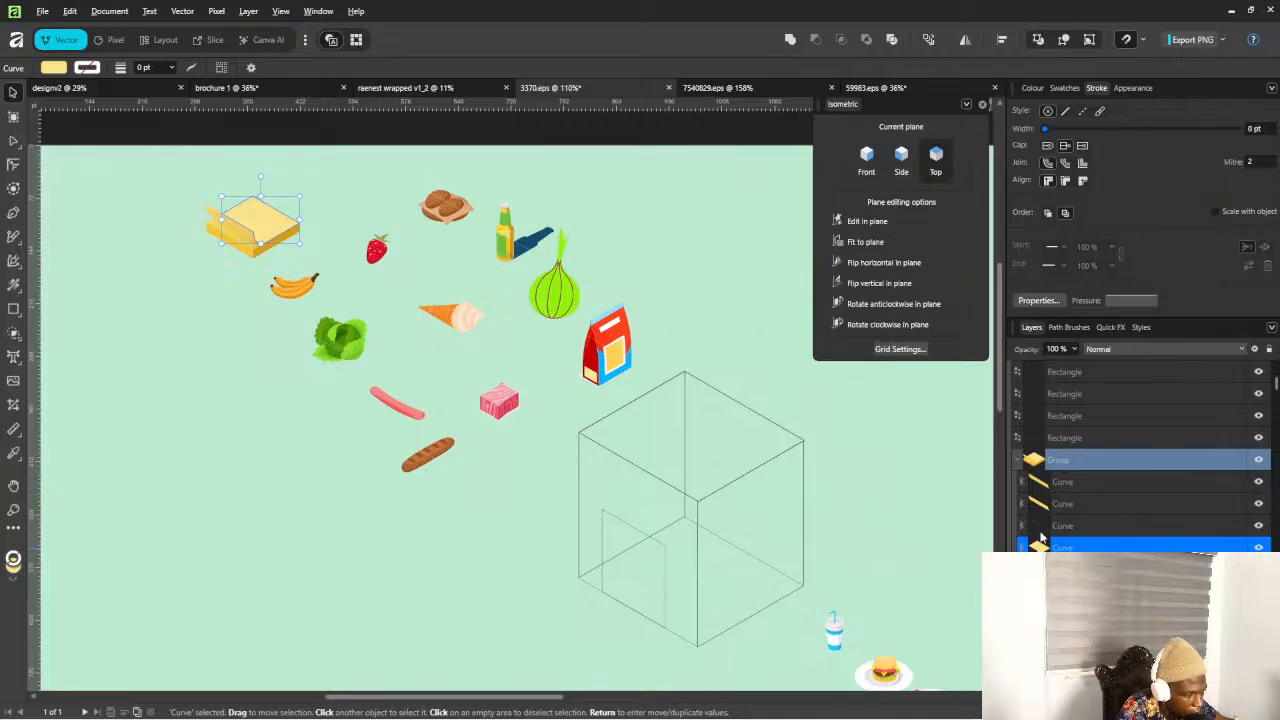
{"action": "scroll", "coordinate": [1040, 540], "scroll_direction": "down", "scroll_amount": 2}
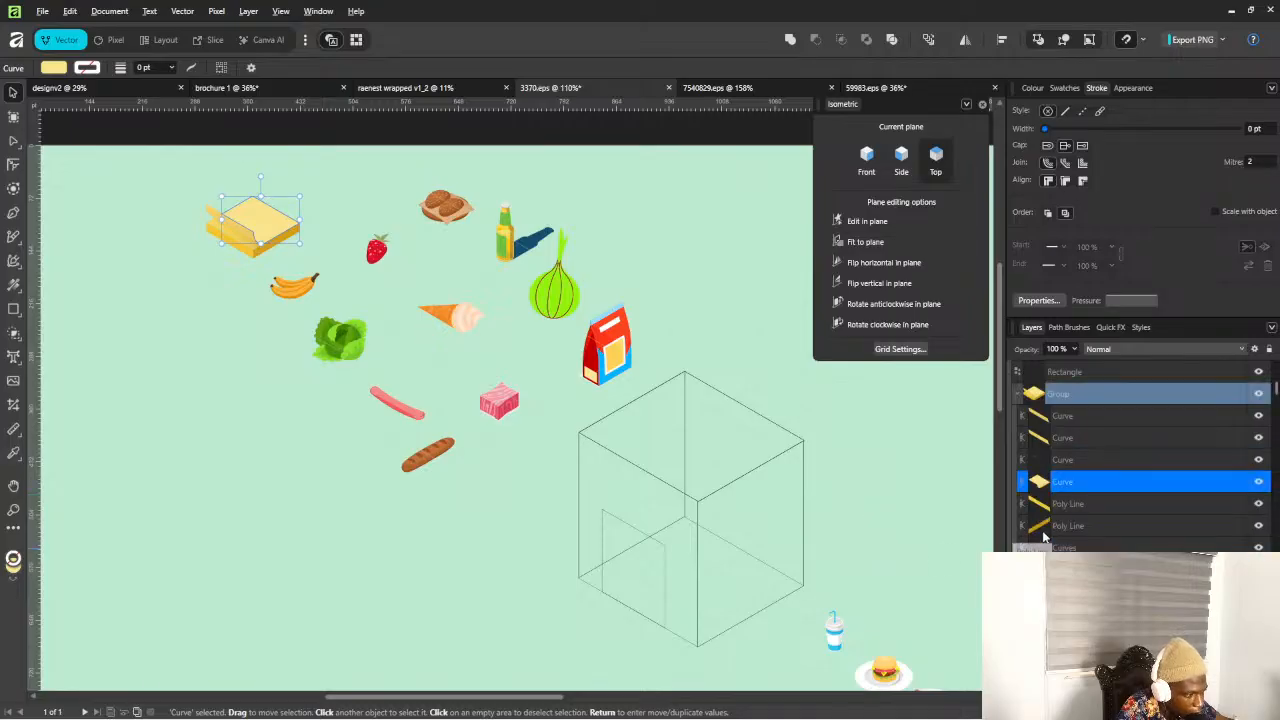
{"action": "left_click", "coordinate": [1033, 89]}
{"action": "left_click", "coordinate": [1036, 130]}
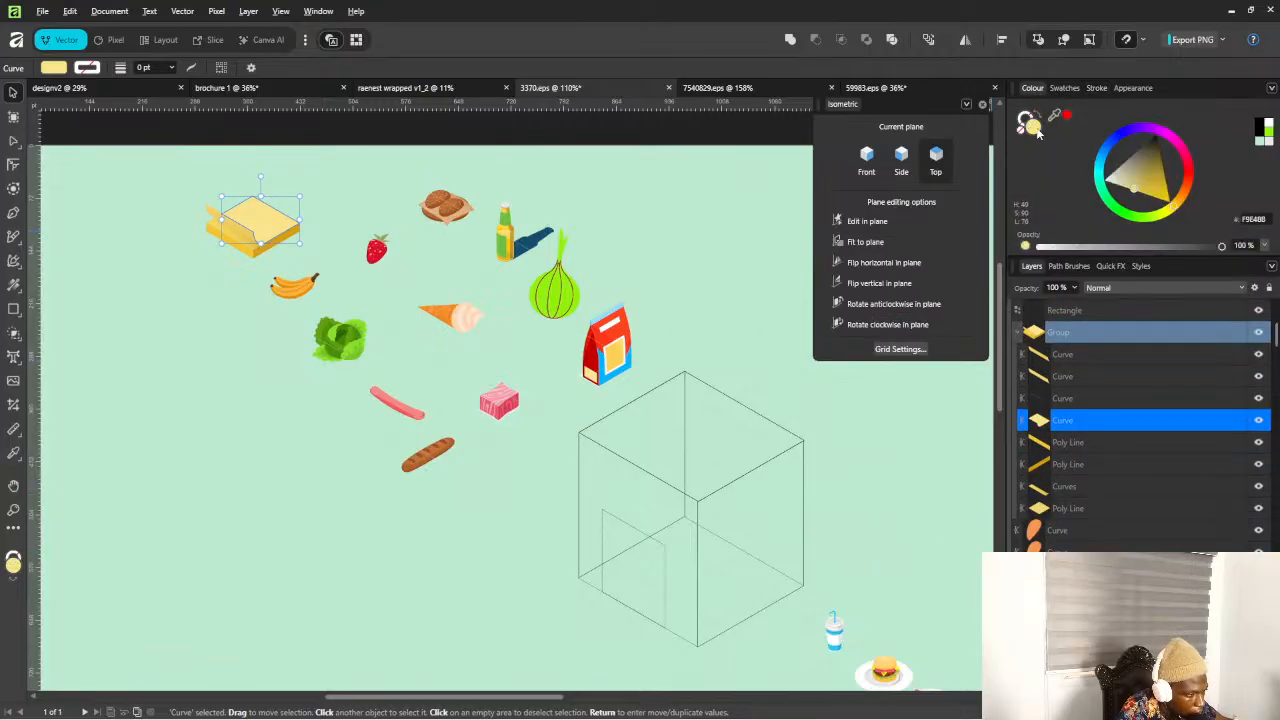
Examine the colours of the butter block's top and side faces up close
{"action": "scroll", "coordinate": [250, 220], "scroll_direction": "up", "scroll_amount": 8}
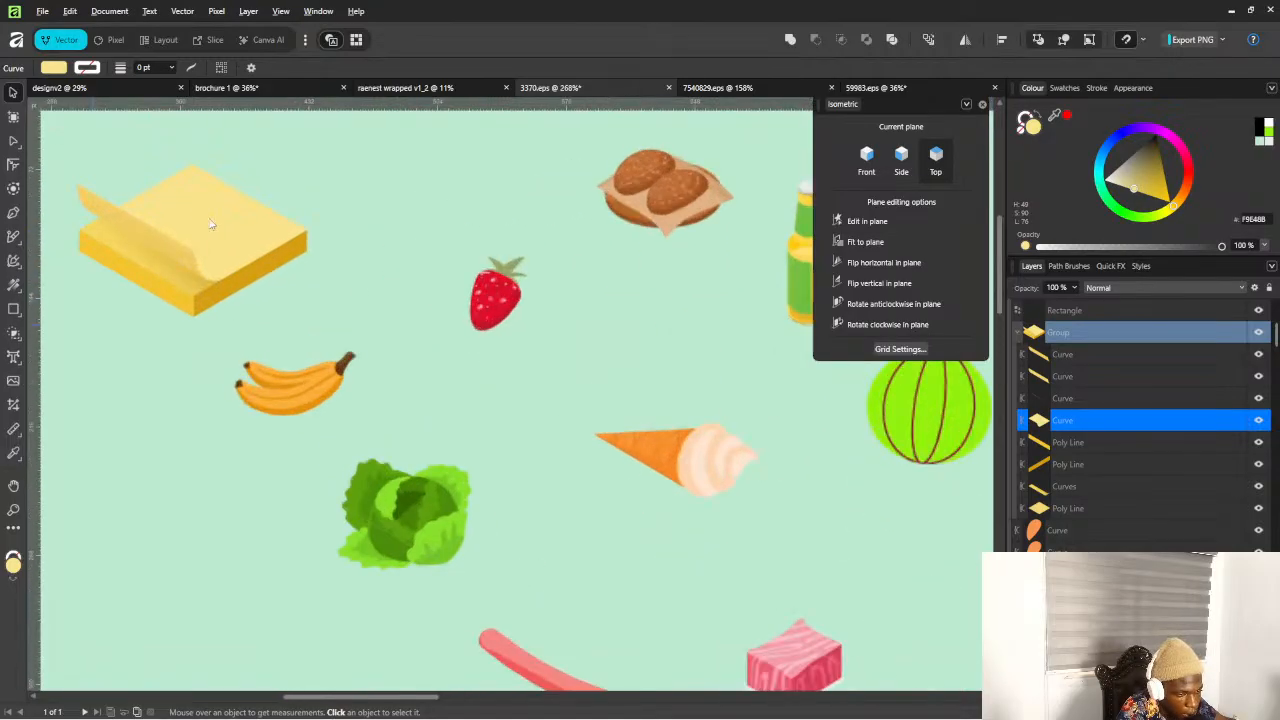
{"action": "scroll", "coordinate": [291, 287], "scroll_direction": "down", "scroll_amount": 5}
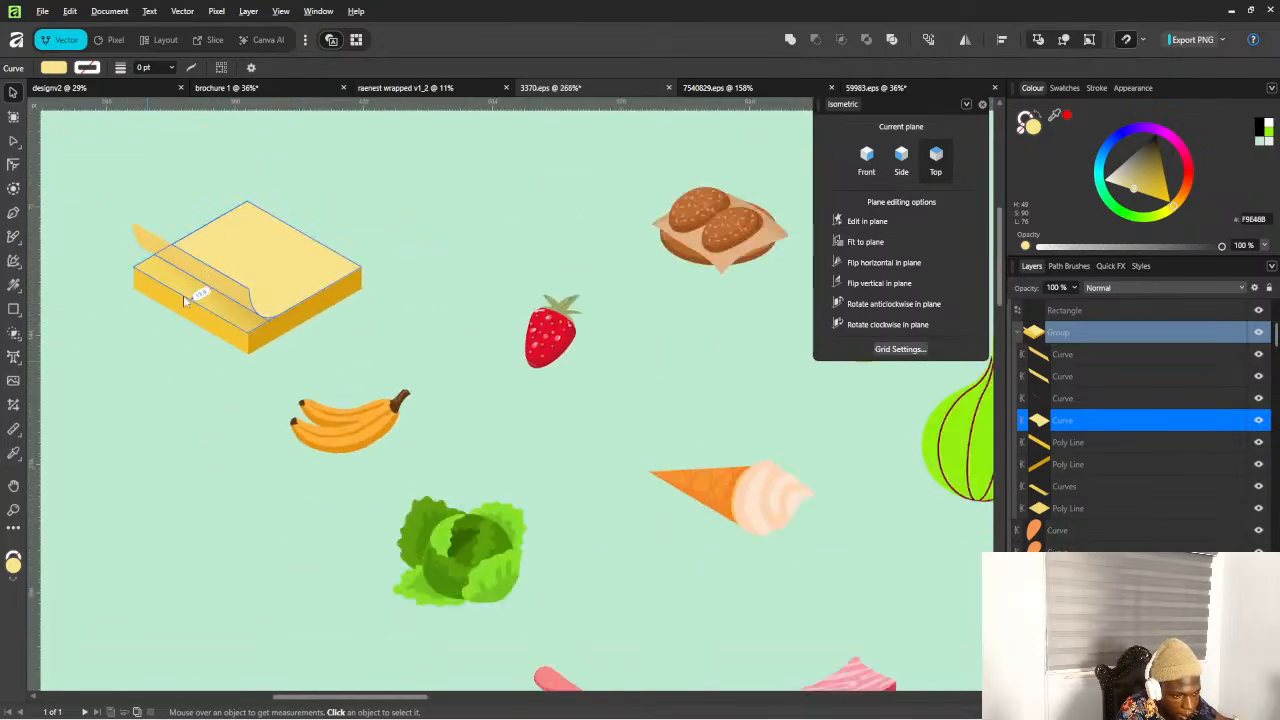
{"action": "scroll", "coordinate": [183, 295], "scroll_direction": "down", "scroll_amount": 3}
{"action": "scroll", "coordinate": [177, 313], "scroll_direction": "up", "scroll_amount": 3}
{"action": "left_click", "coordinate": [228, 309]}
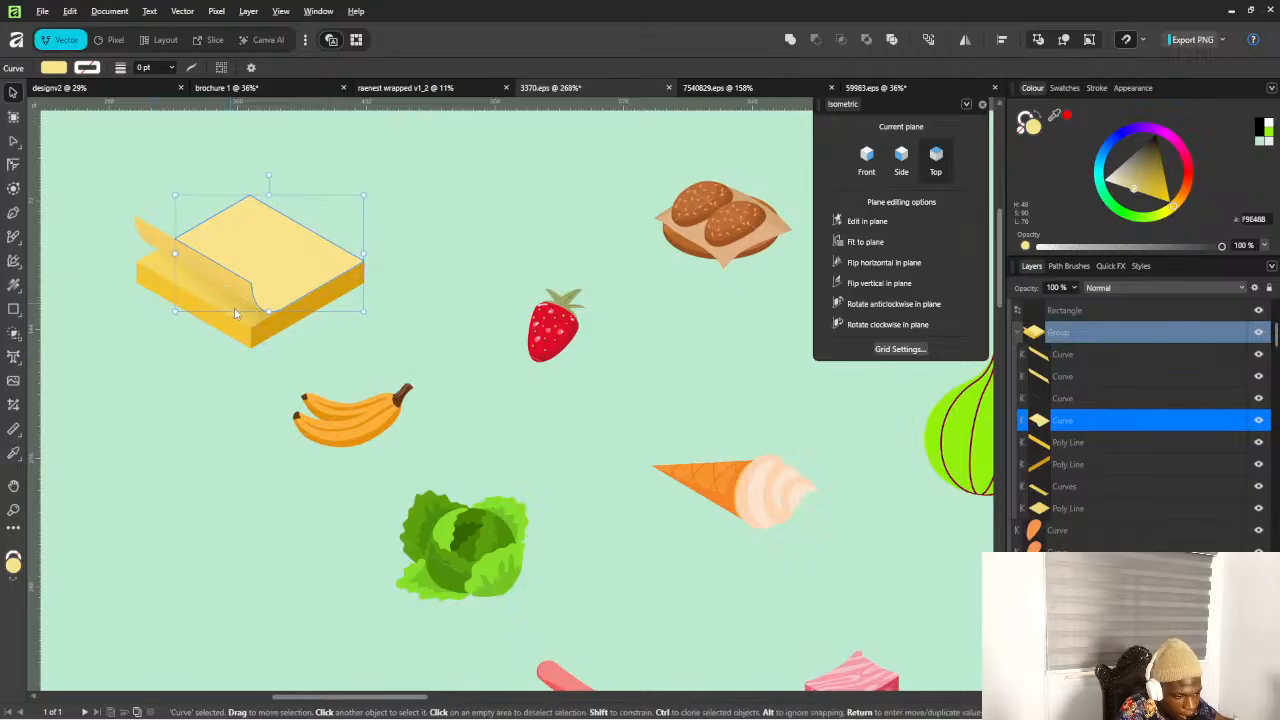
Hide and delete the gradient shading curves in front of the butter block's peeled flap
{"action": "scroll", "coordinate": [236, 313], "scroll_direction": "up", "scroll_amount": 5}
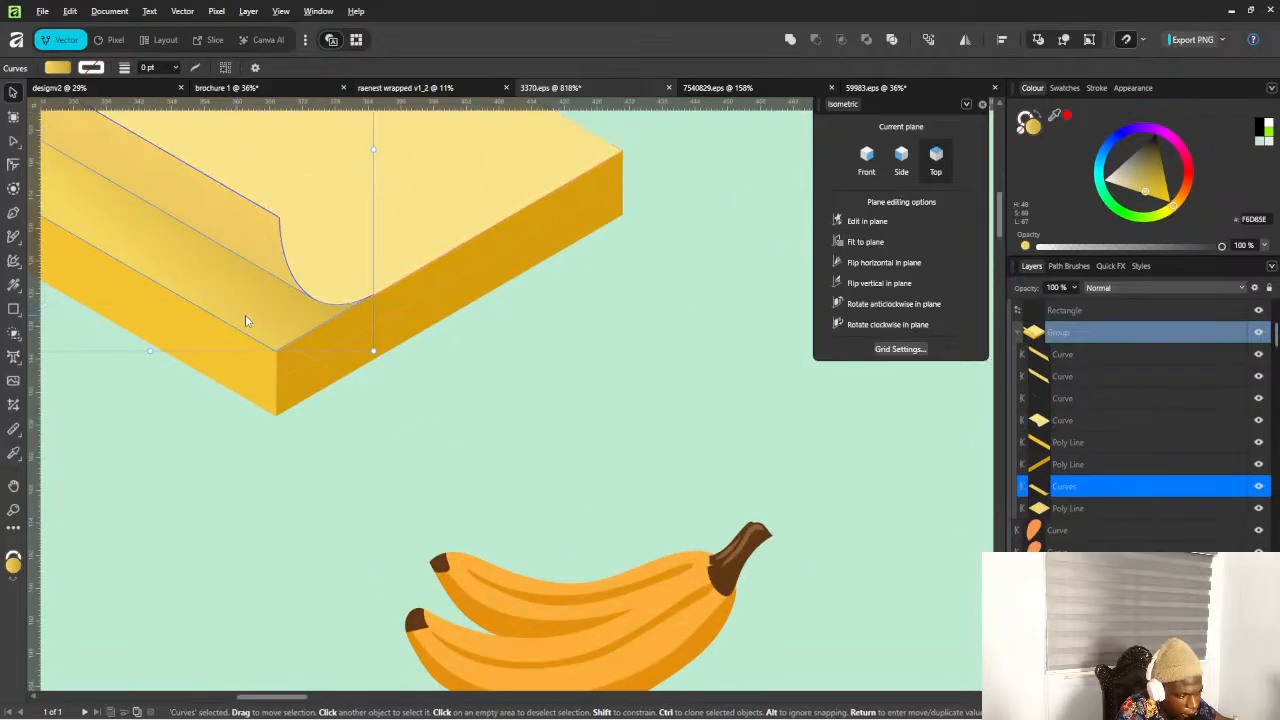
{"action": "left_click", "coordinate": [1259, 487]}
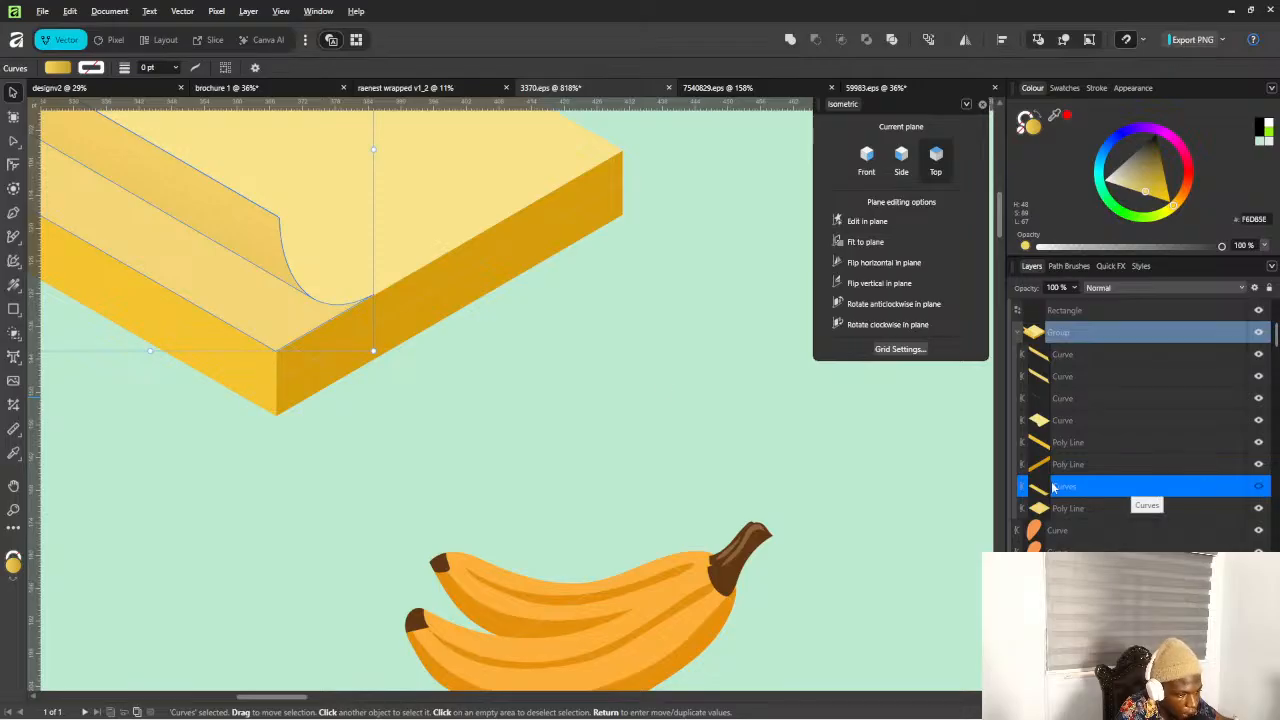
{"action": "scroll", "coordinate": [500, 330], "scroll_direction": "down", "scroll_amount": 3}
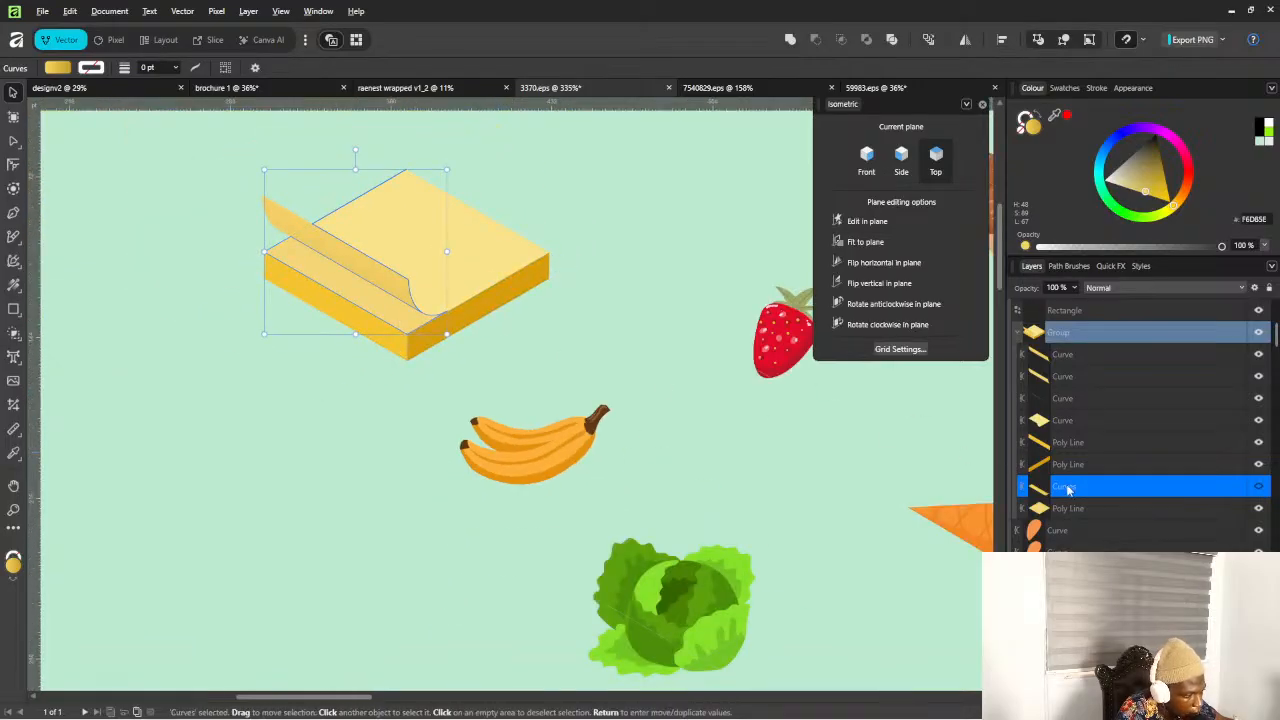
{"action": "double_click", "coordinate": [1068, 488]}
{"action": "key", "text": "Escape"}
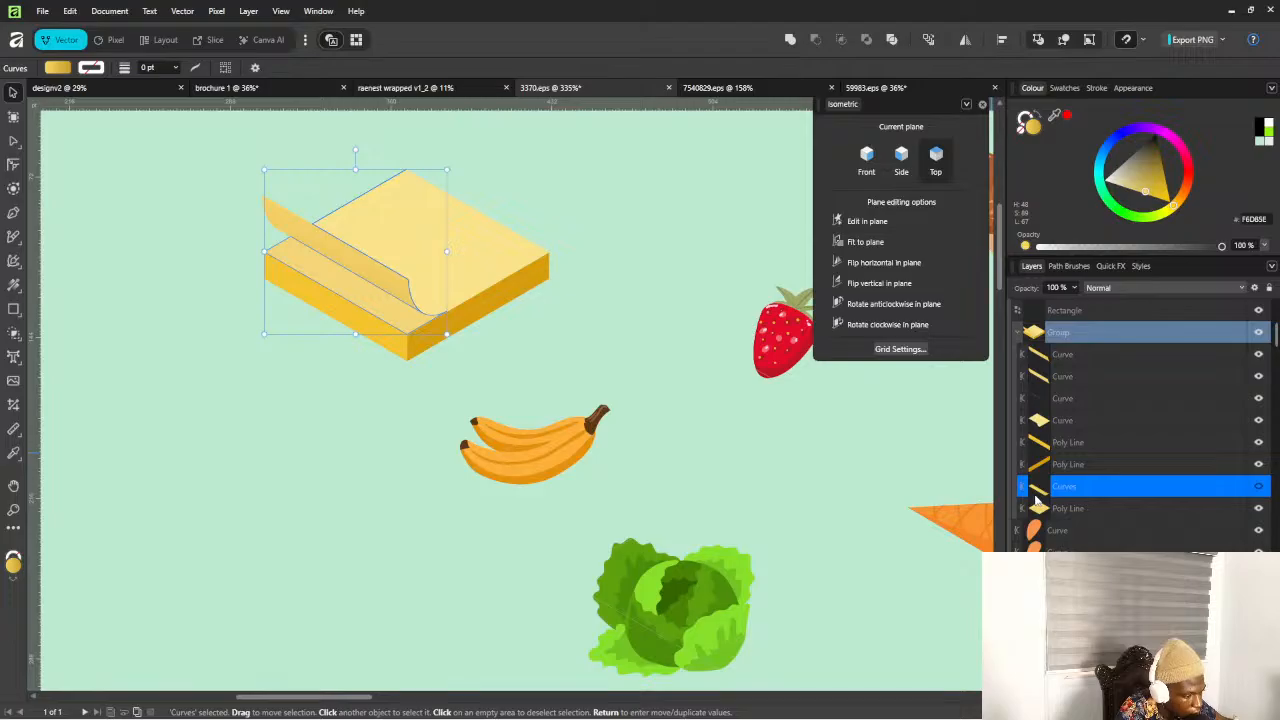
{"action": "key", "text": "Delete"}
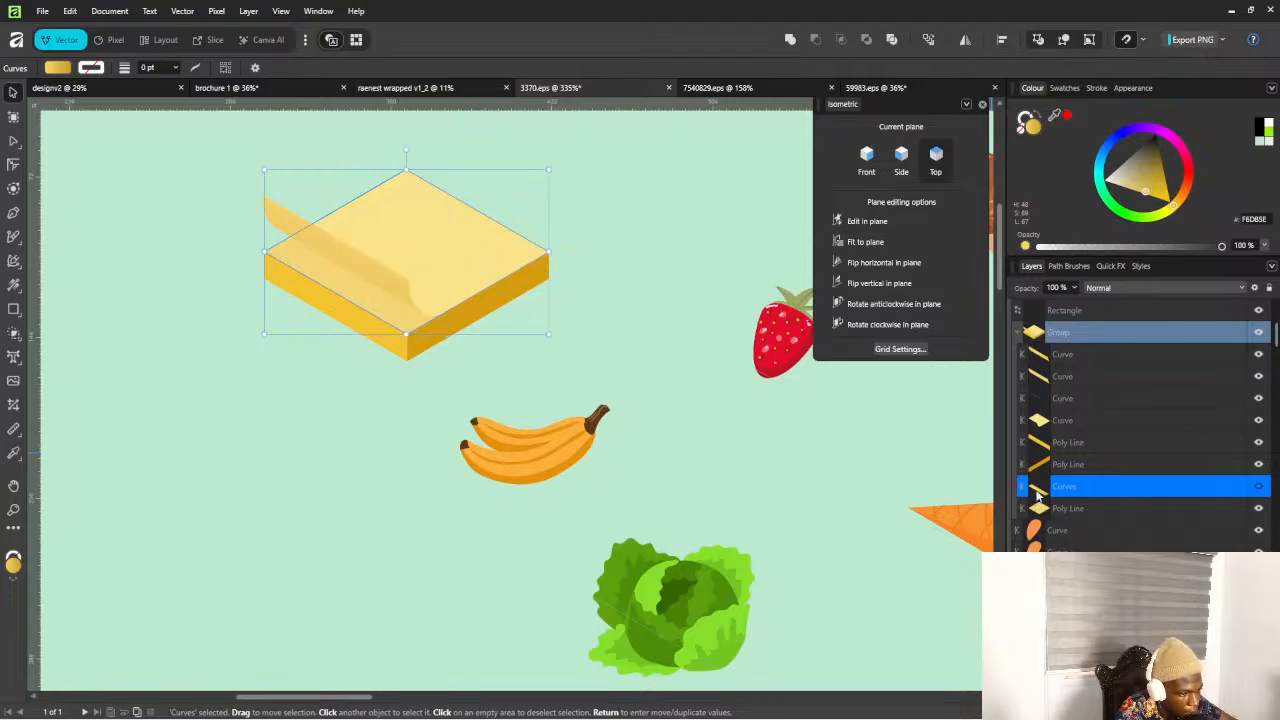
Delete the uppermost of the overlapping curled flap shapes on the butter block and clear the selection
{"action": "left_click", "coordinate": [317, 237]}
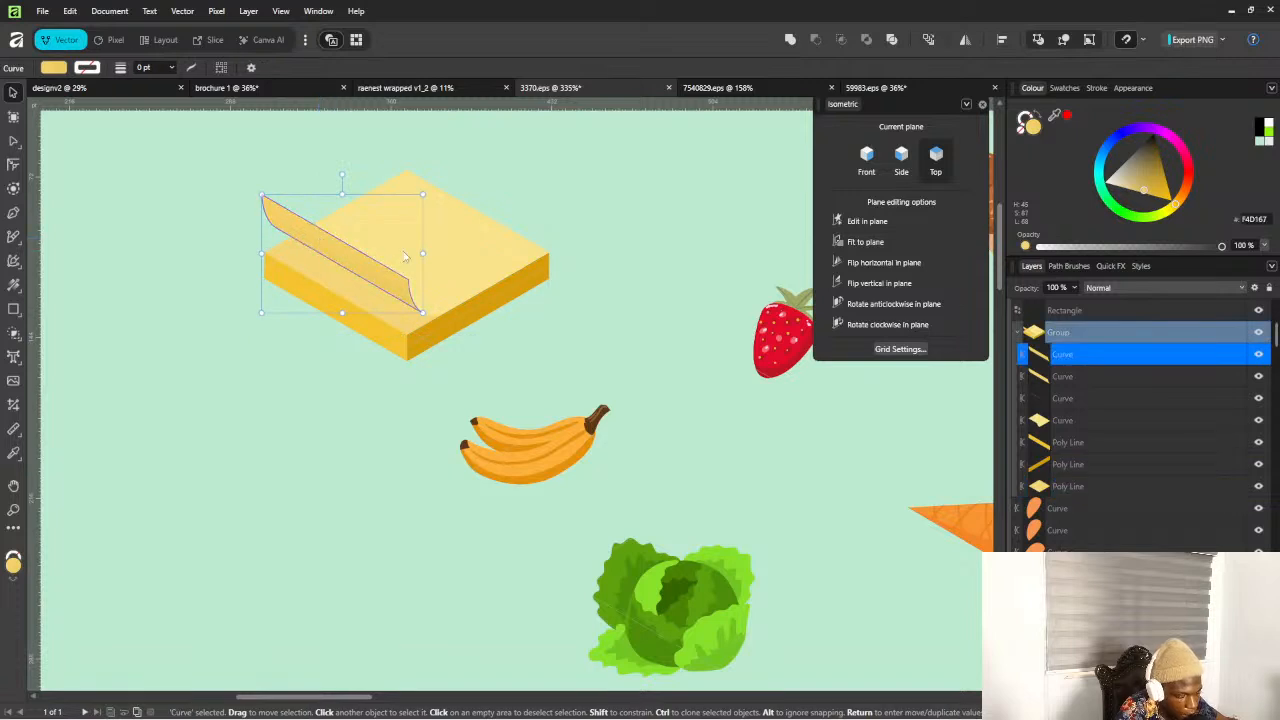
{"action": "key", "text": "Delete"}
{"action": "left_click", "coordinate": [338, 404]}
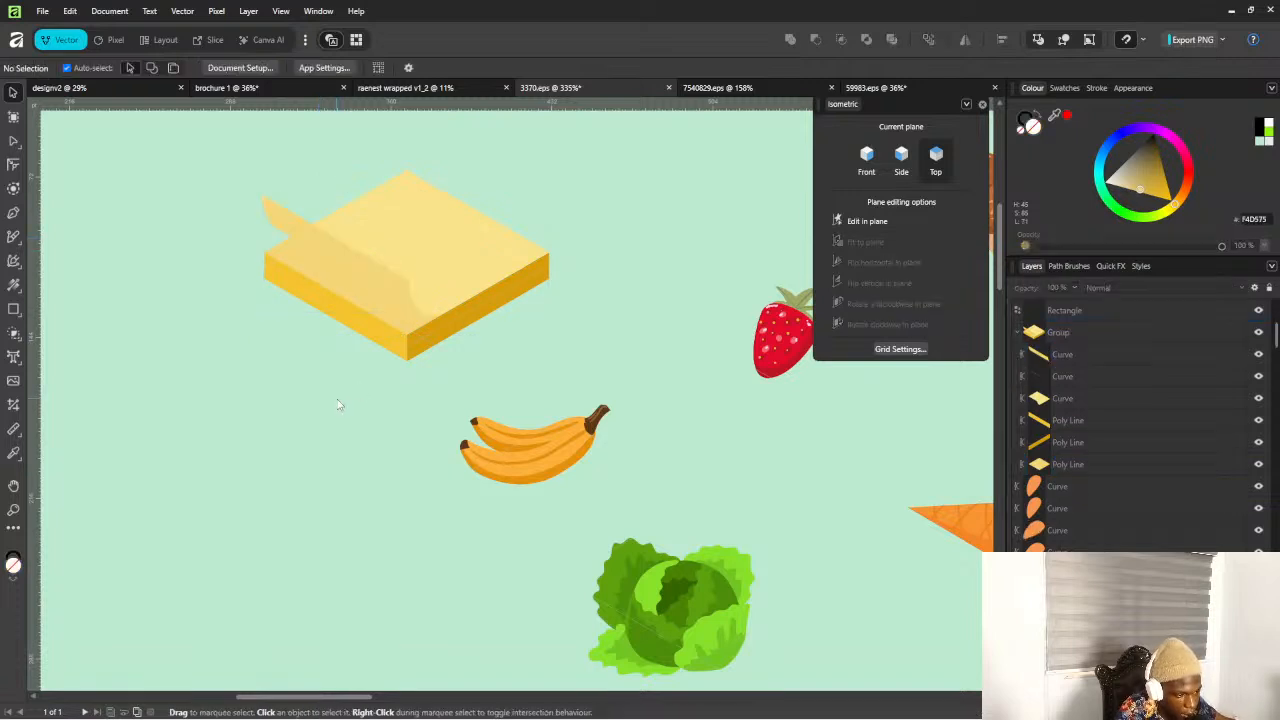
Try removing the remaining curled flap from the butter block, and undo the deletion
{"action": "left_click", "coordinate": [389, 283]}
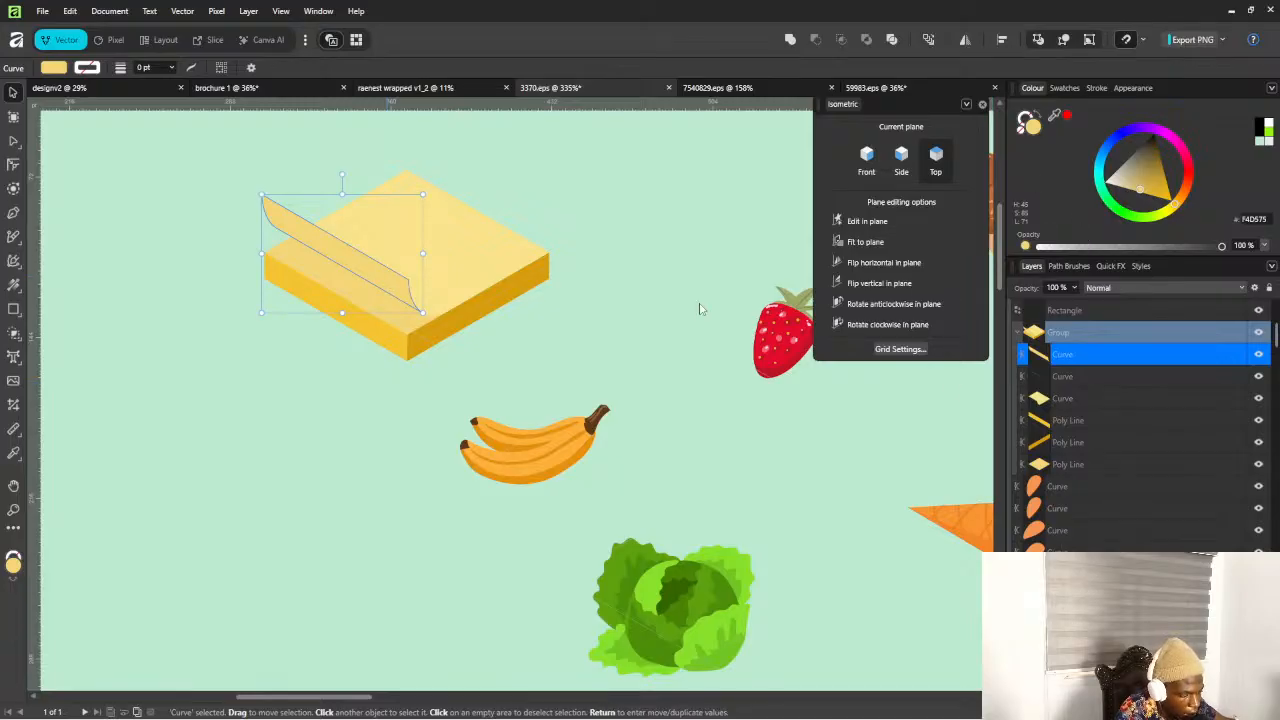
{"action": "key", "text": "Delete"}
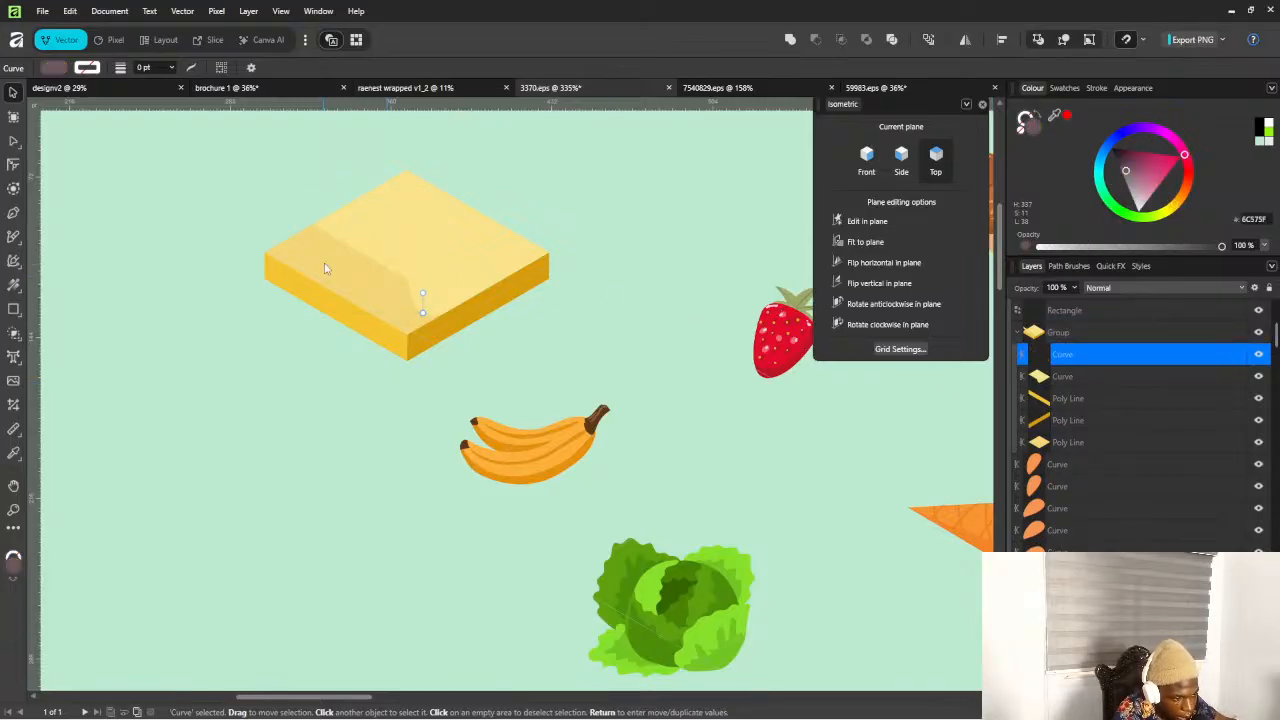
{"action": "left_click", "coordinate": [352, 272]}
{"action": "key", "text": "ctrl+z"}
{"action": "key", "text": "ctrl+z"}
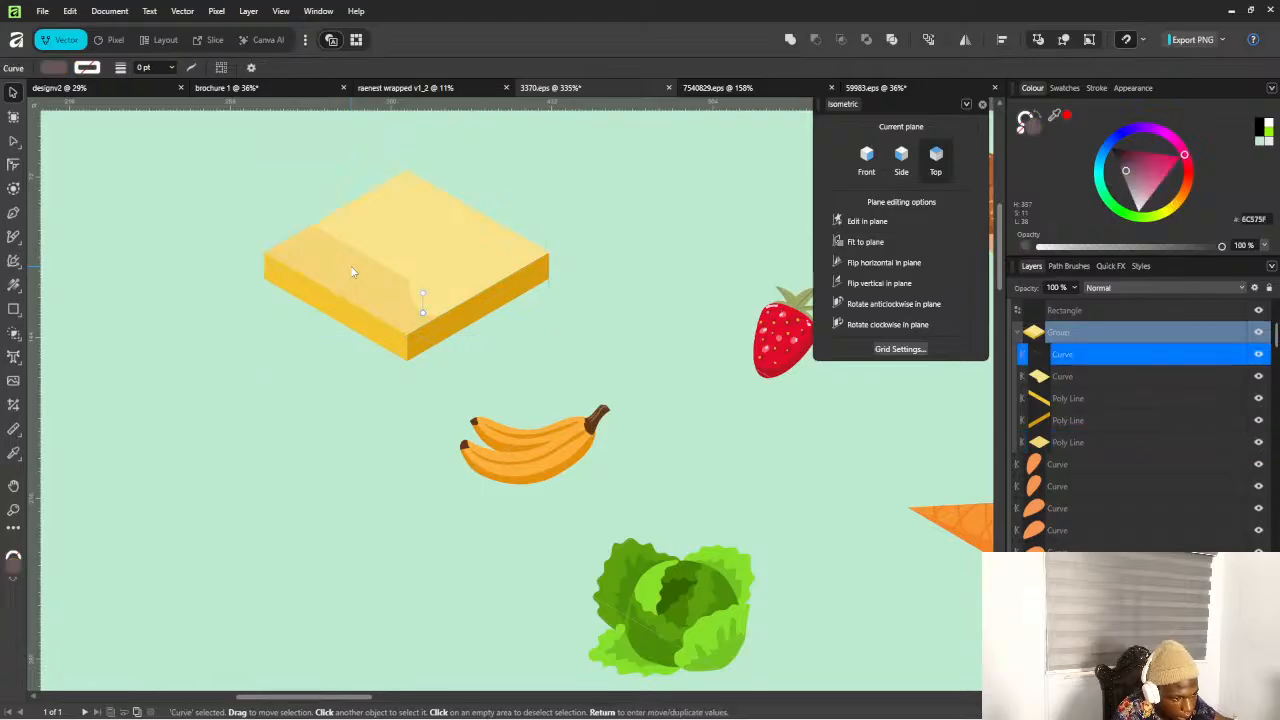
{"action": "left_click", "coordinate": [361, 404]}
{"action": "left_click", "coordinate": [361, 253]}
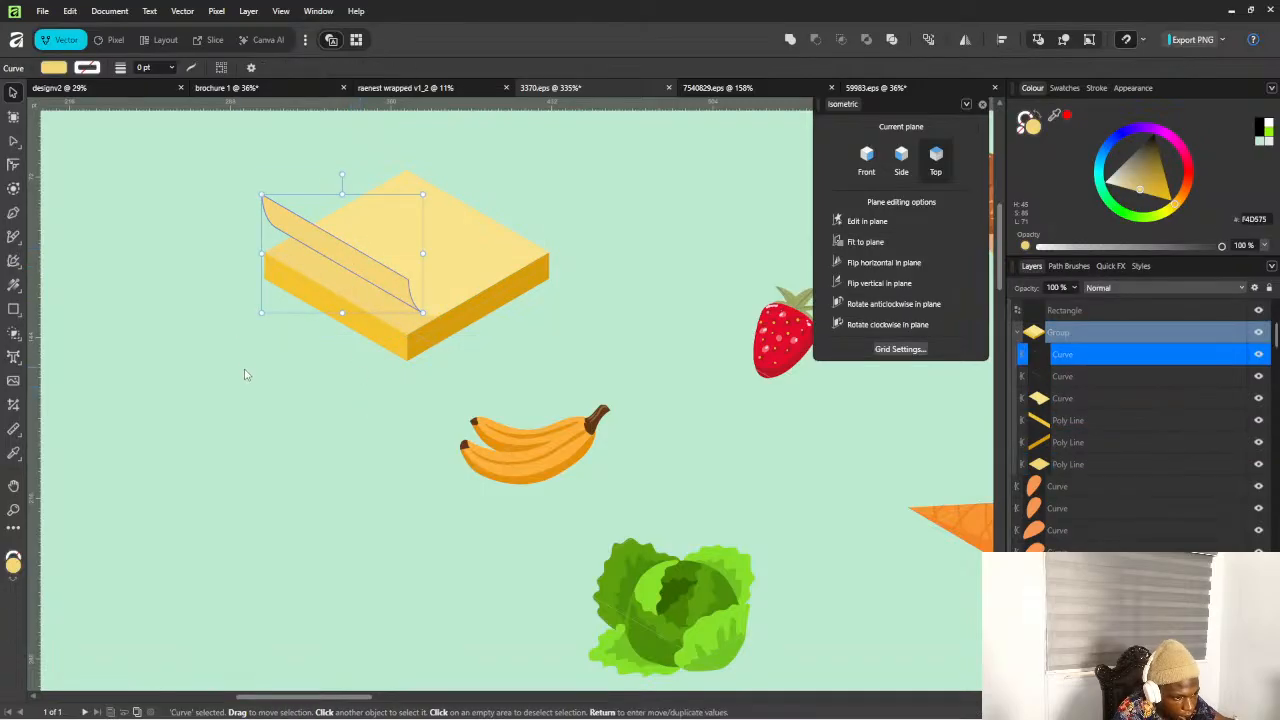
{"action": "left_click", "coordinate": [247, 374]}
Examine the butter block's flat shading up close and compare it with the outlined box and surrounding food artwork
{"action": "scroll", "coordinate": [341, 297], "scroll_direction": "up", "scroll_amount": 3}
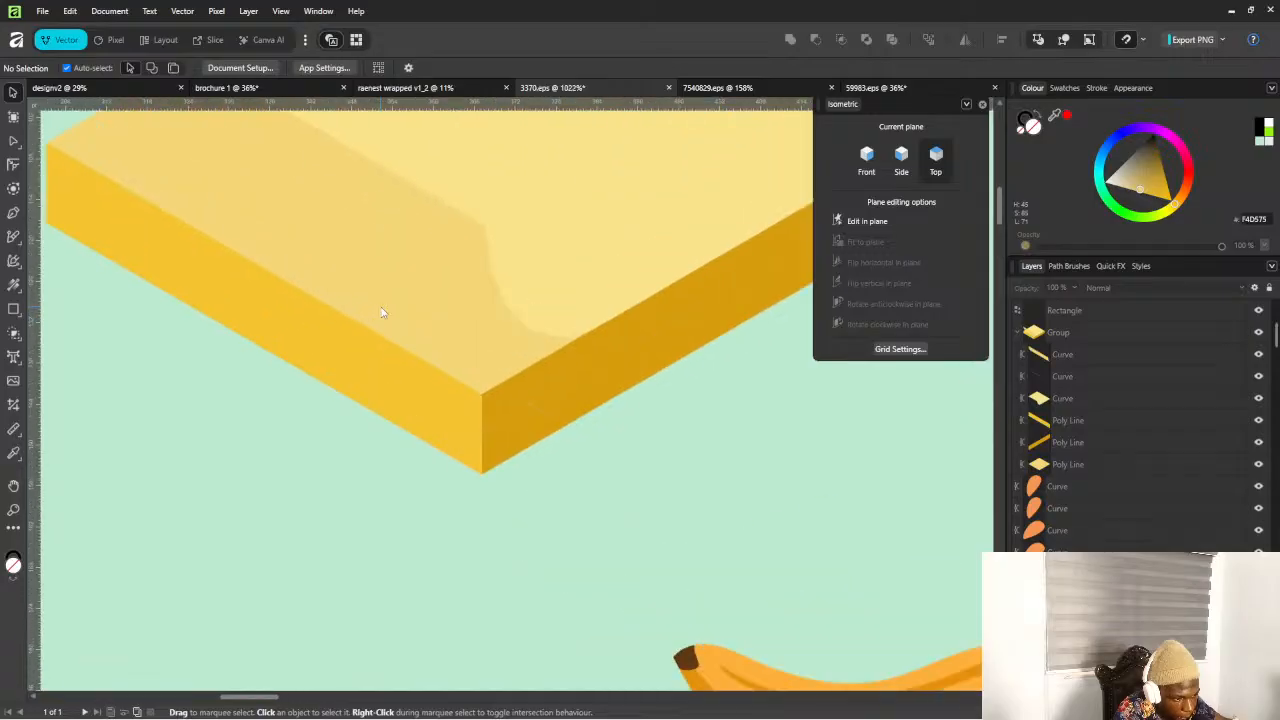
{"action": "left_click", "coordinate": [380, 309]}
{"action": "scroll", "coordinate": [384, 360], "scroll_direction": "down", "scroll_amount": 2}
{"action": "left_click", "coordinate": [262, 402]}
{"action": "scroll", "coordinate": [262, 402], "scroll_direction": "down", "scroll_amount": 6}
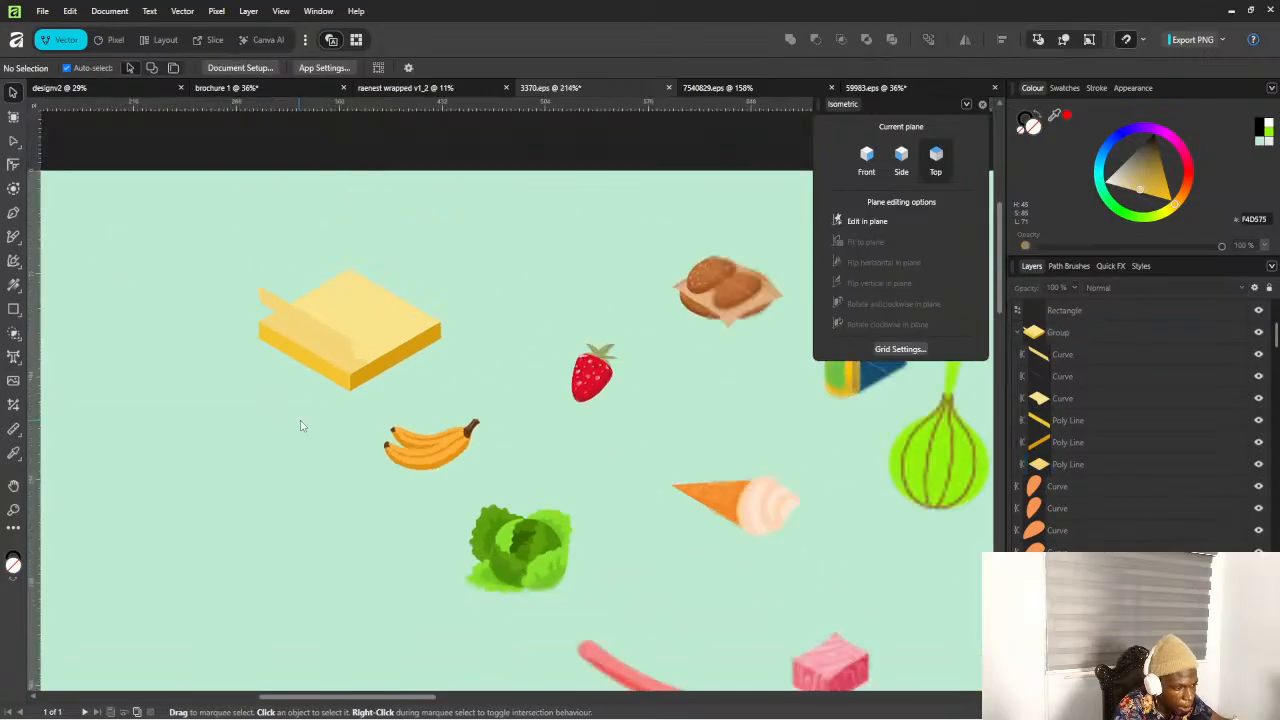
{"action": "scroll", "coordinate": [474, 531], "scroll_direction": "up", "scroll_amount": 4}
{"action": "scroll", "coordinate": [451, 440], "scroll_direction": "down", "scroll_amount": 5}
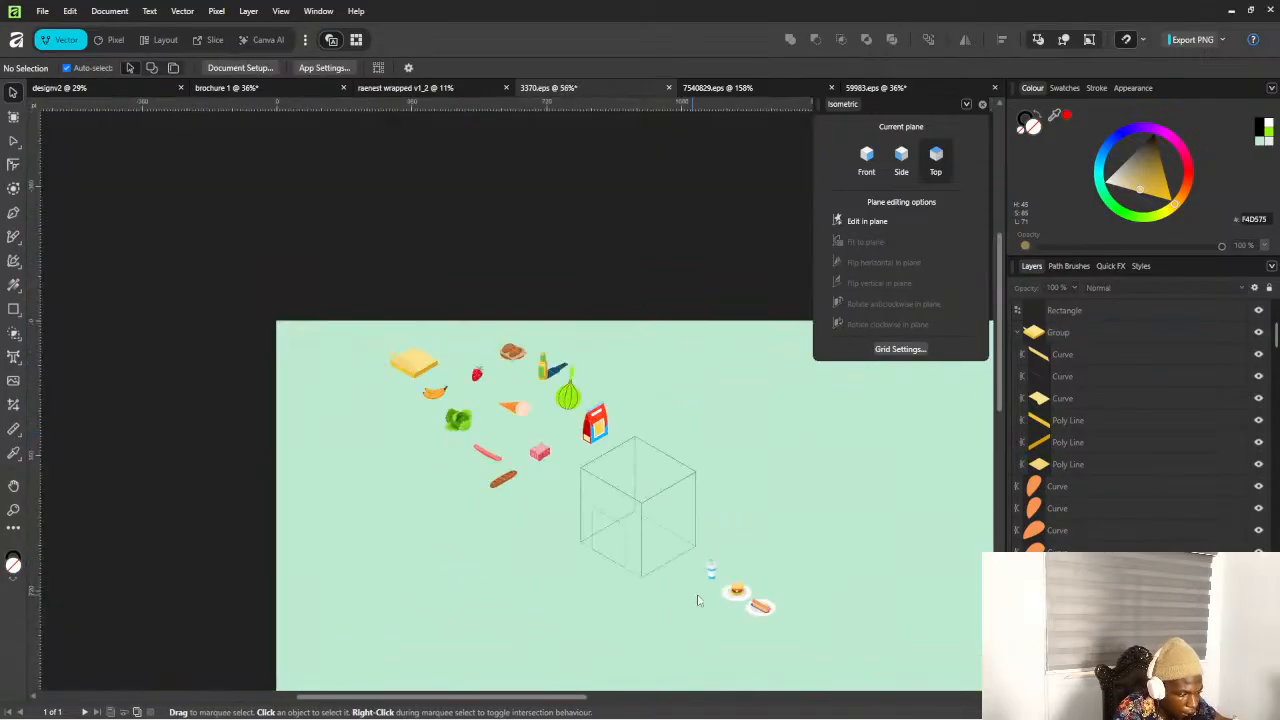
{"action": "scroll", "coordinate": [700, 601], "scroll_direction": "up", "scroll_amount": 4}
{"action": "scroll", "coordinate": [629, 526], "scroll_direction": "down", "scroll_amount": 4}
{"action": "scroll", "coordinate": [513, 570], "scroll_direction": "up", "scroll_amount": 2}
{"action": "scroll", "coordinate": [614, 314], "scroll_direction": "up", "scroll_amount": 3}
{"action": "scroll", "coordinate": [610, 316], "scroll_direction": "down", "scroll_amount": 4}
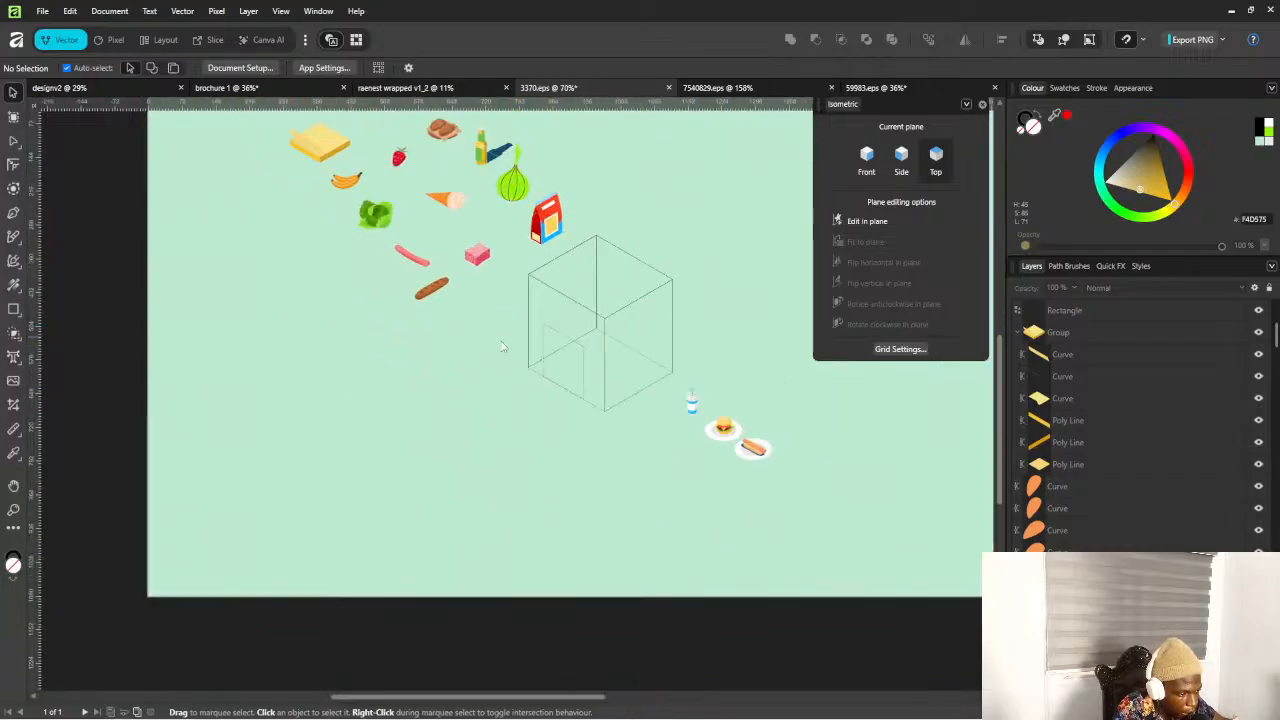
Select the doorway outline on the box's near left face and inspect its placement relative to the box edges
{"action": "scroll", "coordinate": [534, 380], "scroll_direction": "up", "scroll_amount": 3}
{"action": "scroll", "coordinate": [488, 378], "scroll_direction": "up", "scroll_amount": 2}
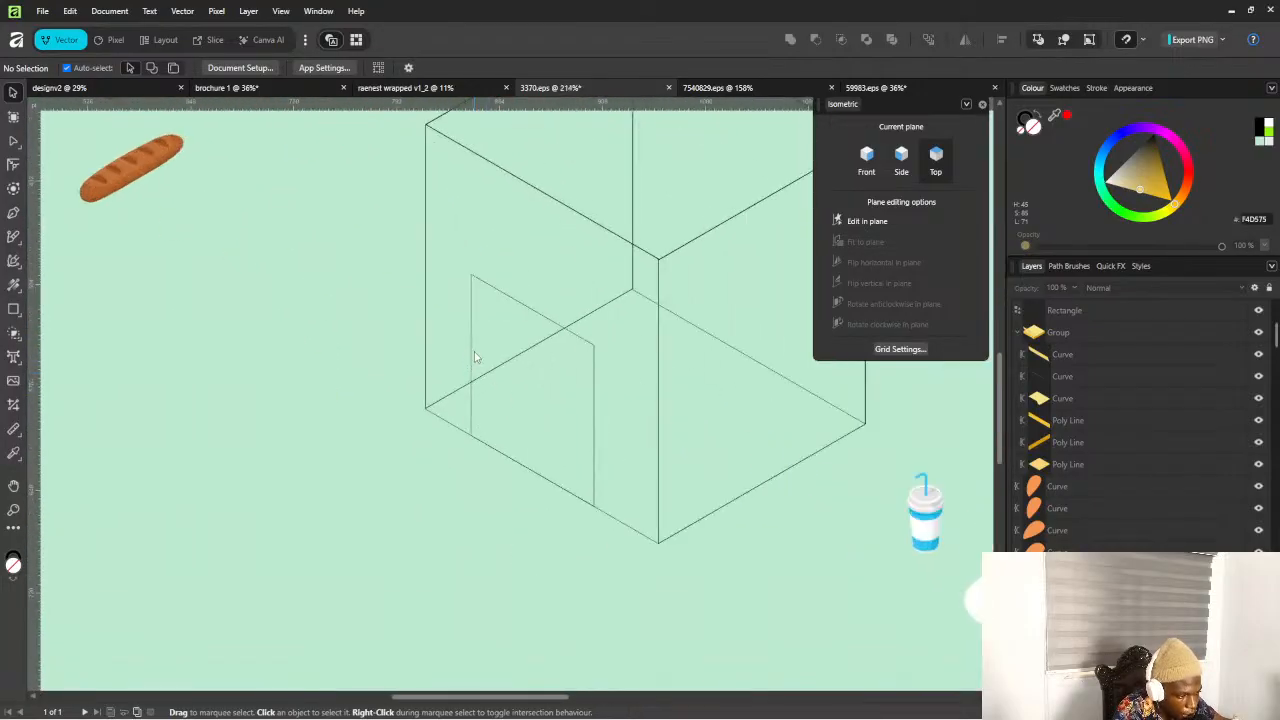
{"action": "left_click", "coordinate": [469, 355]}
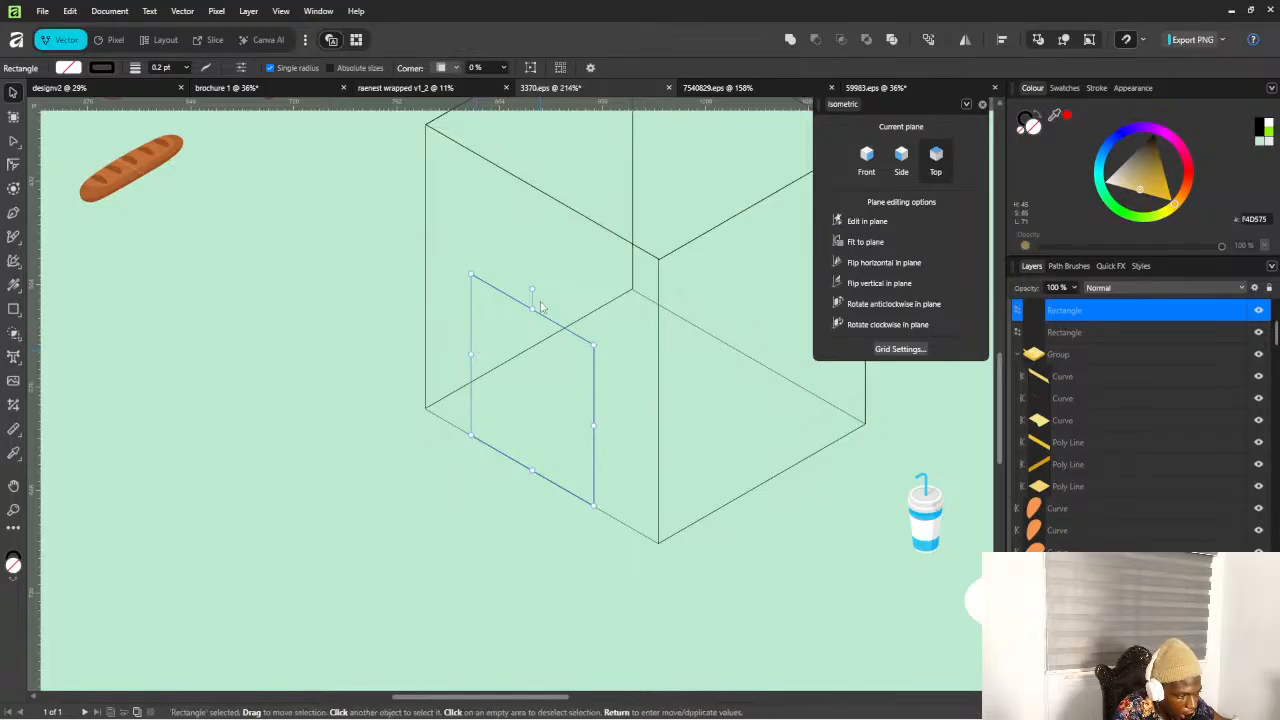
{"action": "scroll", "coordinate": [524, 428], "scroll_direction": "down", "scroll_amount": 1}
{"action": "scroll", "coordinate": [524, 428], "scroll_direction": "down", "scroll_amount": 2}
{"action": "scroll", "coordinate": [514, 412], "scroll_direction": "up", "scroll_amount": 3}
{"action": "scroll", "coordinate": [549, 344], "scroll_direction": "down", "scroll_amount": 2}
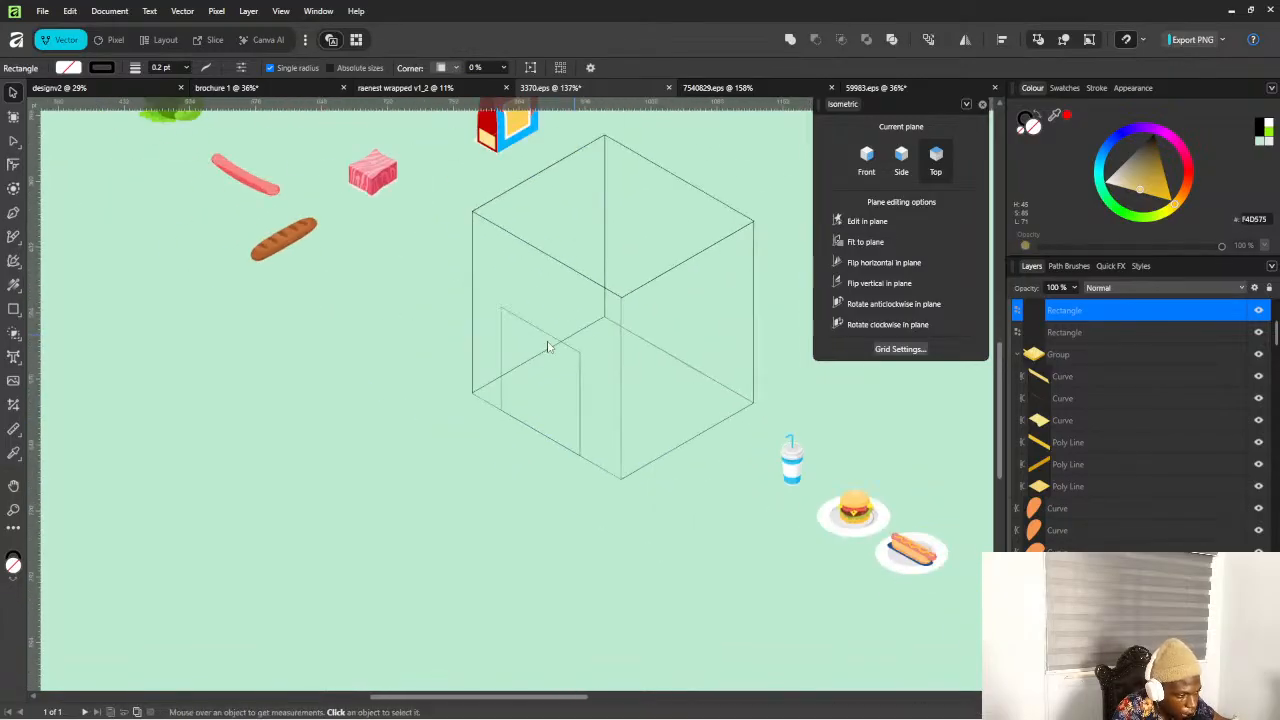
{"action": "scroll", "coordinate": [620, 227], "scroll_direction": "up", "scroll_amount": 1}
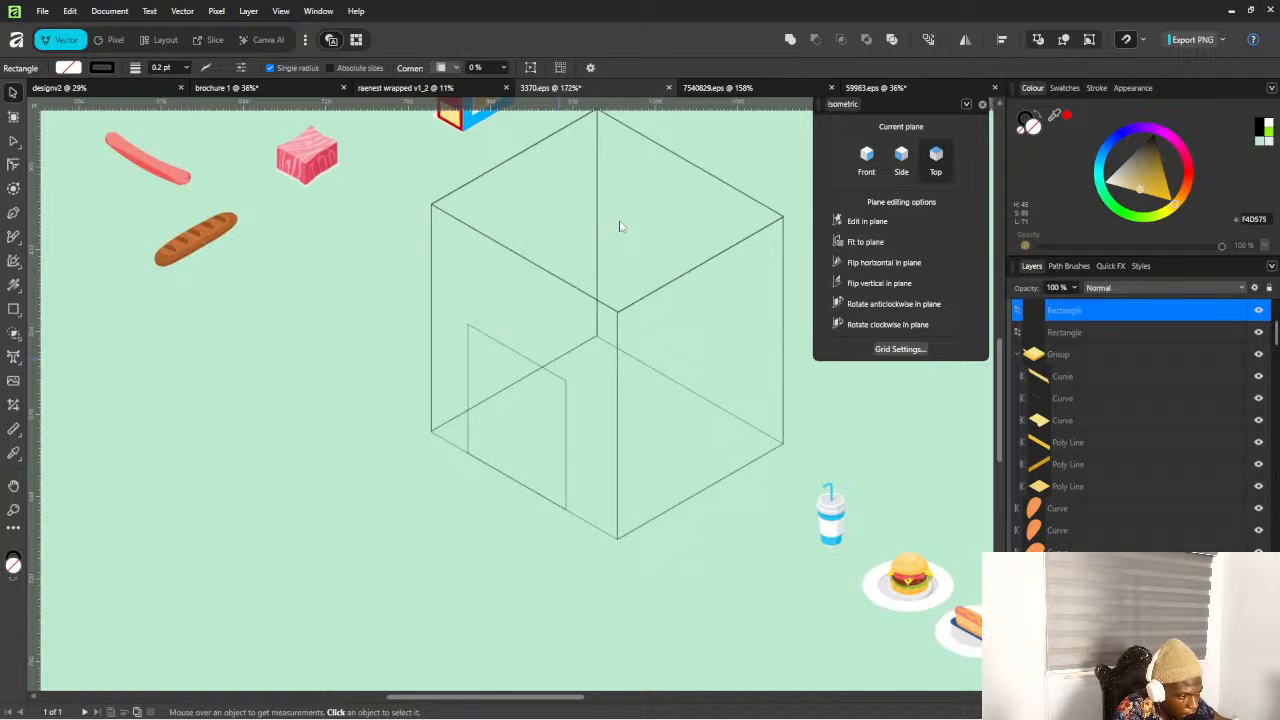
Duplicate the box's top face and place the copy at the base as the floor, checking its corner alignment
{"action": "left_click", "coordinate": [519, 155]}
{"action": "left_click_drag", "start_coordinate": [519, 155], "coordinate": [509, 383]}
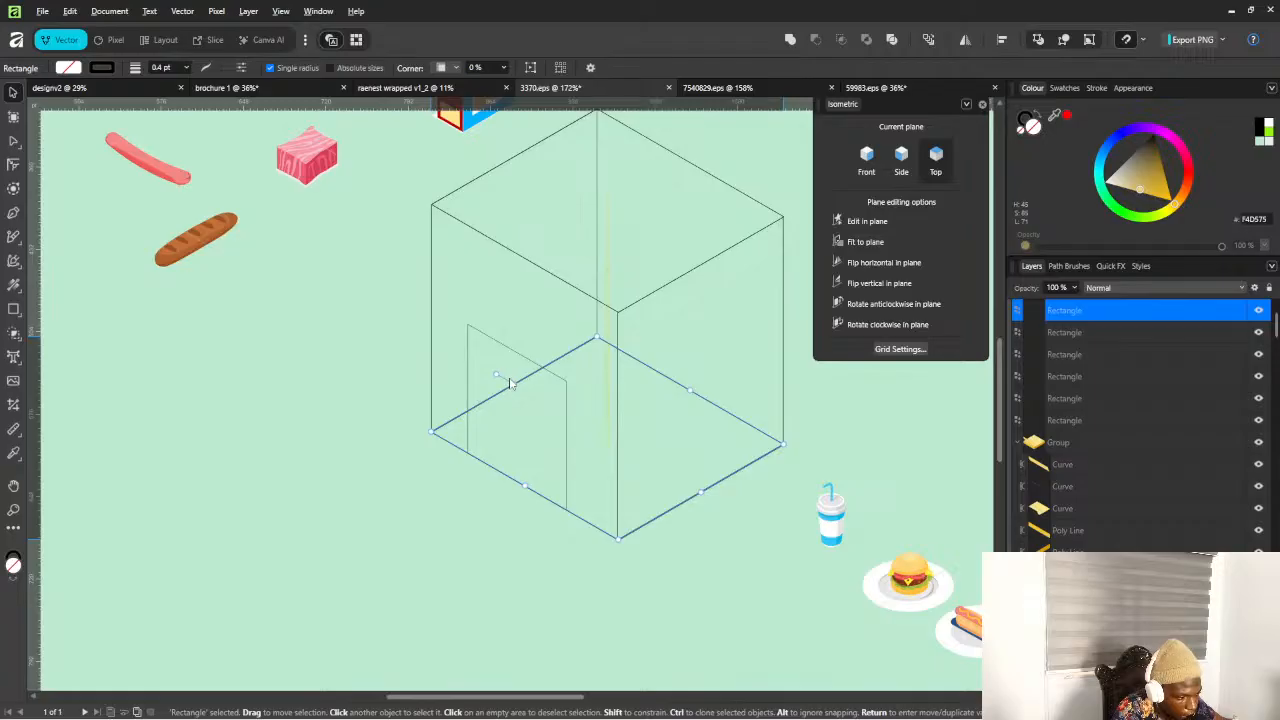
{"action": "scroll", "coordinate": [509, 383], "scroll_direction": "up", "scroll_amount": 8}
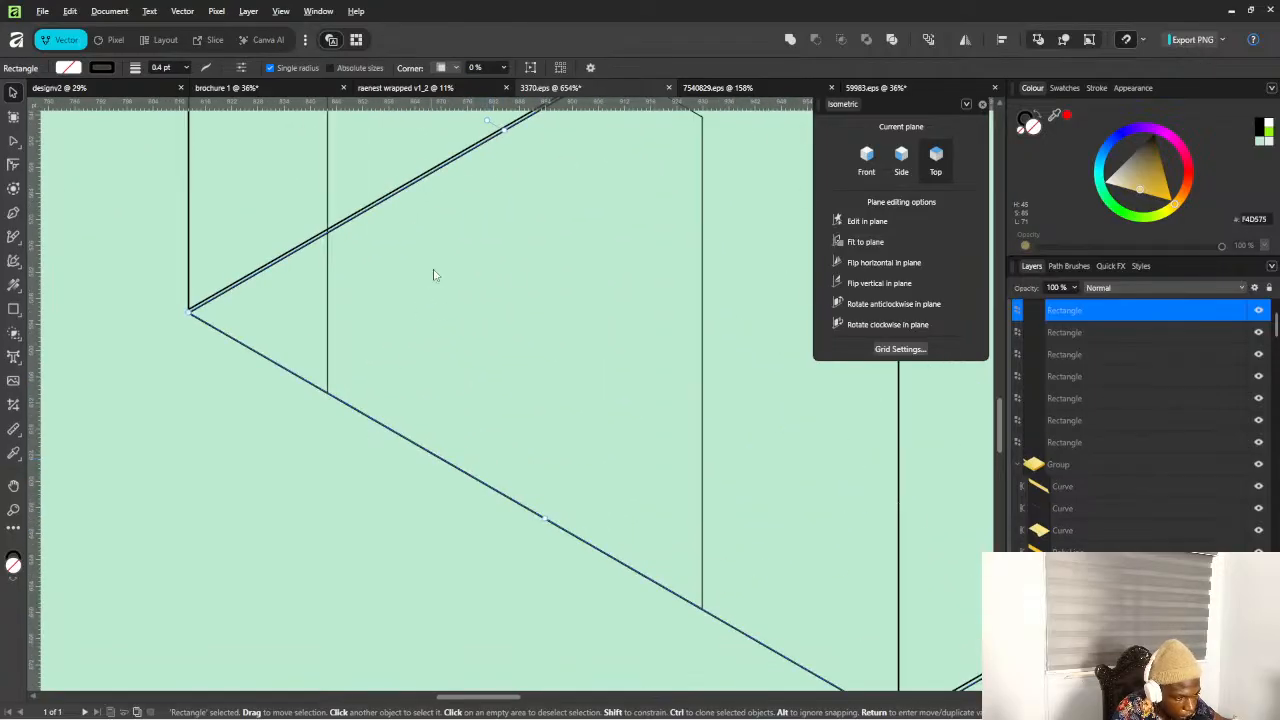
{"action": "scroll", "coordinate": [486, 244], "scroll_direction": "down", "scroll_amount": 5}
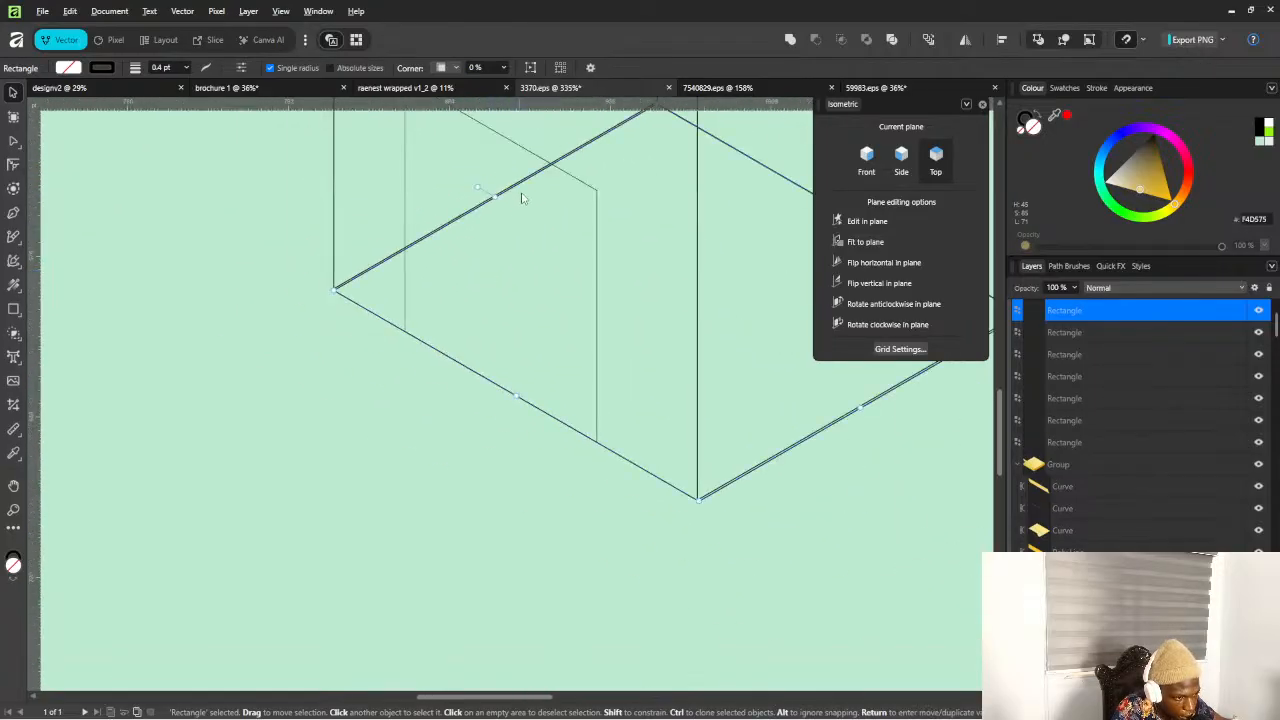
{"action": "scroll", "coordinate": [466, 309], "scroll_direction": "up", "scroll_amount": 4}
{"action": "scroll", "coordinate": [508, 175], "scroll_direction": "down", "scroll_amount": 6}
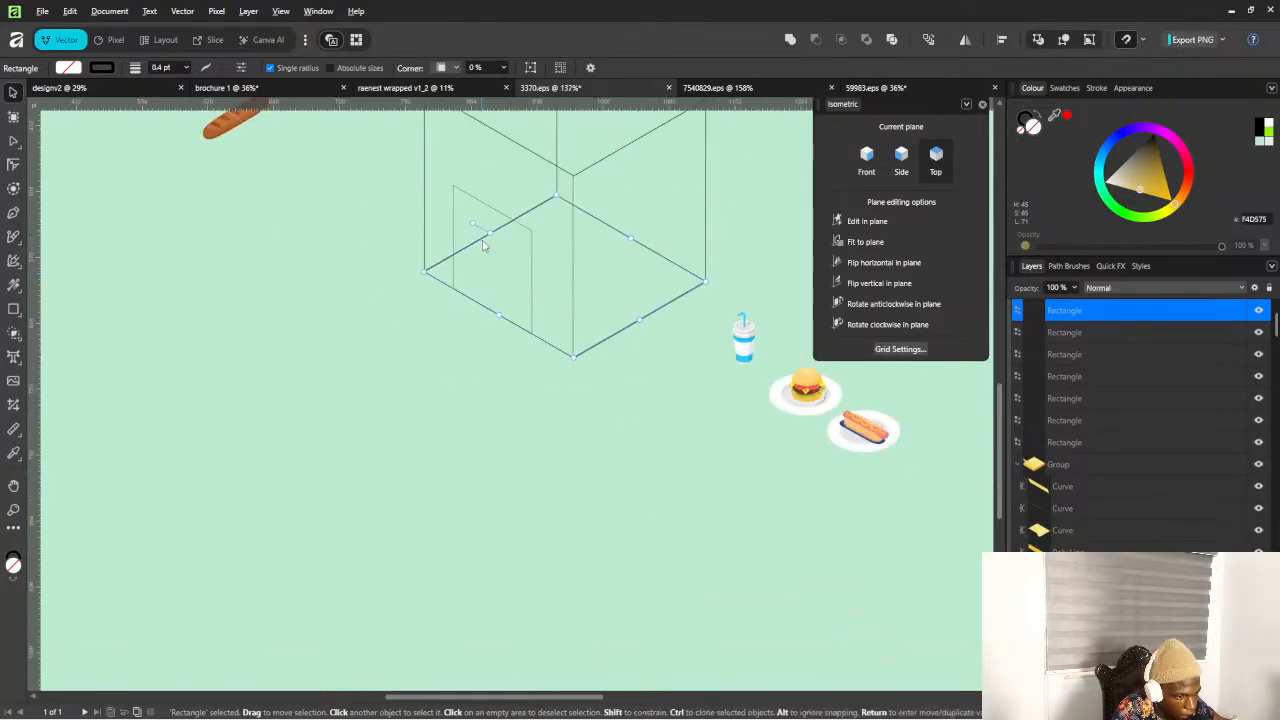
{"action": "scroll", "coordinate": [488, 250], "scroll_direction": "up", "scroll_amount": 3}
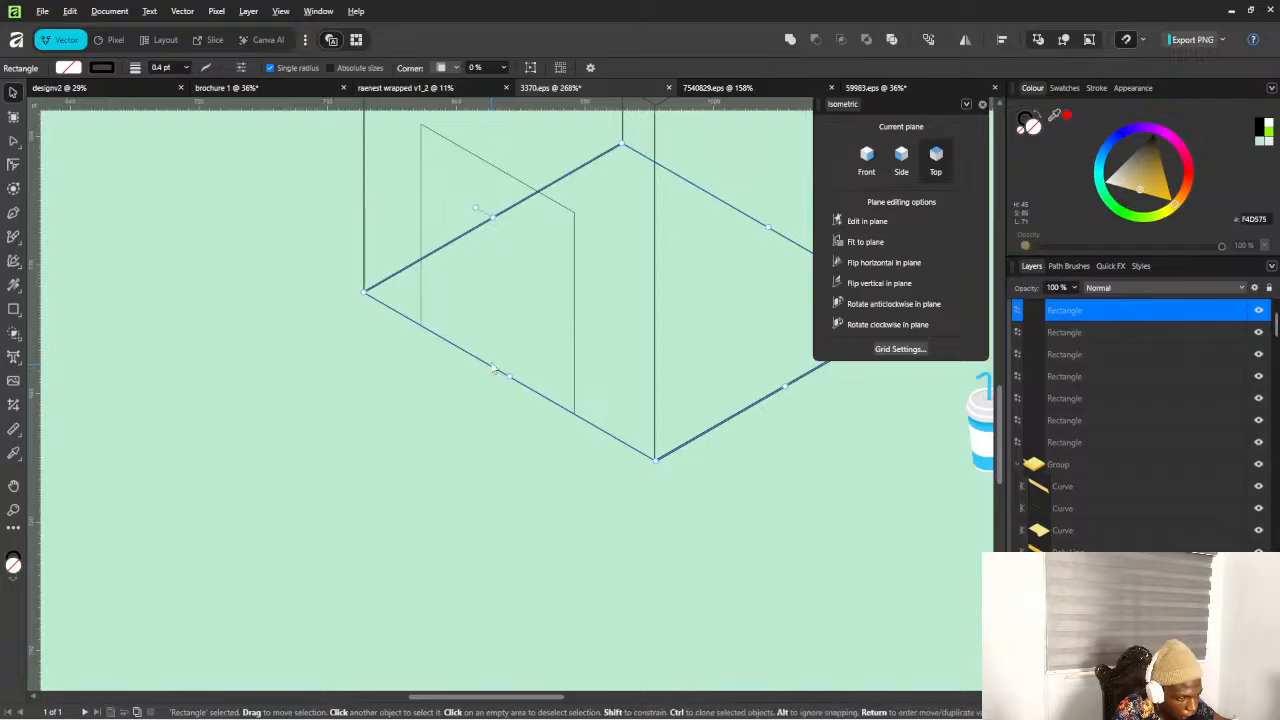
Adjust the floor copy so its rear left edge lines up with the box's existing base line
{"action": "left_click_drag", "start_coordinate": [493, 368], "coordinate": [489, 368]}
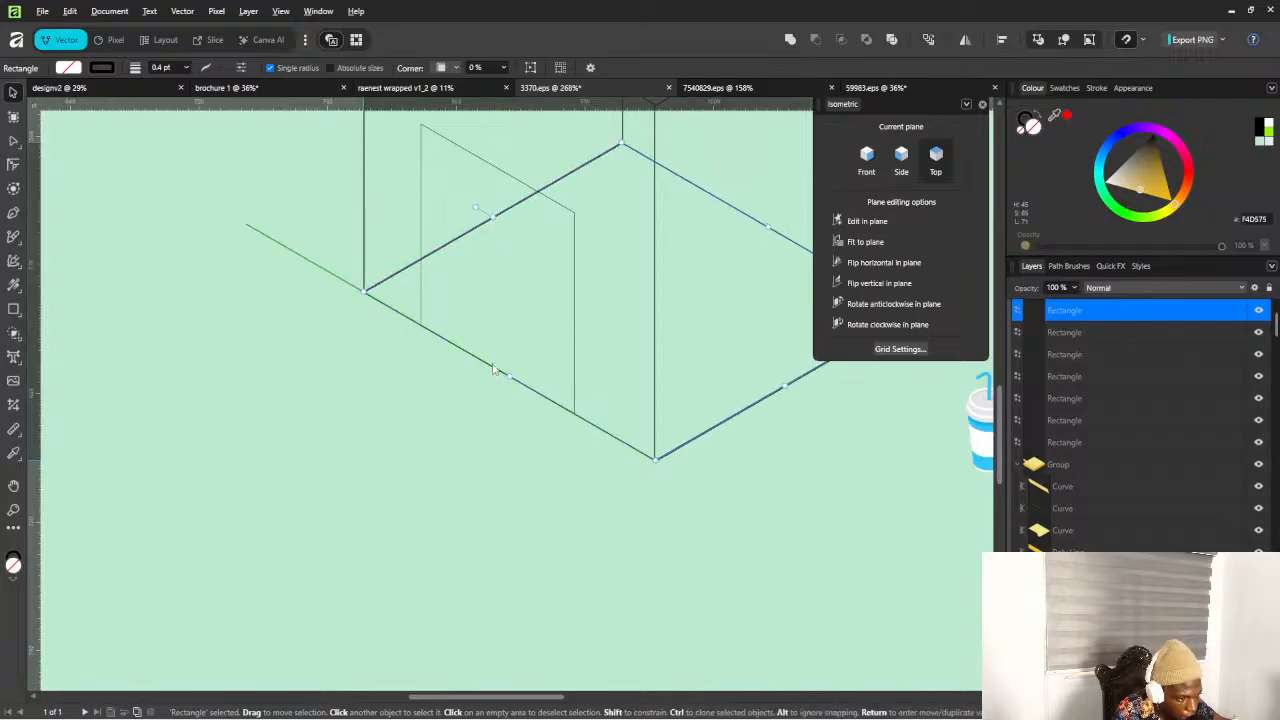
{"action": "scroll", "coordinate": [495, 470], "scroll_direction": "up", "scroll_amount": 4}
{"action": "scroll", "coordinate": [499, 476], "scroll_direction": "up", "scroll_amount": 5}
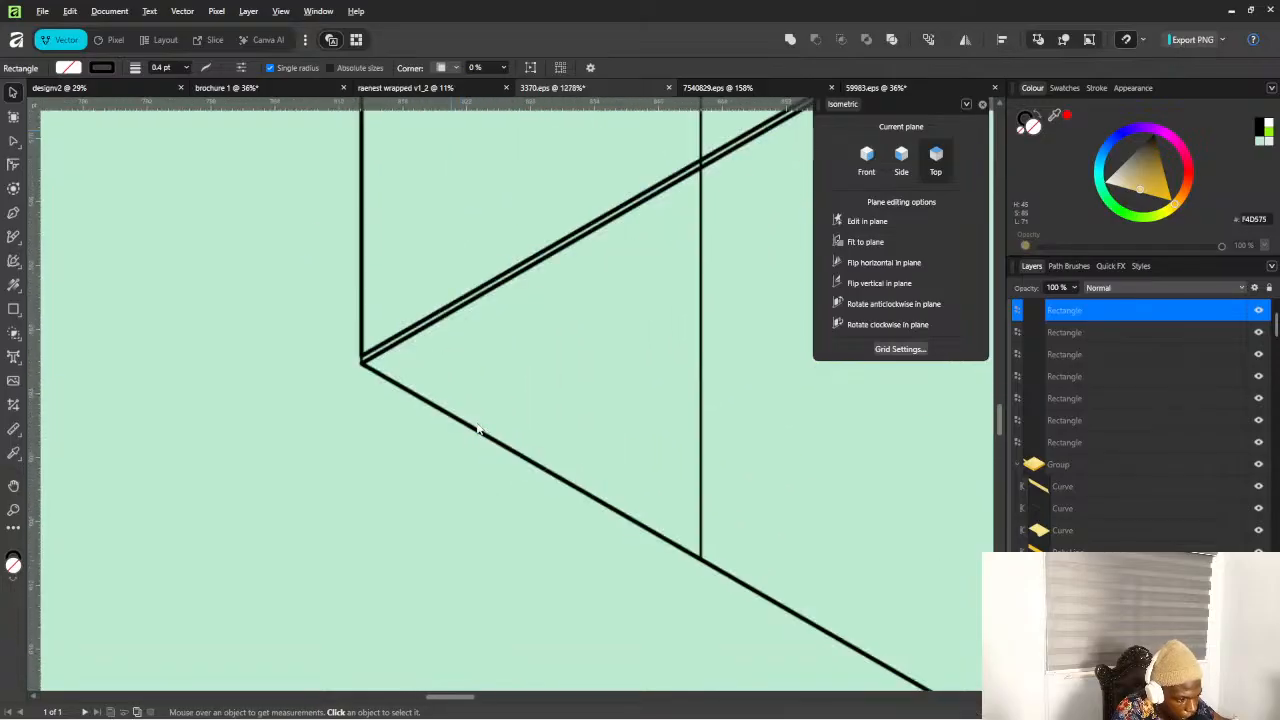
{"action": "left_click", "coordinate": [472, 430]}
{"action": "left_click_drag", "start_coordinate": [470, 425], "coordinate": [477, 430]}
{"action": "scroll", "coordinate": [477, 430], "scroll_direction": "down", "scroll_amount": 8}
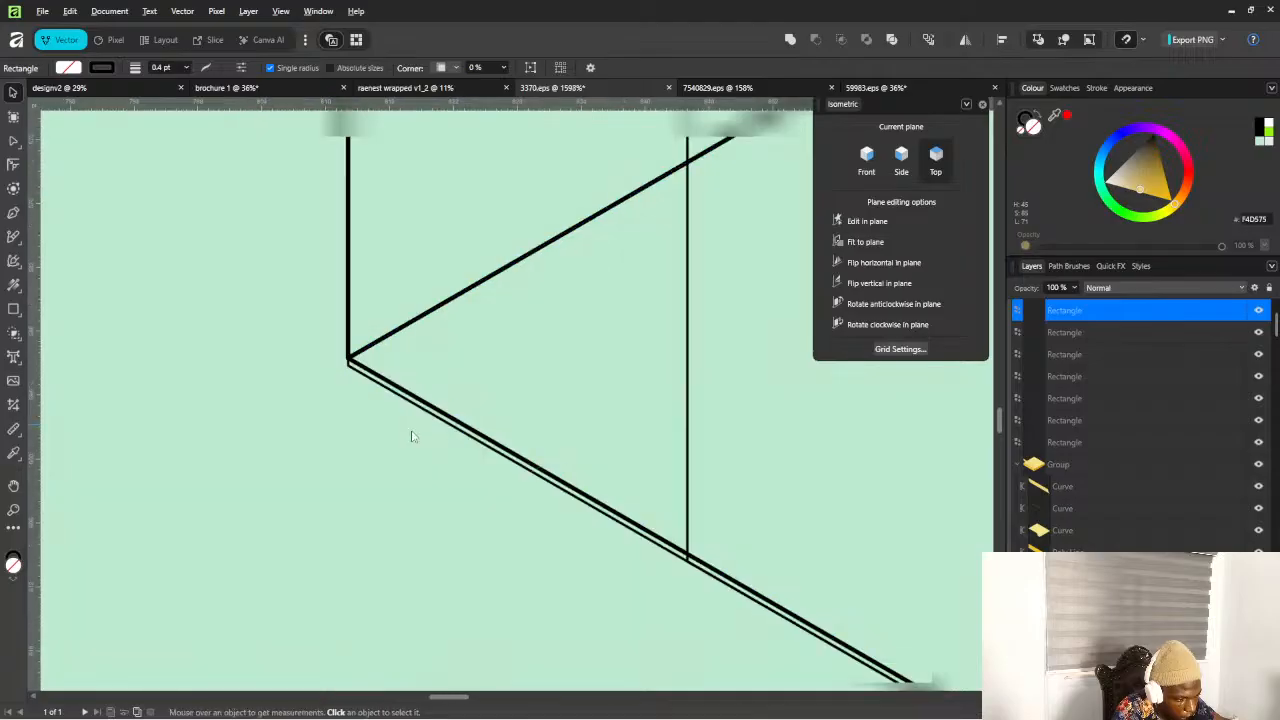
Select the box's near left face and try to align its lower edge with the floor's front left edge
{"action": "scroll", "coordinate": [660, 530], "scroll_direction": "up", "scroll_amount": 4}
{"action": "scroll", "coordinate": [630, 580], "scroll_direction": "up", "scroll_amount": 4}
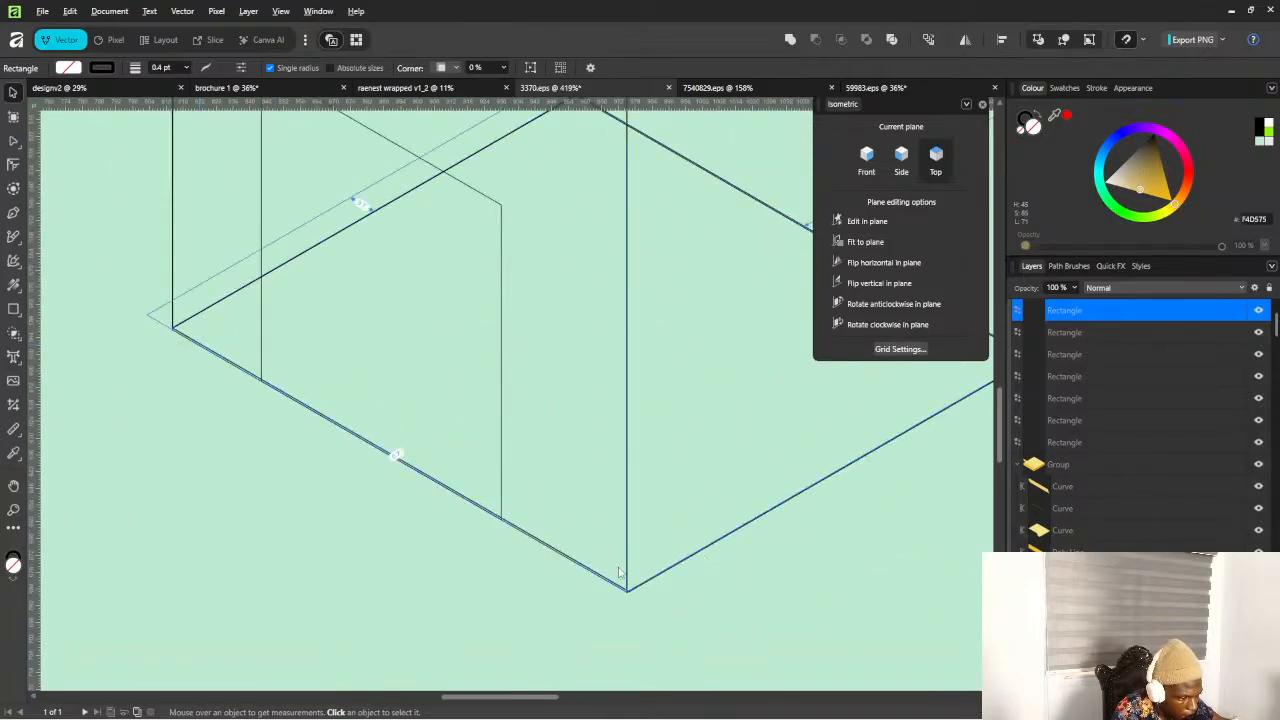
{"action": "scroll", "coordinate": [622, 603], "scroll_direction": "up", "scroll_amount": 2}
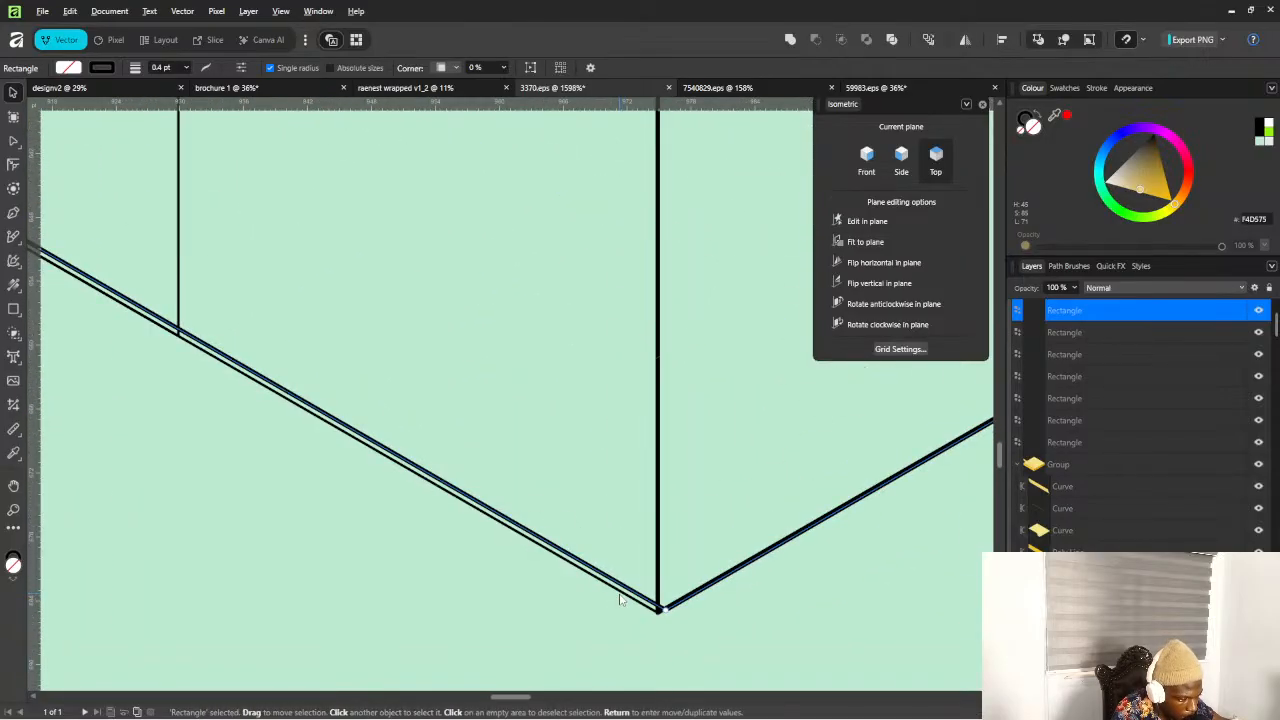
{"action": "left_click", "coordinate": [620, 598]}
{"action": "scroll", "coordinate": [505, 520], "scroll_direction": "down", "scroll_amount": 2}
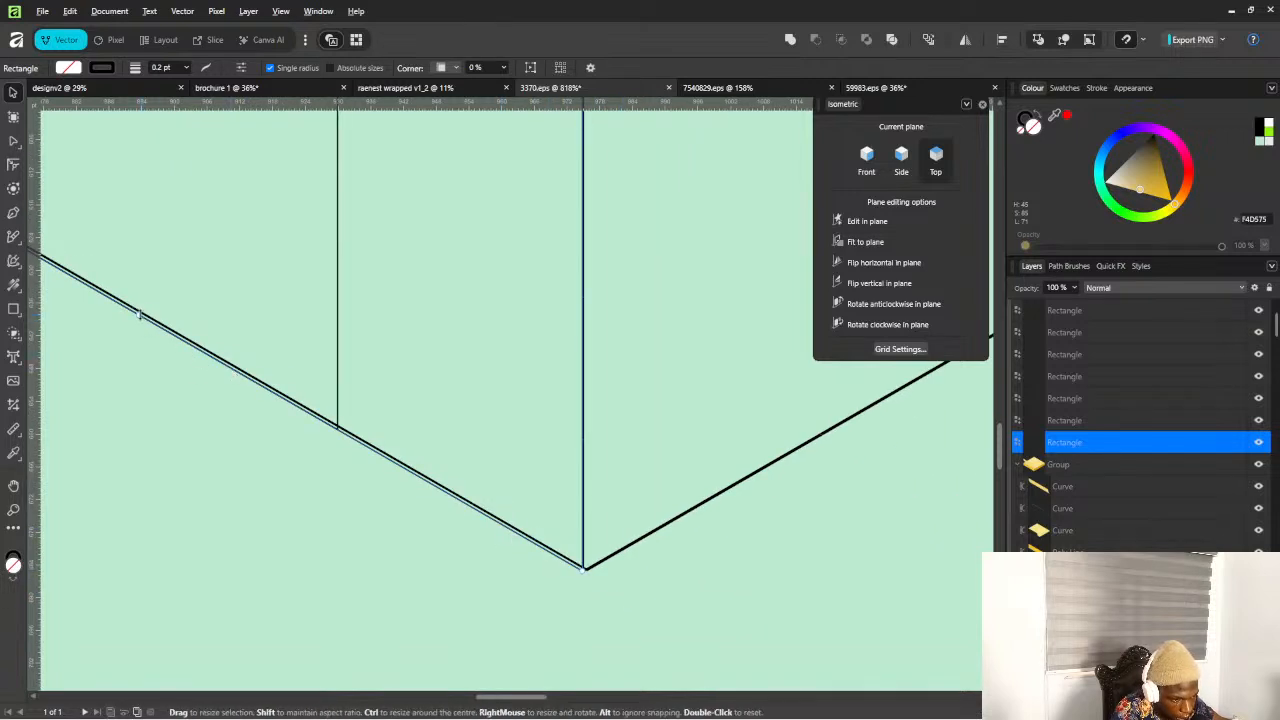
{"action": "left_click_drag", "start_coordinate": [140, 314], "coordinate": [141, 312]}
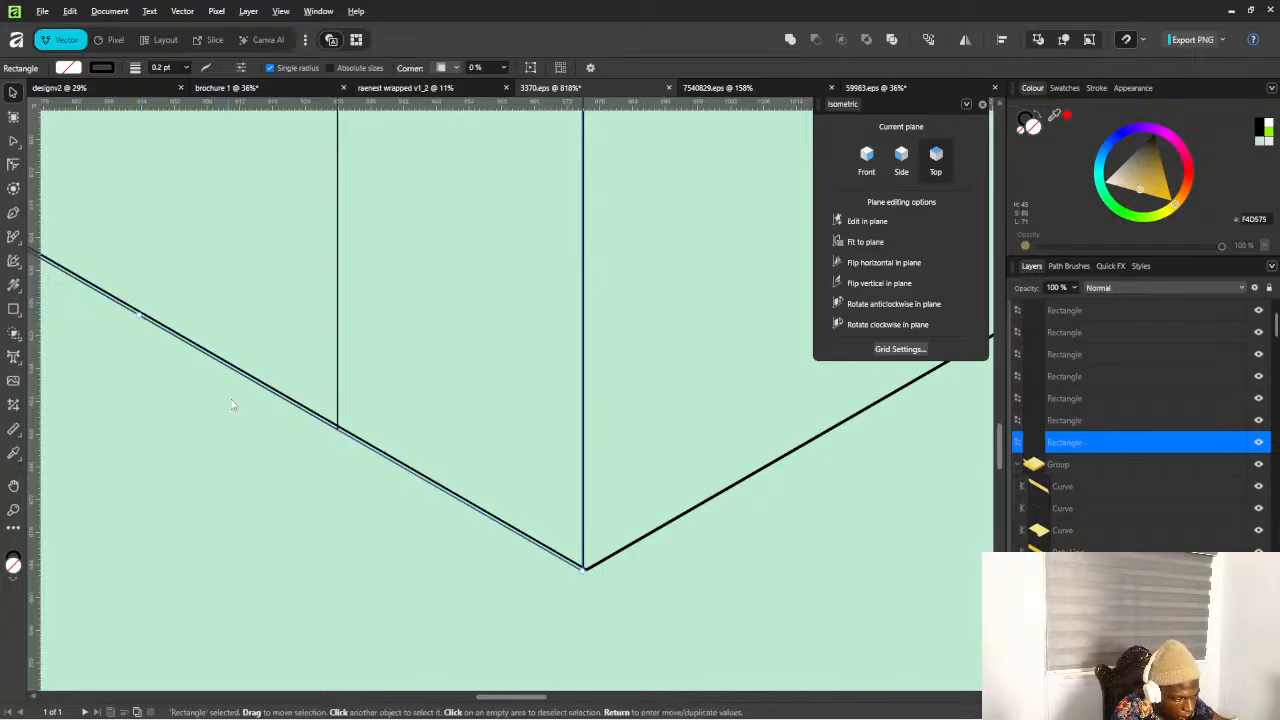
Snap the floor's front corner onto the box's lower front corner so their edges coincide, and deselect it
{"action": "scroll", "coordinate": [571, 566], "scroll_direction": "up", "scroll_amount": 6}
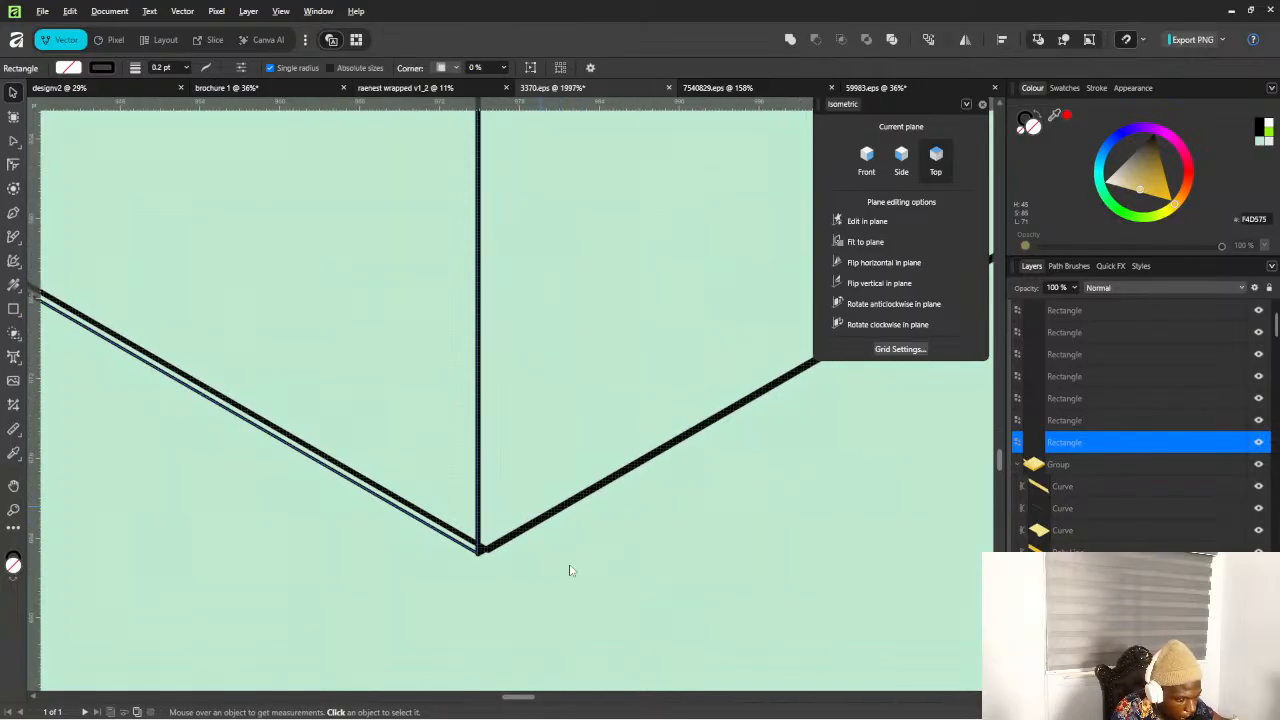
{"action": "left_click", "coordinate": [461, 542]}
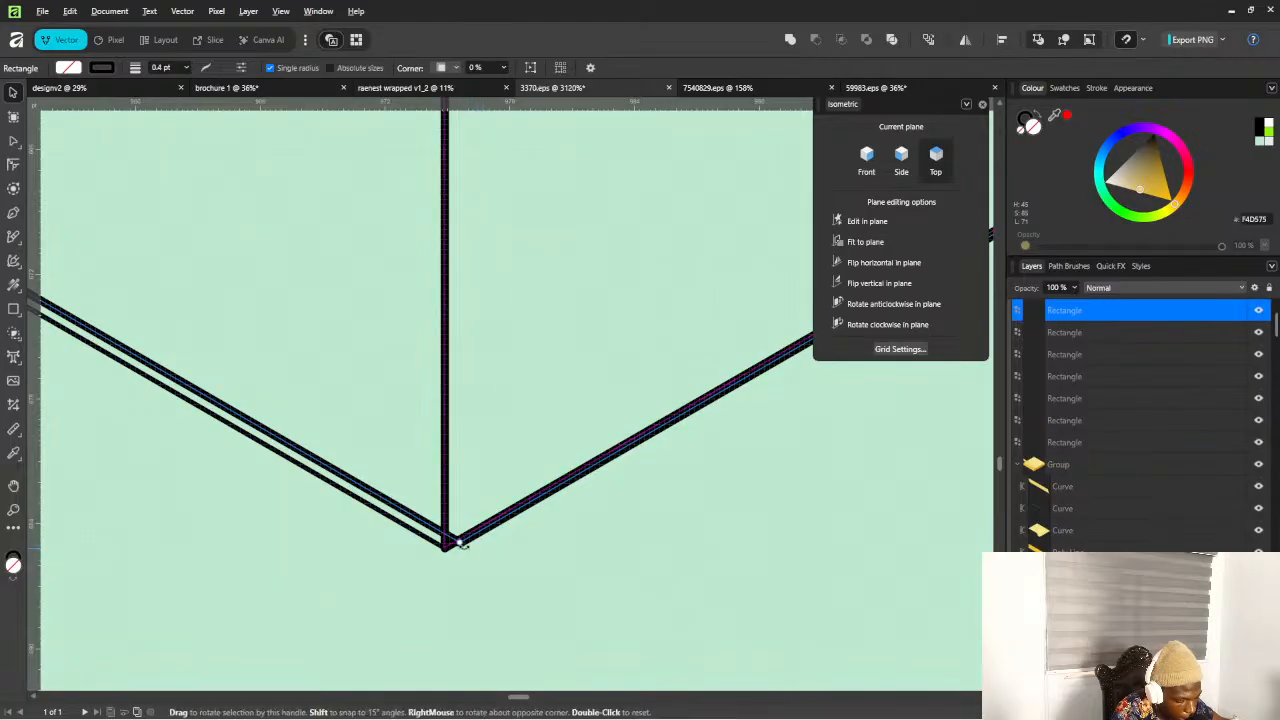
{"action": "scroll", "coordinate": [461, 555], "scroll_direction": "down", "scroll_amount": 2}
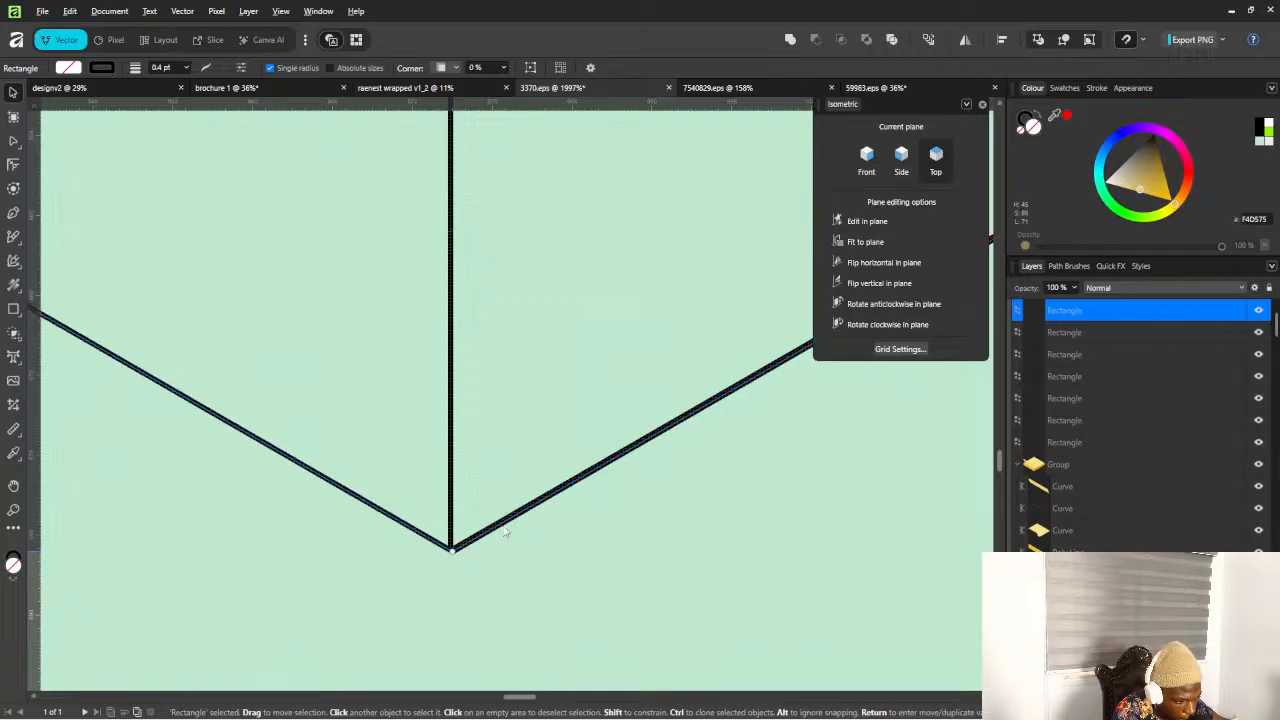
{"action": "left_click", "coordinate": [528, 562]}
{"action": "scroll", "coordinate": [530, 556], "scroll_direction": "down", "scroll_amount": 3}
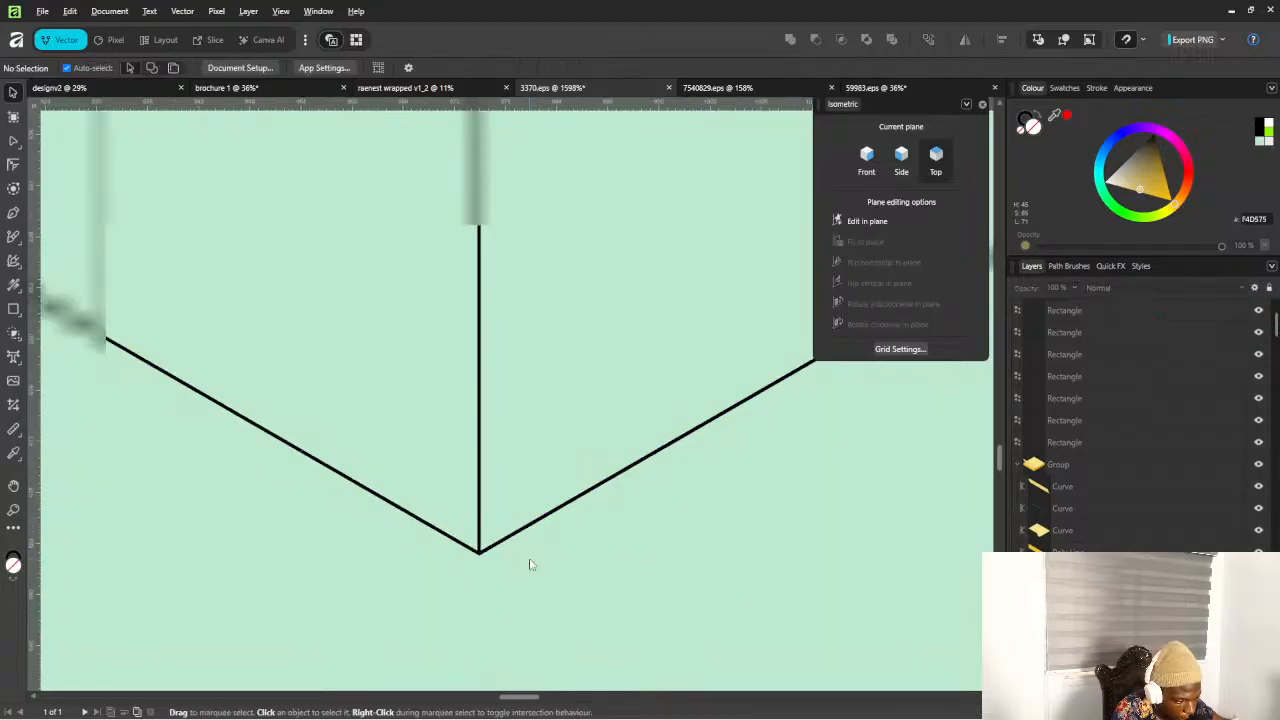
Examine the whole box, checking its upper corners, base edges and the doorway on the near left face
{"action": "scroll", "coordinate": [532, 550], "scroll_direction": "down", "scroll_amount": 3}
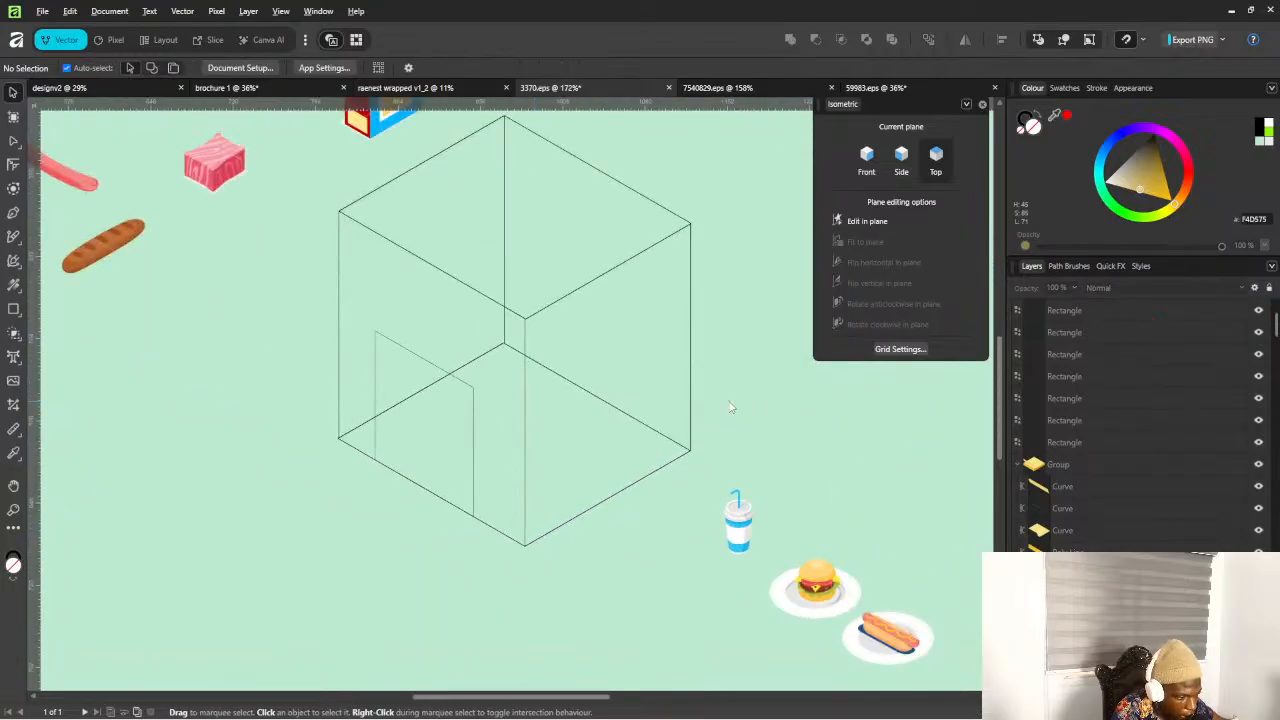
{"action": "scroll", "coordinate": [480, 443], "scroll_direction": "up", "scroll_amount": 2}
{"action": "scroll", "coordinate": [494, 386], "scroll_direction": "down", "scroll_amount": 2}
{"action": "scroll", "coordinate": [480, 290], "scroll_direction": "up", "scroll_amount": 4}
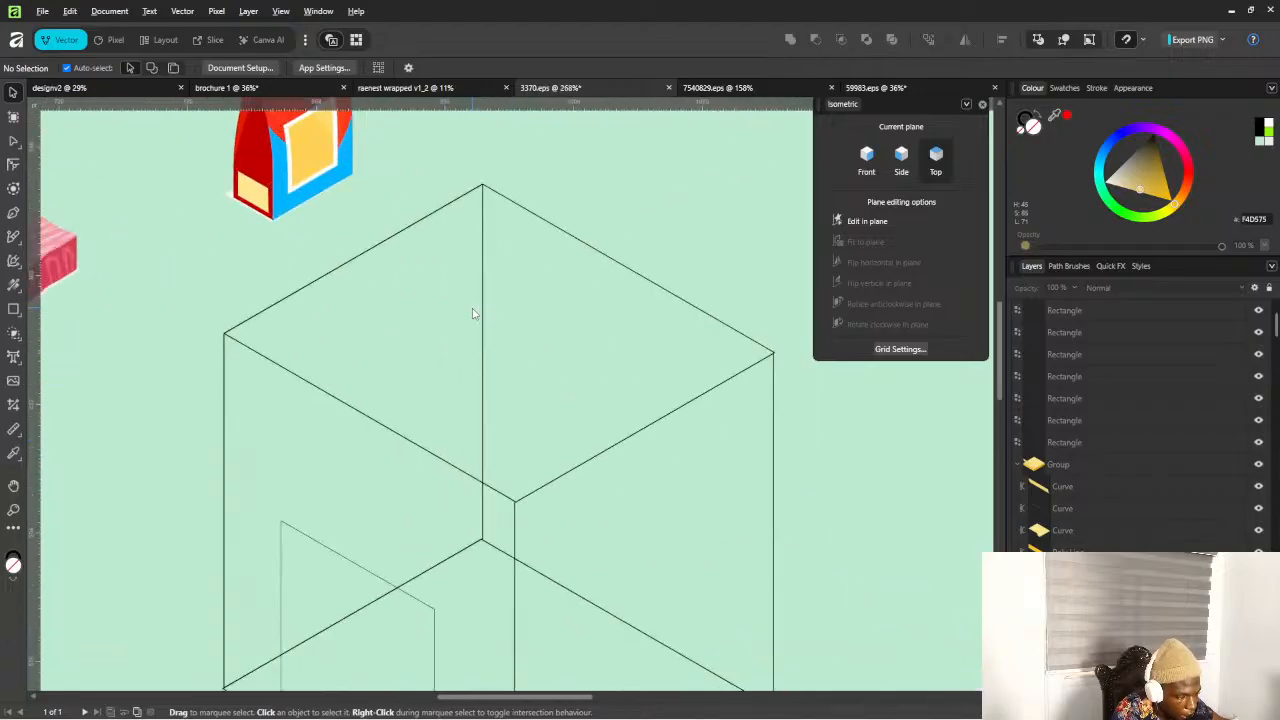
{"action": "scroll", "coordinate": [474, 314], "scroll_direction": "down", "scroll_amount": 3}
{"action": "scroll", "coordinate": [190, 484], "scroll_direction": "up", "scroll_amount": 3}
{"action": "scroll", "coordinate": [323, 438], "scroll_direction": "down", "scroll_amount": 3}
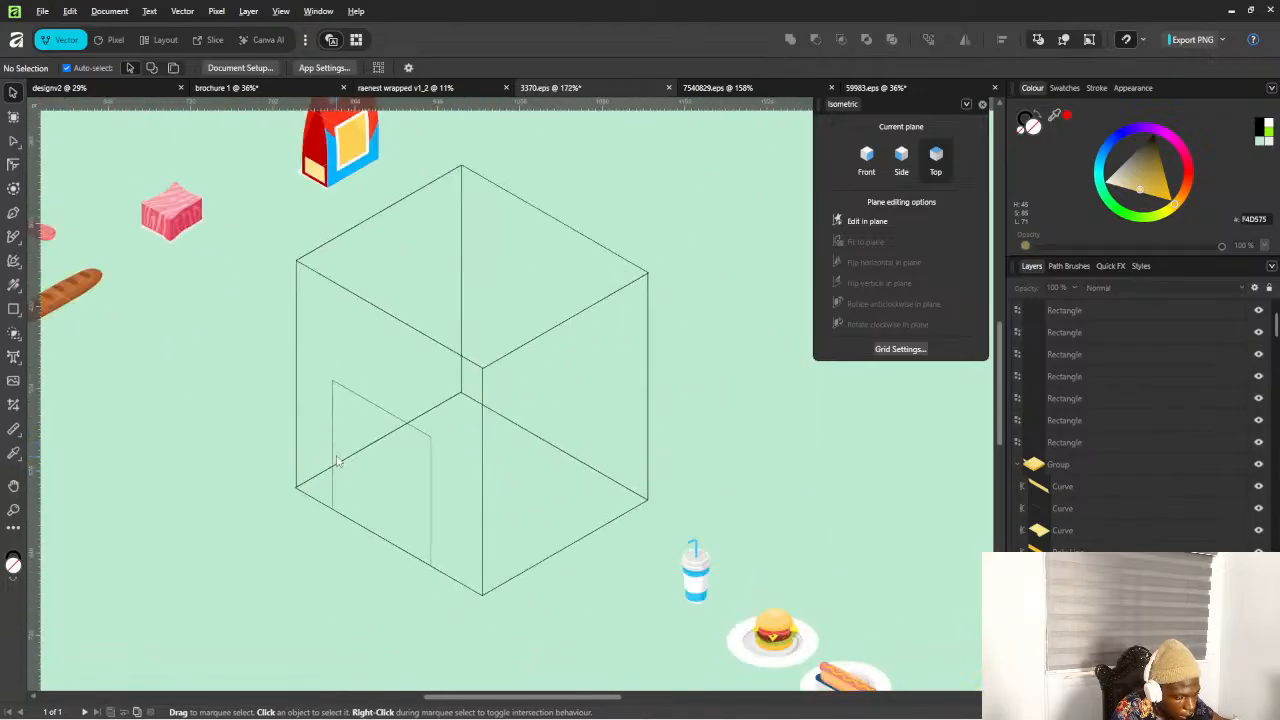
{"action": "scroll", "coordinate": [340, 450], "scroll_direction": "up", "scroll_amount": 3}
{"action": "scroll", "coordinate": [357, 429], "scroll_direction": "down", "scroll_amount": 2}
{"action": "scroll", "coordinate": [370, 430], "scroll_direction": "up", "scroll_amount": 1}
{"action": "scroll", "coordinate": [389, 430], "scroll_direction": "up", "scroll_amount": 1}
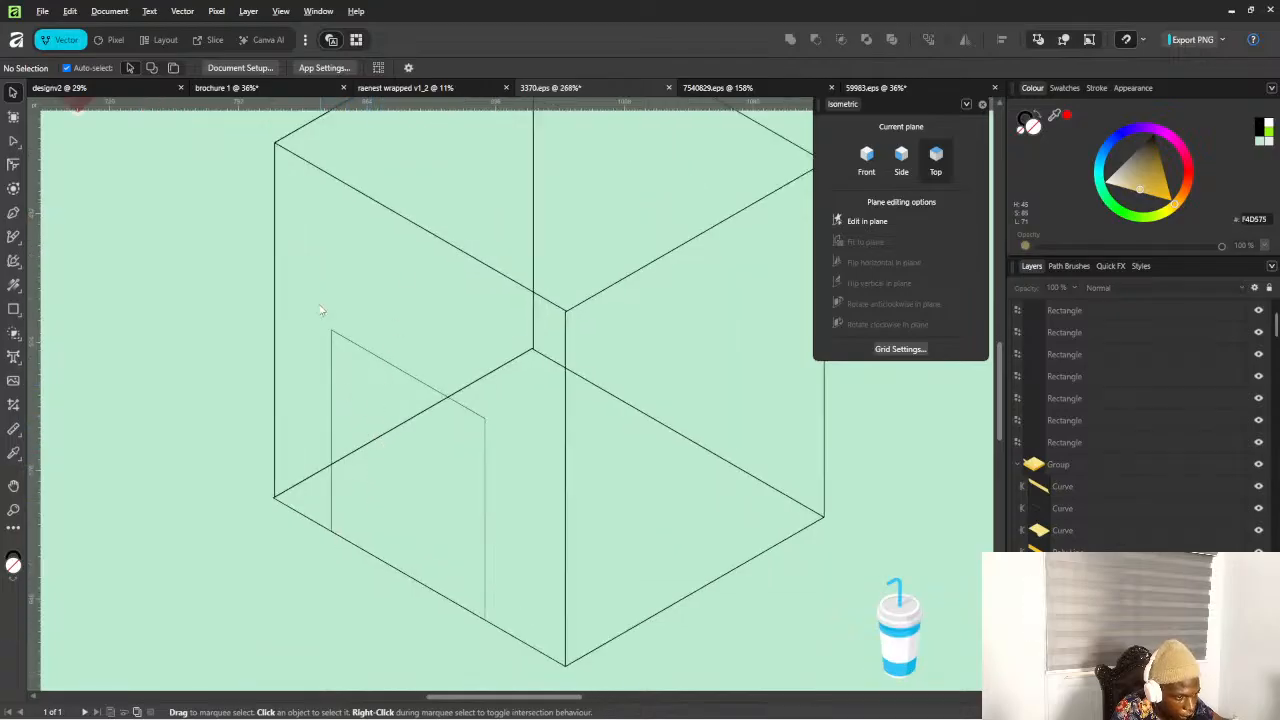
{"action": "scroll", "coordinate": [386, 295], "scroll_direction": "down", "scroll_amount": 3}
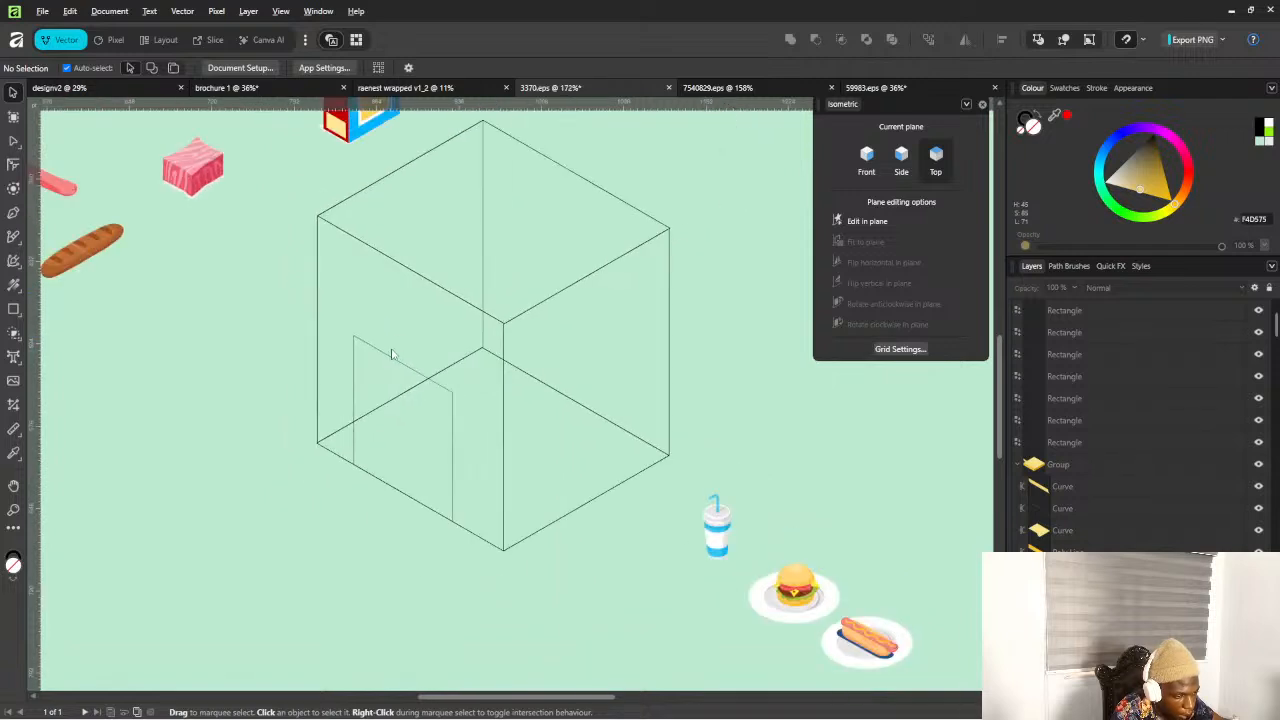
Duplicate the box's rear left face and place the copy inside the box, its lower front corner at the doorway's lower left corner
{"action": "left_click", "coordinate": [450, 360]}
{"action": "left_click", "coordinate": [465, 232]}
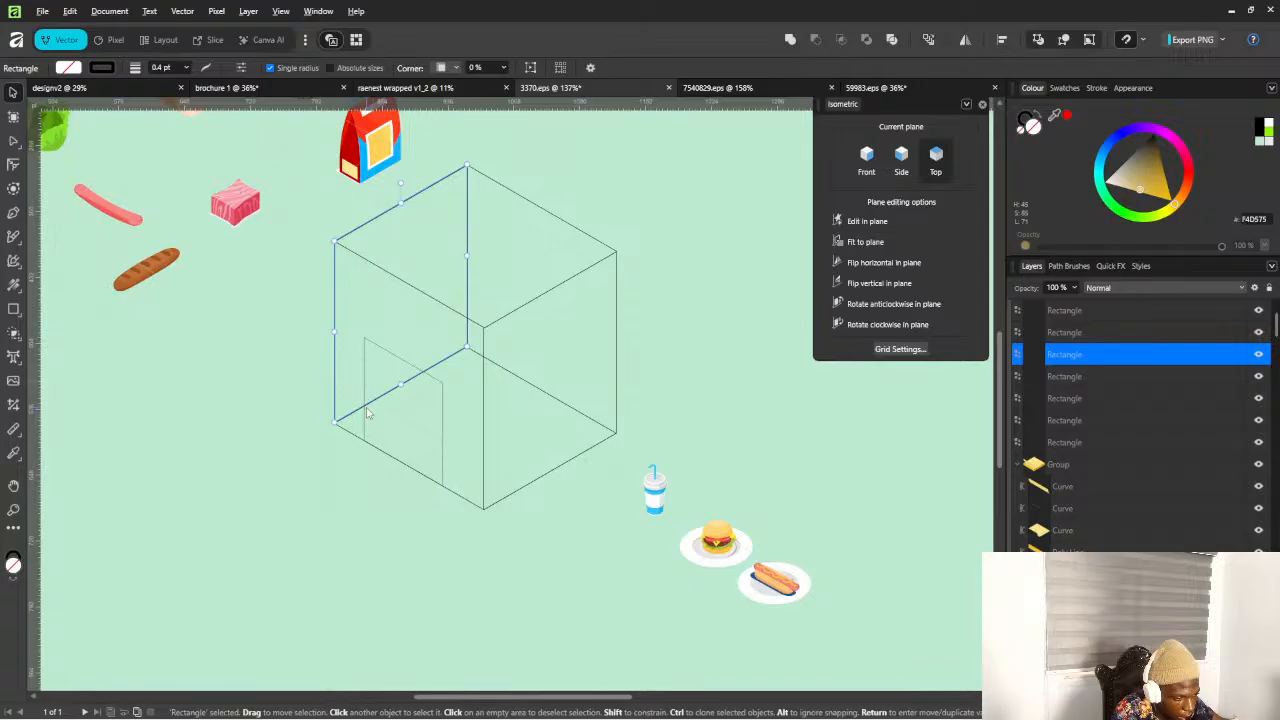
{"action": "mouse_move", "coordinate": [369, 408]}
{"action": "left_mouse_down"}
{"action": "mouse_move", "coordinate": [400, 431]}
{"action": "mouse_move", "coordinate": [399, 454]}
{"action": "mouse_move", "coordinate": [393, 437]}
{"action": "left_mouse_up"}
{"action": "scroll", "coordinate": [343, 446], "scroll_direction": "up", "scroll_amount": 9}
{"action": "left_click", "coordinate": [396, 460]}
{"action": "left_click", "coordinate": [395, 436]}
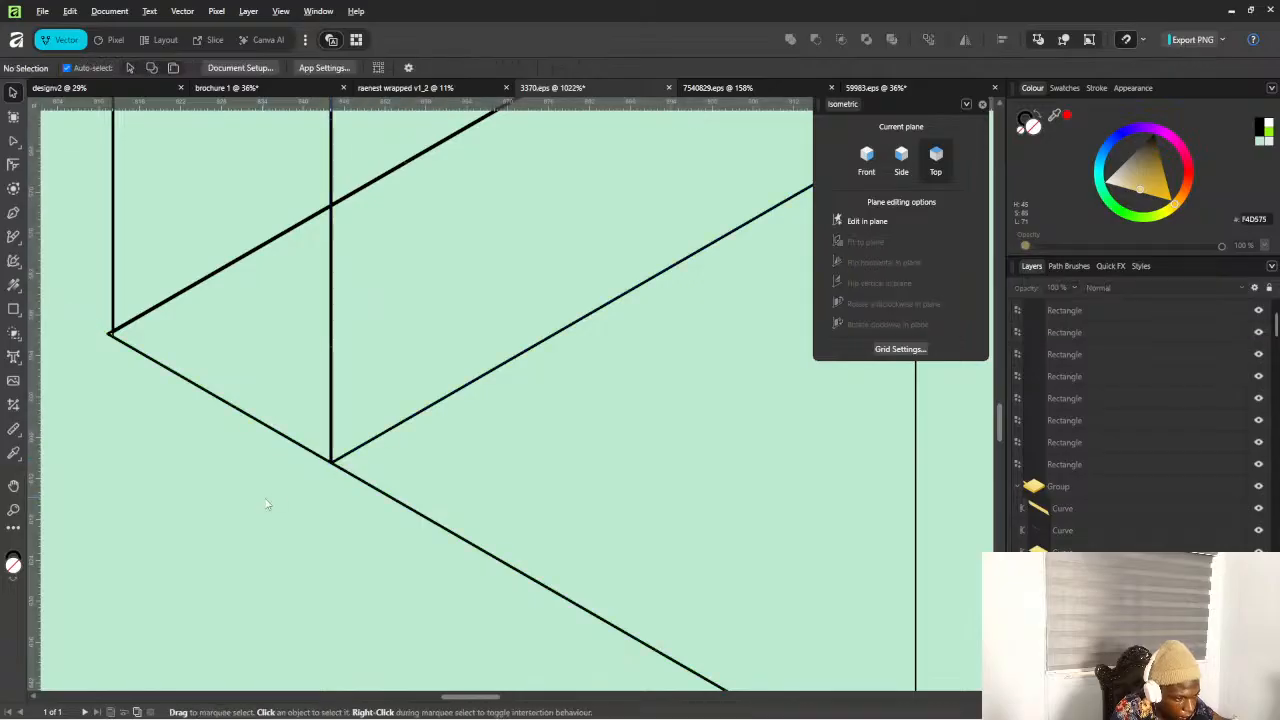
{"action": "scroll", "coordinate": [400, 434], "scroll_direction": "down", "scroll_amount": 9}
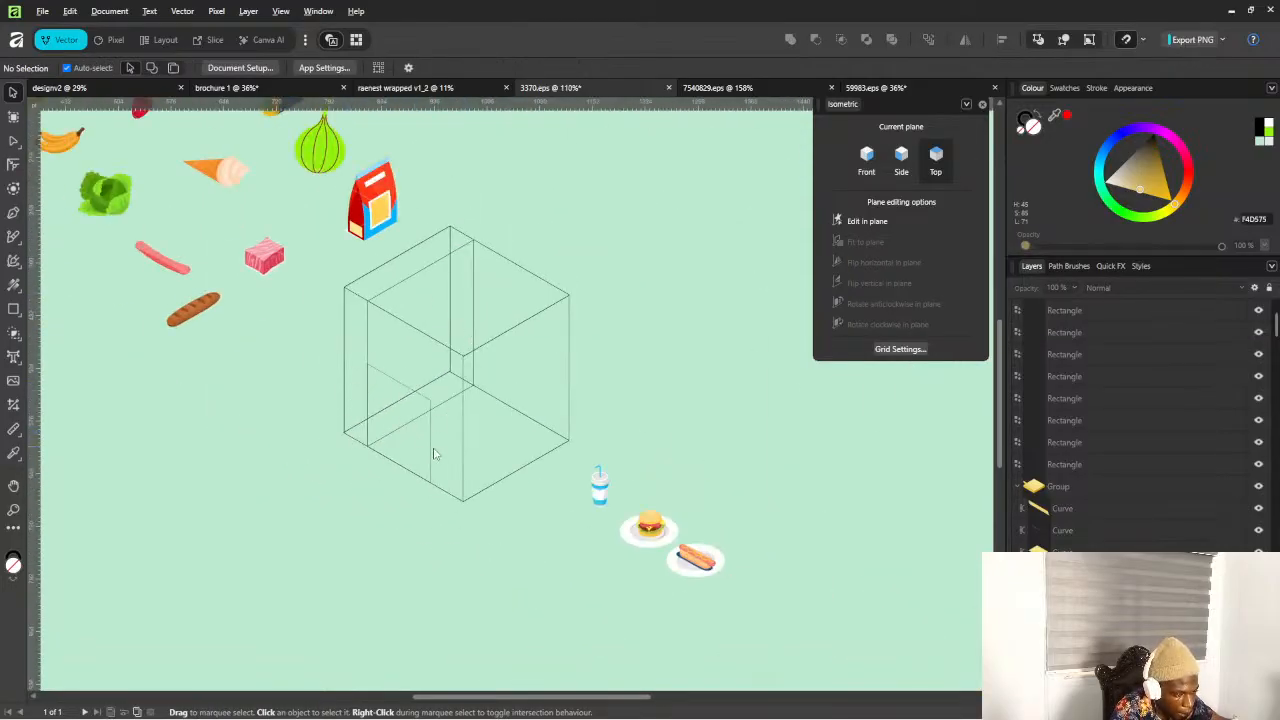
{"action": "scroll", "coordinate": [461, 432], "scroll_direction": "down", "scroll_amount": 3}
{"action": "scroll", "coordinate": [490, 385], "scroll_direction": "up", "scroll_amount": 4}
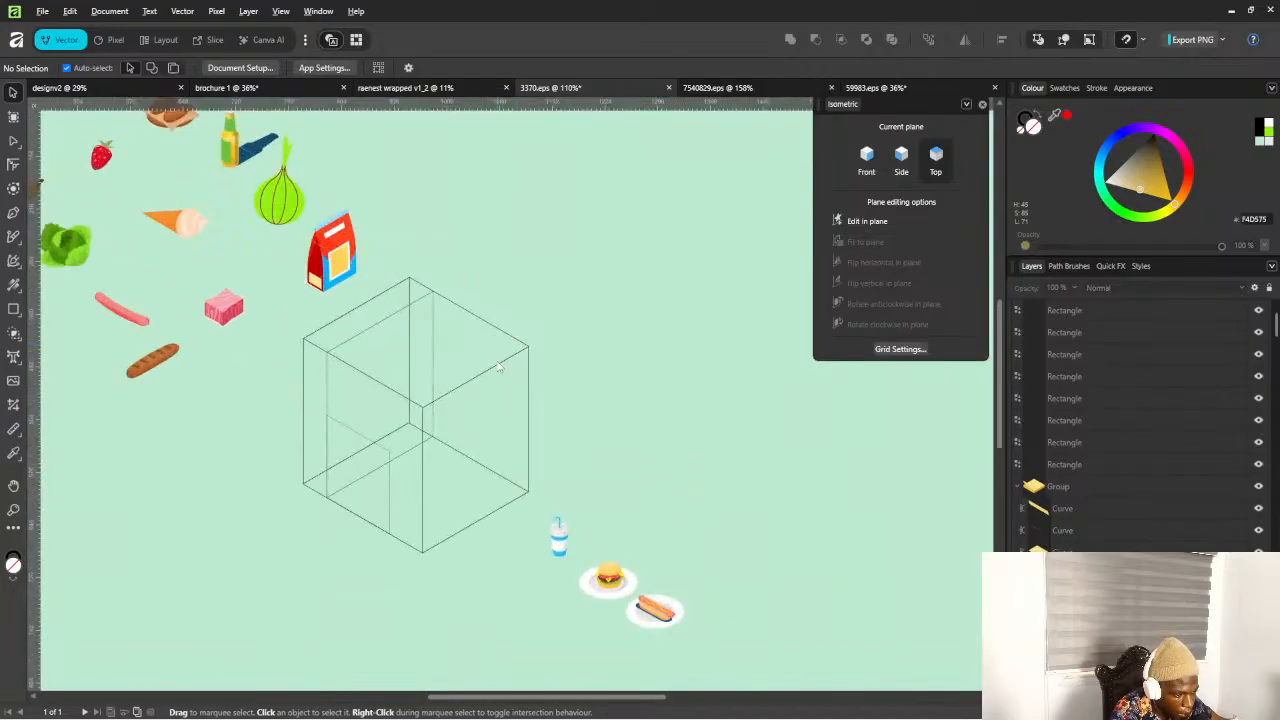
Duplicate the cube's top-face rectangle and shrink the copy inward from two opposite corners to form an inset
{"action": "scroll", "coordinate": [490, 375], "scroll_direction": "up", "scroll_amount": 4}
{"action": "scroll", "coordinate": [460, 368], "scroll_direction": "down", "scroll_amount": 3}
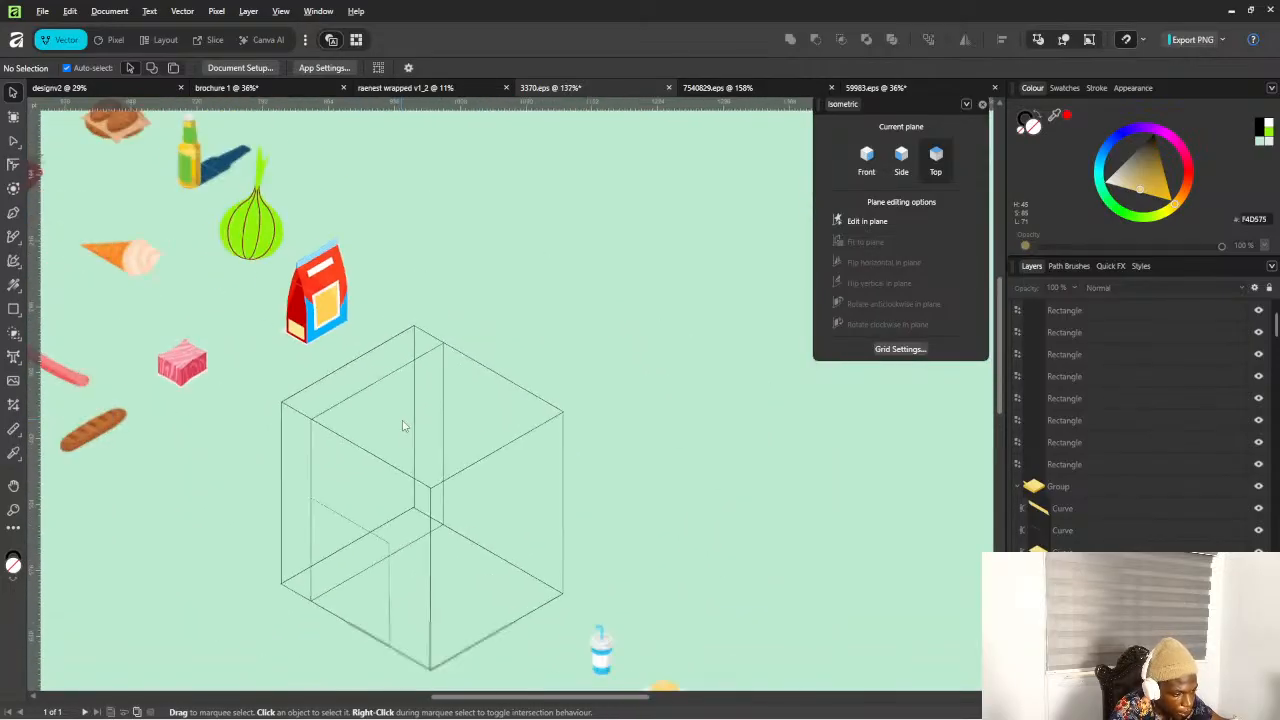
{"action": "scroll", "coordinate": [459, 365], "scroll_direction": "up", "scroll_amount": 3}
{"action": "left_click", "coordinate": [464, 351]}
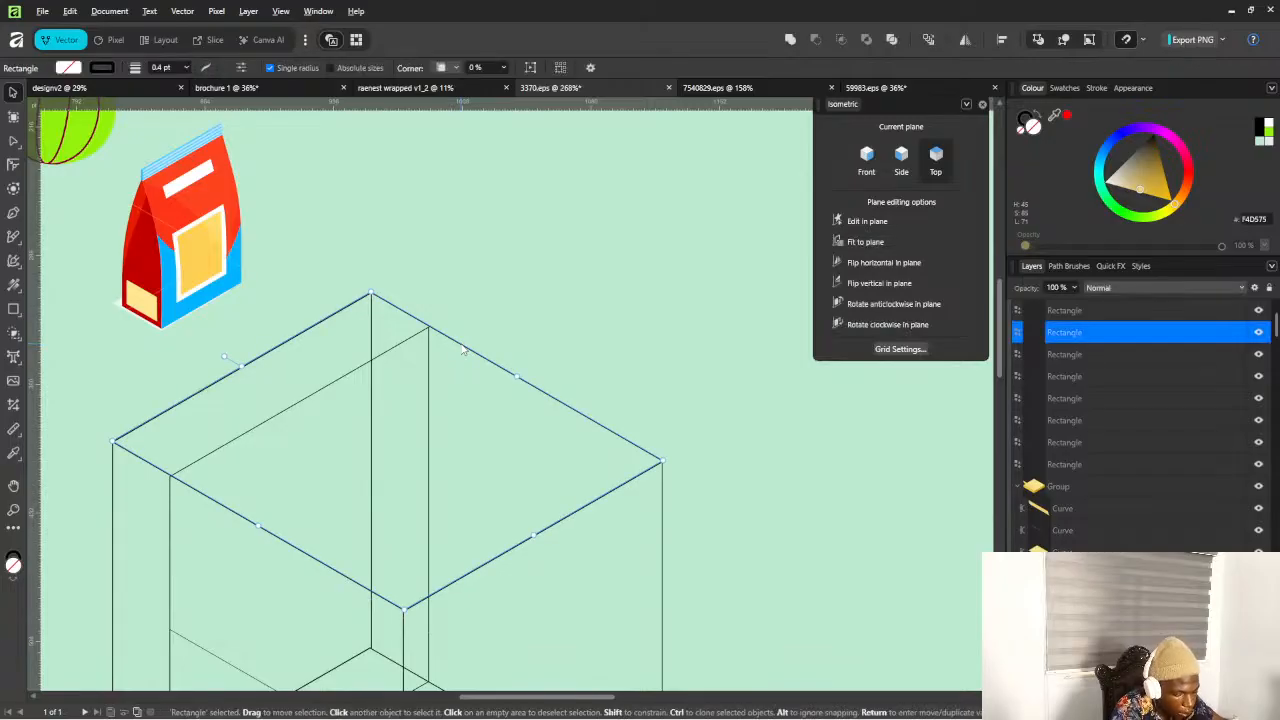
{"action": "key", "text": "ctrl+j"}
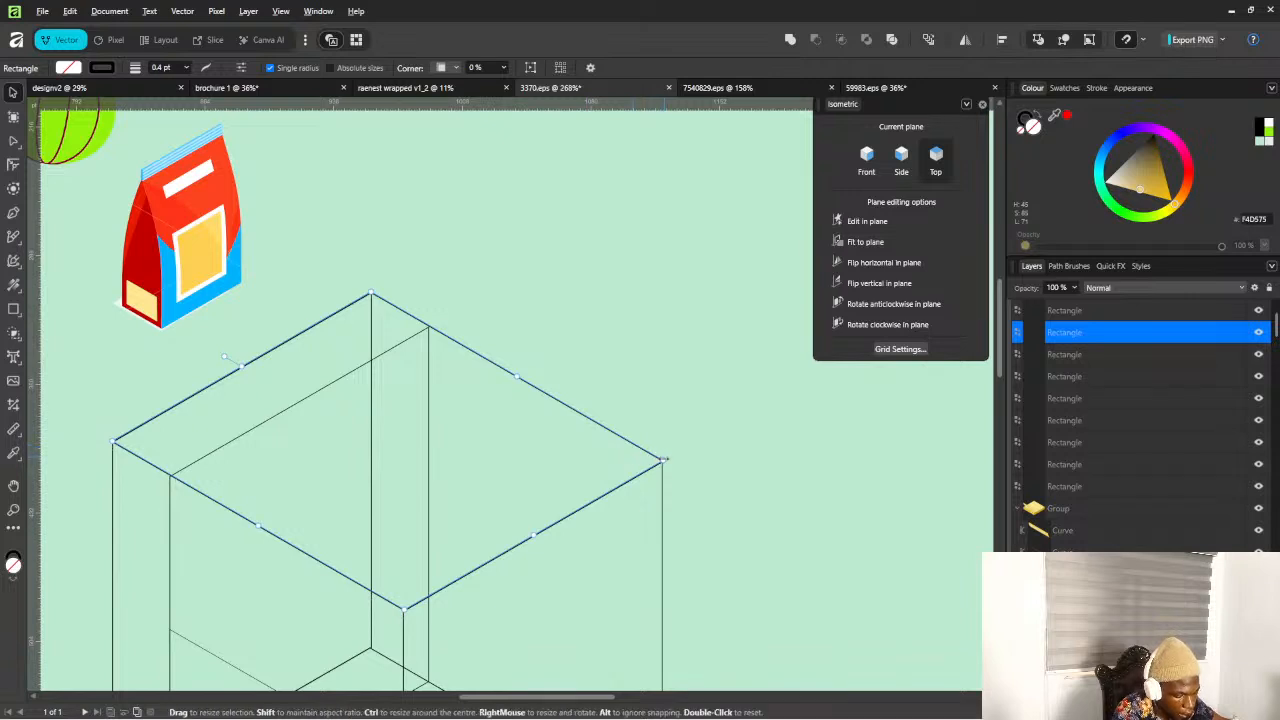
{"action": "left_click_drag", "start_coordinate": [664, 459], "coordinate": [591, 459]}
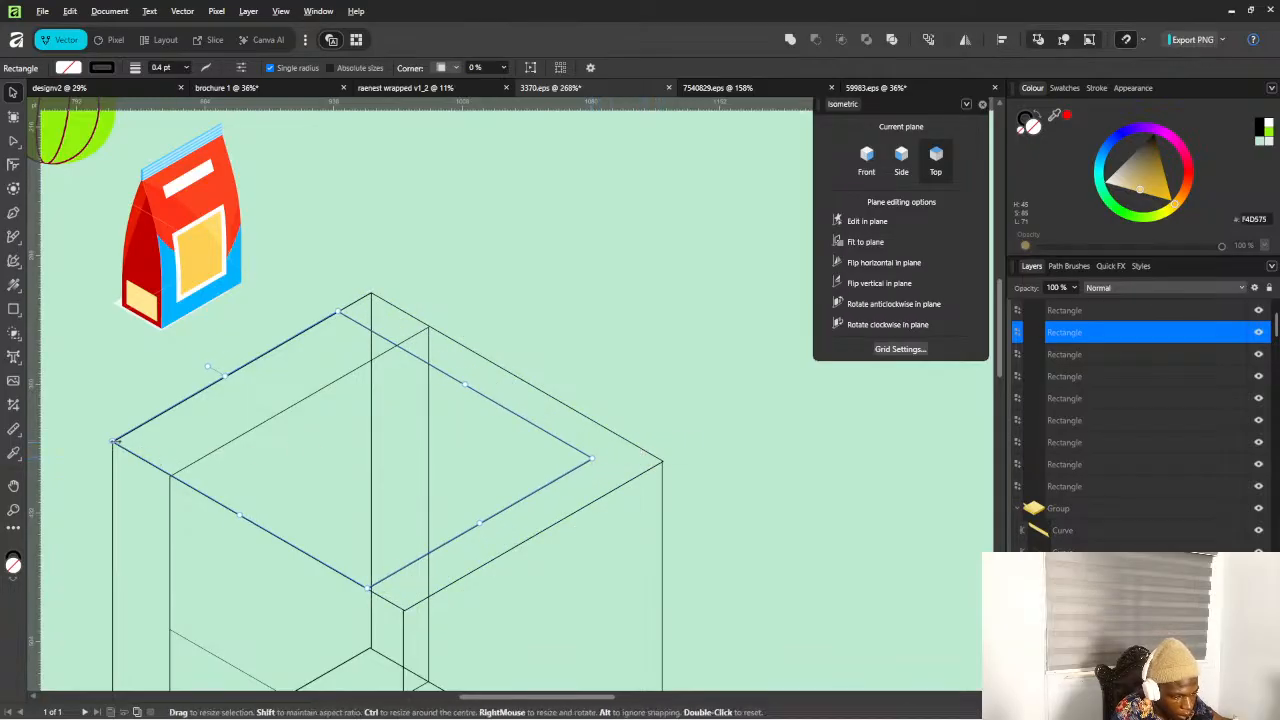
{"action": "left_click_drag", "start_coordinate": [114, 441], "coordinate": [191, 444]}
{"action": "left_click", "coordinate": [636, 420]}
{"action": "scroll", "coordinate": [500, 440], "scroll_direction": "down", "scroll_amount": 4}
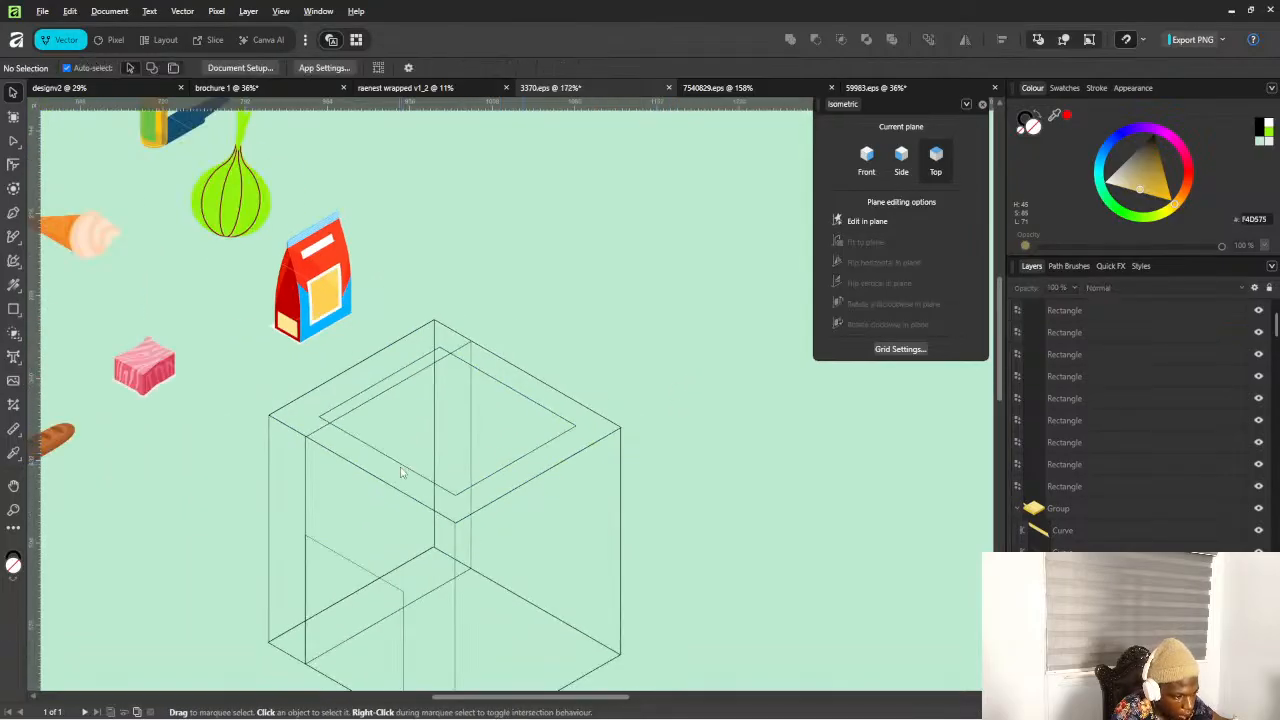
Duplicate the inset rectangle on the top face and scale the copy down around its centre
{"action": "scroll", "coordinate": [495, 466], "scroll_direction": "up", "scroll_amount": 4}
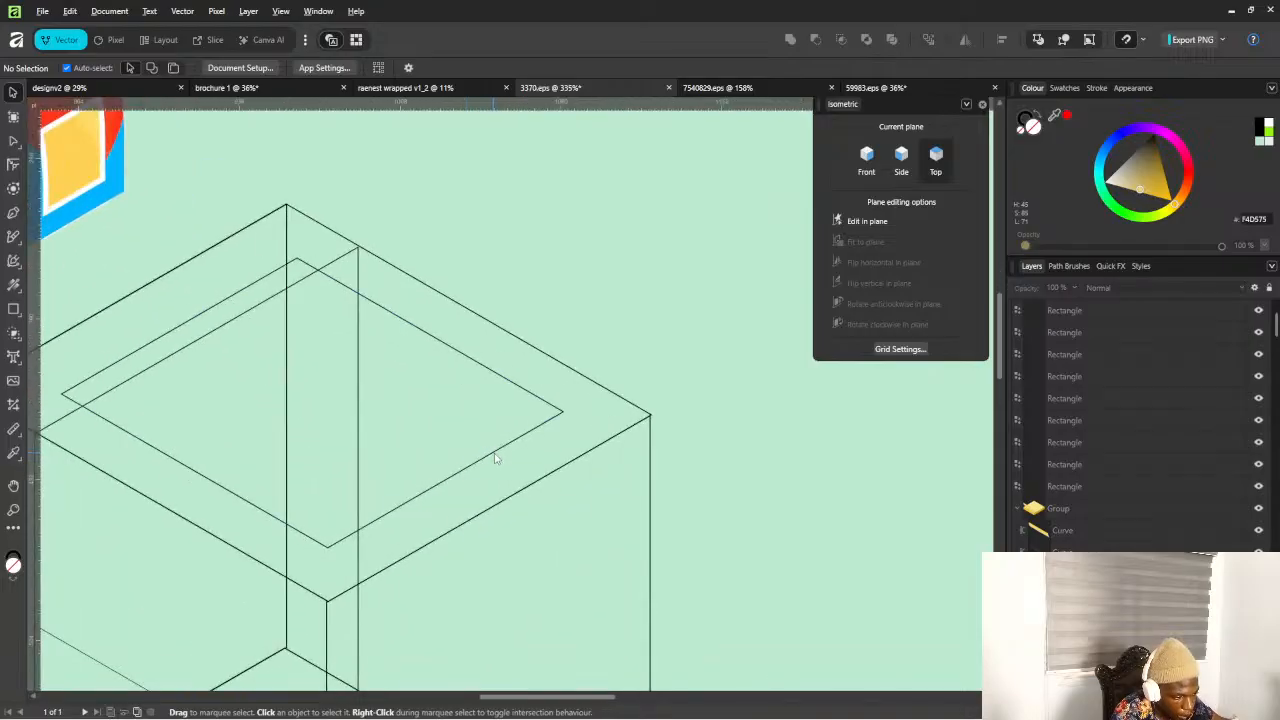
{"action": "left_click", "coordinate": [495, 458]}
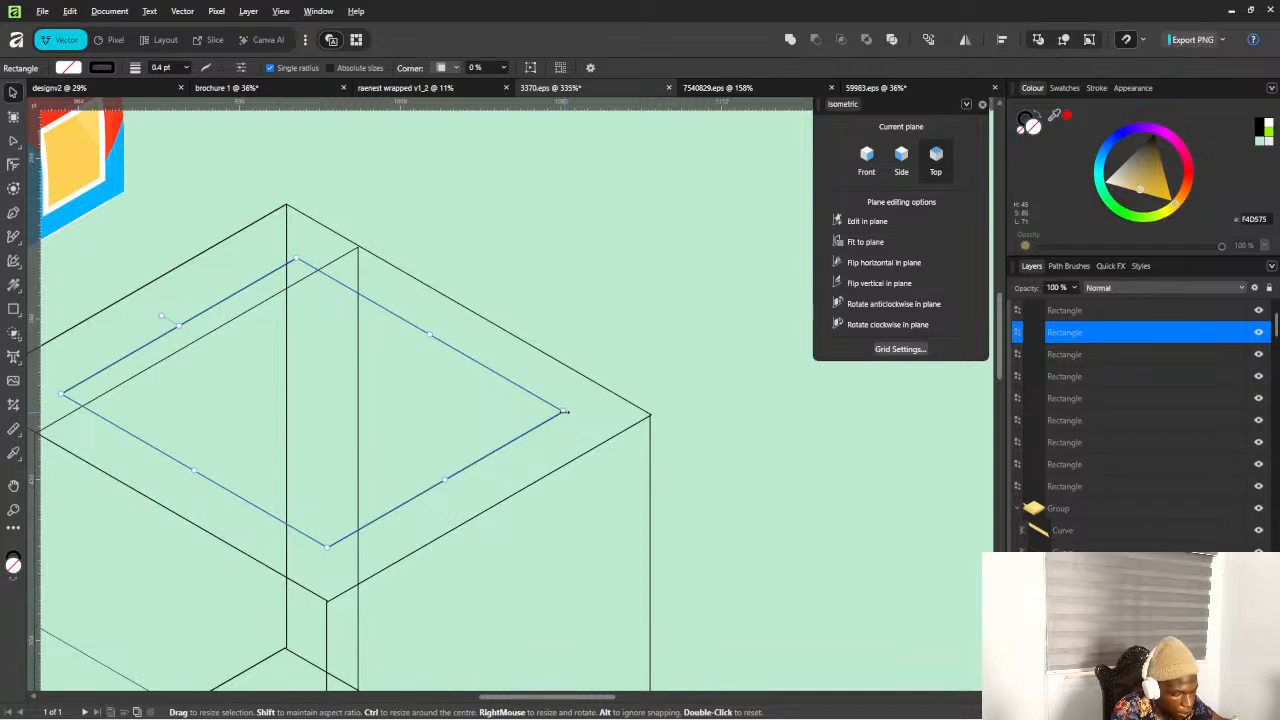
{"action": "key", "text": "ctrl+j"}
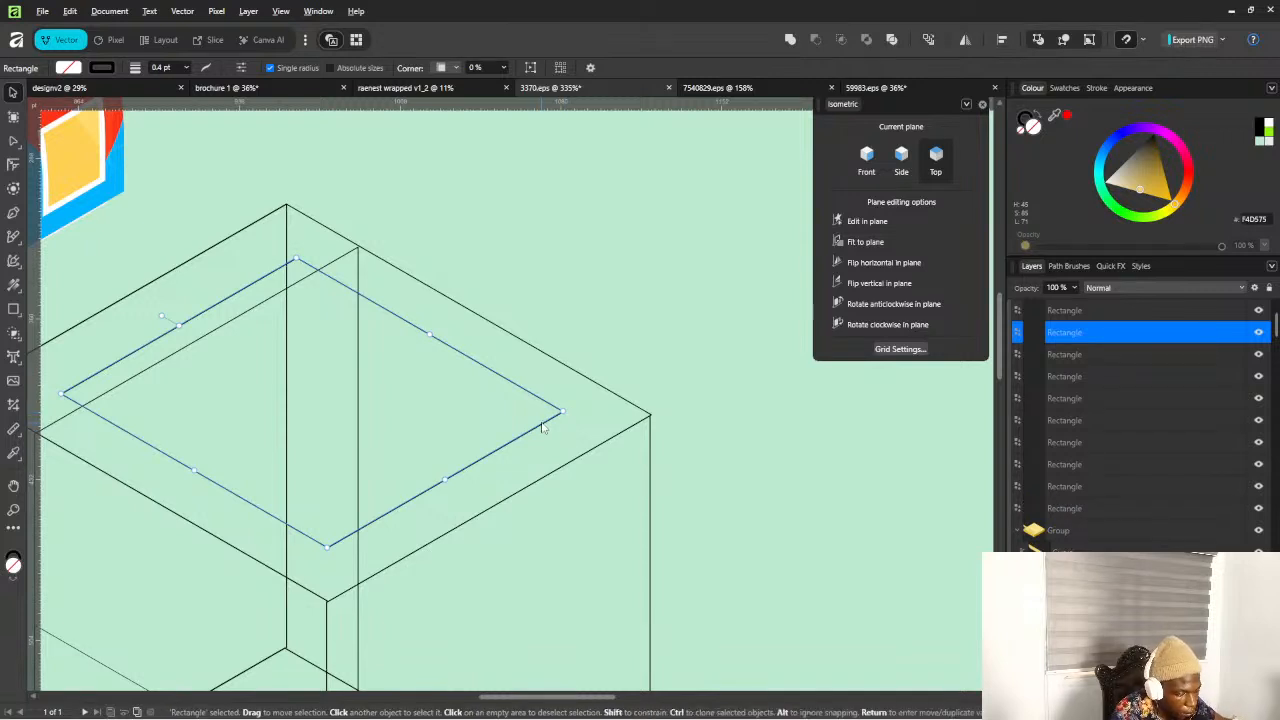
{"action": "left_click_drag", "start_coordinate": [566, 410], "coordinate": [529, 410]}
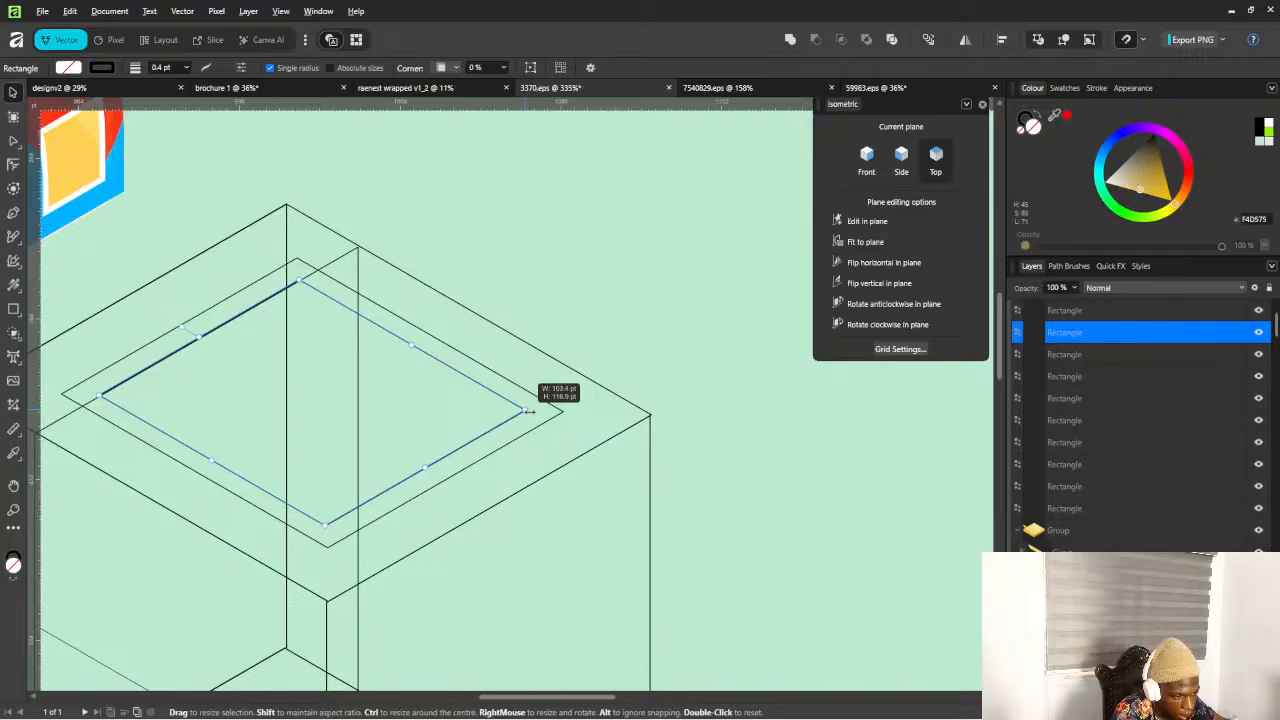
{"action": "left_click_drag", "start_coordinate": [530, 411], "coordinate": [519, 410]}
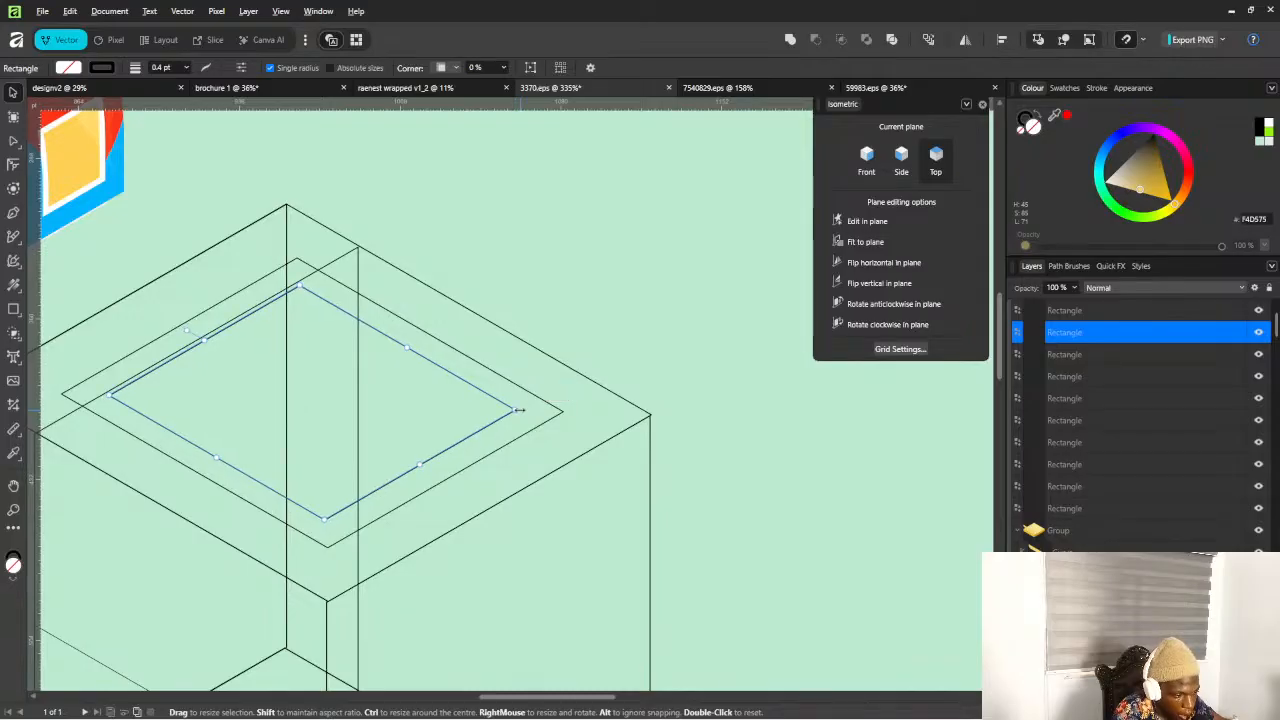
Stretch the innermost rectangle's two front edges outward in the Top plane to meet the edges of the surrounding inset rectangle
{"action": "scroll", "coordinate": [519, 410], "scroll_direction": "down", "scroll_amount": 2}
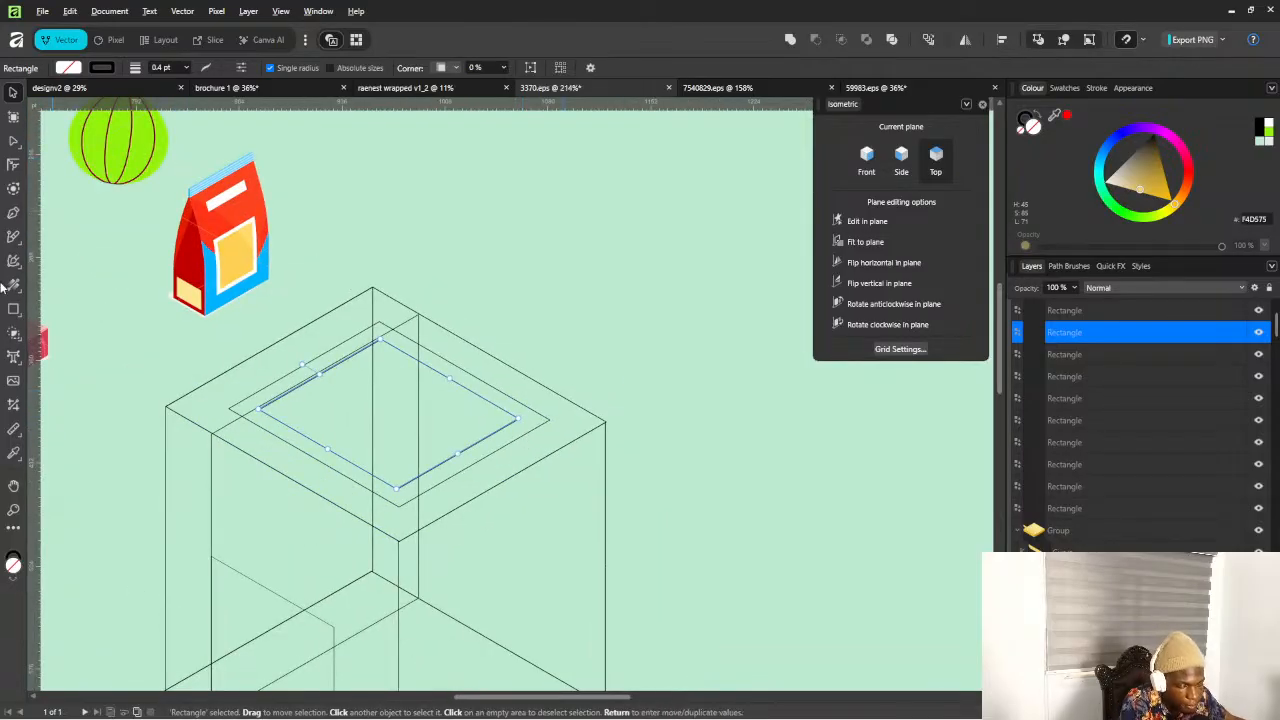
{"action": "scroll", "coordinate": [223, 414], "scroll_direction": "up", "scroll_amount": 3}
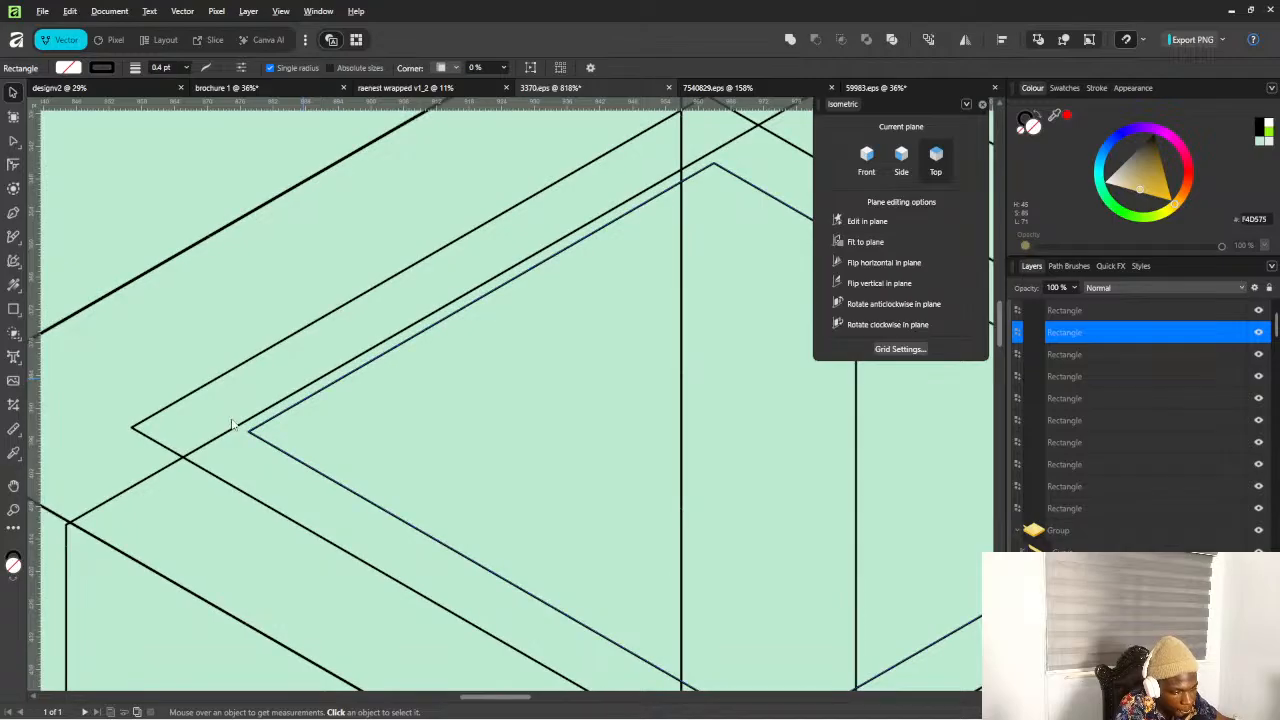
{"action": "scroll", "coordinate": [434, 434], "scroll_direction": "down", "scroll_amount": 4}
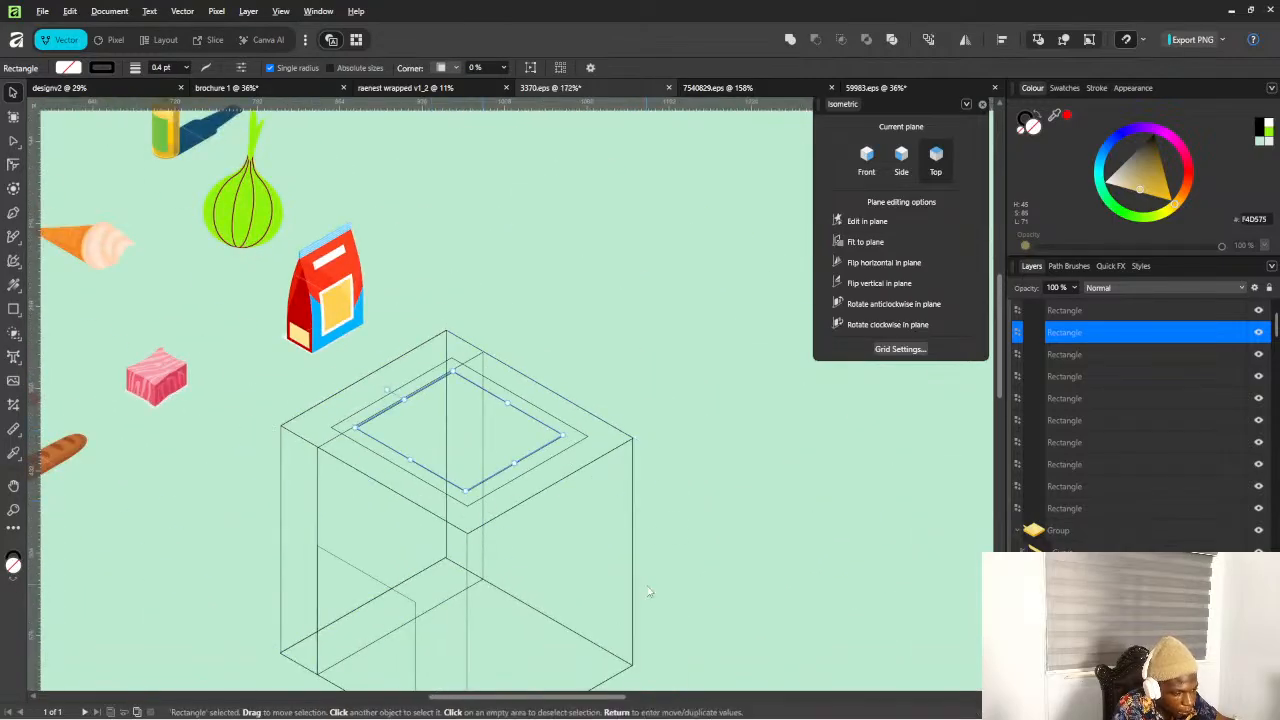
{"action": "scroll", "coordinate": [507, 427], "scroll_direction": "up", "scroll_amount": 5}
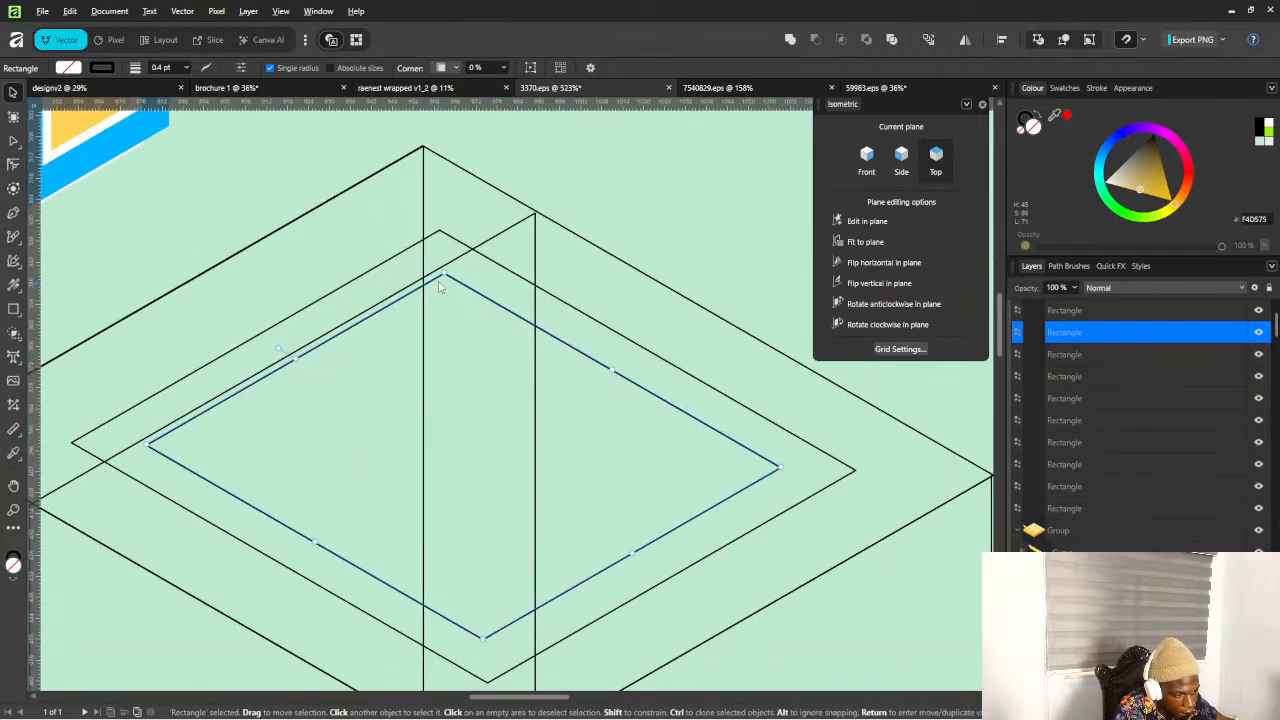
{"action": "scroll", "coordinate": [628, 378], "scroll_direction": "down", "scroll_amount": 4}
{"action": "scroll", "coordinate": [628, 378], "scroll_direction": "up", "scroll_amount": 2}
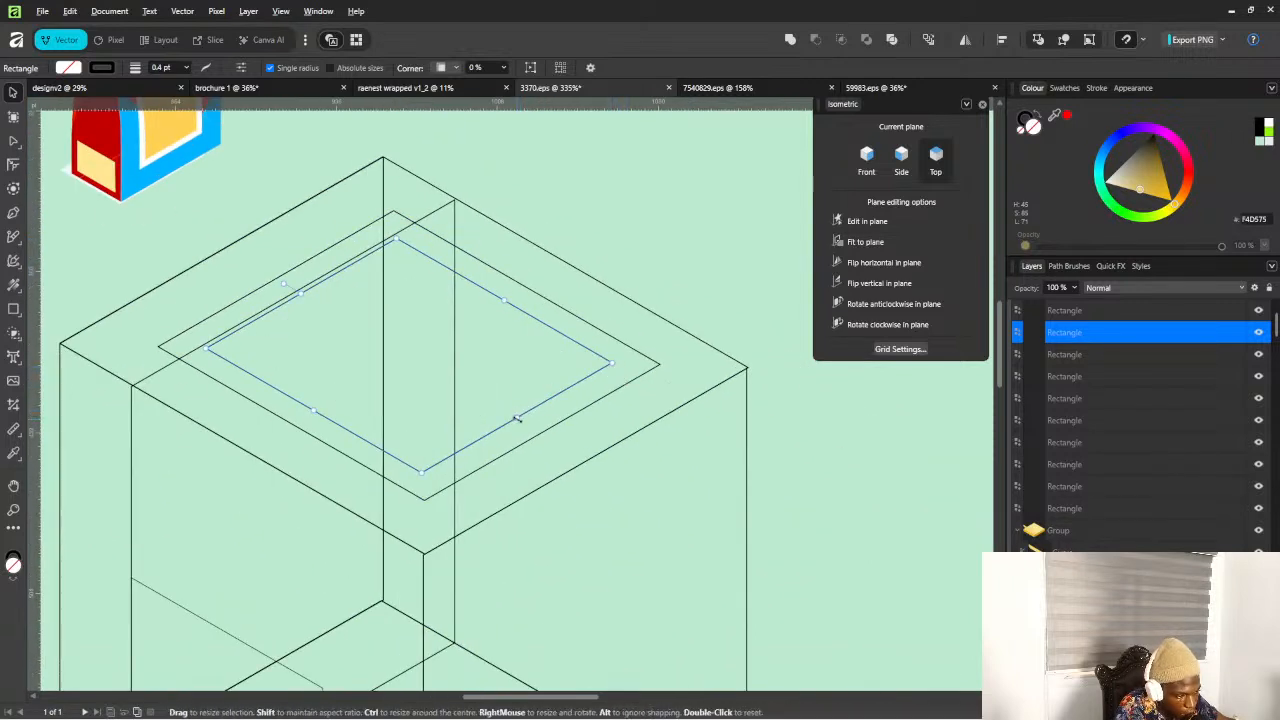
{"action": "left_click_drag", "start_coordinate": [517, 418], "coordinate": [541, 433]}
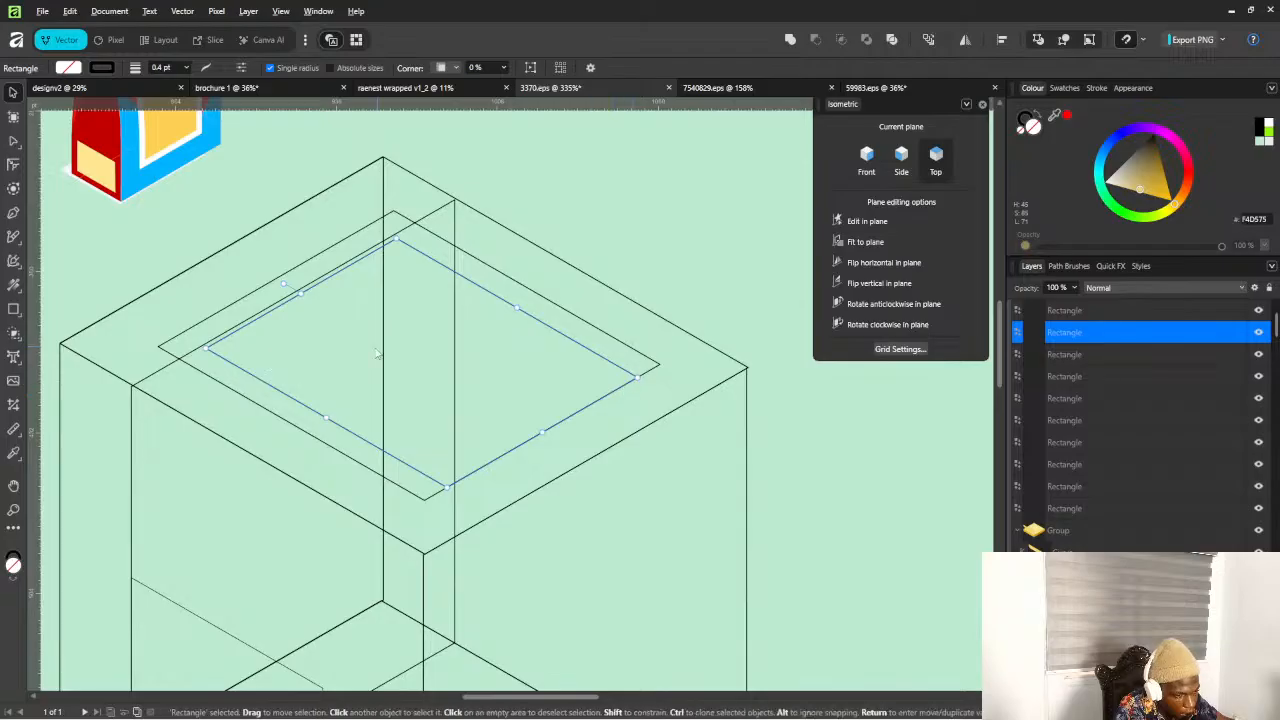
{"action": "scroll", "coordinate": [400, 262], "scroll_direction": "up", "scroll_amount": 2}
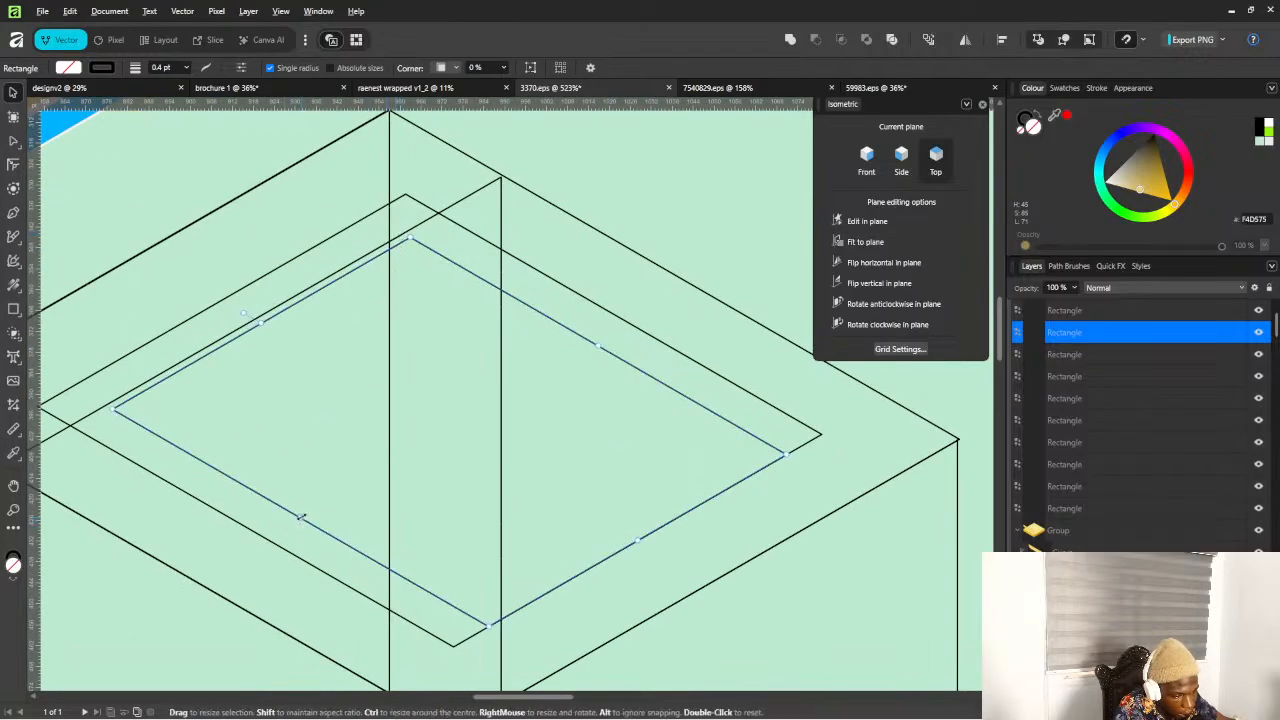
{"action": "left_click_drag", "start_coordinate": [298, 516], "coordinate": [280, 540]}
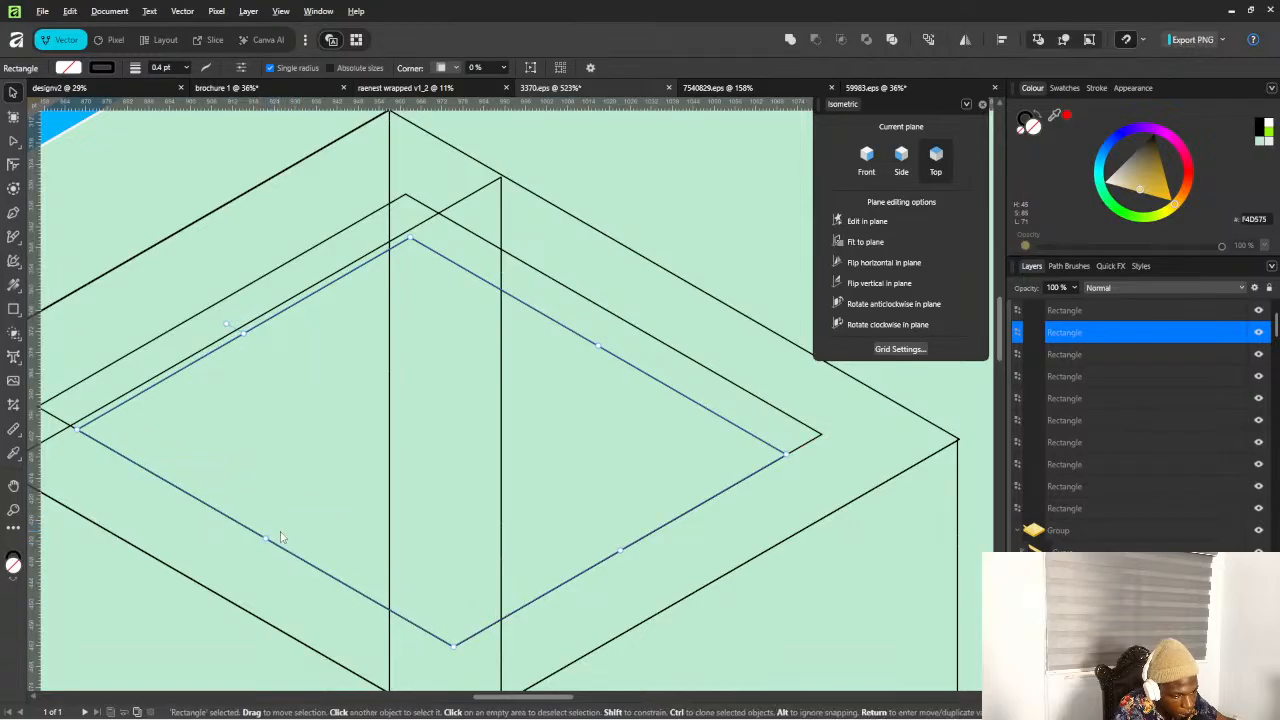
{"action": "scroll", "coordinate": [308, 505], "scroll_direction": "down", "scroll_amount": 2}
{"action": "scroll", "coordinate": [523, 360], "scroll_direction": "down", "scroll_amount": 1}
{"action": "scroll", "coordinate": [604, 370], "scroll_direction": "down", "scroll_amount": 1}
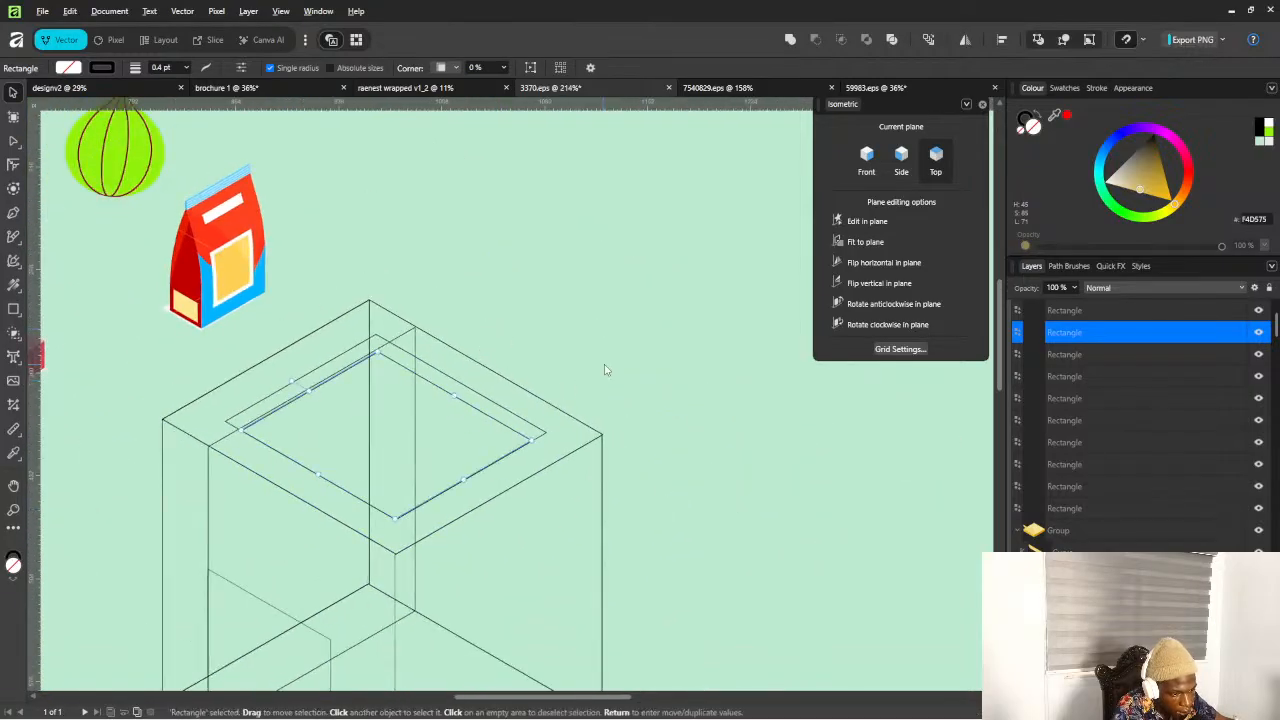
Deselect the rectangle and examine the nested rectangles on the cube's top face
{"action": "key", "text": "m"}
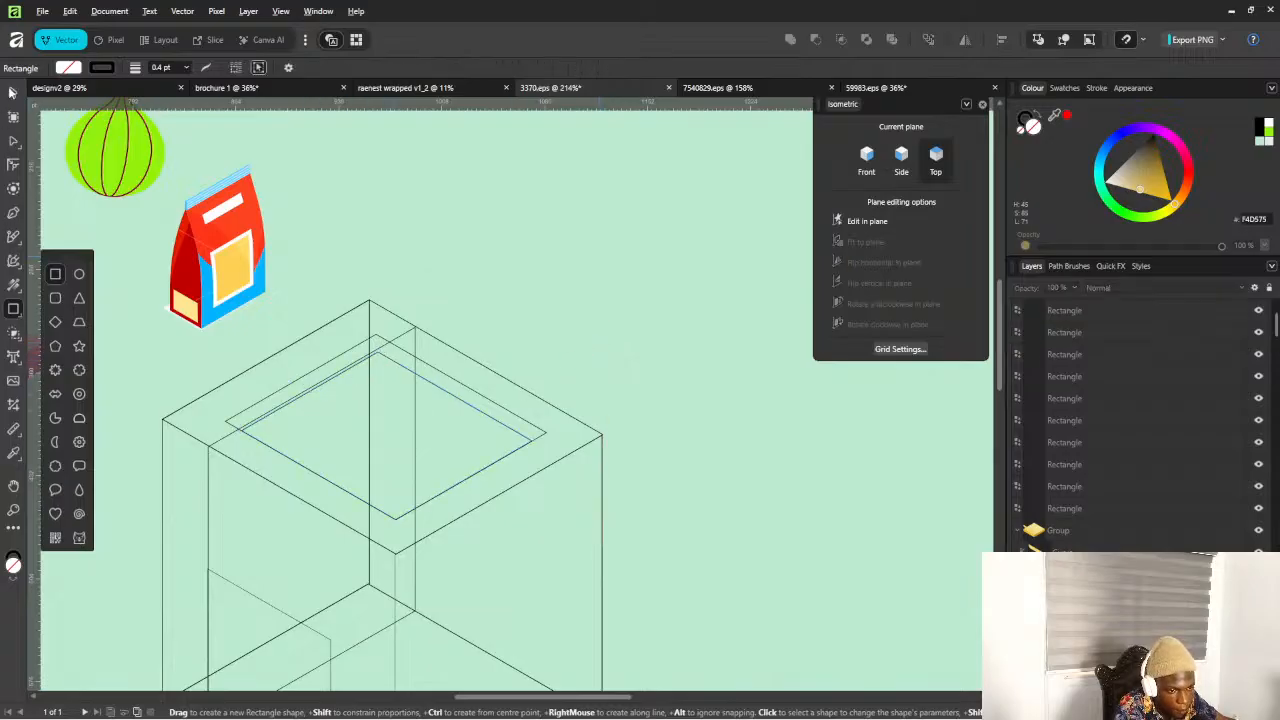
{"action": "left_click", "coordinate": [15, 92]}
{"action": "scroll", "coordinate": [470, 222], "scroll_direction": "down", "scroll_amount": 4}
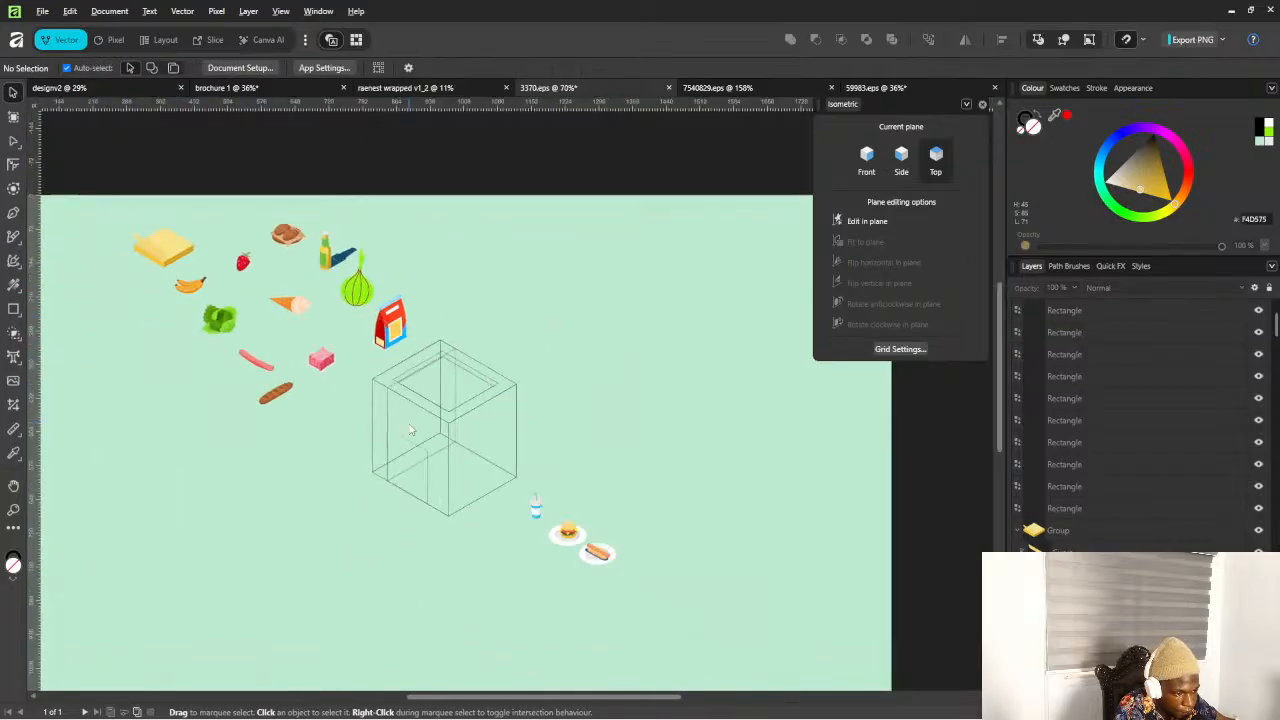
{"action": "scroll", "coordinate": [443, 366], "scroll_direction": "up", "scroll_amount": 3}
{"action": "scroll", "coordinate": [443, 366], "scroll_direction": "up", "scroll_amount": 5}
{"action": "scroll", "coordinate": [440, 345], "scroll_direction": "down", "scroll_amount": 2}
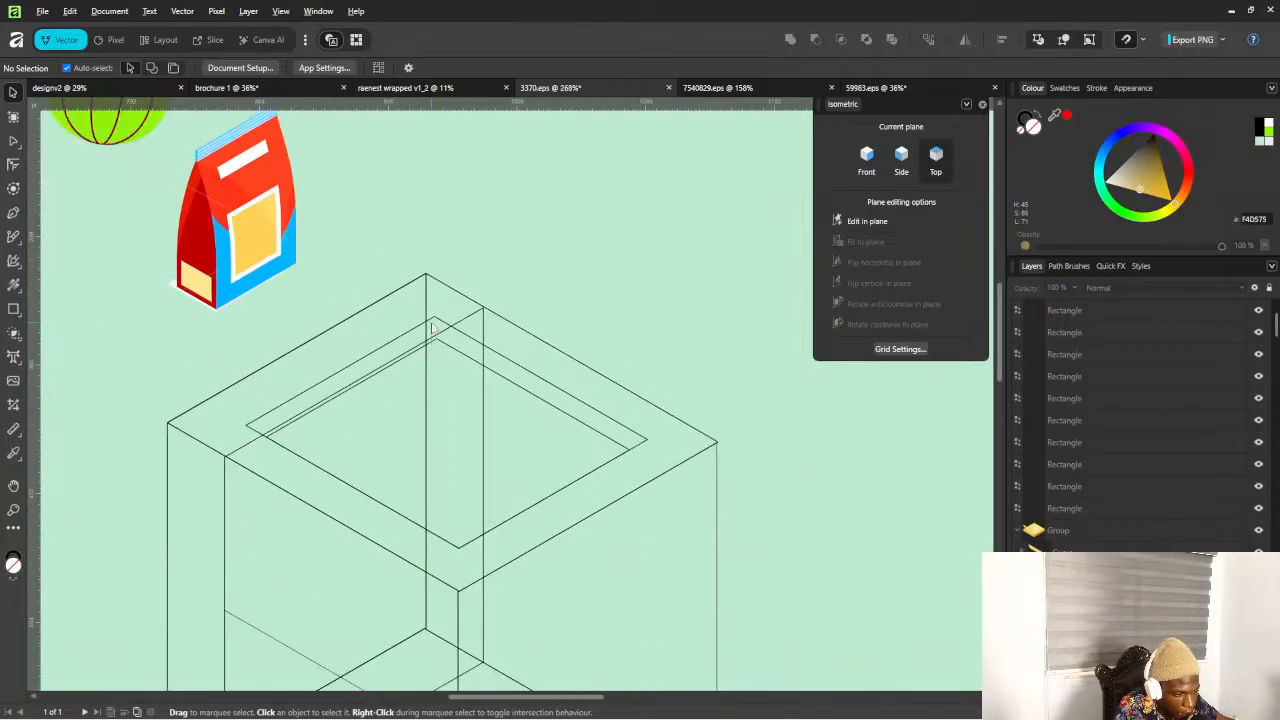
{"action": "scroll", "coordinate": [436, 321], "scroll_direction": "up", "scroll_amount": 4}
{"action": "scroll", "coordinate": [436, 321], "scroll_direction": "down", "scroll_amount": 3}
{"action": "scroll", "coordinate": [220, 486], "scroll_direction": "up", "scroll_amount": 3}
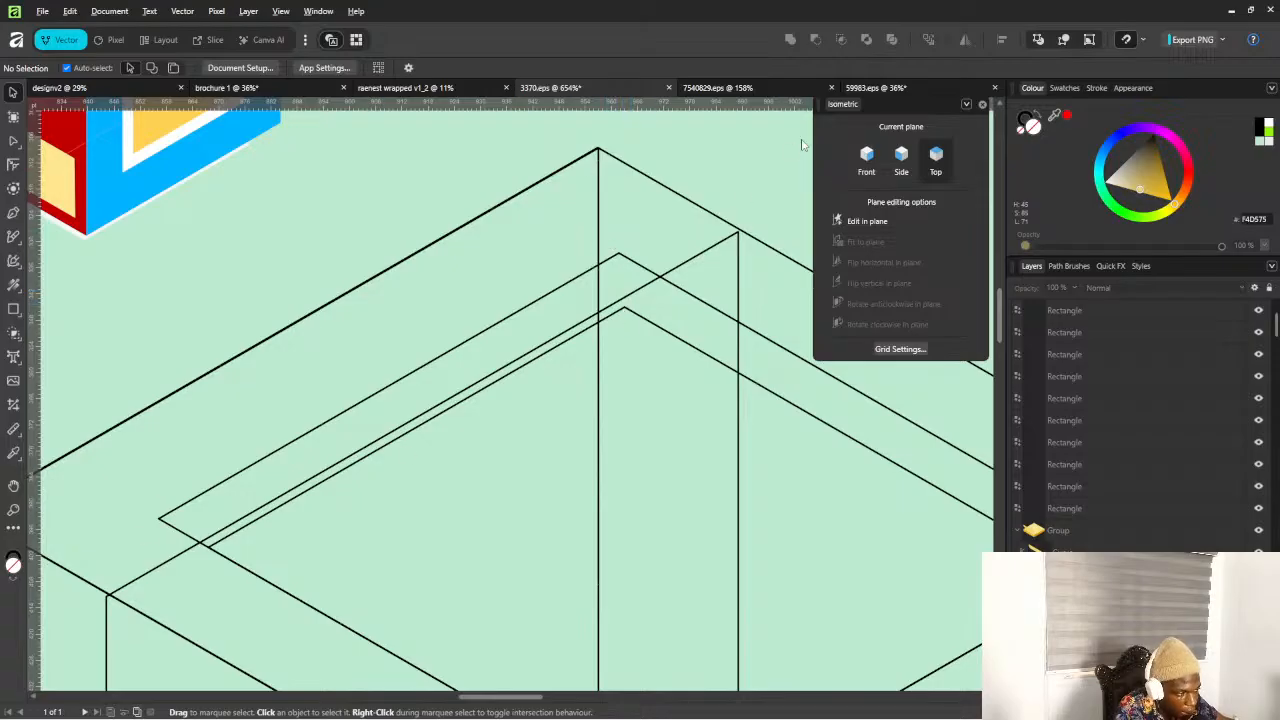
{"action": "left_click", "coordinate": [900, 158]}
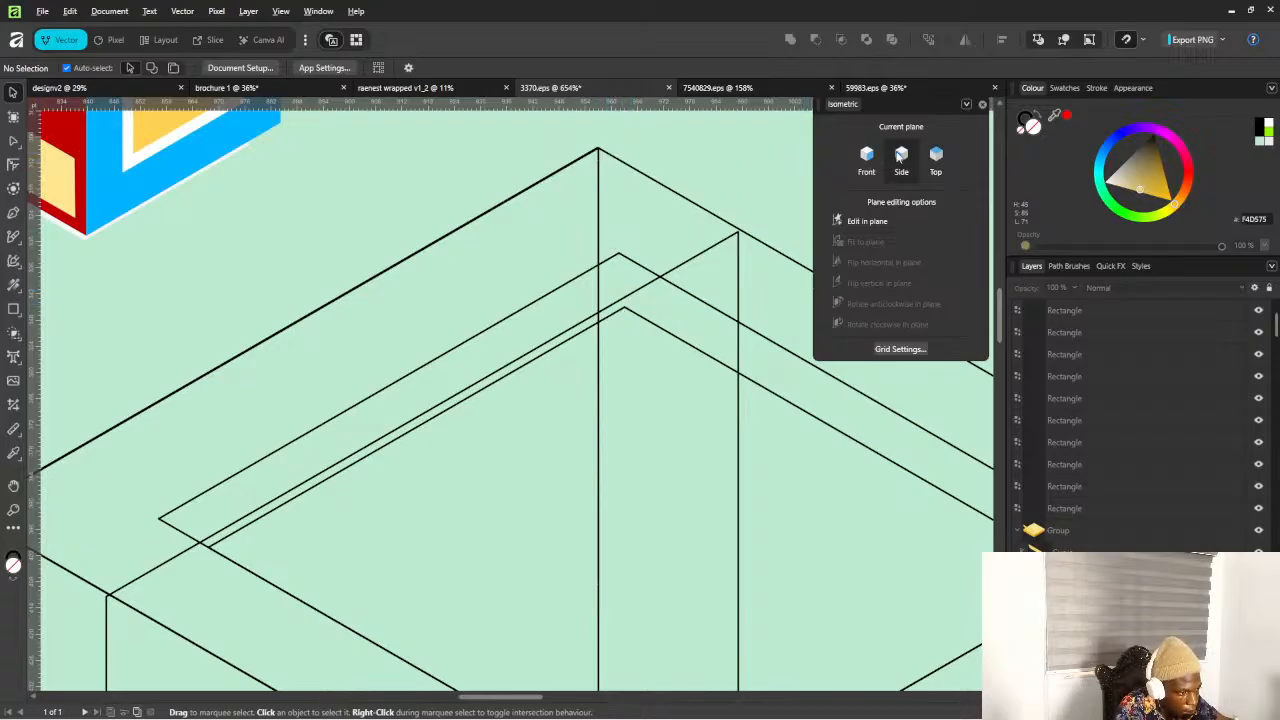
{"action": "left_click", "coordinate": [15, 312]}
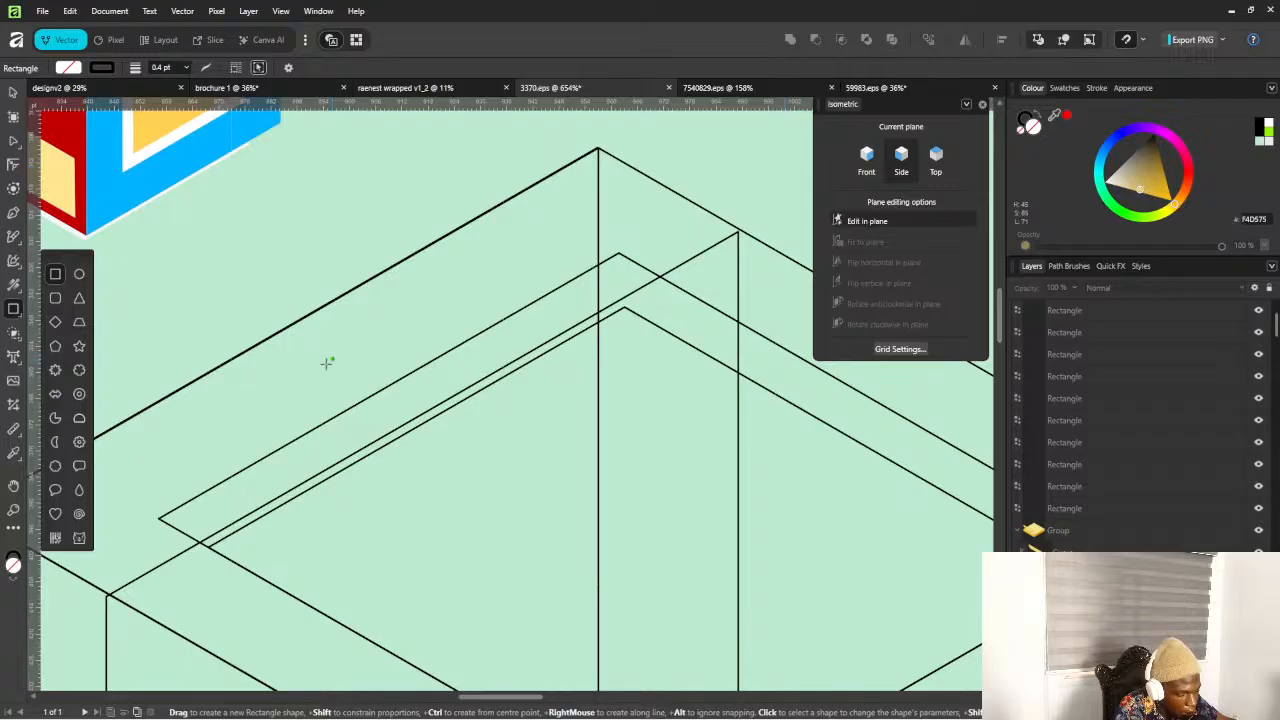
{"action": "left_click_drag", "start_coordinate": [157, 508], "coordinate": [331, 512]}
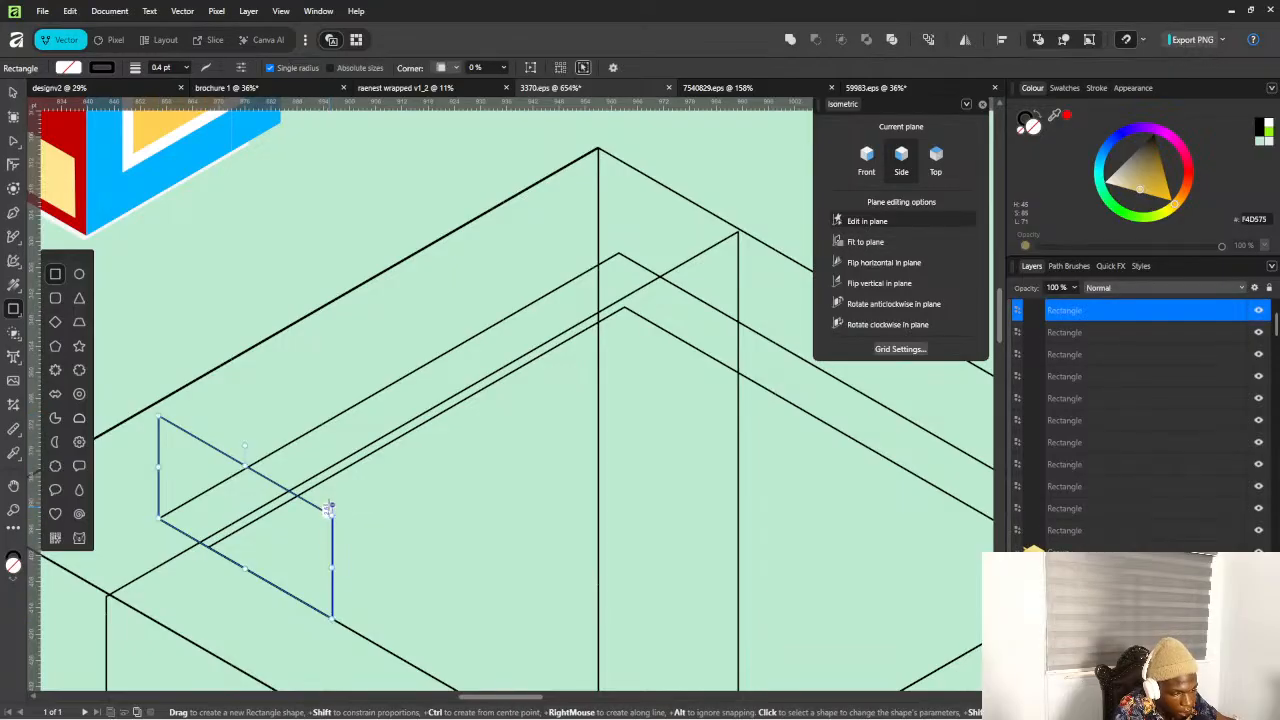
{"action": "key", "text": "ctrl+z"}
Draw a Front-plane rectangle as the opening's back-left inner wall and align its end edge with the inset rectangle's back corner
{"action": "left_click", "coordinate": [874, 152]}
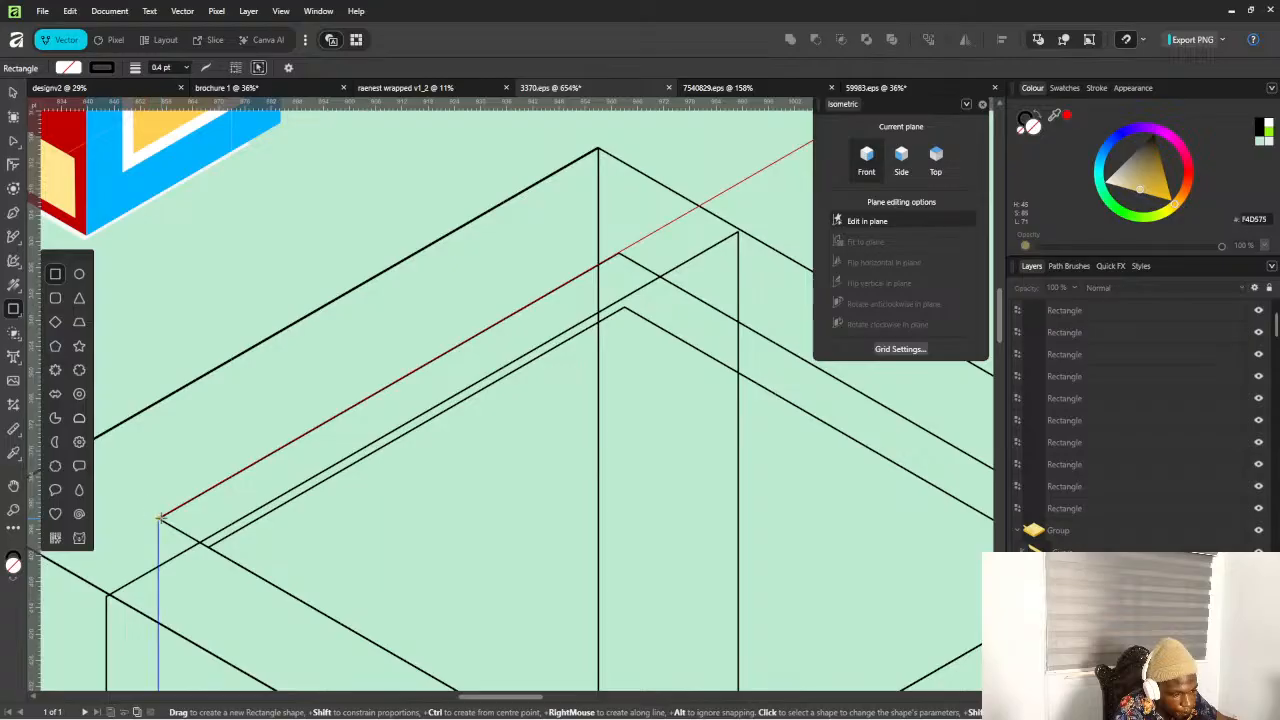
{"action": "left_click_drag", "start_coordinate": [160, 518], "coordinate": [624, 307]}
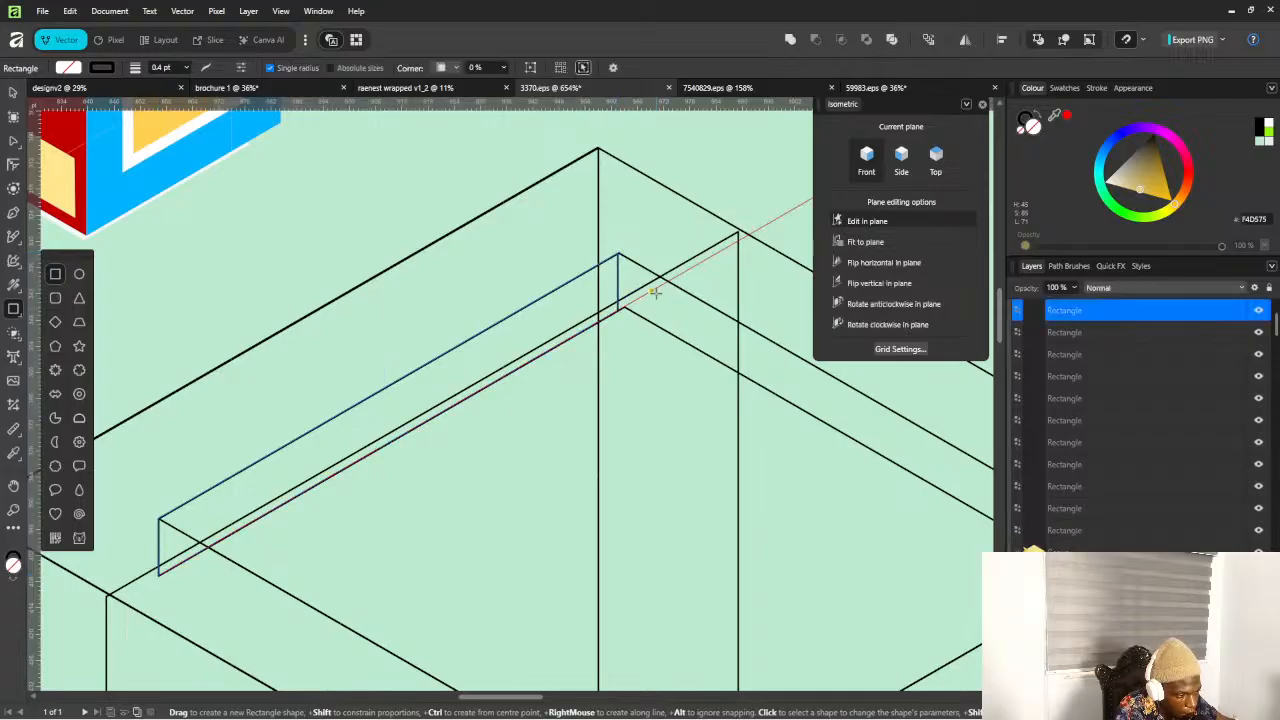
{"action": "scroll", "coordinate": [658, 291], "scroll_direction": "up", "scroll_amount": 5}
{"action": "scroll", "coordinate": [606, 332], "scroll_direction": "down", "scroll_amount": 2}
{"action": "scroll", "coordinate": [606, 332], "scroll_direction": "up", "scroll_amount": 2}
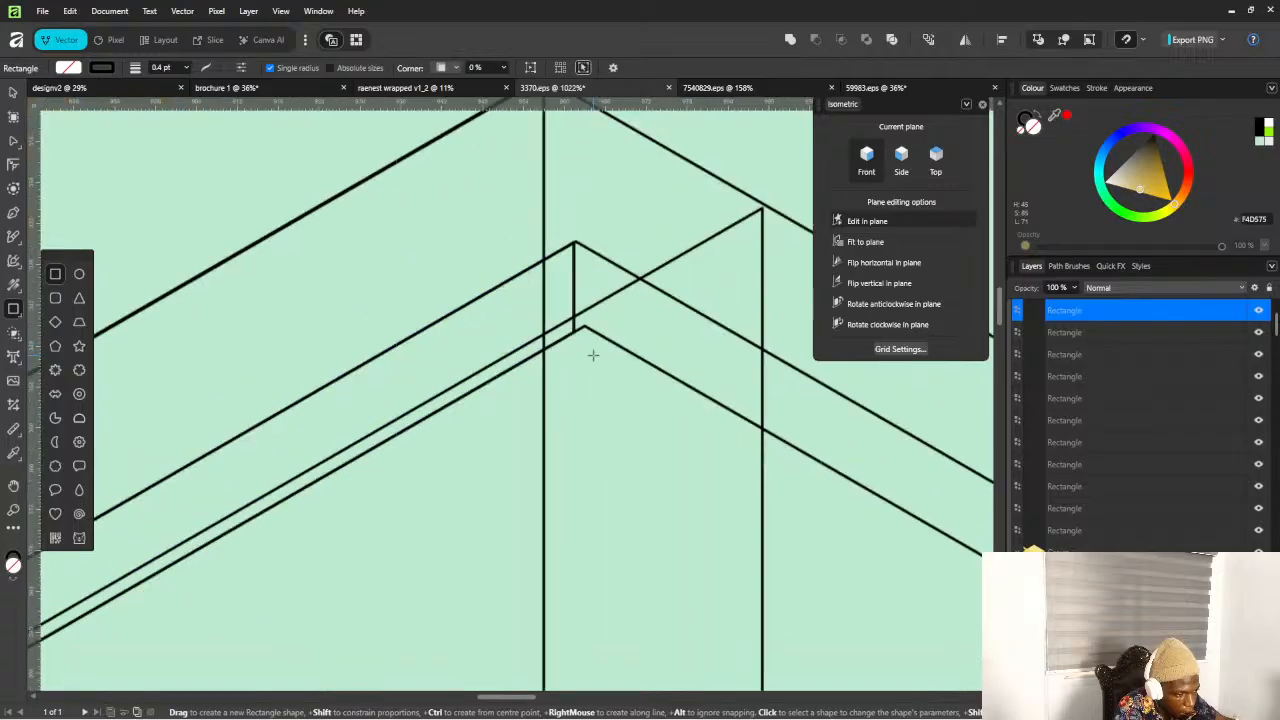
{"action": "scroll", "coordinate": [605, 332], "scroll_direction": "down", "scroll_amount": 5}
{"action": "scroll", "coordinate": [651, 377], "scroll_direction": "down", "scroll_amount": 3}
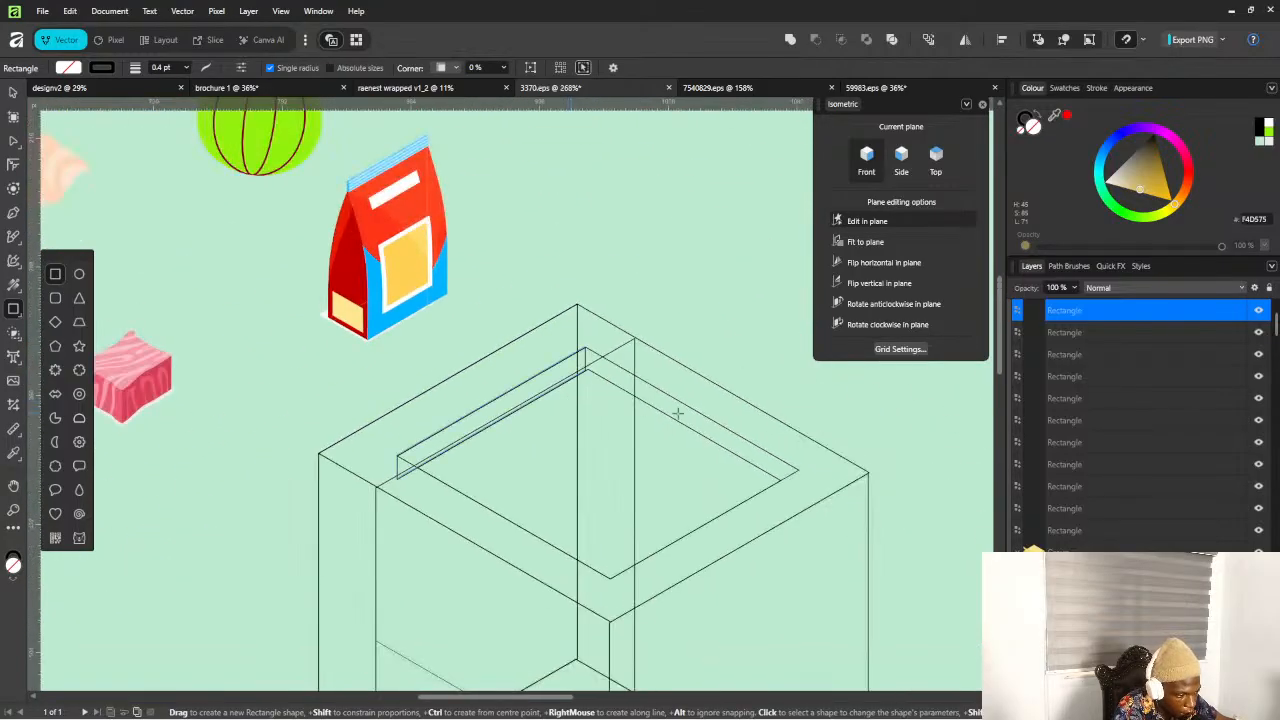
{"action": "scroll", "coordinate": [622, 415], "scroll_direction": "up", "scroll_amount": 3}
{"action": "scroll", "coordinate": [501, 343], "scroll_direction": "up", "scroll_amount": 4}
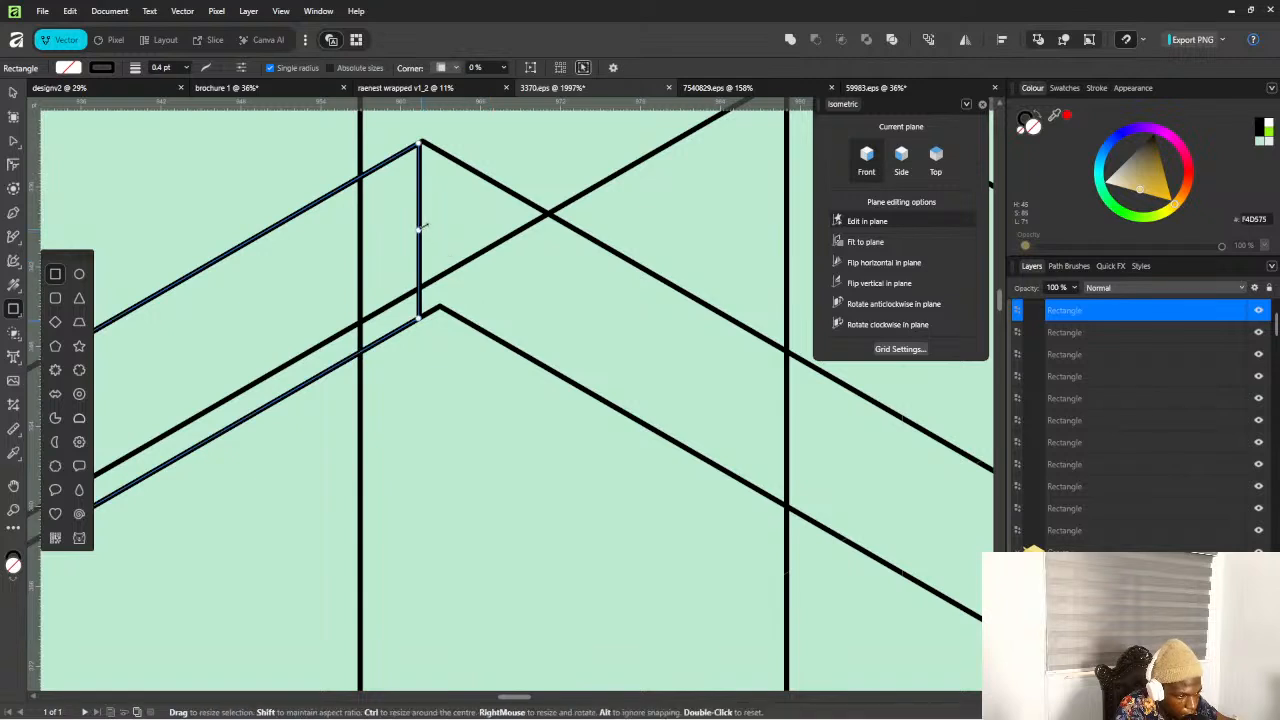
{"action": "left_click_drag", "start_coordinate": [420, 228], "coordinate": [423, 228]}
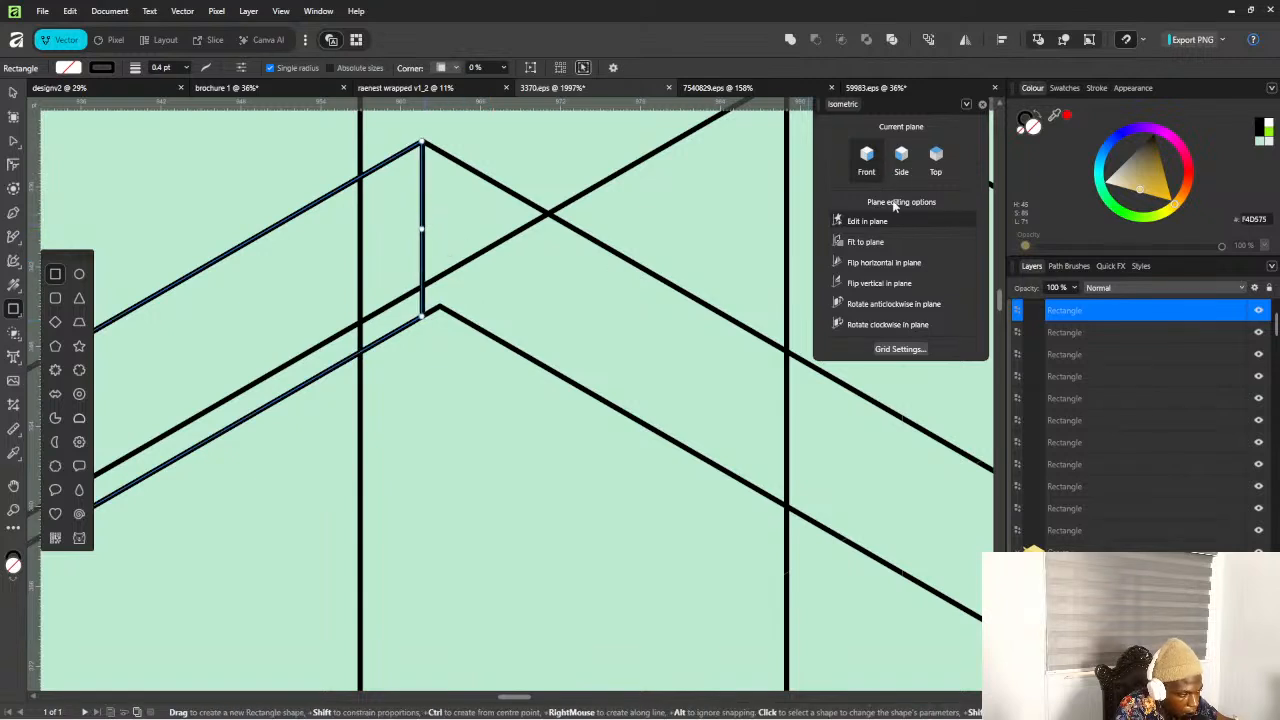
Resize the innermost rectangle in the Top plane so its back corner meets the lower end of the inner wall
{"action": "left_click", "coordinate": [936, 158]}
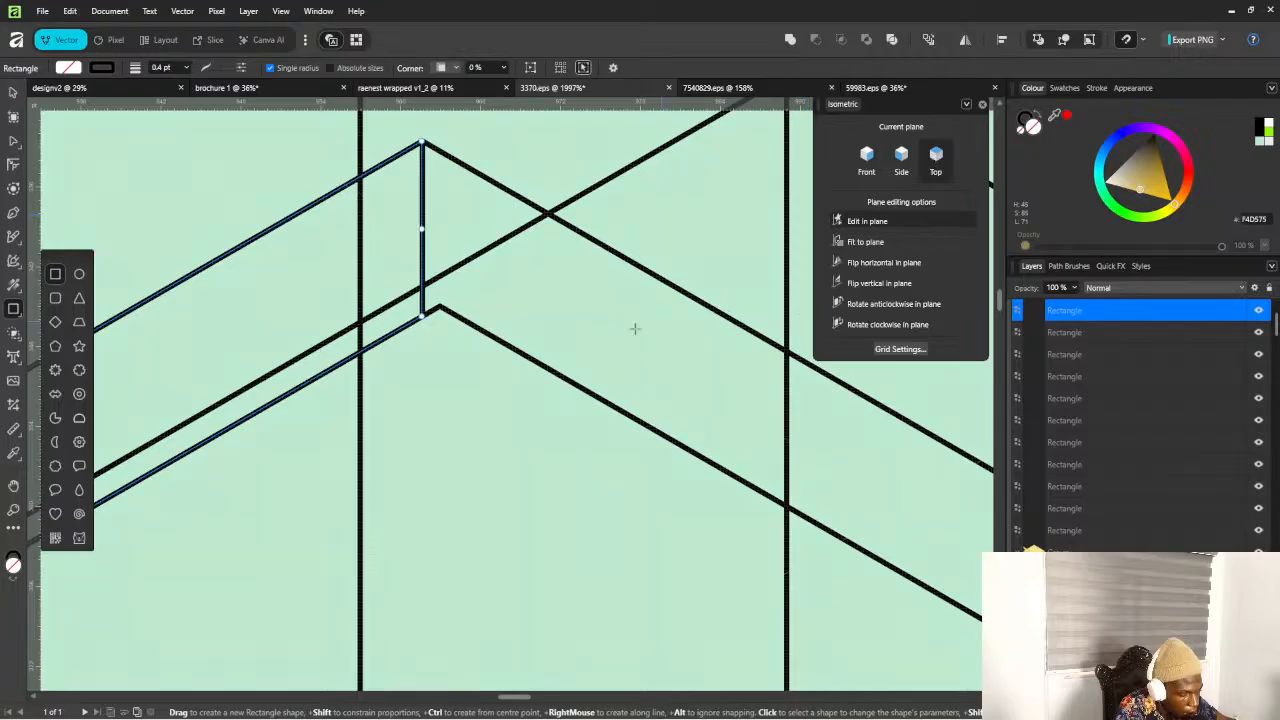
{"action": "left_click", "coordinate": [12, 92]}
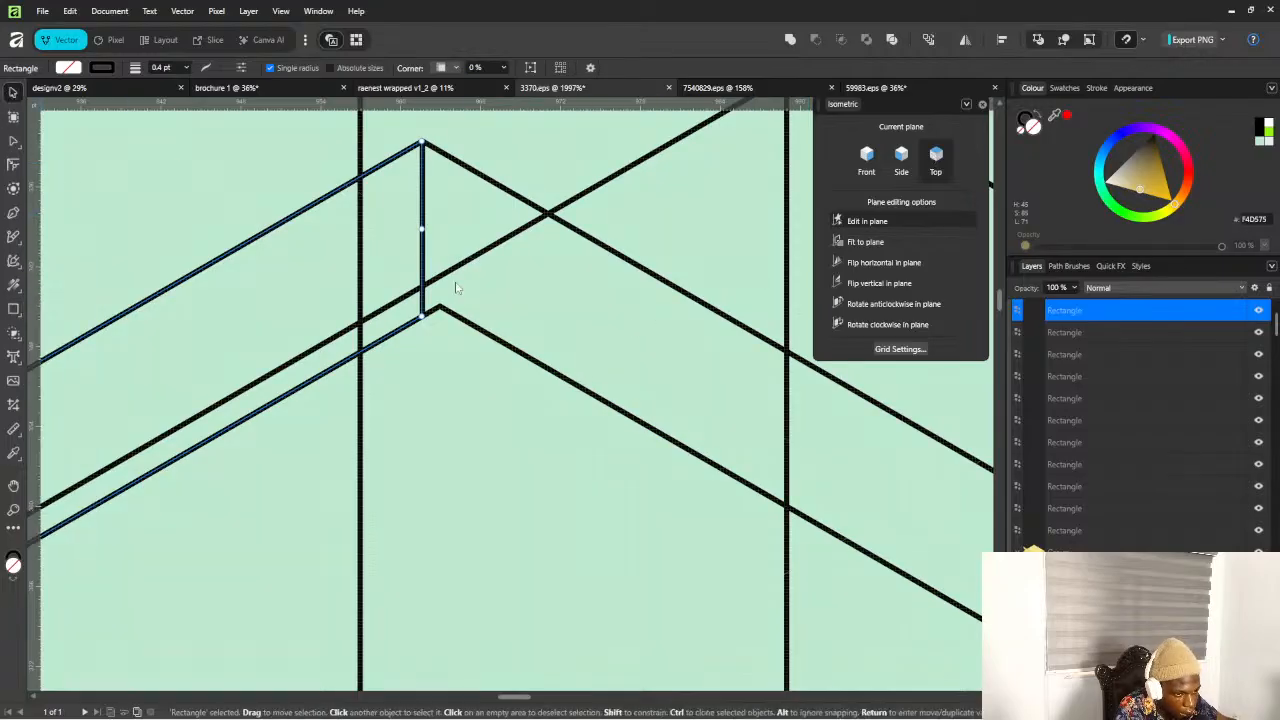
{"action": "left_click", "coordinate": [475, 326]}
{"action": "scroll", "coordinate": [545, 383], "scroll_direction": "down", "scroll_amount": 3}
{"action": "scroll", "coordinate": [657, 453], "scroll_direction": "down", "scroll_amount": 2}
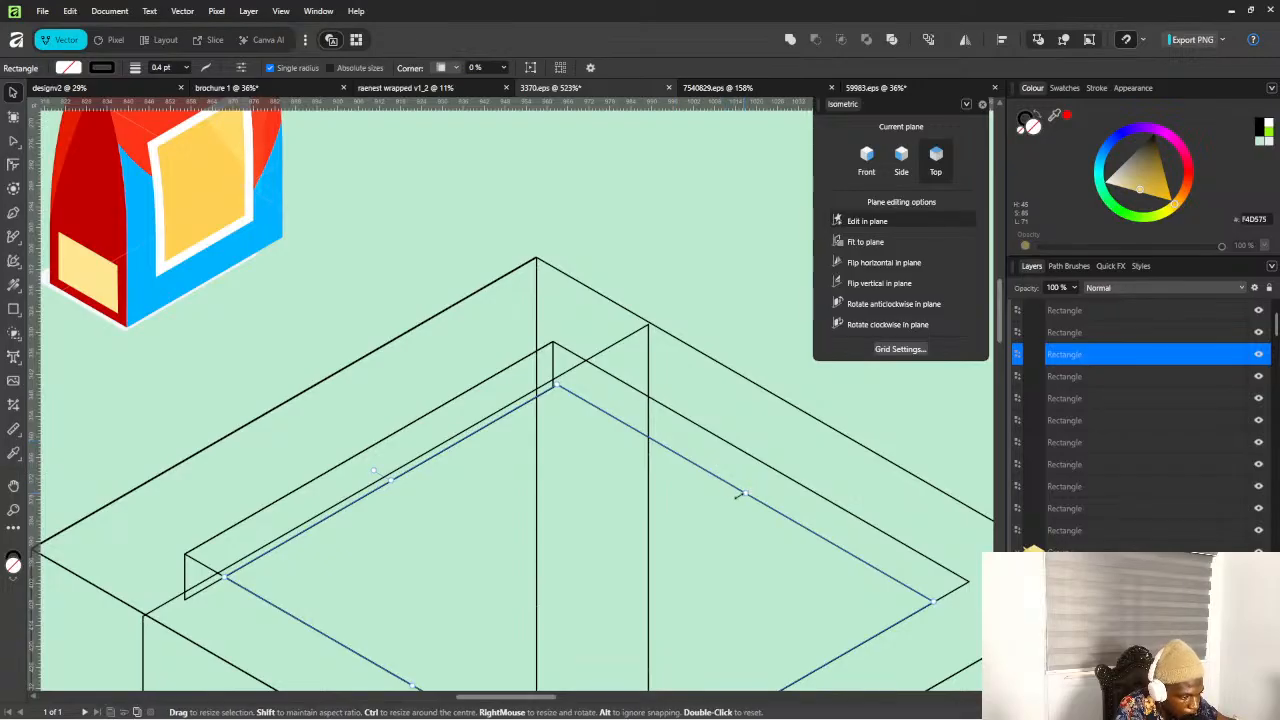
{"action": "left_click_drag", "start_coordinate": [741, 494], "coordinate": [743, 496]}
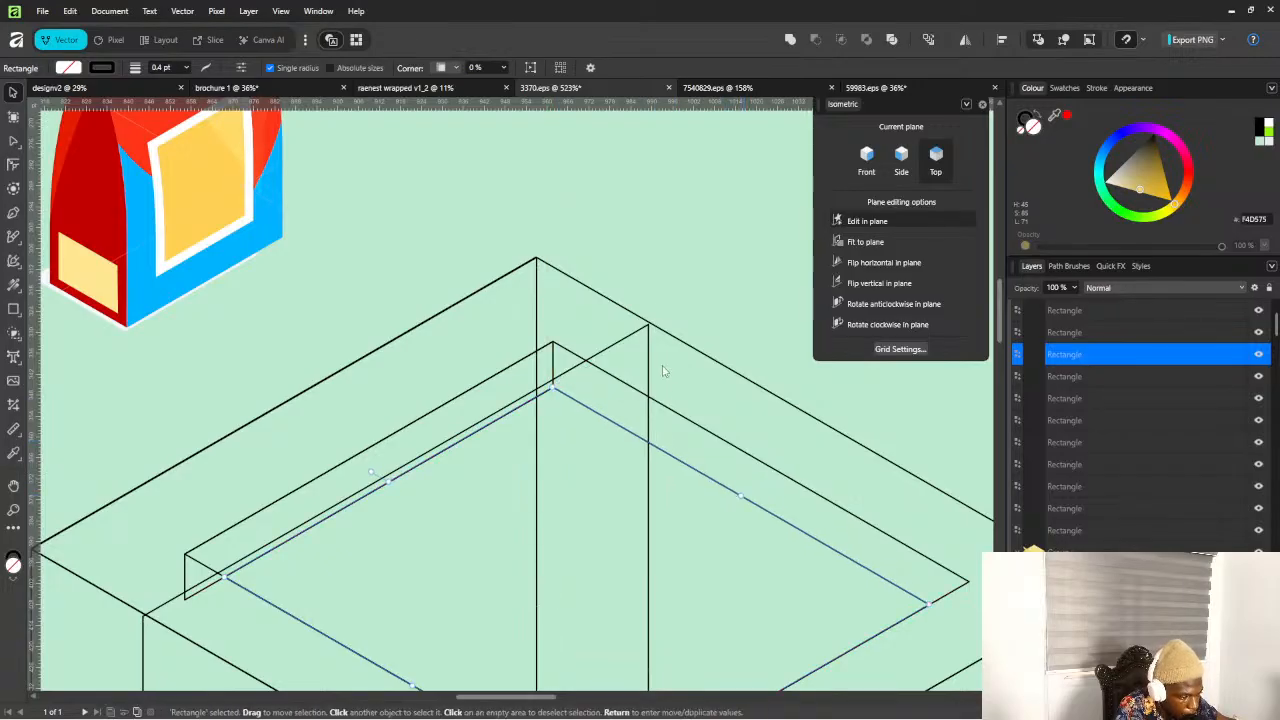
{"action": "left_click", "coordinate": [657, 285]}
{"action": "scroll", "coordinate": [652, 290], "scroll_direction": "down", "scroll_amount": 4}
{"action": "scroll", "coordinate": [536, 402], "scroll_direction": "up", "scroll_amount": 1}
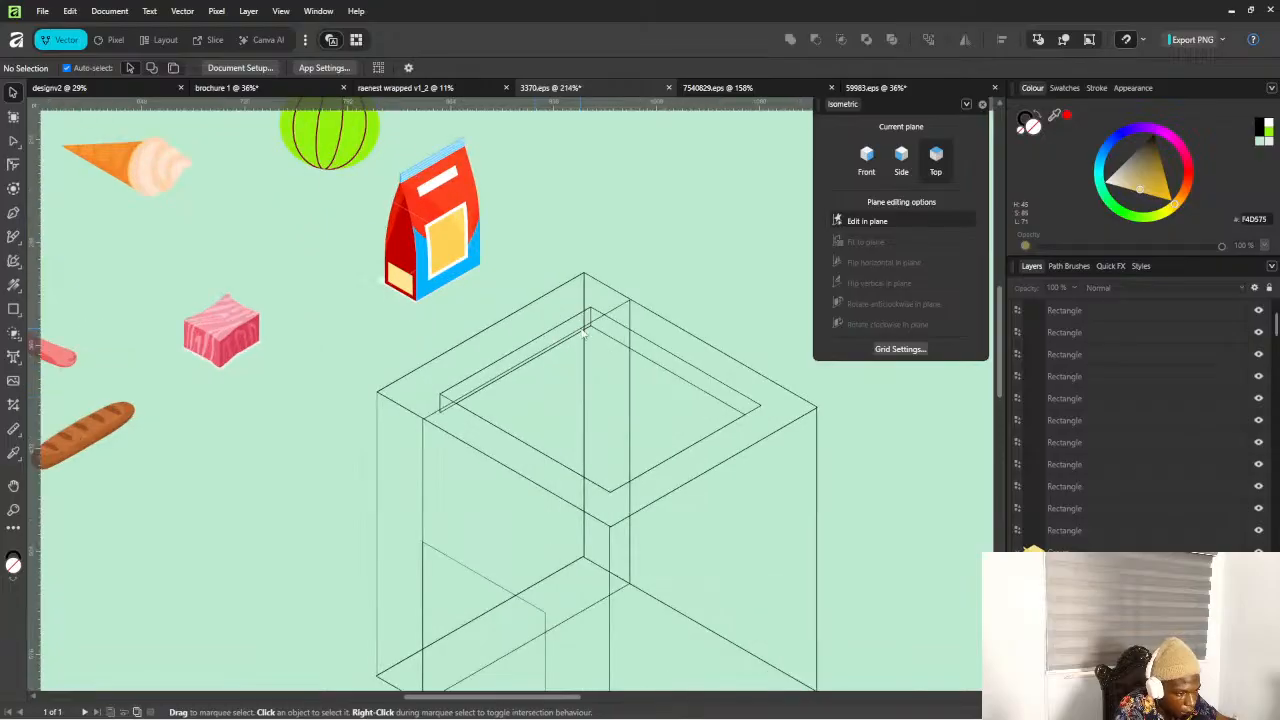
Examine the inner wall's front end where it overlaps the inset rectangle's corner on the top face
{"action": "scroll", "coordinate": [455, 378], "scroll_direction": "up", "scroll_amount": 6}
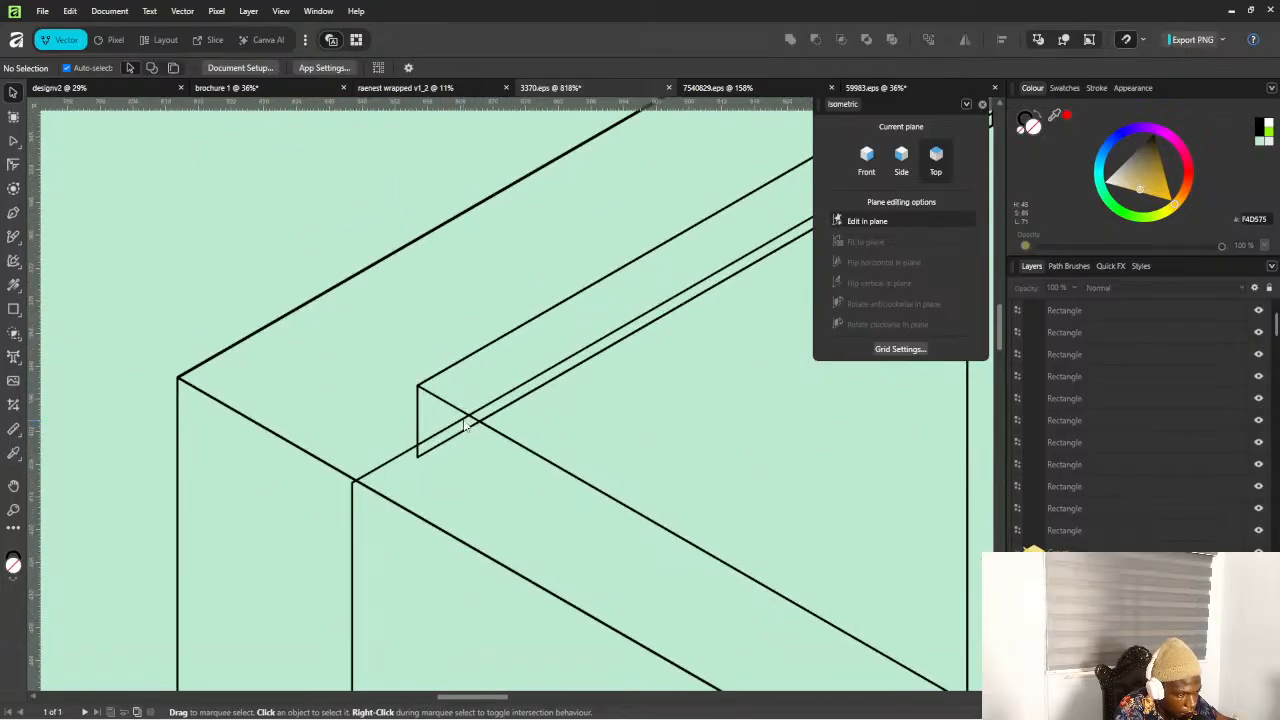
{"action": "left_click", "coordinate": [467, 425]}
{"action": "scroll", "coordinate": [481, 422], "scroll_direction": "down", "scroll_amount": 5}
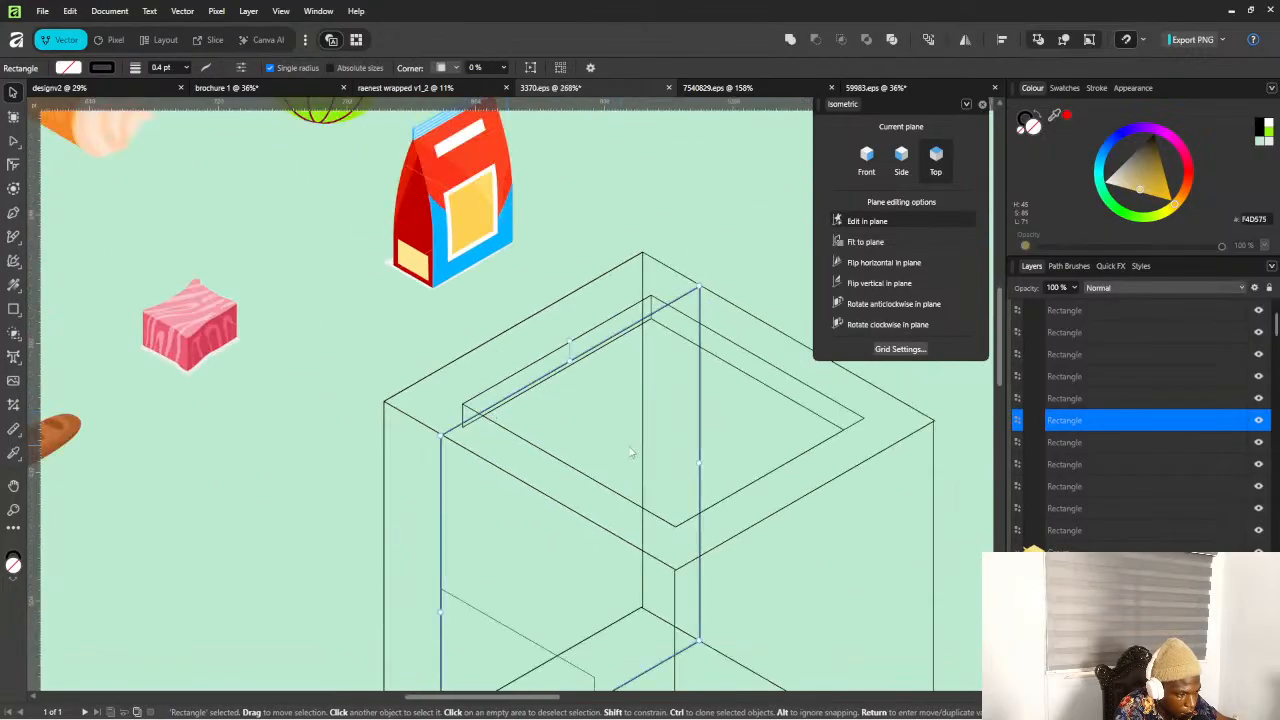
{"action": "scroll", "coordinate": [480, 435], "scroll_direction": "up", "scroll_amount": 2}
{"action": "scroll", "coordinate": [450, 425], "scroll_direction": "up", "scroll_amount": 1}
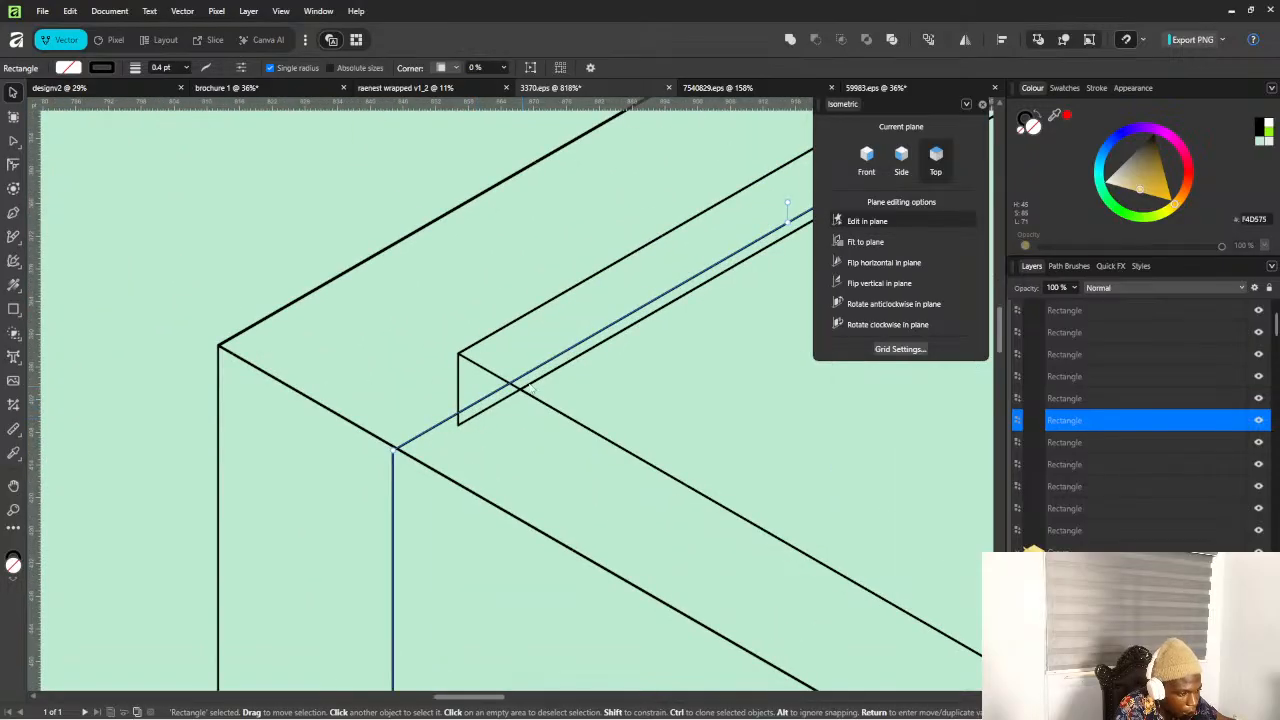
{"action": "scroll", "coordinate": [414, 416], "scroll_direction": "down", "scroll_amount": 1}
{"action": "scroll", "coordinate": [414, 416], "scroll_direction": "up", "scroll_amount": 2}
{"action": "scroll", "coordinate": [457, 429], "scroll_direction": "down", "scroll_amount": 2}
{"action": "scroll", "coordinate": [414, 414], "scroll_direction": "up", "scroll_amount": 2}
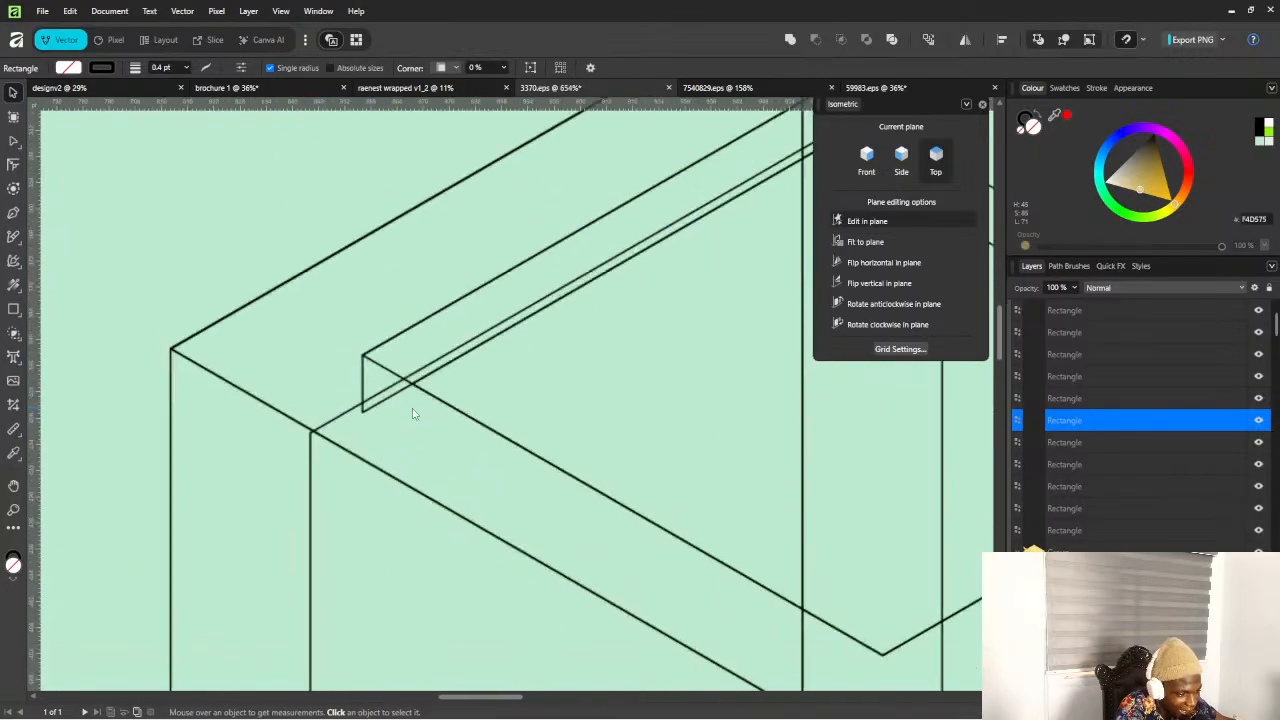
{"action": "scroll", "coordinate": [266, 405], "scroll_direction": "down", "scroll_amount": 2}
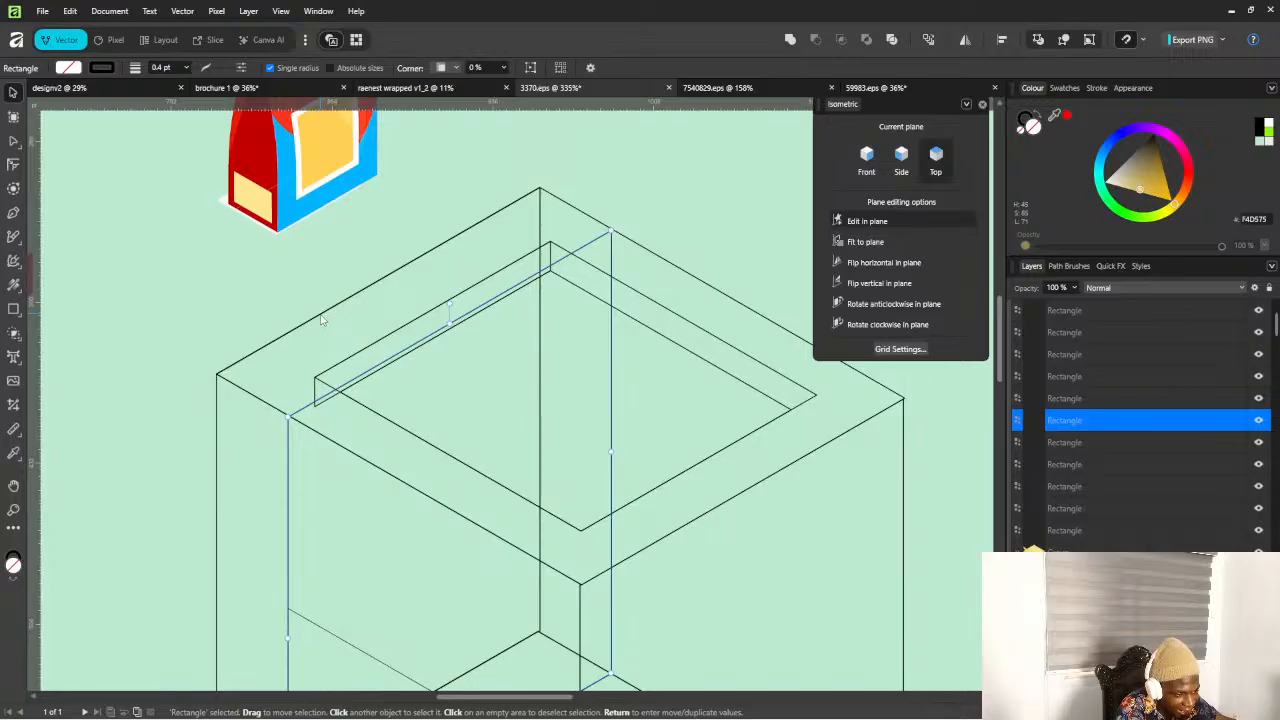
{"action": "left_click", "coordinate": [323, 318]}
{"action": "scroll", "coordinate": [548, 325], "scroll_direction": "down", "scroll_amount": 2}
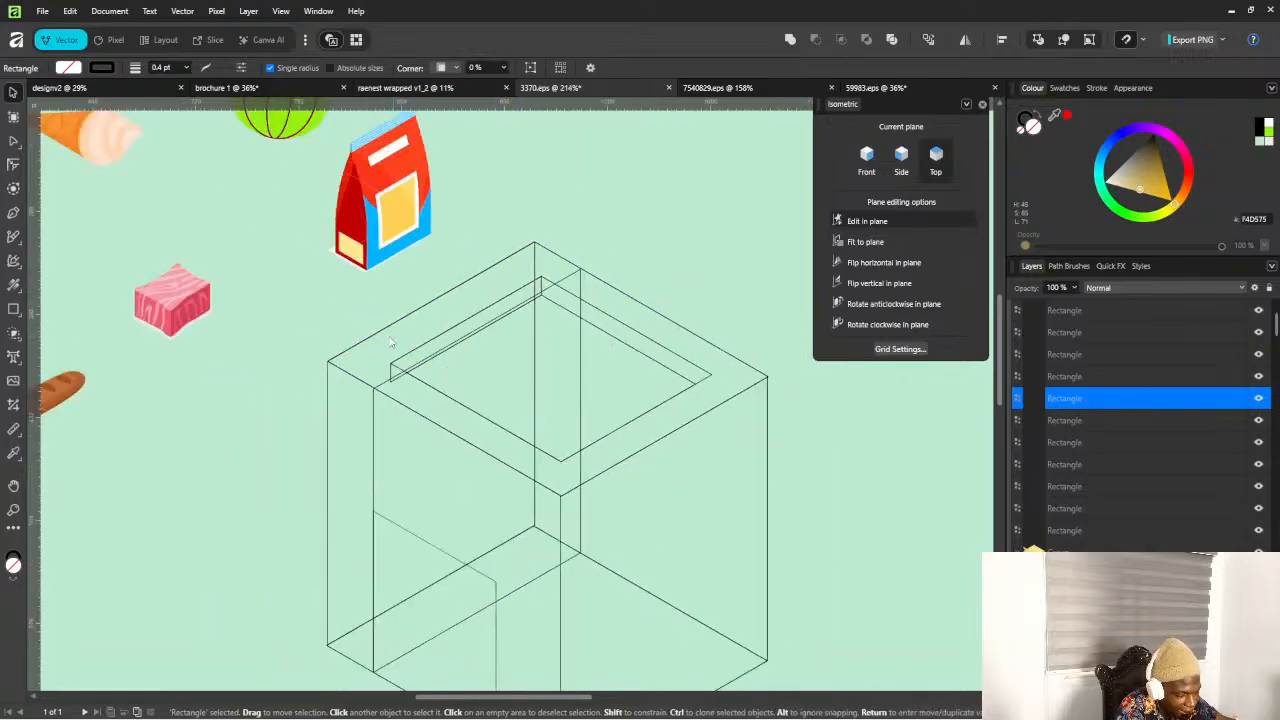
{"action": "scroll", "coordinate": [407, 404], "scroll_direction": "up", "scroll_amount": 4}
Try to move the inner wall's lower front corner inward along its bottom edge with the Node tool
{"action": "left_click", "coordinate": [395, 401]}
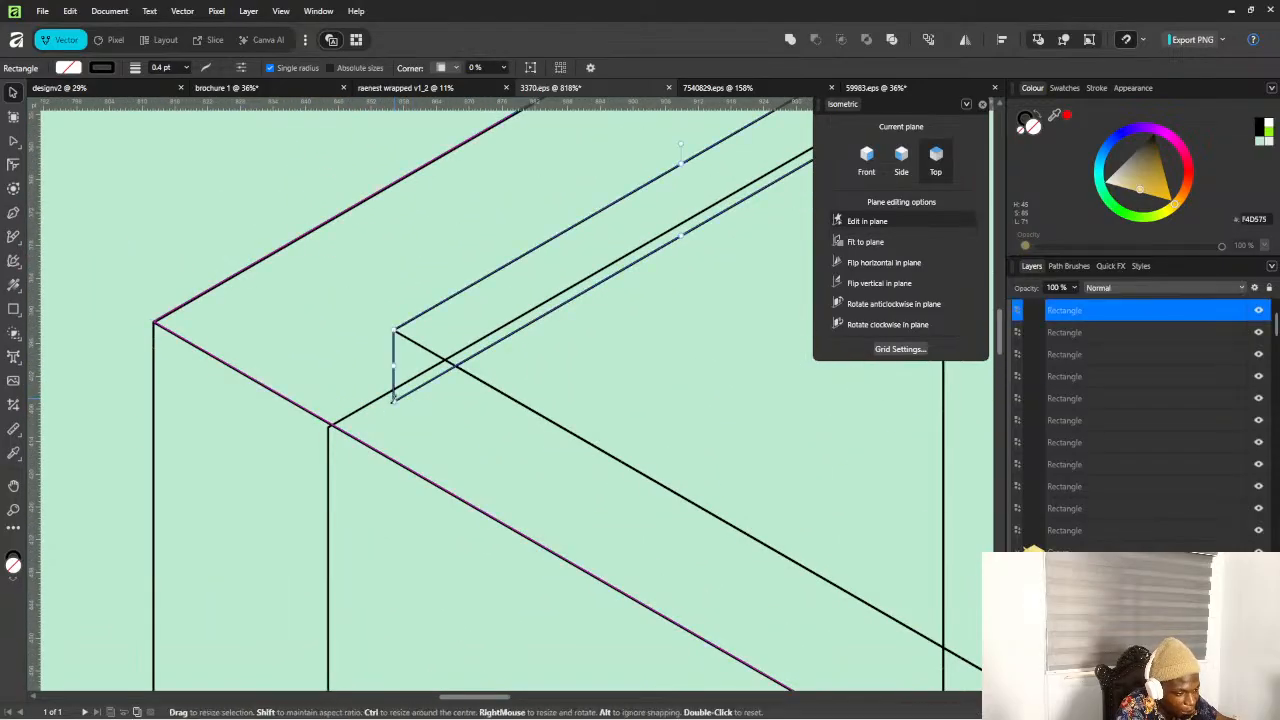
{"action": "key", "text": "a"}
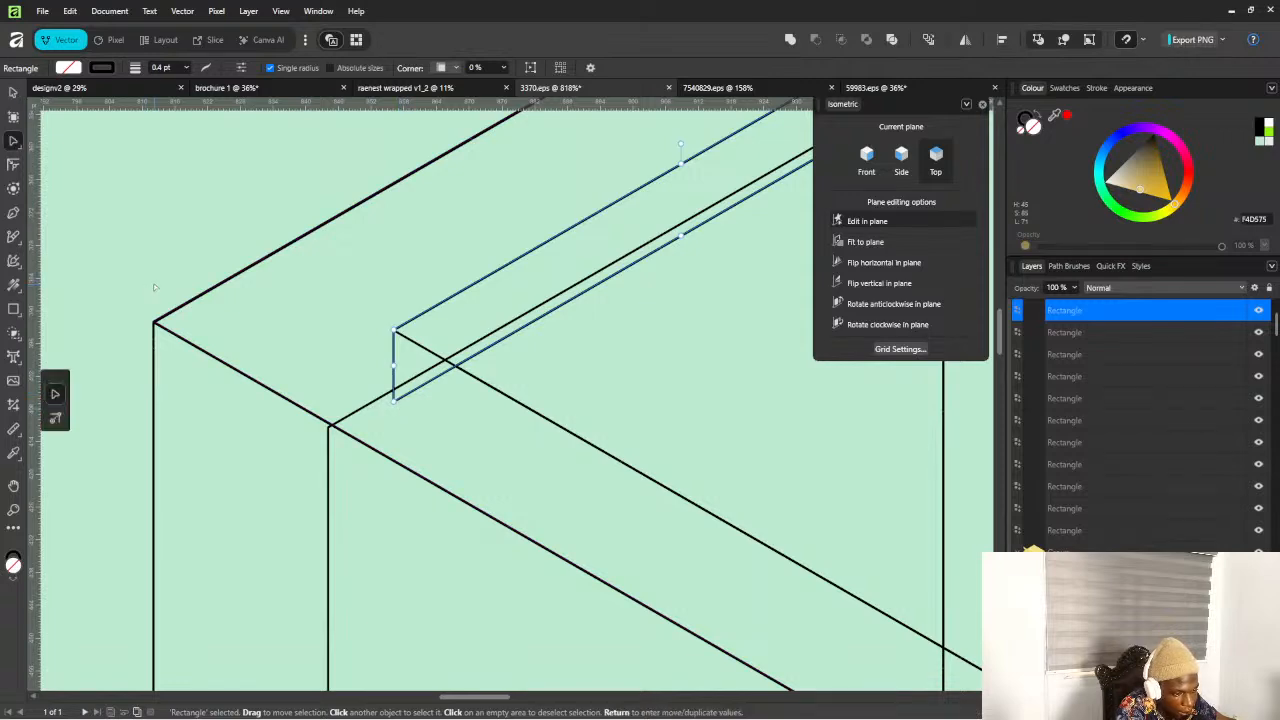
{"action": "scroll", "coordinate": [403, 383], "scroll_direction": "up", "scroll_amount": 3}
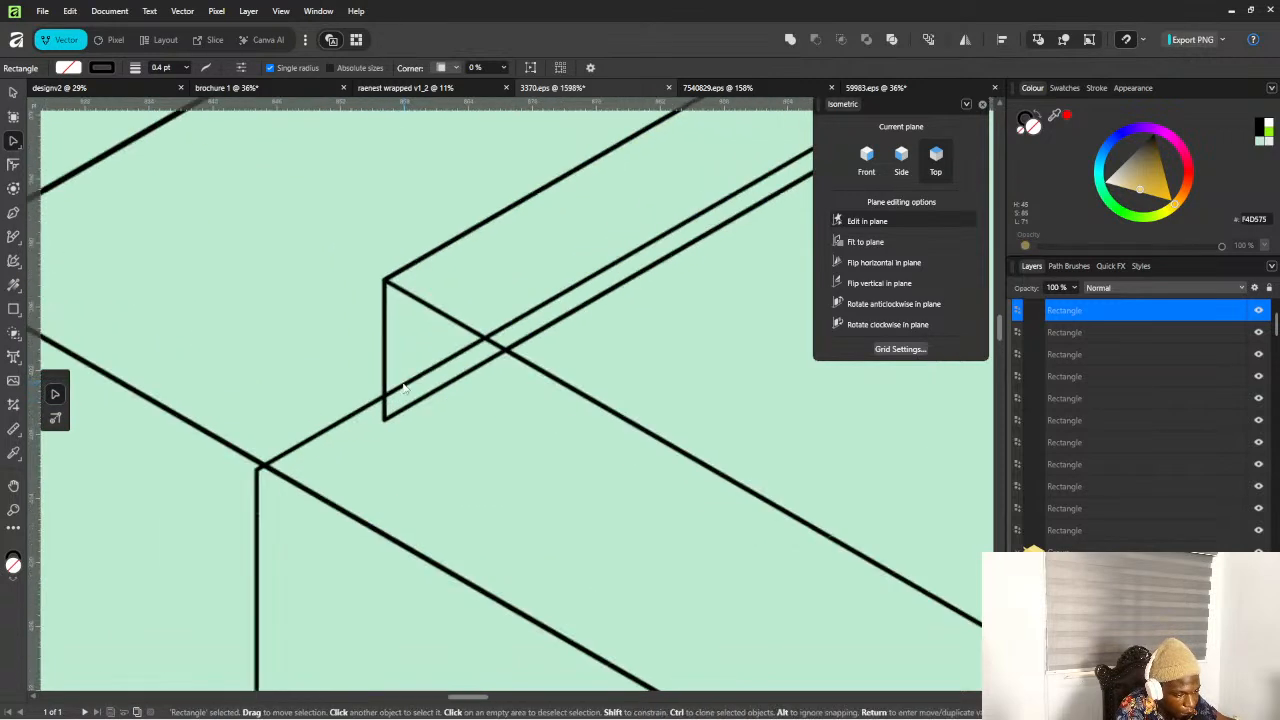
{"action": "scroll", "coordinate": [404, 383], "scroll_direction": "down", "scroll_amount": 3}
{"action": "scroll", "coordinate": [404, 383], "scroll_direction": "up", "scroll_amount": 2}
{"action": "scroll", "coordinate": [404, 383], "scroll_direction": "down", "scroll_amount": 1}
{"action": "scroll", "coordinate": [404, 383], "scroll_direction": "up", "scroll_amount": 1}
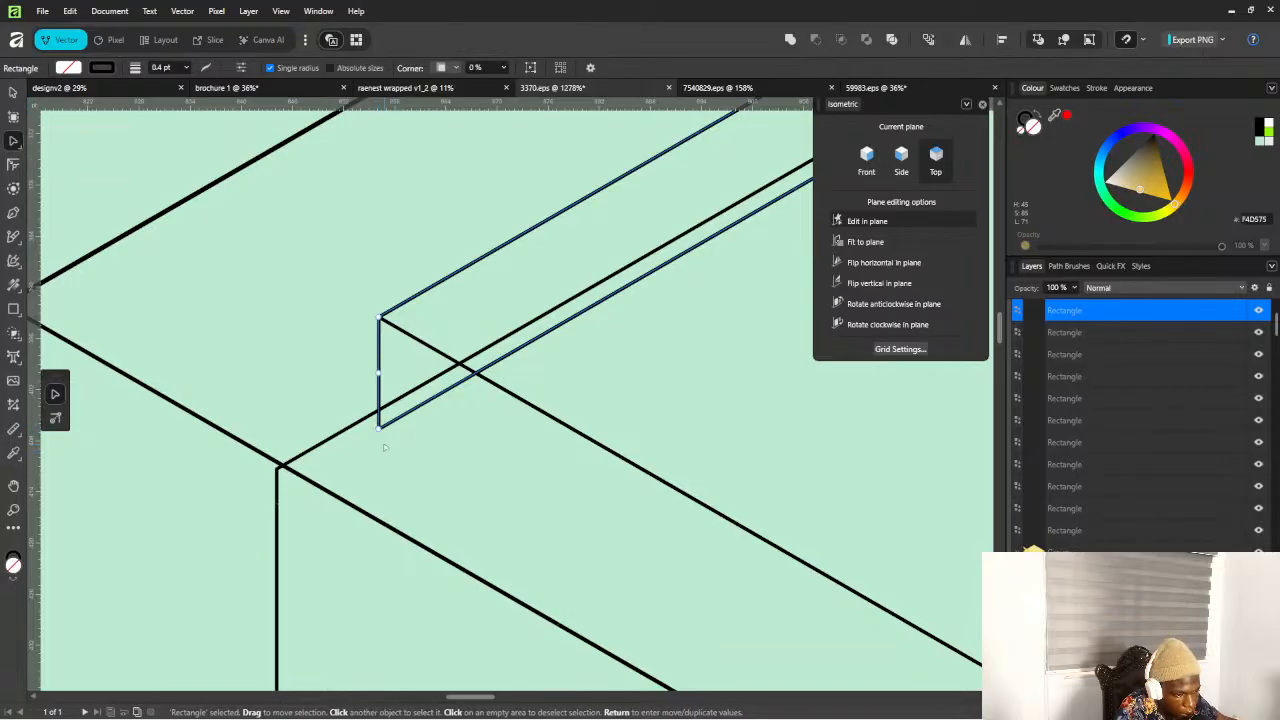
{"action": "scroll", "coordinate": [382, 444], "scroll_direction": "up", "scroll_amount": 2}
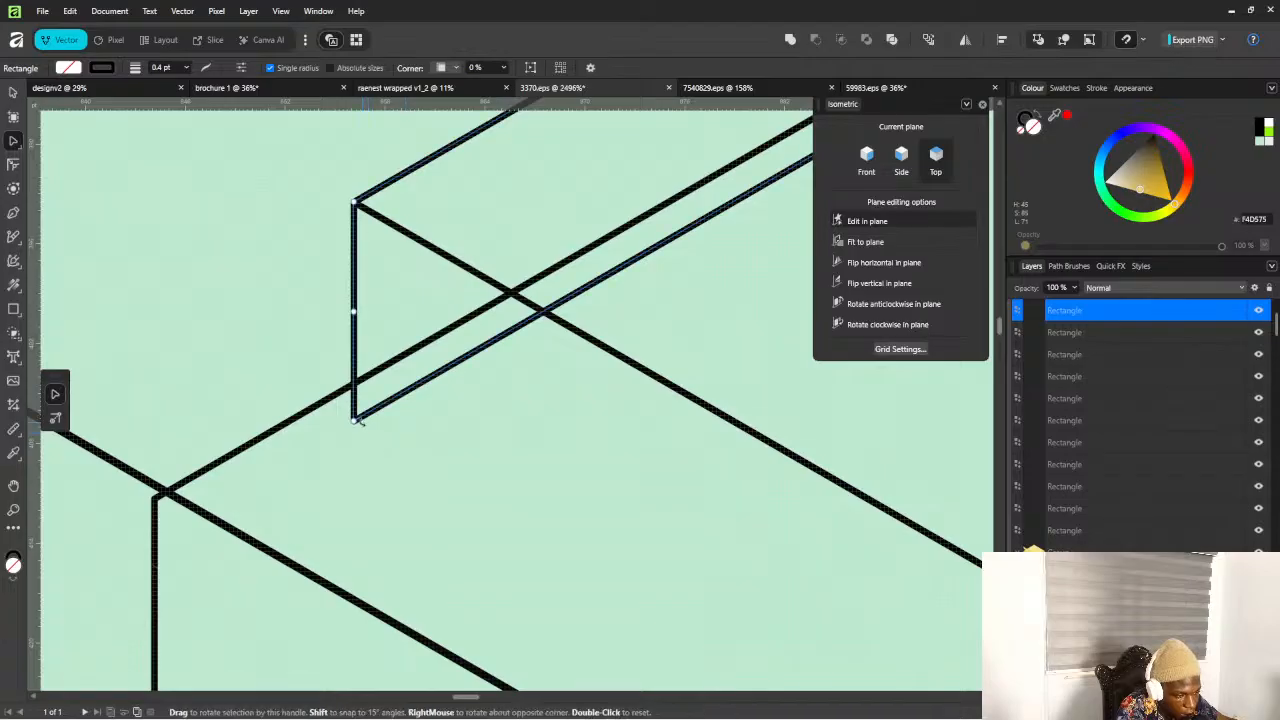
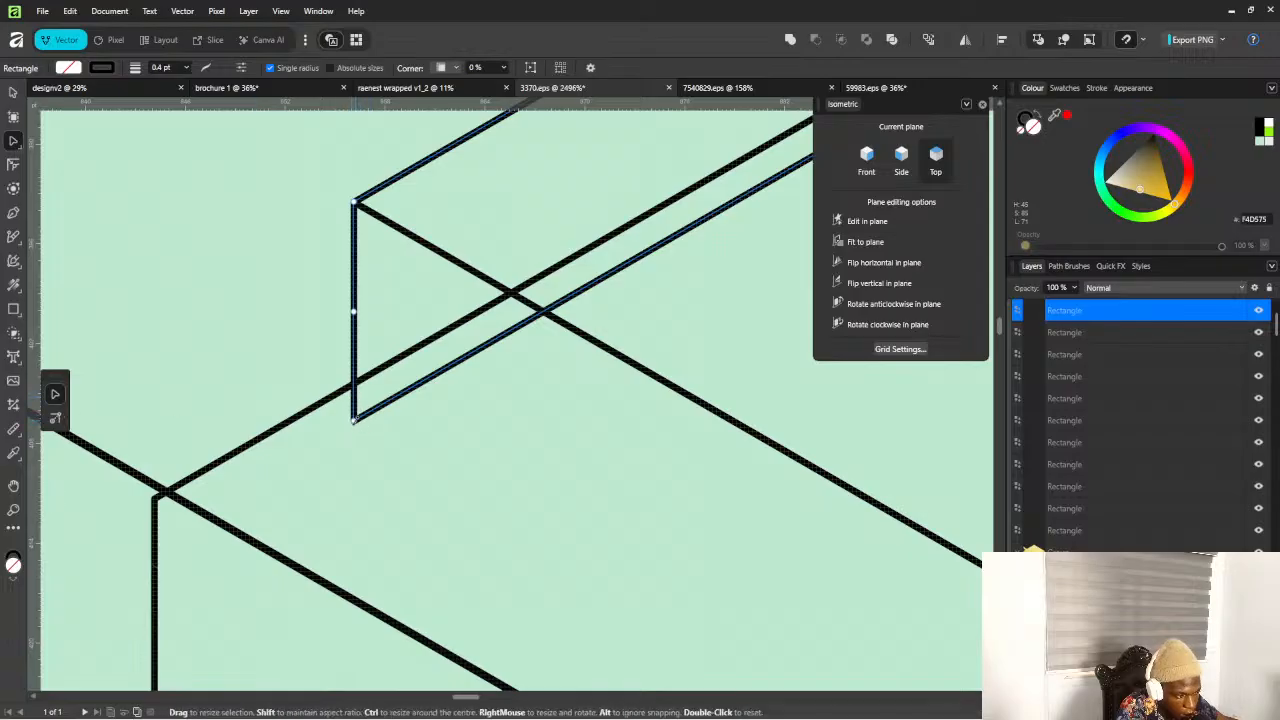
{"action": "left_click_drag", "start_coordinate": [354, 418], "coordinate": [471, 352]}
{"action": "key", "text": "ctrl+z"}
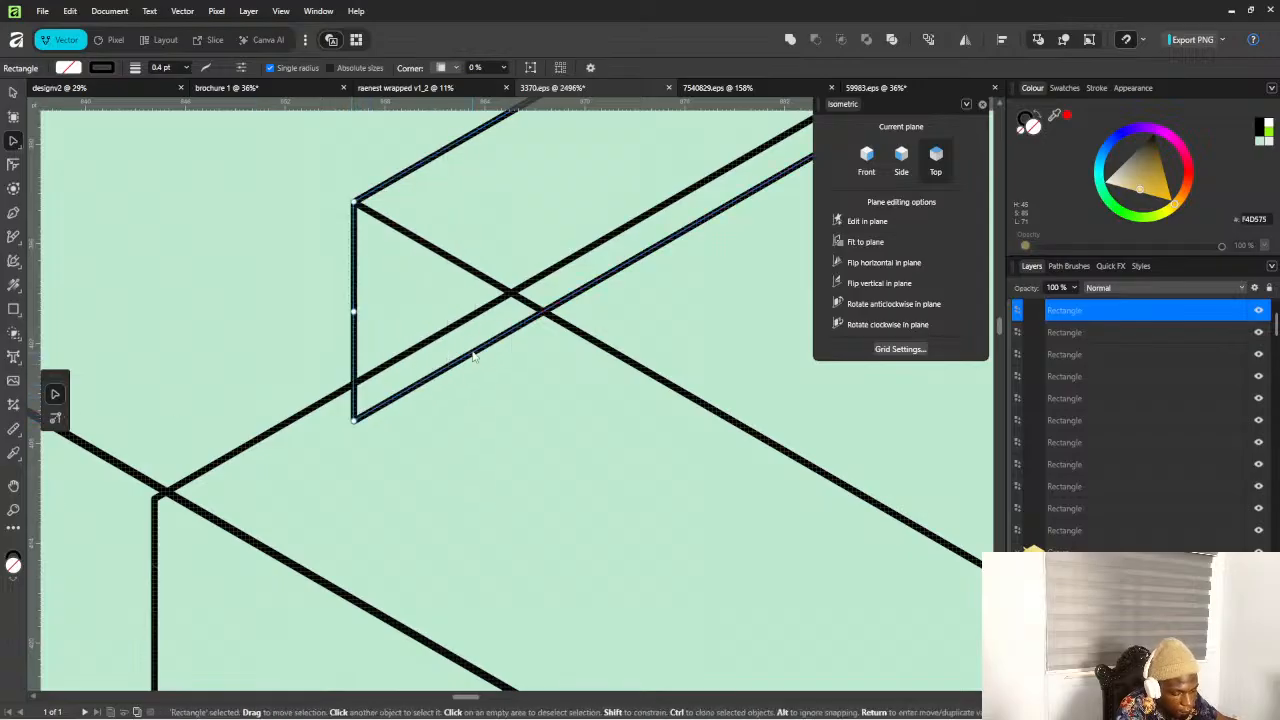
Try to isolate the inner wall's lower front corner point with the Node tool
{"action": "scroll", "coordinate": [400, 280], "scroll_direction": "down", "scroll_amount": 10}
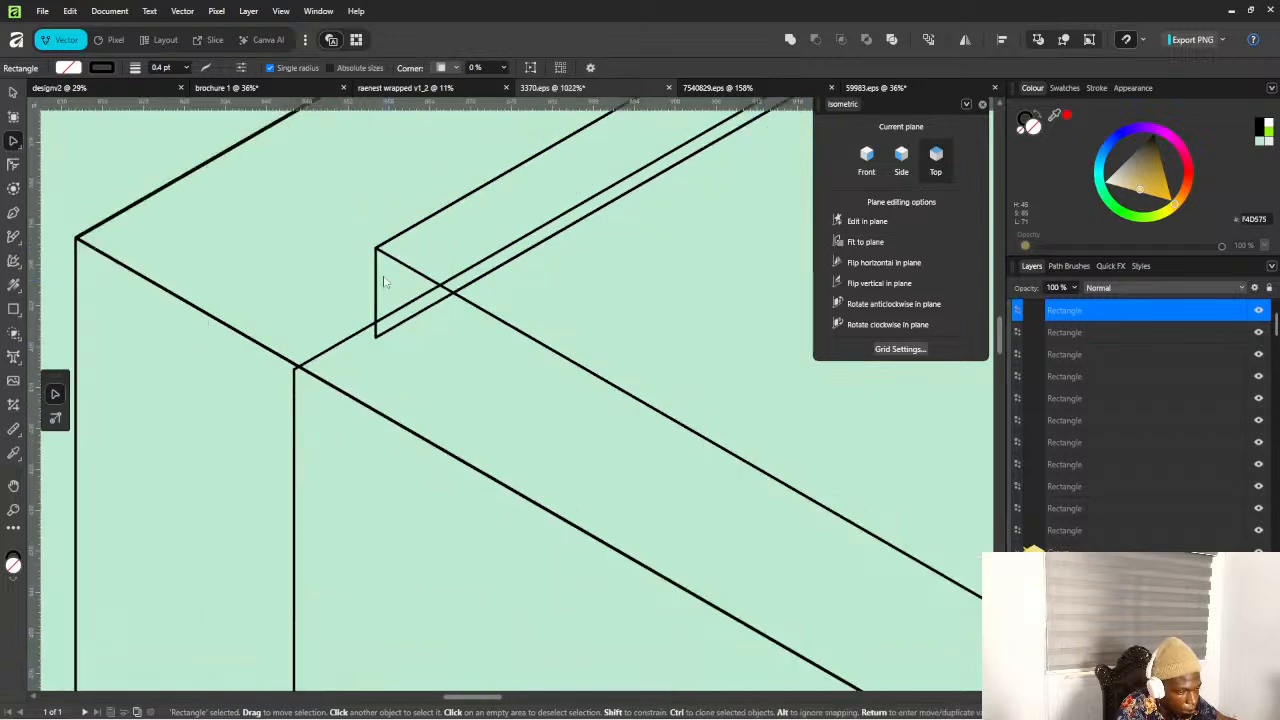
{"action": "scroll", "coordinate": [280, 317], "scroll_direction": "up", "scroll_amount": 5}
{"action": "left_click", "coordinate": [293, 315]}
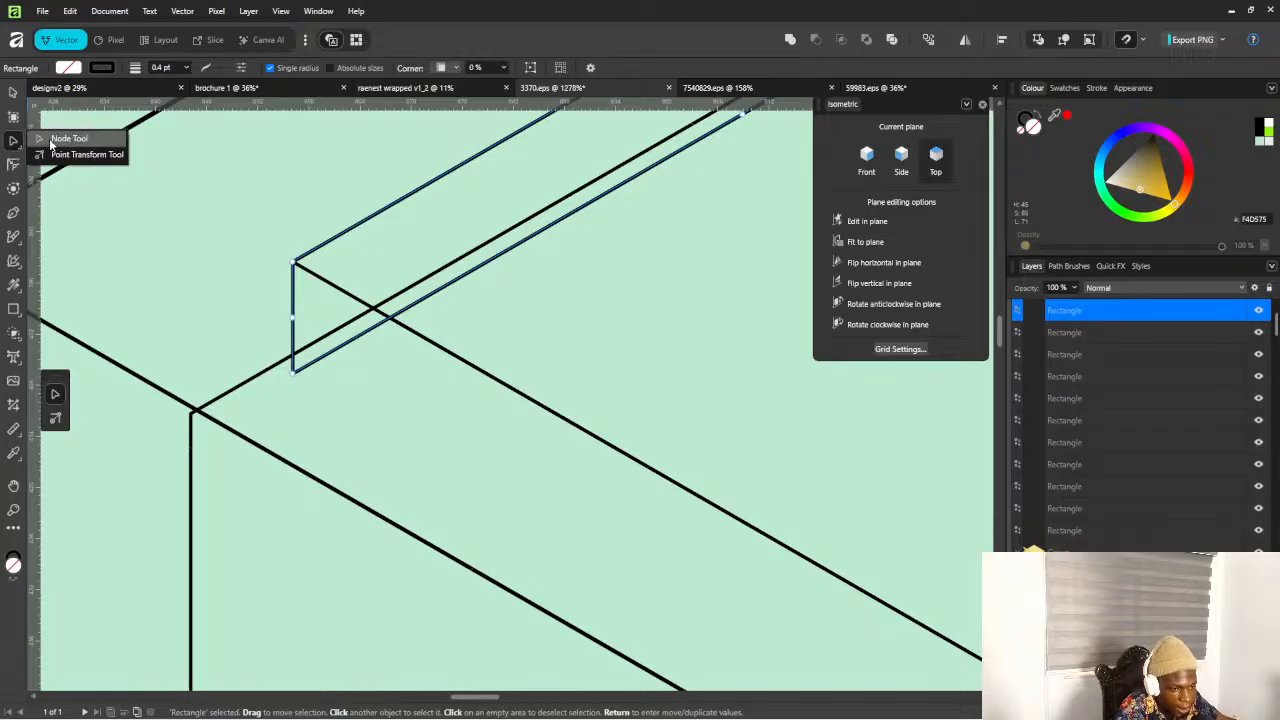
{"action": "scroll", "coordinate": [291, 370], "scroll_direction": "up", "scroll_amount": 4}
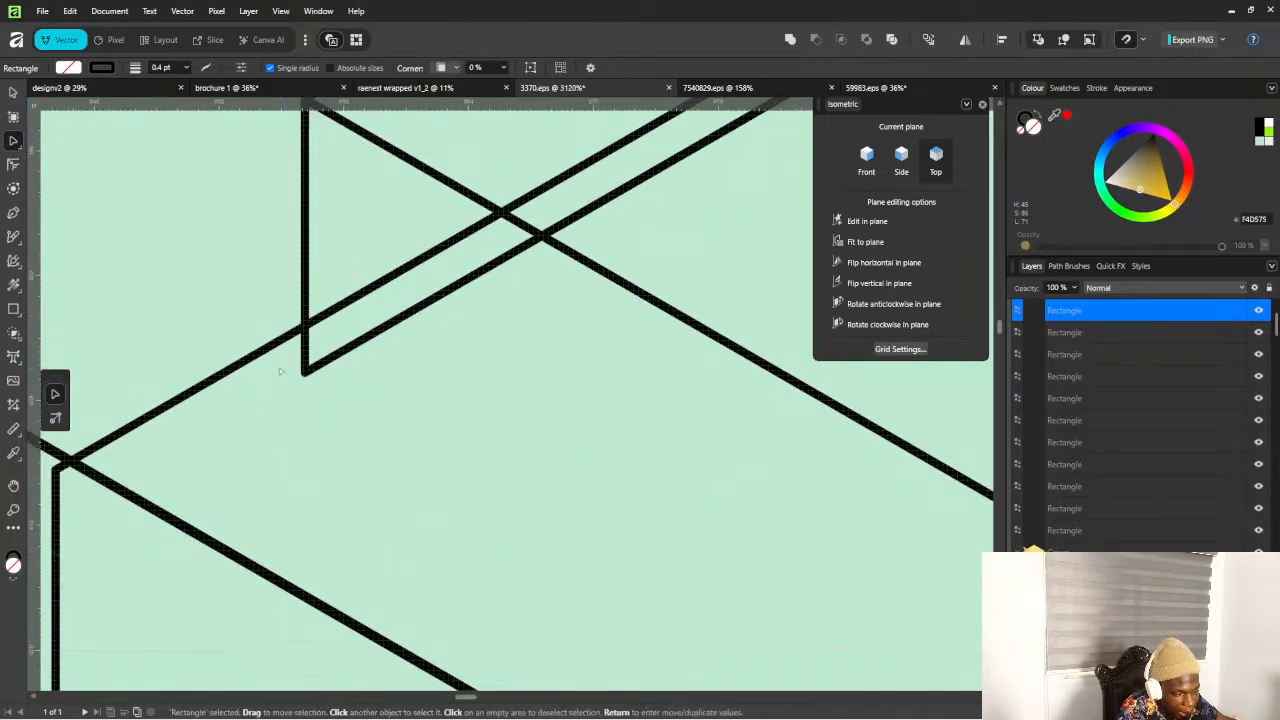
{"action": "left_click_drag", "start_coordinate": [280, 361], "coordinate": [384, 420]}
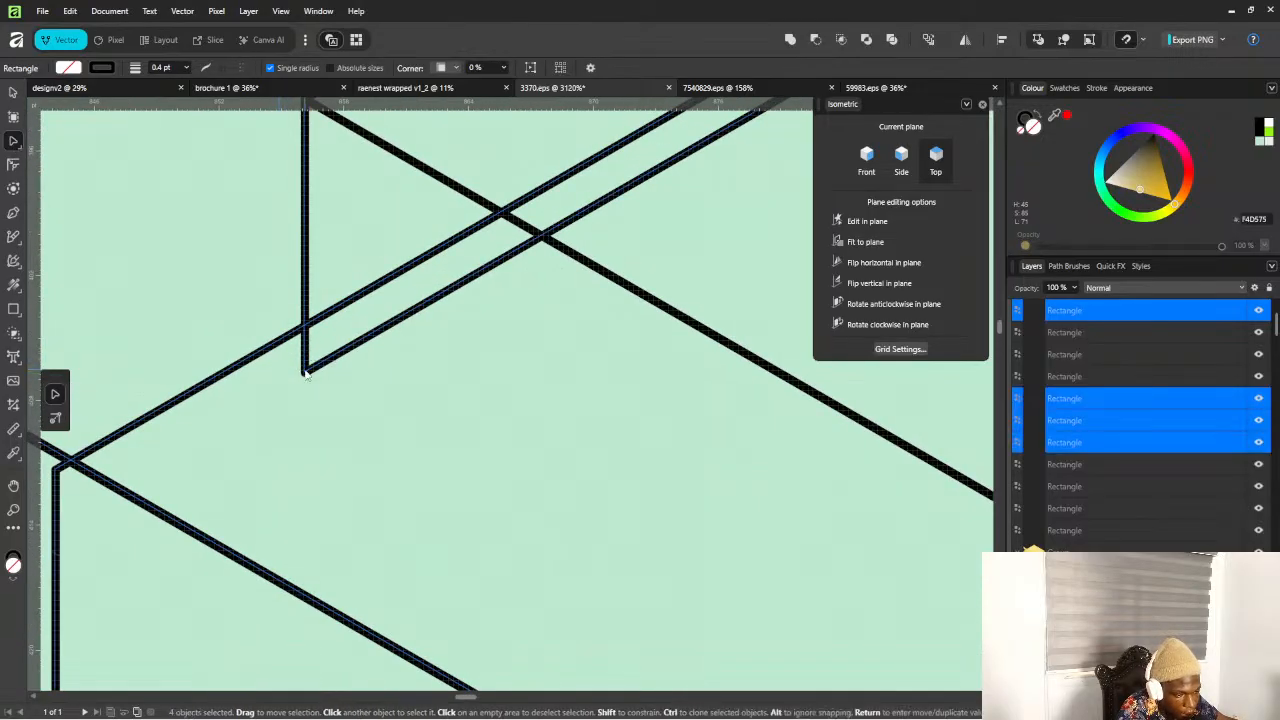
{"action": "left_click", "coordinate": [305, 371]}
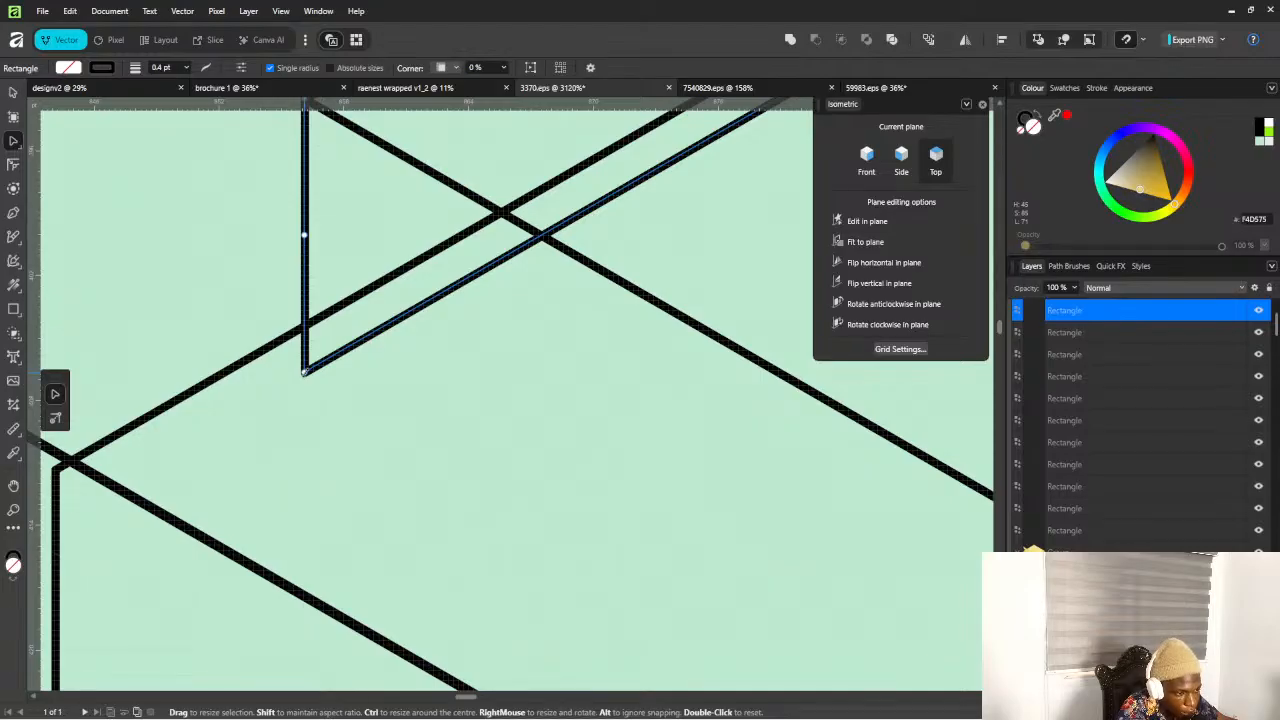
{"action": "scroll", "coordinate": [305, 371], "scroll_direction": "down", "scroll_amount": 2}
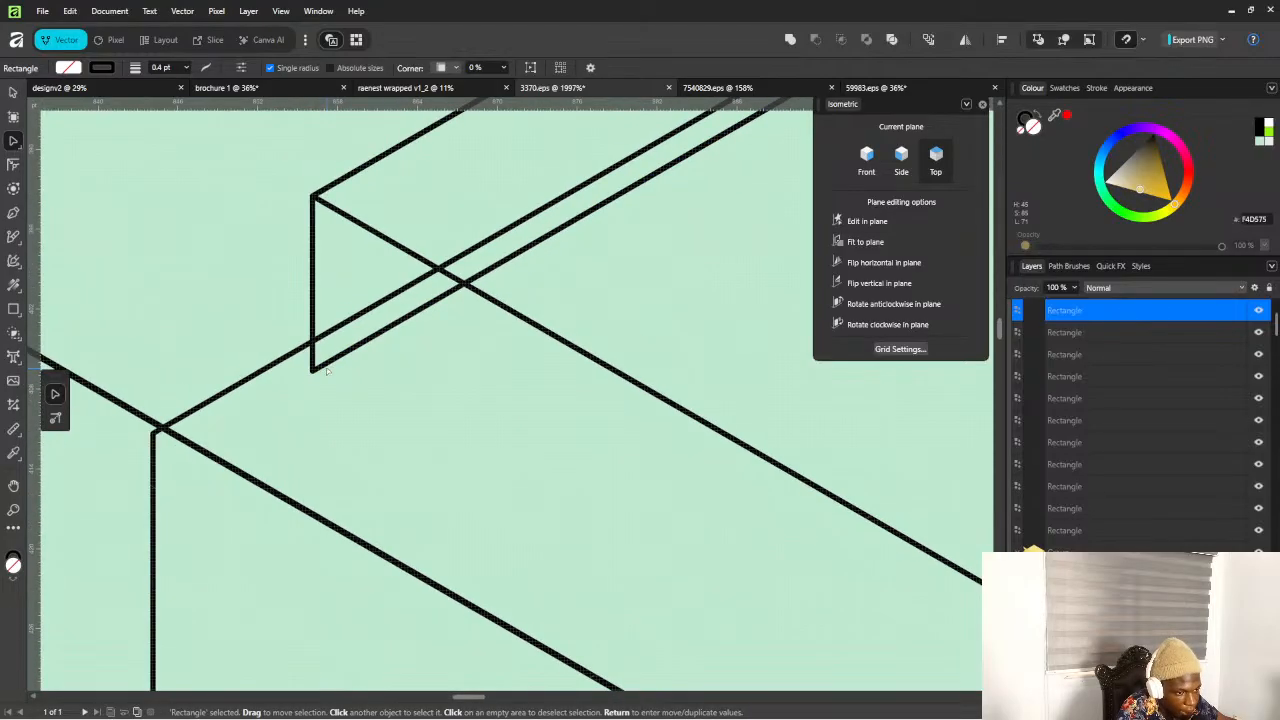
{"action": "left_click", "coordinate": [14, 92]}
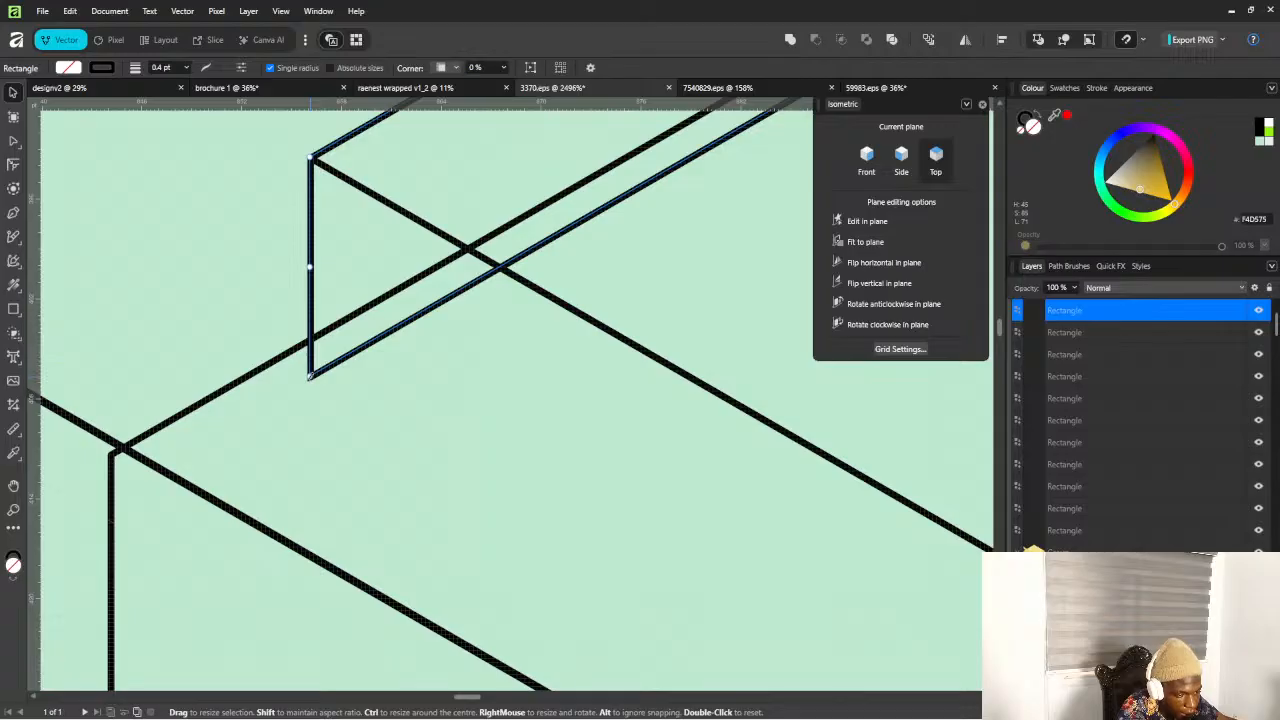
Lower the tall interior partition's top edge to meet the top corner of the short rectangle on the cube's front-left side
{"action": "scroll", "coordinate": [492, 272], "scroll_direction": "down", "scroll_amount": 10}
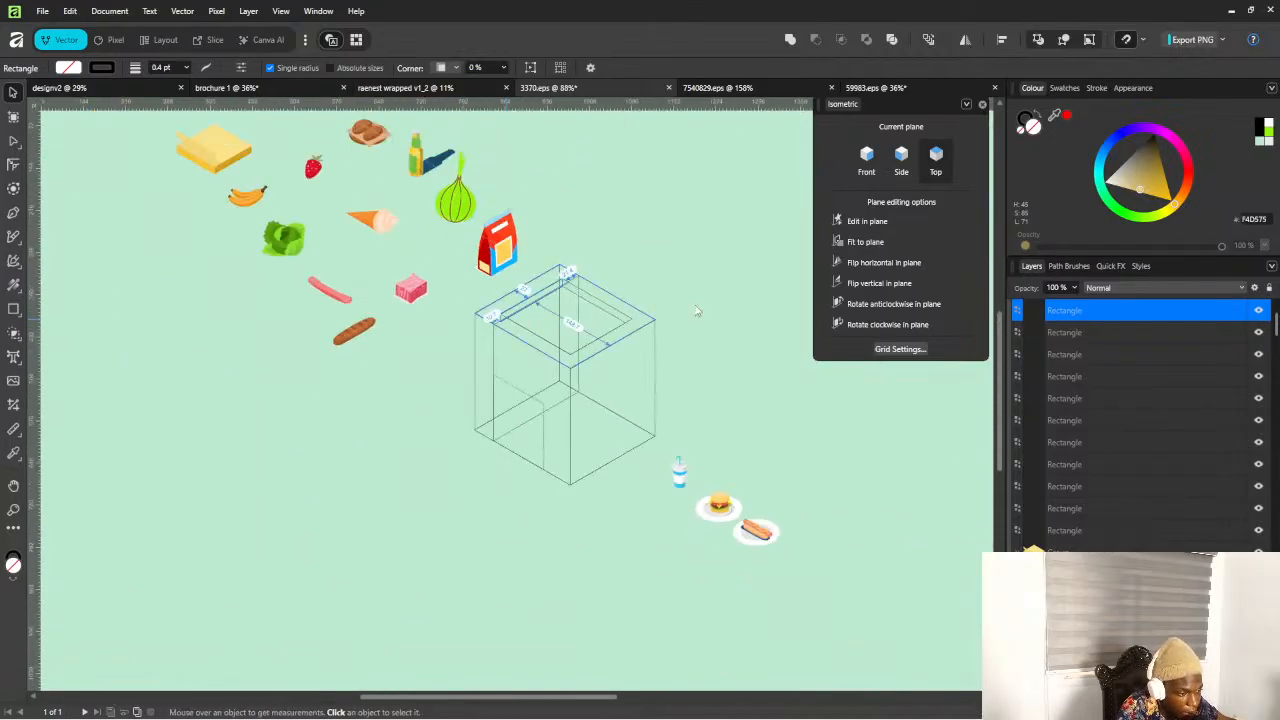
{"action": "scroll", "coordinate": [578, 300], "scroll_direction": "up", "scroll_amount": 10}
{"action": "scroll", "coordinate": [538, 253], "scroll_direction": "down", "scroll_amount": 5}
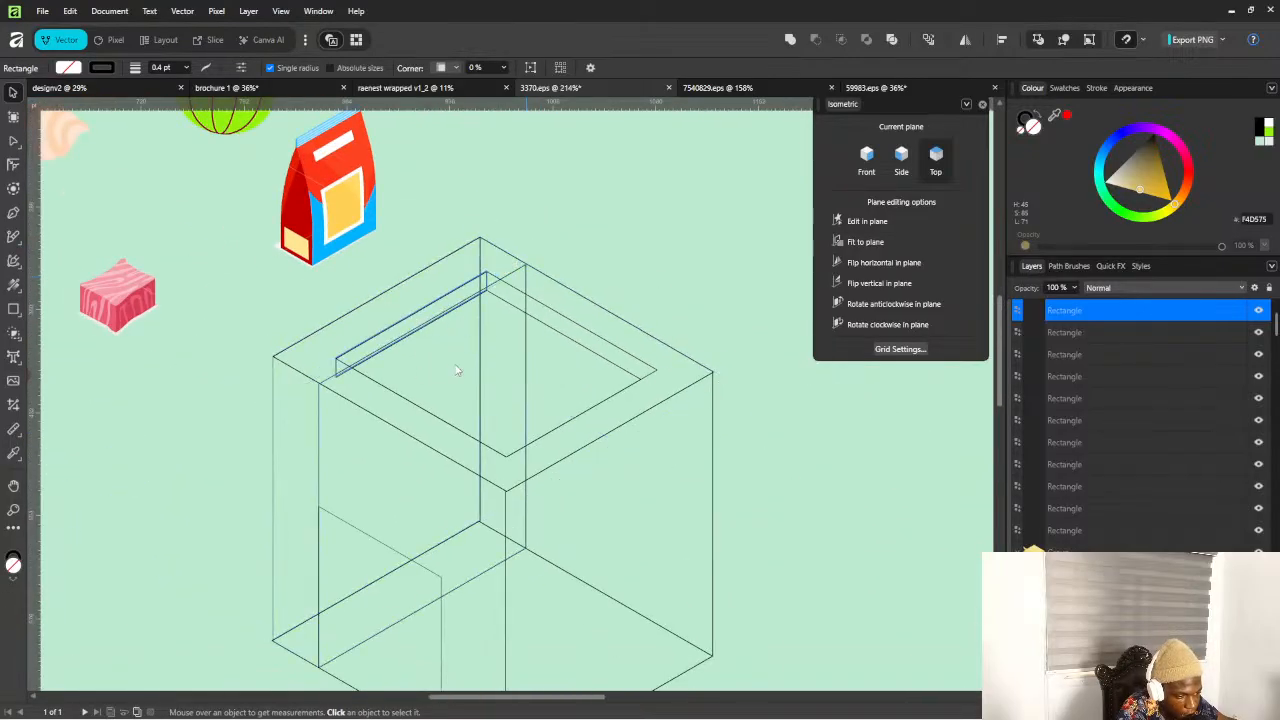
{"action": "scroll", "coordinate": [420, 360], "scroll_direction": "down", "scroll_amount": 4}
{"action": "scroll", "coordinate": [366, 378], "scroll_direction": "up", "scroll_amount": 3}
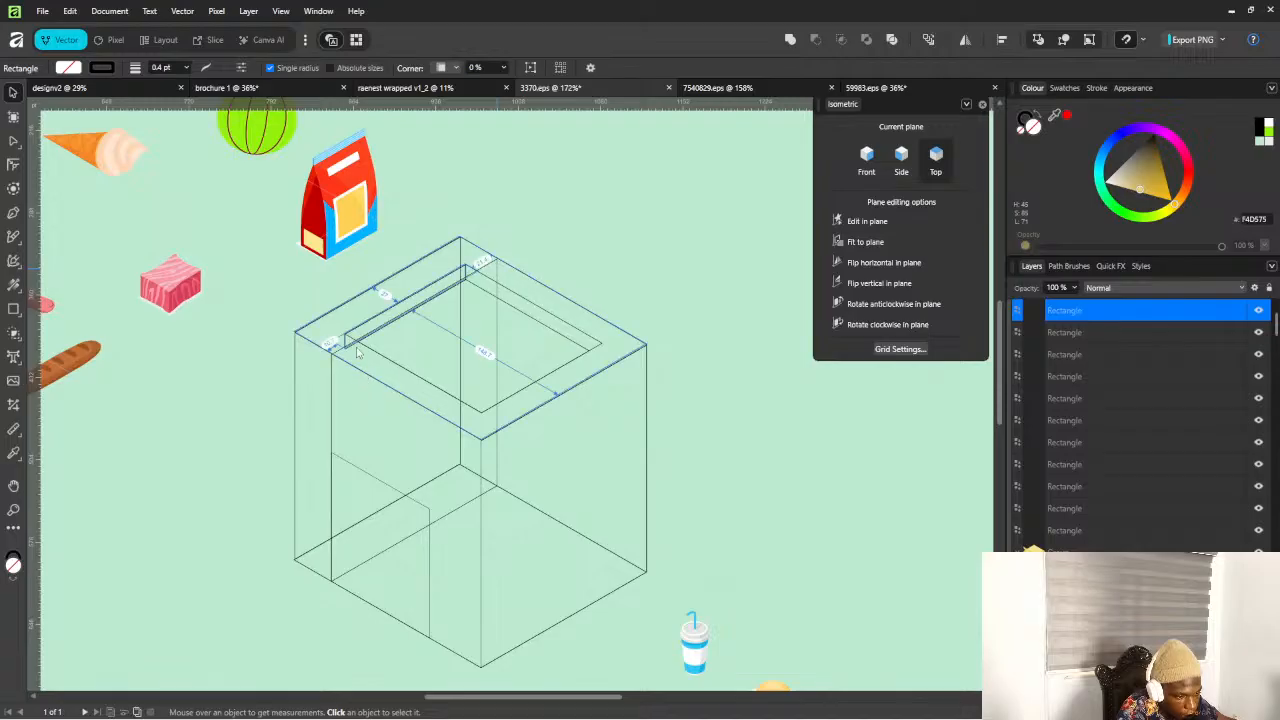
{"action": "scroll", "coordinate": [366, 378], "scroll_direction": "up", "scroll_amount": 2}
{"action": "left_click", "coordinate": [356, 383]}
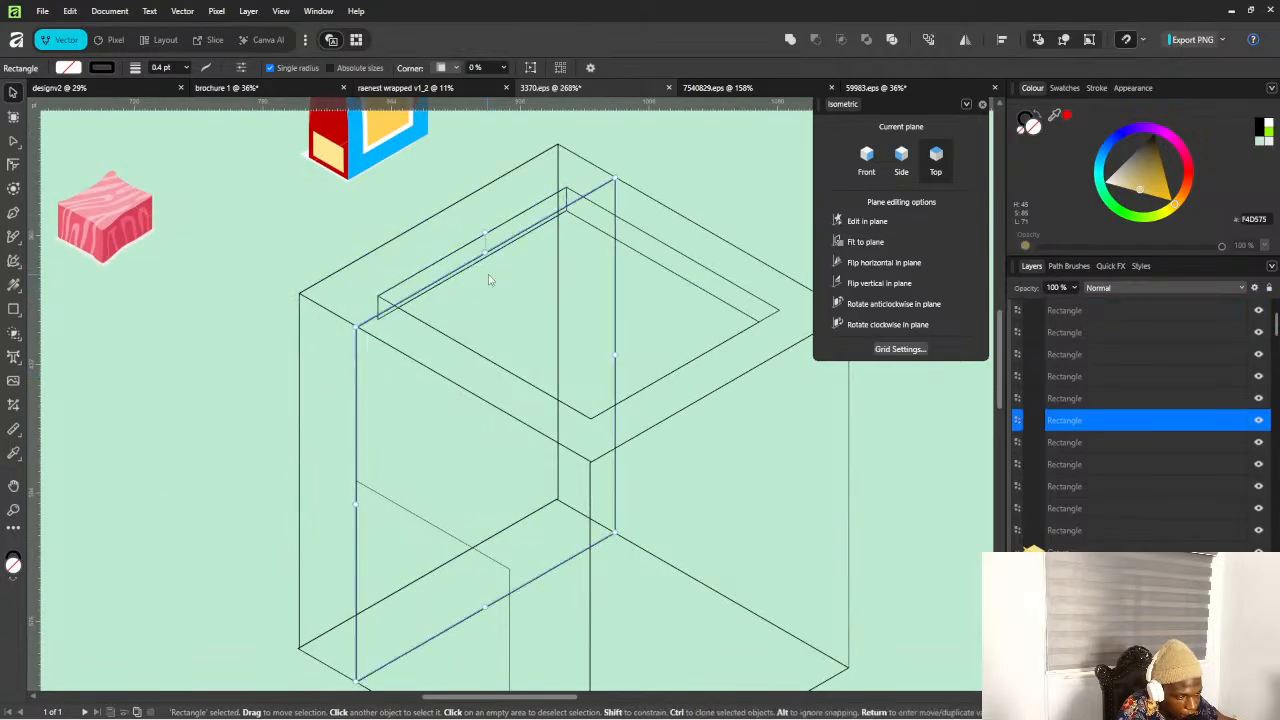
{"action": "left_click_drag", "start_coordinate": [485, 251], "coordinate": [505, 396]}
{"action": "scroll", "coordinate": [372, 476], "scroll_direction": "up", "scroll_amount": 3}
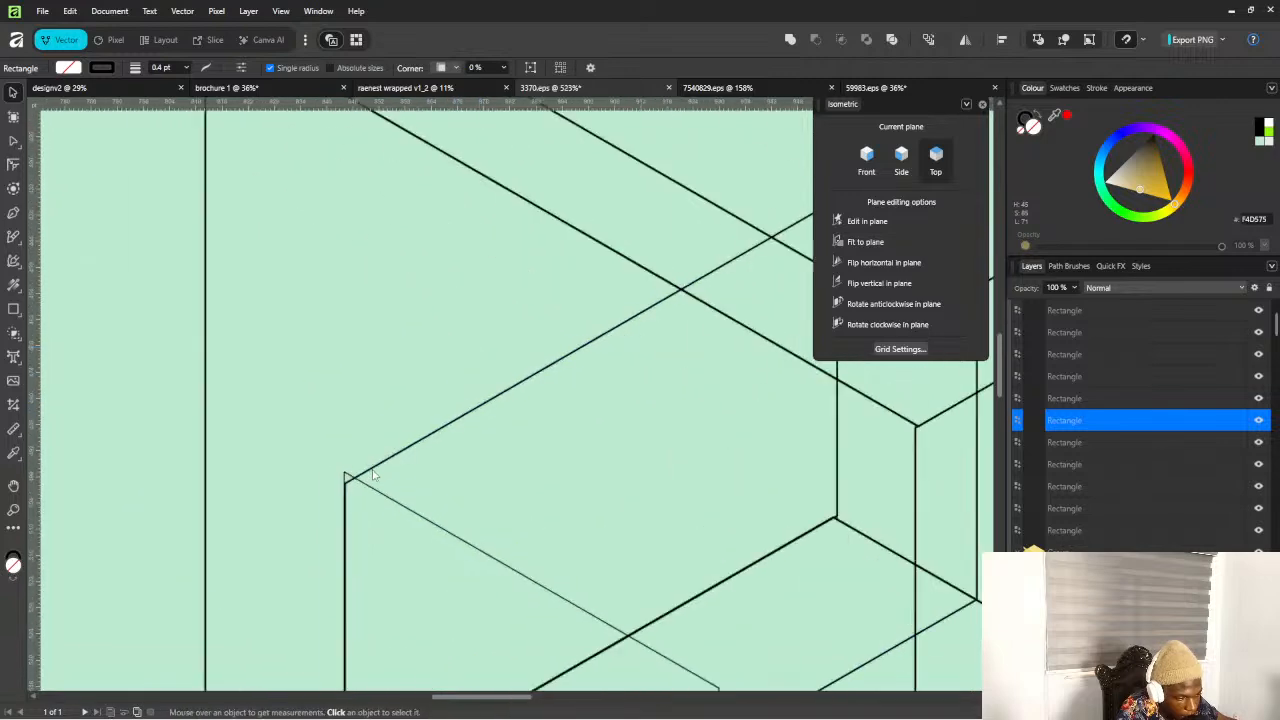
{"action": "scroll", "coordinate": [372, 476], "scroll_direction": "up", "scroll_amount": 1}
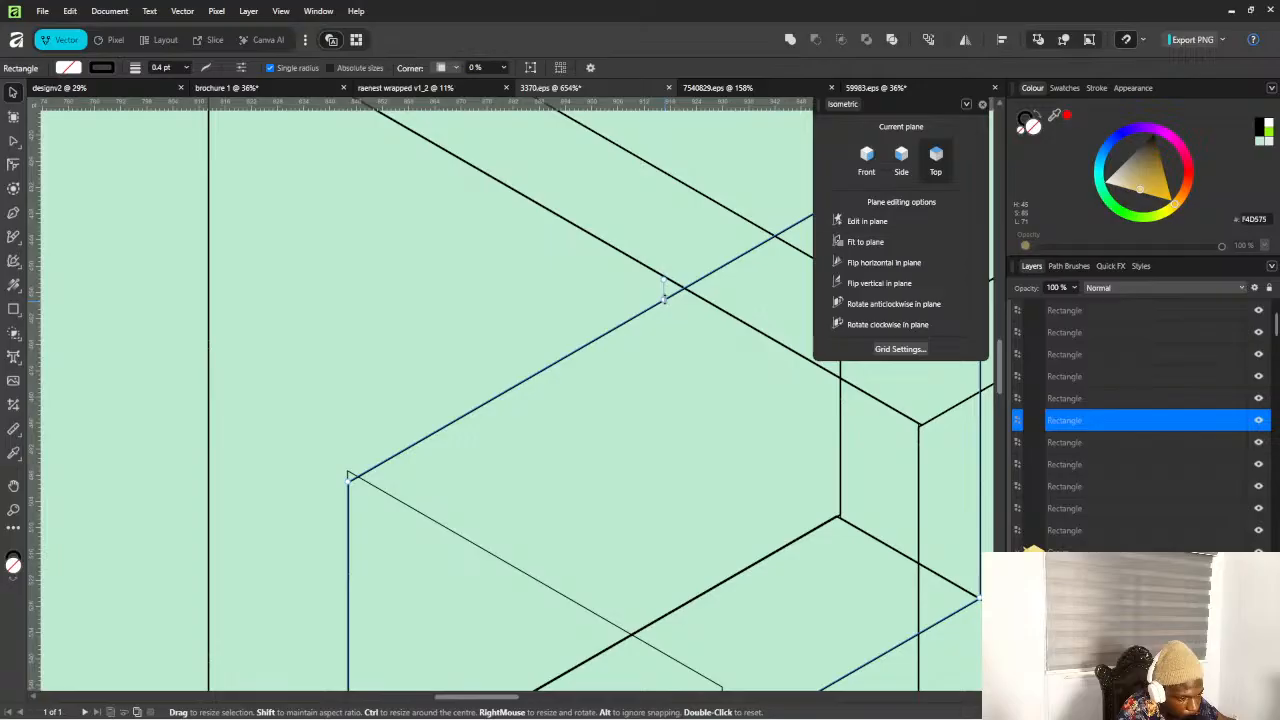
{"action": "left_click_drag", "start_coordinate": [664, 285], "coordinate": [664, 270]}
{"action": "scroll", "coordinate": [481, 435], "scroll_direction": "down", "scroll_amount": 5}
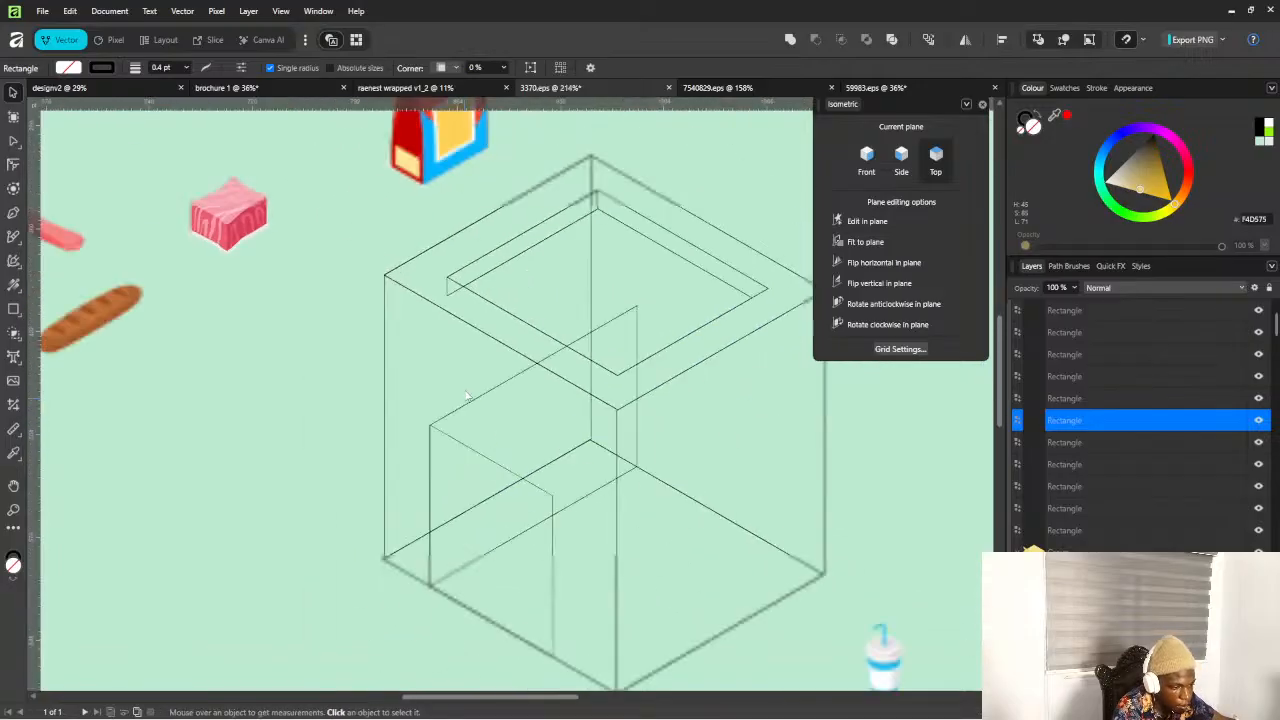
Deselect the partition and examine the whole box on the artboard
{"action": "left_click", "coordinate": [775, 395]}
{"action": "scroll", "coordinate": [491, 431], "scroll_direction": "down", "scroll_amount": 3}
{"action": "scroll", "coordinate": [494, 460], "scroll_direction": "up", "scroll_amount": 2}
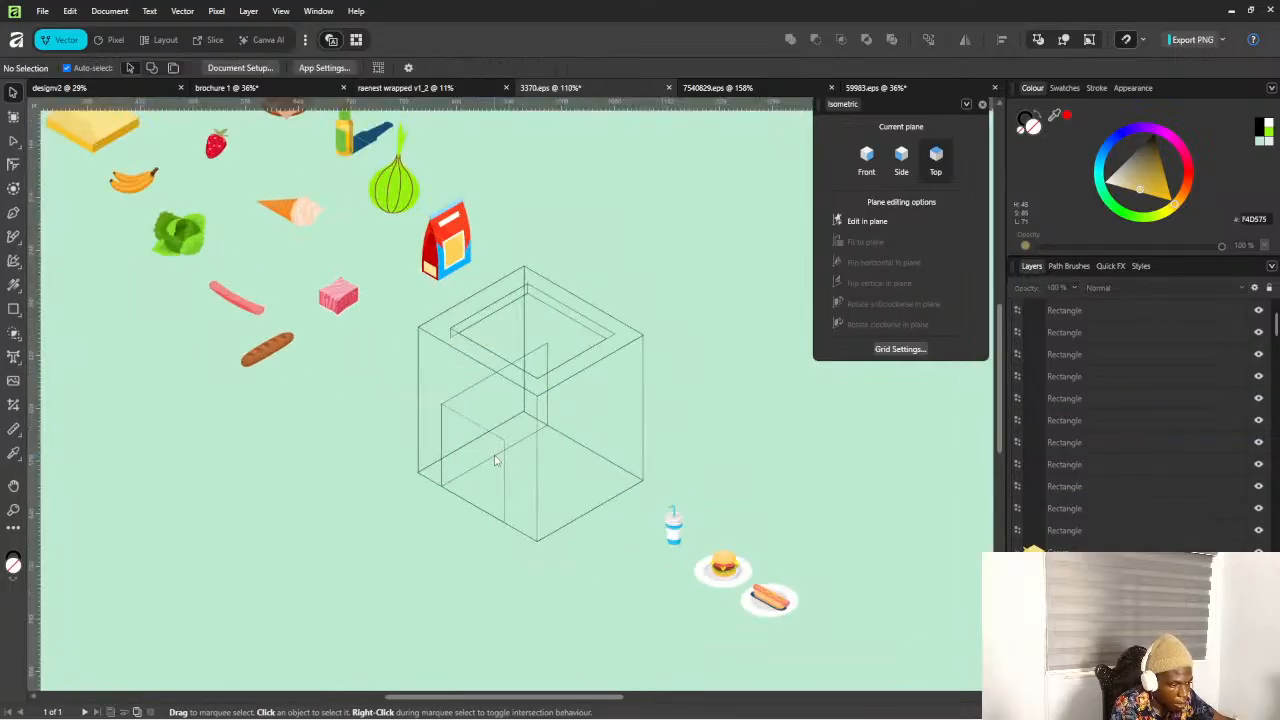
{"action": "scroll", "coordinate": [520, 320], "scroll_direction": "down", "scroll_amount": 4}
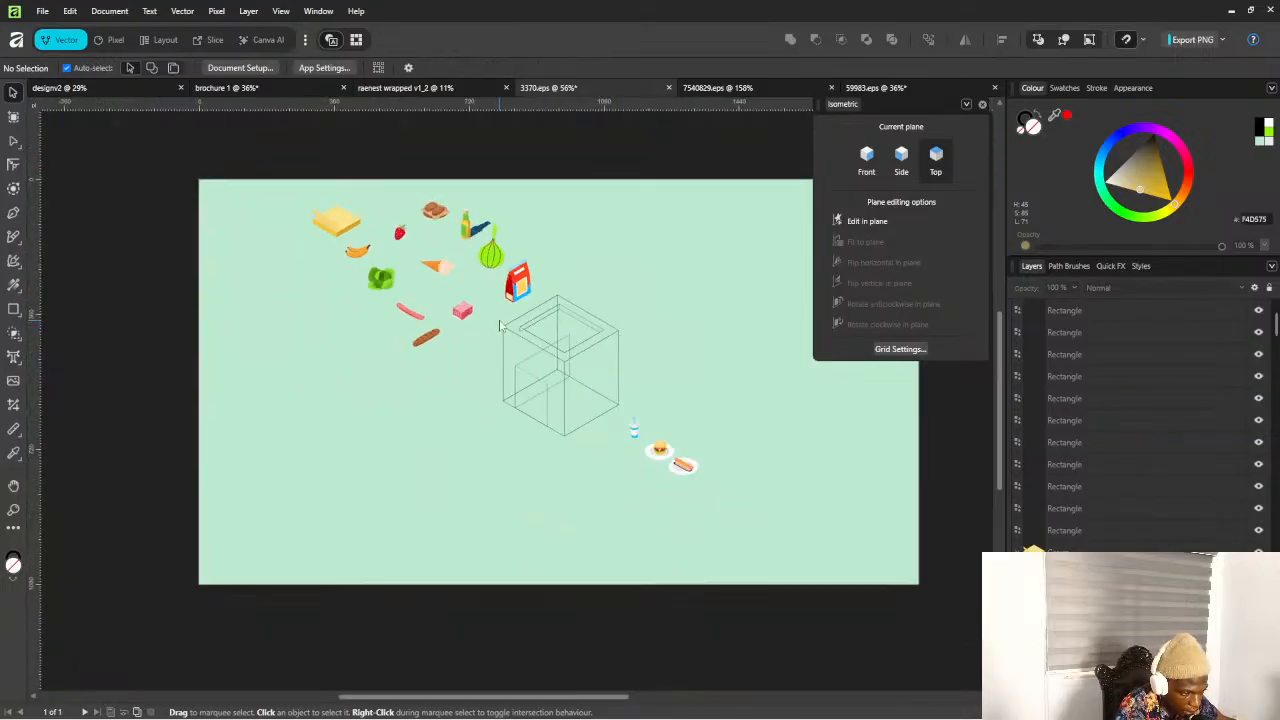
{"action": "scroll", "coordinate": [527, 411], "scroll_direction": "up", "scroll_amount": 1}
{"action": "scroll", "coordinate": [527, 411], "scroll_direction": "down", "scroll_amount": 1}
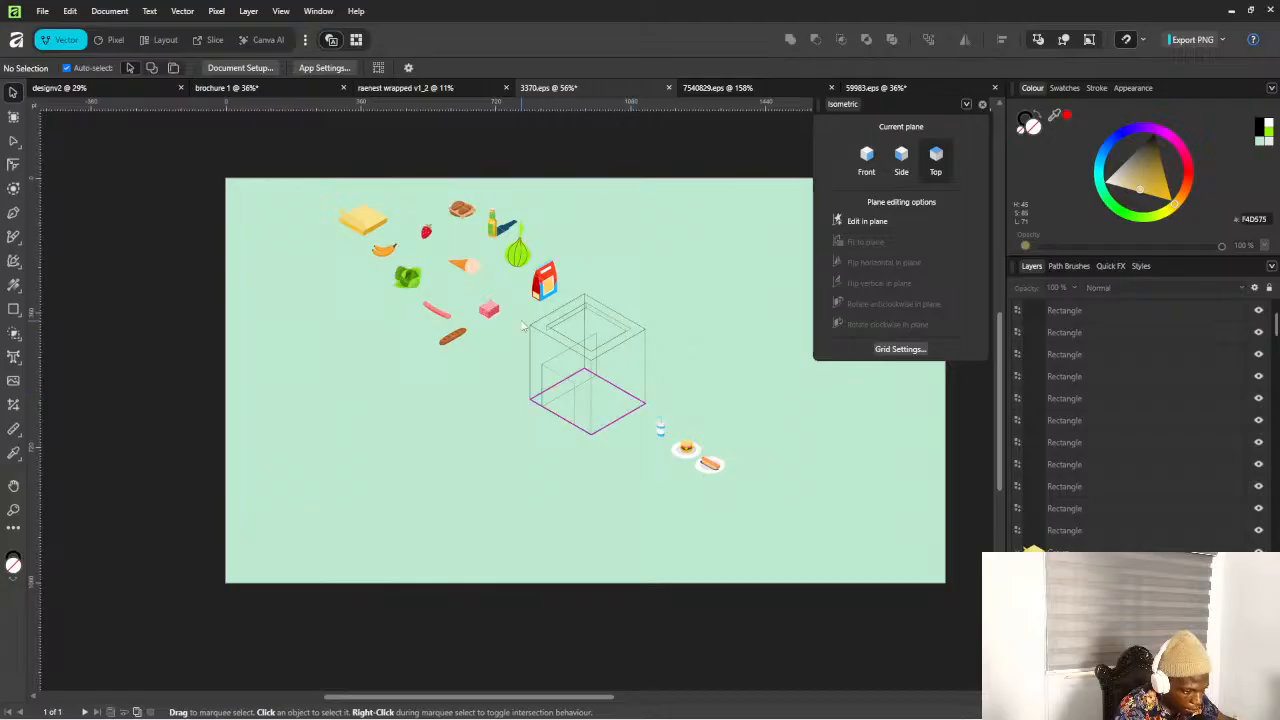
Inspect the recessed top opening by selecting its upper and lower rectangles and the narrow inner wall one after another
{"action": "scroll", "coordinate": [636, 400], "scroll_direction": "up", "scroll_amount": 4}
{"action": "scroll", "coordinate": [636, 360], "scroll_direction": "up", "scroll_amount": 3}
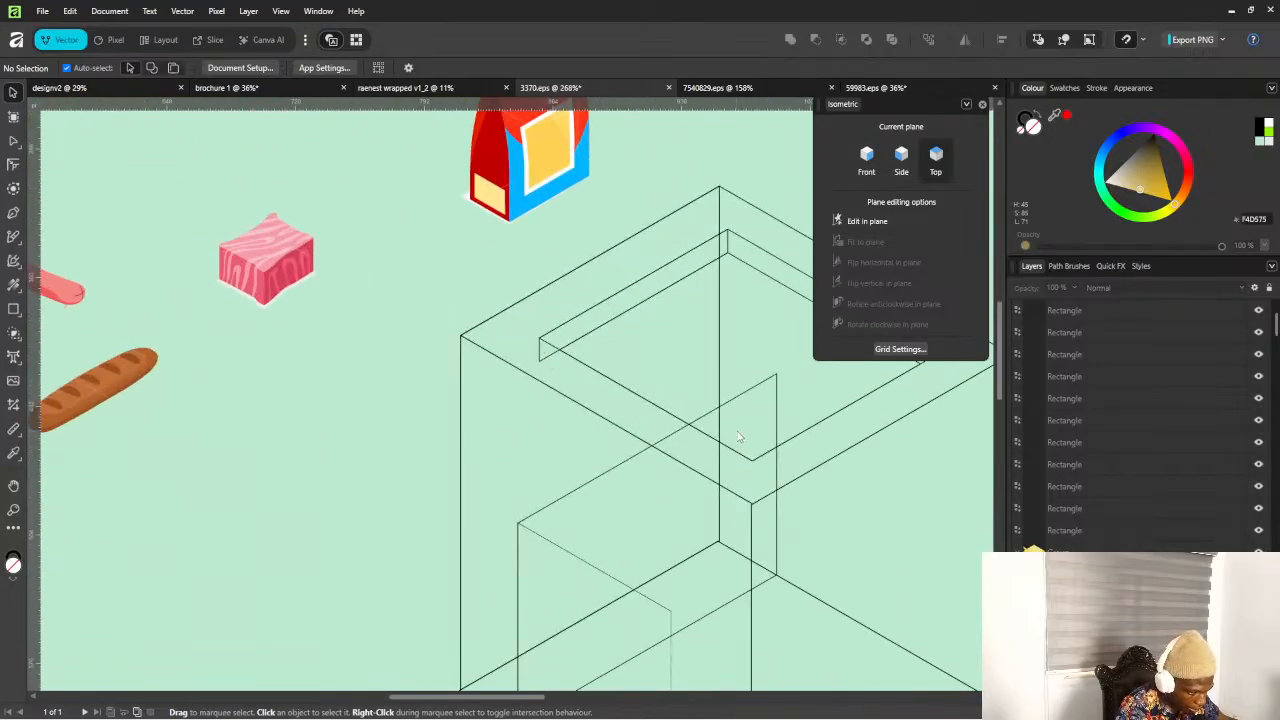
{"action": "left_click", "coordinate": [742, 458]}
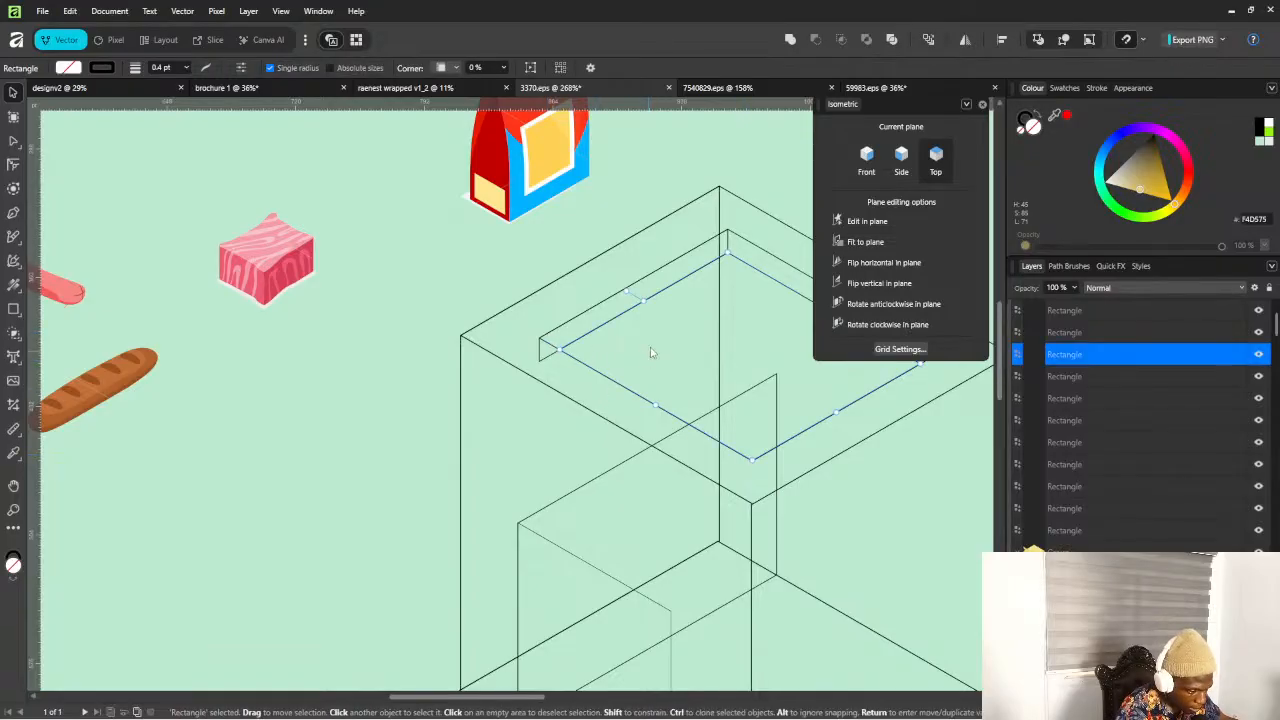
{"action": "left_click", "coordinate": [592, 312]}
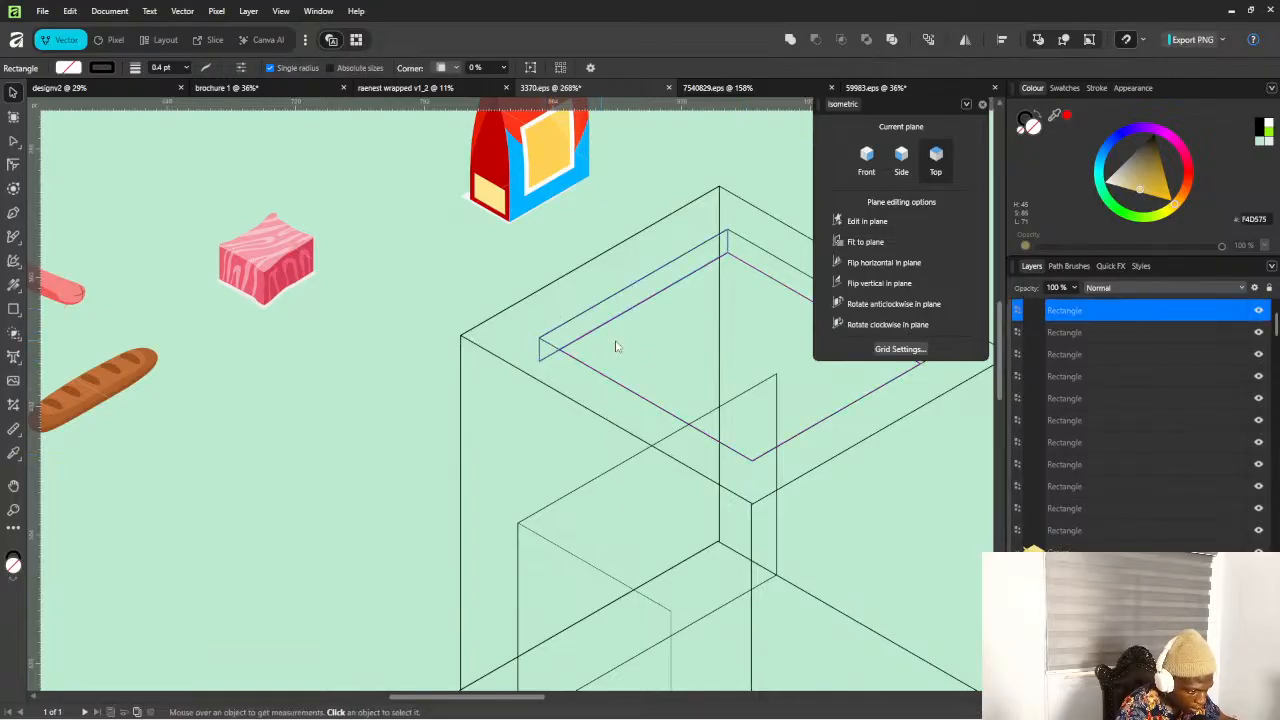
{"action": "scroll", "coordinate": [610, 340], "scroll_direction": "down", "scroll_amount": 2}
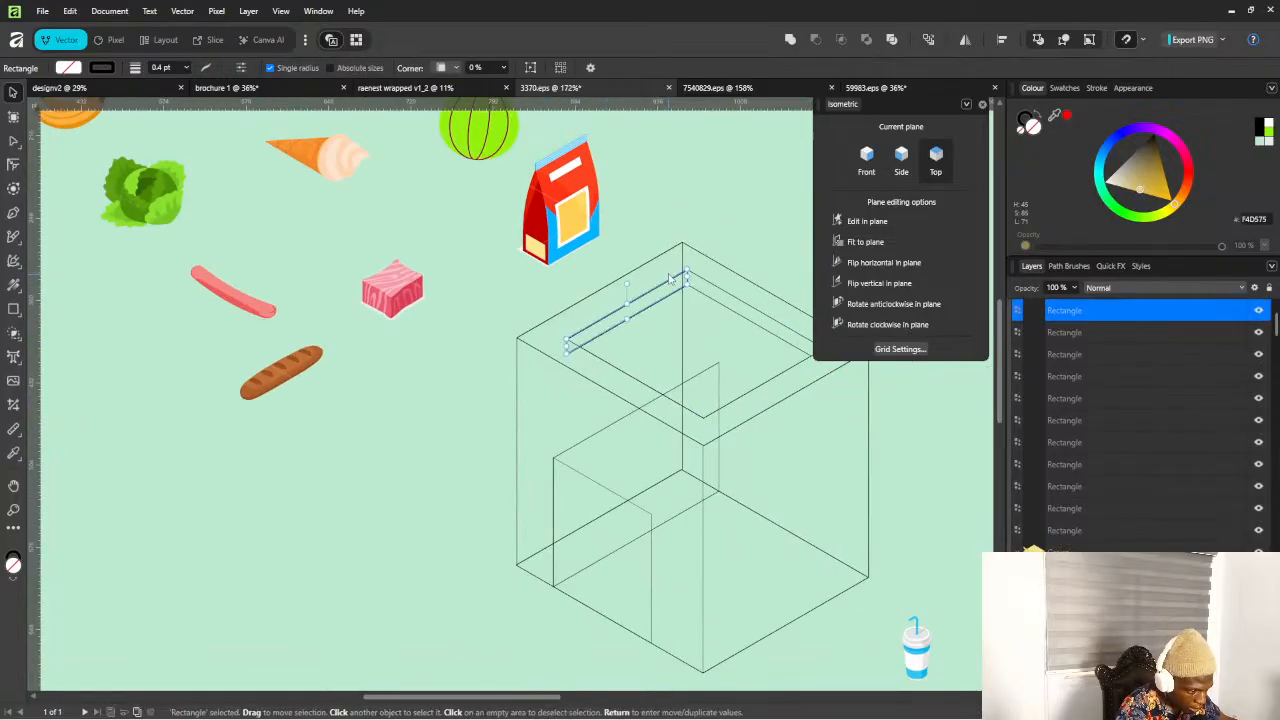
{"action": "left_click", "coordinate": [750, 308]}
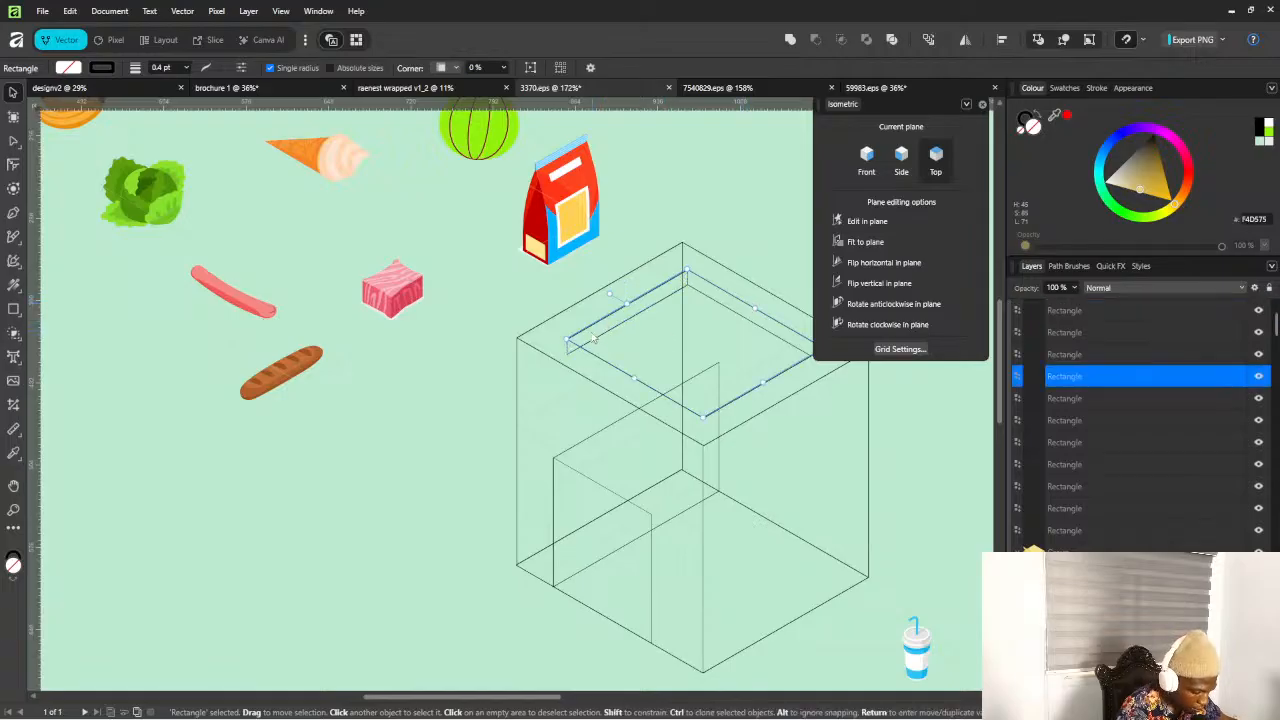
{"action": "scroll", "coordinate": [592, 338], "scroll_direction": "down", "scroll_amount": 2}
{"action": "scroll", "coordinate": [637, 333], "scroll_direction": "up", "scroll_amount": 5}
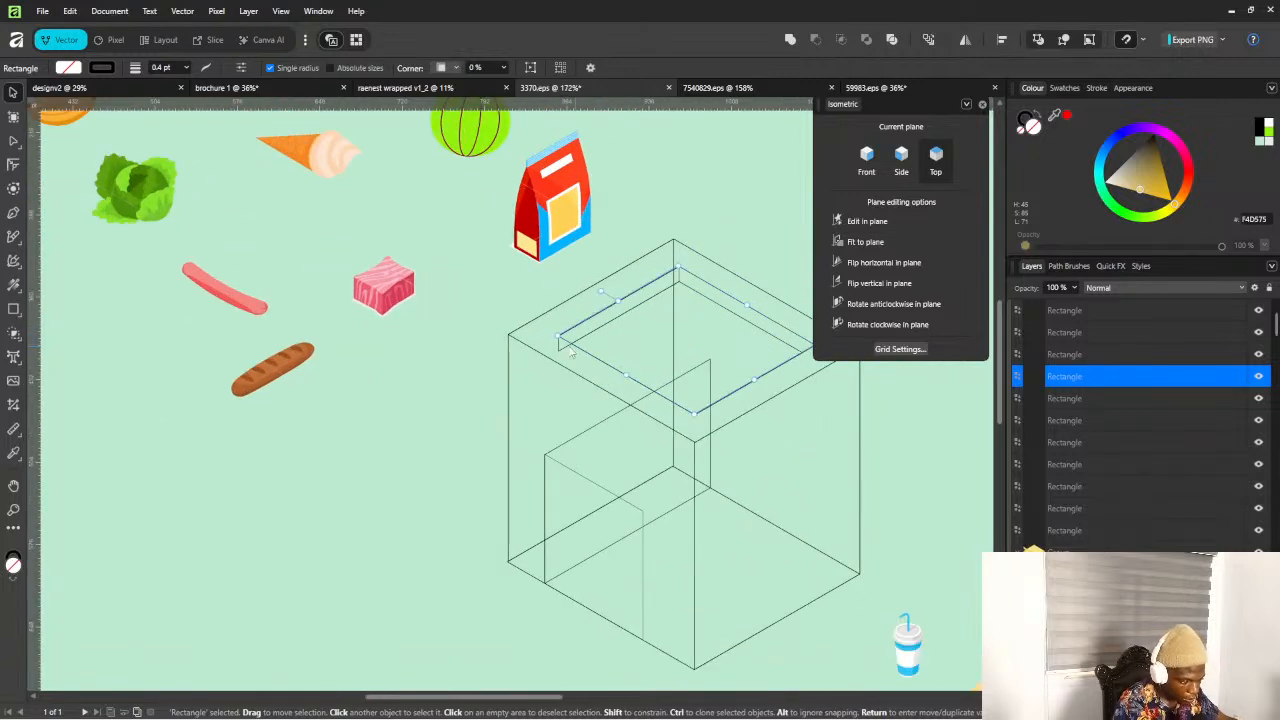
{"action": "scroll", "coordinate": [557, 345], "scroll_direction": "up", "scroll_amount": 1}
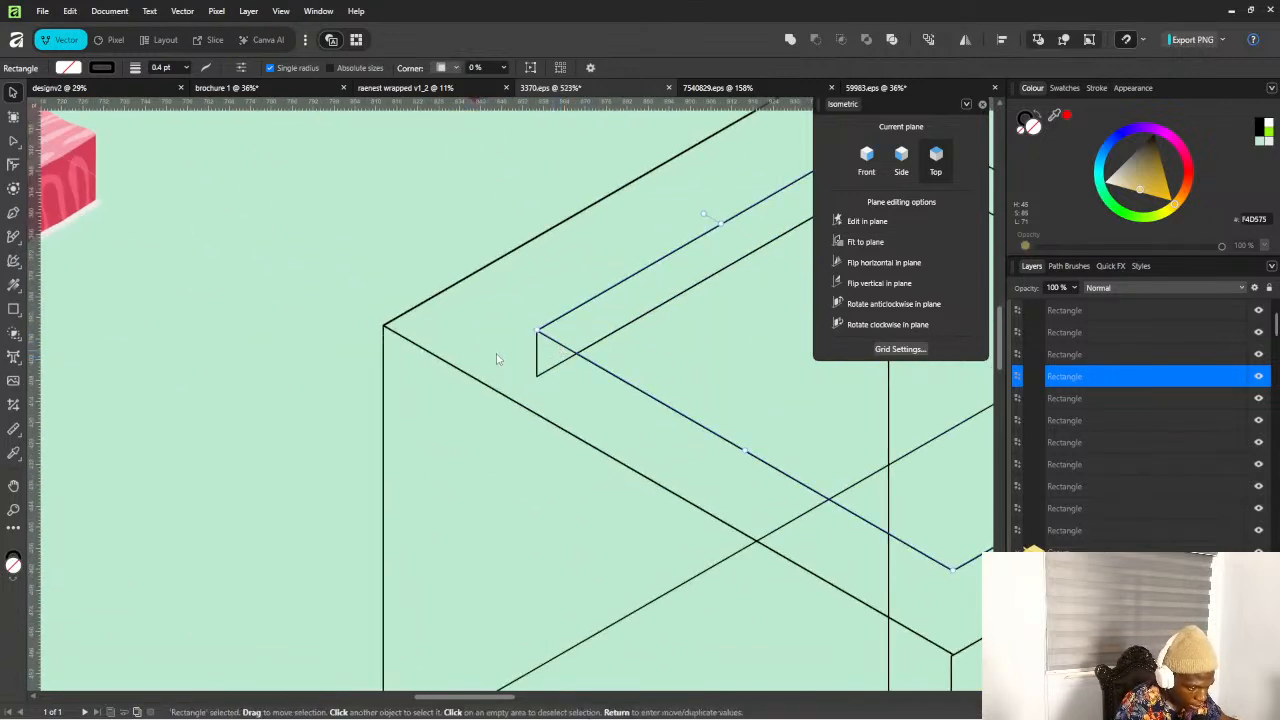
{"action": "left_click", "coordinate": [536, 353]}
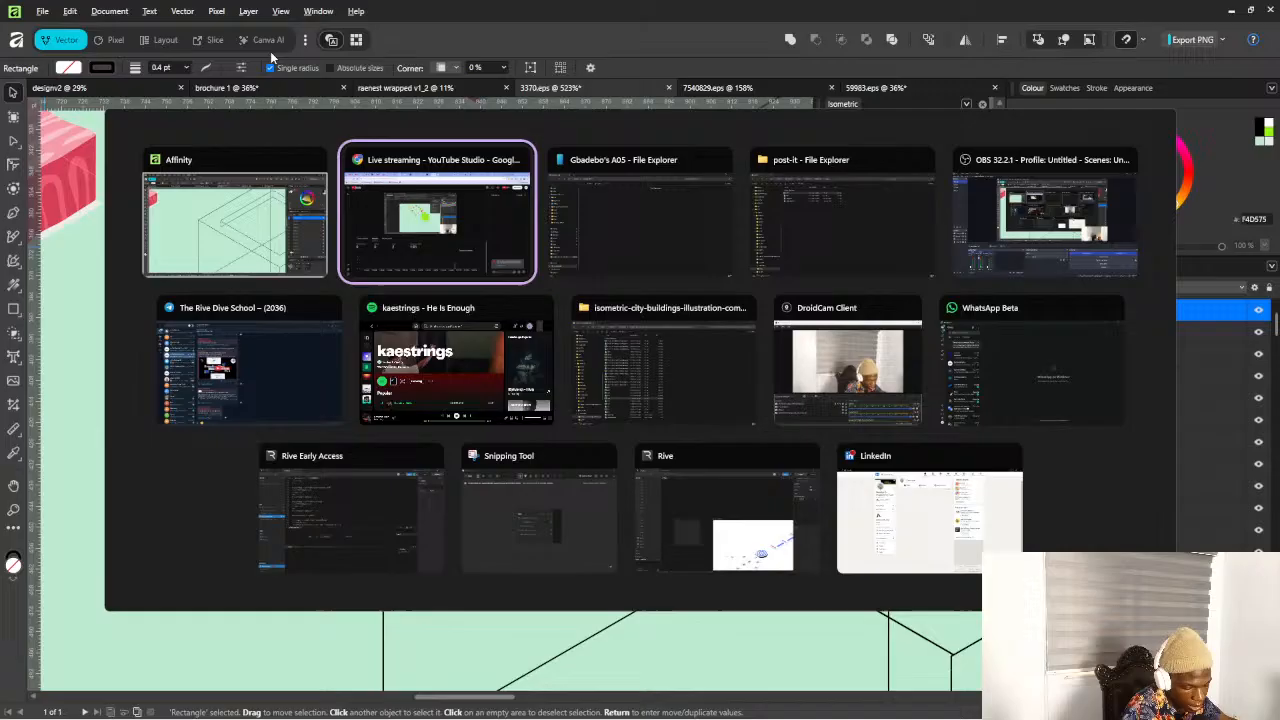
Switch to the live stream page in YouTube Studio to check it, and return to the Affinity drawing
{"action": "key", "text": "alt+Tab"}
{"action": "left_click", "coordinate": [405, 215]}
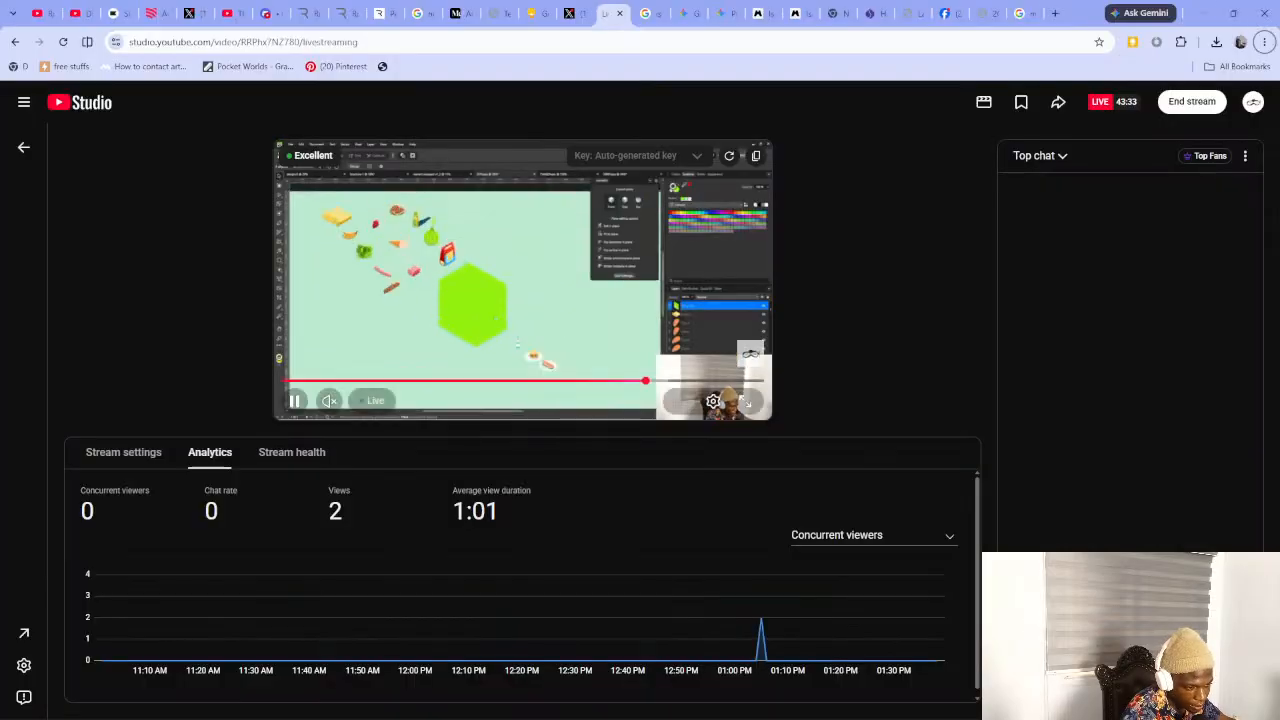
{"action": "key", "text": "alt+Tab"}
{"action": "left_click", "coordinate": [447, 243]}
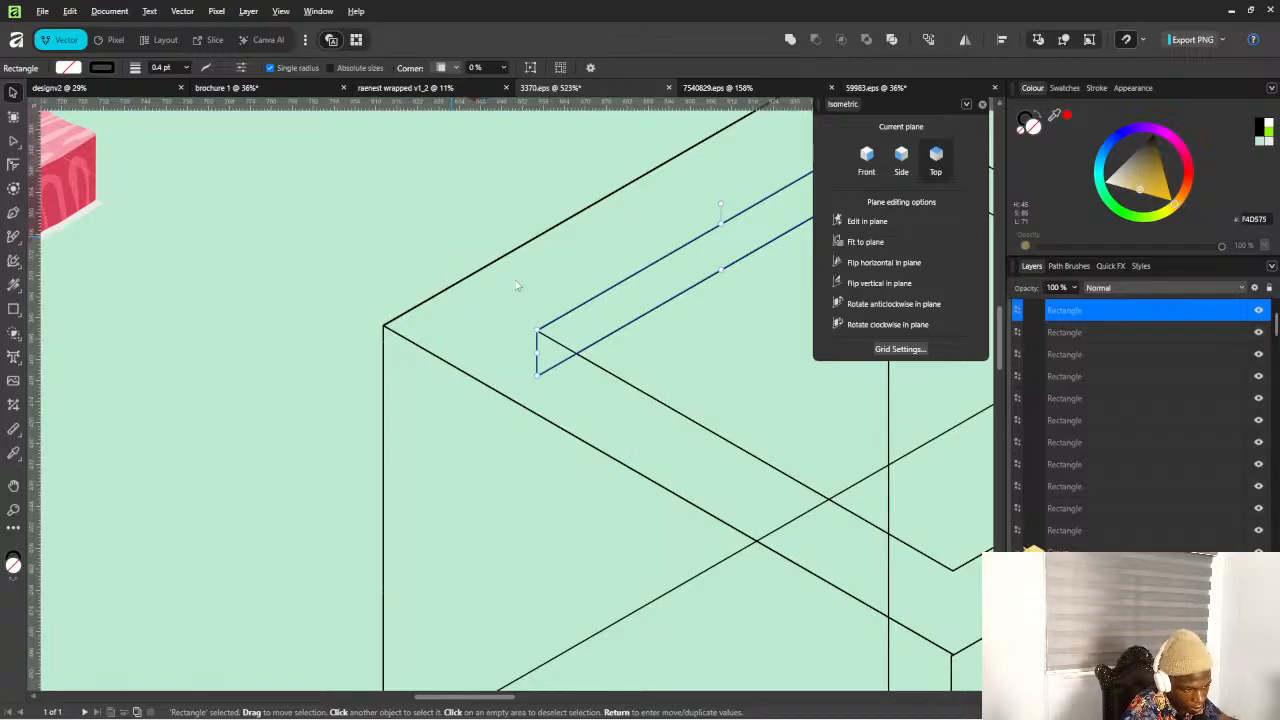
Deselect the recess's inner wall and examine the whole wireframe box
{"action": "left_click", "coordinate": [370, 236]}
{"action": "scroll", "coordinate": [509, 252], "scroll_direction": "down", "scroll_amount": 10}
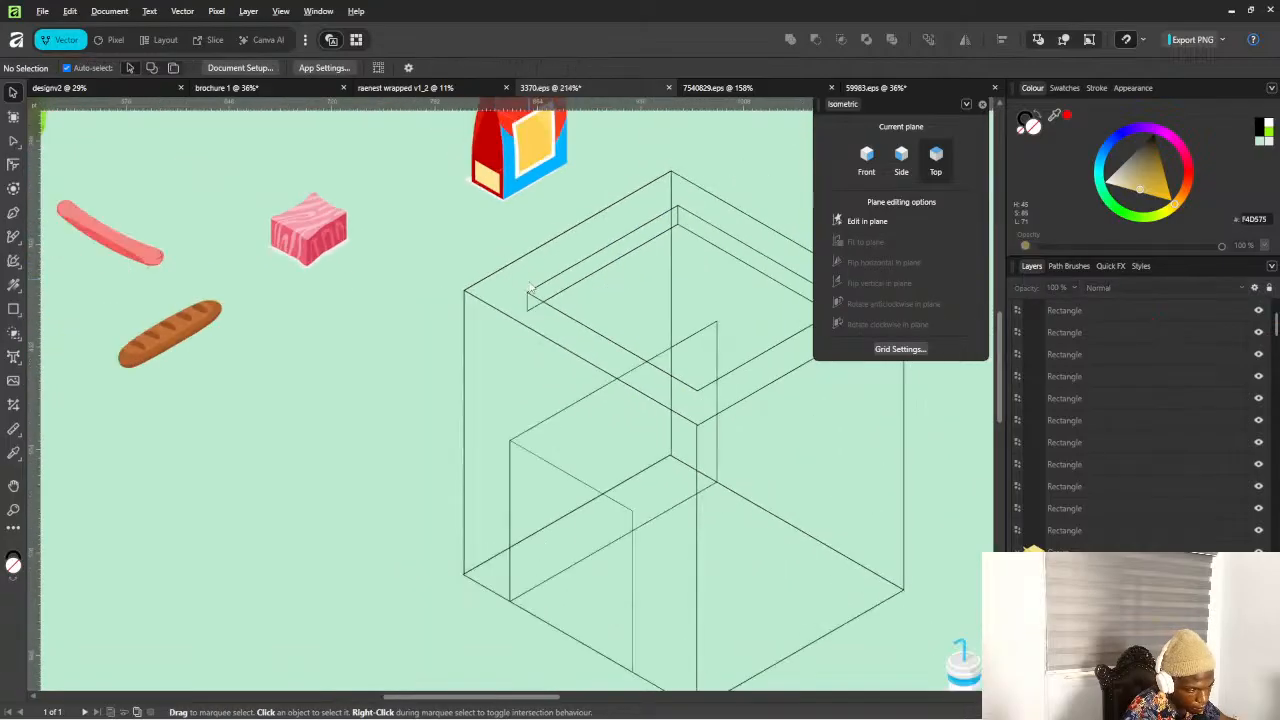
{"action": "scroll", "coordinate": [523, 340], "scroll_direction": "down", "scroll_amount": 3}
{"action": "scroll", "coordinate": [525, 330], "scroll_direction": "up", "scroll_amount": 3}
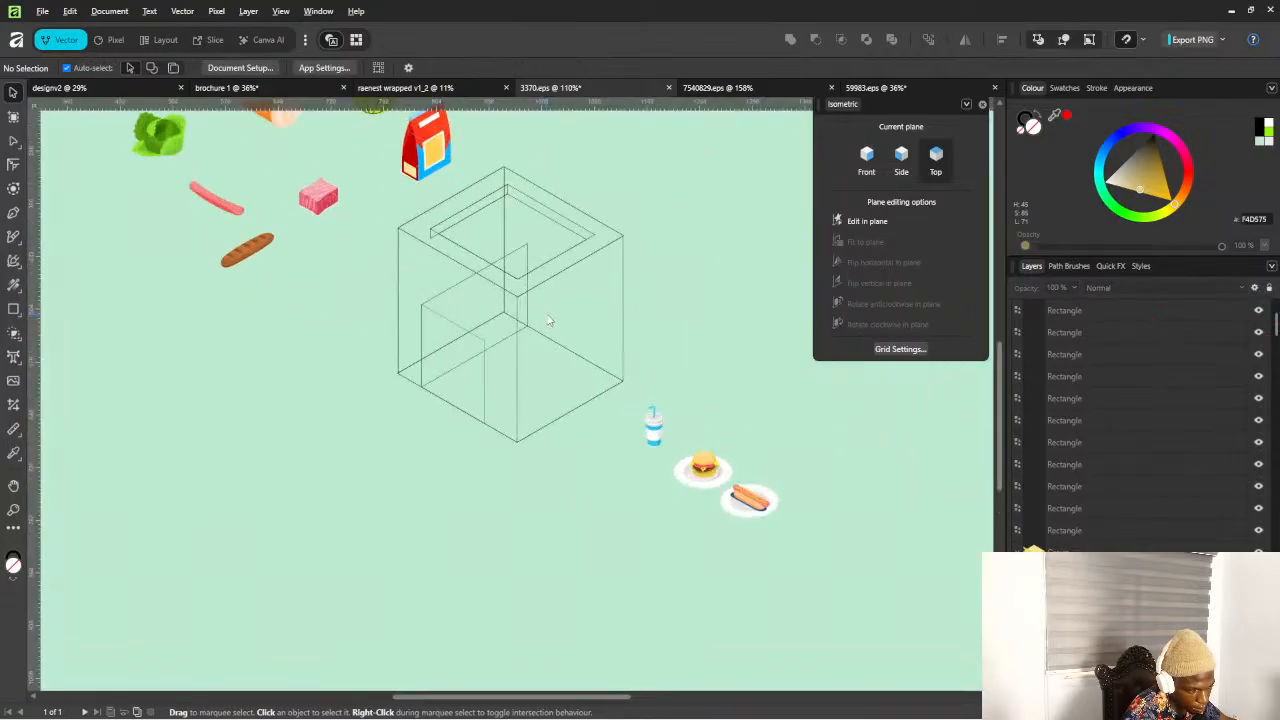
{"action": "scroll", "coordinate": [530, 315], "scroll_direction": "down", "scroll_amount": 3}
{"action": "scroll", "coordinate": [537, 297], "scroll_direction": "up", "scroll_amount": 3}
{"action": "scroll", "coordinate": [537, 297], "scroll_direction": "up", "scroll_amount": 3}
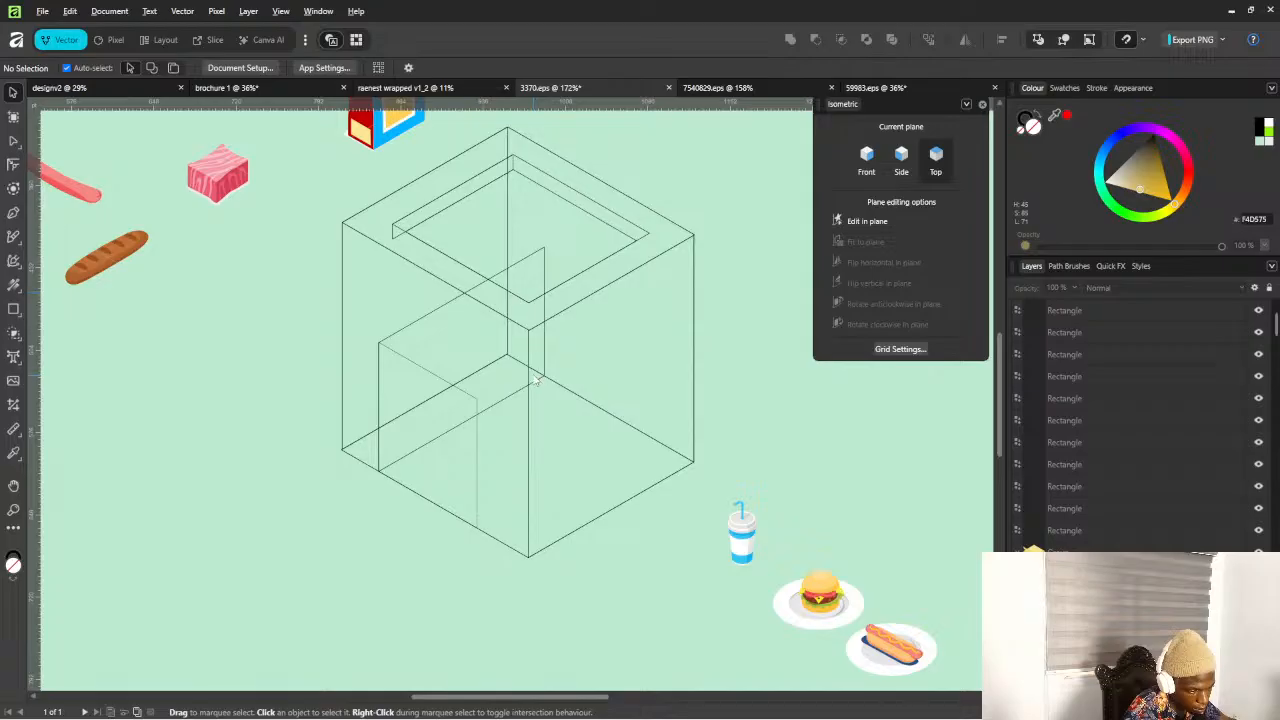
Shorten the interior partition by moving its rear vertical edge in line with the outer edge of the short front-left rectangle
{"action": "scroll", "coordinate": [537, 380], "scroll_direction": "up", "scroll_amount": 2}
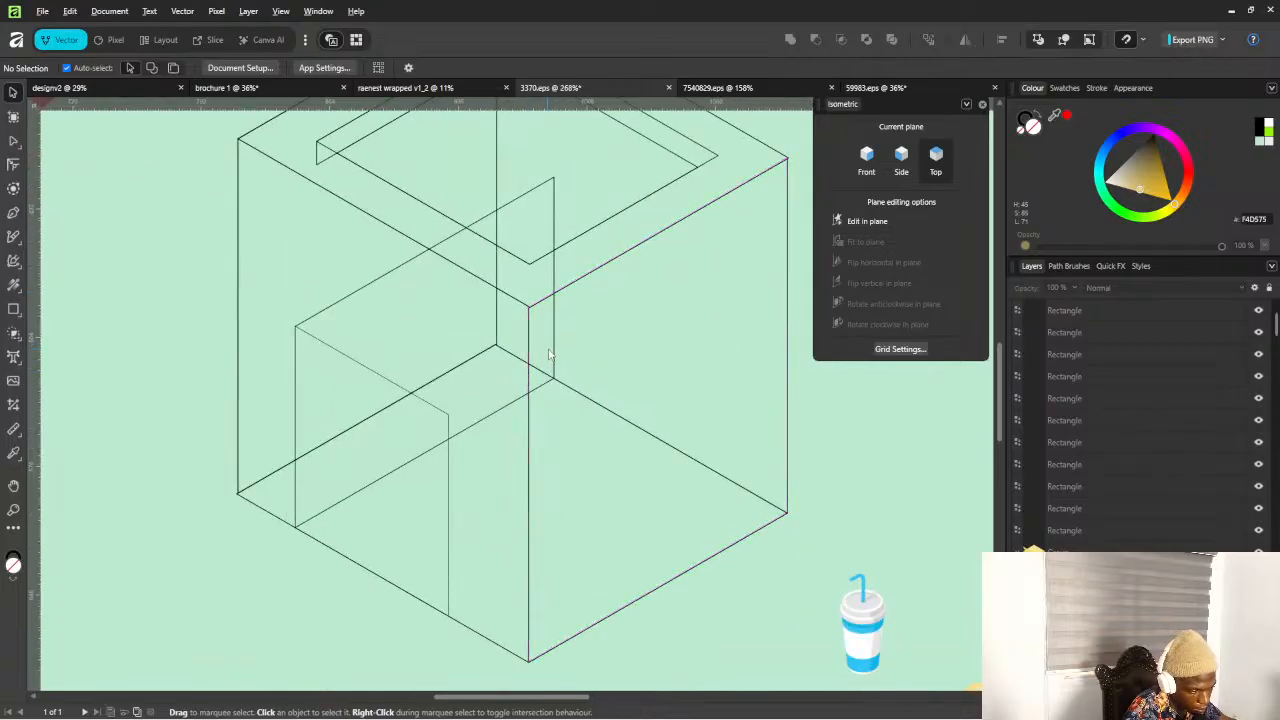
{"action": "left_click", "coordinate": [557, 343]}
{"action": "left_click_drag", "start_coordinate": [550, 295], "coordinate": [455, 366]}
{"action": "scroll", "coordinate": [450, 400], "scroll_direction": "up", "scroll_amount": 4}
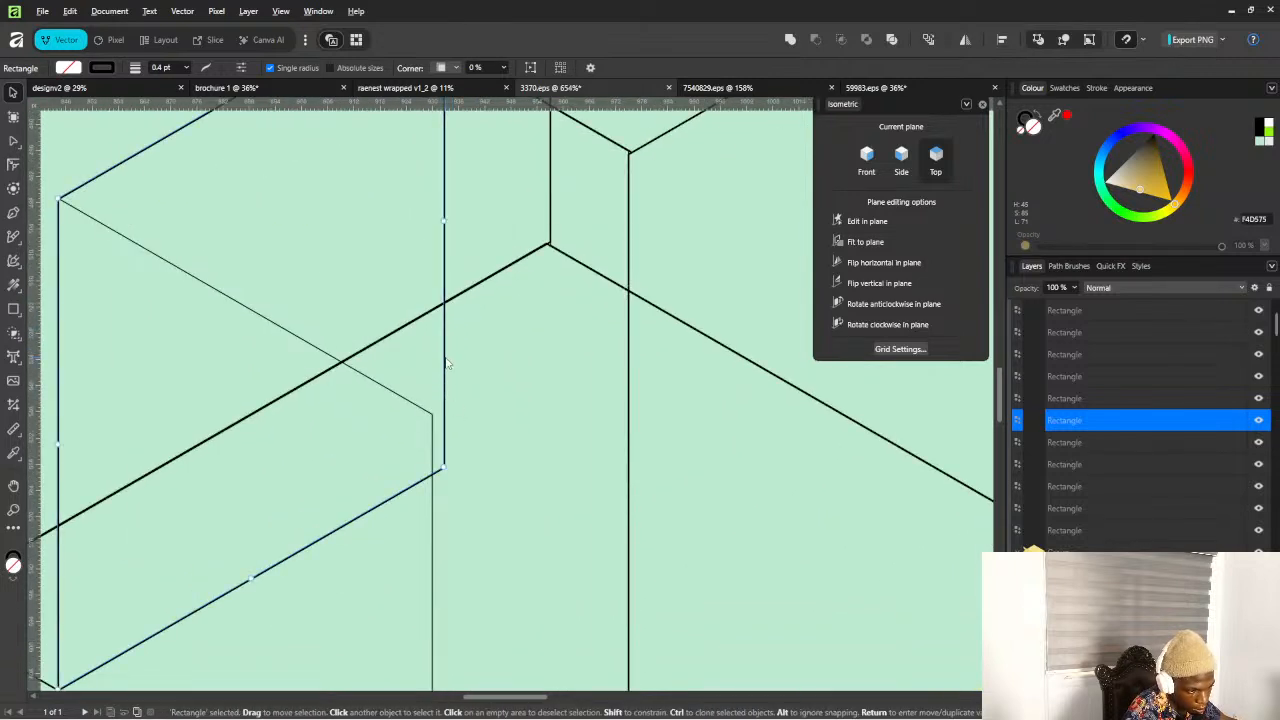
{"action": "left_click_drag", "start_coordinate": [443, 222], "coordinate": [435, 237]}
{"action": "scroll", "coordinate": [524, 315], "scroll_direction": "down", "scroll_amount": 5}
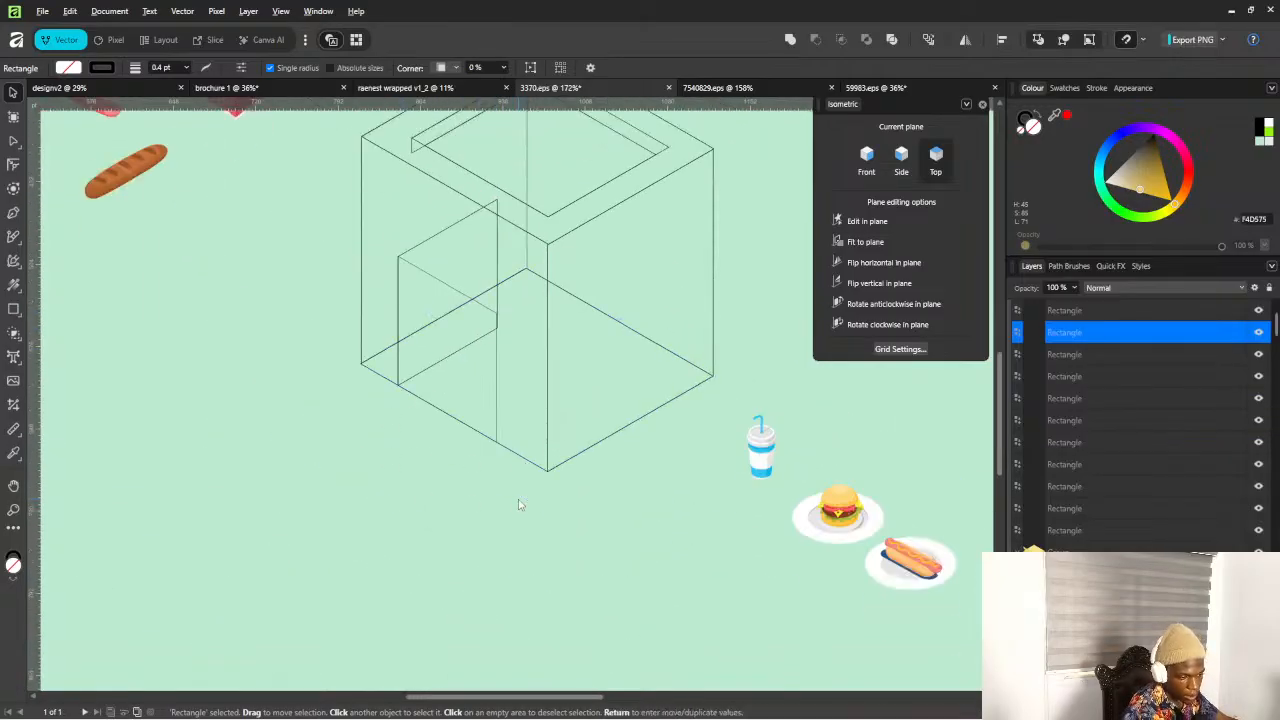
Examine the box's proportions and the shortened partition against the food artwork on the artboard
{"action": "scroll", "coordinate": [518, 505], "scroll_direction": "down", "scroll_amount": 5}
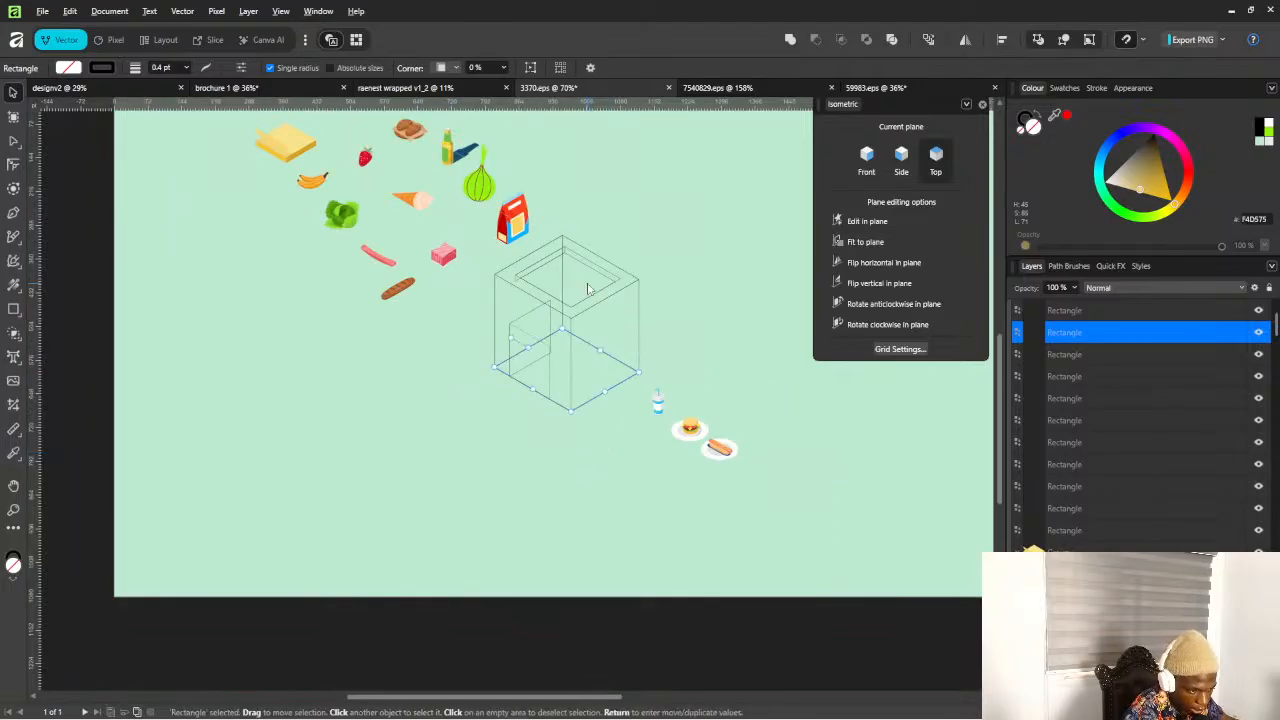
{"action": "scroll", "coordinate": [587, 289], "scroll_direction": "down", "scroll_amount": 2}
{"action": "scroll", "coordinate": [620, 275], "scroll_direction": "up", "scroll_amount": 2}
{"action": "scroll", "coordinate": [520, 310], "scroll_direction": "down", "scroll_amount": 4}
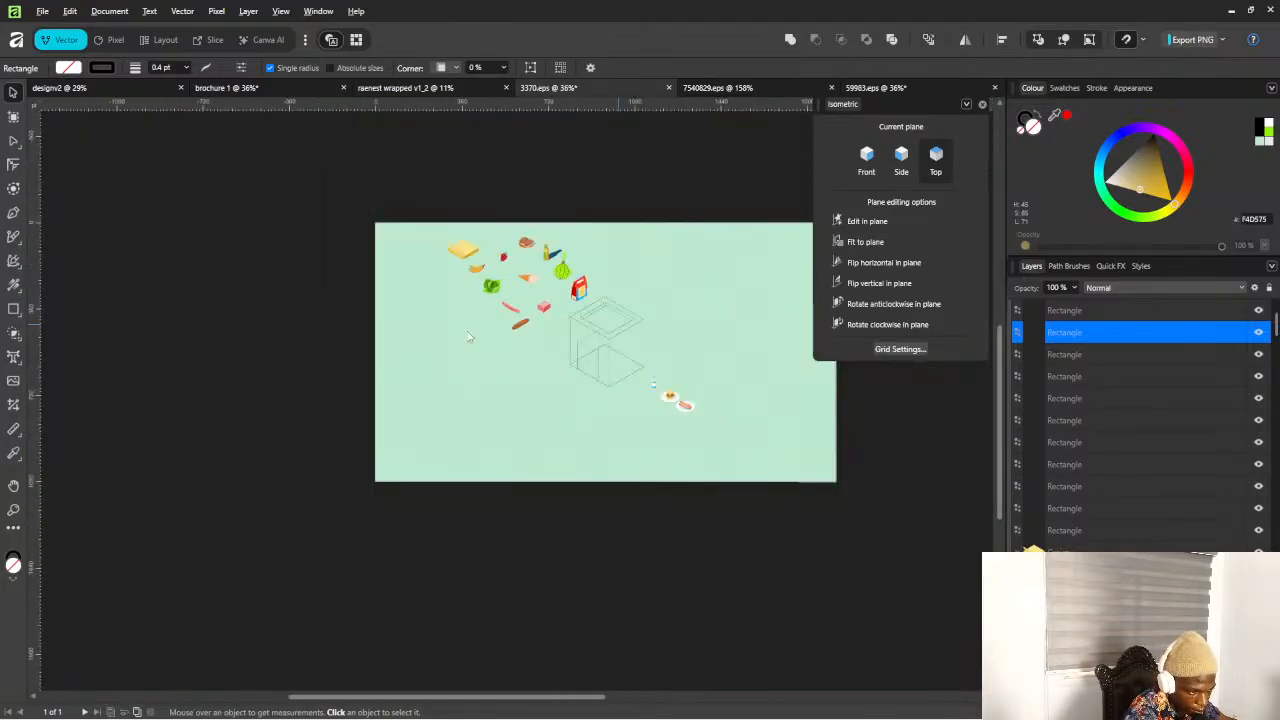
{"action": "scroll", "coordinate": [573, 297], "scroll_direction": "up", "scroll_amount": 5}
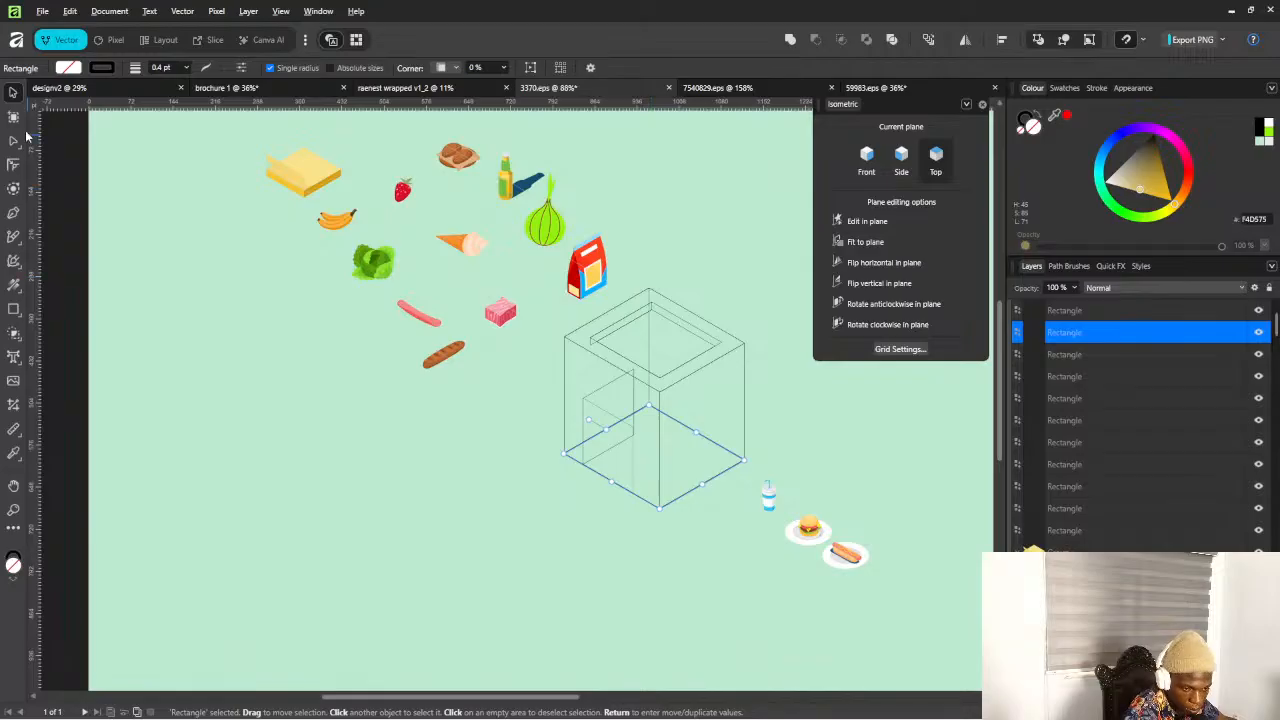
{"action": "scroll", "coordinate": [479, 365], "scroll_direction": "down", "scroll_amount": 3}
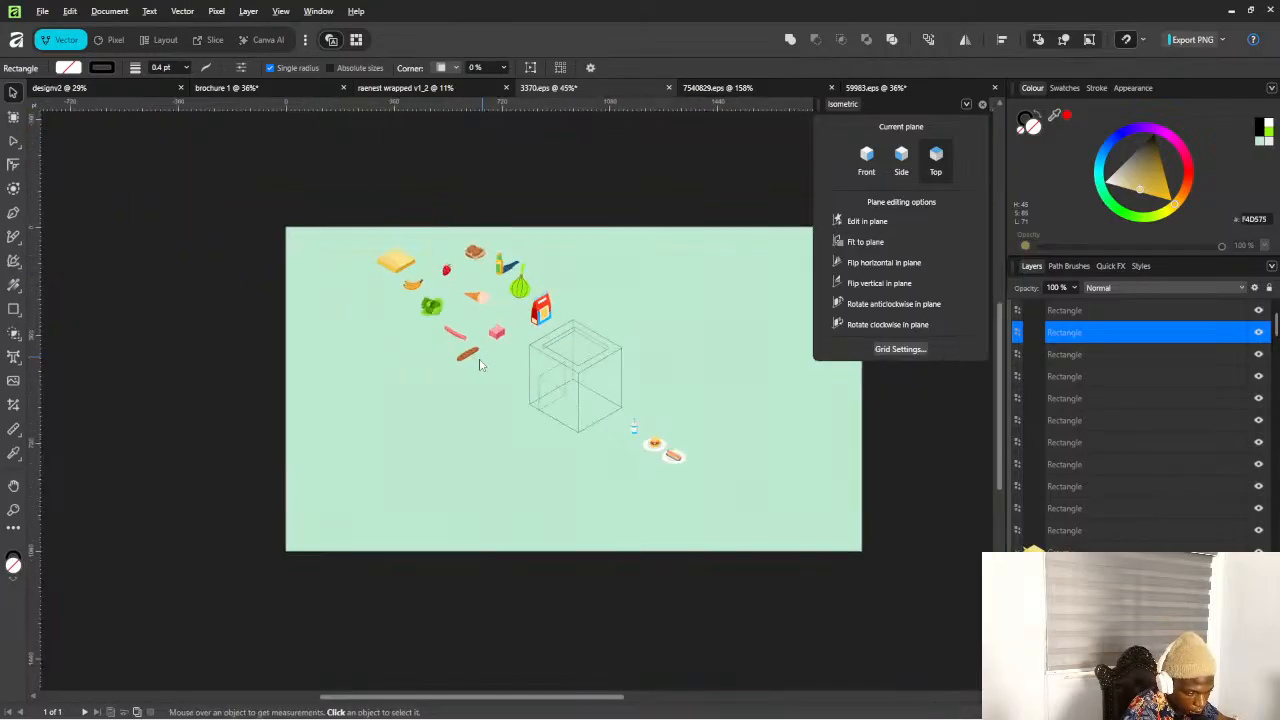
{"action": "scroll", "coordinate": [479, 365], "scroll_direction": "up", "scroll_amount": 2}
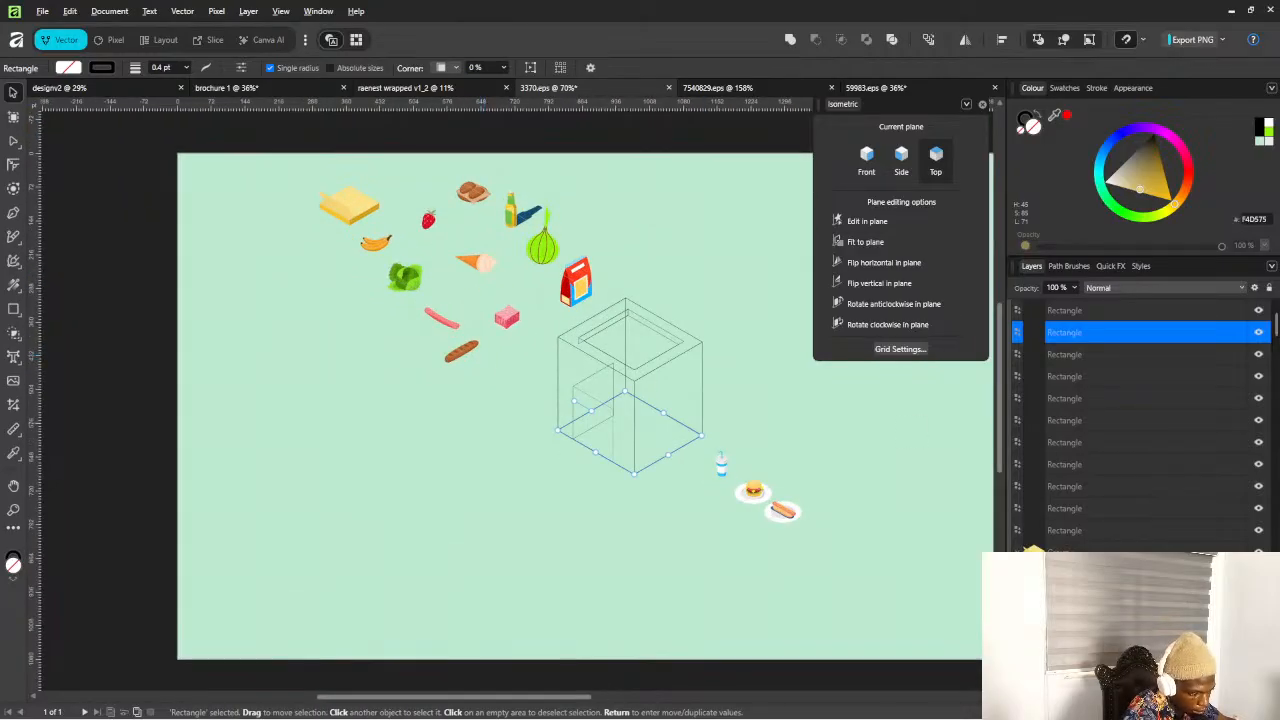
{"action": "scroll", "coordinate": [682, 432], "scroll_direction": "up", "scroll_amount": 2}
{"action": "scroll", "coordinate": [682, 428], "scroll_direction": "down", "scroll_amount": 2}
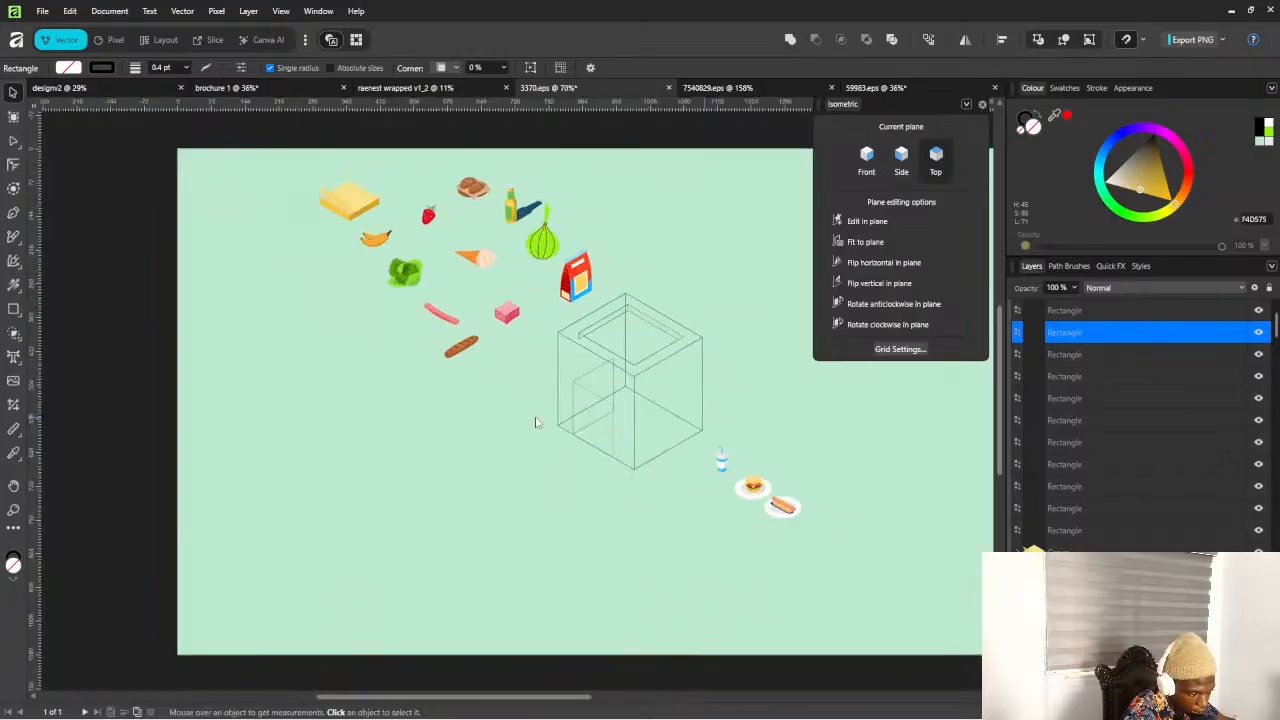
{"action": "scroll", "coordinate": [535, 422], "scroll_direction": "down", "scroll_amount": 3}
{"action": "scroll", "coordinate": [690, 404], "scroll_direction": "up", "scroll_amount": 3}
{"action": "scroll", "coordinate": [549, 423], "scroll_direction": "up", "scroll_amount": 3}
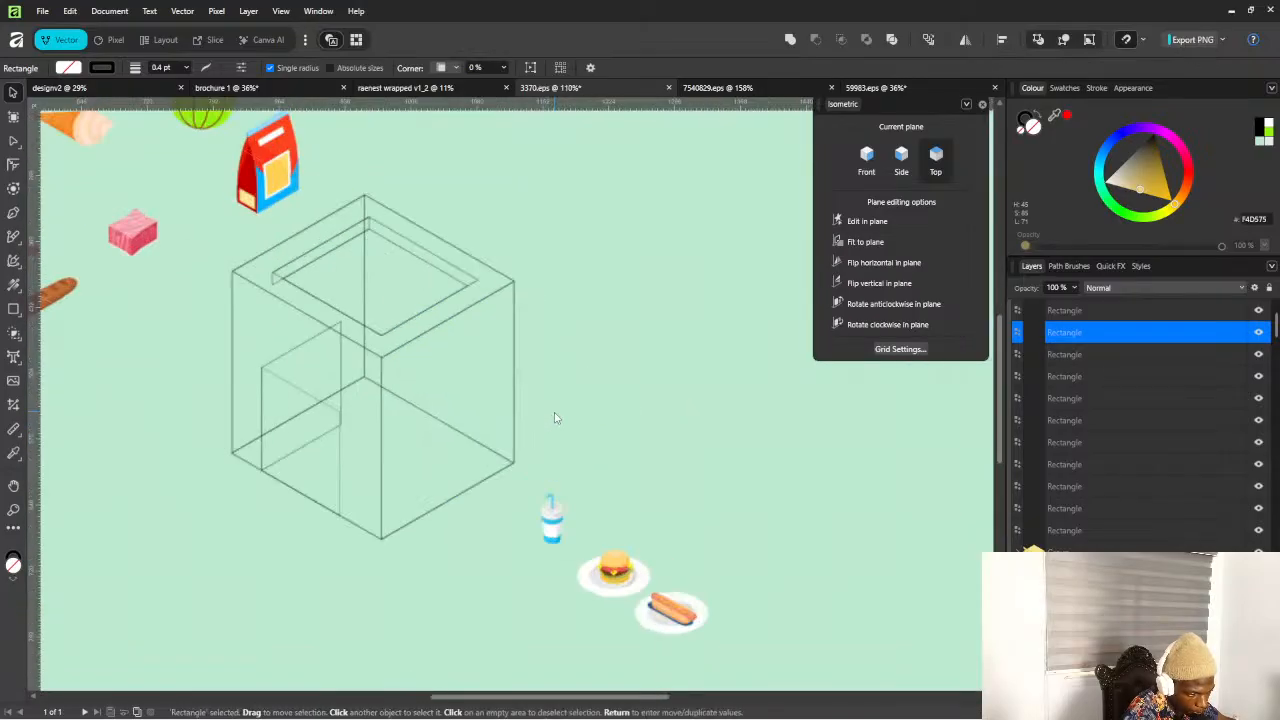
Fill the cube's front-right face with white (FFFFFF) and leave everything deselected
{"action": "left_click", "coordinate": [514, 372]}
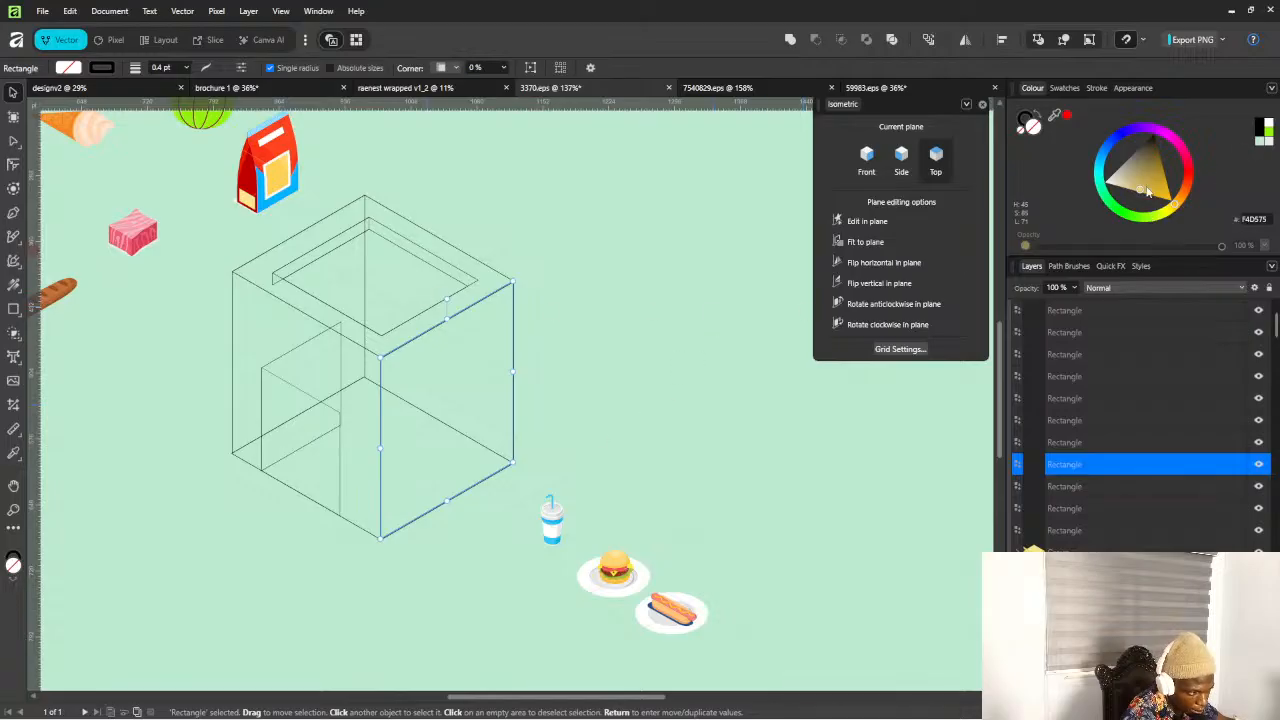
{"action": "left_click_drag", "start_coordinate": [1148, 190], "coordinate": [1096, 190]}
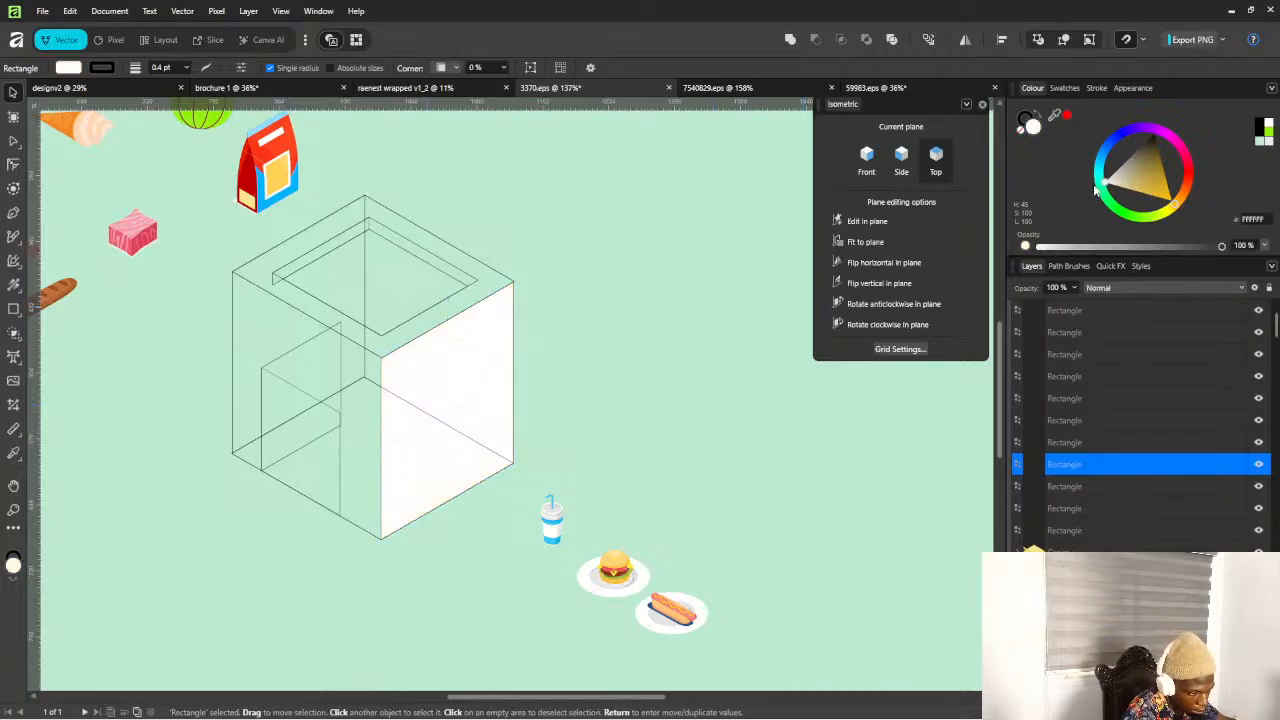
{"action": "left_click", "coordinate": [645, 326]}
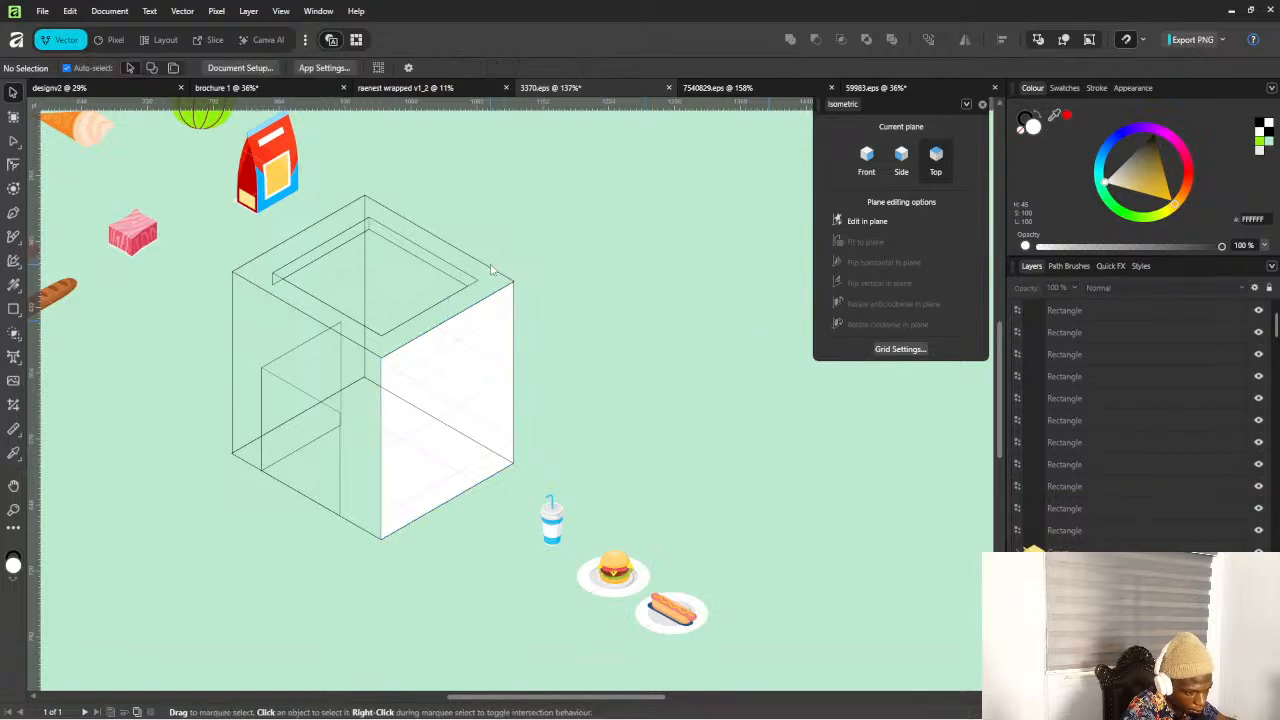
{"action": "left_click", "coordinate": [491, 268]}
{"action": "left_click", "coordinate": [643, 331]}
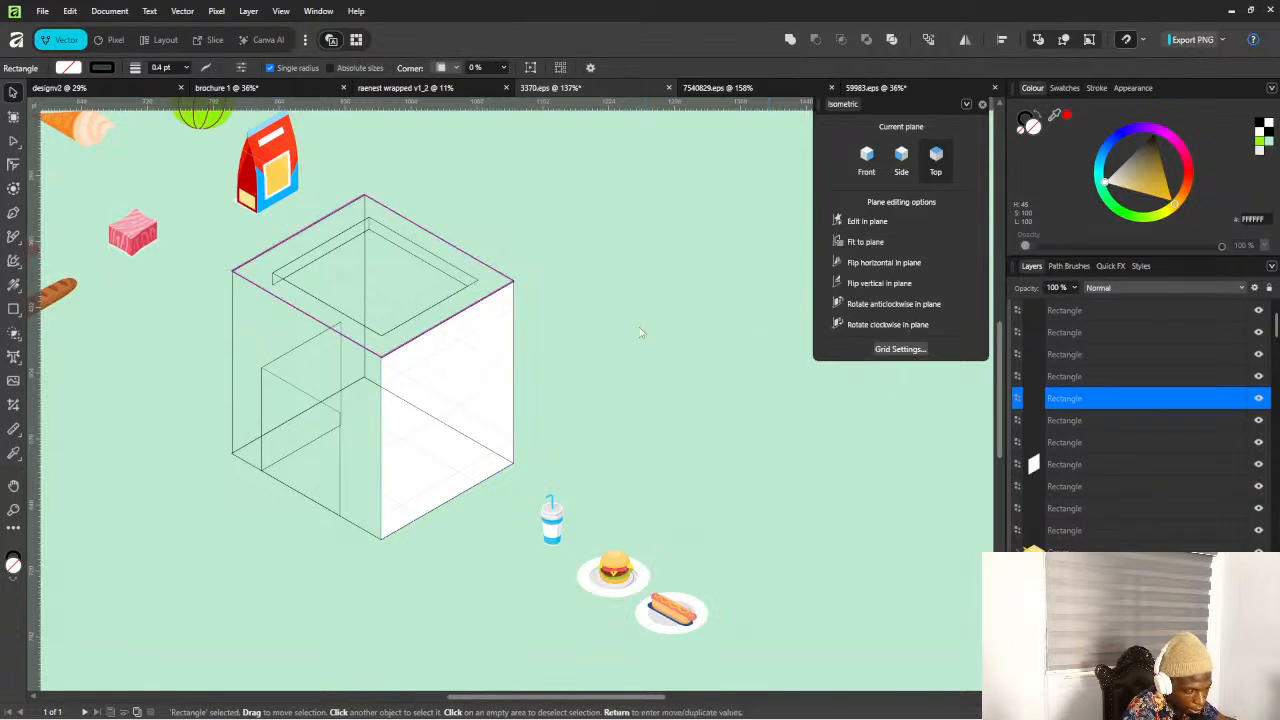
{"action": "scroll", "coordinate": [686, 349], "scroll_direction": "down", "scroll_amount": 3}
{"action": "scroll", "coordinate": [580, 349], "scroll_direction": "up", "scroll_amount": 3}
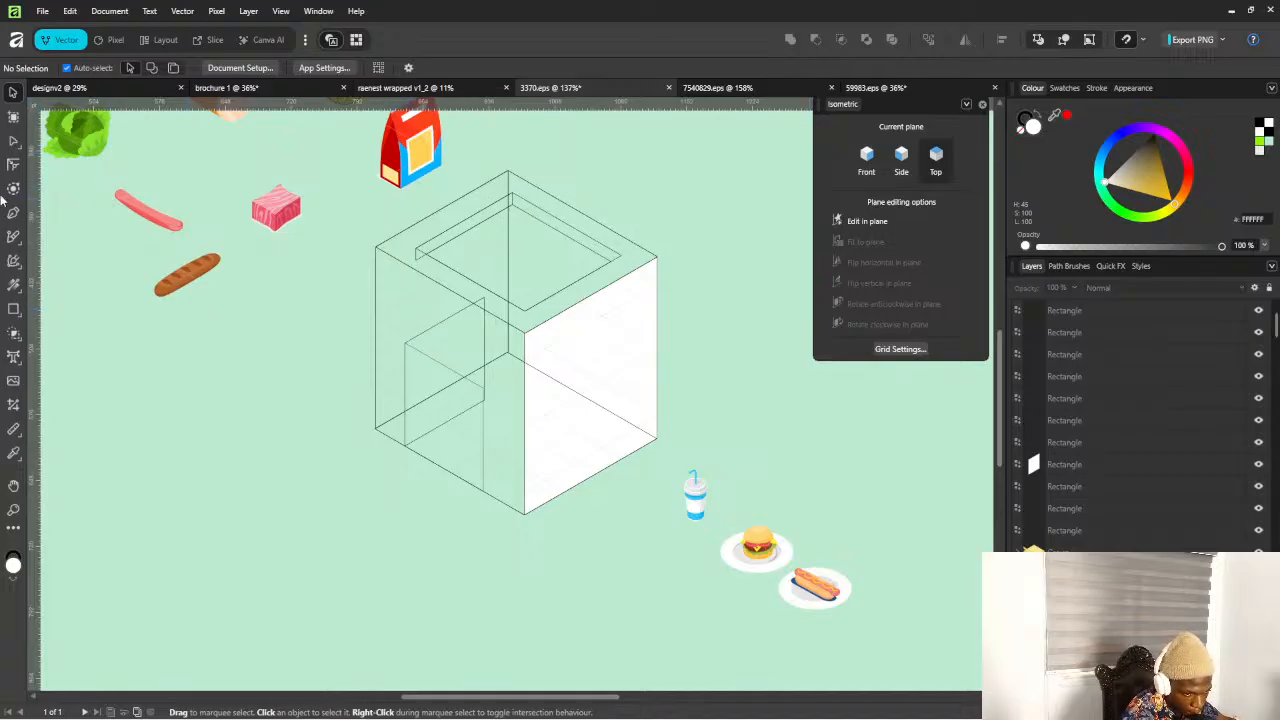
Create a text frame over the cube's front-left side with the Frame Text tool, enter "Cafe by RDS" and select all its text
{"action": "left_click", "coordinate": [14, 358]}
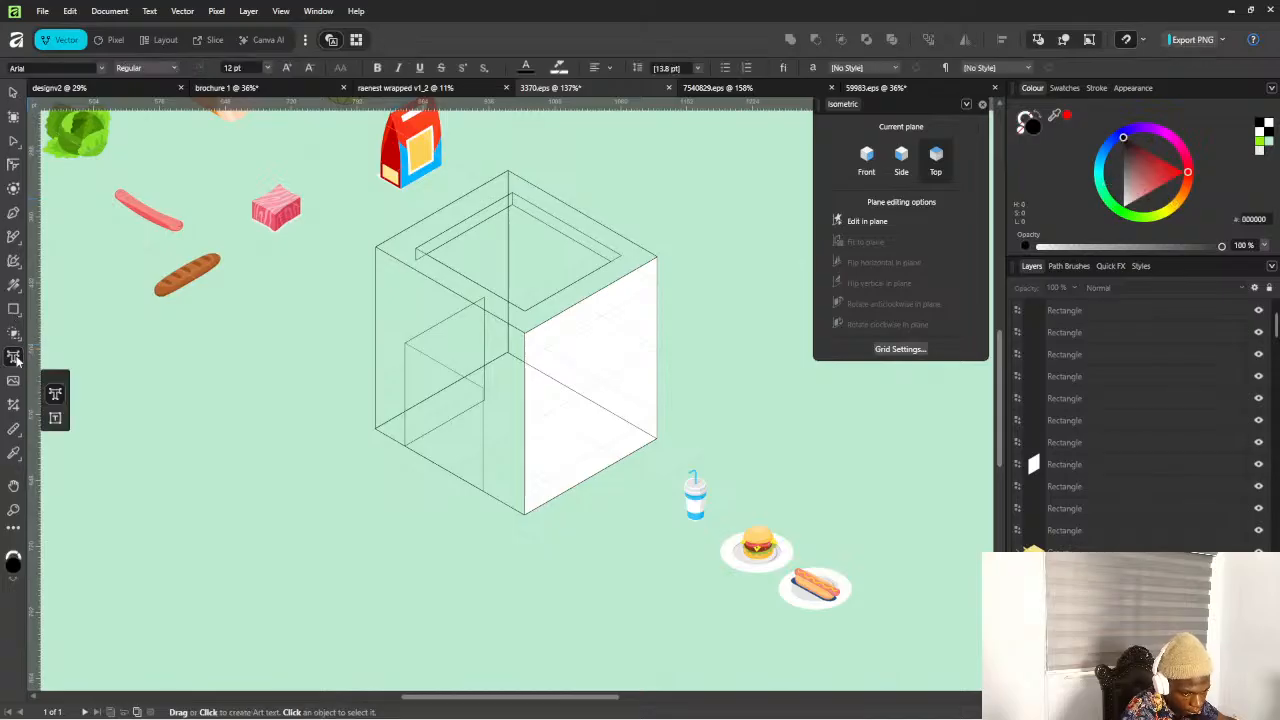
{"action": "right_click", "coordinate": [14, 358]}
{"action": "left_click", "coordinate": [55, 418]}
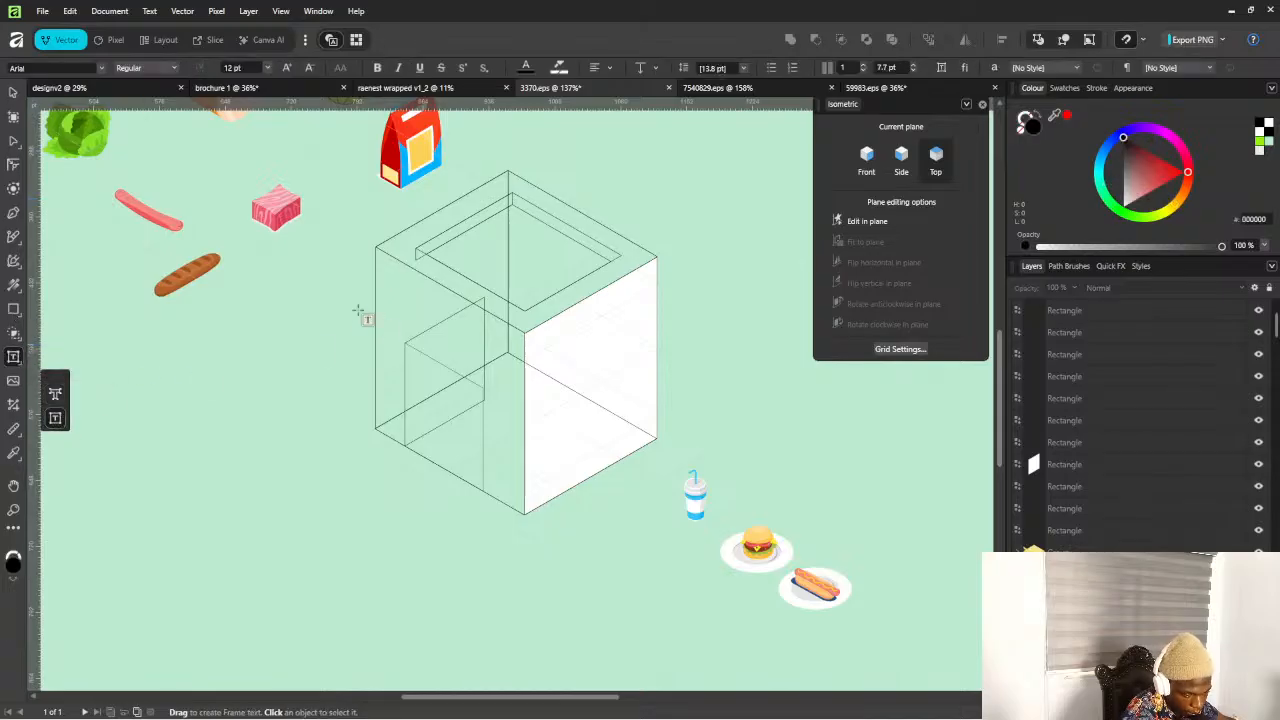
{"action": "left_click_drag", "start_coordinate": [344, 286], "coordinate": [578, 447]}
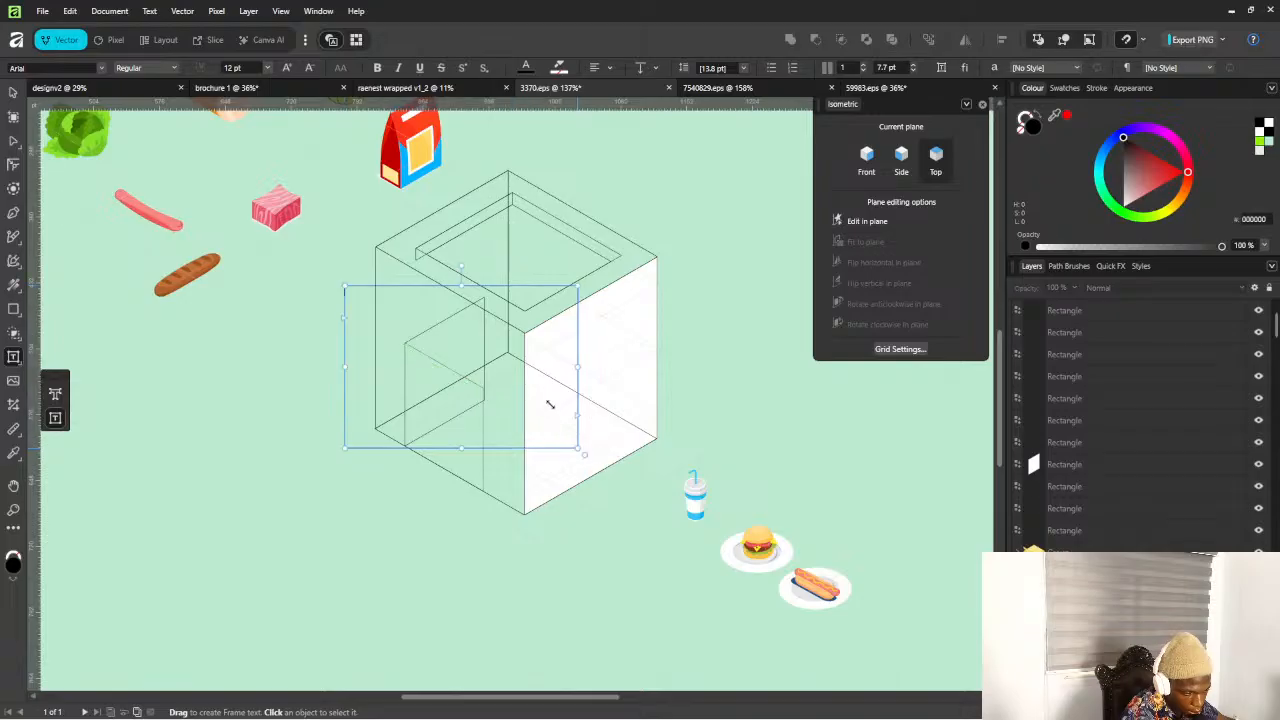
{"action": "type", "text": "d"}
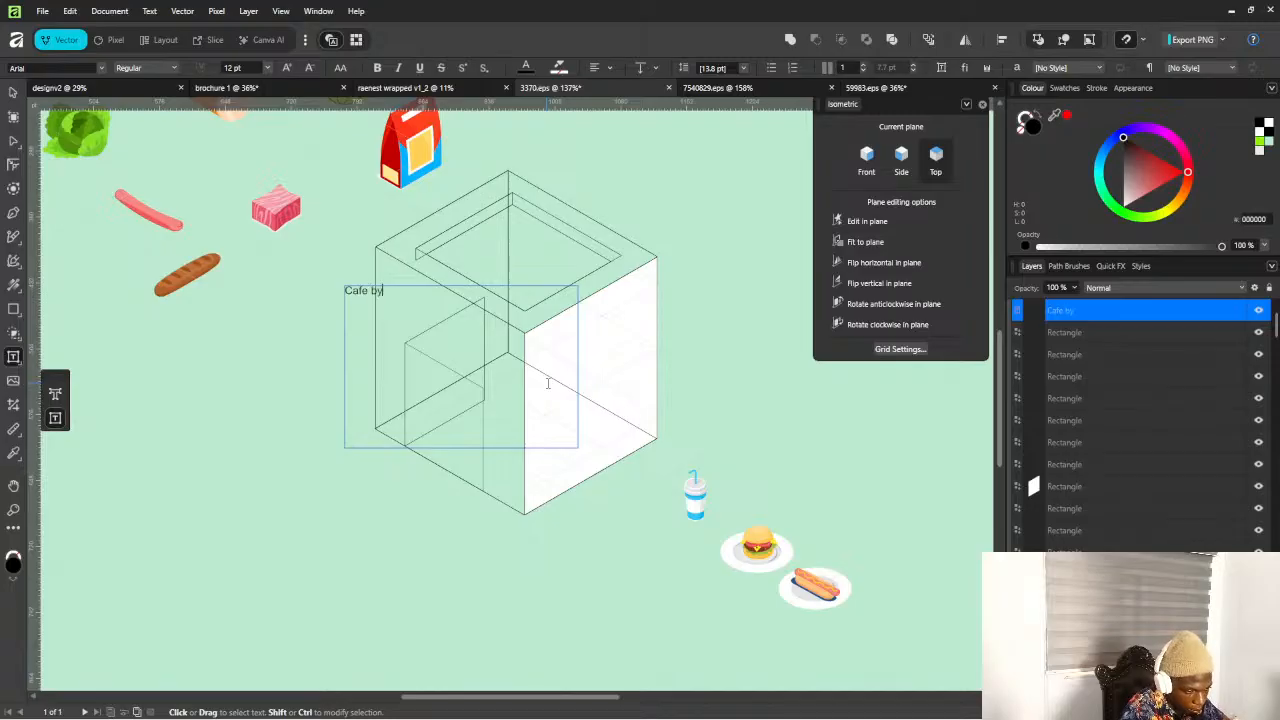
{"action": "type", "text": "by"}
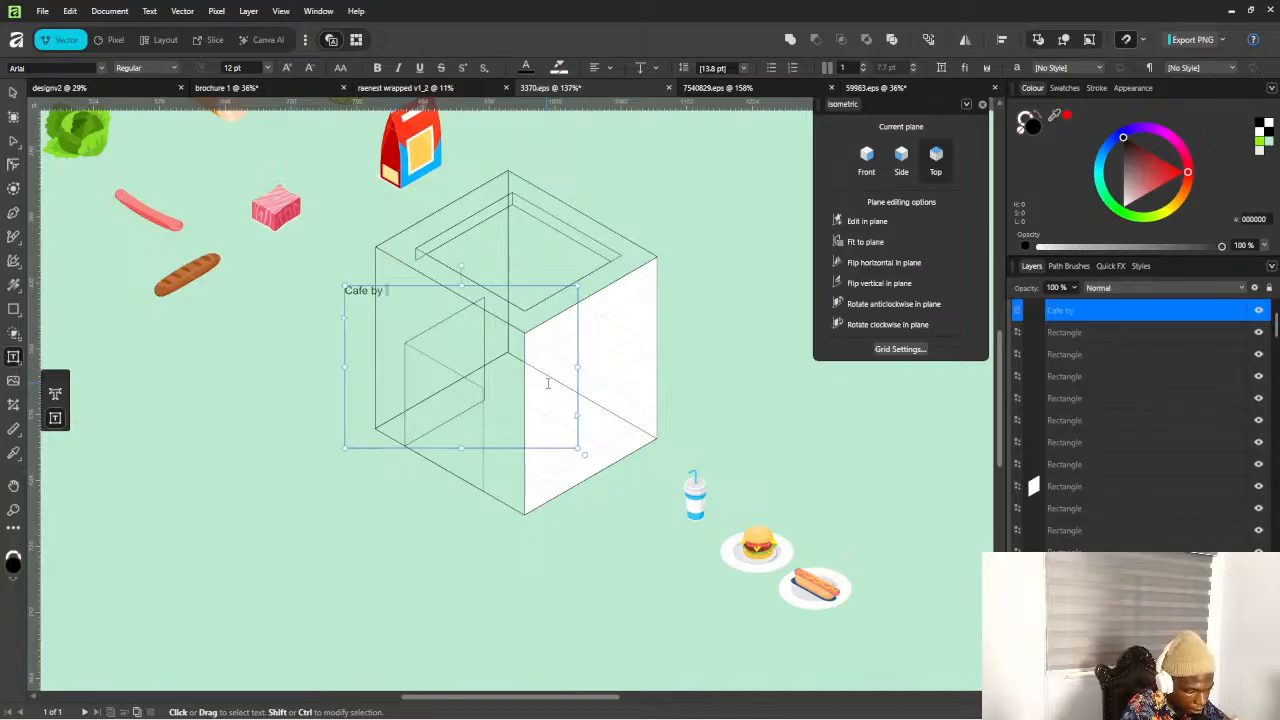
{"action": "type", "text": " RDS"}
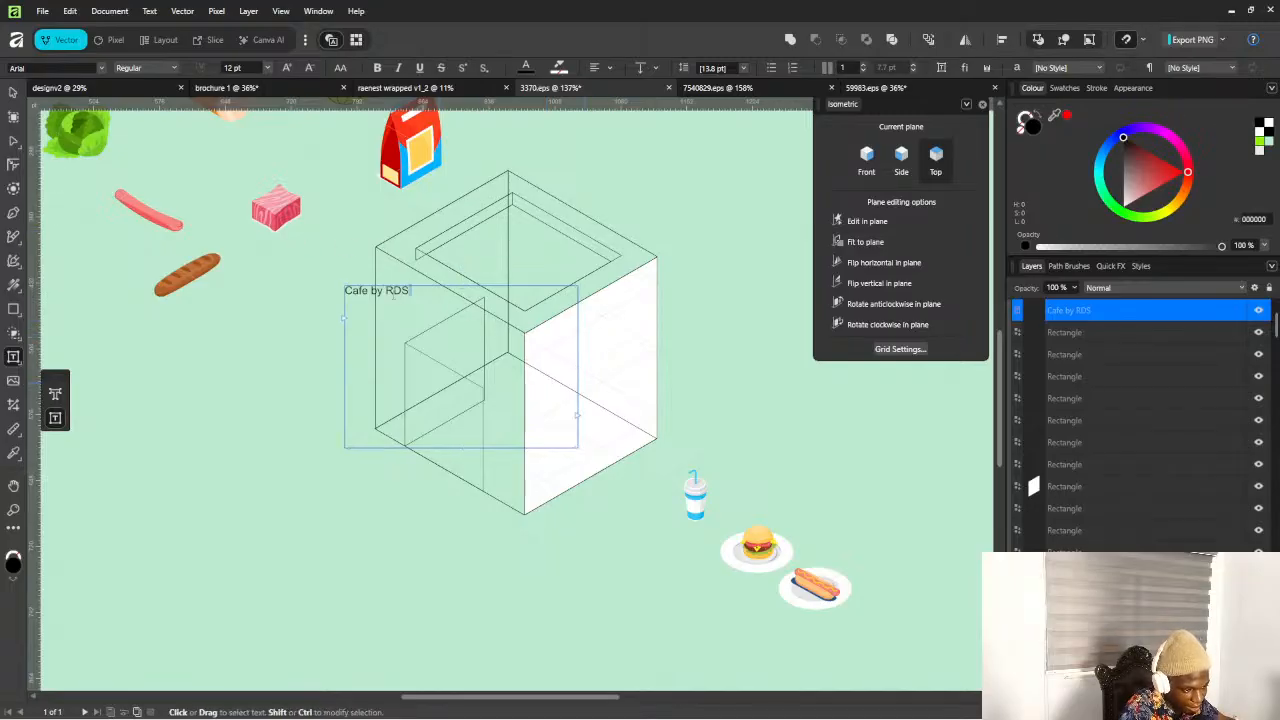
{"action": "key", "text": "ctrl+a"}
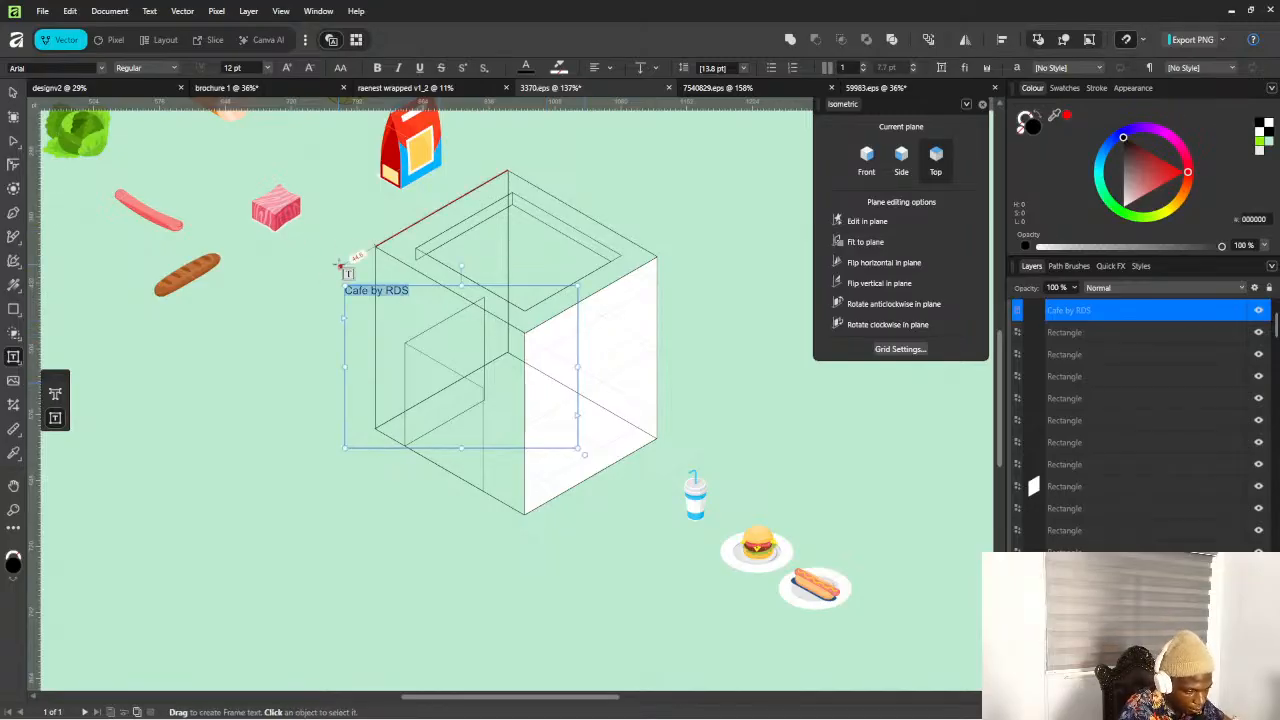
Replace the sign text in the frame with "RDS CAFE"
{"action": "type", "text": "RDS"}
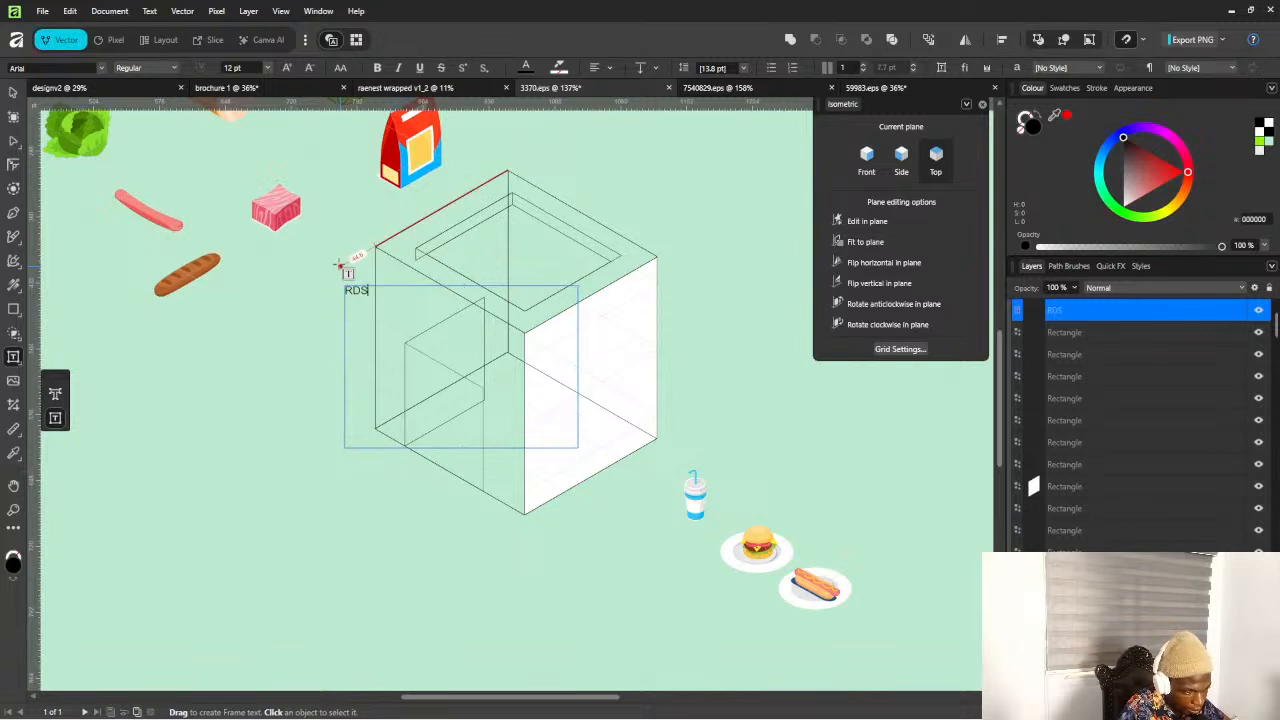
{"action": "type", "text": " CAF"}
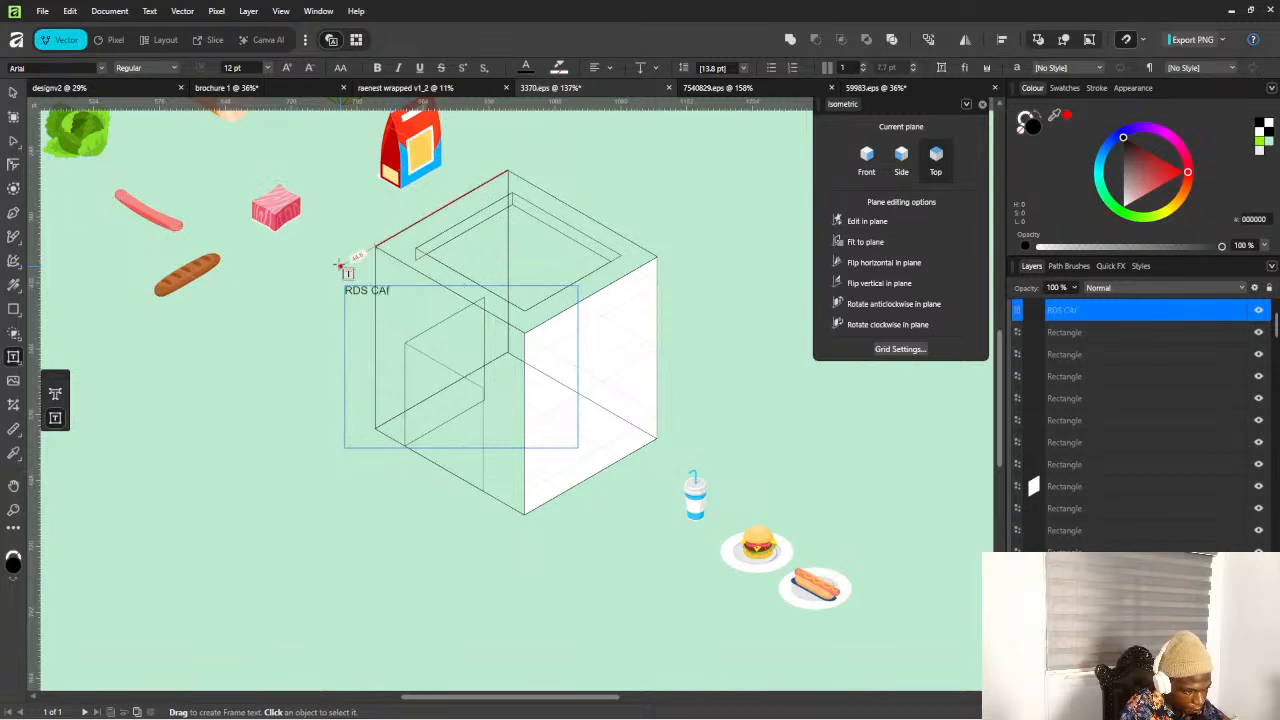
{"action": "key", "text": "BackSpace"}
{"action": "type", "text": "FE"}
{"action": "key", "text": "Escape"}
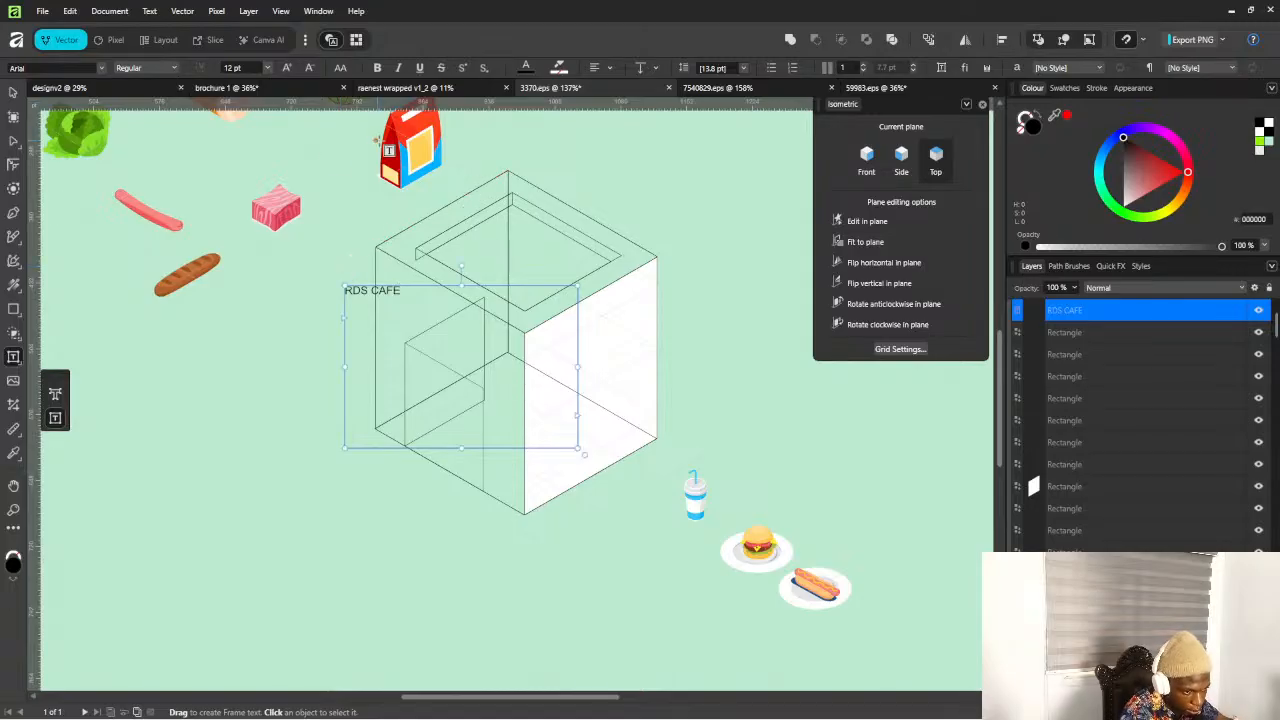
Set the "RDS CAFE" text to 36 pt and shrink its frame closely around the words
{"action": "key", "text": "ctrl+a"}
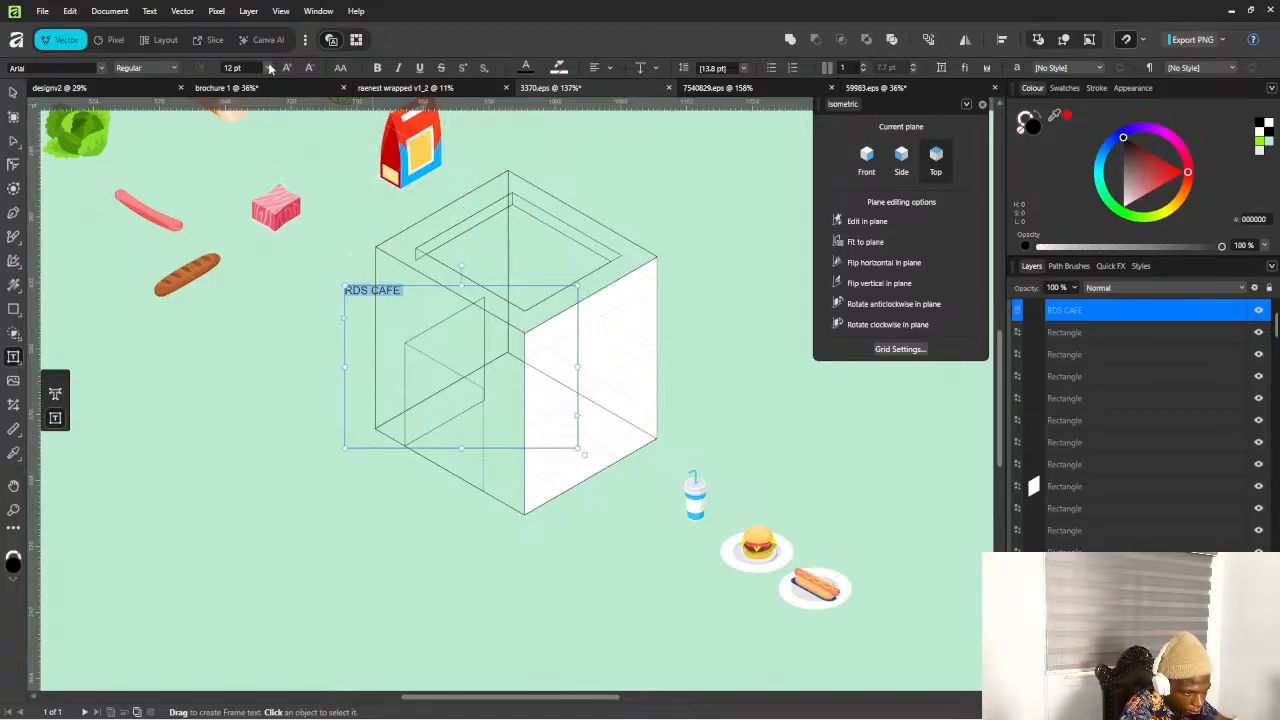
{"action": "left_click", "coordinate": [268, 67]}
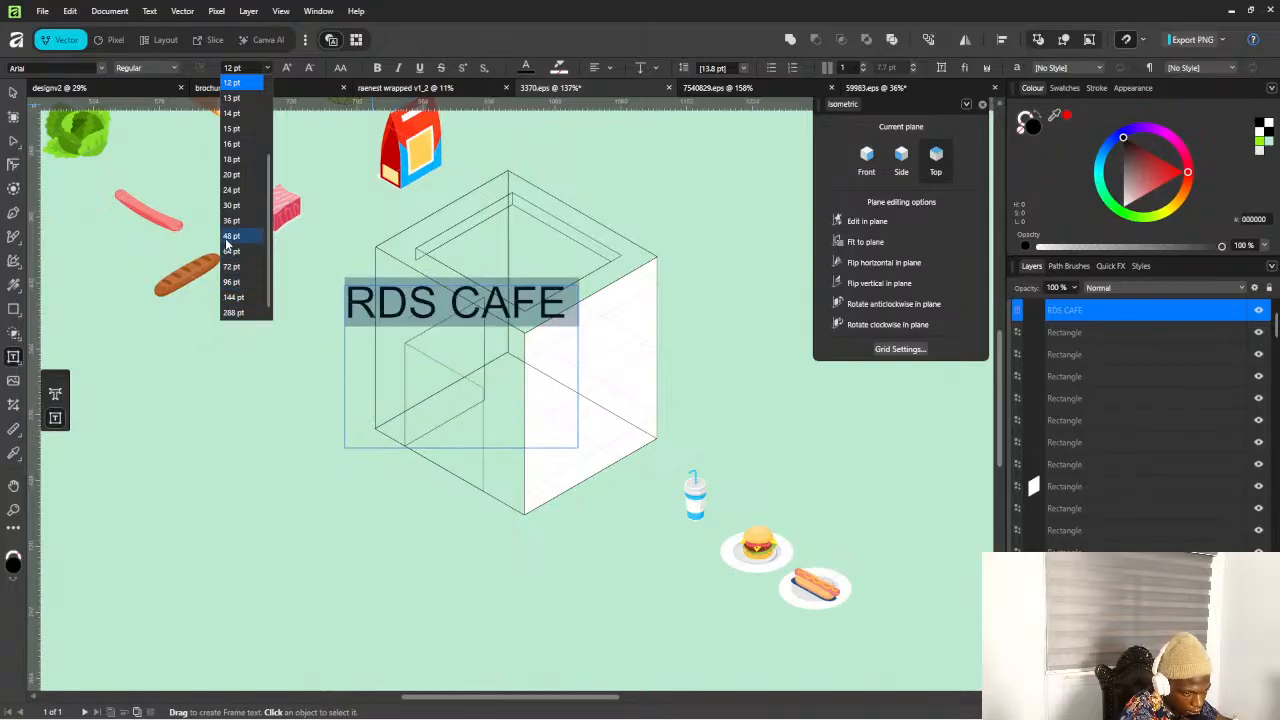
{"action": "left_click", "coordinate": [233, 222]}
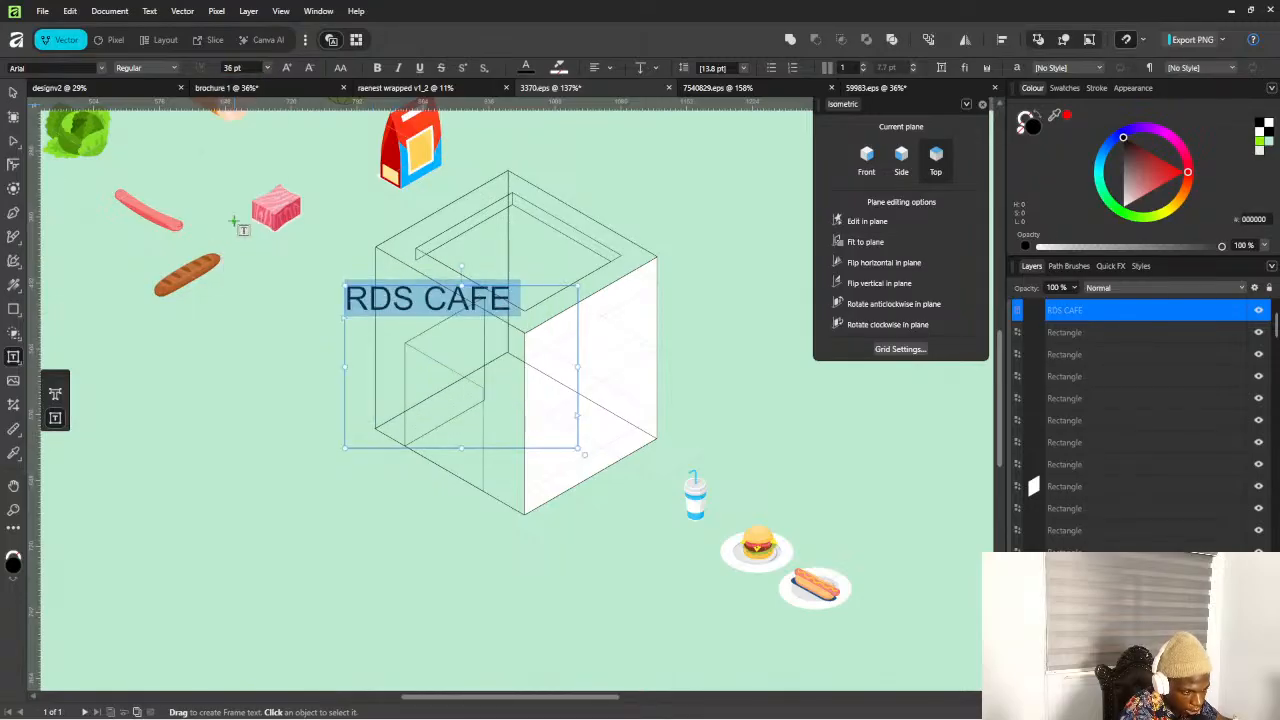
{"action": "left_click_drag", "start_coordinate": [577, 366], "coordinate": [524, 368]}
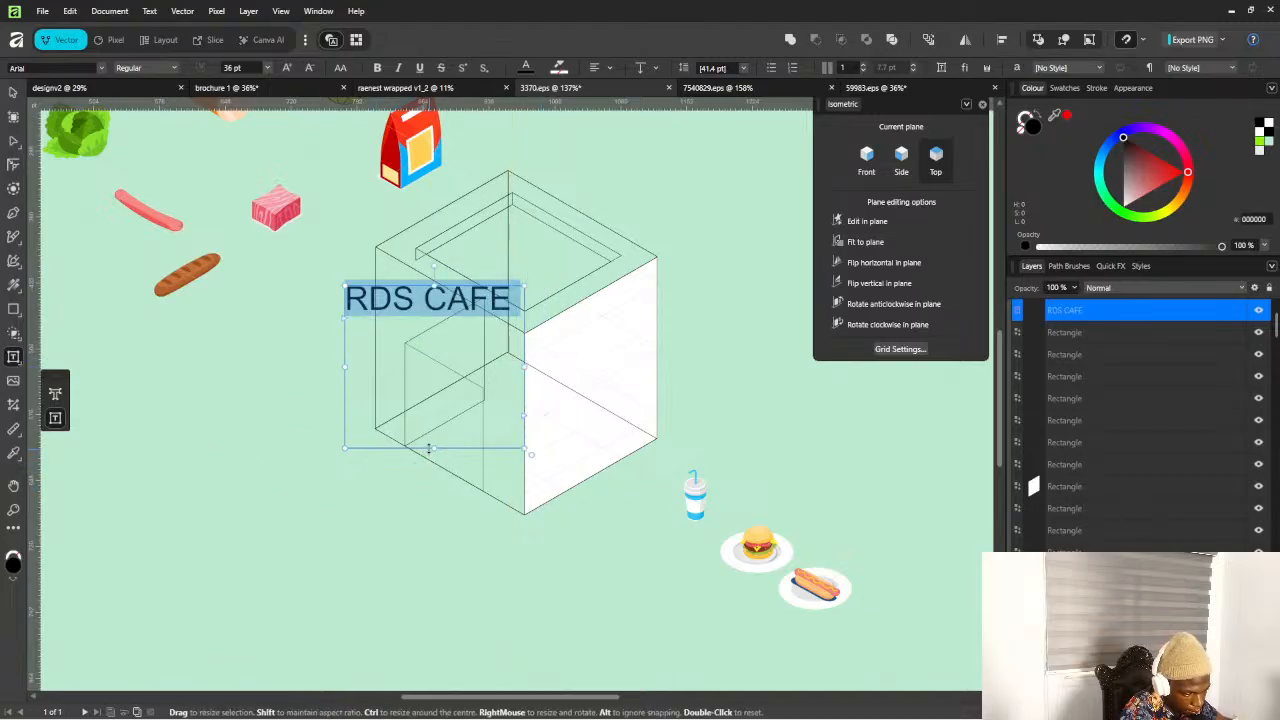
{"action": "left_click_drag", "start_coordinate": [430, 450], "coordinate": [458, 305]}
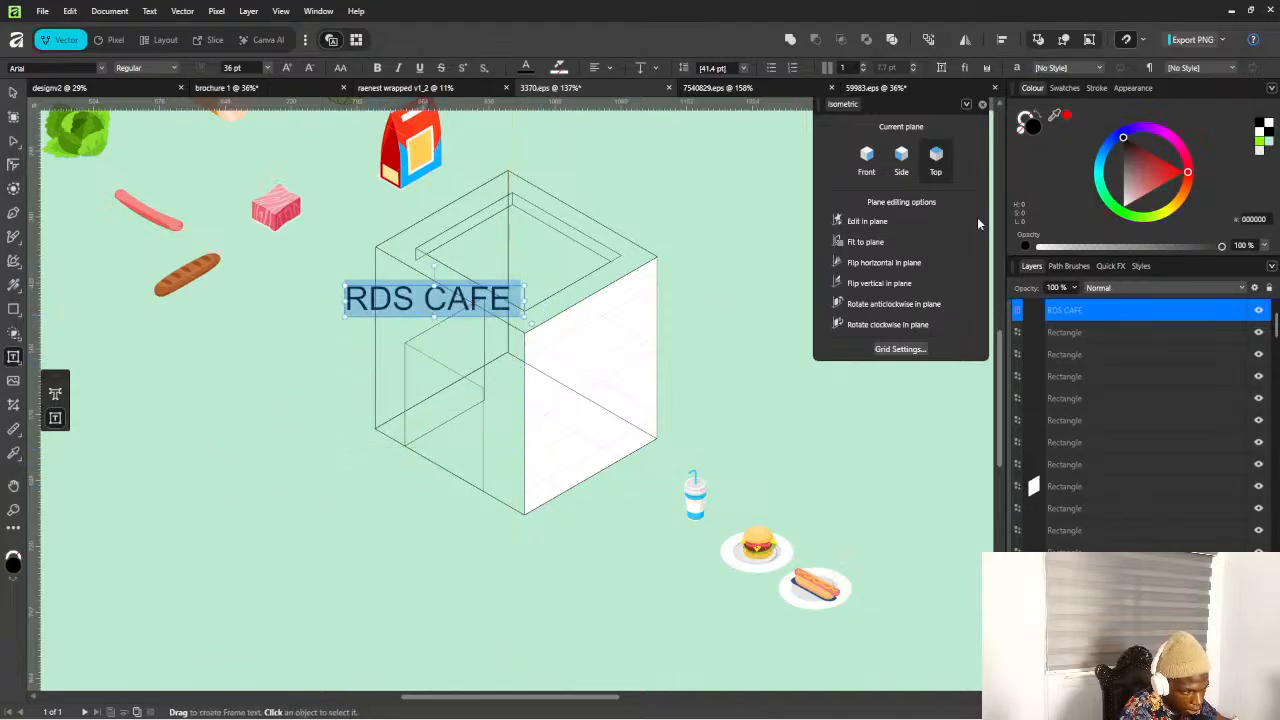
Fit the "RDS CAFE" text to the Side isometric plane and move it onto the upper part of the cube's front-left face
{"action": "left_click", "coordinate": [902, 158]}
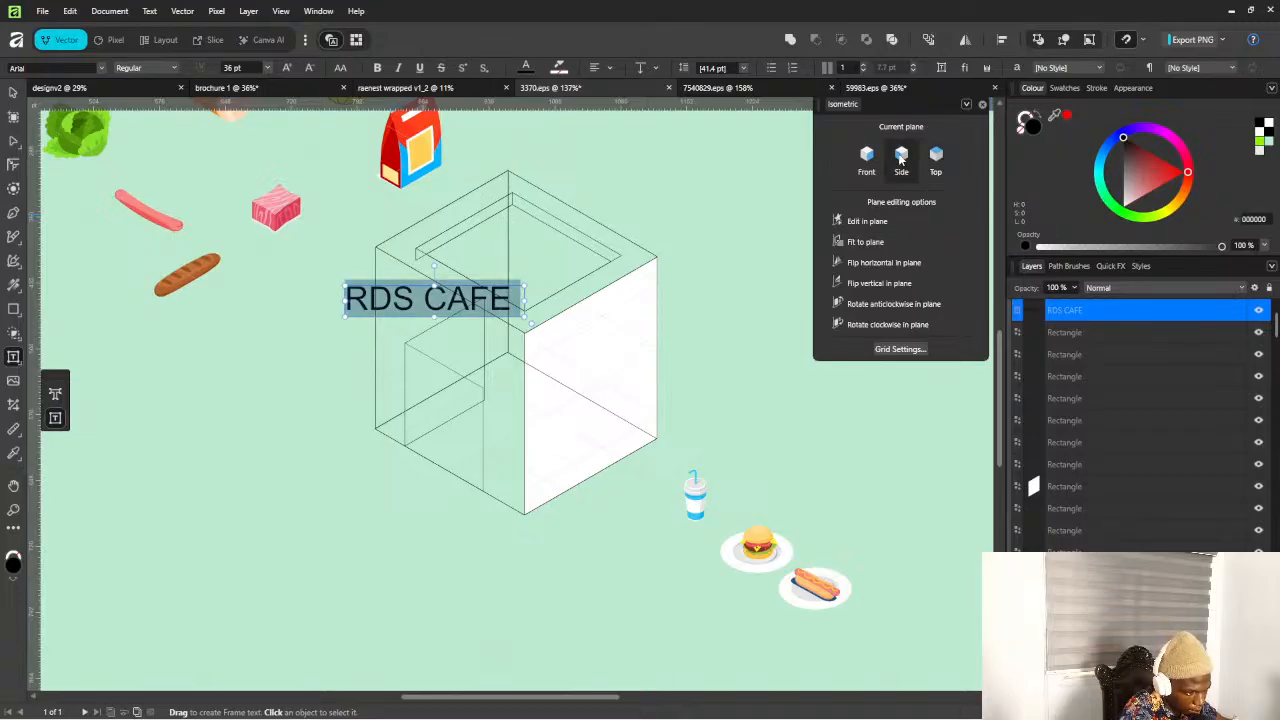
{"action": "left_click", "coordinate": [866, 243]}
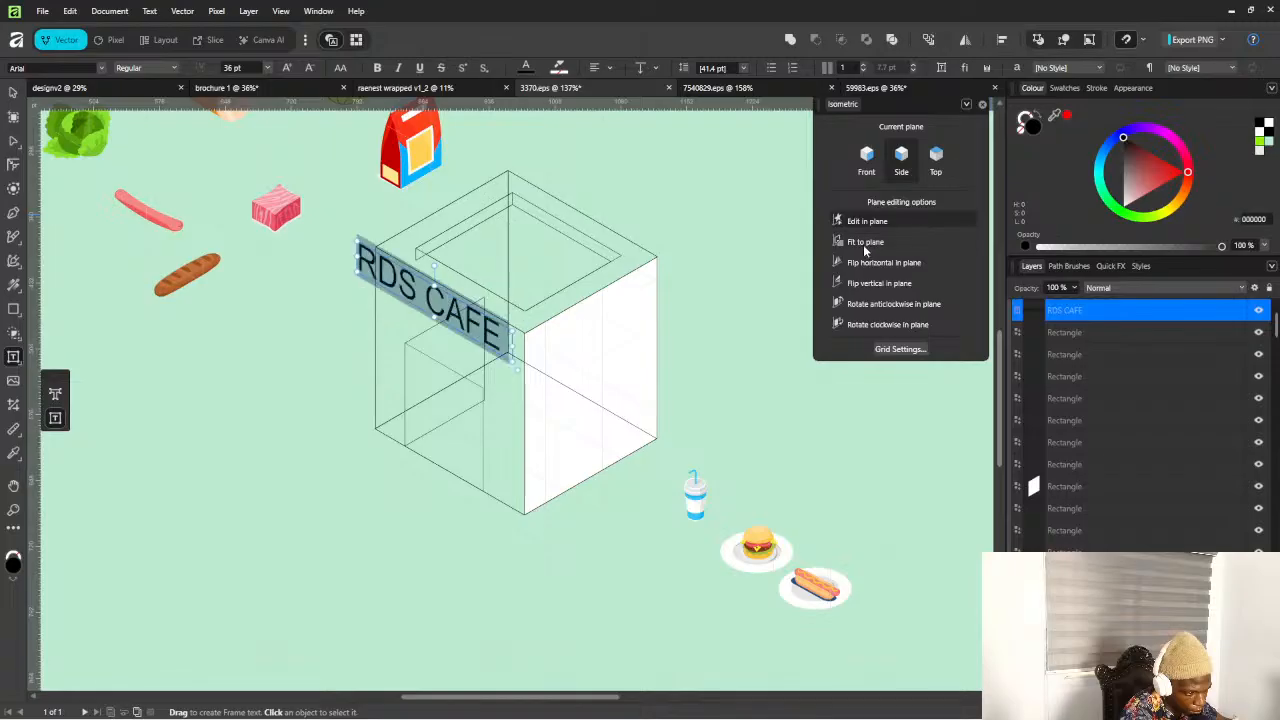
{"action": "scroll", "coordinate": [352, 300], "scroll_direction": "up", "scroll_amount": 2}
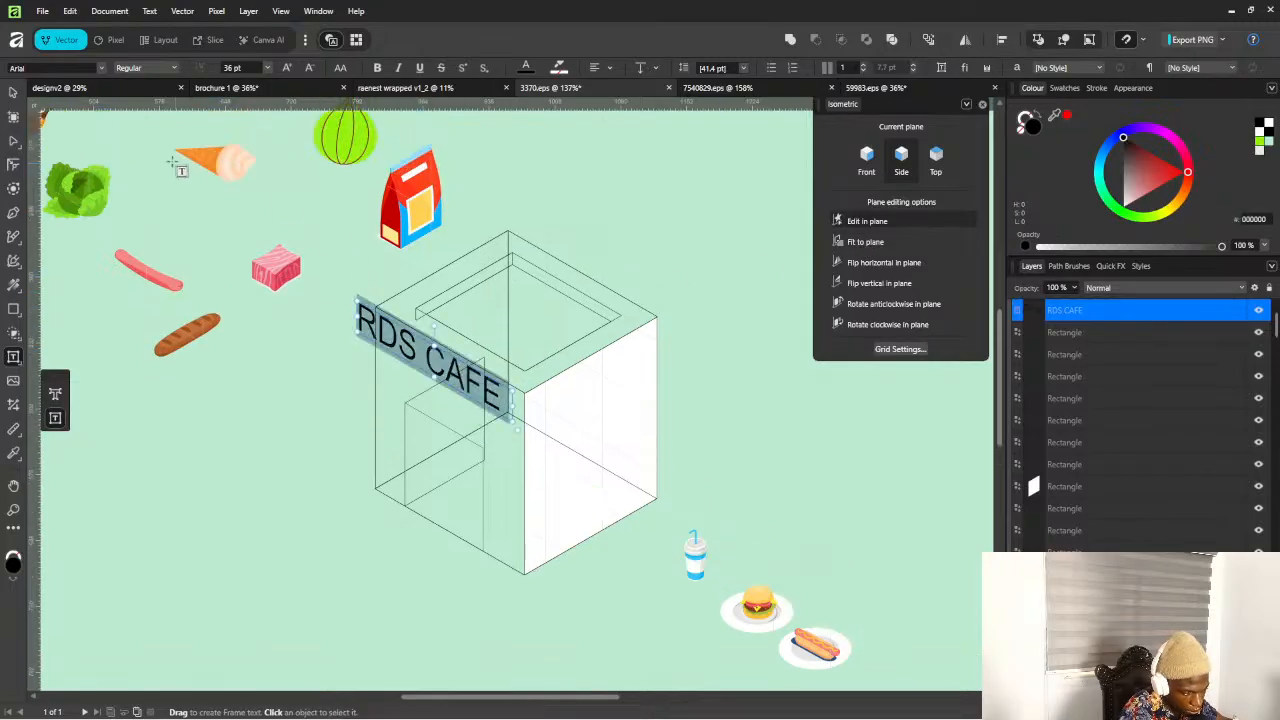
{"action": "left_click", "coordinate": [9, 93]}
{"action": "left_click_drag", "start_coordinate": [420, 360], "coordinate": [441, 375]}
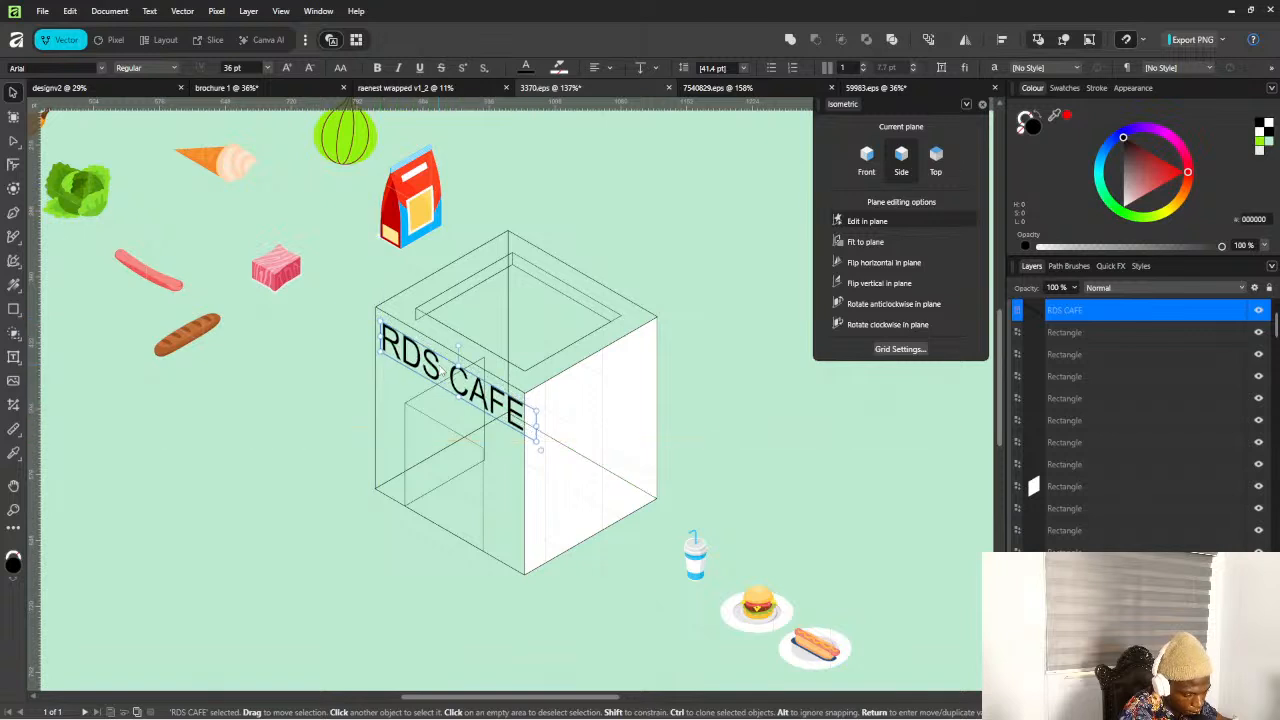
{"action": "left_click", "coordinate": [338, 317]}
{"action": "scroll", "coordinate": [560, 350], "scroll_direction": "down", "scroll_amount": 3}
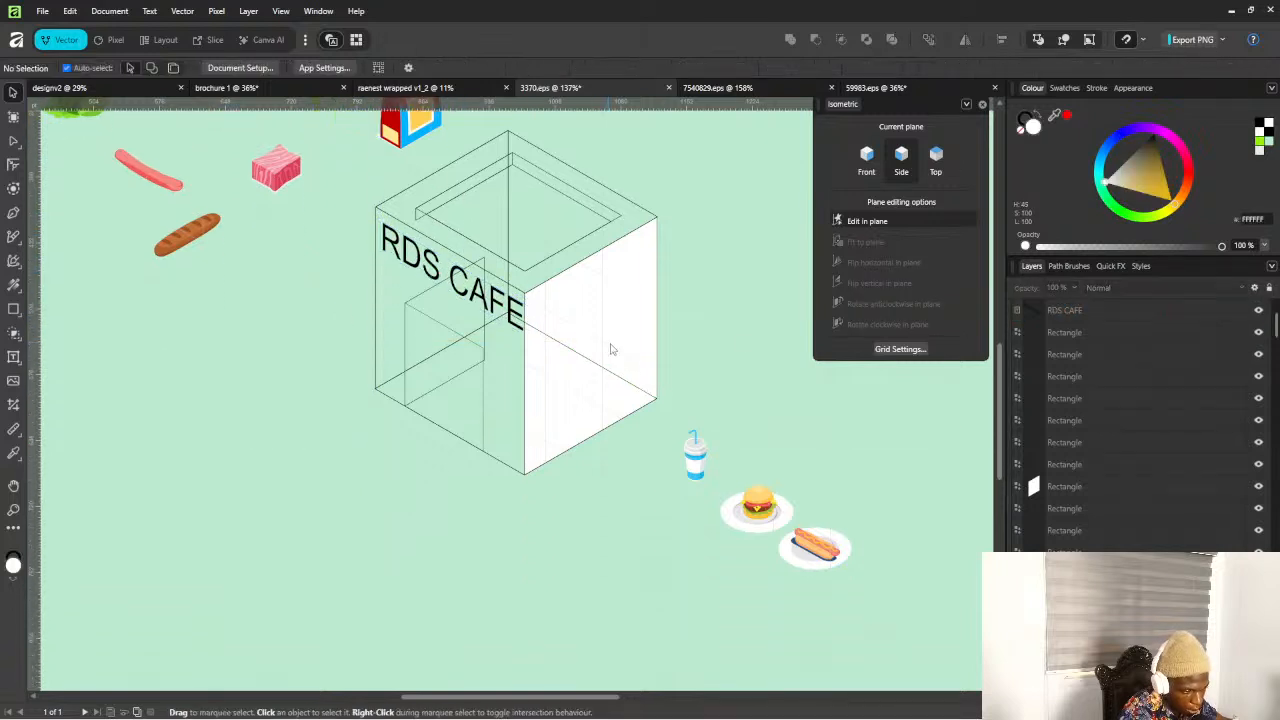
Fill the cube's rear-left wall rectangle with white (FFFFFF)
{"action": "left_click", "coordinate": [485, 308]}
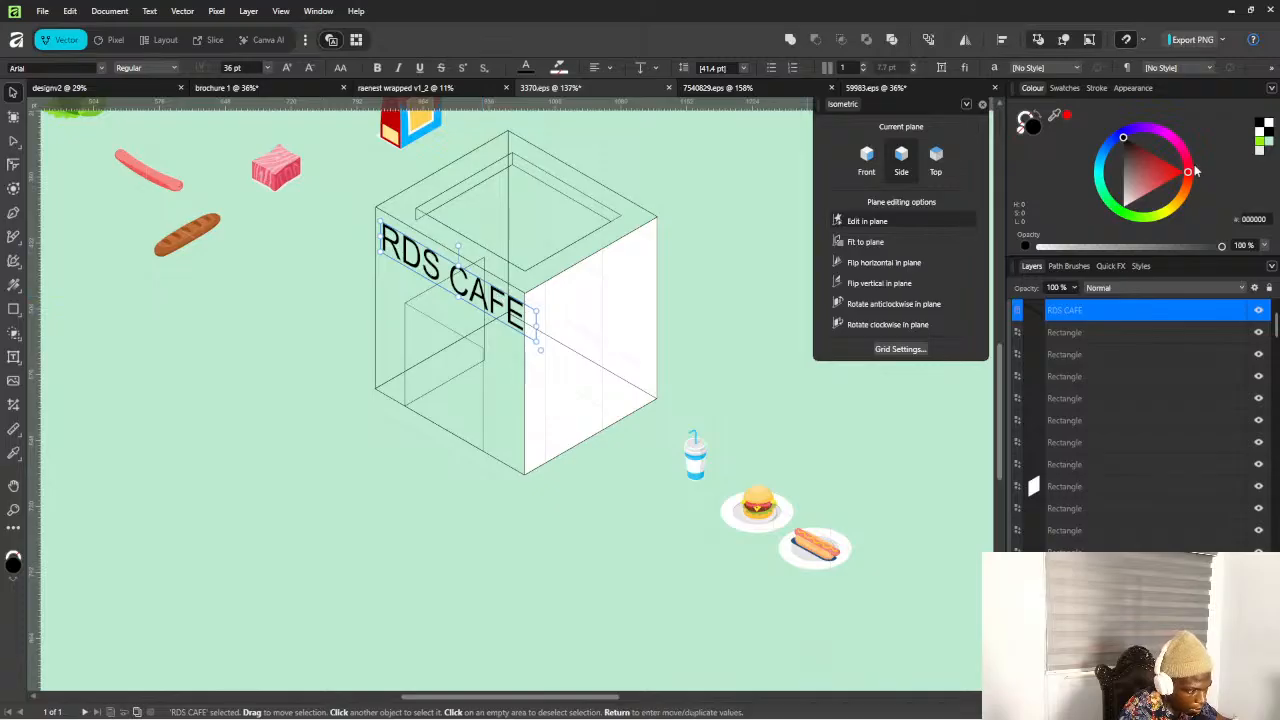
{"action": "left_click", "coordinate": [352, 267]}
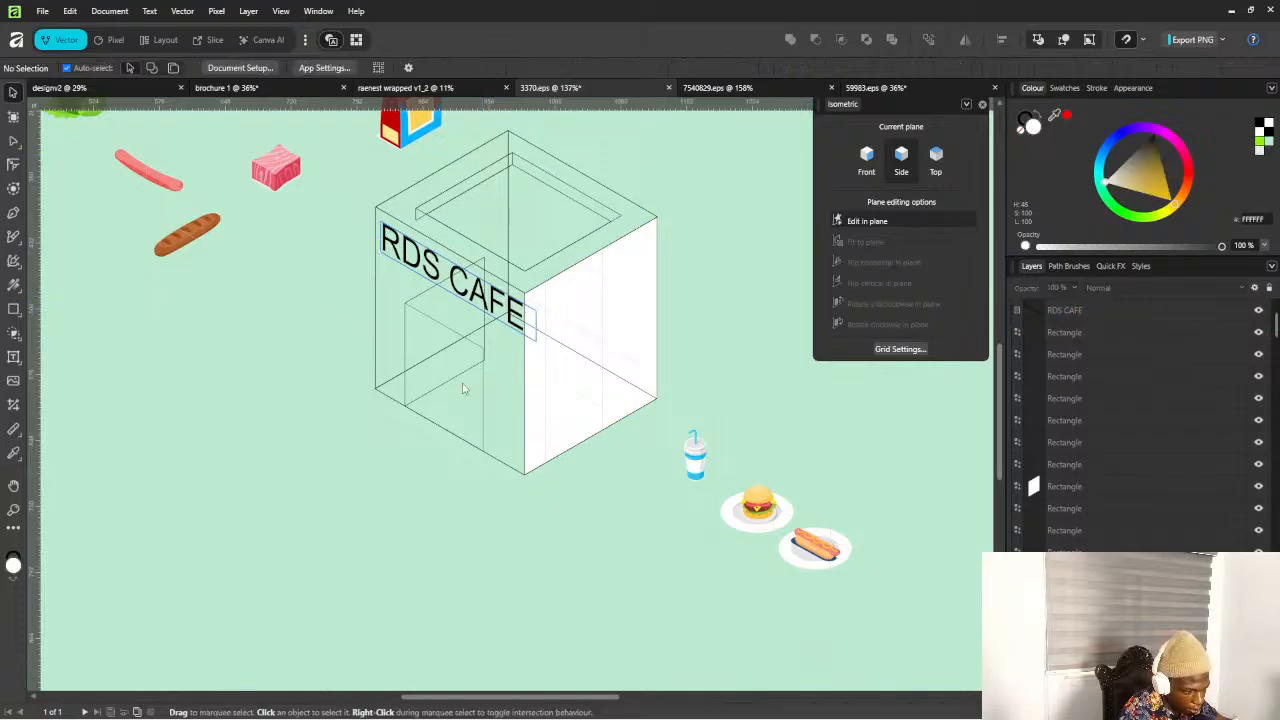
{"action": "left_click", "coordinate": [378, 347]}
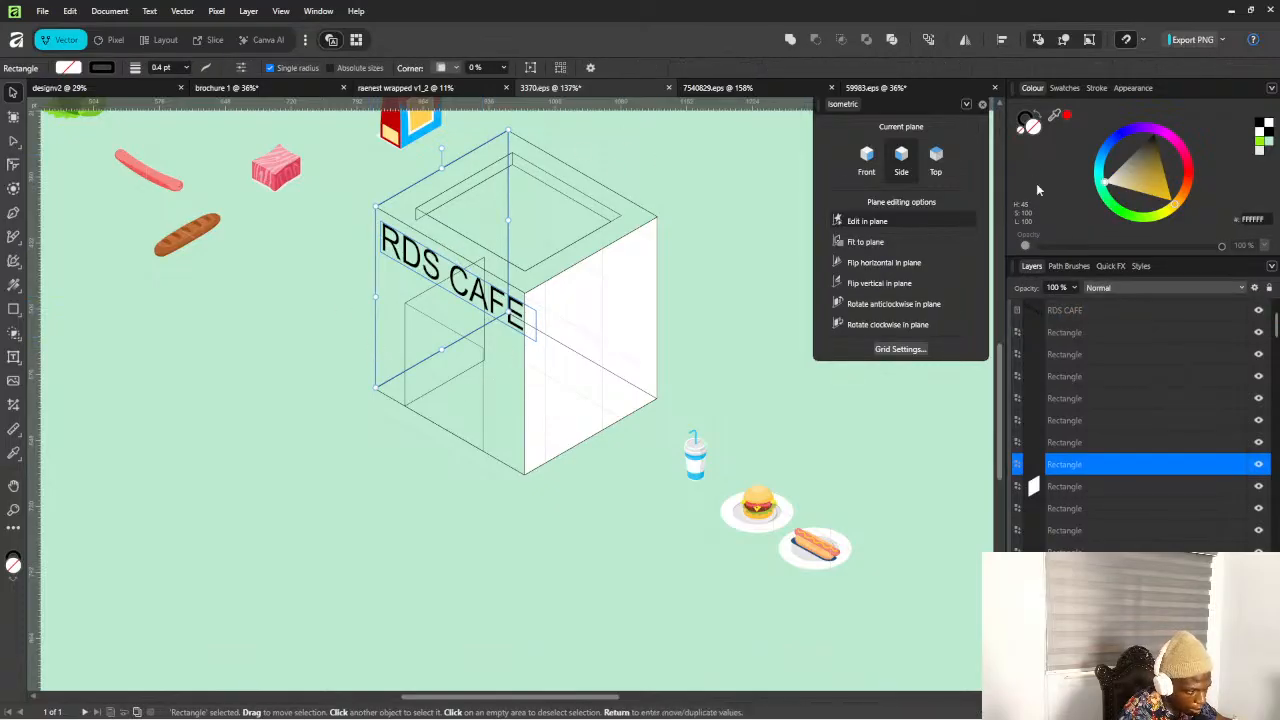
{"action": "left_click", "coordinate": [1107, 185]}
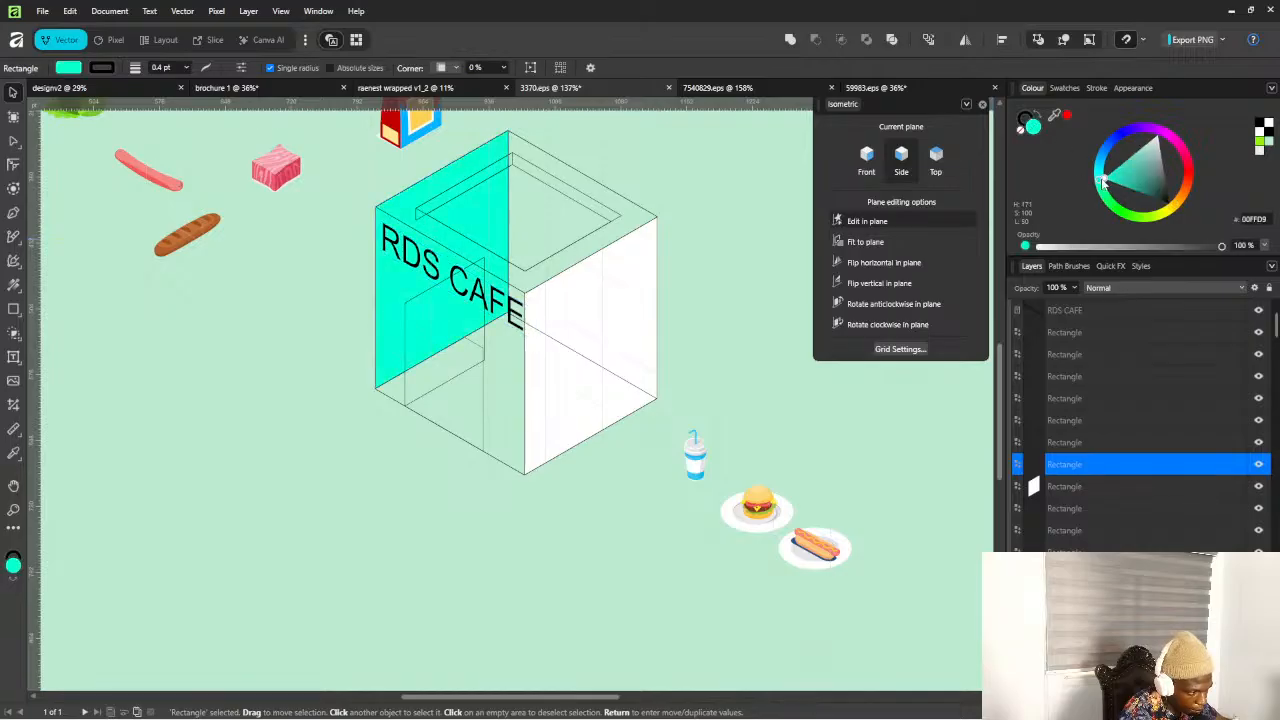
{"action": "left_click_drag", "start_coordinate": [1113, 185], "coordinate": [1152, 134]}
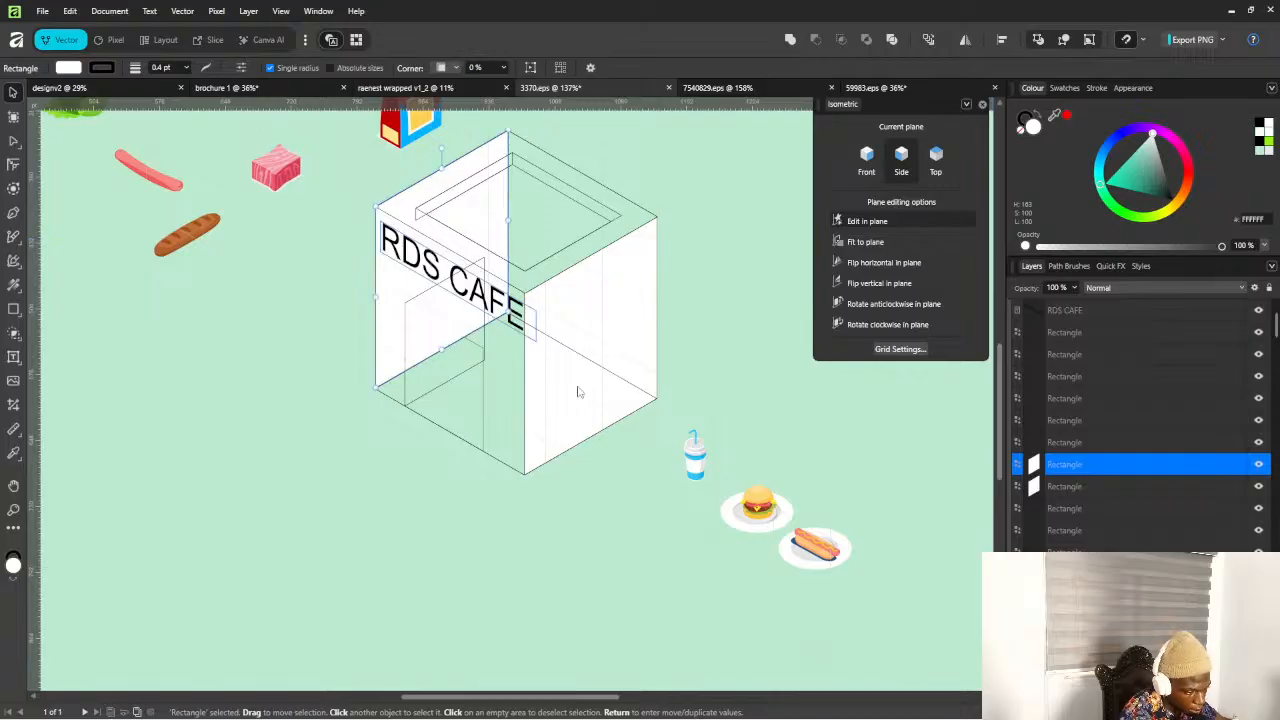
Fill the interior partition rectangle with the mid-grey swatch
{"action": "left_click", "coordinate": [480, 420]}
{"action": "left_click", "coordinate": [407, 338]}
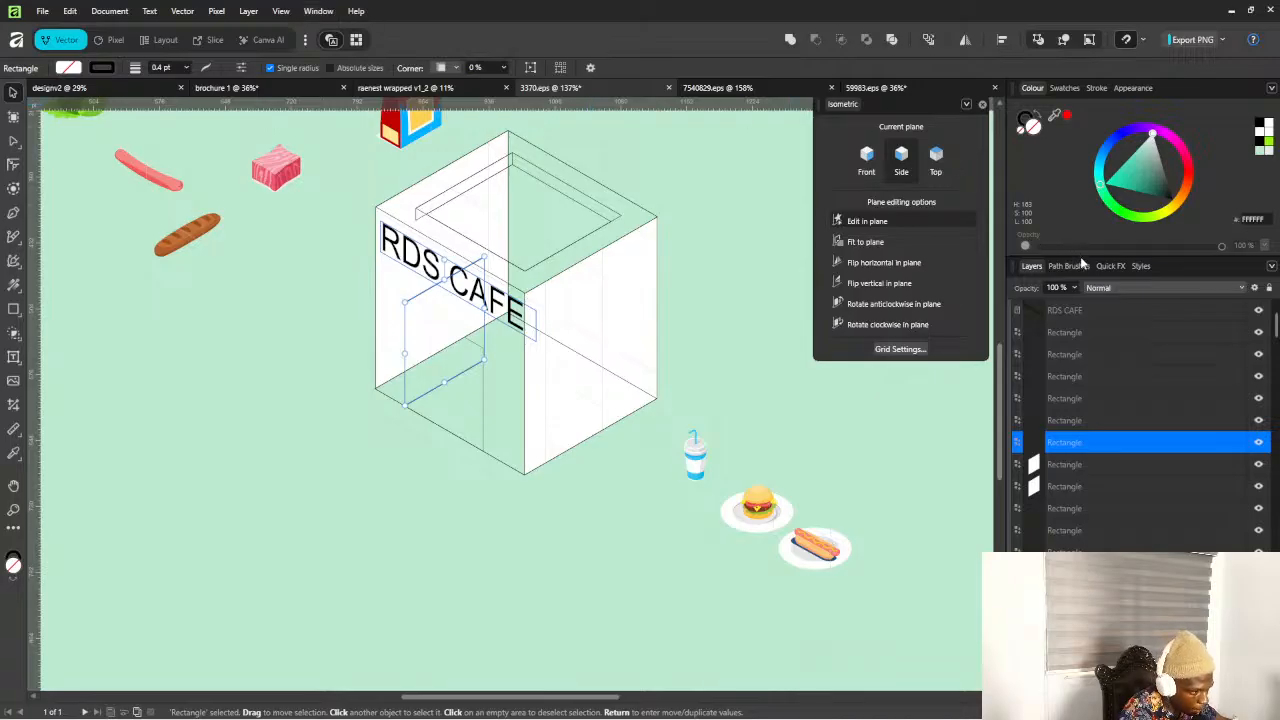
{"action": "left_click", "coordinate": [1063, 88]}
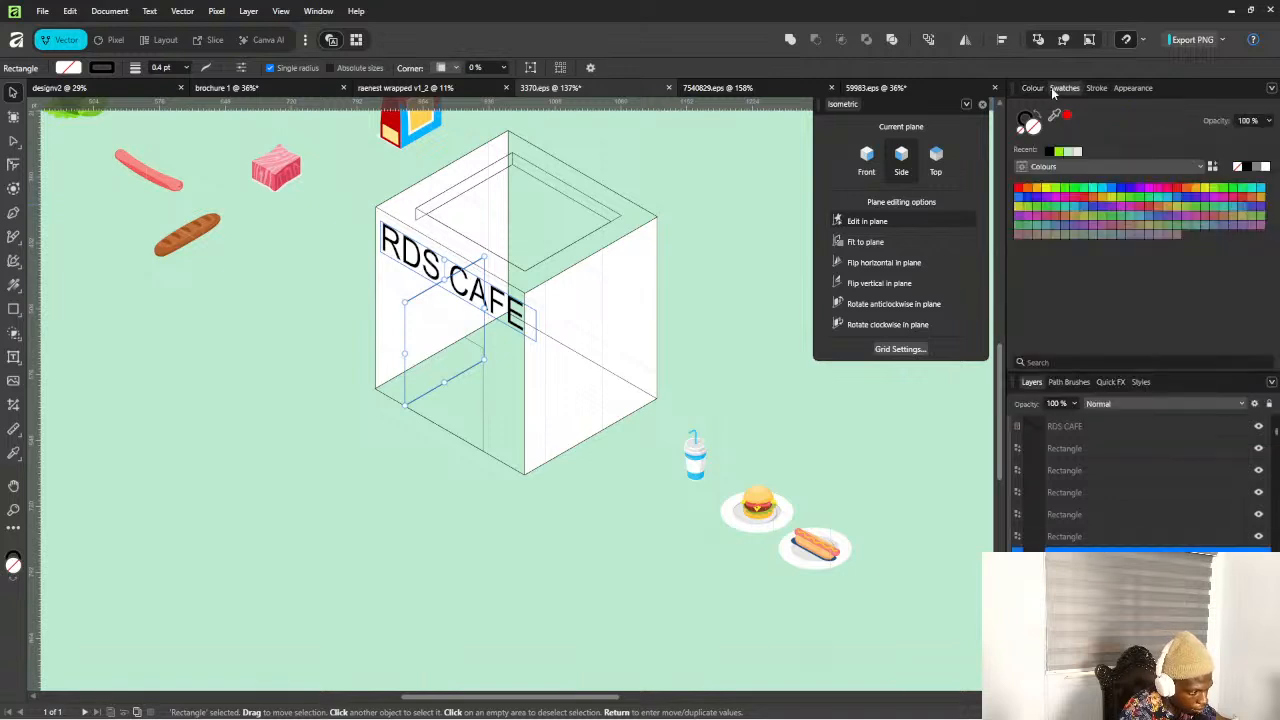
{"action": "left_click", "coordinate": [1258, 168]}
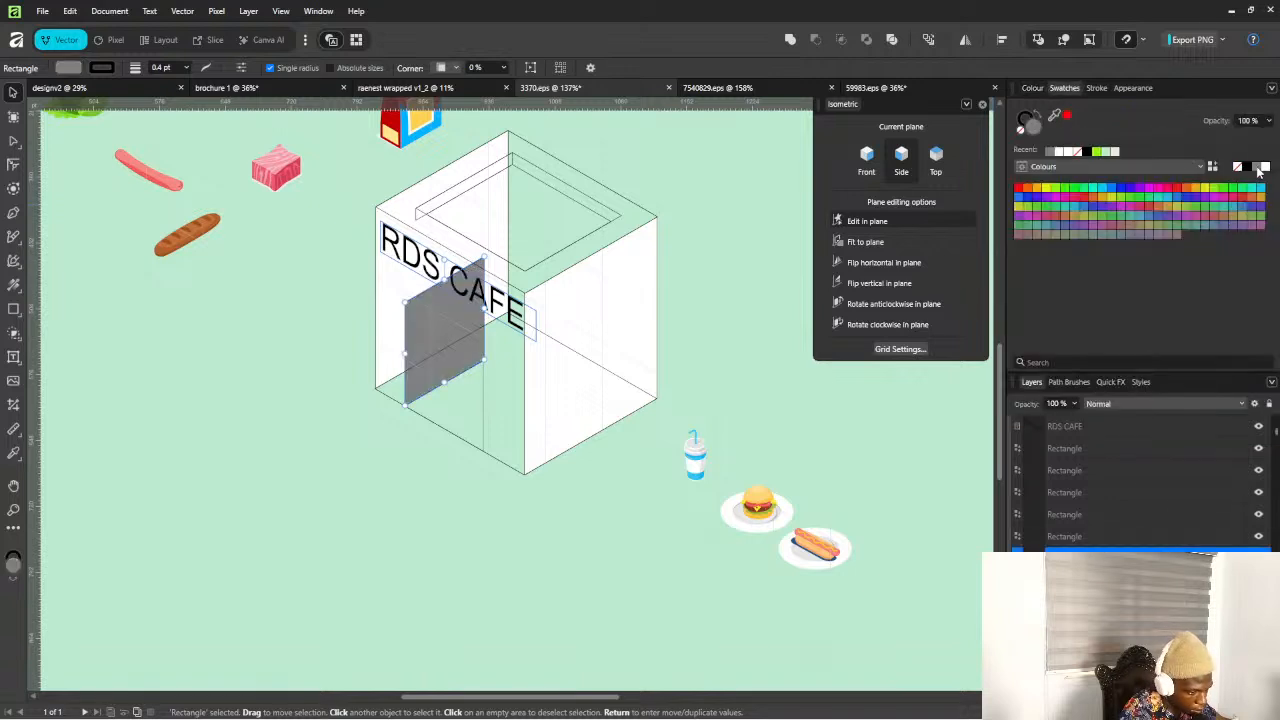
Send the grey partition to the back of the stacking order, and place the white rear-left wall behind it
{"action": "scroll", "coordinate": [440, 405], "scroll_direction": "up", "scroll_amount": 2}
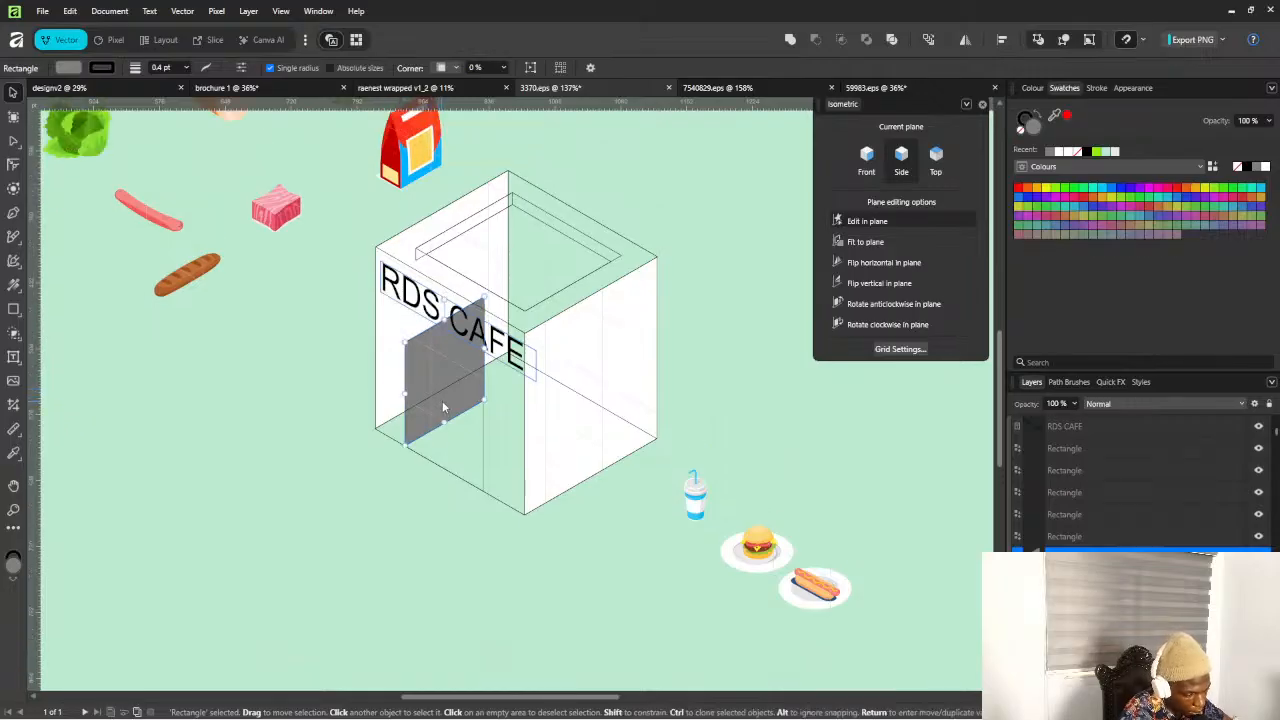
{"action": "key", "text": "ctrl+["}
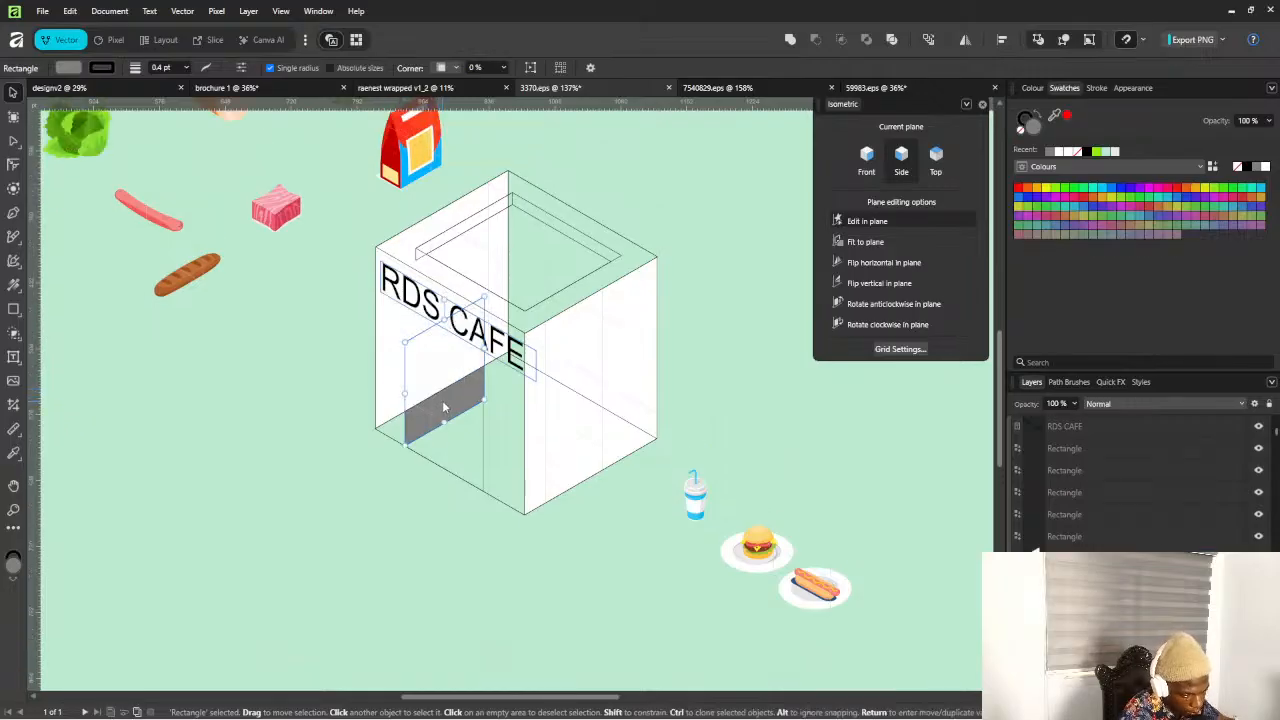
{"action": "left_click", "coordinate": [393, 355]}
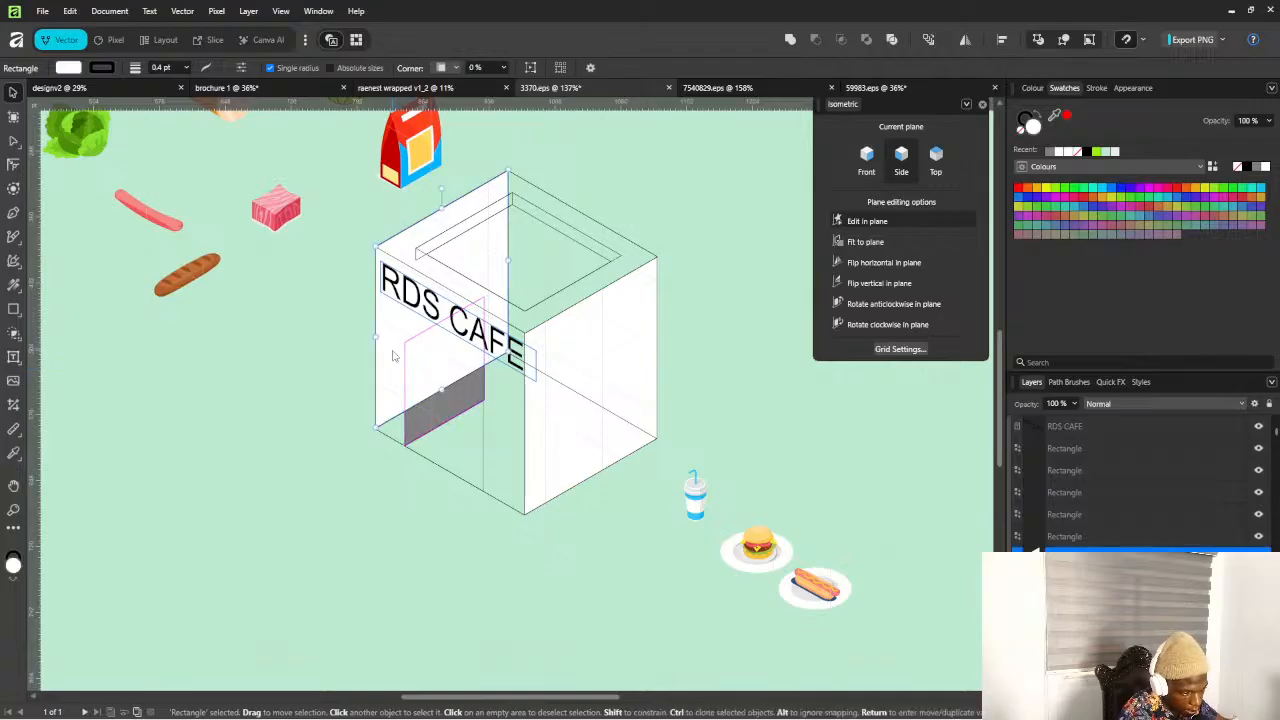
{"action": "key", "text": "ctrl+["}
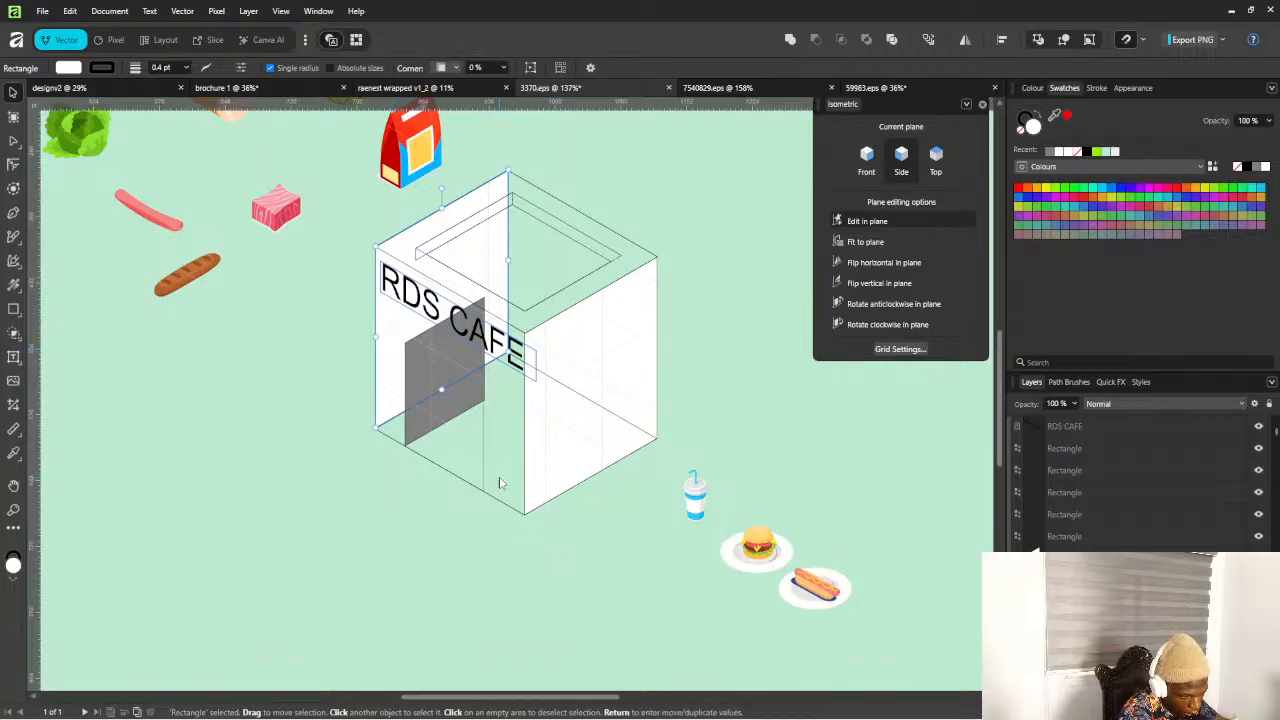
{"action": "left_click", "coordinate": [429, 402]}
{"action": "left_click", "coordinate": [384, 360], "text": "shift"}
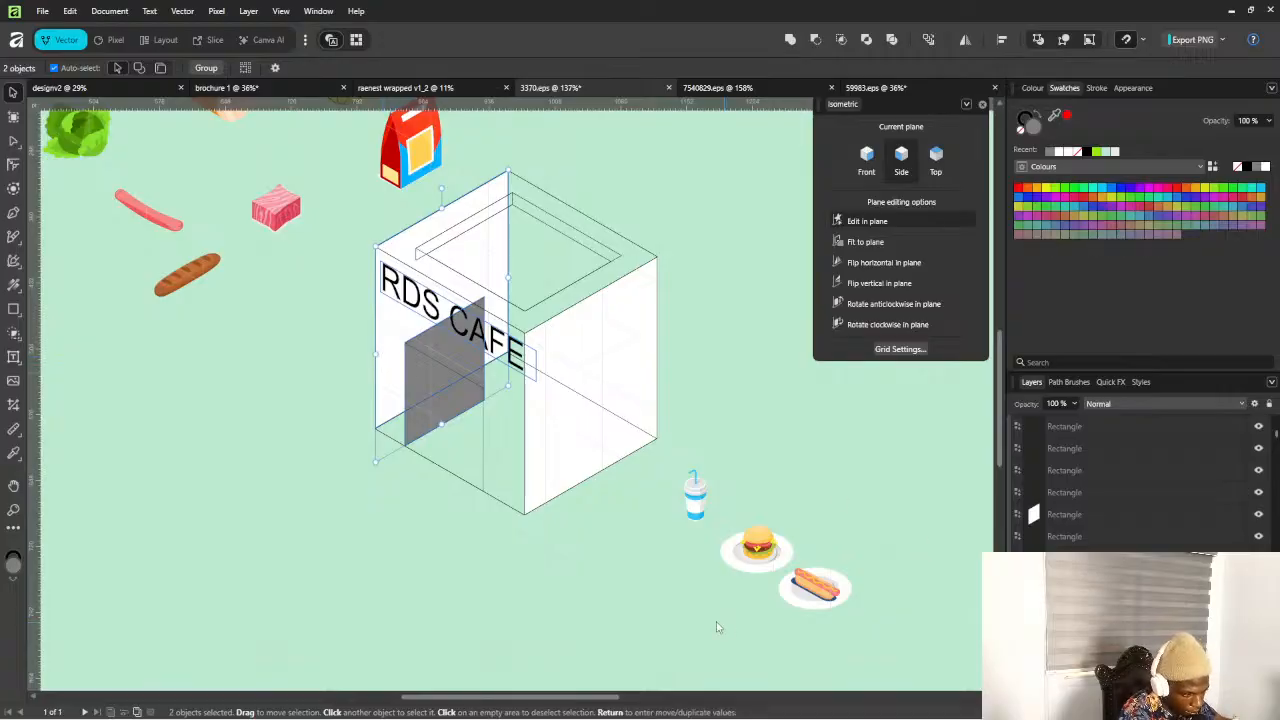
{"action": "left_click", "coordinate": [477, 539]}
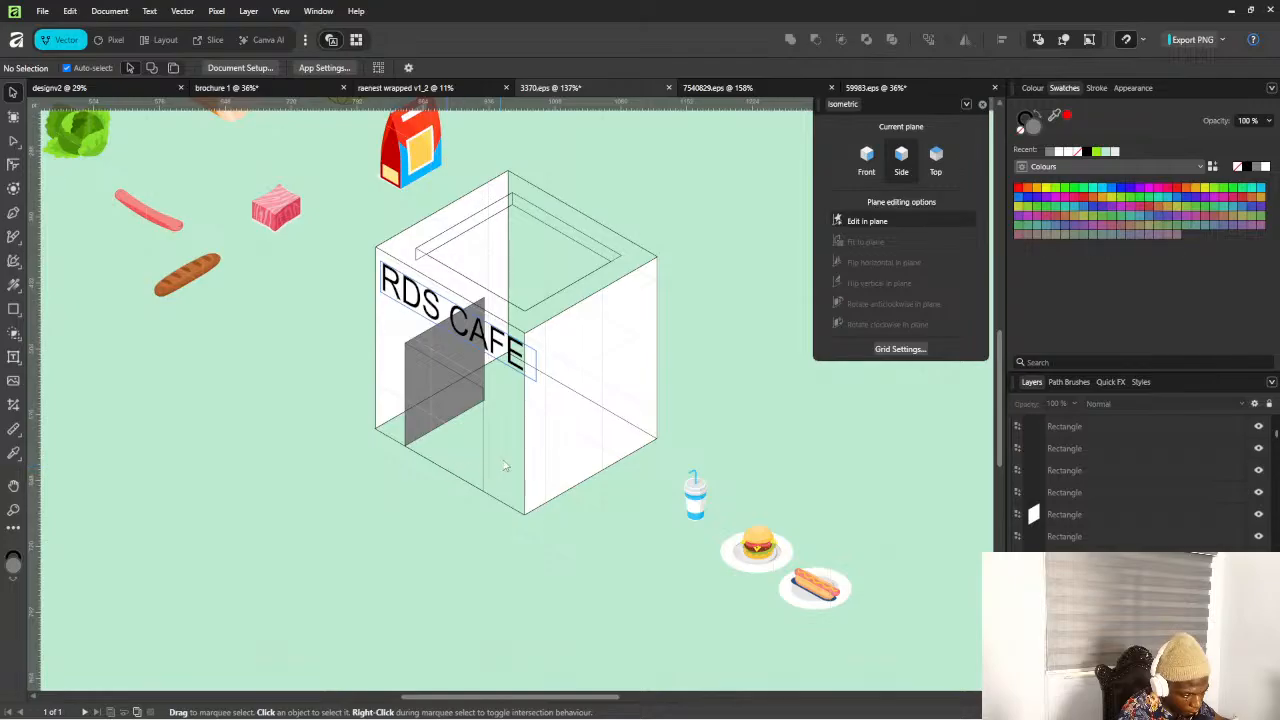
Fill the cube's top face with the white sampled from the front-right face using the Colour Picker, and deselect it
{"action": "left_click", "coordinate": [503, 326]}
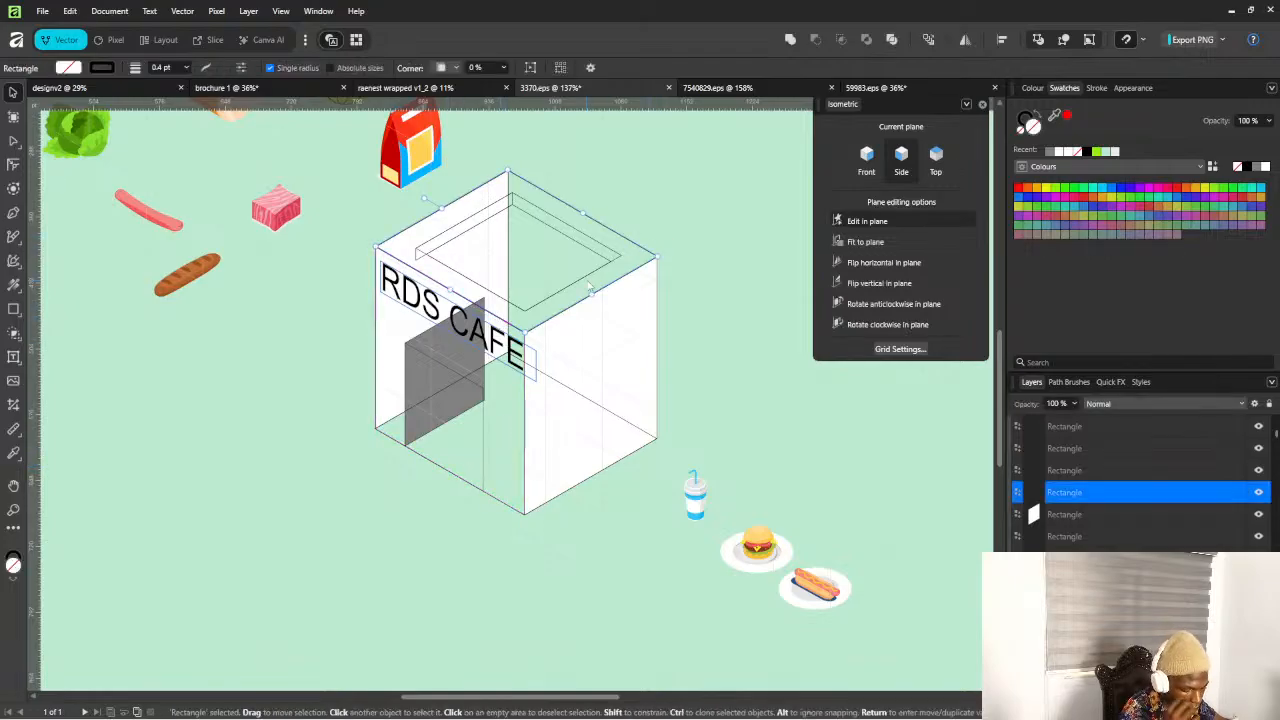
{"action": "key", "text": "i"}
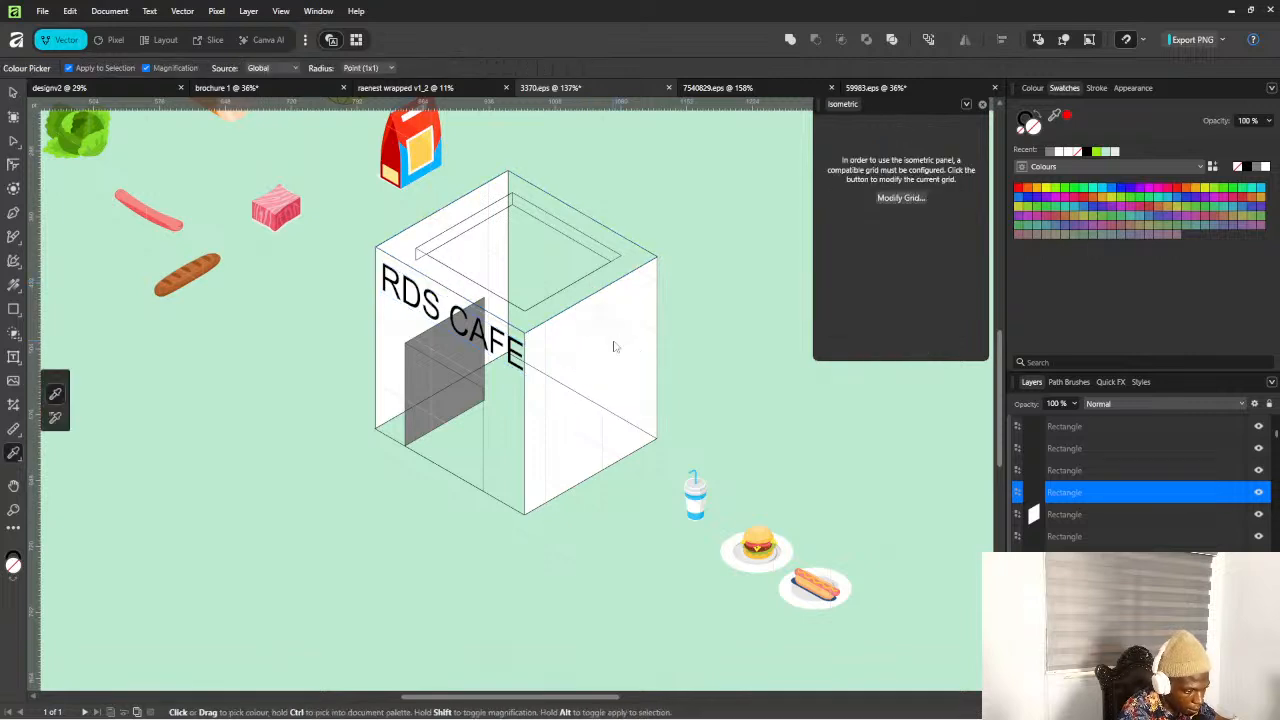
{"action": "left_click_drag", "start_coordinate": [614, 346], "coordinate": [644, 305]}
{"action": "key", "text": "v"}
{"action": "left_click", "coordinate": [680, 274]}
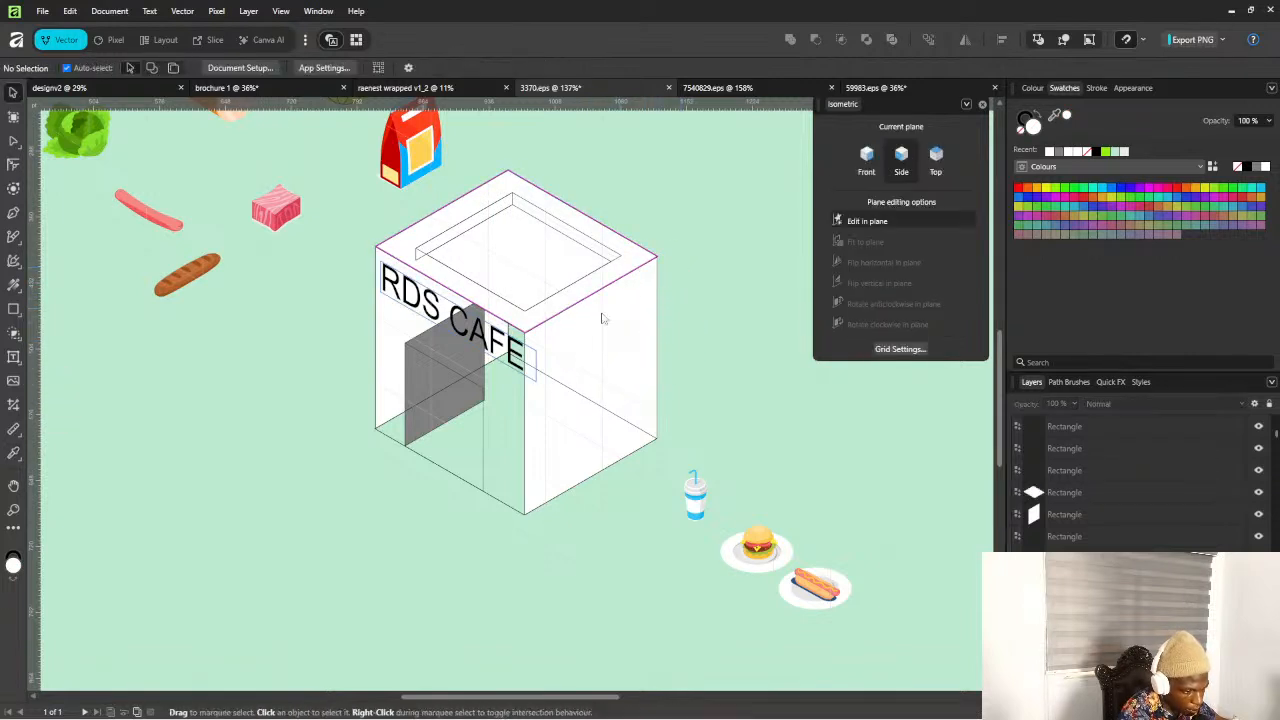
Select the cube's floor rectangle and lock it in the layer stack
{"action": "left_click", "coordinate": [438, 359]}
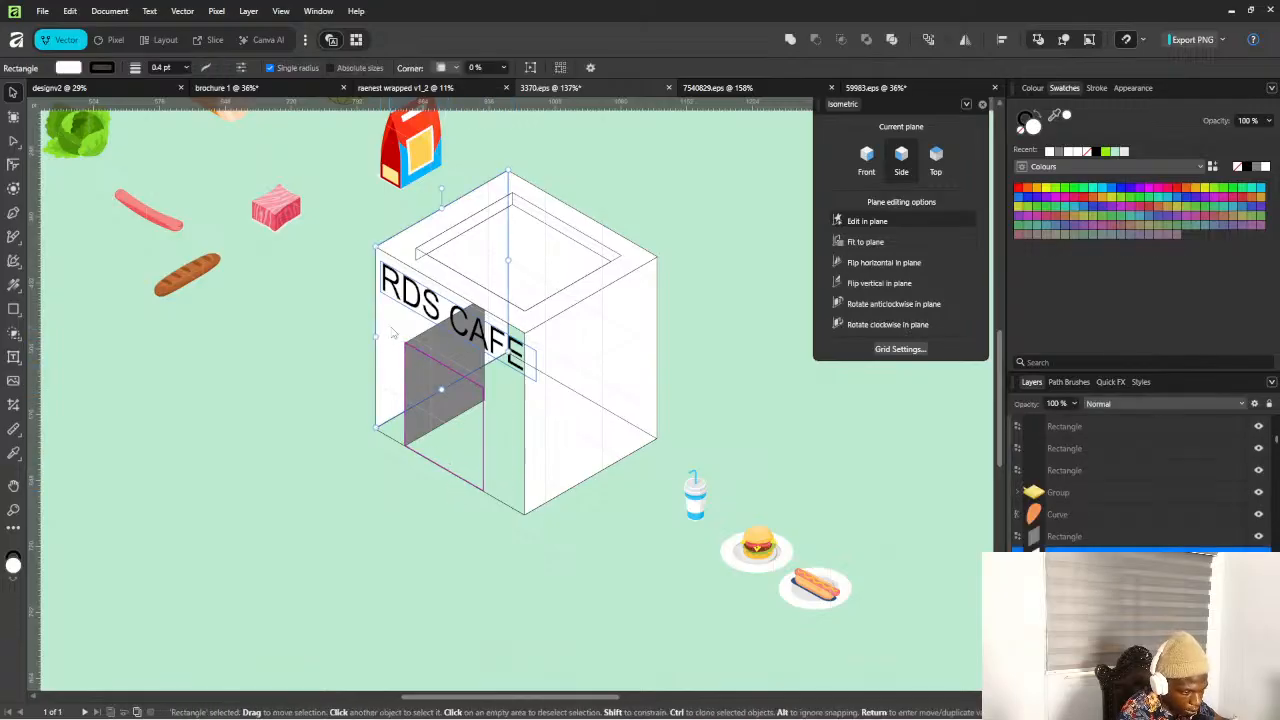
{"action": "left_click", "coordinate": [520, 421]}
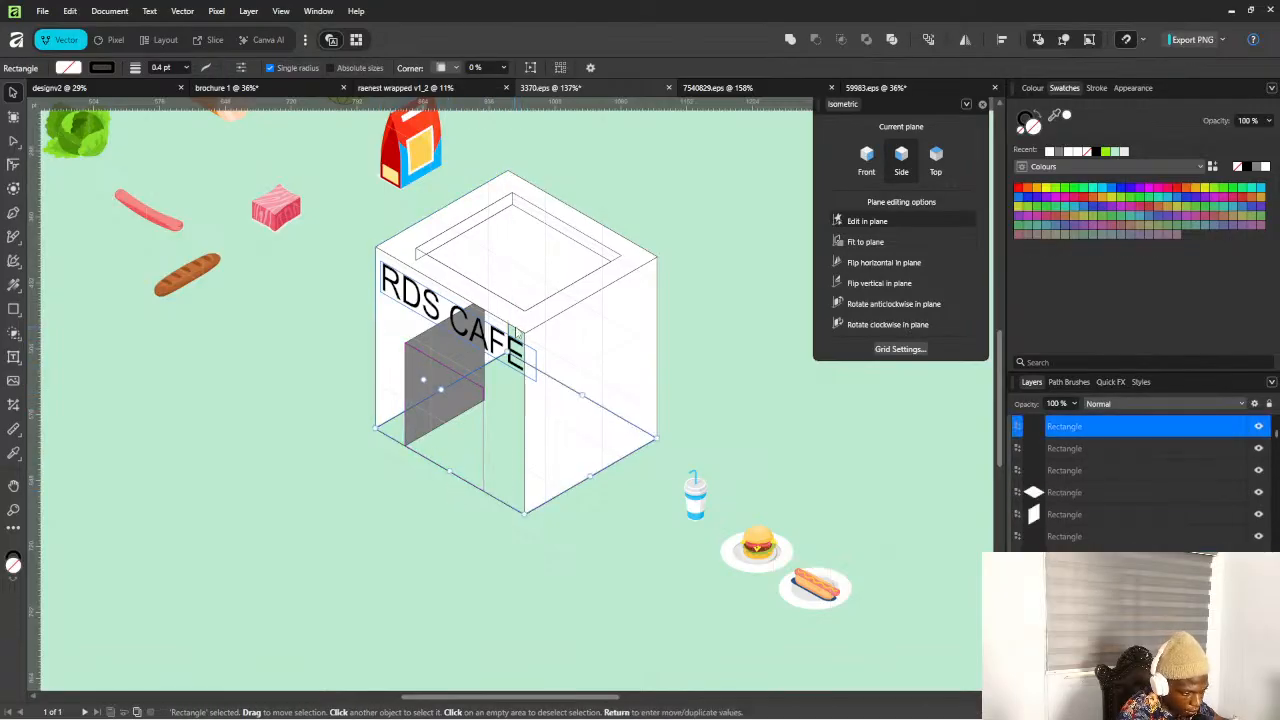
{"action": "left_click", "coordinate": [514, 325]}
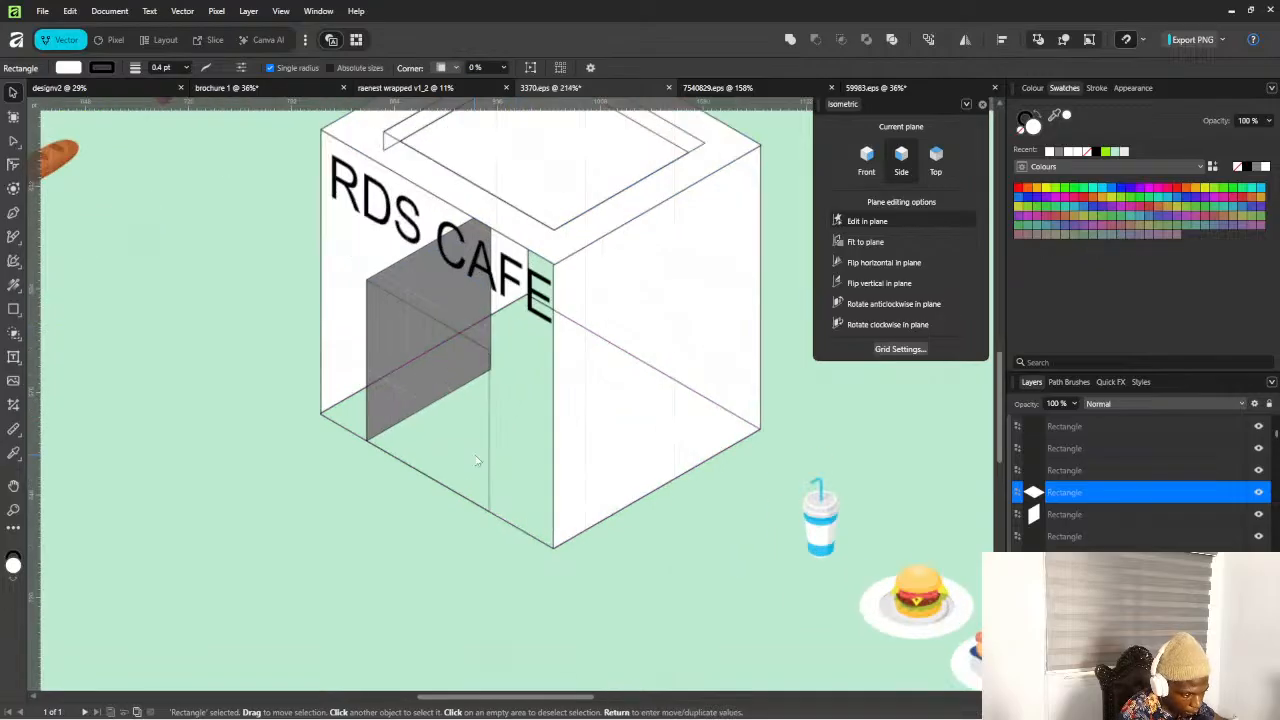
{"action": "scroll", "coordinate": [476, 460], "scroll_direction": "up", "scroll_amount": 3}
{"action": "left_click", "coordinate": [558, 443]}
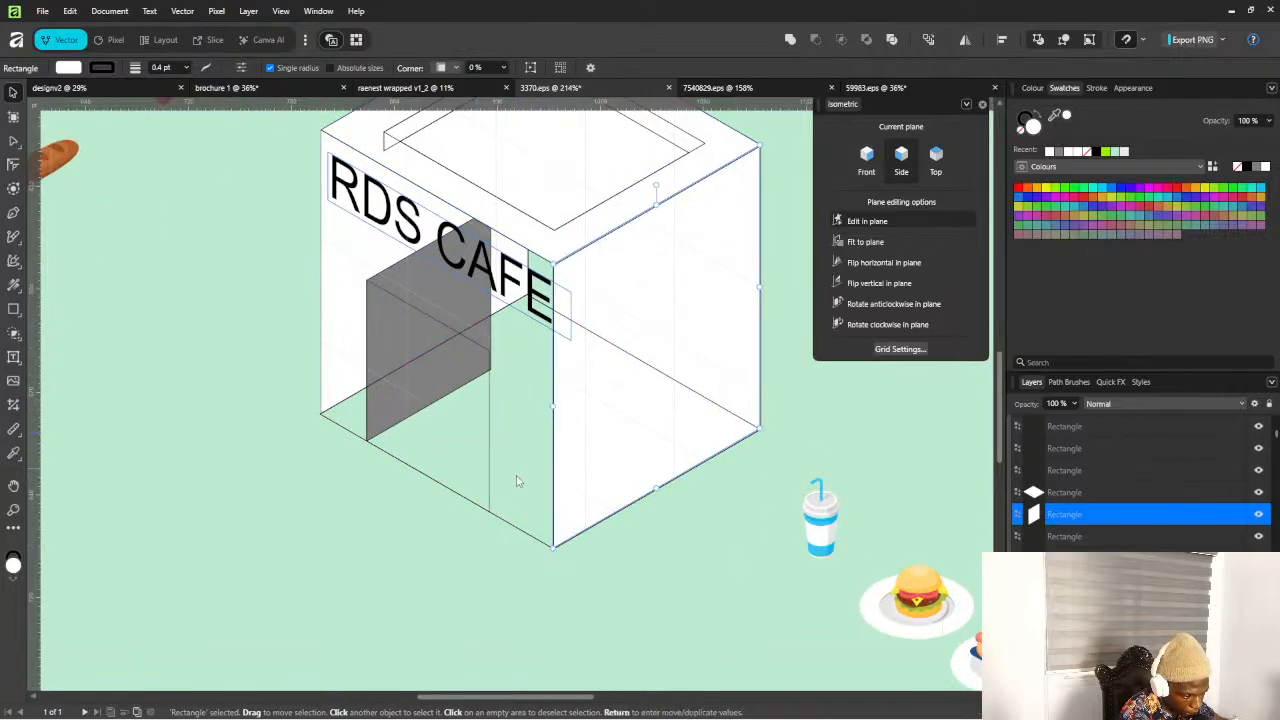
{"action": "left_click", "coordinate": [520, 530]}
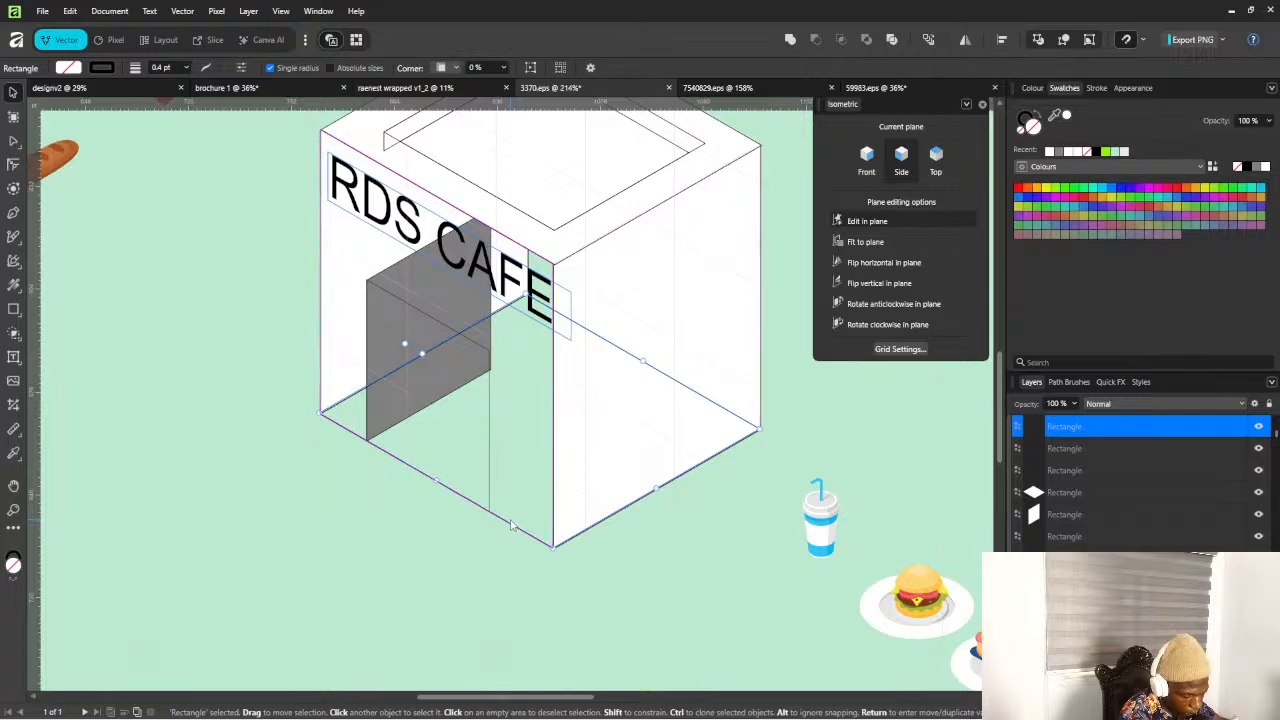
{"action": "left_click", "coordinate": [1240, 427]}
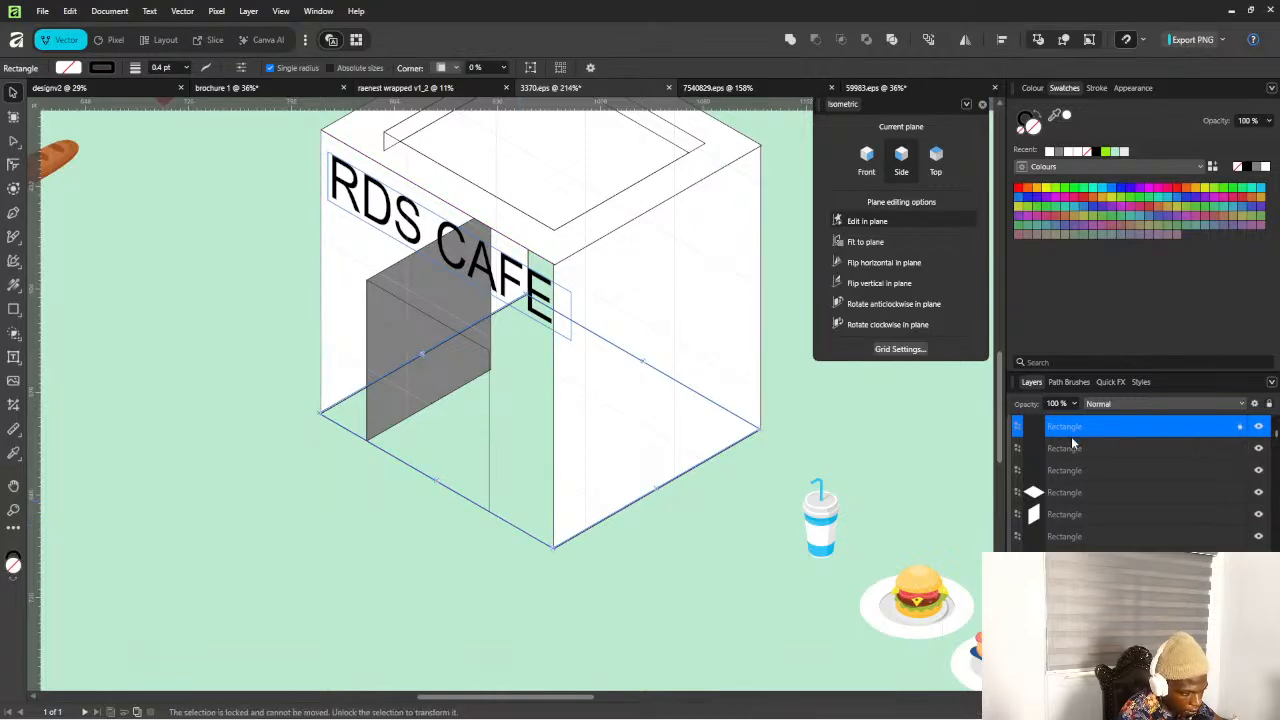
Fill the front-left wall with white and cut the doorway rectangle out of it with the Shape Builder
{"action": "left_click", "coordinate": [343, 421]}
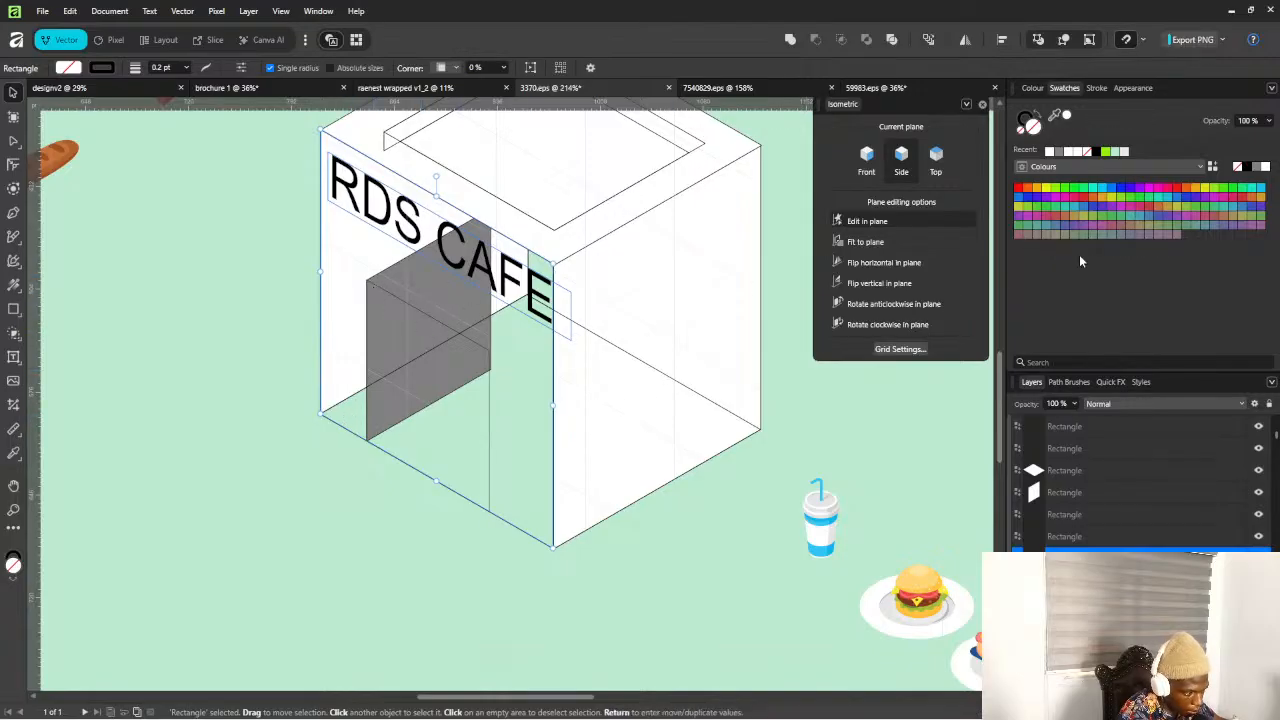
{"action": "left_click", "coordinate": [1073, 152]}
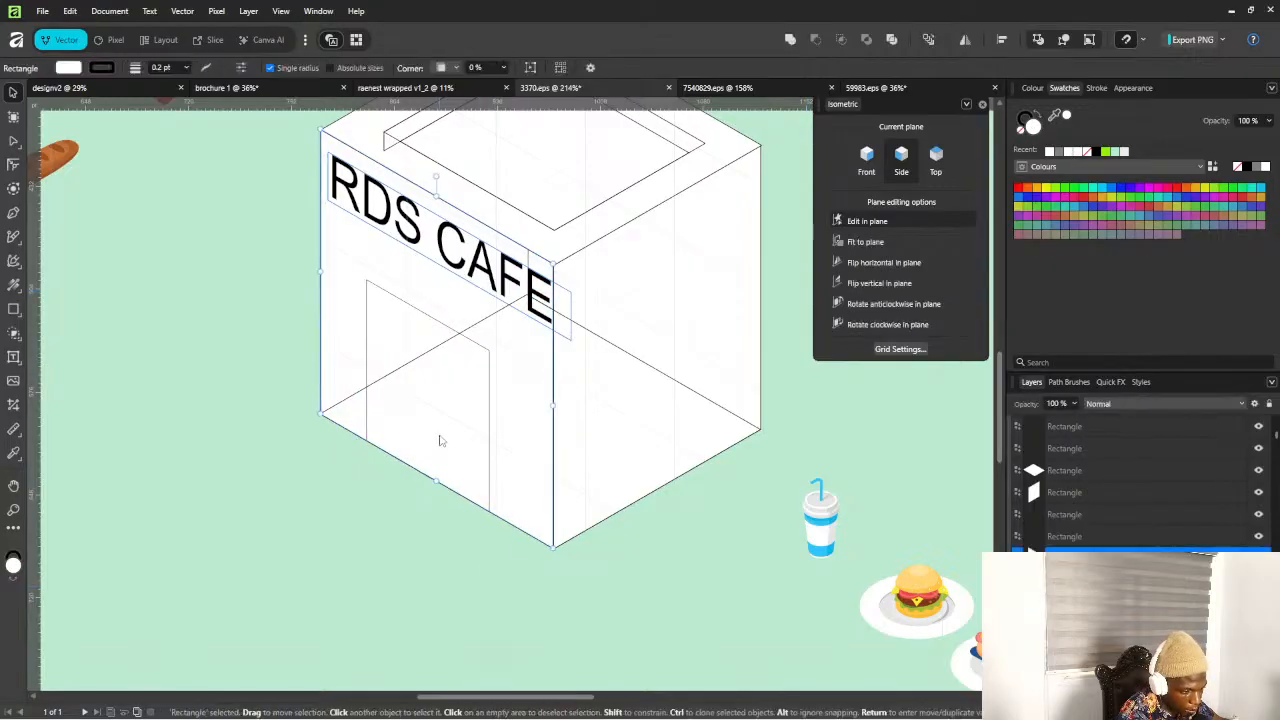
{"action": "left_click", "coordinate": [481, 350], "text": "shift"}
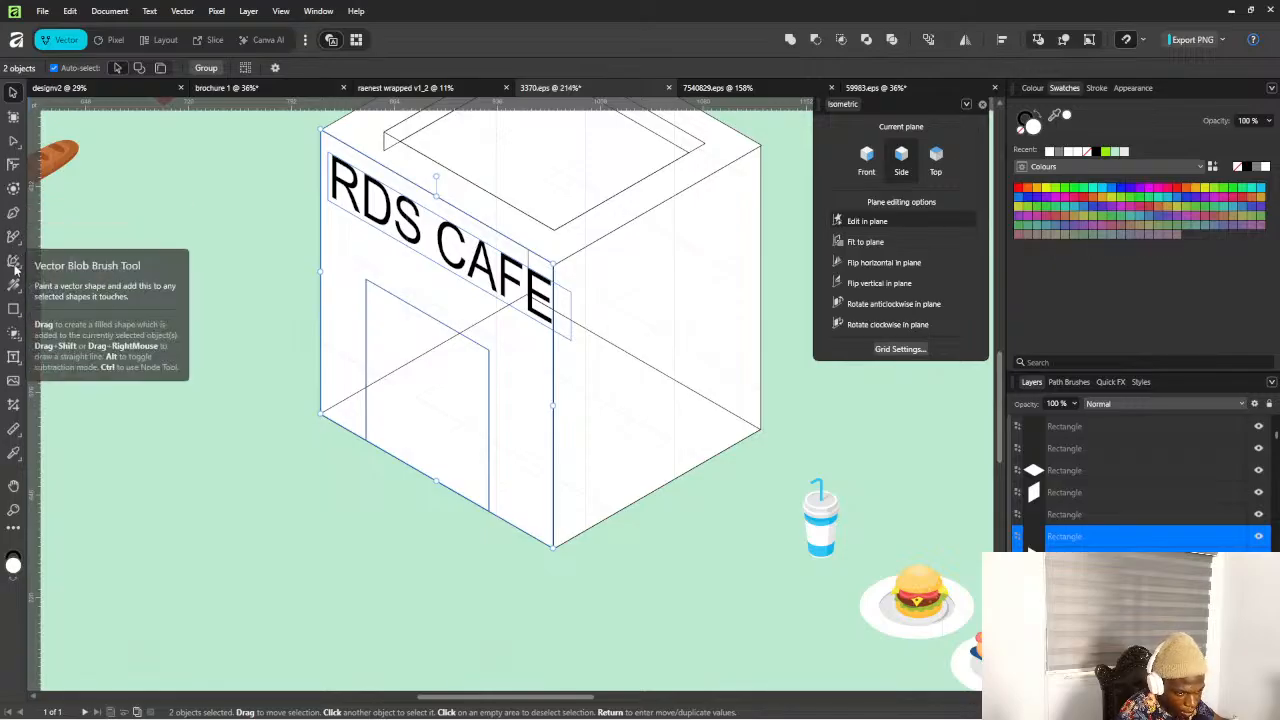
{"action": "left_click", "coordinate": [13, 333]}
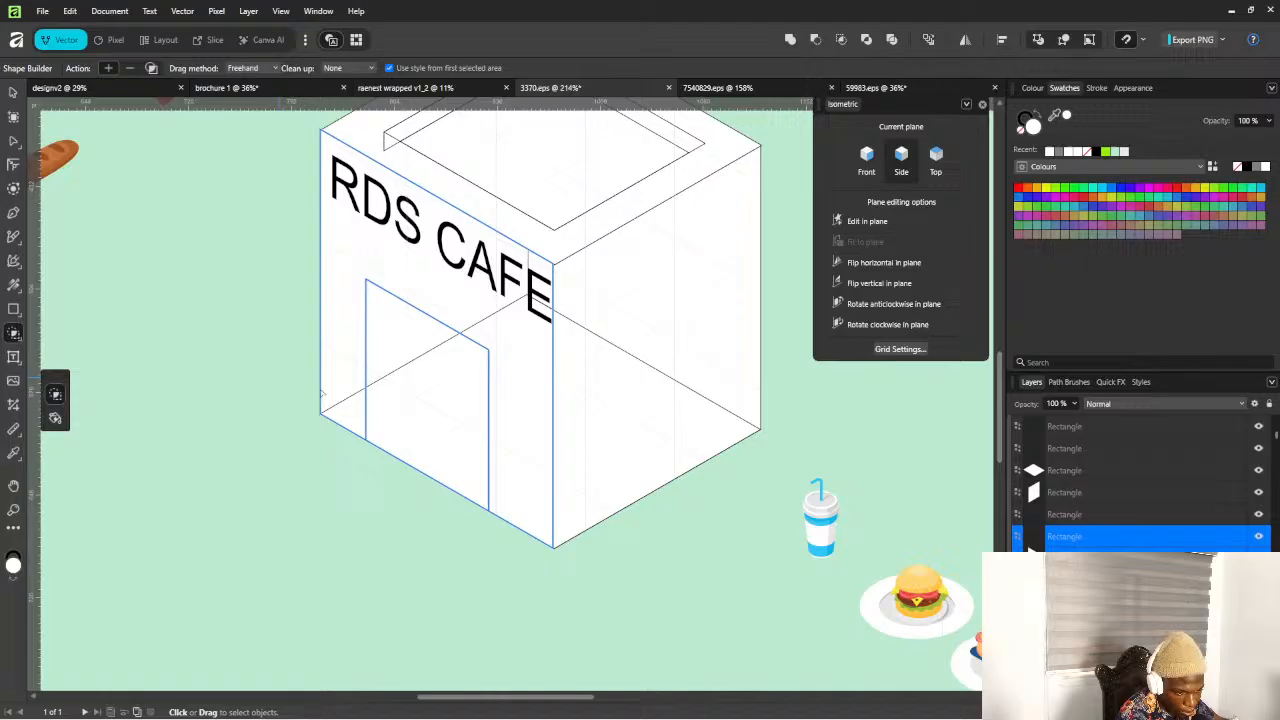
{"action": "left_click", "coordinate": [438, 428], "text": "alt"}
{"action": "key", "text": "ctrl+d"}
{"action": "key", "text": "c"}
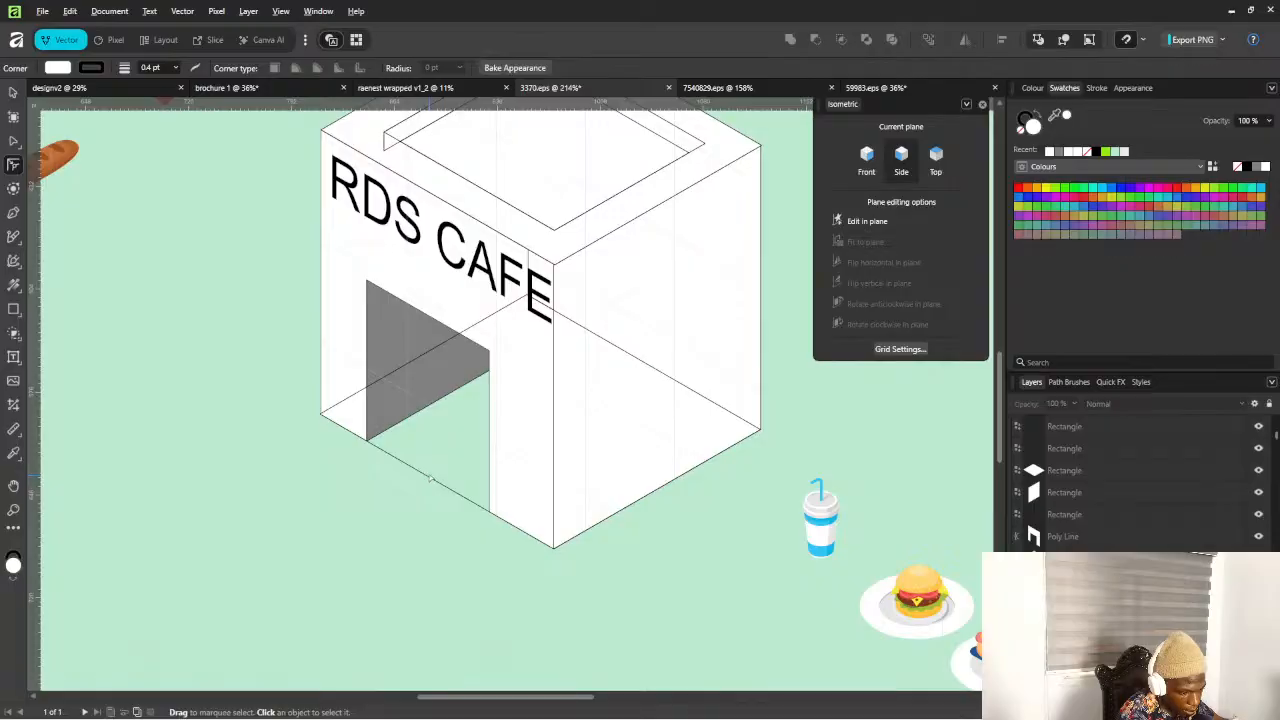
{"action": "key", "text": "v"}
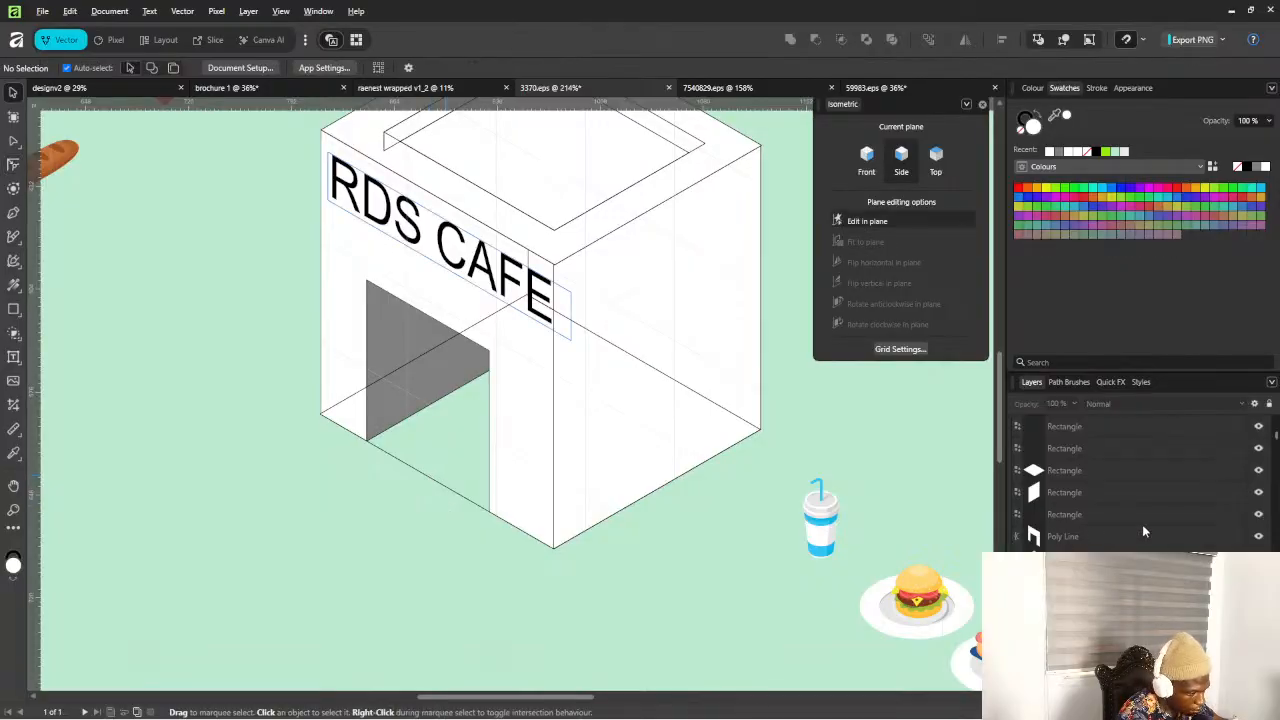
{"action": "scroll", "coordinate": [573, 462], "scroll_direction": "down", "scroll_amount": 6}
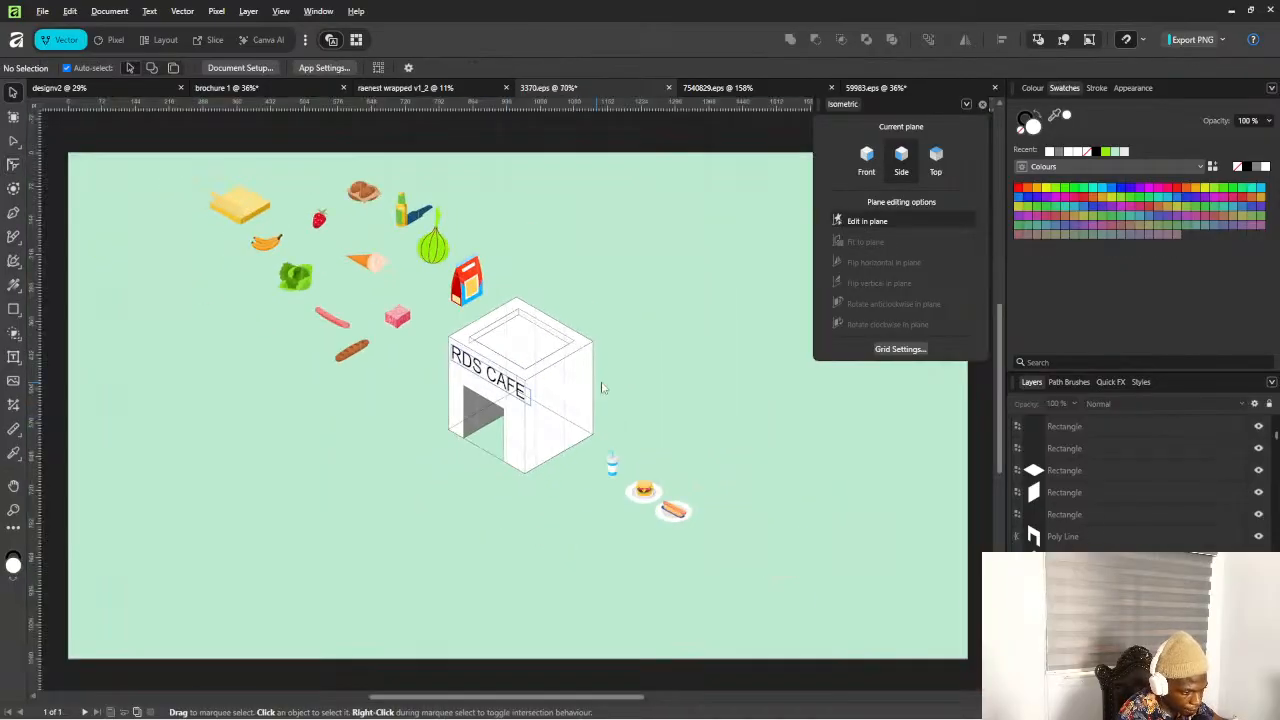
{"action": "scroll", "coordinate": [523, 360], "scroll_direction": "up", "scroll_amount": 2}
{"action": "scroll", "coordinate": [523, 360], "scroll_direction": "up", "scroll_amount": 7}
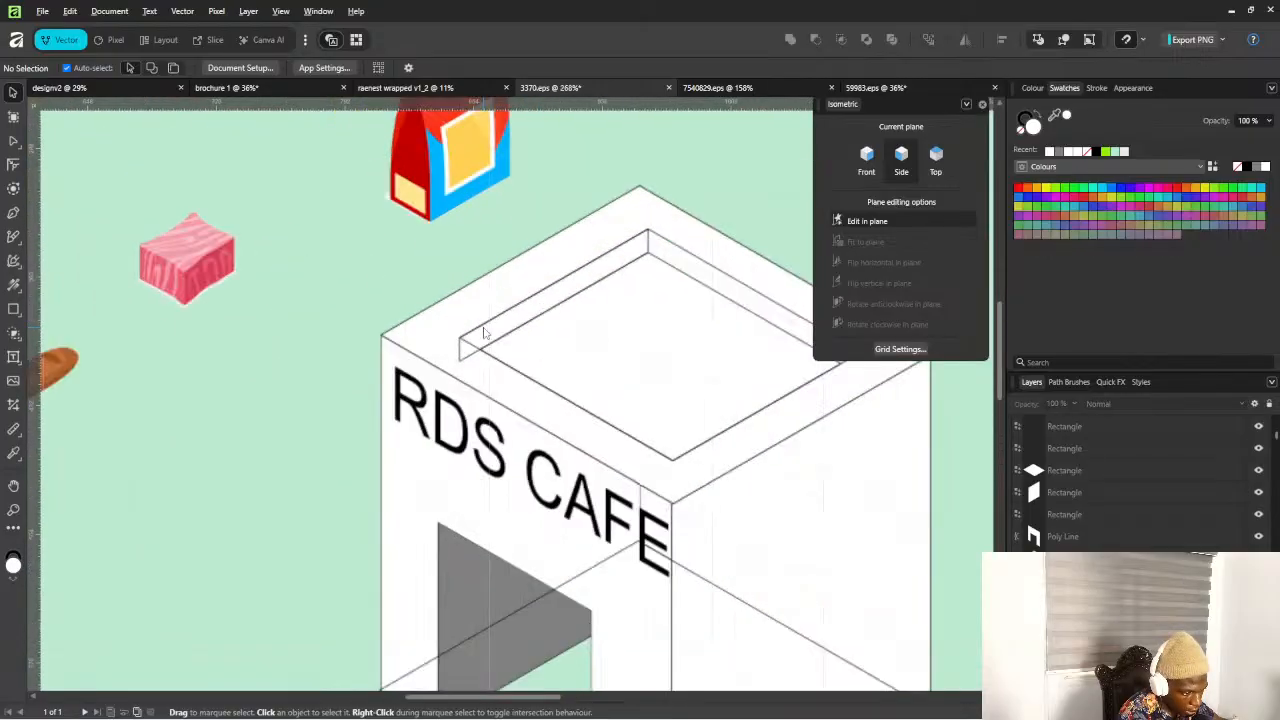
{"action": "left_click", "coordinate": [501, 327]}
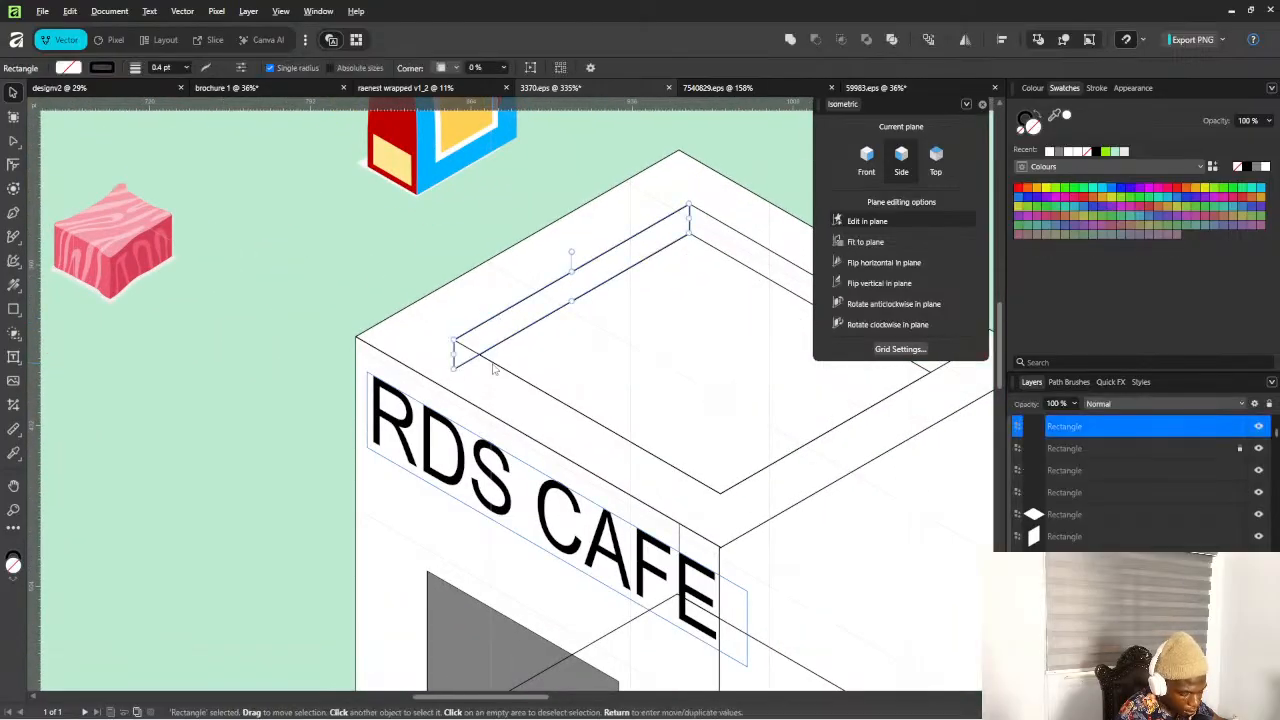
{"action": "left_click", "coordinate": [507, 371], "text": "shift"}
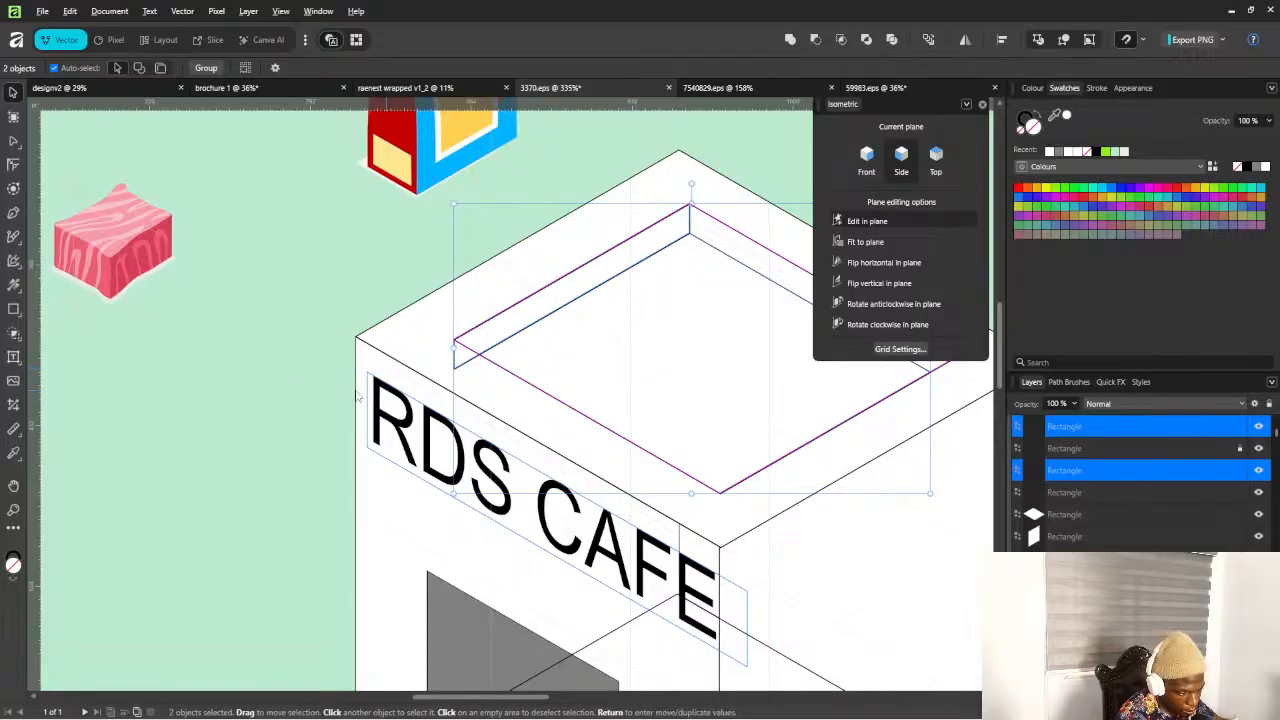
{"action": "left_click", "coordinate": [15, 336]}
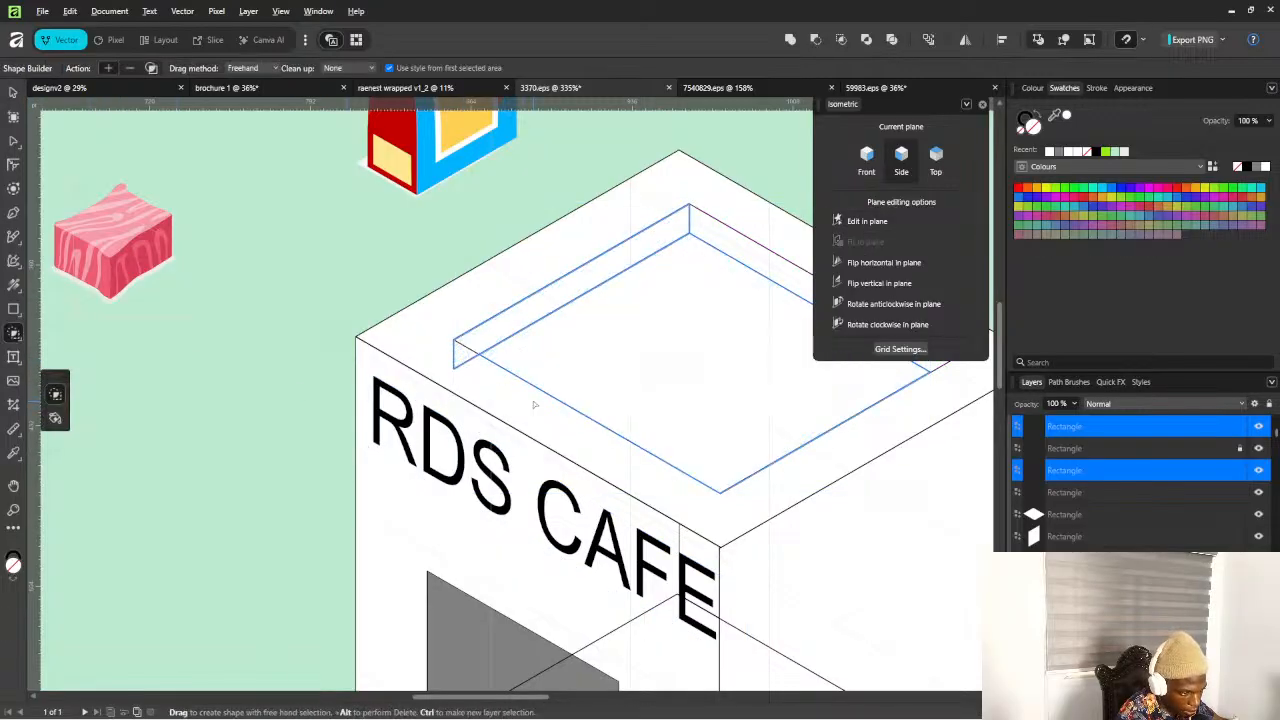
{"action": "key", "text": "v"}
Use the Shape Builder to trim the part of the recess's rear-left inner wall that extends beyond the recess outline
{"action": "left_click", "coordinate": [466, 362]}
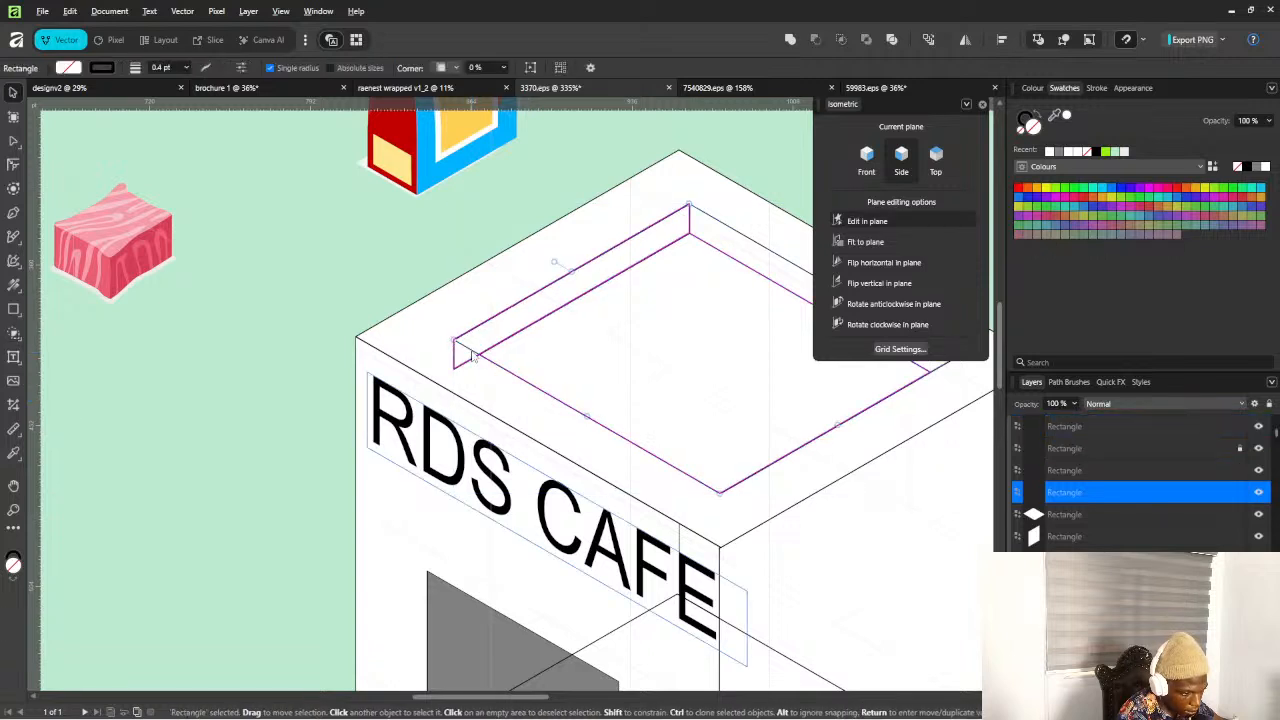
{"action": "left_click", "coordinate": [460, 364], "text": "shift"}
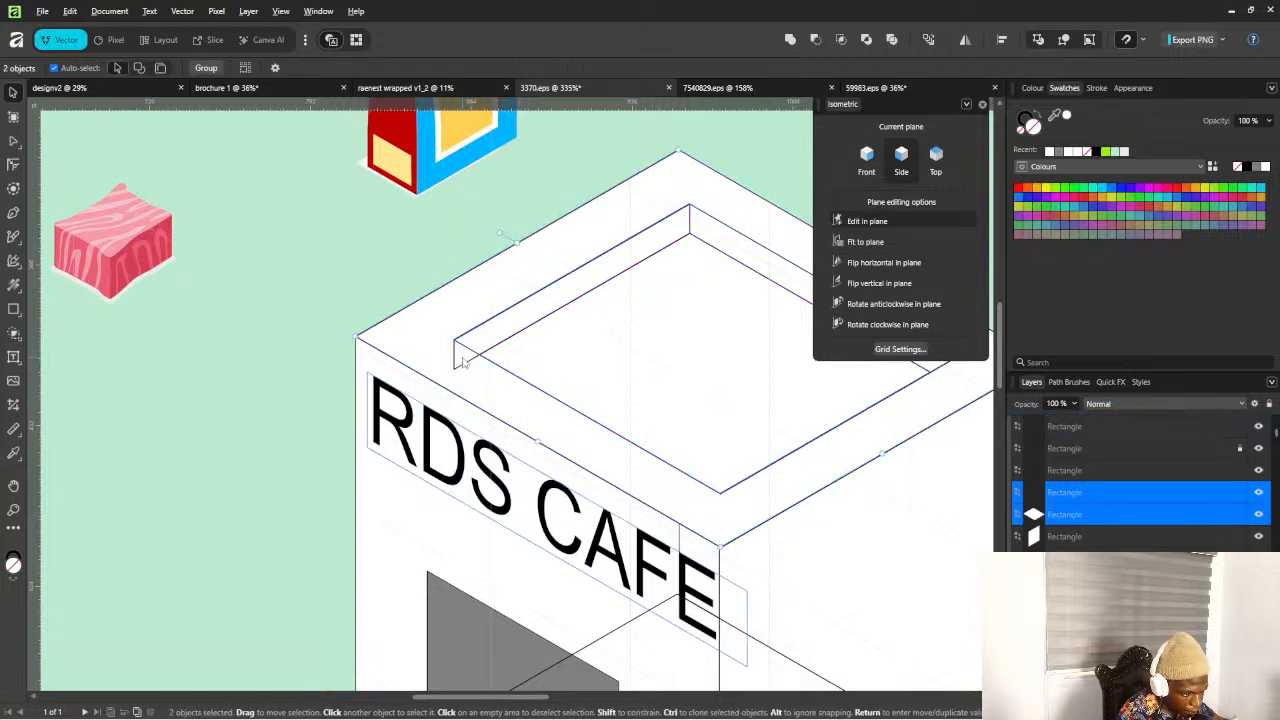
{"action": "left_click", "coordinate": [468, 371]}
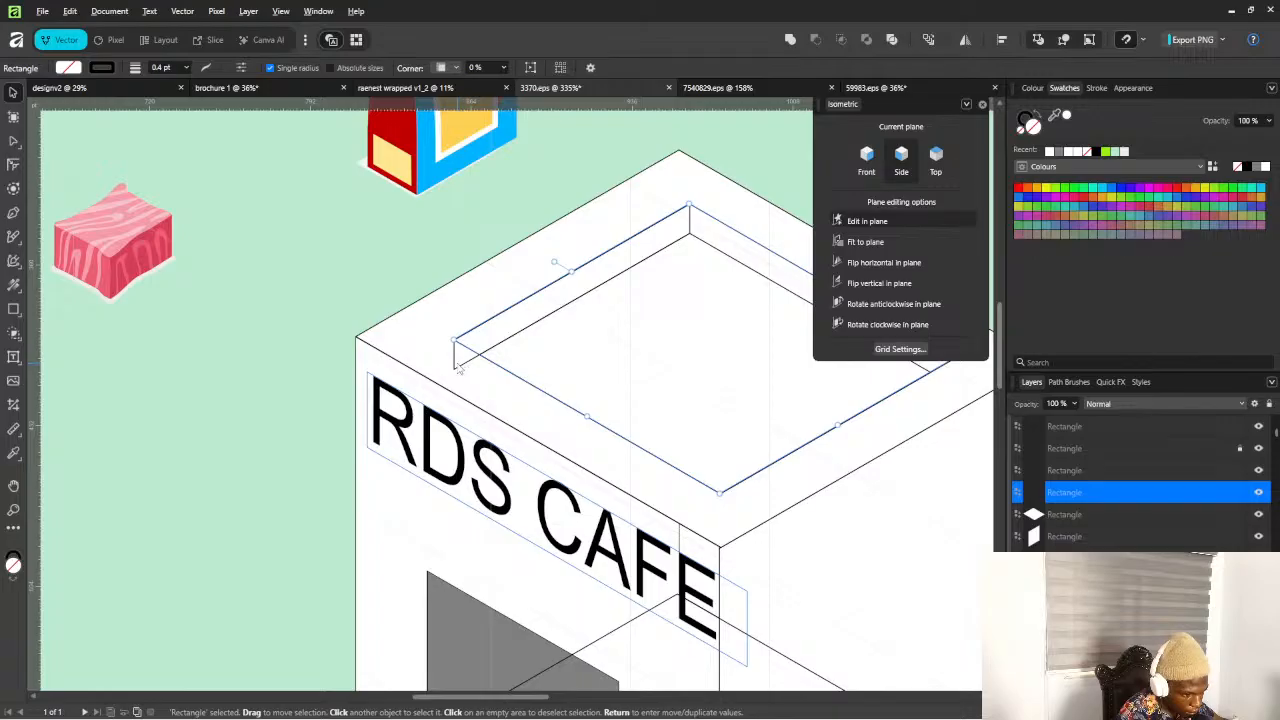
{"action": "left_click", "coordinate": [456, 367], "text": "shift"}
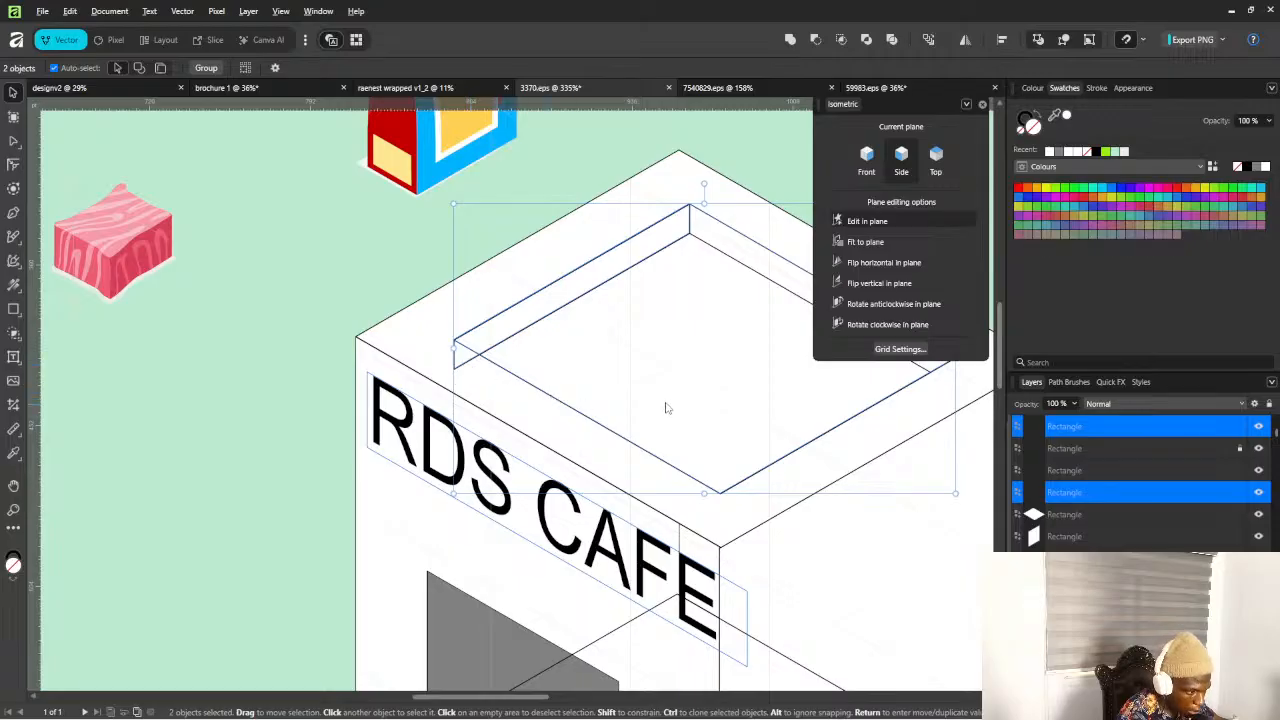
{"action": "left_click", "coordinate": [14, 333]}
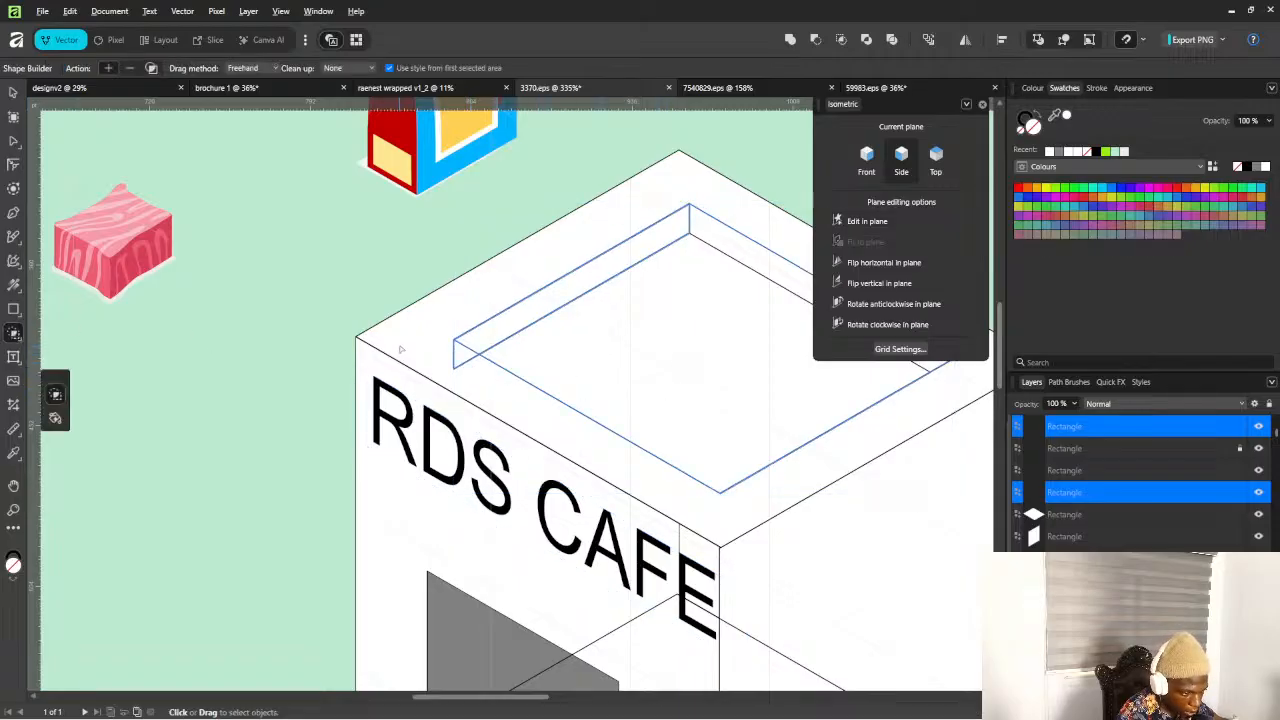
{"action": "left_click", "coordinate": [460, 356], "text": "alt"}
{"action": "key", "text": "v"}
Fill the recess floor rectangle with the grey sampled from the interior partition using the Colour Picker, and deselect it
{"action": "scroll", "coordinate": [200, 337], "scroll_direction": "down", "scroll_amount": 5}
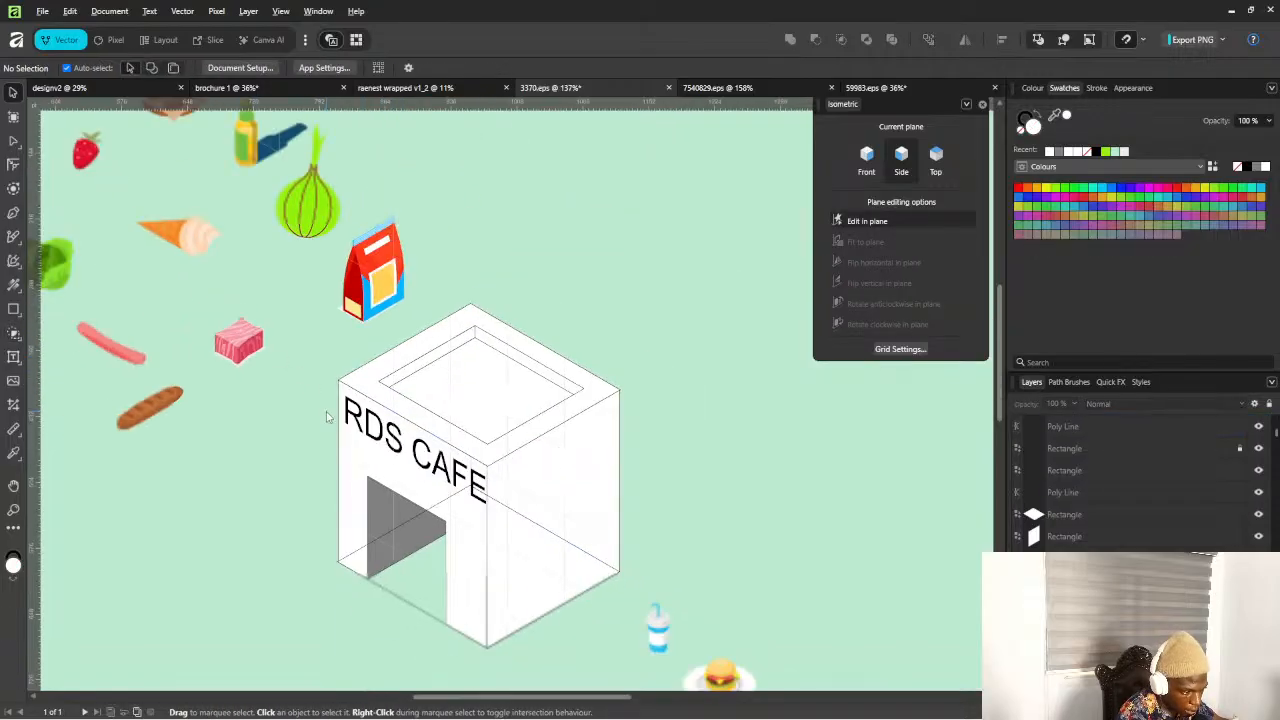
{"action": "scroll", "coordinate": [513, 381], "scroll_direction": "up", "scroll_amount": 4}
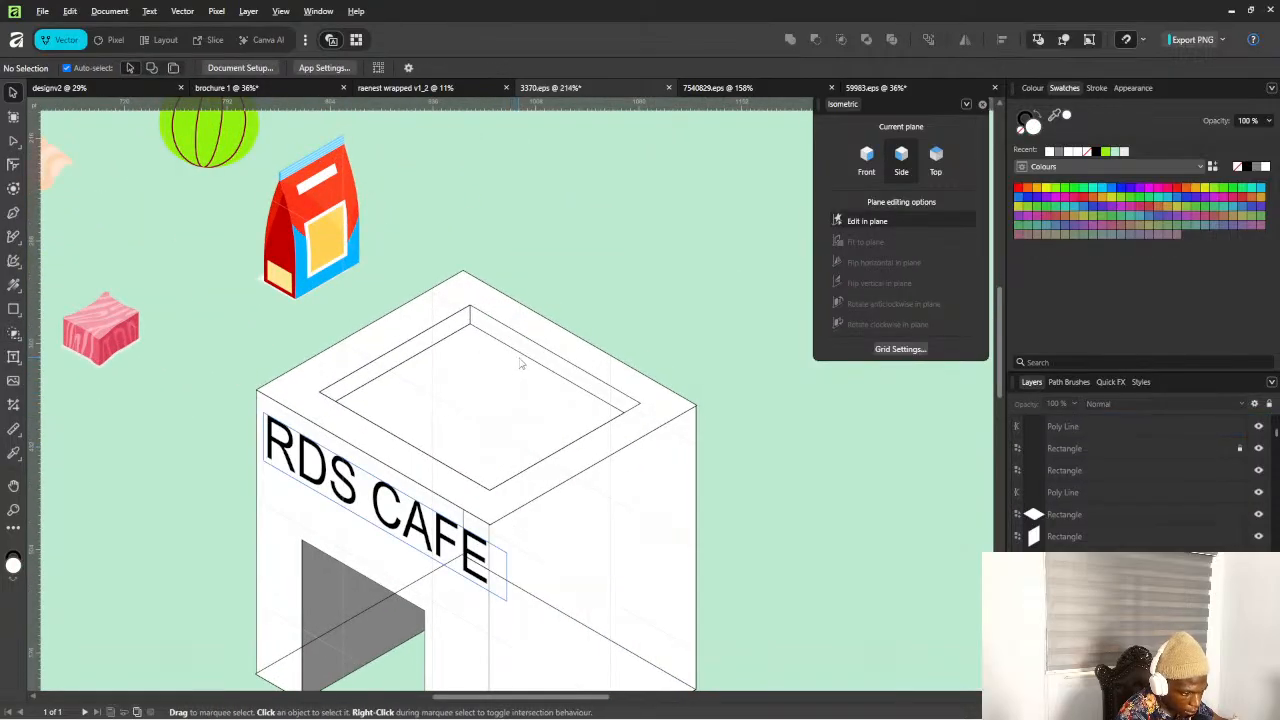
{"action": "left_click", "coordinate": [520, 364]}
{"action": "scroll", "coordinate": [533, 427], "scroll_direction": "down", "scroll_amount": 5}
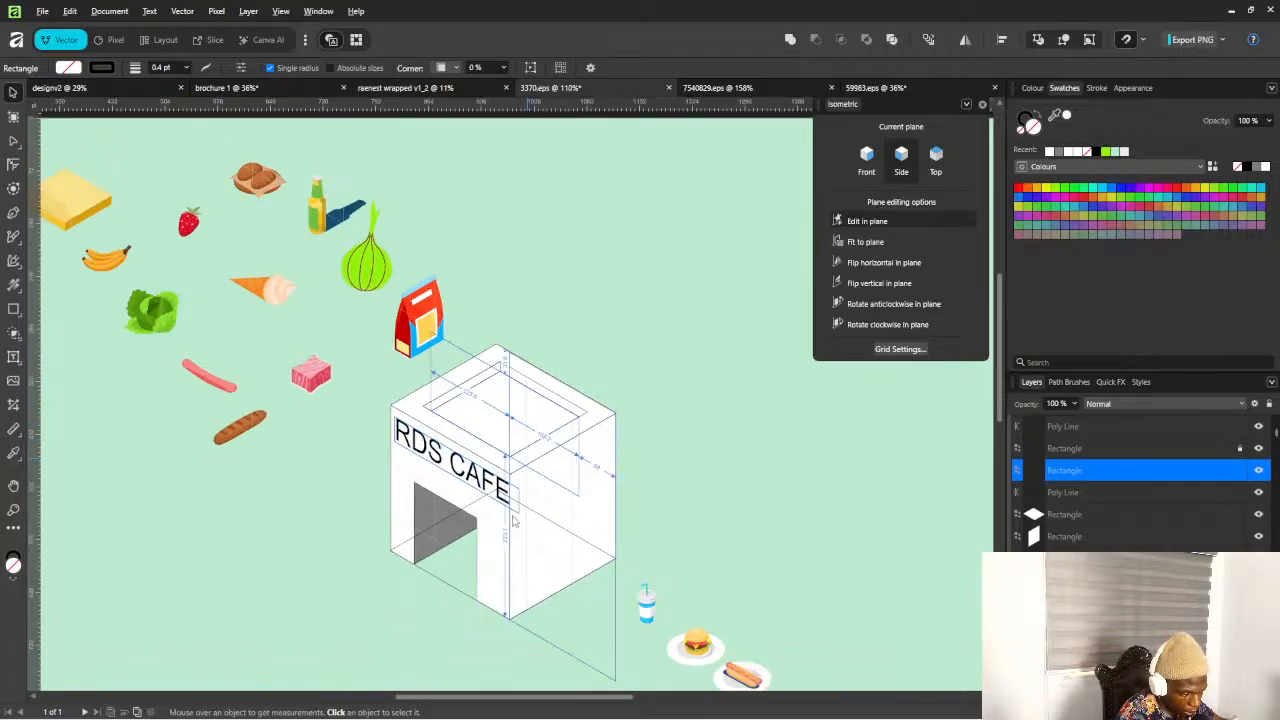
{"action": "scroll", "coordinate": [465, 521], "scroll_direction": "up", "scroll_amount": 4}
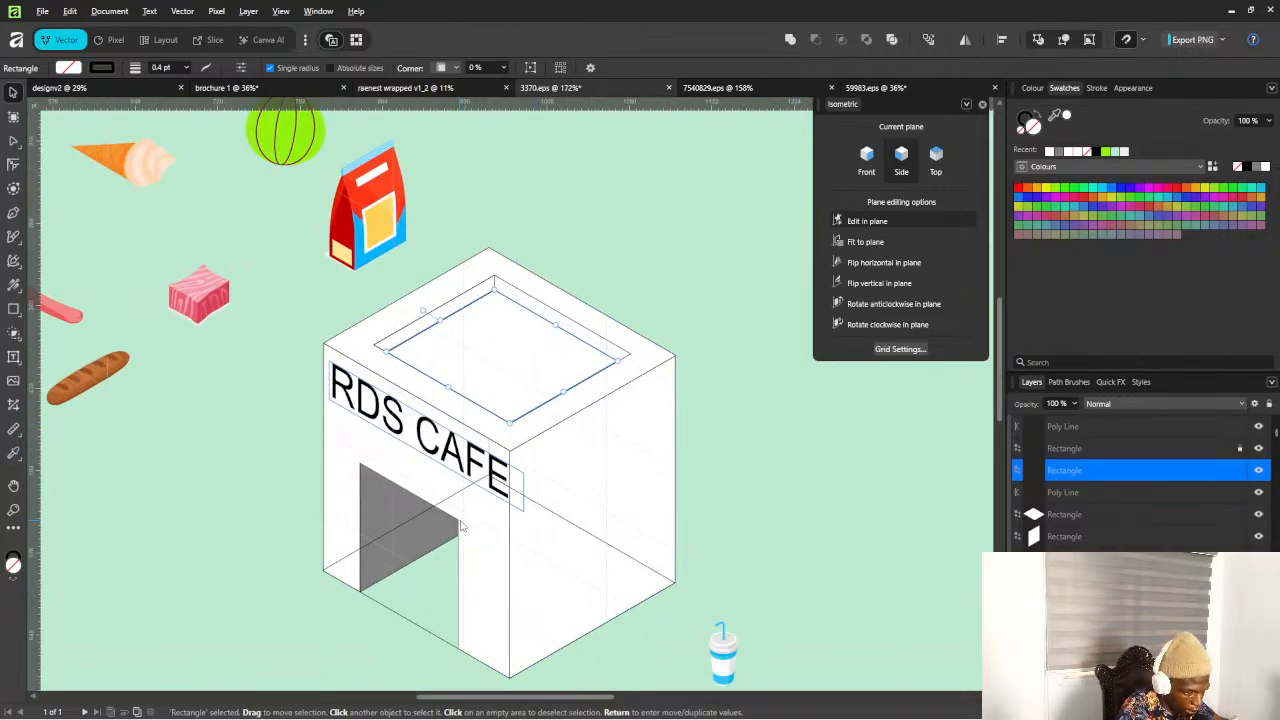
{"action": "key", "text": "i"}
{"action": "left_click", "coordinate": [393, 520]}
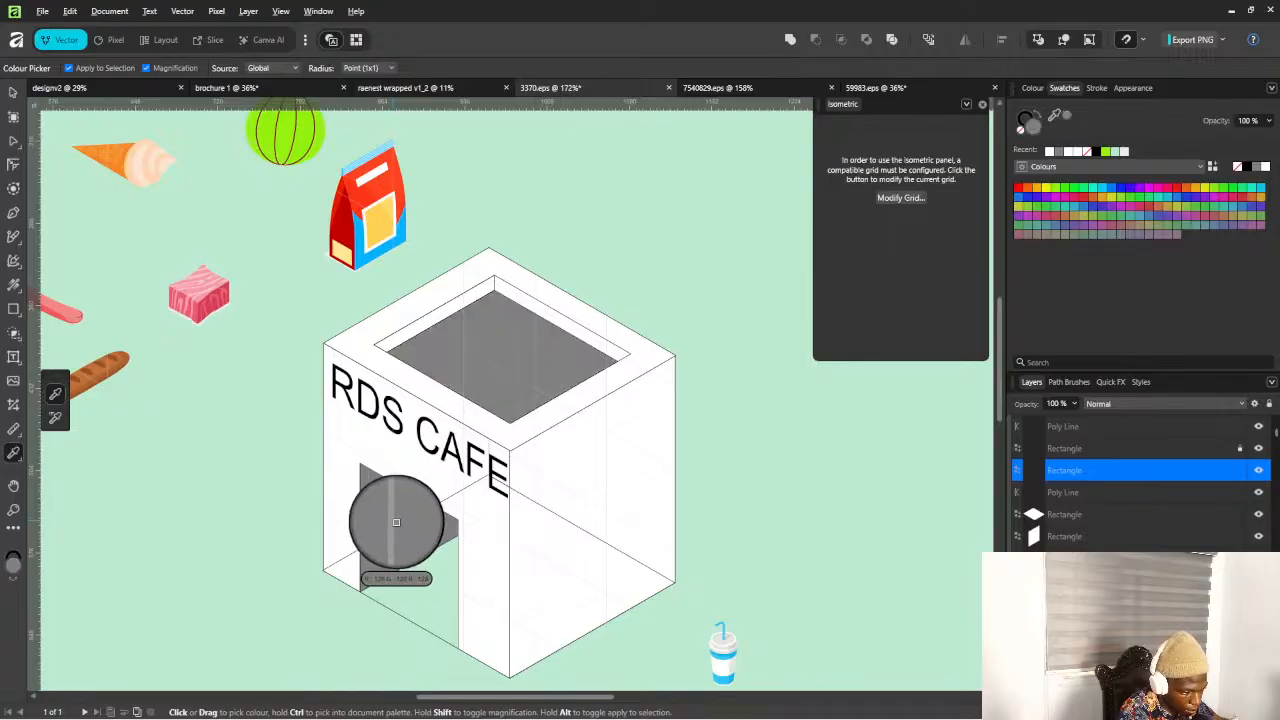
{"action": "key", "text": "v"}
{"action": "key", "text": "ctrl+d"}
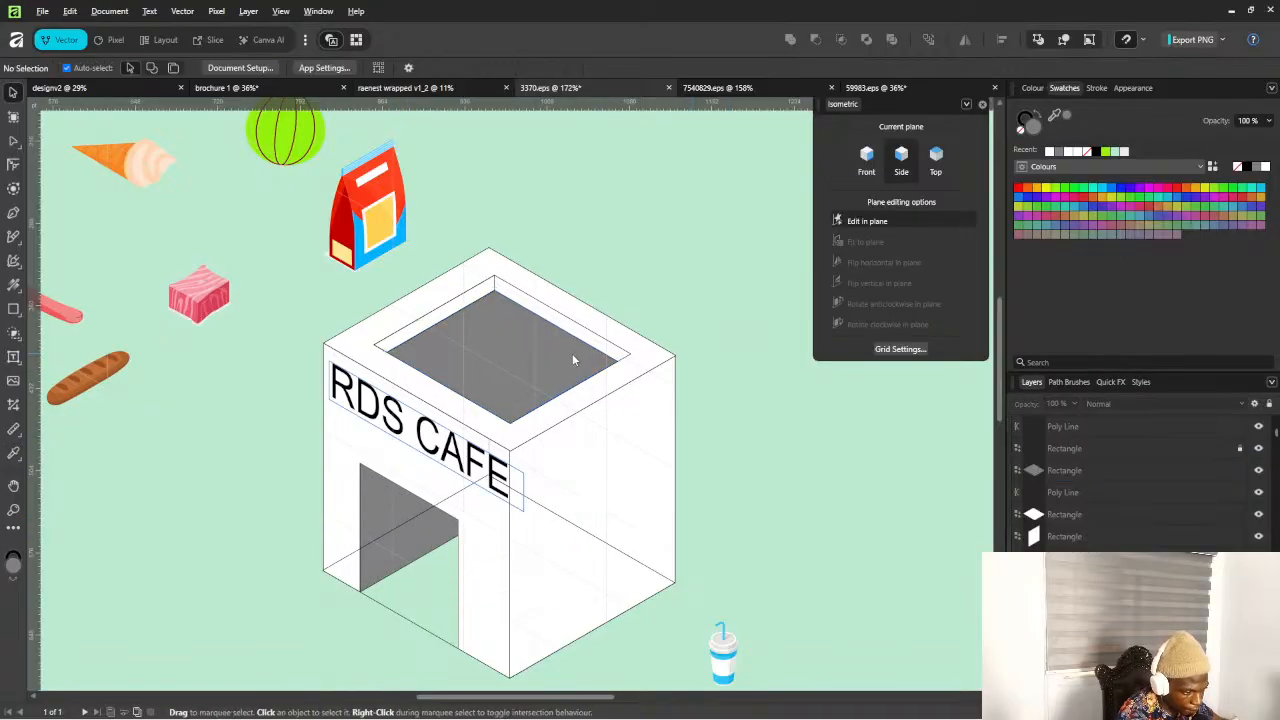
Fill the recess's rear-left inner wall with the mid-grey swatch, and lighten it to BDBDBD
{"action": "scroll", "coordinate": [572, 353], "scroll_direction": "down", "scroll_amount": 3}
{"action": "scroll", "coordinate": [581, 349], "scroll_direction": "down", "scroll_amount": 2}
{"action": "scroll", "coordinate": [581, 349], "scroll_direction": "up", "scroll_amount": 5}
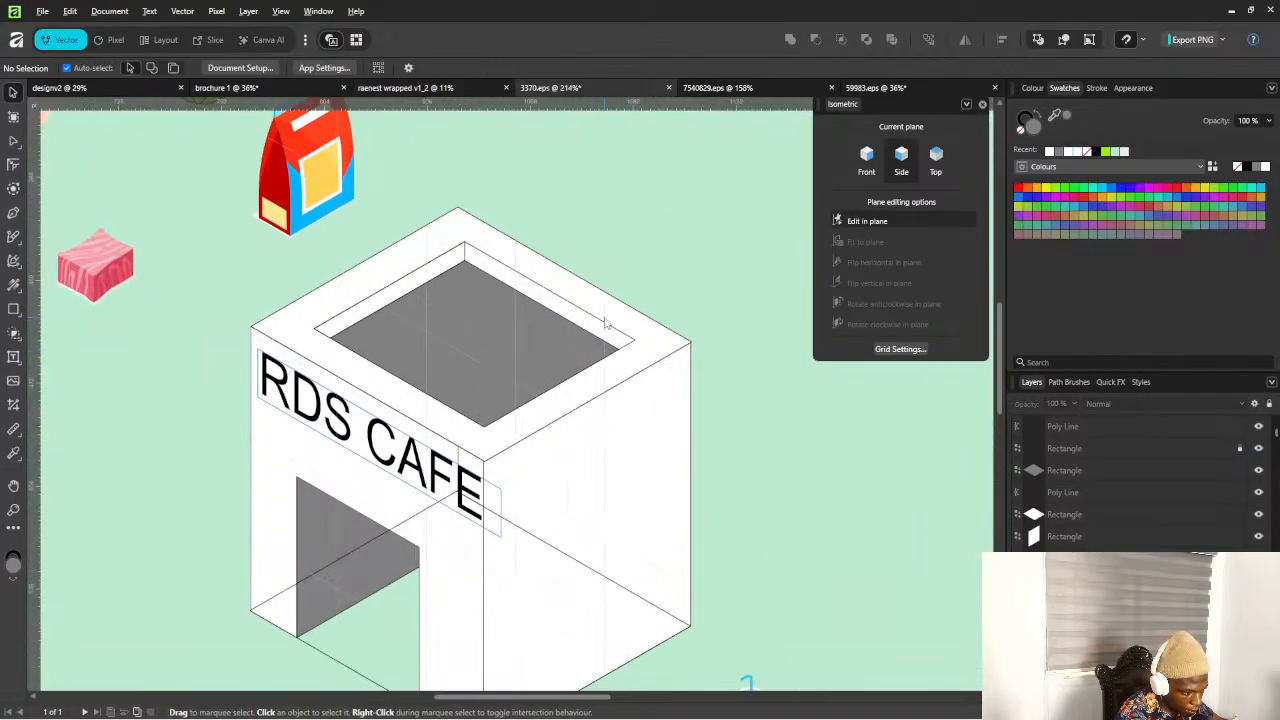
{"action": "left_click", "coordinate": [604, 322]}
{"action": "left_click", "coordinate": [604, 322]}
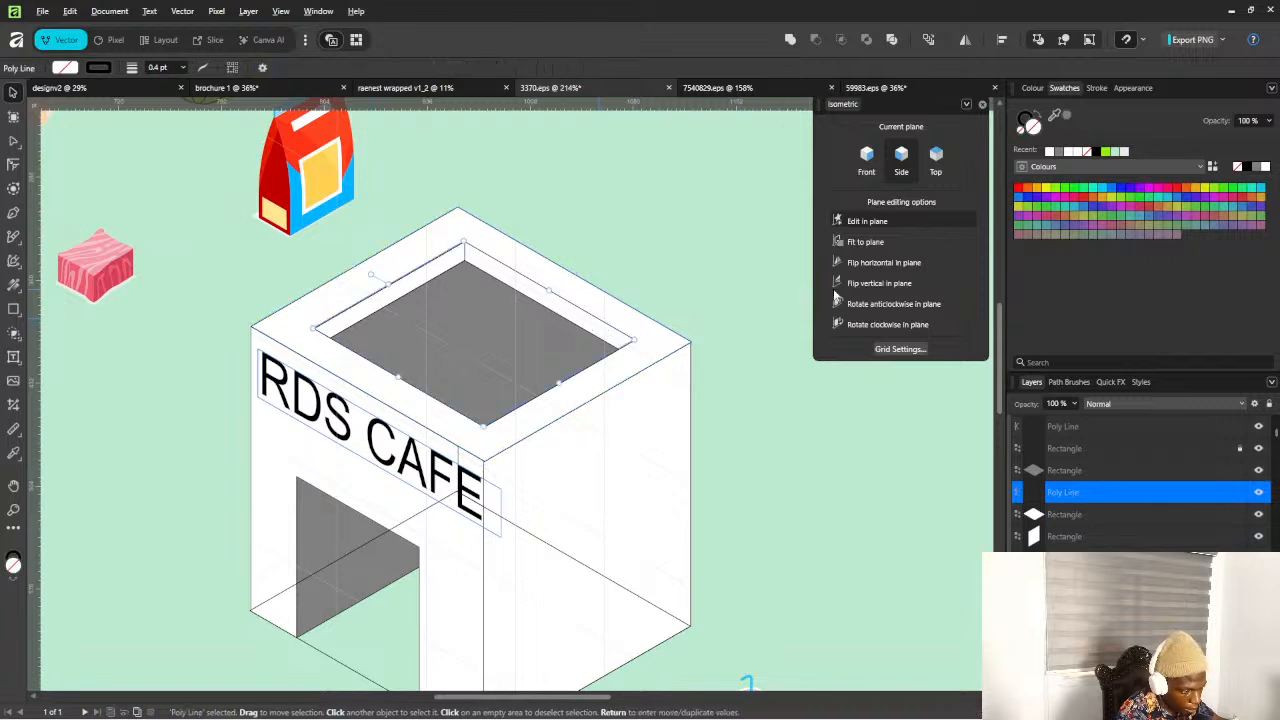
{"action": "left_click", "coordinate": [466, 255]}
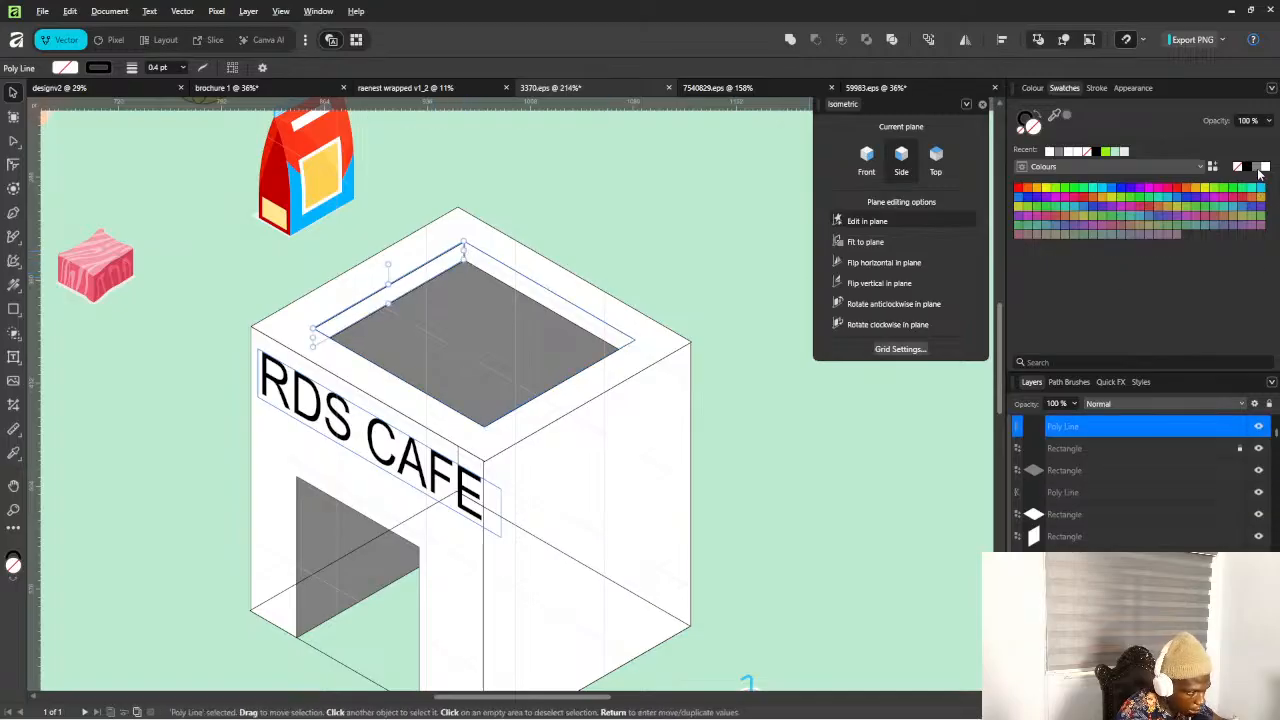
{"action": "left_click", "coordinate": [1258, 170]}
{"action": "left_click", "coordinate": [1032, 88]}
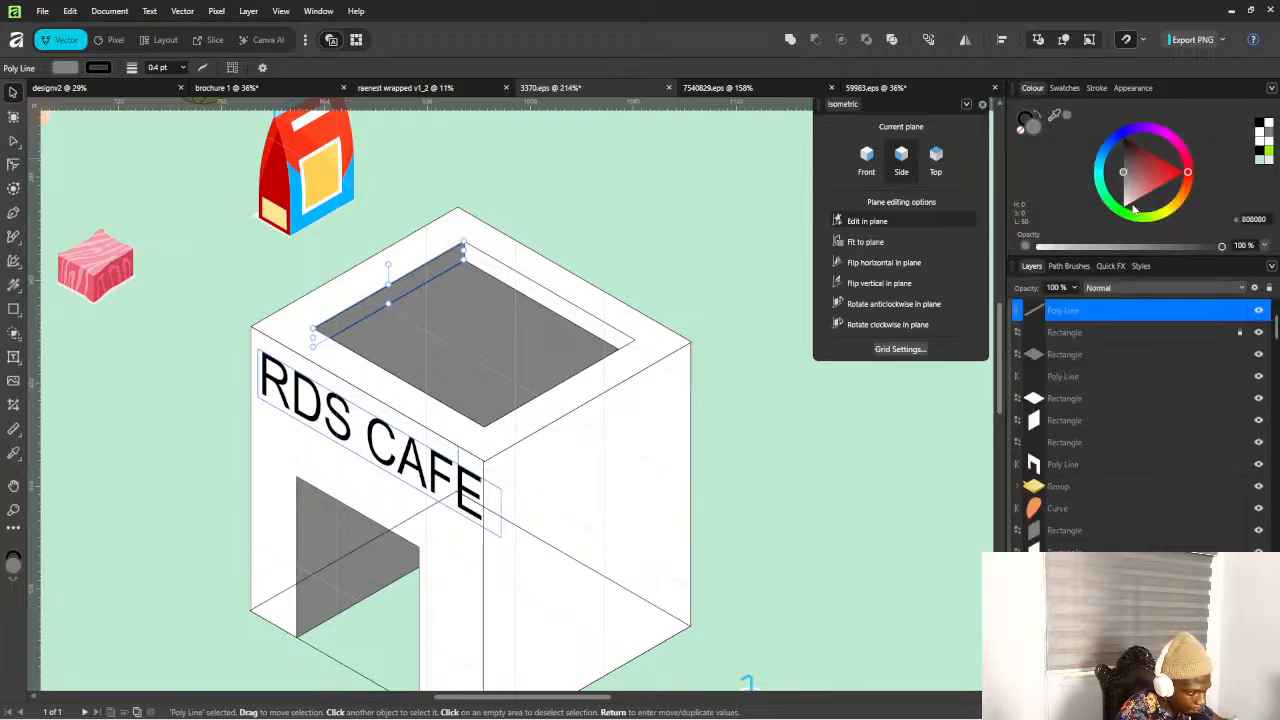
{"action": "left_click_drag", "start_coordinate": [1124, 175], "coordinate": [1123, 186]}
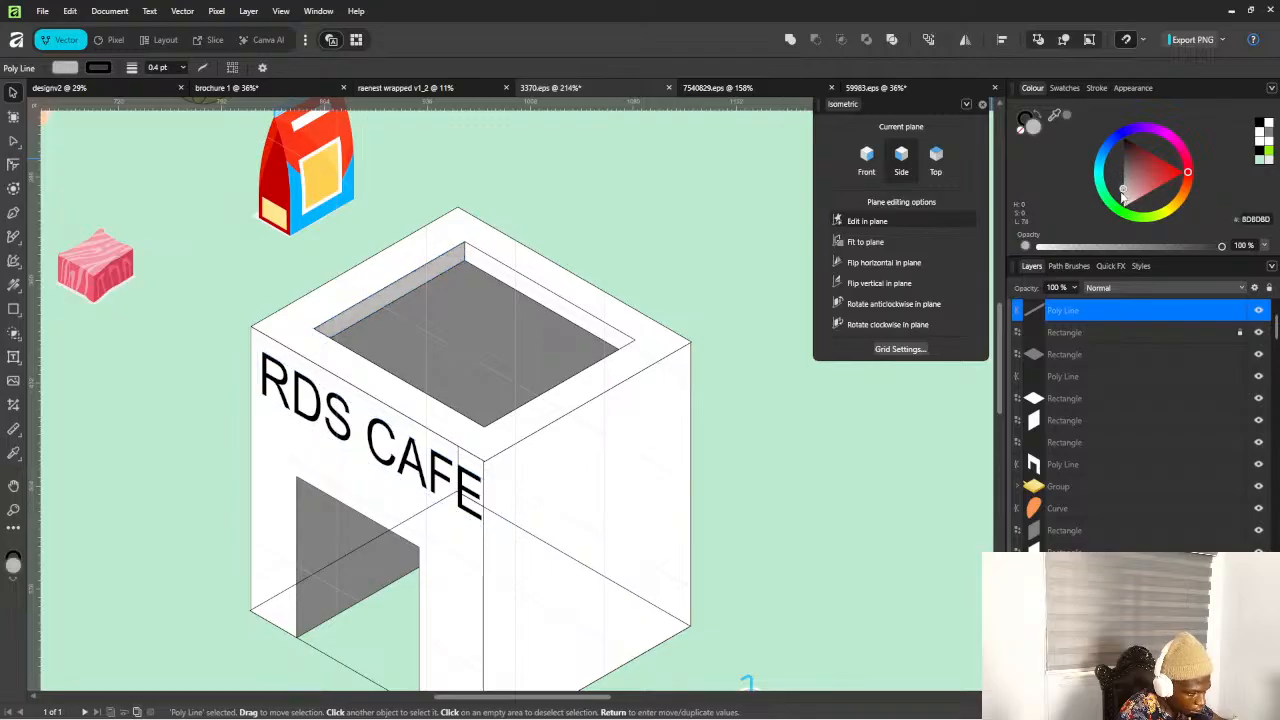
Fill the recess's rear-right inner wall with light grey DDDDDD and deselect it
{"action": "left_click", "coordinate": [590, 313]}
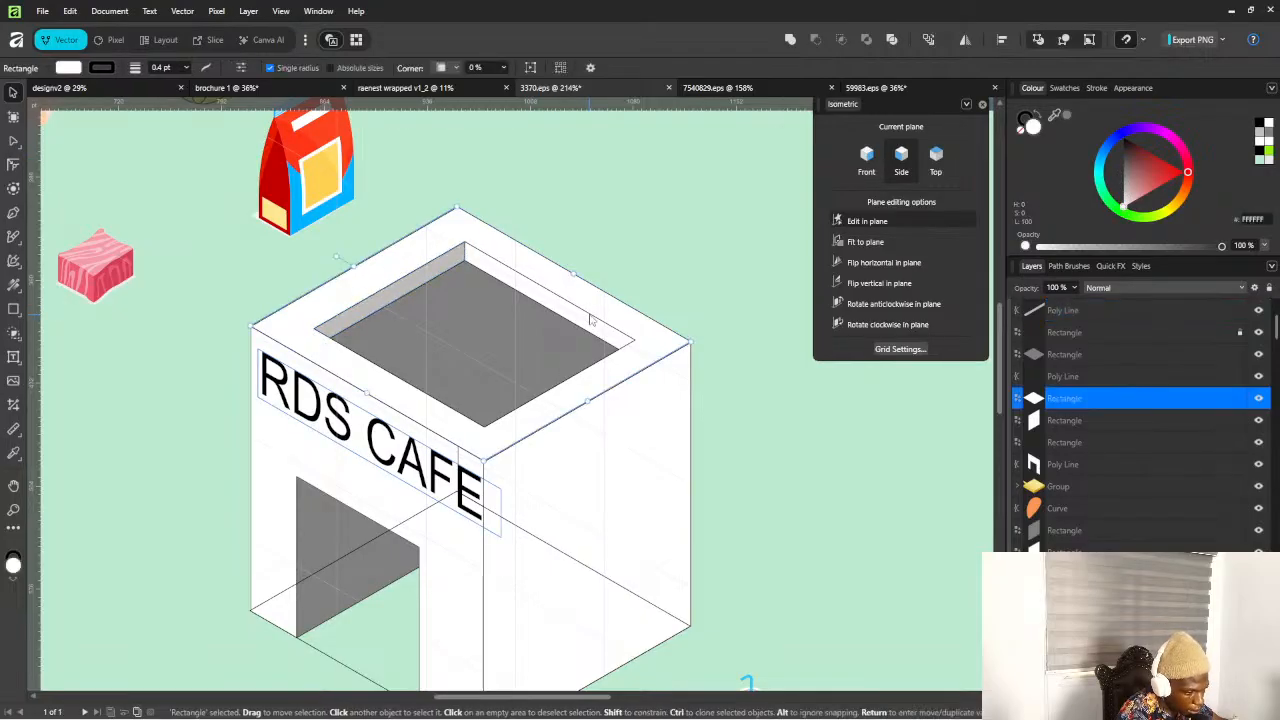
{"action": "left_click", "coordinate": [590, 313]}
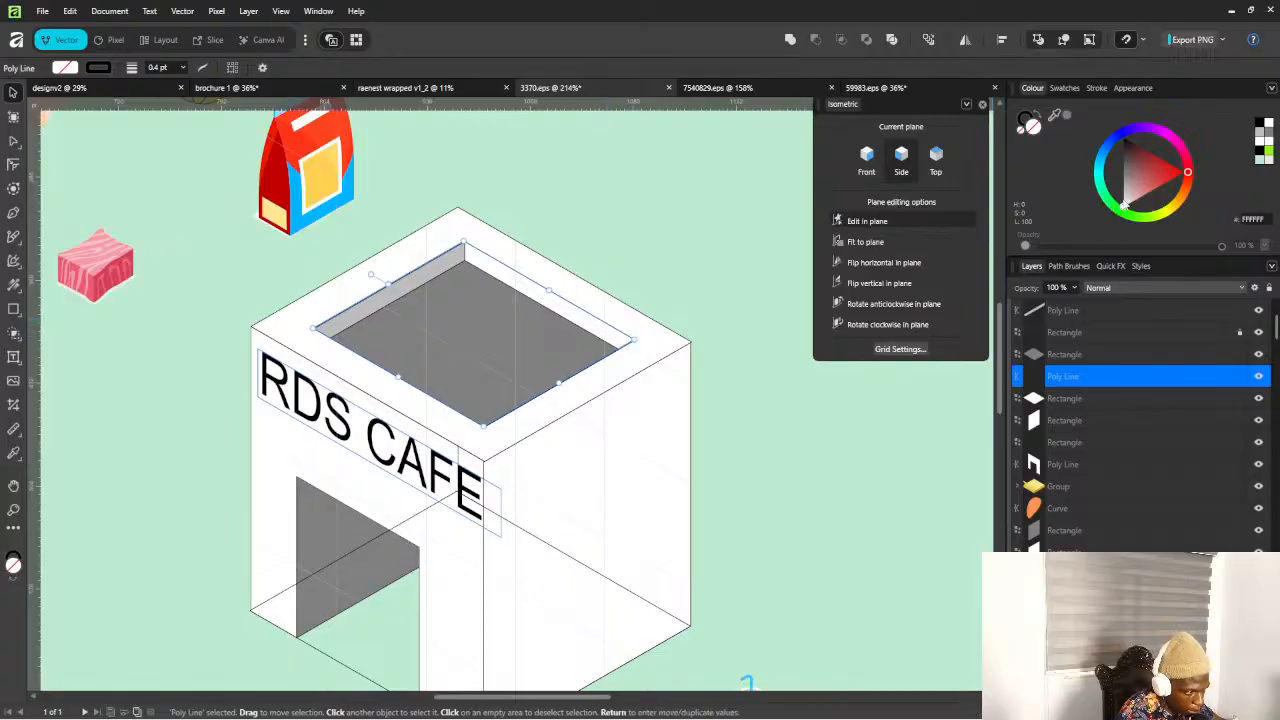
{"action": "left_click_drag", "start_coordinate": [1125, 206], "coordinate": [1125, 196]}
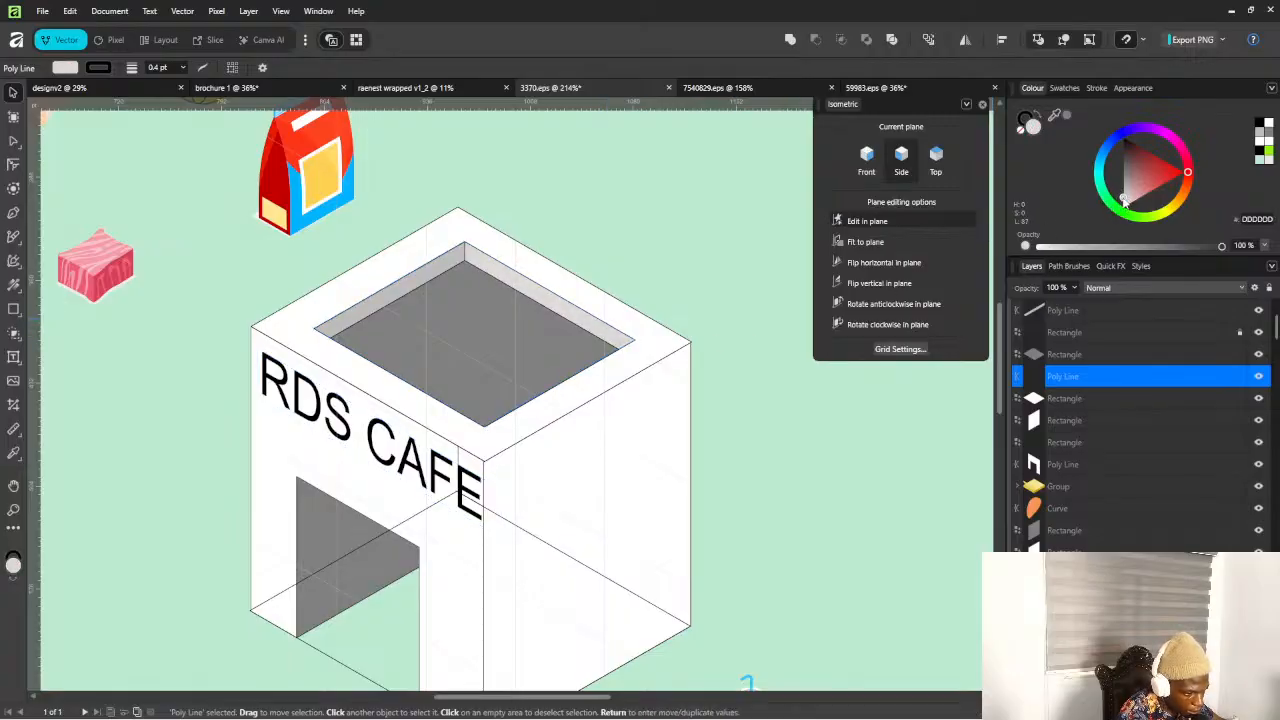
{"action": "left_click", "coordinate": [746, 683]}
{"action": "scroll", "coordinate": [640, 360], "scroll_direction": "down", "scroll_amount": 5}
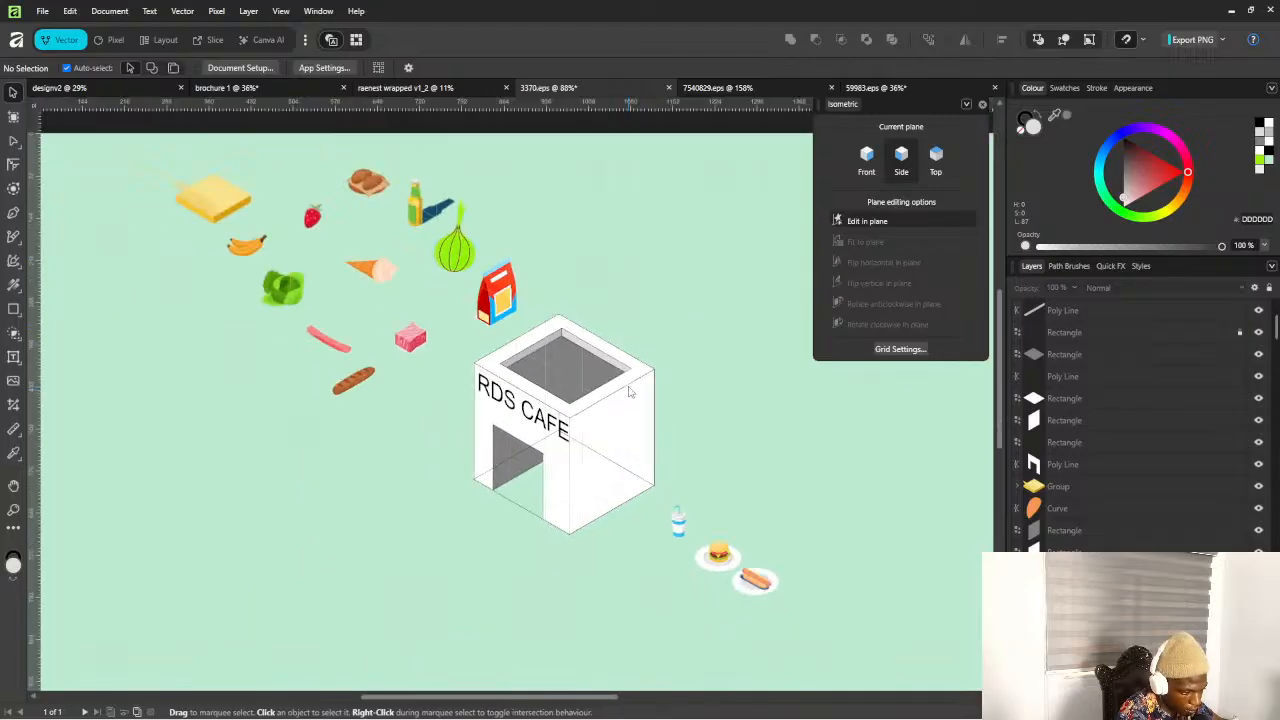
Unlock the unfilled floor rectangle at the base of the building and delete it
{"action": "scroll", "coordinate": [695, 380], "scroll_direction": "up", "scroll_amount": 2}
{"action": "scroll", "coordinate": [580, 403], "scroll_direction": "down", "scroll_amount": 2}
{"action": "scroll", "coordinate": [414, 366], "scroll_direction": "up", "scroll_amount": 3}
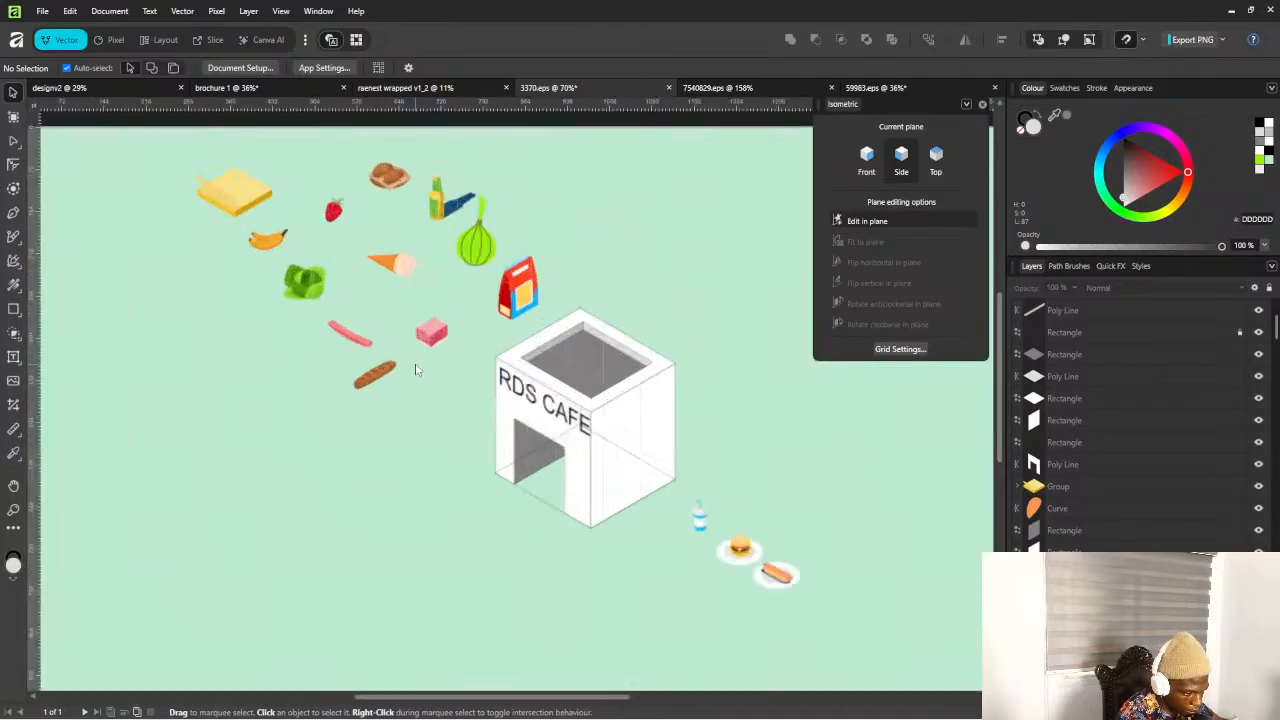
{"action": "scroll", "coordinate": [543, 481], "scroll_direction": "up", "scroll_amount": 3}
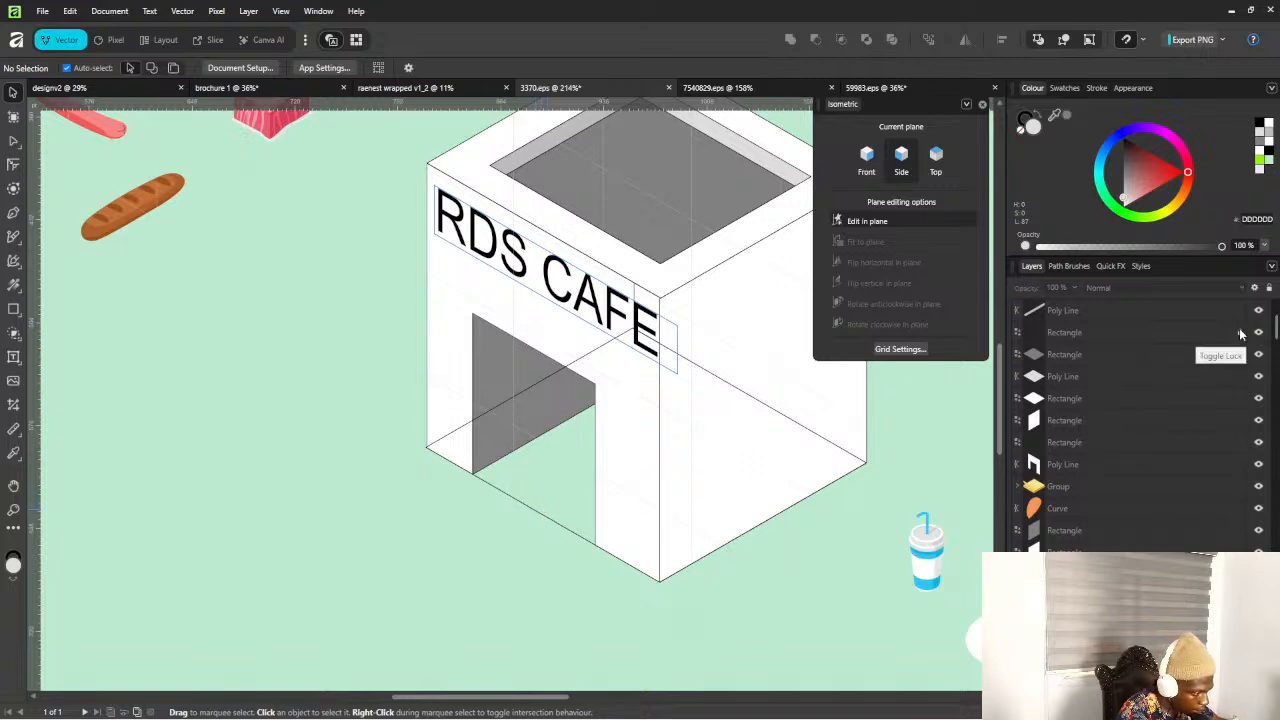
{"action": "left_click", "coordinate": [541, 514]}
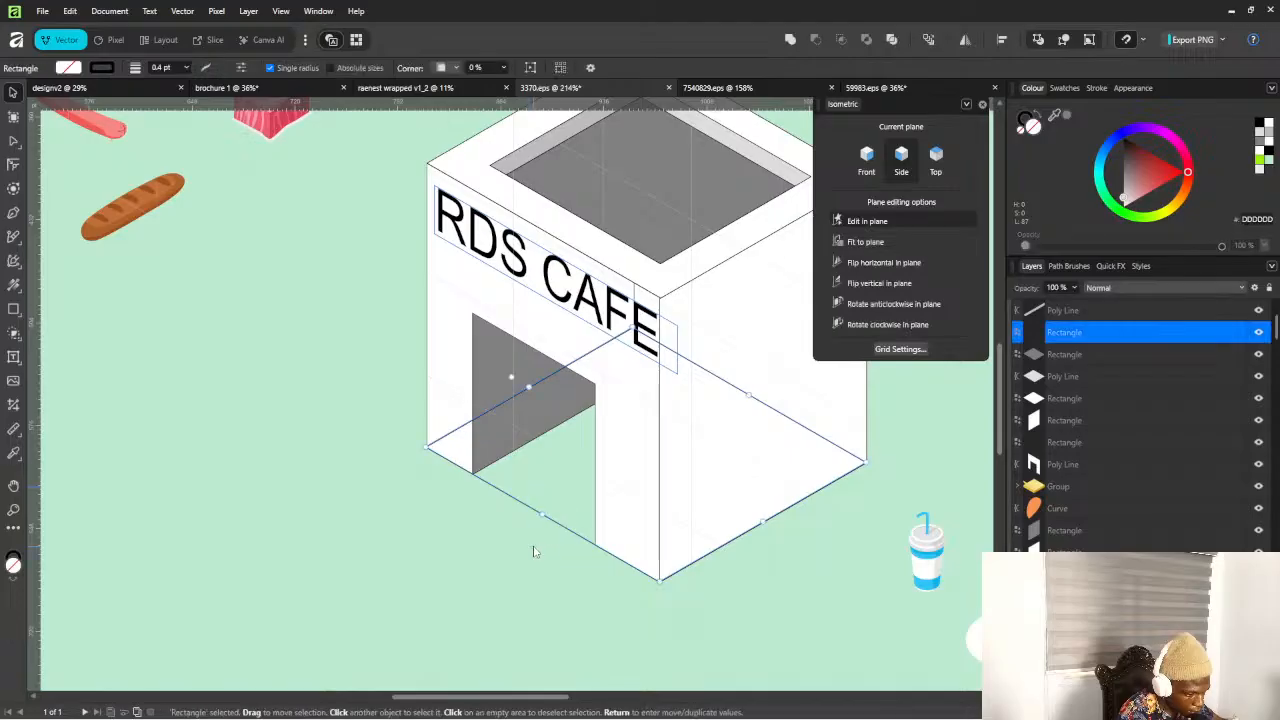
{"action": "key", "text": "Delete"}
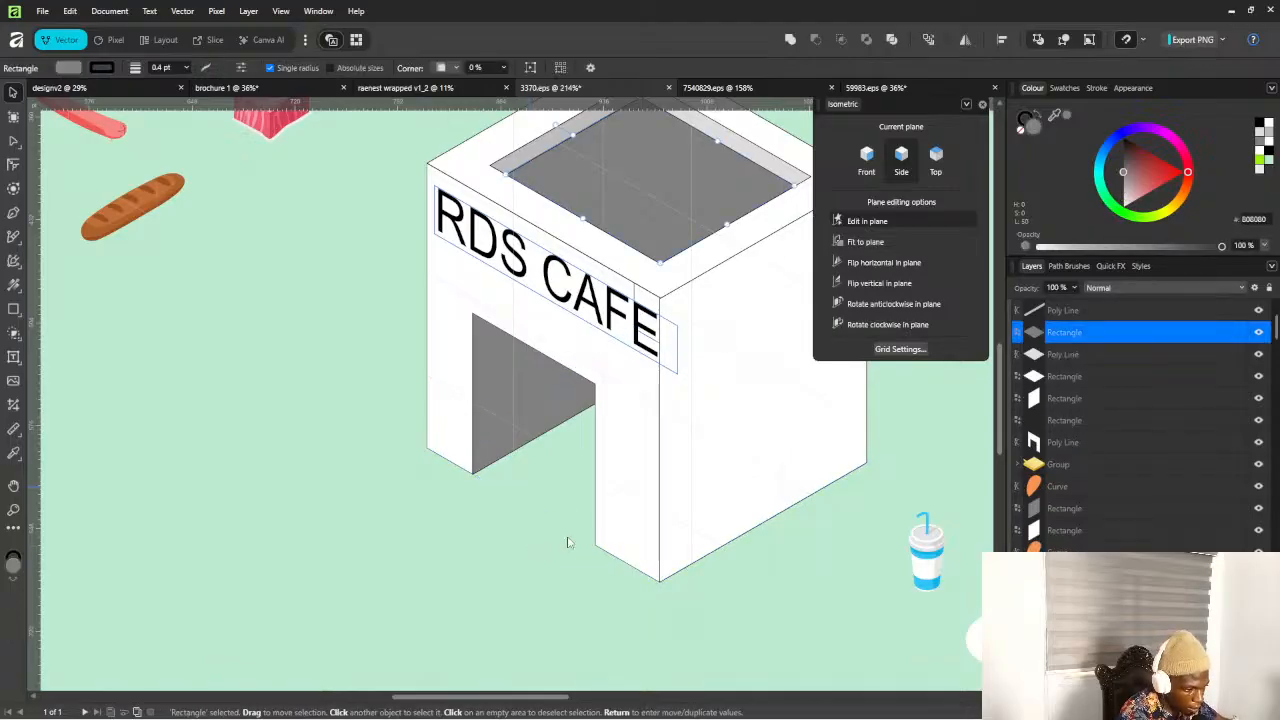
Scale the "RDS CAFE" sign text down slightly on the front-left wall
{"action": "scroll", "coordinate": [556, 520], "scroll_direction": "down", "scroll_amount": 3}
{"action": "scroll", "coordinate": [479, 481], "scroll_direction": "down", "scroll_amount": 2}
{"action": "scroll", "coordinate": [604, 440], "scroll_direction": "up", "scroll_amount": 2}
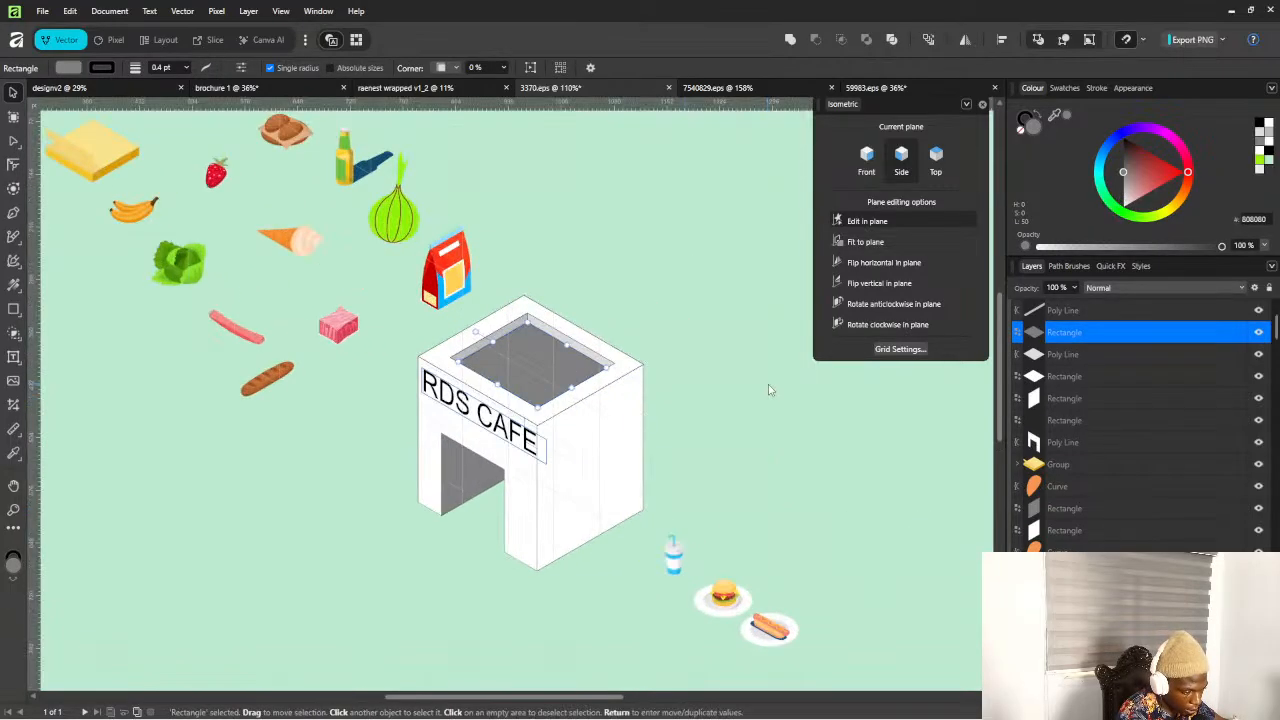
{"action": "scroll", "coordinate": [767, 391], "scroll_direction": "down", "scroll_amount": 1}
{"action": "scroll", "coordinate": [765, 392], "scroll_direction": "down", "scroll_amount": 2}
{"action": "scroll", "coordinate": [740, 398], "scroll_direction": "down", "scroll_amount": 1}
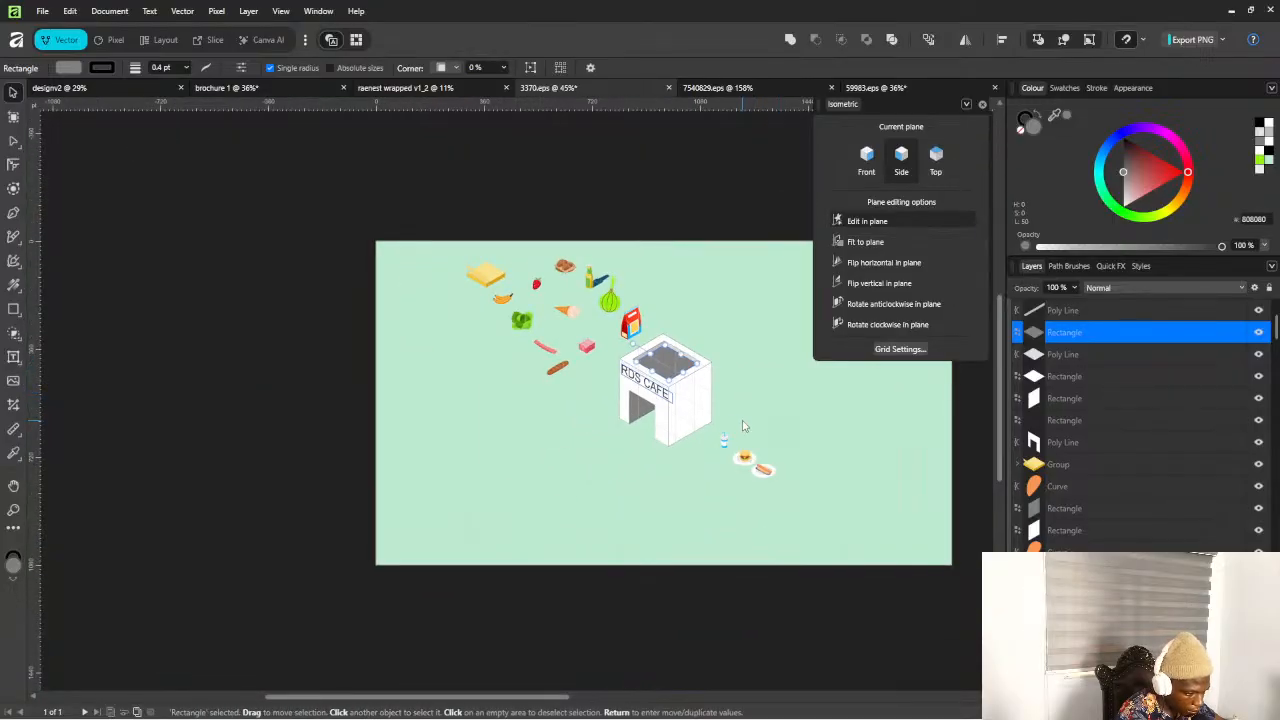
{"action": "scroll", "coordinate": [698, 400], "scroll_direction": "up", "scroll_amount": 2}
{"action": "left_click", "coordinate": [645, 390]}
{"action": "scroll", "coordinate": [645, 397], "scroll_direction": "up", "scroll_amount": 4}
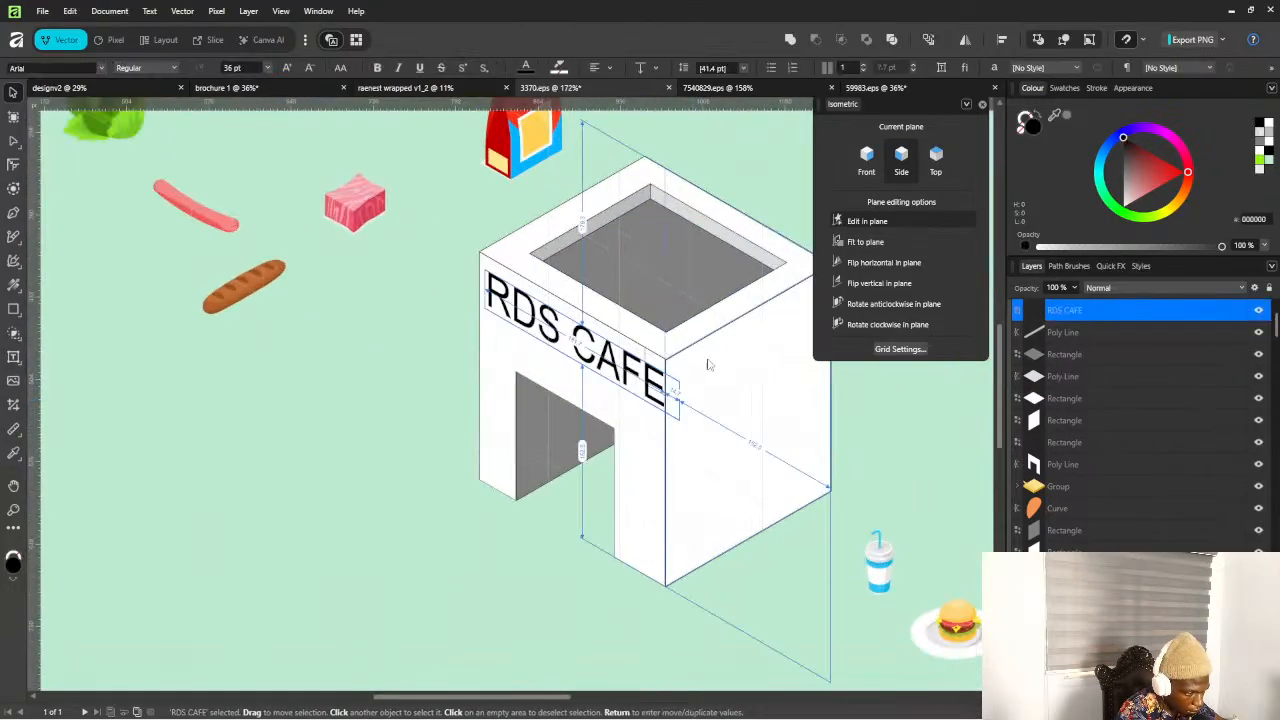
{"action": "scroll", "coordinate": [654, 323], "scroll_direction": "up", "scroll_amount": 4}
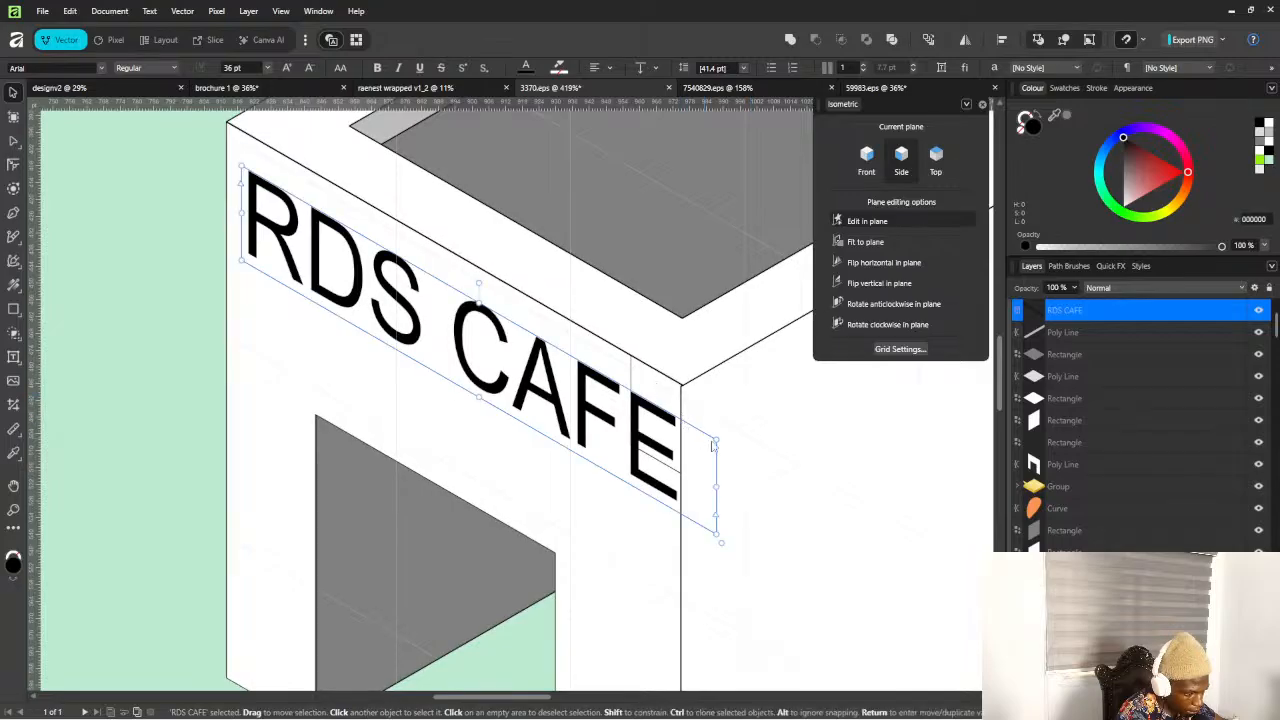
{"action": "mouse_move", "coordinate": [714, 440]}
{"action": "left_mouse_down"}
{"action": "mouse_move", "coordinate": [676, 424]}
{"action": "mouse_move", "coordinate": [690, 436]}
{"action": "left_mouse_up"}
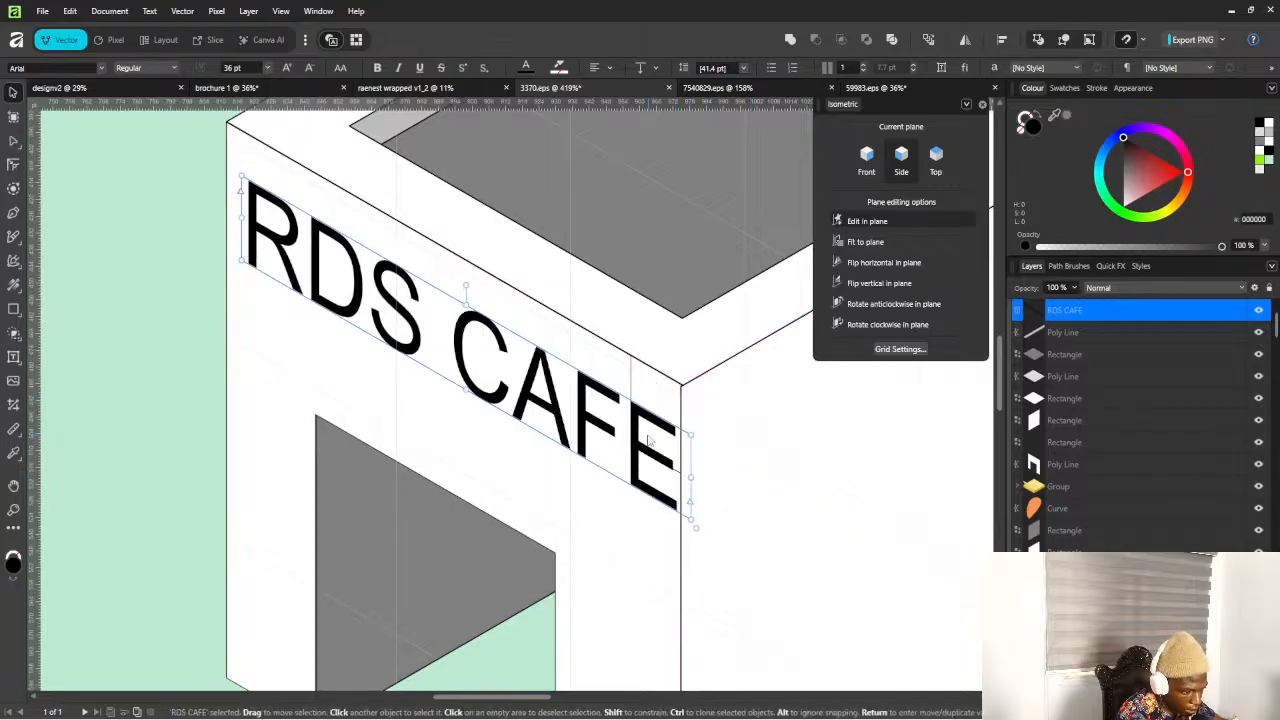
Reduce the font size of the word "CAFE" in the sign so it fits within the front-left wall, and deselect the text
{"action": "key", "text": "t"}
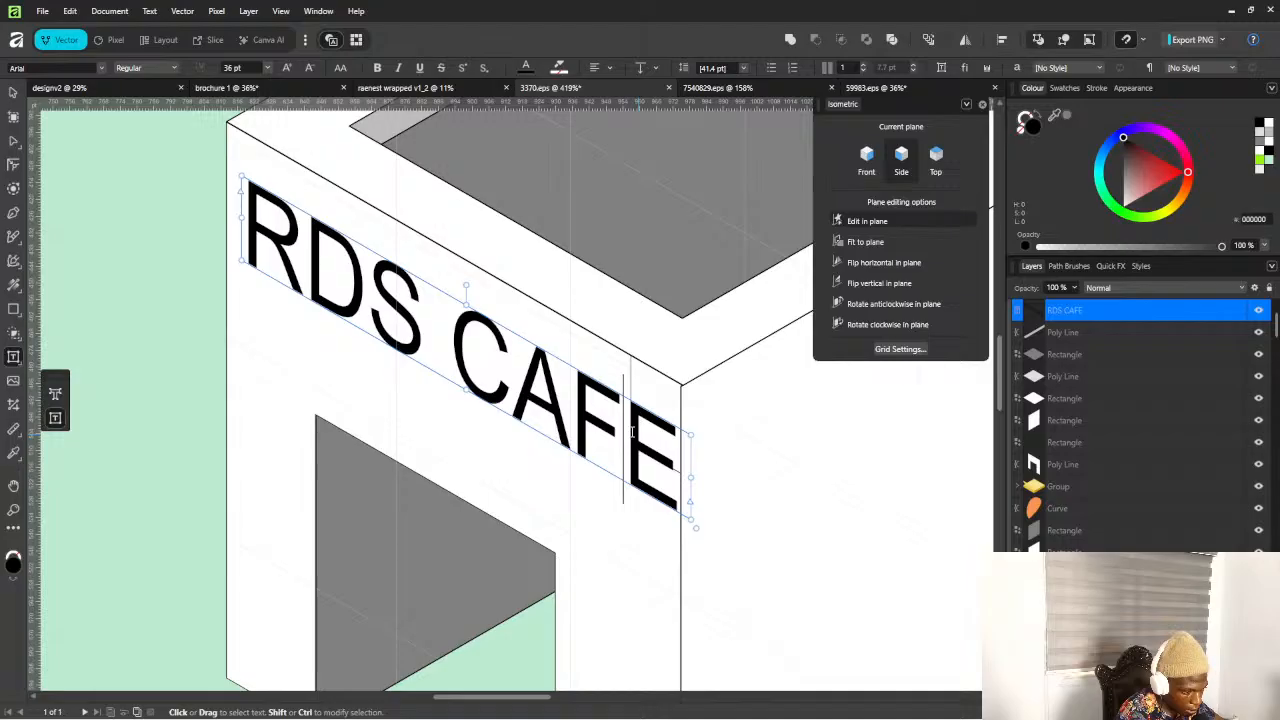
{"action": "left_click", "coordinate": [267, 67]}
{"action": "left_click", "coordinate": [242, 207]}
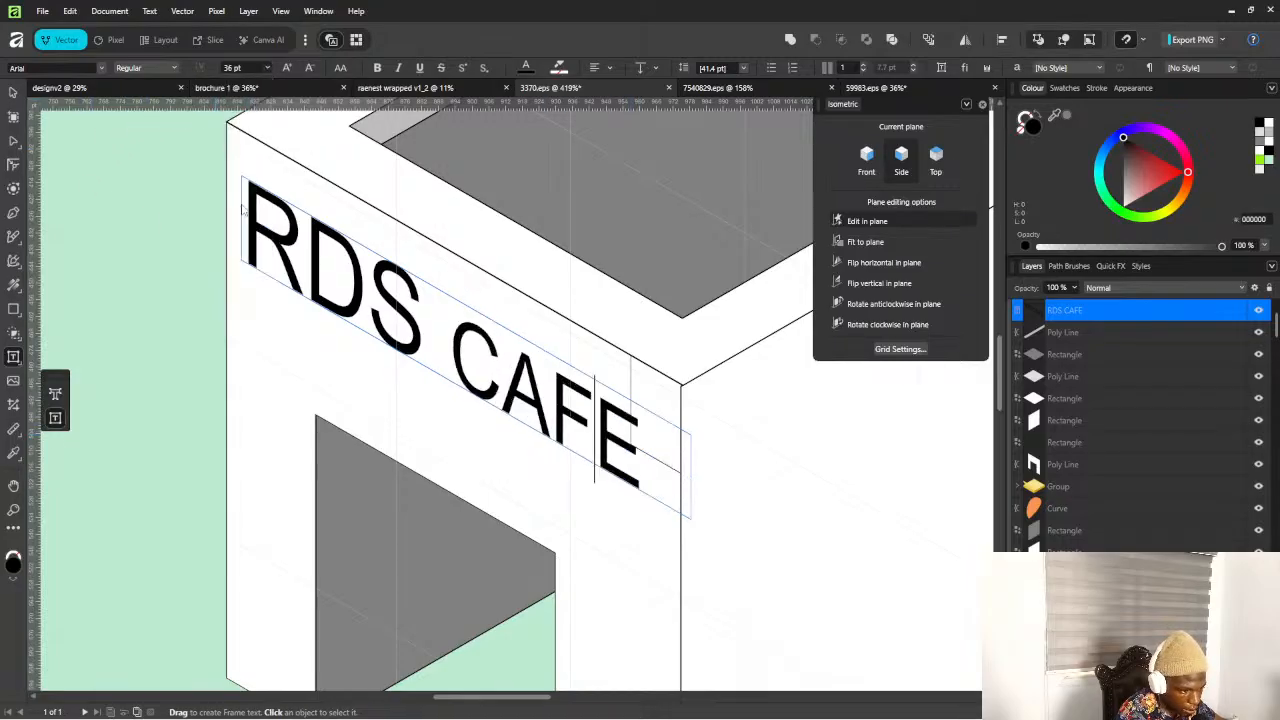
{"action": "left_click", "coordinate": [13, 93]}
{"action": "left_click", "coordinate": [152, 300]}
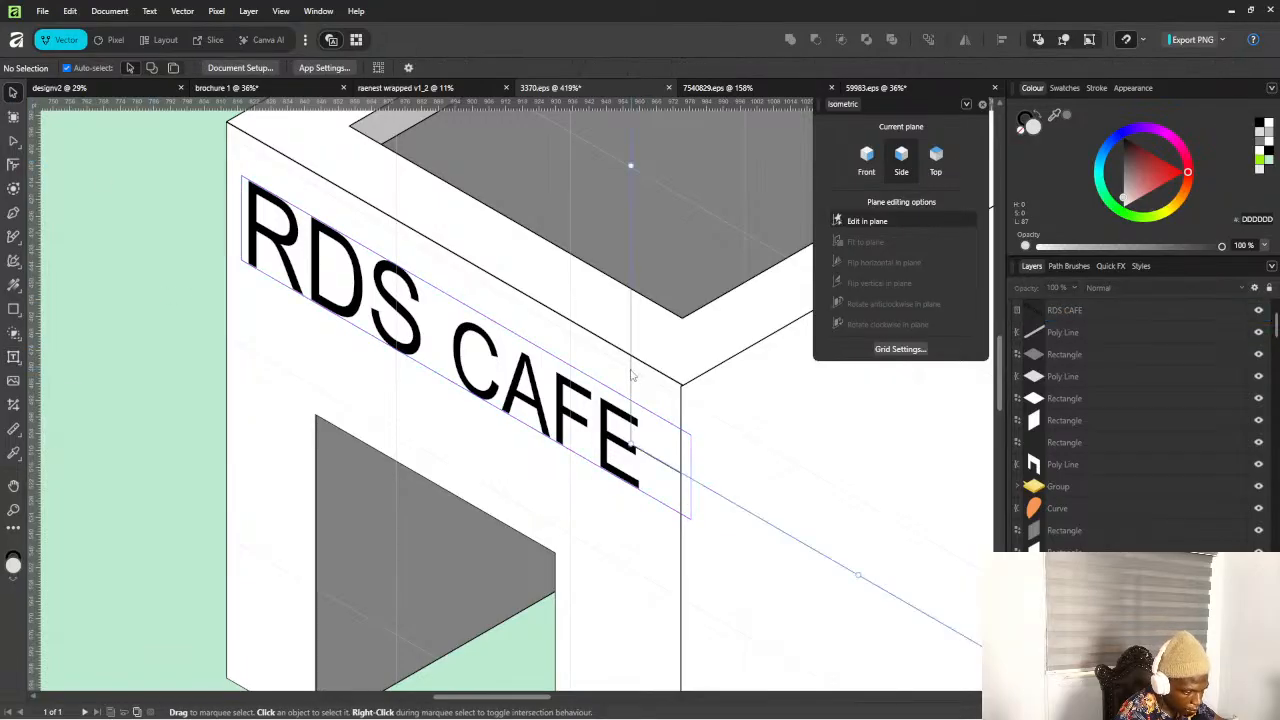
Delete the leftover unfilled rectangle that outlines the building's hidden rear-right wall, and clear the selection
{"action": "left_click", "coordinate": [636, 374]}
{"action": "scroll", "coordinate": [582, 385], "scroll_direction": "down", "scroll_amount": 3}
{"action": "scroll", "coordinate": [580, 386], "scroll_direction": "down", "scroll_amount": 1}
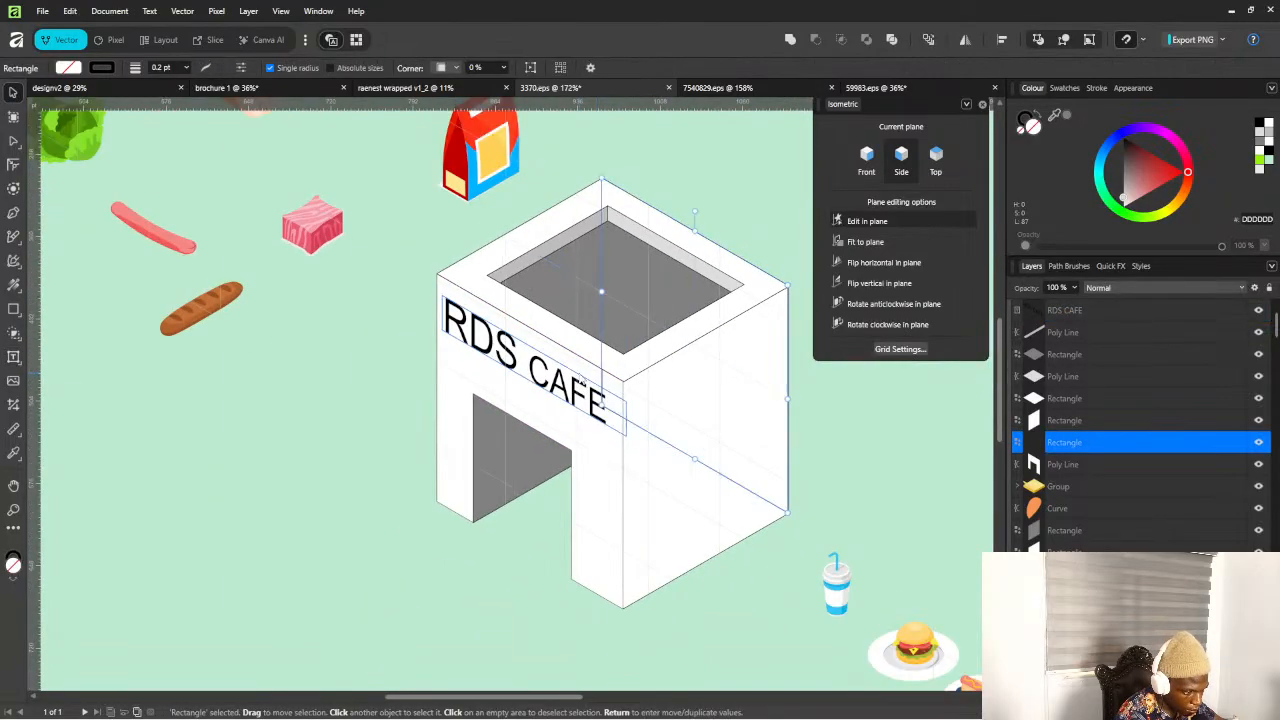
{"action": "key", "text": "Delete"}
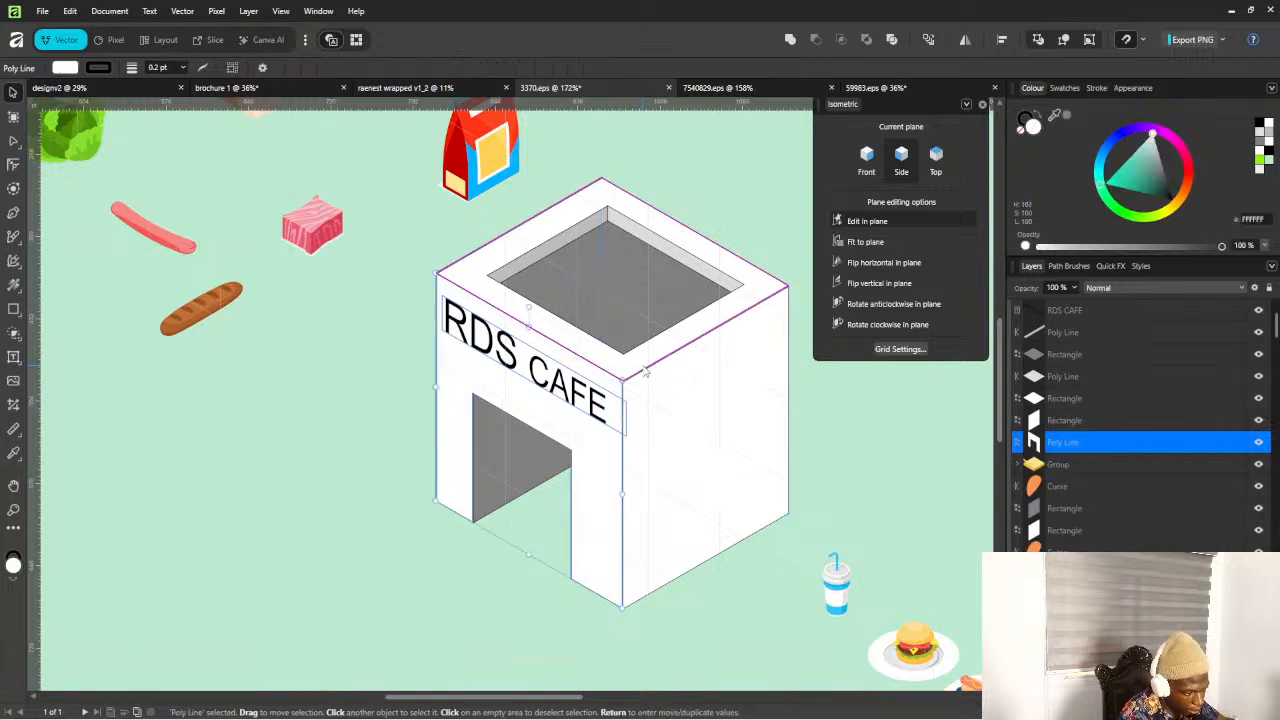
{"action": "left_click", "coordinate": [306, 451]}
{"action": "scroll", "coordinate": [377, 455], "scroll_direction": "down", "scroll_amount": 4}
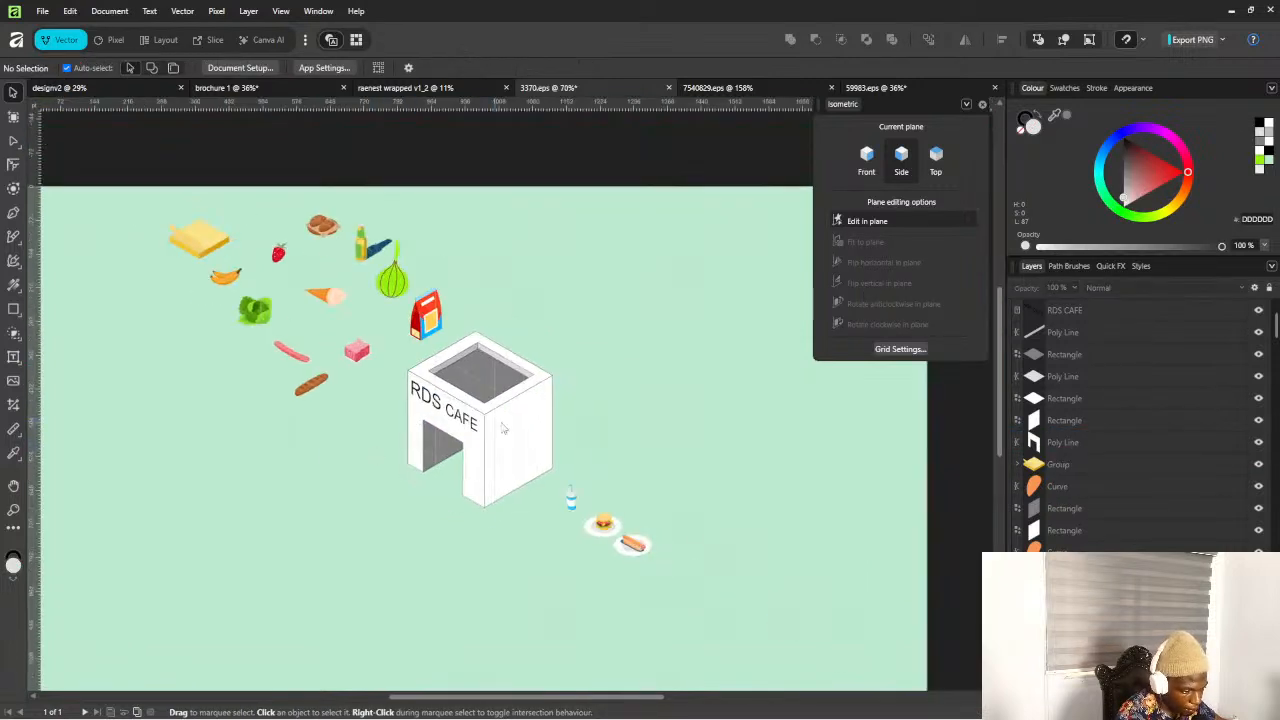
Shrink the "RDS CAFE" text object so its frame stays inside the front-left wall's edge, and deselect it
{"action": "scroll", "coordinate": [300, 400], "scroll_direction": "up", "scroll_amount": 3}
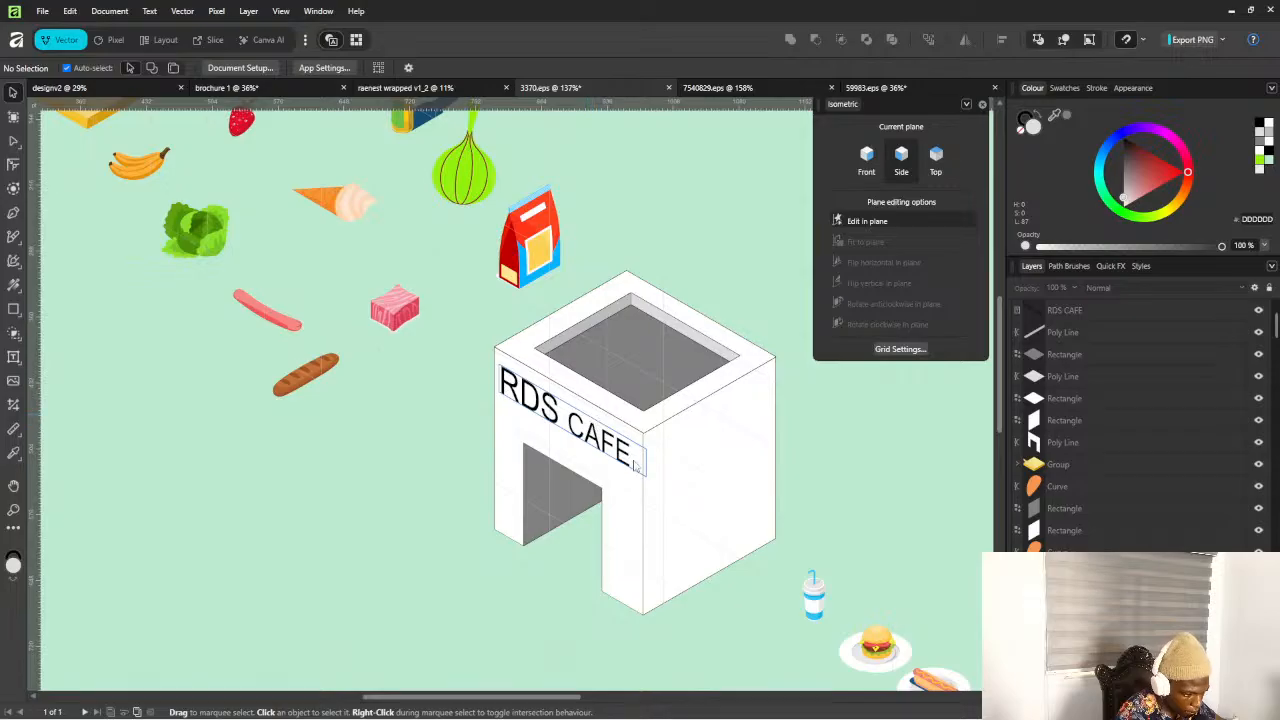
{"action": "left_click", "coordinate": [646, 468]}
{"action": "mouse_move", "coordinate": [644, 463]}
{"action": "left_mouse_down"}
{"action": "mouse_move", "coordinate": [644, 444]}
{"action": "mouse_move", "coordinate": [638, 465]}
{"action": "left_mouse_up"}
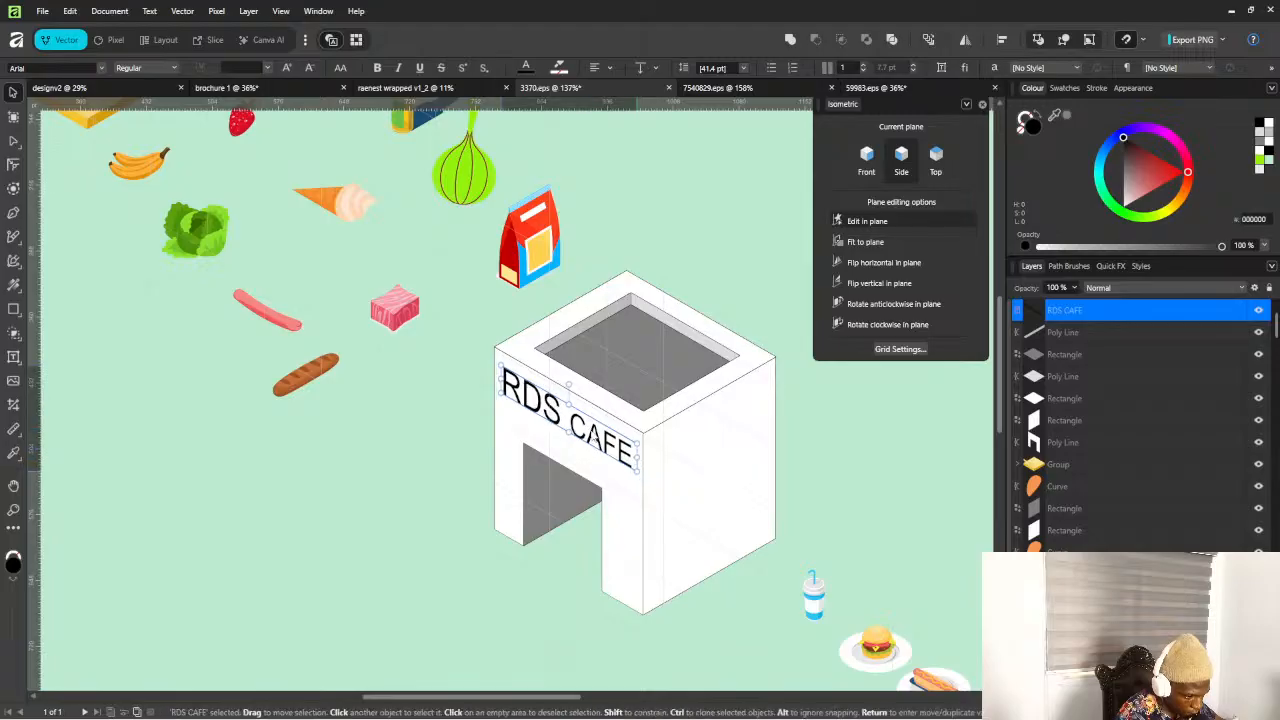
{"action": "left_click", "coordinate": [390, 450]}
Examine the cafe building and the food items around it on the artboard
{"action": "scroll", "coordinate": [530, 462], "scroll_direction": "down", "scroll_amount": 5}
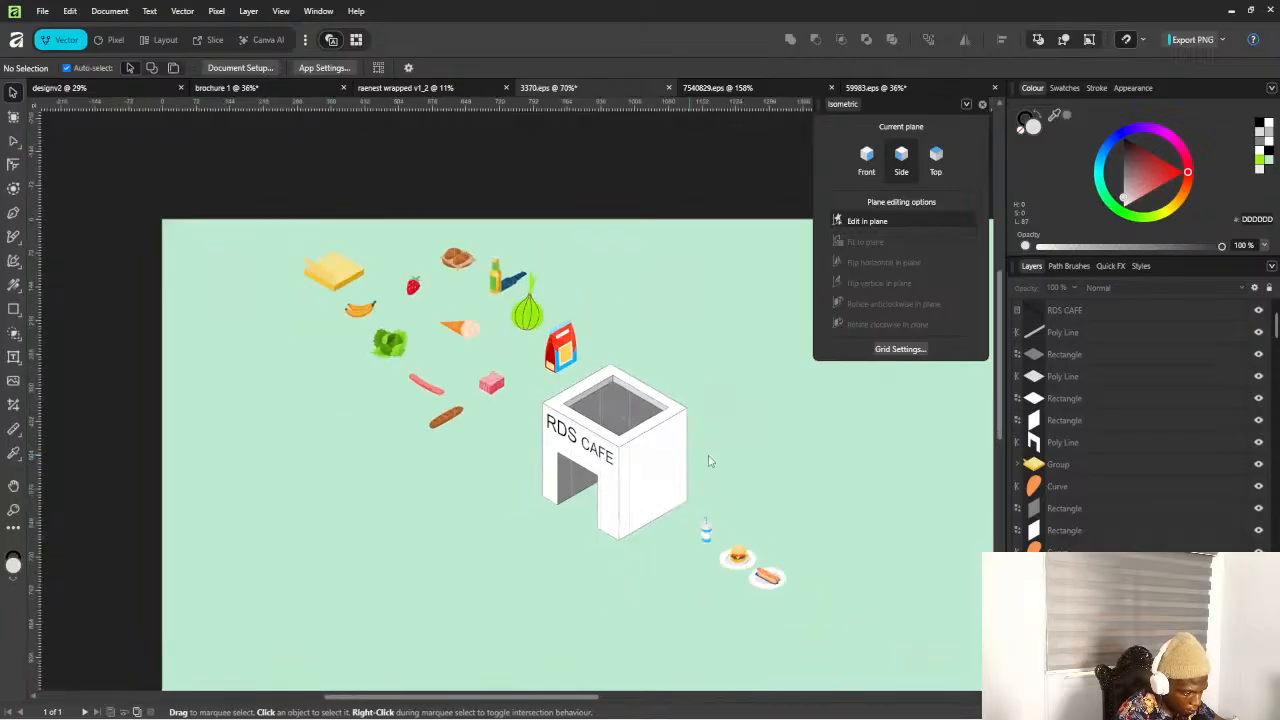
{"action": "scroll", "coordinate": [762, 427], "scroll_direction": "down", "scroll_amount": 1}
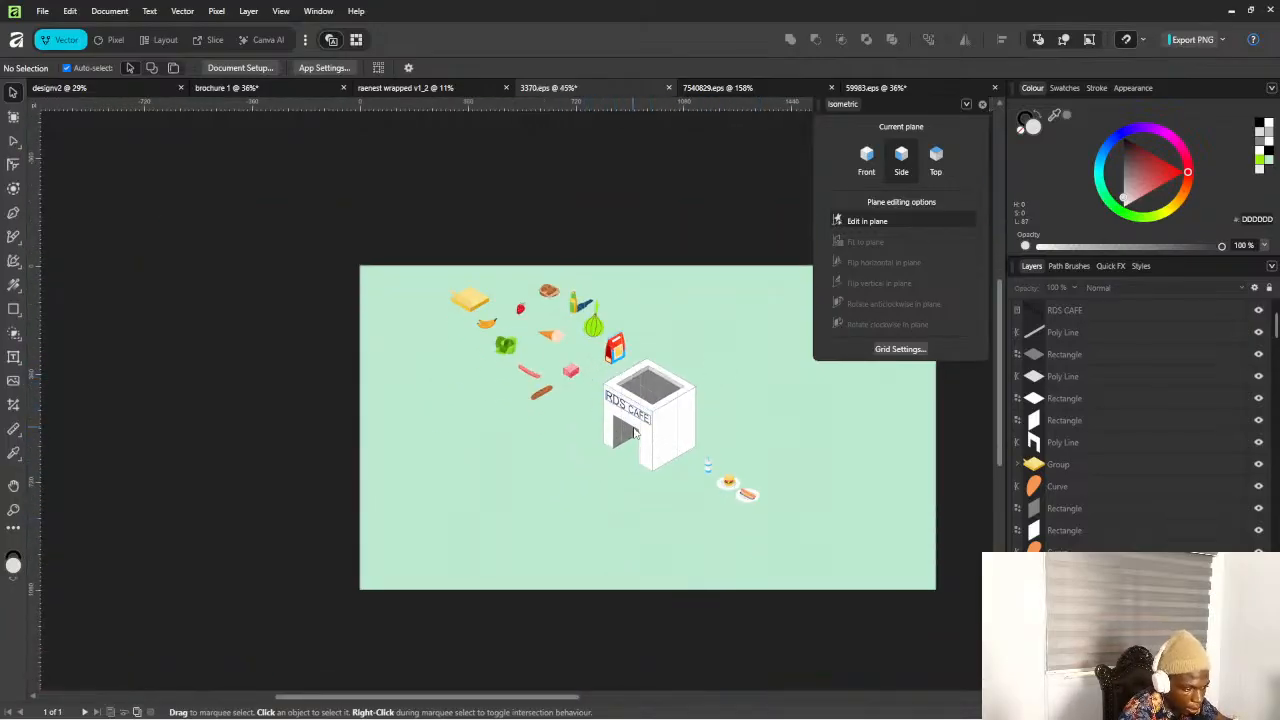
{"action": "scroll", "coordinate": [578, 424], "scroll_direction": "down", "scroll_amount": 1}
{"action": "scroll", "coordinate": [578, 424], "scroll_direction": "up", "scroll_amount": 2}
{"action": "scroll", "coordinate": [590, 400], "scroll_direction": "down", "scroll_amount": 1}
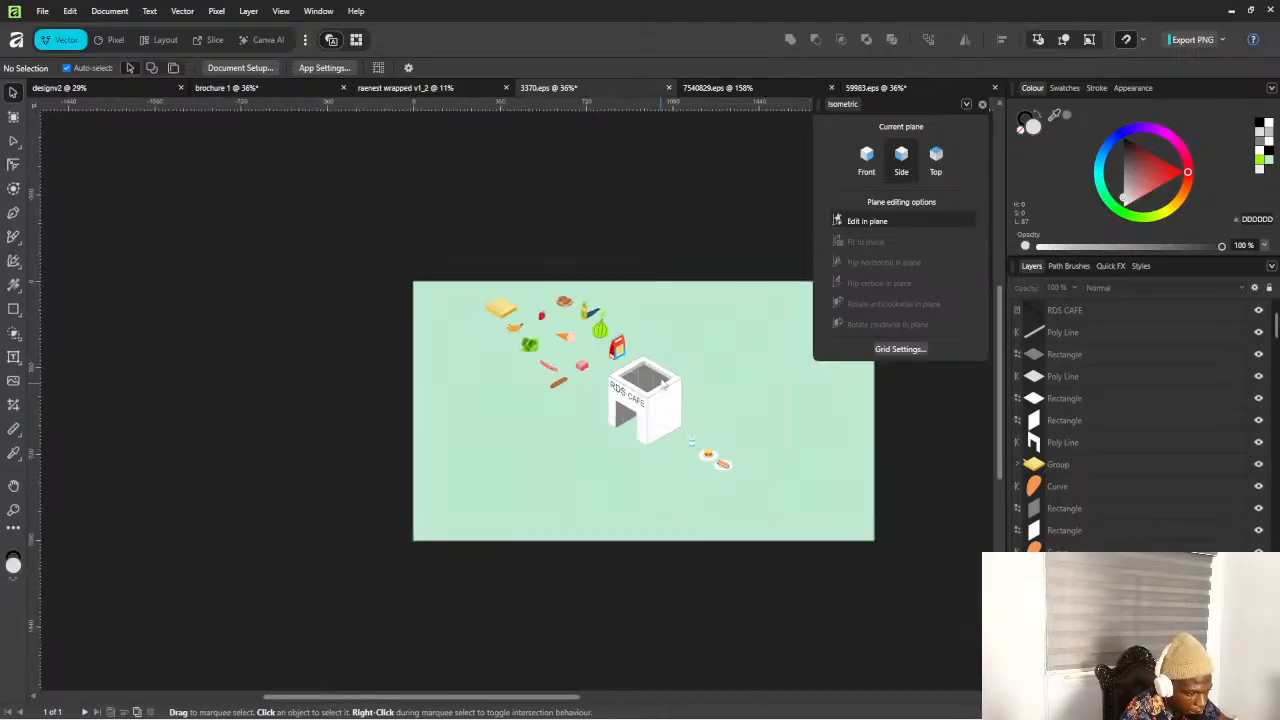
{"action": "scroll", "coordinate": [606, 293], "scroll_direction": "up", "scroll_amount": 3}
{"action": "scroll", "coordinate": [606, 293], "scroll_direction": "down", "scroll_amount": 1}
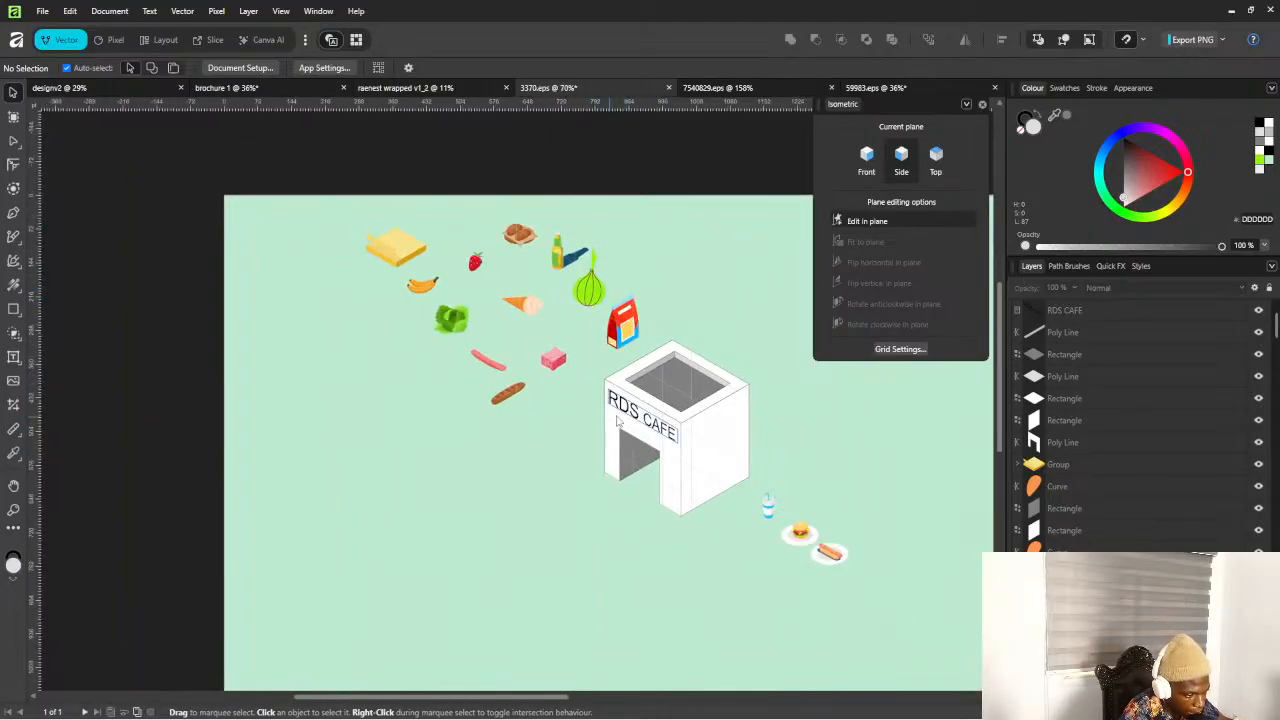
{"action": "scroll", "coordinate": [680, 555], "scroll_direction": "down", "scroll_amount": 1}
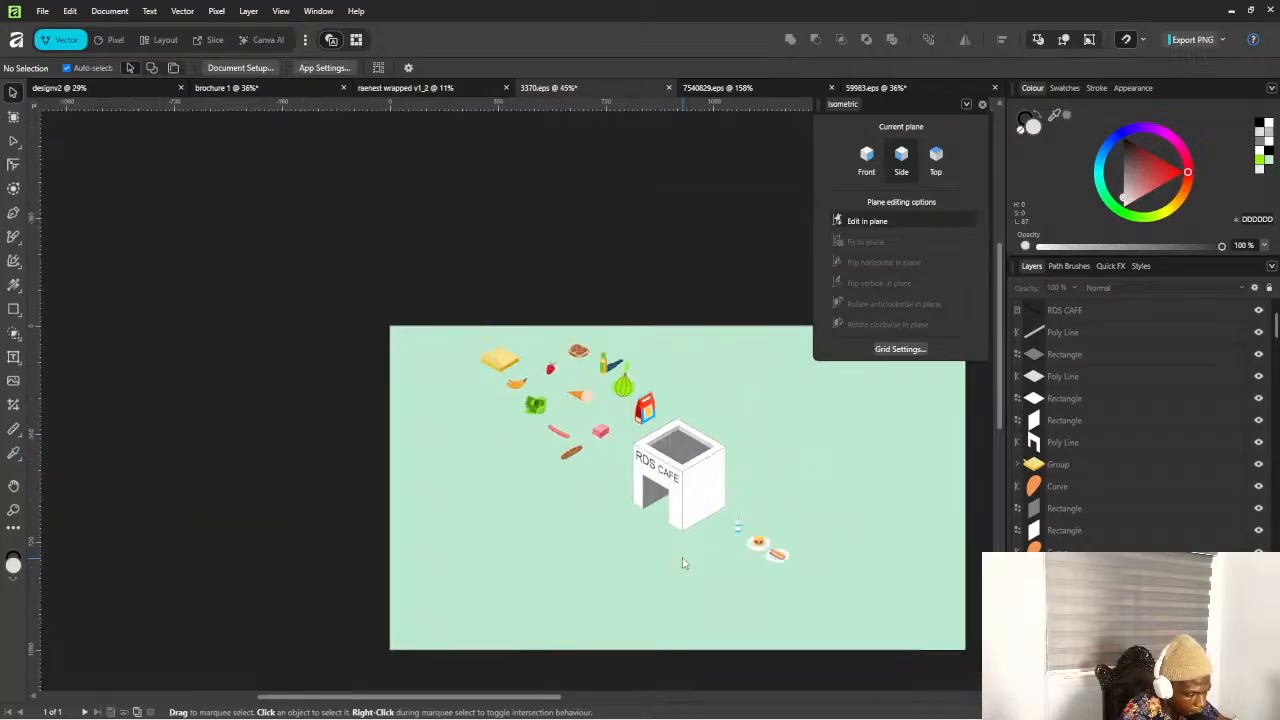
{"action": "scroll", "coordinate": [680, 555], "scroll_direction": "up", "scroll_amount": 2}
{"action": "left_click_drag", "start_coordinate": [685, 528], "coordinate": [726, 548]}
Select all the curves that make up the two seeded buns on their plate and group them
{"action": "scroll", "coordinate": [1131, 494], "scroll_direction": "down", "scroll_amount": 5}
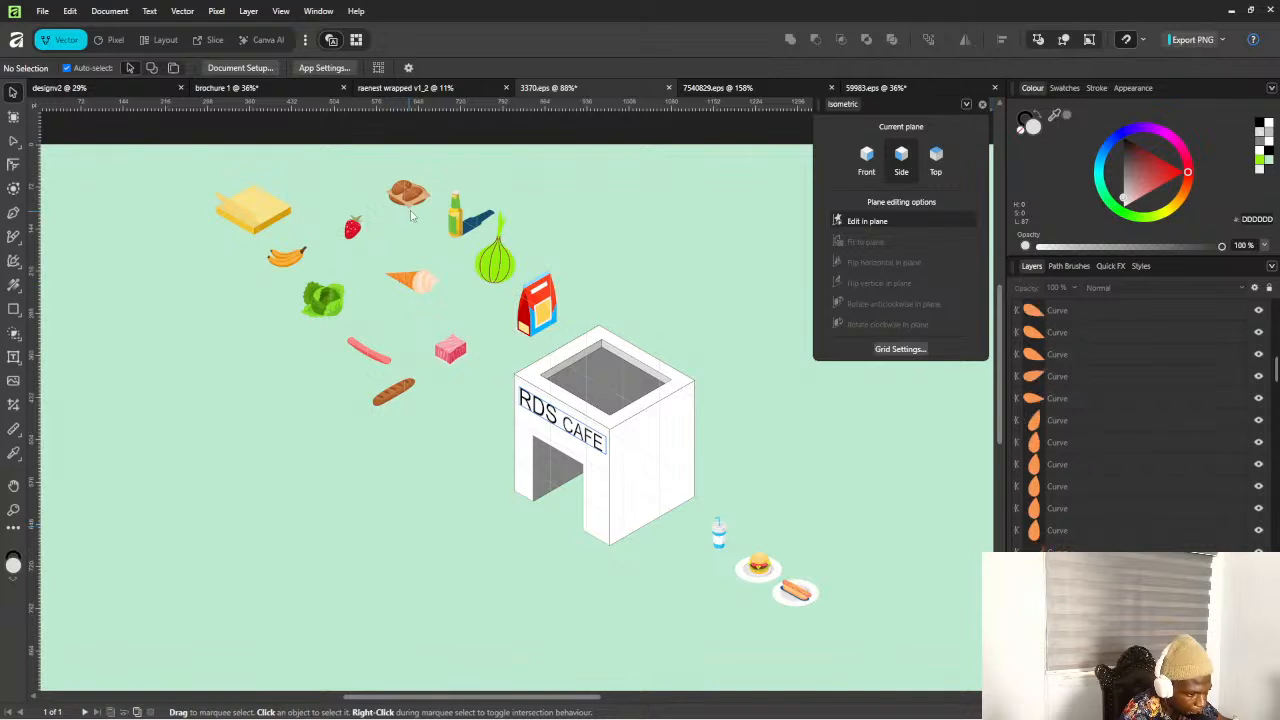
{"action": "left_click", "coordinate": [1041, 509]}
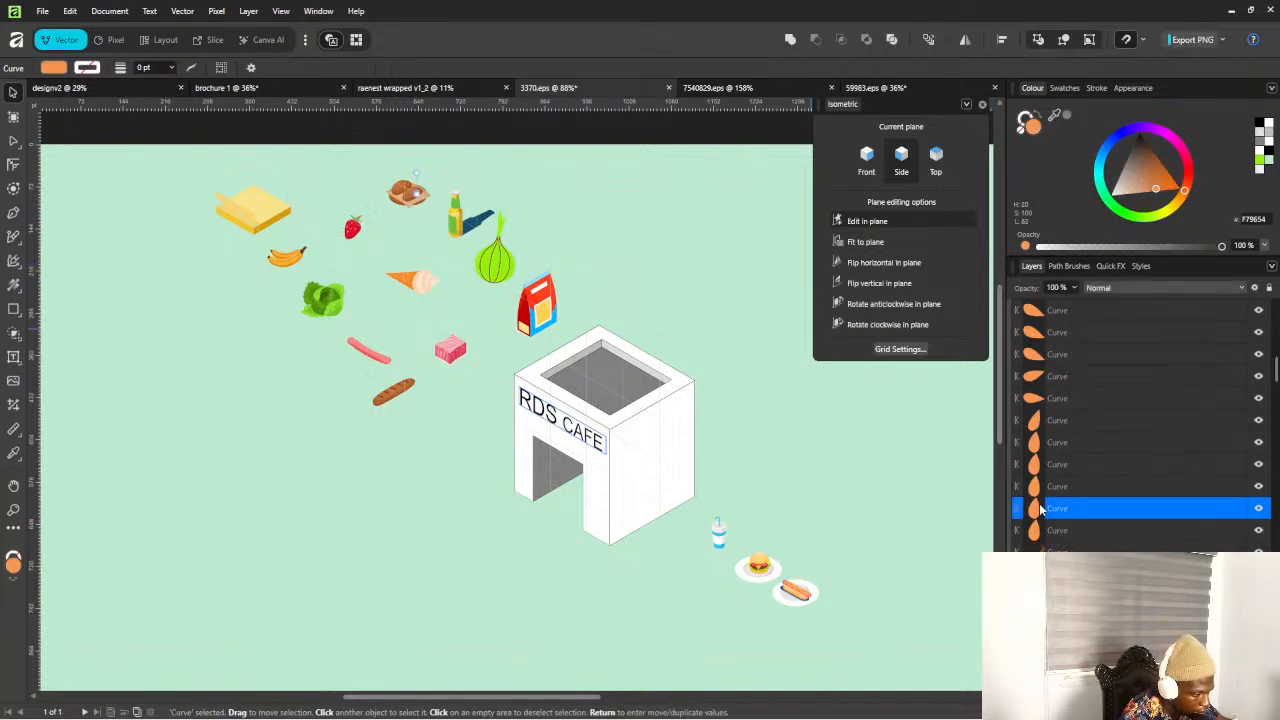
{"action": "scroll", "coordinate": [418, 171], "scroll_direction": "up", "scroll_amount": 6}
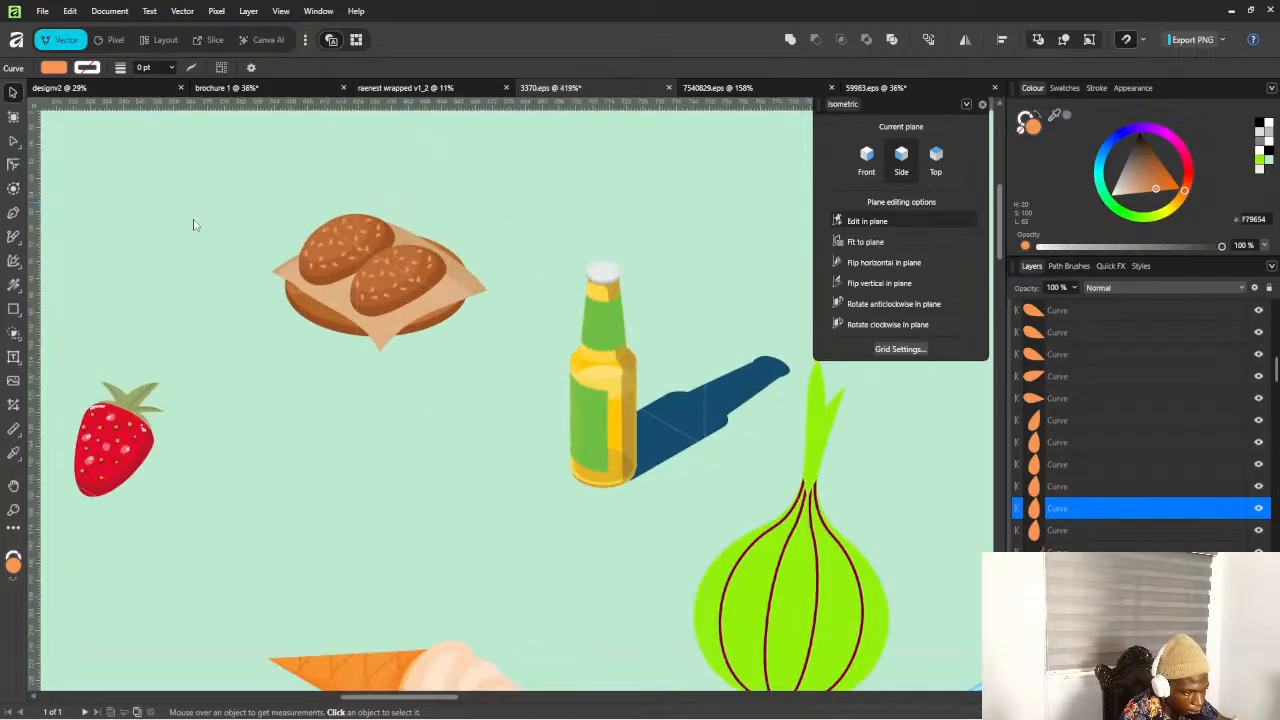
{"action": "left_click_drag", "start_coordinate": [230, 188], "coordinate": [505, 363]}
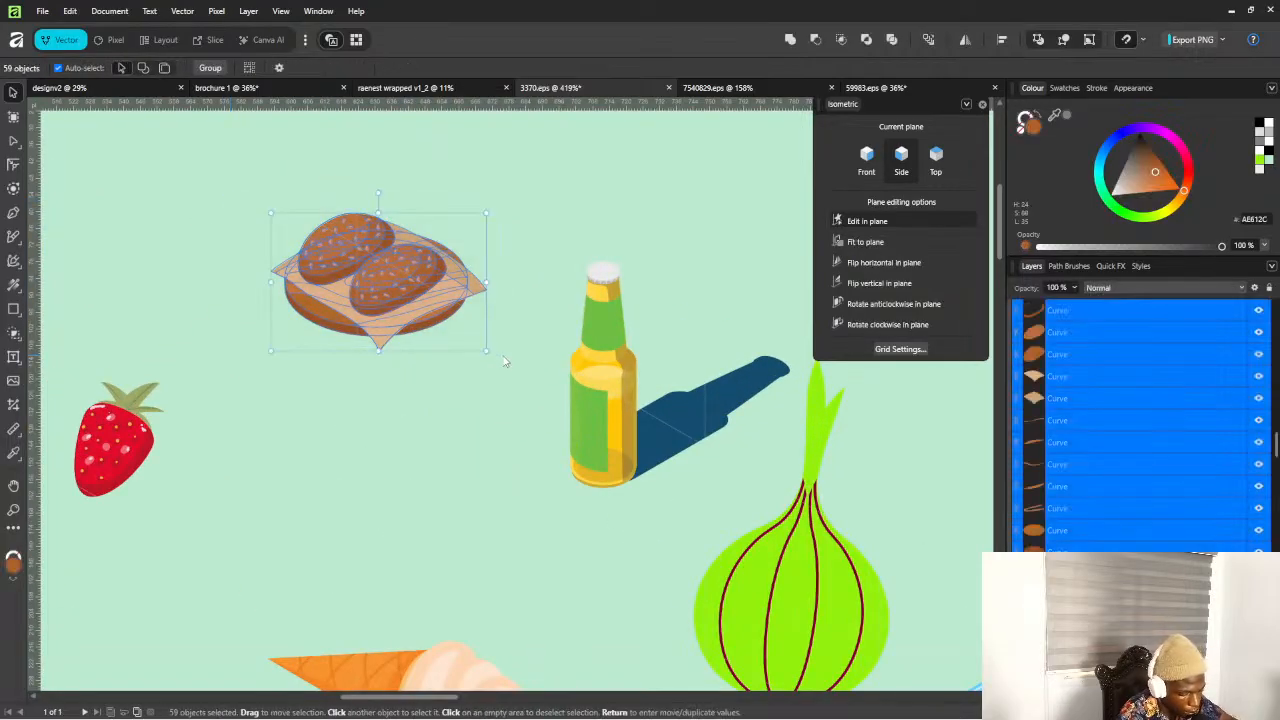
{"action": "key", "text": "ctrl+g"}
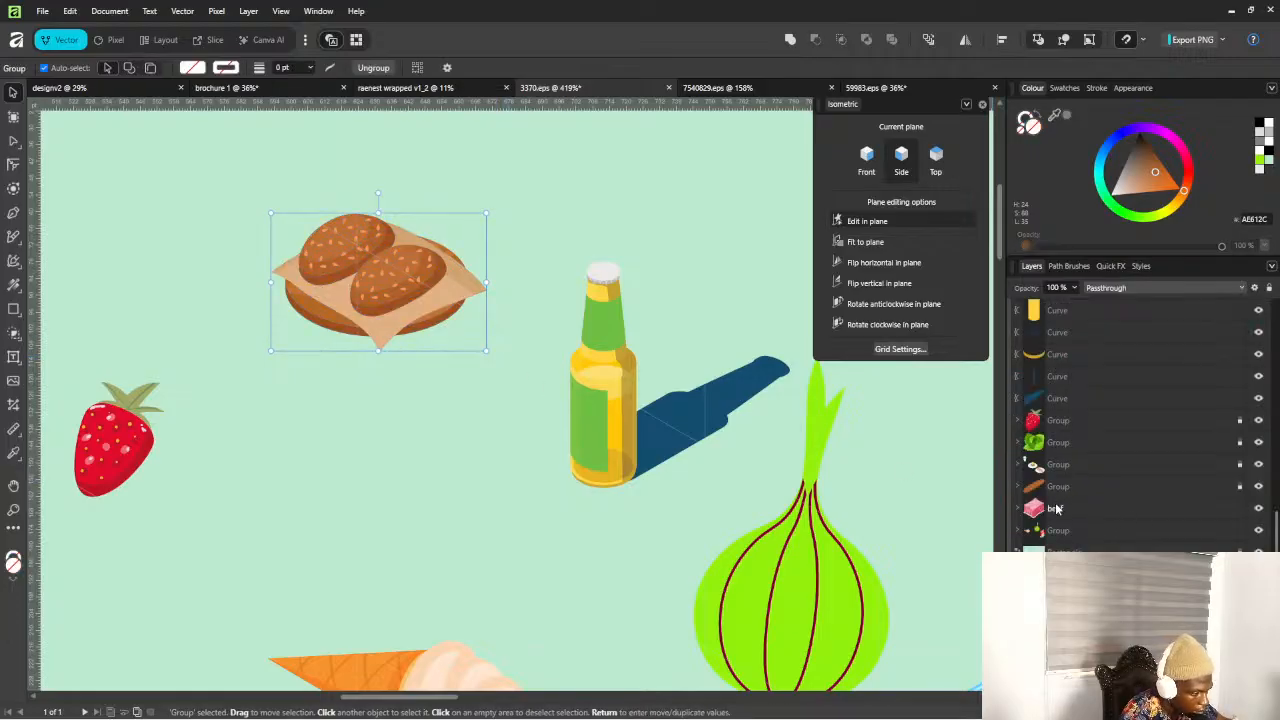
Group all the pieces of the green-labelled bottle together with its shadow, and name the group "bottle"
{"action": "scroll", "coordinate": [1055, 505], "scroll_direction": "up", "scroll_amount": 1}
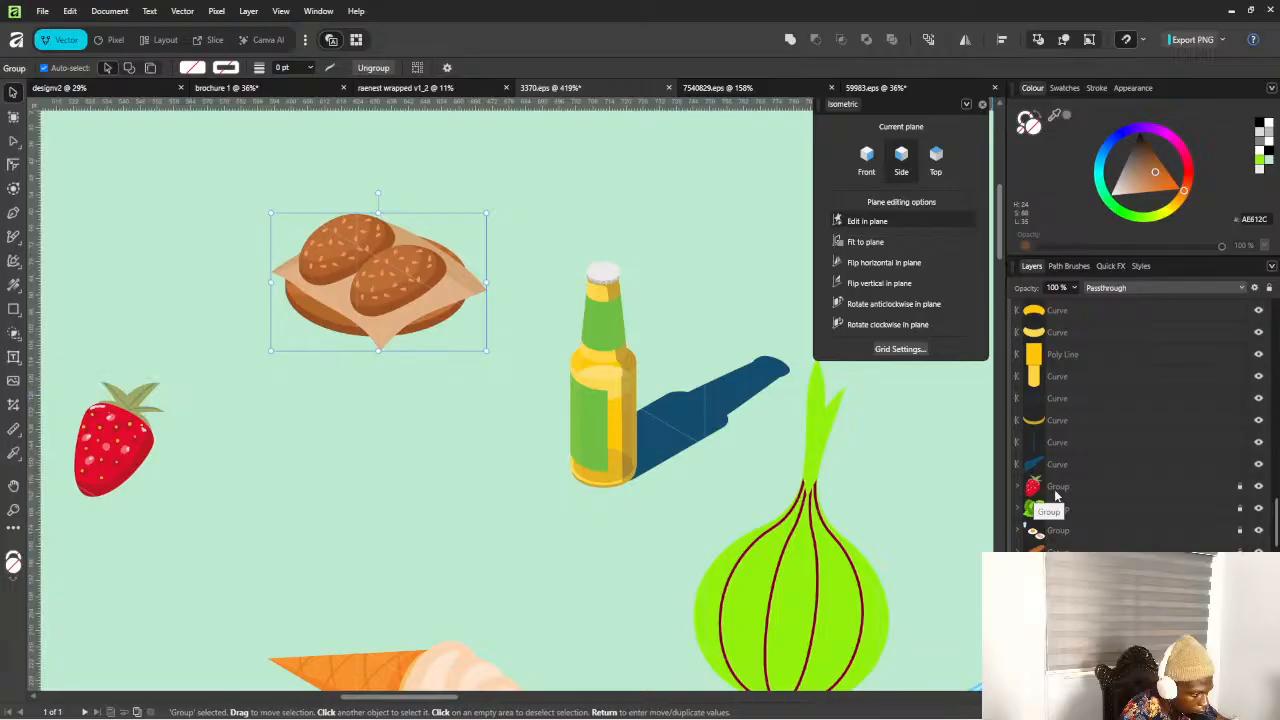
{"action": "scroll", "coordinate": [587, 372], "scroll_direction": "down", "scroll_amount": 3}
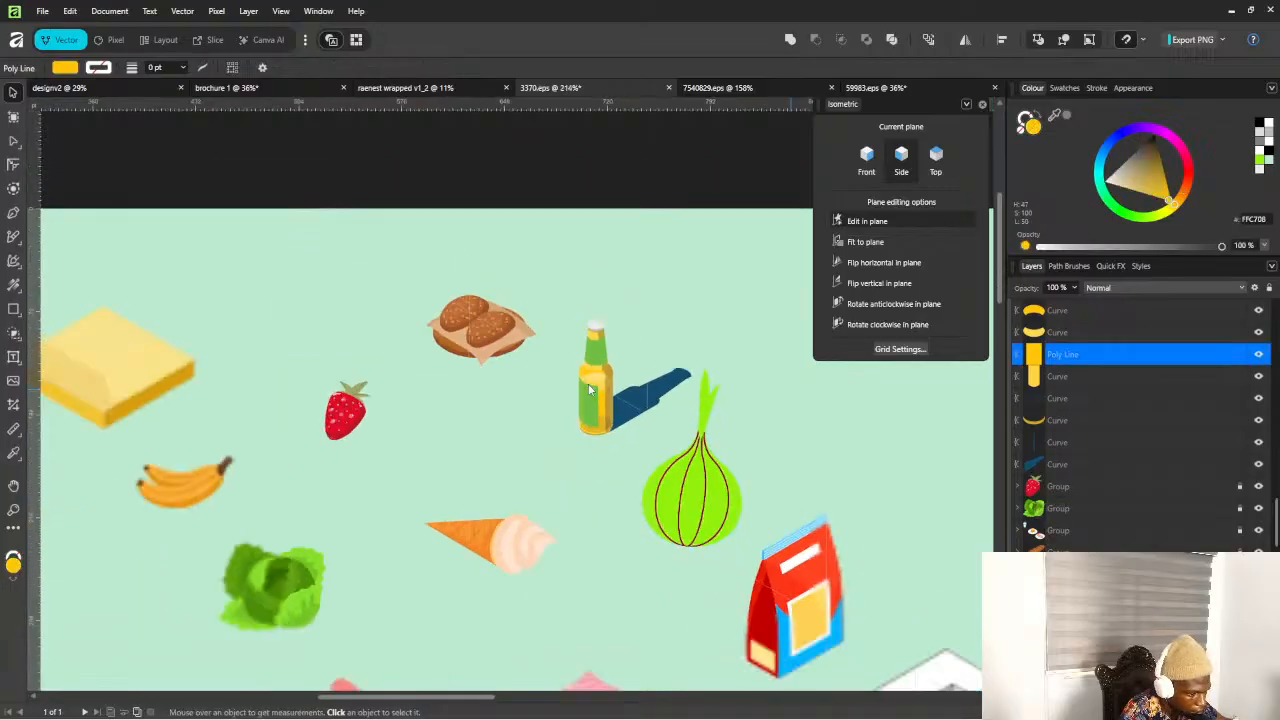
{"action": "left_click", "coordinate": [573, 305]}
{"action": "left_click_drag", "start_coordinate": [573, 305], "coordinate": [625, 457]}
{"action": "key", "text": "ctrl+g"}
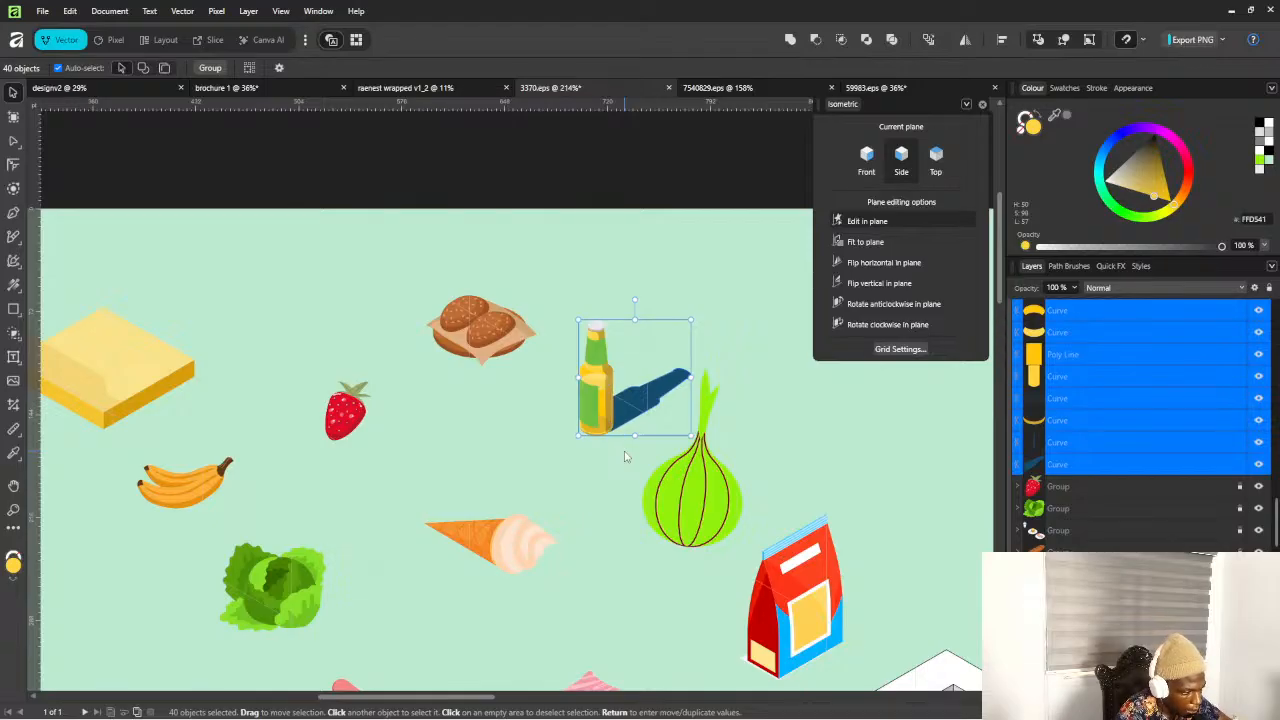
{"action": "double_click", "coordinate": [1056, 401]}
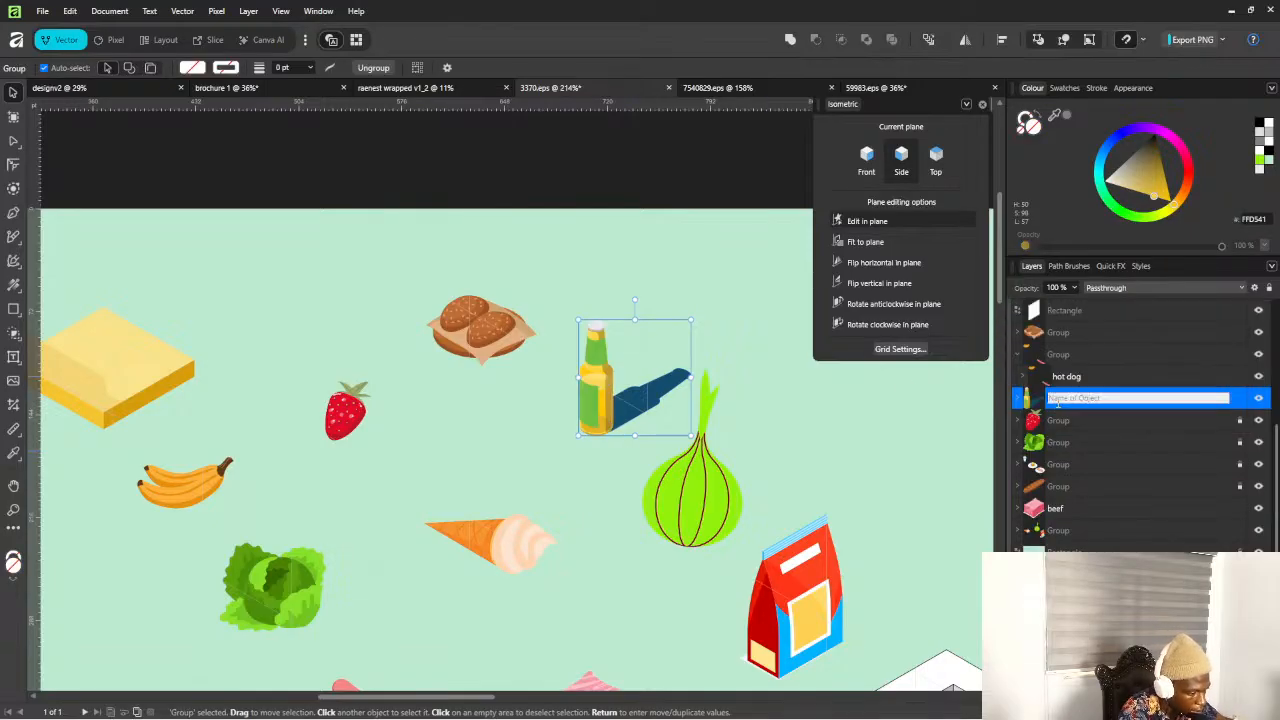
{"action": "type", "text": "bottle"}
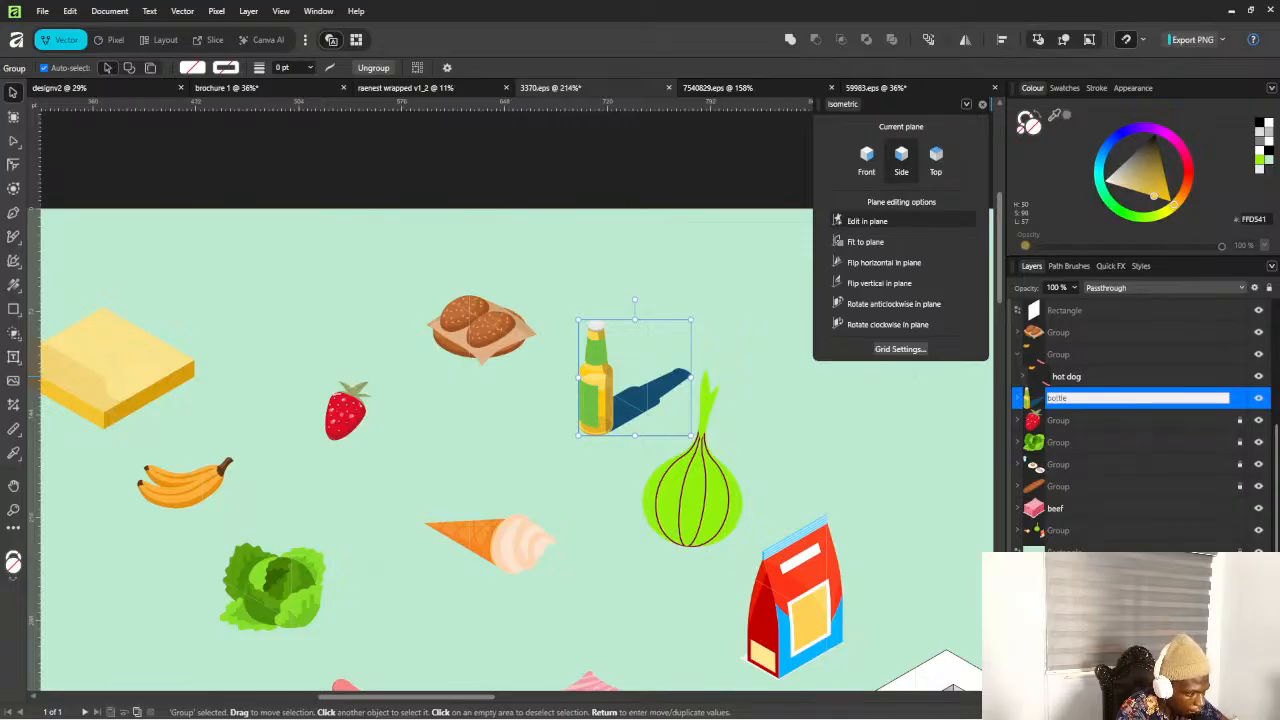
{"action": "key", "text": "Return"}
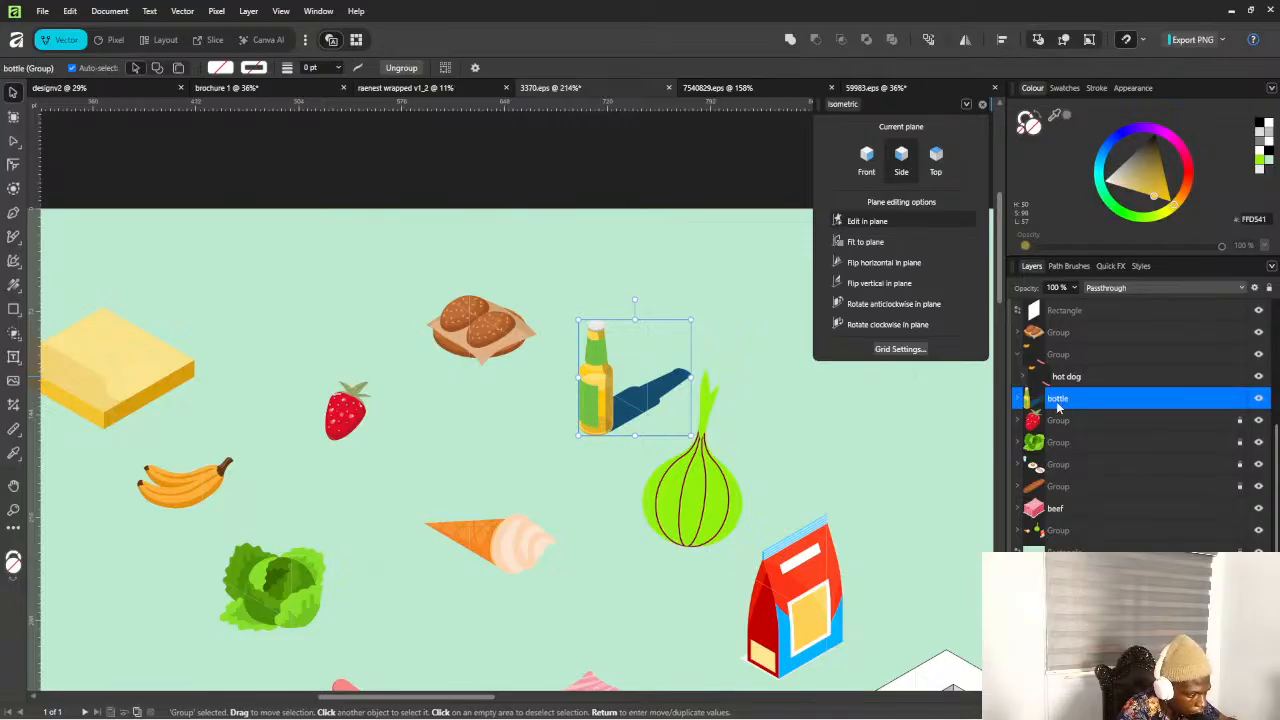
Collapse the unnamed group directly above the bottle and check which food items it covers, leaving it deselected
{"action": "left_click", "coordinate": [1018, 357]}
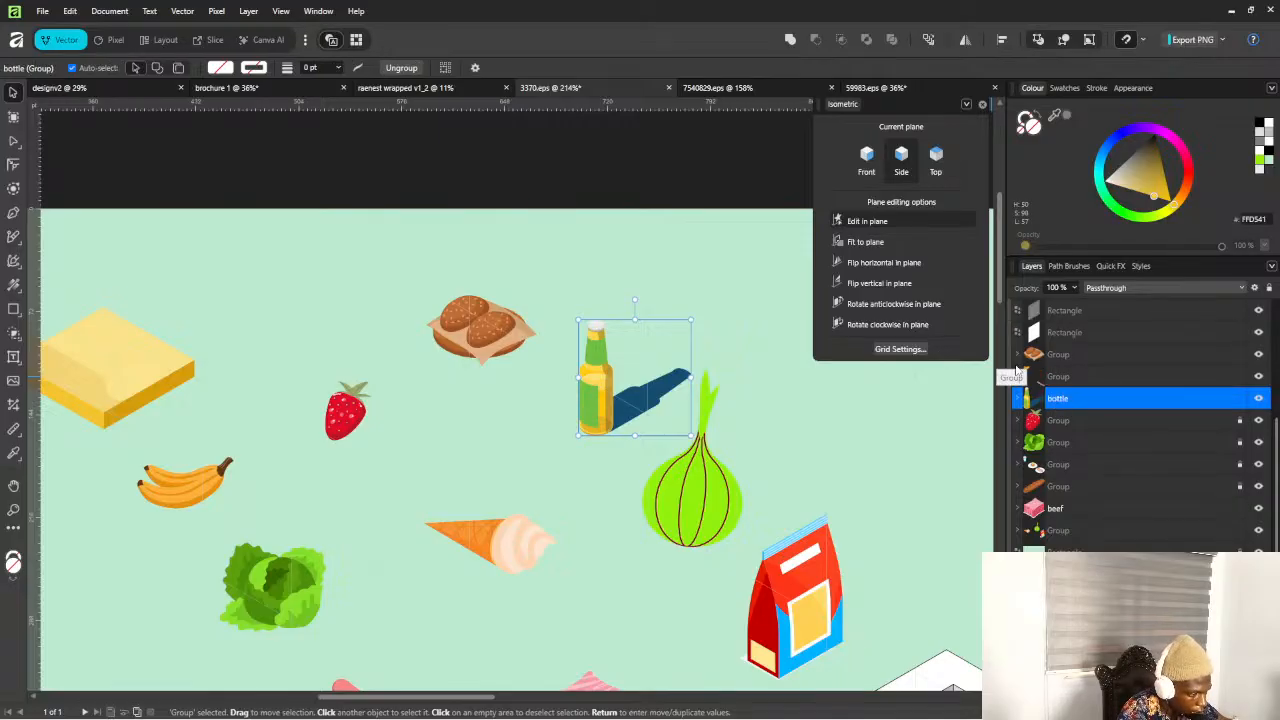
{"action": "left_click", "coordinate": [1043, 379]}
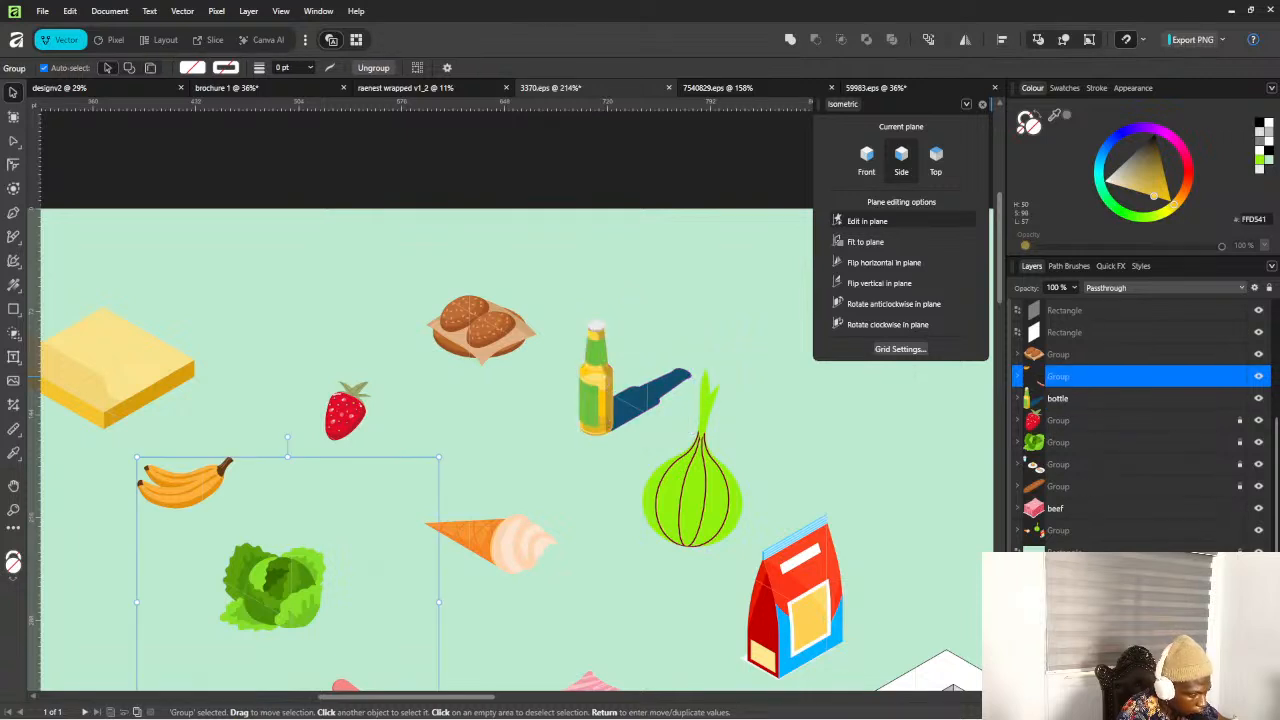
{"action": "left_click", "coordinate": [891, 512]}
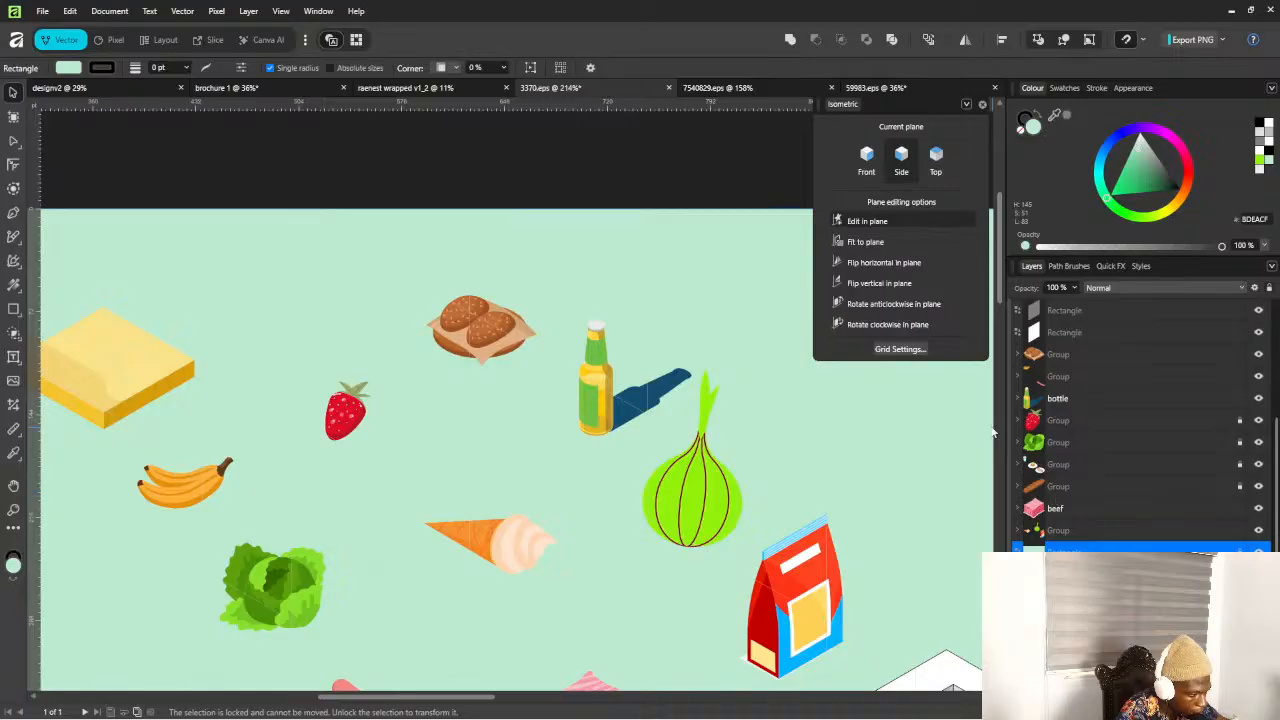
Select all the parts of the "RDS CAFE" building, including its sign, and combine them into one group
{"action": "scroll", "coordinate": [548, 404], "scroll_direction": "down", "scroll_amount": 8}
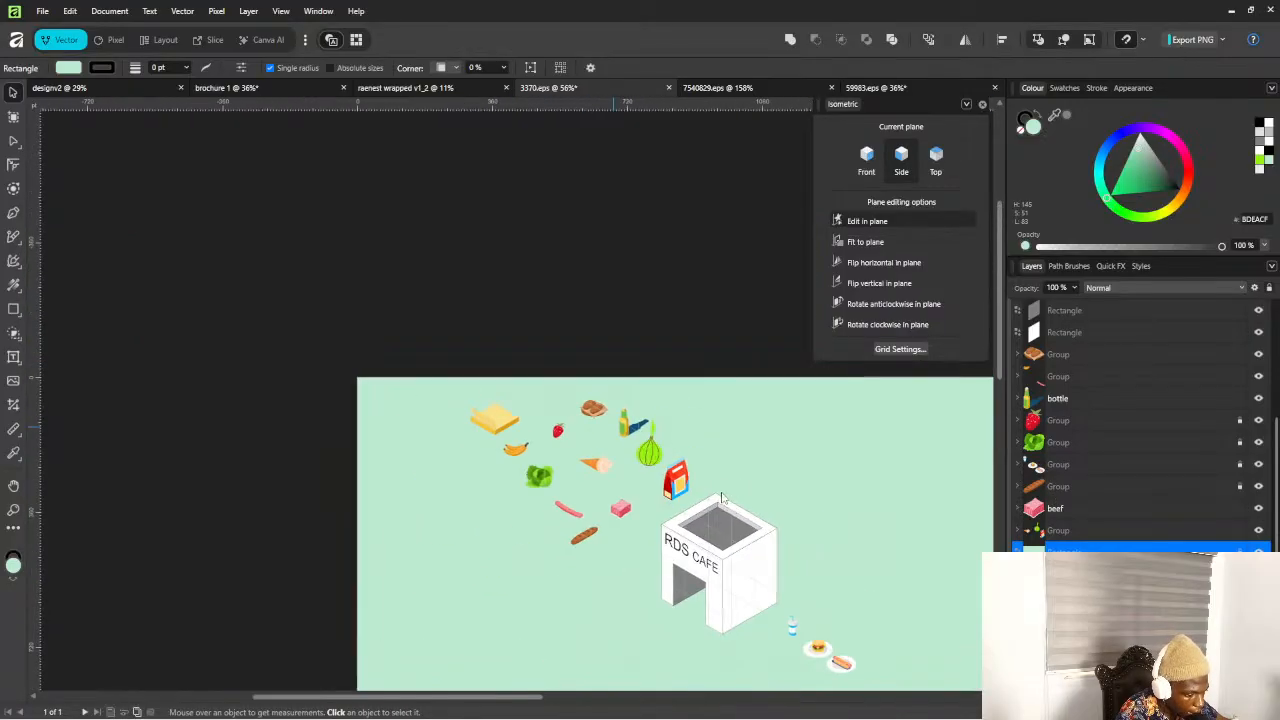
{"action": "scroll", "coordinate": [718, 457], "scroll_direction": "up", "scroll_amount": 2}
{"action": "scroll", "coordinate": [718, 457], "scroll_direction": "down", "scroll_amount": 3}
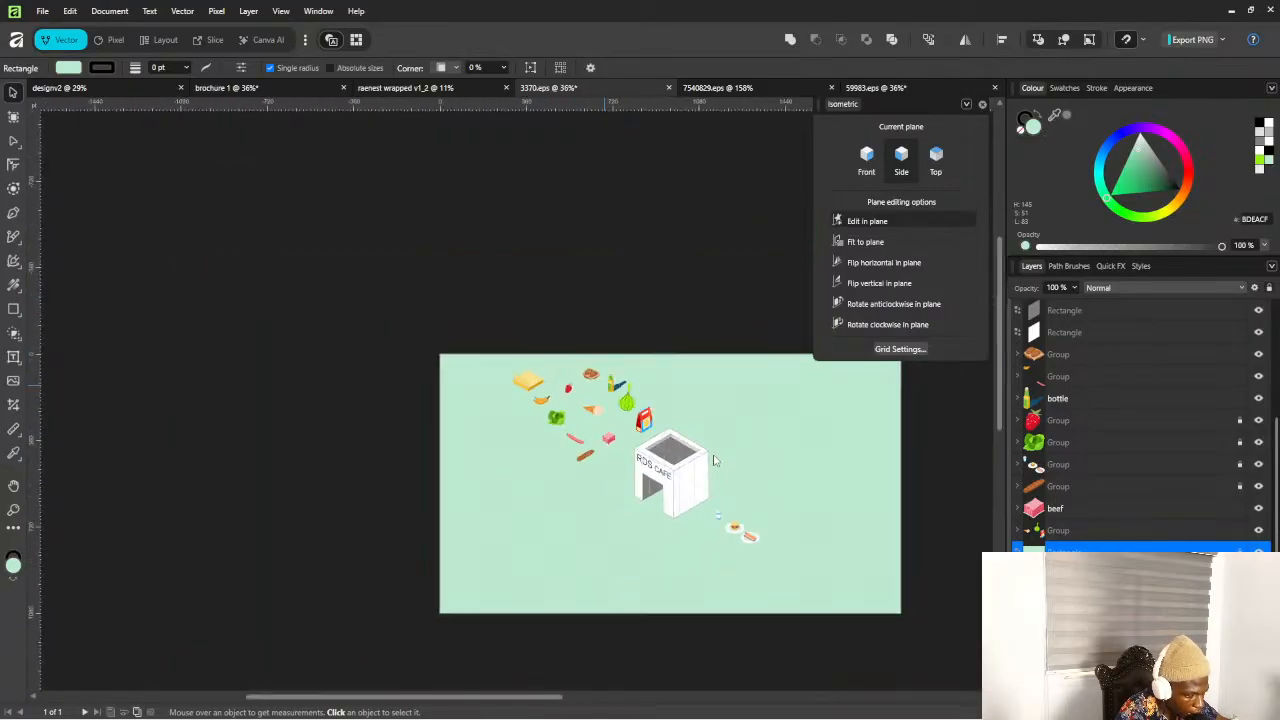
{"action": "scroll", "coordinate": [718, 457], "scroll_direction": "up", "scroll_amount": 3}
{"action": "scroll", "coordinate": [718, 457], "scroll_direction": "down", "scroll_amount": 3}
{"action": "scroll", "coordinate": [510, 497], "scroll_direction": "up", "scroll_amount": 5}
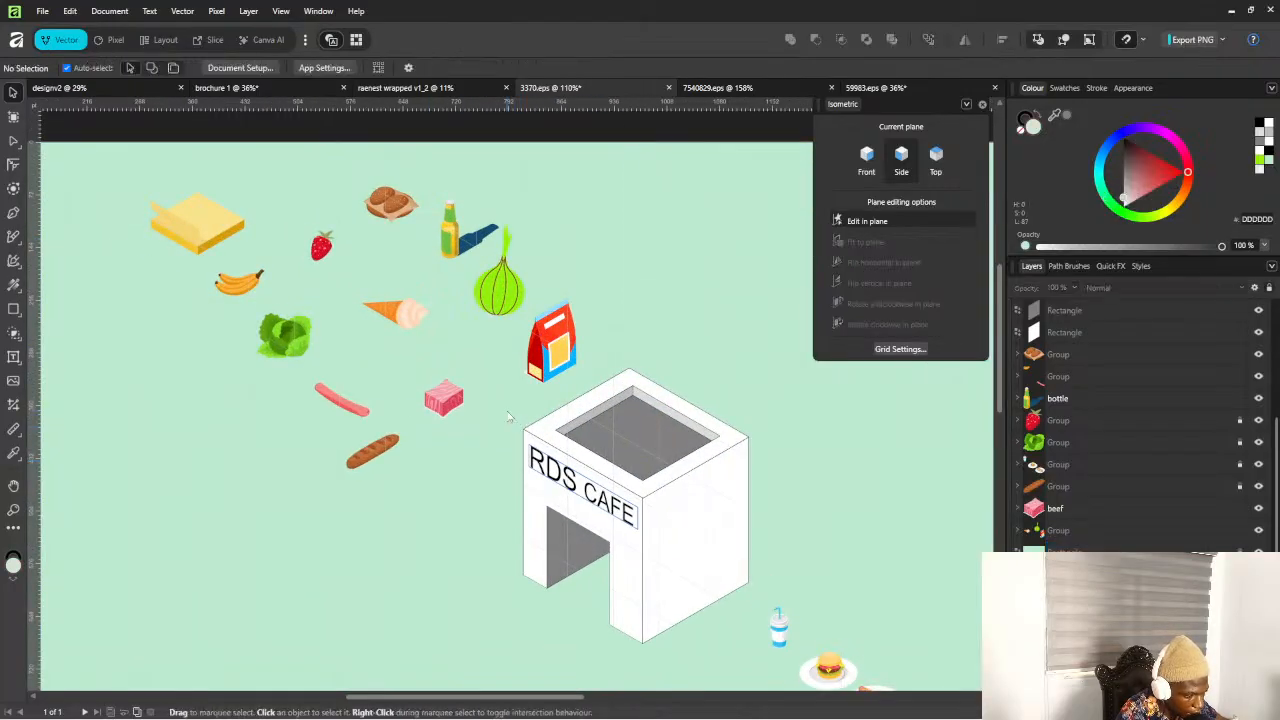
{"action": "left_click_drag", "start_coordinate": [506, 410], "coordinate": [706, 632]}
{"action": "left_click_drag", "start_coordinate": [715, 641], "coordinate": [716, 654]}
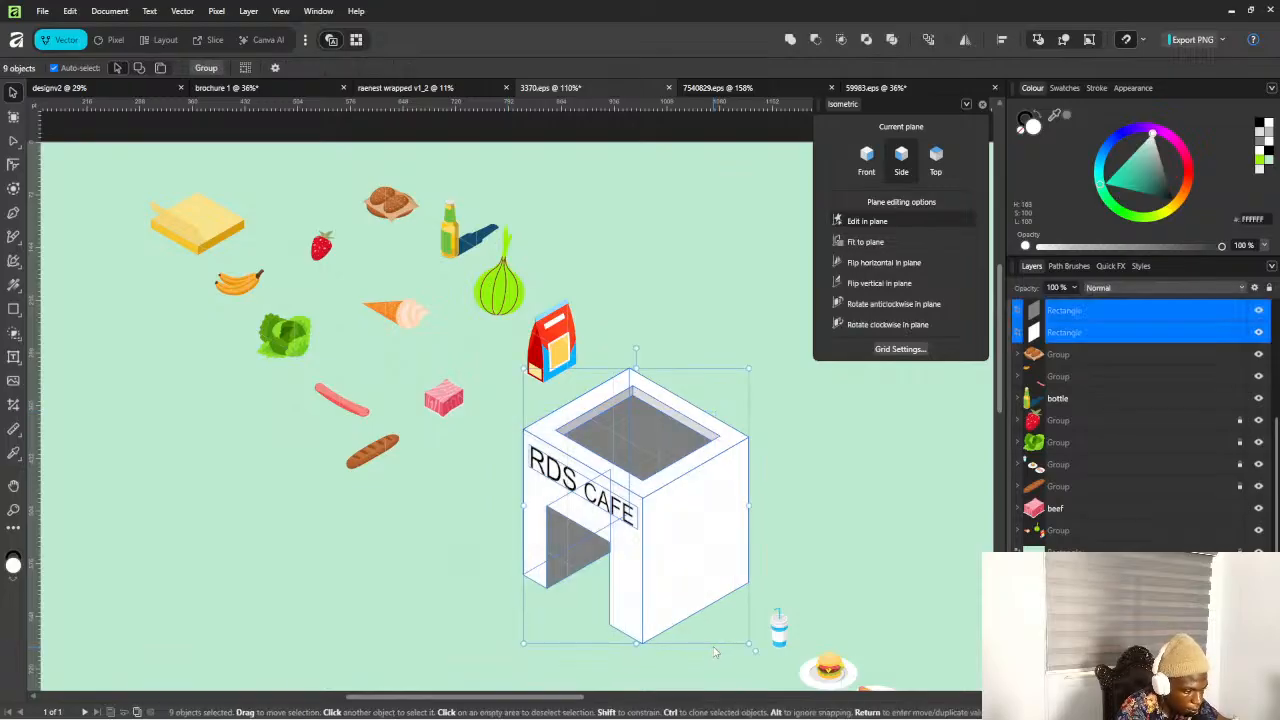
{"action": "left_click", "coordinate": [800, 443]}
Find the group holding the drink, burger and hot dog plates, and try to move it up on the artboard
{"action": "scroll", "coordinate": [660, 488], "scroll_direction": "down", "scroll_amount": 2}
{"action": "scroll", "coordinate": [660, 488], "scroll_direction": "down", "scroll_amount": 2}
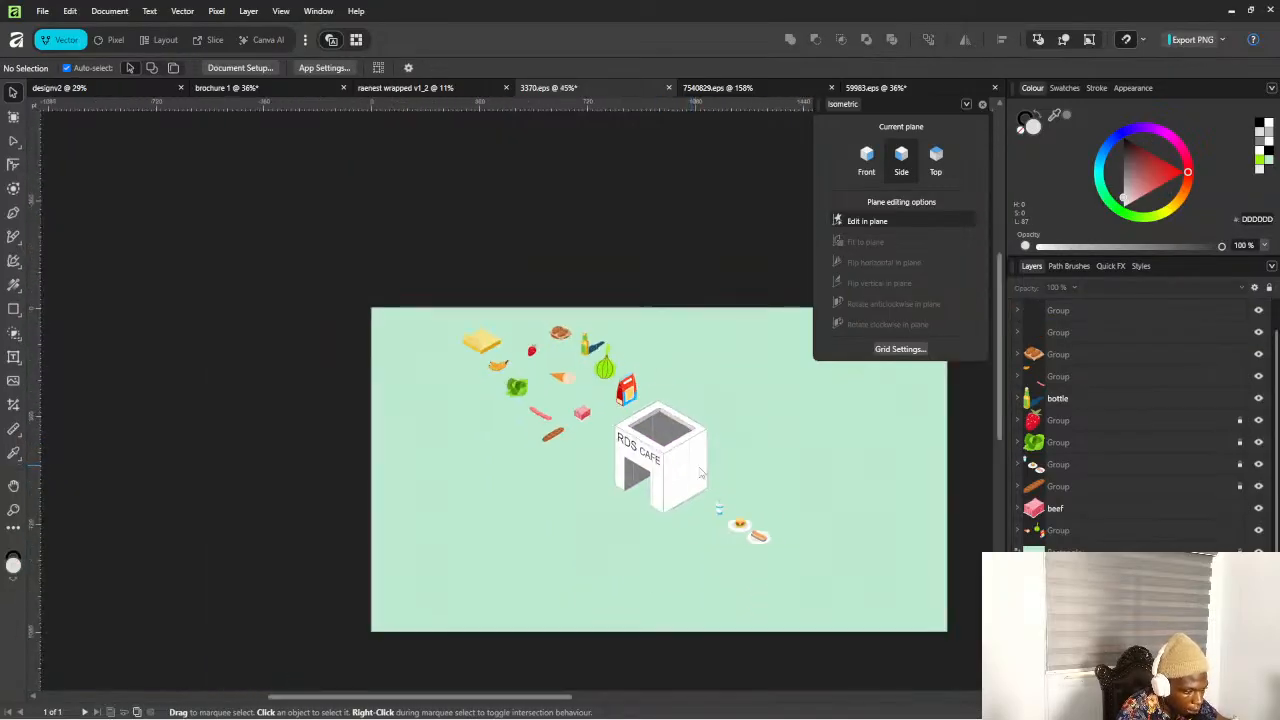
{"action": "scroll", "coordinate": [760, 530], "scroll_direction": "up", "scroll_amount": 3}
{"action": "scroll", "coordinate": [784, 508], "scroll_direction": "down", "scroll_amount": 1}
{"action": "scroll", "coordinate": [784, 508], "scroll_direction": "up", "scroll_amount": 2}
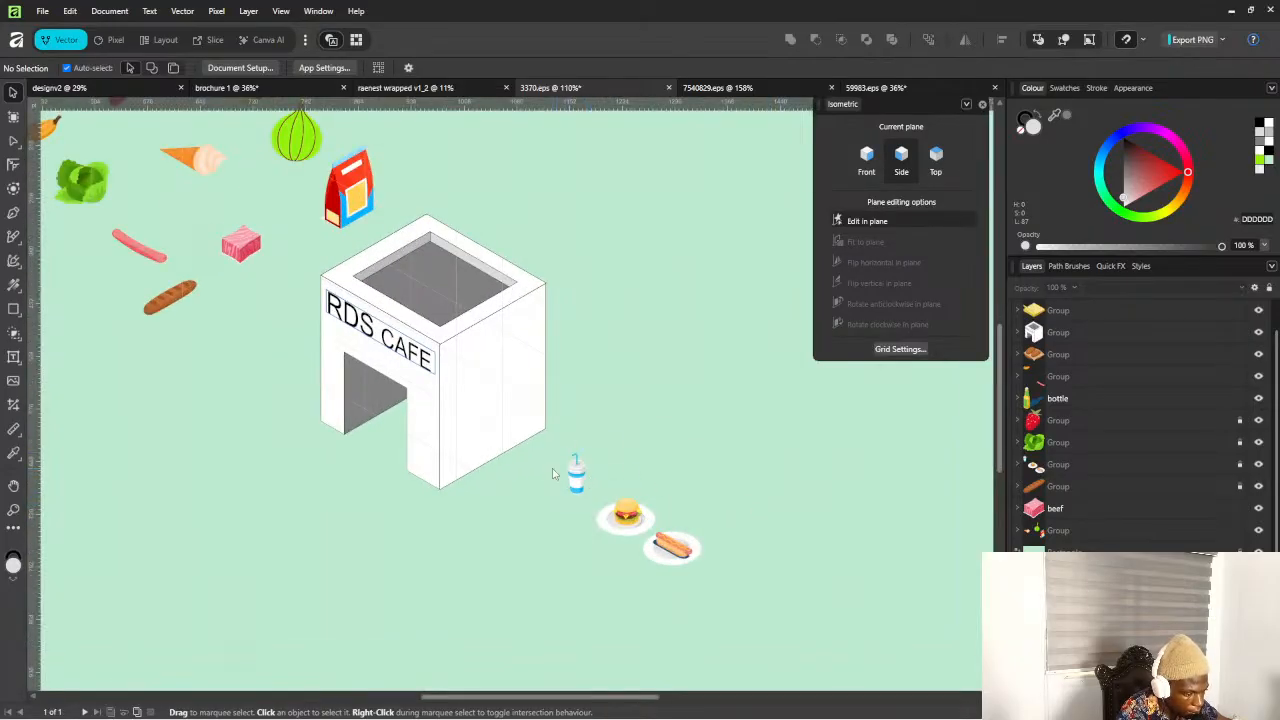
{"action": "left_click", "coordinate": [1055, 536]}
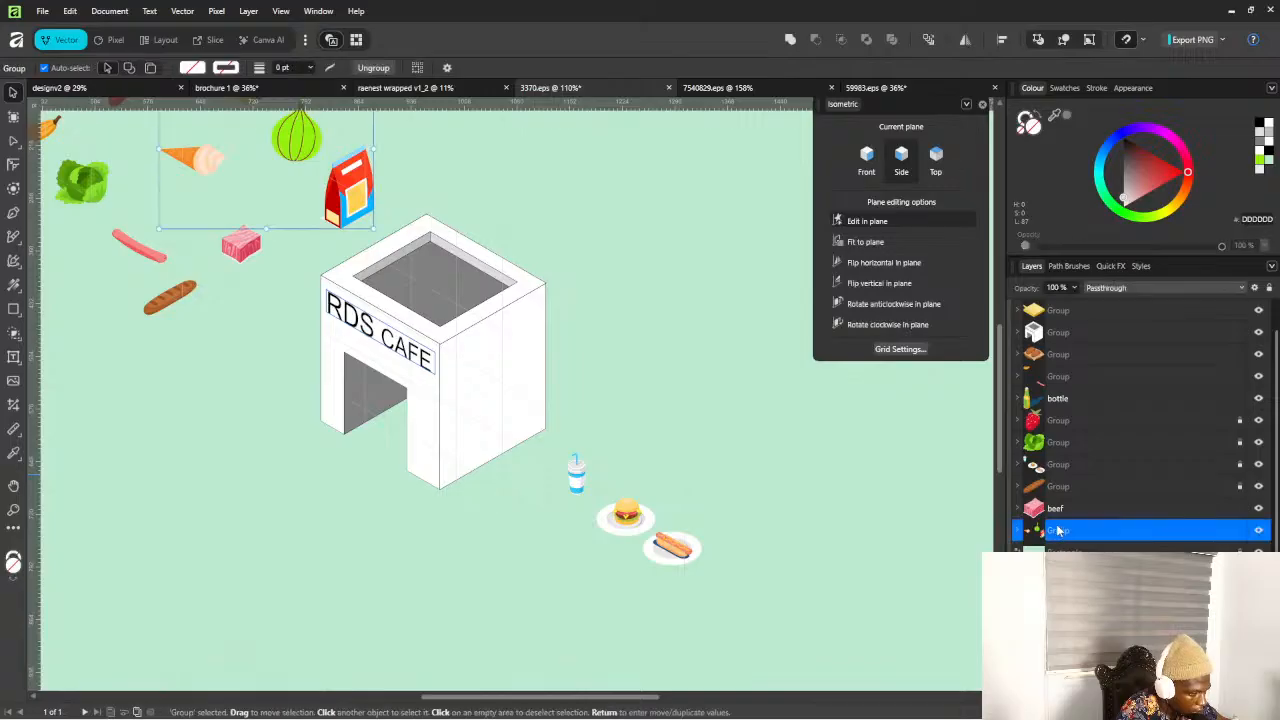
{"action": "left_click", "coordinate": [1017, 464]}
{"action": "left_click", "coordinate": [1025, 463]}
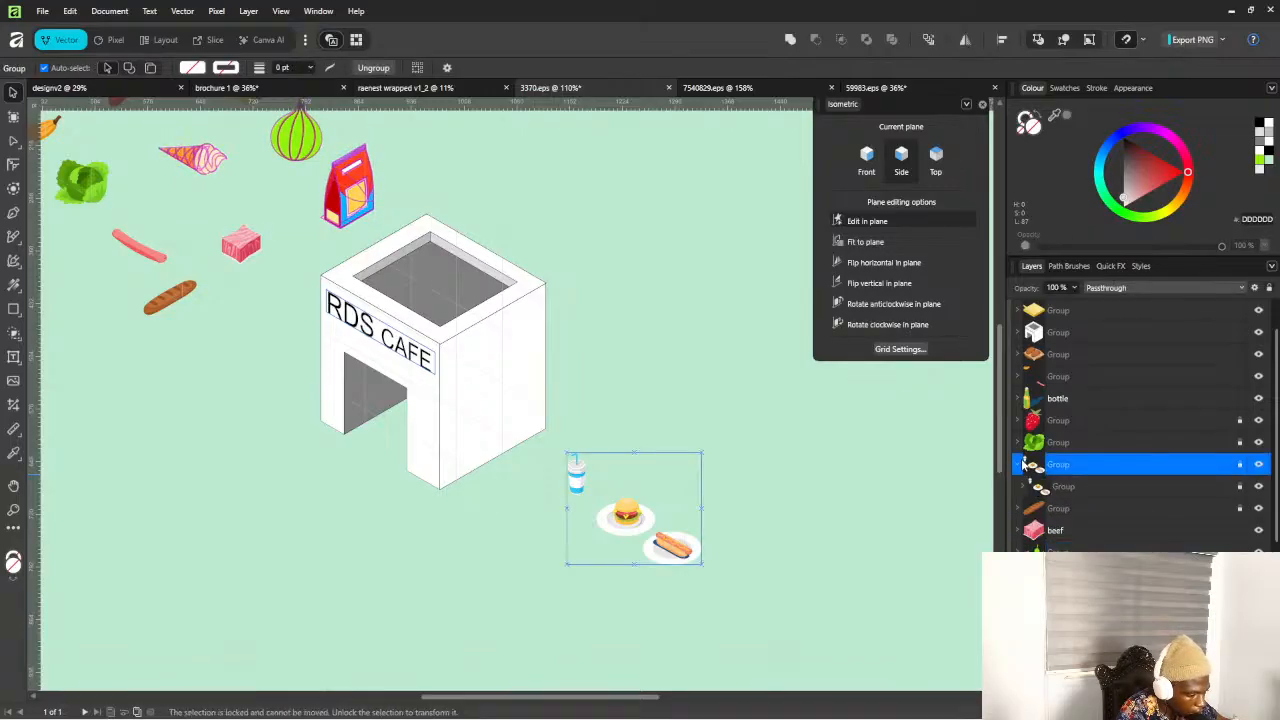
{"action": "left_click", "coordinate": [1018, 464]}
{"action": "left_click_drag", "start_coordinate": [625, 519], "coordinate": [668, 375]}
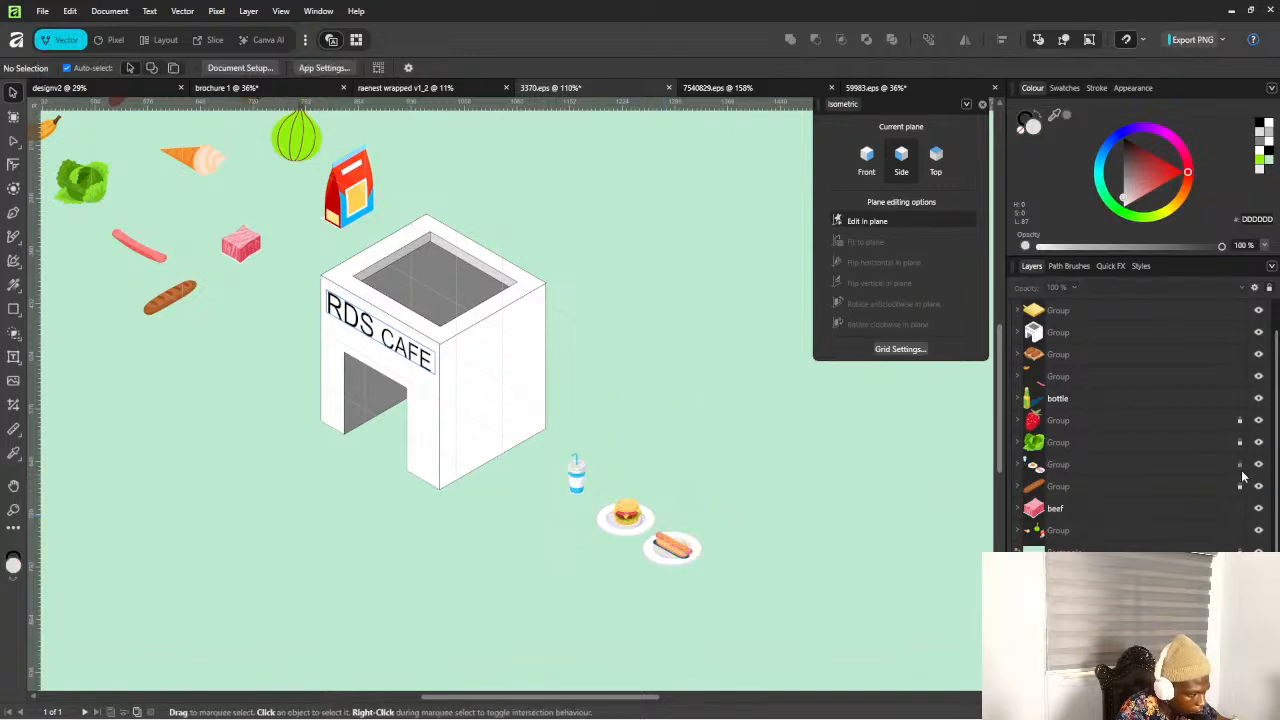
Unlock the drink-and-plates group and its nested group, and move the innermost group out of its two parent groups
{"action": "left_click", "coordinate": [1018, 464]}
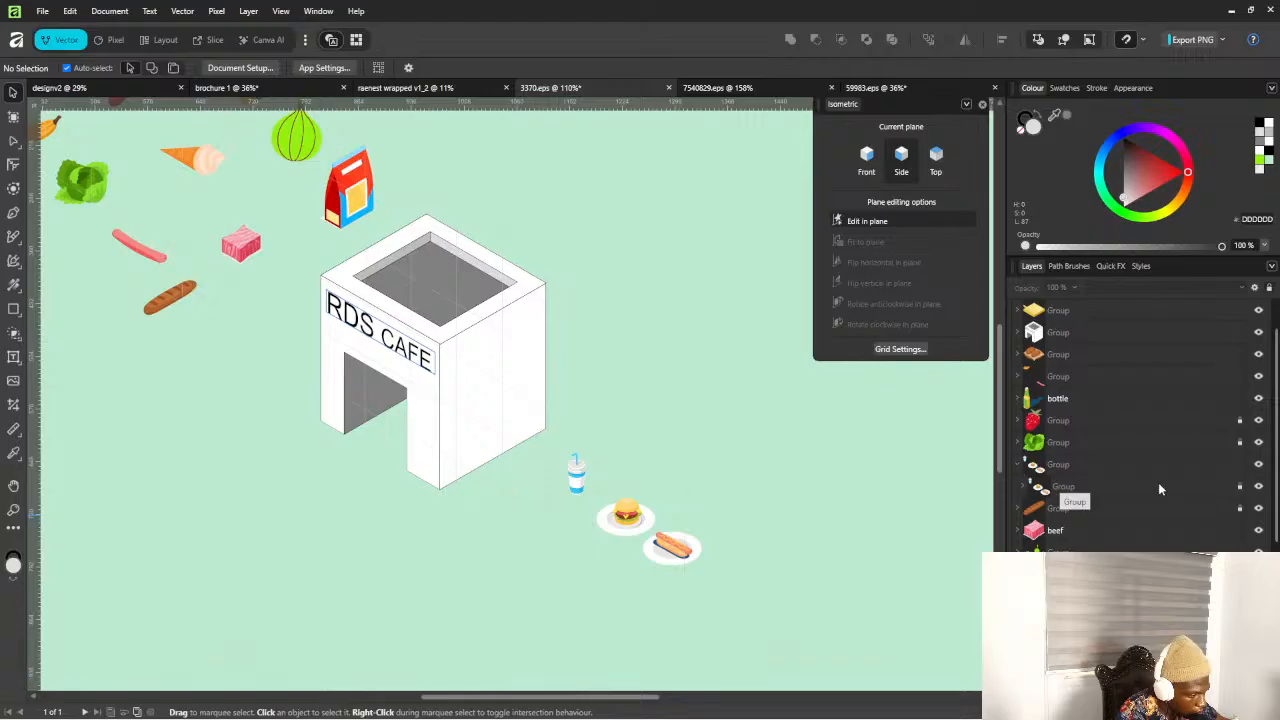
{"action": "left_click", "coordinate": [1022, 490]}
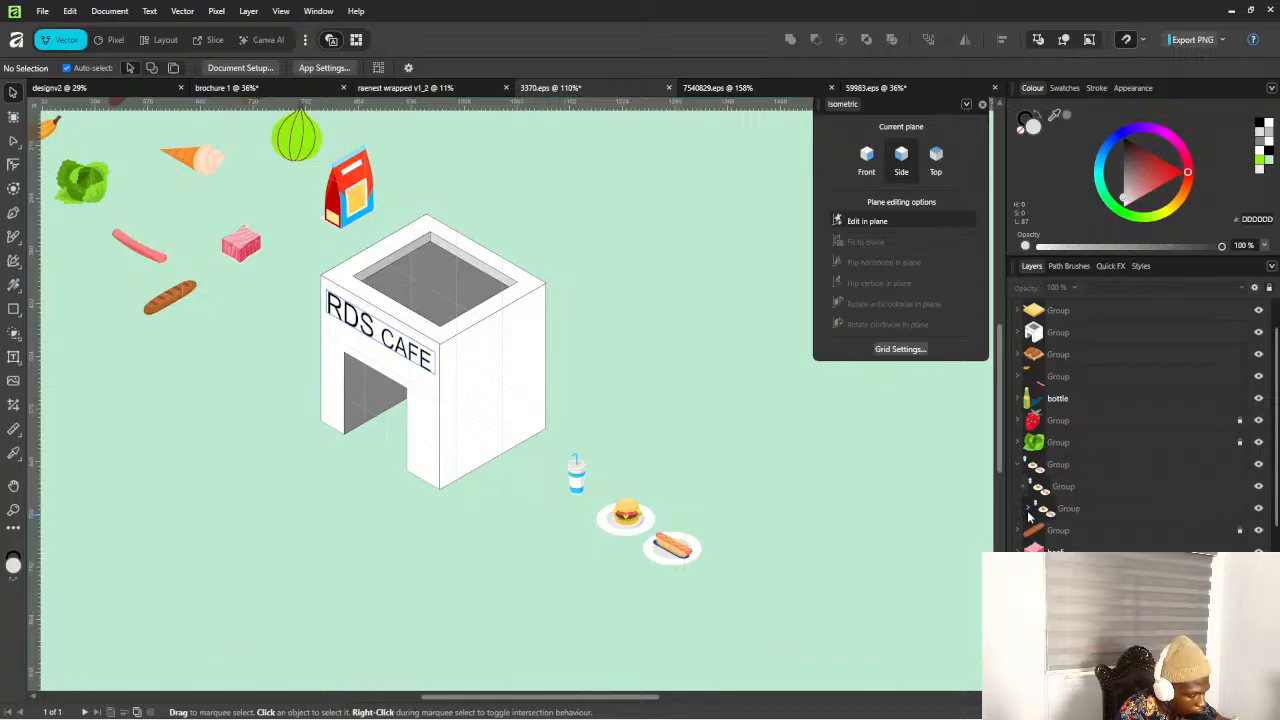
{"action": "left_click", "coordinate": [1028, 510]}
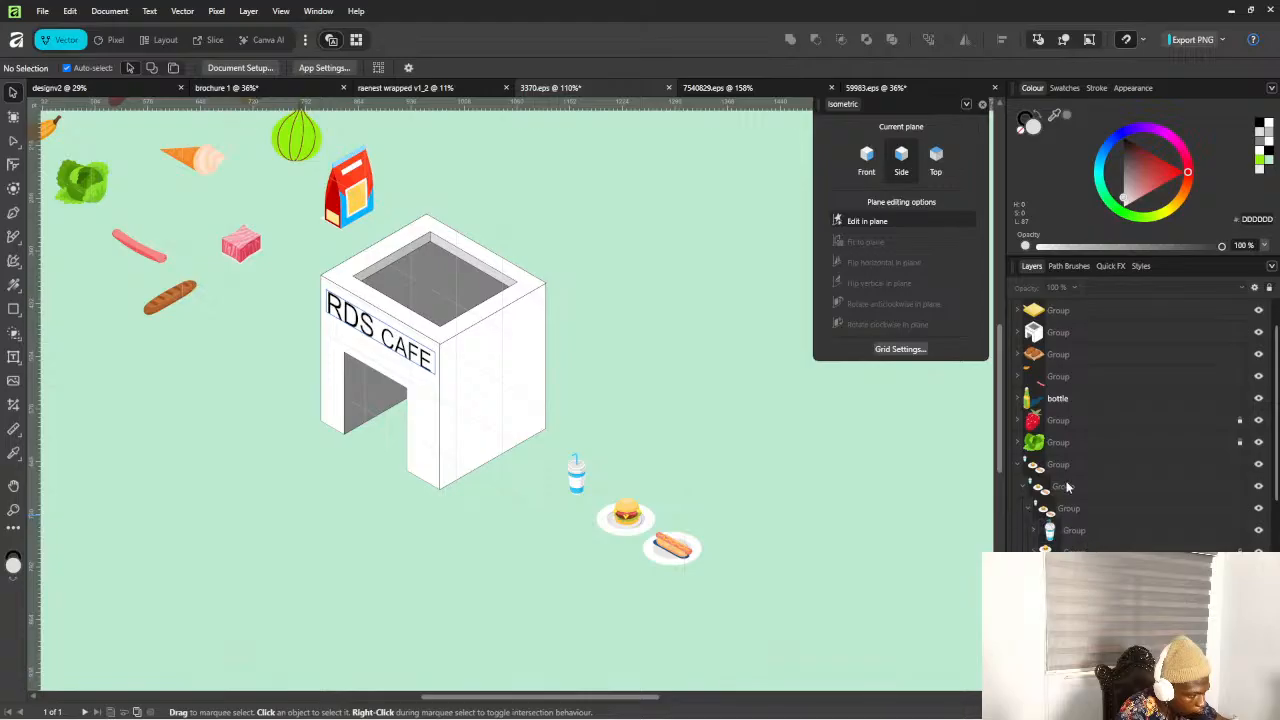
{"action": "mouse_move", "coordinate": [1067, 486]}
{"action": "left_mouse_down"}
{"action": "mouse_move", "coordinate": [1069, 455]}
{"action": "mouse_move", "coordinate": [1070, 492]}
{"action": "left_mouse_up"}
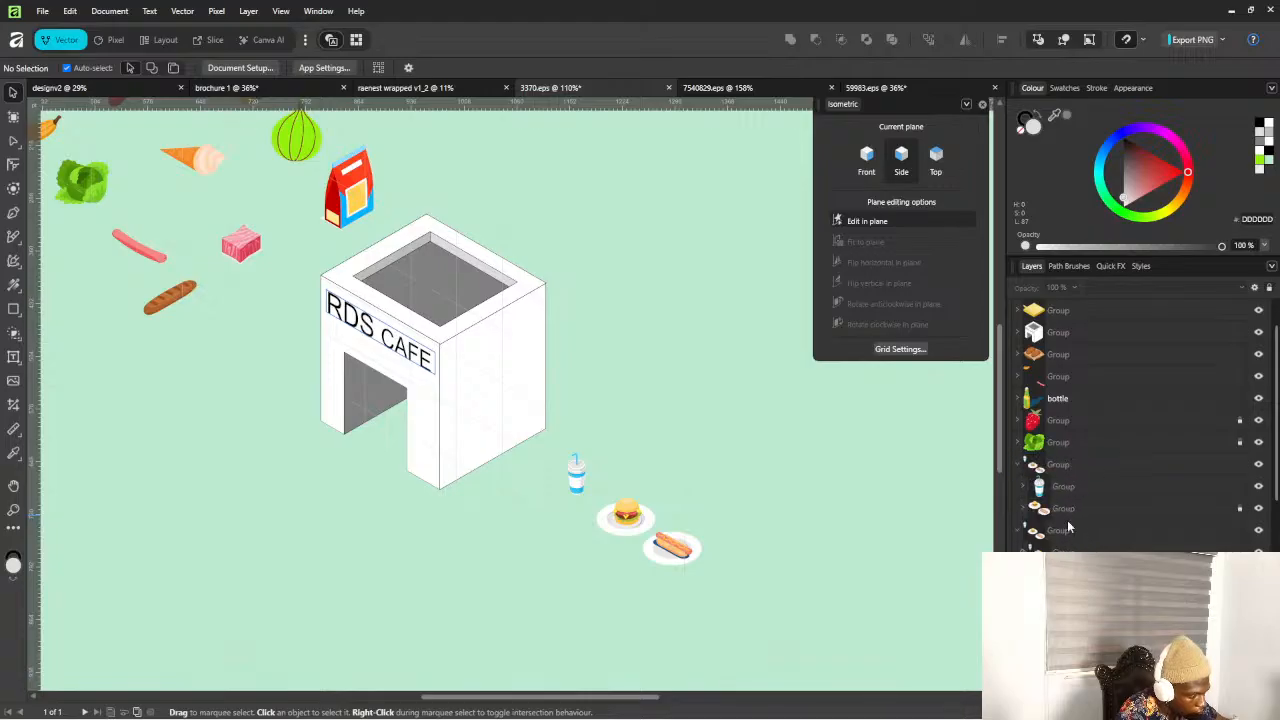
Hide and show the locked burger and hot dog subgroup to check which artwork it contains
{"action": "left_click", "coordinate": [1146, 510]}
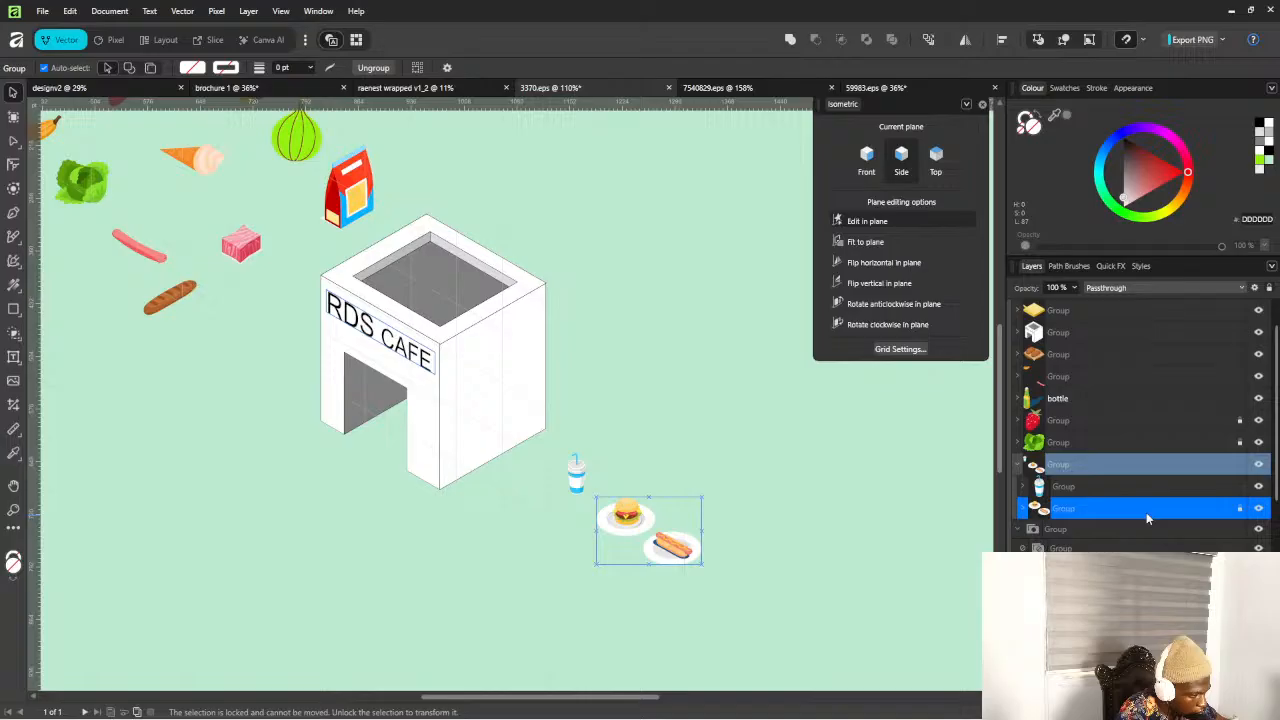
{"action": "left_click", "coordinate": [1258, 510]}
{"action": "left_click", "coordinate": [1257, 510]}
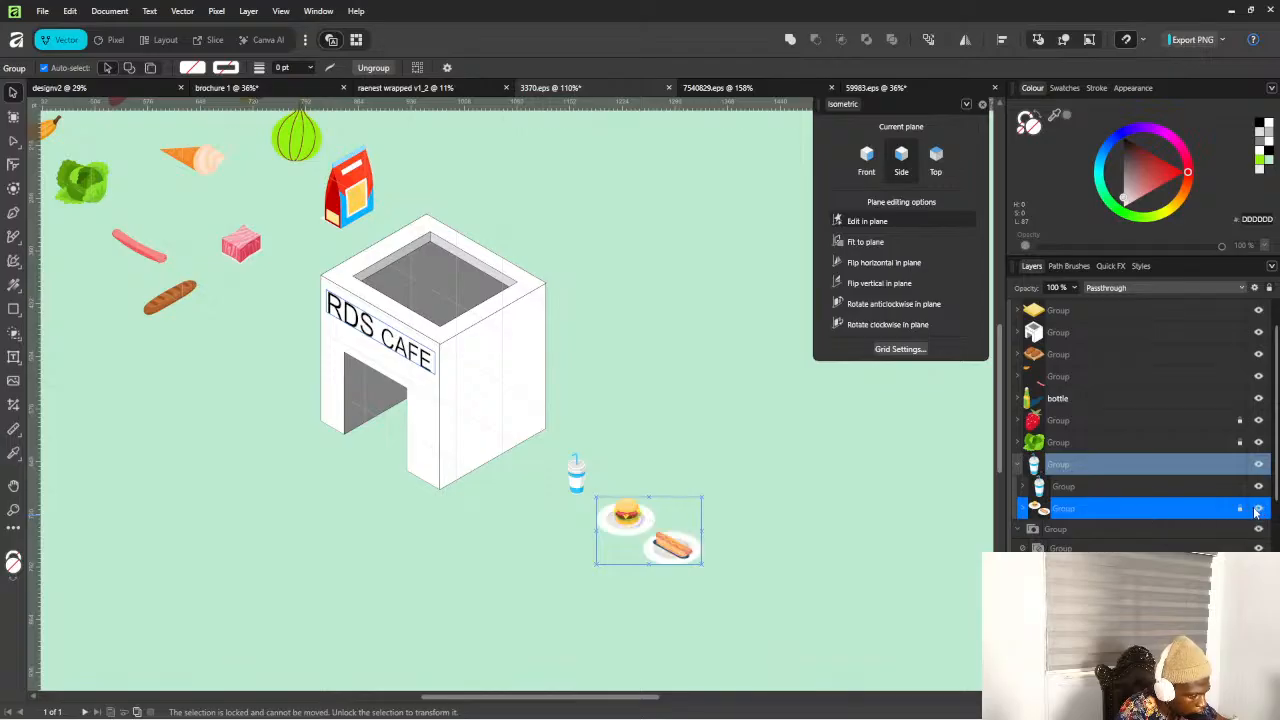
Delete the leftover empty parent group beneath the extracted drink, burger and hot dog group
{"action": "left_click", "coordinate": [1017, 511]}
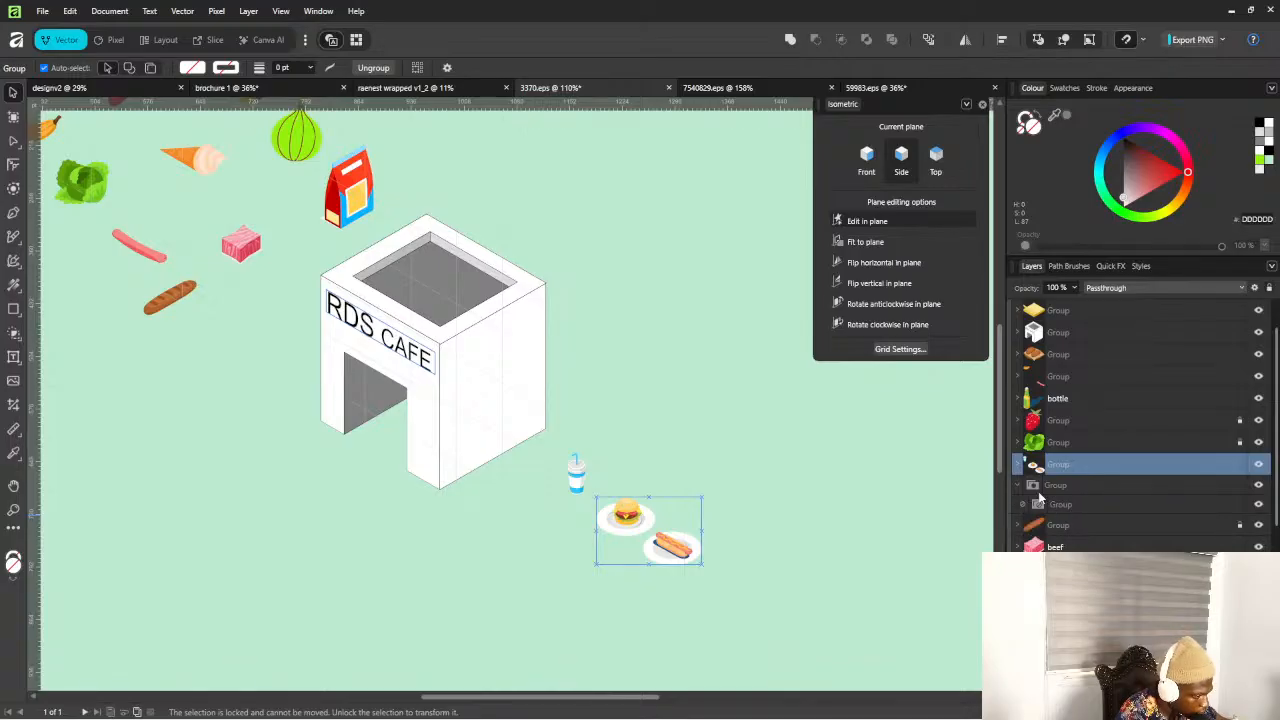
{"action": "left_click", "coordinate": [1019, 485]}
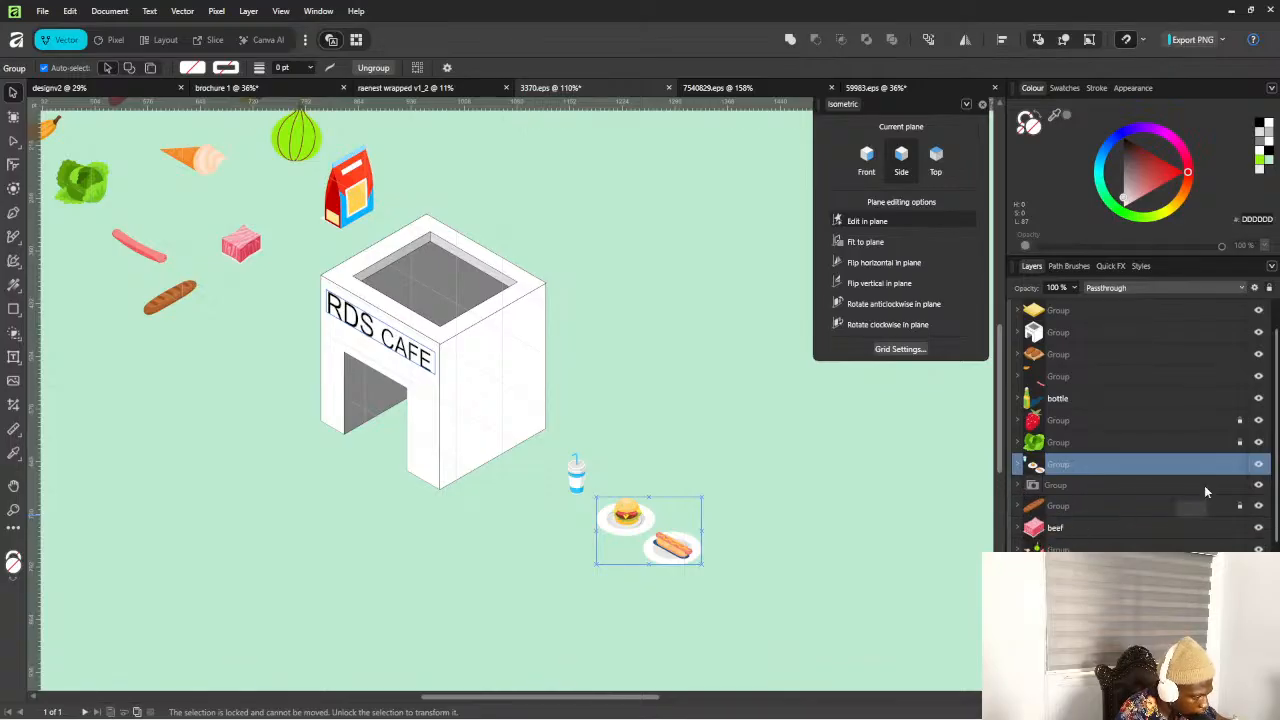
{"action": "left_click", "coordinate": [1019, 485]}
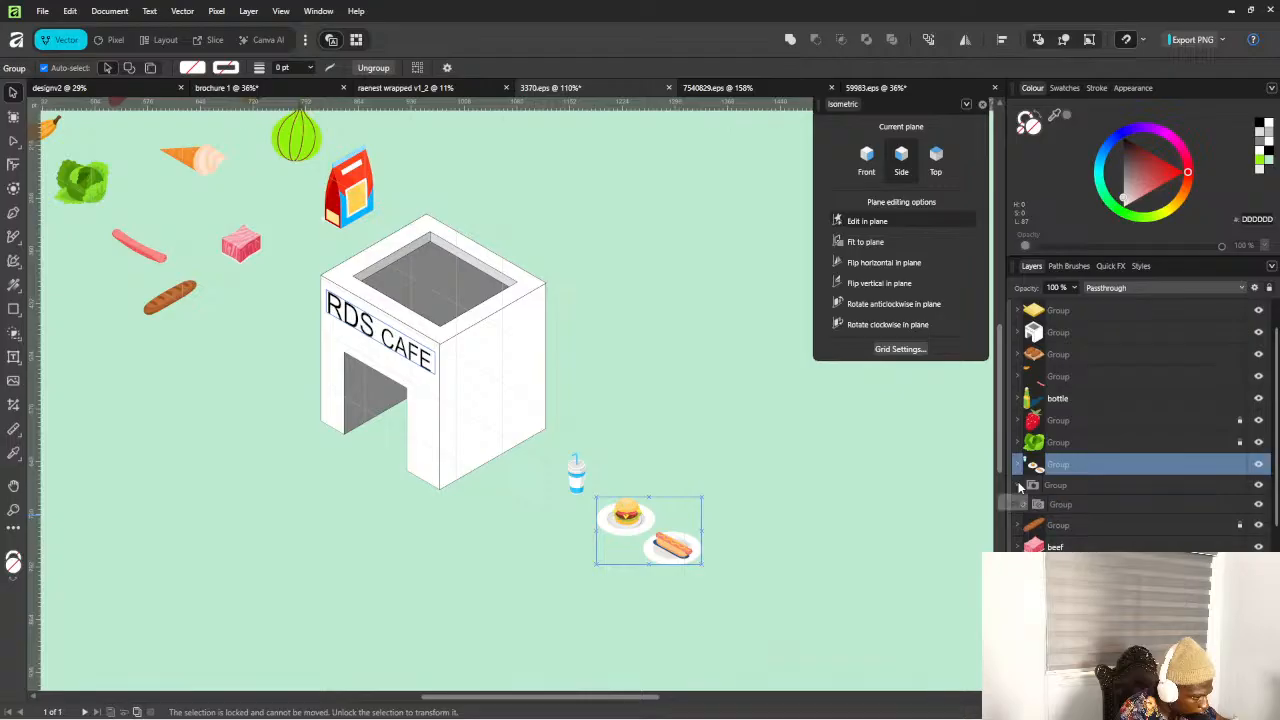
{"action": "left_click", "coordinate": [1019, 485]}
{"action": "left_click", "coordinate": [1135, 482]}
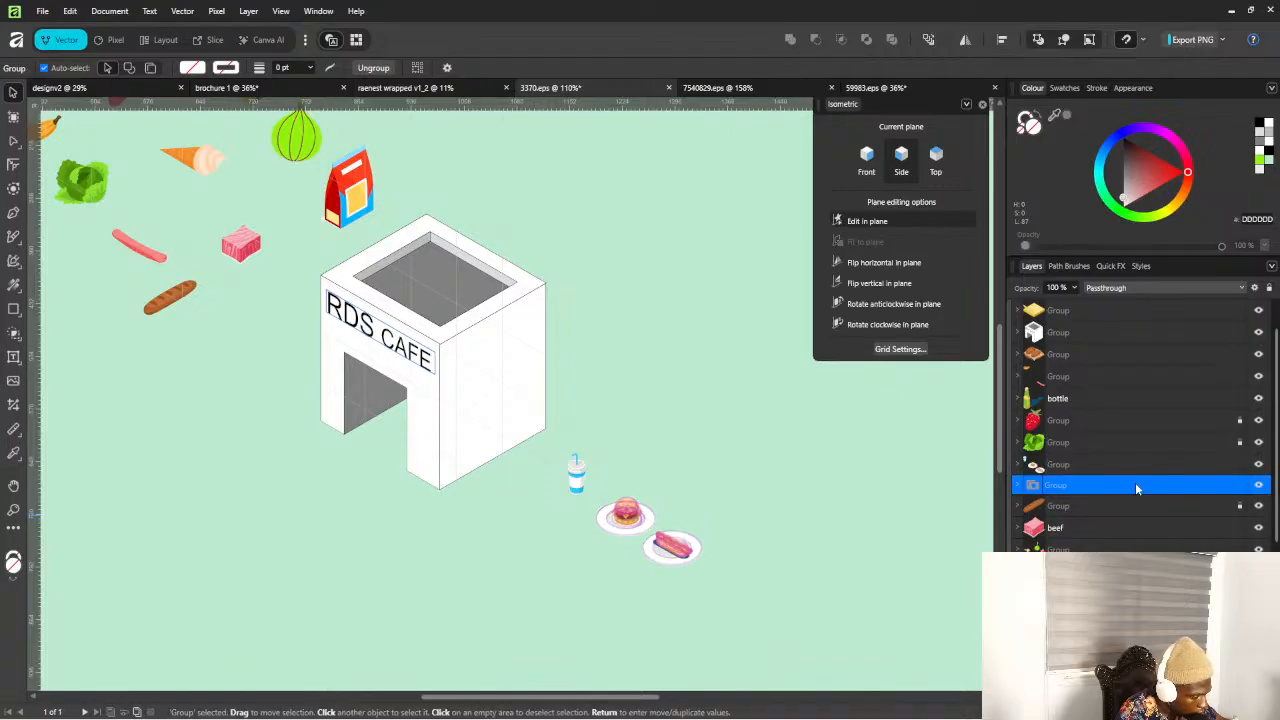
{"action": "key", "text": "Delete"}
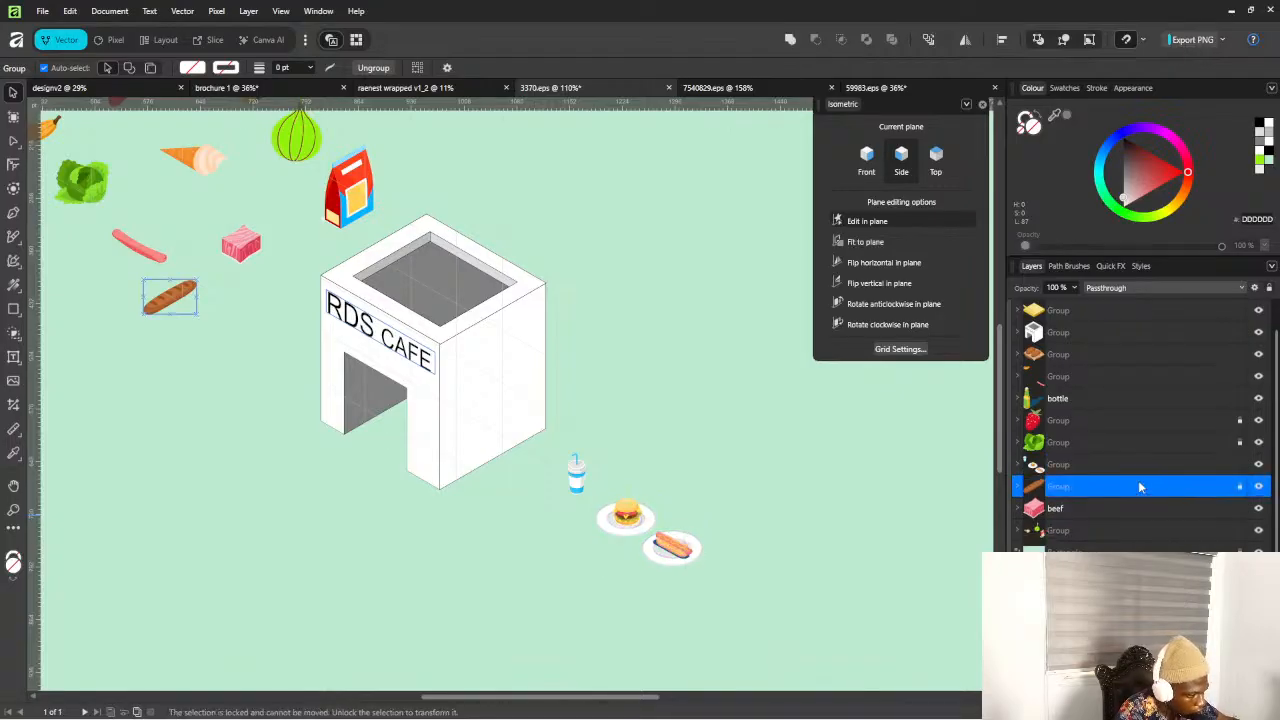
Move the whole drink, burger and hot dog group up beside the cafe's right wall and deselect it
{"action": "left_click", "coordinate": [1018, 465]}
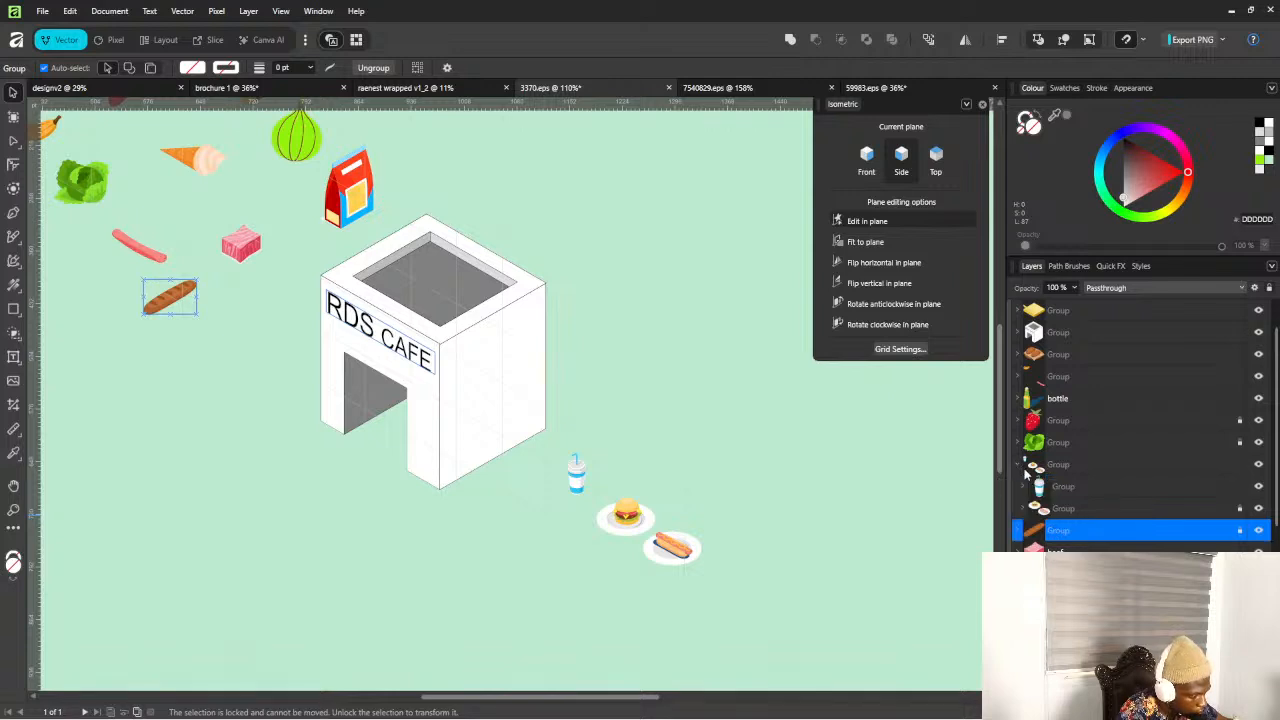
{"action": "left_click", "coordinate": [1058, 489]}
{"action": "double_click", "coordinate": [1068, 490]}
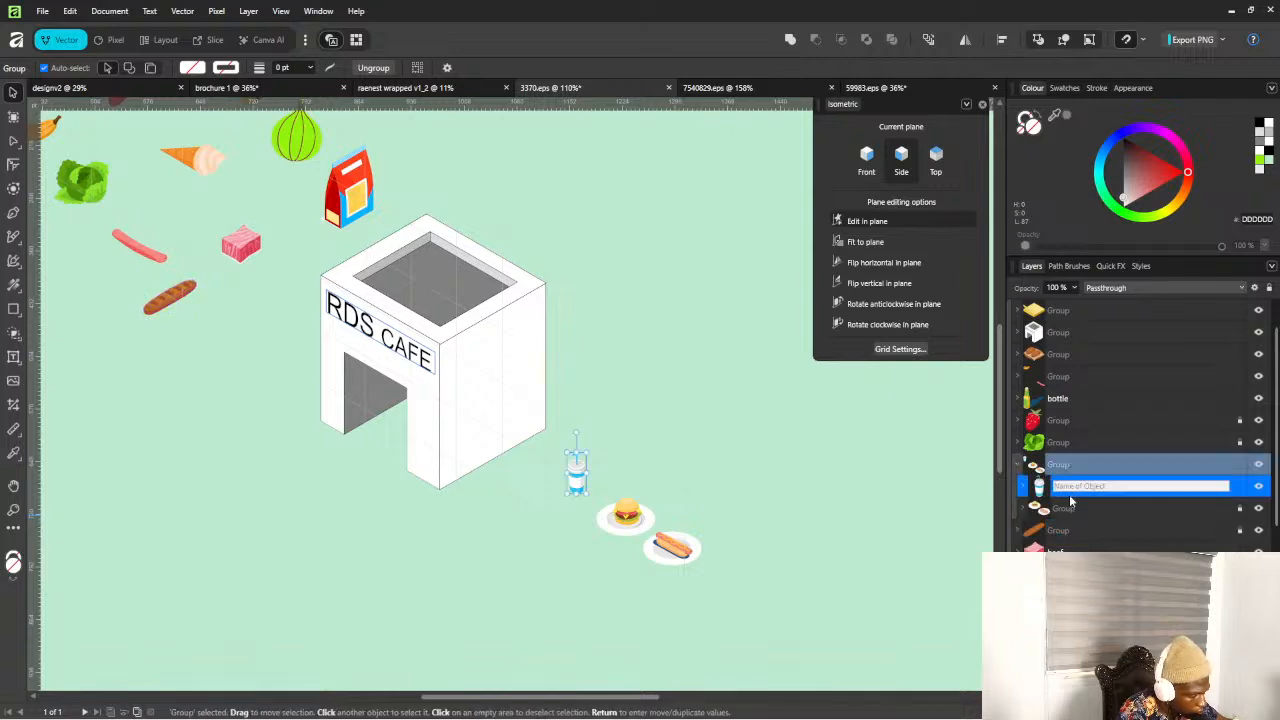
{"action": "left_click", "coordinate": [1062, 466]}
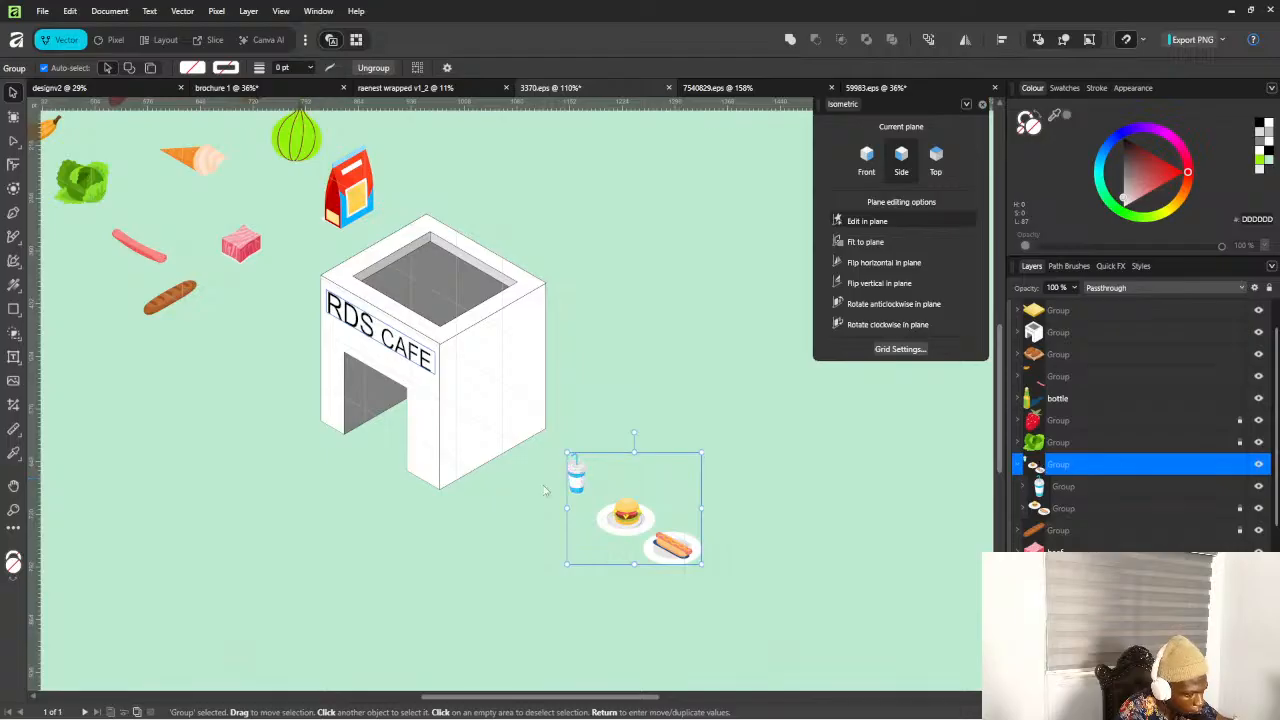
{"action": "left_click_drag", "start_coordinate": [624, 528], "coordinate": [644, 388]}
{"action": "scroll", "coordinate": [644, 388], "scroll_direction": "down", "scroll_amount": 5}
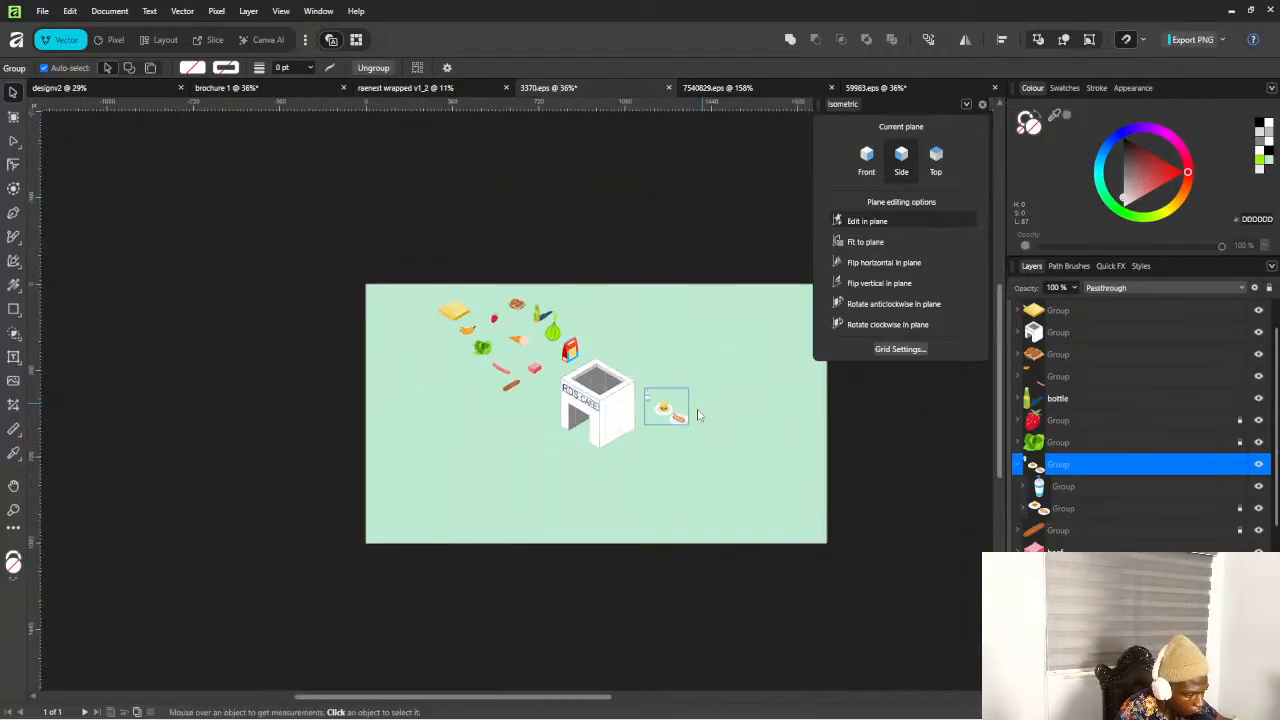
{"action": "scroll", "coordinate": [658, 432], "scroll_direction": "up", "scroll_amount": 2}
{"action": "left_click", "coordinate": [695, 456]}
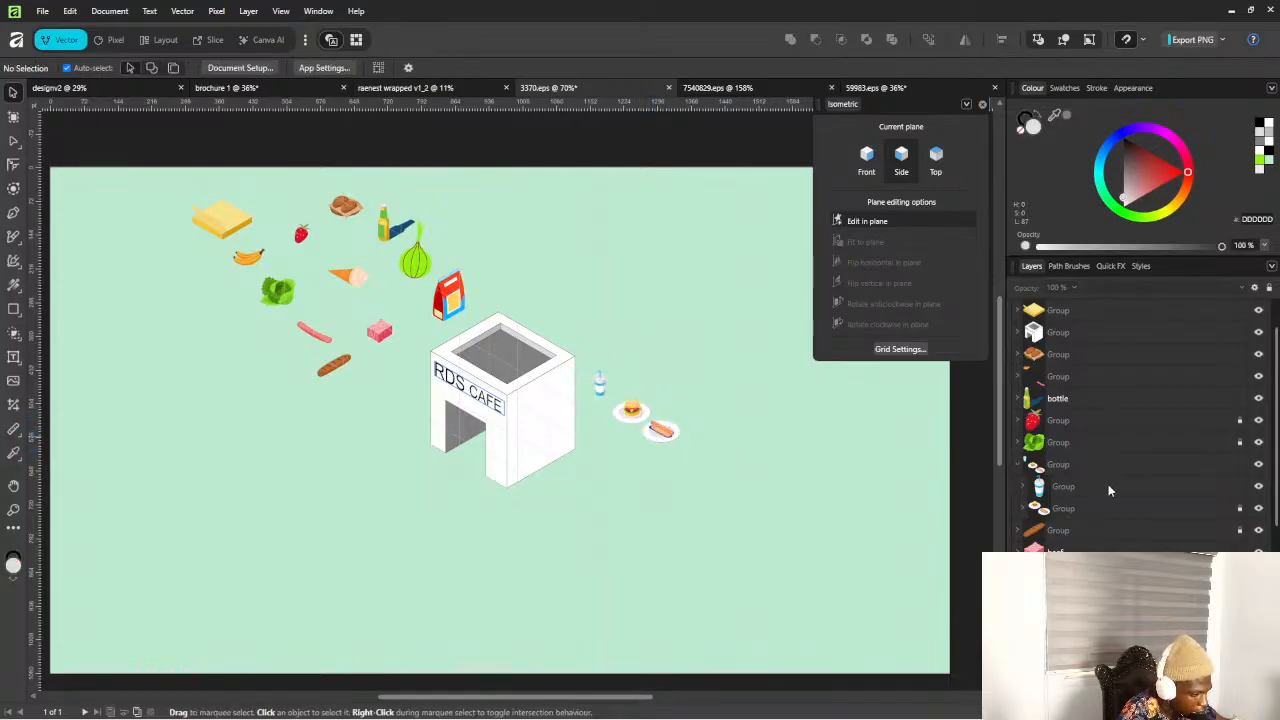
Ungroup the drink, burger and hot dog group one level, into a drink group and a plates group
{"action": "double_click", "coordinate": [1080, 464]}
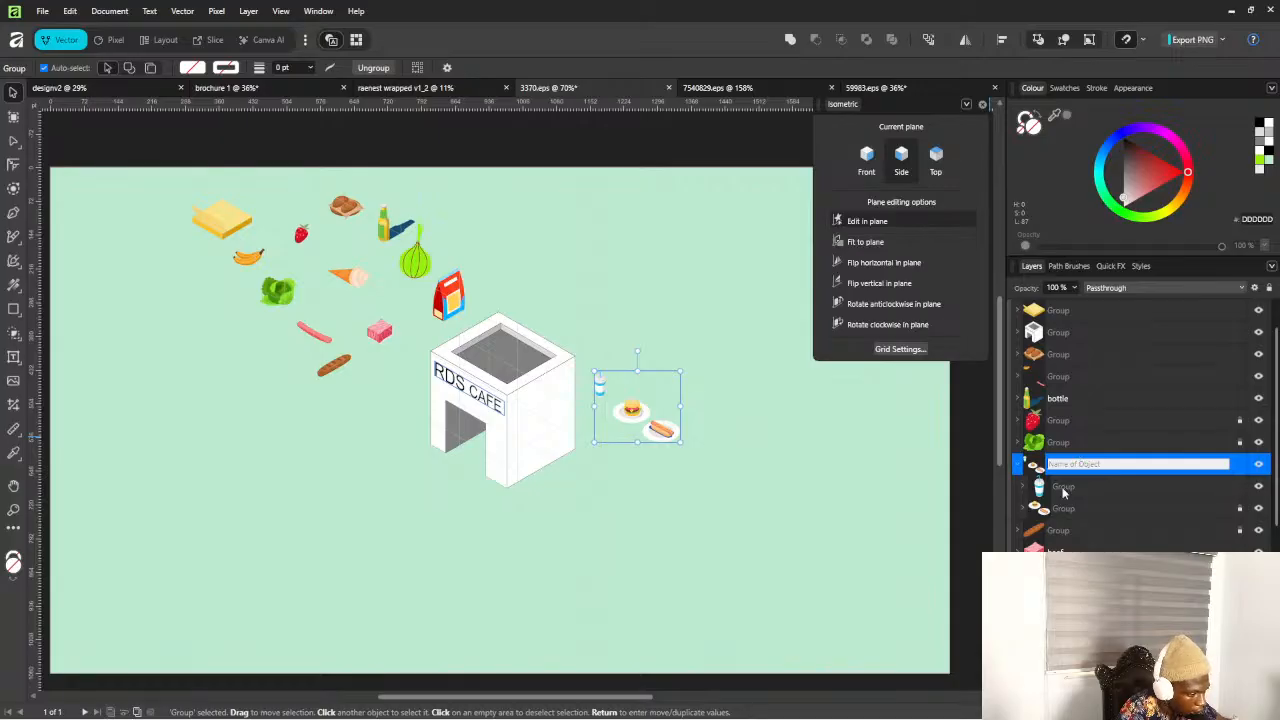
{"action": "left_click", "coordinate": [1030, 469]}
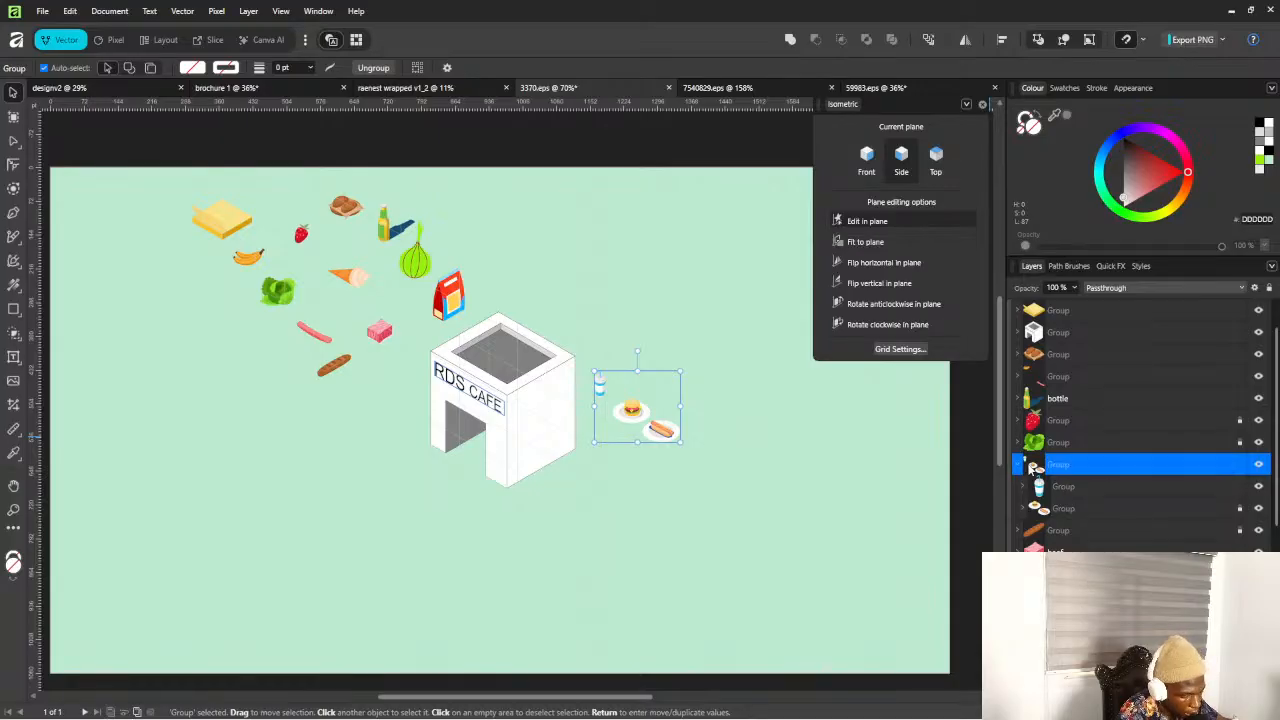
{"action": "key", "text": "ctrl+shift+g"}
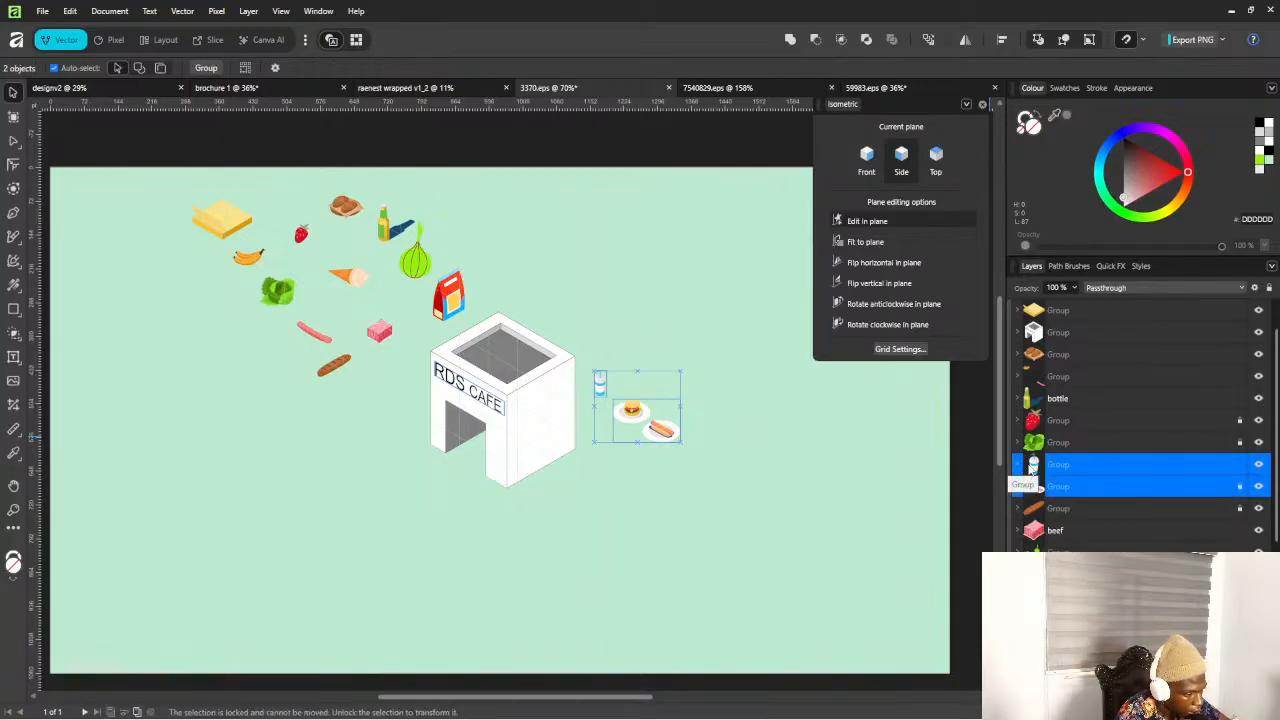
{"action": "key", "text": "ctrl+shift+g"}
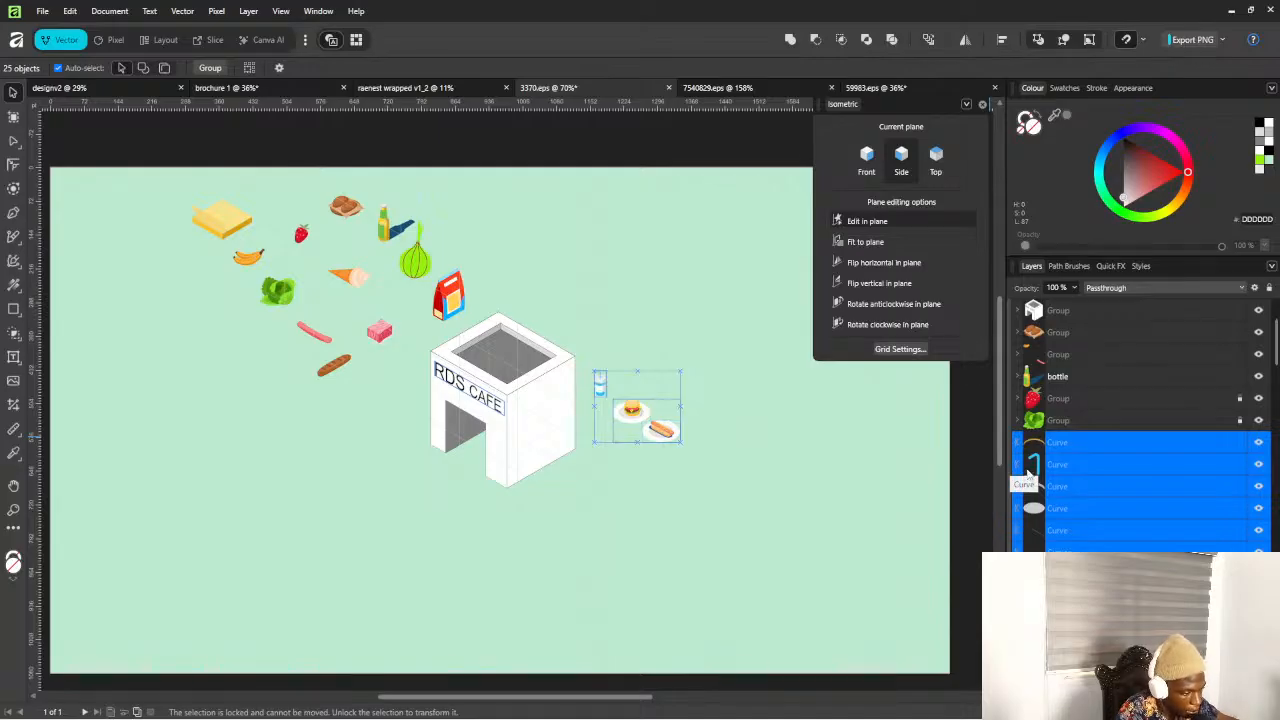
{"action": "key", "text": "ctrl+z"}
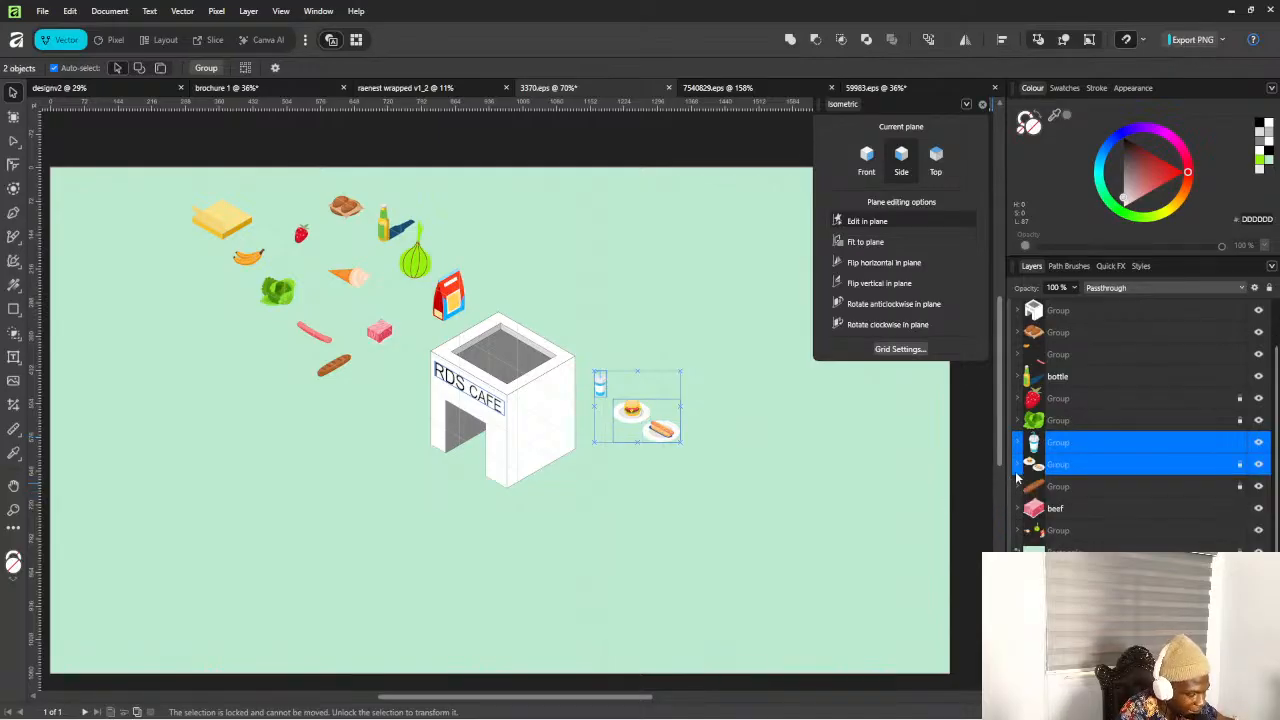
{"action": "left_click", "coordinate": [982, 518]}
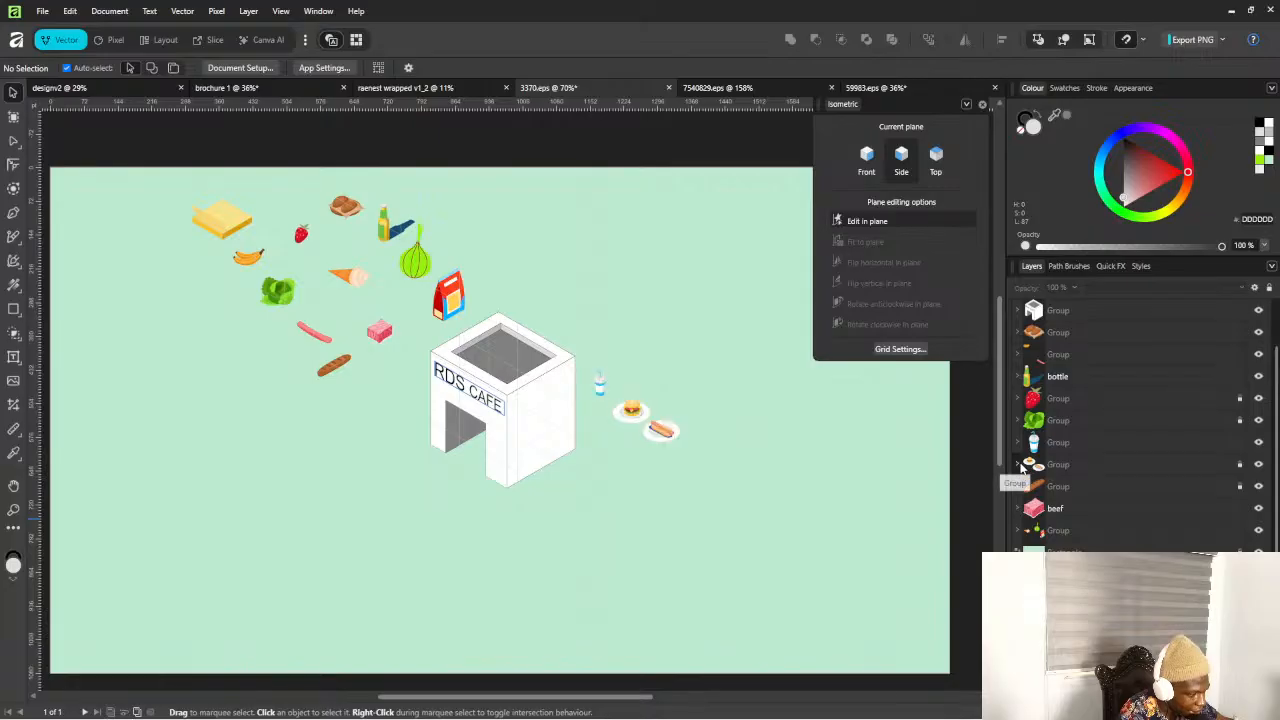
Ungroup the locked plates group so the hot dog and the burger are separate groups, and clear the selection
{"action": "left_click", "coordinate": [1018, 464]}
{"action": "left_click", "coordinate": [1055, 466]}
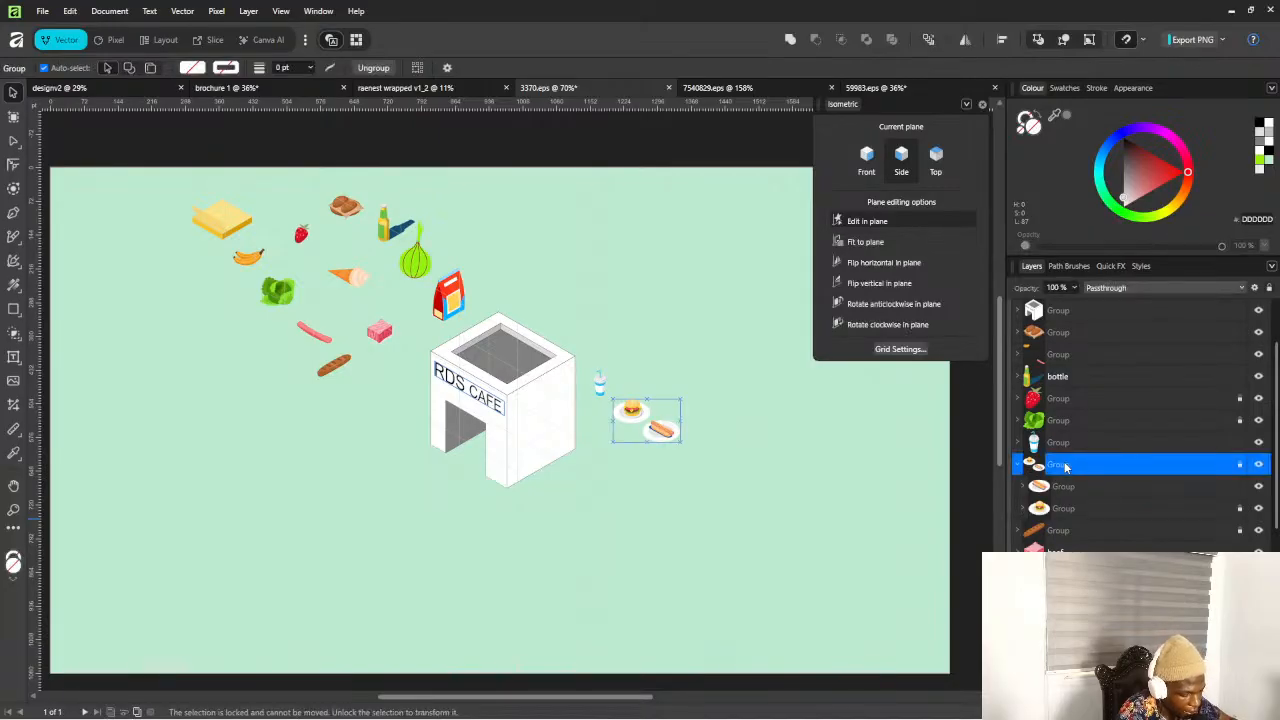
{"action": "key", "text": "ctrl+shift+g"}
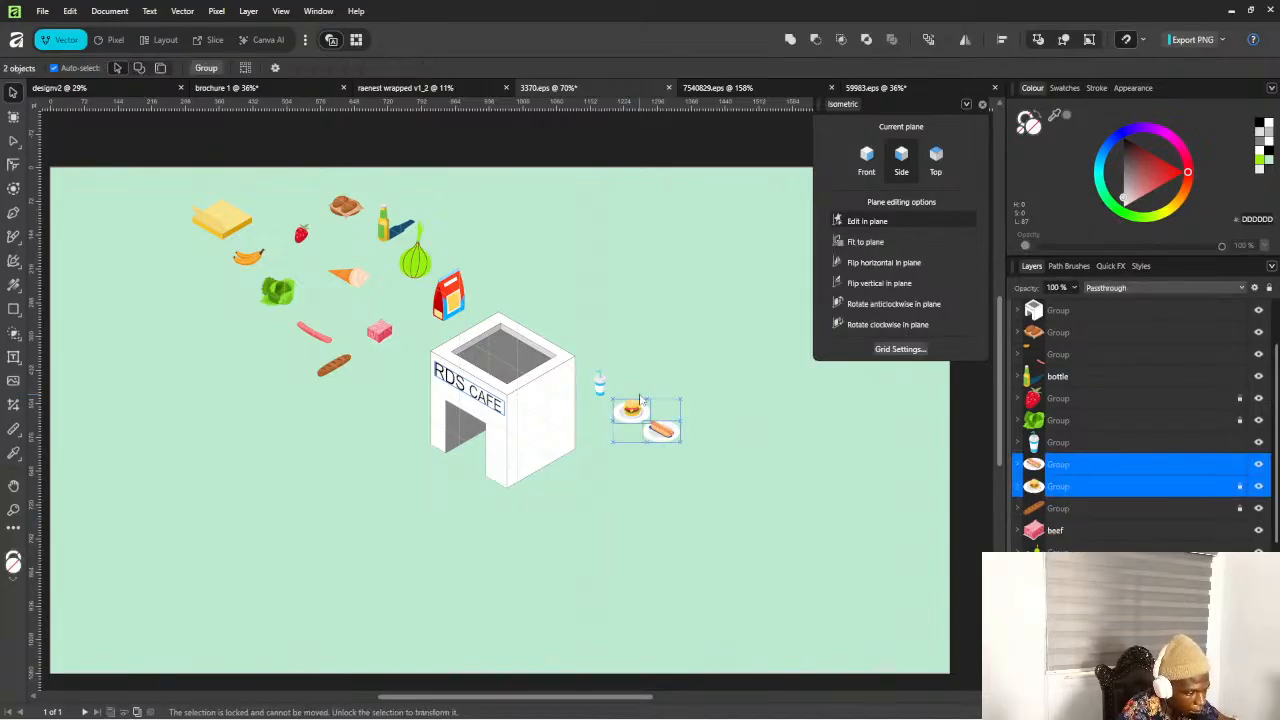
{"action": "left_click", "coordinate": [692, 362]}
{"action": "scroll", "coordinate": [684, 416], "scroll_direction": "up", "scroll_amount": 4}
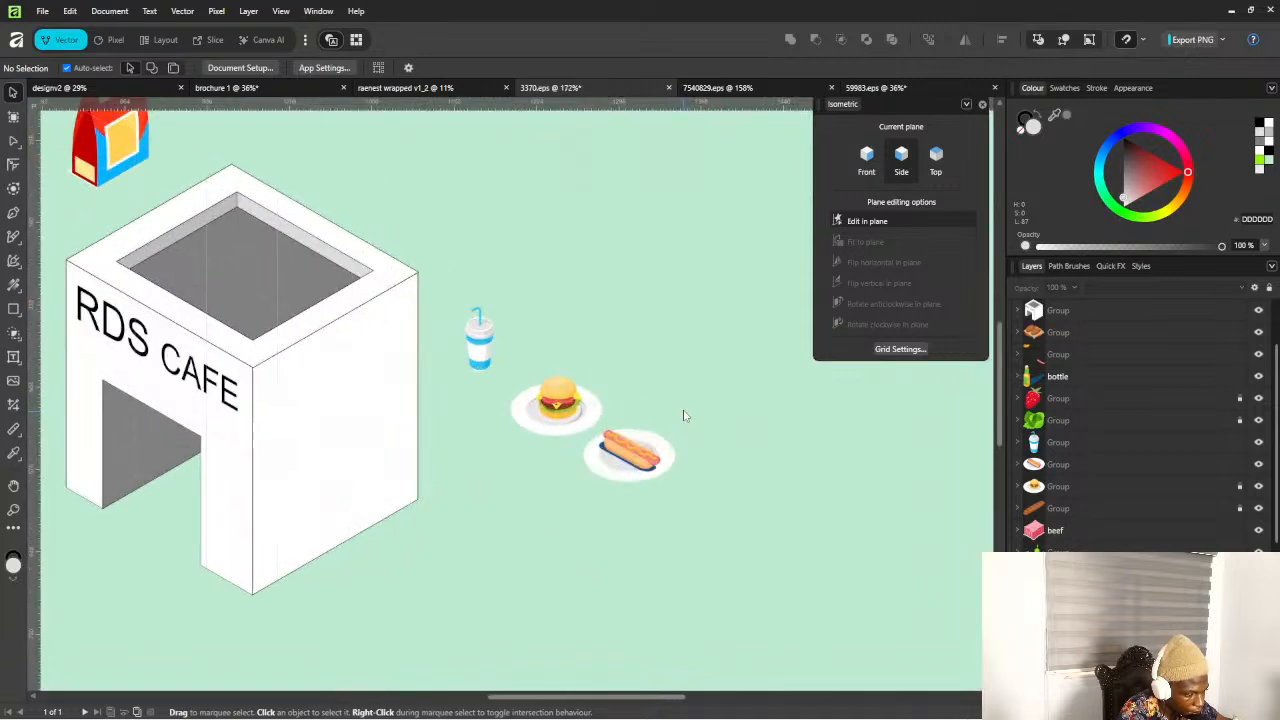
{"action": "left_click_drag", "start_coordinate": [704, 412], "coordinate": [713, 291]}
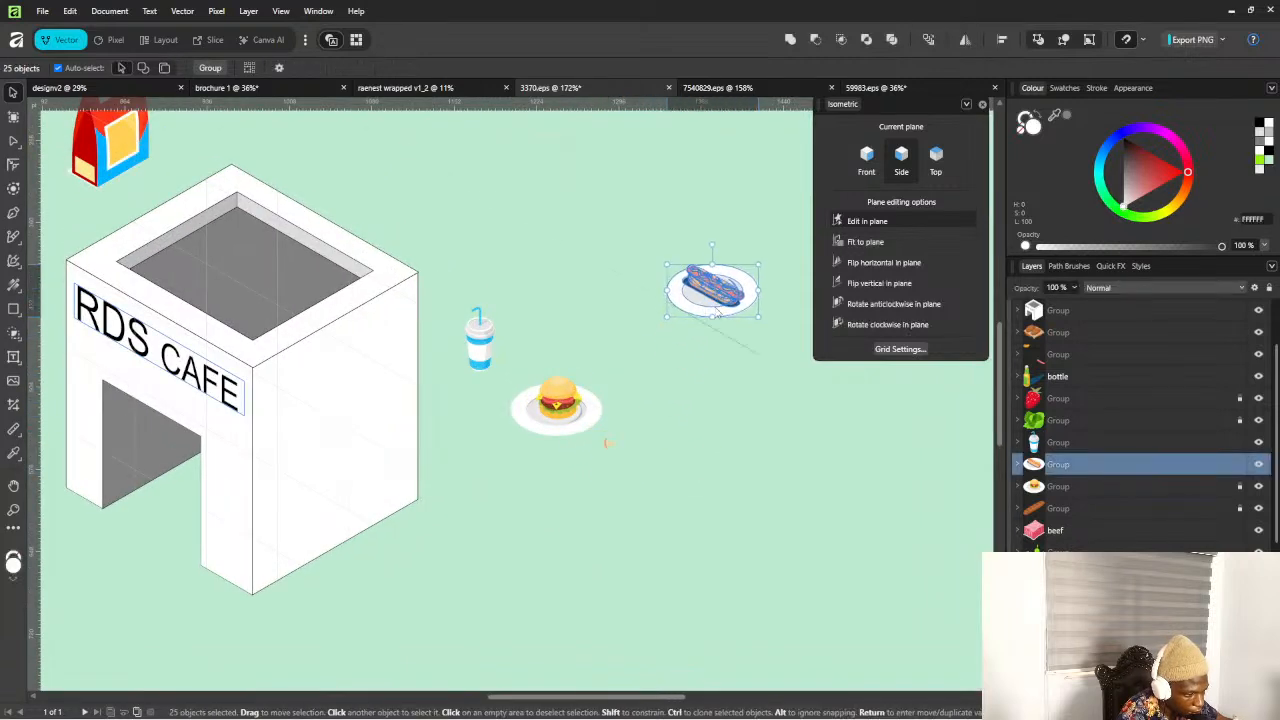
{"action": "key", "text": "ctrl+z"}
{"action": "left_click", "coordinate": [717, 416]}
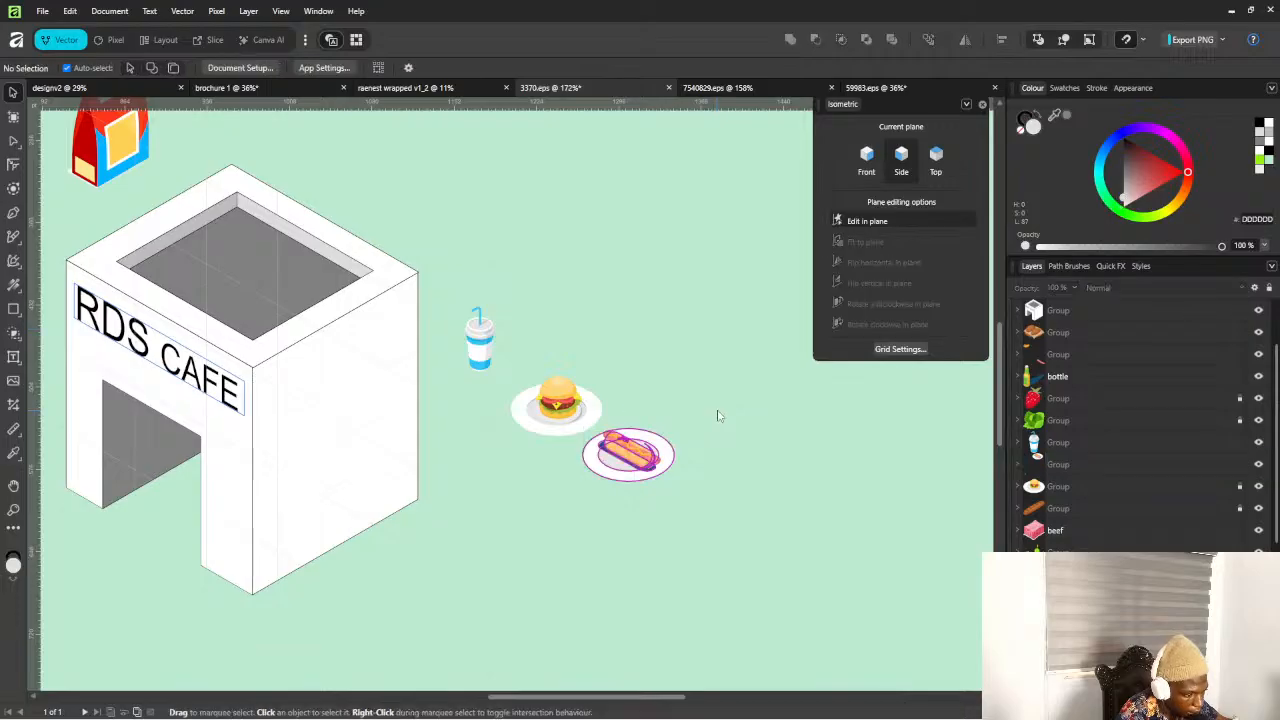
Select all the hot dog plate's artwork and move it up and to the right, away from the burger
{"action": "scroll", "coordinate": [680, 440], "scroll_direction": "up", "scroll_amount": 2}
{"action": "left_click_drag", "start_coordinate": [693, 408], "coordinate": [739, 222]}
{"action": "scroll", "coordinate": [742, 265], "scroll_direction": "down", "scroll_amount": 1}
{"action": "scroll", "coordinate": [742, 265], "scroll_direction": "down", "scroll_amount": 1}
{"action": "left_click_drag", "start_coordinate": [624, 271], "coordinate": [561, 402]}
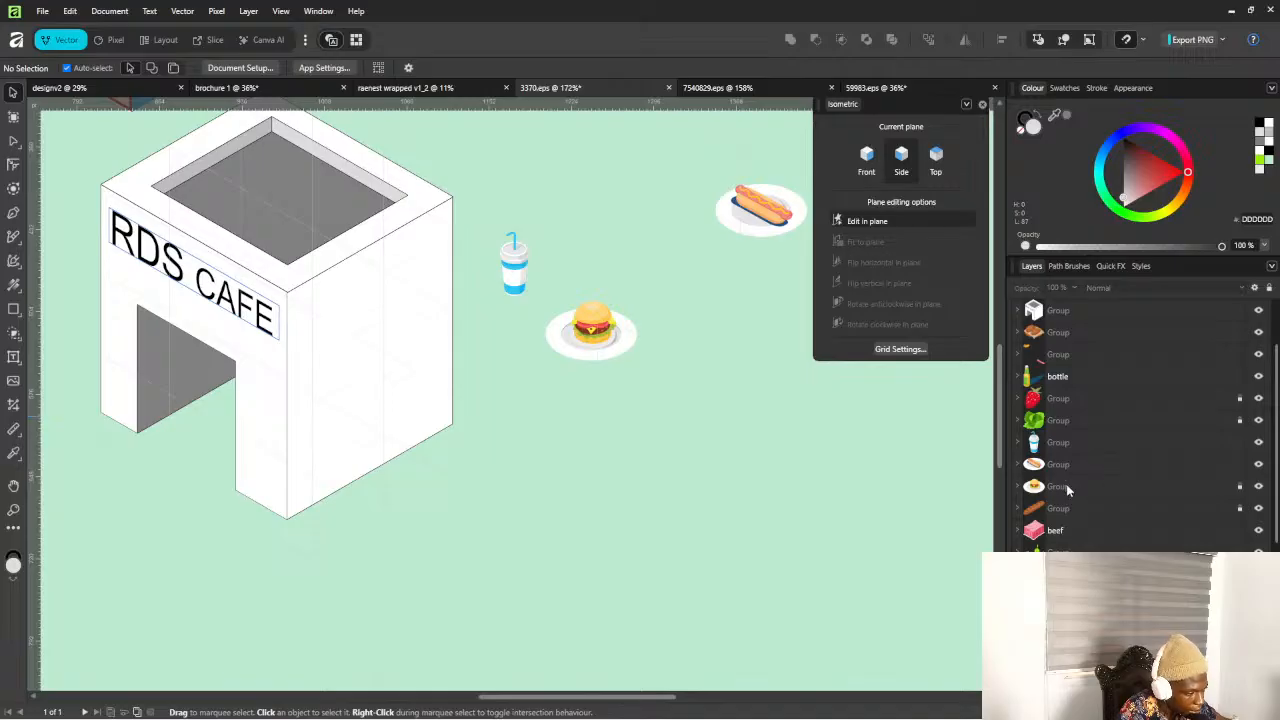
Unlock the burger plate group, move it up between the drink and the hot dog, and deselect it
{"action": "left_click", "coordinate": [1221, 486]}
{"action": "left_click", "coordinate": [1241, 486]}
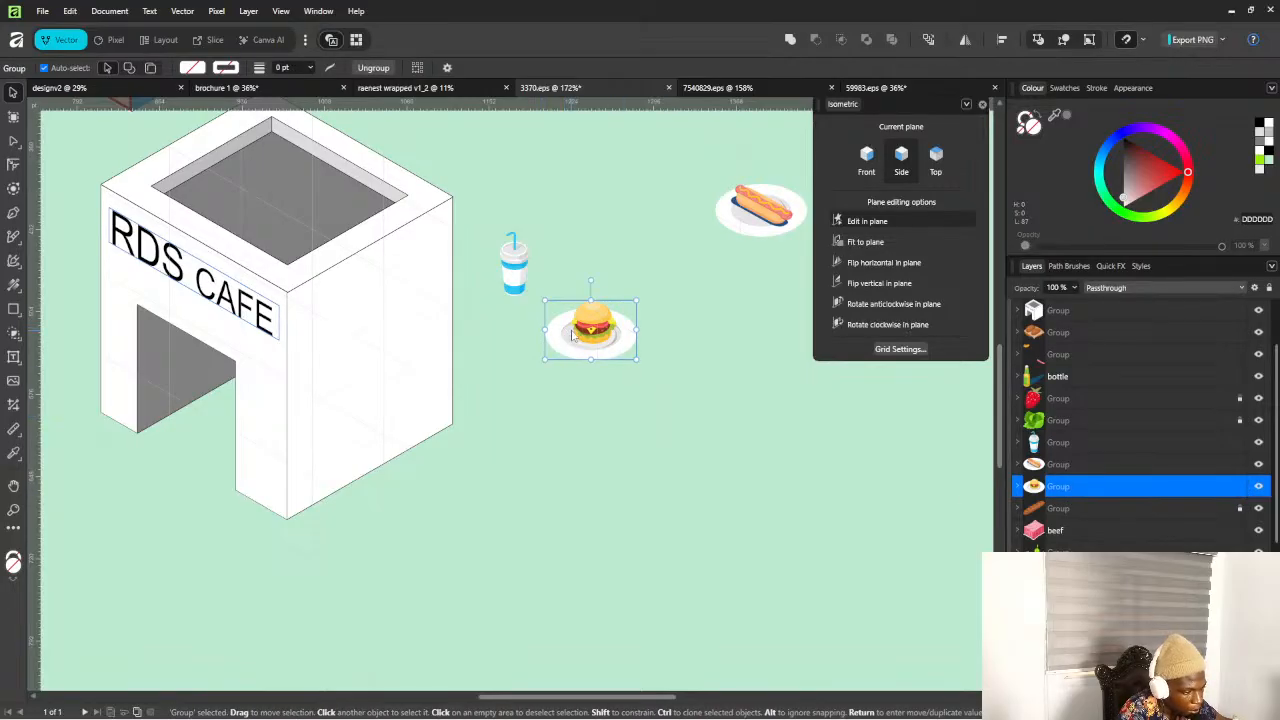
{"action": "left_click_drag", "start_coordinate": [572, 334], "coordinate": [596, 255]}
{"action": "scroll", "coordinate": [606, 247], "scroll_direction": "down", "scroll_amount": 3}
{"action": "scroll", "coordinate": [600, 255], "scroll_direction": "up", "scroll_amount": 3}
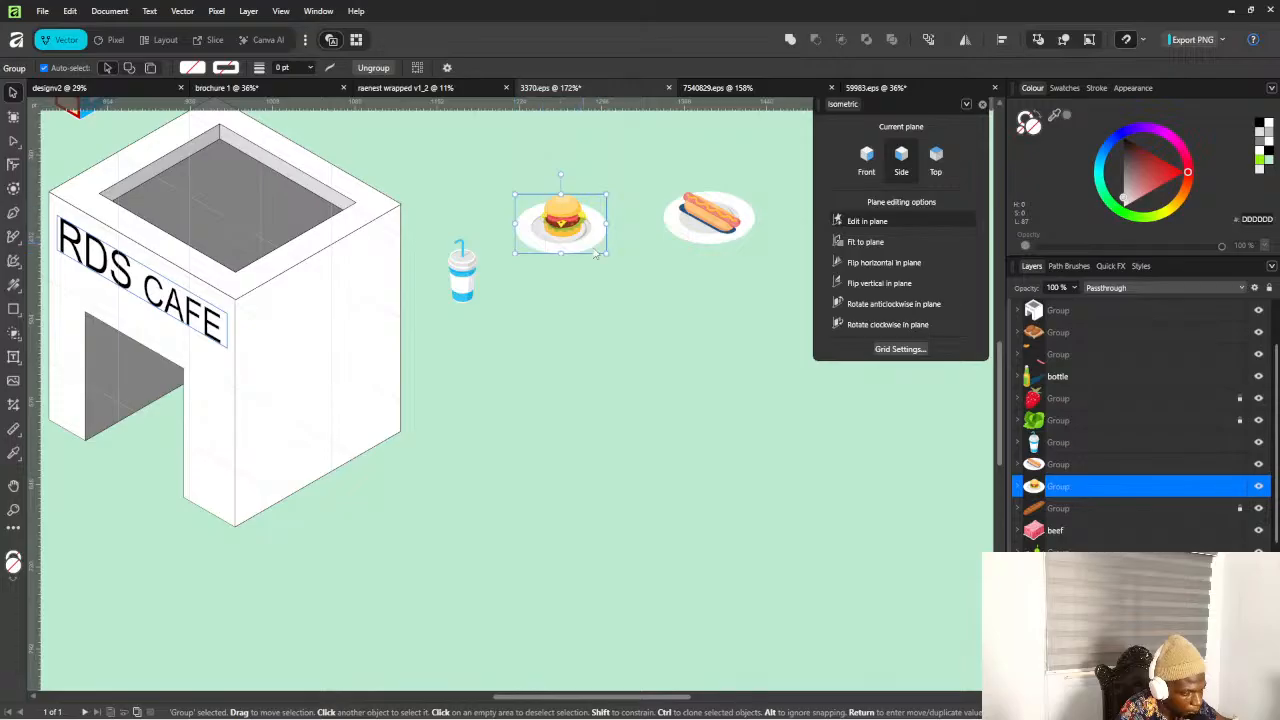
{"action": "left_click", "coordinate": [634, 294]}
Move the whole hot dog plate slightly higher than the burger plate and deselect it
{"action": "scroll", "coordinate": [660, 288], "scroll_direction": "down", "scroll_amount": 3}
{"action": "left_click_drag", "start_coordinate": [634, 204], "coordinate": [744, 286]}
{"action": "left_click_drag", "start_coordinate": [692, 242], "coordinate": [686, 211]}
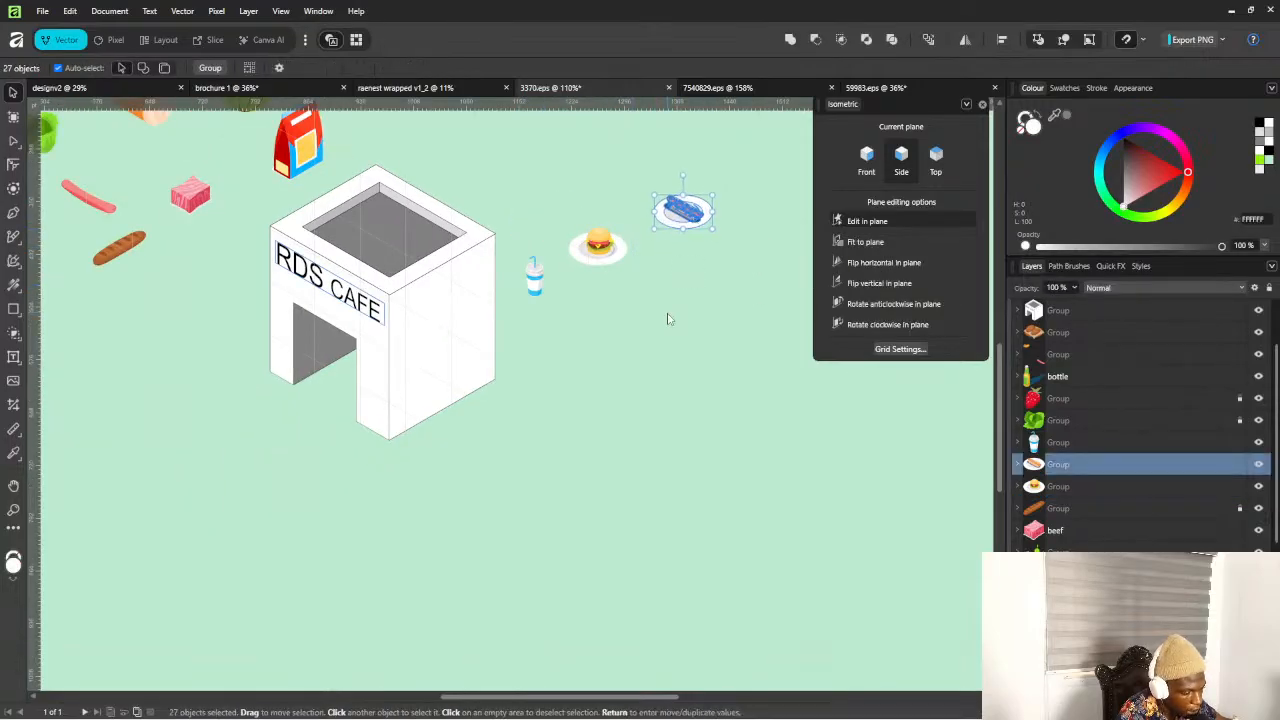
{"action": "scroll", "coordinate": [650, 335], "scroll_direction": "down", "scroll_amount": 3}
{"action": "left_click", "coordinate": [651, 360]}
{"action": "scroll", "coordinate": [674, 383], "scroll_direction": "down", "scroll_amount": 2}
{"action": "scroll", "coordinate": [604, 345], "scroll_direction": "up", "scroll_amount": 2}
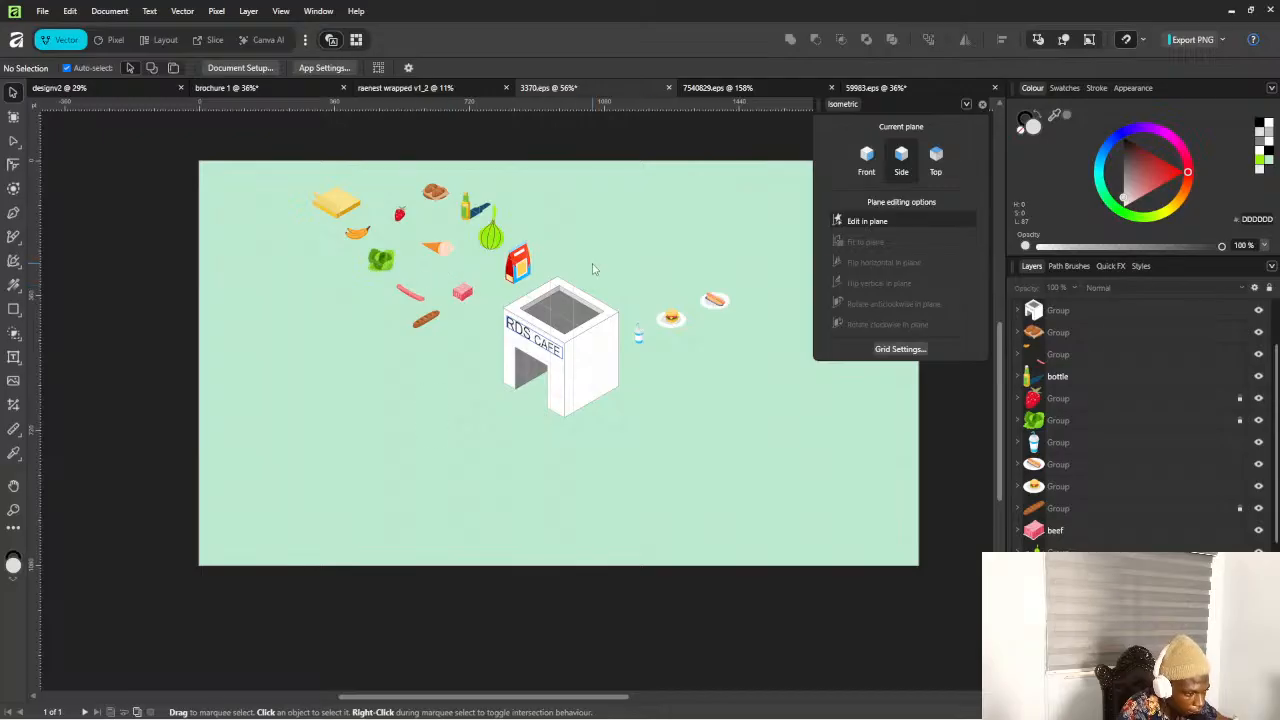
Move the hot dog plate slightly closer to the burger, adjust the burger plate's position, and clear the selection
{"action": "scroll", "coordinate": [700, 272], "scroll_direction": "up", "scroll_amount": 5}
{"action": "left_click_drag", "start_coordinate": [662, 284], "coordinate": [768, 370]}
{"action": "left_click_drag", "start_coordinate": [727, 319], "coordinate": [712, 311]}
{"action": "left_click_drag", "start_coordinate": [589, 314], "coordinate": [650, 386]}
{"action": "left_click_drag", "start_coordinate": [578, 311], "coordinate": [648, 364]}
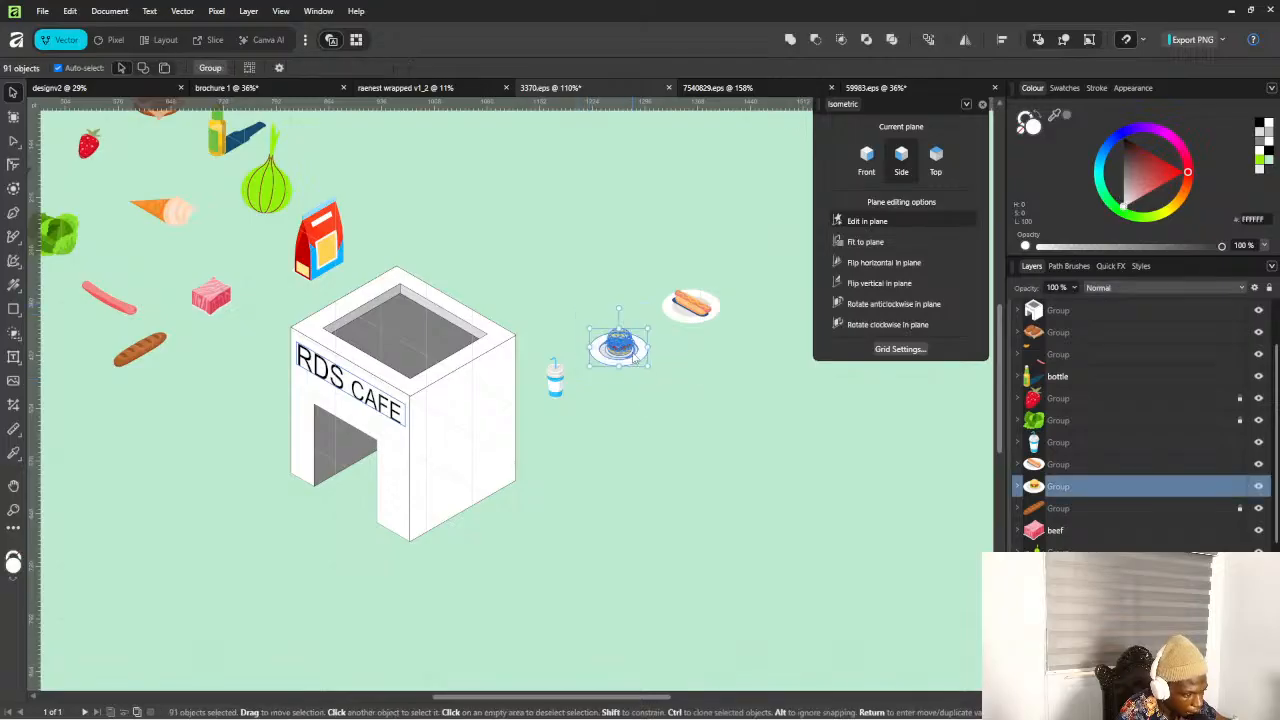
{"action": "left_click", "coordinate": [634, 430]}
Move the whole beef group from the food illustrations down to the empty area below the cafe and deselect it
{"action": "scroll", "coordinate": [640, 443], "scroll_direction": "down", "scroll_amount": 5}
{"action": "scroll", "coordinate": [565, 471], "scroll_direction": "up", "scroll_amount": 3}
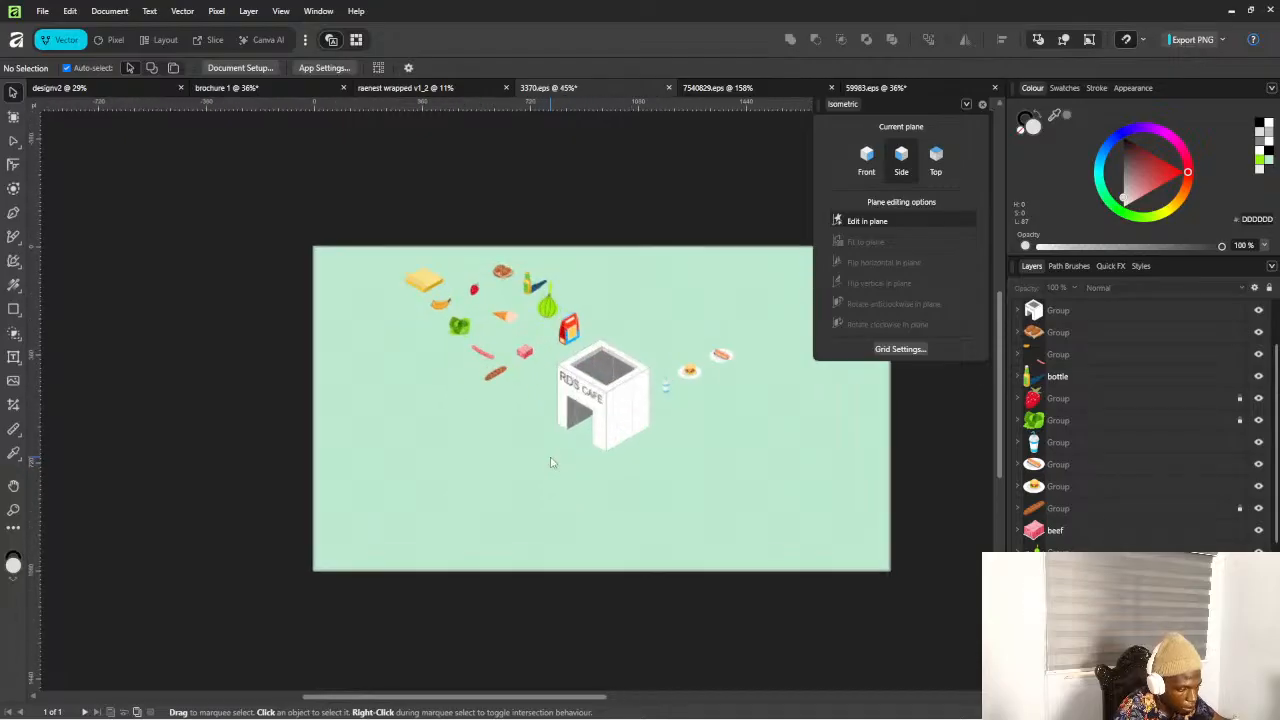
{"action": "left_click", "coordinate": [526, 320]}
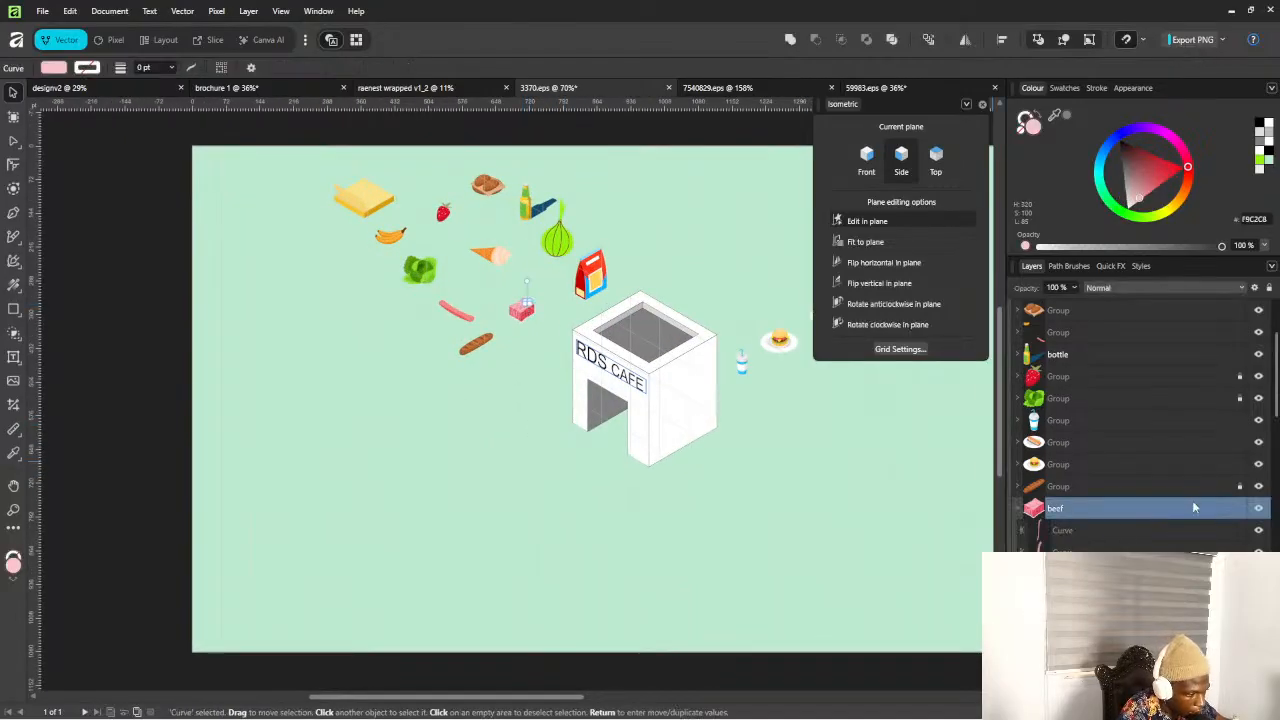
{"action": "left_click", "coordinate": [1018, 509]}
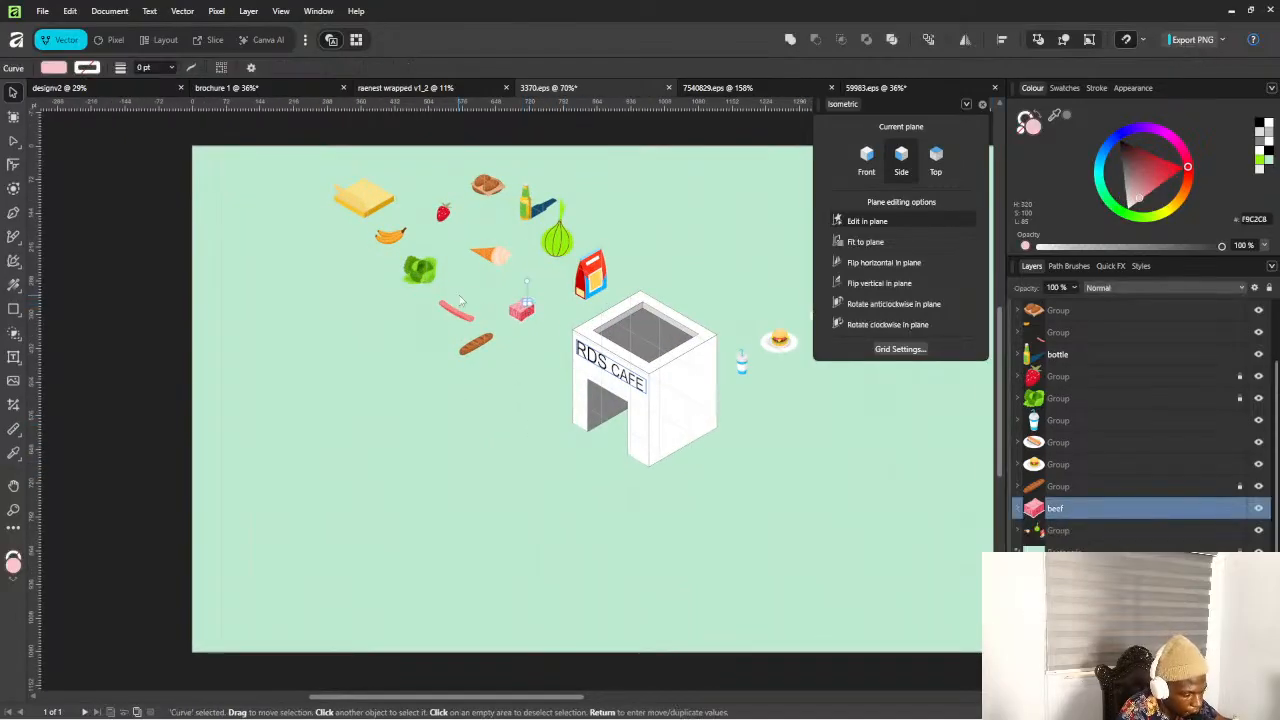
{"action": "left_click", "coordinate": [1088, 516]}
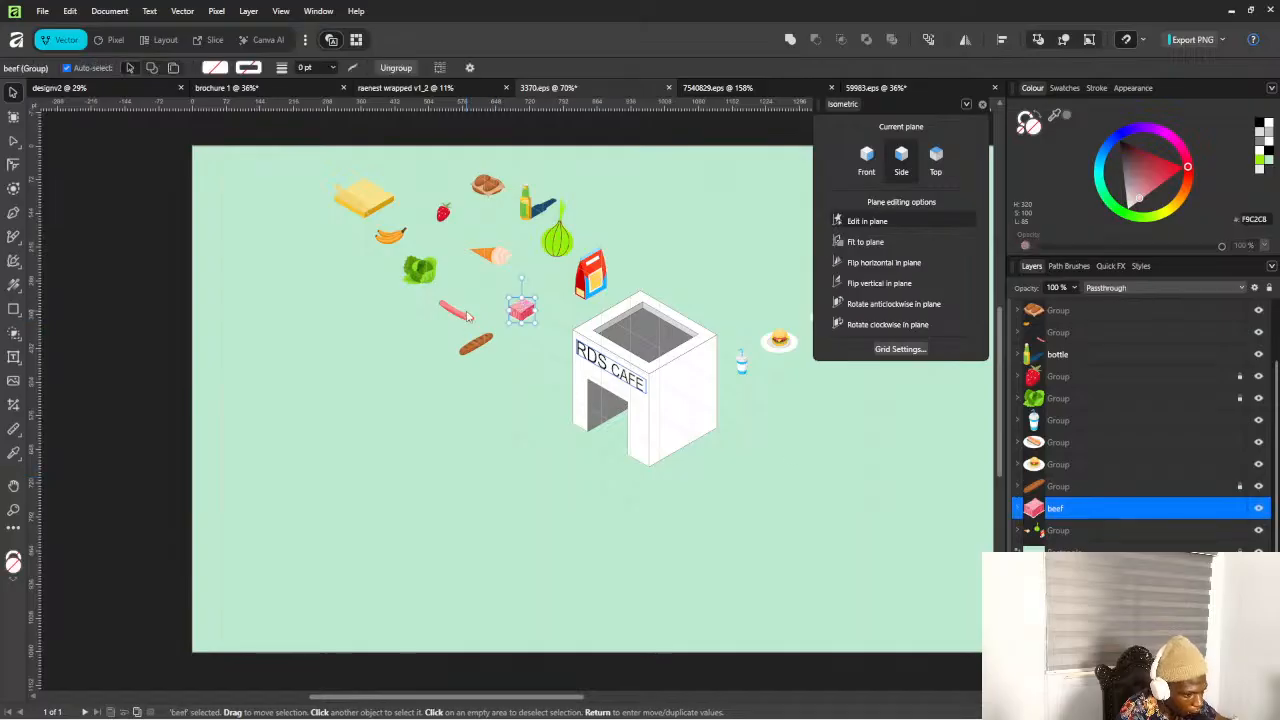
{"action": "left_click_drag", "start_coordinate": [523, 316], "coordinate": [552, 588]}
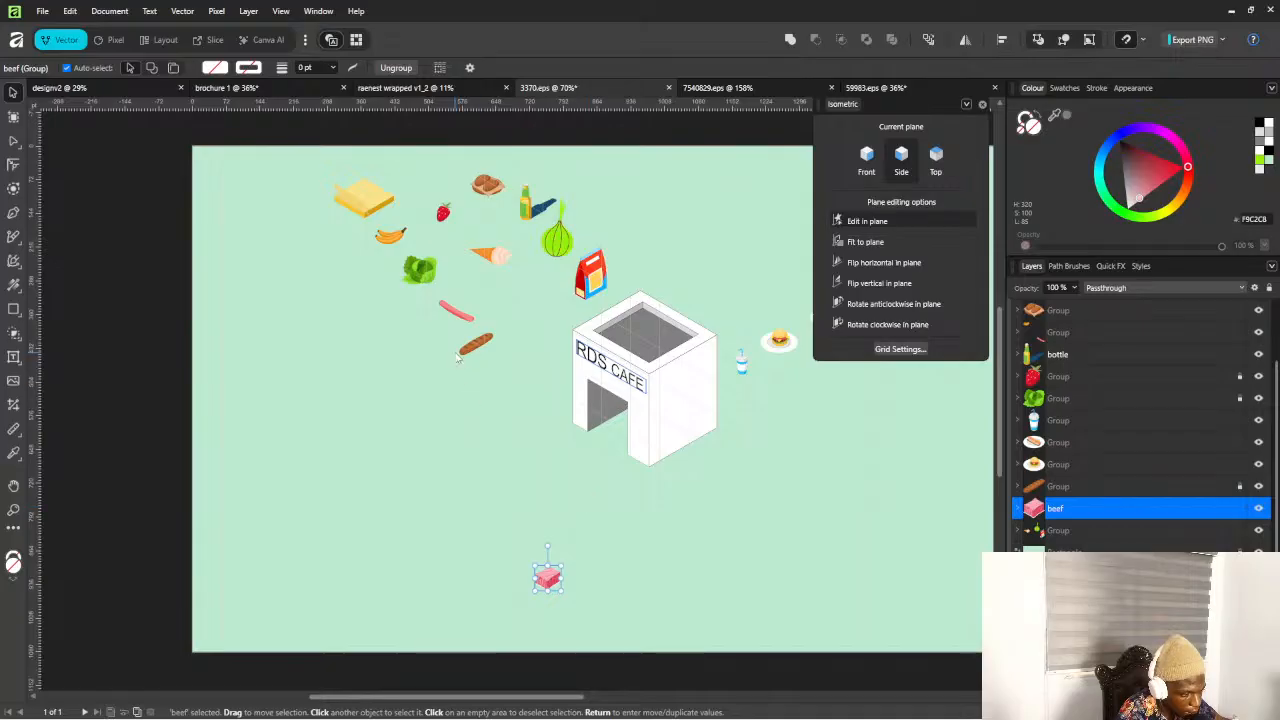
{"action": "left_click", "coordinate": [512, 378]}
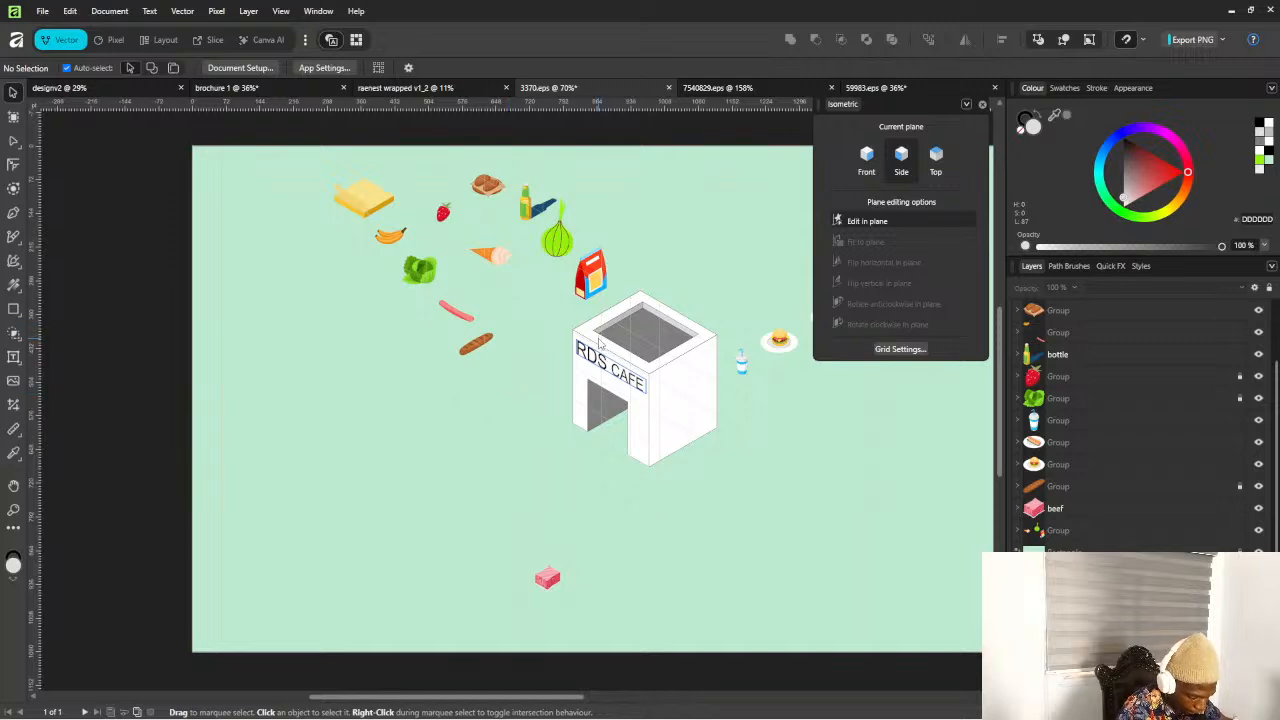
Switch to YouTube Studio in the browser to check the live stream, and return to the Affinity document
{"action": "key", "text": "alt+Tab"}
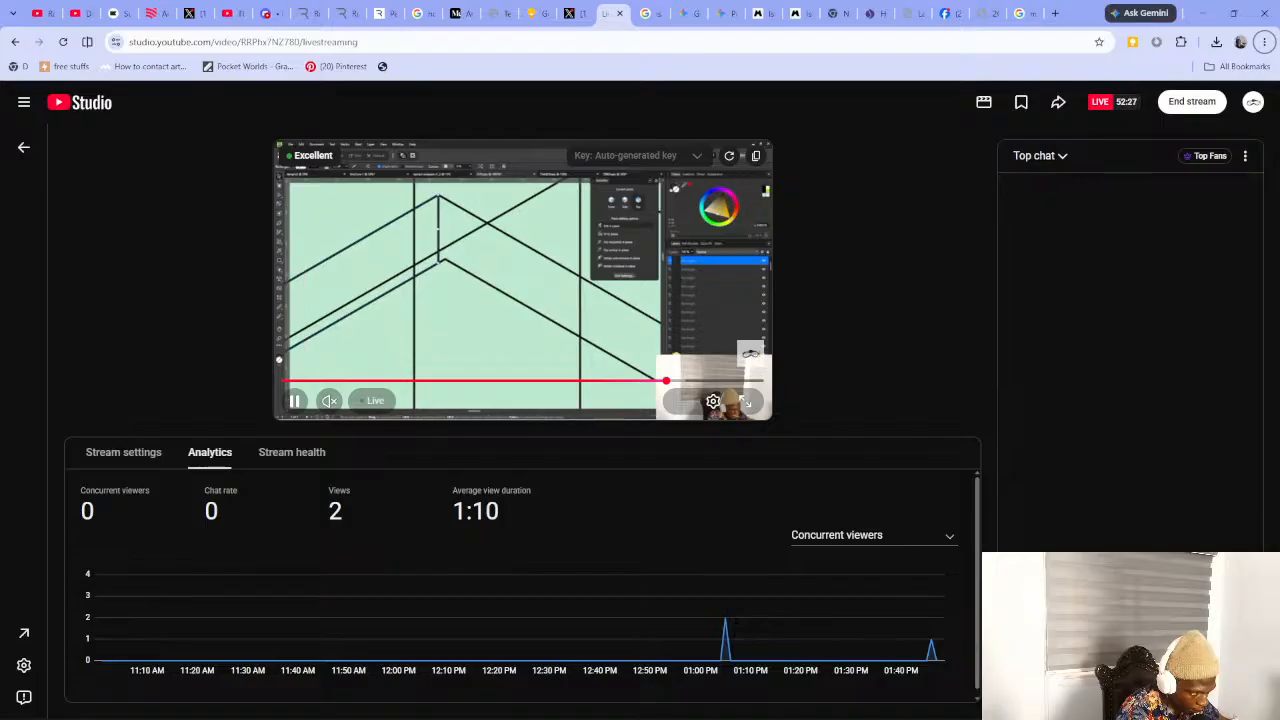
{"action": "key", "text": "alt+Tab"}
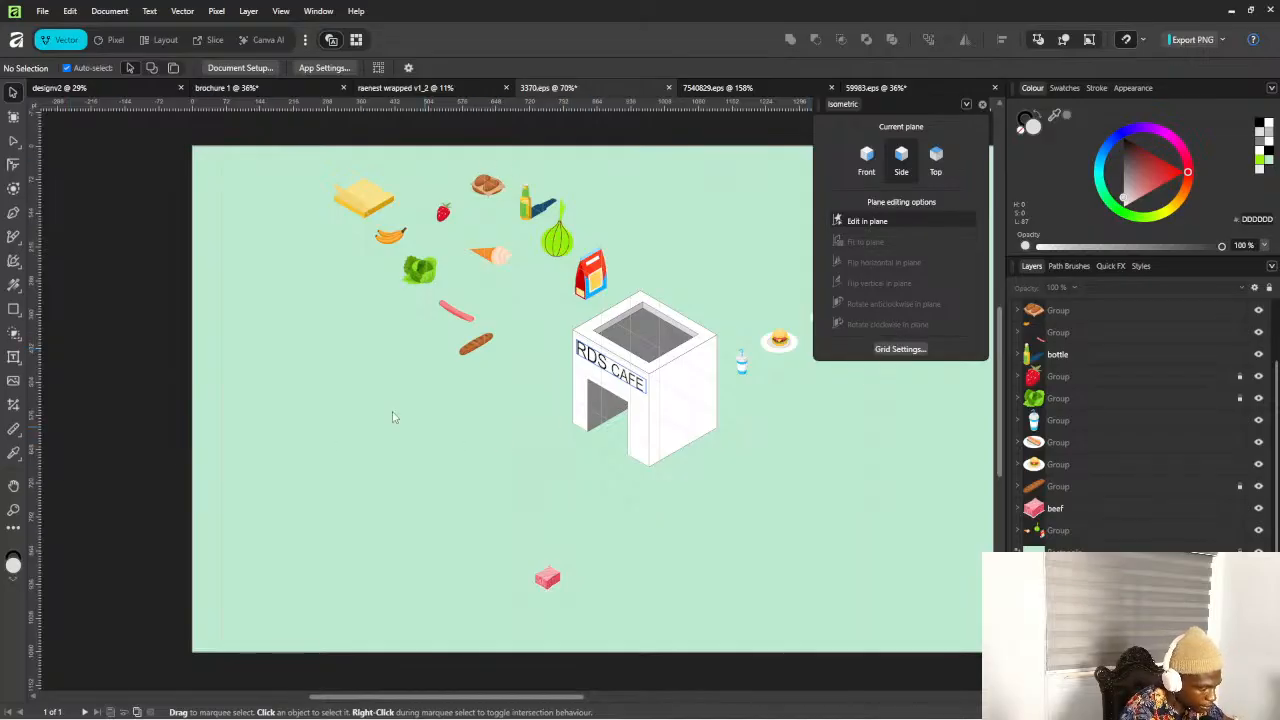
{"action": "scroll", "coordinate": [427, 392], "scroll_direction": "down", "scroll_amount": 2}
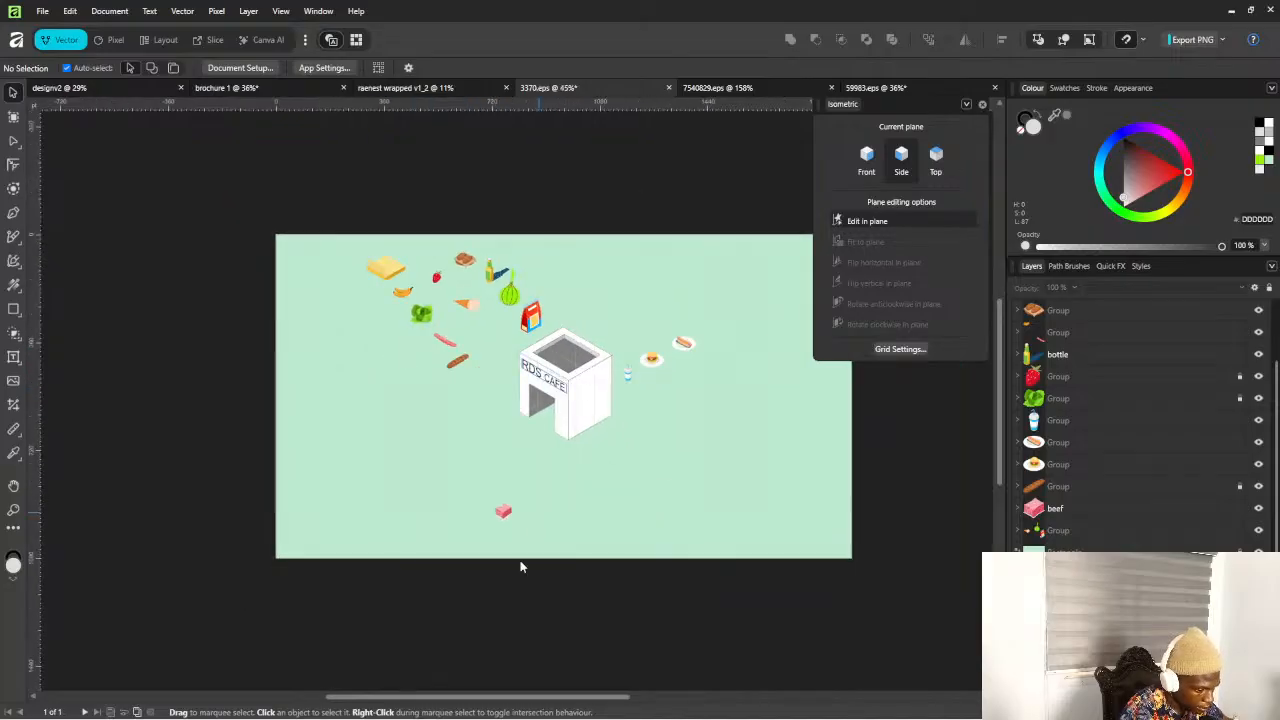
{"action": "scroll", "coordinate": [520, 567], "scroll_direction": "up", "scroll_amount": 3}
{"action": "left_click_drag", "start_coordinate": [460, 415], "coordinate": [549, 500]}
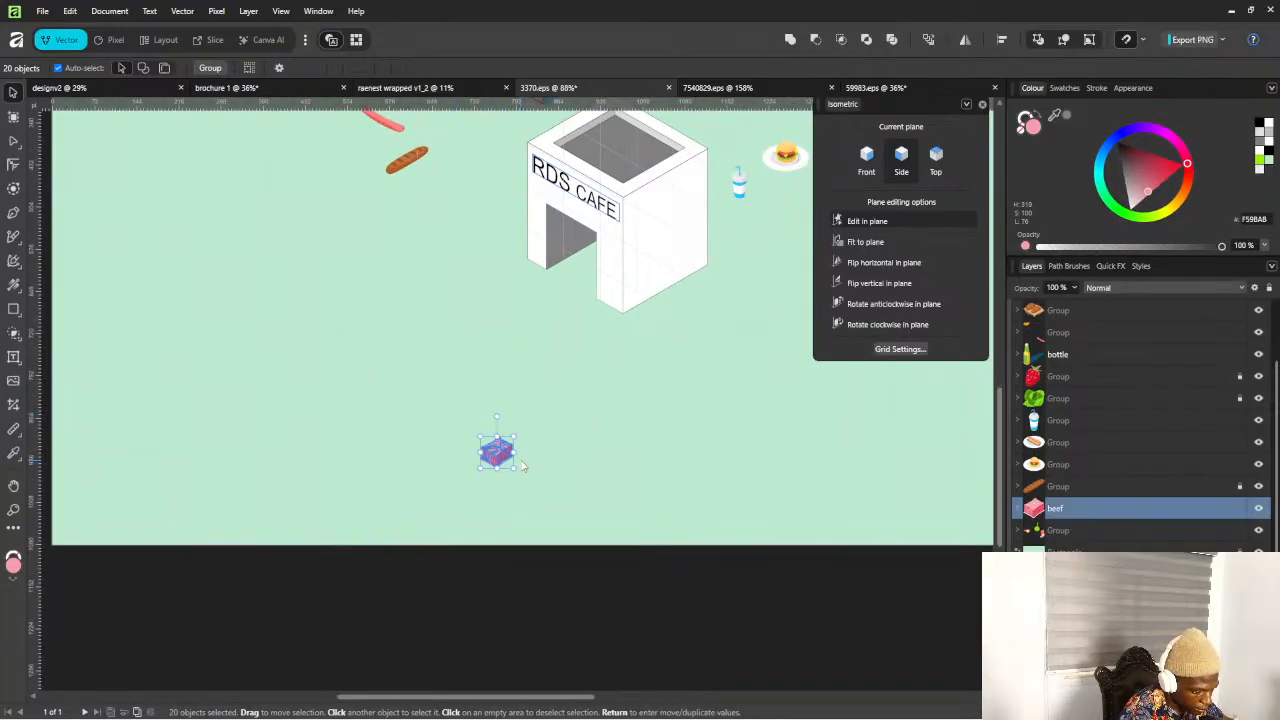
{"action": "scroll", "coordinate": [521, 465], "scroll_direction": "down", "scroll_amount": 2}
{"action": "scroll", "coordinate": [490, 450], "scroll_direction": "up", "scroll_amount": 3}
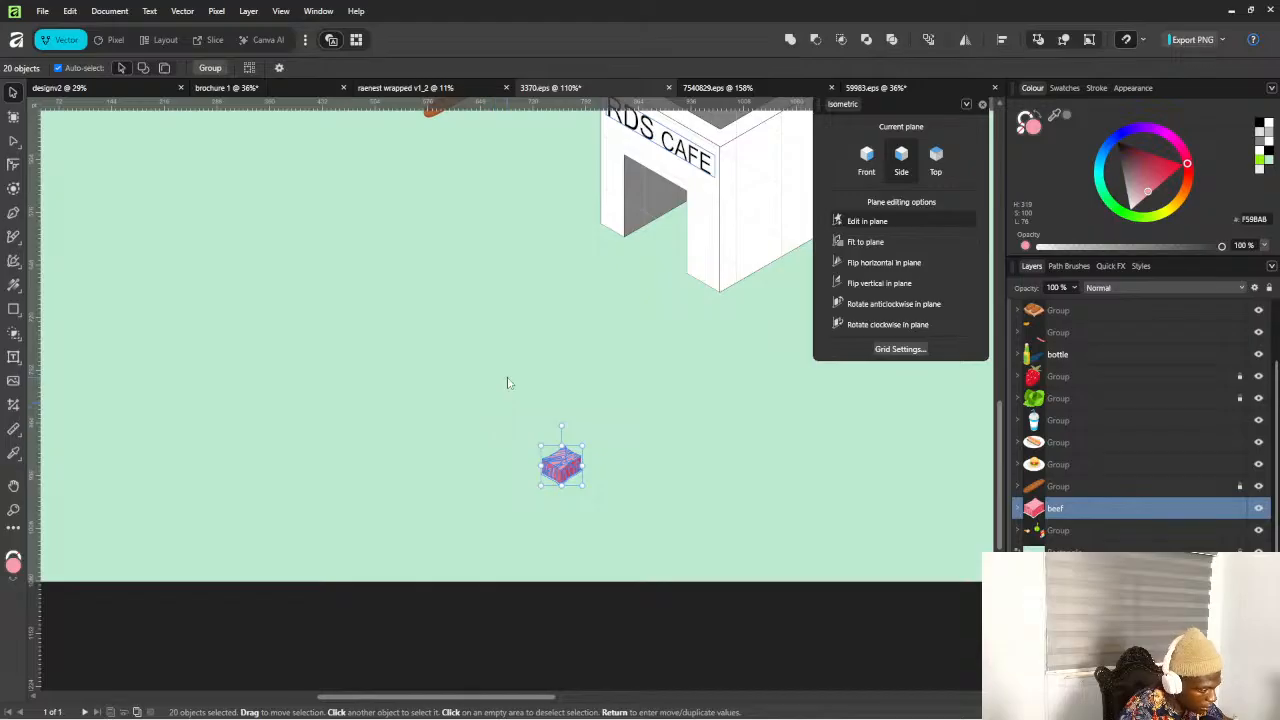
{"action": "left_click", "coordinate": [531, 384]}
{"action": "left_click", "coordinate": [557, 458]}
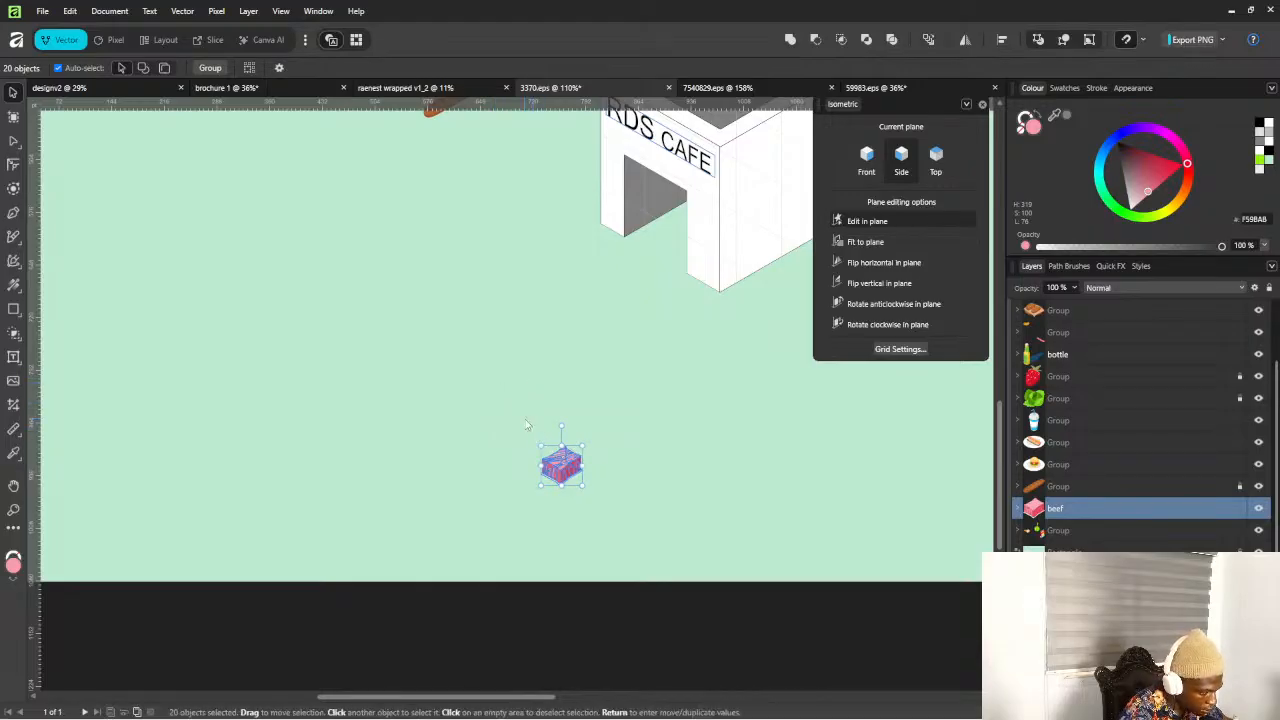
{"action": "left_click_drag", "start_coordinate": [524, 420], "coordinate": [668, 505]}
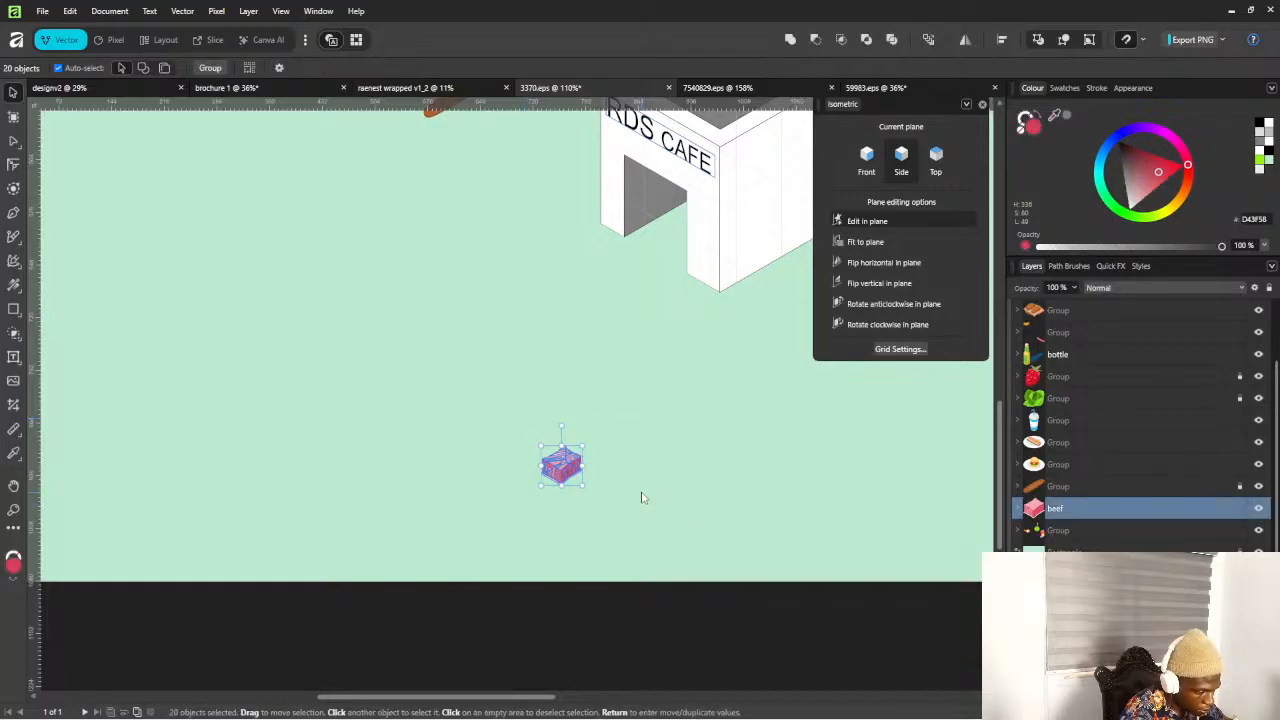
{"action": "left_click", "coordinate": [591, 421]}
Select all the beef artwork and move it up and to the right, closer to the cafe's entrance
{"action": "scroll", "coordinate": [595, 430], "scroll_direction": "down", "scroll_amount": 3}
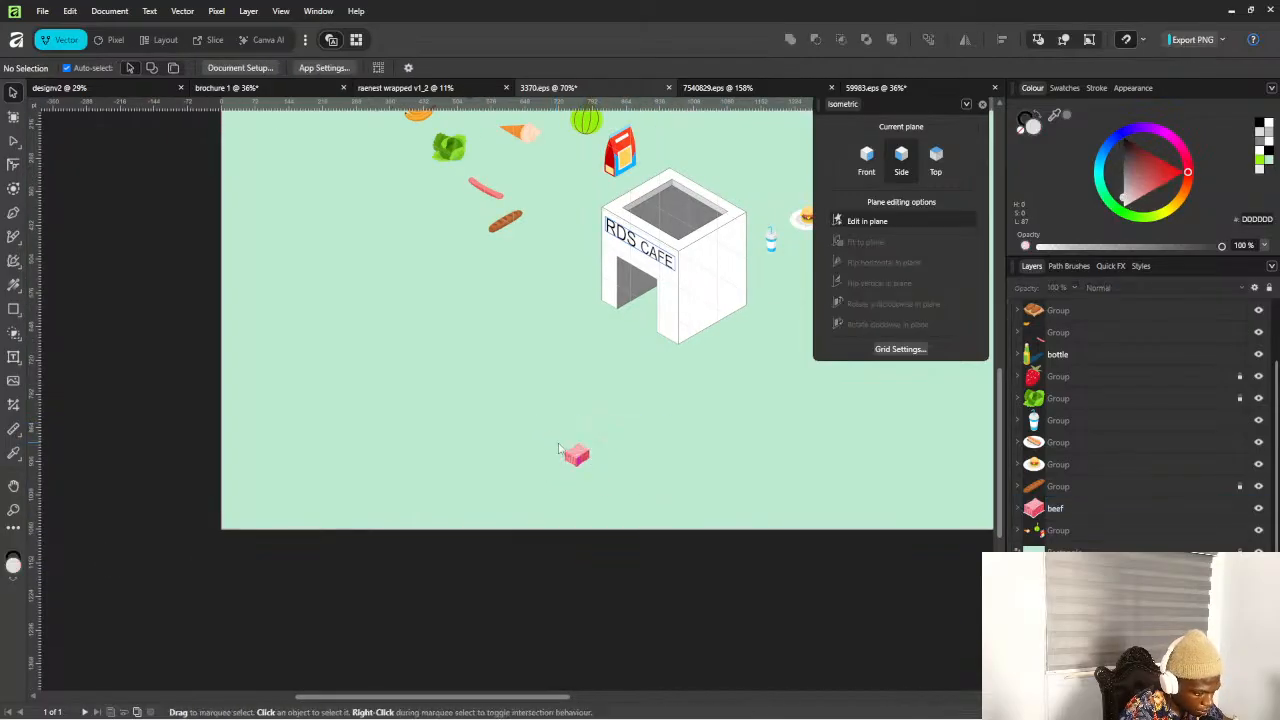
{"action": "left_click_drag", "start_coordinate": [534, 418], "coordinate": [595, 413]}
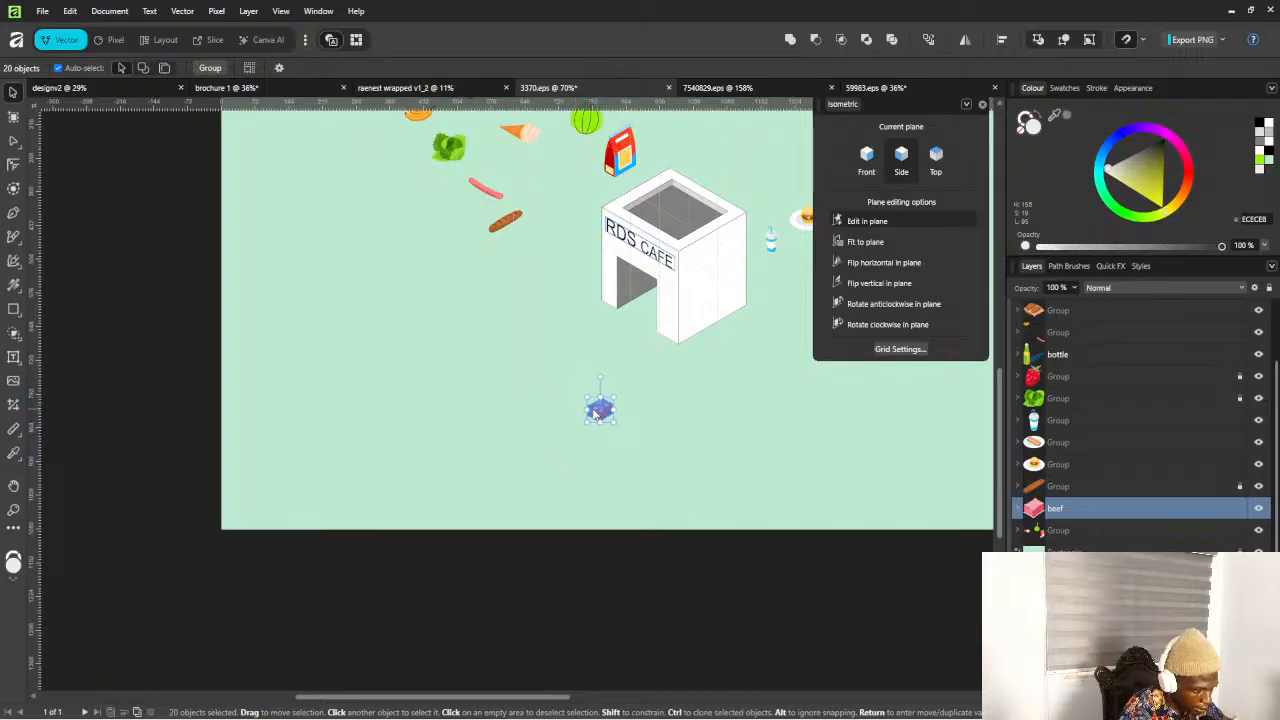
{"action": "scroll", "coordinate": [595, 413], "scroll_direction": "up", "scroll_amount": 1}
{"action": "scroll", "coordinate": [576, 387], "scroll_direction": "down", "scroll_amount": 1}
{"action": "scroll", "coordinate": [557, 363], "scroll_direction": "up", "scroll_amount": 1}
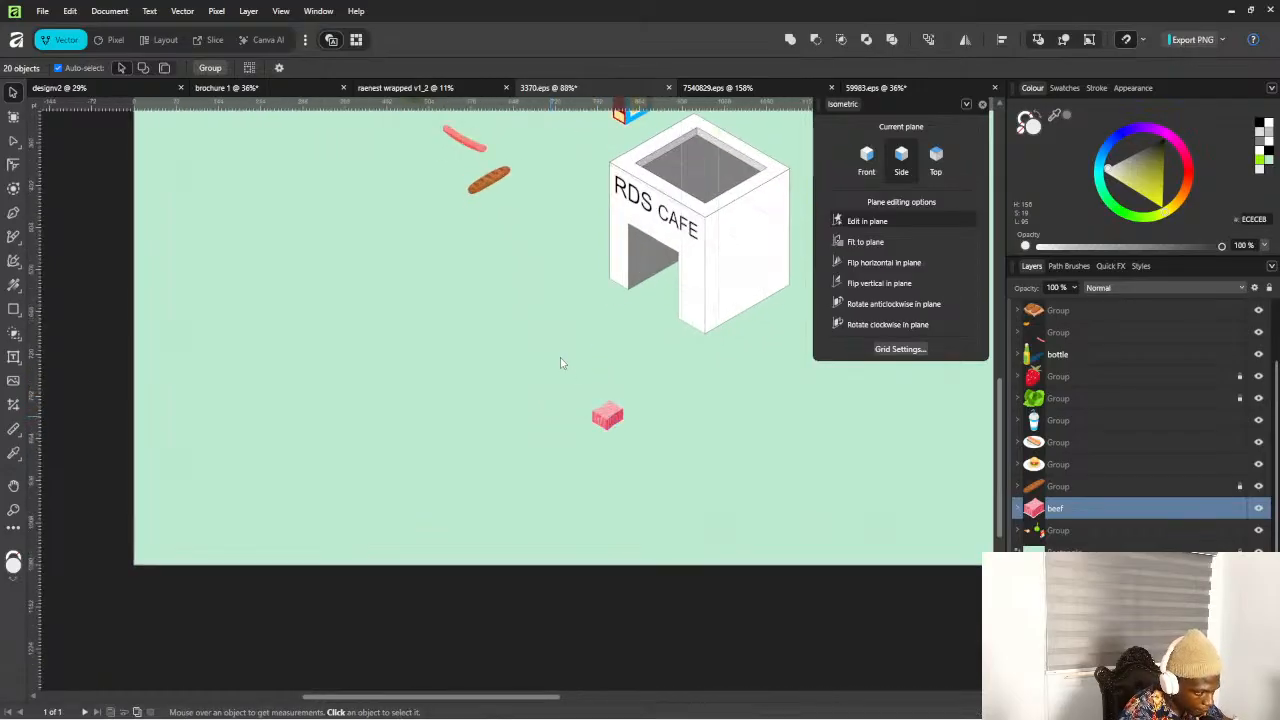
Try to select the baguette beside the cafe by enclosing it in a selection marquee
{"action": "scroll", "coordinate": [581, 276], "scroll_direction": "down", "scroll_amount": 3}
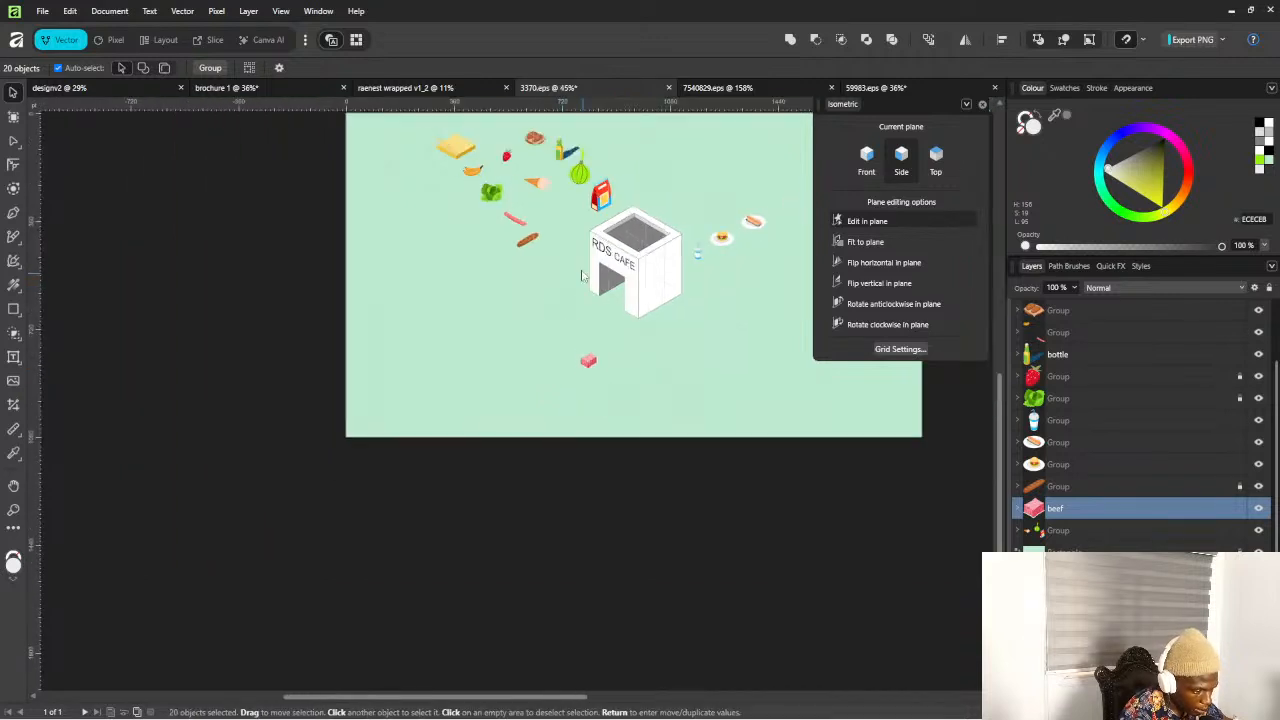
{"action": "scroll", "coordinate": [512, 236], "scroll_direction": "up", "scroll_amount": 3}
{"action": "left_click_drag", "start_coordinate": [510, 234], "coordinate": [620, 308]}
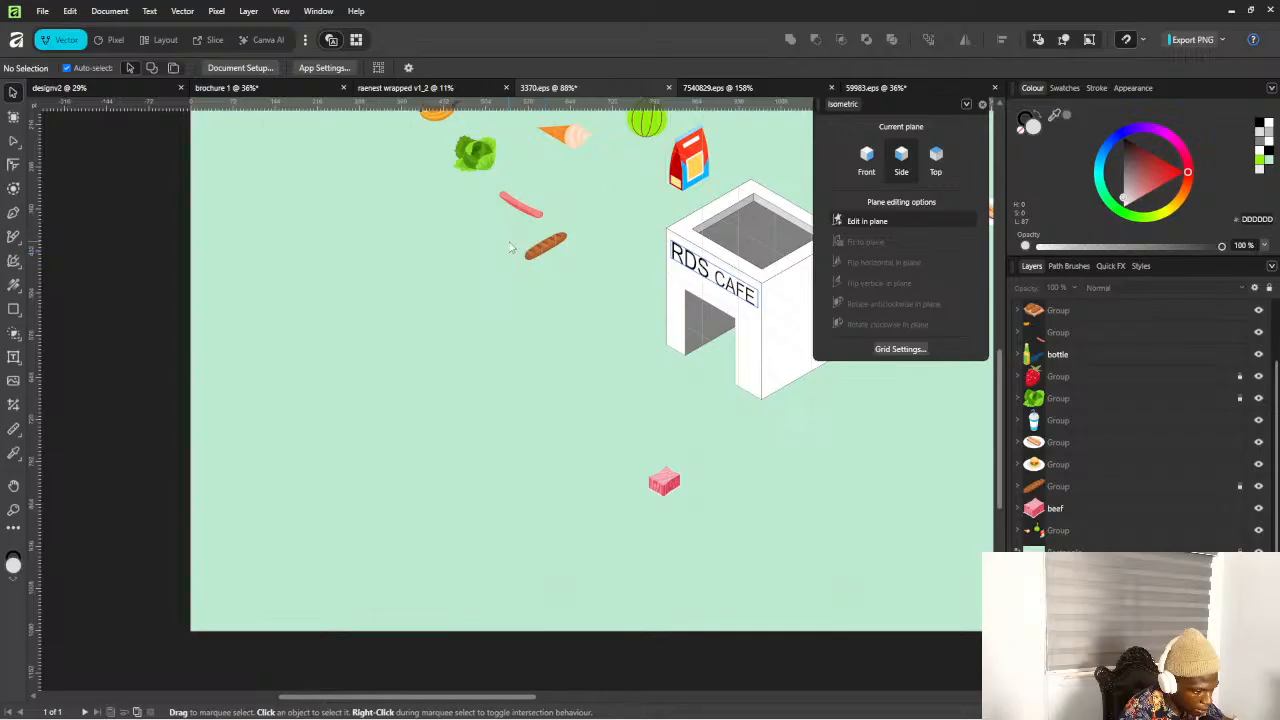
{"action": "left_click_drag", "start_coordinate": [509, 248], "coordinate": [590, 260]}
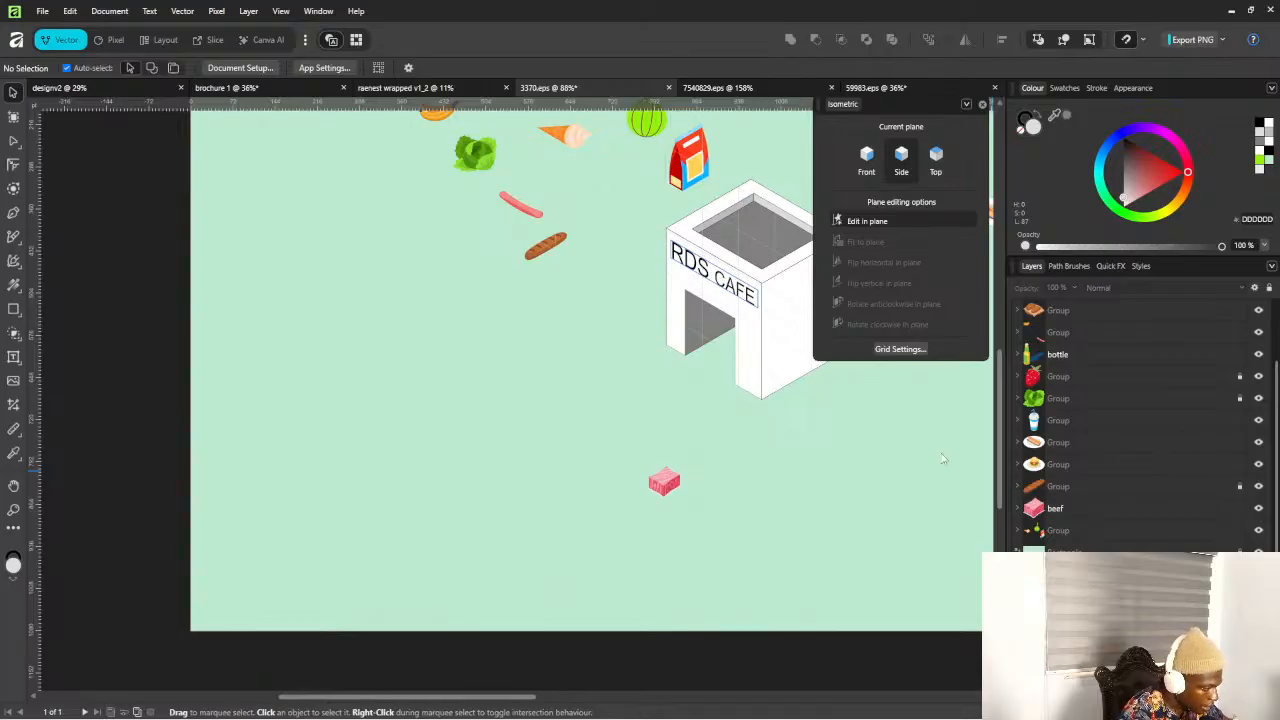
Switch to YouTube Studio in the browser, check the live stream's health, settings and analytics, and return to the Affinity document
{"action": "key", "text": "alt+Tab"}
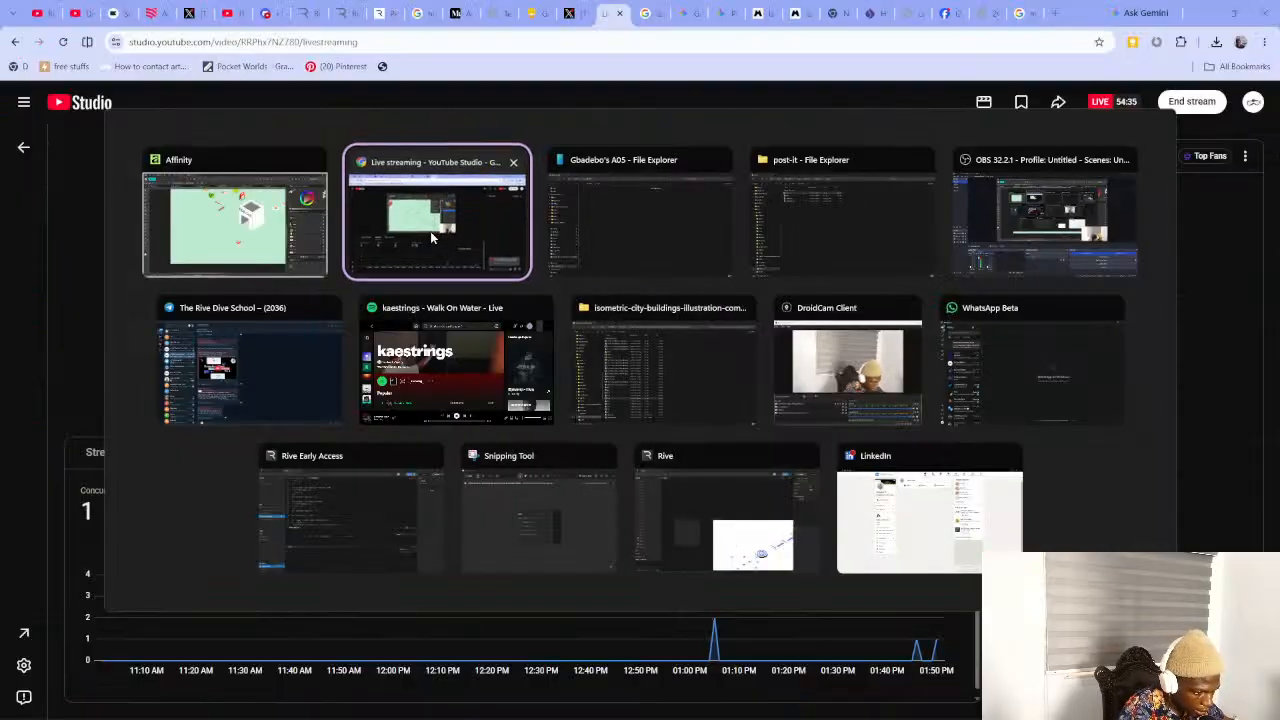
{"action": "left_click", "coordinate": [430, 237]}
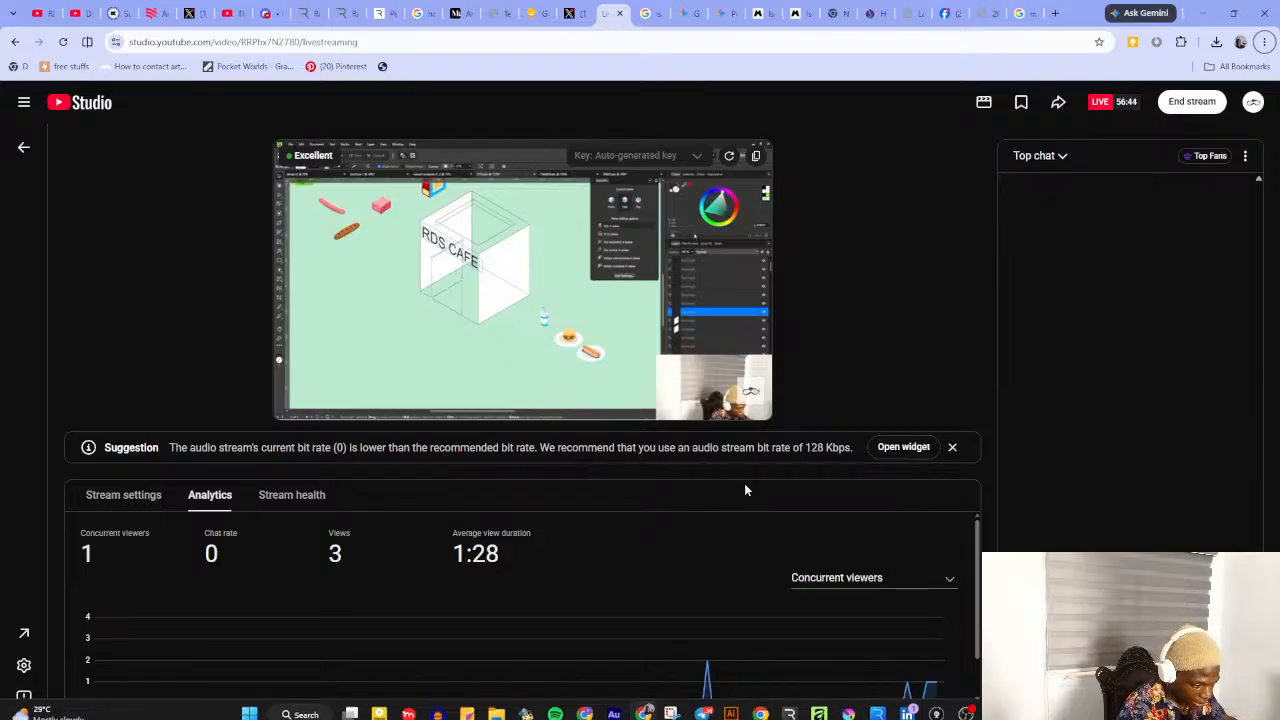
{"action": "left_click", "coordinate": [900, 450]}
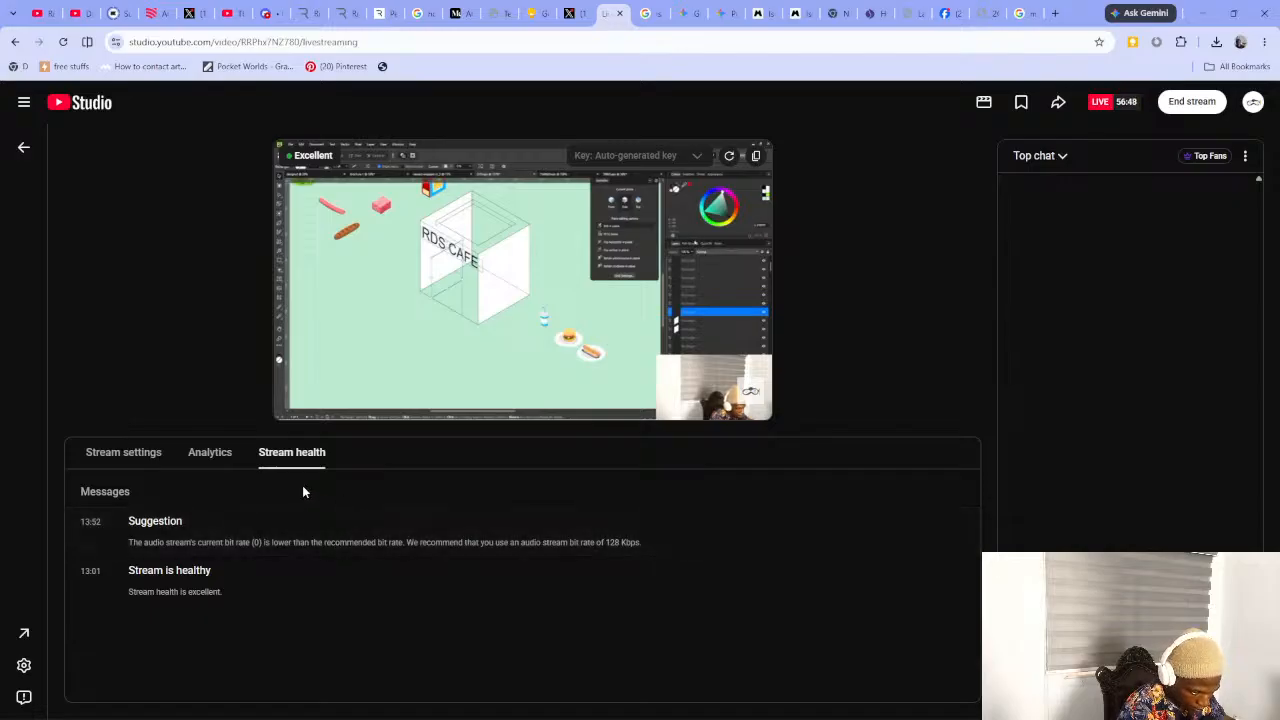
{"action": "left_click", "coordinate": [146, 459]}
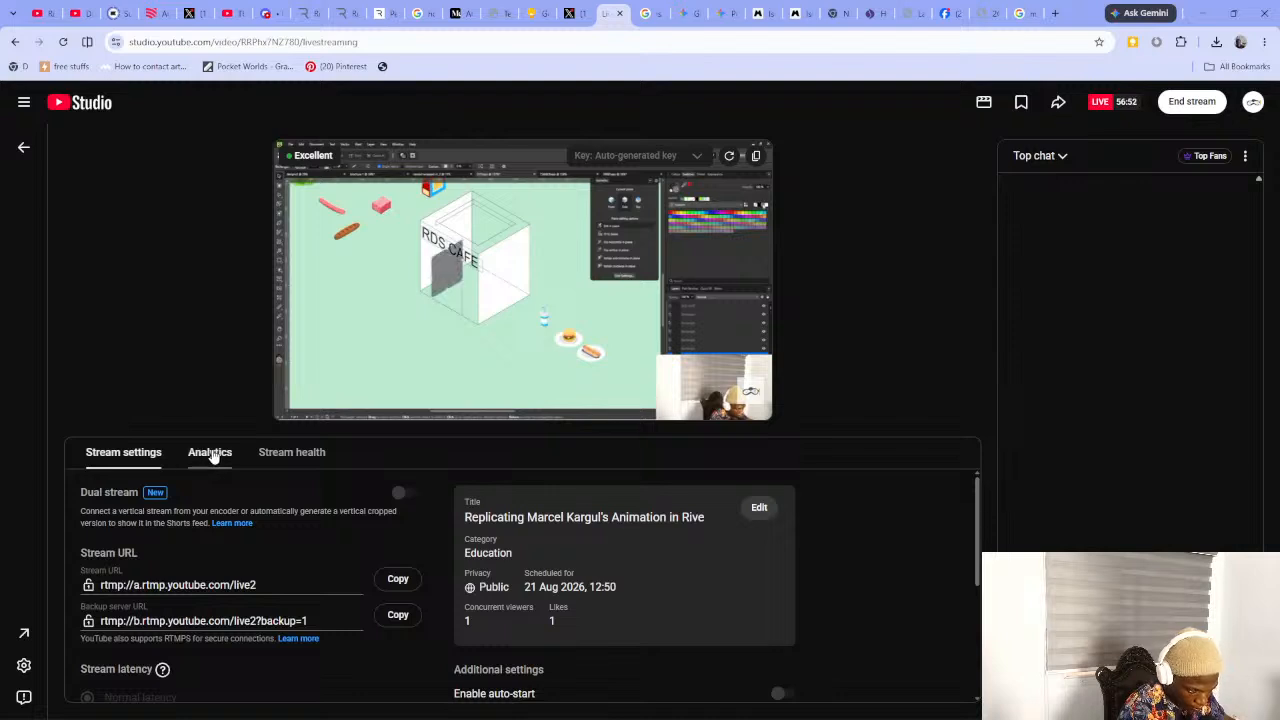
{"action": "left_click", "coordinate": [212, 456]}
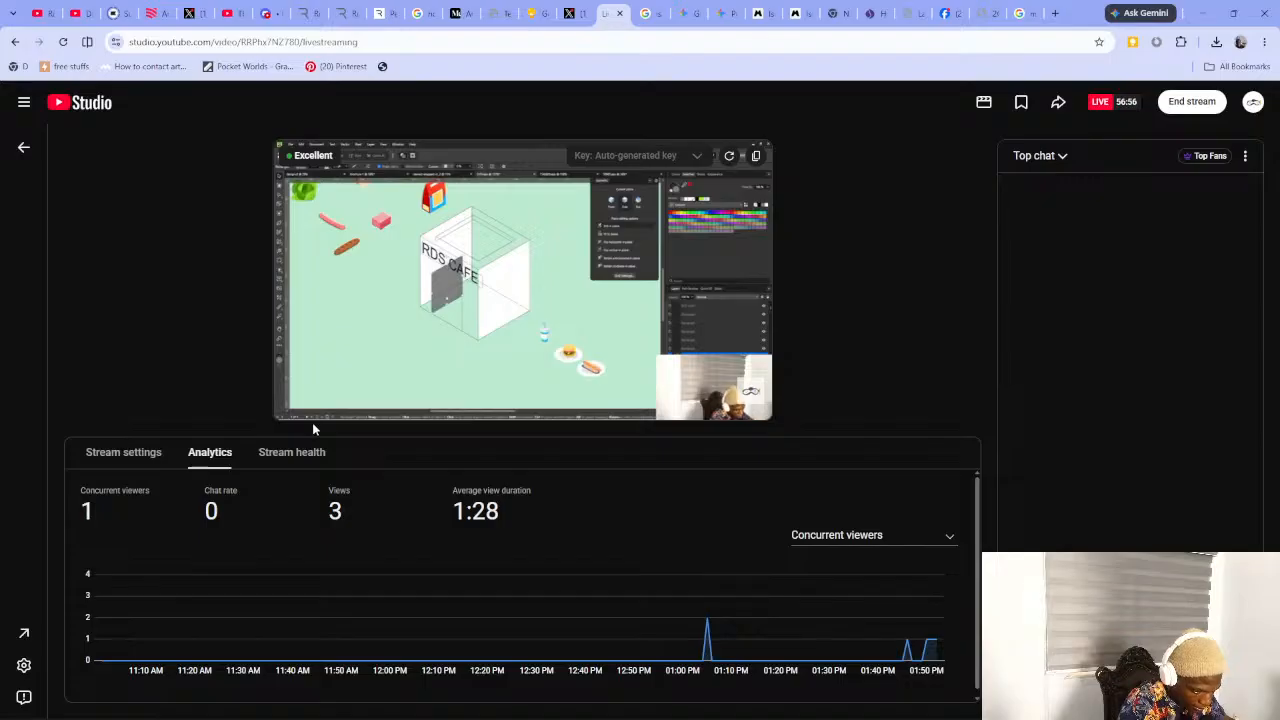
{"action": "key", "text": "alt+Tab"}
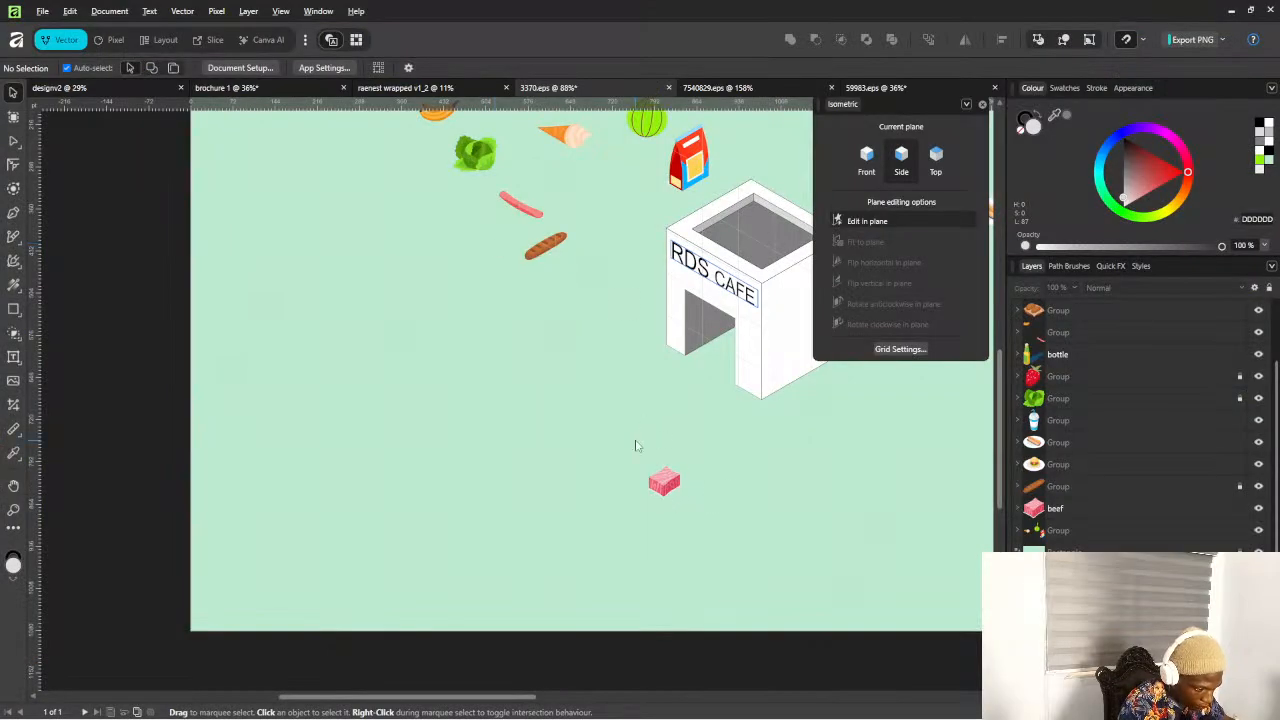
Select all the beef artwork and move it slightly upward toward the cafe
{"action": "scroll", "coordinate": [635, 446], "scroll_direction": "down", "scroll_amount": 3}
{"action": "scroll", "coordinate": [680, 490], "scroll_direction": "up", "scroll_amount": 3}
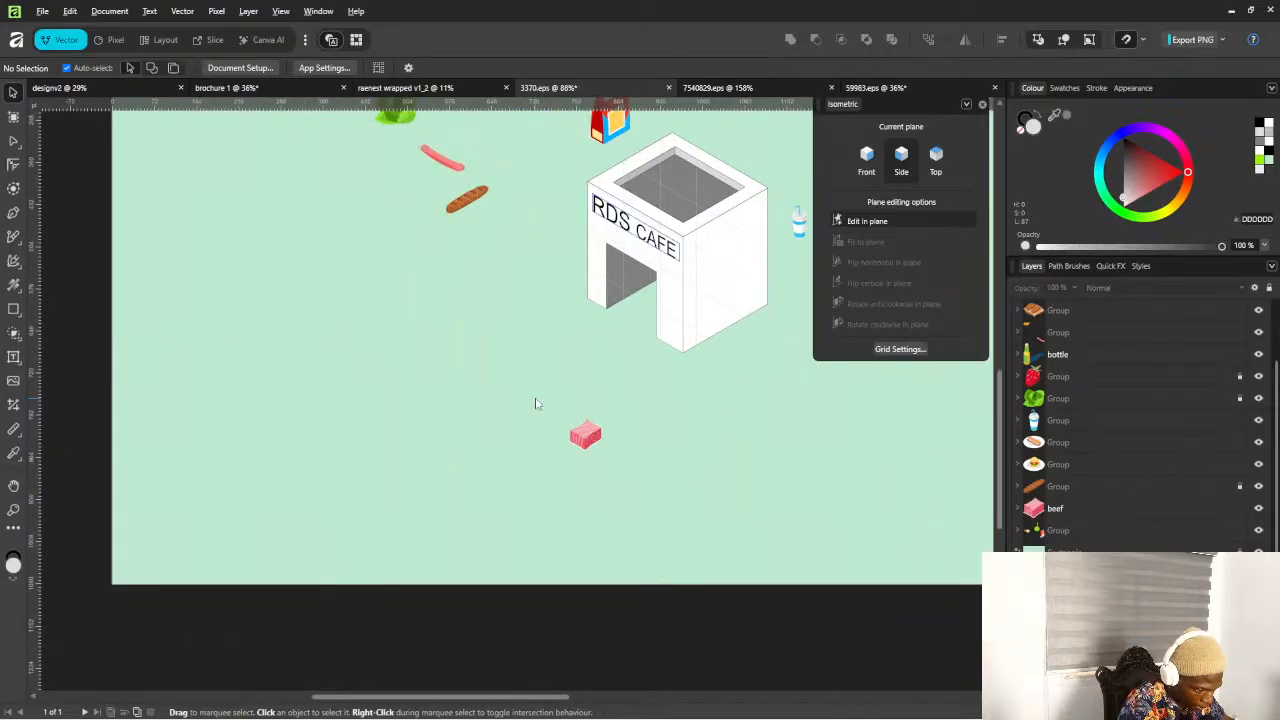
{"action": "left_click_drag", "start_coordinate": [535, 403], "coordinate": [668, 480]}
{"action": "scroll", "coordinate": [612, 420], "scroll_direction": "down", "scroll_amount": 3}
{"action": "scroll", "coordinate": [618, 440], "scroll_direction": "up", "scroll_amount": 4}
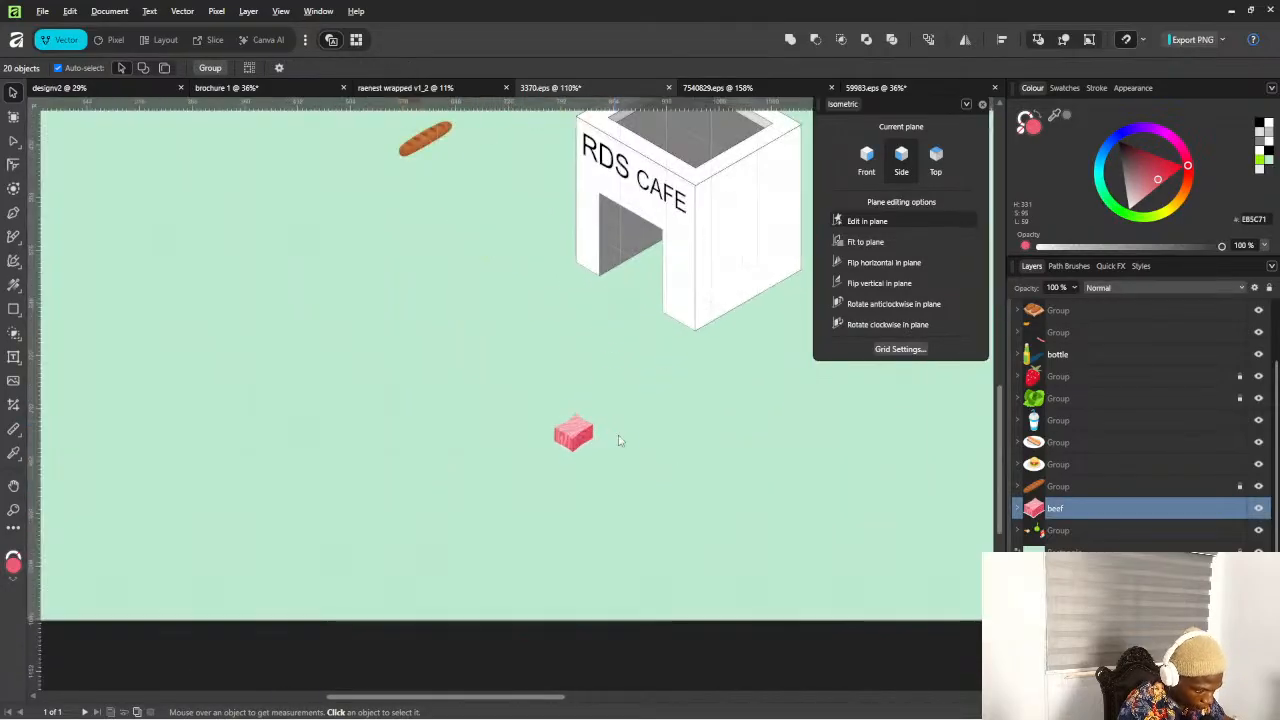
{"action": "mouse_move", "coordinate": [592, 450]}
{"action": "left_mouse_down"}
{"action": "mouse_move", "coordinate": [590, 402]}
{"action": "mouse_move", "coordinate": [594, 436]}
{"action": "left_mouse_up"}
{"action": "scroll", "coordinate": [592, 431], "scroll_direction": "down", "scroll_amount": 3}
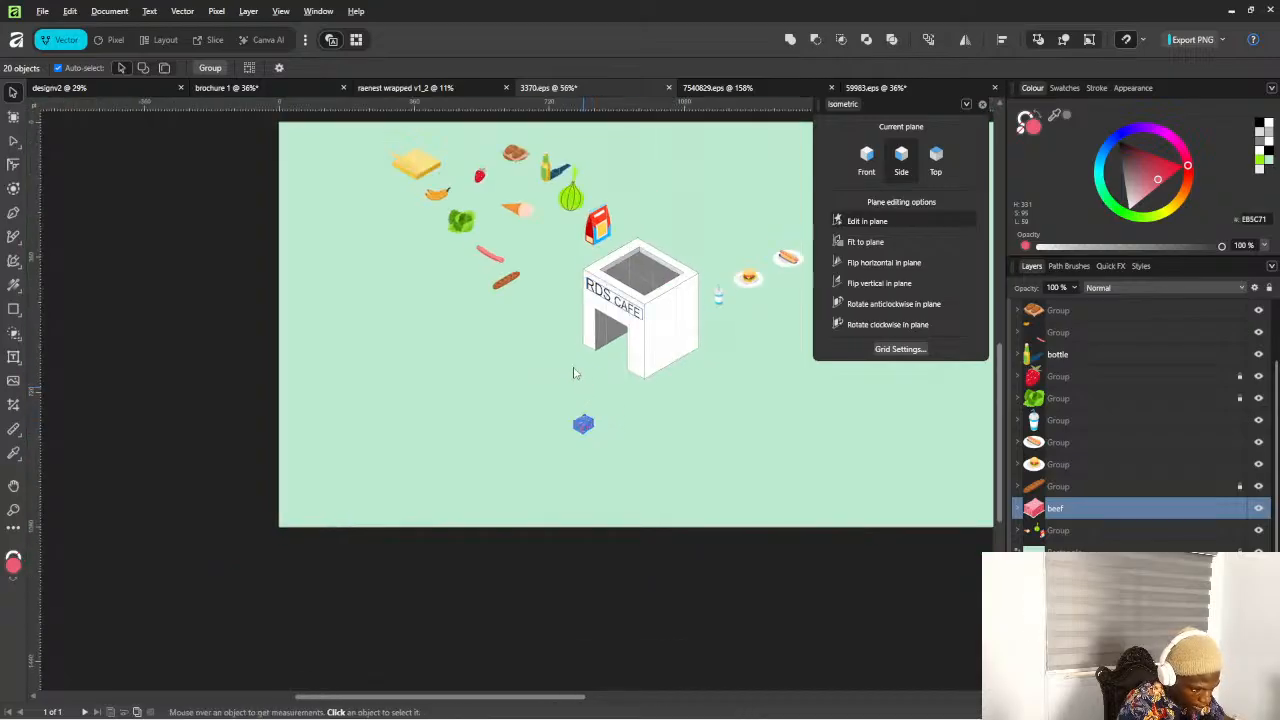
Clear the beef selection and unlock the baguette's group
{"action": "scroll", "coordinate": [486, 271], "scroll_direction": "up", "scroll_amount": 1}
{"action": "left_click_drag", "start_coordinate": [481, 269], "coordinate": [556, 309]}
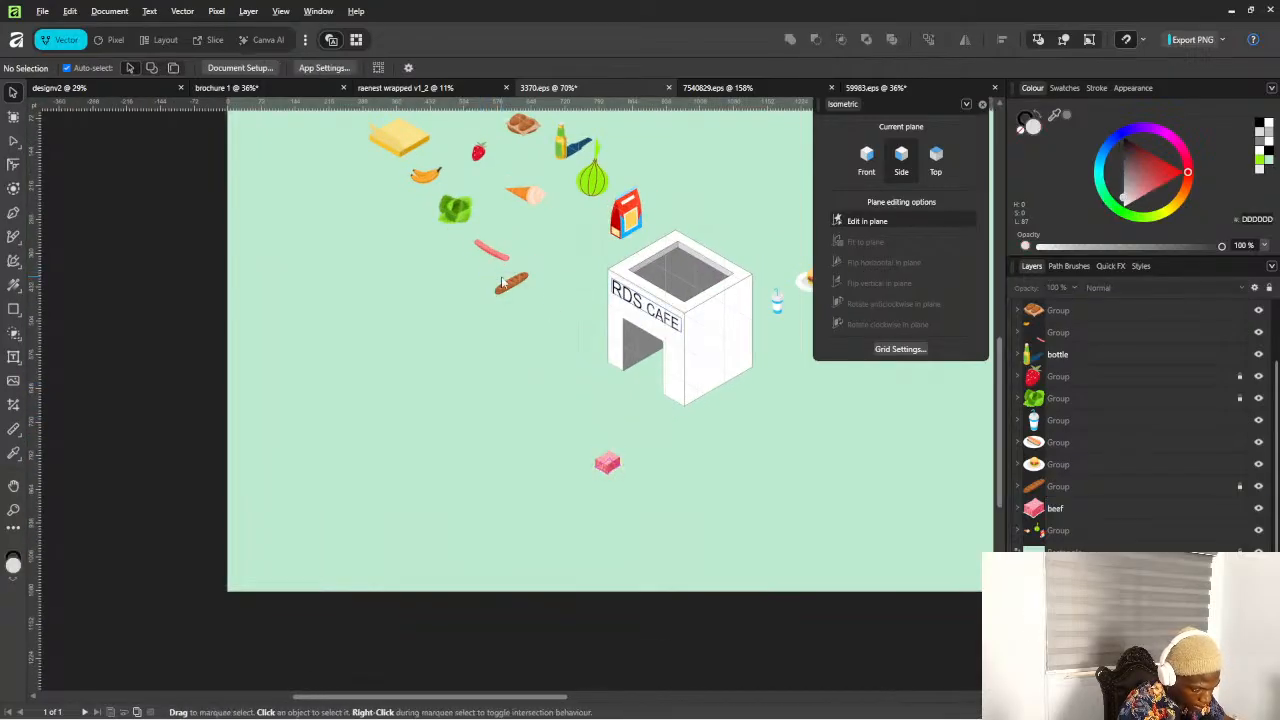
{"action": "left_click", "coordinate": [1240, 487]}
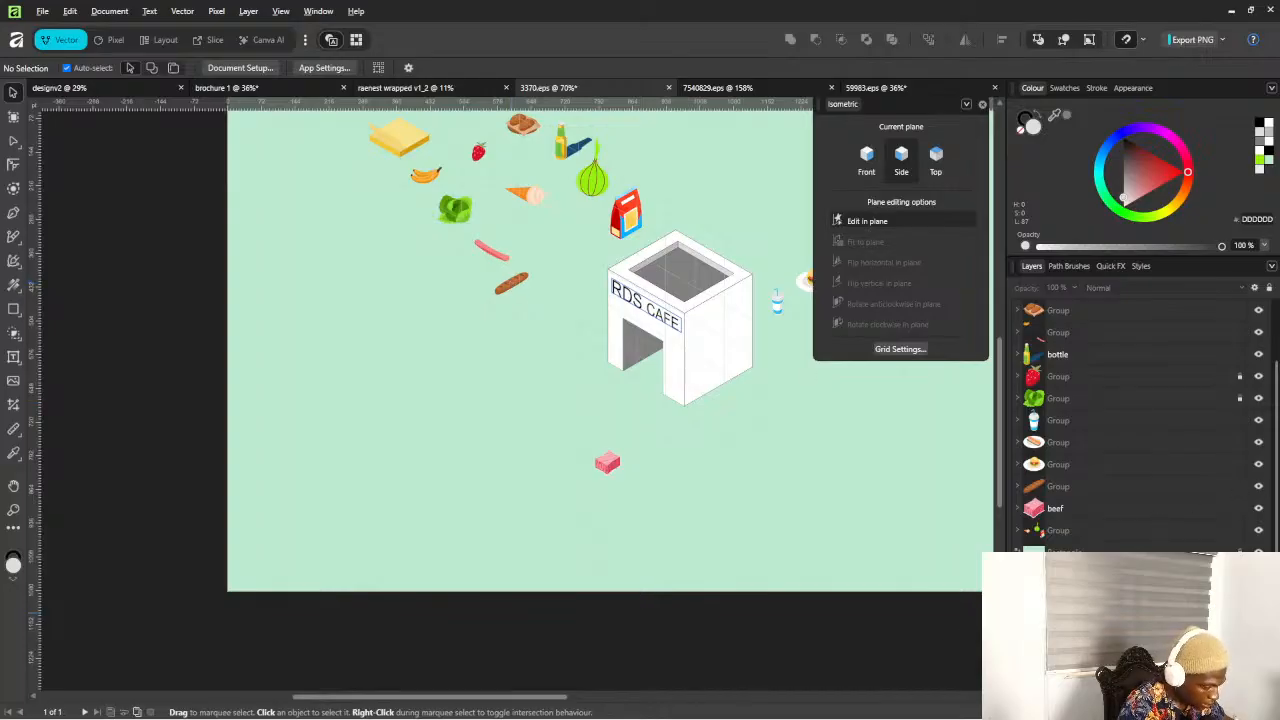
{"action": "left_click", "coordinate": [1240, 399]}
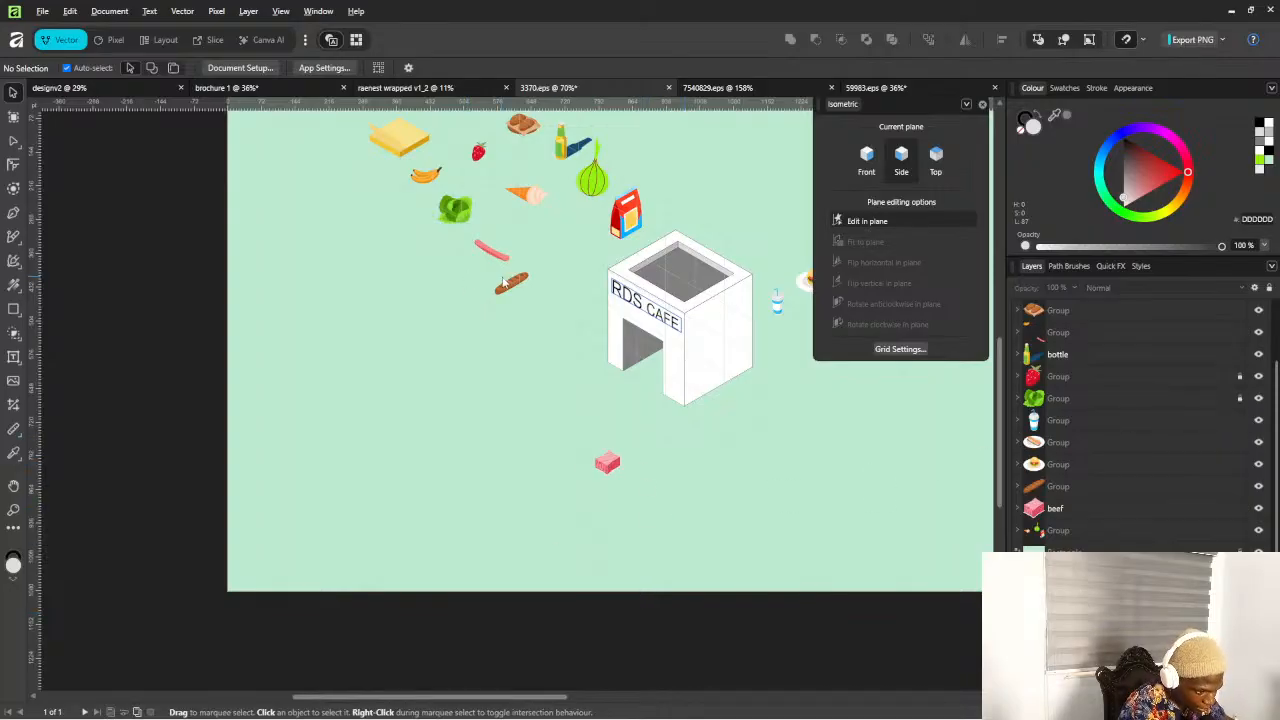
Take the nested baguette group out of its parent group and delete the leftover empty group
{"action": "scroll", "coordinate": [506, 285], "scroll_direction": "up", "scroll_amount": 1}
{"action": "double_click", "coordinate": [506, 286]}
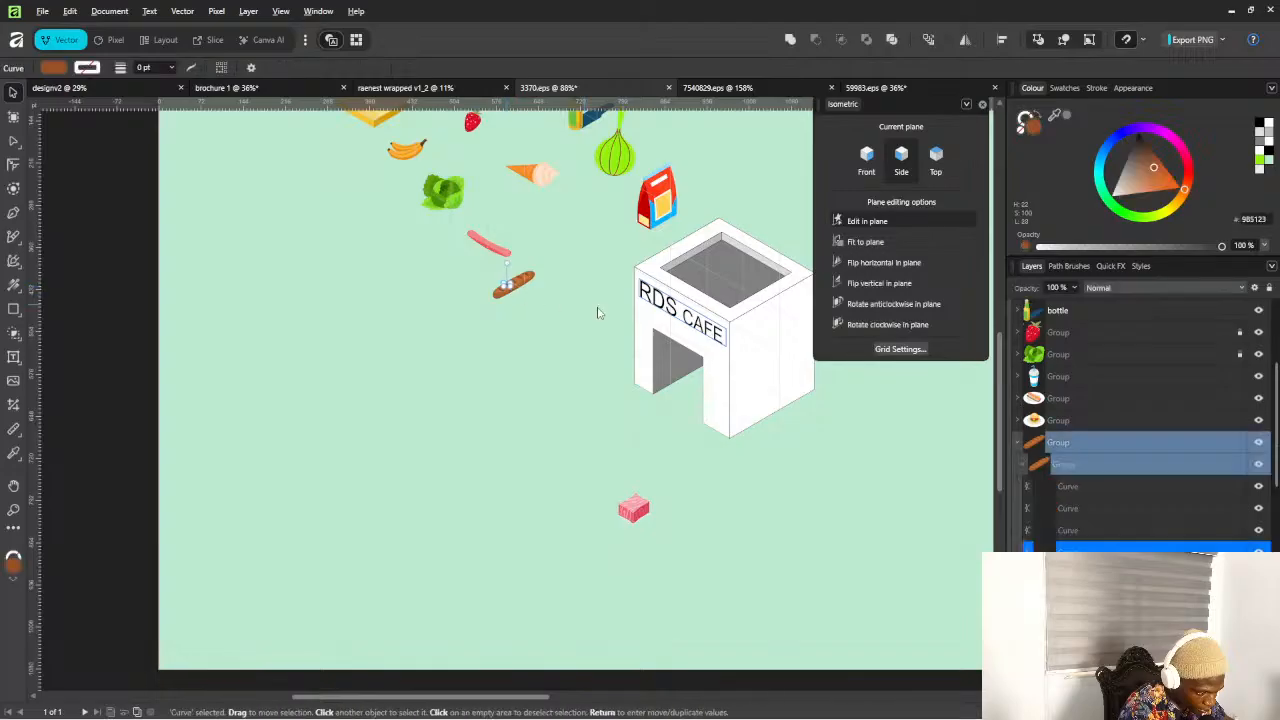
{"action": "left_click", "coordinate": [1022, 465]}
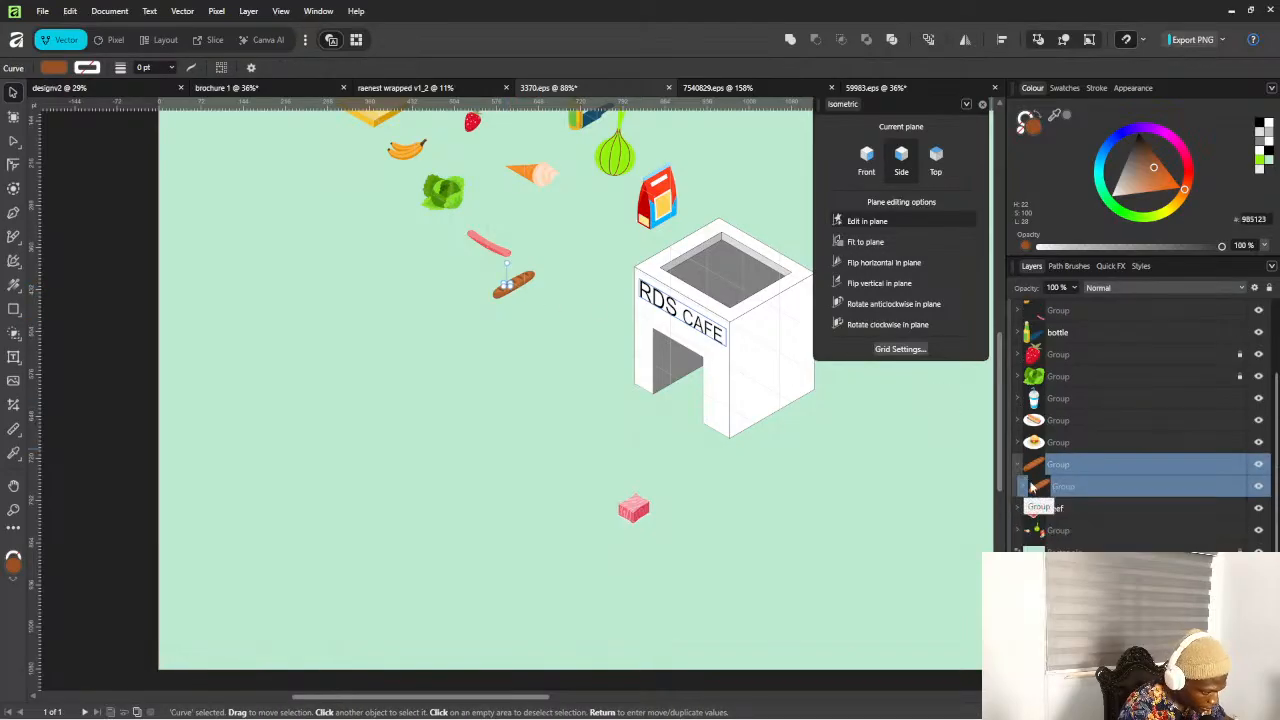
{"action": "left_click_drag", "start_coordinate": [1051, 467], "coordinate": [1054, 458]}
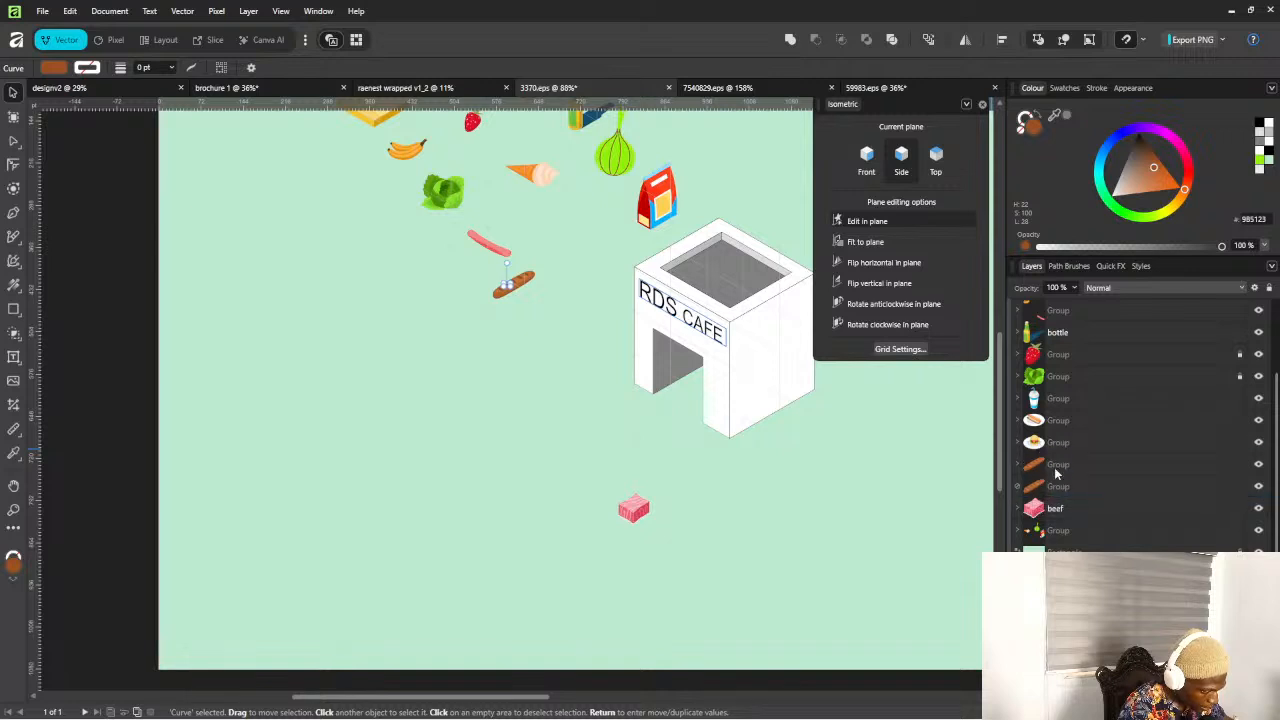
{"action": "left_click", "coordinate": [1068, 487]}
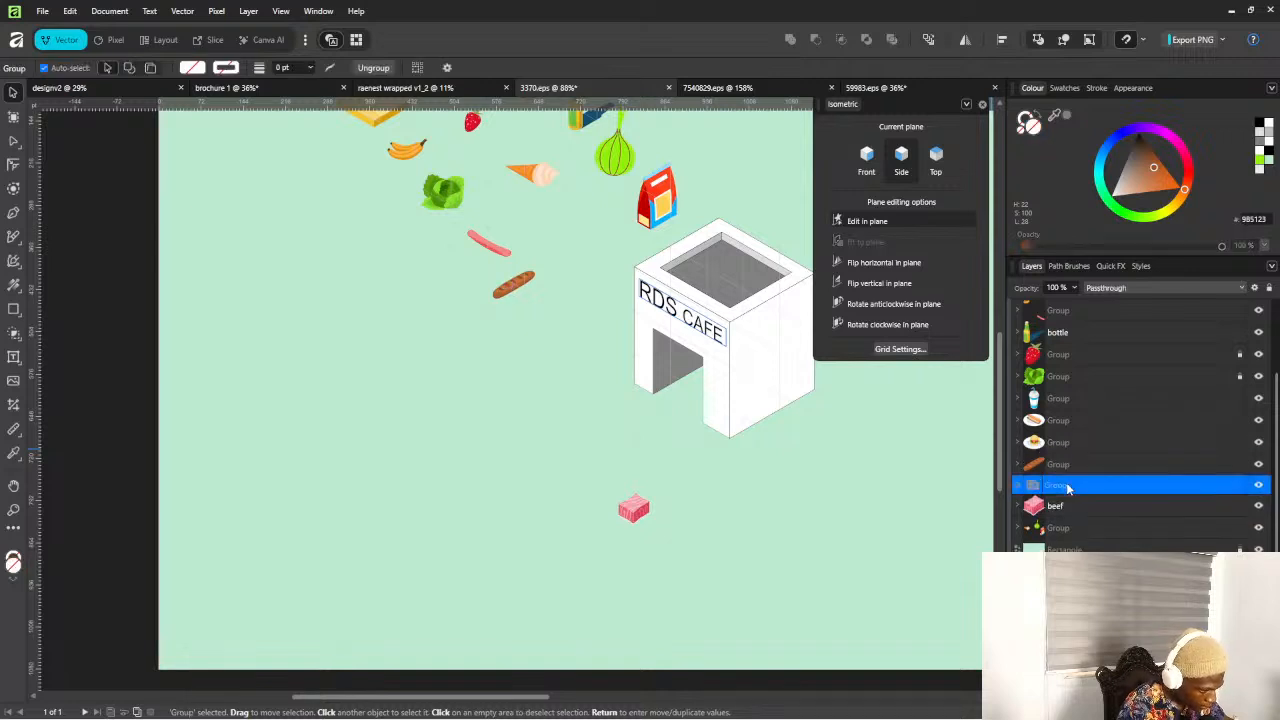
{"action": "key", "text": "Delete"}
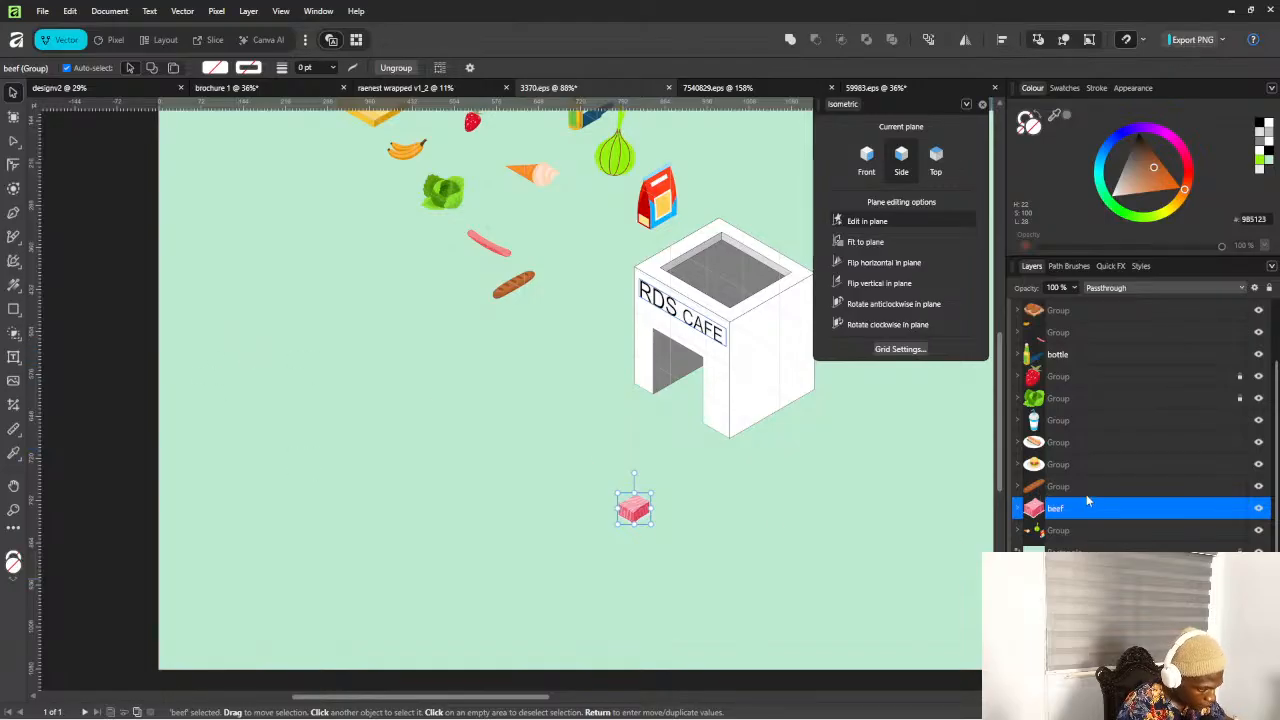
Move the baguette group down and to the left into the empty area beside the cafe, undoing any extra moves
{"action": "left_click", "coordinate": [1086, 494]}
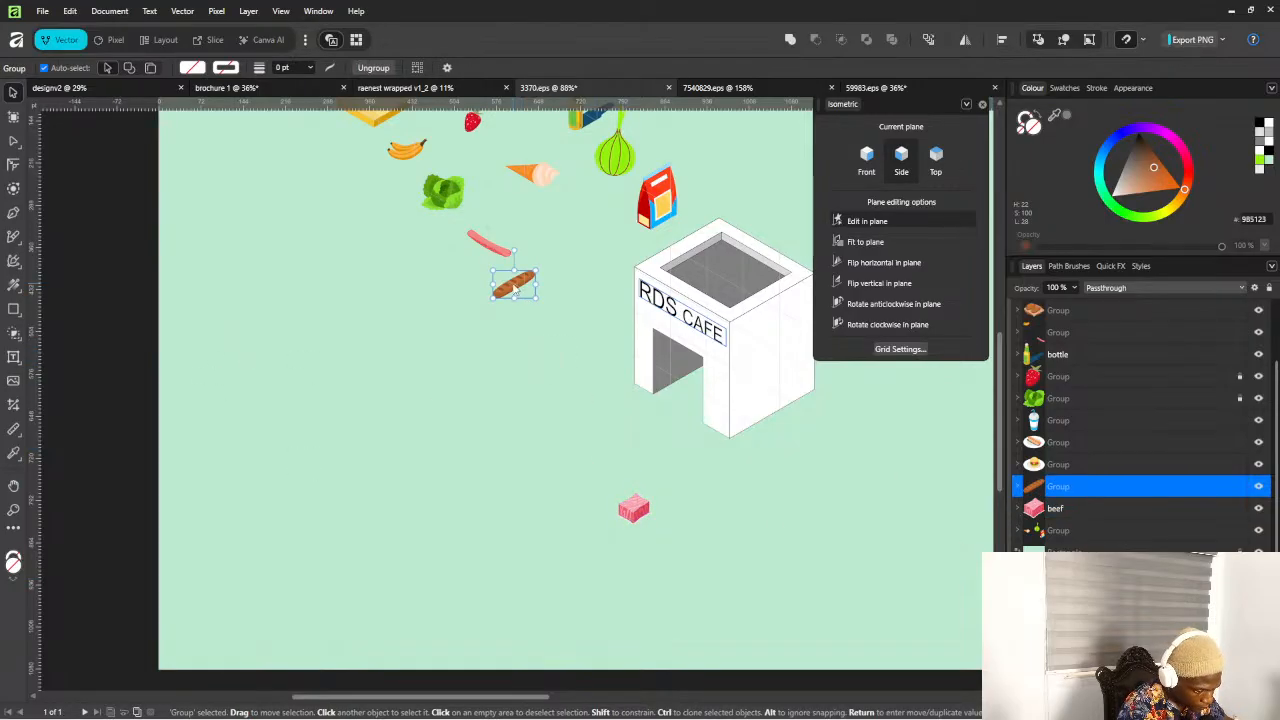
{"action": "left_click_drag", "start_coordinate": [514, 287], "coordinate": [453, 410]}
{"action": "key", "text": "ctrl+z"}
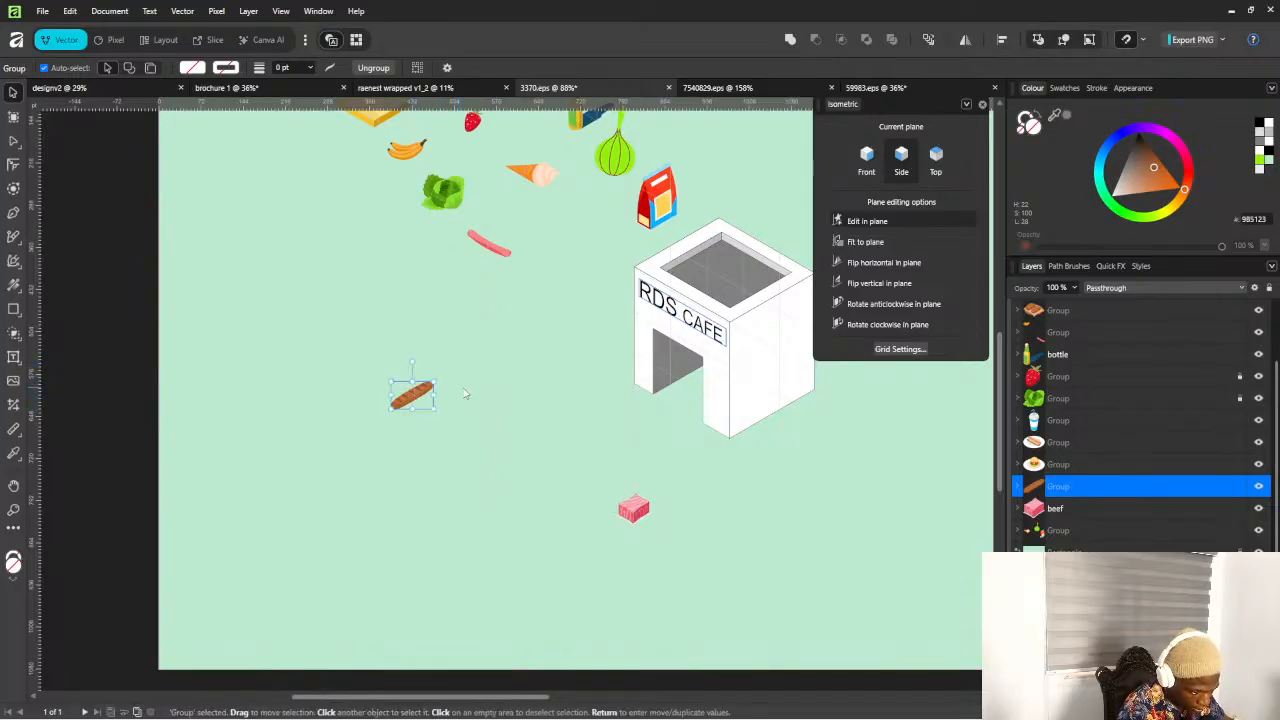
{"action": "left_click_drag", "start_coordinate": [442, 381], "coordinate": [470, 432]}
{"action": "key", "text": "ctrl+z"}
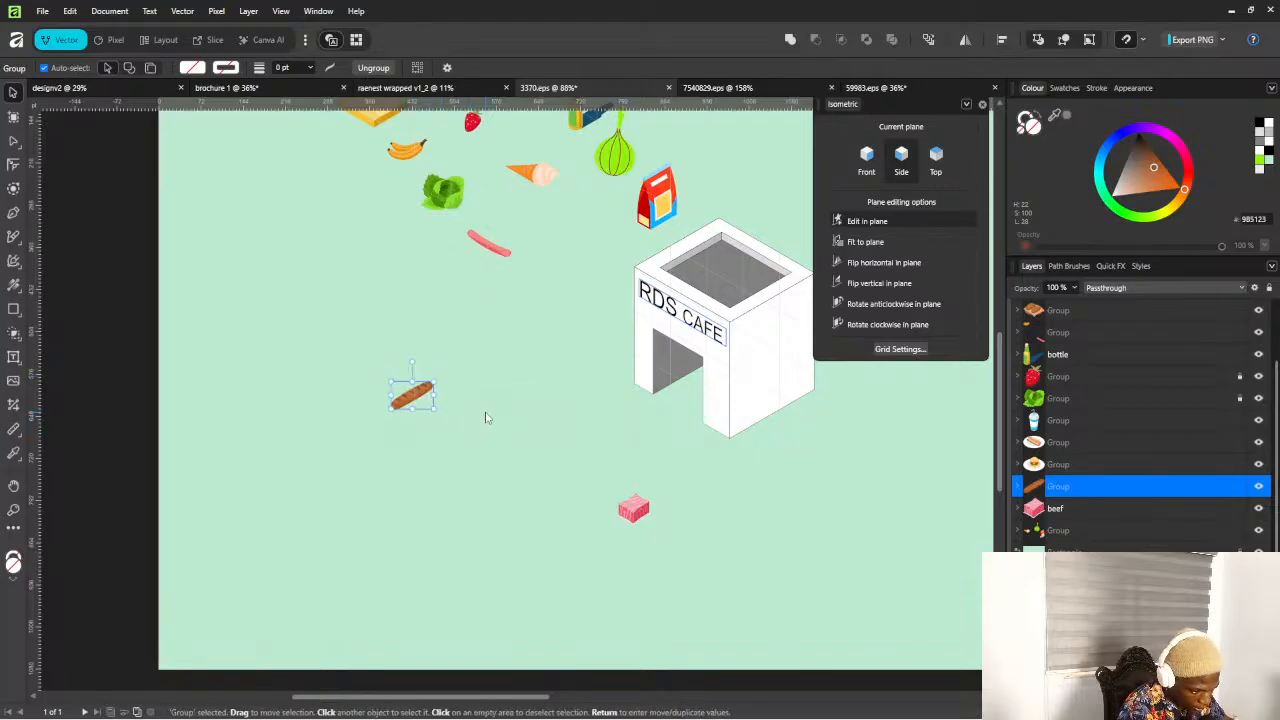
Move the pink sausage down to the empty area between the baguette and the beef, and clear the selection
{"action": "scroll", "coordinate": [528, 436], "scroll_direction": "down", "scroll_amount": 4}
{"action": "scroll", "coordinate": [520, 413], "scroll_direction": "up", "scroll_amount": 3}
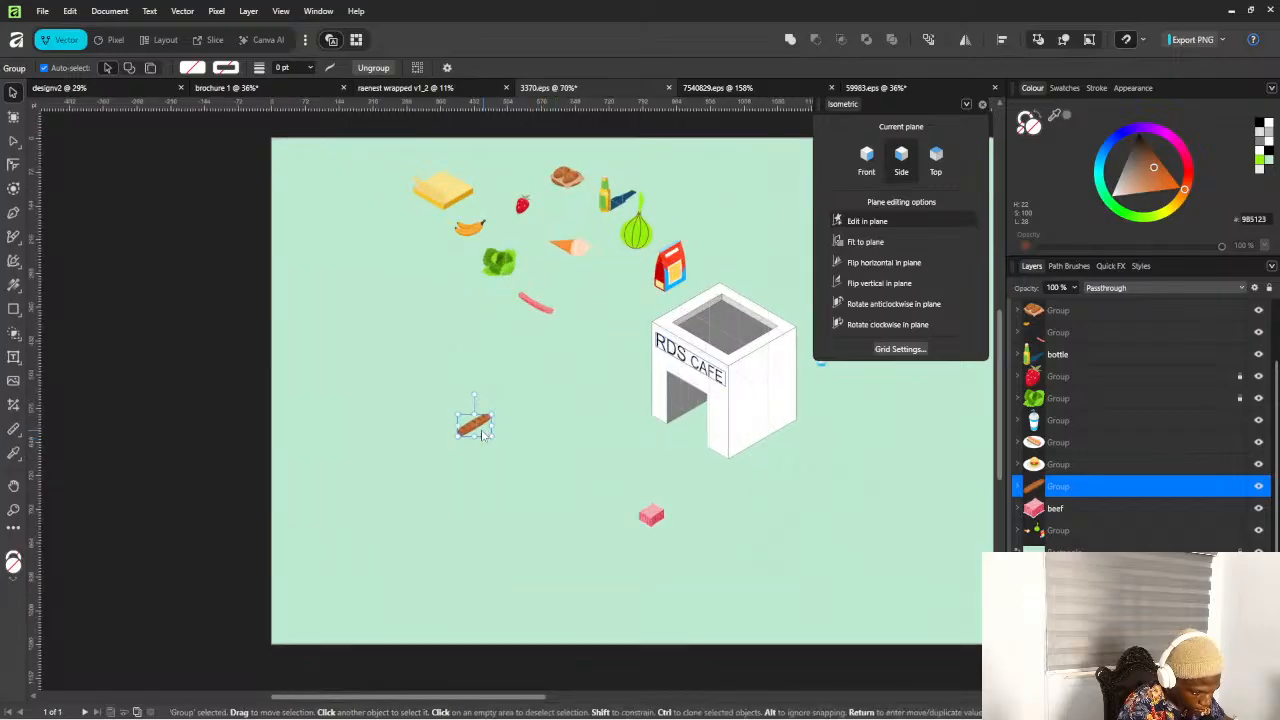
{"action": "left_click_drag", "start_coordinate": [506, 286], "coordinate": [551, 488]}
{"action": "left_click", "coordinate": [445, 484]}
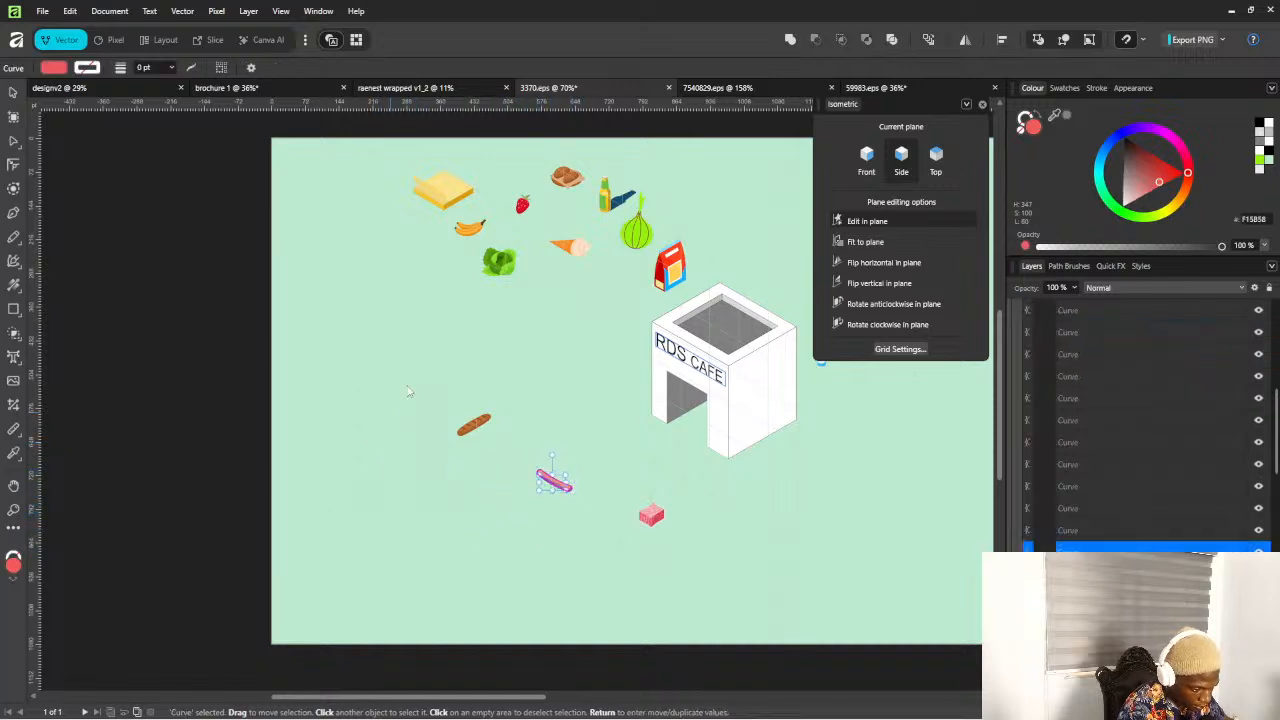
{"action": "left_click_drag", "start_coordinate": [471, 243], "coordinate": [566, 298]}
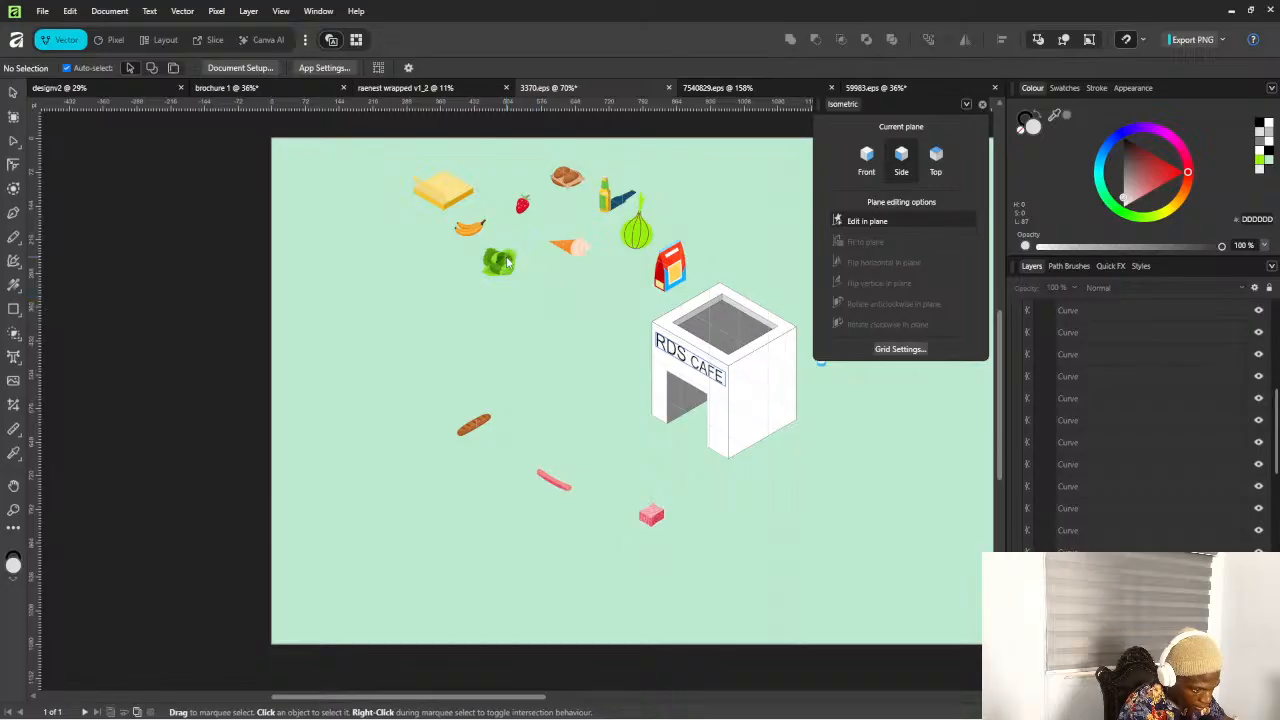
Examine which curves the "hot dog" group contains in the layer list, and deselect the group
{"action": "scroll", "coordinate": [1149, 415], "scroll_direction": "up", "scroll_amount": 10}
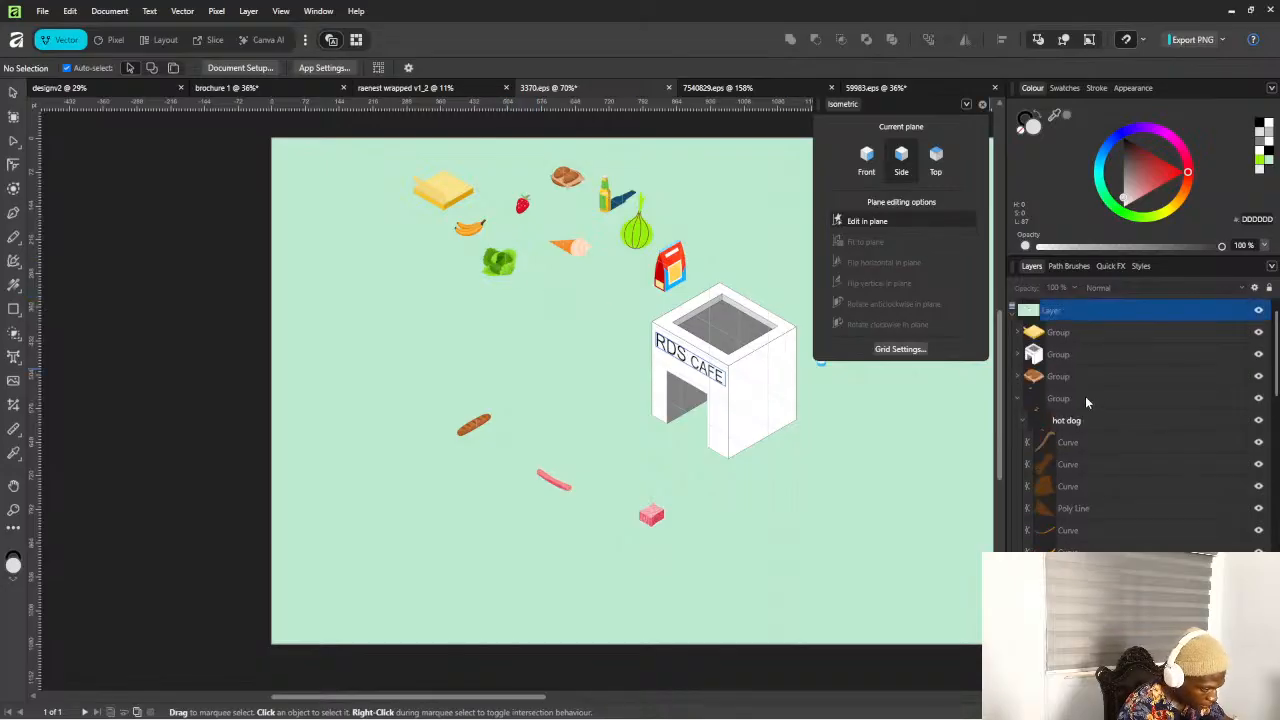
{"action": "left_click", "coordinate": [1025, 420]}
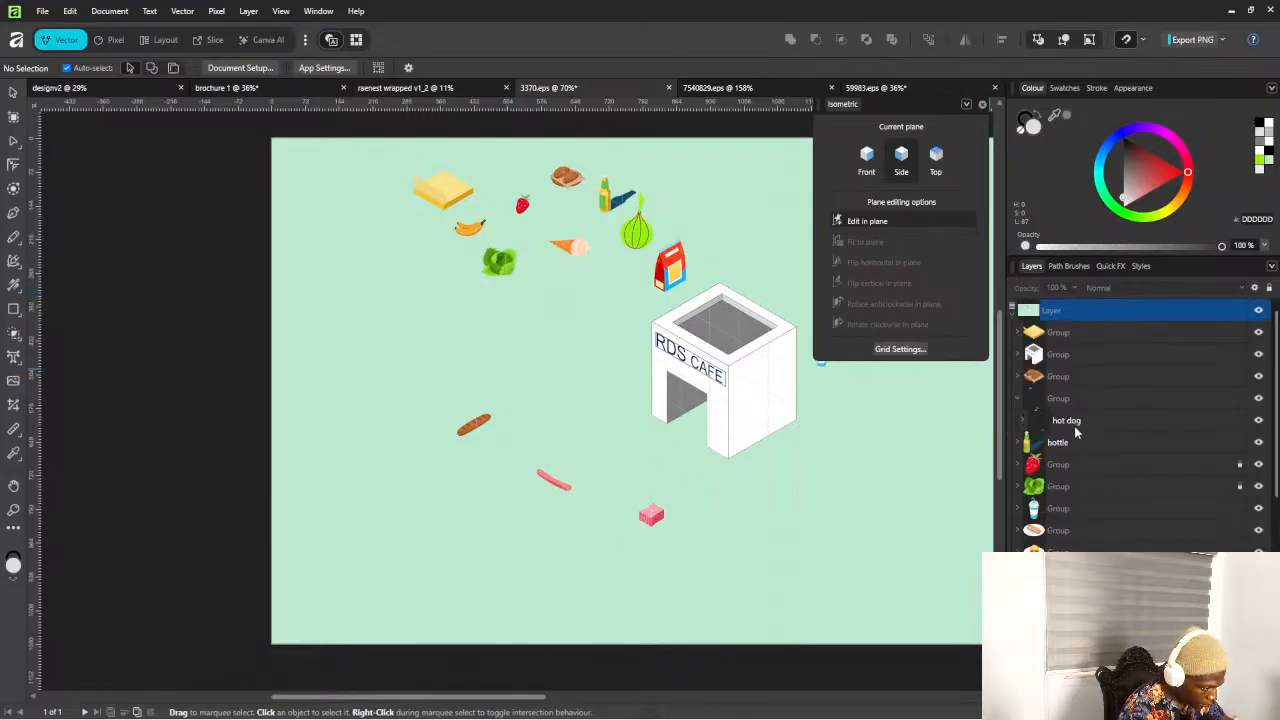
{"action": "left_click", "coordinate": [1072, 424]}
{"action": "left_click", "coordinate": [1020, 422]}
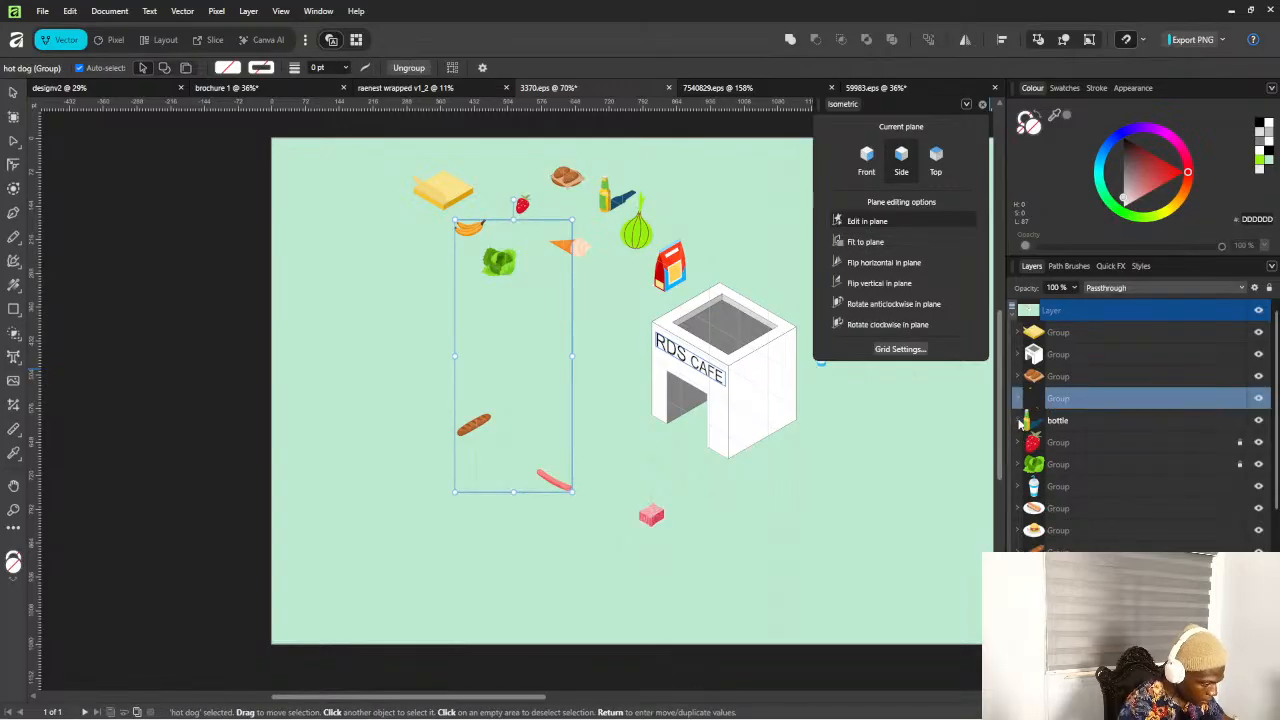
{"action": "left_click", "coordinate": [1017, 401]}
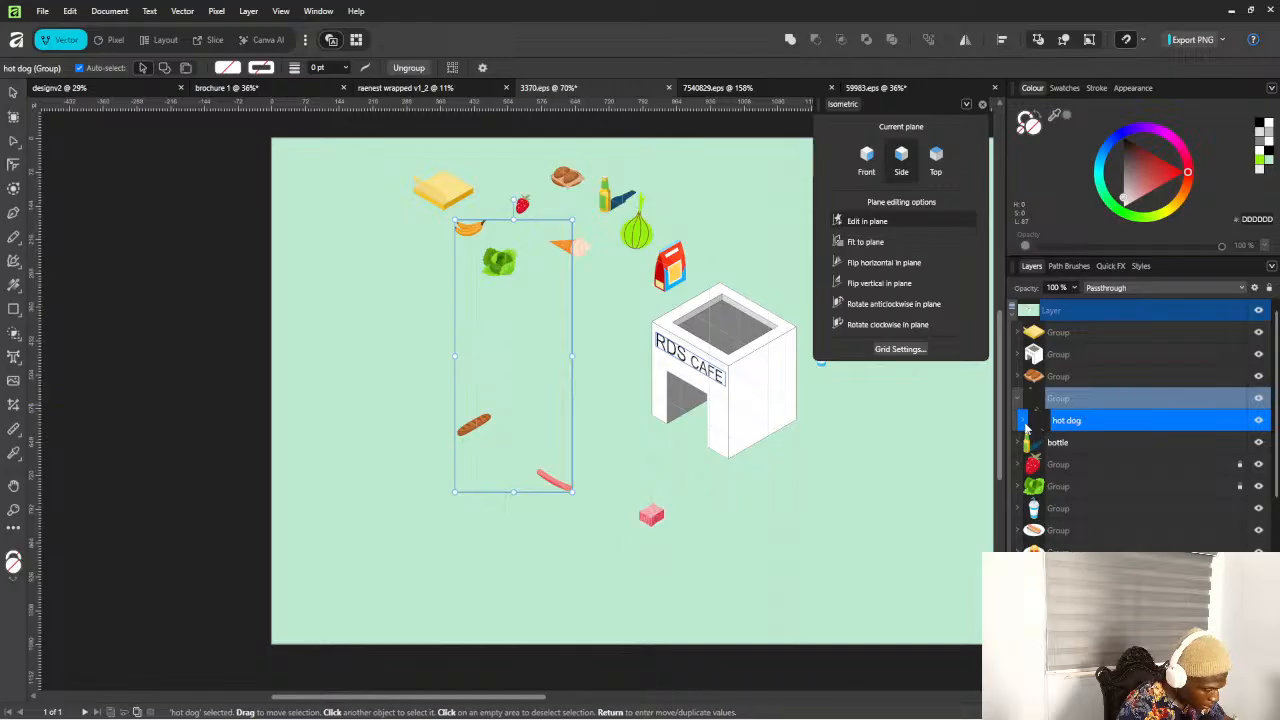
{"action": "left_click", "coordinate": [1025, 428]}
{"action": "scroll", "coordinate": [1092, 451], "scroll_direction": "down", "scroll_amount": 3}
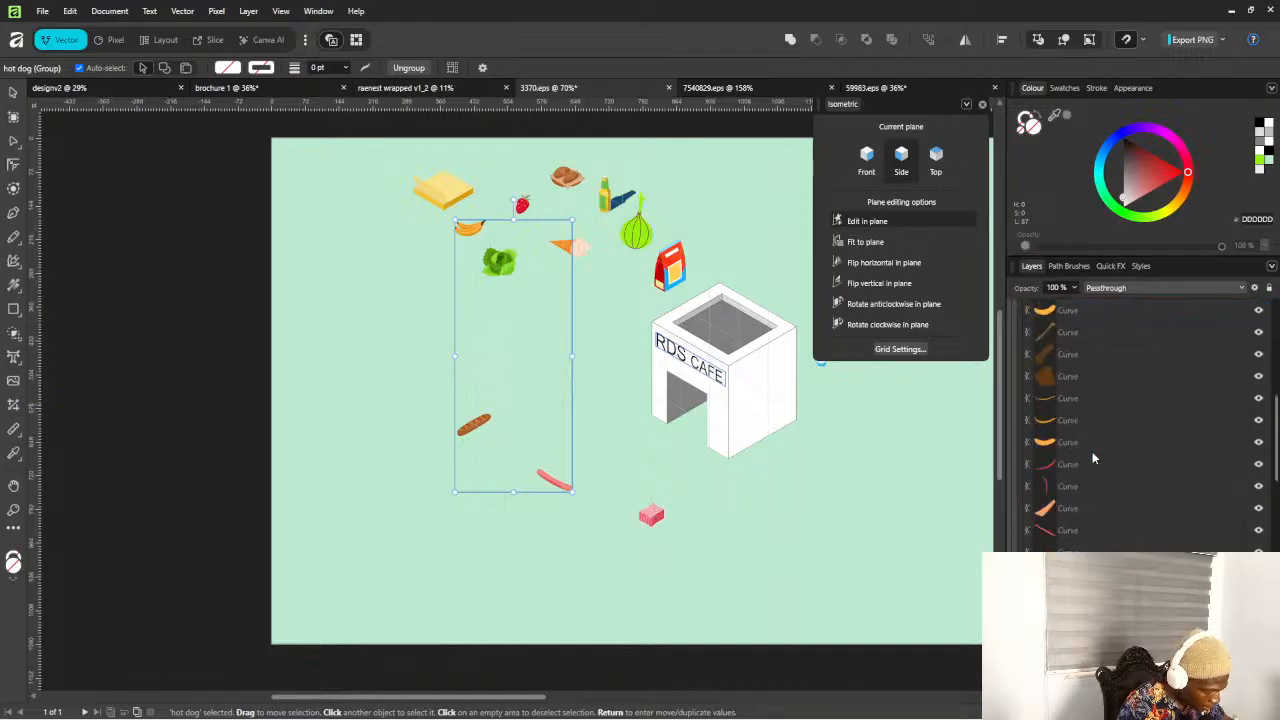
{"action": "scroll", "coordinate": [1092, 451], "scroll_direction": "down", "scroll_amount": 5}
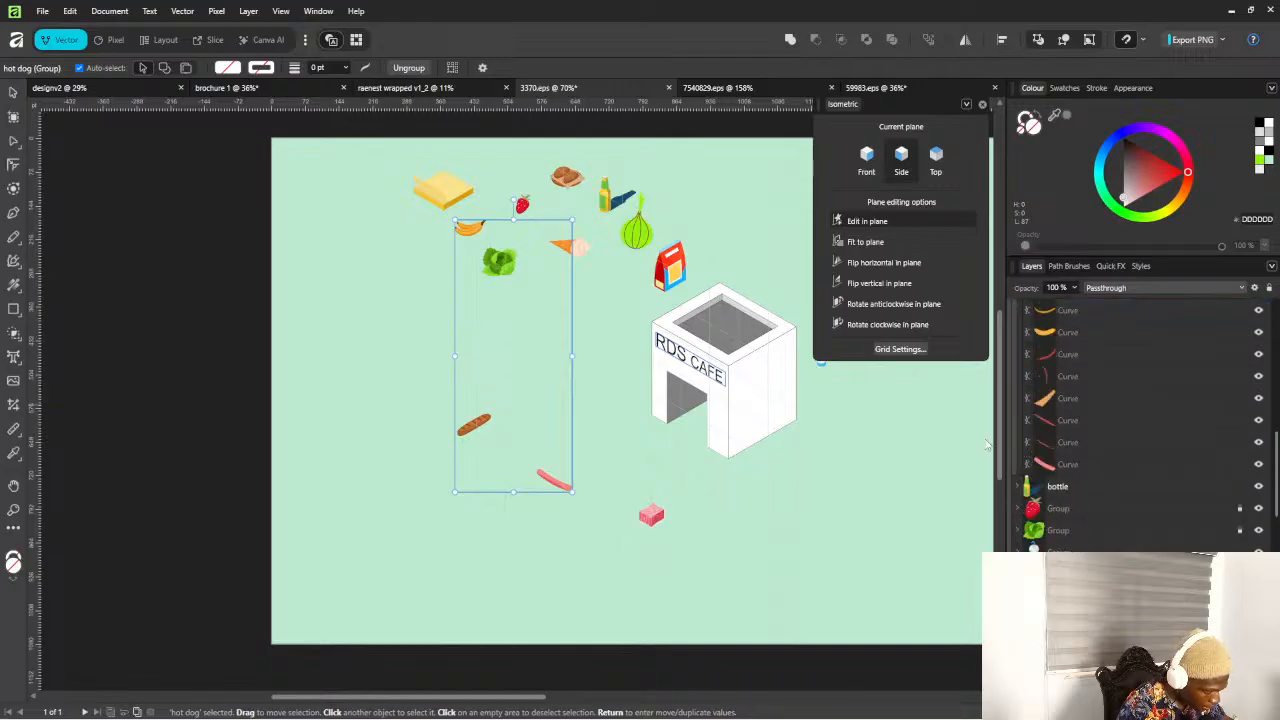
{"action": "left_click", "coordinate": [510, 382]}
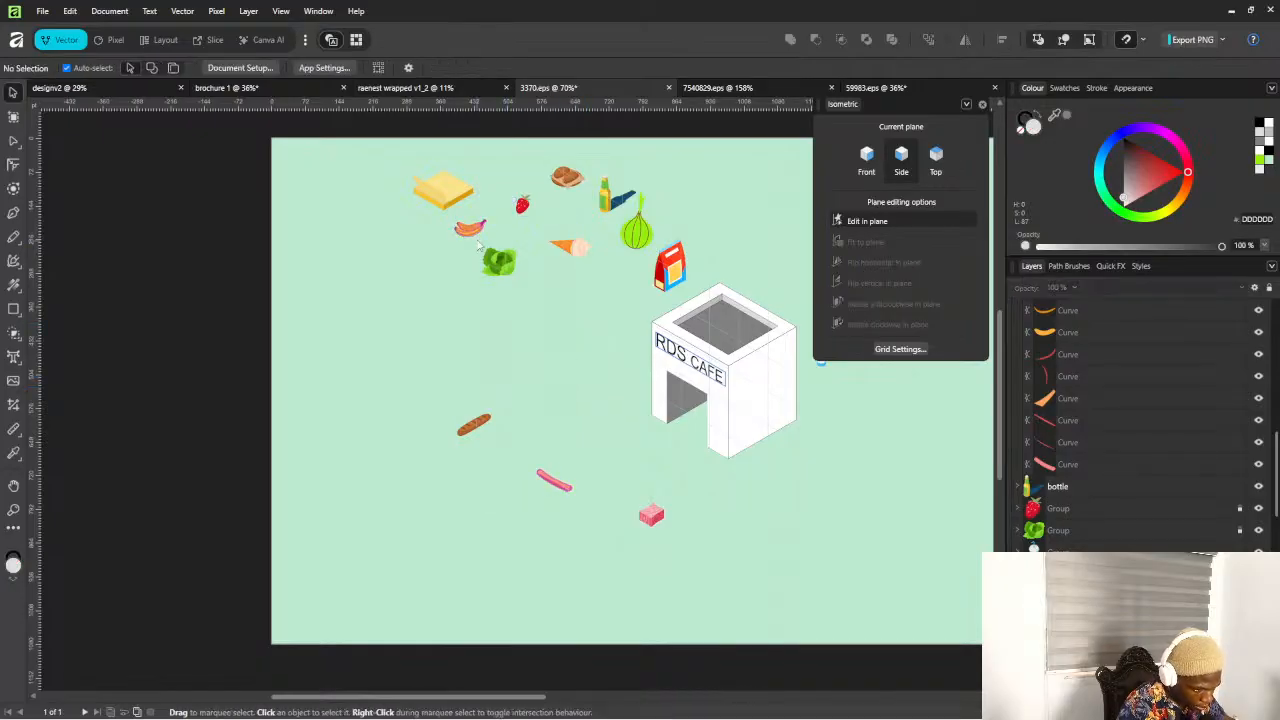
Group all the banana curves and move the new group out of its parent, directly above that parent in the layer order
{"action": "scroll", "coordinate": [479, 243], "scroll_direction": "up", "scroll_amount": 3}
{"action": "double_click", "coordinate": [462, 224]}
{"action": "scroll", "coordinate": [431, 223], "scroll_direction": "up", "scroll_amount": 4}
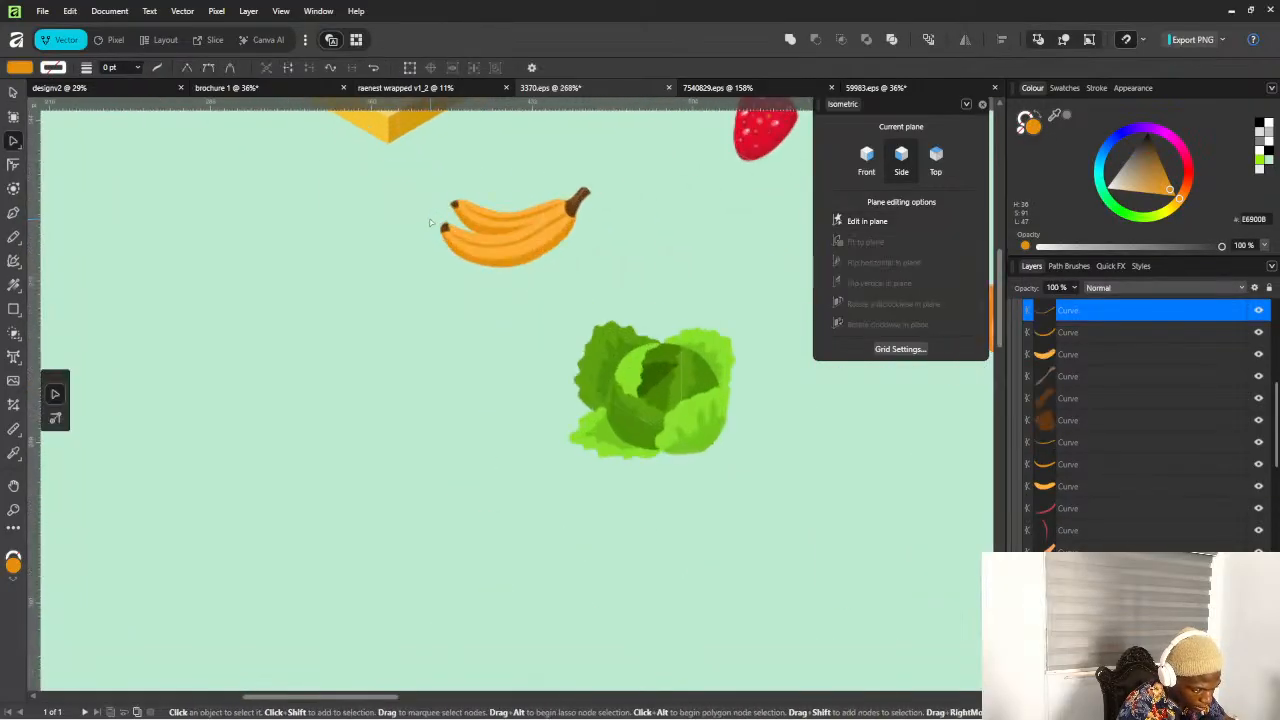
{"action": "left_click_drag", "start_coordinate": [428, 193], "coordinate": [646, 298]}
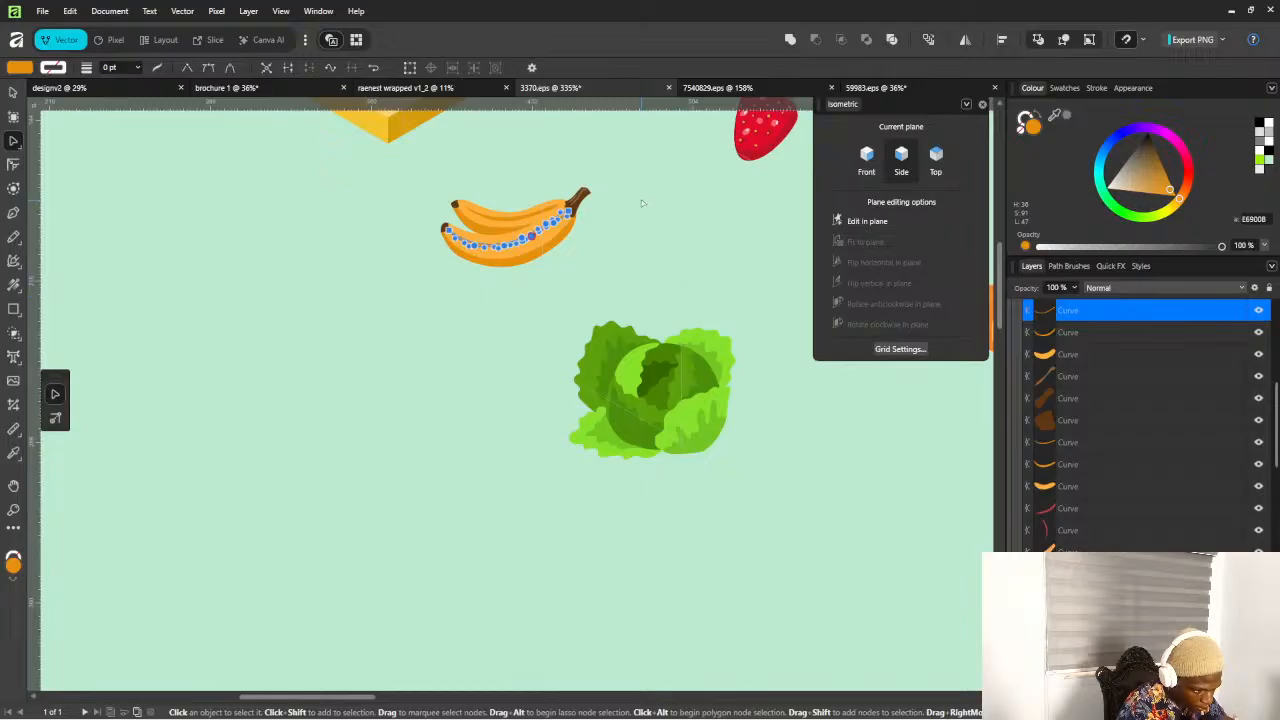
{"action": "left_click", "coordinate": [12, 91]}
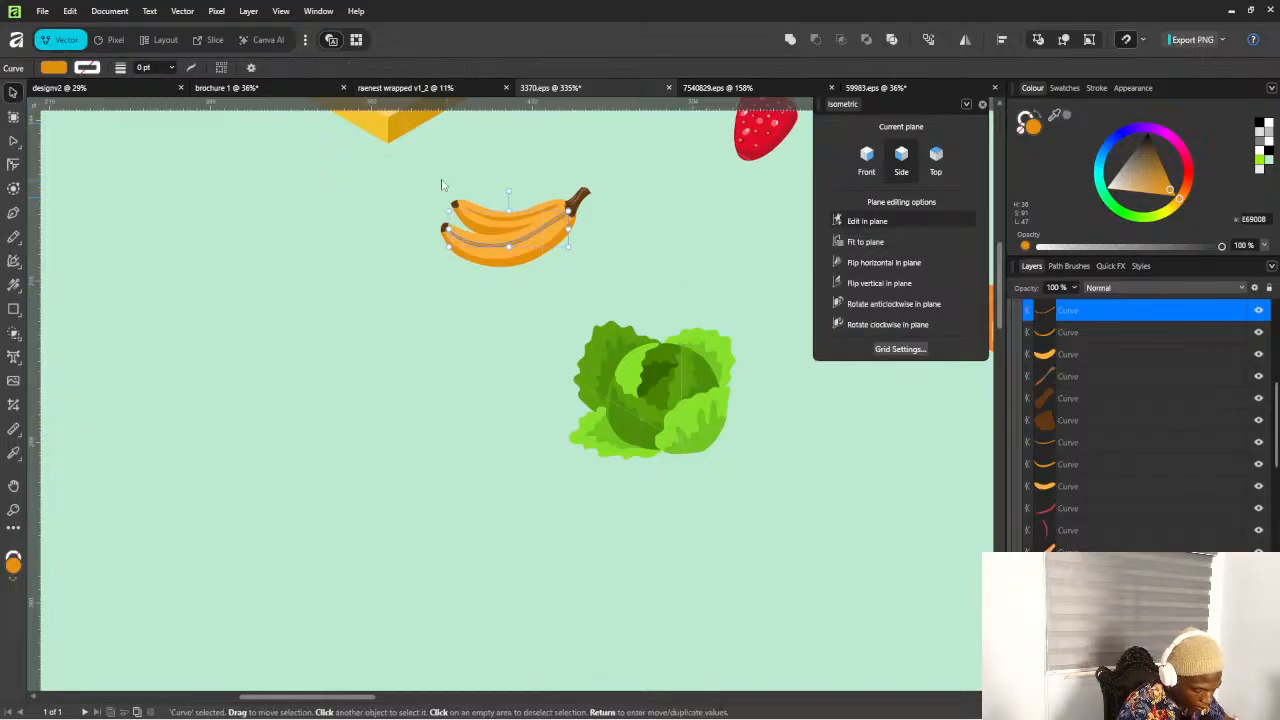
{"action": "left_click_drag", "start_coordinate": [434, 178], "coordinate": [622, 281]}
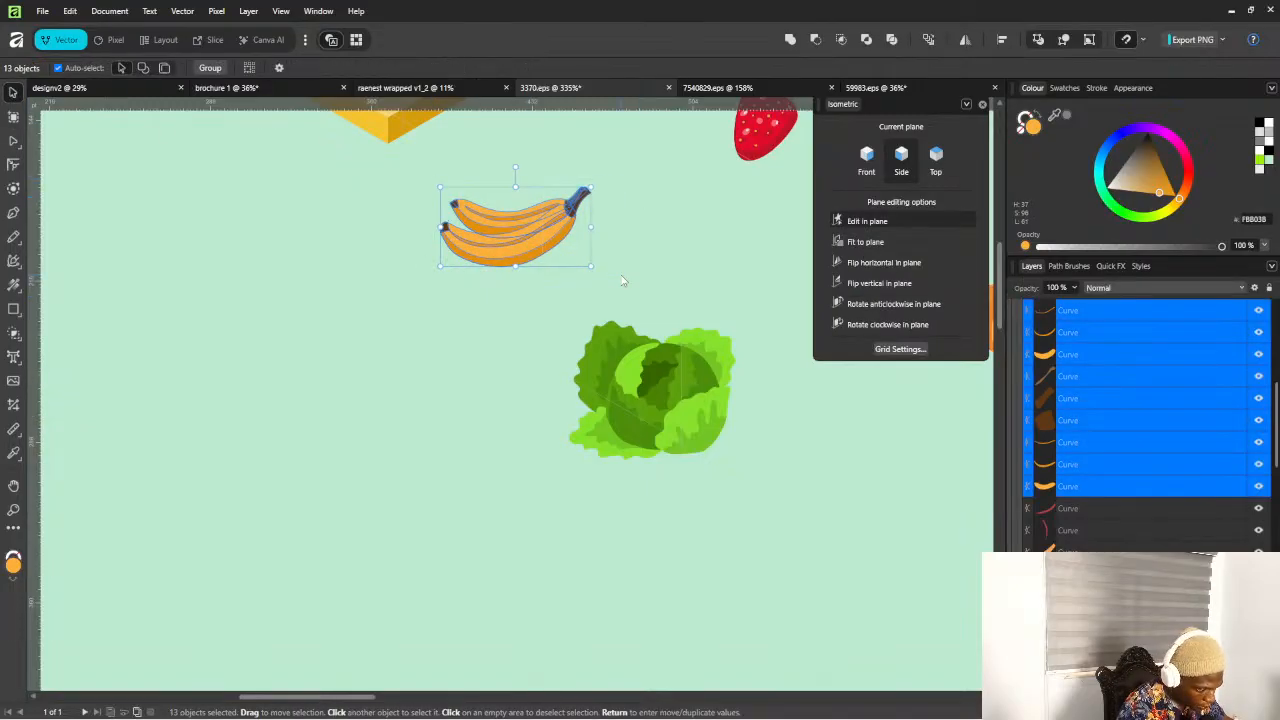
{"action": "key", "text": "ctrl+g"}
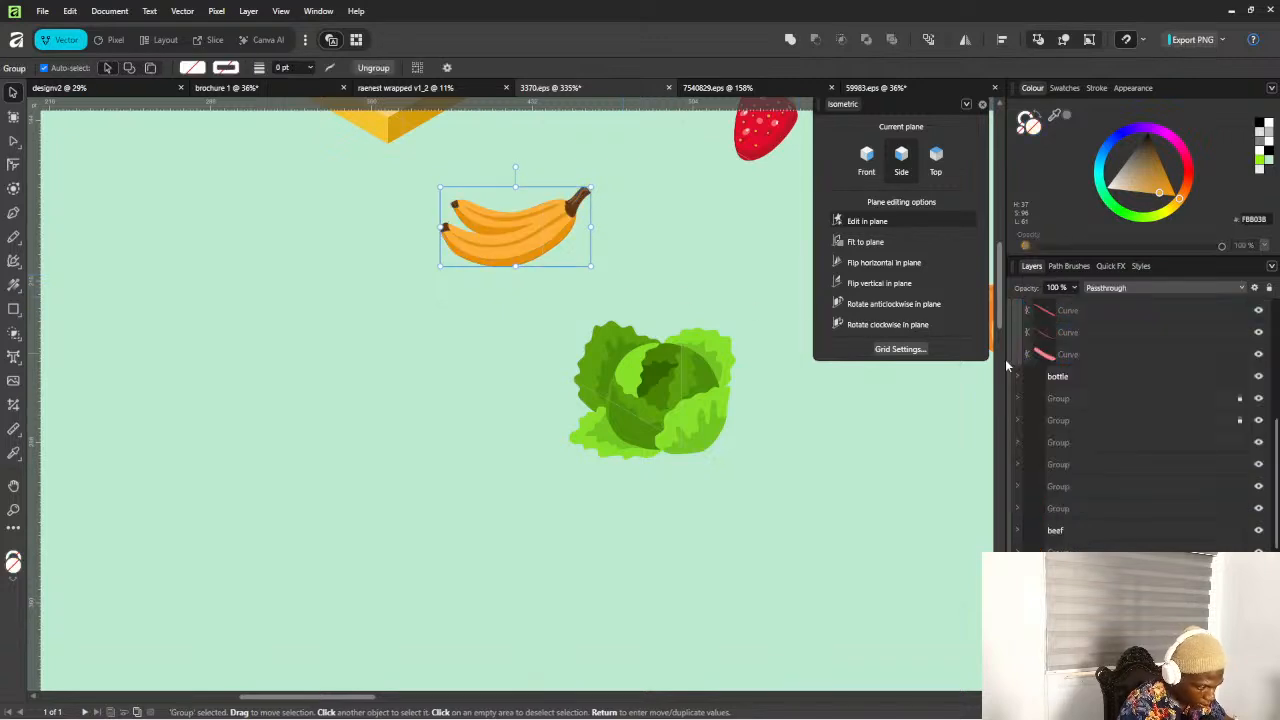
{"action": "scroll", "coordinate": [1112, 426], "scroll_direction": "up", "scroll_amount": 2}
{"action": "left_click_drag", "start_coordinate": [1097, 436], "coordinate": [1080, 376]}
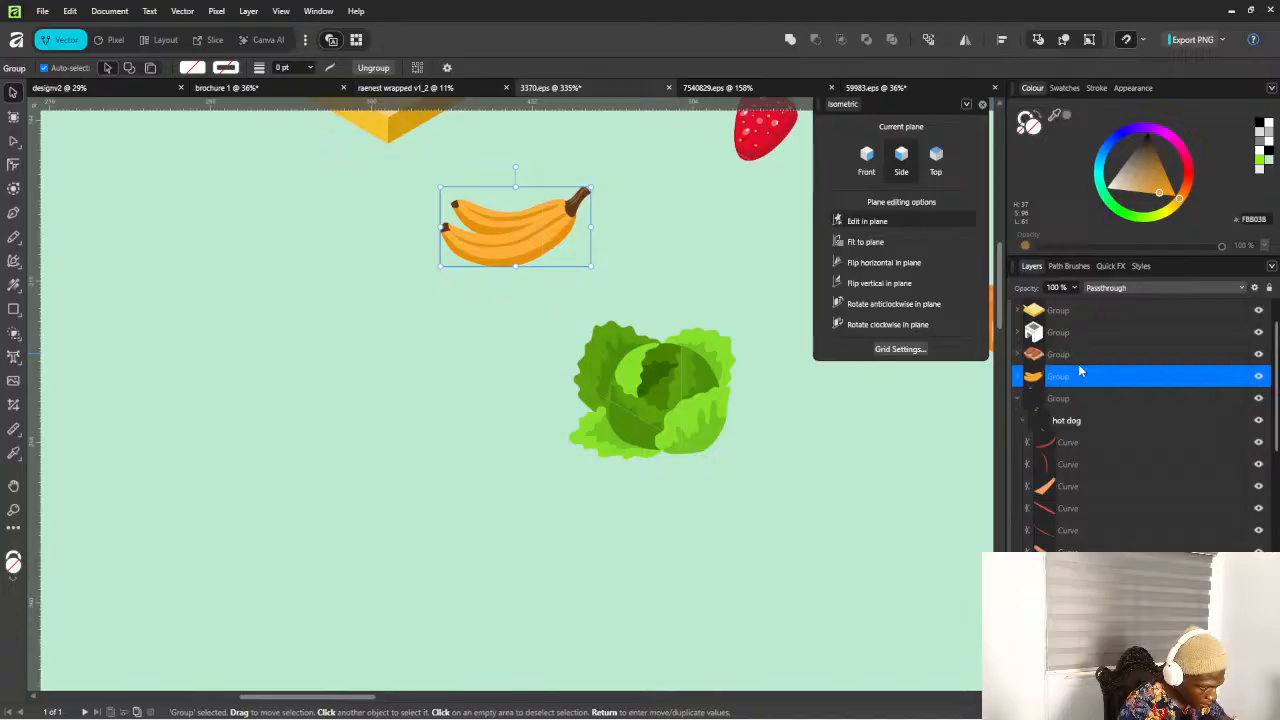
Take the "hot dog" group out of its parent group and delete the leftover empty group
{"action": "left_click", "coordinate": [1017, 400]}
{"action": "left_click", "coordinate": [1017, 398]}
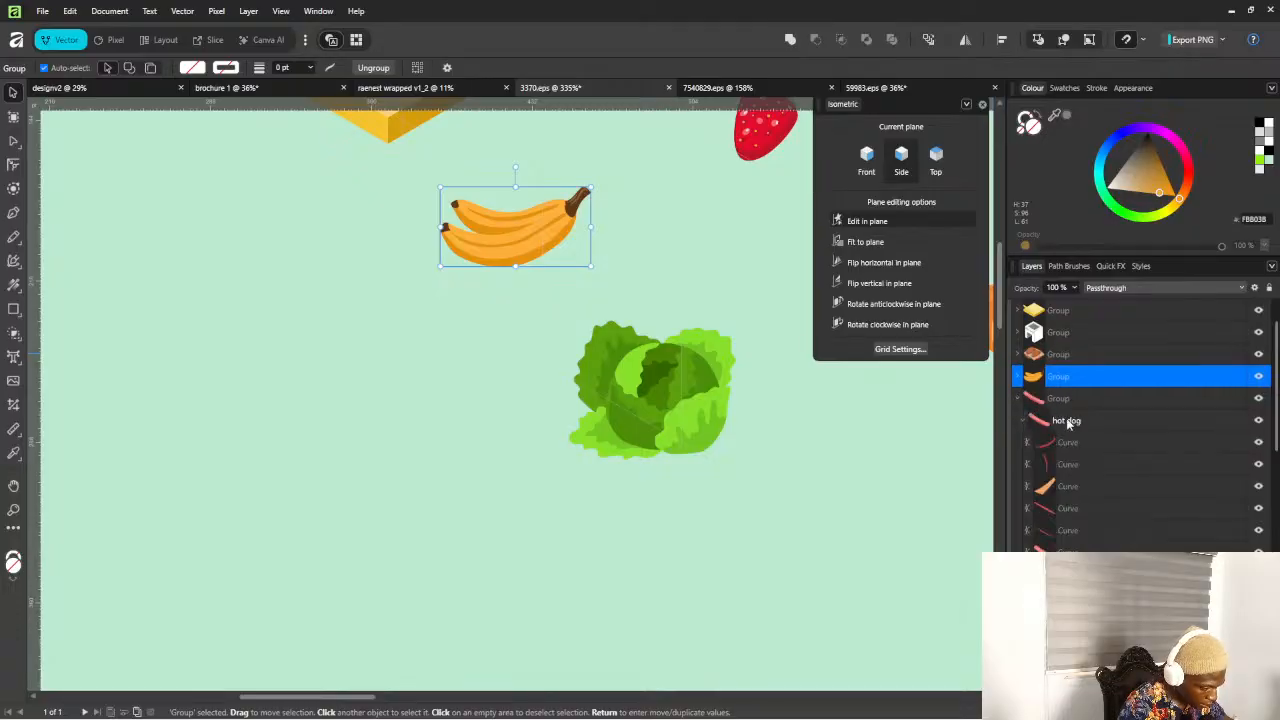
{"action": "left_click_drag", "start_coordinate": [1064, 402], "coordinate": [1073, 398]}
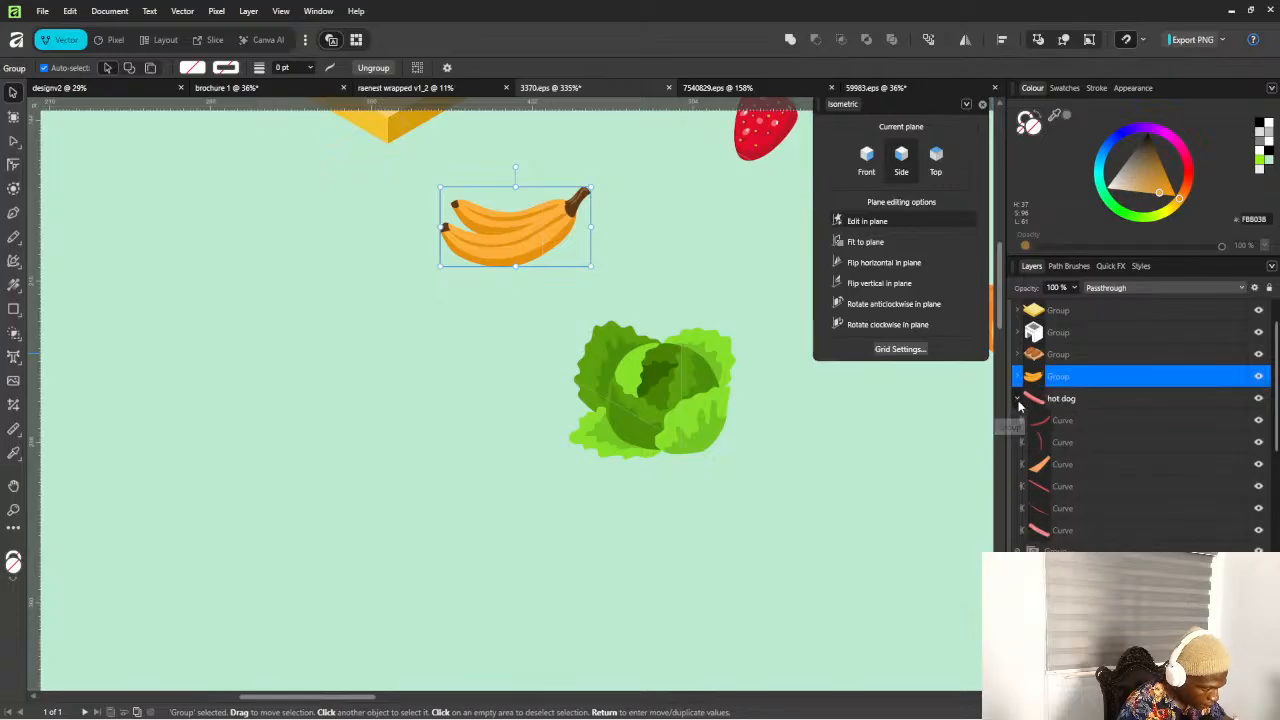
{"action": "left_click", "coordinate": [1017, 400]}
{"action": "left_click", "coordinate": [1055, 420]}
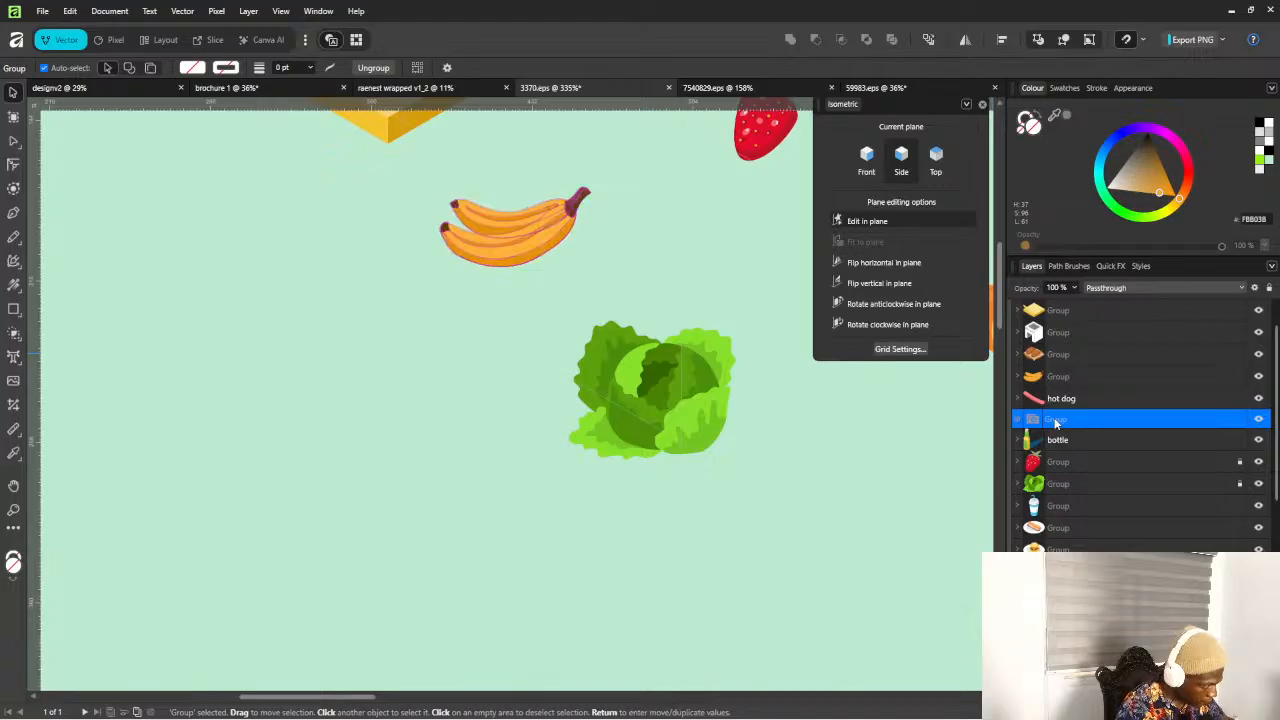
{"action": "key", "text": "Delete"}
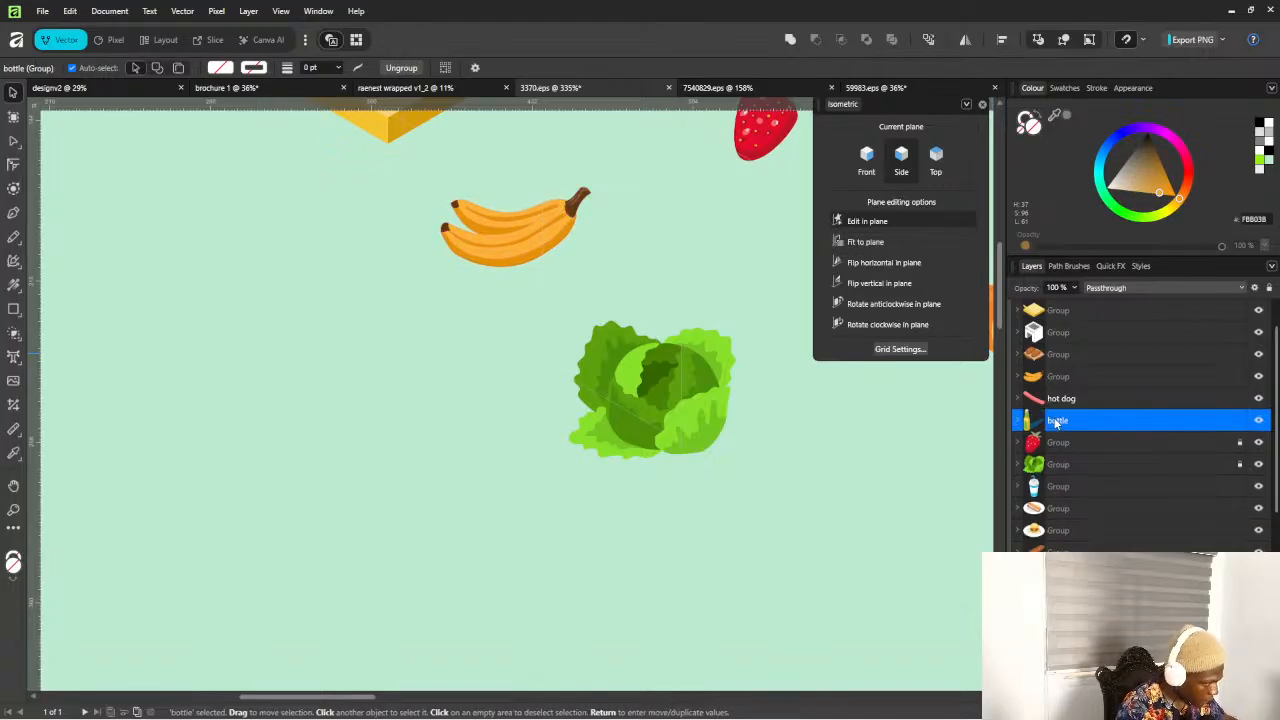
Nudge the pink beef cube slightly up and to the right below the cafe, and clear the selection
{"action": "scroll", "coordinate": [856, 467], "scroll_direction": "down", "scroll_amount": 5}
{"action": "scroll", "coordinate": [702, 478], "scroll_direction": "down", "scroll_amount": 4}
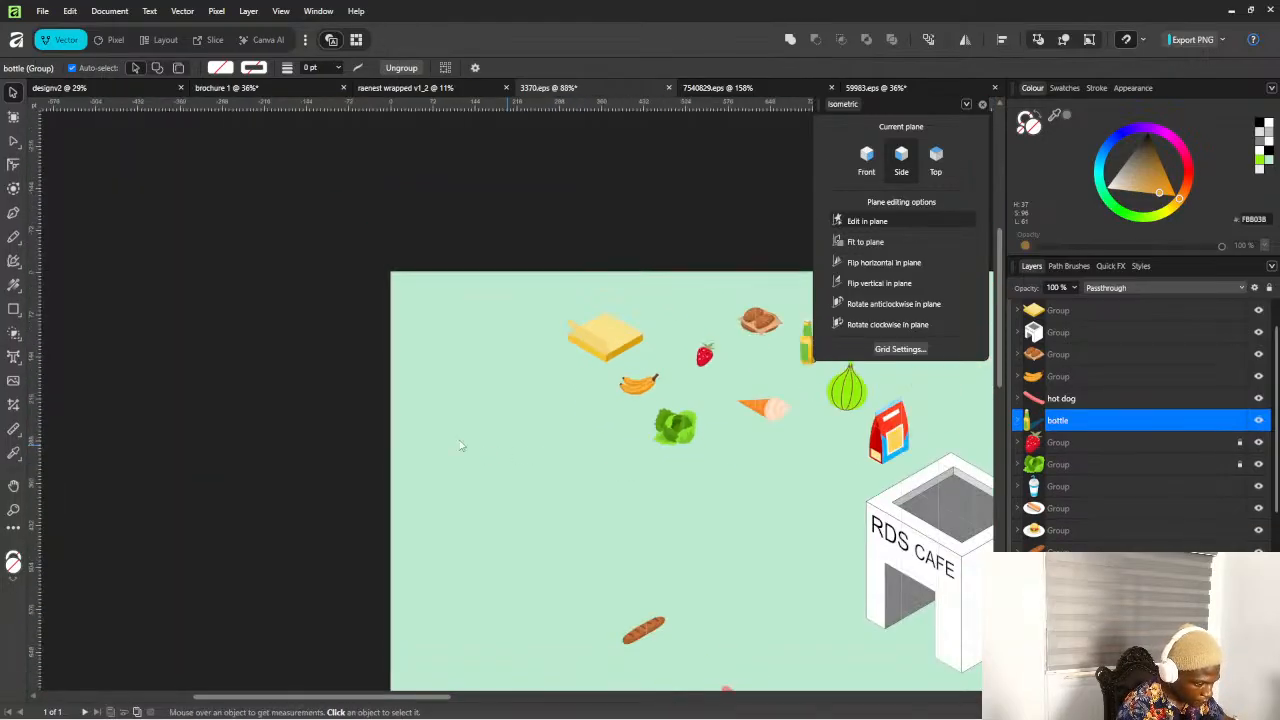
{"action": "scroll", "coordinate": [659, 563], "scroll_direction": "up", "scroll_amount": 3}
{"action": "mouse_move", "coordinate": [695, 577]}
{"action": "left_mouse_down"}
{"action": "mouse_move", "coordinate": [693, 593]}
{"action": "mouse_move", "coordinate": [713, 573]}
{"action": "left_mouse_up"}
{"action": "left_click_drag", "start_coordinate": [511, 508], "coordinate": [602, 550]}
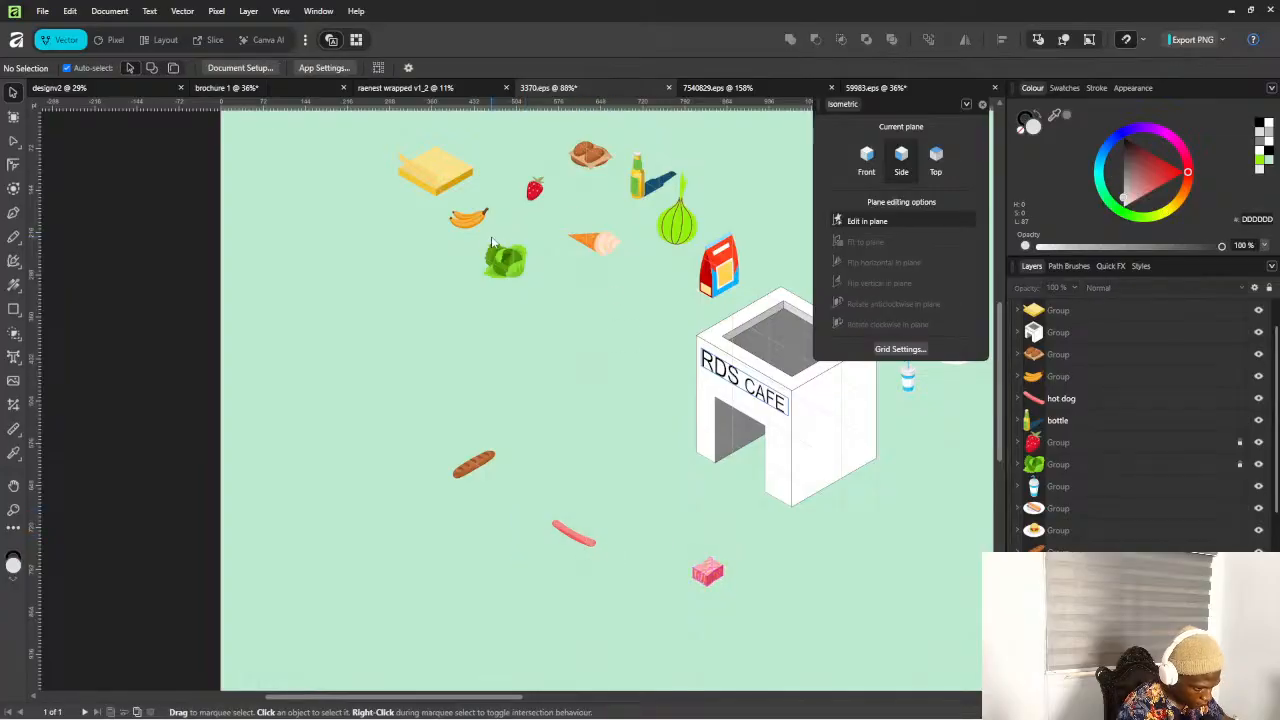
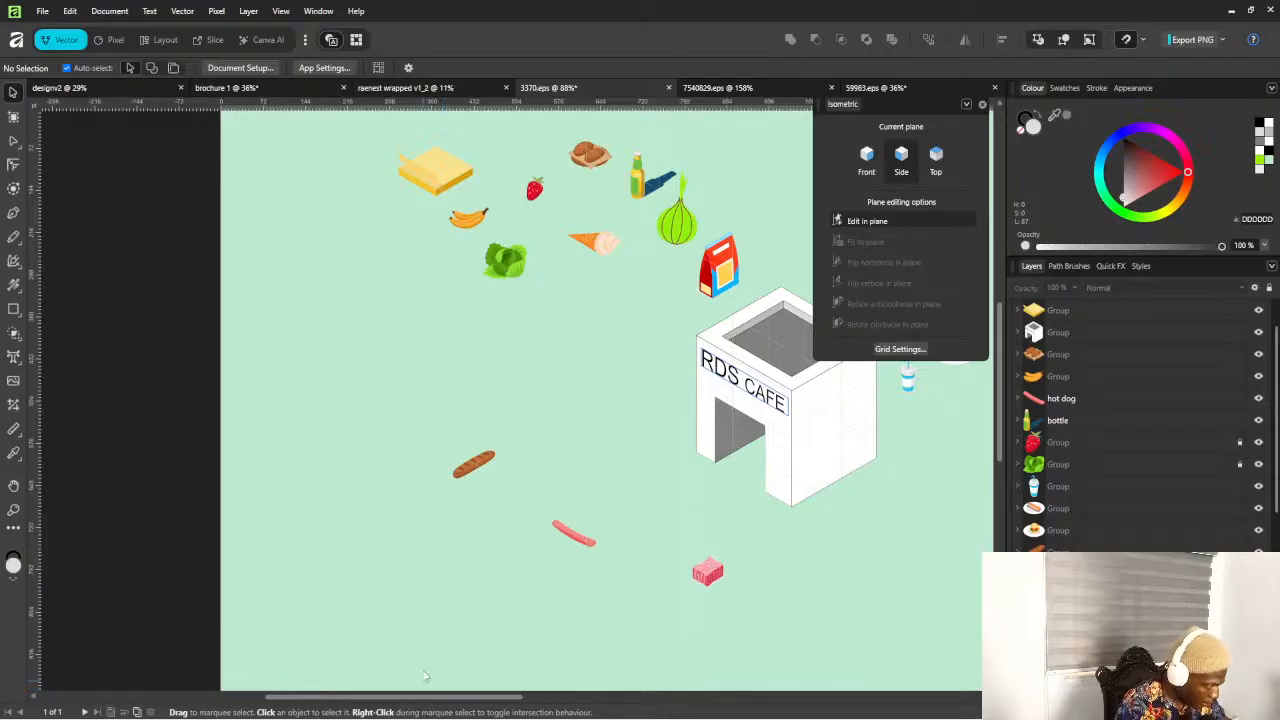
{"action": "mouse_move", "coordinate": [598, 718]}
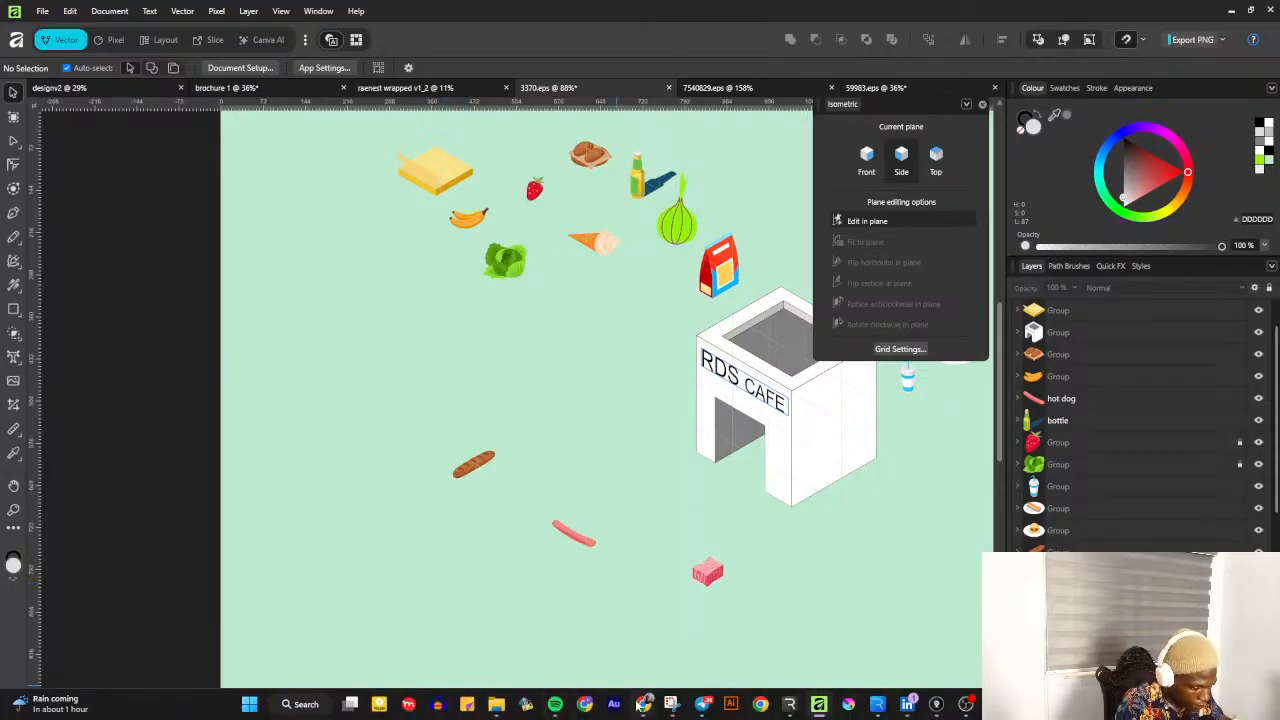
{"action": "mouse_move", "coordinate": [643, 704]}
{"action": "left_click", "coordinate": [644, 634]}
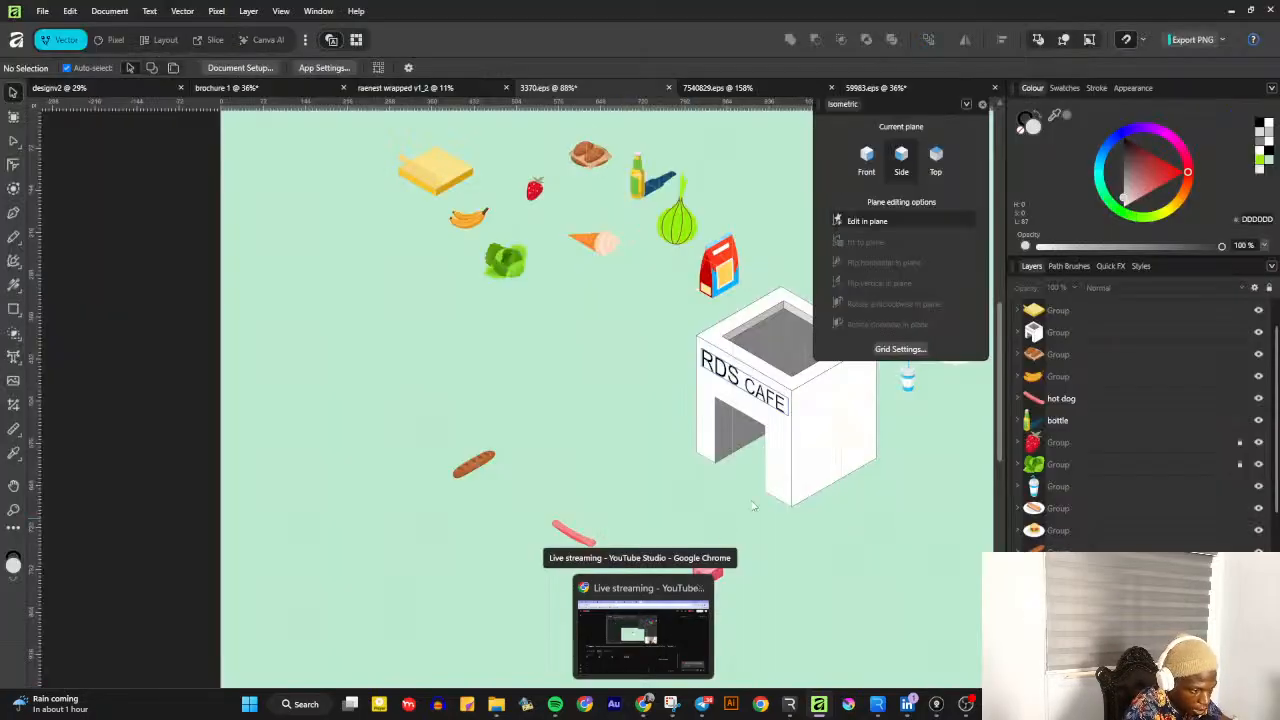
Unlock the lettuce group and move it down to the empty area below the baguette, beside the pink sausage
{"action": "scroll", "coordinate": [480, 268], "scroll_direction": "up", "scroll_amount": 1}
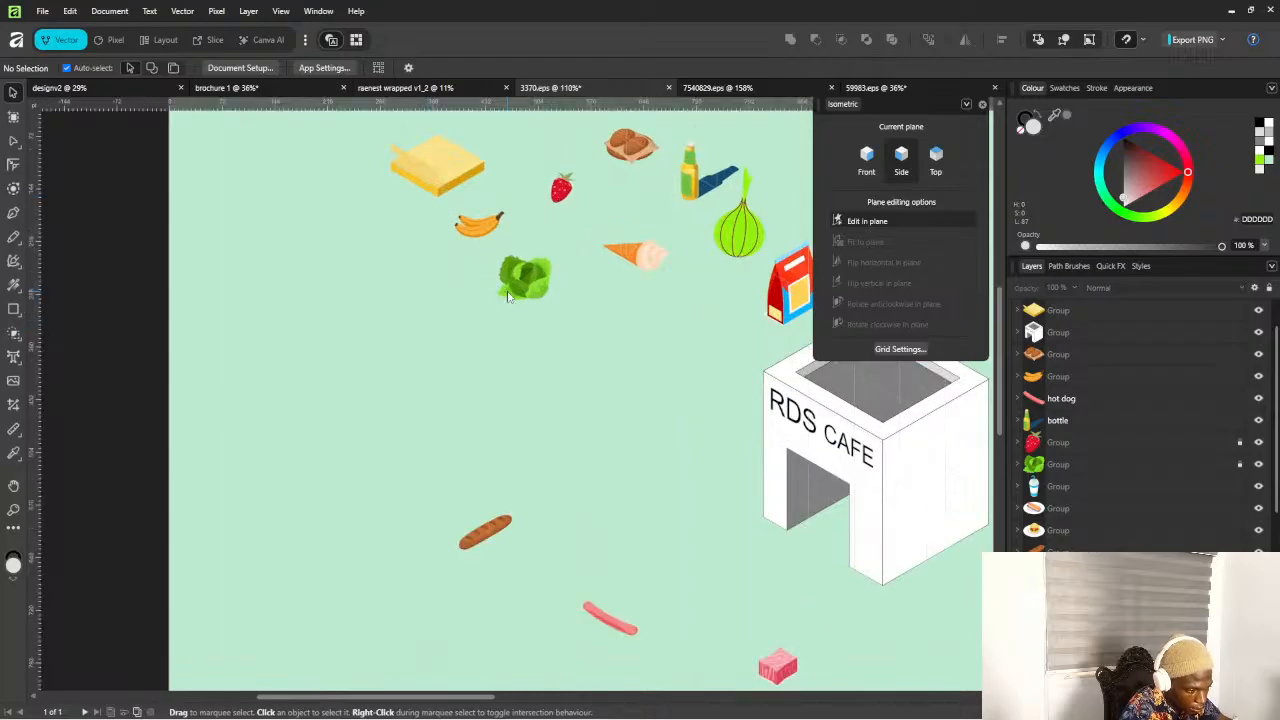
{"action": "scroll", "coordinate": [535, 285], "scroll_direction": "up", "scroll_amount": 2}
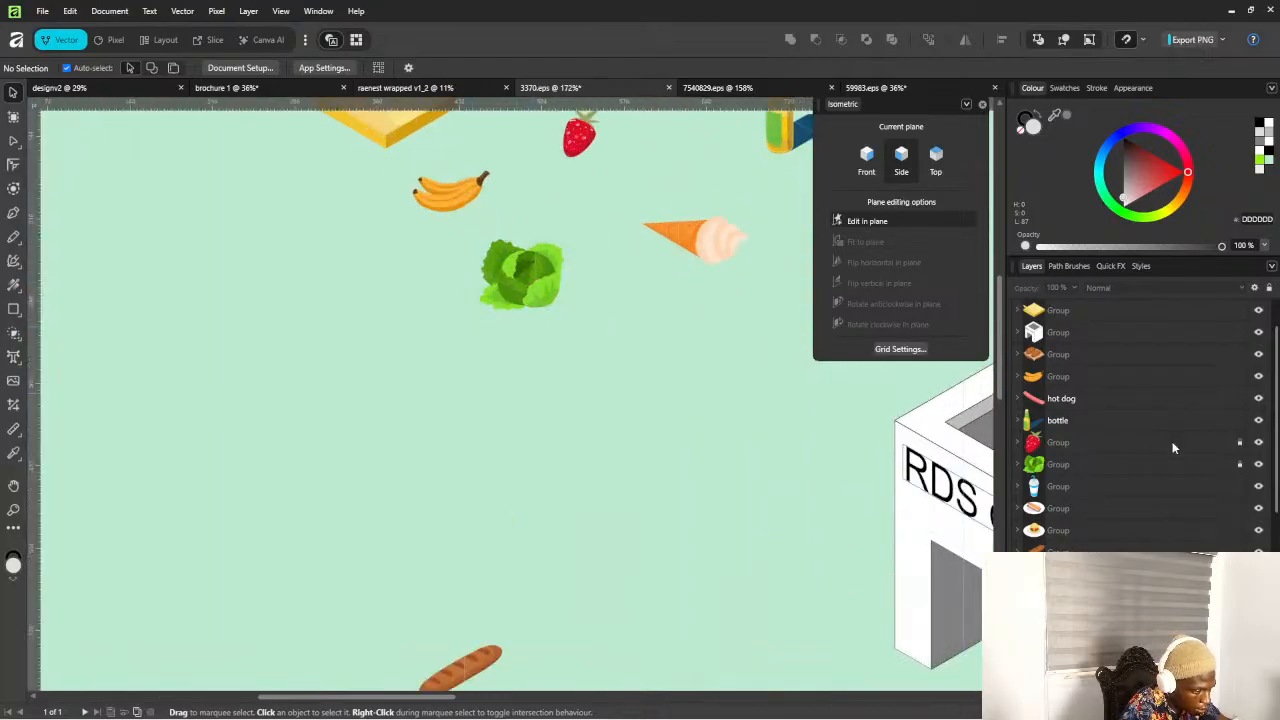
{"action": "left_click", "coordinate": [1143, 466]}
{"action": "left_click", "coordinate": [1240, 466]}
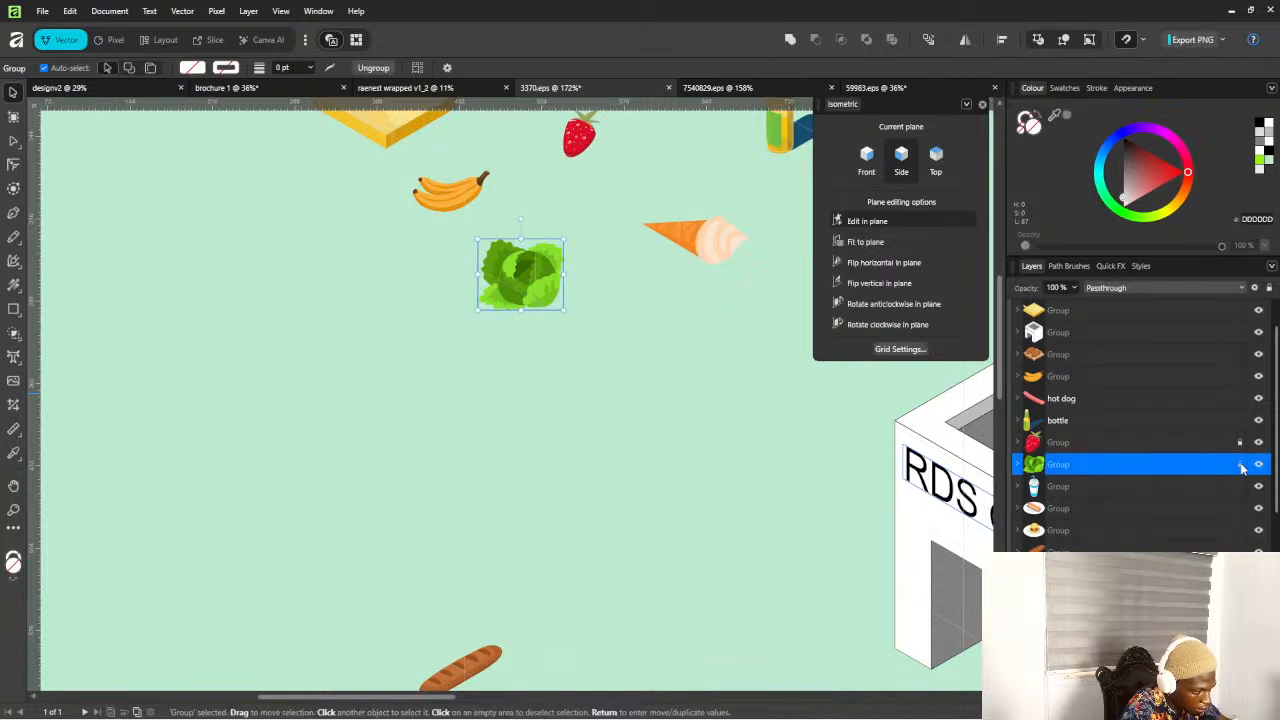
{"action": "scroll", "coordinate": [717, 322], "scroll_direction": "down", "scroll_amount": 3}
{"action": "left_click_drag", "start_coordinate": [609, 282], "coordinate": [603, 606]}
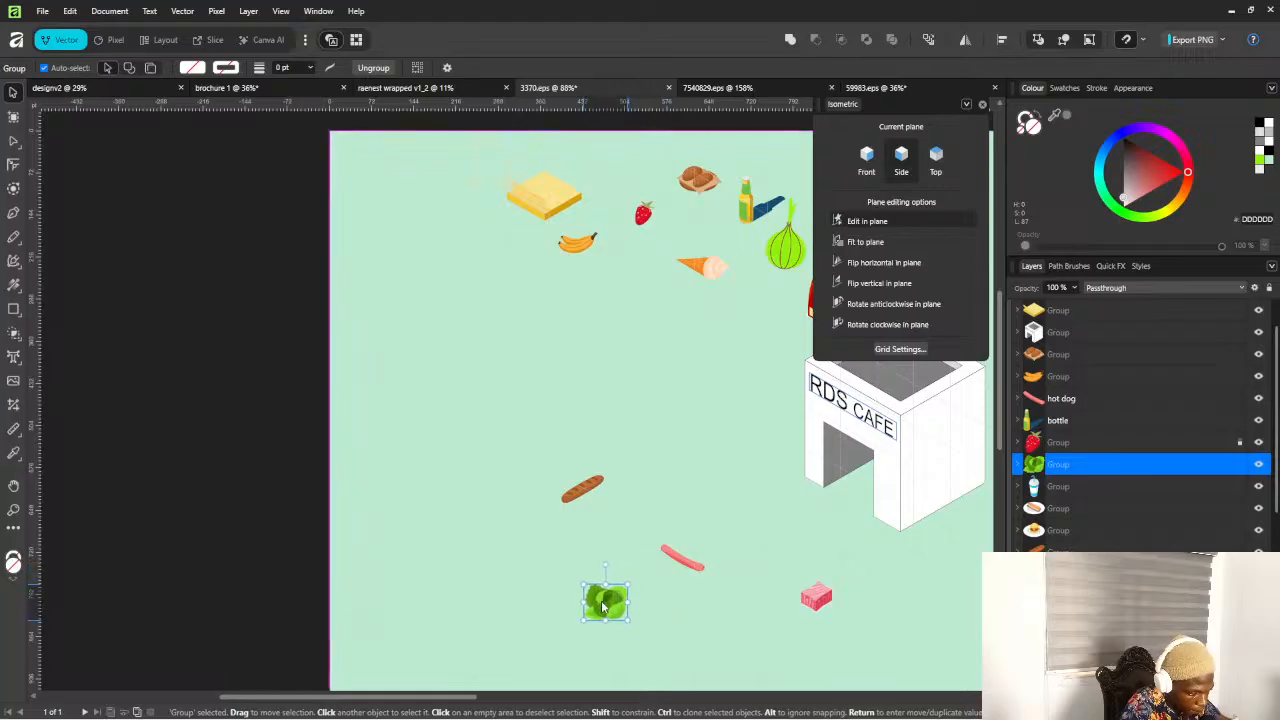
Select all the banana curves and move them down to the empty area to the left of the baguette
{"action": "left_click", "coordinate": [558, 234]}
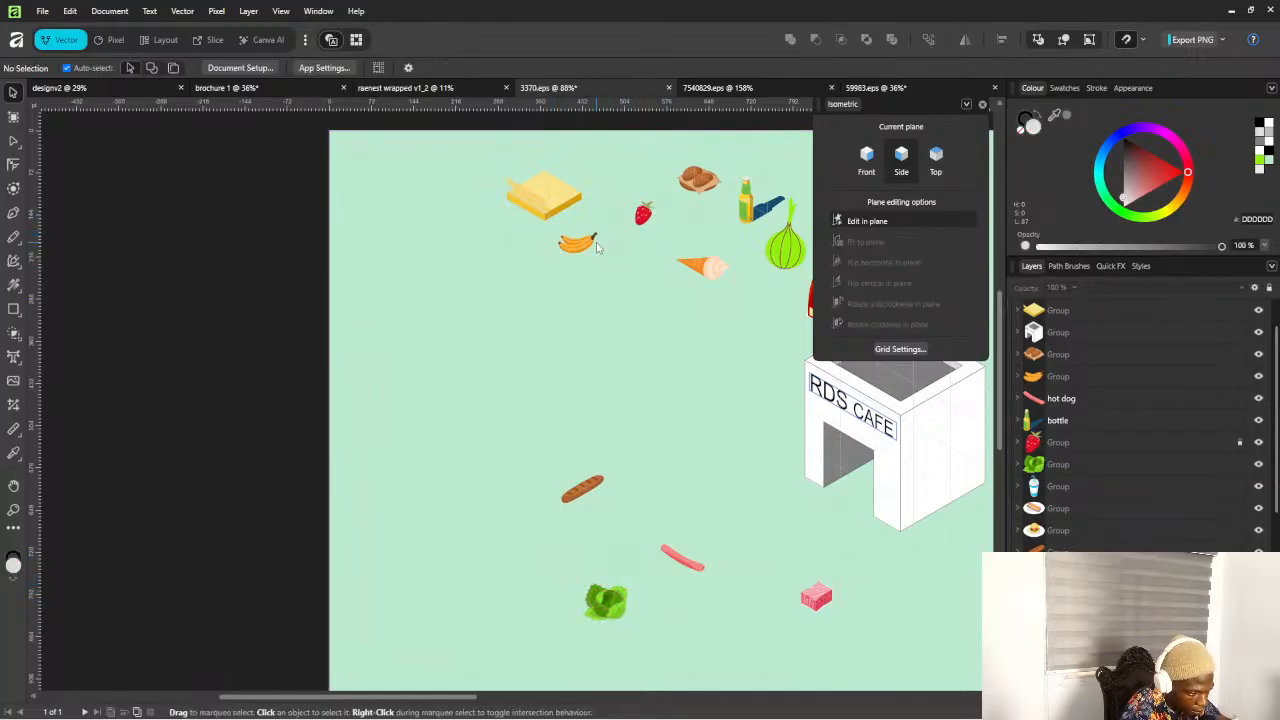
{"action": "double_click", "coordinate": [594, 242]}
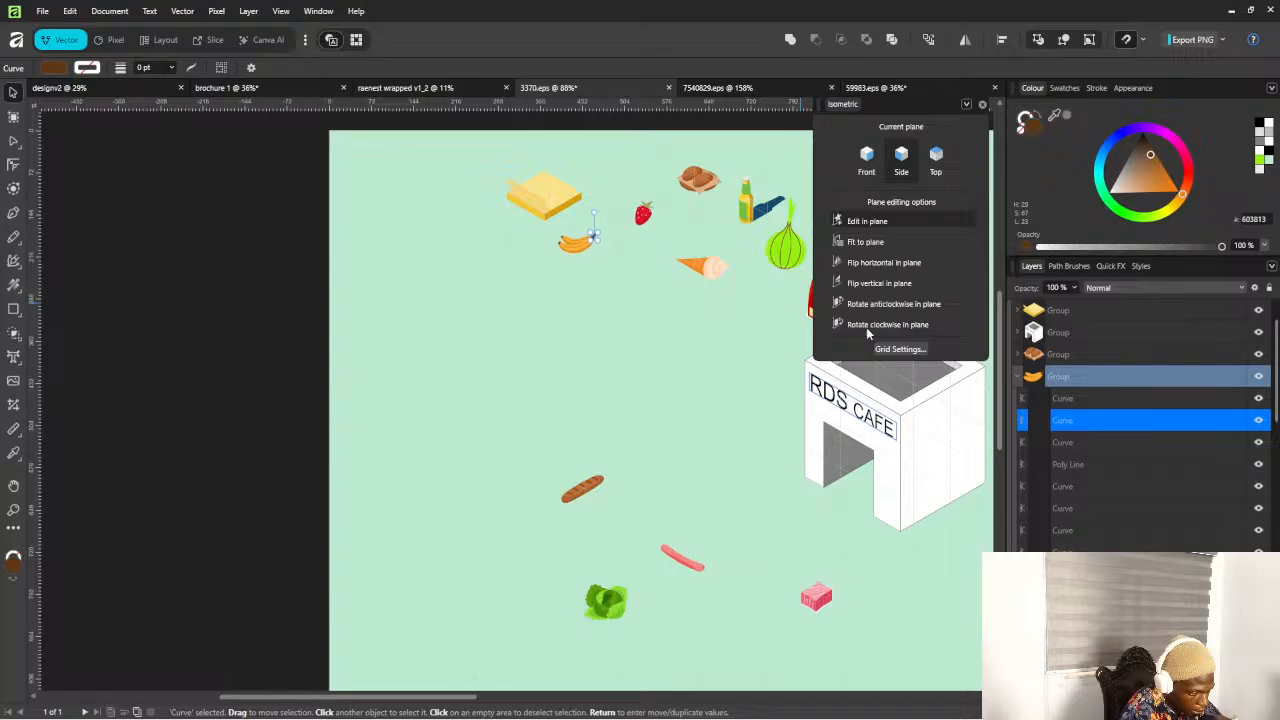
{"action": "left_click", "coordinate": [1019, 377]}
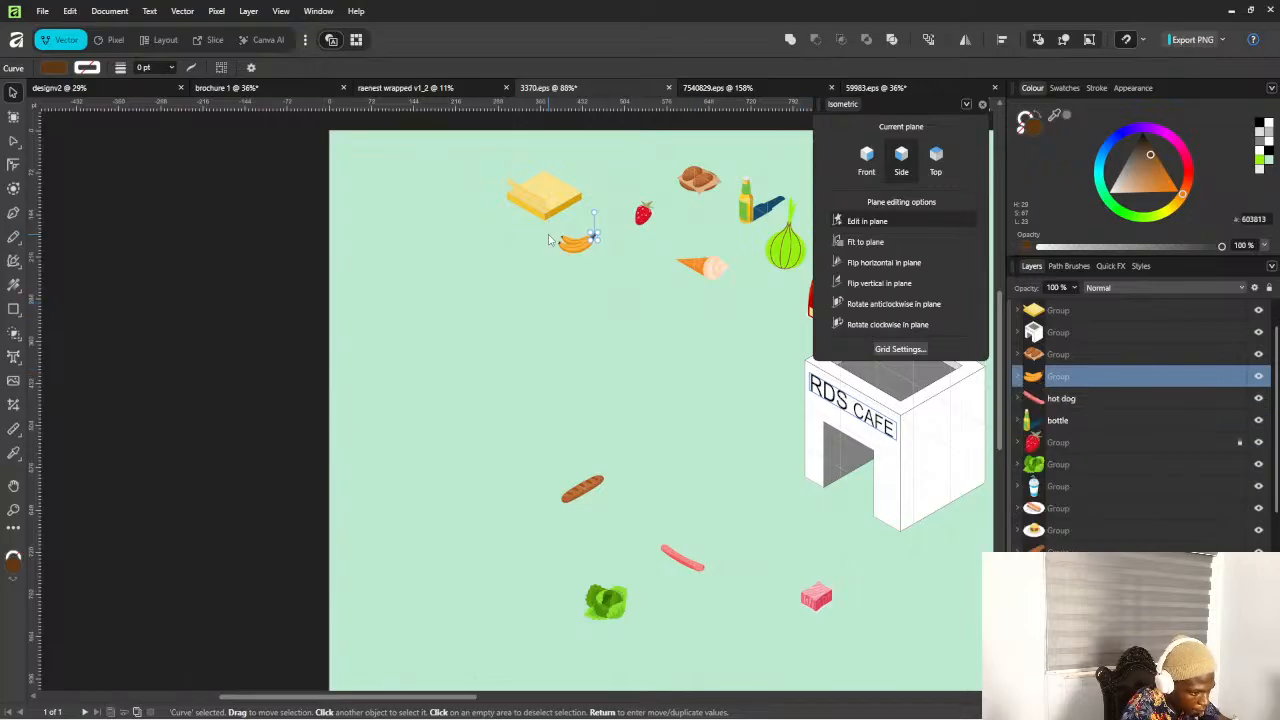
{"action": "left_click_drag", "start_coordinate": [548, 240], "coordinate": [476, 521]}
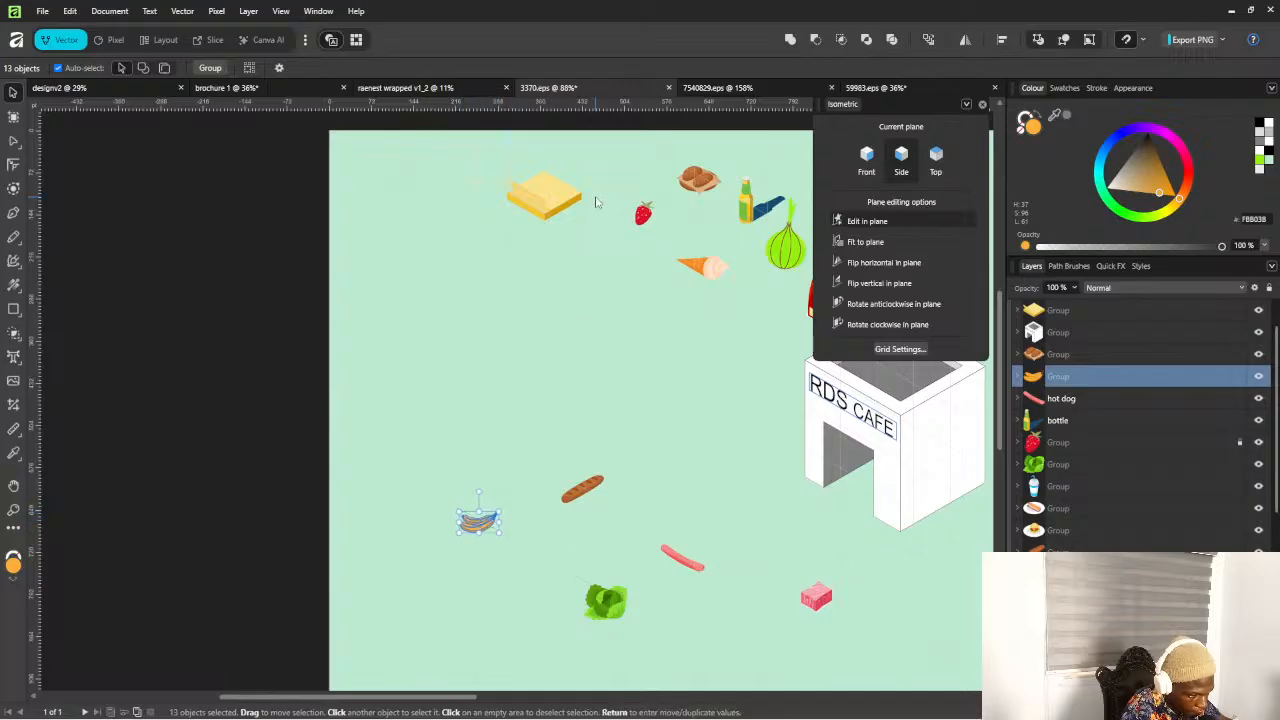
Select the yellow butter slab as a whole group and move it down below the bananas, left of the lettuce
{"action": "double_click", "coordinate": [547, 193]}
{"action": "mouse_move", "coordinate": [455, 168]}
{"action": "left_mouse_down"}
{"action": "mouse_move", "coordinate": [567, 201]}
{"action": "mouse_move", "coordinate": [612, 257]}
{"action": "left_mouse_up"}
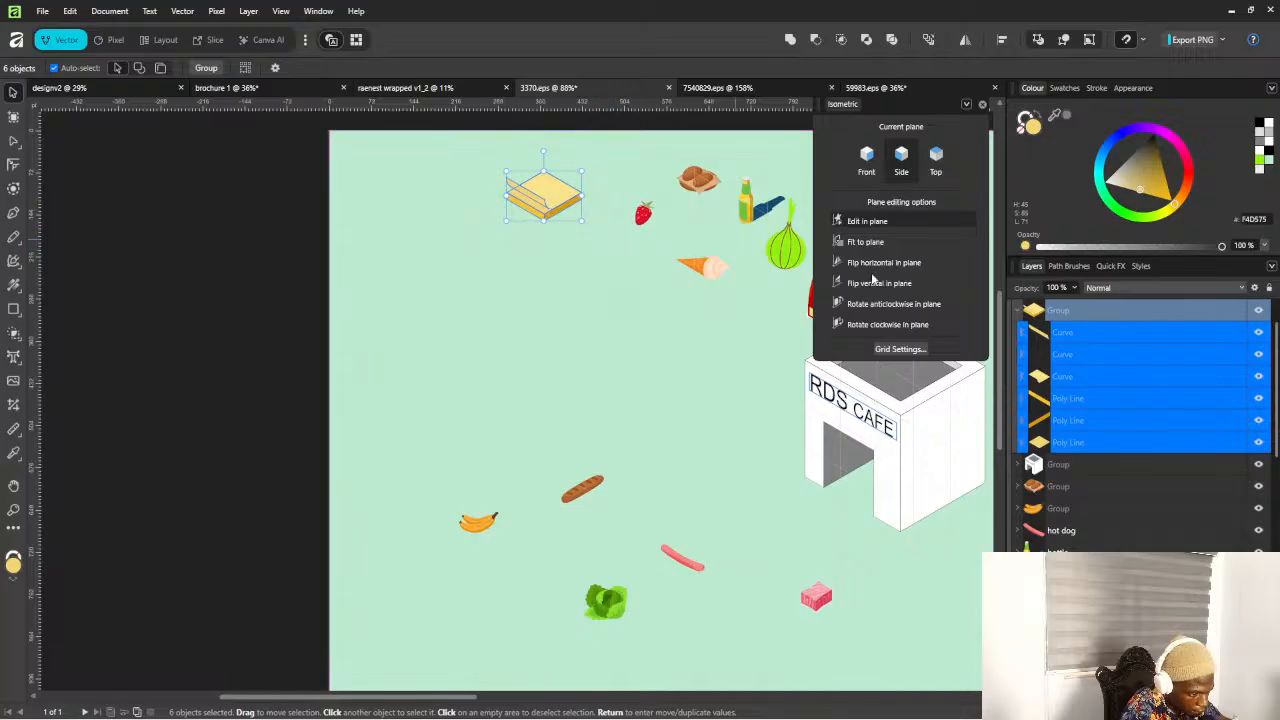
{"action": "left_click", "coordinate": [1017, 312]}
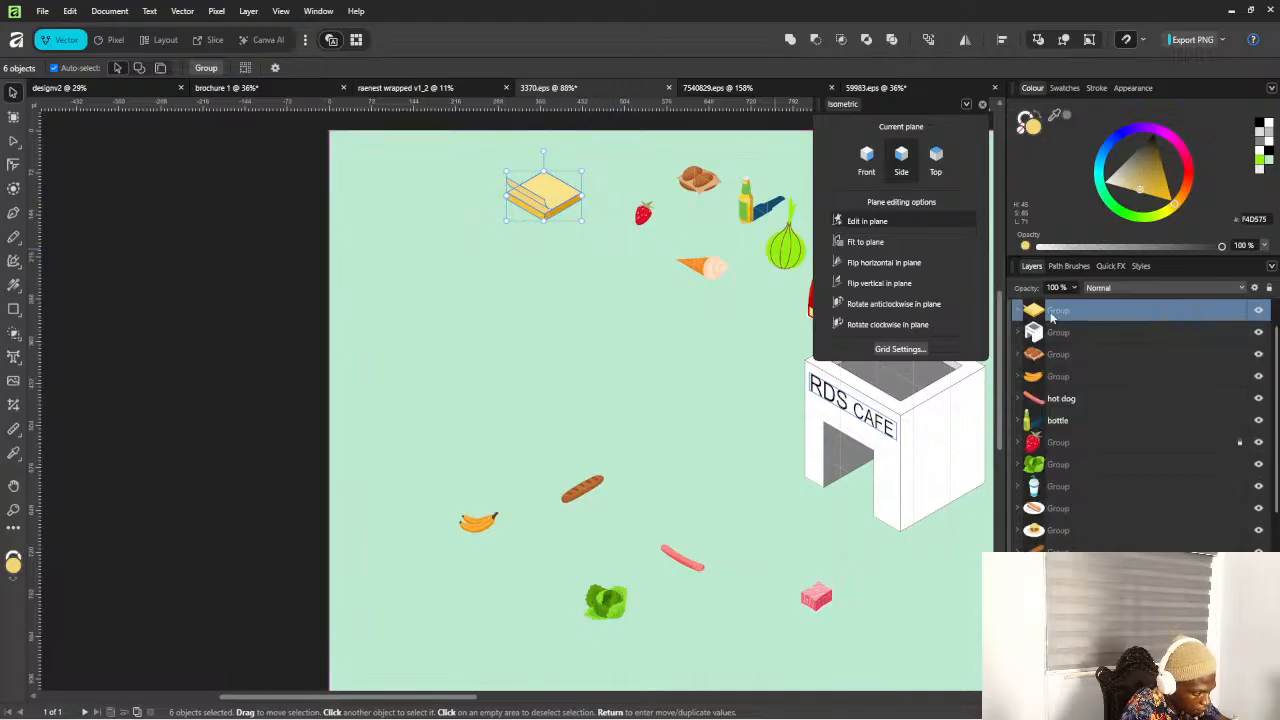
{"action": "left_click", "coordinate": [1067, 311]}
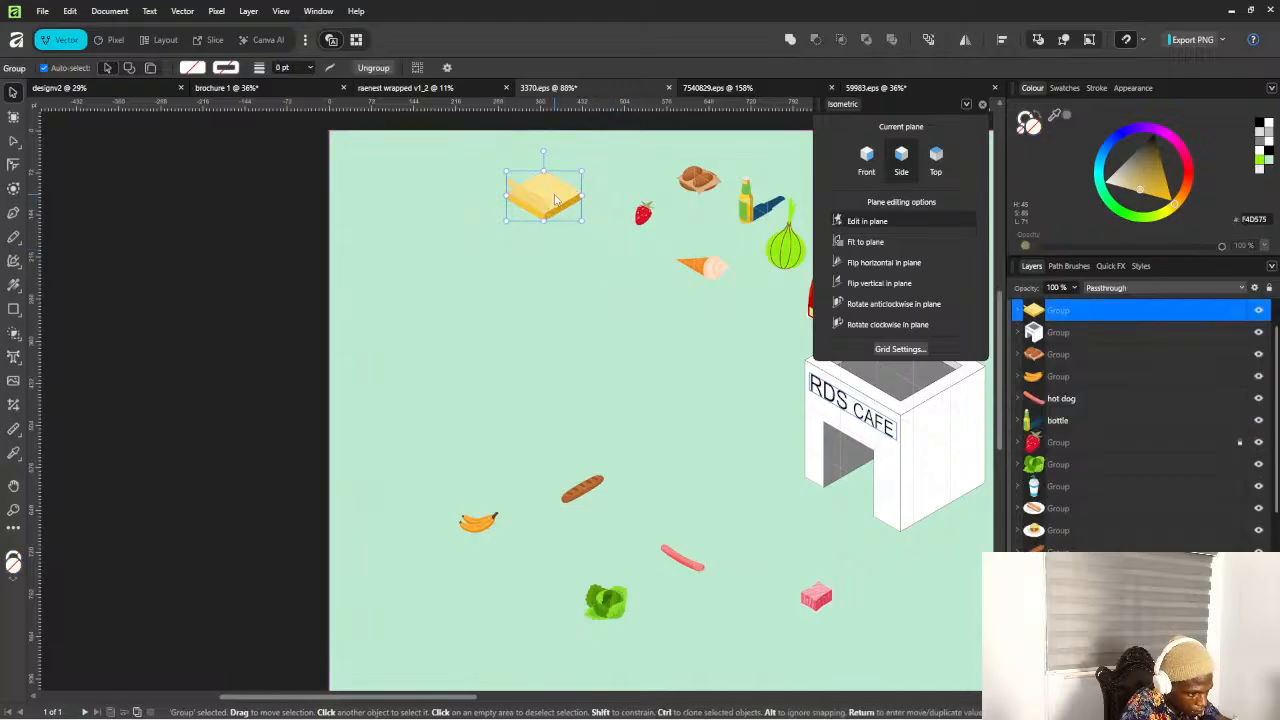
{"action": "left_click_drag", "start_coordinate": [552, 220], "coordinate": [521, 663]}
{"action": "scroll", "coordinate": [571, 258], "scroll_direction": "down", "scroll_amount": 3}
{"action": "scroll", "coordinate": [663, 402], "scroll_direction": "up", "scroll_amount": 2}
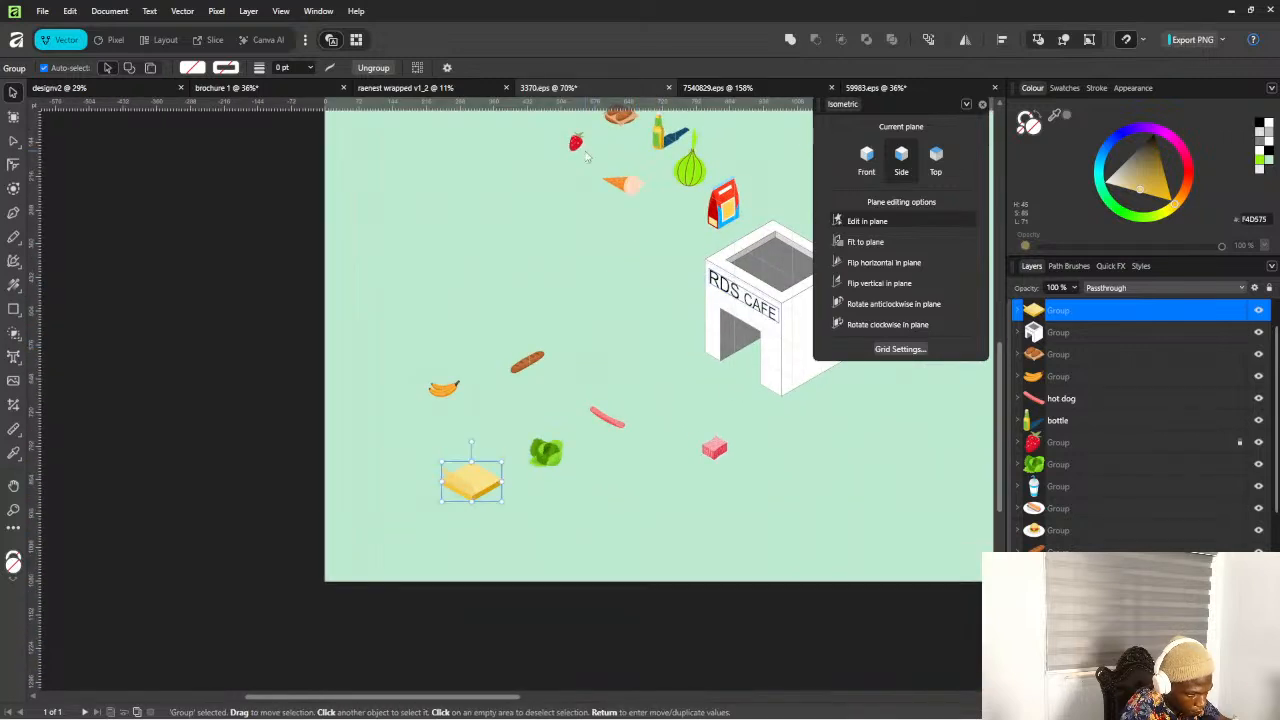
Move the ice cream cone down below the beef cube, and place the unlocked strawberry just left of the cone
{"action": "left_click_drag", "start_coordinate": [597, 173], "coordinate": [673, 504]}
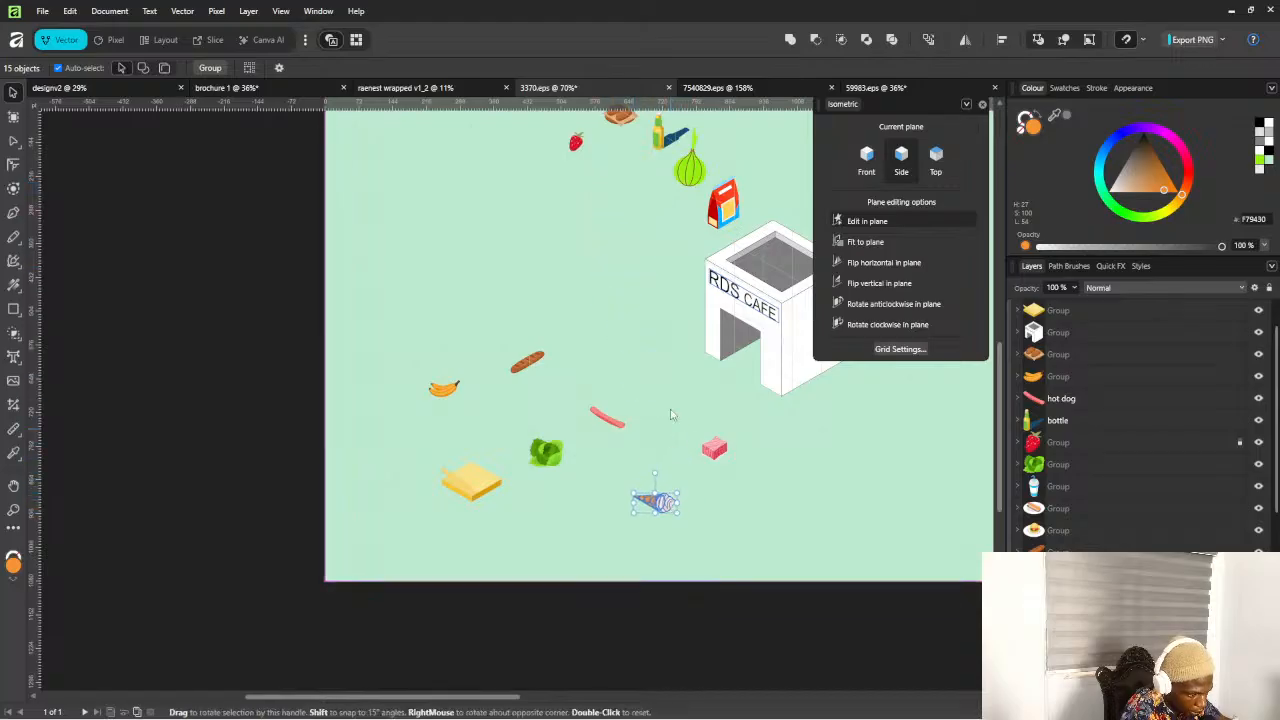
{"action": "left_click", "coordinate": [604, 174]}
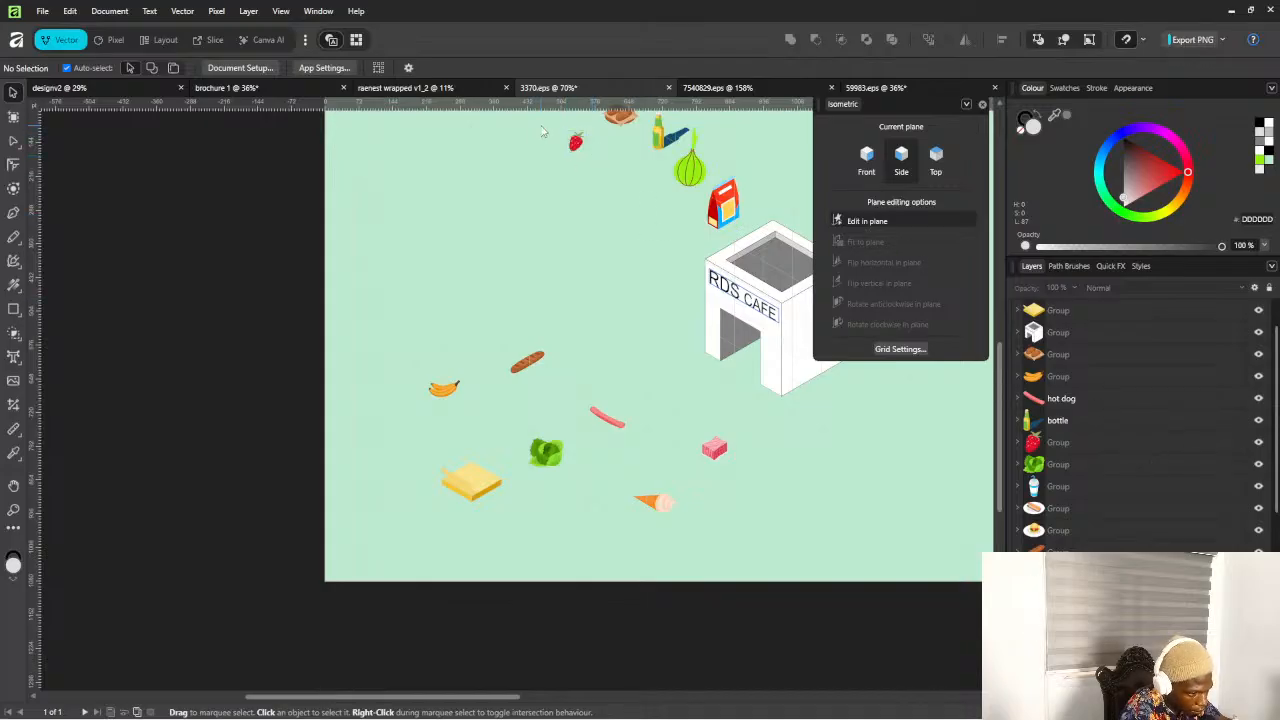
{"action": "left_click_drag", "start_coordinate": [541, 131], "coordinate": [608, 527]}
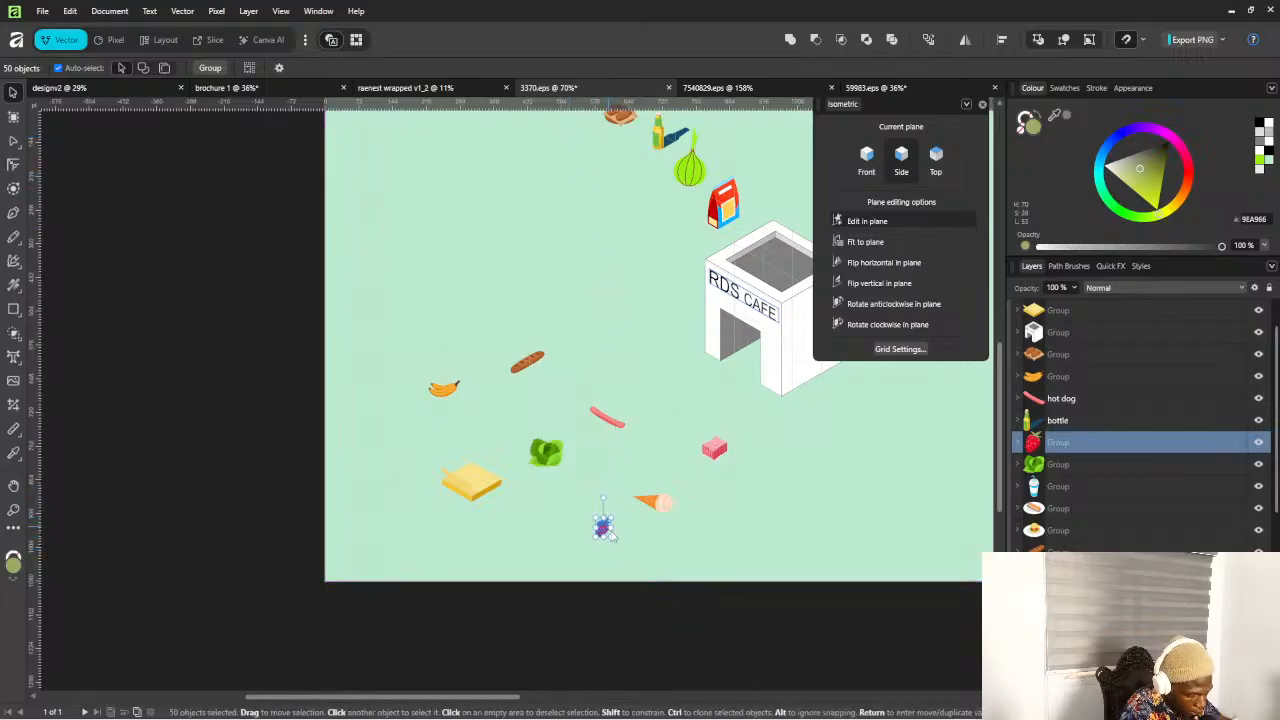
Duplicate the strawberry beside itself, duplicate the pair down and to the left to form a cluster of four, and clear the selection
{"action": "scroll", "coordinate": [606, 525], "scroll_direction": "up", "scroll_amount": 3}
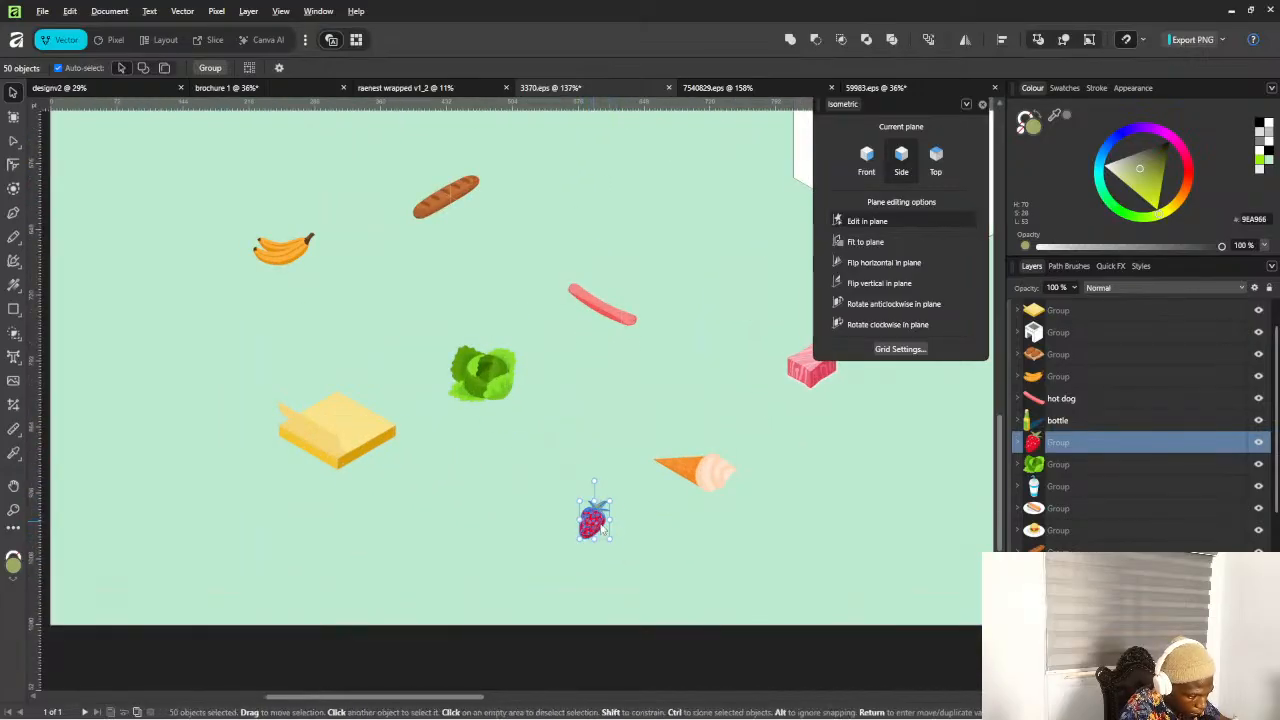
{"action": "left_click_drag", "start_coordinate": [595, 524], "coordinate": [615, 535]}
{"action": "left_click", "coordinate": [651, 543]}
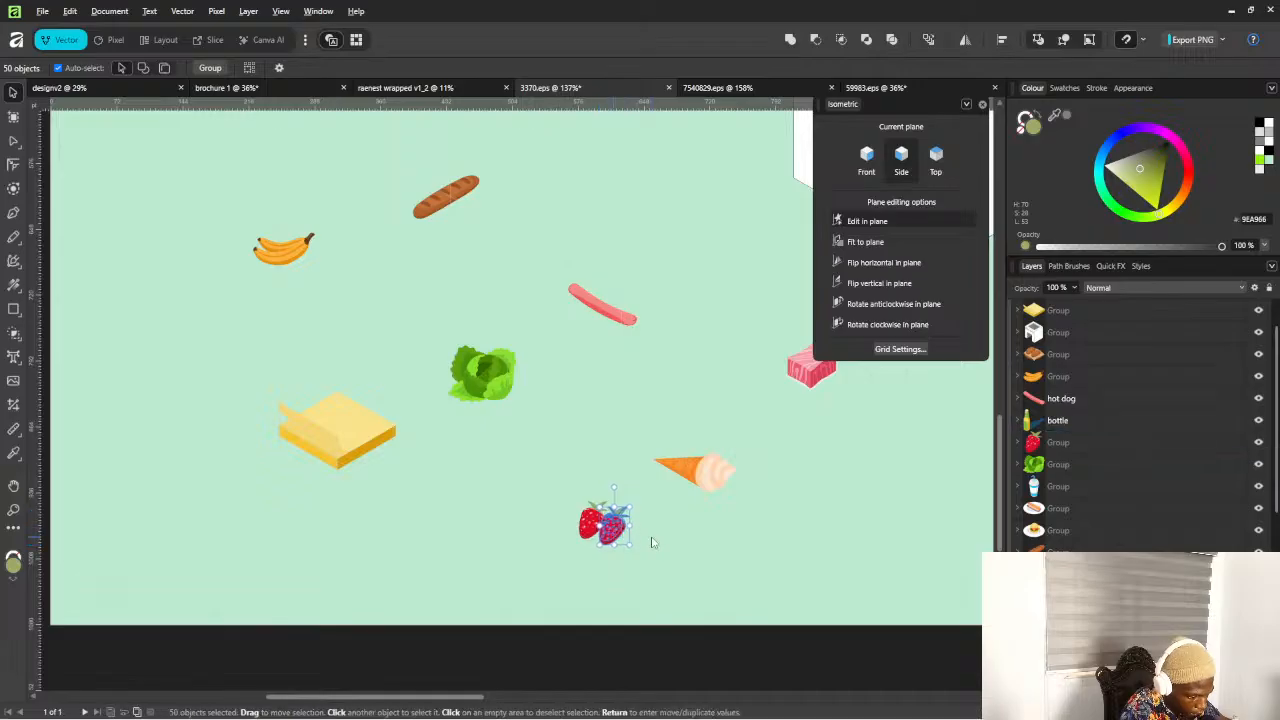
{"action": "left_click", "coordinate": [612, 532]}
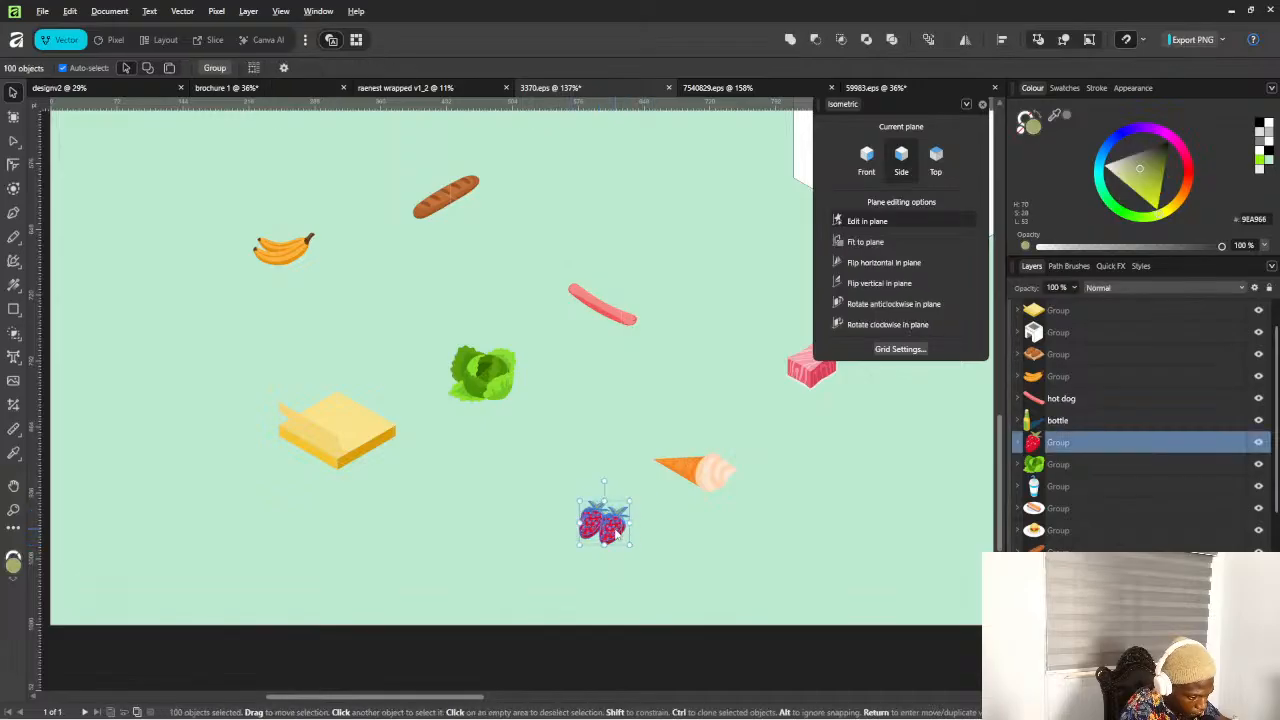
{"action": "left_click_drag", "start_coordinate": [612, 532], "coordinate": [598, 550]}
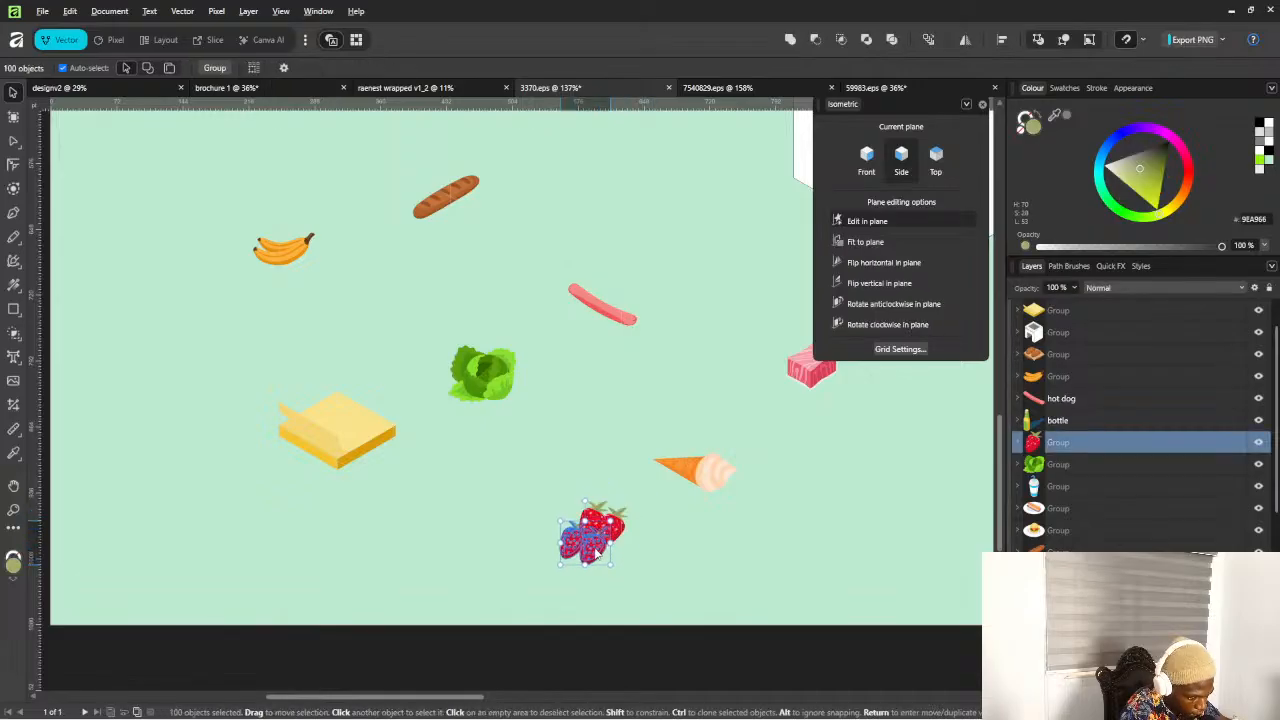
{"action": "left_click", "coordinate": [655, 528]}
{"action": "scroll", "coordinate": [684, 521], "scroll_direction": "down", "scroll_amount": 2}
{"action": "scroll", "coordinate": [684, 521], "scroll_direction": "down", "scroll_amount": 1}
{"action": "scroll", "coordinate": [685, 515], "scroll_direction": "up", "scroll_amount": 2}
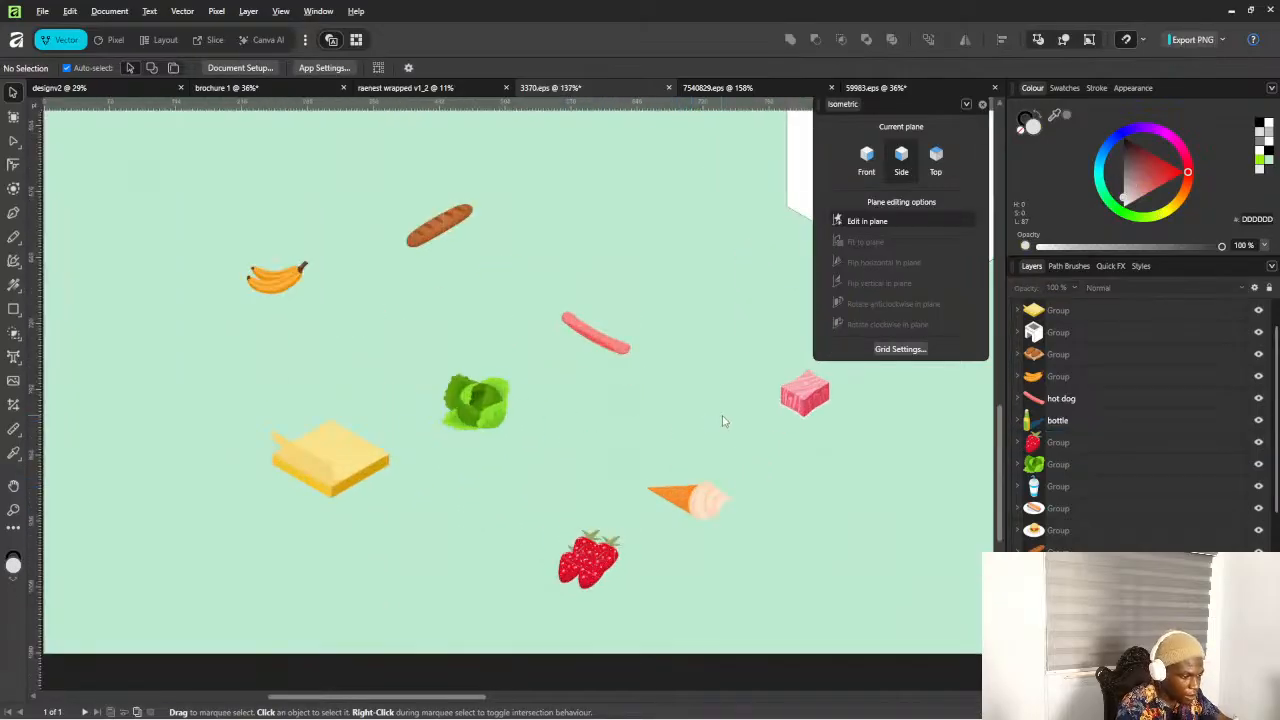
Select the brown buns above the bottle as a whole group and move them down below the bananas, left of the butter slab
{"action": "scroll", "coordinate": [687, 506], "scroll_direction": "down", "scroll_amount": 2}
{"action": "scroll", "coordinate": [610, 351], "scroll_direction": "down", "scroll_amount": 2}
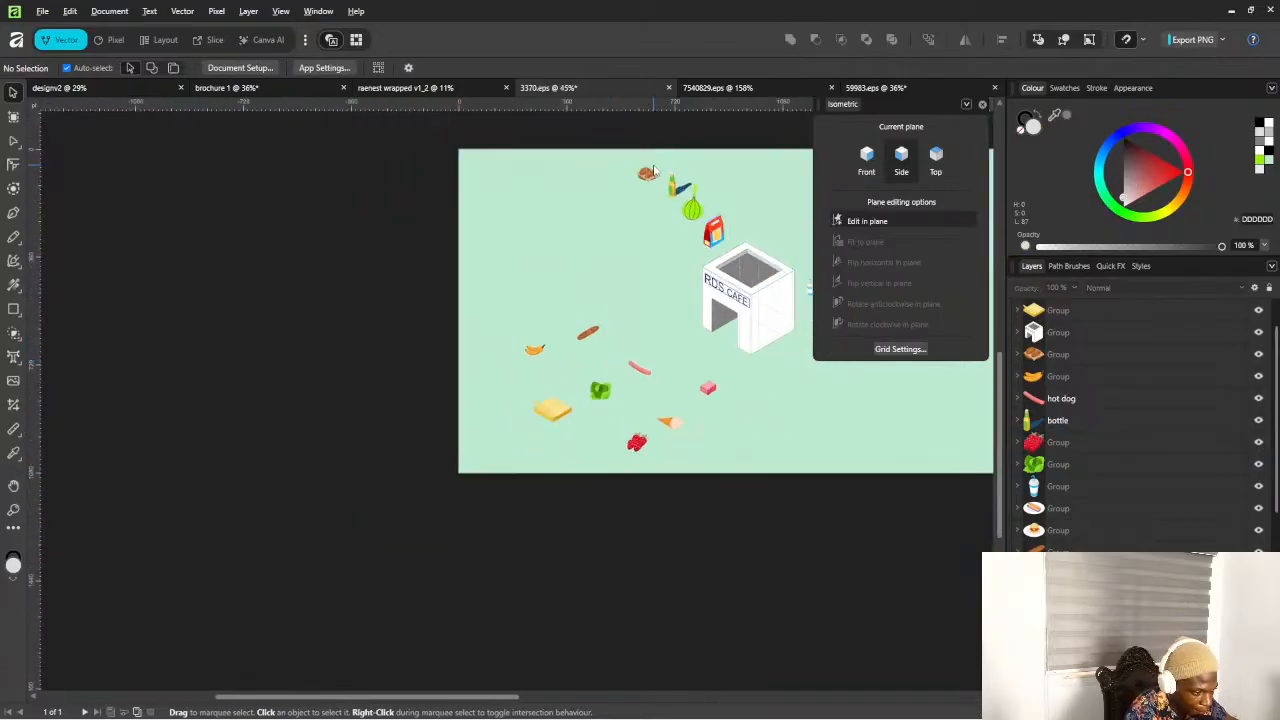
{"action": "scroll", "coordinate": [658, 203], "scroll_direction": "up", "scroll_amount": 6}
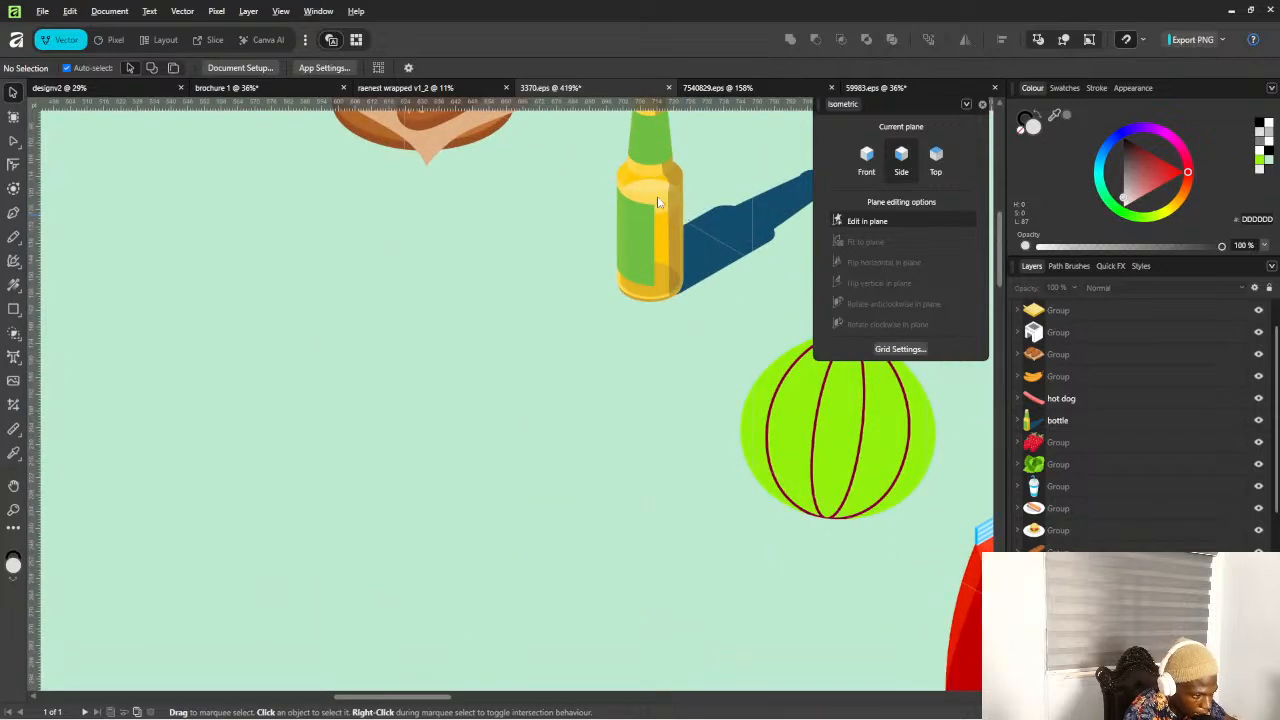
{"action": "left_click", "coordinate": [658, 203]}
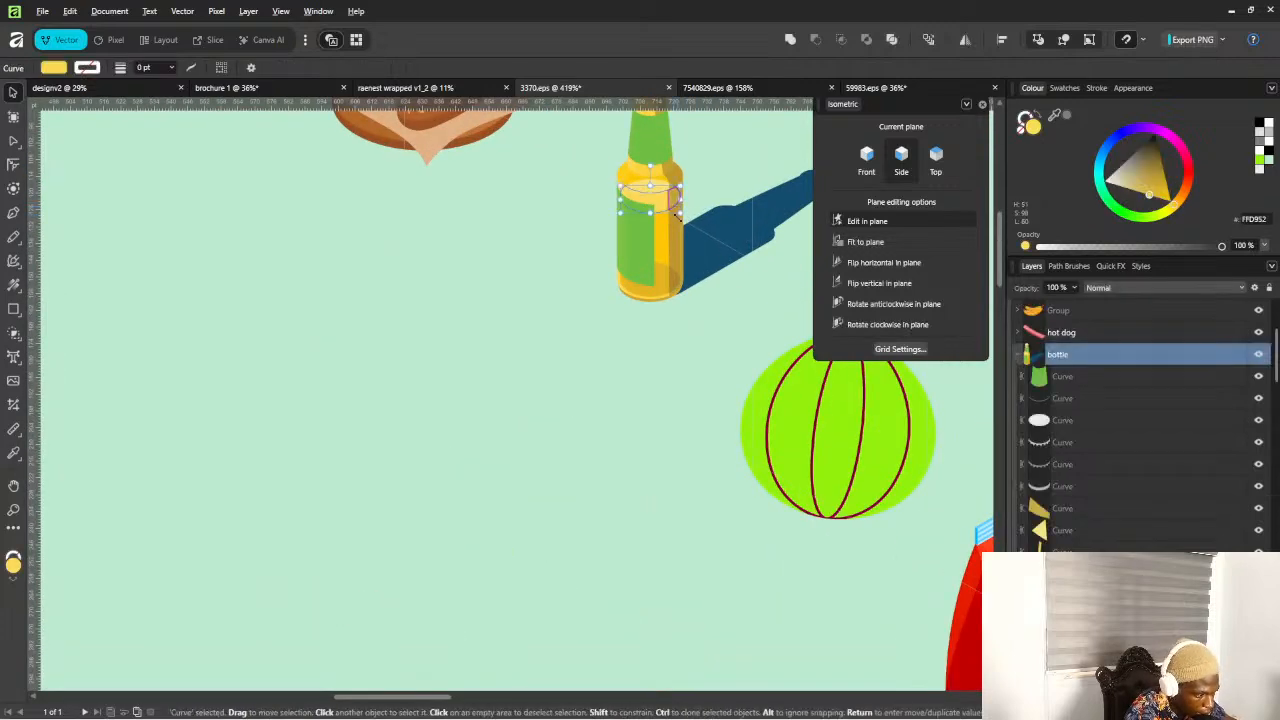
{"action": "scroll", "coordinate": [680, 283], "scroll_direction": "down", "scroll_amount": 3}
{"action": "scroll", "coordinate": [680, 283], "scroll_direction": "down", "scroll_amount": 3}
{"action": "left_click_drag", "start_coordinate": [592, 198], "coordinate": [652, 267]}
{"action": "scroll", "coordinate": [652, 267], "scroll_direction": "down", "scroll_amount": 3}
{"action": "left_click_drag", "start_coordinate": [621, 216], "coordinate": [652, 266]}
{"action": "scroll", "coordinate": [1137, 424], "scroll_direction": "up", "scroll_amount": 2}
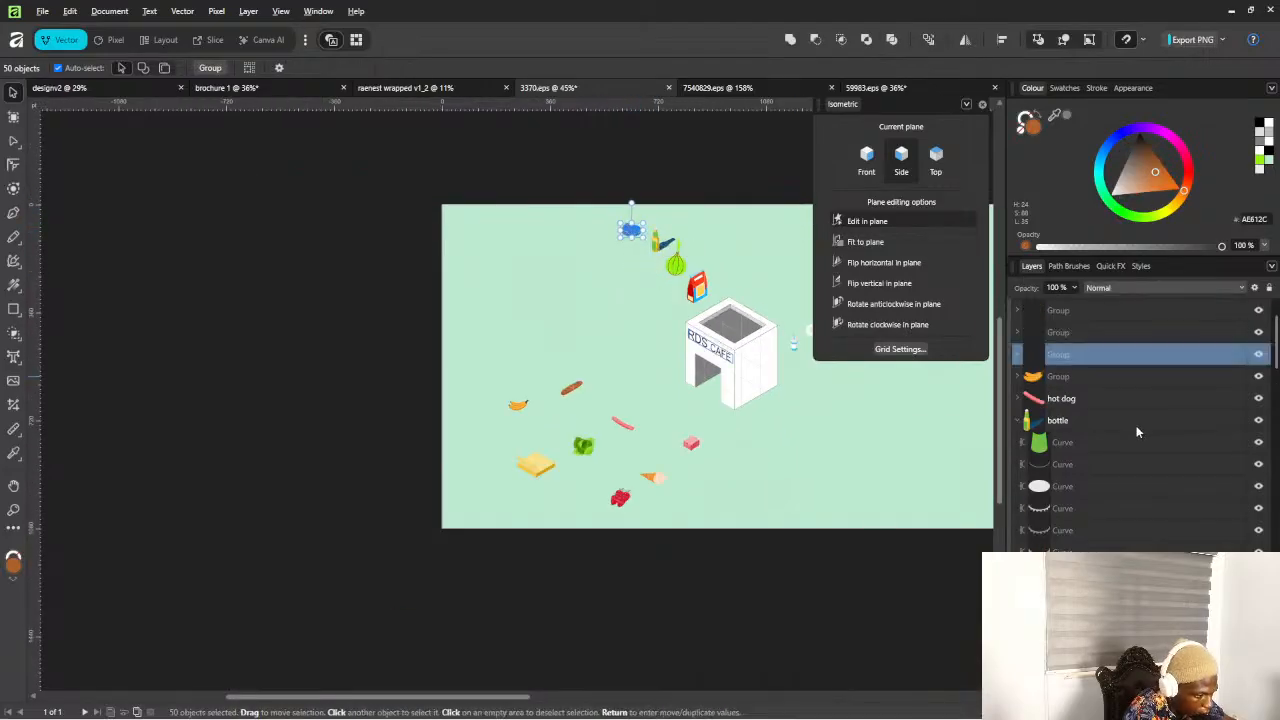
{"action": "left_click", "coordinate": [1040, 376]}
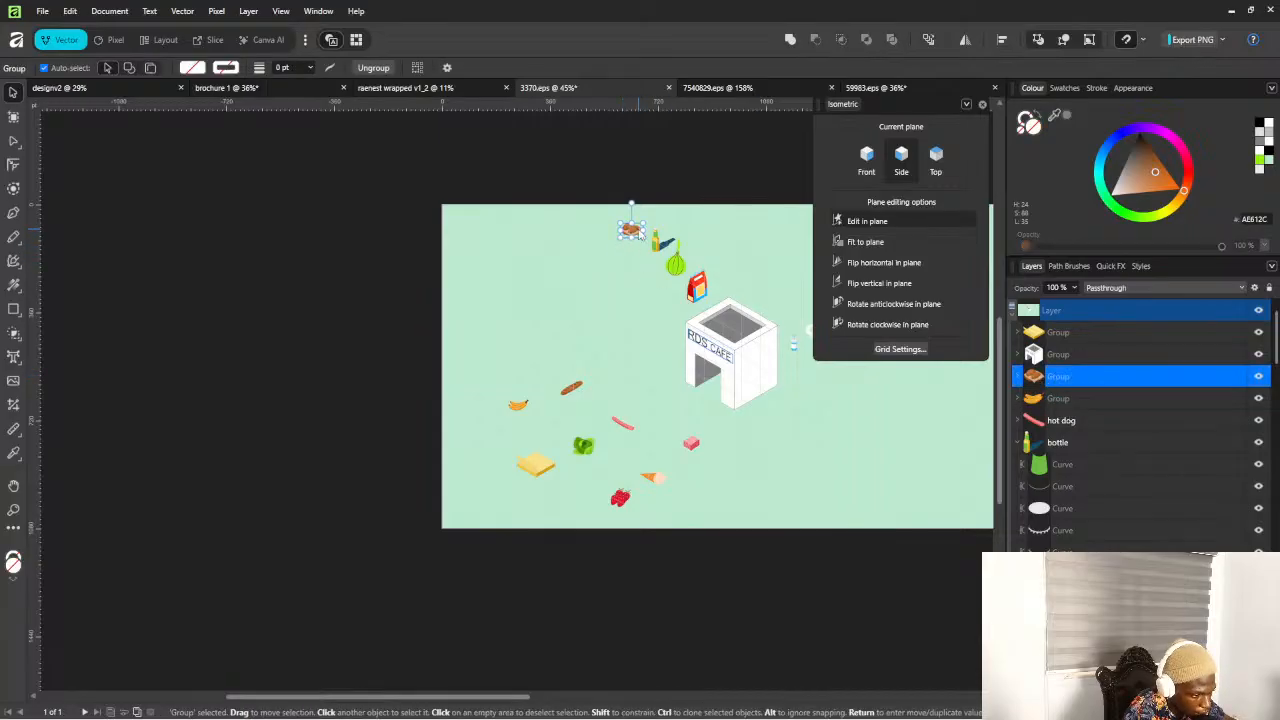
{"action": "left_click_drag", "start_coordinate": [632, 234], "coordinate": [497, 431]}
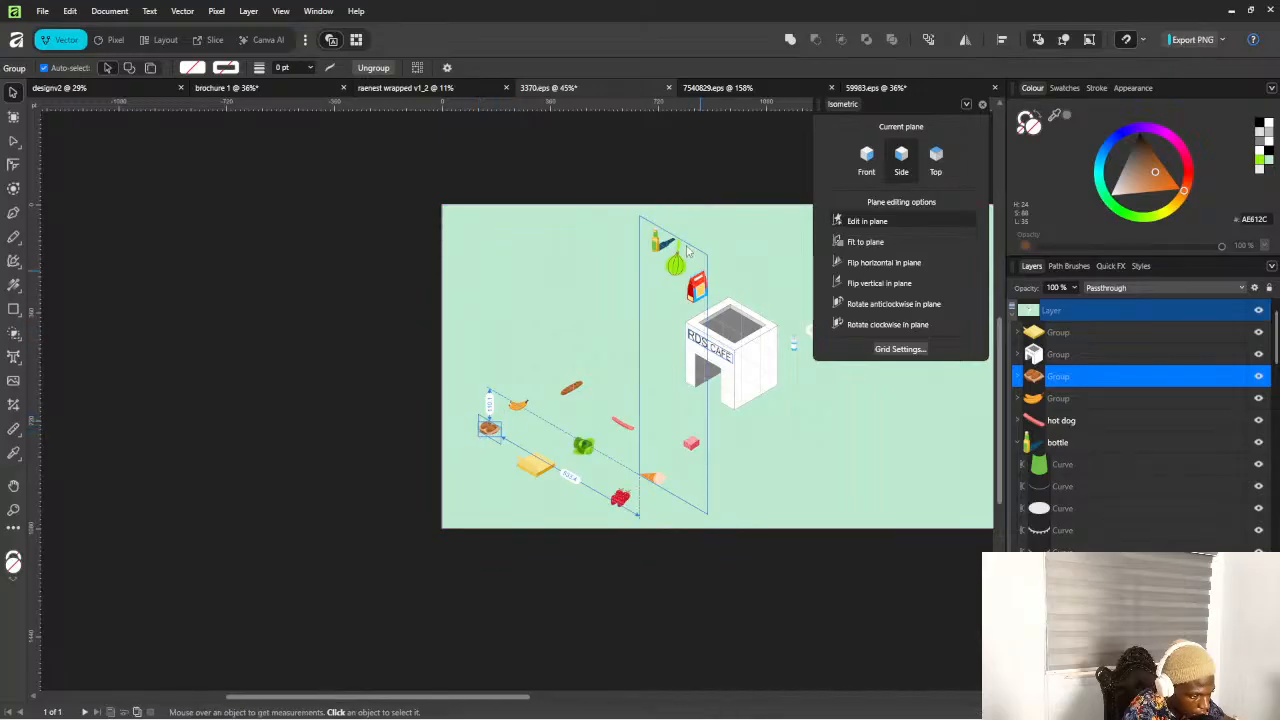
Select all curves of the bottle with its shadow and move them to the artboard's lower-left area, below the brown buns
{"action": "scroll", "coordinate": [643, 284], "scroll_direction": "up", "scroll_amount": 2}
{"action": "left_click_drag", "start_coordinate": [641, 252], "coordinate": [692, 303]}
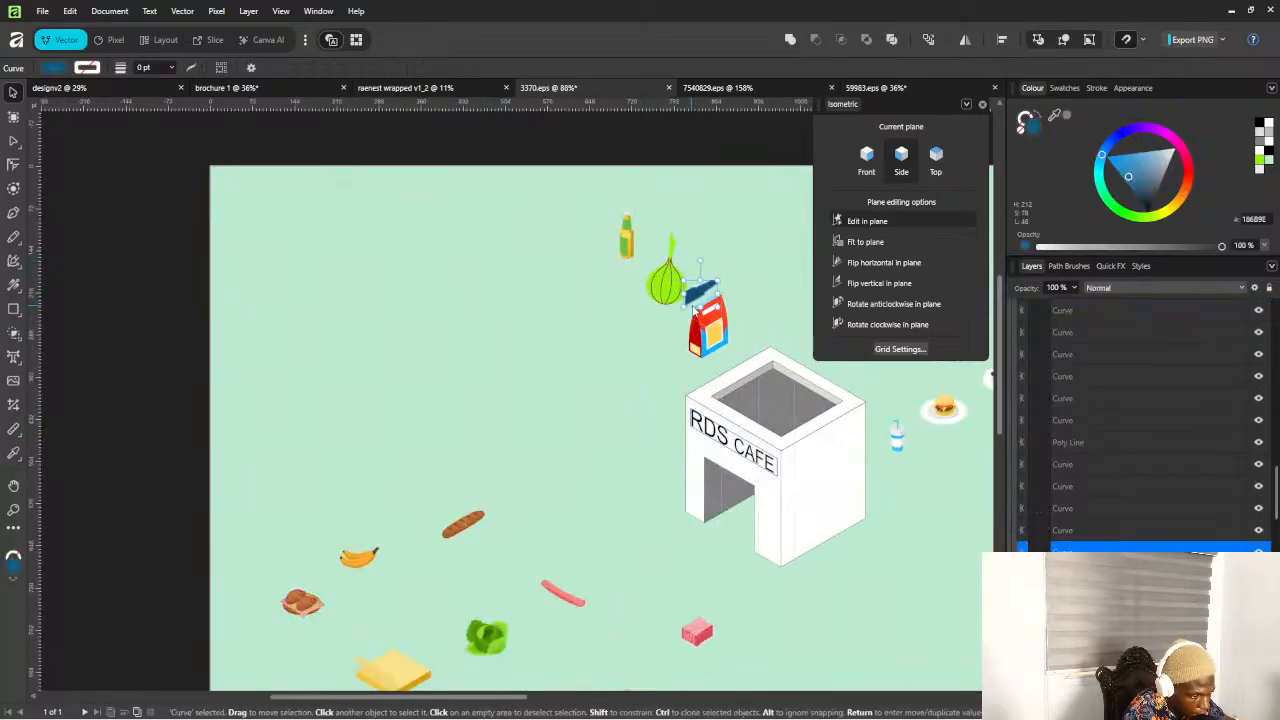
{"action": "key", "text": "ctrl+z"}
{"action": "left_click_drag", "start_coordinate": [602, 194], "coordinate": [690, 293]}
{"action": "scroll", "coordinate": [1057, 373], "scroll_direction": "up", "scroll_amount": 10}
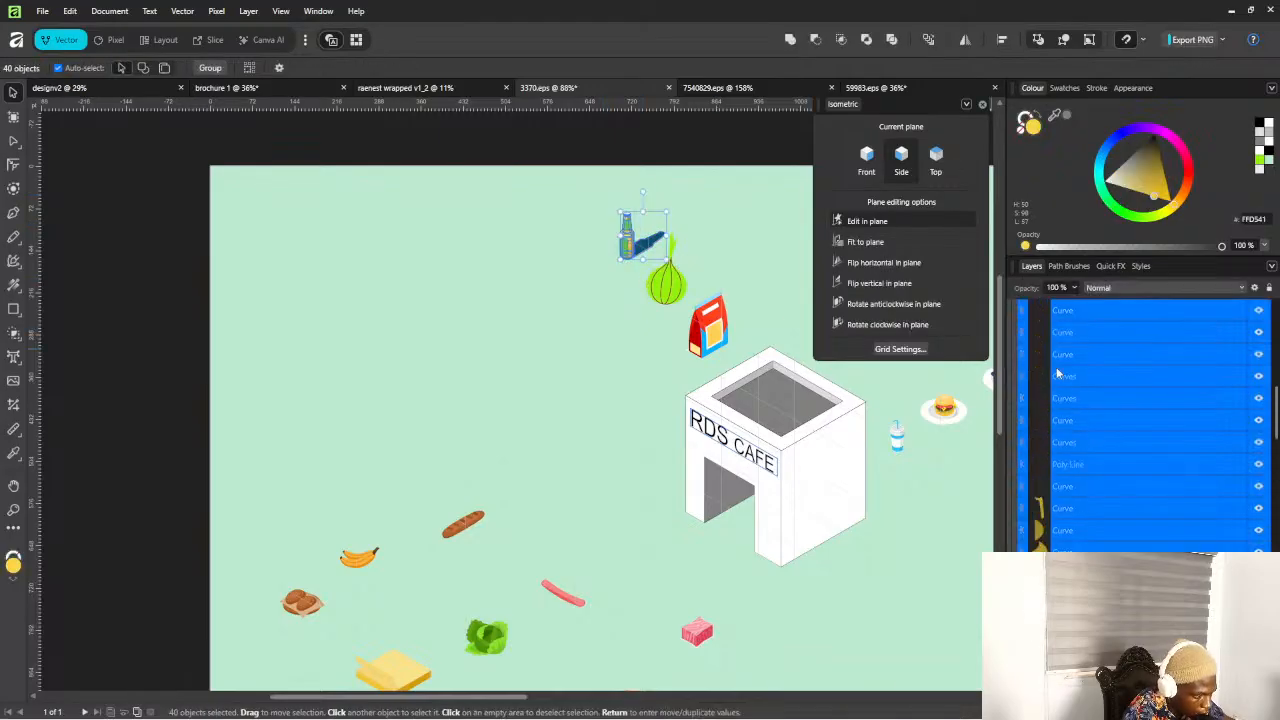
{"action": "scroll", "coordinate": [1055, 373], "scroll_direction": "up", "scroll_amount": 5}
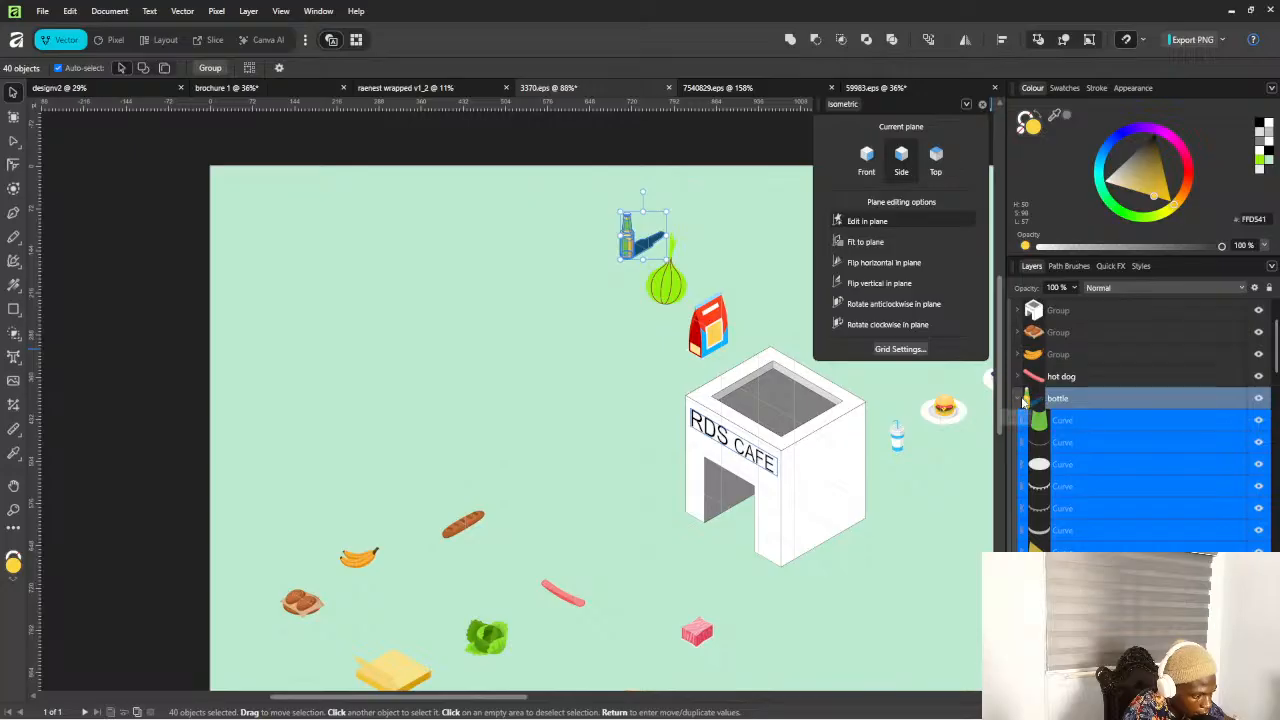
{"action": "left_click", "coordinate": [1022, 400]}
{"action": "scroll", "coordinate": [660, 270], "scroll_direction": "down", "scroll_amount": 4}
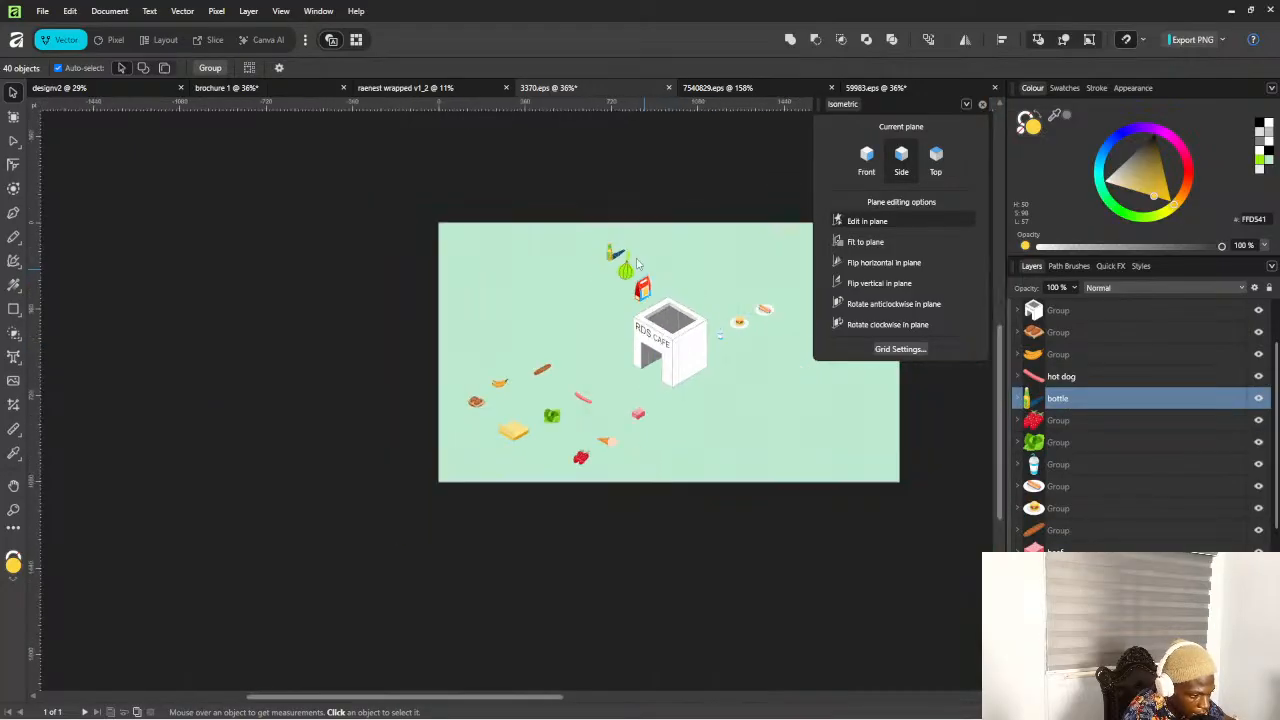
{"action": "left_click_drag", "start_coordinate": [615, 252], "coordinate": [480, 450]}
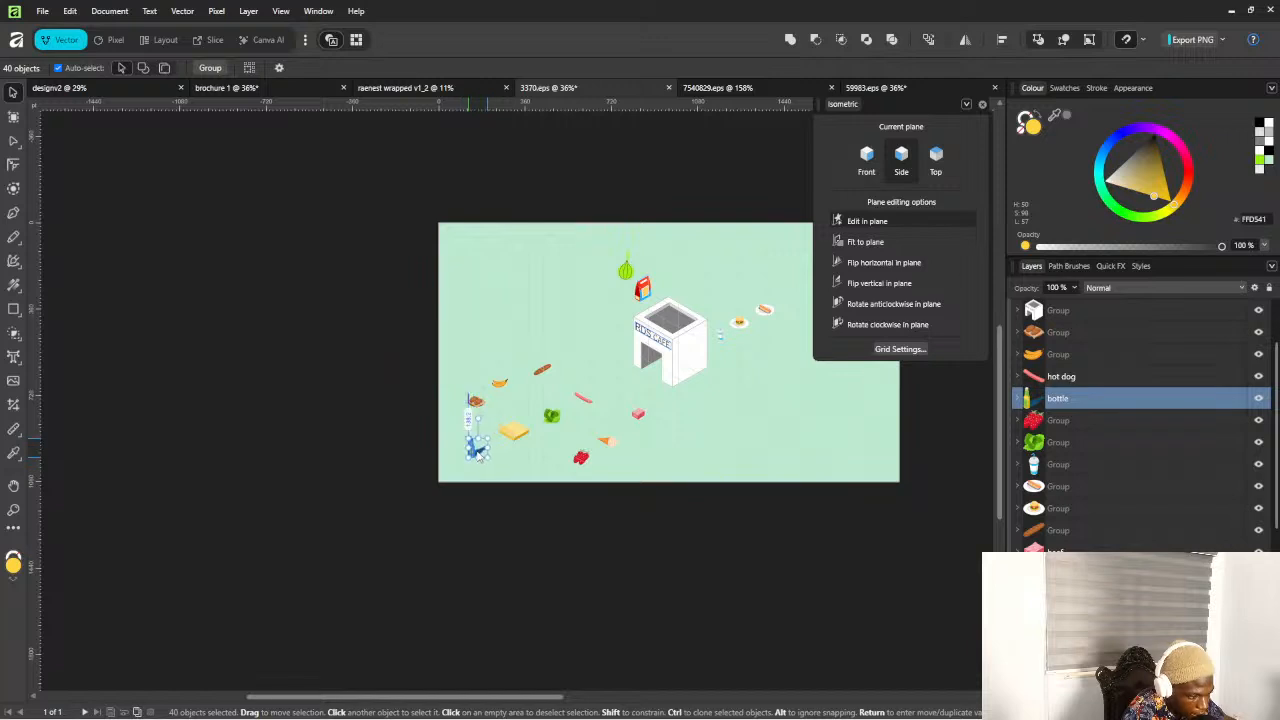
Select the red packet as a whole group and move it to the artboard's bottom edge, just left of the strawberries
{"action": "scroll", "coordinate": [675, 285], "scroll_direction": "up", "scroll_amount": 2}
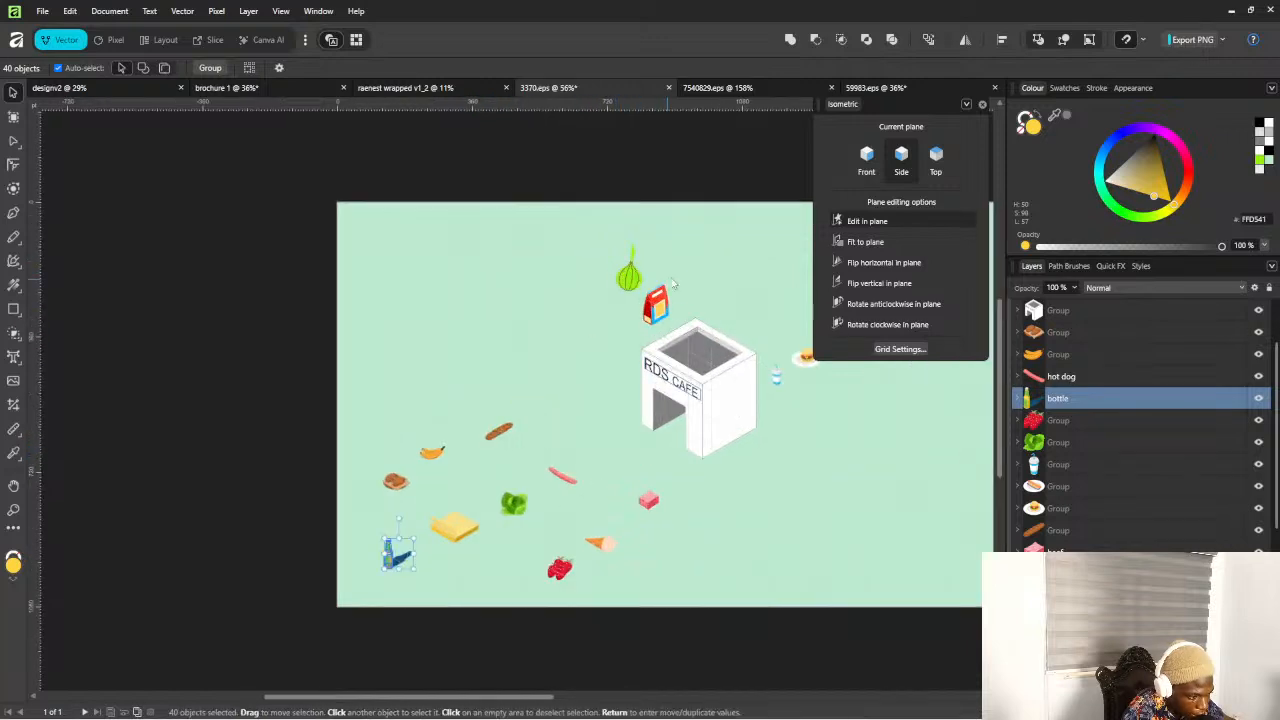
{"action": "double_click", "coordinate": [661, 298]}
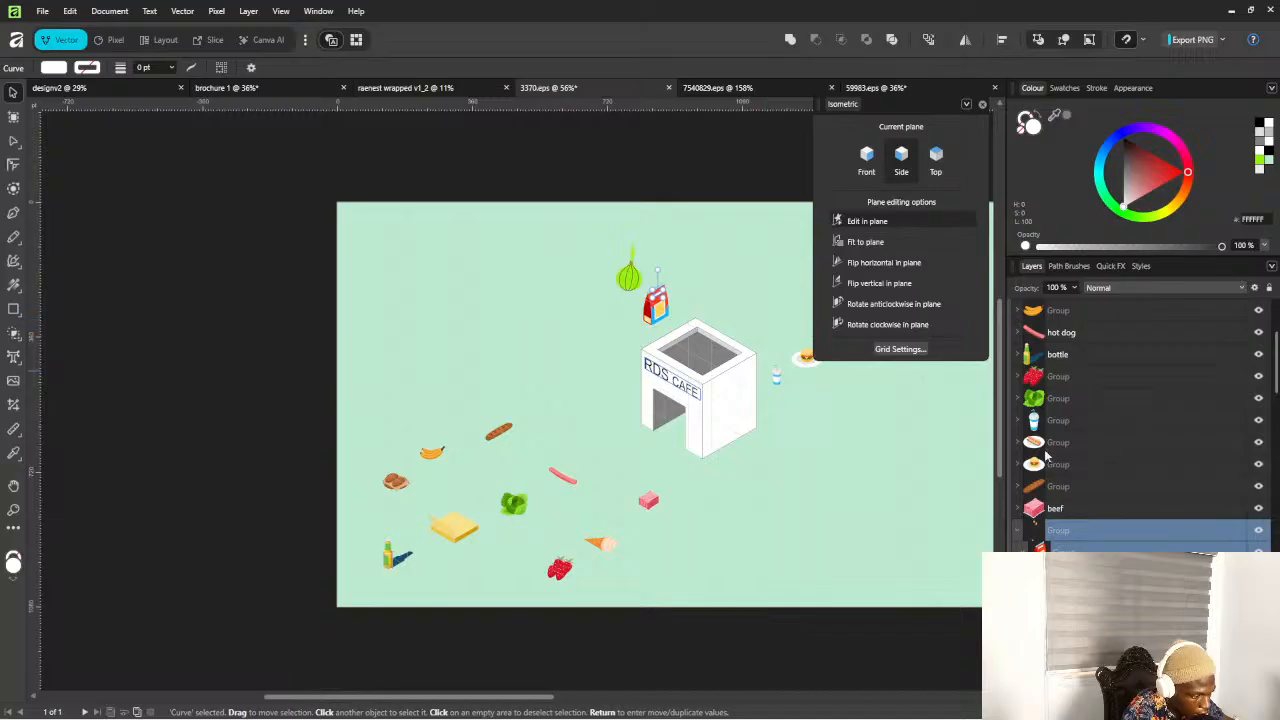
{"action": "left_click", "coordinate": [692, 266]}
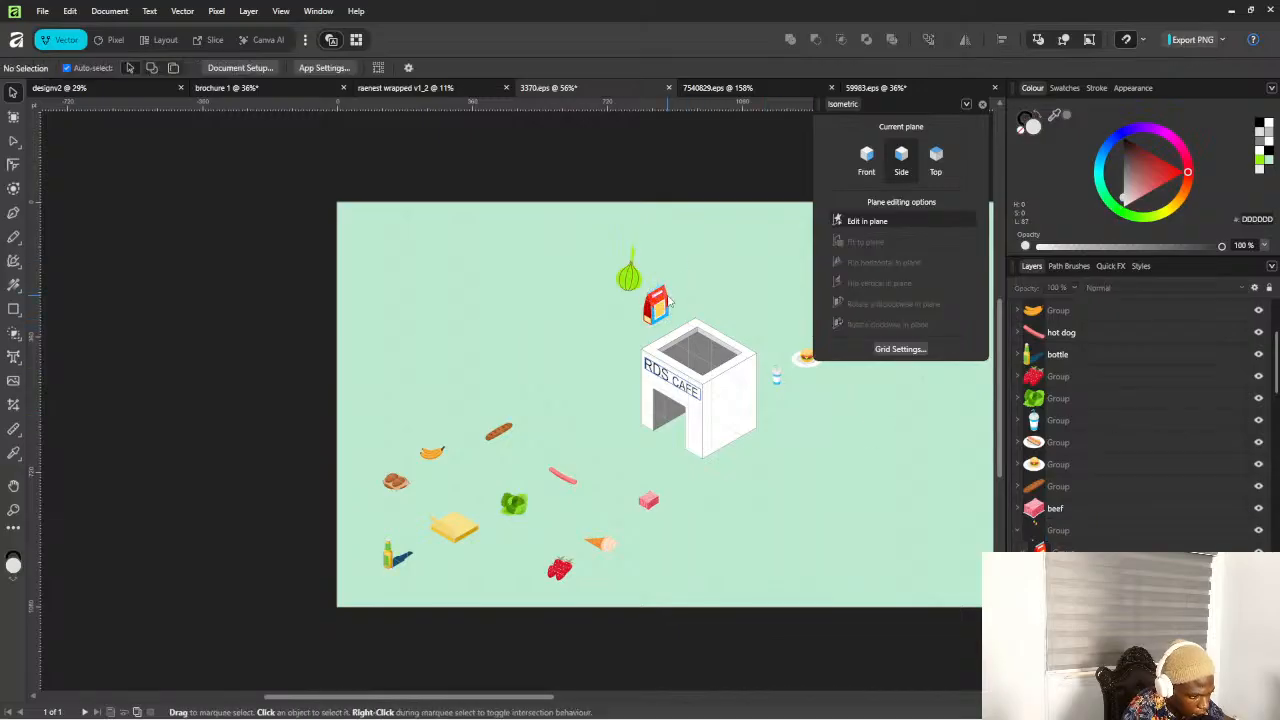
{"action": "double_click", "coordinate": [669, 301]}
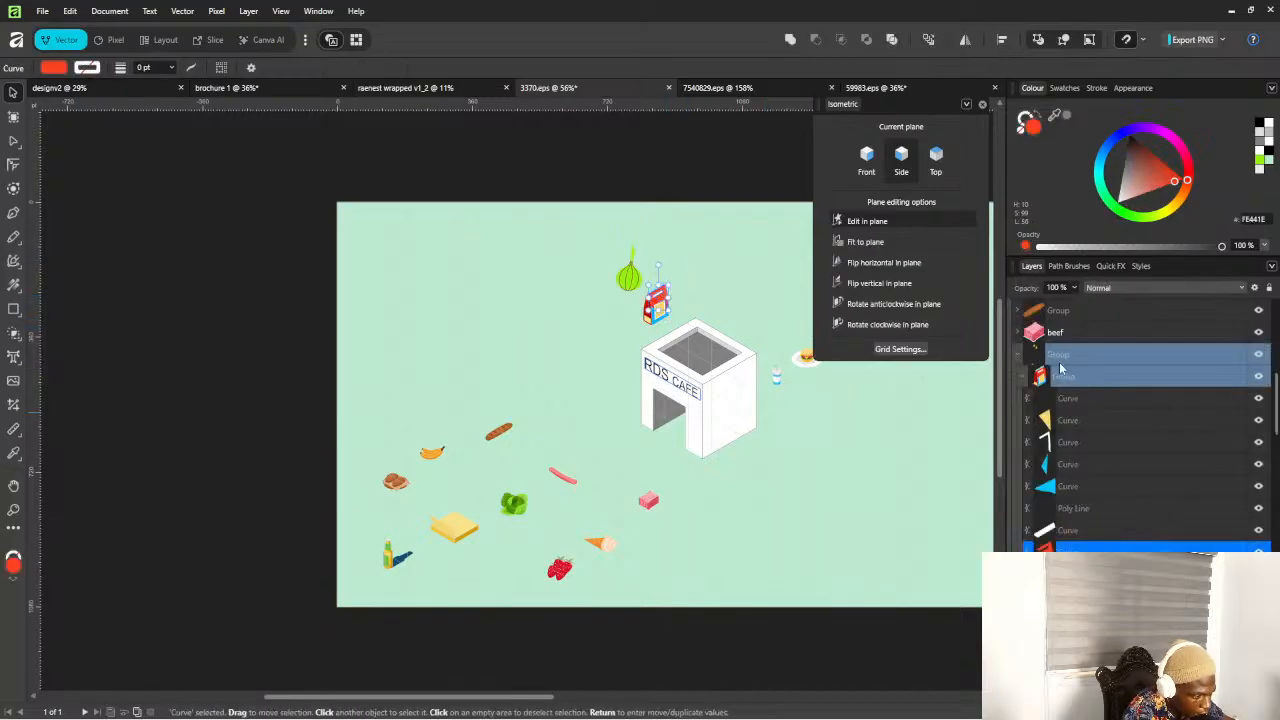
{"action": "left_click", "coordinate": [1025, 379]}
{"action": "left_click", "coordinate": [1092, 402]}
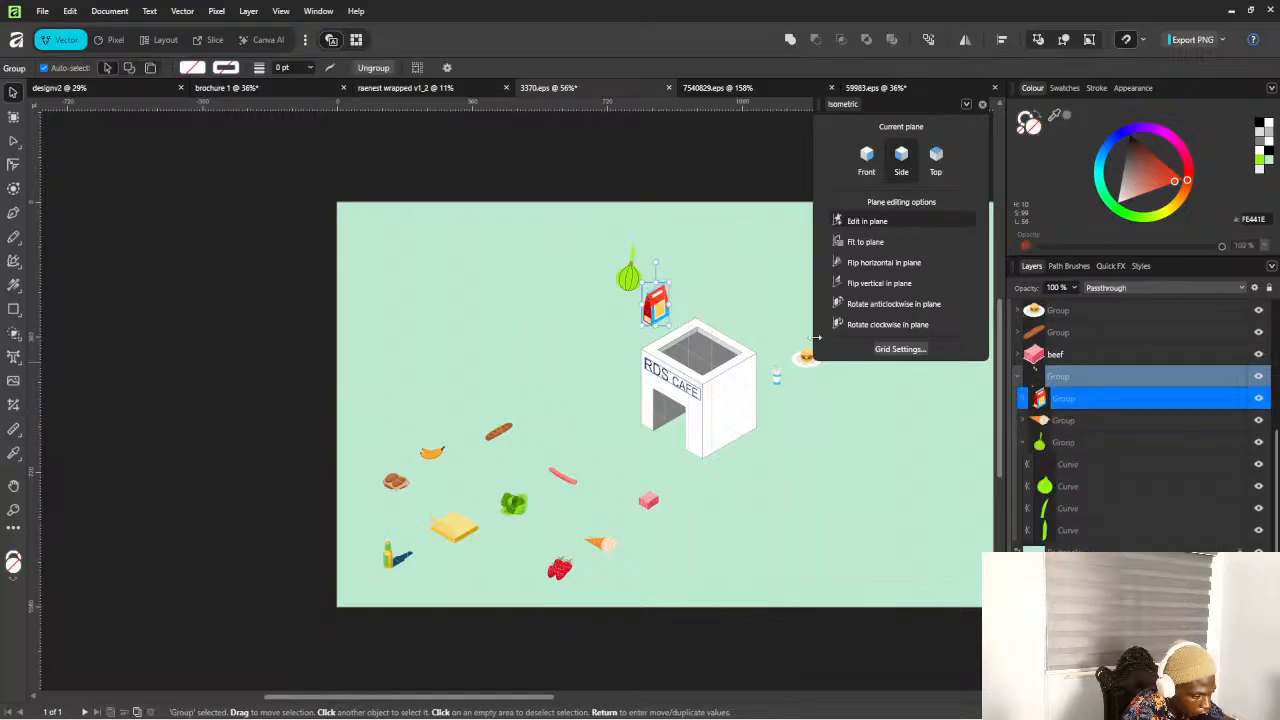
{"action": "left_click_drag", "start_coordinate": [657, 310], "coordinate": [527, 598]}
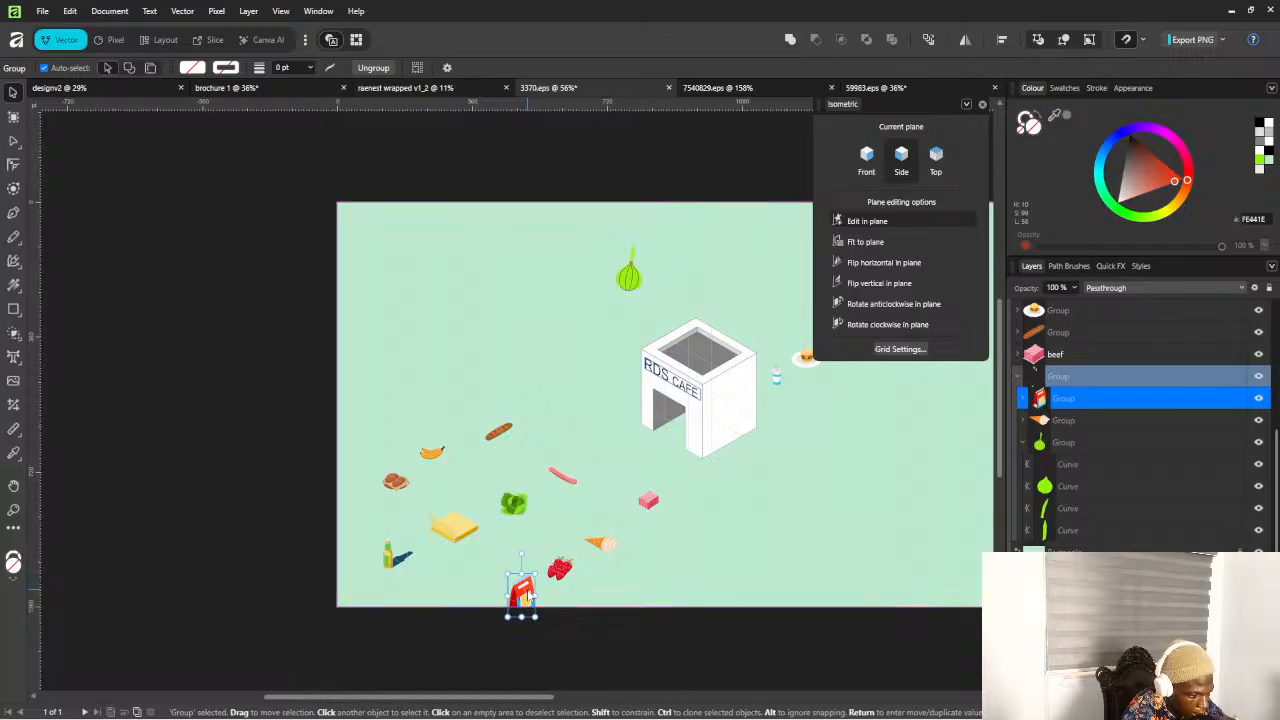
Collapse the green striped gourd's group and select it as a whole
{"action": "left_click_drag", "start_coordinate": [602, 232], "coordinate": [641, 328]}
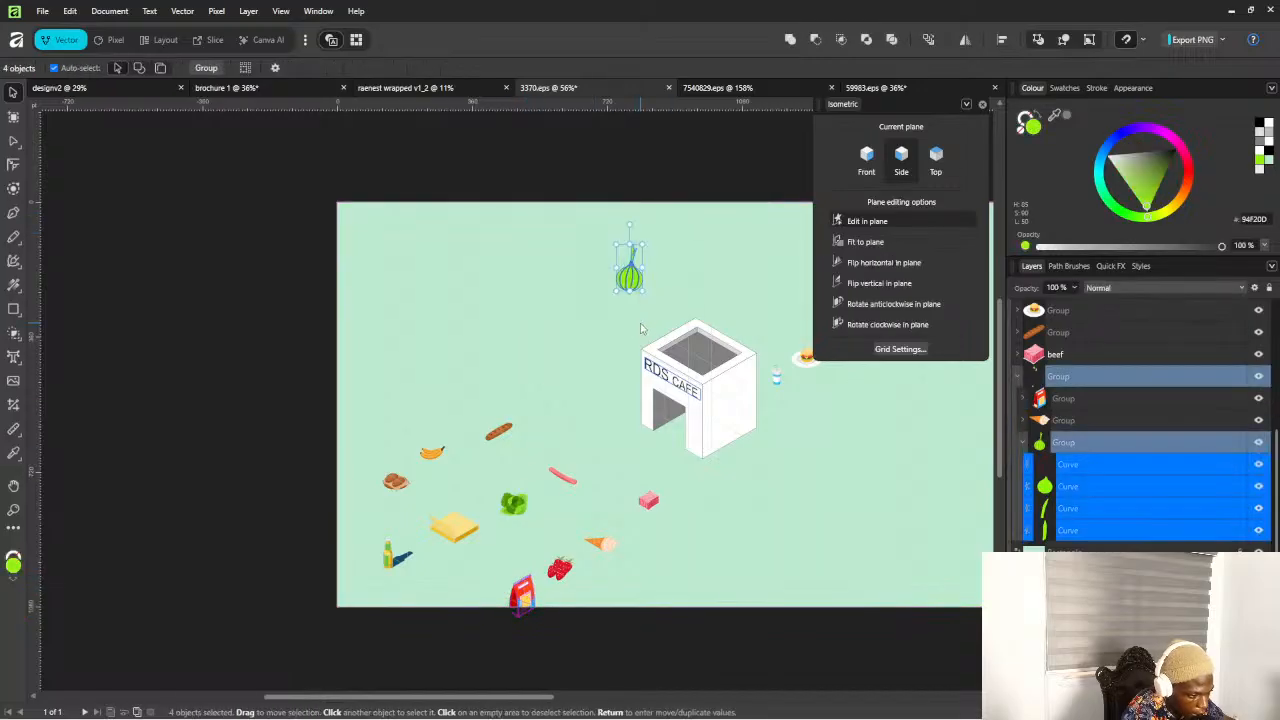
{"action": "left_click", "coordinate": [1024, 443]}
{"action": "left_click_drag", "start_coordinate": [1093, 488], "coordinate": [1085, 548]}
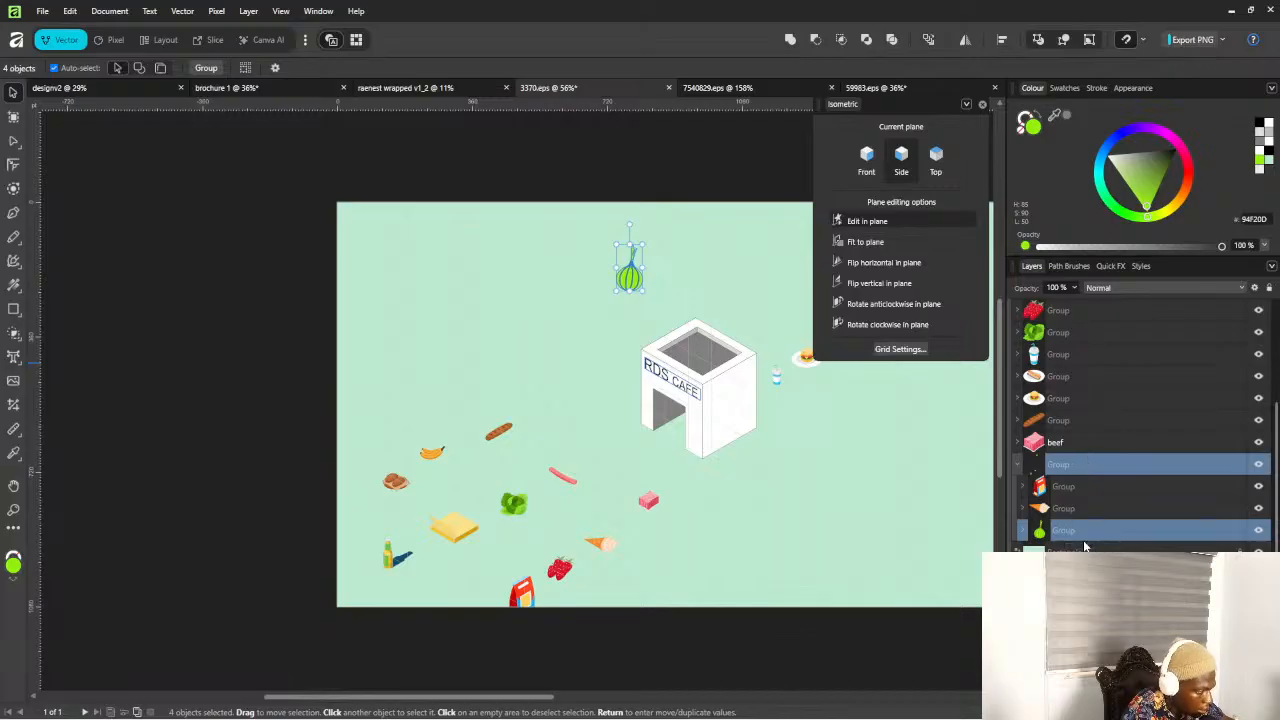
{"action": "left_click", "coordinate": [1085, 548]}
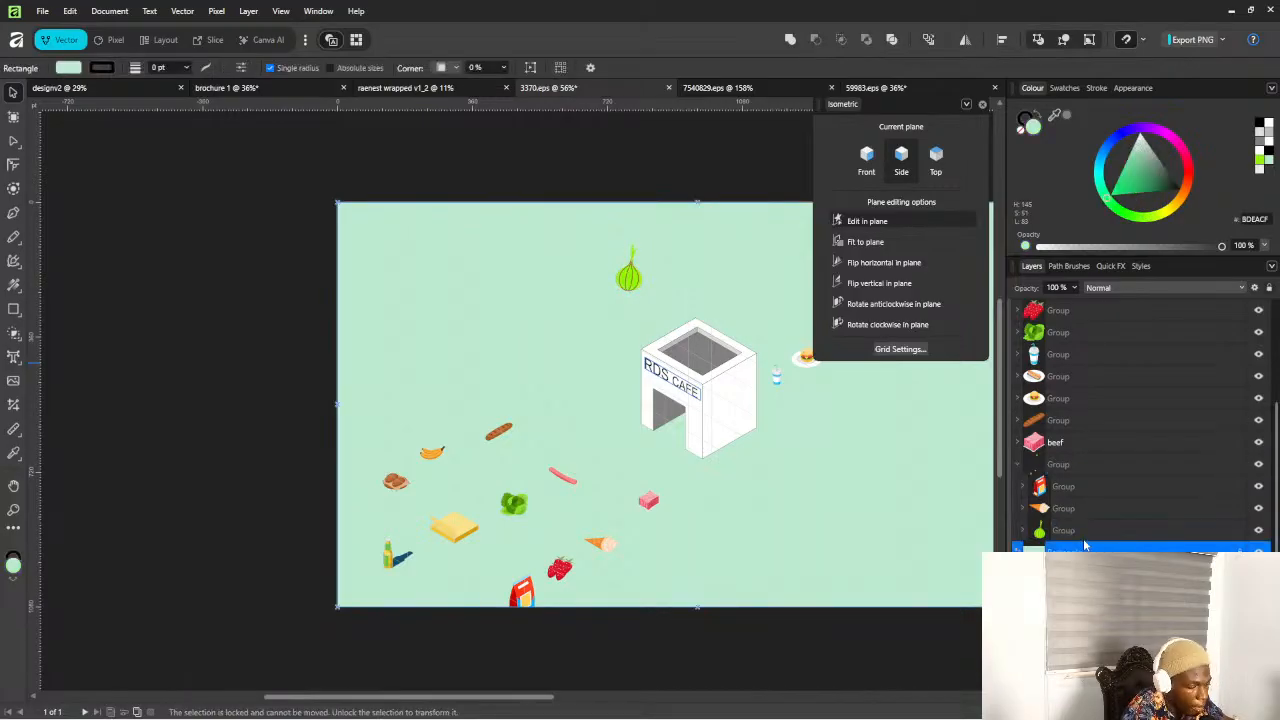
{"action": "left_click", "coordinate": [1081, 532]}
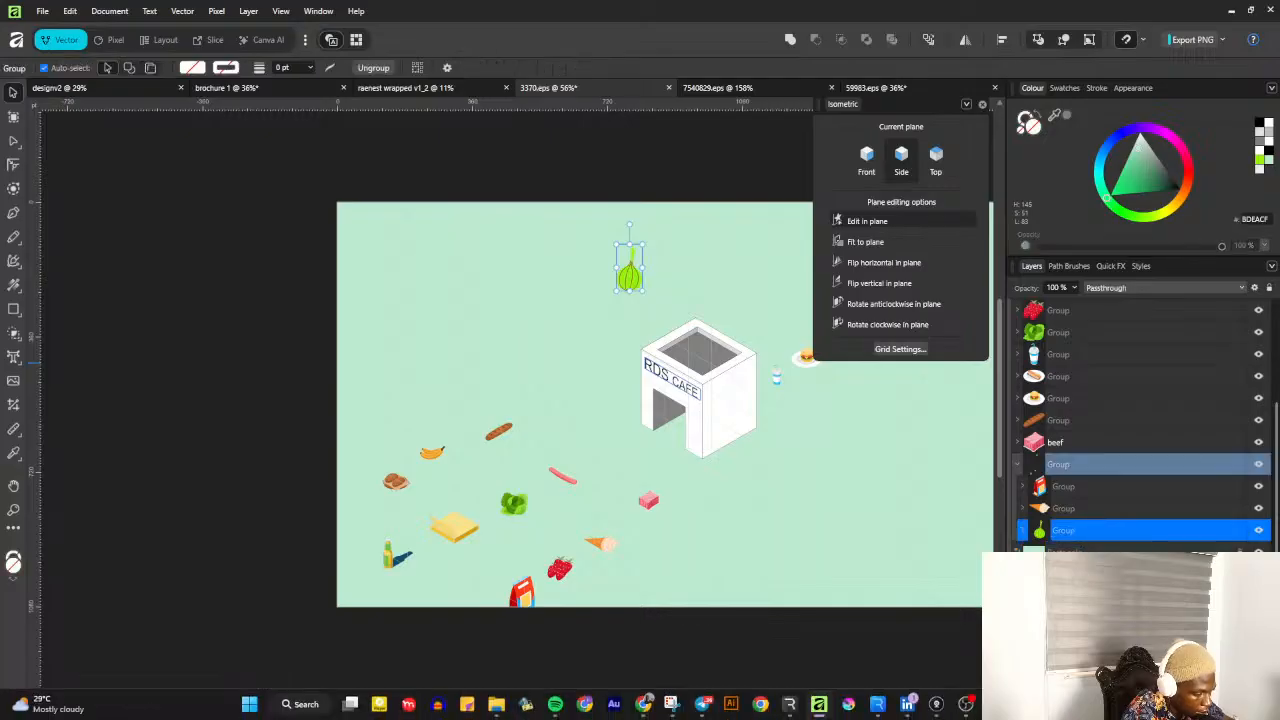
{"action": "key", "text": "alt+Tab"}
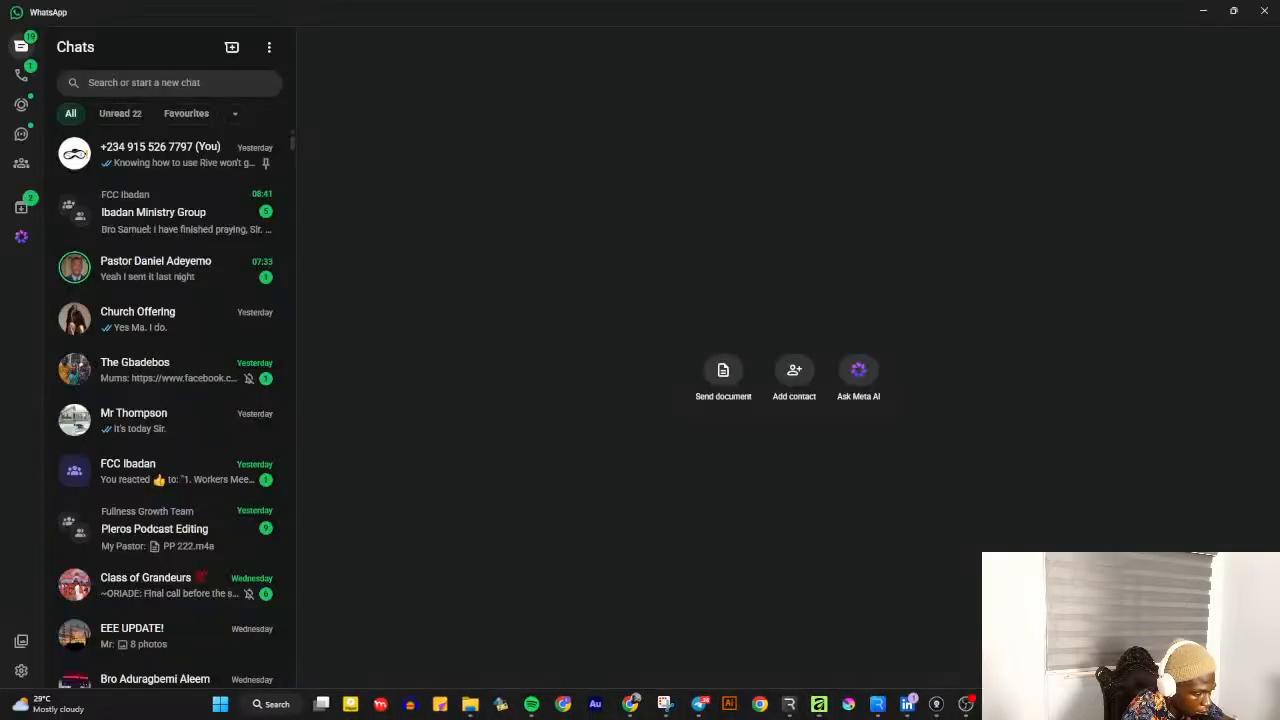
{"action": "key", "text": "alt+Tab"}
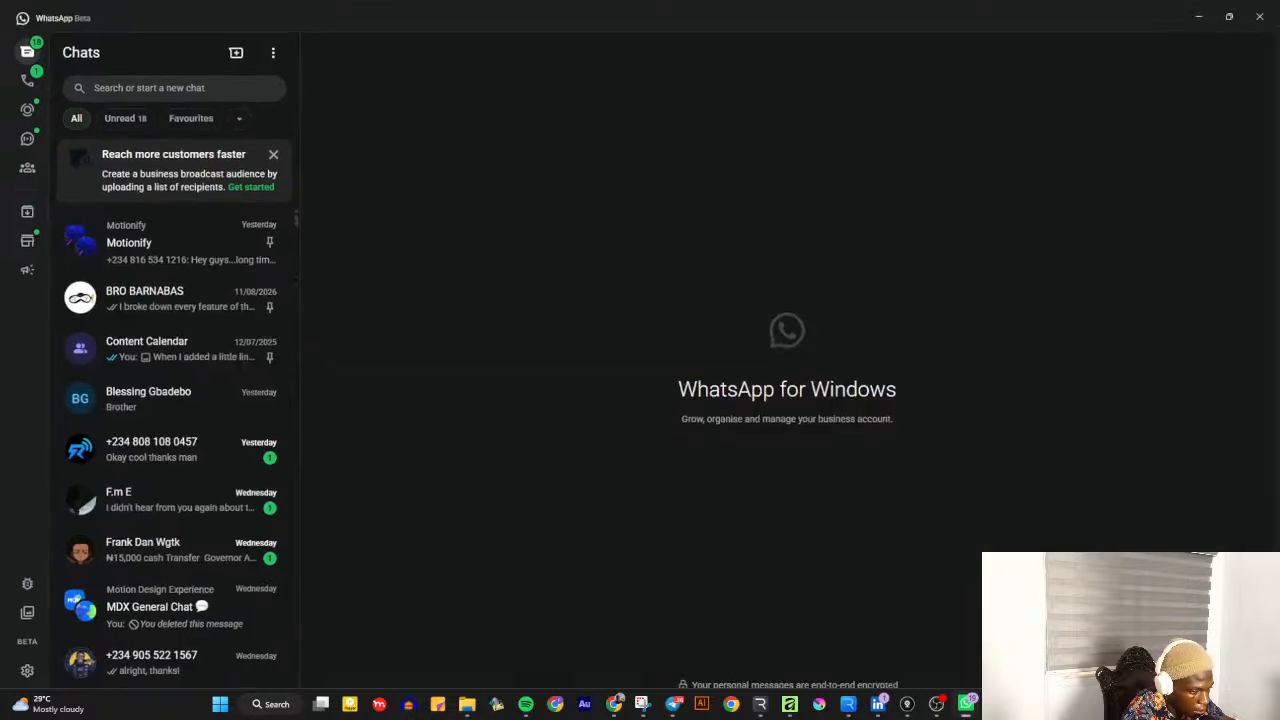
Switch to Affinity and move the green onion from above the café to the artboard's left edge, beside the other ingredients
{"action": "left_click", "coordinate": [1202, 12]}
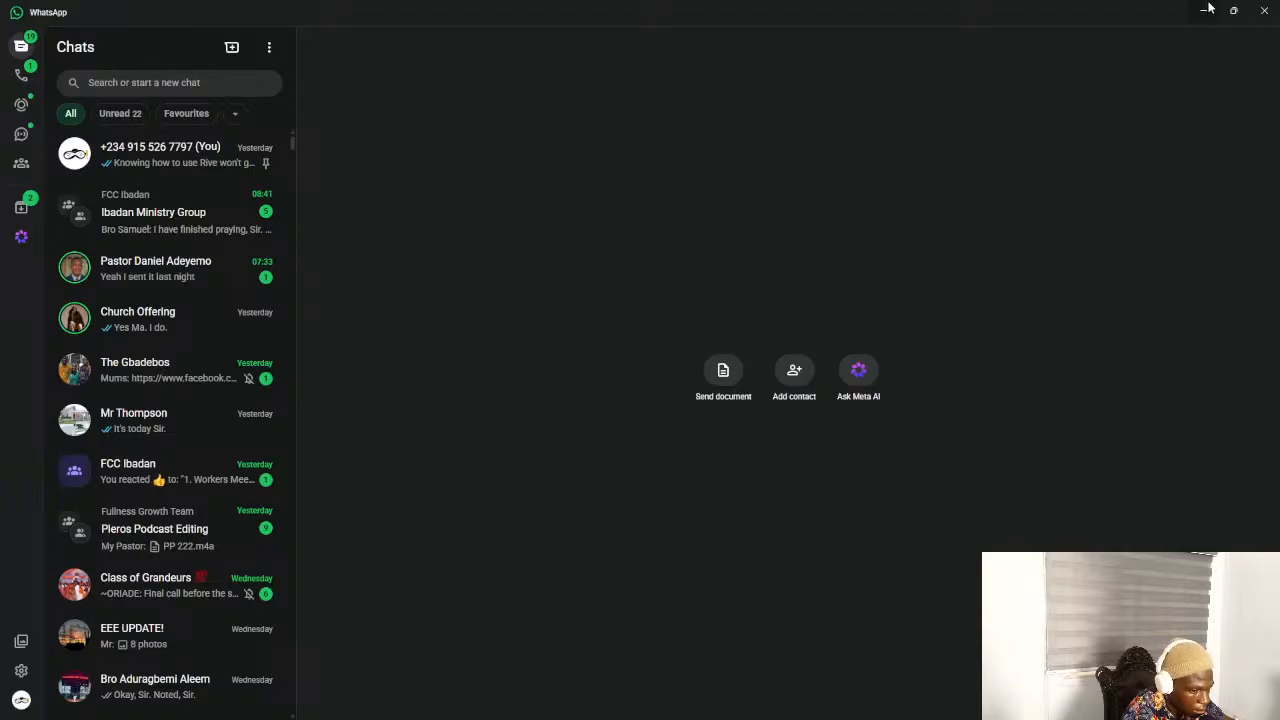
{"action": "left_click", "coordinate": [1206, 9]}
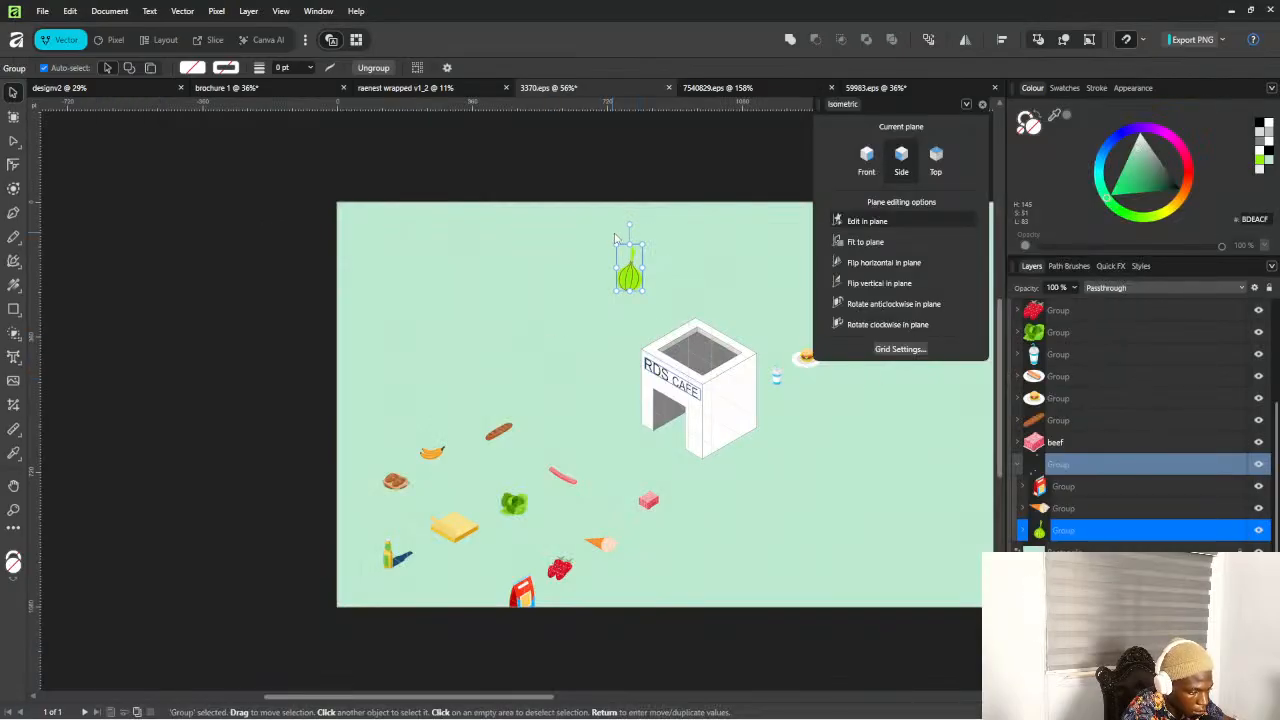
{"action": "left_click_drag", "start_coordinate": [641, 283], "coordinate": [356, 509]}
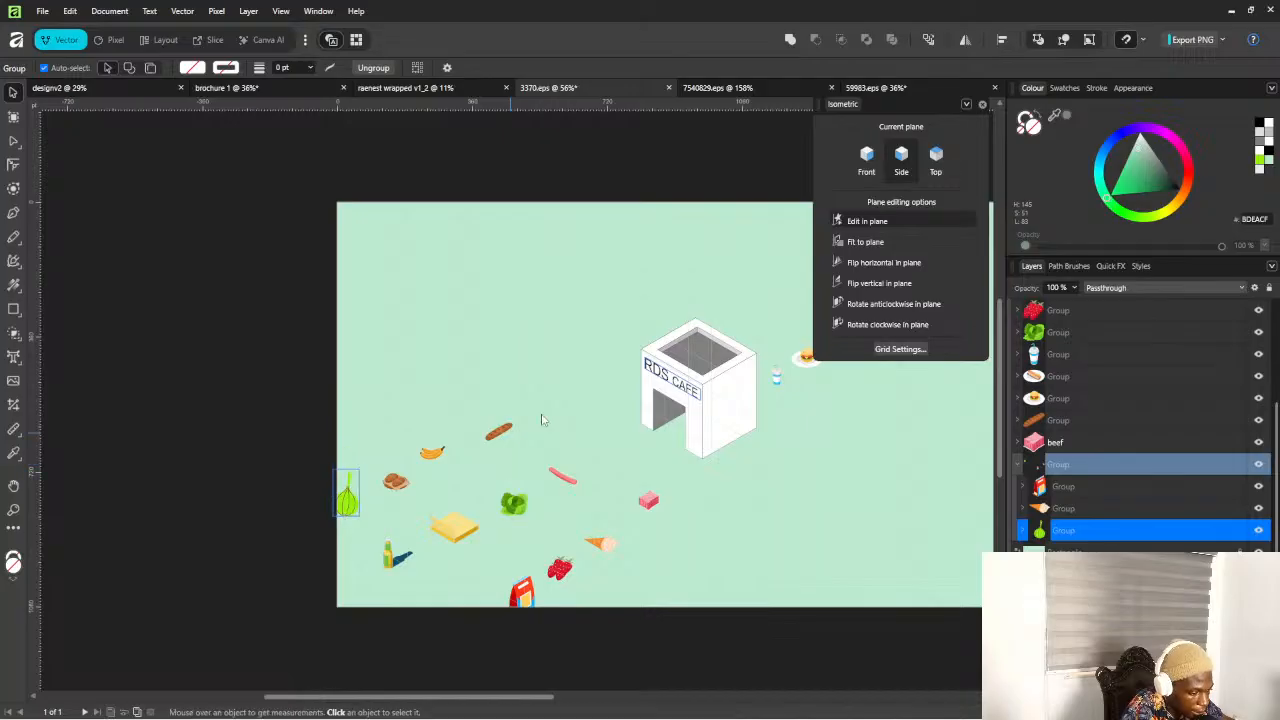
{"action": "scroll", "coordinate": [468, 418], "scroll_direction": "up", "scroll_amount": 2}
{"action": "left_click_drag", "start_coordinate": [498, 416], "coordinate": [562, 474]}
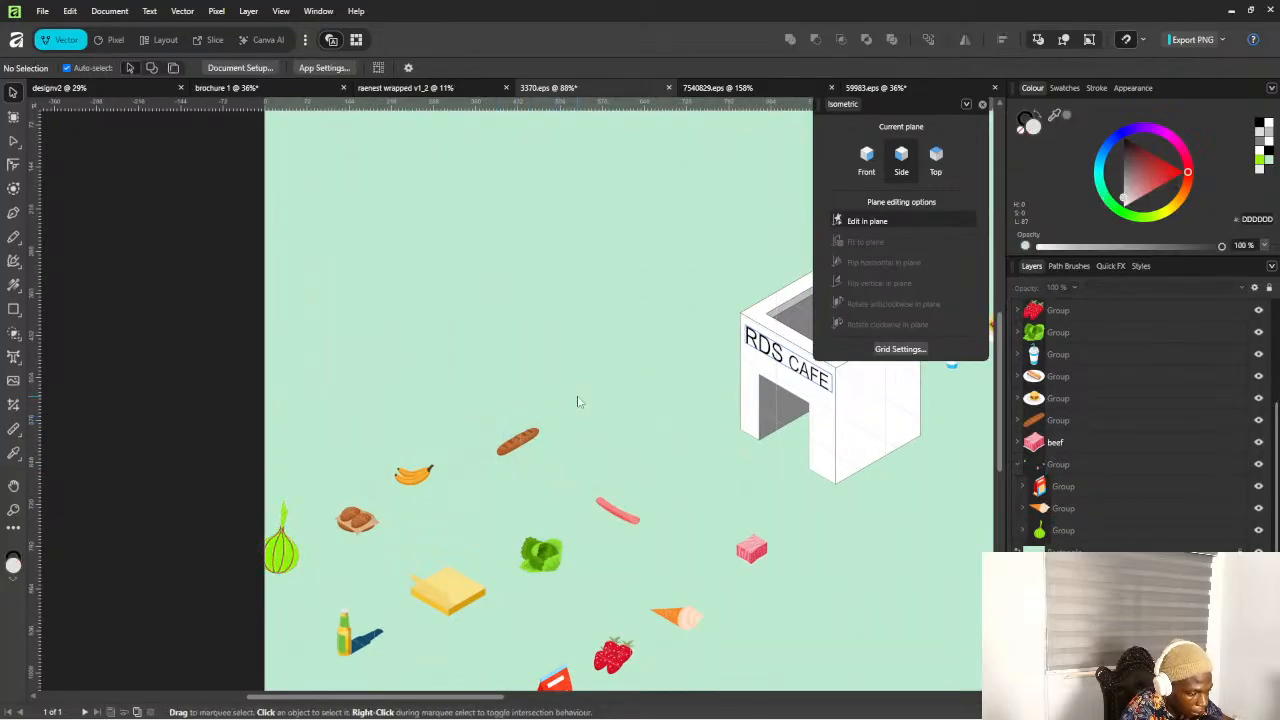
{"action": "scroll", "coordinate": [700, 430], "scroll_direction": "down", "scroll_amount": 6}
{"action": "scroll", "coordinate": [731, 413], "scroll_direction": "up", "scroll_amount": 6}
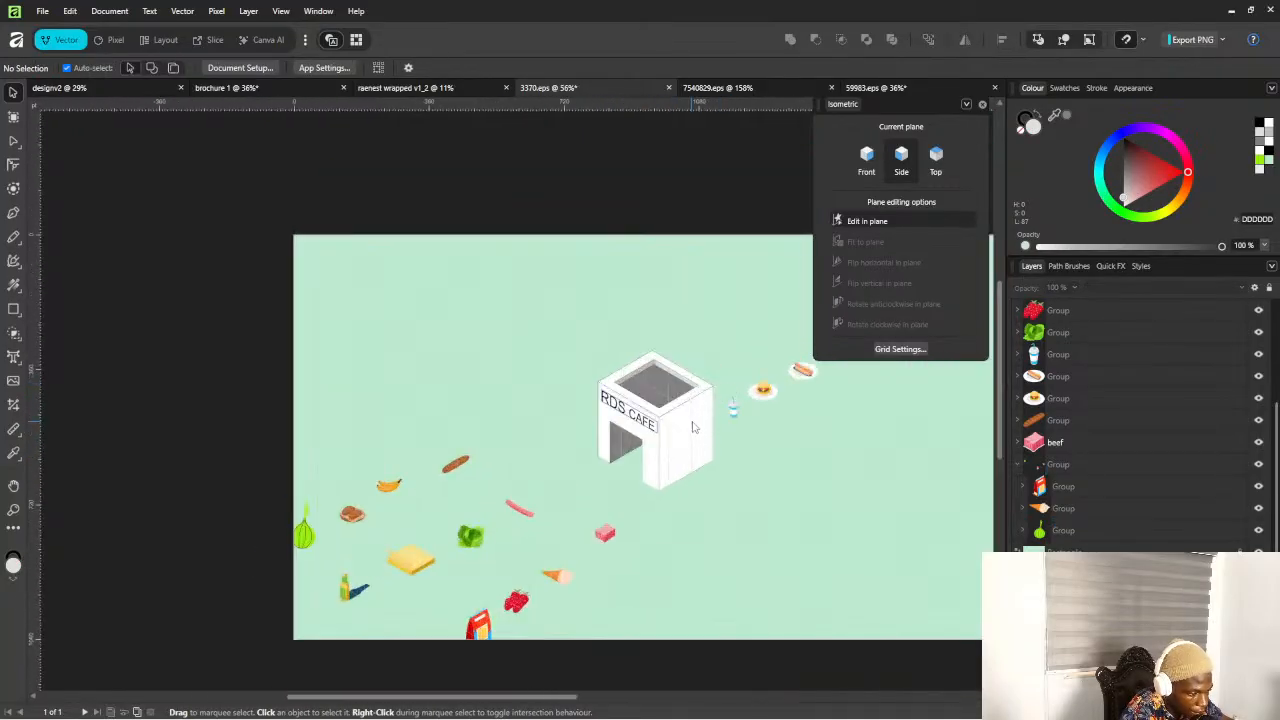
Set the café's RDS CAFE sign text in Fraunces Black at 30 pt
{"action": "left_click", "coordinate": [595, 412]}
{"action": "scroll", "coordinate": [600, 410], "scroll_direction": "up", "scroll_amount": 3}
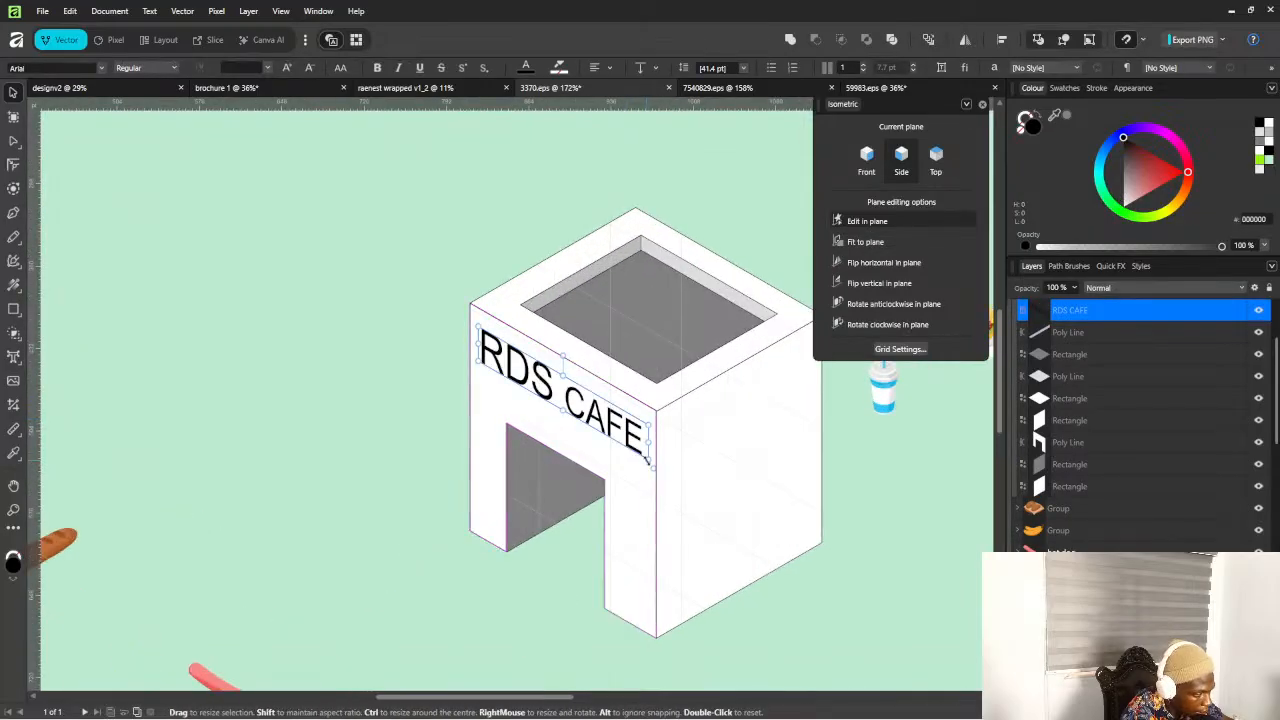
{"action": "left_click", "coordinate": [170, 68]}
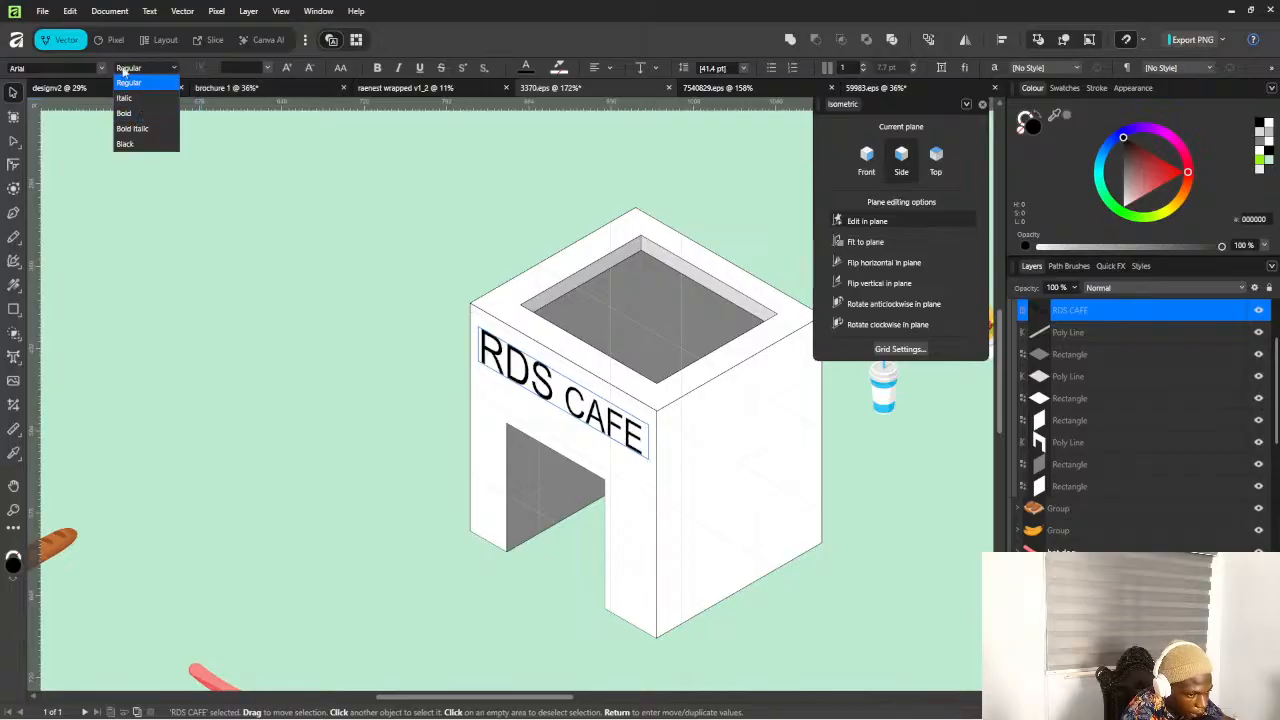
{"action": "left_click", "coordinate": [71, 71]}
{"action": "left_click", "coordinate": [71, 70]}
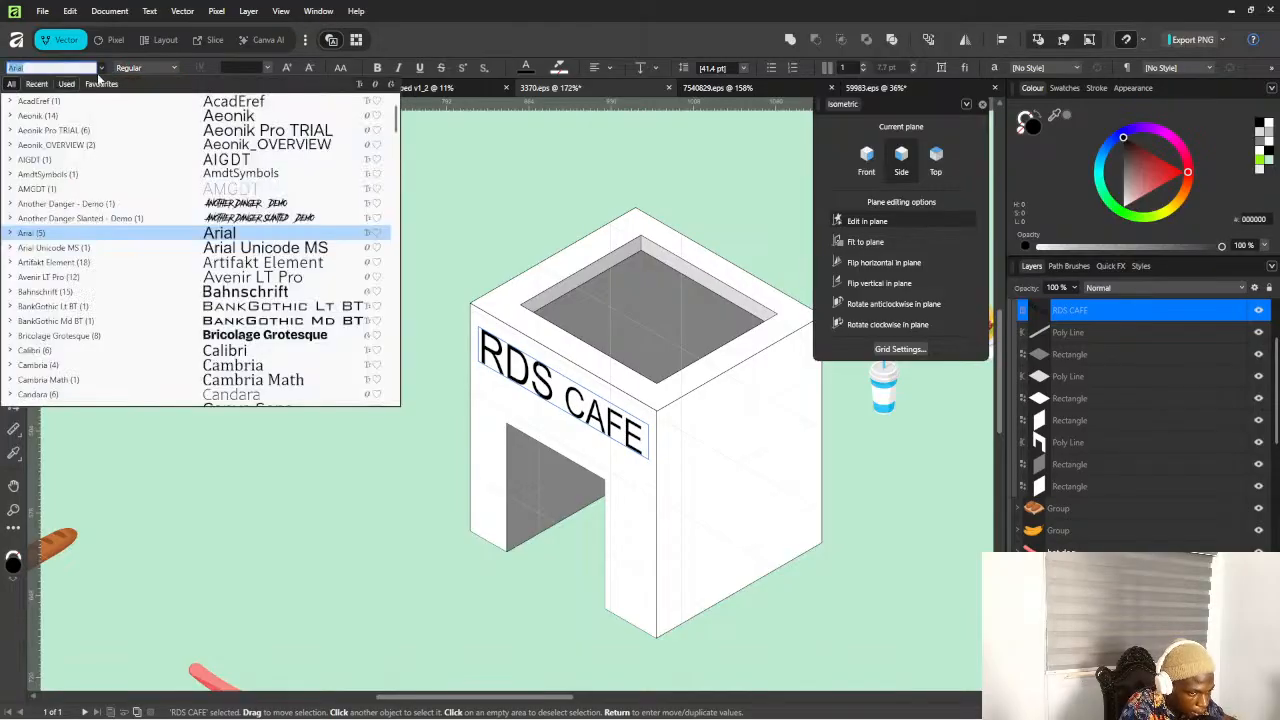
{"action": "type", "text": "fra"}
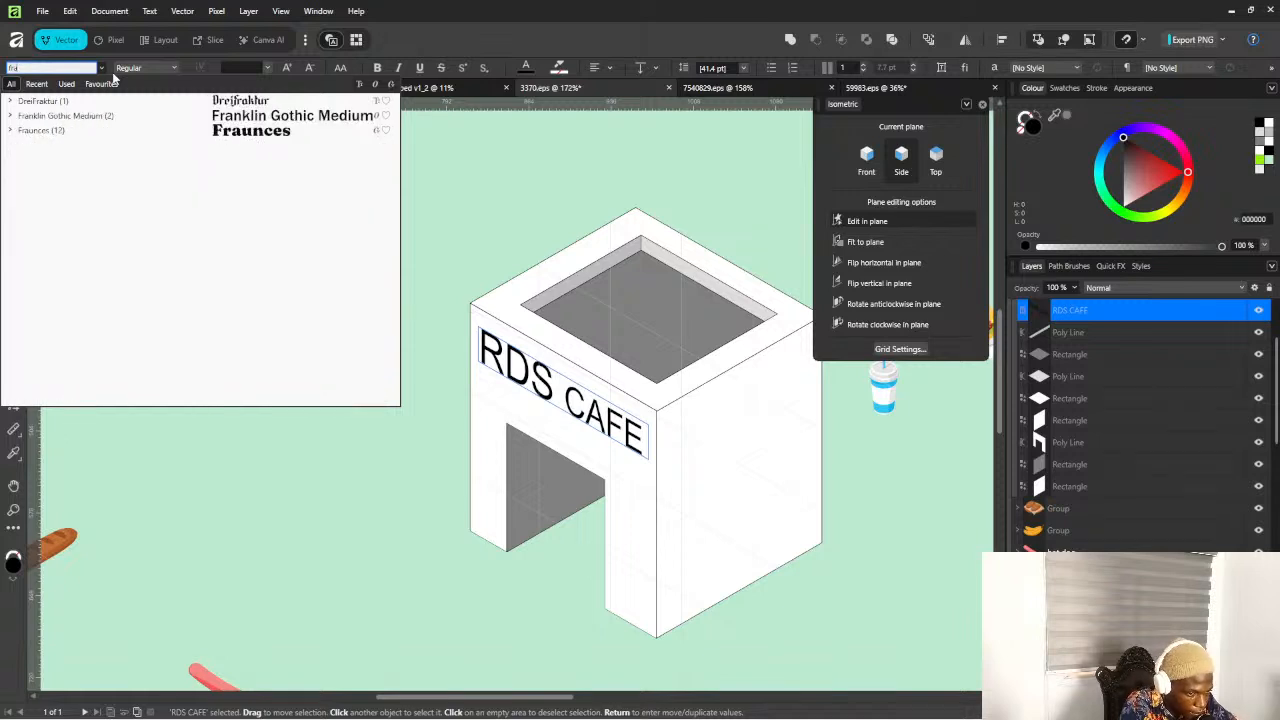
{"action": "left_click", "coordinate": [175, 131]}
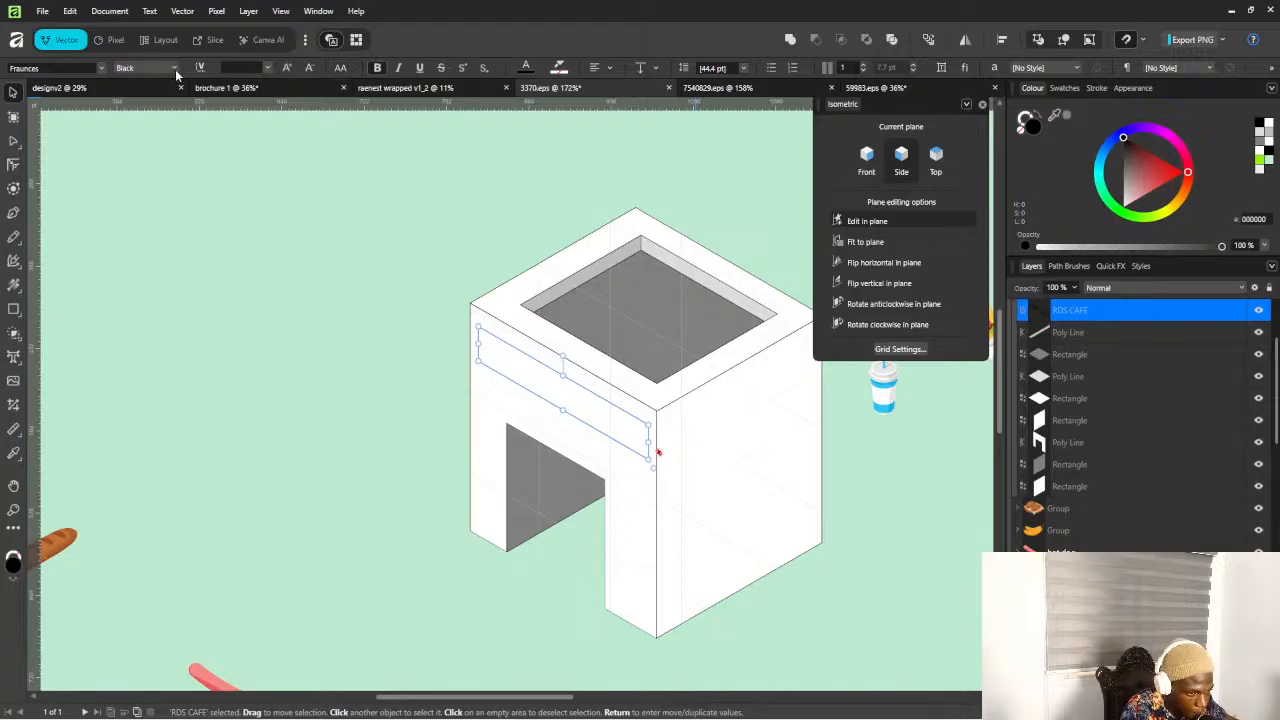
{"action": "left_click", "coordinate": [266, 69]}
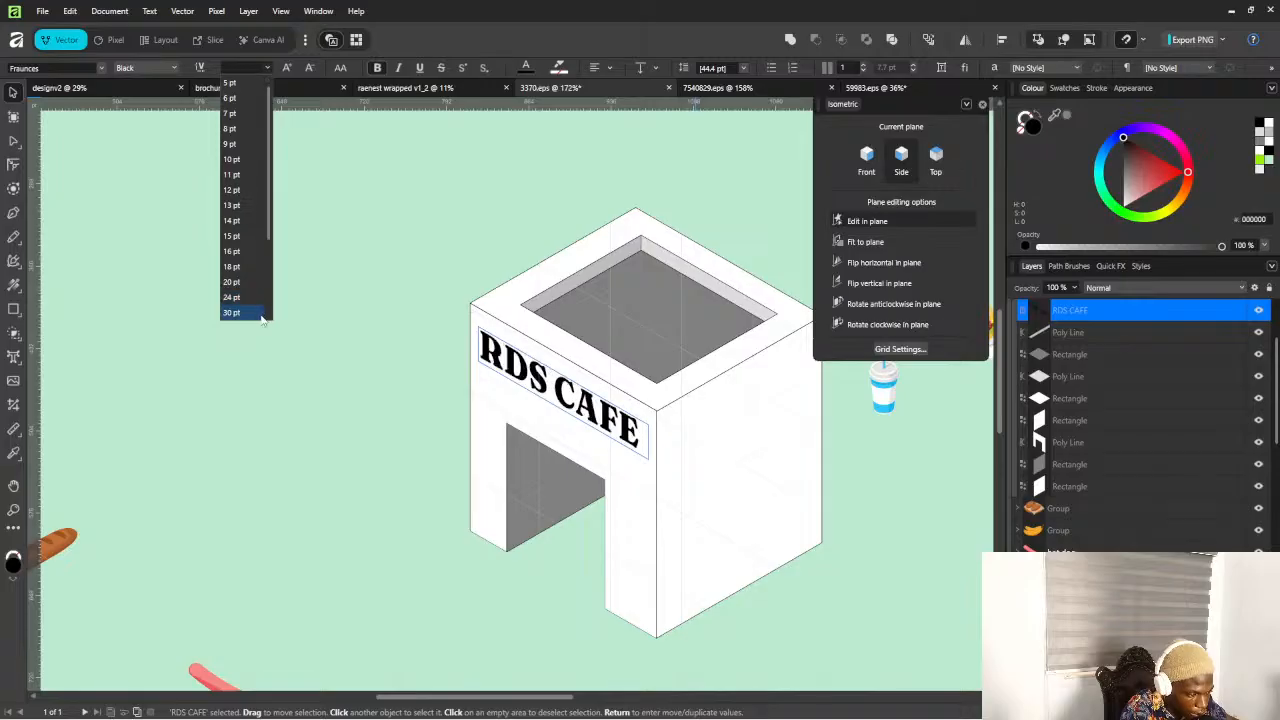
{"action": "left_click", "coordinate": [240, 313]}
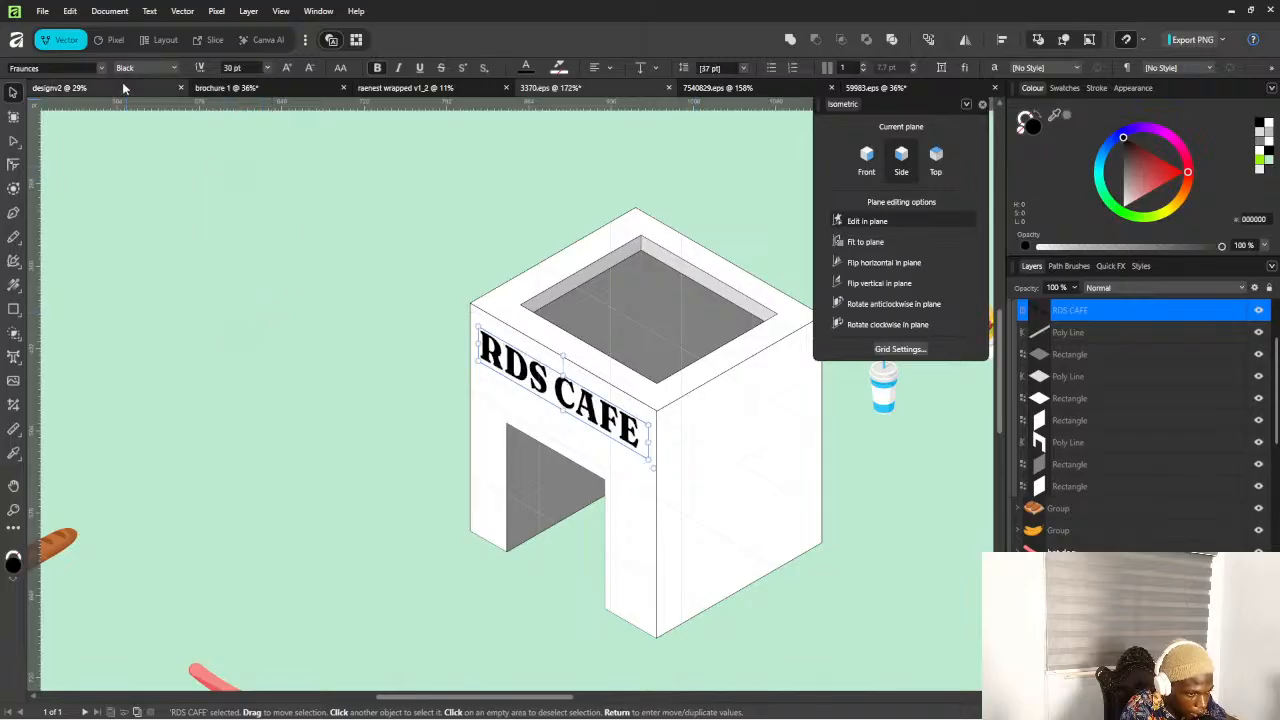
Restyle only the word CAFE in the sign as Light Italic and deselect the text
{"action": "double_click", "coordinate": [546, 391]}
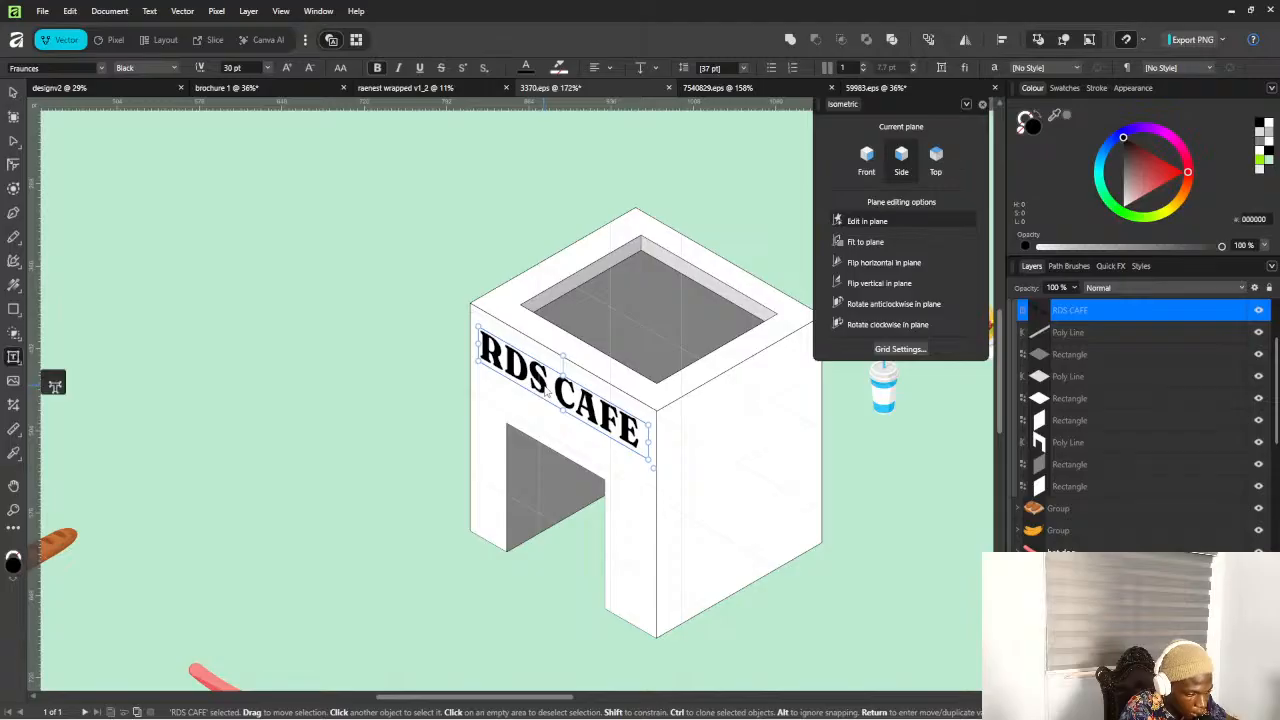
{"action": "double_click", "coordinate": [546, 389]}
{"action": "left_click", "coordinate": [554, 387]}
{"action": "double_click", "coordinate": [605, 408]}
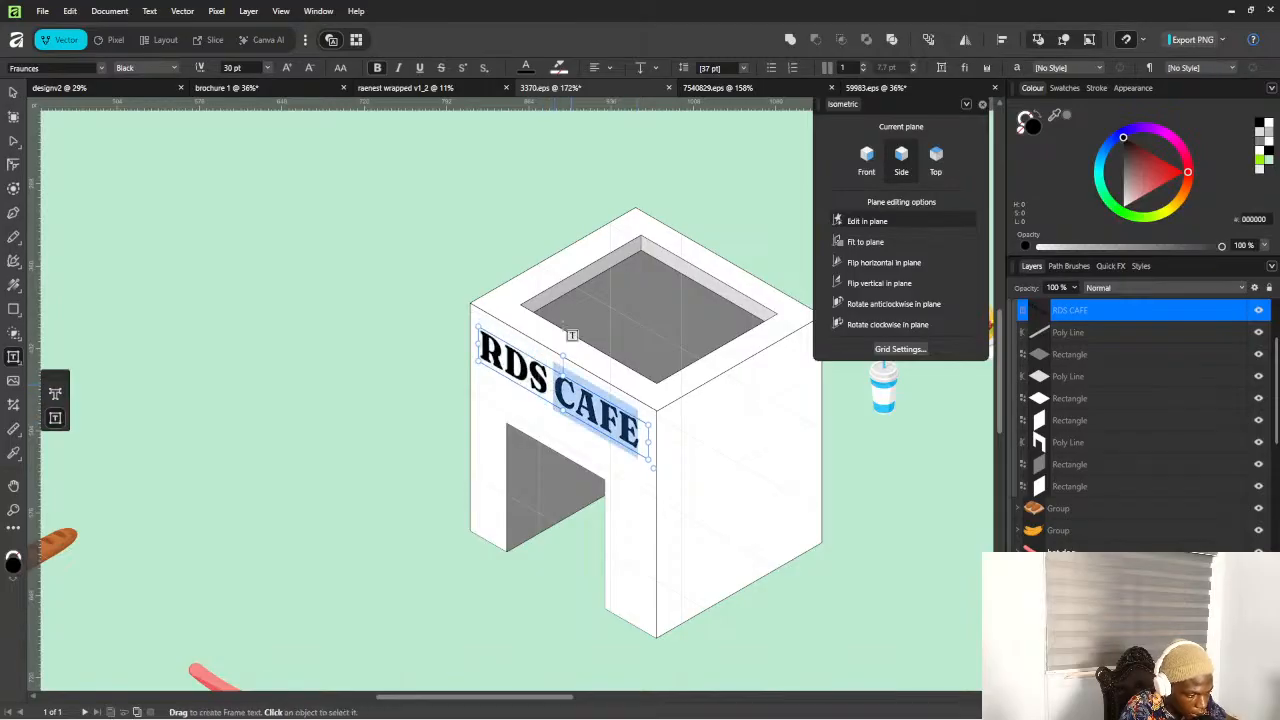
{"action": "left_click", "coordinate": [163, 69]}
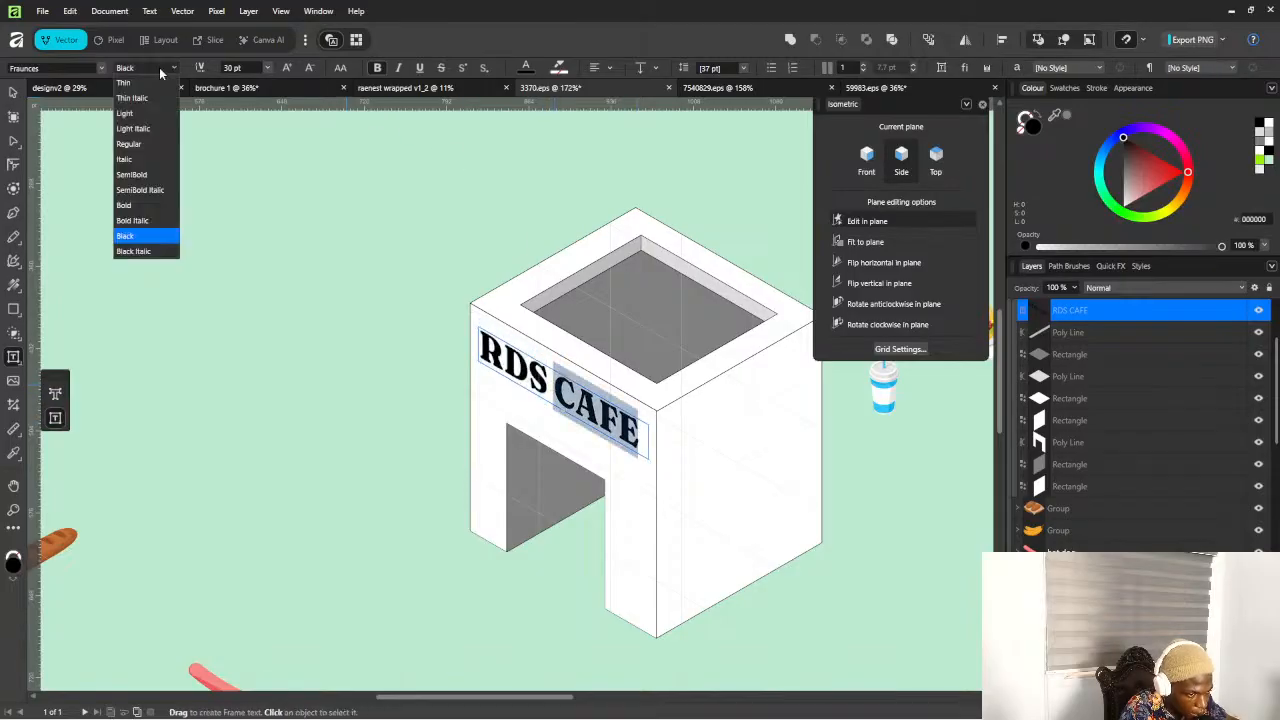
{"action": "left_click", "coordinate": [156, 129]}
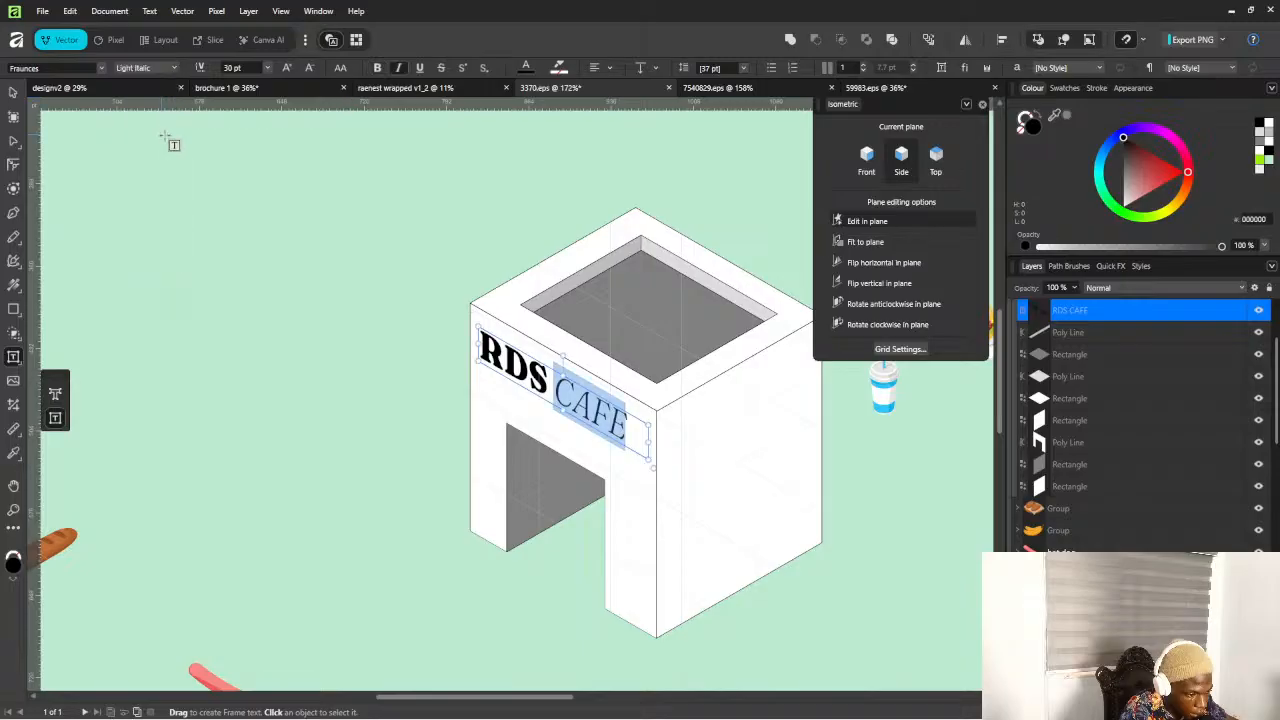
{"action": "left_click", "coordinate": [12, 93]}
{"action": "left_click", "coordinate": [396, 319]}
Examine the café sign's lettering and how the ingredients and finished dishes are arranged around the building
{"action": "scroll", "coordinate": [650, 435], "scroll_direction": "down", "scroll_amount": 5}
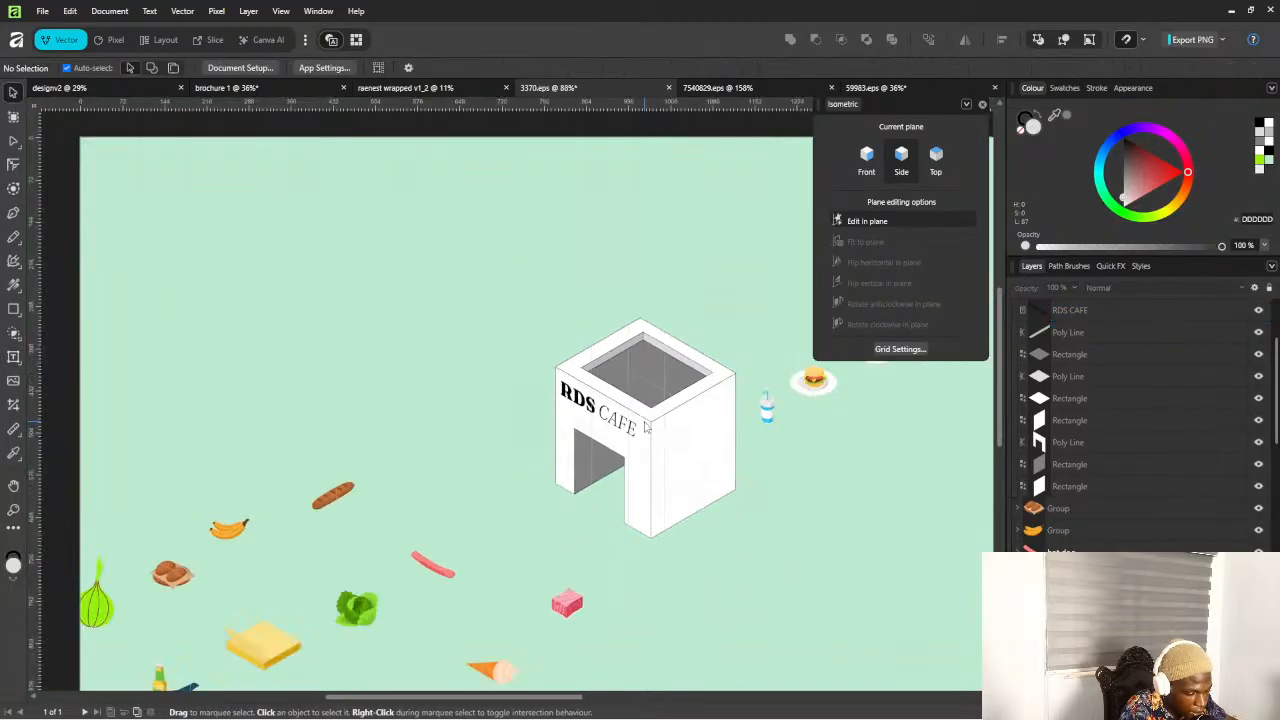
{"action": "scroll", "coordinate": [643, 425], "scroll_direction": "up", "scroll_amount": 3}
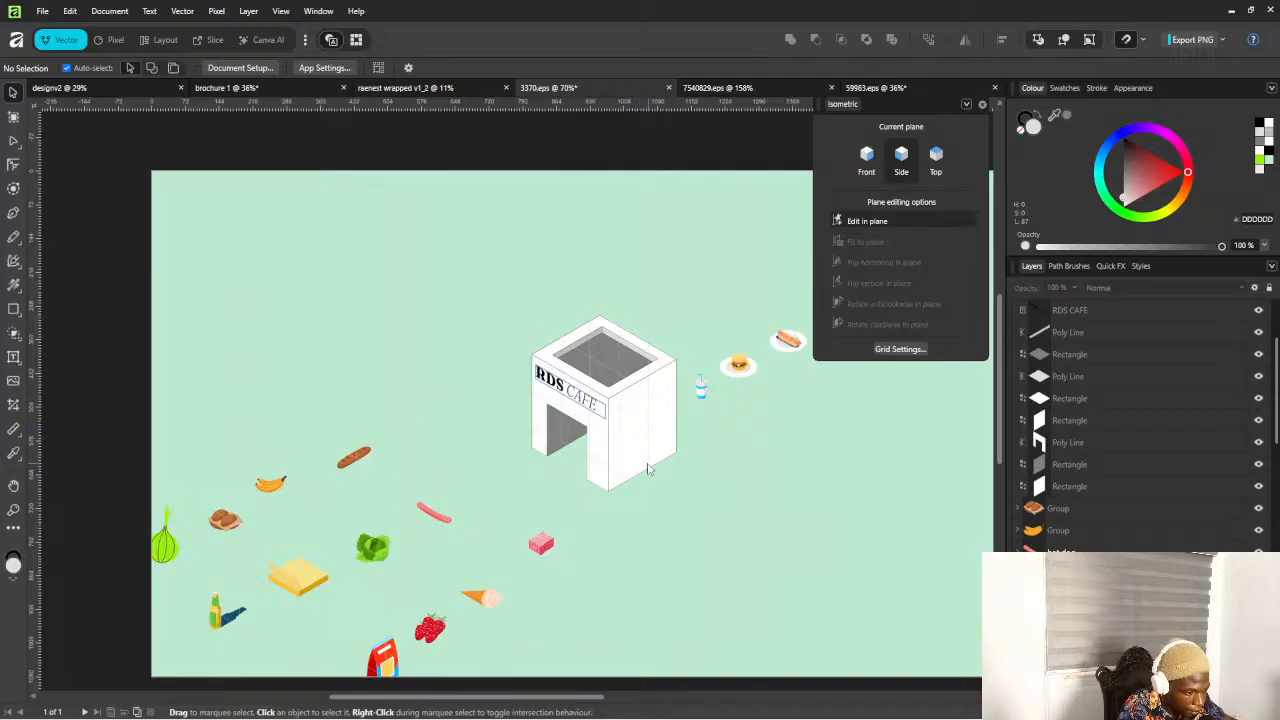
{"action": "scroll", "coordinate": [648, 468], "scroll_direction": "up", "scroll_amount": 2}
{"action": "scroll", "coordinate": [648, 460], "scroll_direction": "down", "scroll_amount": 3}
{"action": "scroll", "coordinate": [610, 445], "scroll_direction": "up", "scroll_amount": 3}
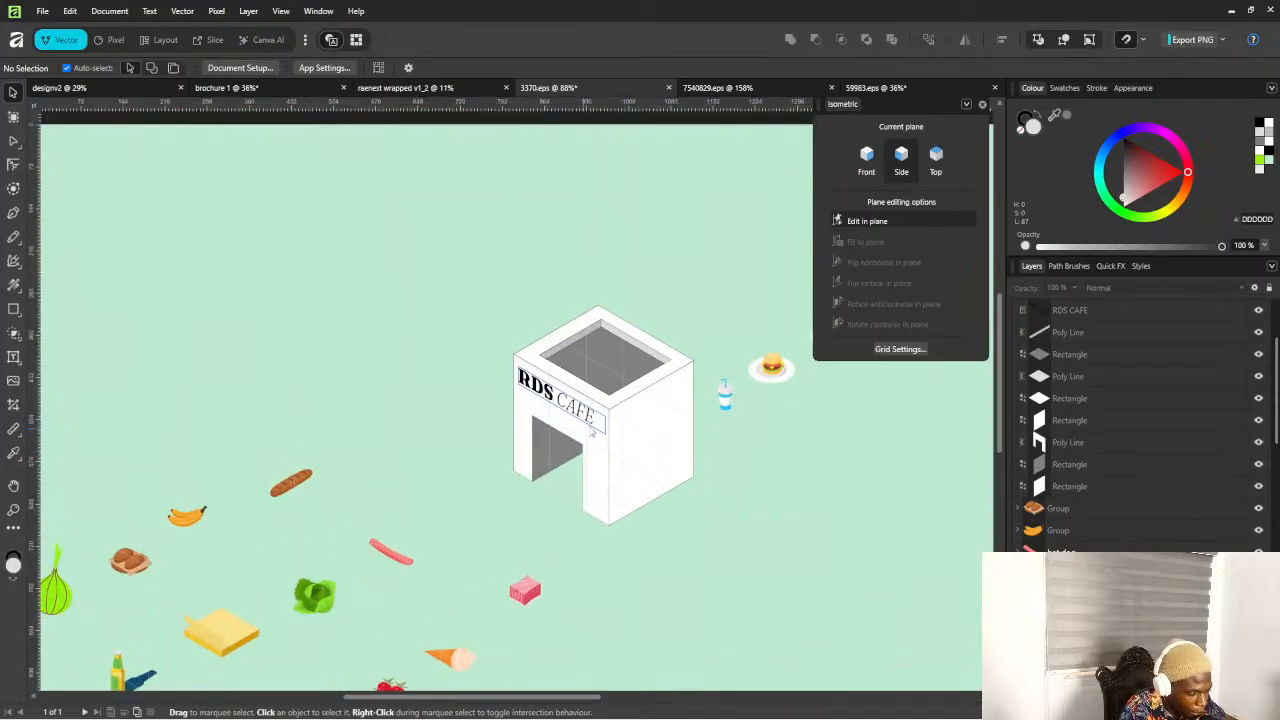
{"action": "scroll", "coordinate": [592, 432], "scroll_direction": "down", "scroll_amount": 4}
{"action": "scroll", "coordinate": [582, 396], "scroll_direction": "up", "scroll_amount": 3}
{"action": "scroll", "coordinate": [620, 380], "scroll_direction": "down", "scroll_amount": 4}
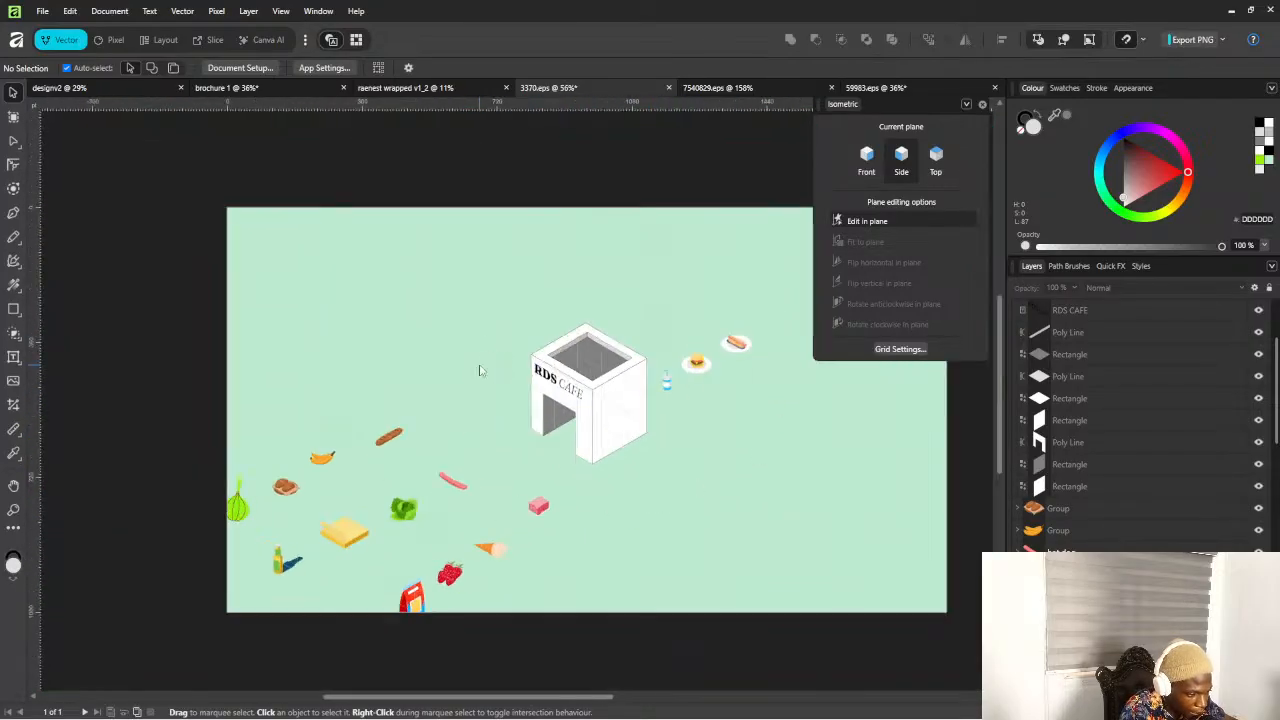
{"action": "scroll", "coordinate": [490, 370], "scroll_direction": "up", "scroll_amount": 4}
{"action": "scroll", "coordinate": [530, 424], "scroll_direction": "down", "scroll_amount": 3}
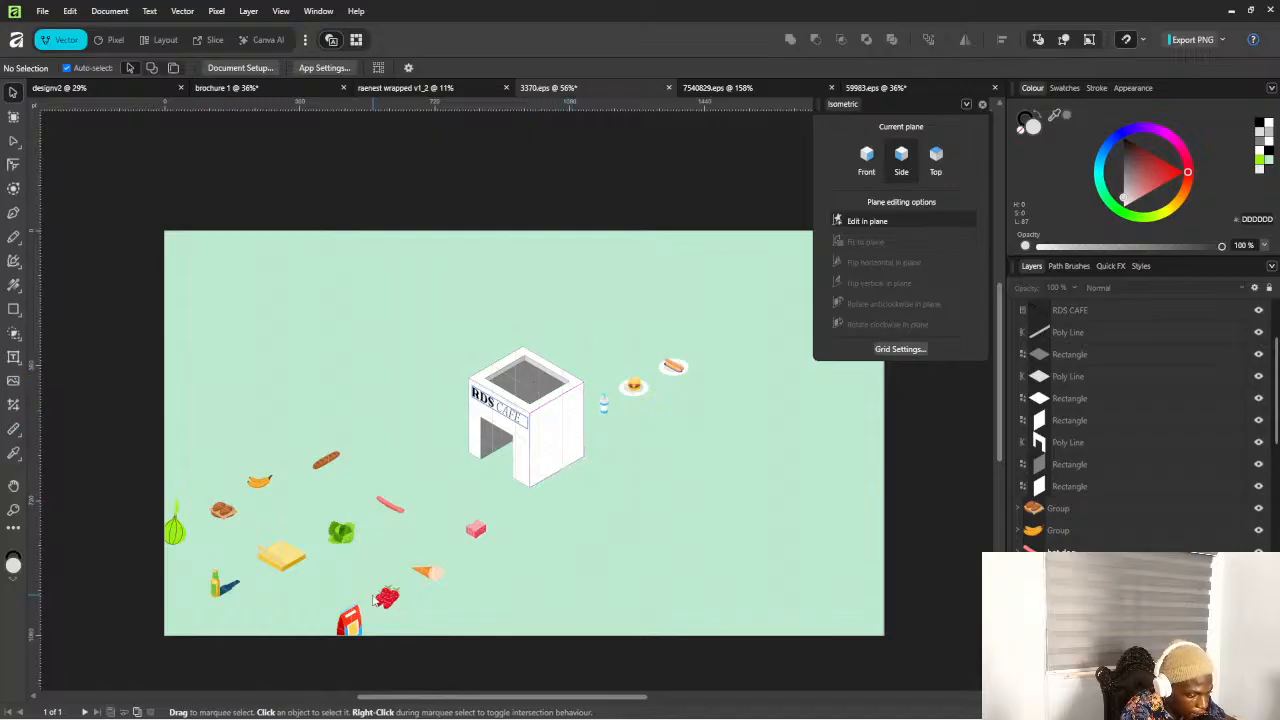
{"action": "scroll", "coordinate": [357, 507], "scroll_direction": "up", "scroll_amount": 1}
{"action": "scroll", "coordinate": [510, 413], "scroll_direction": "down", "scroll_amount": 2}
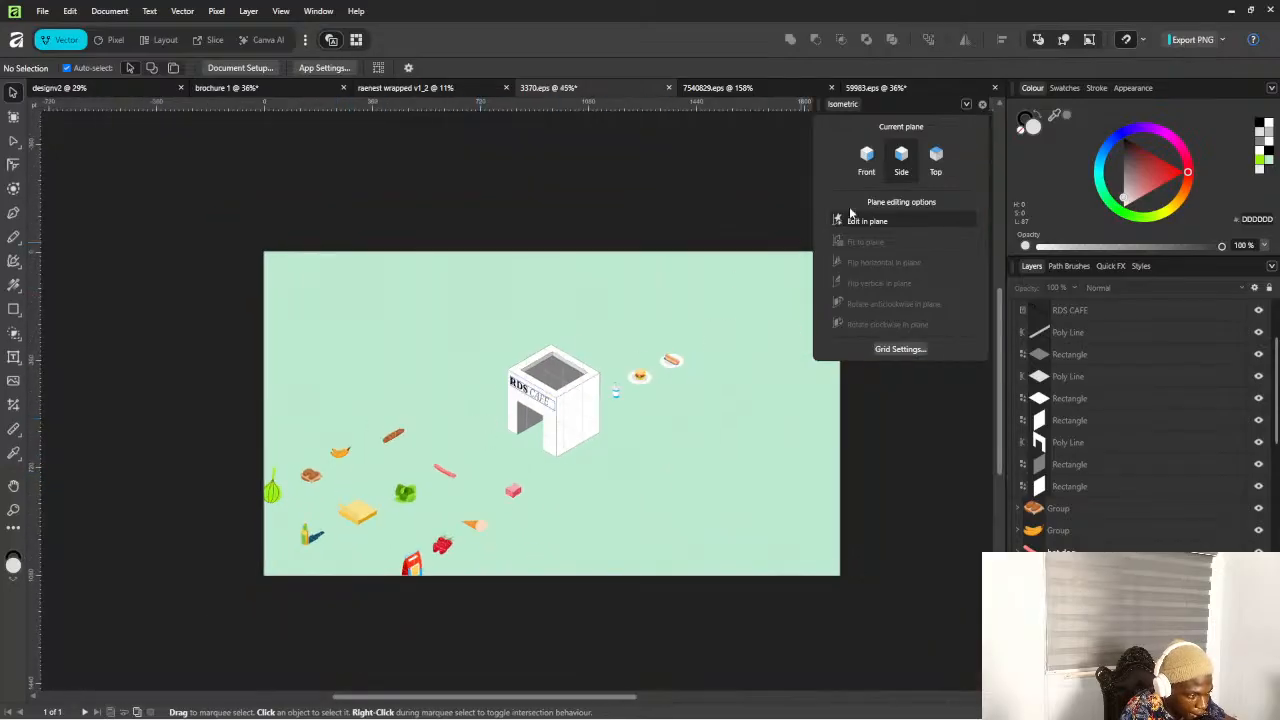
Set the current isometric plane to Top and review the layout of food items around the café
{"action": "left_click", "coordinate": [934, 155]}
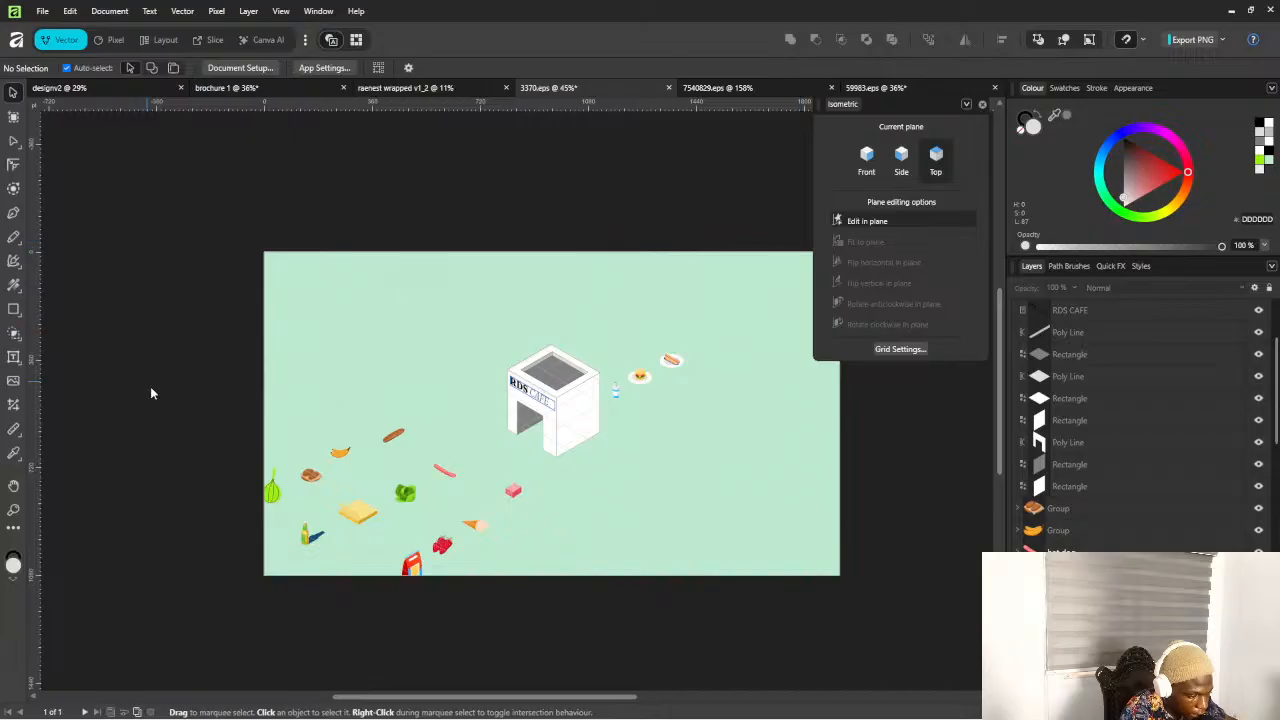
{"action": "scroll", "coordinate": [288, 485], "scroll_direction": "up", "scroll_amount": 3}
{"action": "scroll", "coordinate": [485, 415], "scroll_direction": "down", "scroll_amount": 2}
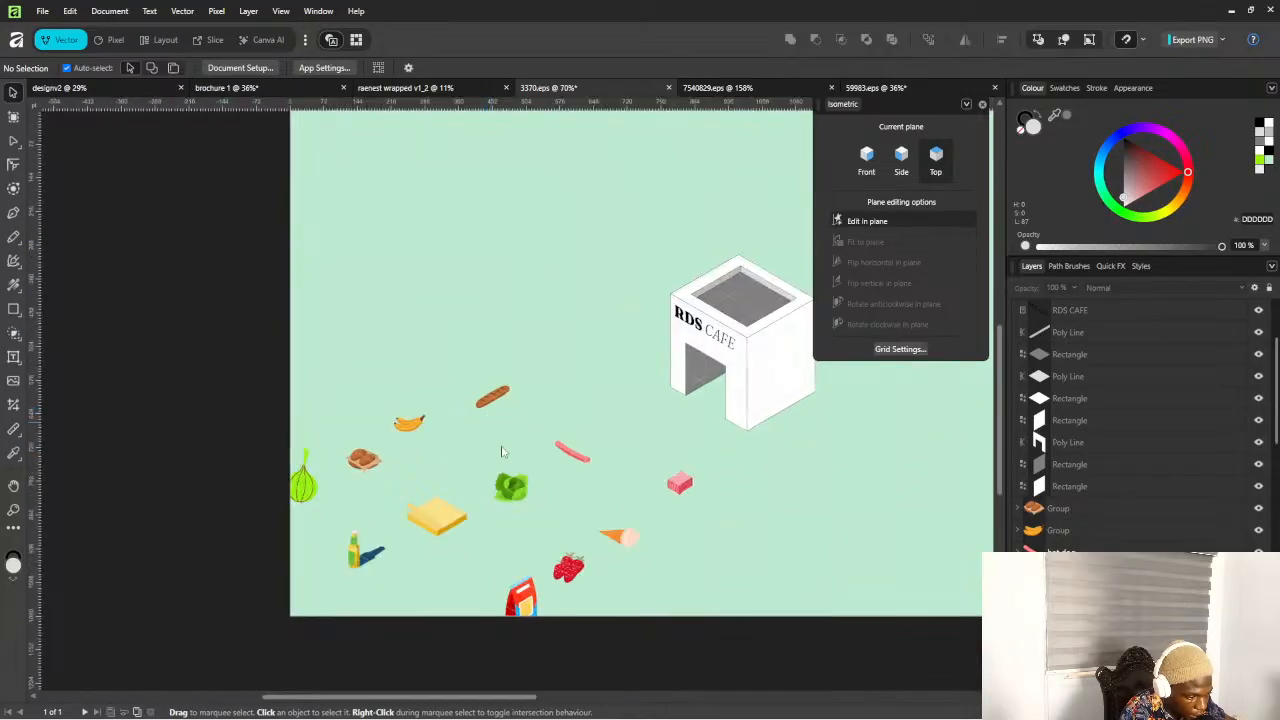
{"action": "scroll", "coordinate": [505, 452], "scroll_direction": "up", "scroll_amount": 1}
{"action": "scroll", "coordinate": [519, 469], "scroll_direction": "down", "scroll_amount": 1}
{"action": "scroll", "coordinate": [486, 437], "scroll_direction": "up", "scroll_amount": 2}
{"action": "scroll", "coordinate": [489, 449], "scroll_direction": "down", "scroll_amount": 2}
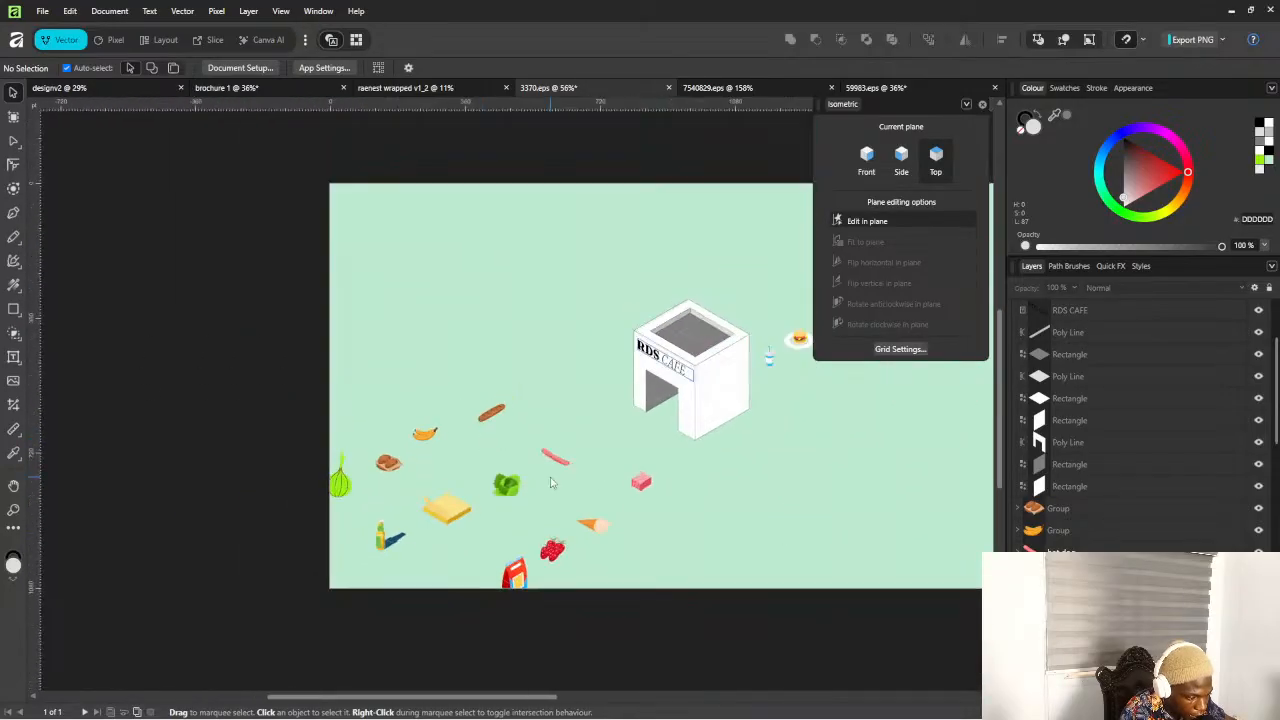
{"action": "scroll", "coordinate": [828, 370], "scroll_direction": "up", "scroll_amount": 1}
{"action": "scroll", "coordinate": [486, 528], "scroll_direction": "down", "scroll_amount": 1}
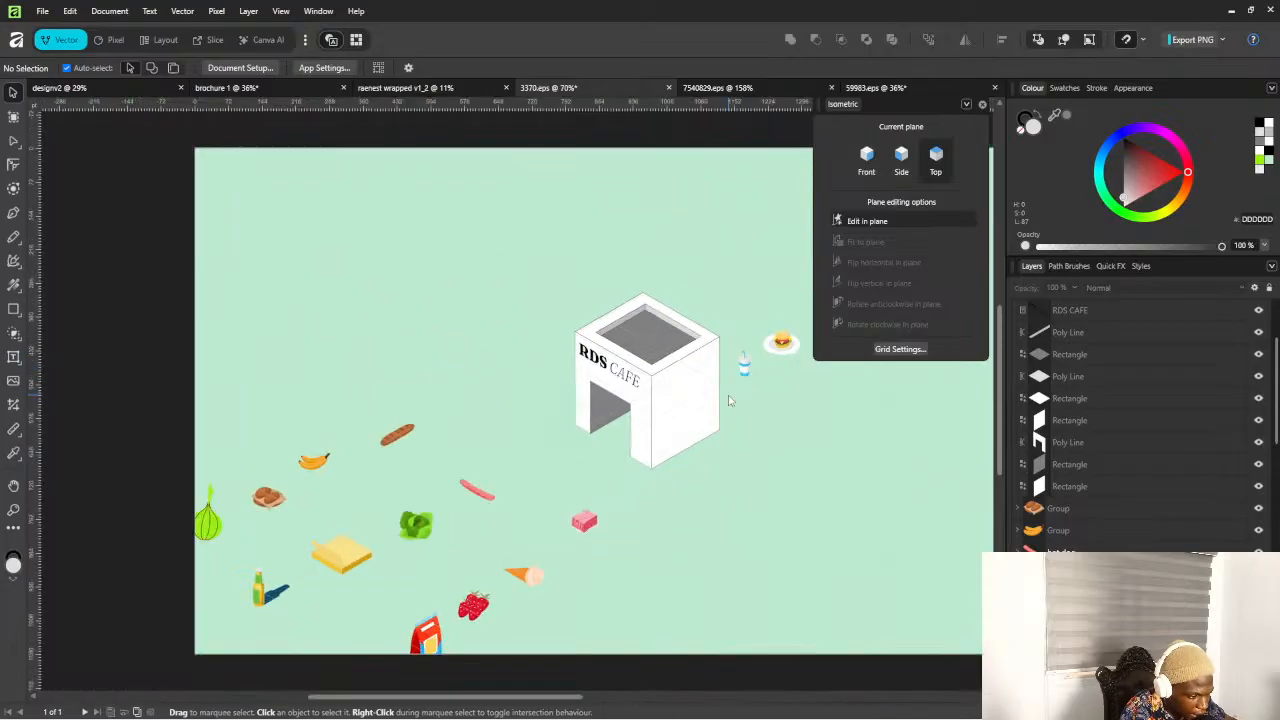
{"action": "scroll", "coordinate": [486, 528], "scroll_direction": "up", "scroll_amount": 2}
{"action": "scroll", "coordinate": [486, 530], "scroll_direction": "down", "scroll_amount": 3}
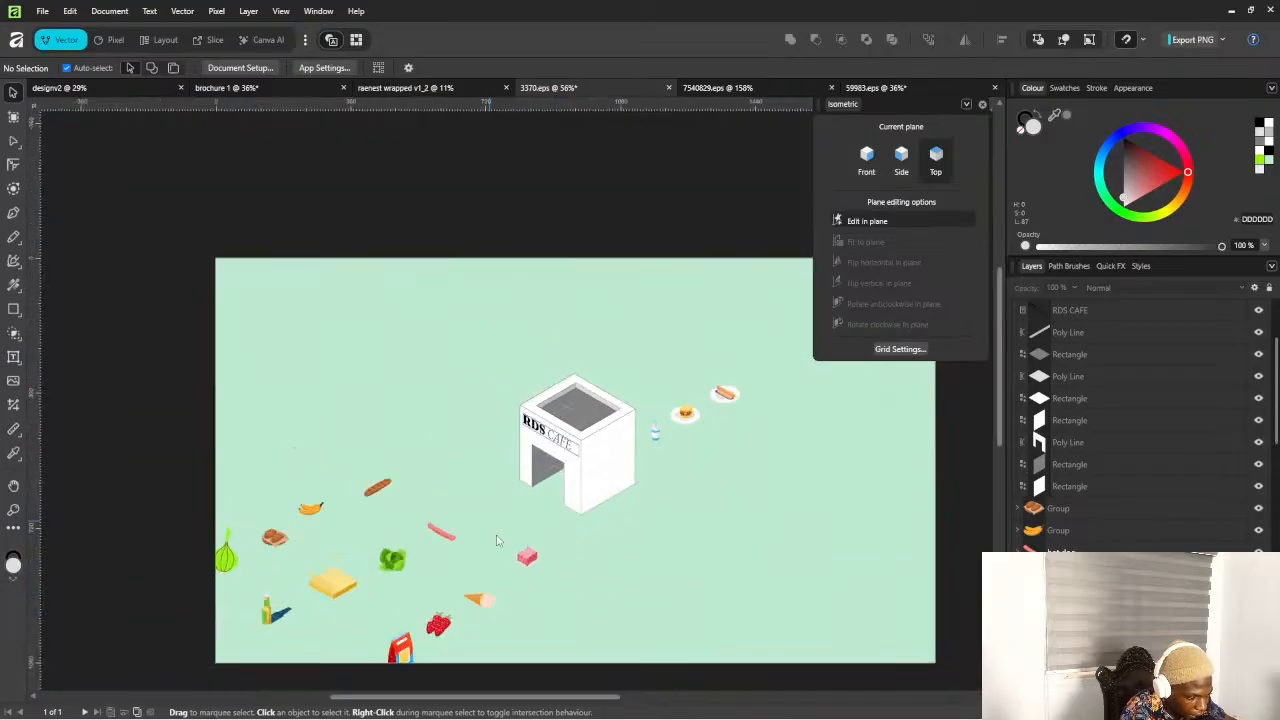
Try placing a copy of the burger's three-part plate over the pink beef block in front of the café
{"action": "scroll", "coordinate": [733, 426], "scroll_direction": "up", "scroll_amount": 6}
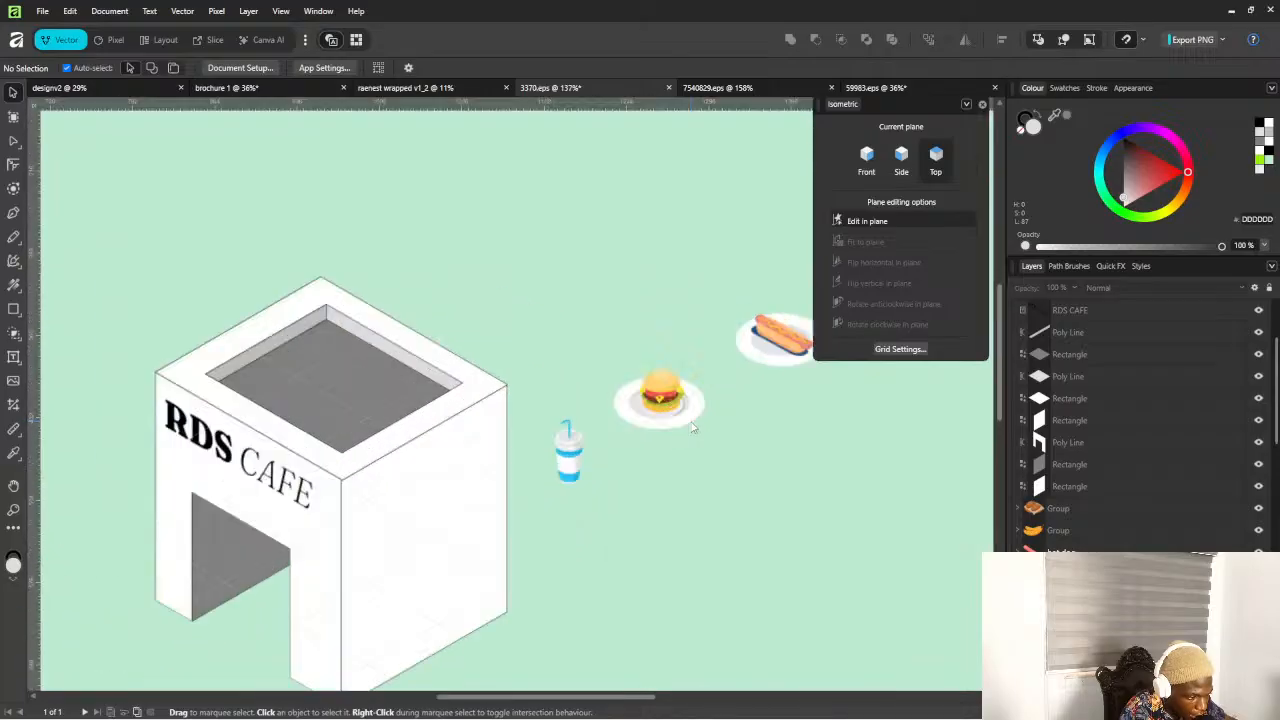
{"action": "left_click_drag", "start_coordinate": [579, 385], "coordinate": [625, 432]}
{"action": "scroll", "coordinate": [633, 418], "scroll_direction": "down", "scroll_amount": 2}
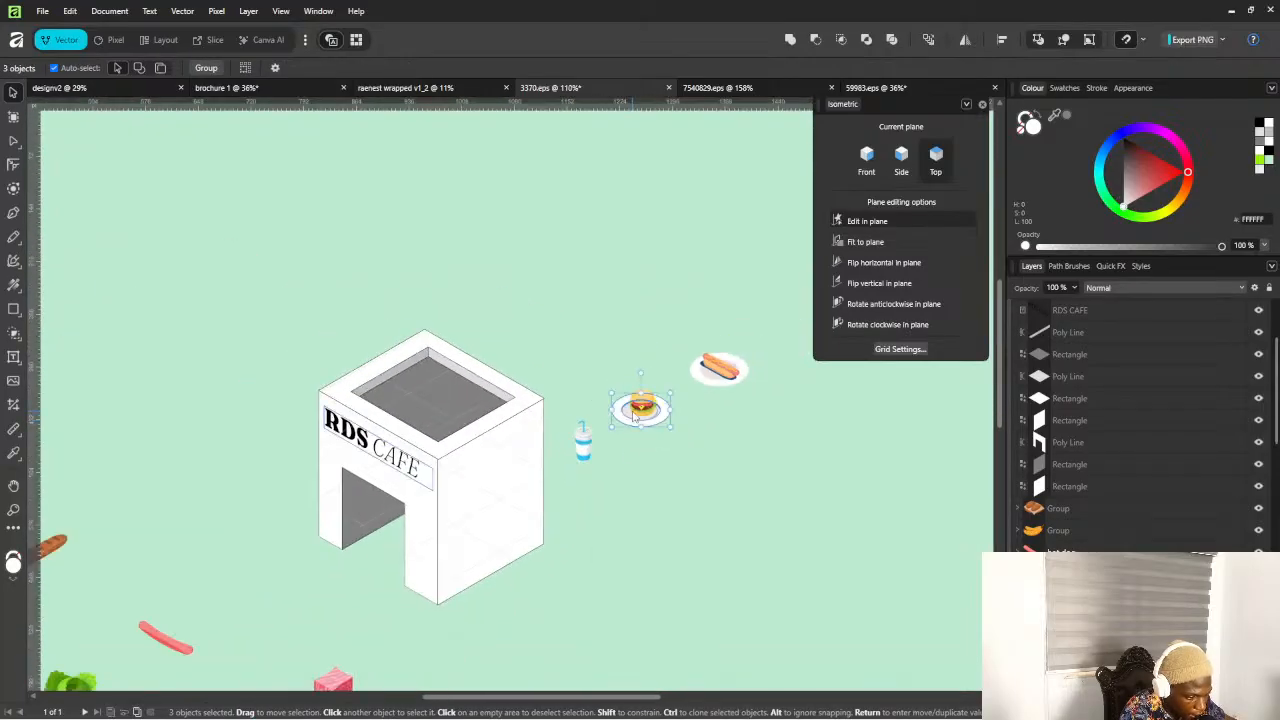
{"action": "scroll", "coordinate": [634, 416], "scroll_direction": "down", "scroll_amount": 2}
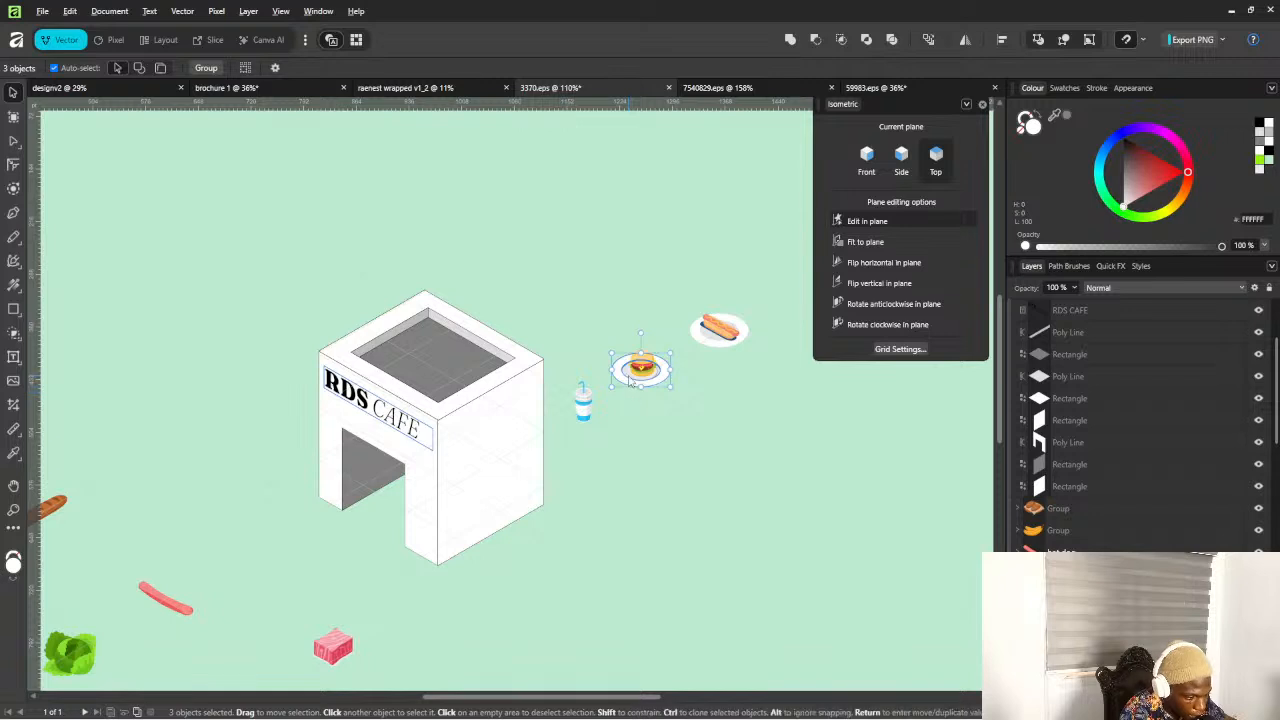
{"action": "left_click_drag", "start_coordinate": [630, 380], "coordinate": [328, 657]}
{"action": "scroll", "coordinate": [463, 585], "scroll_direction": "down", "scroll_amount": 2}
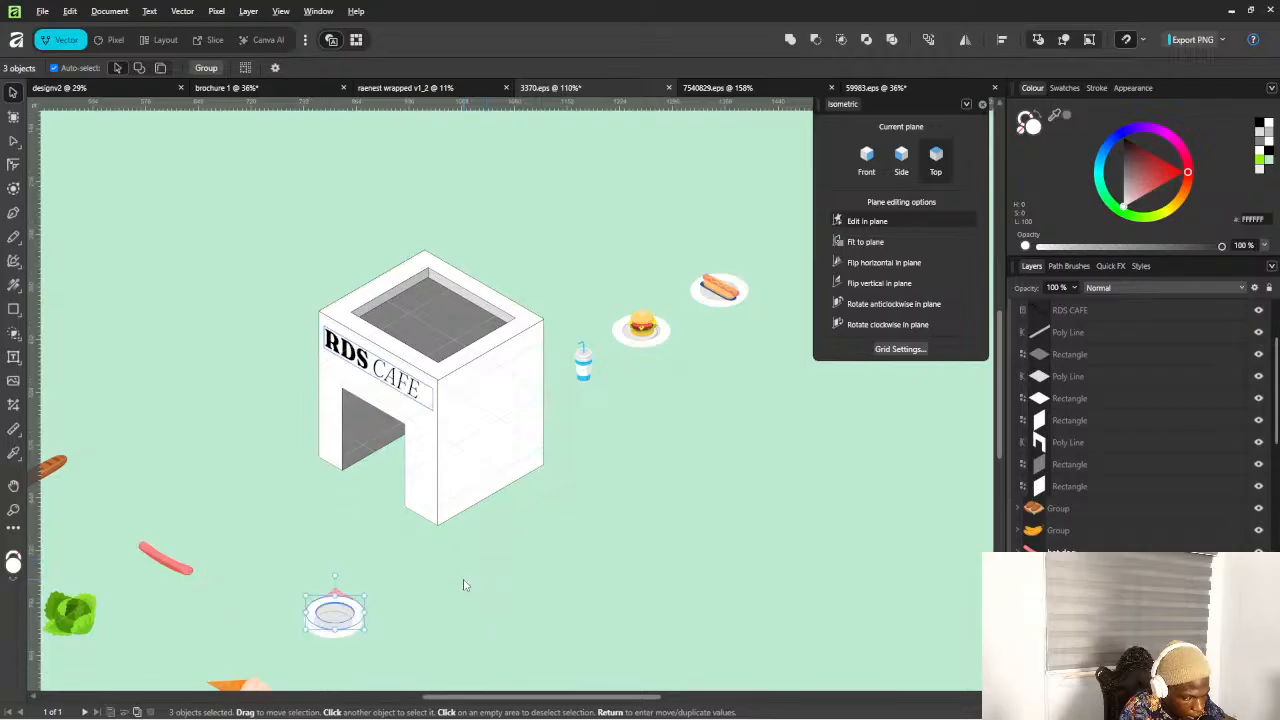
{"action": "scroll", "coordinate": [463, 585], "scroll_direction": "down", "scroll_amount": 2}
{"action": "scroll", "coordinate": [371, 515], "scroll_direction": "down", "scroll_amount": 2}
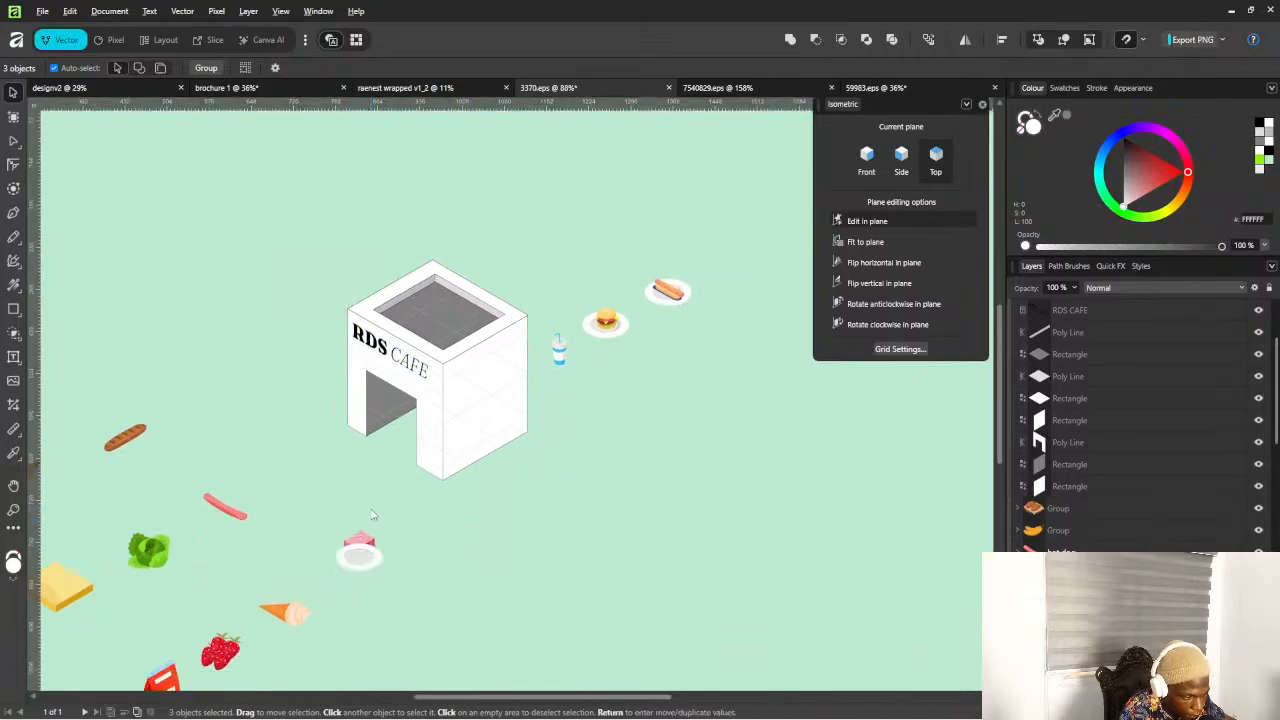
{"action": "scroll", "coordinate": [371, 515], "scroll_direction": "down", "scroll_amount": 3}
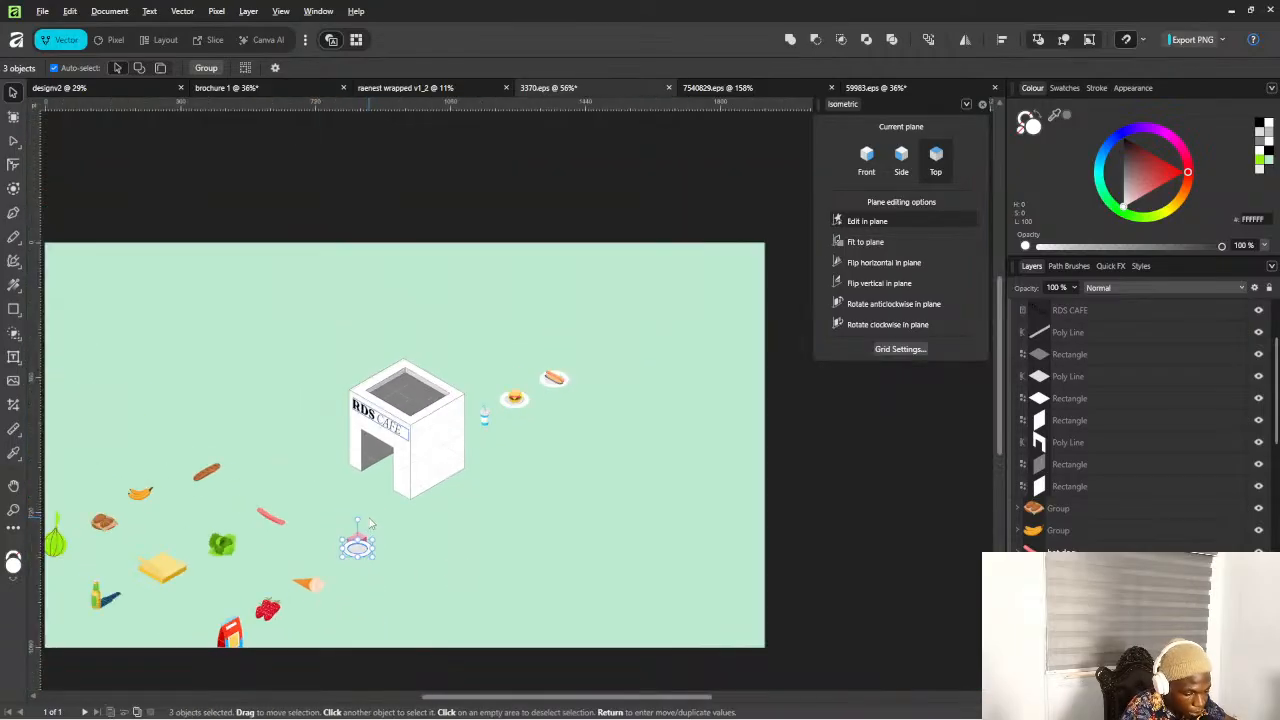
{"action": "key", "text": "ctrl+z"}
{"action": "scroll", "coordinate": [530, 456], "scroll_direction": "down", "scroll_amount": 3}
{"action": "scroll", "coordinate": [523, 438], "scroll_direction": "up", "scroll_amount": 2}
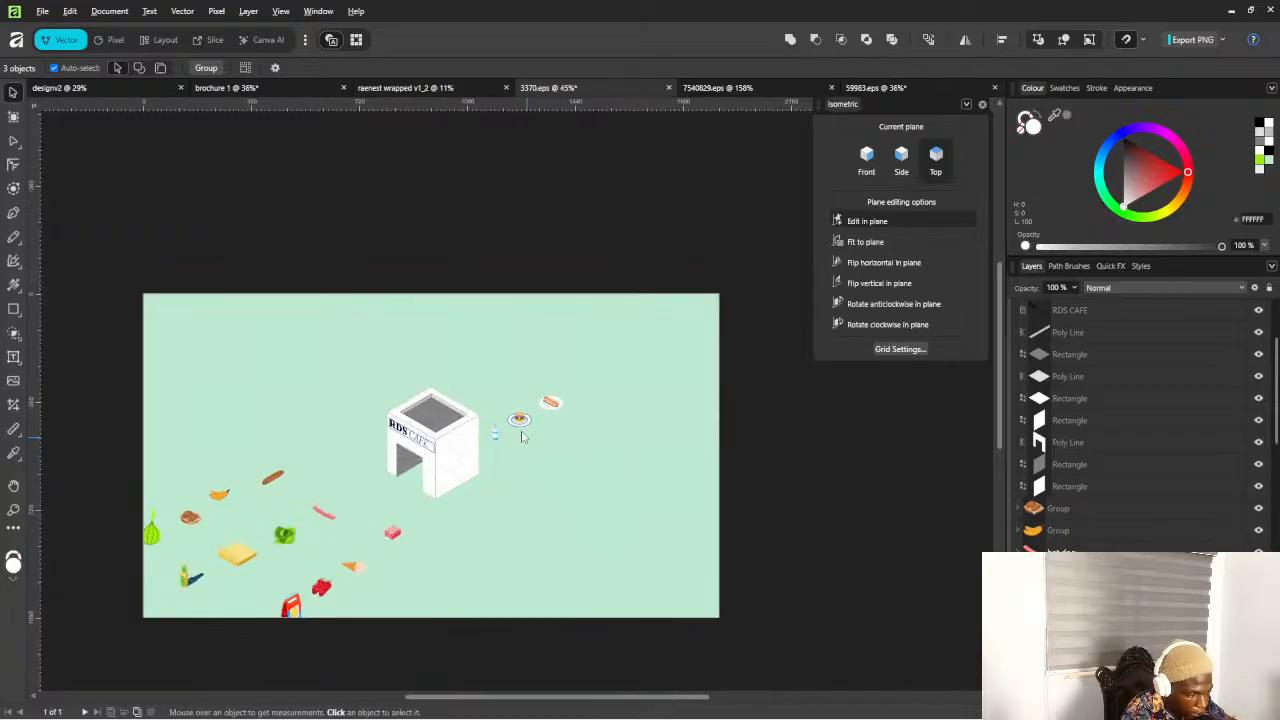
{"action": "scroll", "coordinate": [521, 437], "scroll_direction": "down", "scroll_amount": 1}
{"action": "scroll", "coordinate": [443, 471], "scroll_direction": "up", "scroll_amount": 2}
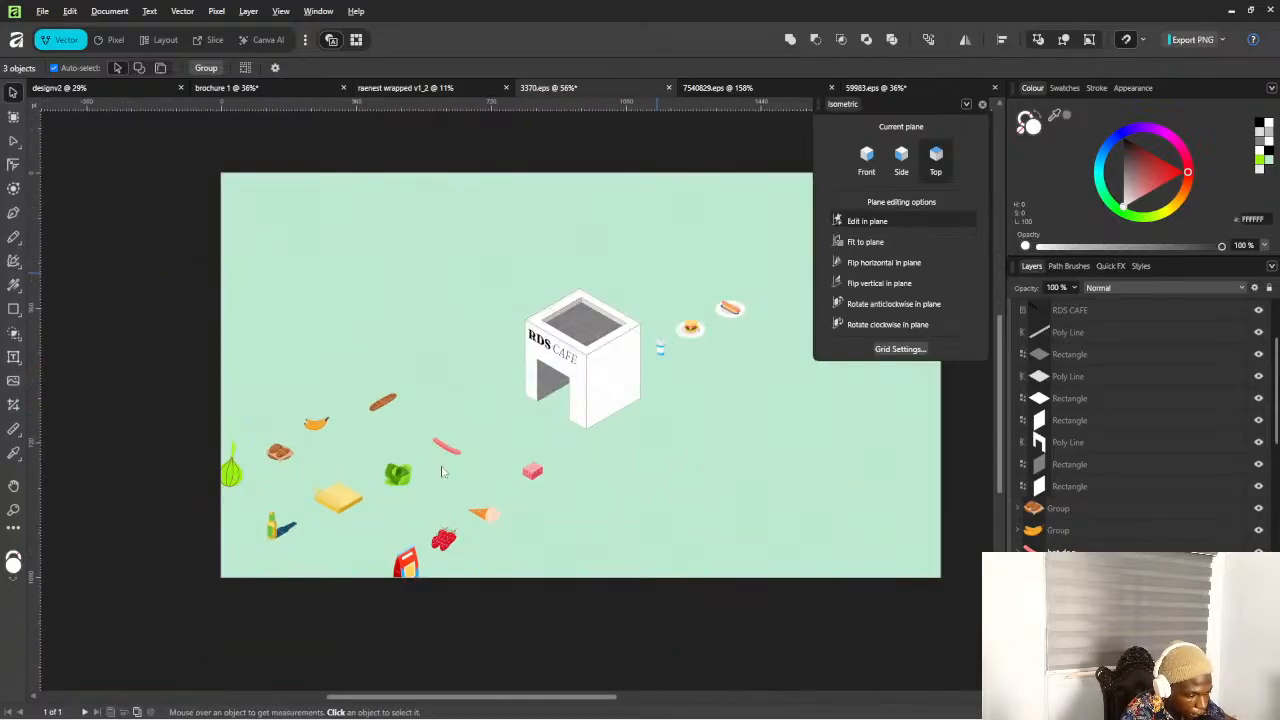
Deselect the burger plate's parts and review the layout of food items around the café
{"action": "scroll", "coordinate": [443, 471], "scroll_direction": "up", "scroll_amount": 1}
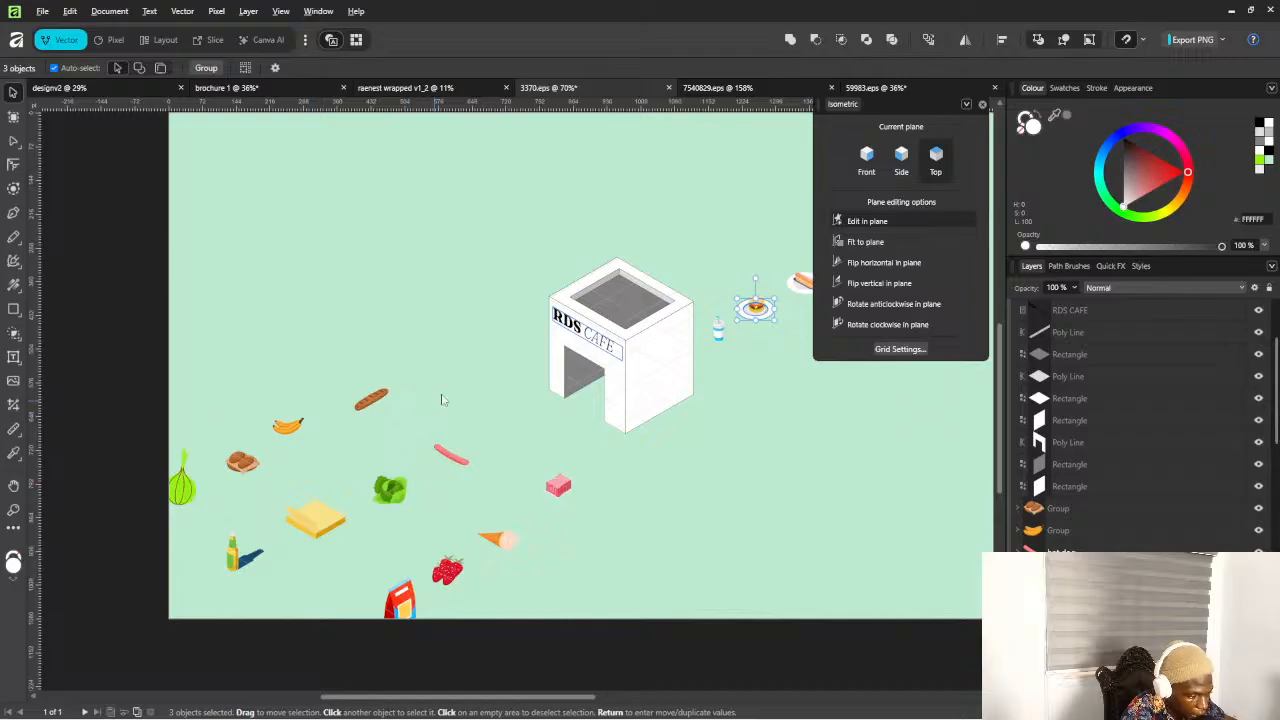
{"action": "scroll", "coordinate": [600, 420], "scroll_direction": "down", "scroll_amount": 2}
{"action": "scroll", "coordinate": [588, 381], "scroll_direction": "up", "scroll_amount": 1}
{"action": "left_click_drag", "start_coordinate": [545, 306], "coordinate": [863, 523]}
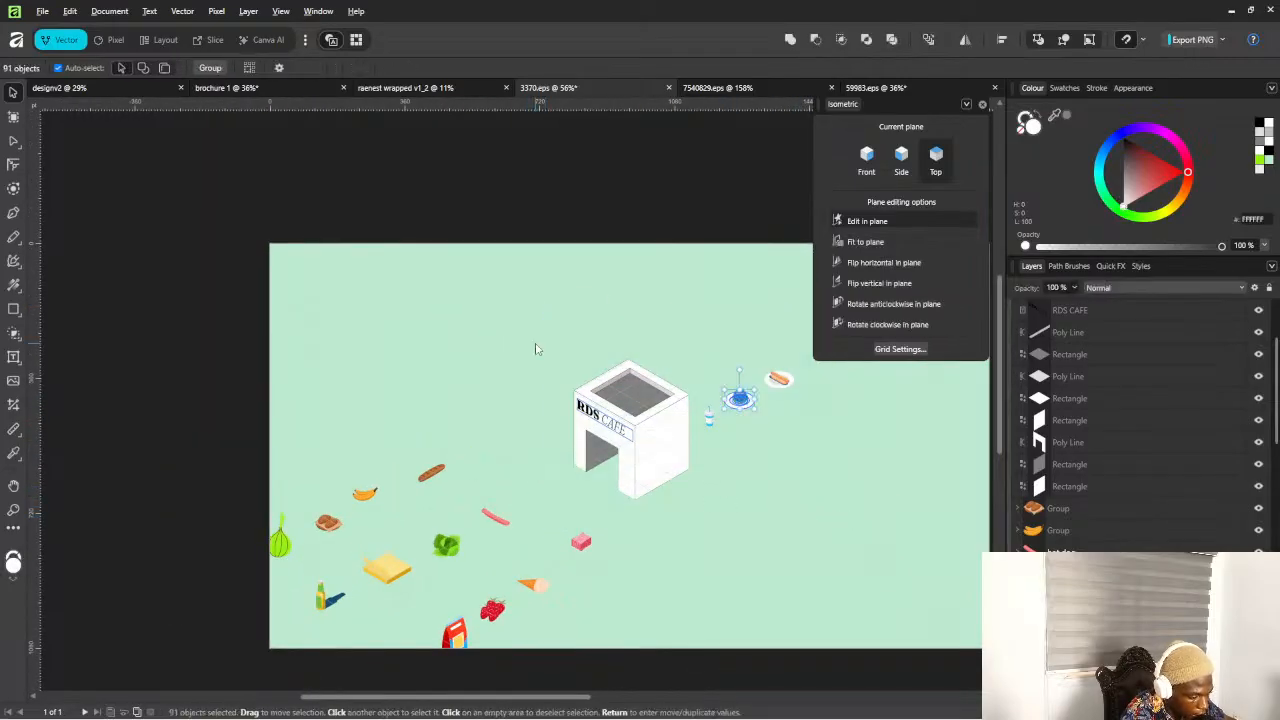
{"action": "left_click_drag", "start_coordinate": [535, 349], "coordinate": [871, 517]}
{"action": "left_click", "coordinate": [793, 468]}
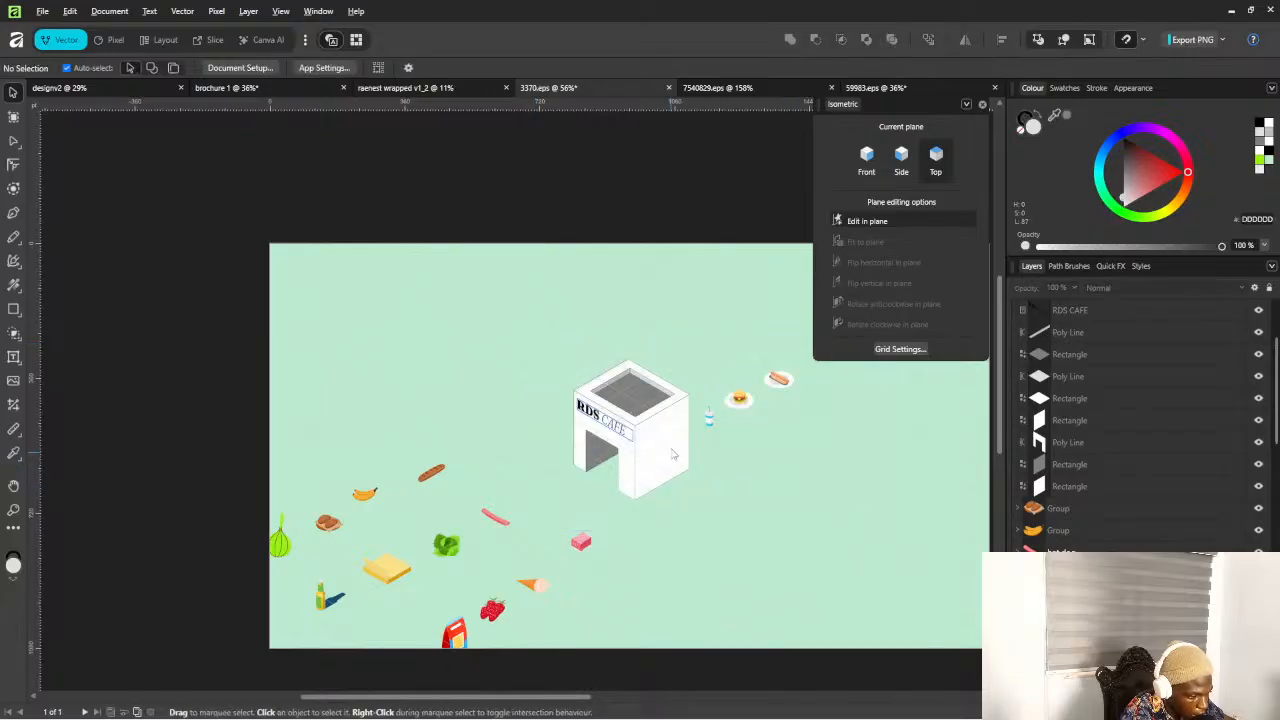
{"action": "scroll", "coordinate": [620, 470], "scroll_direction": "down", "scroll_amount": 3}
{"action": "scroll", "coordinate": [513, 508], "scroll_direction": "up", "scroll_amount": 2}
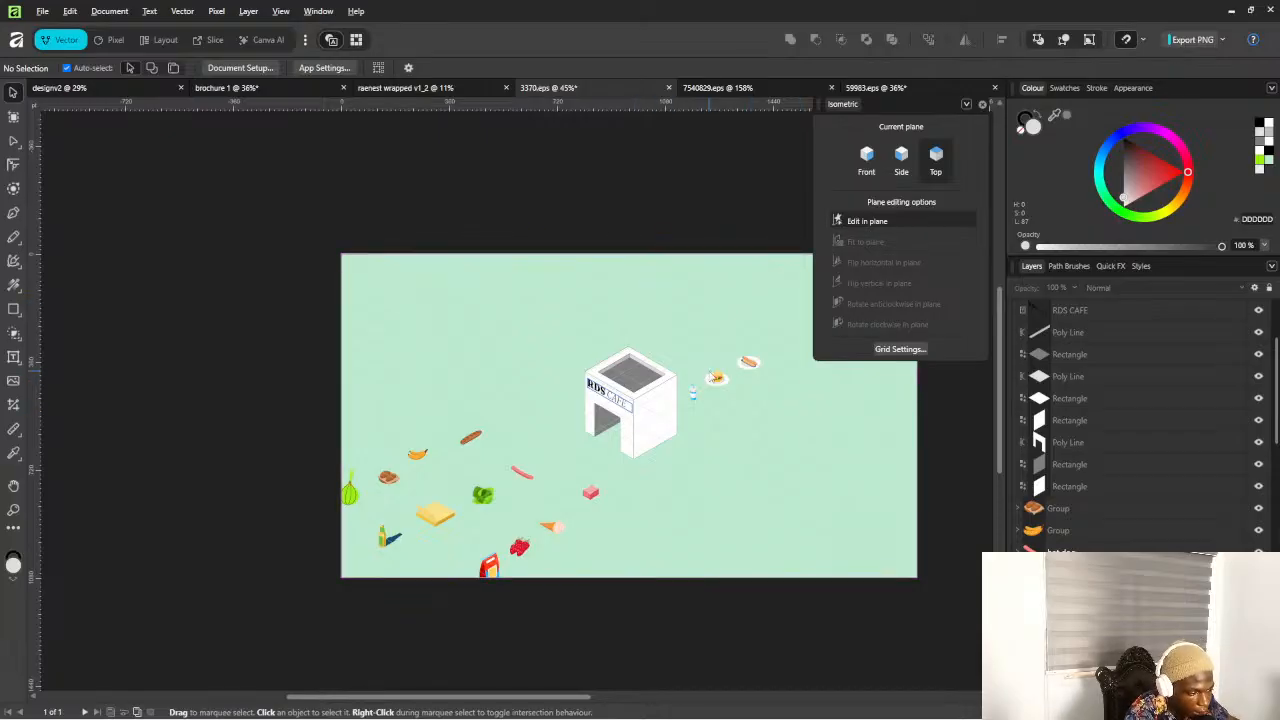
Turn on Edit in plane for the Pen tool and cancel the trial path started among the ingredients
{"action": "left_click", "coordinate": [13, 212]}
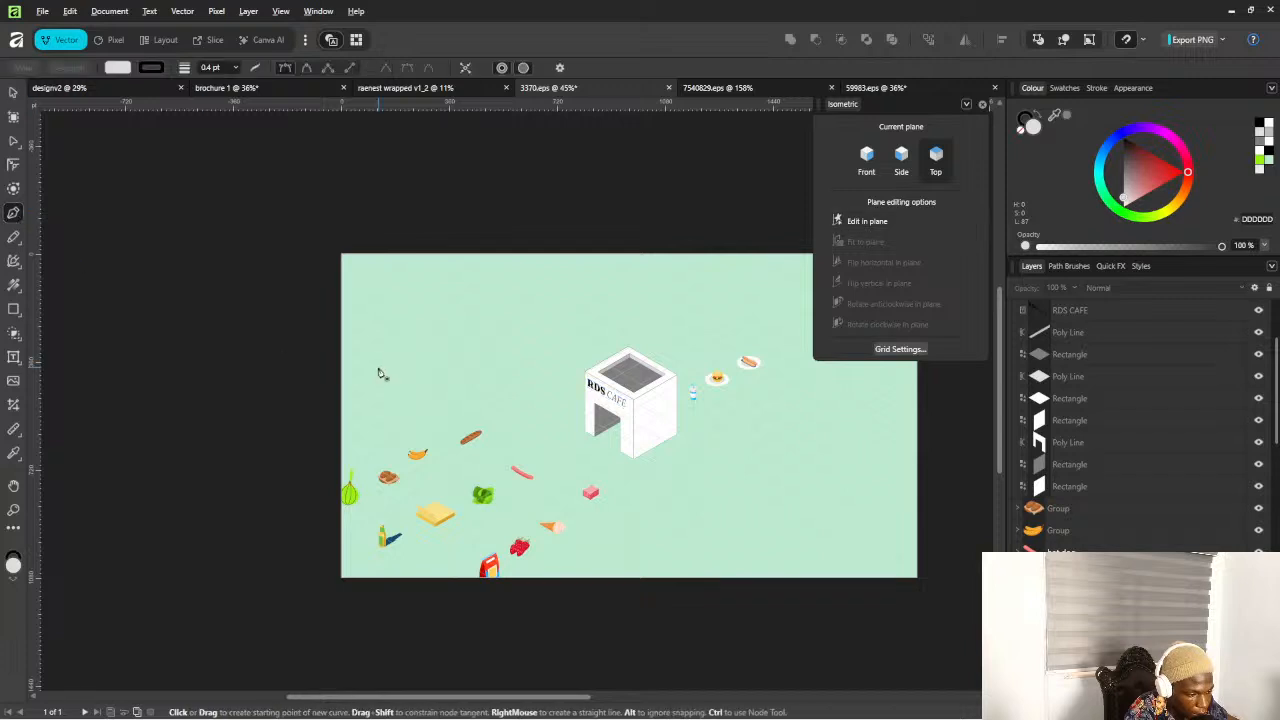
{"action": "left_click", "coordinate": [365, 486]}
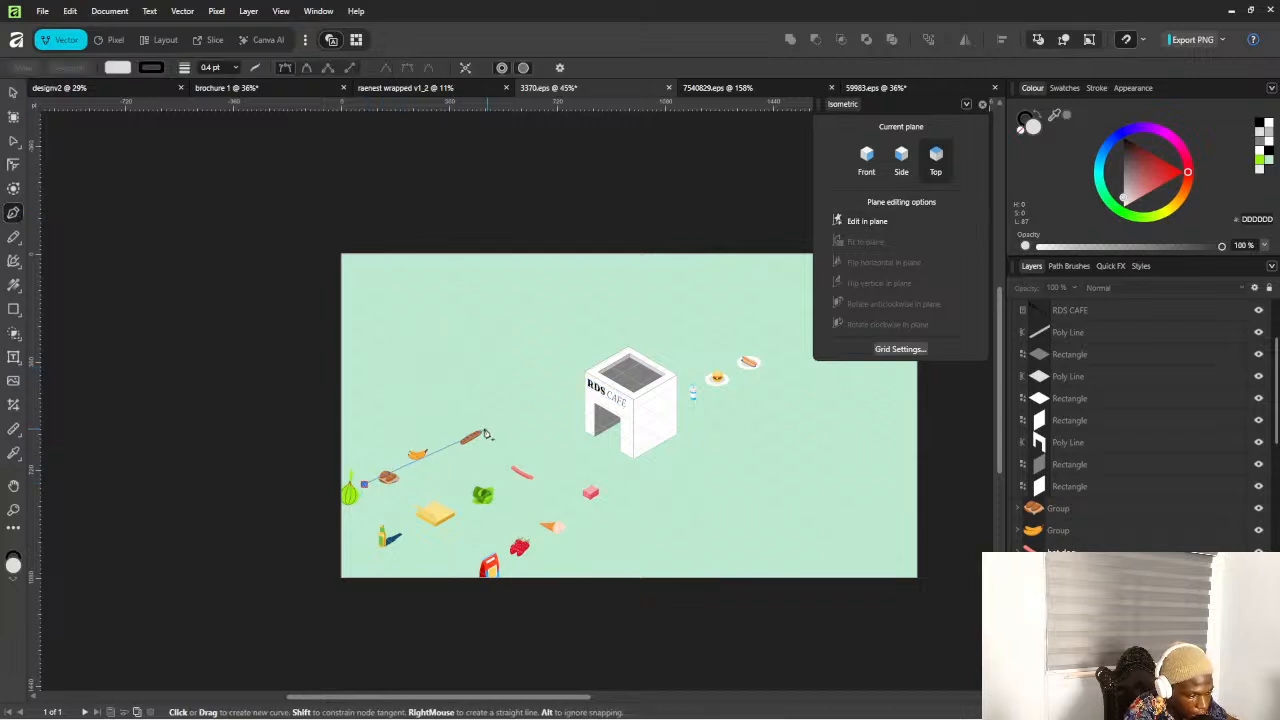
{"action": "scroll", "coordinate": [480, 432], "scroll_direction": "up", "scroll_amount": 2}
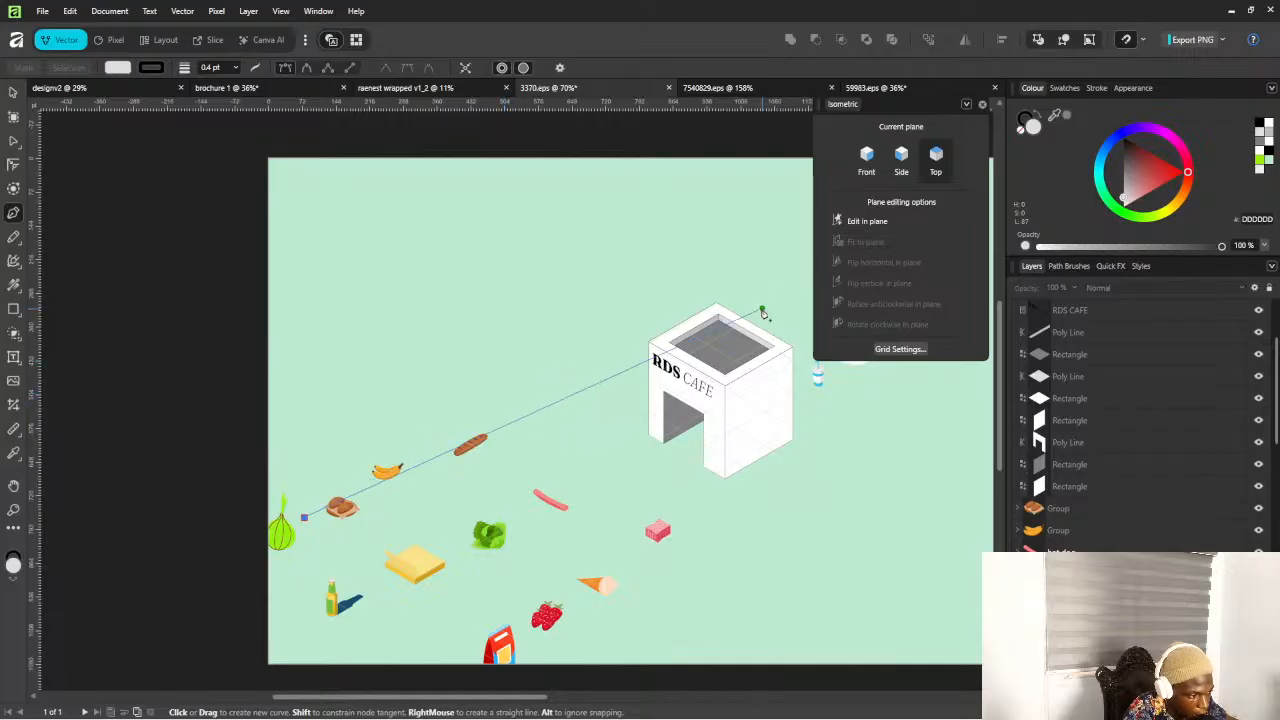
{"action": "left_click", "coordinate": [868, 224]}
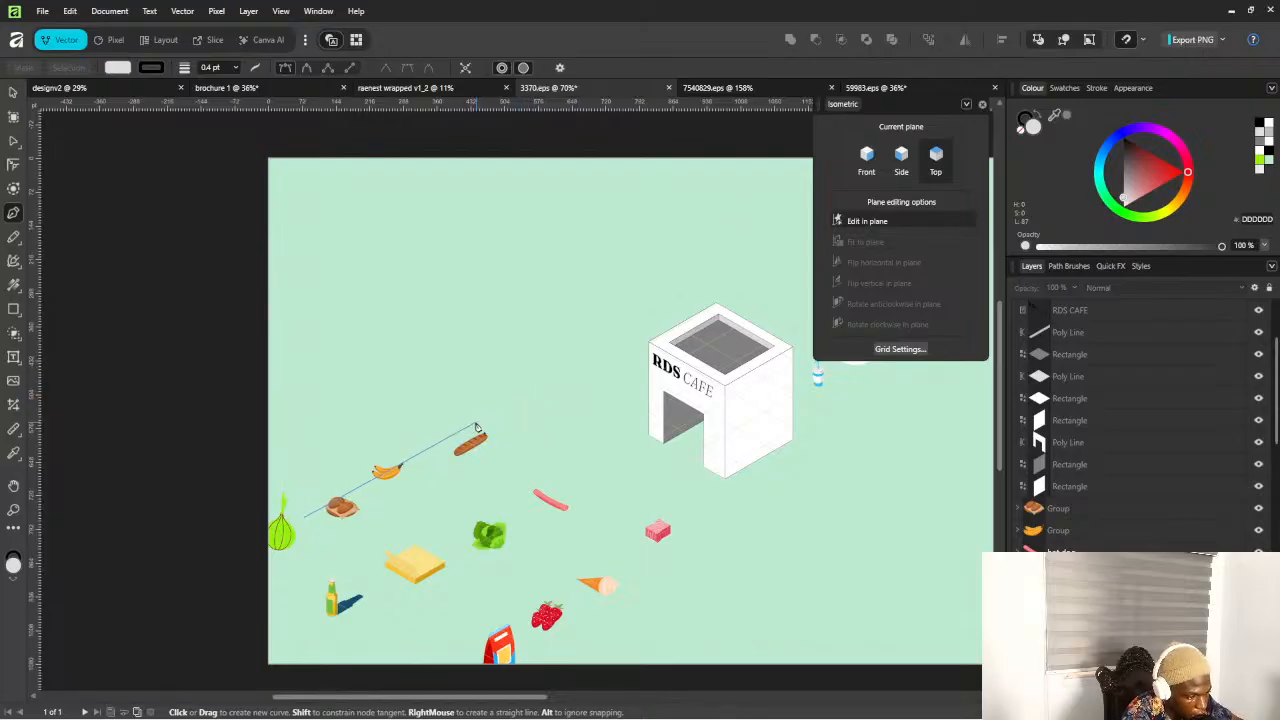
{"action": "key", "text": "Escape"}
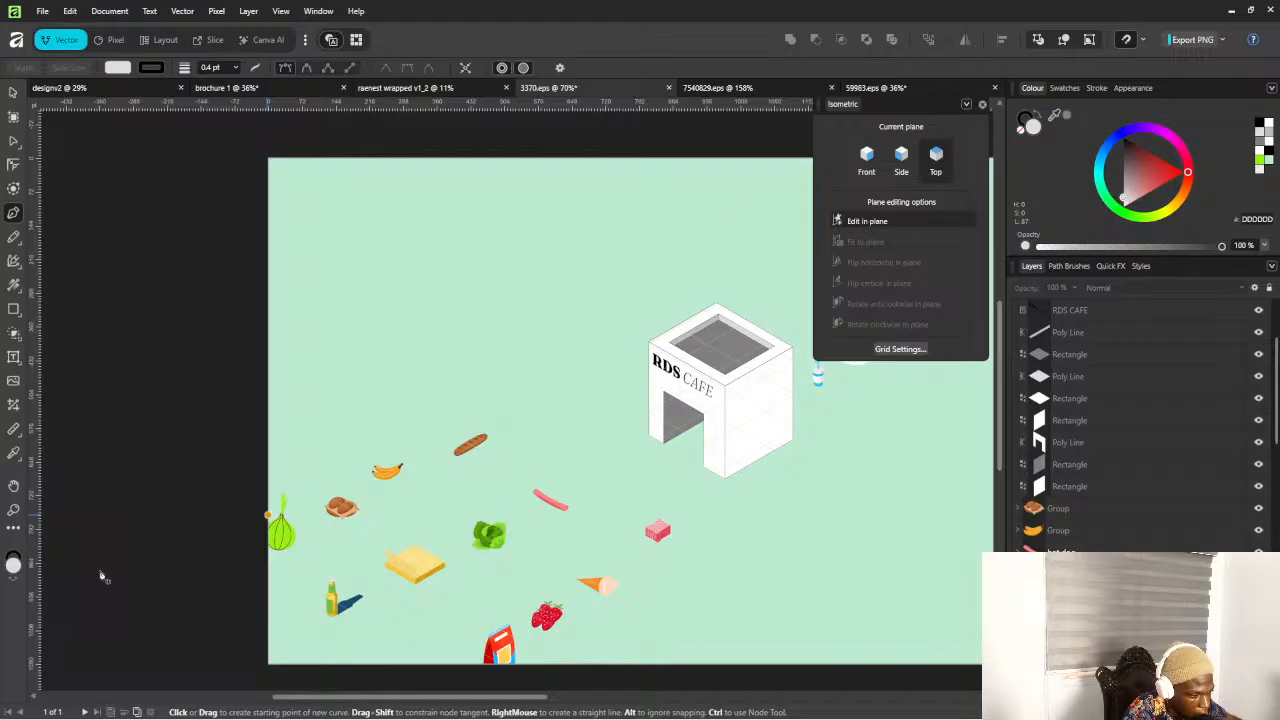
Draw an unfilled three-segment path past the bananas and baguette, back toward the café front, and through the doorway to the side wall
{"action": "left_click", "coordinate": [310, 521]}
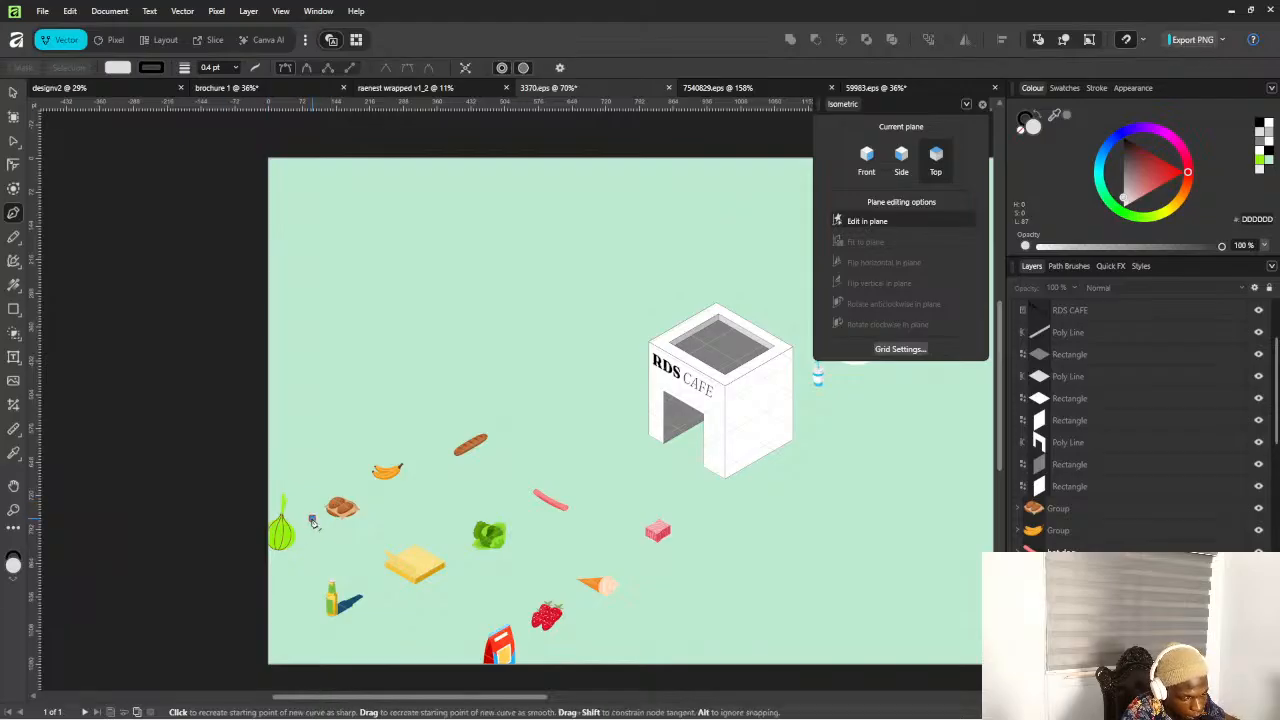
{"action": "left_click", "coordinate": [515, 403]}
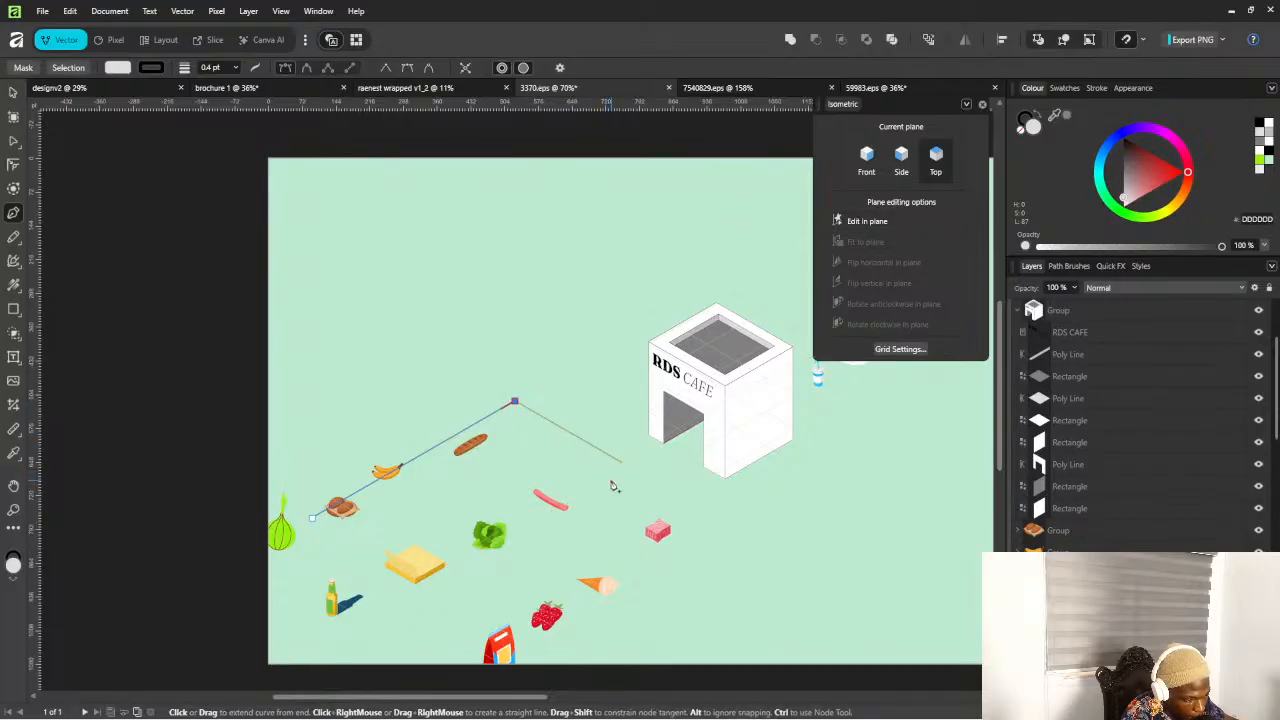
{"action": "left_click", "coordinate": [633, 468]}
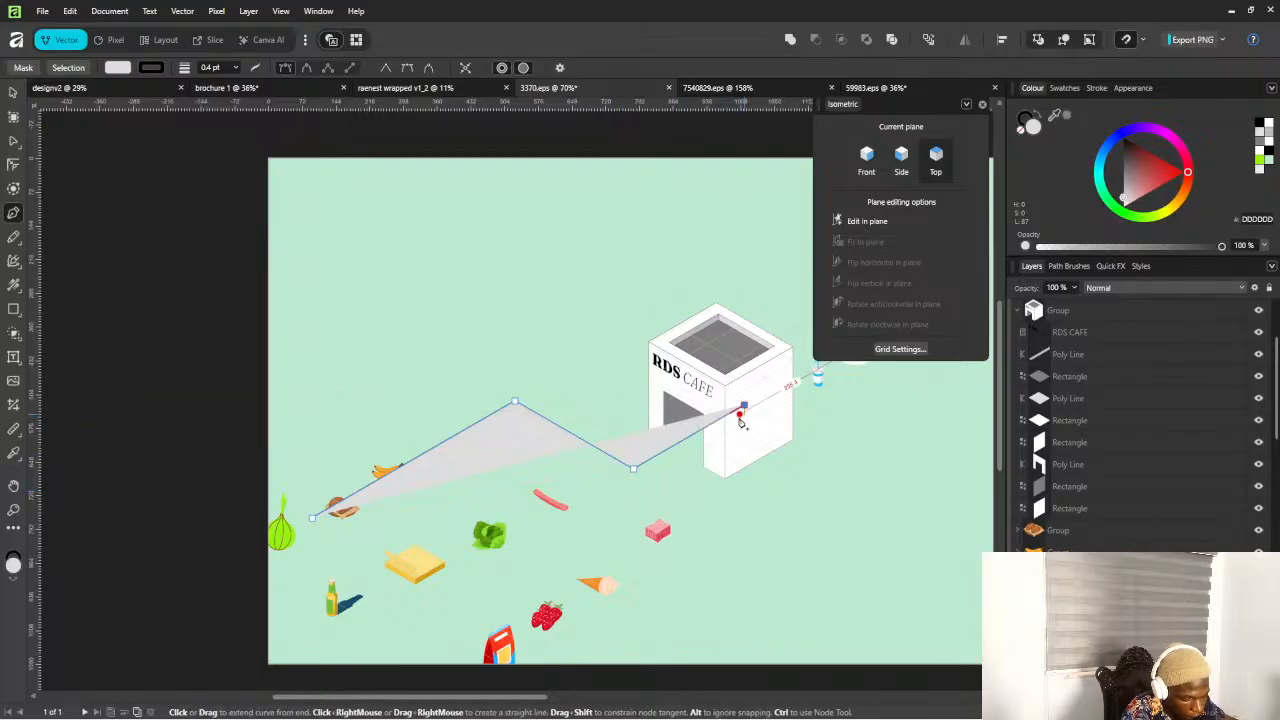
{"action": "key", "text": "shift+x"}
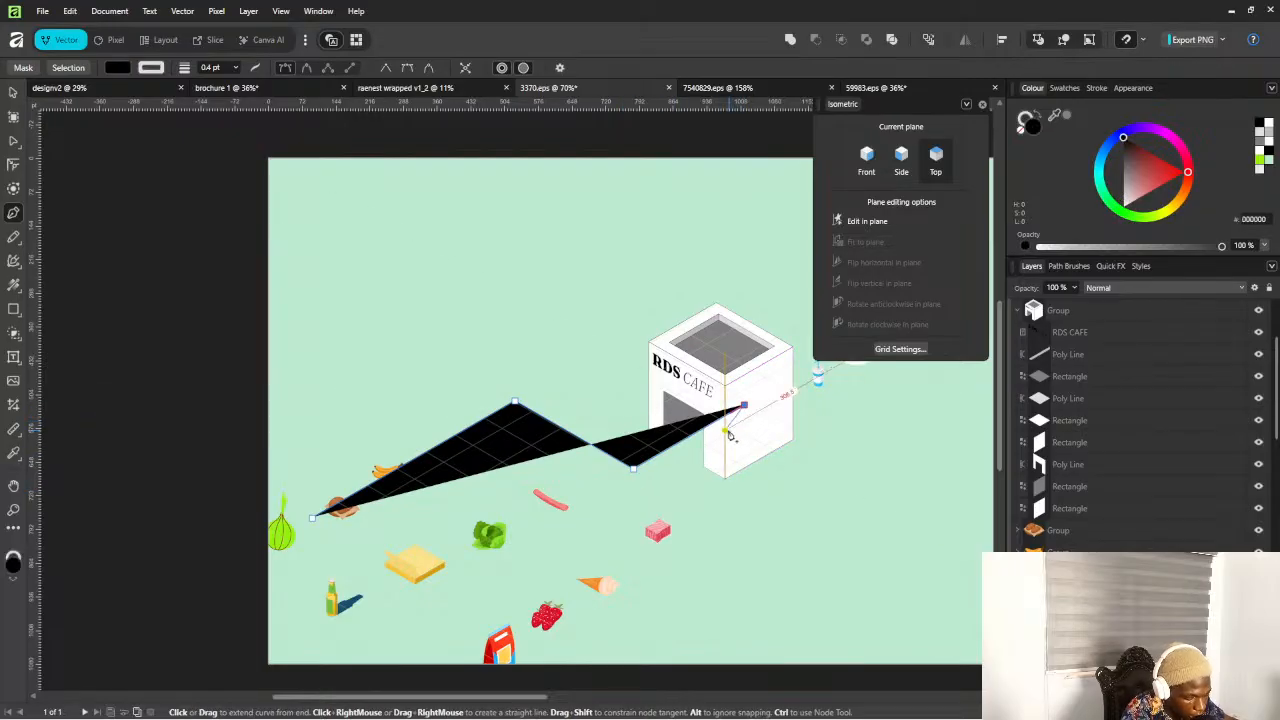
{"action": "key", "text": "v"}
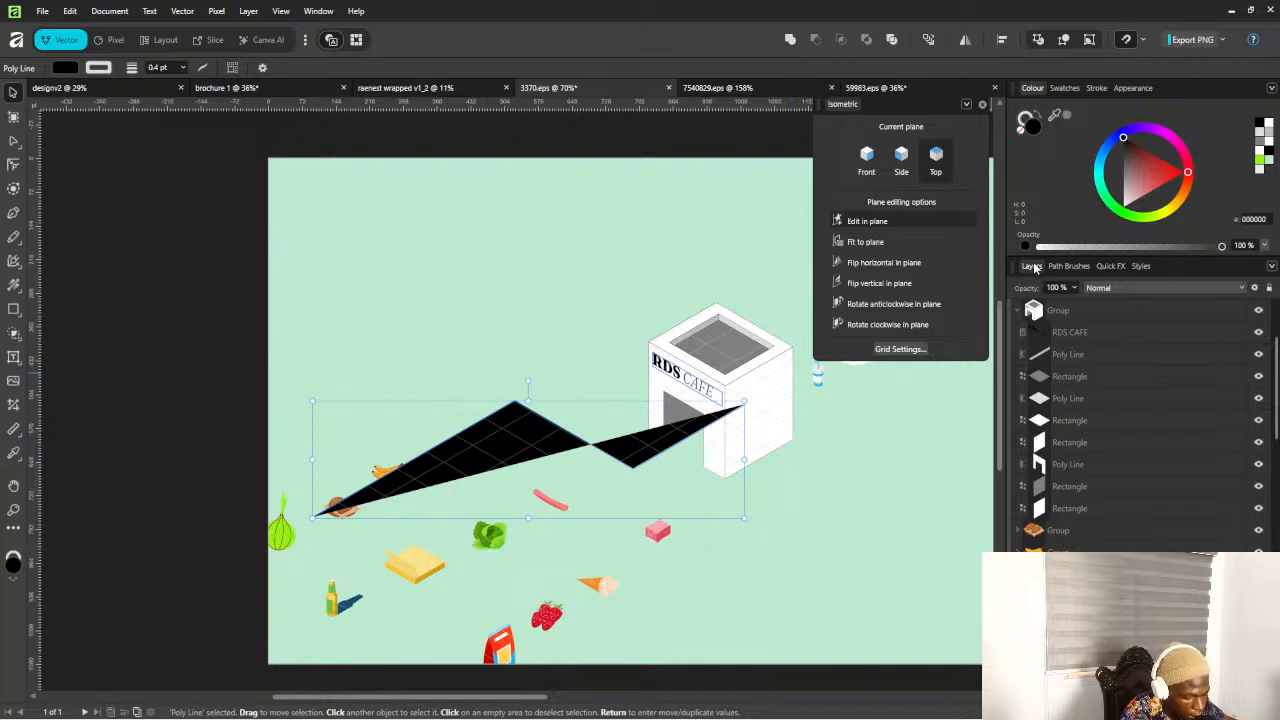
{"action": "key", "text": "shift+x"}
{"action": "left_click", "coordinate": [1018, 135]}
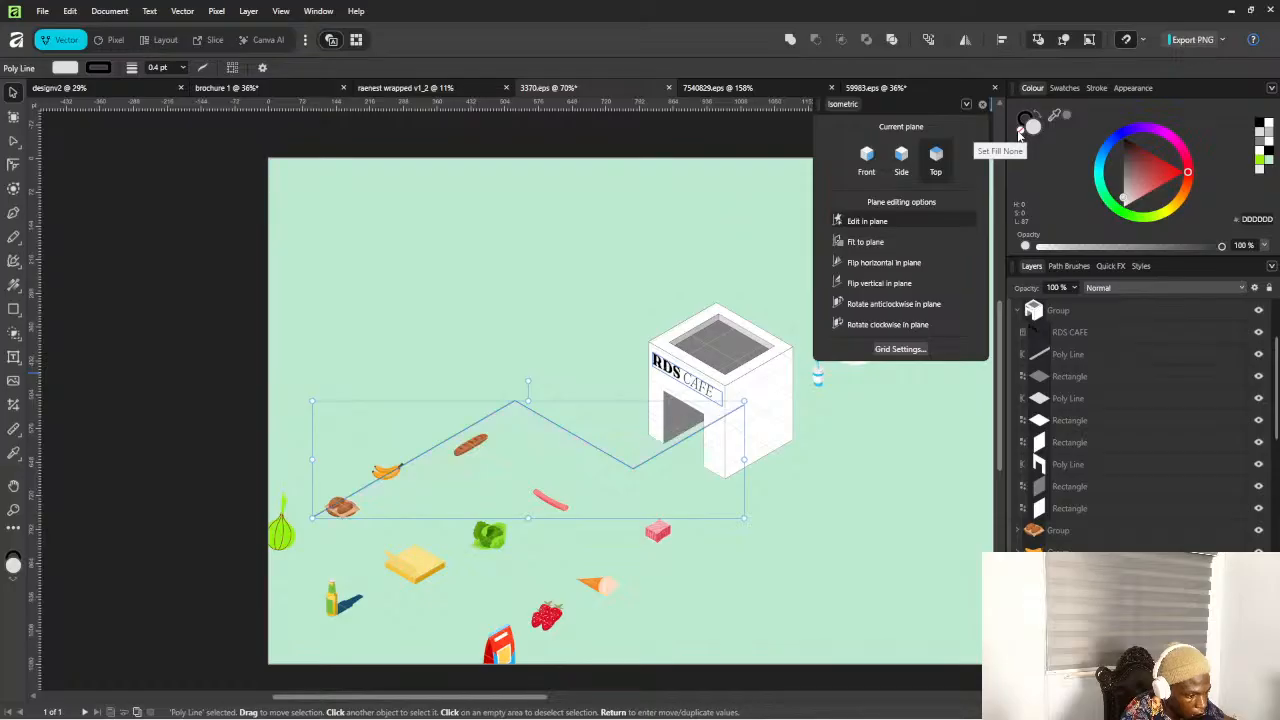
Draw a second straight line from below the bottle toward the café and move it to meet the first path's corner near the doorway
{"action": "key", "text": "p"}
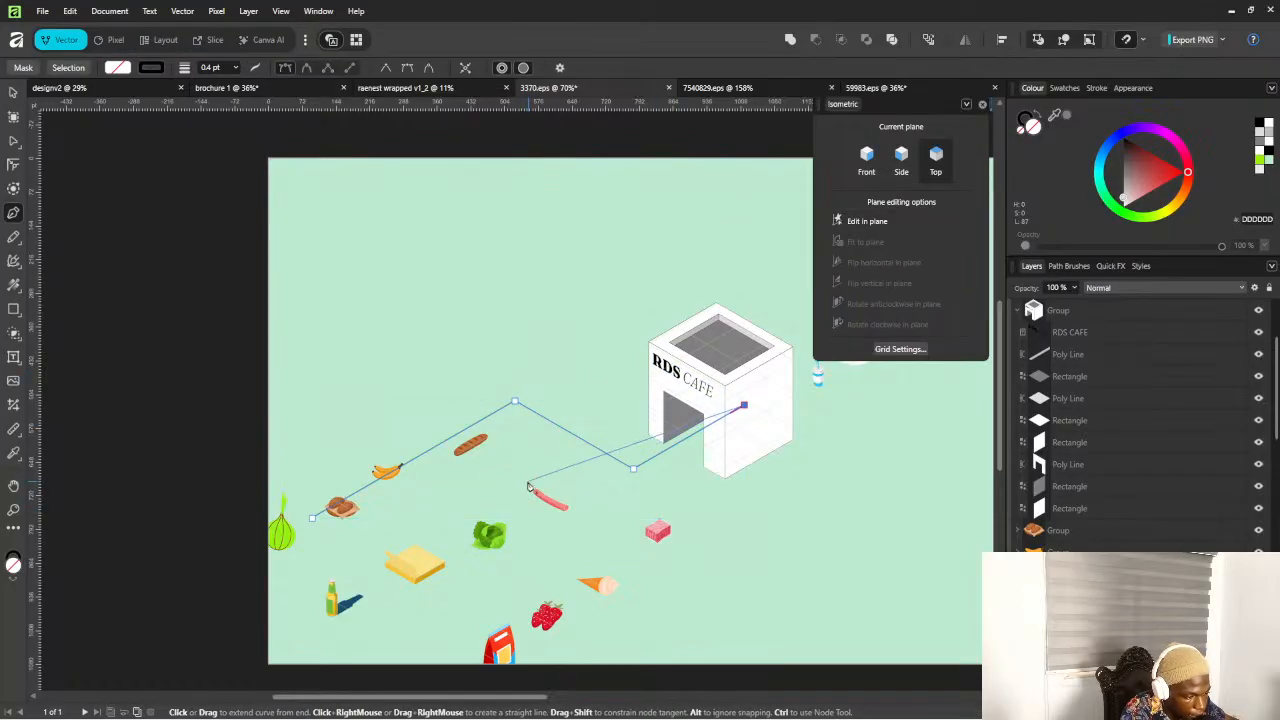
{"action": "key", "text": "Escape"}
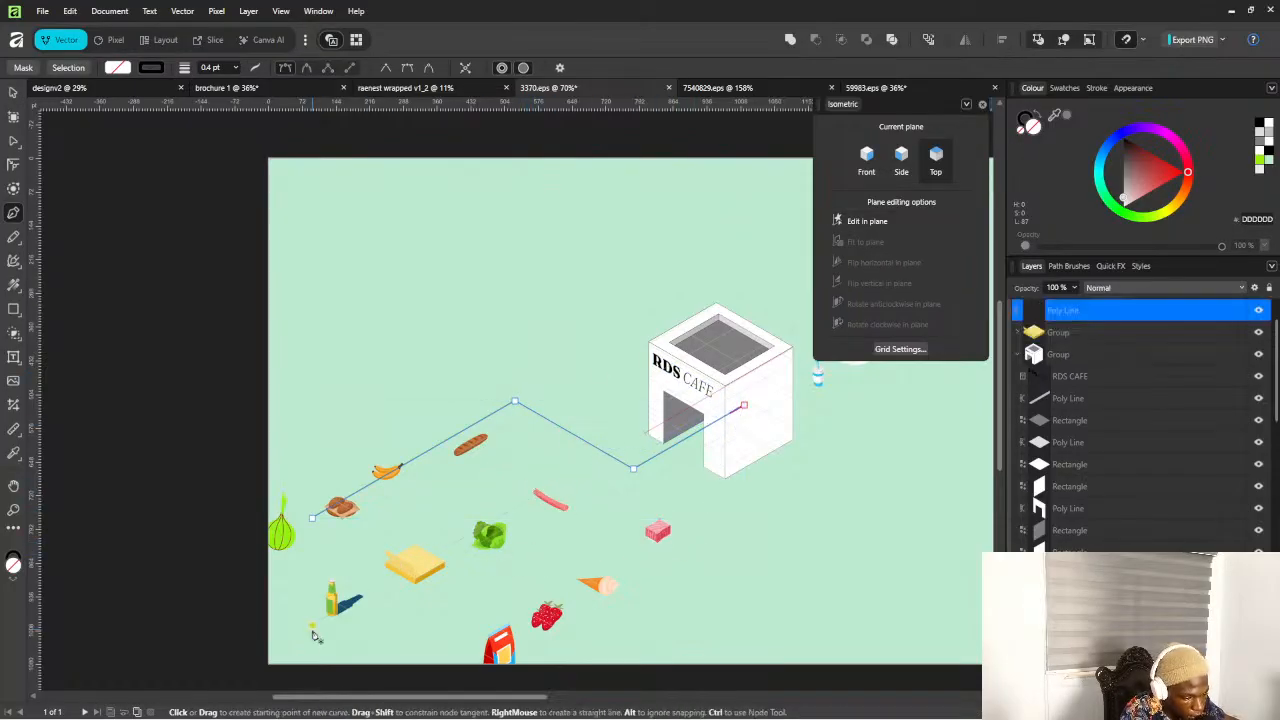
{"action": "left_click", "coordinate": [312, 632]}
{"action": "left_click", "coordinate": [588, 474]}
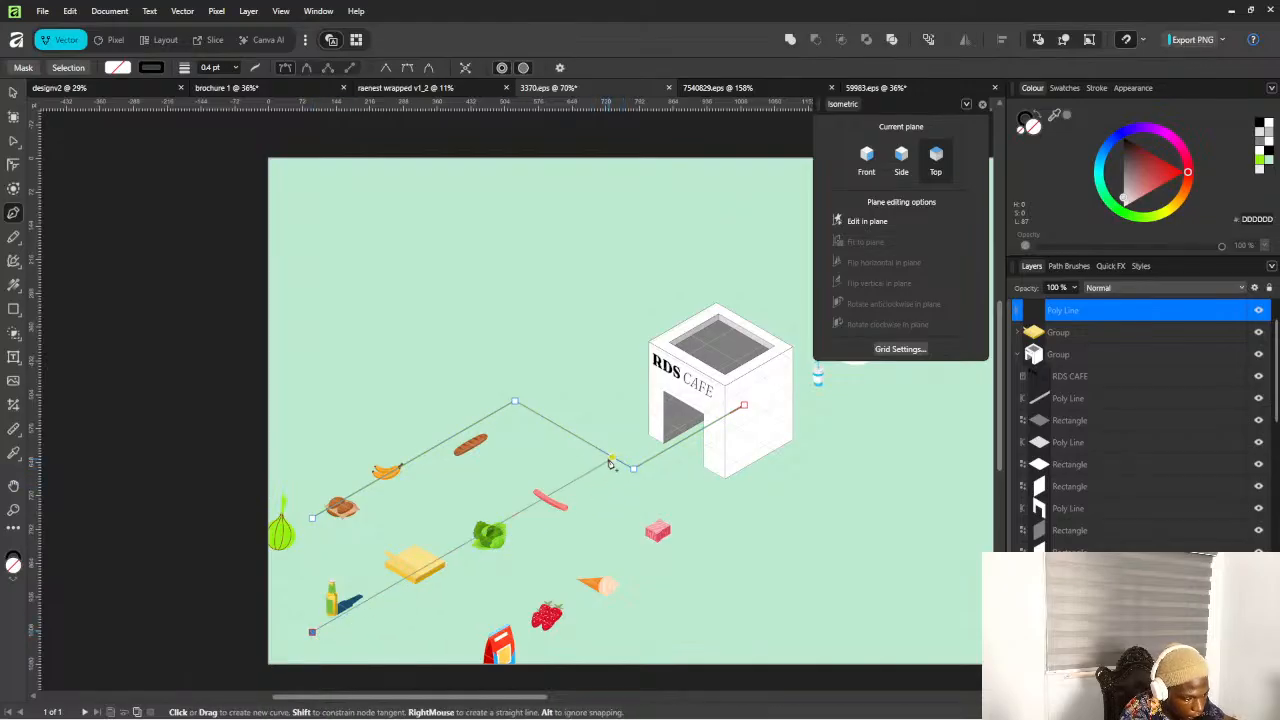
{"action": "left_click", "coordinate": [610, 462]}
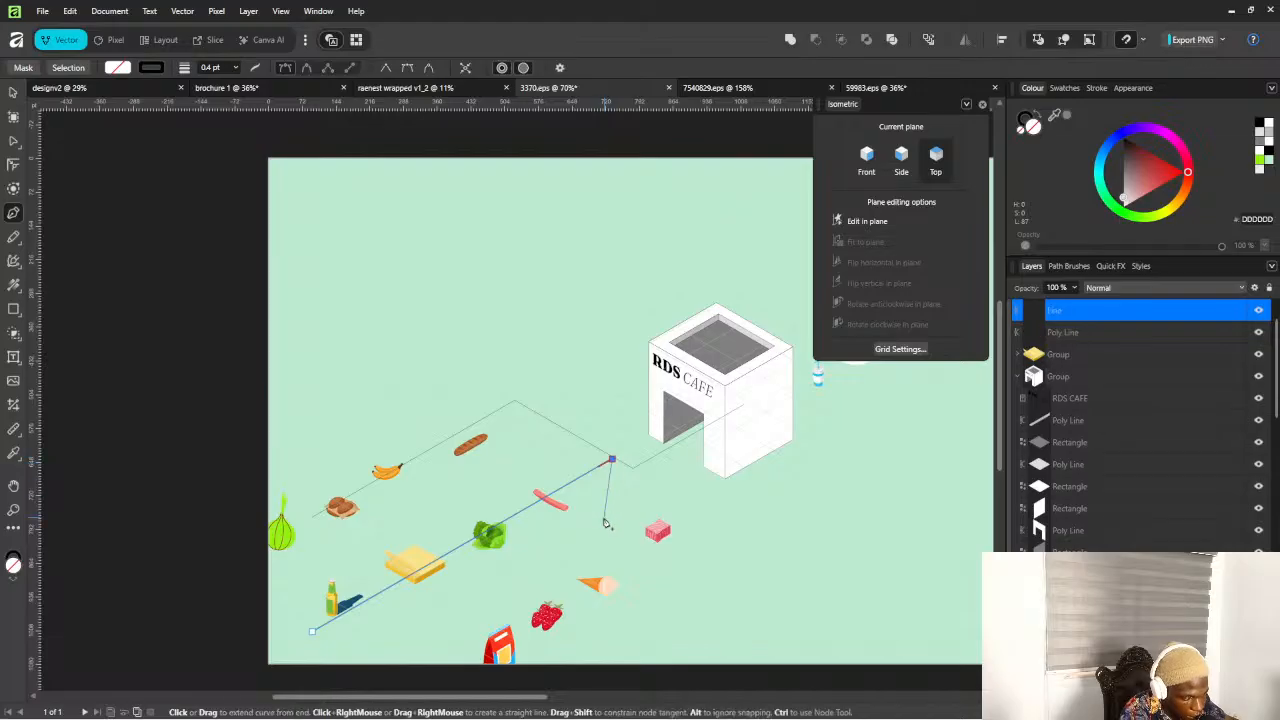
{"action": "key", "text": "v"}
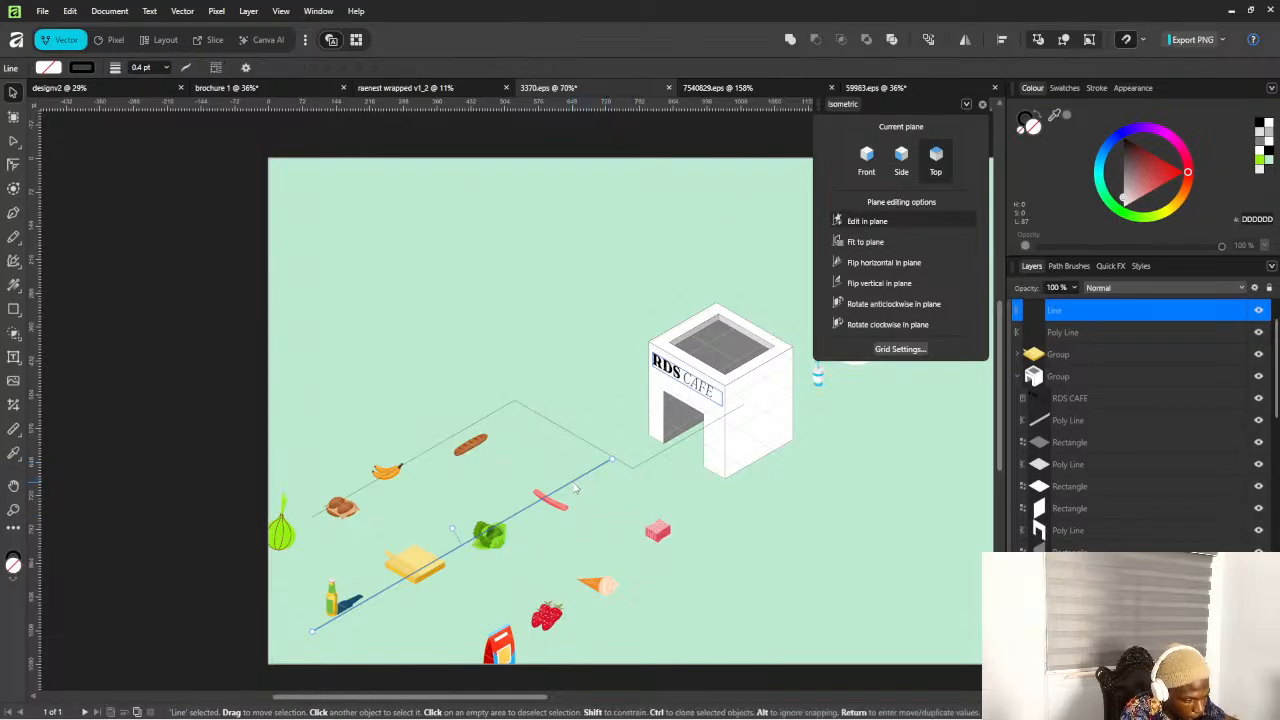
{"action": "left_click_drag", "start_coordinate": [575, 488], "coordinate": [604, 503]}
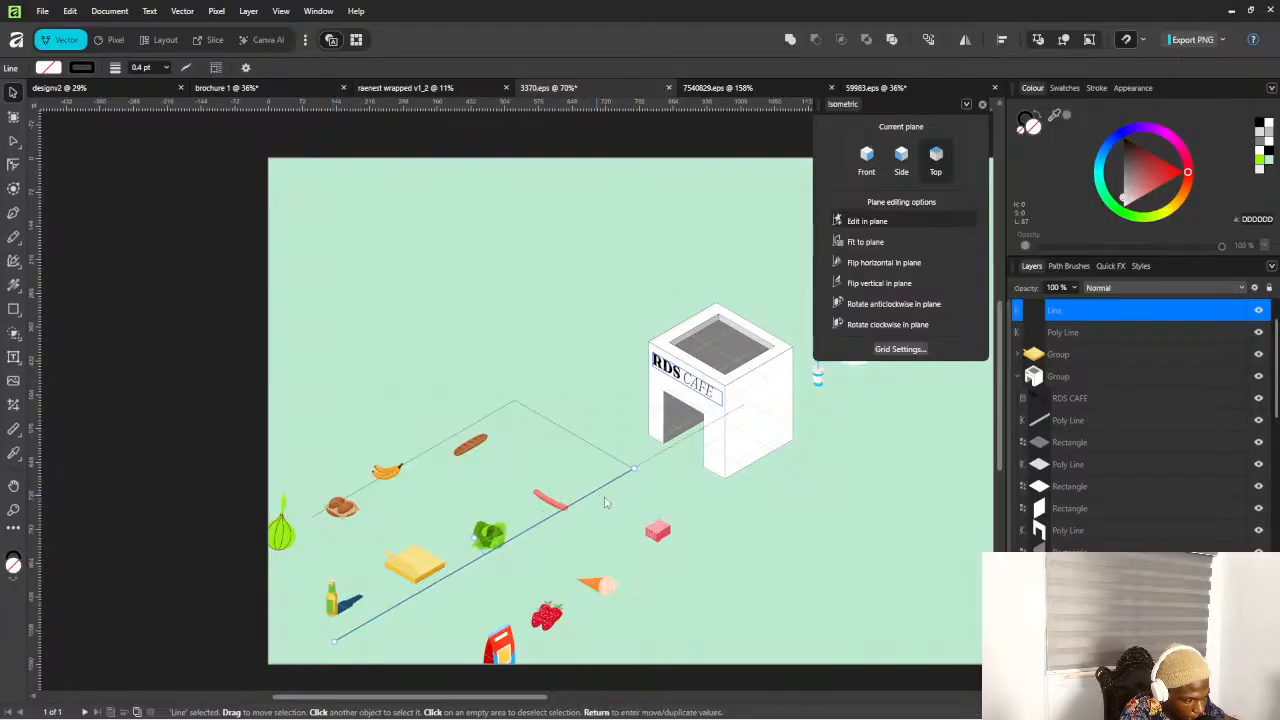
{"action": "left_click", "coordinate": [604, 503]}
Move the ice cream cone out from the strawberries to sit beneath the pink beef block
{"action": "scroll", "coordinate": [604, 503], "scroll_direction": "down", "scroll_amount": 3}
{"action": "scroll", "coordinate": [680, 520], "scroll_direction": "up", "scroll_amount": 3}
{"action": "scroll", "coordinate": [682, 531], "scroll_direction": "down", "scroll_amount": 3}
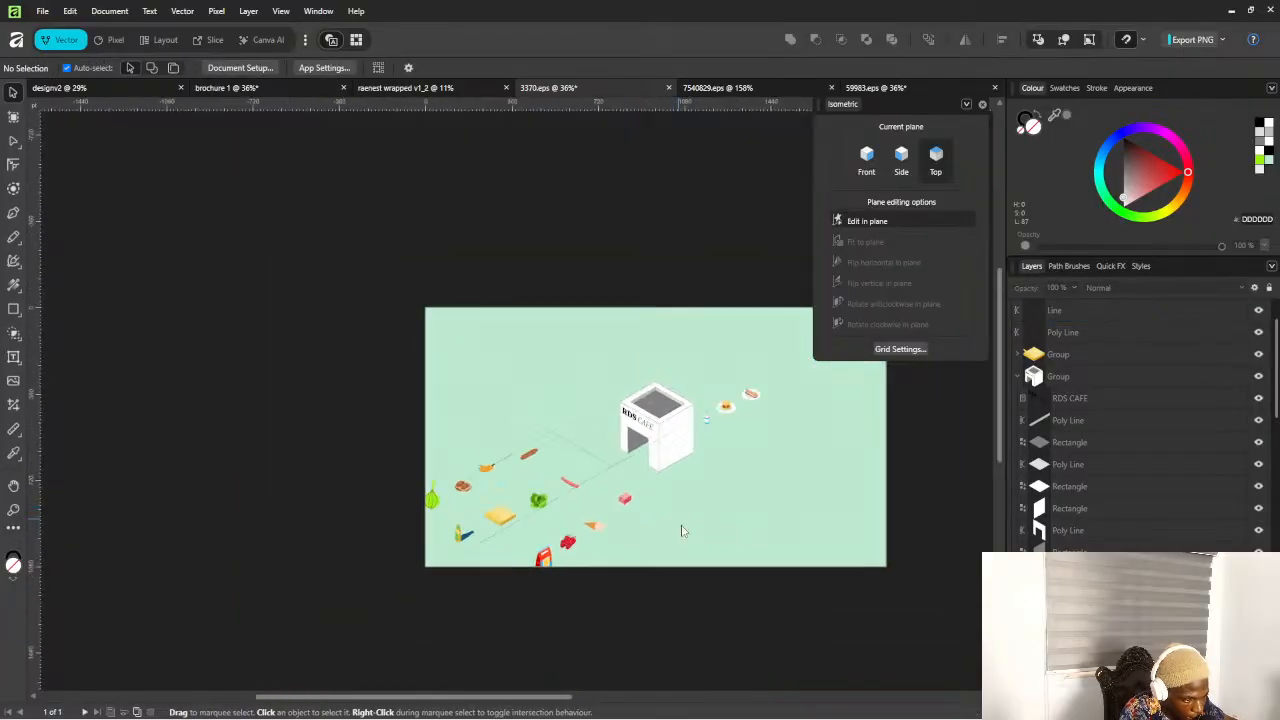
{"action": "scroll", "coordinate": [682, 531], "scroll_direction": "up", "scroll_amount": 3}
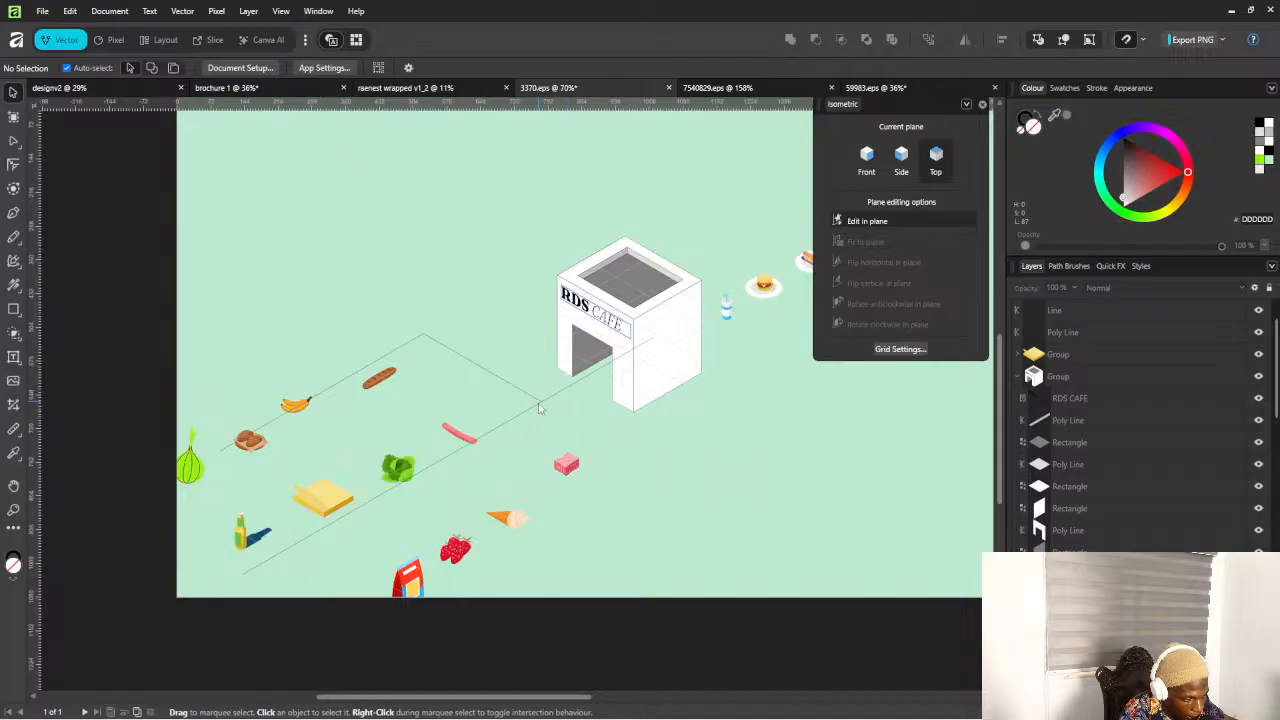
{"action": "left_click_drag", "start_coordinate": [466, 497], "coordinate": [579, 532]}
Move the strawberries beneath the ice cream cone and shift the cone into line between them and the beef block
{"action": "left_click_drag", "start_coordinate": [437, 512], "coordinate": [480, 570]}
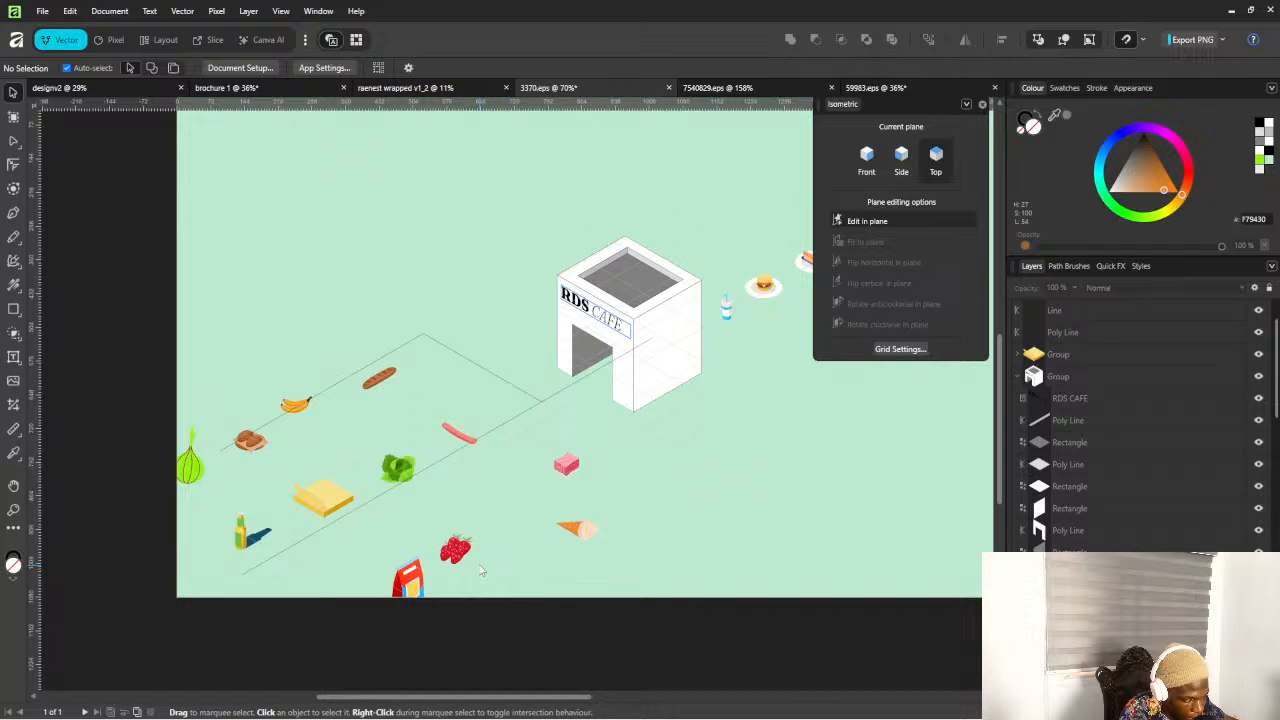
{"action": "left_click", "coordinate": [1017, 377]}
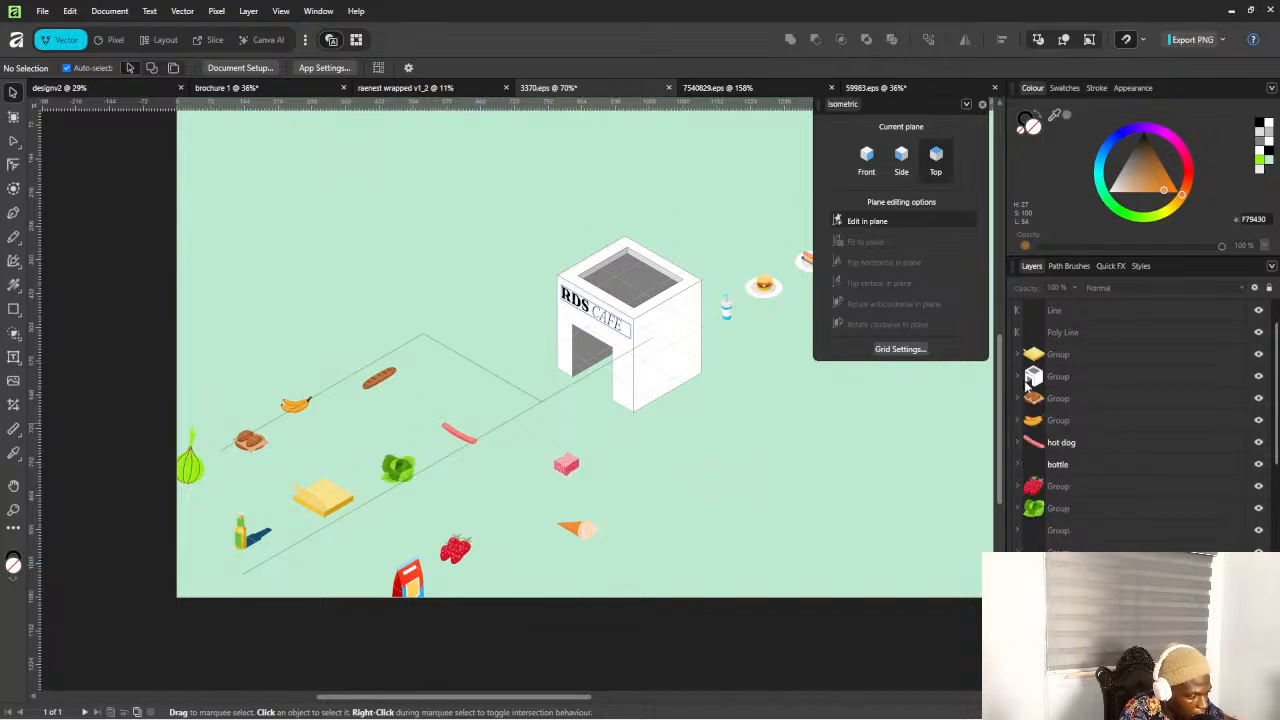
{"action": "left_click", "coordinate": [1057, 487]}
{"action": "left_click_drag", "start_coordinate": [464, 552], "coordinate": [584, 574]}
{"action": "left_click_drag", "start_coordinate": [555, 511], "coordinate": [581, 521]}
{"action": "left_click", "coordinate": [576, 519]}
{"action": "mouse_move", "coordinate": [549, 452]}
{"action": "left_mouse_down"}
{"action": "mouse_move", "coordinate": [608, 478]}
{"action": "mouse_move", "coordinate": [545, 449]}
{"action": "left_mouse_up"}
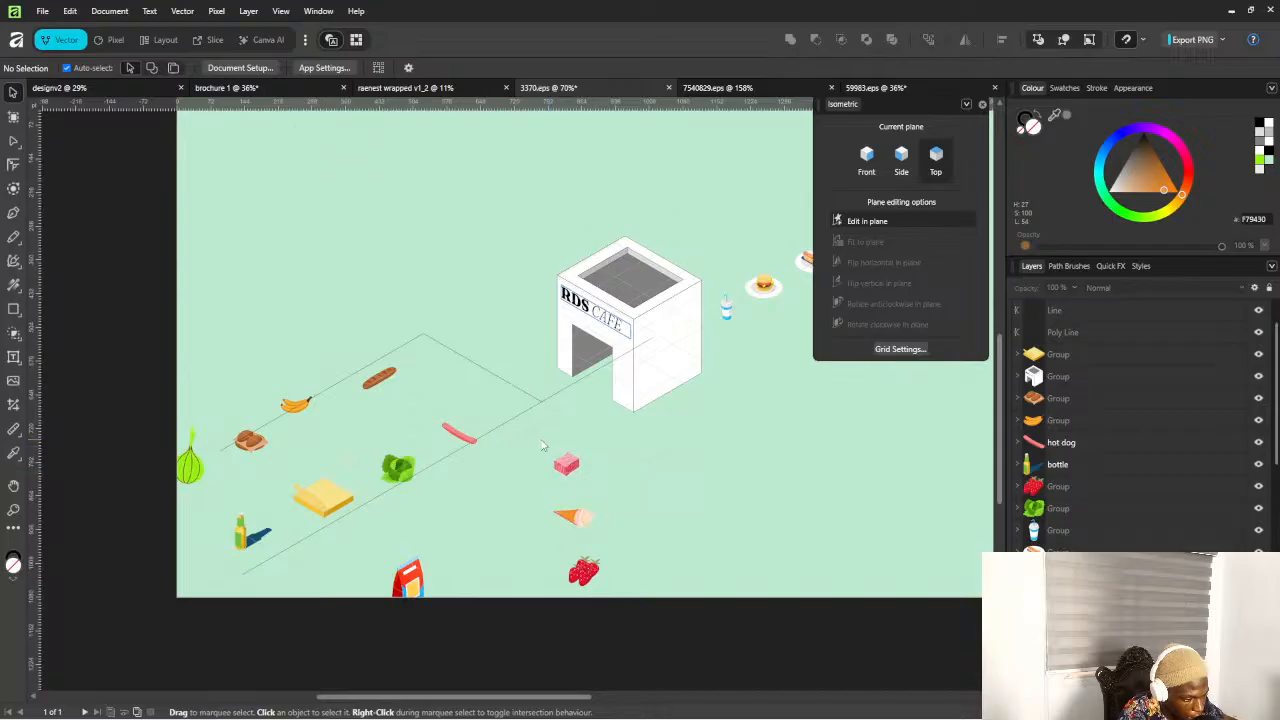
Take the red packet out of its shared group and place it directly below beef in the layer order
{"action": "key", "text": "ctrl+shift+l"}
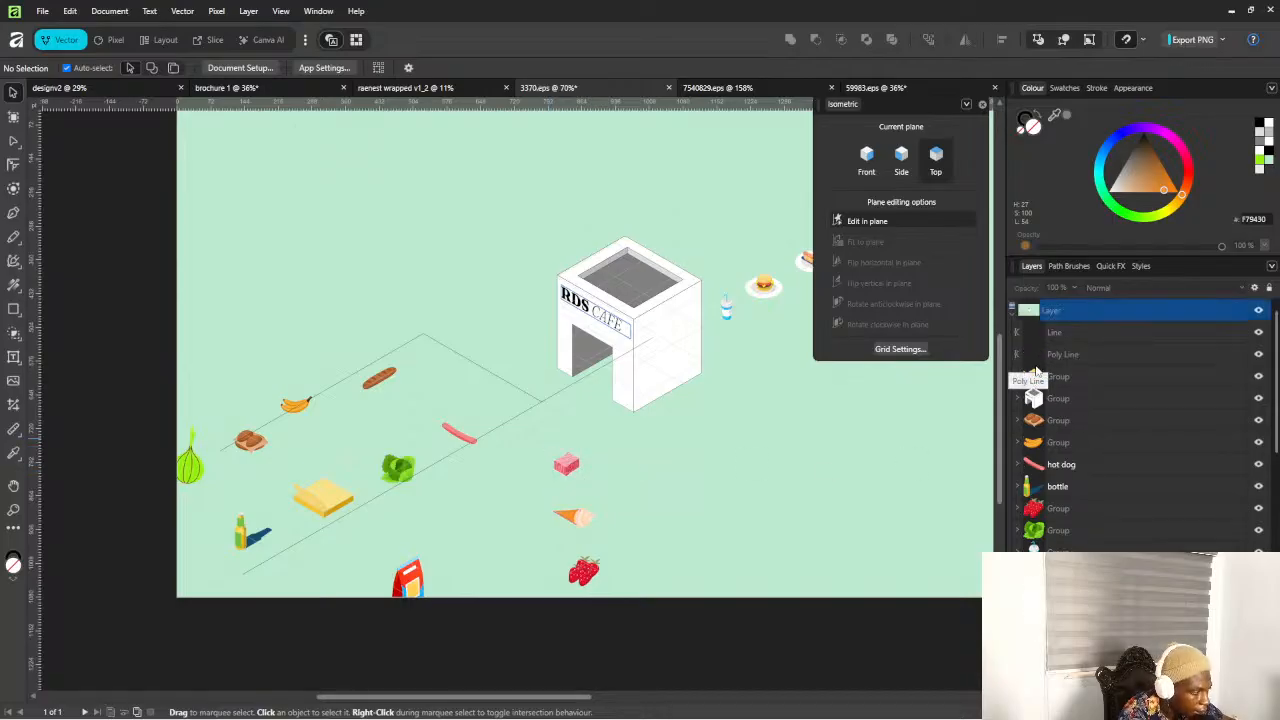
{"action": "scroll", "coordinate": [604, 502], "scroll_direction": "down", "scroll_amount": 2}
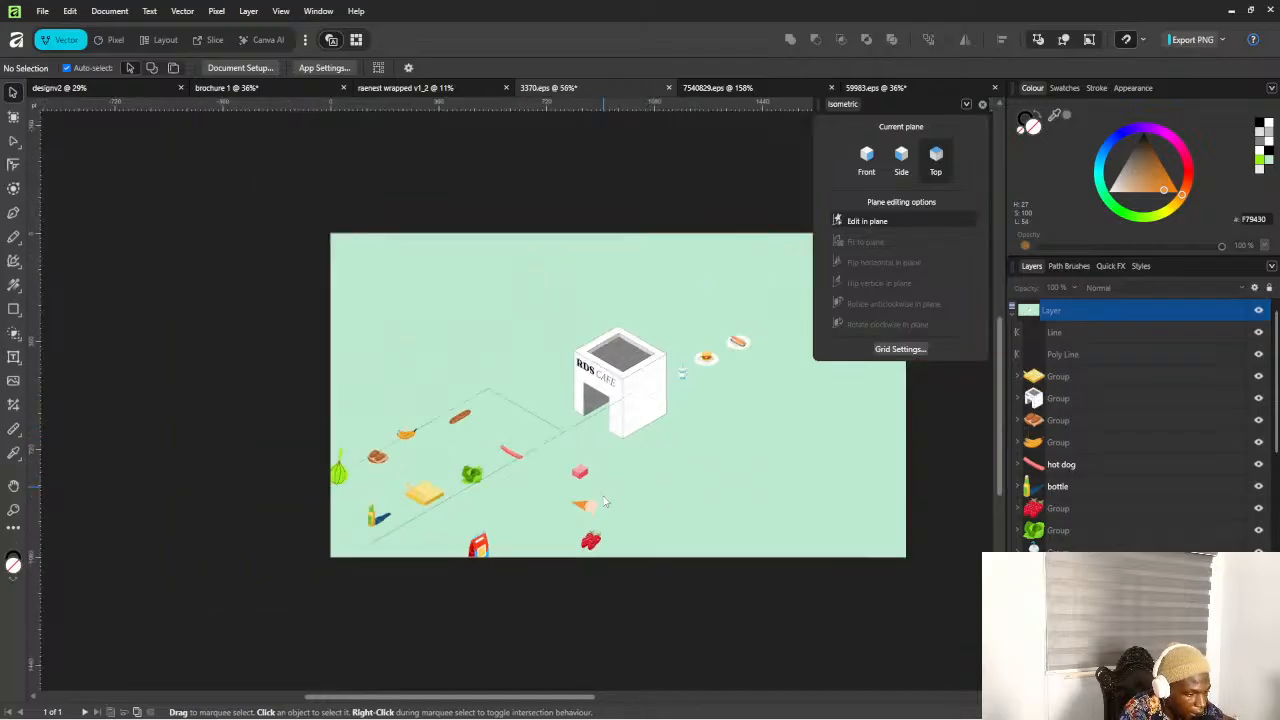
{"action": "scroll", "coordinate": [604, 502], "scroll_direction": "down", "scroll_amount": 2}
{"action": "scroll", "coordinate": [722, 525], "scroll_direction": "up", "scroll_amount": 2}
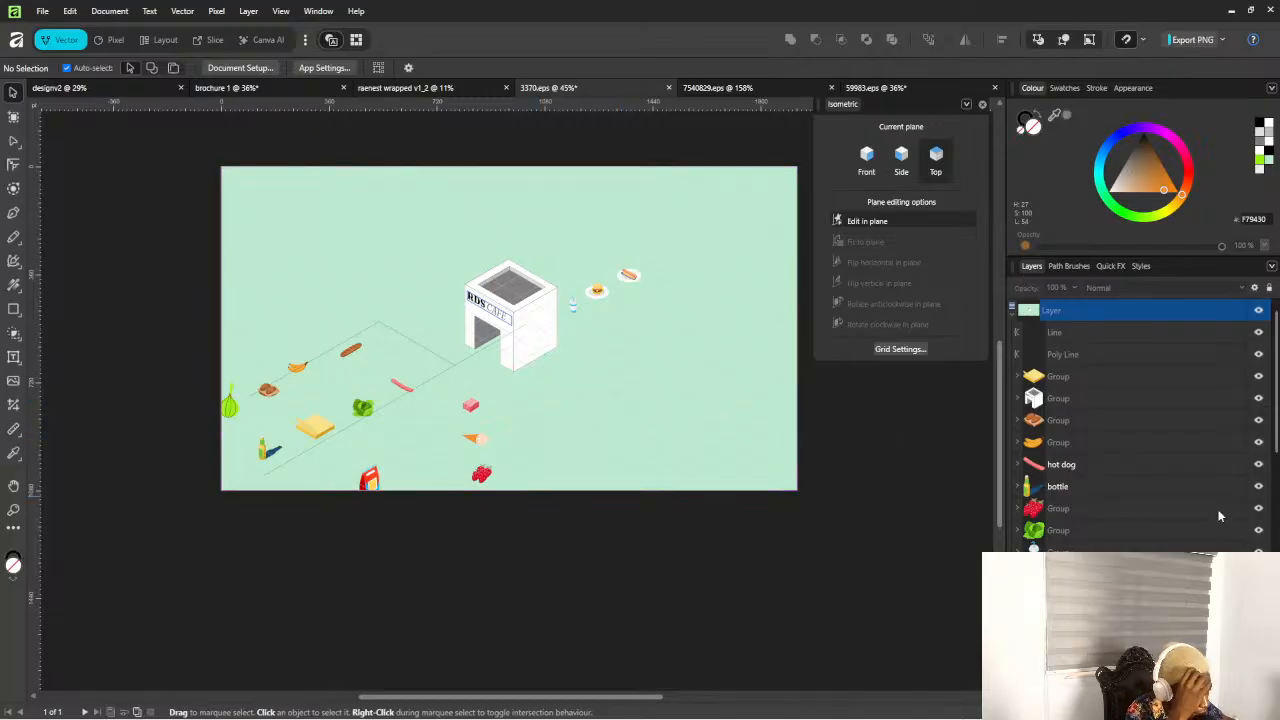
{"action": "scroll", "coordinate": [1219, 516], "scroll_direction": "down", "scroll_amount": 3}
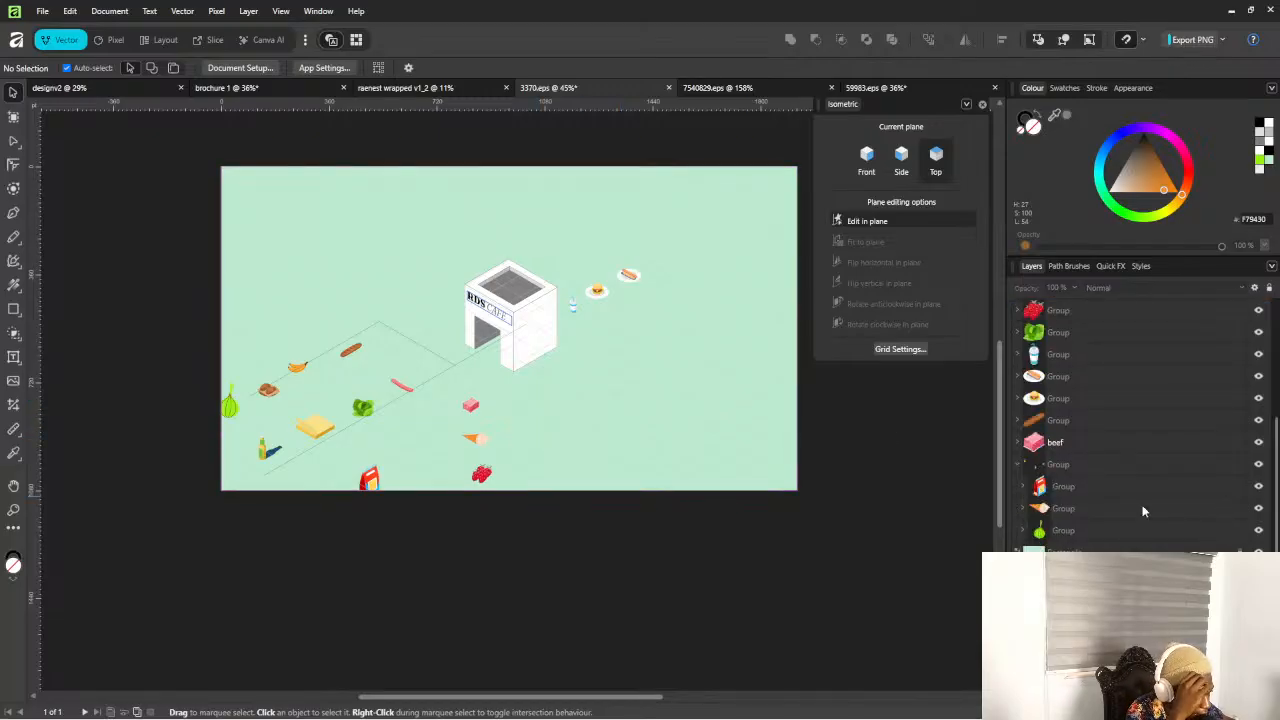
{"action": "left_click", "coordinate": [1062, 488]}
{"action": "left_click_drag", "start_coordinate": [1060, 493], "coordinate": [1071, 453]}
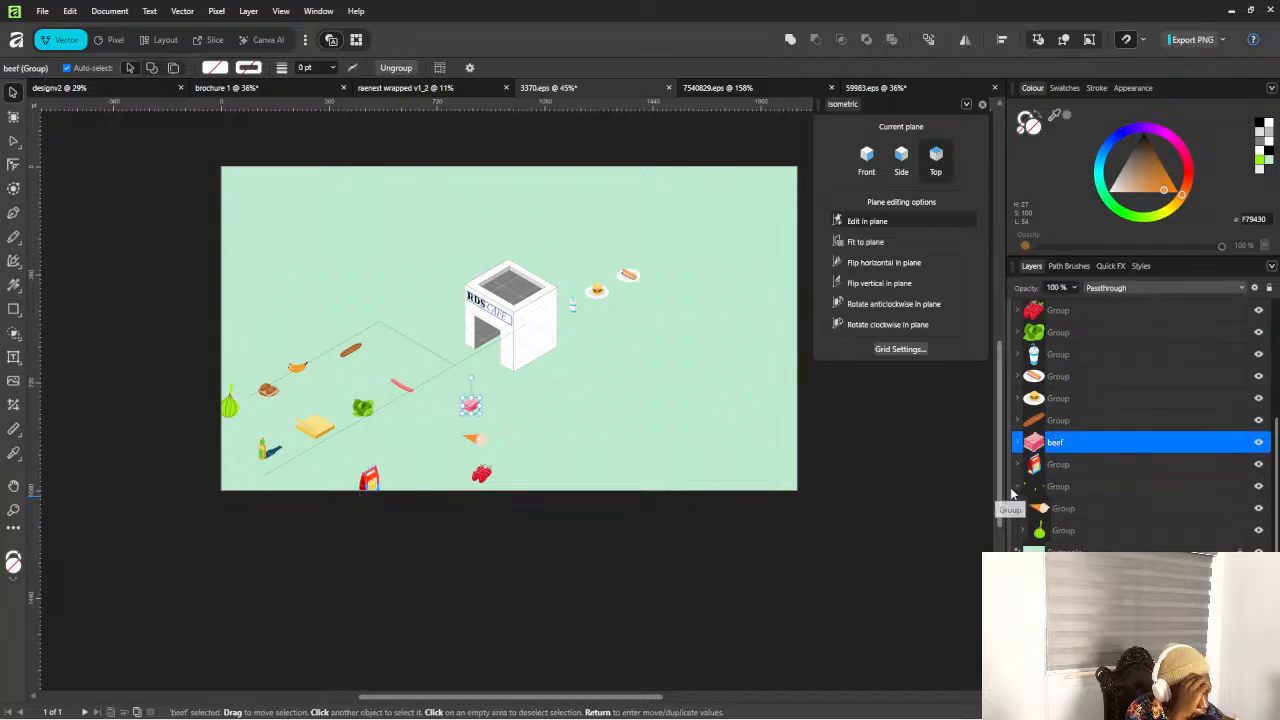
Take the ice cream cone and green bulb out of their shared group and remove the leftover group
{"action": "left_click", "coordinate": [1050, 487]}
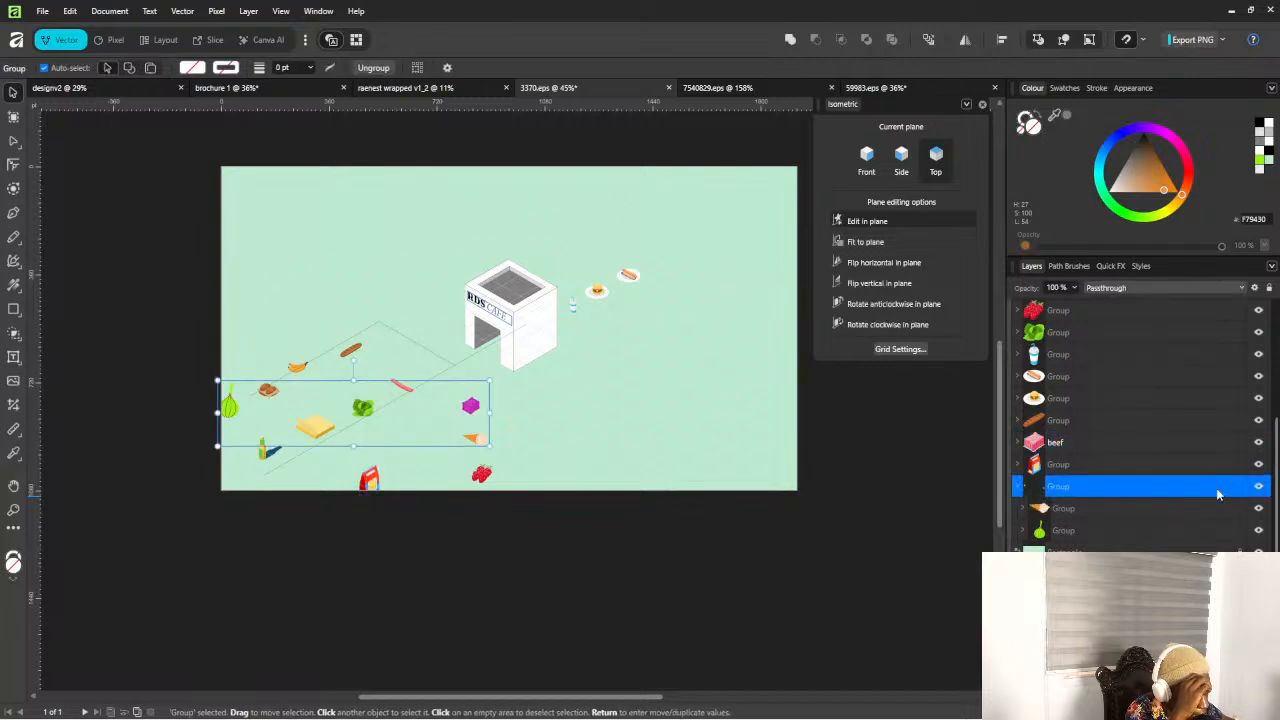
{"action": "left_click", "coordinate": [1045, 509]}
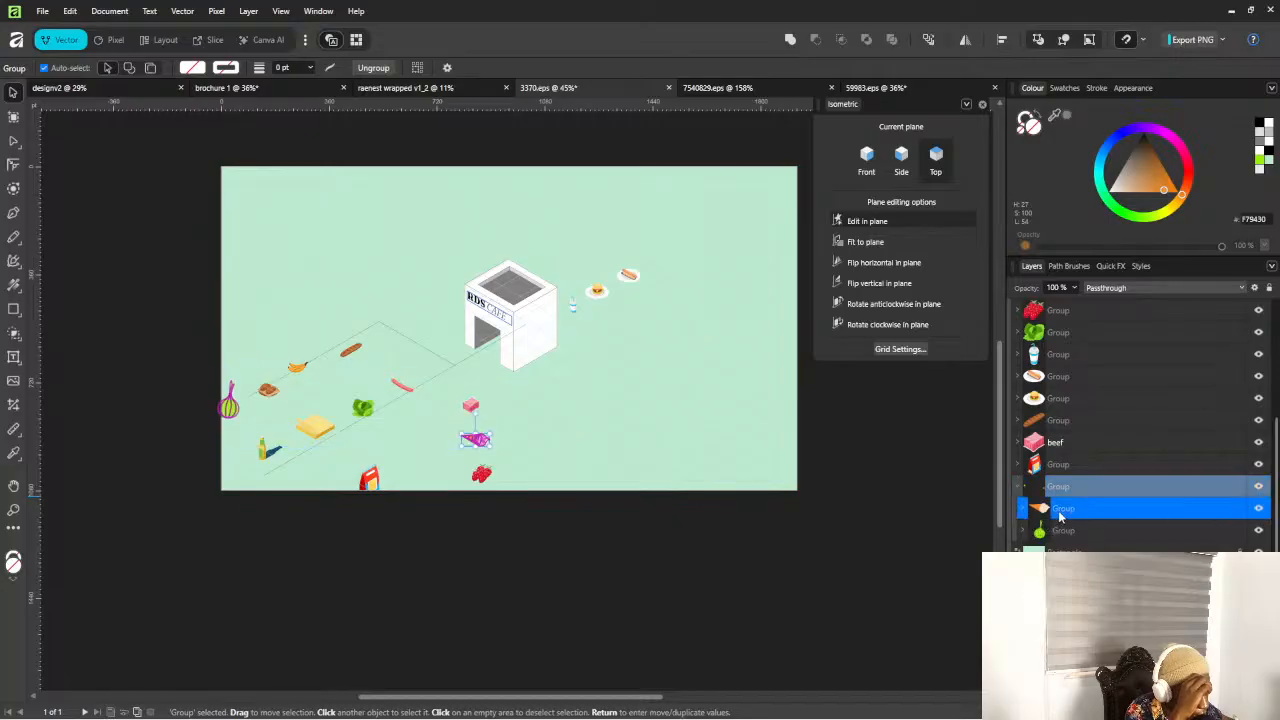
{"action": "mouse_move", "coordinate": [1063, 489]}
{"action": "left_mouse_down"}
{"action": "mouse_move", "coordinate": [1060, 533]}
{"action": "mouse_move", "coordinate": [1064, 502]}
{"action": "left_mouse_up"}
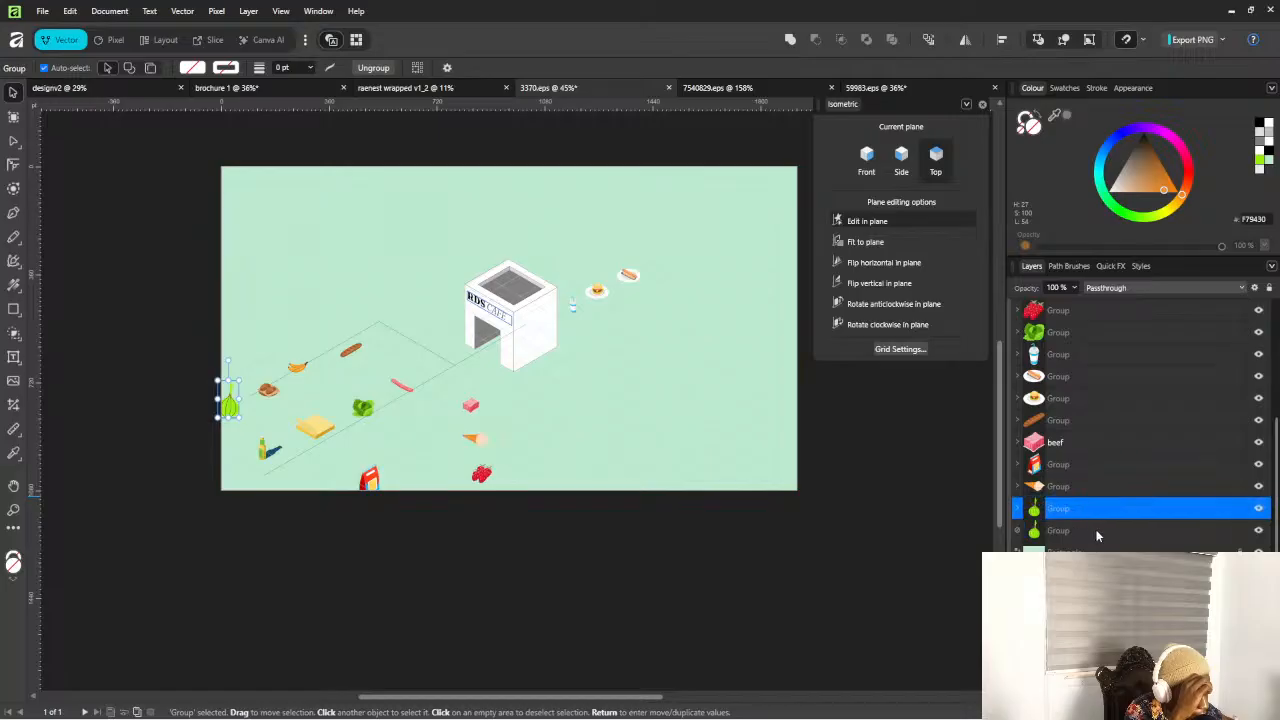
{"action": "left_click", "coordinate": [1096, 531]}
{"action": "left_click", "coordinate": [572, 489]}
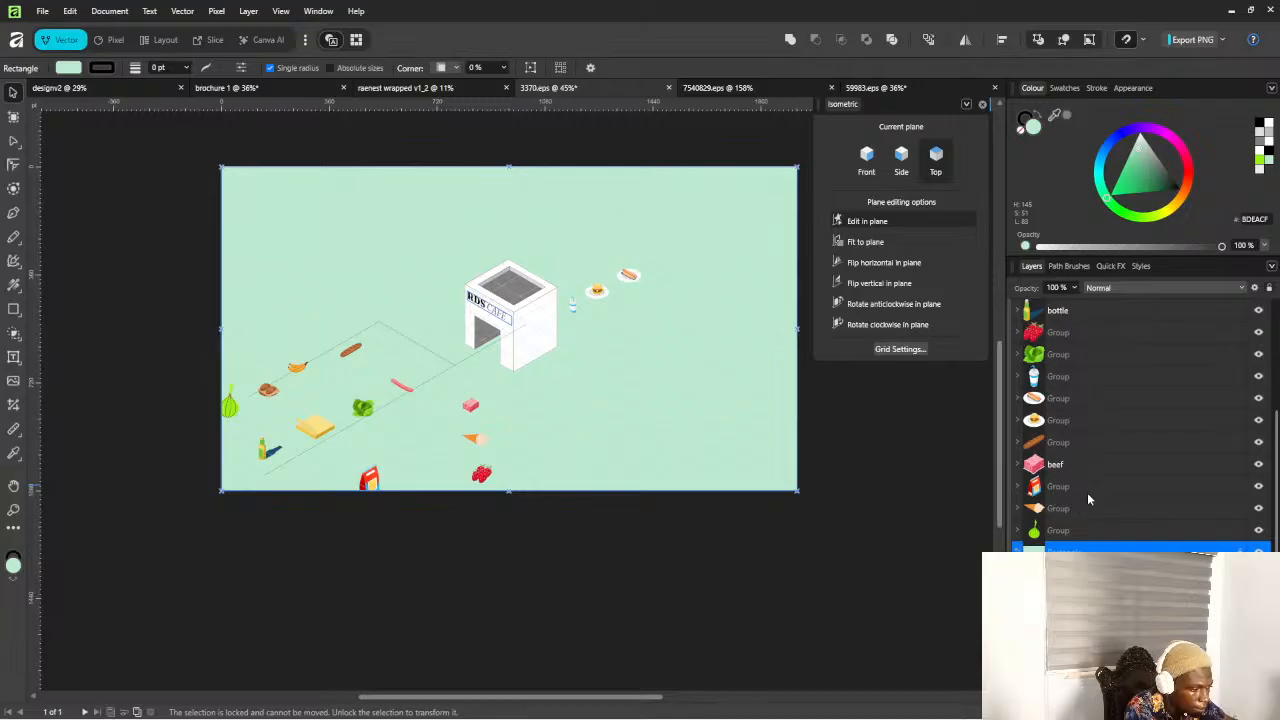
Move the whole red packet to the right so it sits just left of the strawberries, inside the canvas's bottom edge
{"action": "left_click", "coordinate": [1089, 487]}
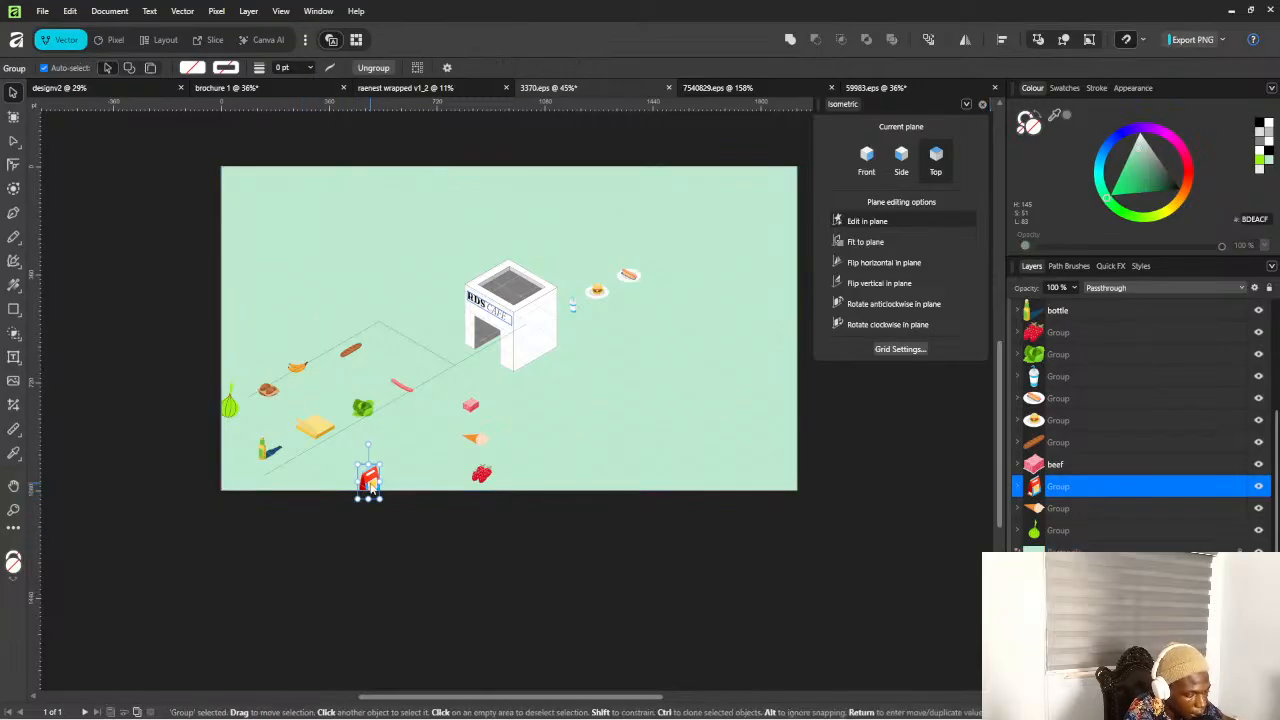
{"action": "left_click_drag", "start_coordinate": [374, 488], "coordinate": [480, 490]}
{"action": "double_click", "coordinate": [455, 485]}
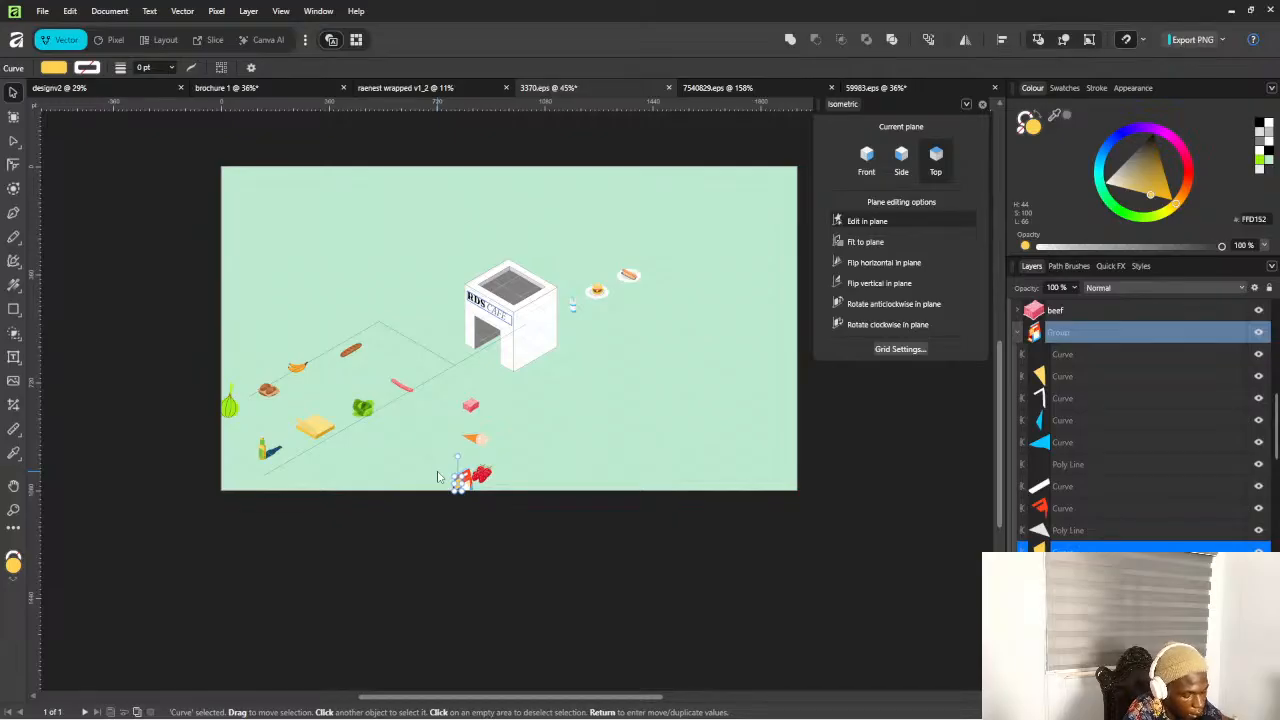
{"action": "key", "text": "ctrl+z"}
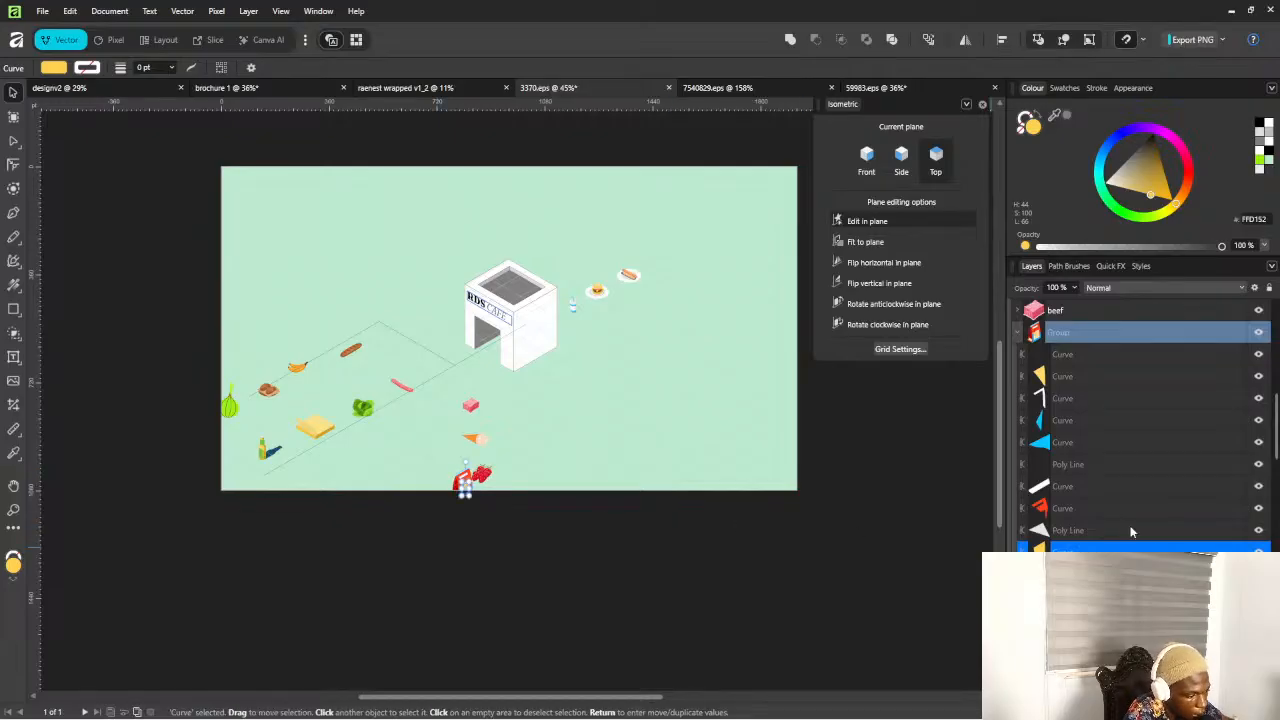
{"action": "left_click", "coordinate": [1019, 334]}
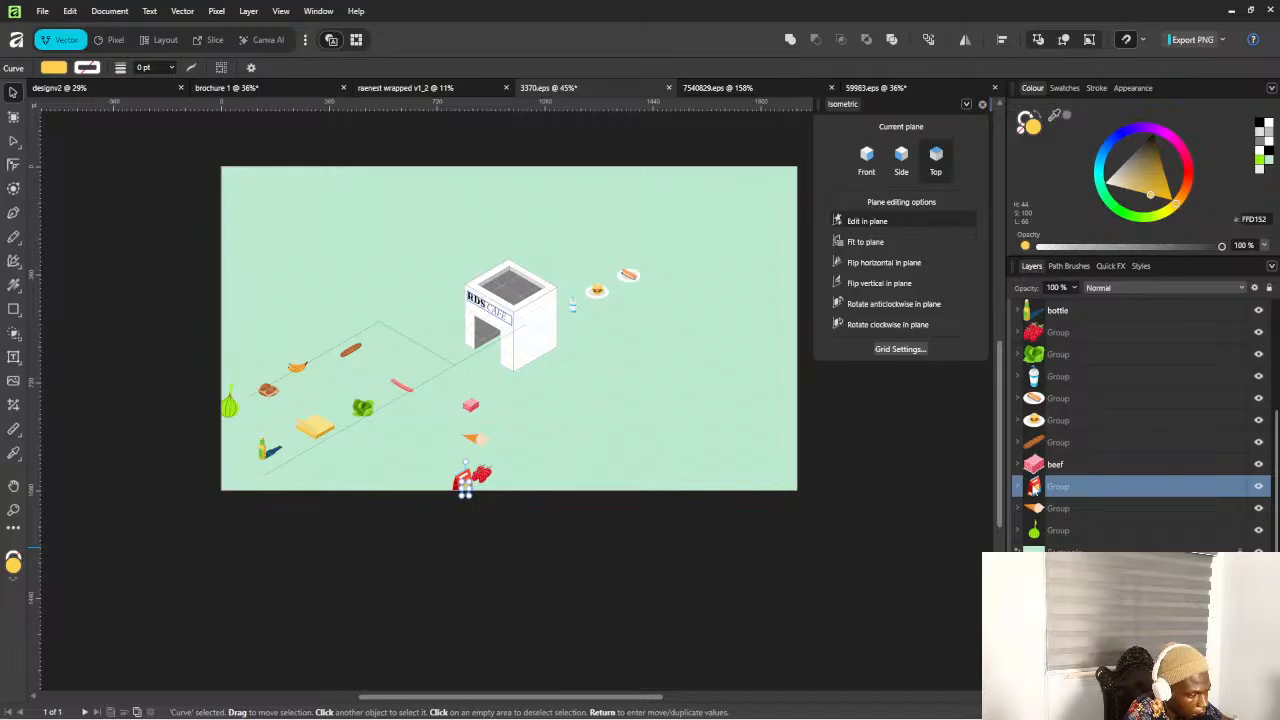
{"action": "left_click", "coordinate": [465, 488]}
{"action": "left_click_drag", "start_coordinate": [466, 483], "coordinate": [418, 468]}
Extend the lower-left end of the upper guide path through the green bulb to just beyond the canvas's left edge
{"action": "scroll", "coordinate": [301, 395], "scroll_direction": "up", "scroll_amount": 5}
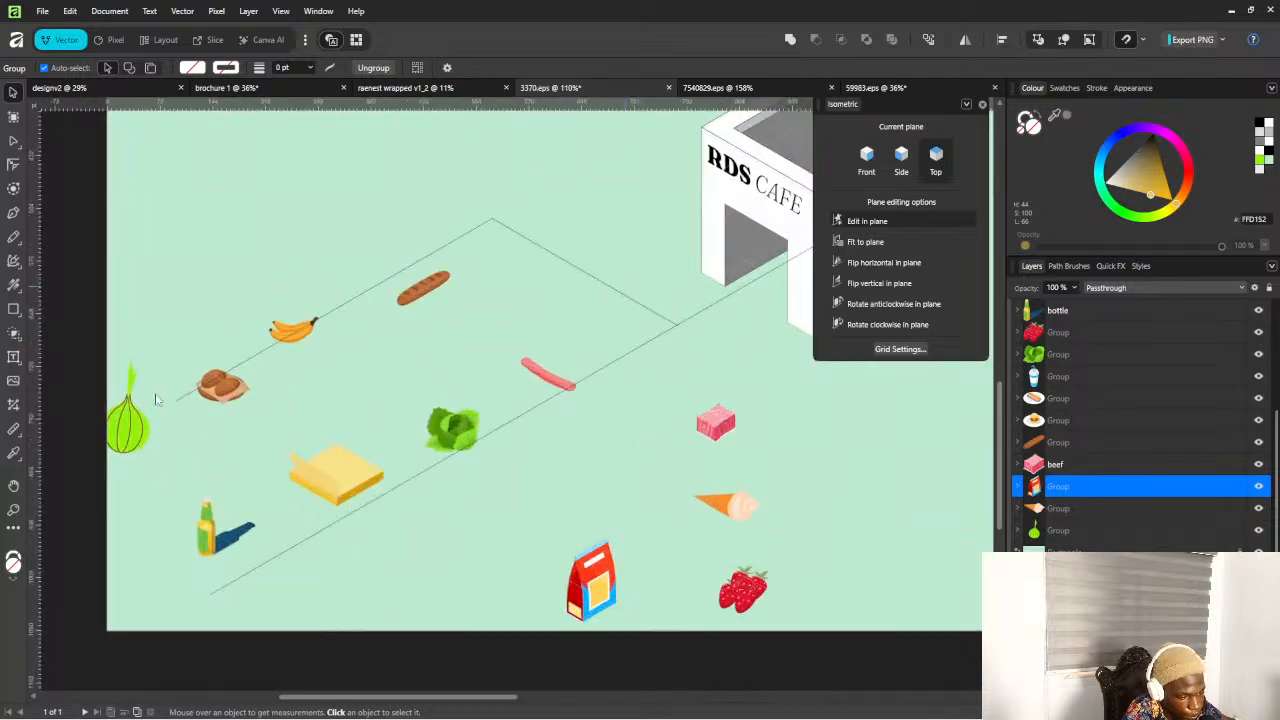
{"action": "left_click", "coordinate": [176, 400]}
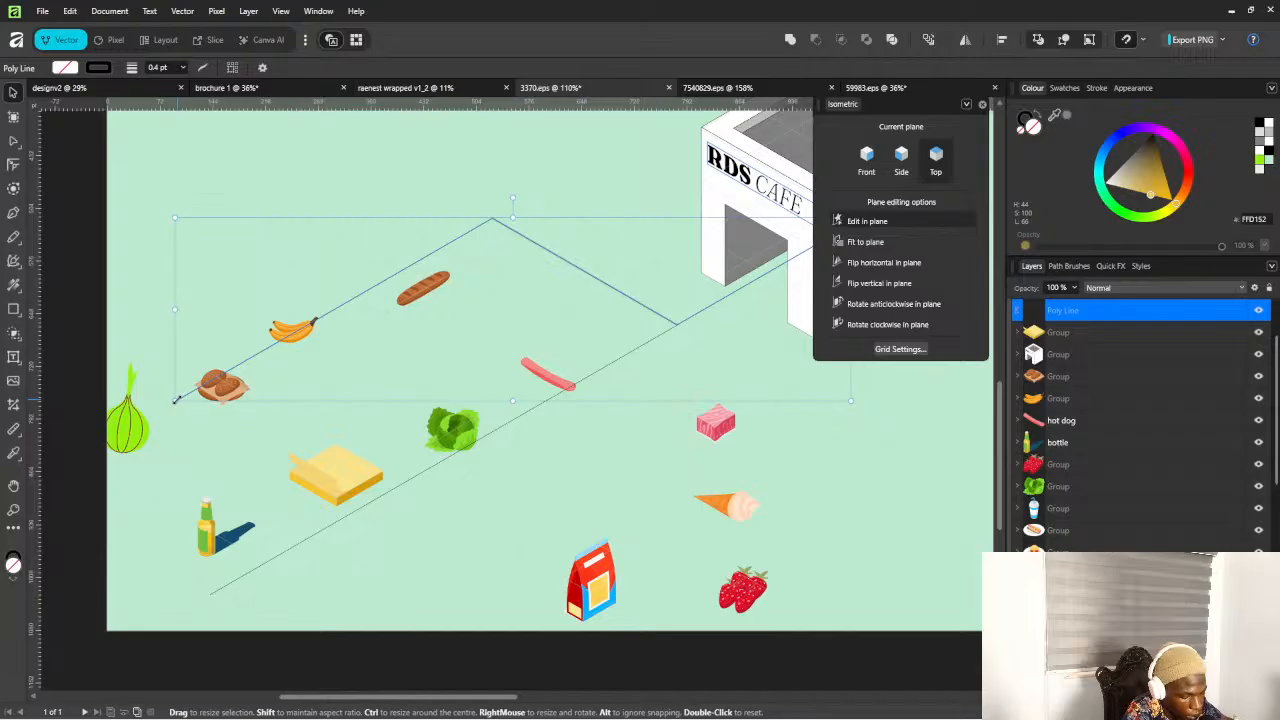
{"action": "key", "text": "a"}
{"action": "left_click_drag", "start_coordinate": [176, 400], "coordinate": [93, 449]}
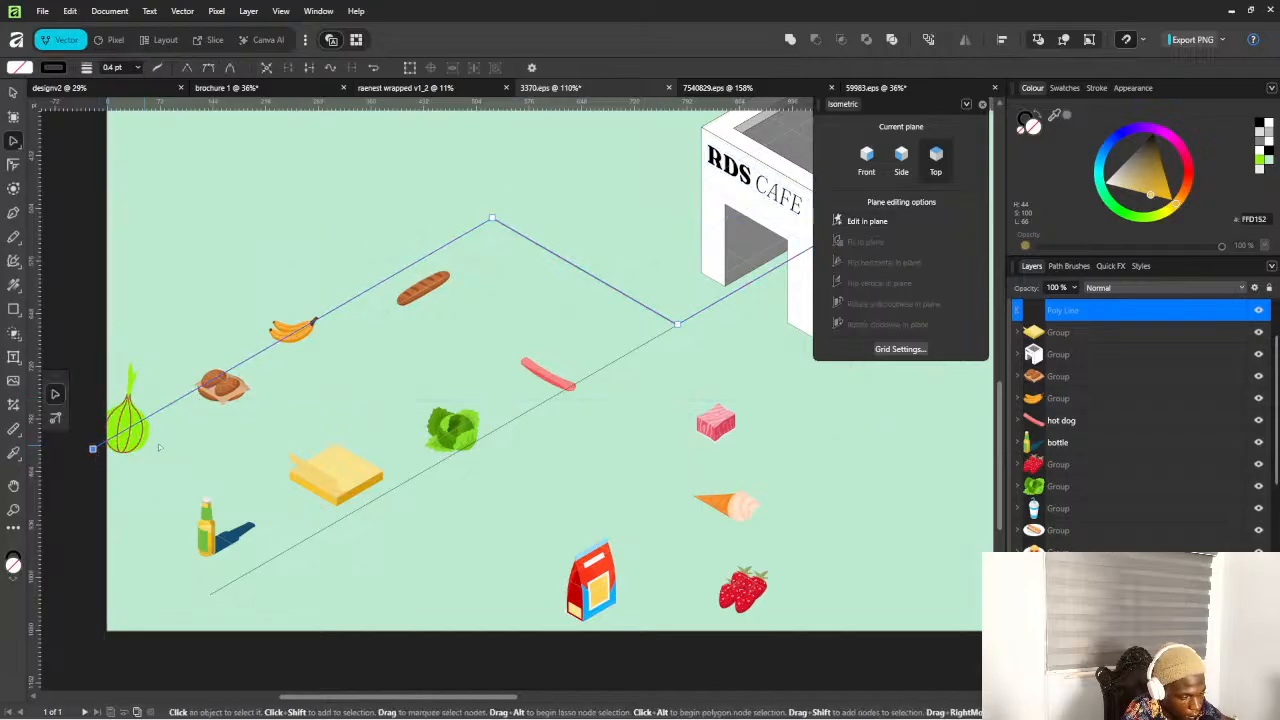
{"action": "left_click", "coordinate": [213, 592]}
{"action": "scroll", "coordinate": [443, 537], "scroll_direction": "down", "scroll_amount": 3}
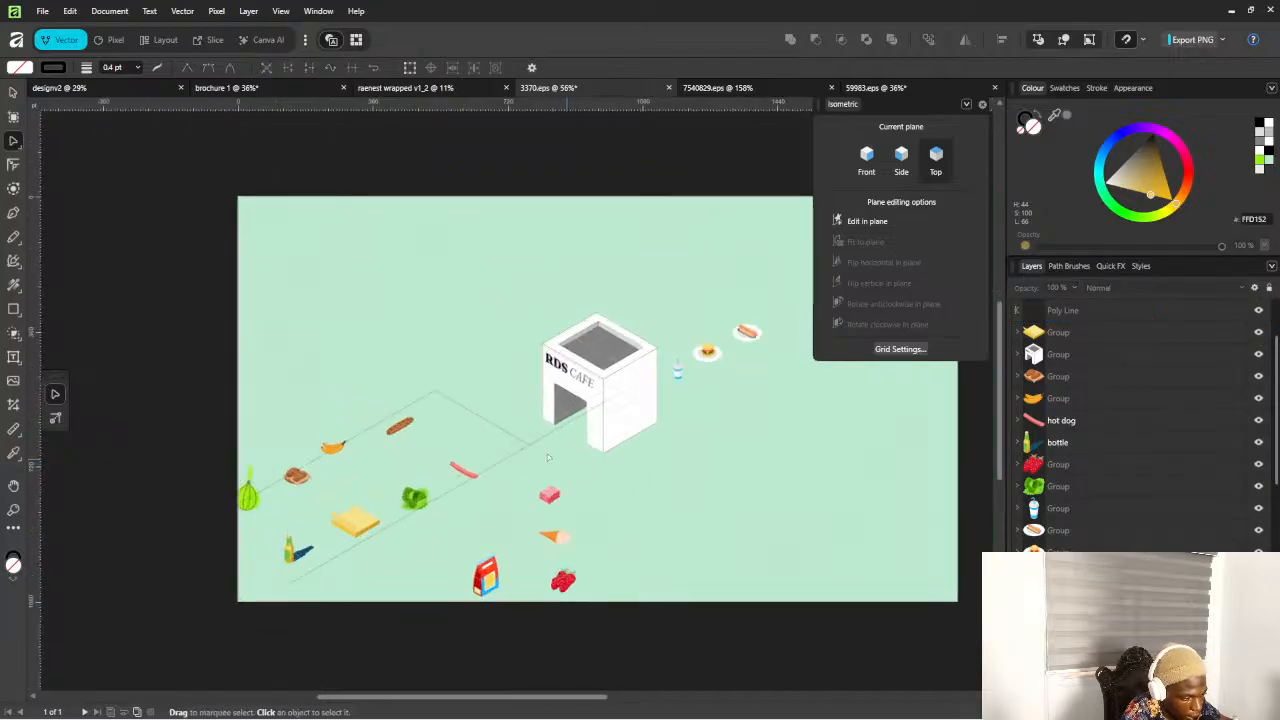
{"action": "scroll", "coordinate": [478, 474], "scroll_direction": "down", "scroll_amount": 3}
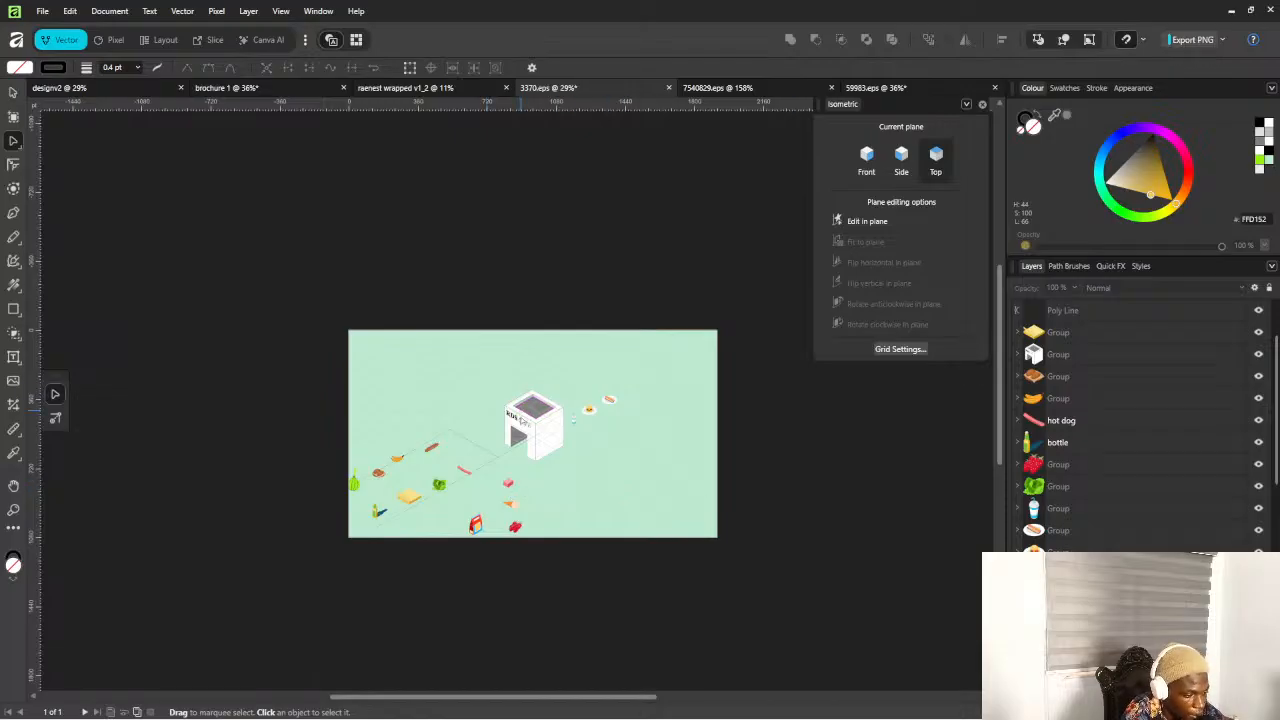
{"action": "scroll", "coordinate": [510, 470], "scroll_direction": "down", "scroll_amount": 1}
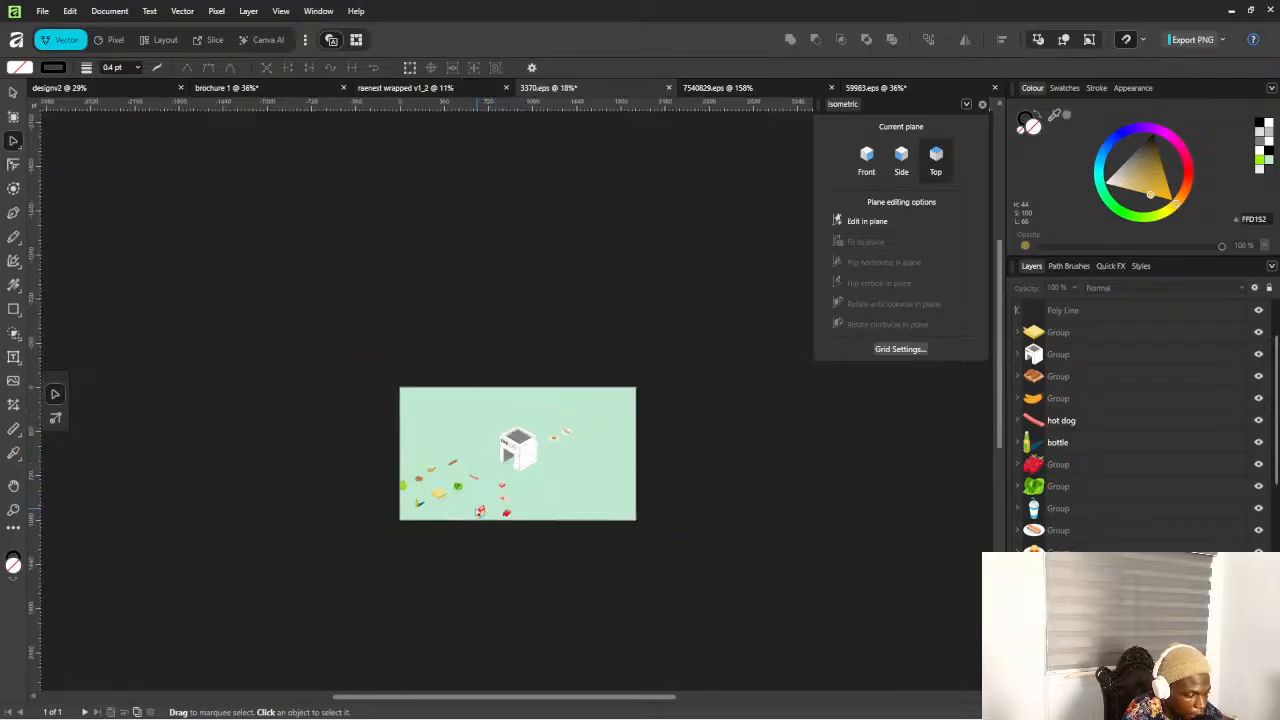
{"action": "scroll", "coordinate": [512, 490], "scroll_direction": "up", "scroll_amount": 4}
{"action": "scroll", "coordinate": [515, 508], "scroll_direction": "down", "scroll_amount": 1}
{"action": "scroll", "coordinate": [517, 507], "scroll_direction": "up", "scroll_amount": 2}
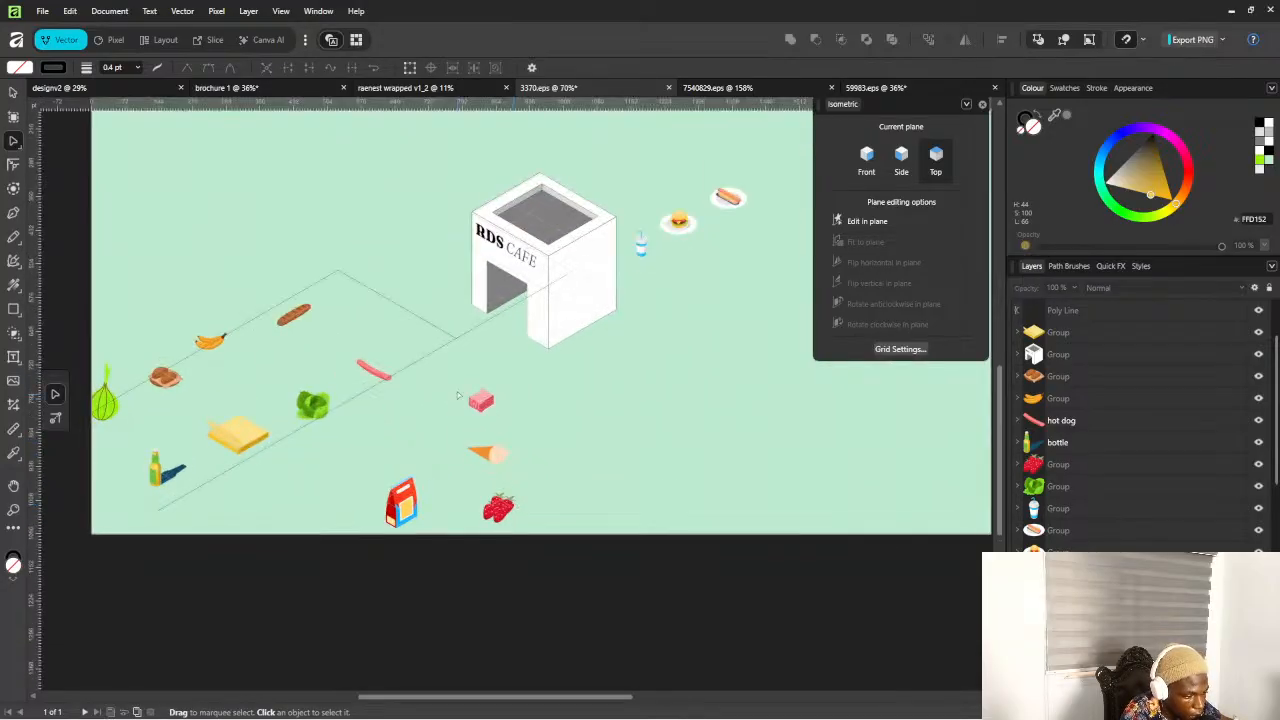
{"action": "scroll", "coordinate": [512, 384], "scroll_direction": "up", "scroll_amount": 2}
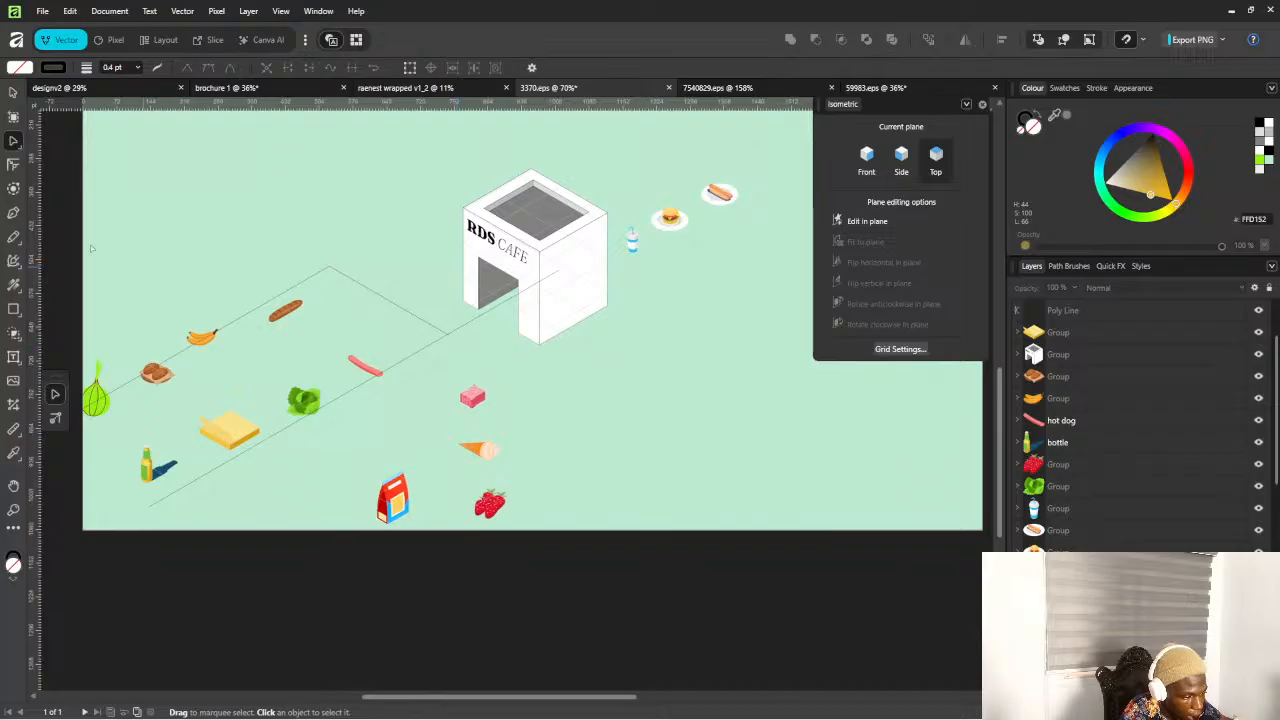
{"action": "left_click", "coordinate": [13, 214]}
{"action": "scroll", "coordinate": [440, 350], "scroll_direction": "up", "scroll_amount": 2}
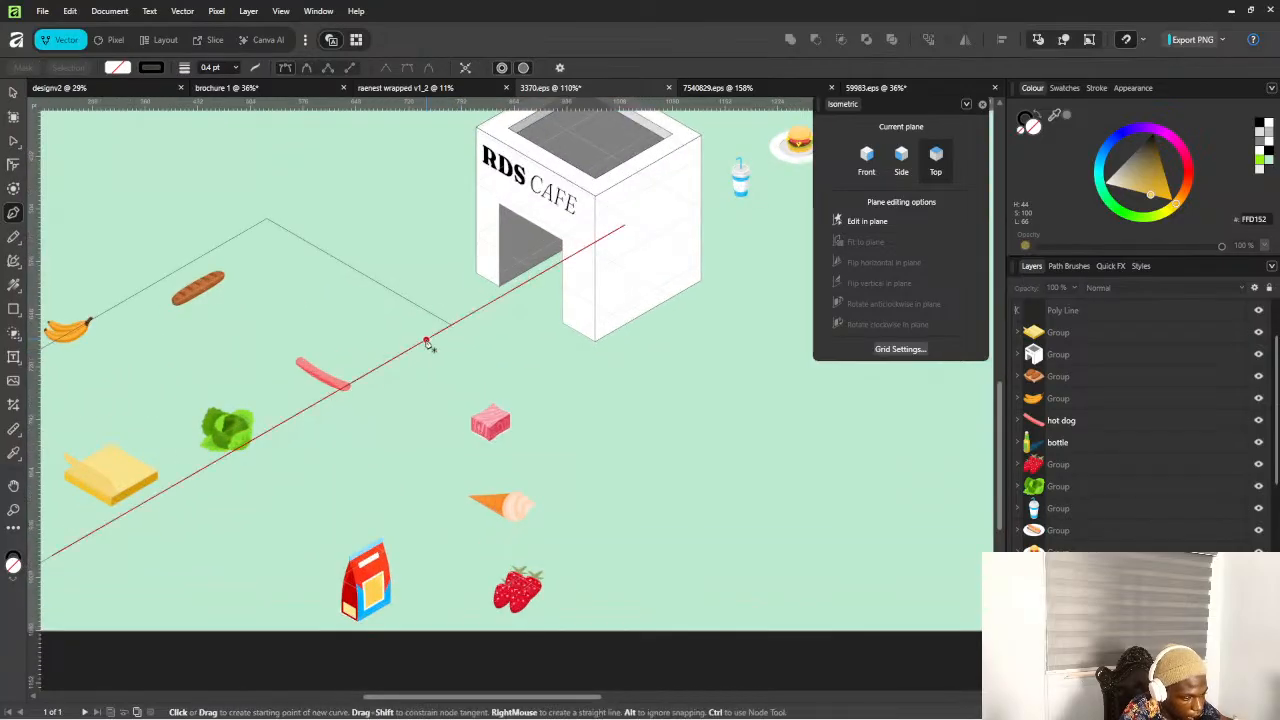
{"action": "left_click", "coordinate": [426, 342]}
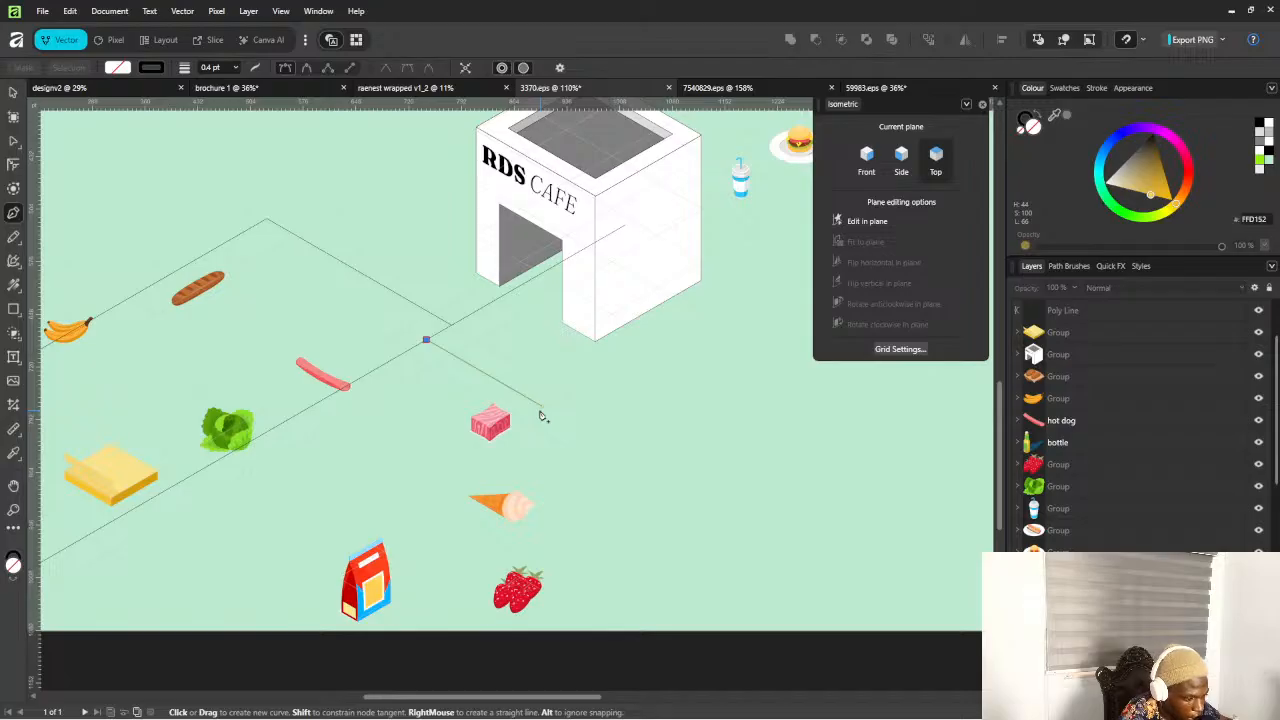
{"action": "left_click", "coordinate": [541, 406]}
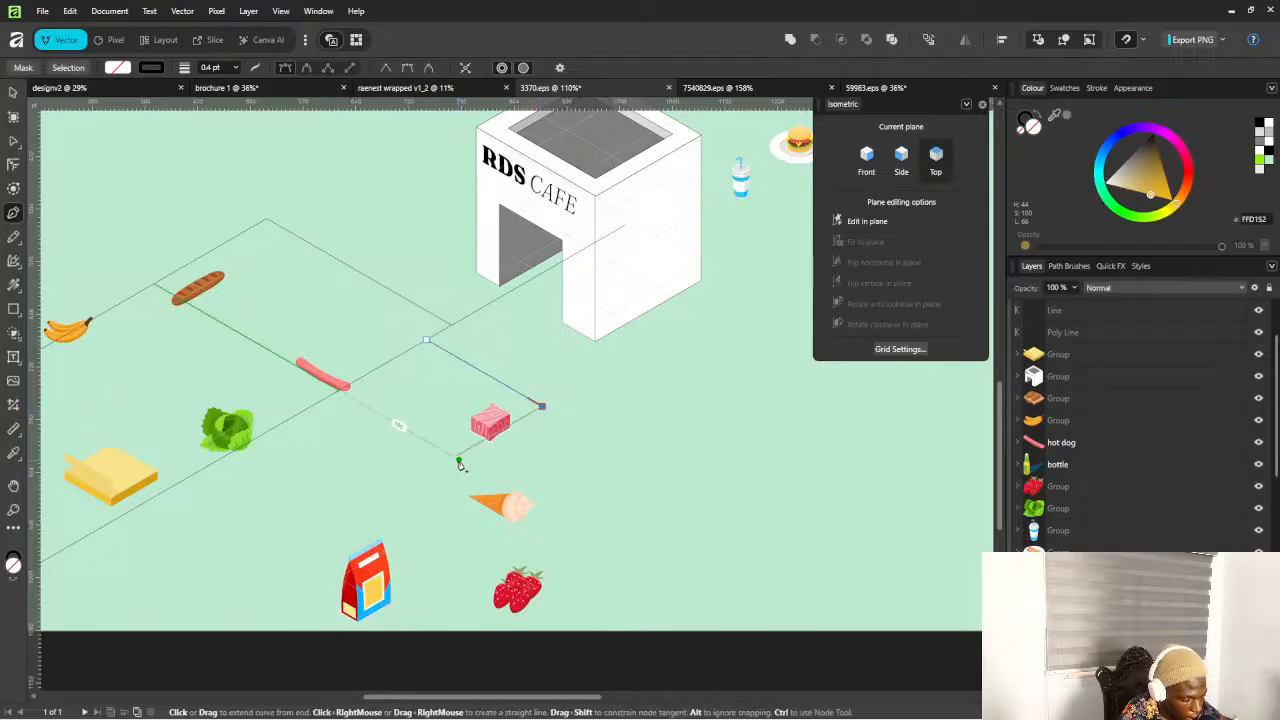
{"action": "left_click", "coordinate": [573, 499]}
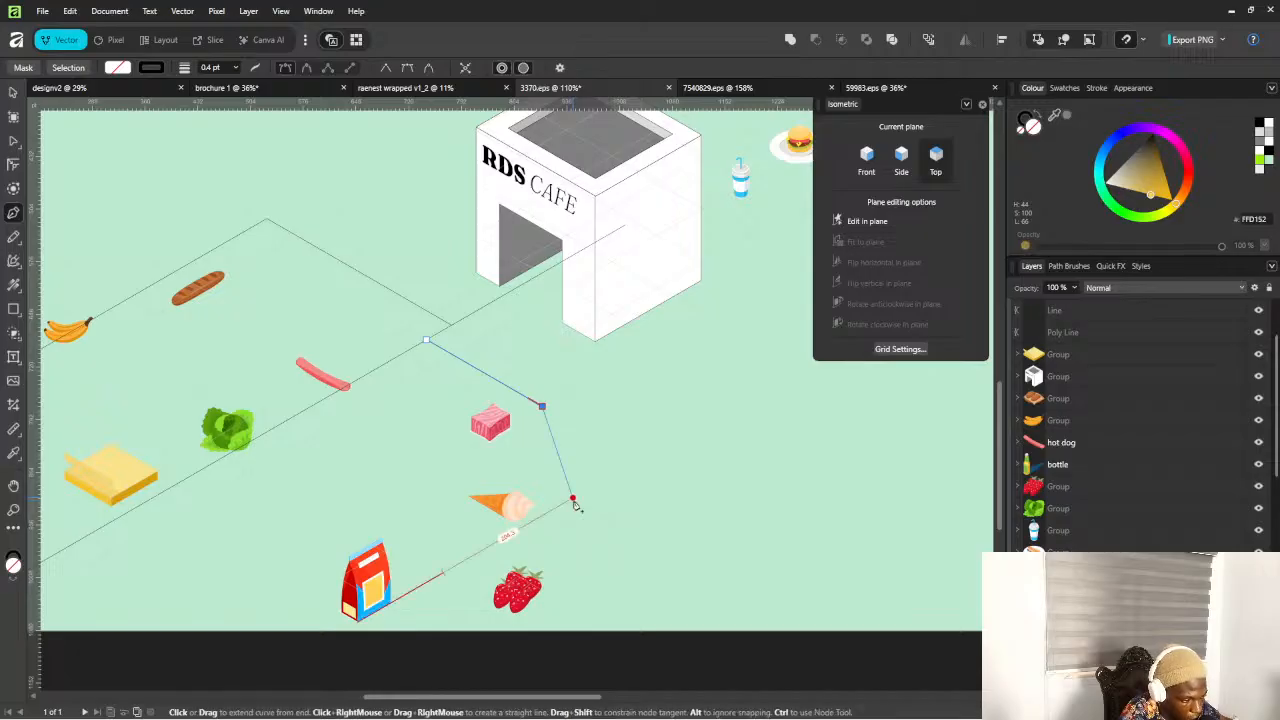
{"action": "key", "text": "ctrl+z"}
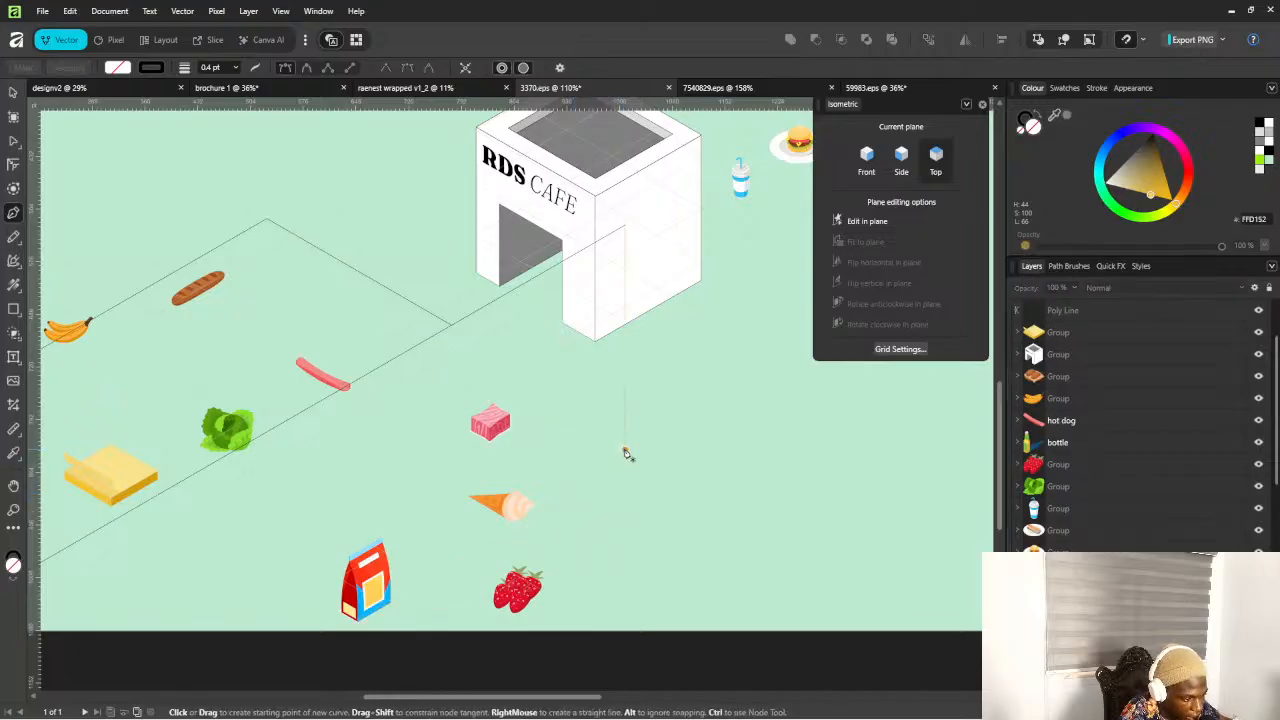
Draw a guide path from the existing paths' junction down-right past the beef block, then back down-left below the strawberries to the canvas's bottom edge
{"action": "left_click", "coordinate": [446, 327]}
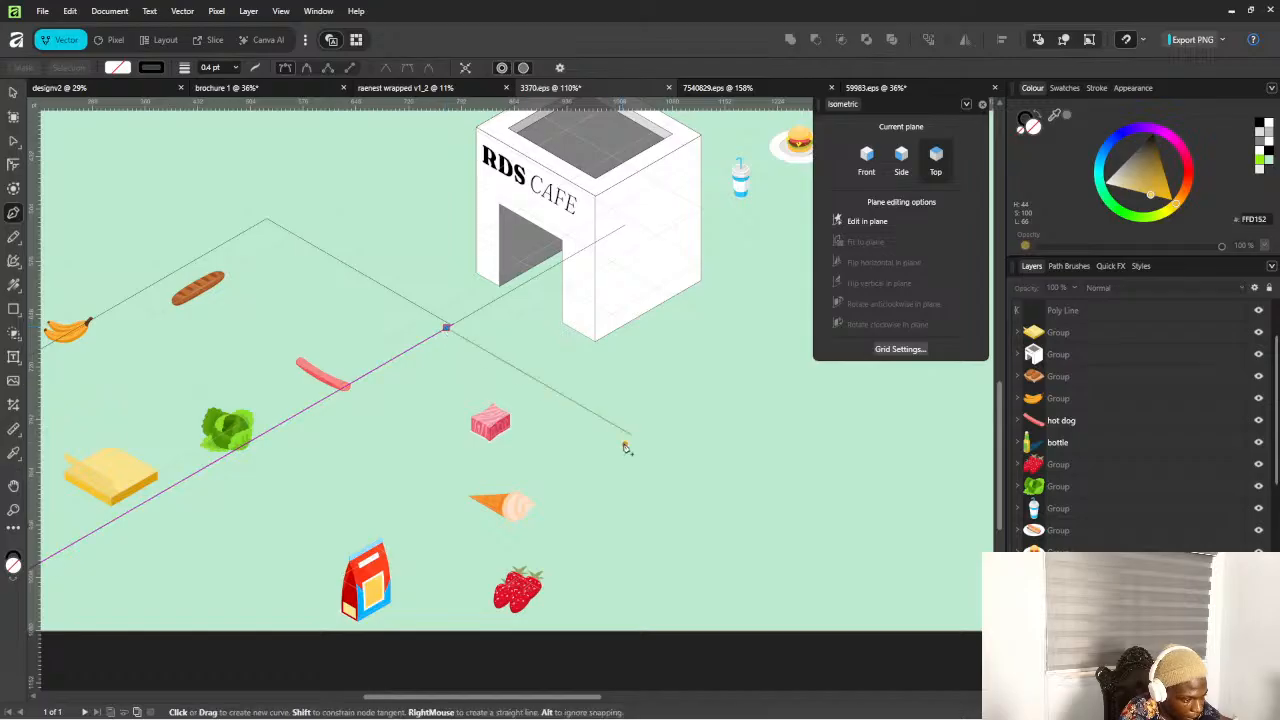
{"action": "left_click", "coordinate": [731, 492]}
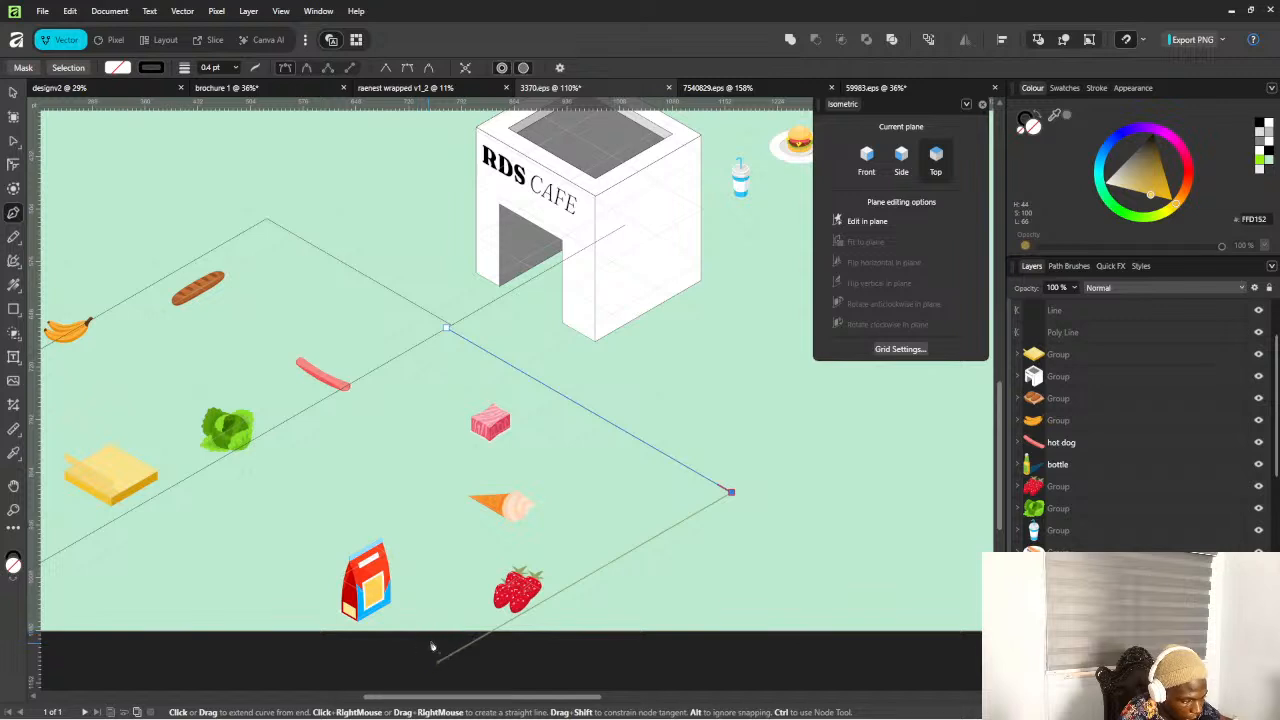
{"action": "left_click", "coordinate": [491, 632]}
{"action": "key", "text": "v"}
{"action": "scroll", "coordinate": [728, 462], "scroll_direction": "down", "scroll_amount": 5}
{"action": "left_click", "coordinate": [813, 467]}
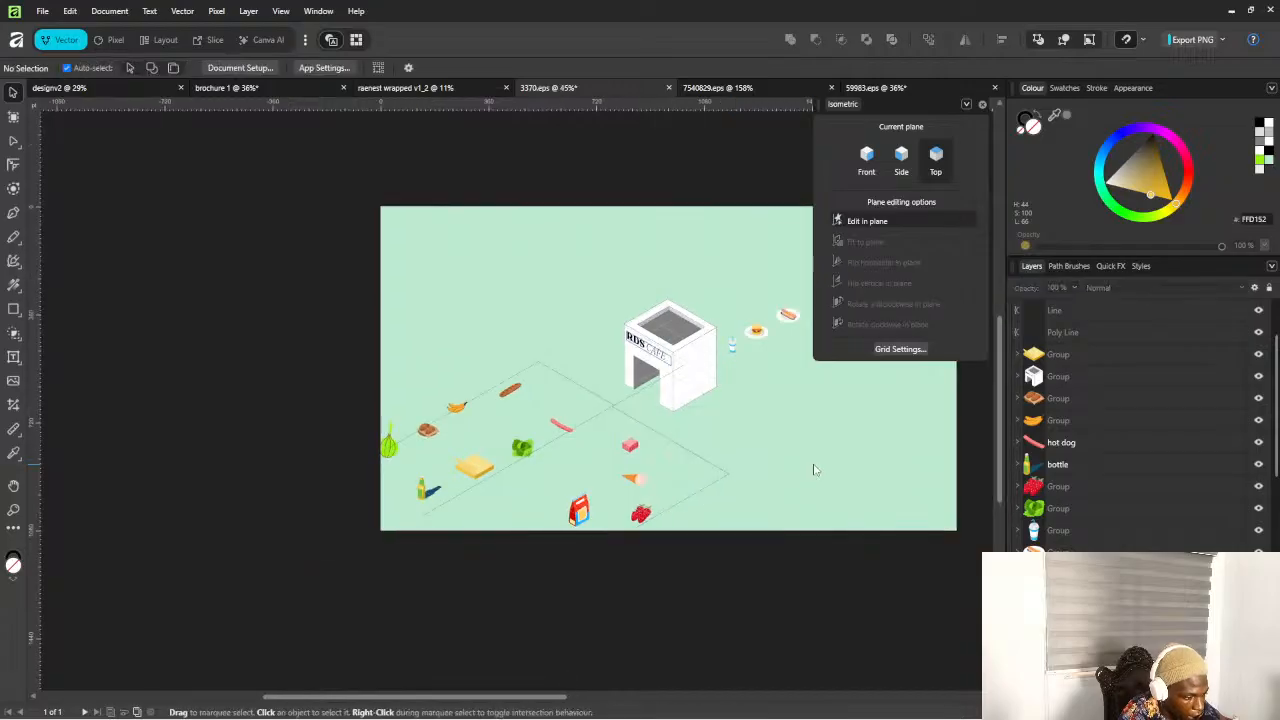
Round the outer corner of the new guide path beside the ice cream cone to a radius of 219.3 pt
{"action": "scroll", "coordinate": [699, 477], "scroll_direction": "up", "scroll_amount": 3}
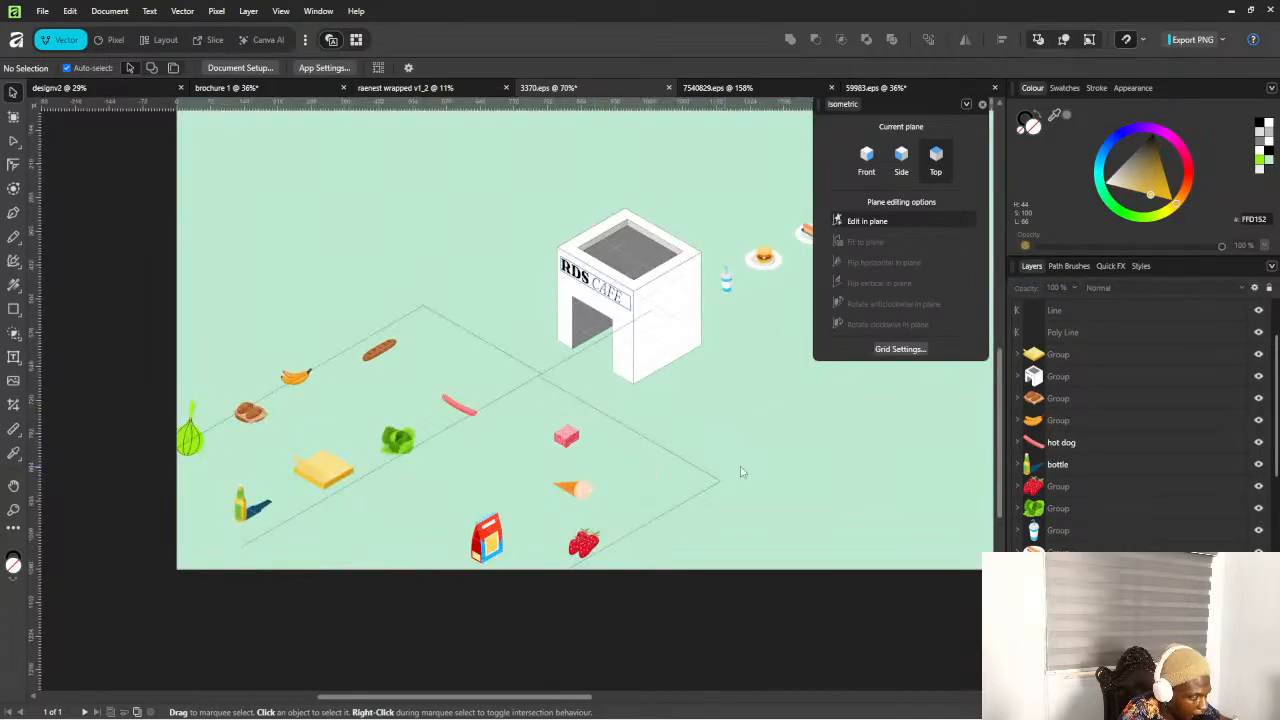
{"action": "key", "text": "a"}
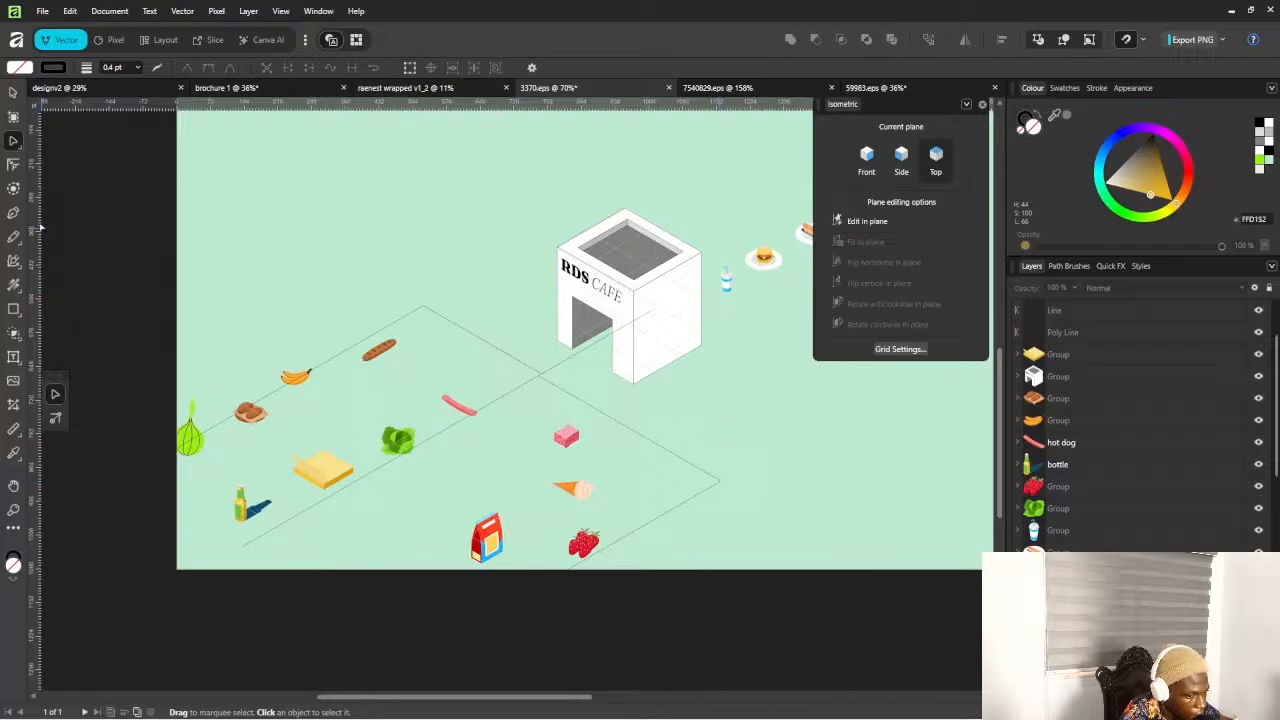
{"action": "left_click", "coordinate": [13, 167]}
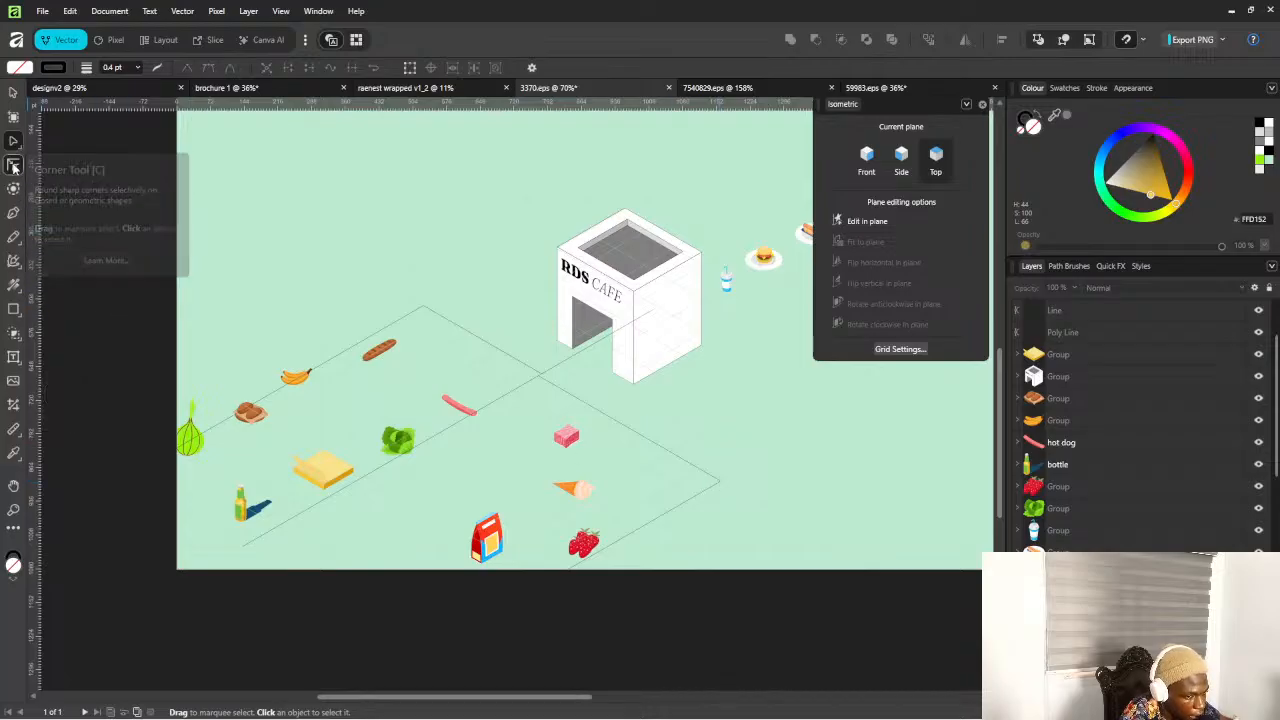
{"action": "left_click_drag", "start_coordinate": [720, 484], "coordinate": [635, 494]}
{"action": "left_click_drag", "start_coordinate": [720, 484], "coordinate": [503, 497]}
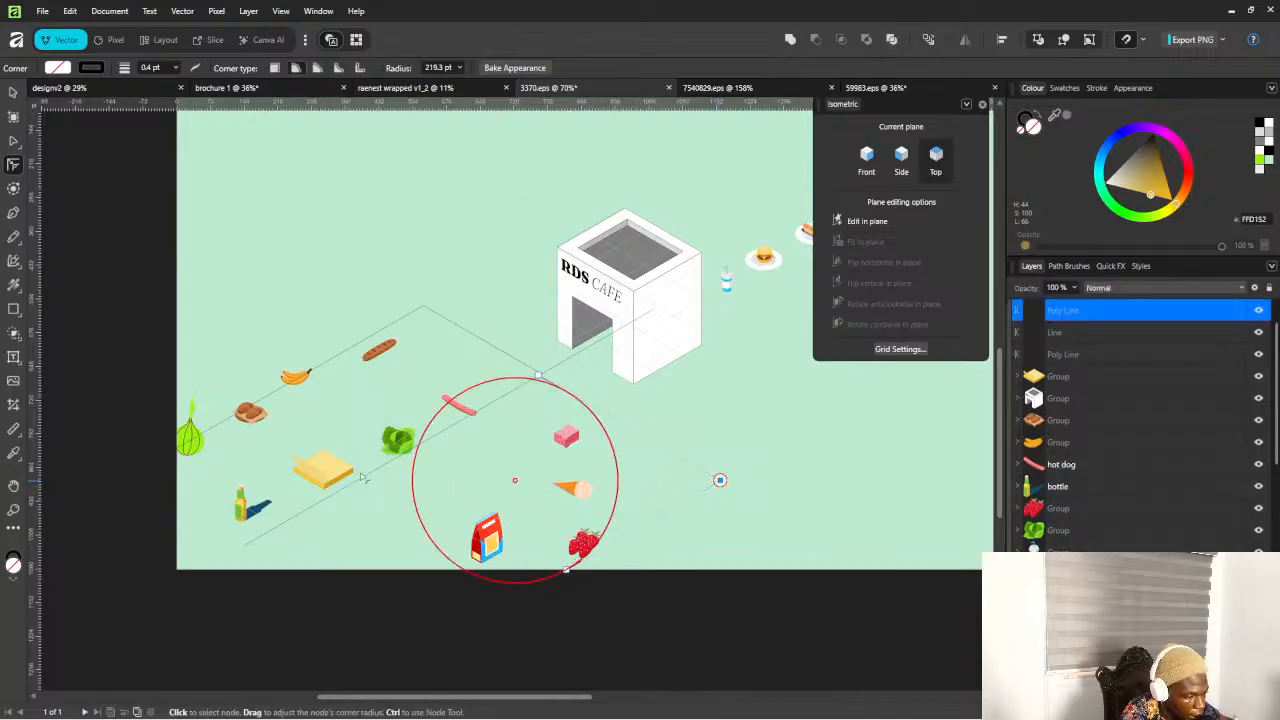
{"action": "left_click_drag", "start_coordinate": [355, 478], "coordinate": [355, 478]}
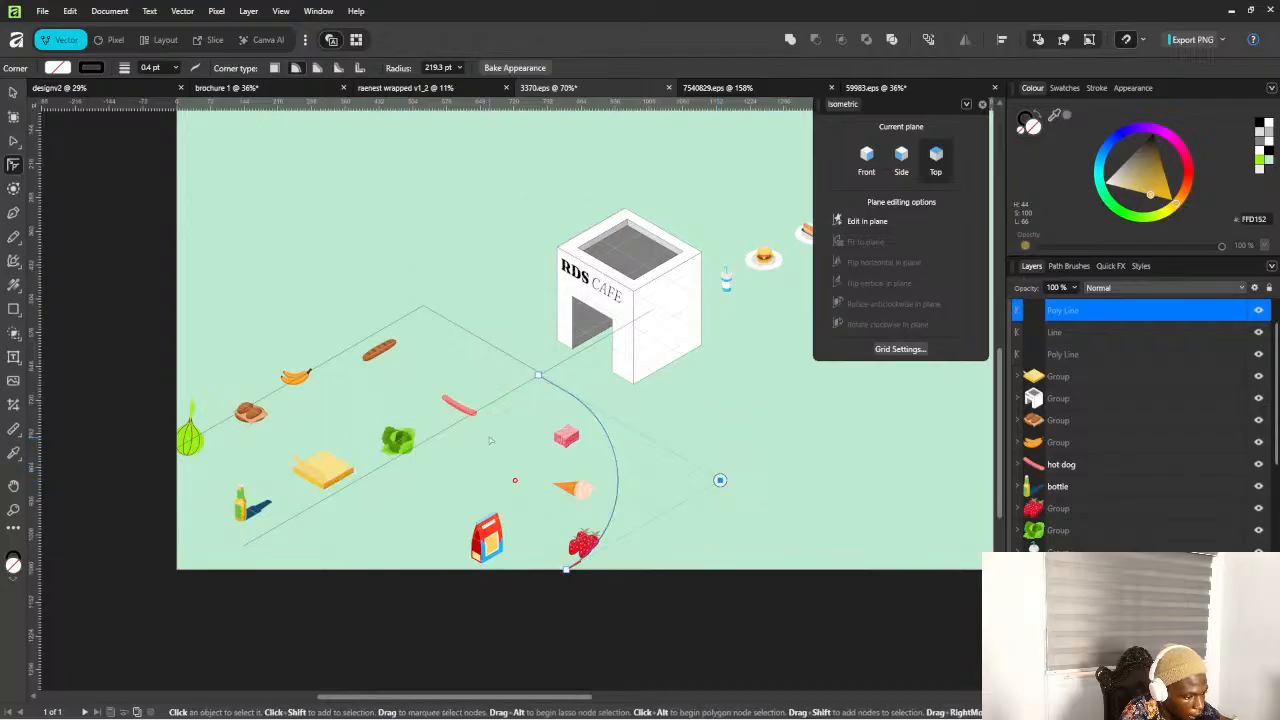
{"action": "key", "text": "ctrl+z"}
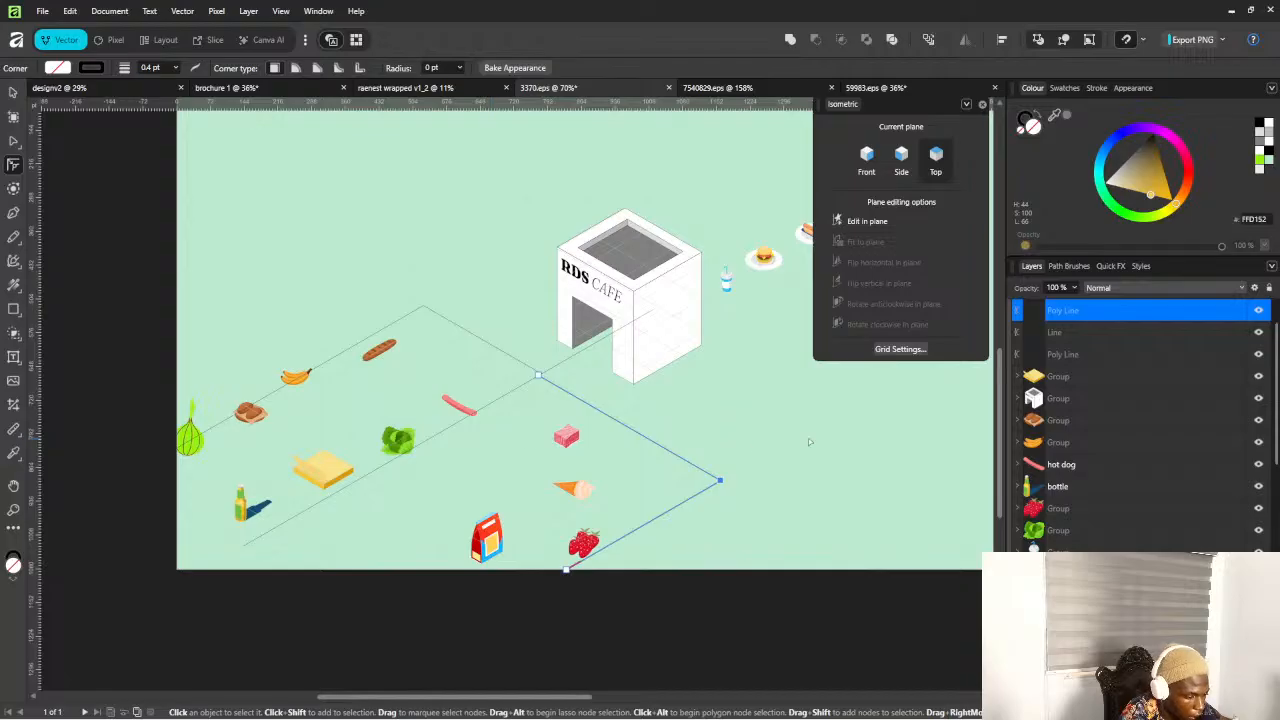
{"action": "left_click_drag", "start_coordinate": [722, 485], "coordinate": [465, 506]}
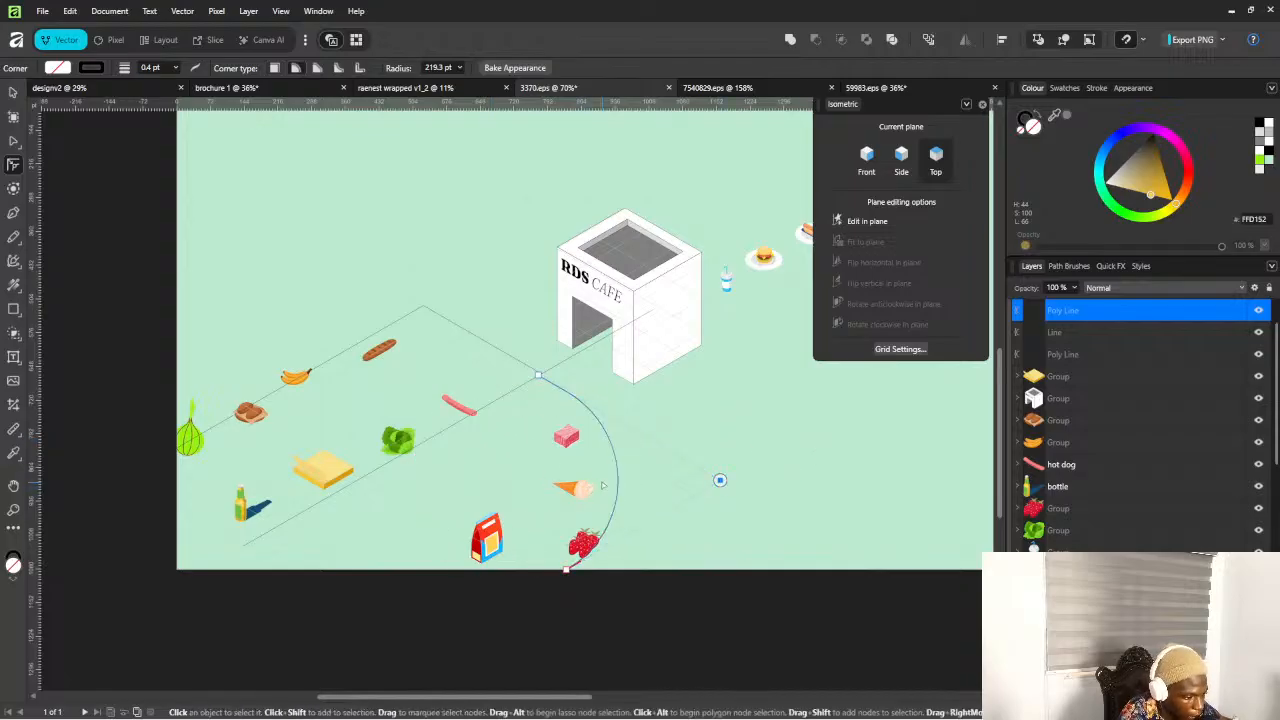
{"action": "key", "text": "ctrl+j"}
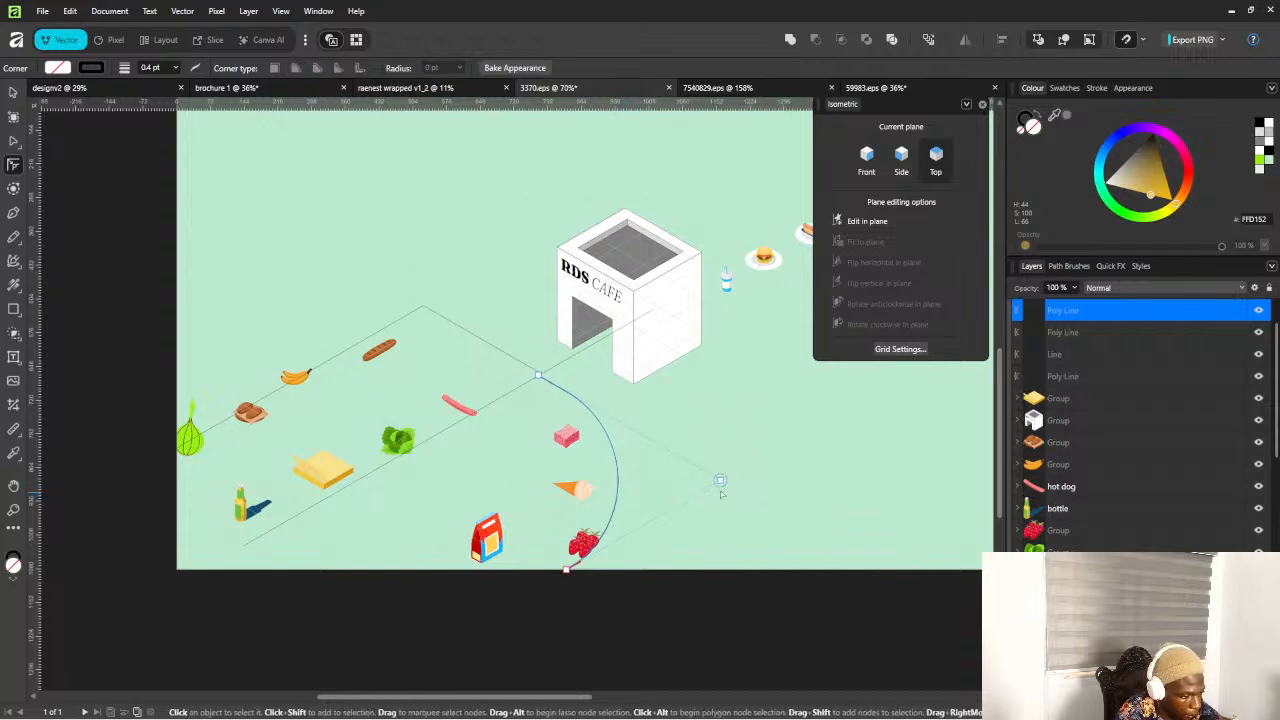
{"action": "key", "text": "ctrl+j"}
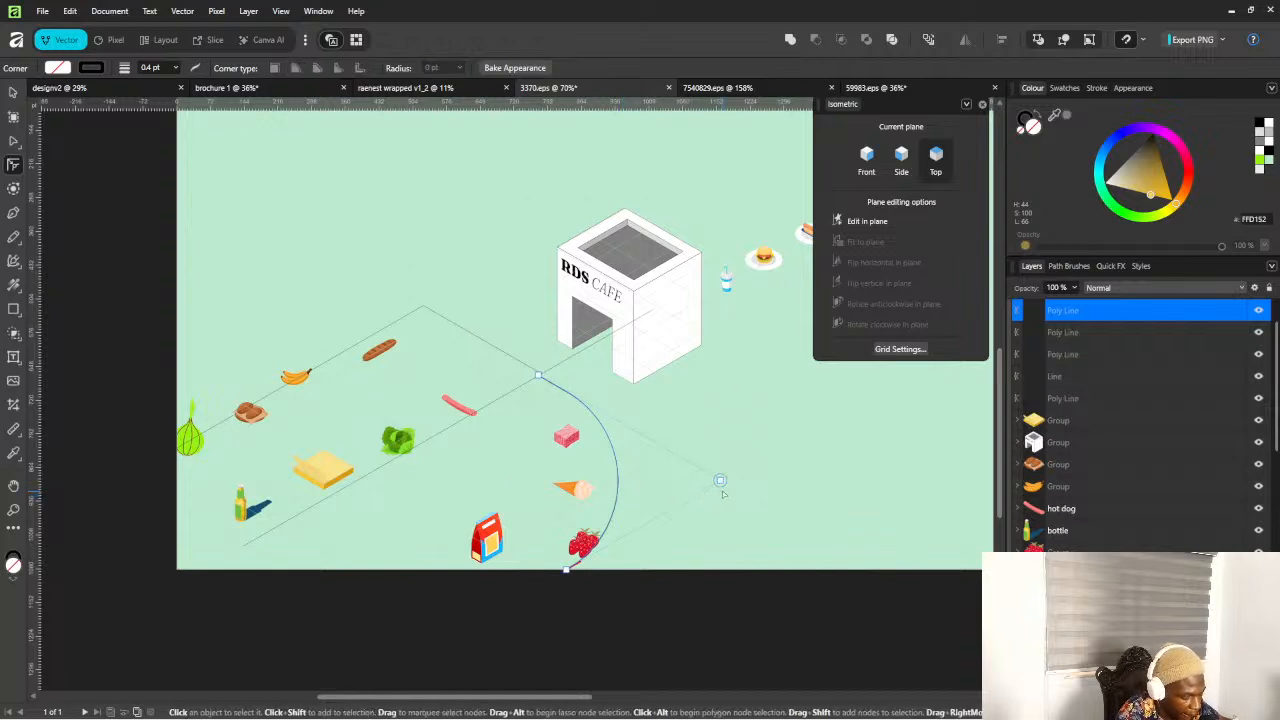
{"action": "key", "text": "ctrl+z"}
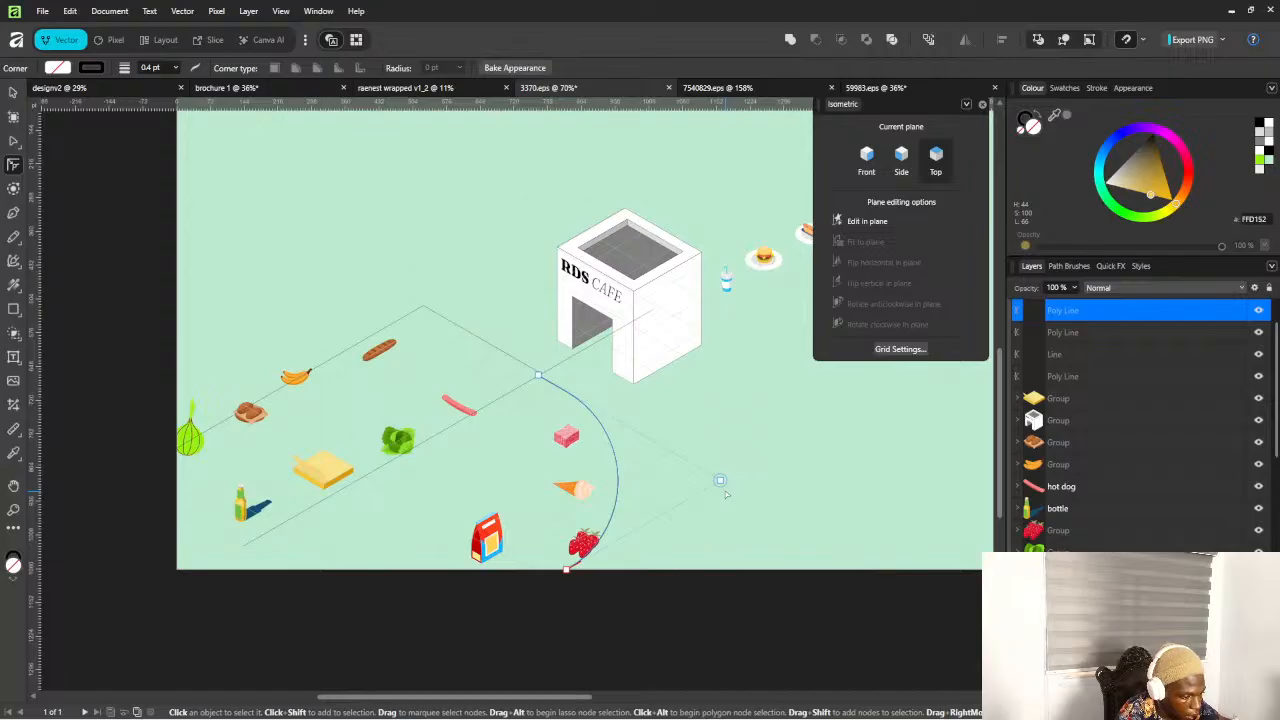
{"action": "key", "text": "ctrl+z"}
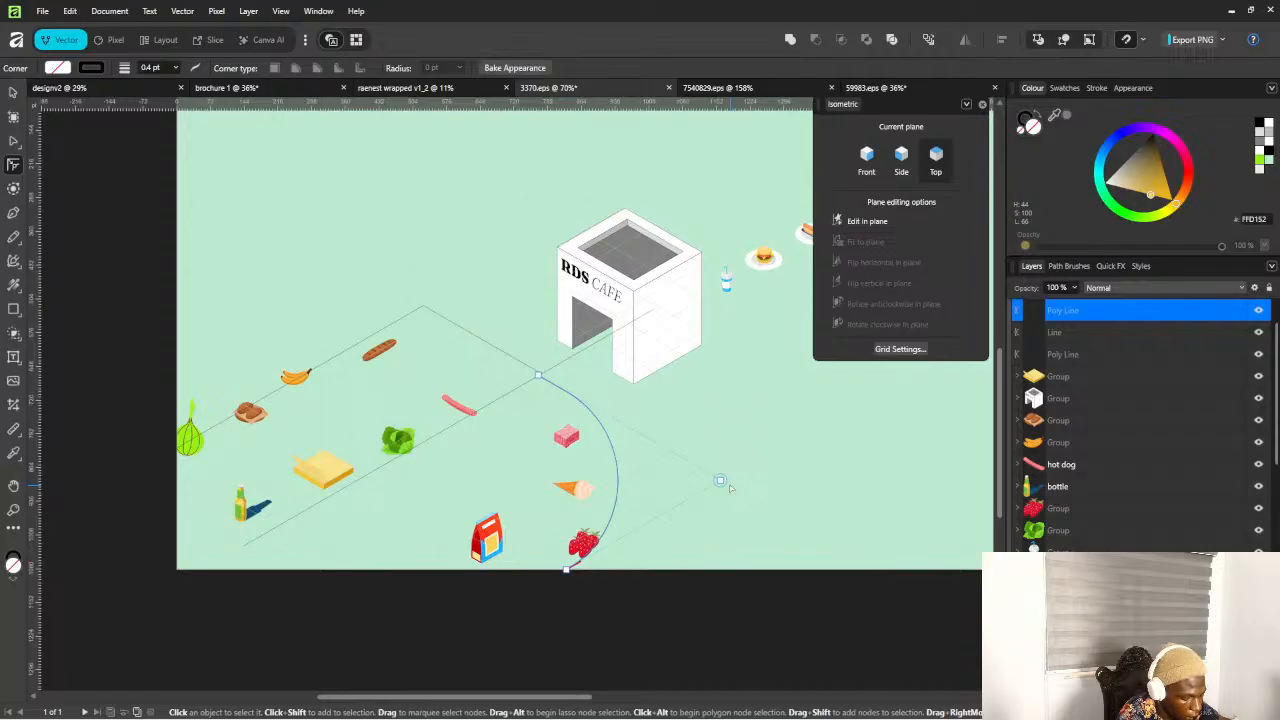
Remove the rounding from the outer corner of the guide path beside the beef block and ice cream cone, making it sharp again
{"action": "key", "text": "v"}
{"action": "left_click", "coordinate": [768, 481]}
{"action": "scroll", "coordinate": [768, 481], "scroll_direction": "down", "scroll_amount": 3}
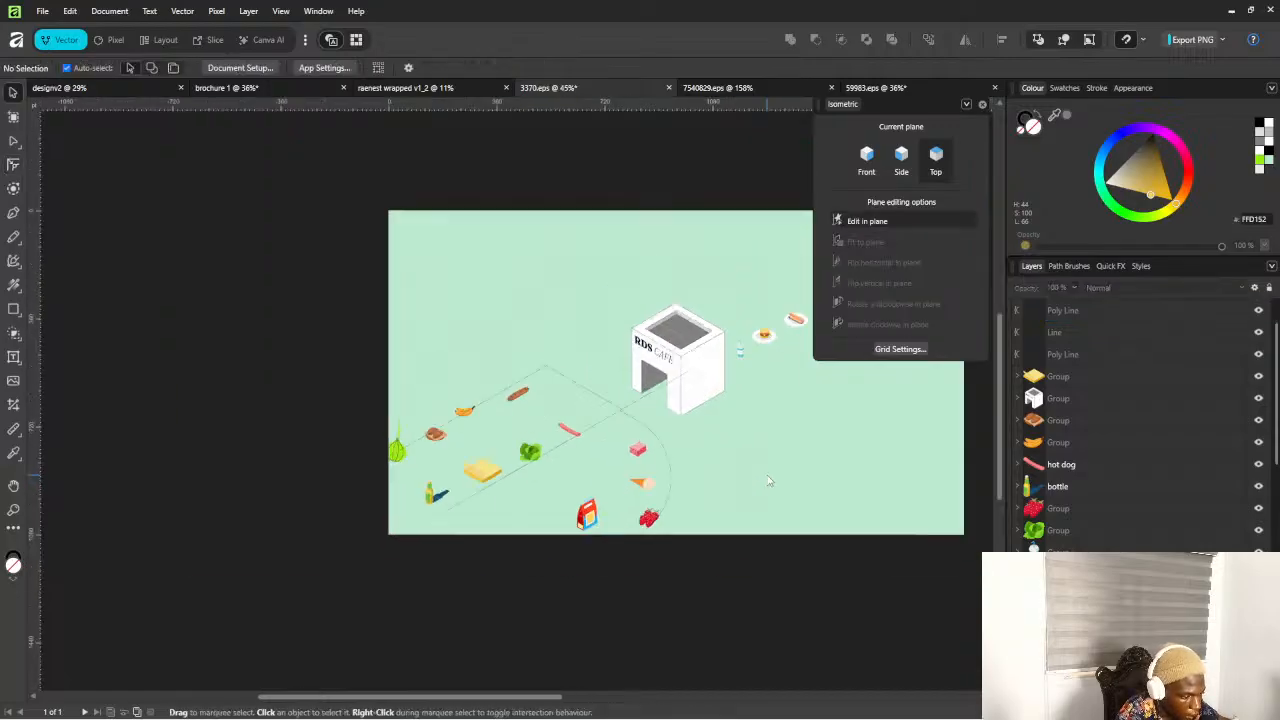
{"action": "scroll", "coordinate": [768, 481], "scroll_direction": "up", "scroll_amount": 2}
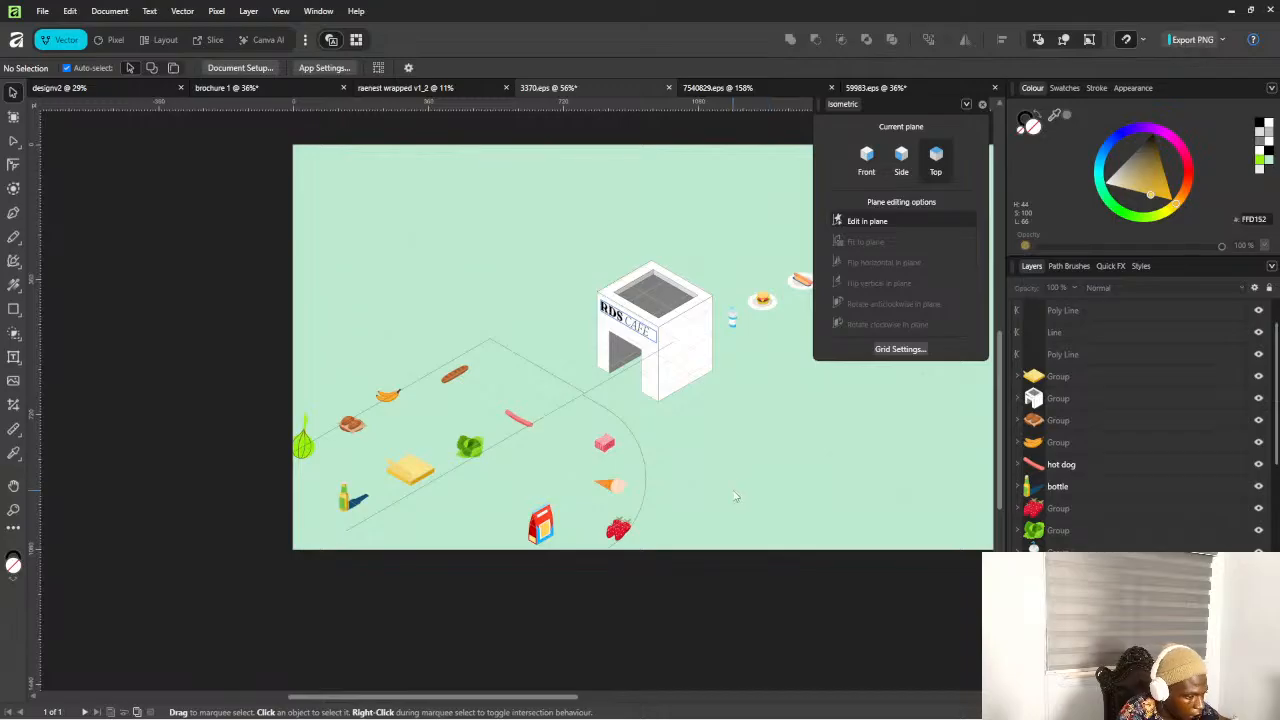
{"action": "left_click", "coordinate": [643, 457]}
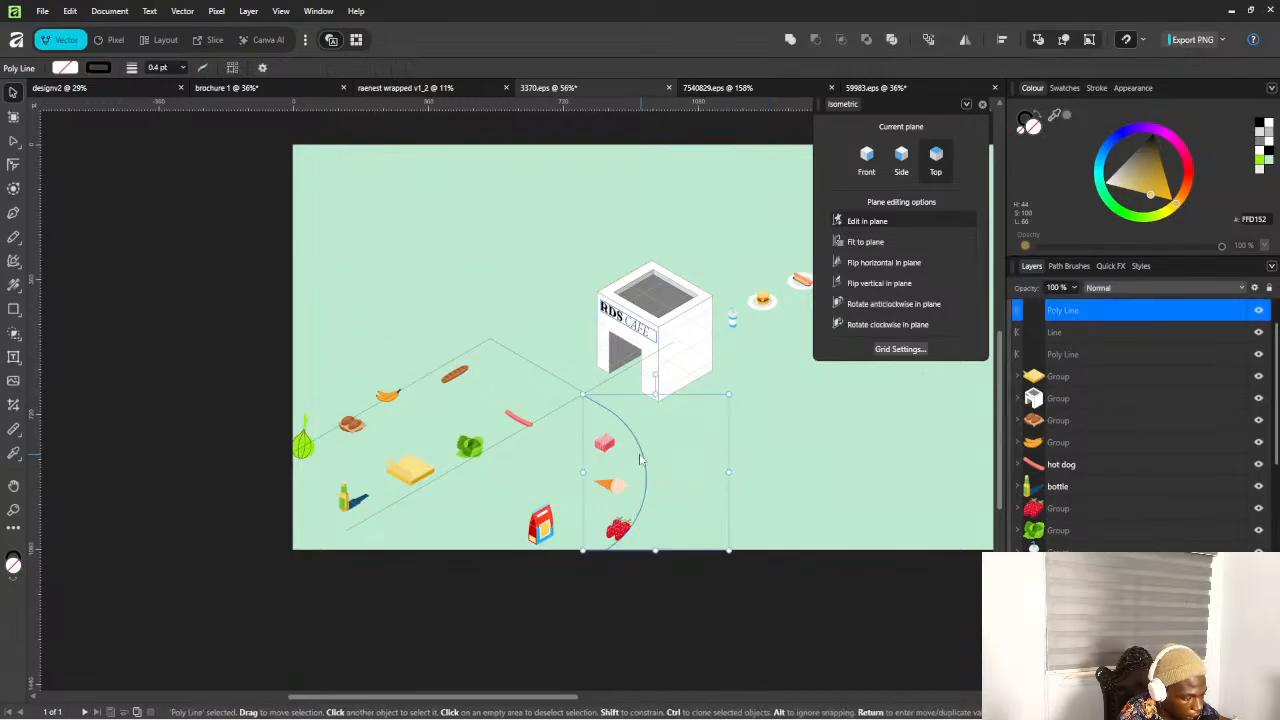
{"action": "left_click", "coordinate": [13, 164]}
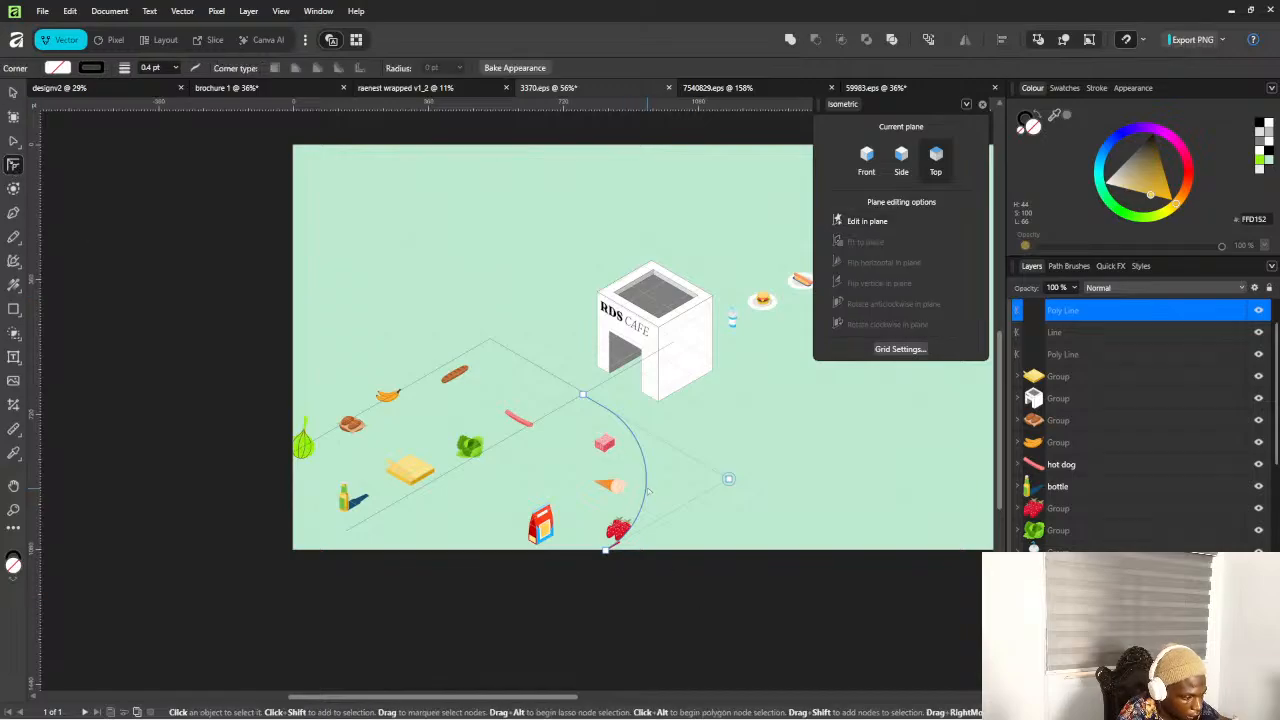
{"action": "left_click_drag", "start_coordinate": [730, 482], "coordinate": [720, 492]}
{"action": "left_click", "coordinate": [766, 487]}
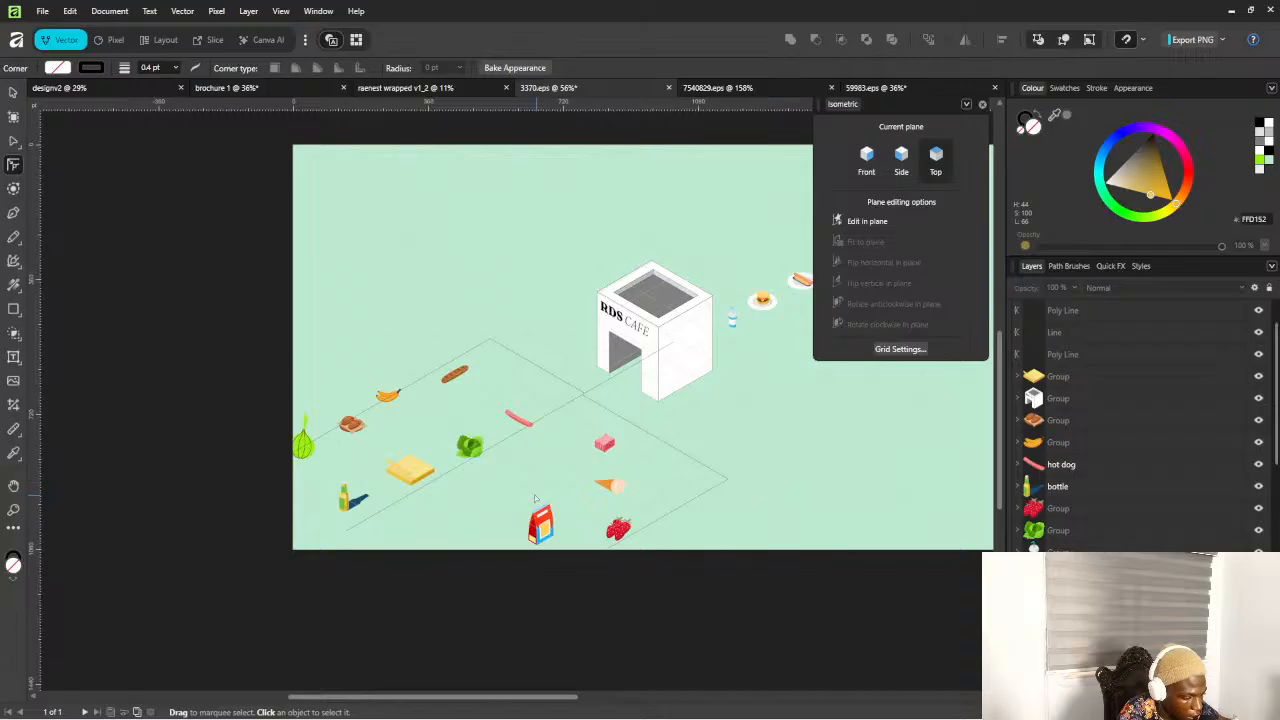
Shorten the lower guide path by moving its outer corner up-left and its free end beside the red packet, keeping both segments isometric
{"action": "scroll", "coordinate": [710, 495], "scroll_direction": "up", "scroll_amount": 2}
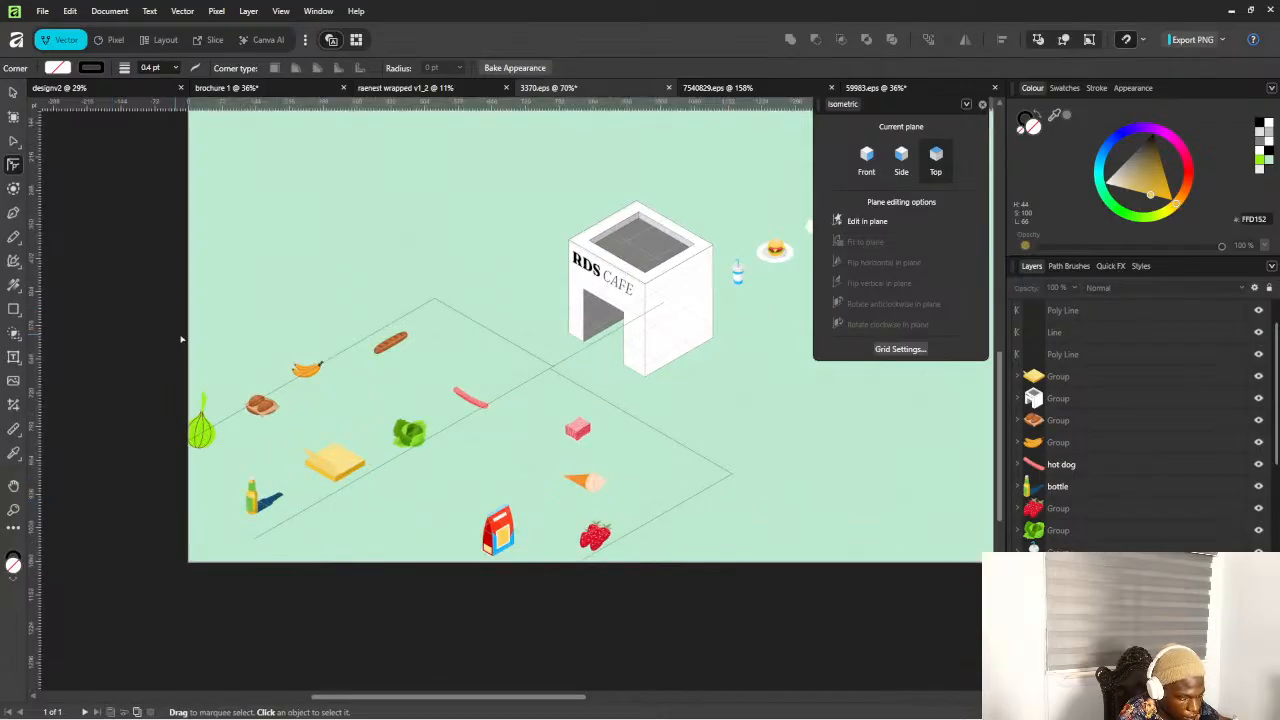
{"action": "key", "text": "a"}
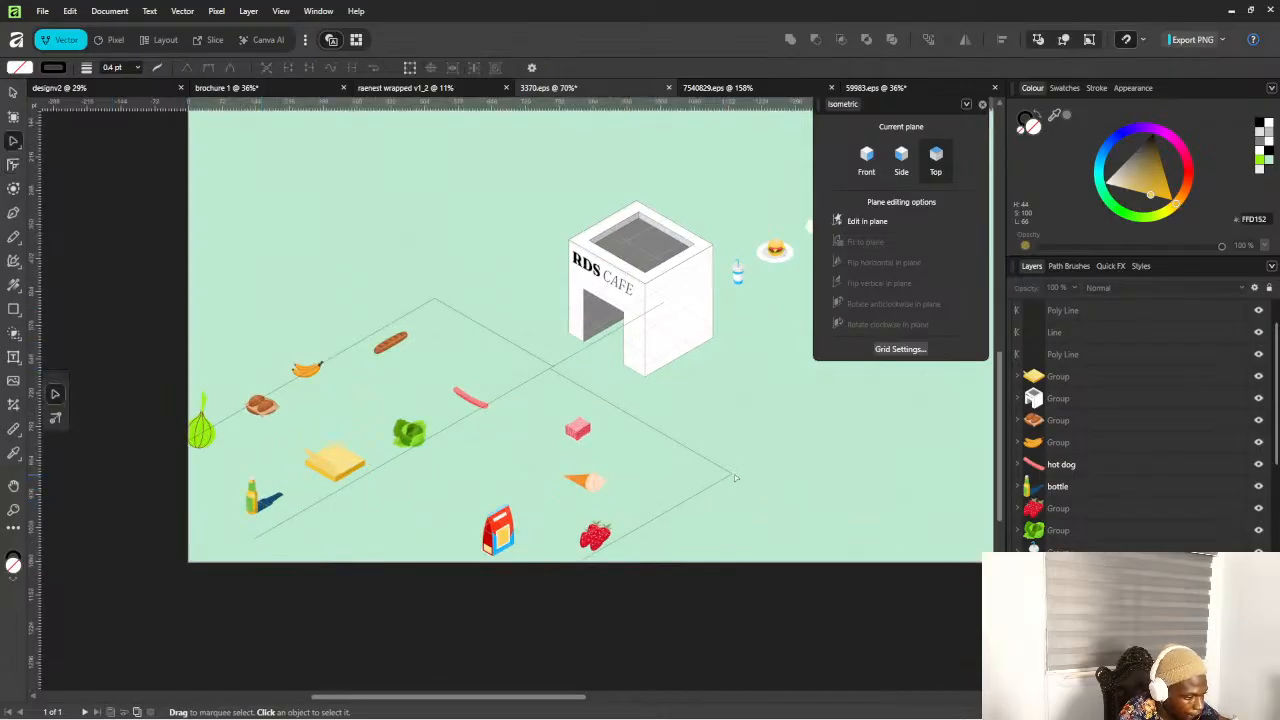
{"action": "left_click", "coordinate": [733, 477]}
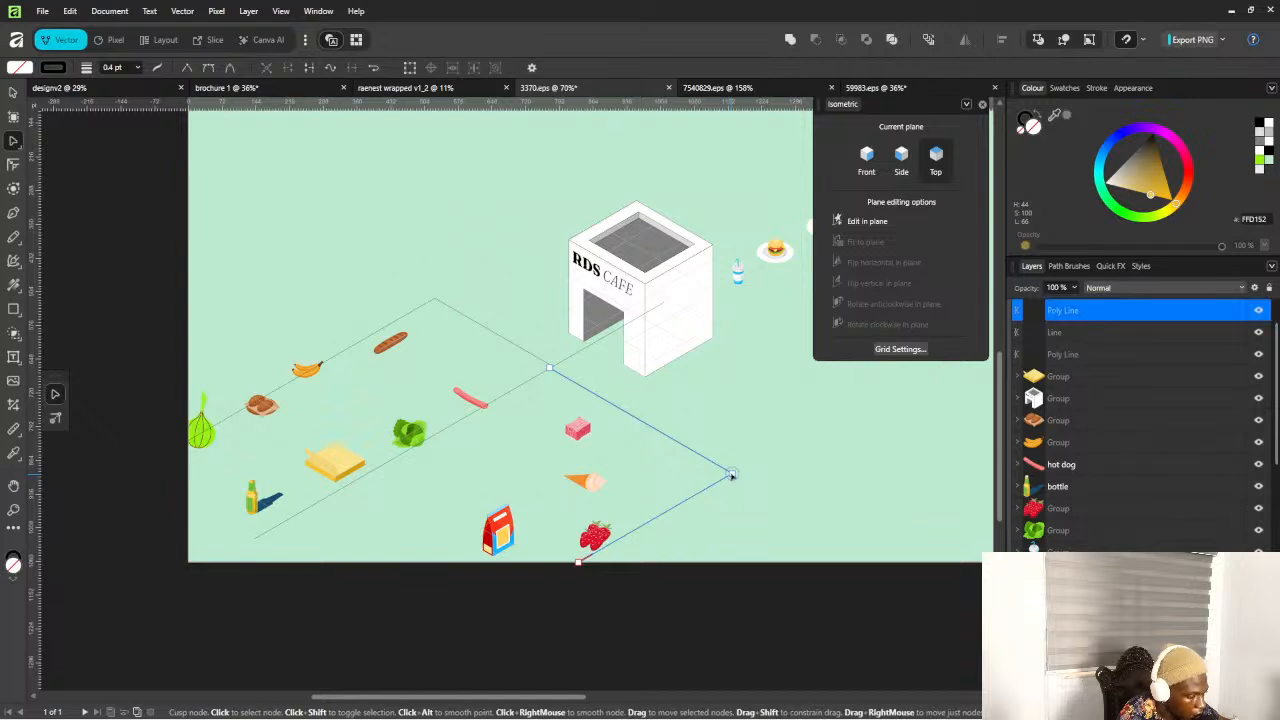
{"action": "left_click_drag", "start_coordinate": [733, 477], "coordinate": [687, 447]}
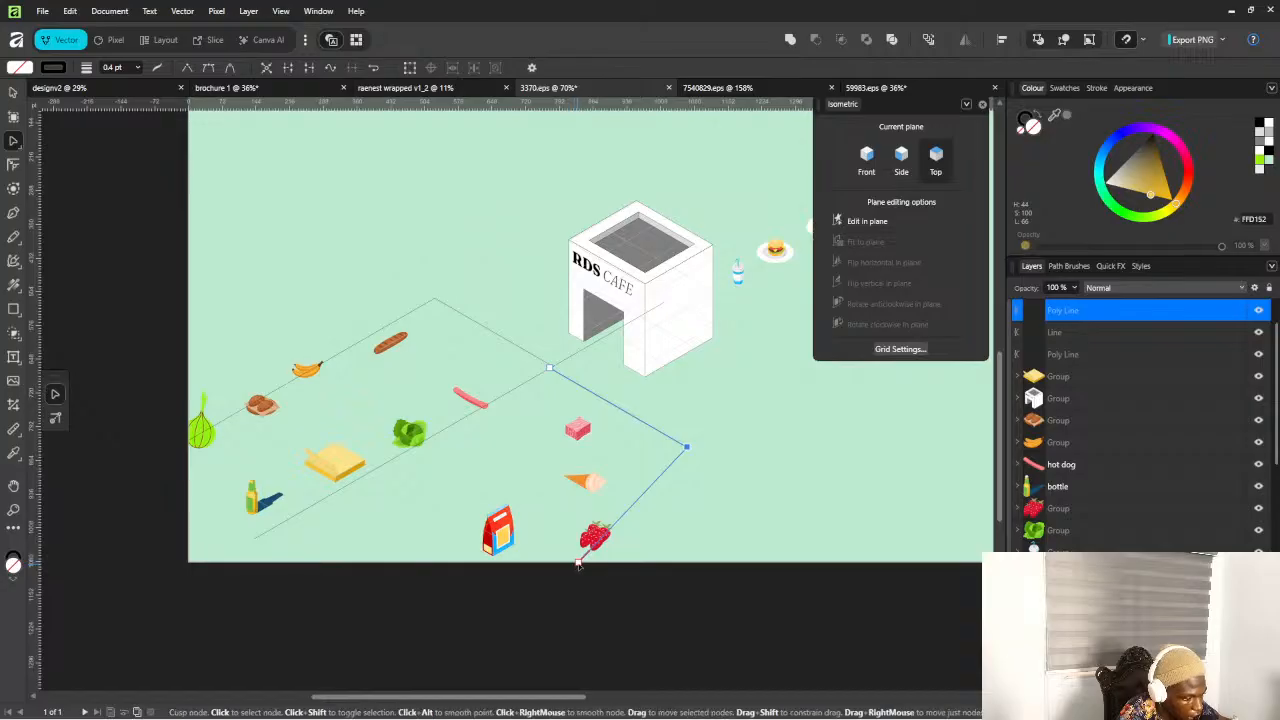
{"action": "left_click_drag", "start_coordinate": [577, 563], "coordinate": [527, 533]}
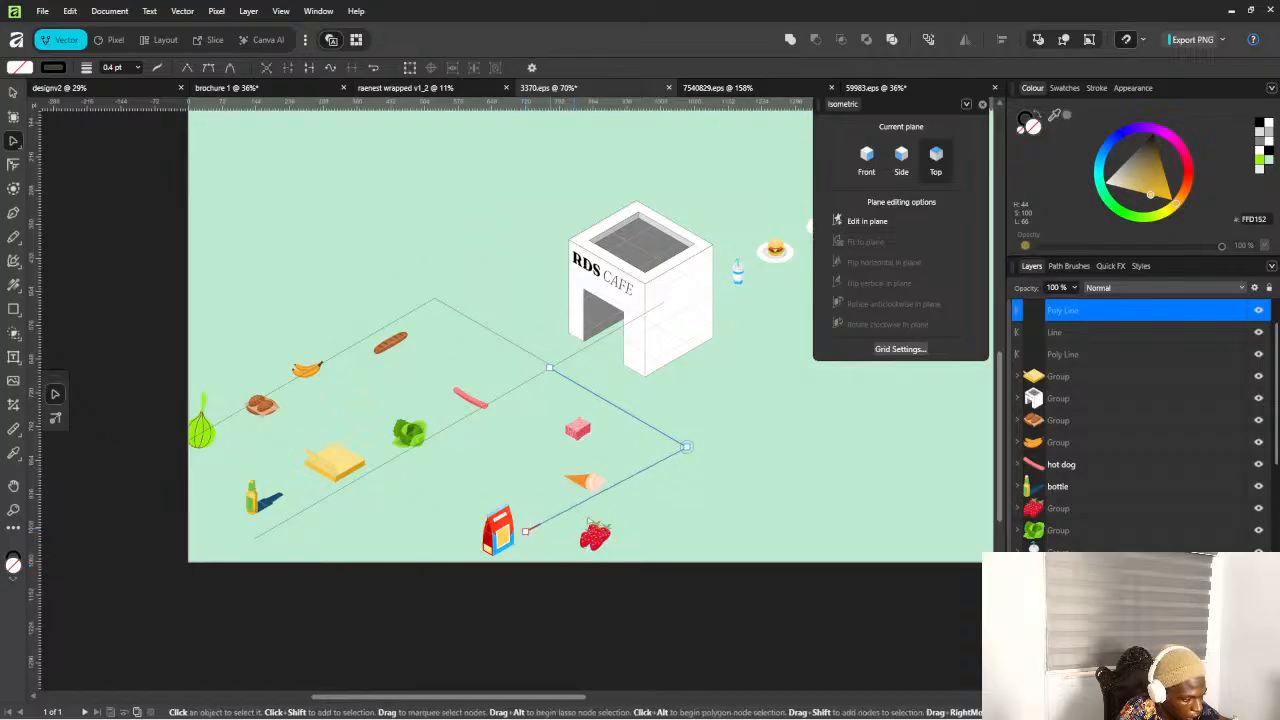
{"action": "scroll", "coordinate": [690, 447], "scroll_direction": "up", "scroll_amount": 5}
{"action": "left_click_drag", "start_coordinate": [650, 449], "coordinate": [646, 432]}
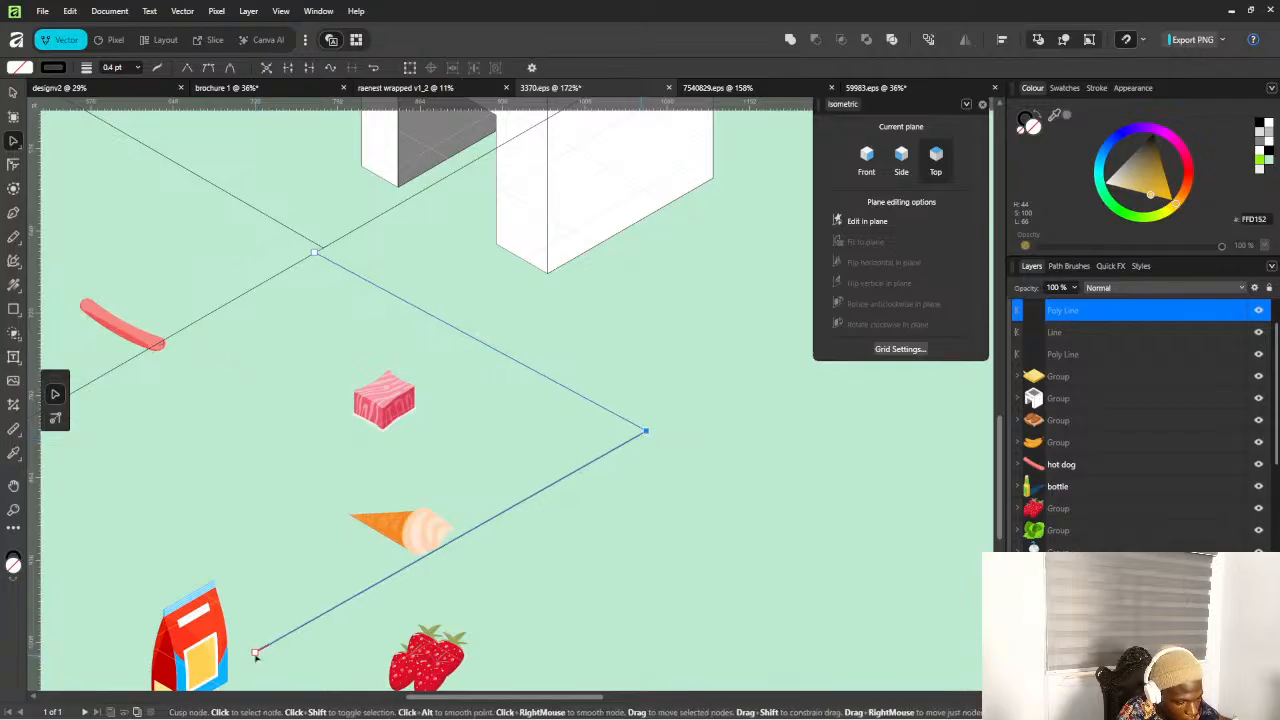
{"action": "left_click_drag", "start_coordinate": [255, 651], "coordinate": [254, 660]}
{"action": "key", "text": "ctrl+0"}
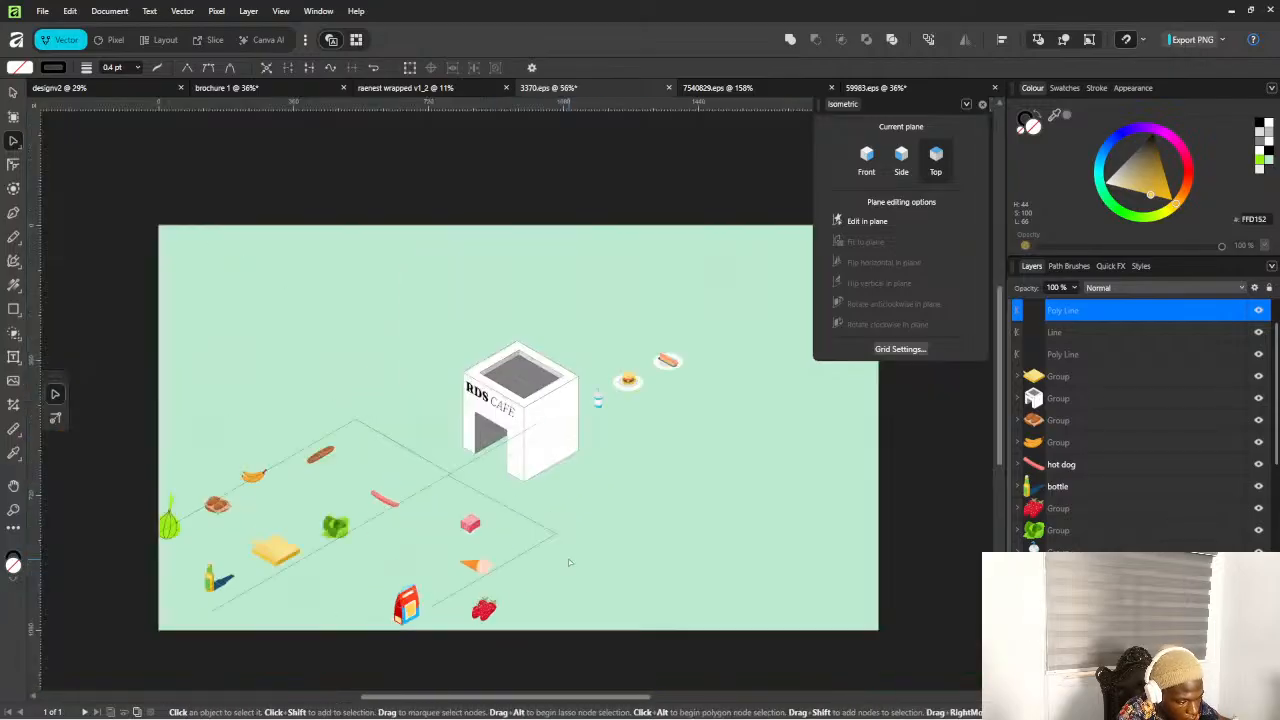
Move the guide path's corner onto the straight path between cheese and lettuce, and extend its end past the red packet below the canvas
{"action": "scroll", "coordinate": [571, 555], "scroll_direction": "up", "scroll_amount": 3}
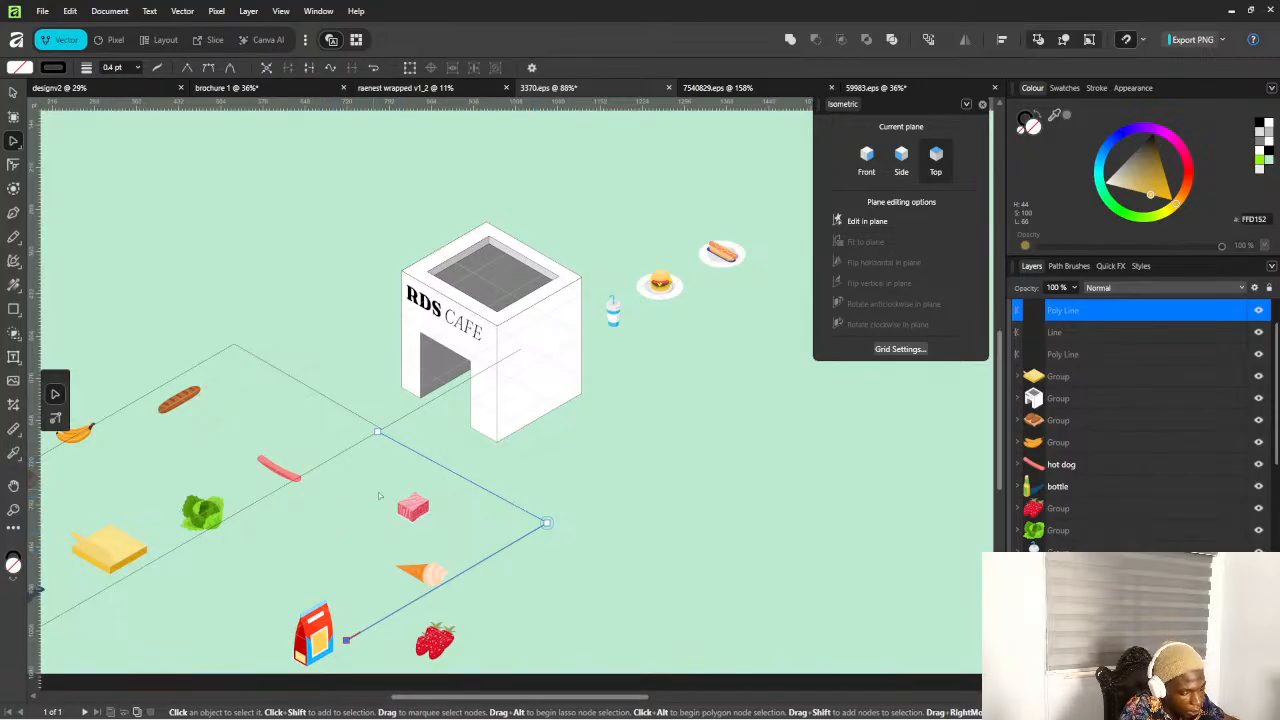
{"action": "left_click_drag", "start_coordinate": [541, 522], "coordinate": [169, 552]}
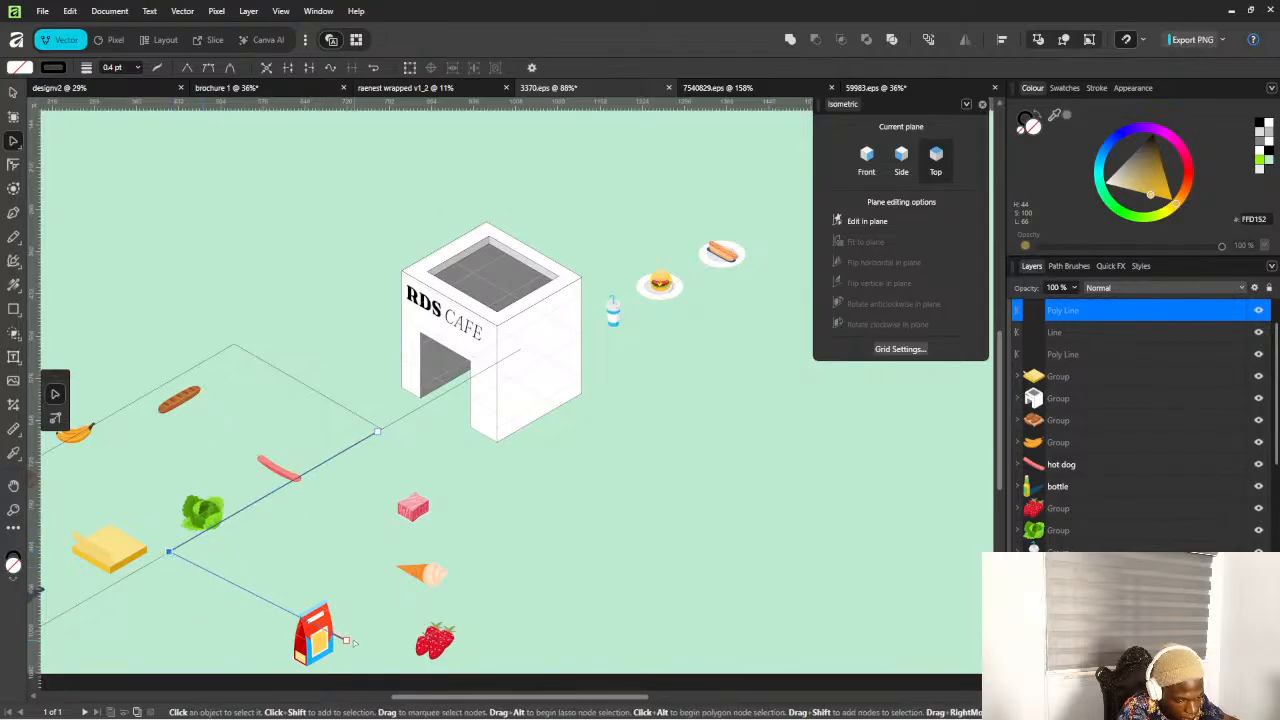
{"action": "left_click", "coordinate": [345, 641]}
{"action": "left_click", "coordinate": [345, 641], "text": "alt"}
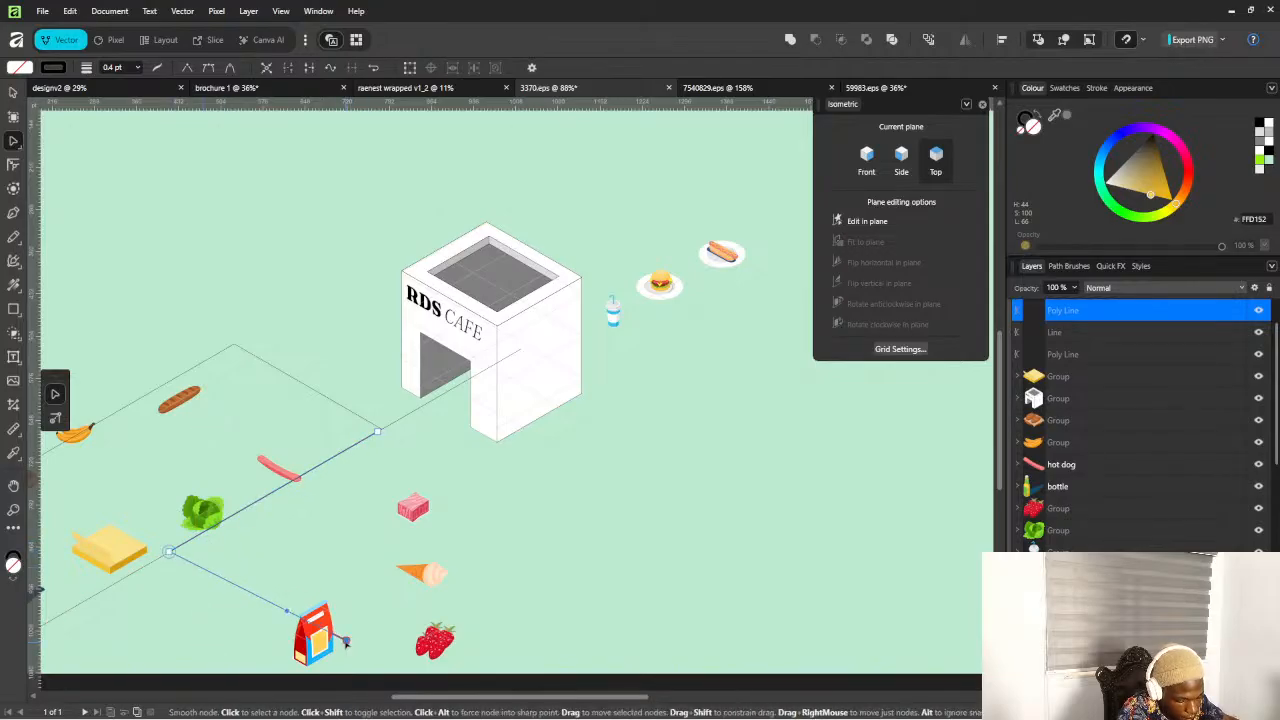
{"action": "left_click_drag", "start_coordinate": [352, 646], "coordinate": [419, 670]}
{"action": "key", "text": "ctrl+z"}
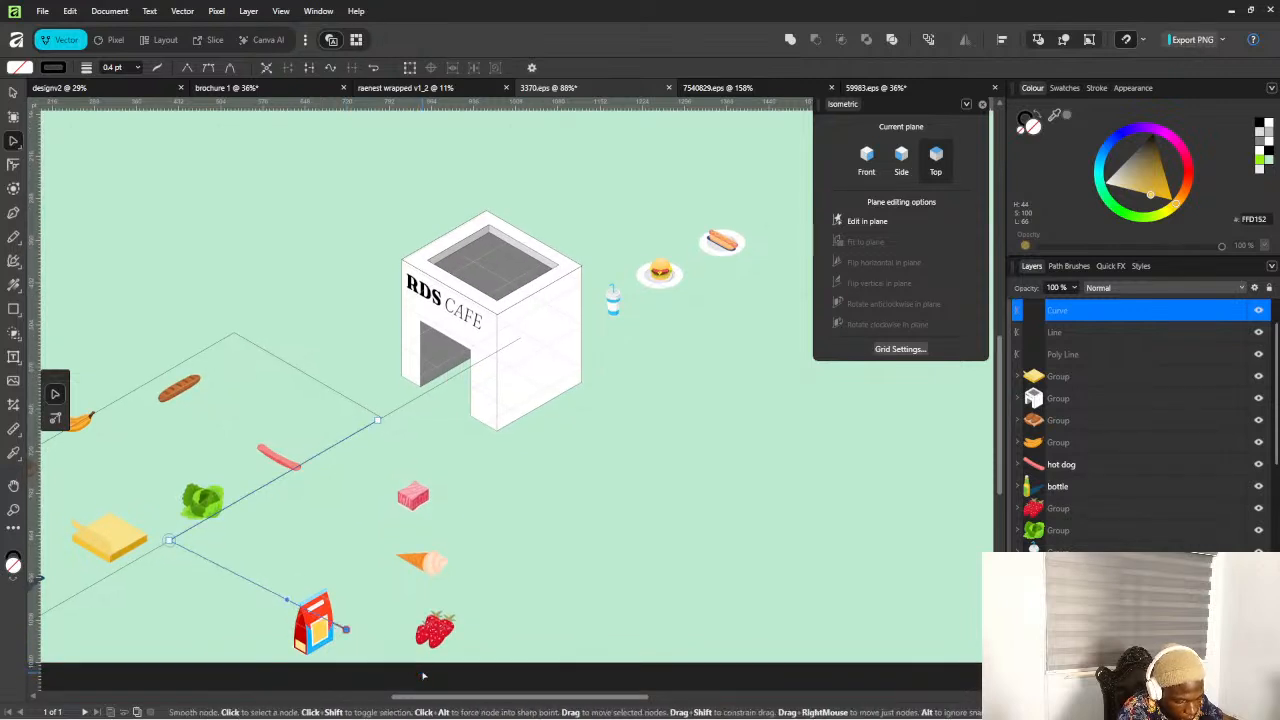
{"action": "left_click_drag", "start_coordinate": [348, 632], "coordinate": [406, 667]}
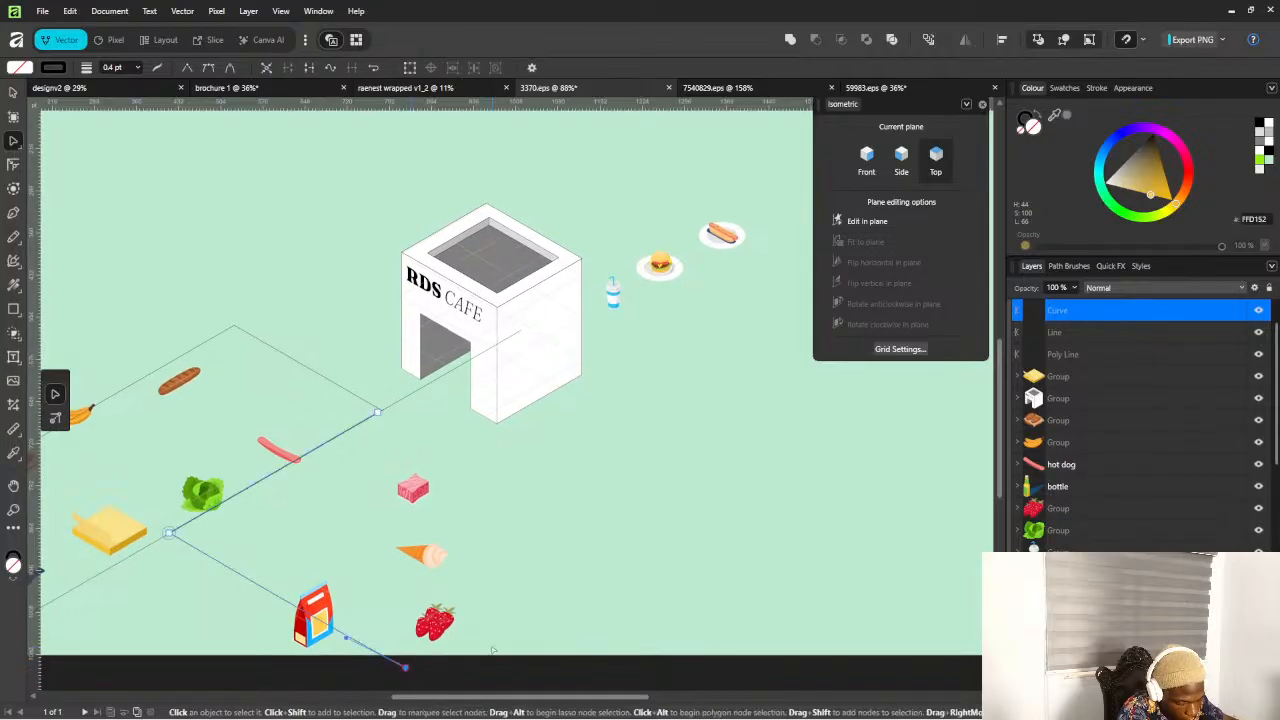
Round the guide path's corner beside the cheese to a radius of 236.6 pt
{"action": "left_click", "coordinate": [13, 165]}
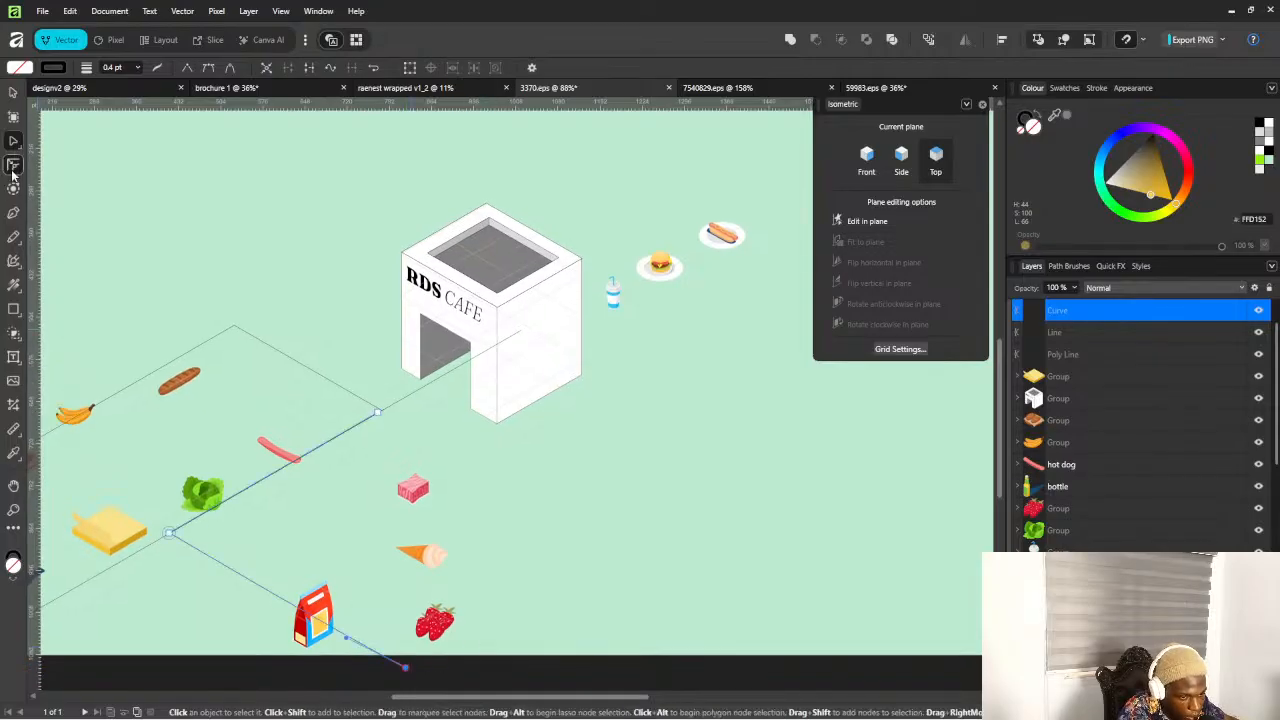
{"action": "left_click_drag", "start_coordinate": [169, 533], "coordinate": [498, 571]}
{"action": "key", "text": "v"}
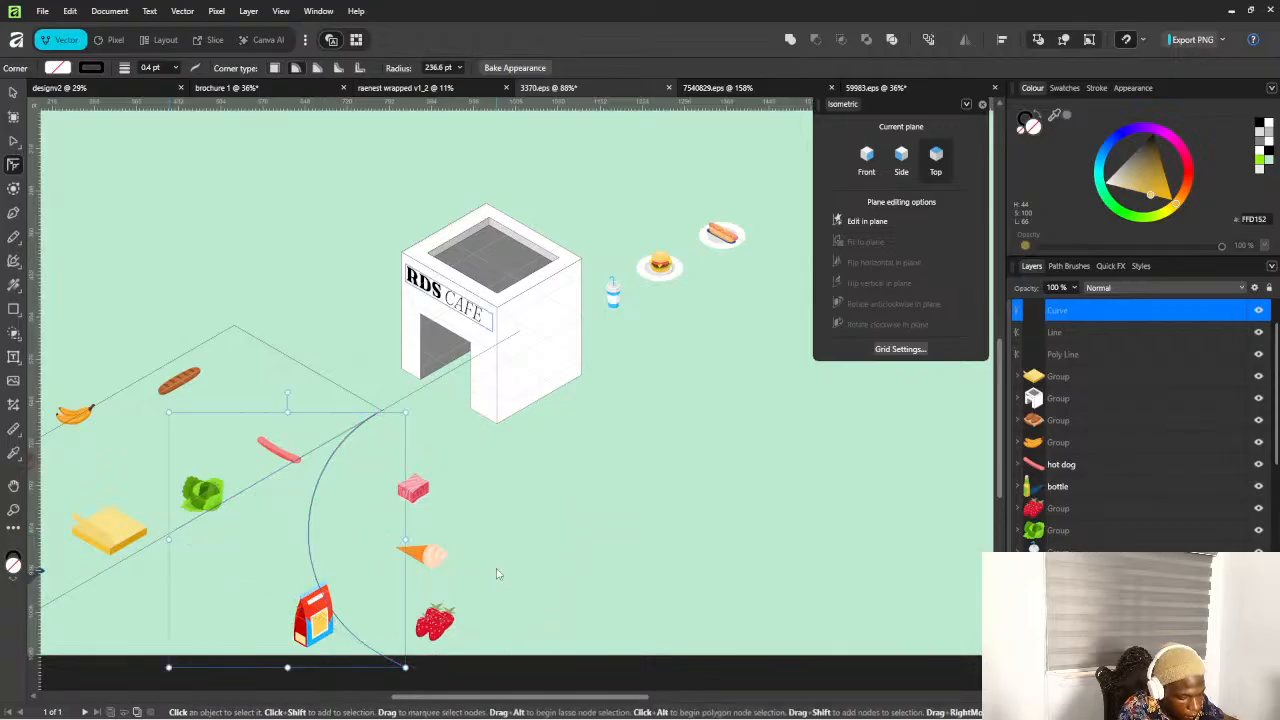
{"action": "left_click", "coordinate": [543, 534]}
{"action": "scroll", "coordinate": [538, 536], "scroll_direction": "down", "scroll_amount": 2}
{"action": "scroll", "coordinate": [474, 547], "scroll_direction": "up", "scroll_amount": 1}
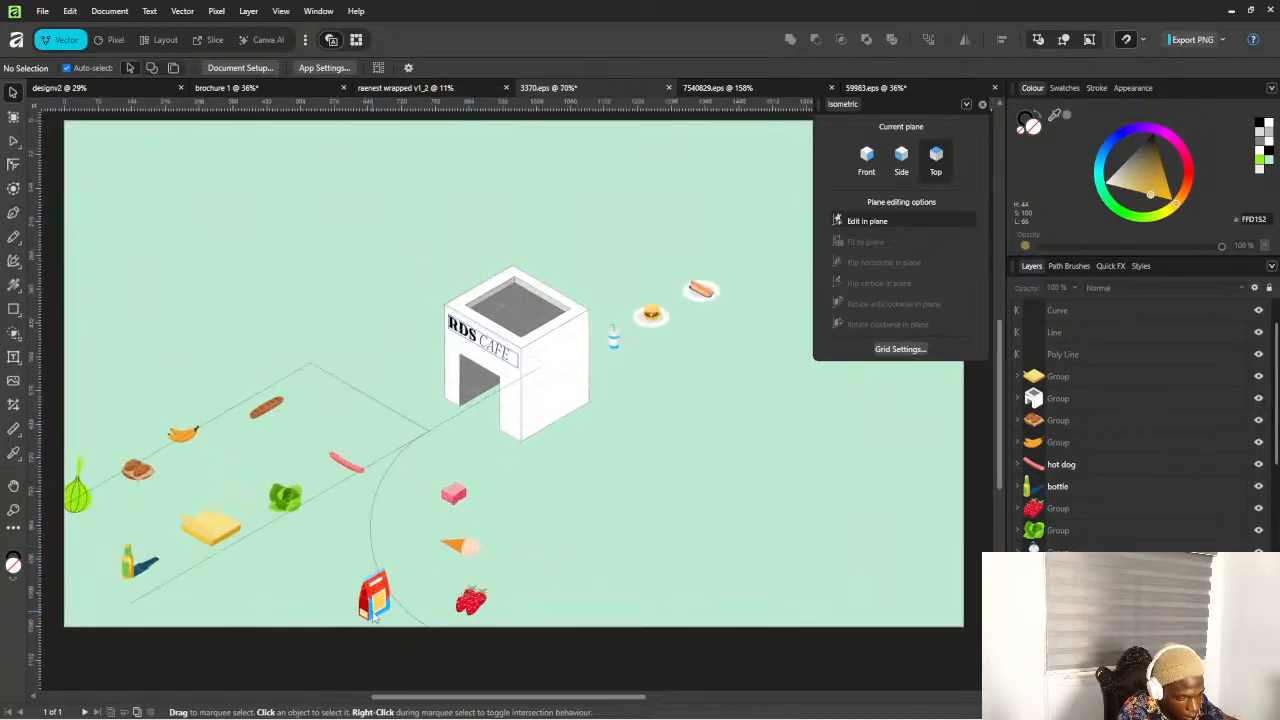
Move the whole beef block left onto the upper part of the curved guide path, just below the sausage
{"action": "scroll", "coordinate": [375, 612], "scroll_direction": "up", "scroll_amount": 3}
{"action": "scroll", "coordinate": [375, 516], "scroll_direction": "down", "scroll_amount": 3}
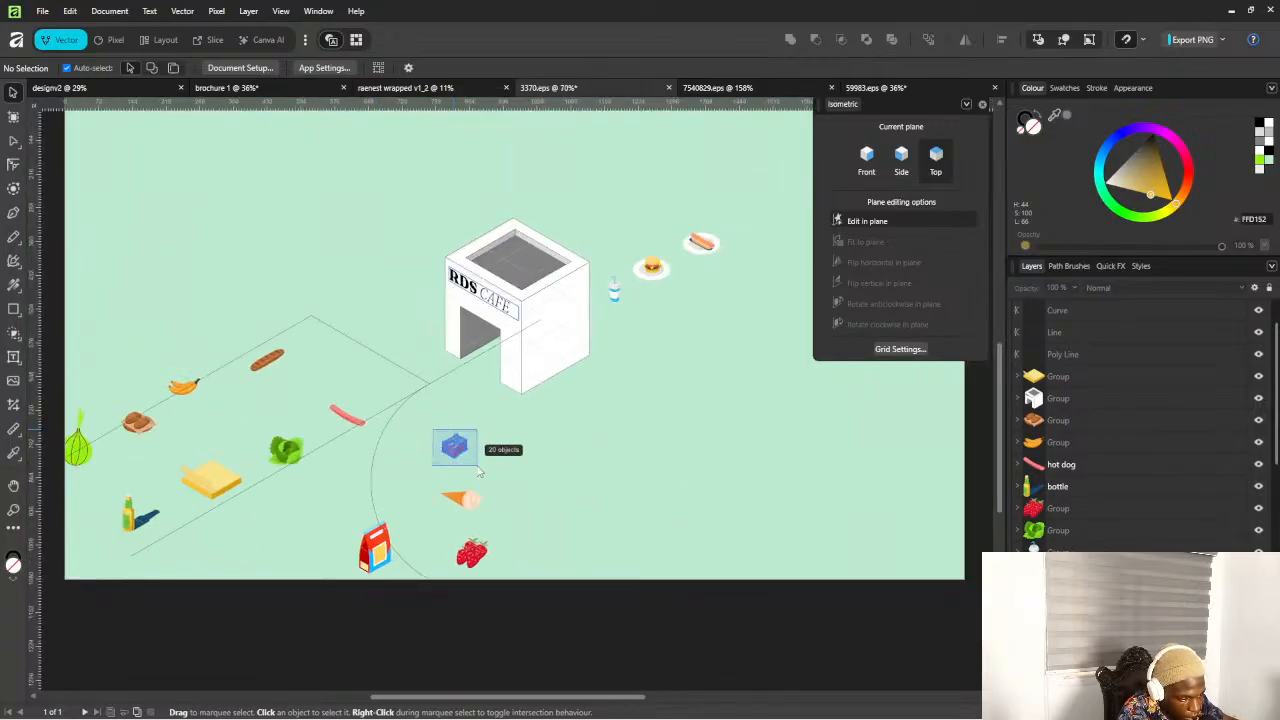
{"action": "left_click", "coordinate": [453, 445]}
{"action": "left_click_drag", "start_coordinate": [453, 445], "coordinate": [388, 450]}
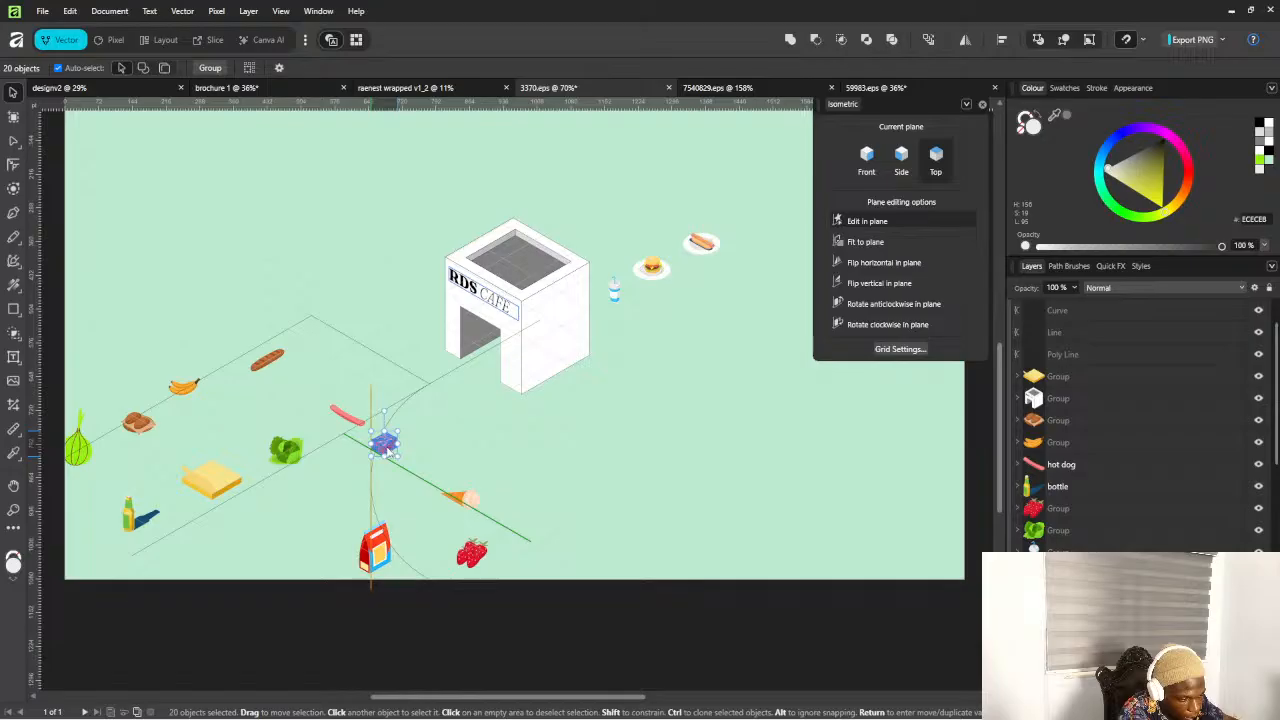
{"action": "left_click", "coordinate": [431, 485]}
Move the ice cream cone group left onto the curved guide path, just below the beef block
{"action": "left_click", "coordinate": [390, 450]}
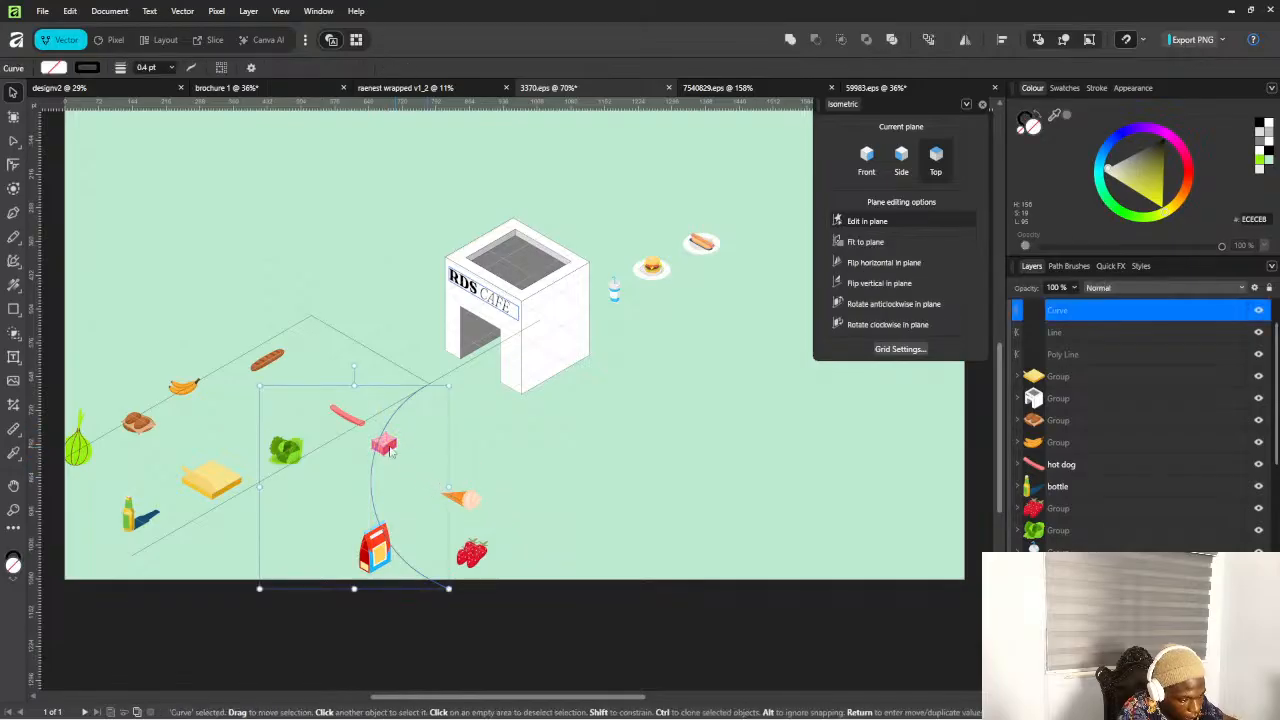
{"action": "scroll", "coordinate": [1036, 443], "scroll_direction": "up", "scroll_amount": 1}
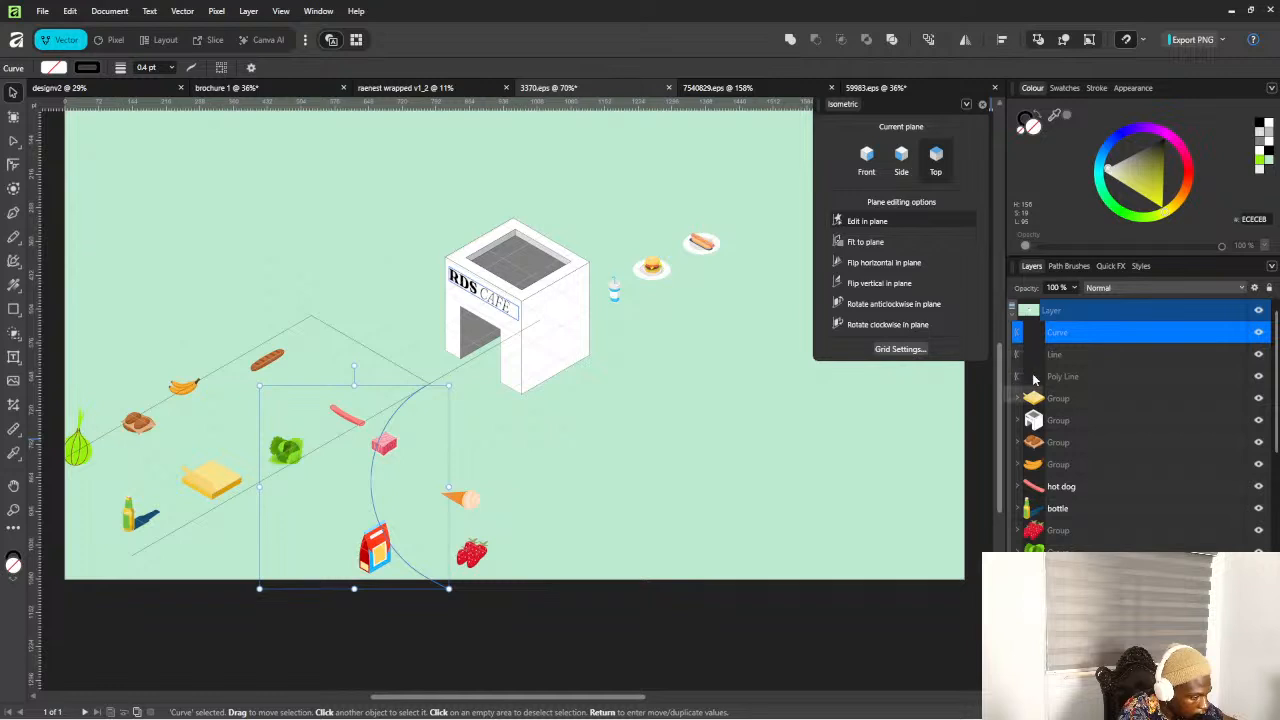
{"action": "left_click", "coordinate": [1045, 533]}
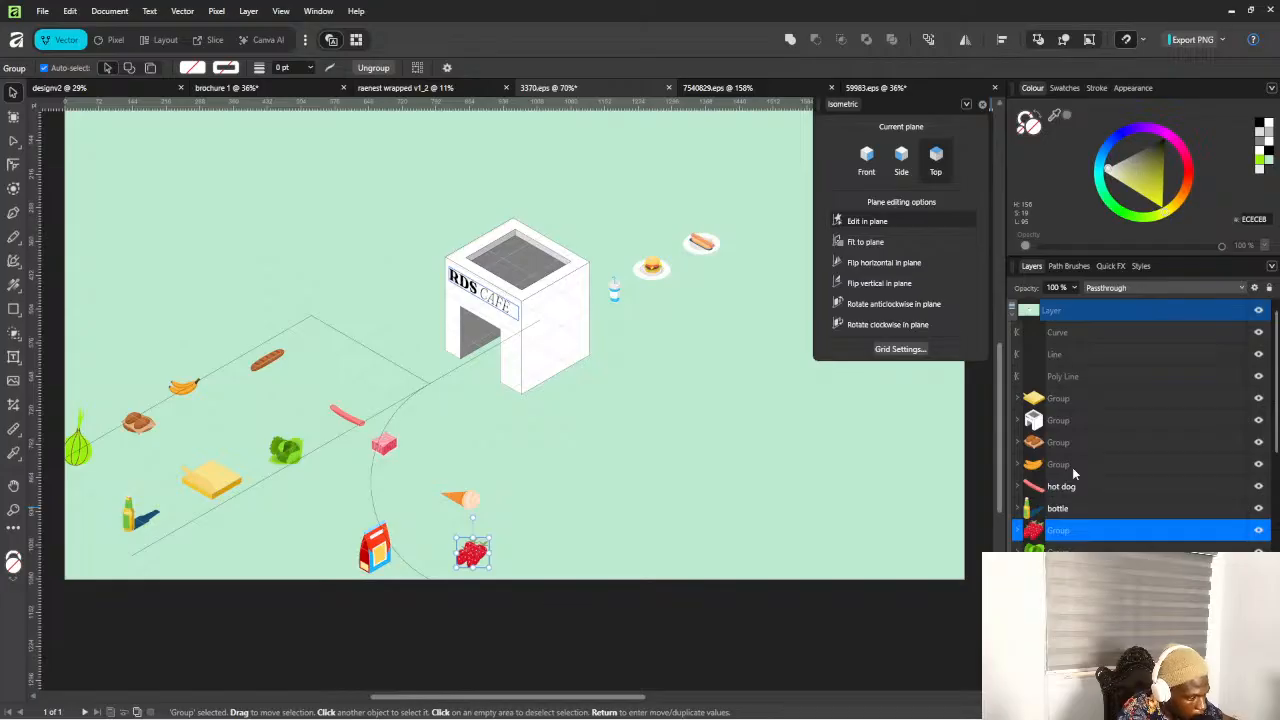
{"action": "scroll", "coordinate": [1076, 476], "scroll_direction": "down", "scroll_amount": 3}
{"action": "left_click", "coordinate": [1058, 508]}
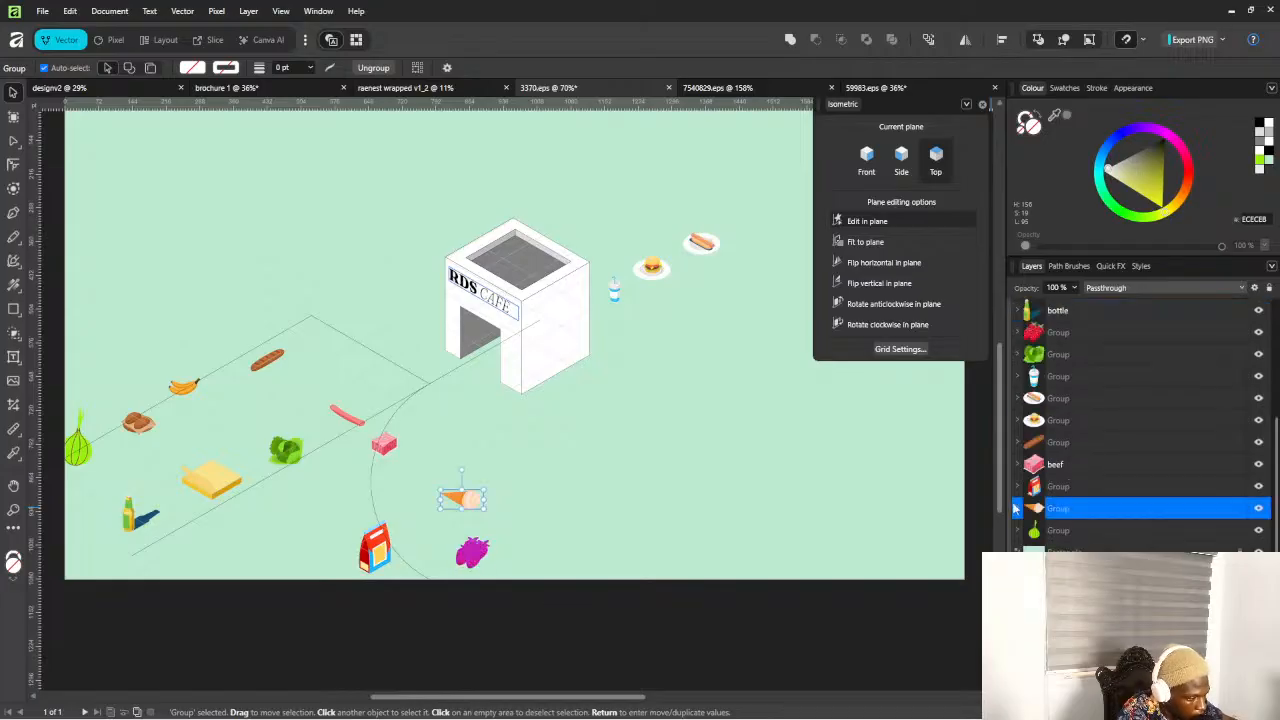
{"action": "left_click_drag", "start_coordinate": [462, 497], "coordinate": [370, 489]}
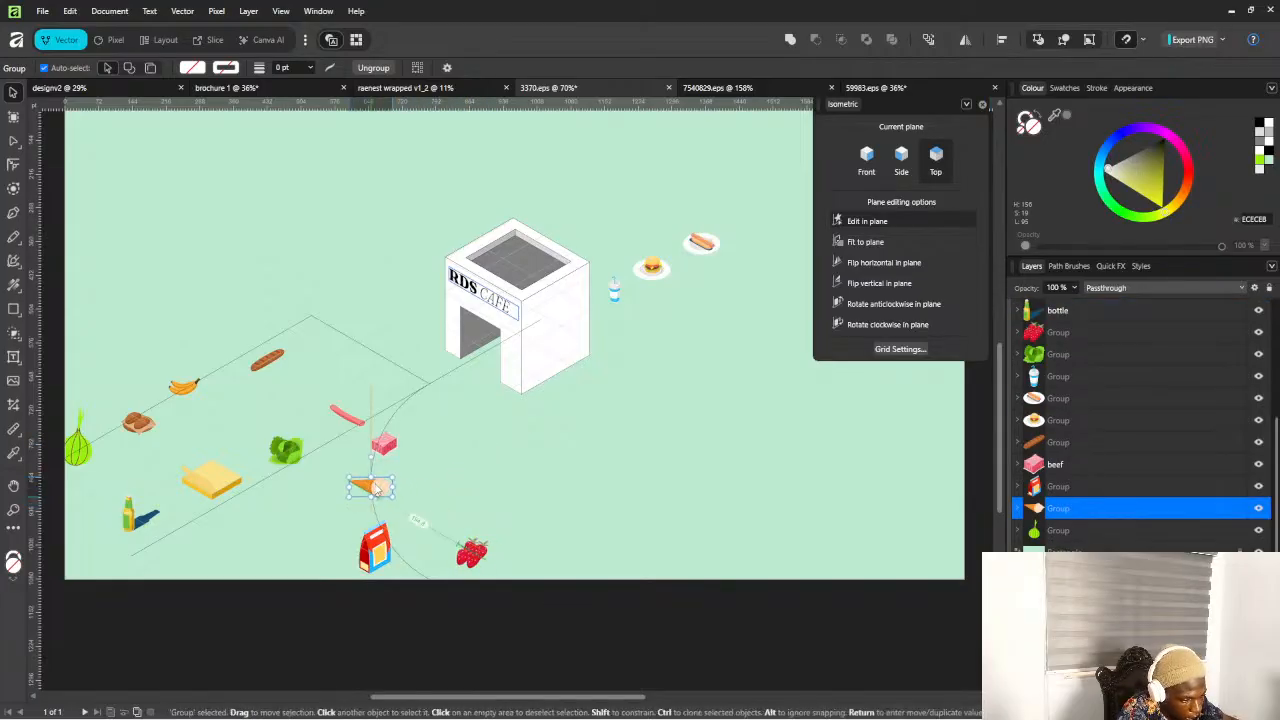
Move the strawberries onto the curve just below the ice cream cone, and the red packet down-right onto it at the canvas's bottom edge
{"action": "left_click", "coordinate": [474, 550]}
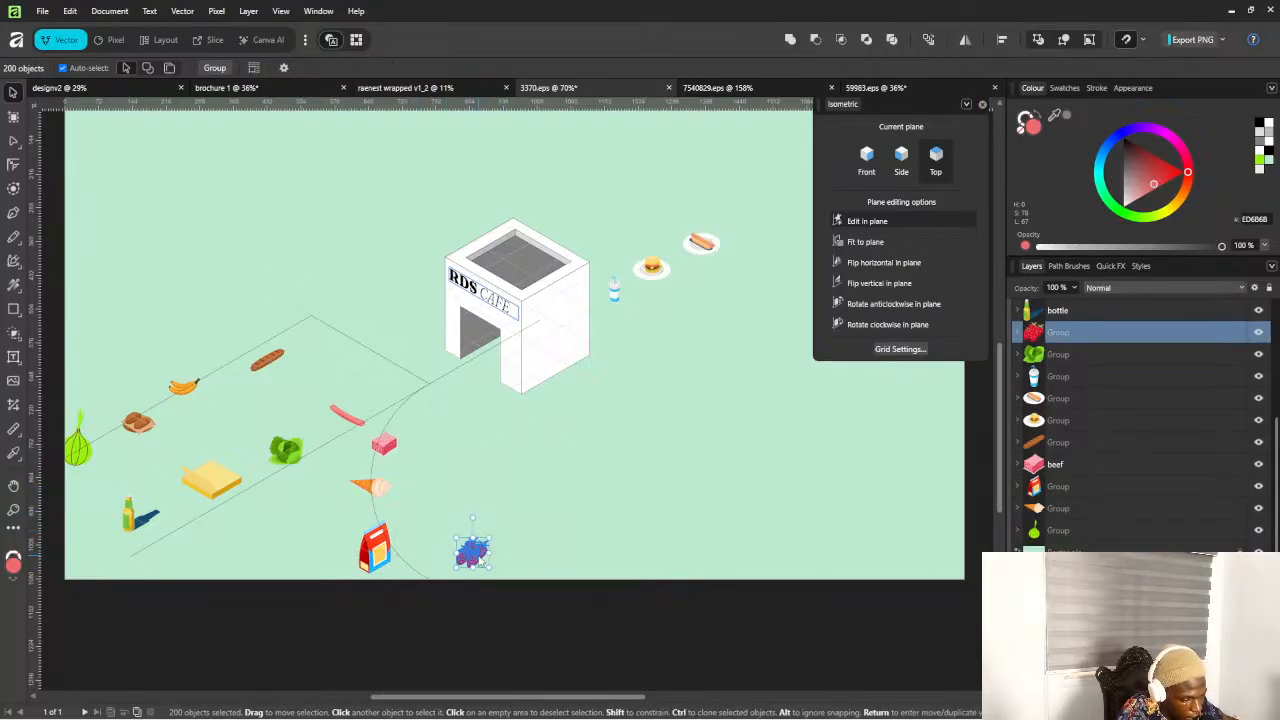
{"action": "left_click_drag", "start_coordinate": [480, 558], "coordinate": [379, 512]}
{"action": "double_click", "coordinate": [381, 535]}
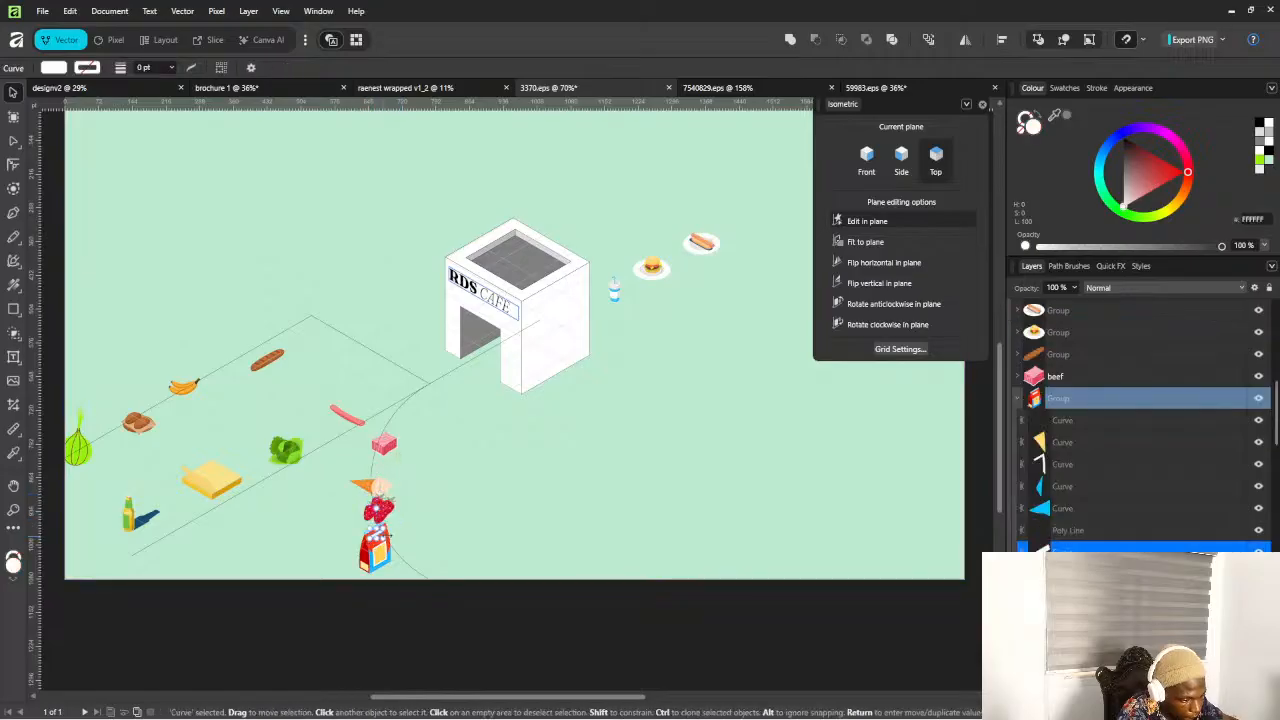
{"action": "left_click", "coordinate": [1037, 401]}
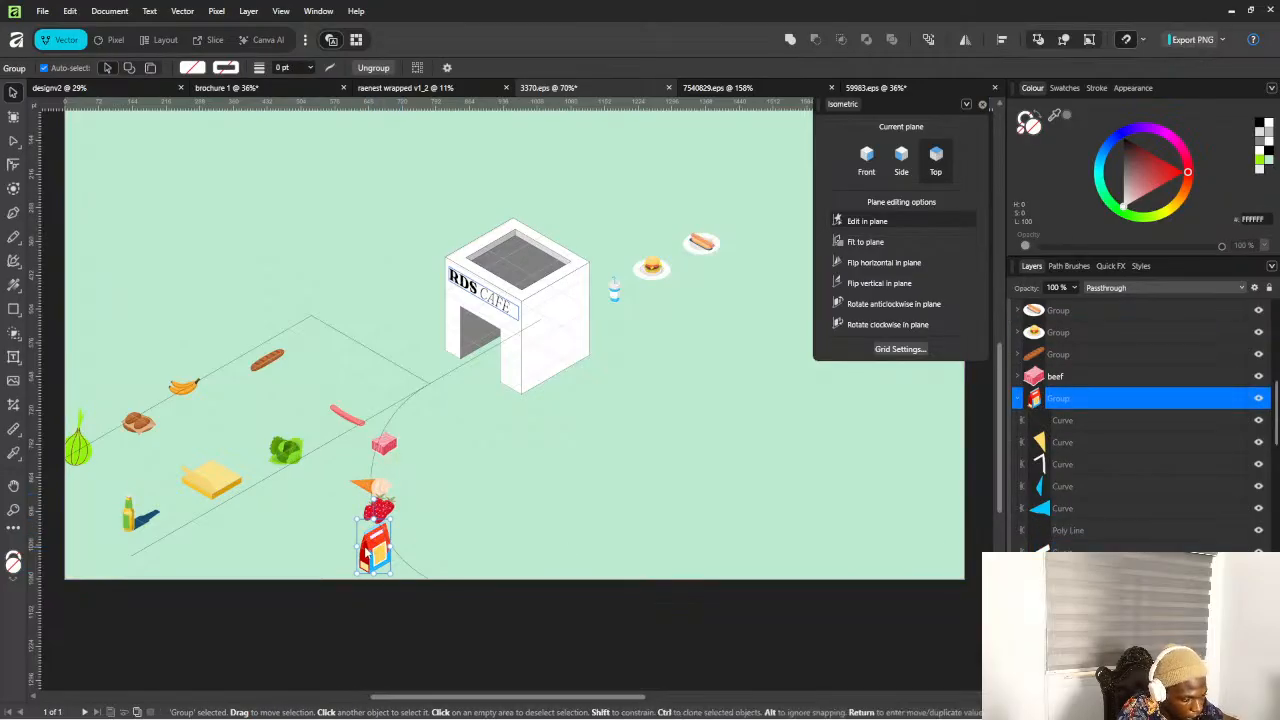
{"action": "left_click_drag", "start_coordinate": [375, 550], "coordinate": [407, 560]}
{"action": "left_click", "coordinate": [489, 494]}
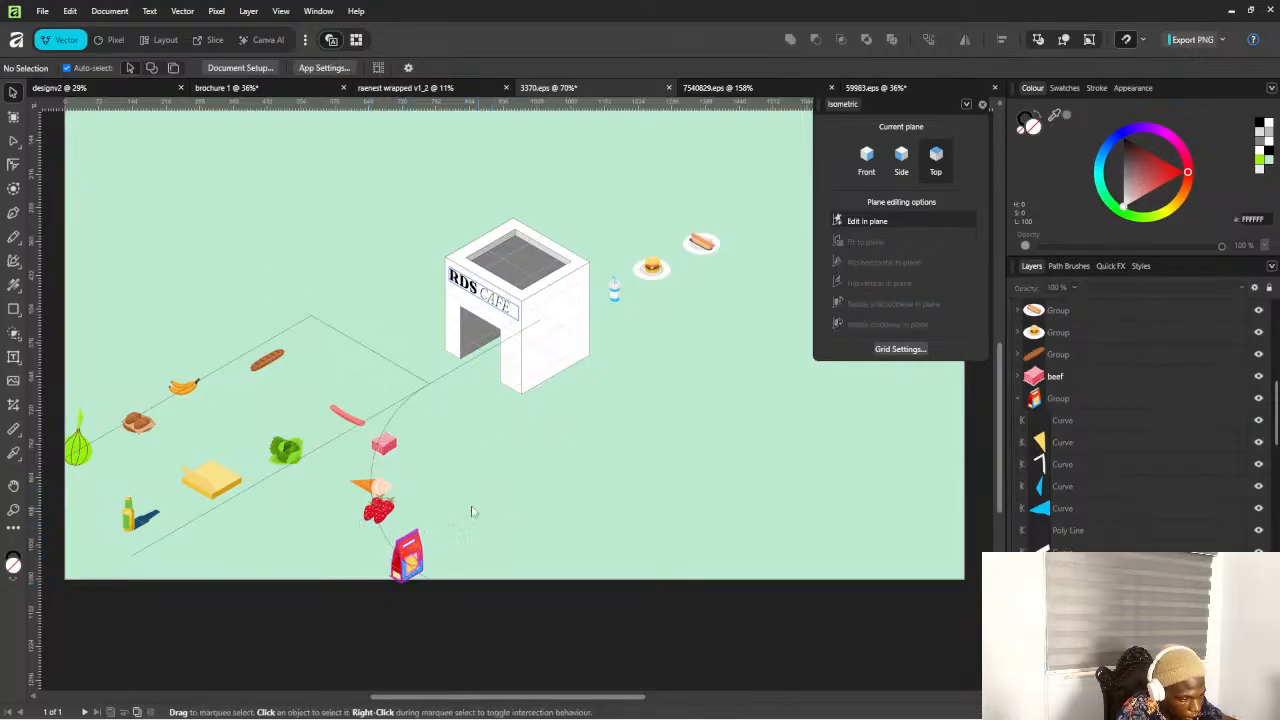
Round the upper corner of the guide path near the baguette into a broad curve with the Corner tool
{"action": "scroll", "coordinate": [470, 513], "scroll_direction": "down", "scroll_amount": 3, "text": "ctrl"}
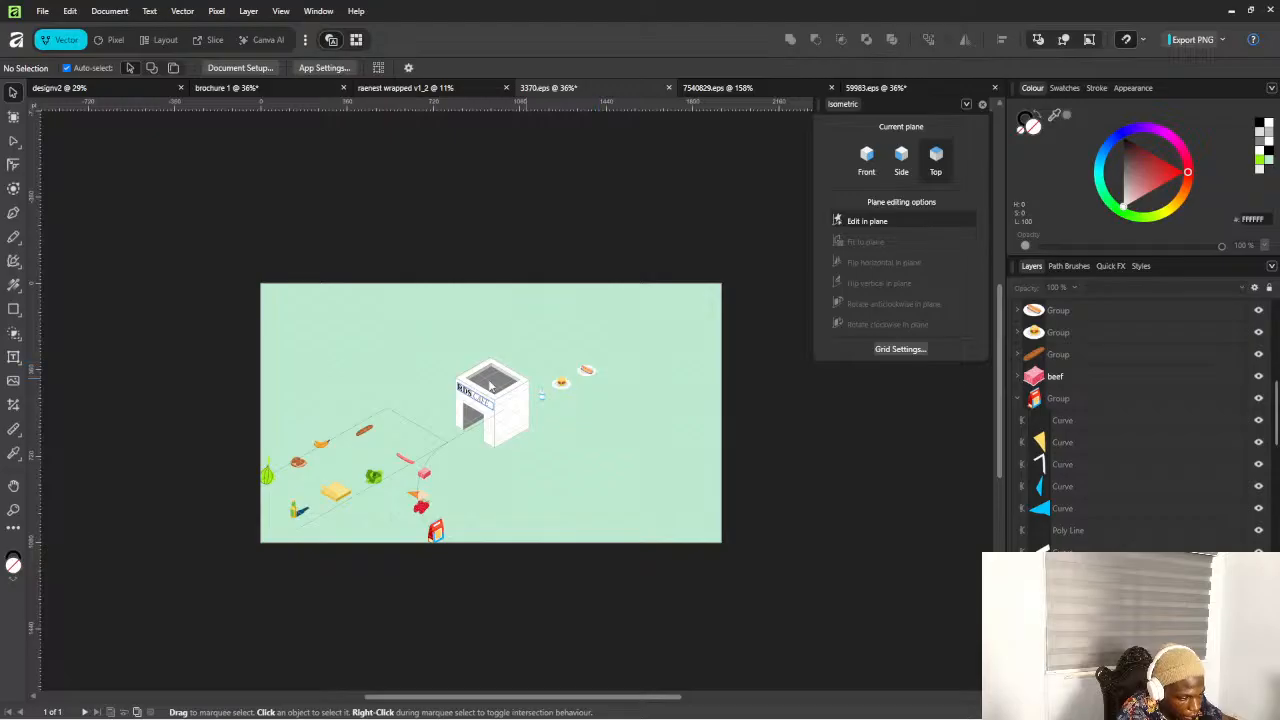
{"action": "scroll", "coordinate": [388, 398], "scroll_direction": "up", "scroll_amount": 3, "text": "ctrl"}
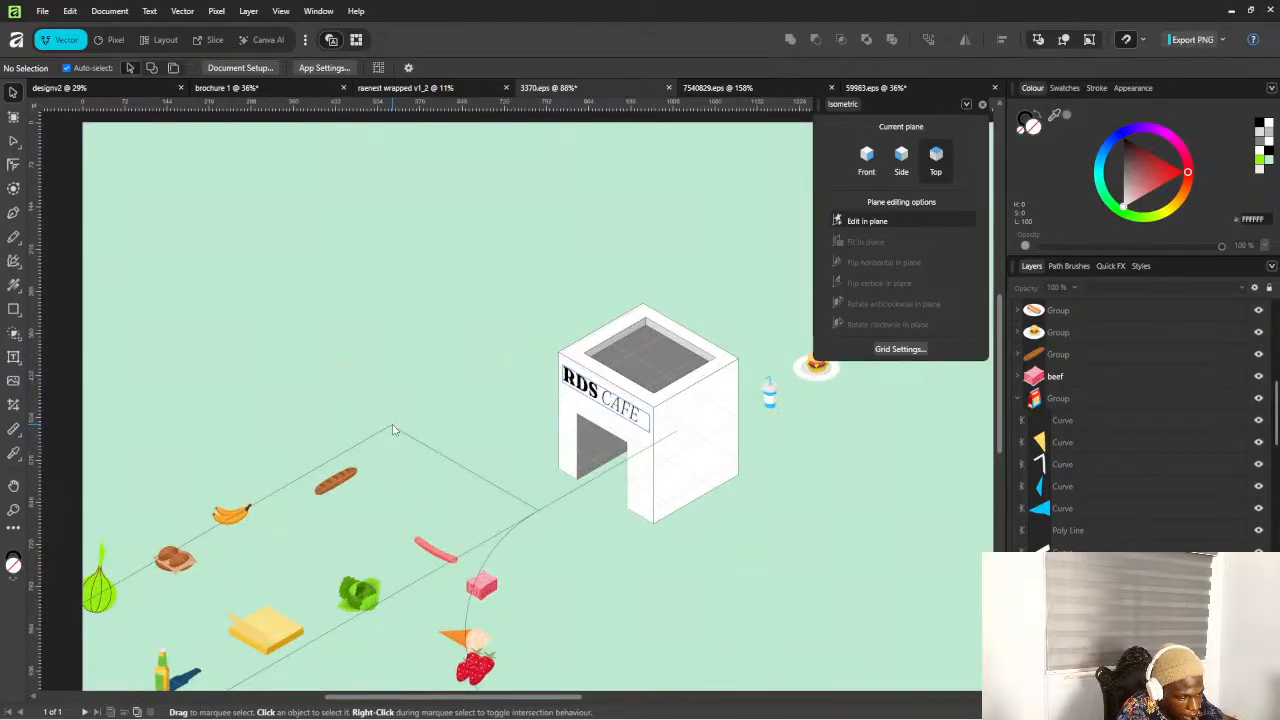
{"action": "left_click", "coordinate": [393, 430]}
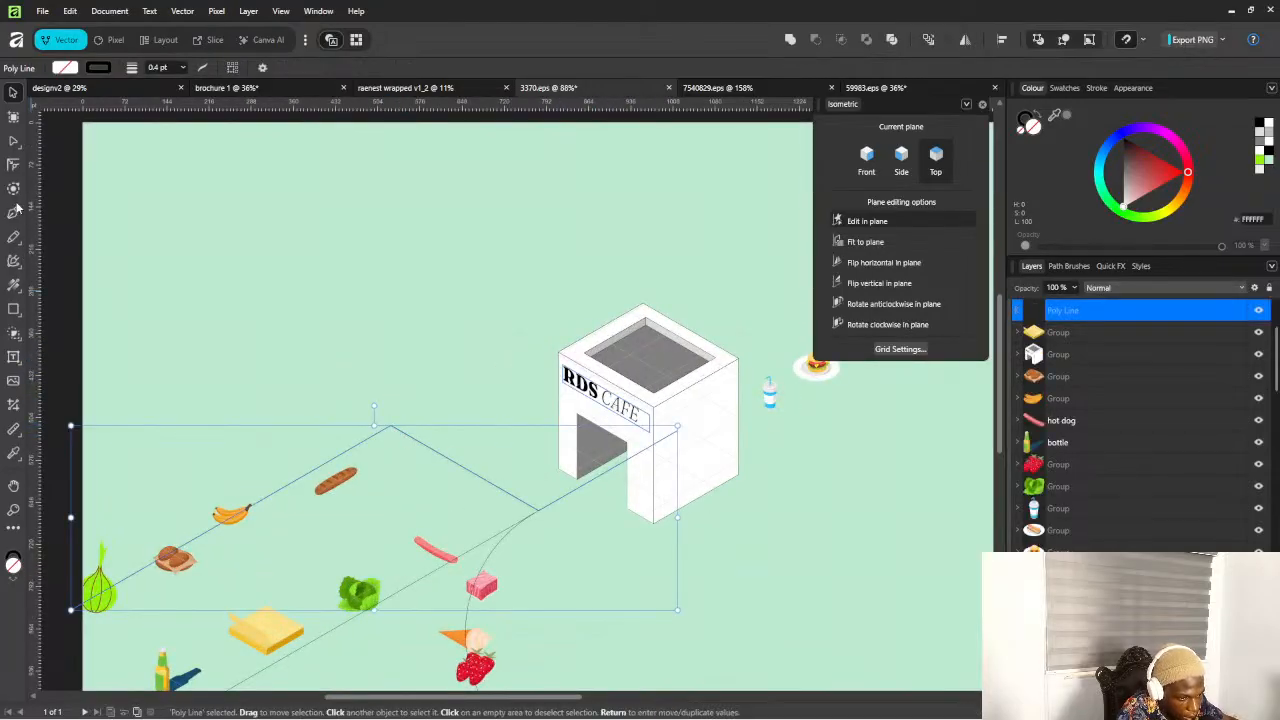
{"action": "left_click", "coordinate": [13, 163]}
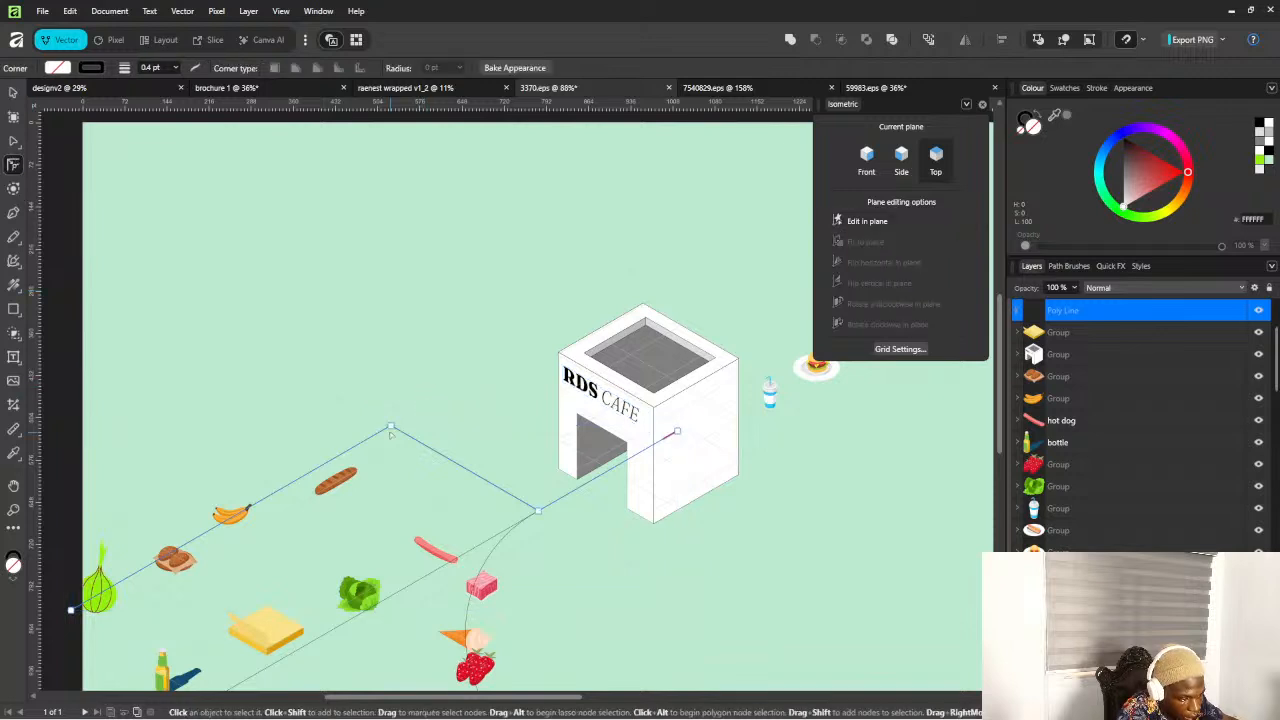
{"action": "left_click_drag", "start_coordinate": [391, 430], "coordinate": [202, 686]}
{"action": "scroll", "coordinate": [538, 452], "scroll_direction": "down", "scroll_amount": 5}
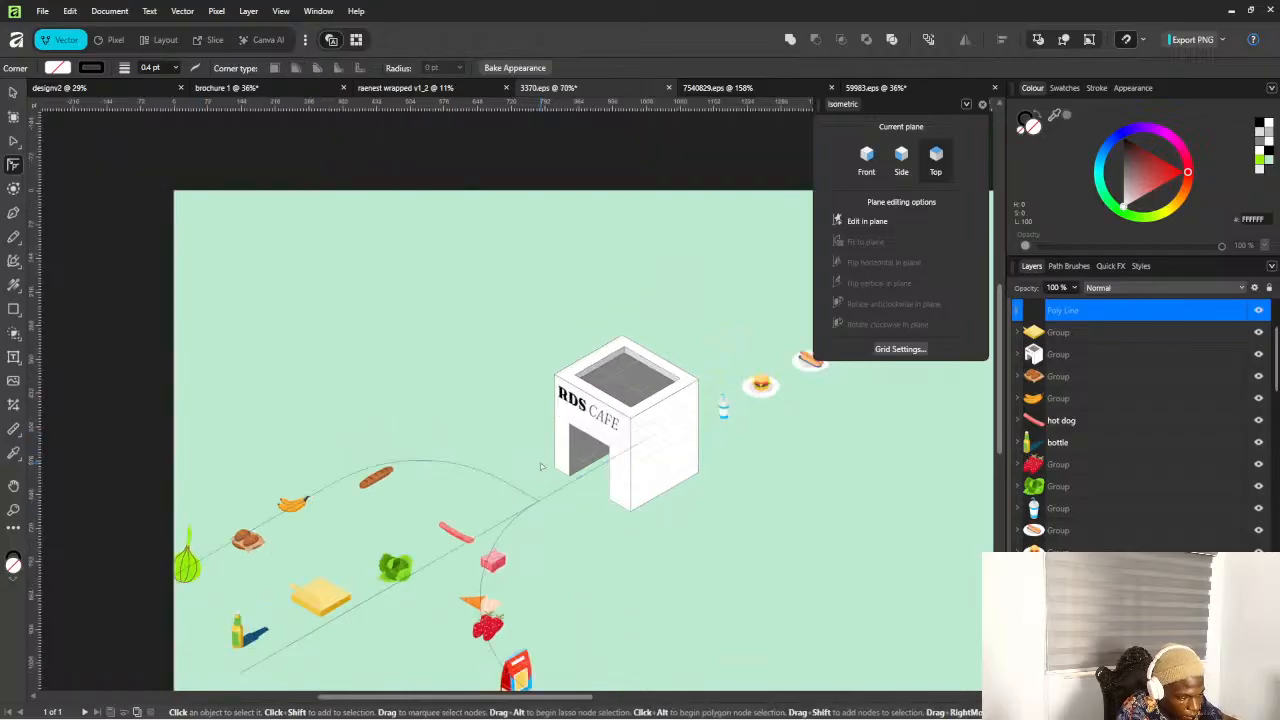
{"action": "left_click", "coordinate": [619, 532]}
{"action": "scroll", "coordinate": [398, 411], "scroll_direction": "down", "scroll_amount": 2}
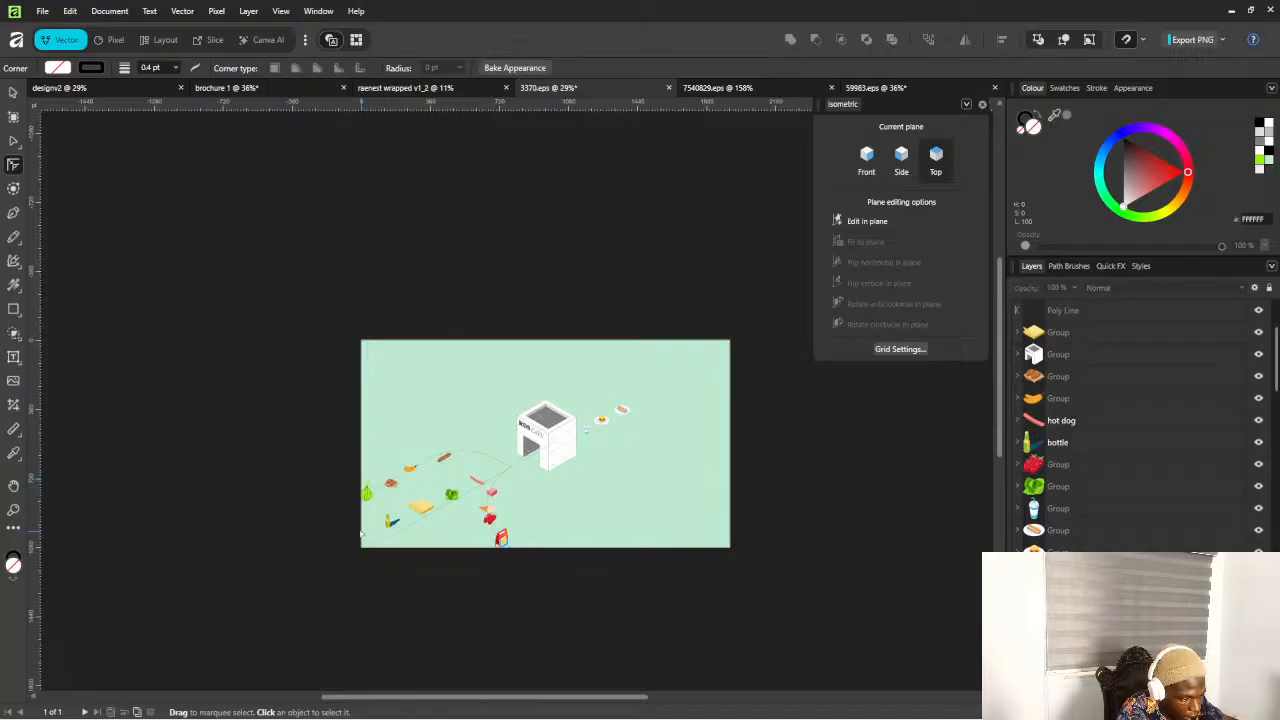
Examine the overall composition and the drink, burger and hot dog plates beside the building
{"action": "scroll", "coordinate": [523, 480], "scroll_direction": "up", "scroll_amount": 2}
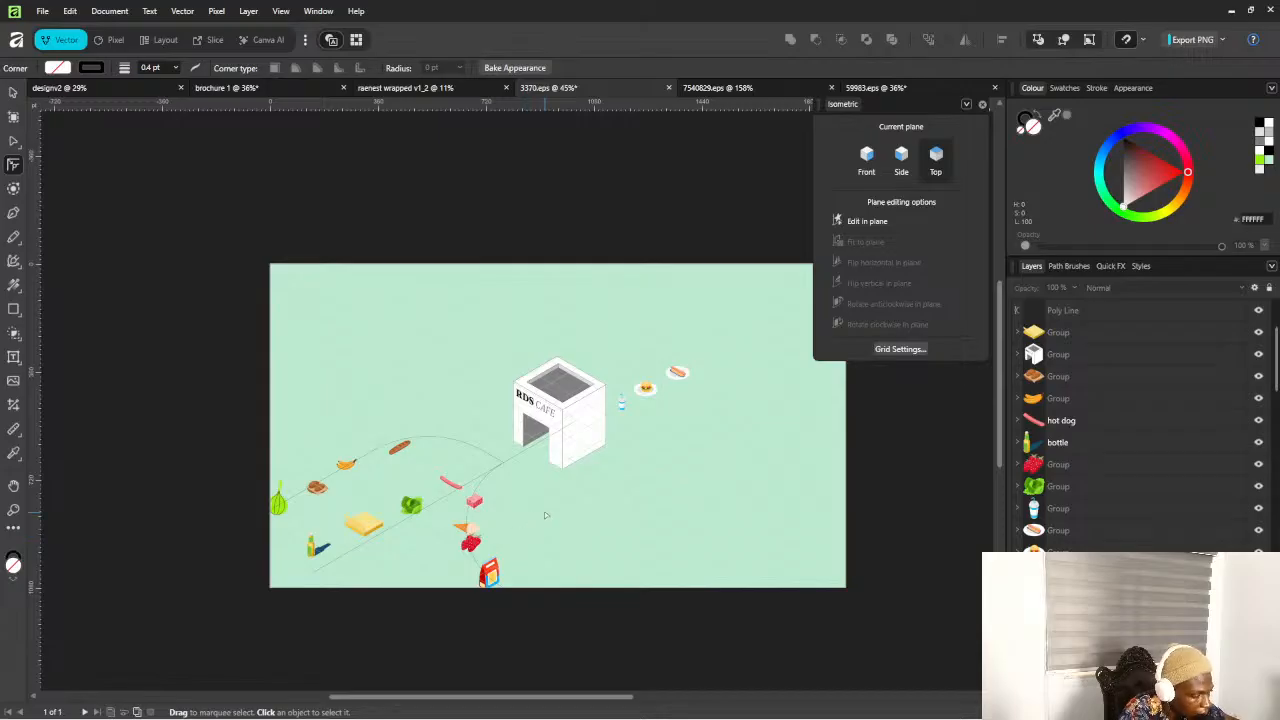
{"action": "scroll", "coordinate": [594, 486], "scroll_direction": "down", "scroll_amount": 1}
{"action": "scroll", "coordinate": [600, 484], "scroll_direction": "down", "scroll_amount": 2}
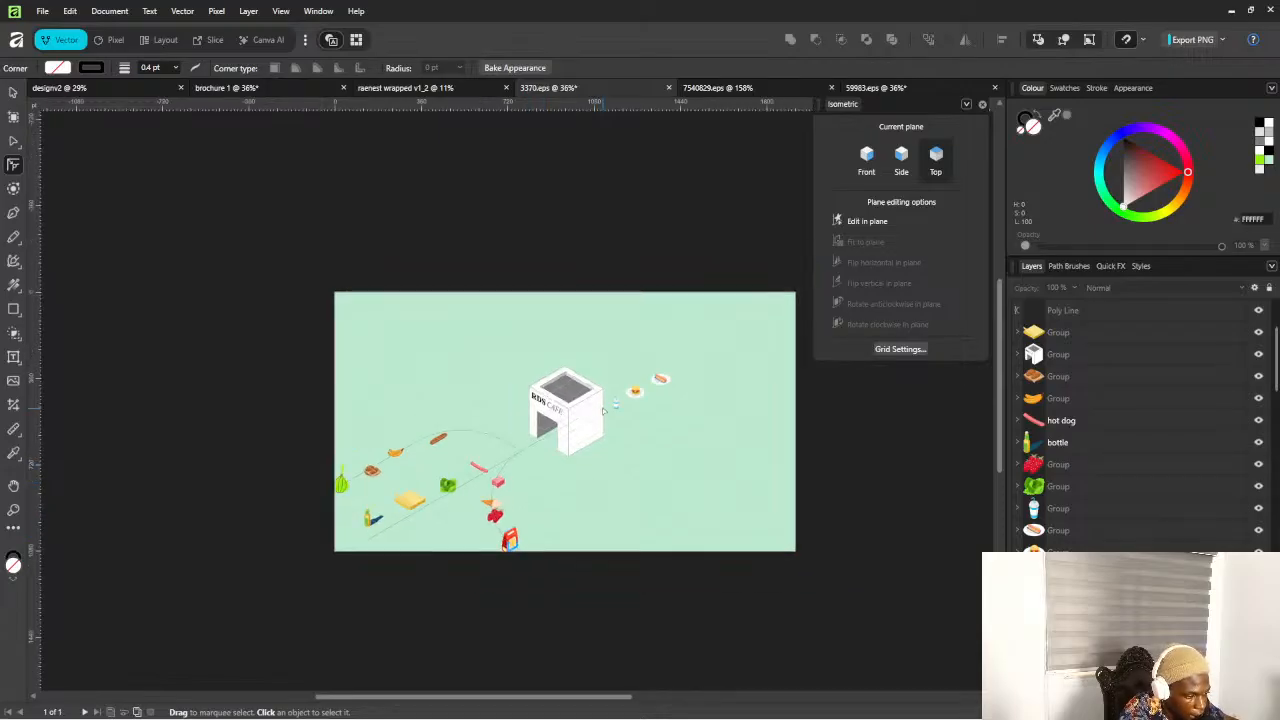
{"action": "scroll", "coordinate": [604, 430], "scroll_direction": "up", "scroll_amount": 3}
{"action": "scroll", "coordinate": [598, 421], "scroll_direction": "down", "scroll_amount": 2}
{"action": "scroll", "coordinate": [595, 428], "scroll_direction": "up", "scroll_amount": 1}
{"action": "scroll", "coordinate": [597, 438], "scroll_direction": "down", "scroll_amount": 1}
{"action": "scroll", "coordinate": [600, 475], "scroll_direction": "up", "scroll_amount": 5}
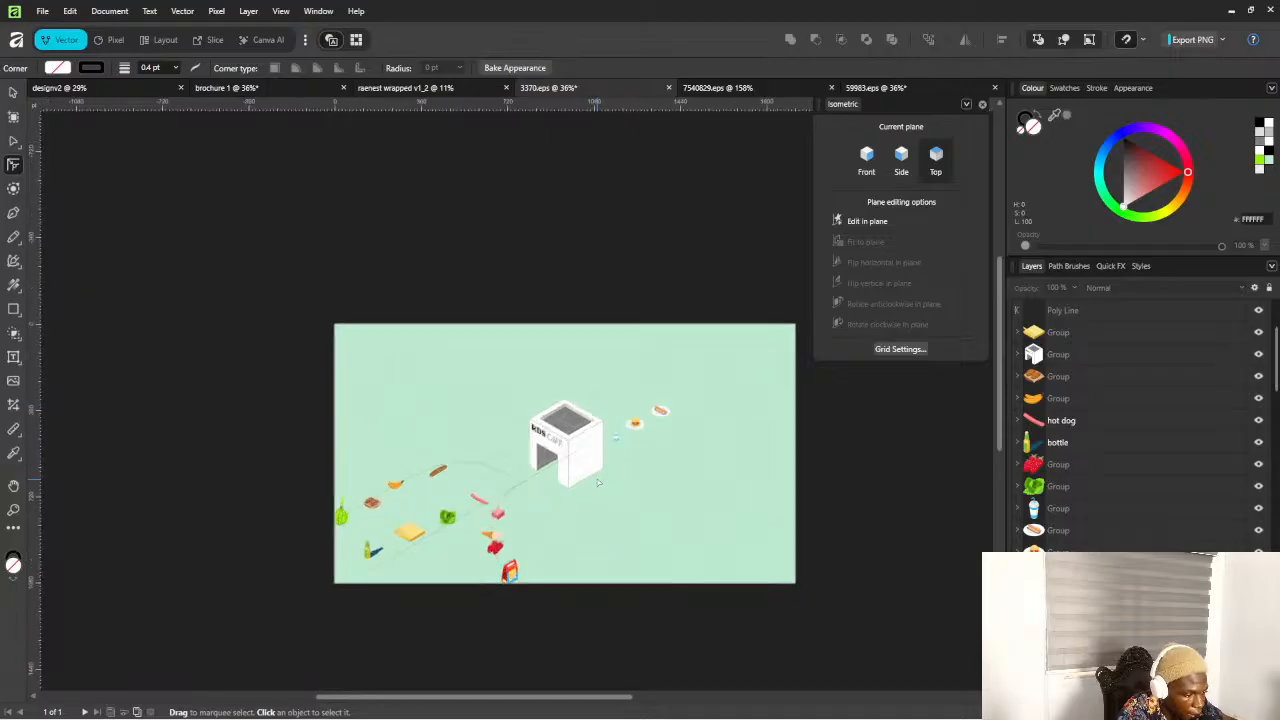
{"action": "scroll", "coordinate": [601, 476], "scroll_direction": "down", "scroll_amount": 3}
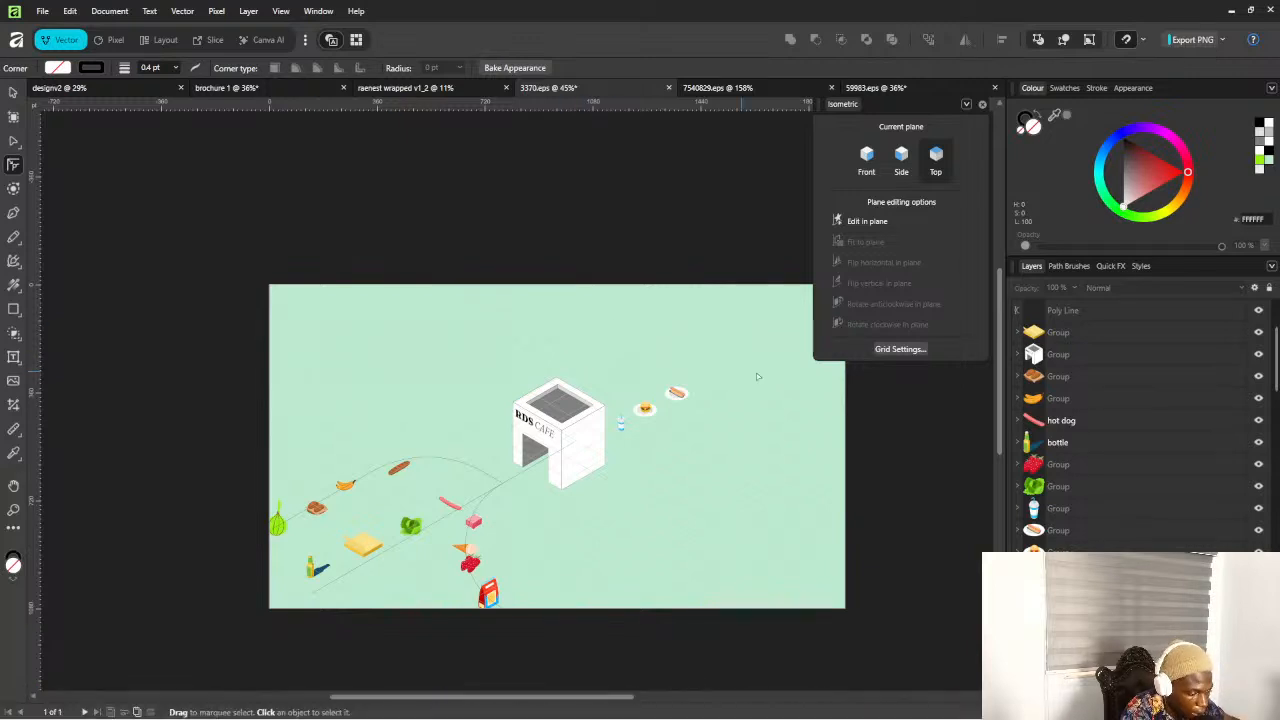
{"action": "scroll", "coordinate": [694, 388], "scroll_direction": "up", "scroll_amount": 12}
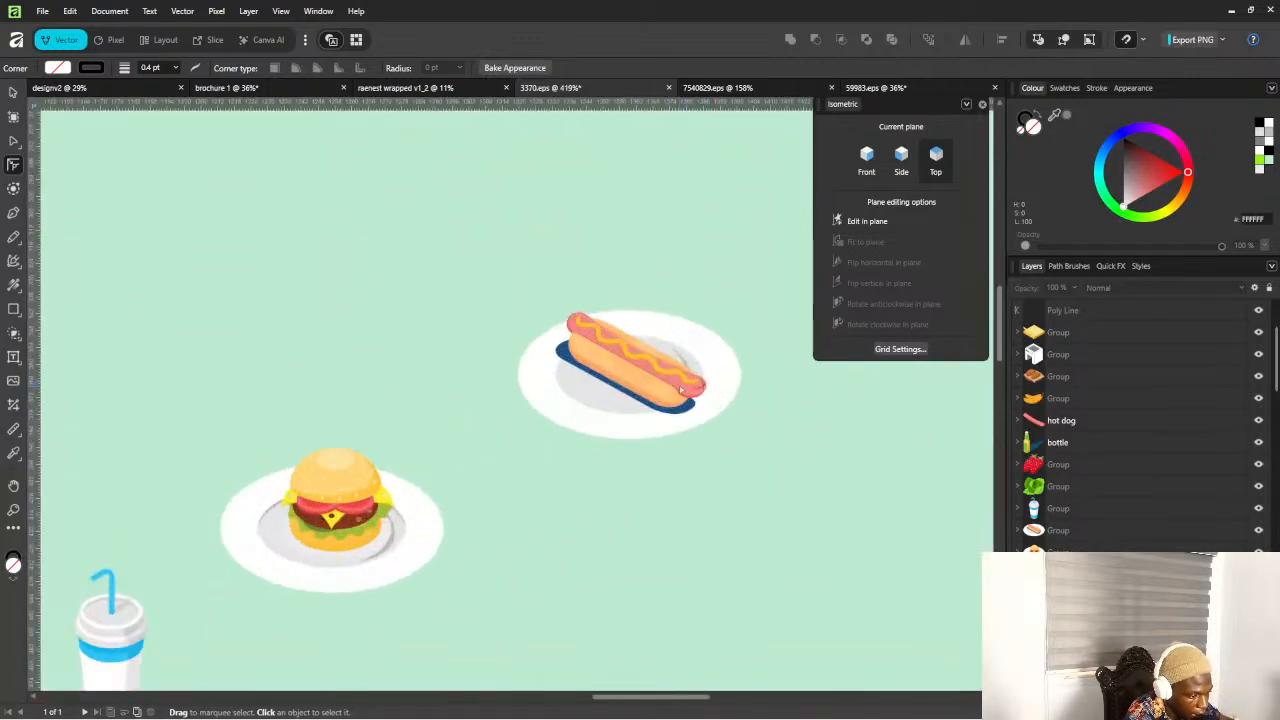
{"action": "scroll", "coordinate": [714, 428], "scroll_direction": "down", "scroll_amount": 3}
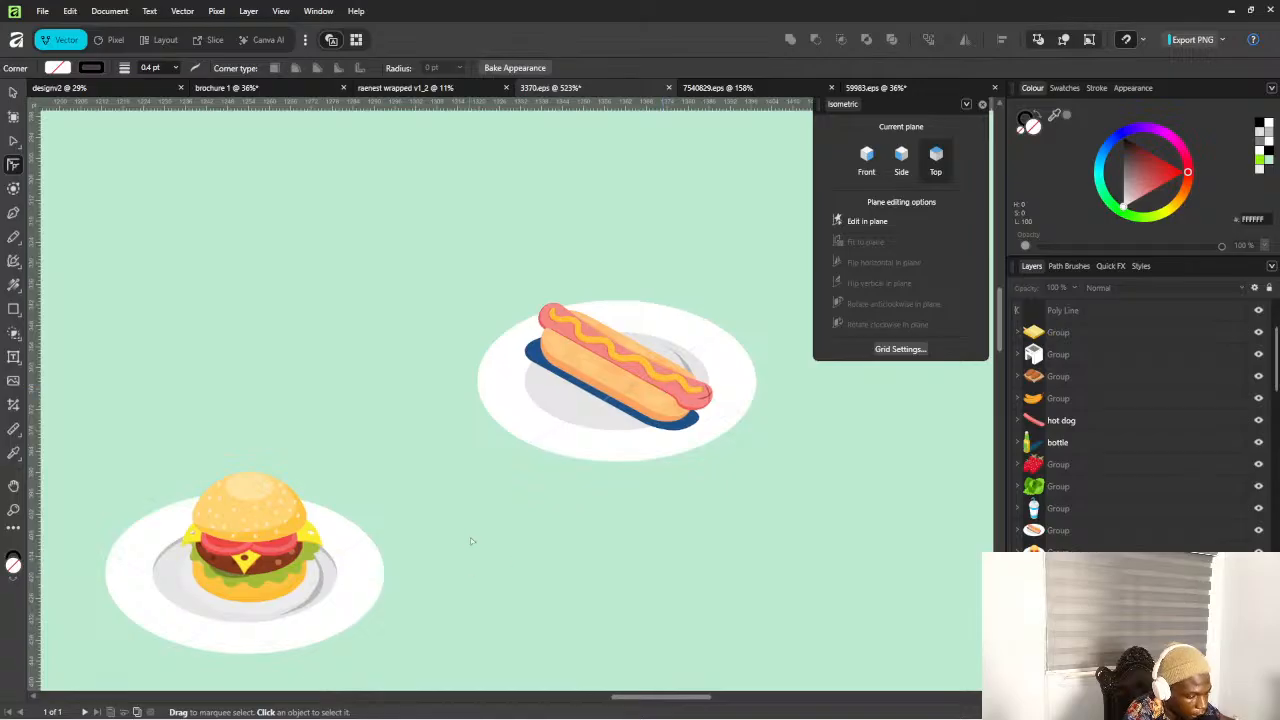
{"action": "scroll", "coordinate": [470, 537], "scroll_direction": "down", "scroll_amount": 5}
{"action": "scroll", "coordinate": [394, 557], "scroll_direction": "up", "scroll_amount": 3}
{"action": "scroll", "coordinate": [447, 519], "scroll_direction": "down", "scroll_amount": 4}
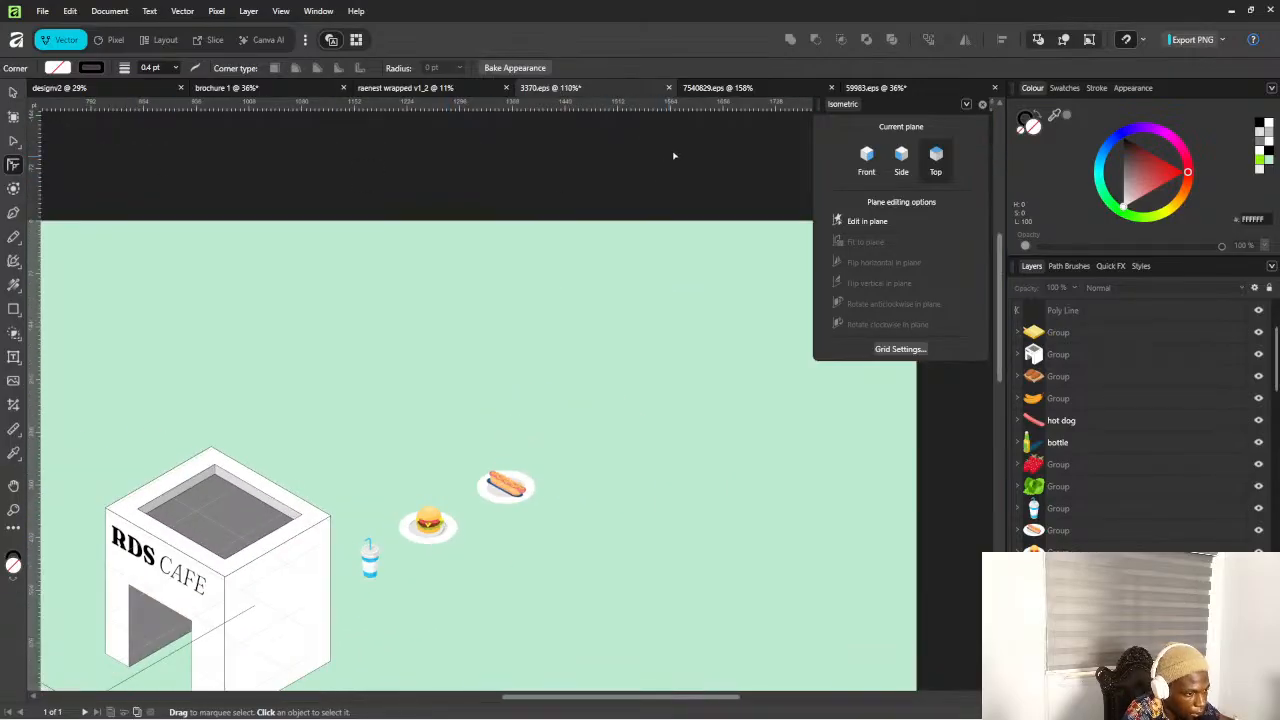
Start saving the document under a new name and browse to the Documents > 2. Work > 6. Personal folder
{"action": "left_click", "coordinate": [45, 10]}
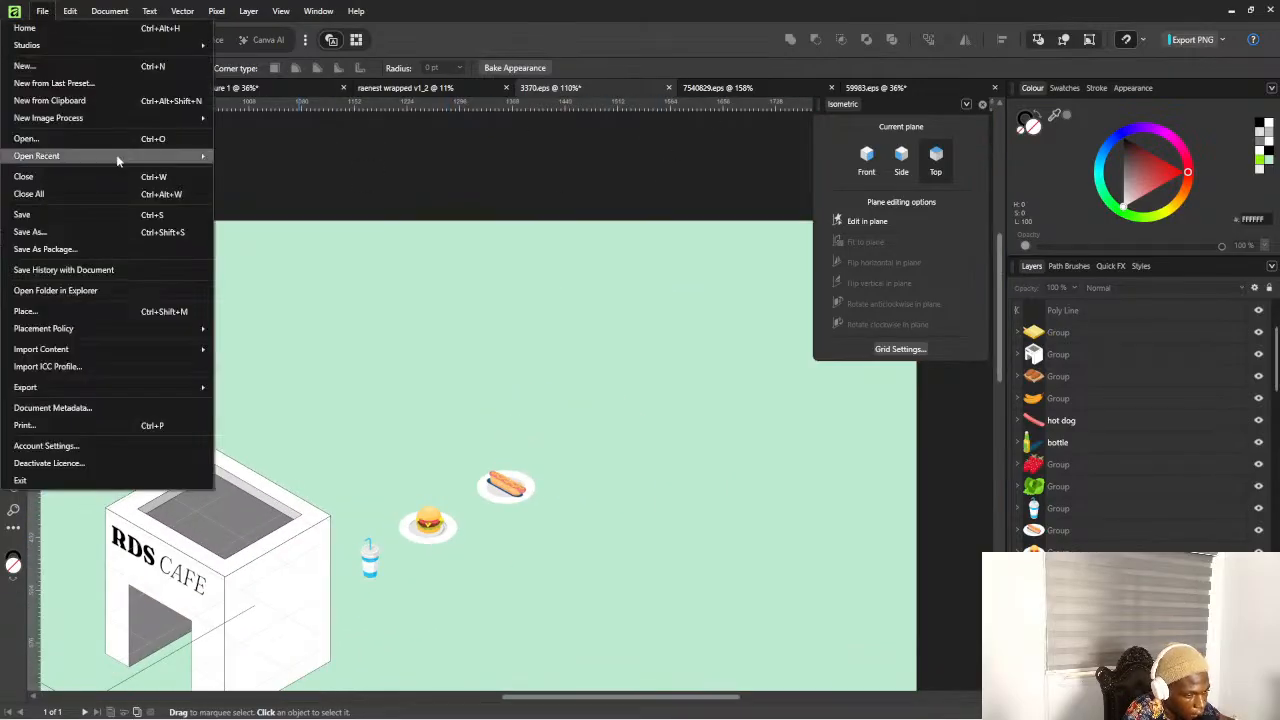
{"action": "left_click", "coordinate": [62, 238]}
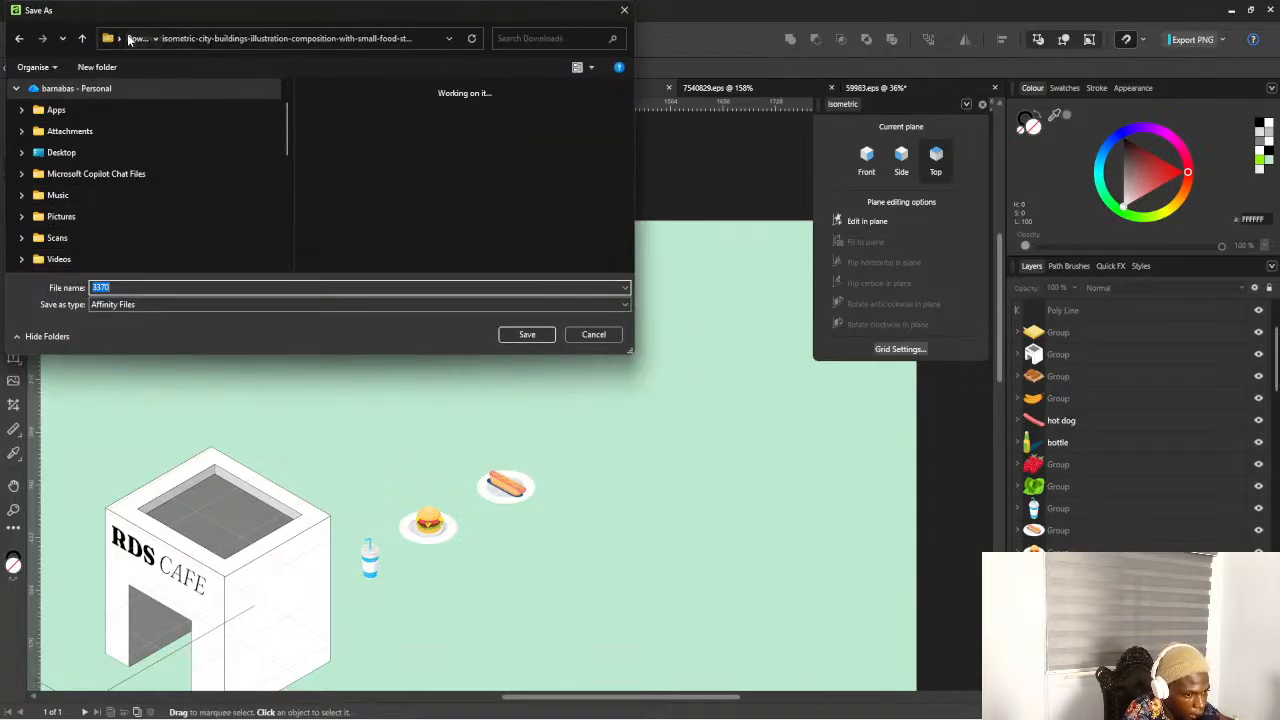
{"action": "scroll", "coordinate": [68, 222], "scroll_direction": "down", "scroll_amount": 3}
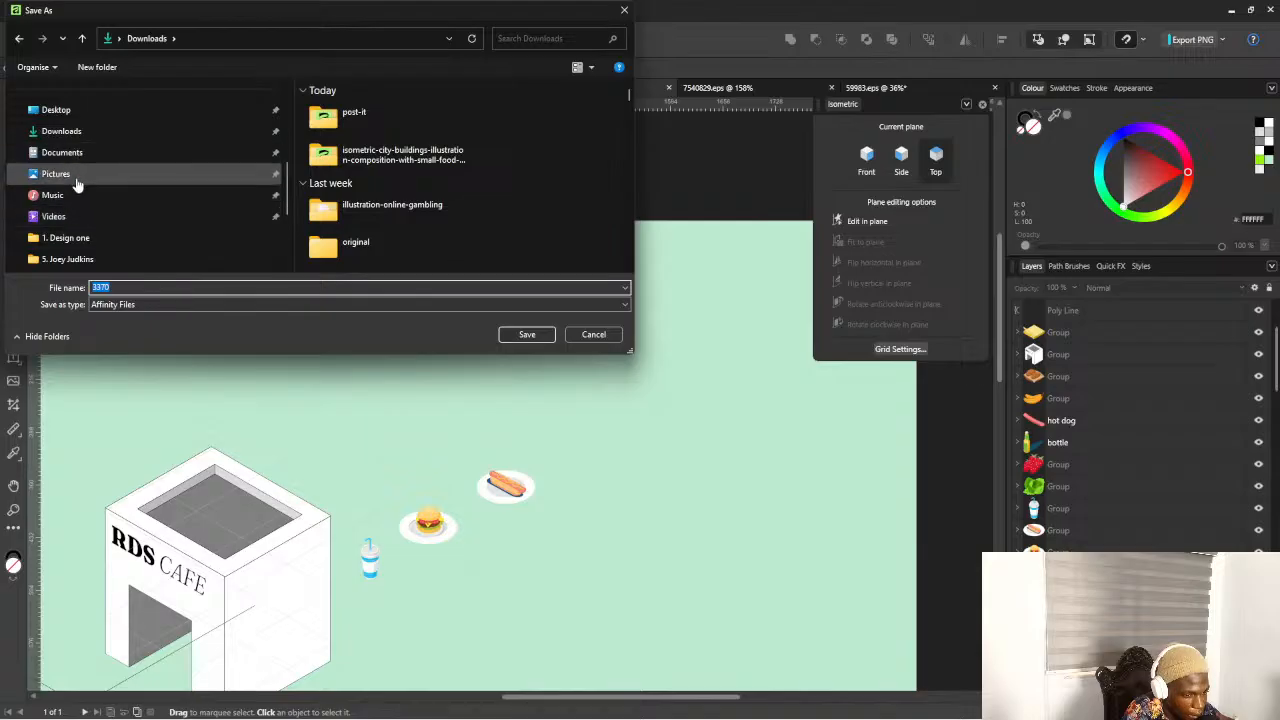
{"action": "left_click", "coordinate": [62, 152]}
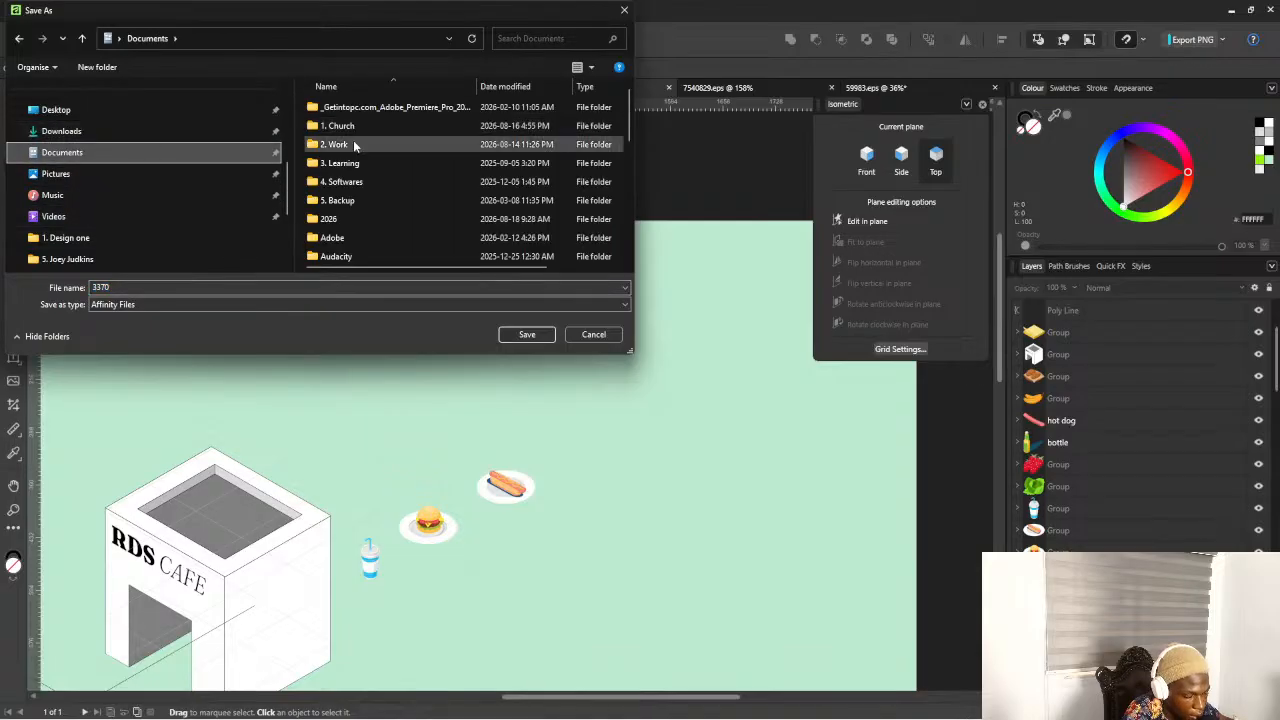
{"action": "left_click", "coordinate": [352, 146]}
{"action": "double_click", "coordinate": [352, 146]}
{"action": "scroll", "coordinate": [363, 220], "scroll_direction": "down", "scroll_amount": 5}
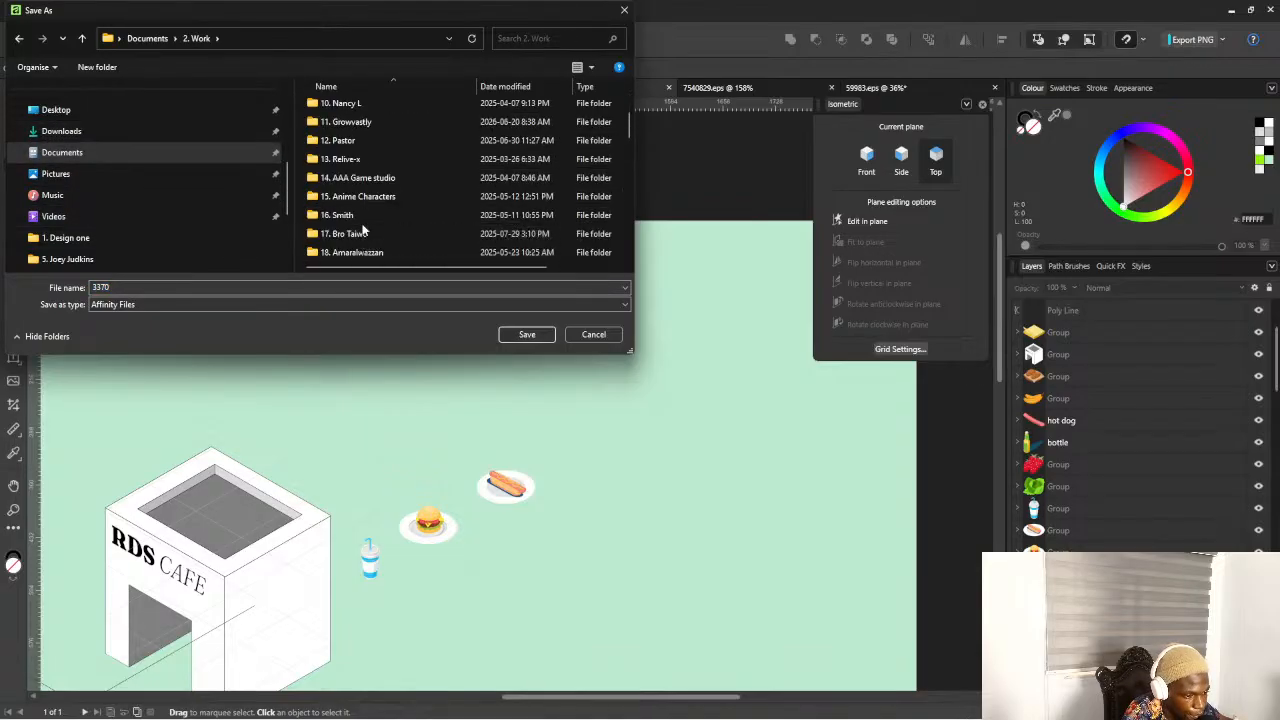
{"action": "scroll", "coordinate": [363, 230], "scroll_direction": "up", "scroll_amount": 5}
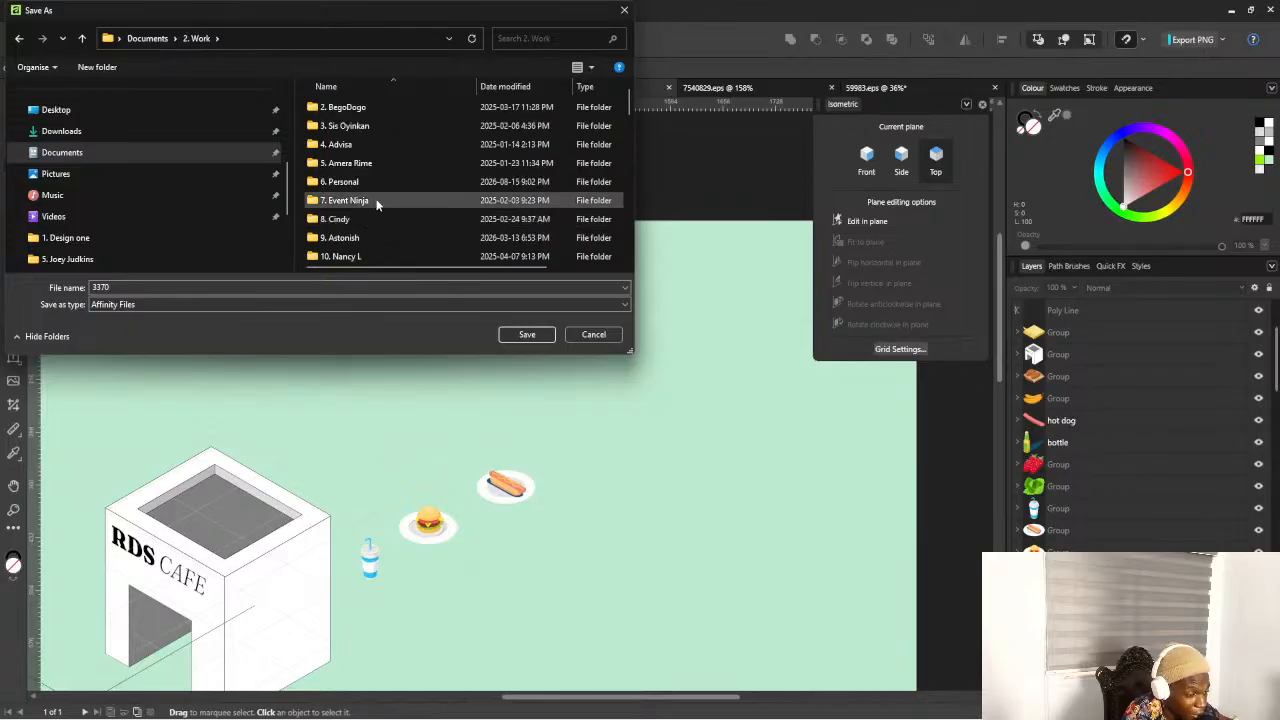
{"action": "double_click", "coordinate": [355, 181]}
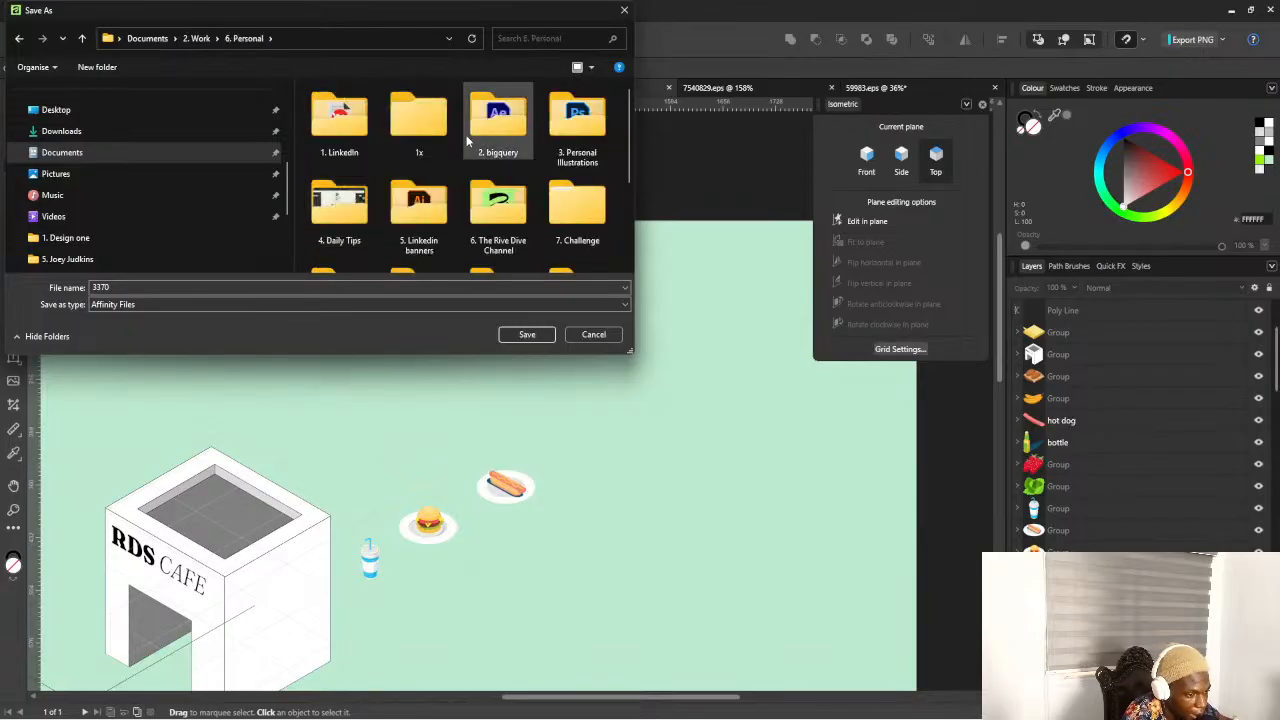
Open the 11. Live Assets folder inside 6. The Rive Dive Channel as the save location
{"action": "scroll", "coordinate": [470, 140], "scroll_direction": "down", "scroll_amount": 1}
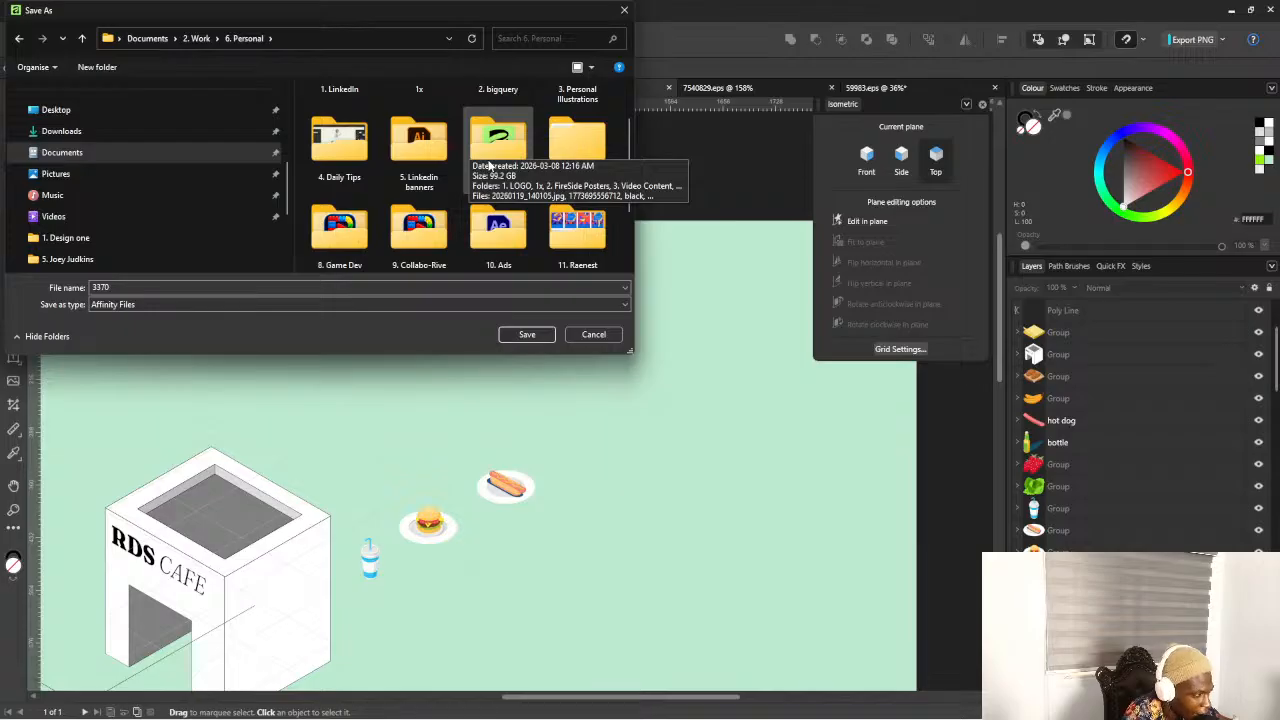
{"action": "scroll", "coordinate": [480, 185], "scroll_direction": "down", "scroll_amount": 1}
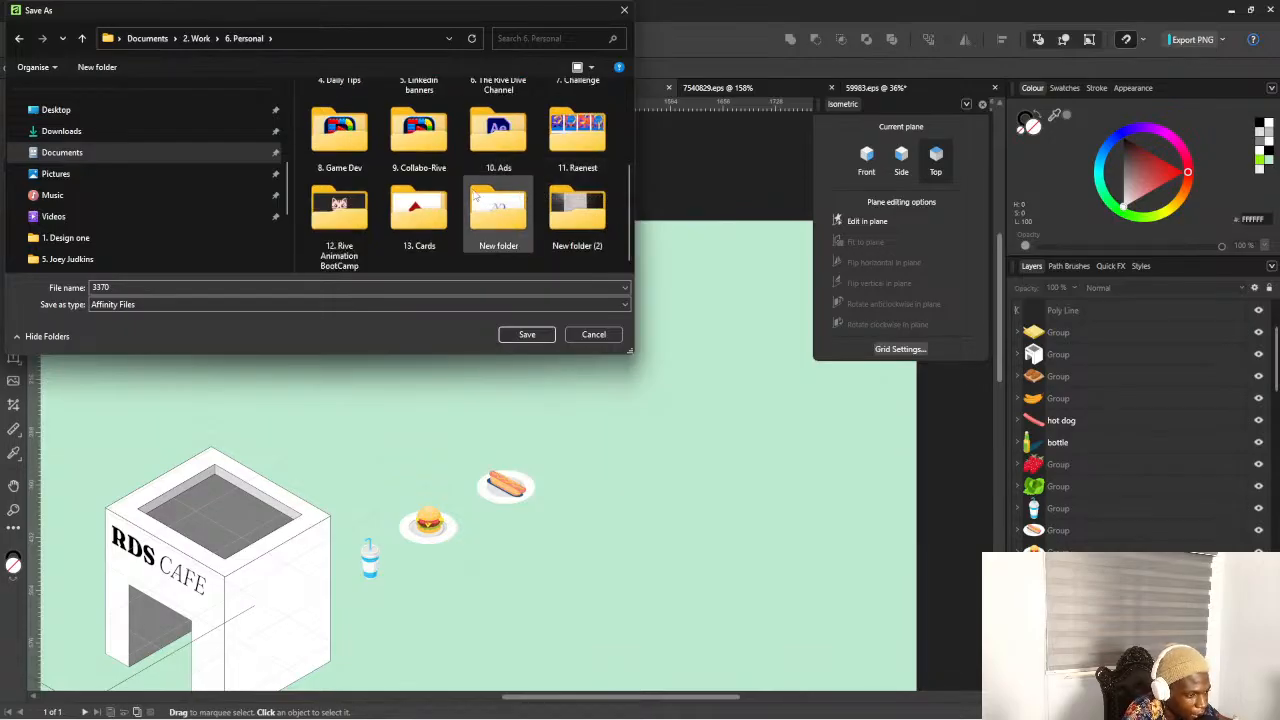
{"action": "scroll", "coordinate": [480, 190], "scroll_direction": "up", "scroll_amount": 1}
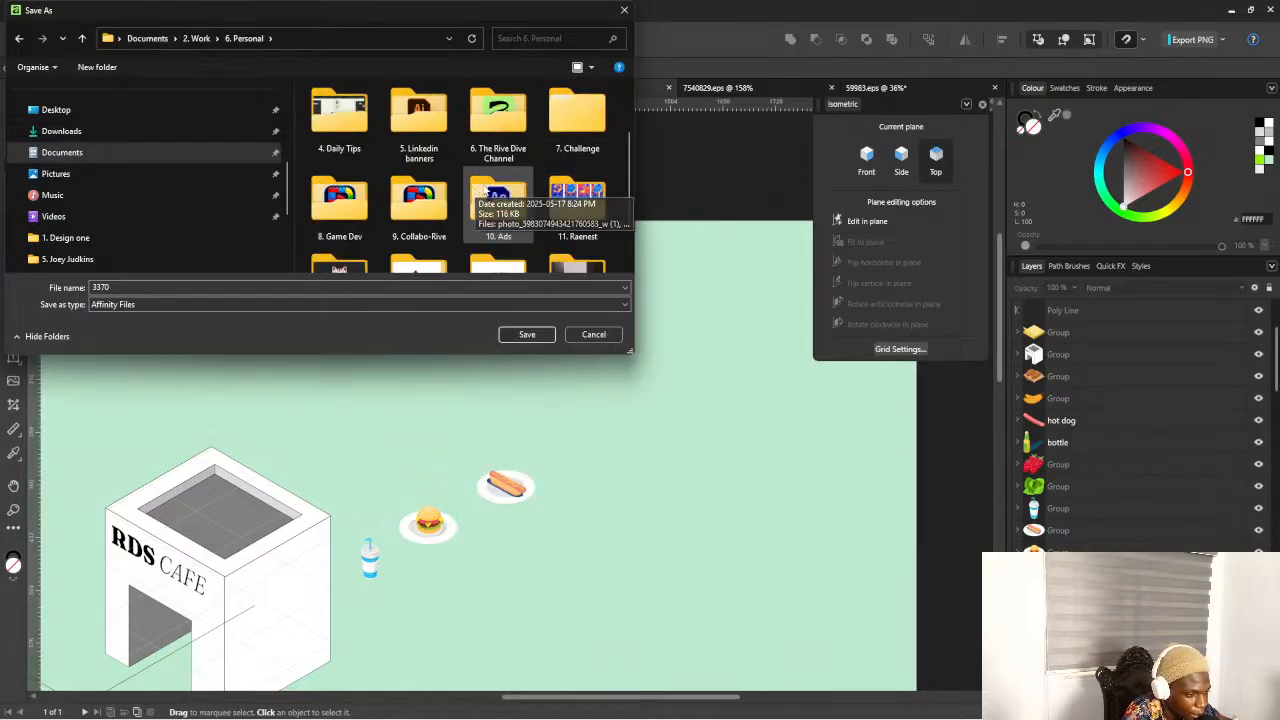
{"action": "double_click", "coordinate": [500, 120]}
{"action": "scroll", "coordinate": [375, 220], "scroll_direction": "down", "scroll_amount": 2}
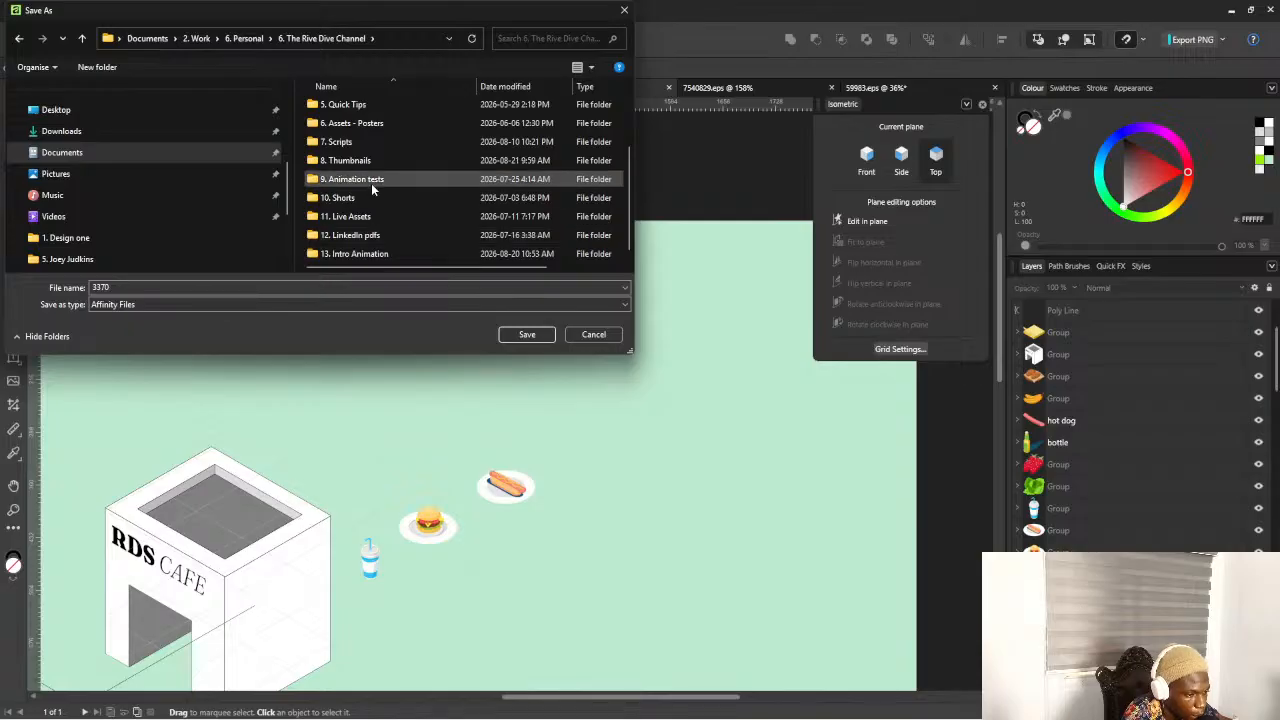
{"action": "left_click", "coordinate": [369, 216]}
{"action": "double_click", "coordinate": [369, 216]}
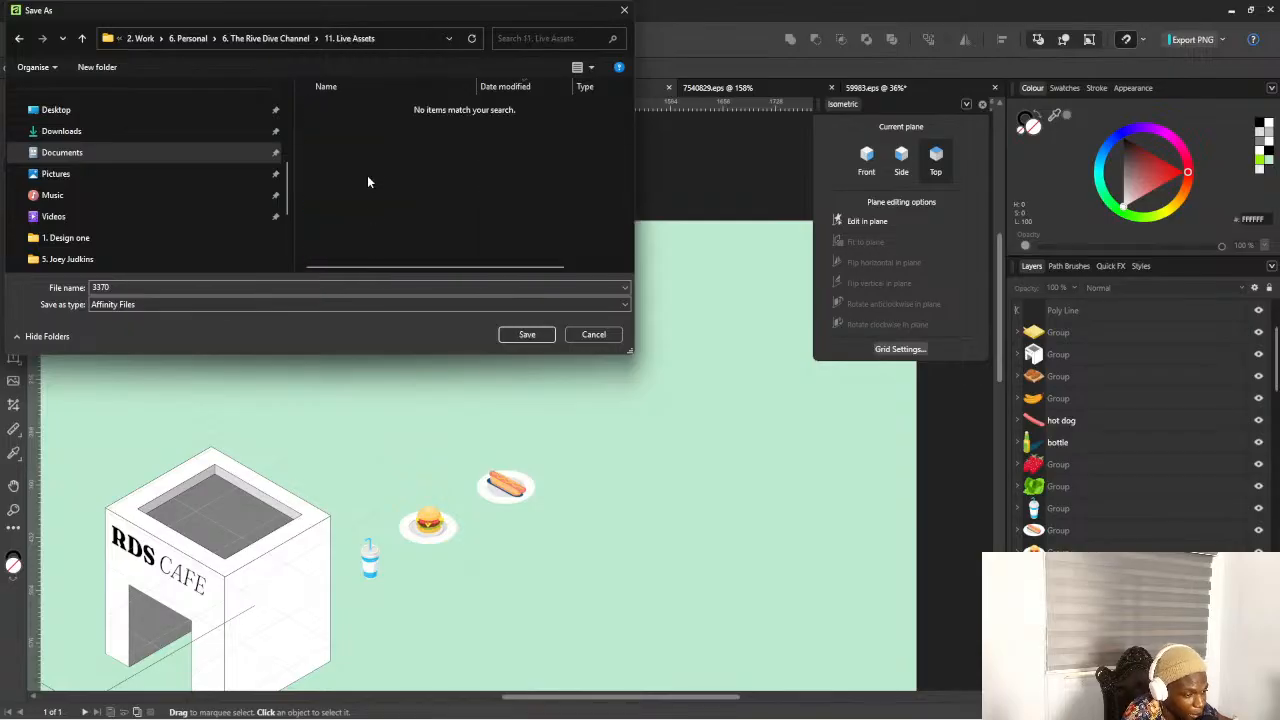
Name the file "Rds cafe" and save it as an Affinity file
{"action": "left_click", "coordinate": [198, 288]}
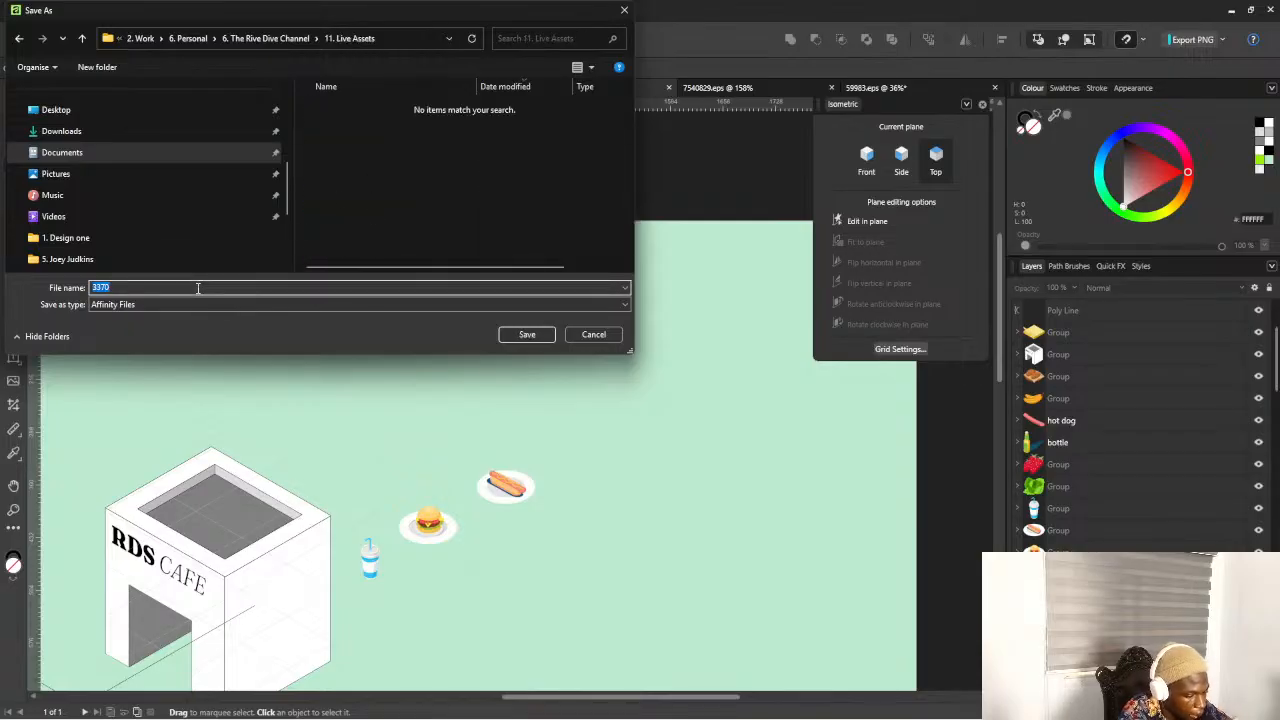
{"action": "type", "text": "Rds cafe"}
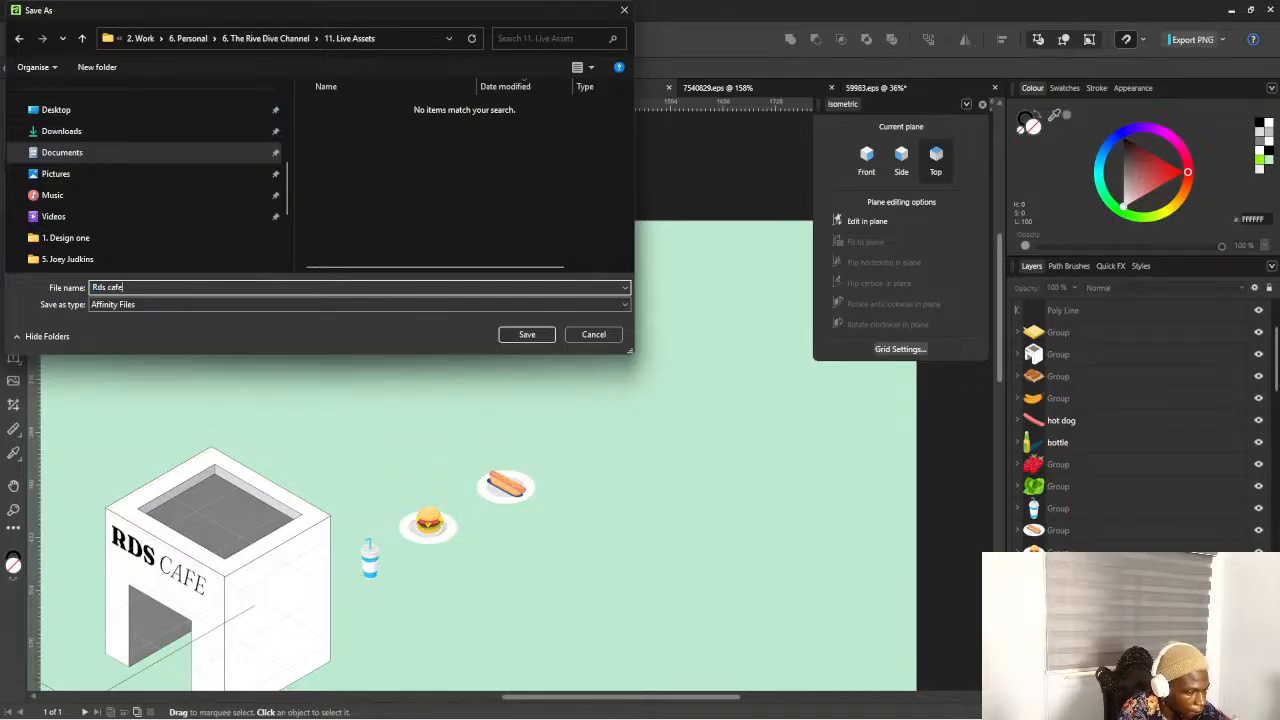
{"action": "key", "text": "Return"}
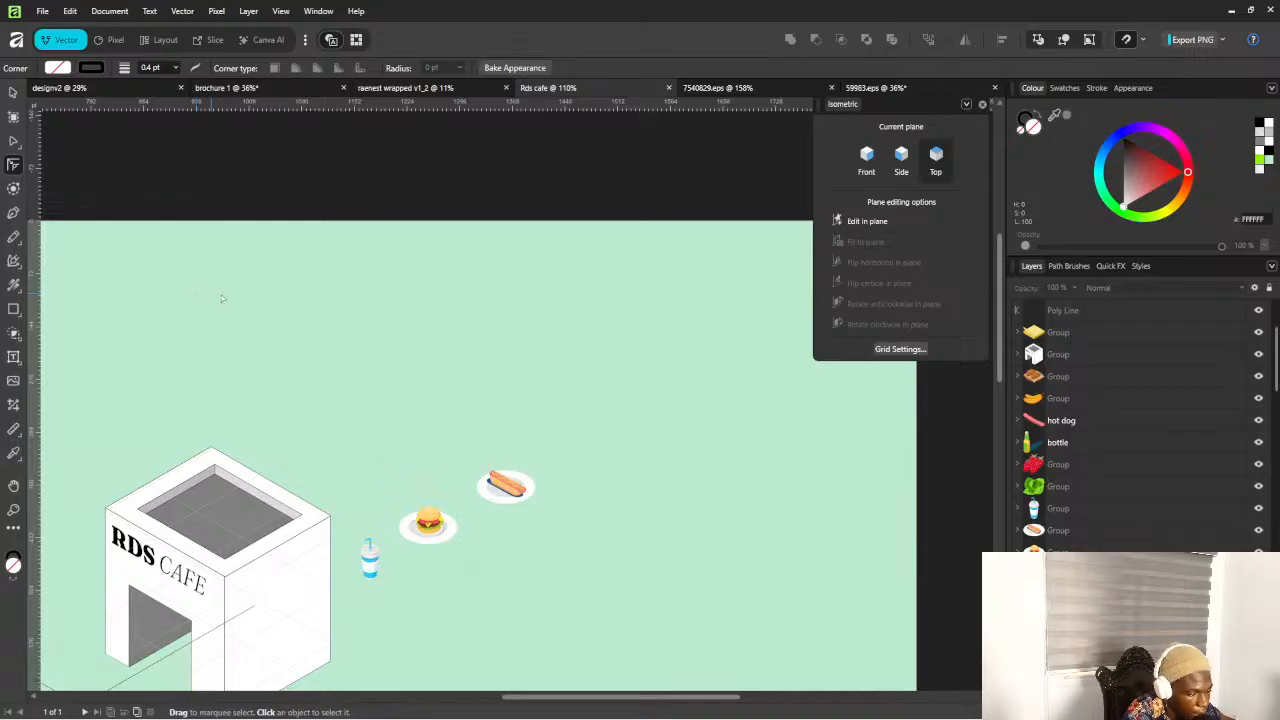
Start exporting the whole document and choose the SVG (digital - small size) preset
{"action": "scroll", "coordinate": [444, 486], "scroll_direction": "down", "scroll_amount": 8}
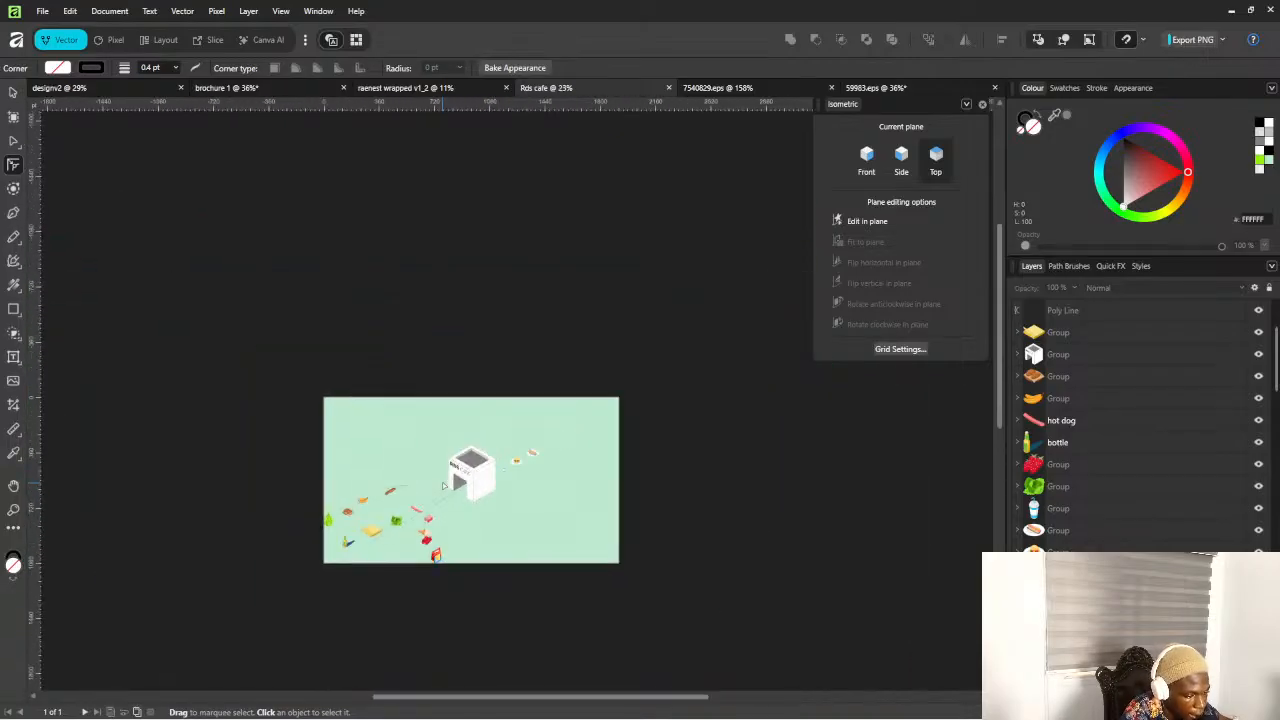
{"action": "scroll", "coordinate": [444, 486], "scroll_direction": "up", "scroll_amount": 3}
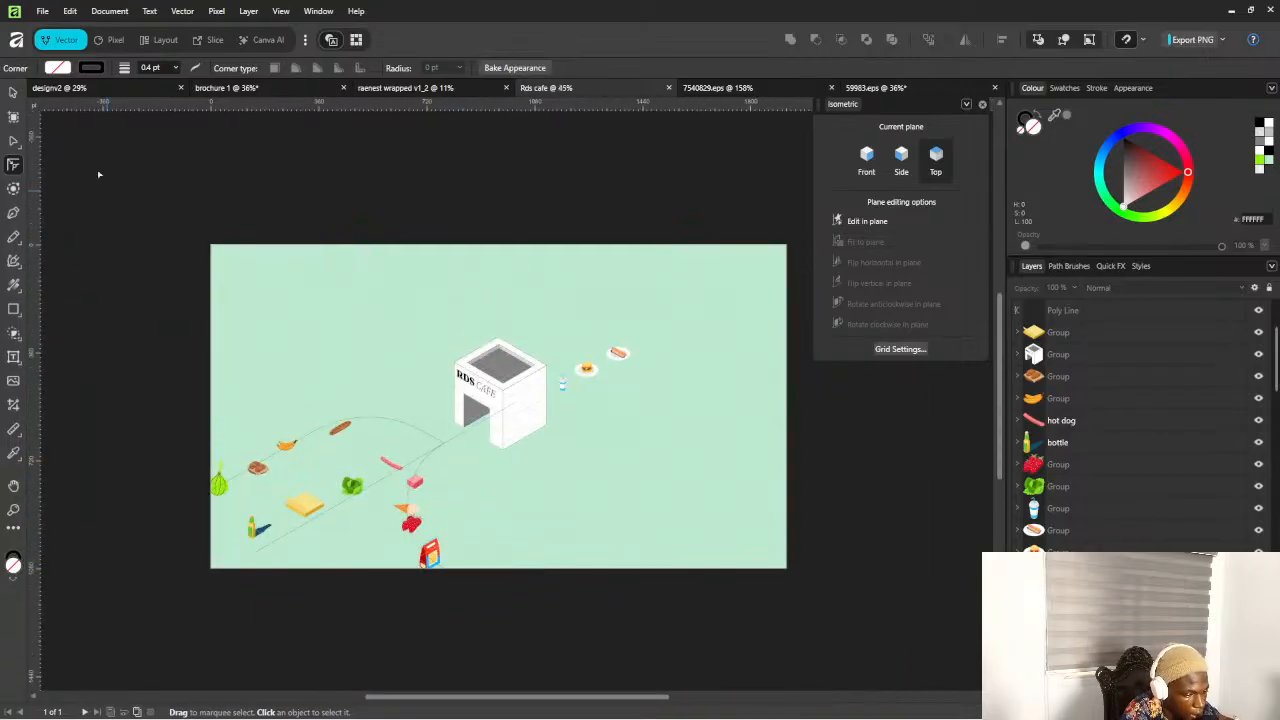
{"action": "left_click", "coordinate": [42, 11]}
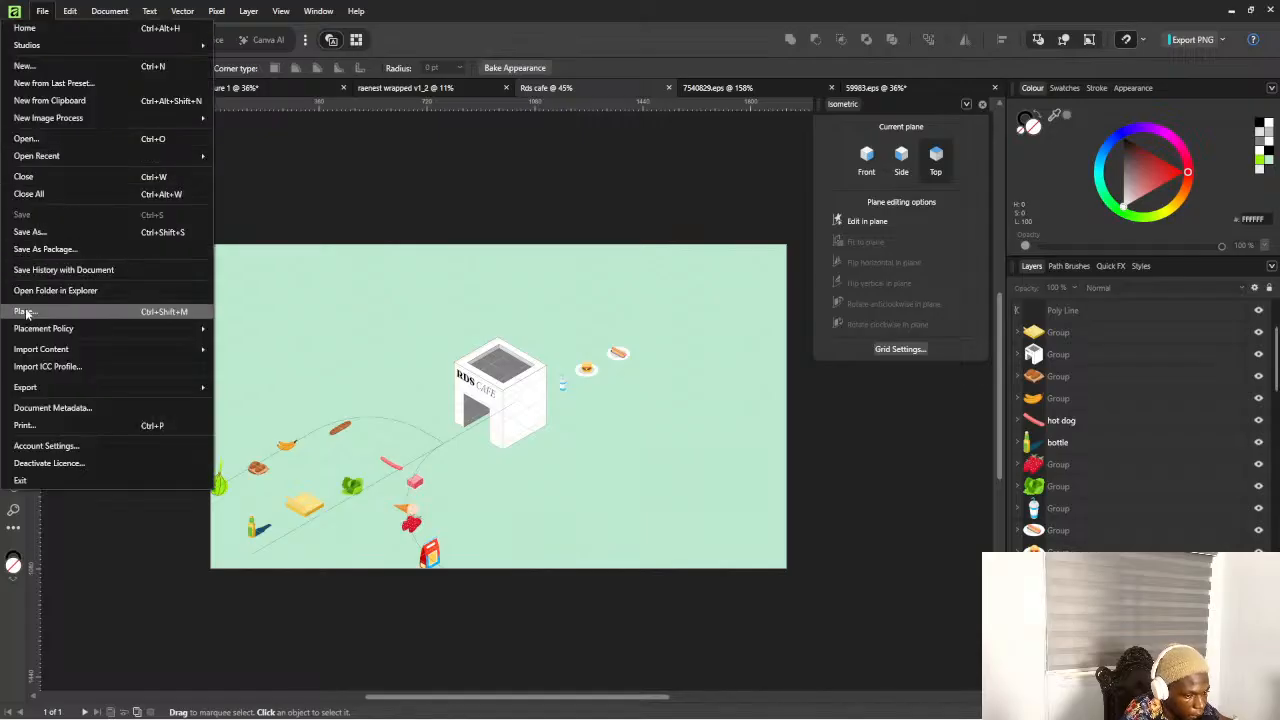
{"action": "mouse_move", "coordinate": [47, 386]}
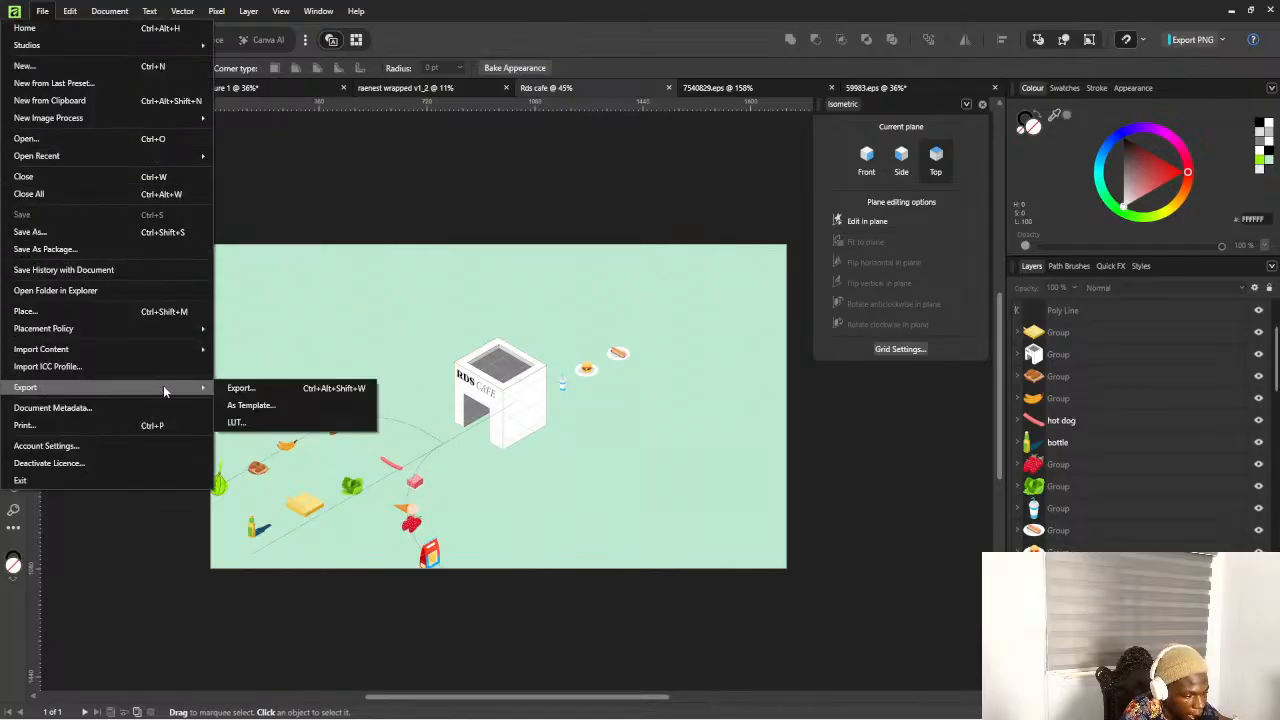
{"action": "left_click", "coordinate": [260, 389]}
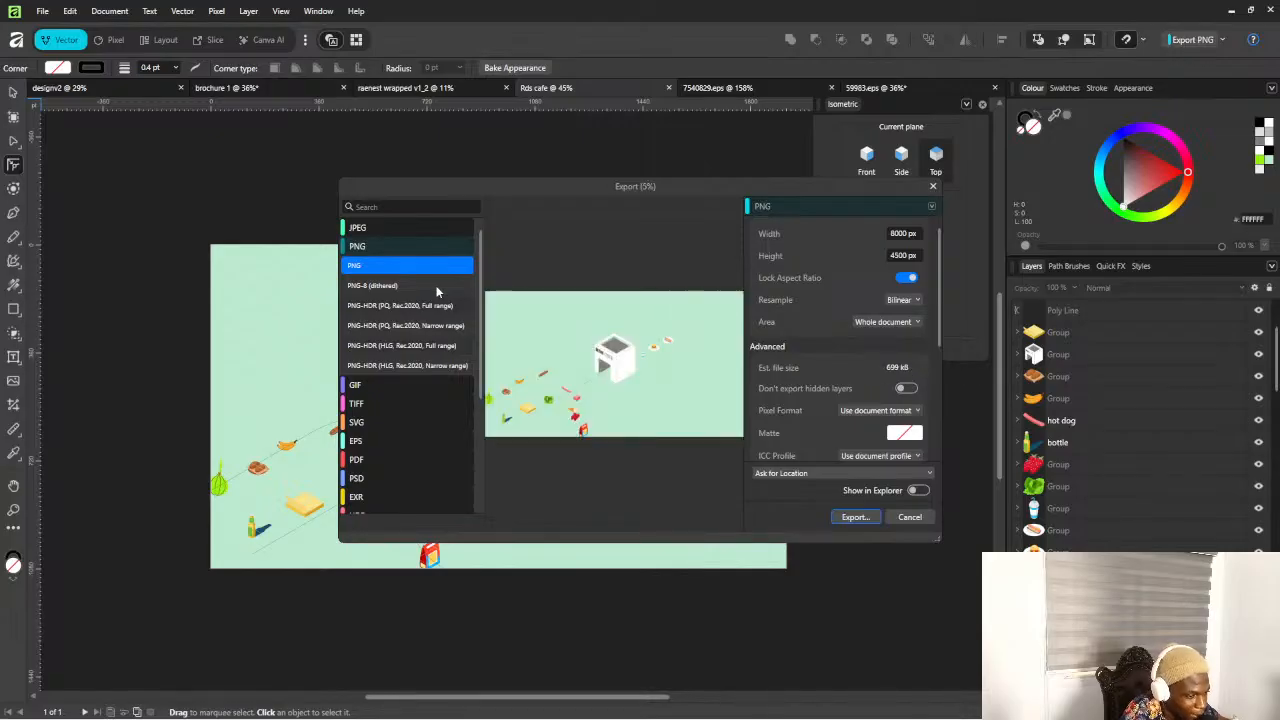
{"action": "left_click", "coordinate": [368, 423]}
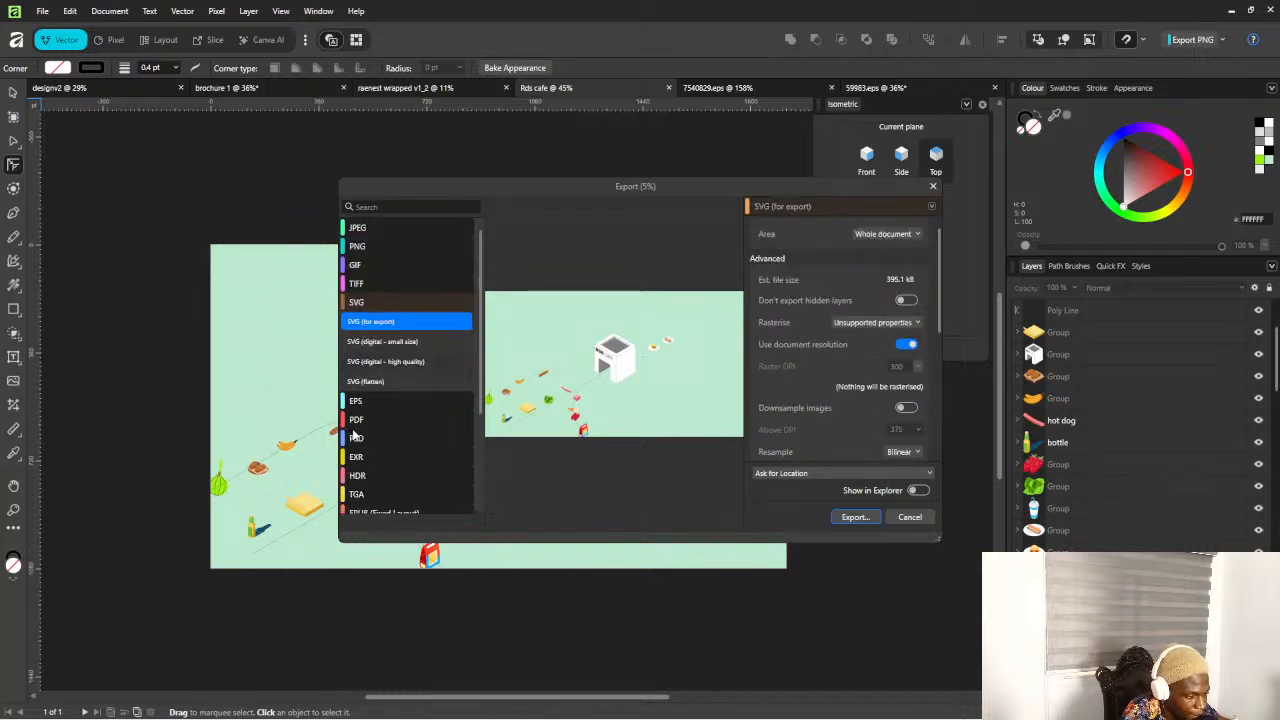
{"action": "left_click", "coordinate": [408, 341]}
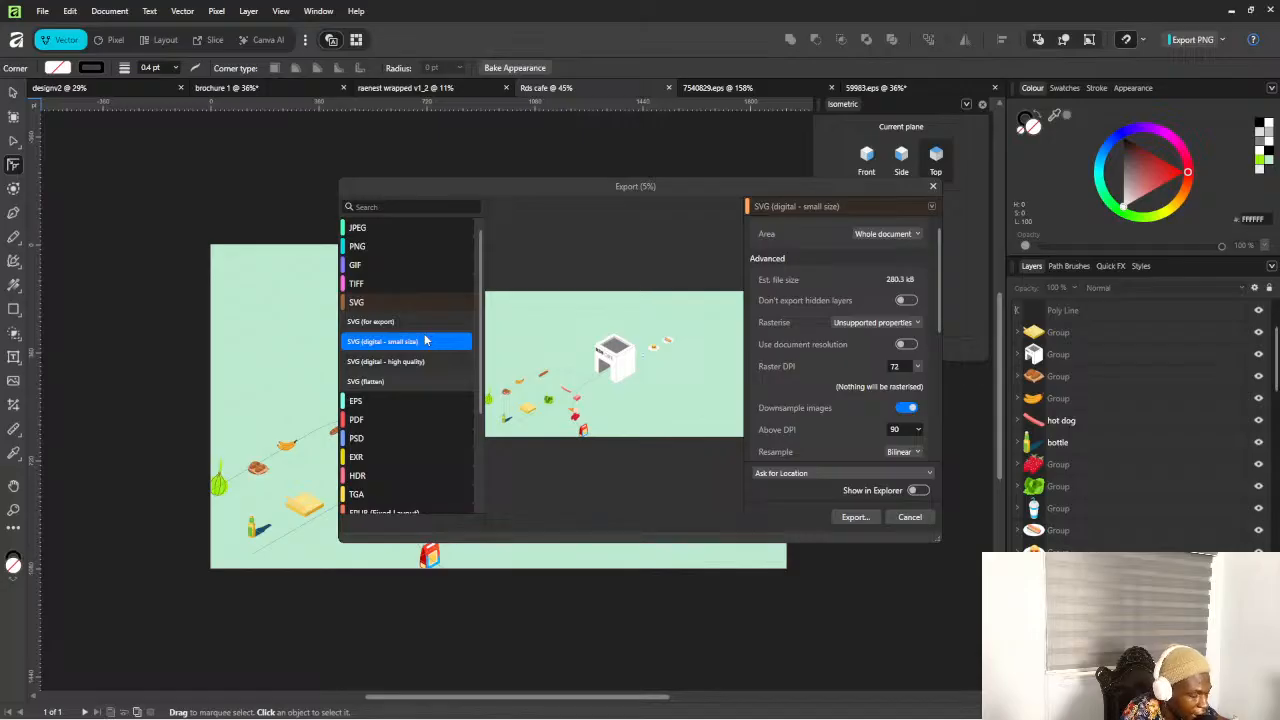
Export the SVG as "Rds cafe" into the 11. Live Assets folder
{"action": "left_click", "coordinate": [852, 517]}
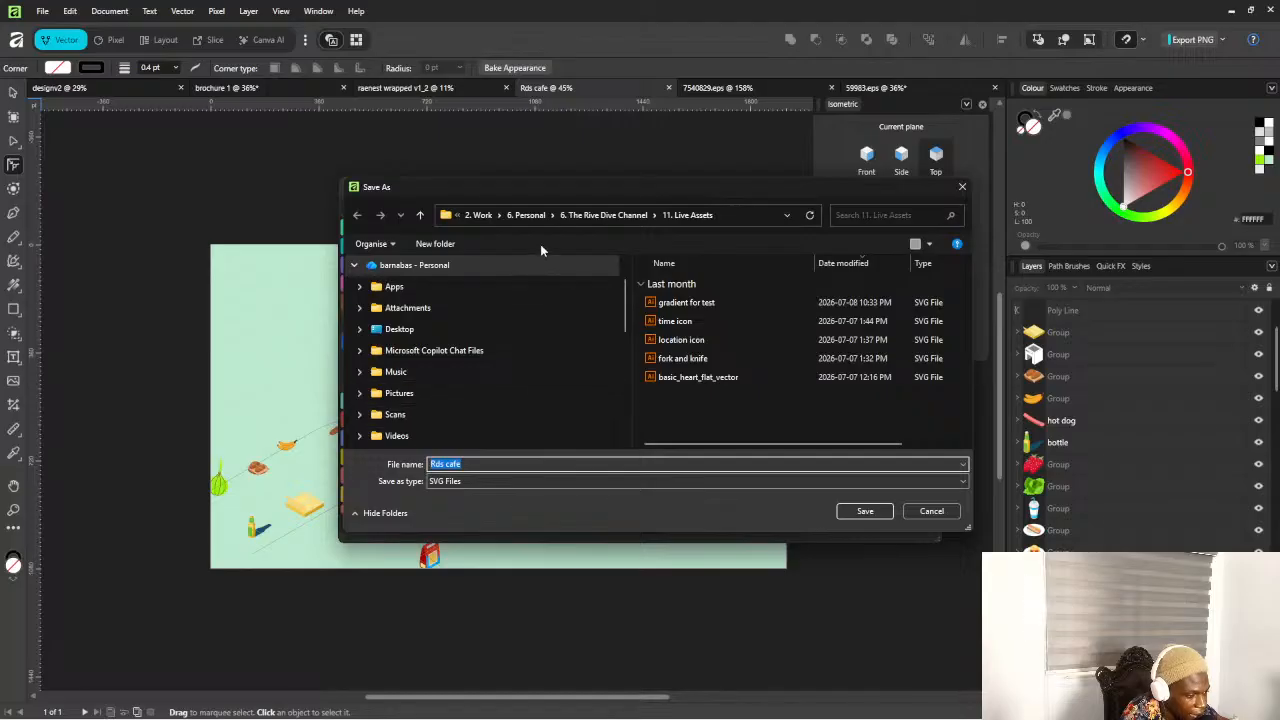
{"action": "left_click", "coordinate": [528, 463]}
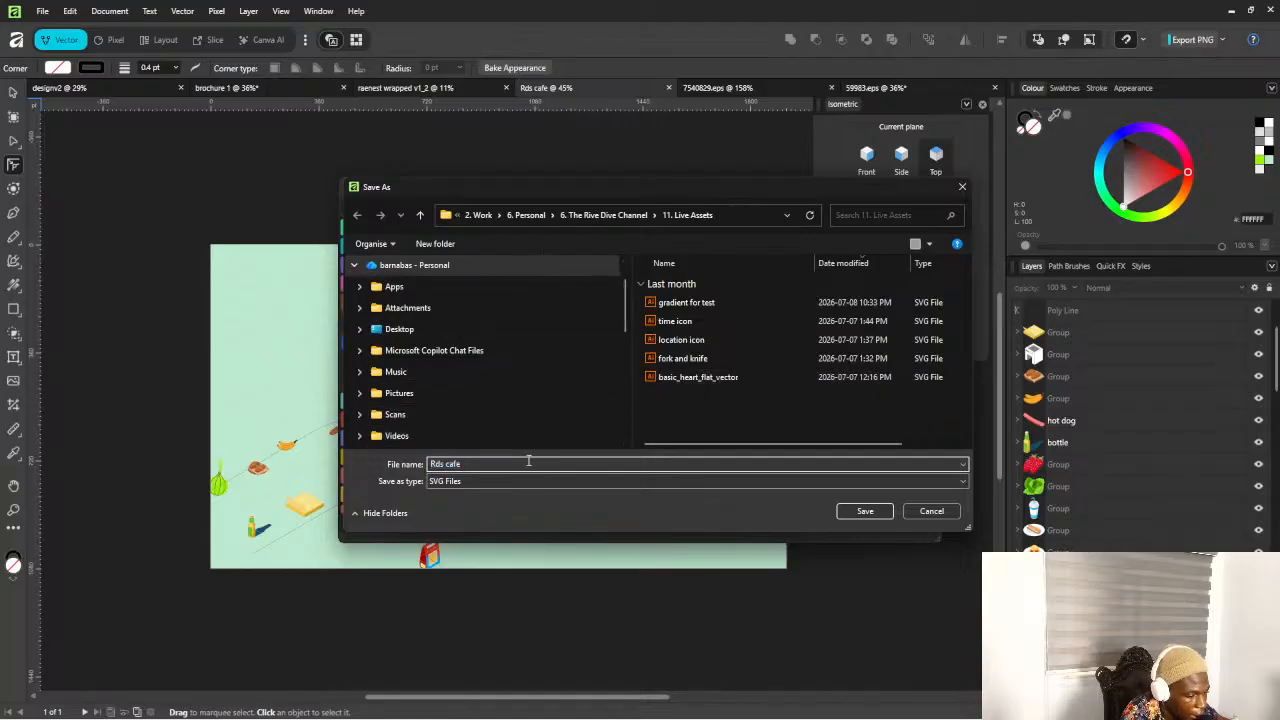
{"action": "left_click", "coordinate": [865, 511]}
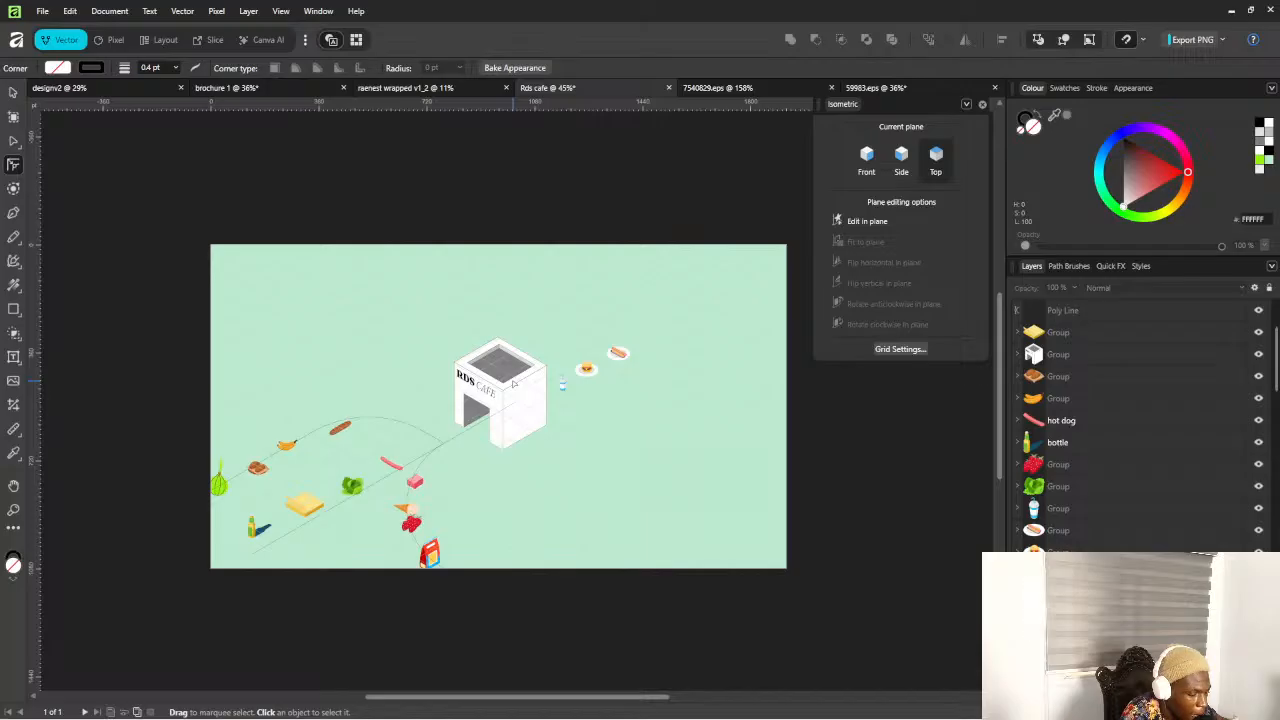
Switch to Rive and examine the isometric layout on the designv6 artboard
{"action": "key", "text": "alt+Tab"}
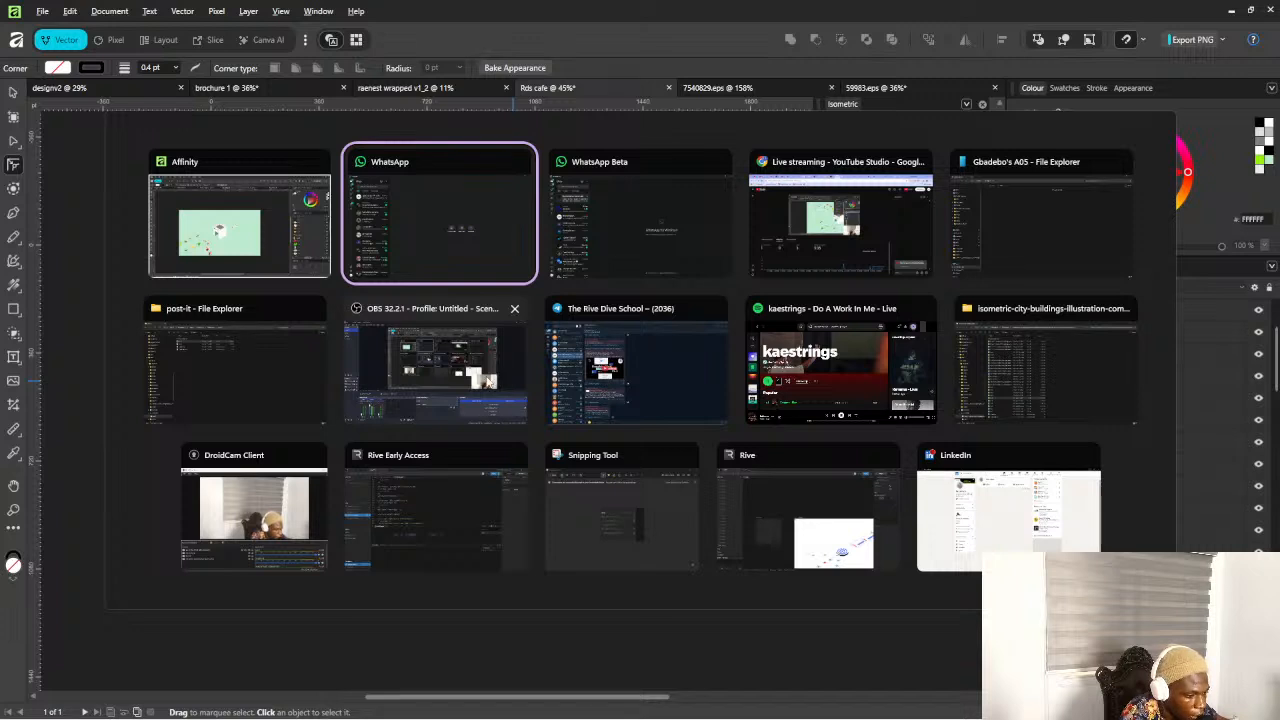
{"action": "left_click", "coordinate": [745, 468]}
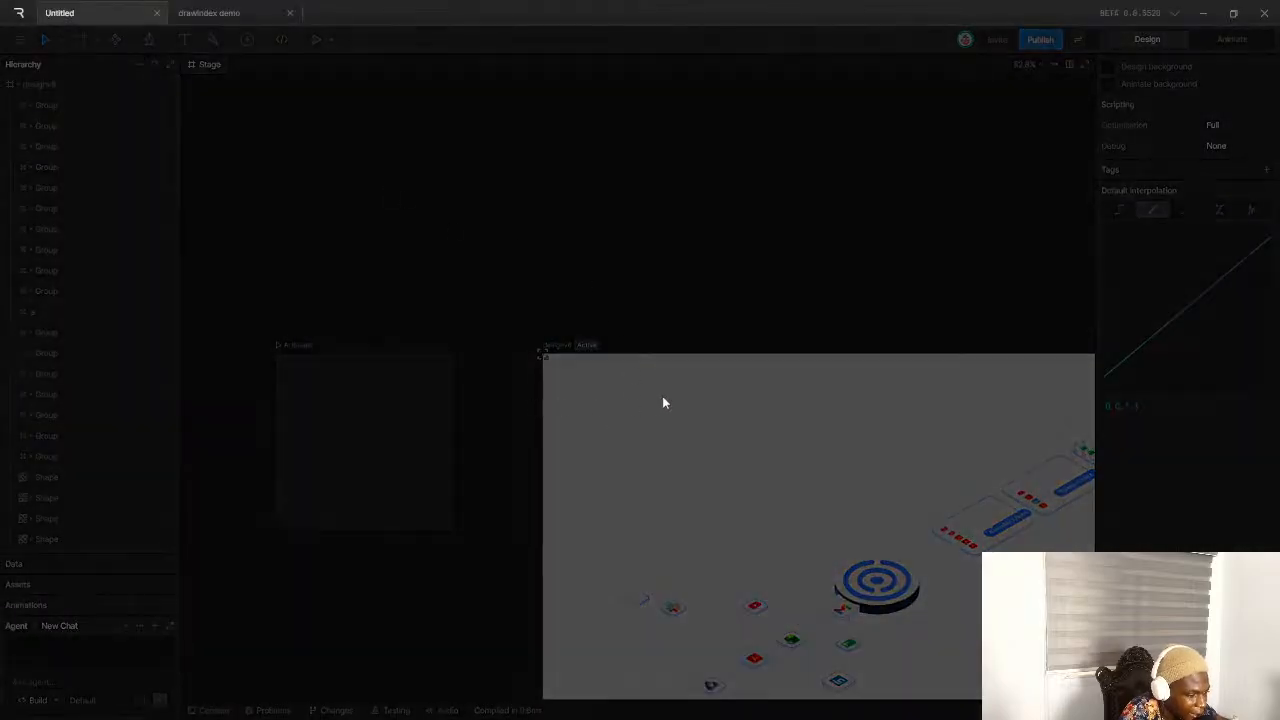
{"action": "scroll", "coordinate": [608, 402], "scroll_direction": "down", "scroll_amount": 5}
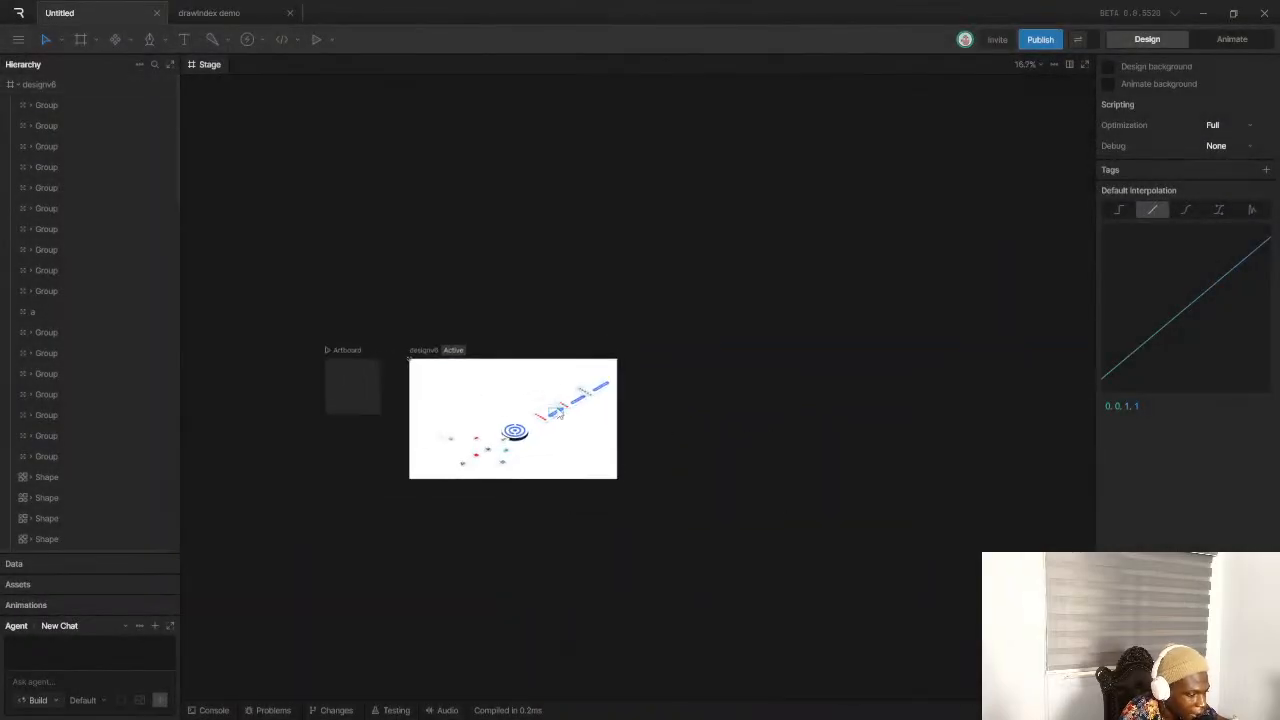
{"action": "scroll", "coordinate": [557, 411], "scroll_direction": "up", "scroll_amount": 3}
{"action": "left_click_drag", "start_coordinate": [563, 315], "coordinate": [565, 577]}
{"action": "scroll", "coordinate": [564, 577], "scroll_direction": "down", "scroll_amount": 5}
{"action": "left_click_drag", "start_coordinate": [559, 688], "coordinate": [559, 558]}
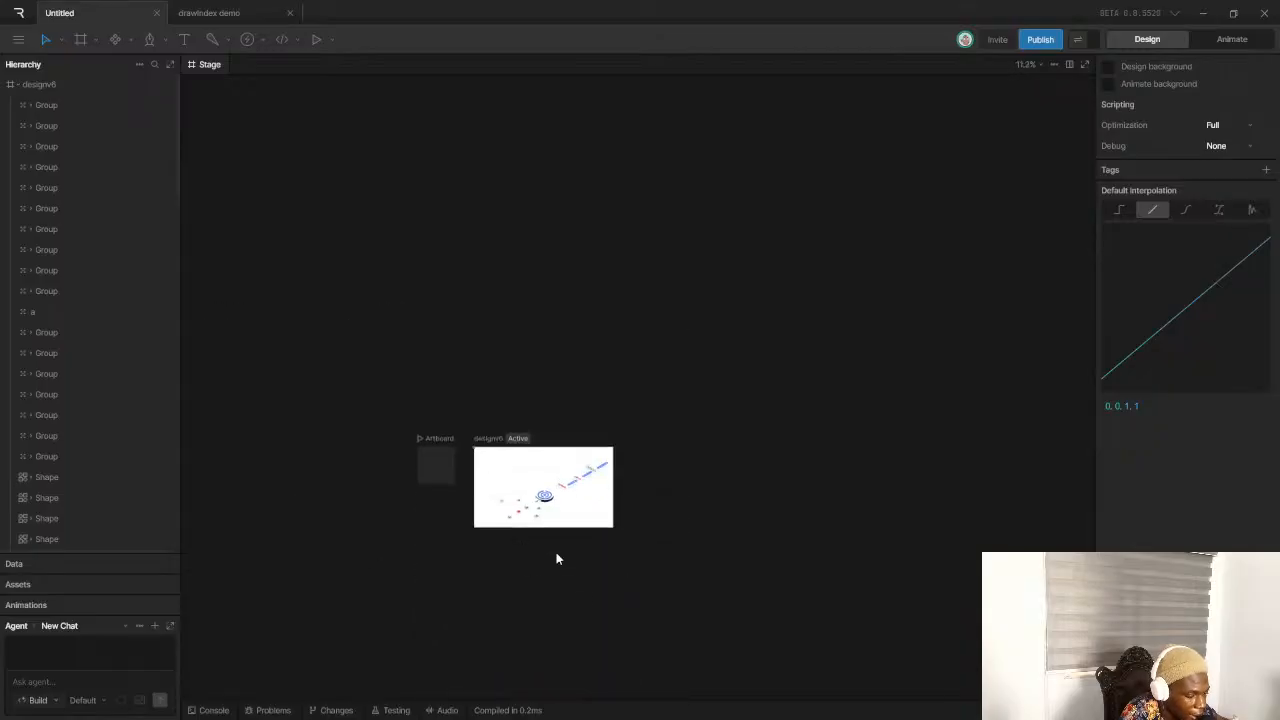
{"action": "scroll", "coordinate": [557, 559], "scroll_direction": "up", "scroll_amount": 5}
{"action": "scroll", "coordinate": [590, 500], "scroll_direction": "down", "scroll_amount": 2}
{"action": "scroll", "coordinate": [596, 487], "scroll_direction": "up", "scroll_amount": 3}
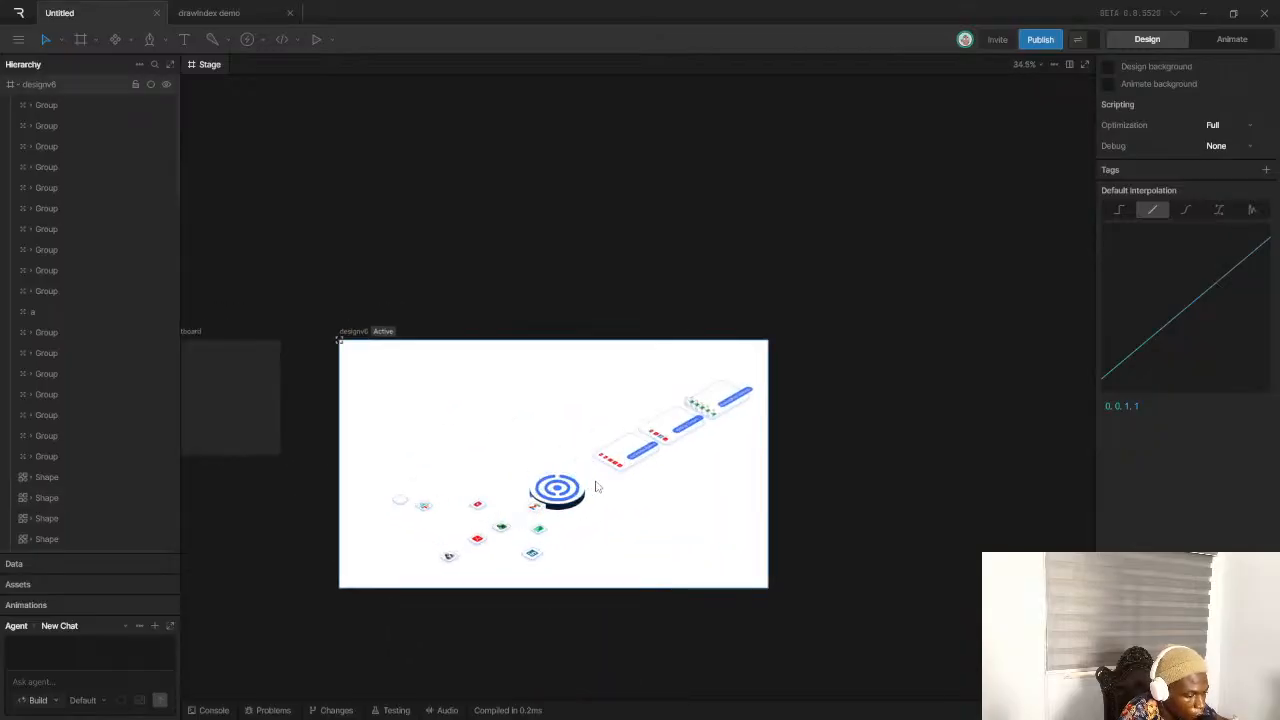
{"action": "scroll", "coordinate": [596, 487], "scroll_direction": "up", "scroll_amount": 2}
{"action": "scroll", "coordinate": [594, 490], "scroll_direction": "down", "scroll_amount": 3}
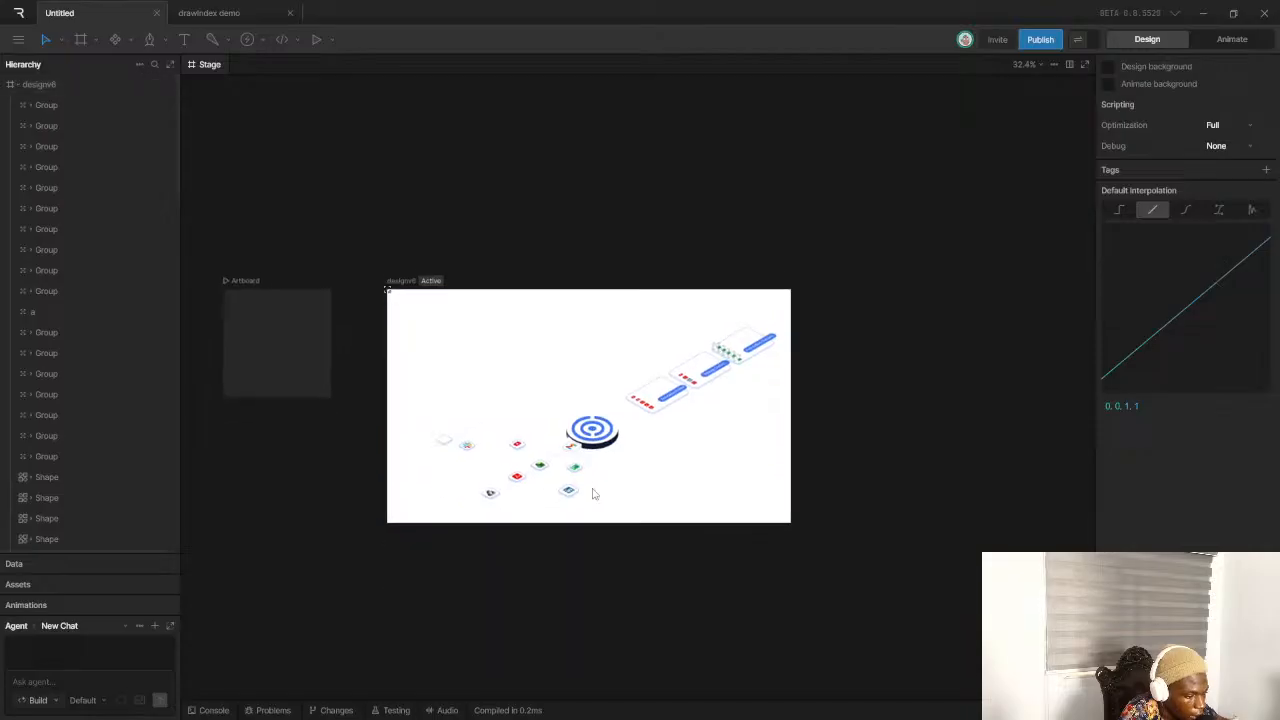
{"action": "scroll", "coordinate": [650, 424], "scroll_direction": "down", "scroll_amount": 2}
{"action": "scroll", "coordinate": [656, 428], "scroll_direction": "down", "scroll_amount": 1}
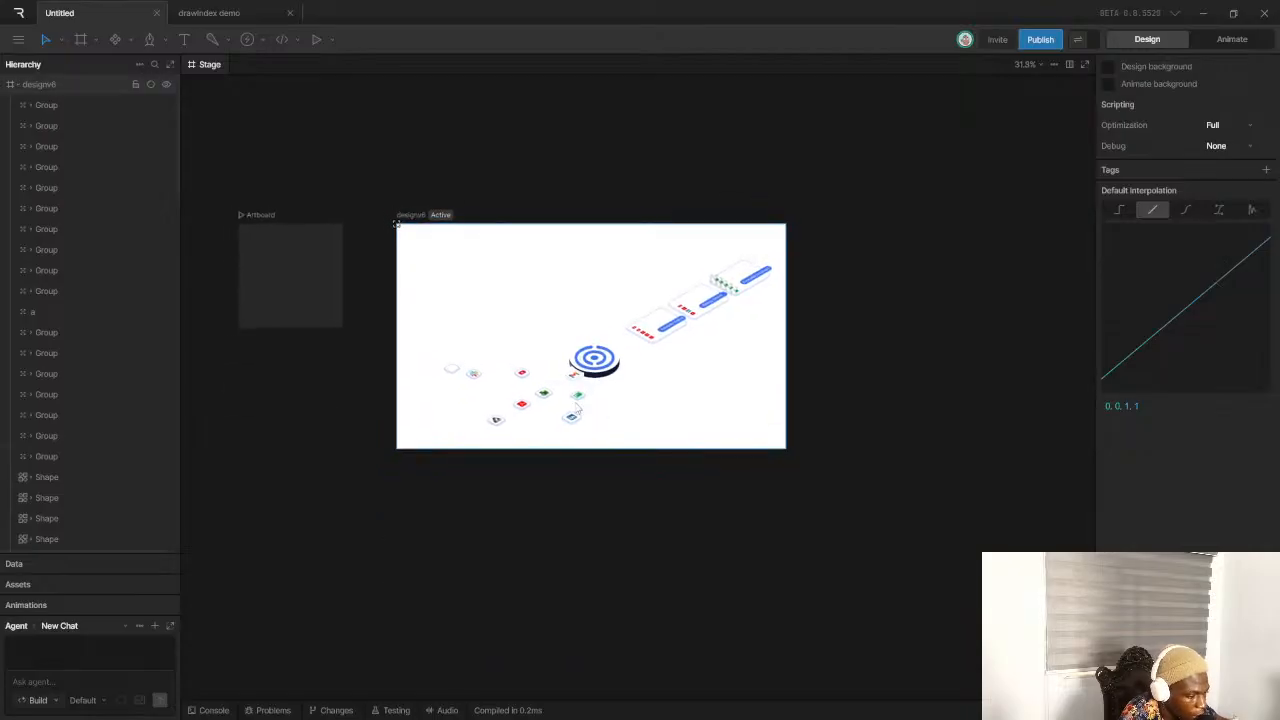
{"action": "scroll", "coordinate": [577, 408], "scroll_direction": "up", "scroll_amount": 4}
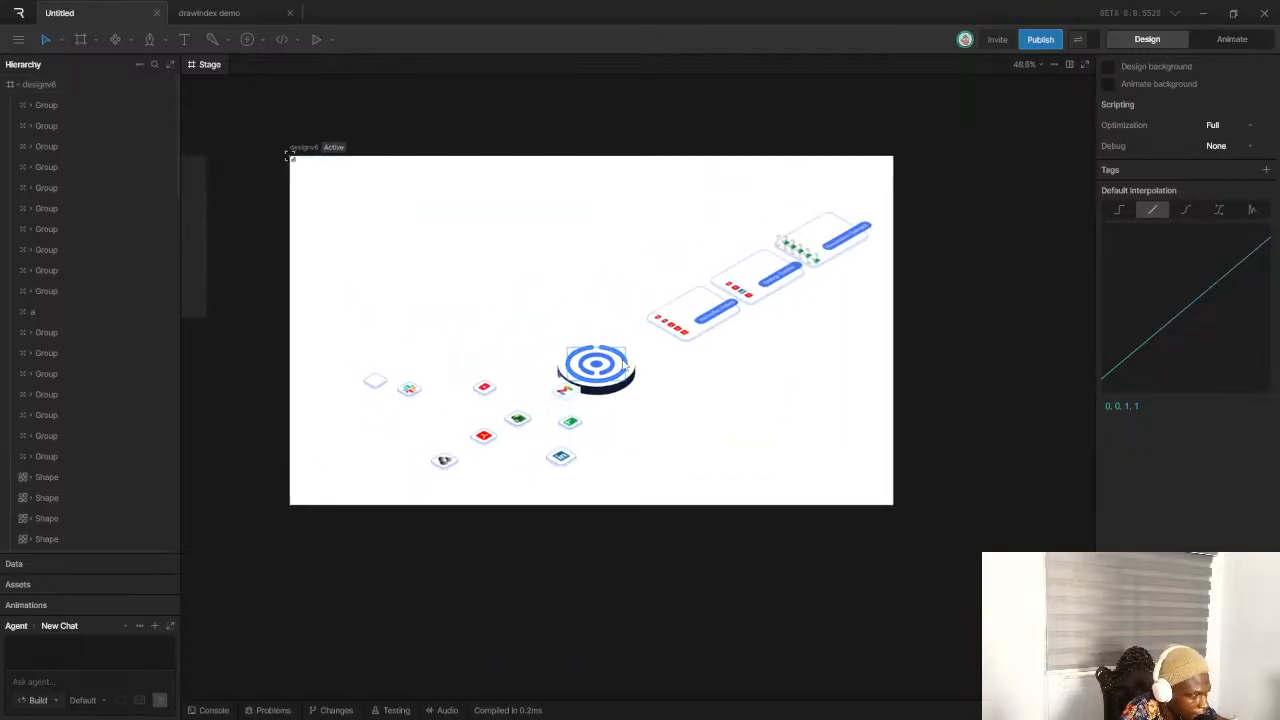
{"action": "scroll", "coordinate": [620, 365], "scroll_direction": "down", "scroll_amount": 4}
{"action": "scroll", "coordinate": [624, 362], "scroll_direction": "up", "scroll_amount": 4}
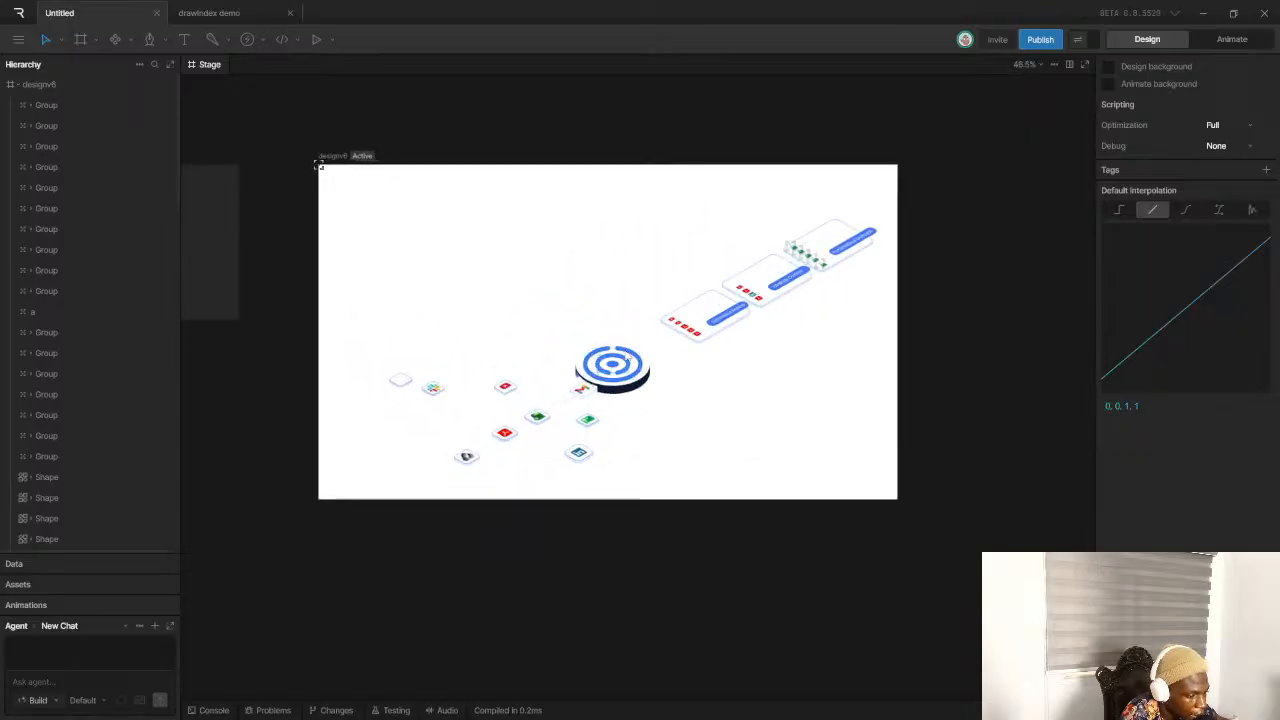
{"action": "scroll", "coordinate": [351, 206], "scroll_direction": "down", "scroll_amount": 2}
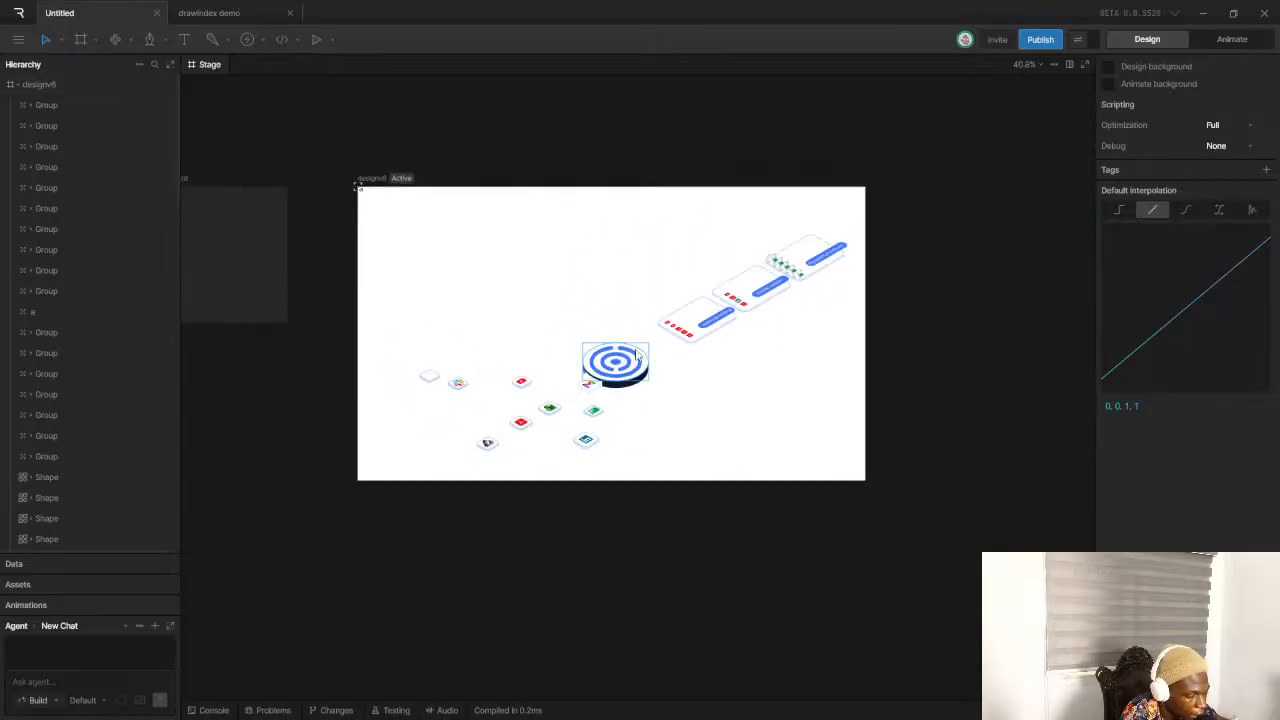
Return to the Personal Files overview and create a new file there
{"action": "left_click", "coordinate": [233, 16]}
{"action": "left_click", "coordinate": [110, 13]}
{"action": "left_click", "coordinate": [22, 13]}
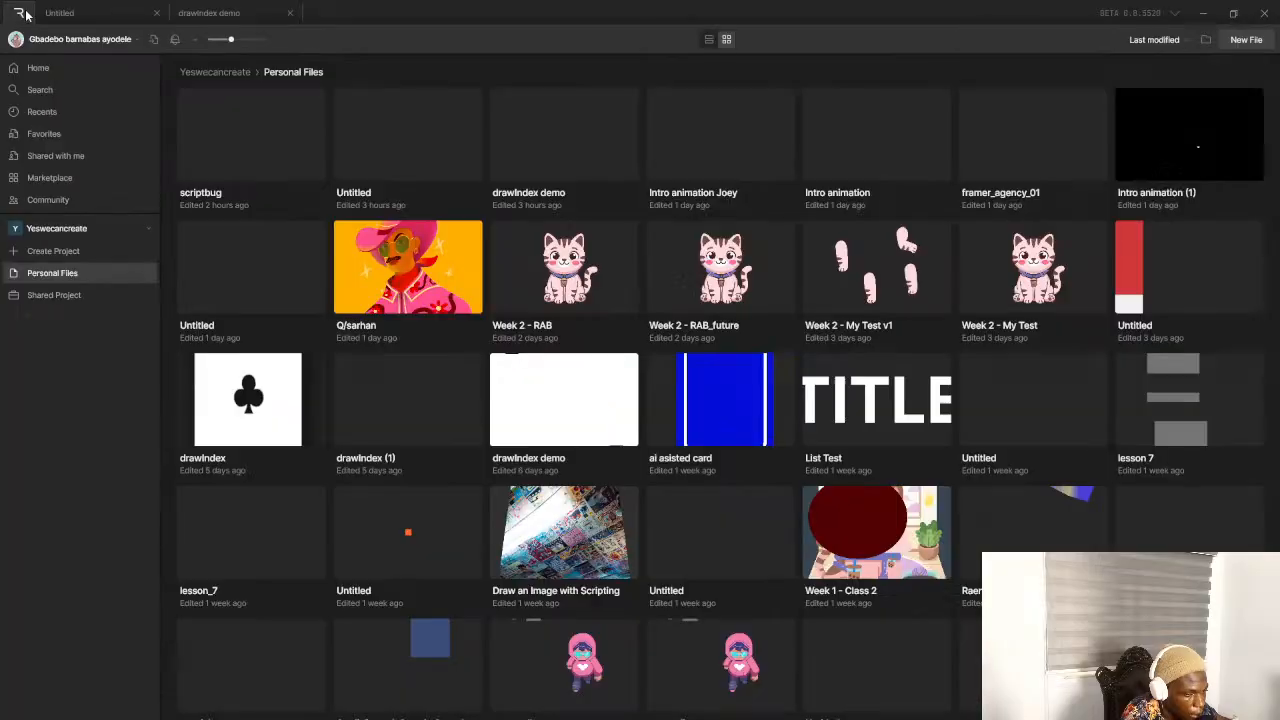
{"action": "left_click", "coordinate": [1245, 40]}
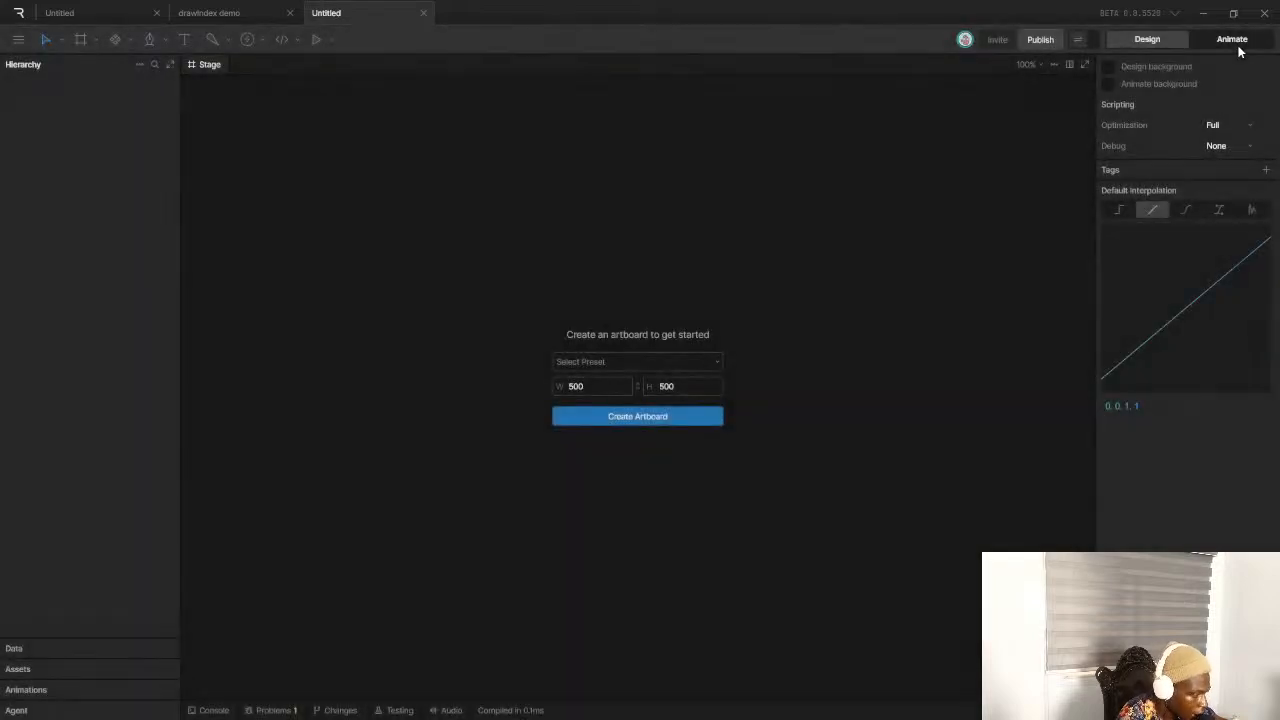
Create a 500 × 500 artboard in the new file
{"action": "left_click", "coordinate": [604, 386]}
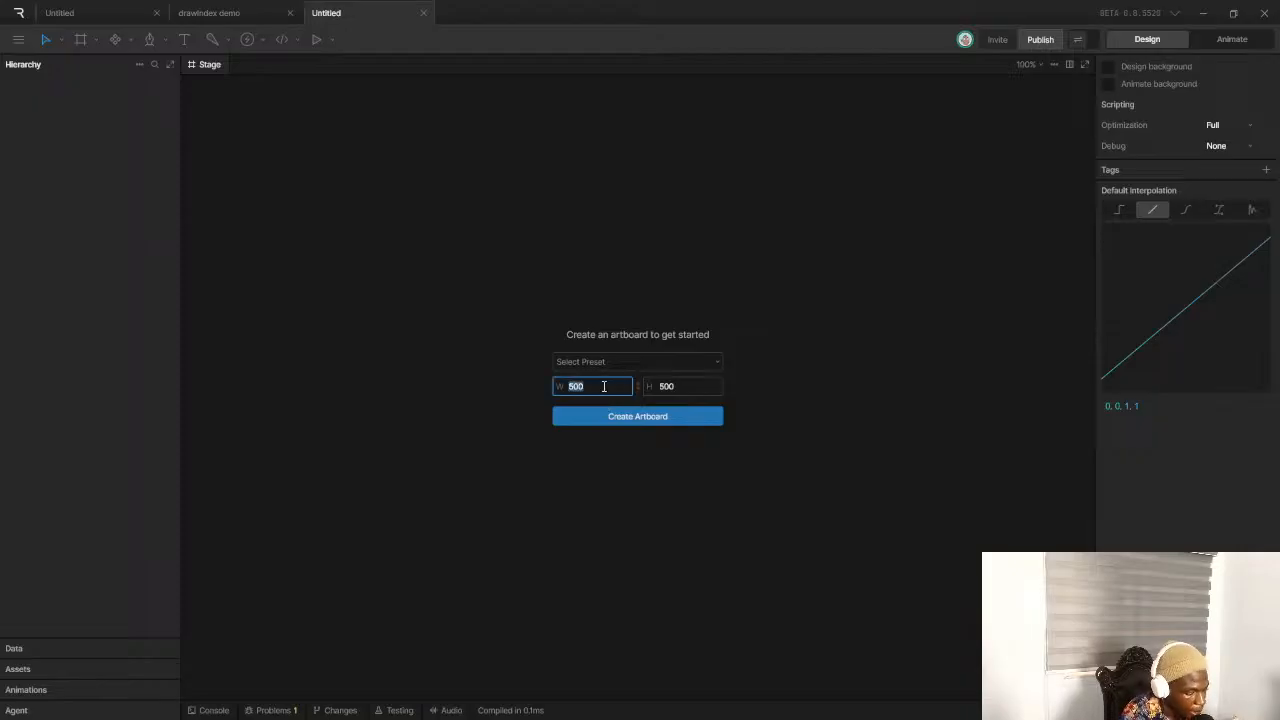
{"action": "type", "text": "1"}
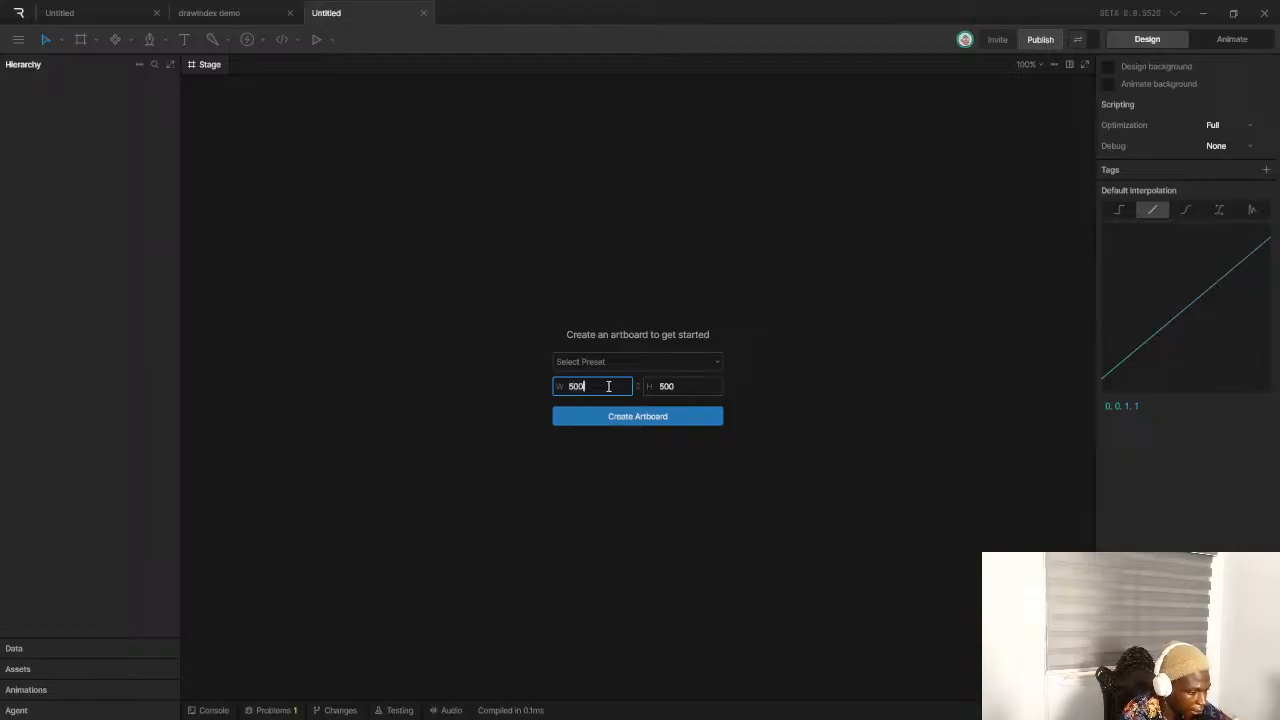
{"action": "left_click", "coordinate": [621, 416]}
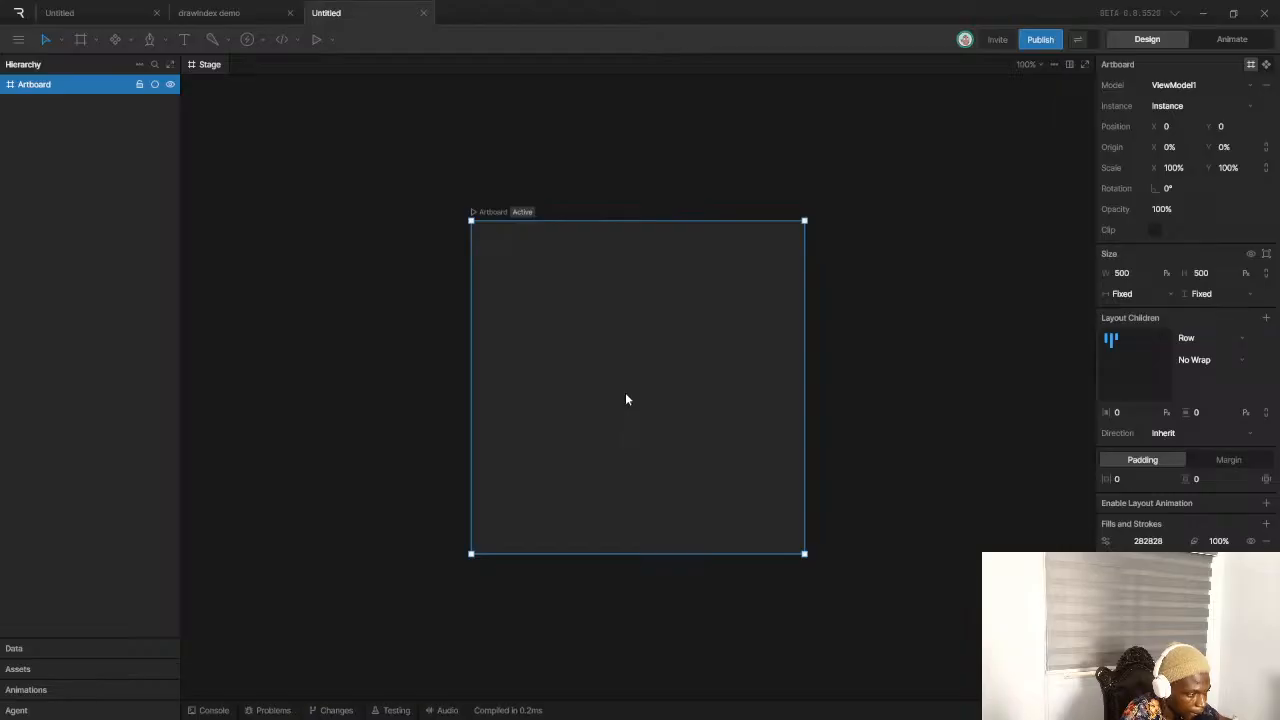
{"action": "scroll", "coordinate": [732, 399], "scroll_direction": "down", "scroll_amount": 2}
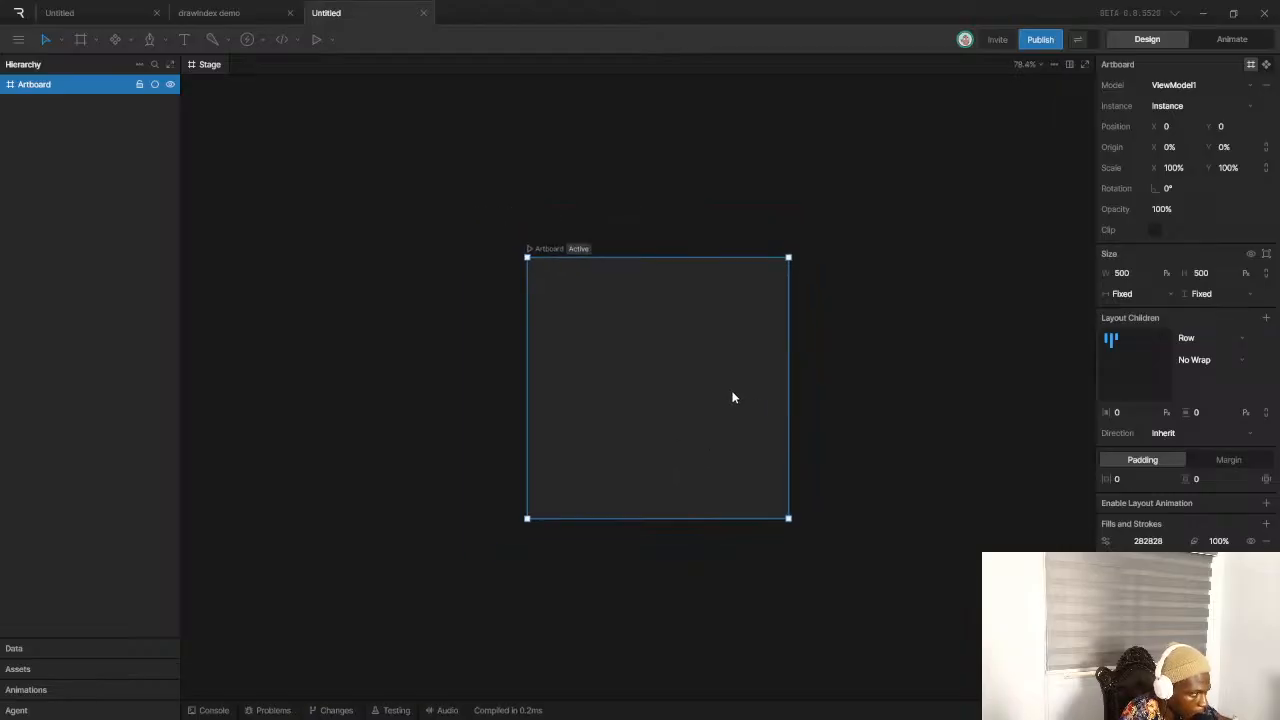
{"action": "scroll", "coordinate": [751, 384], "scroll_direction": "down", "scroll_amount": 1}
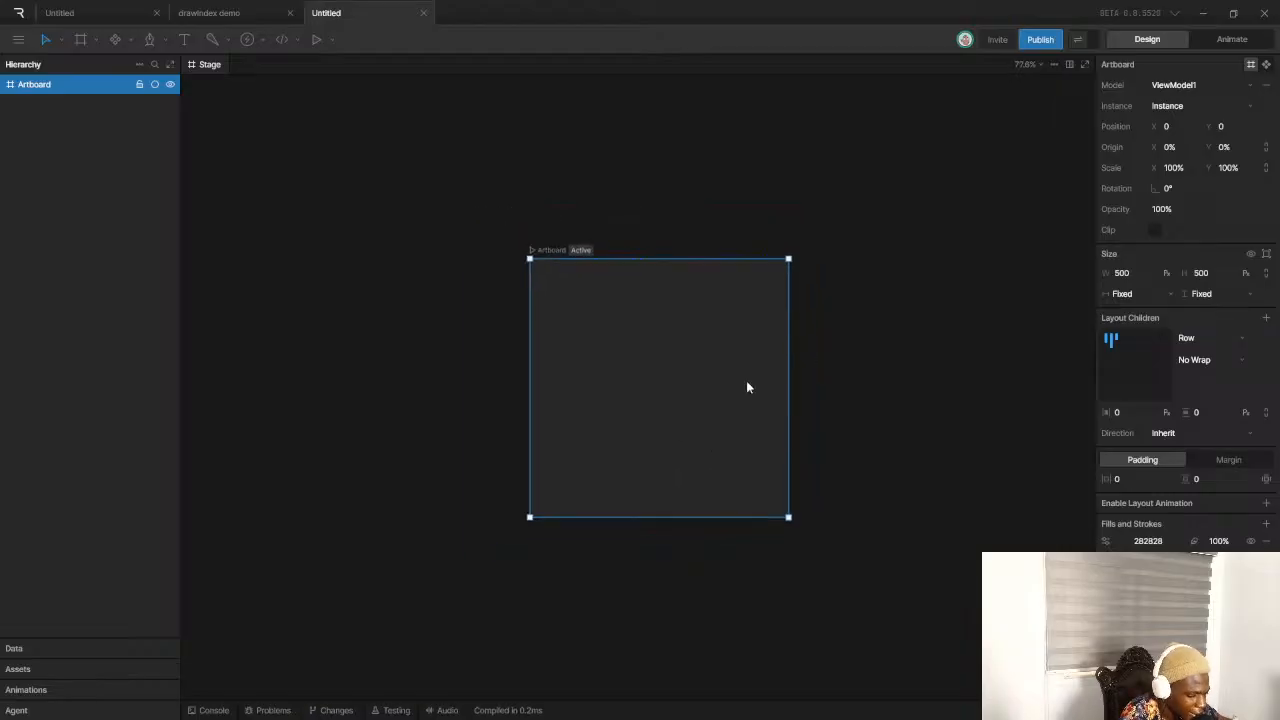
{"action": "scroll", "coordinate": [672, 382], "scroll_direction": "down", "scroll_amount": 5}
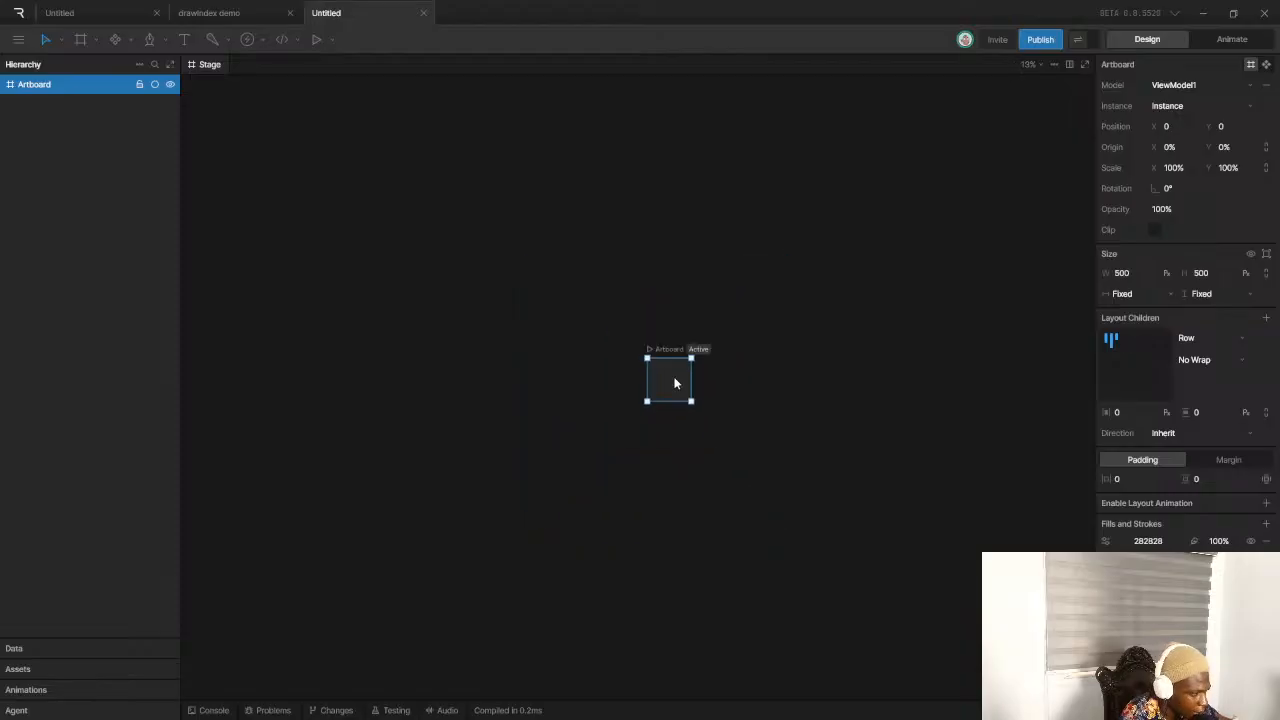
{"action": "scroll", "coordinate": [718, 388], "scroll_direction": "up", "scroll_amount": 3}
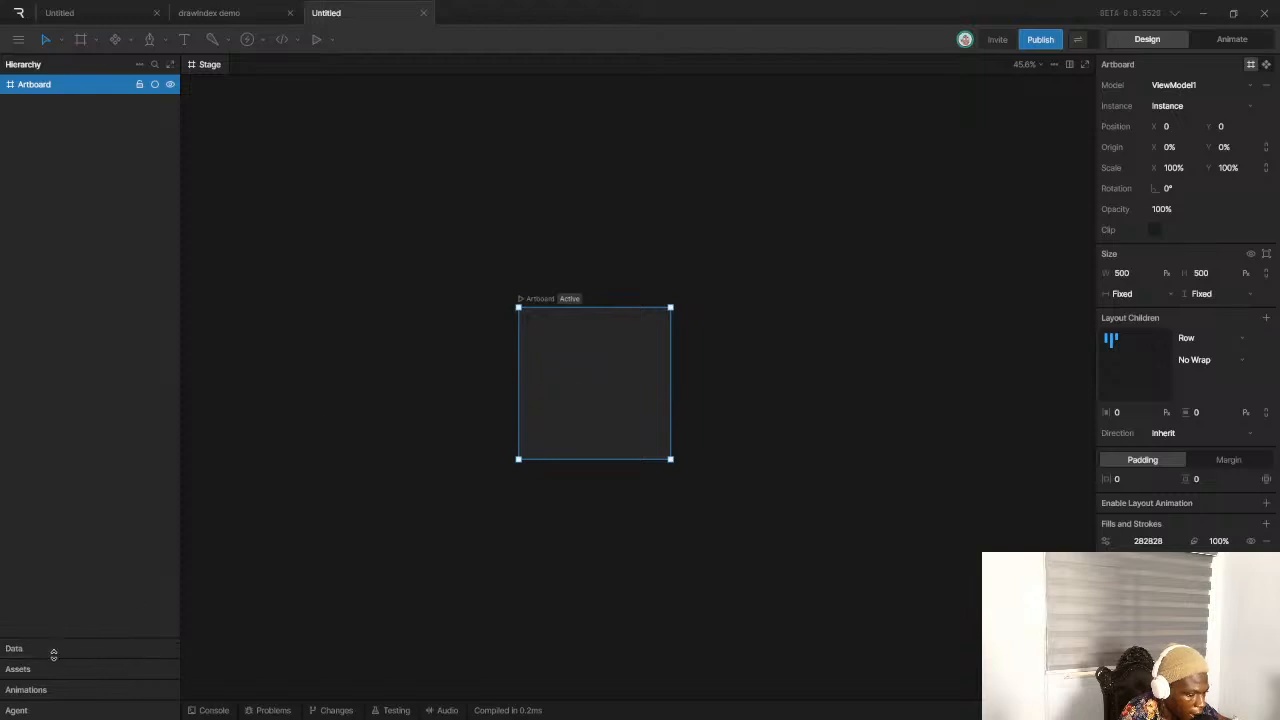
Show the file's animations and assets, and start uploading a new asset from disk
{"action": "left_click", "coordinate": [43, 690]}
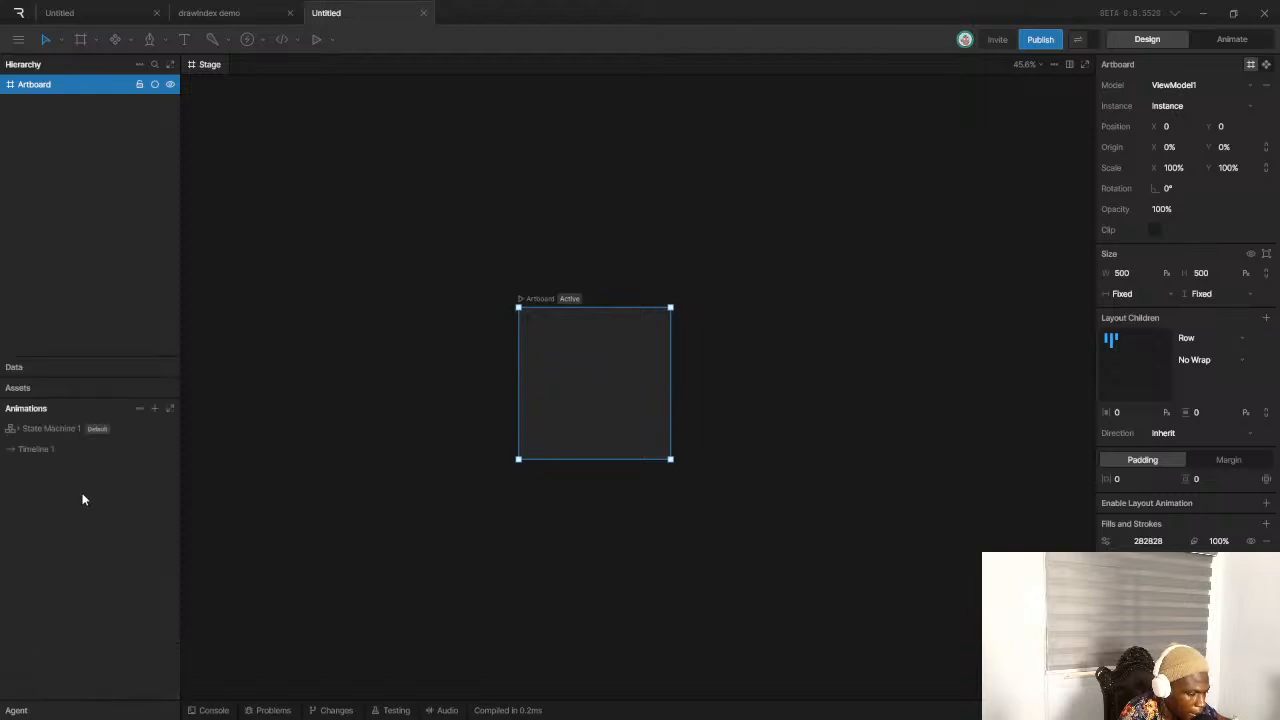
{"action": "left_click", "coordinate": [92, 390]}
{"action": "left_click", "coordinate": [139, 294]}
{"action": "left_click", "coordinate": [158, 320]}
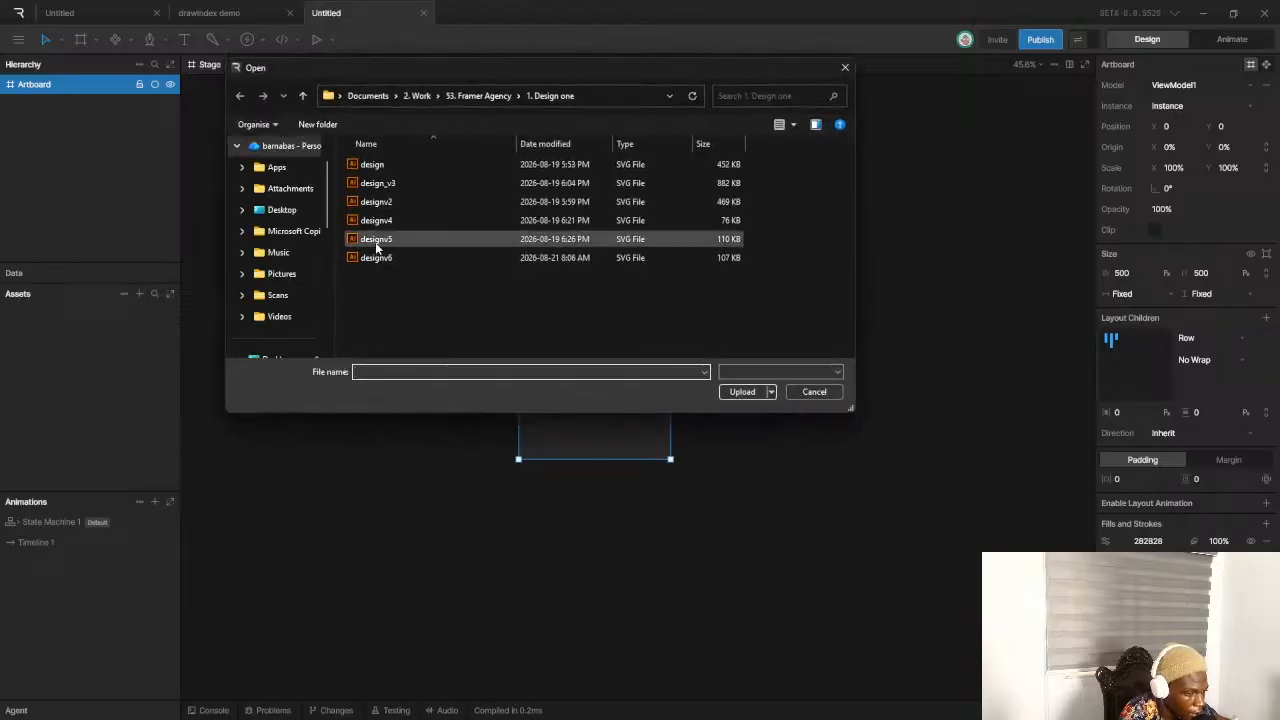
Browse to the 6. Personal folder inside 2. Work in the asset file chooser
{"action": "left_click", "coordinate": [418, 96]}
{"action": "scroll", "coordinate": [420, 190], "scroll_direction": "down", "scroll_amount": 2}
{"action": "scroll", "coordinate": [415, 212], "scroll_direction": "up", "scroll_amount": 15}
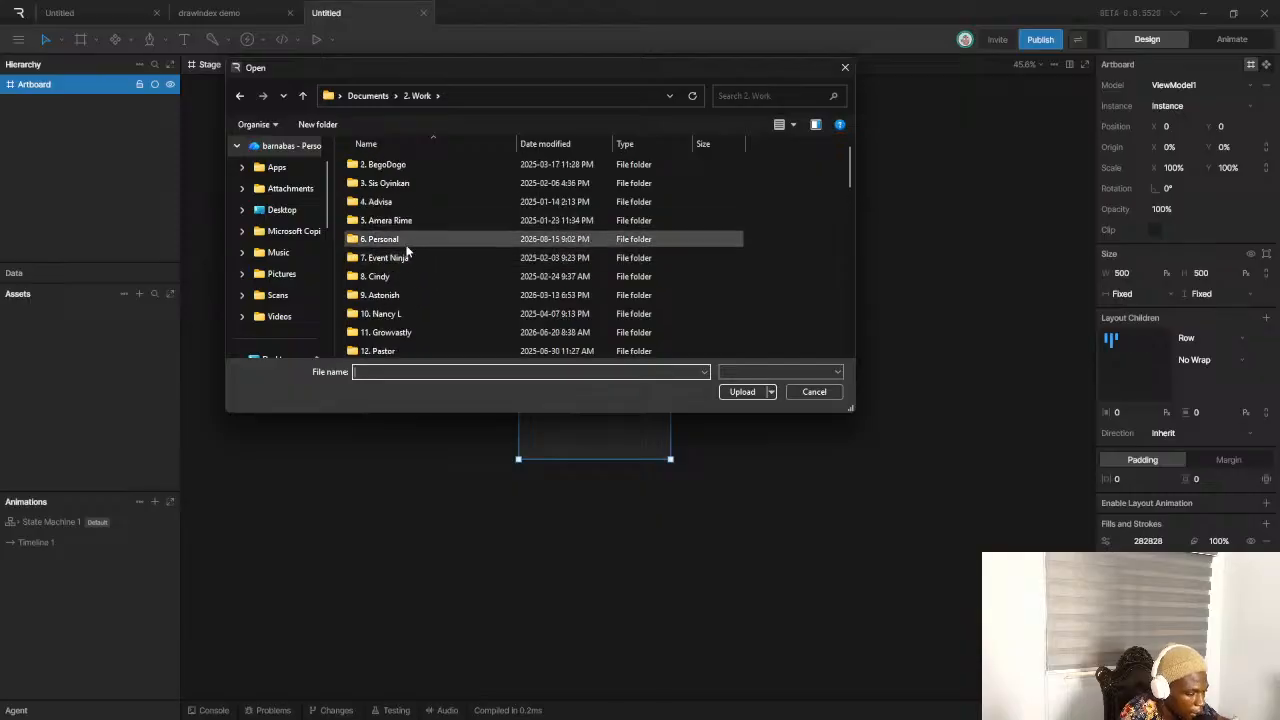
{"action": "double_click", "coordinate": [408, 242]}
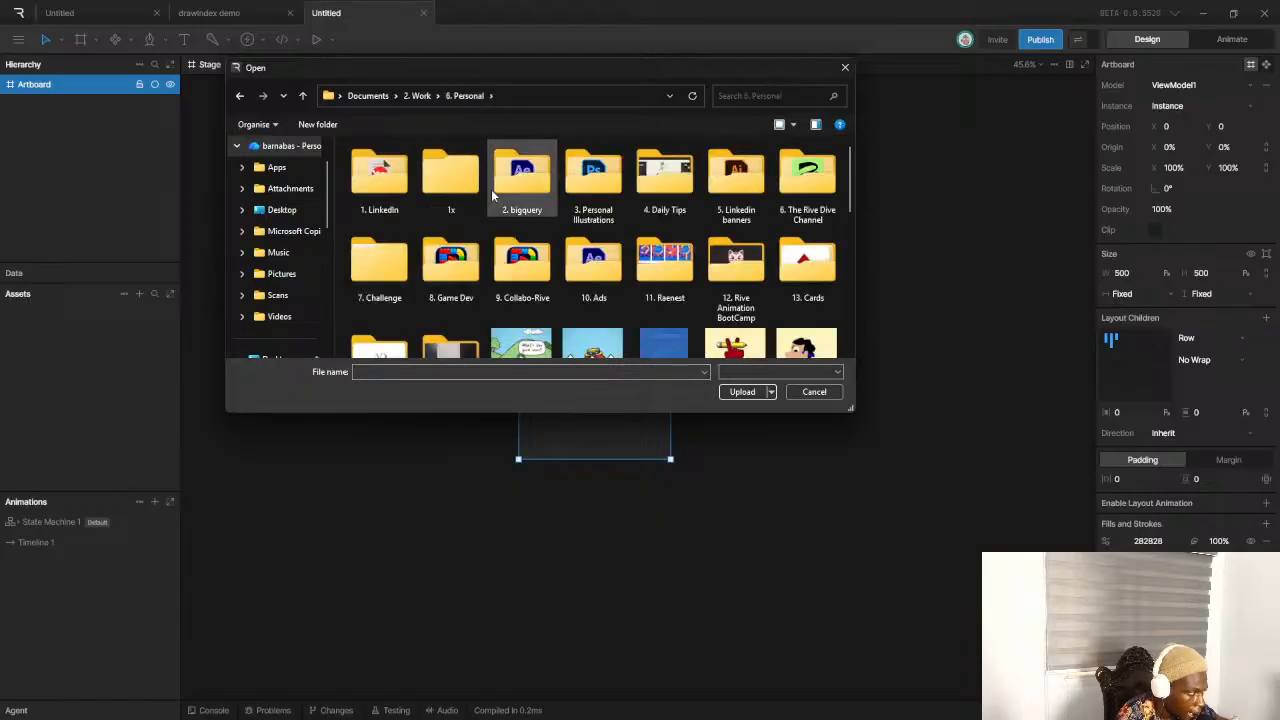
{"action": "scroll", "coordinate": [557, 178], "scroll_direction": "down", "scroll_amount": 2}
{"action": "scroll", "coordinate": [557, 178], "scroll_direction": "down", "scroll_amount": 1}
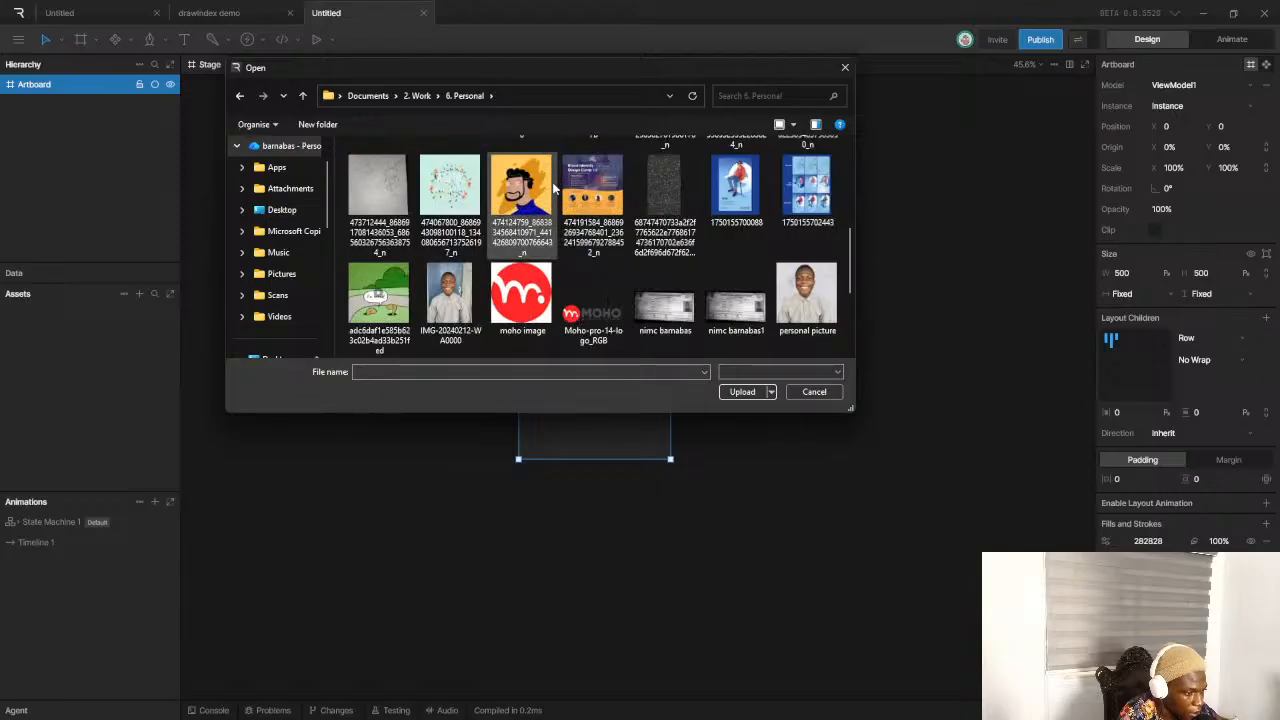
{"action": "scroll", "coordinate": [524, 229], "scroll_direction": "up", "scroll_amount": 3}
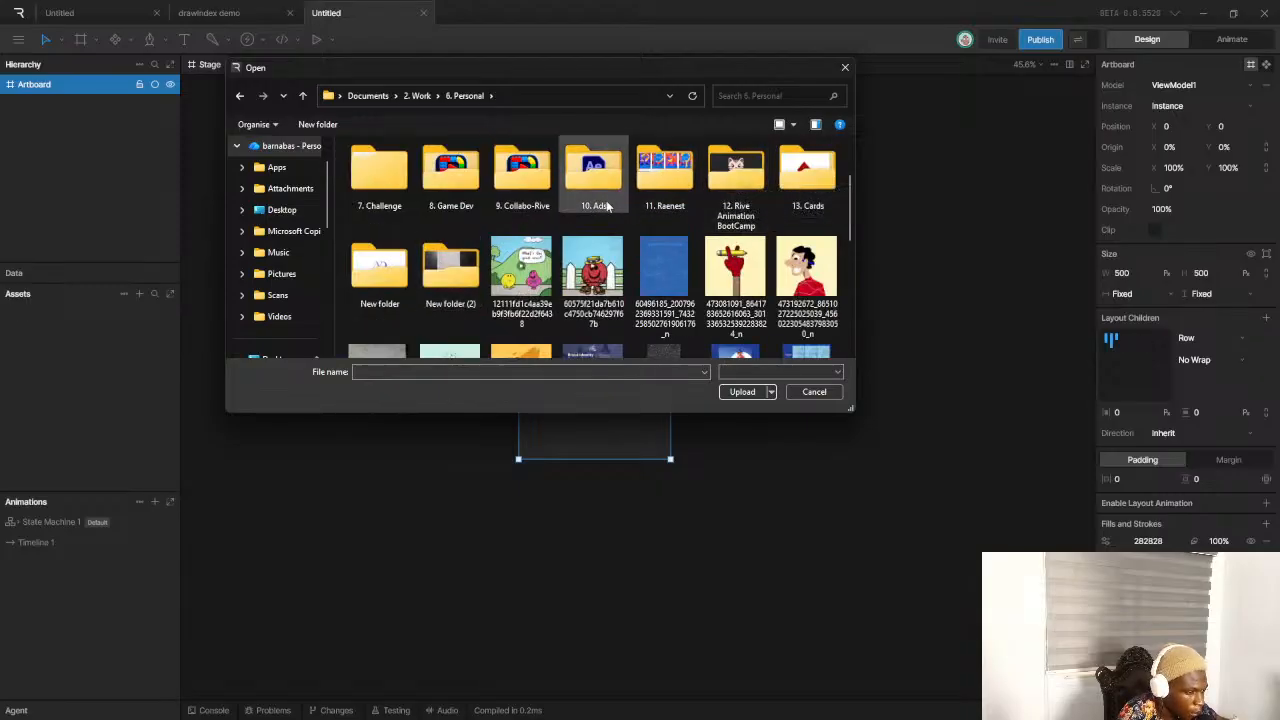
{"action": "scroll", "coordinate": [600, 220], "scroll_direction": "up", "scroll_amount": 1}
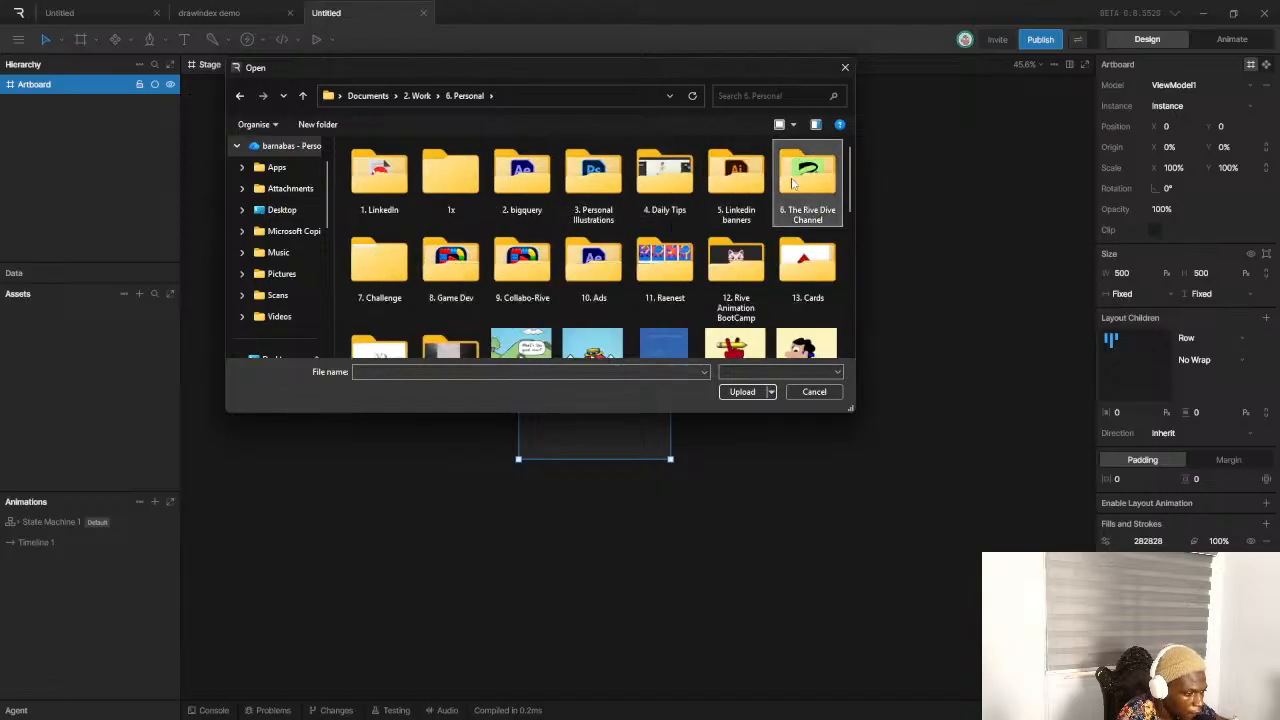
Upload the Rds cafe SVG from the 6. The Rive Dive Channel > 11. Live Assets folder as an asset
{"action": "double_click", "coordinate": [806, 205]}
{"action": "scroll", "coordinate": [557, 237], "scroll_direction": "down", "scroll_amount": 2}
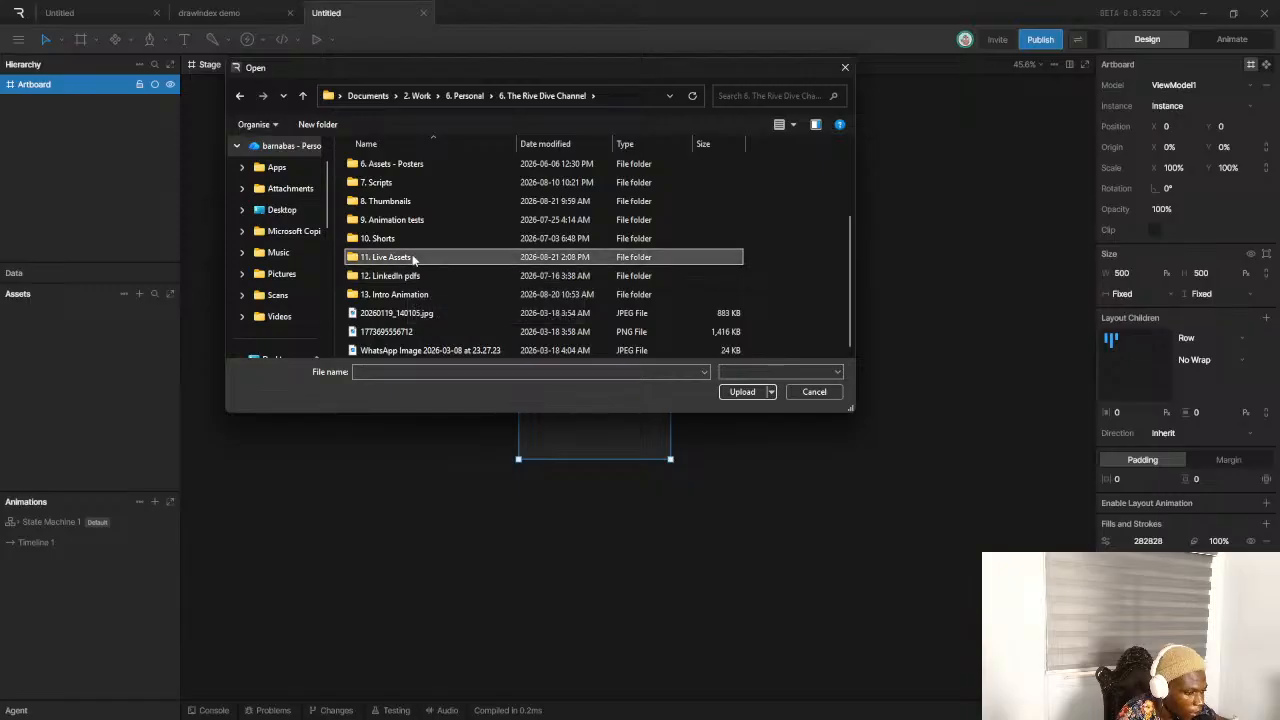
{"action": "double_click", "coordinate": [400, 257]}
{"action": "left_click", "coordinate": [394, 184]}
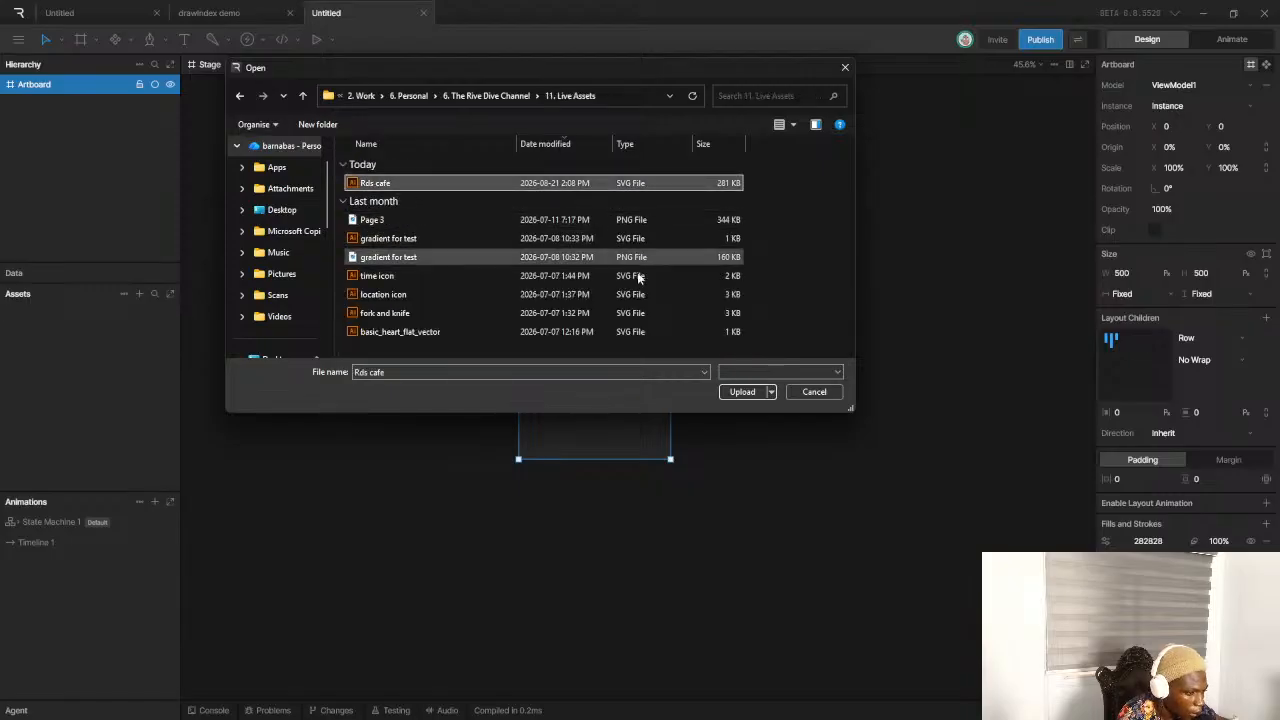
{"action": "left_click", "coordinate": [742, 391]}
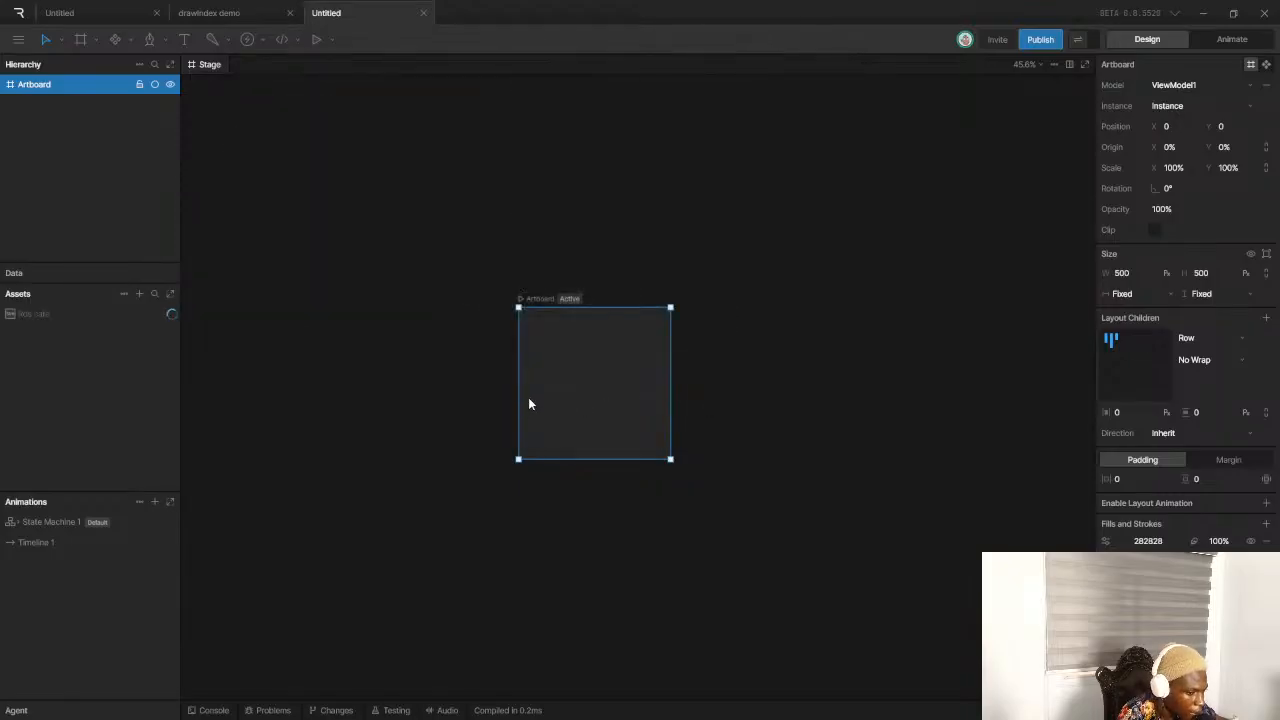
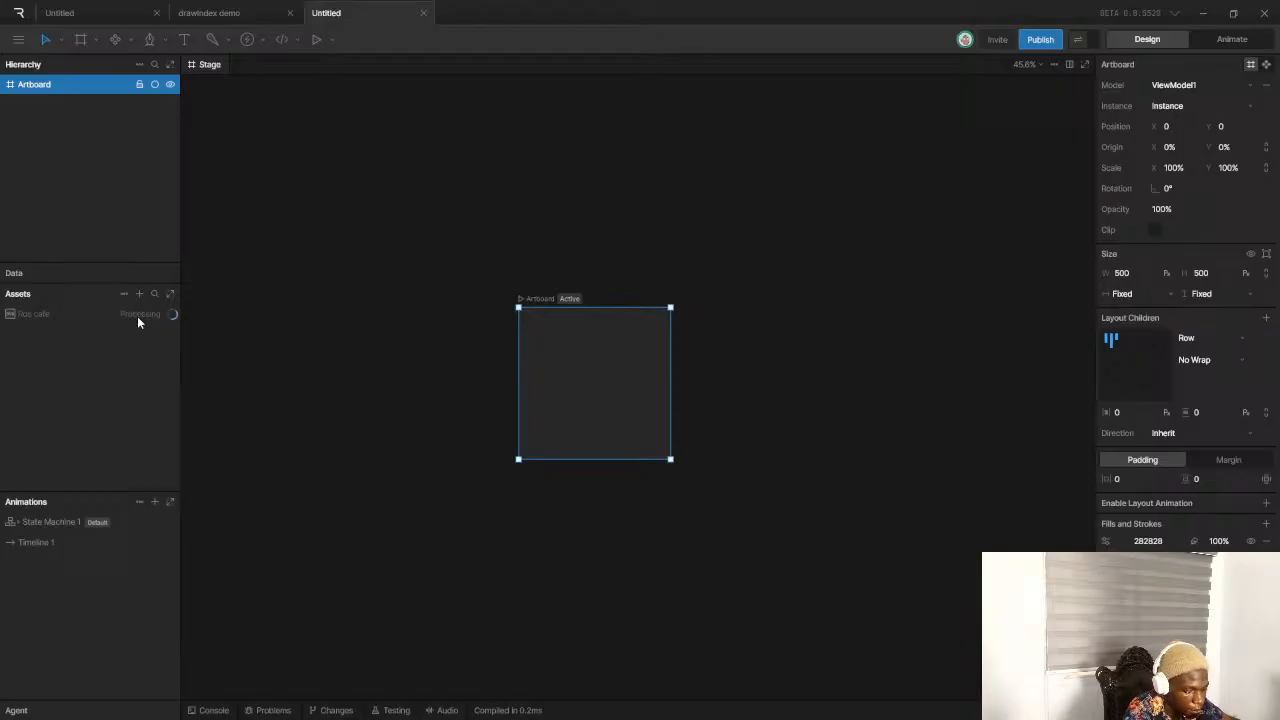
Switch to Affinity and select all the artwork in the Rds cafe document except the background
{"action": "key", "text": "alt+Tab"}
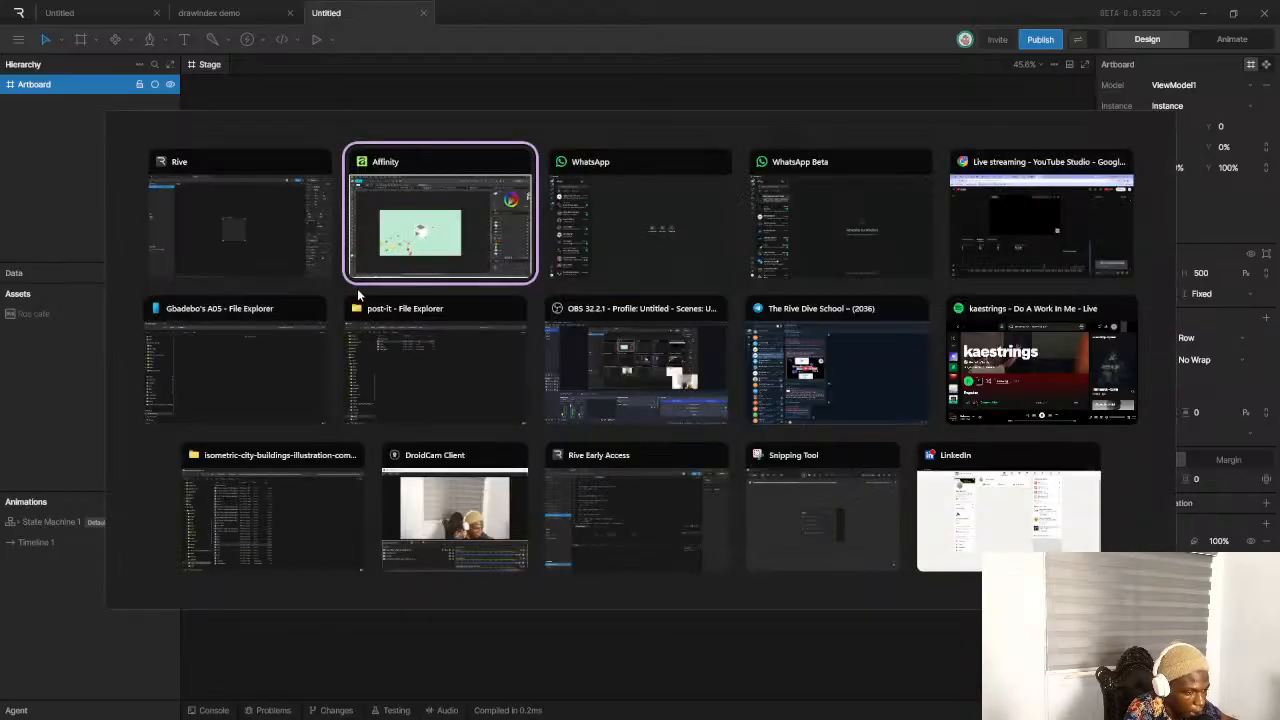
{"action": "left_click", "coordinate": [474, 247]}
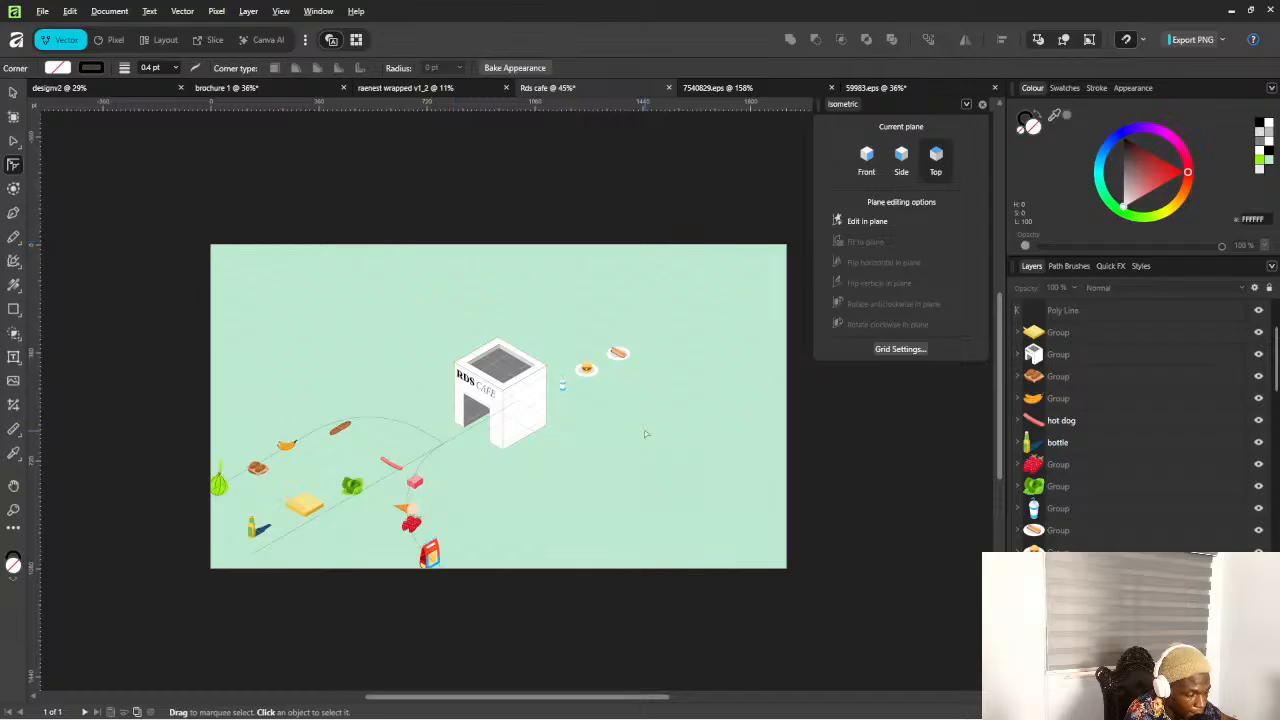
{"action": "left_click_drag", "start_coordinate": [192, 207], "coordinate": [710, 648]}
{"action": "left_click", "coordinate": [99, 138]}
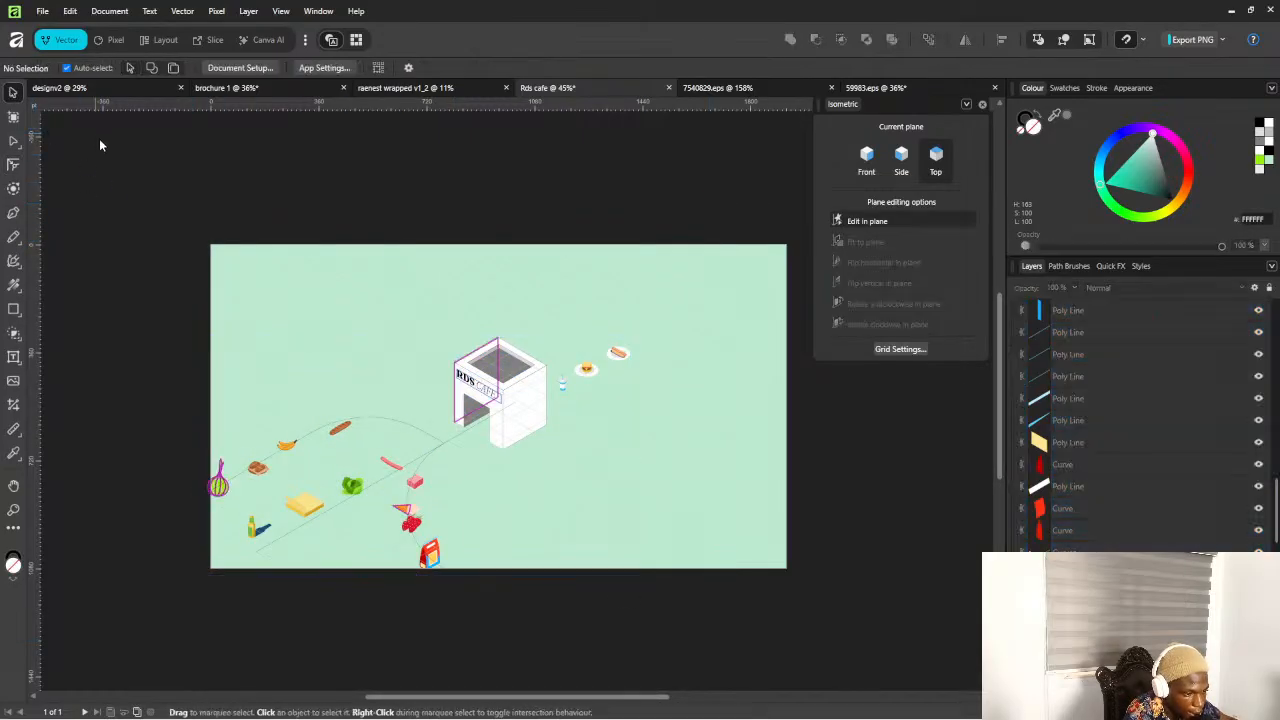
{"action": "left_click_drag", "start_coordinate": [101, 162], "coordinate": [700, 640]}
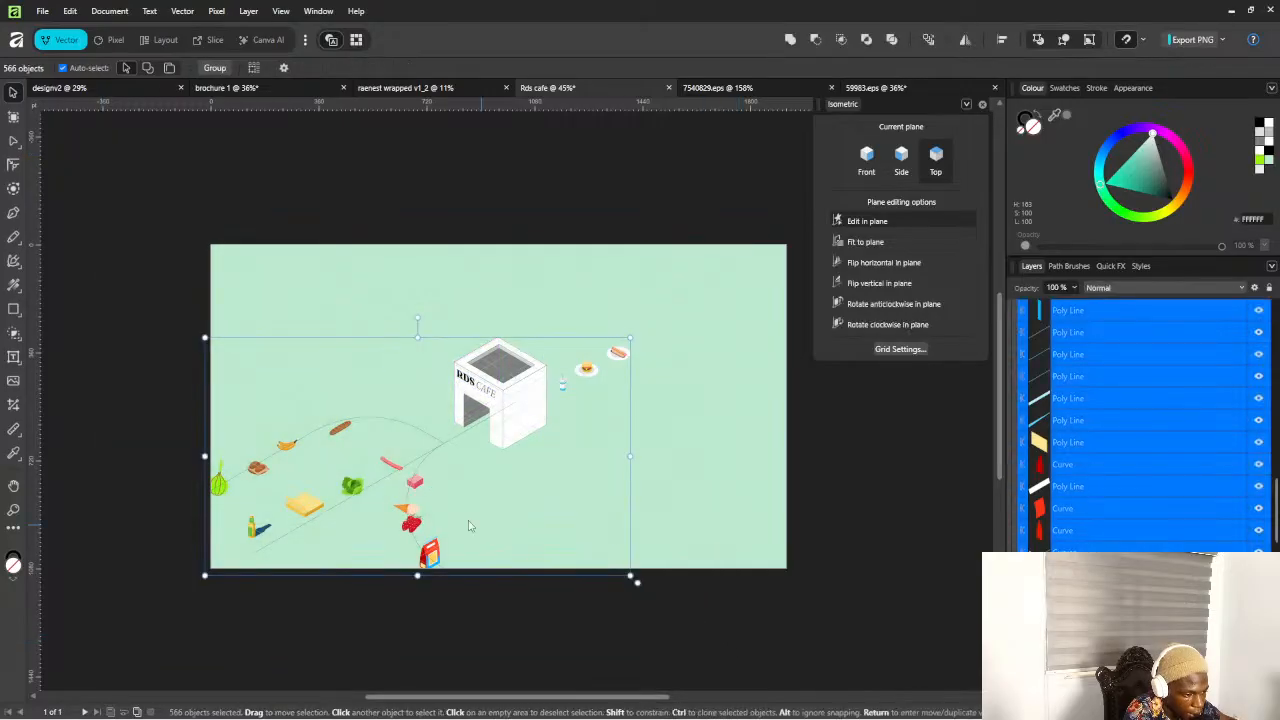
Try to convert the selected cafe, food items and path lines to curves
{"action": "left_click", "coordinate": [69, 12]}
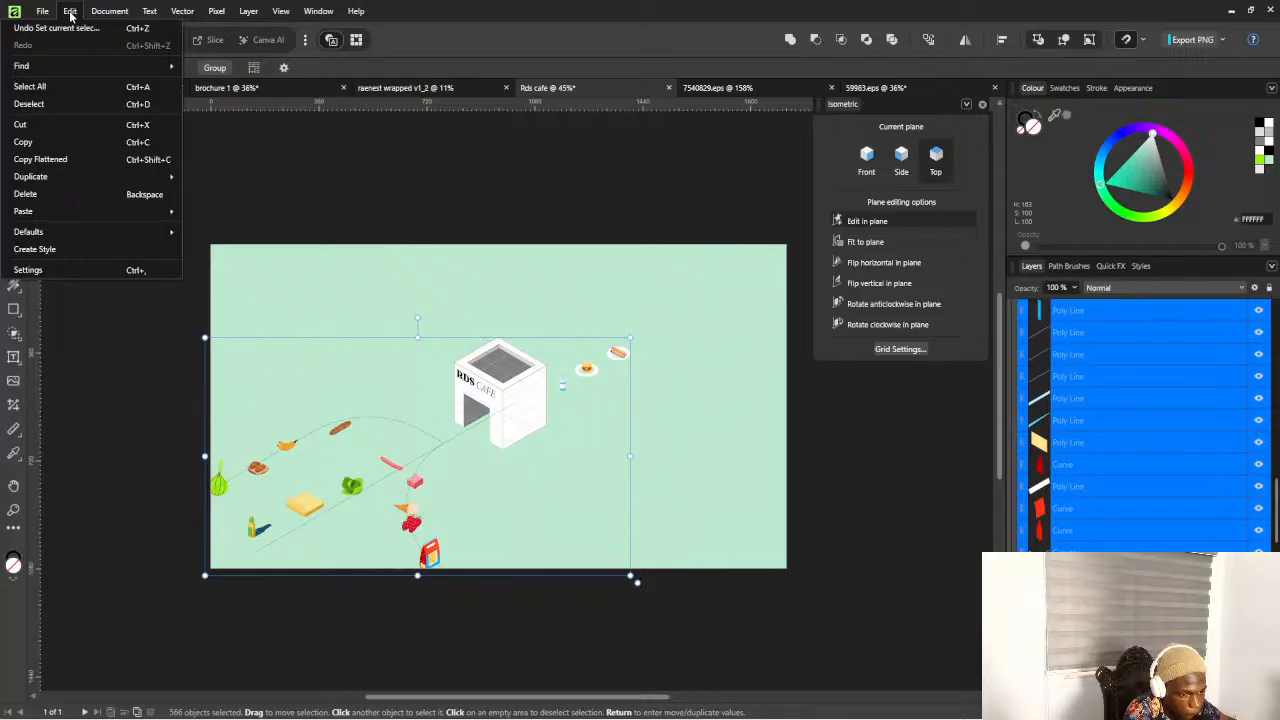
{"action": "left_click", "coordinate": [47, 12]}
{"action": "left_click", "coordinate": [47, 12]}
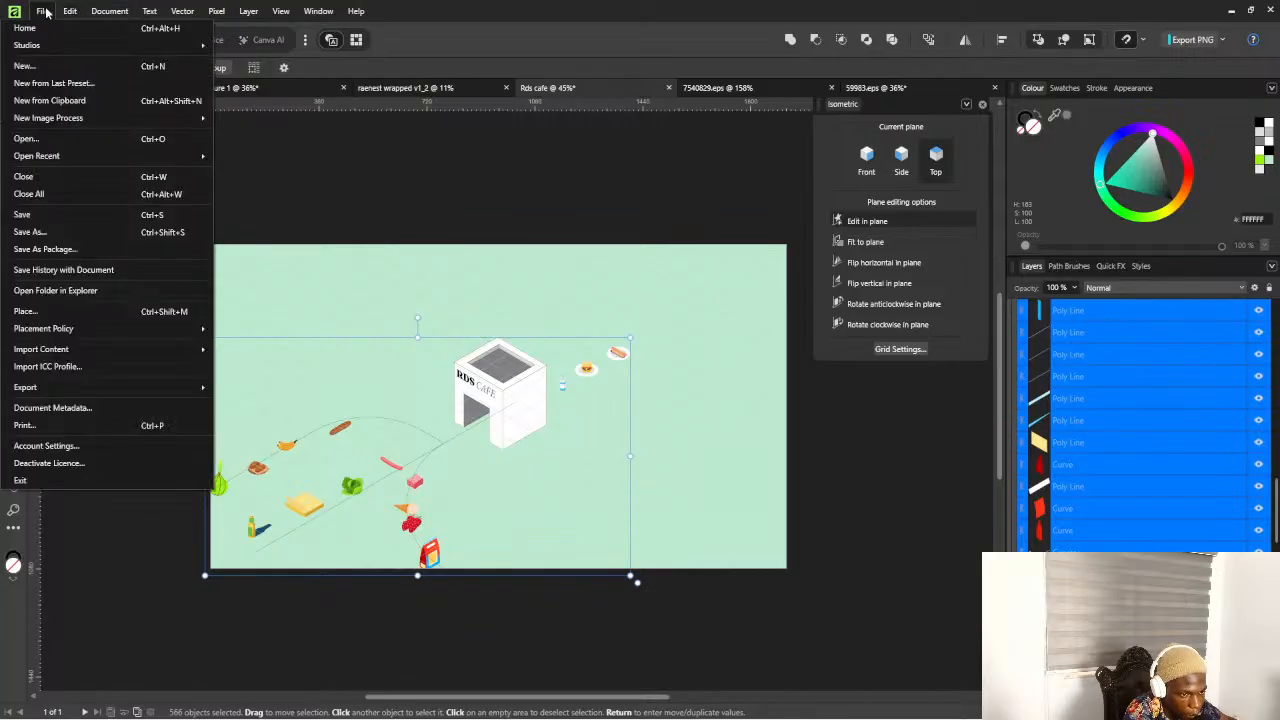
{"action": "mouse_move", "coordinate": [70, 12]}
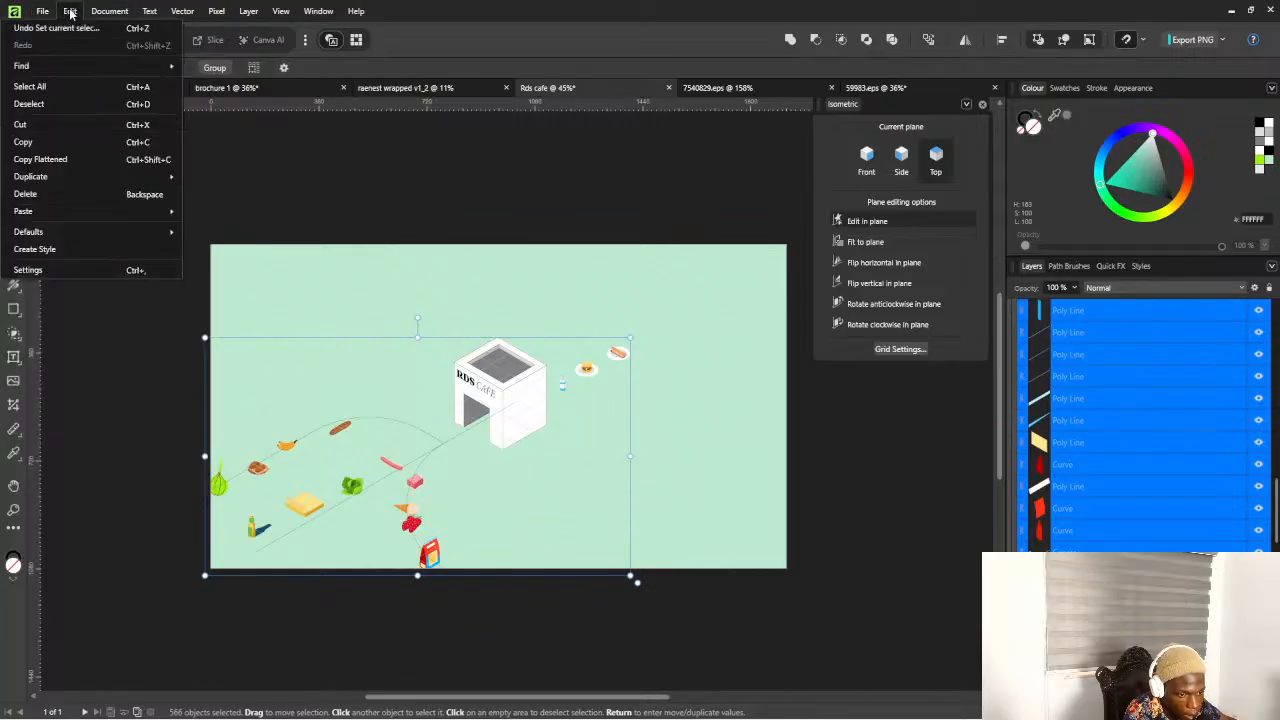
{"action": "mouse_move", "coordinate": [177, 11]}
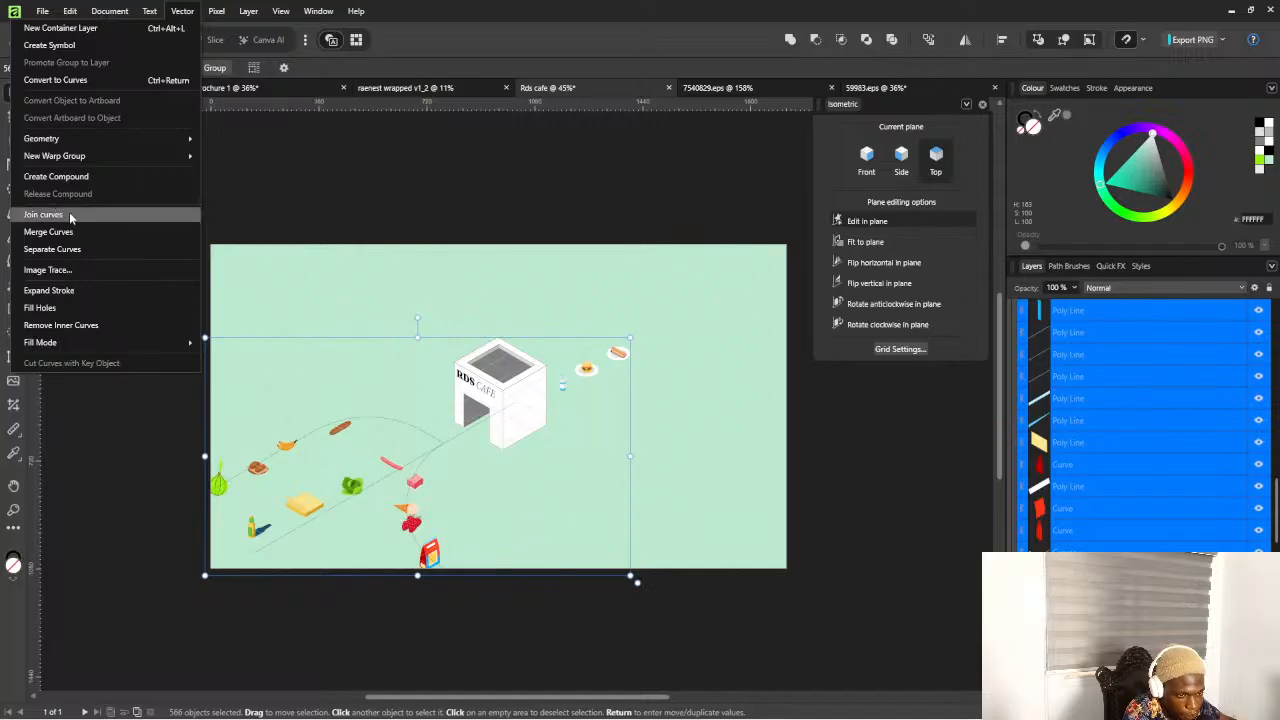
{"action": "right_click", "coordinate": [496, 407]}
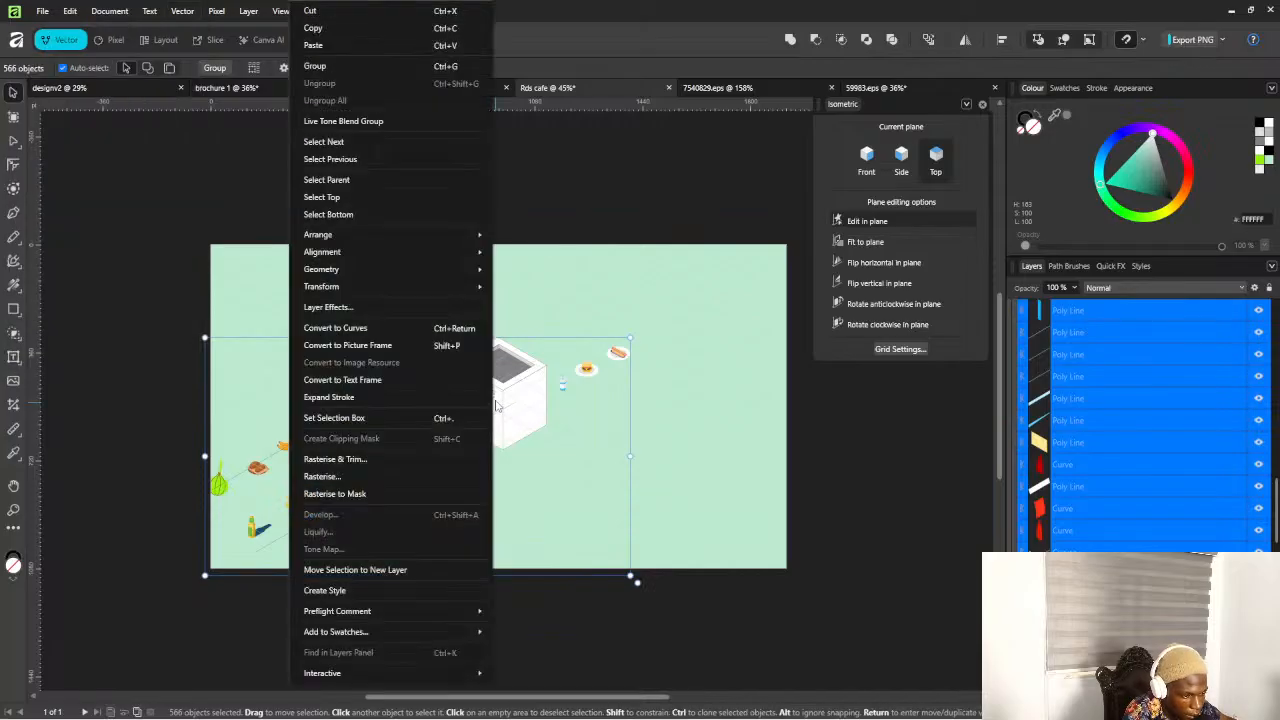
{"action": "left_click", "coordinate": [385, 328]}
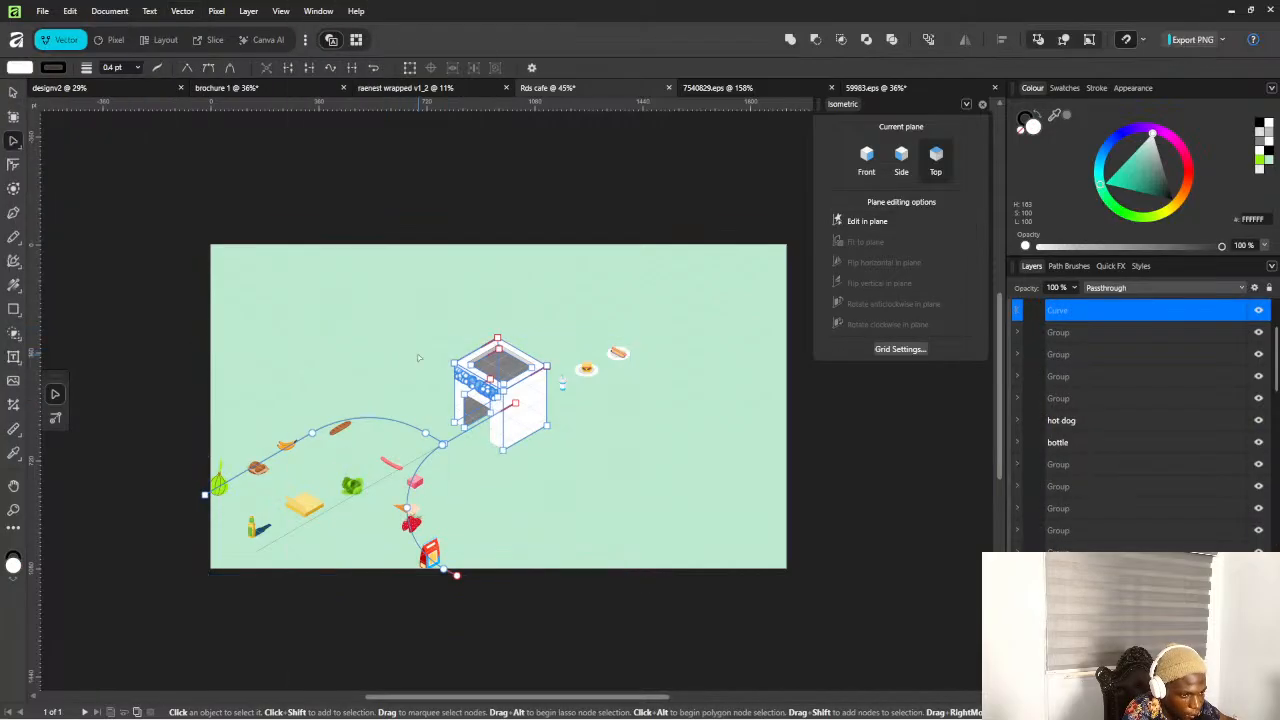
{"action": "key", "text": "v"}
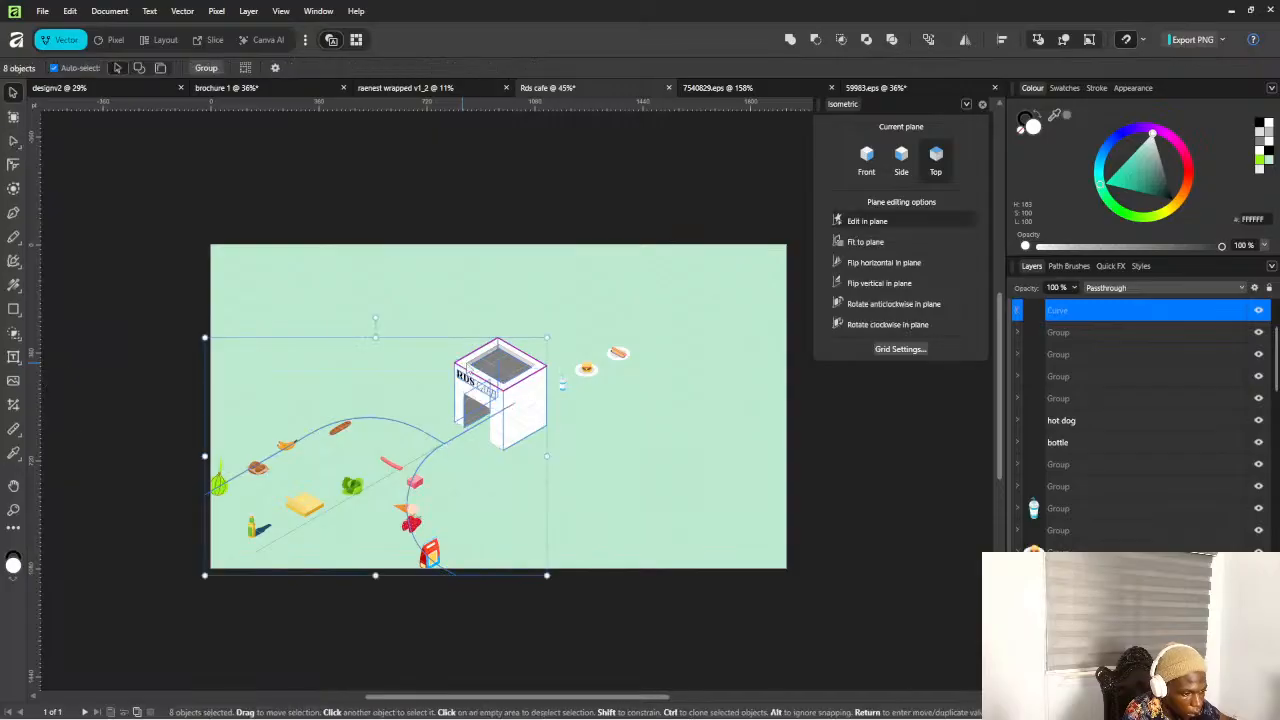
{"action": "key", "text": "ctrl+a"}
{"action": "key", "text": "ctrl+d"}
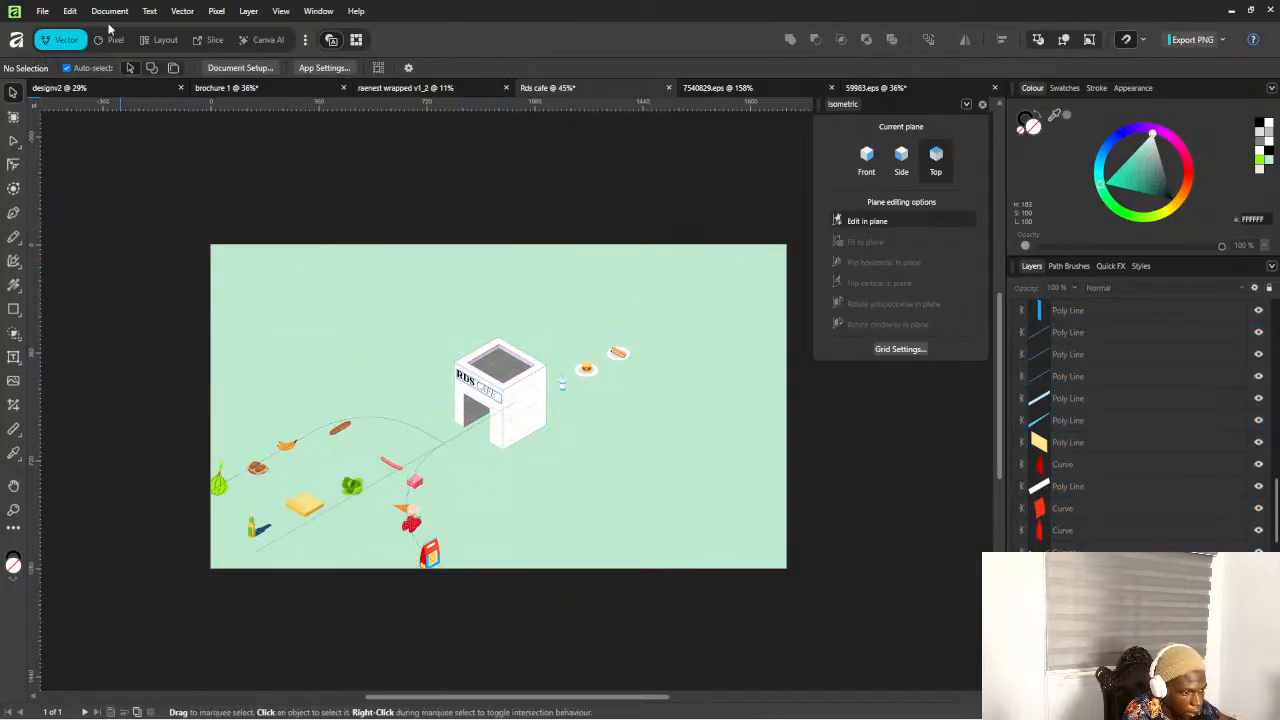
Save a copy of the document in 11. Live Assets as Rds cafev2
{"action": "left_click", "coordinate": [44, 12]}
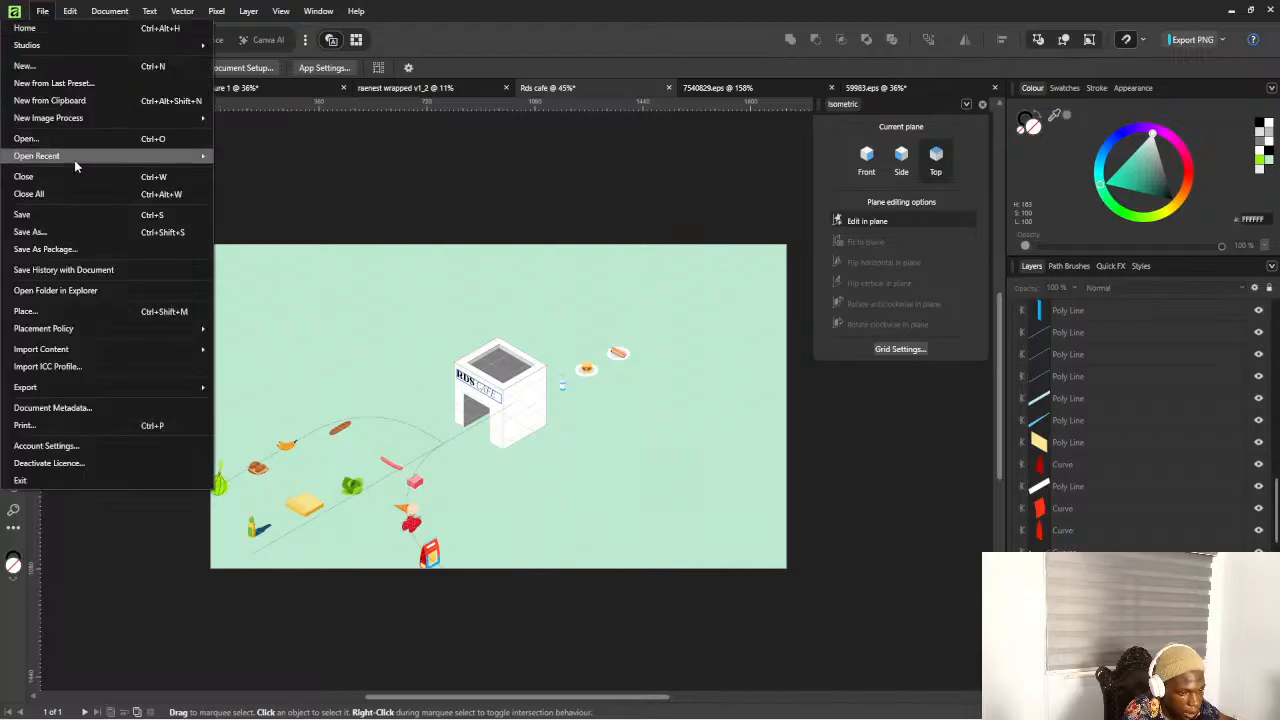
{"action": "left_click", "coordinate": [59, 230]}
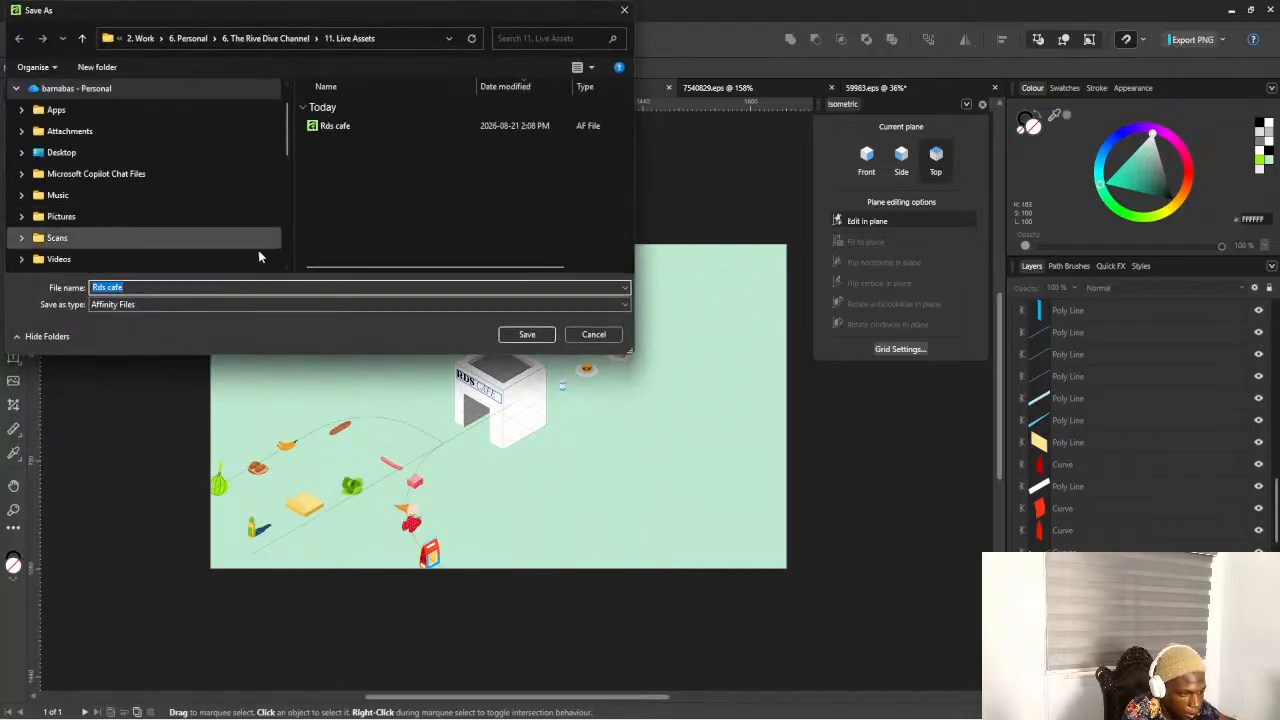
{"action": "left_click", "coordinate": [230, 287]}
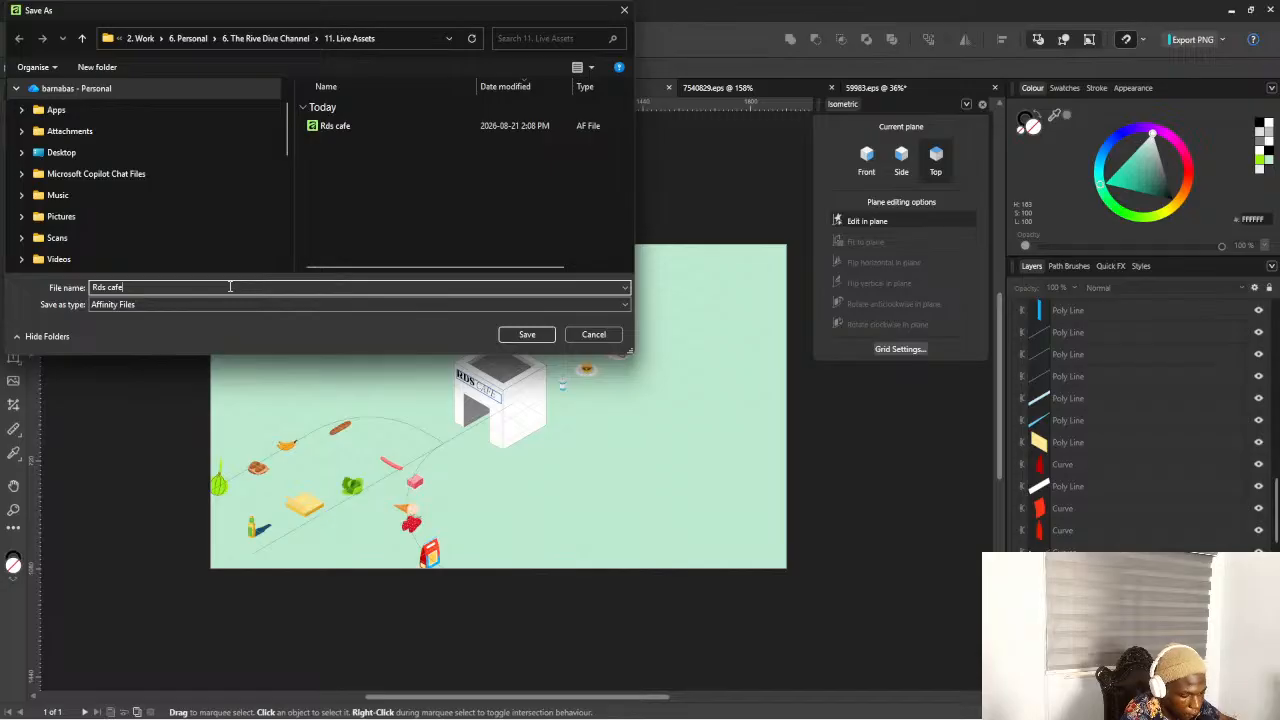
{"action": "left_click", "coordinate": [527, 334]}
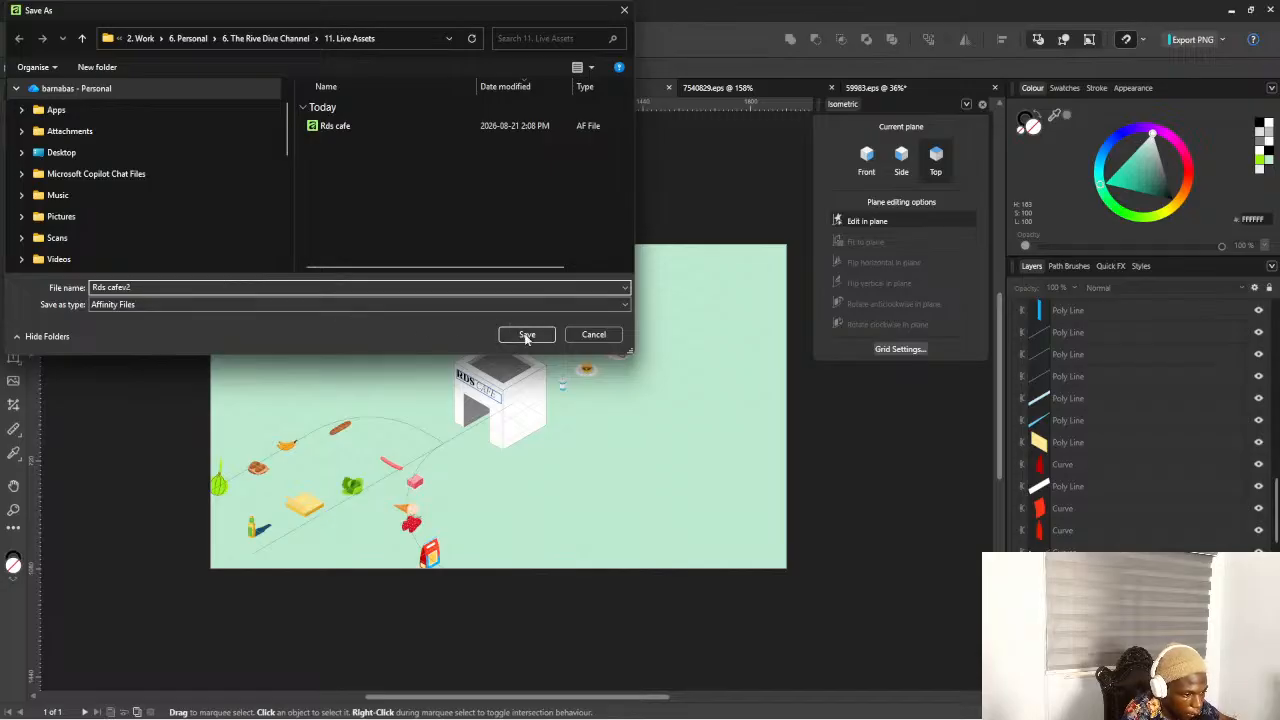
Convert the cafe, food items and path lines of the Rds cafev2 document to curves and clear the selection
{"action": "left_click_drag", "start_coordinate": [118, 229], "coordinate": [760, 672]}
{"action": "right_click", "coordinate": [528, 420]}
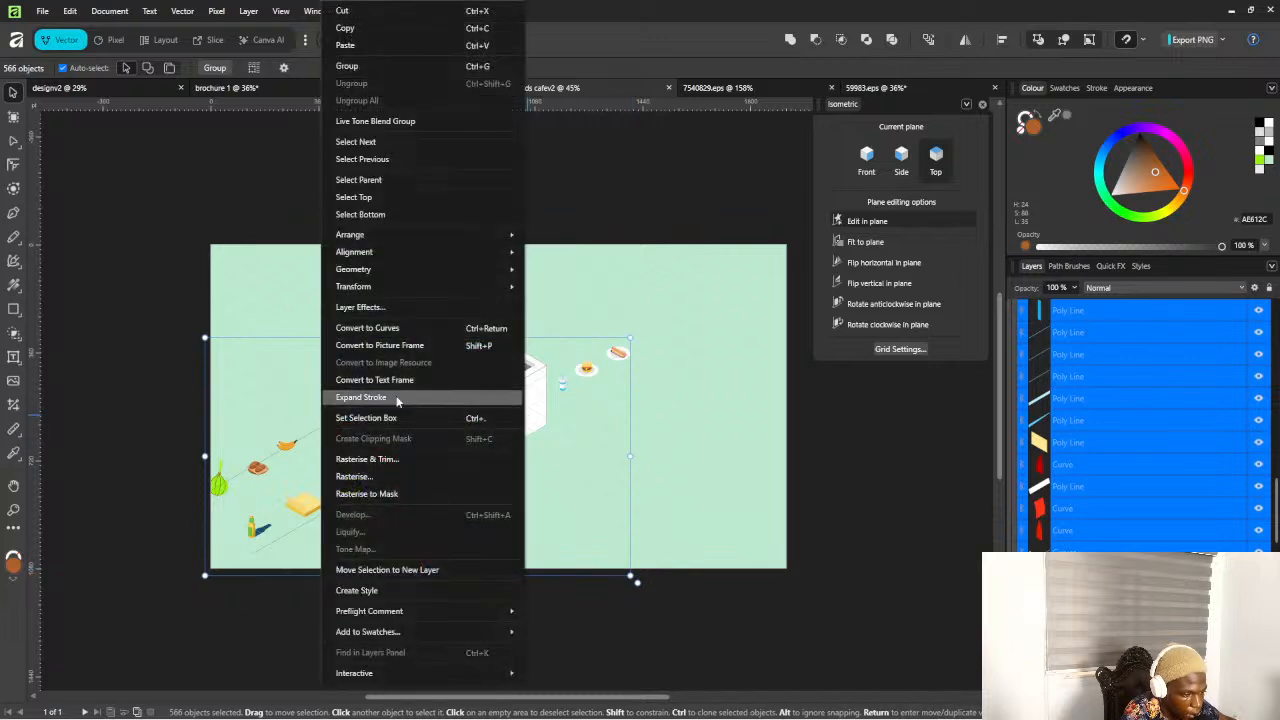
{"action": "left_click", "coordinate": [368, 334]}
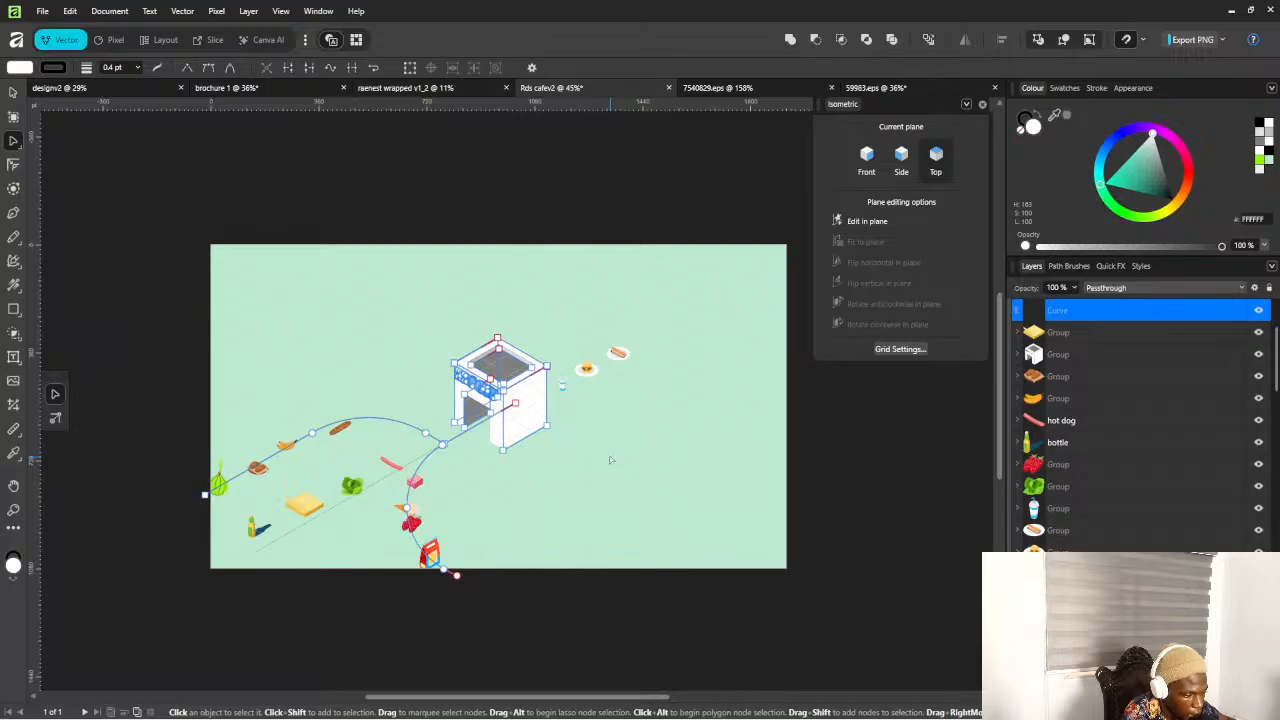
{"action": "left_click", "coordinate": [608, 459]}
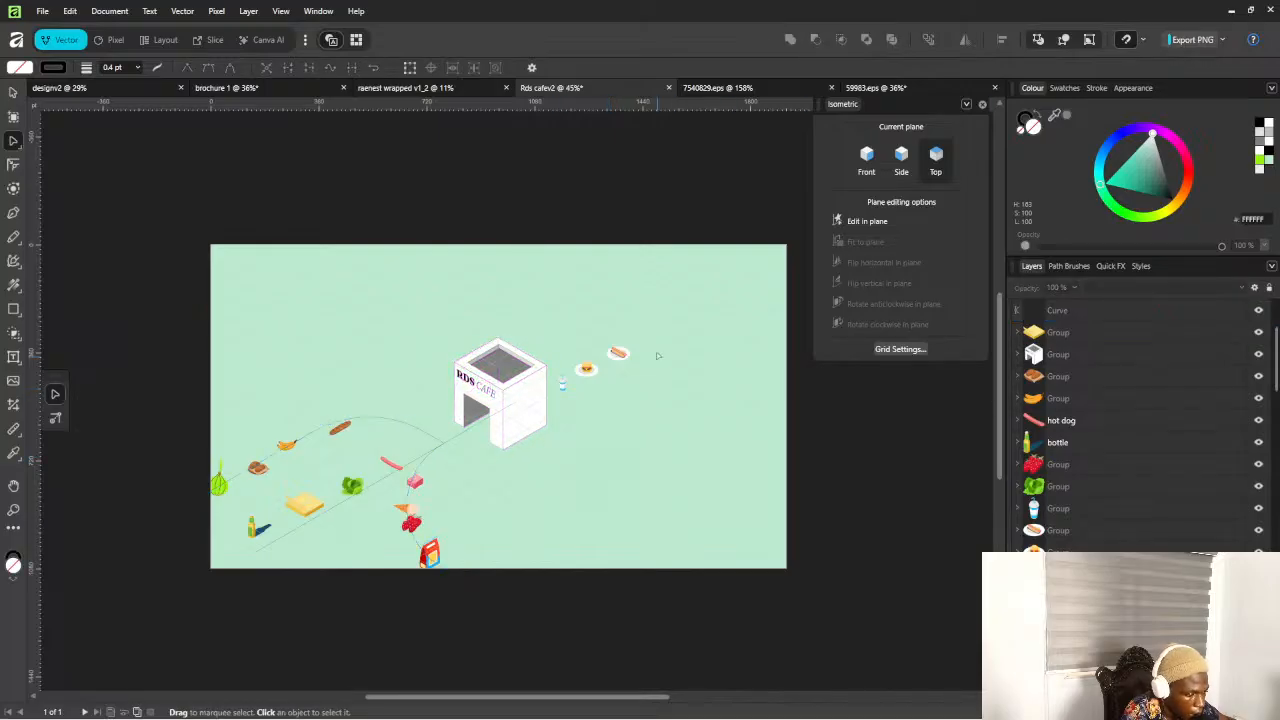
Select every object and group in the document, convert them all to curves, and check the cafe's grey roof shape
{"action": "key", "text": "ctrl+a"}
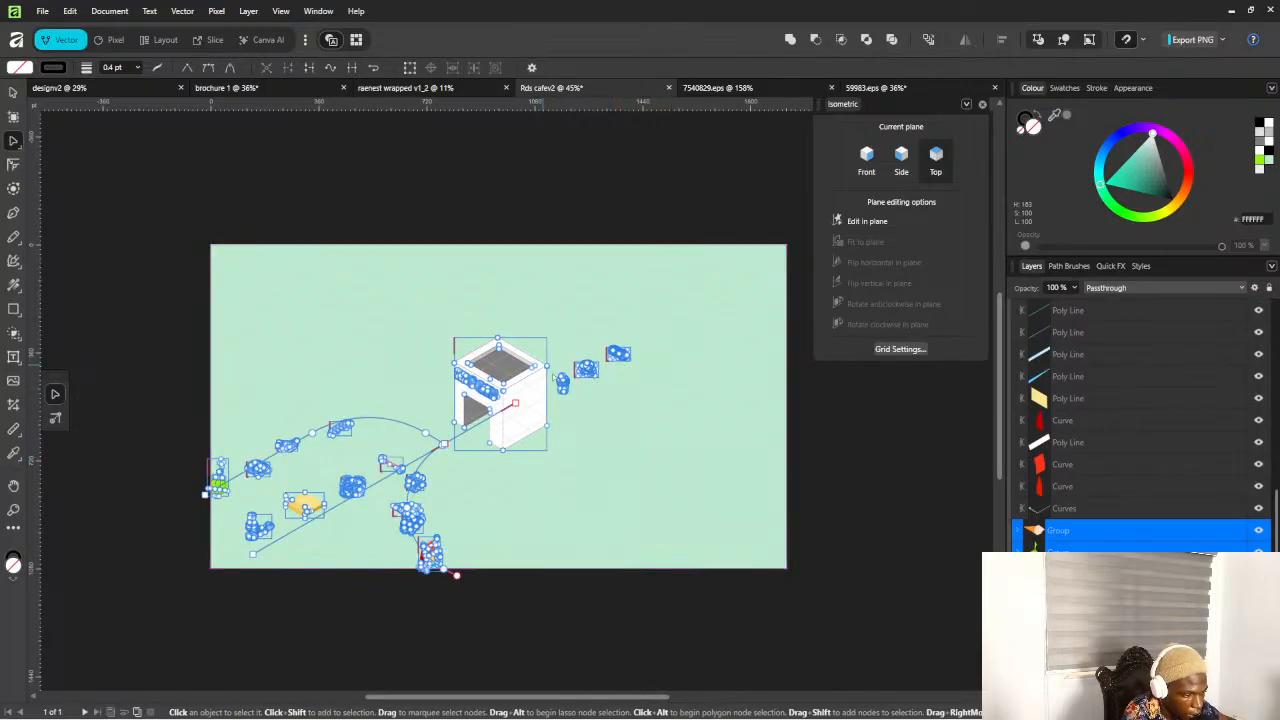
{"action": "left_click", "coordinate": [13, 92]}
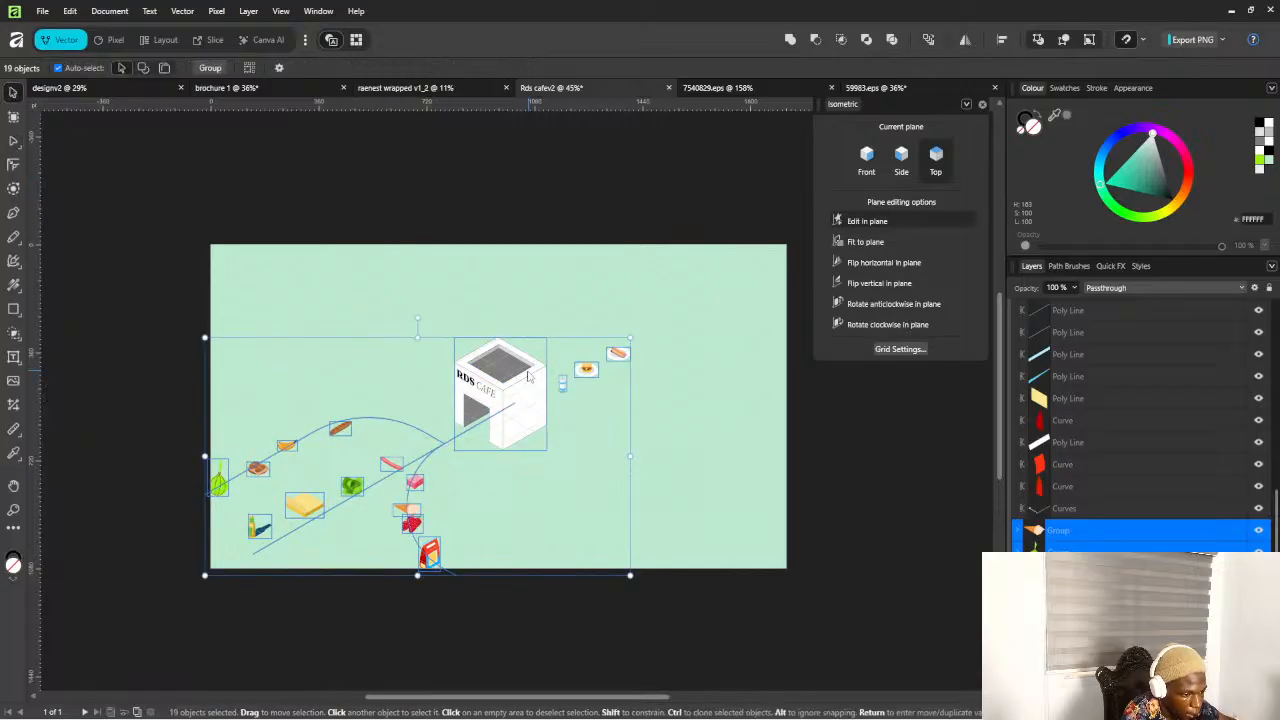
{"action": "right_click", "coordinate": [522, 379]}
{"action": "left_click", "coordinate": [407, 327]}
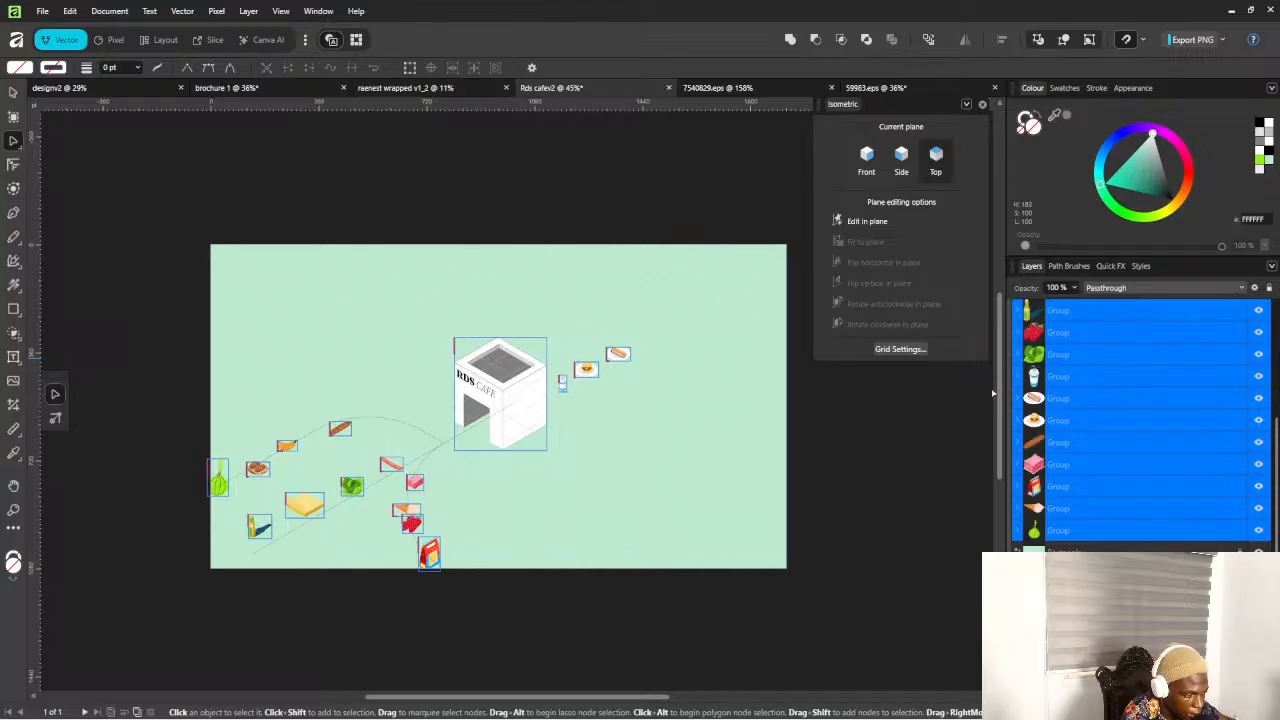
{"action": "left_click", "coordinate": [636, 309]}
{"action": "left_click", "coordinate": [518, 380]}
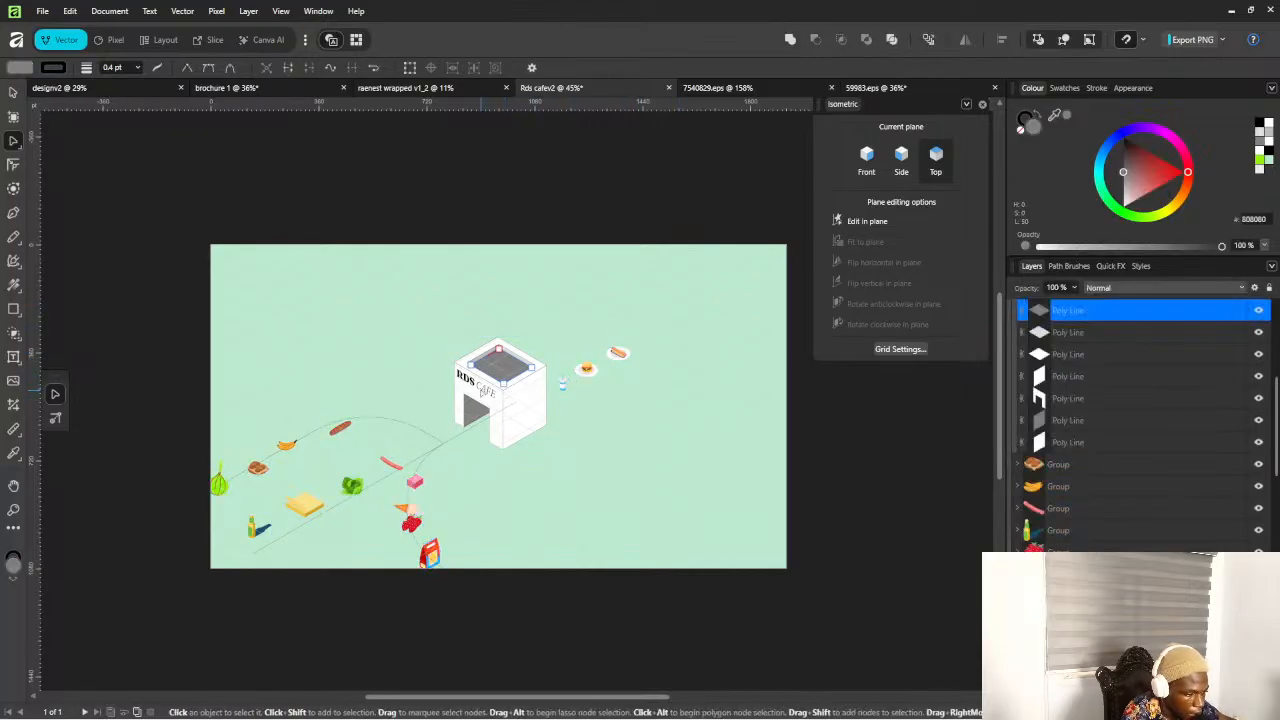
Switch to Rive and check the processing of the uploaded Rds cafe asset
{"action": "key", "text": "alt+Tab"}
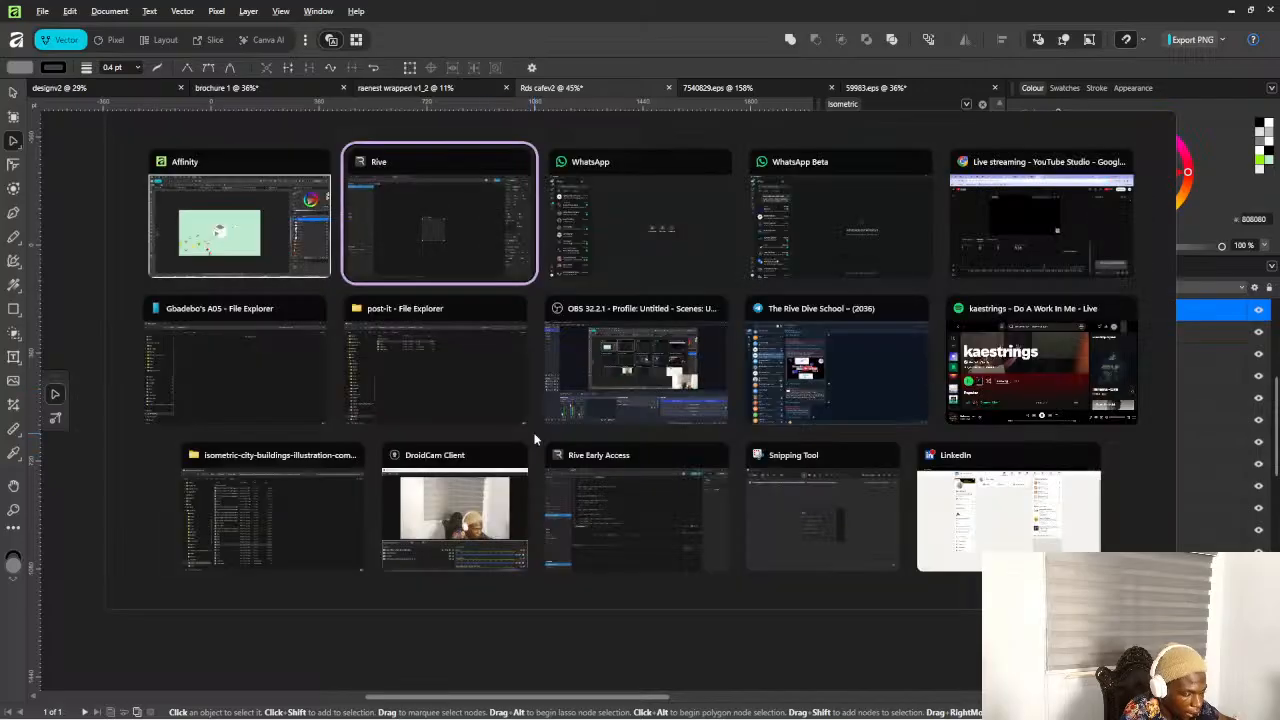
{"action": "left_click", "coordinate": [120, 313]}
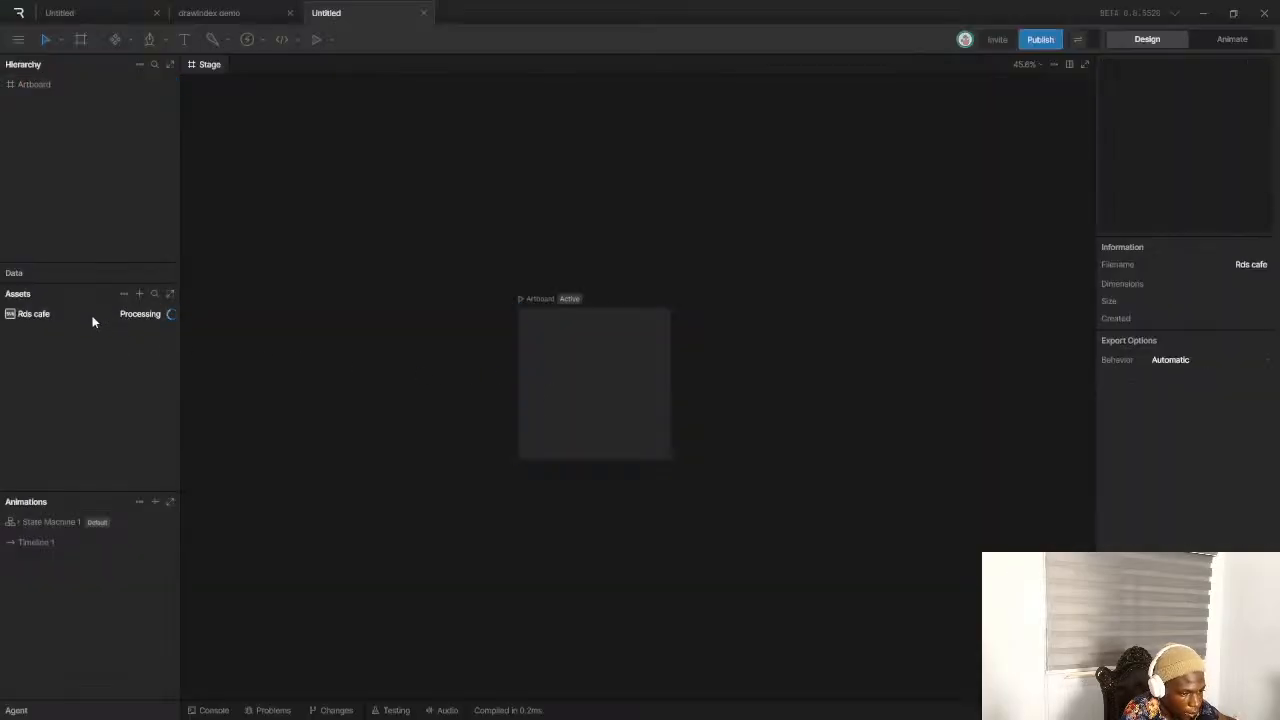
{"action": "left_click", "coordinate": [140, 294]}
{"action": "left_click", "coordinate": [169, 320]}
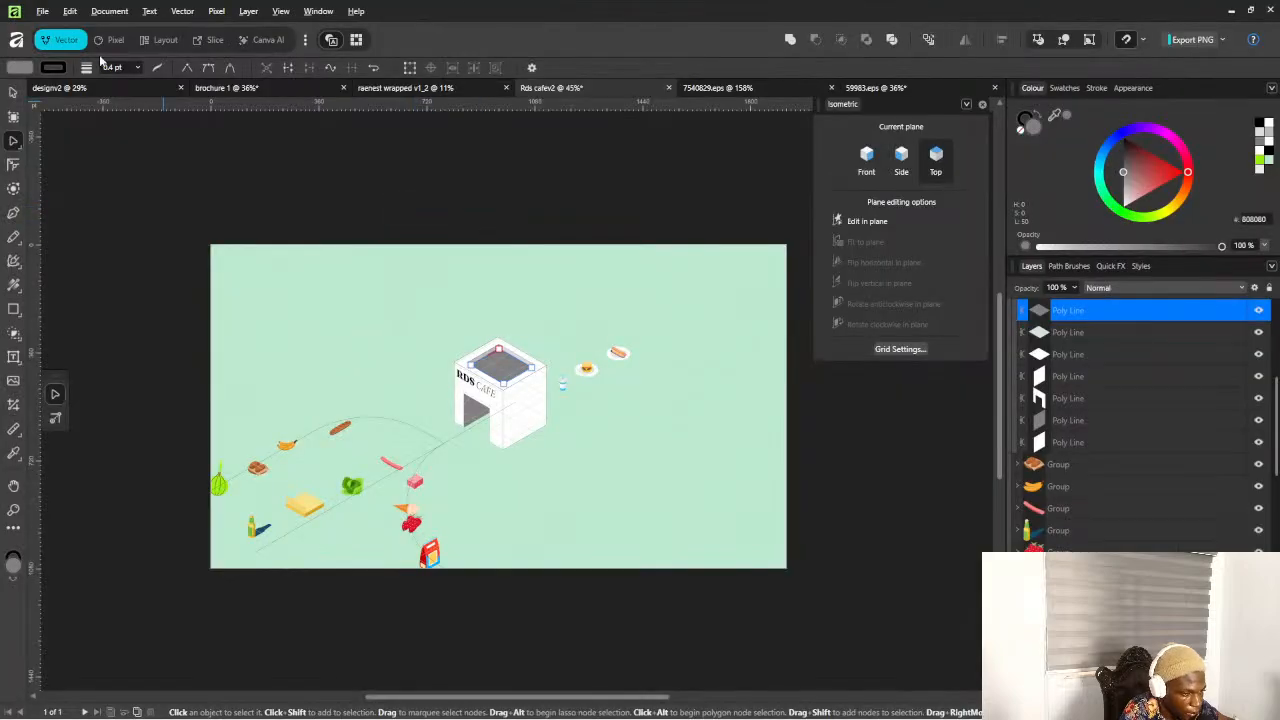
Export the whole document as SVG (digital - small size) under the name Rds cafev2 in the 11. Live Assets folder
{"action": "left_click", "coordinate": [43, 11]}
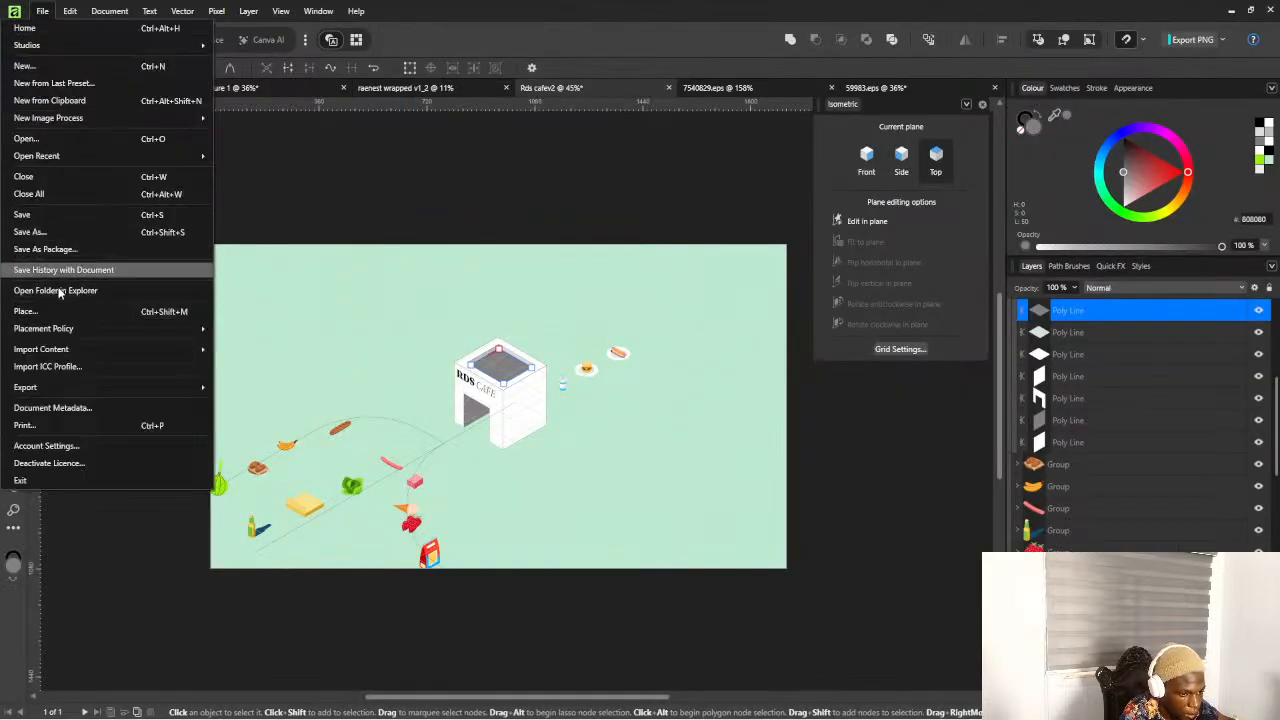
{"action": "mouse_move", "coordinate": [65, 390]}
{"action": "left_click", "coordinate": [348, 390]}
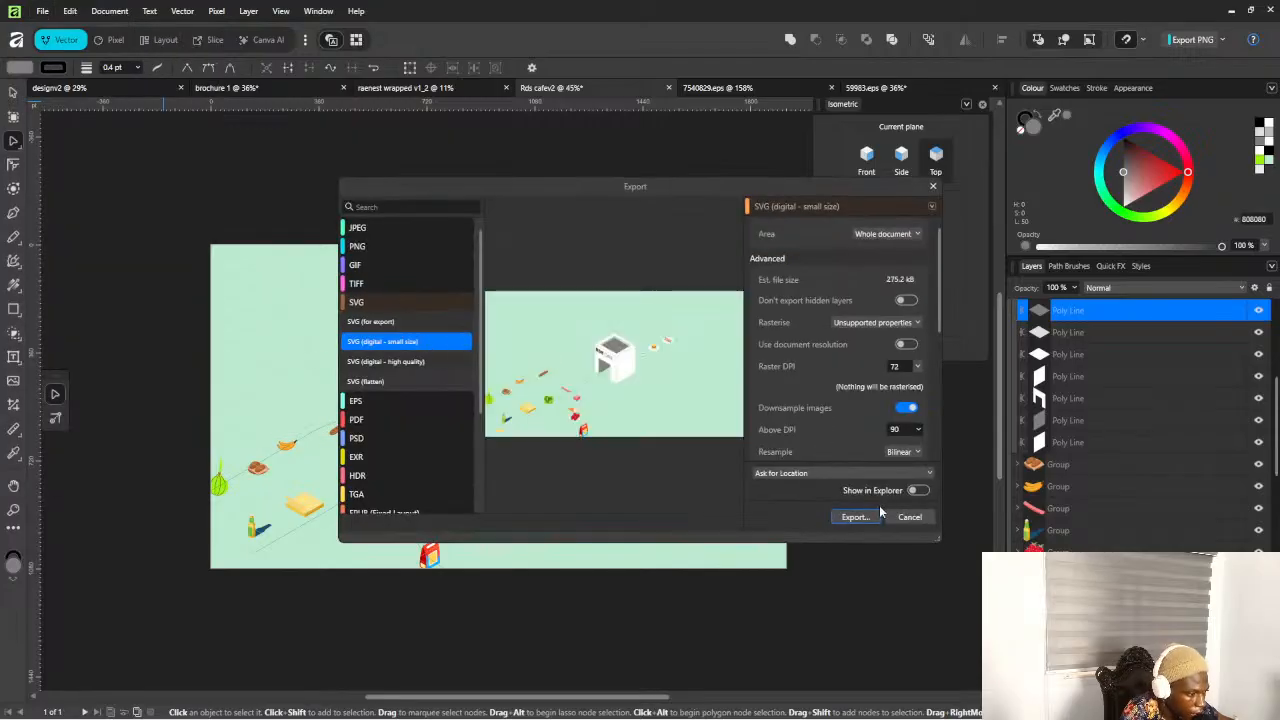
{"action": "left_click", "coordinate": [850, 517]}
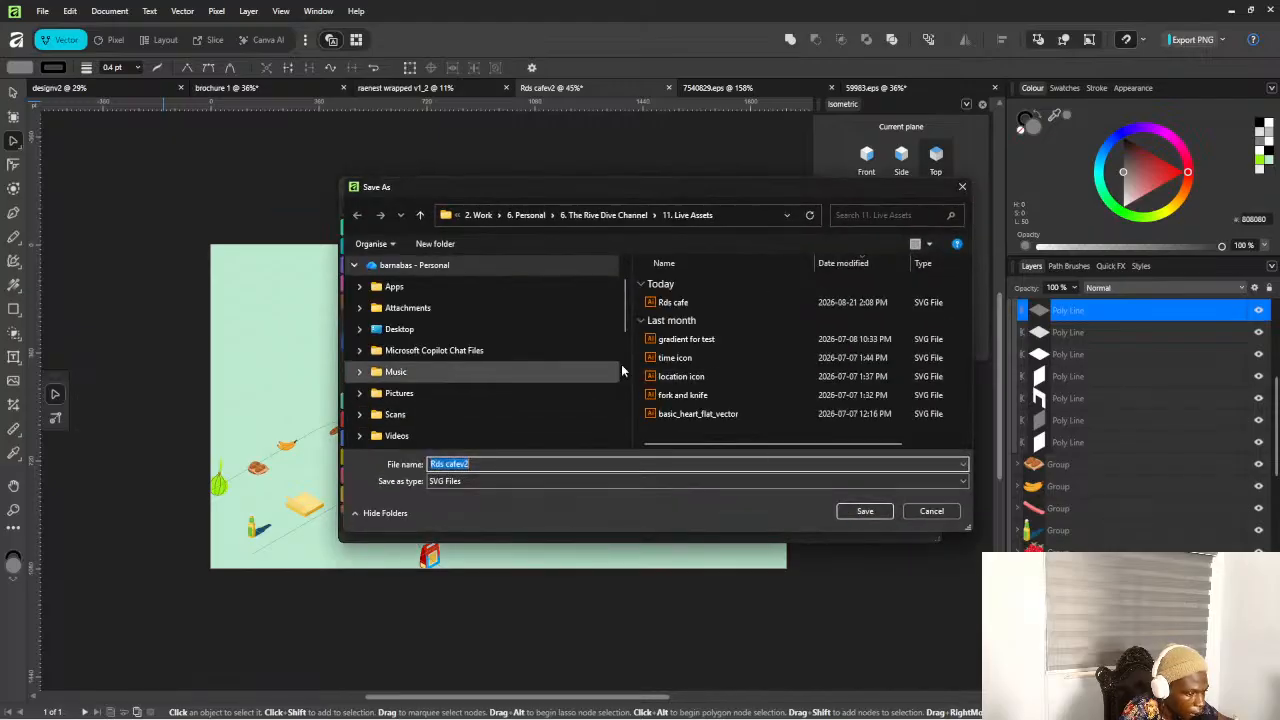
{"action": "left_click", "coordinate": [858, 511]}
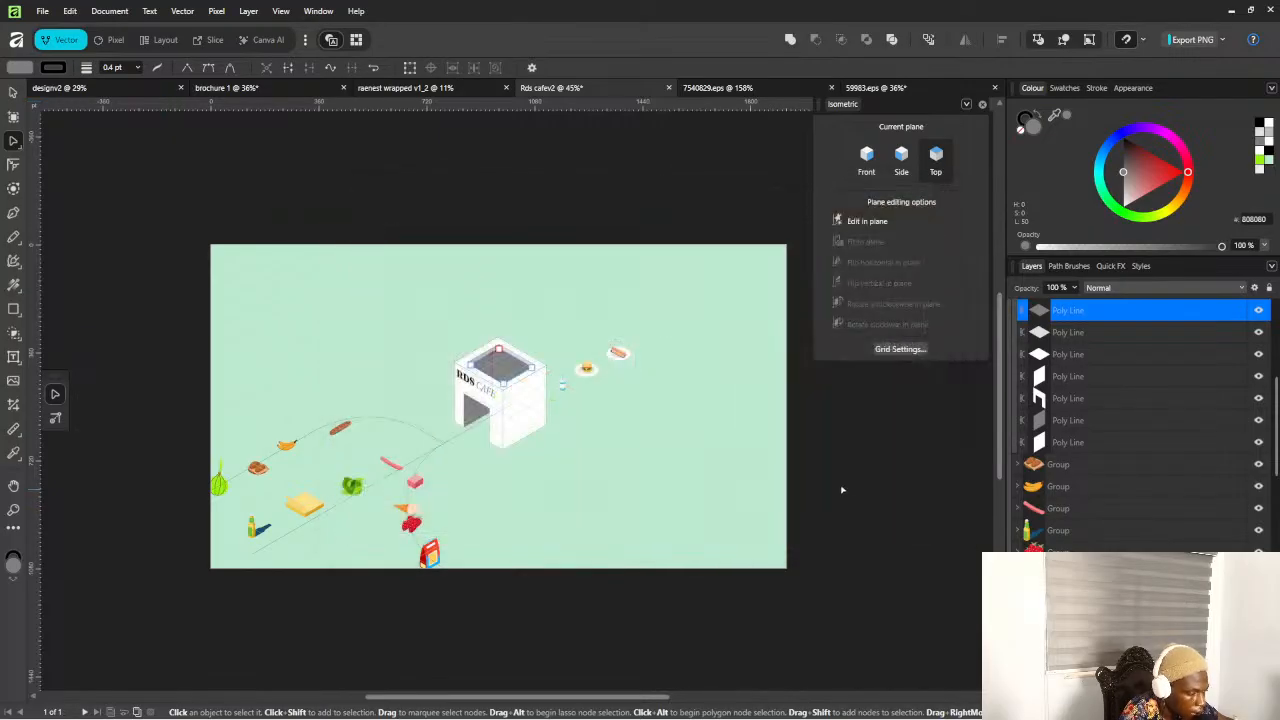
Switch to Rive and upload the Rds cafev2 SVG file as an asset
{"action": "key", "text": "alt+Tab"}
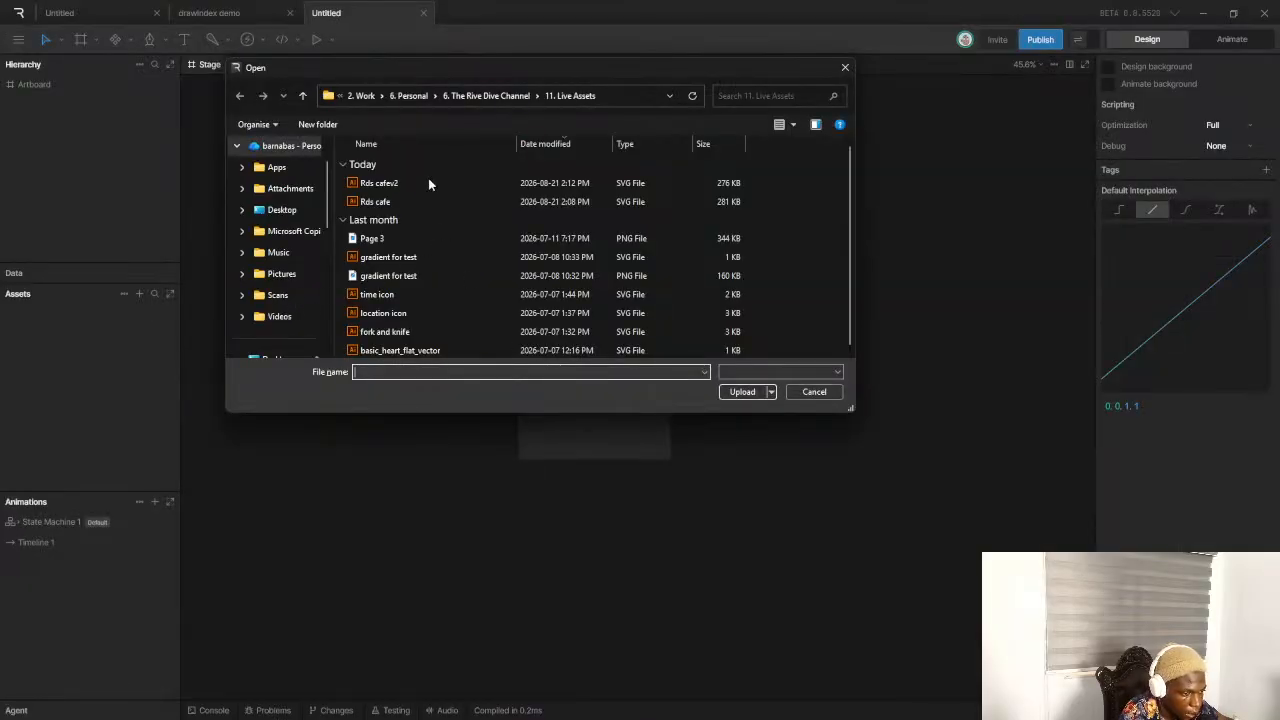
{"action": "left_click", "coordinate": [428, 183]}
{"action": "left_click", "coordinate": [754, 389]}
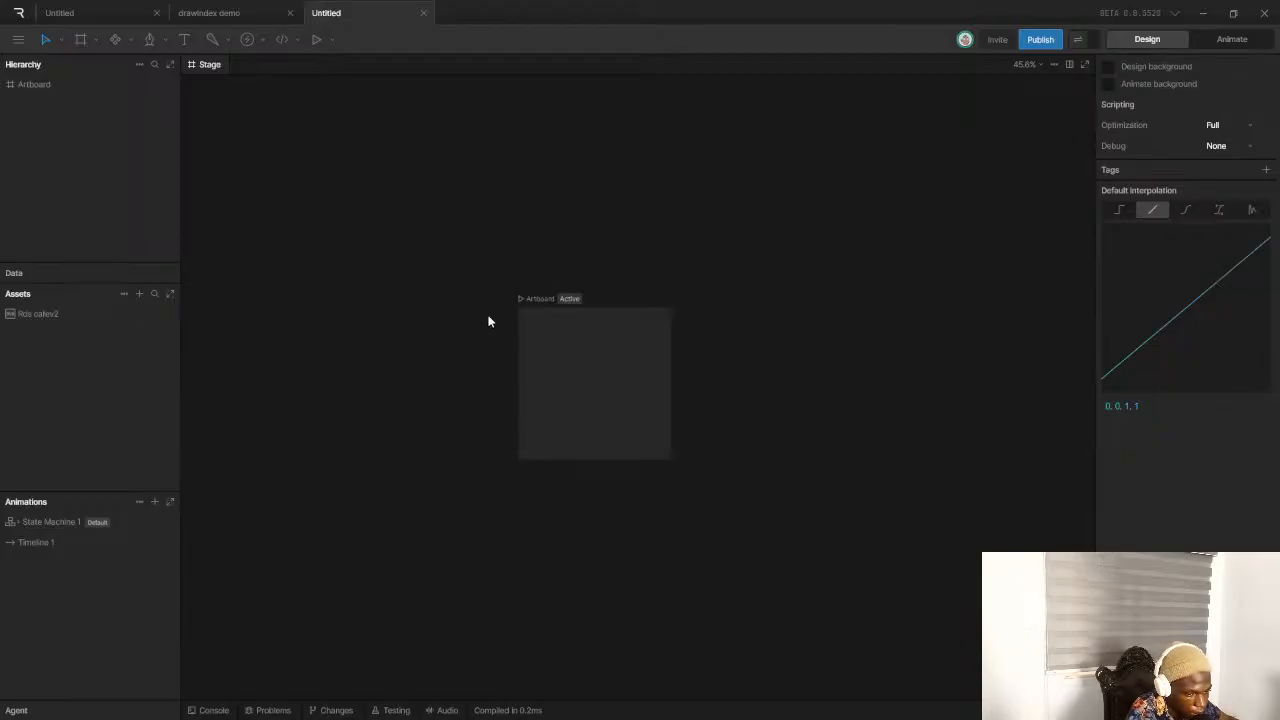
Place the Rds cafev2 asset on the stage as its own artboard and inspect the imported illustration
{"action": "left_click", "coordinate": [20, 316]}
{"action": "left_click_drag", "start_coordinate": [20, 316], "coordinate": [400, 357]}
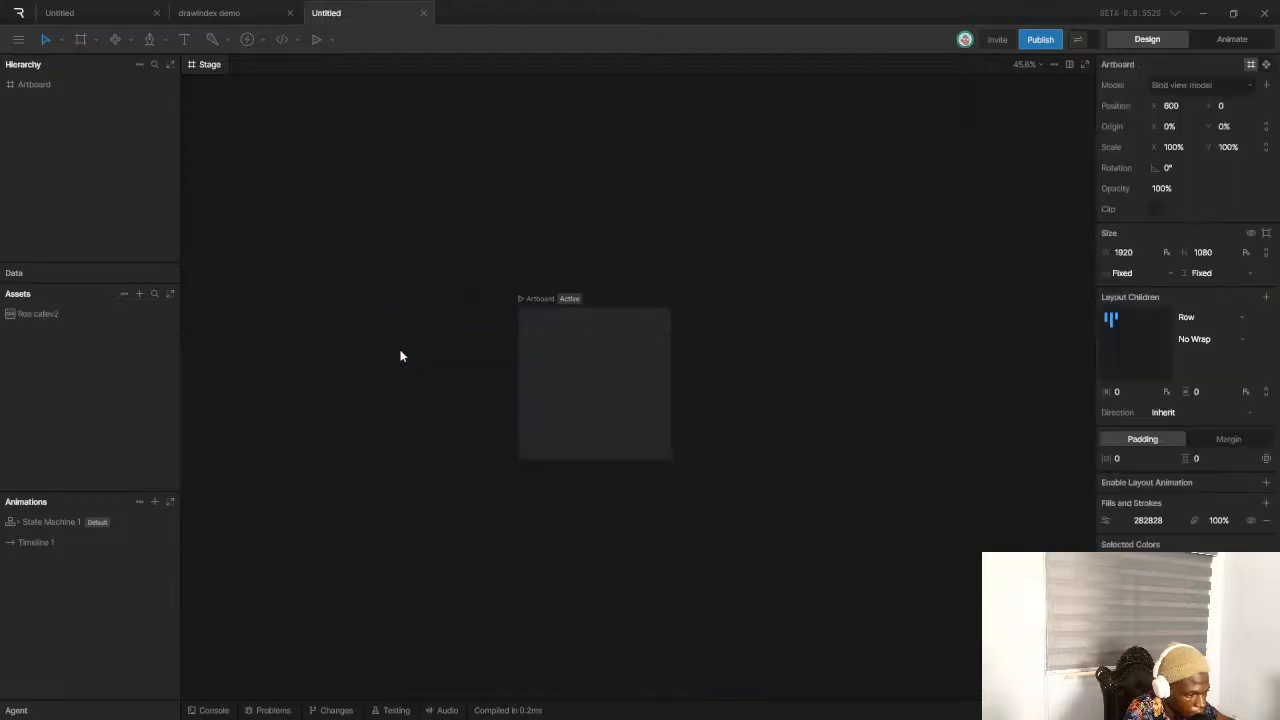
{"action": "scroll", "coordinate": [414, 360], "scroll_direction": "down", "scroll_amount": 2}
{"action": "scroll", "coordinate": [405, 385], "scroll_direction": "down", "scroll_amount": 5}
{"action": "scroll", "coordinate": [585, 400], "scroll_direction": "up", "scroll_amount": 5}
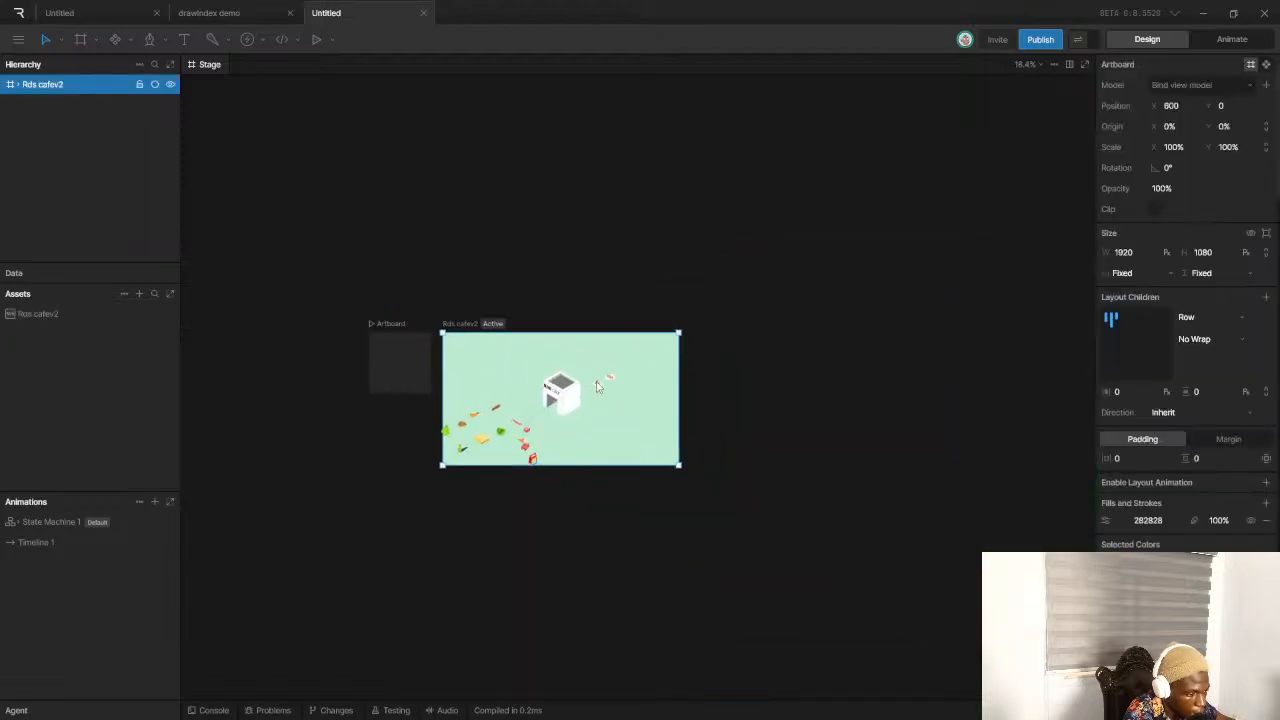
{"action": "scroll", "coordinate": [577, 410], "scroll_direction": "down", "scroll_amount": 3}
{"action": "scroll", "coordinate": [577, 410], "scroll_direction": "up", "scroll_amount": 3}
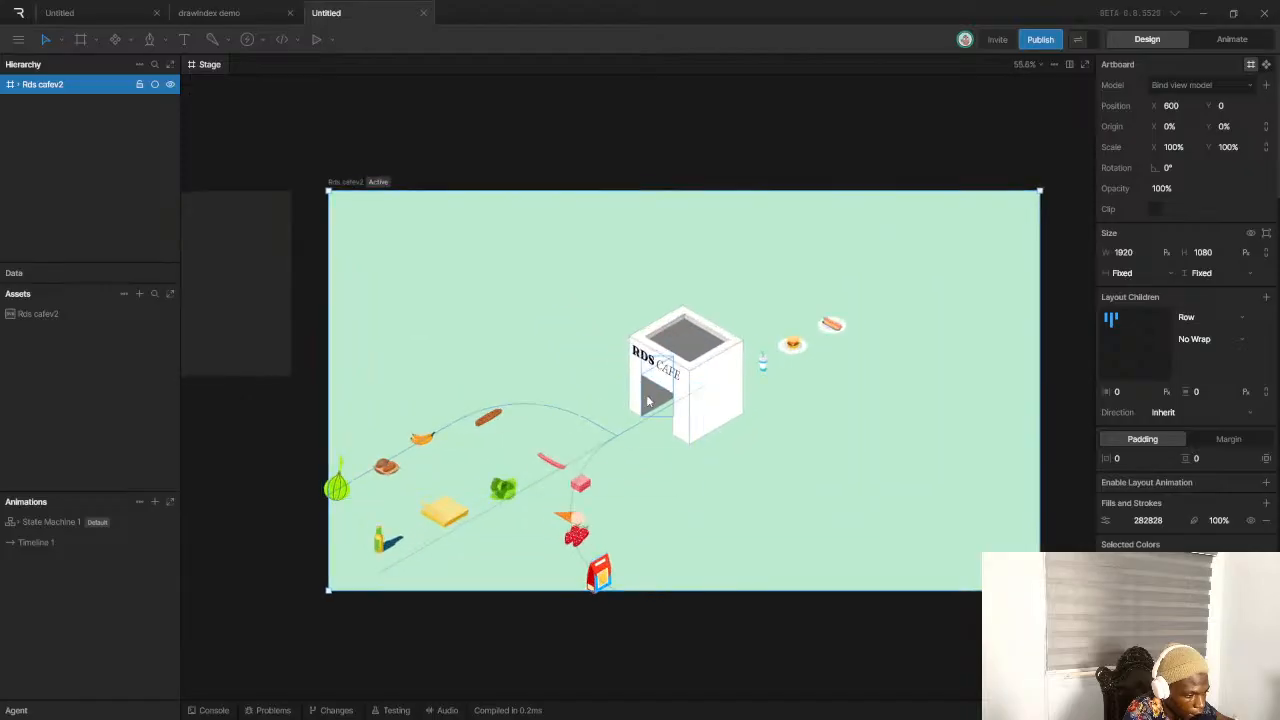
{"action": "scroll", "coordinate": [583, 364], "scroll_direction": "down", "scroll_amount": 2}
Ungroup the inner group and the Rds cafev2 group so that all shapes sit directly under the artboard
{"action": "left_click", "coordinate": [583, 364]}
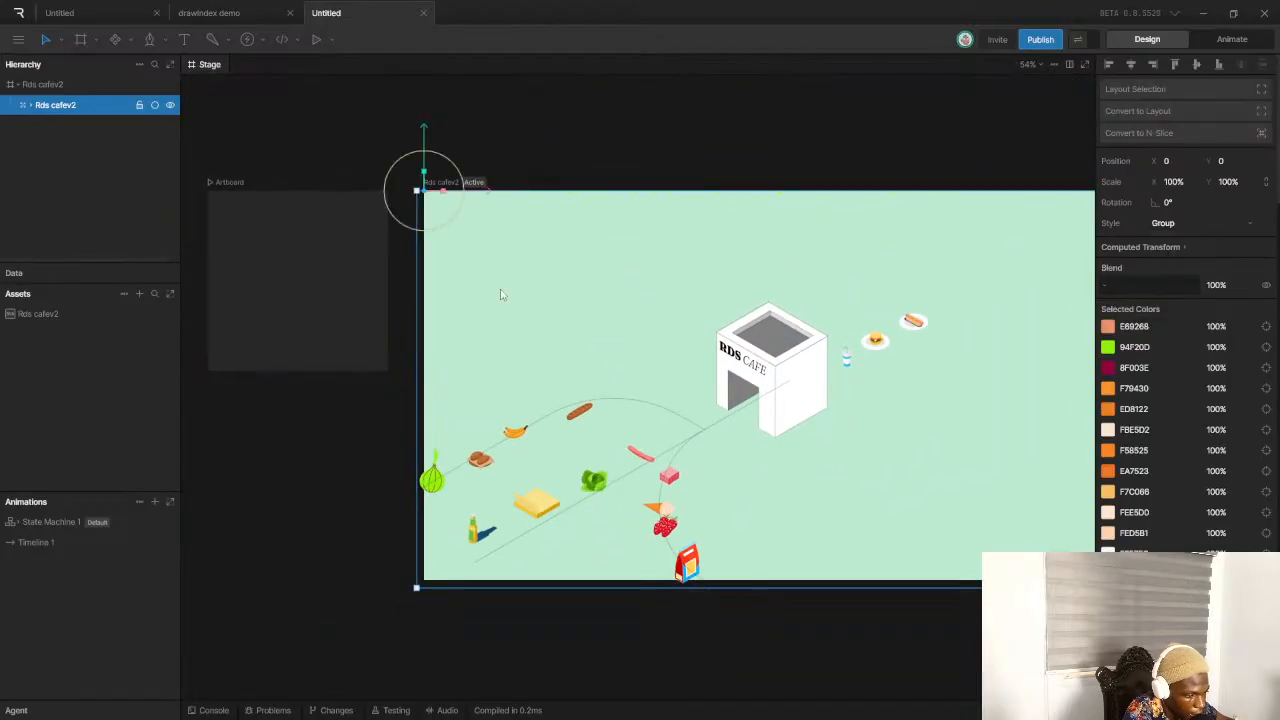
{"action": "left_click", "coordinate": [29, 105]}
{"action": "left_click", "coordinate": [44, 126]}
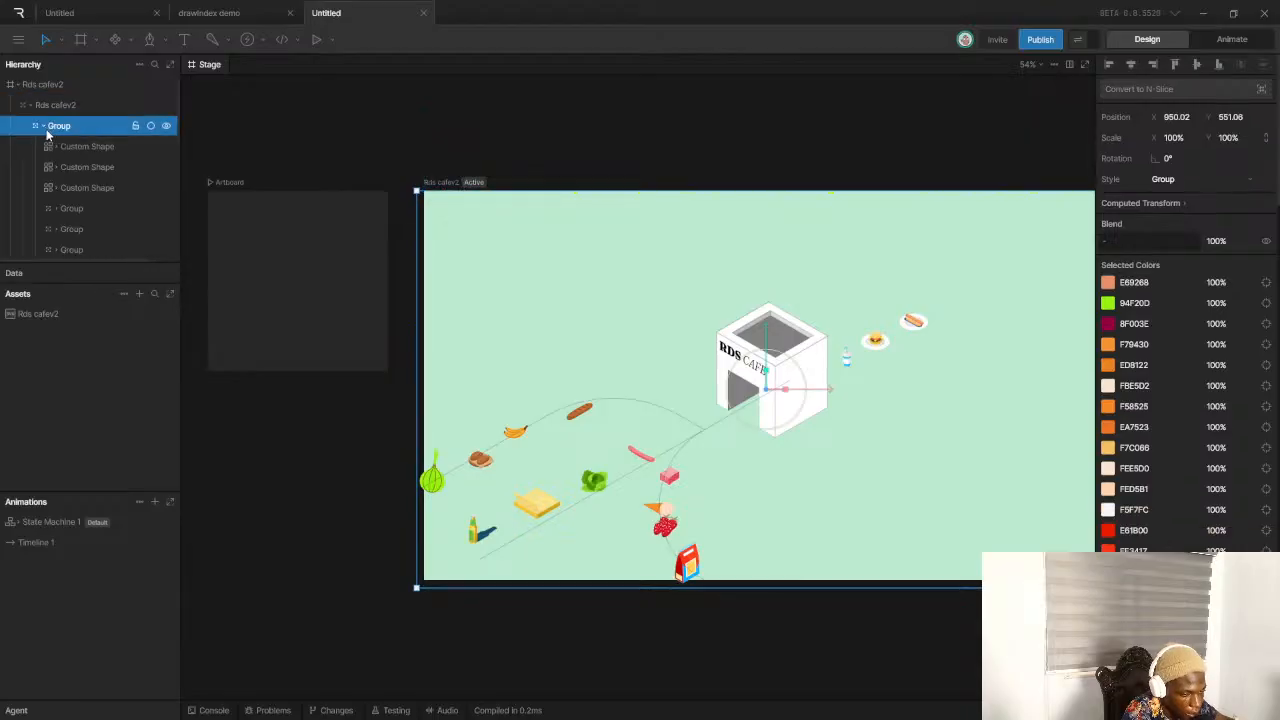
{"action": "scroll", "coordinate": [158, 250], "scroll_direction": "down", "scroll_amount": 3}
{"action": "scroll", "coordinate": [113, 236], "scroll_direction": "up", "scroll_amount": 3}
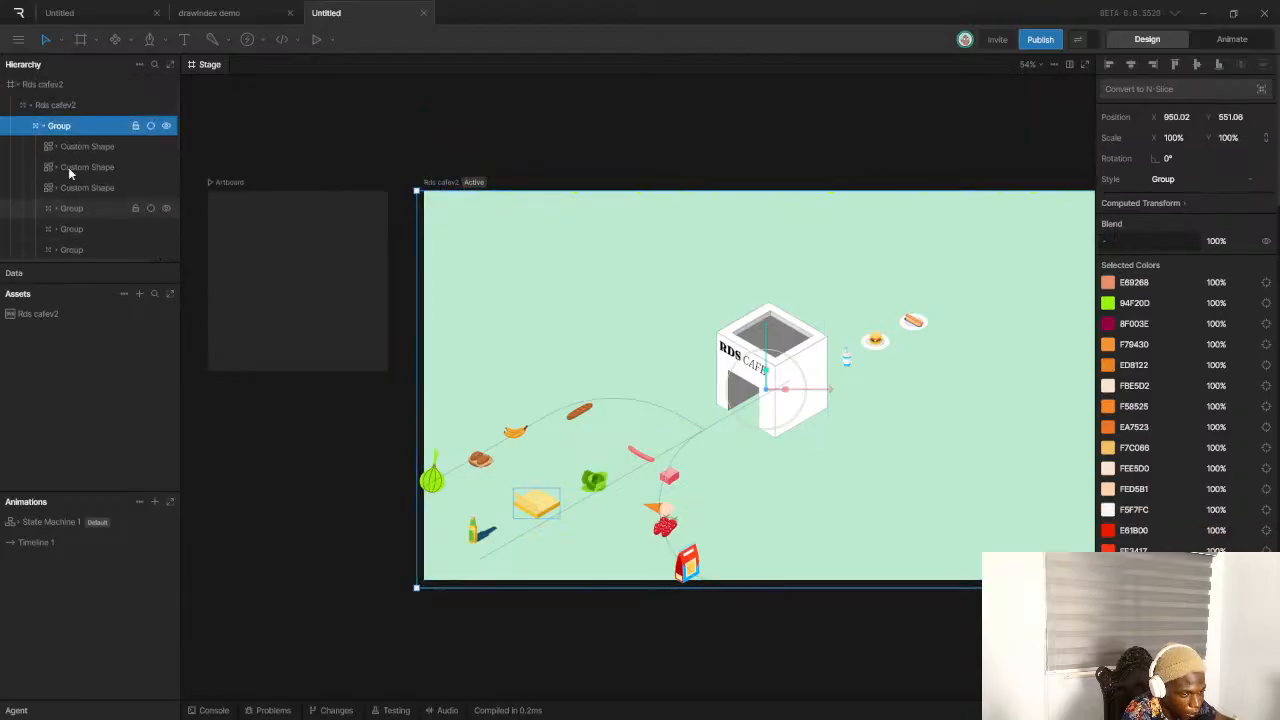
{"action": "key", "text": "ctrl+shift+g"}
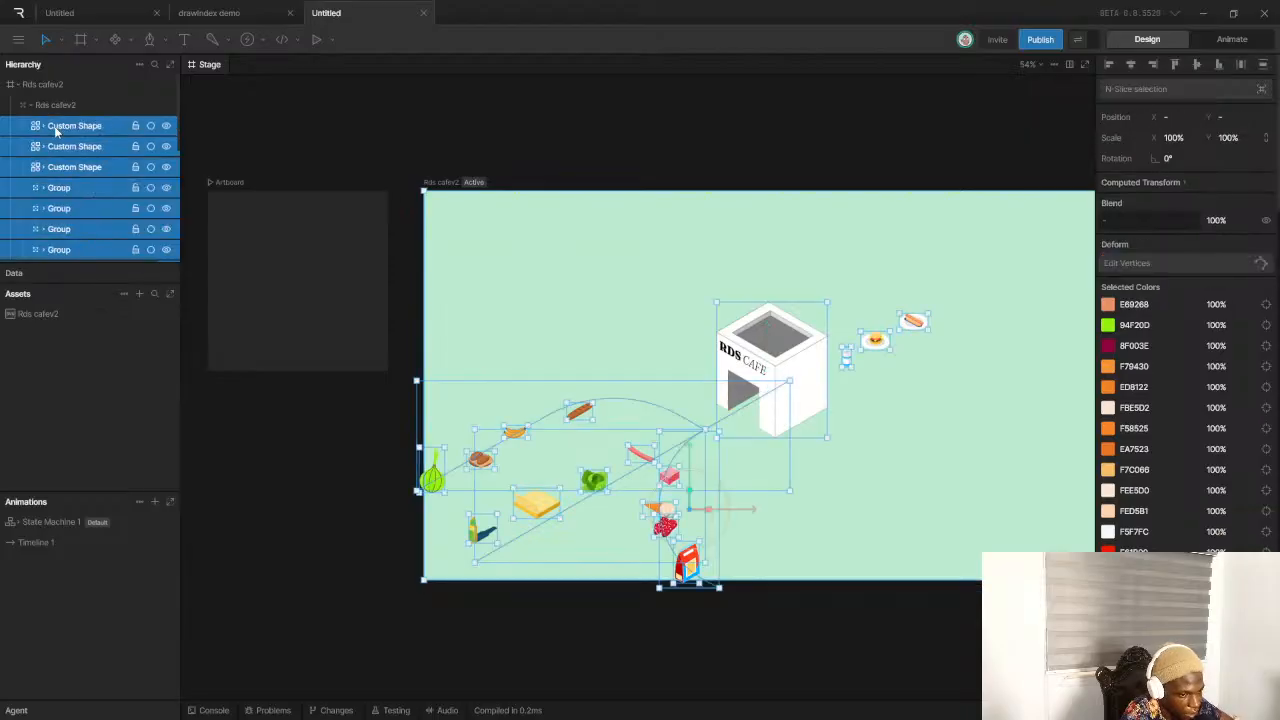
{"action": "left_click", "coordinate": [63, 106]}
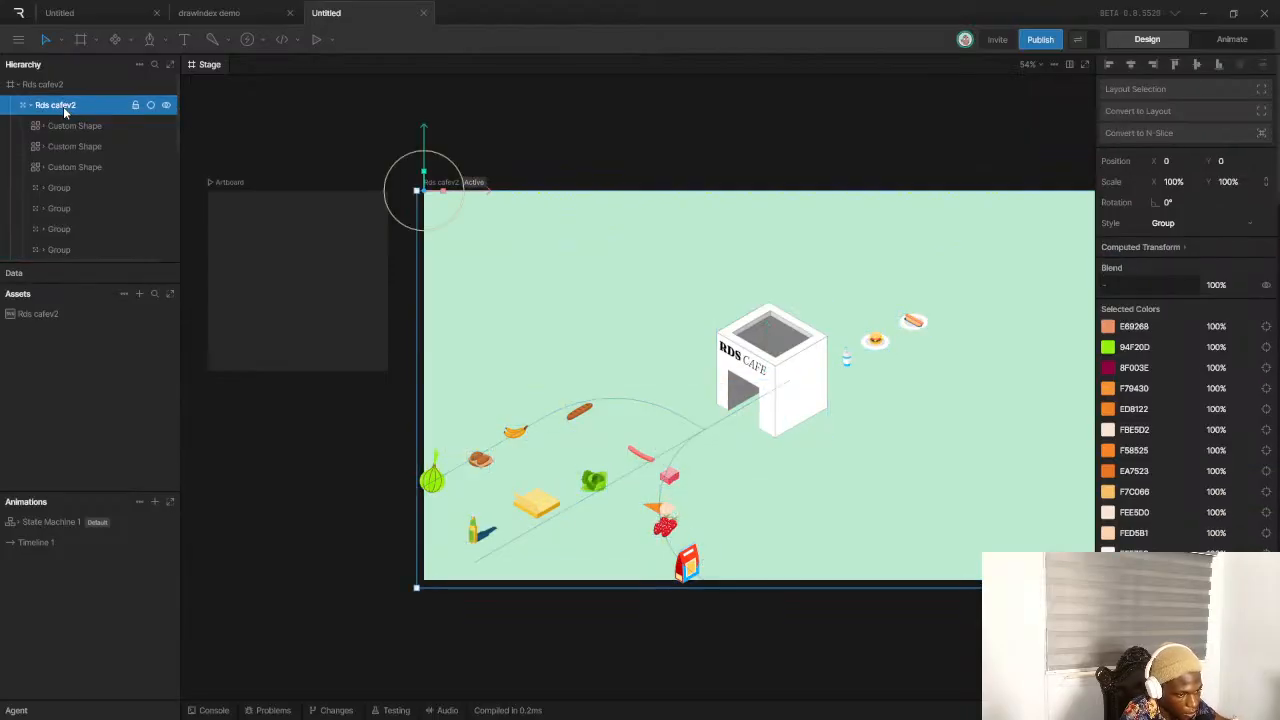
{"action": "key", "text": "ctrl+shift+g"}
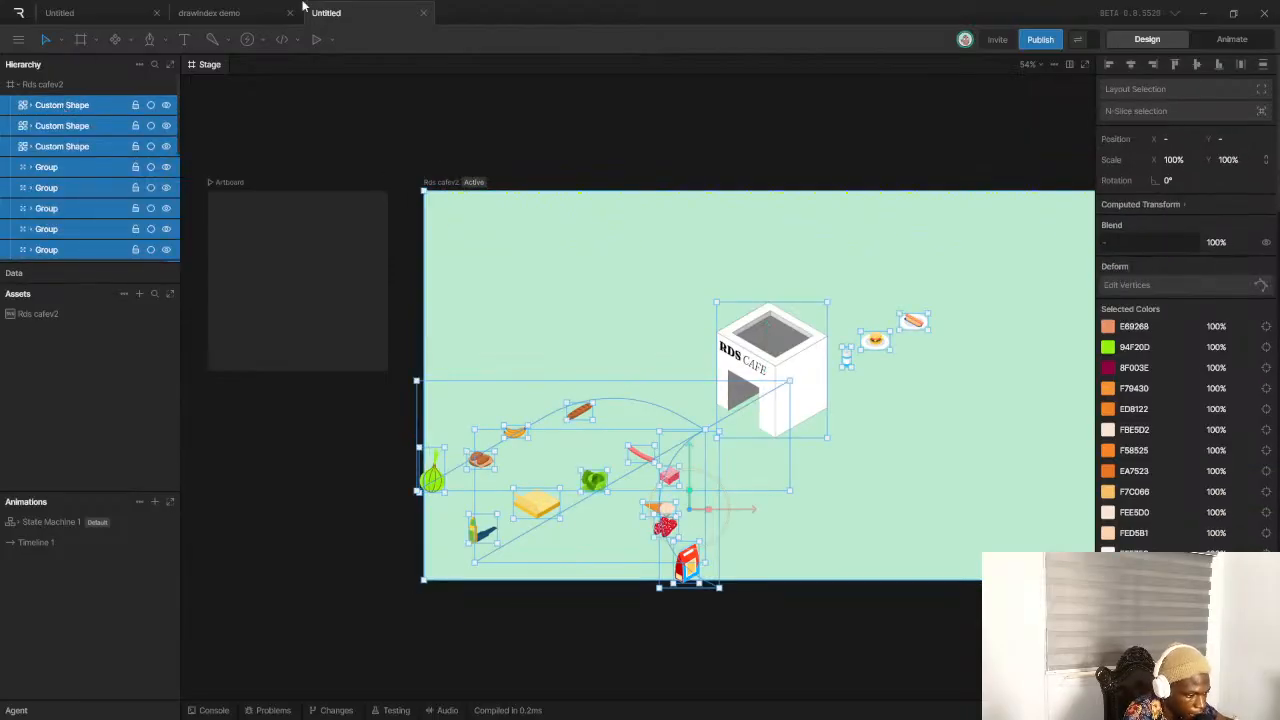
Narrow the green background shape from both sides to about 1064 px wide, keeping its full height
{"action": "left_click", "coordinate": [544, 660]}
{"action": "scroll", "coordinate": [580, 620], "scroll_direction": "down", "scroll_amount": 2}
{"action": "scroll", "coordinate": [560, 560], "scroll_direction": "down", "scroll_amount": 3}
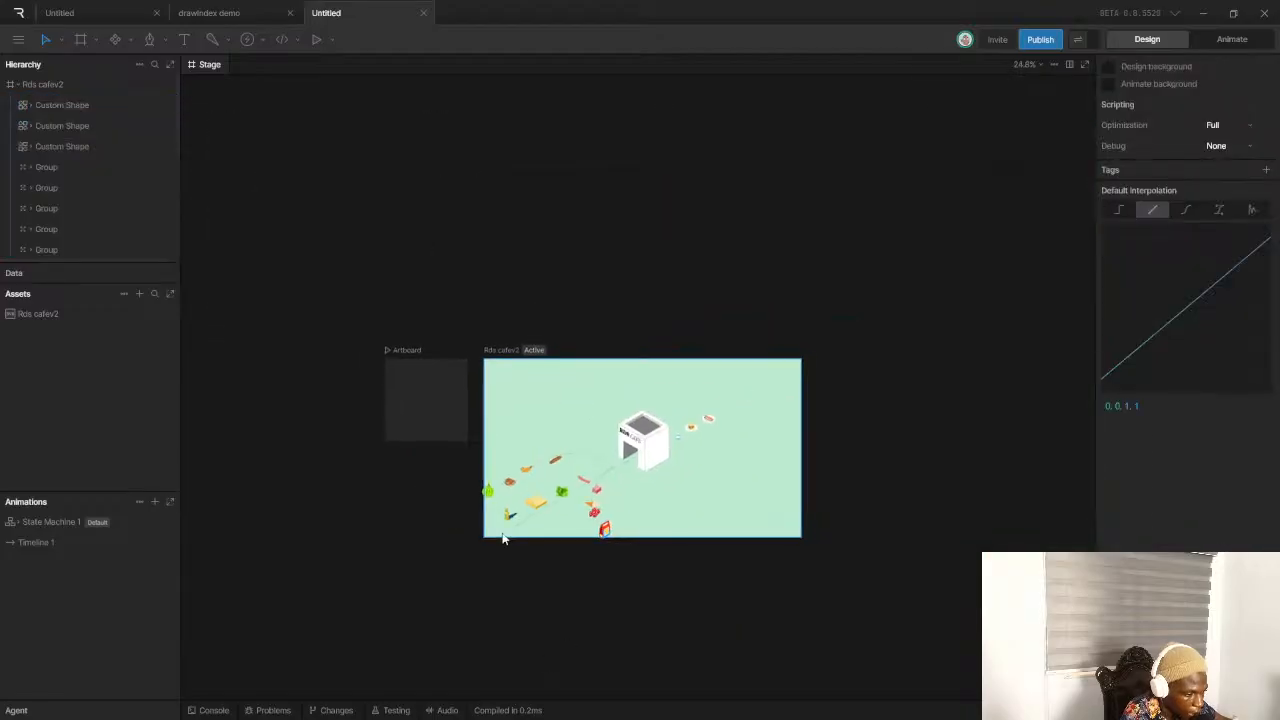
{"action": "scroll", "coordinate": [691, 537], "scroll_direction": "up", "scroll_amount": 3}
{"action": "left_click", "coordinate": [693, 484]}
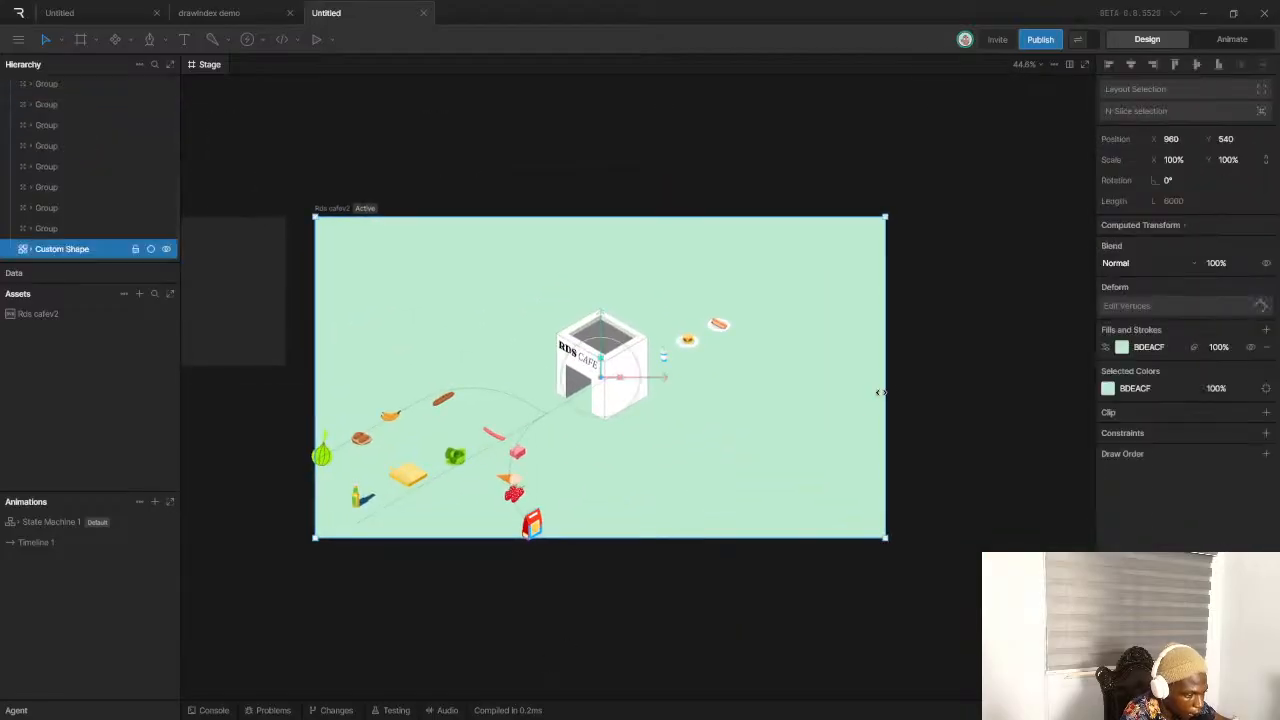
{"action": "left_click_drag", "start_coordinate": [888, 384], "coordinate": [778, 409]}
{"action": "key", "text": "ctrl+z"}
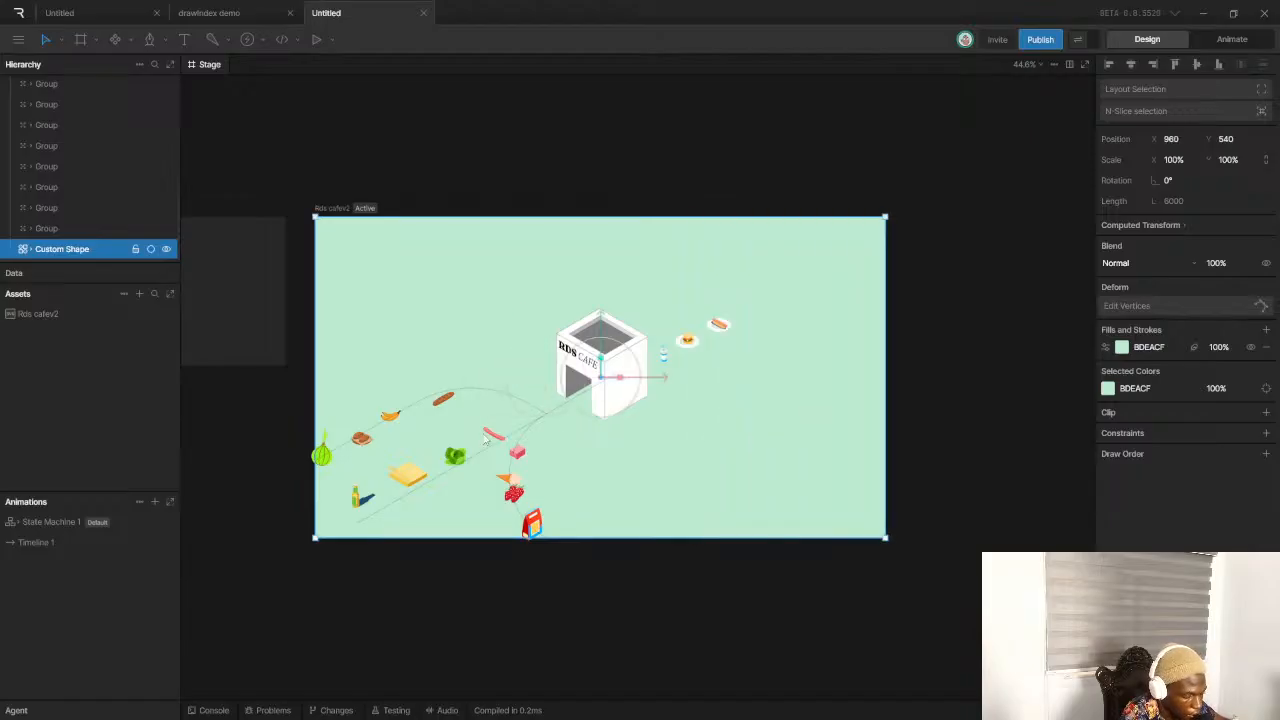
{"action": "left_click_drag", "start_coordinate": [883, 386], "coordinate": [698, 432]}
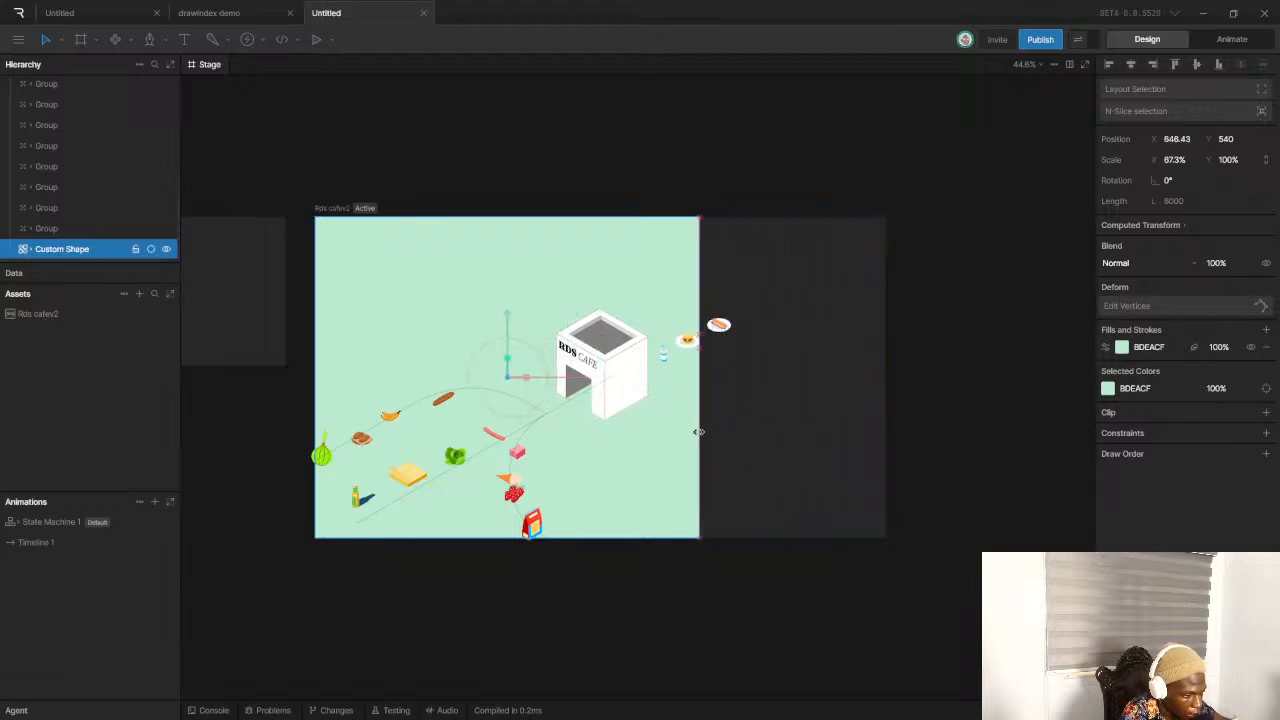
{"action": "left_click_drag", "start_coordinate": [316, 376], "coordinate": [388, 377]}
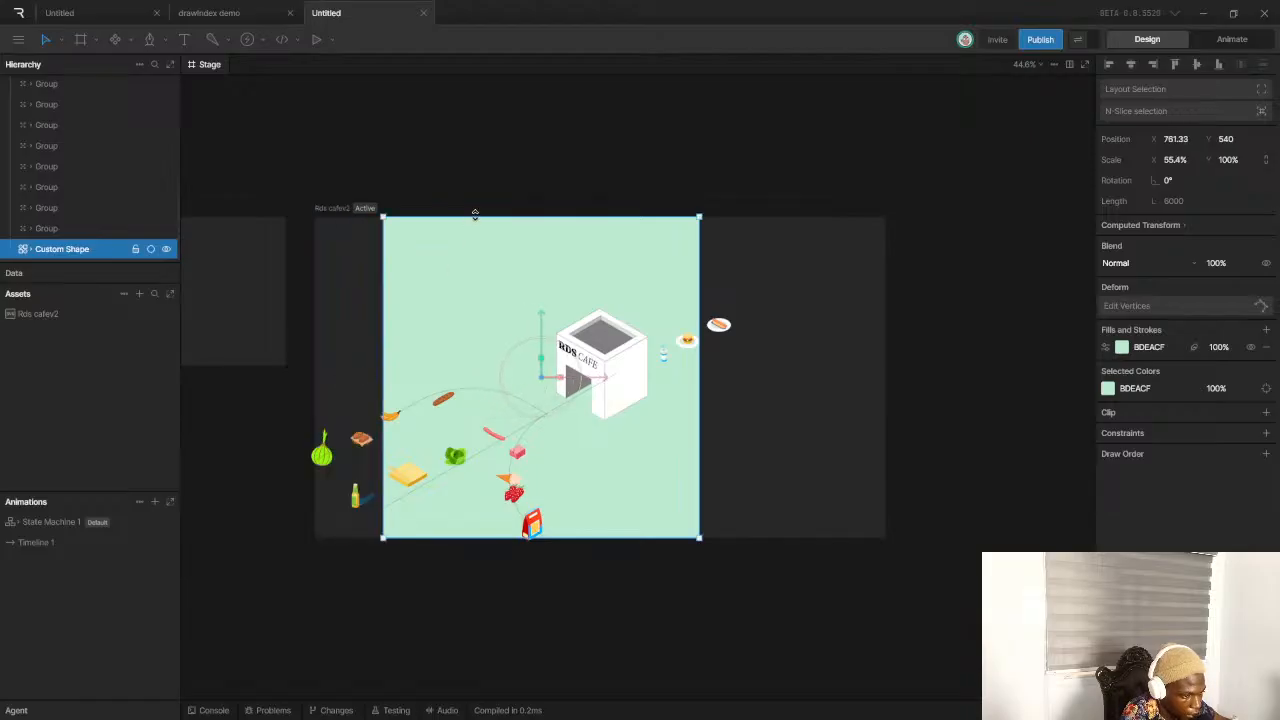
{"action": "mouse_move", "coordinate": [475, 213]}
{"action": "left_mouse_down"}
{"action": "mouse_move", "coordinate": [477, 234]}
{"action": "mouse_move", "coordinate": [483, 218]}
{"action": "left_mouse_up"}
Try to set the Rds cafev2 artboard's width sizing to Hug
{"action": "scroll", "coordinate": [70, 193], "scroll_direction": "up", "scroll_amount": 3}
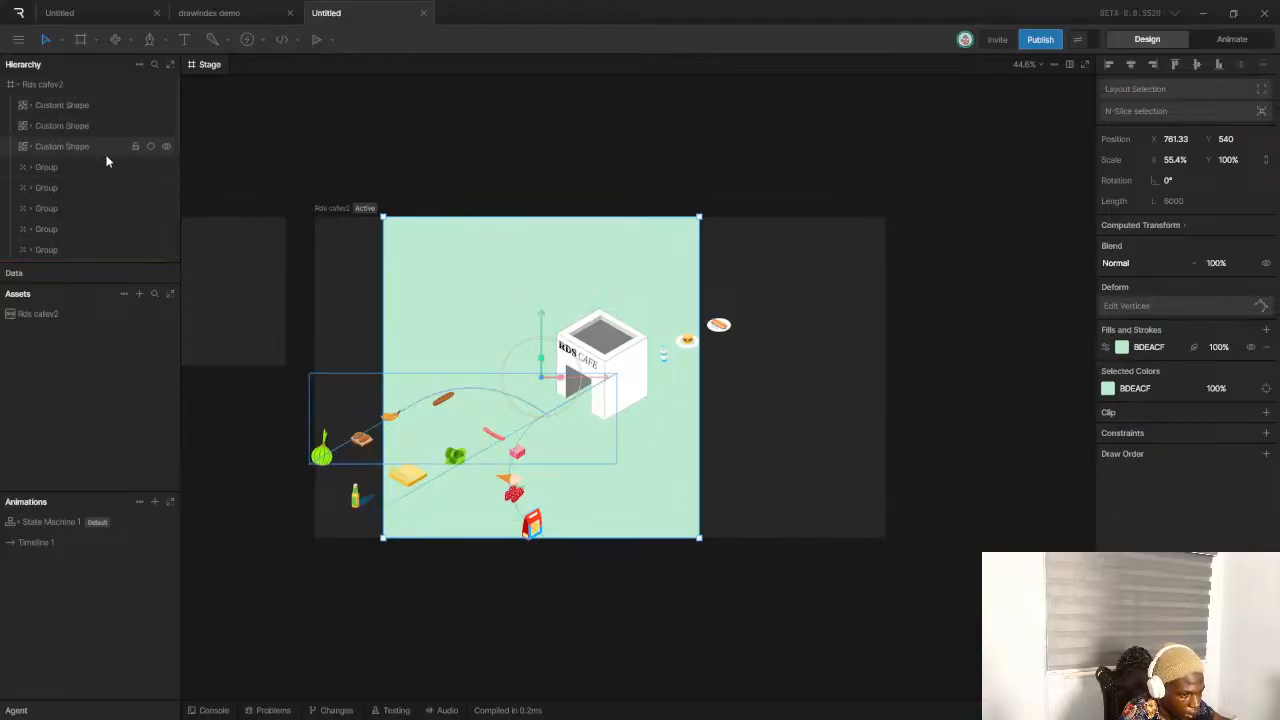
{"action": "left_click", "coordinate": [74, 87]}
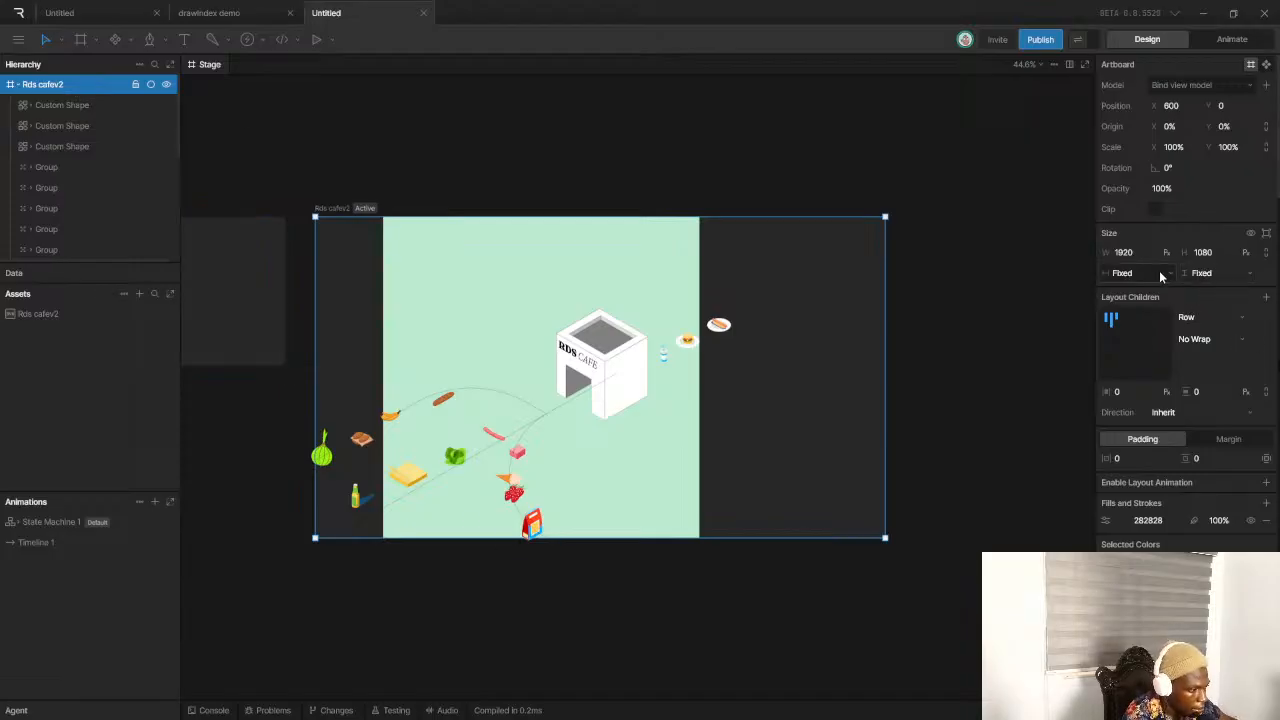
{"action": "left_click", "coordinate": [1161, 276]}
{"action": "left_click", "coordinate": [1133, 314]}
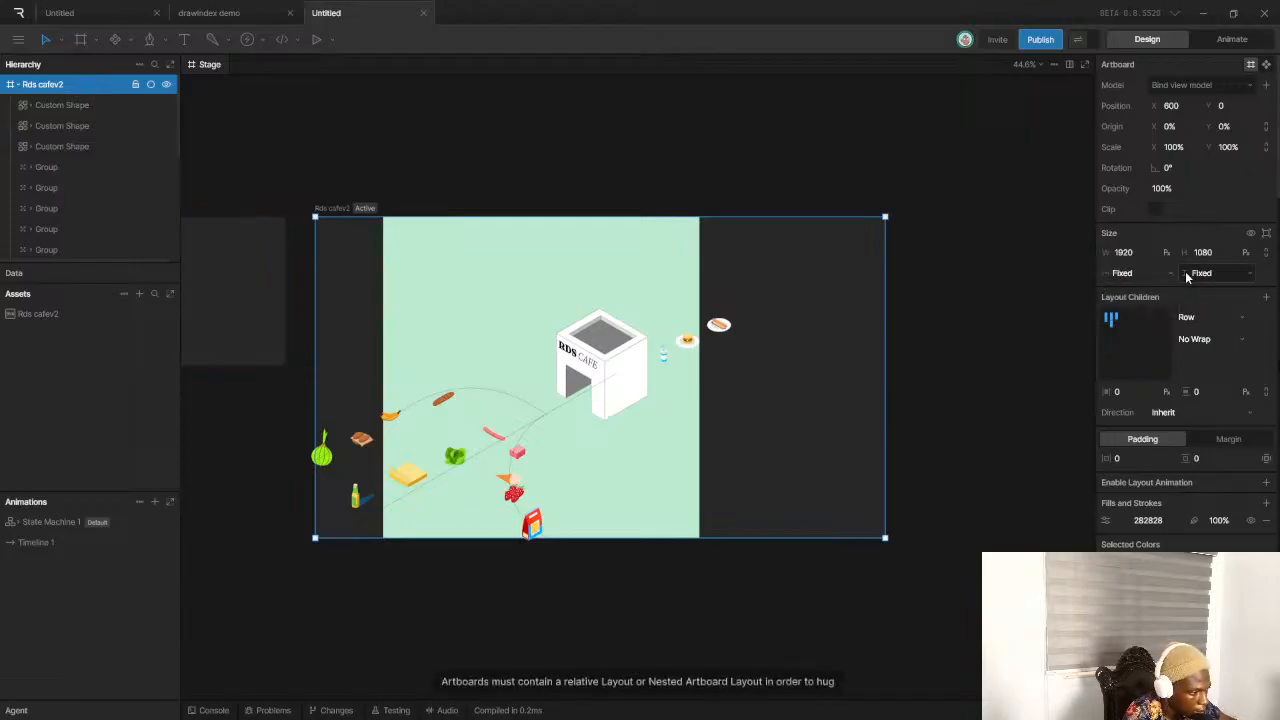
Wrap the green background shape in a layout
{"action": "left_click", "coordinate": [518, 273]}
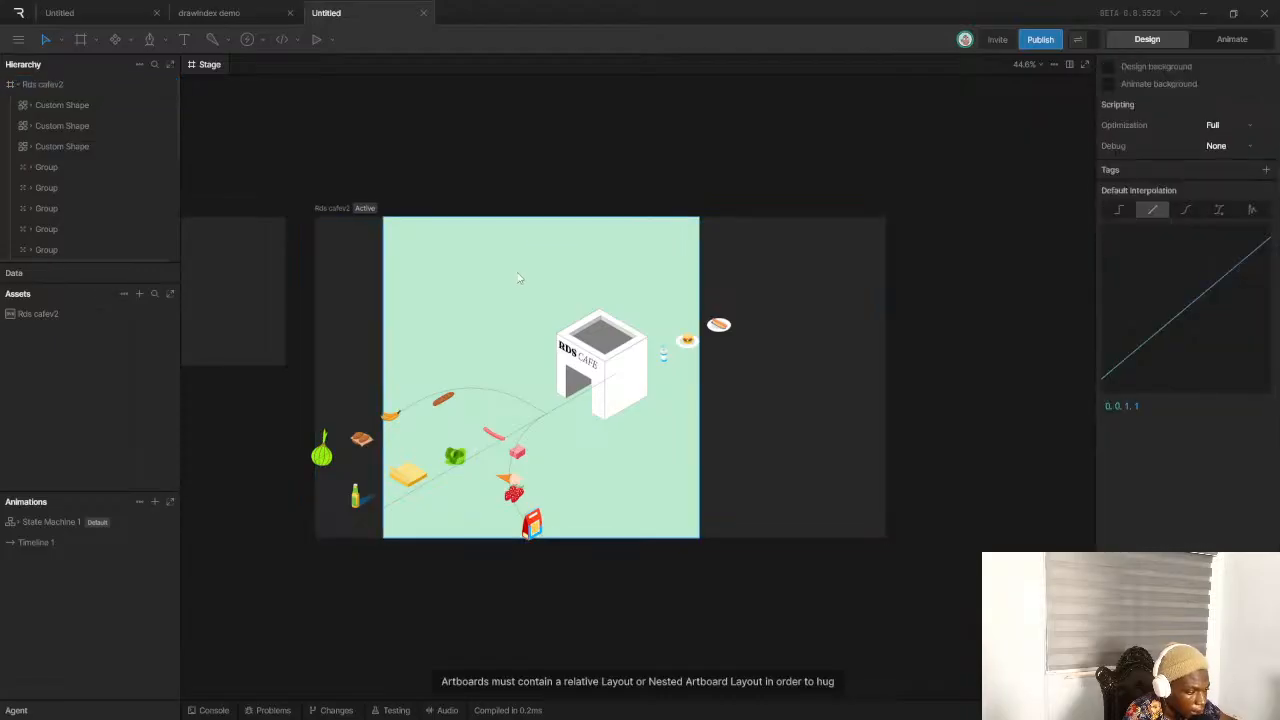
{"action": "key", "text": "shift+l"}
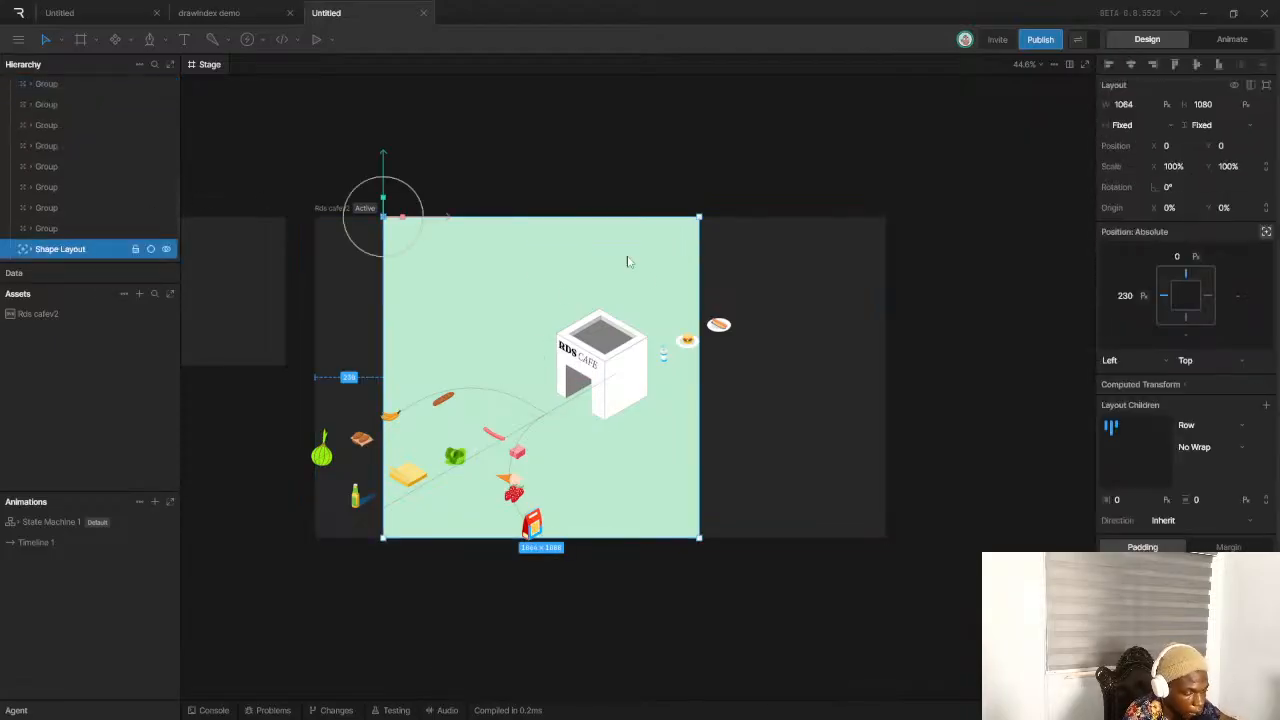
Try to set both the width and height sizing of the Rds cafev2 artboard to Hug
{"action": "scroll", "coordinate": [89, 117], "scroll_direction": "up", "scroll_amount": 3}
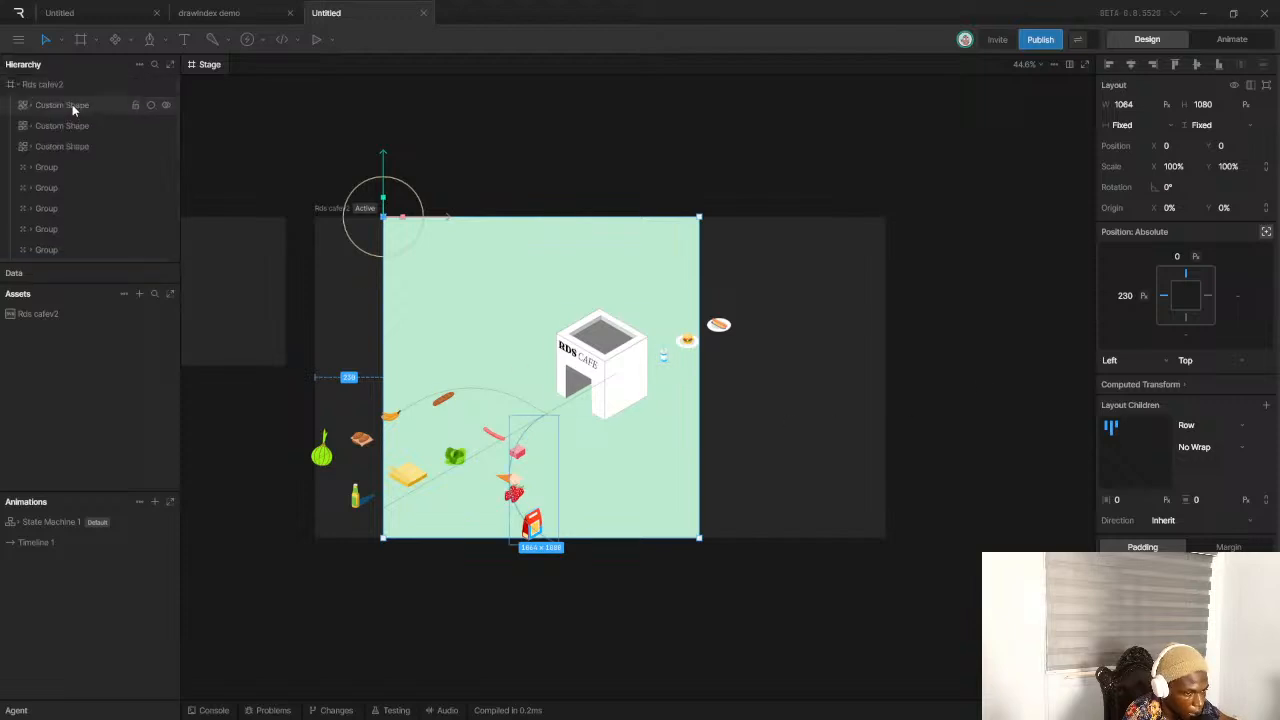
{"action": "left_click", "coordinate": [118, 86]}
{"action": "left_click", "coordinate": [1144, 272]}
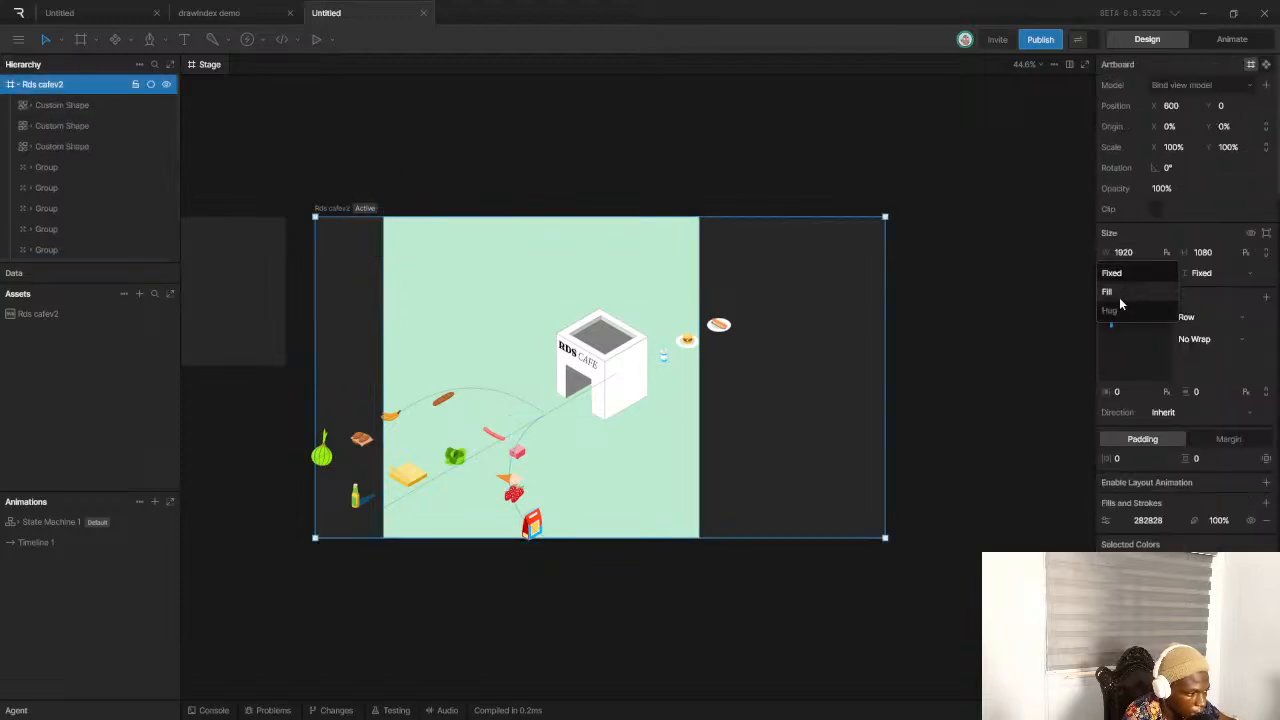
{"action": "left_click", "coordinate": [1119, 310]}
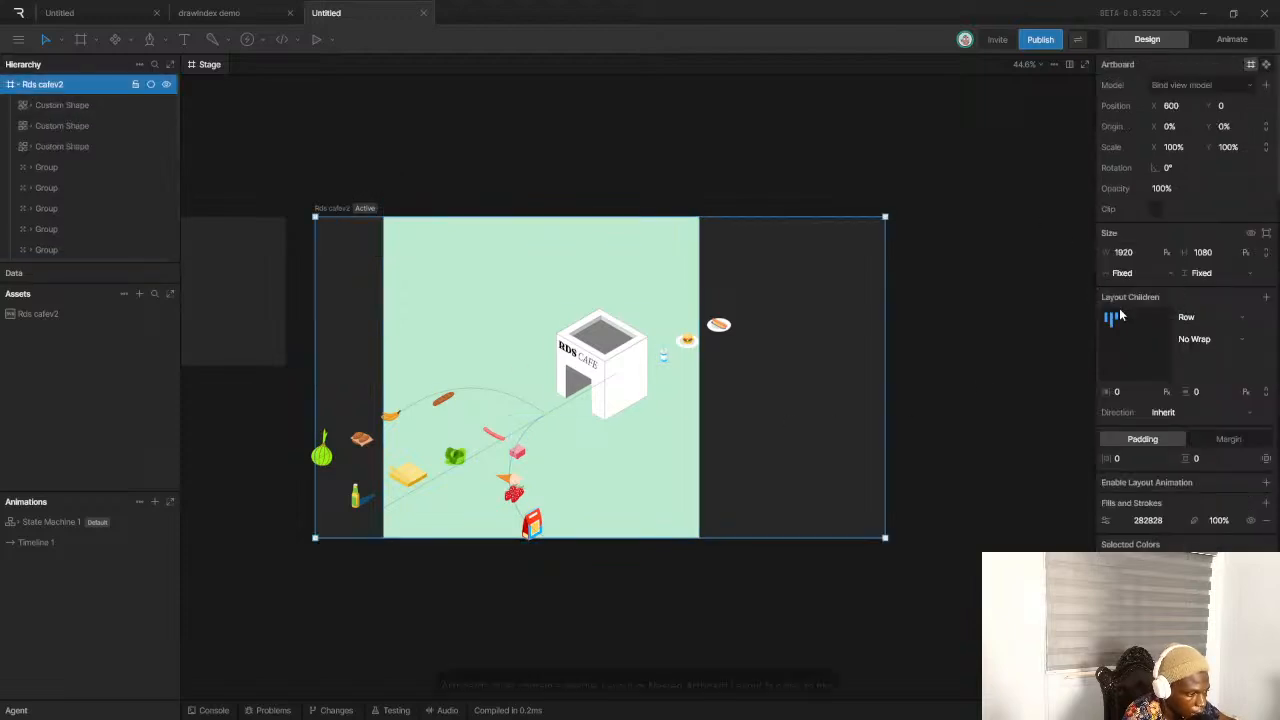
{"action": "left_click", "coordinate": [1196, 274]}
{"action": "left_click", "coordinate": [1192, 316]}
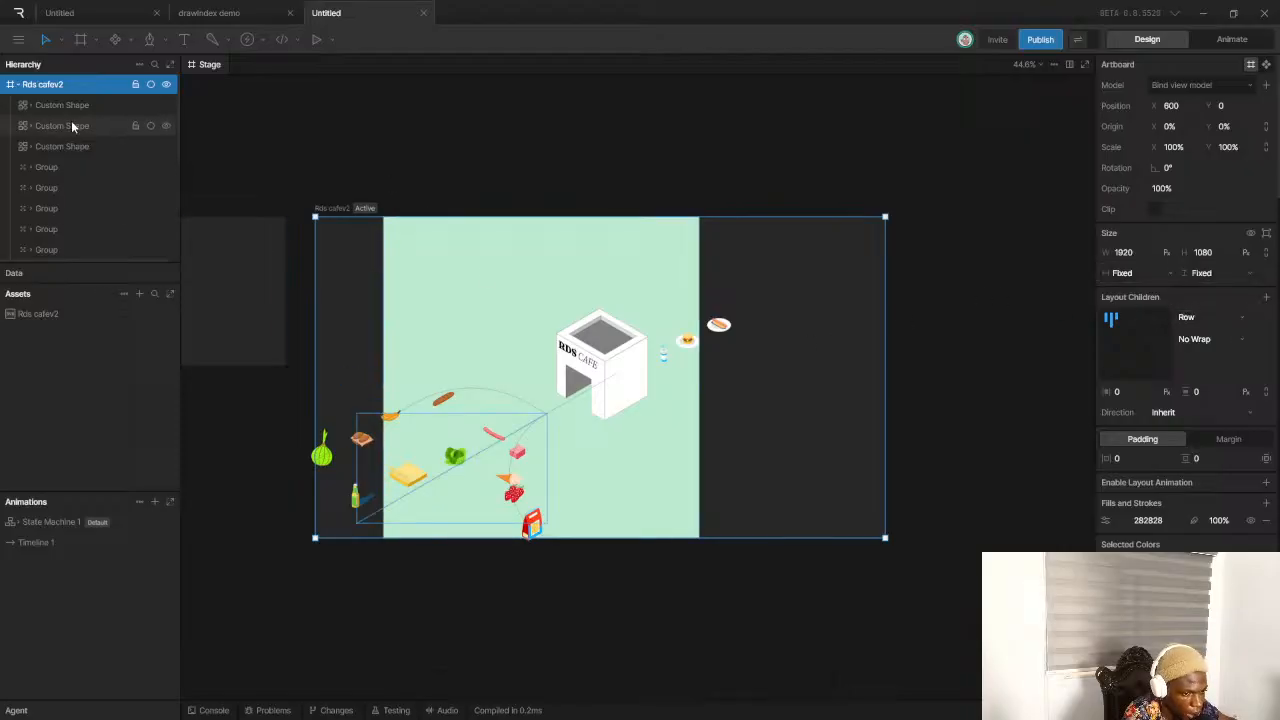
Change the background's shape layout into a Row layout
{"action": "scroll", "coordinate": [73, 139], "scroll_direction": "down", "scroll_amount": 2}
{"action": "left_click", "coordinate": [80, 246]}
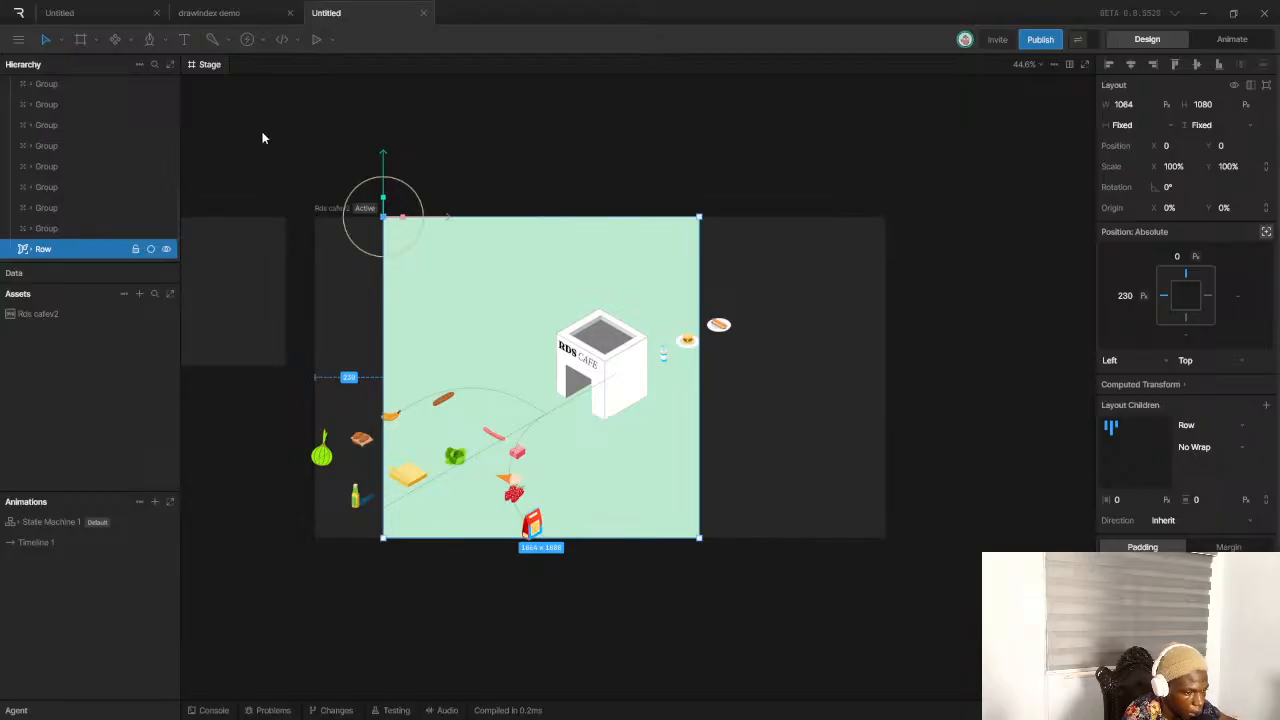
Retry Hug as the Rds cafev2 artboard's width sizing with the background in a row layout
{"action": "scroll", "coordinate": [45, 130], "scroll_direction": "up", "scroll_amount": 2}
{"action": "left_click", "coordinate": [58, 86]}
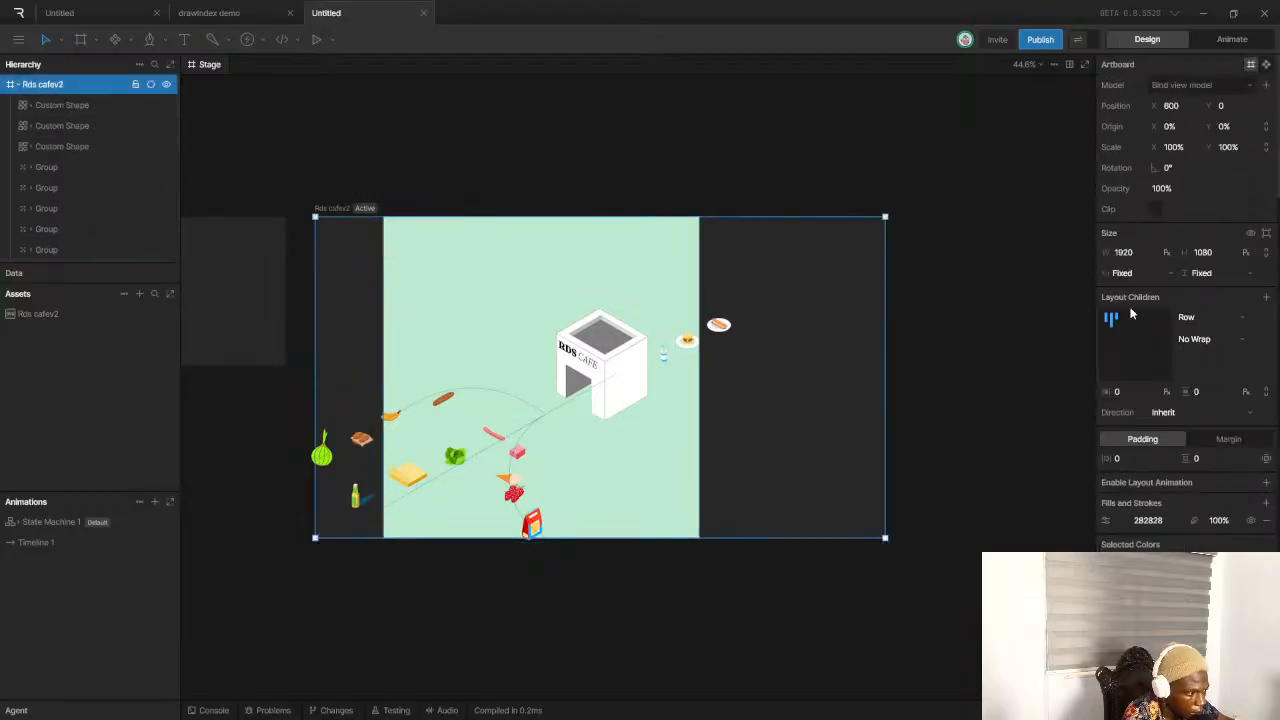
{"action": "left_click", "coordinate": [1128, 276]}
{"action": "left_click", "coordinate": [1132, 311]}
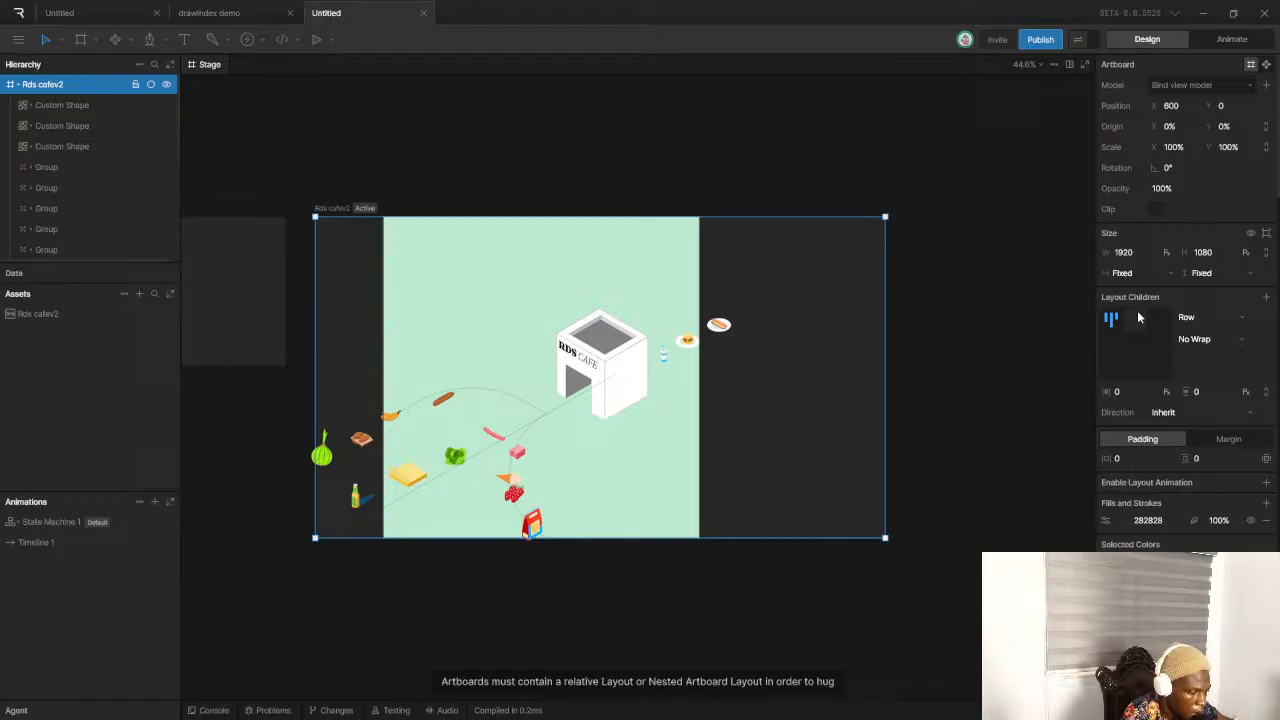
{"action": "scroll", "coordinate": [675, 360], "scroll_direction": "down", "scroll_amount": 2}
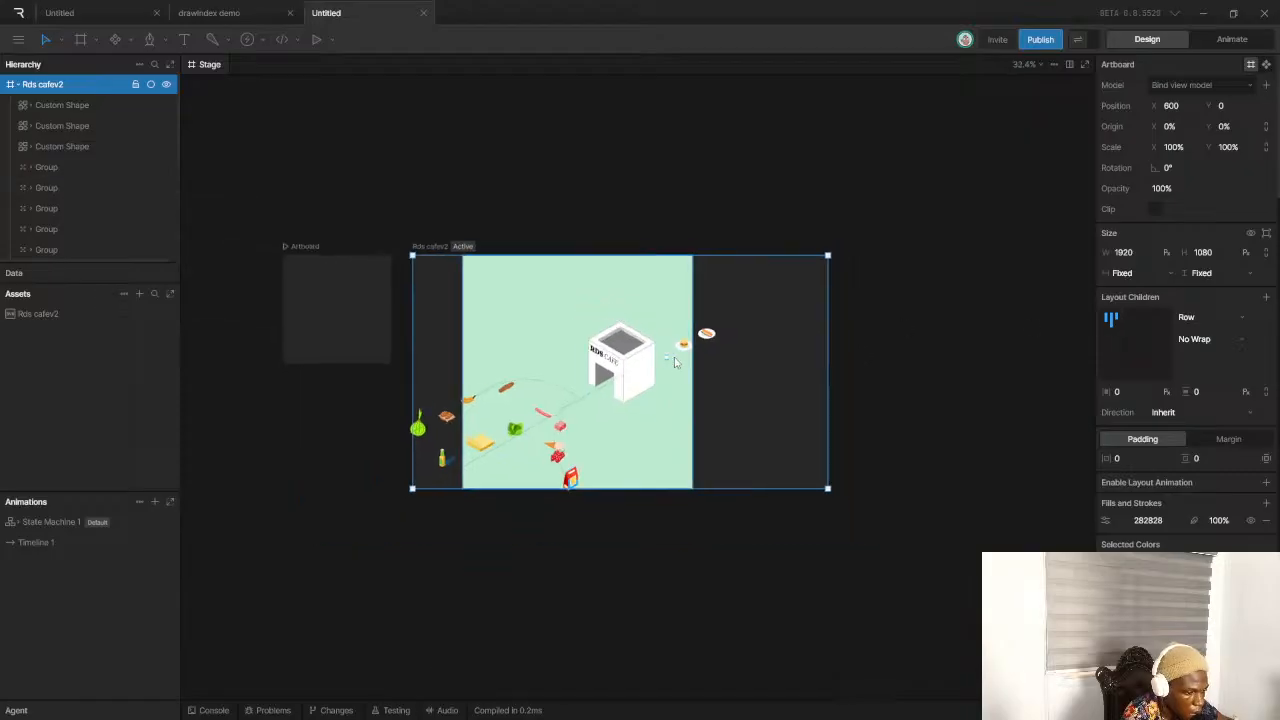
{"action": "scroll", "coordinate": [563, 400], "scroll_direction": "up", "scroll_amount": 4}
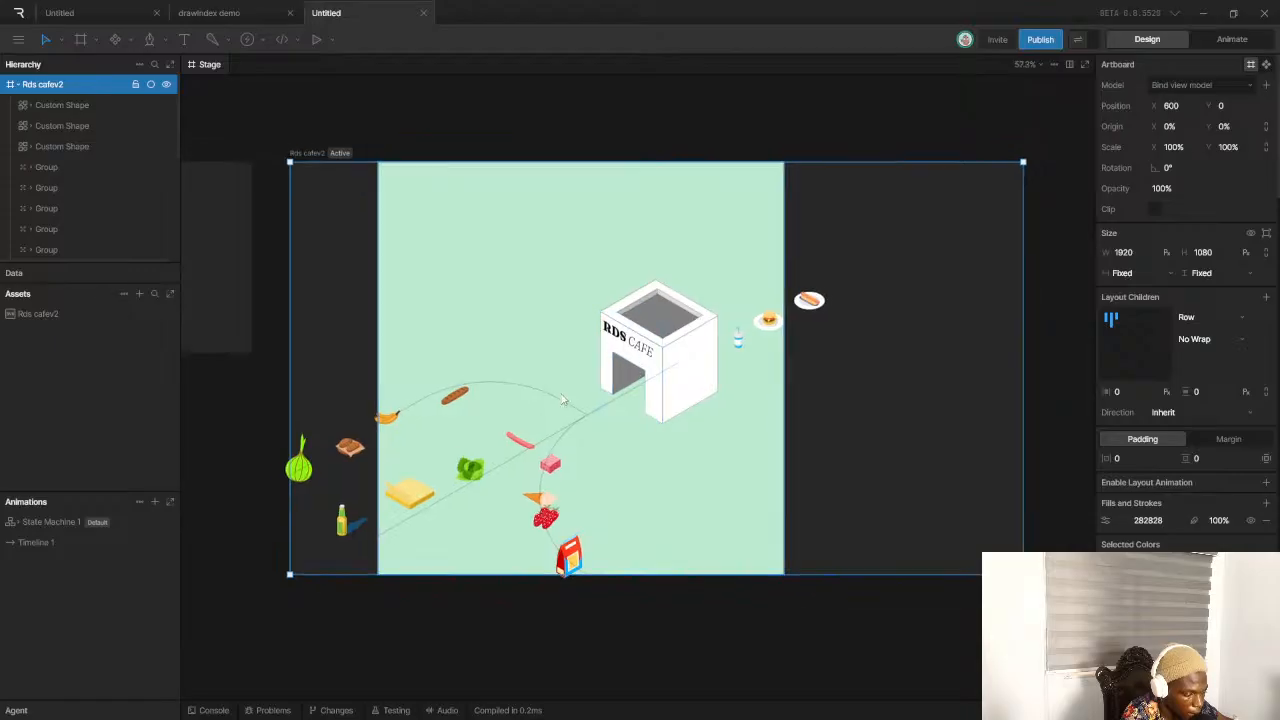
{"action": "scroll", "coordinate": [563, 400], "scroll_direction": "down", "scroll_amount": 2}
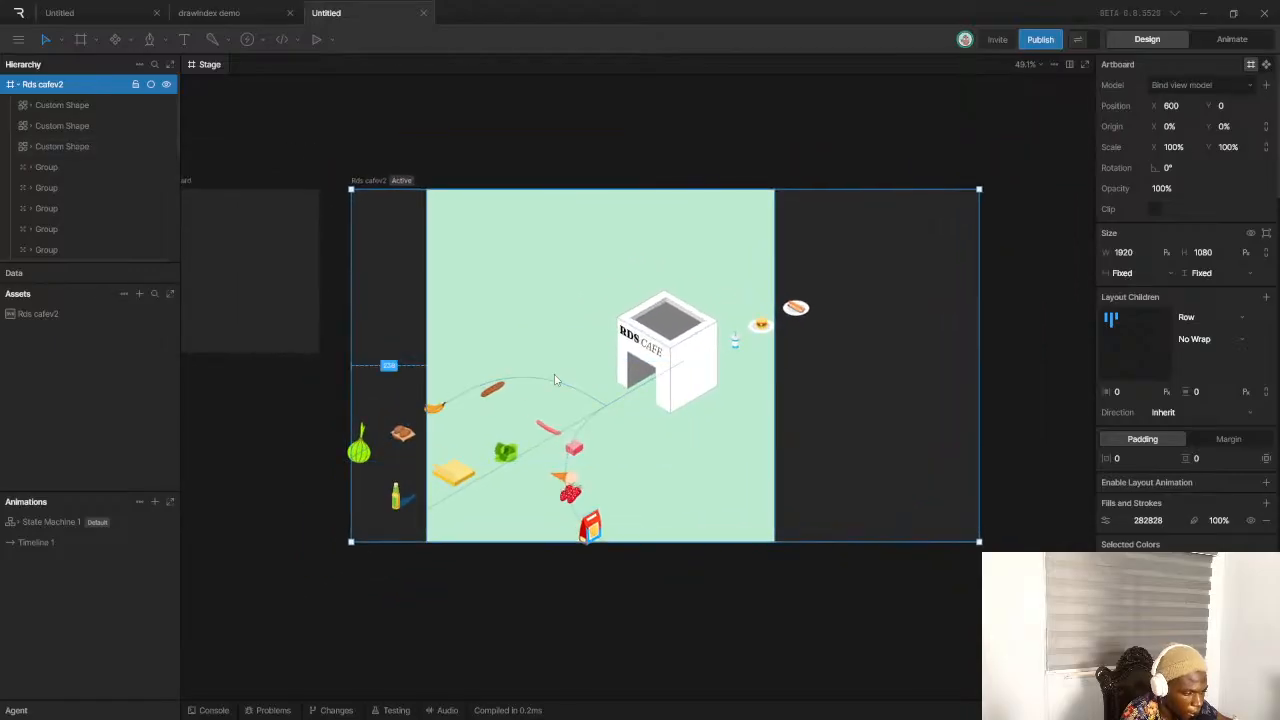
Add a text box reading "text" near the upper-left corner of the empty artboard, sized about 59 by 38
{"action": "scroll", "coordinate": [556, 380], "scroll_direction": "down", "scroll_amount": 3}
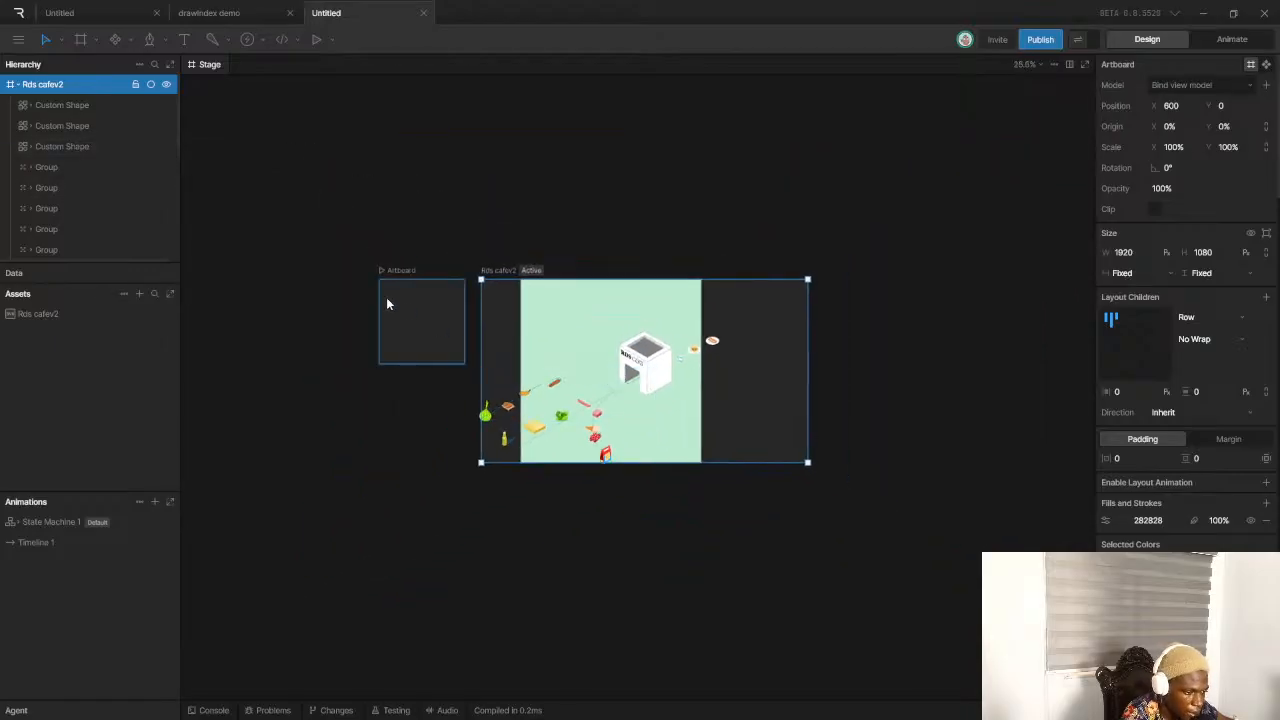
{"action": "scroll", "coordinate": [392, 316], "scroll_direction": "up", "scroll_amount": 2}
{"action": "scroll", "coordinate": [400, 294], "scroll_direction": "up", "scroll_amount": 4}
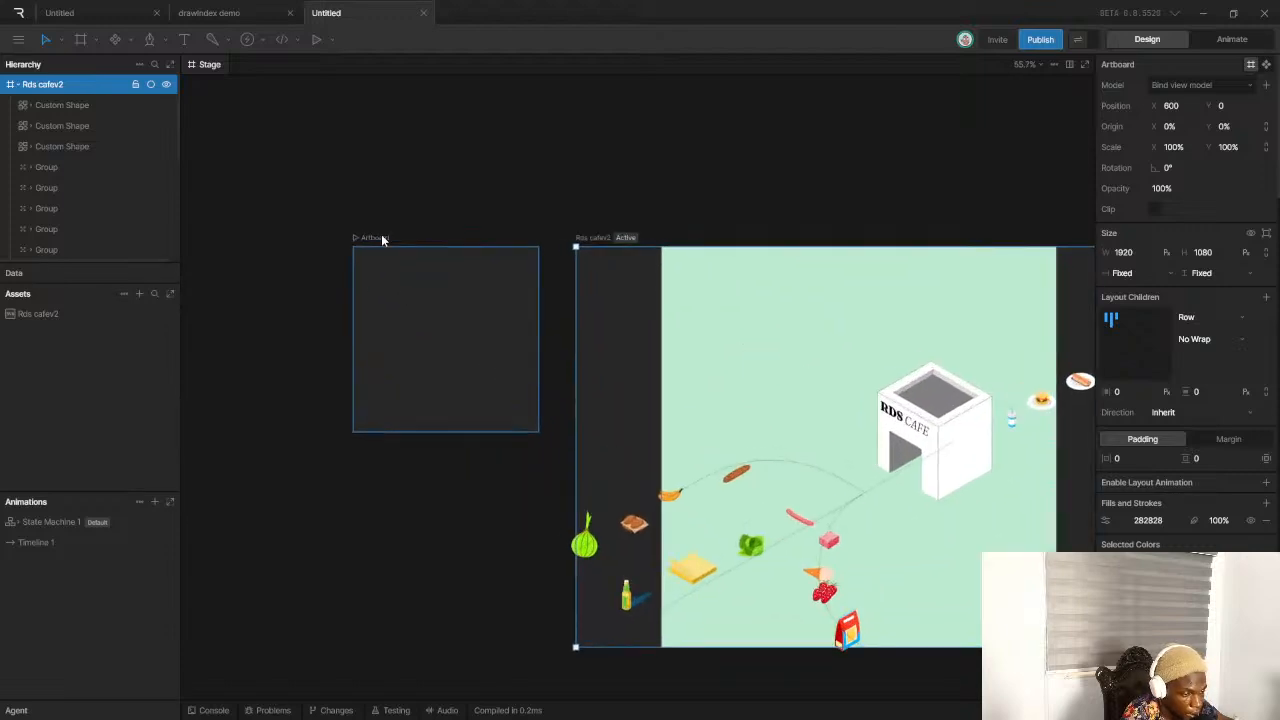
{"action": "left_click", "coordinate": [381, 238]}
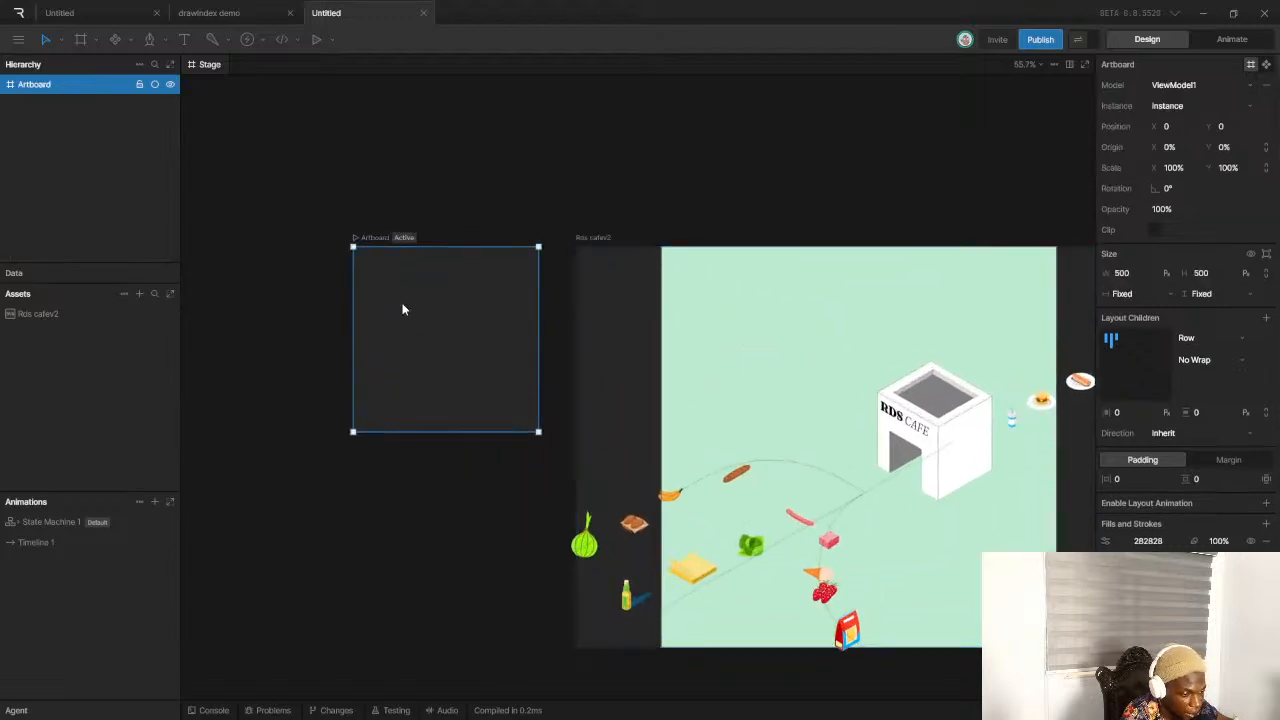
{"action": "left_click", "coordinate": [132, 40]}
{"action": "left_click", "coordinate": [165, 40]}
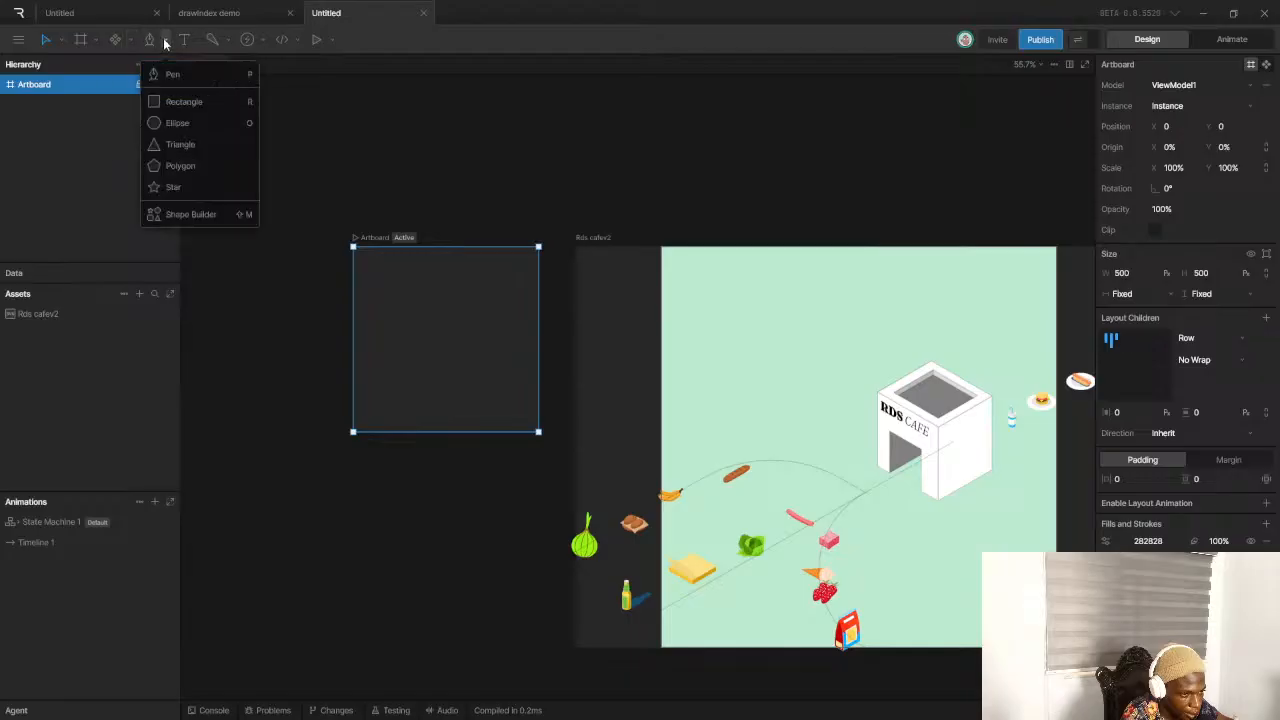
{"action": "left_click", "coordinate": [186, 40]}
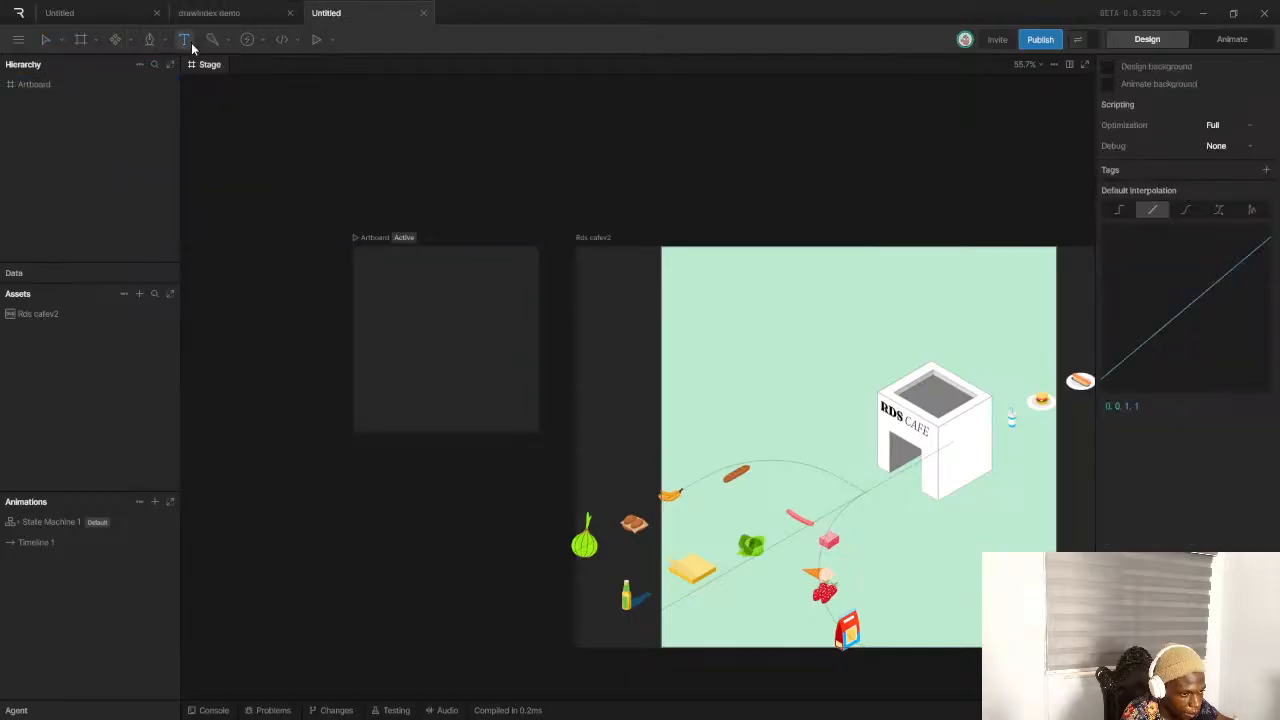
{"action": "left_click_drag", "start_coordinate": [366, 254], "coordinate": [388, 296]}
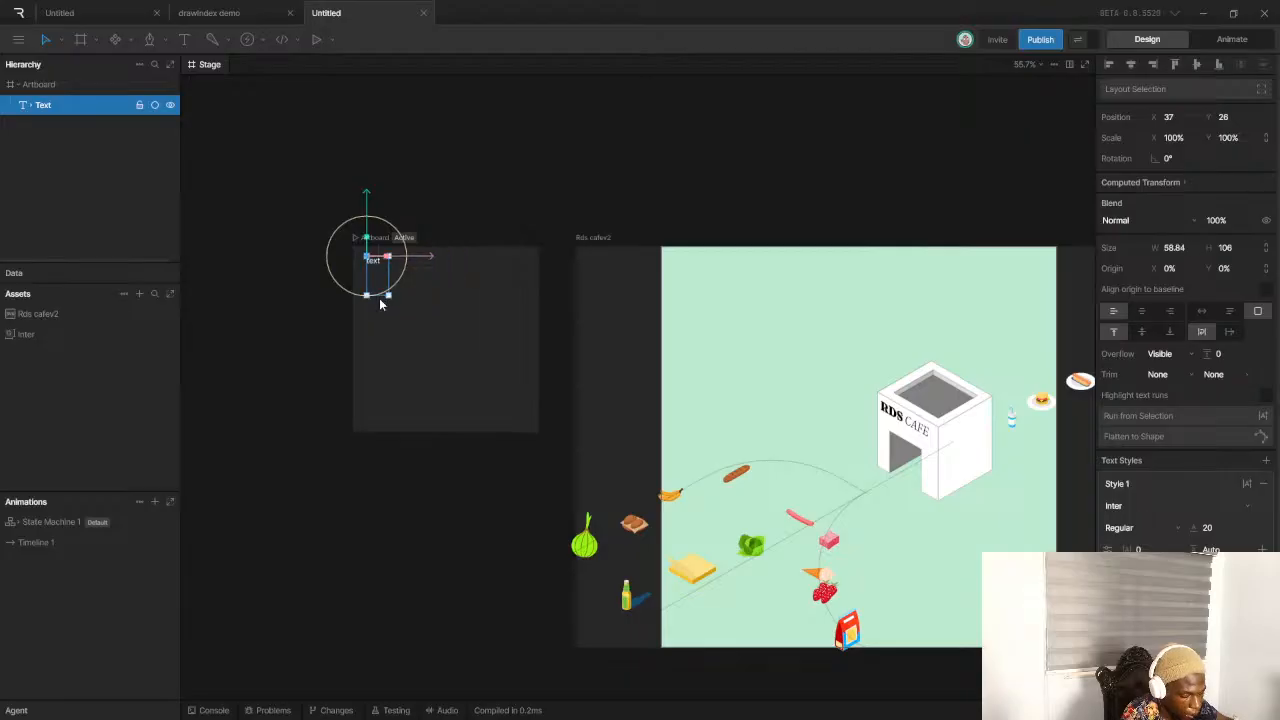
{"action": "scroll", "coordinate": [380, 300], "scroll_direction": "up", "scroll_amount": 5}
{"action": "left_click_drag", "start_coordinate": [376, 289], "coordinate": [375, 221]}
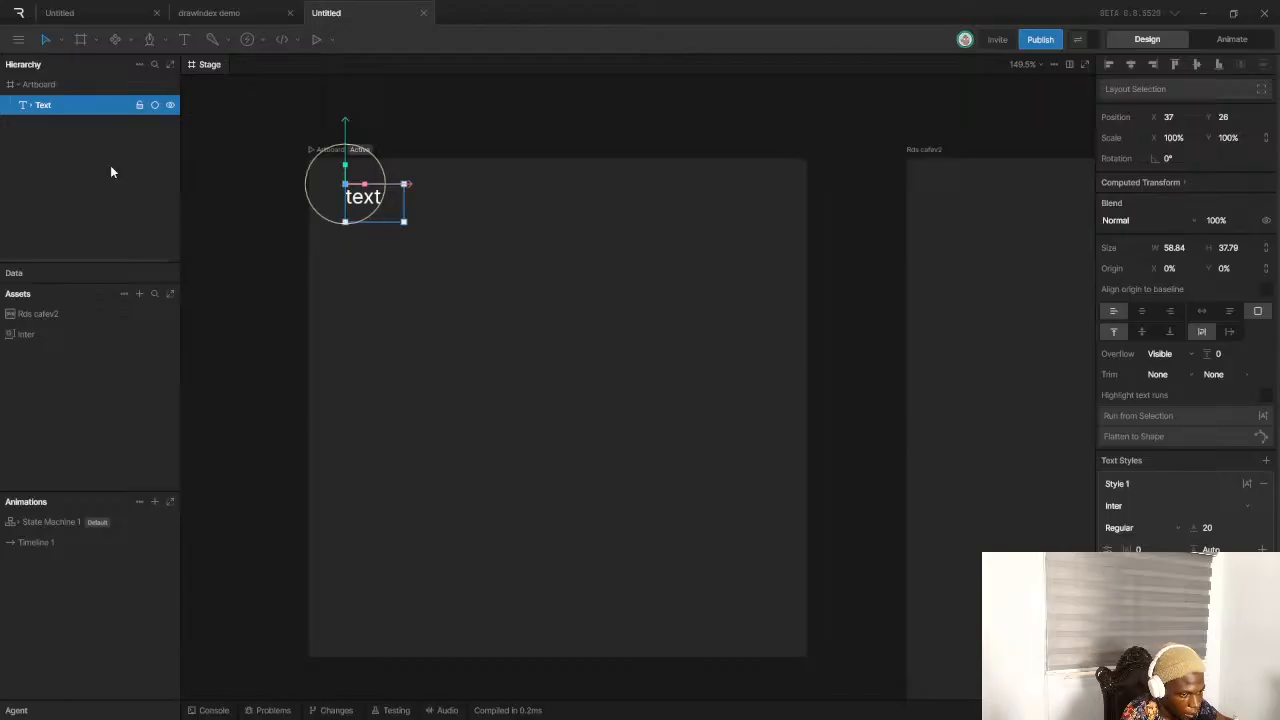
Wrap the text in a row layout inside the small artboard
{"action": "left_click", "coordinate": [82, 110]}
{"action": "key", "text": "shift+a"}
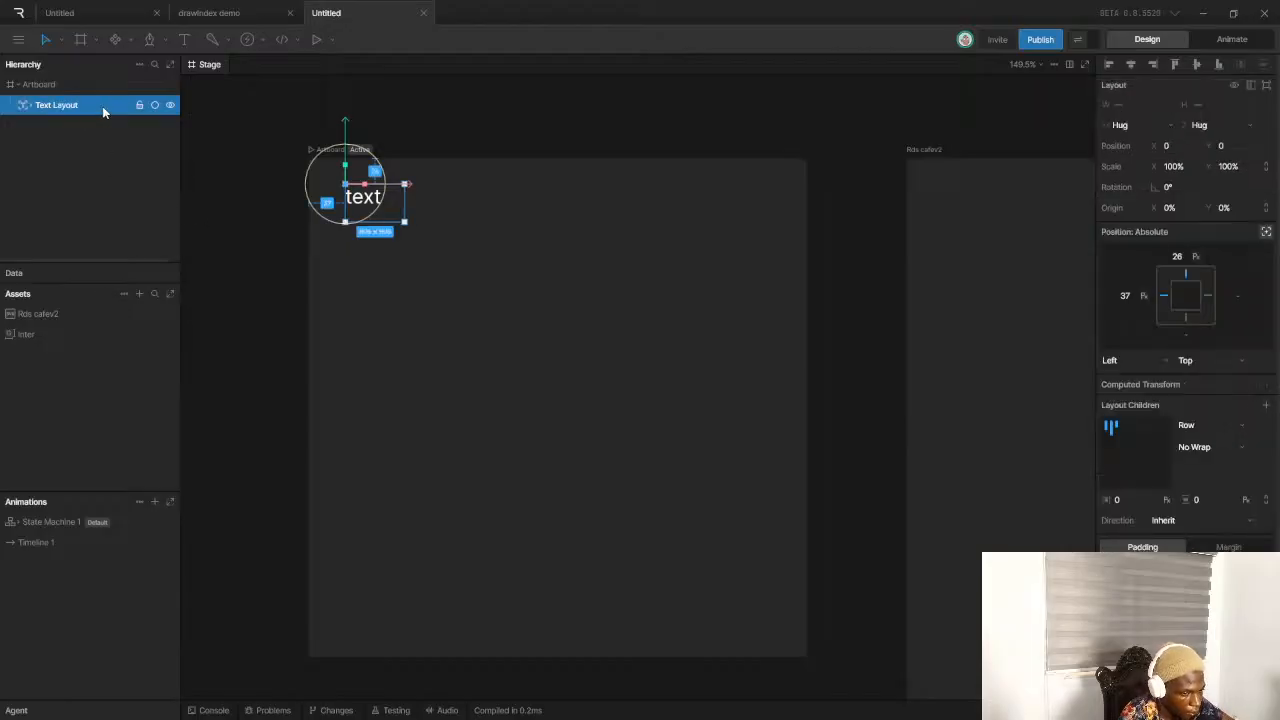
{"action": "left_click", "coordinate": [426, 181]}
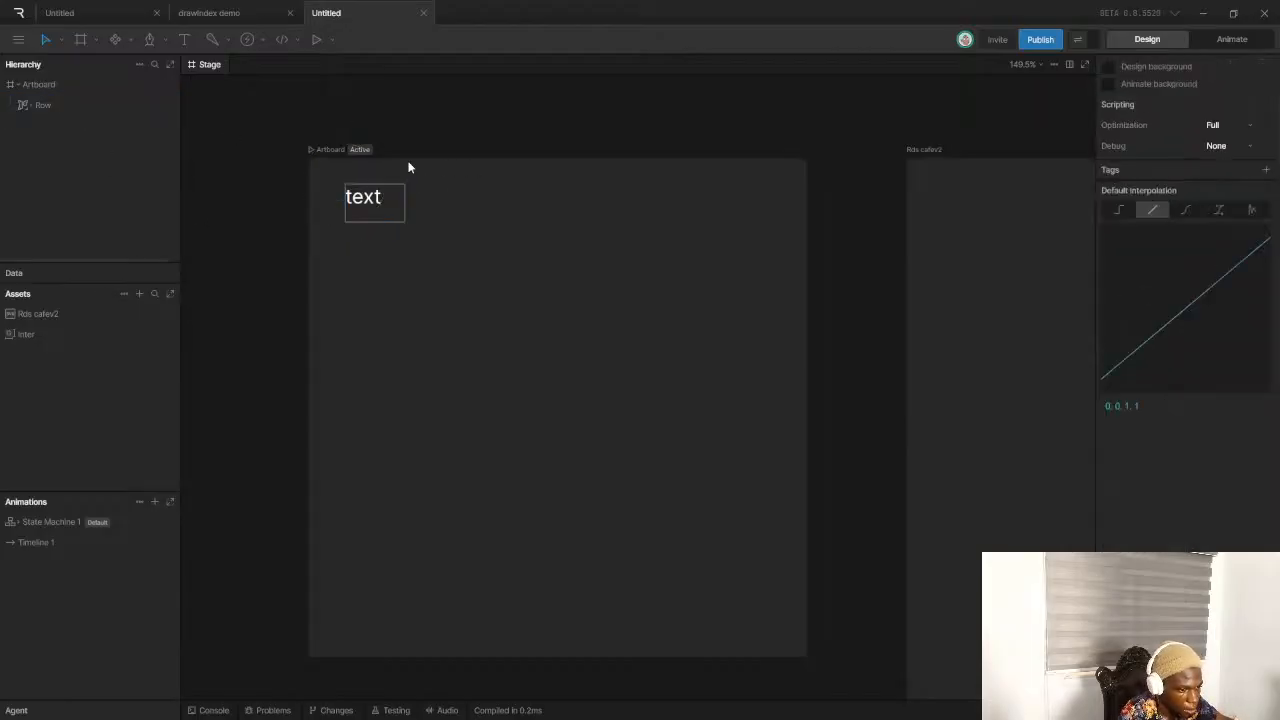
Remove the fill from the artboard holding the text and try Hug as its width sizing
{"action": "left_click", "coordinate": [325, 149]}
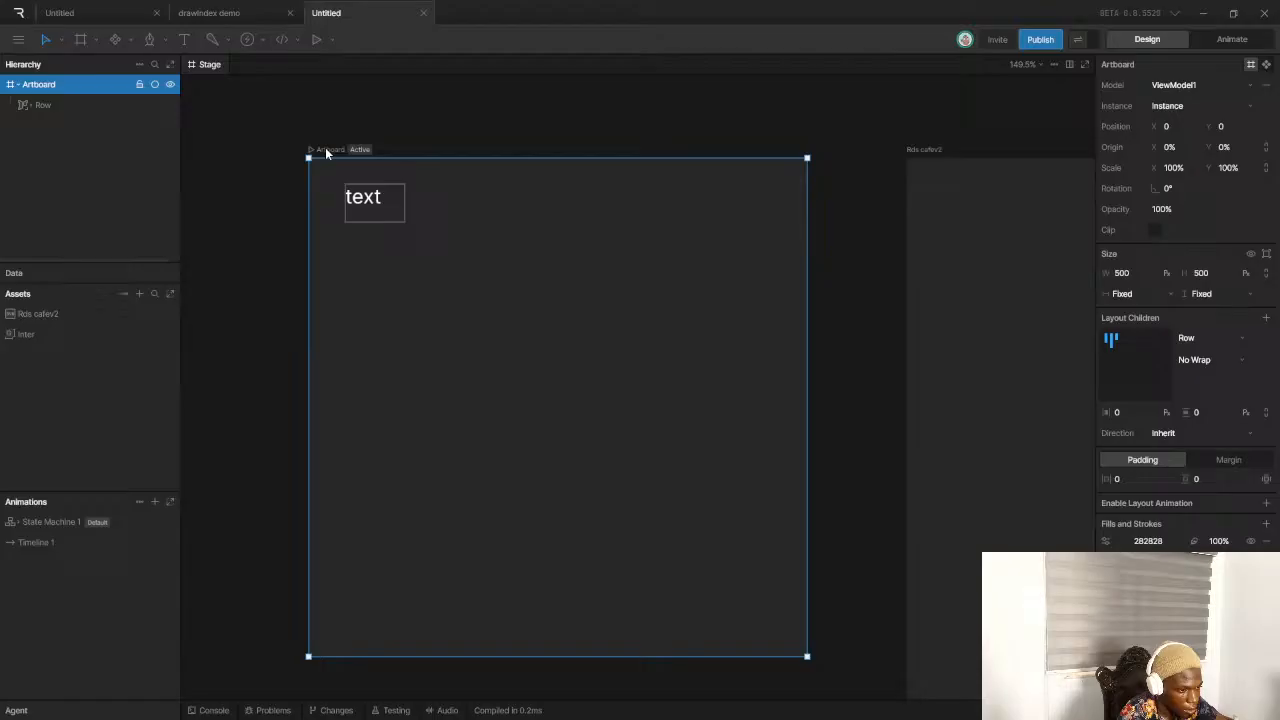
{"action": "left_click", "coordinate": [1266, 541]}
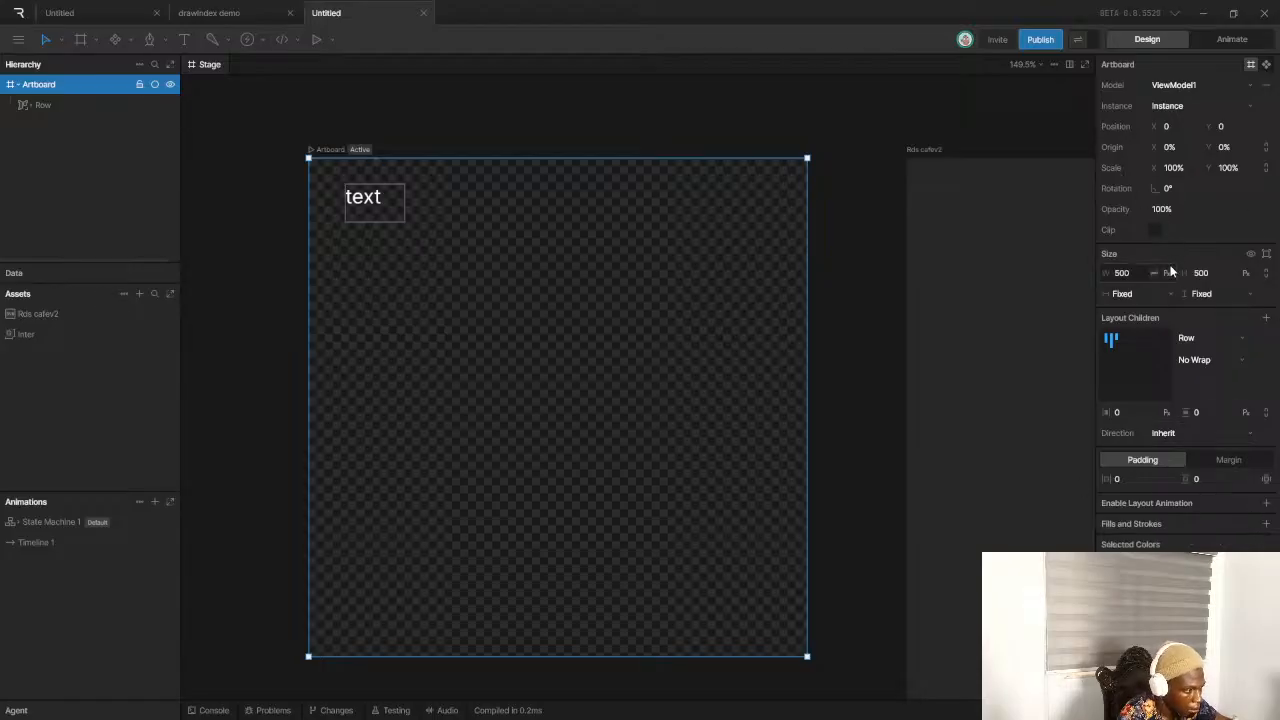
{"action": "left_click", "coordinate": [1154, 294]}
{"action": "left_click", "coordinate": [1126, 330]}
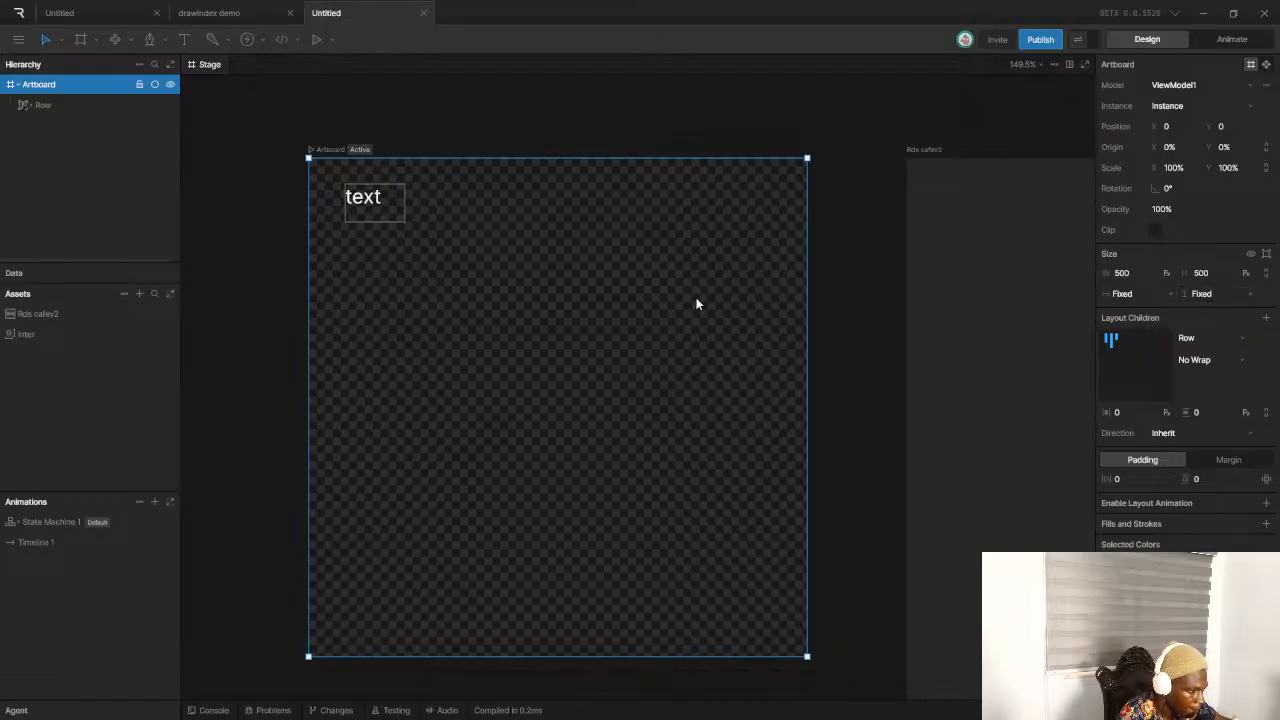
Turn off absolute positioning for the row that contains the text
{"action": "left_click", "coordinate": [370, 200]}
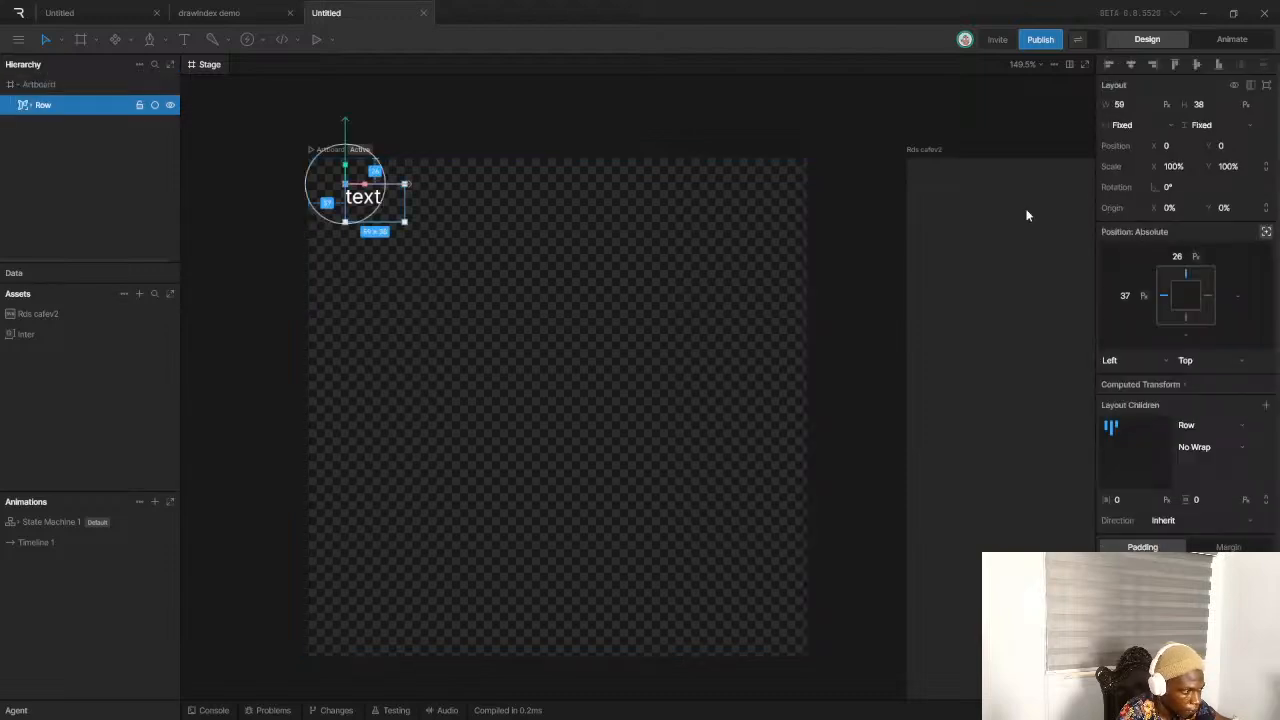
{"action": "left_click", "coordinate": [1266, 231]}
{"action": "left_click", "coordinate": [430, 255]}
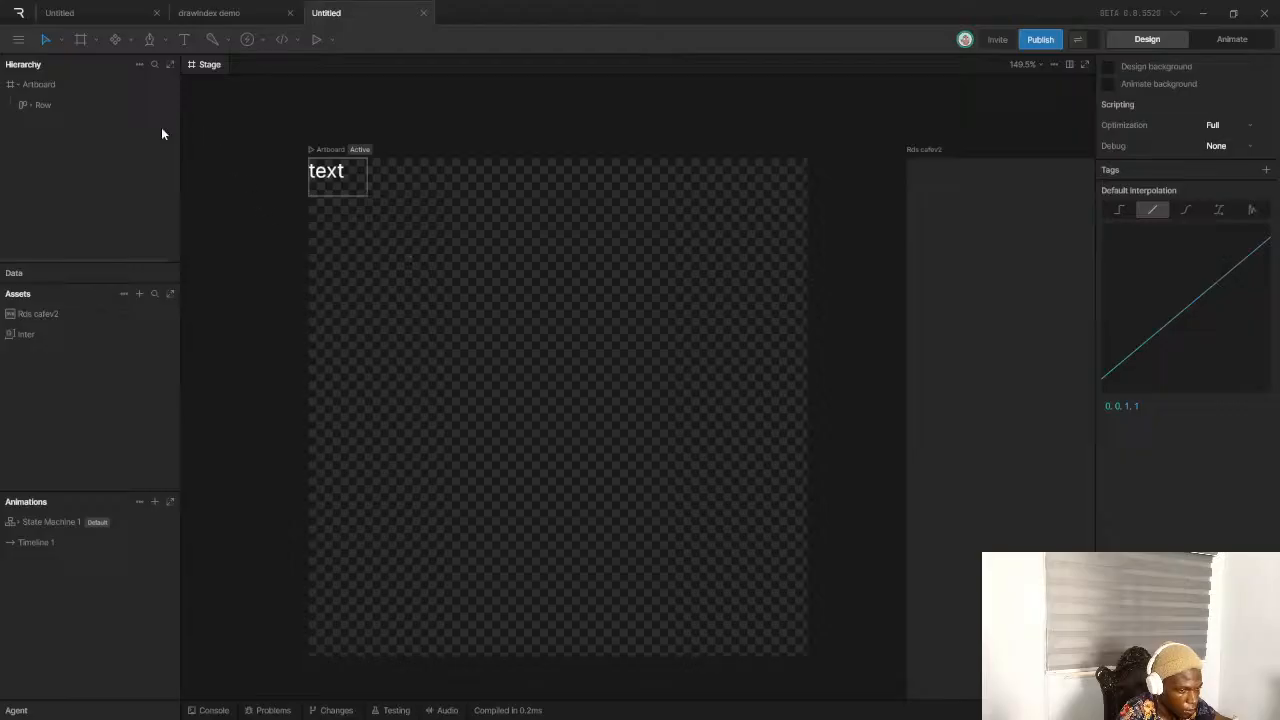
Set both the width and height sizing of the text's artboard to Hug
{"action": "left_click", "coordinate": [53, 86]}
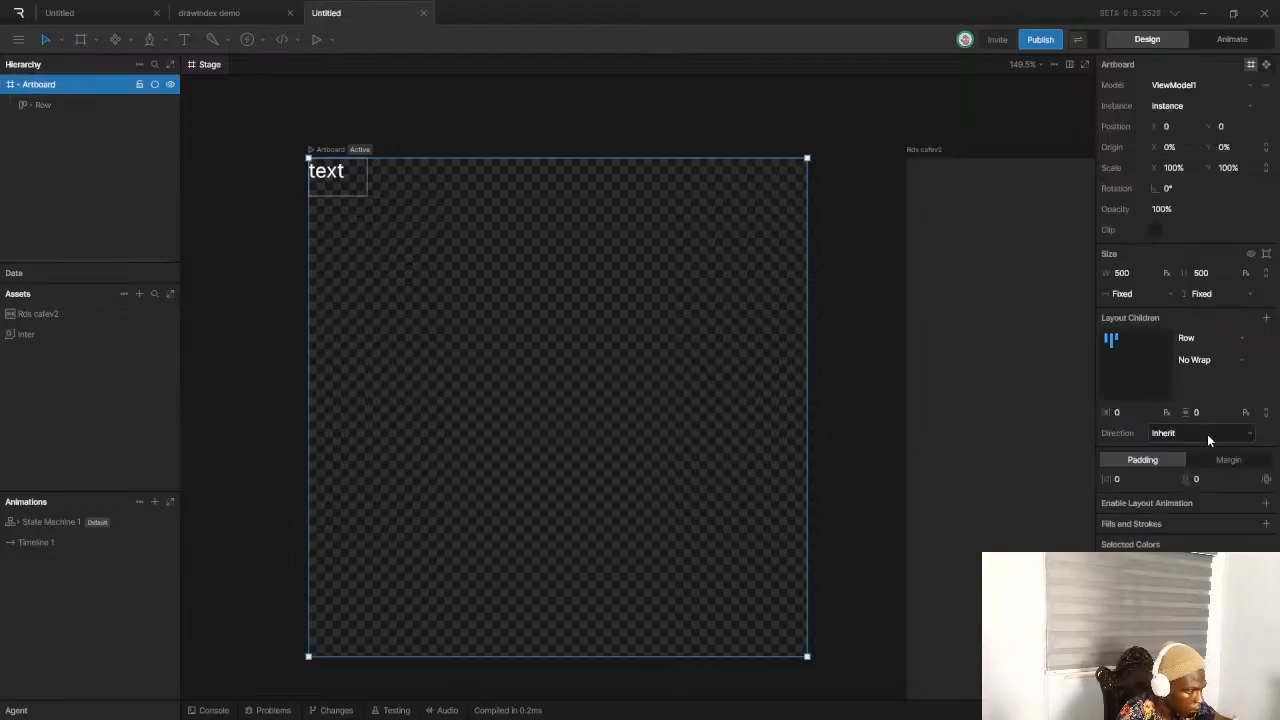
{"action": "left_click", "coordinate": [1135, 293]}
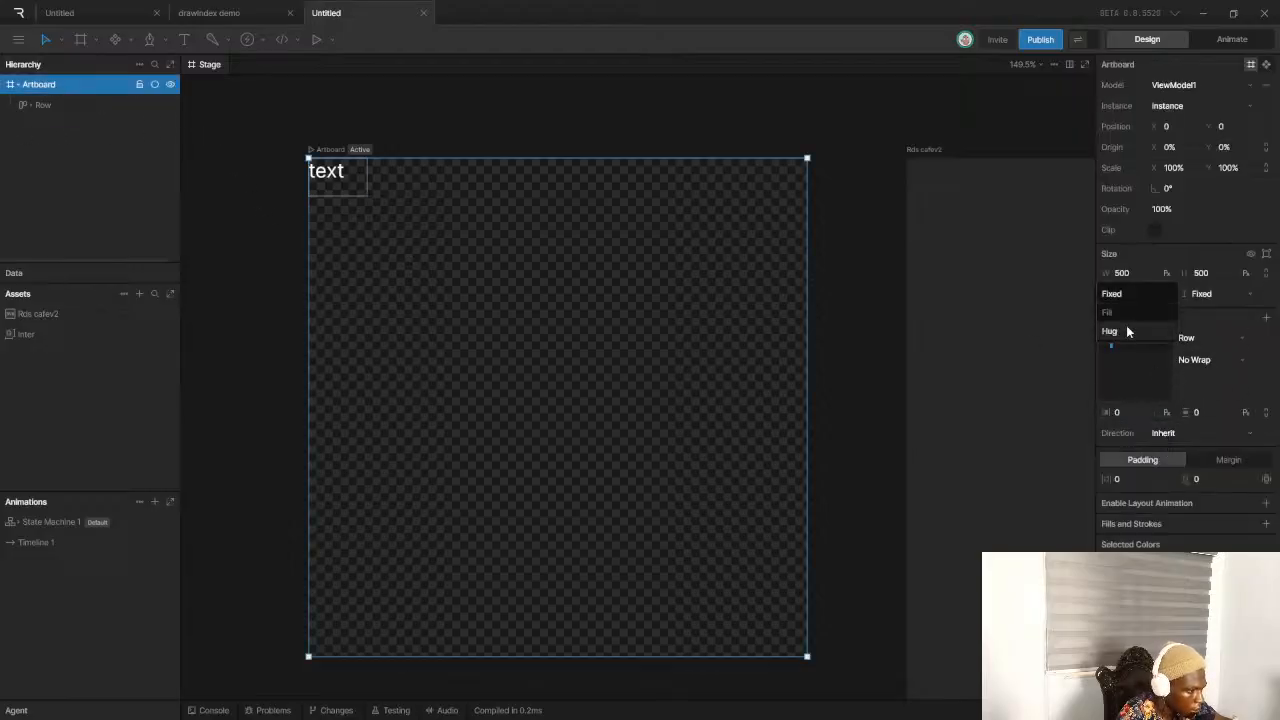
{"action": "left_click", "coordinate": [1110, 331]}
{"action": "left_click", "coordinate": [1219, 292]}
{"action": "left_click", "coordinate": [1209, 329]}
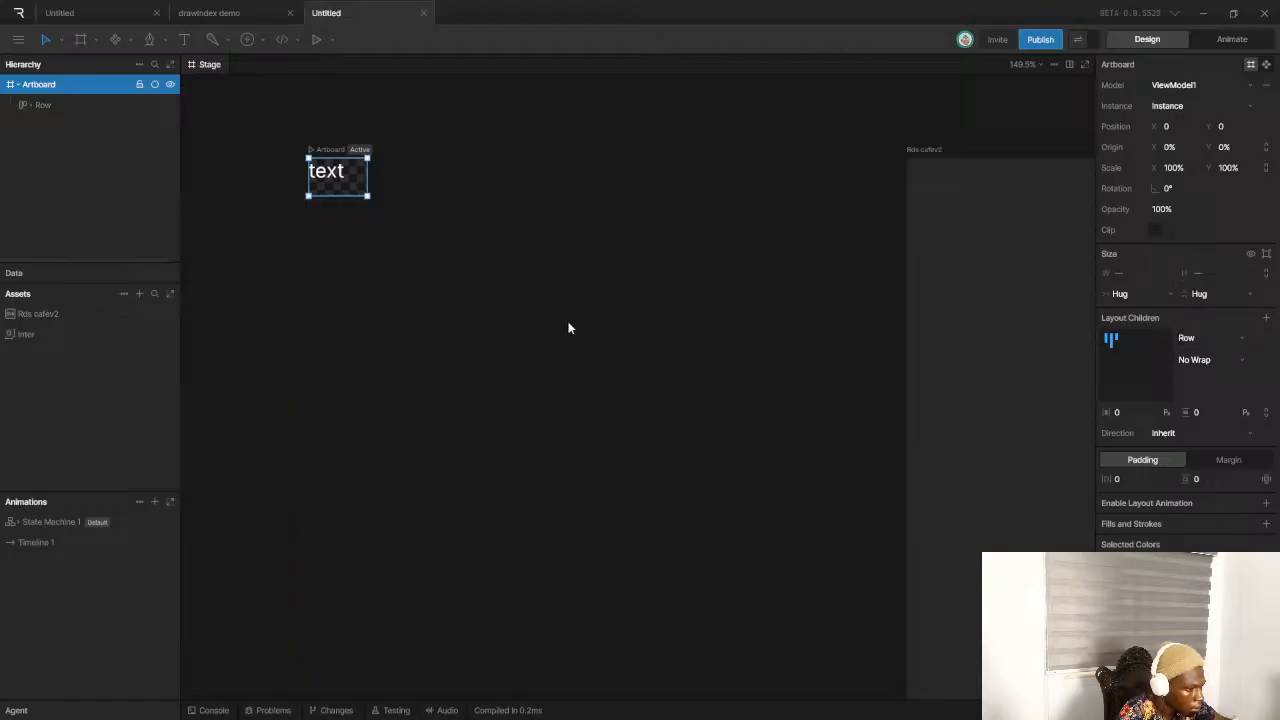
Move the green background's Shape Layout out of its parent row in the Rds cafev2 artboard and delete the emptied parent layout
{"action": "left_click", "coordinate": [568, 326]}
{"action": "scroll", "coordinate": [315, 318], "scroll_direction": "down", "scroll_amount": 5}
{"action": "scroll", "coordinate": [884, 418], "scroll_direction": "up", "scroll_amount": 4}
{"action": "left_click", "coordinate": [568, 228]}
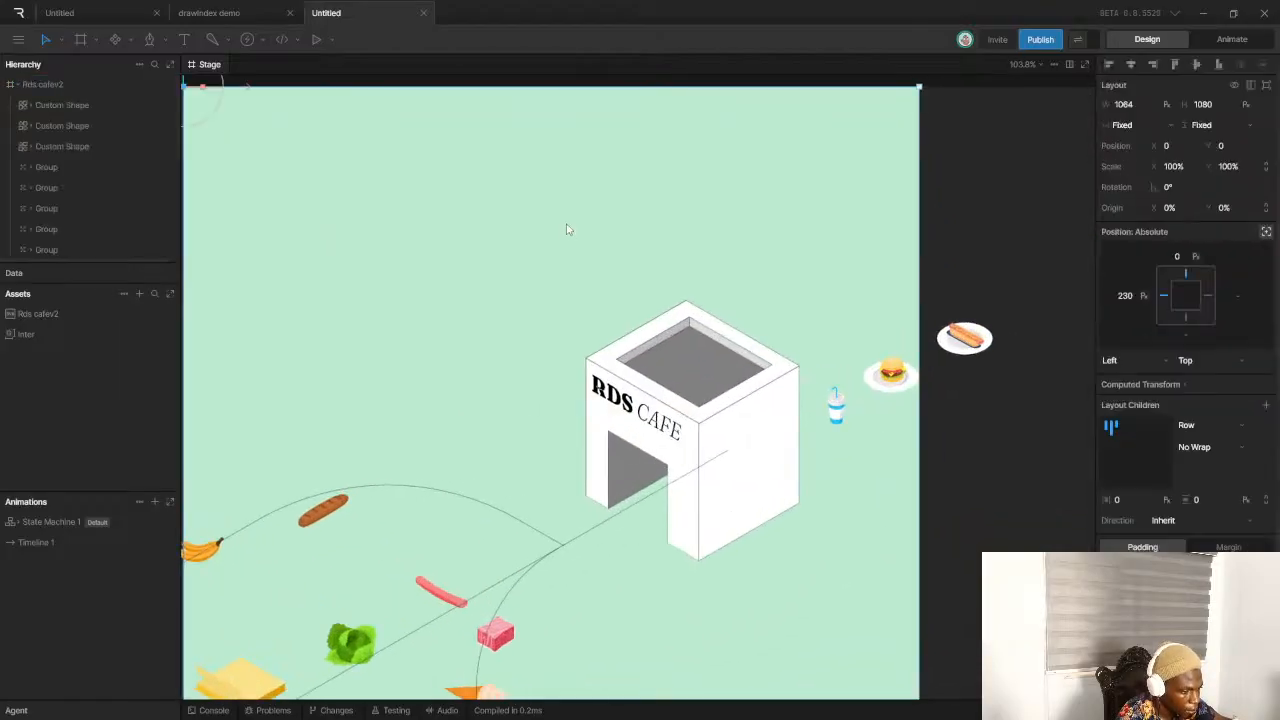
{"action": "scroll", "coordinate": [702, 278], "scroll_direction": "down", "scroll_amount": 1}
{"action": "scroll", "coordinate": [65, 195], "scroll_direction": "down", "scroll_amount": 2}
{"action": "left_click", "coordinate": [92, 247]}
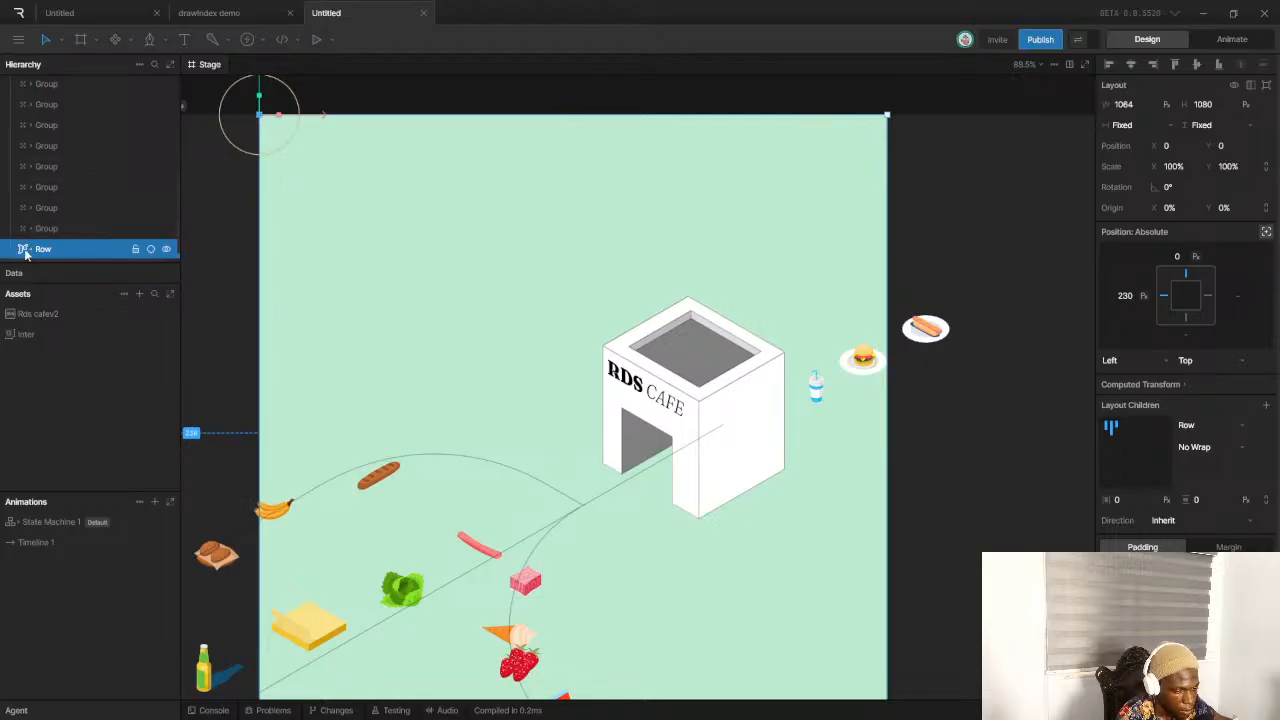
{"action": "left_click", "coordinate": [28, 251]}
{"action": "scroll", "coordinate": [64, 253], "scroll_direction": "down", "scroll_amount": 1}
{"action": "left_click_drag", "start_coordinate": [61, 252], "coordinate": [62, 221]}
{"action": "left_click", "coordinate": [50, 251]}
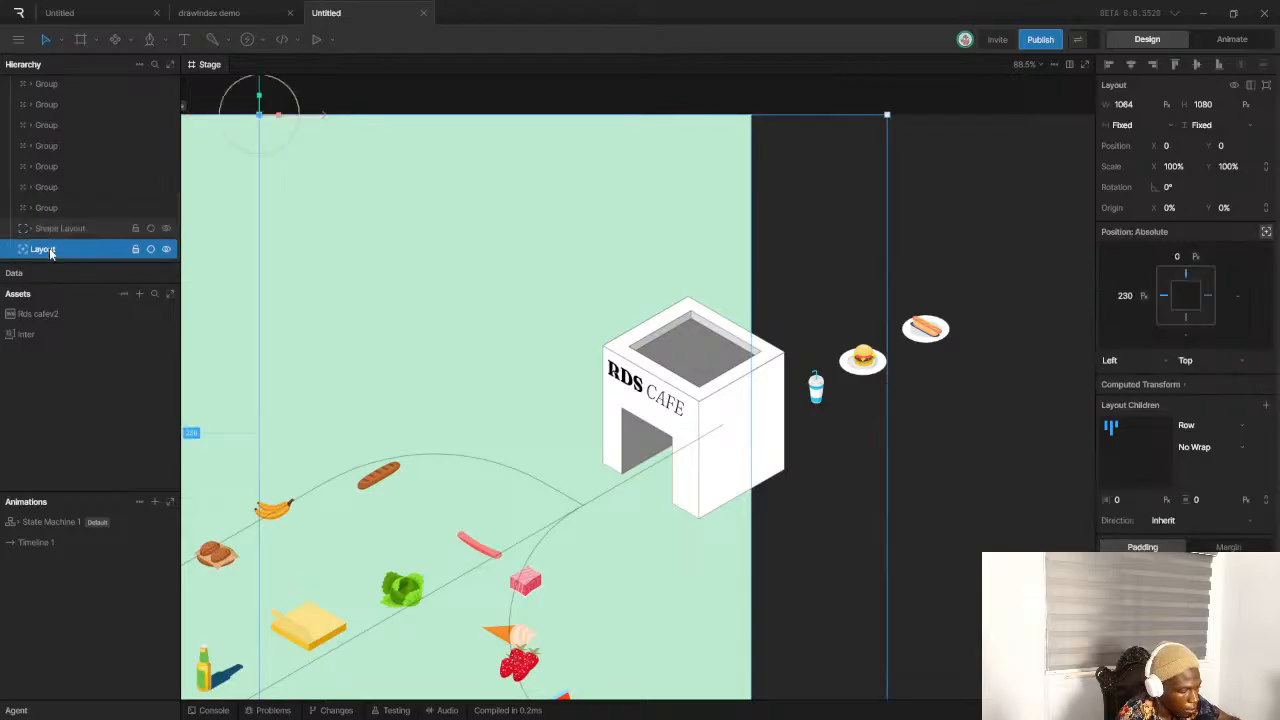
{"action": "key", "text": "Delete"}
Switch the background Shape Layout's absolute positioning on and back off, and centre-align its children
{"action": "left_click", "coordinate": [49, 248]}
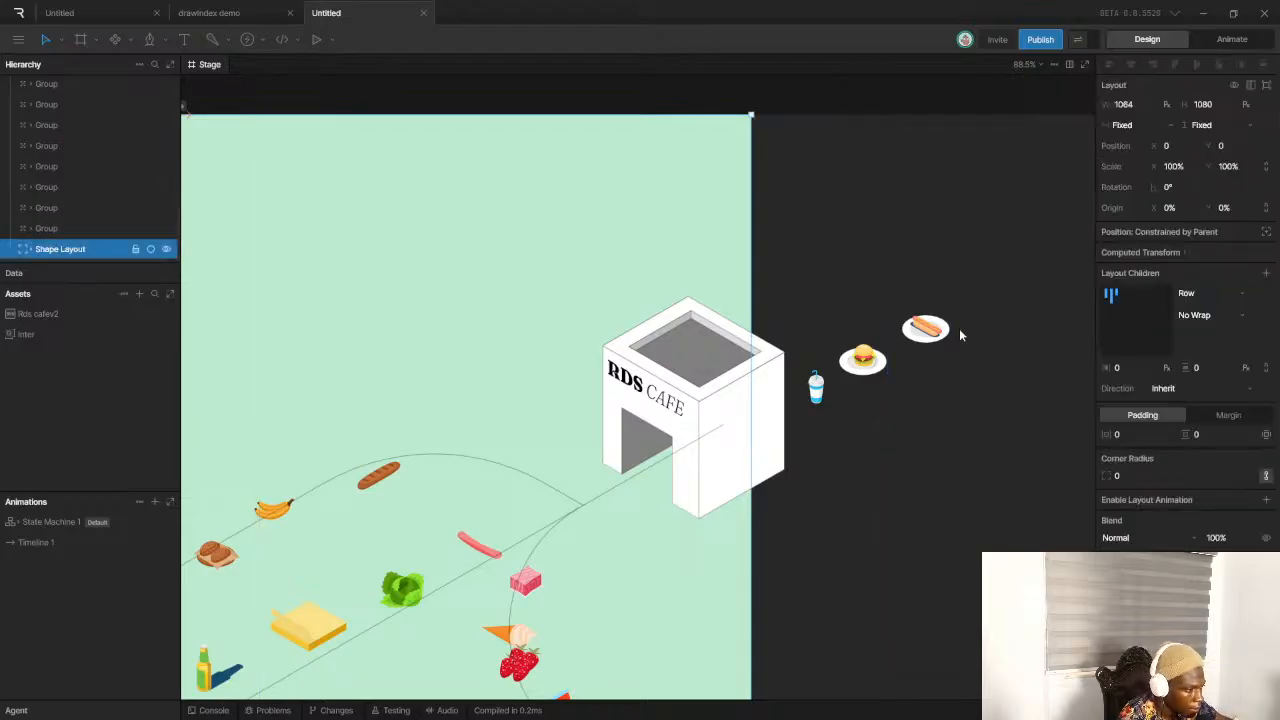
{"action": "left_click", "coordinate": [1266, 232]}
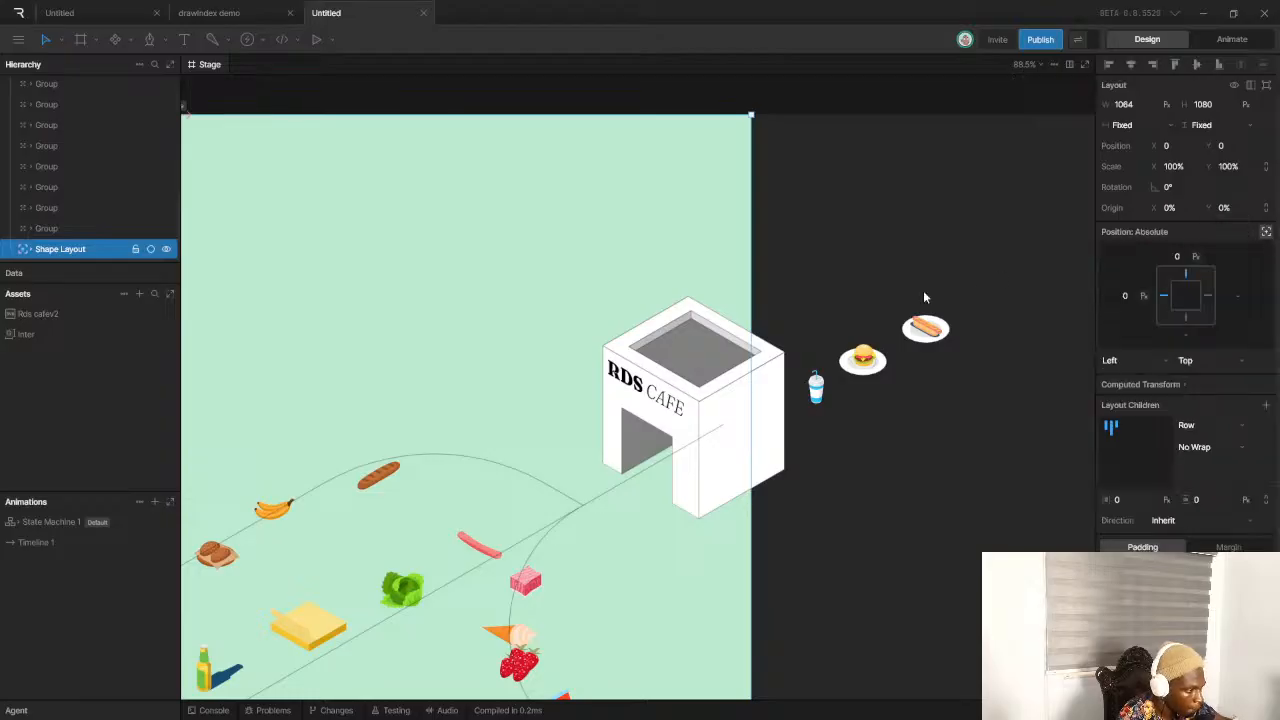
{"action": "left_click", "coordinate": [1266, 232]}
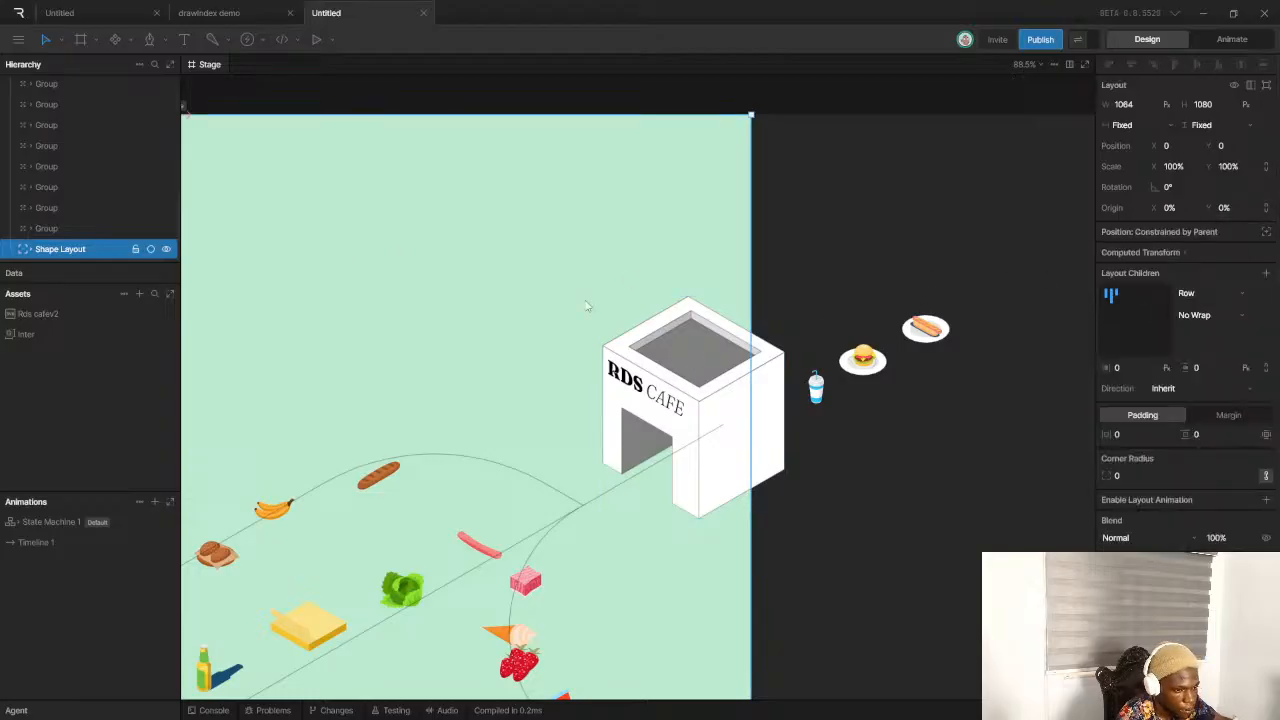
{"action": "scroll", "coordinate": [624, 327], "scroll_direction": "down", "scroll_amount": 5}
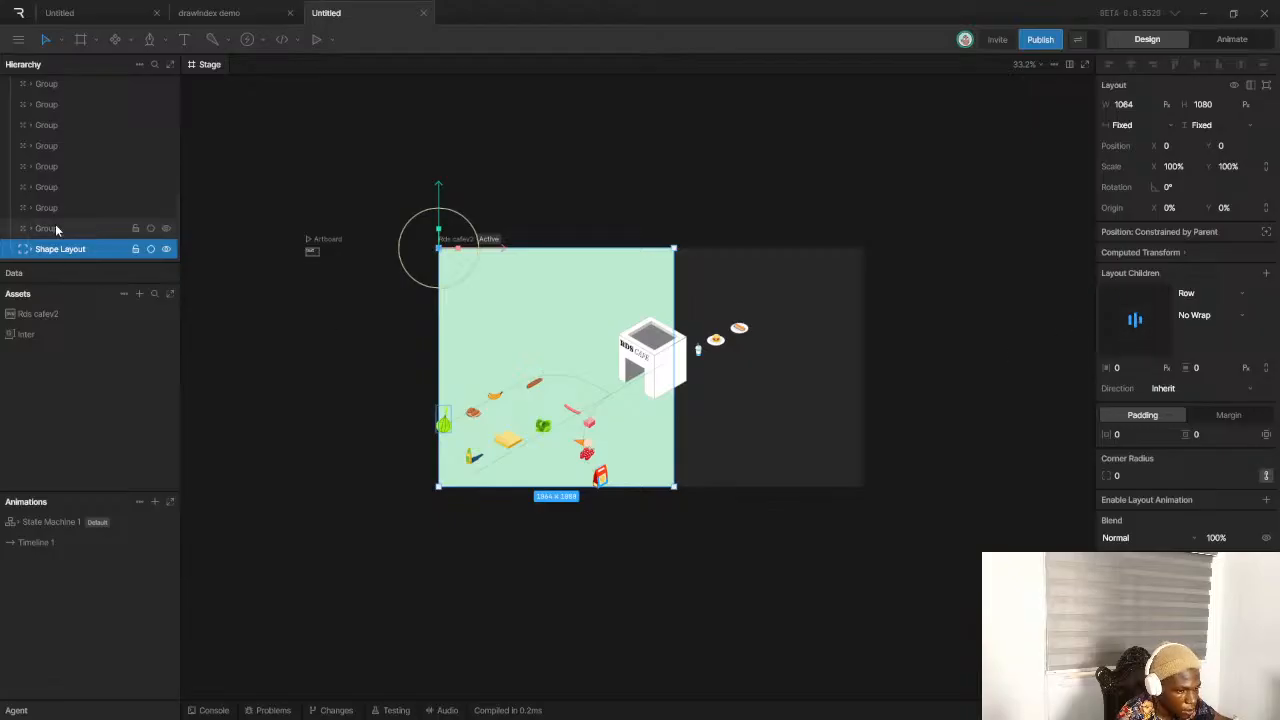
Centre-align the layout children of the Rds cafev2 artboard
{"action": "scroll", "coordinate": [50, 229], "scroll_direction": "up", "scroll_amount": 3}
{"action": "left_click", "coordinate": [42, 85]}
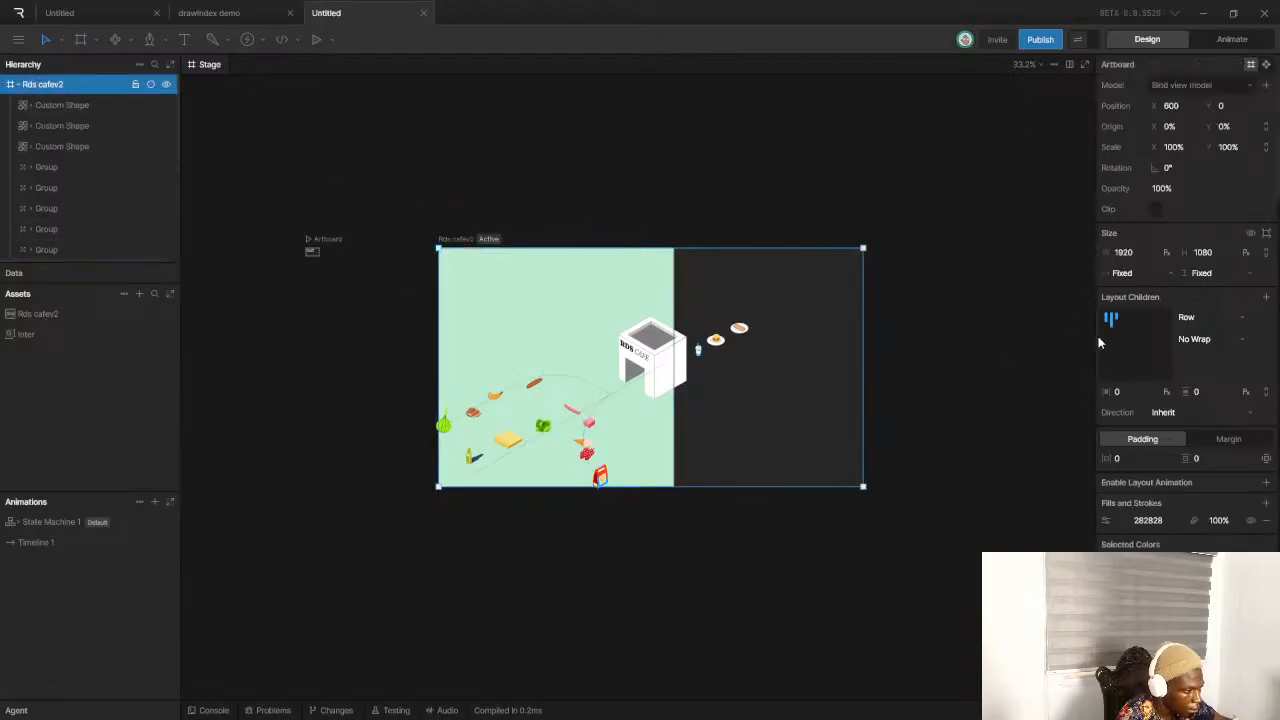
{"action": "left_click", "coordinate": [1135, 343]}
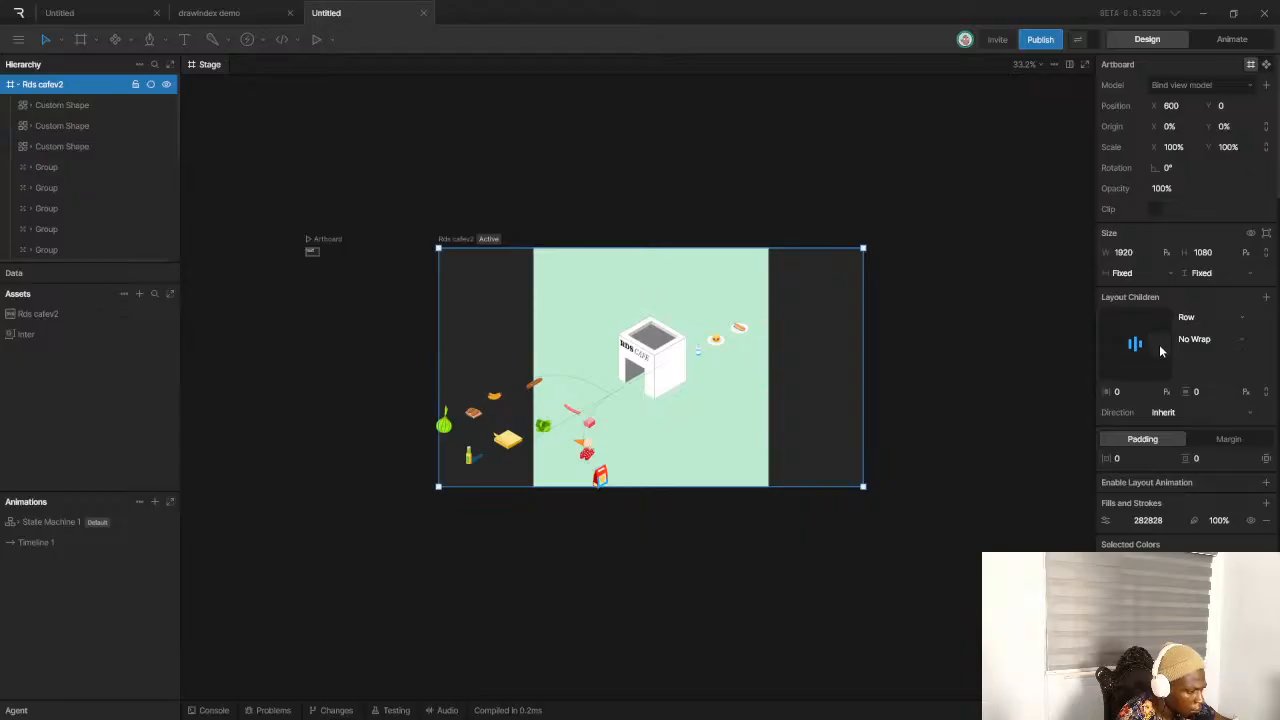
Set the Rds cafev2 artboard's width and height sizing to Hug and move the artboard to X 1052
{"action": "left_click", "coordinate": [1113, 274]}
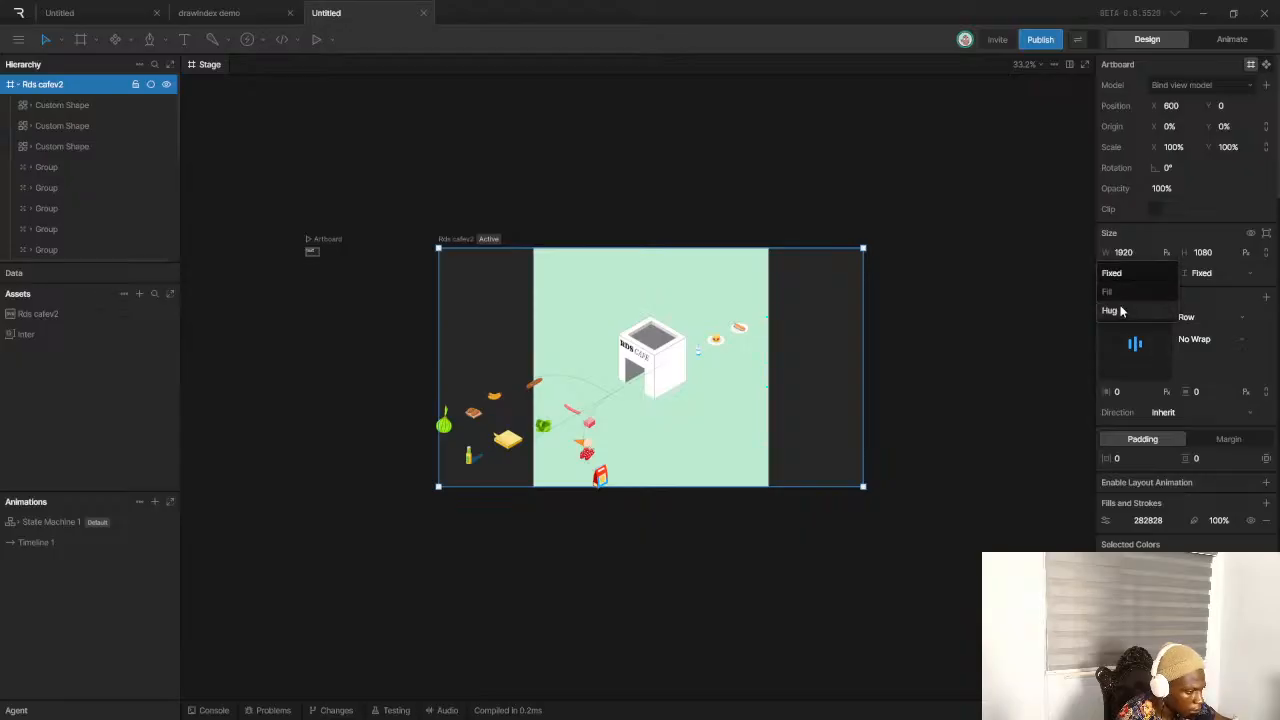
{"action": "left_click", "coordinate": [1121, 313]}
{"action": "left_click", "coordinate": [1195, 273]}
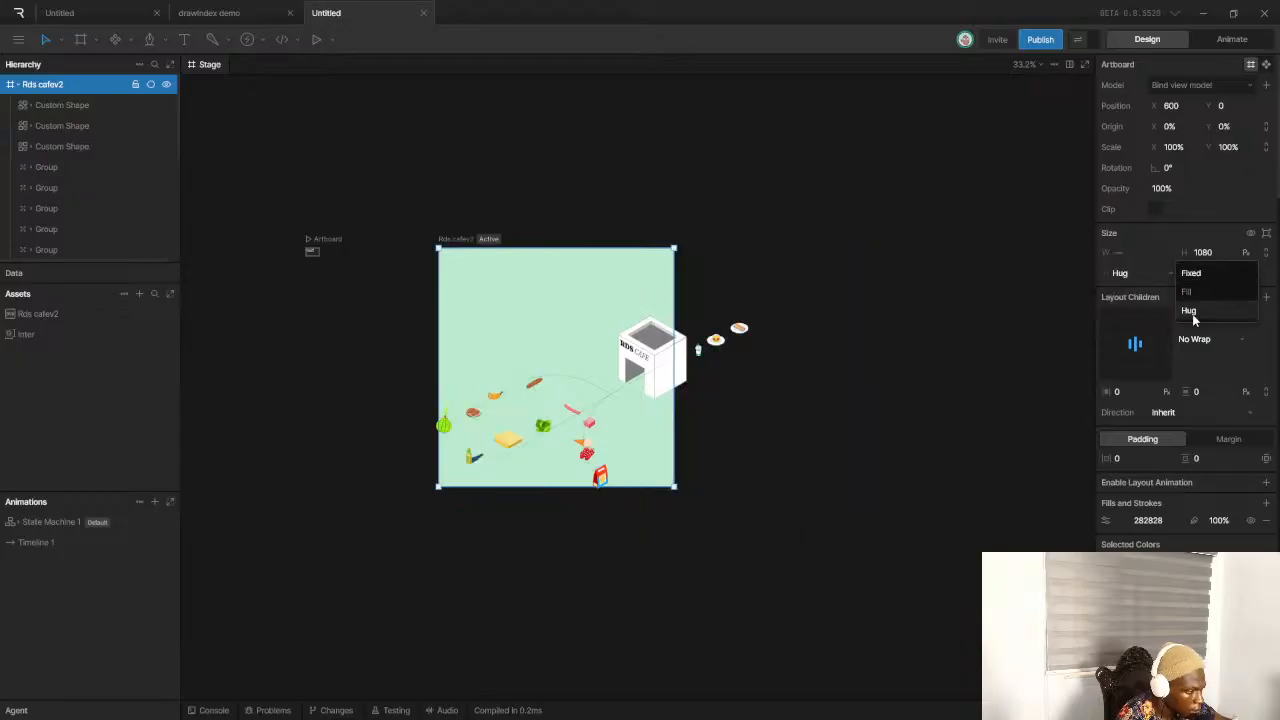
{"action": "left_click", "coordinate": [1198, 312]}
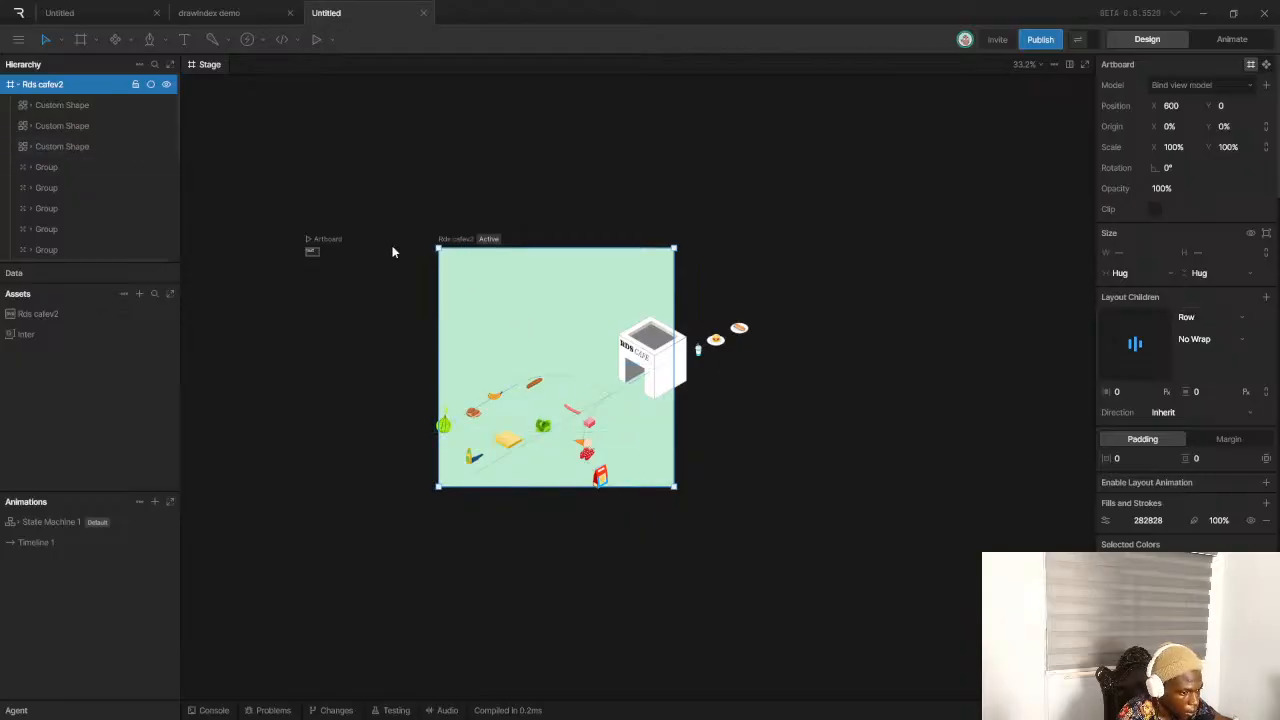
{"action": "left_click_drag", "start_coordinate": [454, 243], "coordinate": [554, 246]}
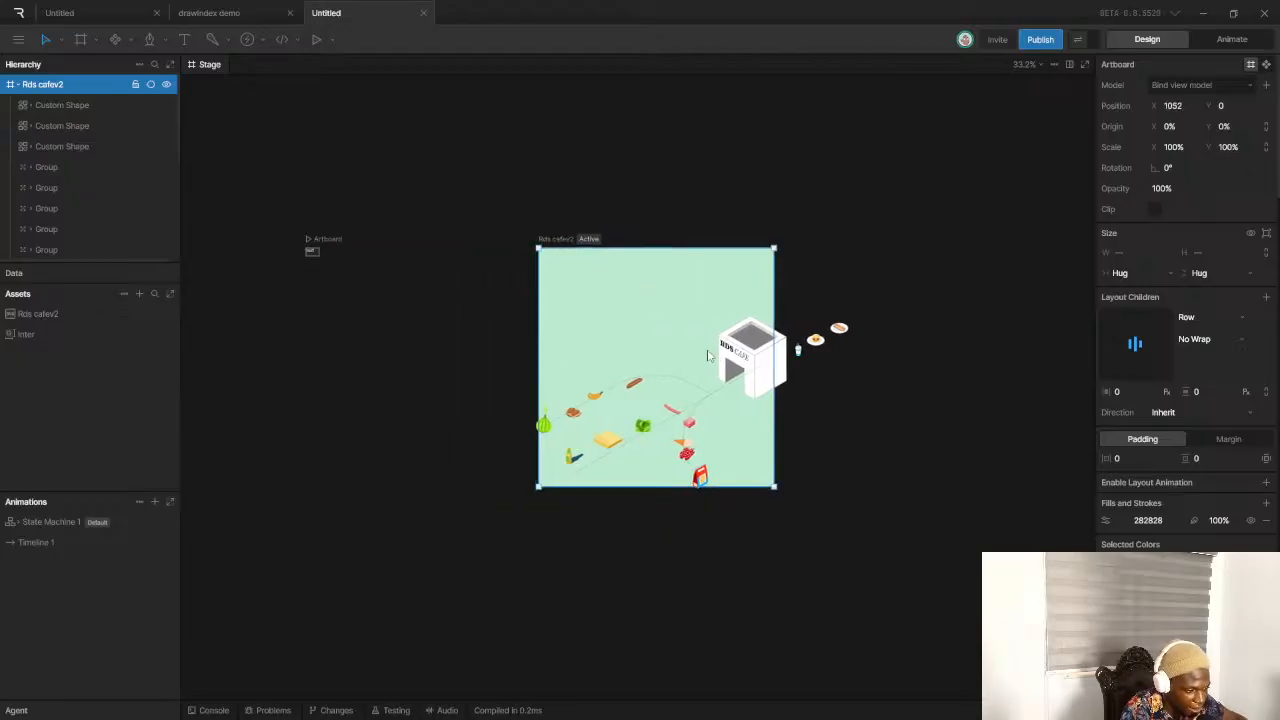
Lock the background's Shape Layout so the other artwork can be selected without it
{"action": "left_click", "coordinate": [897, 300]}
{"action": "left_click_drag", "start_coordinate": [900, 291], "coordinate": [363, 526]}
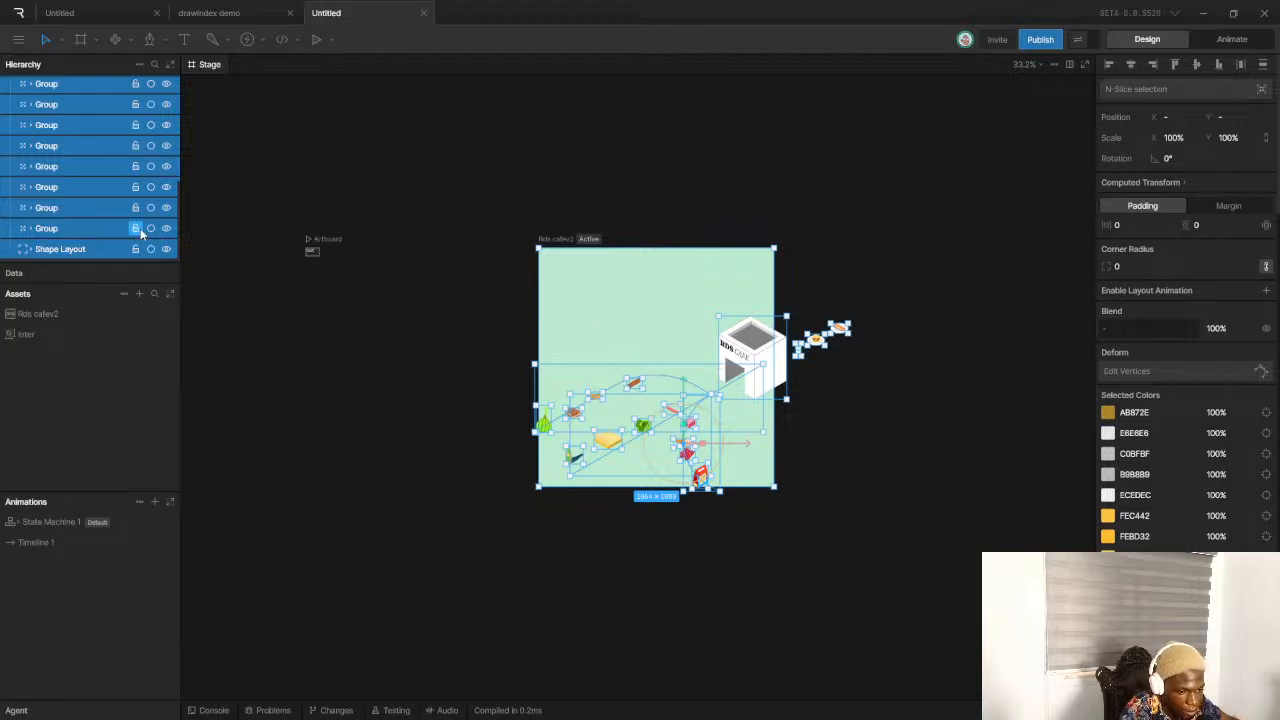
{"action": "left_click", "coordinate": [234, 240]}
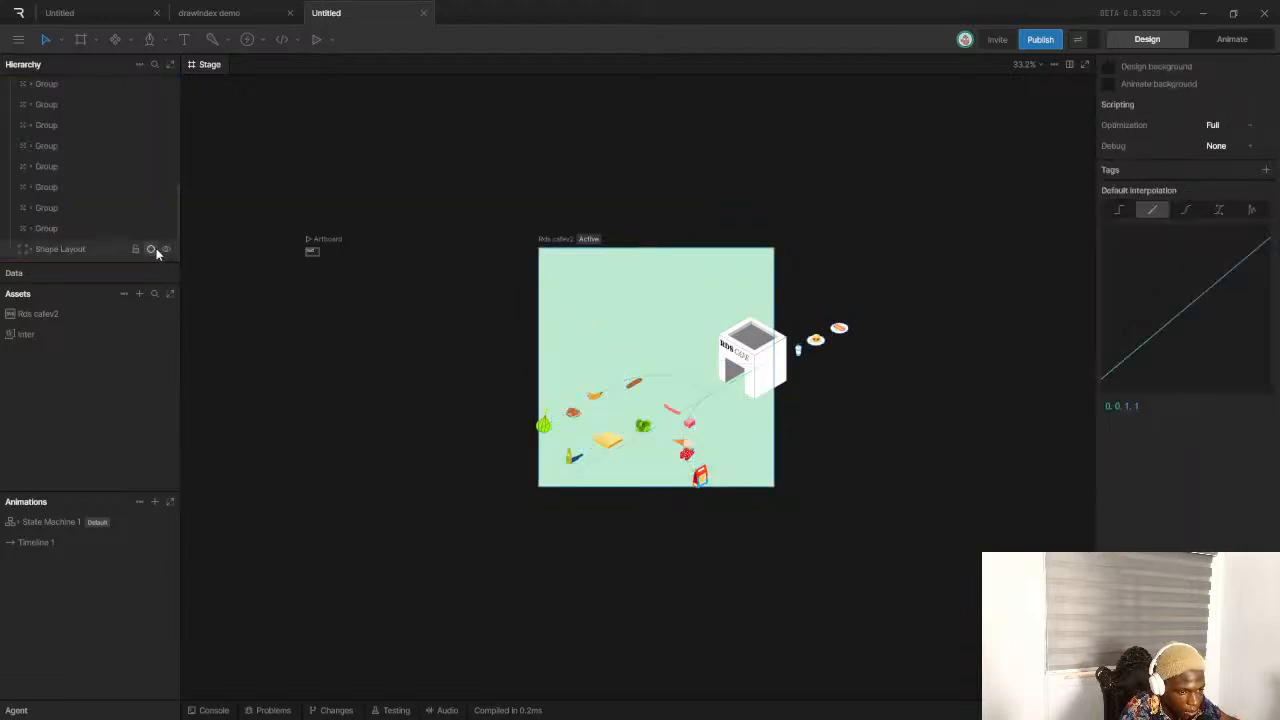
{"action": "left_click", "coordinate": [135, 249]}
Select all the artwork except the locked background and shift it horizontally leftward until the cafe sits near the background's centre
{"action": "left_click_drag", "start_coordinate": [336, 177], "coordinate": [1016, 662]}
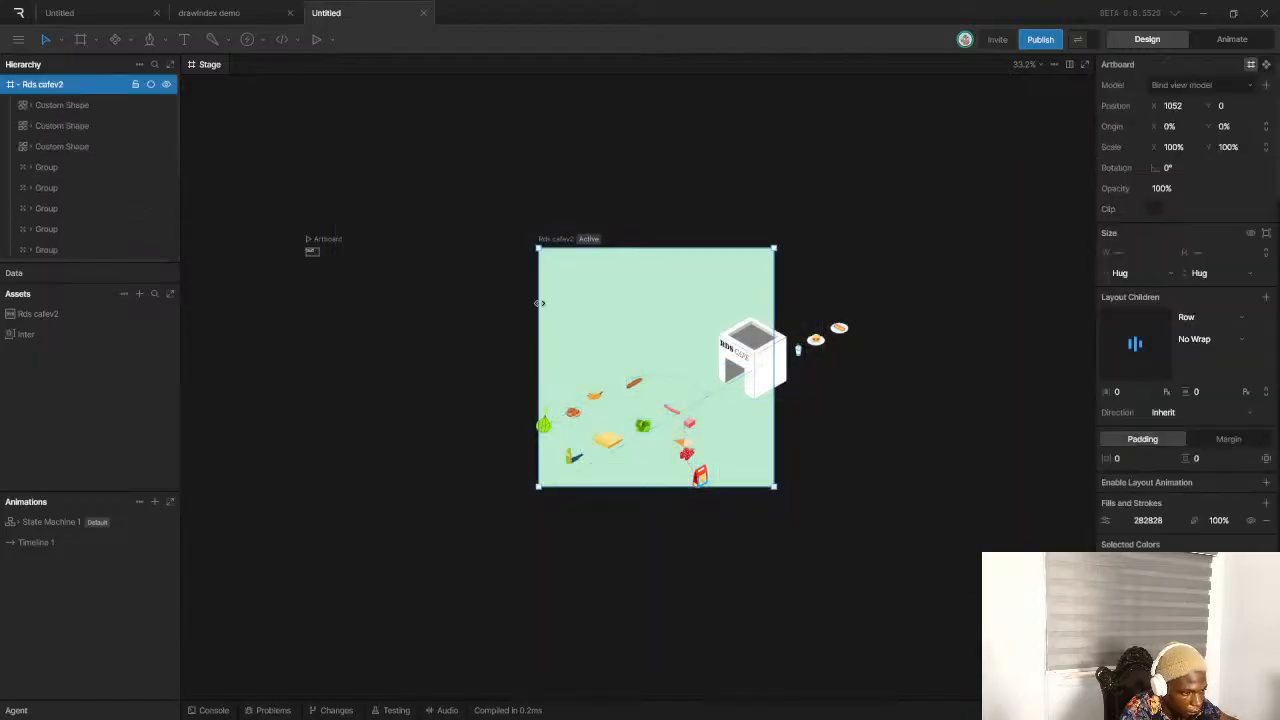
{"action": "left_click_drag", "start_coordinate": [508, 314], "coordinate": [1029, 522]}
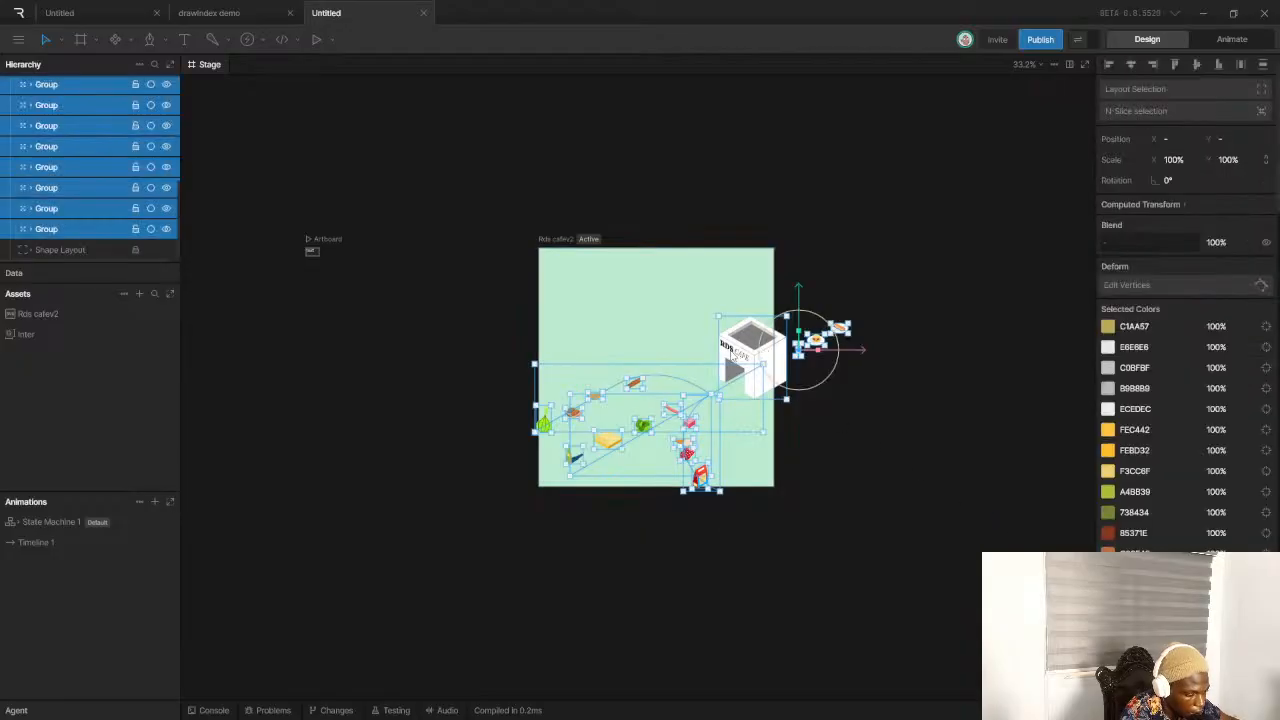
{"action": "left_click_drag", "start_coordinate": [733, 354], "coordinate": [740, 347]}
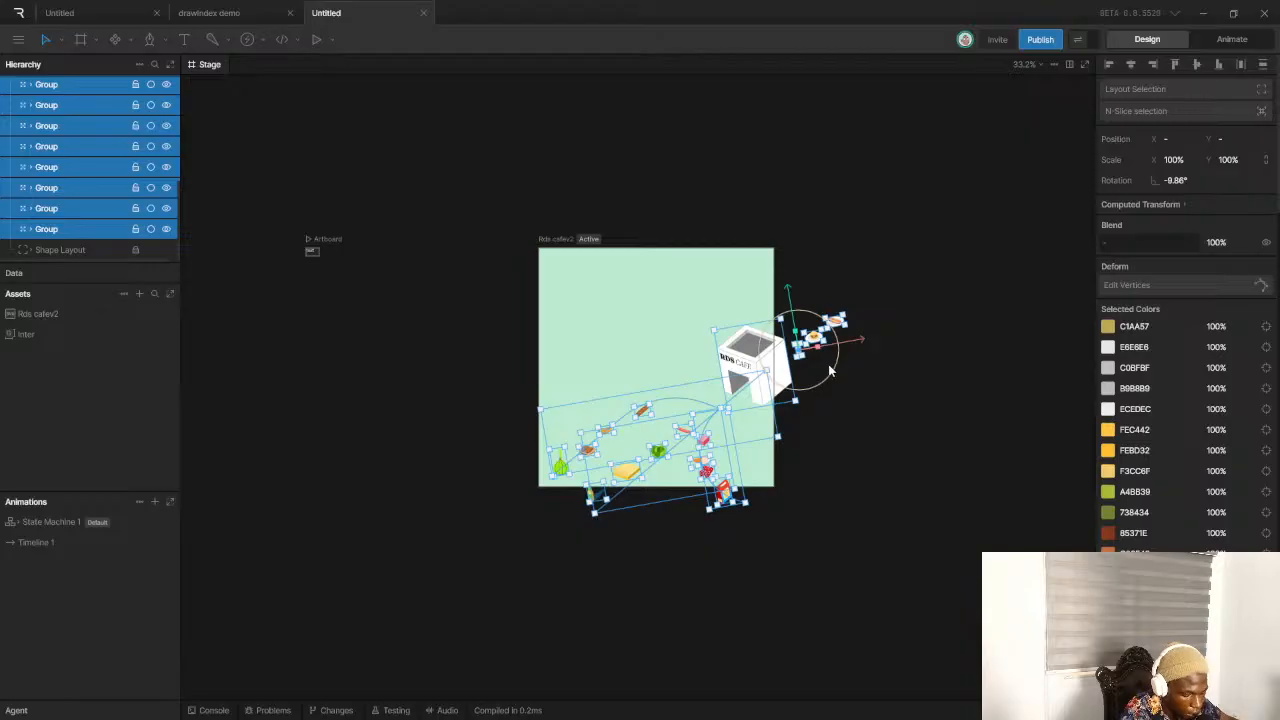
{"action": "key", "text": "ctrl+z"}
{"action": "left_click_drag", "start_coordinate": [863, 352], "coordinate": [808, 358]}
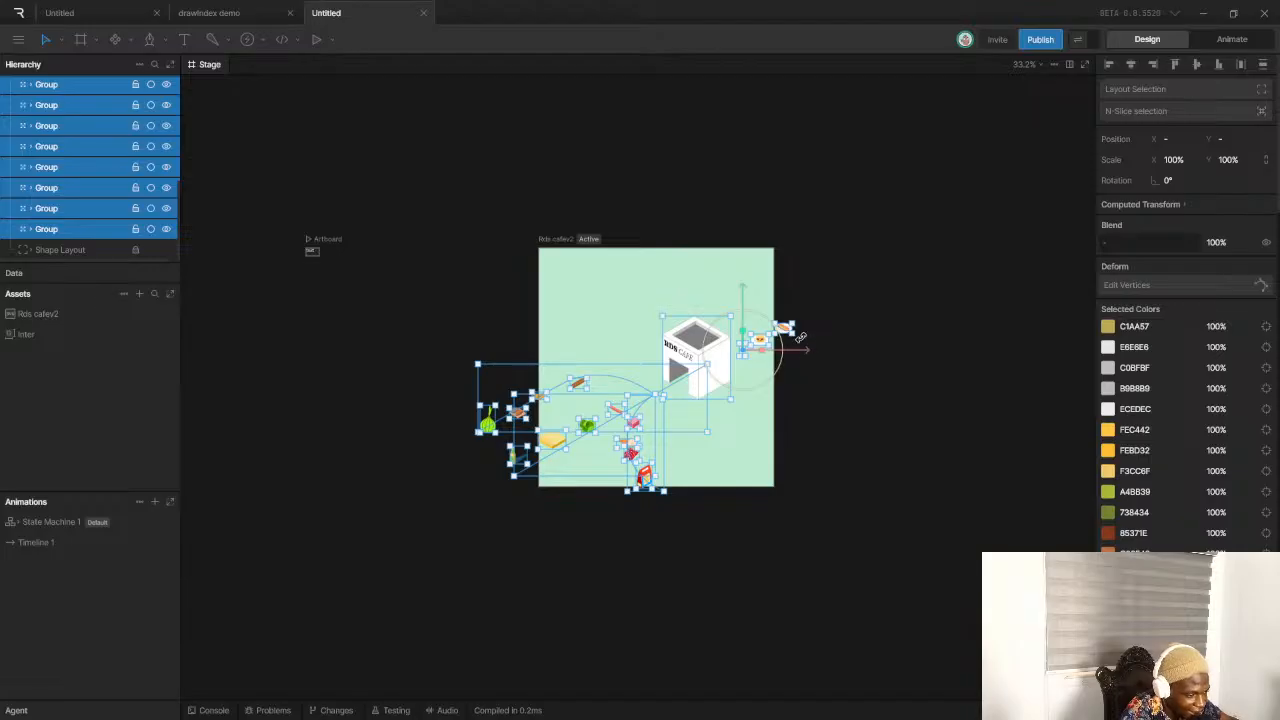
{"action": "left_click_drag", "start_coordinate": [805, 352], "coordinate": [776, 350]}
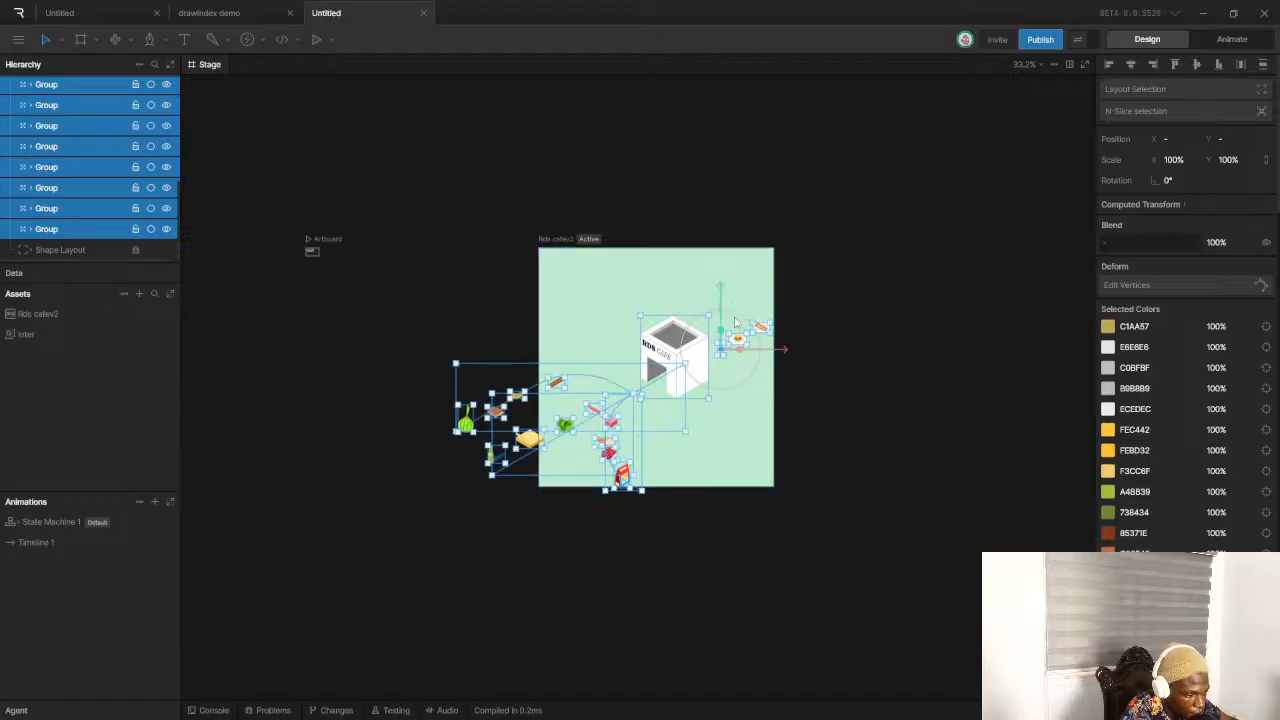
{"action": "left_click", "coordinate": [797, 391]}
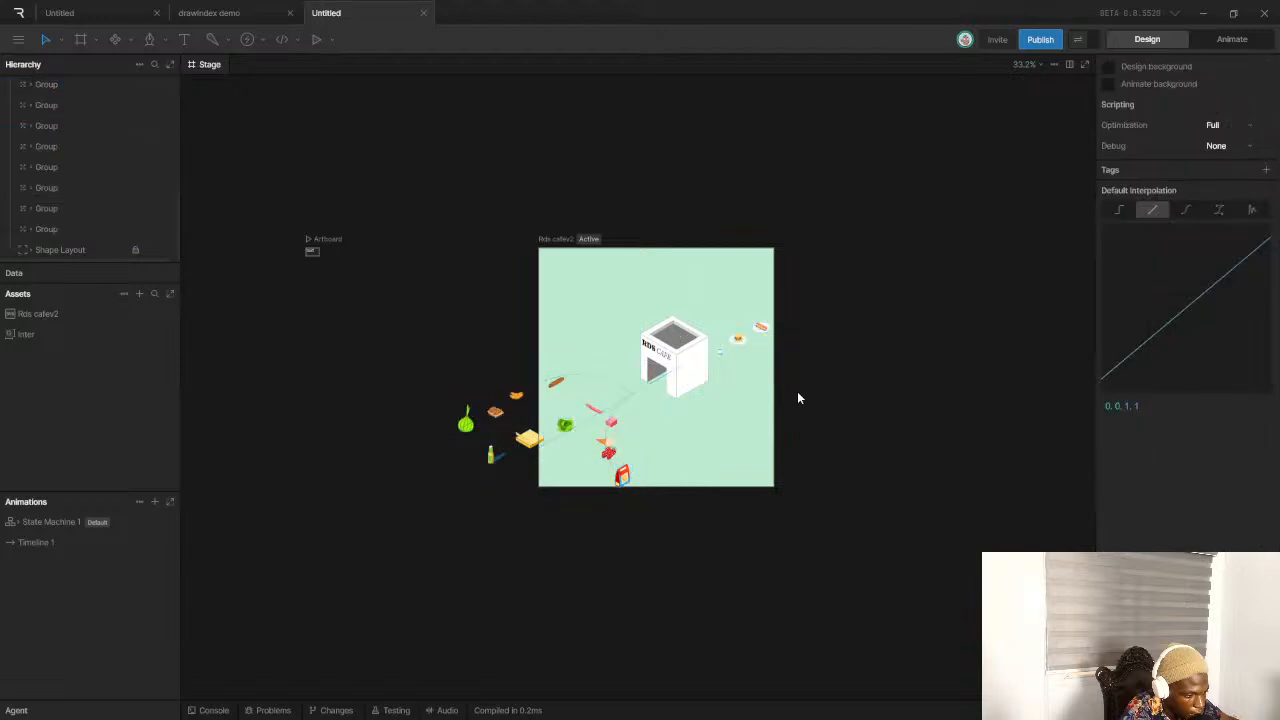
Try to widen the Rds cafev2 artboard beyond the background on either side and restore its Hug sizing
{"action": "left_click", "coordinate": [552, 238]}
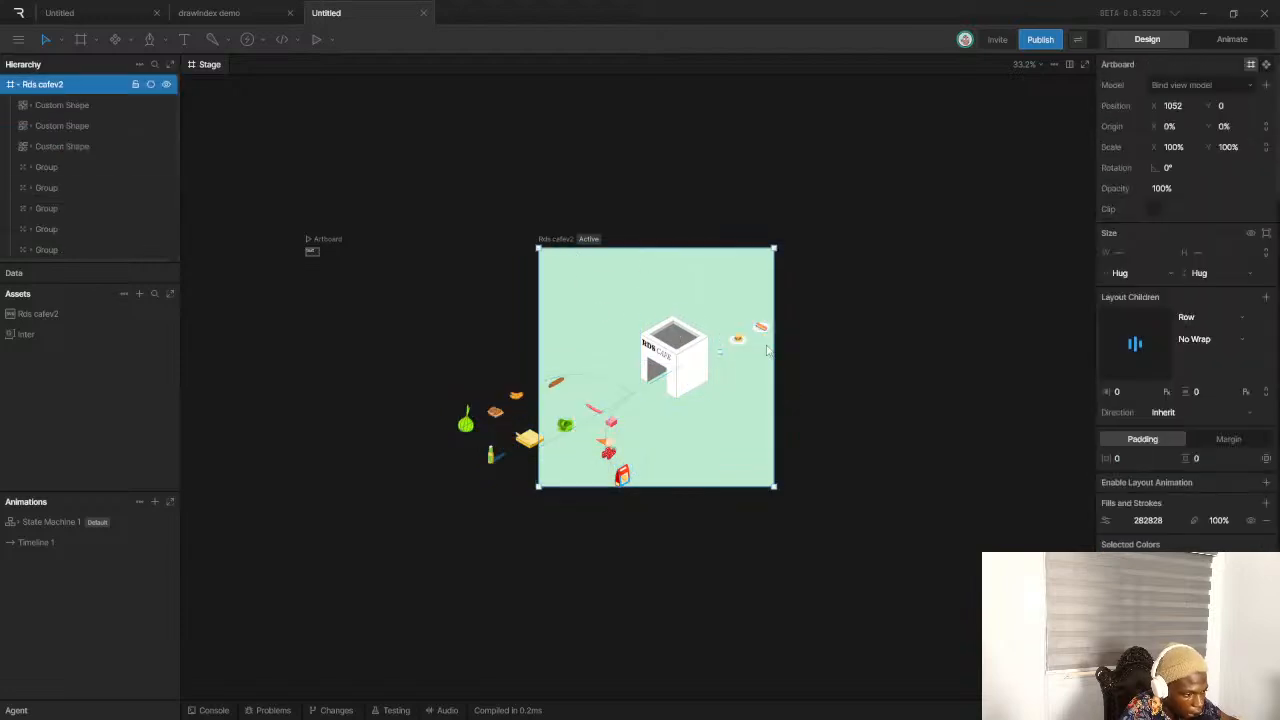
{"action": "left_click_drag", "start_coordinate": [779, 344], "coordinate": [798, 344]}
{"action": "key", "text": "ctrl+z"}
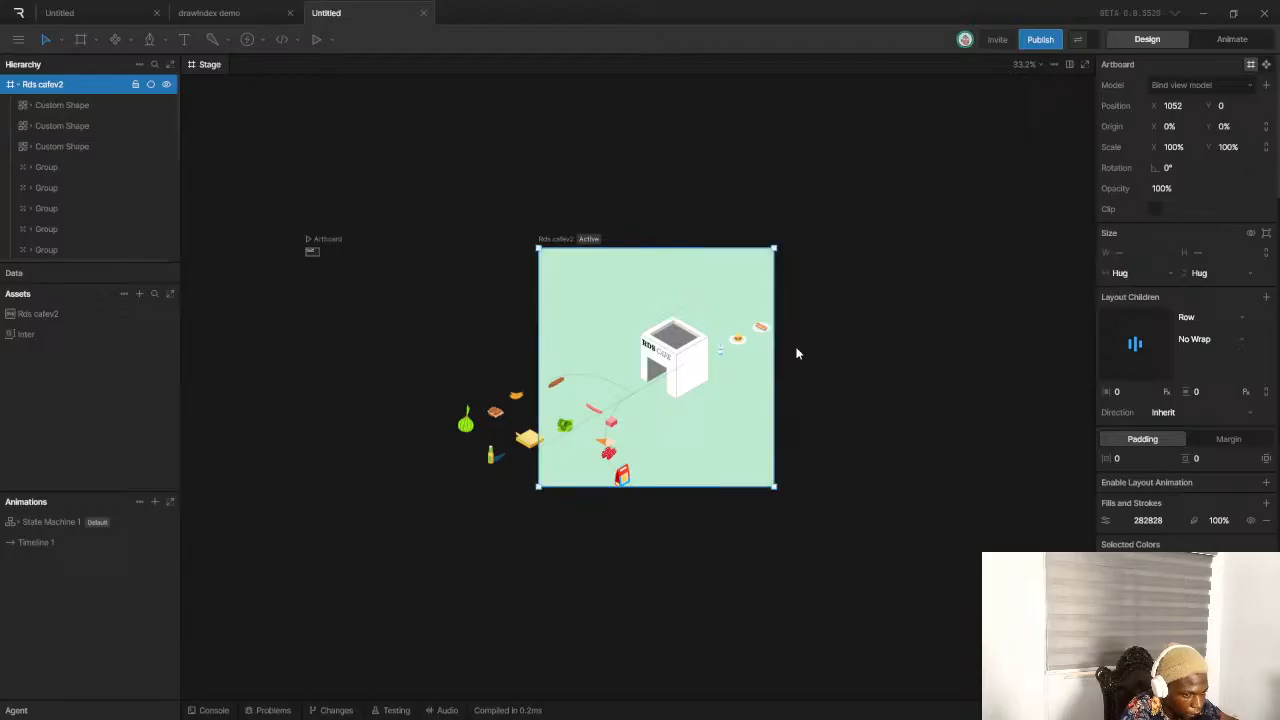
{"action": "scroll", "coordinate": [115, 184], "scroll_direction": "down", "scroll_amount": 2}
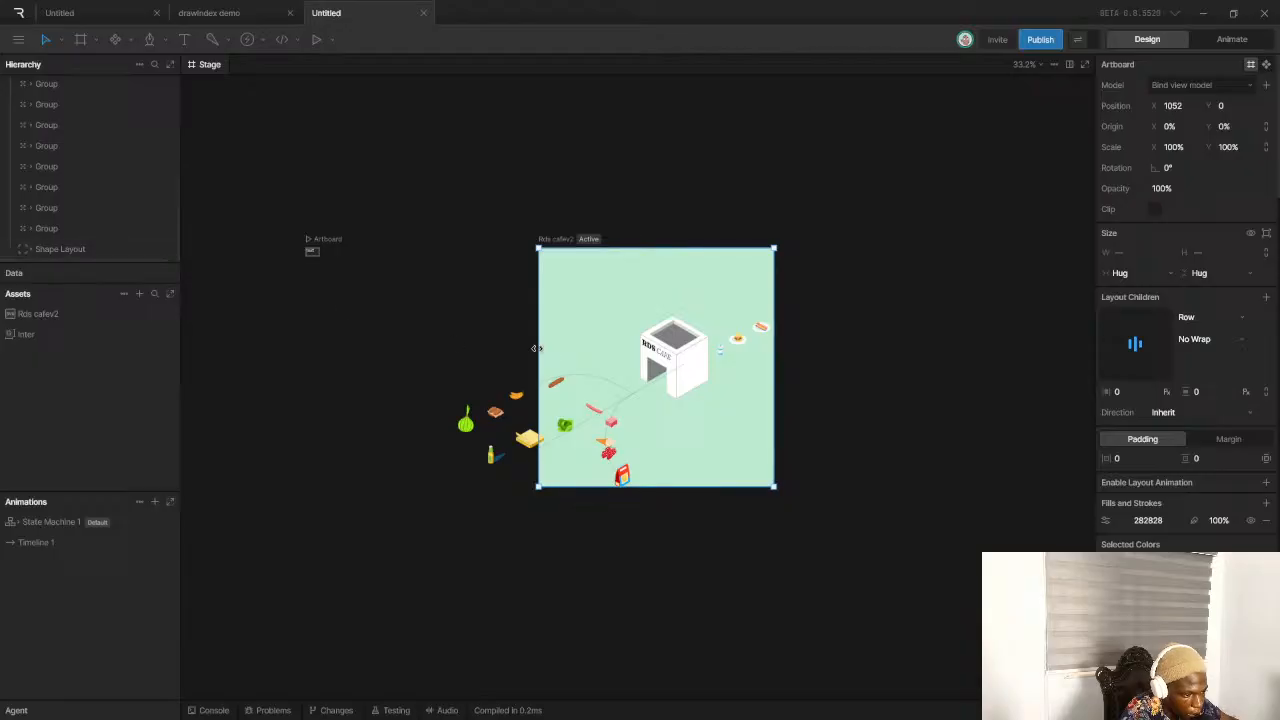
{"action": "left_click_drag", "start_coordinate": [536, 346], "coordinate": [510, 346]}
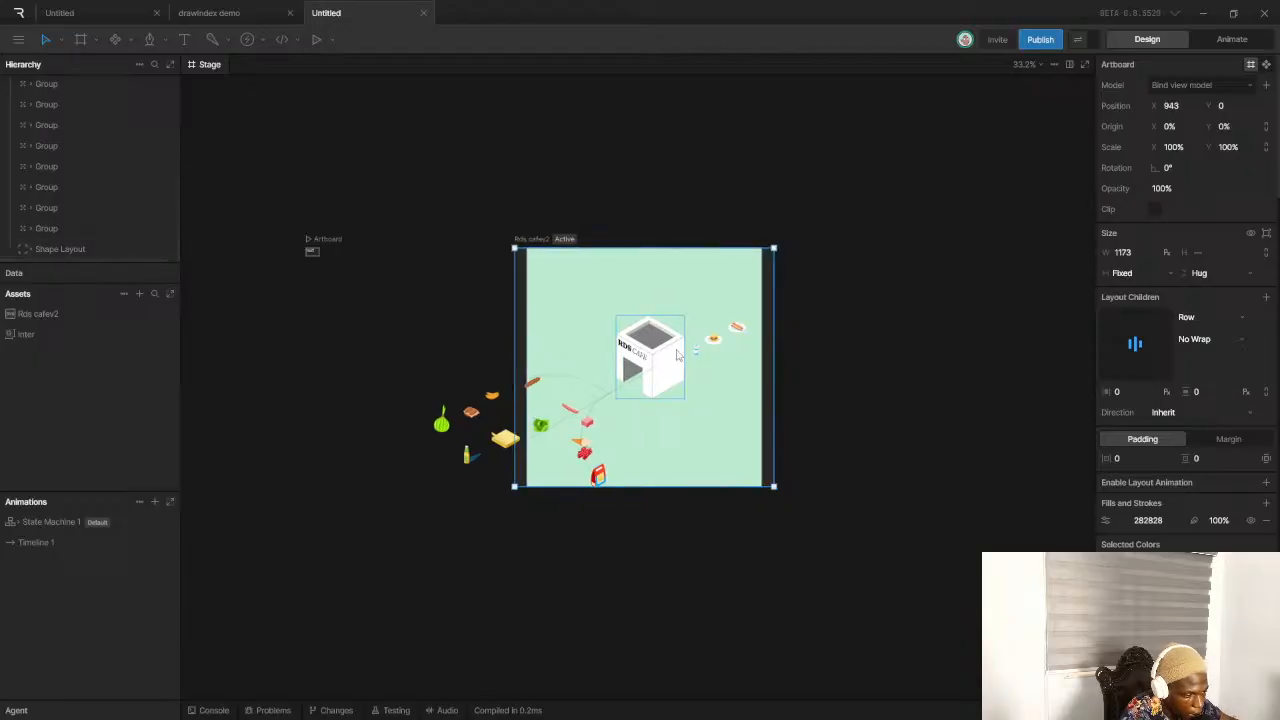
{"action": "left_click", "coordinate": [92, 250]}
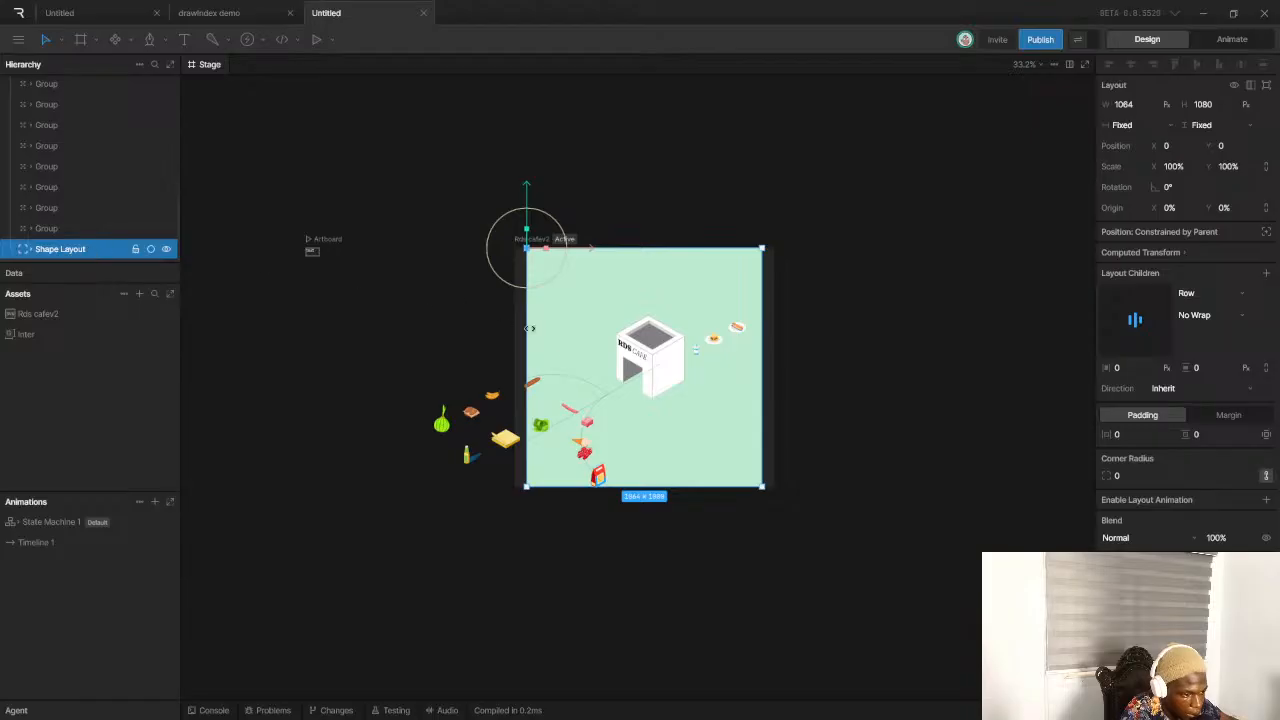
{"action": "left_click", "coordinate": [538, 345]}
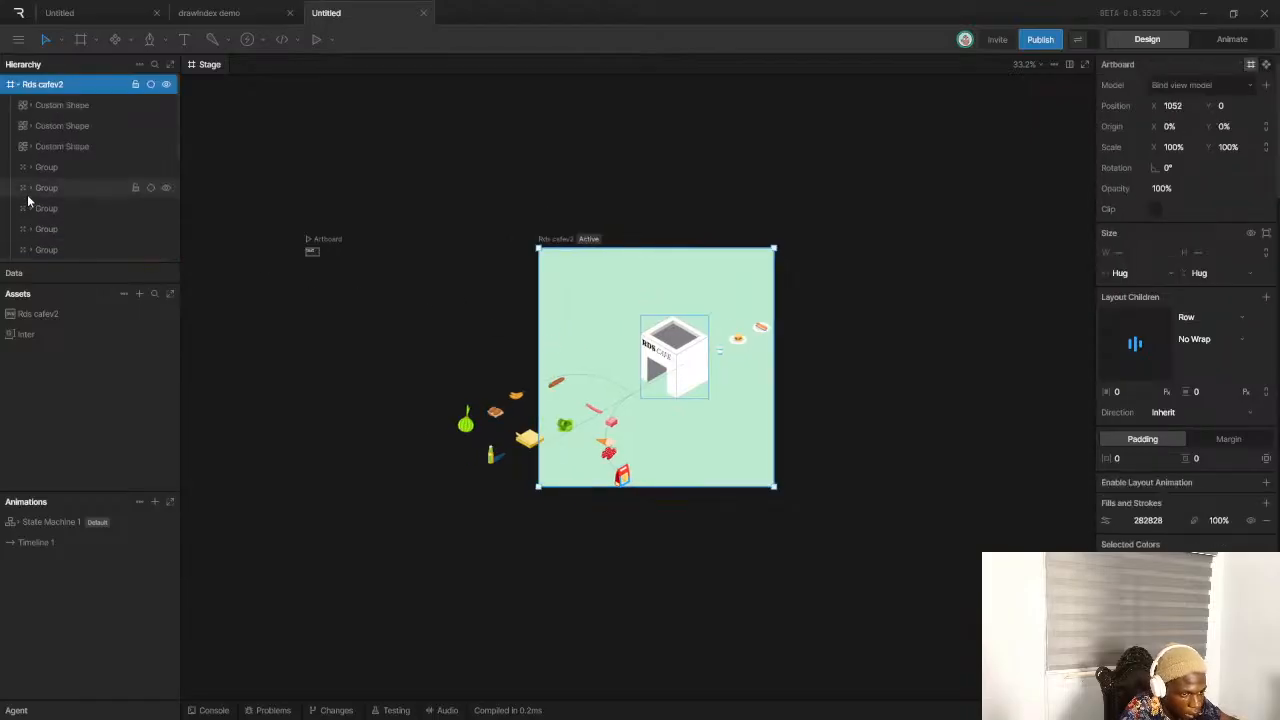
Try widening the background Shape Layout to 1145 px and undo the width changes
{"action": "scroll", "coordinate": [60, 200], "scroll_direction": "down", "scroll_amount": 3}
{"action": "left_click", "coordinate": [60, 249]}
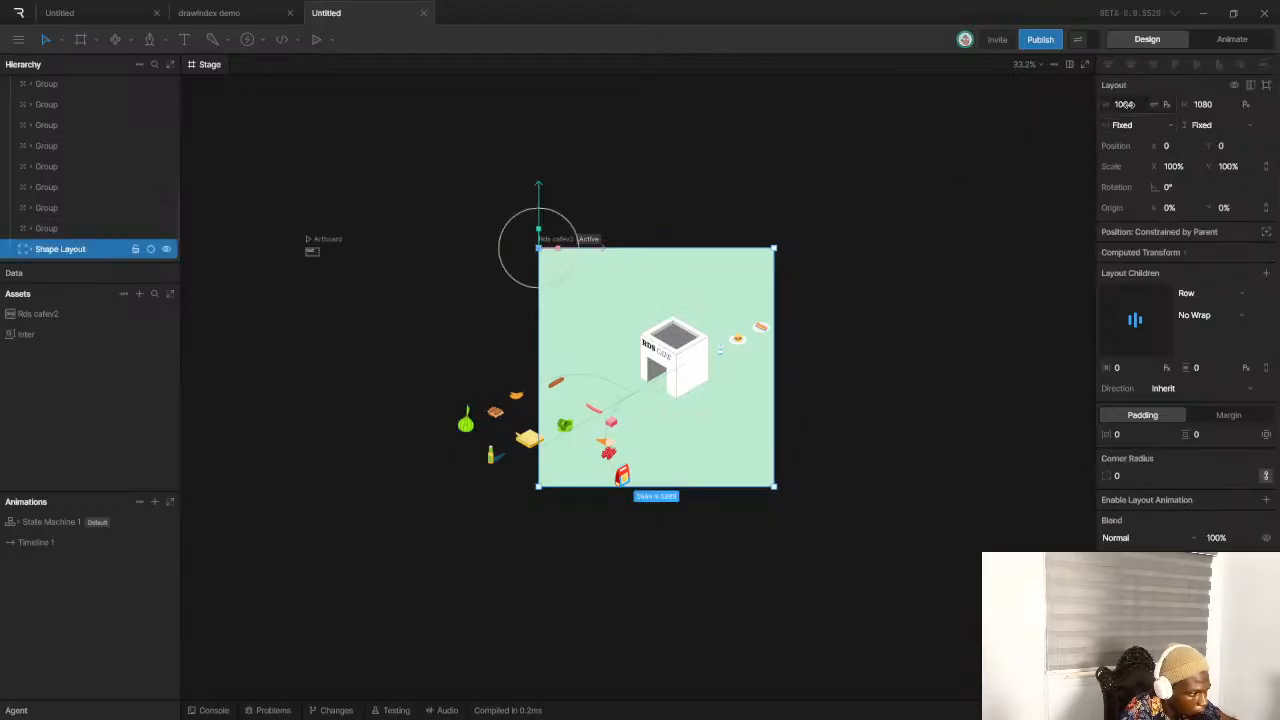
{"action": "left_click_drag", "start_coordinate": [1128, 104], "coordinate": [1180, 104]}
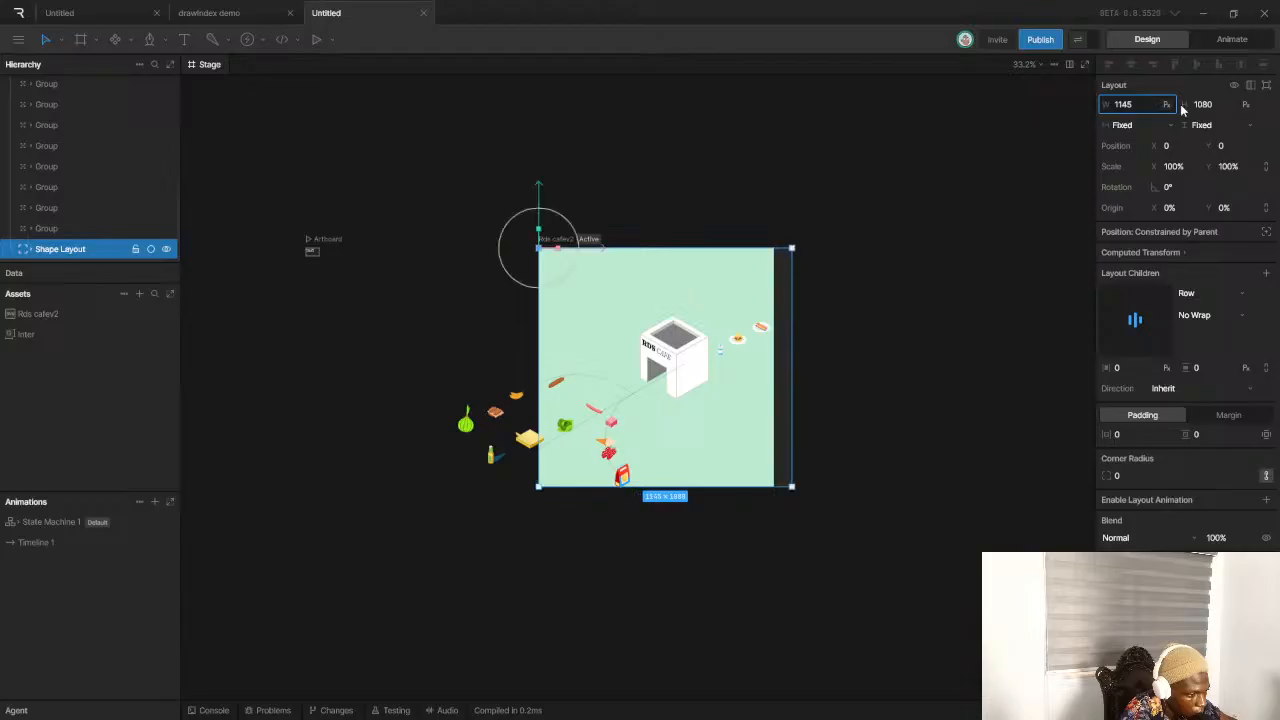
{"action": "key", "text": "ctrl+z"}
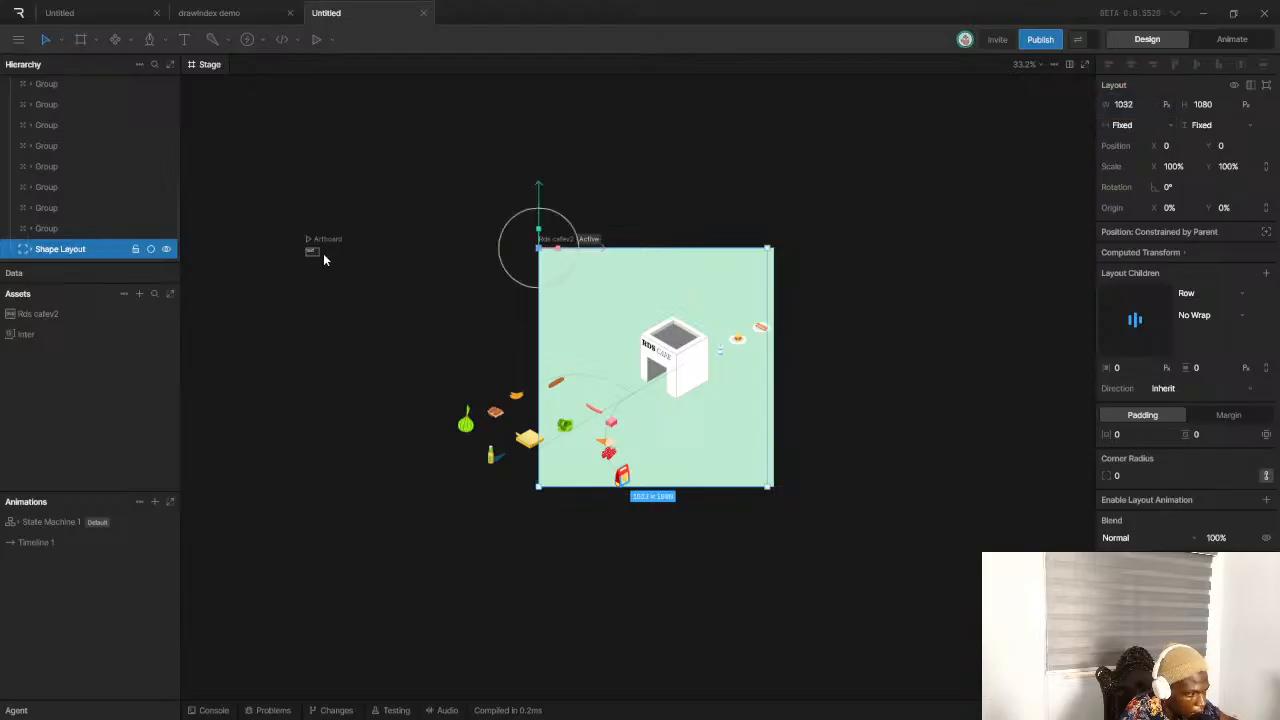
{"action": "key", "text": "ctrl+z"}
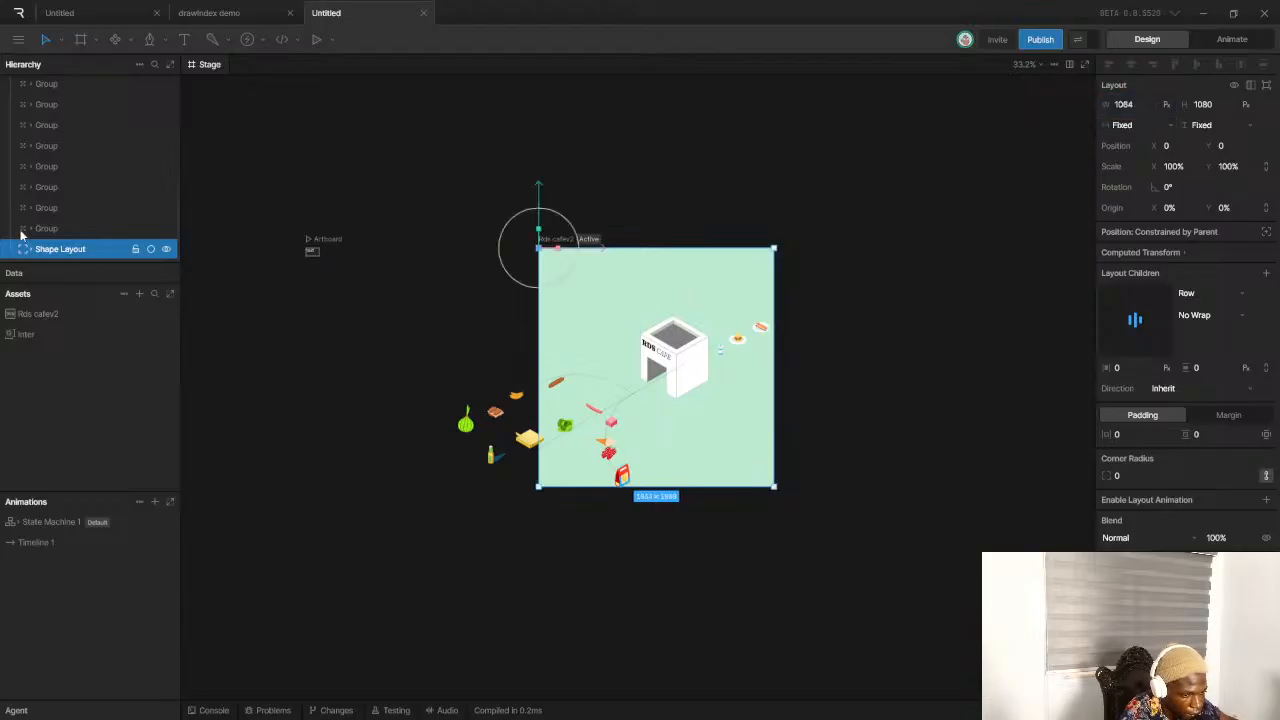
Expand the Shape Layout, select its Custom Shape and examine how the artwork is placed over the background
{"action": "left_click", "coordinate": [30, 250]}
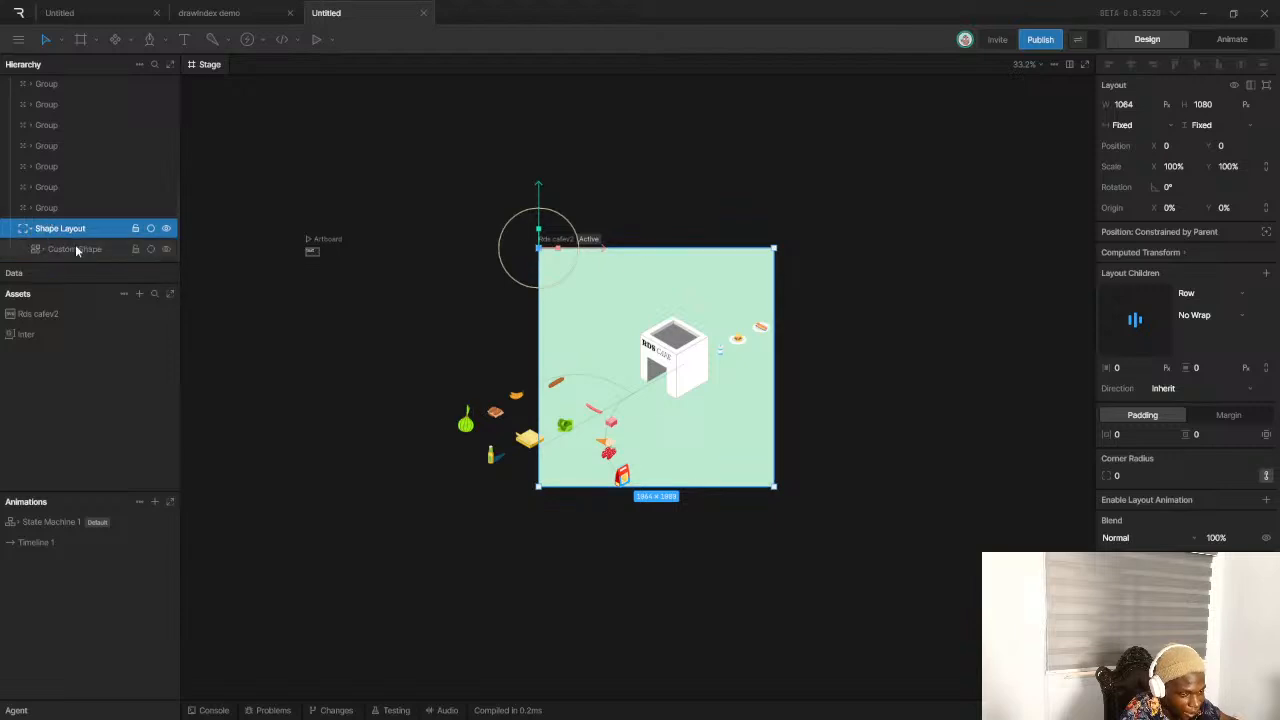
{"action": "left_click", "coordinate": [77, 249]}
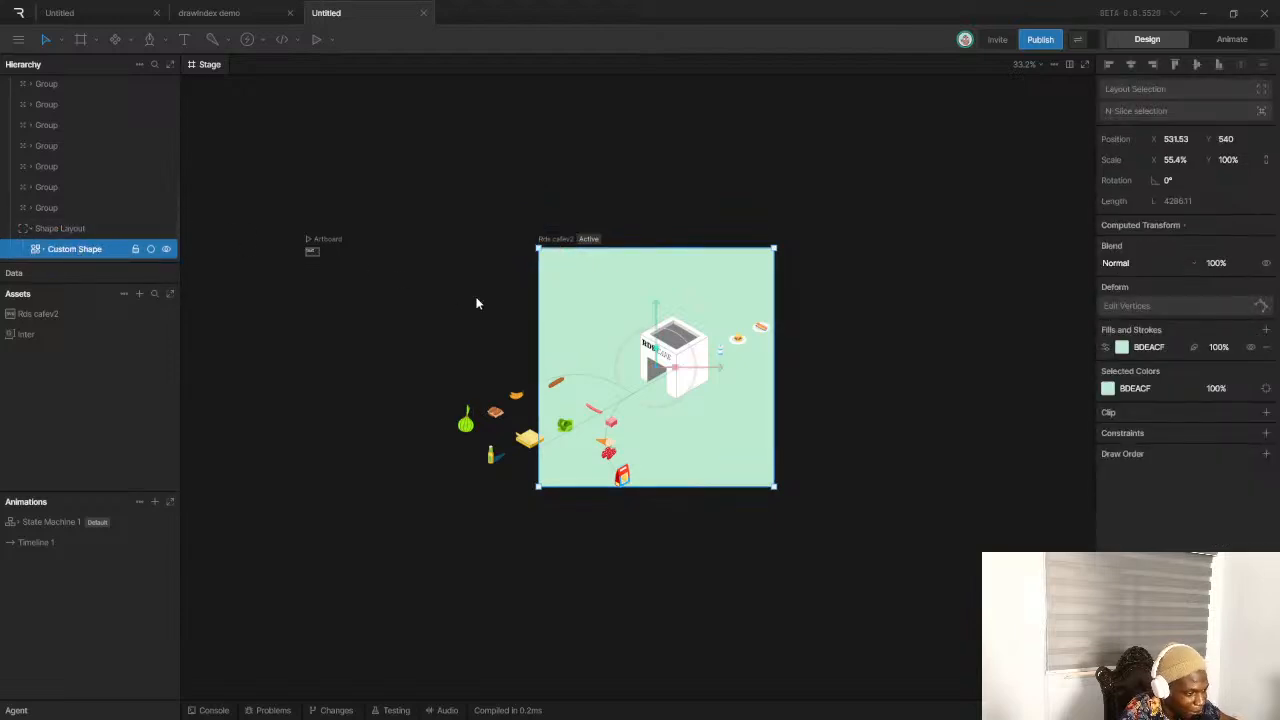
{"action": "scroll", "coordinate": [752, 364], "scroll_direction": "up", "scroll_amount": 1}
{"action": "scroll", "coordinate": [651, 431], "scroll_direction": "down", "scroll_amount": 4}
{"action": "scroll", "coordinate": [688, 413], "scroll_direction": "up", "scroll_amount": 8}
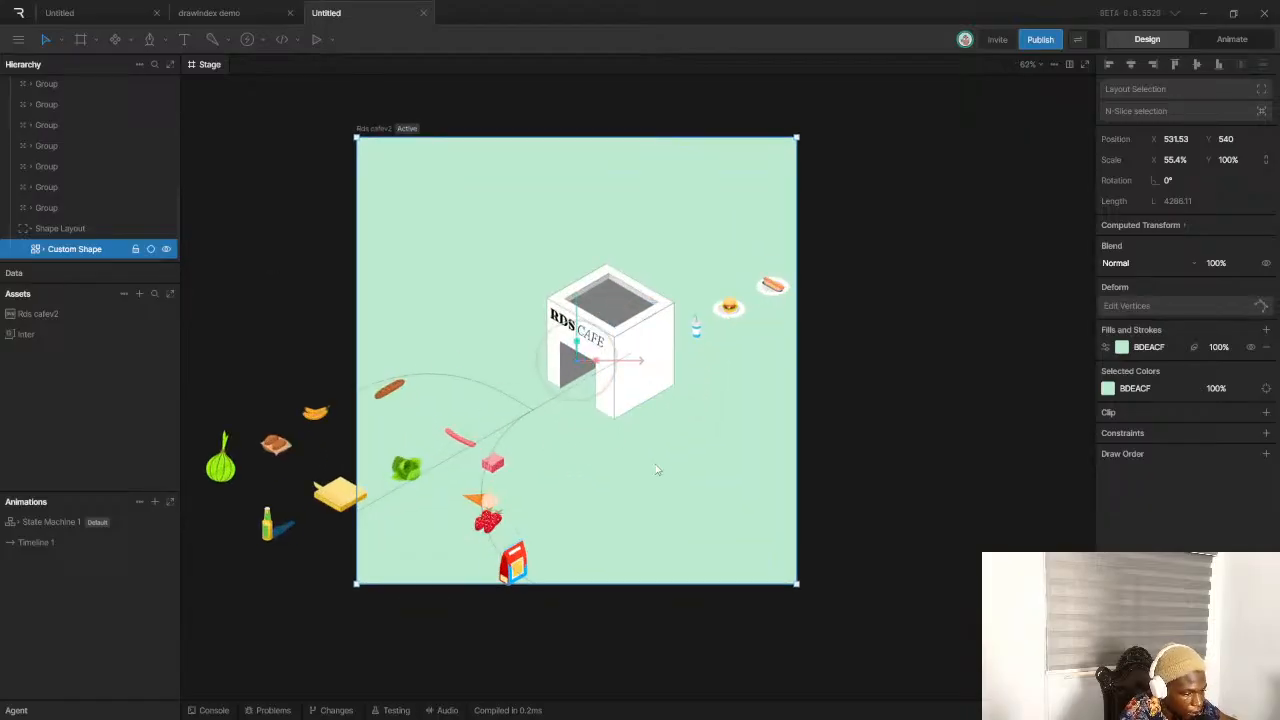
{"action": "scroll", "coordinate": [657, 470], "scroll_direction": "down", "scroll_amount": 7}
{"action": "scroll", "coordinate": [531, 431], "scroll_direction": "up", "scroll_amount": 6}
{"action": "scroll", "coordinate": [837, 380], "scroll_direction": "up", "scroll_amount": 1}
{"action": "scroll", "coordinate": [837, 381], "scroll_direction": "down", "scroll_amount": 3}
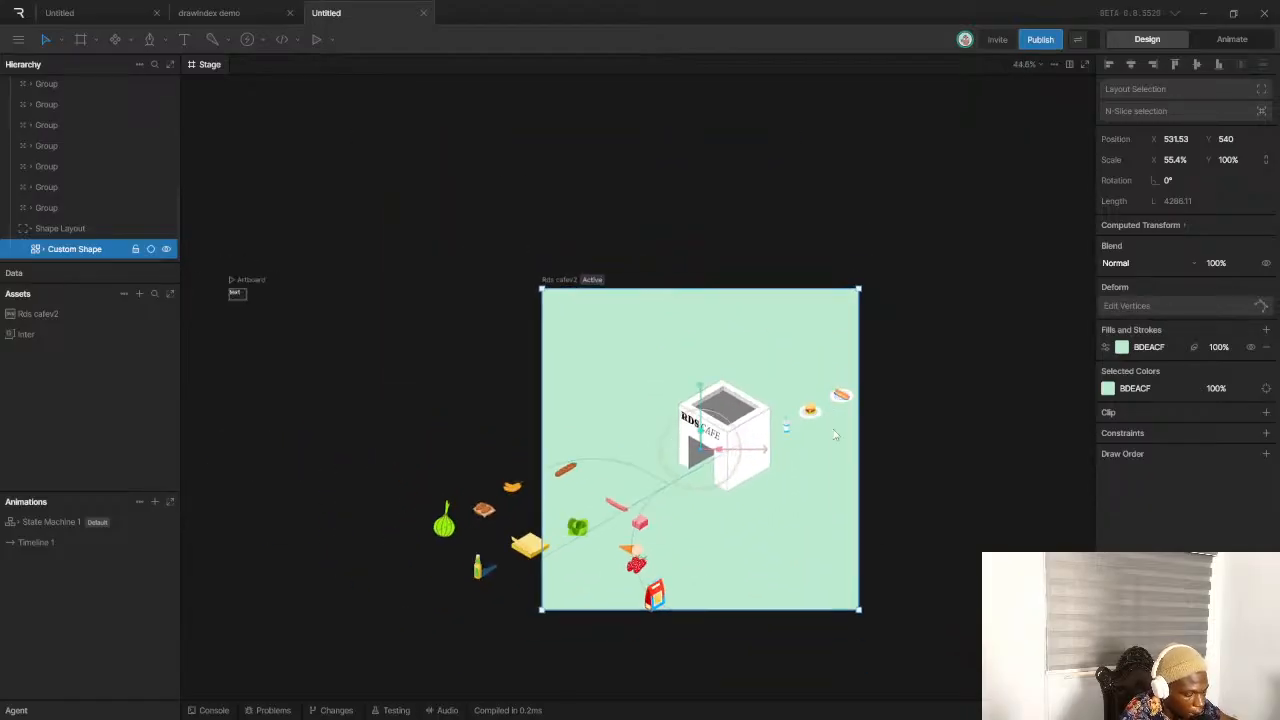
{"action": "scroll", "coordinate": [877, 446], "scroll_direction": "up", "scroll_amount": 2}
{"action": "scroll", "coordinate": [657, 504], "scroll_direction": "down", "scroll_amount": 5}
{"action": "scroll", "coordinate": [657, 504], "scroll_direction": "up", "scroll_amount": 4}
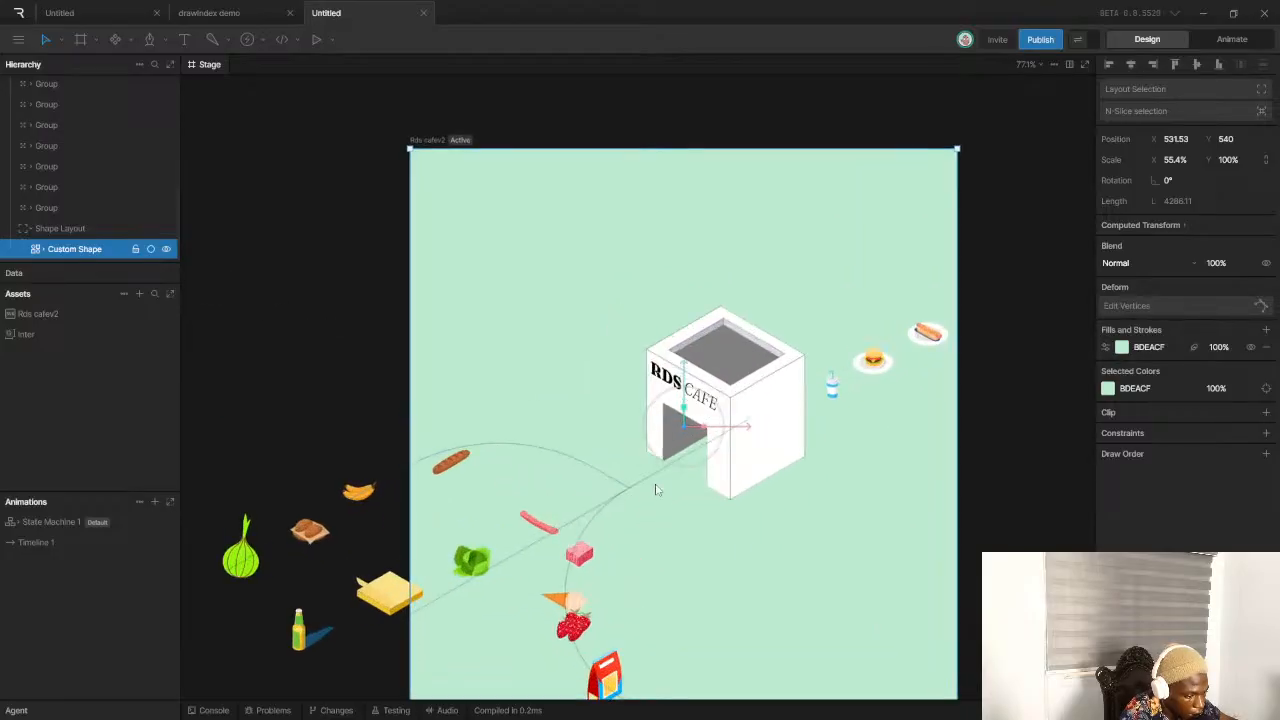
Add a Dash Effect to the stroke of the arched path running from the onion into the cafe
{"action": "left_click", "coordinate": [651, 481]}
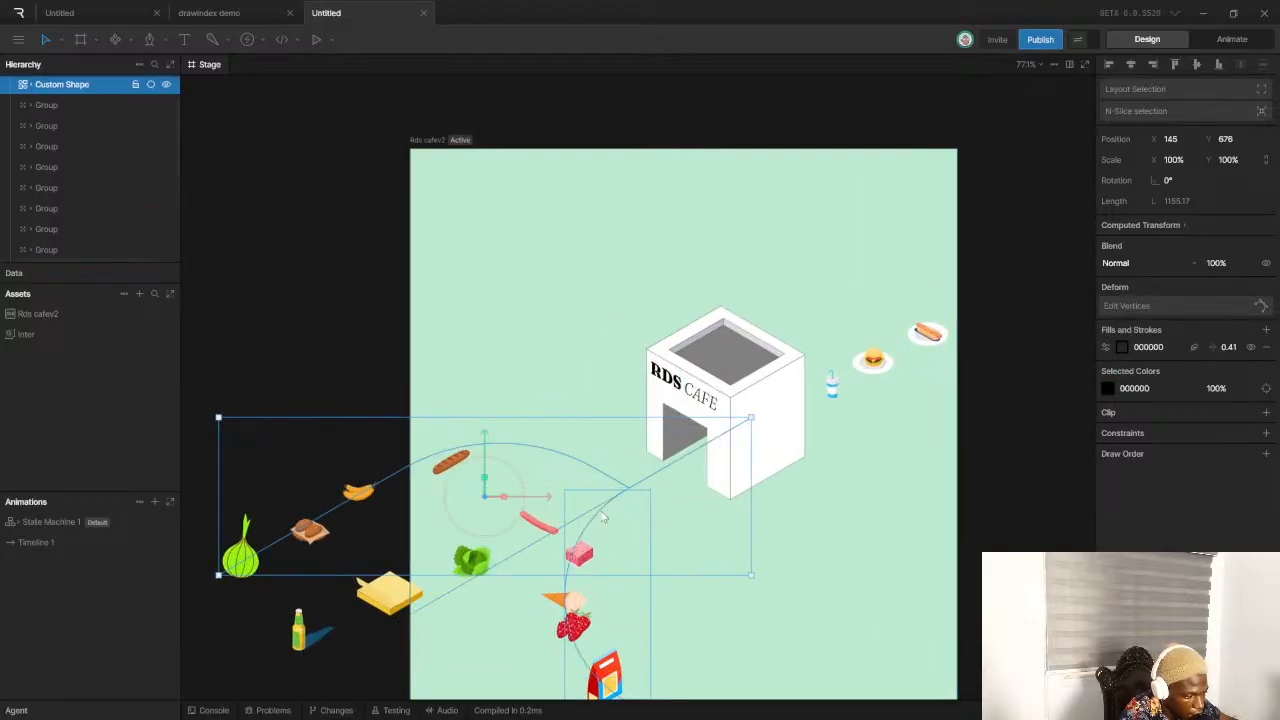
{"action": "left_click", "coordinate": [710, 496]}
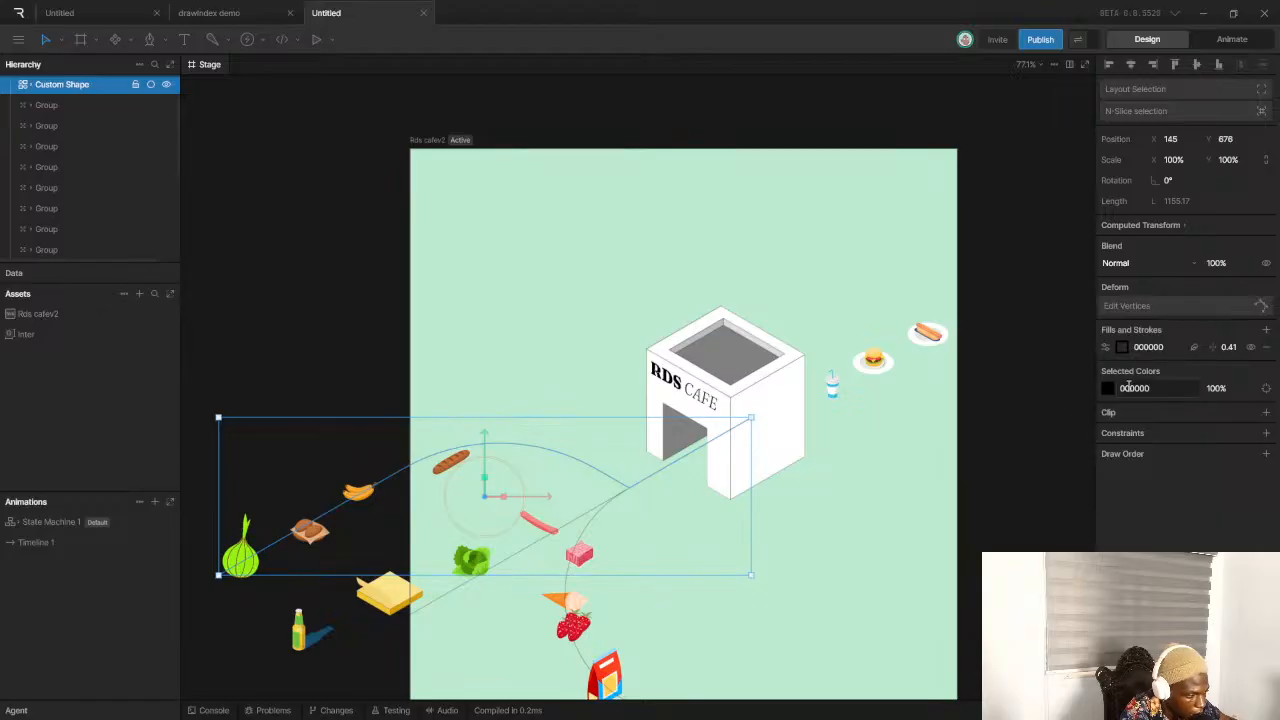
{"action": "left_click", "coordinate": [1105, 347]}
{"action": "left_click", "coordinate": [1046, 360]}
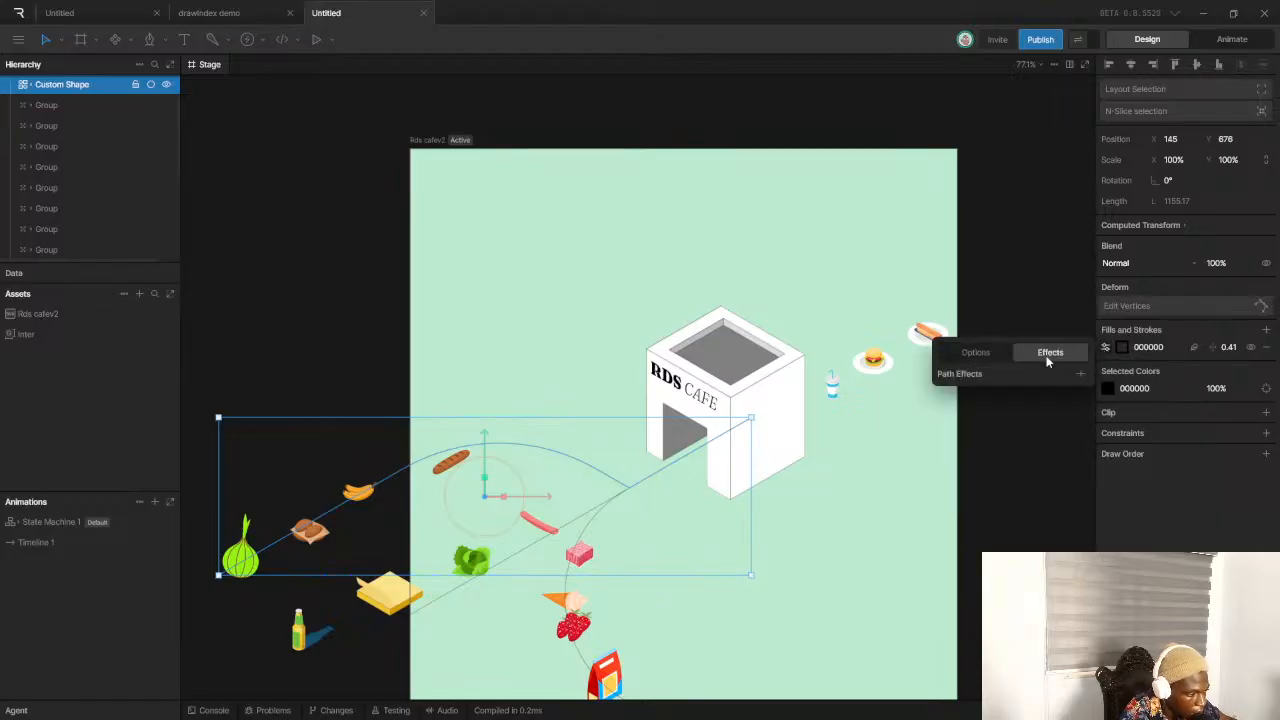
{"action": "left_click", "coordinate": [1080, 373]}
{"action": "left_click", "coordinate": [1065, 404]}
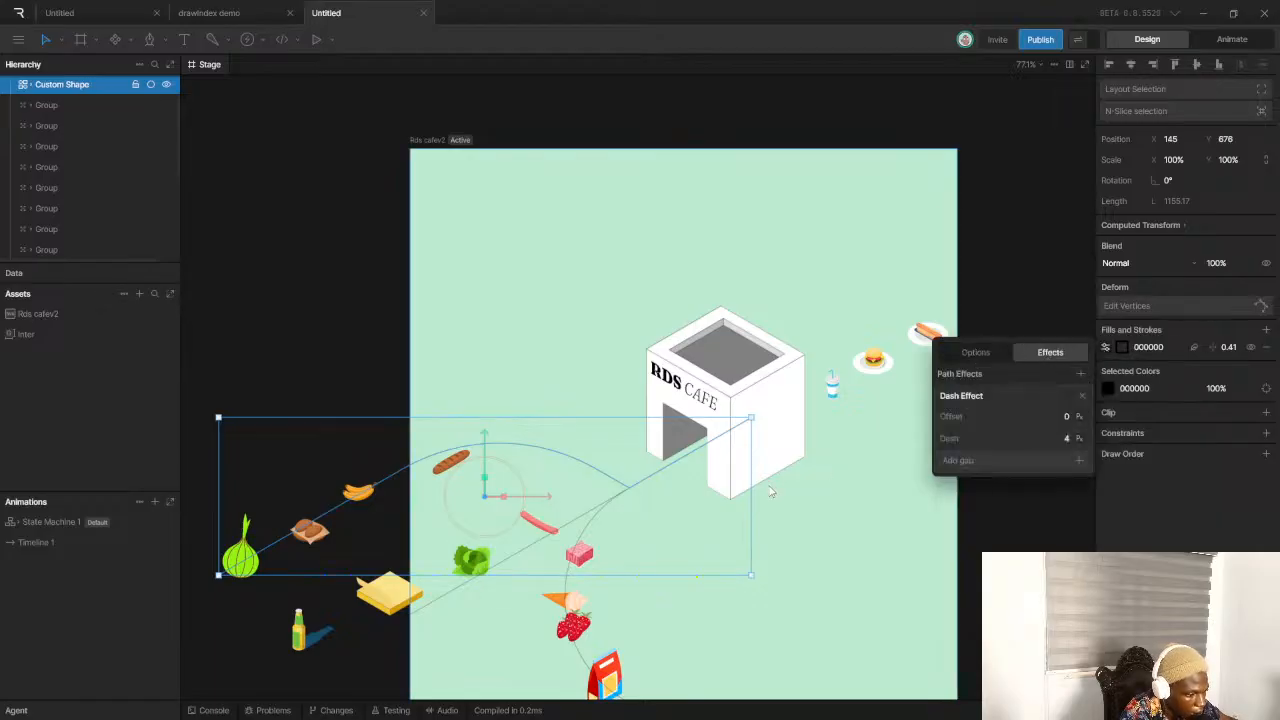
{"action": "left_click", "coordinate": [810, 521]}
Add a Dash Effect to the stroke of the diagonal path running up from near the bottle
{"action": "left_click", "coordinate": [601, 511]}
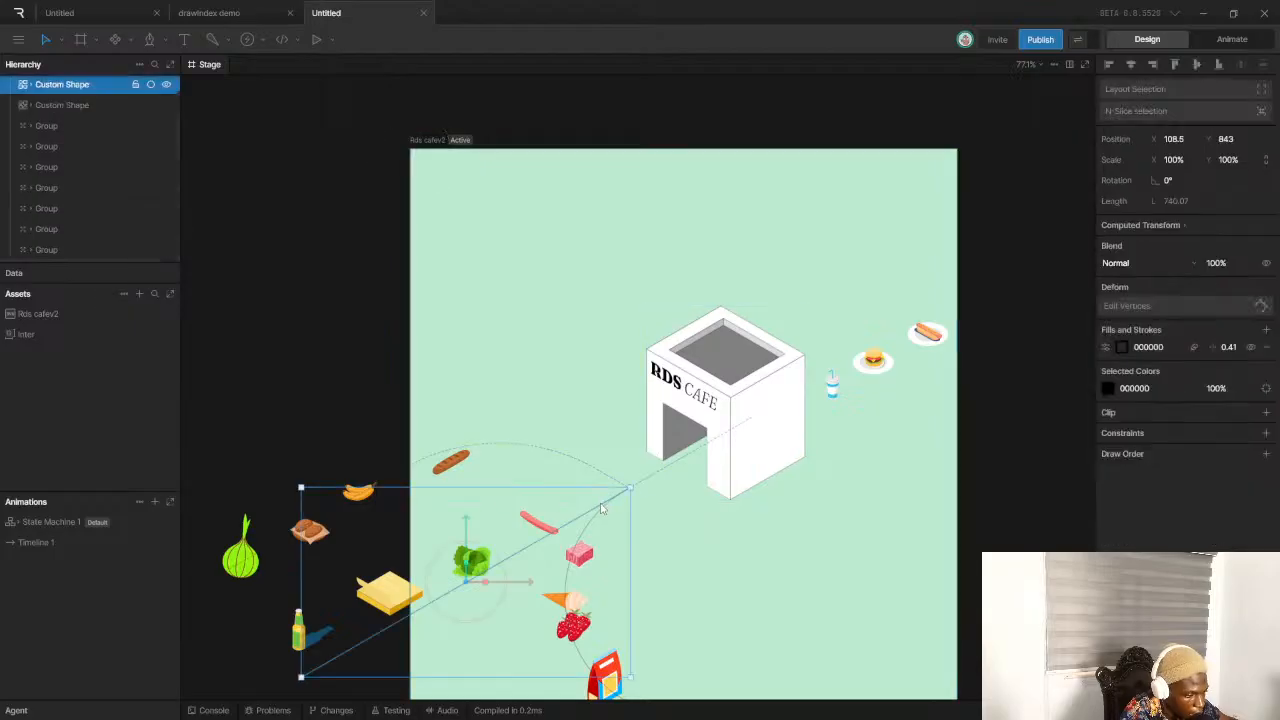
{"action": "left_click", "coordinate": [1105, 346]}
{"action": "left_click", "coordinate": [1050, 357]}
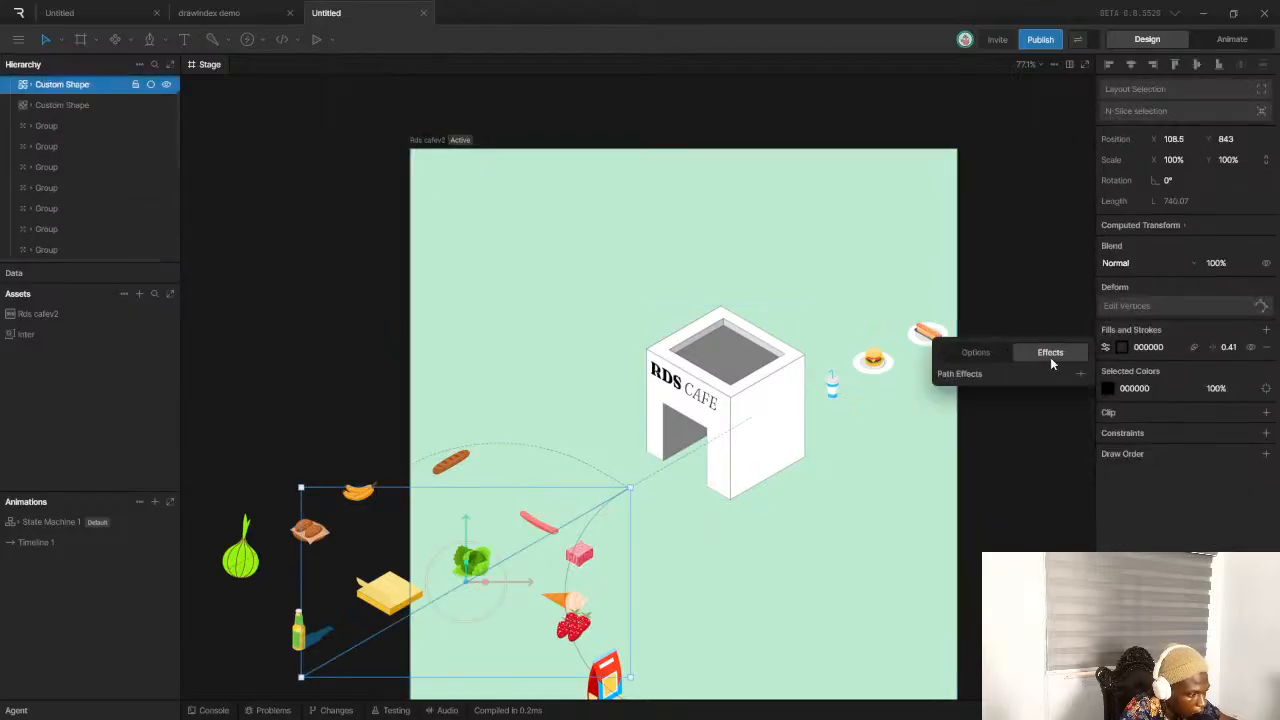
{"action": "left_click", "coordinate": [1080, 374]}
{"action": "left_click", "coordinate": [1065, 423]}
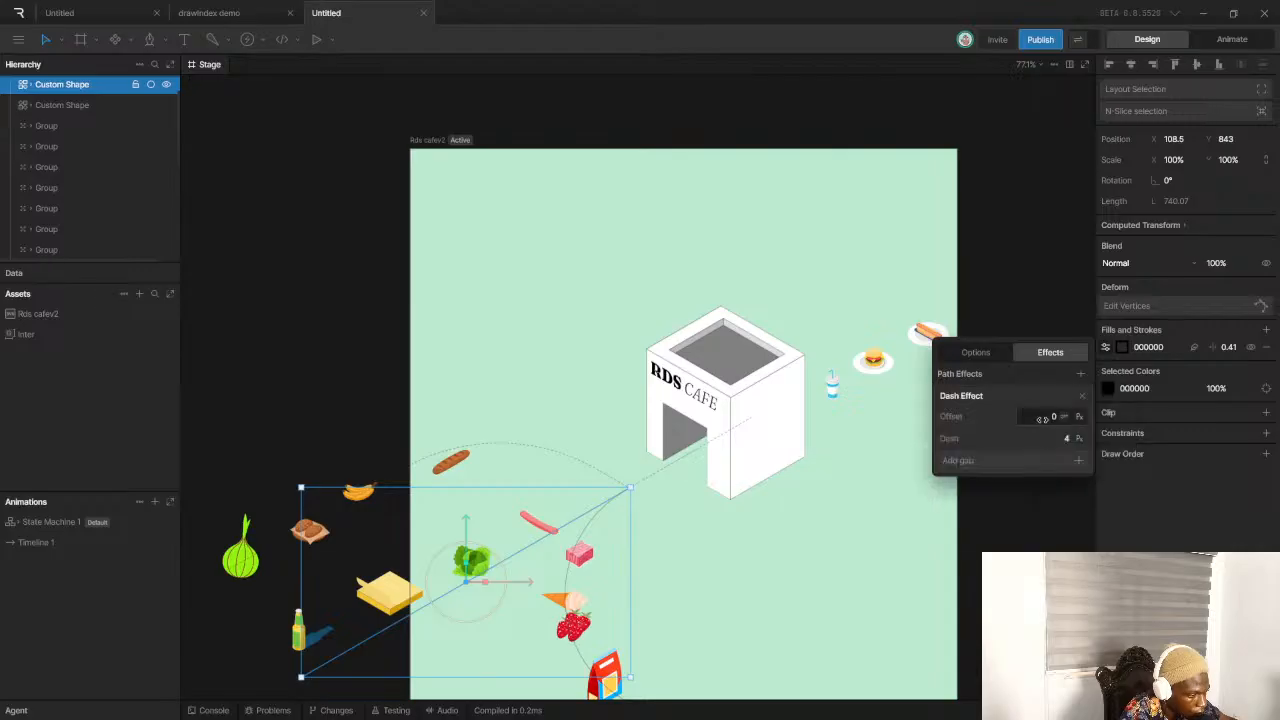
{"action": "left_click", "coordinate": [781, 504]}
Add a Dash Effect to the stroke of the curved path running down to the red snack bag
{"action": "left_click", "coordinate": [566, 580]}
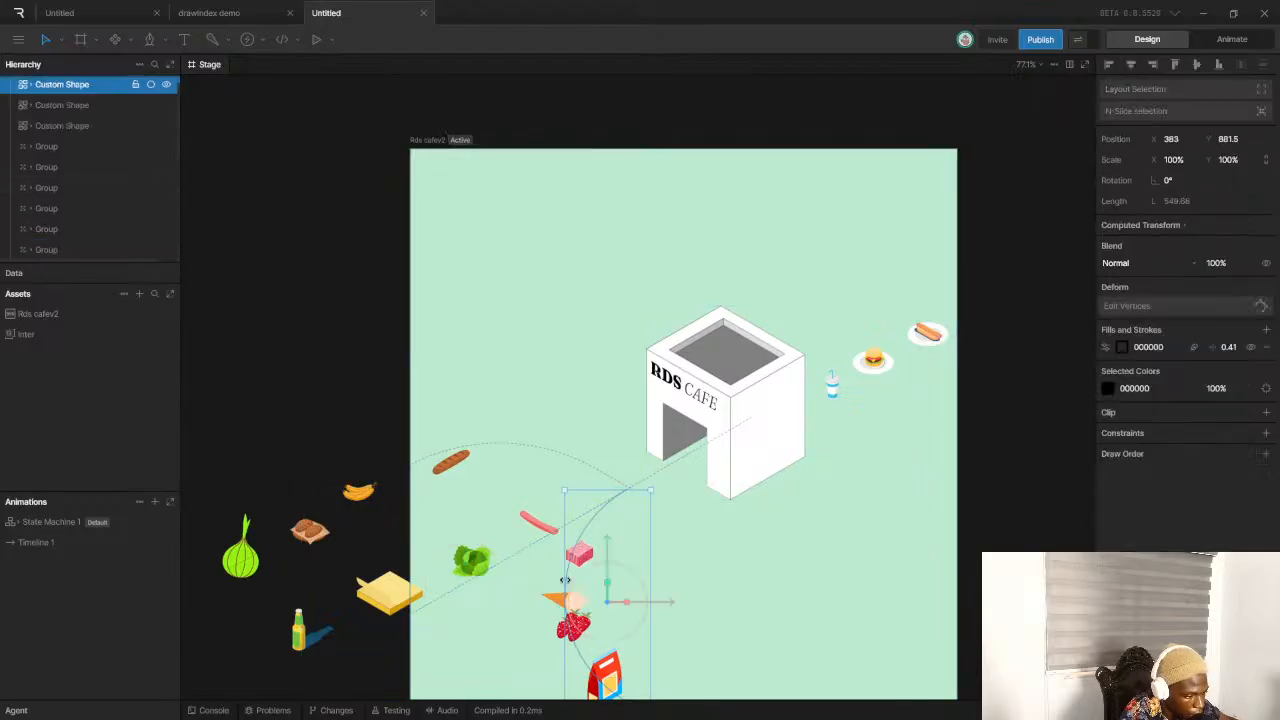
{"action": "left_click", "coordinate": [1106, 347]}
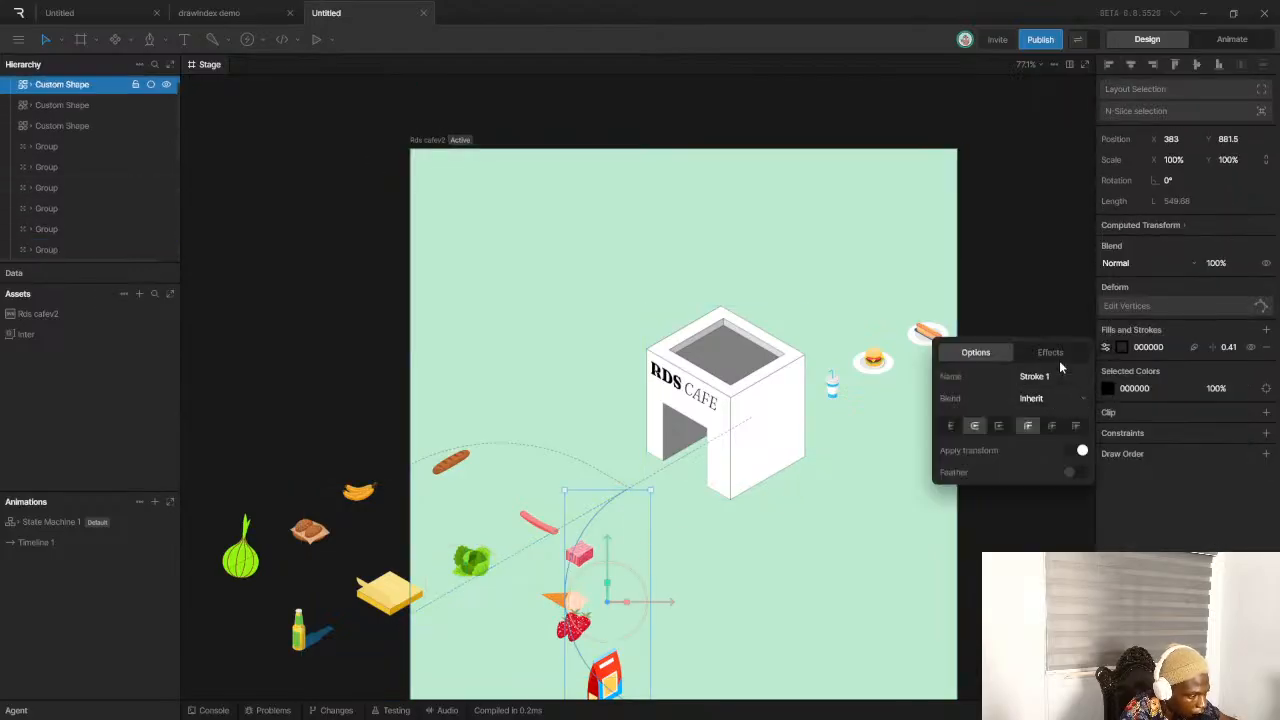
{"action": "left_click", "coordinate": [1051, 353]}
{"action": "left_click", "coordinate": [1079, 374]}
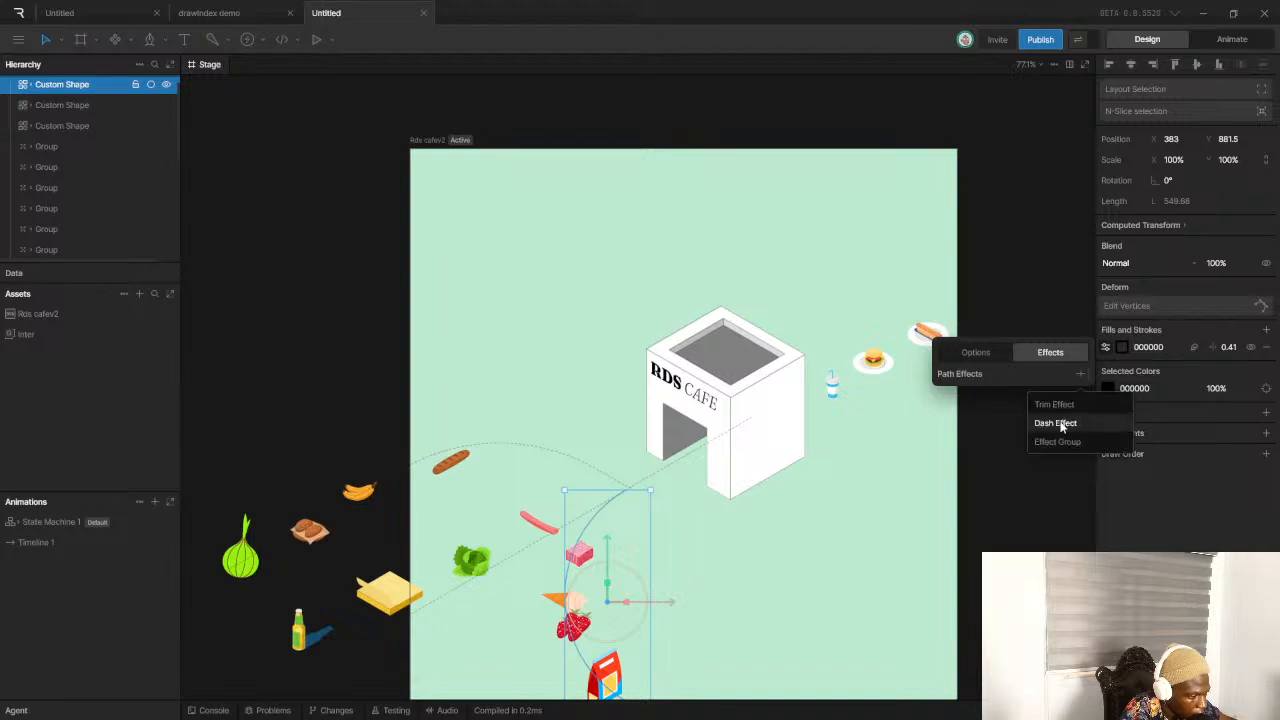
{"action": "left_click", "coordinate": [1060, 420]}
{"action": "left_click", "coordinate": [813, 533]}
Try to select the cafe building with a selection box around its roof, and undo the last change
{"action": "scroll", "coordinate": [691, 503], "scroll_direction": "down", "scroll_amount": 3}
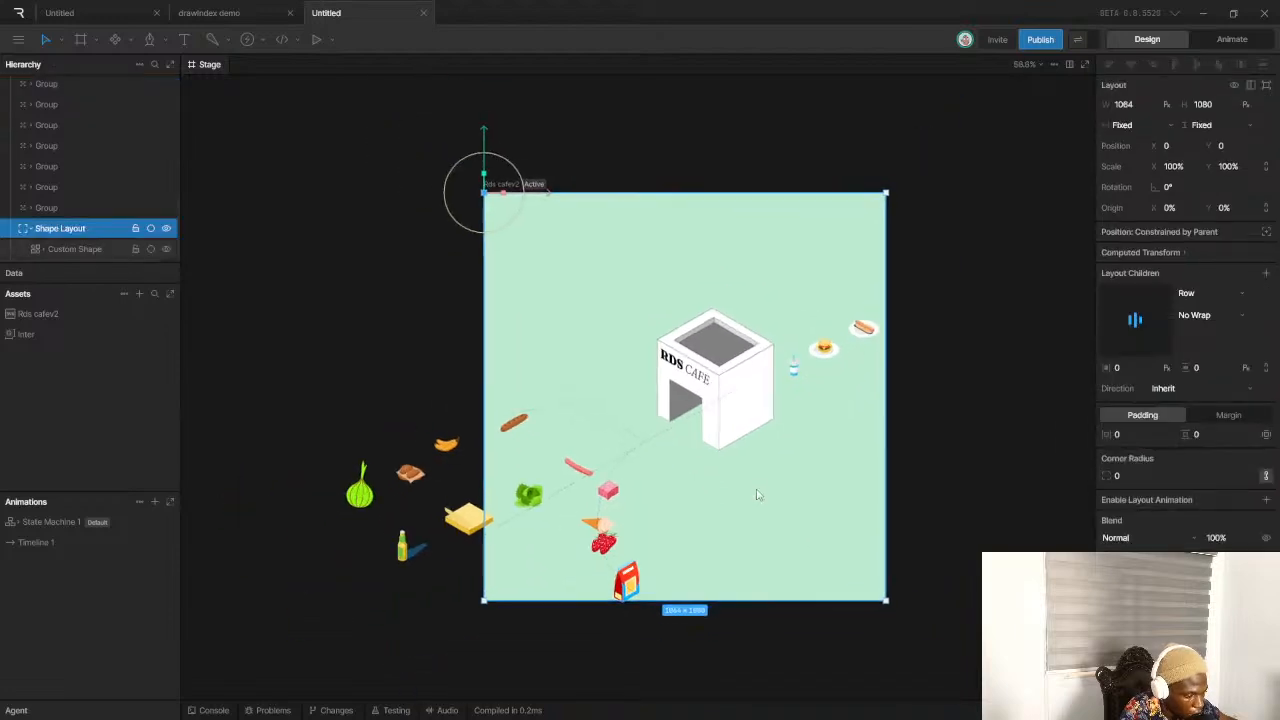
{"action": "scroll", "coordinate": [757, 491], "scroll_direction": "up", "scroll_amount": 5}
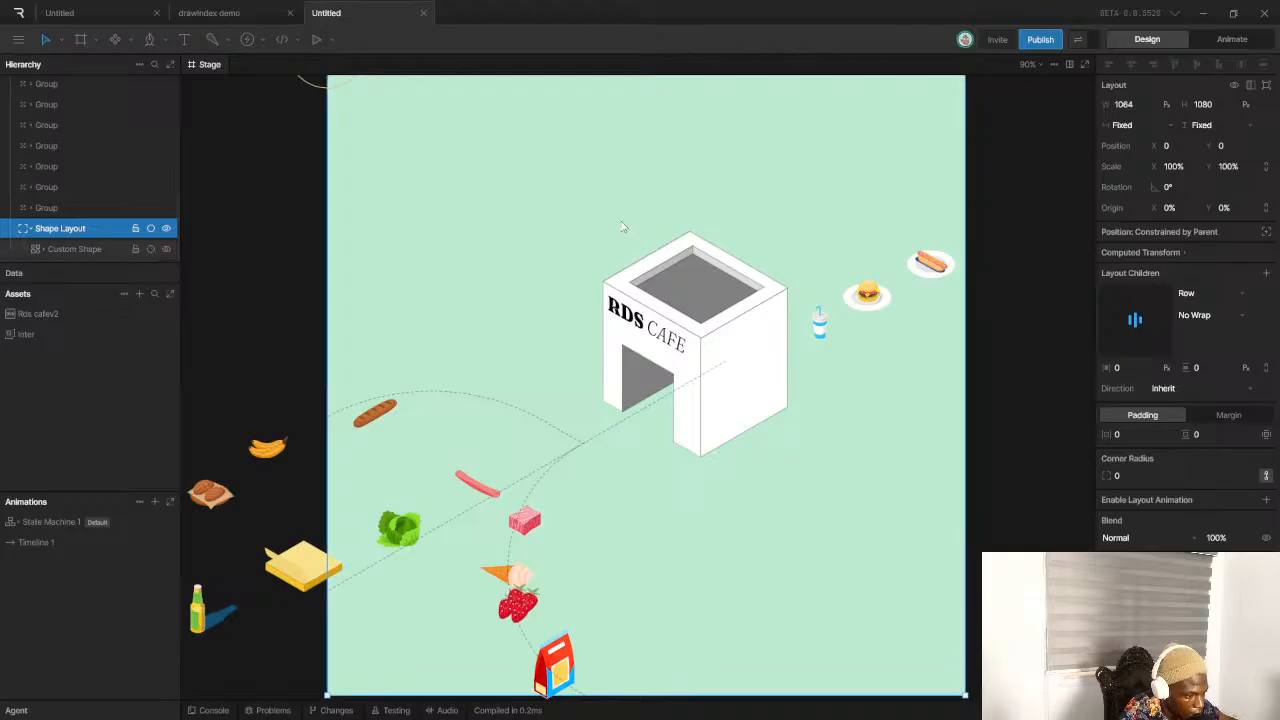
{"action": "left_click_drag", "start_coordinate": [598, 223], "coordinate": [680, 281]}
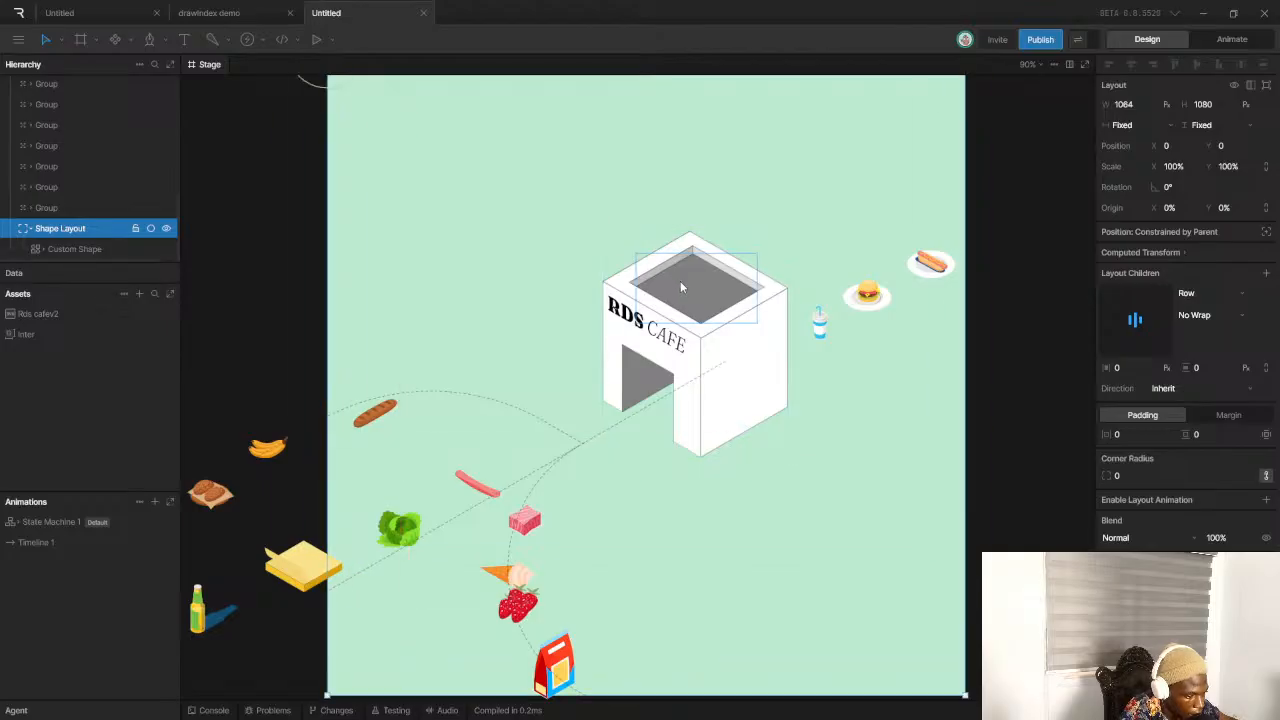
{"action": "key", "text": "ctrl+z"}
{"action": "left_click", "coordinate": [699, 216]}
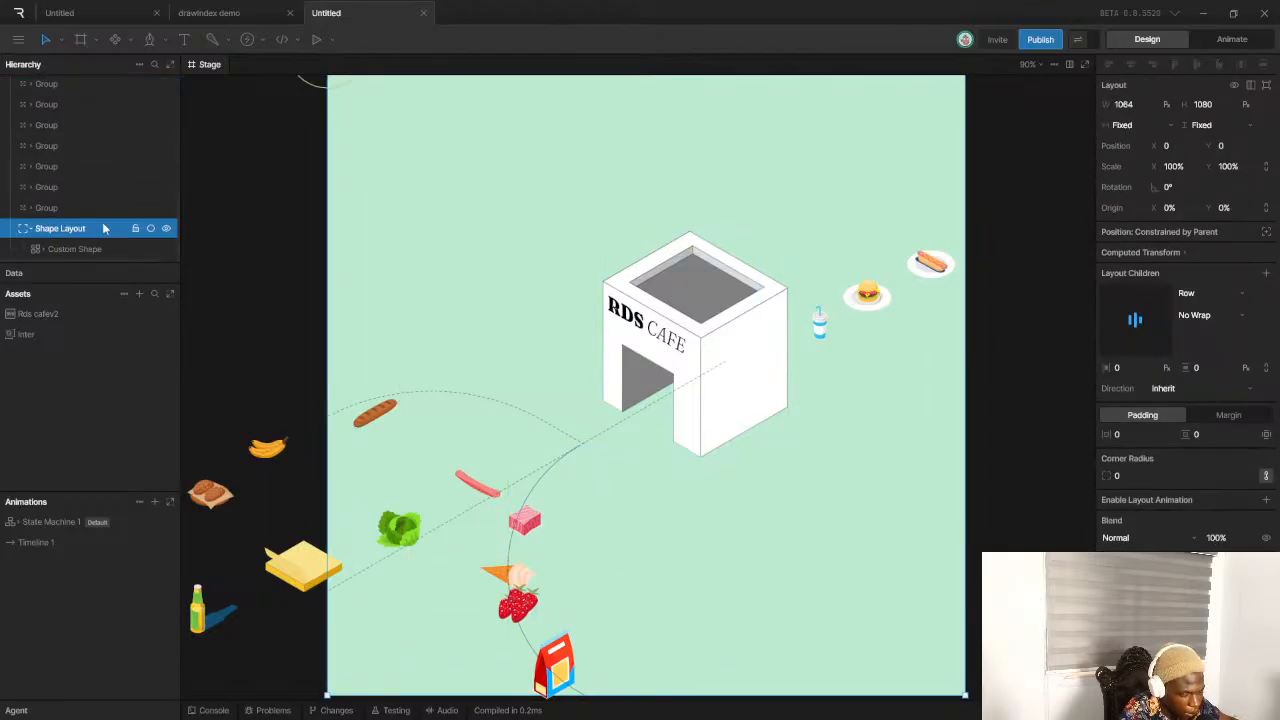
Delete the Shape Layout that provides the green background behind the artwork
{"action": "key", "text": "Delete"}
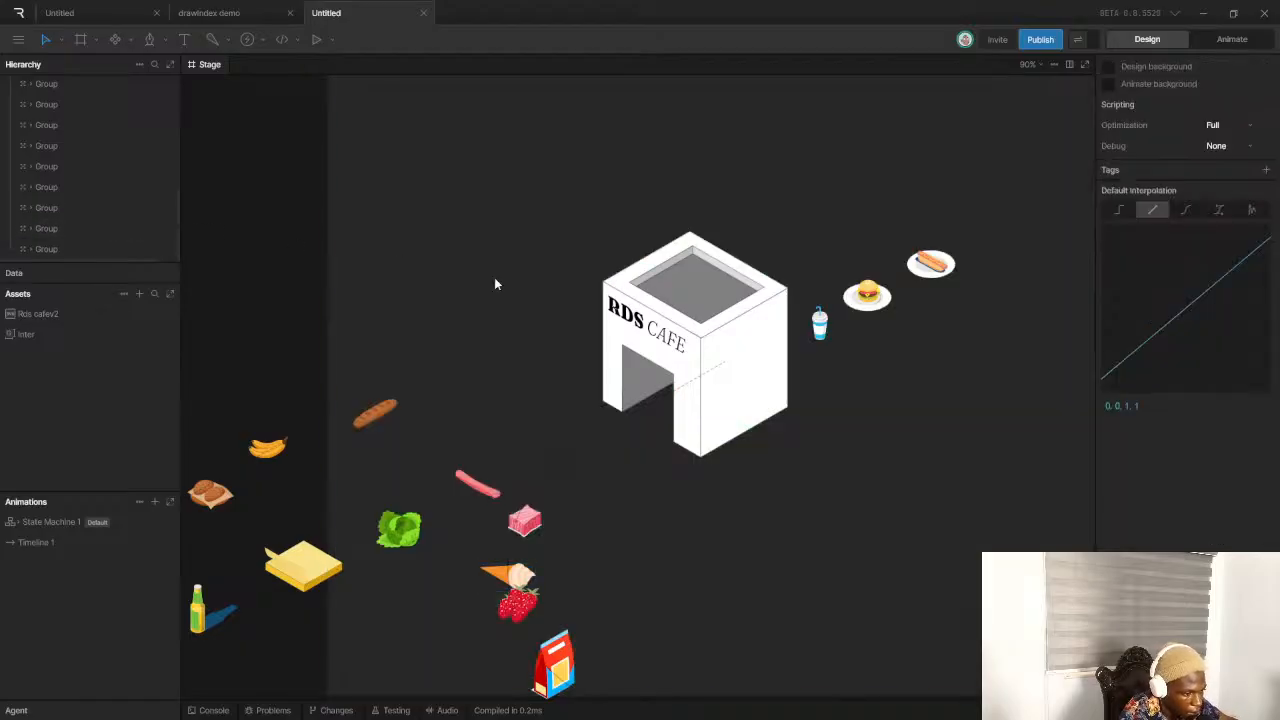
{"action": "scroll", "coordinate": [589, 351], "scroll_direction": "down", "scroll_amount": 5}
{"action": "scroll", "coordinate": [677, 372], "scroll_direction": "up", "scroll_amount": 5}
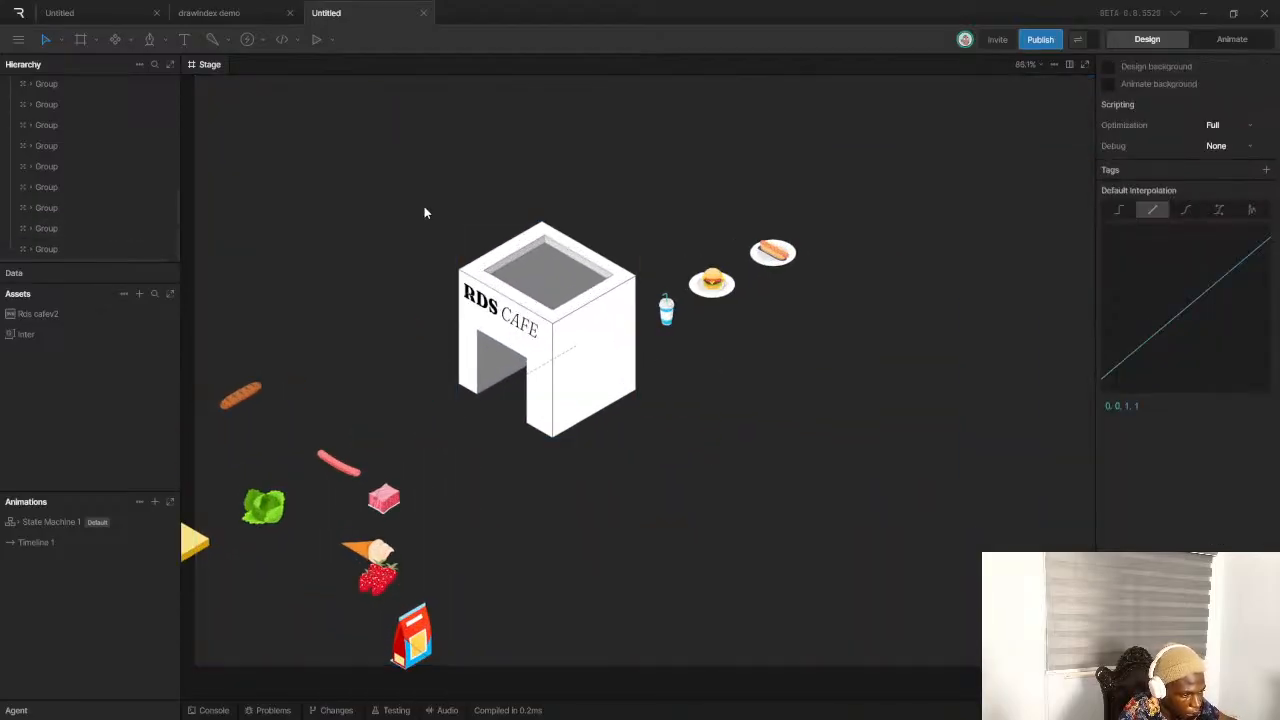
Select the cafe building, ingredients and paths together and move them so they all sit inside the Rds cafev2 artboard
{"action": "left_click_drag", "start_coordinate": [424, 206], "coordinate": [620, 355]}
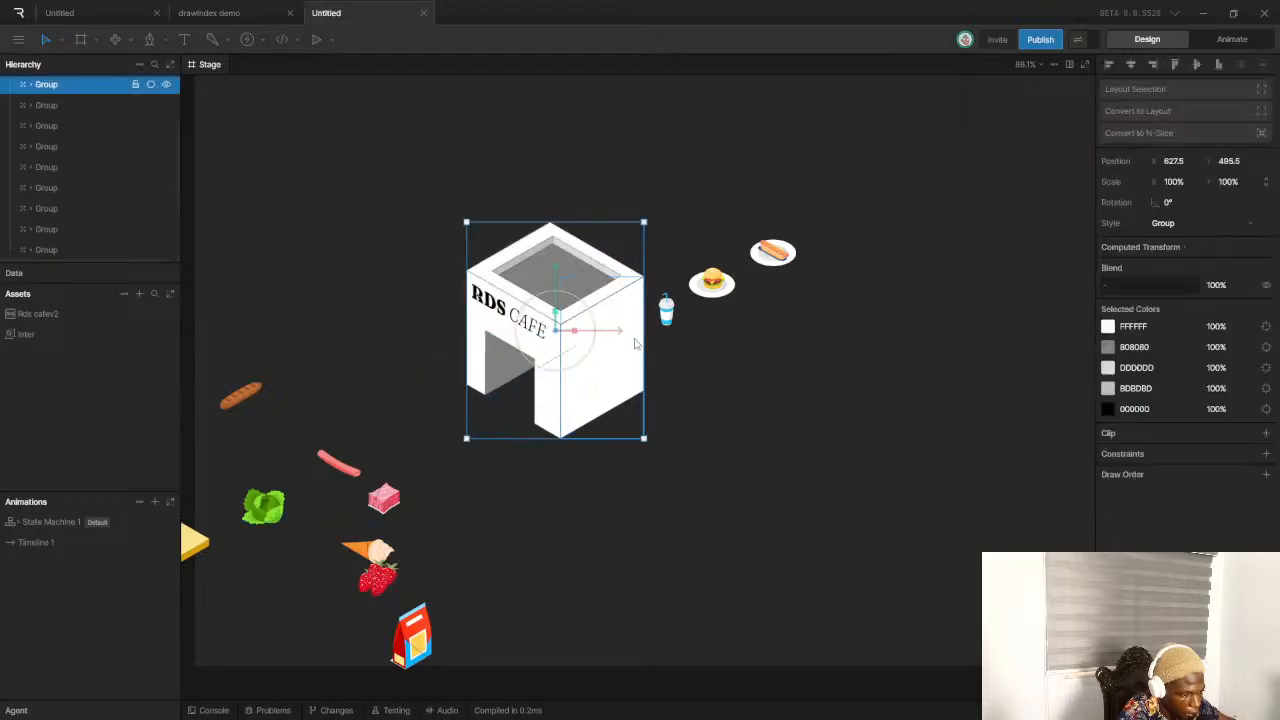
{"action": "scroll", "coordinate": [665, 343], "scroll_direction": "down", "scroll_amount": 8}
{"action": "left_click_drag", "start_coordinate": [474, 315], "coordinate": [651, 371]}
{"action": "left_click_drag", "start_coordinate": [786, 294], "coordinate": [440, 458]}
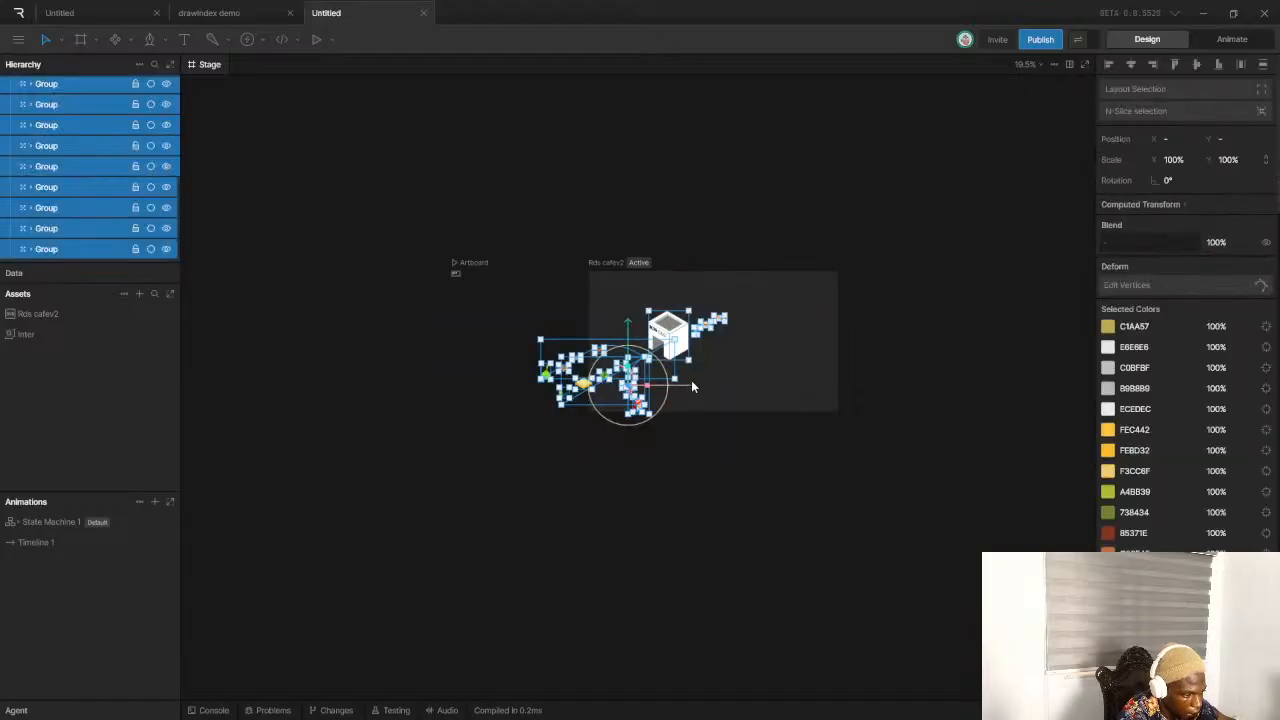
{"action": "left_click_drag", "start_coordinate": [692, 386], "coordinate": [760, 363]}
{"action": "left_click_drag", "start_coordinate": [696, 327], "coordinate": [697, 306]}
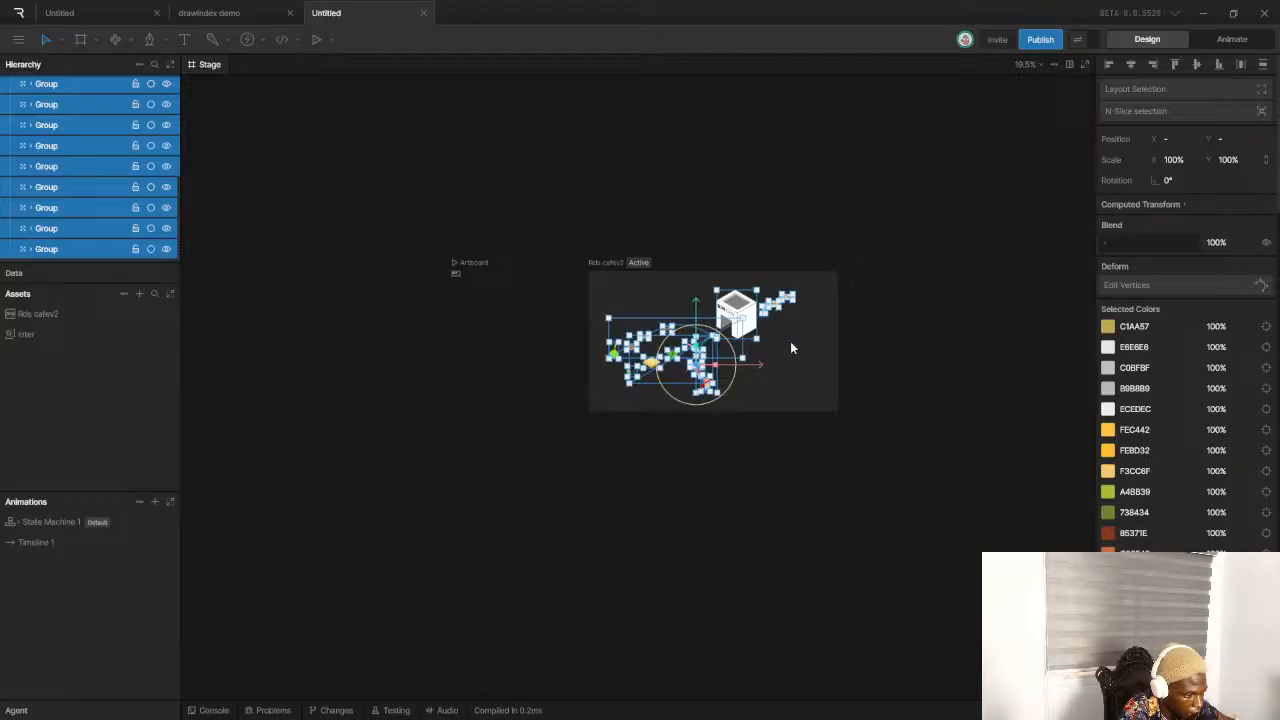
{"action": "left_click", "coordinate": [850, 347]}
{"action": "scroll", "coordinate": [723, 346], "scroll_direction": "up", "scroll_amount": 6}
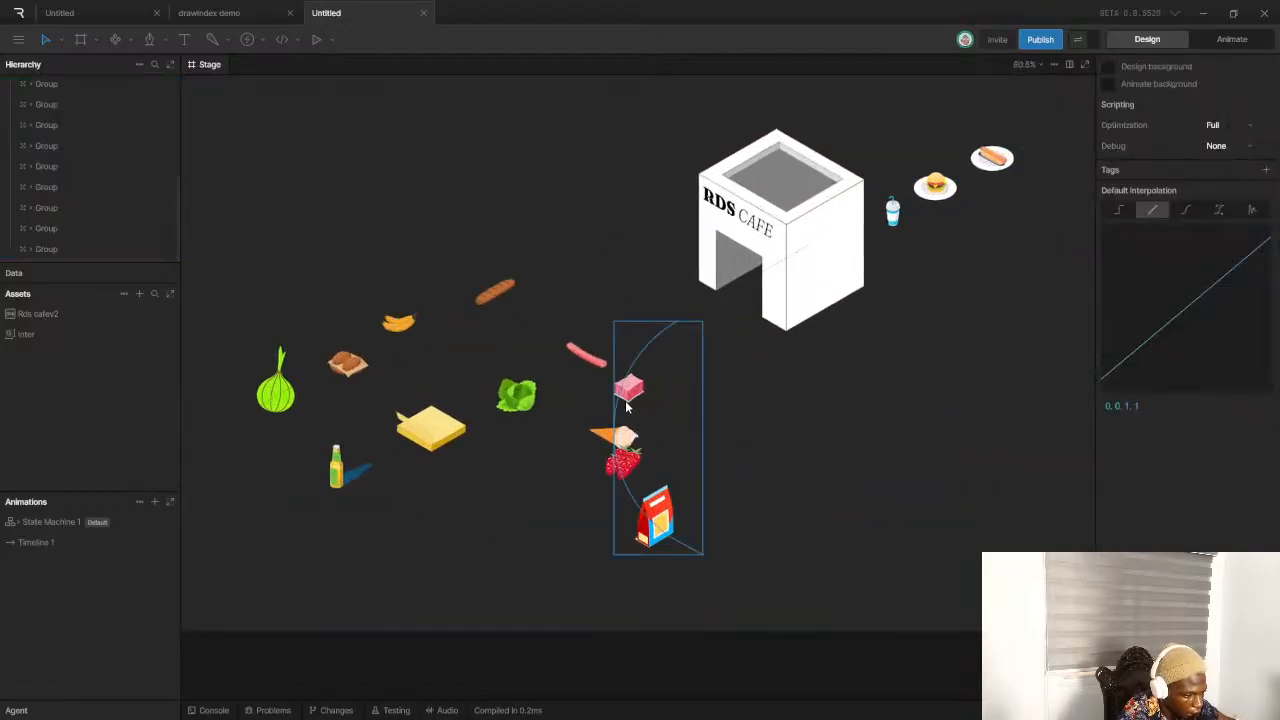
Change the Rds cafev2 artboard's fill to the muted blue 8DB2C3
{"action": "scroll", "coordinate": [645, 415], "scroll_direction": "down", "scroll_amount": 6}
{"action": "left_click", "coordinate": [543, 311]}
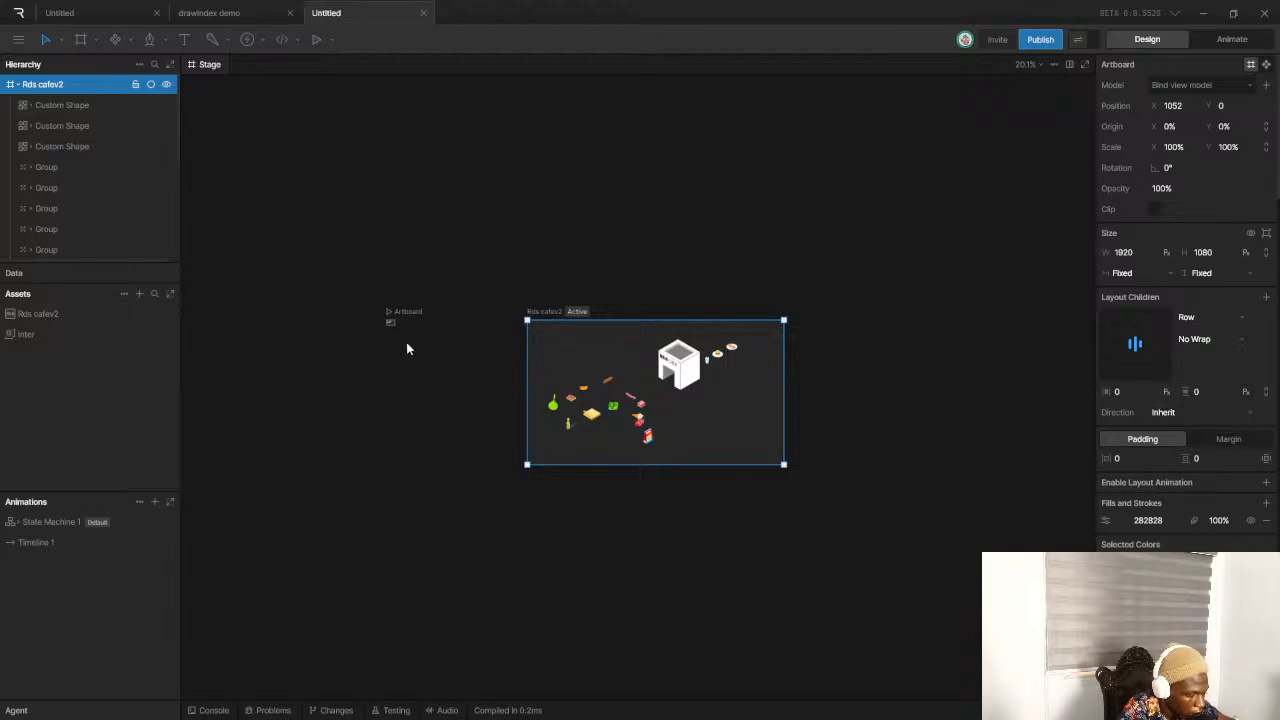
{"action": "scroll", "coordinate": [668, 400], "scroll_direction": "up", "scroll_amount": 3}
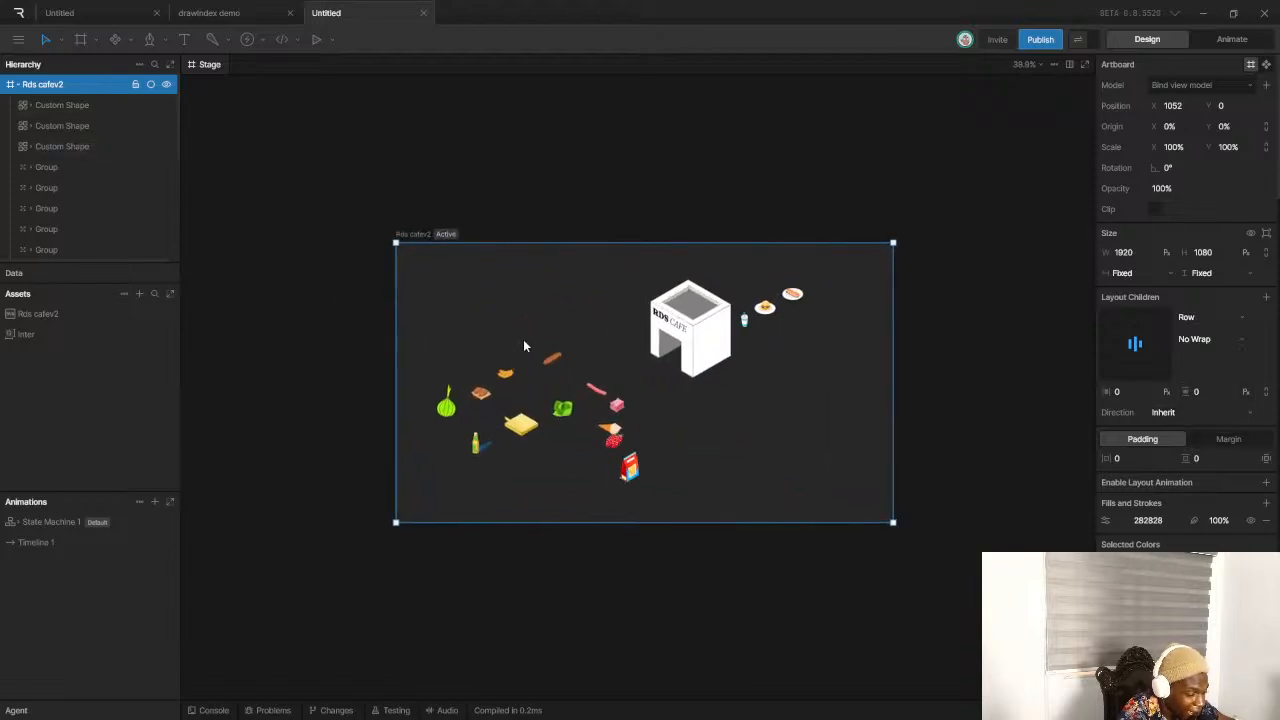
{"action": "scroll", "coordinate": [740, 400], "scroll_direction": "down", "scroll_amount": 4}
{"action": "scroll", "coordinate": [757, 377], "scroll_direction": "up", "scroll_amount": 6}
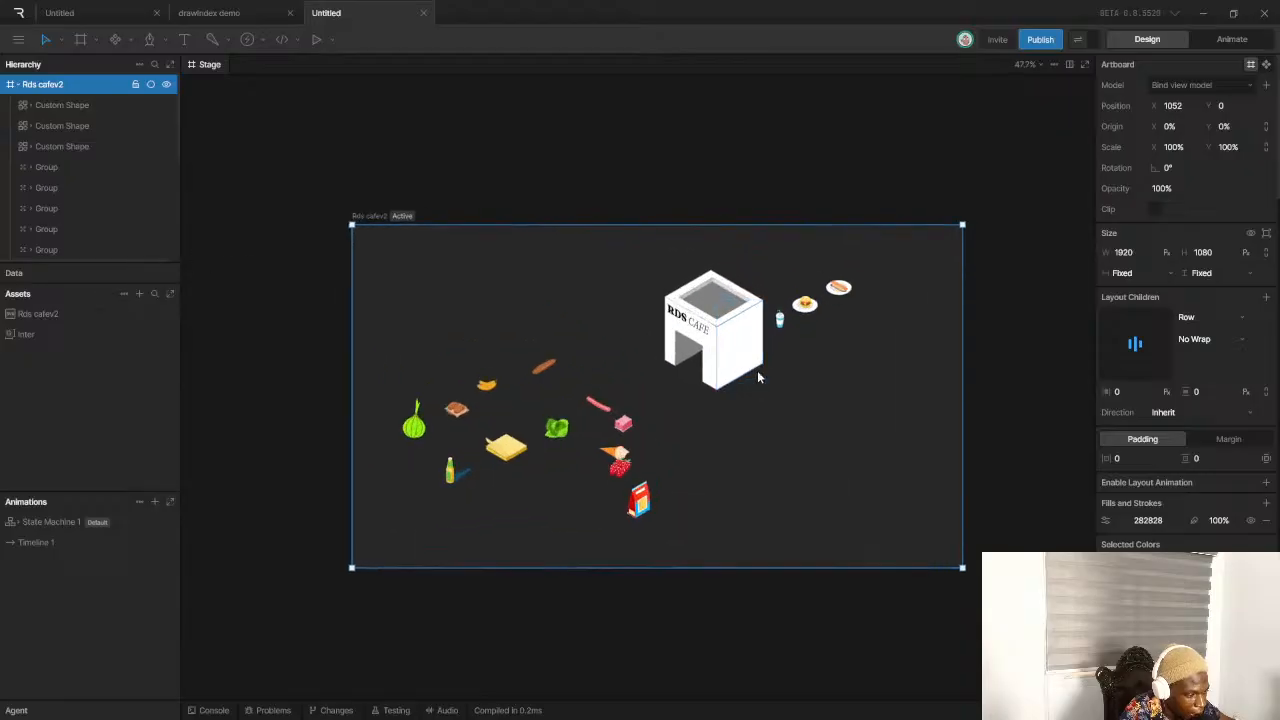
{"action": "scroll", "coordinate": [757, 377], "scroll_direction": "down", "scroll_amount": 5}
{"action": "scroll", "coordinate": [886, 425], "scroll_direction": "up", "scroll_amount": 2}
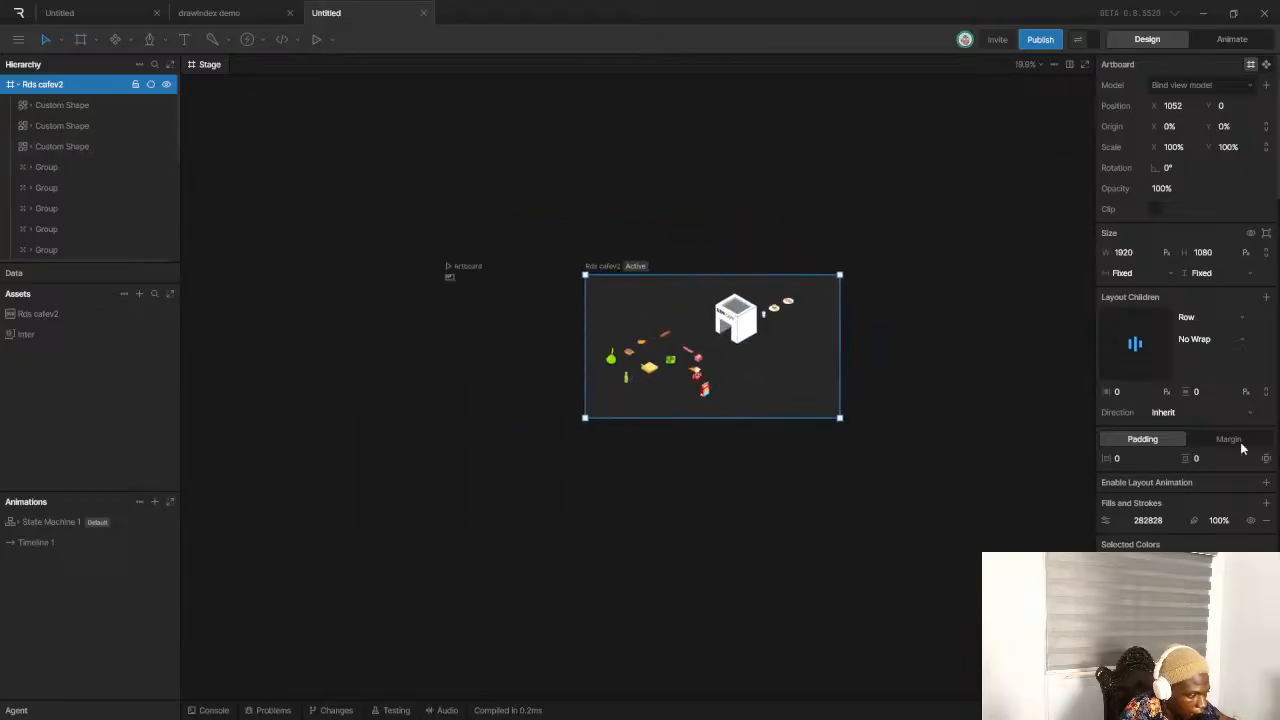
{"action": "left_click", "coordinate": [1121, 520]}
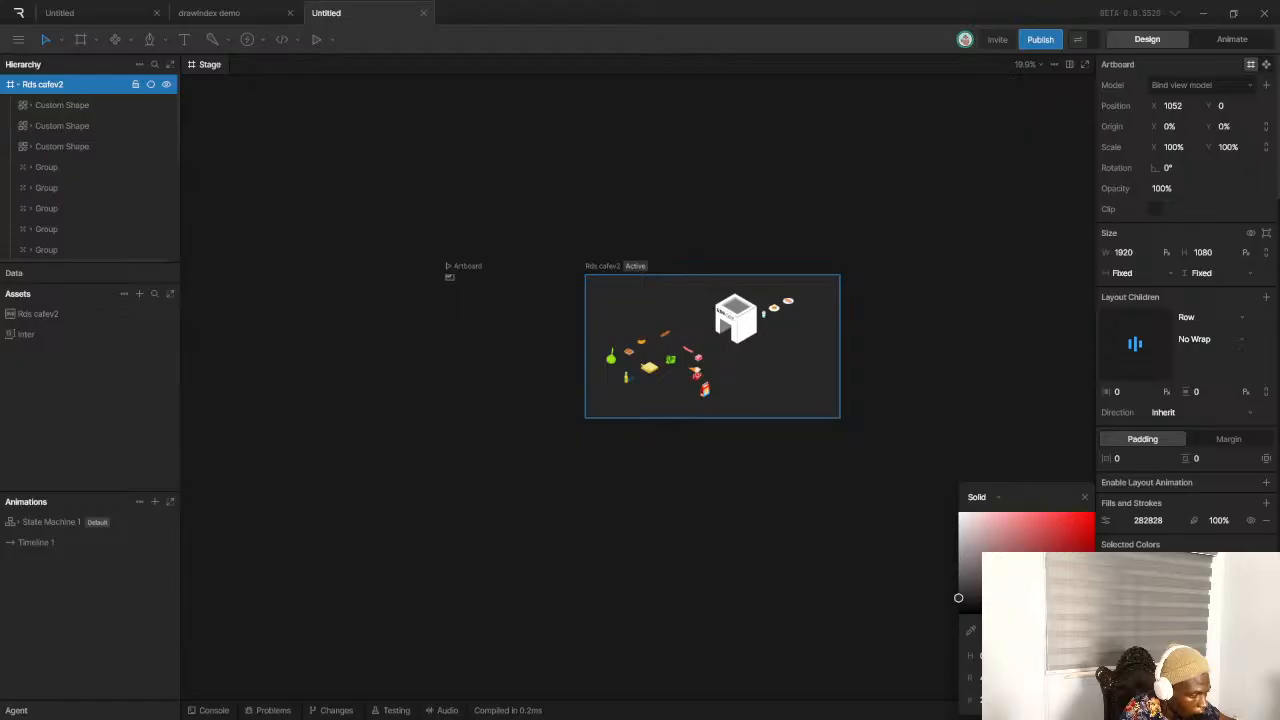
{"action": "mouse_move", "coordinate": [985, 550]}
{"action": "left_mouse_down"}
{"action": "mouse_move", "coordinate": [981, 528]}
{"action": "mouse_move", "coordinate": [1026, 587]}
{"action": "mouse_move", "coordinate": [1001, 536]}
{"action": "mouse_move", "coordinate": [967, 582]}
{"action": "mouse_move", "coordinate": [980, 555]}
{"action": "mouse_move", "coordinate": [1042, 520]}
{"action": "mouse_move", "coordinate": [1005, 543]}
{"action": "mouse_move", "coordinate": [1021, 549]}
{"action": "mouse_move", "coordinate": [986, 544]}
{"action": "mouse_move", "coordinate": [1002, 522]}
{"action": "mouse_move", "coordinate": [996, 536]}
{"action": "left_mouse_up"}
{"action": "left_click", "coordinate": [1029, 625]}
{"action": "left_click", "coordinate": [1043, 625]}
{"action": "scroll", "coordinate": [788, 333], "scroll_direction": "up", "scroll_amount": 1}
{"action": "scroll", "coordinate": [849, 451], "scroll_direction": "up", "scroll_amount": 3}
{"action": "scroll", "coordinate": [840, 429], "scroll_direction": "up", "scroll_amount": 5}
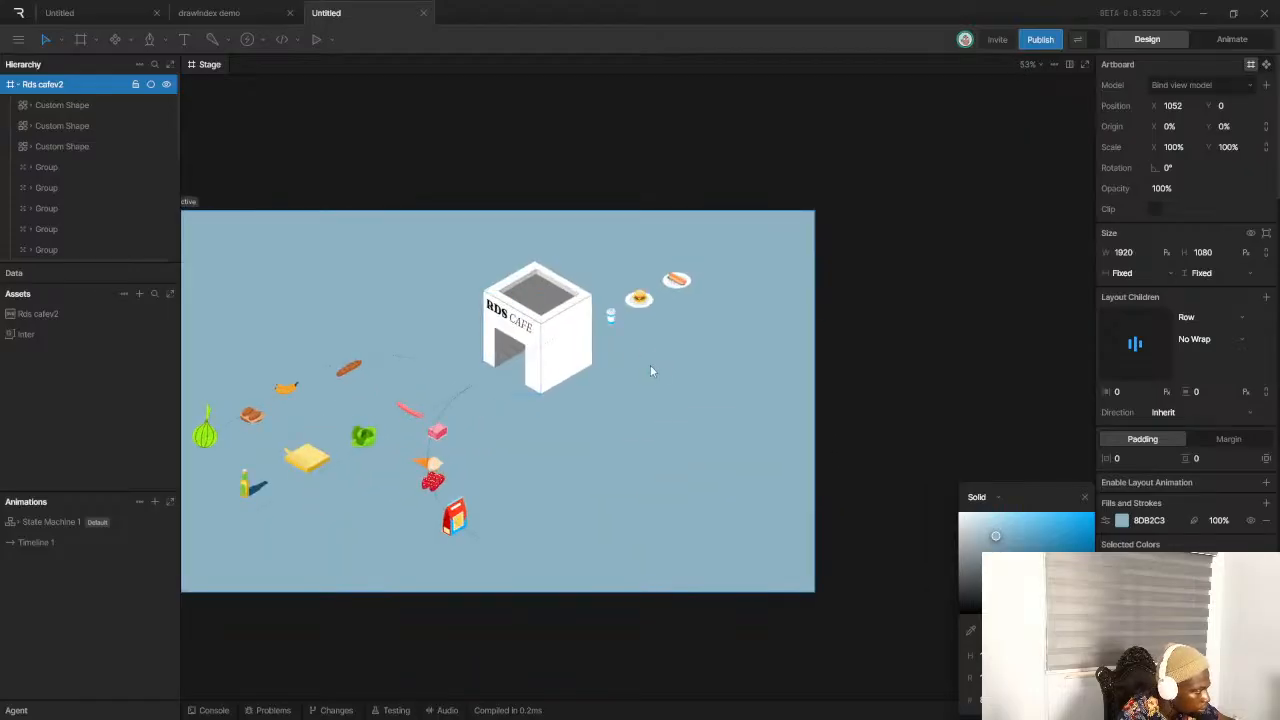
{"action": "scroll", "coordinate": [620, 395], "scroll_direction": "up", "scroll_amount": 1}
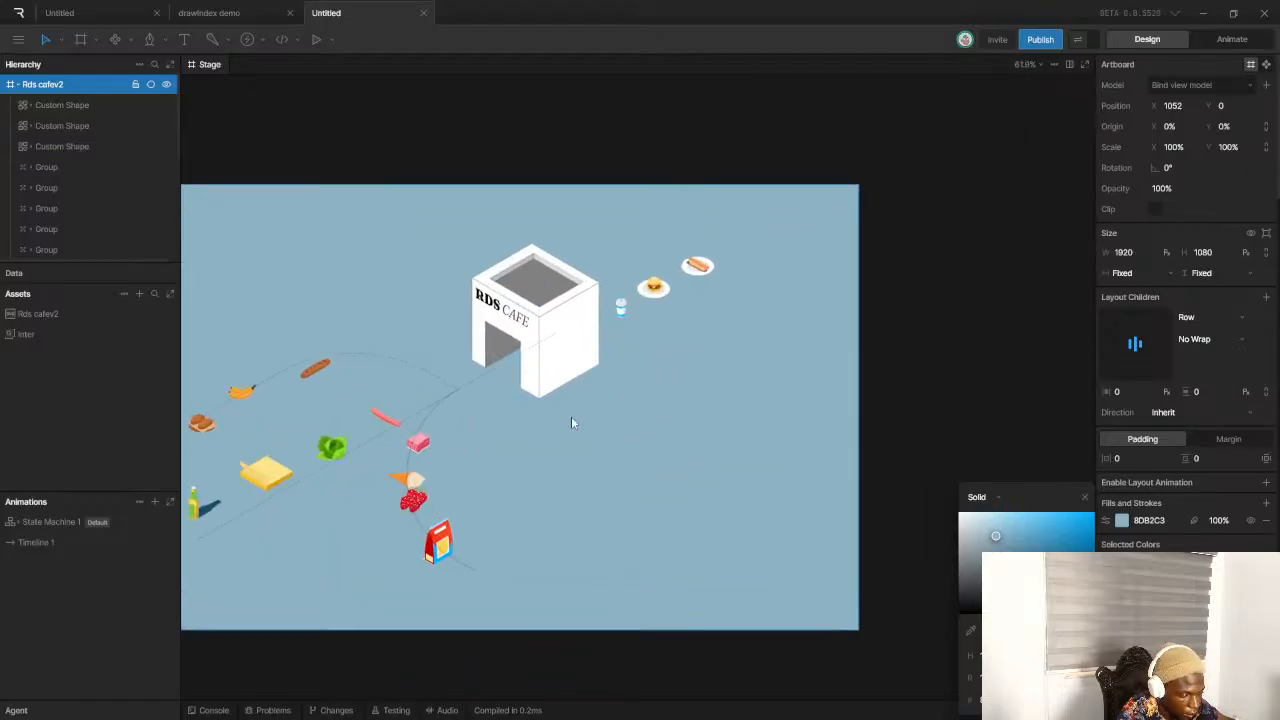
Add a Dash Effect to the stroke of the curved path running behind the strawberries and red snack bag
{"action": "scroll", "coordinate": [571, 423], "scroll_direction": "down", "scroll_amount": 5}
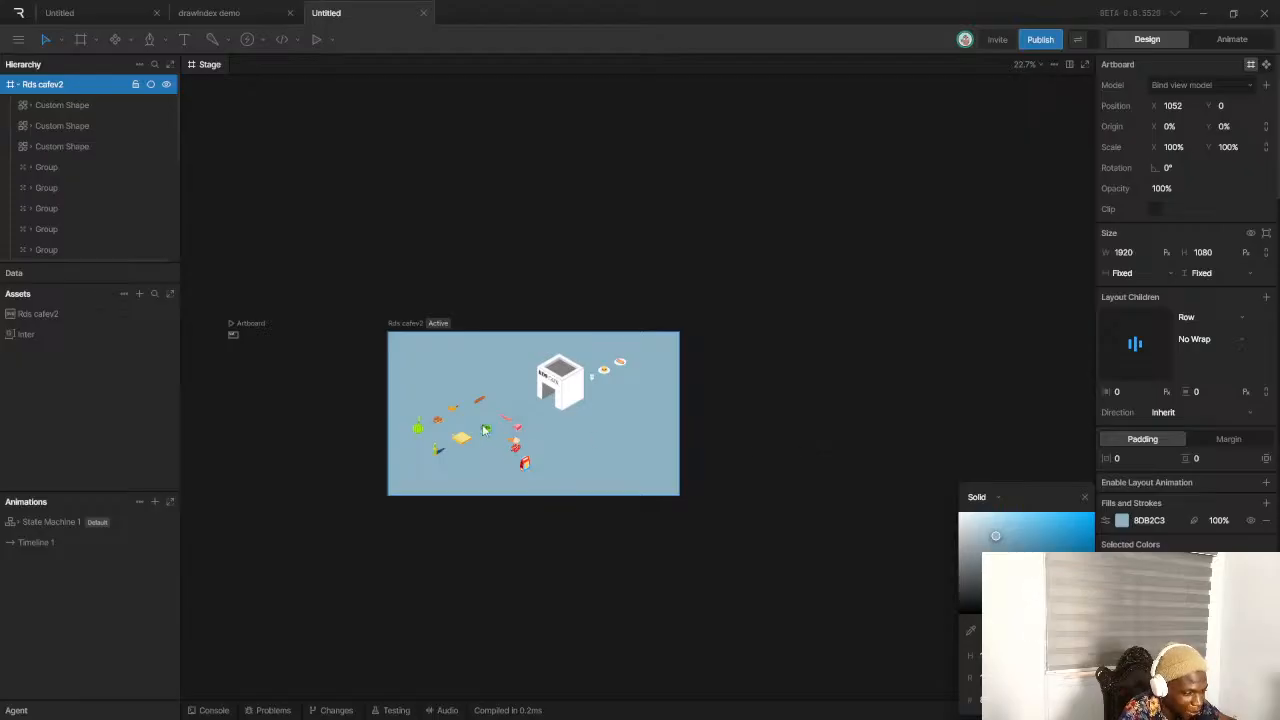
{"action": "scroll", "coordinate": [527, 474], "scroll_direction": "up", "scroll_amount": 10}
{"action": "left_click", "coordinate": [544, 488]}
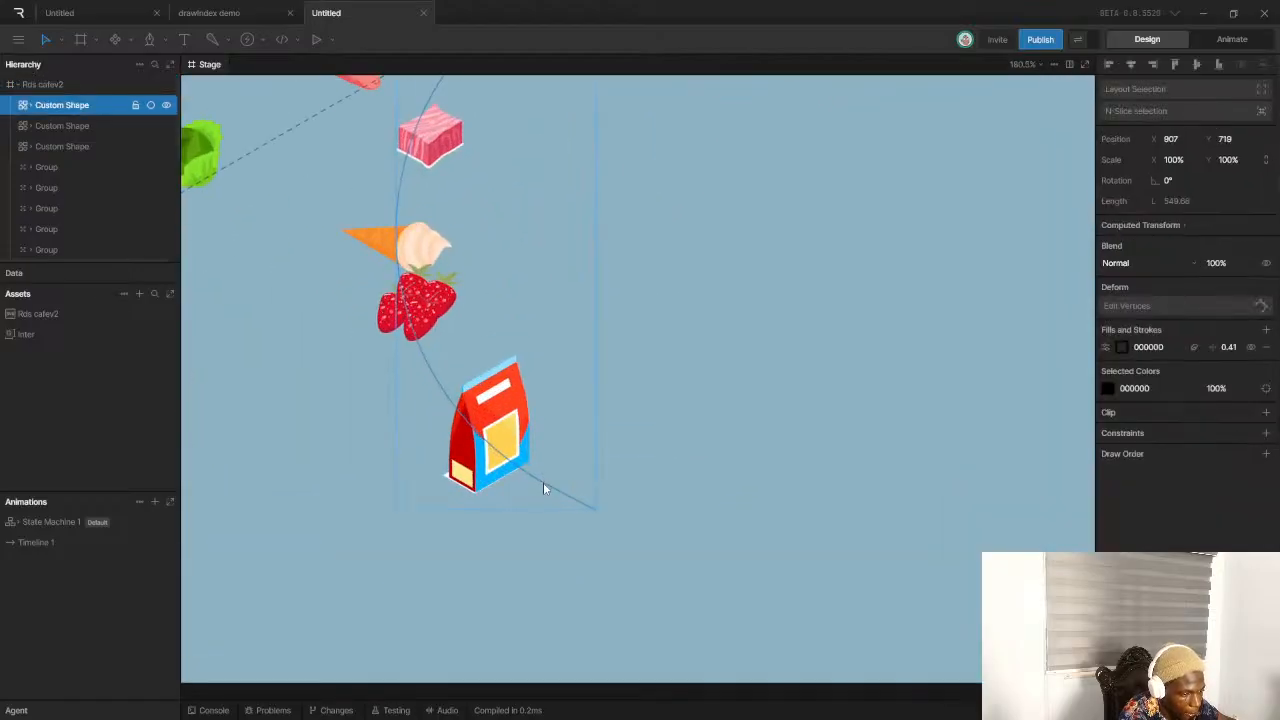
{"action": "left_click", "coordinate": [1105, 347]}
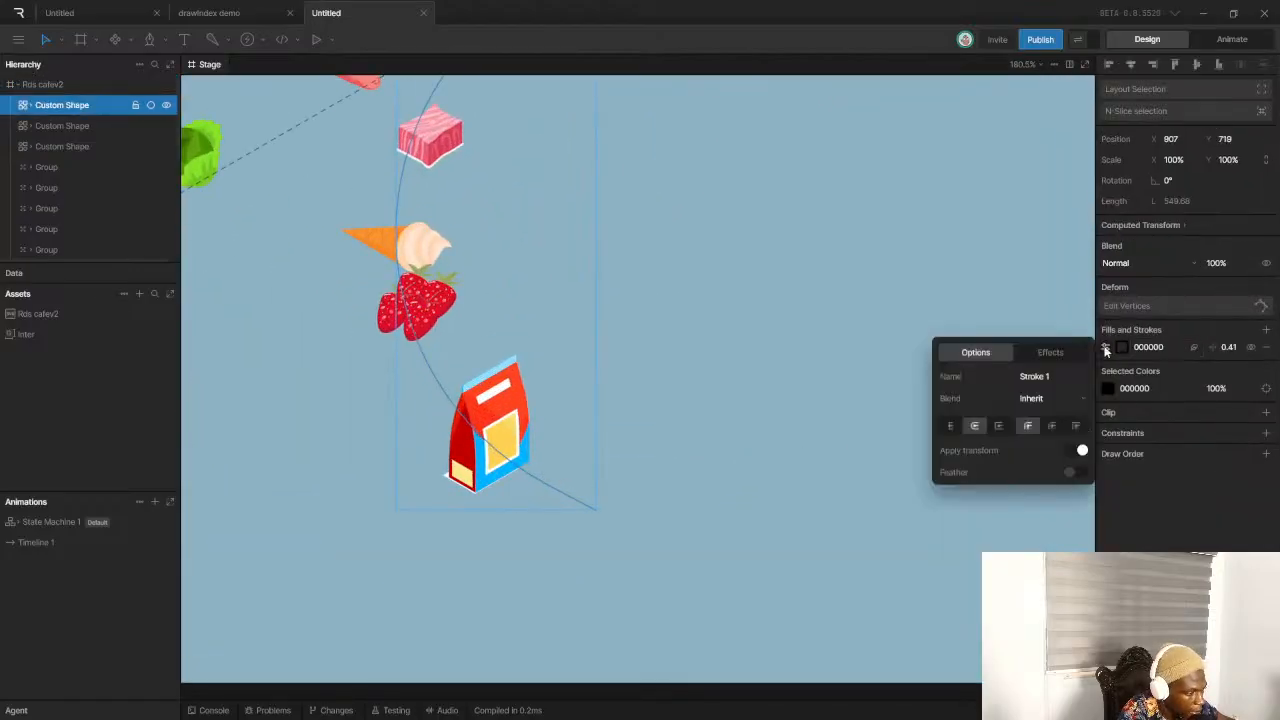
{"action": "left_click", "coordinate": [1036, 360]}
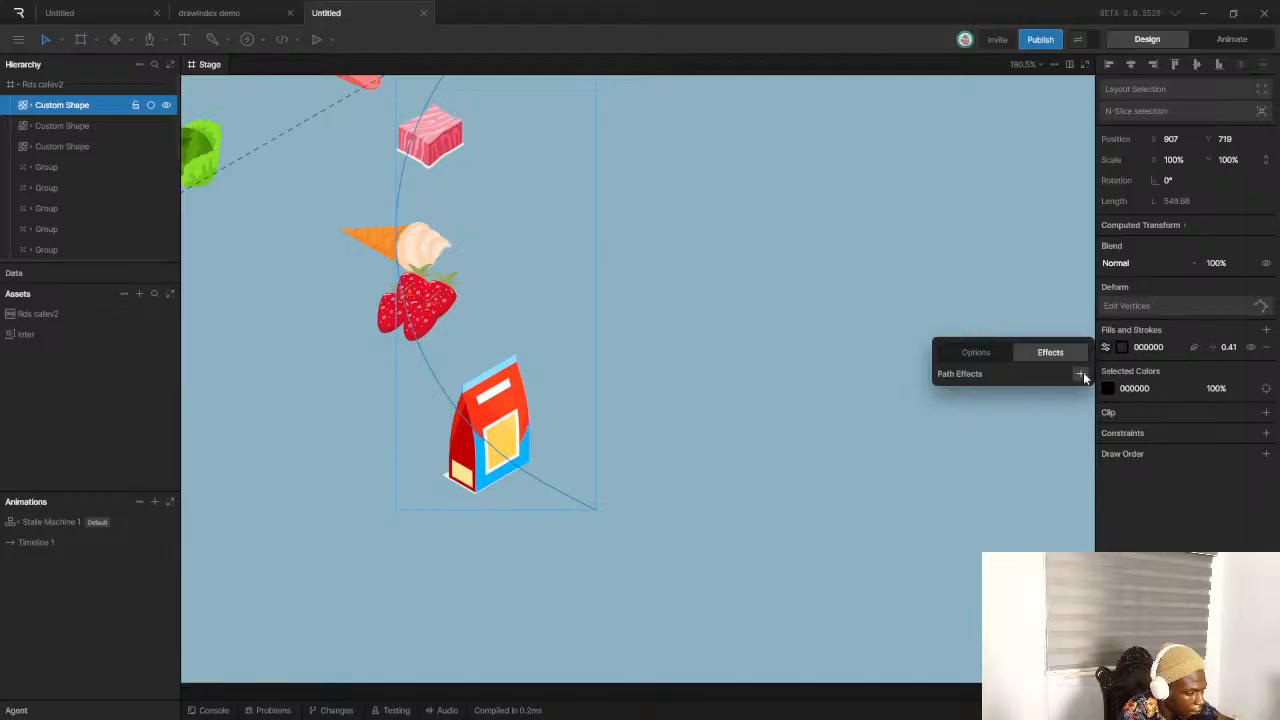
{"action": "left_click", "coordinate": [1081, 374]}
{"action": "left_click", "coordinate": [1056, 423]}
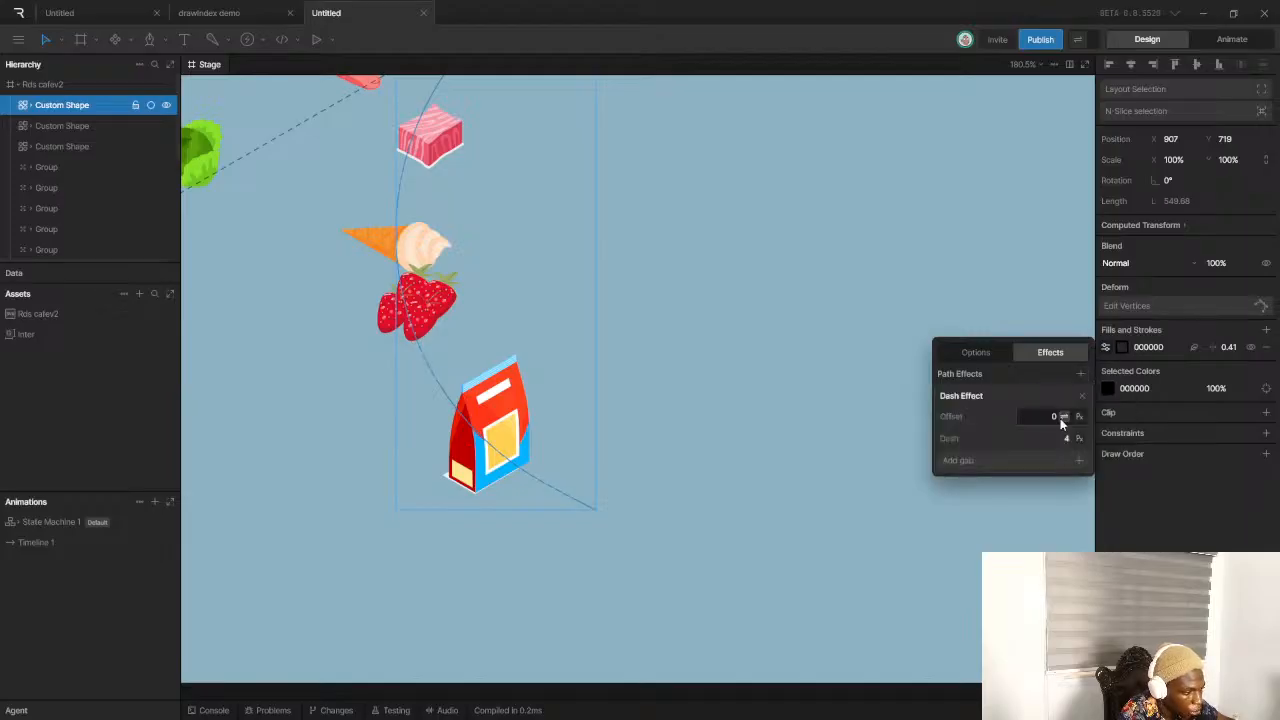
{"action": "scroll", "coordinate": [632, 390], "scroll_direction": "down", "scroll_amount": 8}
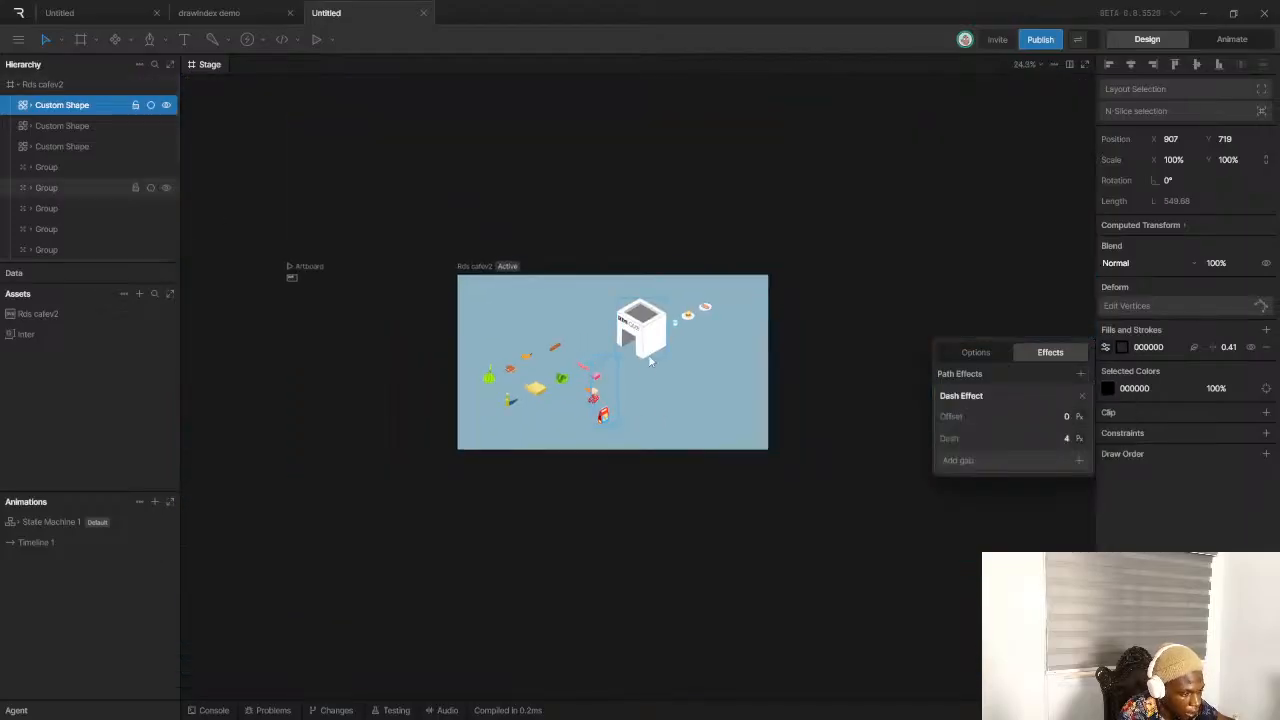
Remove the black stroke from the grey roof-opening shape inside the cafe building group
{"action": "left_click", "coordinate": [622, 424]}
{"action": "scroll", "coordinate": [618, 386], "scroll_direction": "up", "scroll_amount": 5}
{"action": "scroll", "coordinate": [560, 279], "scroll_direction": "down", "scroll_amount": 3}
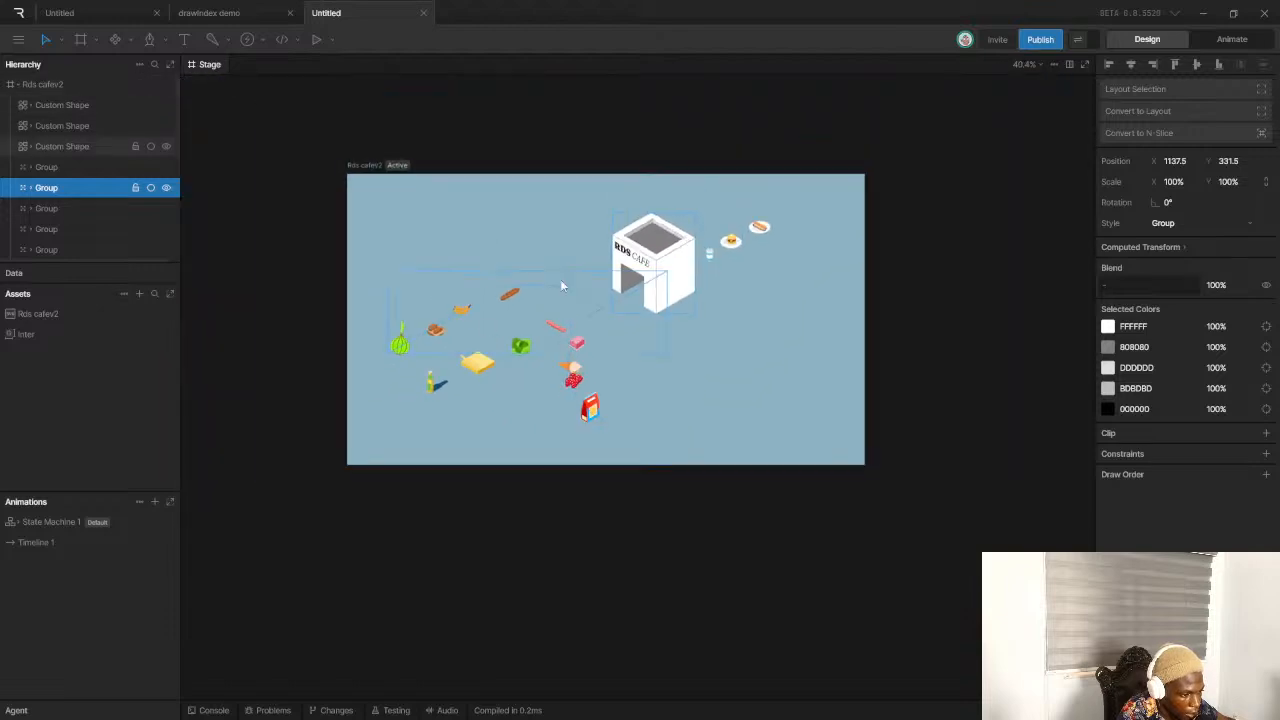
{"action": "scroll", "coordinate": [505, 278], "scroll_direction": "up", "scroll_amount": 2}
{"action": "scroll", "coordinate": [680, 301], "scroll_direction": "down", "scroll_amount": 4}
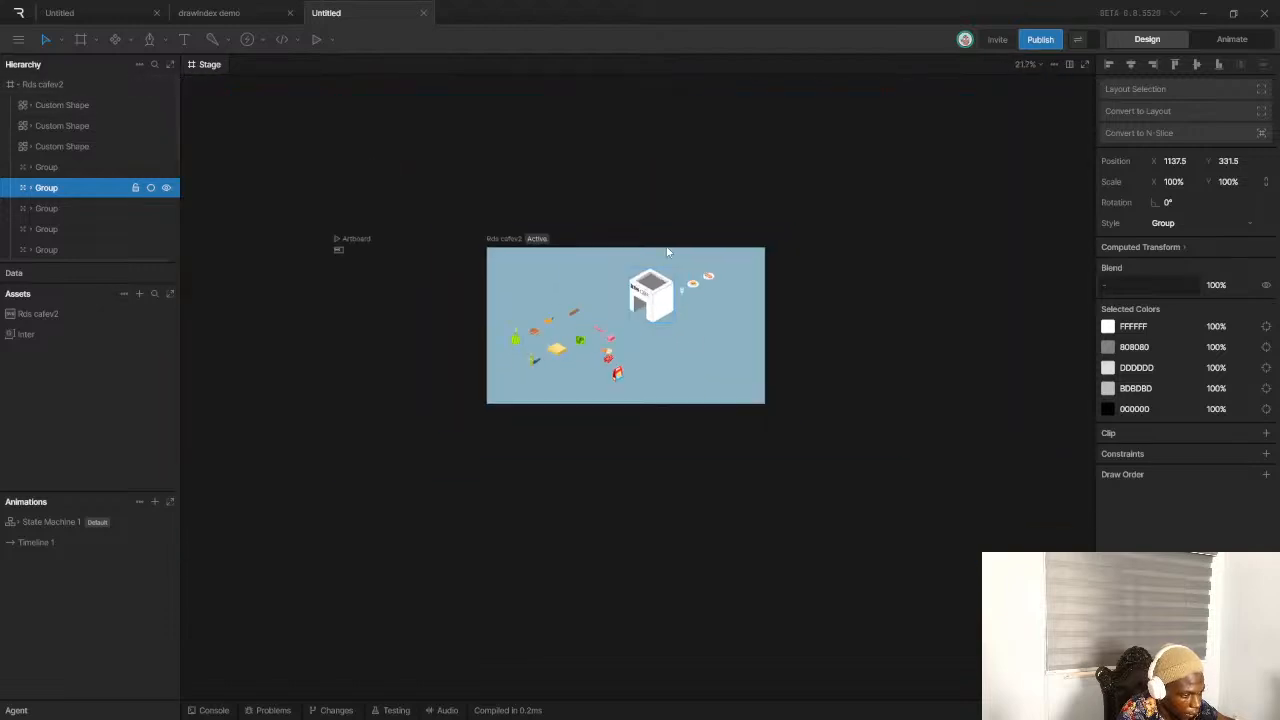
{"action": "scroll", "coordinate": [607, 305], "scroll_direction": "up", "scroll_amount": 5}
{"action": "double_click", "coordinate": [618, 305]}
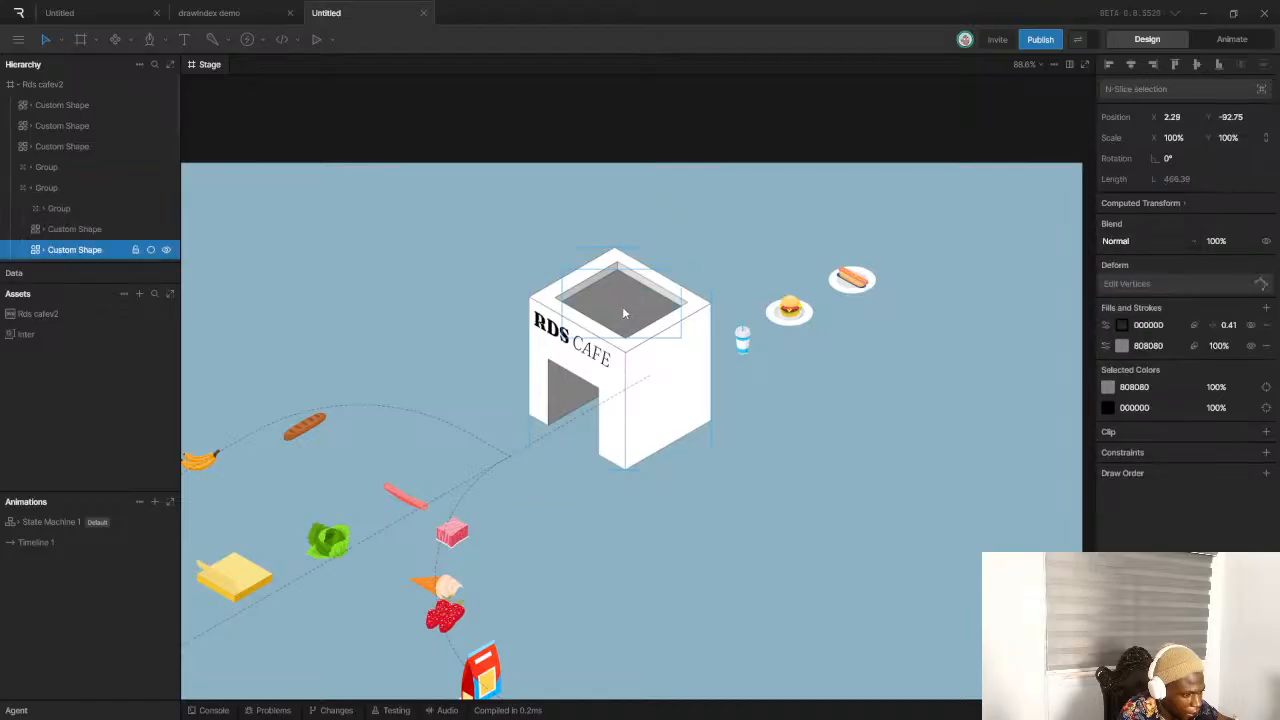
{"action": "left_click", "coordinate": [1266, 325]}
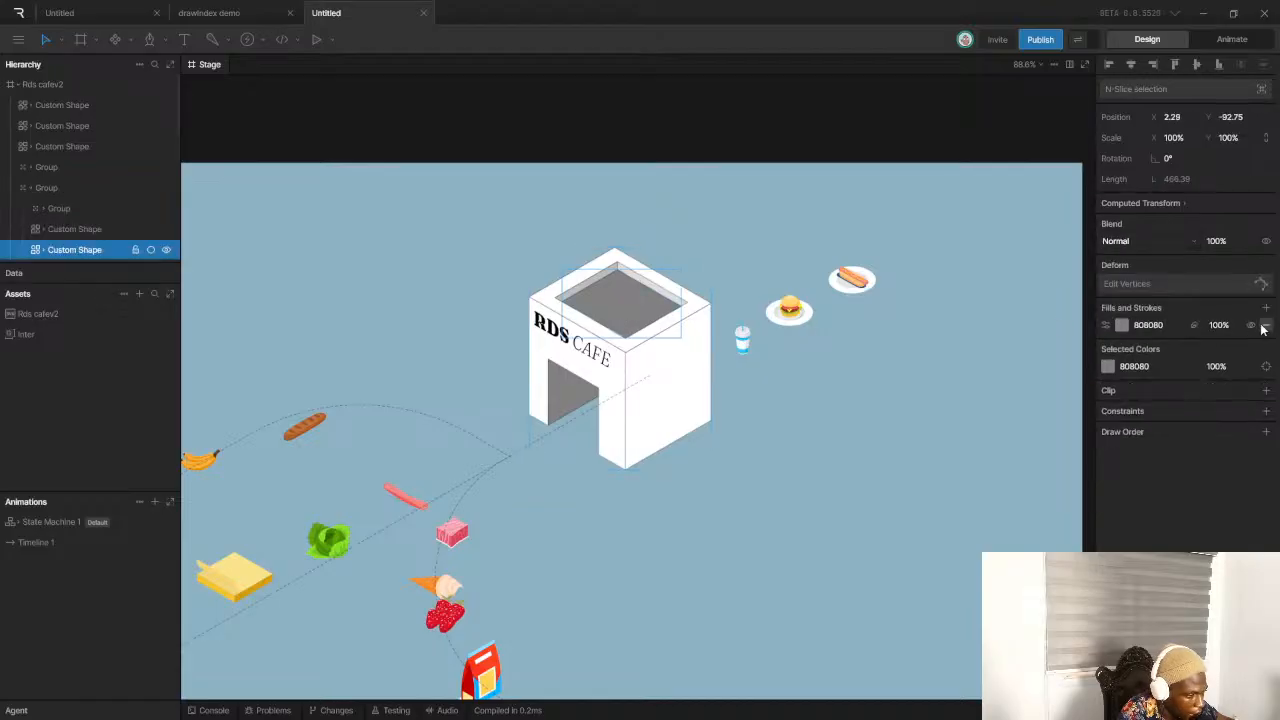
{"action": "scroll", "coordinate": [760, 440], "scroll_direction": "up", "scroll_amount": 3}
{"action": "left_click", "coordinate": [716, 395]}
{"action": "scroll", "coordinate": [716, 400], "scroll_direction": "down", "scroll_amount": 3}
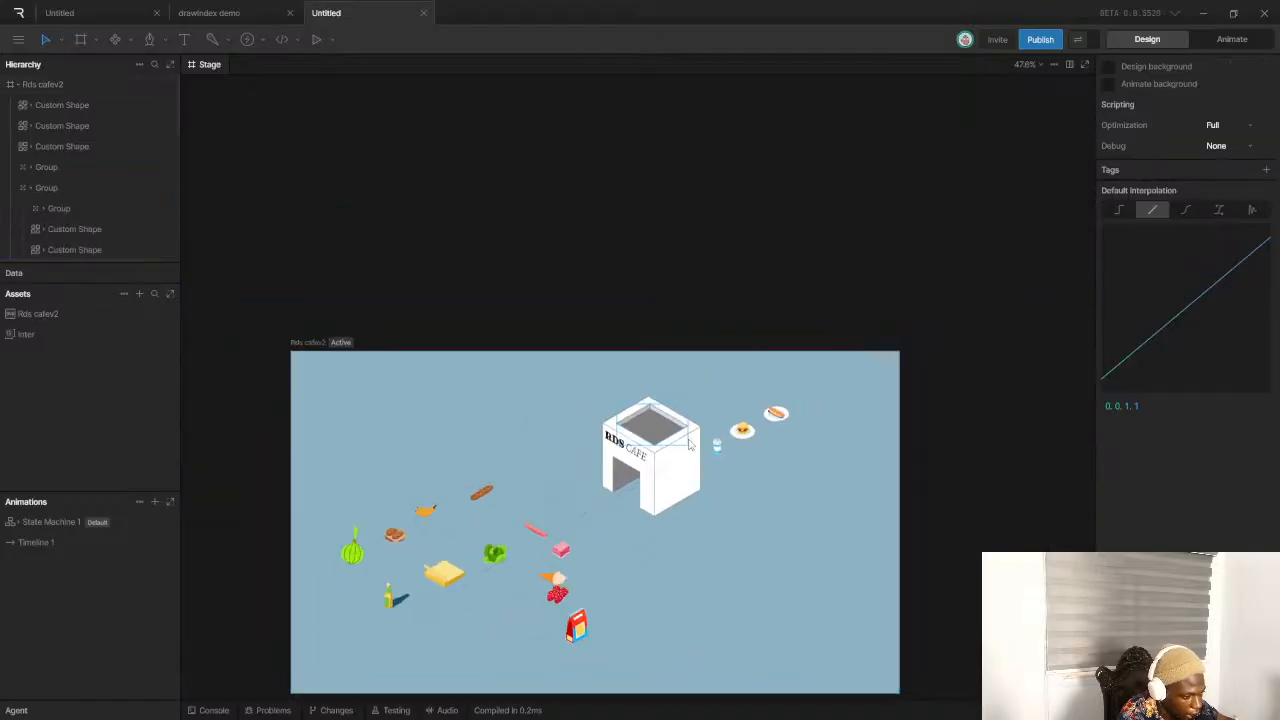
{"action": "scroll", "coordinate": [690, 430], "scroll_direction": "up", "scroll_amount": 4}
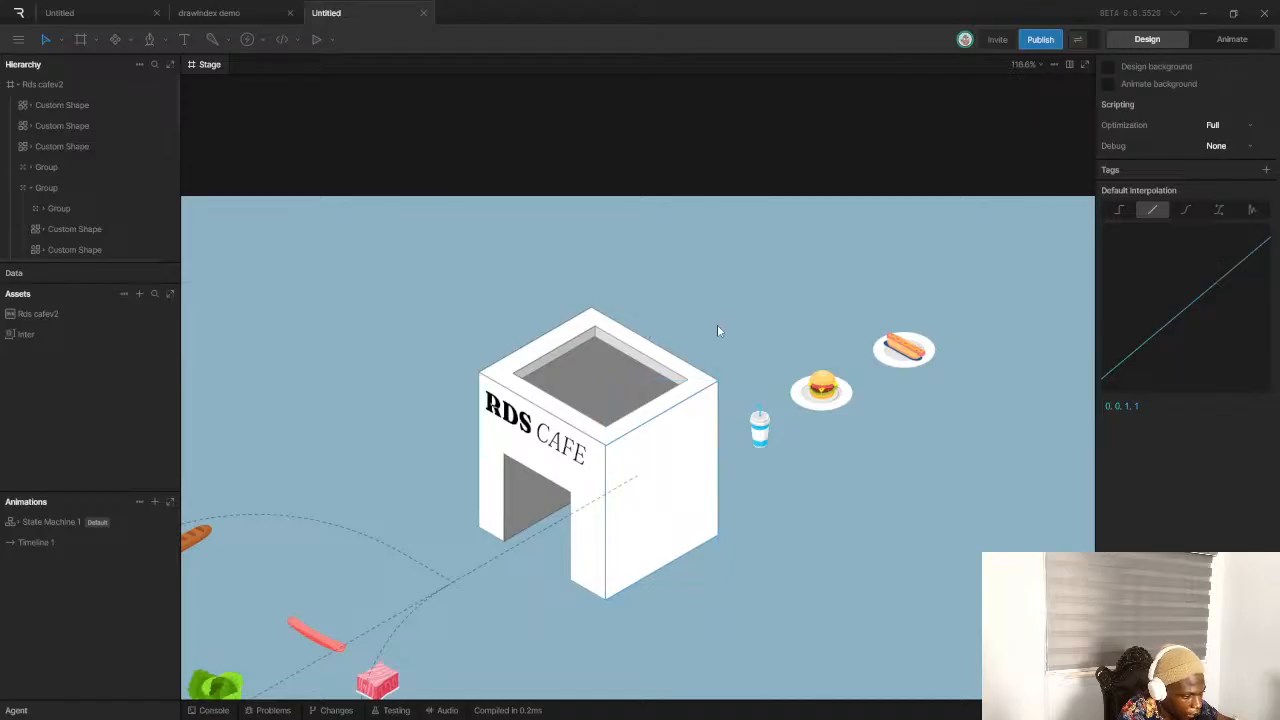
{"action": "scroll", "coordinate": [717, 324], "scroll_direction": "down", "scroll_amount": 4}
{"action": "scroll", "coordinate": [538, 546], "scroll_direction": "up", "scroll_amount": 1}
{"action": "scroll", "coordinate": [636, 484], "scroll_direction": "down", "scroll_amount": 2}
{"action": "scroll", "coordinate": [682, 462], "scroll_direction": "up", "scroll_amount": 3}
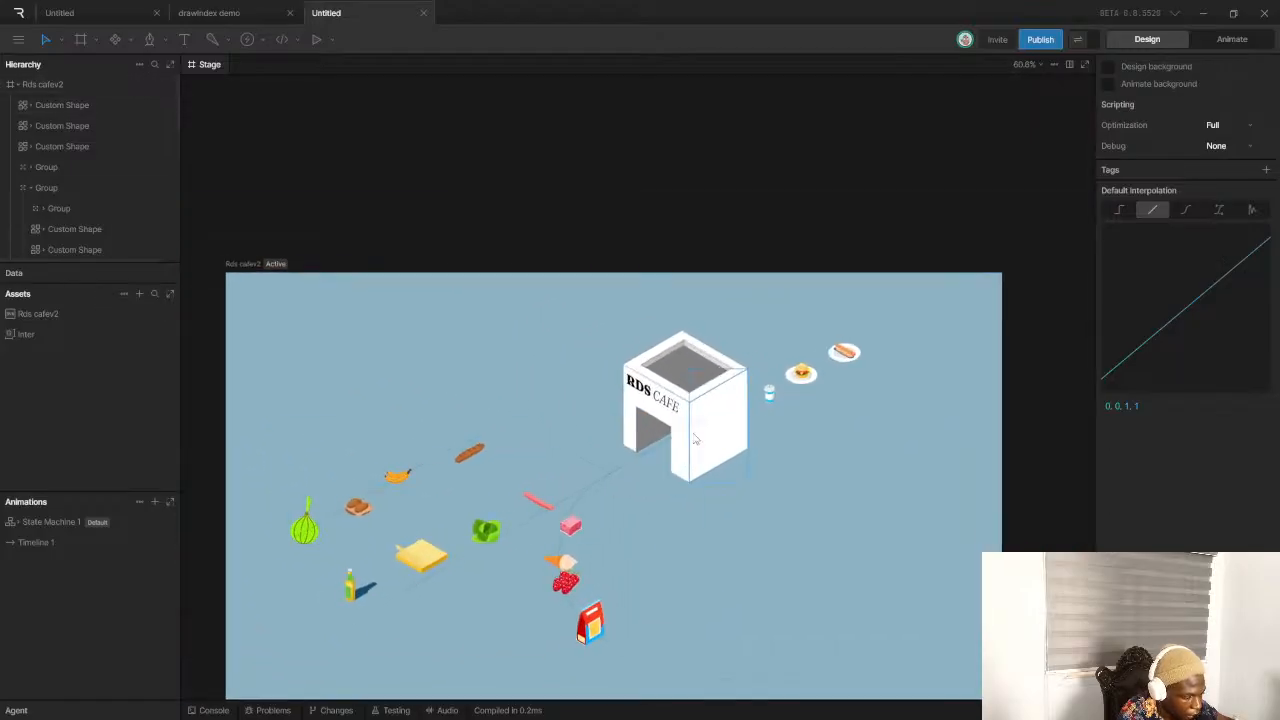
{"action": "scroll", "coordinate": [719, 480], "scroll_direction": "down", "scroll_amount": 1}
{"action": "scroll", "coordinate": [717, 483], "scroll_direction": "down", "scroll_amount": 2}
{"action": "scroll", "coordinate": [654, 480], "scroll_direction": "up", "scroll_amount": 5}
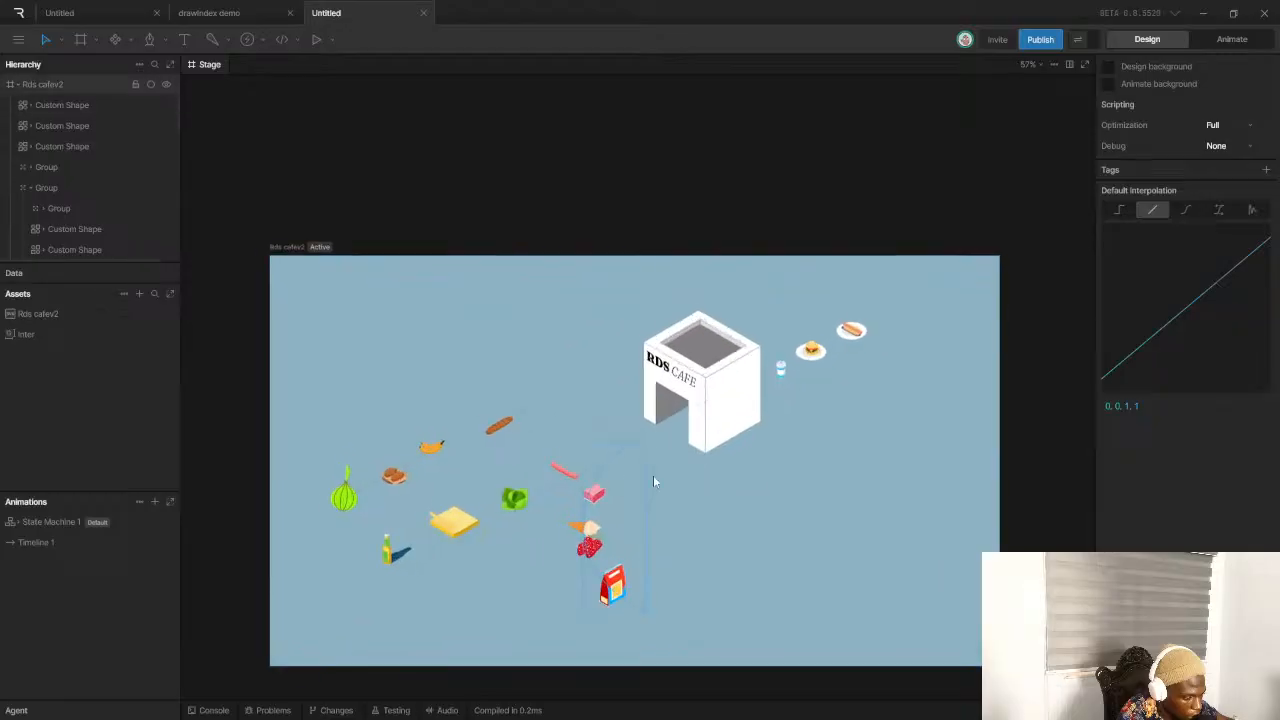
Rename the group containing the plated burger as han_burger
{"action": "left_click", "coordinate": [803, 468]}
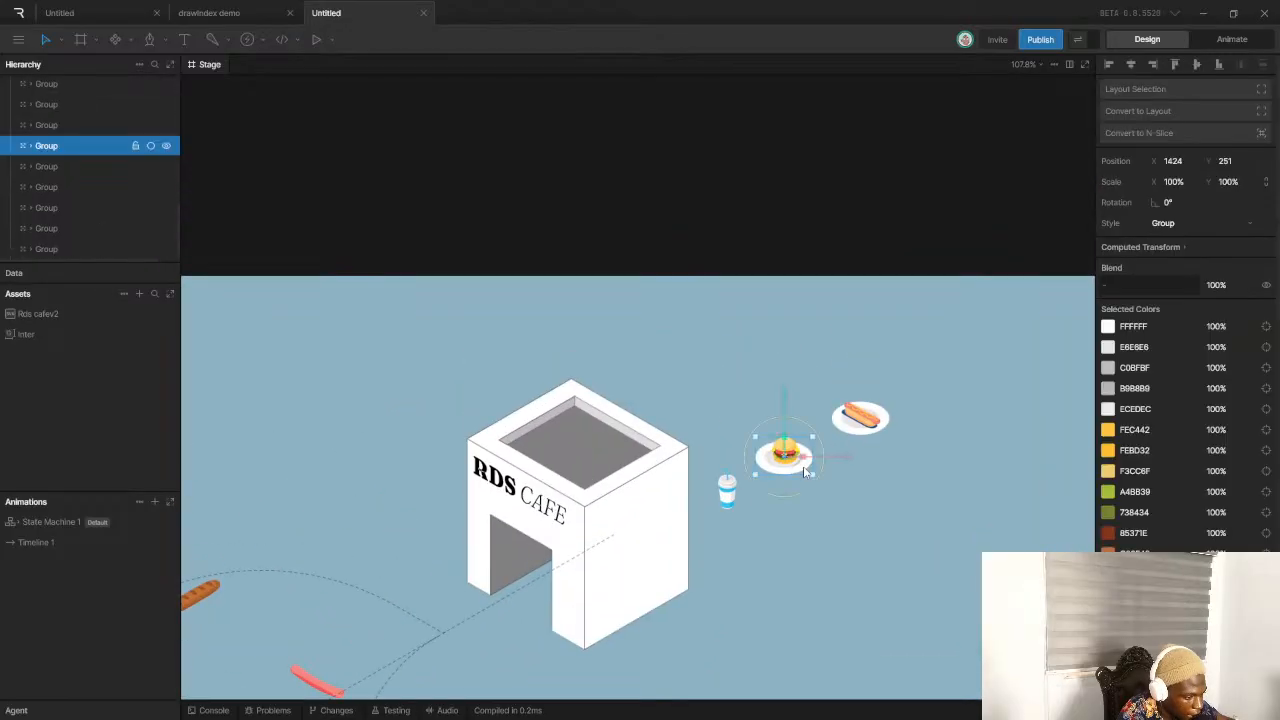
{"action": "left_click", "coordinate": [30, 146]}
{"action": "scroll", "coordinate": [122, 204], "scroll_direction": "down", "scroll_amount": 8}
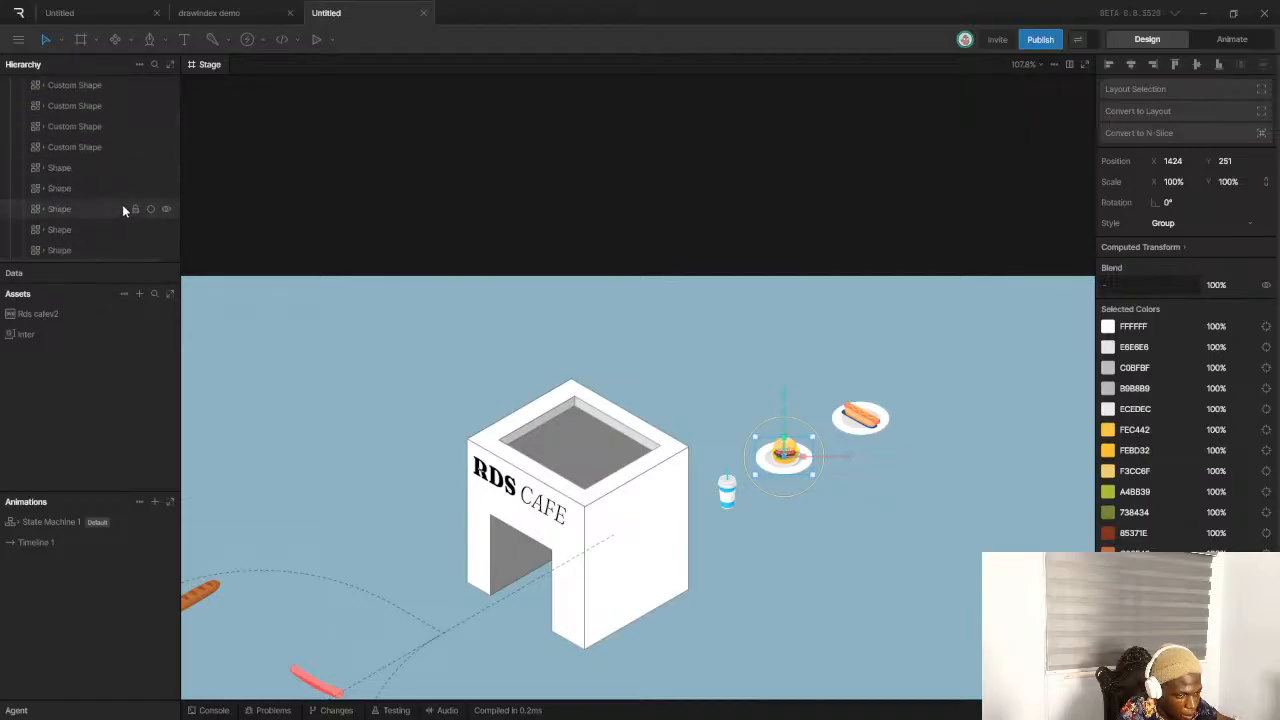
{"action": "scroll", "coordinate": [124, 211], "scroll_direction": "down", "scroll_amount": 3}
{"action": "scroll", "coordinate": [775, 580], "scroll_direction": "up", "scroll_amount": 10}
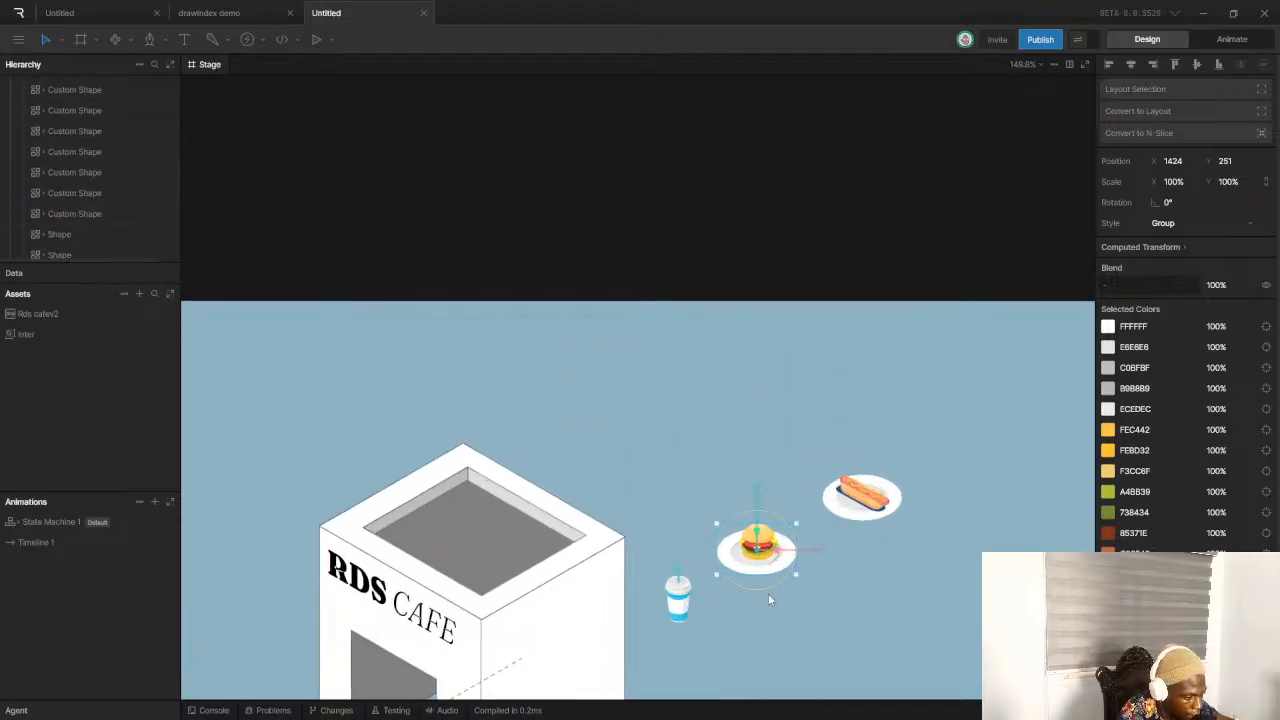
{"action": "scroll", "coordinate": [778, 583], "scroll_direction": "up", "scroll_amount": 2}
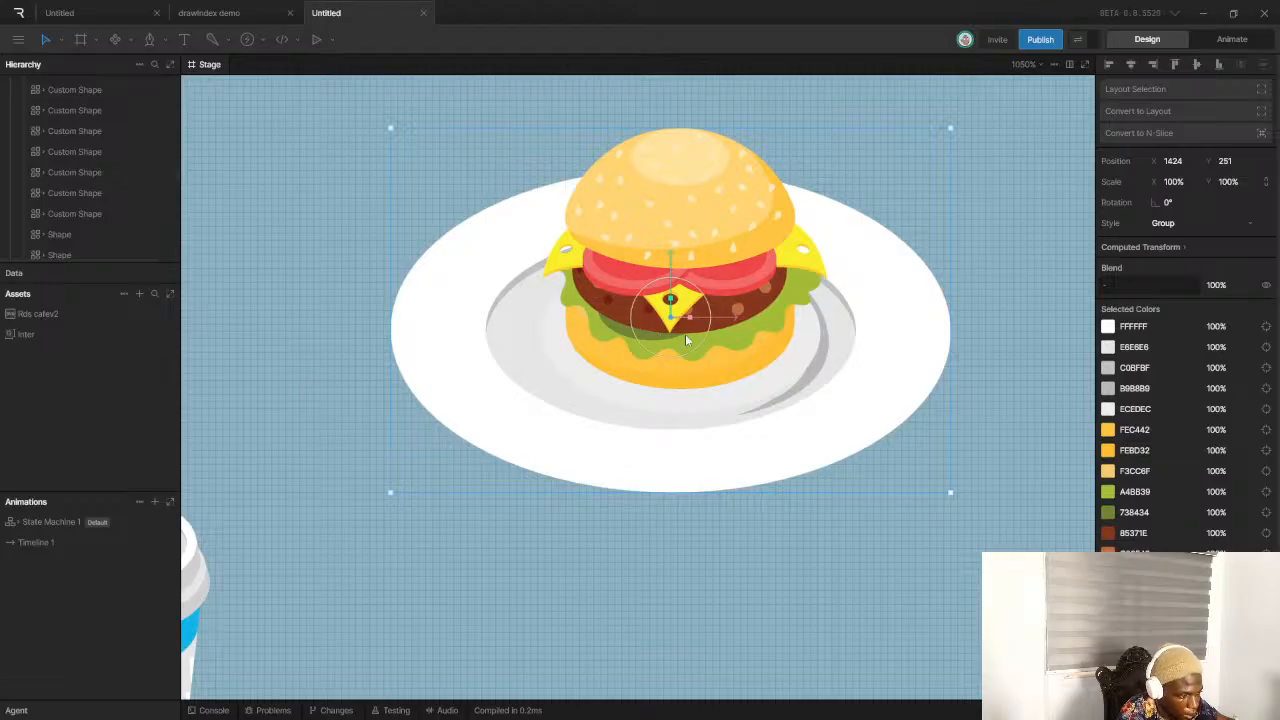
{"action": "scroll", "coordinate": [685, 334], "scroll_direction": "down", "scroll_amount": 10}
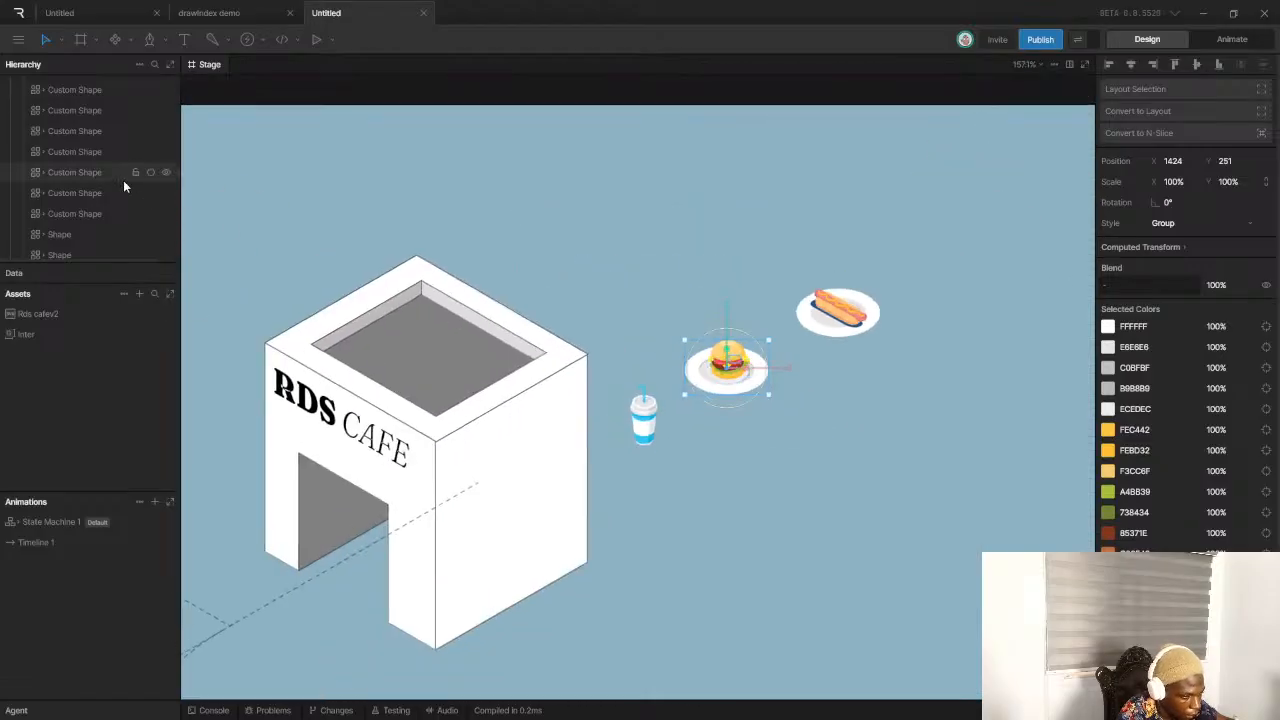
{"action": "scroll", "coordinate": [54, 181], "scroll_direction": "up", "scroll_amount": 5}
{"action": "scroll", "coordinate": [65, 212], "scroll_direction": "down", "scroll_amount": 2}
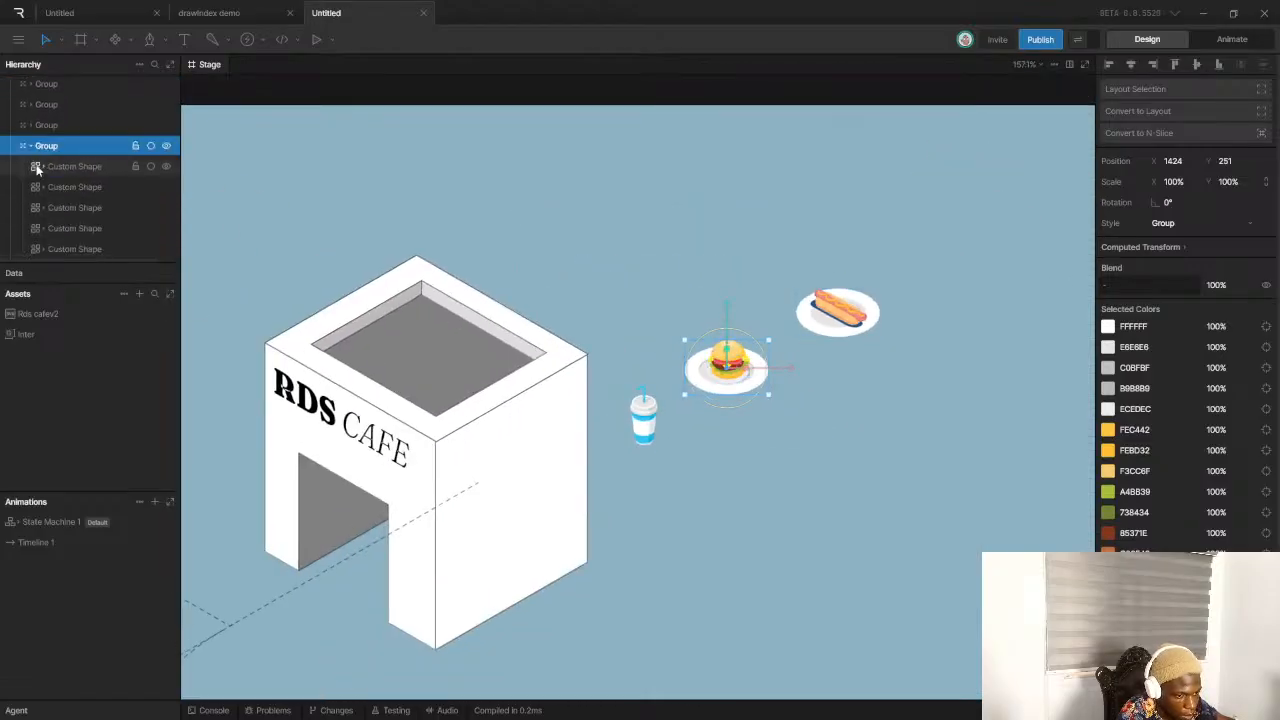
{"action": "left_click", "coordinate": [31, 146]}
{"action": "double_click", "coordinate": [47, 146]}
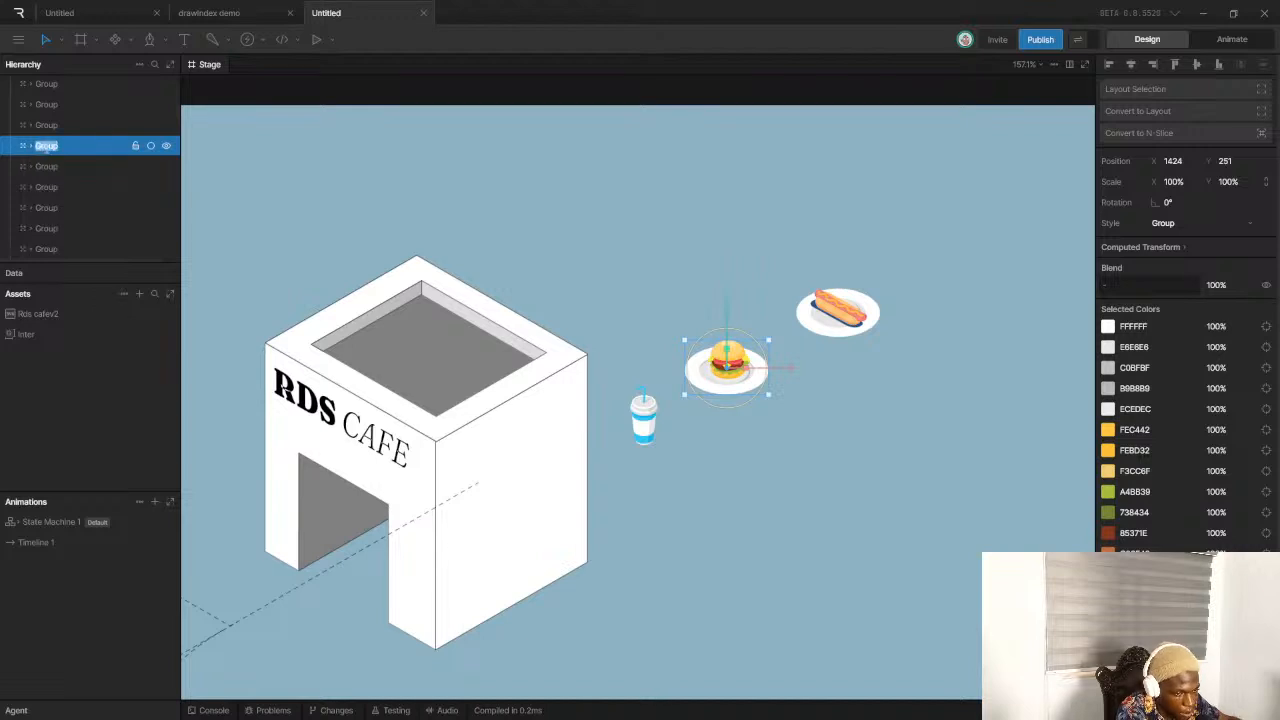
{"action": "type", "text": "har"}
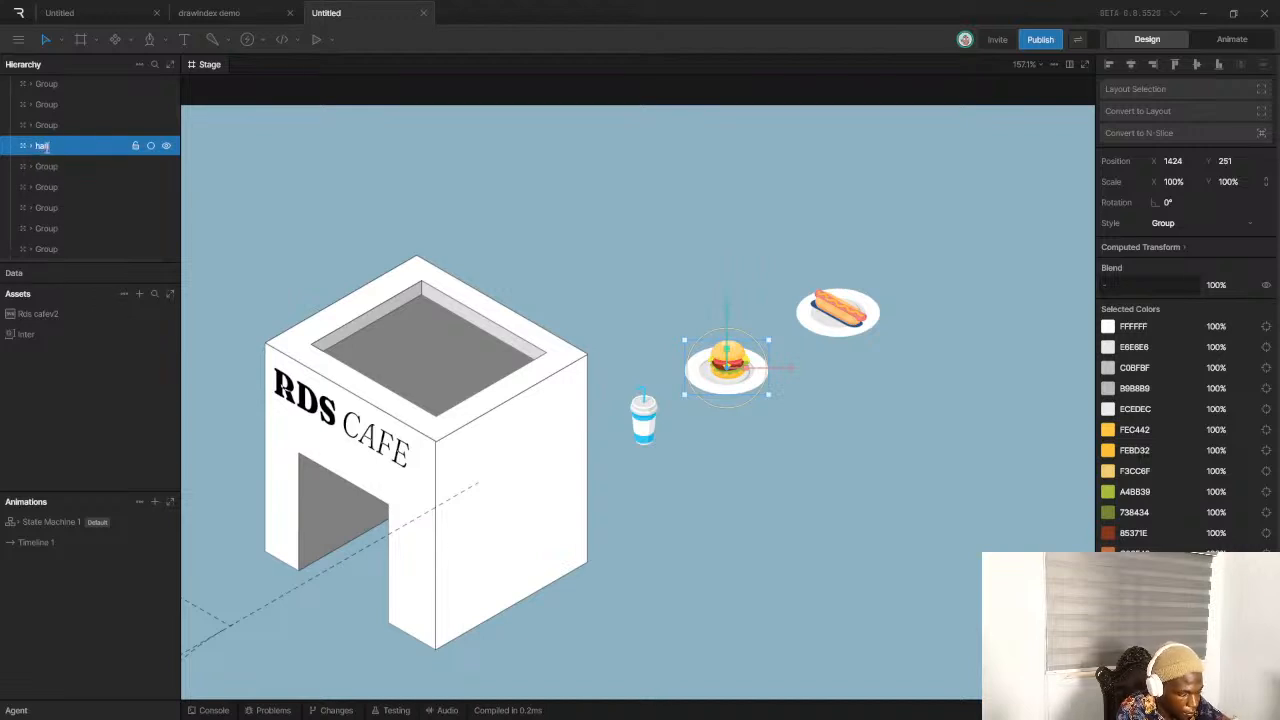
{"action": "type", "text": "ll_burger"}
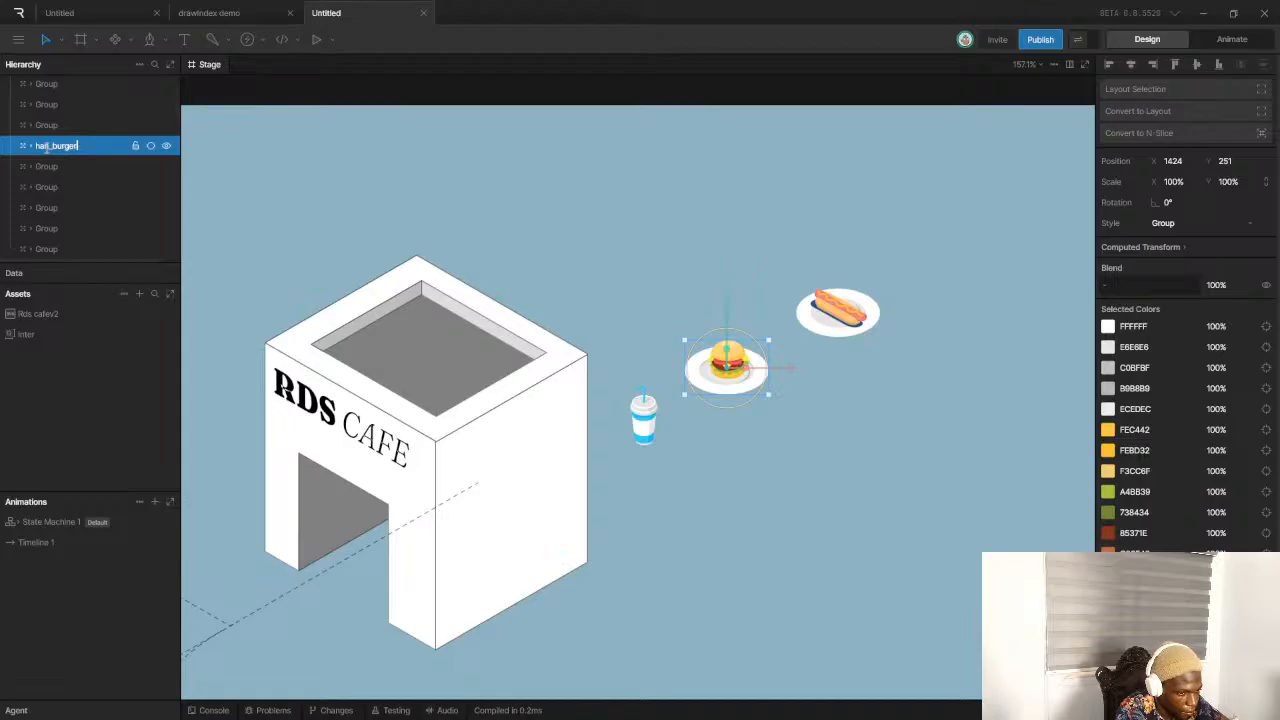
Rename the group containing the plated hot dog beside the burger as hotdog
{"action": "left_click", "coordinate": [47, 166]}
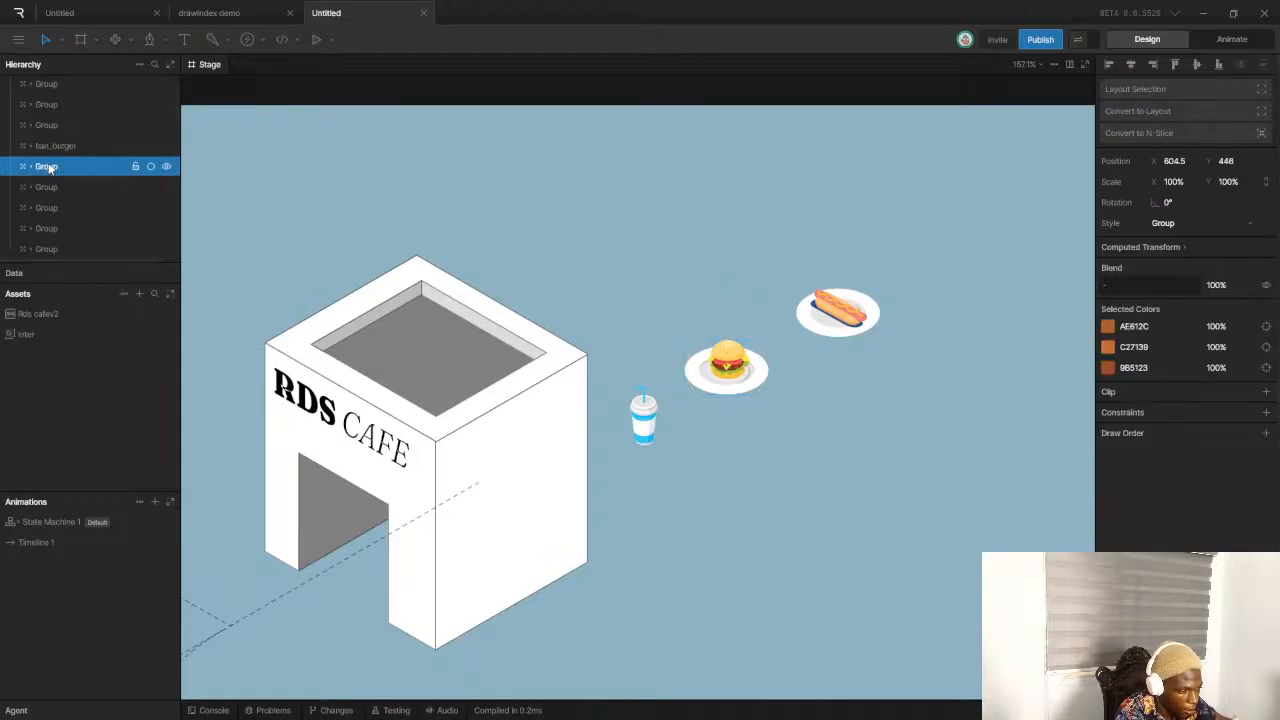
{"action": "left_click", "coordinate": [838, 310]}
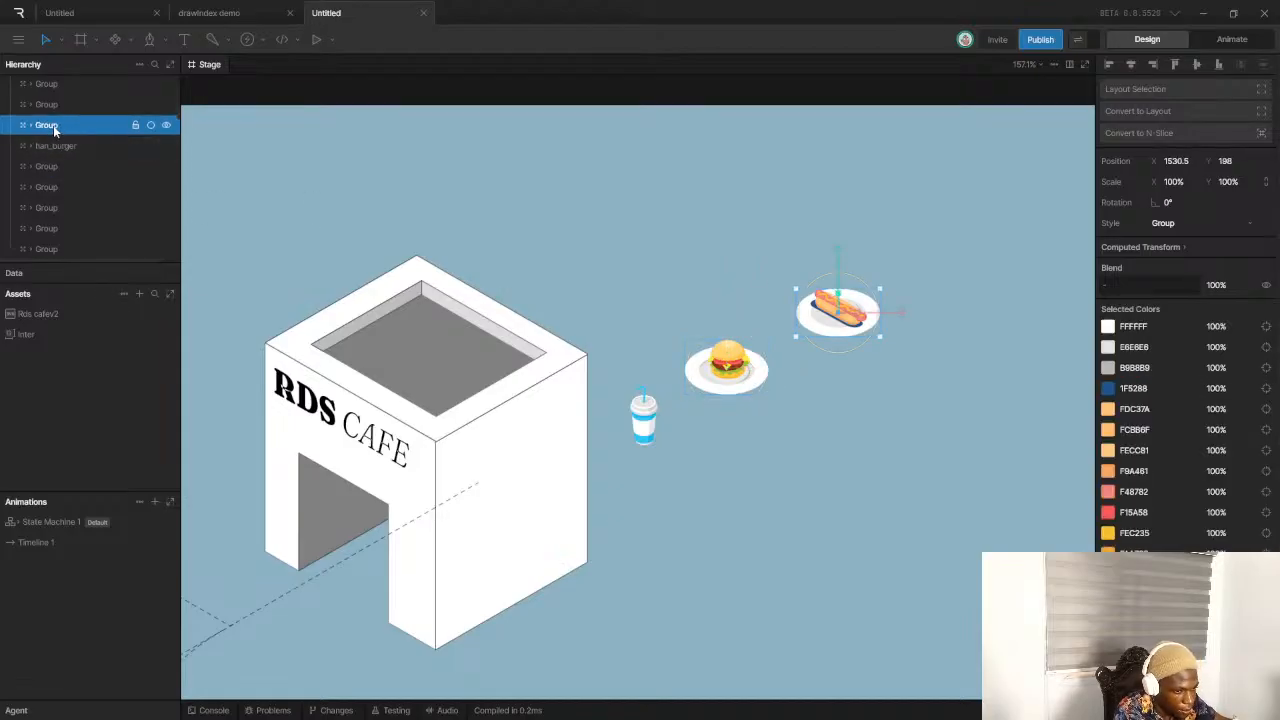
{"action": "double_click", "coordinate": [47, 125]}
{"action": "type", "text": "dh"}
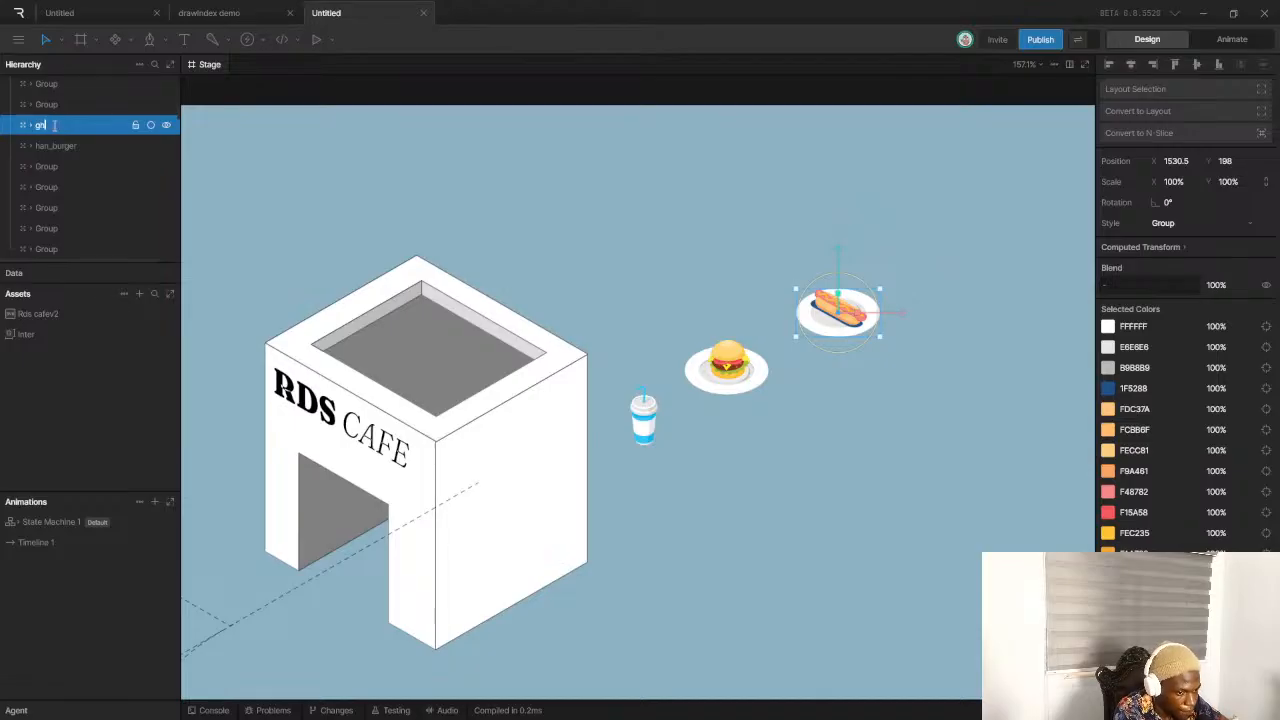
{"action": "key", "text": "BackSpace"}
{"action": "key", "text": "BackSpace"}
{"action": "type", "text": "hotdog"}
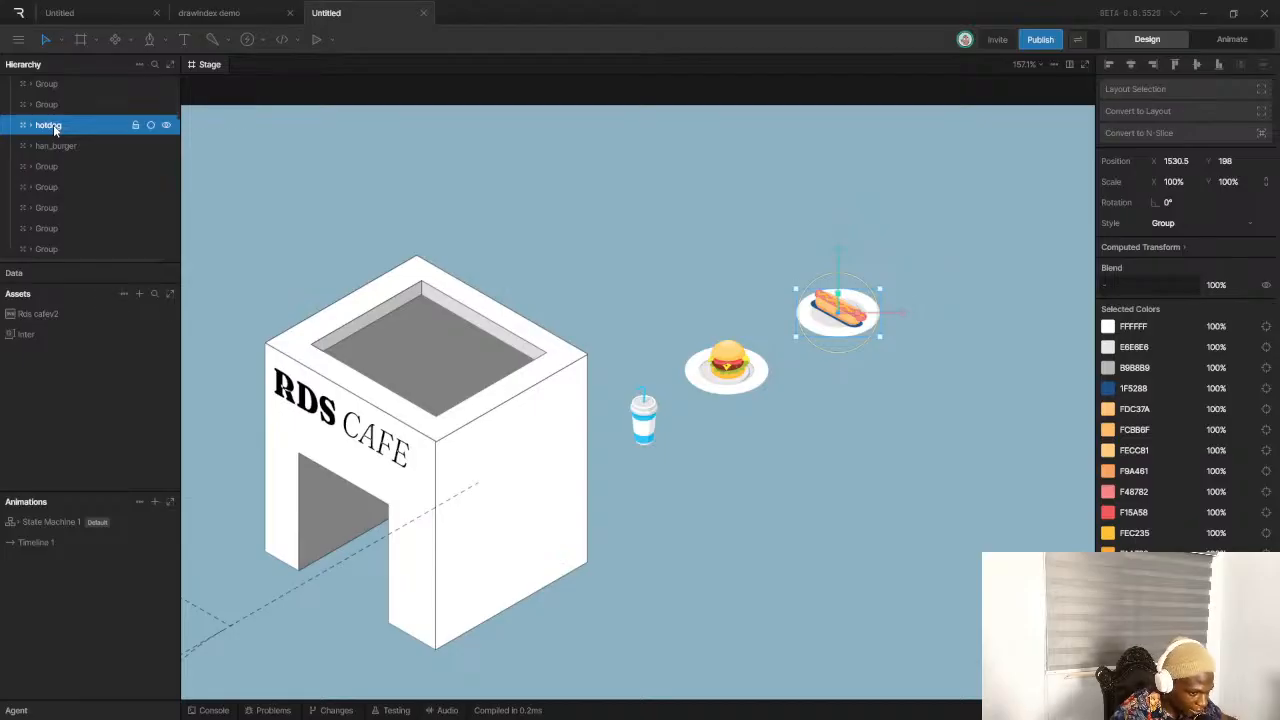
Rename the group containing the blue and white drink cup as milk_shake
{"action": "scroll", "coordinate": [692, 372], "scroll_direction": "down", "scroll_amount": 10}
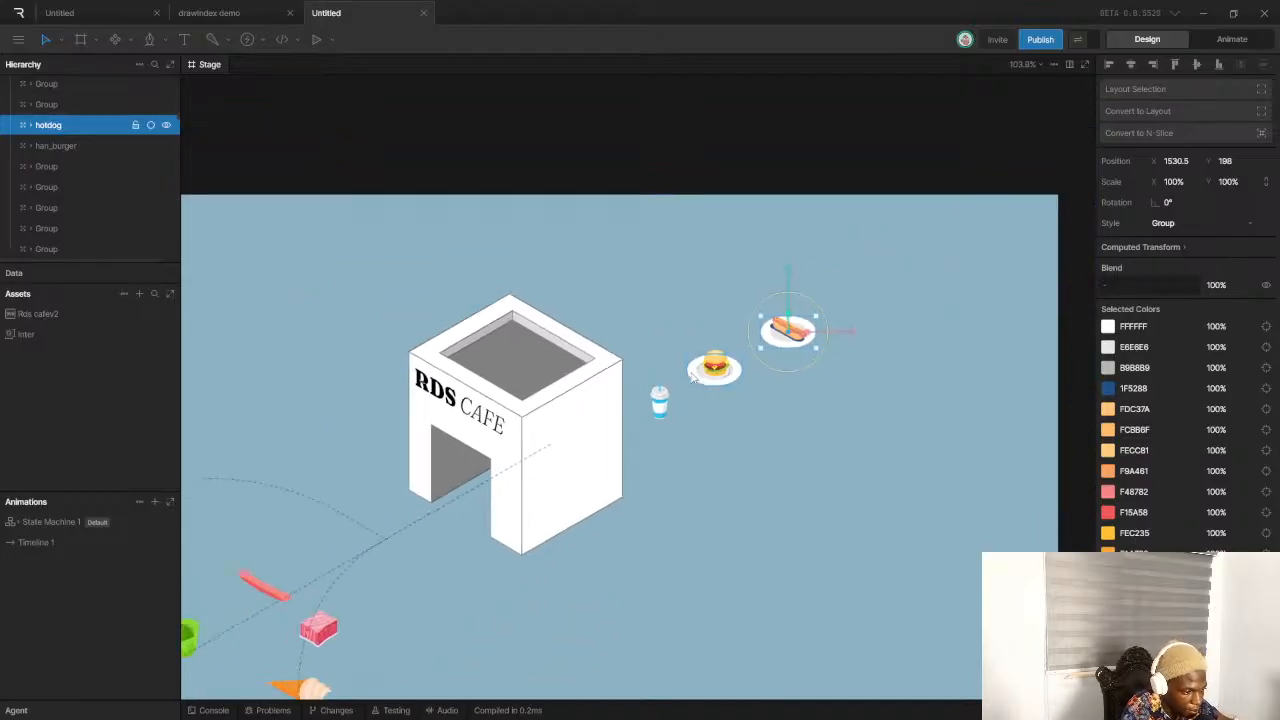
{"action": "scroll", "coordinate": [594, 426], "scroll_direction": "up", "scroll_amount": 2}
{"action": "scroll", "coordinate": [738, 345], "scroll_direction": "up", "scroll_amount": 8}
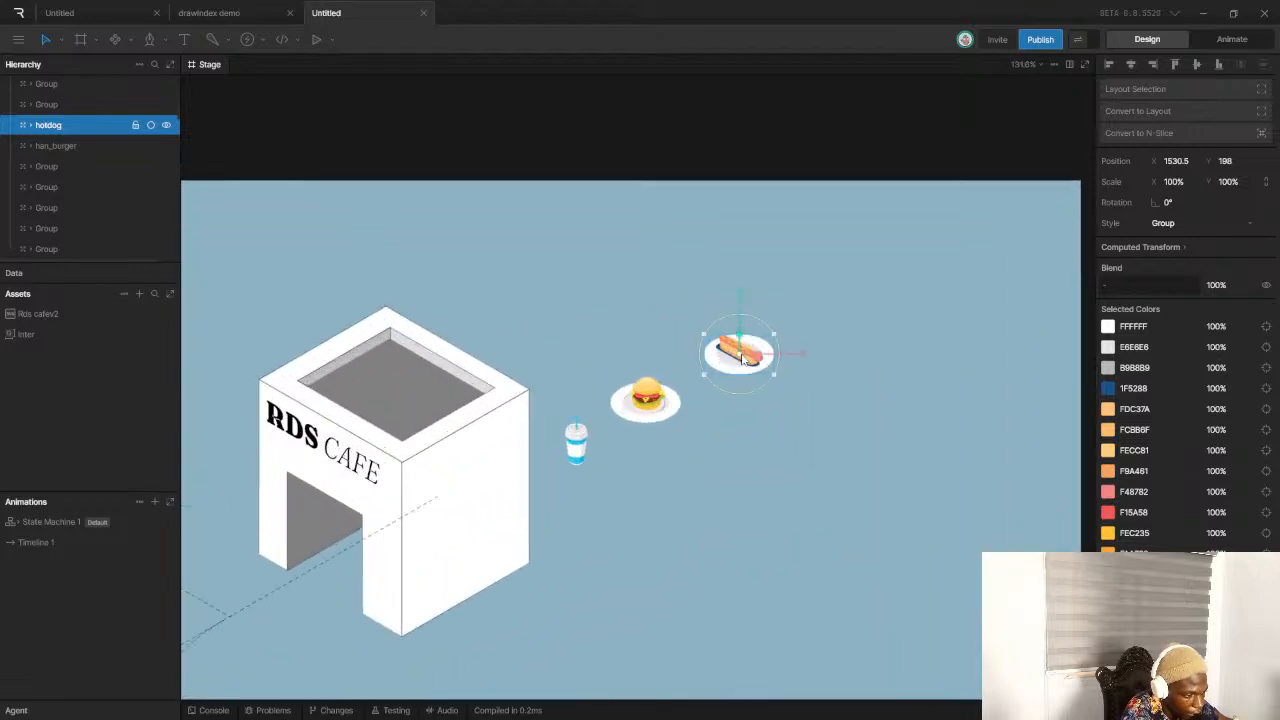
{"action": "left_click", "coordinate": [40, 105]}
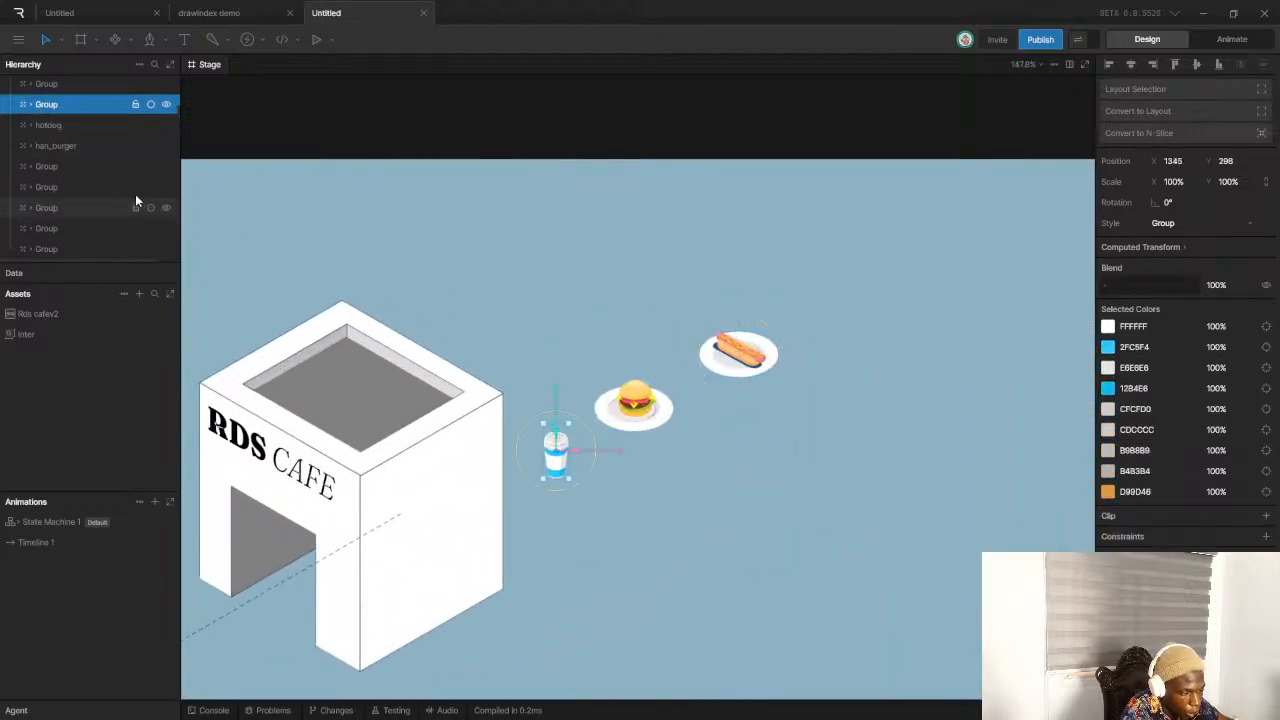
{"action": "double_click", "coordinate": [48, 105]}
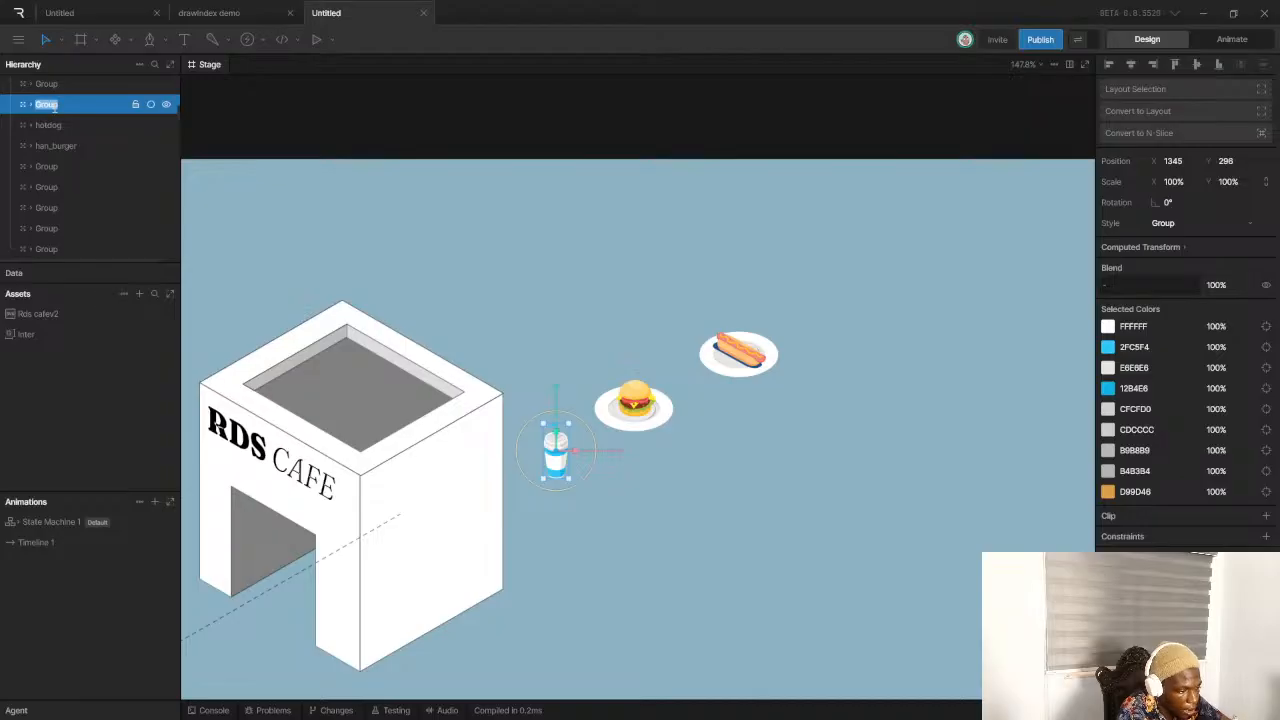
{"action": "type", "text": "mil"}
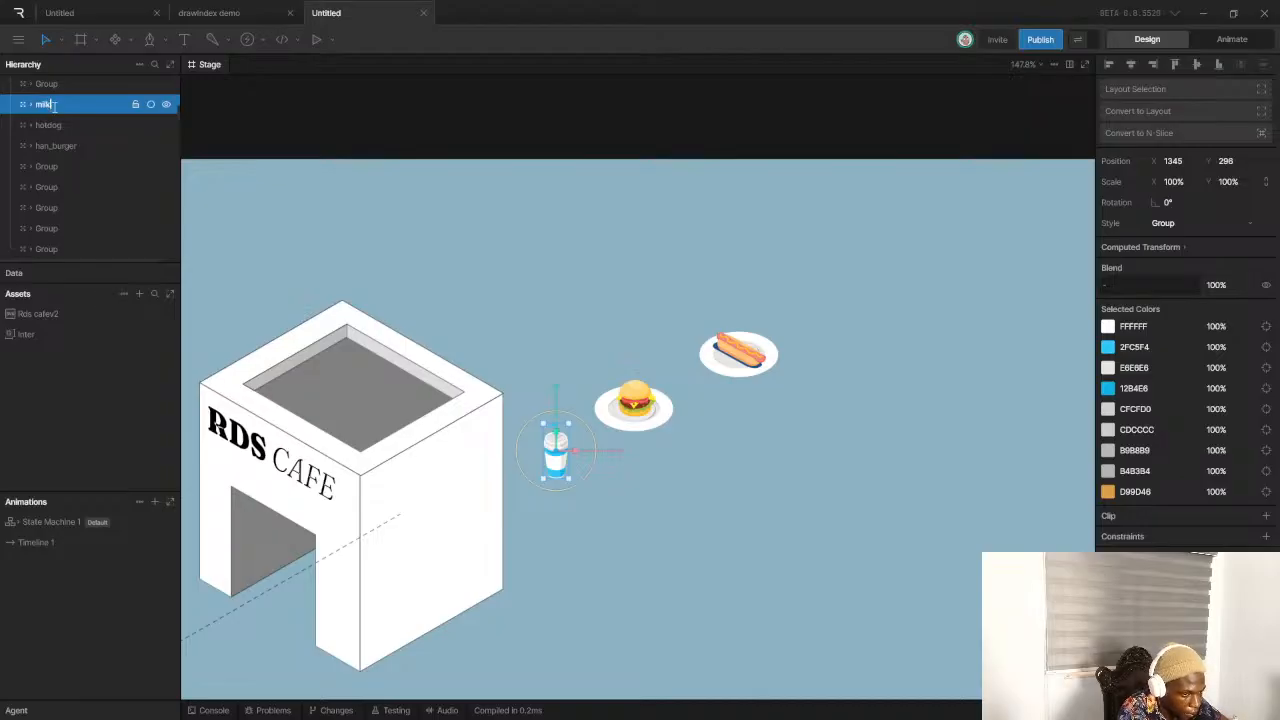
{"action": "type", "text": "k"}
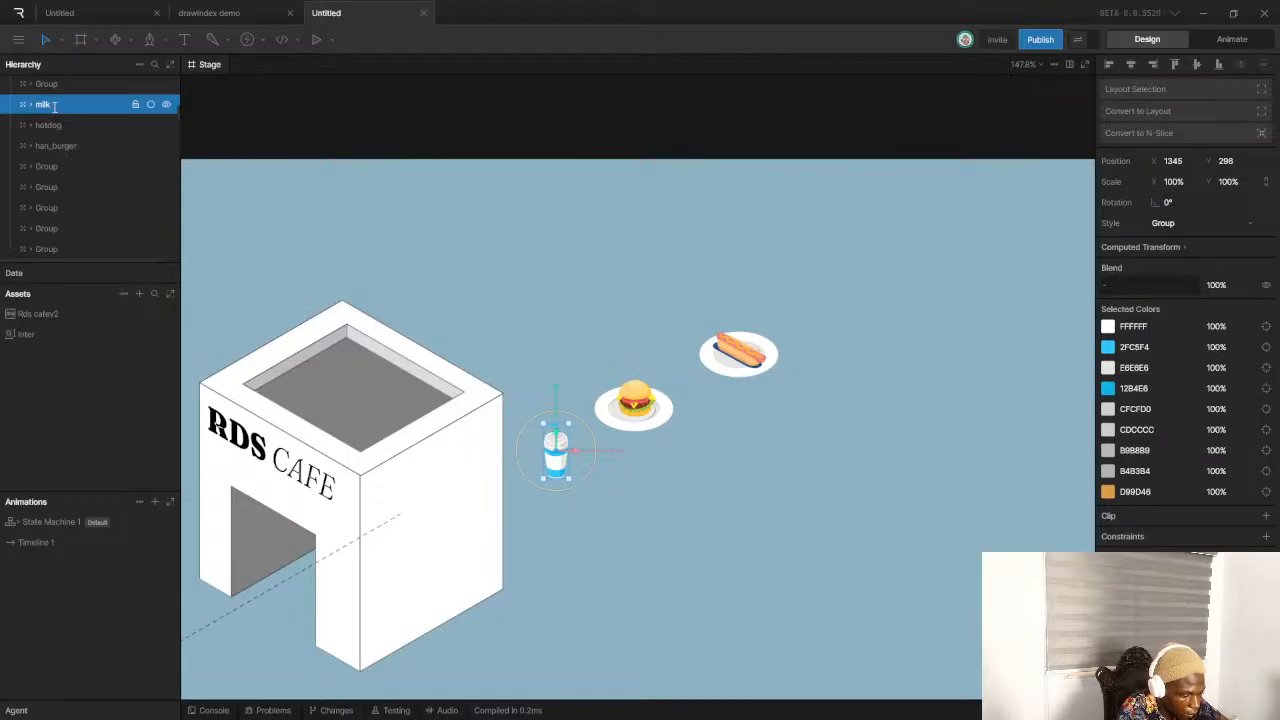
{"action": "type", "text": "_shake"}
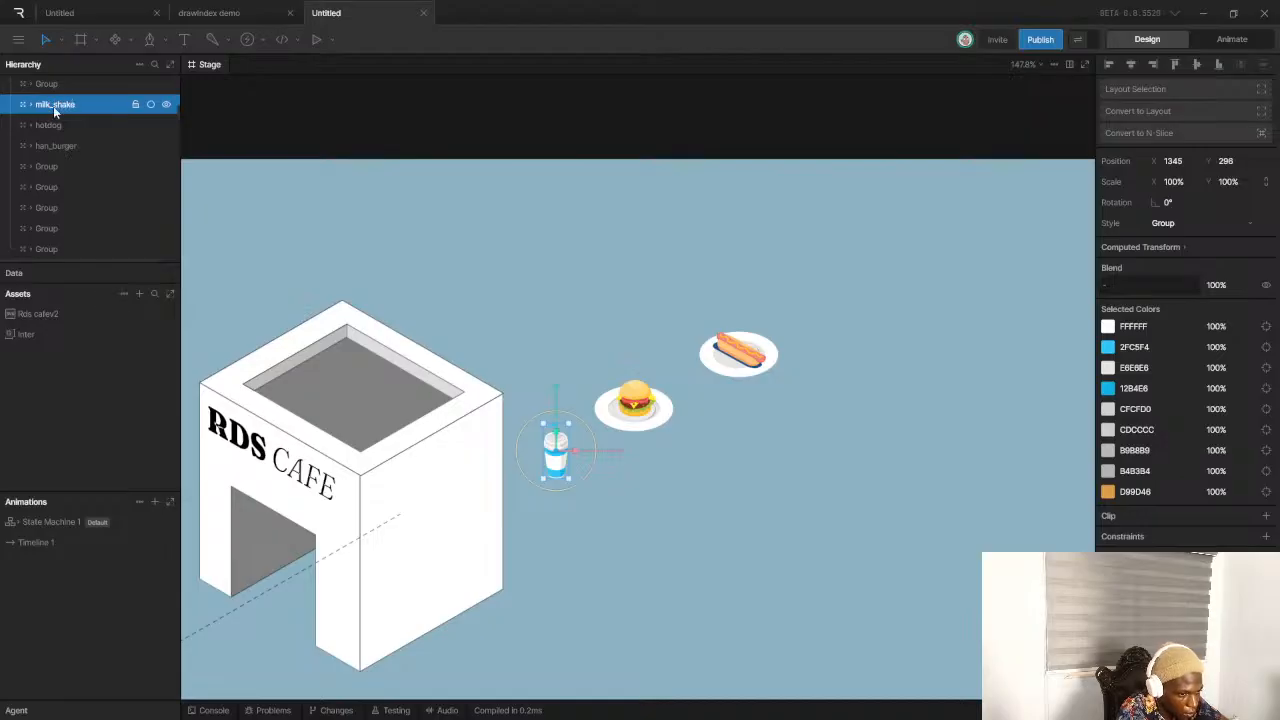
Rename the group containing the green leafy vegetable as lettuce
{"action": "scroll", "coordinate": [460, 386], "scroll_direction": "down", "scroll_amount": 5}
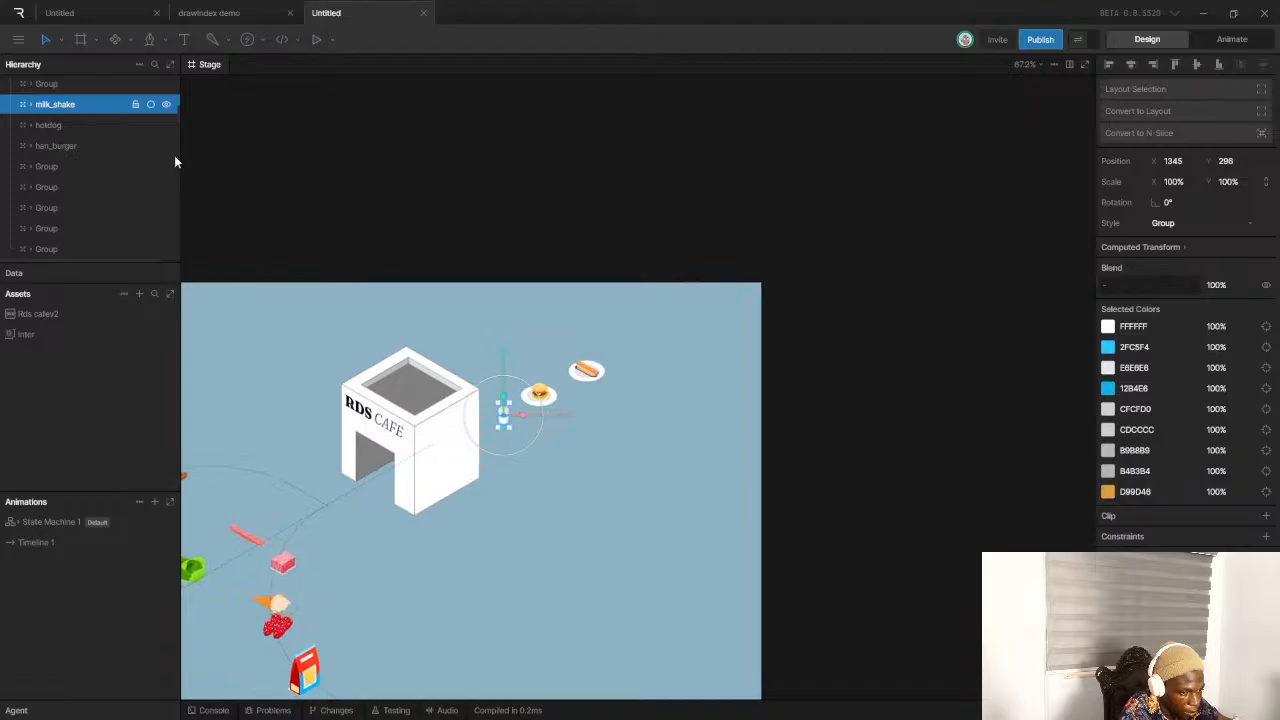
{"action": "scroll", "coordinate": [37, 160], "scroll_direction": "up", "scroll_amount": 3}
{"action": "left_click", "coordinate": [53, 216]}
{"action": "scroll", "coordinate": [588, 358], "scroll_direction": "down", "scroll_amount": 3}
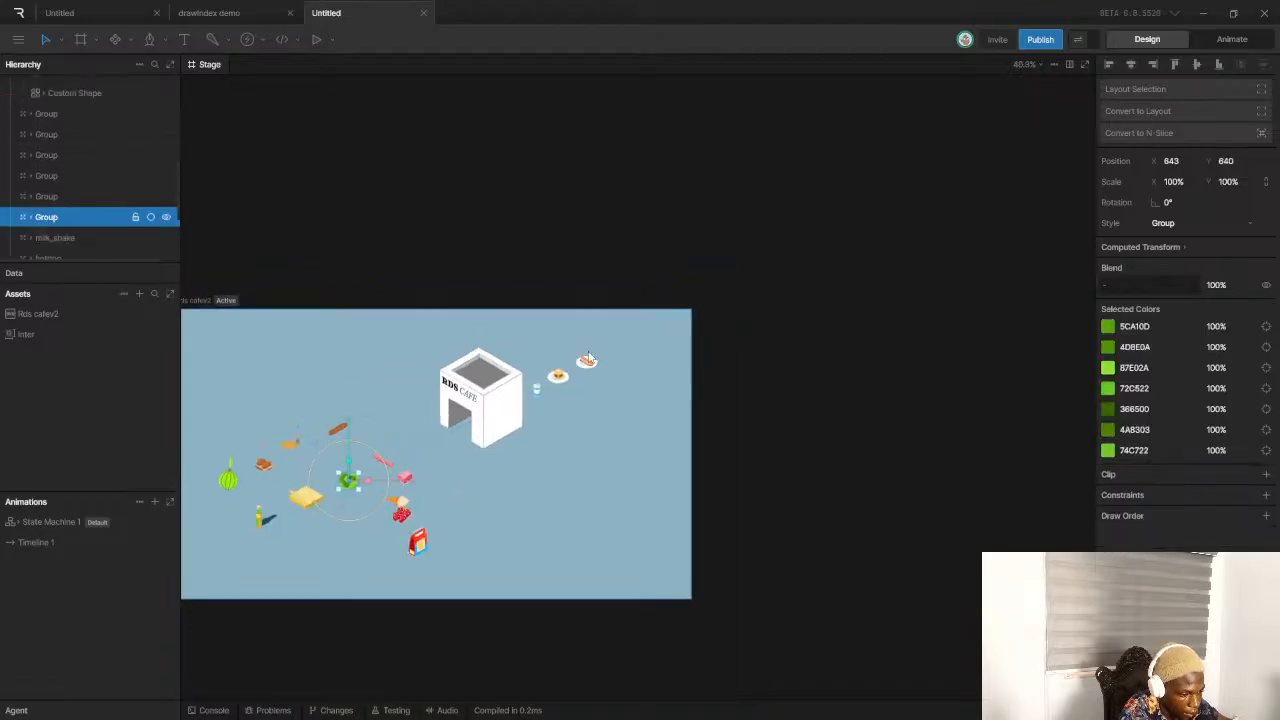
{"action": "scroll", "coordinate": [346, 483], "scroll_direction": "up", "scroll_amount": 8}
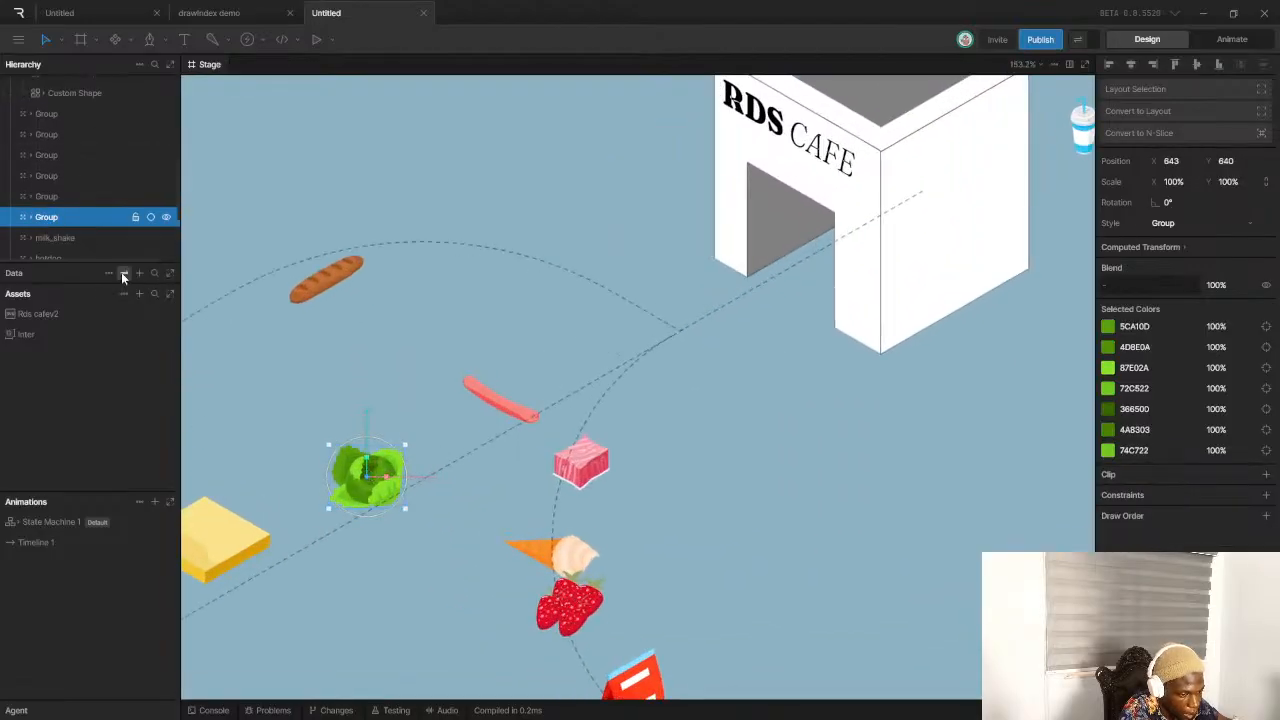
{"action": "double_click", "coordinate": [46, 217]}
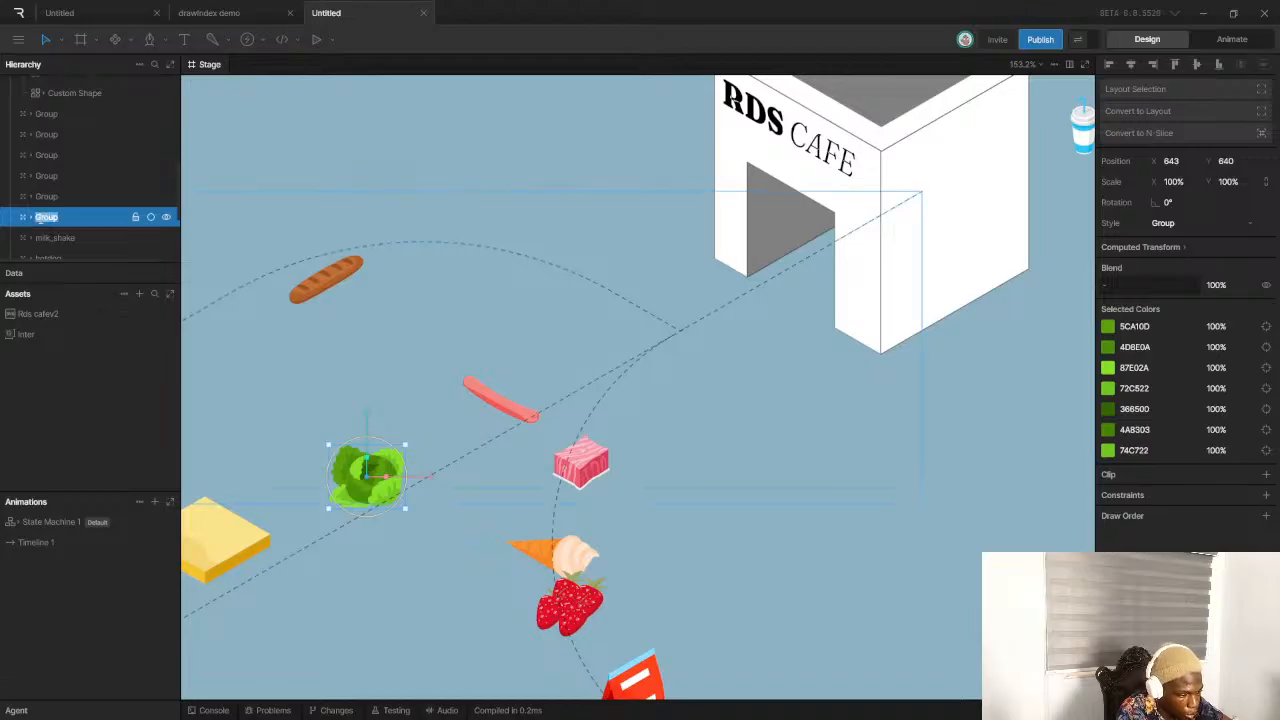
{"action": "type", "text": "lettuce"}
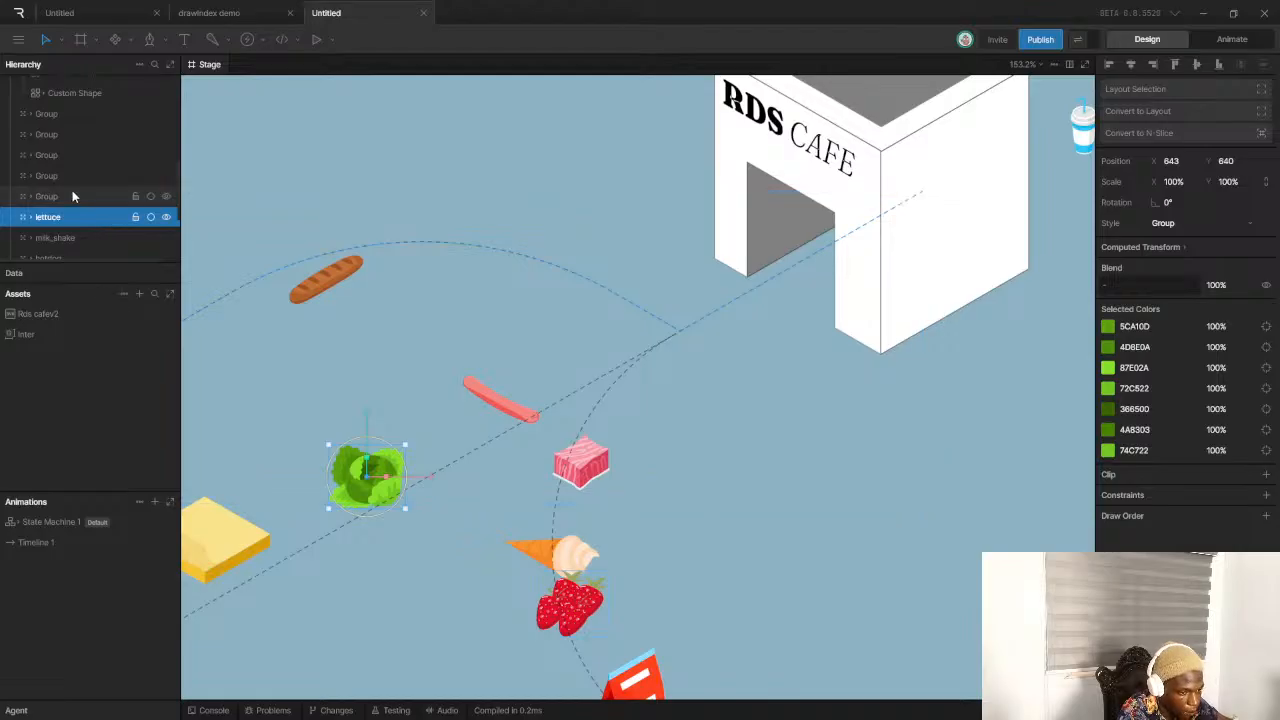
Rename the group containing the red berries below the ice cream cone as strawberries
{"action": "left_click", "coordinate": [72, 192]}
{"action": "double_click", "coordinate": [50, 196]}
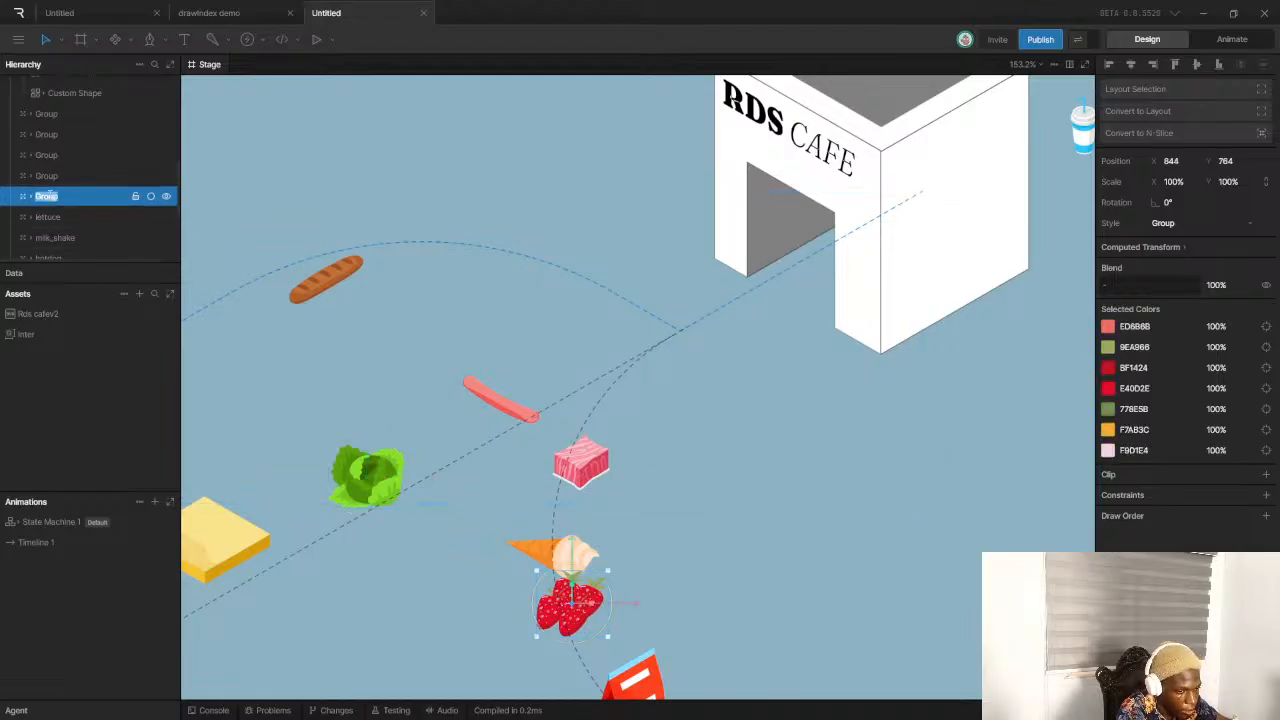
{"action": "type", "text": "s"}
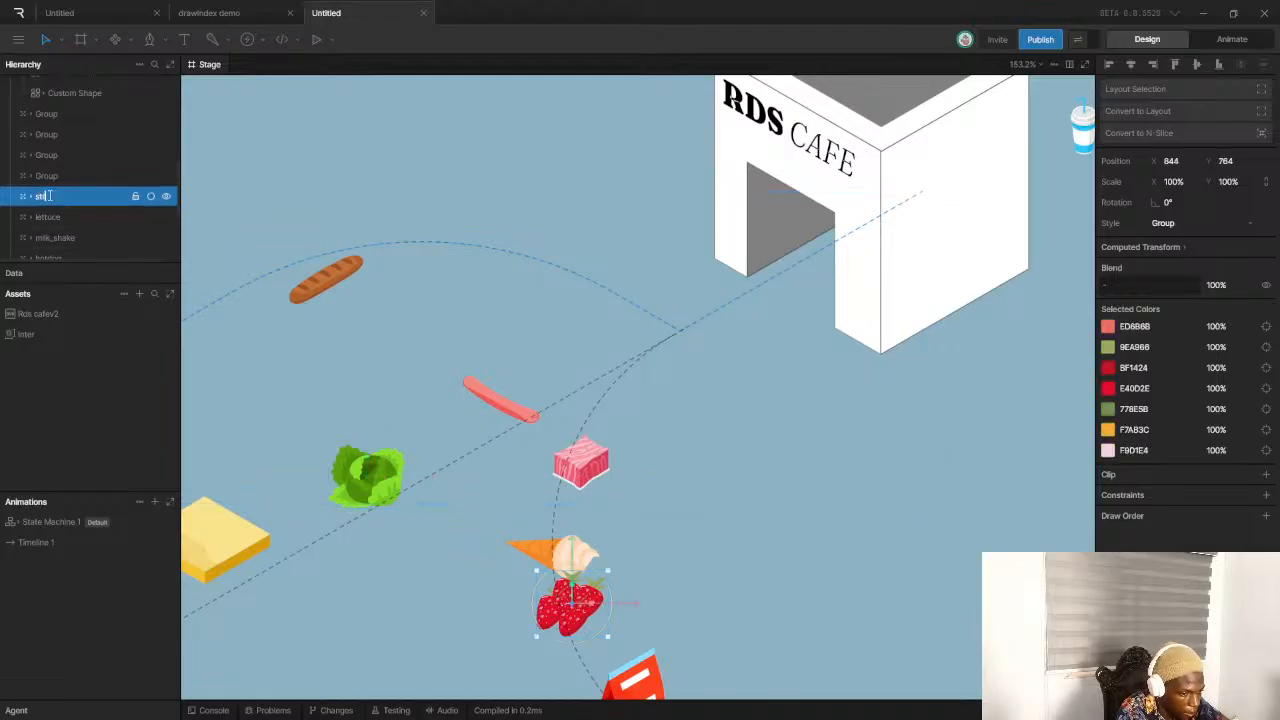
{"action": "type", "text": "trawberries"}
{"action": "key", "text": "Return"}
Rename the group containing the green and yellow bottle with its shadow as Mustard
{"action": "left_click", "coordinate": [86, 177]}
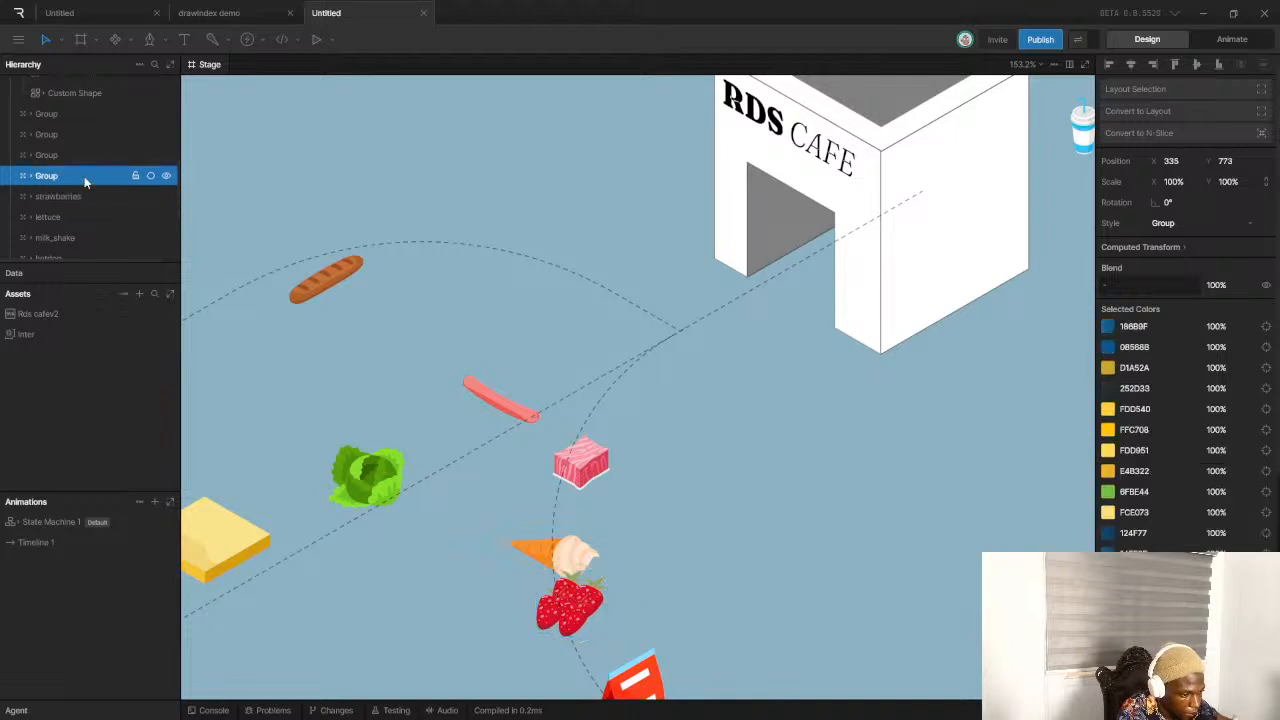
{"action": "scroll", "coordinate": [637, 420], "scroll_direction": "down", "scroll_amount": 3}
{"action": "scroll", "coordinate": [660, 450], "scroll_direction": "down", "scroll_amount": 5}
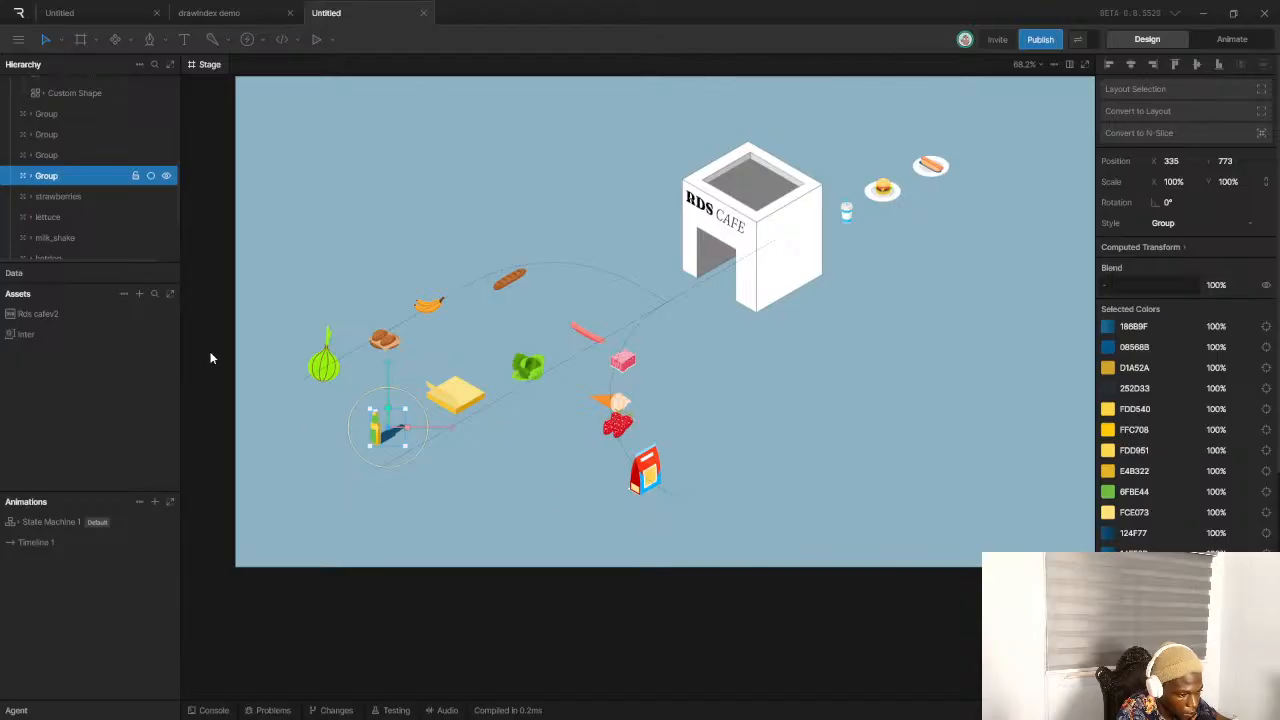
{"action": "scroll", "coordinate": [250, 360], "scroll_direction": "up", "scroll_amount": 5}
{"action": "double_click", "coordinate": [53, 179]}
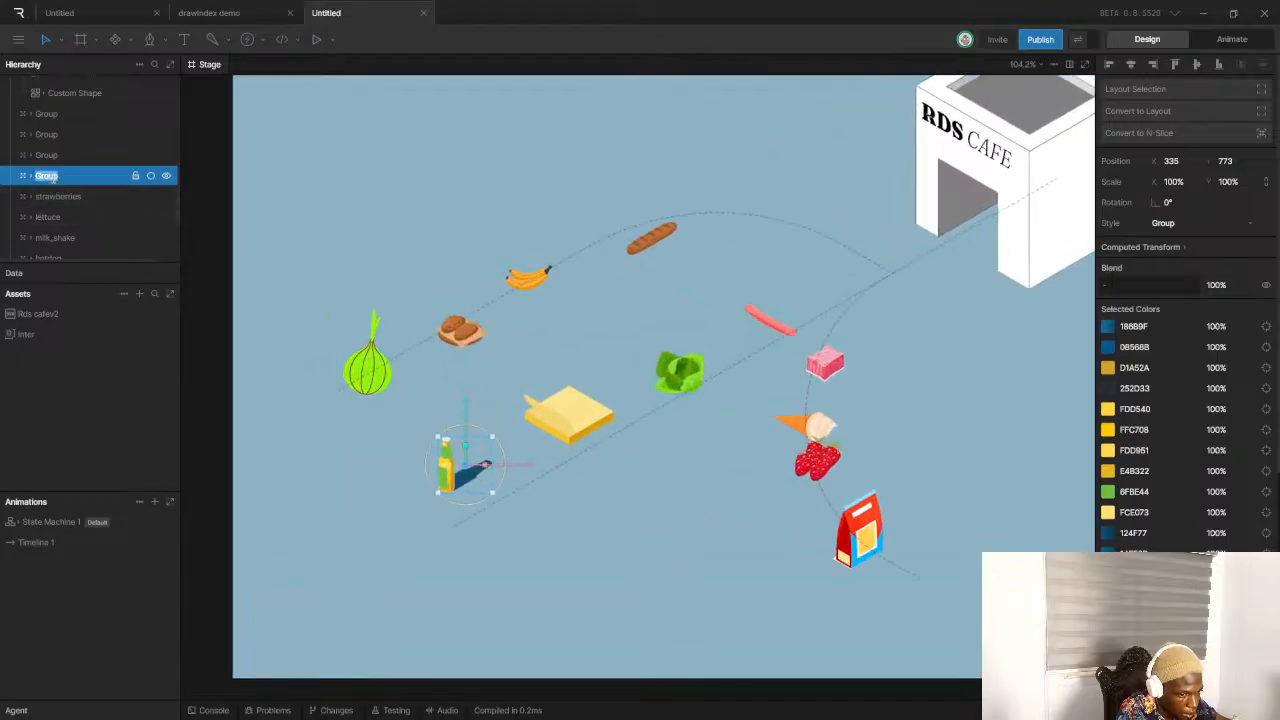
{"action": "type", "text": "Mustard"}
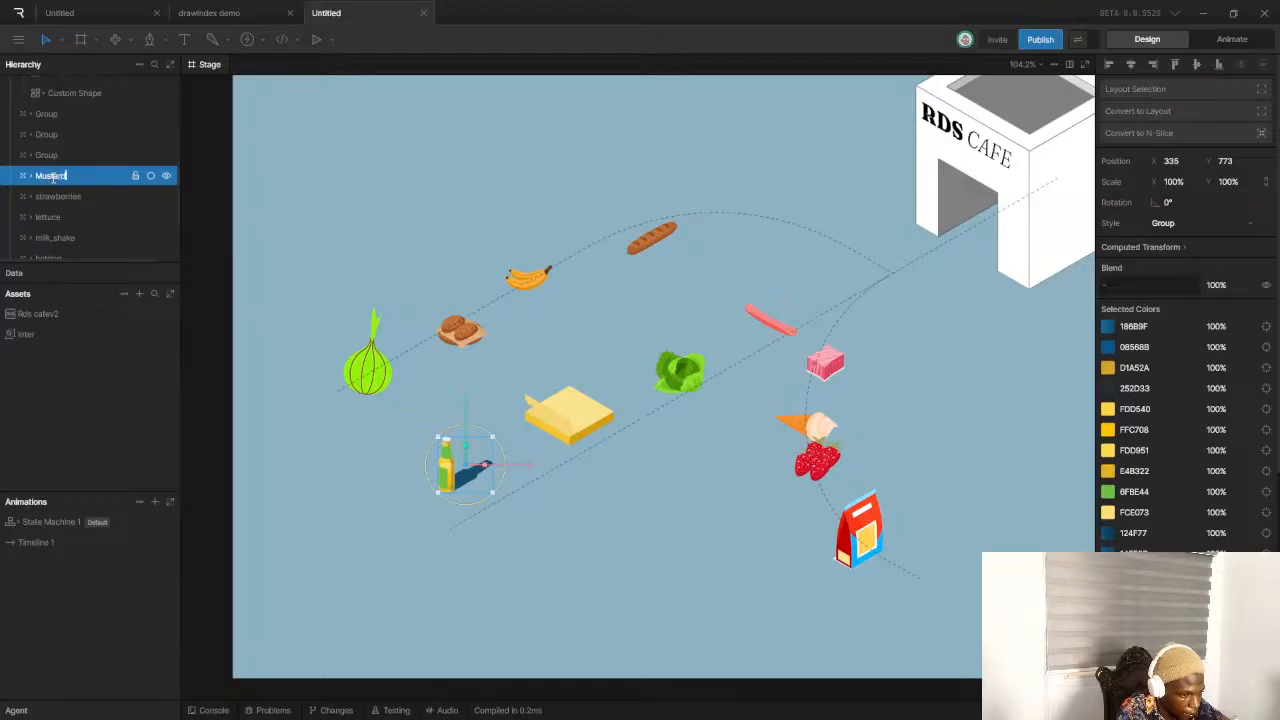
{"action": "key", "text": "Return"}
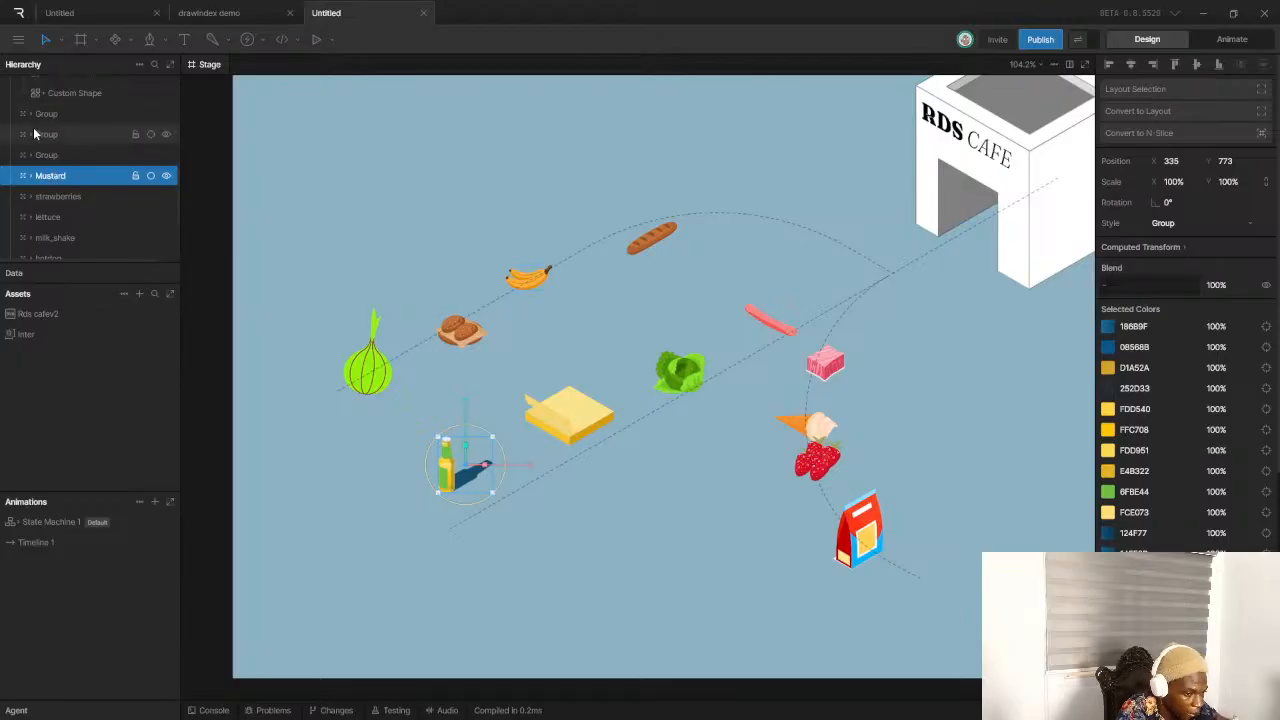
Rename the group containing the plain pink sausage as hotdog_bare
{"action": "left_click", "coordinate": [61, 158]}
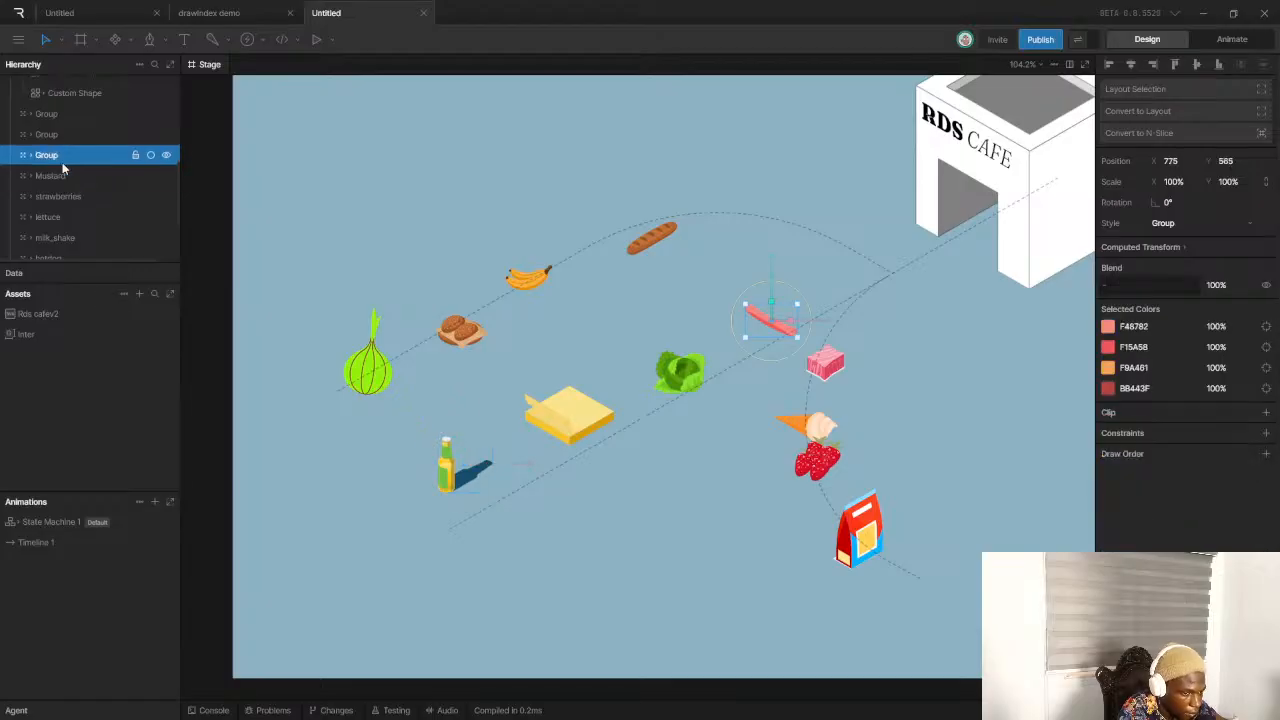
{"action": "double_click", "coordinate": [60, 157]}
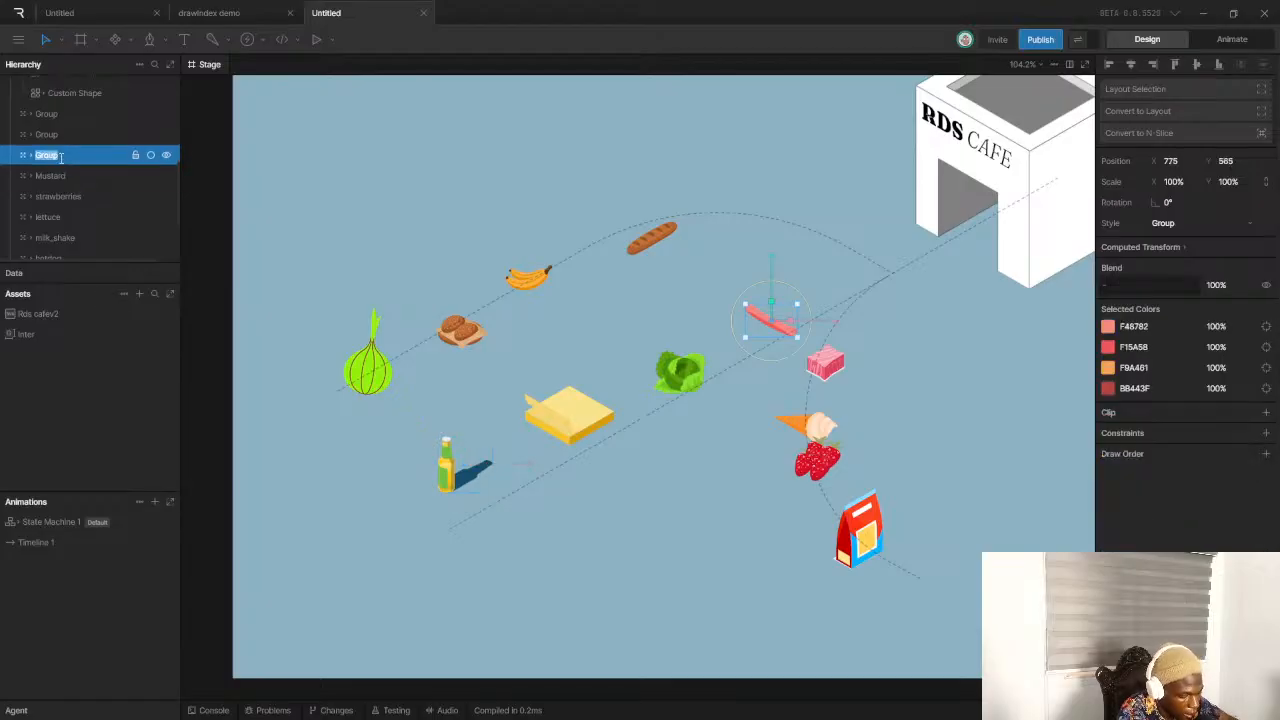
{"action": "type", "text": "hotdog"}
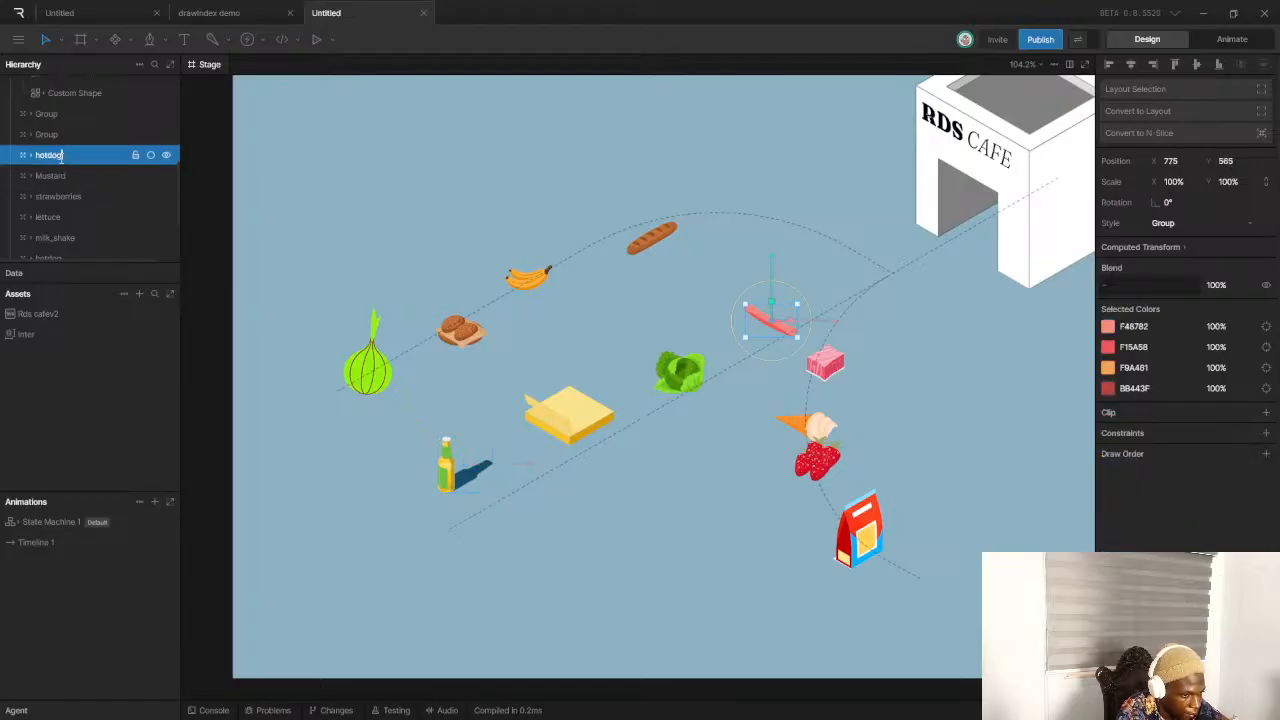
{"action": "type", "text": "_bare"}
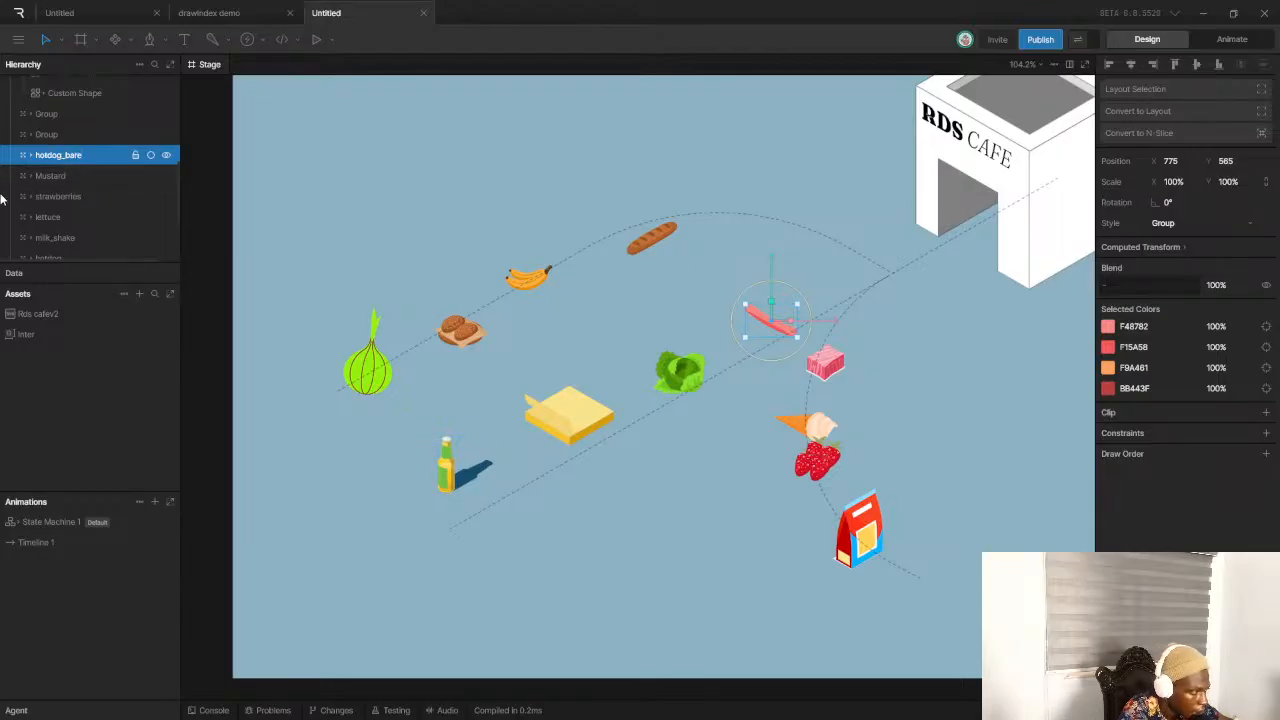
Rename the group containing the bunch of bananas as Banana
{"action": "left_click", "coordinate": [56, 134]}
{"action": "double_click", "coordinate": [55, 133]}
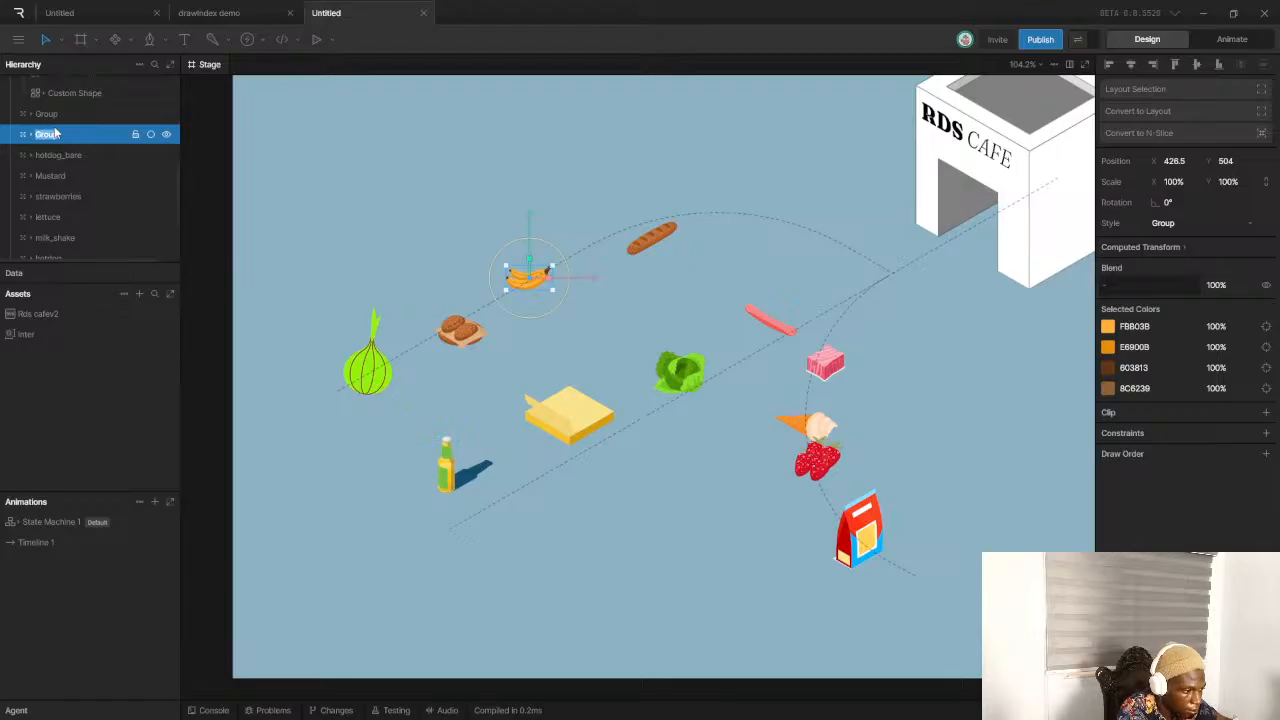
{"action": "type", "text": "Bana"}
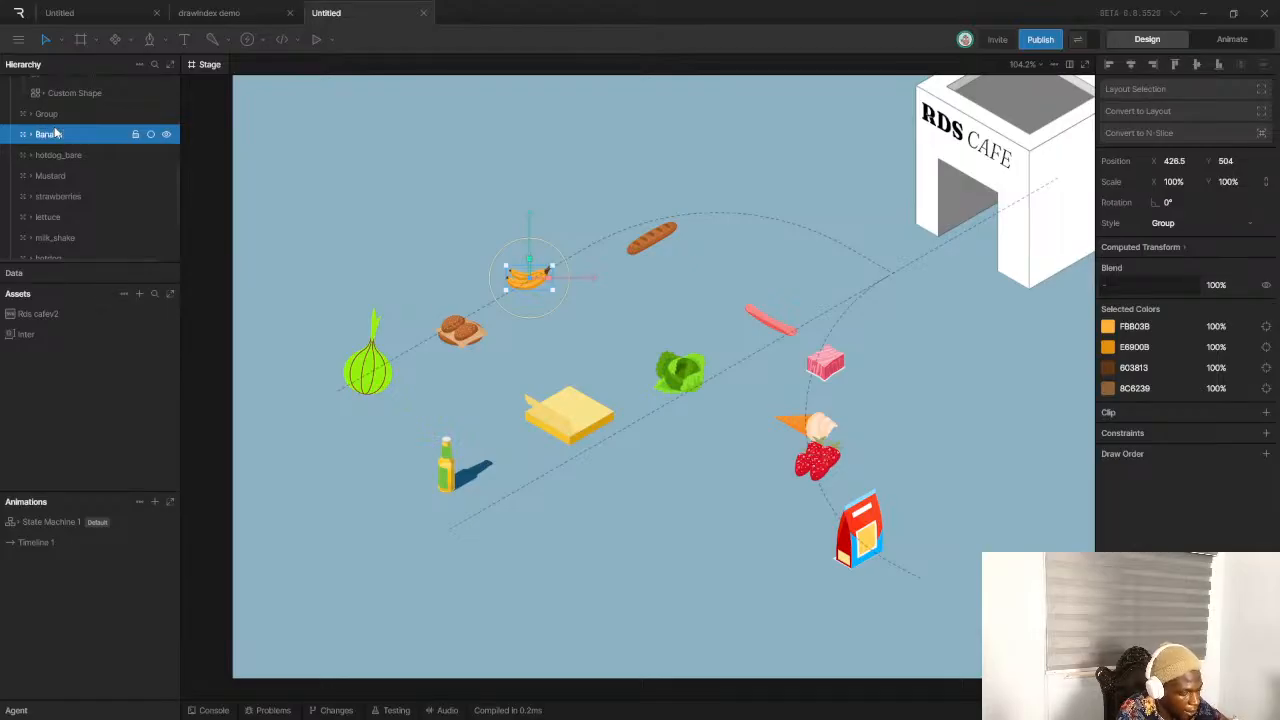
{"action": "type", "text": "na"}
{"action": "key", "text": "Return"}
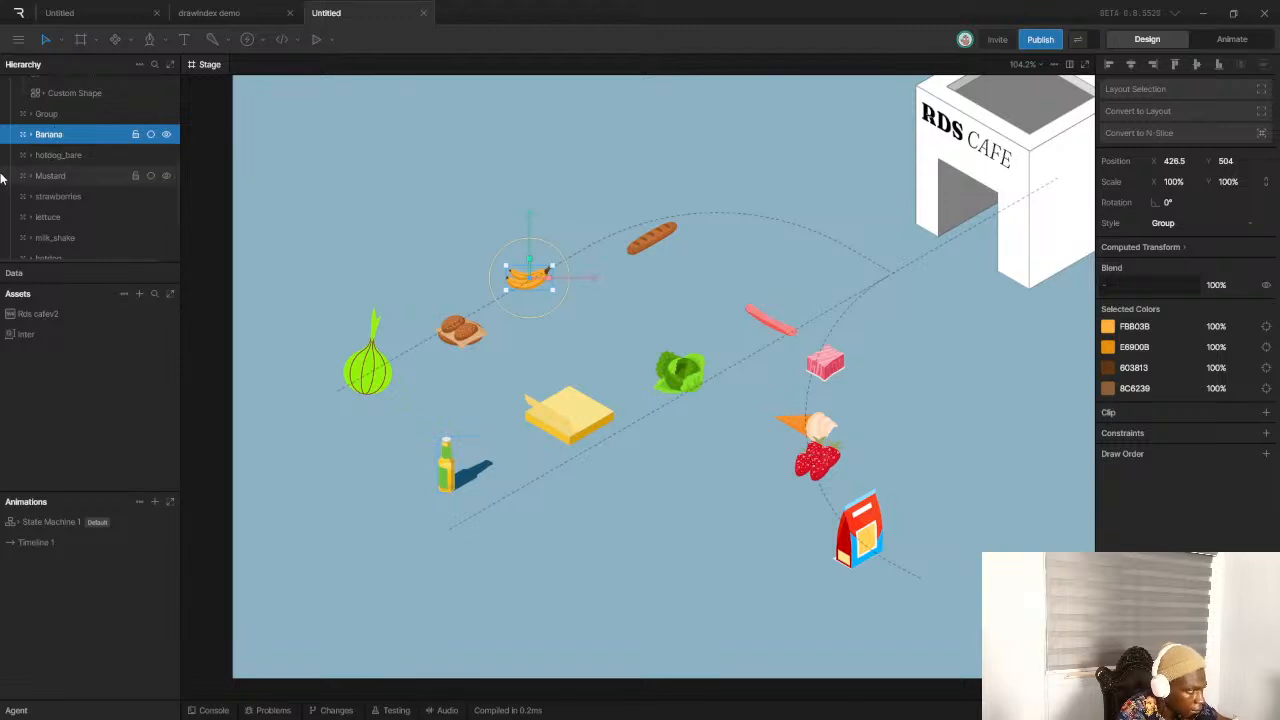
Rename the group containing the round brown loaves between the onion and the bananas as Bread
{"action": "left_click", "coordinate": [44, 115]}
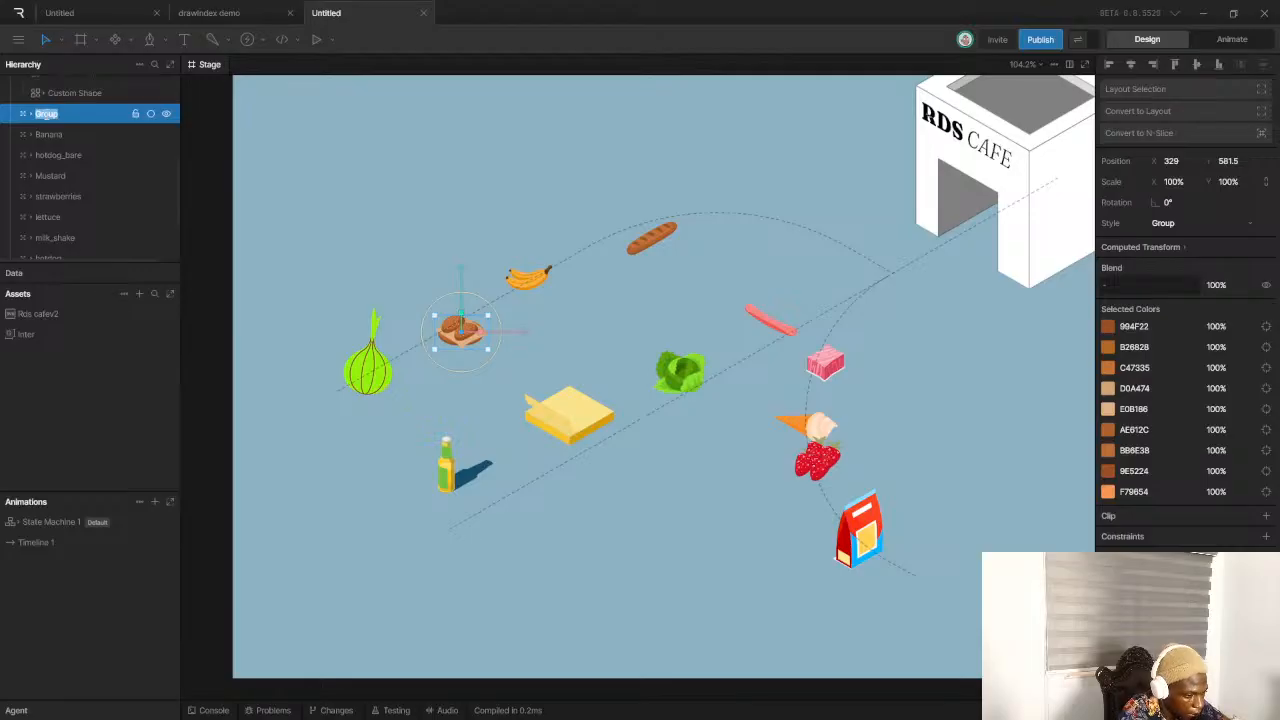
{"action": "type", "text": "Brea"}
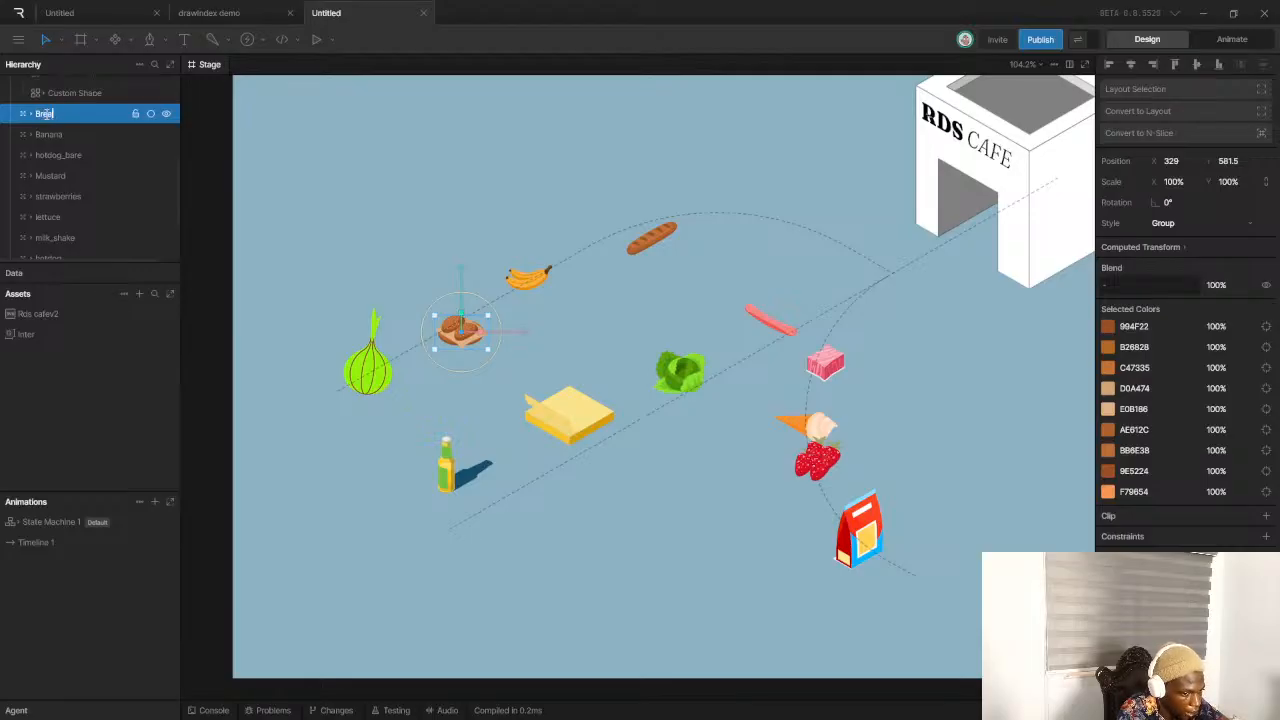
{"action": "type", "text": "d"}
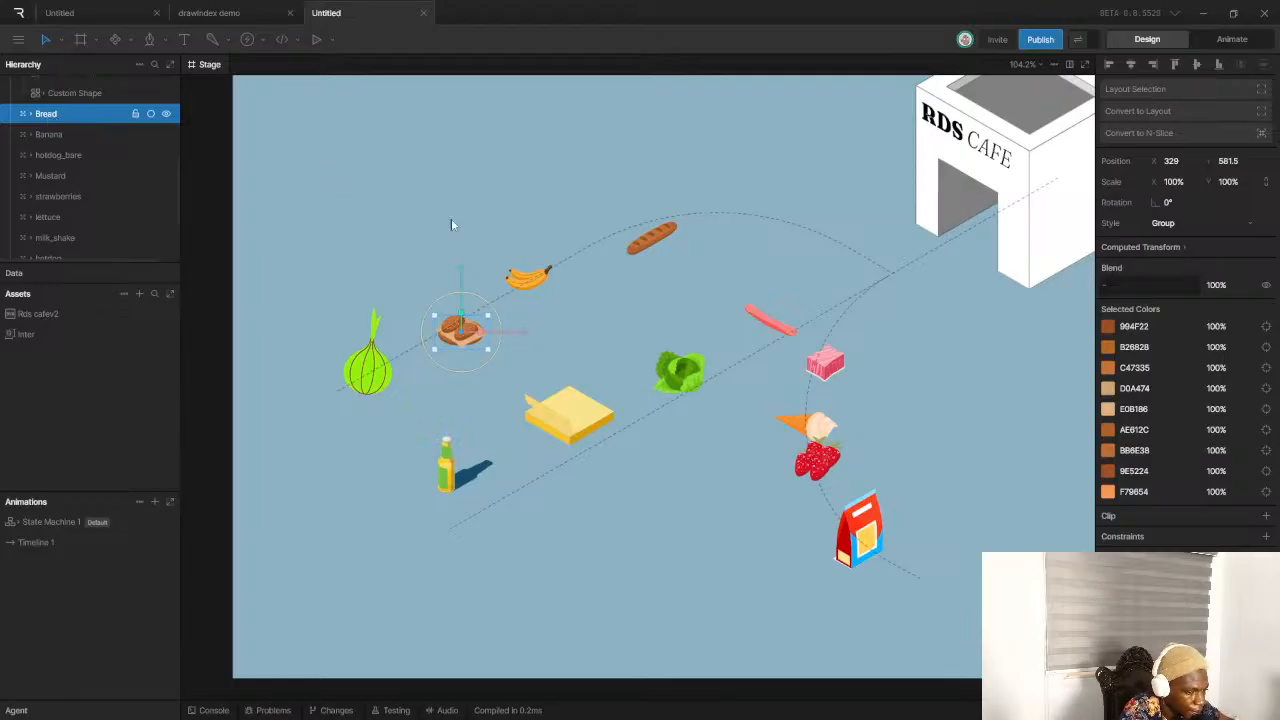
Collapse the group containing the white cafe building and rename it as RDS Cafe
{"action": "scroll", "coordinate": [490, 300], "scroll_direction": "down", "scroll_amount": 3}
{"action": "scroll", "coordinate": [129, 162], "scroll_direction": "up", "scroll_amount": 3}
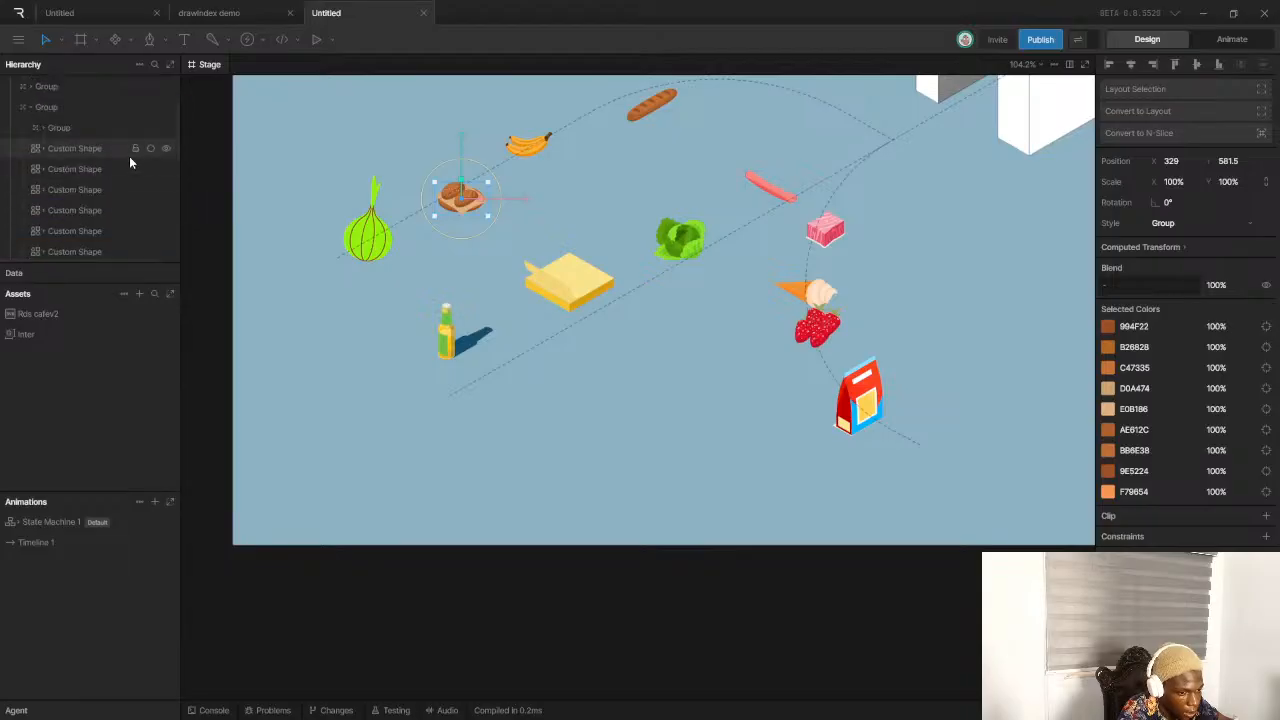
{"action": "left_click", "coordinate": [50, 107]}
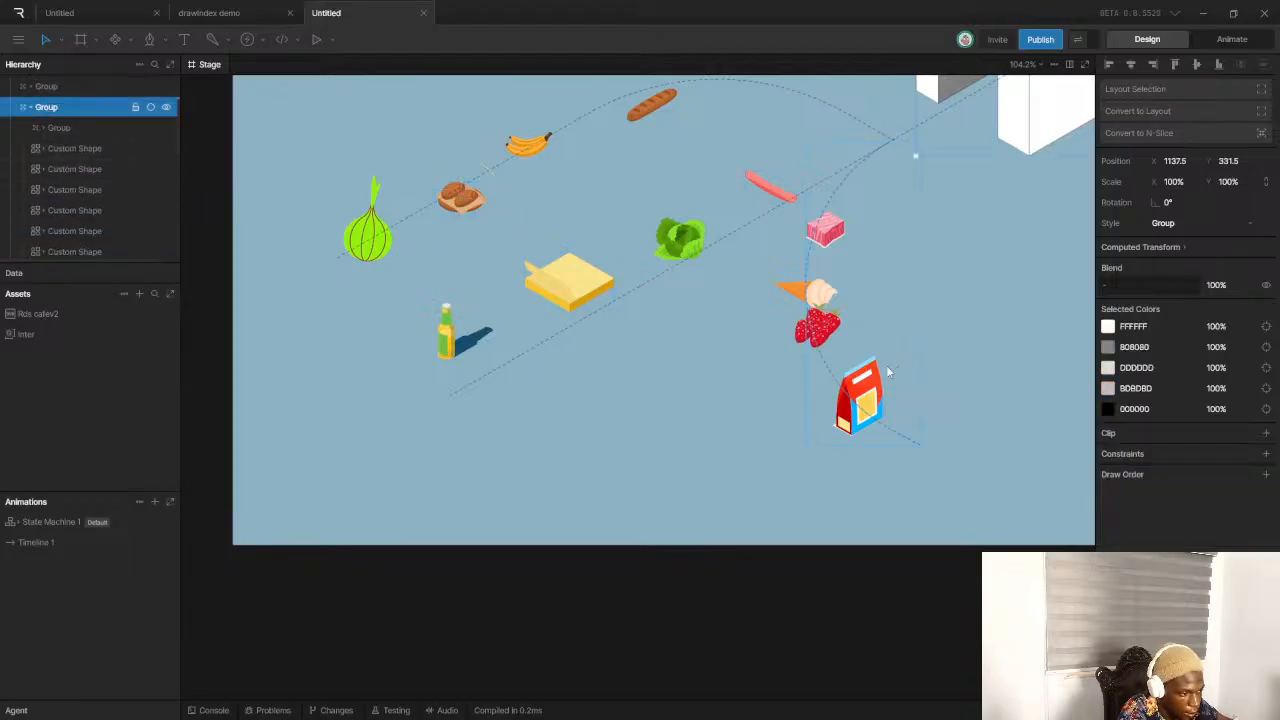
{"action": "scroll", "coordinate": [888, 372], "scroll_direction": "down", "scroll_amount": 5}
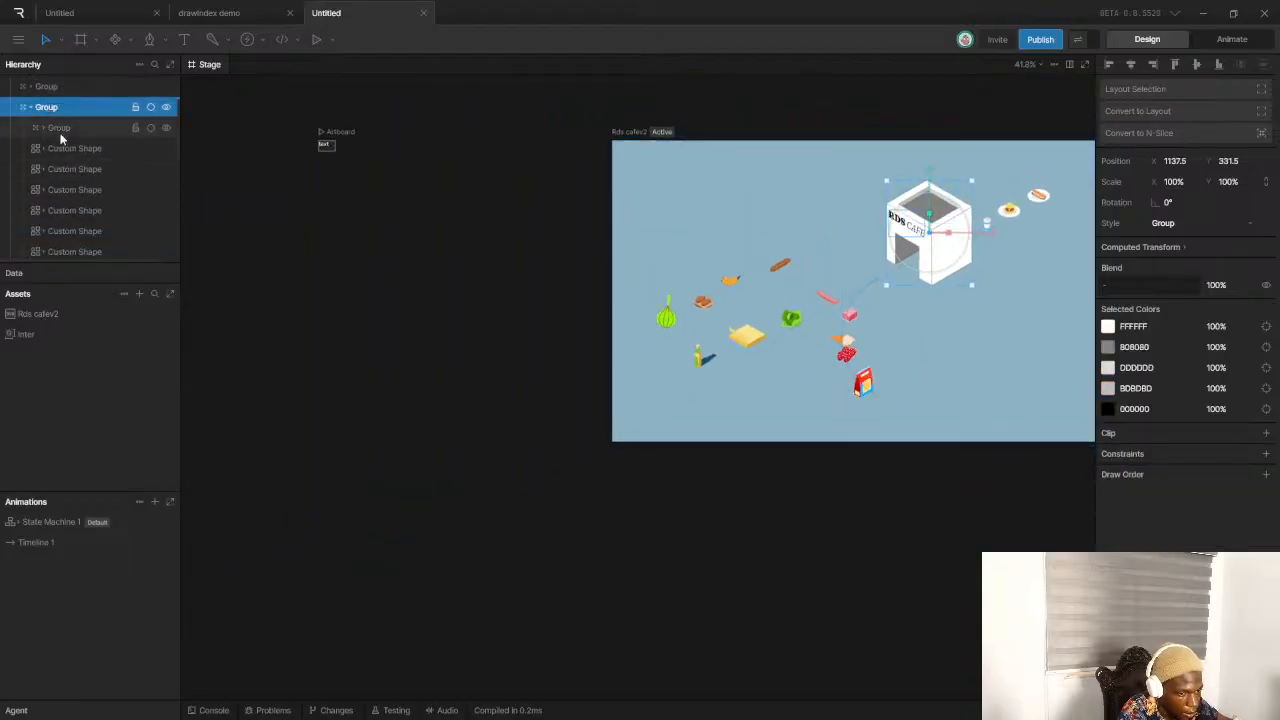
{"action": "left_click", "coordinate": [30, 107]}
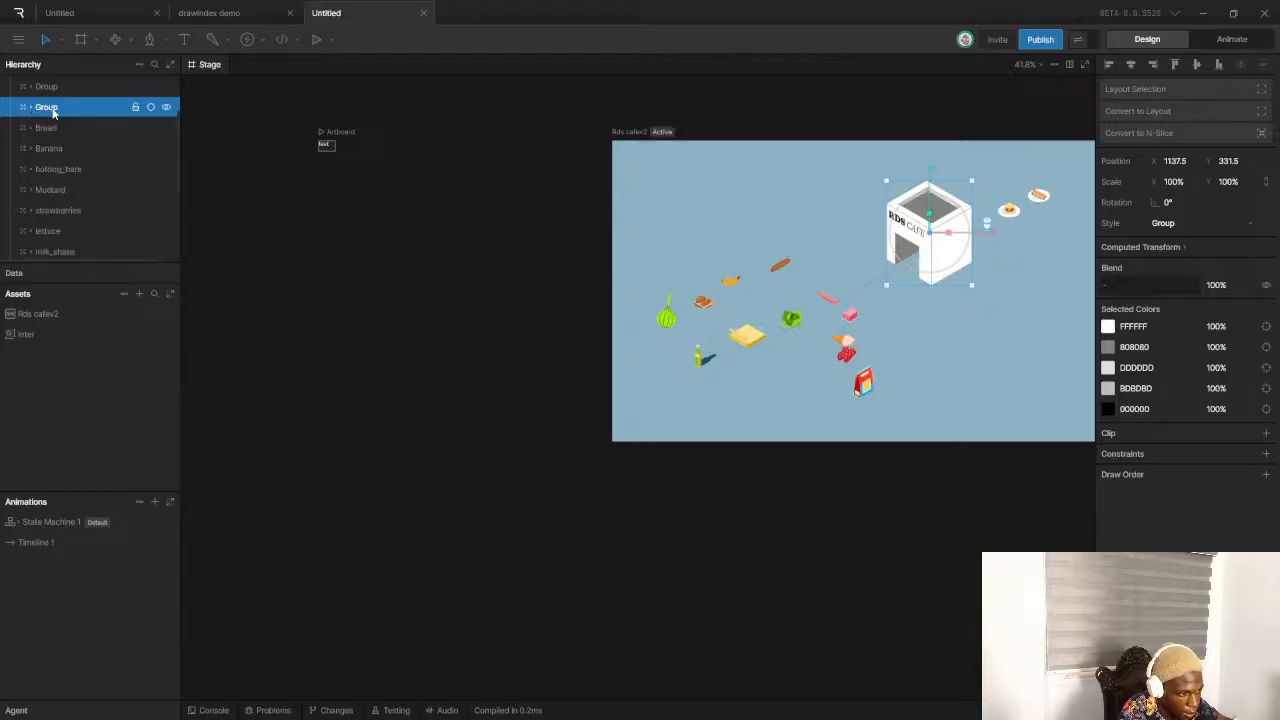
{"action": "left_click", "coordinate": [166, 107]}
{"action": "left_click", "coordinate": [166, 107]}
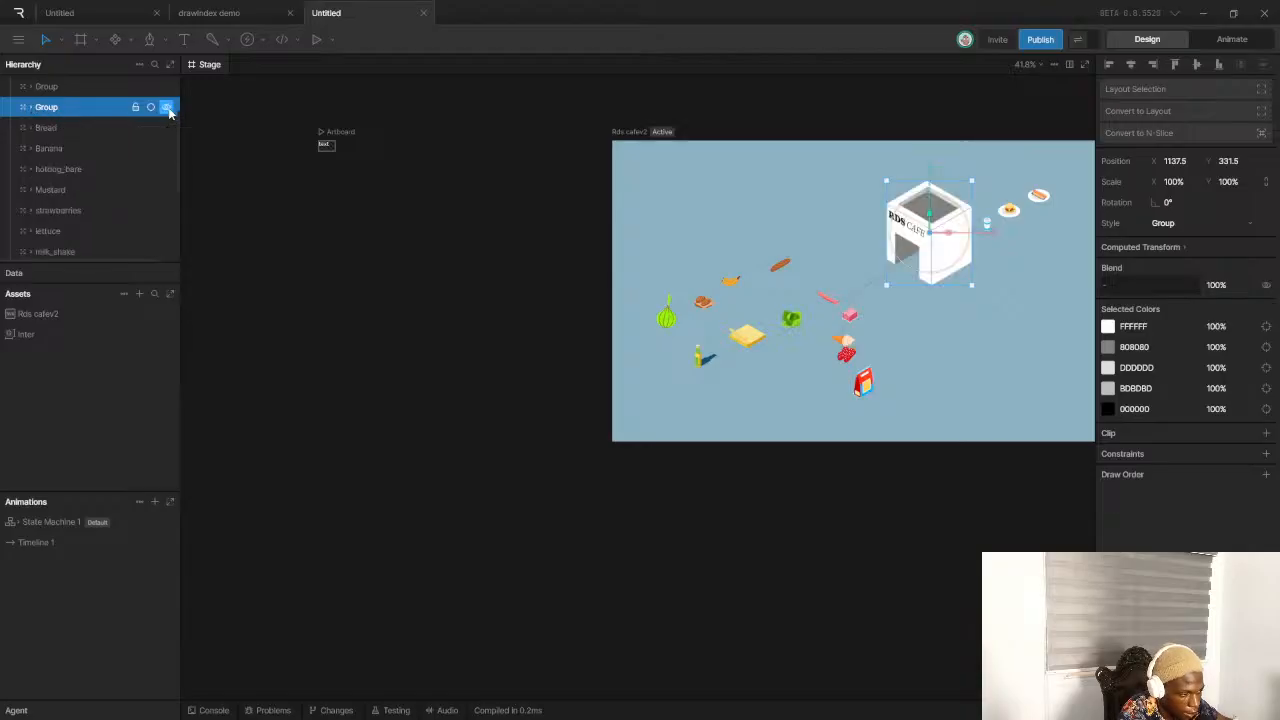
{"action": "double_click", "coordinate": [58, 107]}
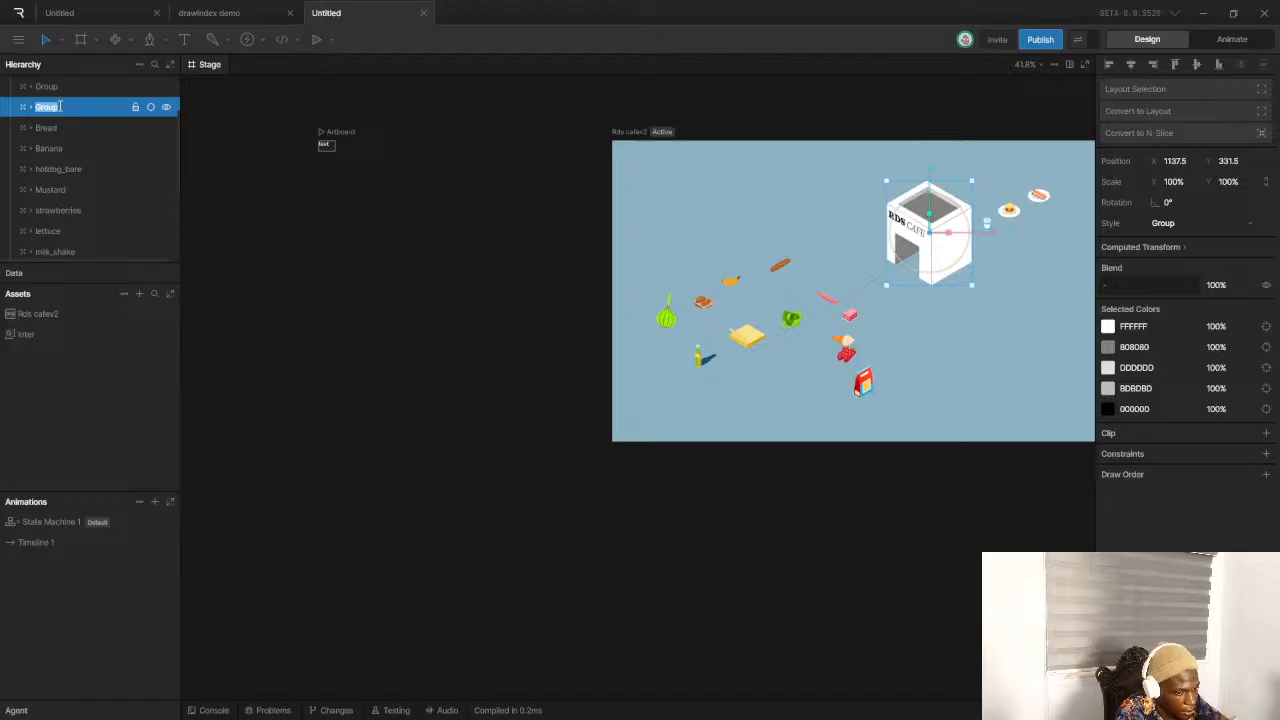
{"action": "type", "text": "RDS "}
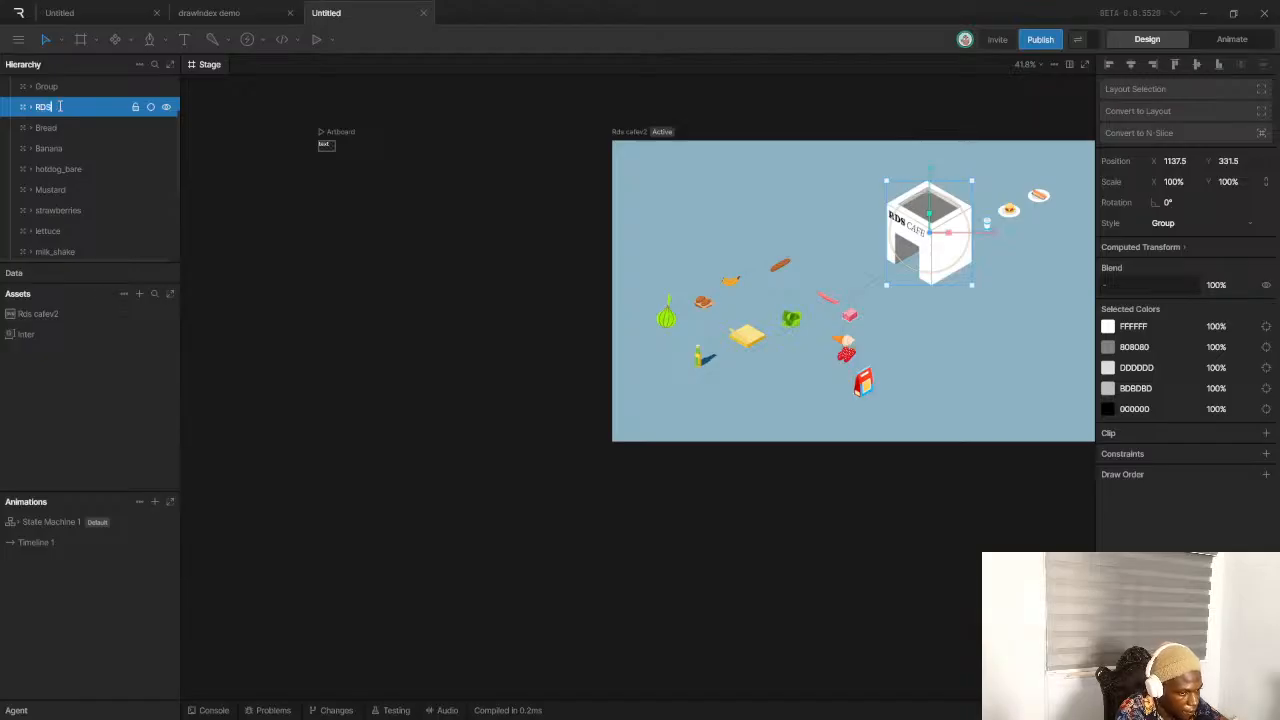
{"action": "type", "text": "Cafe"}
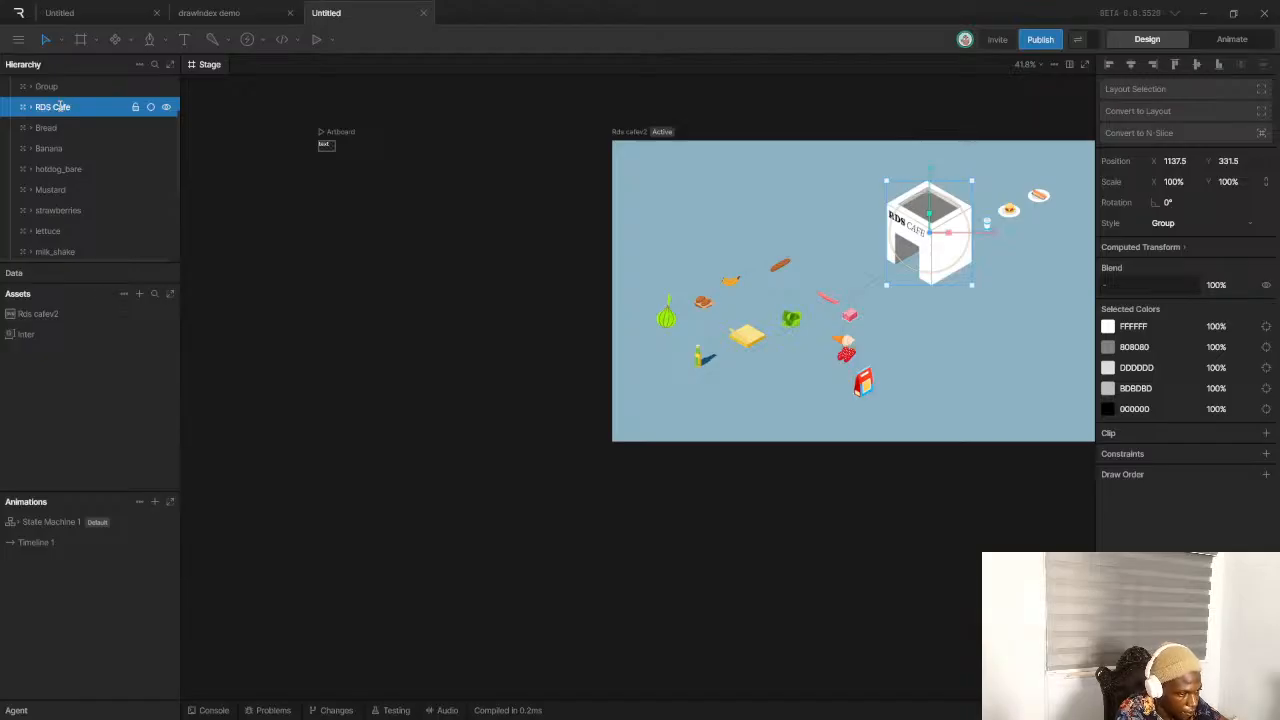
{"action": "key", "text": "Return"}
Rename the group containing the flat yellow block as Butter
{"action": "scroll", "coordinate": [66, 108], "scroll_direction": "up", "scroll_amount": 2}
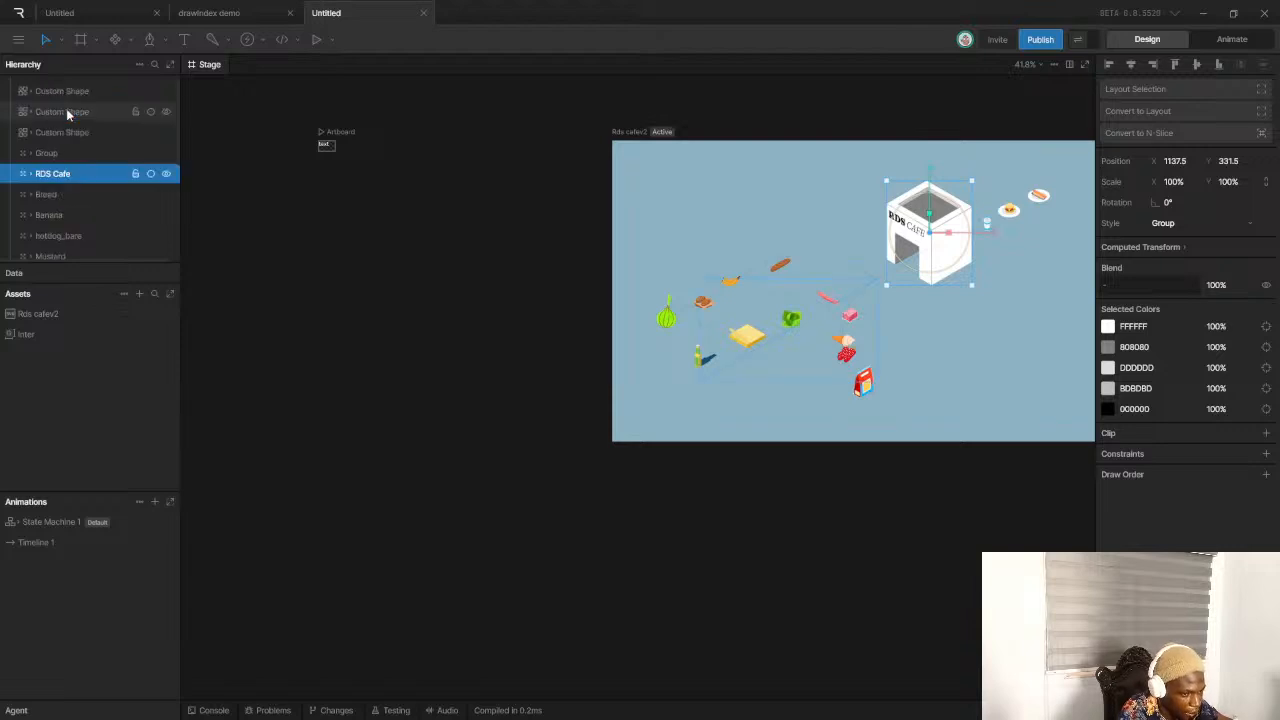
{"action": "left_click", "coordinate": [57, 153]}
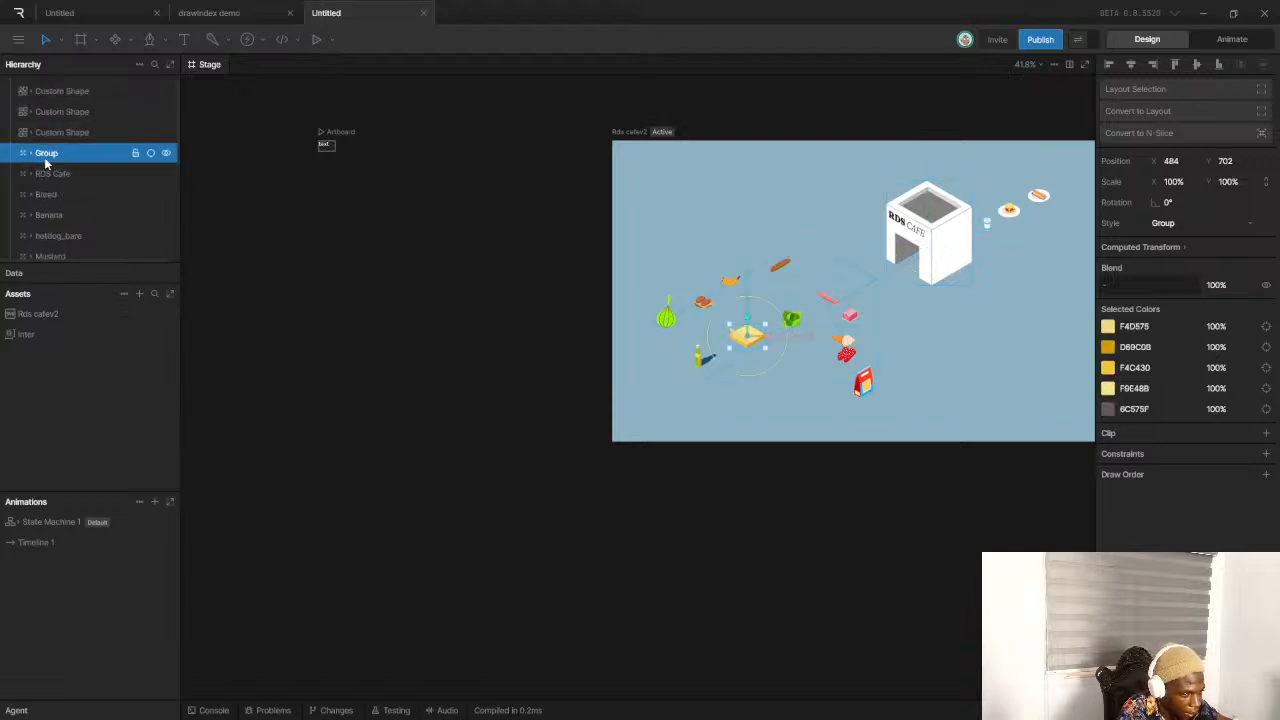
{"action": "type", "text": "Butter"}
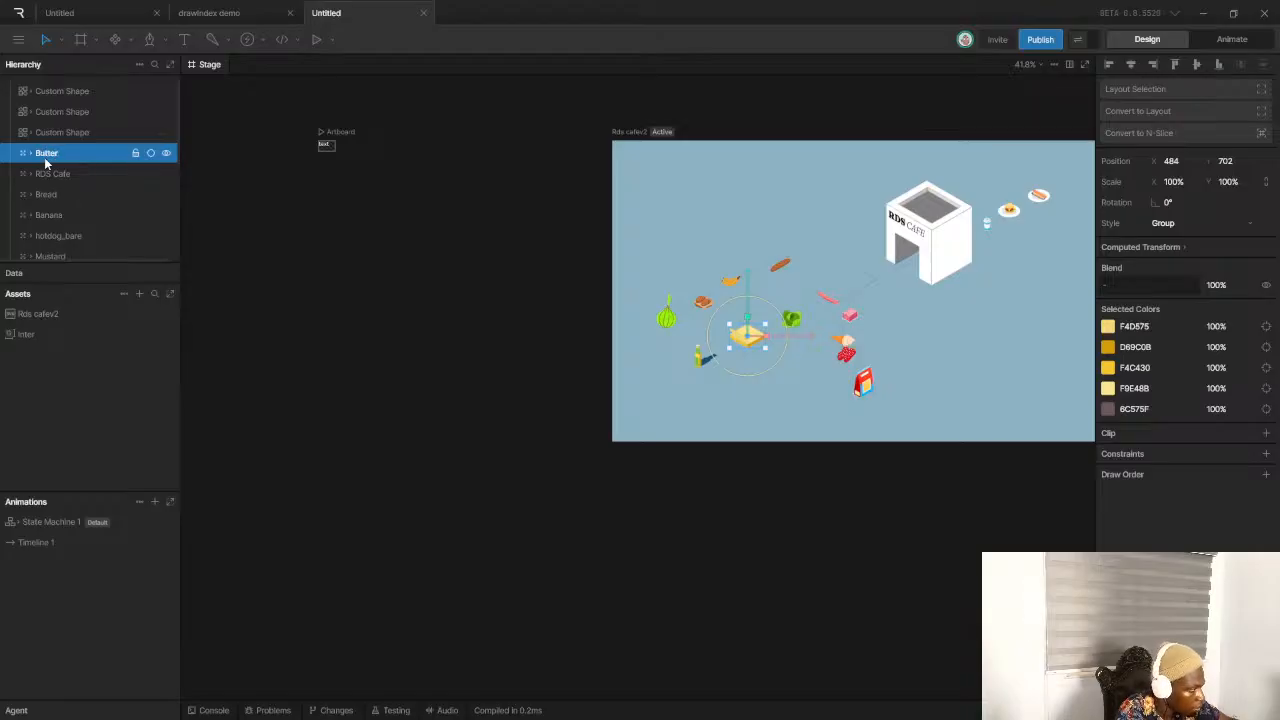
Rename the custom shape of the dashed path running from the green onion to the cafe as Line 1
{"action": "left_click", "coordinate": [47, 131]}
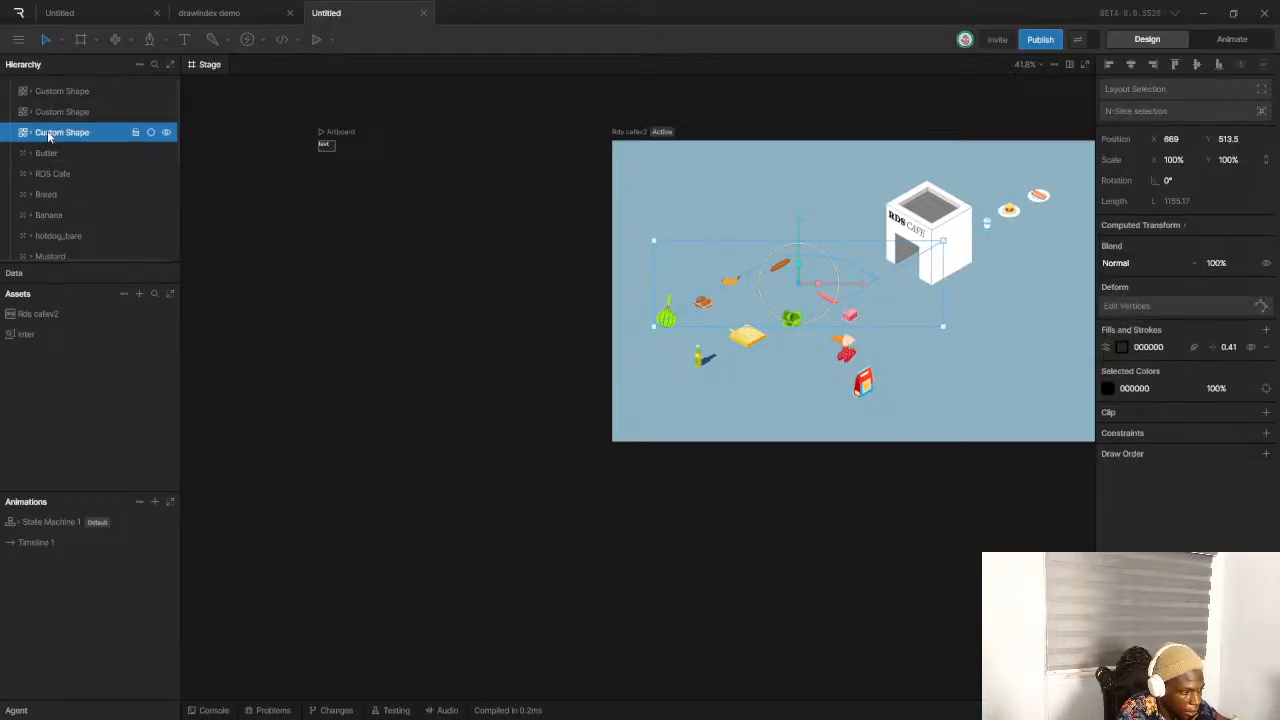
{"action": "scroll", "coordinate": [66, 140], "scroll_direction": "up", "scroll_amount": 1}
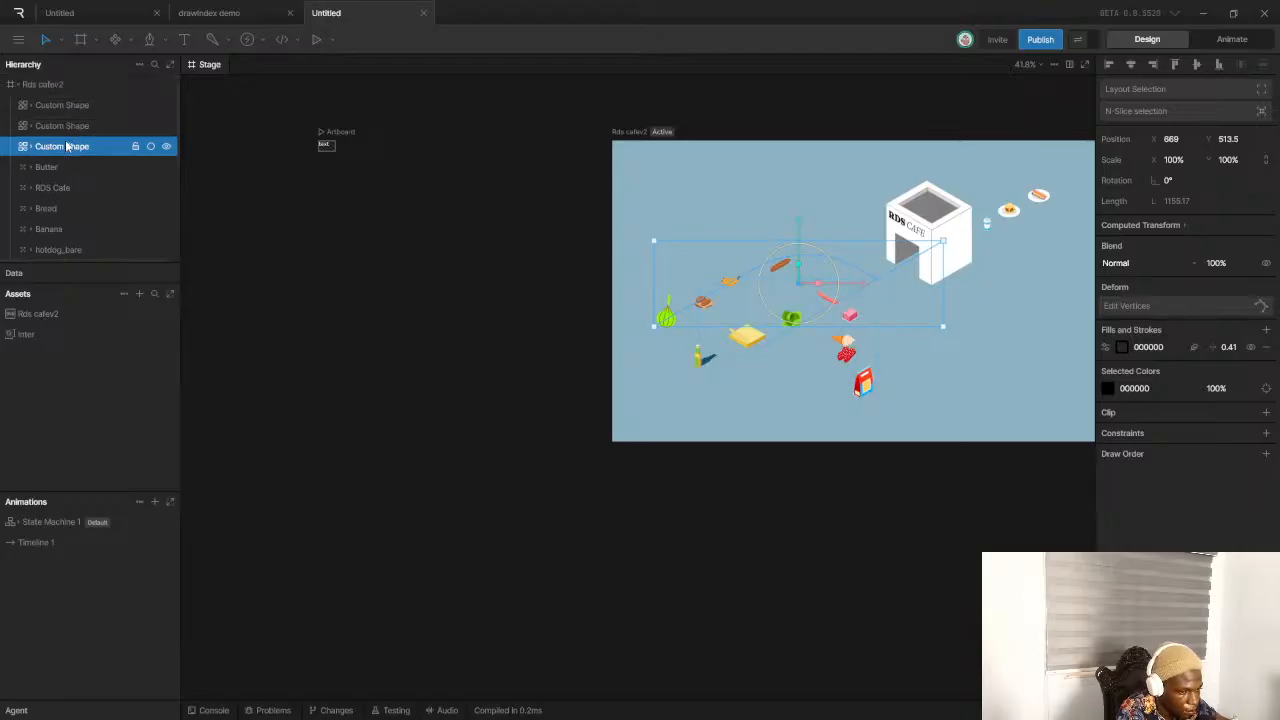
{"action": "left_click", "coordinate": [30, 147]}
{"action": "left_click", "coordinate": [30, 147]}
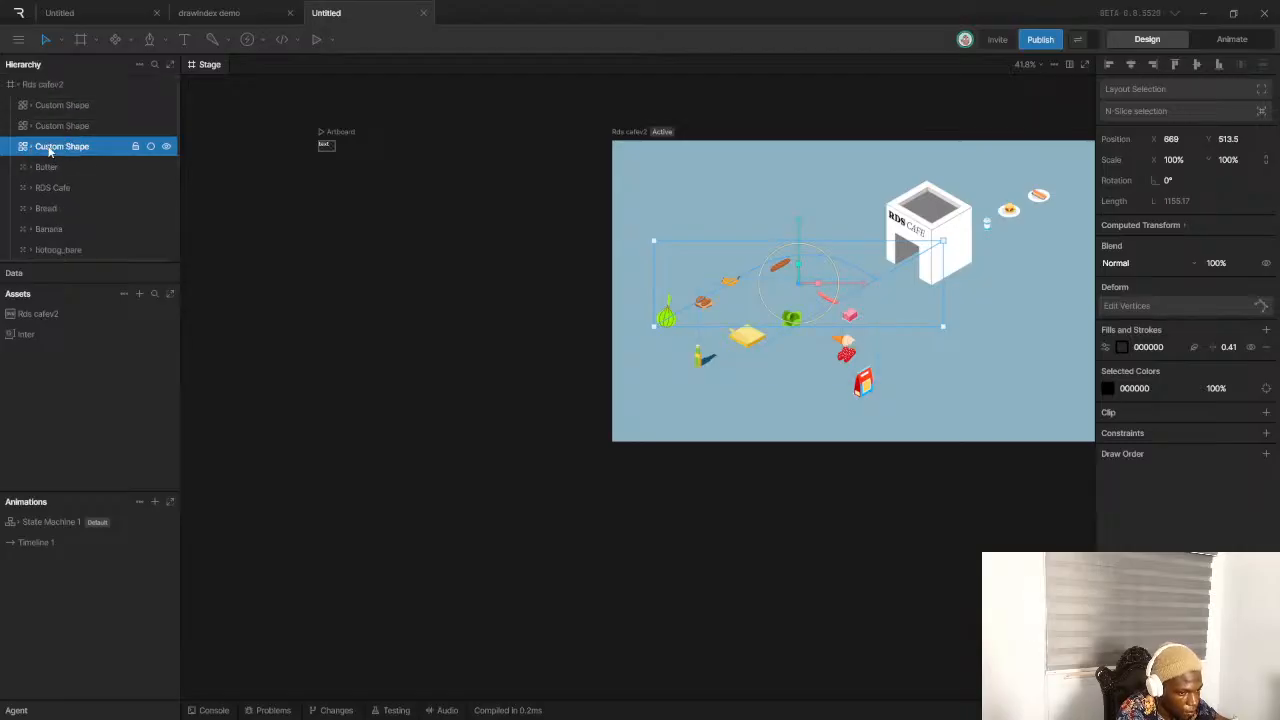
{"action": "double_click", "coordinate": [50, 147]}
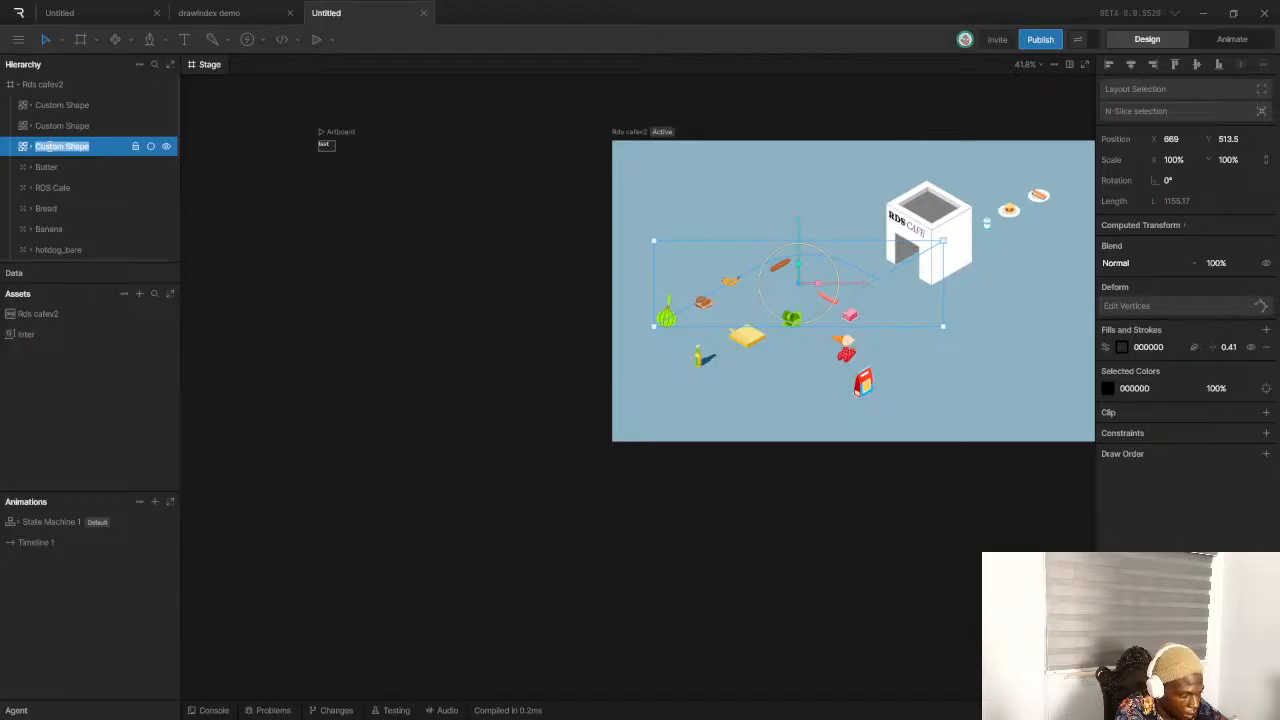
{"action": "type", "text": "Line 1"}
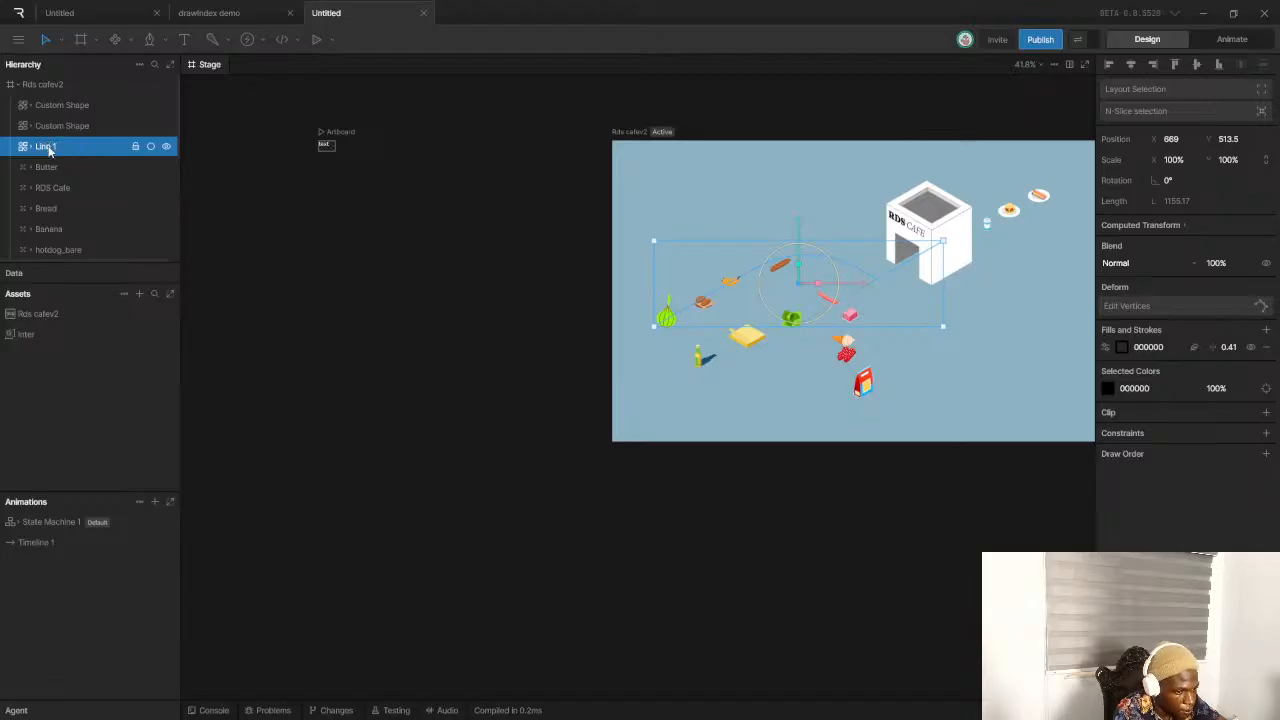
Rename the custom shape of the straight dashed path starting near the mustard bottle as Line 2
{"action": "left_click", "coordinate": [74, 130]}
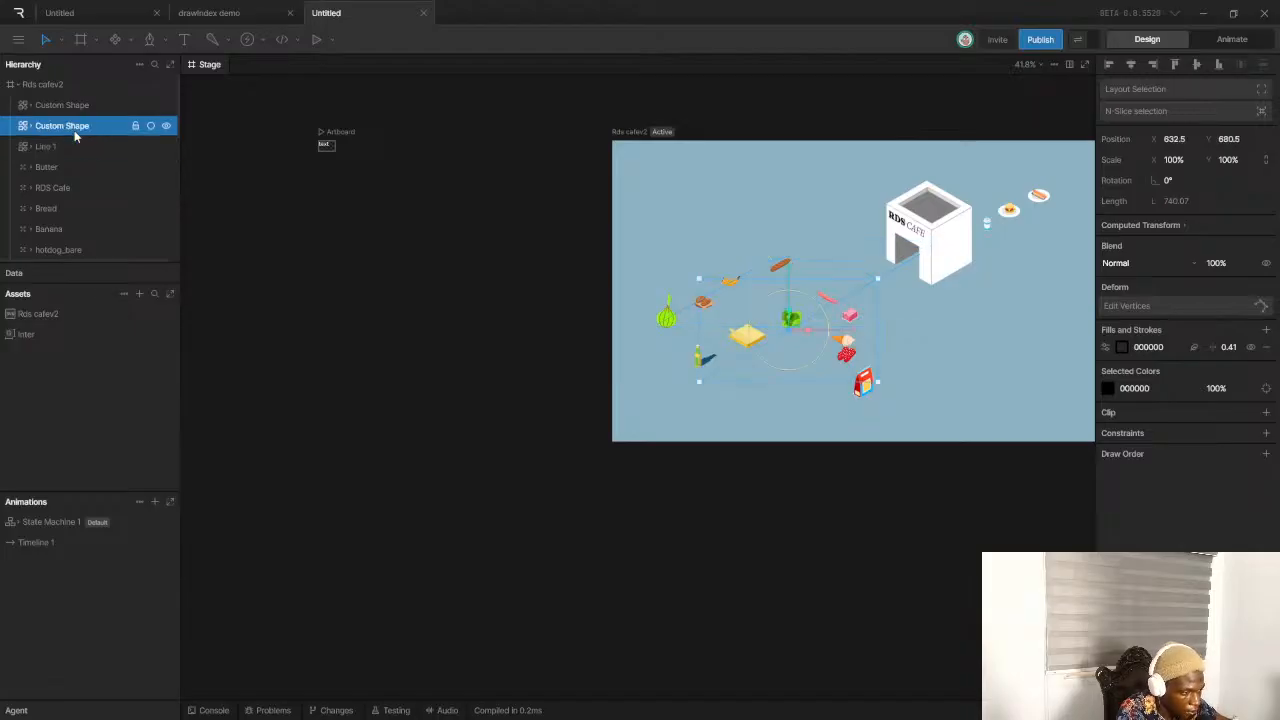
{"action": "double_click", "coordinate": [74, 130]}
{"action": "type", "text": "Line 2"}
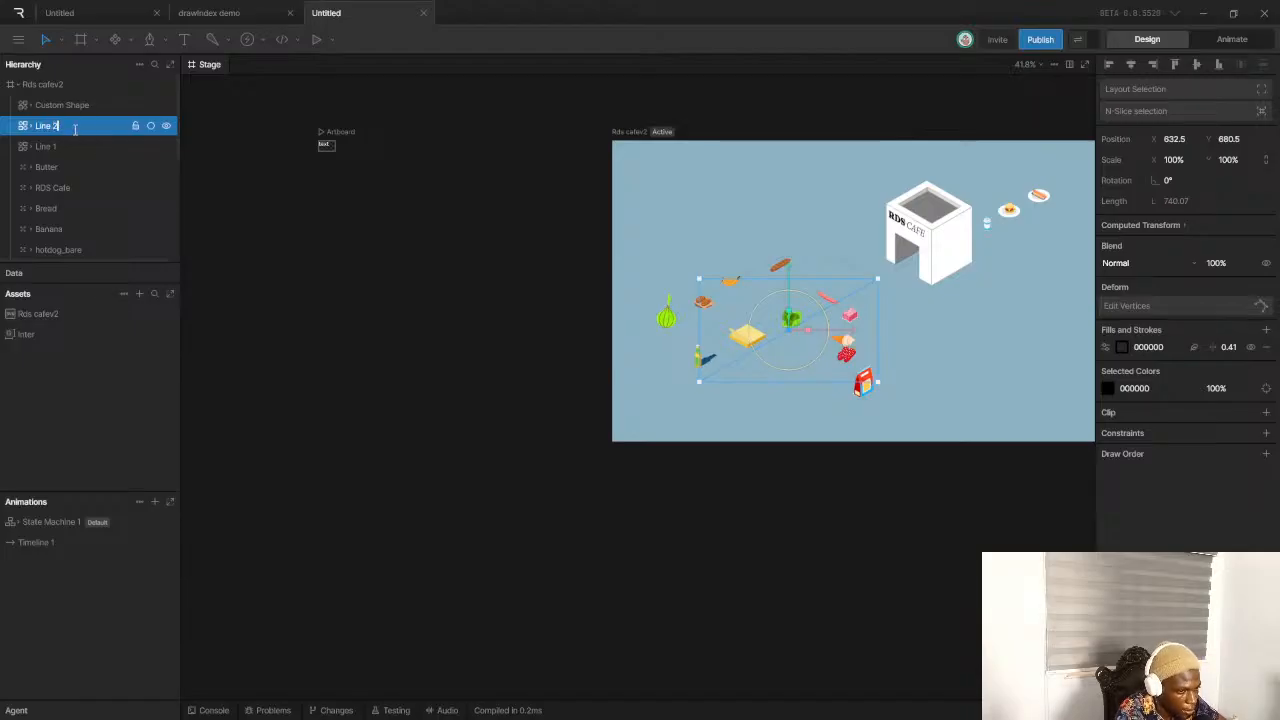
{"action": "key", "text": "Return"}
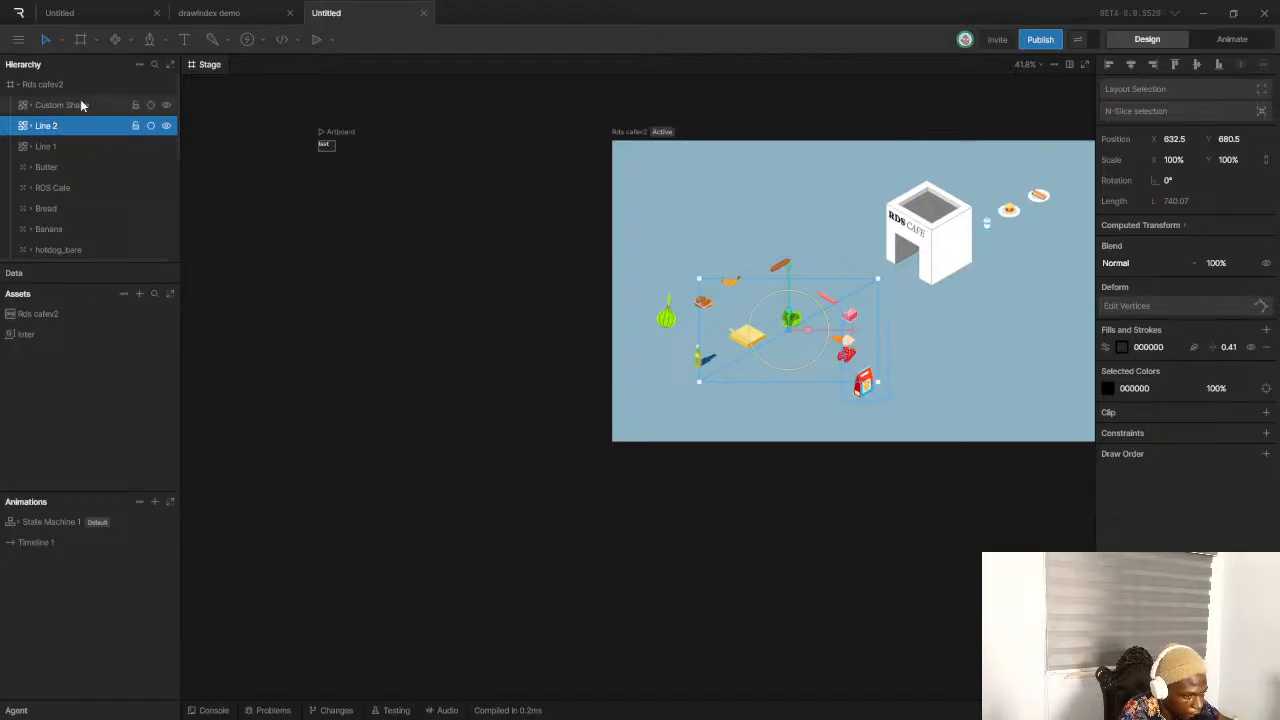
Rename the custom shape of the curved dashed path passing the strawberries and the red bag as Line 3
{"action": "left_click", "coordinate": [74, 102]}
{"action": "double_click", "coordinate": [72, 100]}
{"action": "type", "text": "Line 3"}
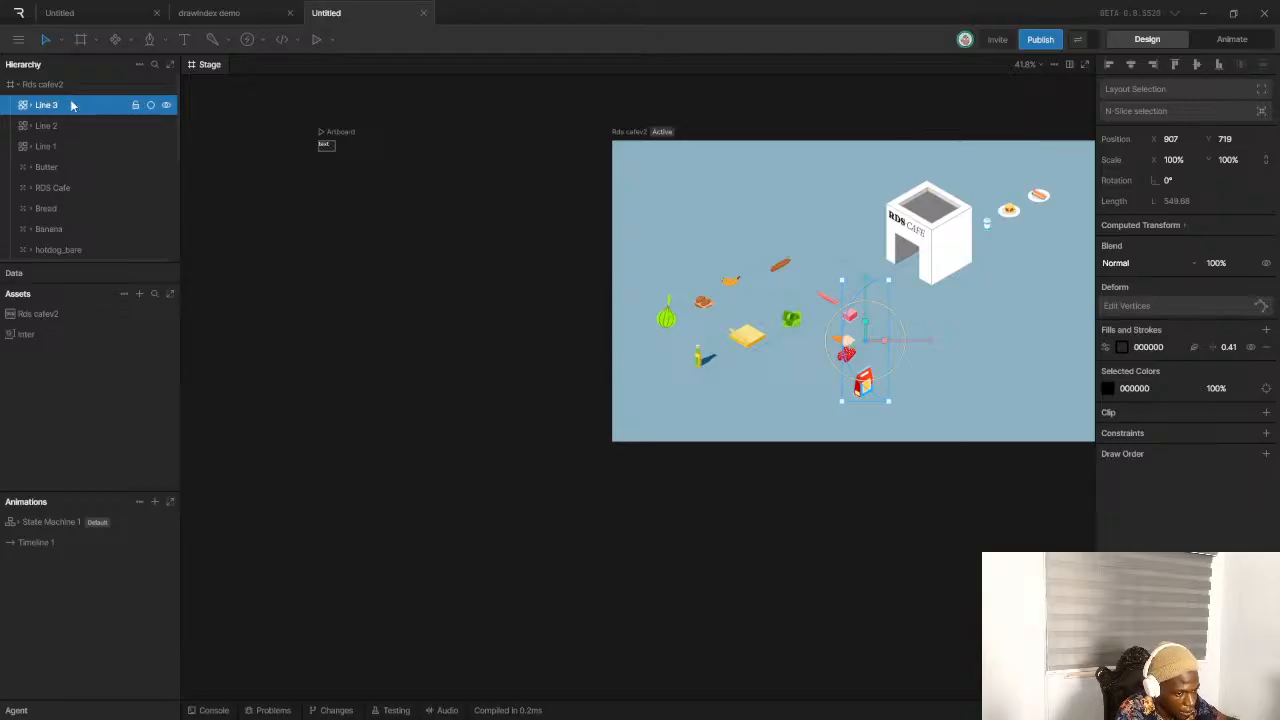
Rename the group containing the long brown baguette as Bread
{"action": "scroll", "coordinate": [65, 180], "scroll_direction": "down", "scroll_amount": 5}
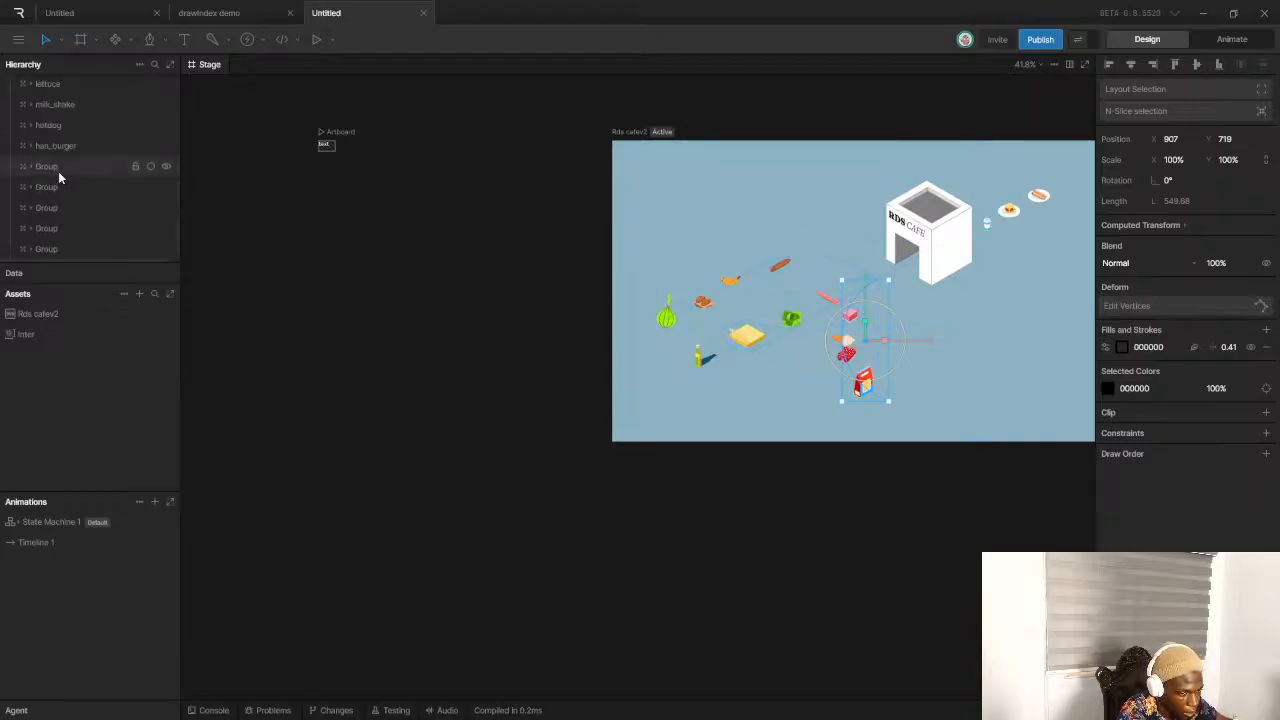
{"action": "left_click", "coordinate": [58, 171]}
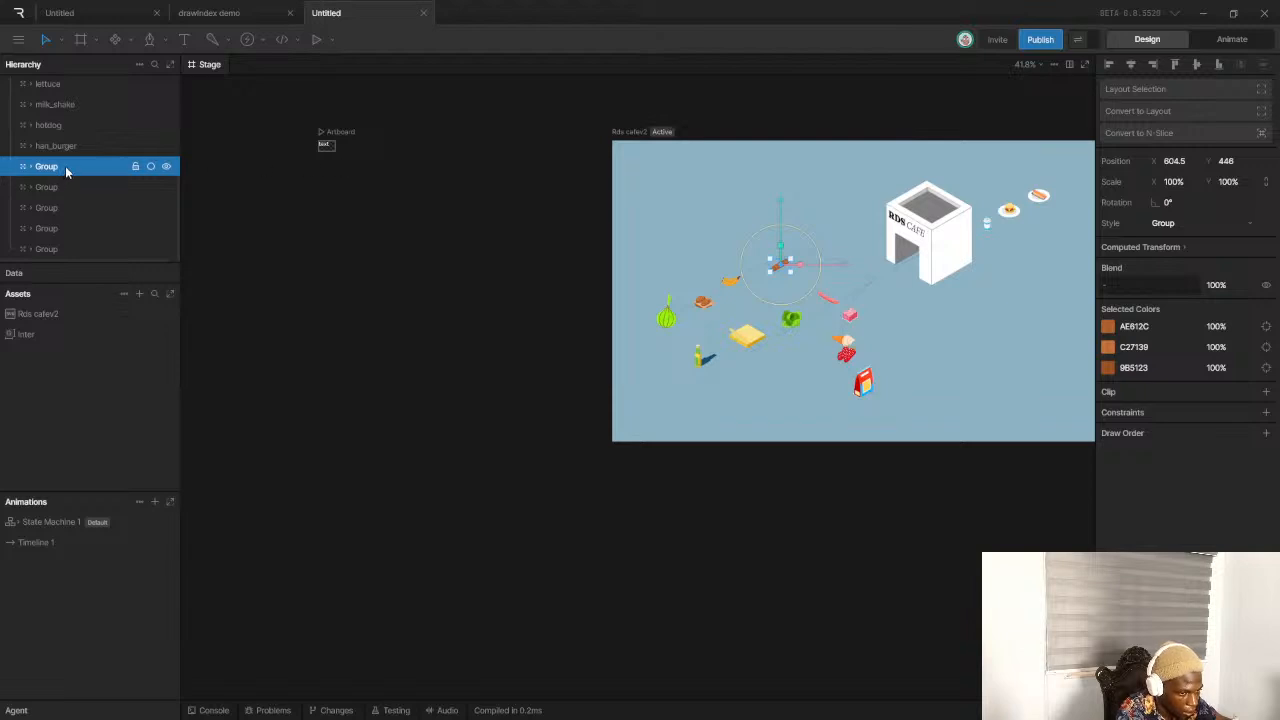
{"action": "double_click", "coordinate": [53, 170]}
{"action": "type", "text": "Bread"}
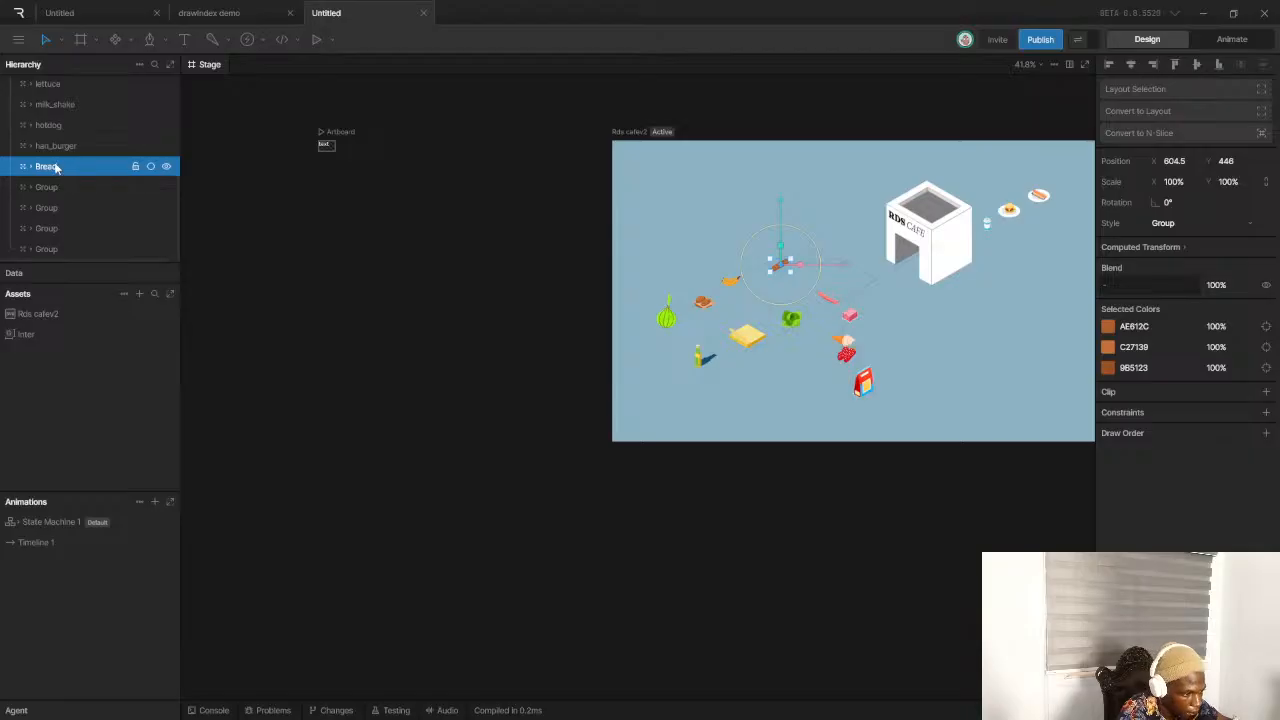
Rename the group containing the pink meat block above the ice cream cone as Beef
{"action": "left_click", "coordinate": [48, 188]}
{"action": "double_click", "coordinate": [48, 187]}
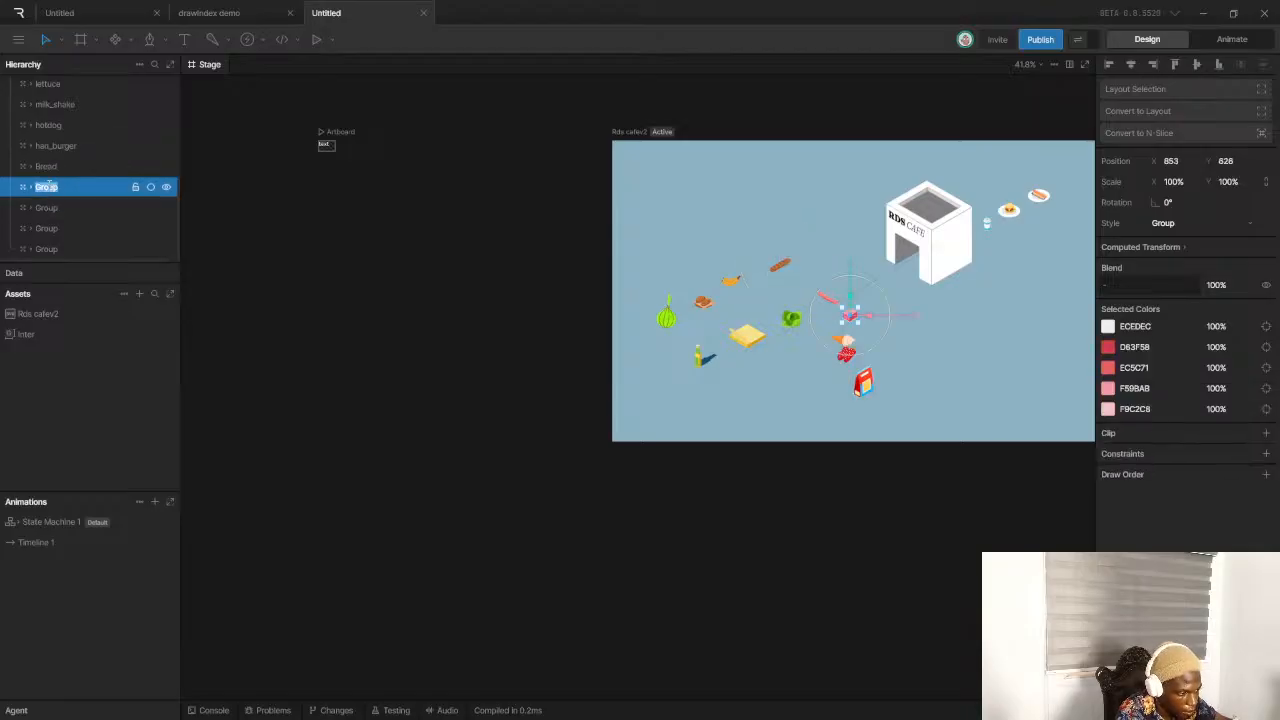
{"action": "type", "text": "Beef"}
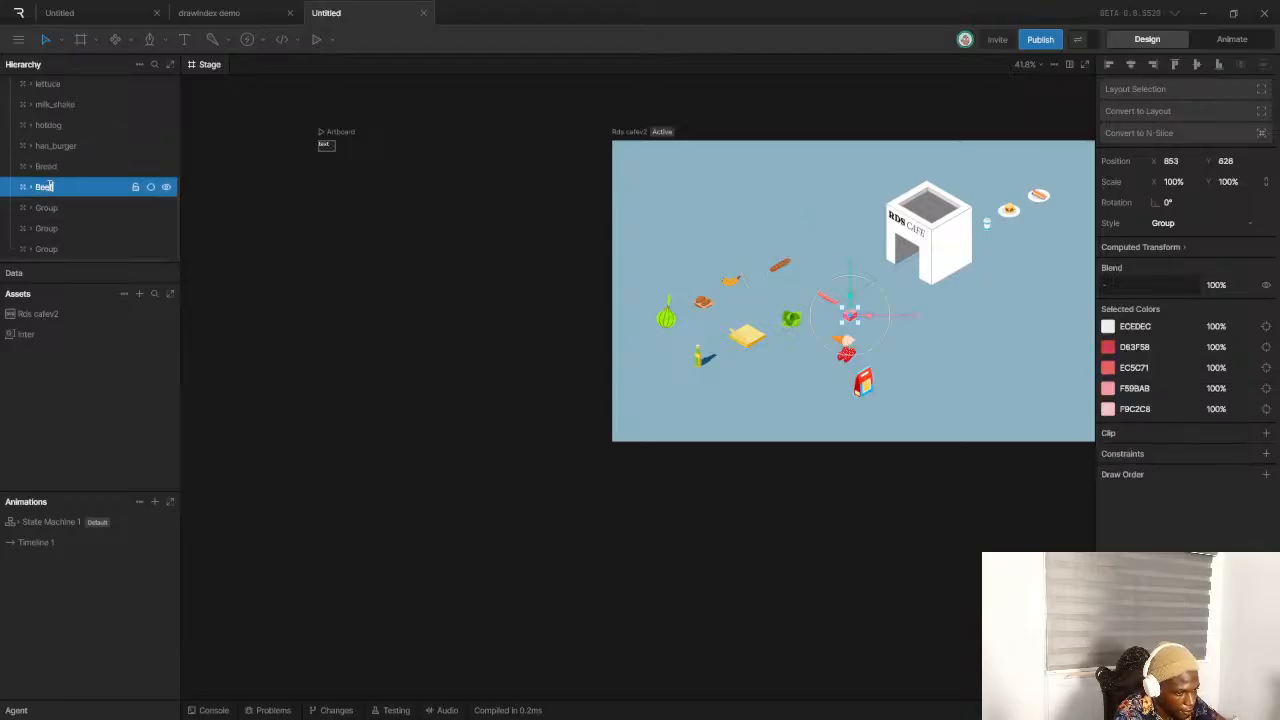
Rename the group containing the red bag as Milk and the group containing the ice cream cone as Ice Cream
{"action": "left_click", "coordinate": [45, 210]}
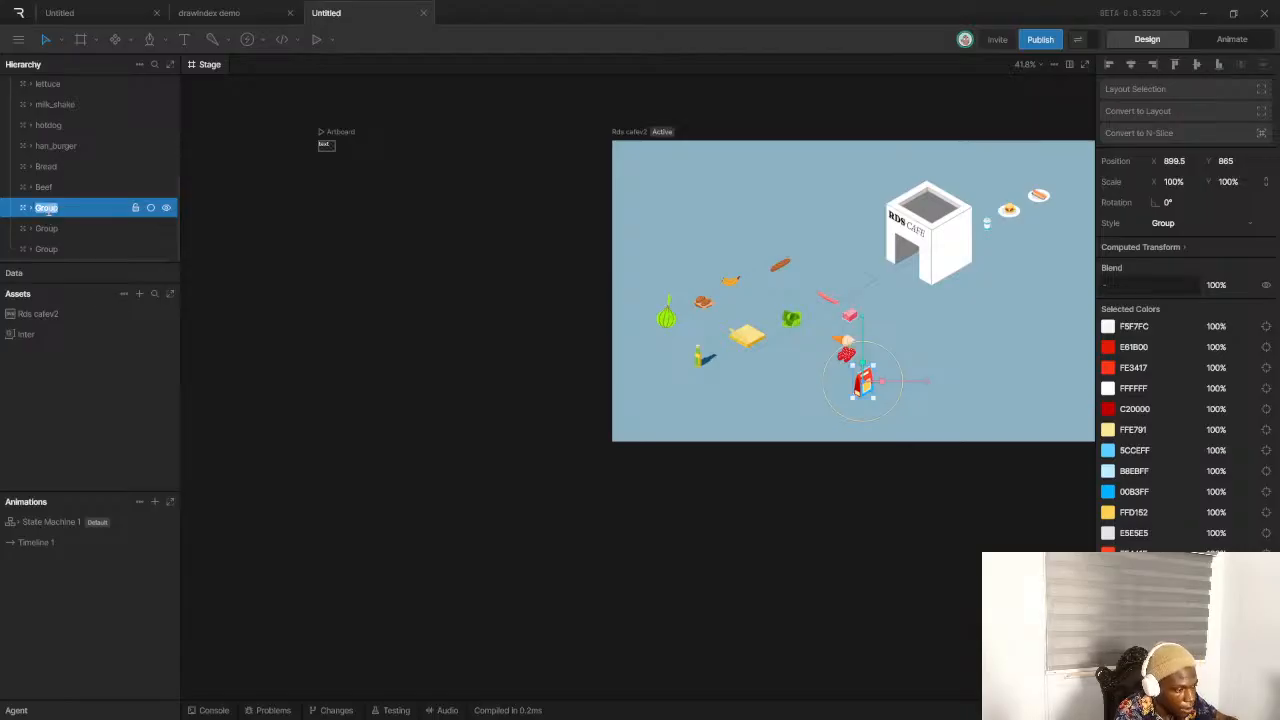
{"action": "type", "text": "Milk"}
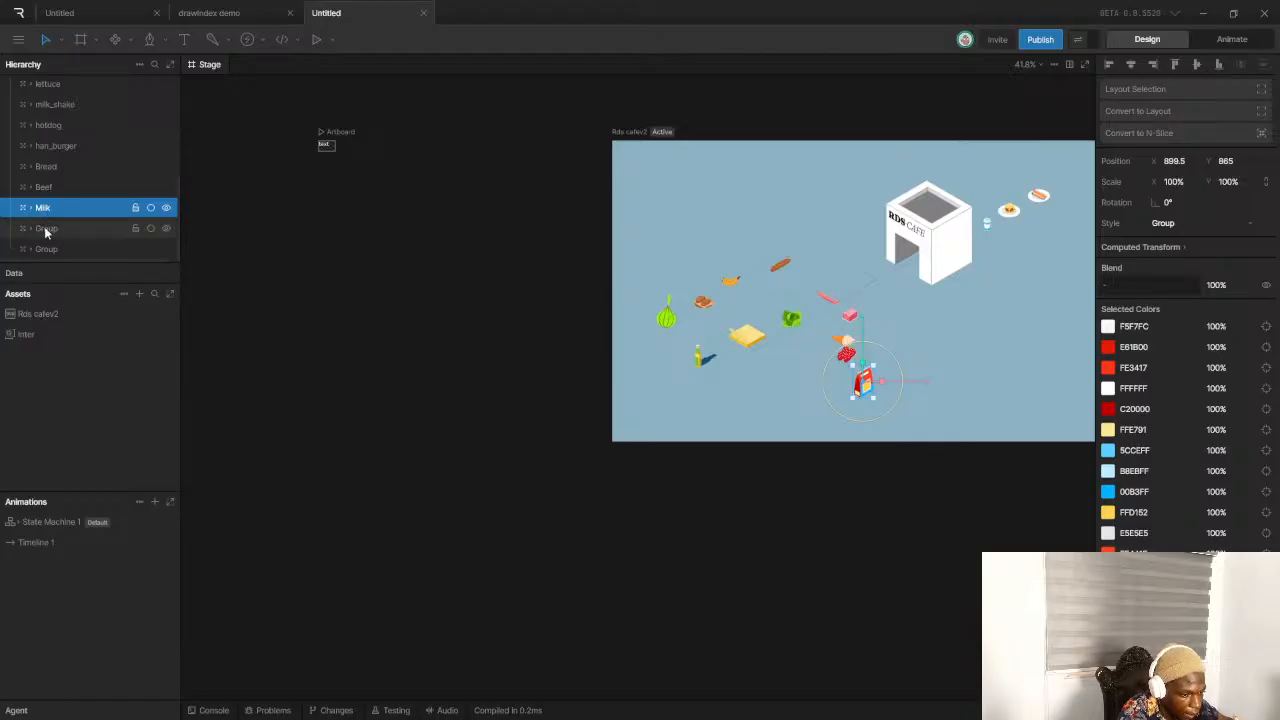
{"action": "left_click", "coordinate": [45, 232]}
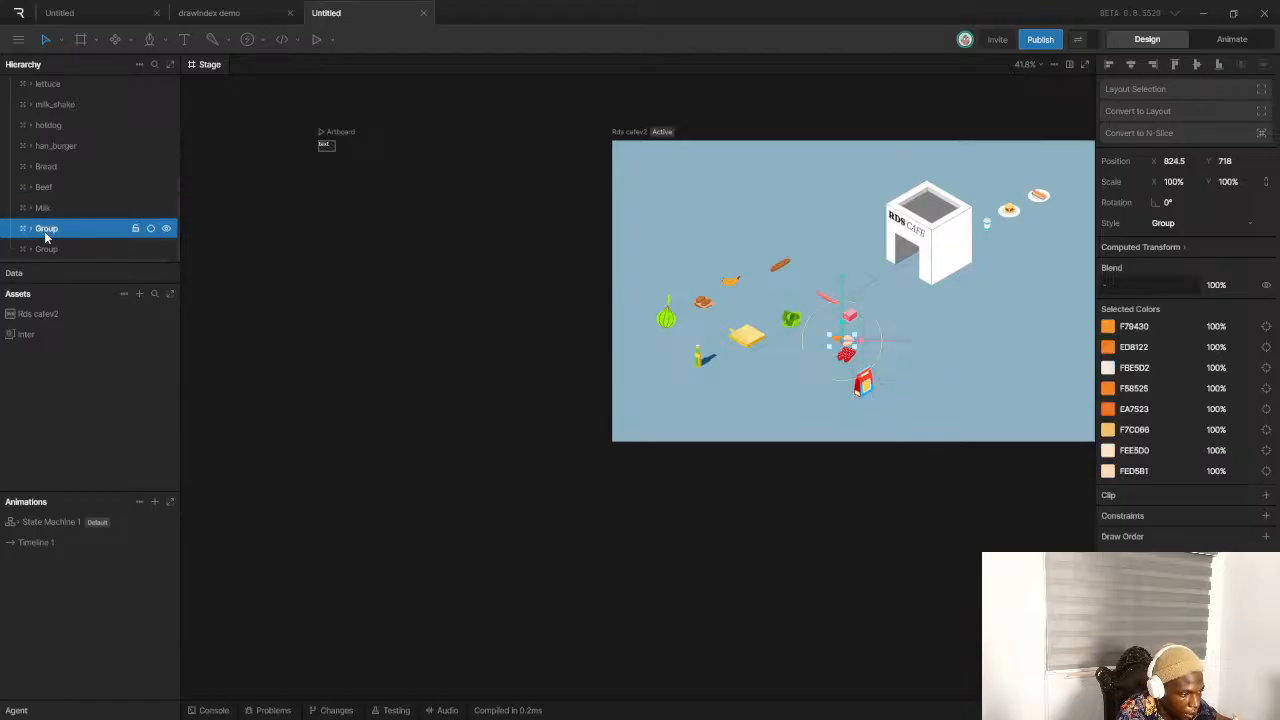
{"action": "double_click", "coordinate": [46, 231]}
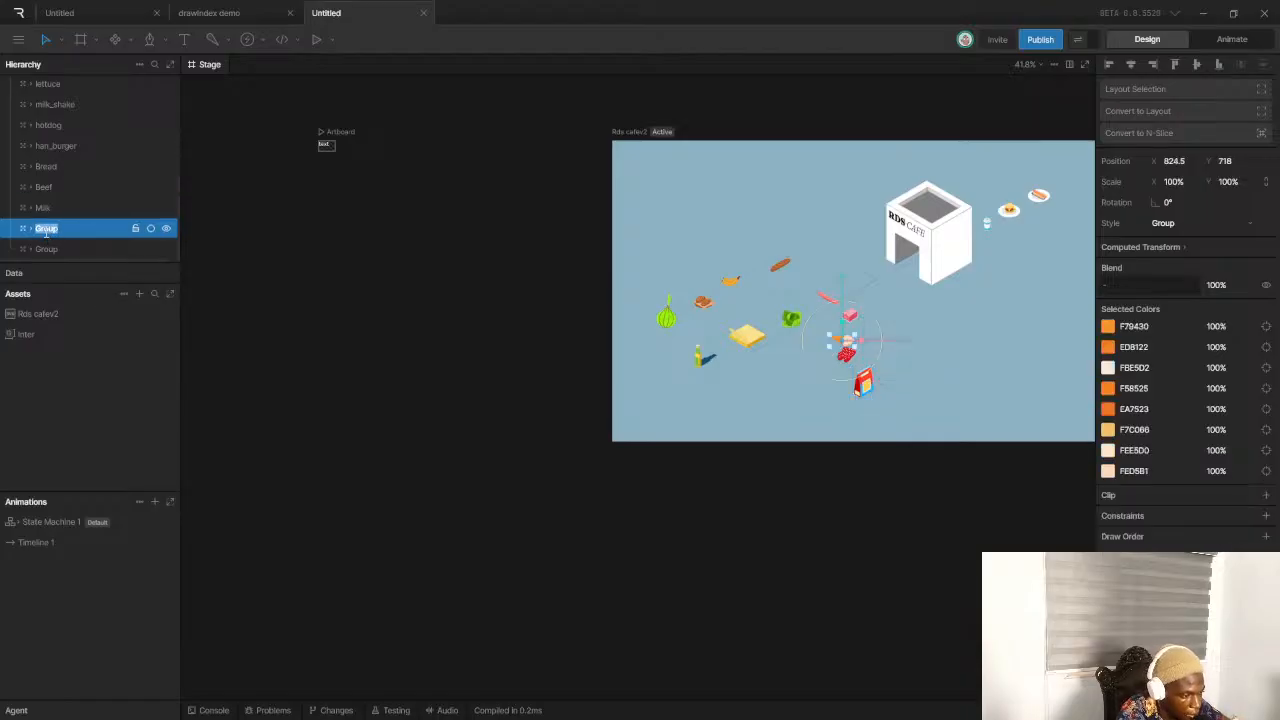
{"action": "type", "text": "Ice"}
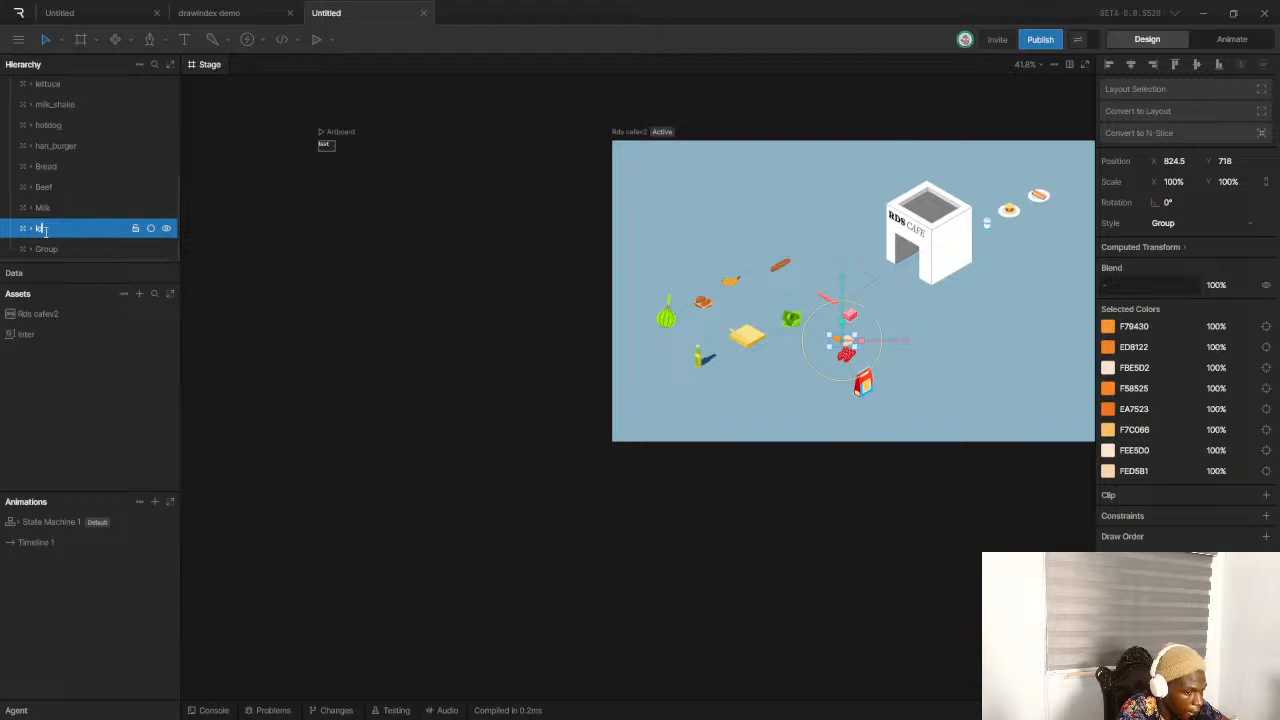
{"action": "type", "text": "Cream"}
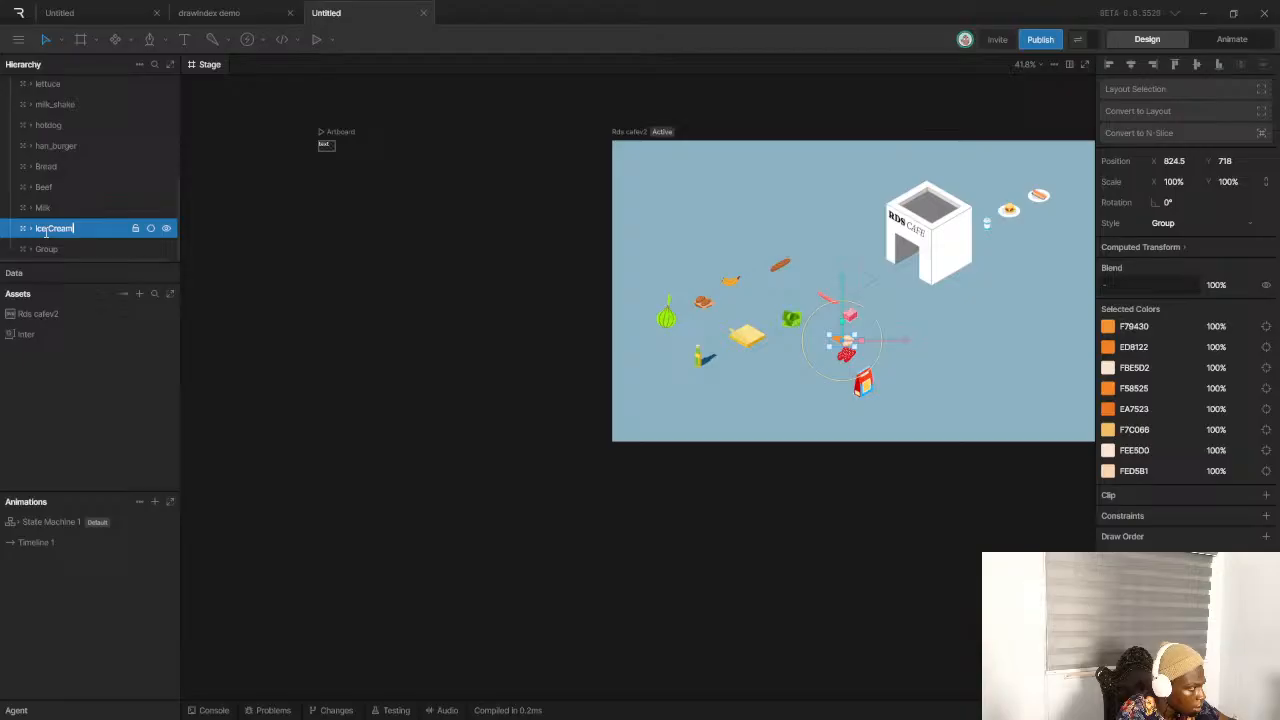
{"action": "left_click", "coordinate": [46, 229]}
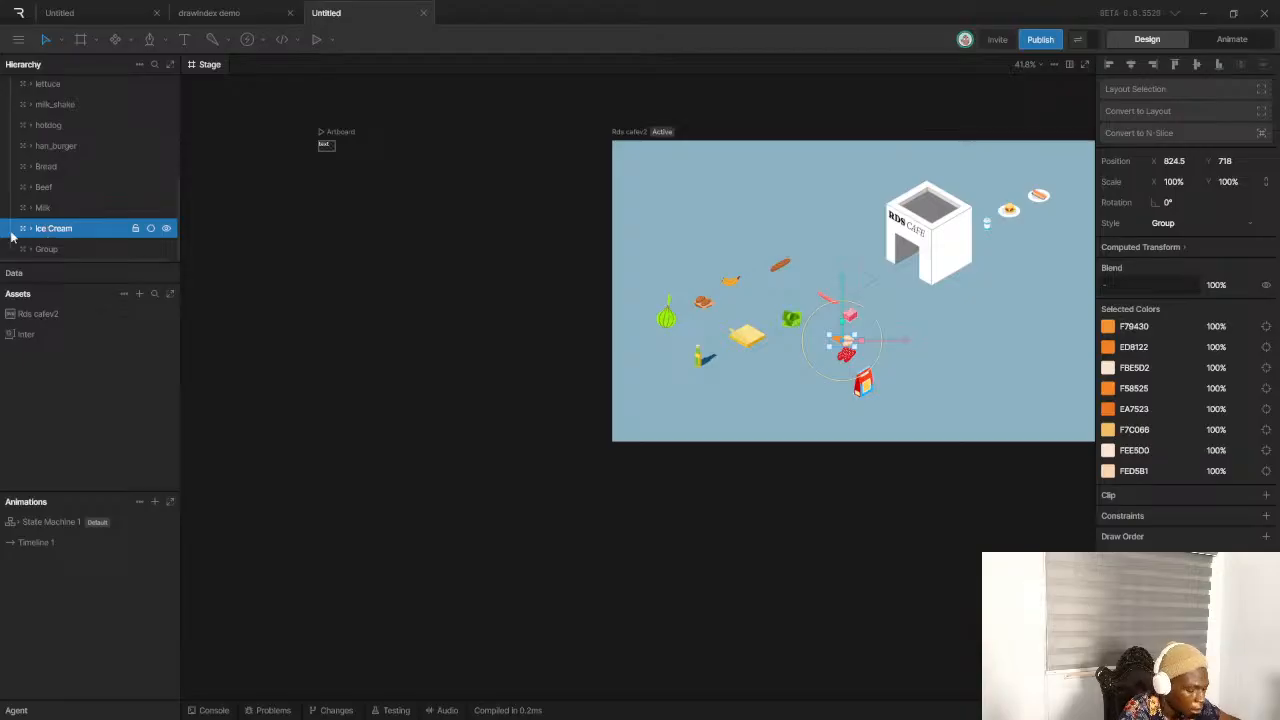
Switch to Discord in the browser and open the collabo-rive channel of the We Ride at Dawn server
{"action": "key", "text": "super+Tab"}
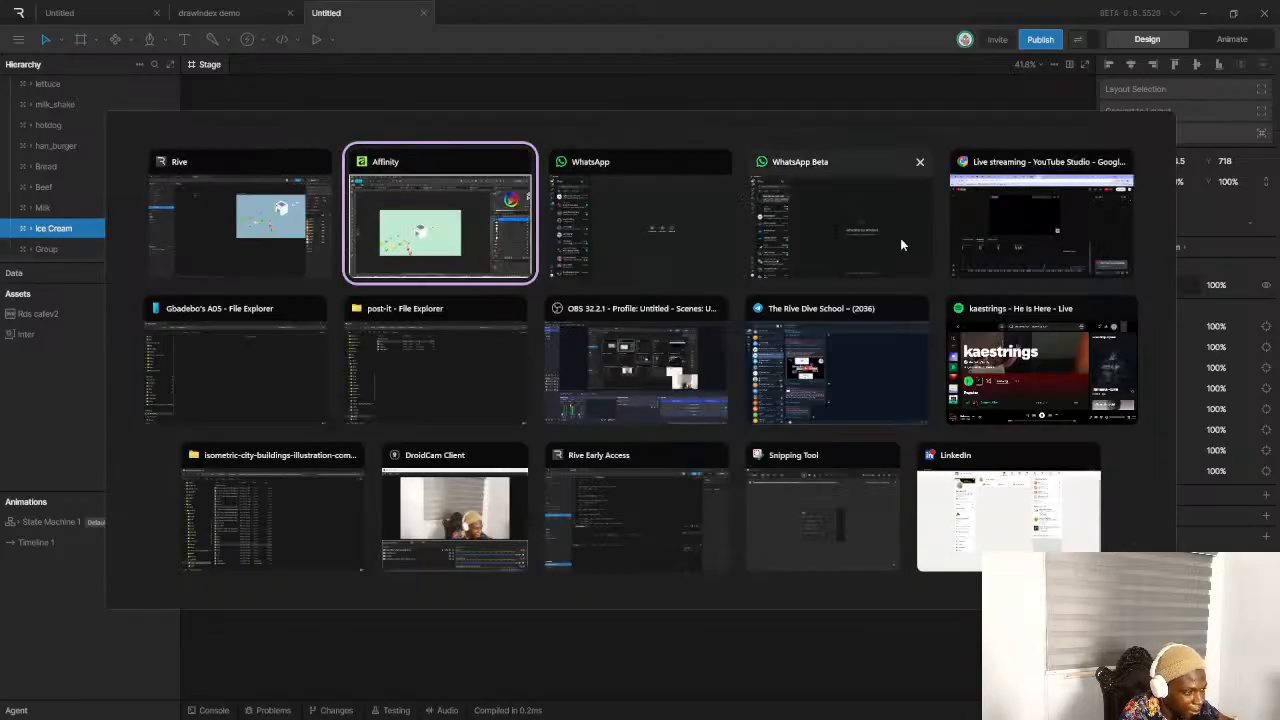
{"action": "left_click", "coordinate": [969, 222]}
{"action": "left_click", "coordinate": [265, 14]}
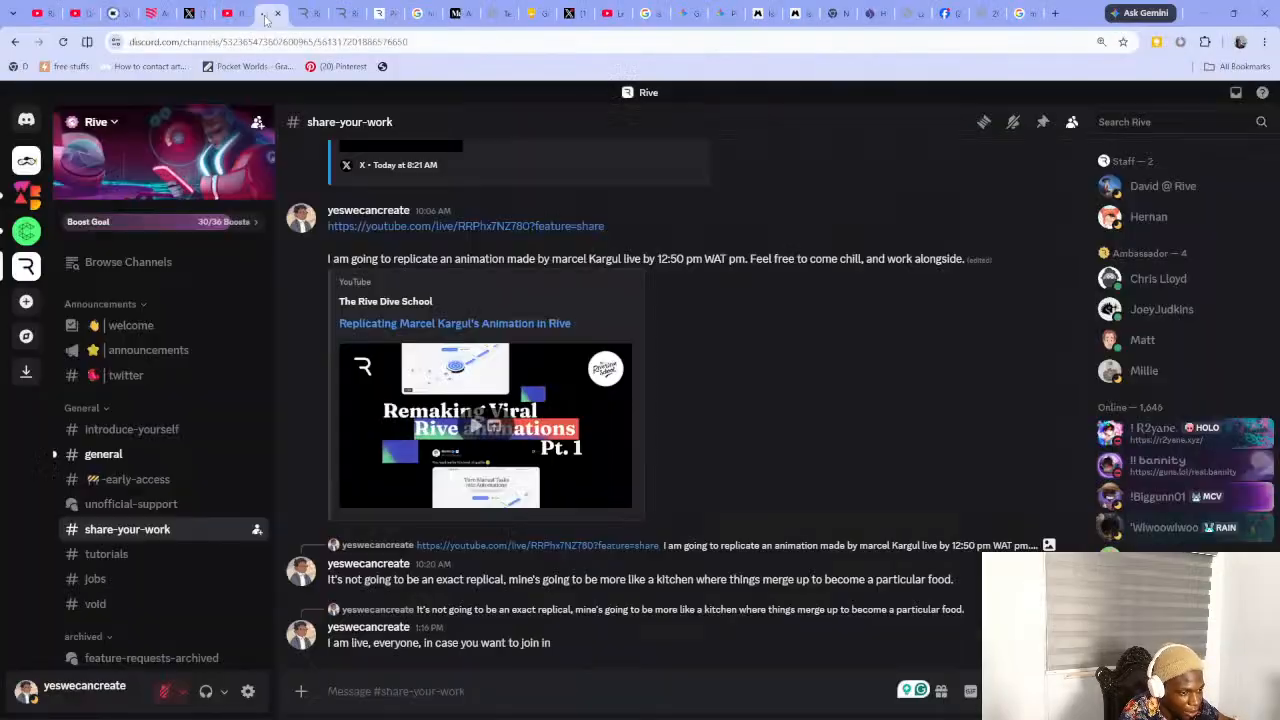
{"action": "left_click", "coordinate": [26, 195]}
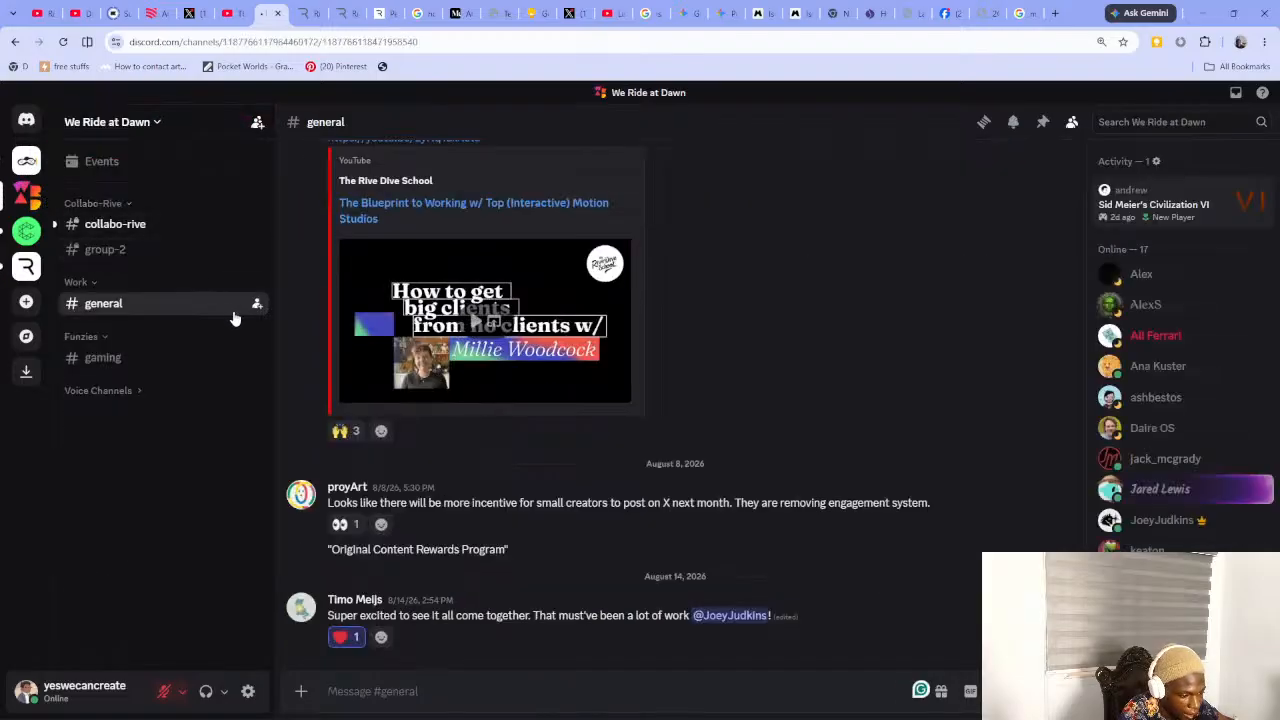
{"action": "left_click", "coordinate": [114, 232]}
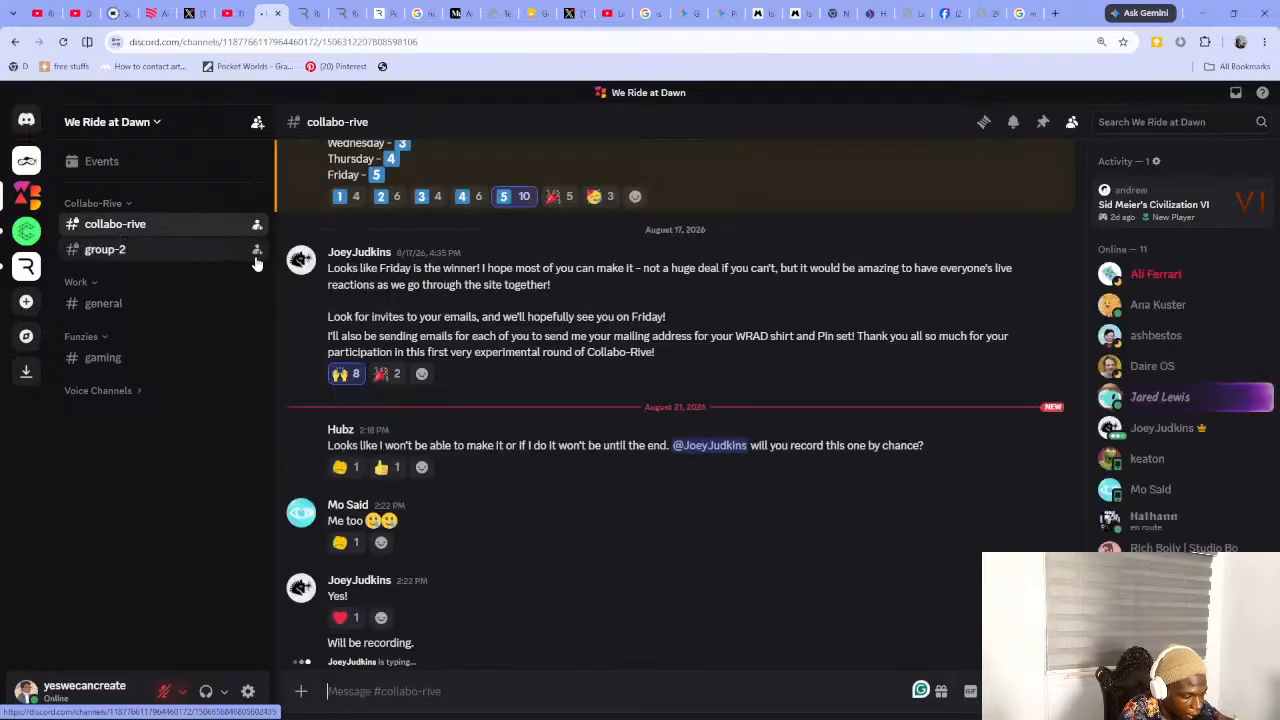
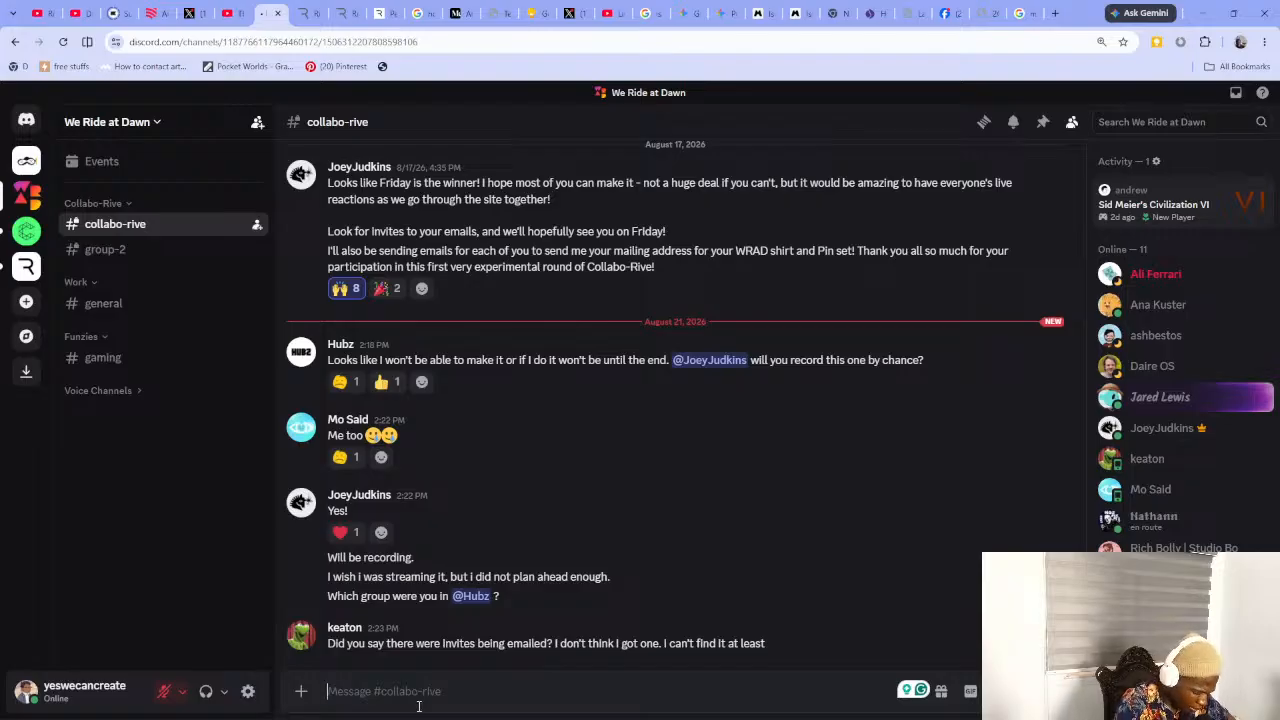
Post the message "No more live?" in the collabo-rive channel and switch back to Rive
{"action": "type", "text": "No more l"}
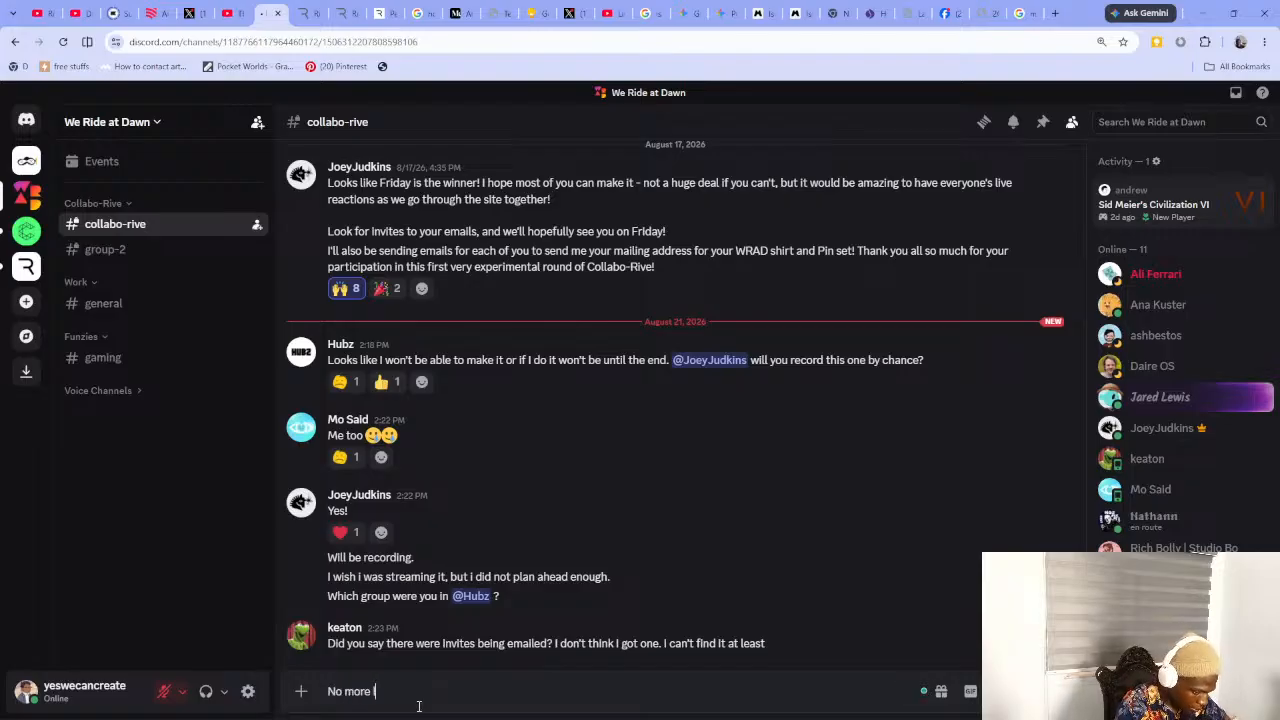
{"action": "type", "text": "ive?"}
{"action": "key", "text": "Return"}
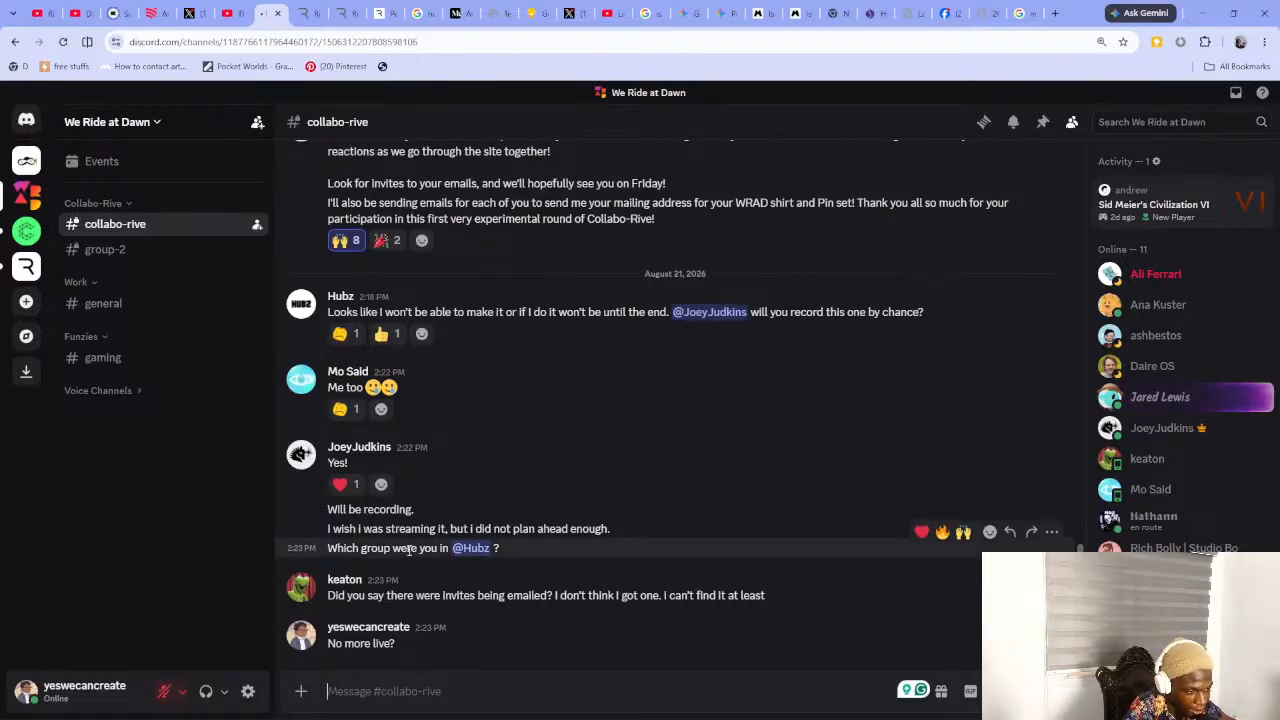
{"action": "key", "text": "alt+Tab"}
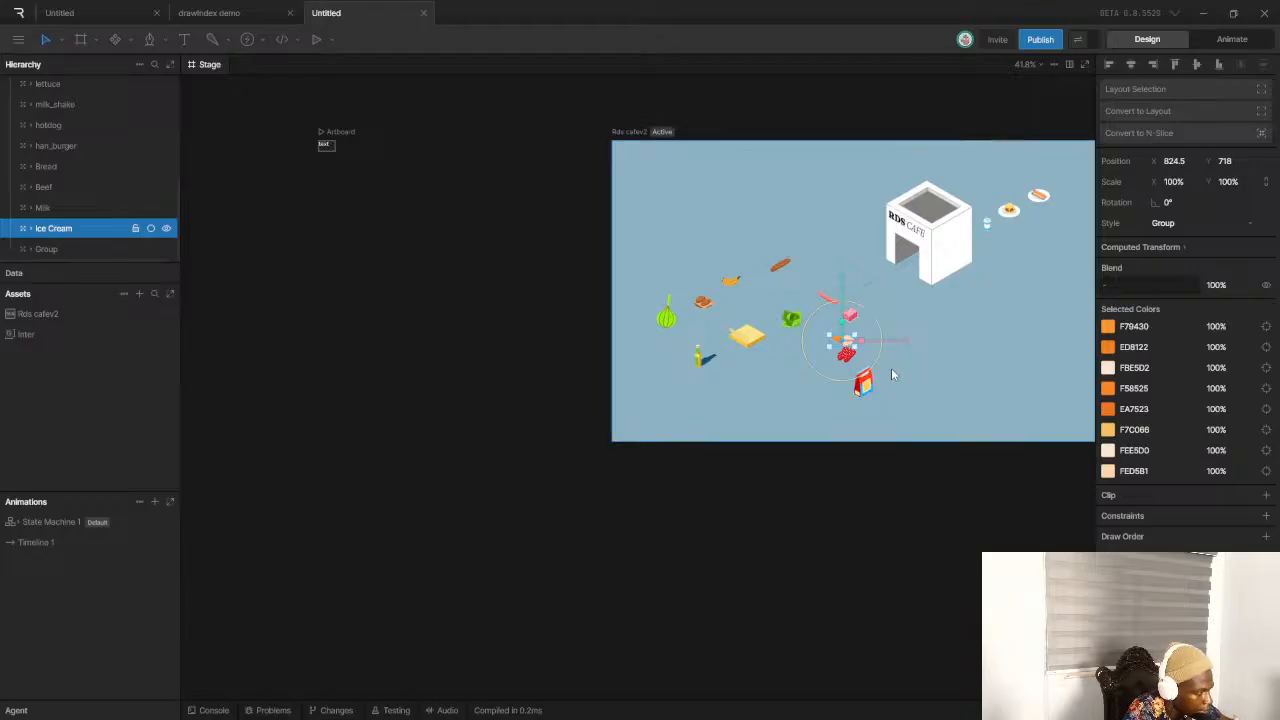
Check which artwork the hierarchy groups from Butter to hotdog_bare contain and look for groups that still need a name
{"action": "scroll", "coordinate": [928, 364], "scroll_direction": "up", "scroll_amount": 2}
{"action": "scroll", "coordinate": [893, 372], "scroll_direction": "up", "scroll_amount": 5}
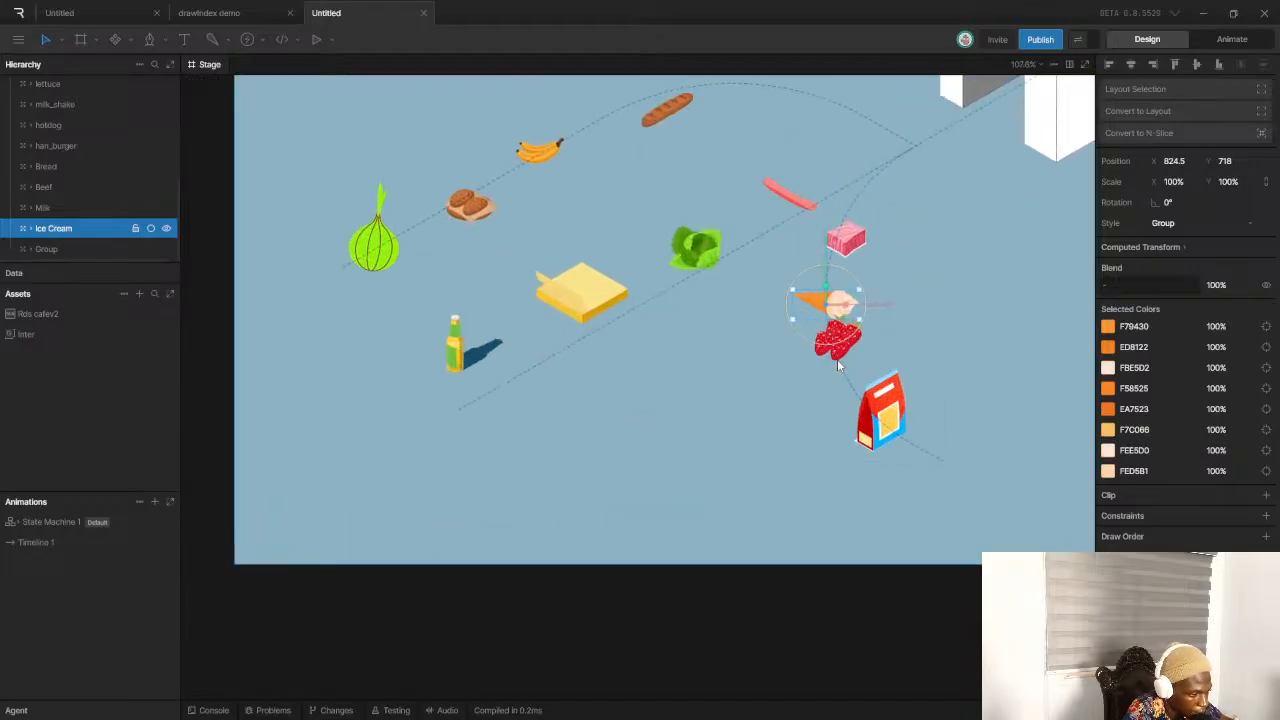
{"action": "scroll", "coordinate": [900, 365], "scroll_direction": "up", "scroll_amount": 3}
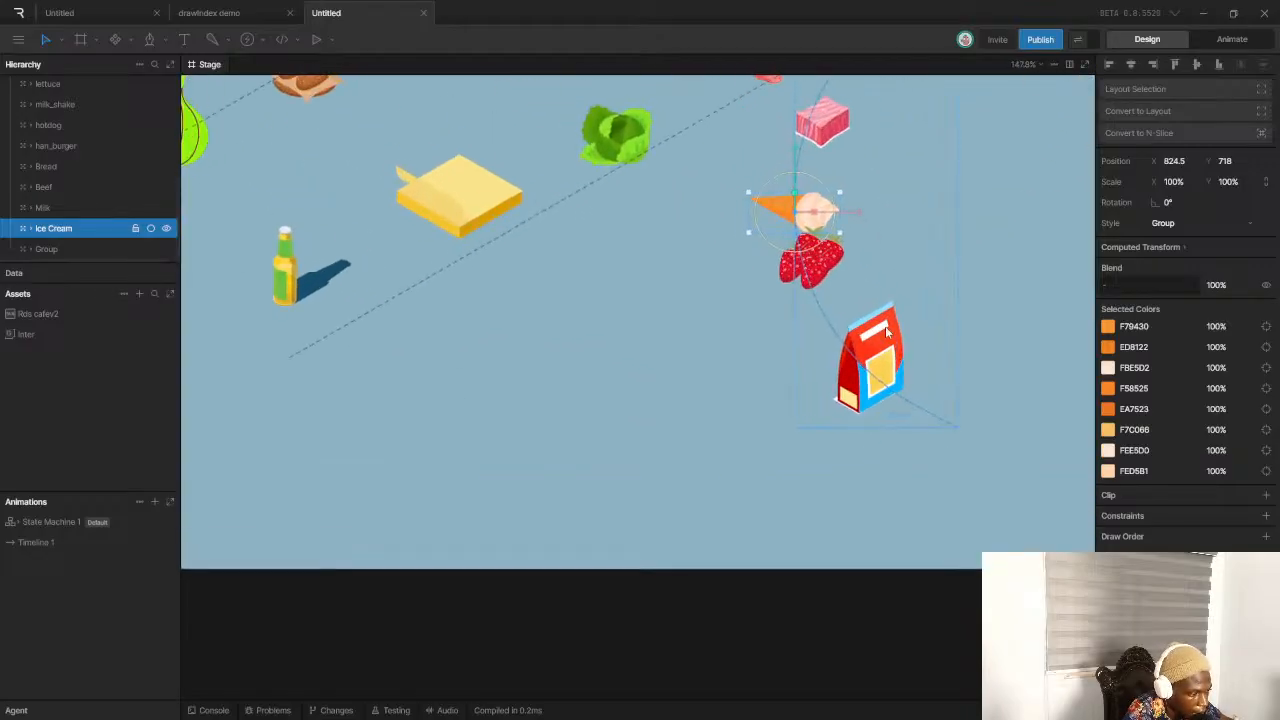
{"action": "left_click", "coordinate": [900, 365]}
{"action": "scroll", "coordinate": [857, 380], "scroll_direction": "down", "scroll_amount": 3}
{"action": "scroll", "coordinate": [784, 364], "scroll_direction": "down", "scroll_amount": 3}
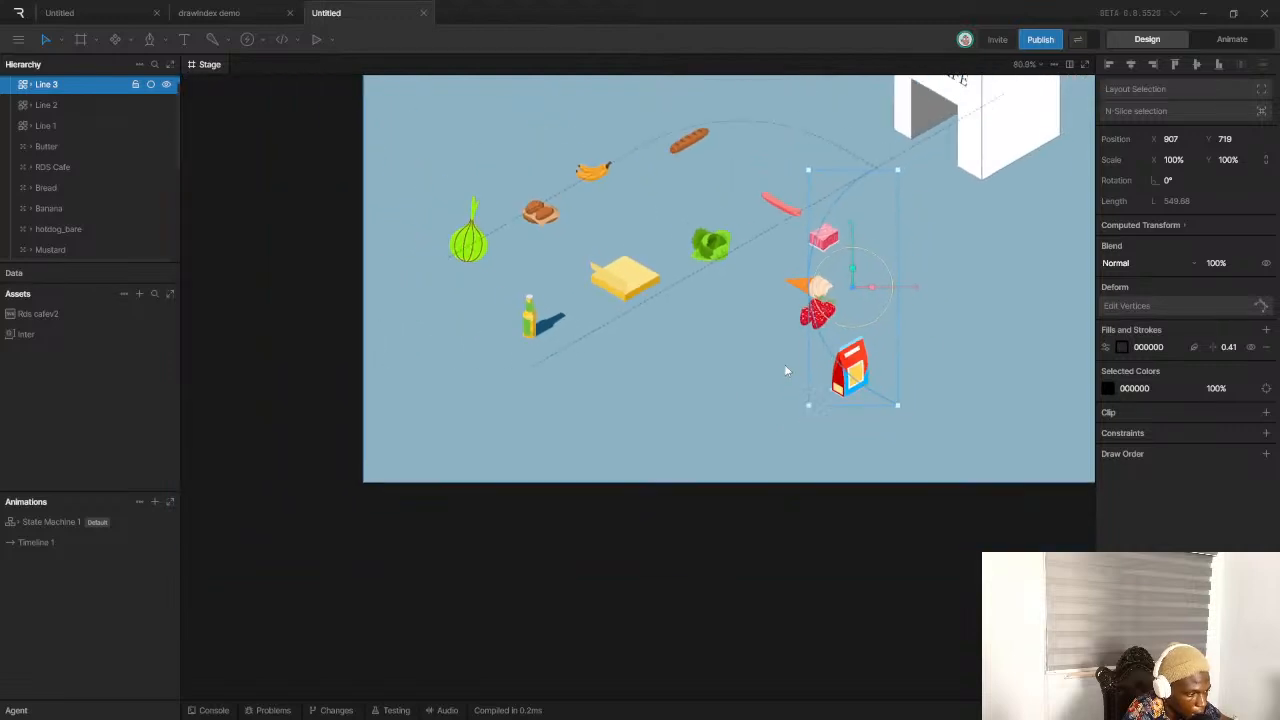
{"action": "scroll", "coordinate": [890, 352], "scroll_direction": "up", "scroll_amount": 3}
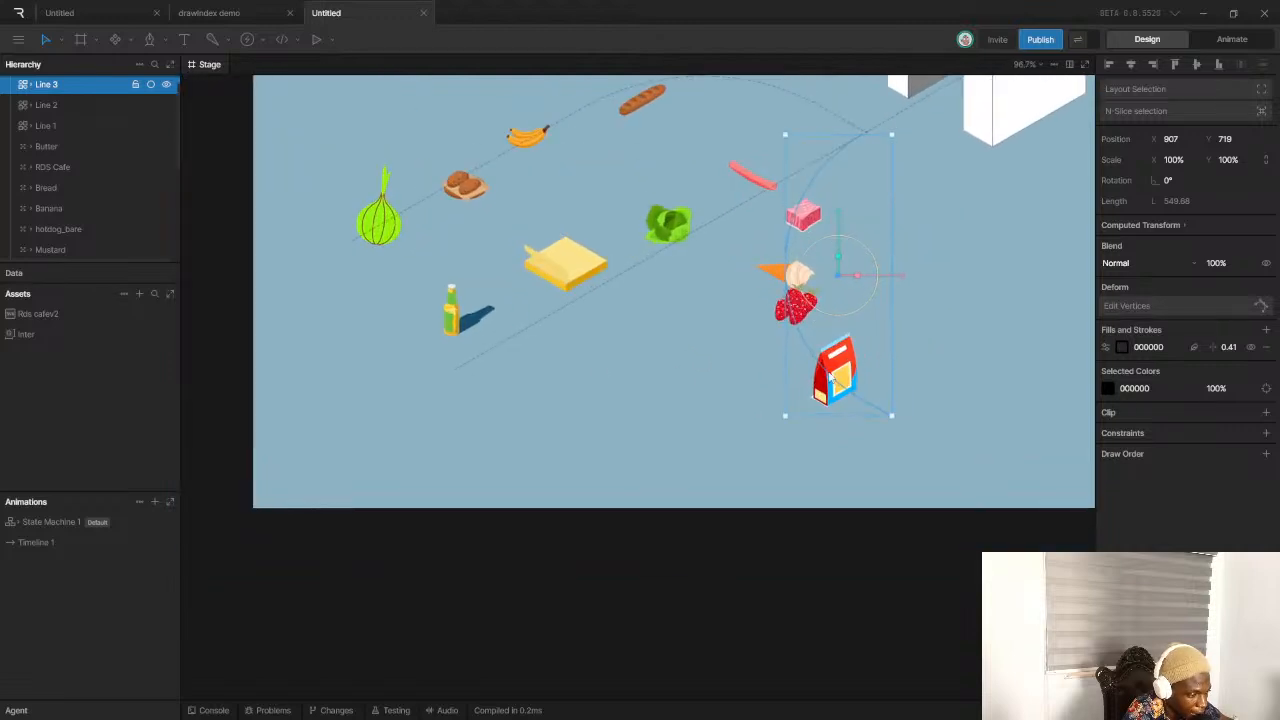
{"action": "scroll", "coordinate": [88, 205], "scroll_direction": "up", "scroll_amount": 1}
{"action": "left_click", "coordinate": [69, 169]}
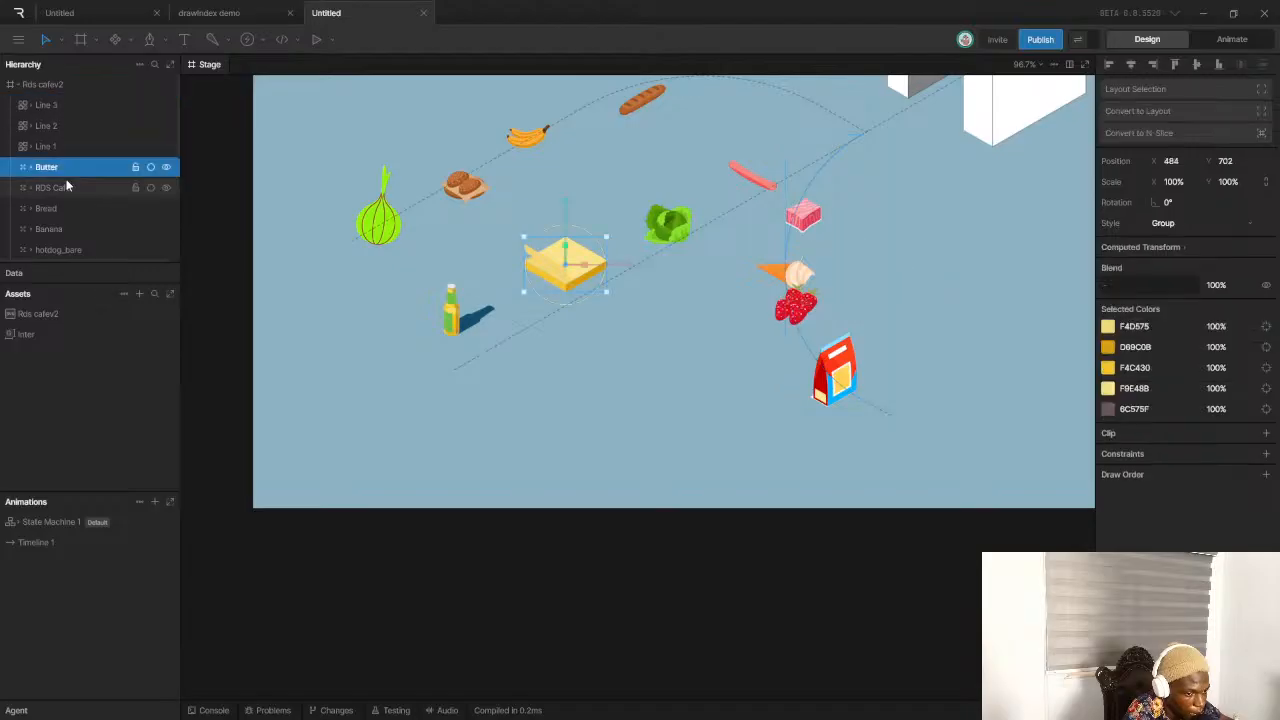
{"action": "left_click", "coordinate": [66, 188]}
{"action": "left_click", "coordinate": [65, 209]}
{"action": "left_click", "coordinate": [72, 229]}
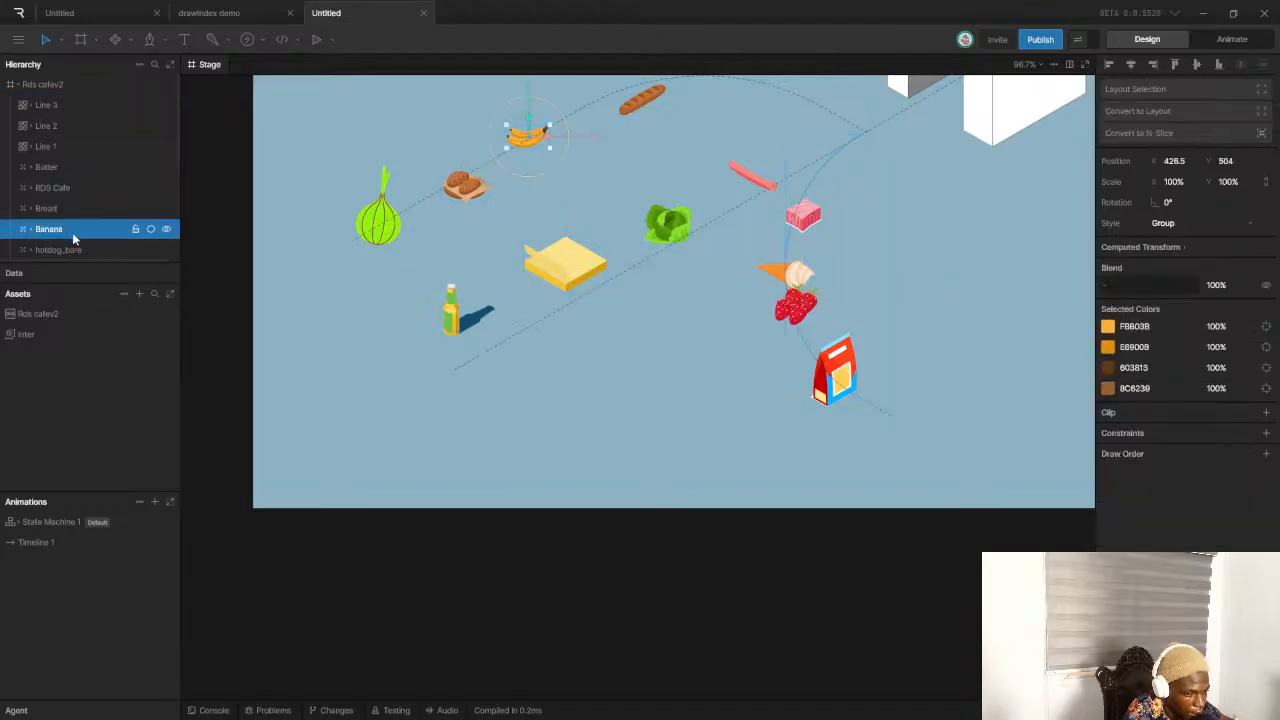
{"action": "left_click", "coordinate": [75, 250]}
{"action": "scroll", "coordinate": [93, 204], "scroll_direction": "down", "scroll_amount": 5}
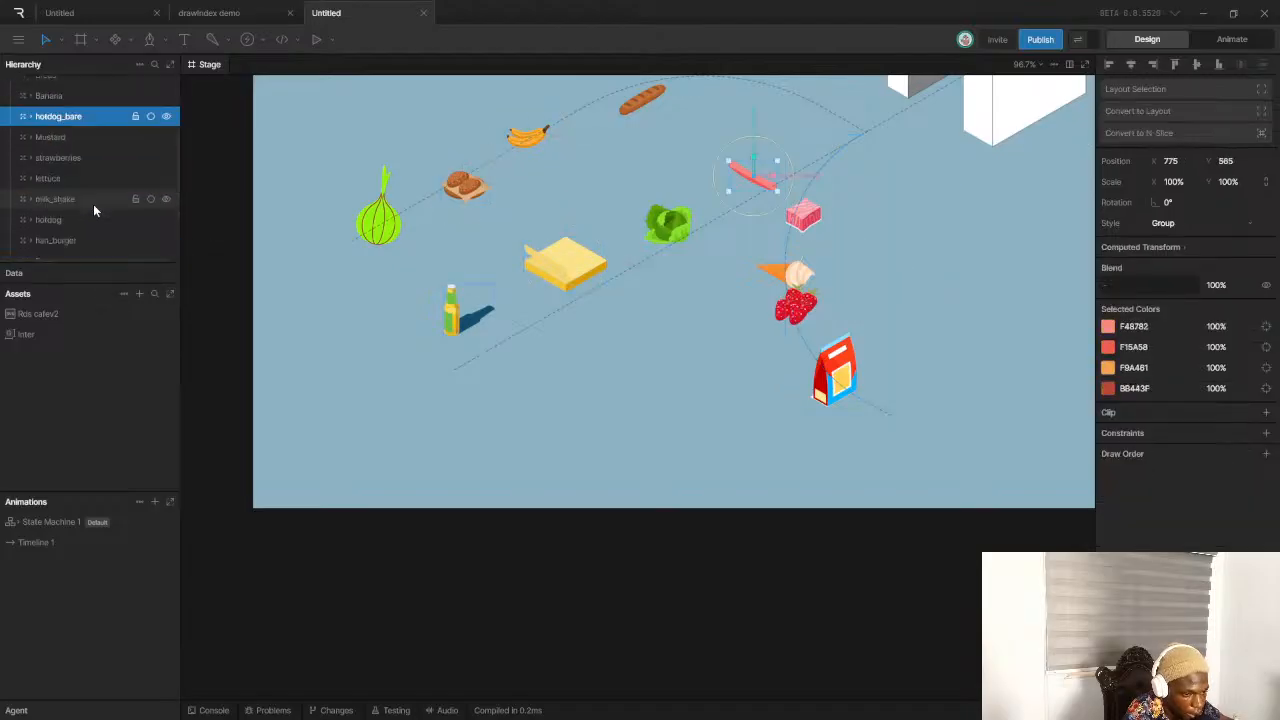
Rename the group containing the green onion as Onions and clear the selection
{"action": "left_click", "coordinate": [57, 250]}
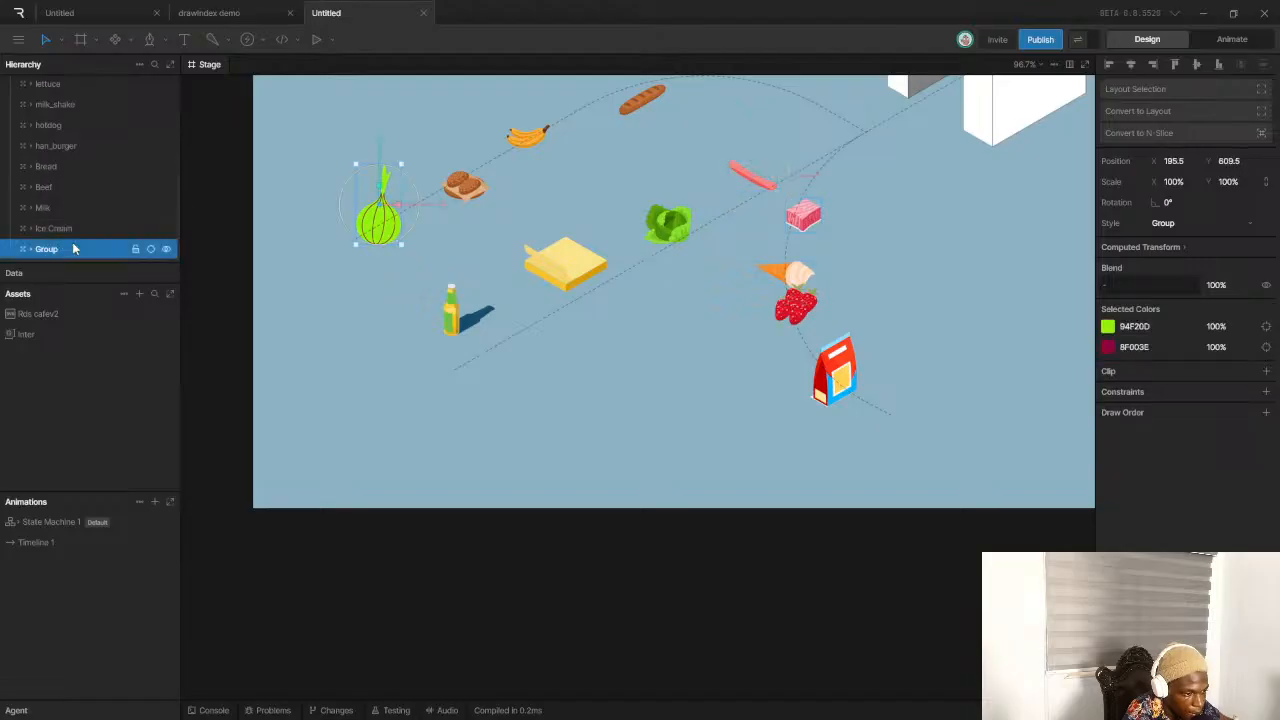
{"action": "double_click", "coordinate": [55, 248]}
{"action": "type", "text": "No"}
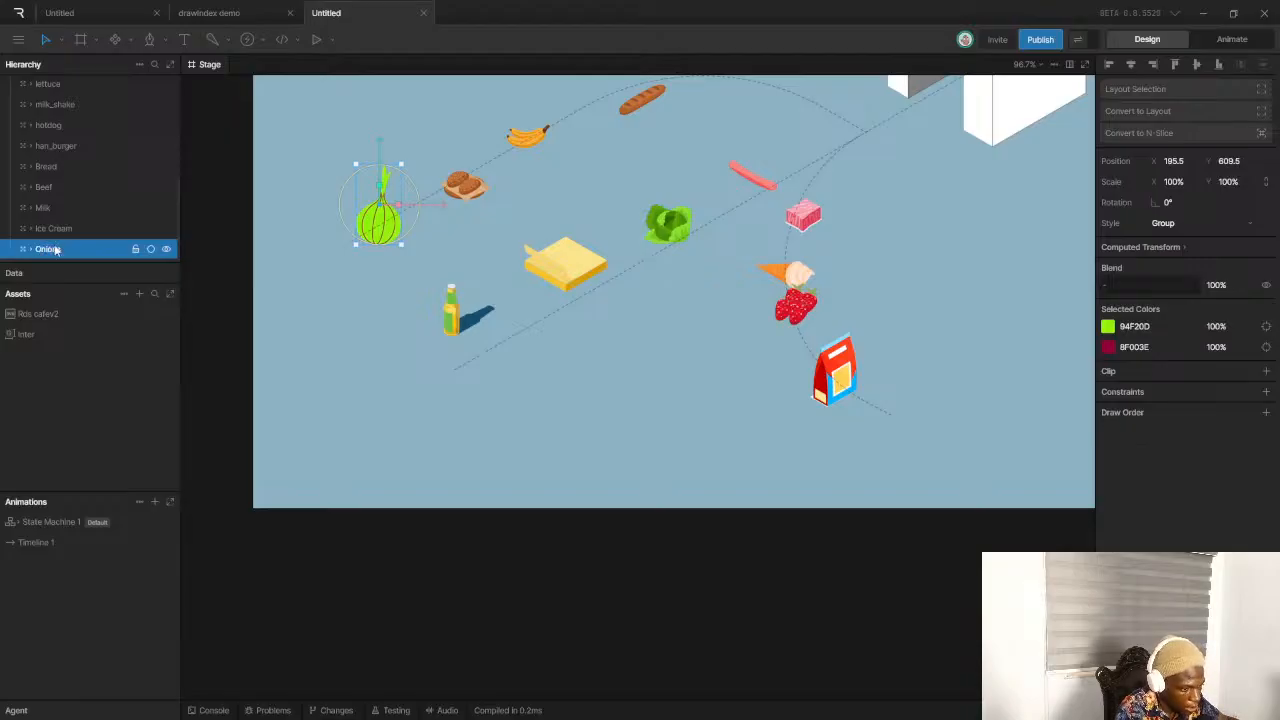
{"action": "left_click", "coordinate": [660, 275]}
Try to move the butter block on the artboard slightly toward the straight dashed path
{"action": "scroll", "coordinate": [656, 297], "scroll_direction": "down", "scroll_amount": 10}
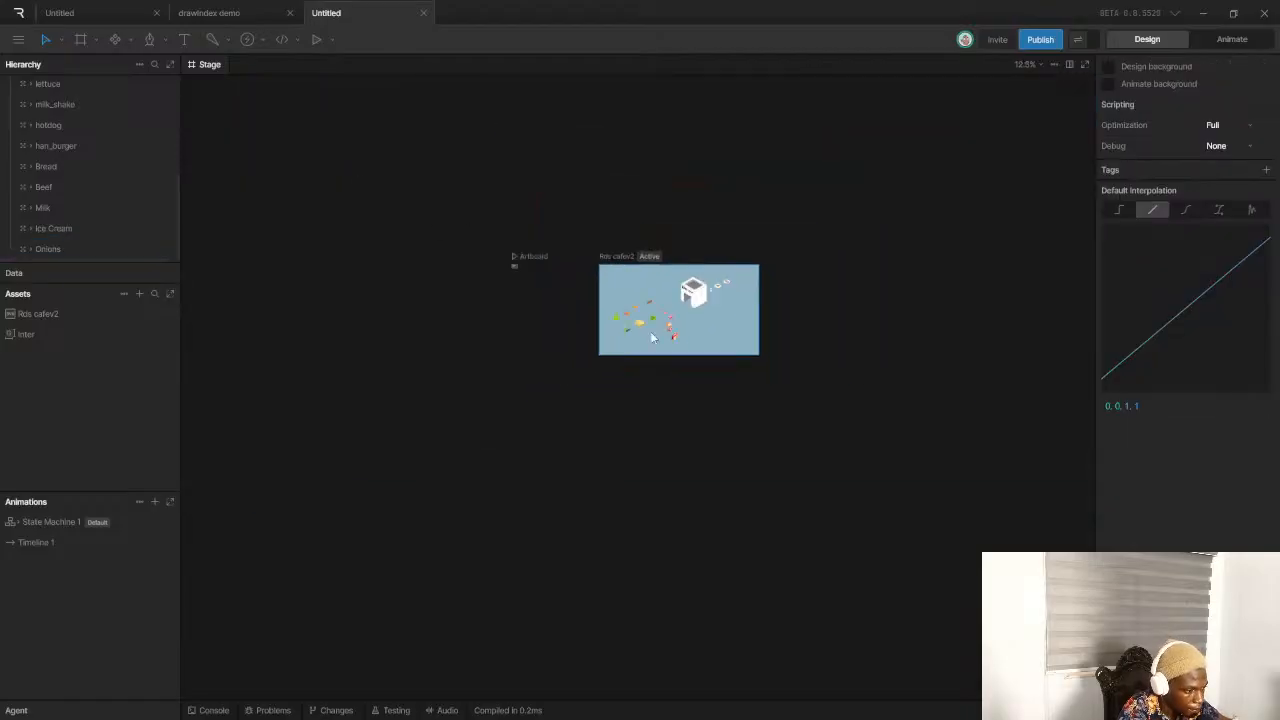
{"action": "scroll", "coordinate": [657, 351], "scroll_direction": "up", "scroll_amount": 3}
{"action": "scroll", "coordinate": [454, 371], "scroll_direction": "down", "scroll_amount": 4}
{"action": "scroll", "coordinate": [509, 366], "scroll_direction": "up", "scroll_amount": 8}
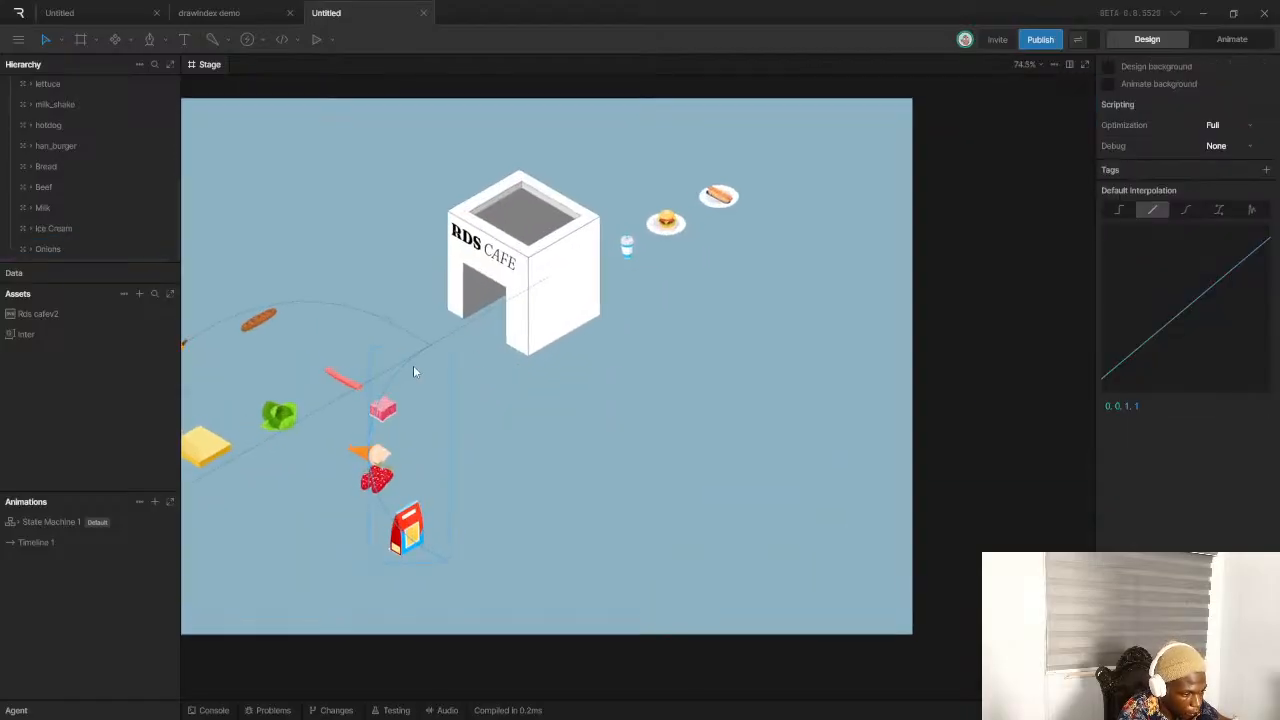
{"action": "scroll", "coordinate": [414, 371], "scroll_direction": "down", "scroll_amount": 4}
{"action": "scroll", "coordinate": [420, 371], "scroll_direction": "up", "scroll_amount": 8}
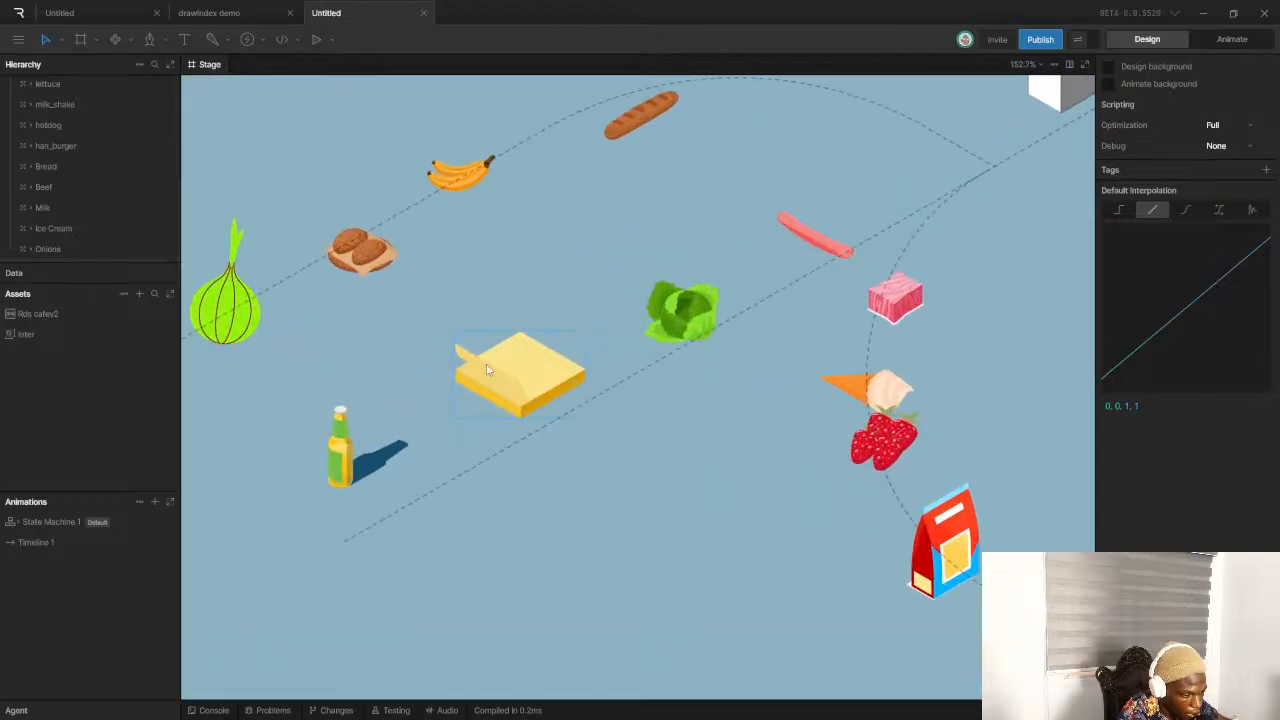
{"action": "scroll", "coordinate": [490, 367], "scroll_direction": "down", "scroll_amount": 3}
{"action": "scroll", "coordinate": [508, 360], "scroll_direction": "up", "scroll_amount": 5}
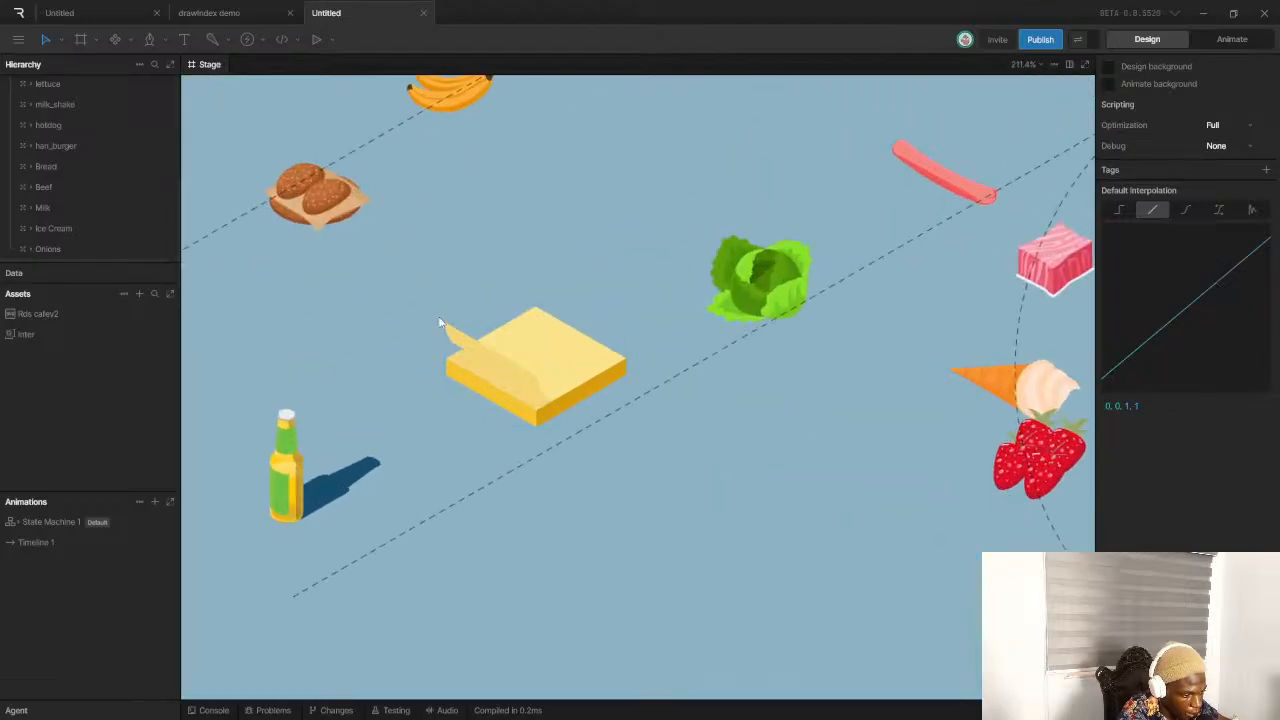
{"action": "left_click", "coordinate": [545, 398]}
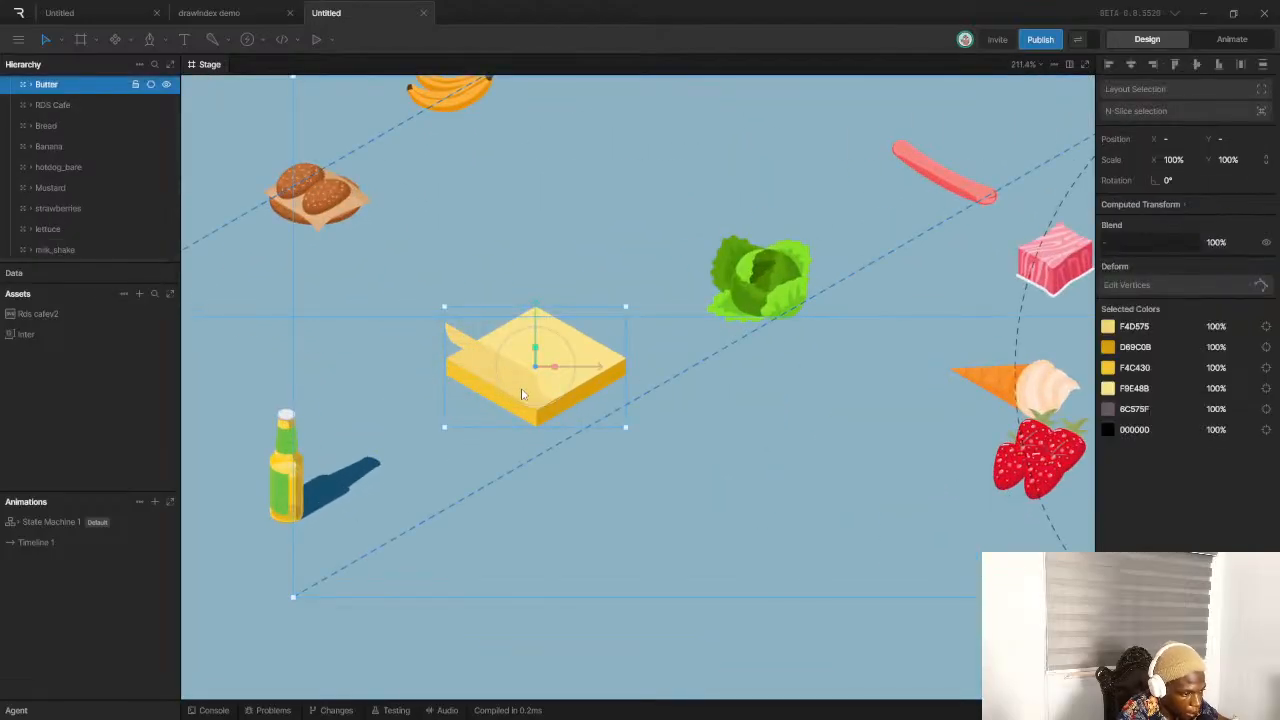
{"action": "left_click_drag", "start_coordinate": [524, 394], "coordinate": [566, 431]}
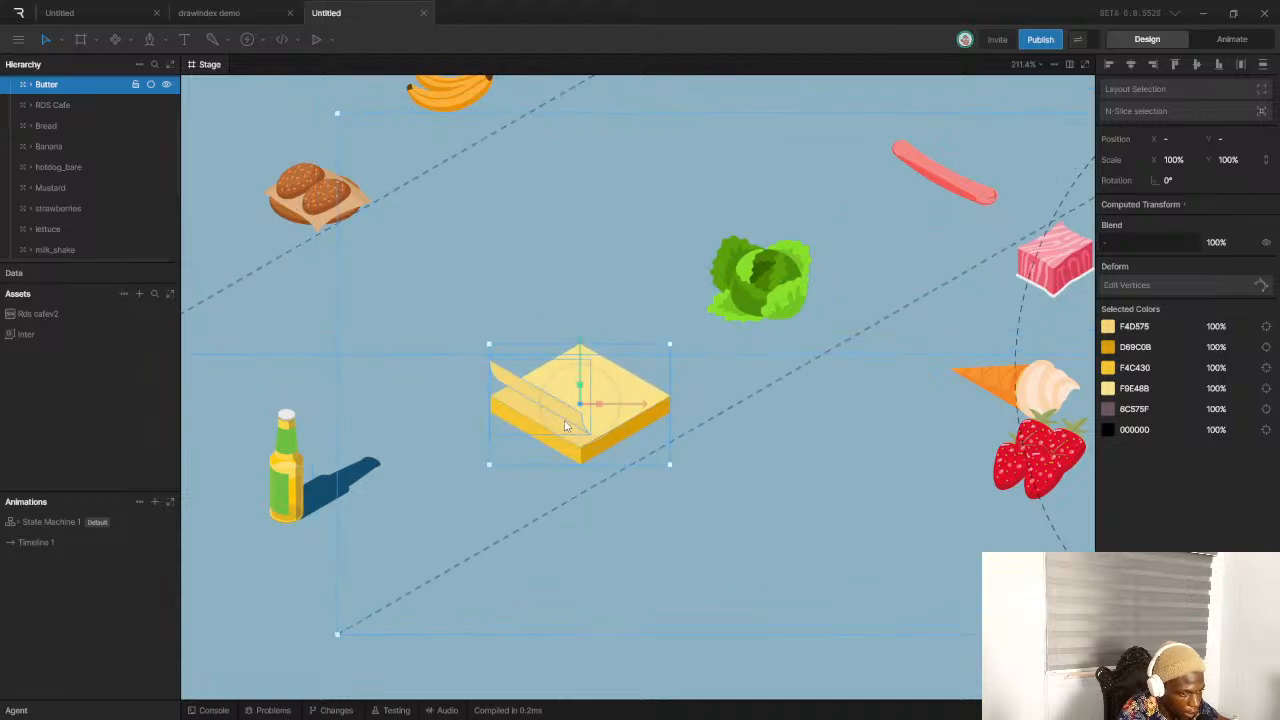
{"action": "scroll", "coordinate": [565, 426], "scroll_direction": "down", "scroll_amount": 10}
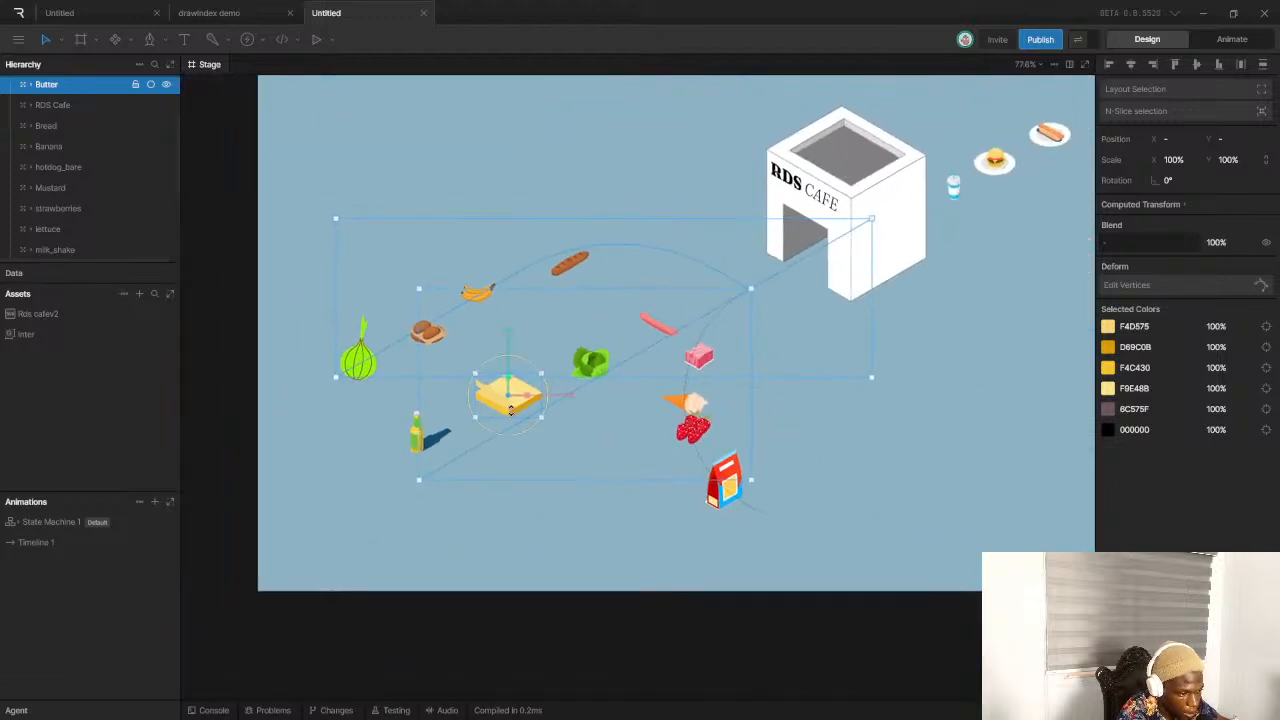
Lock the dashed paths Line 1, Line 2 and Line 3 in the hierarchy and clear the selection
{"action": "scroll", "coordinate": [100, 124], "scroll_direction": "up", "scroll_amount": 2}
{"action": "left_click", "coordinate": [100, 124], "text": "shift"}
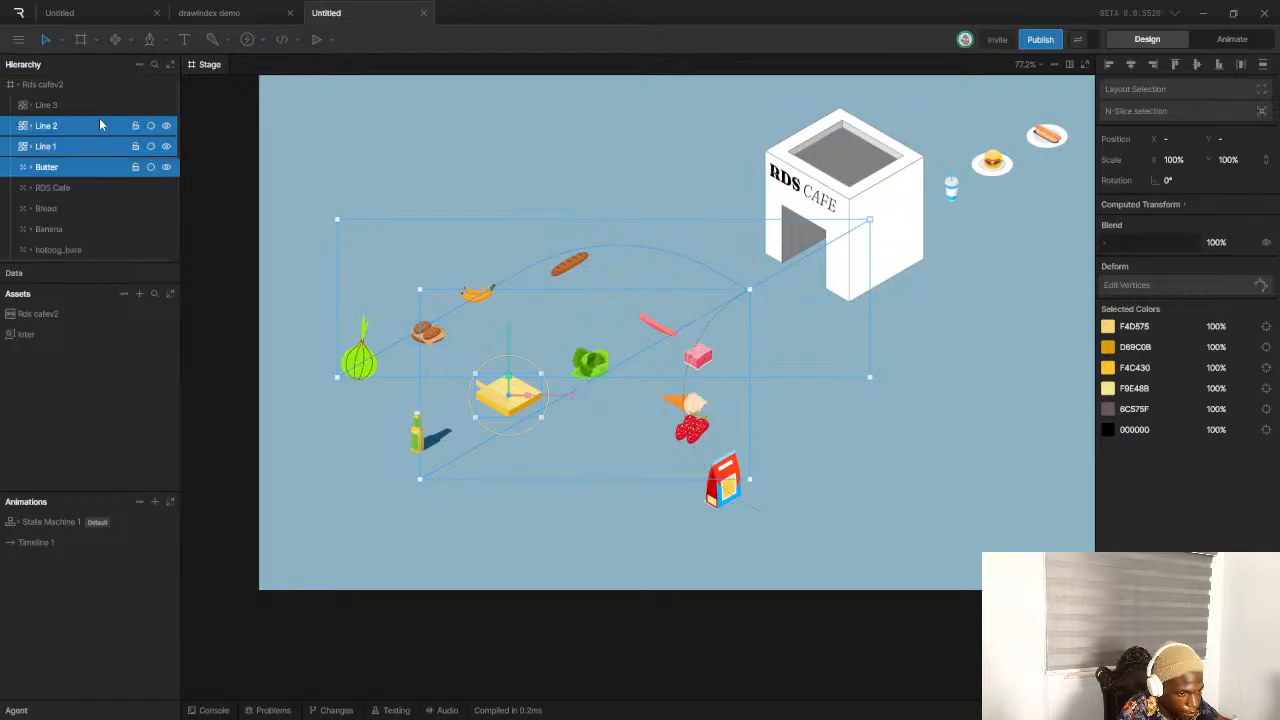
{"action": "left_click", "coordinate": [51, 126]}
{"action": "left_click", "coordinate": [75, 147]}
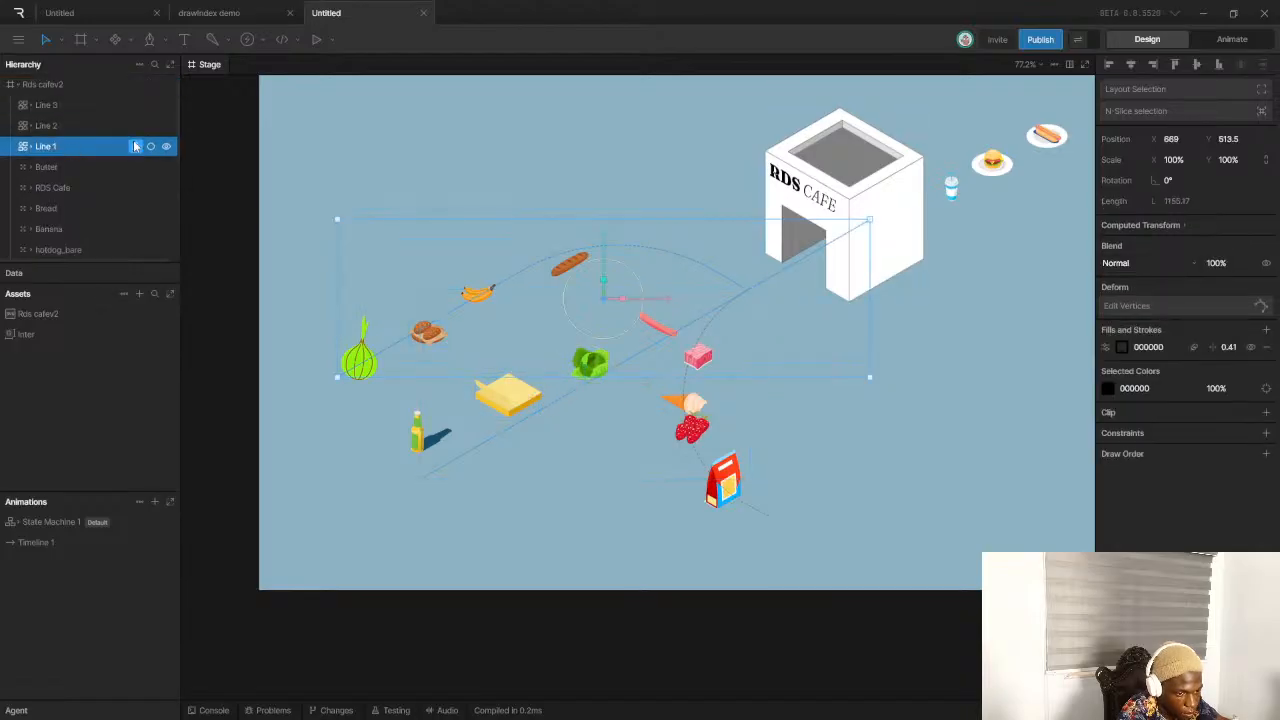
{"action": "left_click", "coordinate": [135, 147]}
{"action": "left_click", "coordinate": [136, 126]}
{"action": "left_click", "coordinate": [135, 108]}
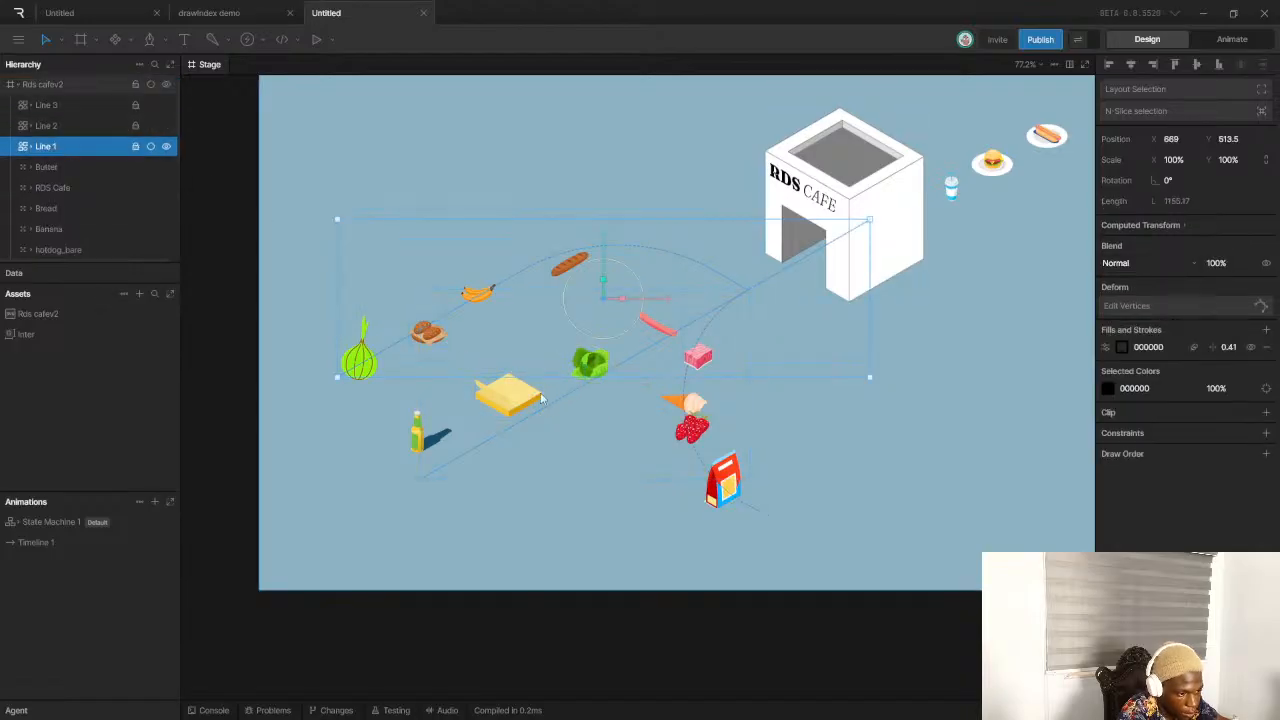
{"action": "scroll", "coordinate": [540, 440], "scroll_direction": "up", "scroll_amount": 5}
{"action": "left_click", "coordinate": [416, 354]}
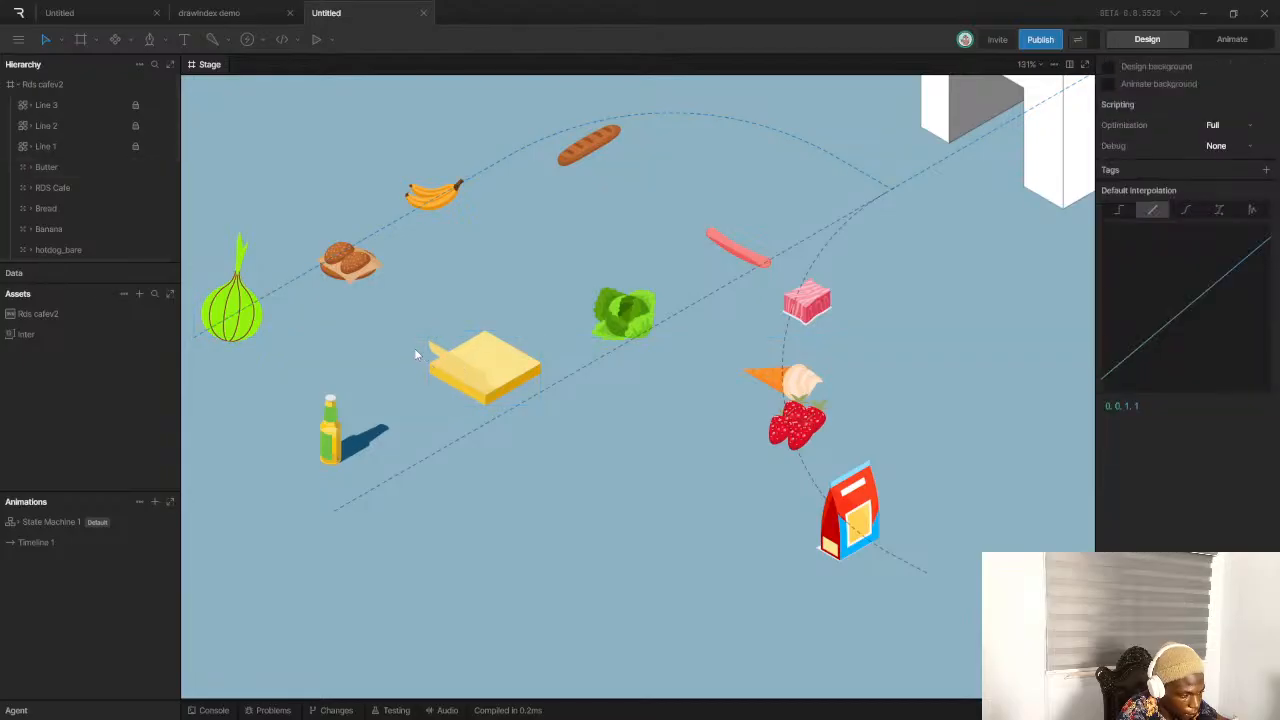
{"action": "left_click", "coordinate": [495, 376]}
{"action": "left_click_drag", "start_coordinate": [530, 372], "coordinate": [588, 391]}
{"action": "key", "text": "ctrl+z"}
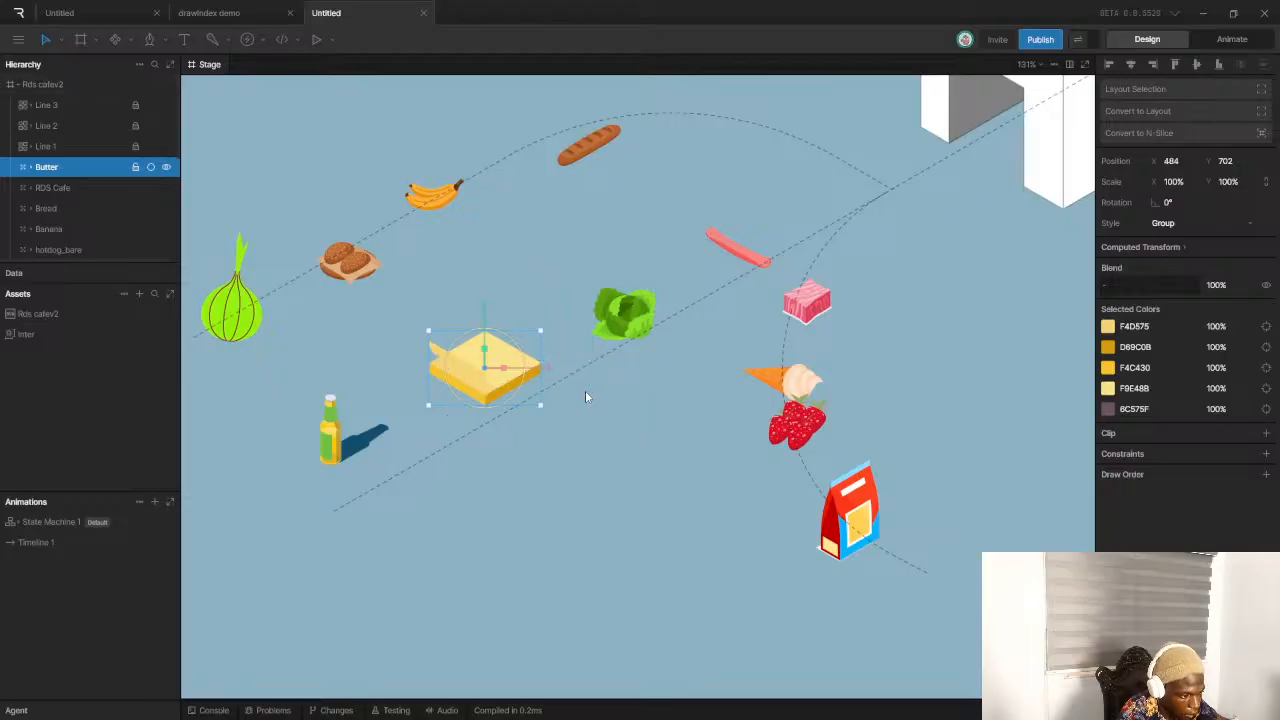
Unlock Line 1, Line 2 and Line 3, send them behind all the other artwork and clear the selection
{"action": "left_click", "coordinate": [110, 106]}
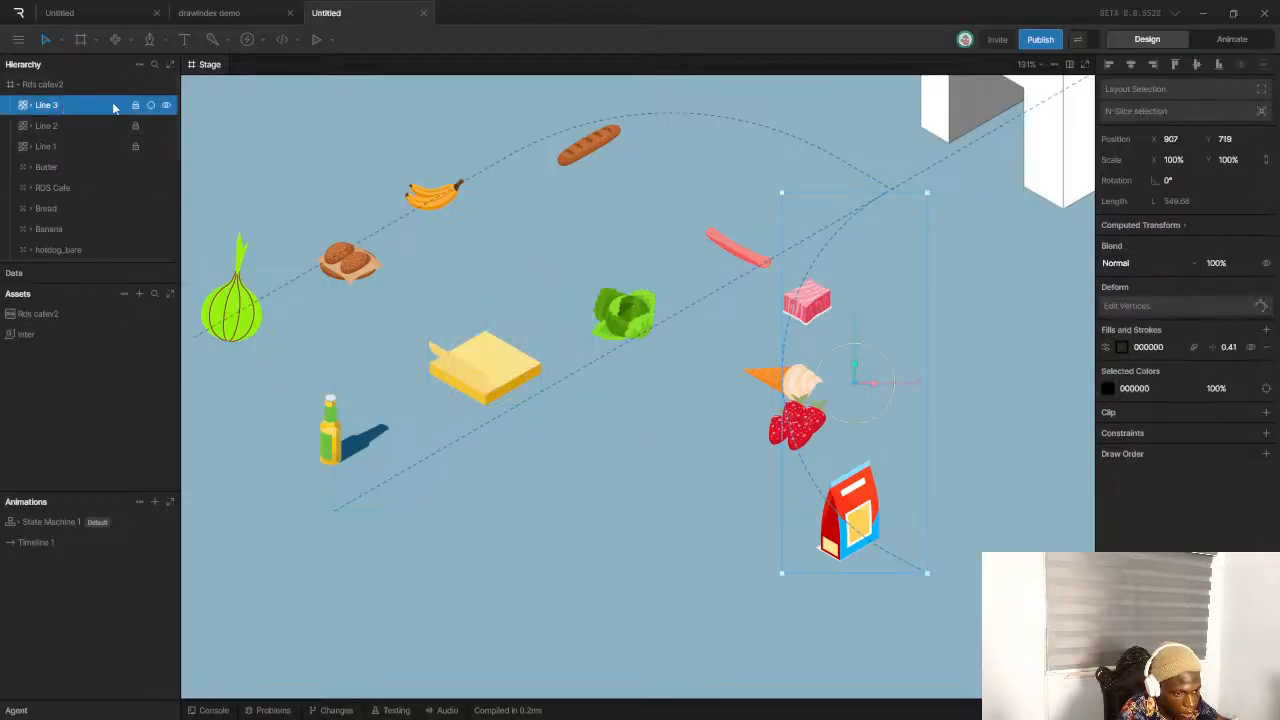
{"action": "left_click", "coordinate": [72, 146], "text": "shift"}
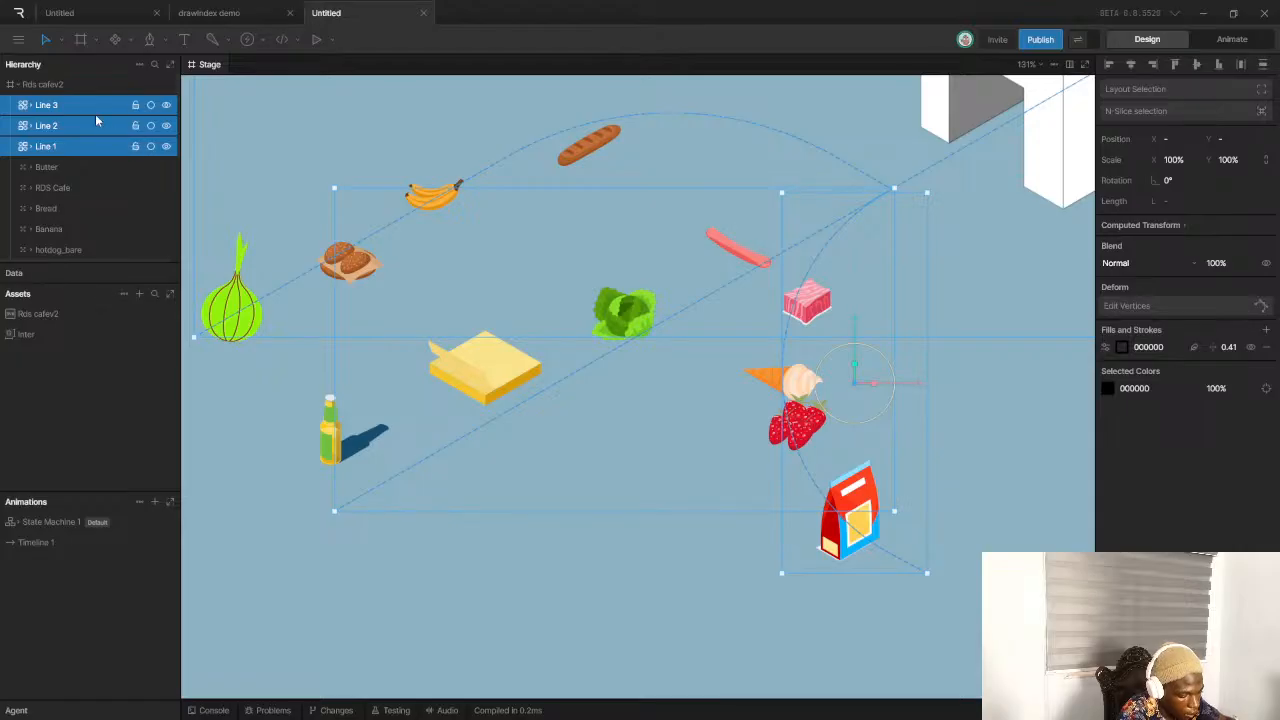
{"action": "scroll", "coordinate": [95, 121], "scroll_direction": "down", "scroll_amount": 2}
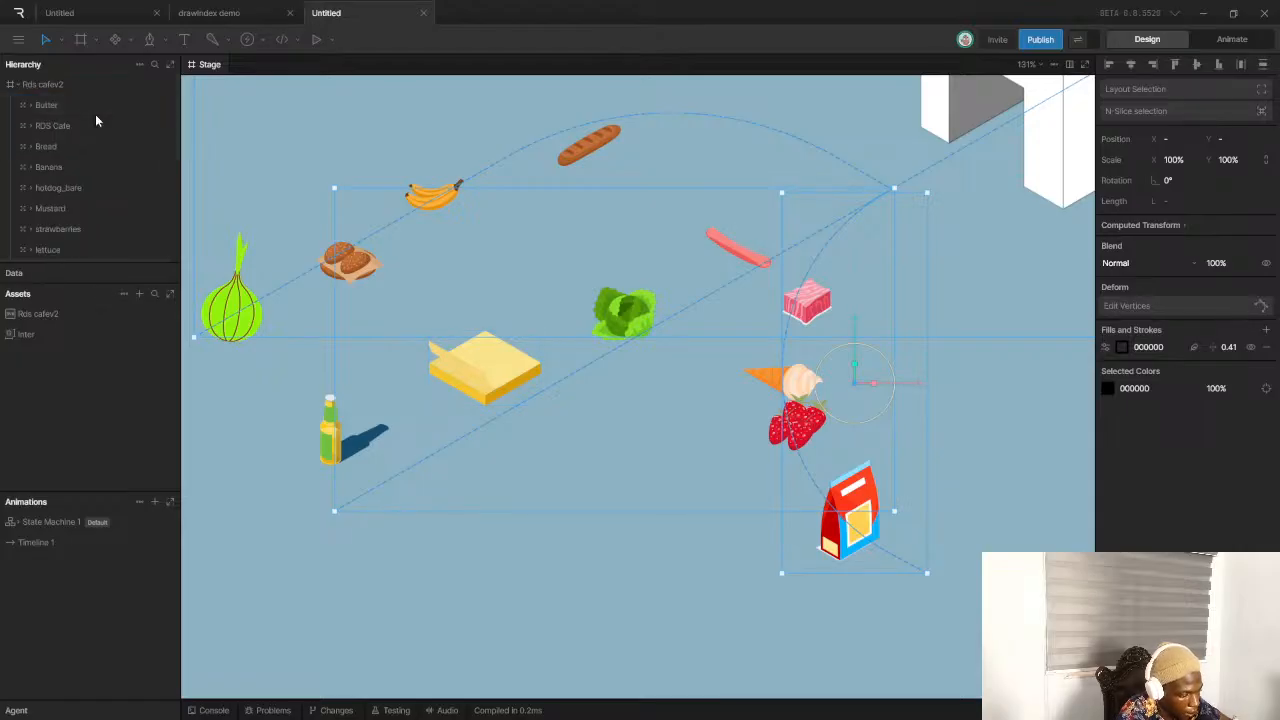
{"action": "scroll", "coordinate": [95, 121], "scroll_direction": "up", "scroll_amount": 2}
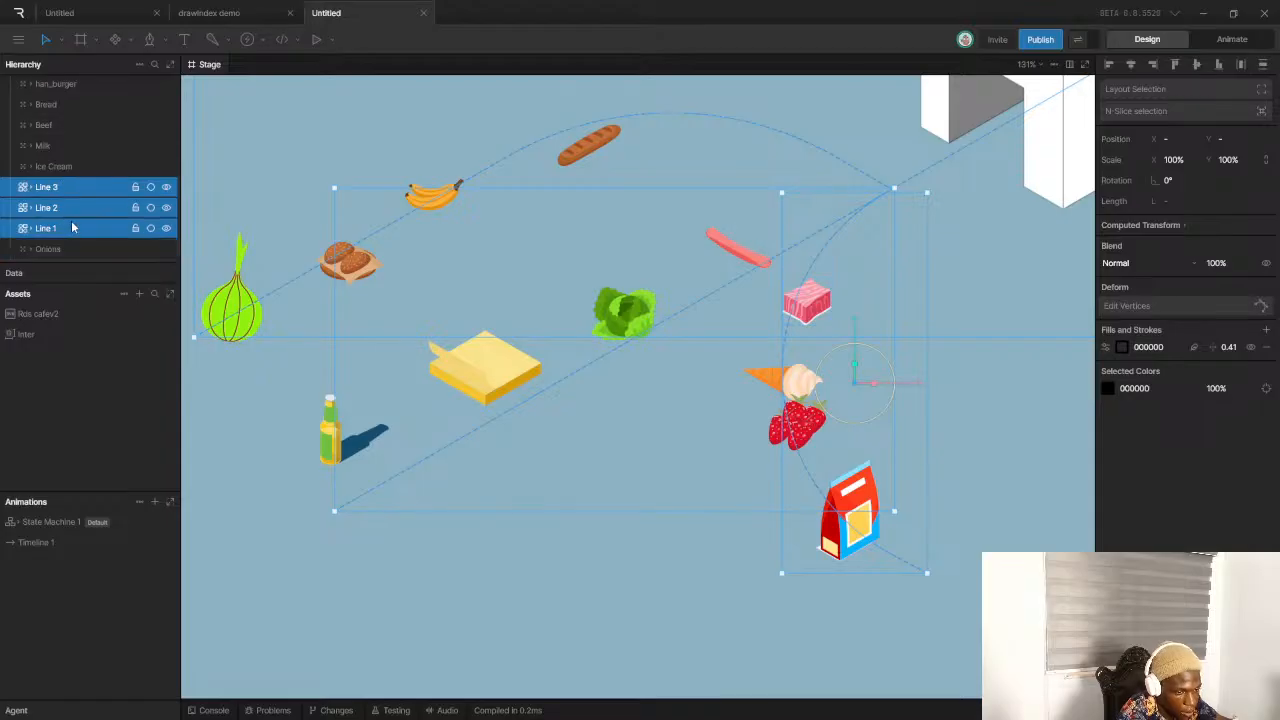
{"action": "key", "text": "bracketleft"}
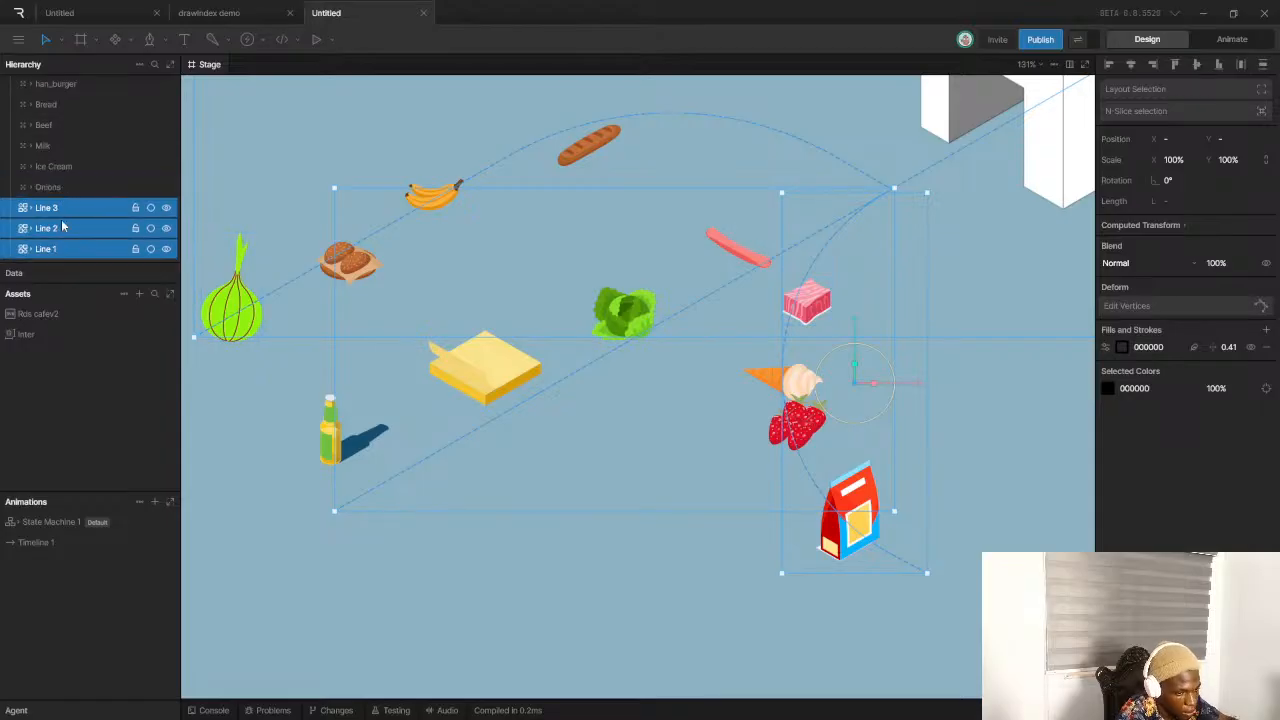
{"action": "left_click", "coordinate": [358, 552]}
Lock Line 1, Line 2 and Line 3 again in the hierarchy and clear the selection
{"action": "scroll", "coordinate": [760, 282], "scroll_direction": "up", "scroll_amount": 5}
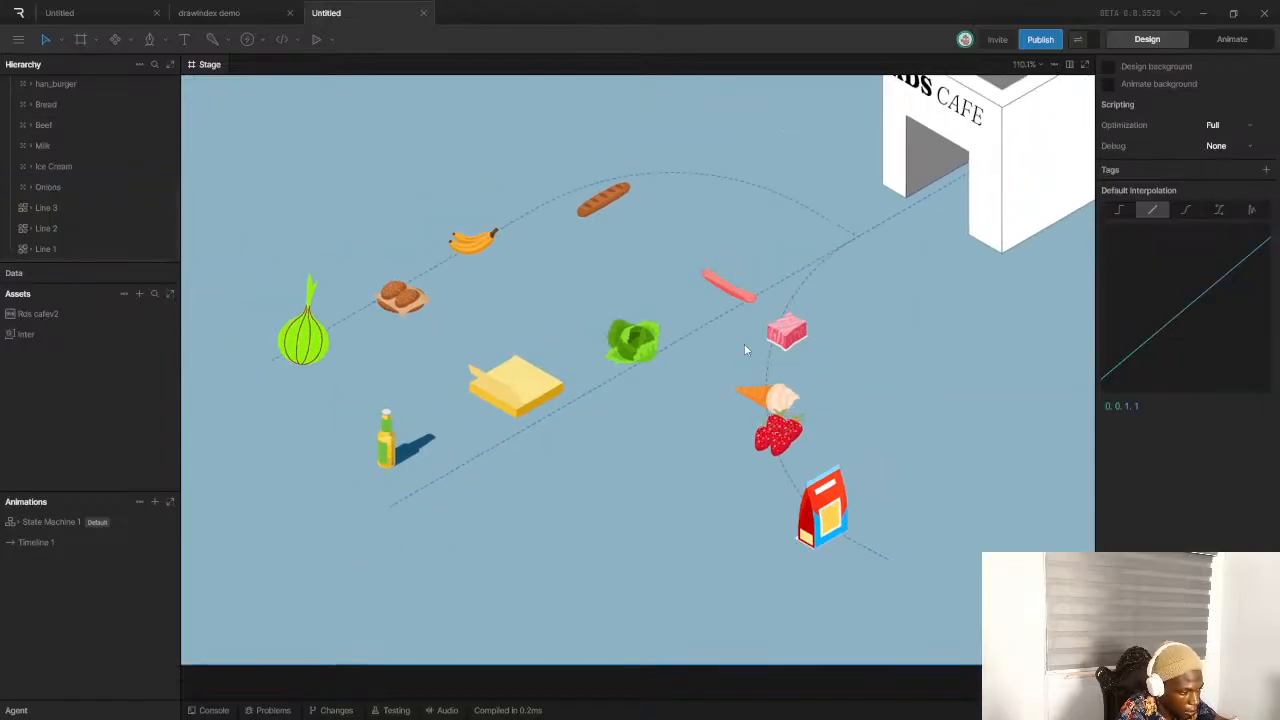
{"action": "left_click_drag", "start_coordinate": [614, 242], "coordinate": [689, 301]}
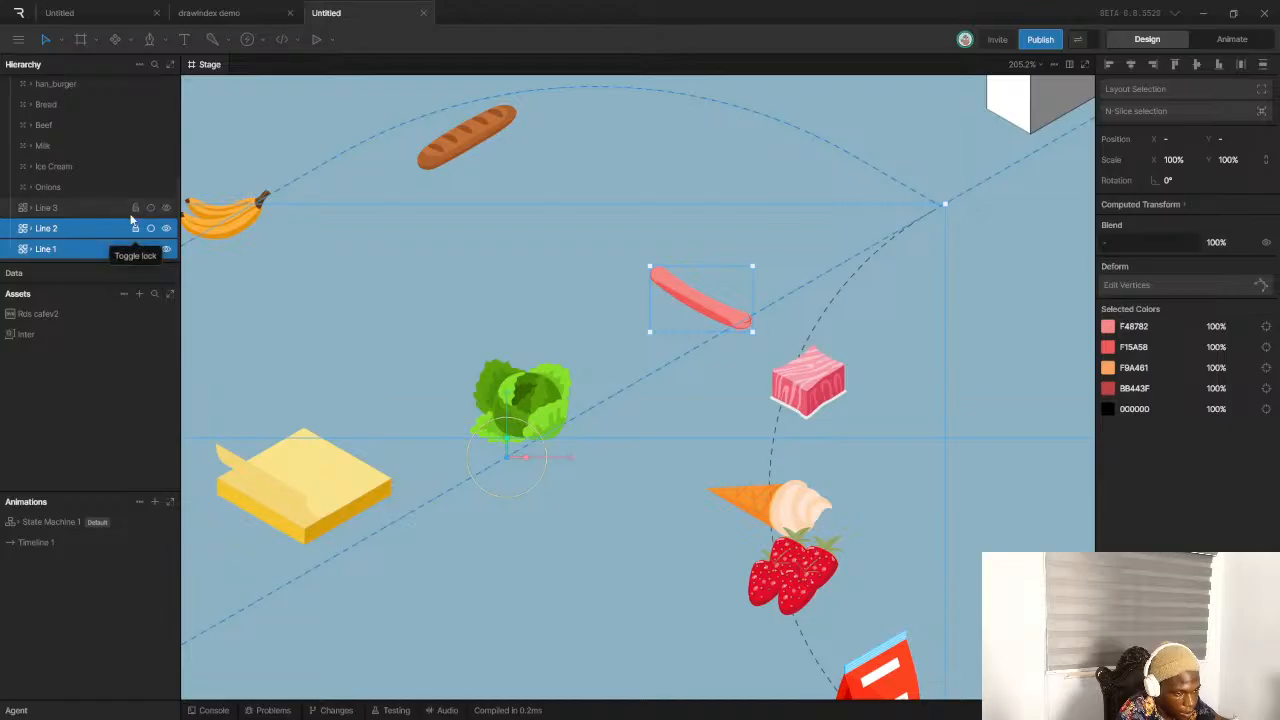
{"action": "left_click", "coordinate": [538, 558]}
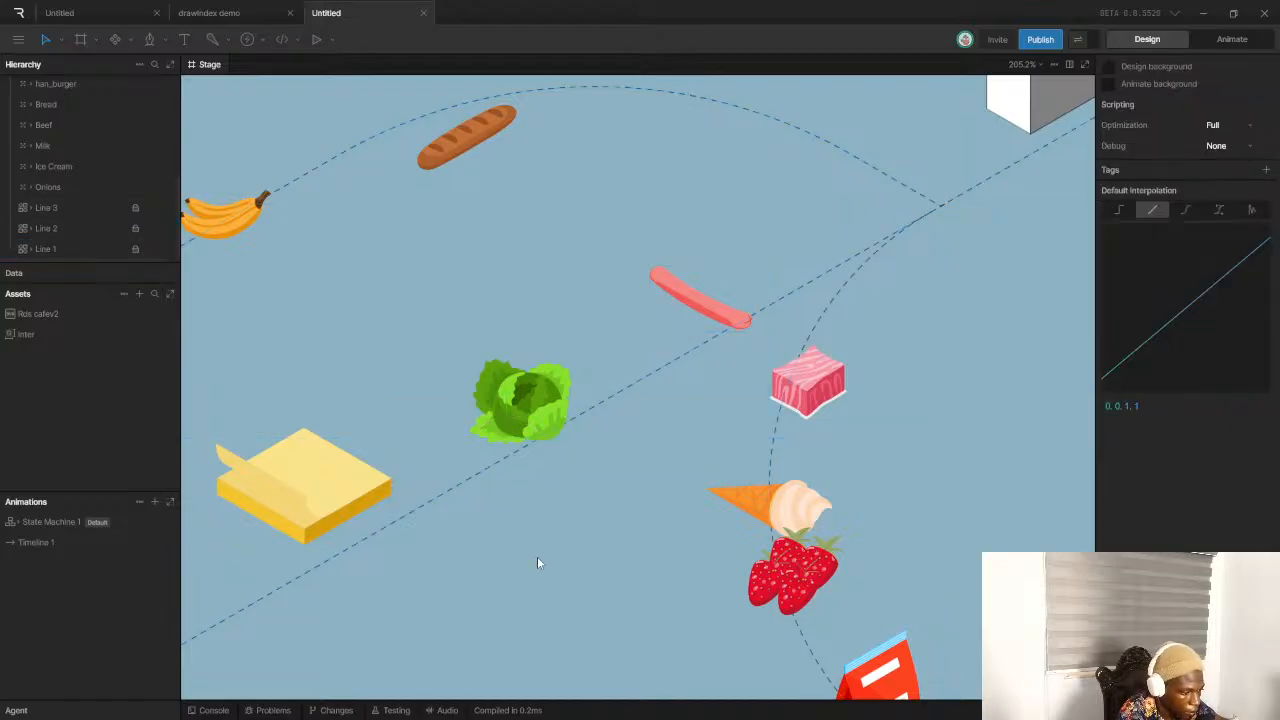
Move the lettuce to about X 661.5, Y 653.5 and the bare hot dog sausage to about X 789.5, Y 582 on the straight dashed path
{"action": "scroll", "coordinate": [502, 441], "scroll_direction": "down", "scroll_amount": 5}
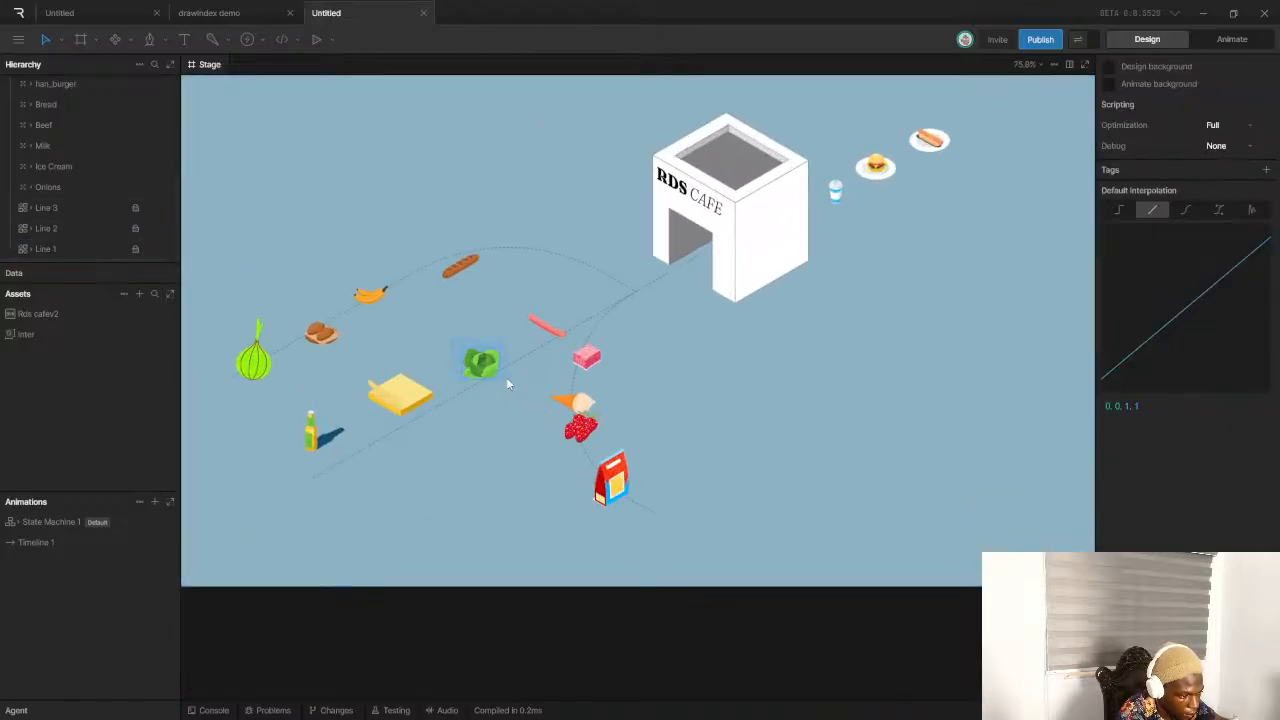
{"action": "left_click", "coordinate": [497, 374]}
{"action": "scroll", "coordinate": [504, 379], "scroll_direction": "up", "scroll_amount": 5}
{"action": "left_click_drag", "start_coordinate": [475, 367], "coordinate": [495, 385]}
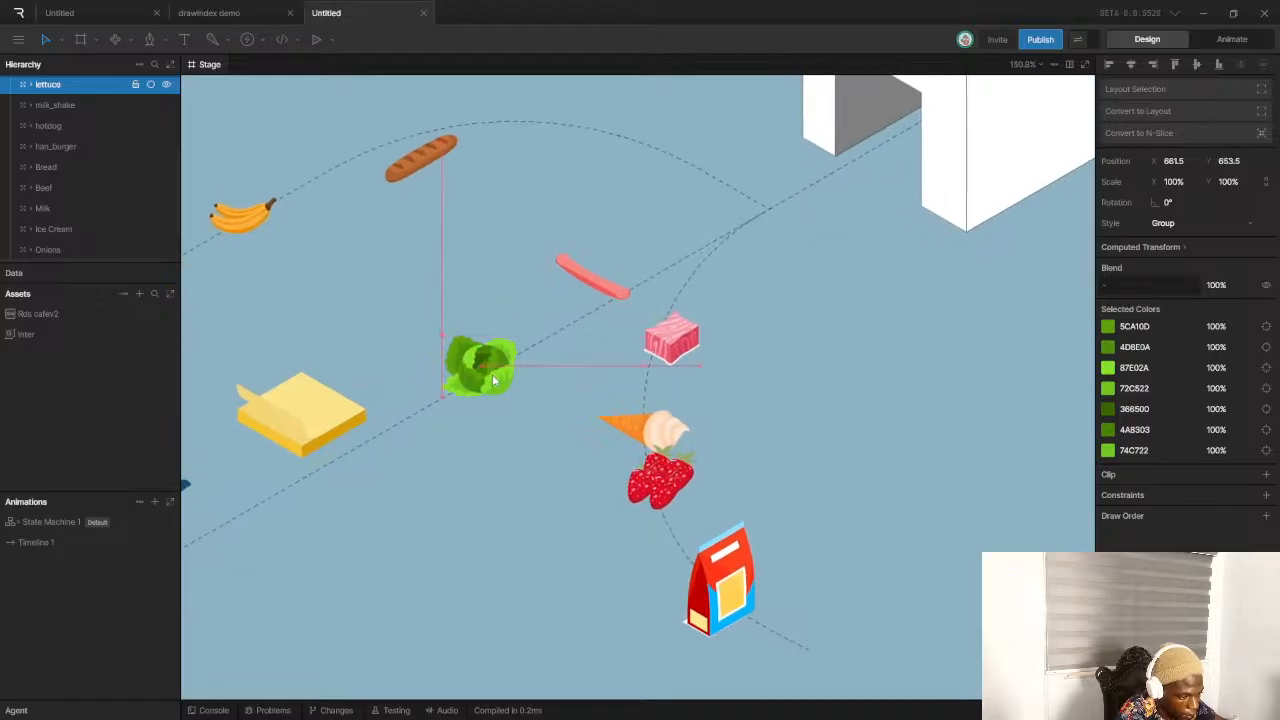
{"action": "left_click", "coordinate": [538, 316]}
{"action": "left_click_drag", "start_coordinate": [587, 281], "coordinate": [600, 294]}
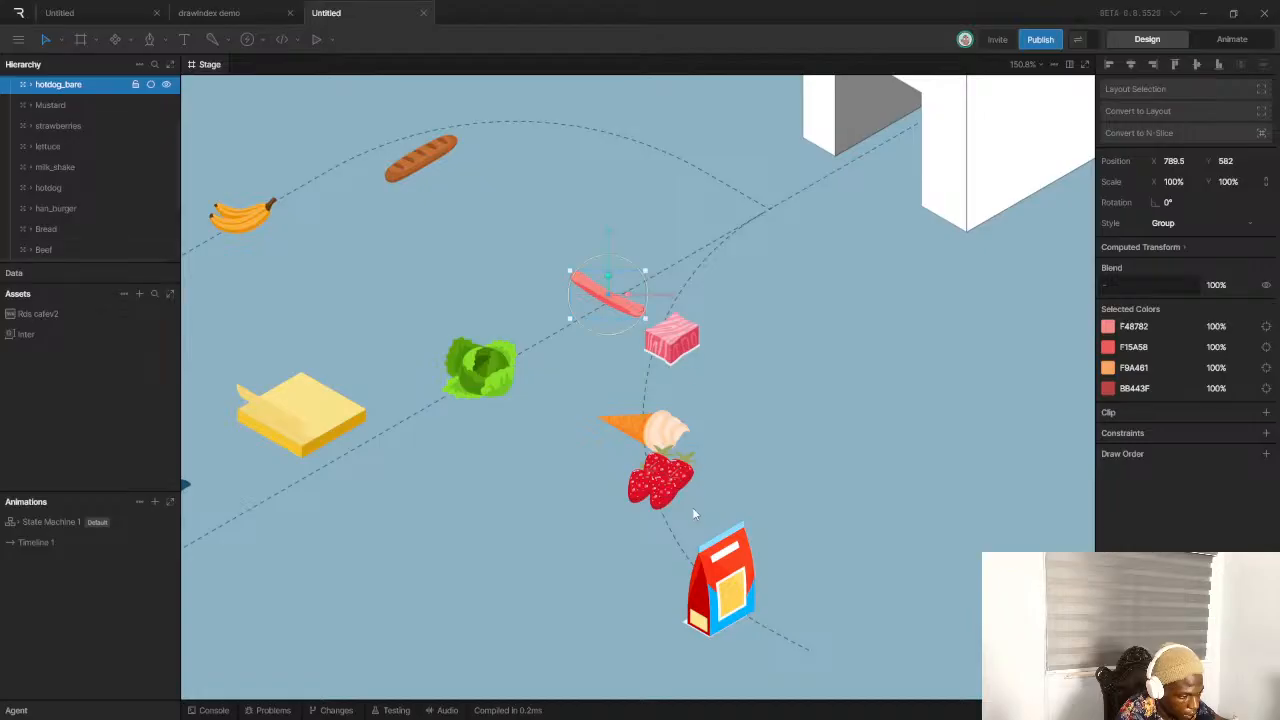
Move the strawberries down the curved path away from the ice cream, and the Milk pack to about X 977.5, Y 911 near its end
{"action": "scroll", "coordinate": [660, 500], "scroll_direction": "up", "scroll_amount": 2}
{"action": "left_click", "coordinate": [660, 480]}
{"action": "left_click_drag", "start_coordinate": [660, 480], "coordinate": [668, 518]}
{"action": "scroll", "coordinate": [788, 523], "scroll_direction": "down", "scroll_amount": 5}
{"action": "scroll", "coordinate": [795, 600], "scroll_direction": "up", "scroll_amount": 4}
{"action": "left_click", "coordinate": [762, 467]}
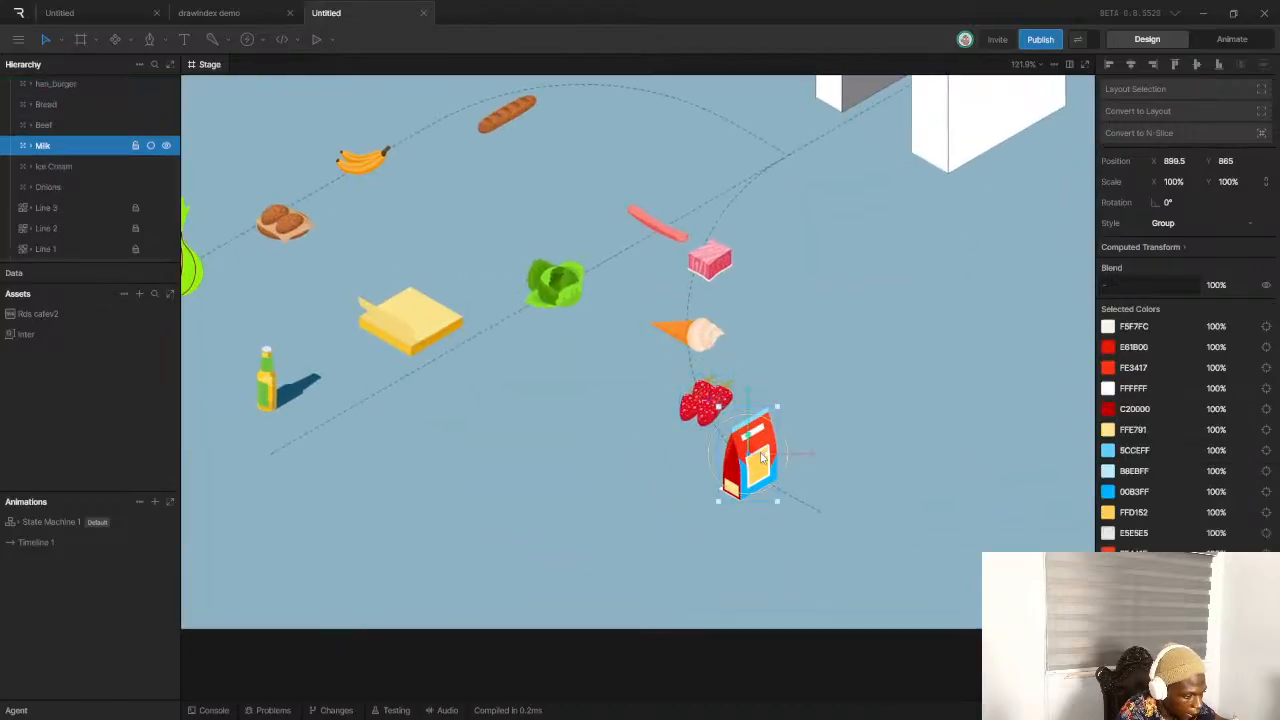
{"action": "left_click_drag", "start_coordinate": [767, 456], "coordinate": [818, 510]}
{"action": "key", "text": "ctrl+z"}
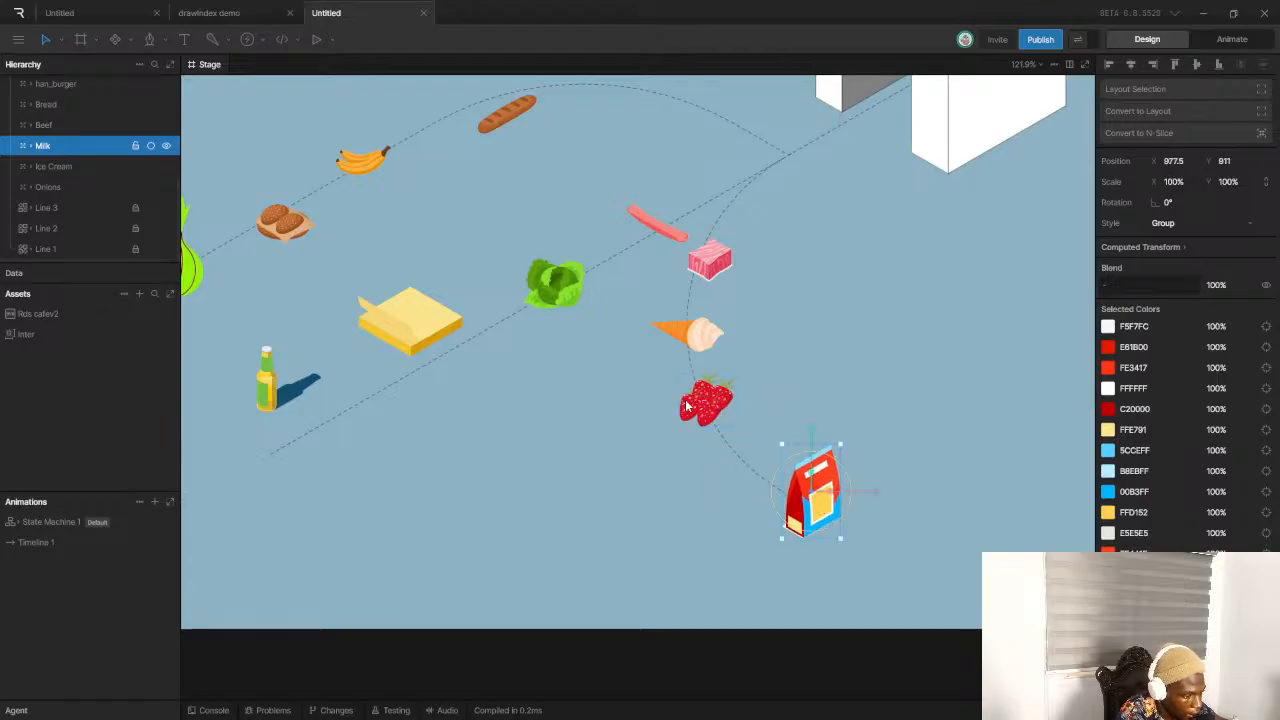
Shift the strawberries further down the curved dashed path toward the Milk pack and adjust the ice cream's position on the curve
{"action": "left_click", "coordinate": [706, 402]}
{"action": "left_click_drag", "start_coordinate": [694, 405], "coordinate": [715, 438]}
{"action": "left_click", "coordinate": [707, 338]}
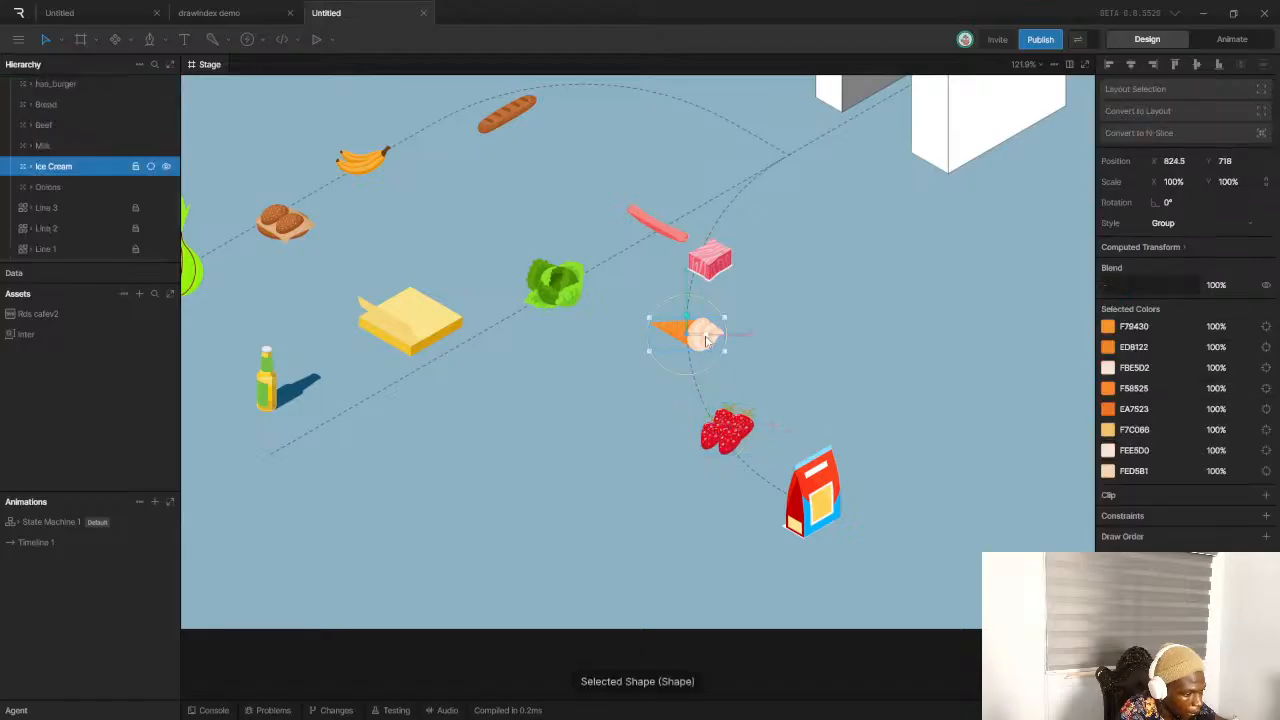
{"action": "left_click_drag", "start_coordinate": [706, 338], "coordinate": [665, 342]}
{"action": "key", "text": "ctrl+z"}
Move the butter to about X 514.5, Y 731.5 and the mustard bottle onto the start of the straight path, then clear the selection
{"action": "left_click", "coordinate": [418, 312]}
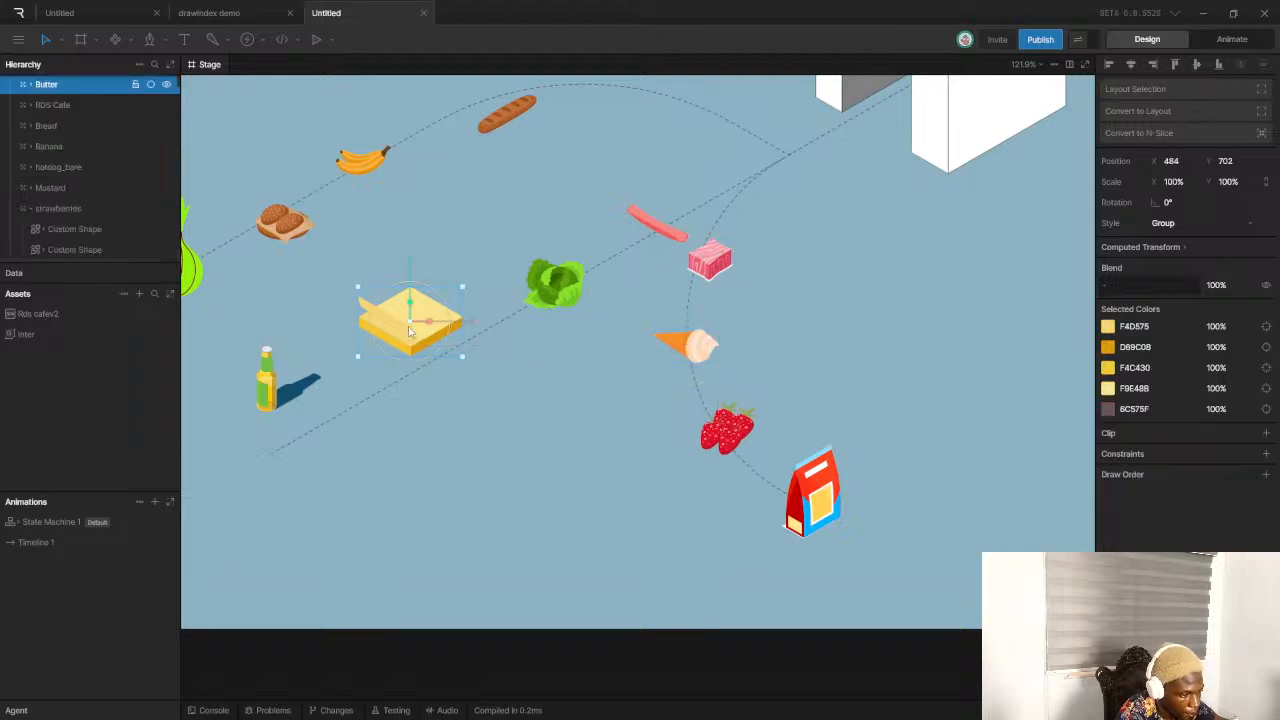
{"action": "left_click_drag", "start_coordinate": [398, 334], "coordinate": [423, 358]}
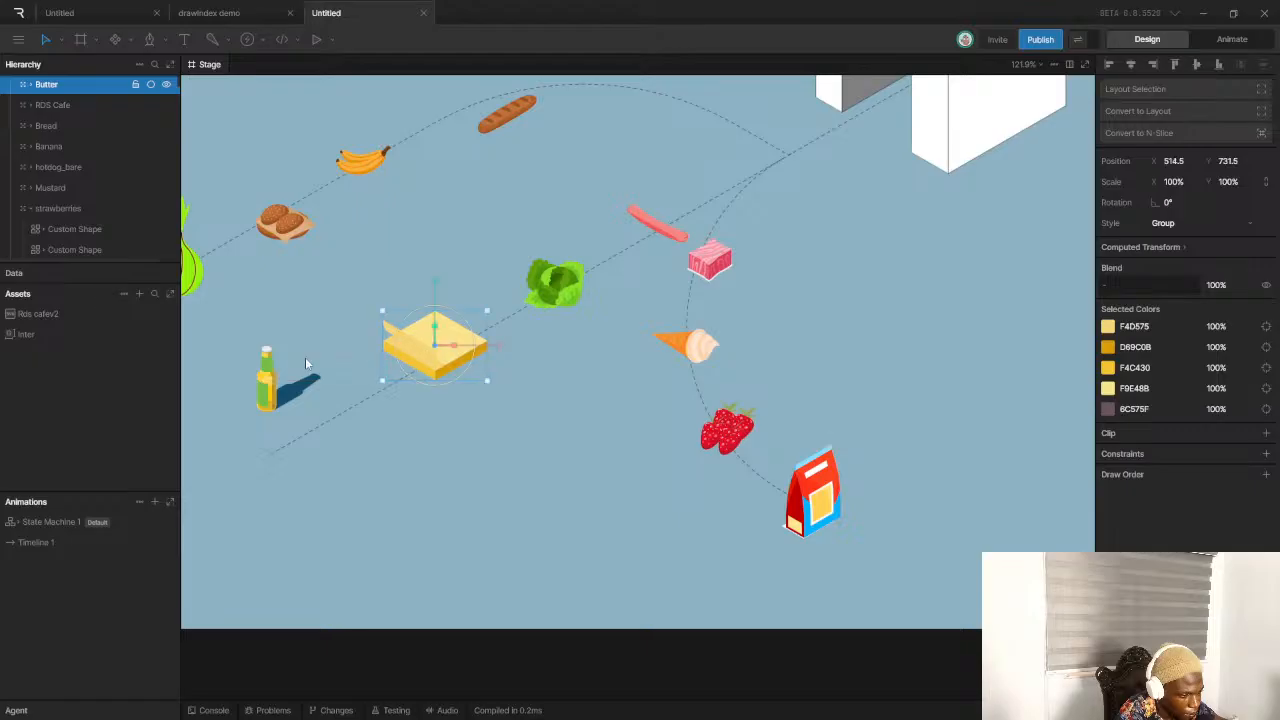
{"action": "left_click", "coordinate": [252, 366]}
{"action": "left_click_drag", "start_coordinate": [262, 370], "coordinate": [303, 401]}
{"action": "left_click", "coordinate": [533, 446]}
Move the long bread loaf along the upper curved path to its crest at about X 716.5, Y 410.5
{"action": "scroll", "coordinate": [556, 447], "scroll_direction": "down", "scroll_amount": 5}
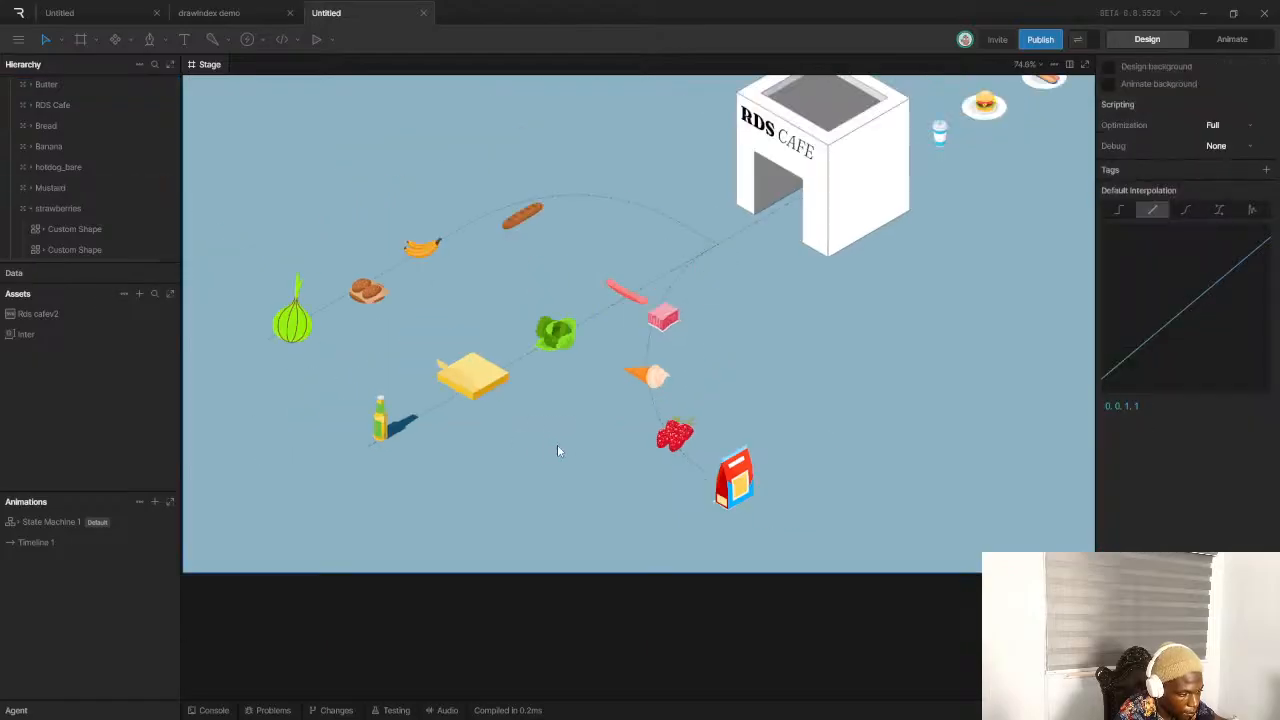
{"action": "scroll", "coordinate": [548, 430], "scroll_direction": "up", "scroll_amount": 3}
{"action": "scroll", "coordinate": [603, 258], "scroll_direction": "up", "scroll_amount": 3}
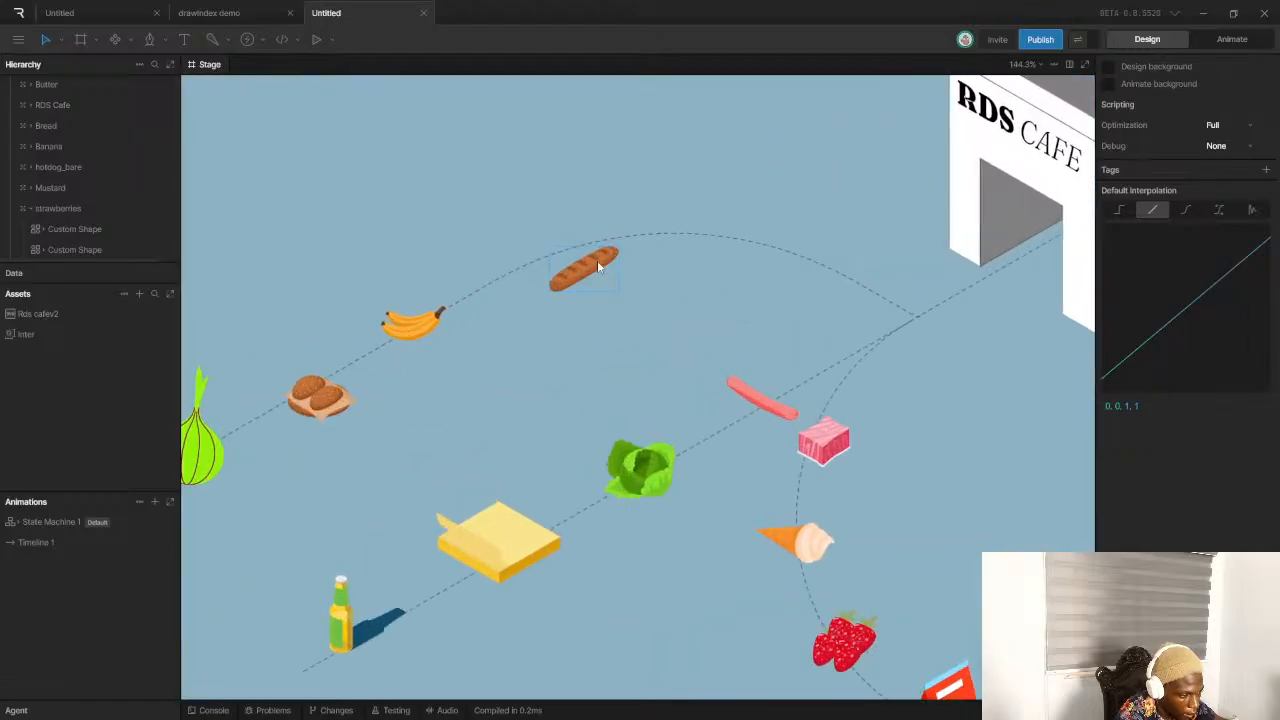
{"action": "left_click", "coordinate": [588, 268]}
{"action": "left_click_drag", "start_coordinate": [577, 280], "coordinate": [684, 245]}
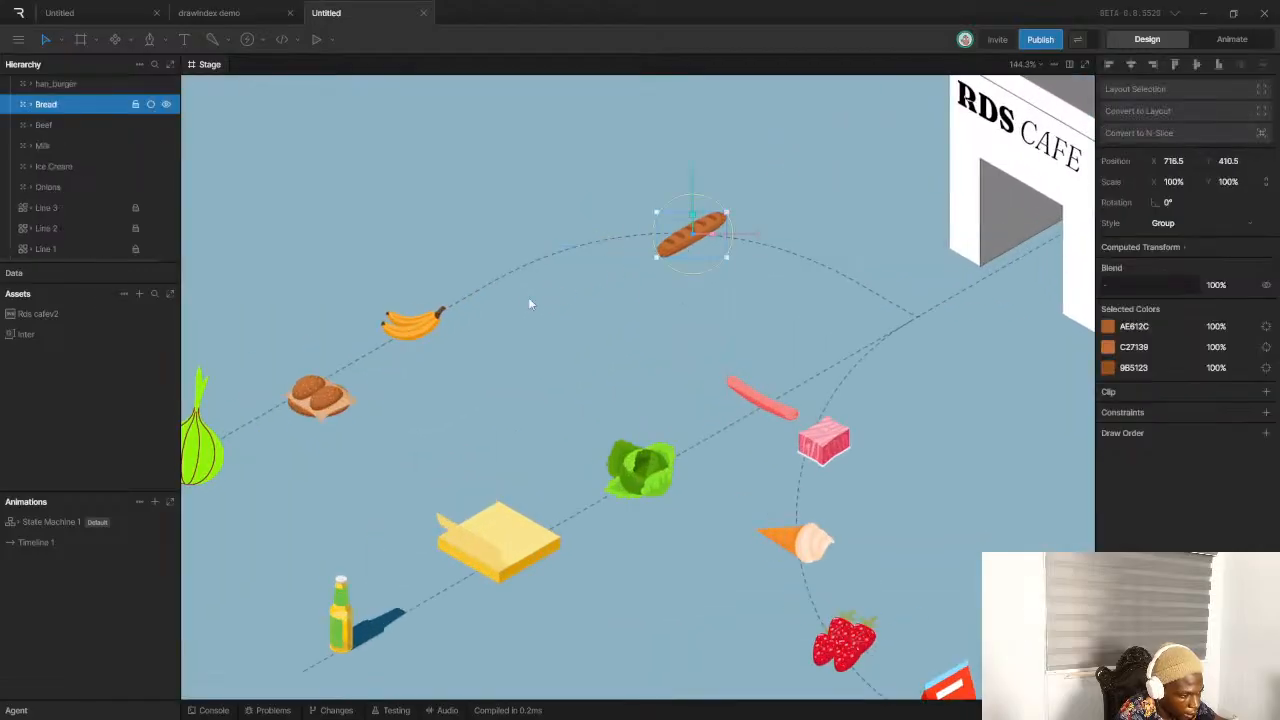
Move the bananas to about X 500, Y 466.5 and the buns to about X 355.5, Y 542.5 along the upper dashed path
{"action": "left_click", "coordinate": [363, 304]}
{"action": "left_click", "coordinate": [405, 324]}
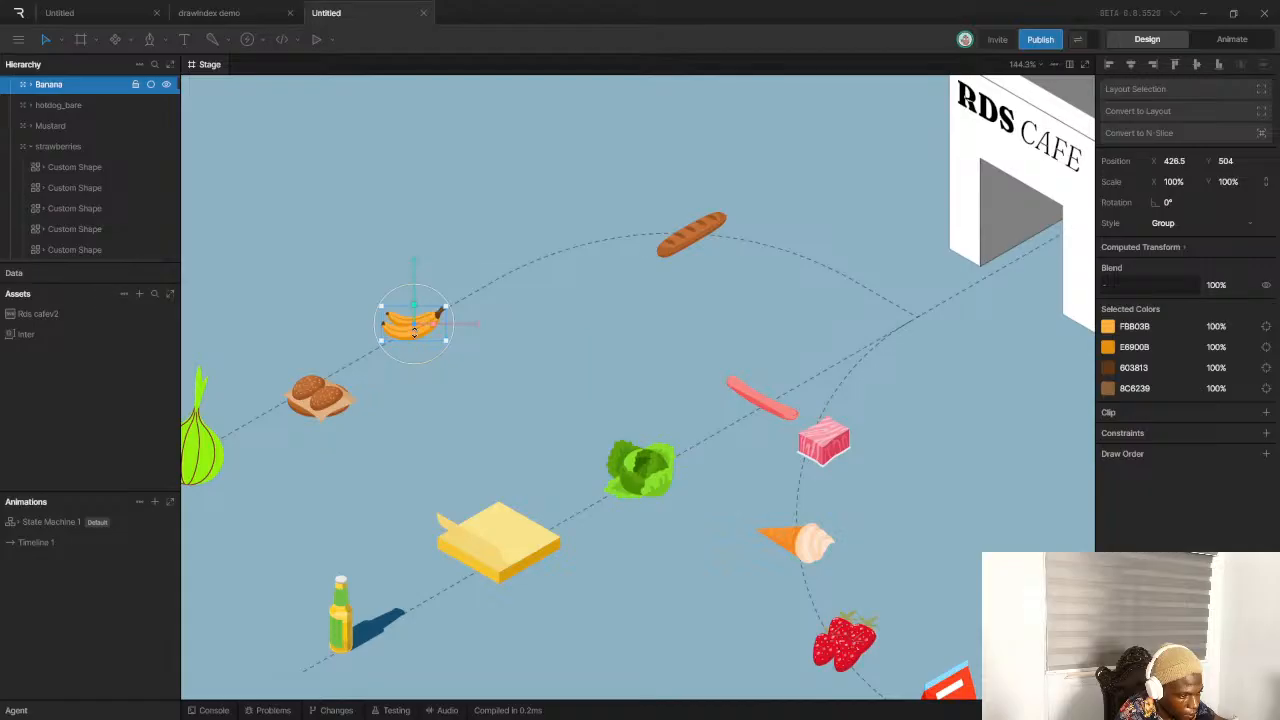
{"action": "left_click_drag", "start_coordinate": [385, 326], "coordinate": [455, 291]}
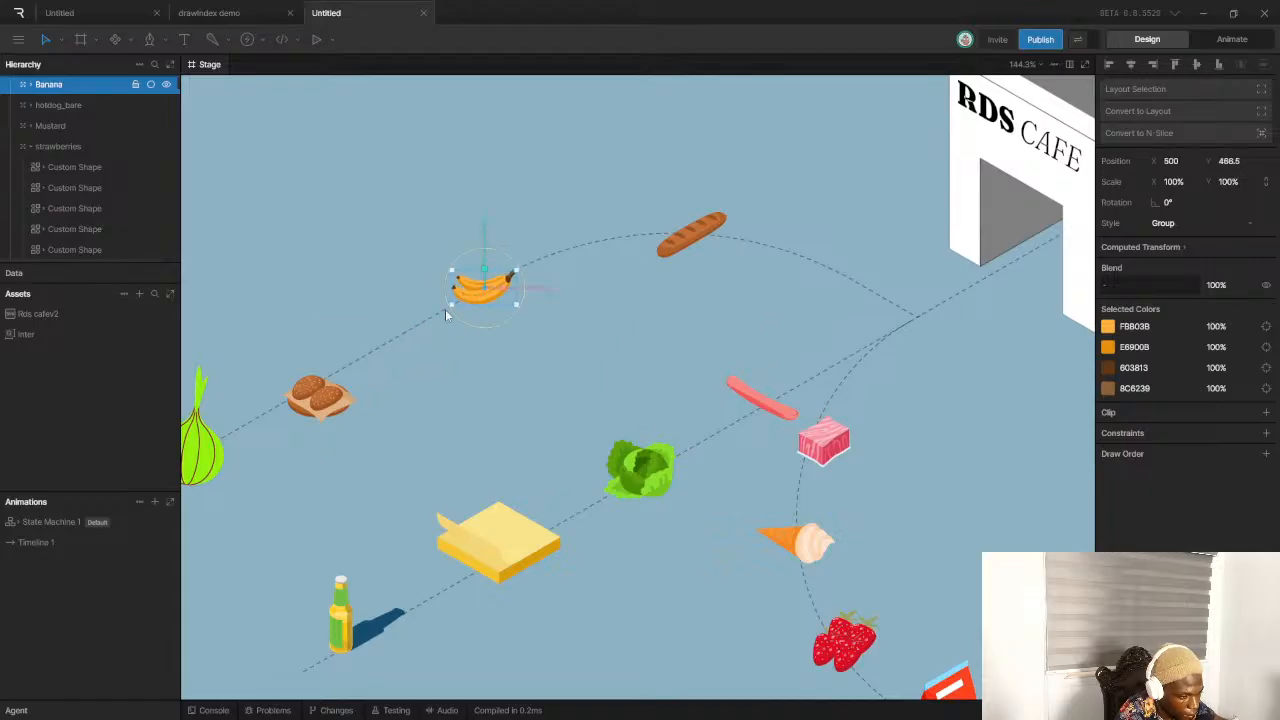
{"action": "left_click", "coordinate": [291, 355]}
{"action": "left_click_drag", "start_coordinate": [326, 414], "coordinate": [354, 372]}
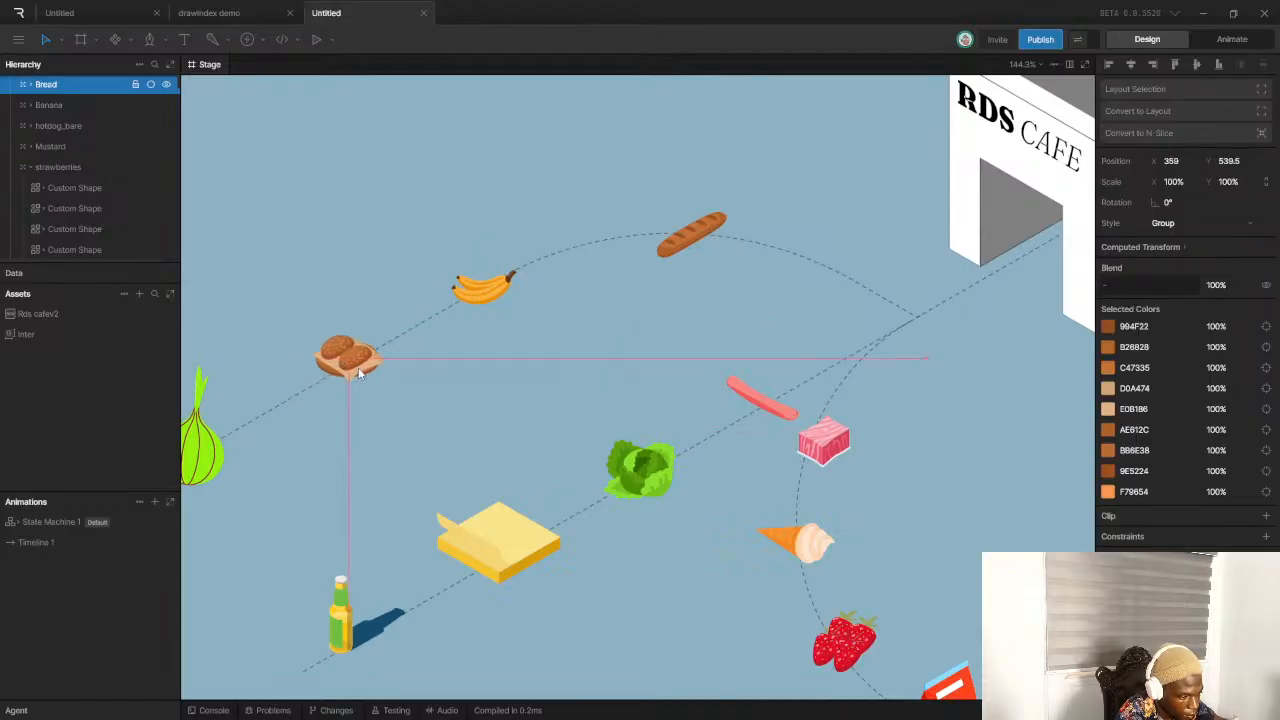
Examine the spacing of the food items on the three dashed paths and the junction in front of the cafe entrance
{"action": "scroll", "coordinate": [520, 397], "scroll_direction": "down", "scroll_amount": 3}
{"action": "scroll", "coordinate": [797, 465], "scroll_direction": "down", "scroll_amount": 2}
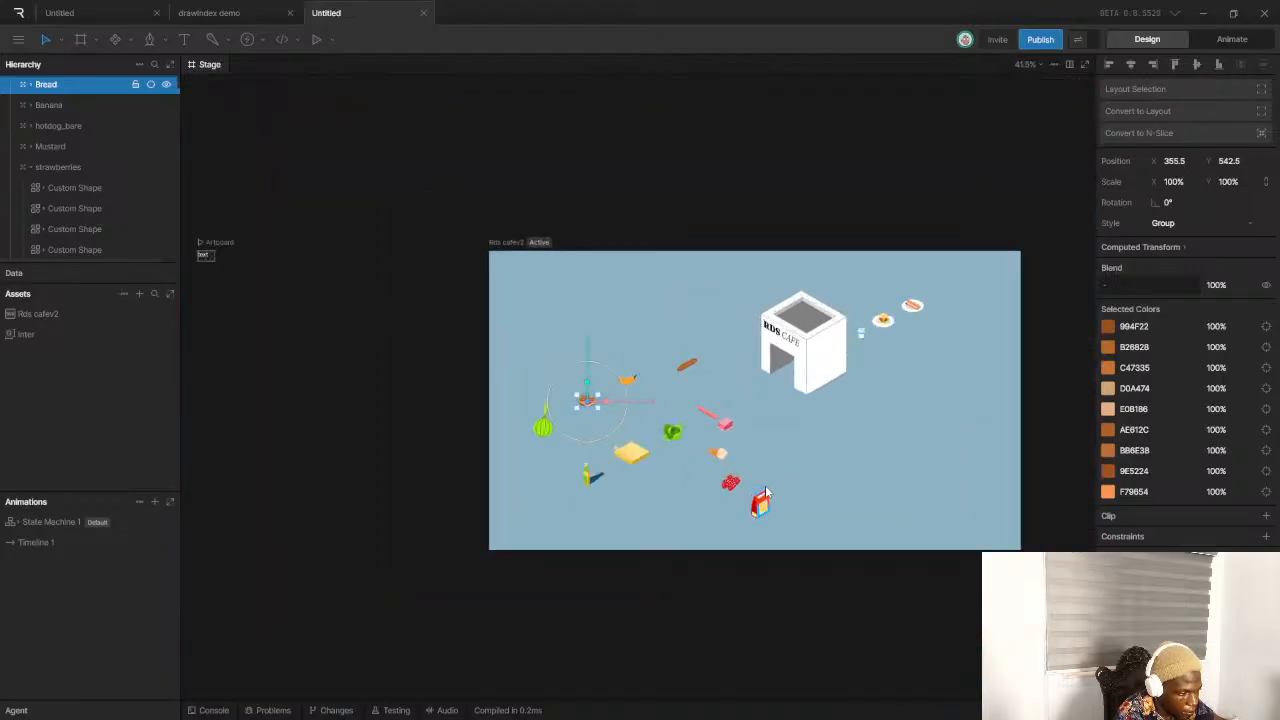
{"action": "scroll", "coordinate": [771, 480], "scroll_direction": "up", "scroll_amount": 4}
{"action": "scroll", "coordinate": [690, 393], "scroll_direction": "down", "scroll_amount": 5}
{"action": "scroll", "coordinate": [690, 393], "scroll_direction": "up", "scroll_amount": 5}
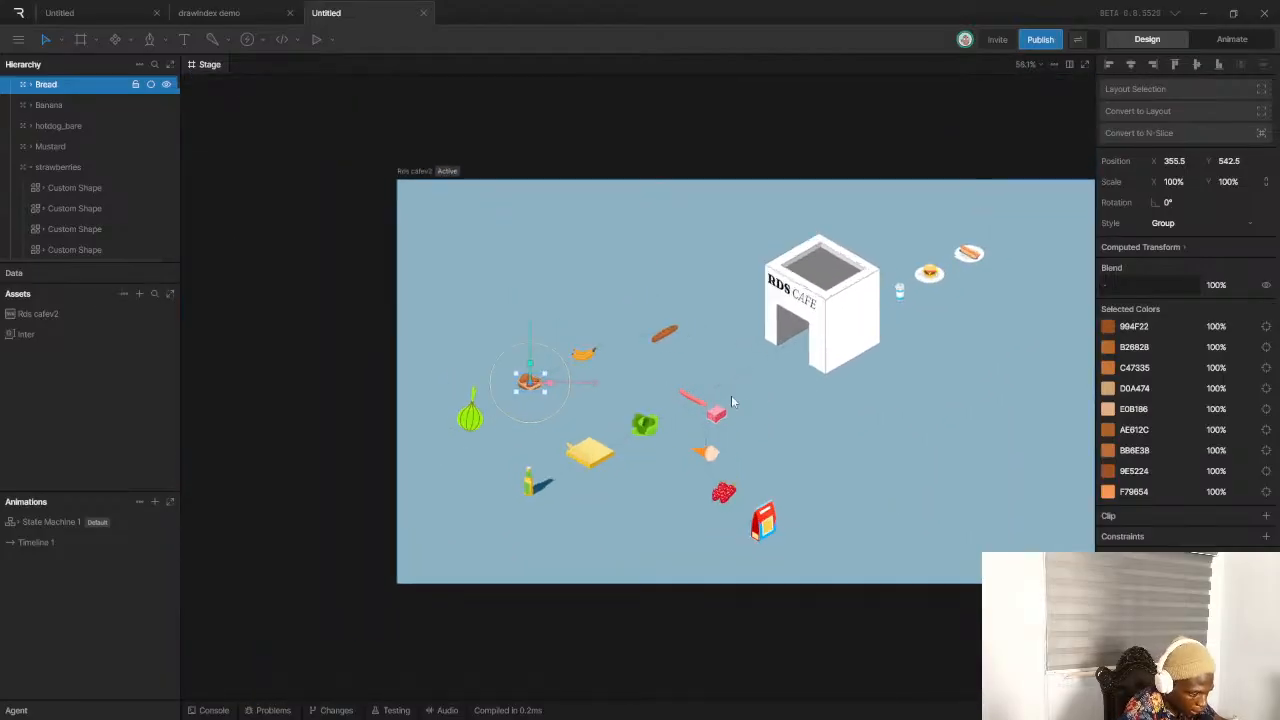
{"action": "scroll", "coordinate": [646, 448], "scroll_direction": "down", "scroll_amount": 2}
{"action": "scroll", "coordinate": [678, 362], "scroll_direction": "up", "scroll_amount": 3}
{"action": "scroll", "coordinate": [780, 315], "scroll_direction": "up", "scroll_amount": 2}
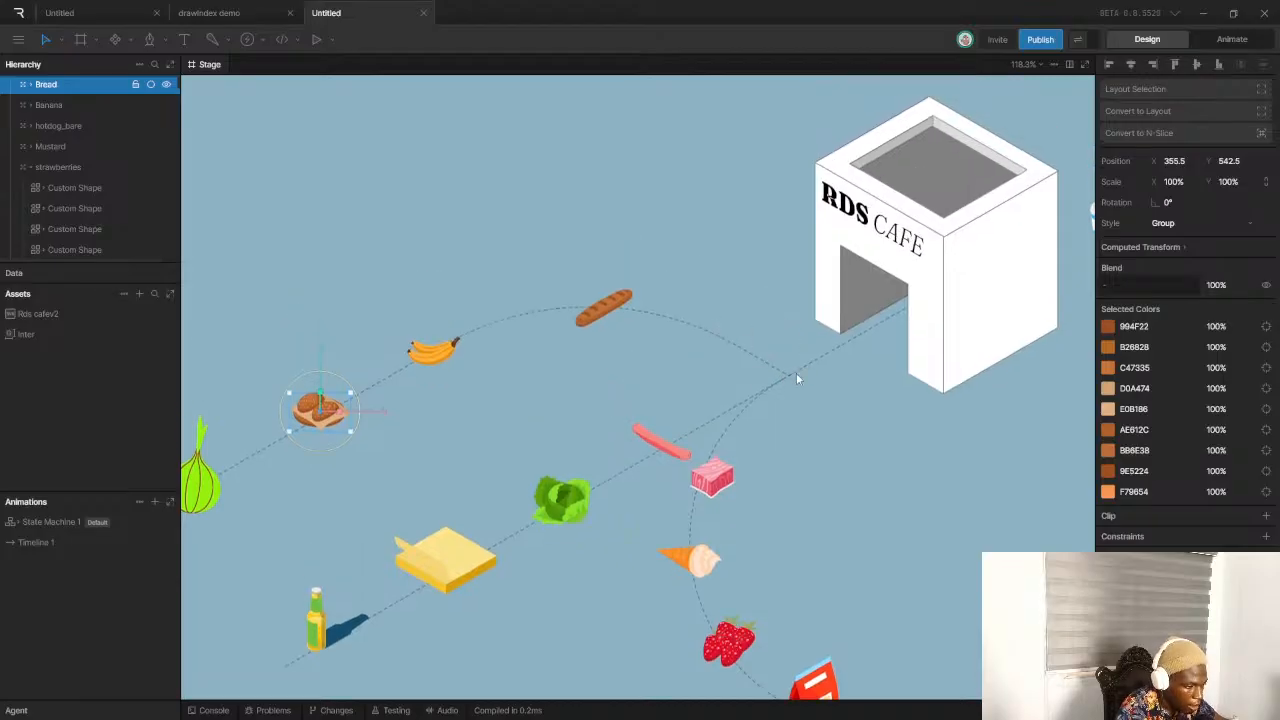
{"action": "scroll", "coordinate": [797, 377], "scroll_direction": "up", "scroll_amount": 1}
{"action": "scroll", "coordinate": [790, 372], "scroll_direction": "up", "scroll_amount": 4}
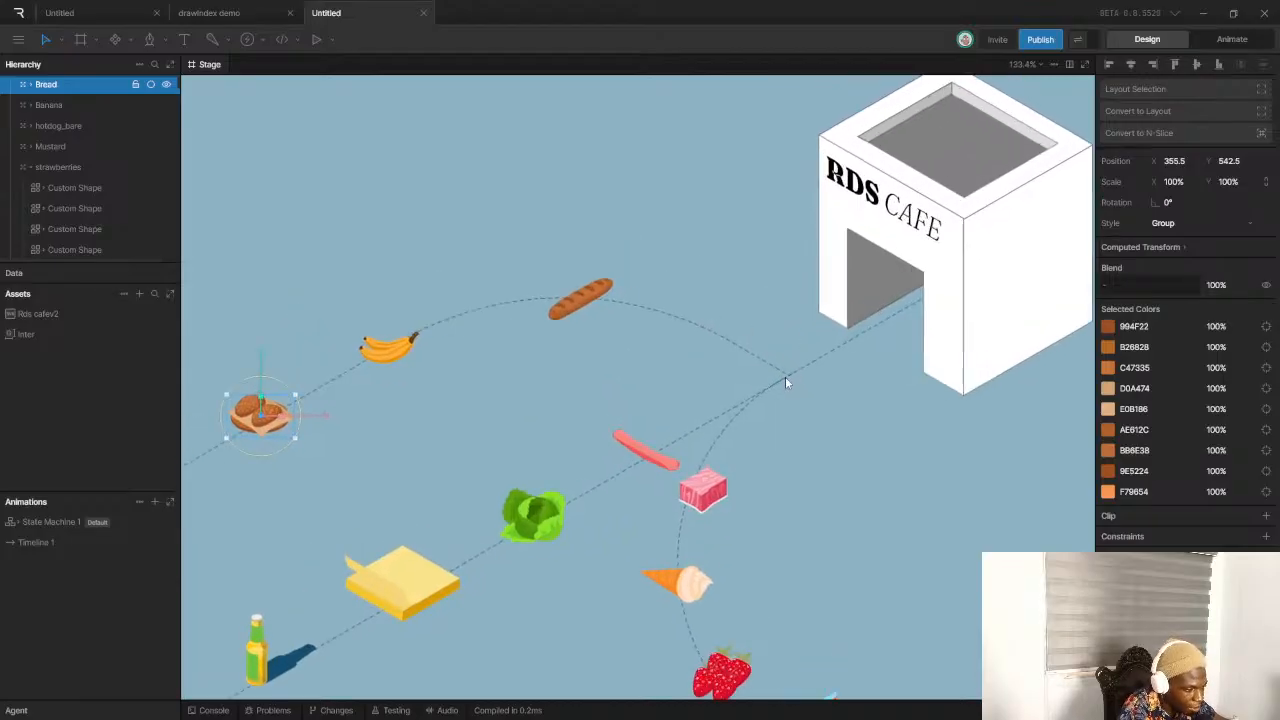
{"action": "scroll", "coordinate": [789, 367], "scroll_direction": "down", "scroll_amount": 2}
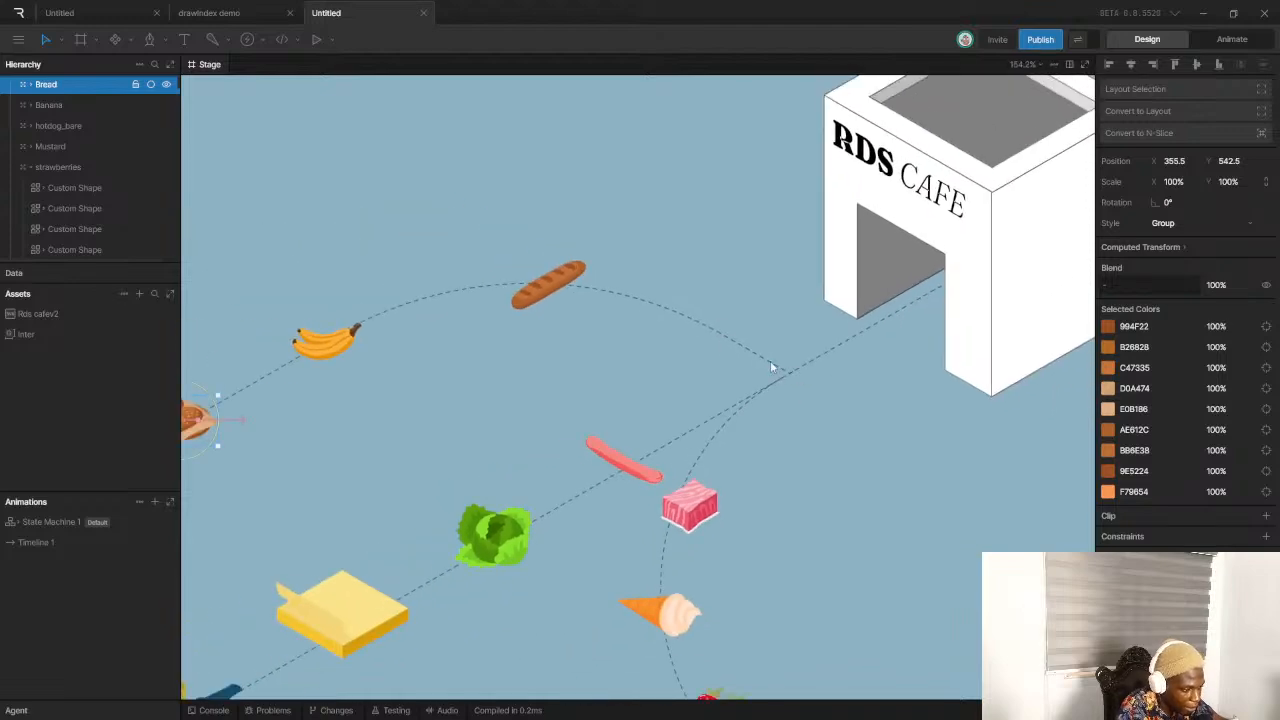
{"action": "scroll", "coordinate": [790, 360], "scroll_direction": "up", "scroll_amount": 3}
{"action": "scroll", "coordinate": [862, 421], "scroll_direction": "down", "scroll_amount": 9}
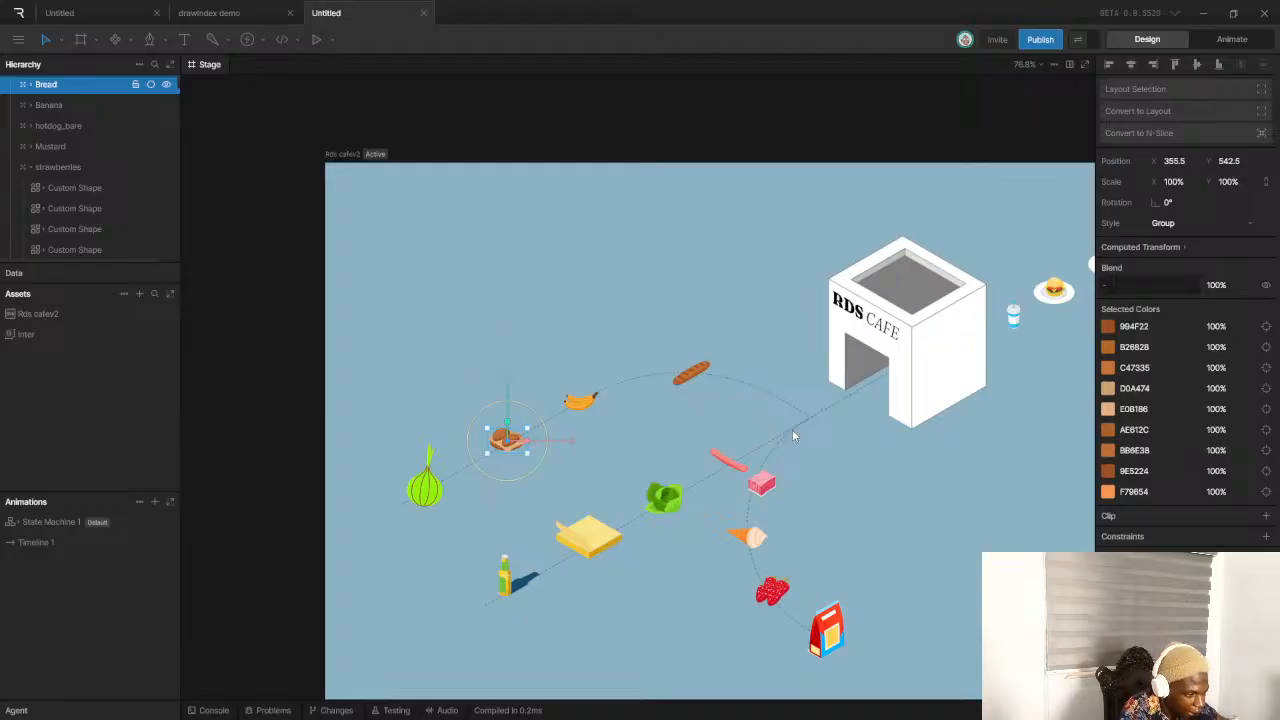
{"action": "scroll", "coordinate": [792, 429], "scroll_direction": "down", "scroll_amount": 6}
{"action": "scroll", "coordinate": [939, 476], "scroll_direction": "up", "scroll_amount": 5}
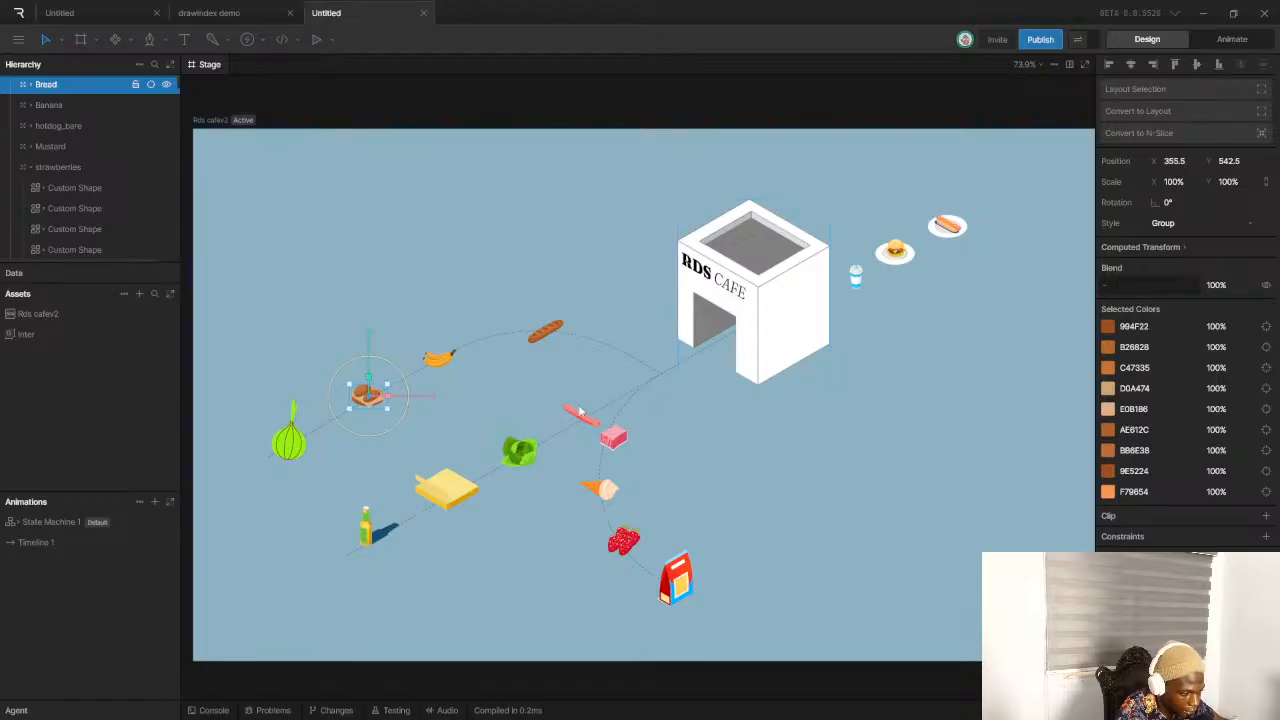
{"action": "scroll", "coordinate": [650, 360], "scroll_direction": "up", "scroll_amount": 5}
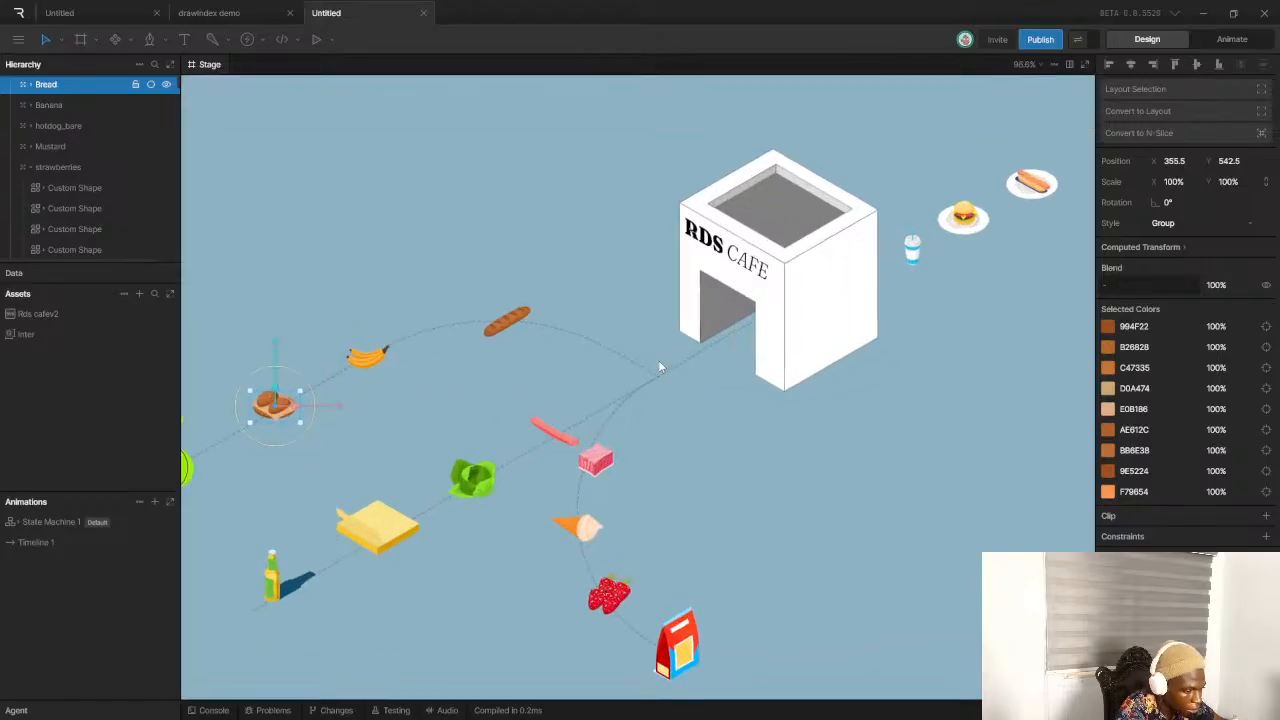
Clear the selection and collapse the strawberries group in the hierarchy
{"action": "left_click", "coordinate": [641, 389]}
{"action": "scroll", "coordinate": [670, 388], "scroll_direction": "down", "scroll_amount": 2}
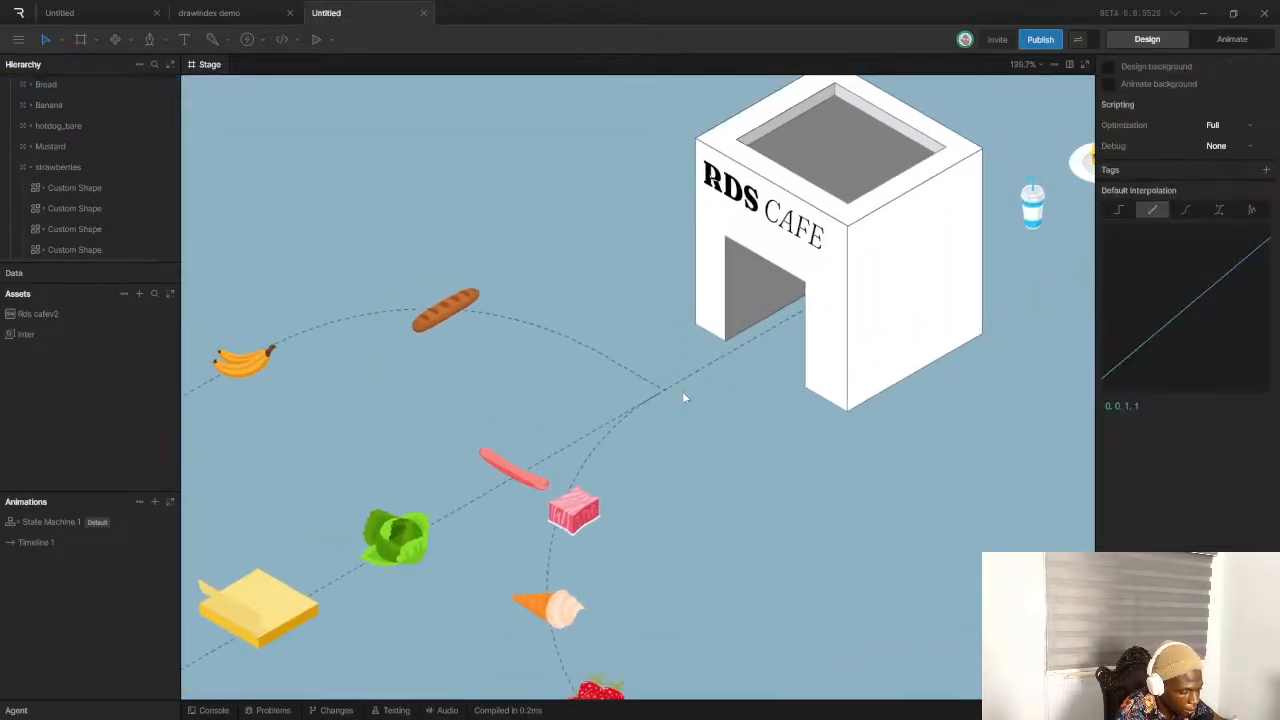
{"action": "left_click", "coordinate": [678, 388]}
{"action": "scroll", "coordinate": [678, 388], "scroll_direction": "down", "scroll_amount": 1}
{"action": "scroll", "coordinate": [110, 180], "scroll_direction": "down", "scroll_amount": 5}
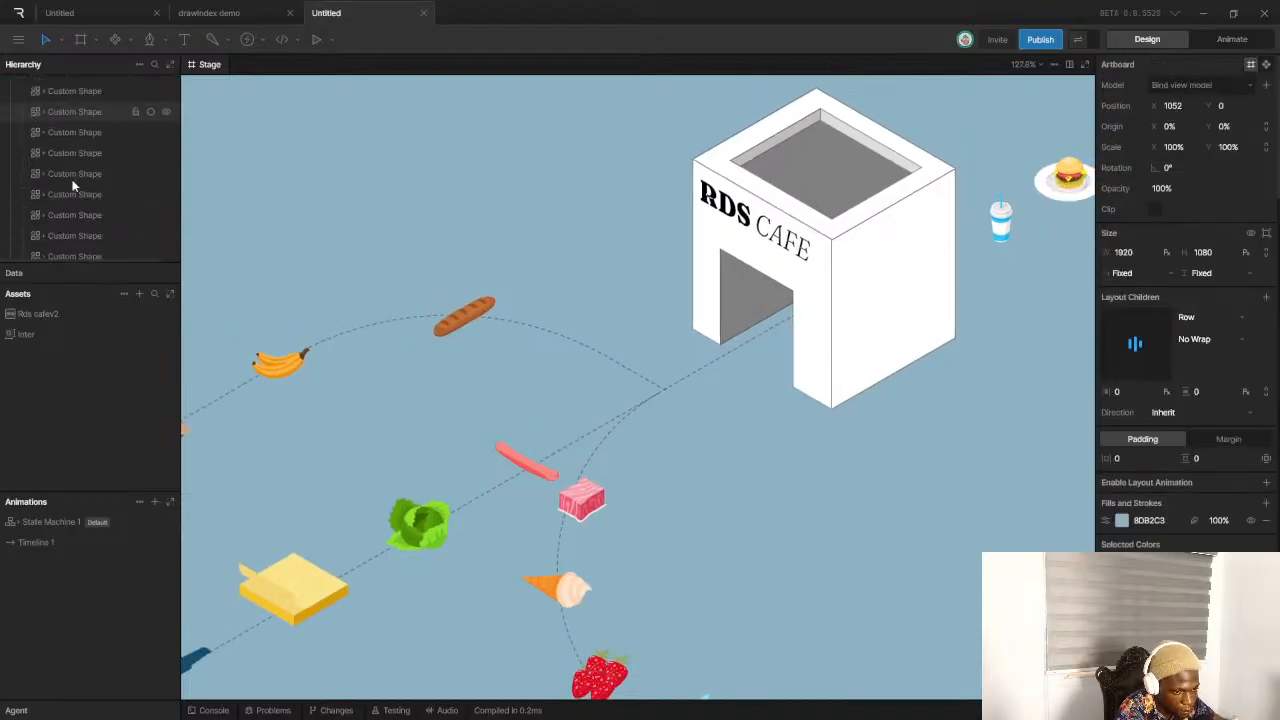
{"action": "scroll", "coordinate": [98, 218], "scroll_direction": "down", "scroll_amount": 1}
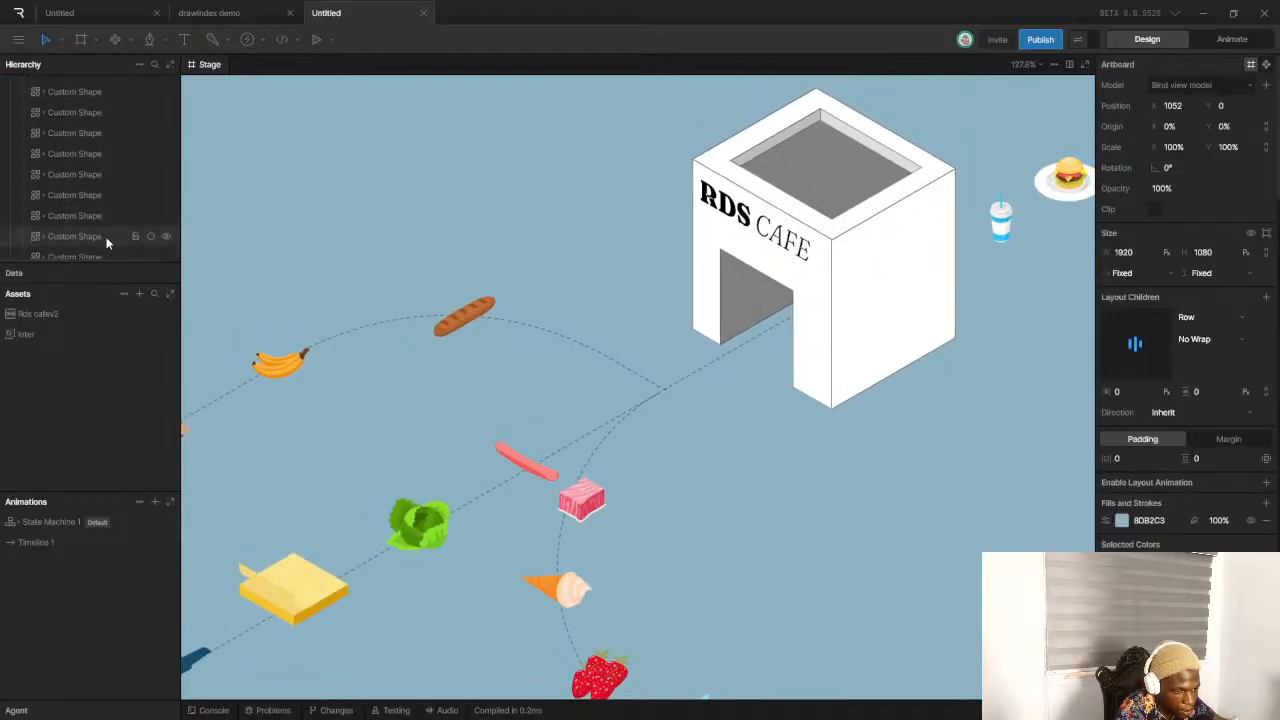
{"action": "scroll", "coordinate": [88, 217], "scroll_direction": "up", "scroll_amount": 6}
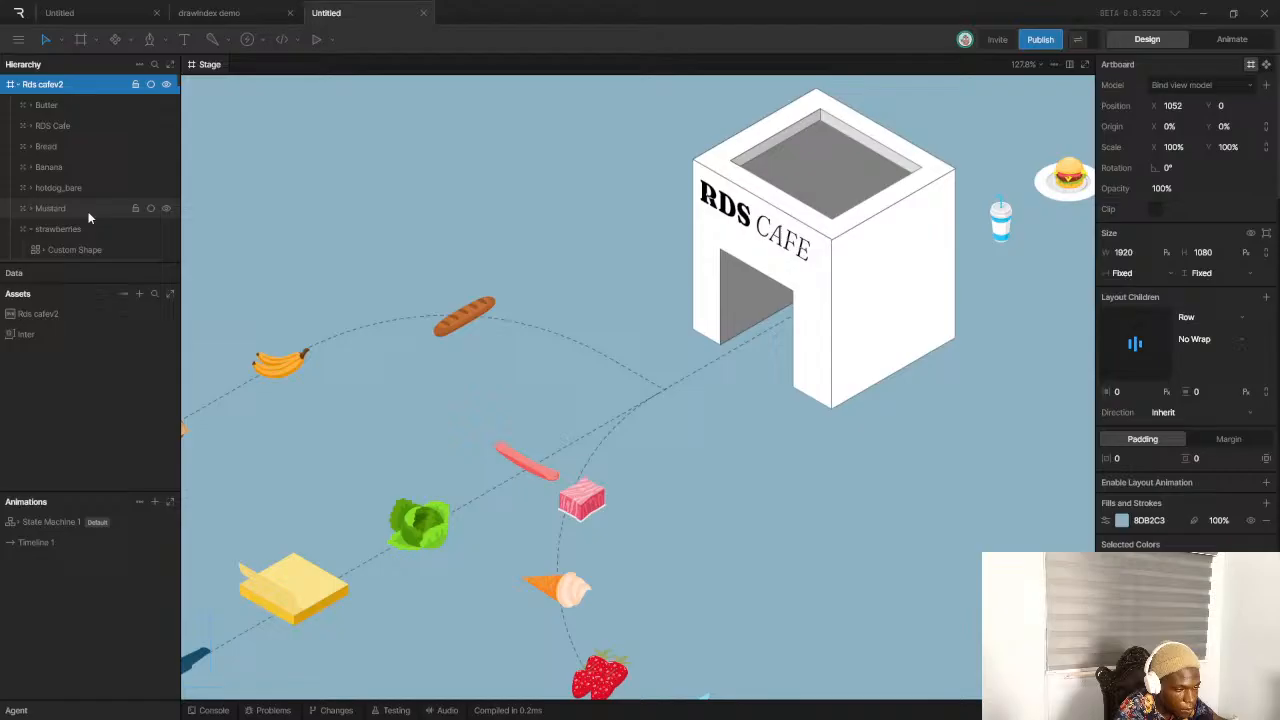
{"action": "left_click", "coordinate": [30, 228]}
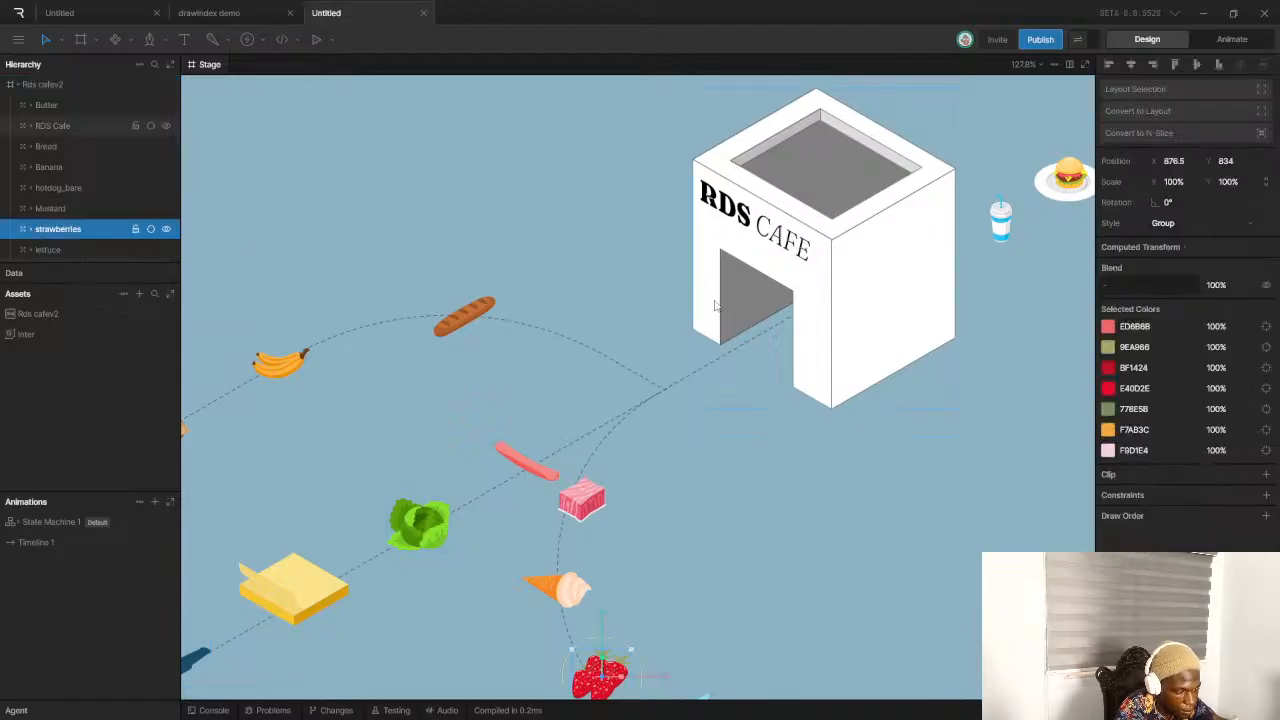
Unlock Line 1 and open its path for vertex editing around the junction in front of the cafe
{"action": "scroll", "coordinate": [715, 305], "scroll_direction": "down", "scroll_amount": 3}
{"action": "scroll", "coordinate": [95, 191], "scroll_direction": "down", "scroll_amount": 5}
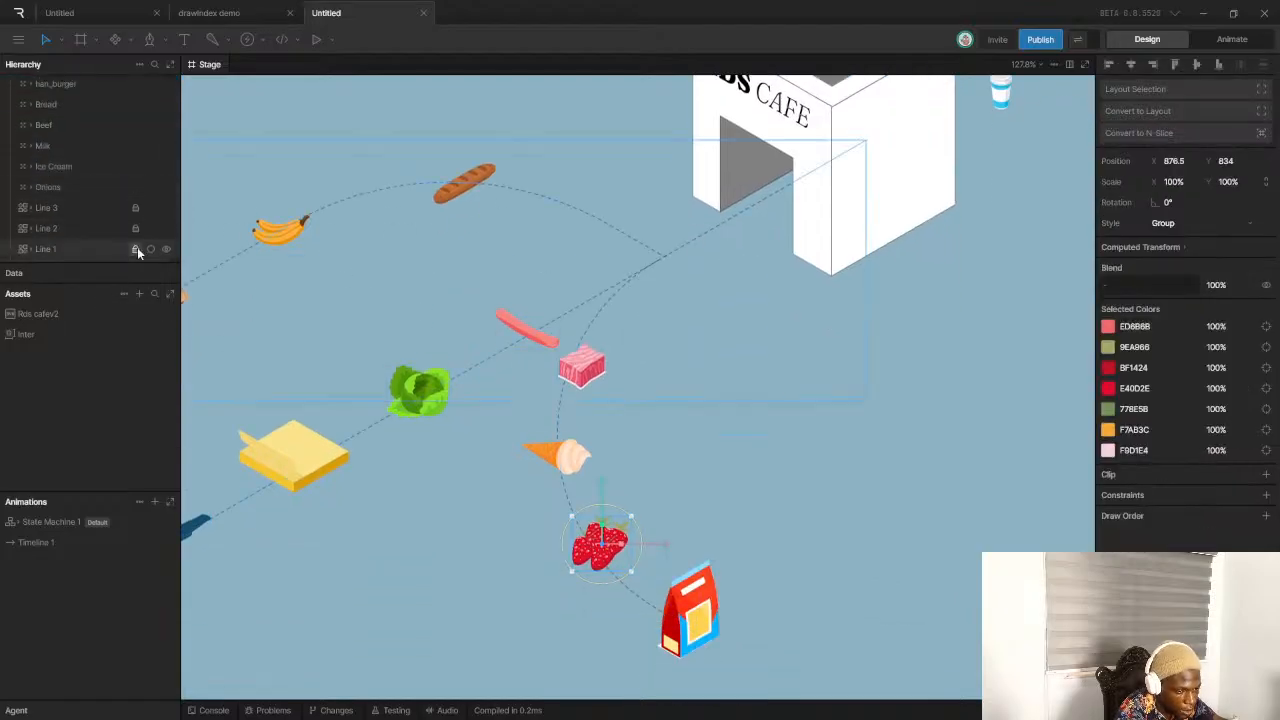
{"action": "left_click", "coordinate": [84, 249]}
{"action": "scroll", "coordinate": [724, 259], "scroll_direction": "up", "scroll_amount": 2}
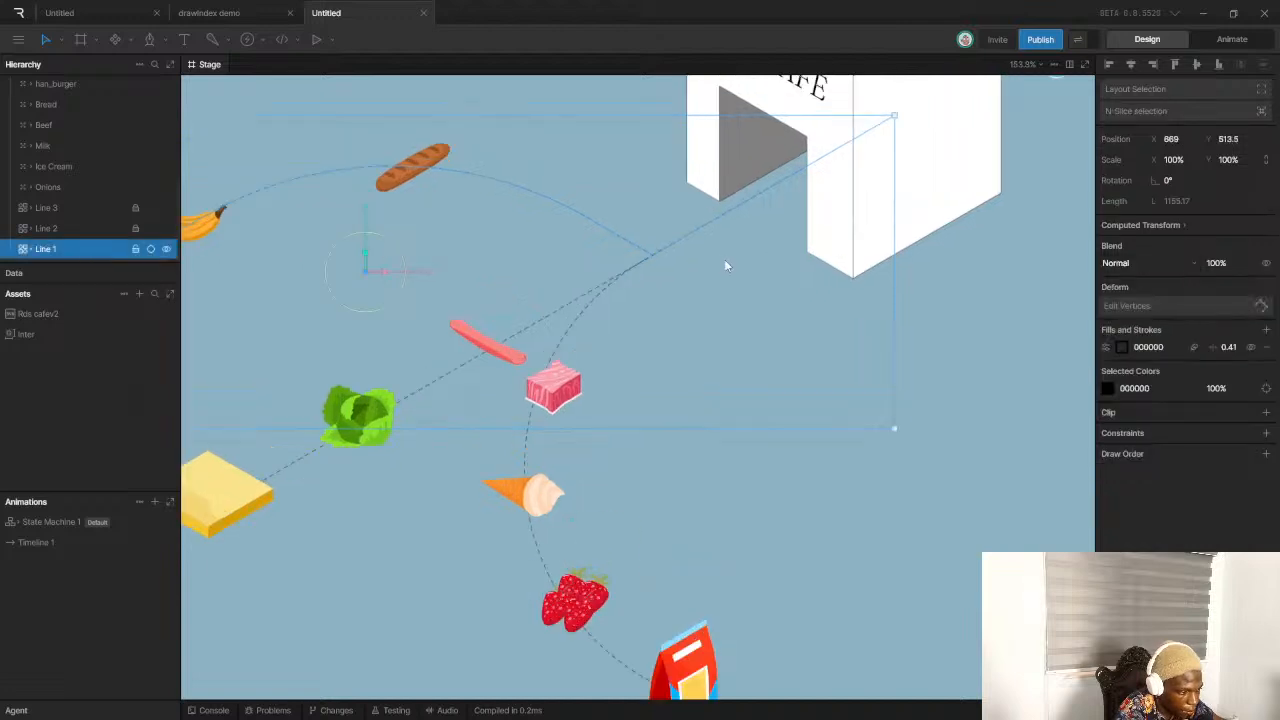
{"action": "scroll", "coordinate": [726, 265], "scroll_direction": "up", "scroll_amount": 4}
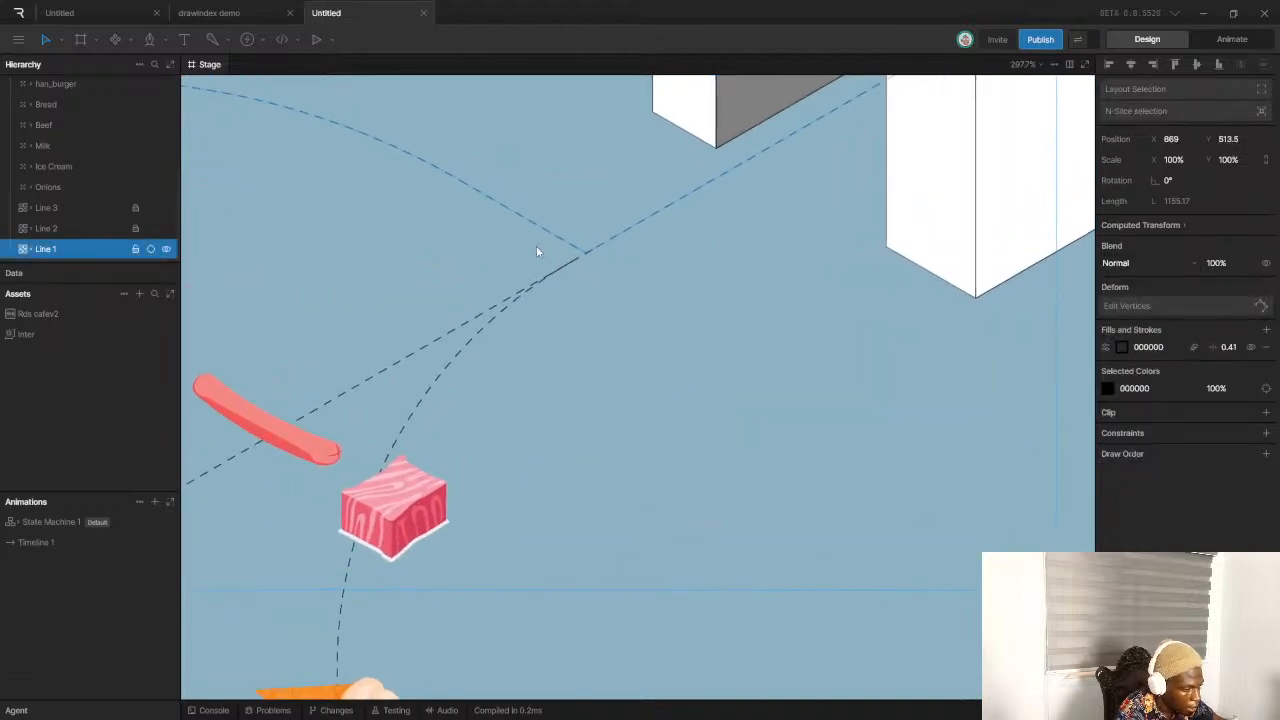
{"action": "scroll", "coordinate": [536, 252], "scroll_direction": "up", "scroll_amount": 2}
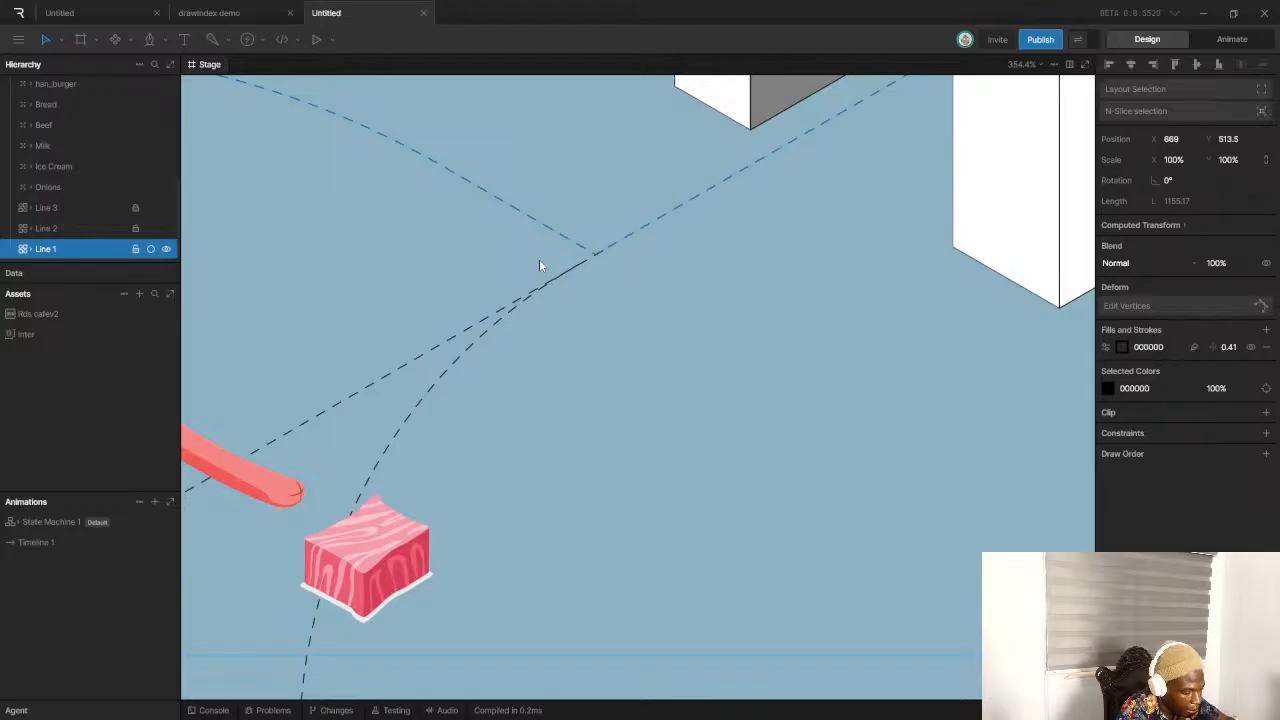
{"action": "key", "text": "Return"}
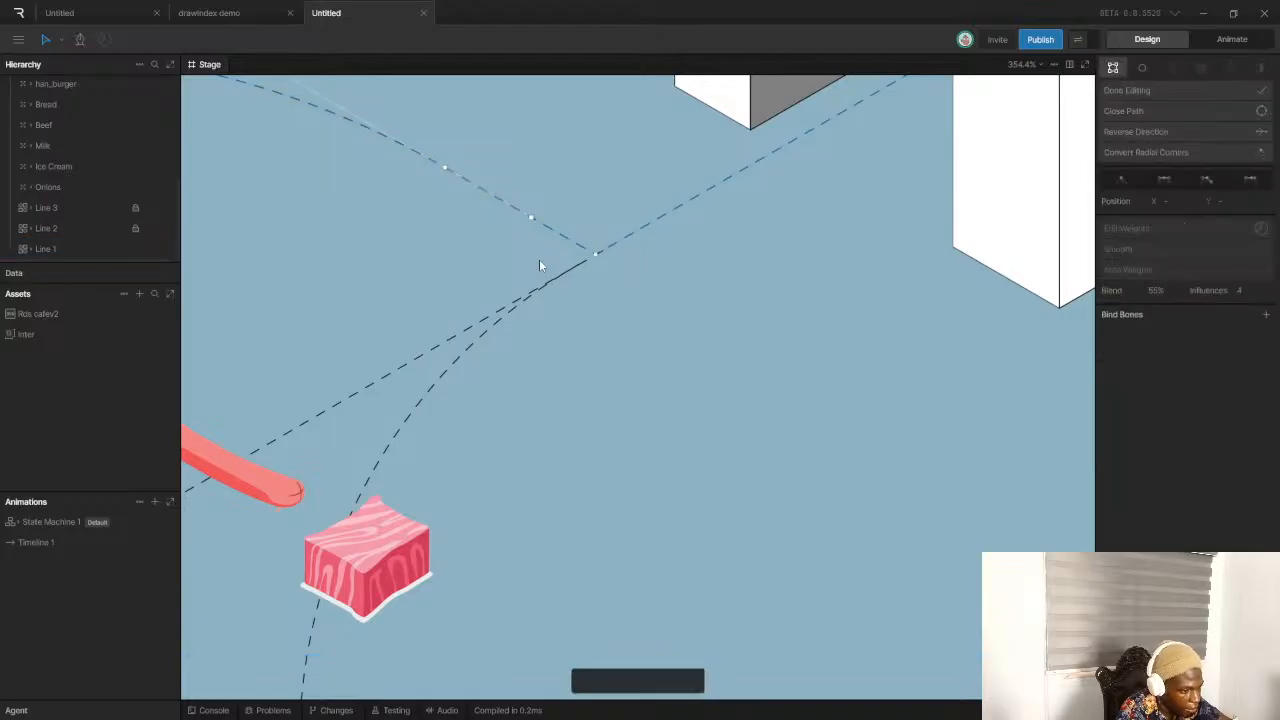
Try making Line 1's junction vertex mirrored and moving it to X 297, Y -21.5, then undo the move
{"action": "left_click", "coordinate": [593, 255]}
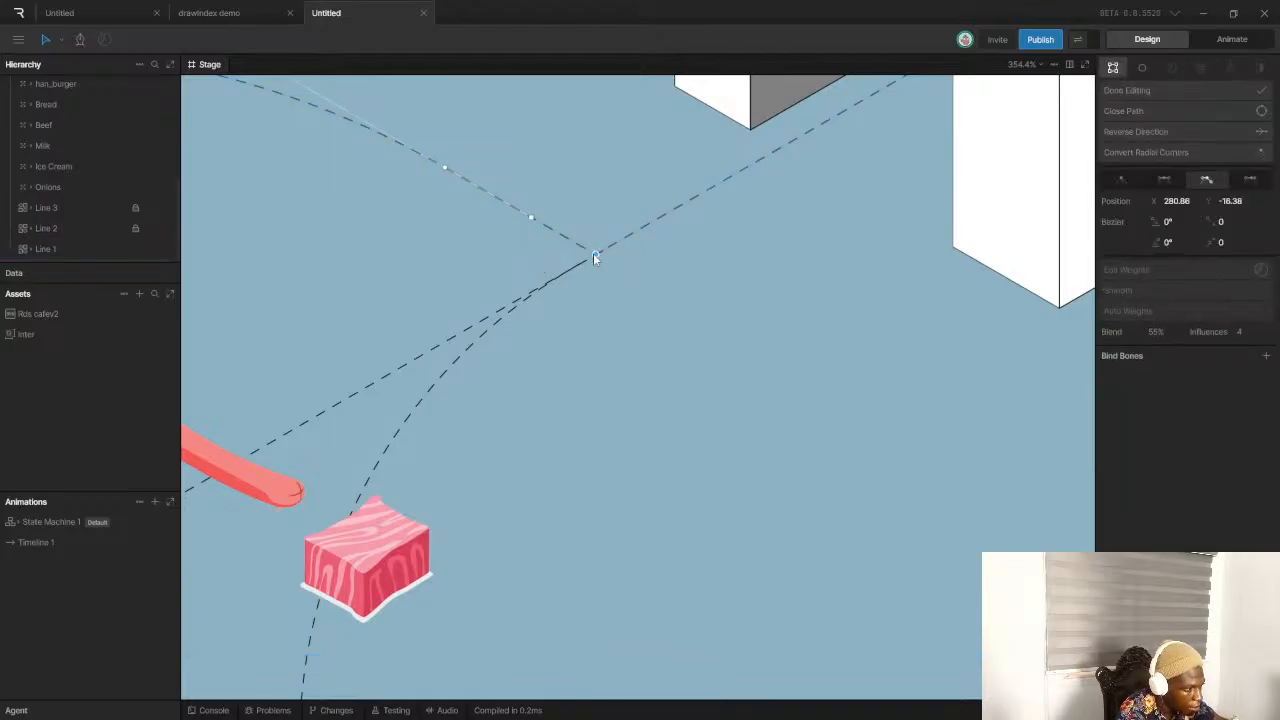
{"action": "left_click", "coordinate": [1165, 188]}
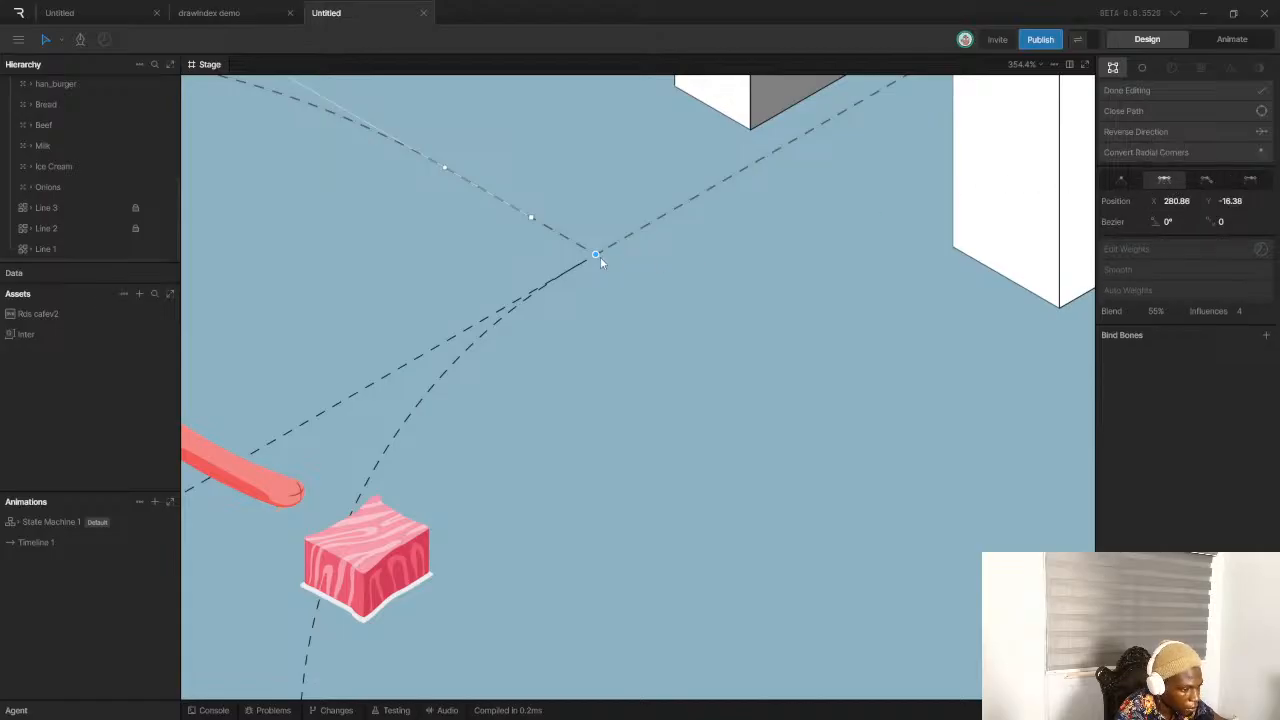
{"action": "left_click_drag", "start_coordinate": [597, 255], "coordinate": [636, 241]}
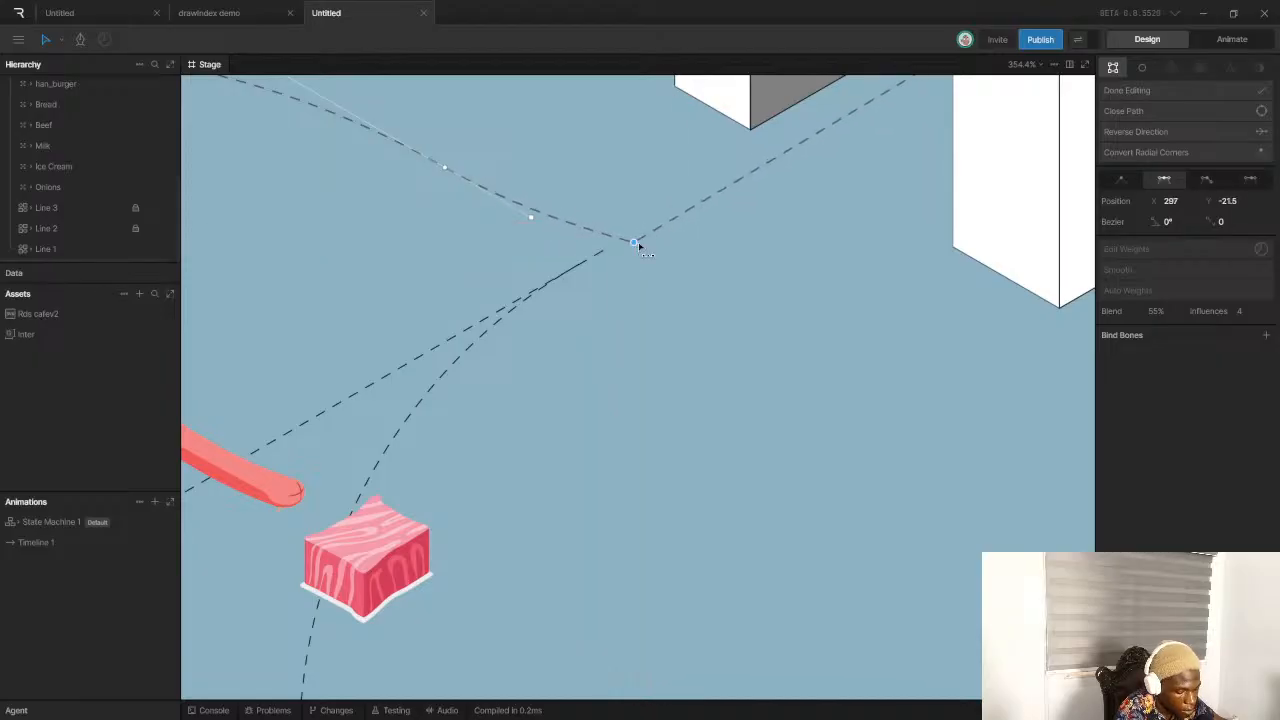
{"action": "key", "text": "ctrl+z"}
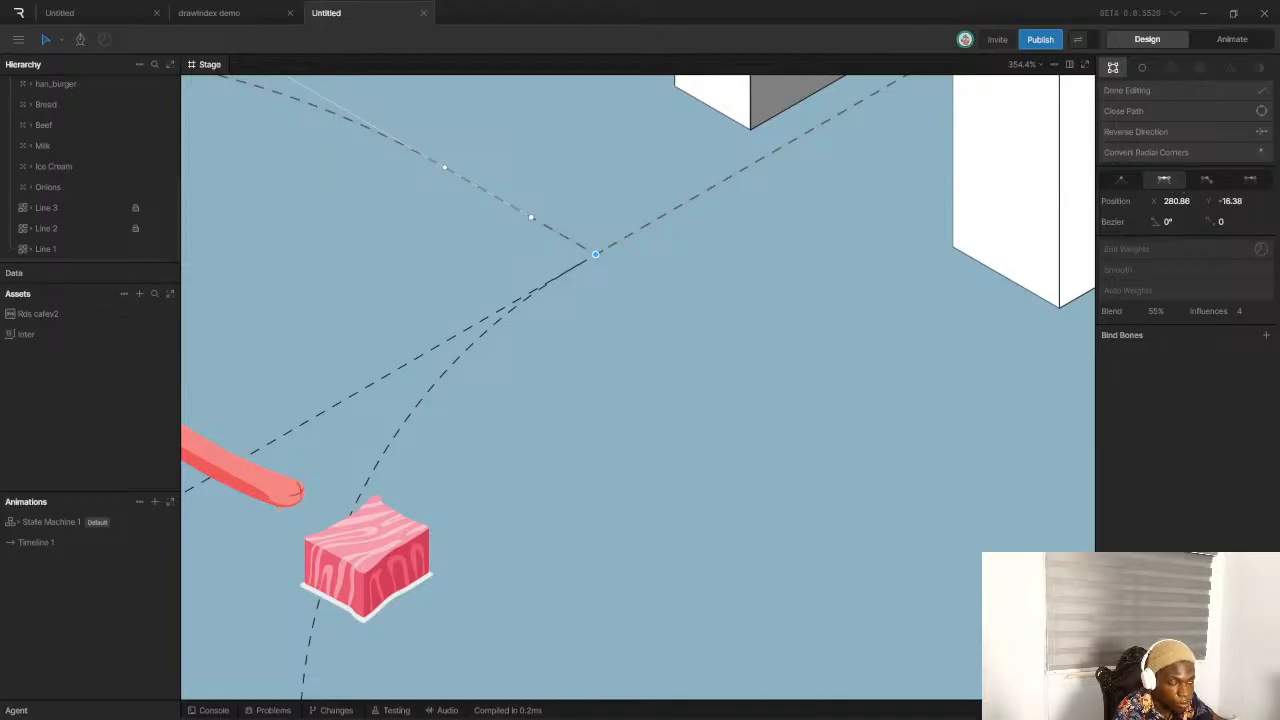
Check the collabo-rive channel on Discord and return to Rive
{"action": "mouse_move", "coordinate": [742, 717]}
{"action": "left_click", "coordinate": [613, 704]}
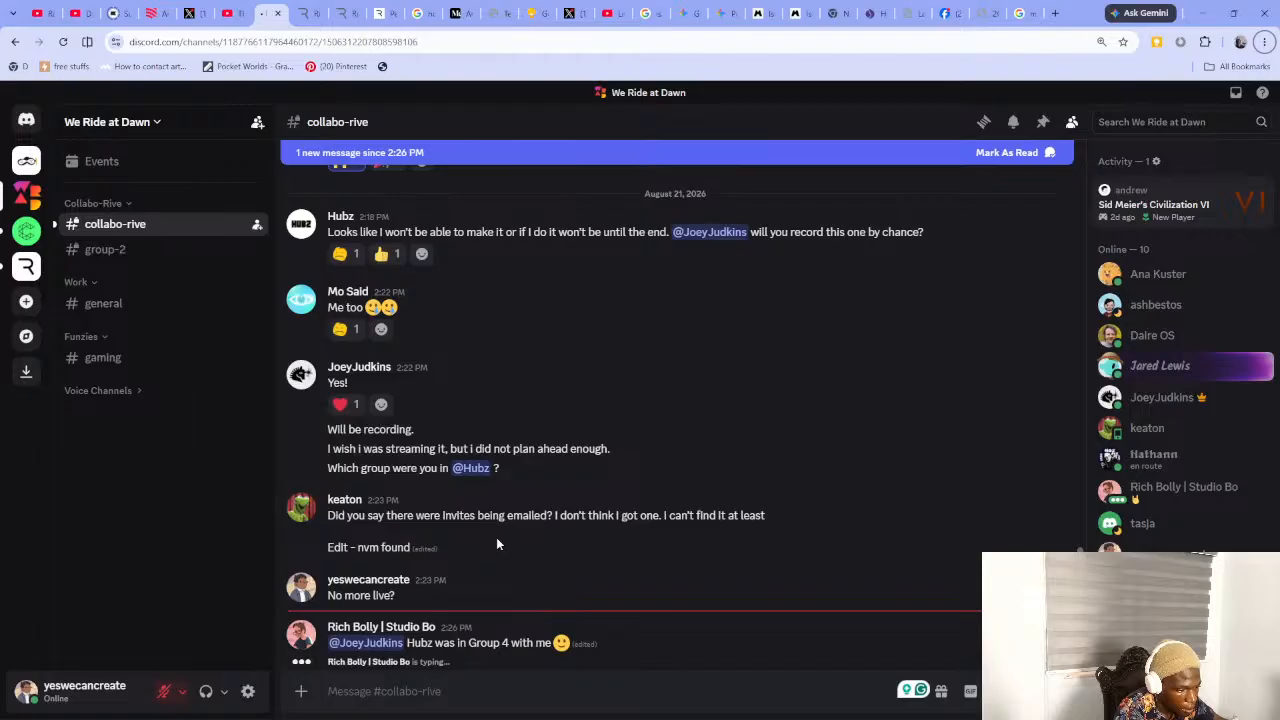
{"action": "key", "text": "alt+Tab"}
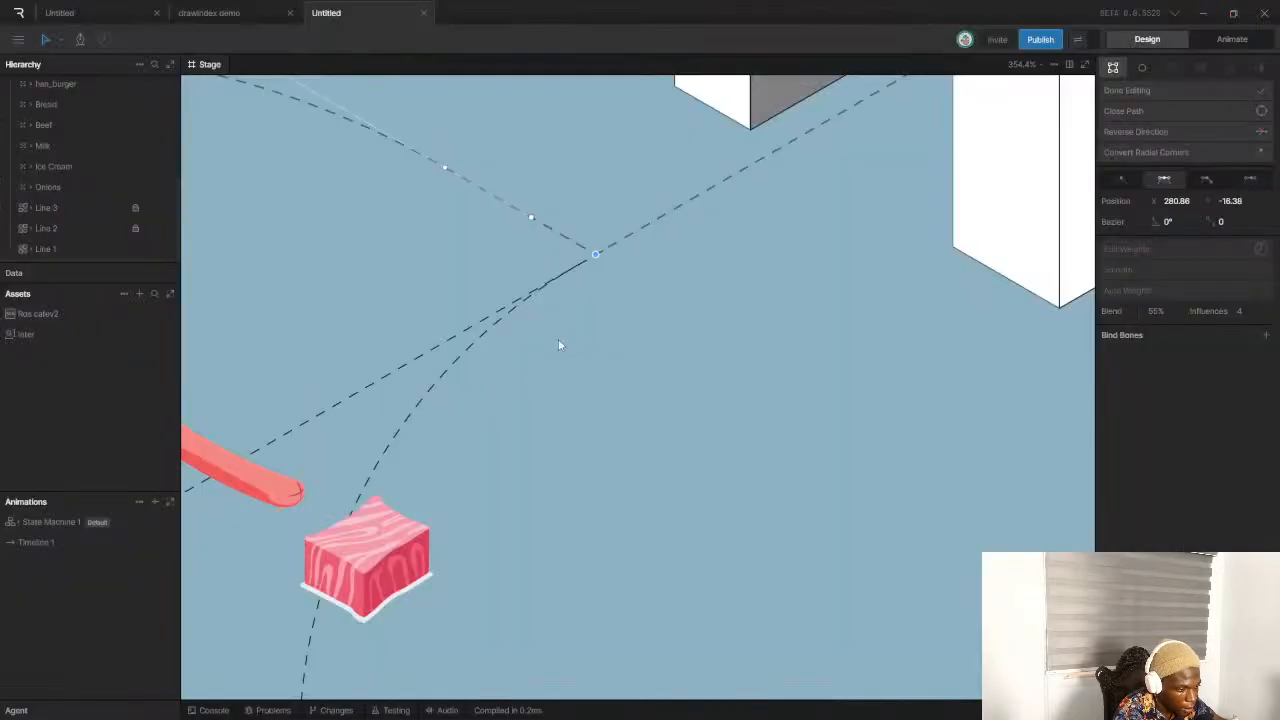
Make Line 1's junction vertex detached and set its first Bezier angle to -102°
{"action": "left_click", "coordinate": [630, 284]}
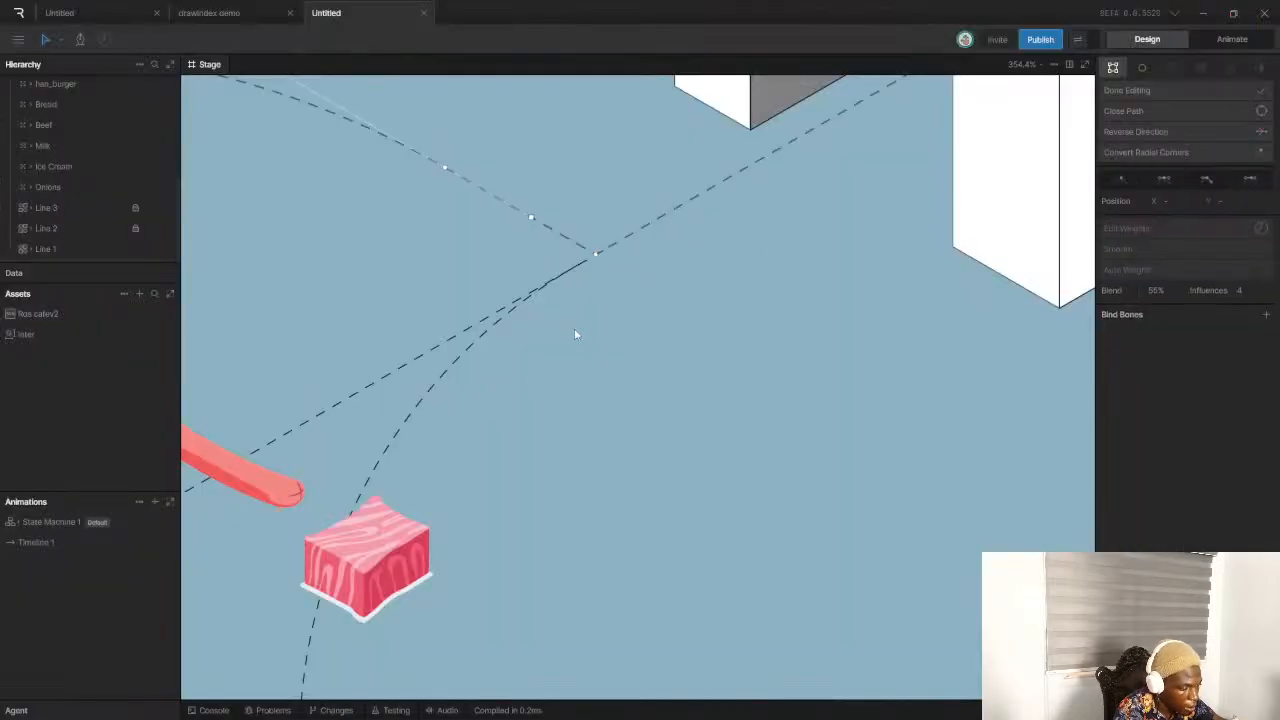
{"action": "scroll", "coordinate": [600, 342], "scroll_direction": "down", "scroll_amount": 8}
{"action": "scroll", "coordinate": [613, 344], "scroll_direction": "up", "scroll_amount": 3}
{"action": "left_click_drag", "start_coordinate": [624, 328], "coordinate": [635, 392]}
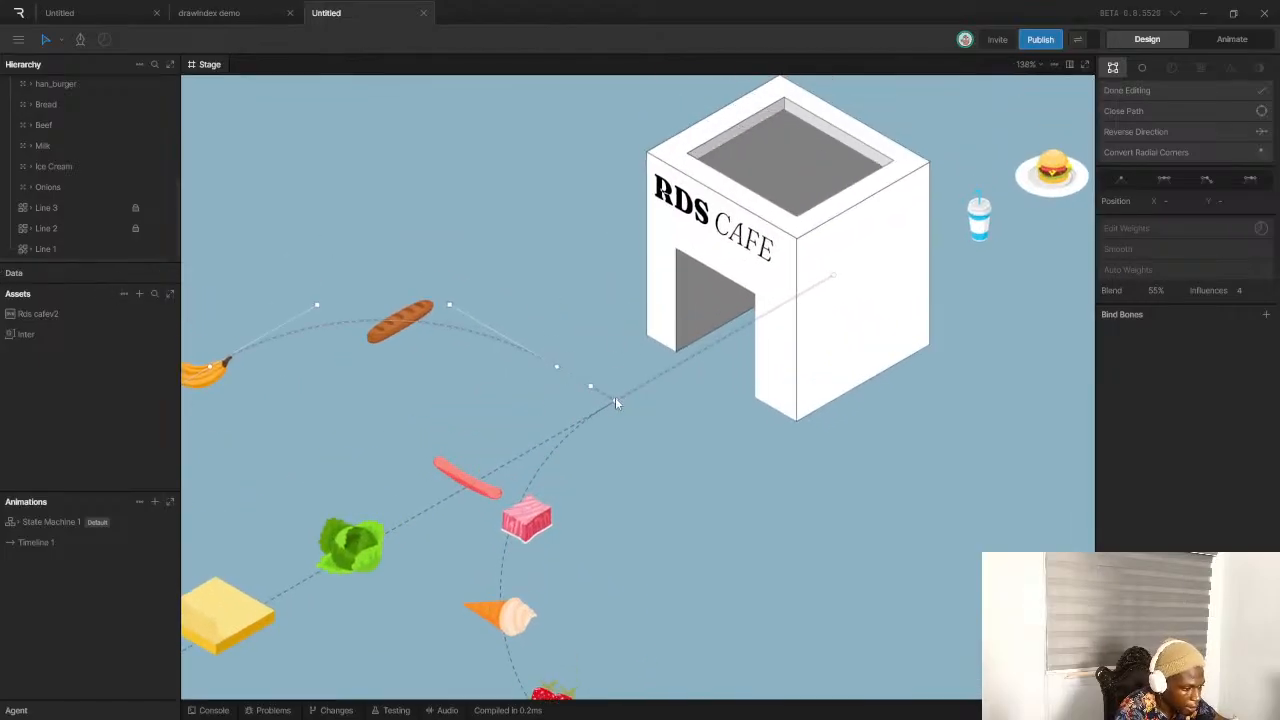
{"action": "left_click", "coordinate": [615, 400]}
{"action": "left_click", "coordinate": [1207, 180]}
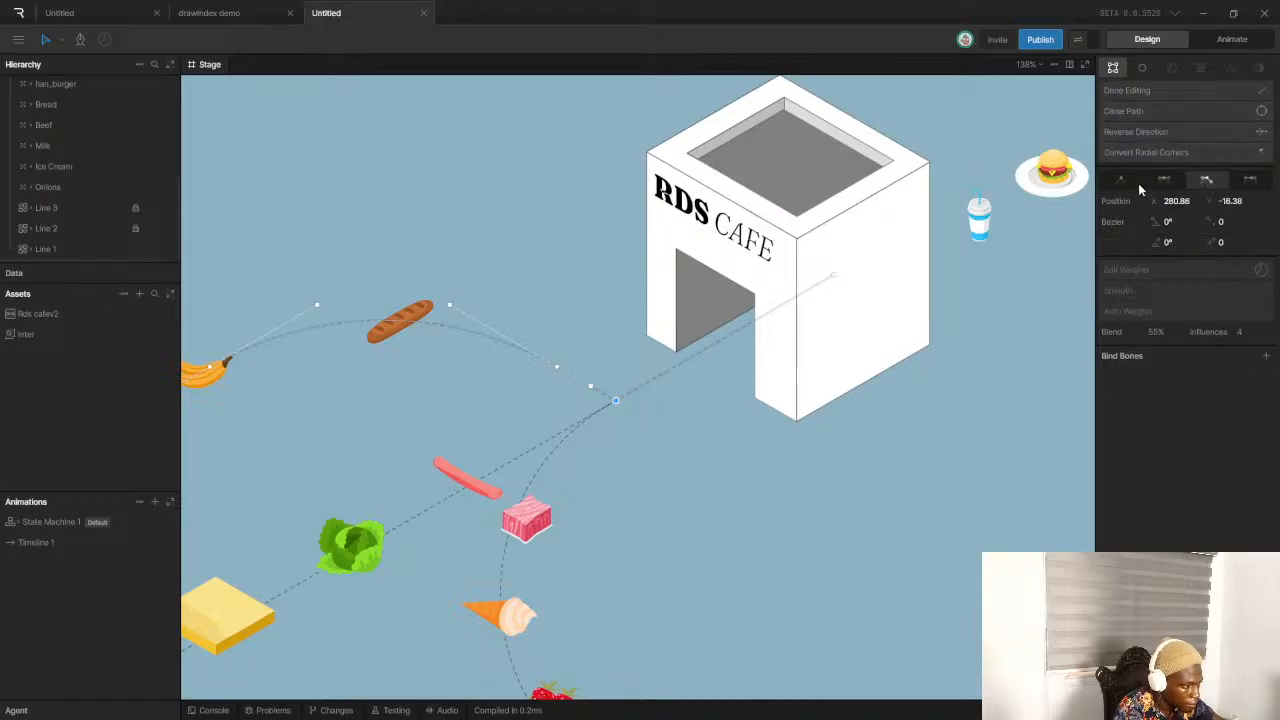
{"action": "left_click_drag", "start_coordinate": [1167, 222], "coordinate": [1206, 222]}
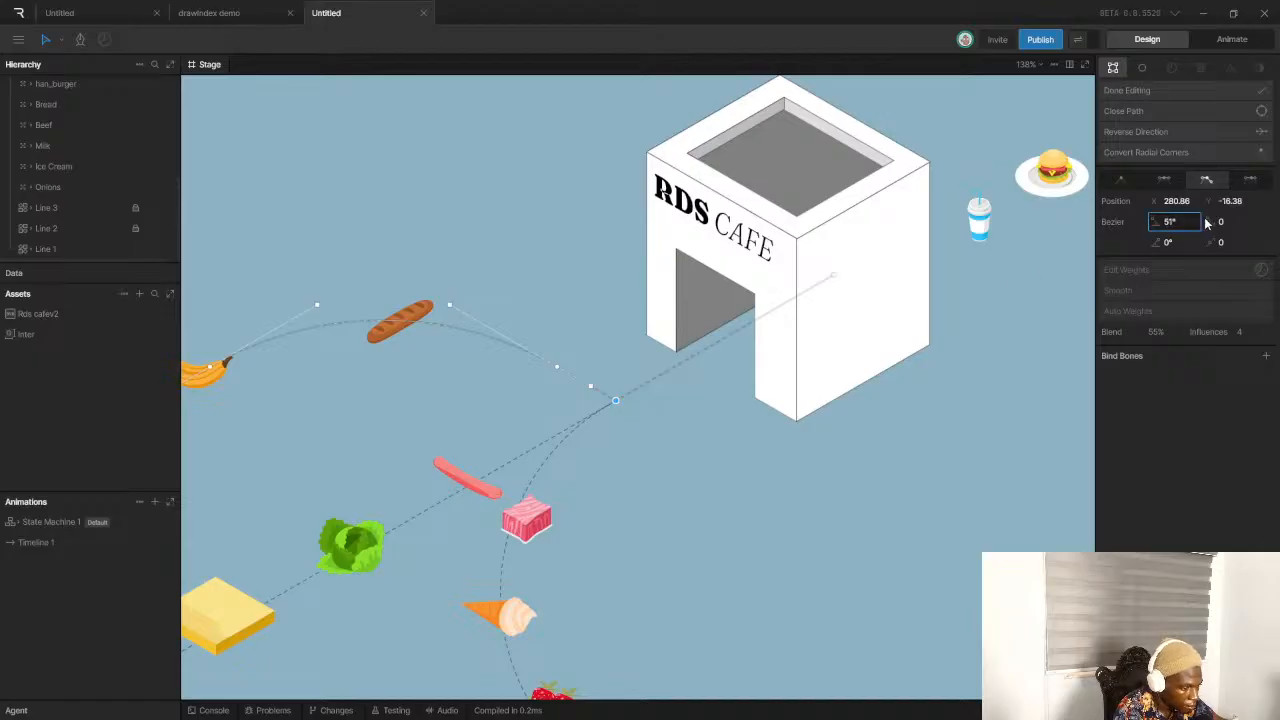
{"action": "left_click_drag", "start_coordinate": [1096, 261], "coordinate": [1096, 261]}
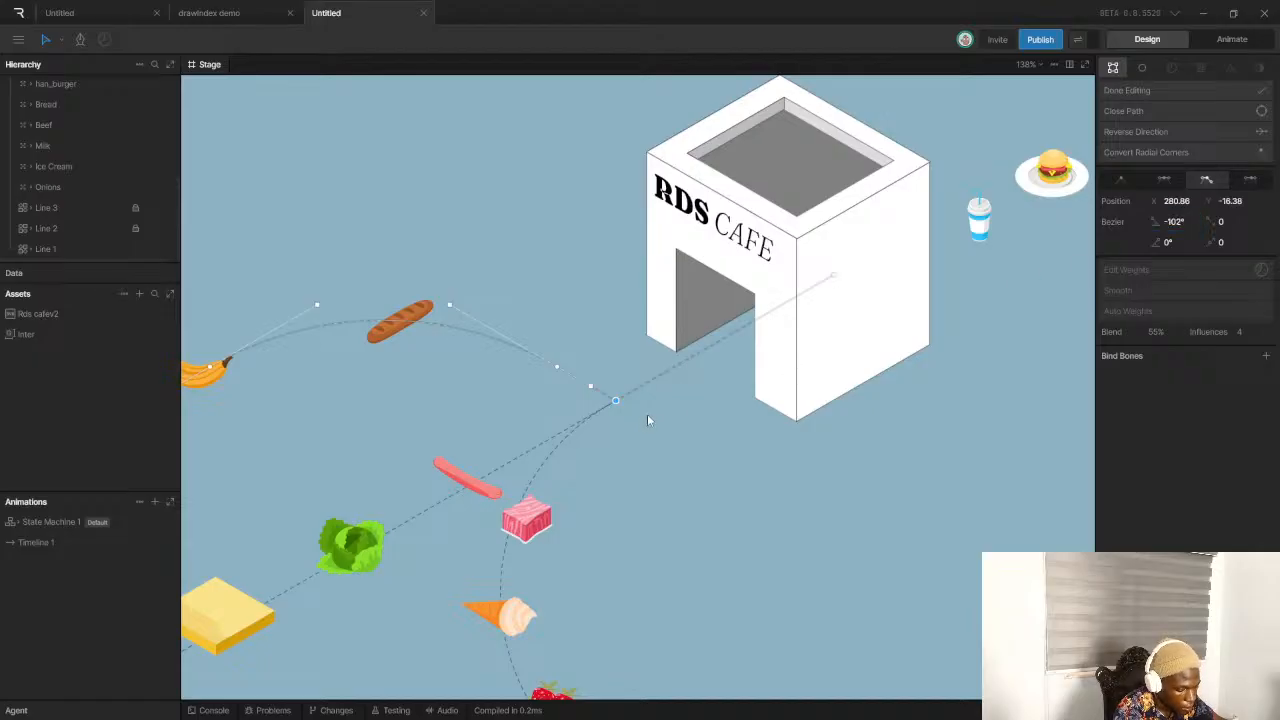
Finish editing Line 1's path and clear the selection on the artboard
{"action": "scroll", "coordinate": [612, 412], "scroll_direction": "up", "scroll_amount": 5}
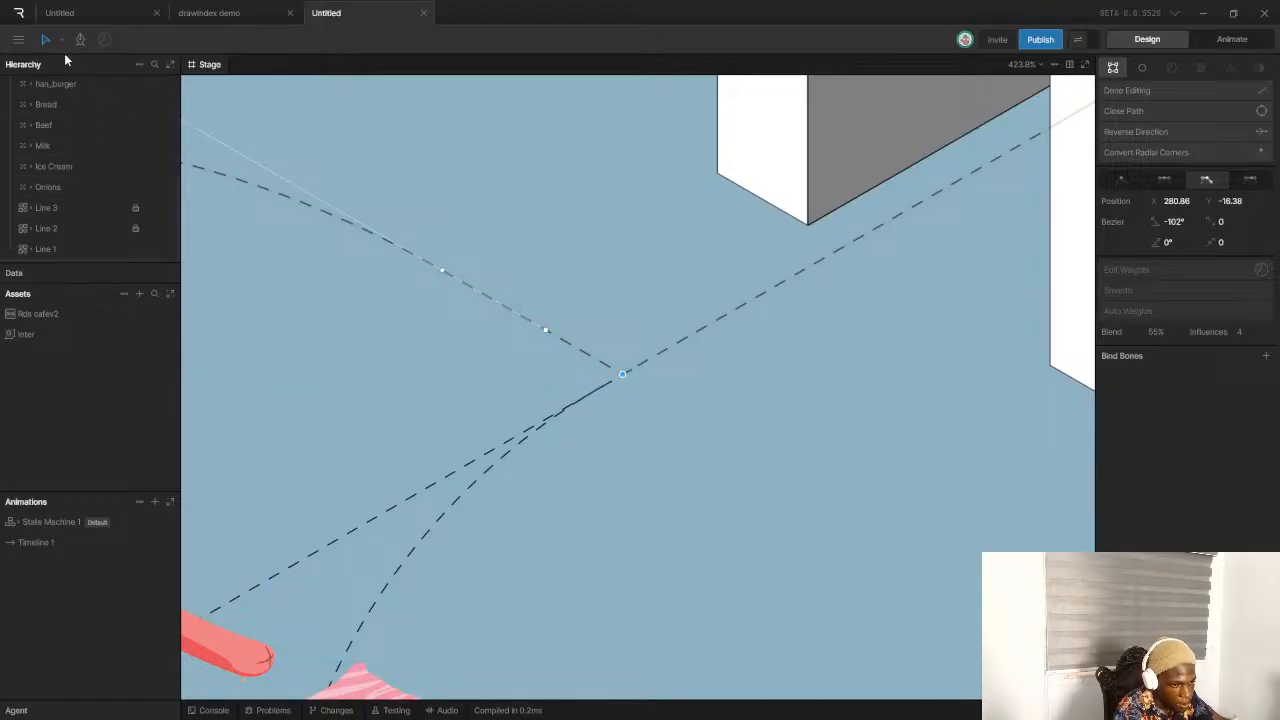
{"action": "left_click", "coordinate": [675, 472]}
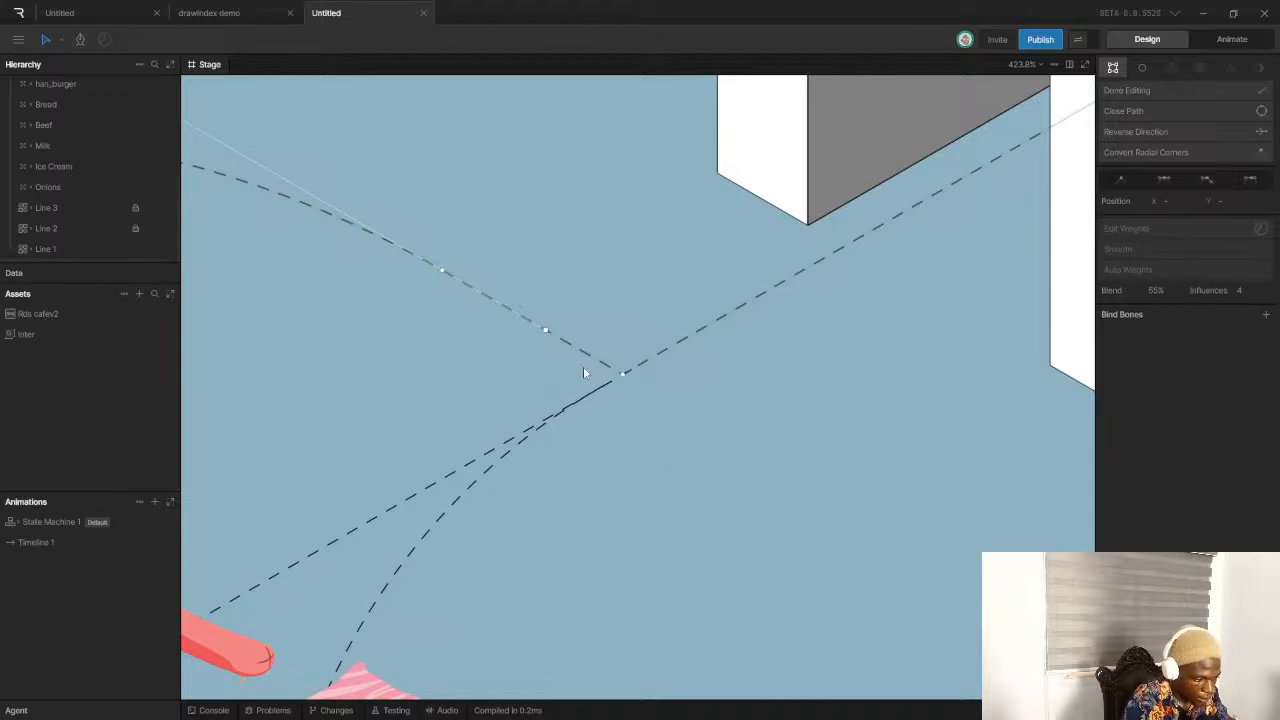
{"action": "left_click", "coordinate": [624, 377]}
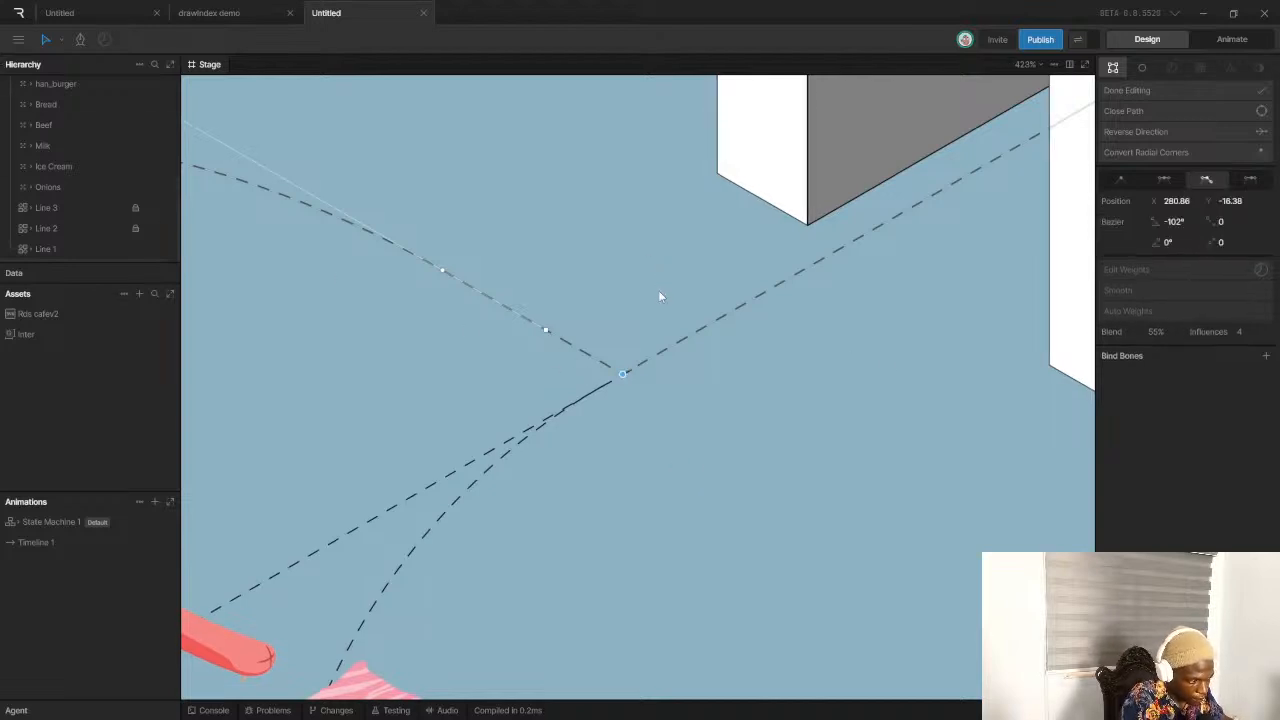
{"action": "scroll", "coordinate": [670, 330], "scroll_direction": "down", "scroll_amount": 10}
{"action": "scroll", "coordinate": [605, 460], "scroll_direction": "up", "scroll_amount": 1}
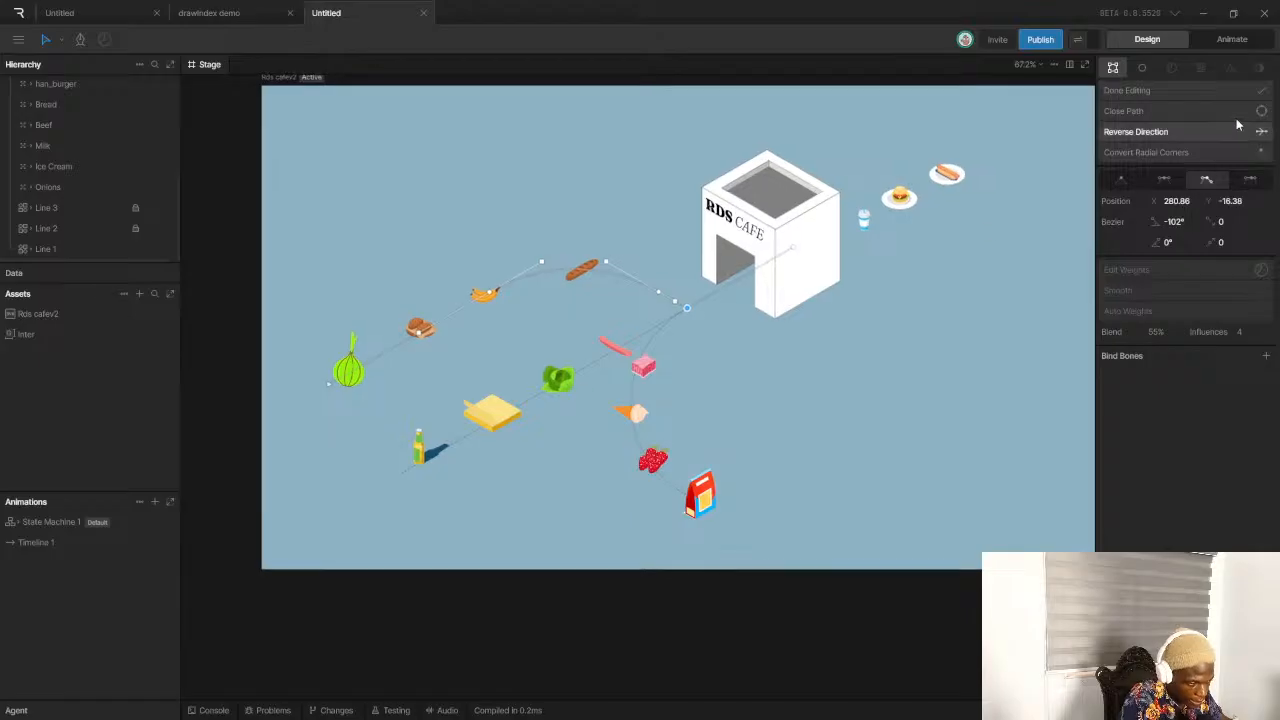
{"action": "left_click", "coordinate": [1258, 91]}
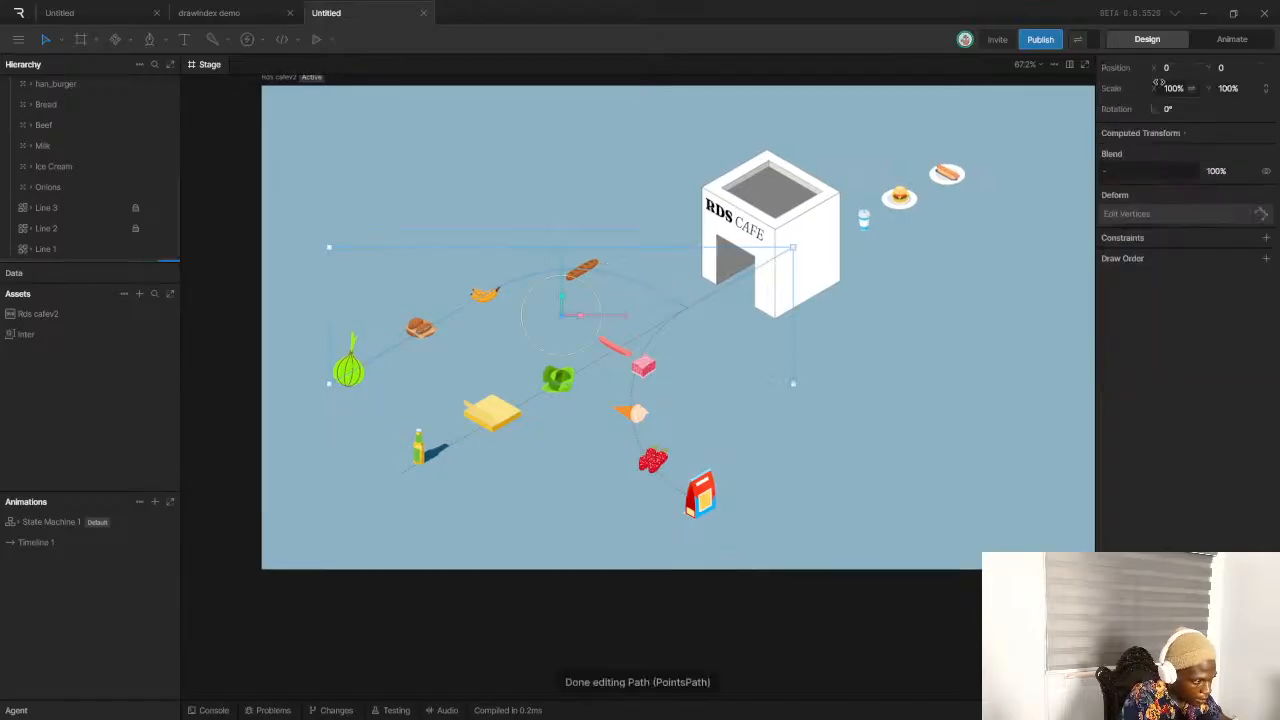
{"action": "left_click", "coordinate": [757, 390]}
{"action": "scroll", "coordinate": [740, 420], "scroll_direction": "down", "scroll_amount": 8}
{"action": "scroll", "coordinate": [736, 452], "scroll_direction": "up", "scroll_amount": 6}
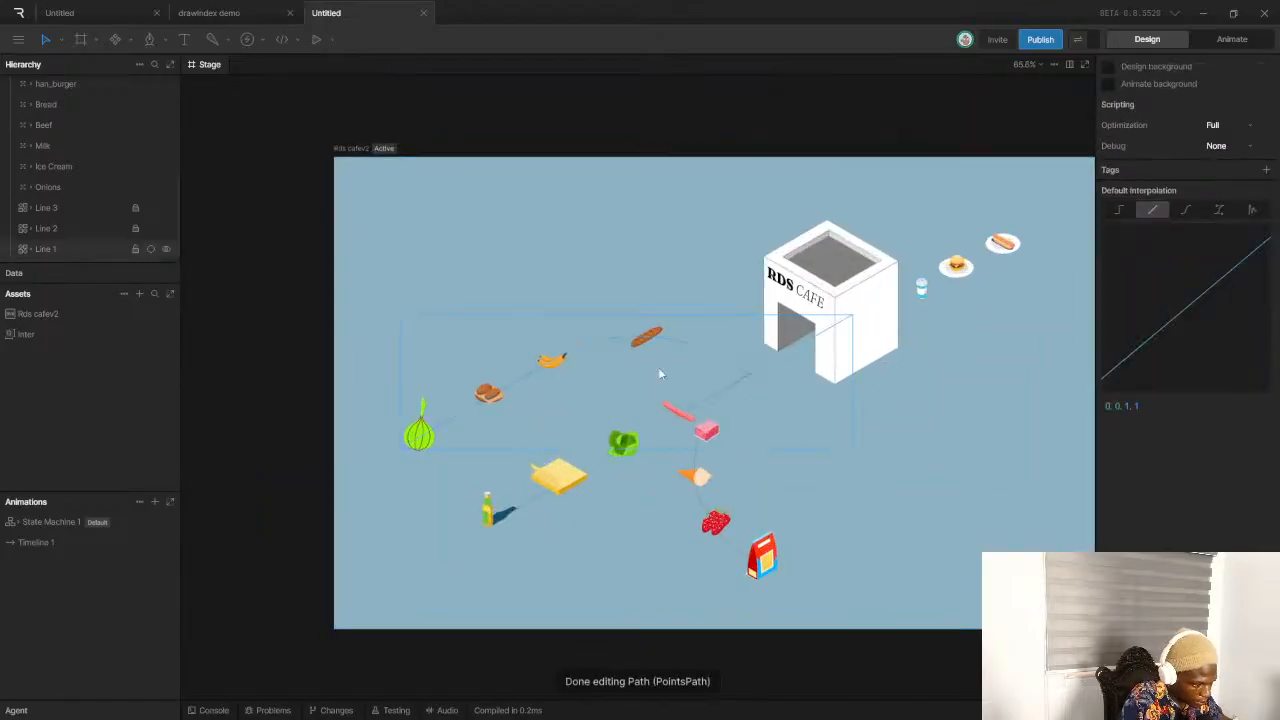
{"action": "scroll", "coordinate": [800, 452], "scroll_direction": "down", "scroll_amount": 1}
{"action": "scroll", "coordinate": [685, 375], "scroll_direction": "down", "scroll_amount": 1}
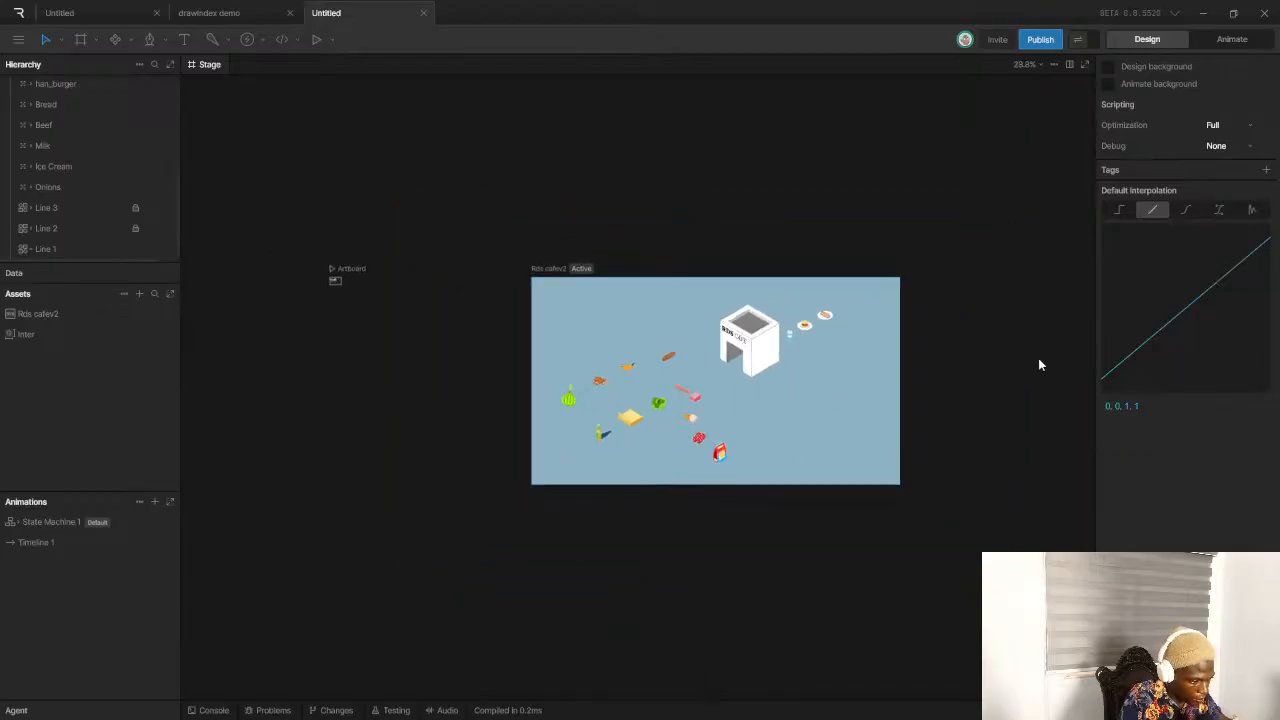
{"action": "scroll", "coordinate": [1038, 358], "scroll_direction": "up", "scroll_amount": 2}
{"action": "scroll", "coordinate": [595, 293], "scroll_direction": "down", "scroll_amount": 2}
Switch to Discord and read the newest messages in the collabo-rive channel
{"action": "key", "text": "alt+Tab"}
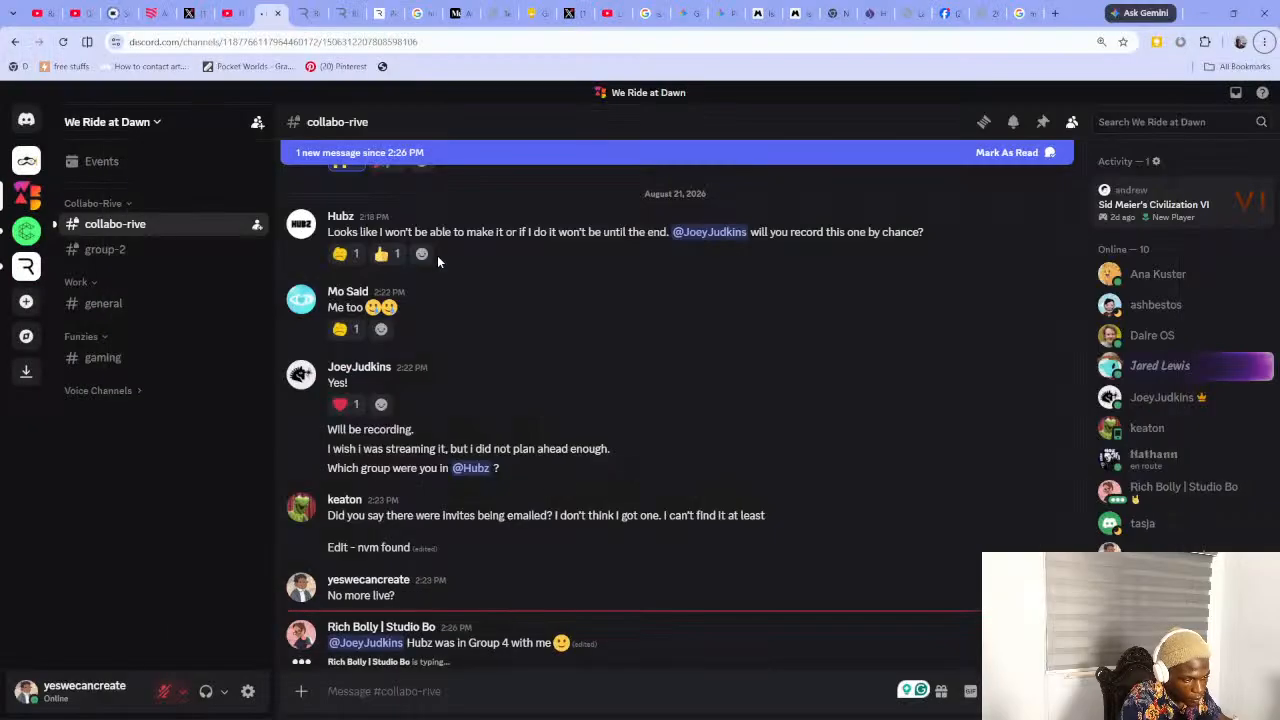
{"action": "scroll", "coordinate": [437, 255], "scroll_direction": "down", "scroll_amount": 3}
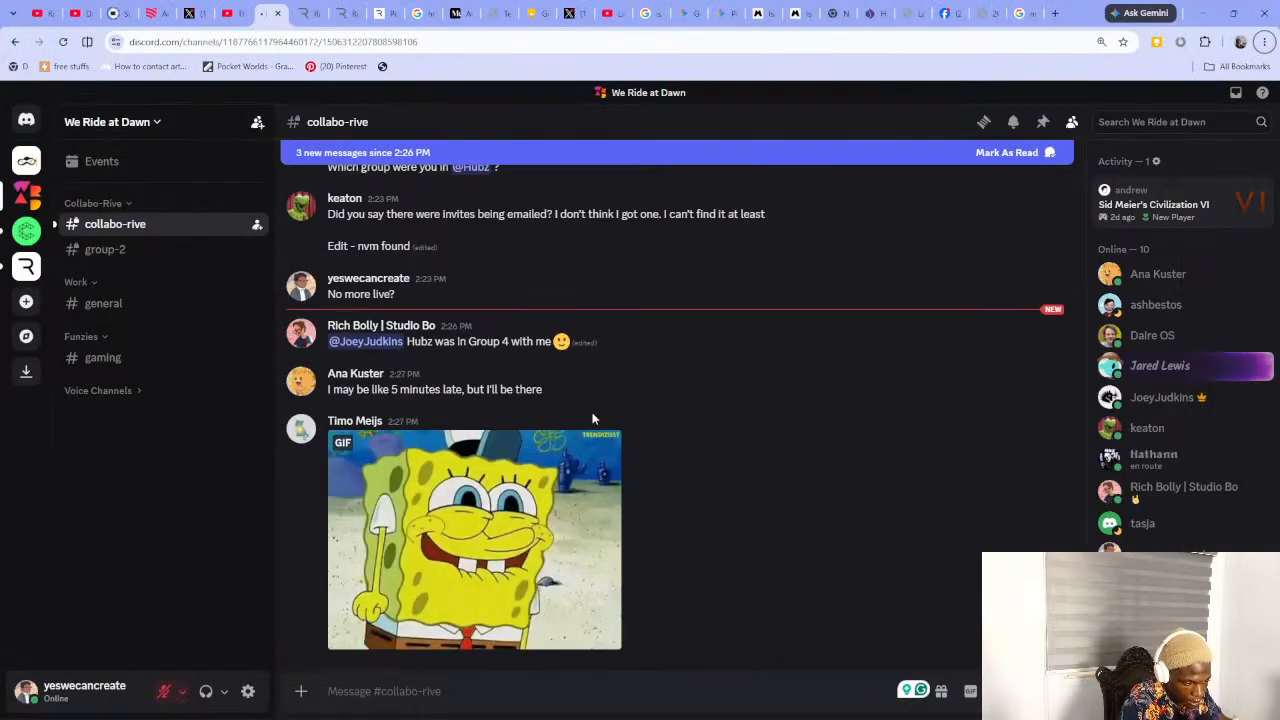
{"action": "scroll", "coordinate": [518, 475], "scroll_direction": "up", "scroll_amount": 1}
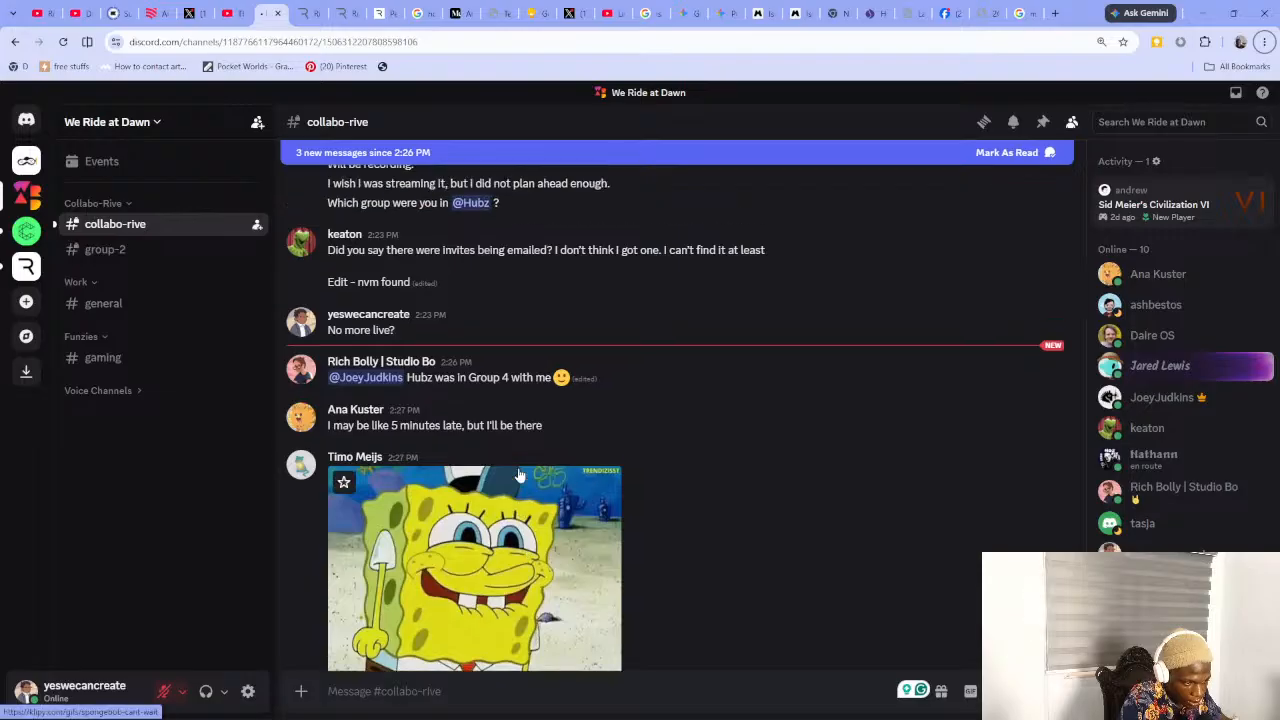
{"action": "scroll", "coordinate": [507, 366], "scroll_direction": "up", "scroll_amount": 2}
{"action": "scroll", "coordinate": [507, 390], "scroll_direction": "down", "scroll_amount": 2}
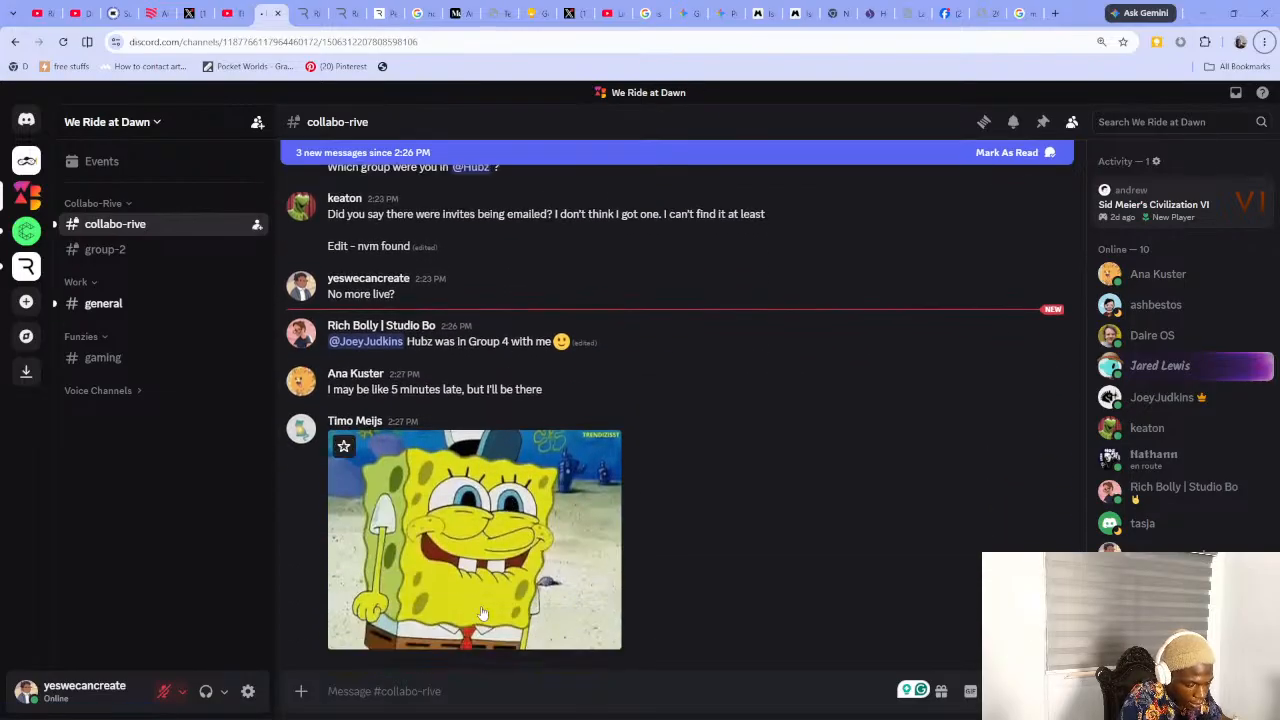
{"action": "scroll", "coordinate": [489, 551], "scroll_direction": "up", "scroll_amount": 2}
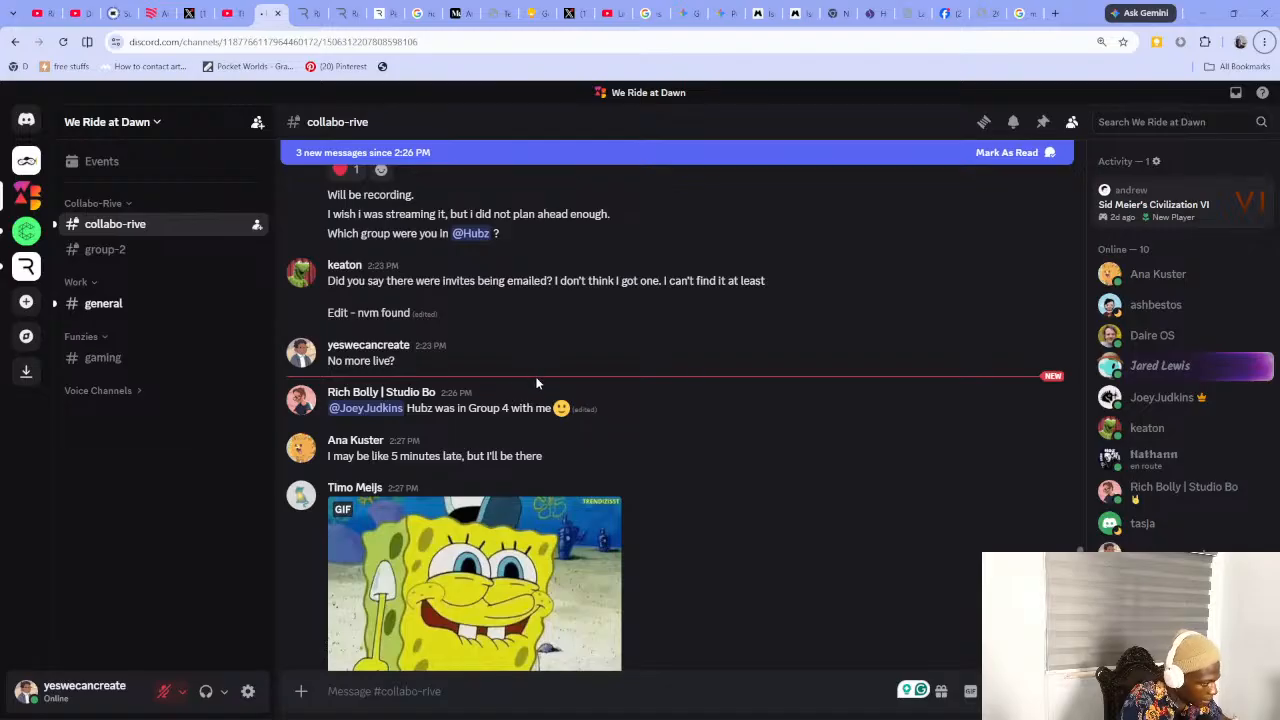
{"action": "scroll", "coordinate": [536, 383], "scroll_direction": "down", "scroll_amount": 2}
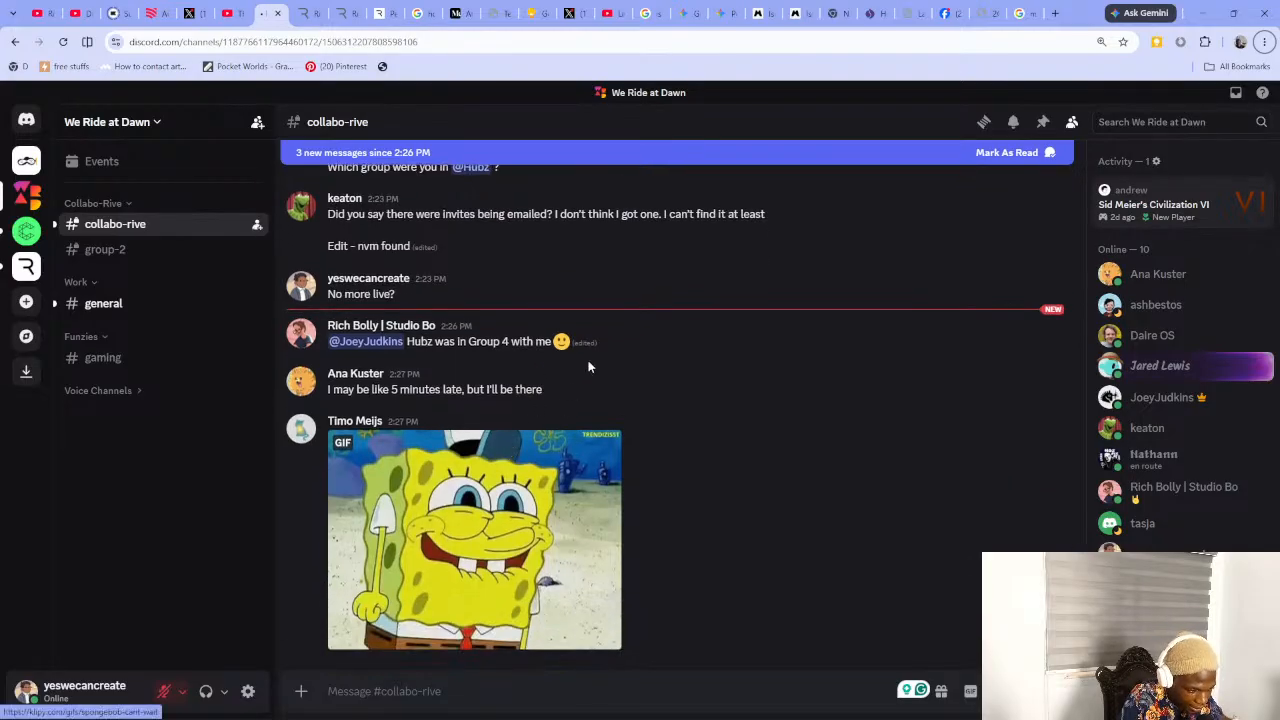
{"action": "scroll", "coordinate": [560, 340], "scroll_direction": "up", "scroll_amount": 5}
{"action": "scroll", "coordinate": [540, 334], "scroll_direction": "down", "scroll_amount": 4}
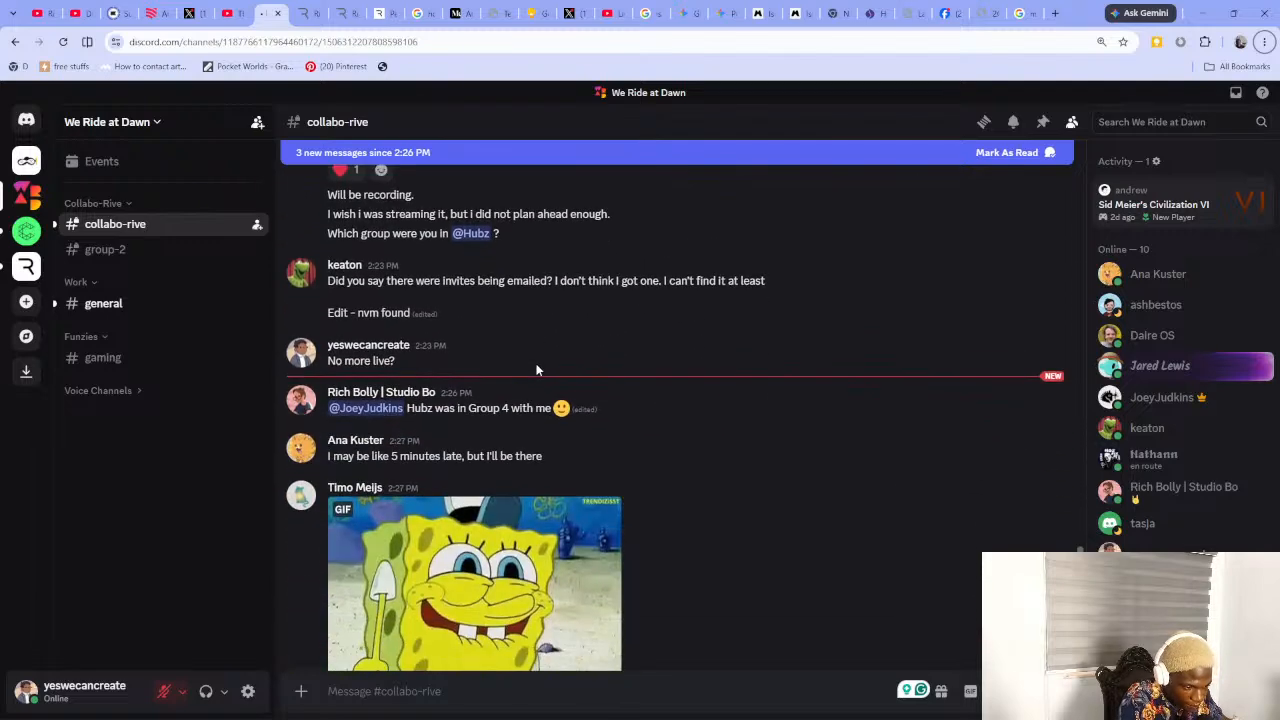
Read the earlier messages in the collabo-rive channel and switch back to Rive
{"action": "scroll", "coordinate": [538, 369], "scroll_direction": "up", "scroll_amount": 4}
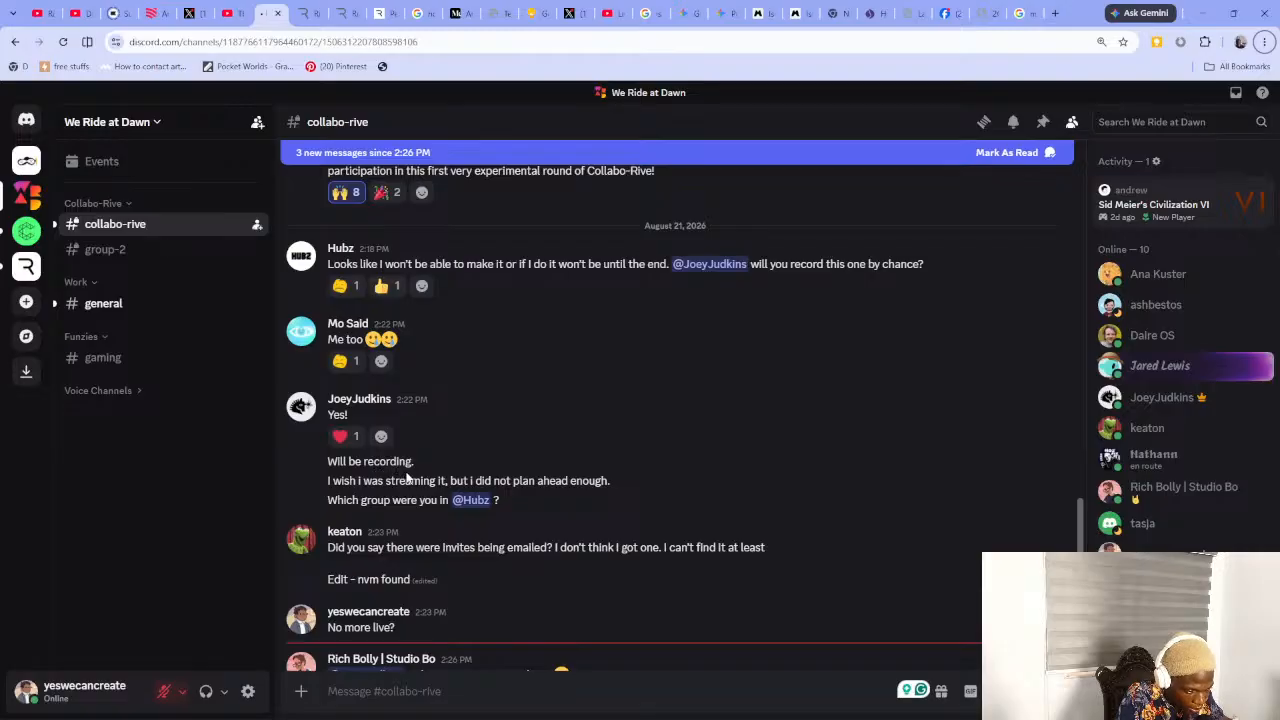
{"action": "key", "text": "alt+Tab"}
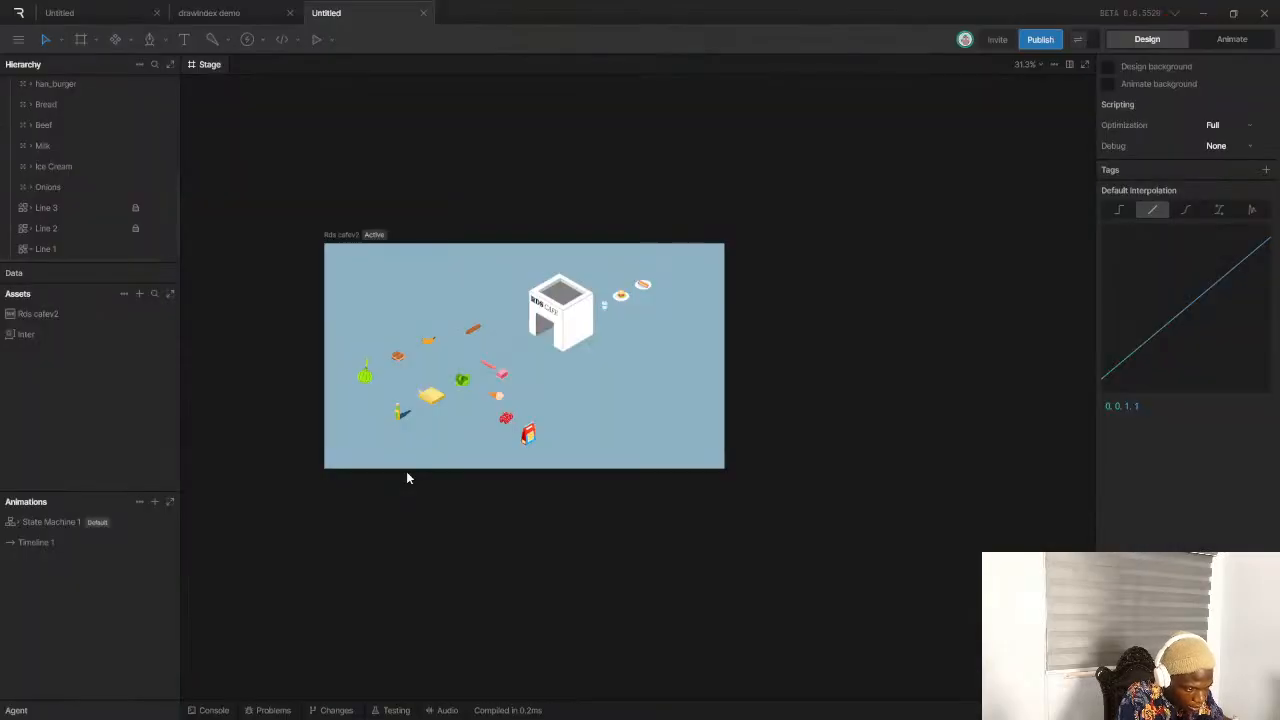
Examine the food items, the dashed paths and the cafe building across the whole artboard
{"action": "scroll", "coordinate": [430, 371], "scroll_direction": "up", "scroll_amount": 6}
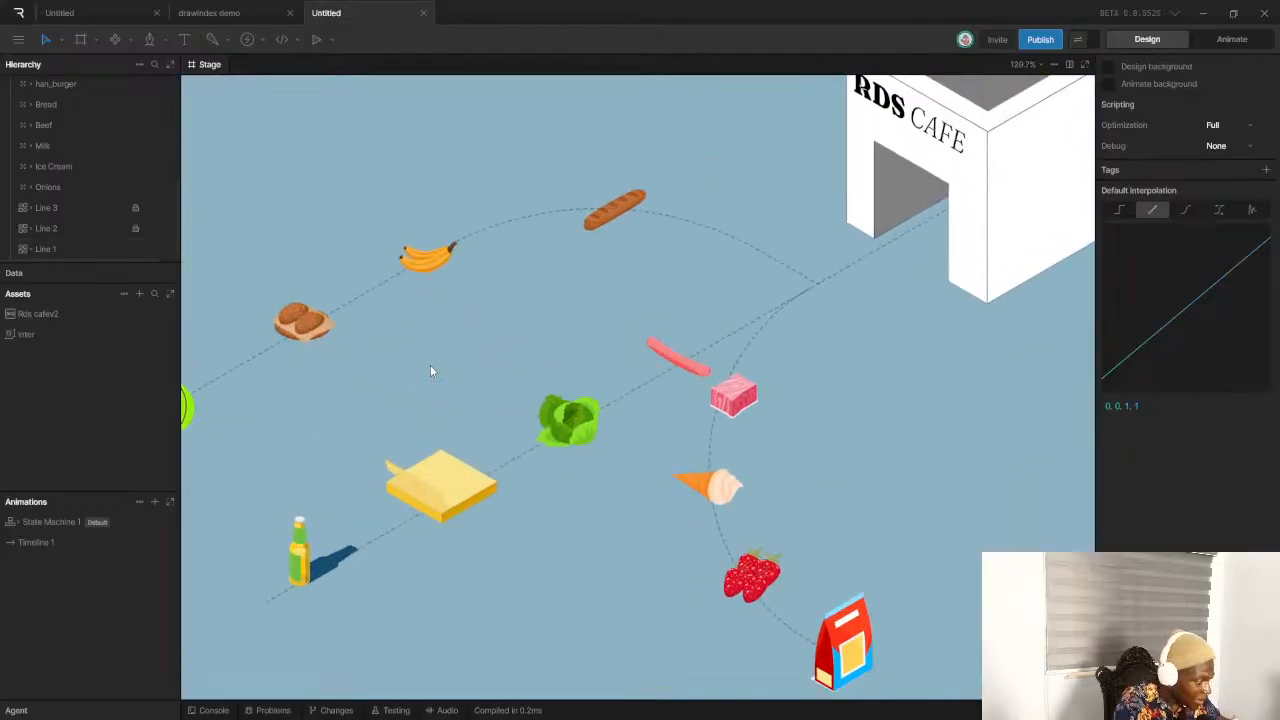
{"action": "scroll", "coordinate": [502, 420], "scroll_direction": "down", "scroll_amount": 10}
{"action": "scroll", "coordinate": [500, 410], "scroll_direction": "up", "scroll_amount": 7}
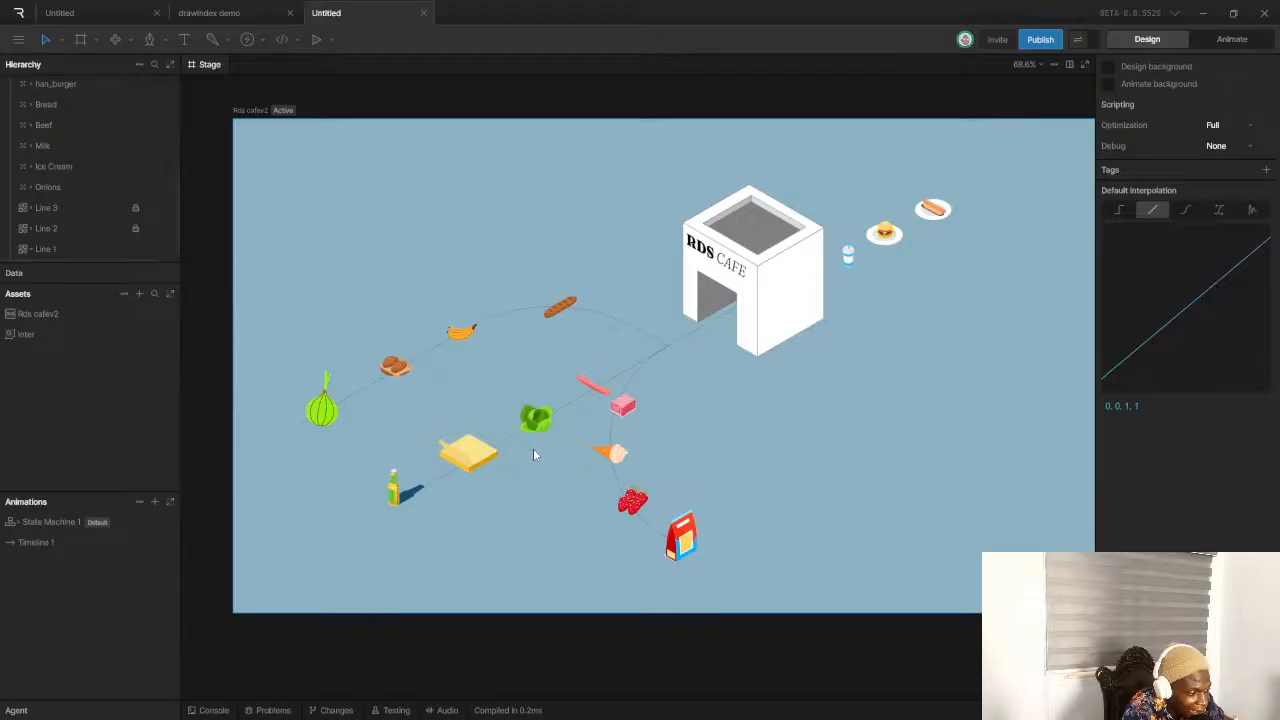
{"action": "scroll", "coordinate": [911, 238], "scroll_direction": "up", "scroll_amount": 1}
{"action": "scroll", "coordinate": [915, 255], "scroll_direction": "down", "scroll_amount": 7}
{"action": "scroll", "coordinate": [920, 270], "scroll_direction": "up", "scroll_amount": 7}
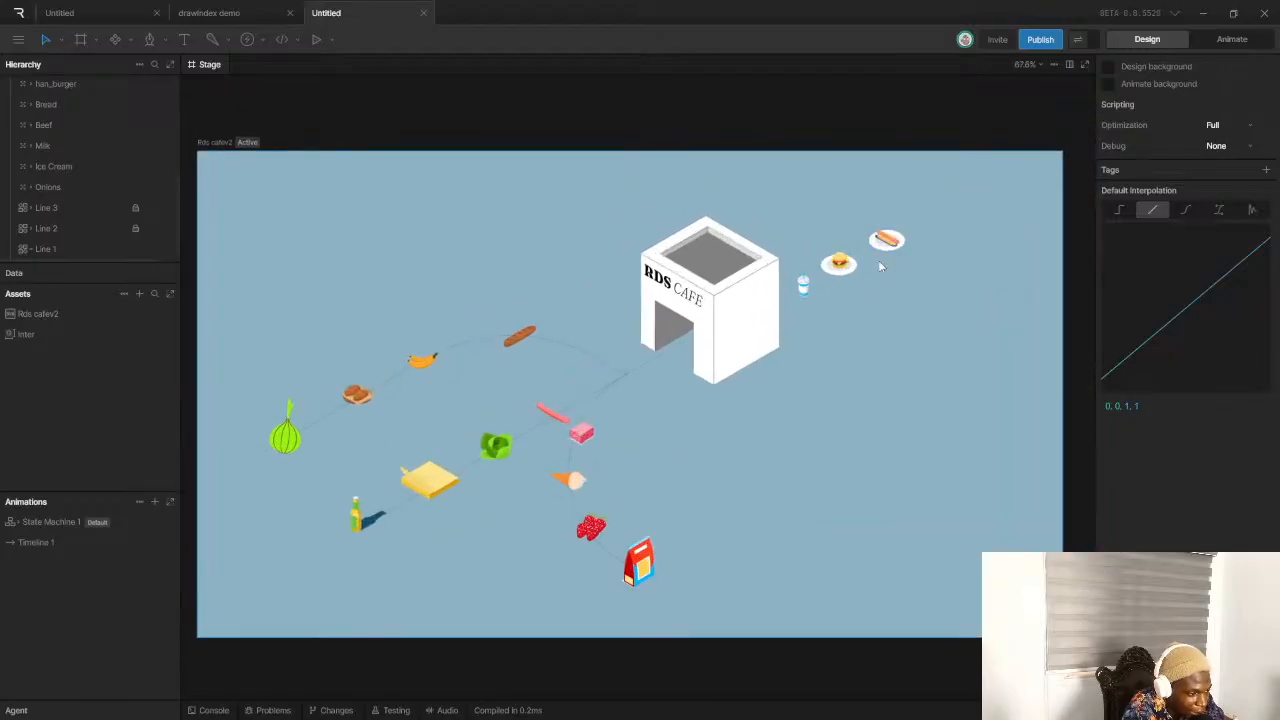
{"action": "scroll", "coordinate": [922, 283], "scroll_direction": "down", "scroll_amount": 3}
{"action": "scroll", "coordinate": [924, 280], "scroll_direction": "up", "scroll_amount": 2}
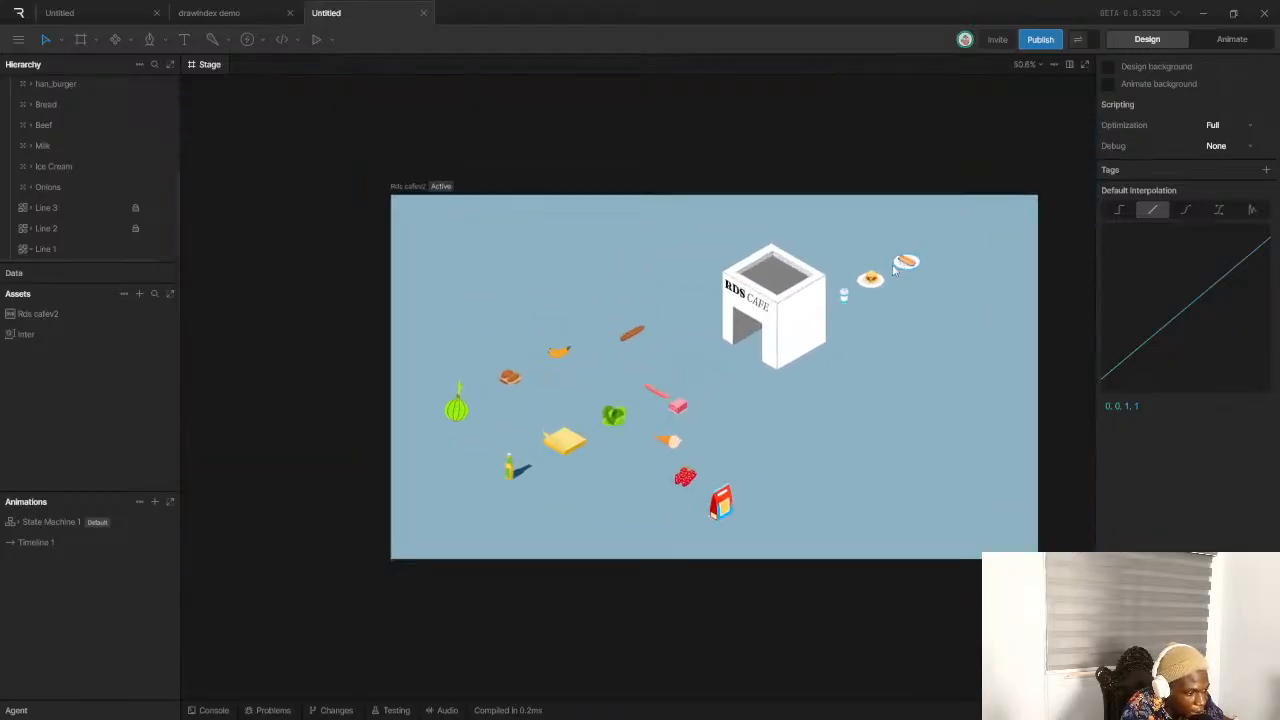
{"action": "scroll", "coordinate": [794, 334], "scroll_direction": "down", "scroll_amount": 2}
{"action": "scroll", "coordinate": [794, 334], "scroll_direction": "up", "scroll_amount": 5}
Remove the 000000 stroke from the white roof rim shape of the RDS Cafe group and clear the selection
{"action": "left_click", "coordinate": [816, 303]}
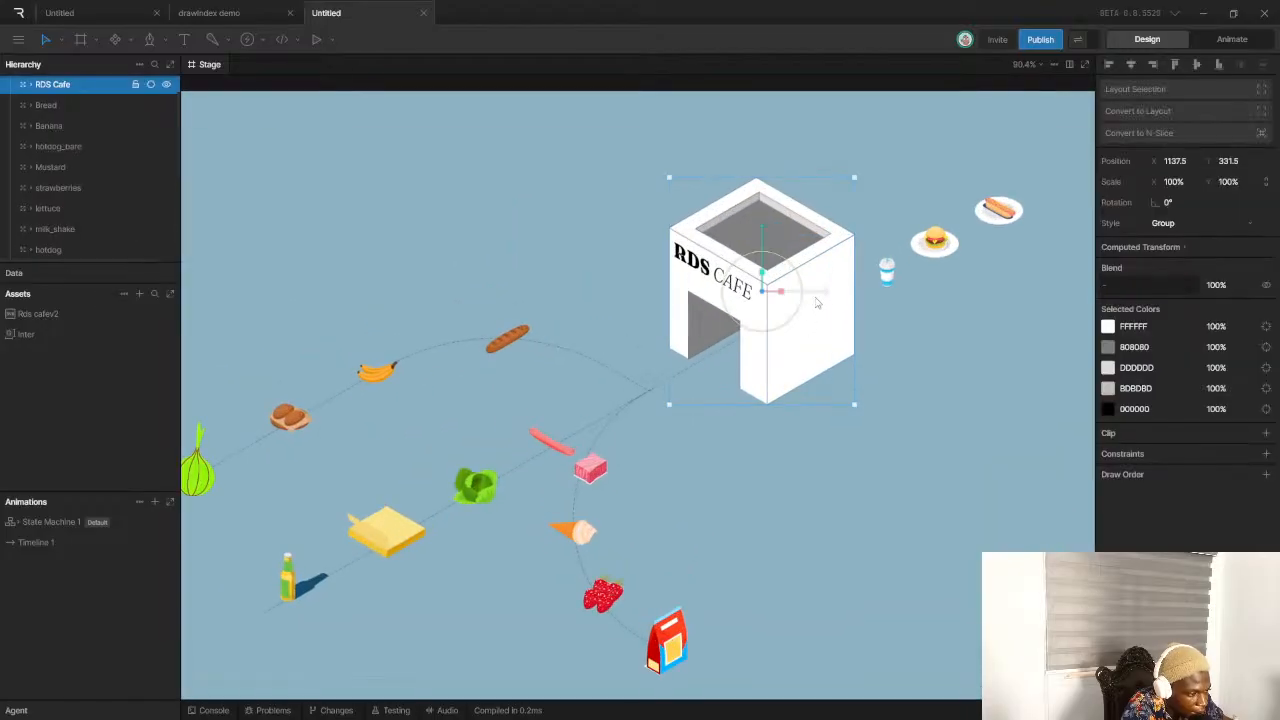
{"action": "left_click", "coordinate": [683, 197]}
{"action": "left_click", "coordinate": [702, 216], "text": "ctrl"}
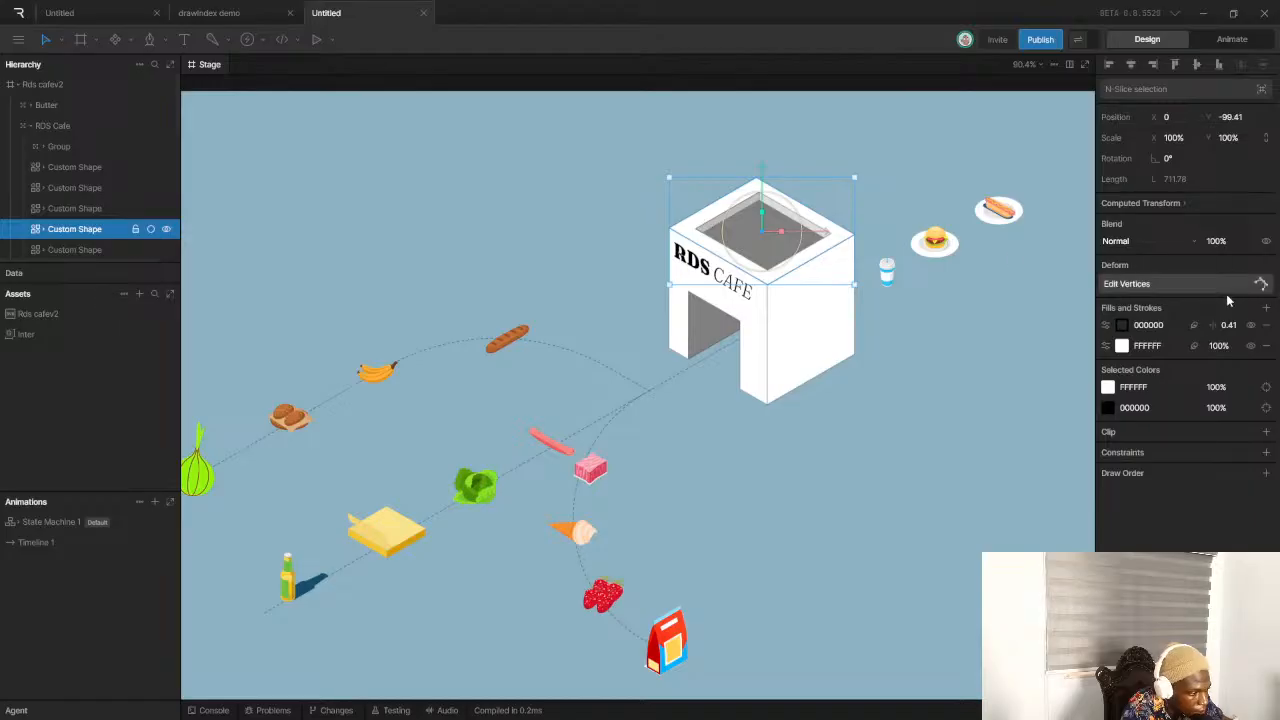
{"action": "left_click", "coordinate": [1265, 326]}
{"action": "left_click", "coordinate": [894, 400]}
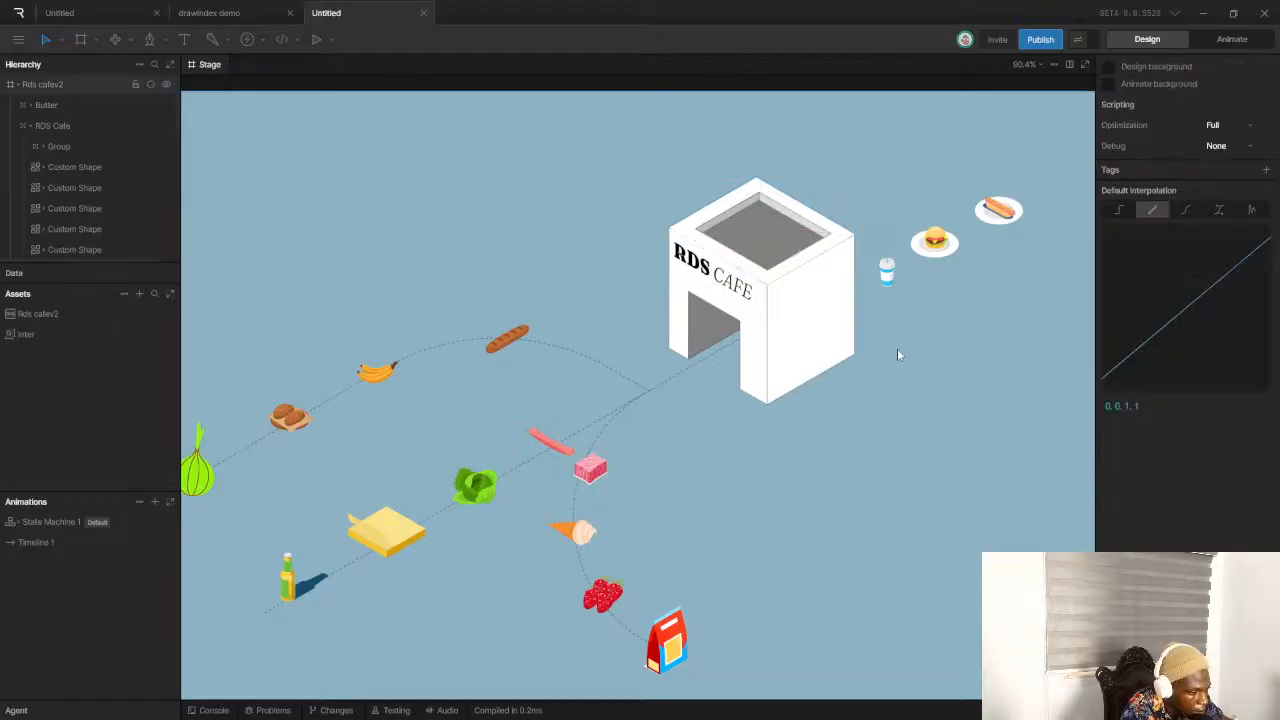
Remove the 000000 stroke from the cafe's white front wall, the shape with the doorway opening, and deselect it
{"action": "left_click", "coordinate": [845, 337]}
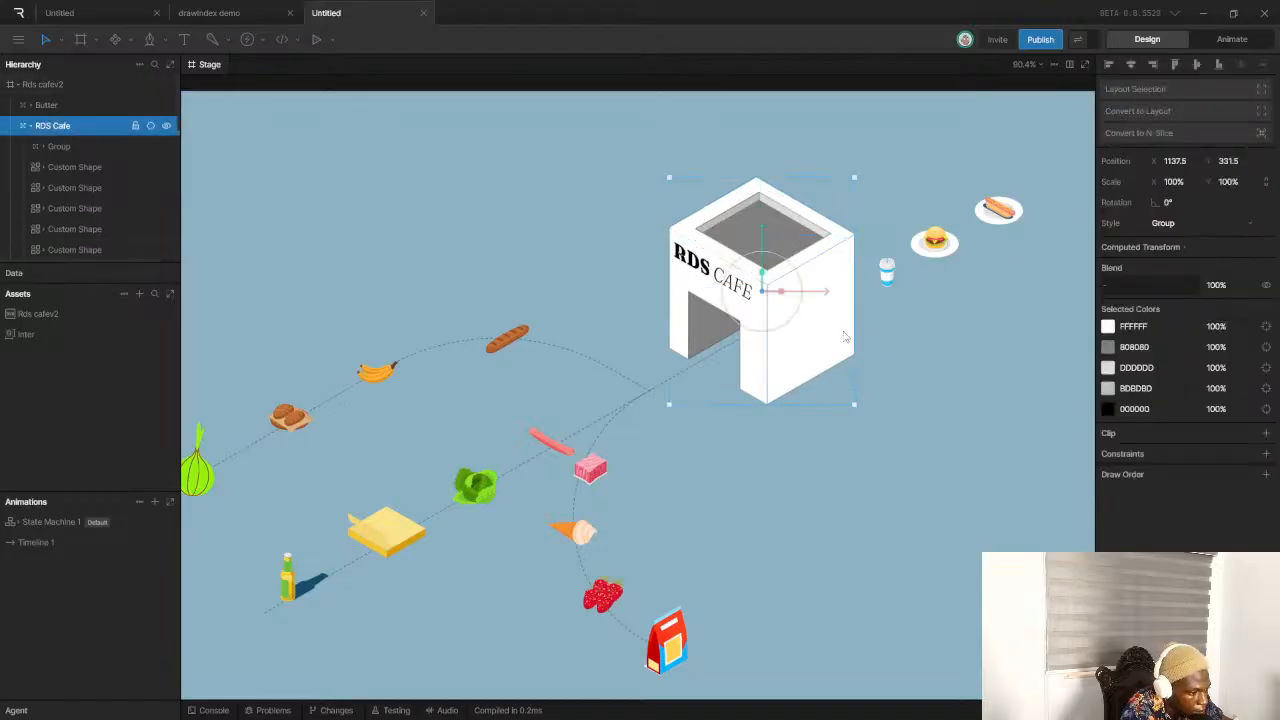
{"action": "left_click", "coordinate": [887, 370]}
{"action": "scroll", "coordinate": [780, 364], "scroll_direction": "up", "scroll_amount": 3}
{"action": "left_click", "coordinate": [745, 355]}
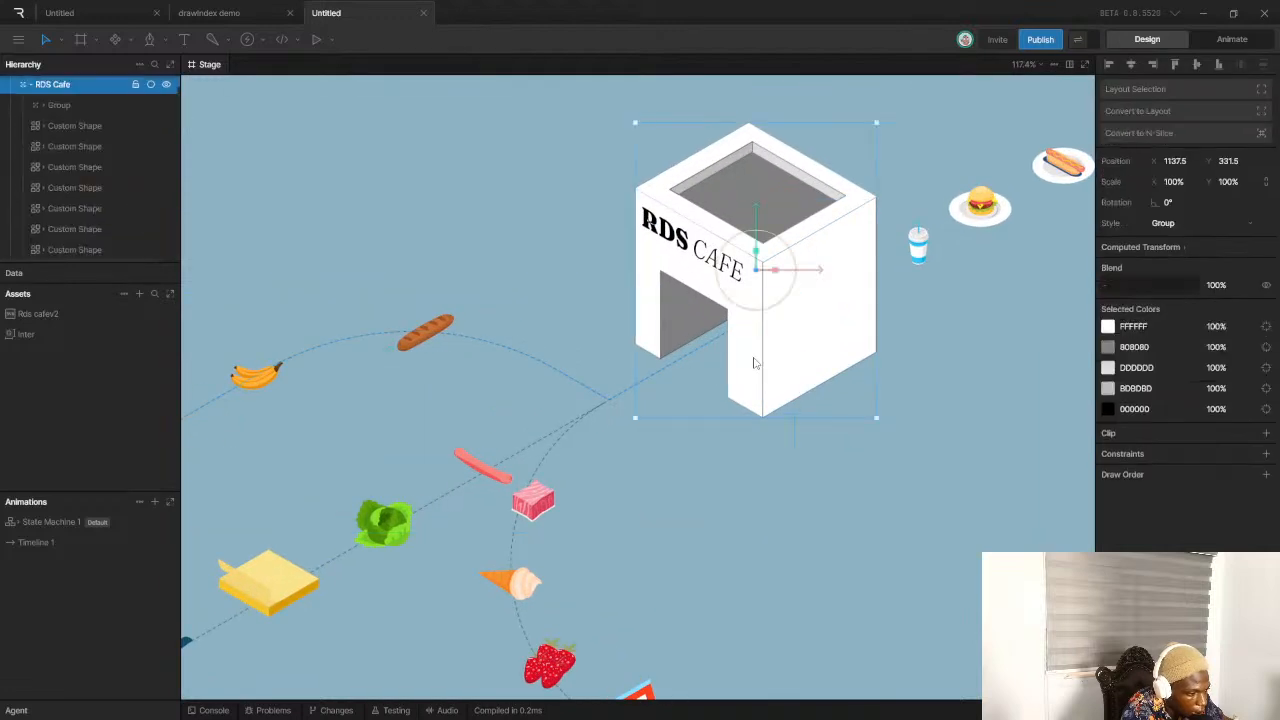
{"action": "left_click", "coordinate": [72, 106]}
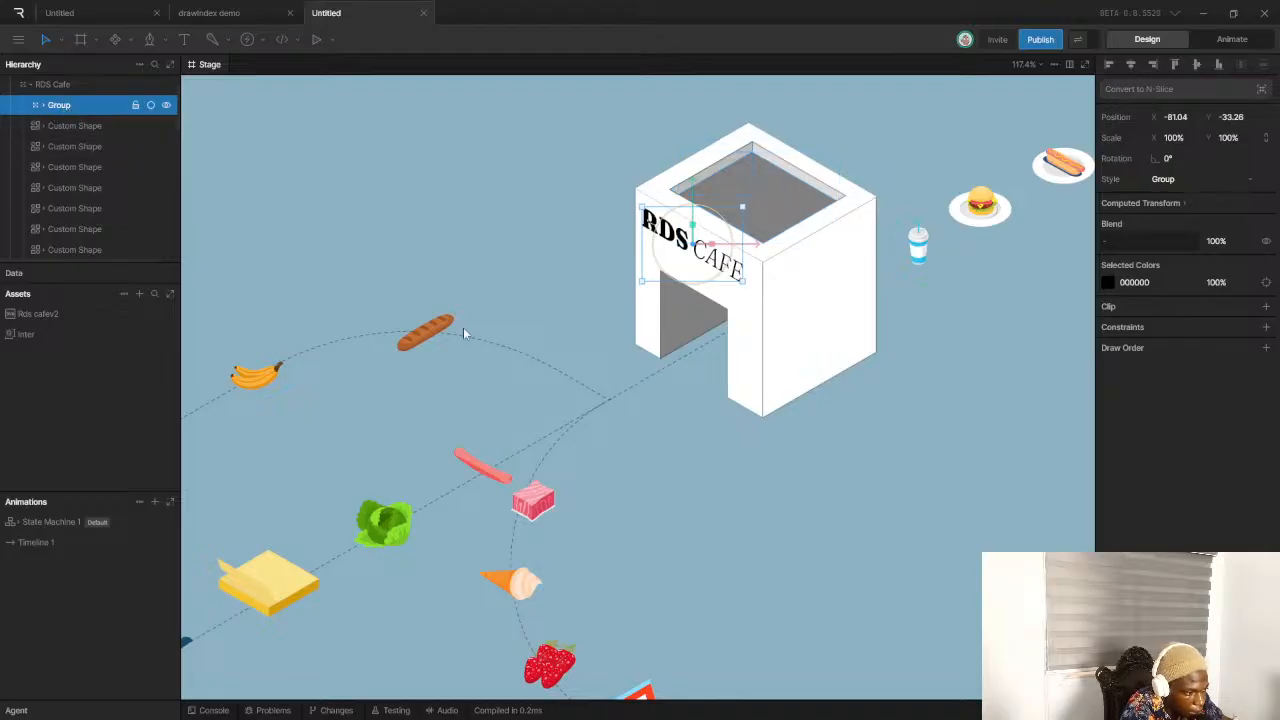
{"action": "left_click", "coordinate": [664, 451]}
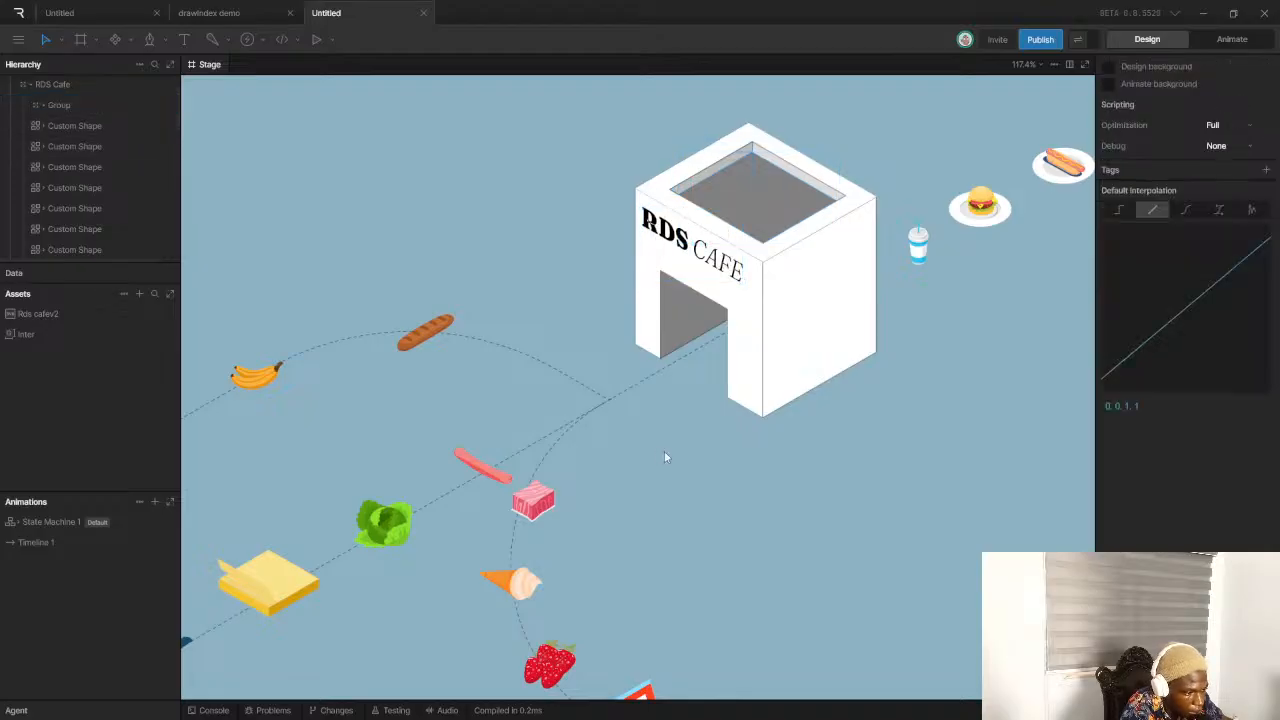
{"action": "left_click", "coordinate": [638, 306]}
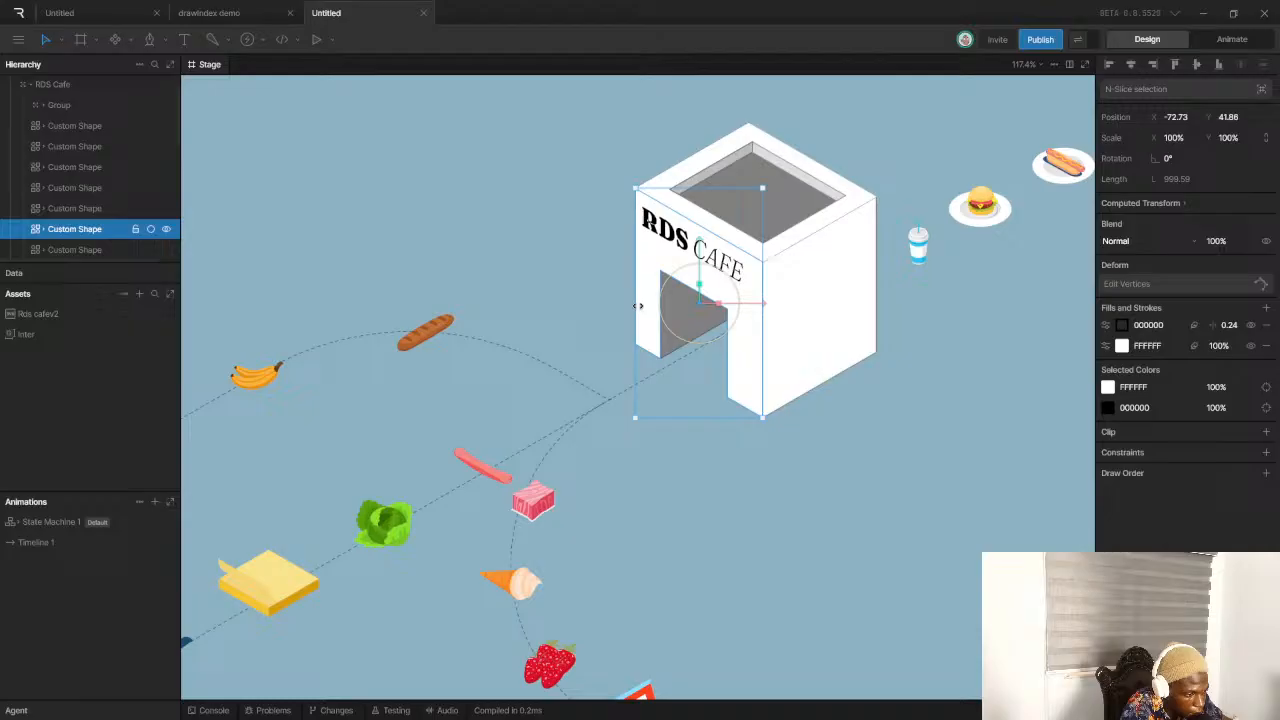
{"action": "left_click", "coordinate": [1264, 345]}
{"action": "left_click", "coordinate": [1017, 384]}
Remove the 000000 stroke from the cafe's right side wall, check the front wall's fills and strokes, and clear the selection
{"action": "left_click", "coordinate": [837, 338]}
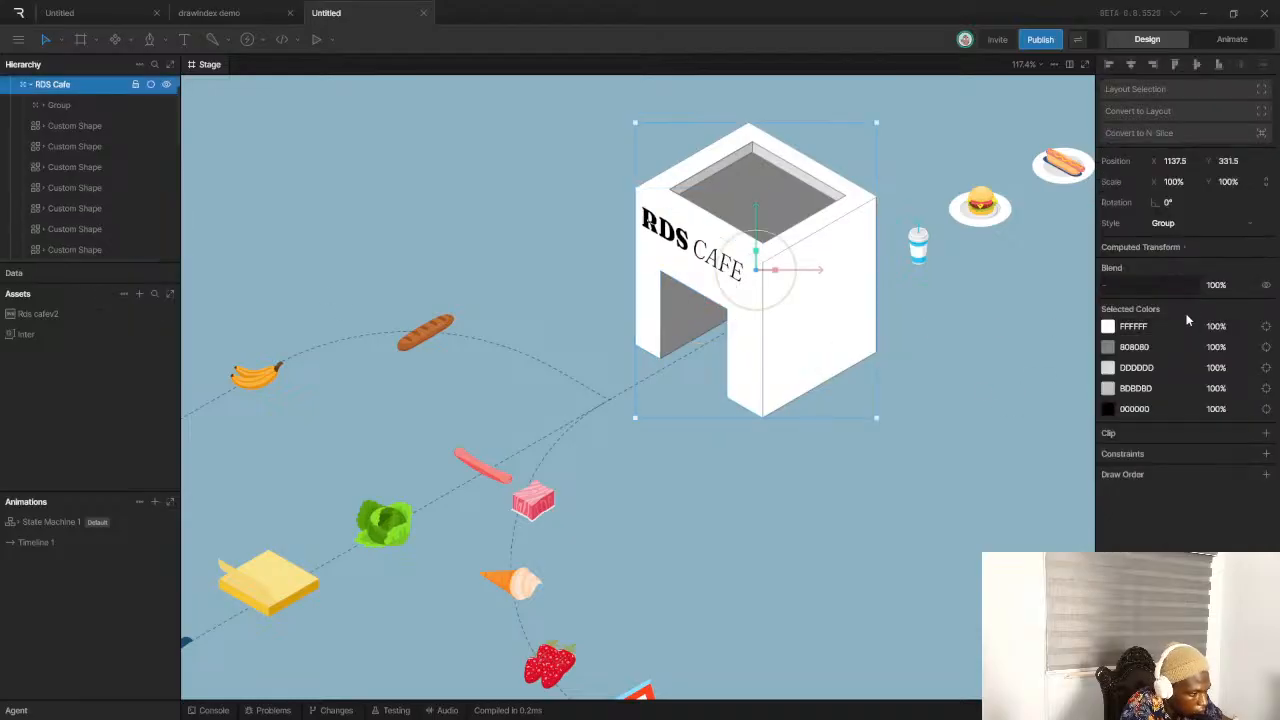
{"action": "double_click", "coordinate": [868, 333]}
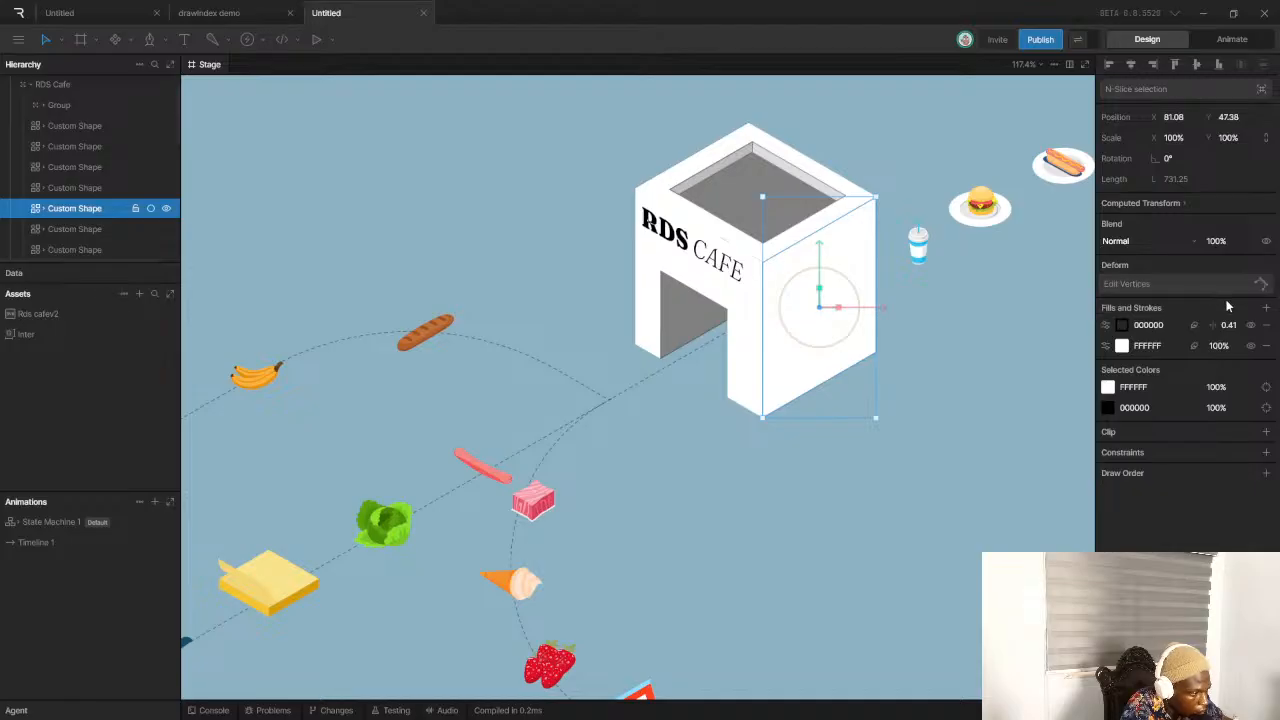
{"action": "left_click", "coordinate": [1267, 326]}
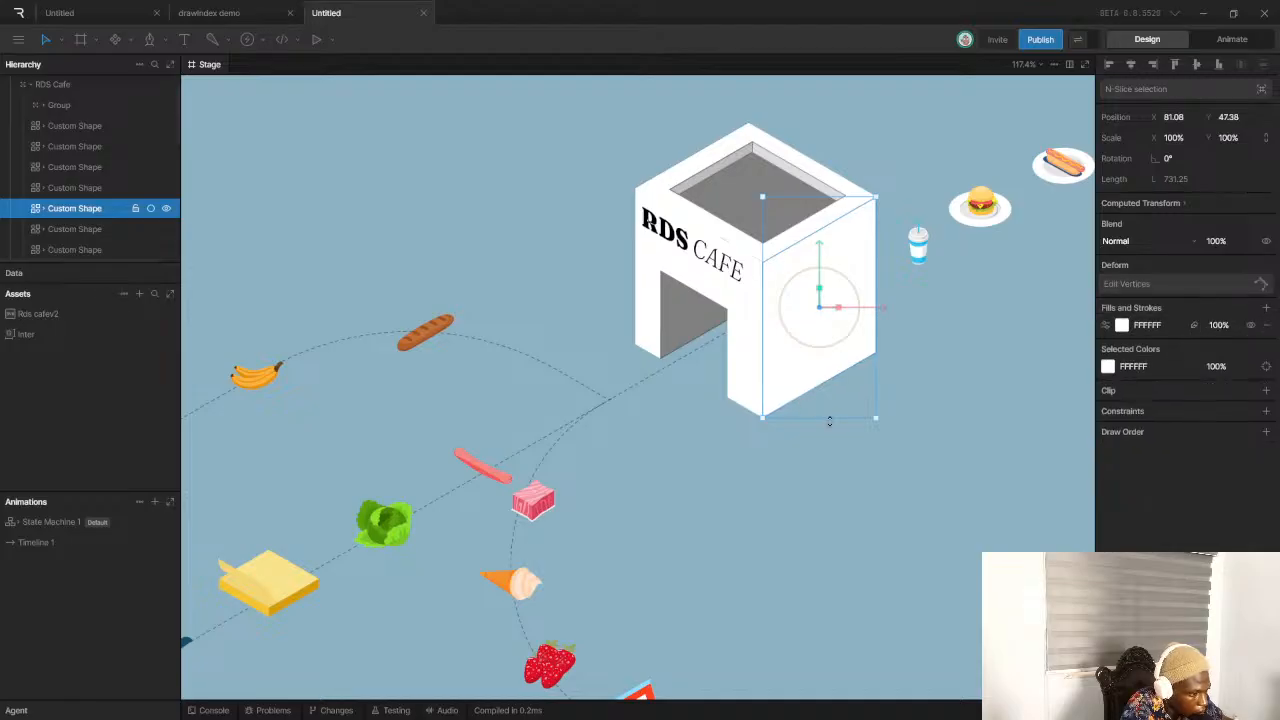
{"action": "left_click", "coordinate": [729, 418]}
{"action": "double_click", "coordinate": [745, 373]}
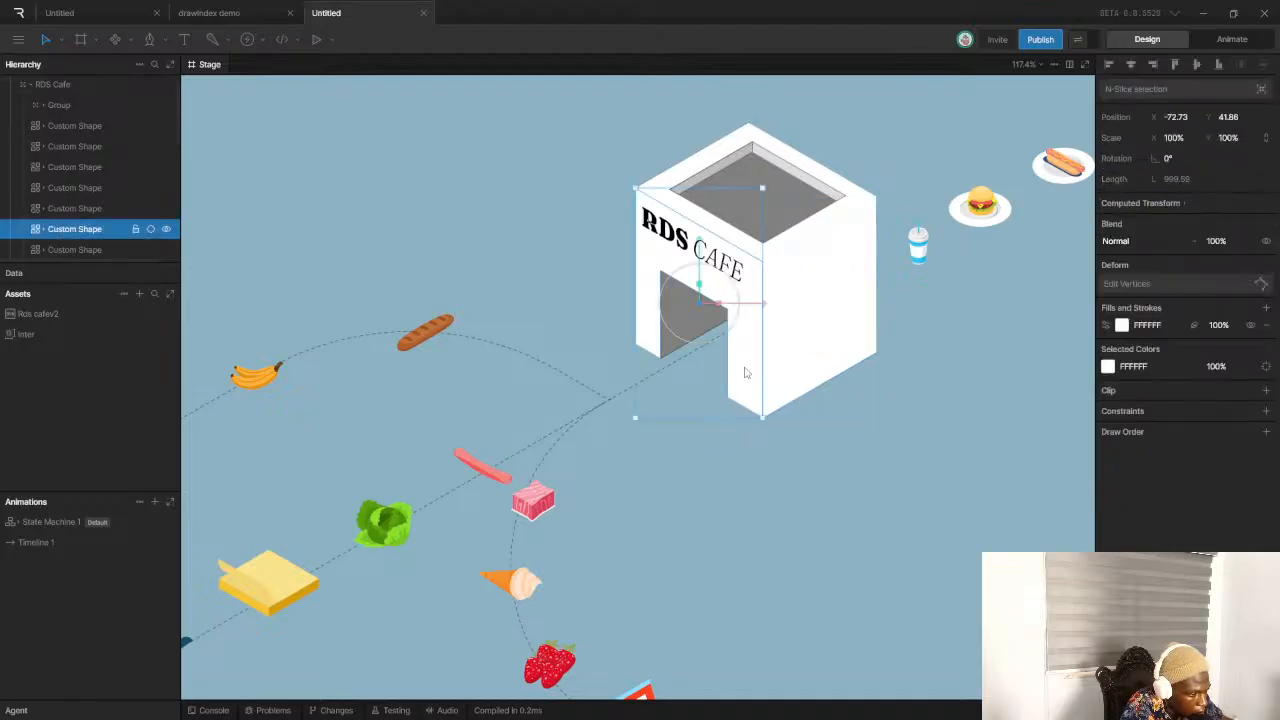
{"action": "left_click", "coordinate": [815, 485]}
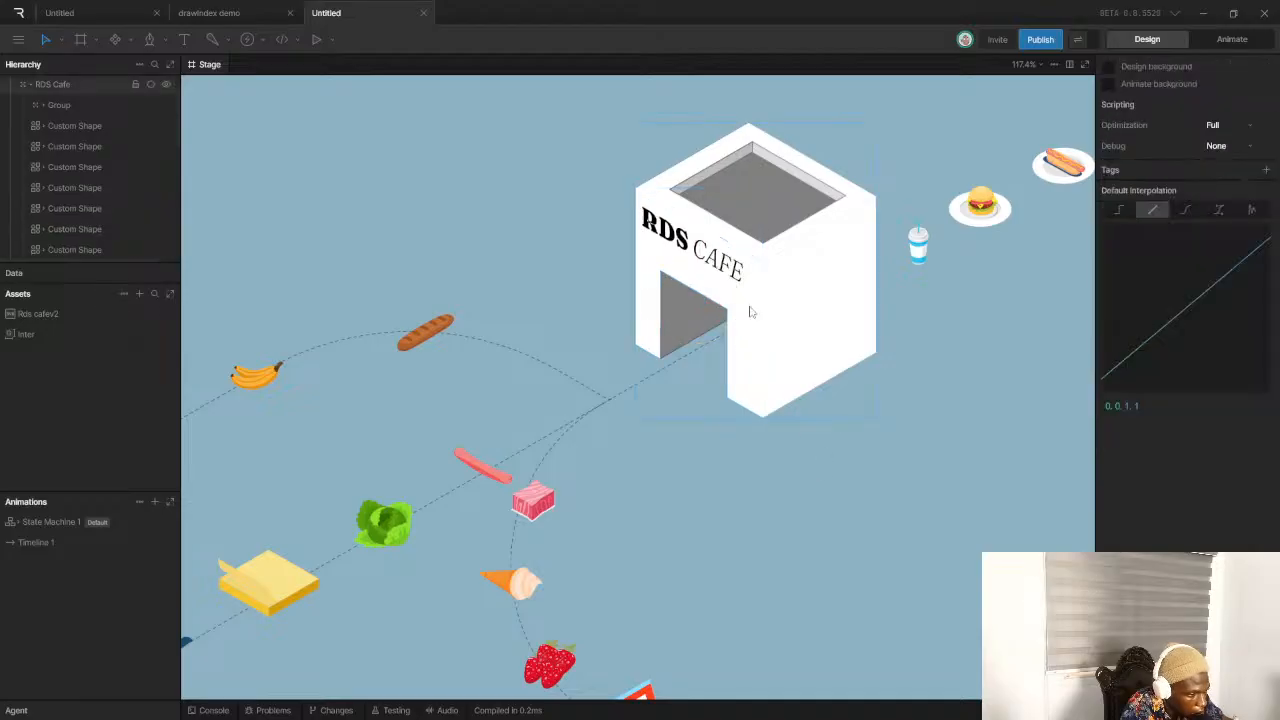
Remove the 000000 stroke from the grey 808080 shape inside the cafe's doorway and deselect it
{"action": "left_click", "coordinate": [664, 297]}
{"action": "double_click", "coordinate": [680, 299]}
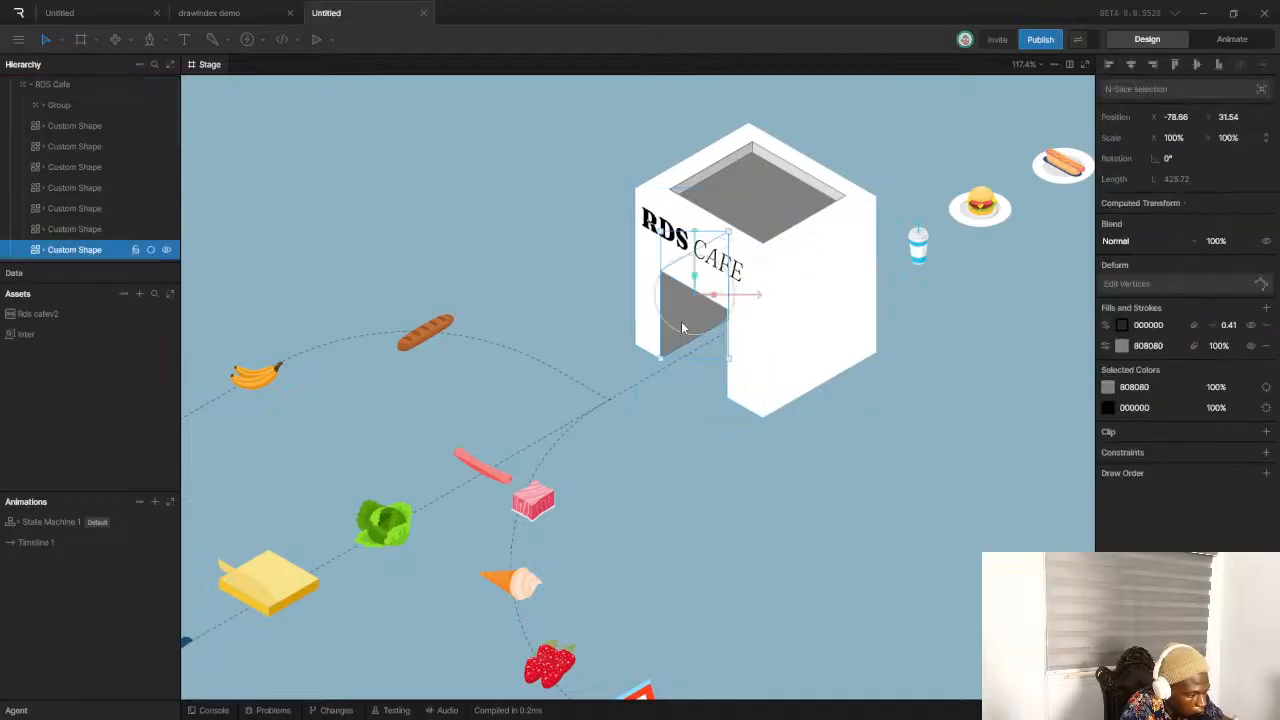
{"action": "left_click", "coordinate": [1264, 325]}
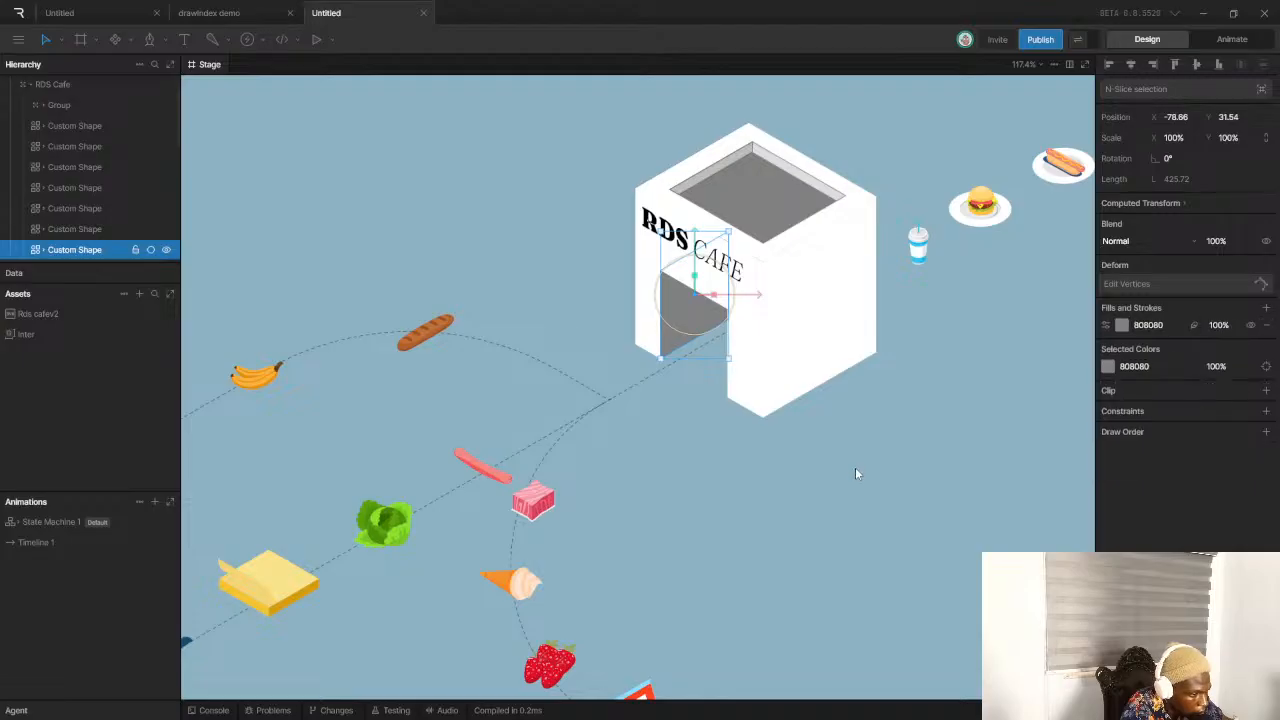
{"action": "left_click", "coordinate": [855, 466]}
Remove the 000000 stroke from the BDBDBD inner wall on the left of the cafe's roof opening and deselect it
{"action": "scroll", "coordinate": [785, 171], "scroll_direction": "down", "scroll_amount": 2}
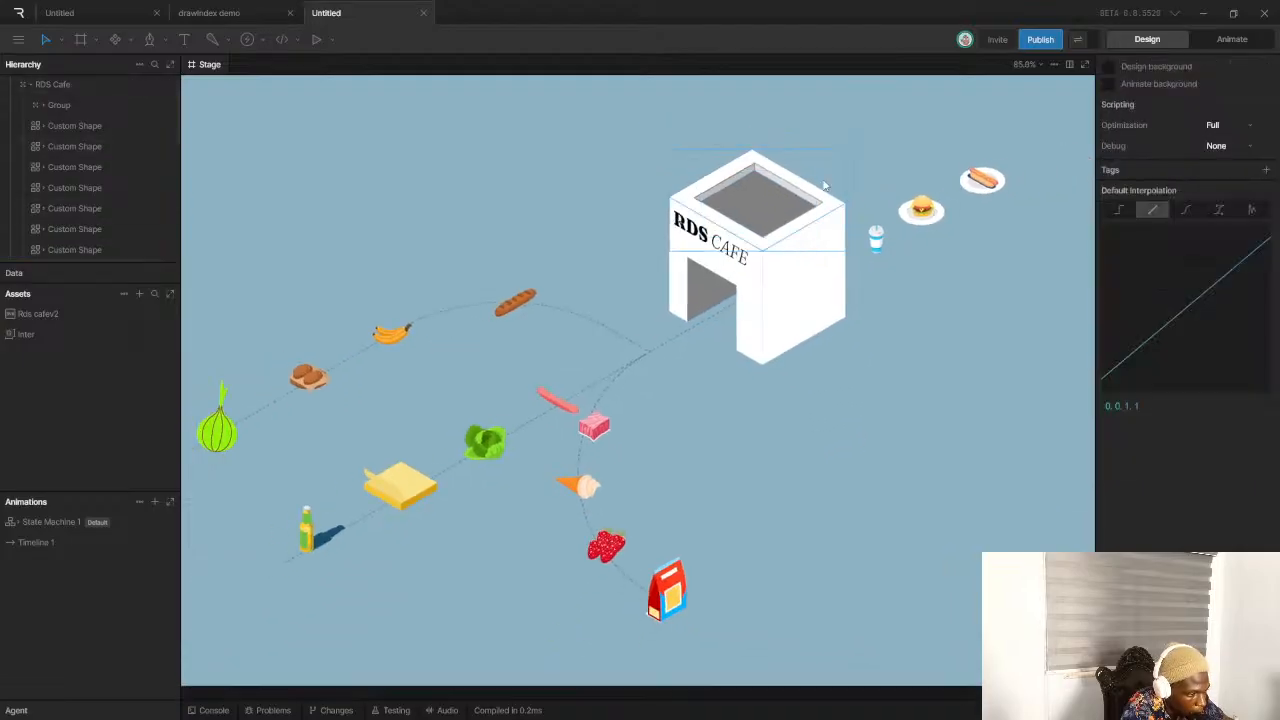
{"action": "scroll", "coordinate": [782, 206], "scroll_direction": "up", "scroll_amount": 5}
{"action": "left_click", "coordinate": [737, 240]}
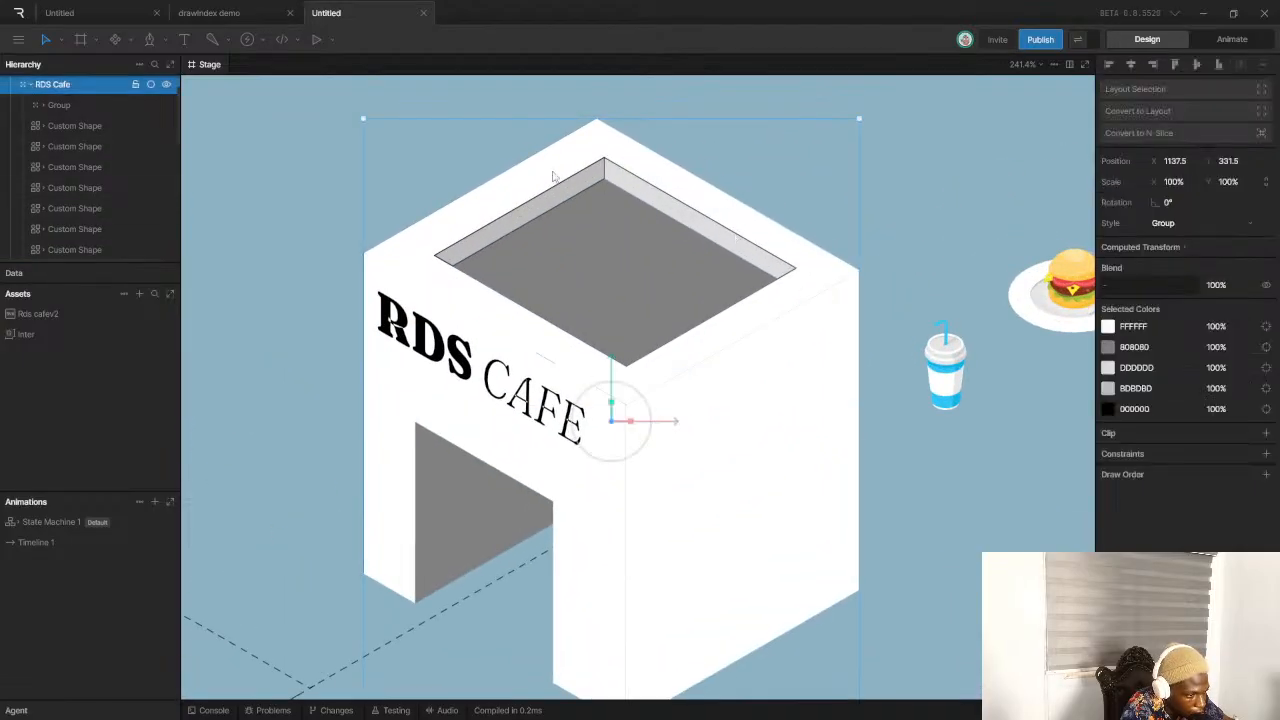
{"action": "double_click", "coordinate": [515, 208]}
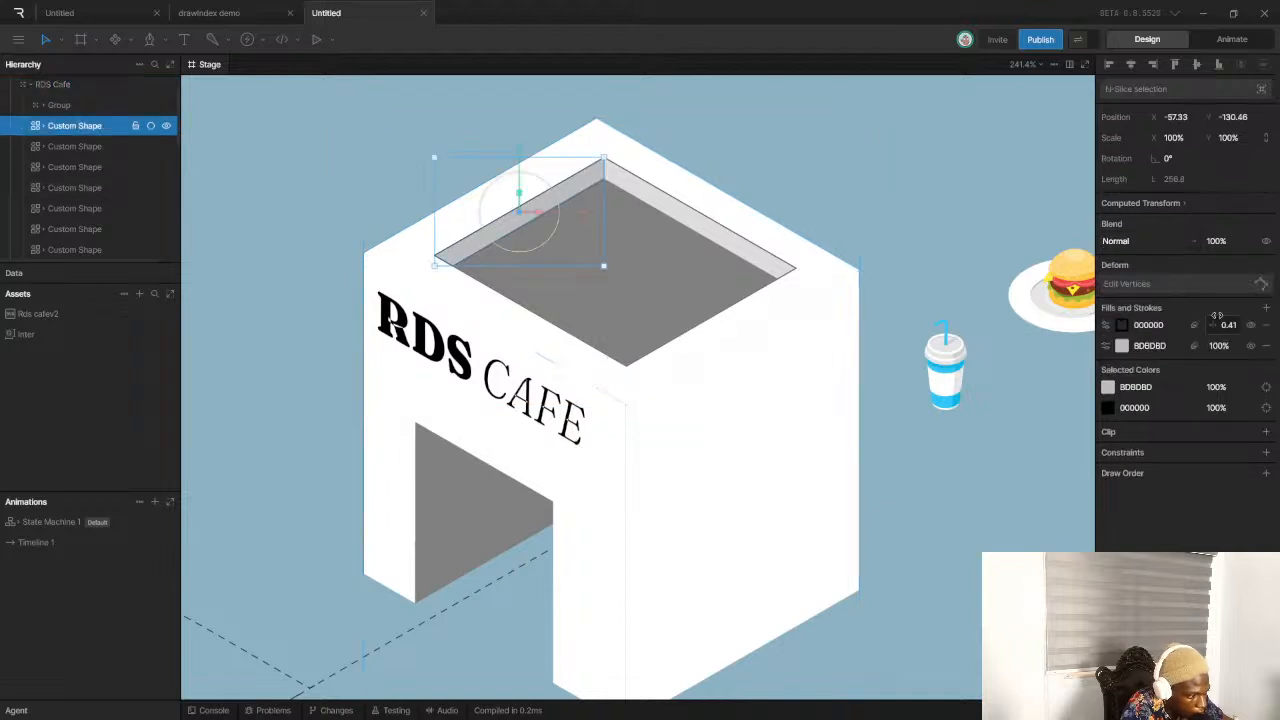
{"action": "left_click", "coordinate": [820, 196]}
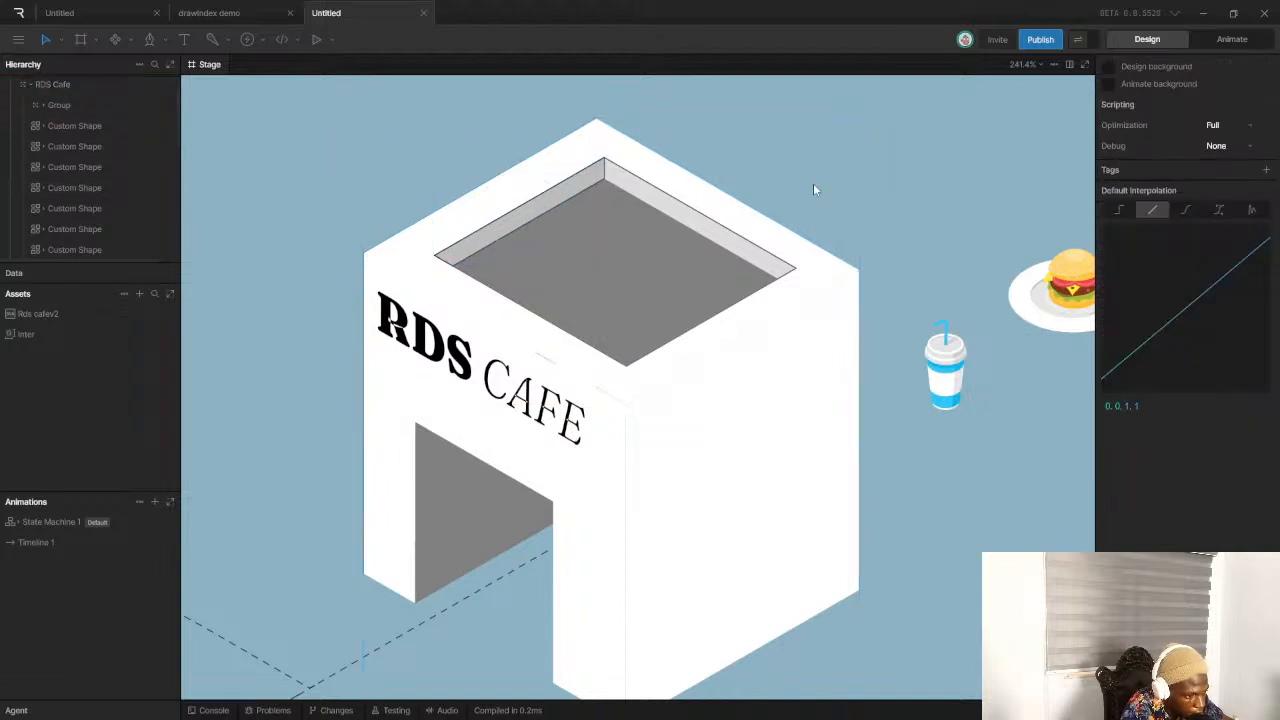
{"action": "left_click", "coordinate": [570, 191]}
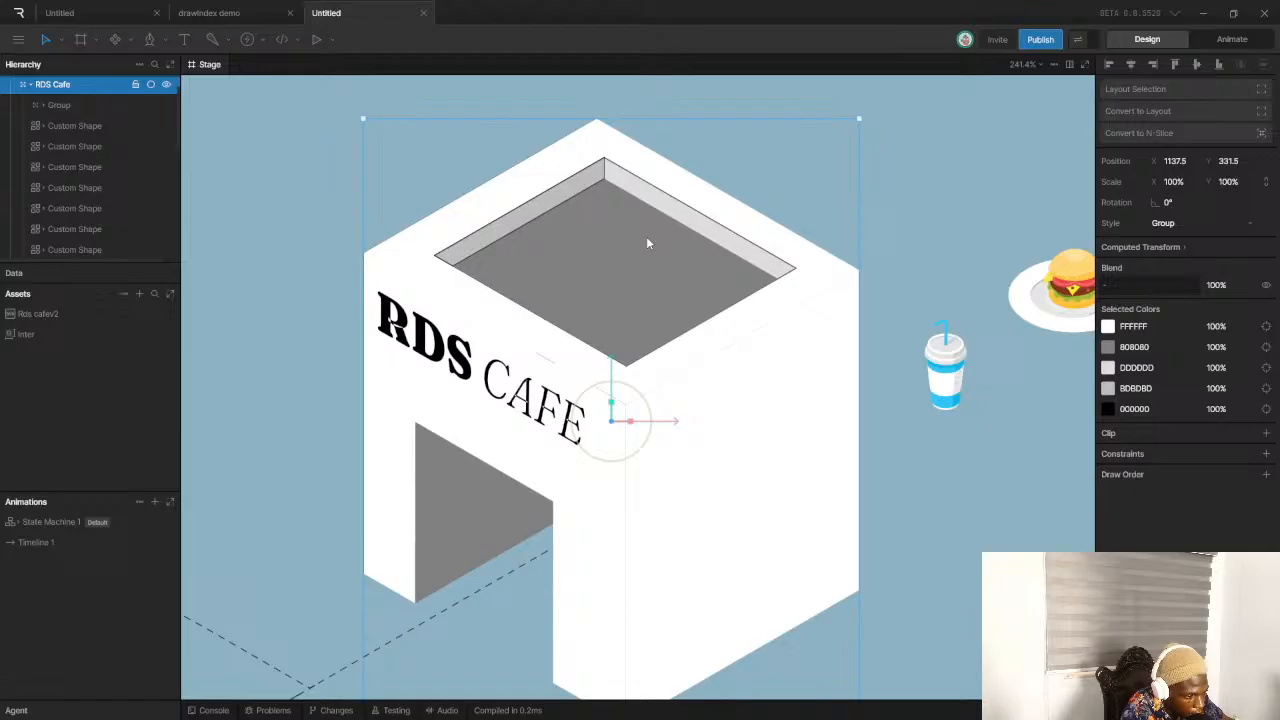
{"action": "double_click", "coordinate": [580, 201]}
{"action": "left_click", "coordinate": [1265, 326]}
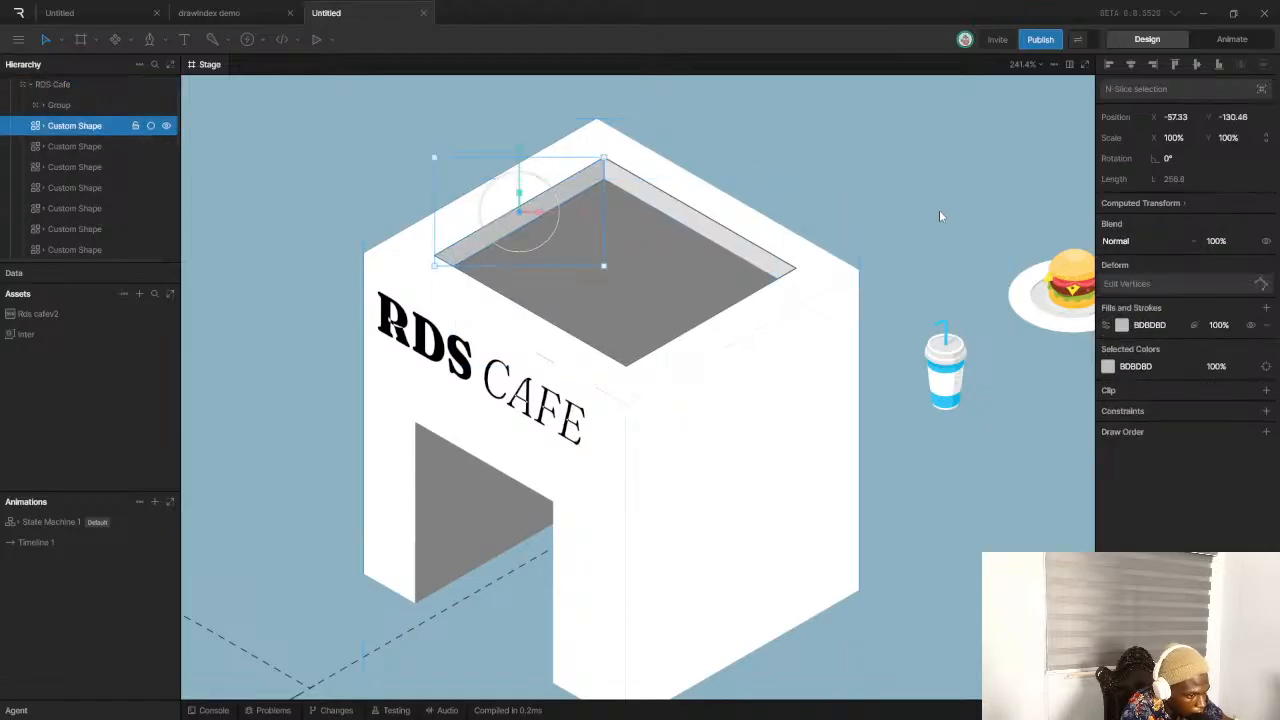
{"action": "left_click", "coordinate": [940, 213]}
Remove the 000000 stroke from the DDDDDD shape lining the cafe's roof opening and clear the selection
{"action": "left_click", "coordinate": [702, 221]}
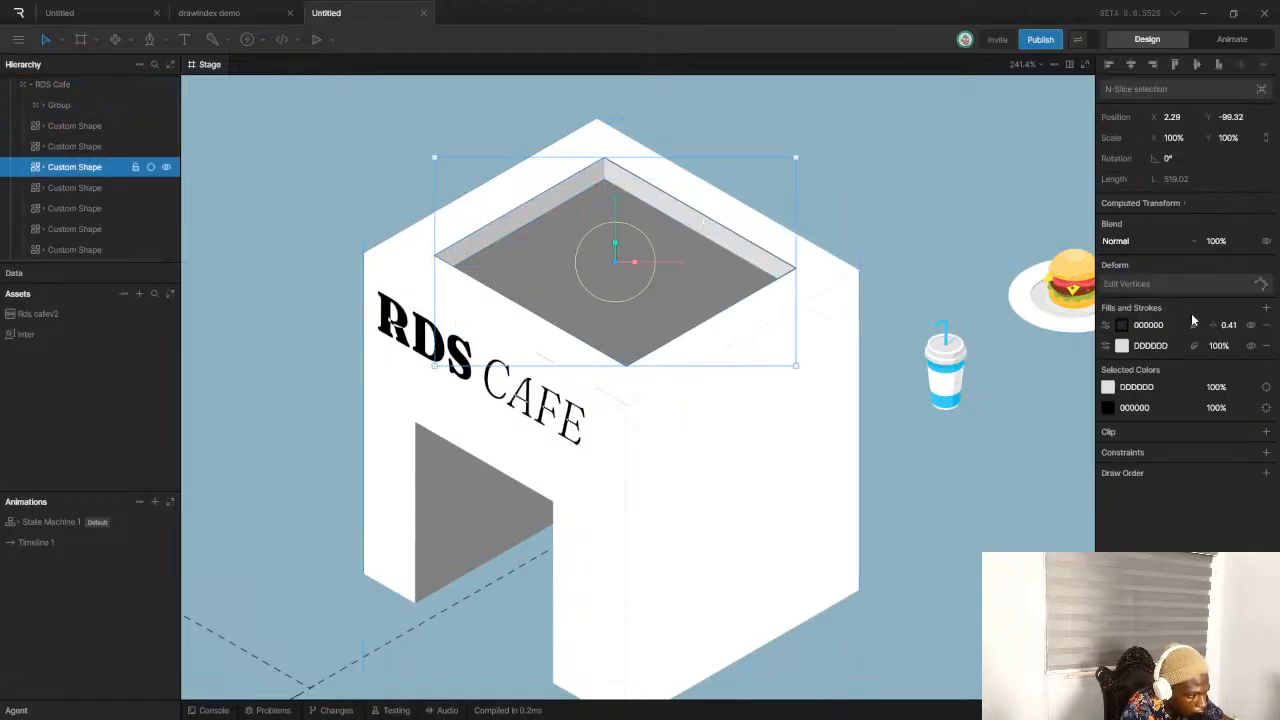
{"action": "left_click", "coordinate": [1265, 325]}
{"action": "left_click", "coordinate": [908, 216]}
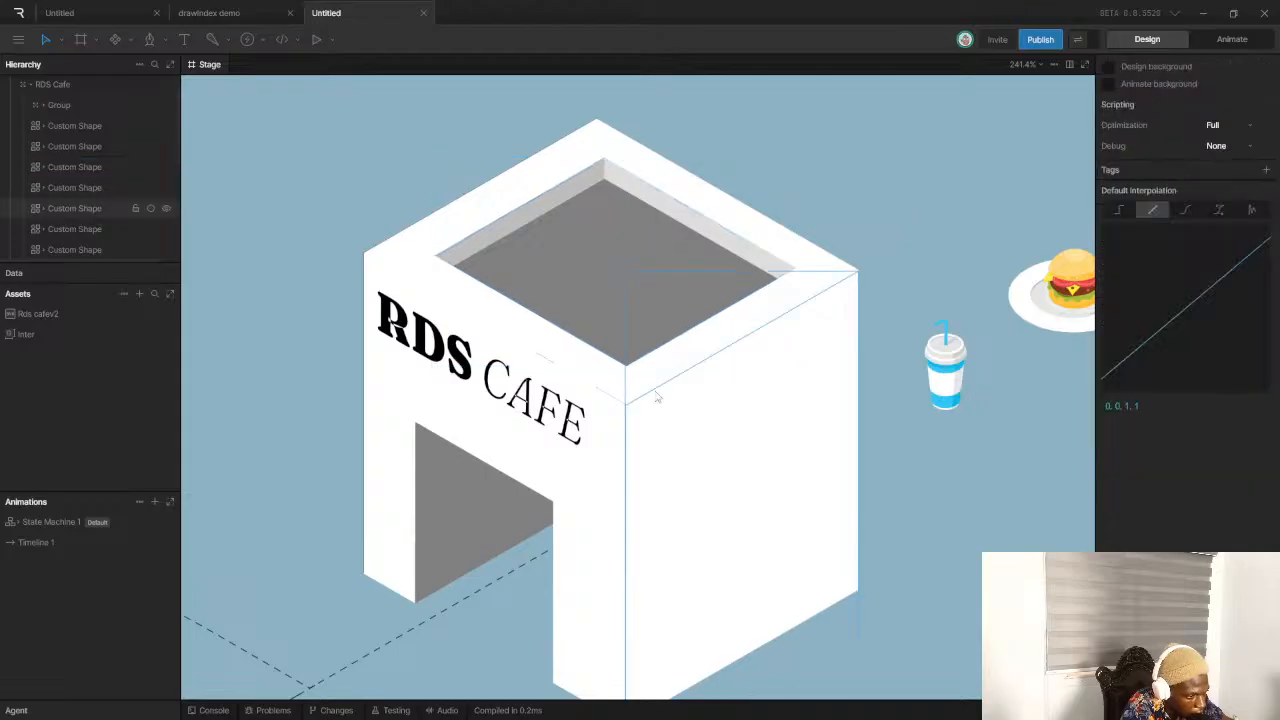
Inspect the cafe's edges around the lettering and roof up close, and review the whole artboard with nothing selected
{"action": "scroll", "coordinate": [656, 394], "scroll_direction": "down", "scroll_amount": 10}
{"action": "scroll", "coordinate": [621, 408], "scroll_direction": "up", "scroll_amount": 5}
{"action": "scroll", "coordinate": [711, 370], "scroll_direction": "down", "scroll_amount": 5}
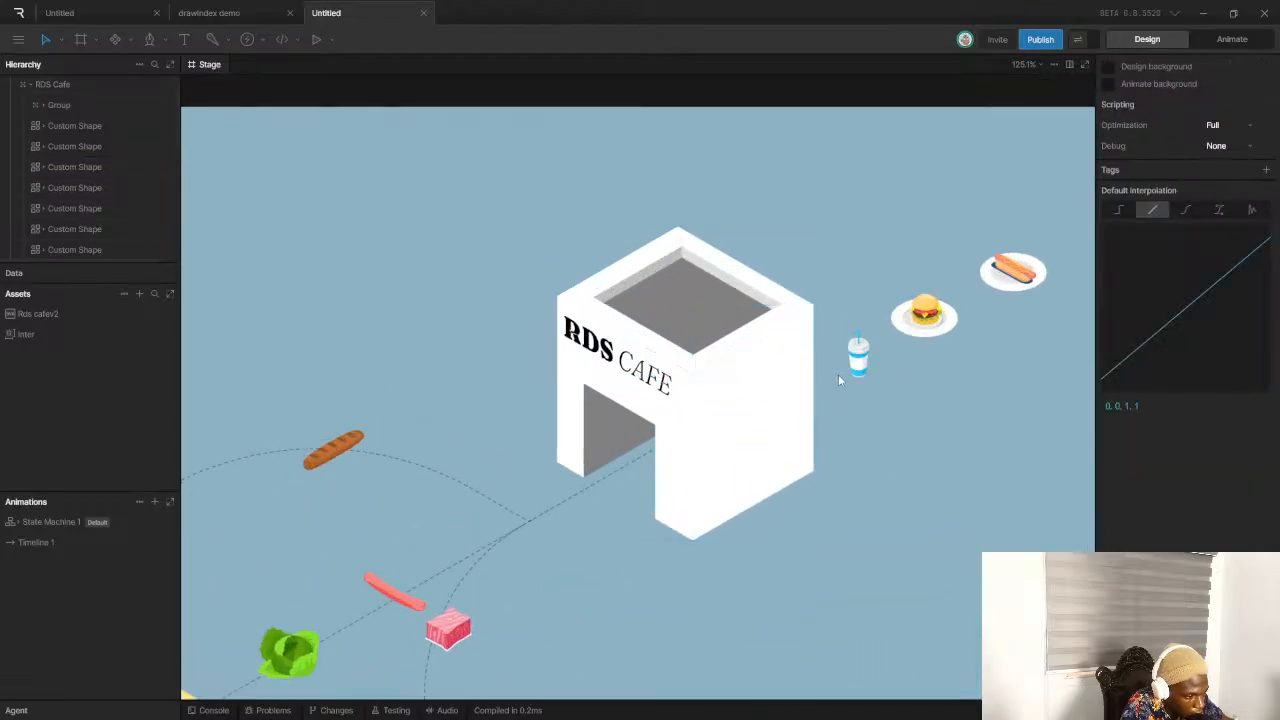
{"action": "scroll", "coordinate": [822, 446], "scroll_direction": "up", "scroll_amount": 15}
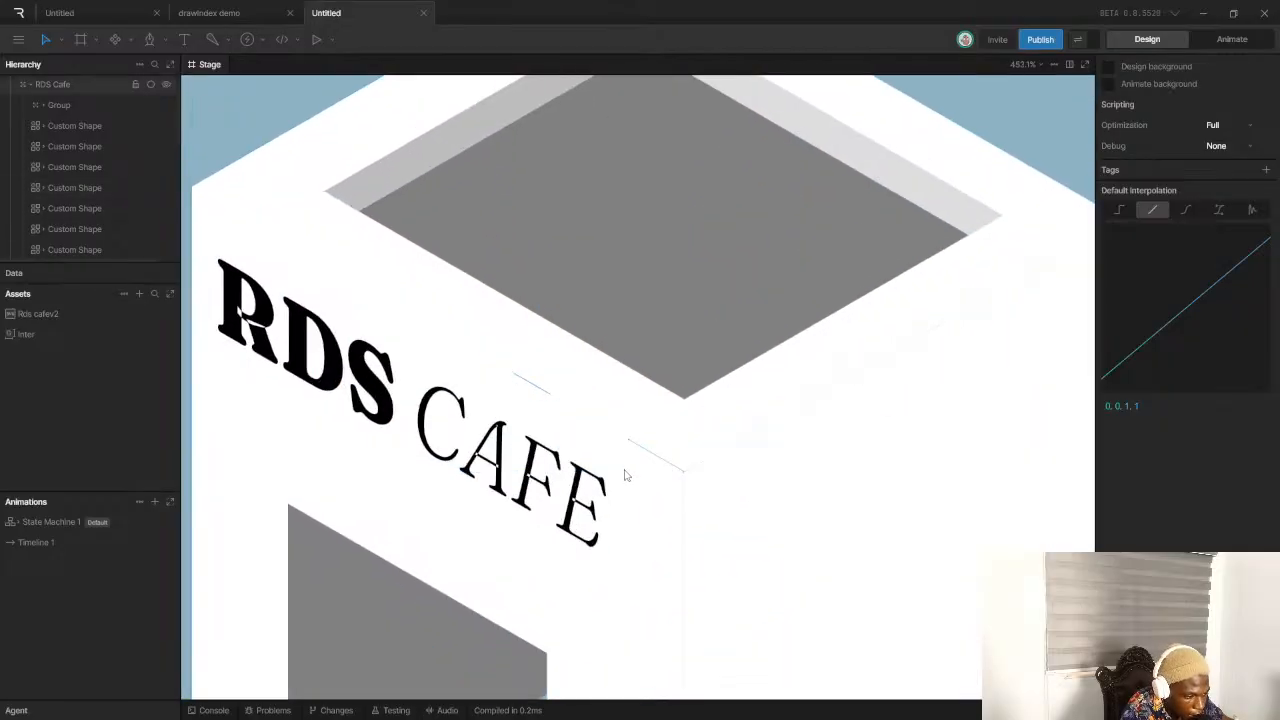
{"action": "left_click", "coordinate": [626, 470]}
{"action": "scroll", "coordinate": [636, 444], "scroll_direction": "up", "scroll_amount": 4}
{"action": "scroll", "coordinate": [560, 407], "scroll_direction": "down", "scroll_amount": 16}
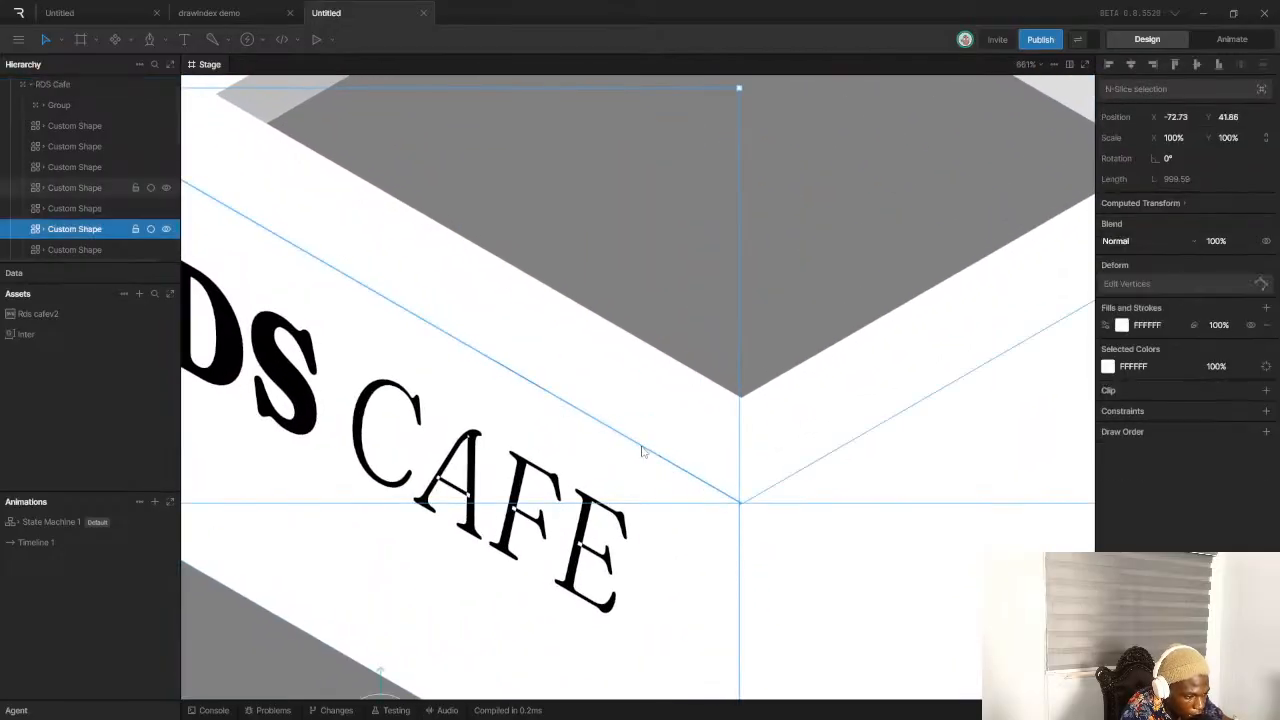
{"action": "scroll", "coordinate": [686, 446], "scroll_direction": "down", "scroll_amount": 4}
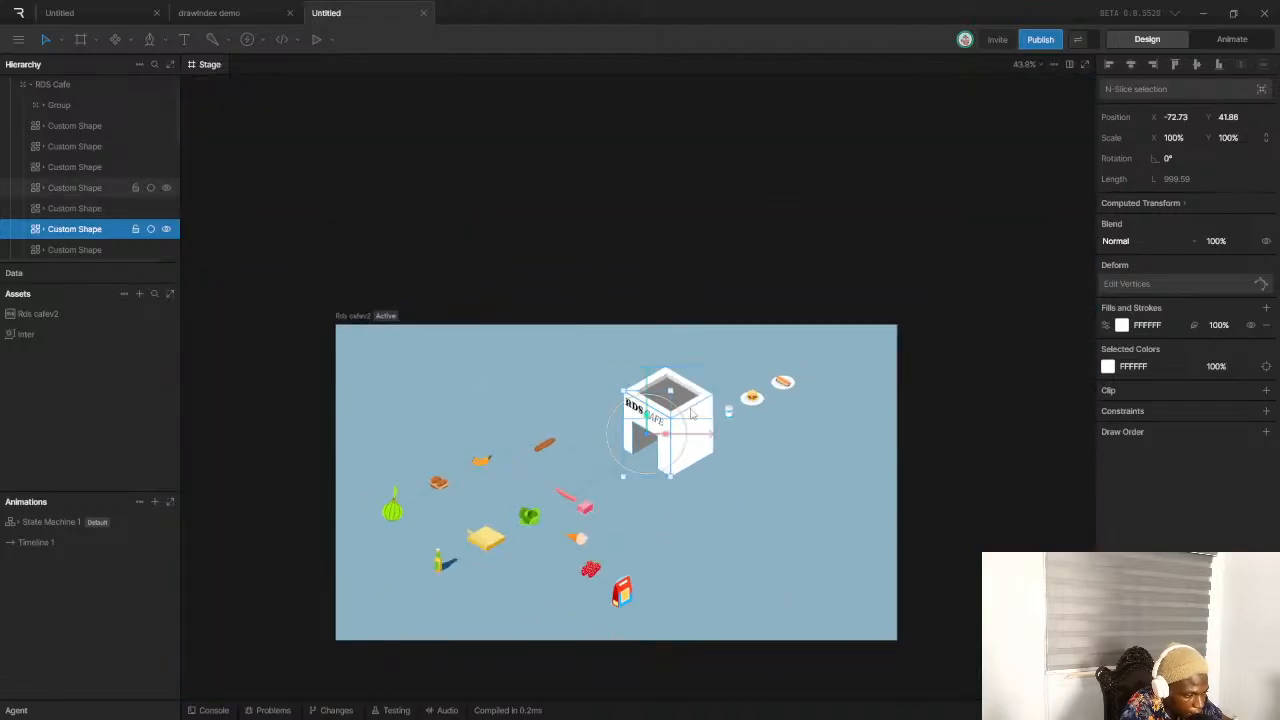
{"action": "left_click", "coordinate": [758, 522]}
{"action": "scroll", "coordinate": [749, 494], "scroll_direction": "down", "scroll_amount": 2}
{"action": "scroll", "coordinate": [749, 494], "scroll_direction": "up", "scroll_amount": 5}
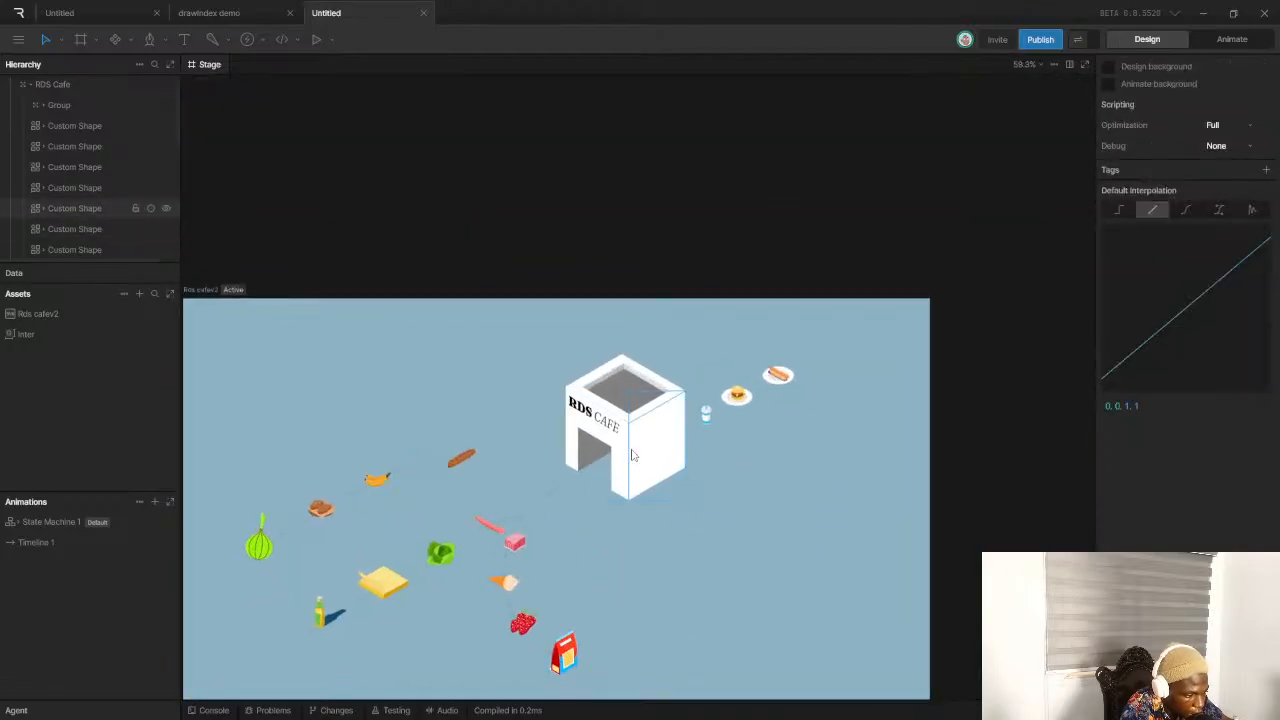
{"action": "scroll", "coordinate": [713, 440], "scroll_direction": "down", "scroll_amount": 4}
{"action": "scroll", "coordinate": [713, 430], "scroll_direction": "up", "scroll_amount": 3}
{"action": "scroll", "coordinate": [712, 429], "scroll_direction": "down", "scroll_amount": 2}
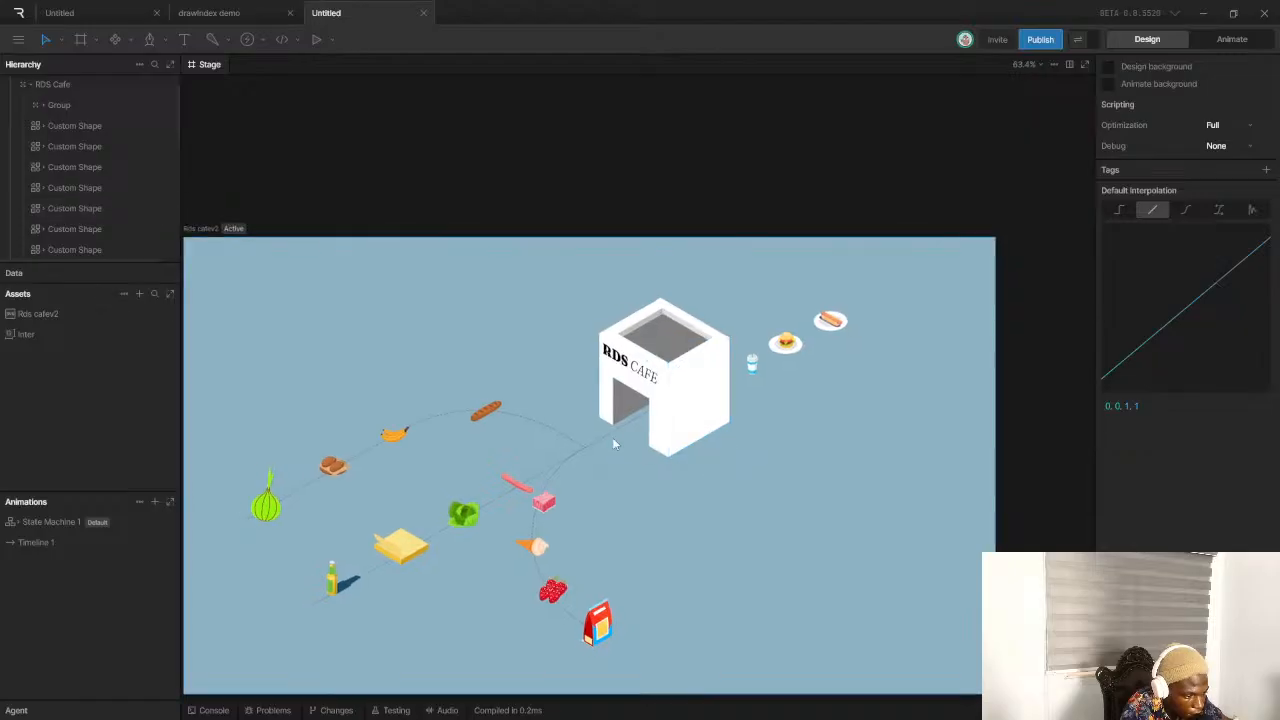
Examine the outline-free cafe and the food items along the dashed paths, both up close and across the whole artboard
{"action": "scroll", "coordinate": [740, 400], "scroll_direction": "up", "scroll_amount": 3}
{"action": "scroll", "coordinate": [797, 371], "scroll_direction": "down", "scroll_amount": 4}
{"action": "scroll", "coordinate": [735, 460], "scroll_direction": "up", "scroll_amount": 1}
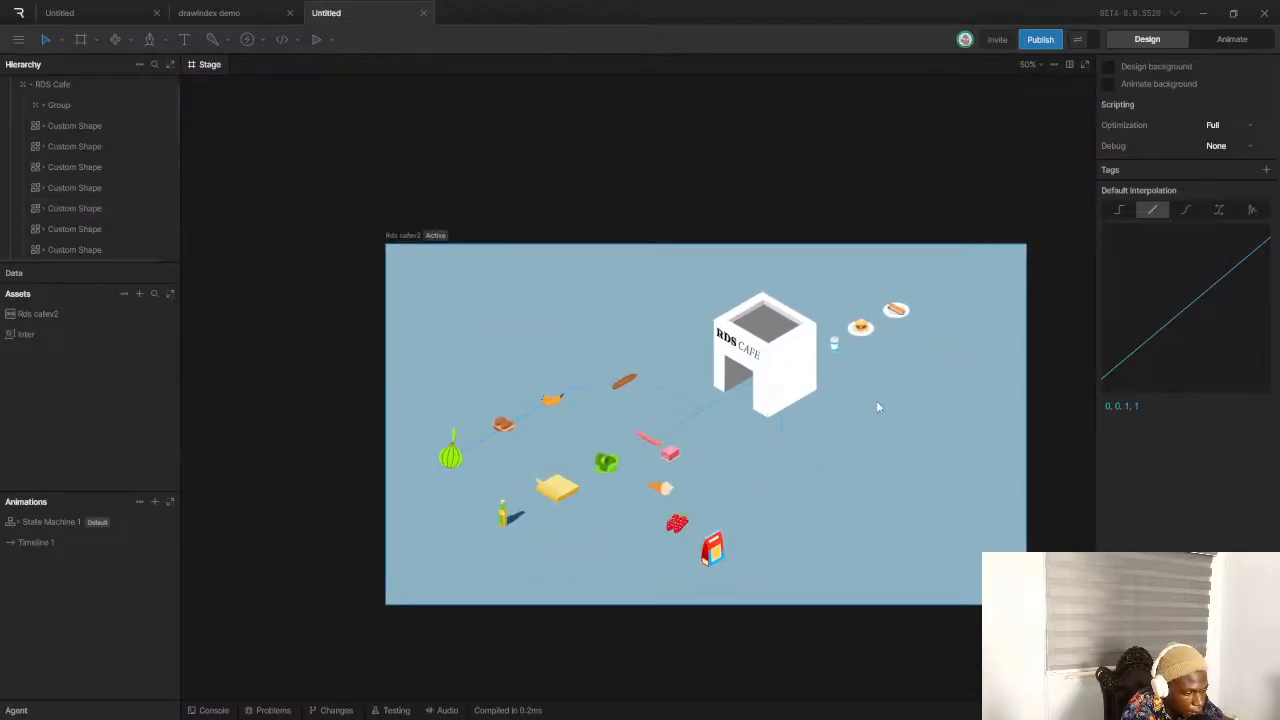
{"action": "scroll", "coordinate": [900, 310], "scroll_direction": "up", "scroll_amount": 2}
{"action": "scroll", "coordinate": [850, 350], "scroll_direction": "down", "scroll_amount": 1}
{"action": "scroll", "coordinate": [800, 400], "scroll_direction": "up", "scroll_amount": 3}
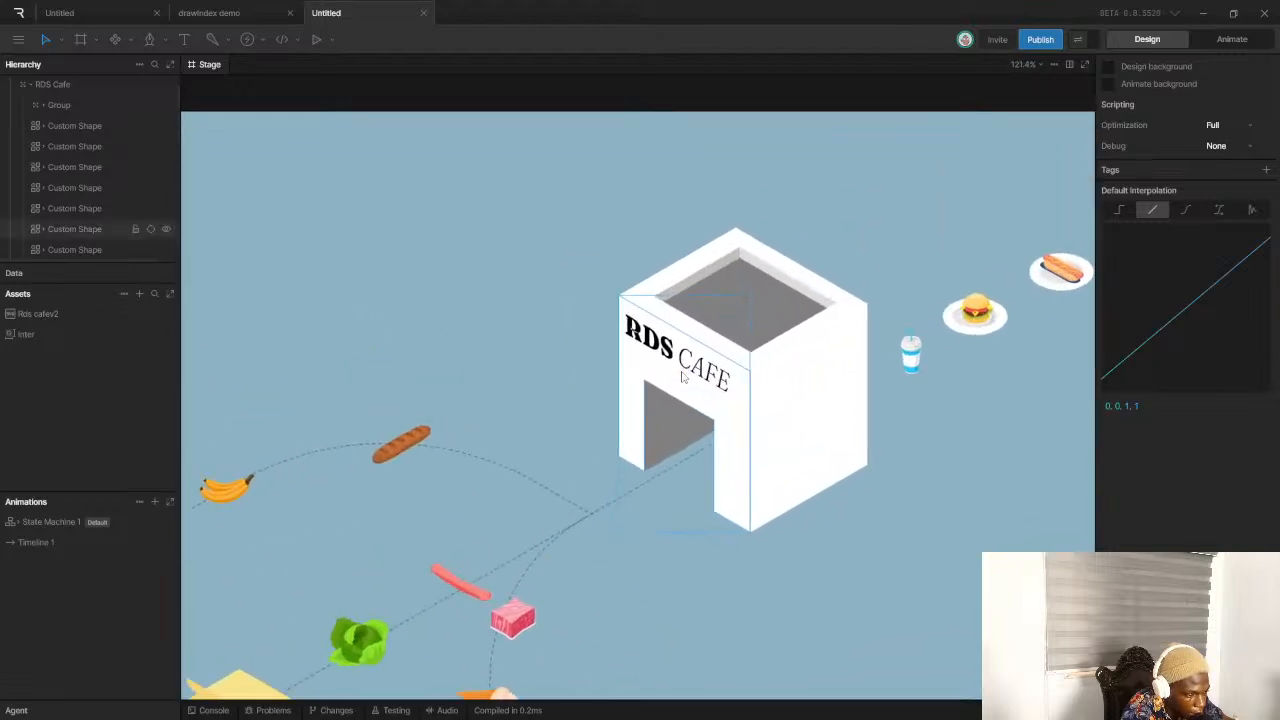
{"action": "scroll", "coordinate": [741, 453], "scroll_direction": "down", "scroll_amount": 4}
{"action": "scroll", "coordinate": [735, 465], "scroll_direction": "down", "scroll_amount": 1}
{"action": "scroll", "coordinate": [730, 476], "scroll_direction": "up", "scroll_amount": 2}
{"action": "scroll", "coordinate": [730, 476], "scroll_direction": "down", "scroll_amount": 1}
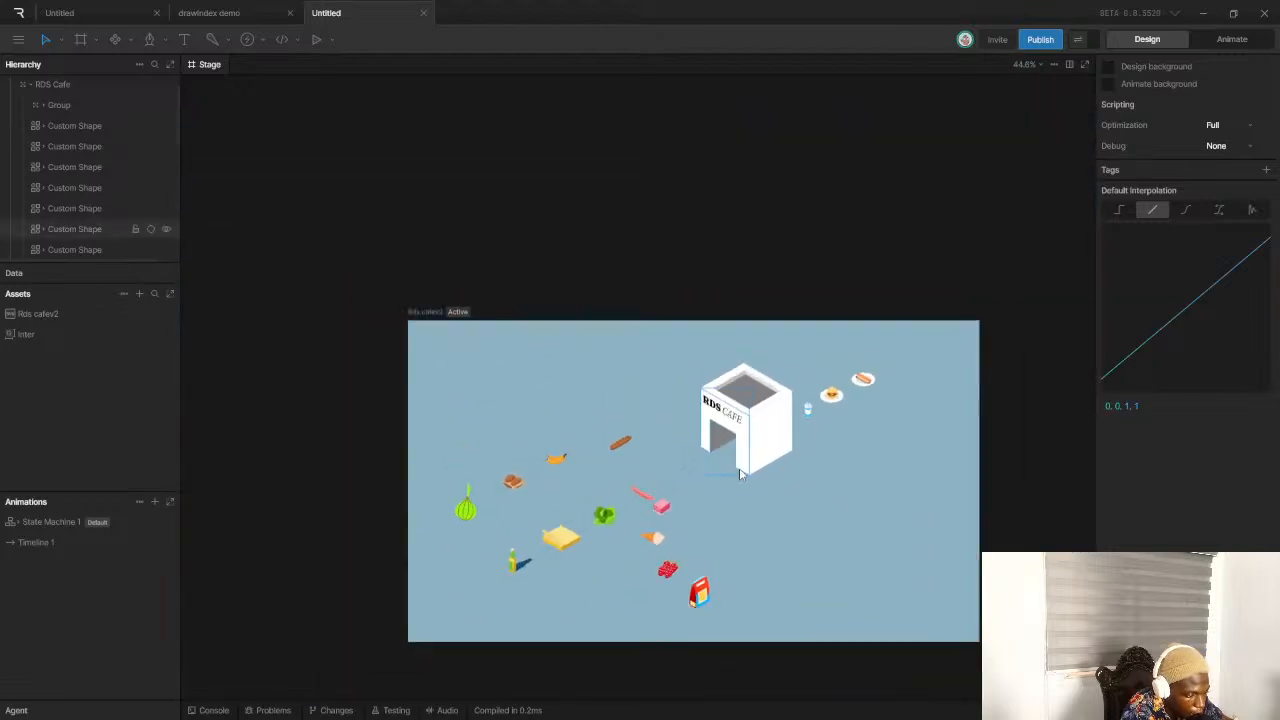
{"action": "scroll", "coordinate": [735, 485], "scroll_direction": "up", "scroll_amount": 2}
{"action": "scroll", "coordinate": [737, 490], "scroll_direction": "up", "scroll_amount": 3}
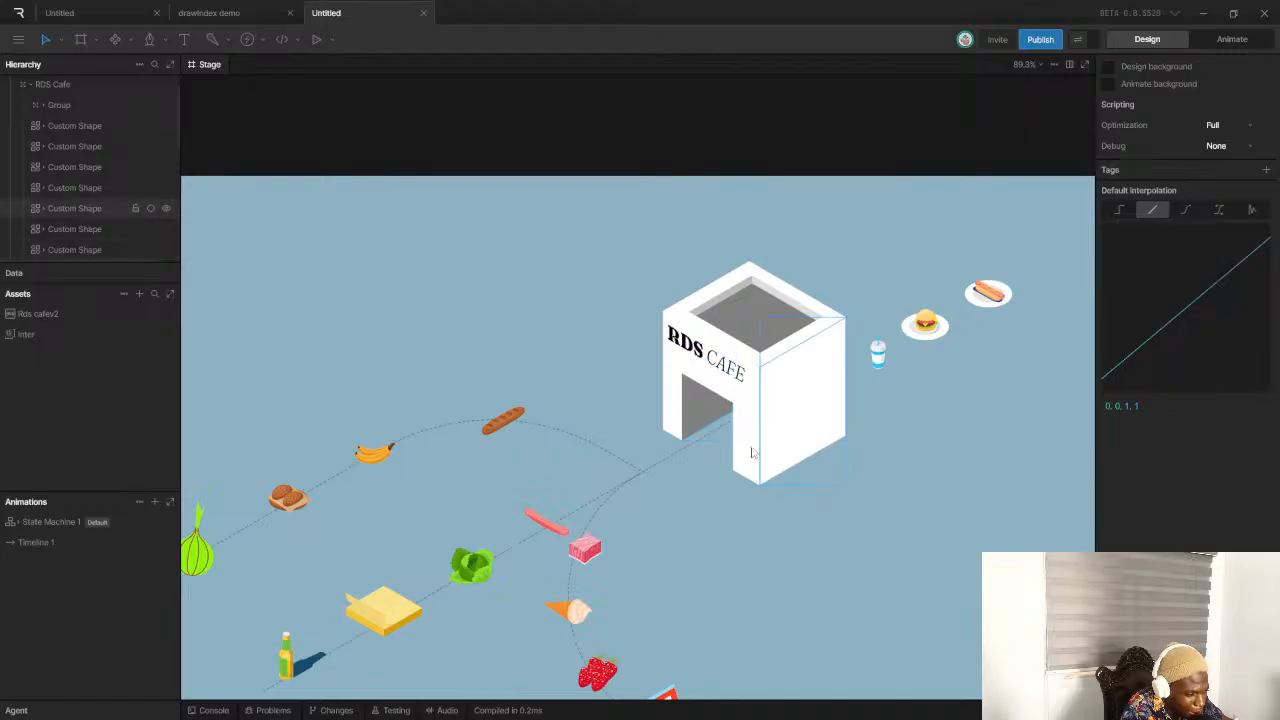
{"action": "scroll", "coordinate": [712, 526], "scroll_direction": "down", "scroll_amount": 4}
{"action": "scroll", "coordinate": [700, 524], "scroll_direction": "up", "scroll_amount": 1}
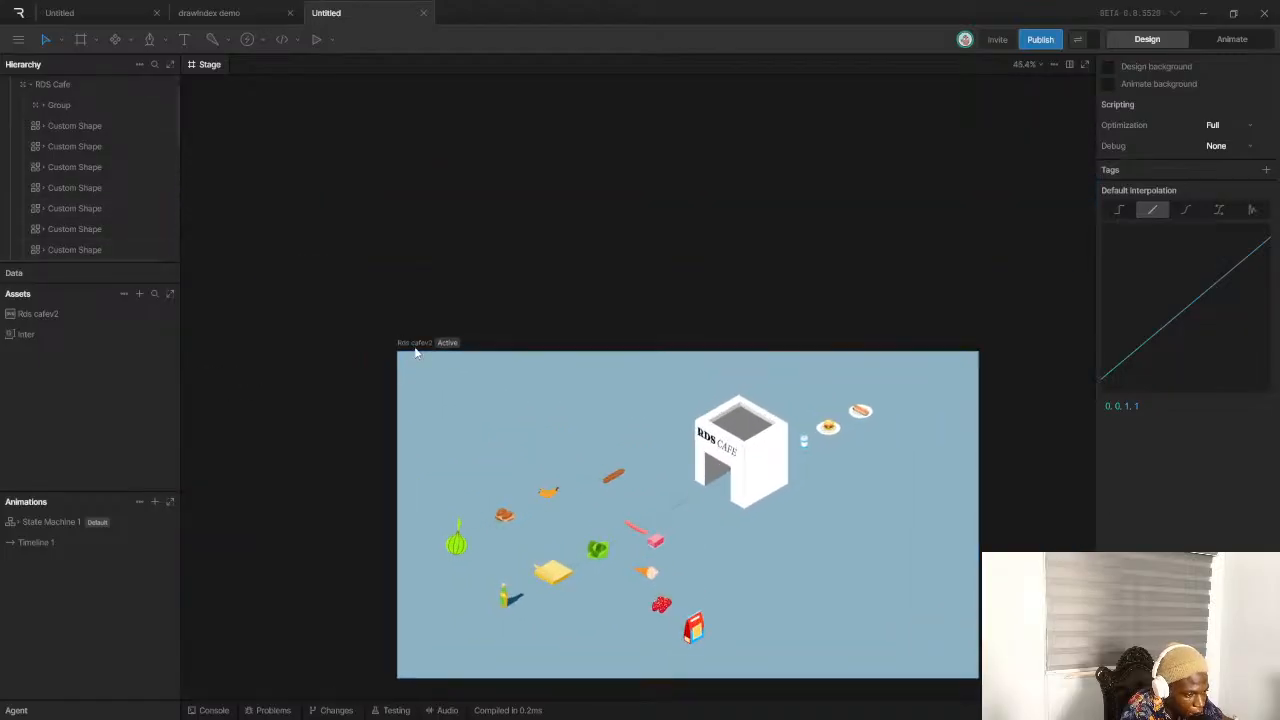
Select the Rds cafev2 artboard, switch to Affinity and open the brochure 1 document at the "Remaking Viral" title artwork
{"action": "left_click", "coordinate": [416, 344]}
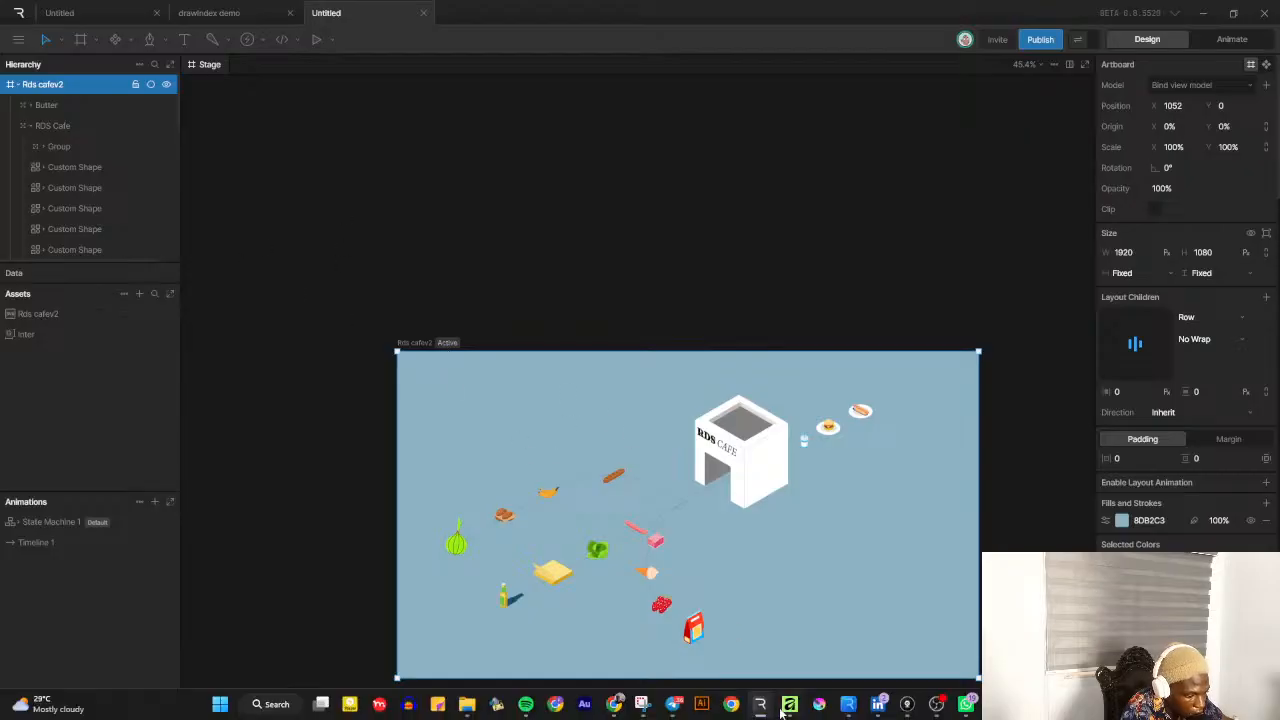
{"action": "left_click", "coordinate": [789, 704]}
{"action": "left_click", "coordinate": [380, 90]}
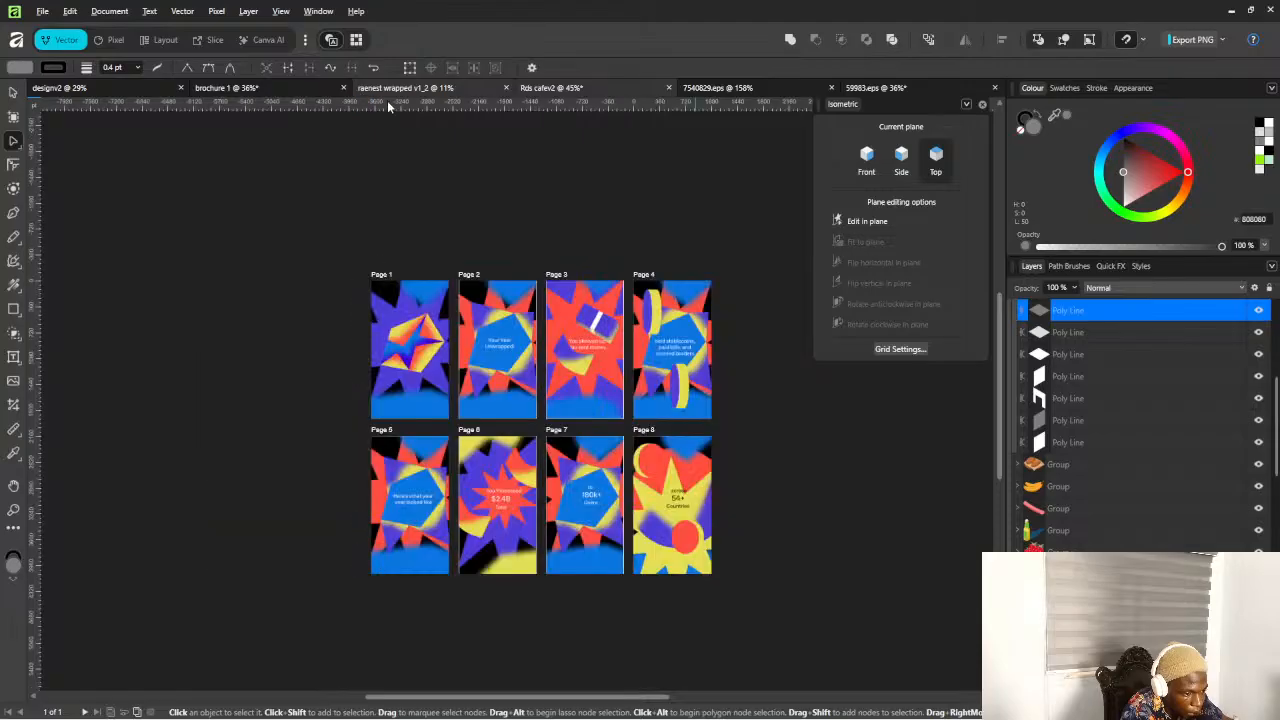
{"action": "left_click", "coordinate": [119, 91]}
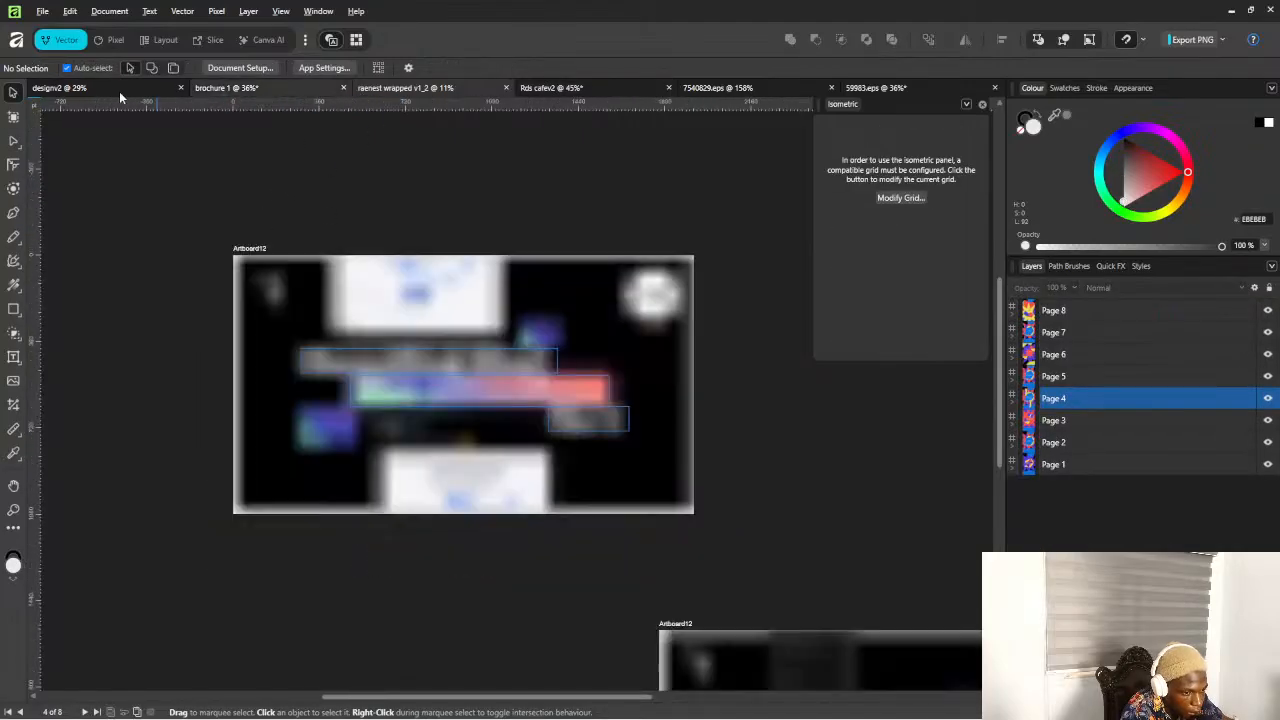
{"action": "scroll", "coordinate": [594, 356], "scroll_direction": "up", "scroll_amount": 6}
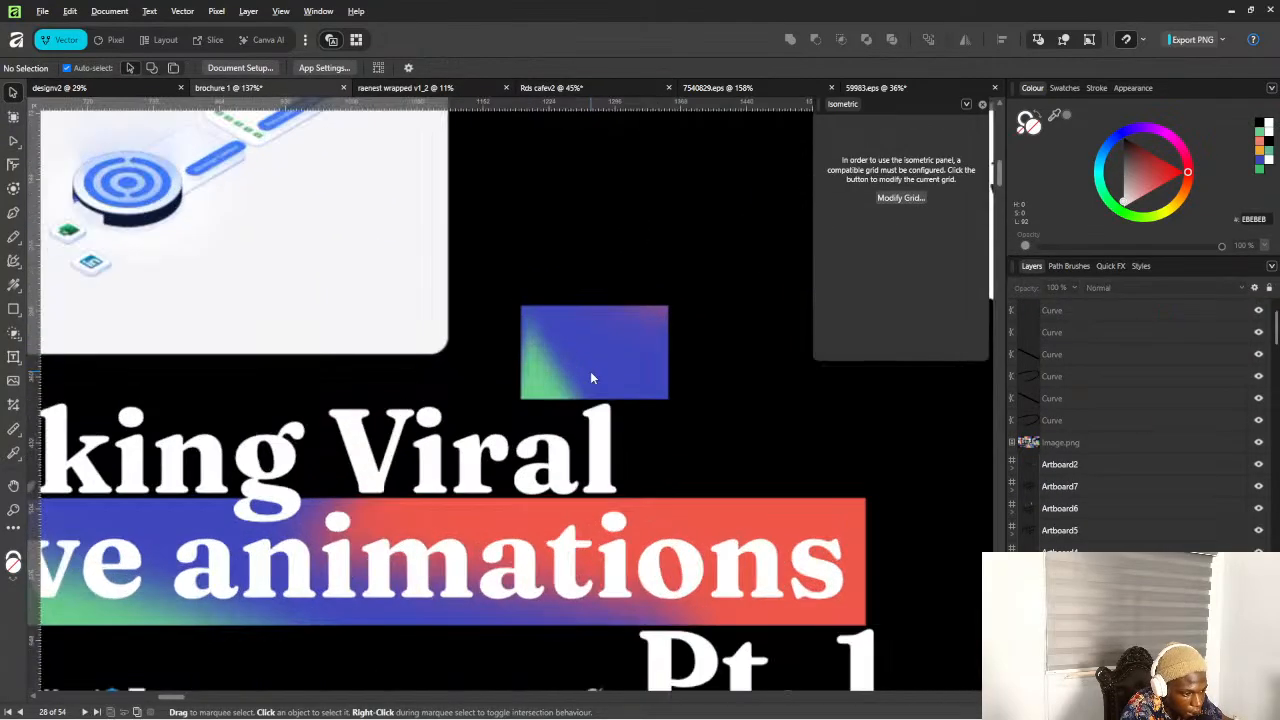
Copy the hex colour 4047BC from the blue rectangle beneath the gradient picture frame above the title, and return to Rive
{"action": "left_click", "coordinate": [600, 341]}
{"action": "left_click", "coordinate": [664, 344]}
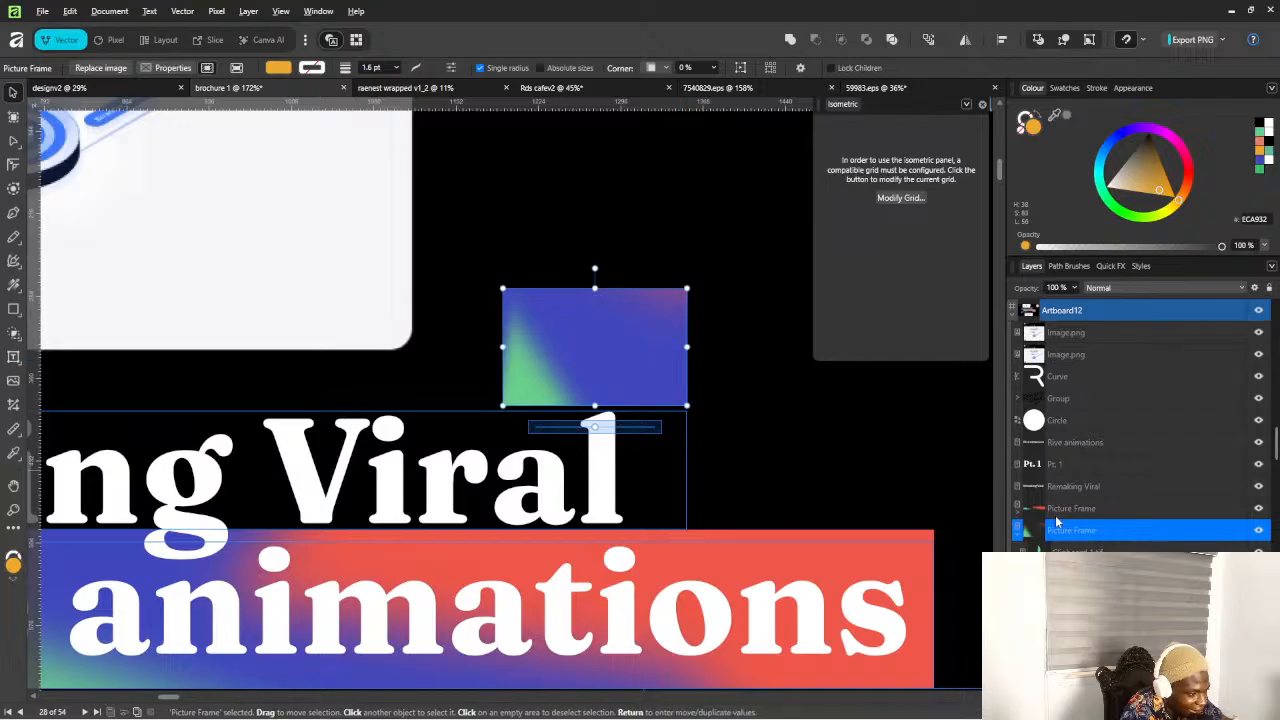
{"action": "scroll", "coordinate": [1056, 518], "scroll_direction": "down", "scroll_amount": 3}
{"action": "left_click", "coordinate": [1040, 443]}
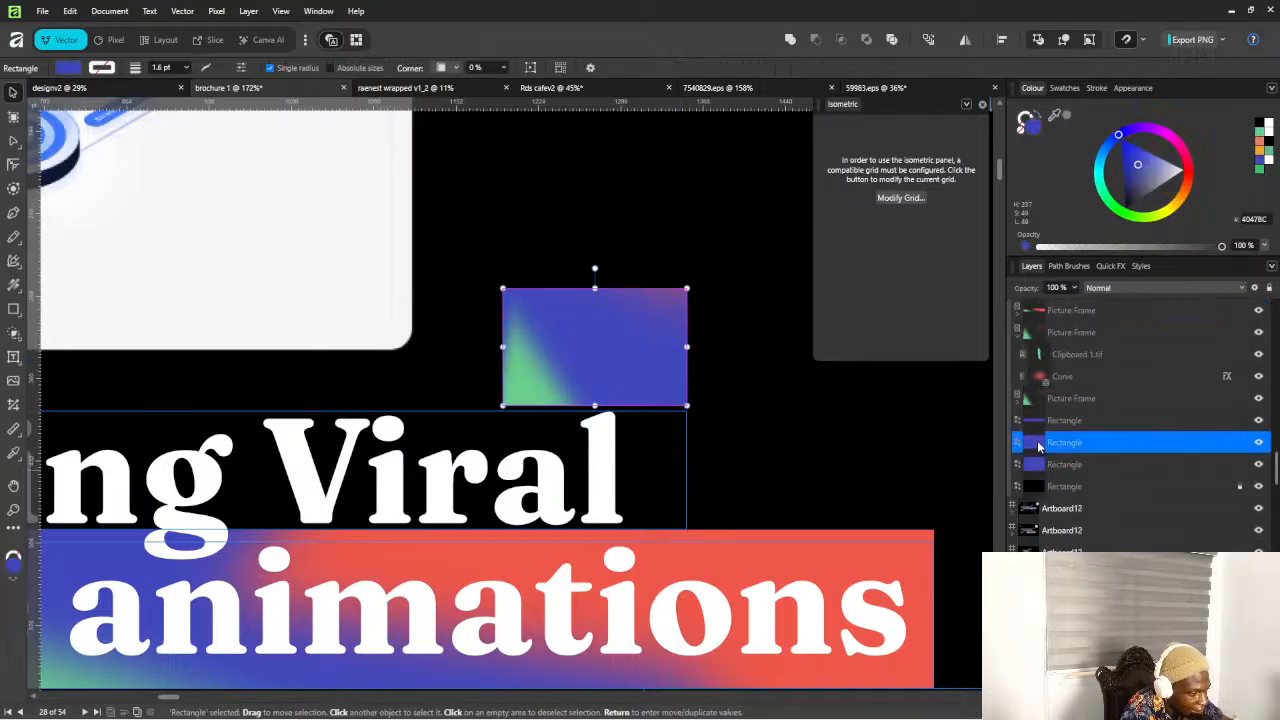
{"action": "left_click", "coordinate": [1255, 219]}
{"action": "key", "text": "ctrl+c"}
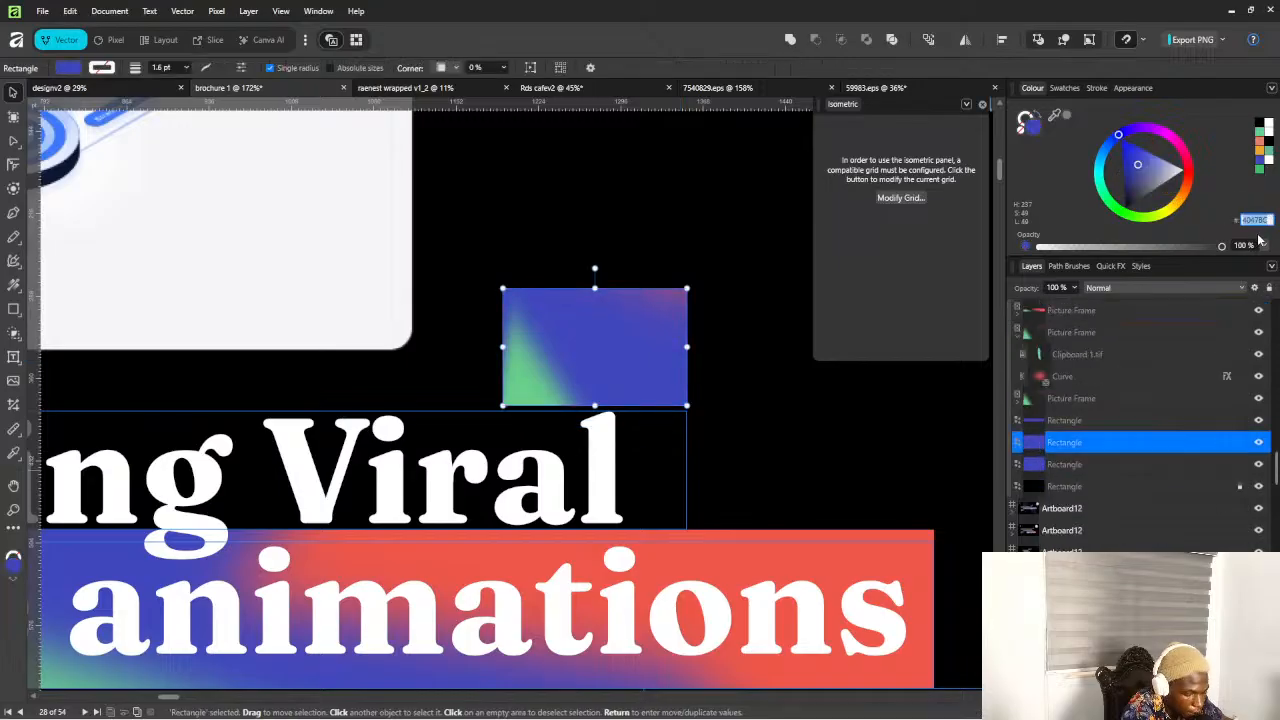
{"action": "key", "text": "alt+Tab"}
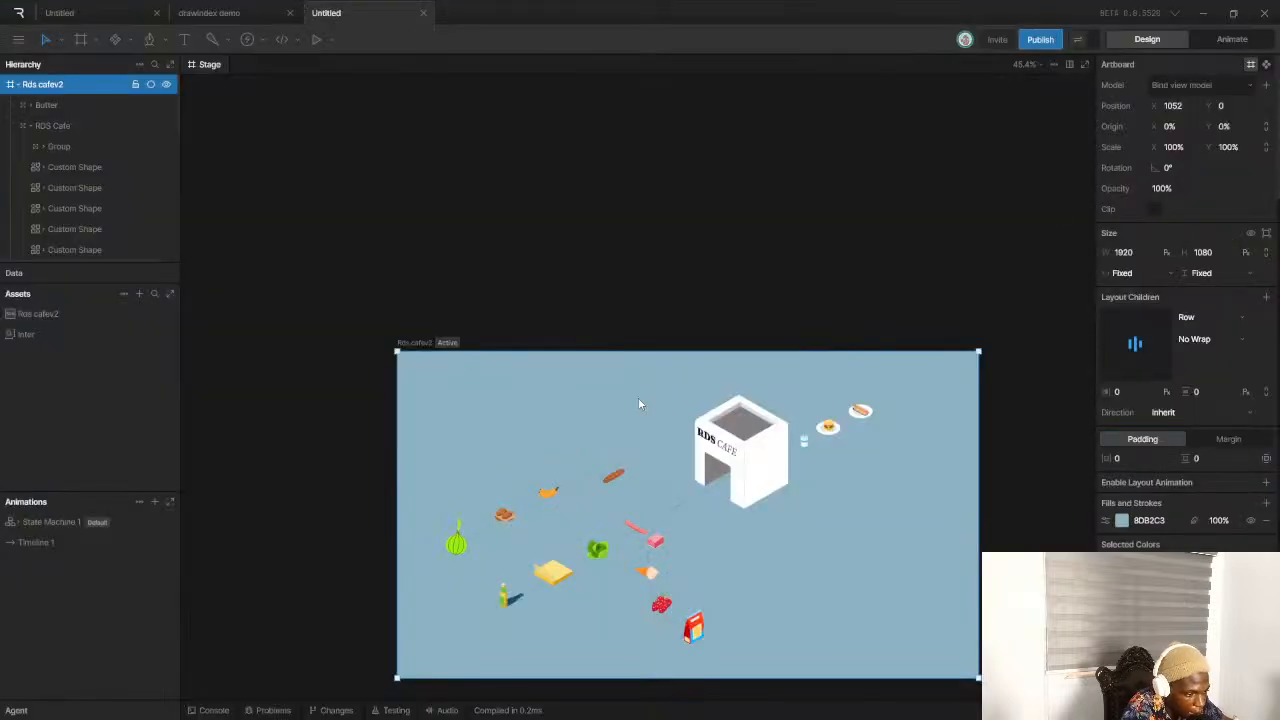
Set the fill of the Rds cafev2 artboard to the copied blue 4047BC
{"action": "scroll", "coordinate": [640, 404], "scroll_direction": "down", "scroll_amount": 4}
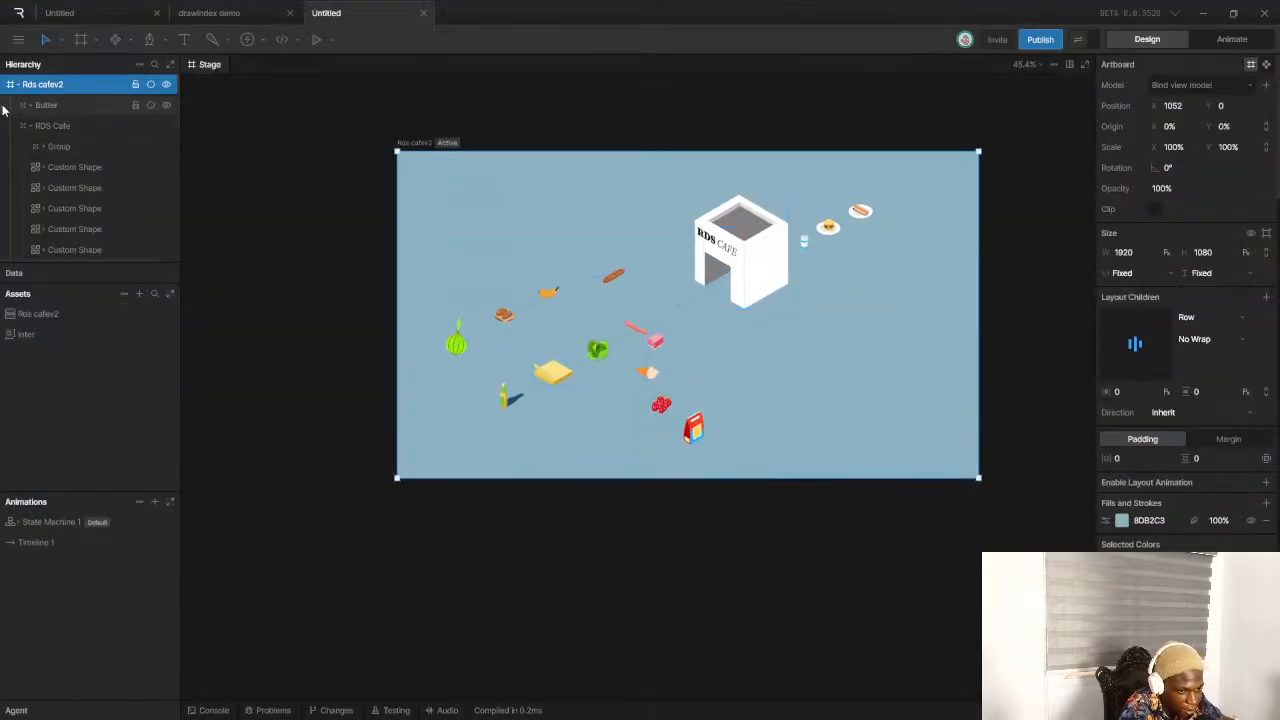
{"action": "scroll", "coordinate": [1120, 310], "scroll_direction": "down", "scroll_amount": 3}
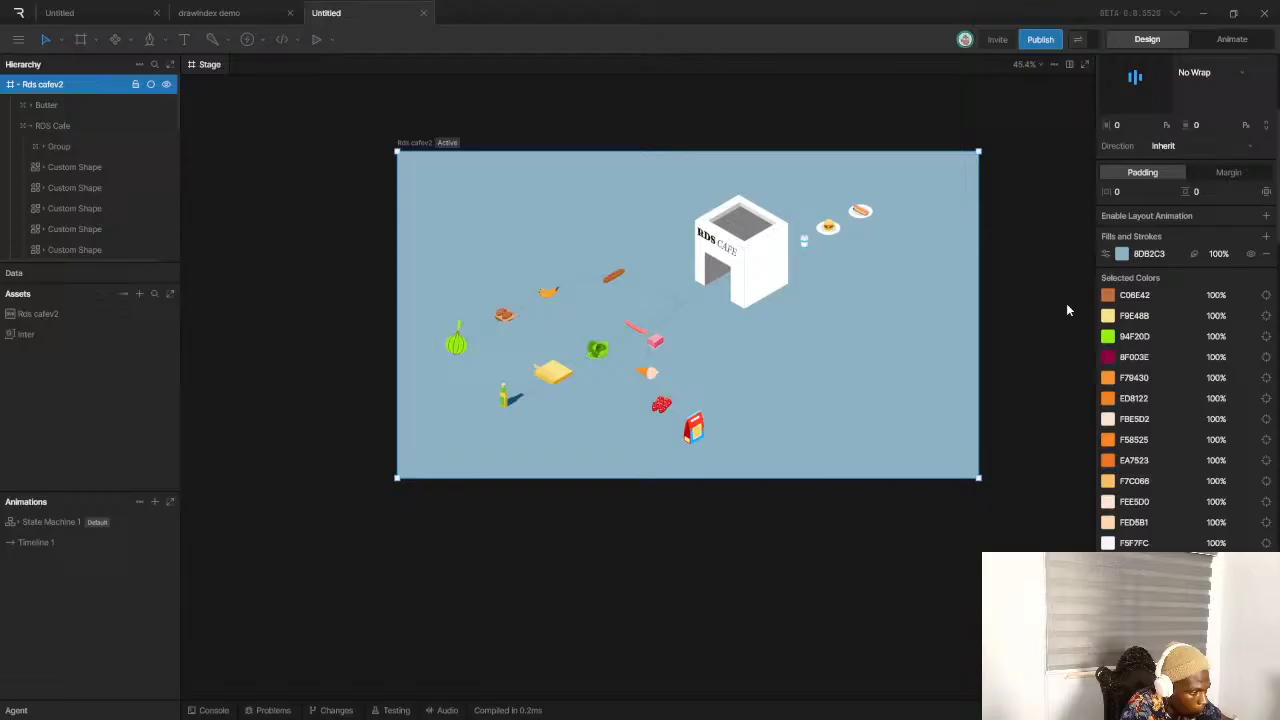
{"action": "left_click", "coordinate": [1122, 254]}
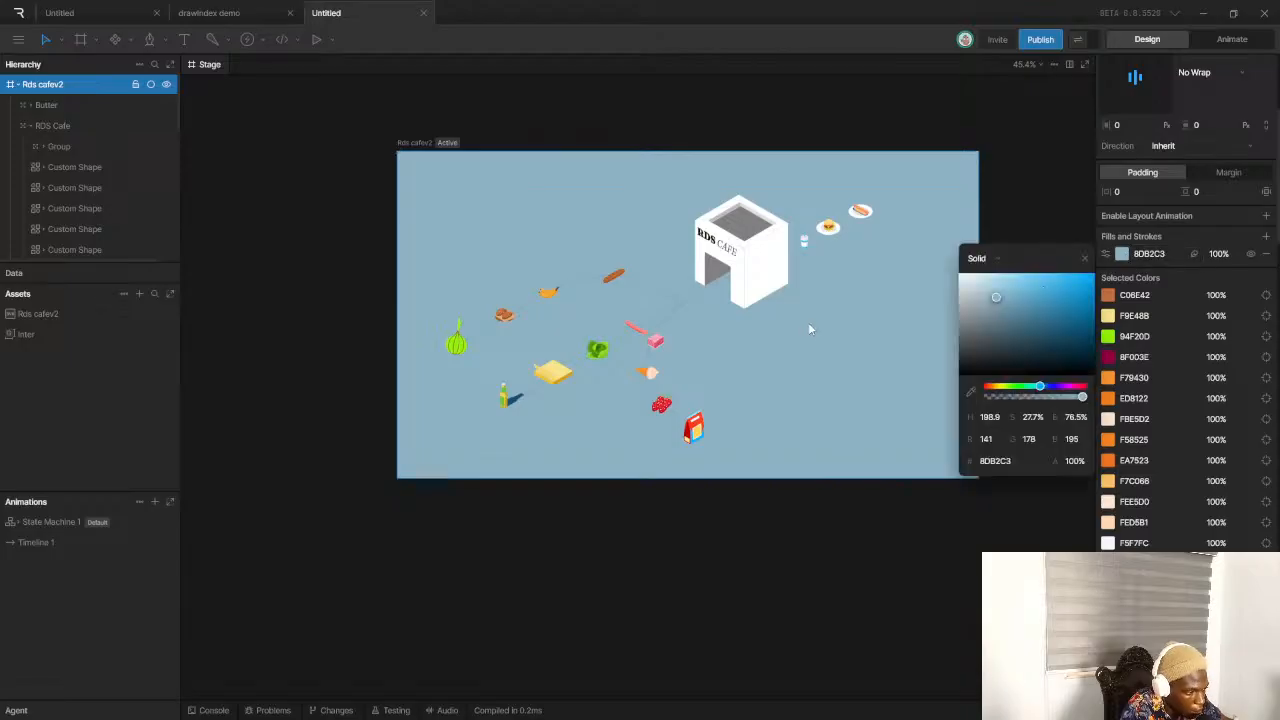
{"action": "double_click", "coordinate": [1142, 256]}
{"action": "key", "text": "ctrl+v"}
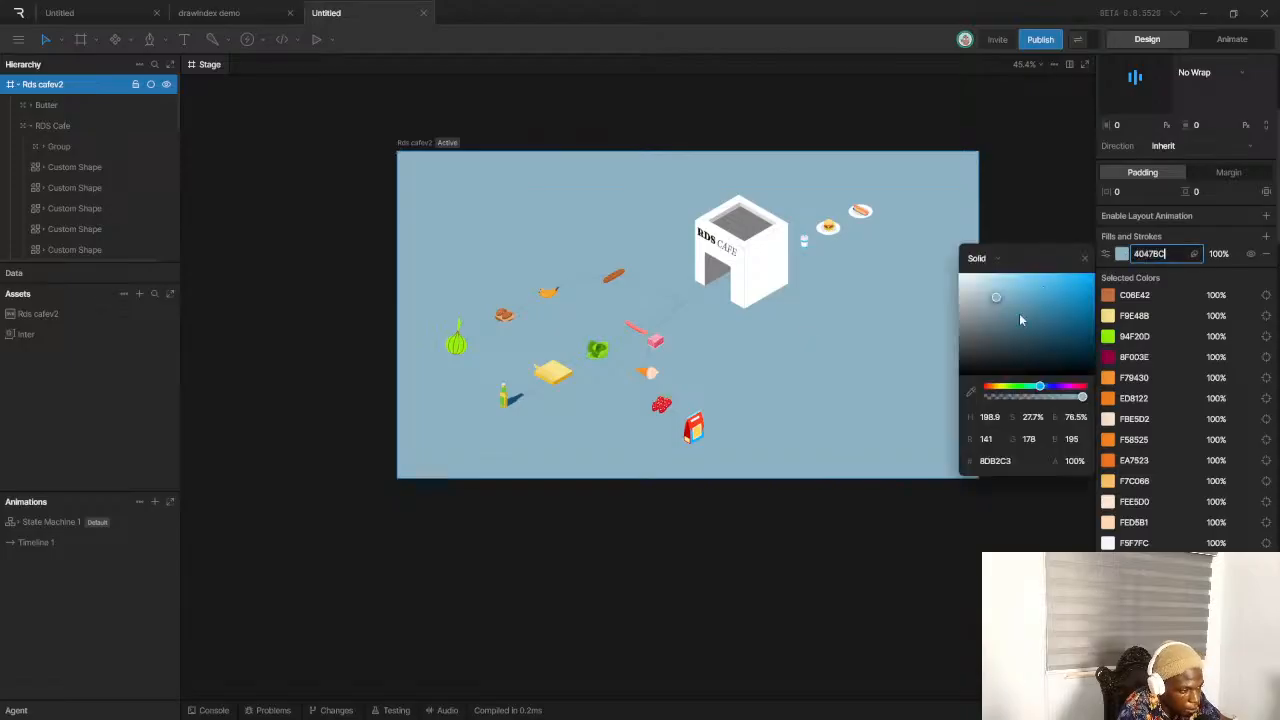
{"action": "key", "text": "Return"}
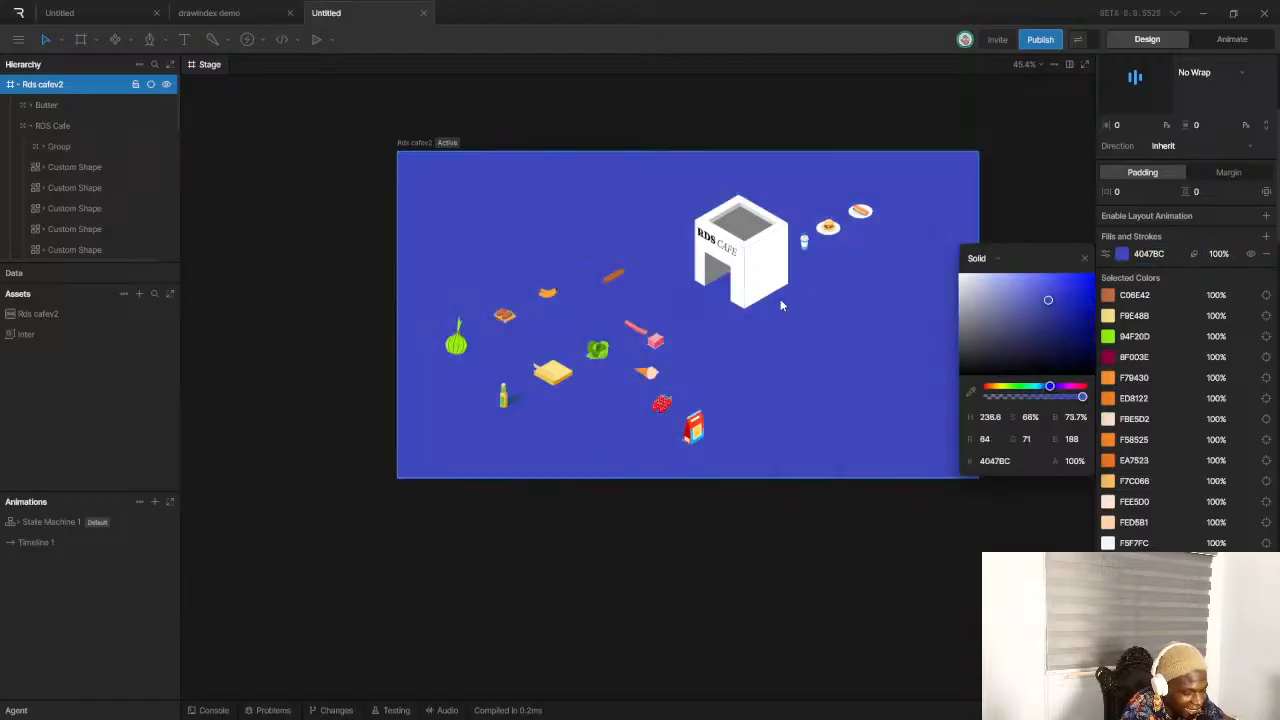
Set the artboard's fill to black 000000 and deselect the artboard
{"action": "left_click", "coordinate": [1108, 257]}
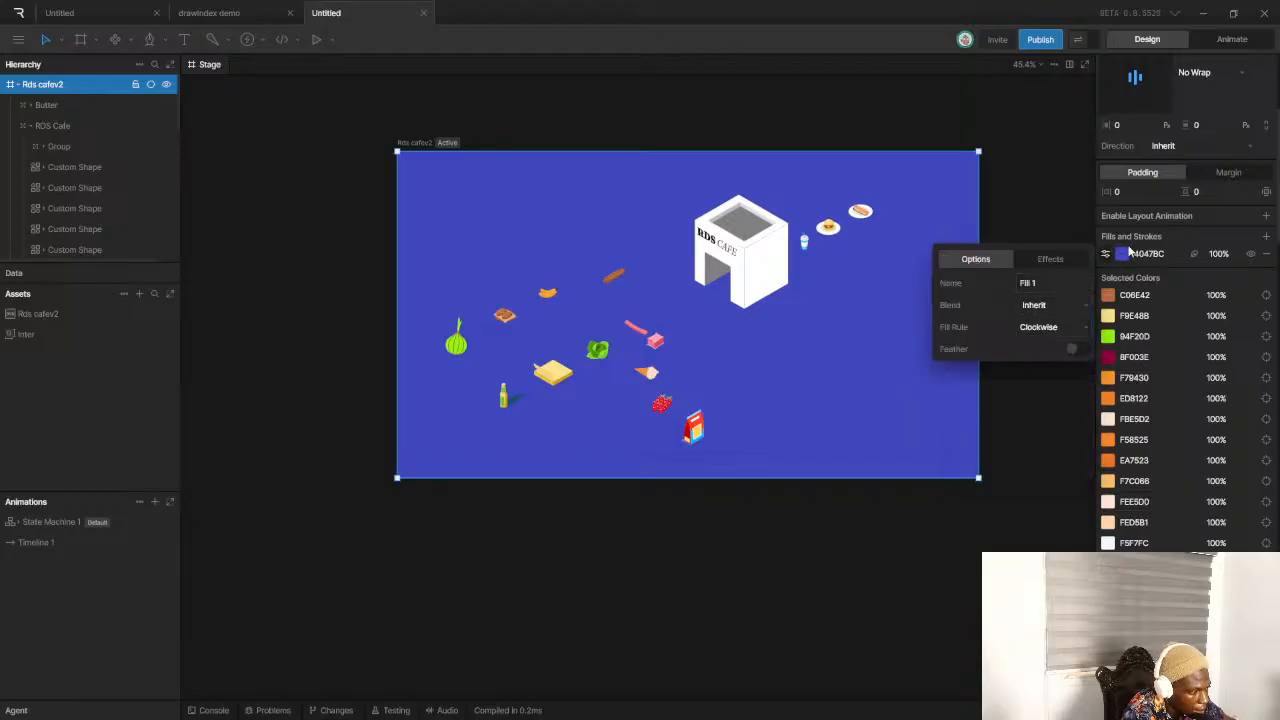
{"action": "left_click", "coordinate": [1123, 255]}
{"action": "left_click_drag", "start_coordinate": [1048, 316], "coordinate": [960, 374]}
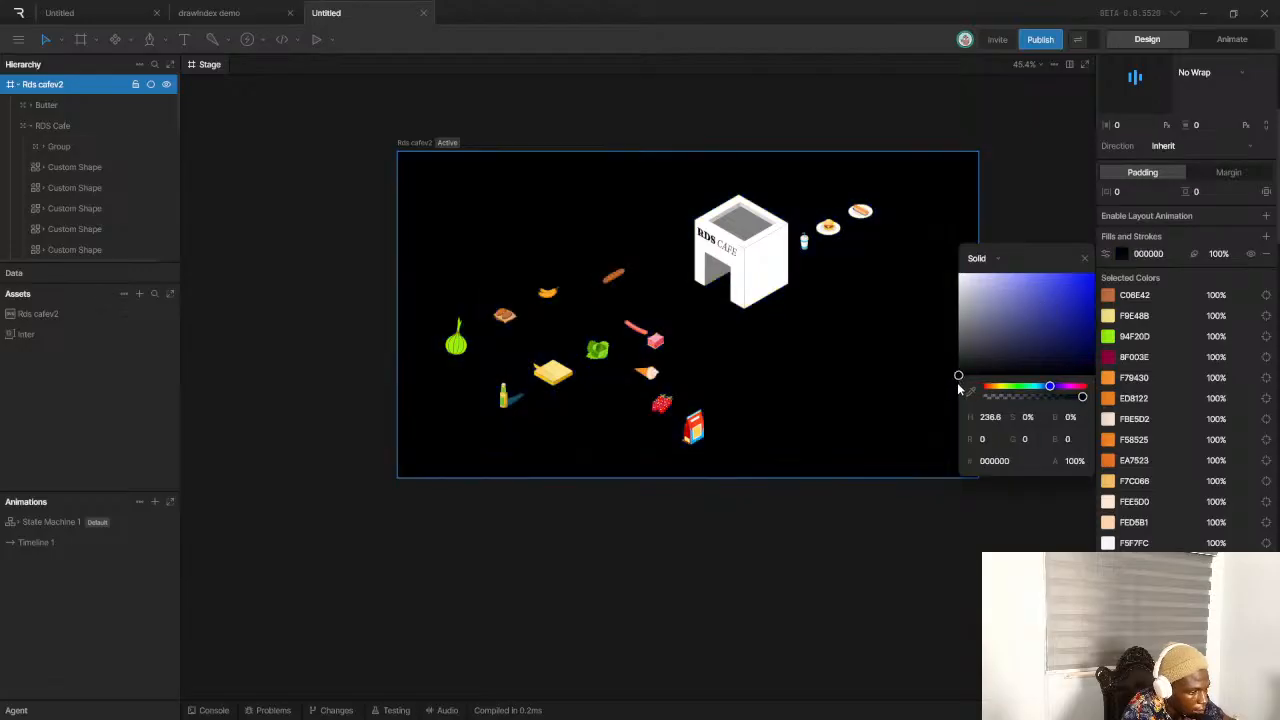
{"action": "left_click", "coordinate": [826, 536]}
{"action": "scroll", "coordinate": [766, 286], "scroll_direction": "up", "scroll_amount": 3}
{"action": "left_click", "coordinate": [766, 286]}
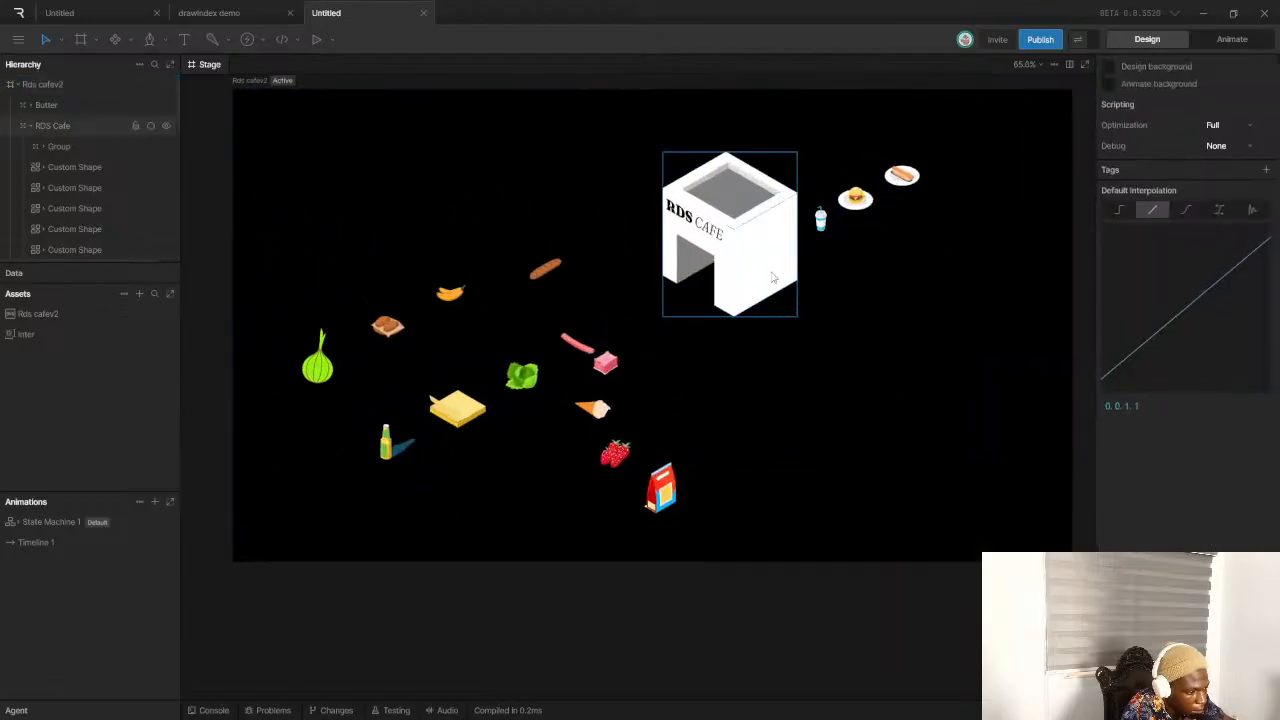
{"action": "left_click", "coordinate": [599, 236]}
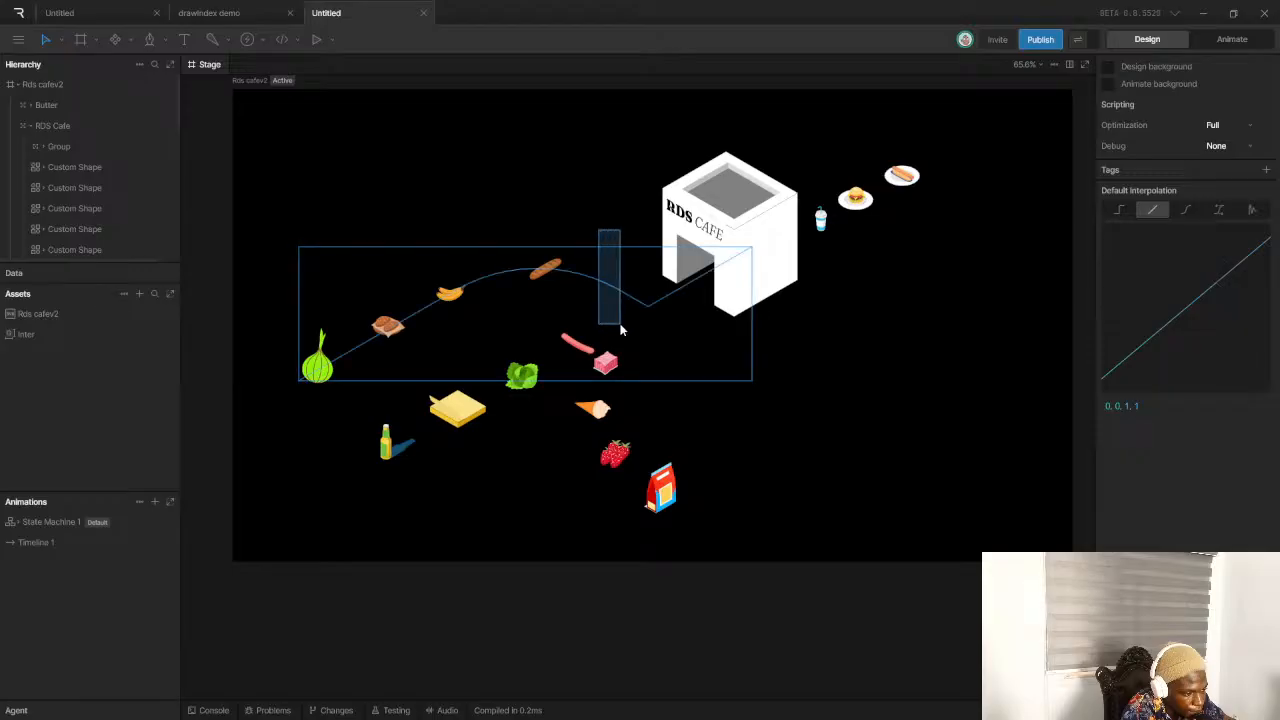
{"action": "left_click", "coordinate": [625, 335]}
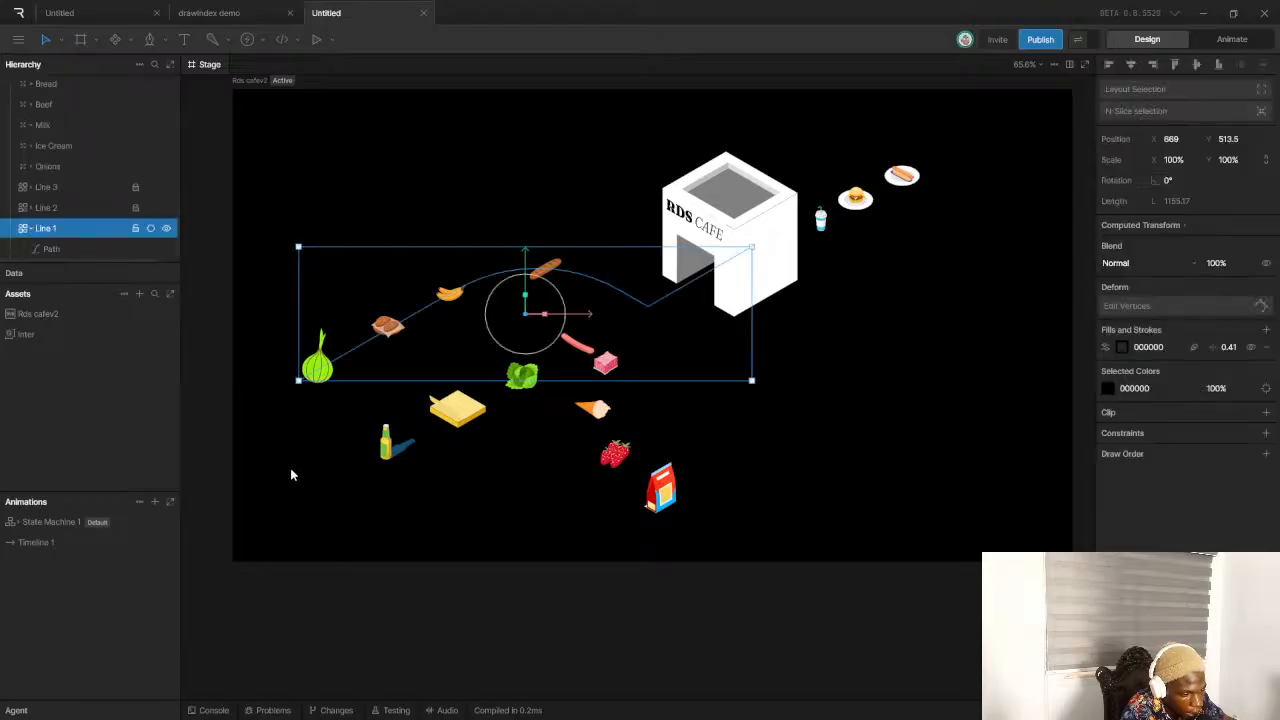
{"action": "left_click_drag", "start_coordinate": [290, 475], "coordinate": [370, 546]}
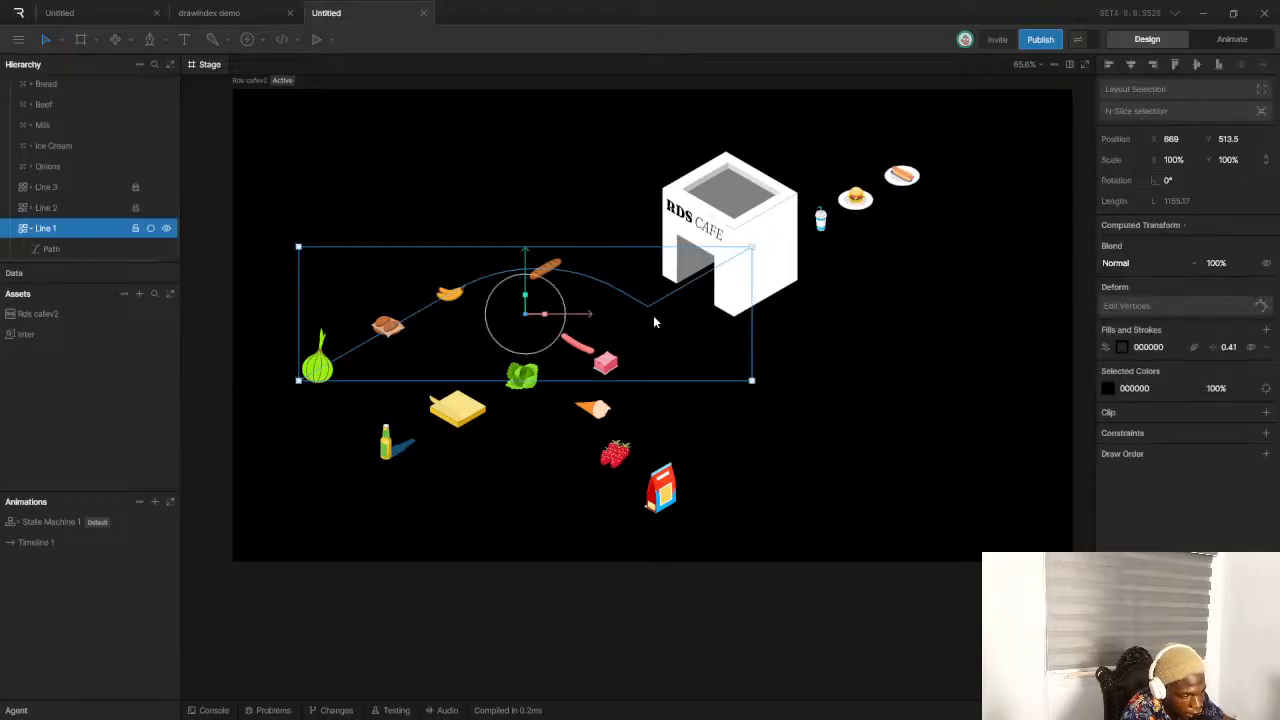
{"action": "left_click_drag", "start_coordinate": [617, 308], "coordinate": [650, 340]}
{"action": "left_click_drag", "start_coordinate": [616, 240], "coordinate": [652, 326]}
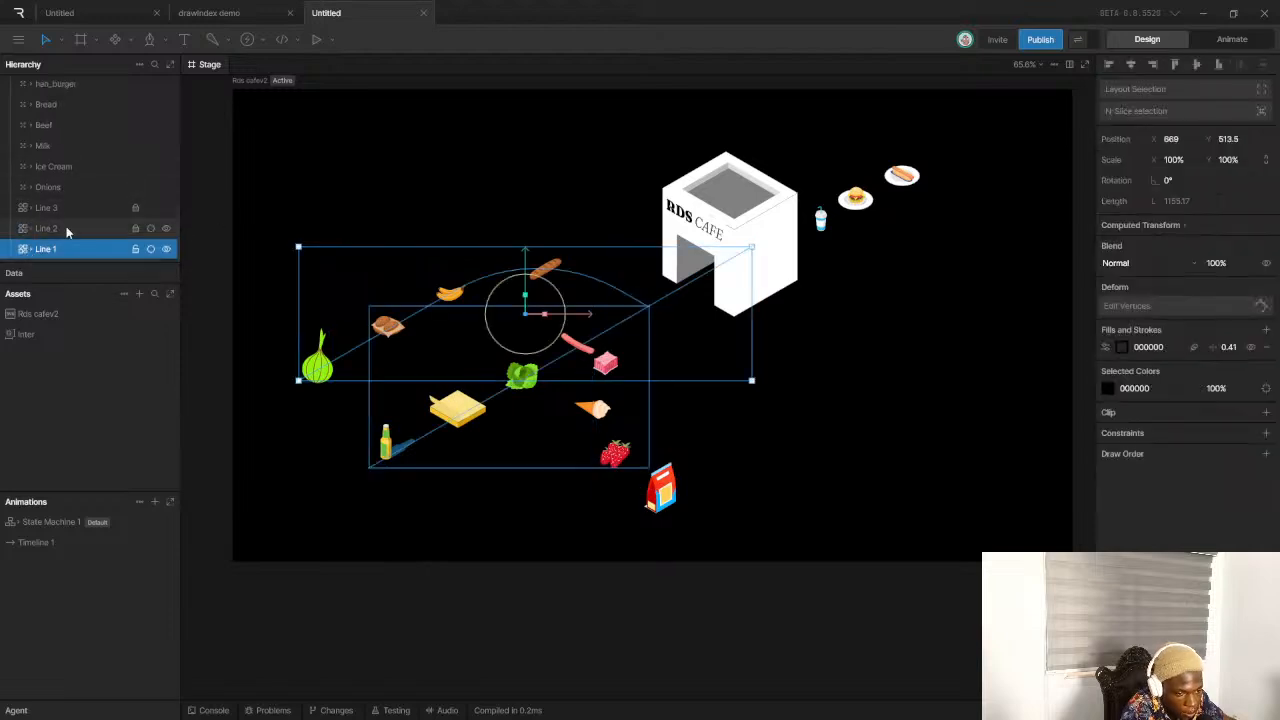
Unlock Line 2 and Line 3, and set the stroke colour of Lines 1, 2 and 3 to white FFFFFF
{"action": "left_click", "coordinate": [85, 213]}
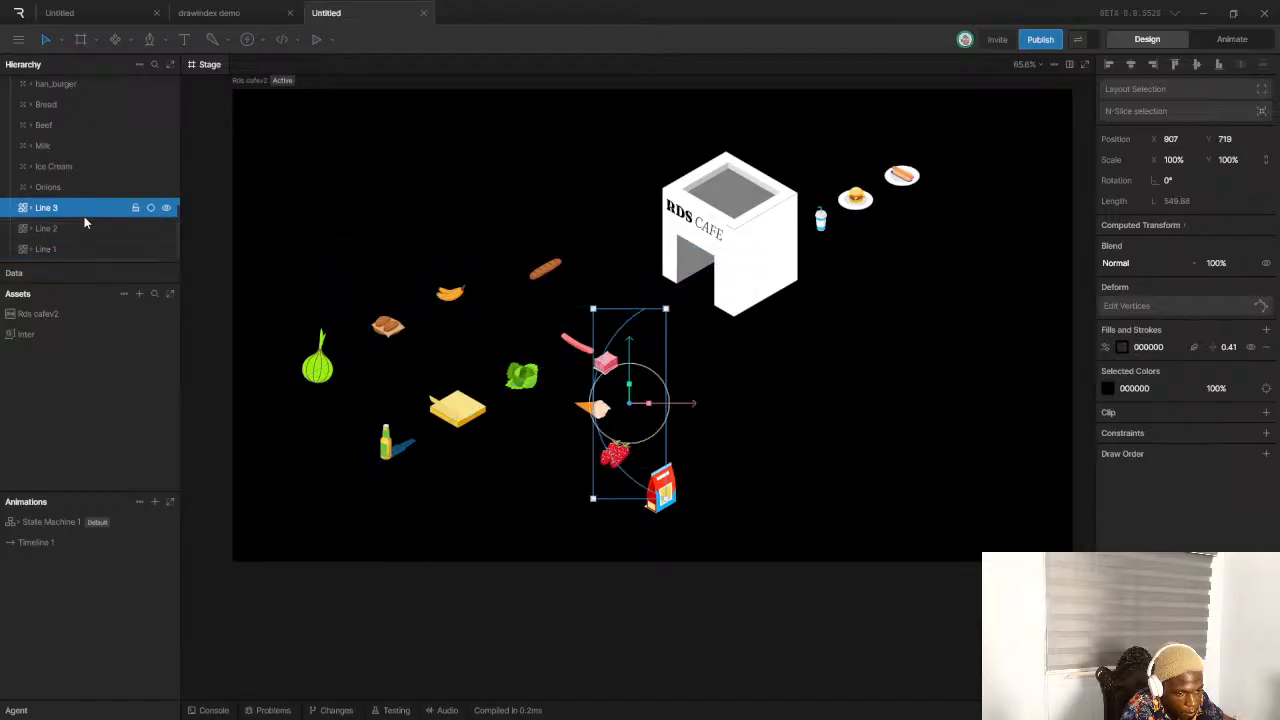
{"action": "left_click", "coordinate": [74, 230], "text": "shift"}
{"action": "left_click", "coordinate": [74, 248], "text": "shift"}
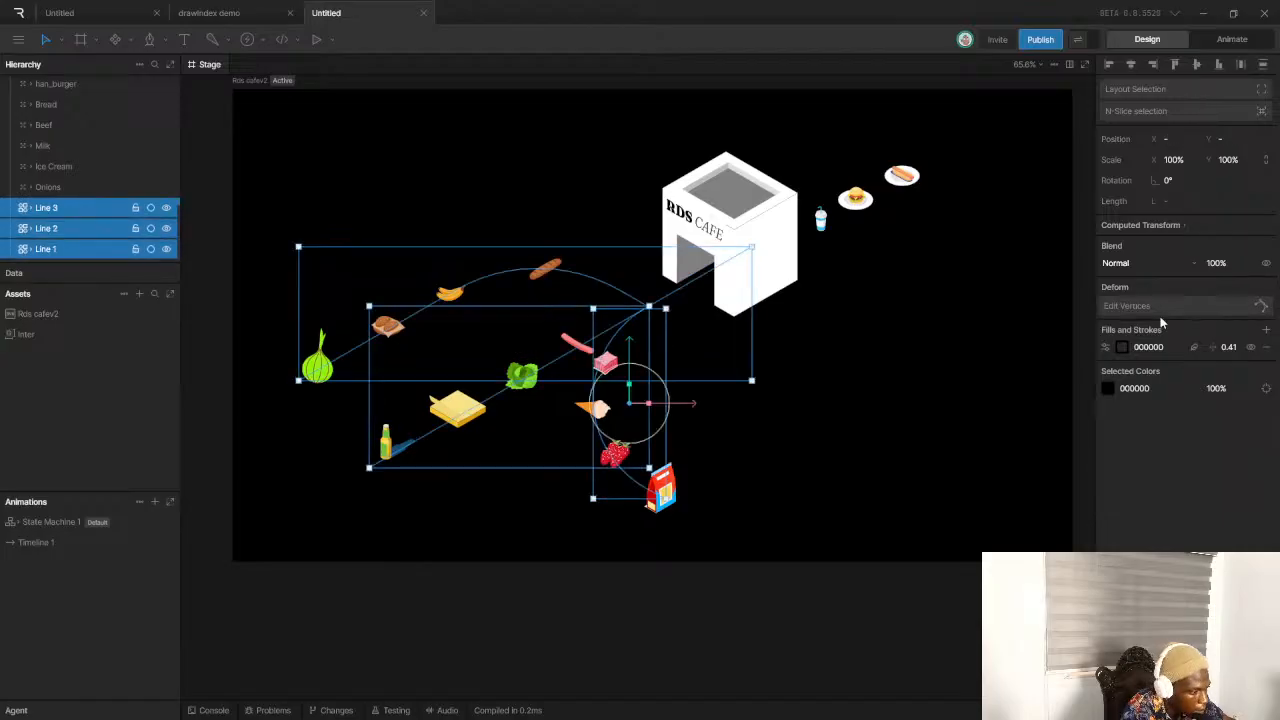
{"action": "left_click", "coordinate": [1122, 347]}
{"action": "left_click_drag", "start_coordinate": [1013, 374], "coordinate": [958, 370]}
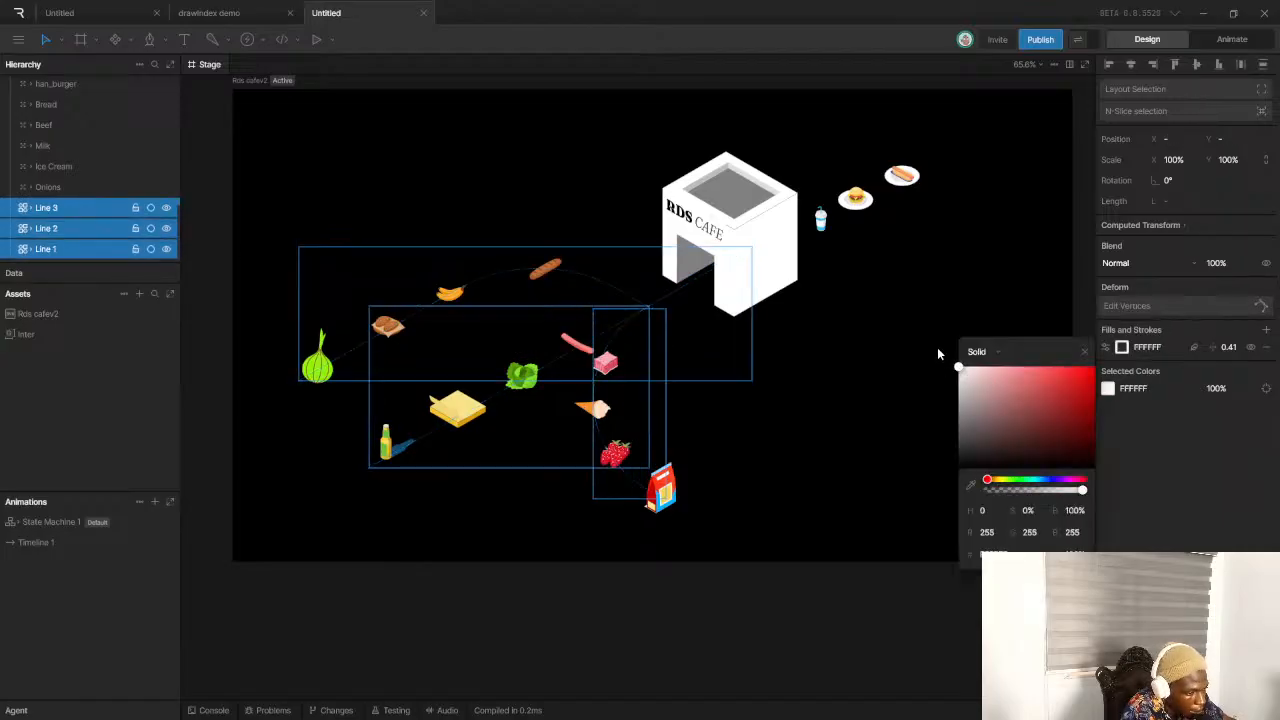
Set the stroke thickness of the three dashed lines to 1 and deselect them
{"action": "left_click", "coordinate": [1228, 347]}
{"action": "type", "text": "2"}
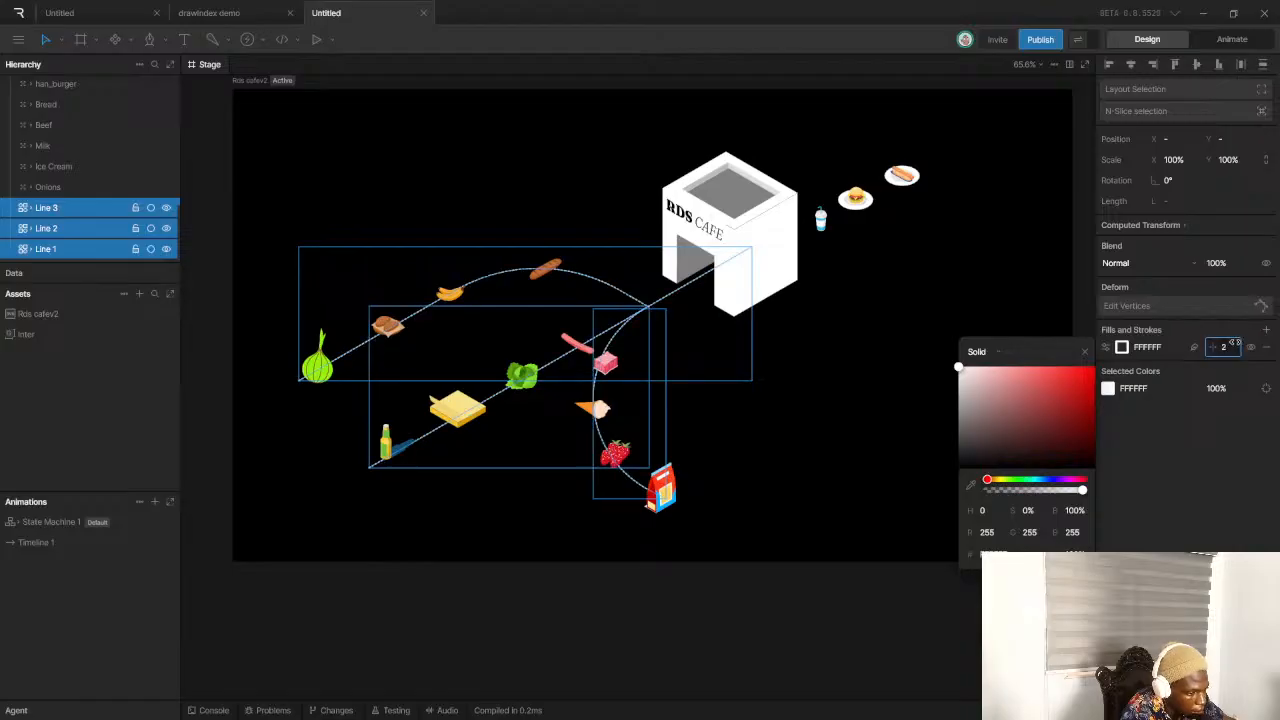
{"action": "left_click_drag", "start_coordinate": [1234, 343], "coordinate": [1225, 343]}
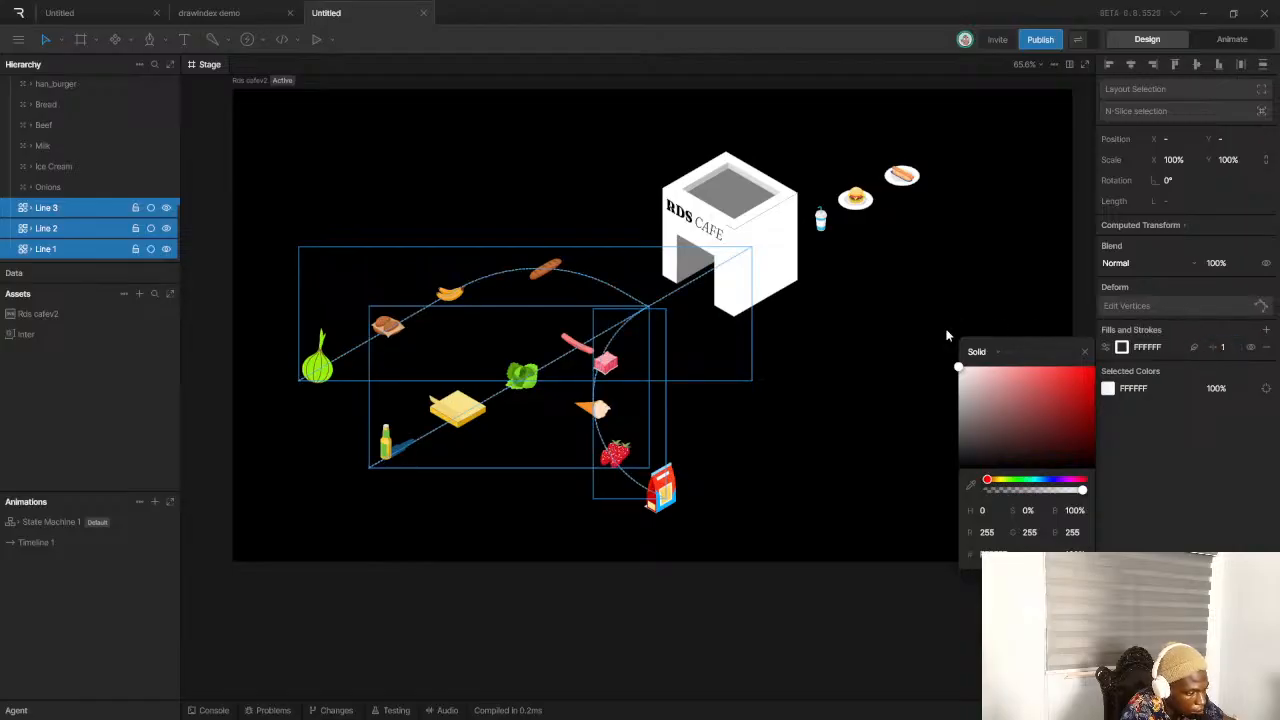
{"action": "left_click", "coordinate": [947, 335]}
{"action": "scroll", "coordinate": [813, 346], "scroll_direction": "down", "scroll_amount": 5}
{"action": "scroll", "coordinate": [851, 296], "scroll_direction": "up", "scroll_amount": 5}
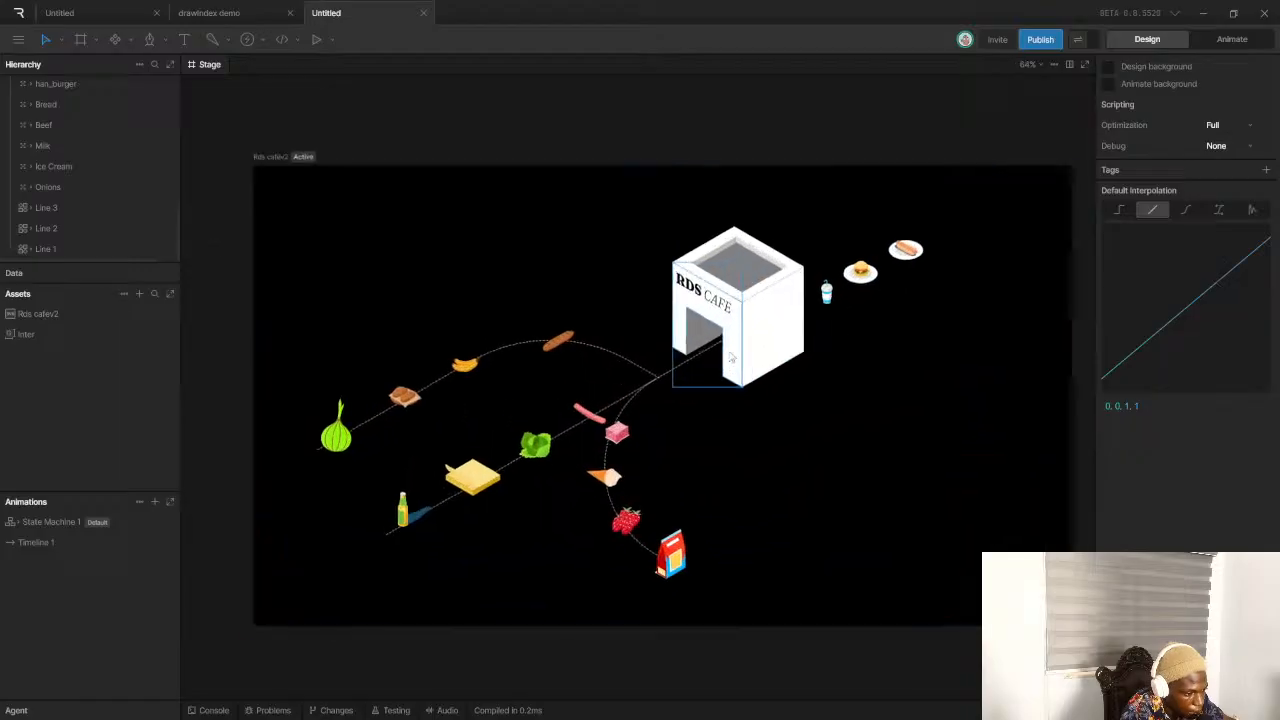
Replace the white FFFFFF in the RDS Cafe group's colours with blue 4047BC
{"action": "scroll", "coordinate": [785, 335], "scroll_direction": "up", "scroll_amount": 3}
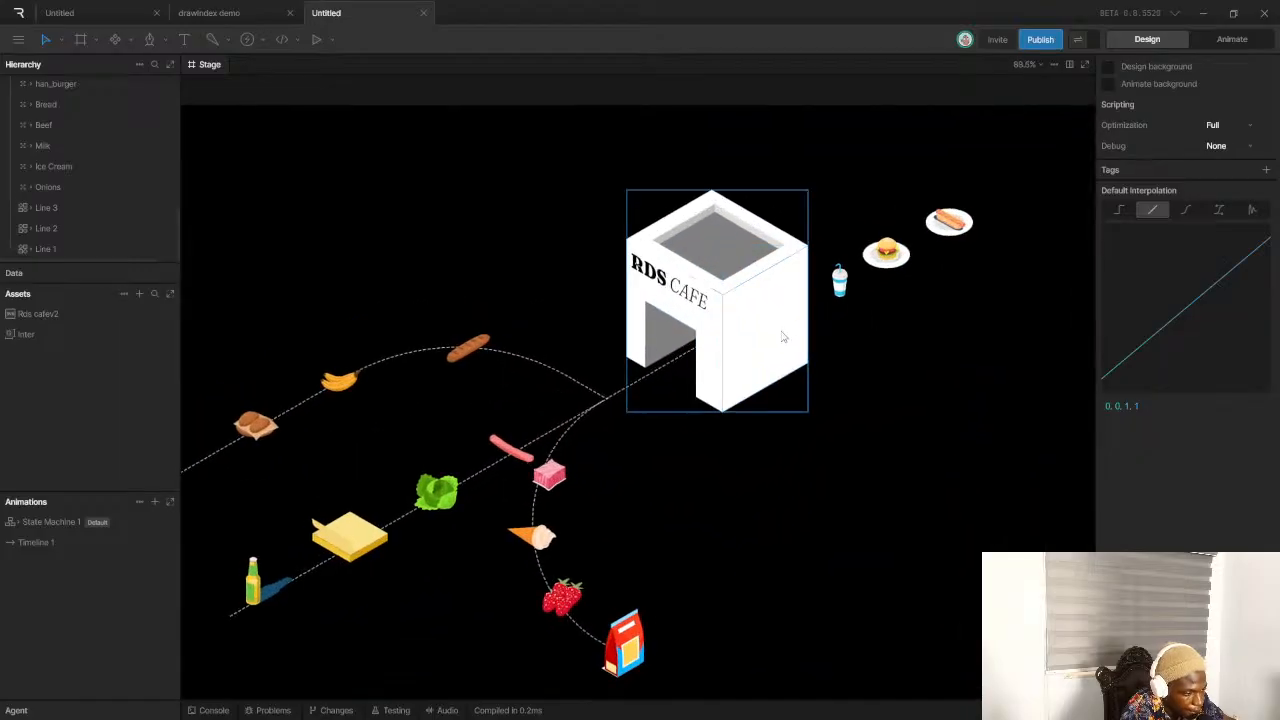
{"action": "left_click", "coordinate": [784, 337]}
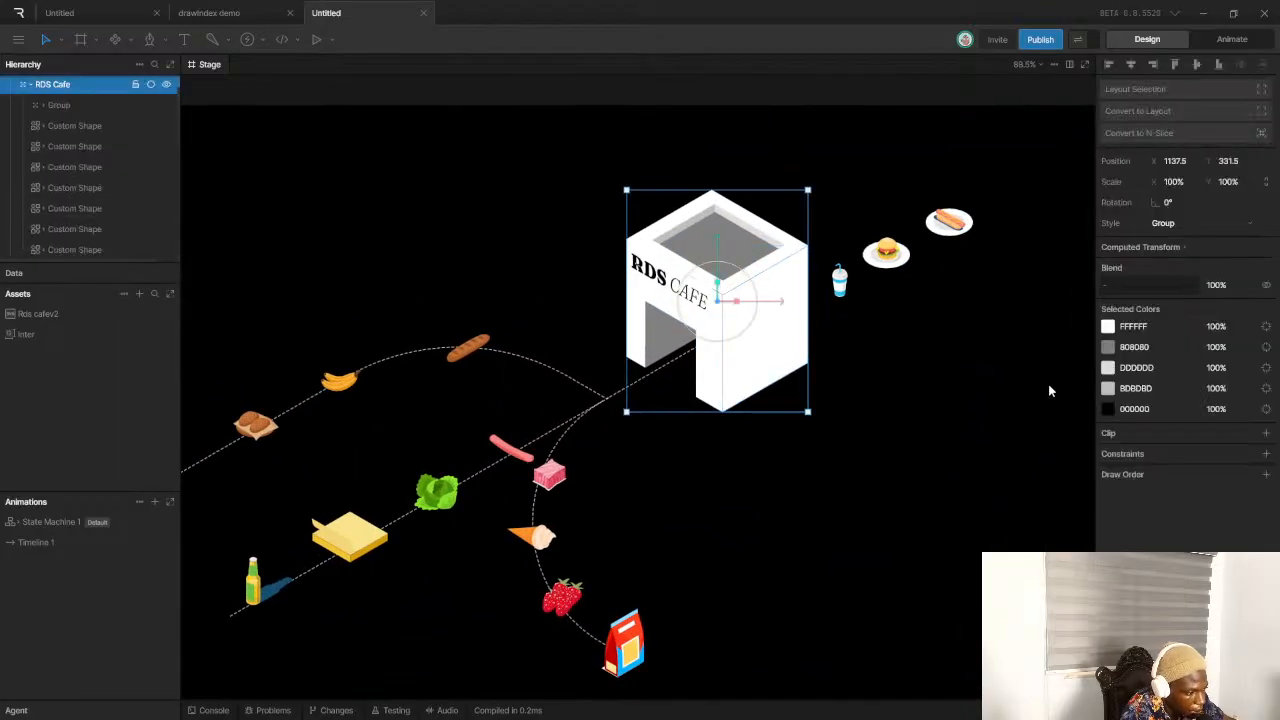
{"action": "left_click", "coordinate": [1107, 327]}
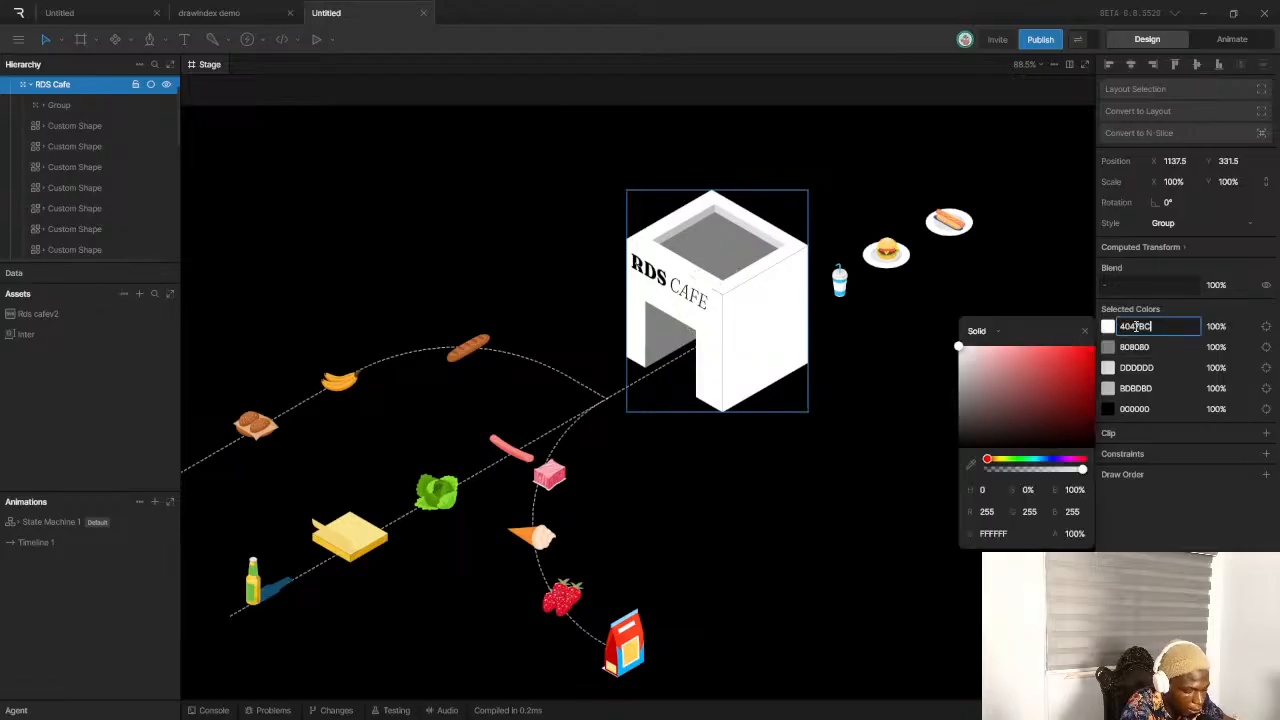
{"action": "key", "text": "Return"}
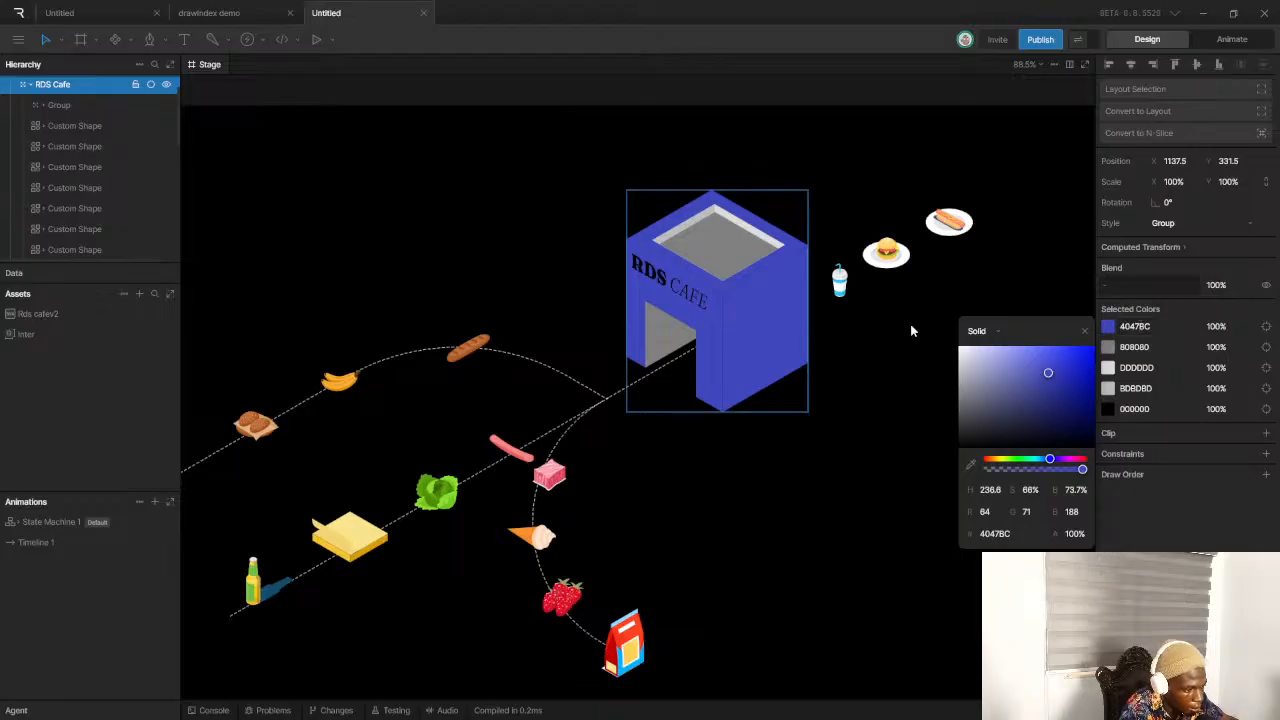
Undo the blue recolouring of the RDS Cafe building and deselect the group
{"action": "left_click", "coordinate": [763, 487]}
{"action": "scroll", "coordinate": [765, 488], "scroll_direction": "down", "scroll_amount": 6}
{"action": "scroll", "coordinate": [765, 466], "scroll_direction": "up", "scroll_amount": 4}
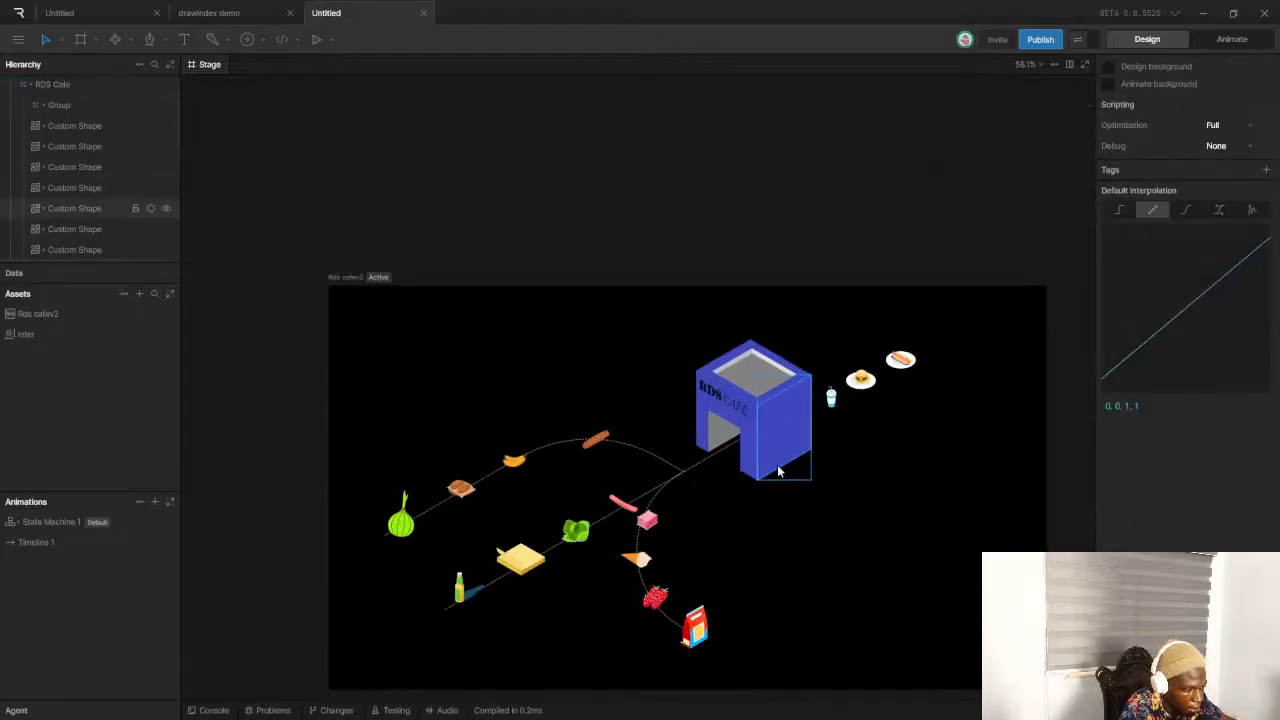
{"action": "scroll", "coordinate": [778, 470], "scroll_direction": "up", "scroll_amount": 4}
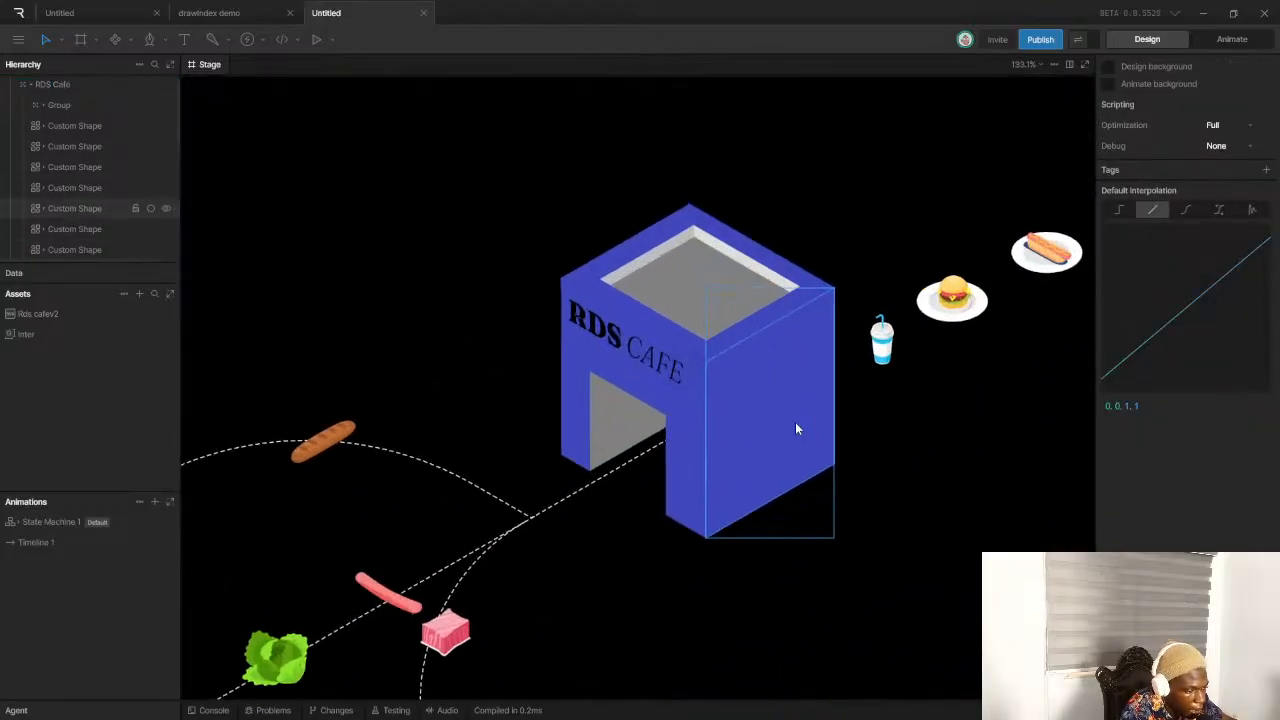
{"action": "scroll", "coordinate": [785, 425], "scroll_direction": "up", "scroll_amount": 1}
{"action": "scroll", "coordinate": [820, 435], "scroll_direction": "down", "scroll_amount": 6}
{"action": "scroll", "coordinate": [840, 430], "scroll_direction": "up", "scroll_amount": 2}
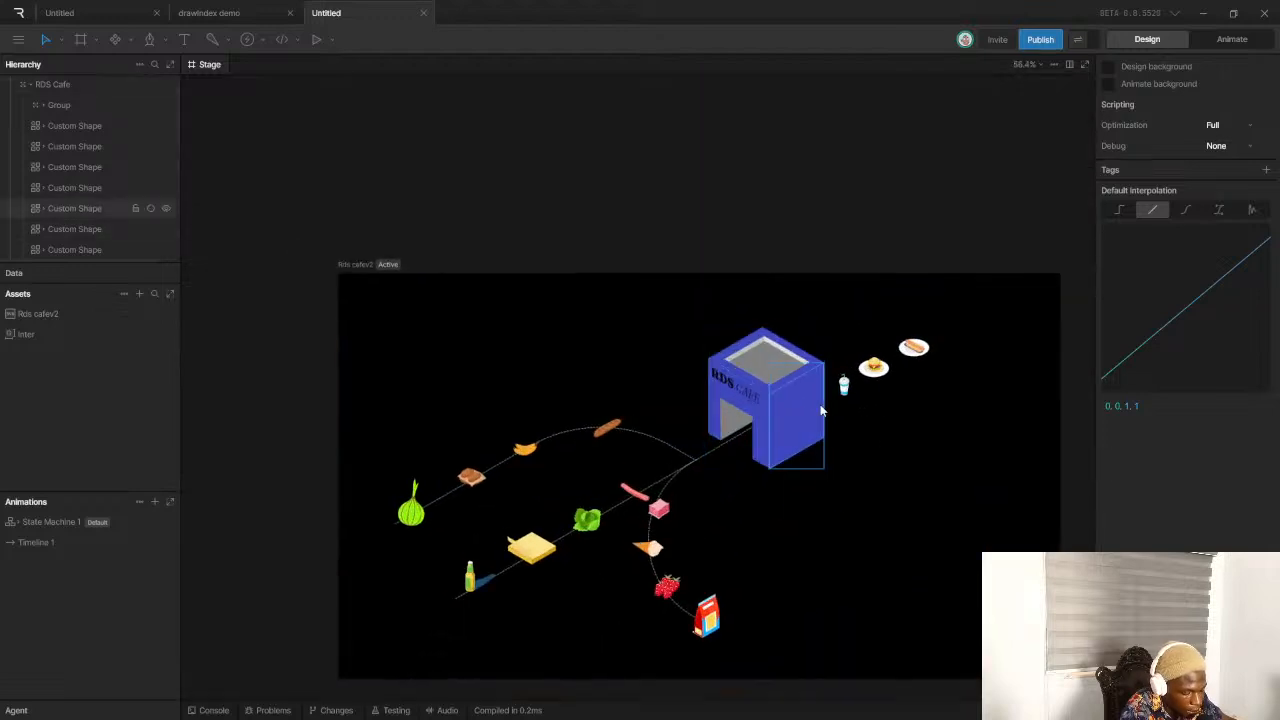
{"action": "left_click", "coordinate": [820, 405]}
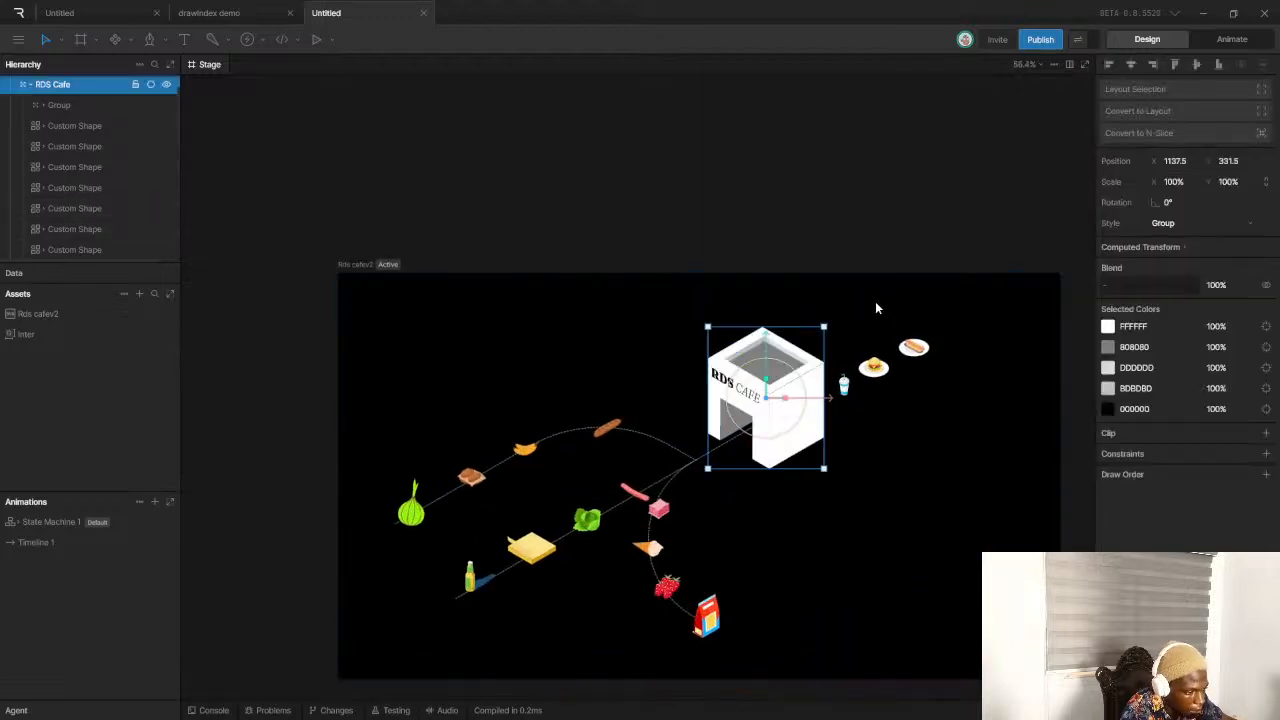
{"action": "left_click", "coordinate": [877, 219]}
Examine the white building, the food items and the dashed lines across the black artboard
{"action": "scroll", "coordinate": [875, 335], "scroll_direction": "down", "scroll_amount": 5}
{"action": "scroll", "coordinate": [965, 458], "scroll_direction": "up", "scroll_amount": 3}
{"action": "scroll", "coordinate": [725, 262], "scroll_direction": "up", "scroll_amount": 2}
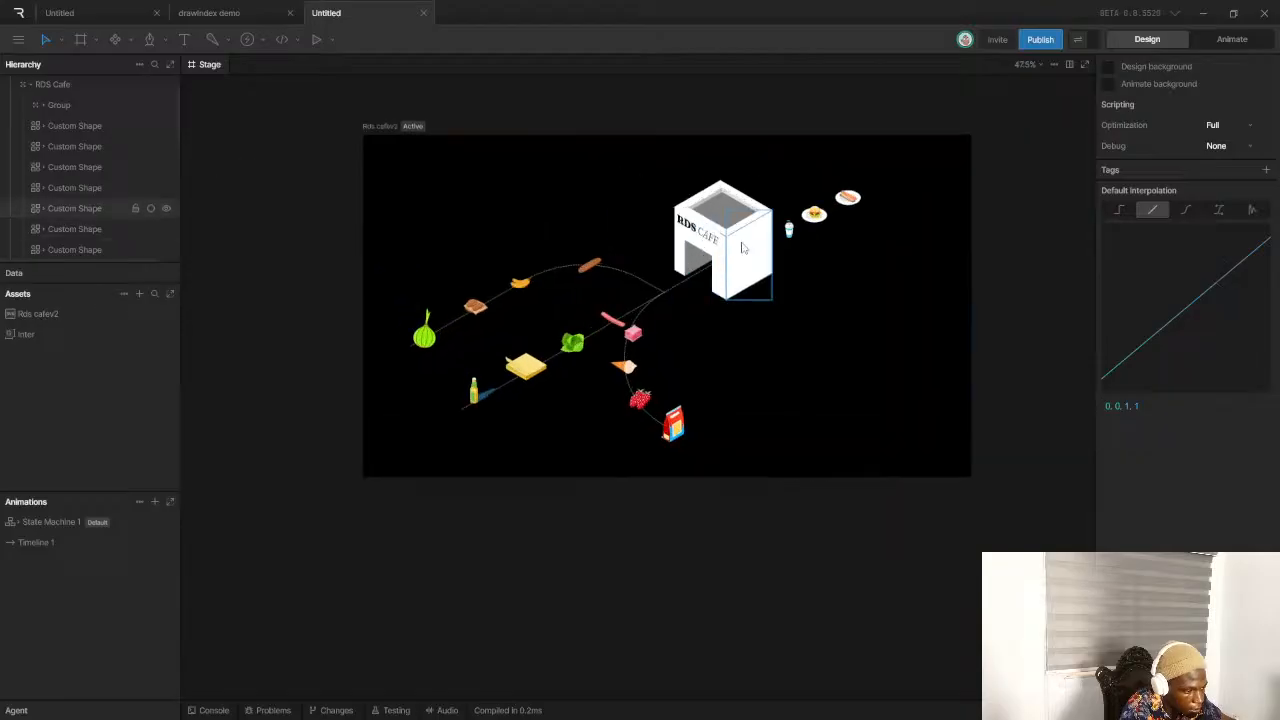
{"action": "scroll", "coordinate": [745, 330], "scroll_direction": "up", "scroll_amount": 2}
{"action": "scroll", "coordinate": [700, 430], "scroll_direction": "down", "scroll_amount": 3}
{"action": "scroll", "coordinate": [669, 438], "scroll_direction": "up", "scroll_amount": 3}
{"action": "scroll", "coordinate": [560, 540], "scroll_direction": "down", "scroll_amount": 3}
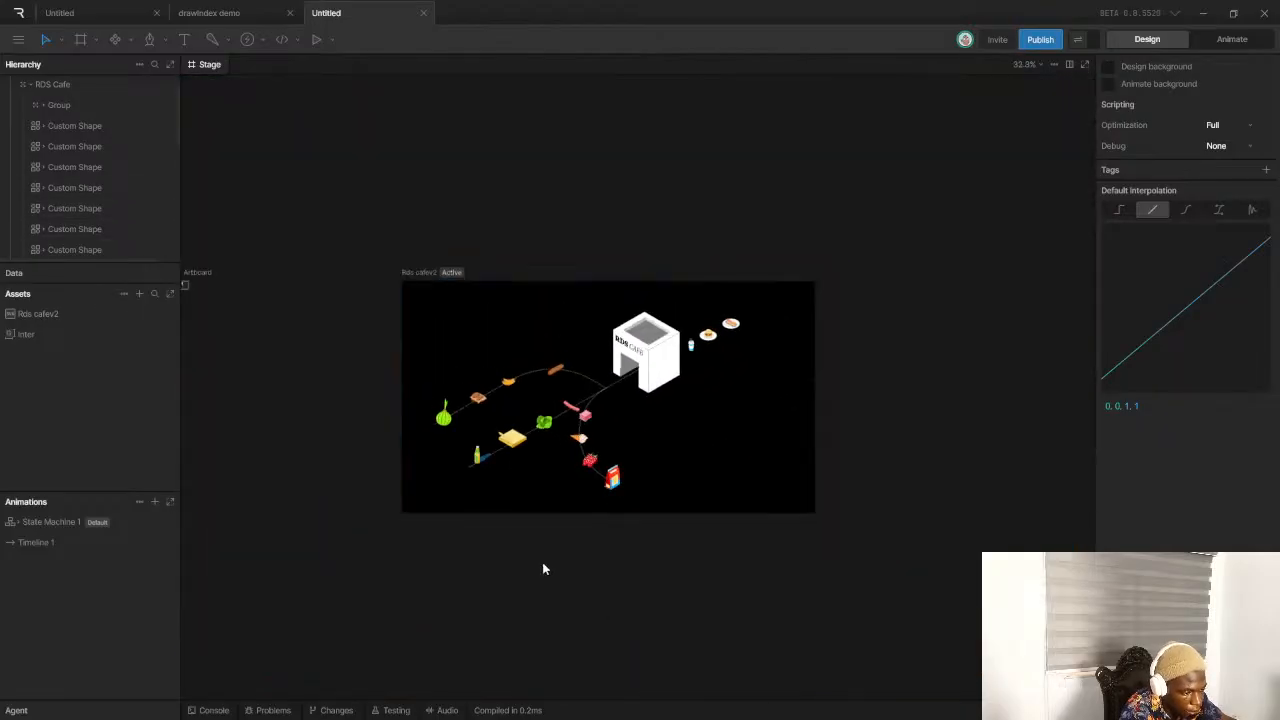
{"action": "scroll", "coordinate": [462, 447], "scroll_direction": "up", "scroll_amount": 3}
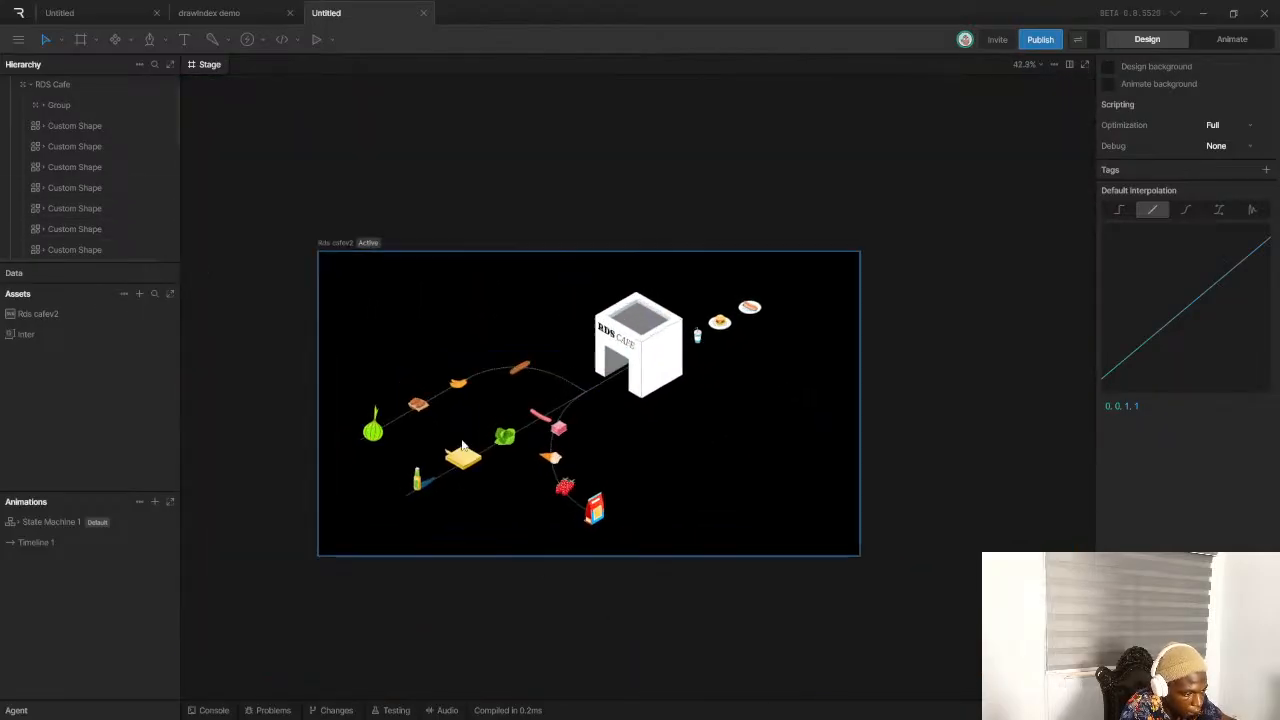
{"action": "scroll", "coordinate": [462, 447], "scroll_direction": "up", "scroll_amount": 5}
{"action": "scroll", "coordinate": [600, 440], "scroll_direction": "down", "scroll_amount": 6}
{"action": "scroll", "coordinate": [758, 427], "scroll_direction": "up", "scroll_amount": 3}
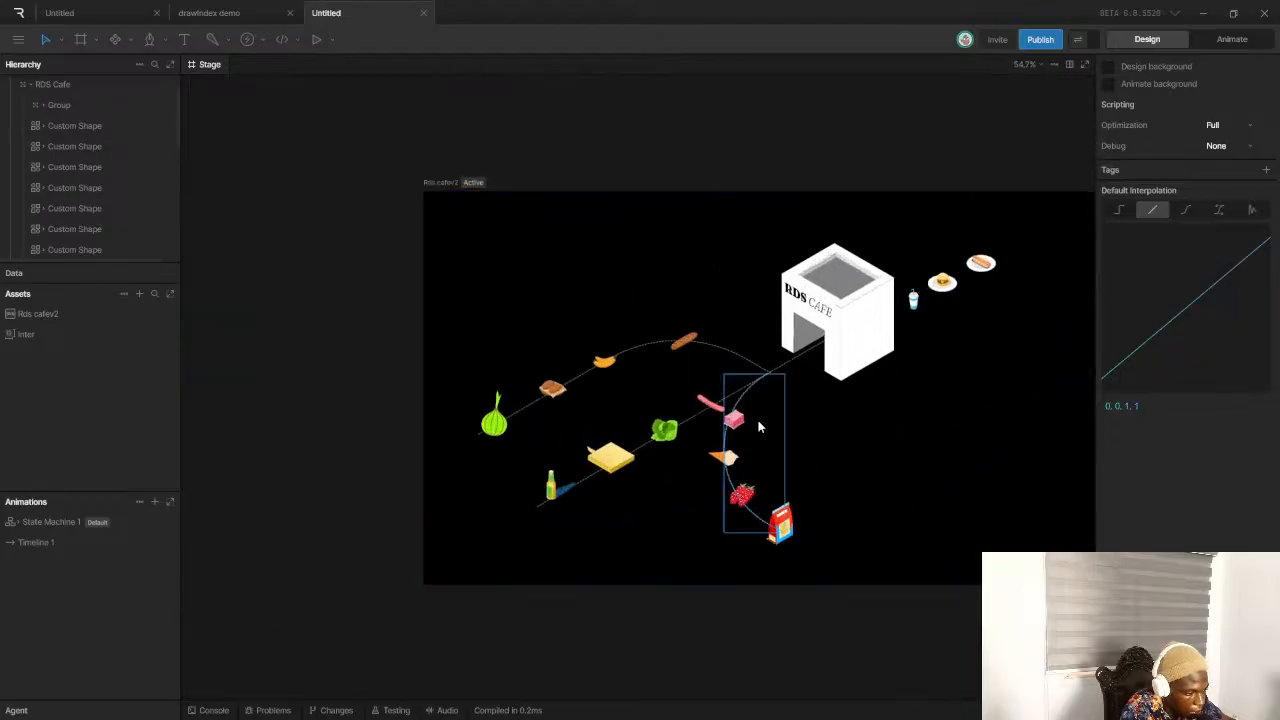
{"action": "scroll", "coordinate": [758, 427], "scroll_direction": "up", "scroll_amount": 4}
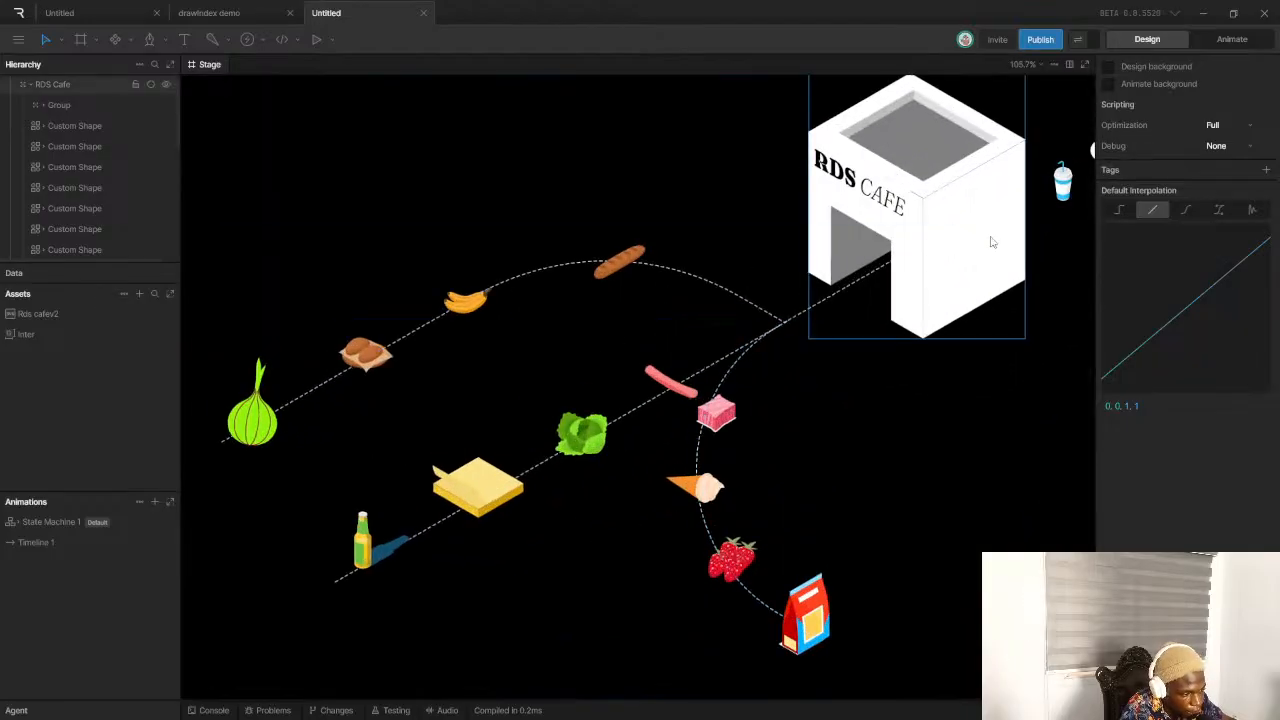
{"action": "scroll", "coordinate": [701, 392], "scroll_direction": "down", "scroll_amount": 2}
{"action": "scroll", "coordinate": [854, 366], "scroll_direction": "down", "scroll_amount": 2}
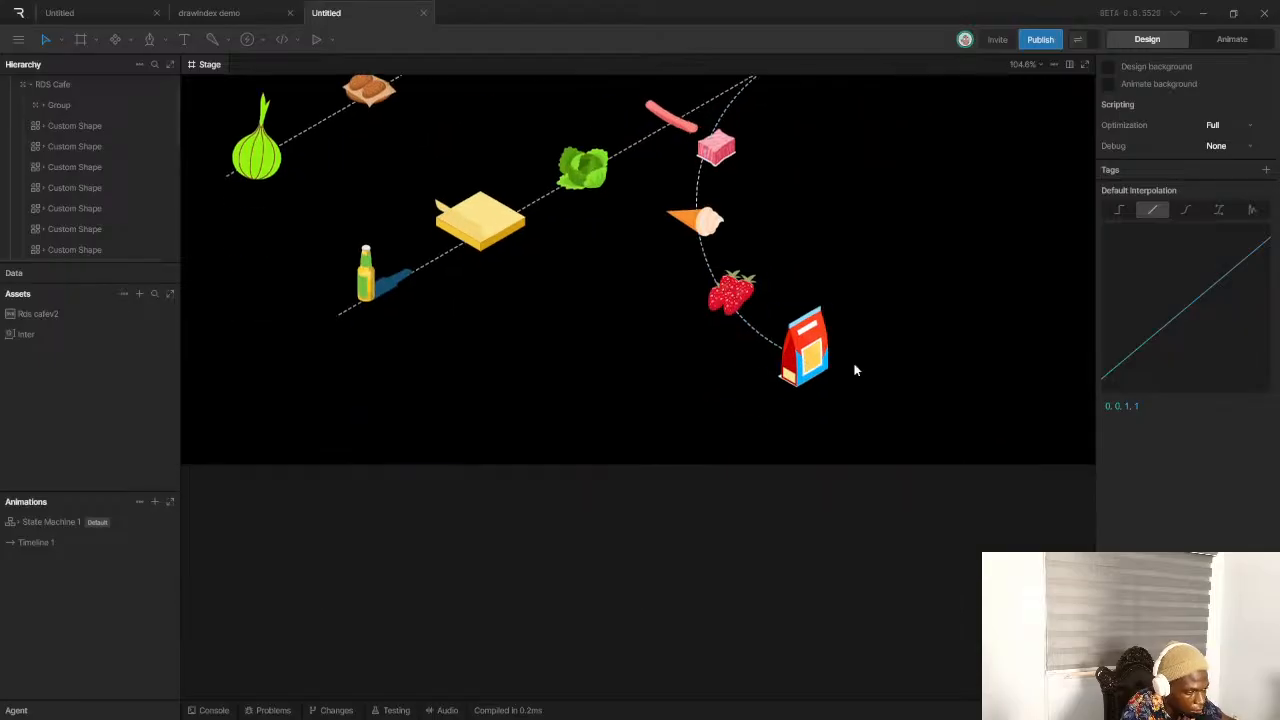
{"action": "scroll", "coordinate": [766, 380], "scroll_direction": "up", "scroll_amount": 3}
{"action": "scroll", "coordinate": [720, 409], "scroll_direction": "down", "scroll_amount": 8}
{"action": "scroll", "coordinate": [822, 272], "scroll_direction": "up", "scroll_amount": 3}
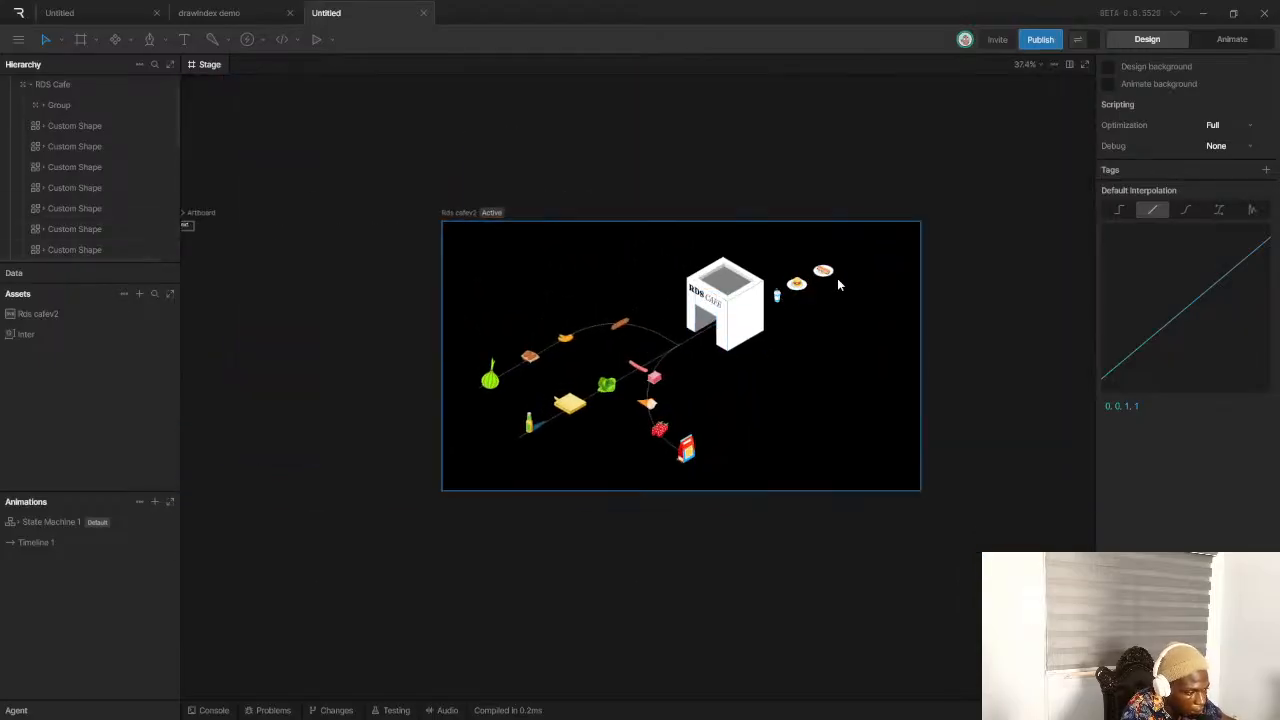
{"action": "scroll", "coordinate": [703, 364], "scroll_direction": "up", "scroll_amount": 5}
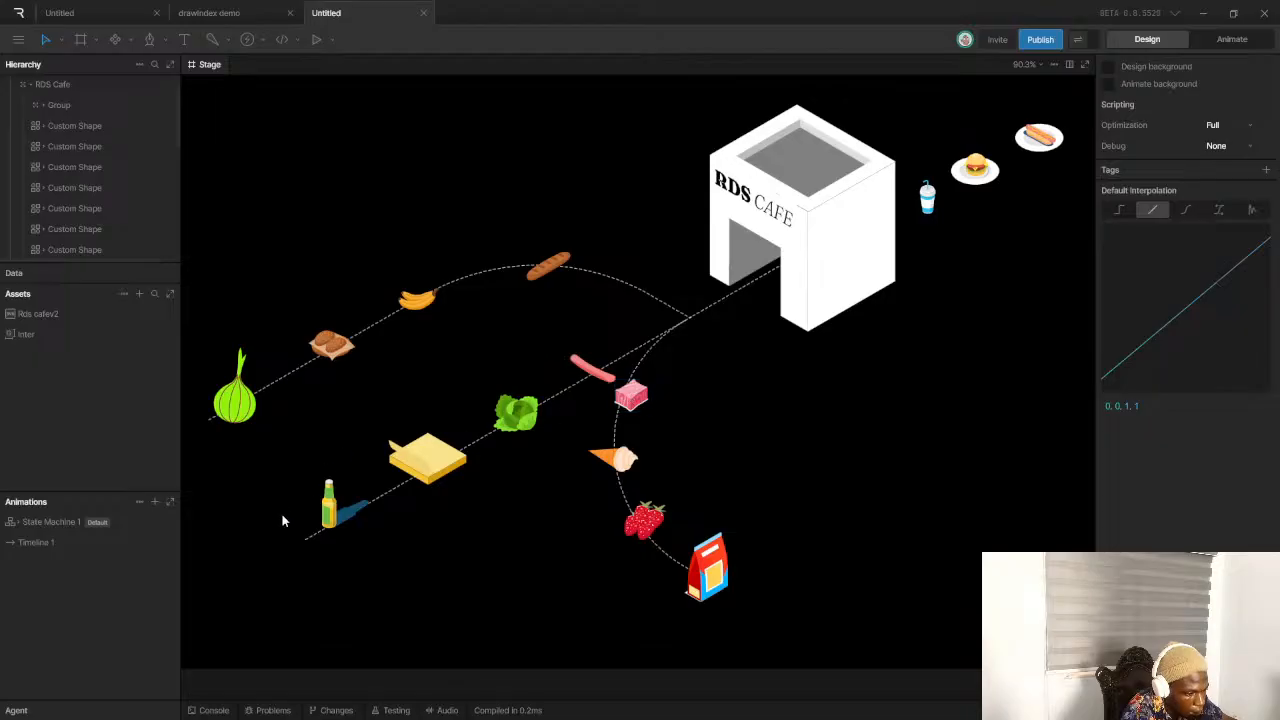
Move the Beef group off the curved line to about X 511.5, Y 886.5 and put the Mustard in its place at about X 860, Y 621
{"action": "left_click", "coordinate": [329, 507]}
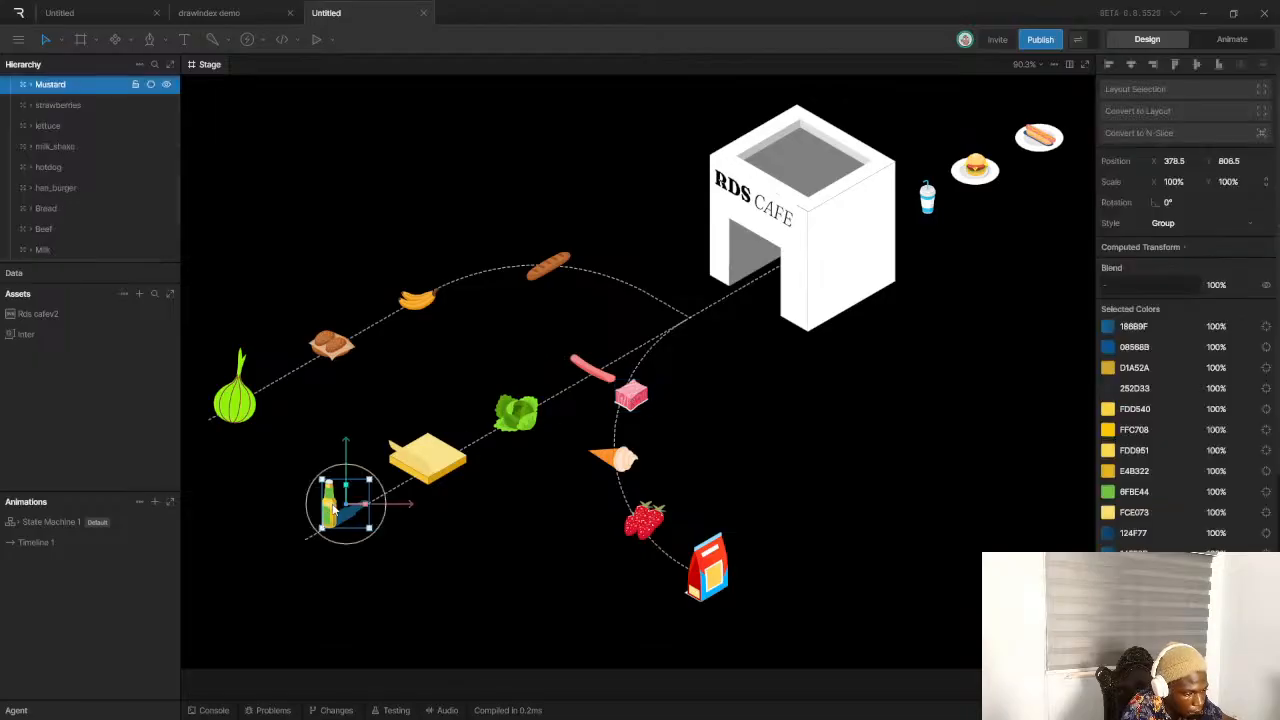
{"action": "left_click", "coordinate": [640, 397]}
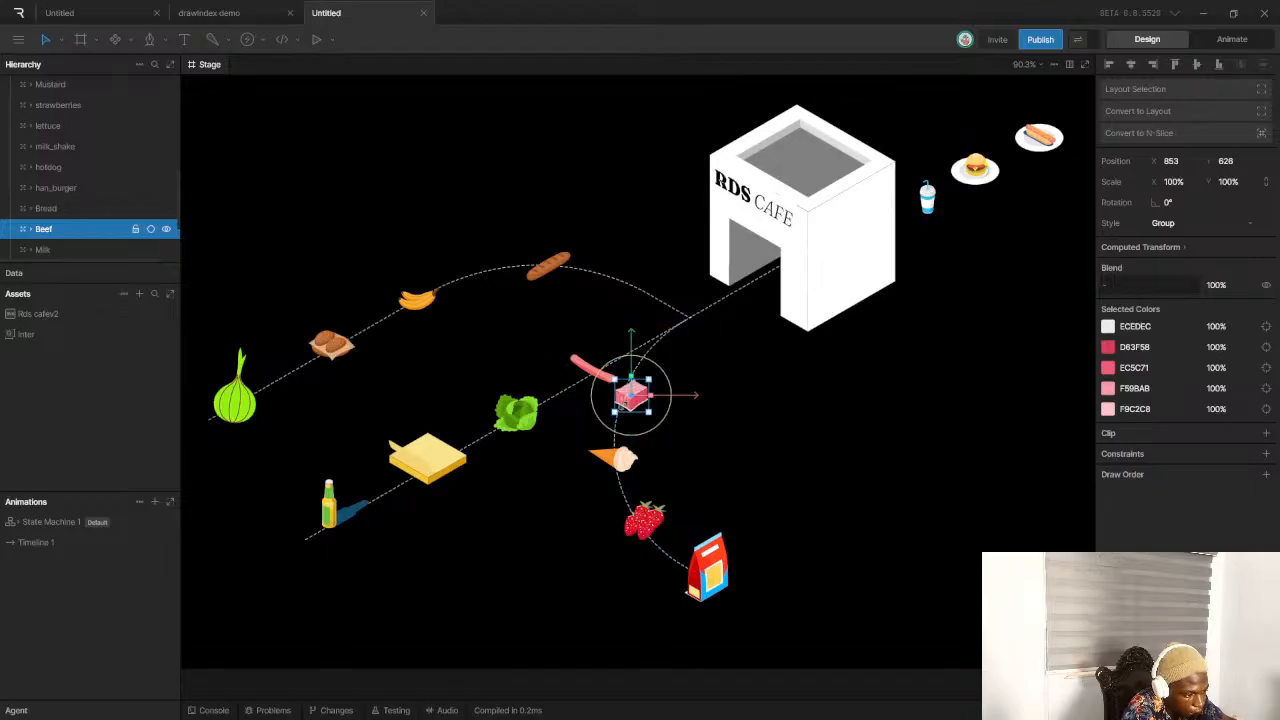
{"action": "scroll", "coordinate": [638, 403], "scroll_direction": "up", "scroll_amount": 3}
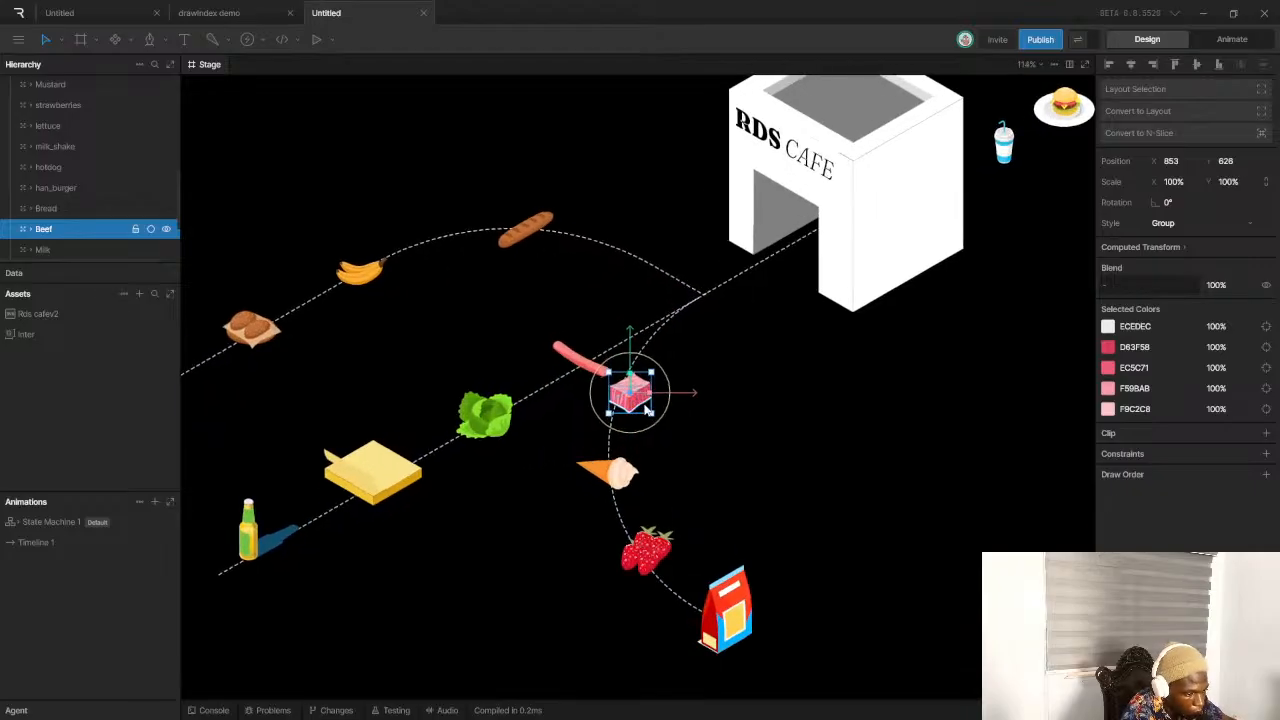
{"action": "left_click_drag", "start_coordinate": [640, 397], "coordinate": [381, 596]}
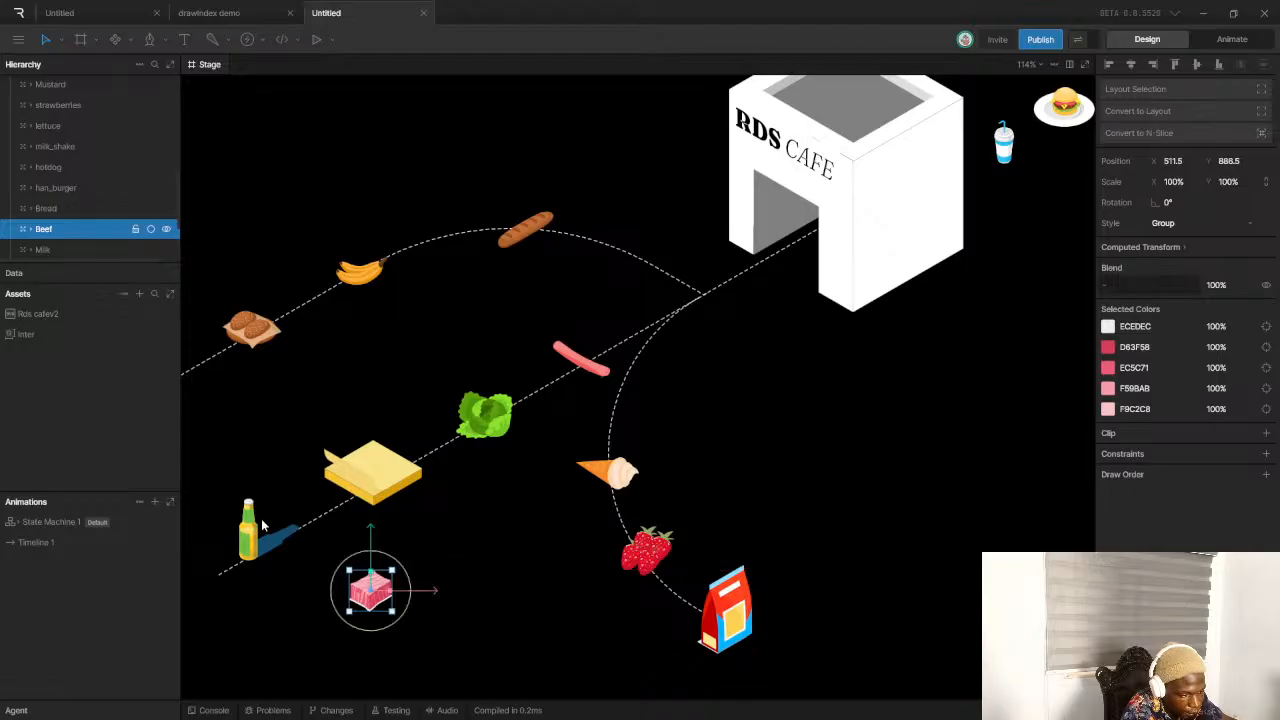
{"action": "key", "text": "Escape"}
{"action": "left_click_drag", "start_coordinate": [256, 530], "coordinate": [619, 400]}
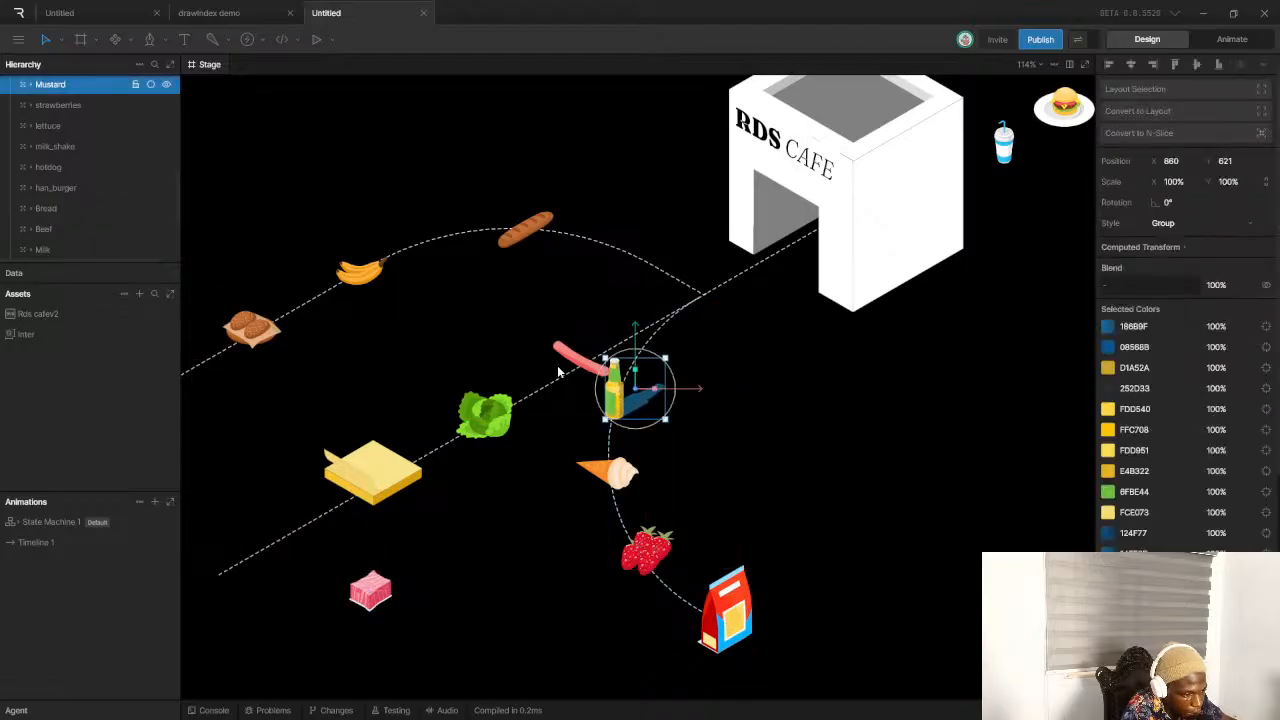
Shift the hotdog_bare group slightly away from the Mustard bottle to about X 775, Y 578.5
{"action": "left_click_drag", "start_coordinate": [575, 362], "coordinate": [565, 357]}
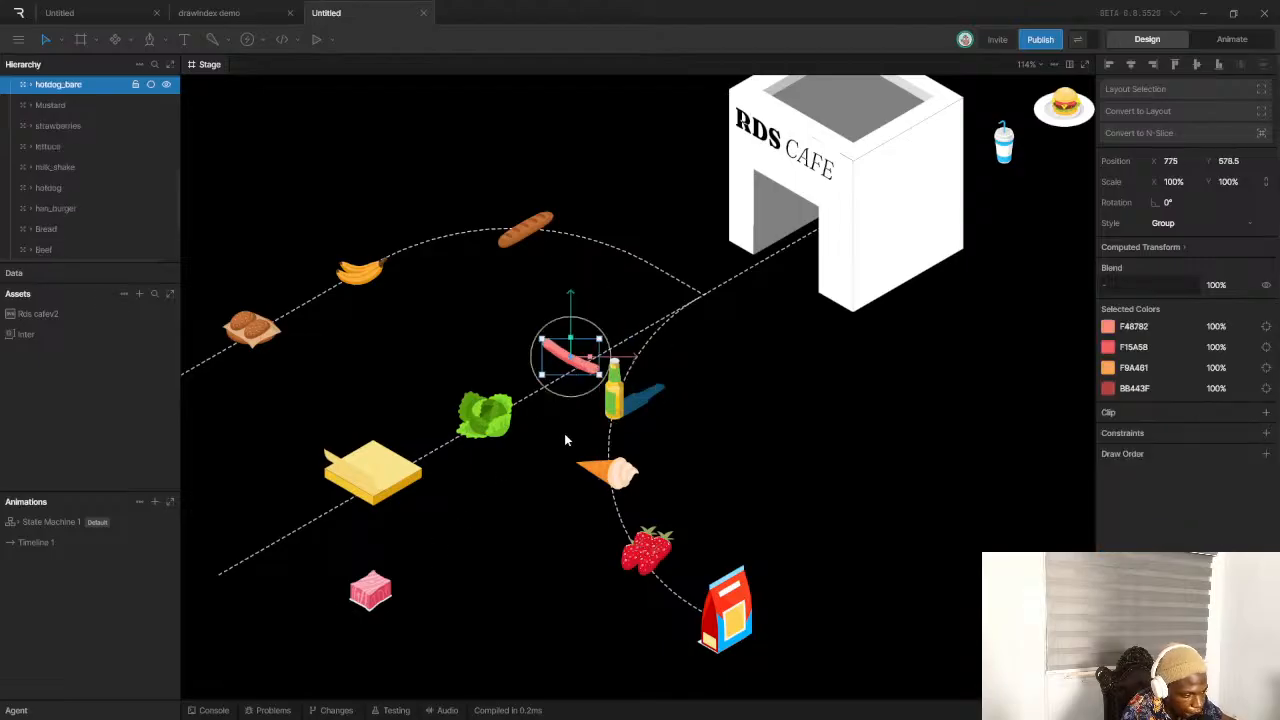
{"action": "scroll", "coordinate": [626, 398], "scroll_direction": "down", "scroll_amount": 5}
{"action": "scroll", "coordinate": [860, 274], "scroll_direction": "up", "scroll_amount": 2}
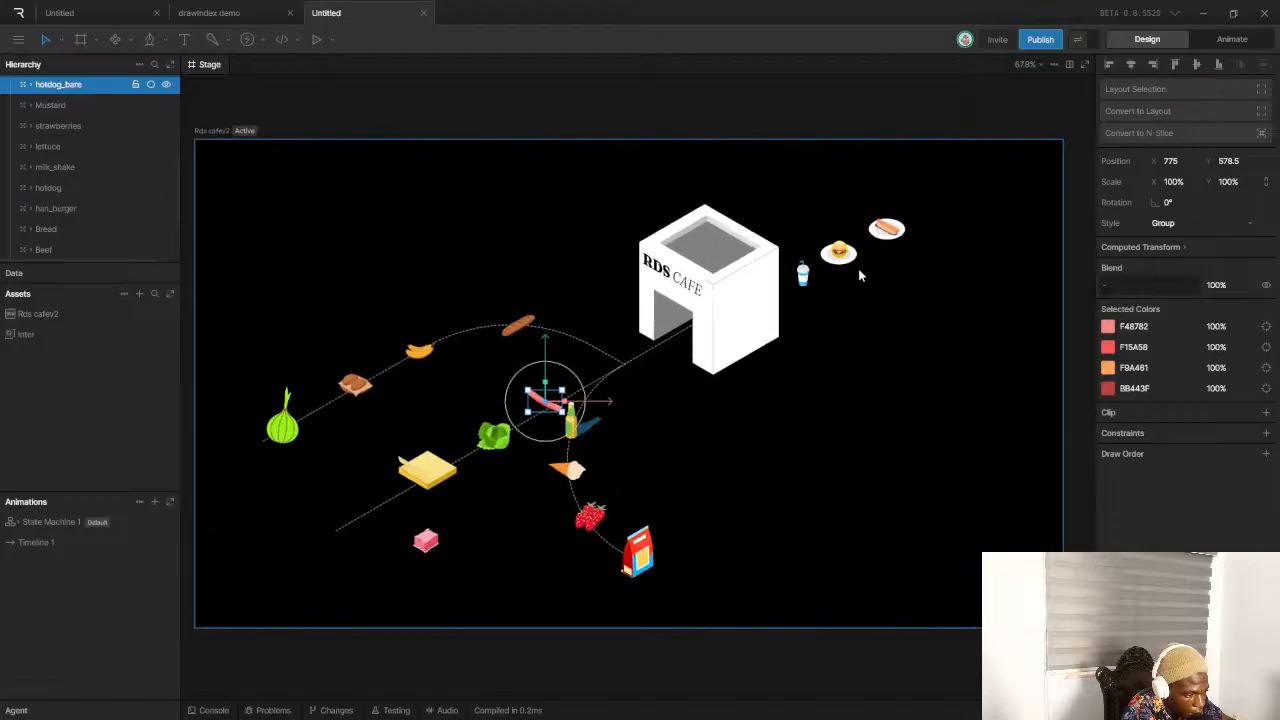
{"action": "scroll", "coordinate": [858, 272], "scroll_direction": "up", "scroll_amount": 2}
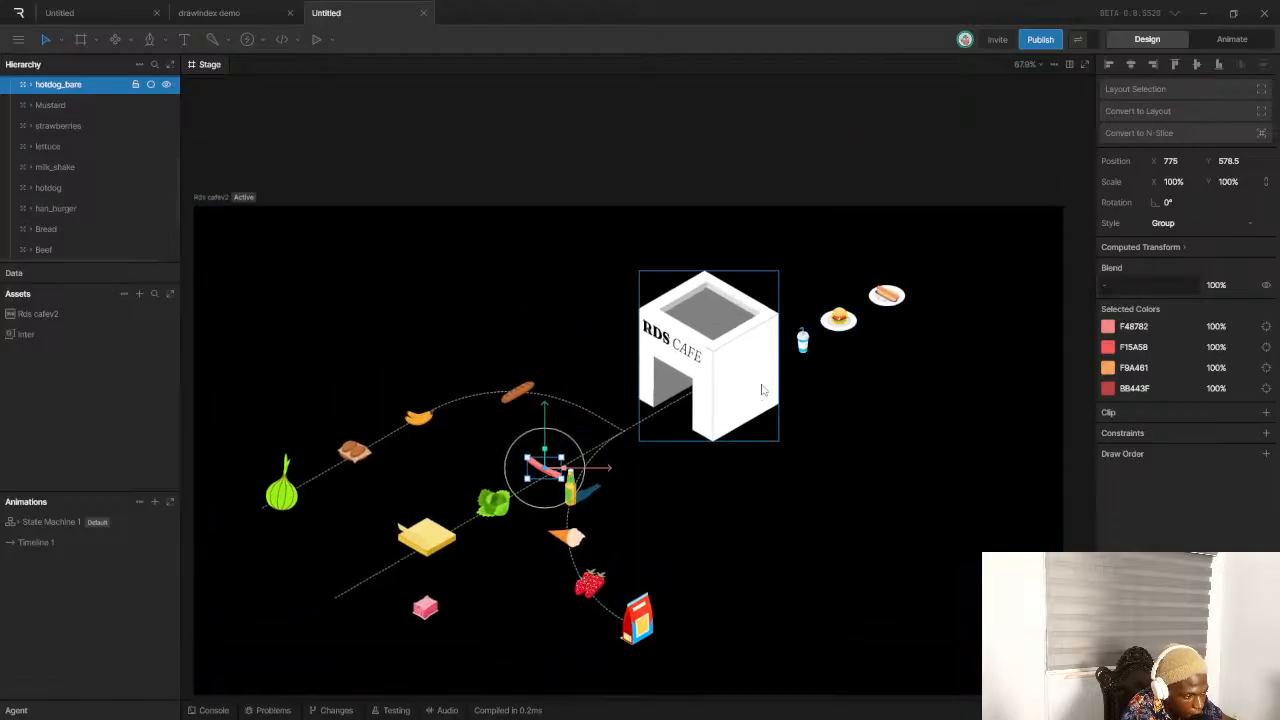
{"action": "left_click", "coordinate": [492, 505]}
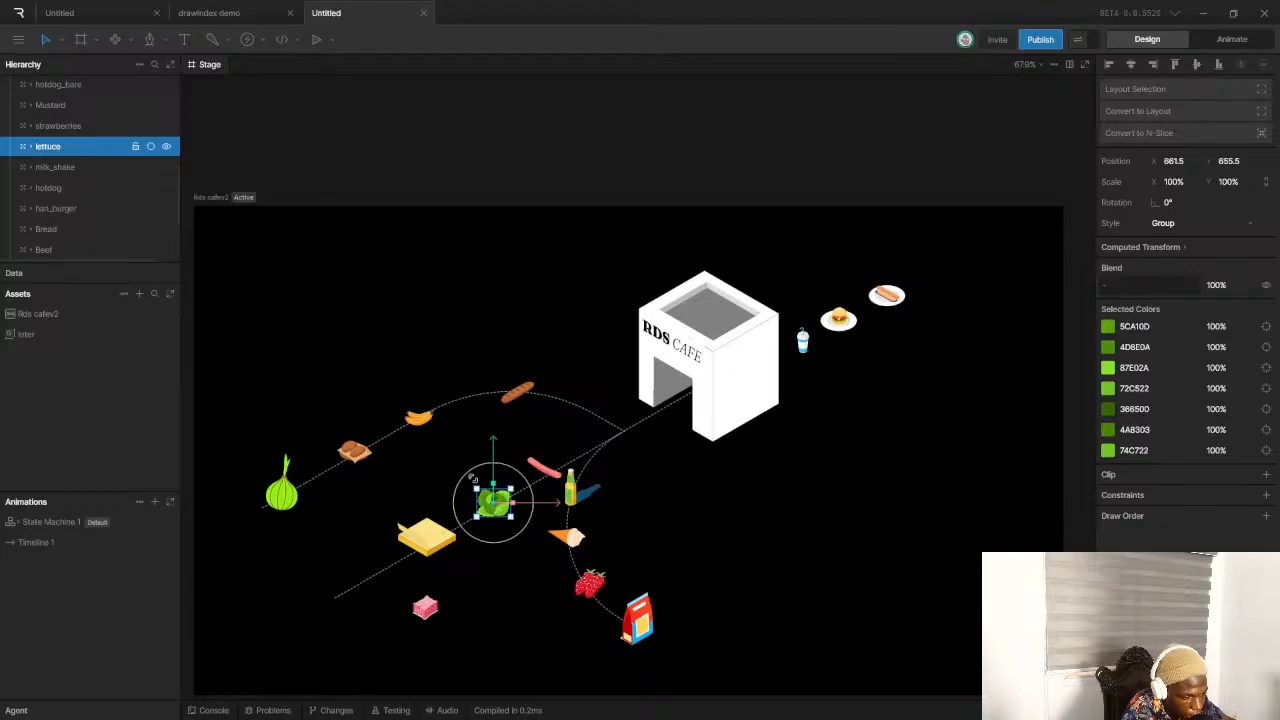
Move the Banana off the upper dashed line and put the Bread group in its former place before the baguette
{"action": "left_click_drag", "start_coordinate": [418, 417], "coordinate": [355, 477]}
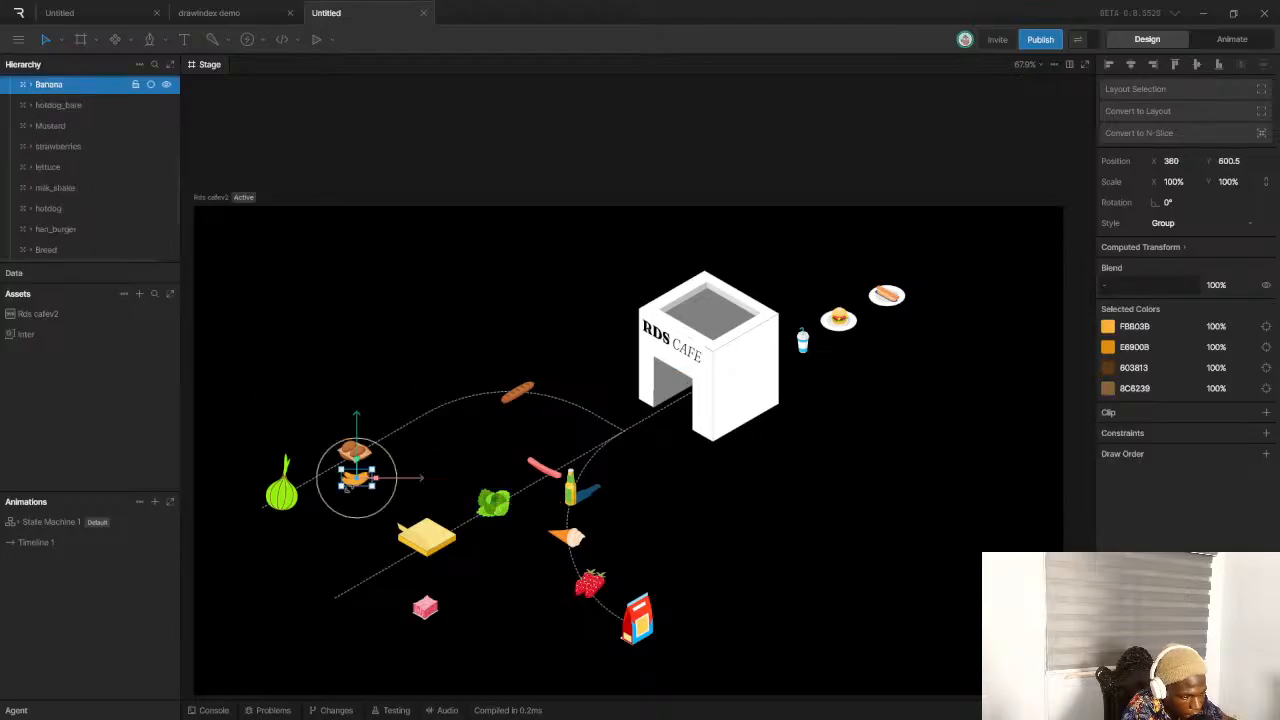
{"action": "left_click", "coordinate": [389, 442]}
{"action": "left_click", "coordinate": [355, 456]}
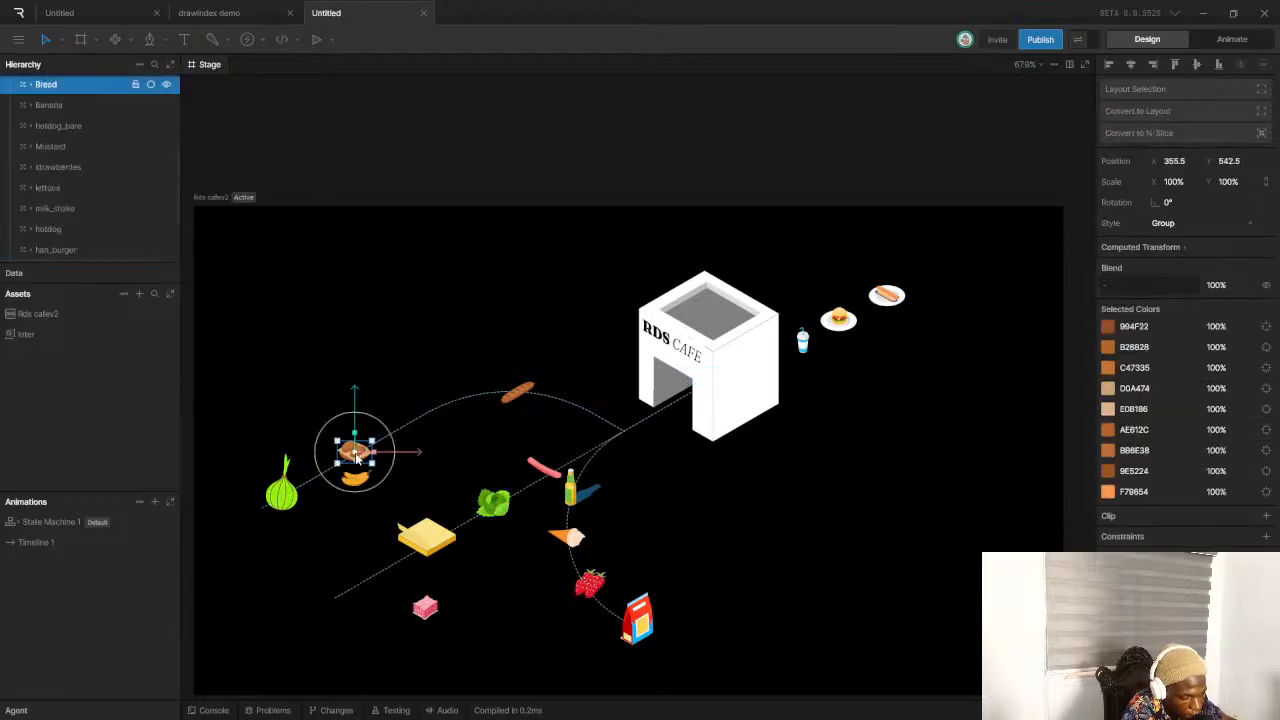
{"action": "left_click_drag", "start_coordinate": [349, 456], "coordinate": [481, 386]}
{"action": "scroll", "coordinate": [411, 428], "scroll_direction": "up", "scroll_amount": 5}
{"action": "scroll", "coordinate": [540, 420], "scroll_direction": "down", "scroll_amount": 4}
Place the Banana on the upper dashed line at about X 374.5, Y 532 and shift the Onions to about X 187.5, Y 600.5
{"action": "left_click", "coordinate": [394, 495]}
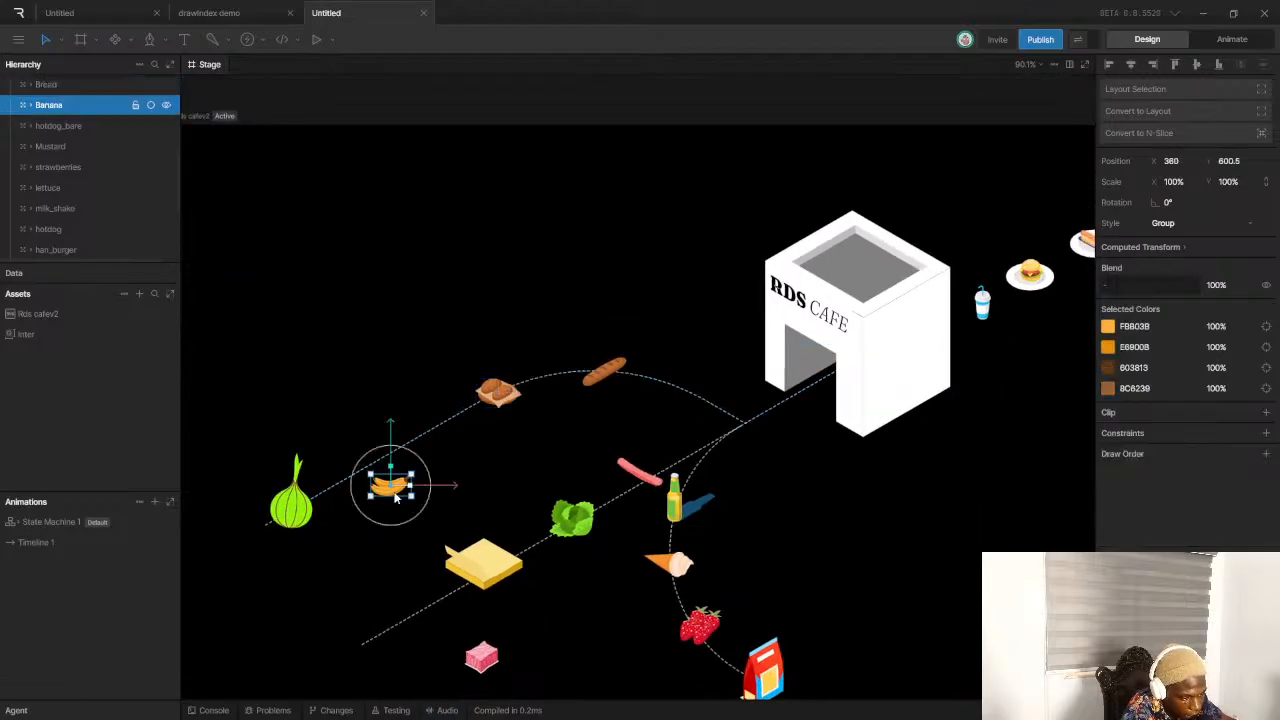
{"action": "left_click_drag", "start_coordinate": [395, 497], "coordinate": [399, 445]}
{"action": "key", "text": "ctrl+z"}
{"action": "left_click", "coordinate": [414, 479]}
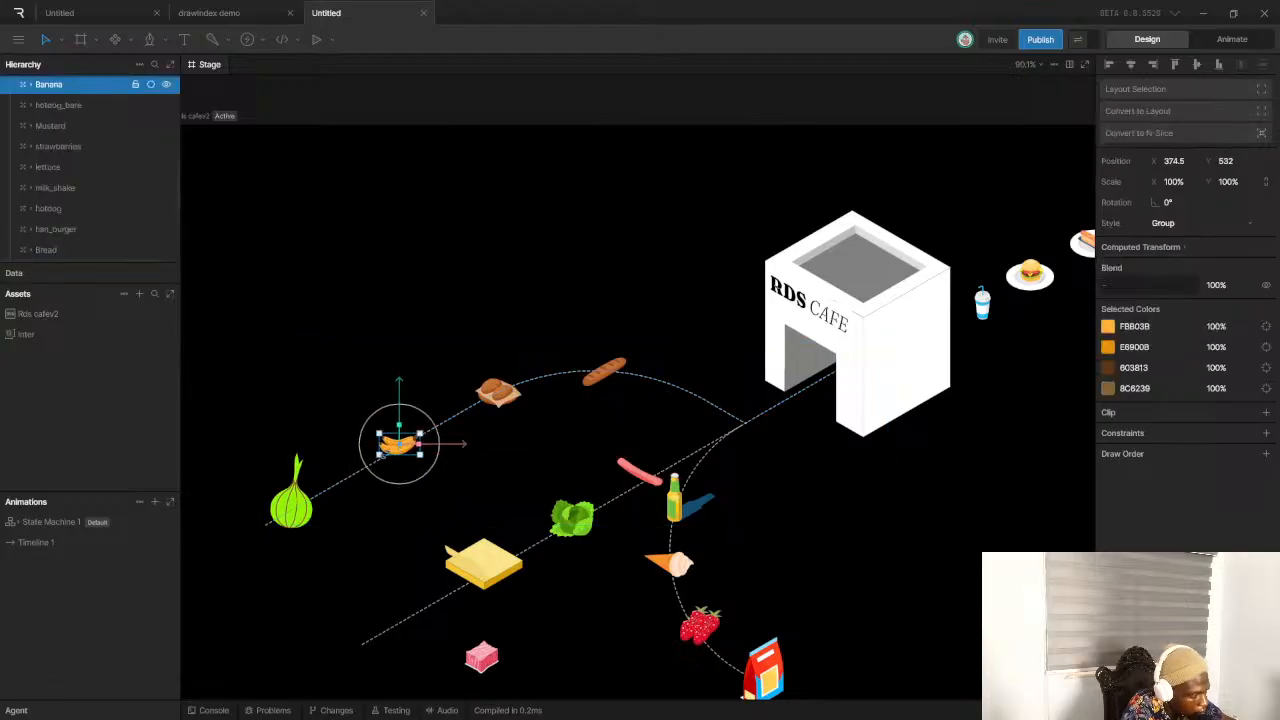
{"action": "left_click", "coordinate": [310, 518]}
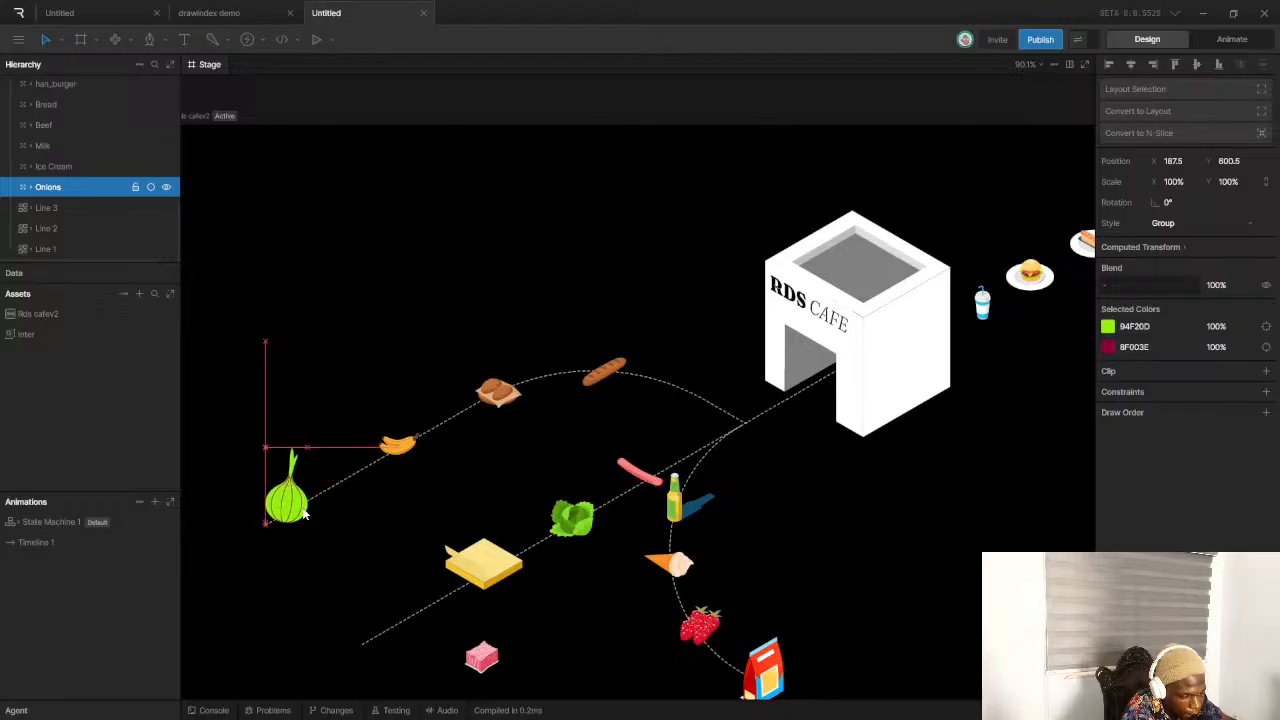
Move the Ice Cream from the curved line to the start of the straight line below the Butter, at about X 382, Y 818.5
{"action": "scroll", "coordinate": [445, 500], "scroll_direction": "down", "scroll_amount": 3}
{"action": "scroll", "coordinate": [505, 543], "scroll_direction": "up", "scroll_amount": 5}
{"action": "scroll", "coordinate": [667, 496], "scroll_direction": "down", "scroll_amount": 5}
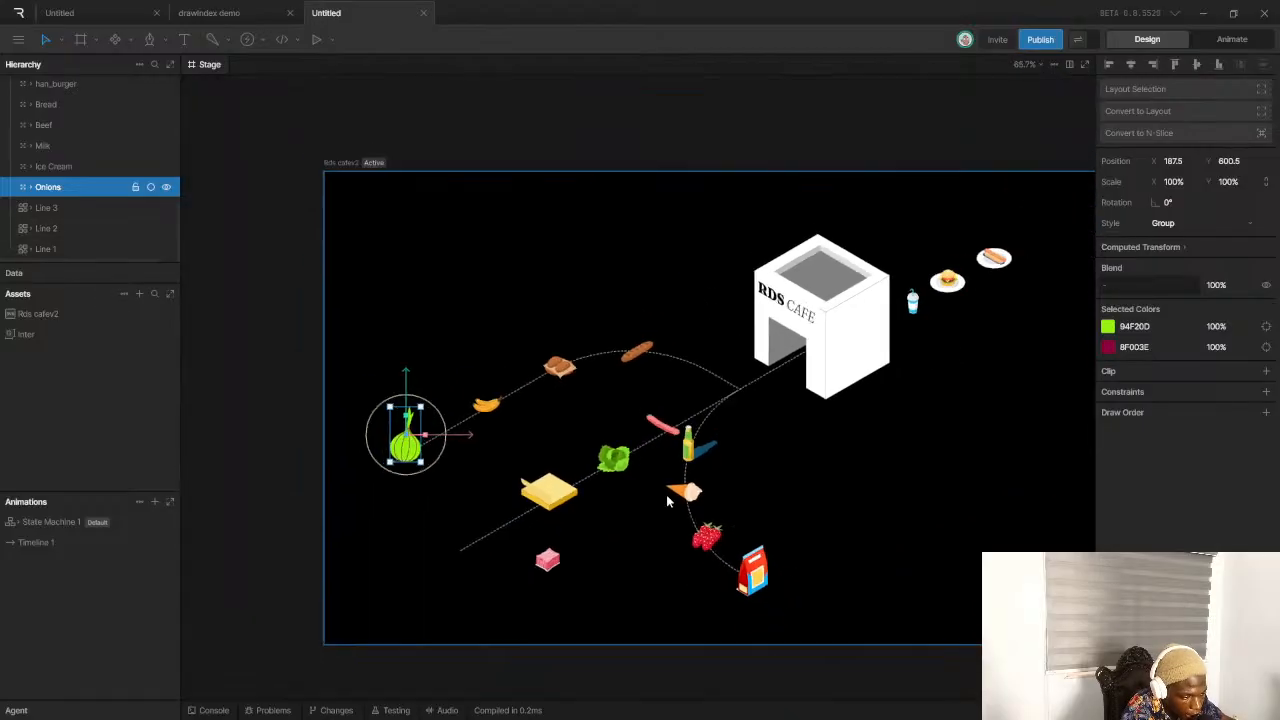
{"action": "scroll", "coordinate": [692, 508], "scroll_direction": "up", "scroll_amount": 2}
{"action": "scroll", "coordinate": [695, 503], "scroll_direction": "down", "scroll_amount": 2}
{"action": "scroll", "coordinate": [702, 405], "scroll_direction": "down", "scroll_amount": 3}
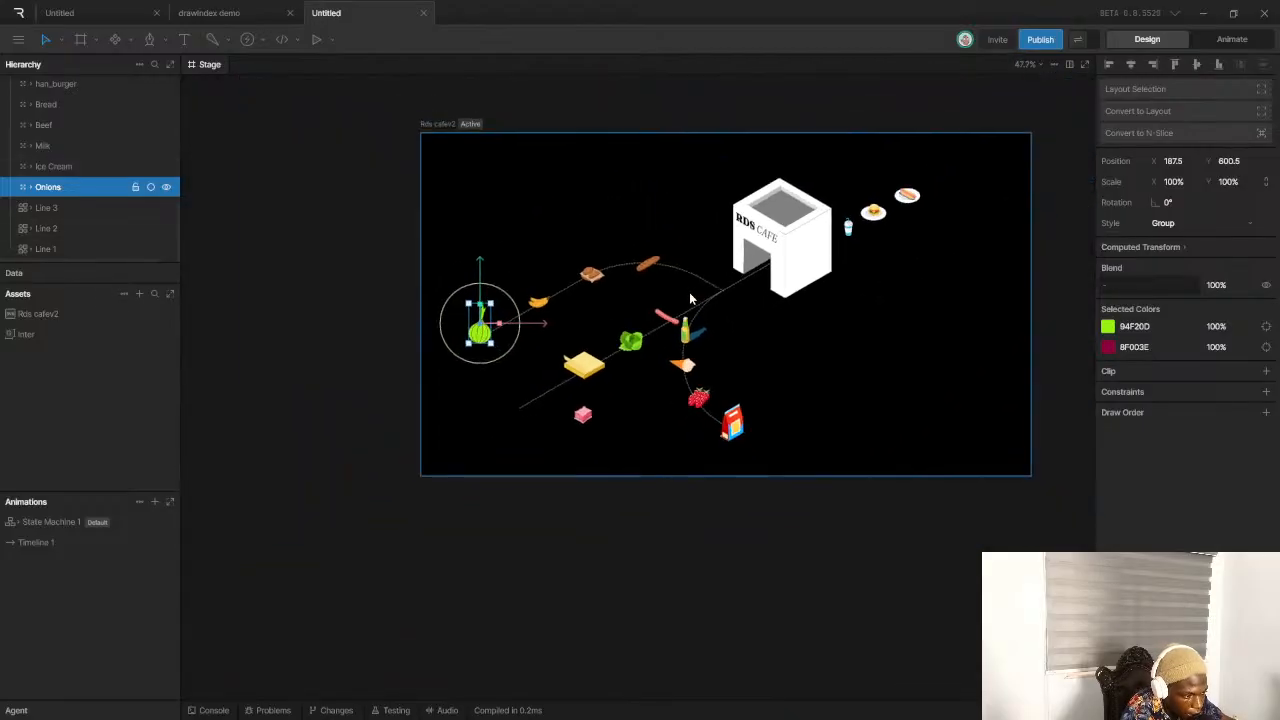
{"action": "scroll", "coordinate": [700, 310], "scroll_direction": "up", "scroll_amount": 2}
{"action": "scroll", "coordinate": [719, 299], "scroll_direction": "down", "scroll_amount": 1}
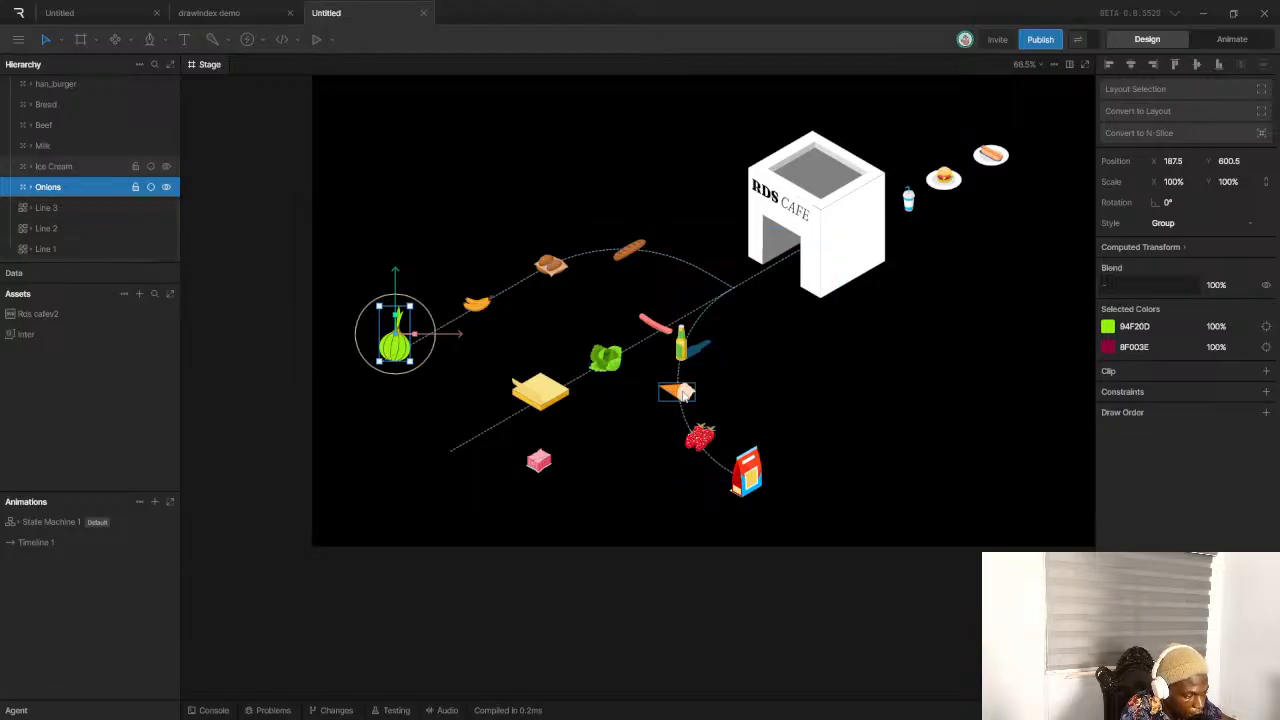
{"action": "left_click", "coordinate": [541, 397]}
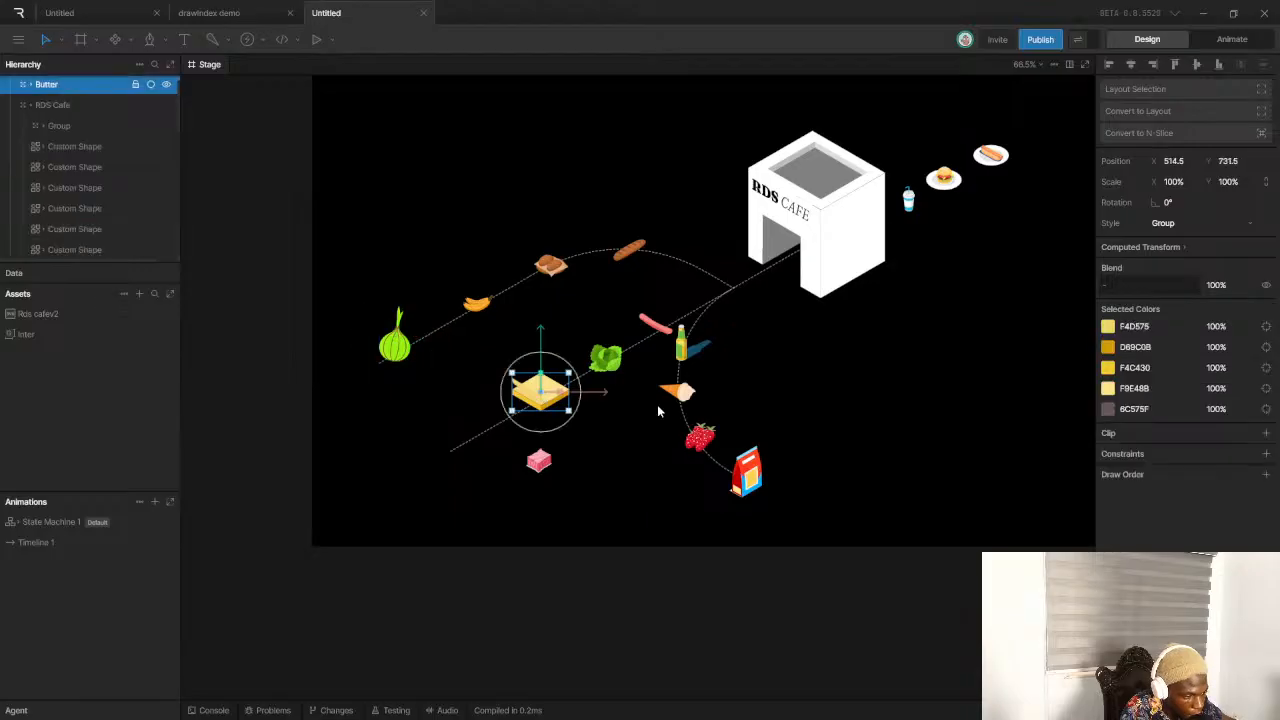
{"action": "left_click_drag", "start_coordinate": [680, 393], "coordinate": [592, 402]}
{"action": "left_click_drag", "start_coordinate": [533, 414], "coordinate": [518, 430]}
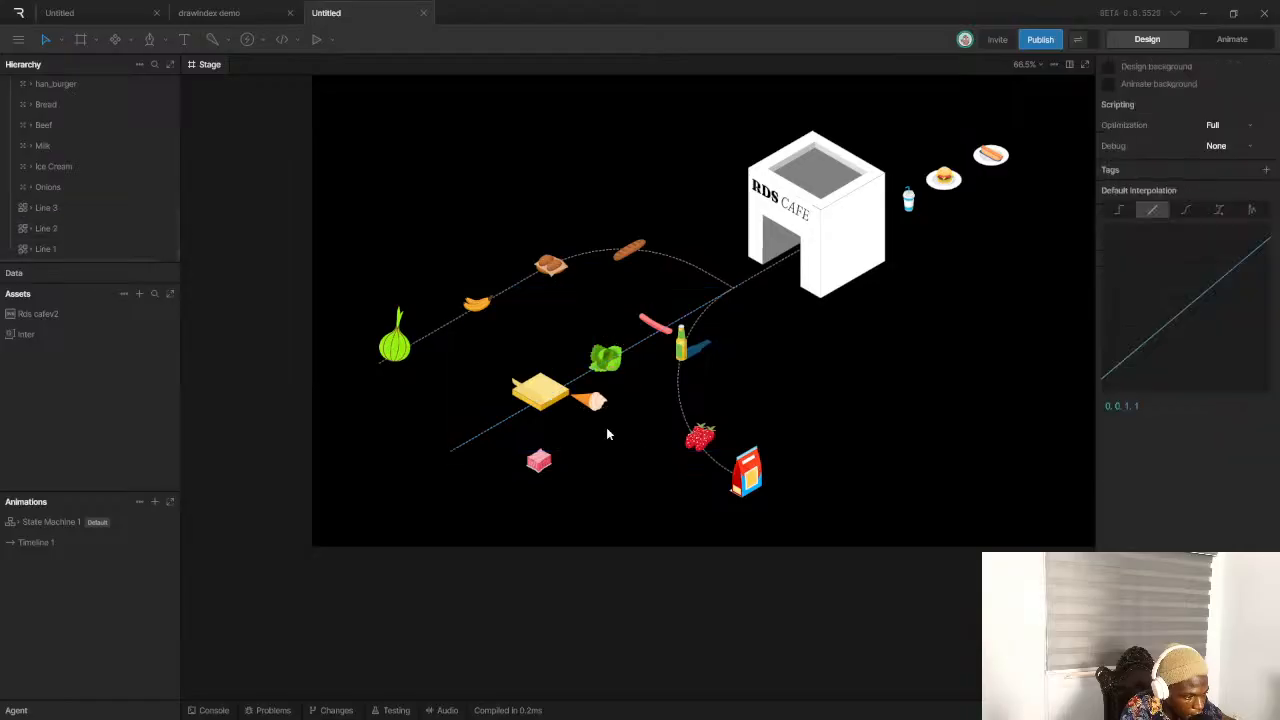
{"action": "left_click_drag", "start_coordinate": [595, 405], "coordinate": [482, 432]}
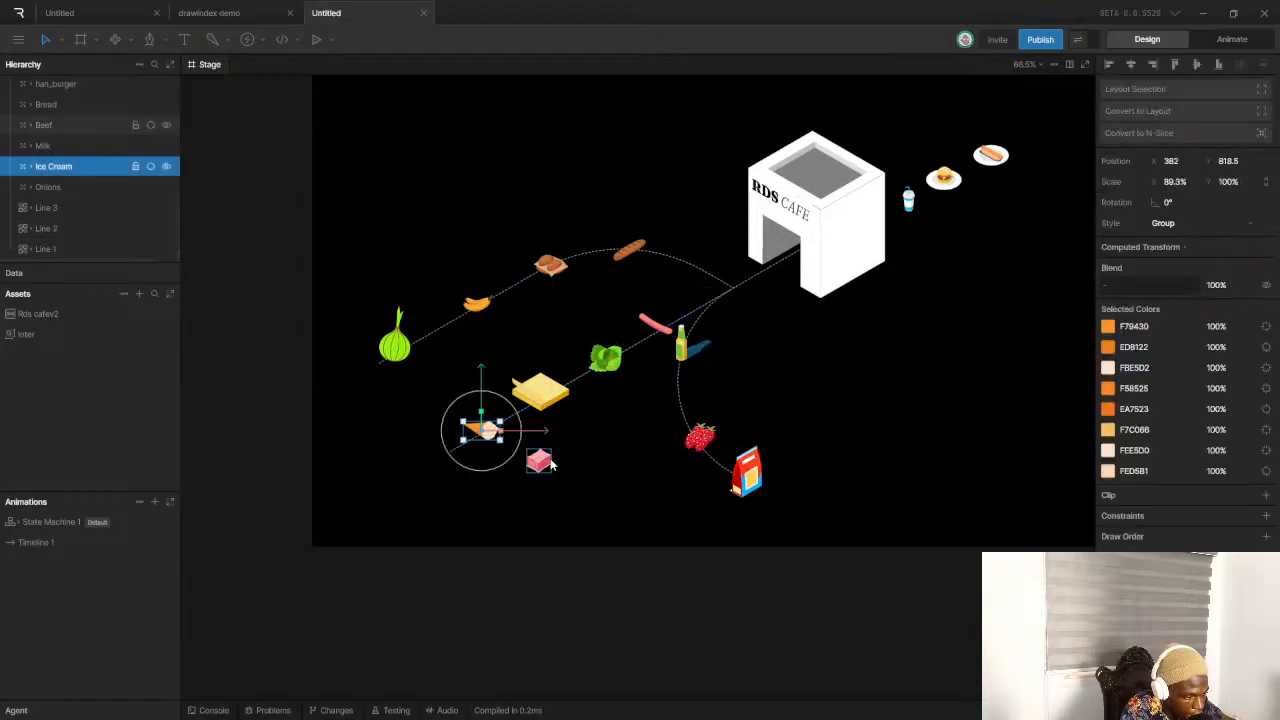
Place the Beef on the curved line between Mustard and strawberries at about X 822.5, Y 715.5, and shift the Banana to about X 411, Y 514
{"action": "left_click", "coordinate": [538, 460]}
{"action": "left_click_drag", "start_coordinate": [549, 470], "coordinate": [680, 396]}
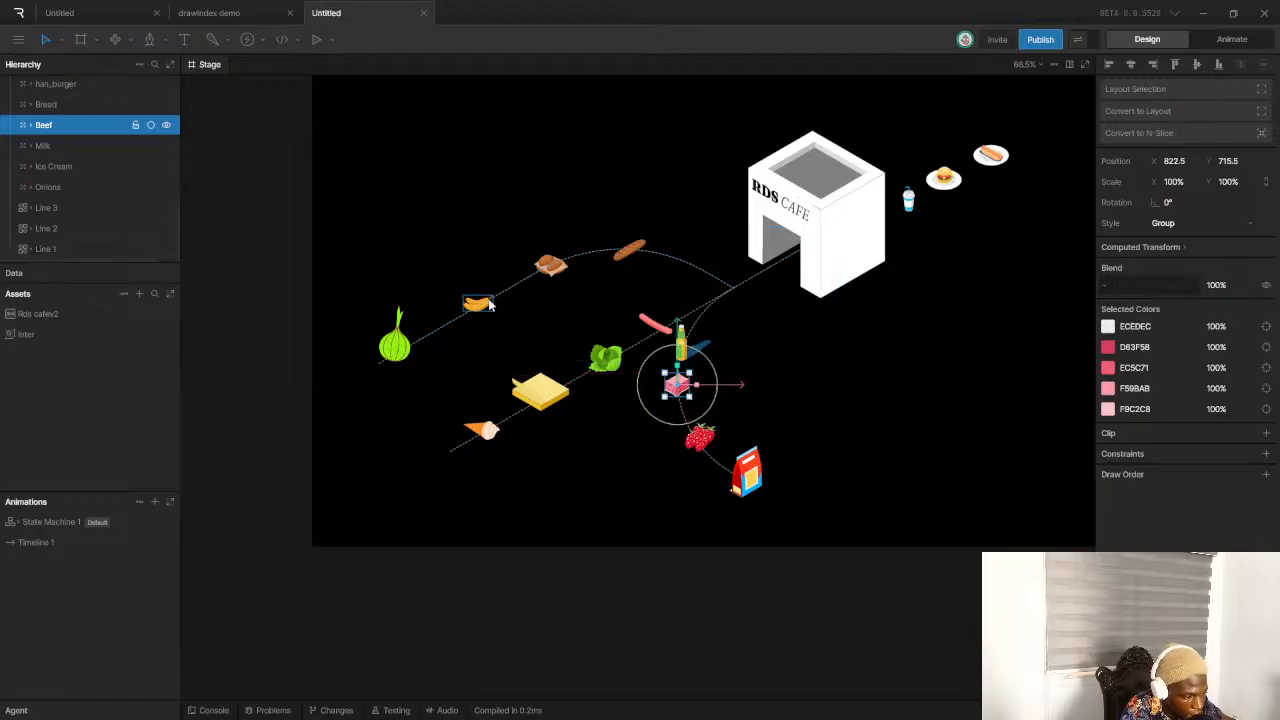
{"action": "left_click_drag", "start_coordinate": [478, 305], "coordinate": [493, 296]}
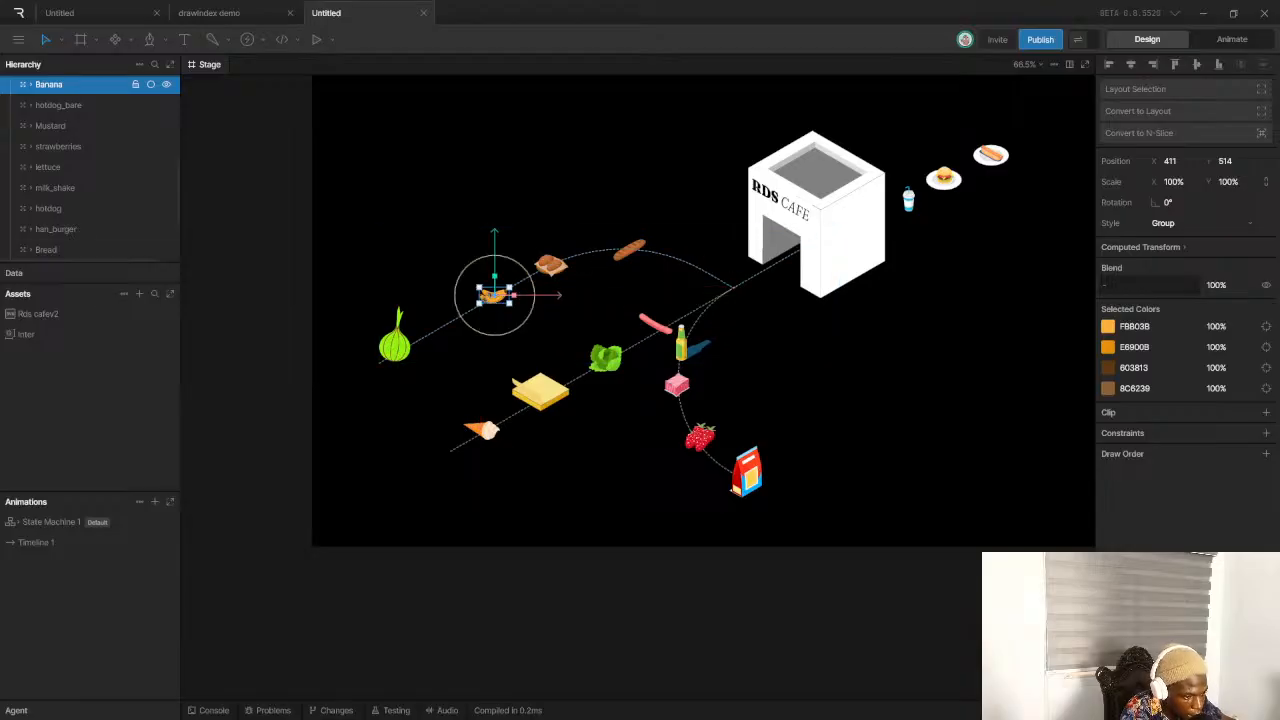
{"action": "scroll", "coordinate": [526, 320], "scroll_direction": "up", "scroll_amount": 3}
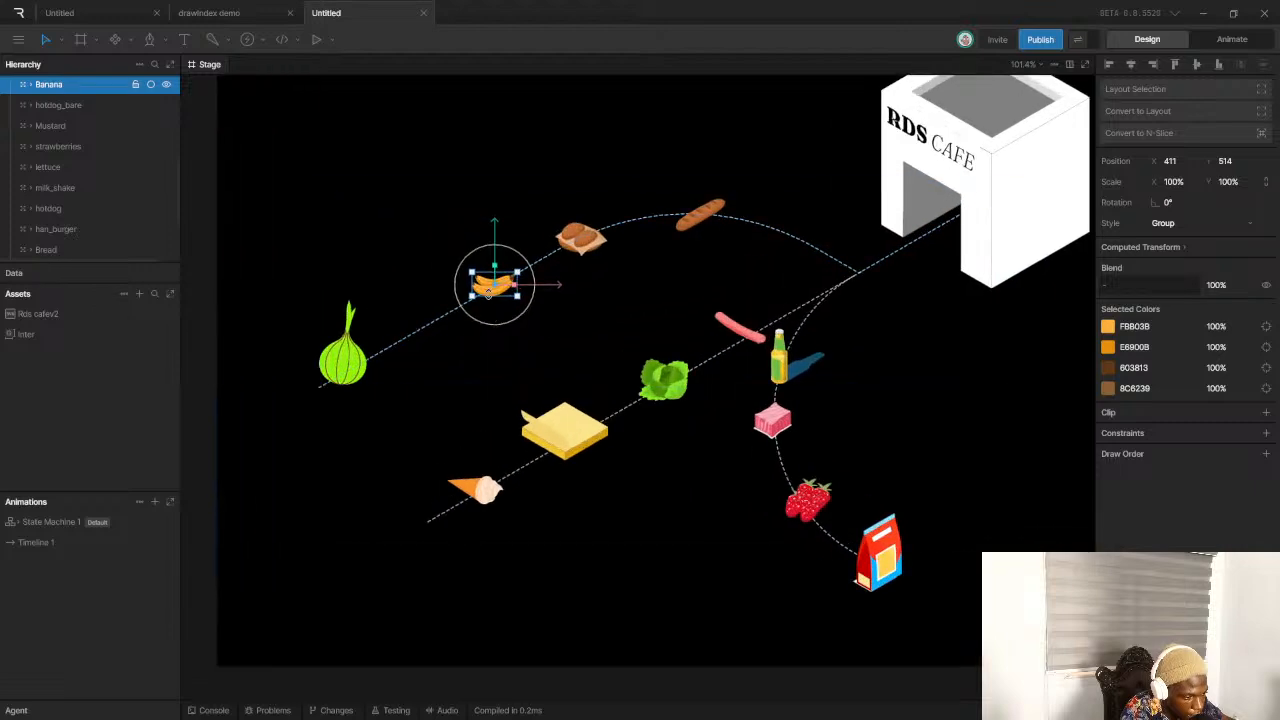
Place the Onions before the Bread on the upper dashed line at about X 439.5, Y 467, and the Banana behind them at about X 307, Y 571
{"action": "left_click_drag", "start_coordinate": [486, 290], "coordinate": [450, 303]}
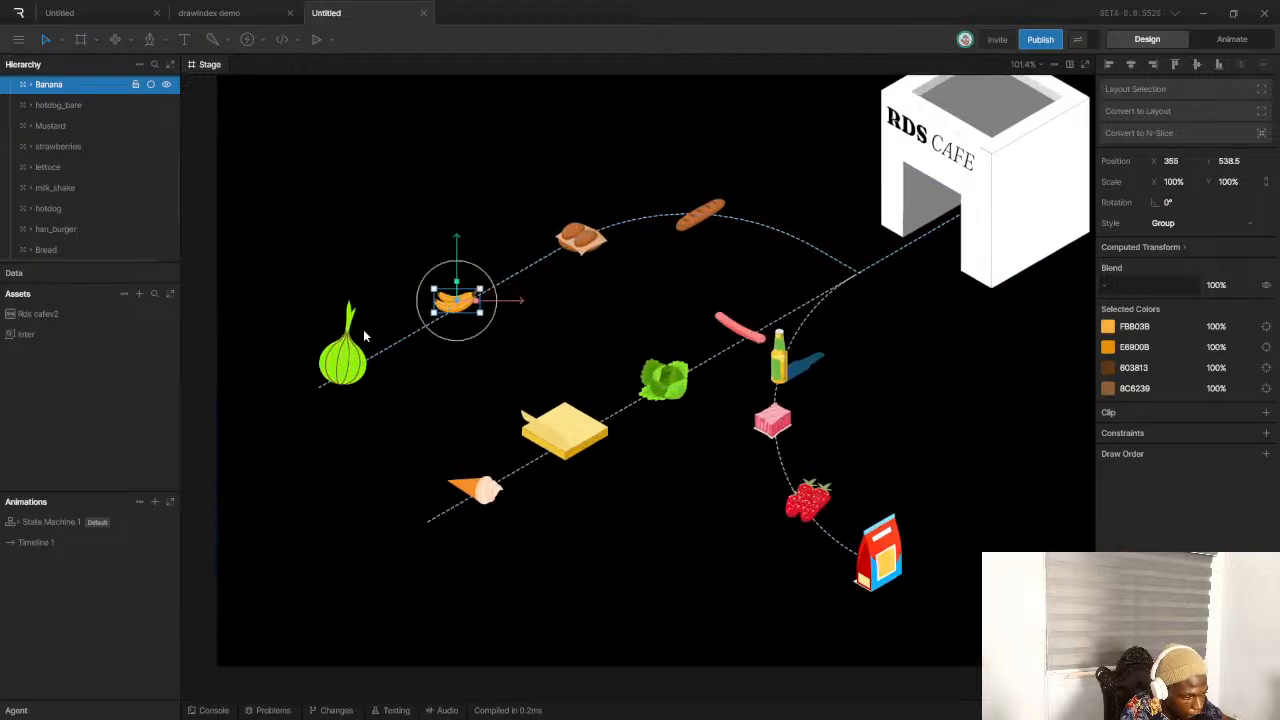
{"action": "left_click_drag", "start_coordinate": [358, 360], "coordinate": [529, 275]}
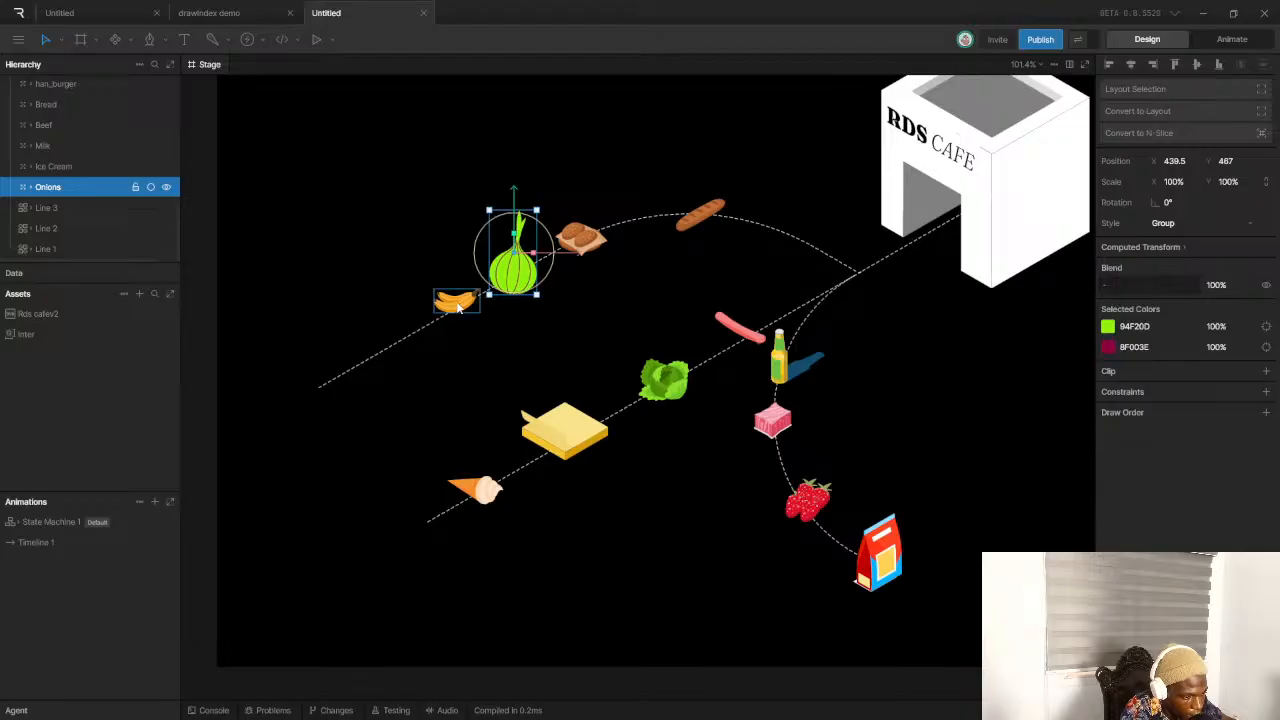
{"action": "left_click_drag", "start_coordinate": [457, 307], "coordinate": [427, 327]}
{"action": "scroll", "coordinate": [606, 310], "scroll_direction": "down", "scroll_amount": 4}
{"action": "scroll", "coordinate": [700, 326], "scroll_direction": "up", "scroll_amount": 1}
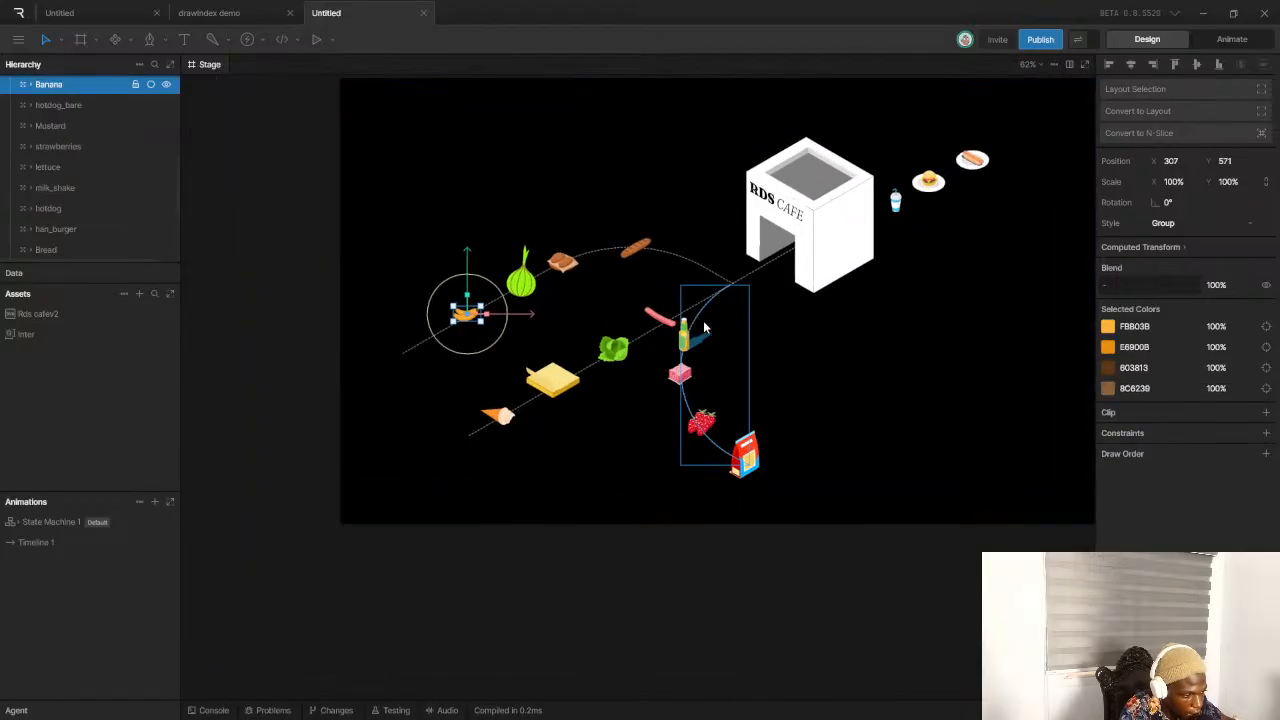
Shift the strawberries along the curved line to about X 846, Y 798.5 and the Milk to about X 935.5, Y 876.5
{"action": "scroll", "coordinate": [704, 327], "scroll_direction": "up", "scroll_amount": 1}
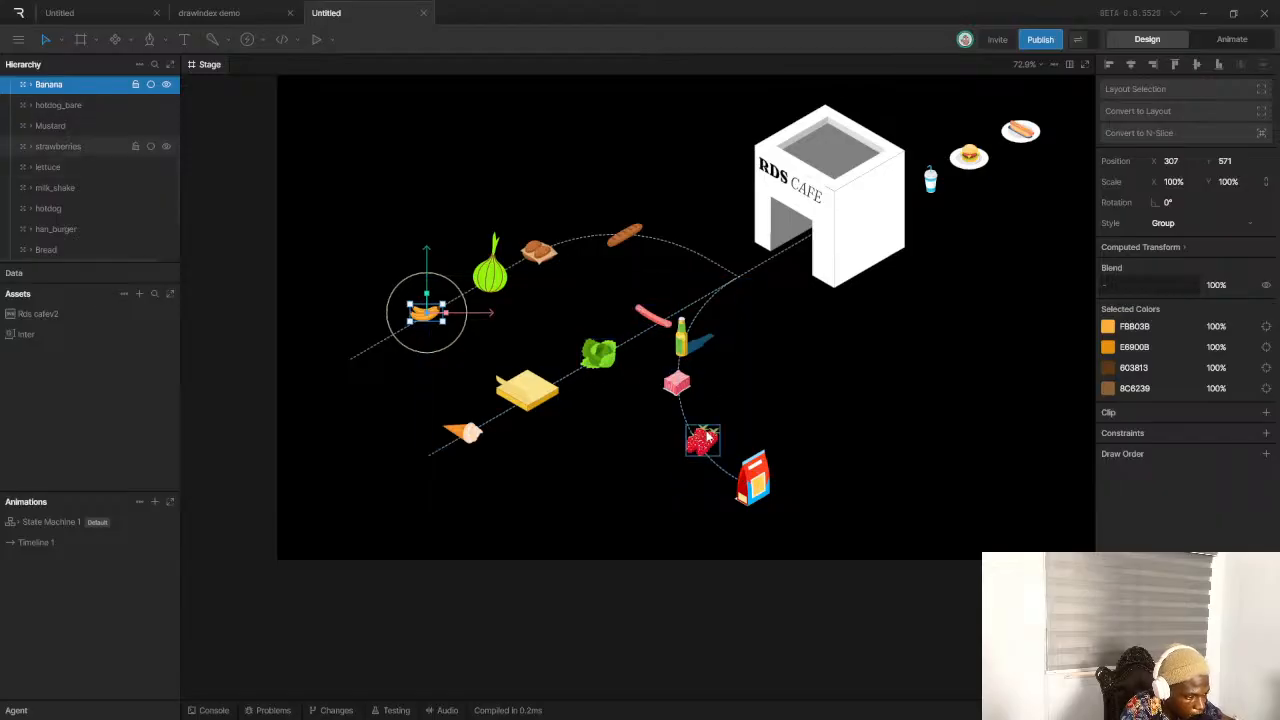
{"action": "left_click_drag", "start_coordinate": [706, 435], "coordinate": [727, 432]}
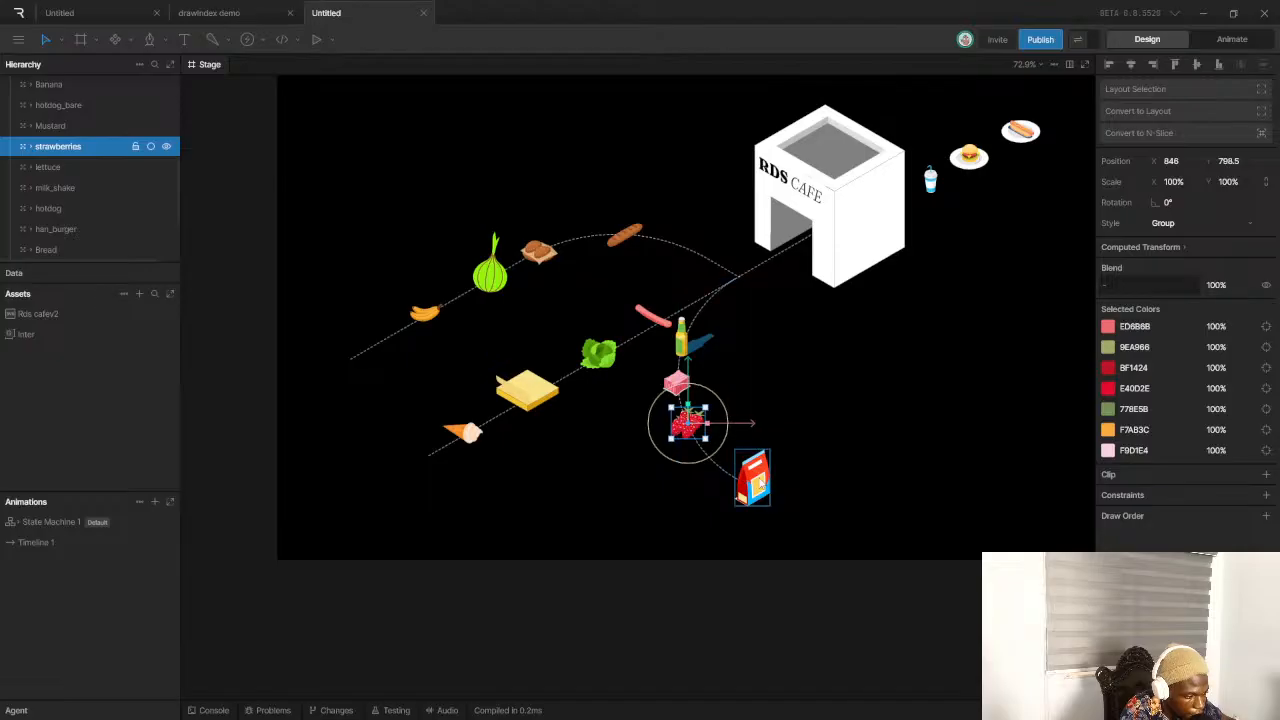
{"action": "left_click_drag", "start_coordinate": [755, 480], "coordinate": [736, 464]}
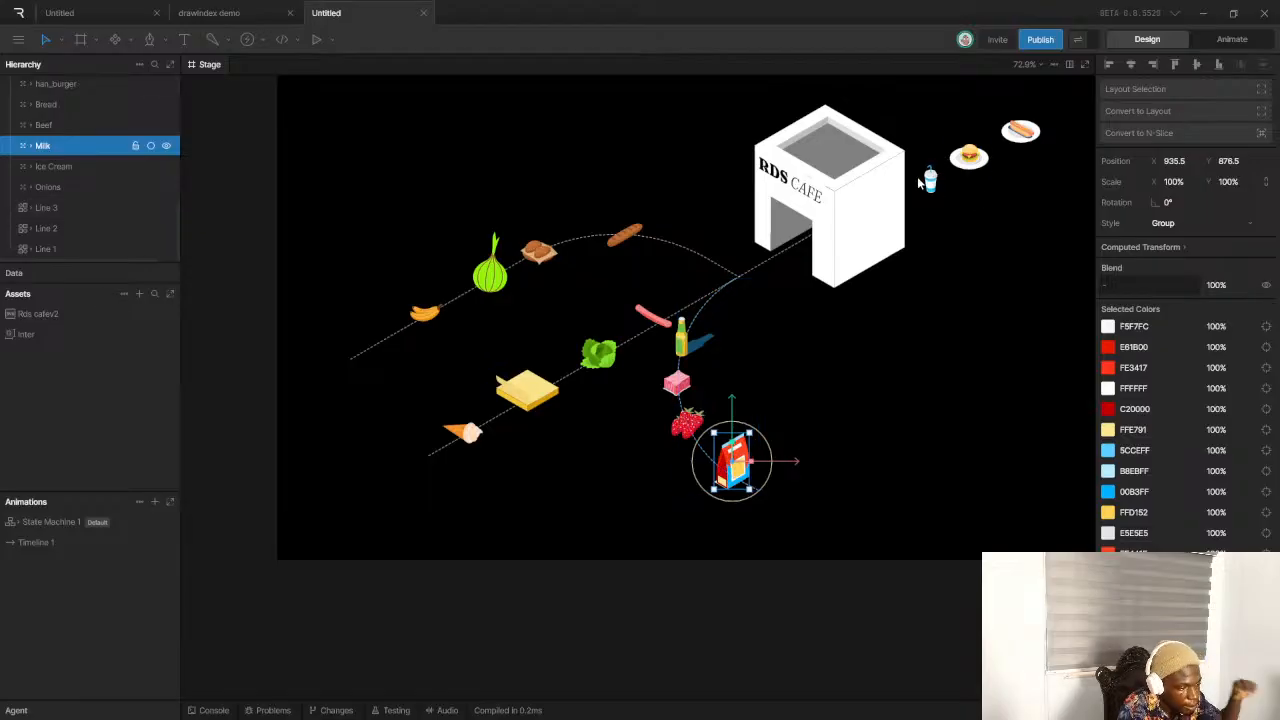
Switch the Rds cafev2 artboard from design mode to animation mode
{"action": "scroll", "coordinate": [918, 183], "scroll_direction": "down", "scroll_amount": 5}
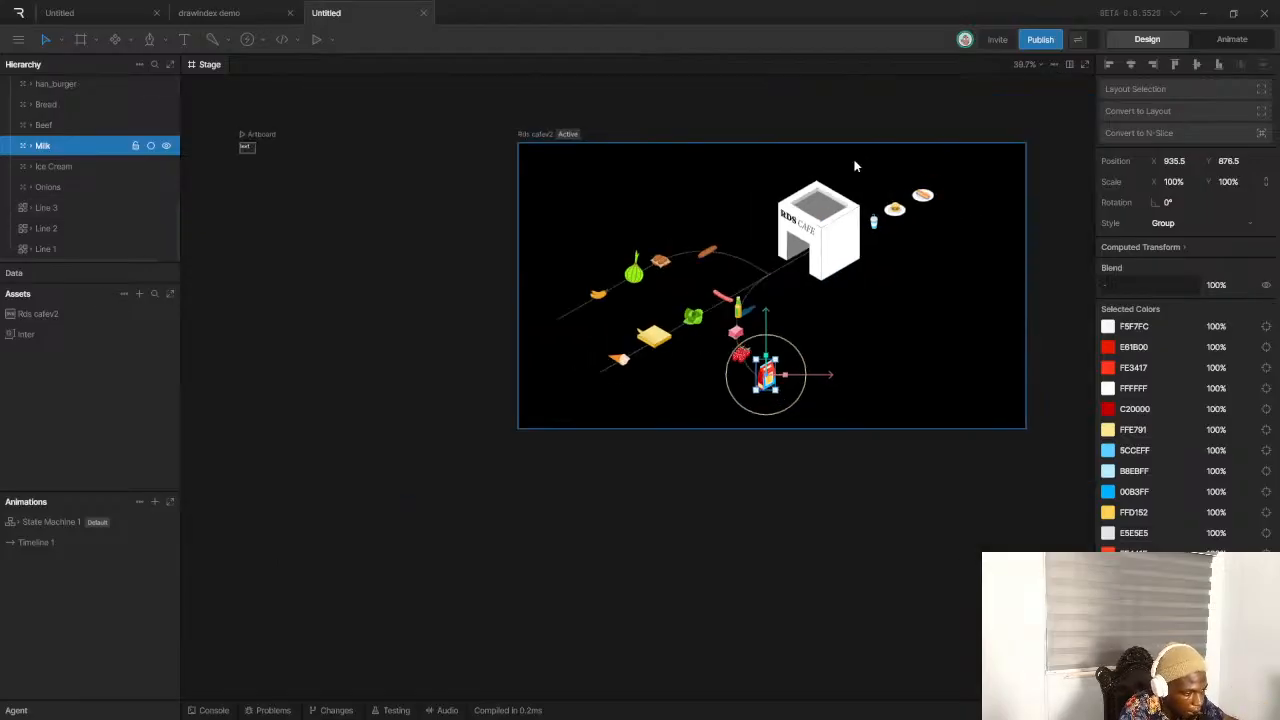
{"action": "scroll", "coordinate": [657, 316], "scroll_direction": "up", "scroll_amount": 2}
{"action": "scroll", "coordinate": [665, 385], "scroll_direction": "down", "scroll_amount": 2}
{"action": "scroll", "coordinate": [701, 341], "scroll_direction": "down", "scroll_amount": 2}
{"action": "scroll", "coordinate": [701, 341], "scroll_direction": "up", "scroll_amount": 7}
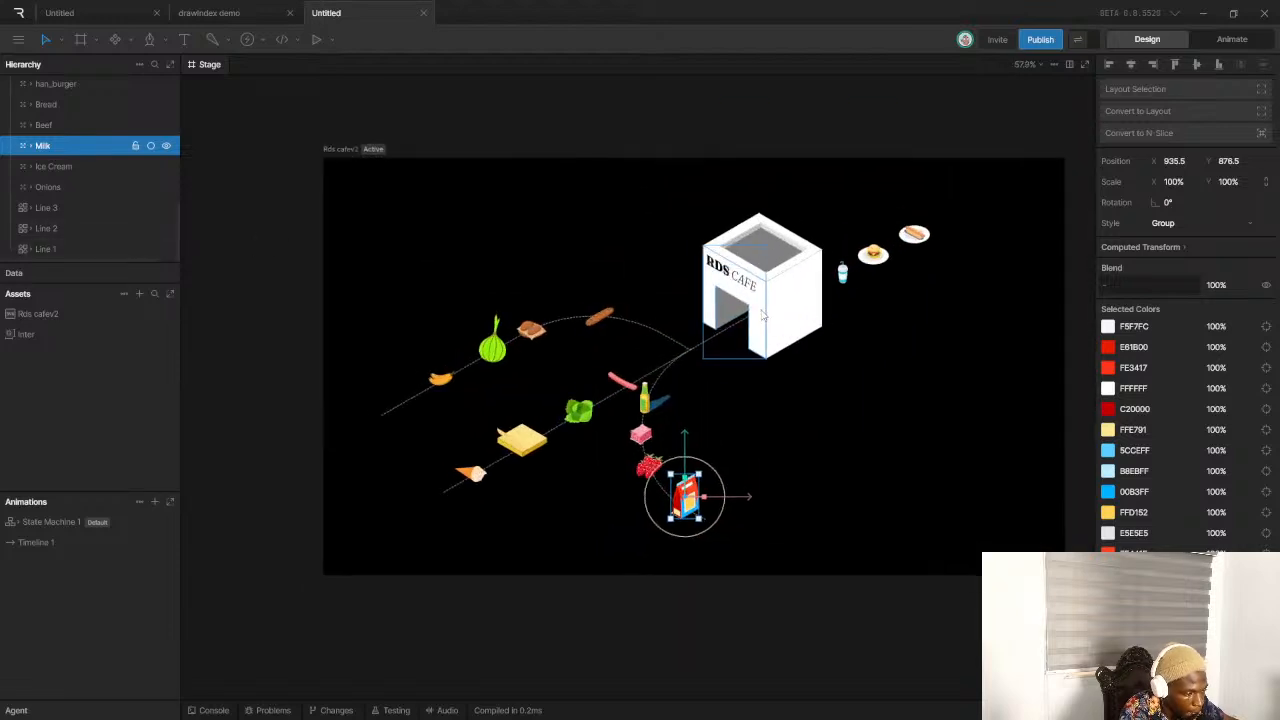
{"action": "left_click", "coordinate": [1230, 38]}
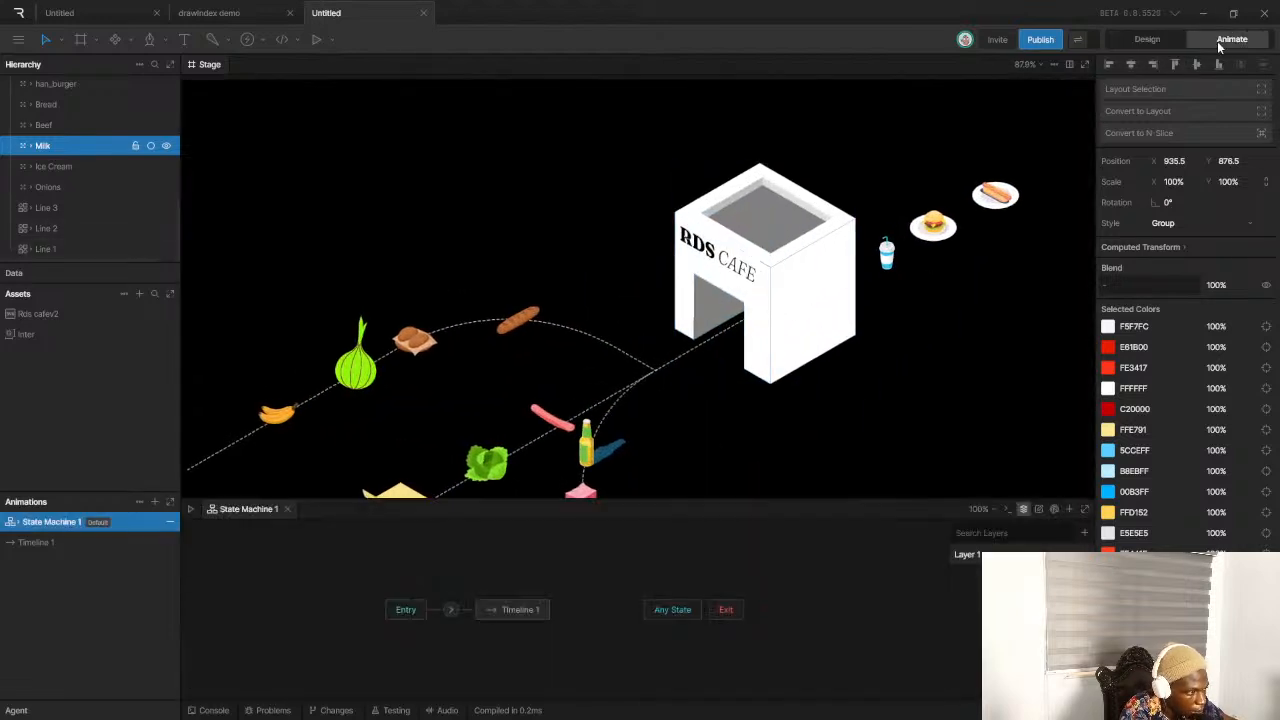
{"action": "scroll", "coordinate": [582, 354], "scroll_direction": "down", "scroll_amount": 10}
{"action": "scroll", "coordinate": [612, 328], "scroll_direction": "up", "scroll_amount": 10}
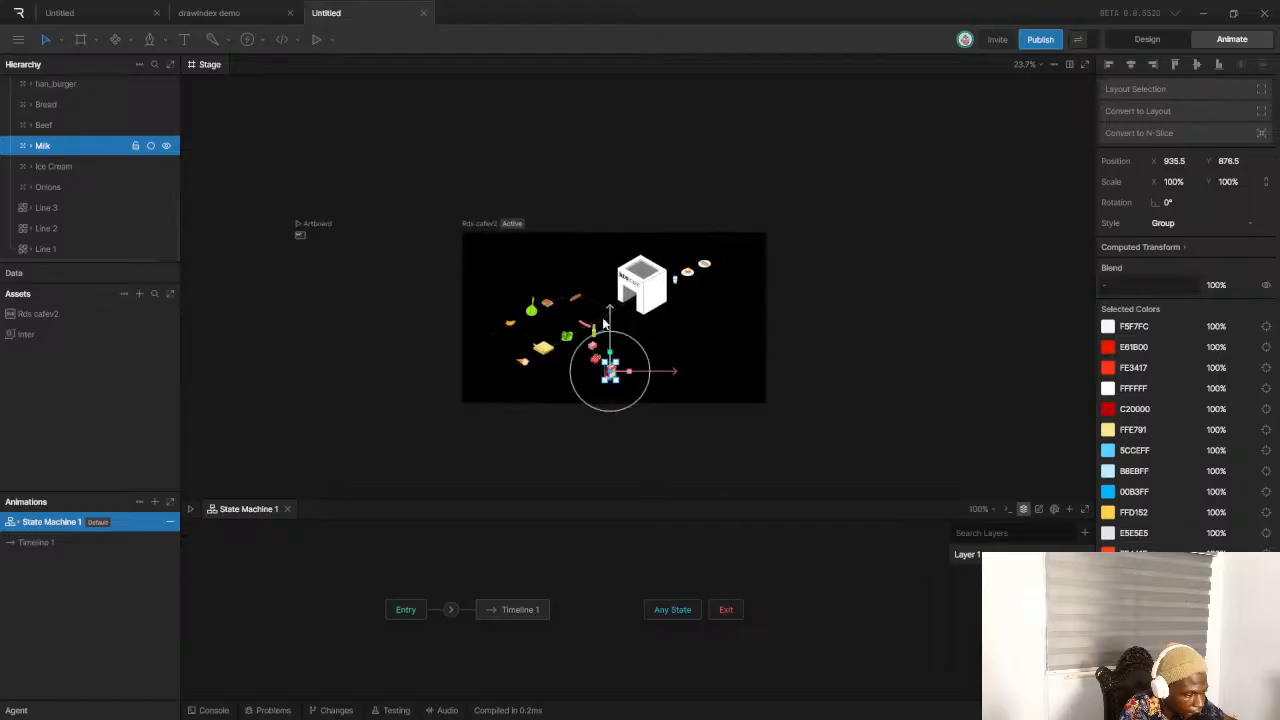
{"action": "scroll", "coordinate": [565, 332], "scroll_direction": "down", "scroll_amount": 6}
{"action": "scroll", "coordinate": [565, 332], "scroll_direction": "up", "scroll_amount": 5}
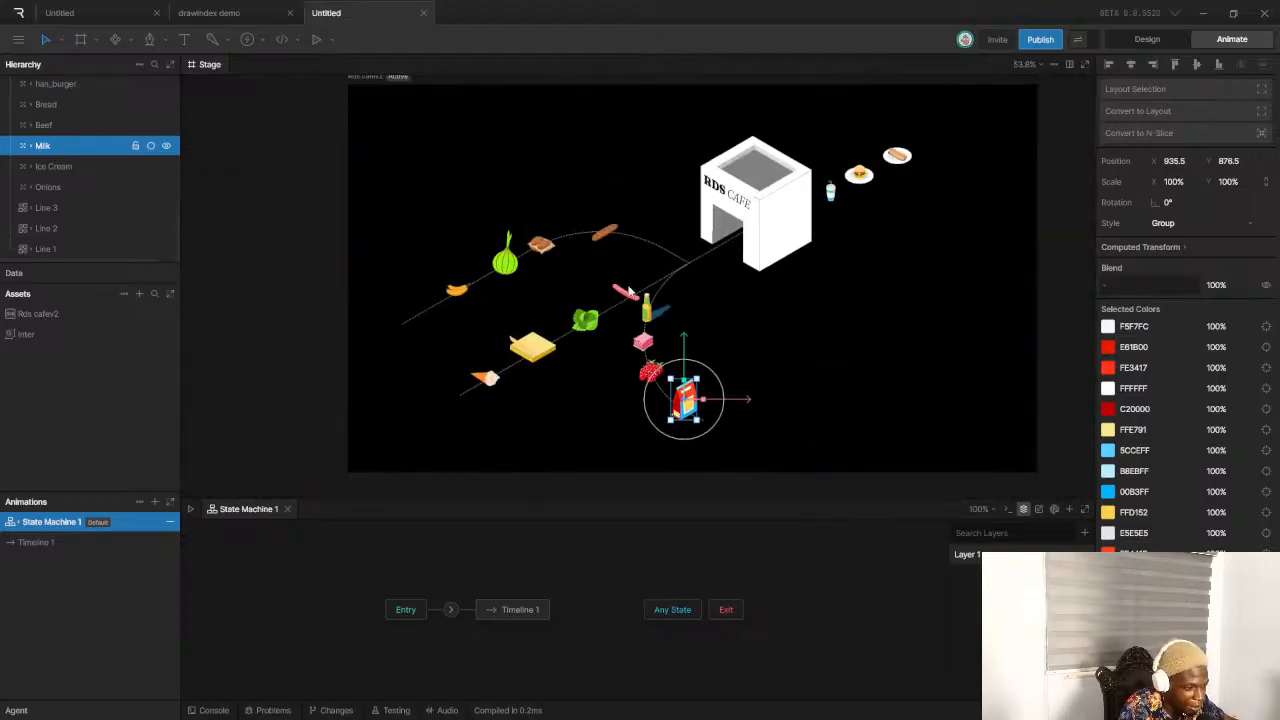
{"action": "scroll", "coordinate": [628, 290], "scroll_direction": "down", "scroll_amount": 3}
{"action": "scroll", "coordinate": [665, 312], "scroll_direction": "up", "scroll_amount": 1}
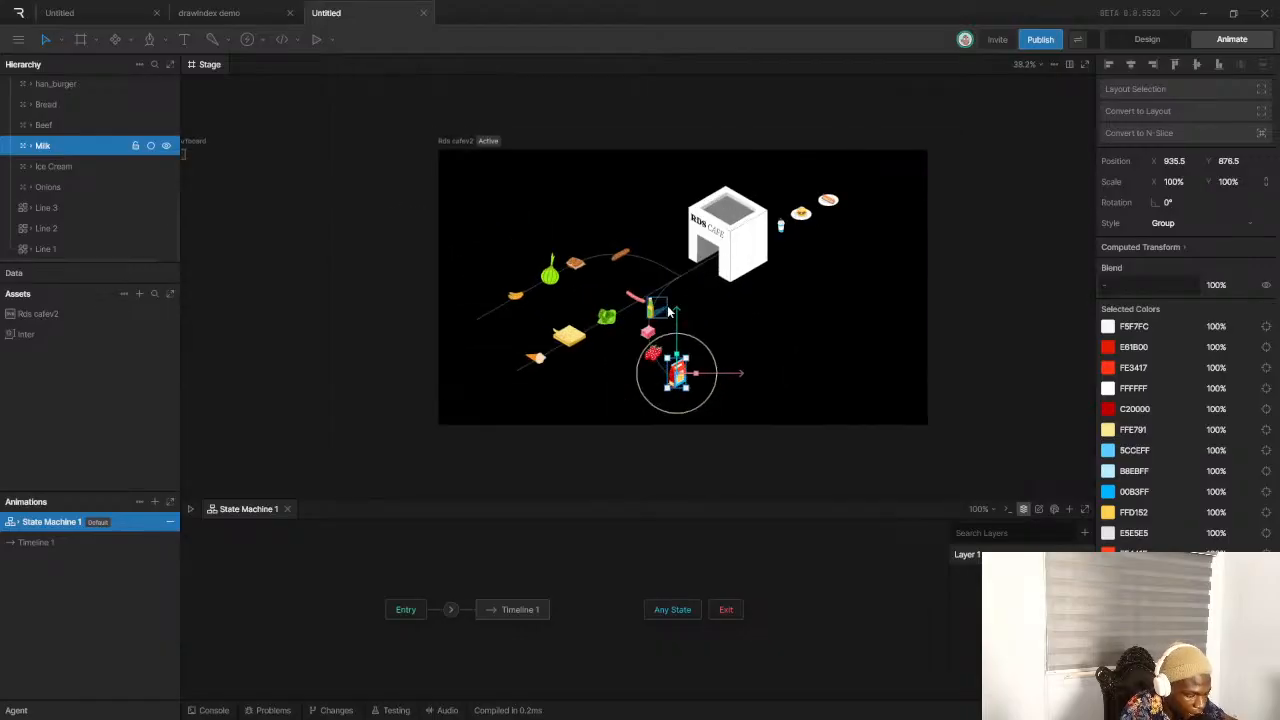
Check the collabo-rive channel in Discord for new messages and return to the Rive artboard with nothing selected
{"action": "key", "text": "alt+tab"}
{"action": "left_click", "coordinate": [597, 242]}
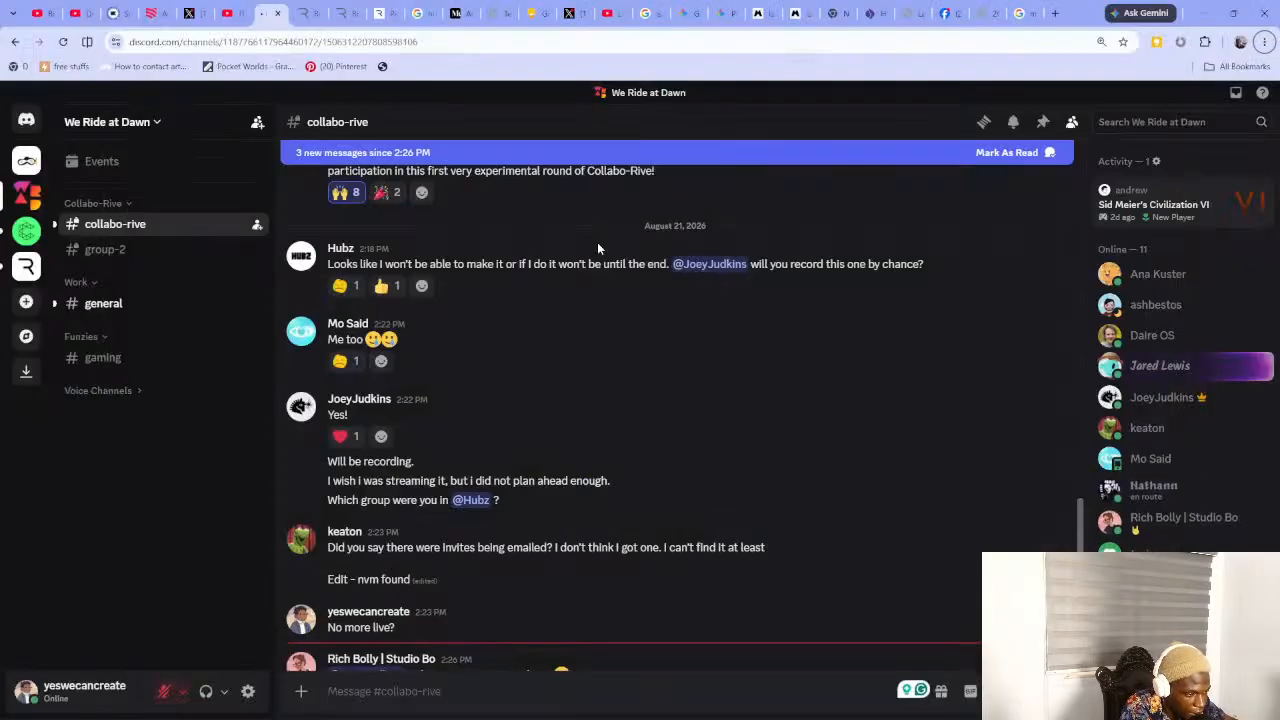
{"action": "scroll", "coordinate": [551, 424], "scroll_direction": "down", "scroll_amount": 3}
{"action": "key", "text": "alt+tab"}
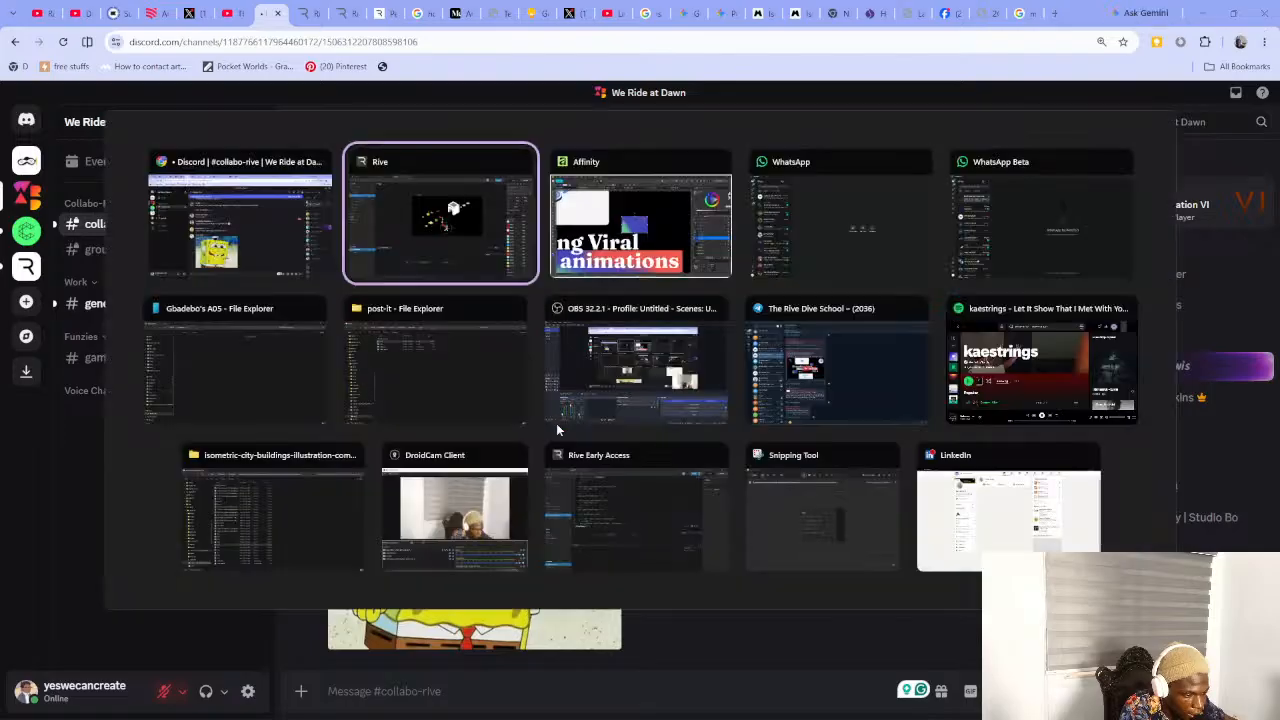
{"action": "left_click", "coordinate": [600, 200]}
{"action": "key", "text": "alt+tab"}
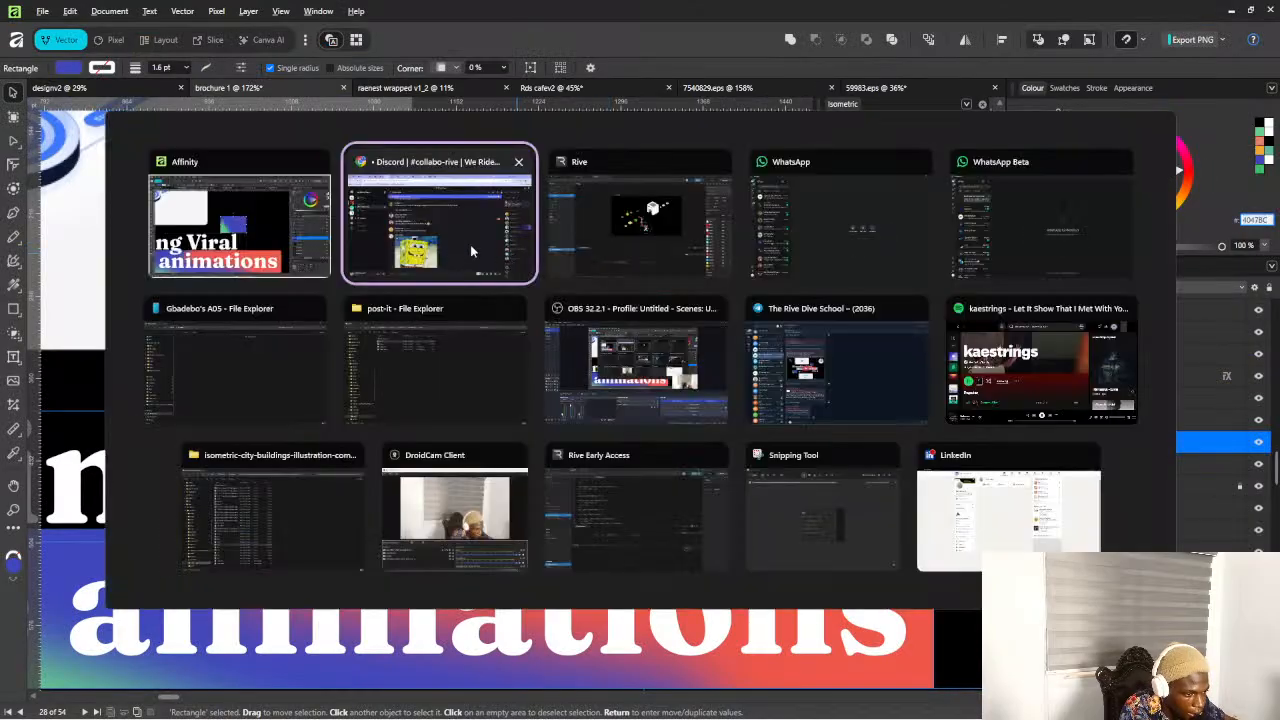
{"action": "key", "text": "alt+tab"}
{"action": "left_click", "coordinate": [766, 371]}
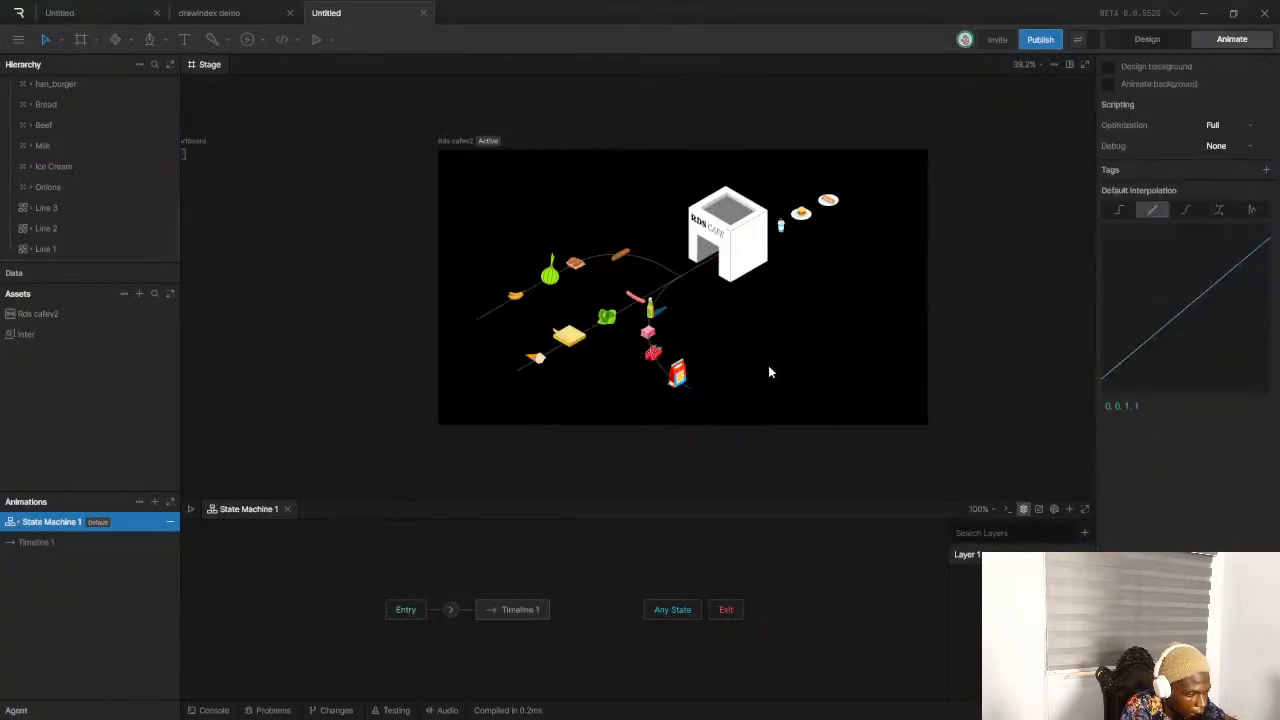
Examine the placement of the food items along the dashed lines, closing in on the Onions between Banana and Bread
{"action": "scroll", "coordinate": [768, 366], "scroll_direction": "down", "scroll_amount": 4}
{"action": "scroll", "coordinate": [727, 322], "scroll_direction": "up", "scroll_amount": 8}
{"action": "scroll", "coordinate": [600, 330], "scroll_direction": "down", "scroll_amount": 5}
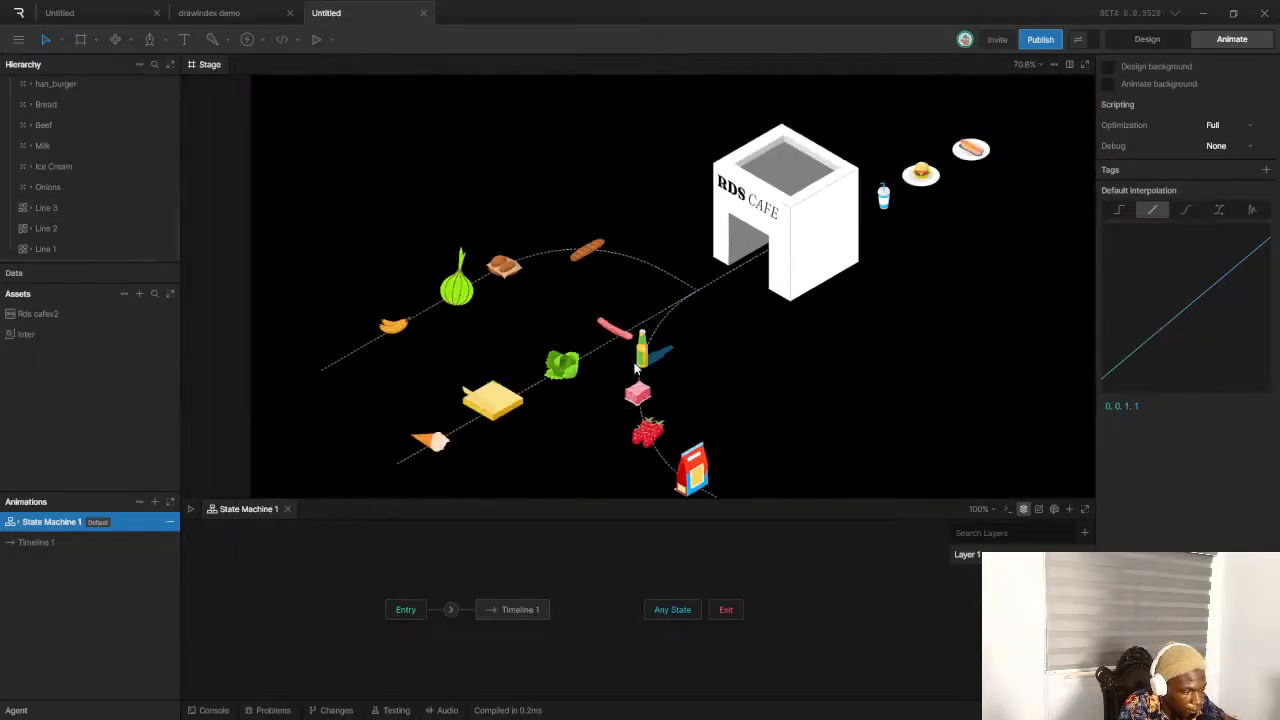
{"action": "scroll", "coordinate": [580, 385], "scroll_direction": "up", "scroll_amount": 5}
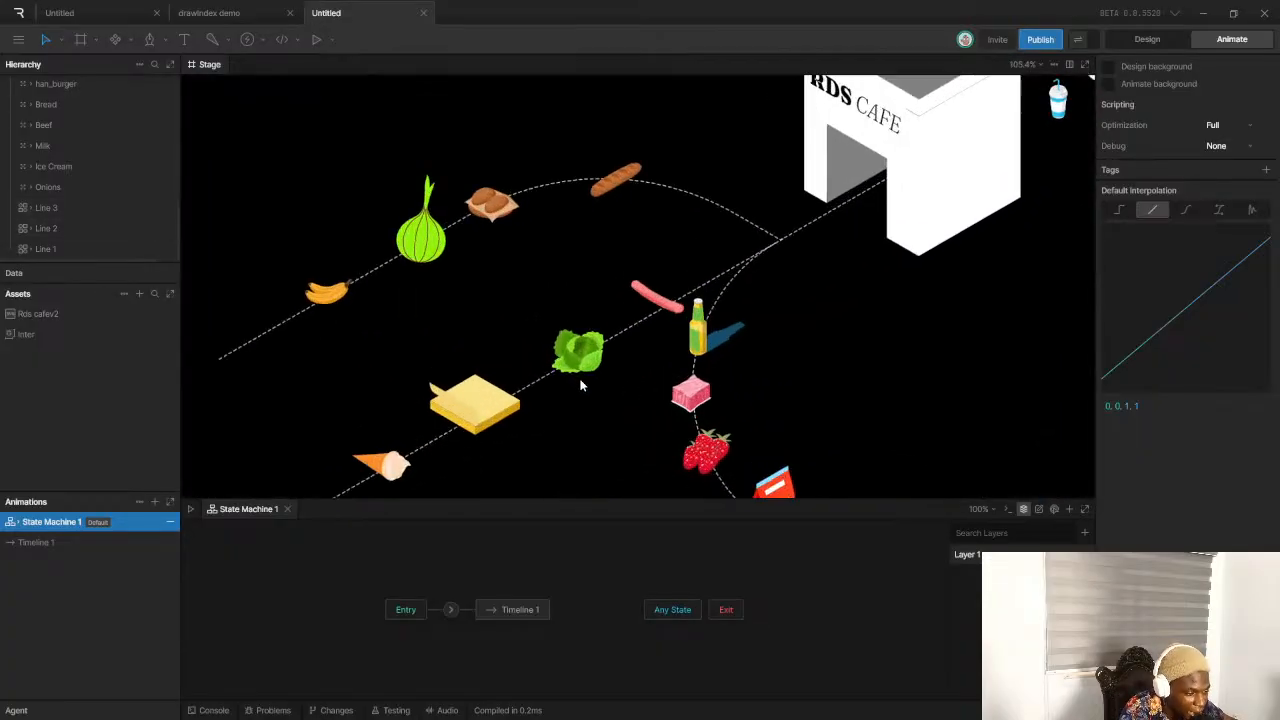
{"action": "scroll", "coordinate": [580, 383], "scroll_direction": "down", "scroll_amount": 3}
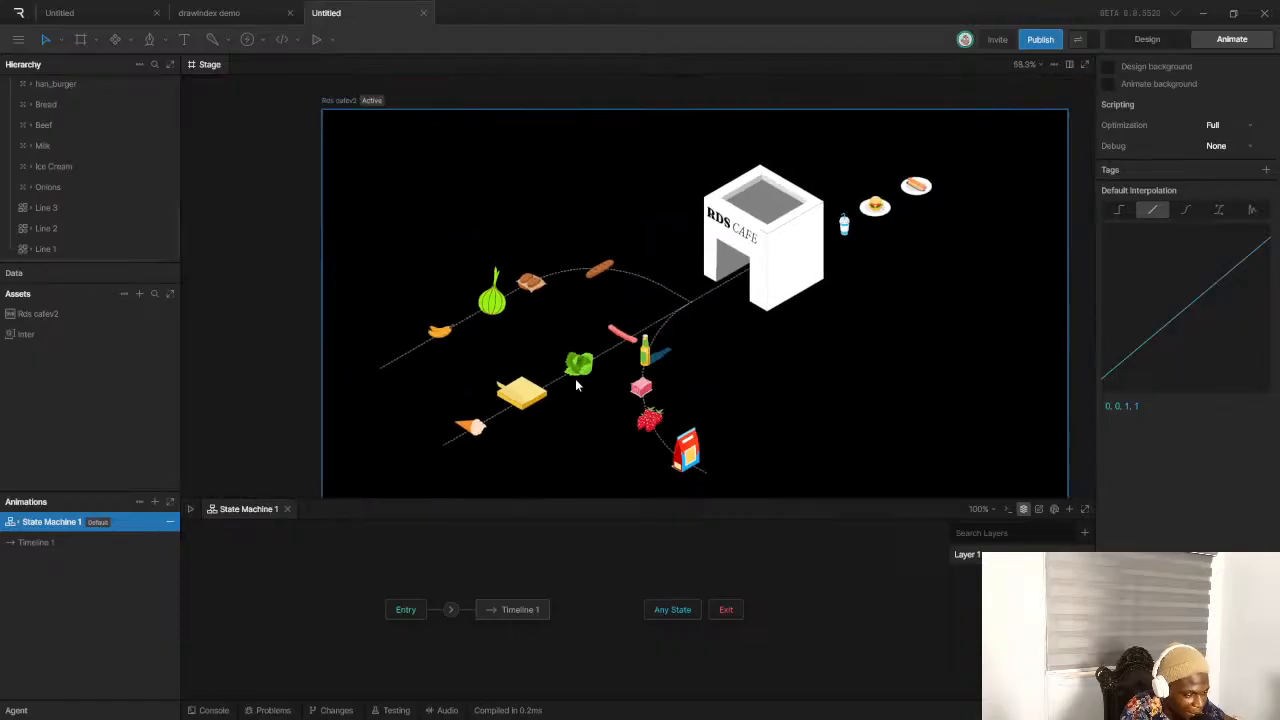
{"action": "scroll", "coordinate": [563, 322], "scroll_direction": "down", "scroll_amount": 2}
{"action": "scroll", "coordinate": [566, 352], "scroll_direction": "up", "scroll_amount": 4}
{"action": "scroll", "coordinate": [460, 268], "scroll_direction": "up", "scroll_amount": 6}
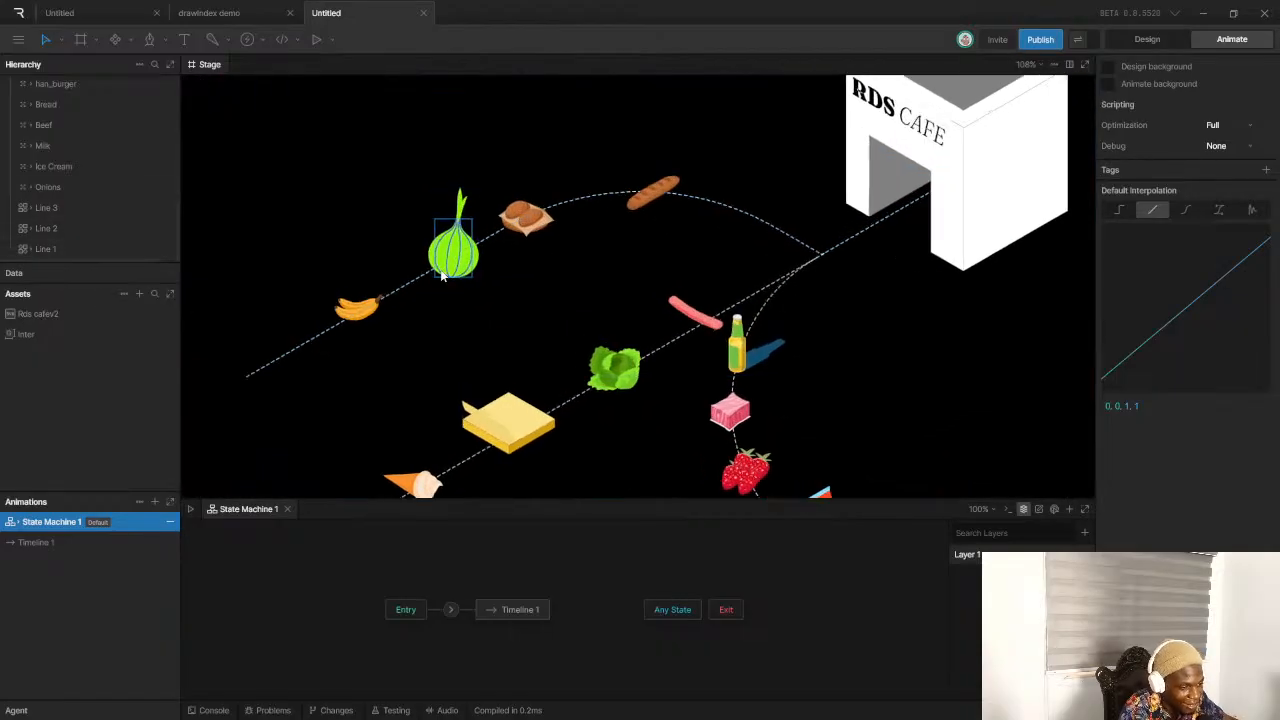
{"action": "scroll", "coordinate": [447, 272], "scroll_direction": "up", "scroll_amount": 1}
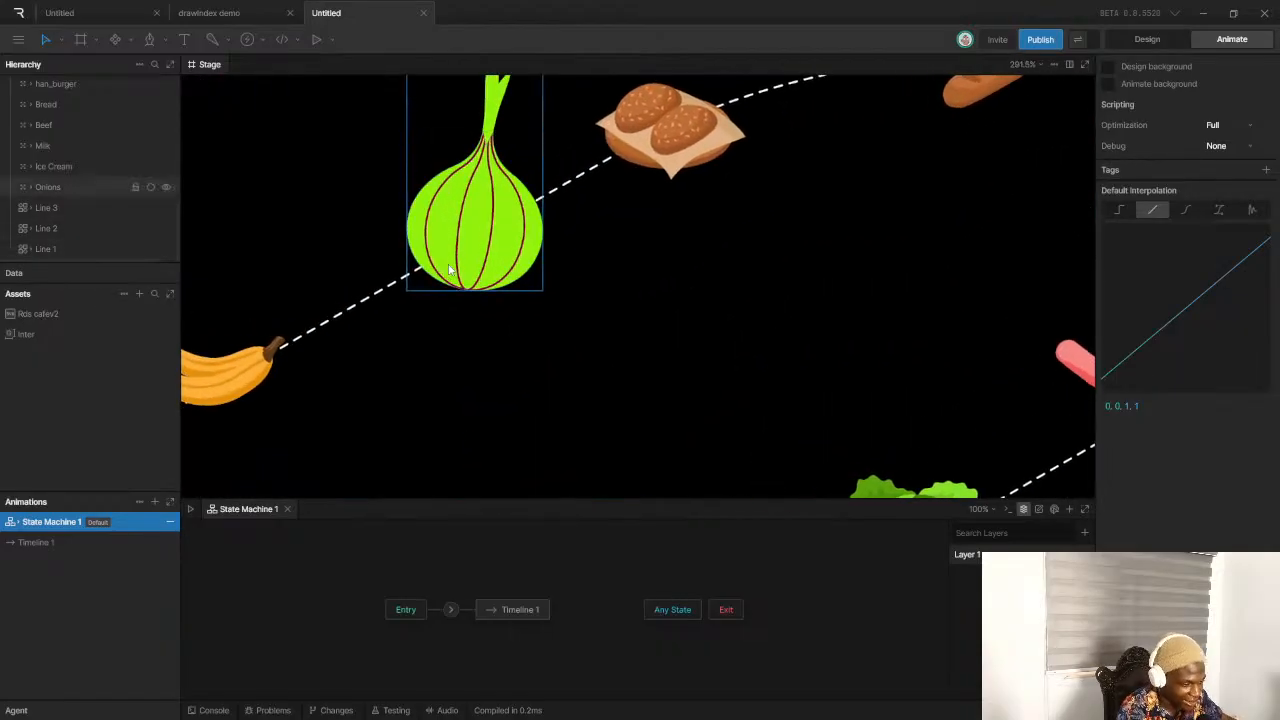
{"action": "scroll", "coordinate": [475, 250], "scroll_direction": "up", "scroll_amount": 2}
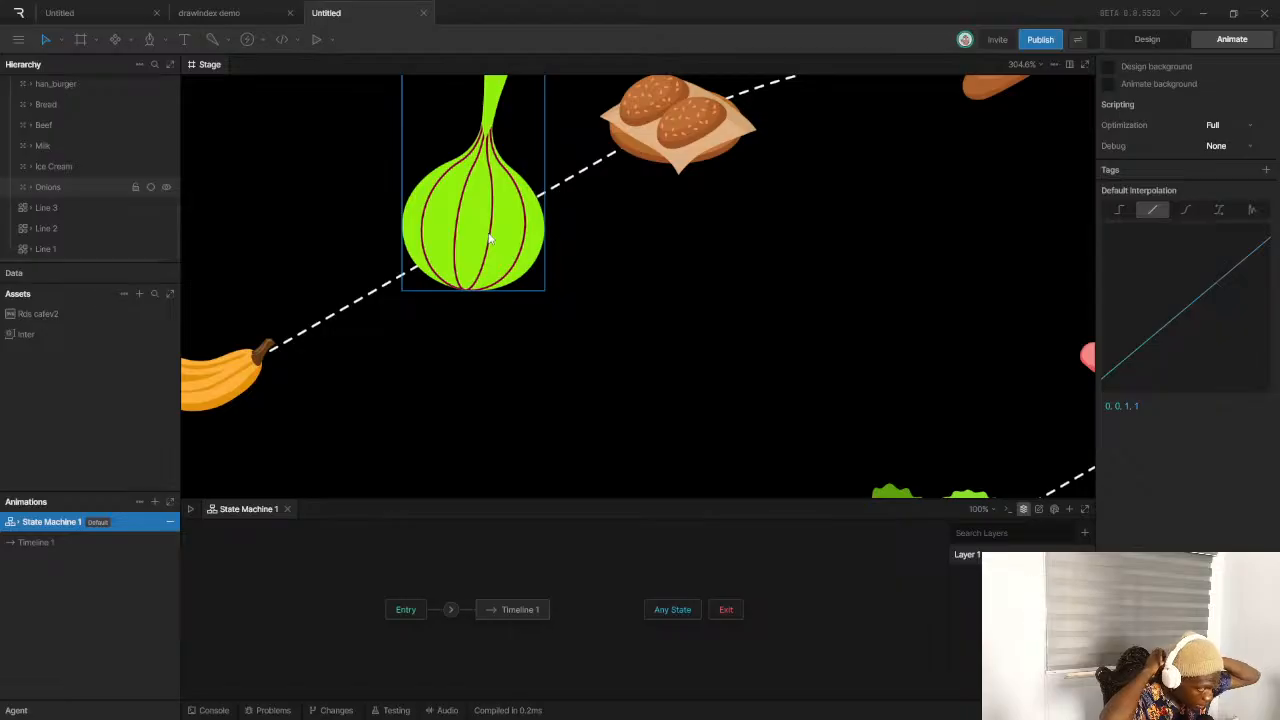
Select the upper dashed path Line 1 and open Timeline 1 for animating
{"action": "left_click", "coordinate": [601, 163]}
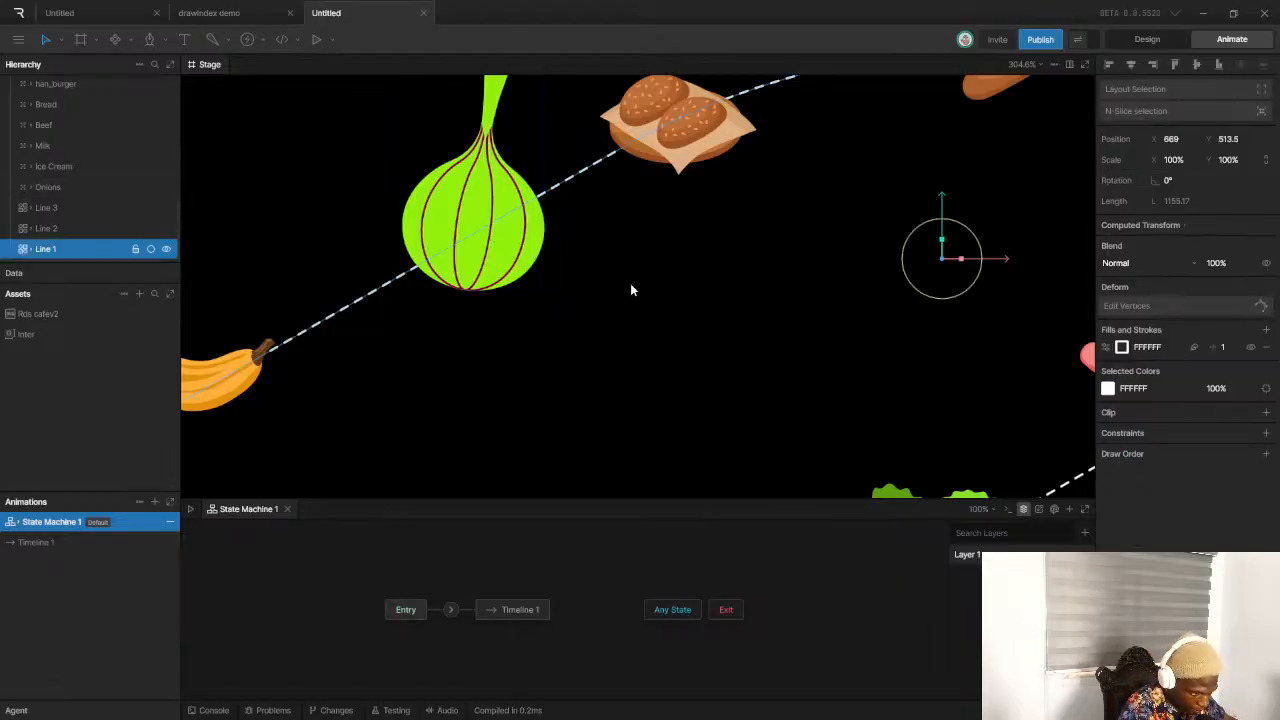
{"action": "scroll", "coordinate": [630, 290], "scroll_direction": "down", "scroll_amount": 15}
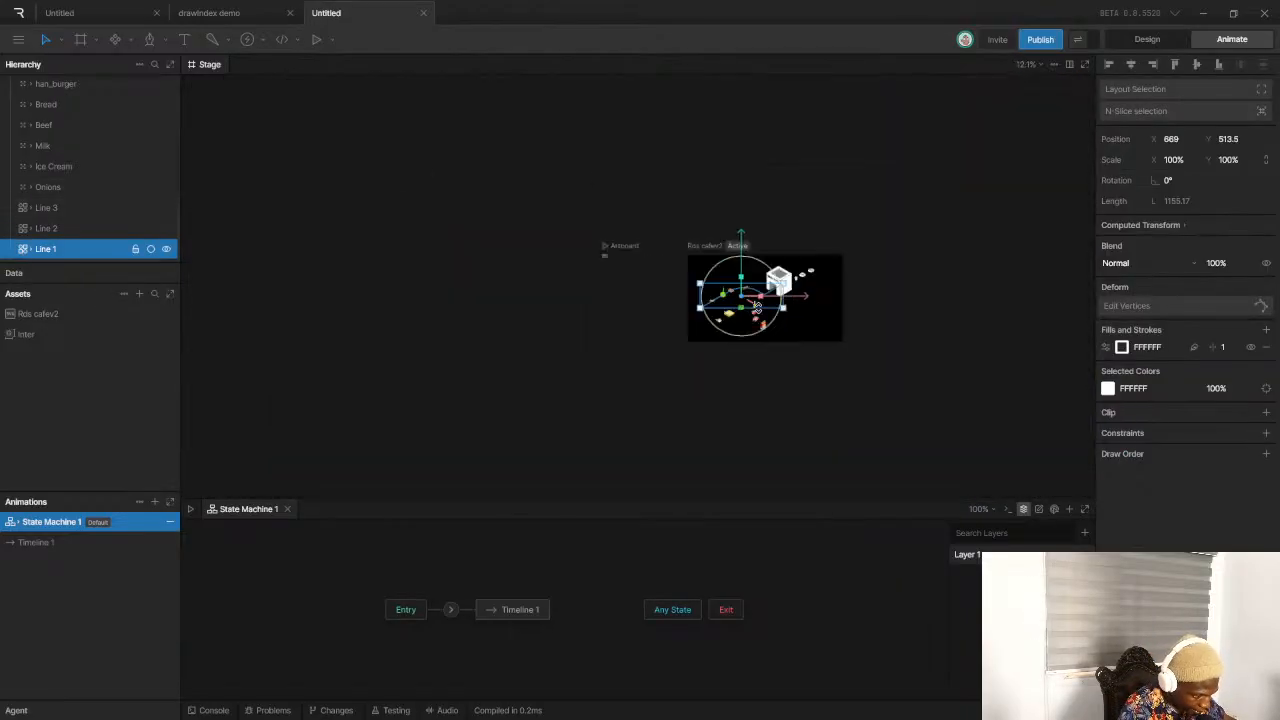
{"action": "scroll", "coordinate": [757, 305], "scroll_direction": "up", "scroll_amount": 5}
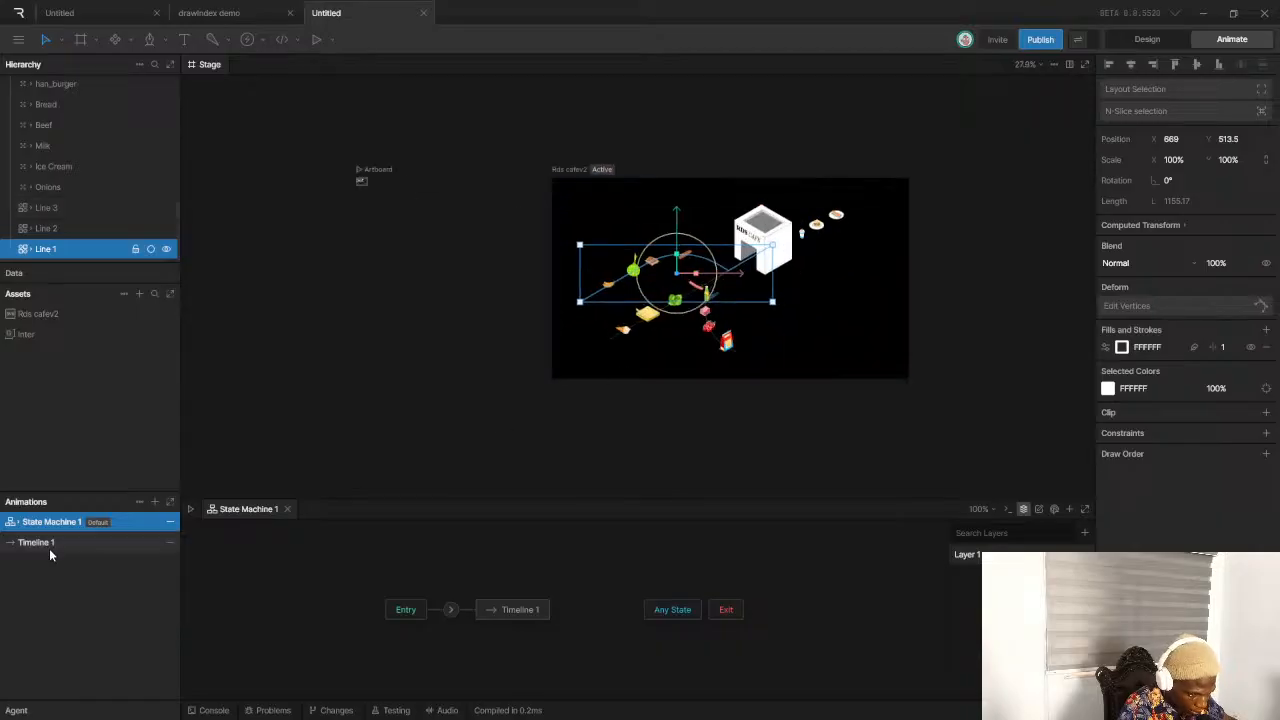
{"action": "left_click", "coordinate": [50, 550]}
{"action": "scroll", "coordinate": [793, 265], "scroll_direction": "up", "scroll_amount": 4}
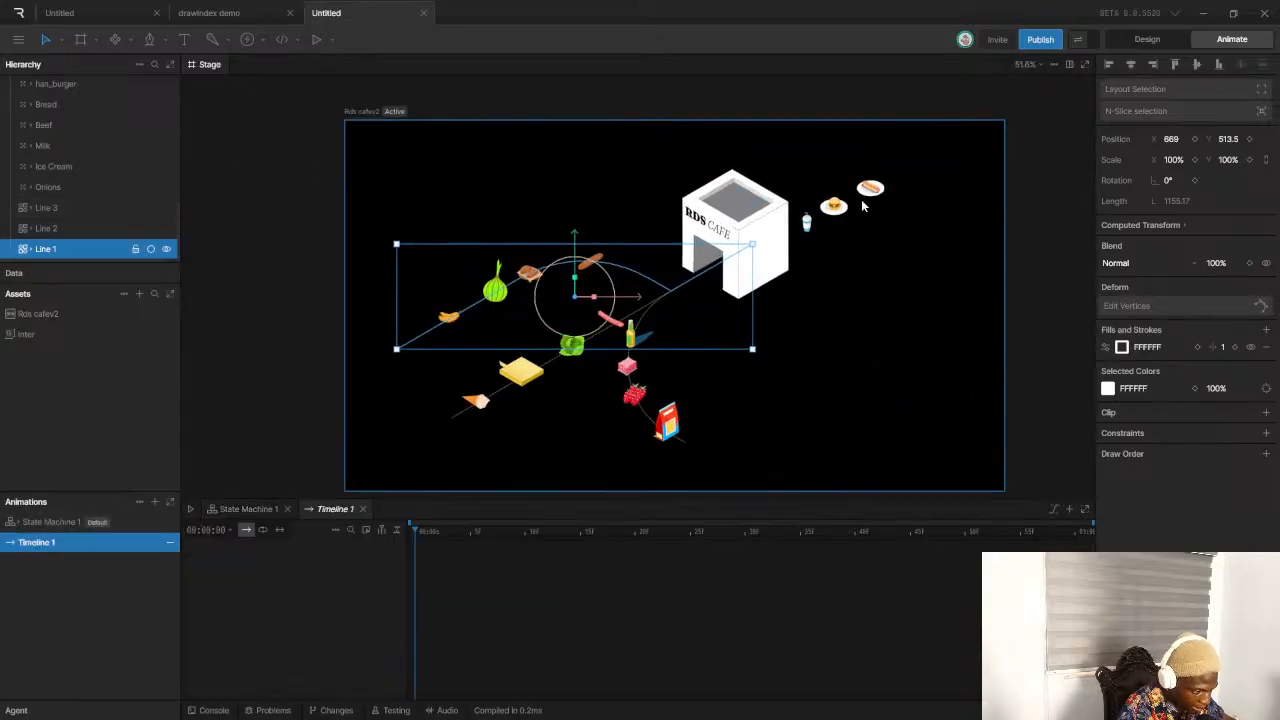
{"action": "scroll", "coordinate": [864, 205], "scroll_direction": "down", "scroll_amount": 6}
{"action": "scroll", "coordinate": [864, 243], "scroll_direction": "up", "scroll_amount": 6}
{"action": "scroll", "coordinate": [835, 263], "scroll_direction": "down", "scroll_amount": 3}
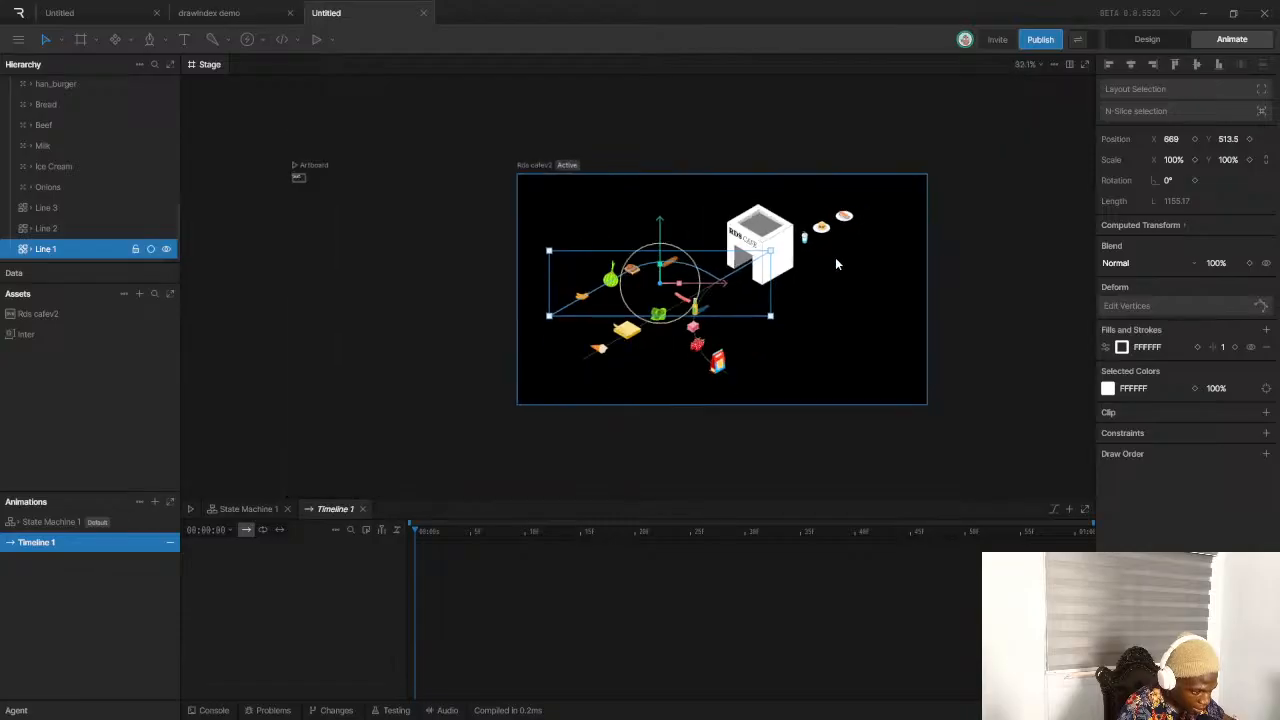
{"action": "scroll", "coordinate": [837, 263], "scroll_direction": "up", "scroll_amount": 3}
{"action": "scroll", "coordinate": [892, 221], "scroll_direction": "down", "scroll_amount": 2}
{"action": "scroll", "coordinate": [875, 248], "scroll_direction": "up", "scroll_amount": 2}
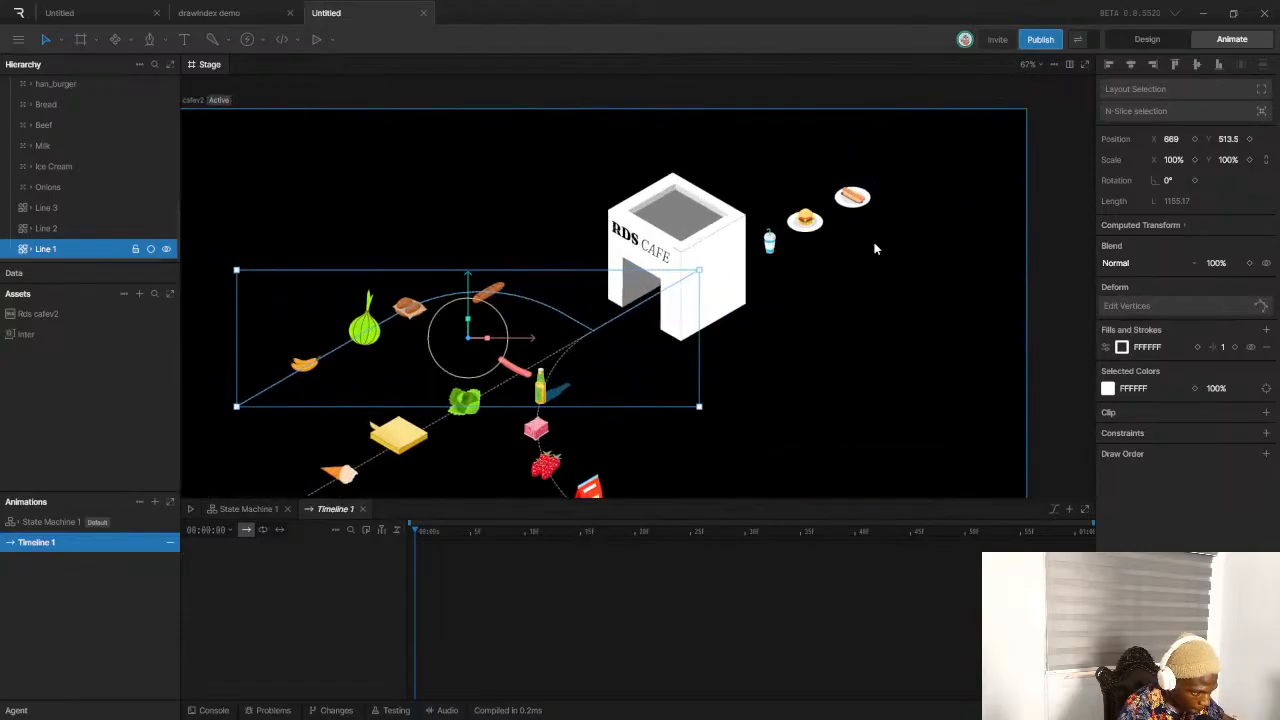
{"action": "scroll", "coordinate": [885, 248], "scroll_direction": "down", "scroll_amount": 4}
{"action": "scroll", "coordinate": [820, 228], "scroll_direction": "up", "scroll_amount": 3}
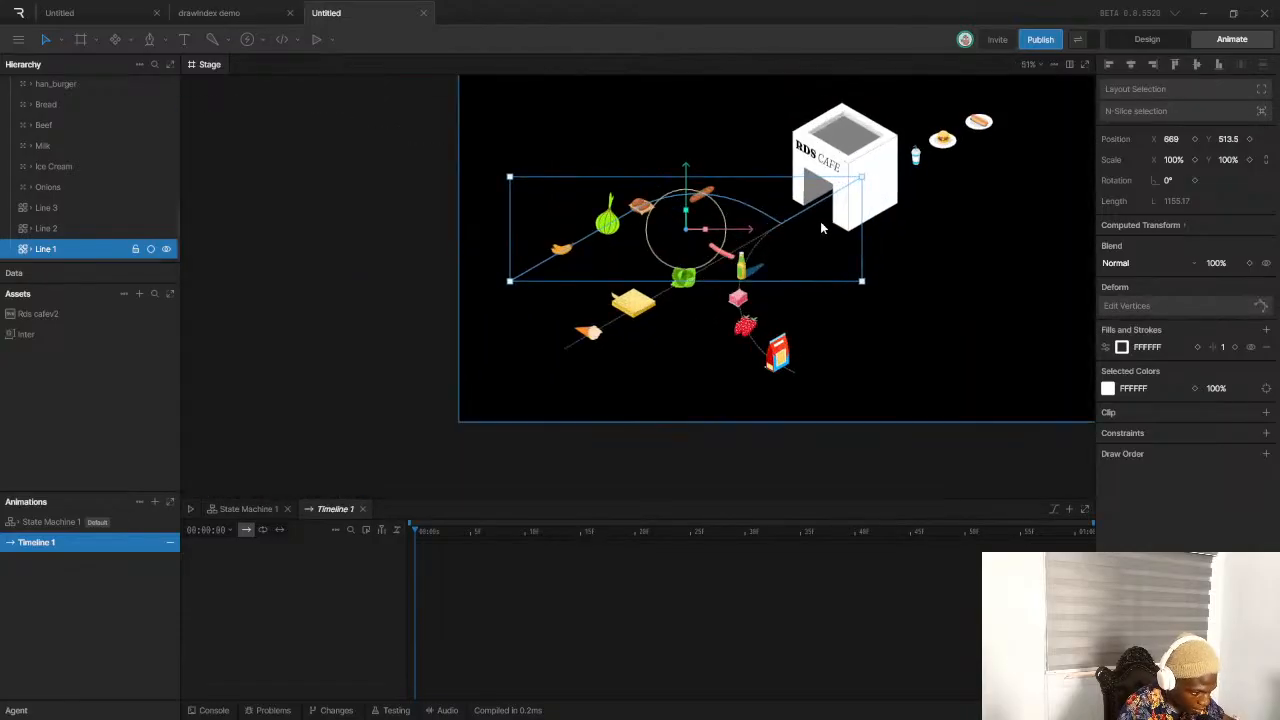
{"action": "scroll", "coordinate": [820, 221], "scroll_direction": "down", "scroll_amount": 1}
{"action": "scroll", "coordinate": [787, 262], "scroll_direction": "up", "scroll_amount": 3}
{"action": "scroll", "coordinate": [740, 255], "scroll_direction": "down", "scroll_amount": 1}
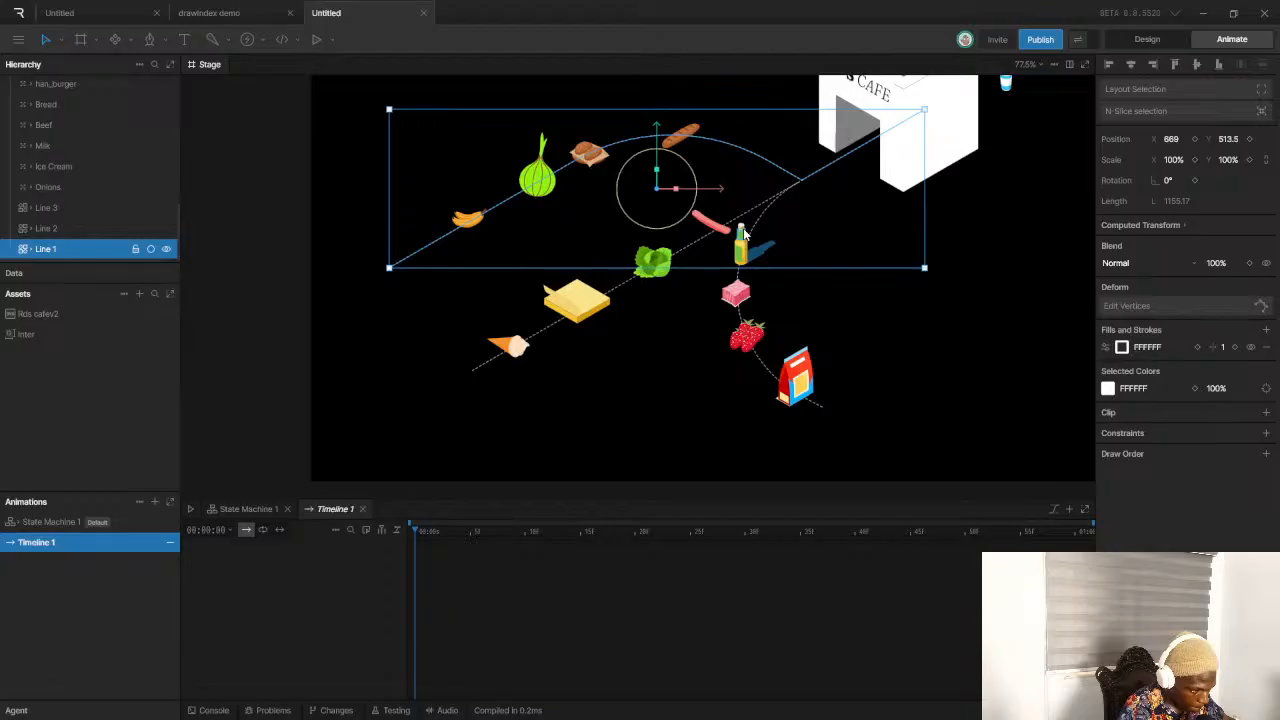
{"action": "scroll", "coordinate": [744, 234], "scroll_direction": "down", "scroll_amount": 2}
{"action": "scroll", "coordinate": [835, 202], "scroll_direction": "up", "scroll_amount": 2}
{"action": "scroll", "coordinate": [835, 202], "scroll_direction": "down", "scroll_amount": 1}
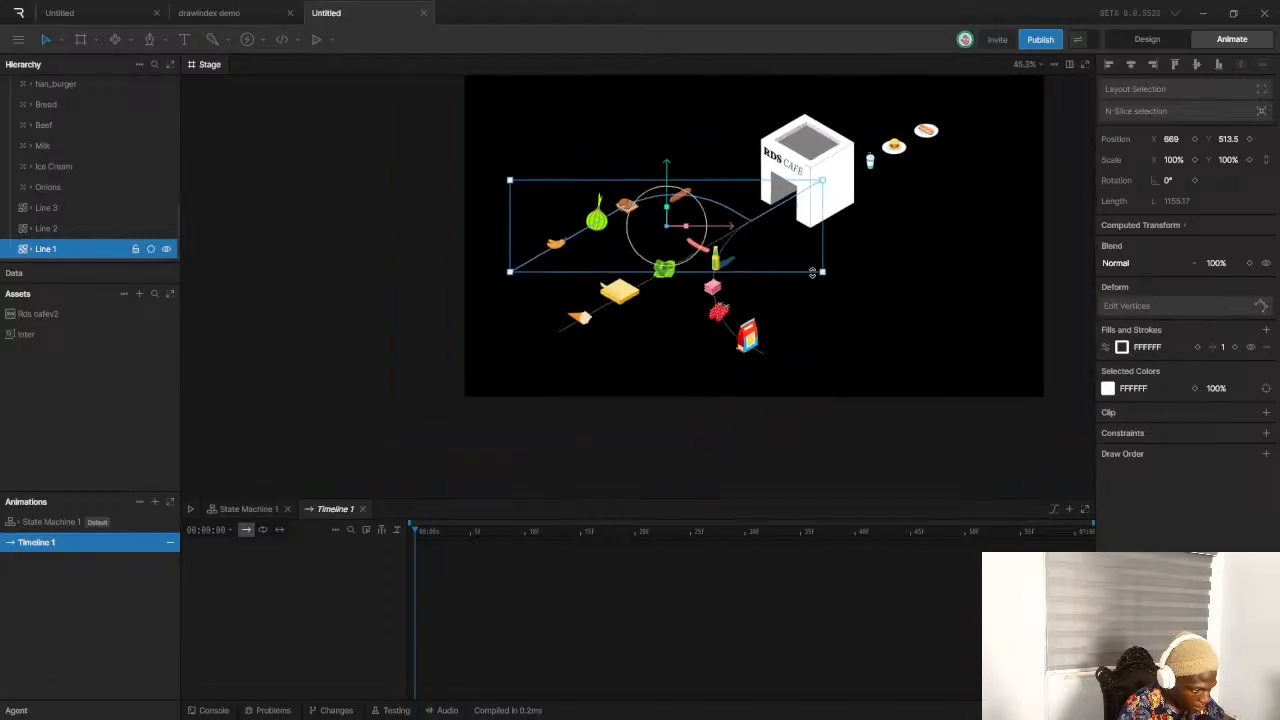
{"action": "scroll", "coordinate": [849, 187], "scroll_direction": "up", "scroll_amount": 1}
{"action": "scroll", "coordinate": [849, 187], "scroll_direction": "up", "scroll_amount": 1}
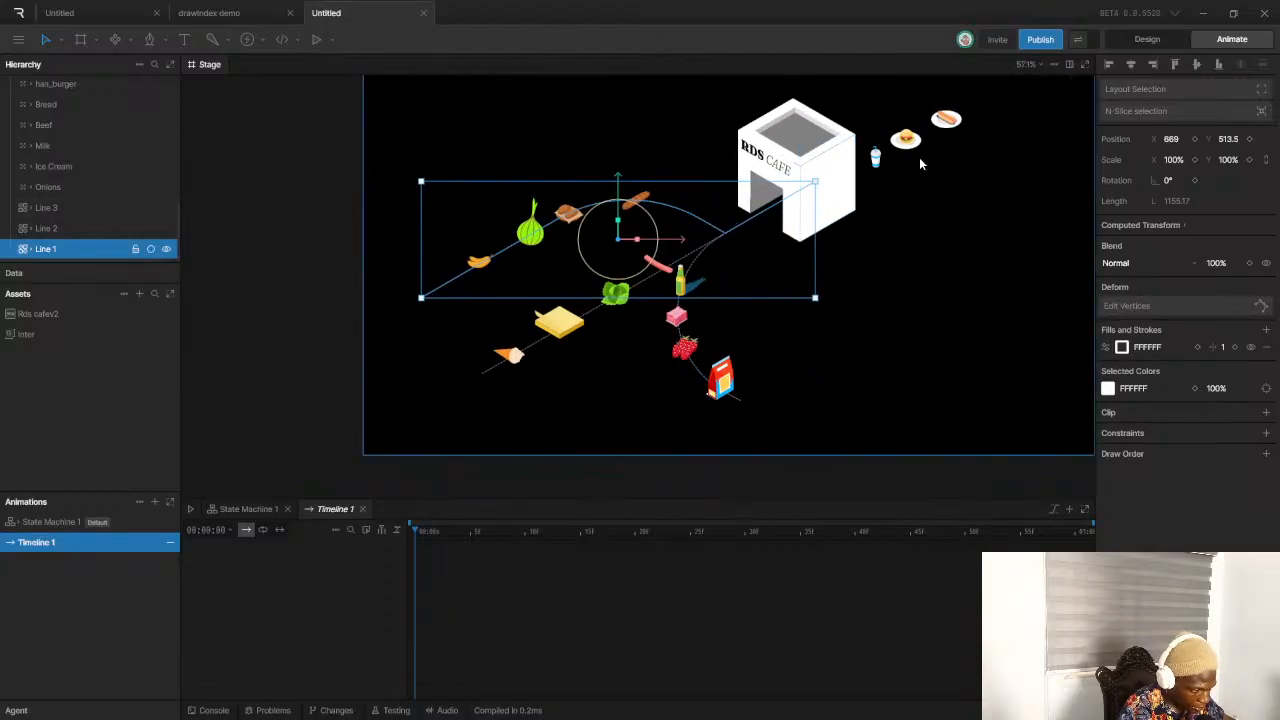
{"action": "scroll", "coordinate": [919, 156], "scroll_direction": "down", "scroll_amount": 5}
{"action": "scroll", "coordinate": [937, 173], "scroll_direction": "up", "scroll_amount": 4}
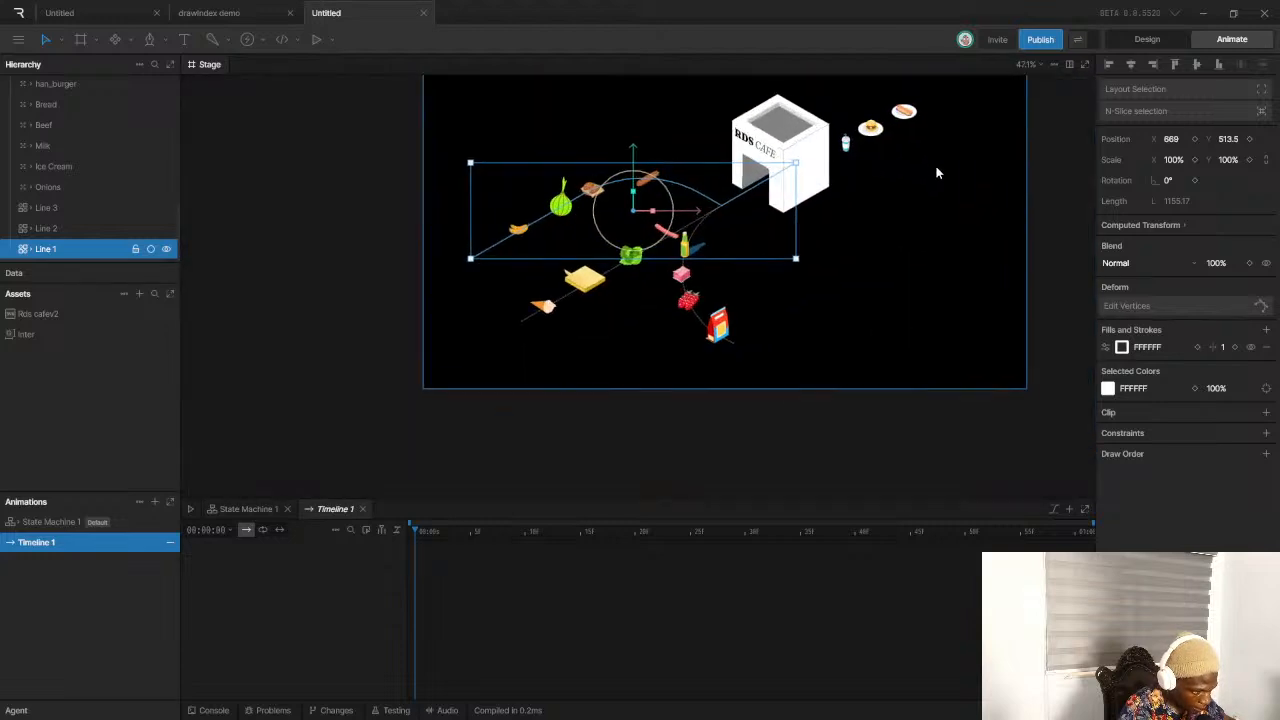
{"action": "scroll", "coordinate": [760, 200], "scroll_direction": "up", "scroll_amount": 1}
{"action": "scroll", "coordinate": [749, 286], "scroll_direction": "up", "scroll_amount": 2}
{"action": "scroll", "coordinate": [710, 286], "scroll_direction": "down", "scroll_amount": 8}
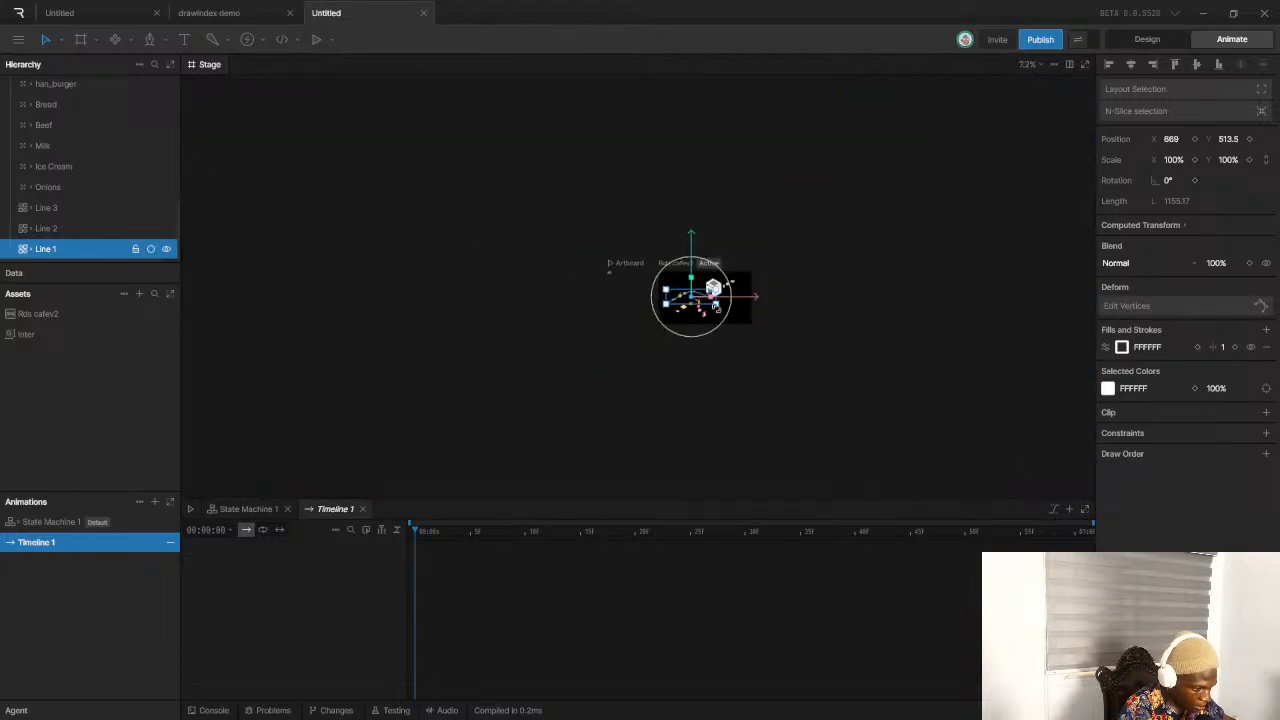
{"action": "scroll", "coordinate": [716, 305], "scroll_direction": "up", "scroll_amount": 8}
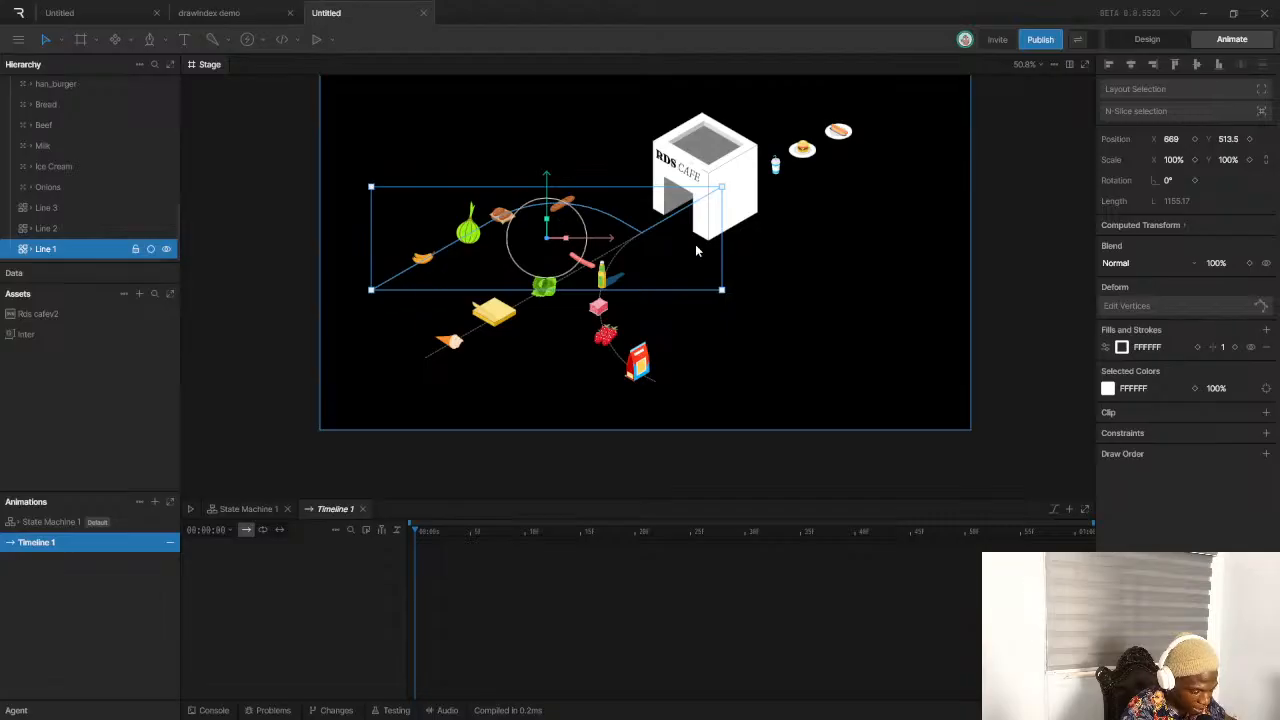
Set the duration of Timeline 1 to 10 seconds (00:10:00)
{"action": "scroll", "coordinate": [585, 277], "scroll_direction": "up", "scroll_amount": 2}
{"action": "scroll", "coordinate": [600, 272], "scroll_direction": "down", "scroll_amount": 5}
{"action": "scroll", "coordinate": [631, 270], "scroll_direction": "up", "scroll_amount": 4}
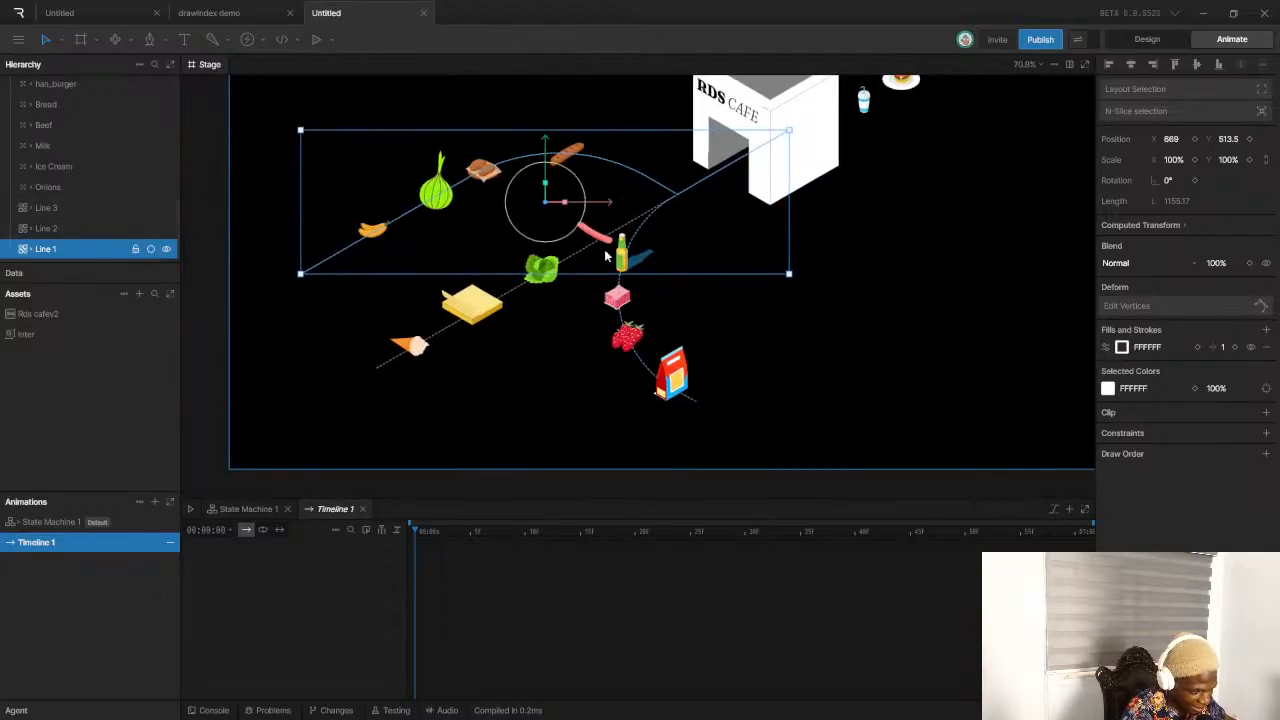
{"action": "scroll", "coordinate": [628, 182], "scroll_direction": "down", "scroll_amount": 2}
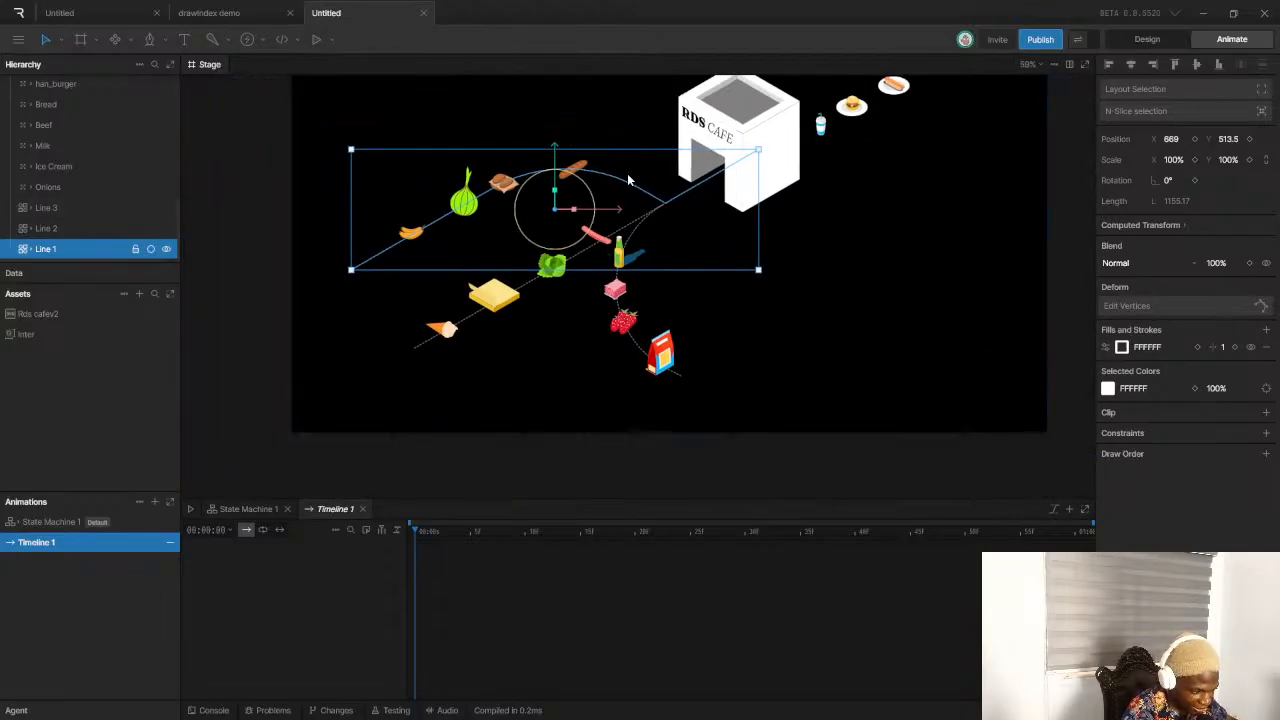
{"action": "scroll", "coordinate": [417, 331], "scroll_direction": "up", "scroll_amount": 2}
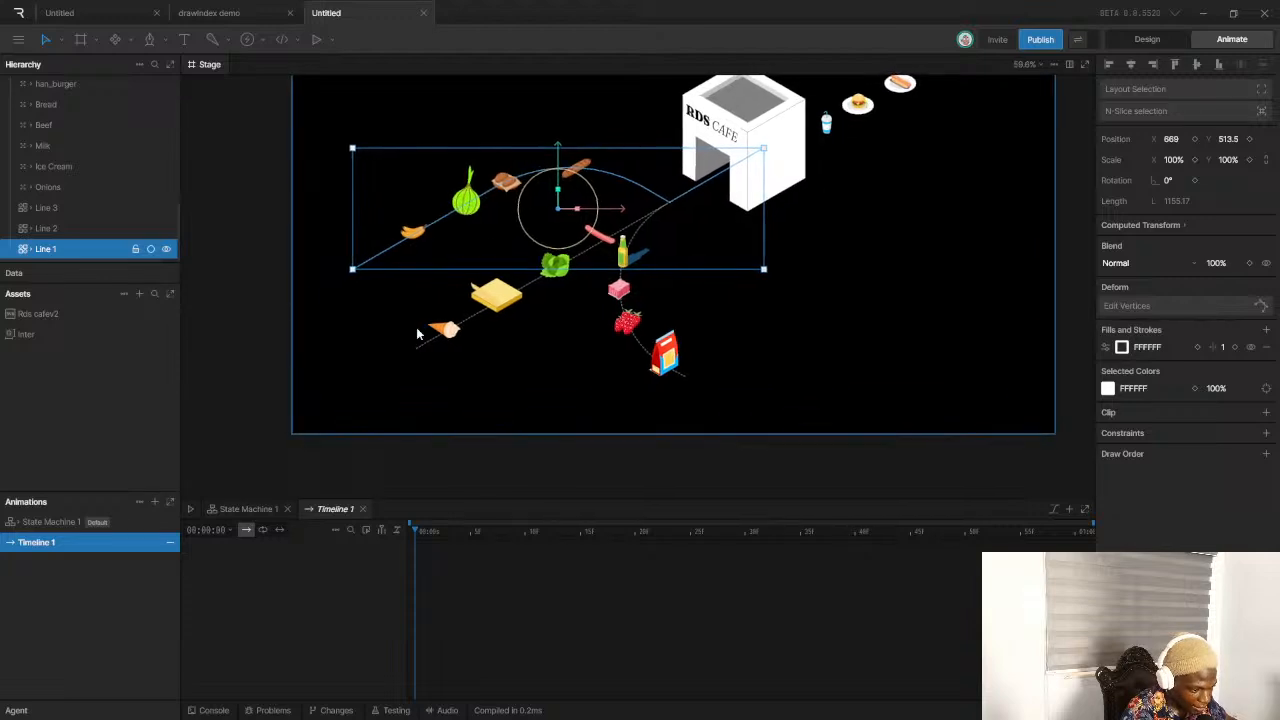
{"action": "scroll", "coordinate": [474, 333], "scroll_direction": "down", "scroll_amount": 1}
{"action": "scroll", "coordinate": [656, 241], "scroll_direction": "down", "scroll_amount": 1}
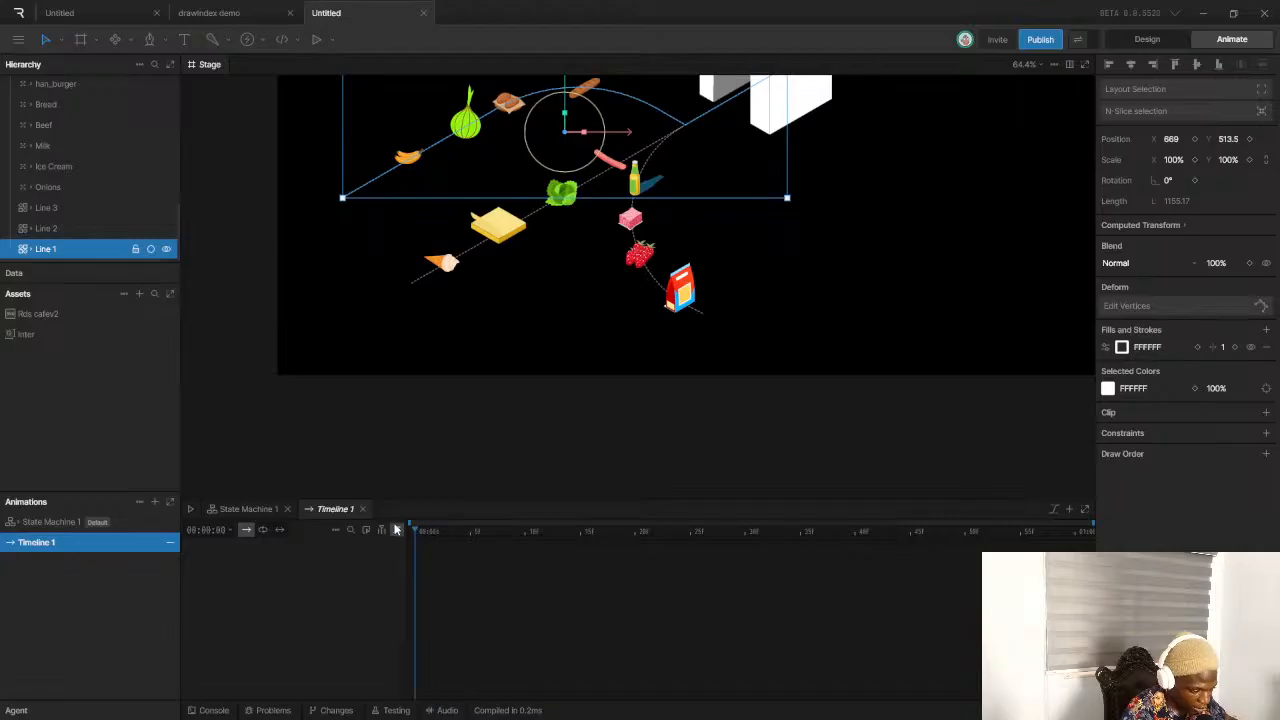
{"action": "left_click", "coordinate": [215, 532]}
{"action": "left_click", "coordinate": [290, 580]}
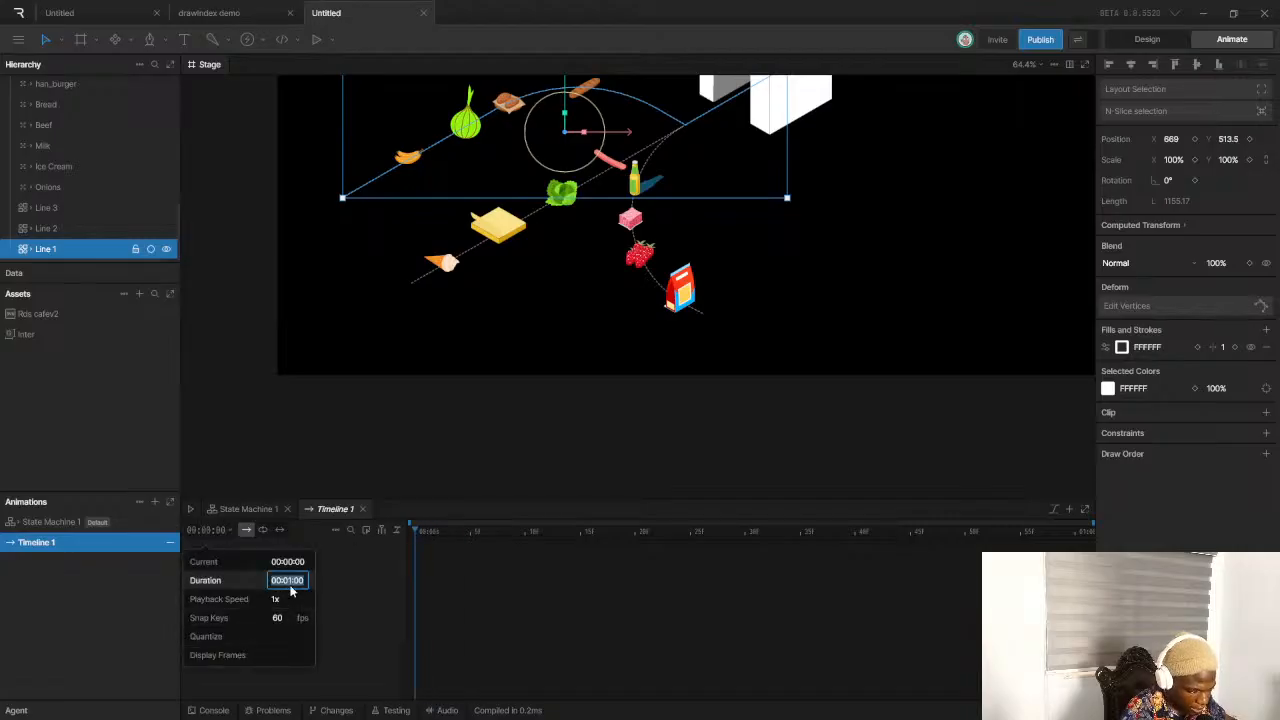
{"action": "left_click", "coordinate": [291, 580]}
{"action": "key", "text": "BackSpace"}
{"action": "key", "text": "BackSpace"}
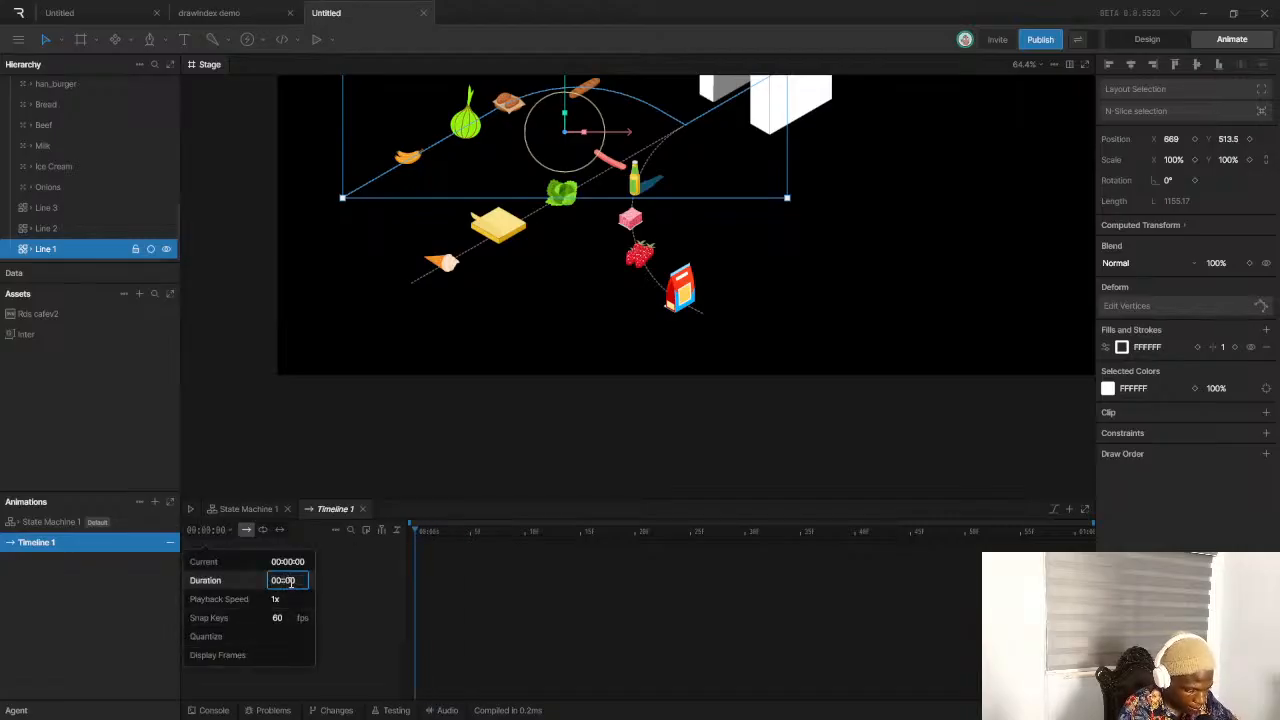
{"action": "type", "text": "10"}
{"action": "key", "text": "Return"}
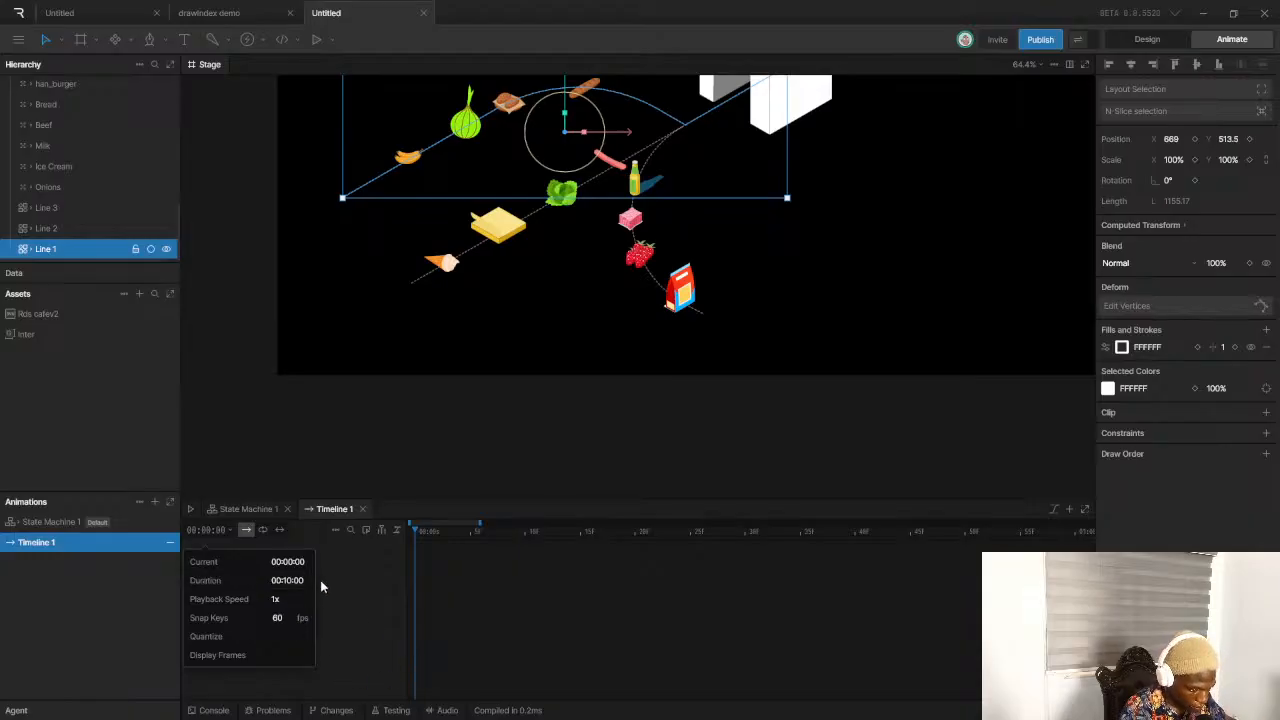
{"action": "left_click", "coordinate": [340, 603]}
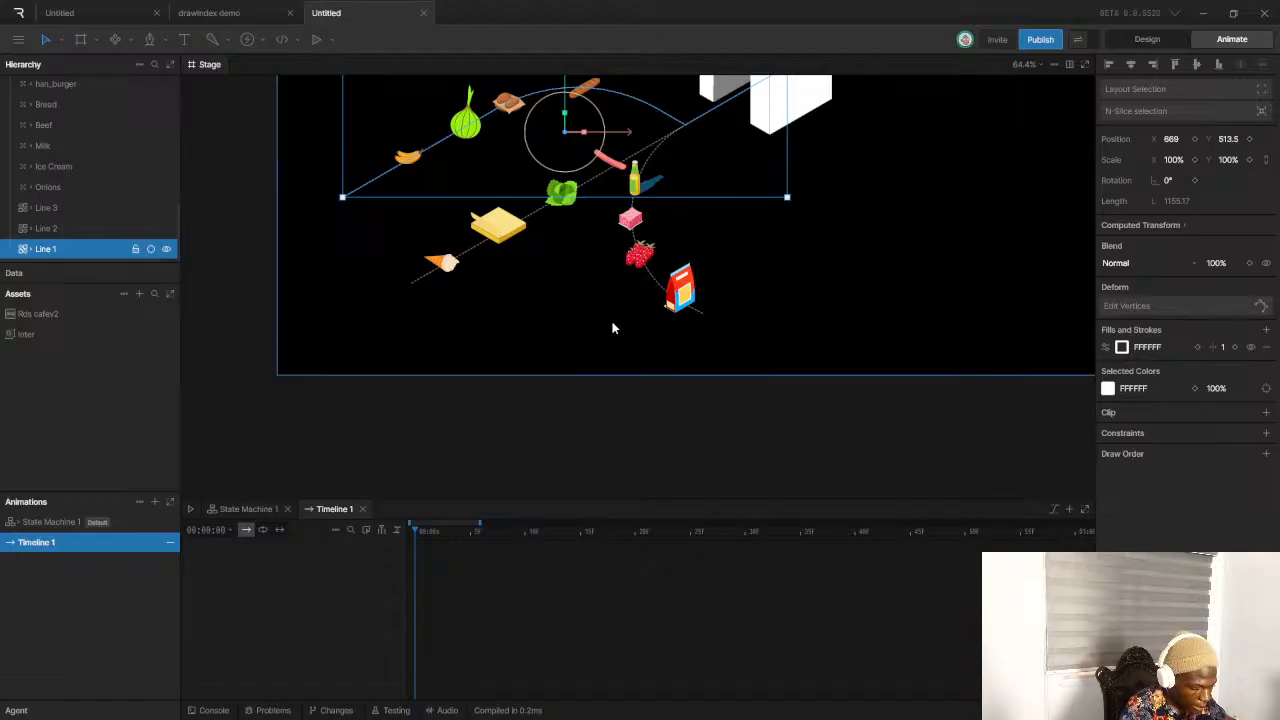
Select the hotdog_bare group beside the middle dashed line on the artboard
{"action": "scroll", "coordinate": [613, 328], "scroll_direction": "down", "scroll_amount": 3}
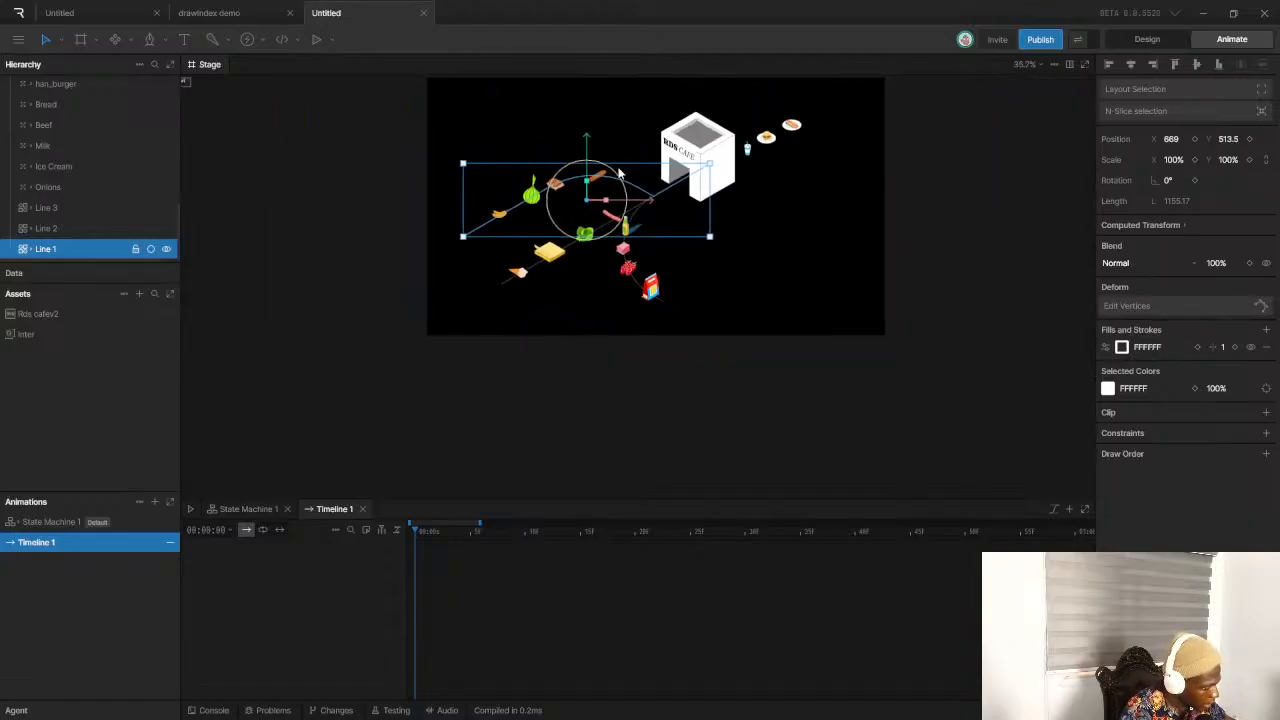
{"action": "scroll", "coordinate": [622, 180], "scroll_direction": "up", "scroll_amount": 4}
{"action": "scroll", "coordinate": [625, 194], "scroll_direction": "down", "scroll_amount": 2}
{"action": "scroll", "coordinate": [600, 235], "scroll_direction": "up", "scroll_amount": 3}
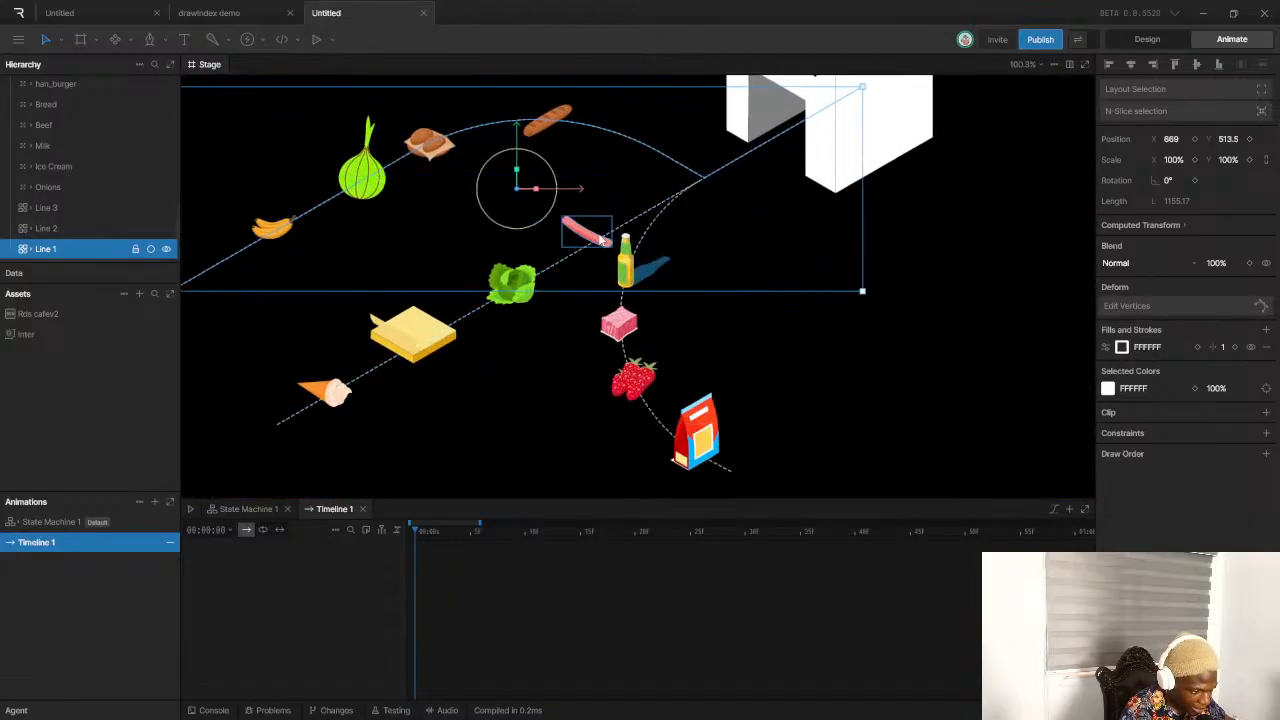
{"action": "left_click", "coordinate": [600, 238]}
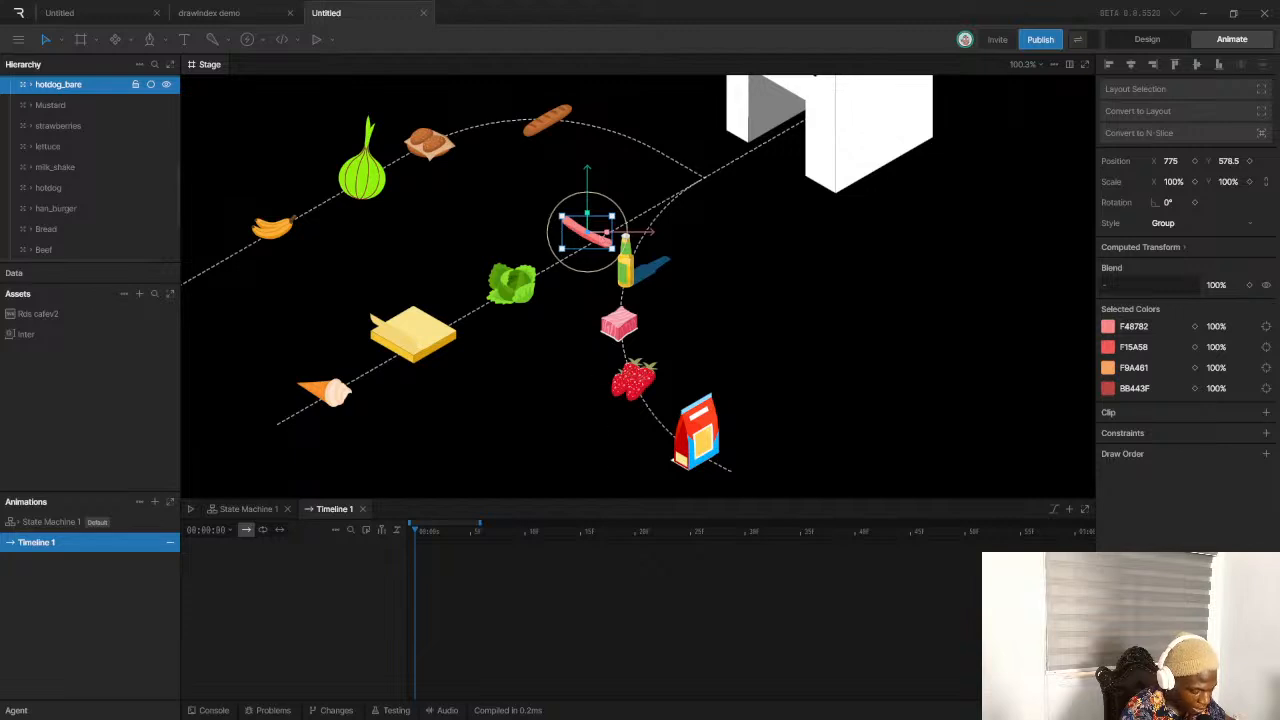
Switch to the collabo-rive channel in Discord and start a new message
{"action": "left_click", "coordinate": [610, 655]}
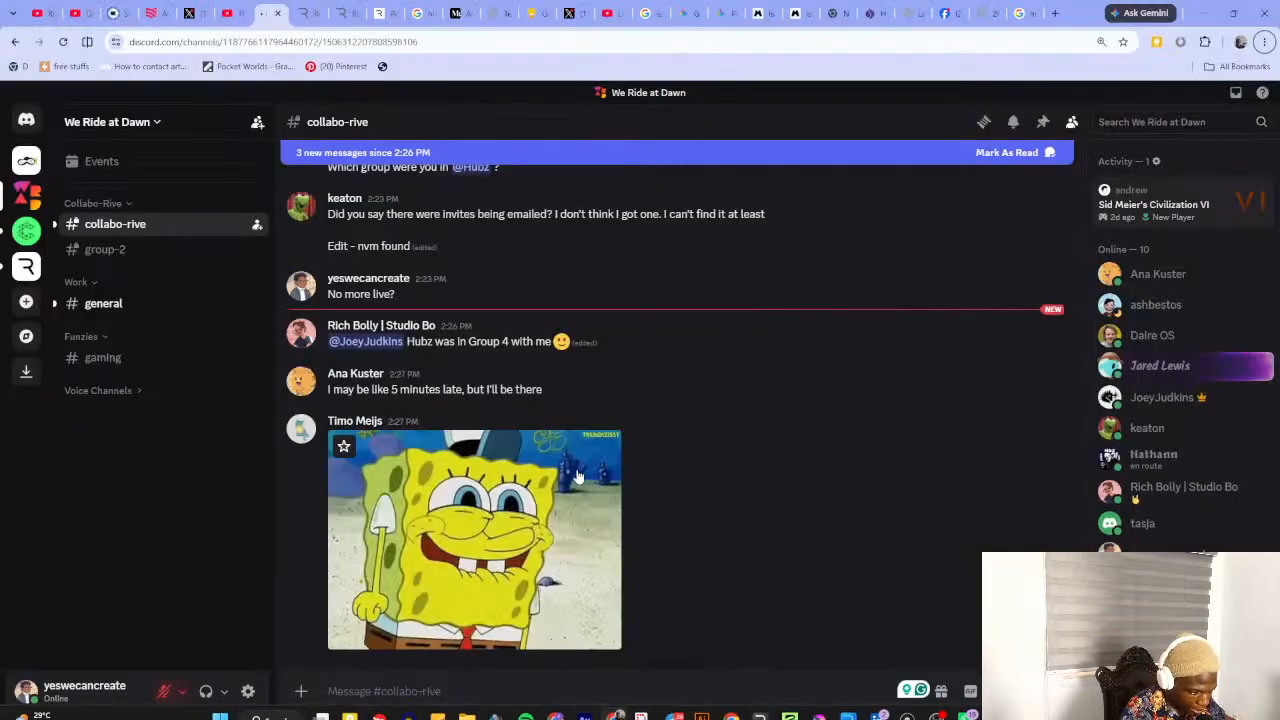
{"action": "left_click", "coordinate": [424, 680]}
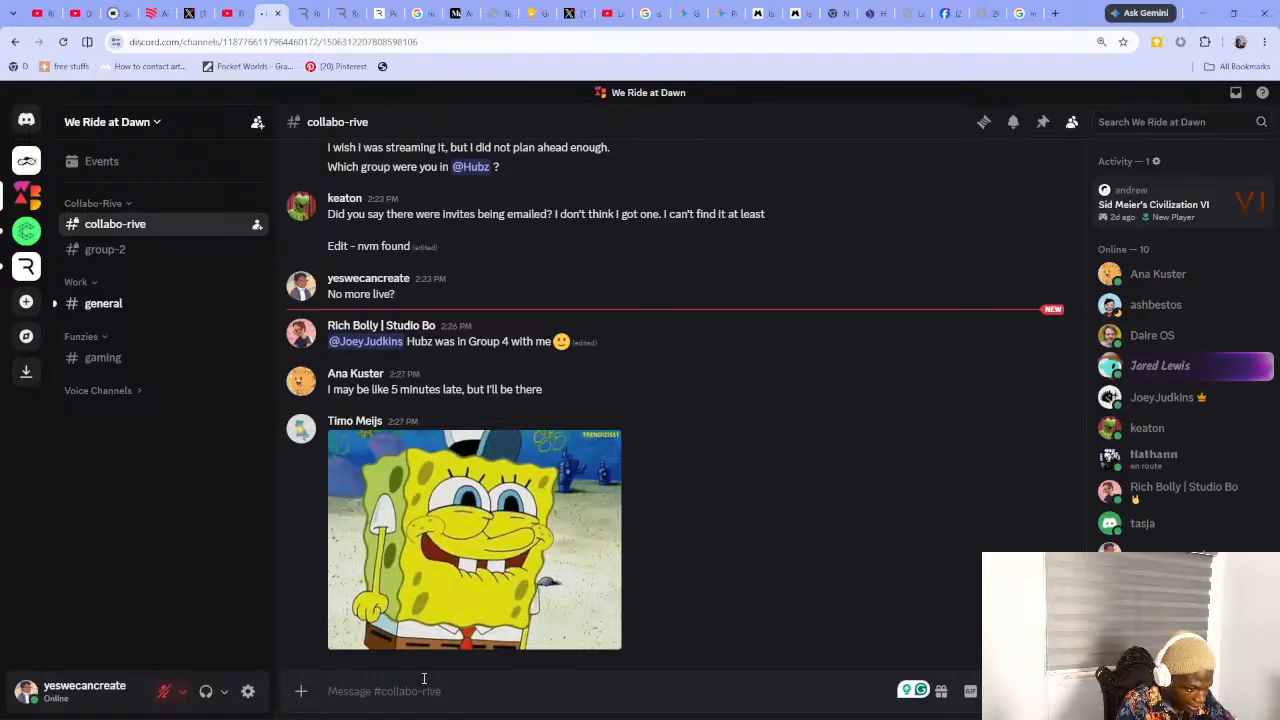
{"action": "type", "text": "are"}
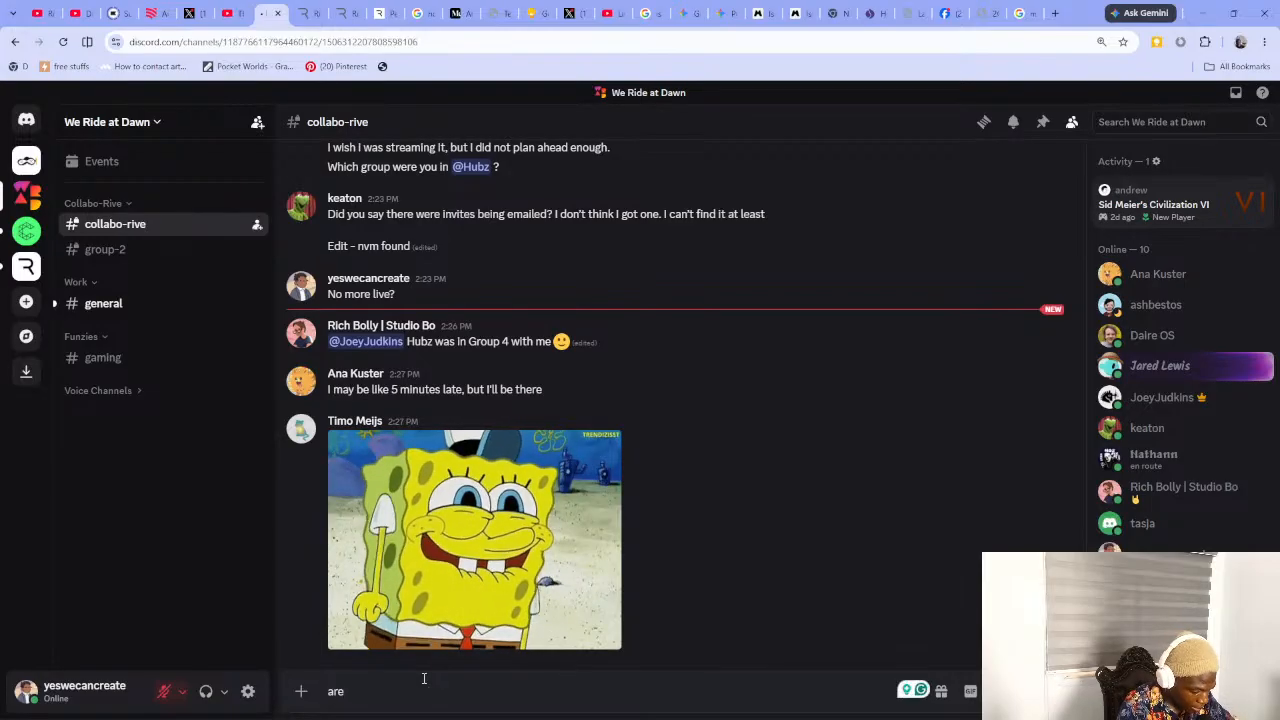
{"action": "type", "text": " we?"}
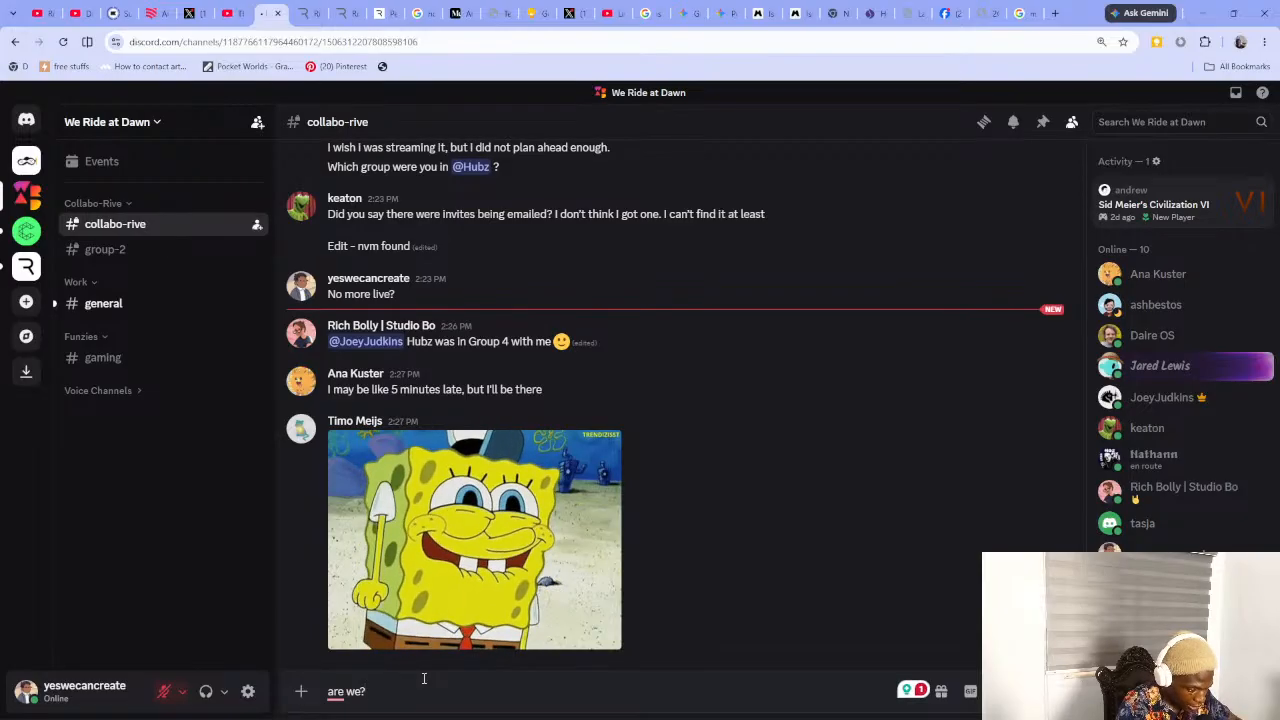
{"action": "key", "text": "BackSpace"}
{"action": "key", "text": "BackSpace"}
{"action": "key", "text": "BackSpace"}
{"action": "key", "text": "BackSpace"}
{"action": "key", "text": "BackSpace"}
{"action": "key", "text": "BackSpace"}
{"action": "key", "text": "BackSpace"}
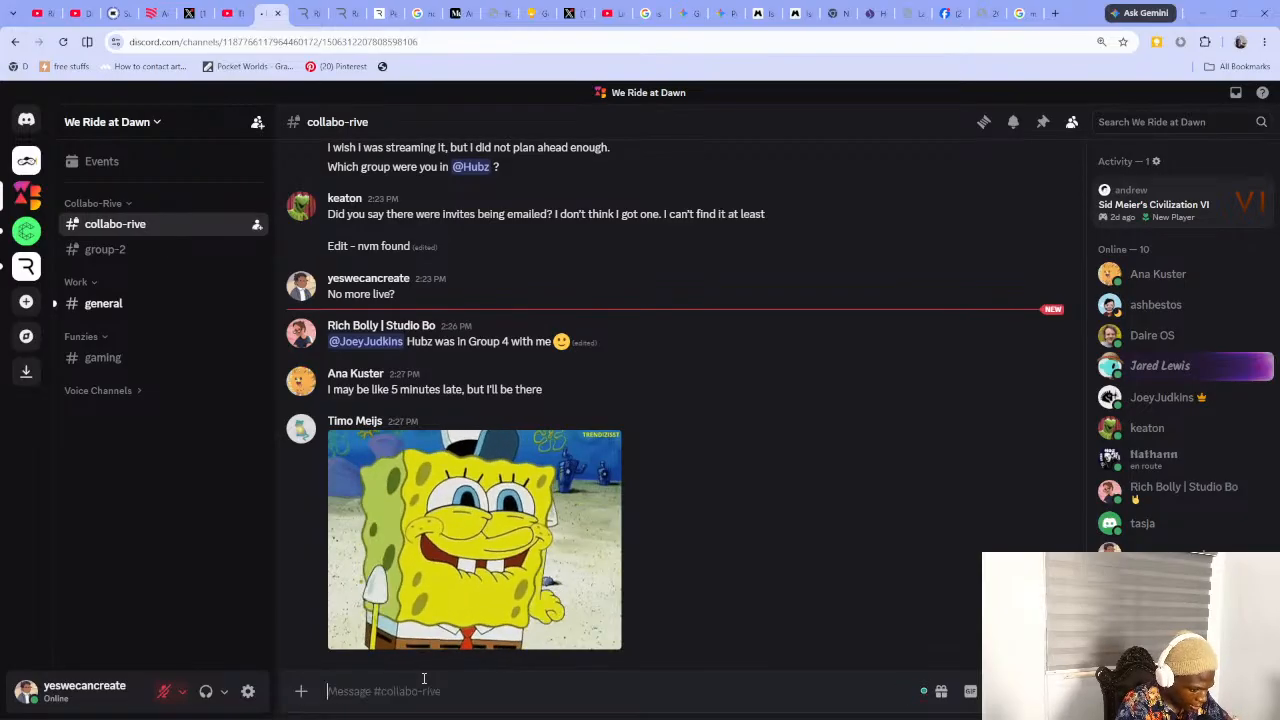
Send the message "Is it on?" to the channel and return to the Rive artboard with nothing selected
{"action": "type", "text": "Is it on?"}
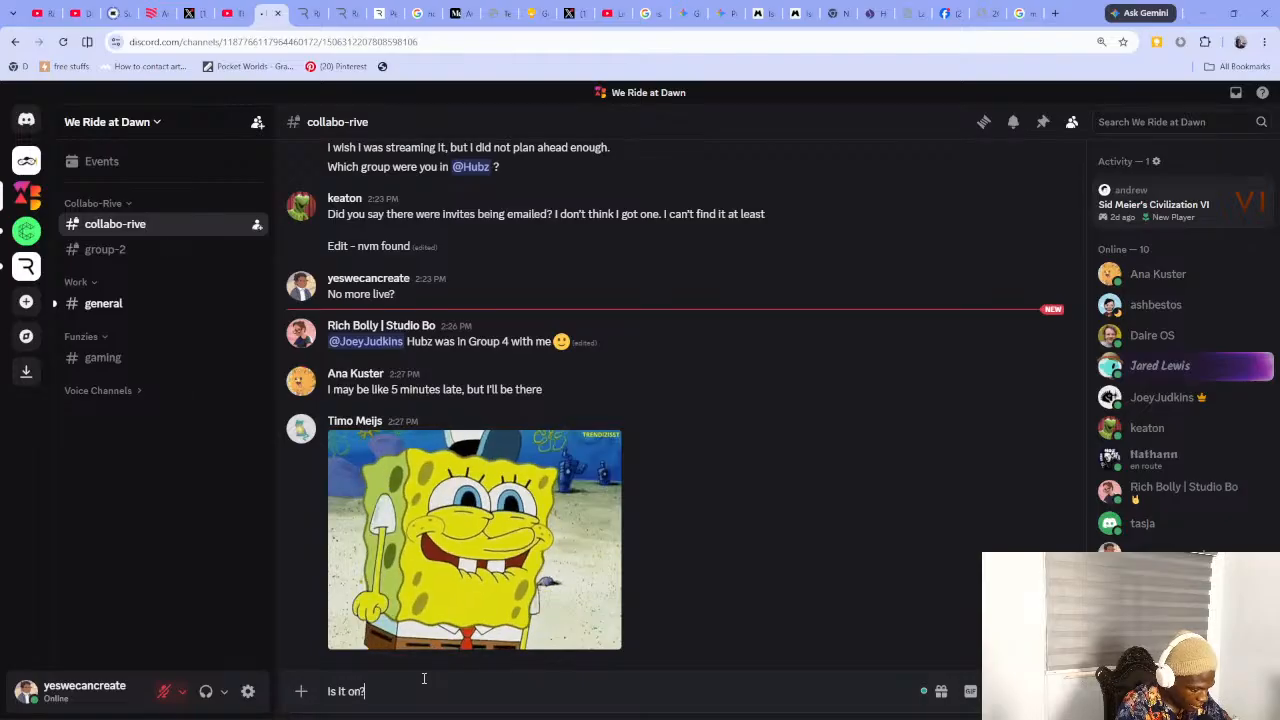
{"action": "key", "text": "Return"}
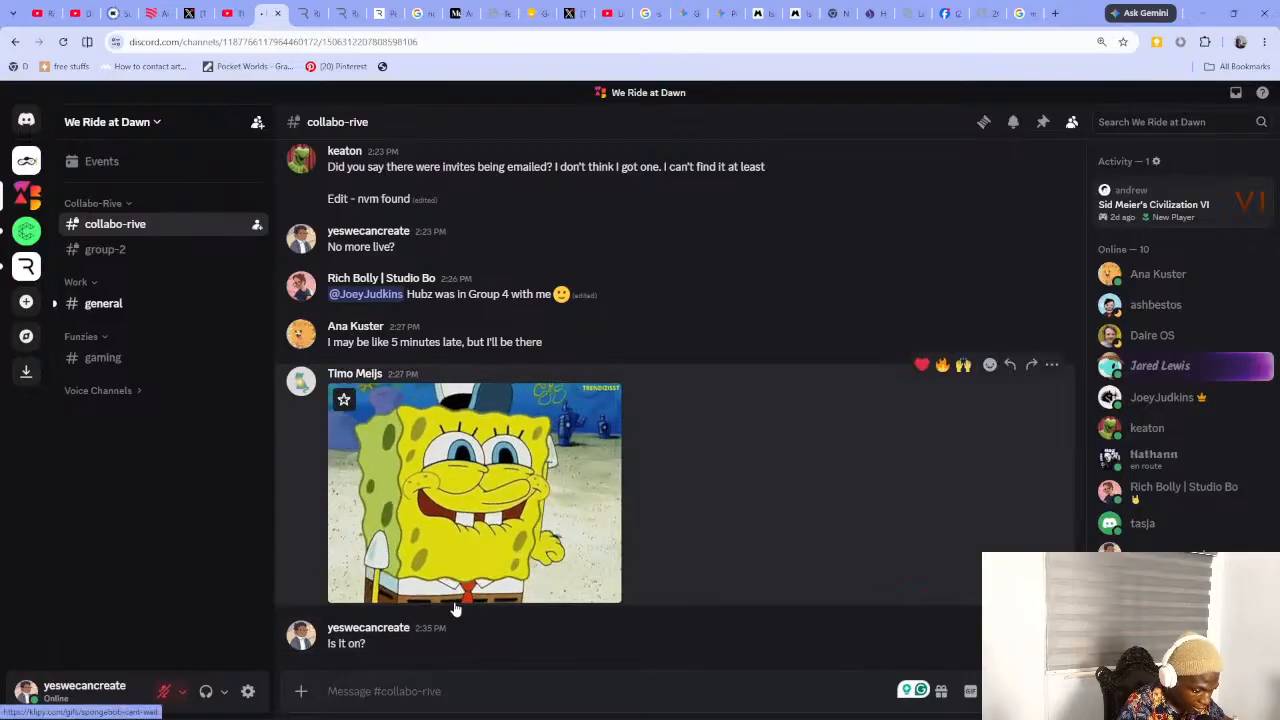
{"action": "key", "text": "alt+Tab"}
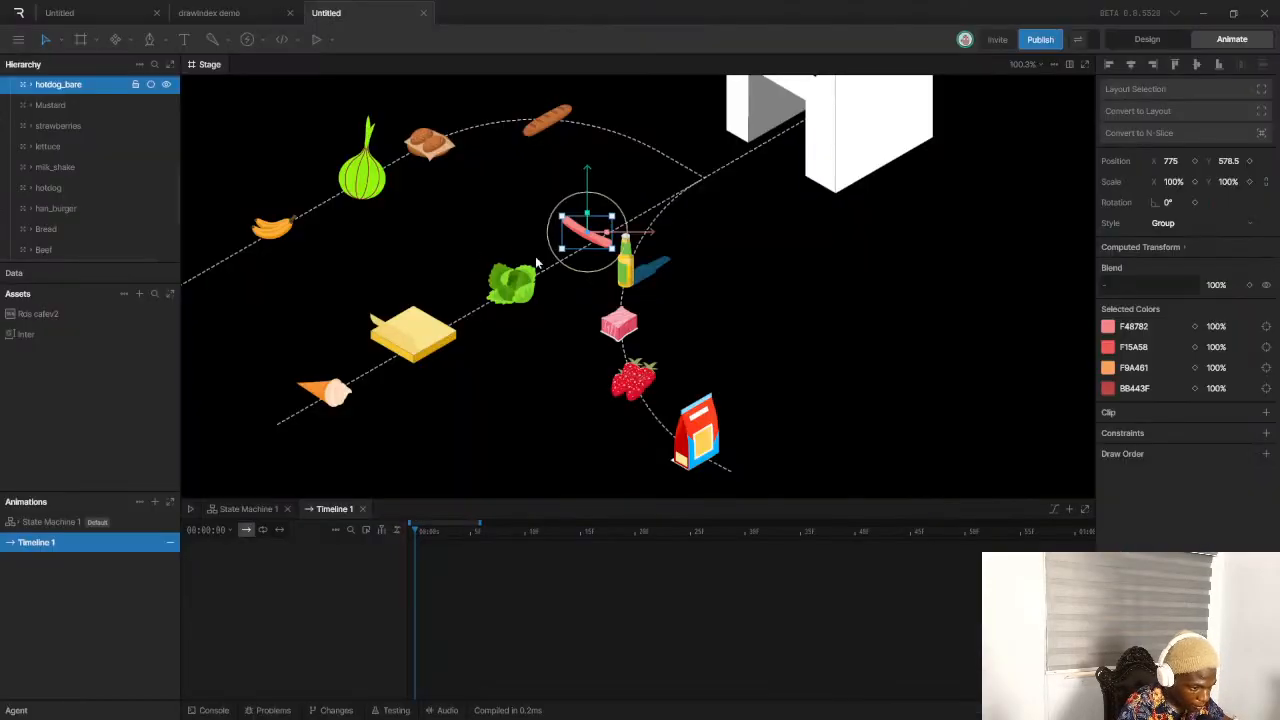
{"action": "left_click", "coordinate": [725, 240]}
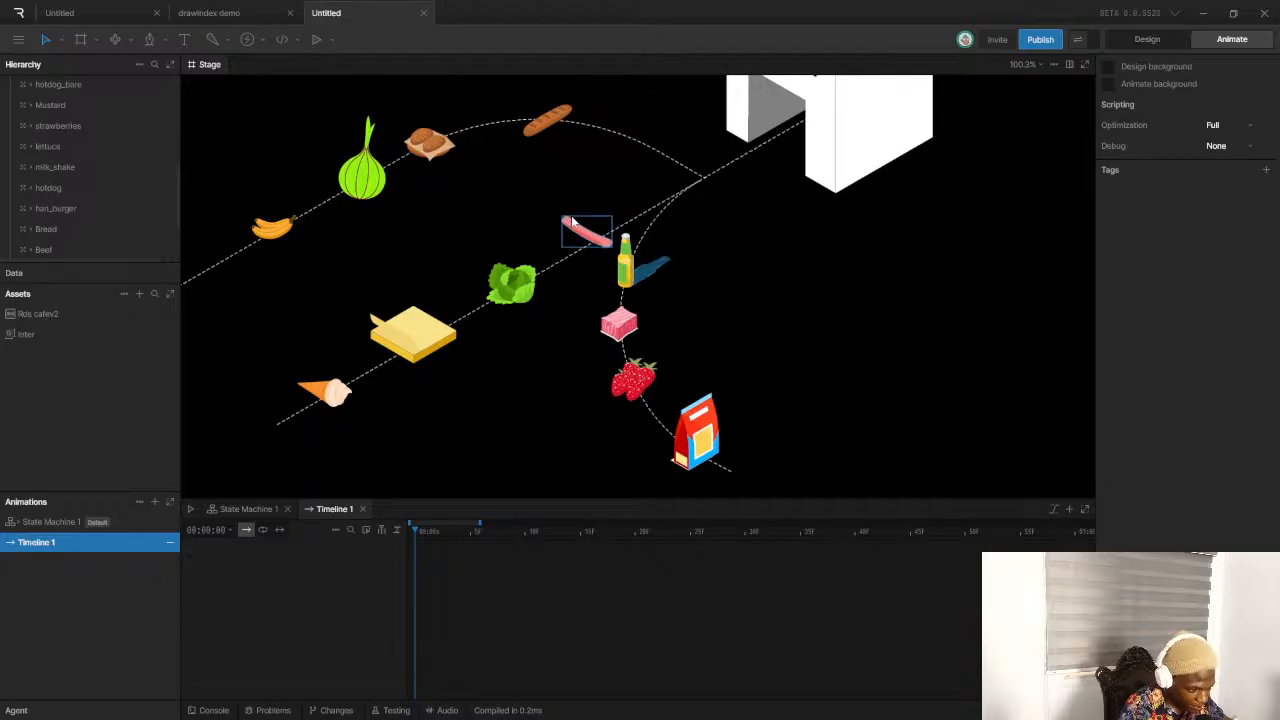
Extend the visible range of Timeline 1 to cover its full 10 seconds
{"action": "scroll", "coordinate": [587, 260], "scroll_direction": "down", "scroll_amount": 5}
{"action": "scroll", "coordinate": [671, 230], "scroll_direction": "up", "scroll_amount": 2}
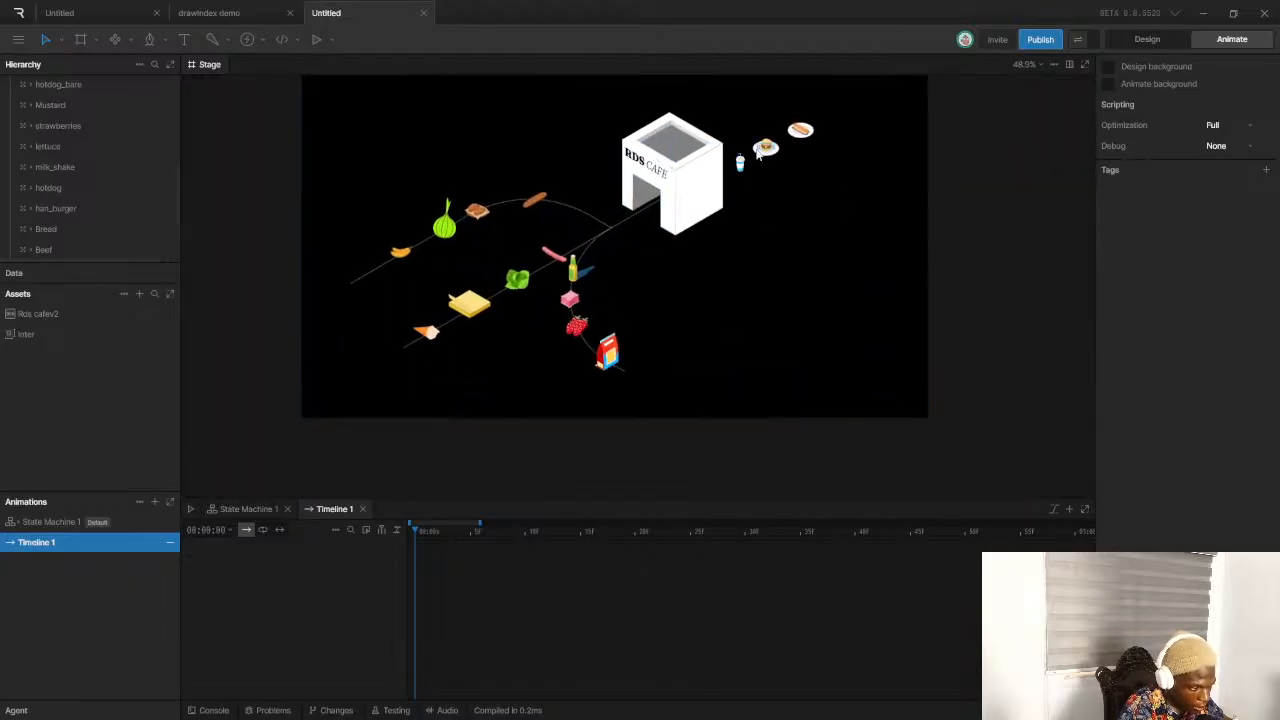
{"action": "scroll", "coordinate": [712, 172], "scroll_direction": "up", "scroll_amount": 1}
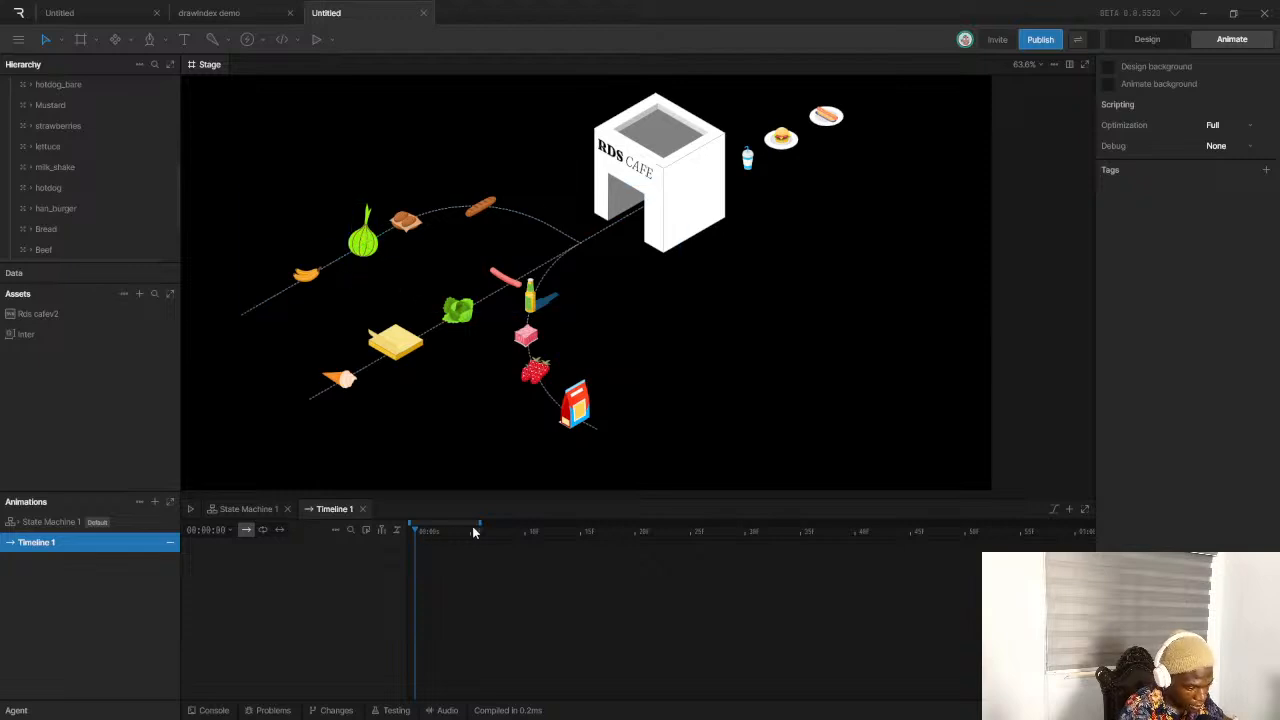
{"action": "left_click_drag", "start_coordinate": [481, 524], "coordinate": [1110, 525]}
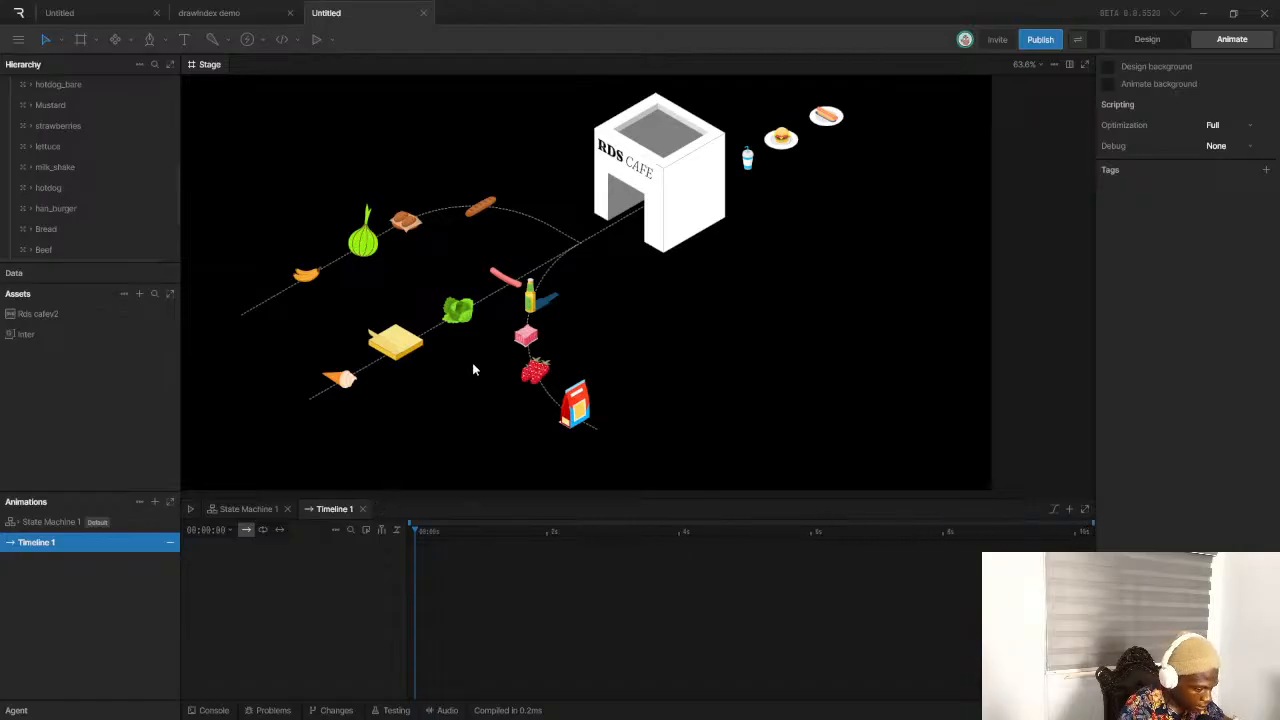
Check the collabo-rive channel in Discord for a reply and return to the Rive artboard
{"action": "scroll", "coordinate": [568, 308], "scroll_direction": "down", "scroll_amount": 4}
{"action": "scroll", "coordinate": [568, 325], "scroll_direction": "up", "scroll_amount": 6}
{"action": "scroll", "coordinate": [492, 403], "scroll_direction": "down", "scroll_amount": 5}
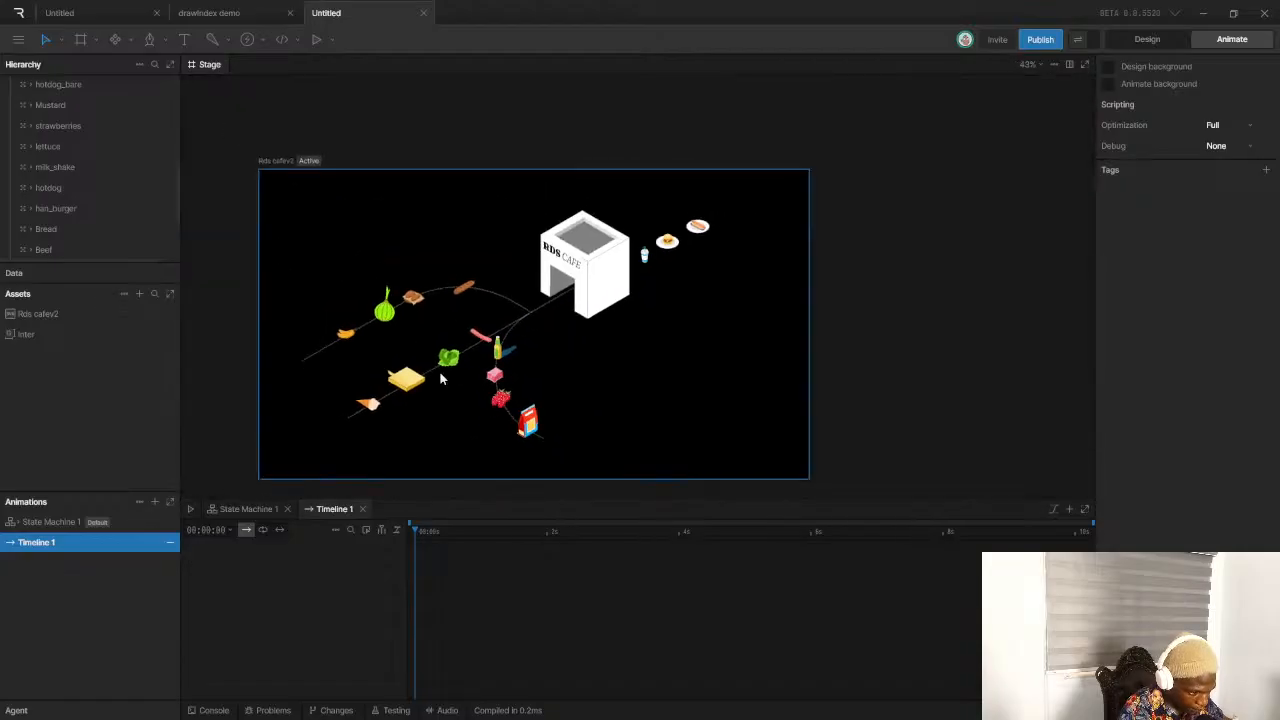
{"action": "key", "text": "alt+Tab"}
{"action": "left_click", "coordinate": [515, 270]}
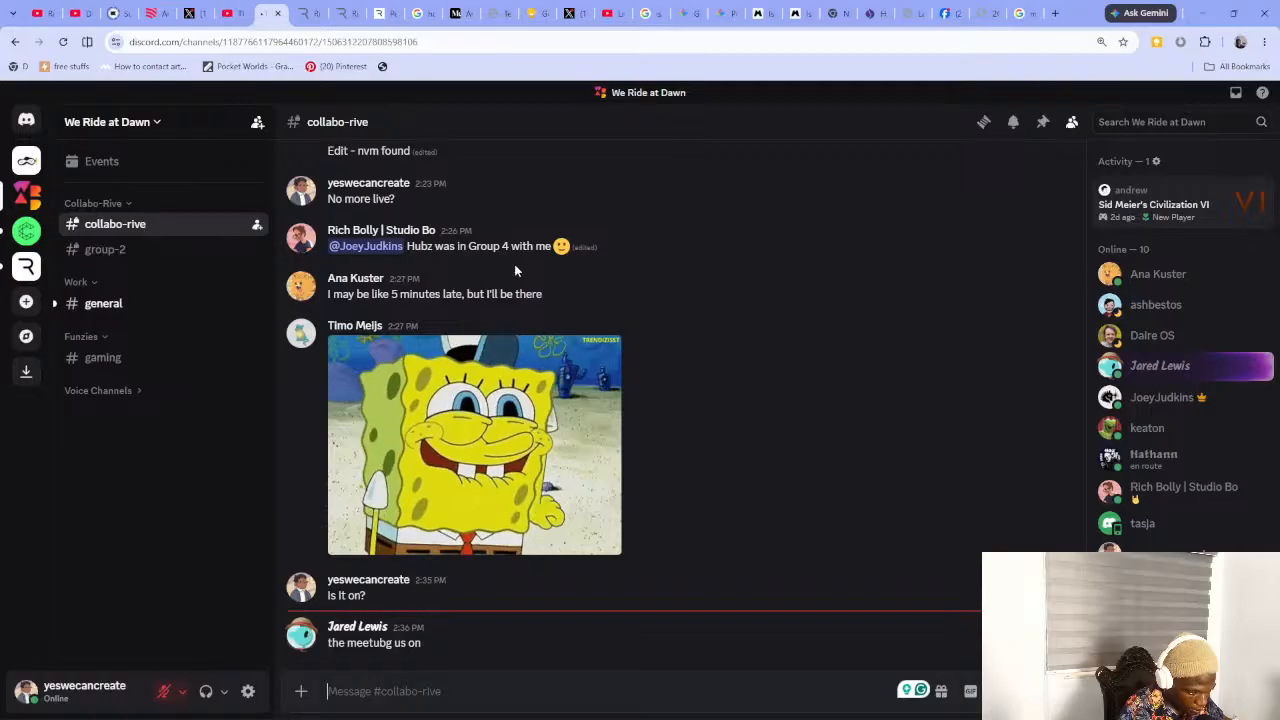
{"action": "key", "text": "alt+Tab"}
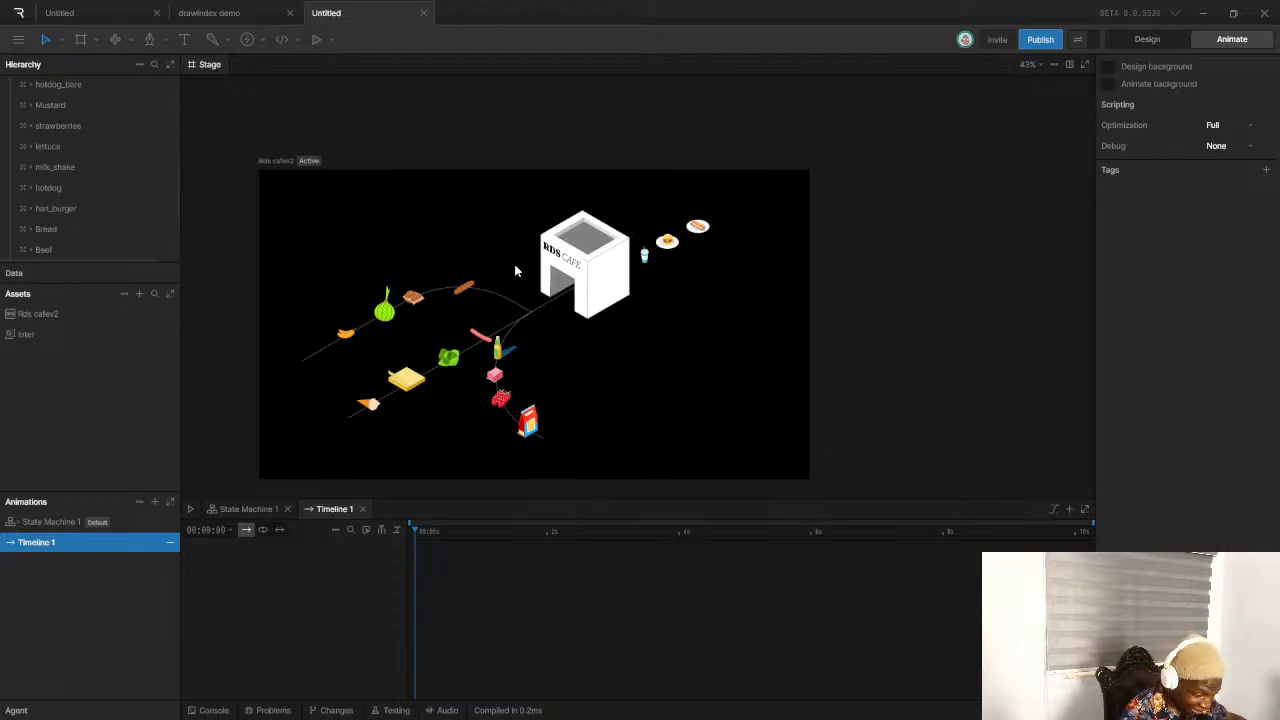
{"action": "key", "text": "alt+Tab"}
{"action": "key", "text": "Tab"}
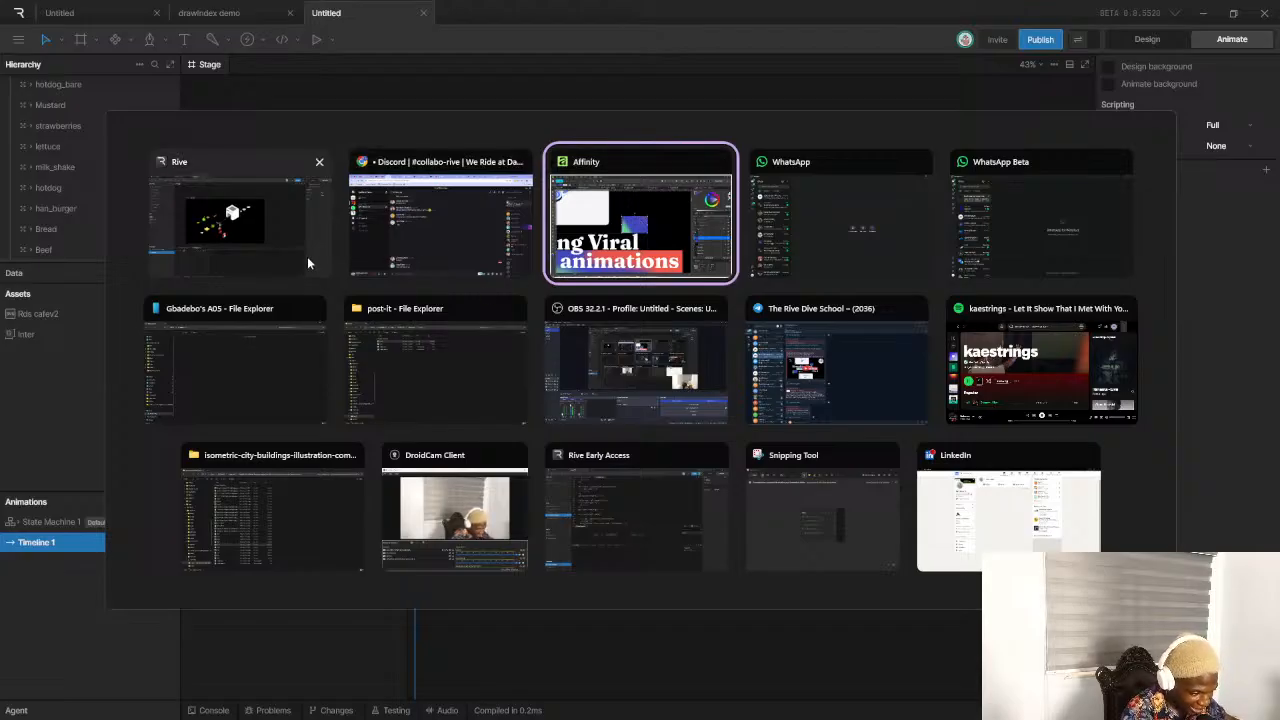
{"action": "left_click", "coordinate": [266, 231]}
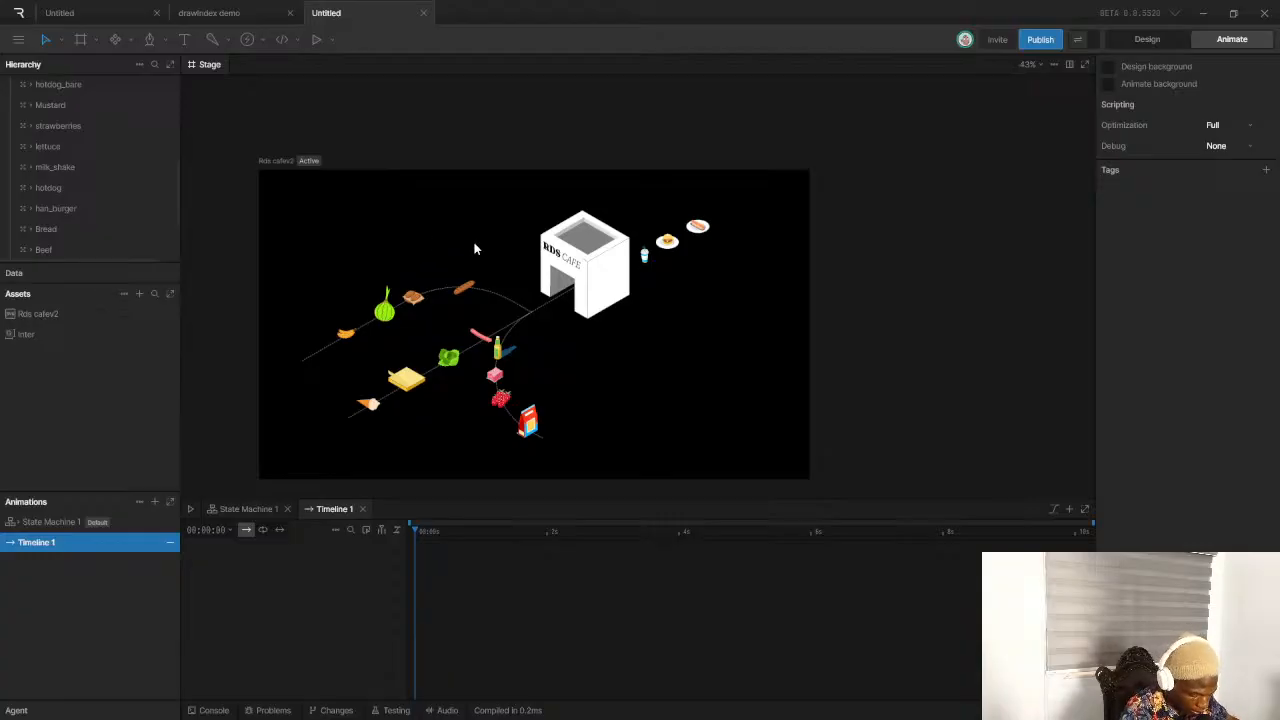
Check the streaming controls in OBS, minimize its window and return to Rive
{"action": "key", "text": "alt+Tab"}
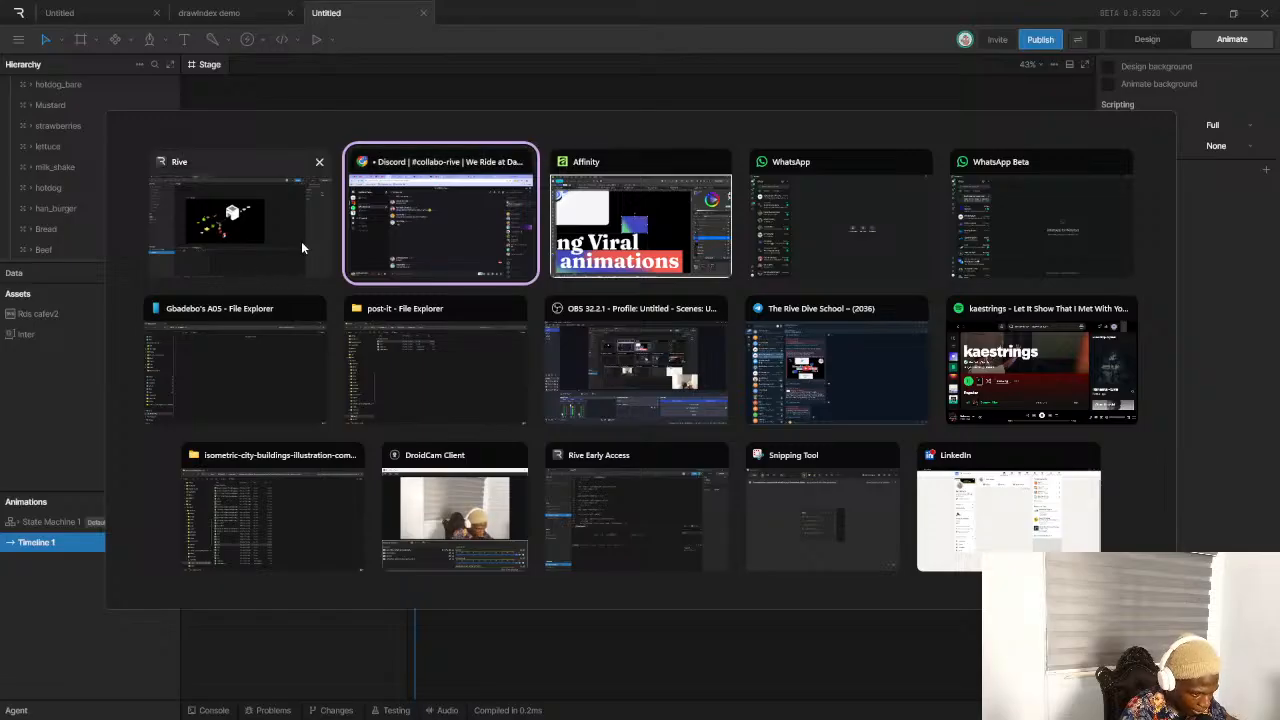
{"action": "left_click", "coordinate": [625, 376]}
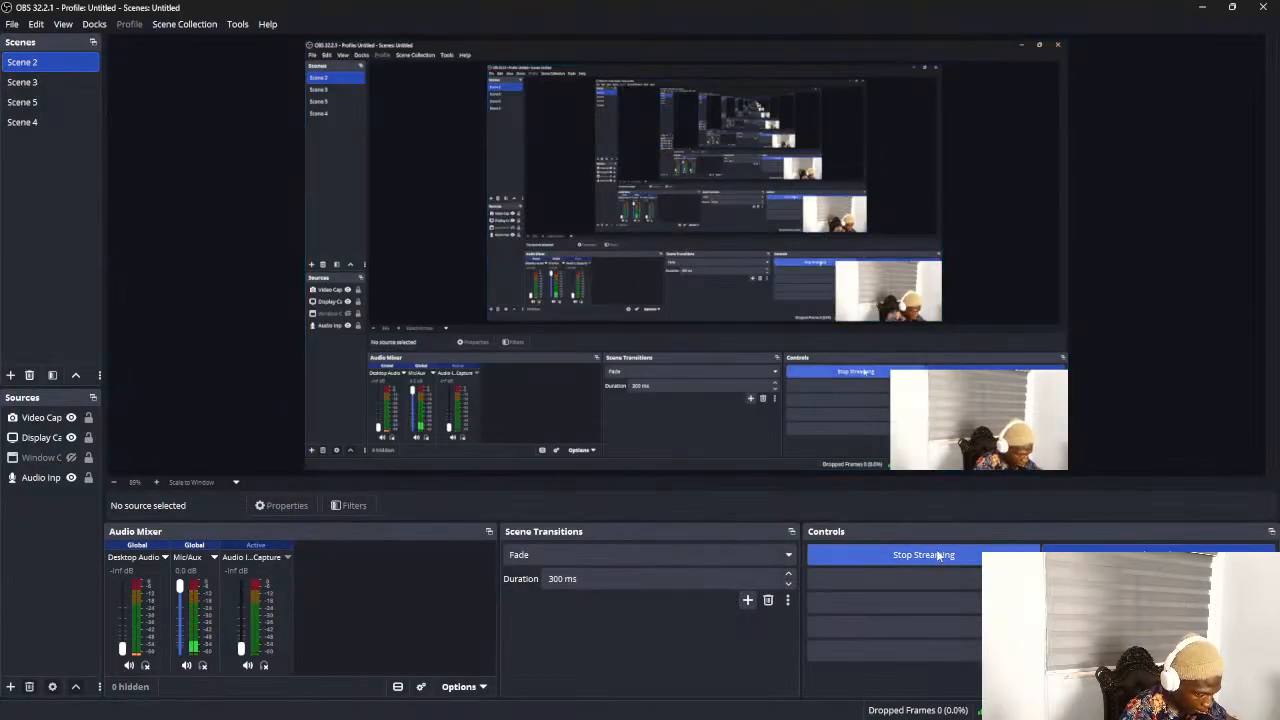
{"action": "left_click", "coordinate": [1200, 8]}
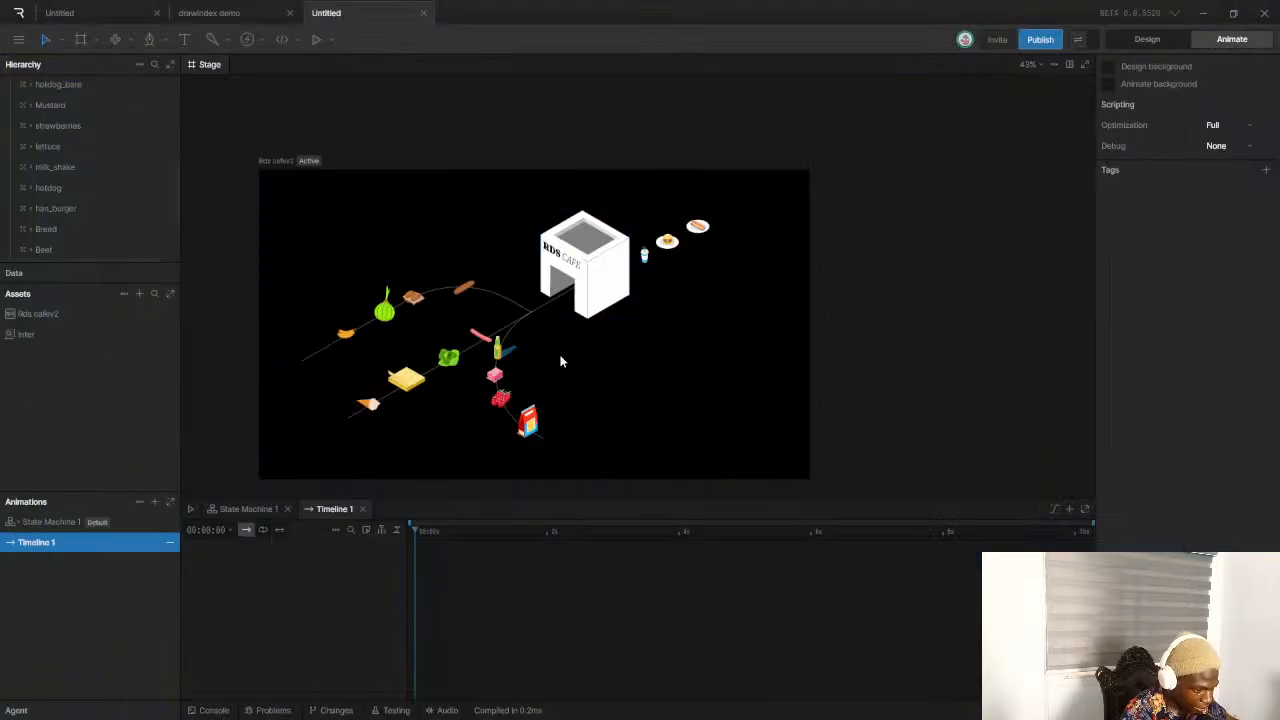
Check the Discord channel and the livestream analytics in YouTube Studio, and return to the Rive artboard
{"action": "scroll", "coordinate": [560, 363], "scroll_direction": "down", "scroll_amount": 3}
{"action": "key", "text": "alt+Tab"}
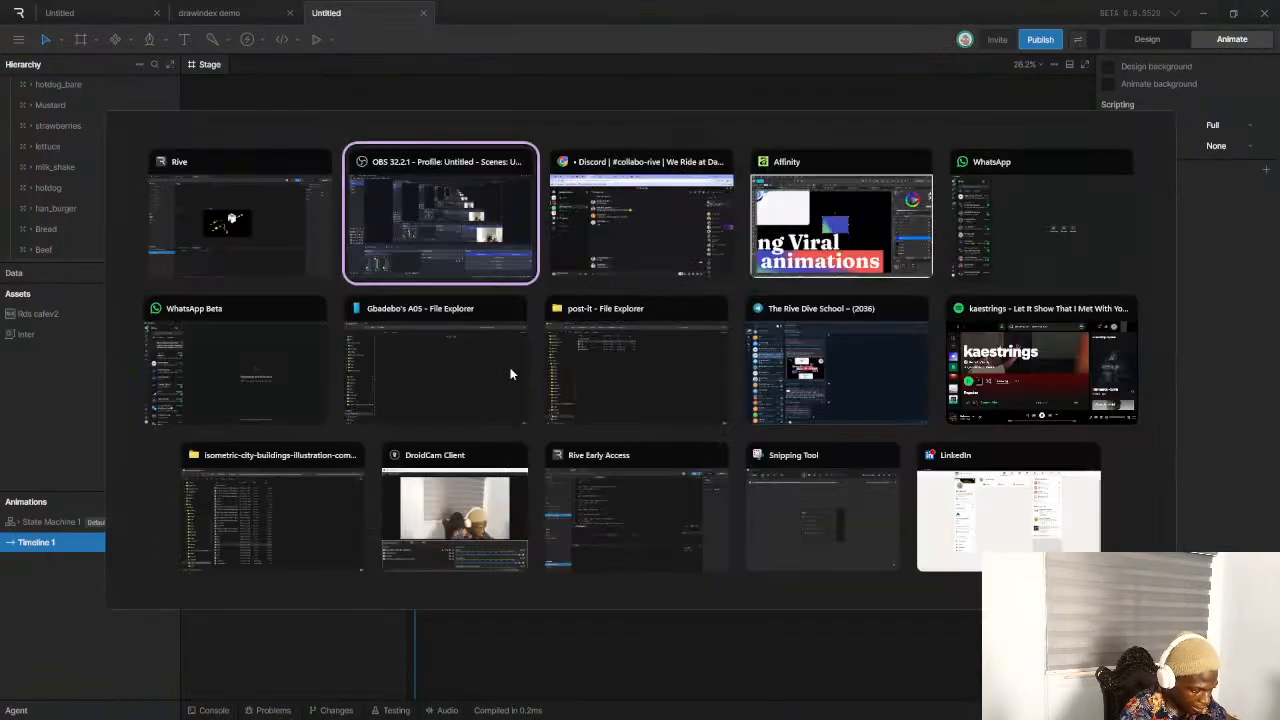
{"action": "left_click", "coordinate": [592, 231]}
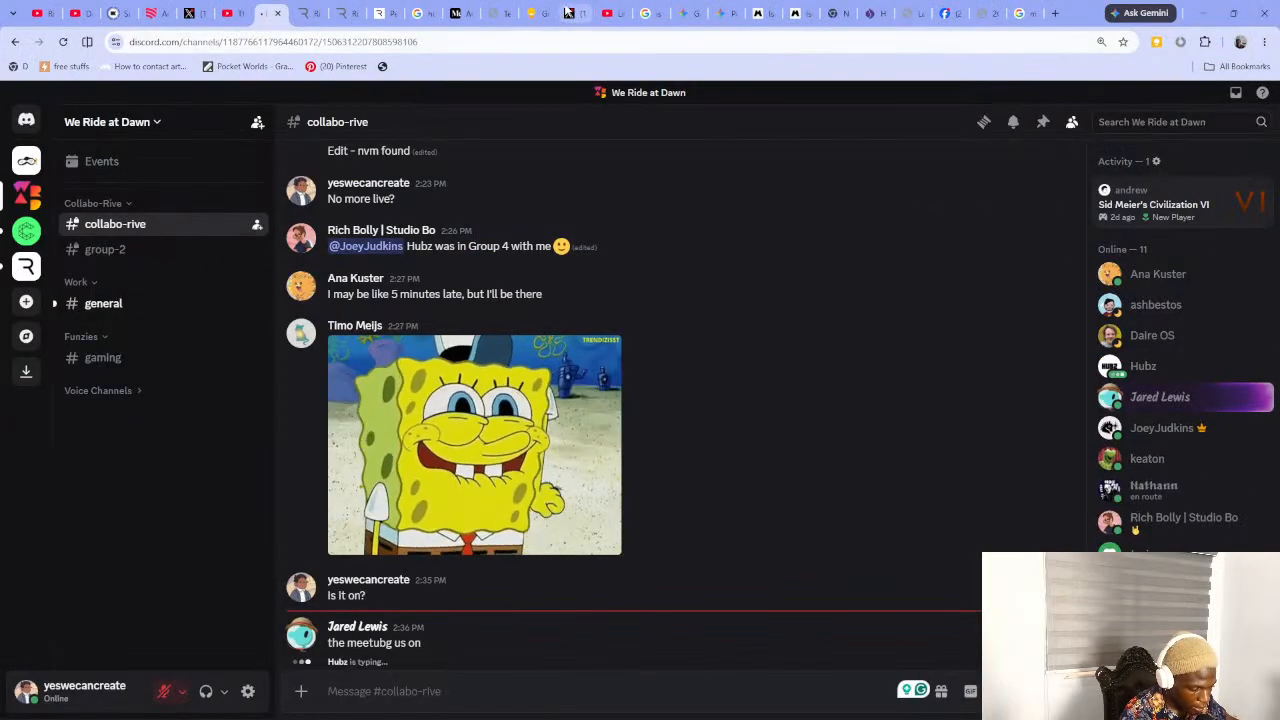
{"action": "left_click", "coordinate": [606, 13]}
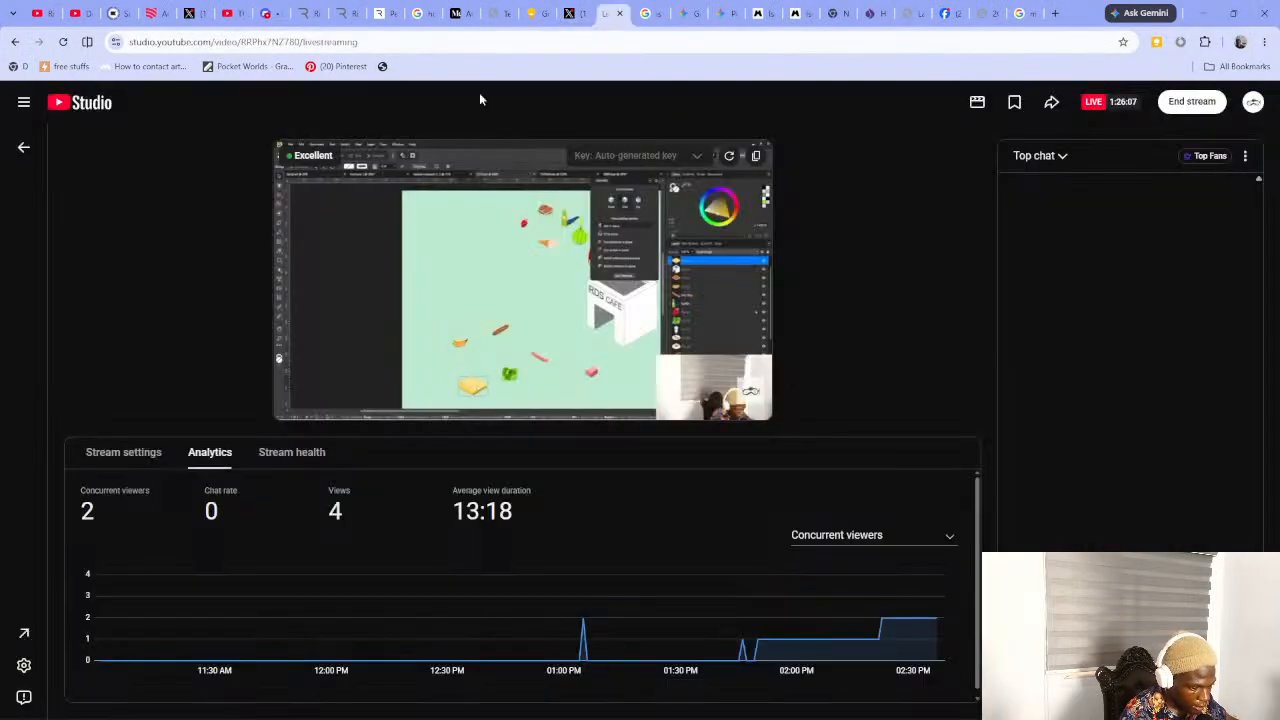
{"action": "key", "text": "alt+Tab"}
{"action": "left_click", "coordinate": [407, 216]}
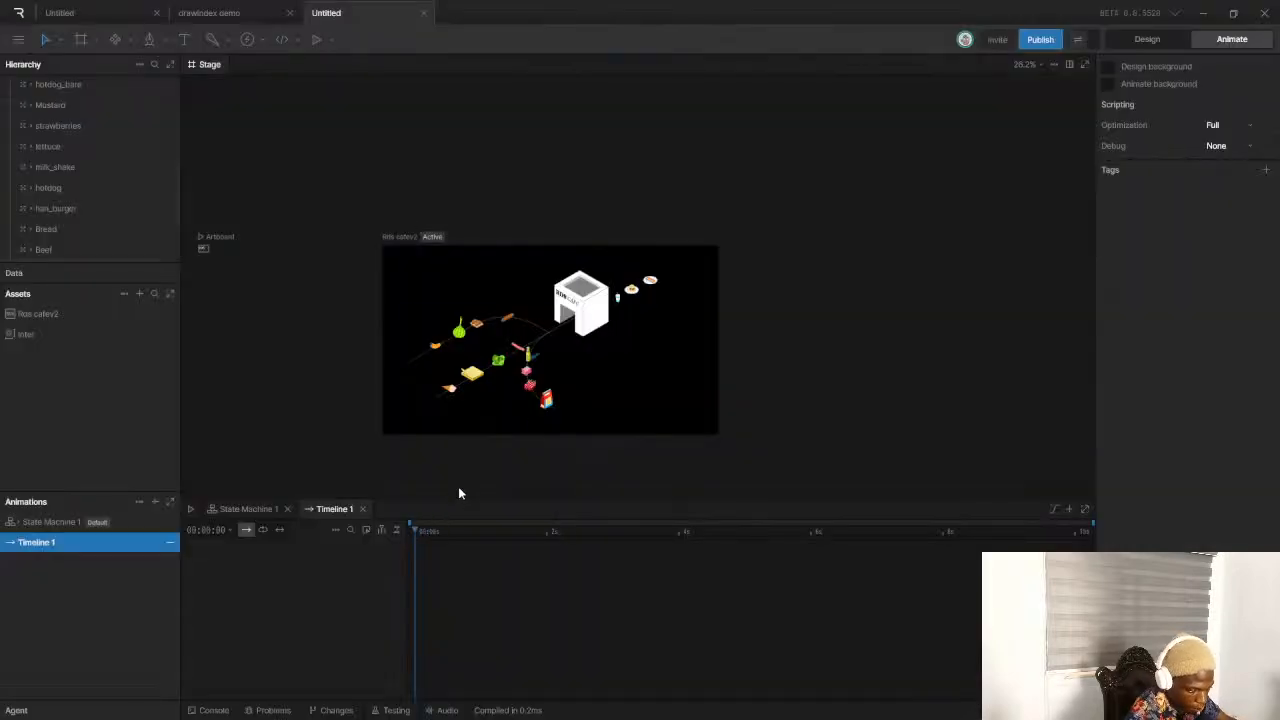
Glance at the livestream page in YouTube Studio and return to Rive to examine the food items and their paths on the artboard
{"action": "key", "text": "alt+Tab"}
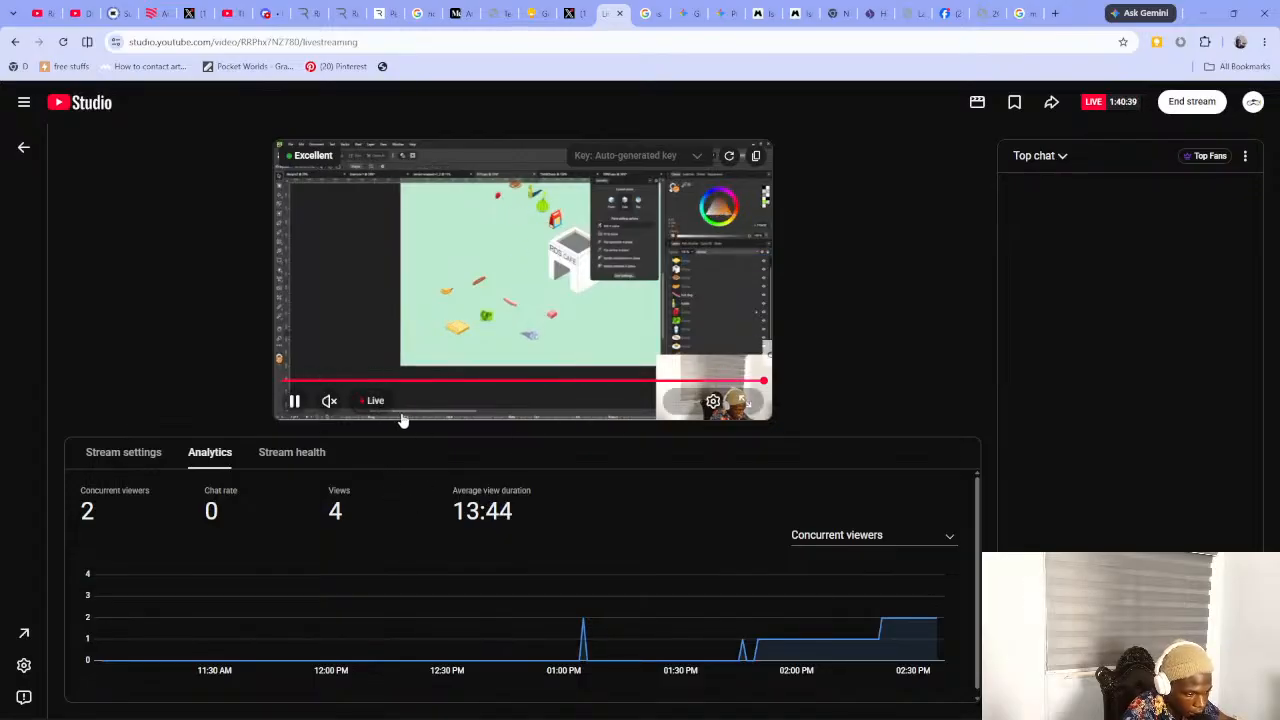
{"action": "key", "text": "alt+Tab"}
{"action": "scroll", "coordinate": [521, 394], "scroll_direction": "up", "scroll_amount": 2}
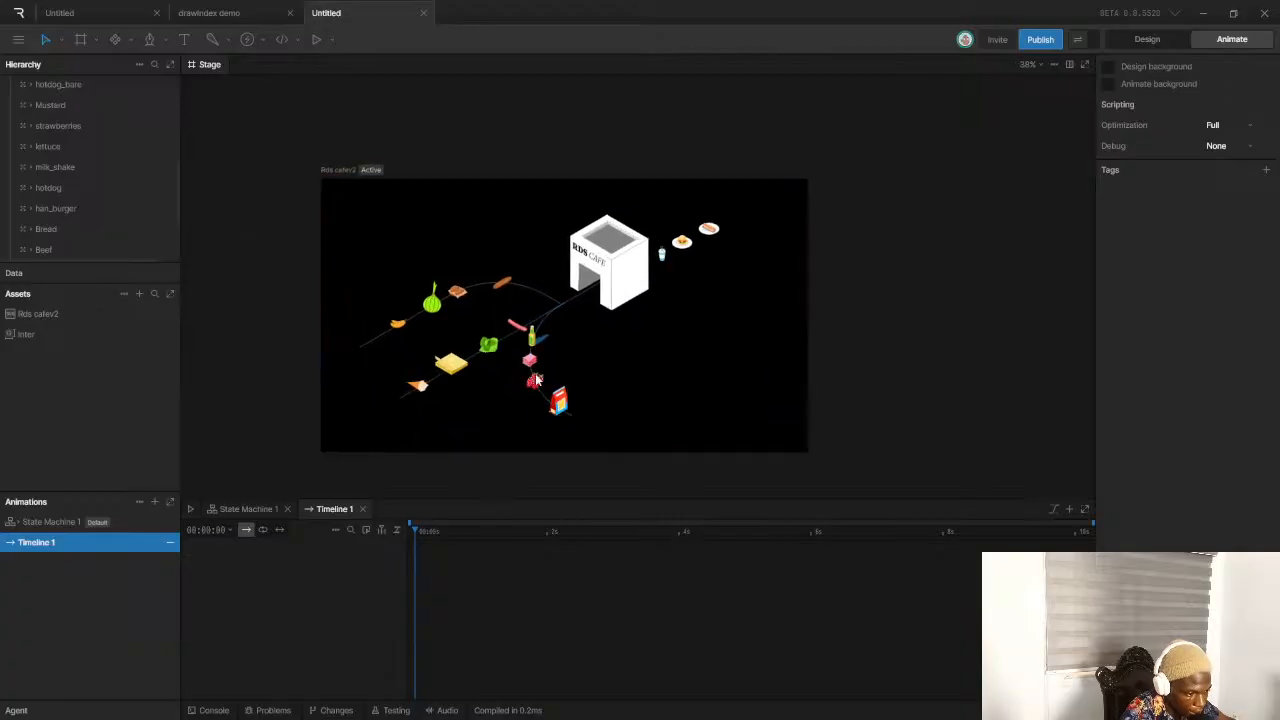
{"action": "scroll", "coordinate": [541, 366], "scroll_direction": "down", "scroll_amount": 3}
{"action": "scroll", "coordinate": [536, 372], "scroll_direction": "up", "scroll_amount": 7}
{"action": "scroll", "coordinate": [486, 367], "scroll_direction": "down", "scroll_amount": 5}
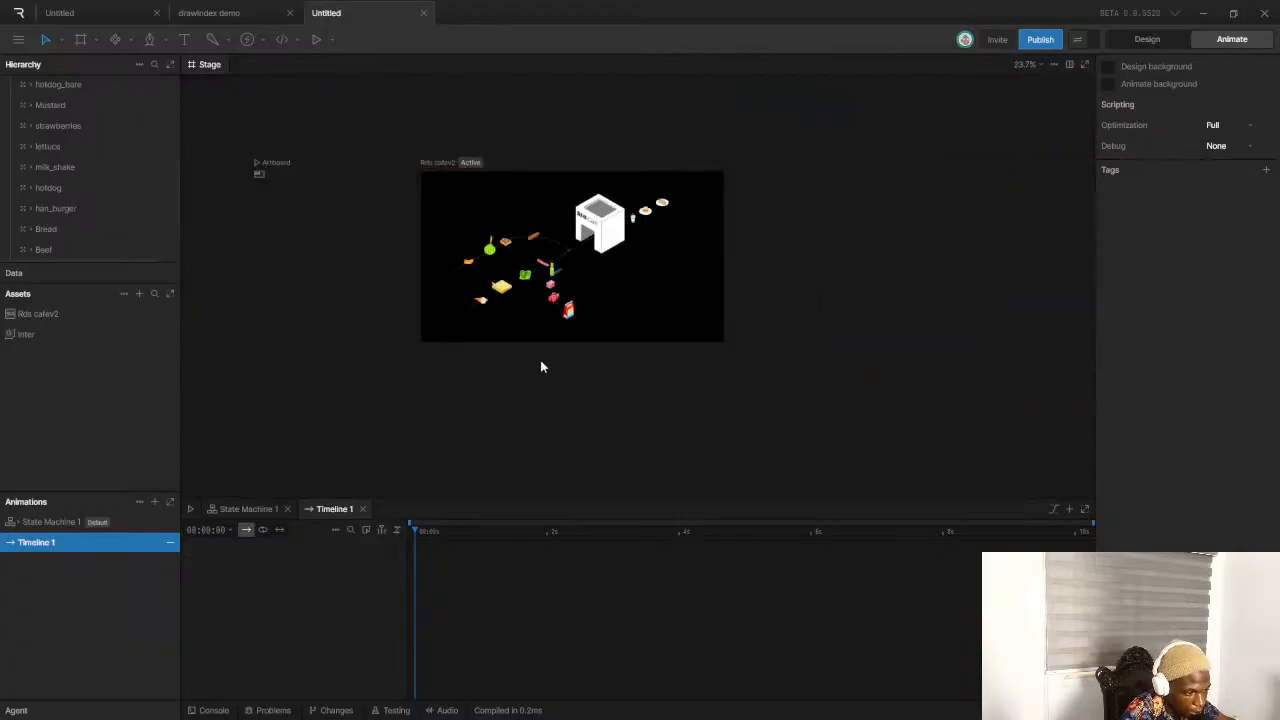
{"action": "scroll", "coordinate": [456, 260], "scroll_direction": "up", "scroll_amount": 1}
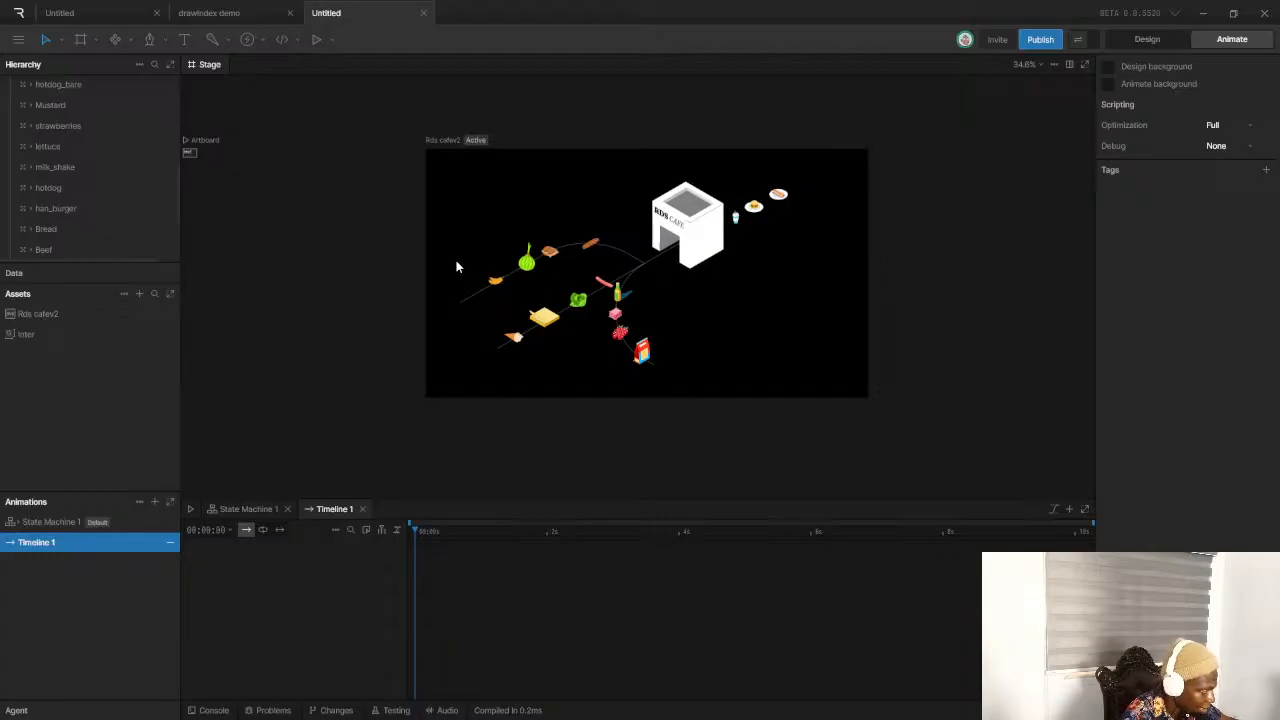
Switch to YouTube Studio, view the stream settings and the analytics, and reload the livestream page
{"action": "key", "text": "alt+Tab"}
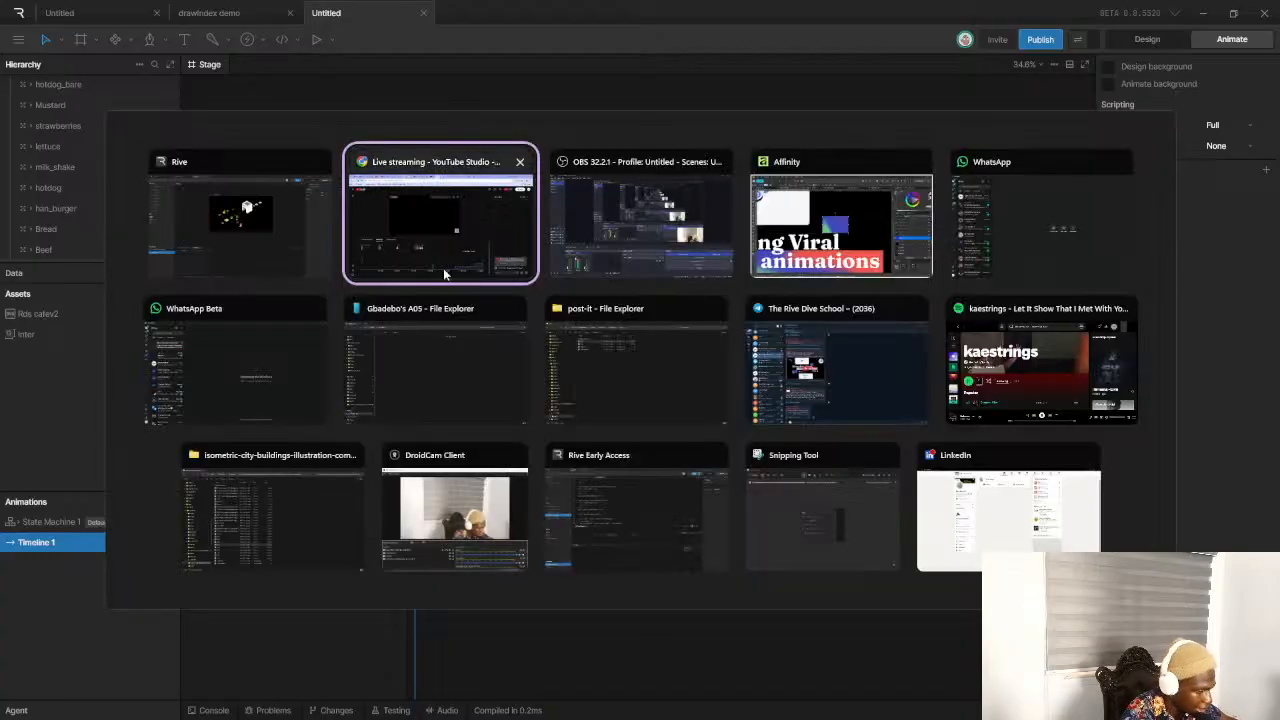
{"action": "left_click", "coordinate": [468, 246]}
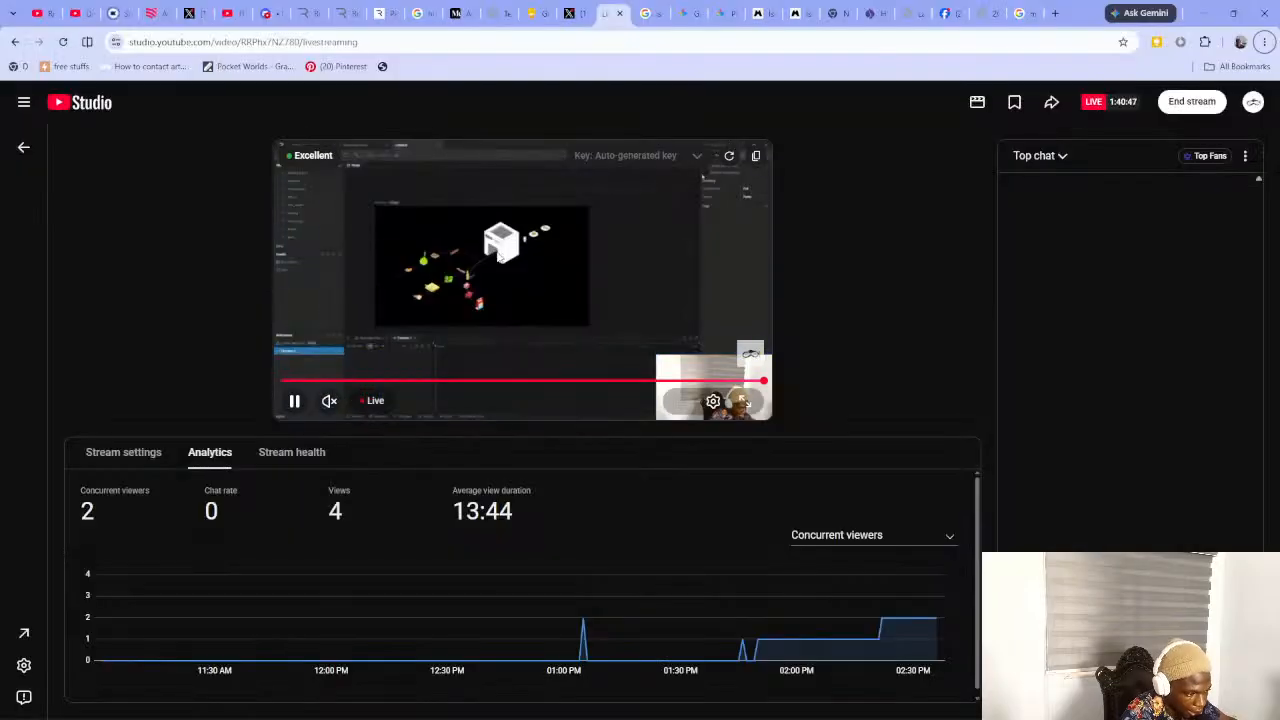
{"action": "left_click", "coordinate": [145, 452]}
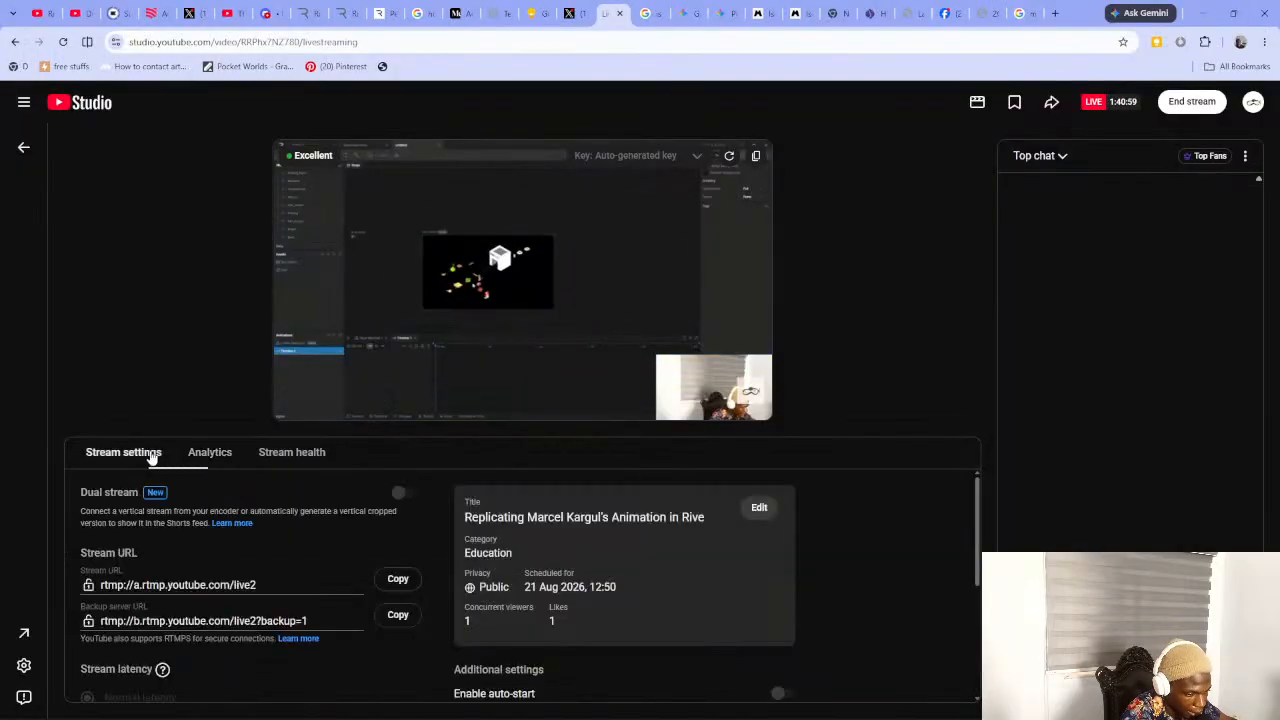
{"action": "left_click", "coordinate": [205, 455]}
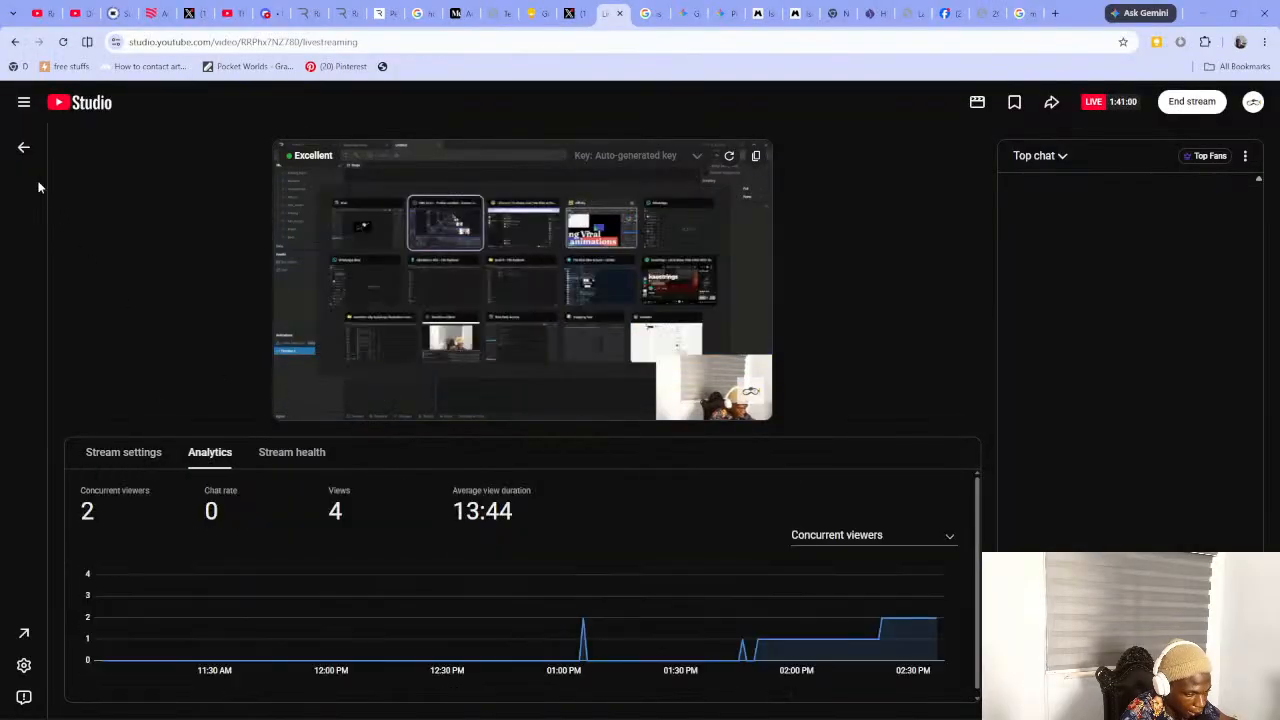
{"action": "left_click", "coordinate": [64, 42]}
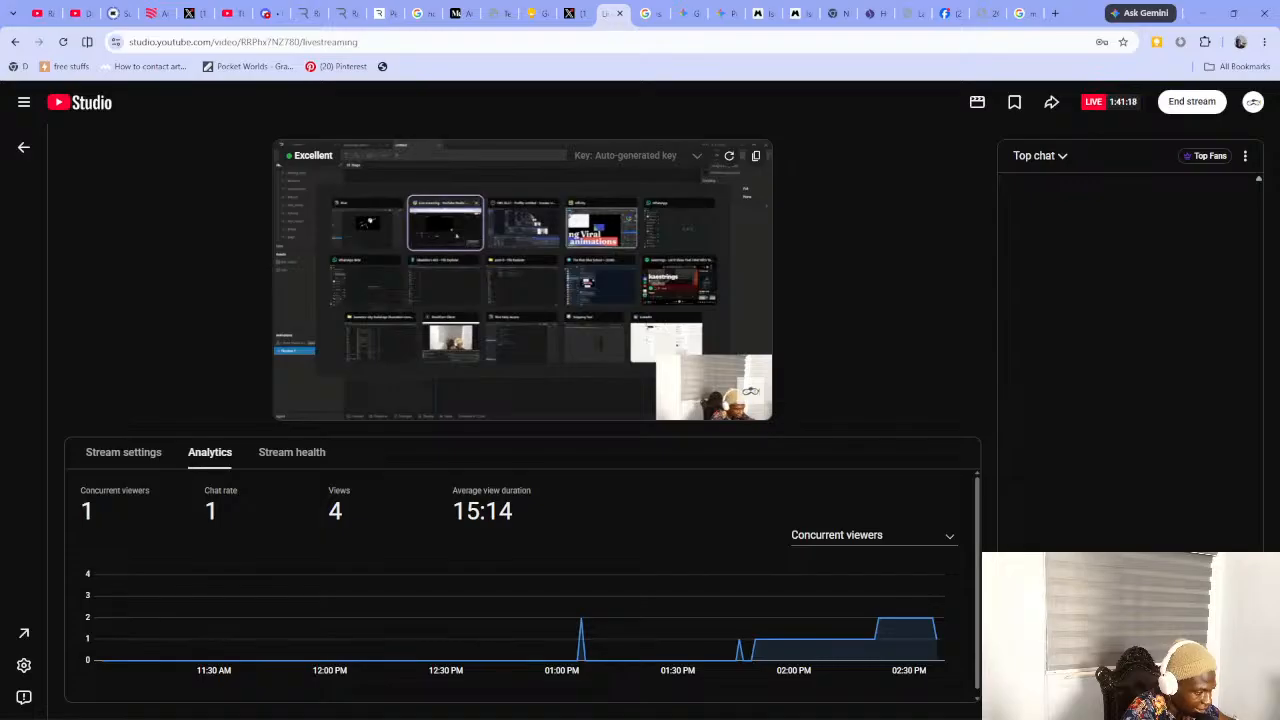
{"action": "left_click", "coordinate": [1224, 632]}
{"action": "left_click", "coordinate": [1016, 526]}
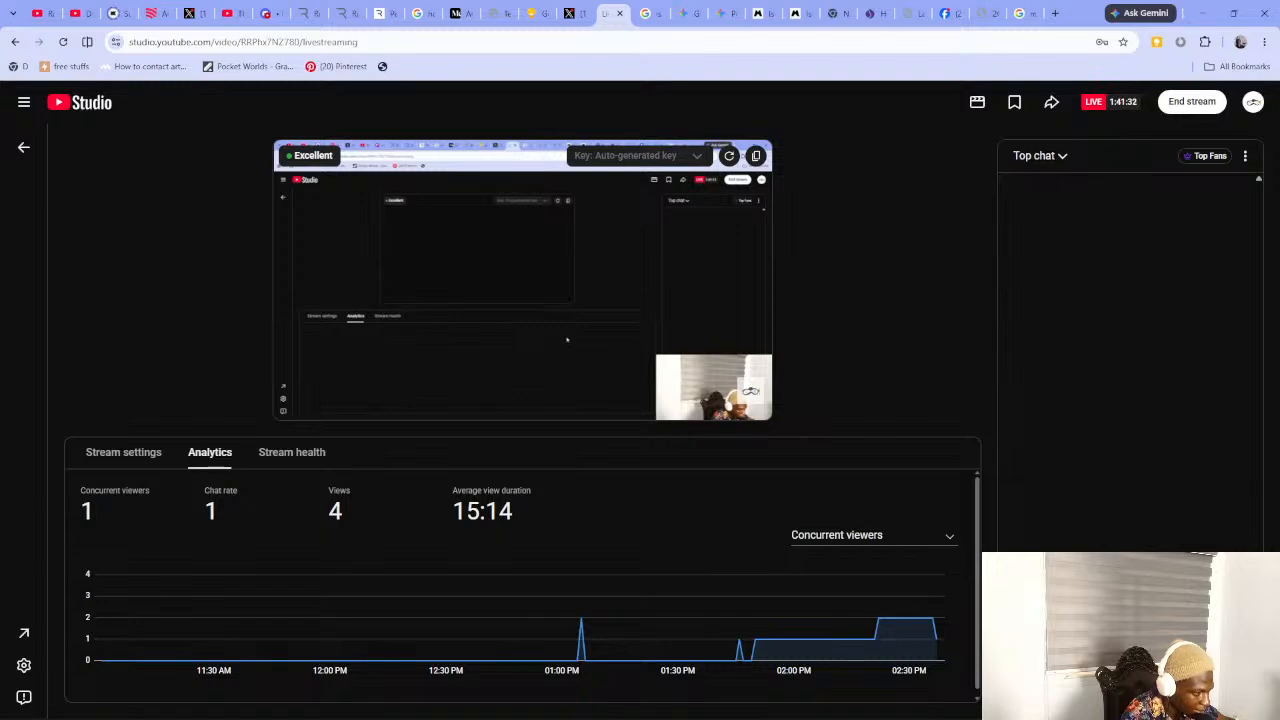
{"action": "mouse_move", "coordinate": [828, 716]}
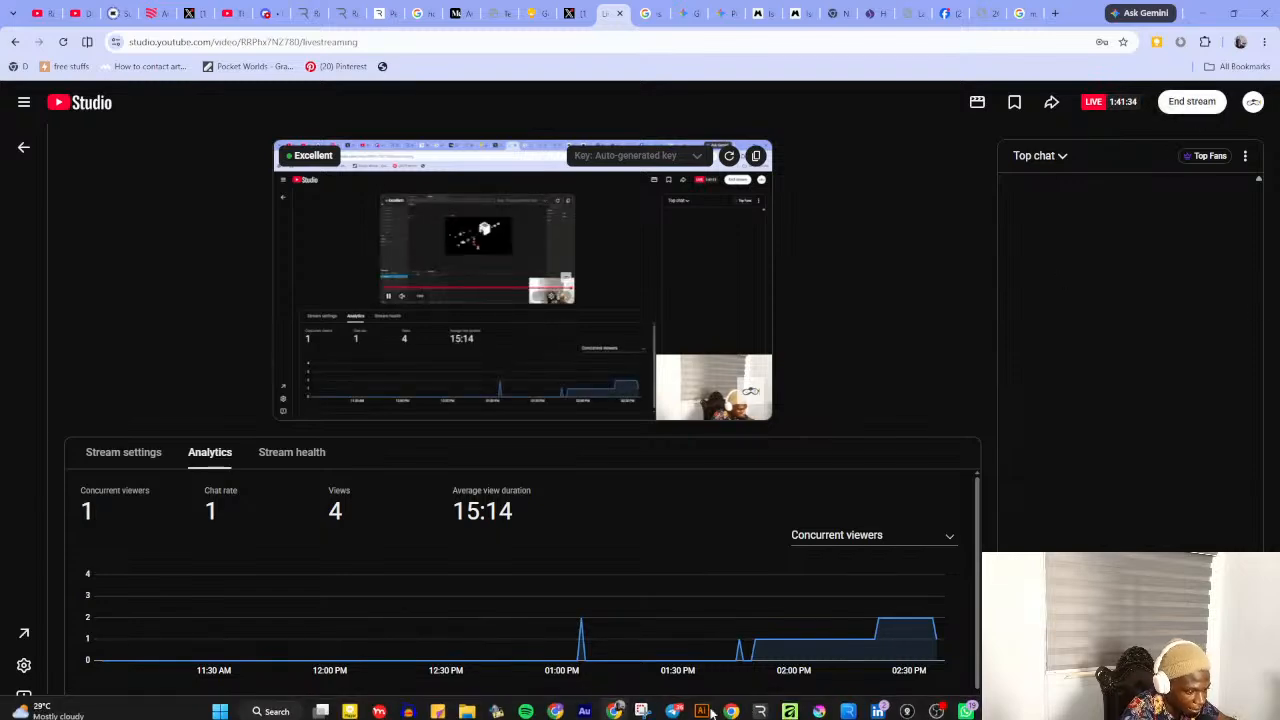